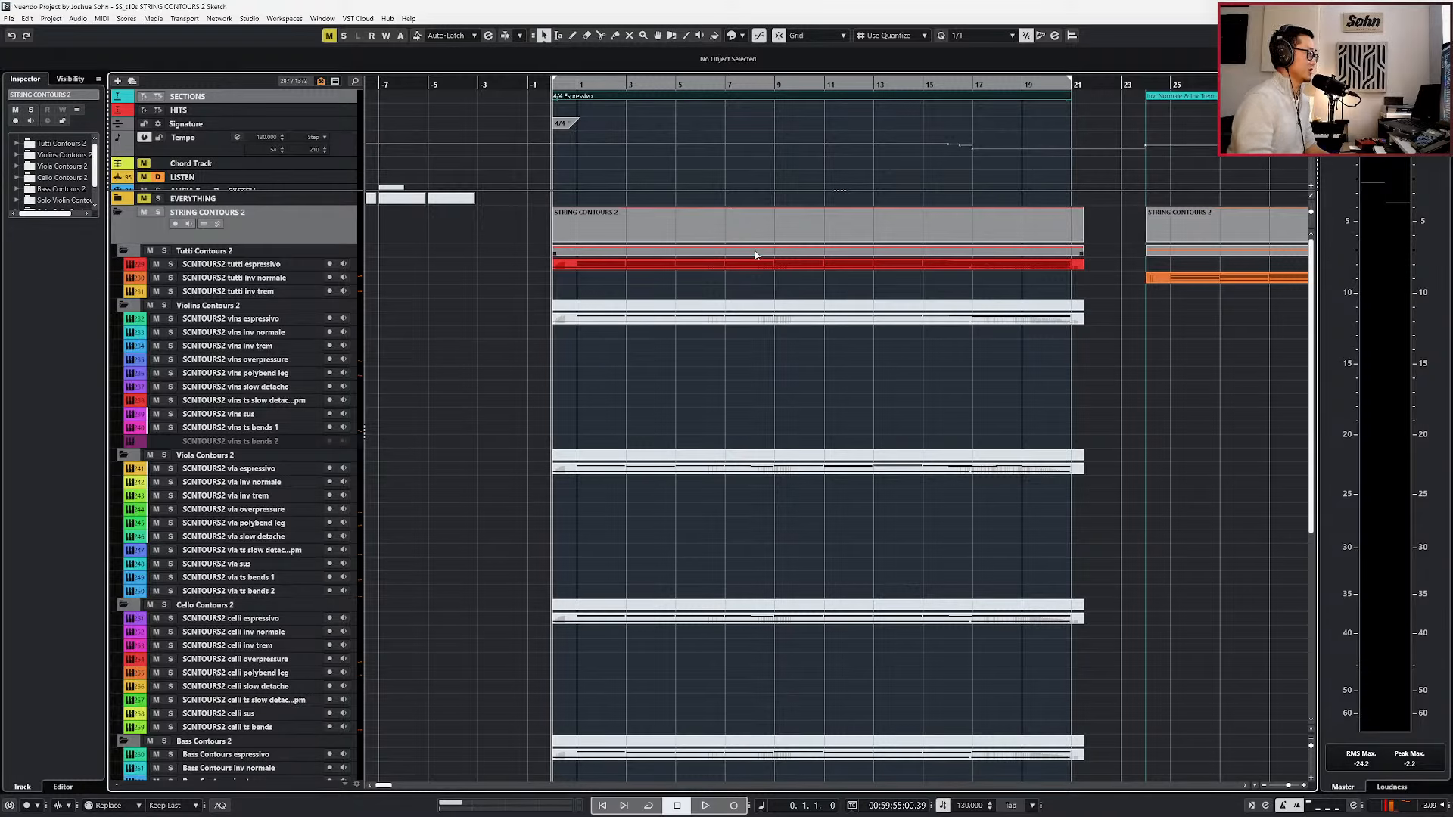
Open the Kontakt instrument of the SCNTOURS2 tutti espressivo track and switch it to Rack View.
{"action": "left_click", "coordinate": [518, 266]}
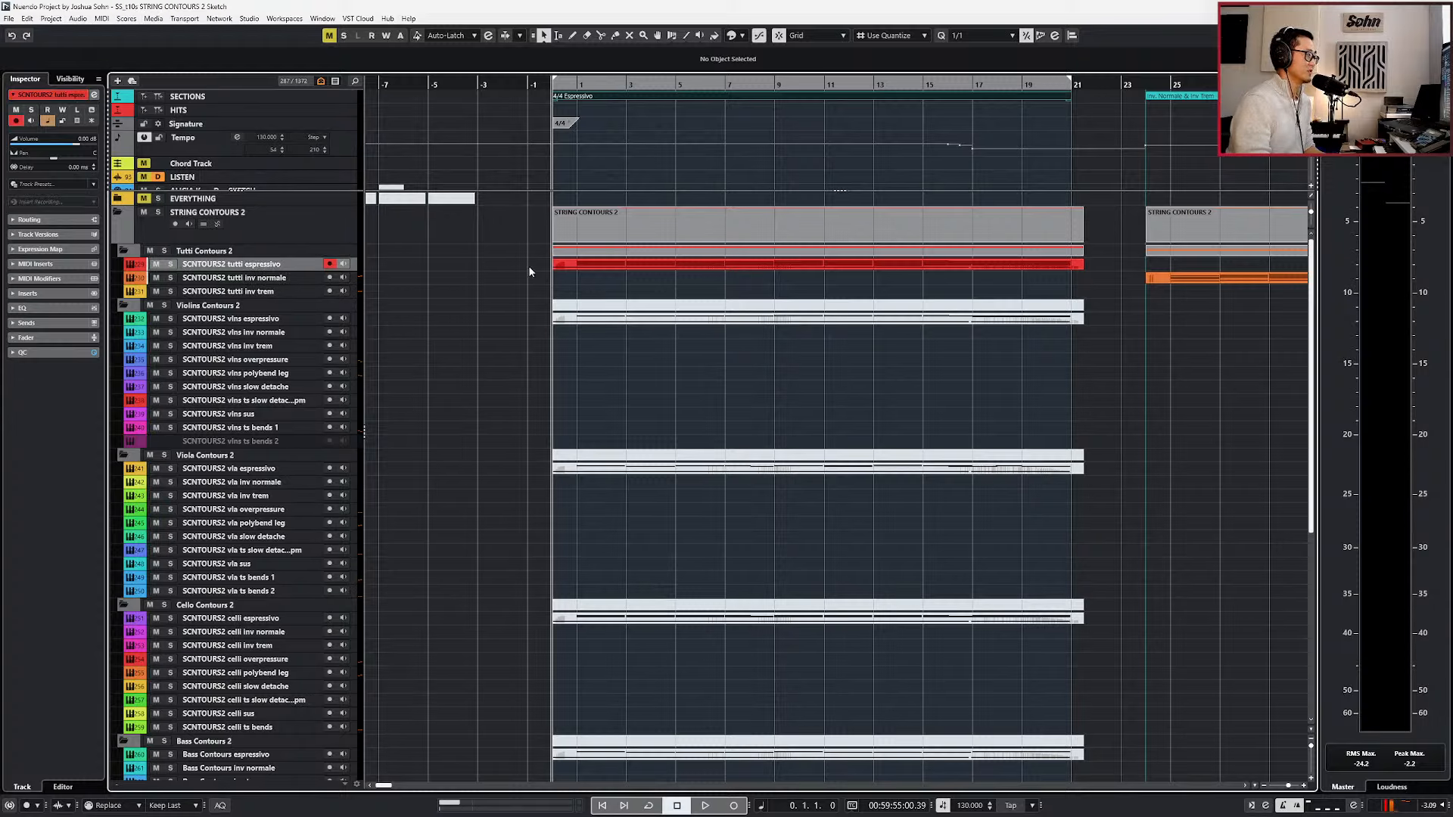
{"action": "left_click", "coordinate": [587, 263]}
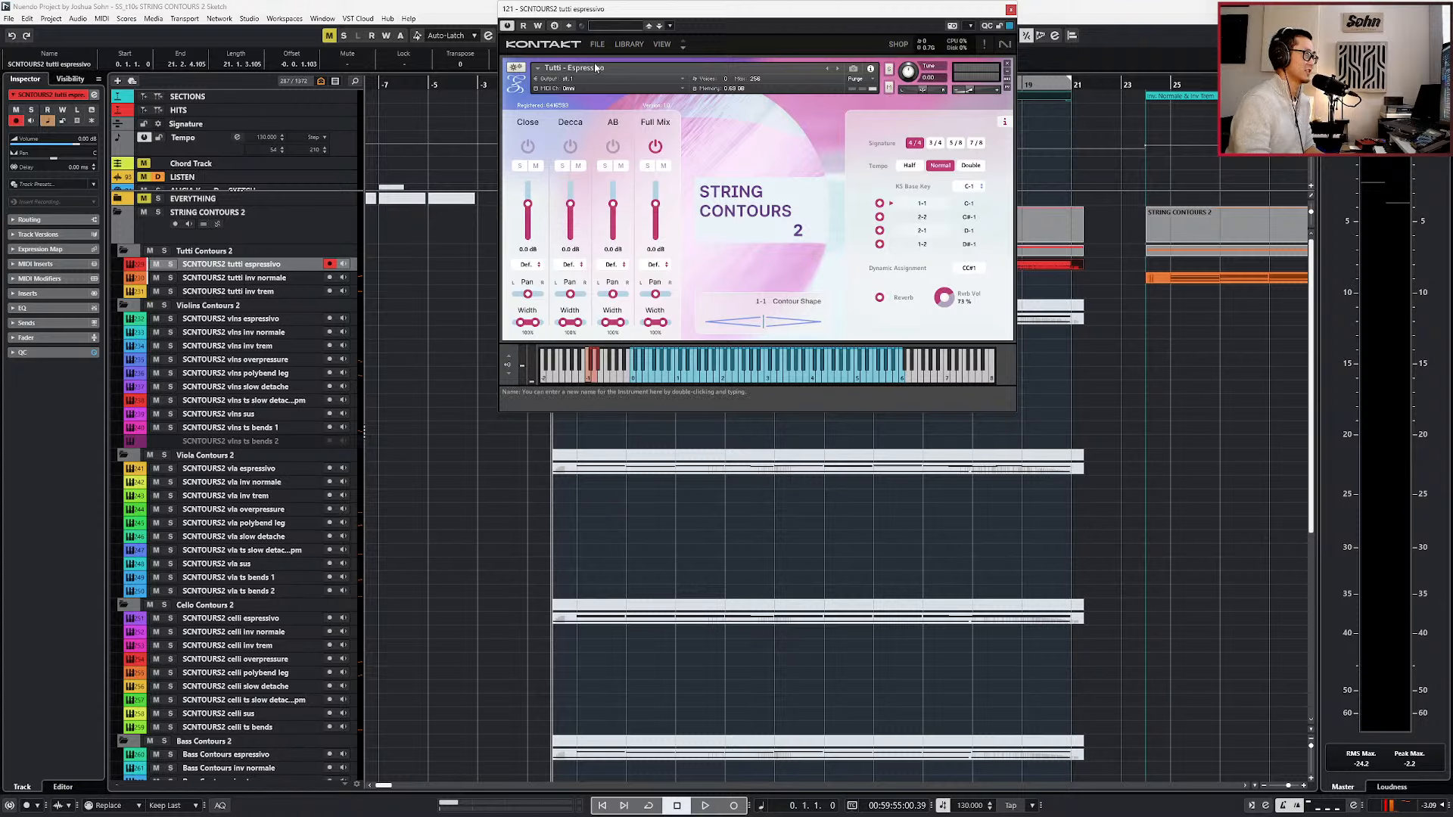
{"action": "left_click", "coordinate": [628, 44]}
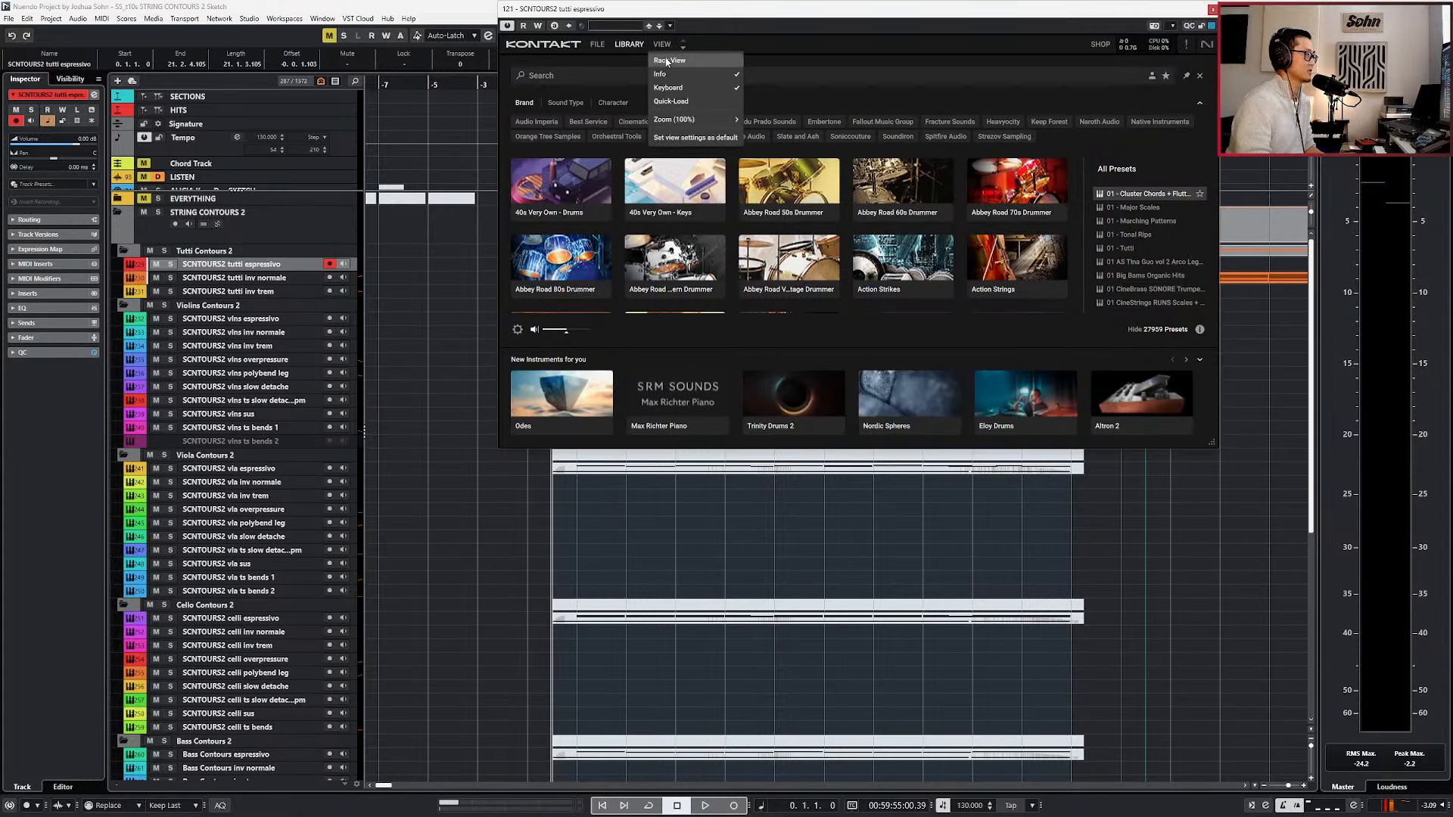
{"action": "left_click", "coordinate": [661, 45]}
{"action": "left_click", "coordinate": [659, 62]}
{"action": "left_click", "coordinate": [629, 43]}
{"action": "left_click", "coordinate": [661, 43]}
{"action": "left_click", "coordinate": [668, 60]}
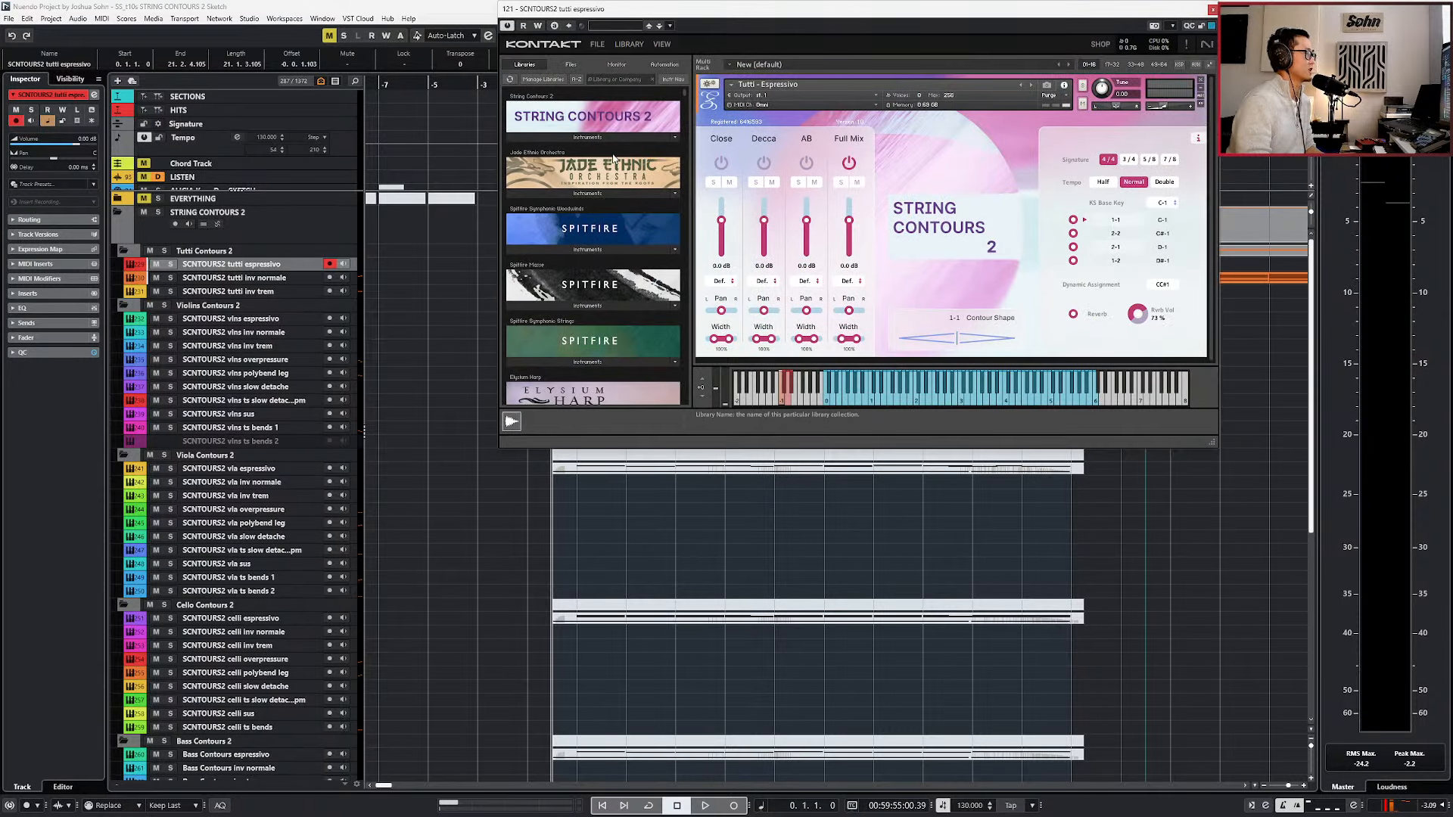
Browse the String Contours 2 instrument folders, show the Tutti patches, and review the matching tracks in the project.
{"action": "left_click", "coordinate": [613, 144]}
{"action": "left_click", "coordinate": [560, 149]}
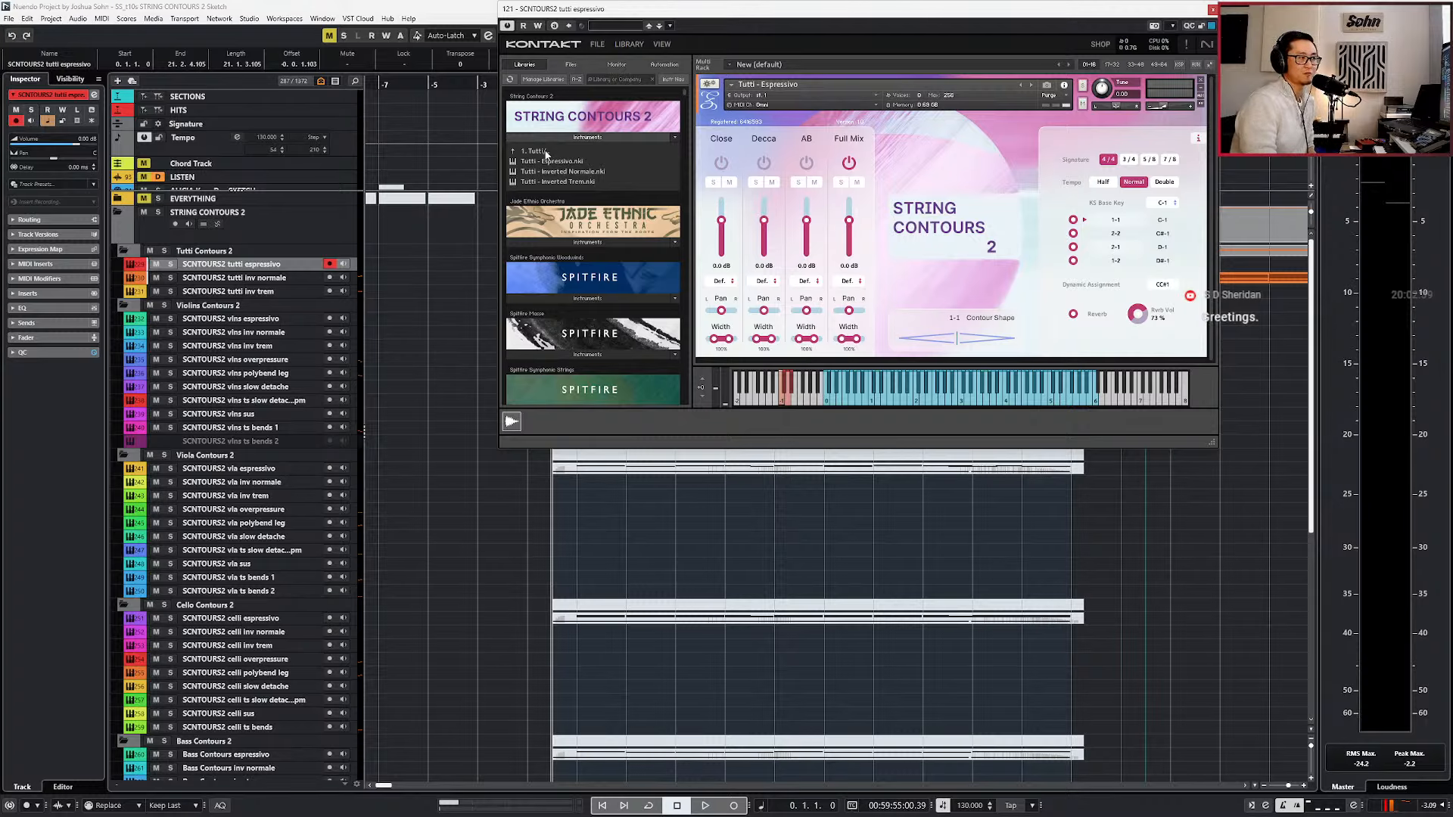
{"action": "left_click", "coordinate": [546, 152]}
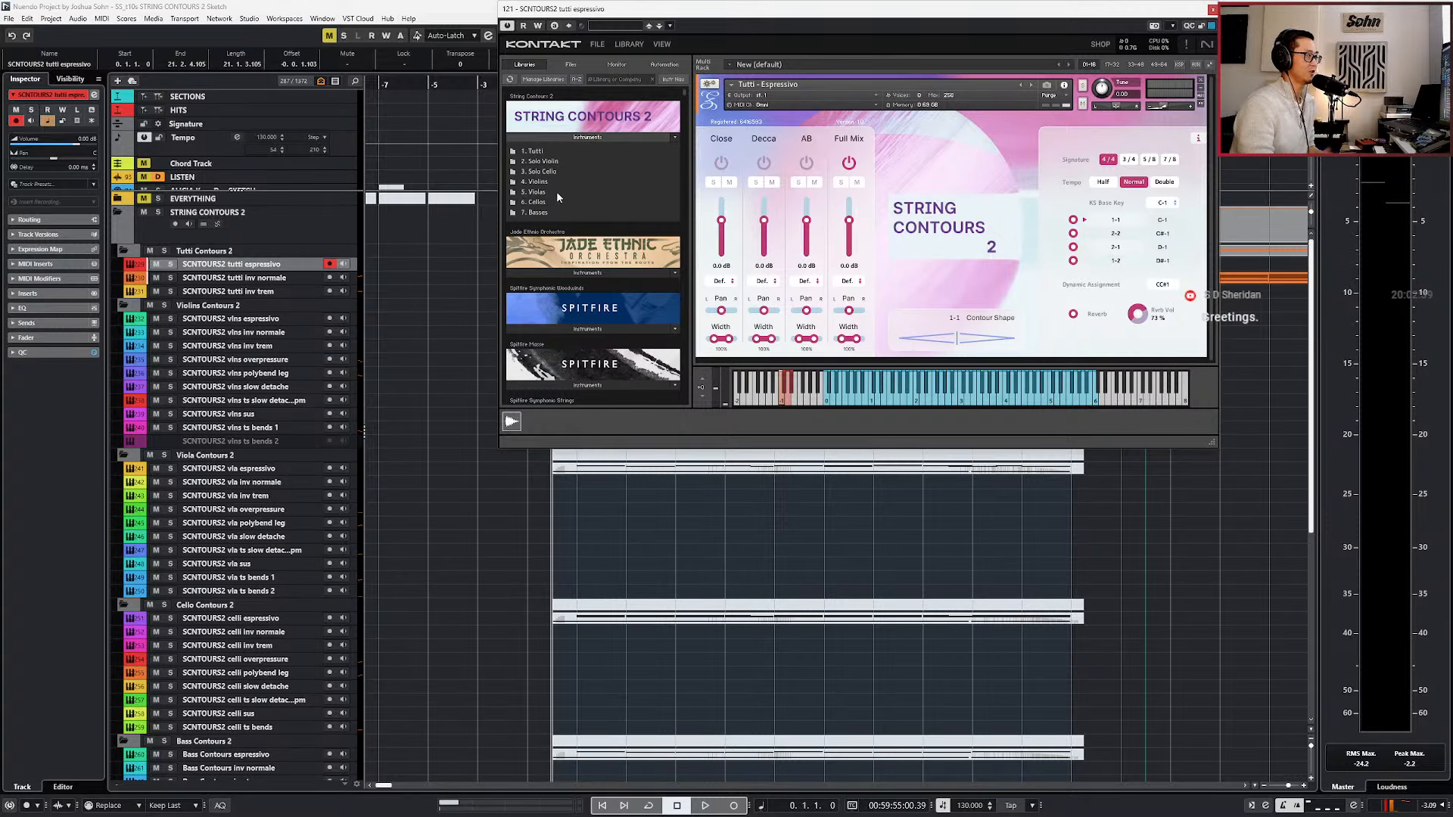
{"action": "left_click", "coordinate": [551, 151]}
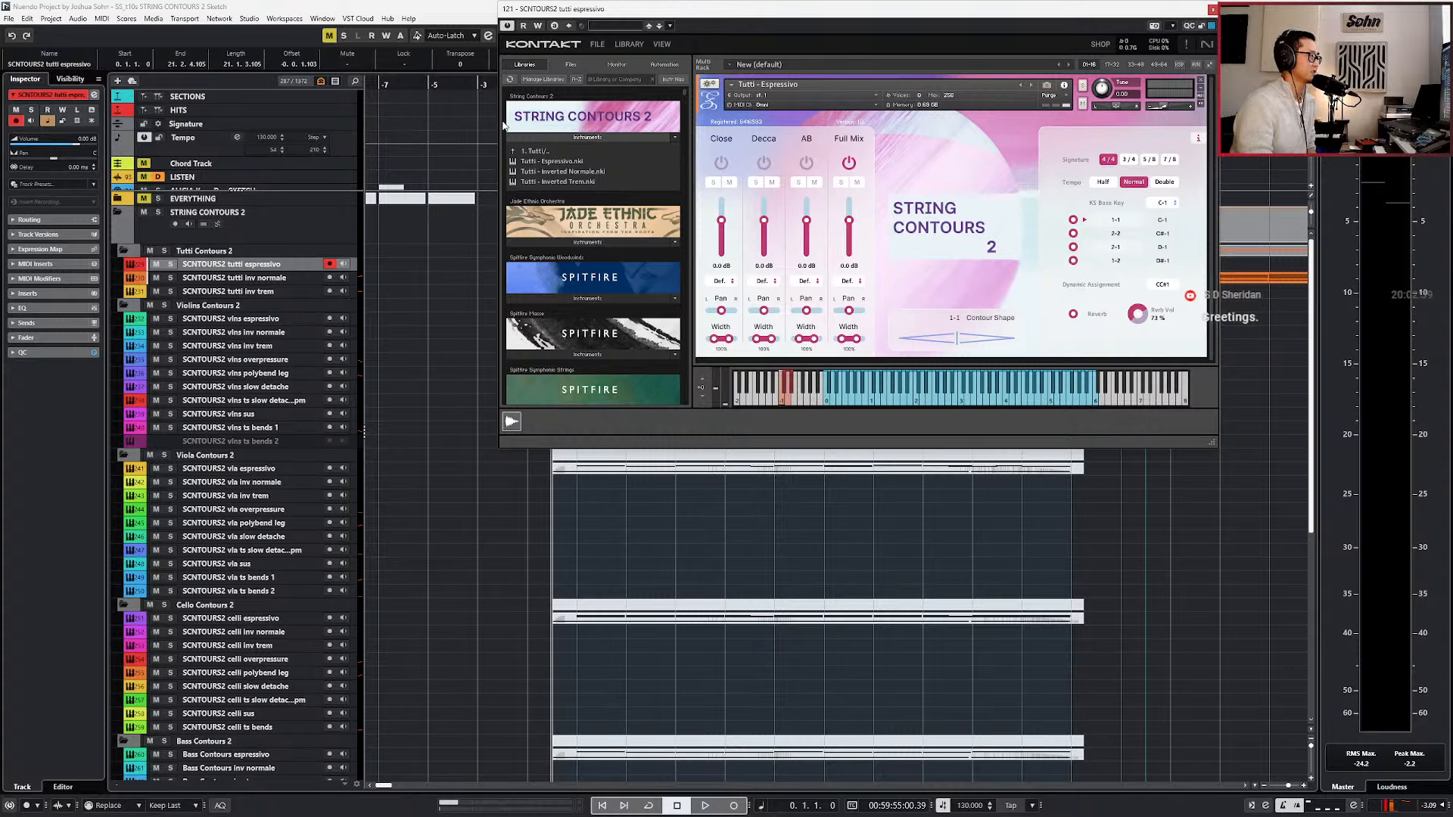
{"action": "left_click", "coordinate": [279, 266]}
{"action": "scroll", "coordinate": [407, 424], "scroll_direction": "down", "scroll_amount": 9}
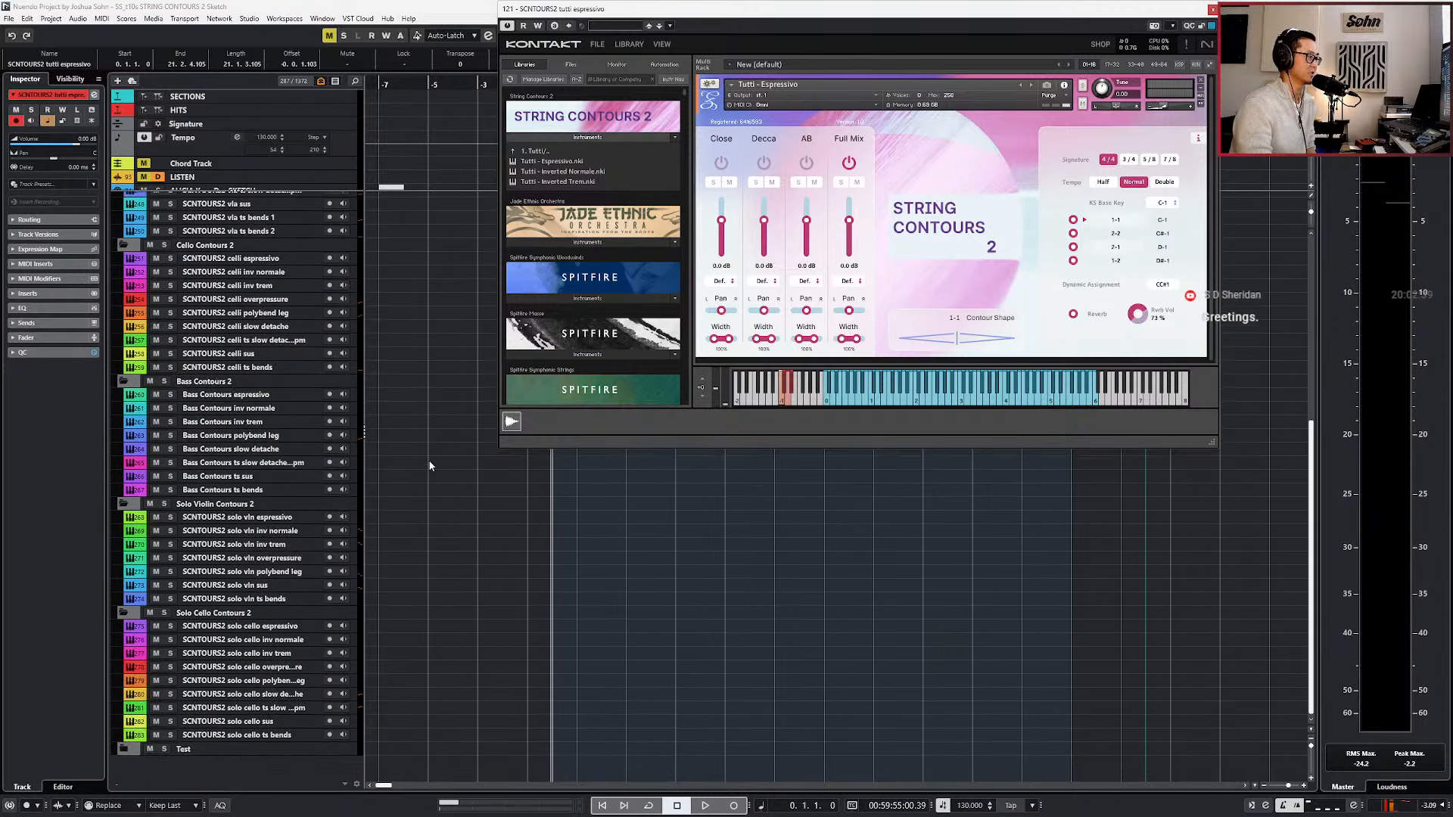
{"action": "scroll", "coordinate": [424, 460], "scroll_direction": "up", "scroll_amount": 9}
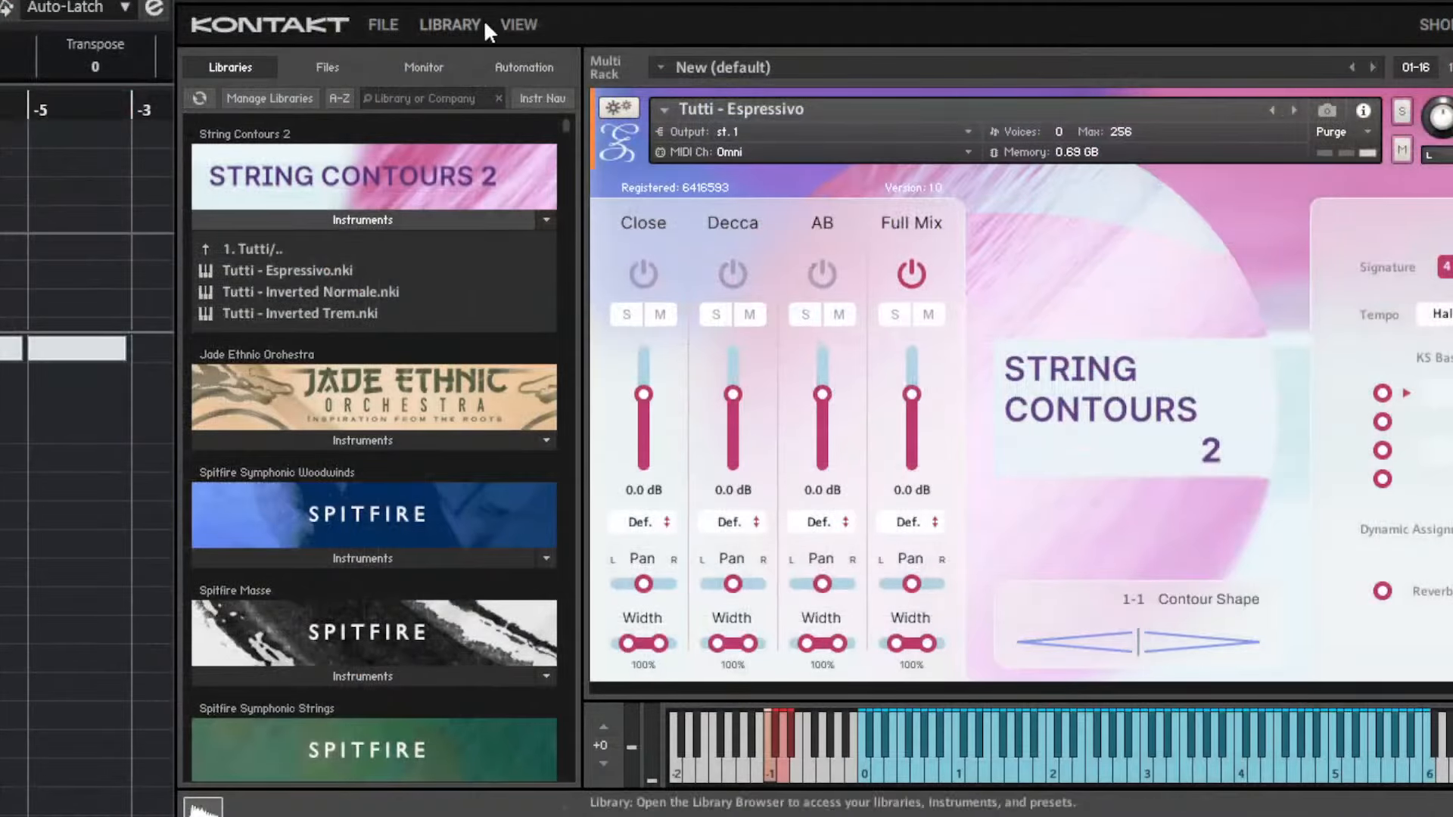
Switch Kontakt to Single View and play the tutti espressivo passage from its beginning.
{"action": "left_click", "coordinate": [662, 44]}
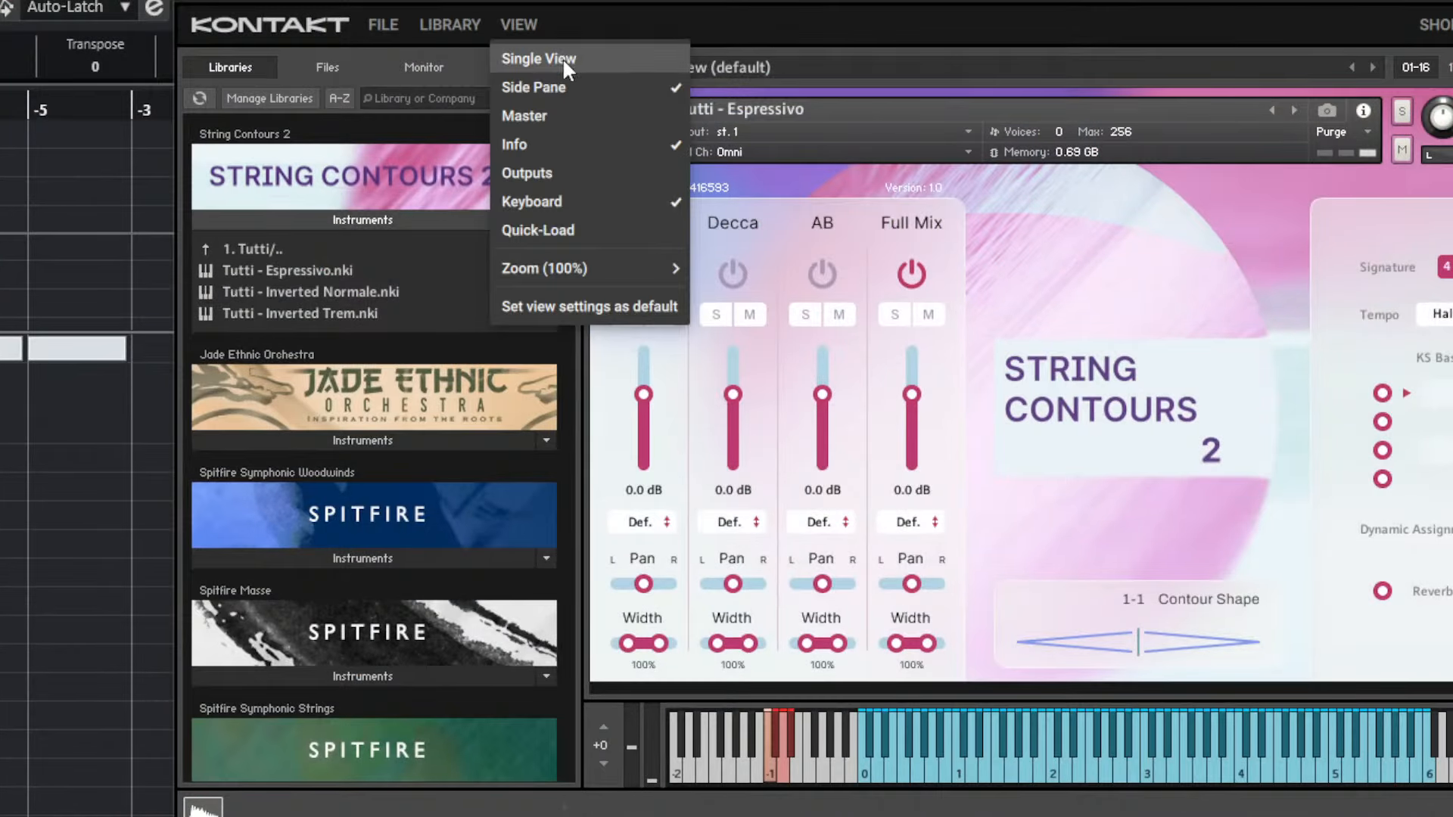
{"action": "left_click", "coordinate": [562, 58]}
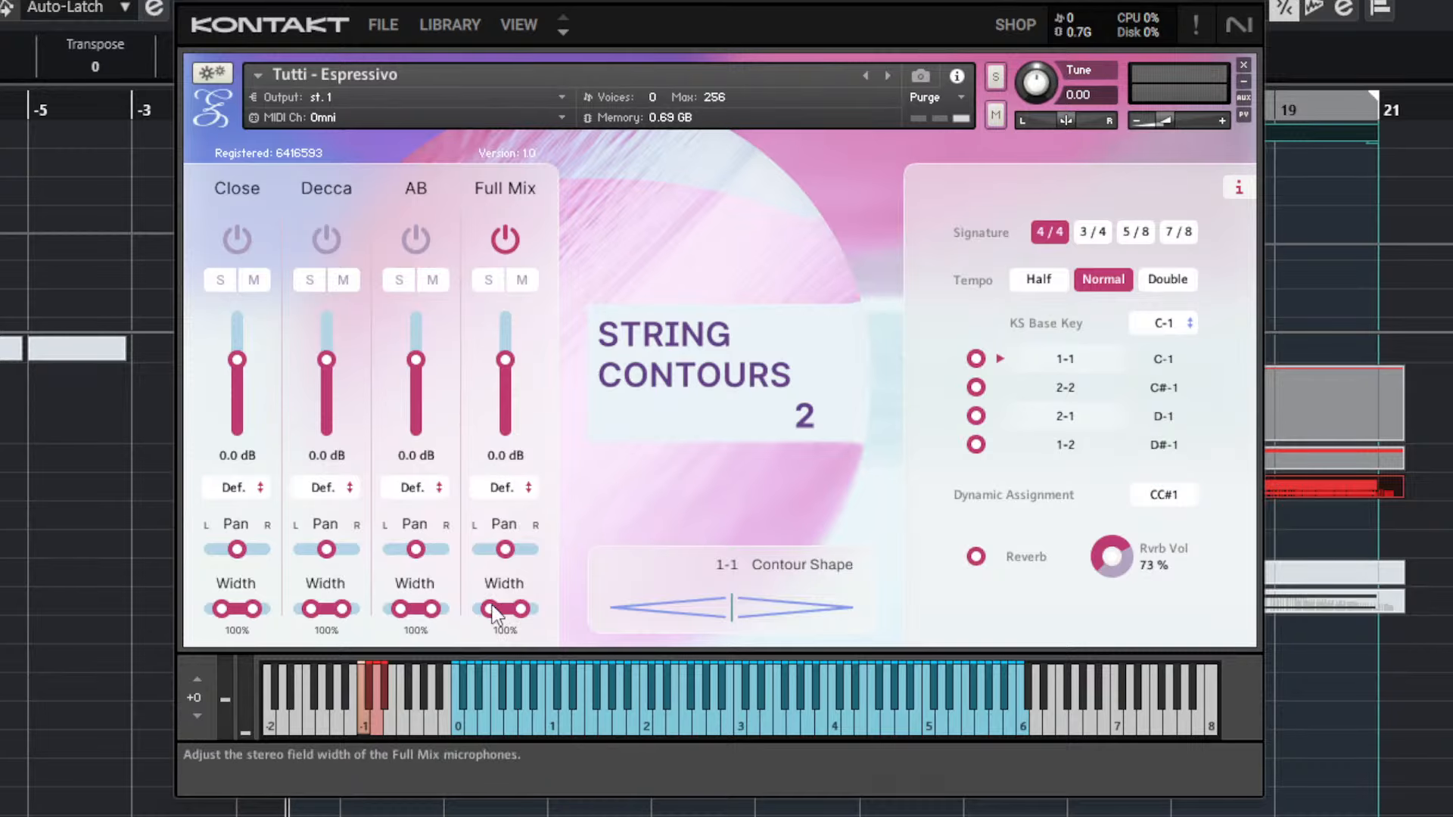
{"action": "left_click", "coordinate": [647, 812]}
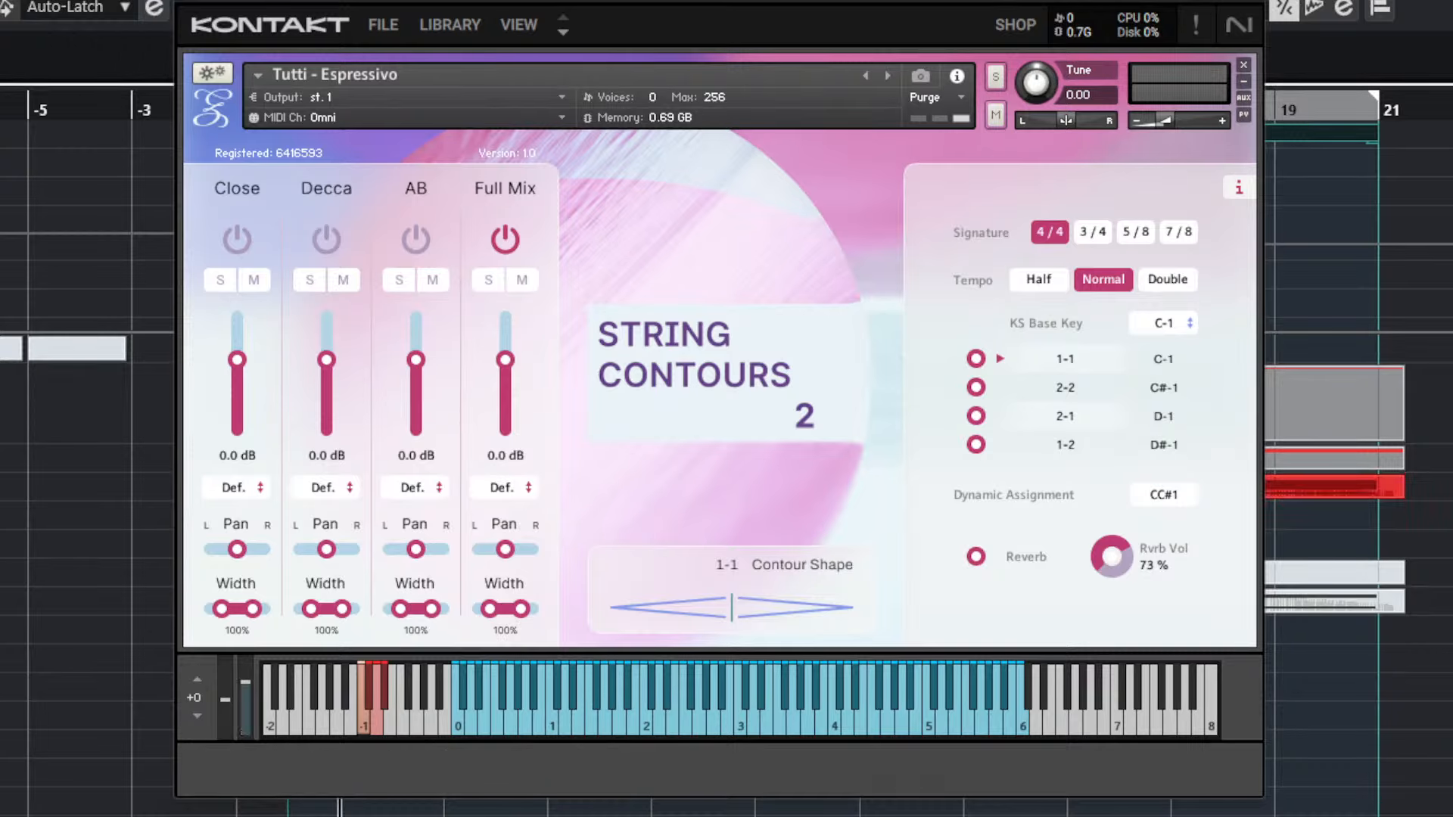
{"action": "scroll", "coordinate": [556, 813], "scroll_direction": "up", "scroll_amount": 2}
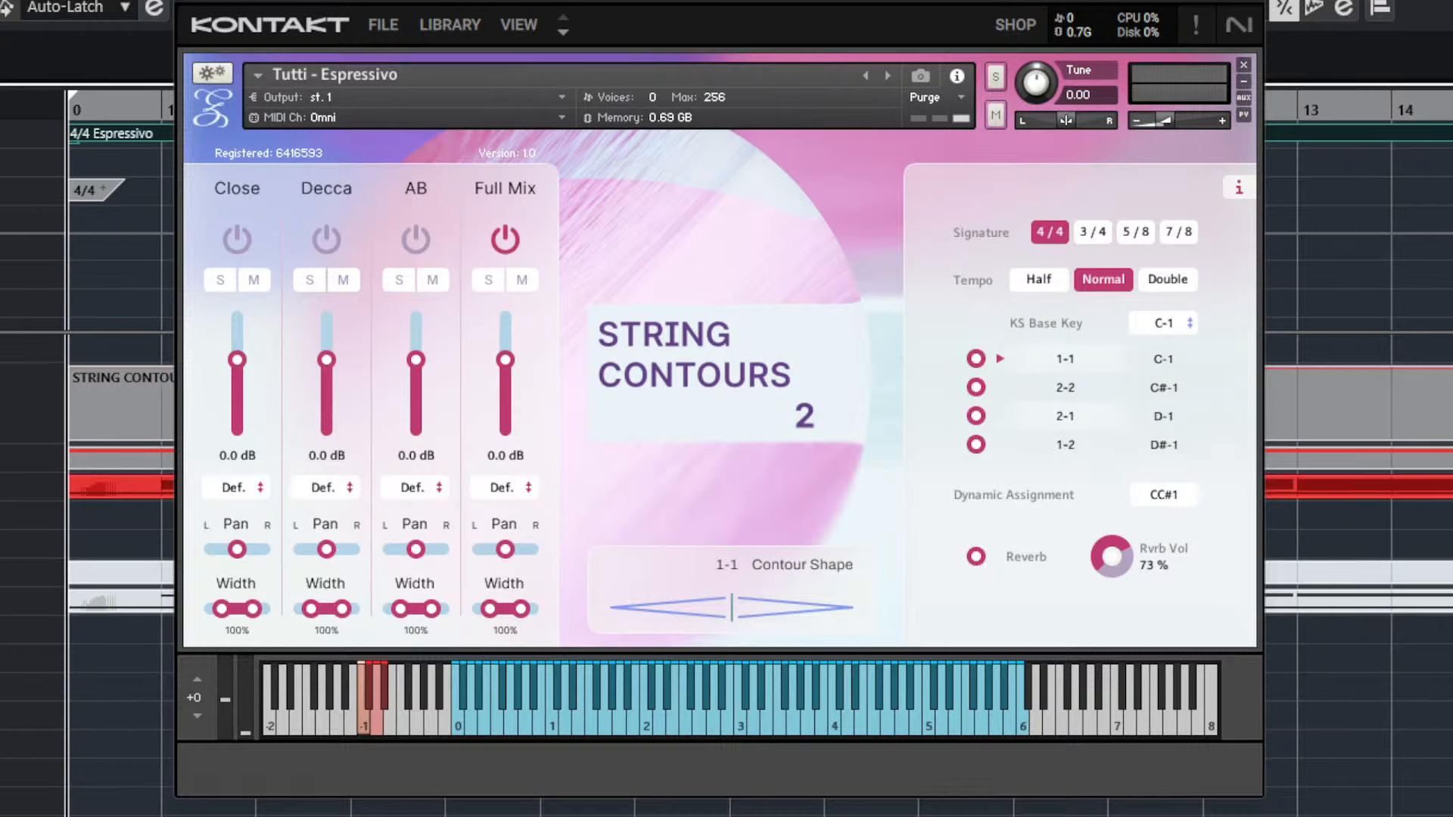
{"action": "key", "text": "ctrl+KP_Add"}
{"action": "key", "text": "ctrl+KP_Subtract"}
{"action": "key", "text": "space"}
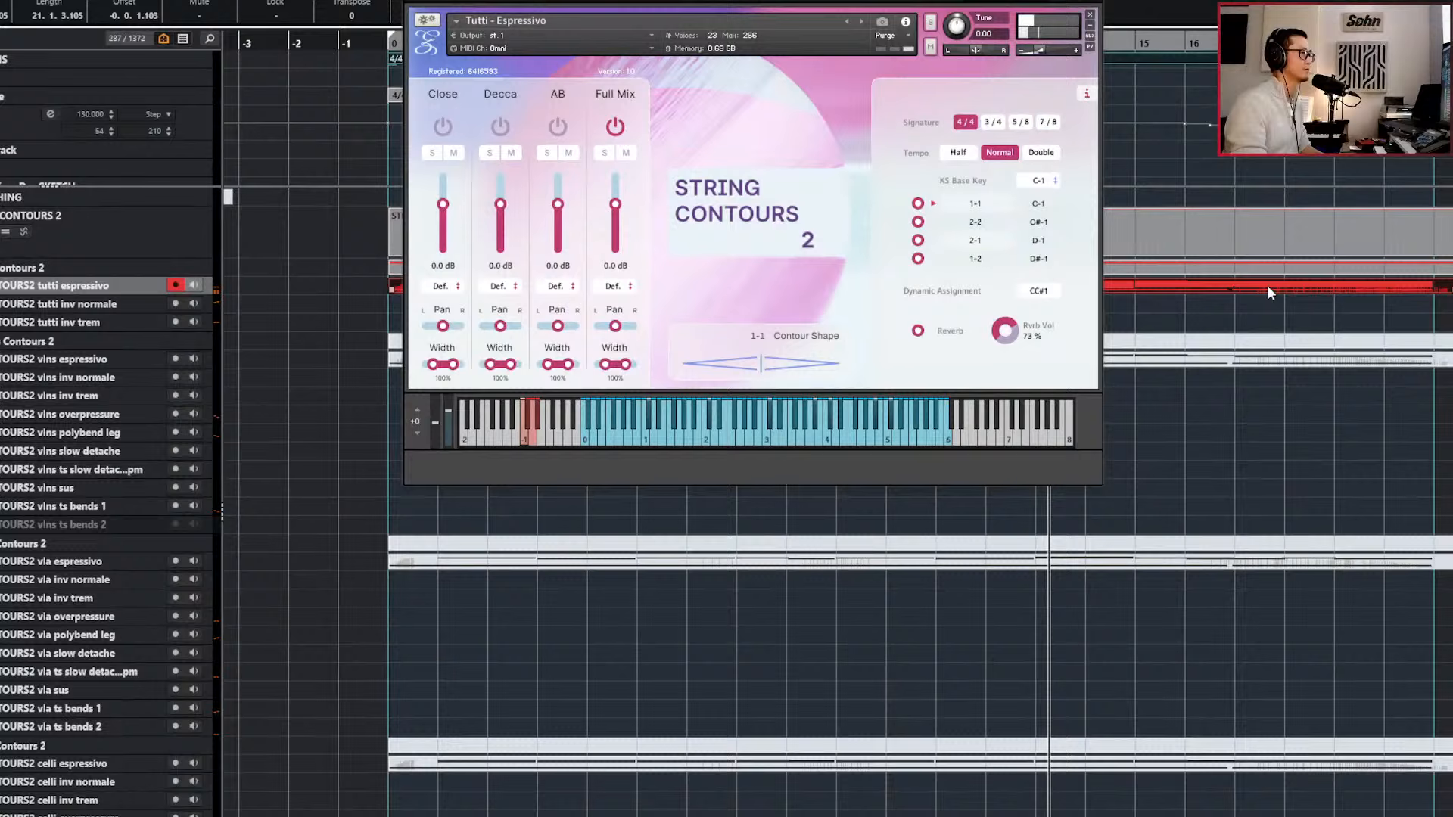
Open the tutti espressivo MIDI part in the Key Editor and set the playback position to bar 1.
{"action": "left_click", "coordinate": [1267, 285]}
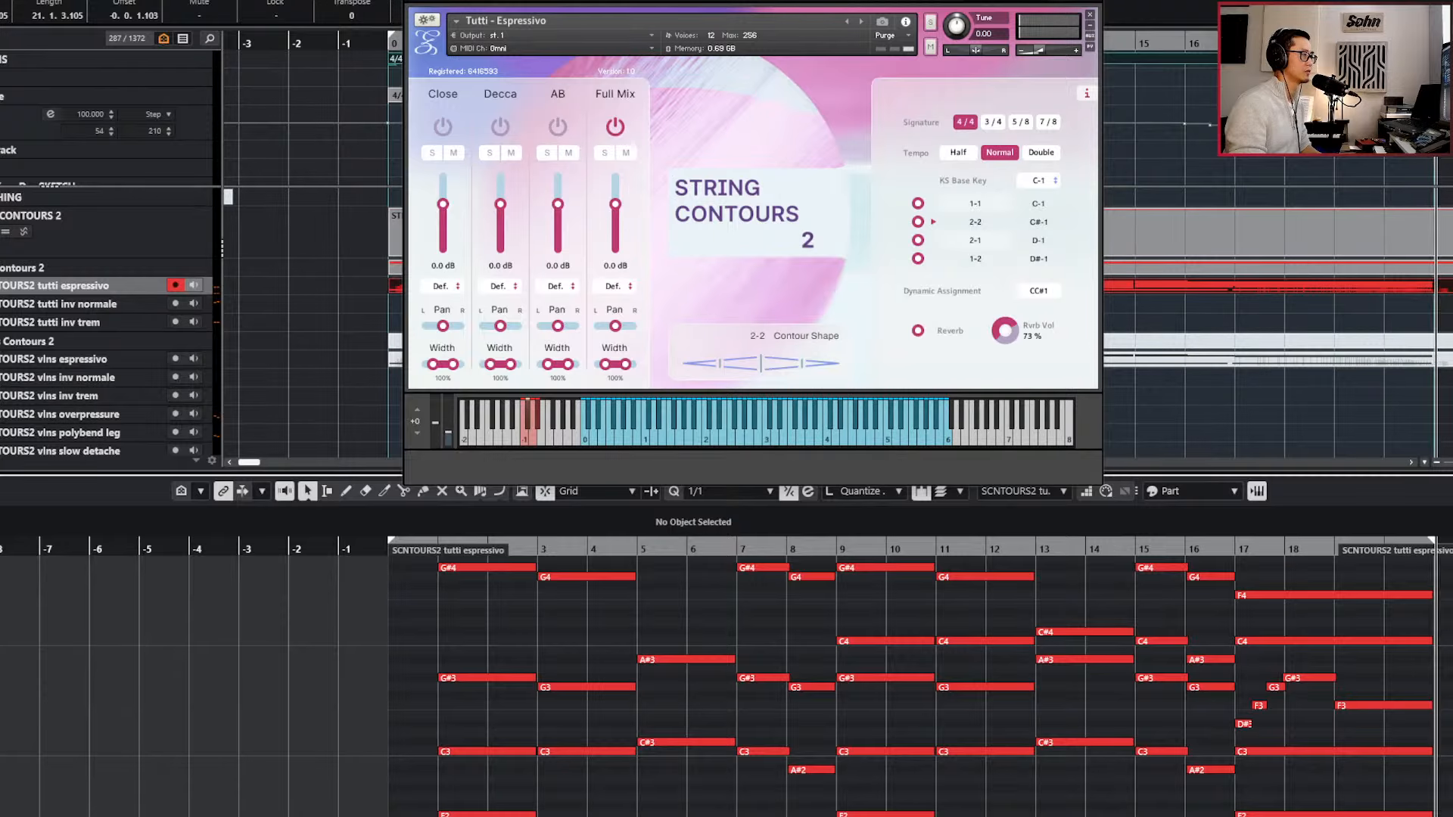
{"action": "key", "text": "KP_Subtract"}
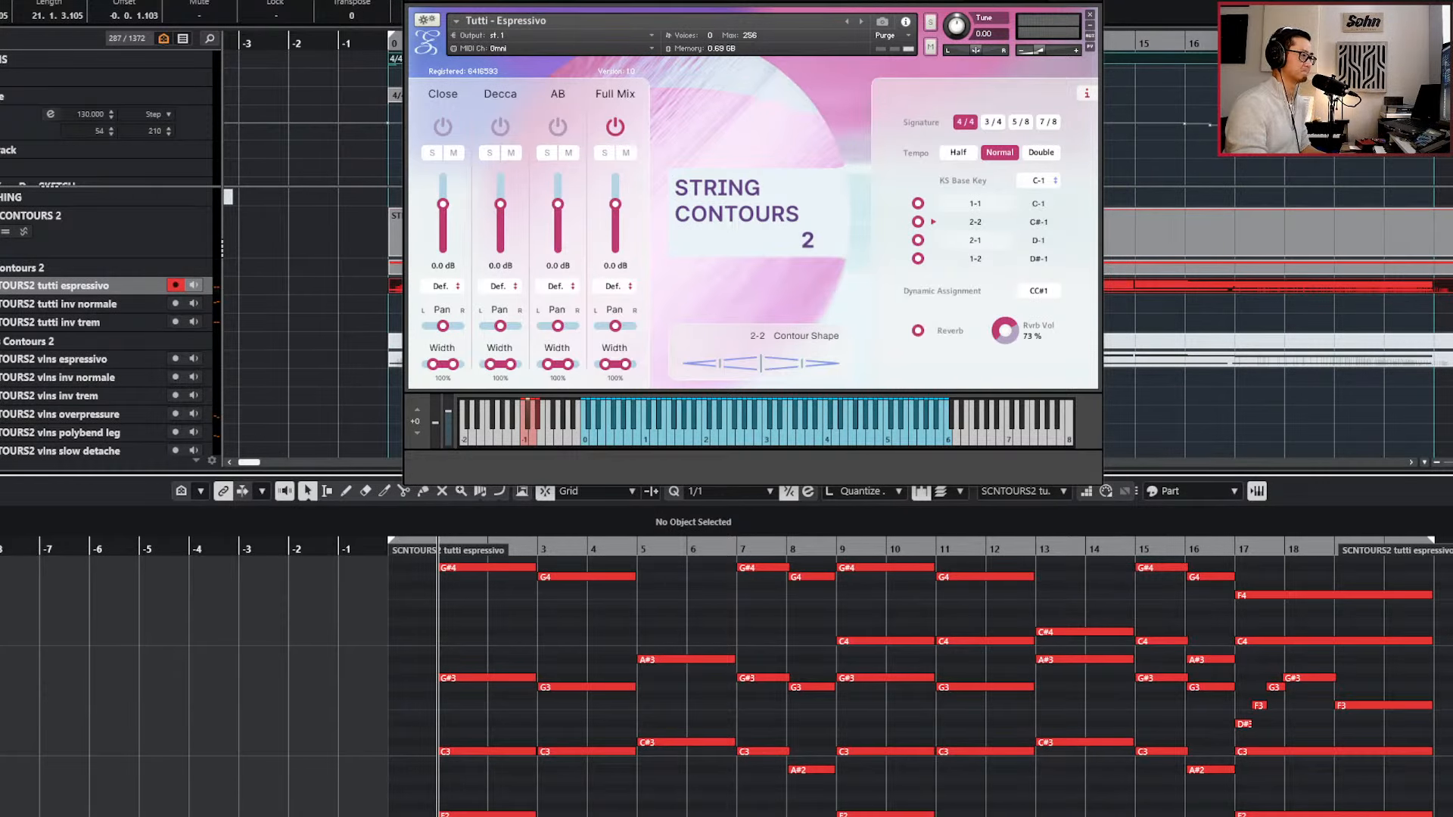
{"action": "scroll", "coordinate": [908, 684], "scroll_direction": "down", "scroll_amount": 3}
{"action": "scroll", "coordinate": [908, 685], "scroll_direction": "up", "scroll_amount": 2}
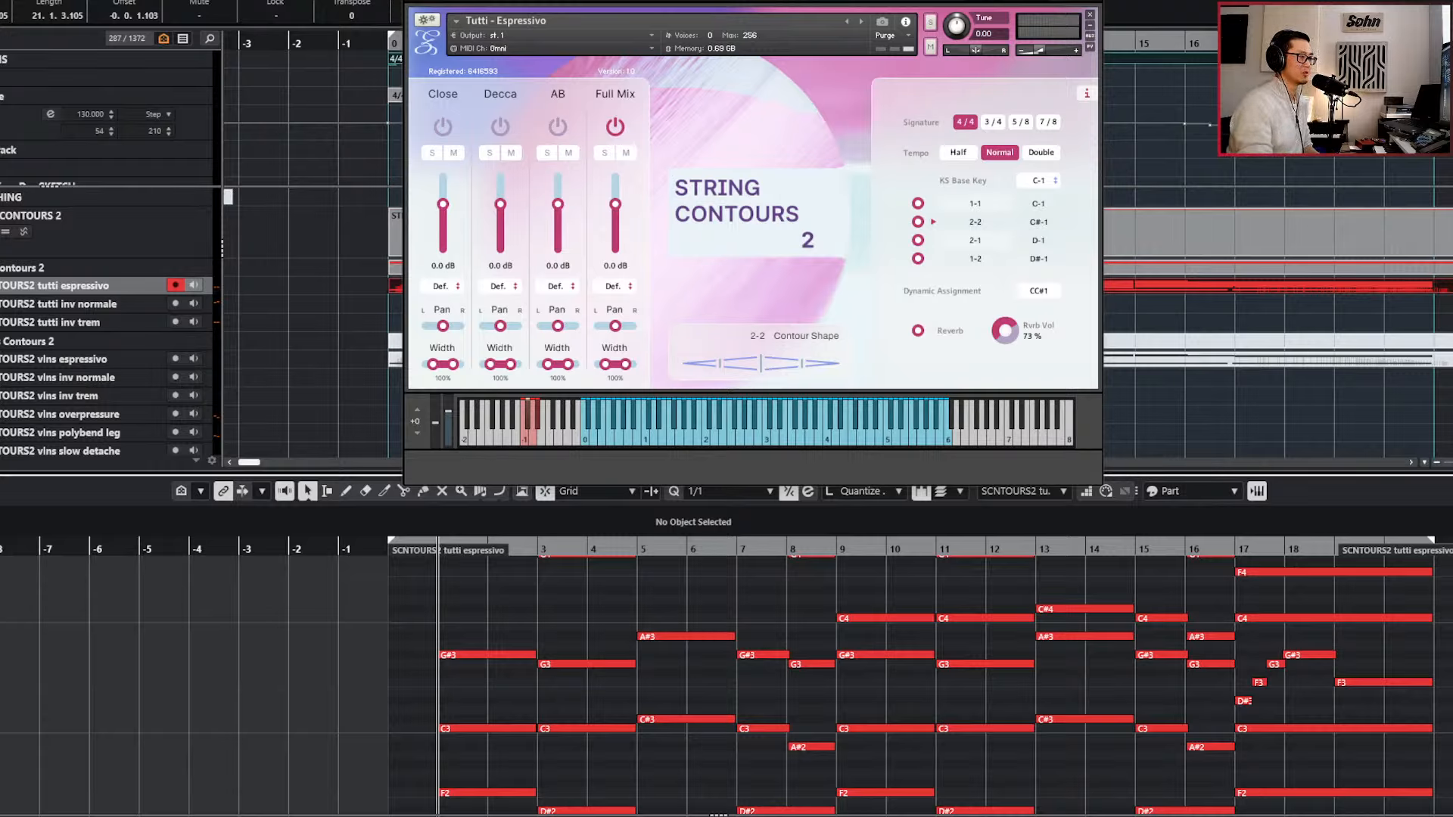
{"action": "key", "text": "KP_Add"}
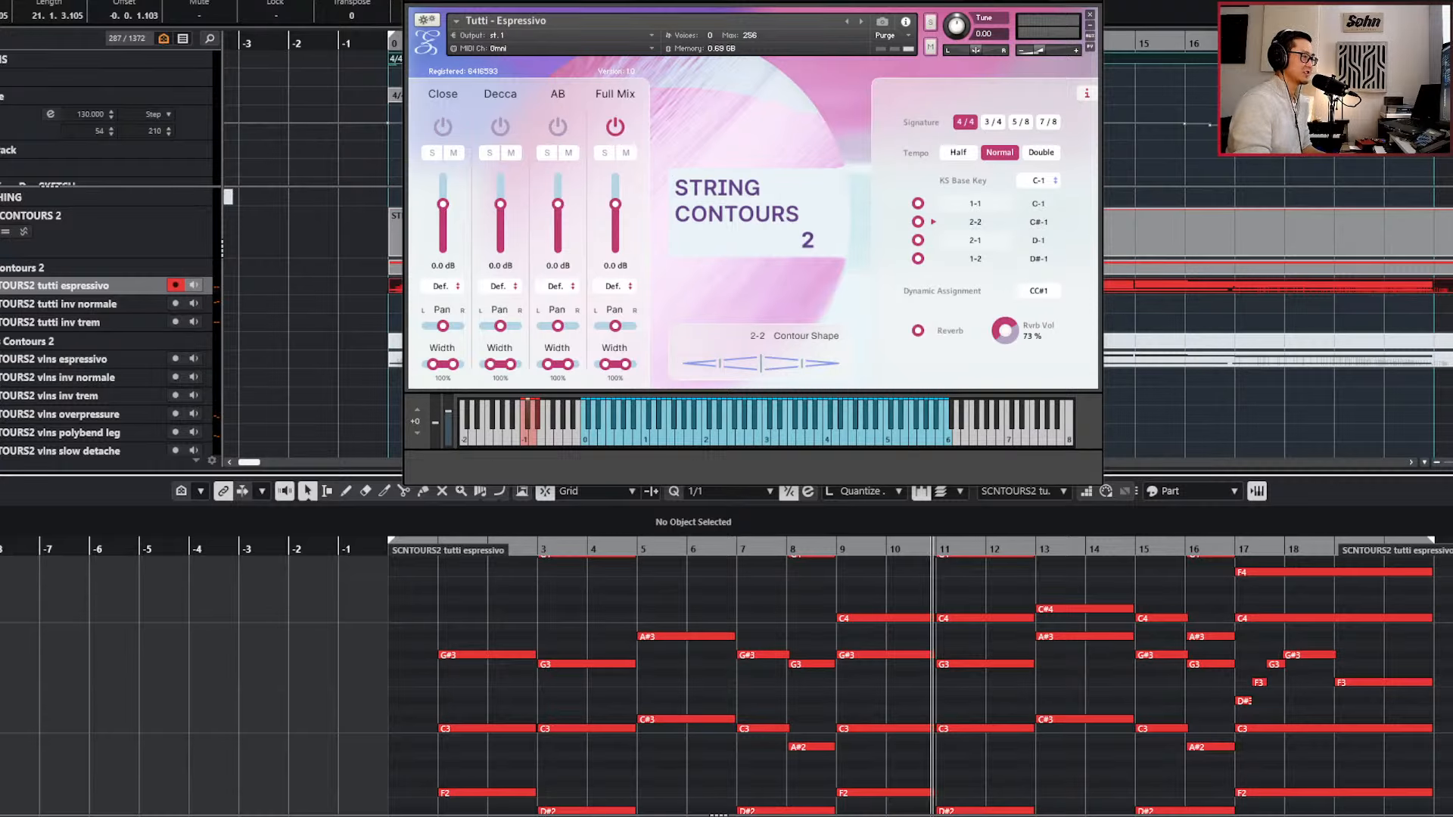
{"action": "key", "text": "KP_Subtract"}
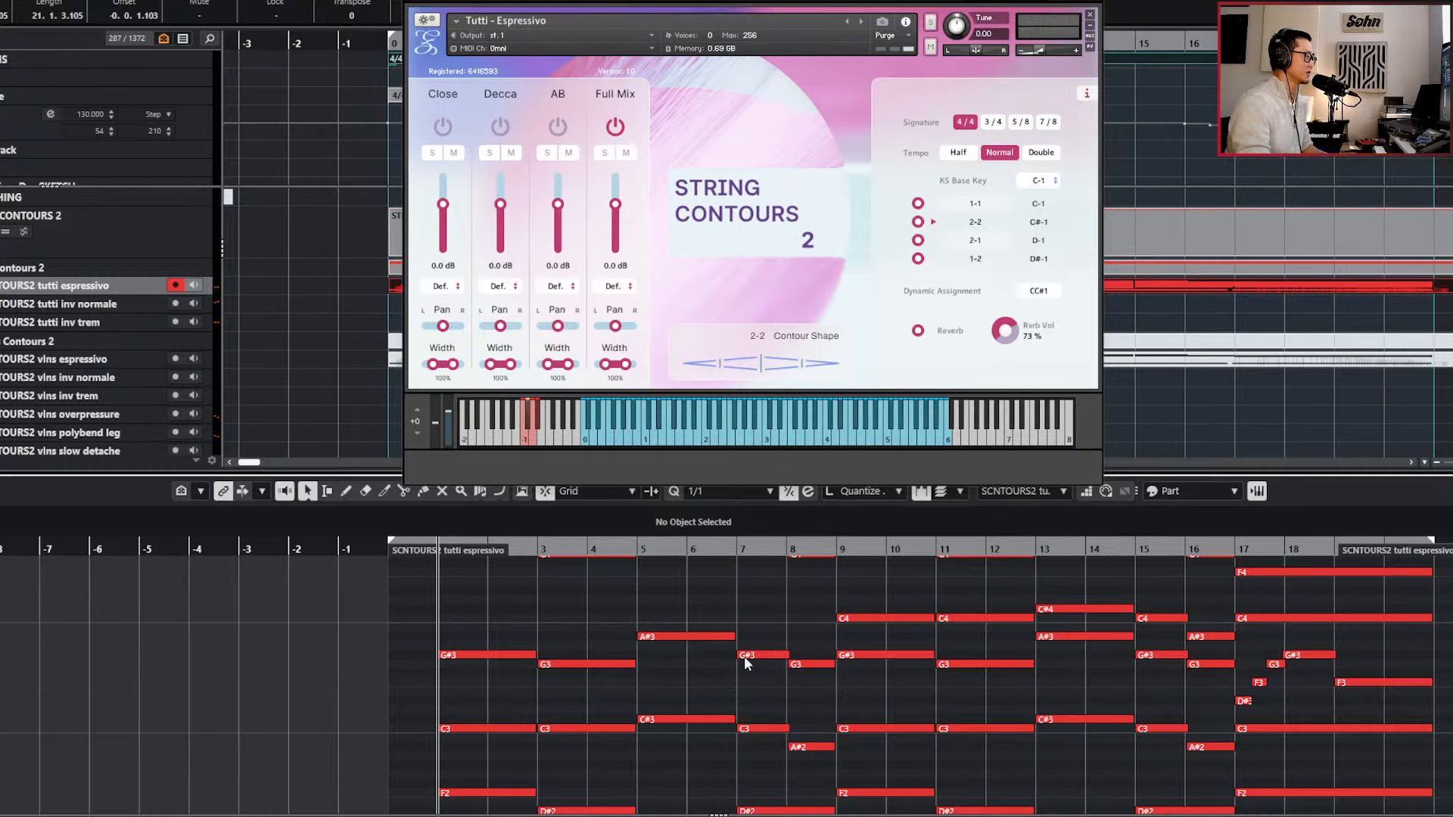
Play the opening chord in bars 1 and 2 with the notes enlarged in the Key Editor.
{"action": "scroll", "coordinate": [719, 655], "scroll_direction": "up", "scroll_amount": 3}
{"action": "scroll", "coordinate": [530, 632], "scroll_direction": "up", "scroll_amount": 3, "text": "ctrl"}
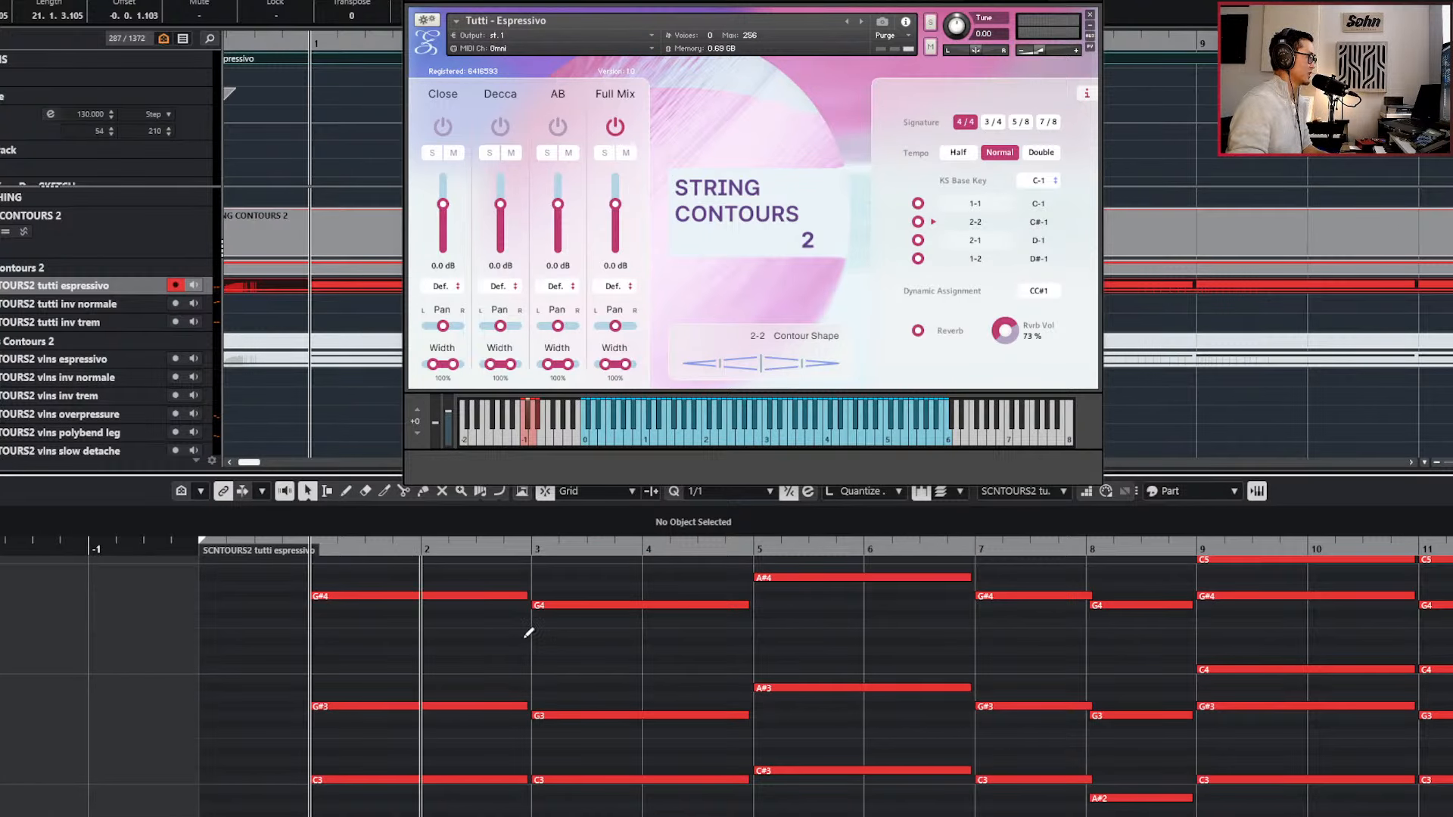
{"action": "scroll", "coordinate": [421, 697], "scroll_direction": "up", "scroll_amount": 1, "text": "ctrl"}
{"action": "key", "text": "space"}
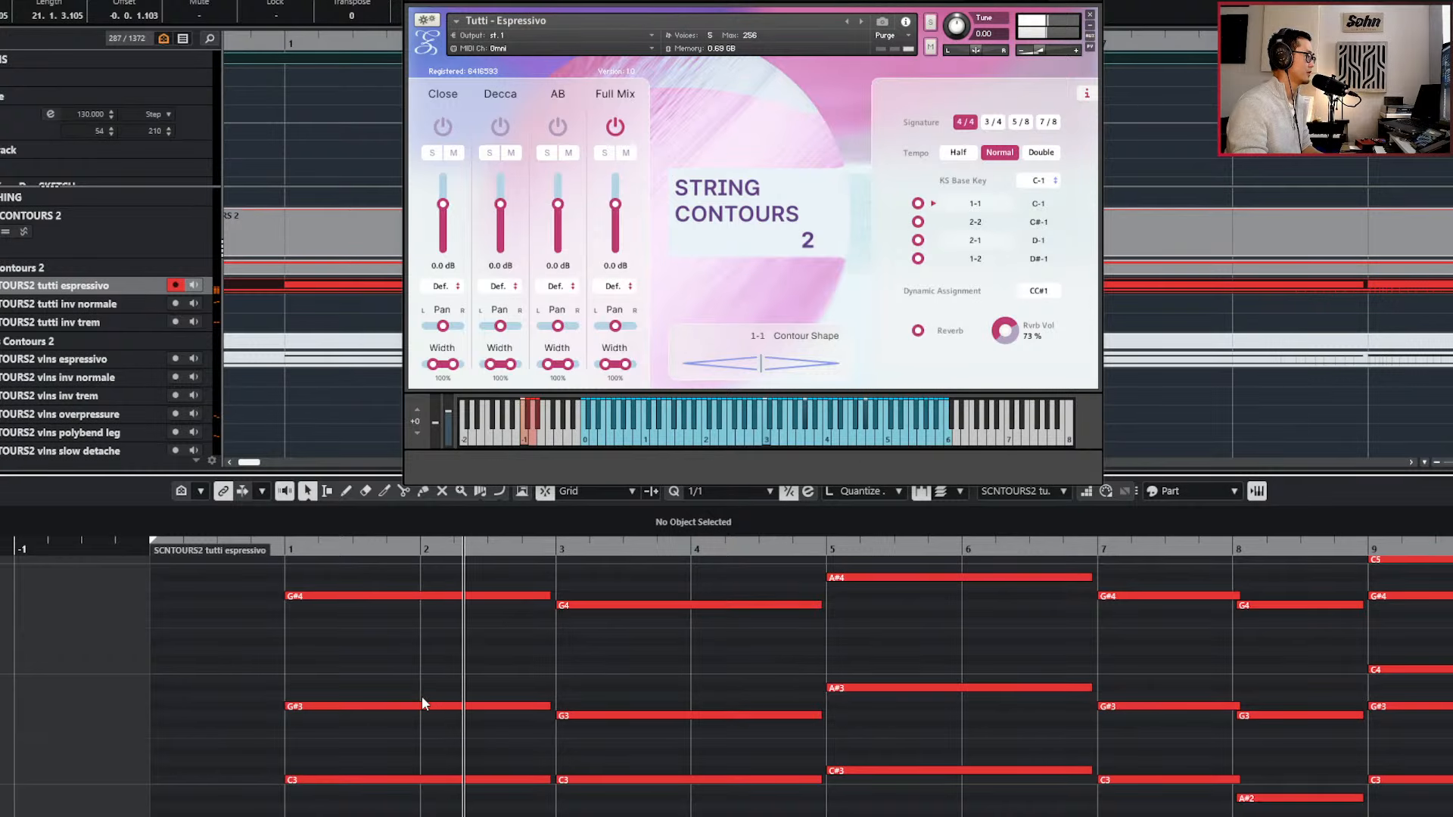
{"action": "key", "text": "space"}
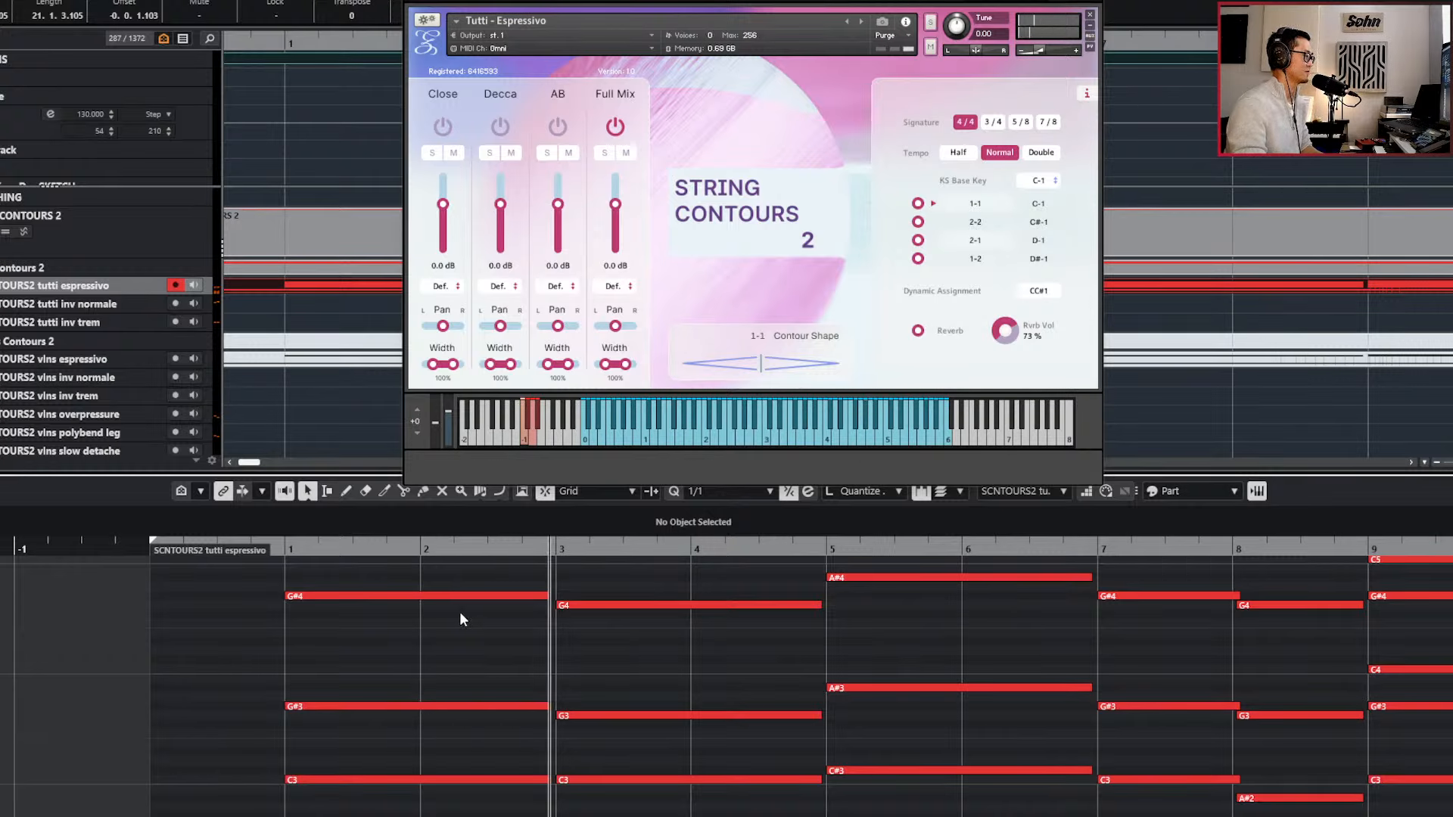
Select the notes of the chord starting at bar 1 and audition it from bar 1.
{"action": "key", "text": "KP_Subtract"}
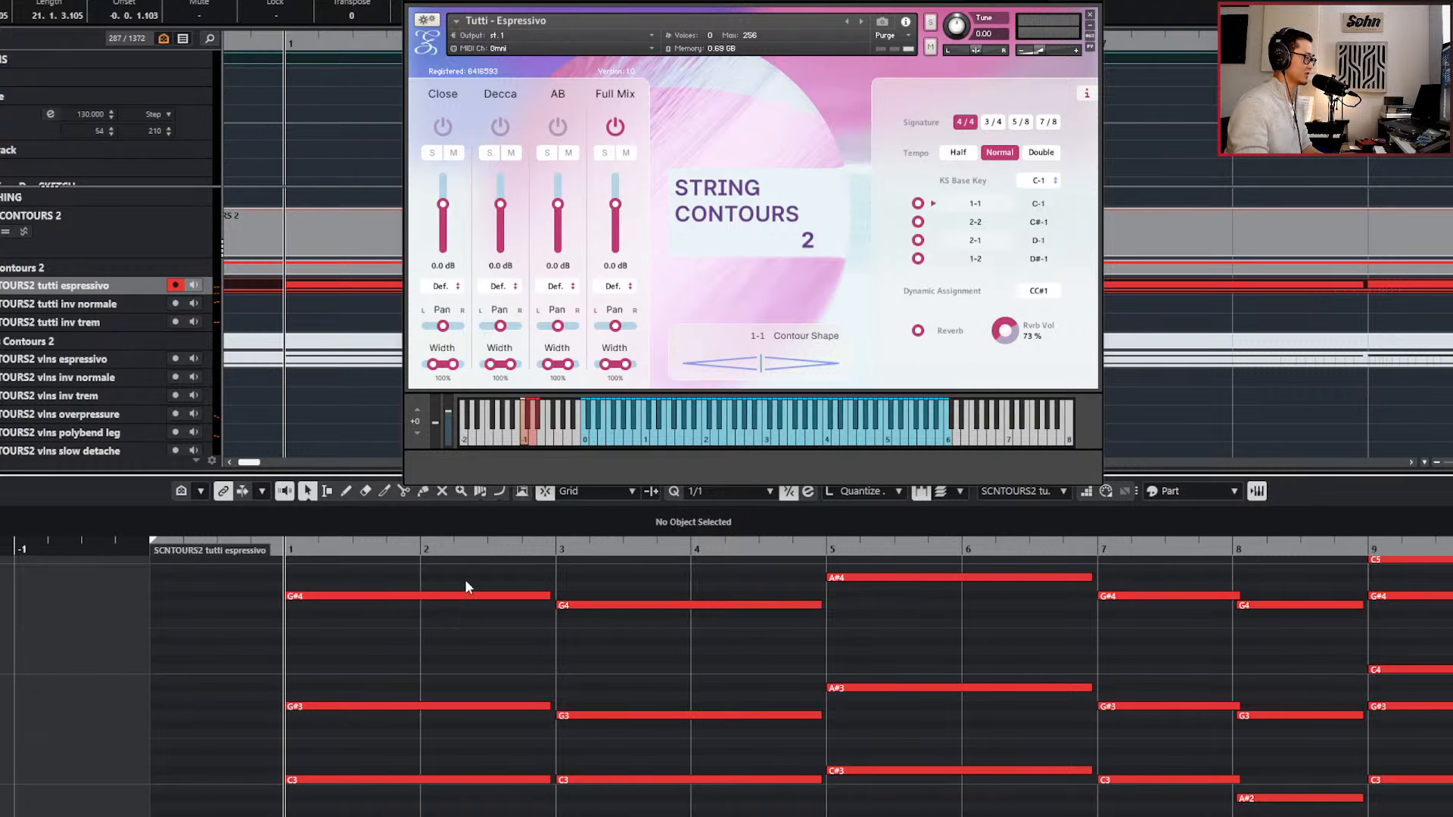
{"action": "scroll", "coordinate": [464, 597], "scroll_direction": "down", "scroll_amount": 3}
{"action": "left_click_drag", "start_coordinate": [463, 558], "coordinate": [431, 815]}
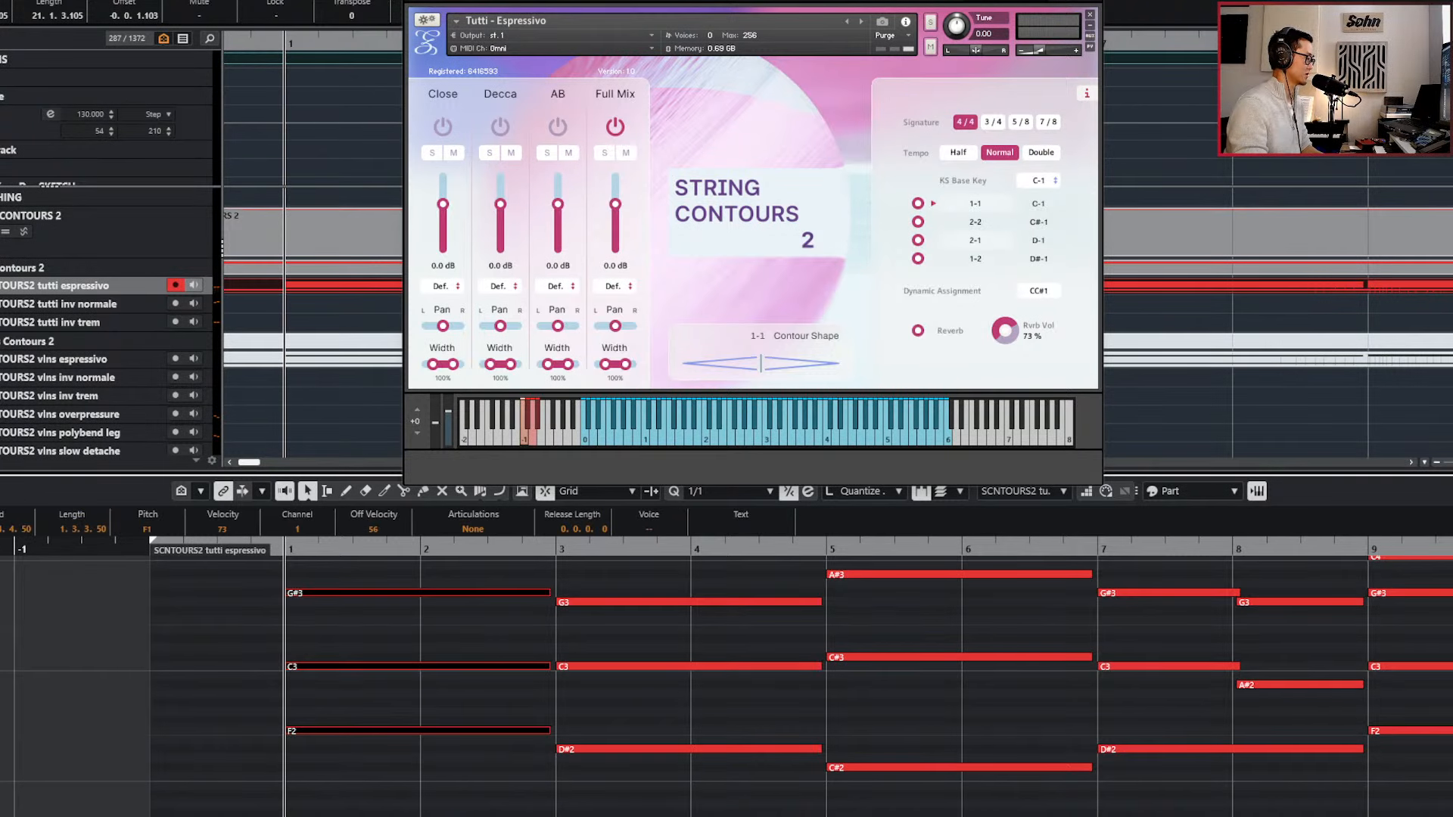
{"action": "scroll", "coordinate": [726, 680], "scroll_direction": "up", "scroll_amount": 2}
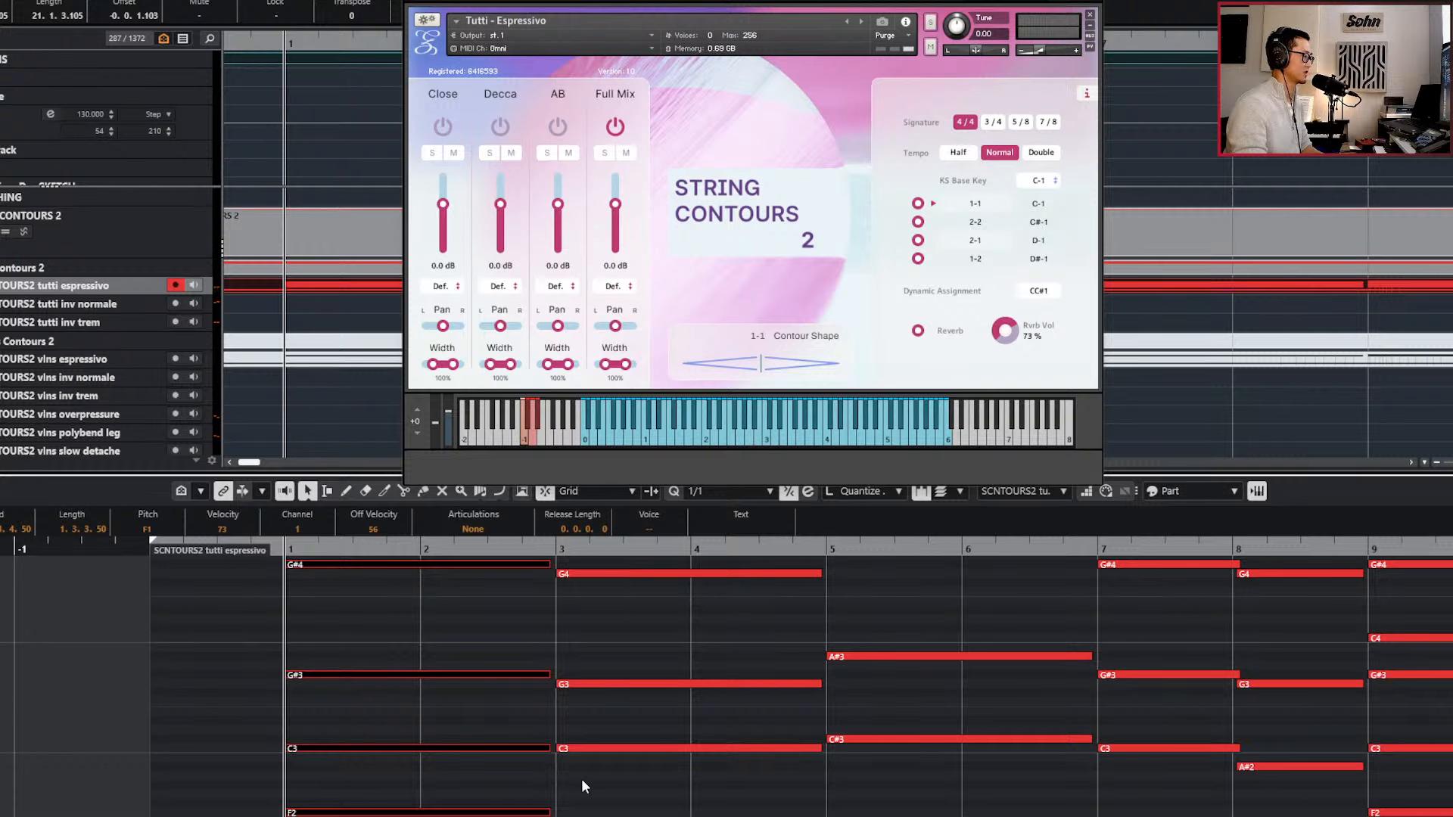
{"action": "key", "text": "space"}
{"action": "key", "text": "space"}
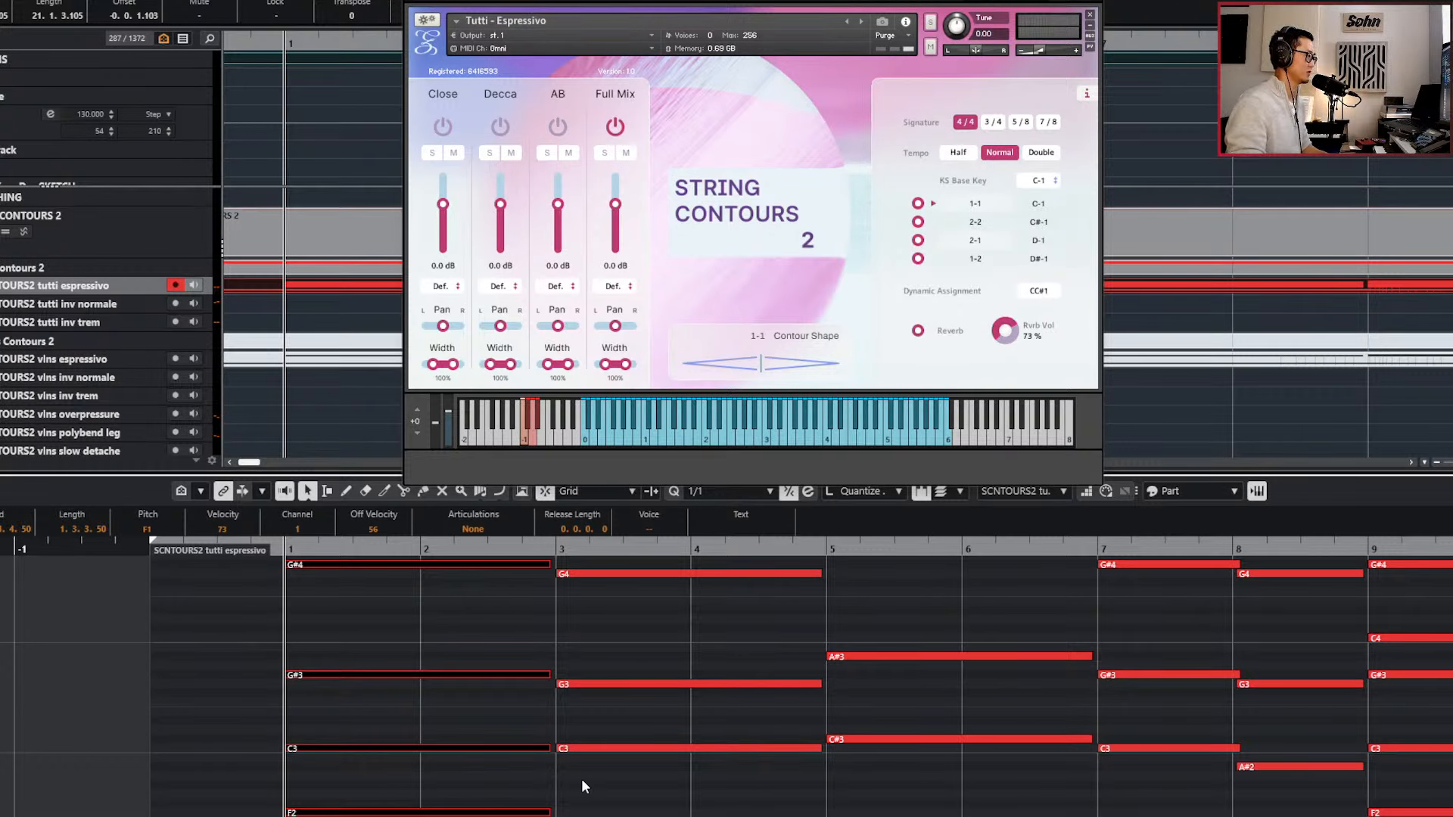
Examine the note lengths and the gaps between consecutive chords from bar 1 through bar 20.
{"action": "scroll", "coordinate": [594, 793], "scroll_direction": "up", "scroll_amount": 3}
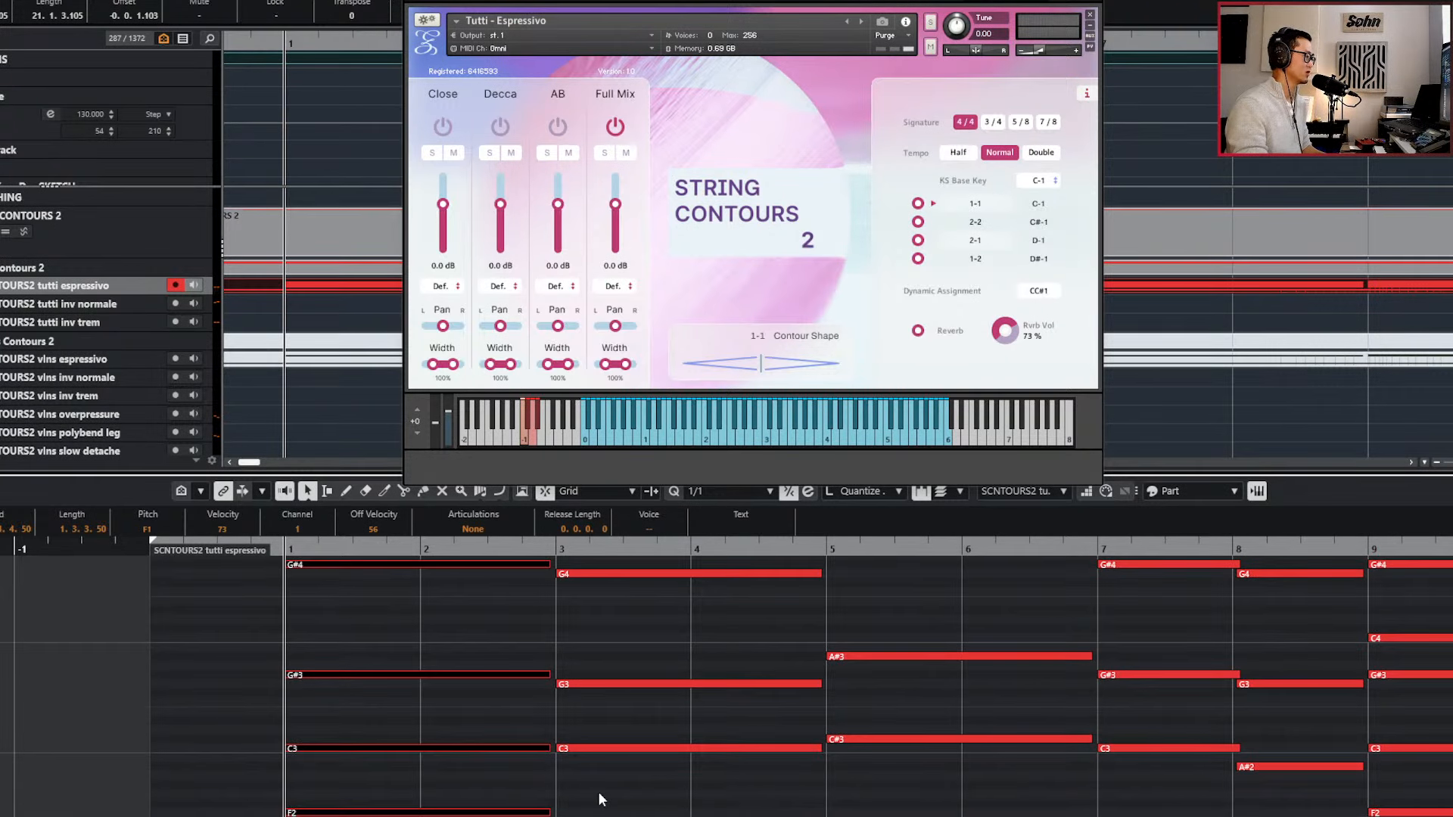
{"action": "scroll", "coordinate": [598, 793], "scroll_direction": "up", "scroll_amount": 2}
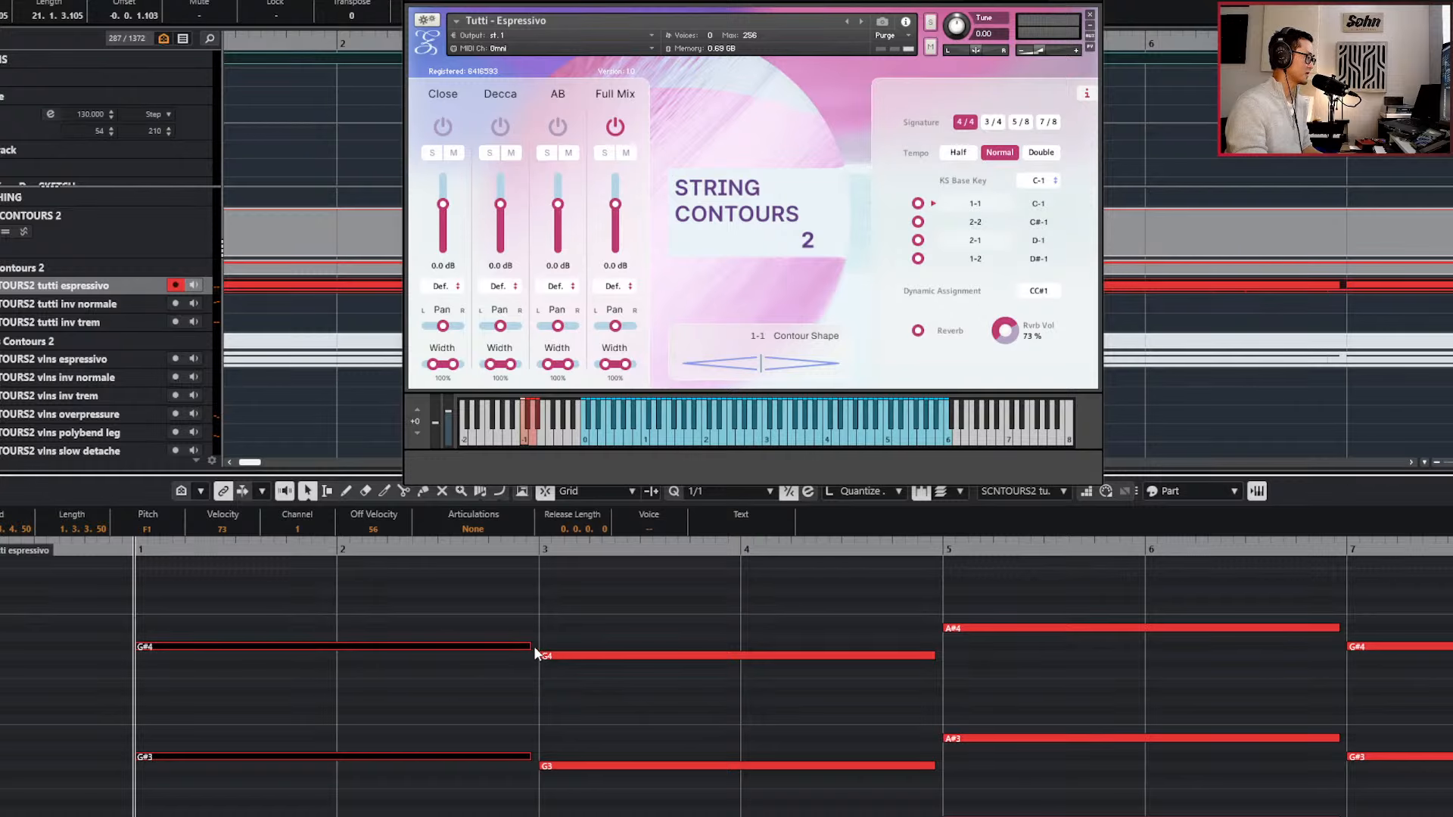
{"action": "scroll", "coordinate": [565, 619], "scroll_direction": "down", "scroll_amount": 3}
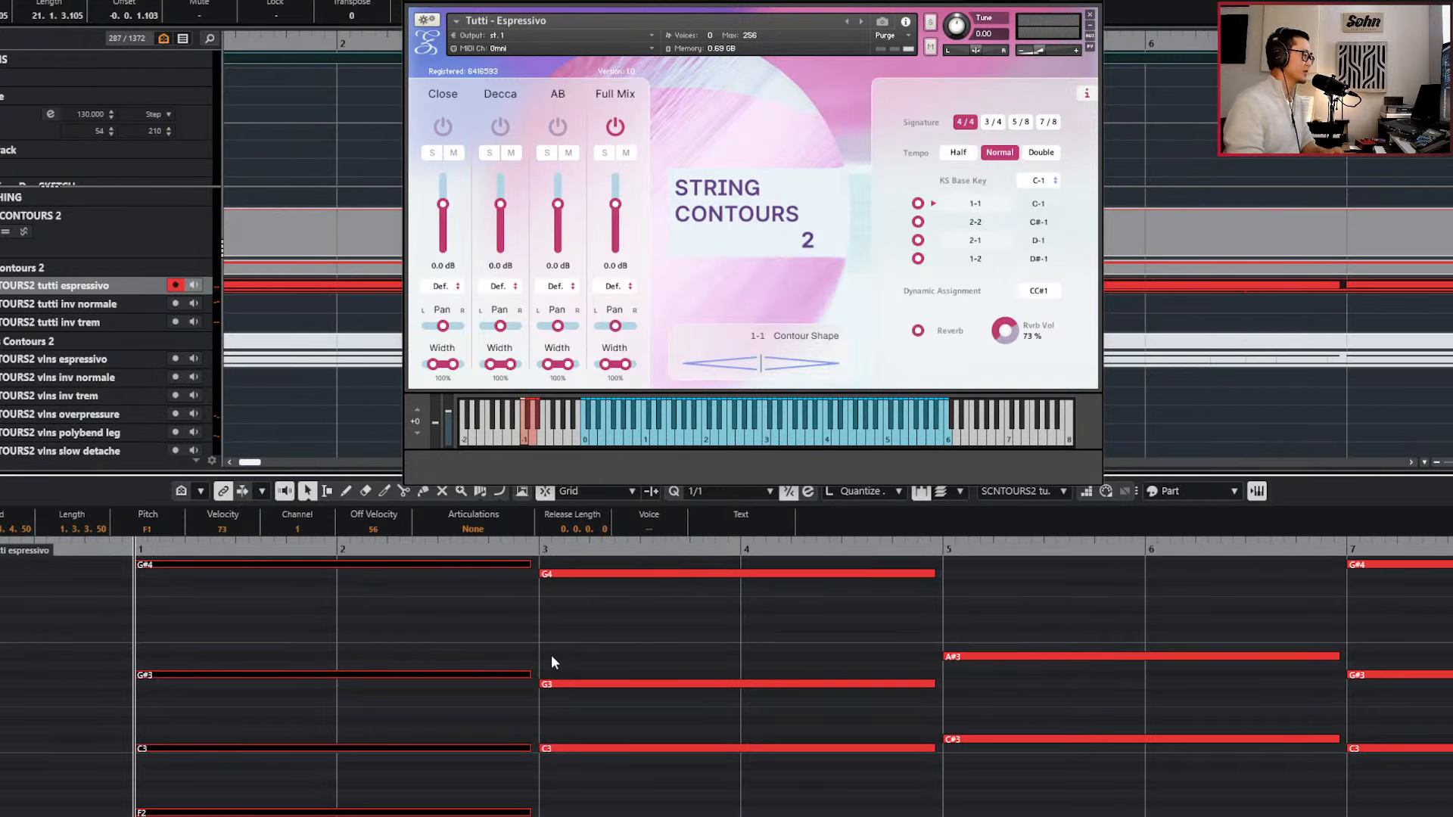
{"action": "scroll", "coordinate": [490, 674], "scroll_direction": "up", "scroll_amount": 2}
{"action": "scroll", "coordinate": [549, 674], "scroll_direction": "left", "scroll_amount": 2}
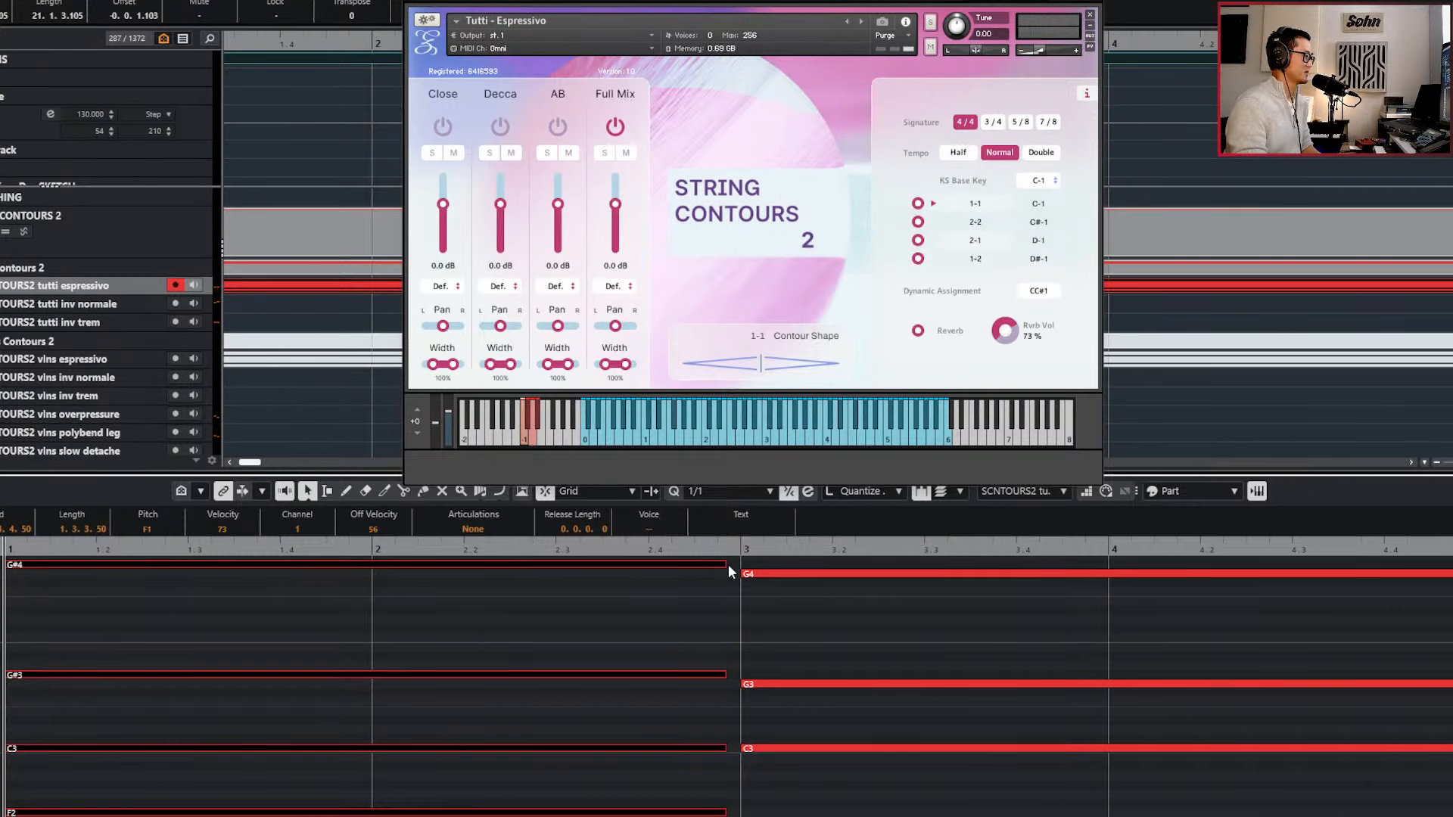
{"action": "scroll", "coordinate": [757, 594], "scroll_direction": "right", "scroll_amount": 4}
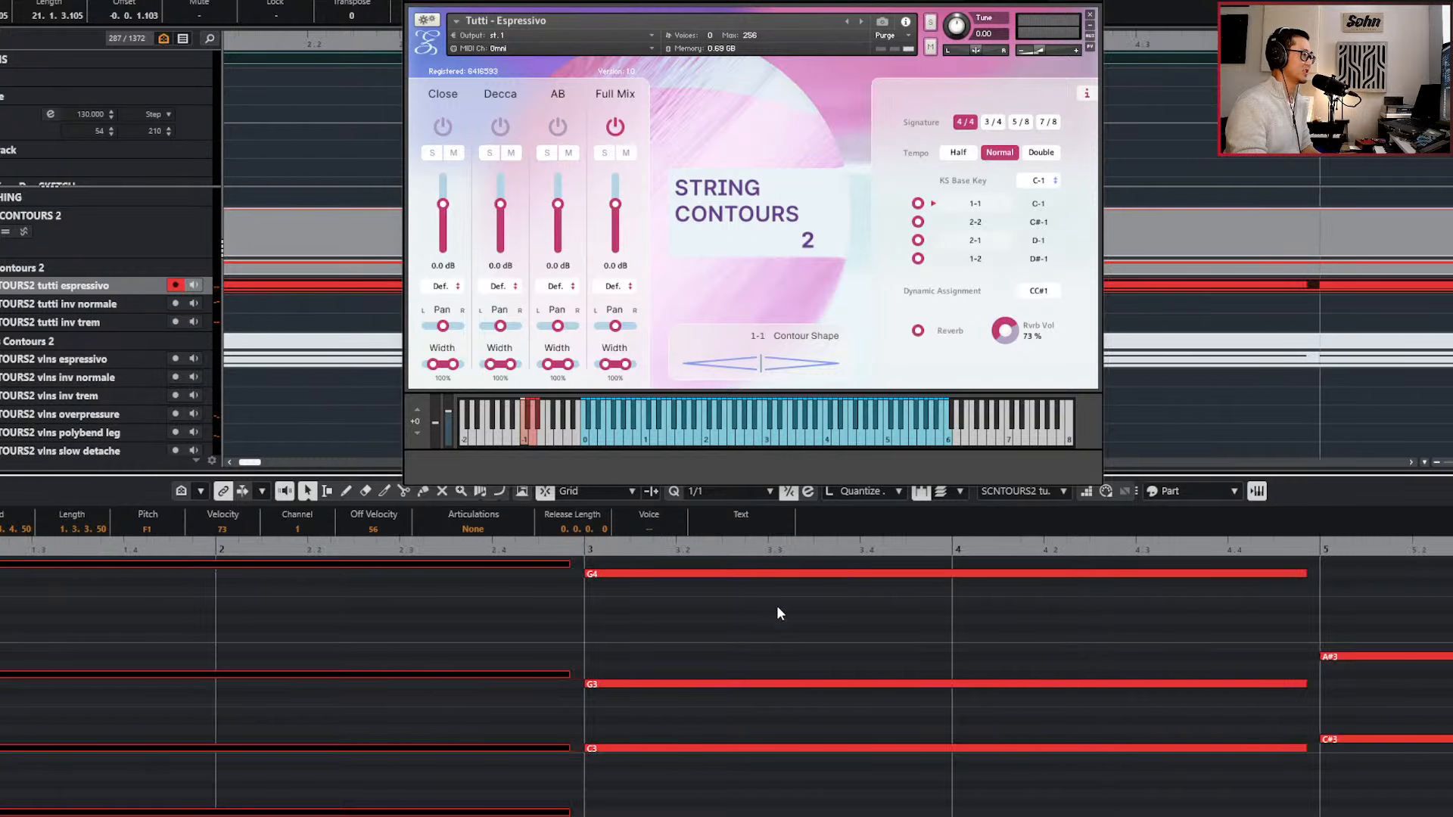
{"action": "scroll", "coordinate": [965, 656], "scroll_direction": "left", "scroll_amount": 5}
{"action": "scroll", "coordinate": [965, 656], "scroll_direction": "down", "scroll_amount": 2}
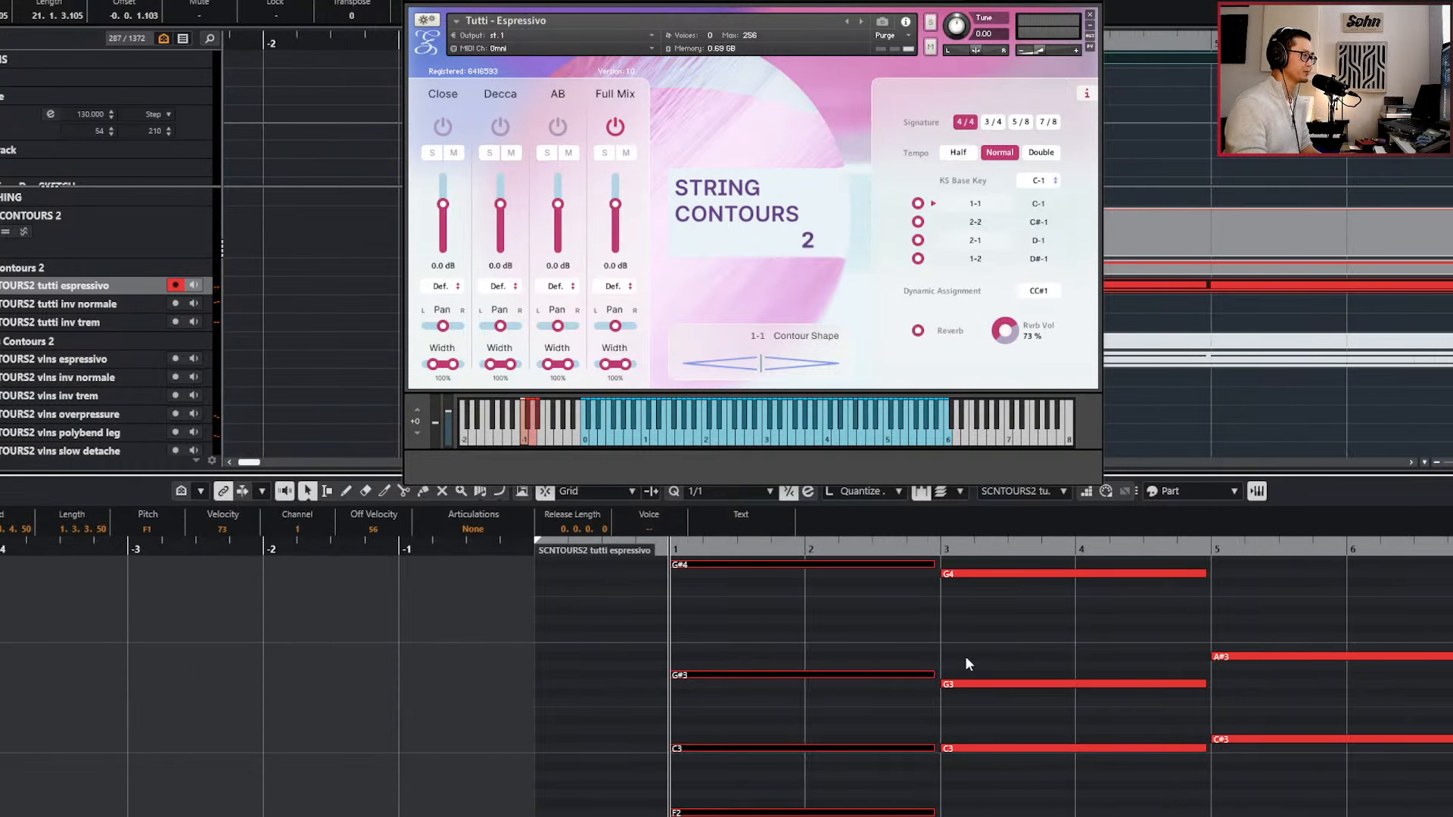
{"action": "scroll", "coordinate": [965, 656], "scroll_direction": "right", "scroll_amount": 6}
{"action": "scroll", "coordinate": [965, 656], "scroll_direction": "right", "scroll_amount": 12}
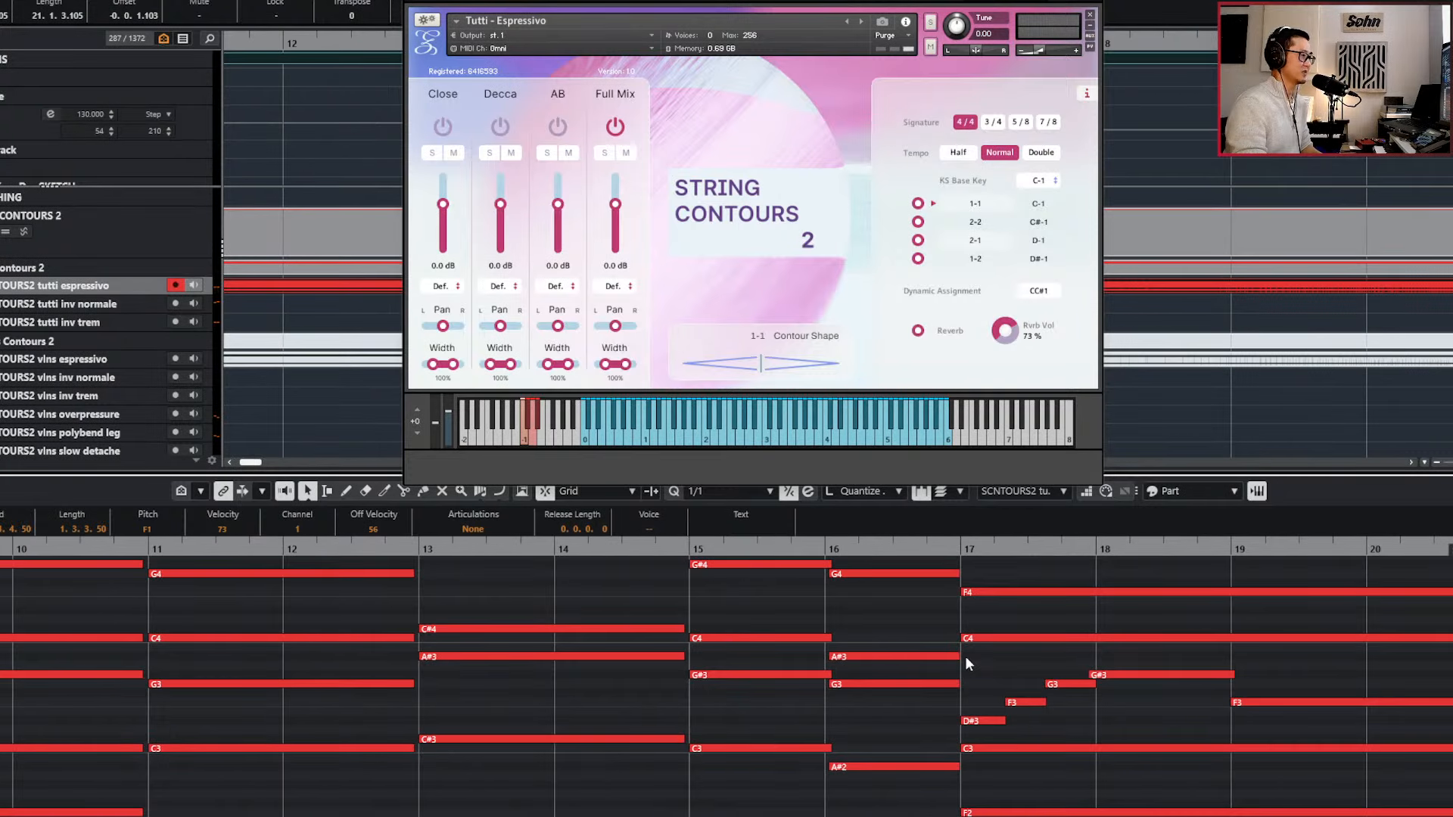
{"action": "scroll", "coordinate": [965, 656], "scroll_direction": "left", "scroll_amount": 13}
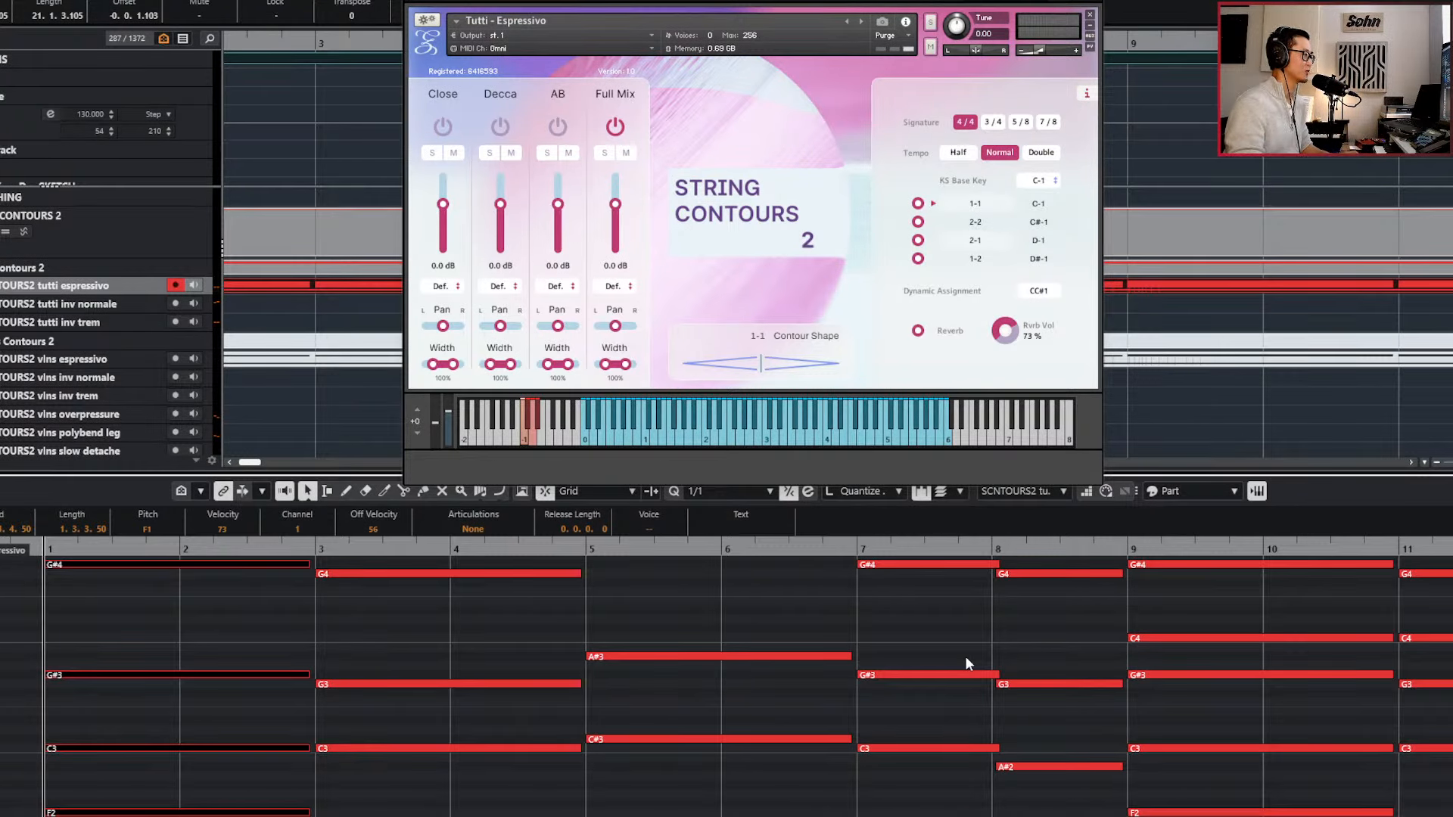
Close the Key Editor and return to the full track arrangement.
{"action": "key", "text": "ctrl+alt+b"}
{"action": "scroll", "coordinate": [965, 657], "scroll_direction": "down", "scroll_amount": 4}
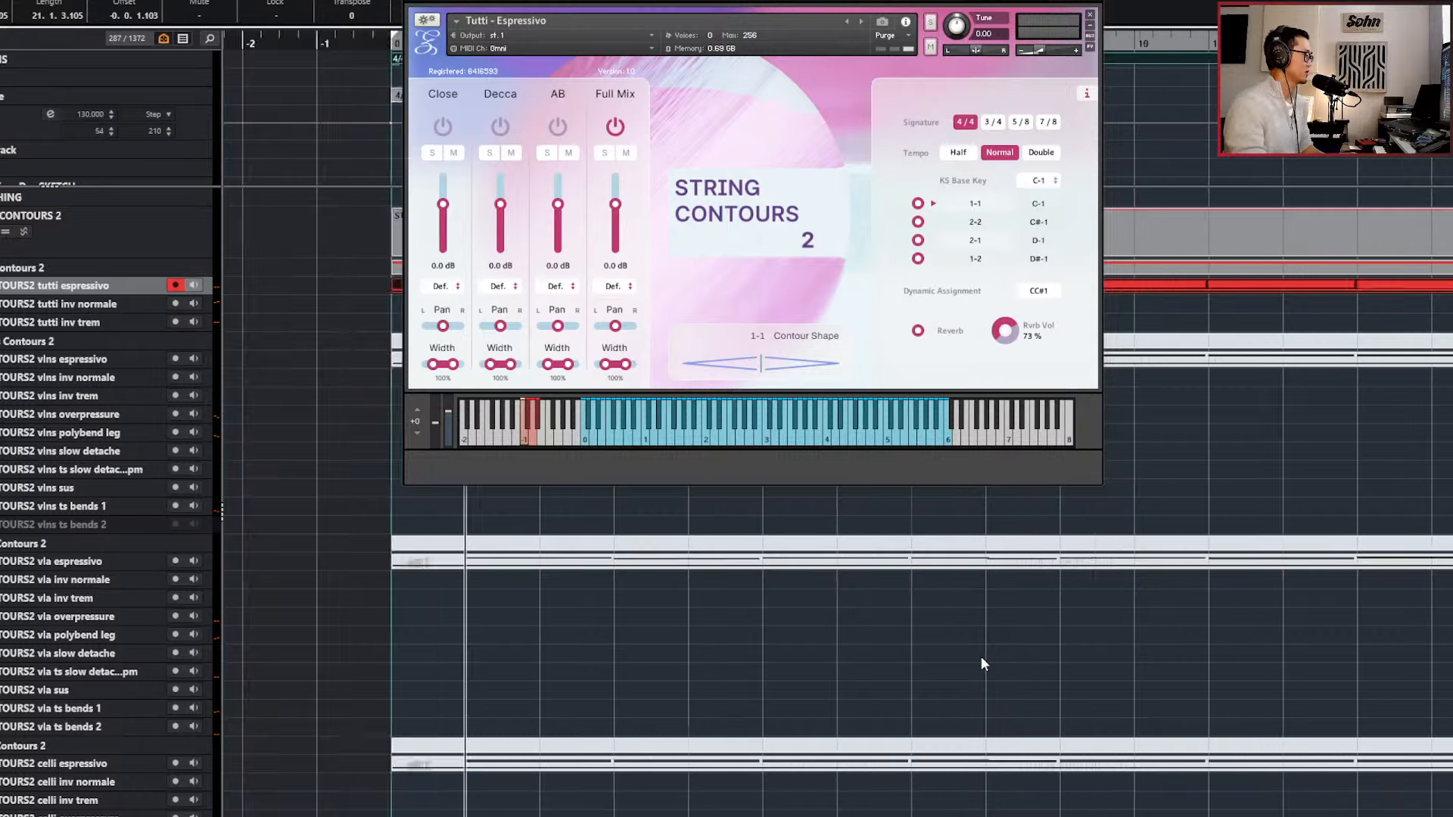
Close the tutti instrument window and swap the mutes: silence the tutti espressivo part and activate the violins, viola, celli and bass espressivo parts.
{"action": "scroll", "coordinate": [952, 619], "scroll_direction": "down", "scroll_amount": 2}
{"action": "key", "text": "ctrl+w"}
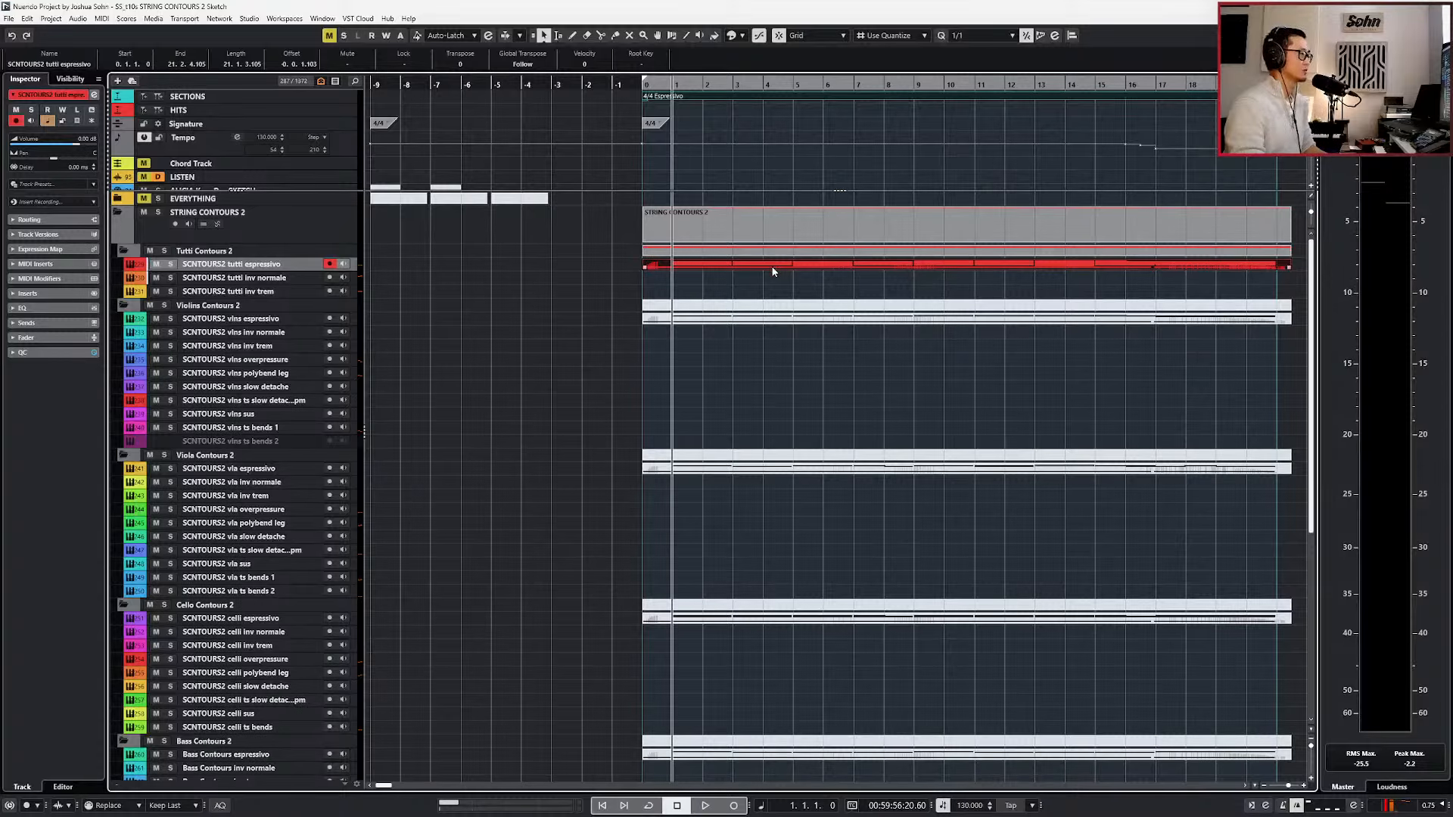
{"action": "scroll", "coordinate": [774, 270], "scroll_direction": "right", "scroll_amount": 3}
{"action": "left_click_drag", "start_coordinate": [516, 265], "coordinate": [609, 768]}
{"action": "left_click", "coordinate": [610, 762]}
{"action": "scroll", "coordinate": [659, 606], "scroll_direction": "up", "scroll_amount": 5}
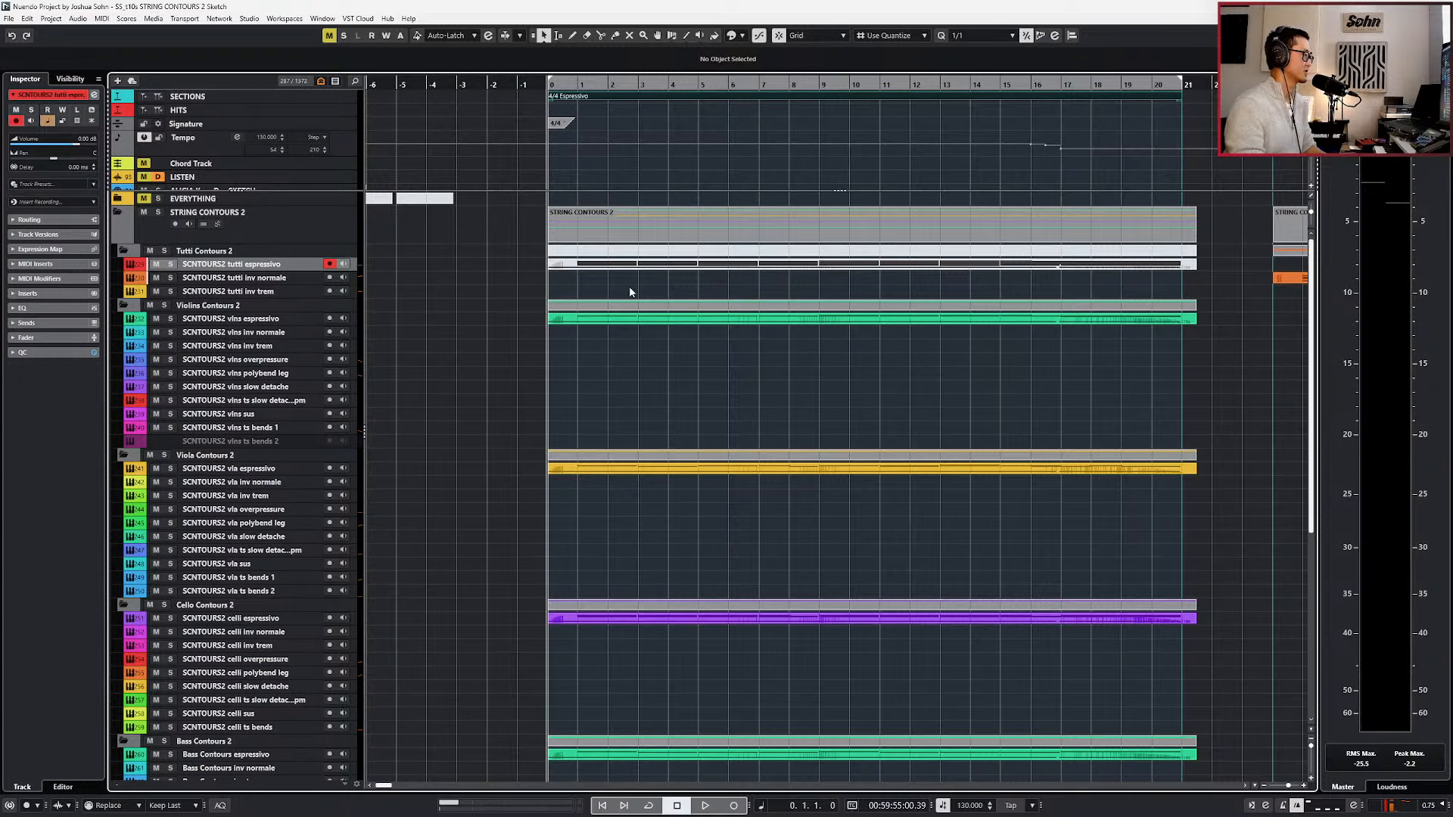
Open the violins, viola, celli and bass espressivo parts together in the Key Editor and select the low C-1 and C#-1 keyswitch notes.
{"action": "left_click_drag", "start_coordinate": [629, 292], "coordinate": [600, 730]}
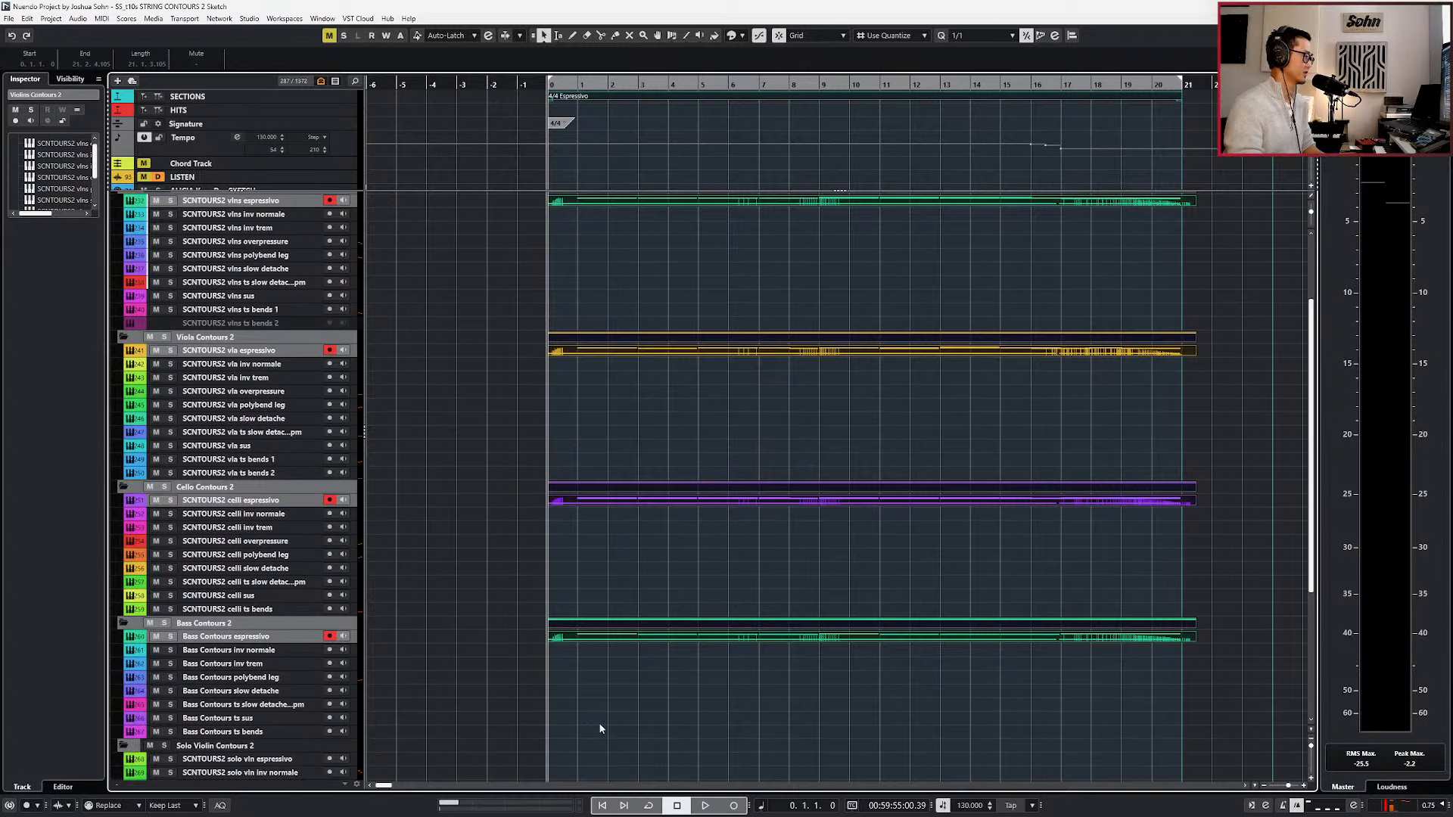
{"action": "key", "text": "ctrl+e"}
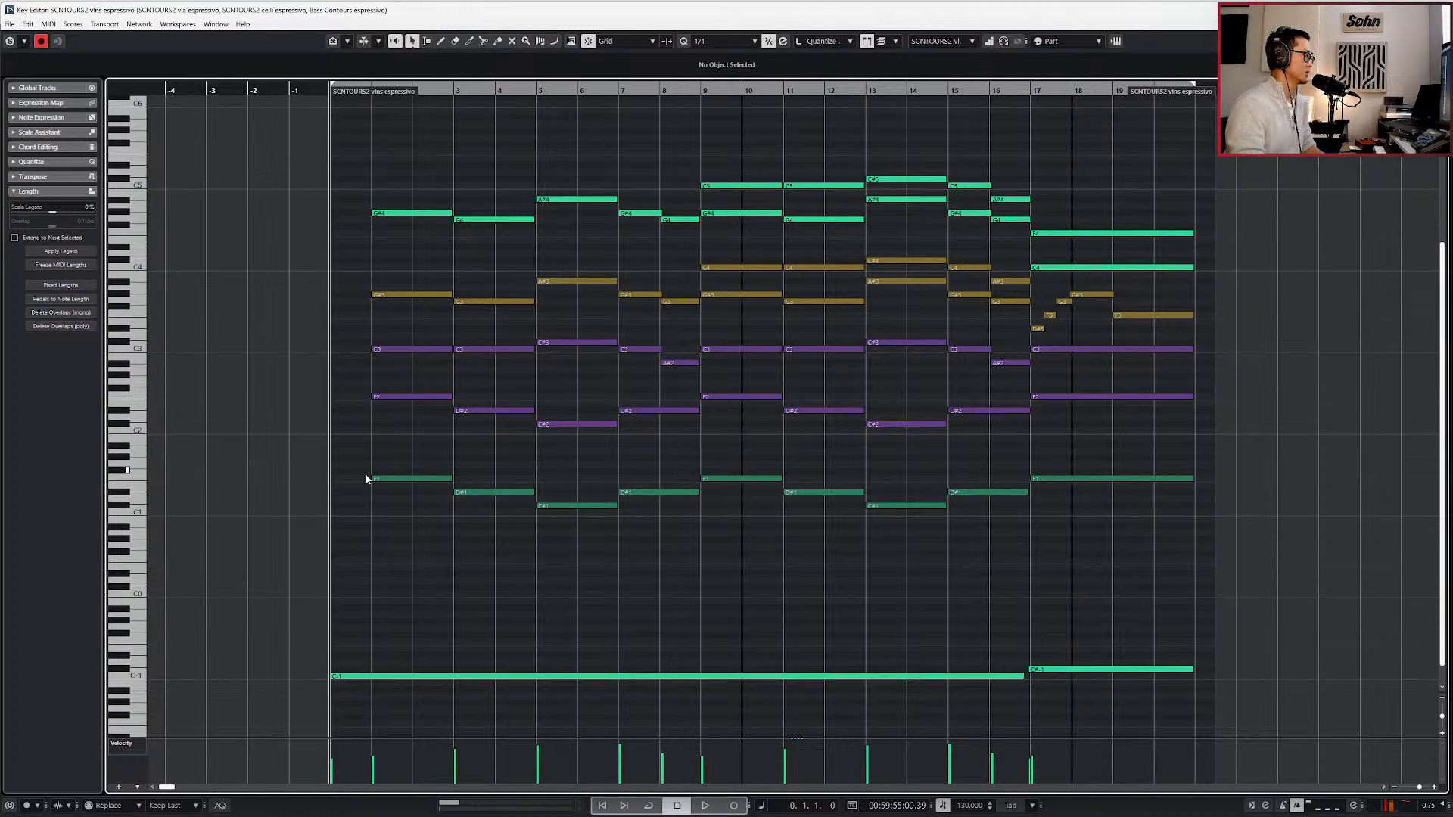
{"action": "left_click_drag", "start_coordinate": [532, 620], "coordinate": [1105, 698]}
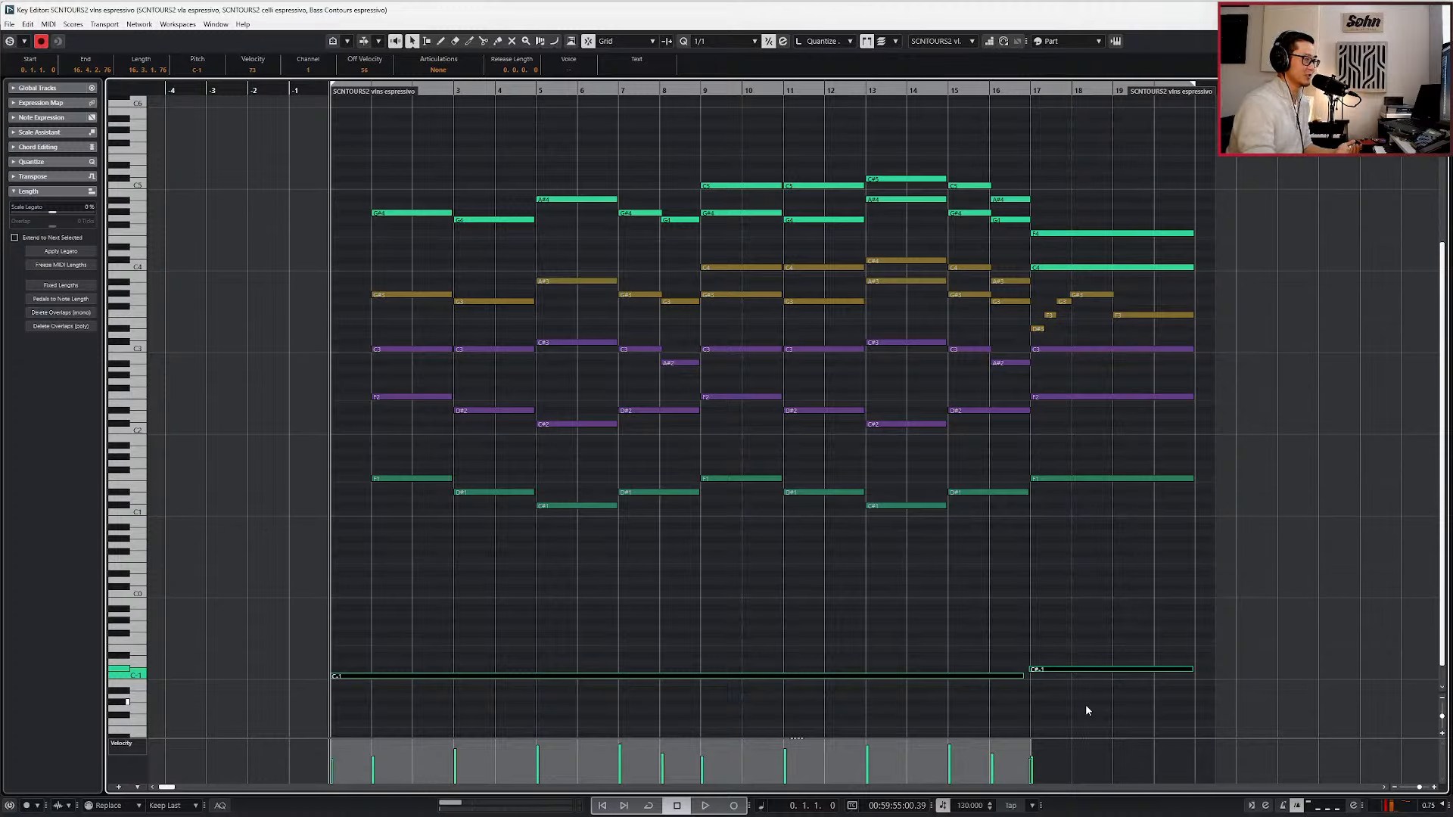
Play the four section parts from bar 1 into bar 19, with the expression and modulation lanes shown beneath the notes.
{"action": "key", "text": "KP_Add"}
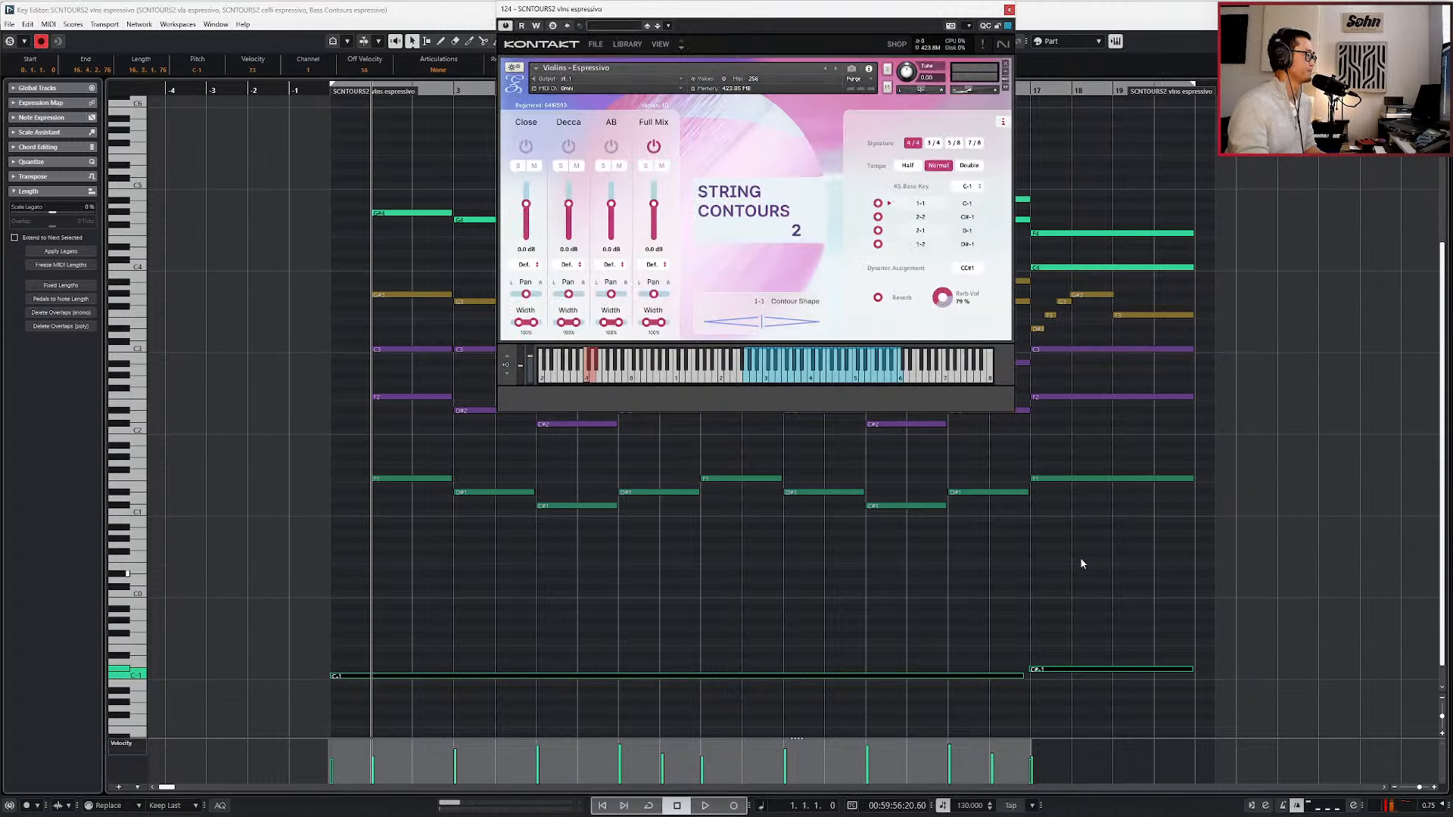
{"action": "key", "text": "space"}
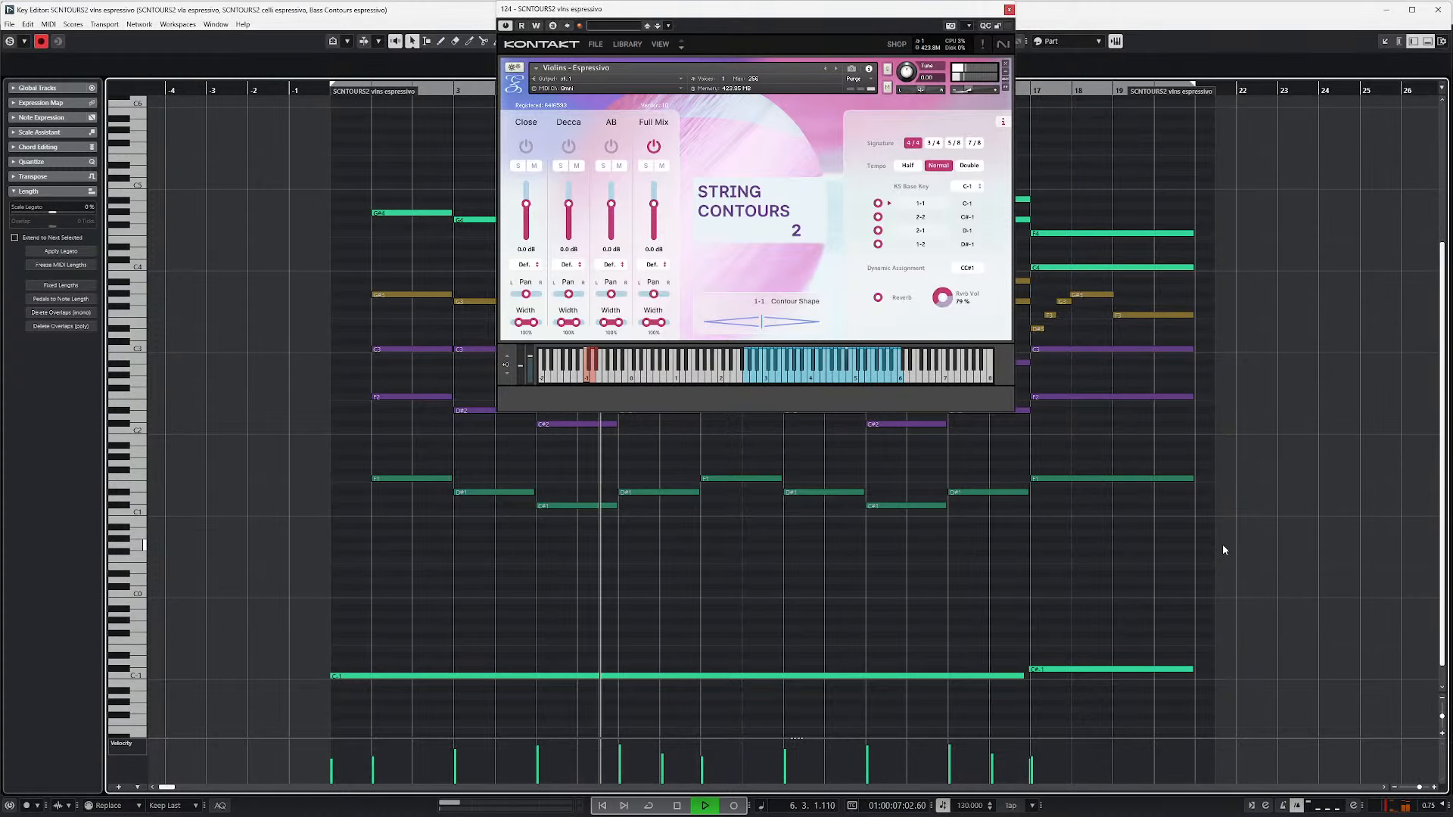
{"action": "key", "text": "alt+l"}
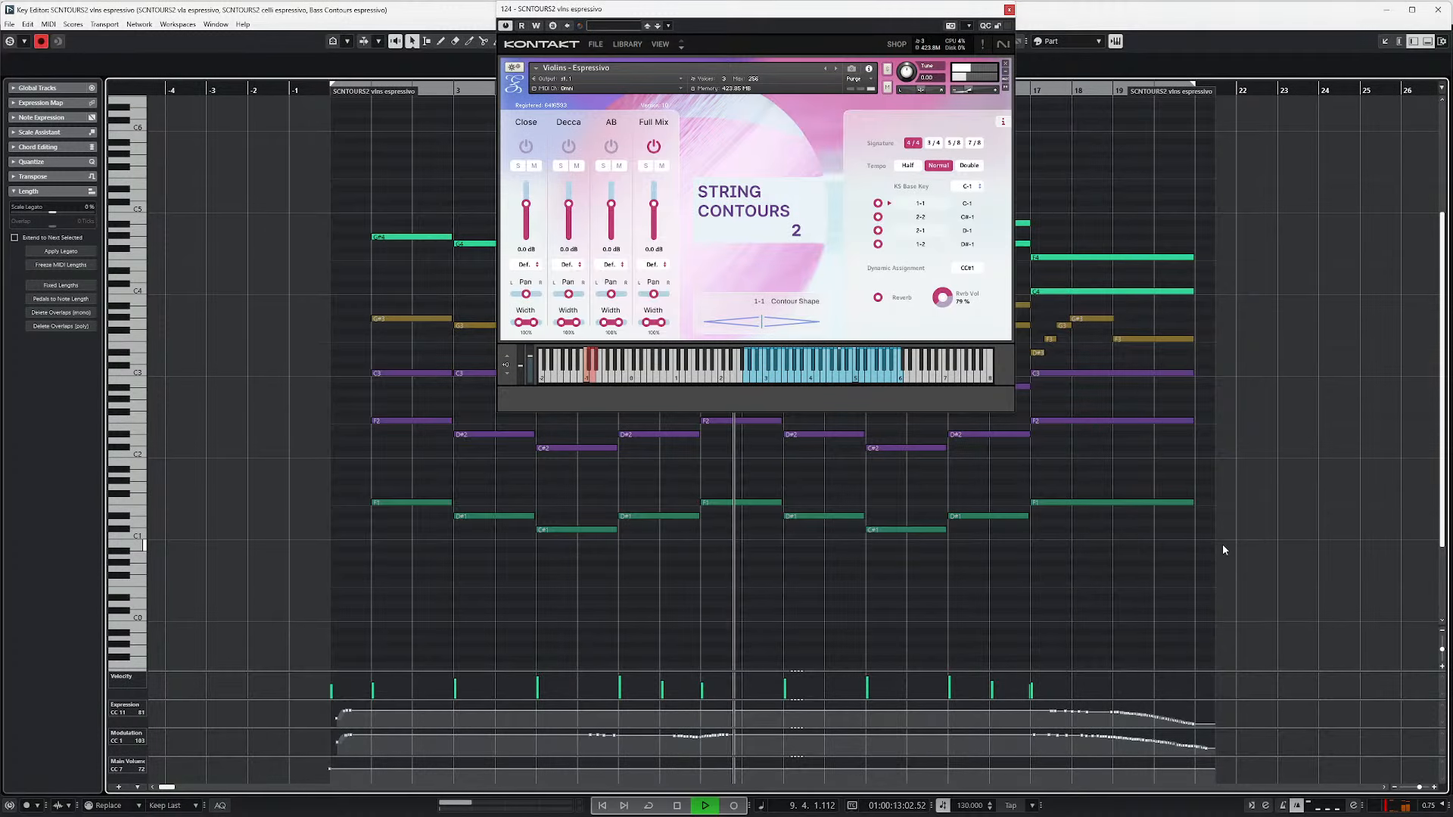
{"action": "scroll", "coordinate": [1259, 508], "scroll_direction": "down", "scroll_amount": 3}
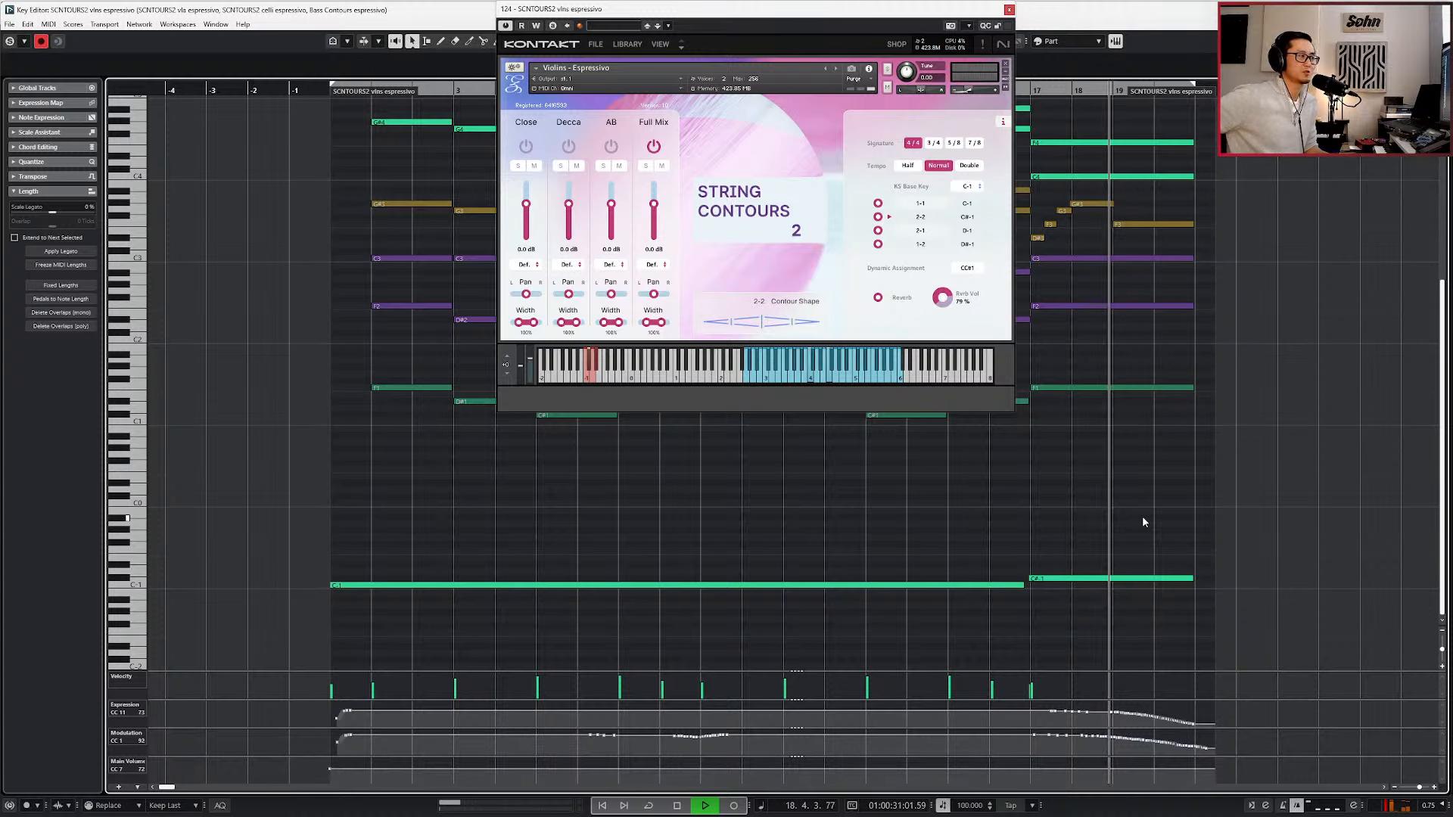
{"action": "key", "text": "space"}
Select the C#-1 keyswitch note before bar 17, enlarge the view around it and step the playhead back to bar 15.
{"action": "left_click", "coordinate": [1060, 579]}
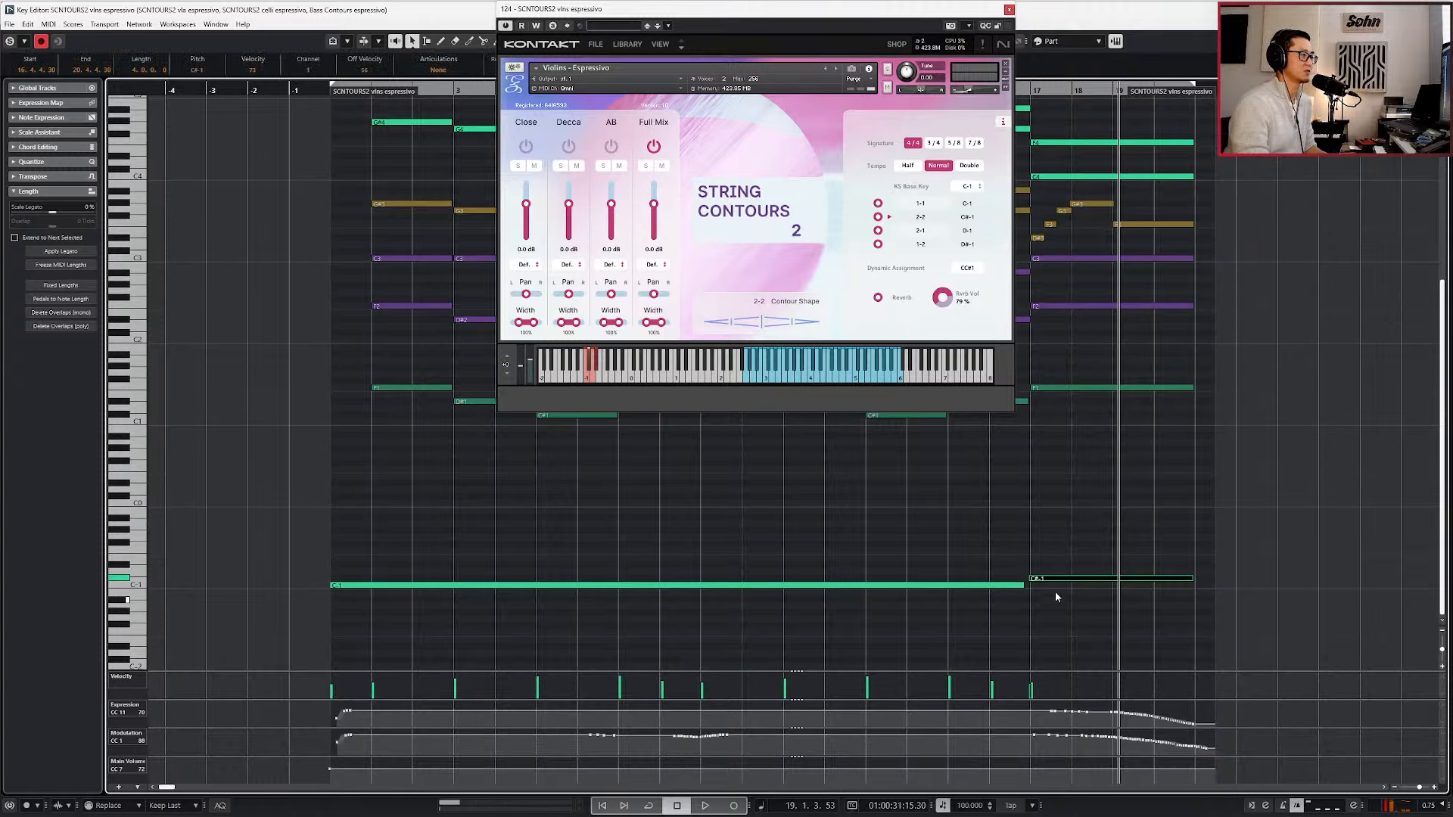
{"action": "scroll", "coordinate": [1059, 594], "scroll_direction": "up", "scroll_amount": 2}
{"action": "key", "text": "l"}
{"action": "key", "text": "KP_Subtract"}
{"action": "key", "text": "KP_Subtract"}
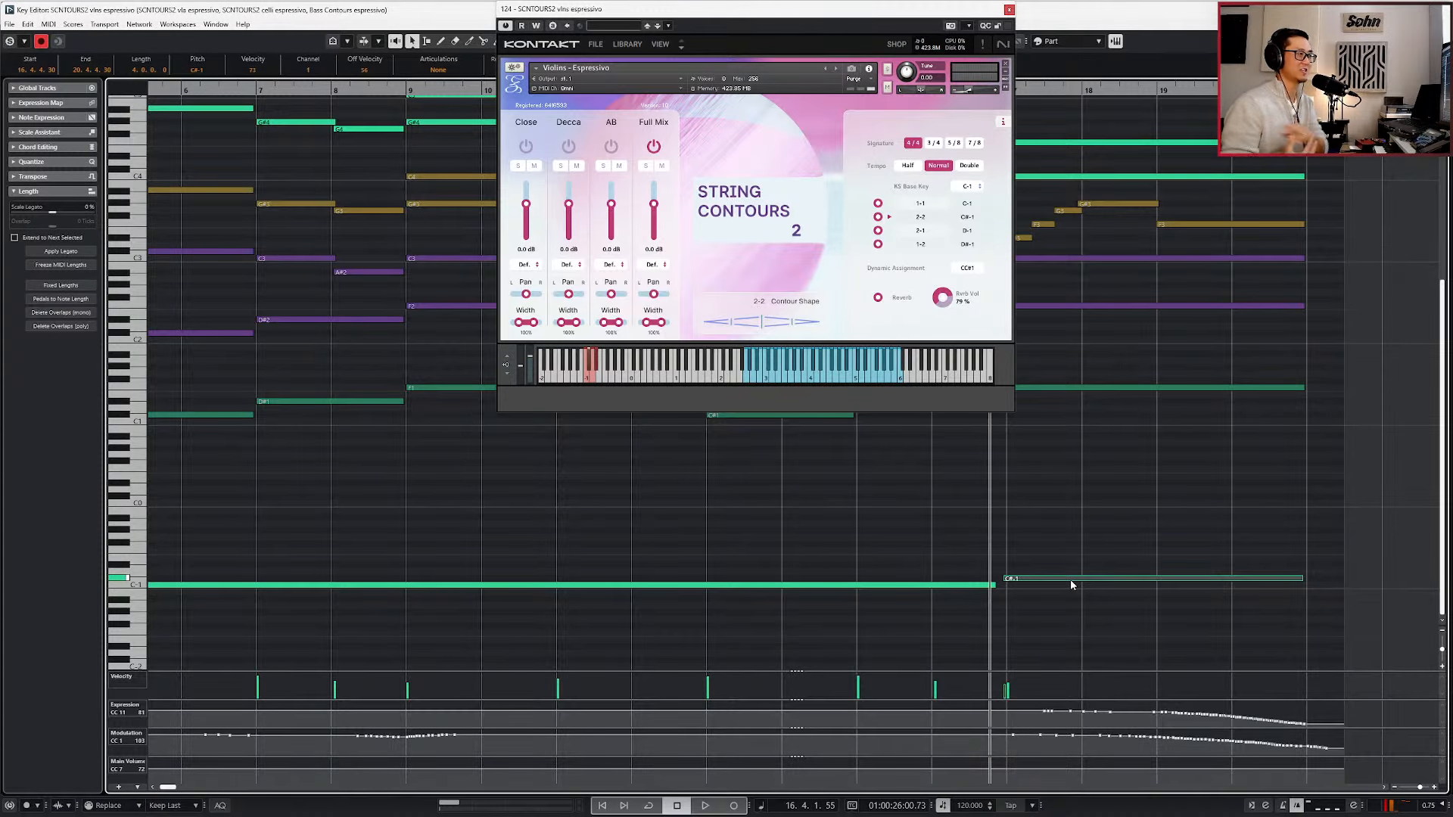
{"action": "key", "text": "KP_Subtract"}
{"action": "key", "text": "KP_Subtract"}
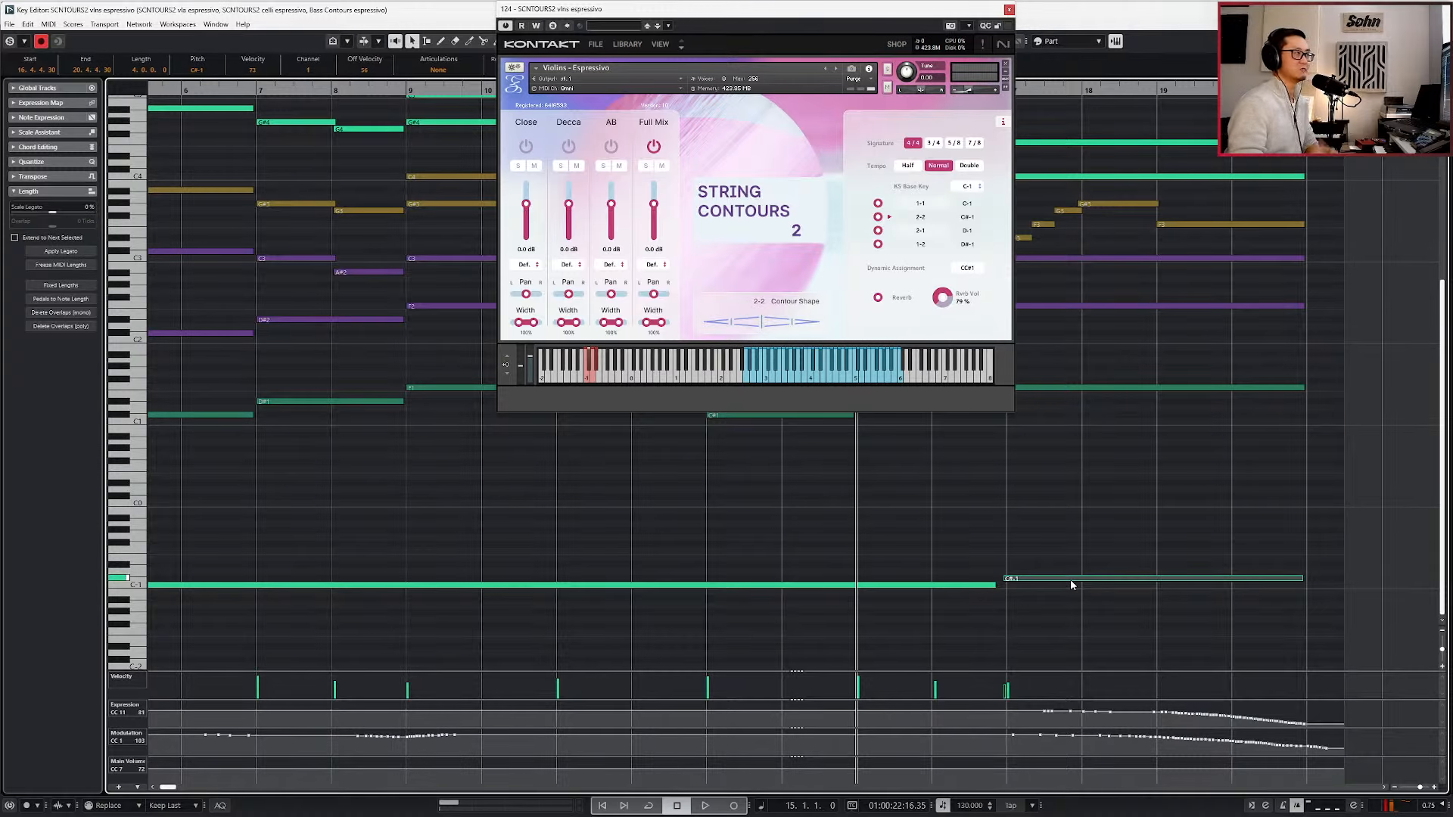
Select the first viola note at bar 17, locate the playhead there and place the Violas - Espressivo instrument window above the notes.
{"action": "scroll", "coordinate": [1076, 463], "scroll_direction": "up", "scroll_amount": 3}
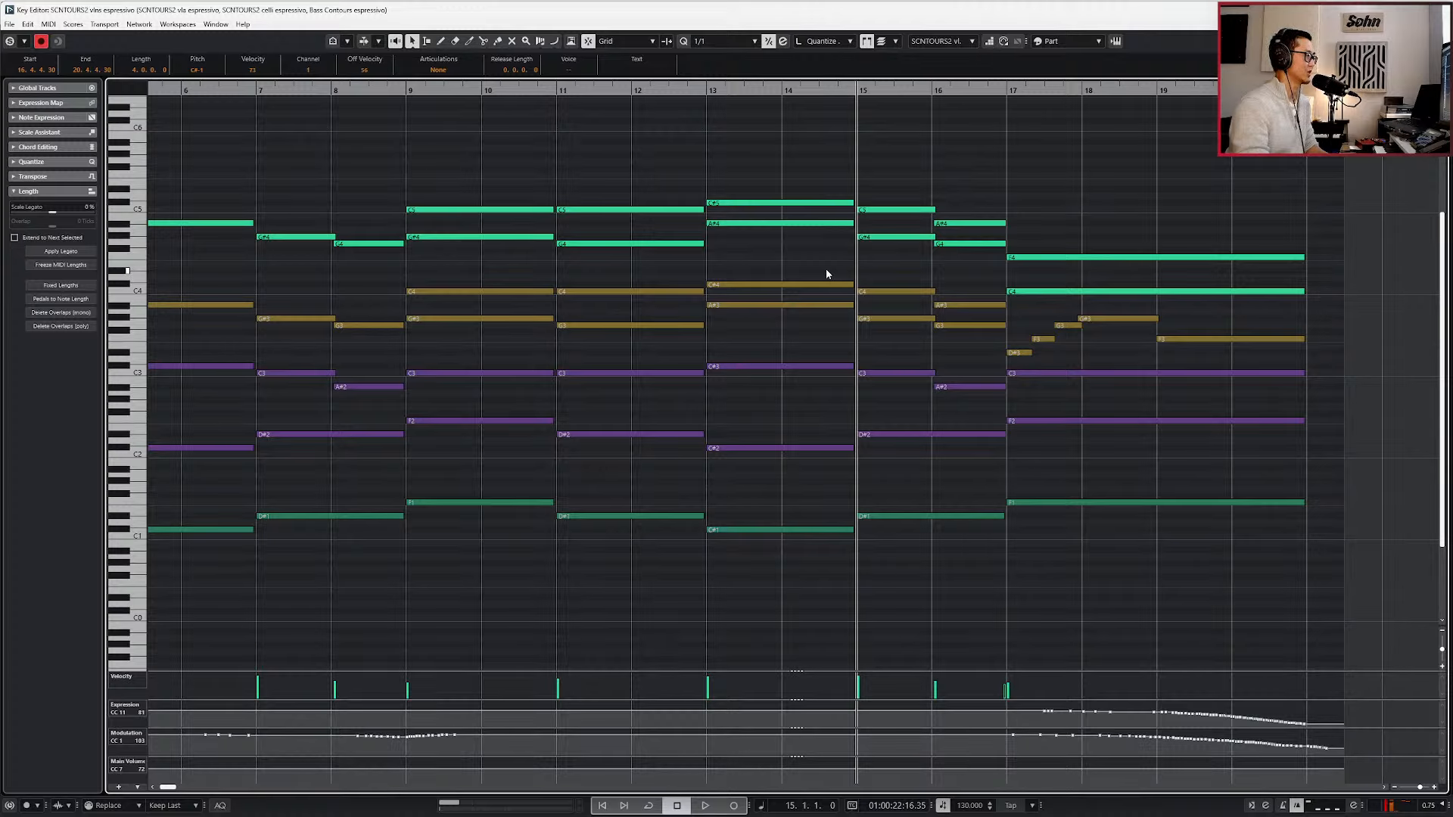
{"action": "left_click", "coordinate": [1013, 353]}
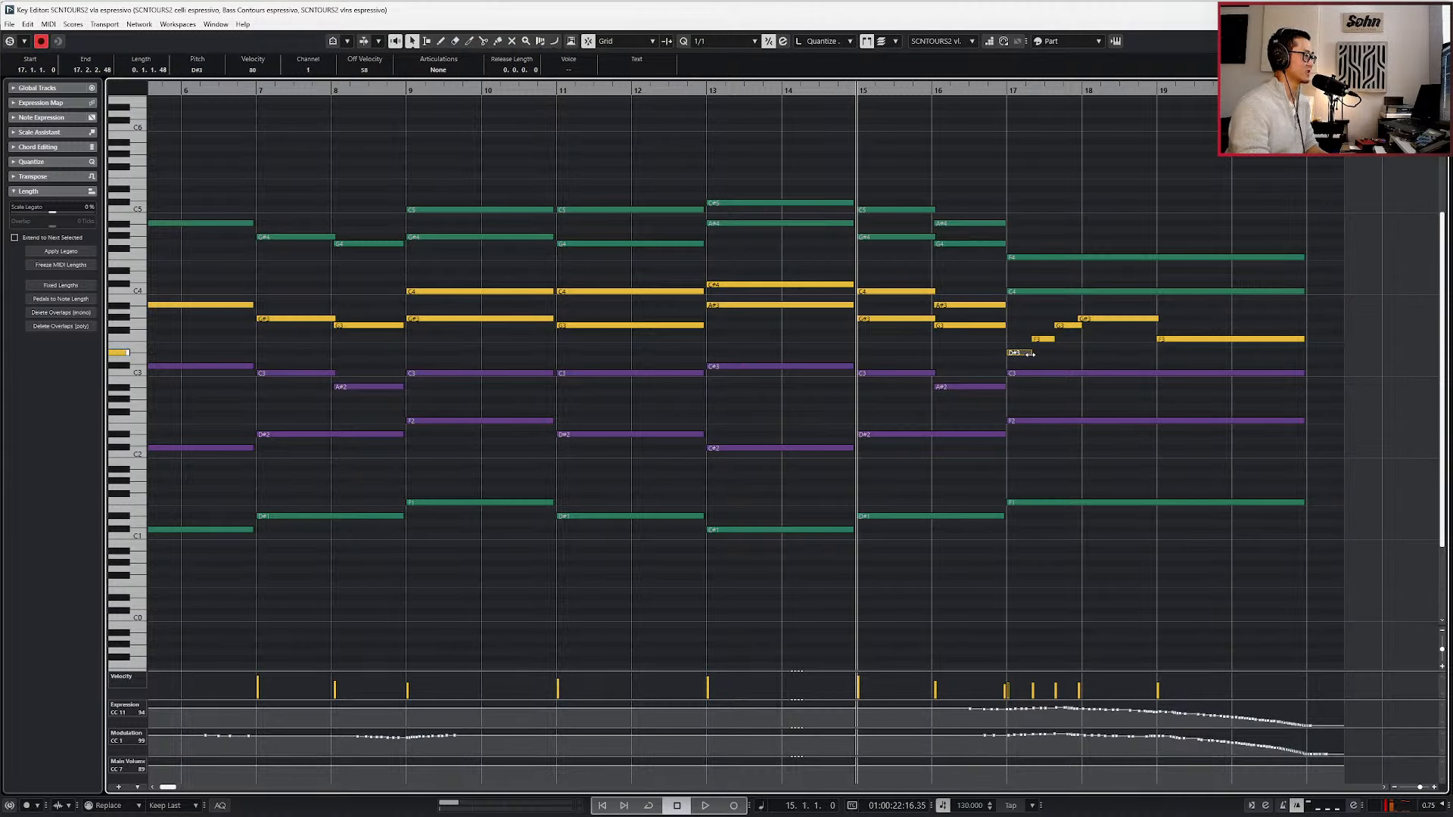
{"action": "key", "text": "s"}
{"action": "key", "text": "l"}
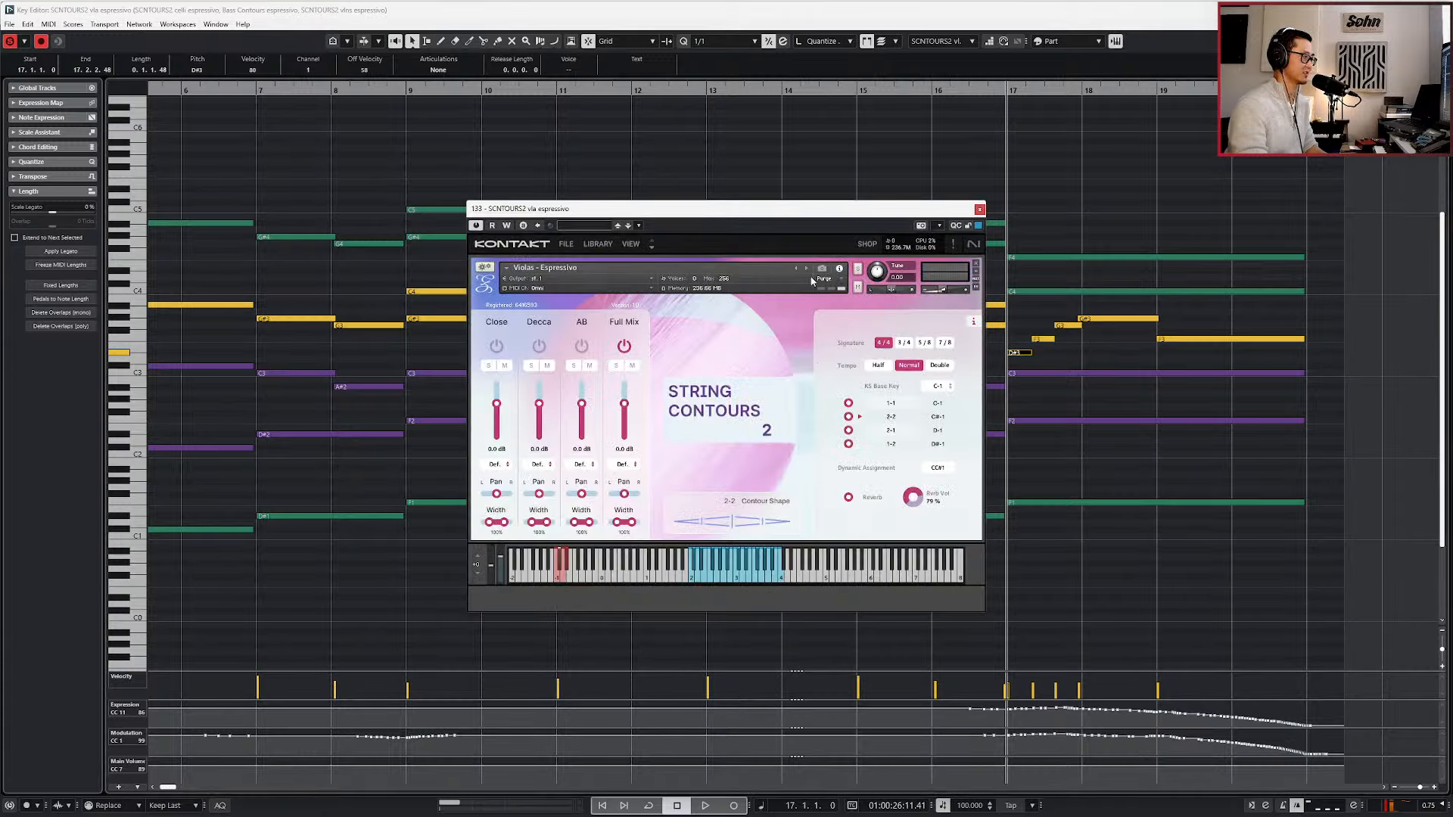
{"action": "left_click_drag", "start_coordinate": [777, 223], "coordinate": [808, 4]}
Audition the moving viola line from bar 17 into bar 18 with its notes enlarged in the Key Editor.
{"action": "scroll", "coordinate": [1092, 397], "scroll_direction": "up", "scroll_amount": 3}
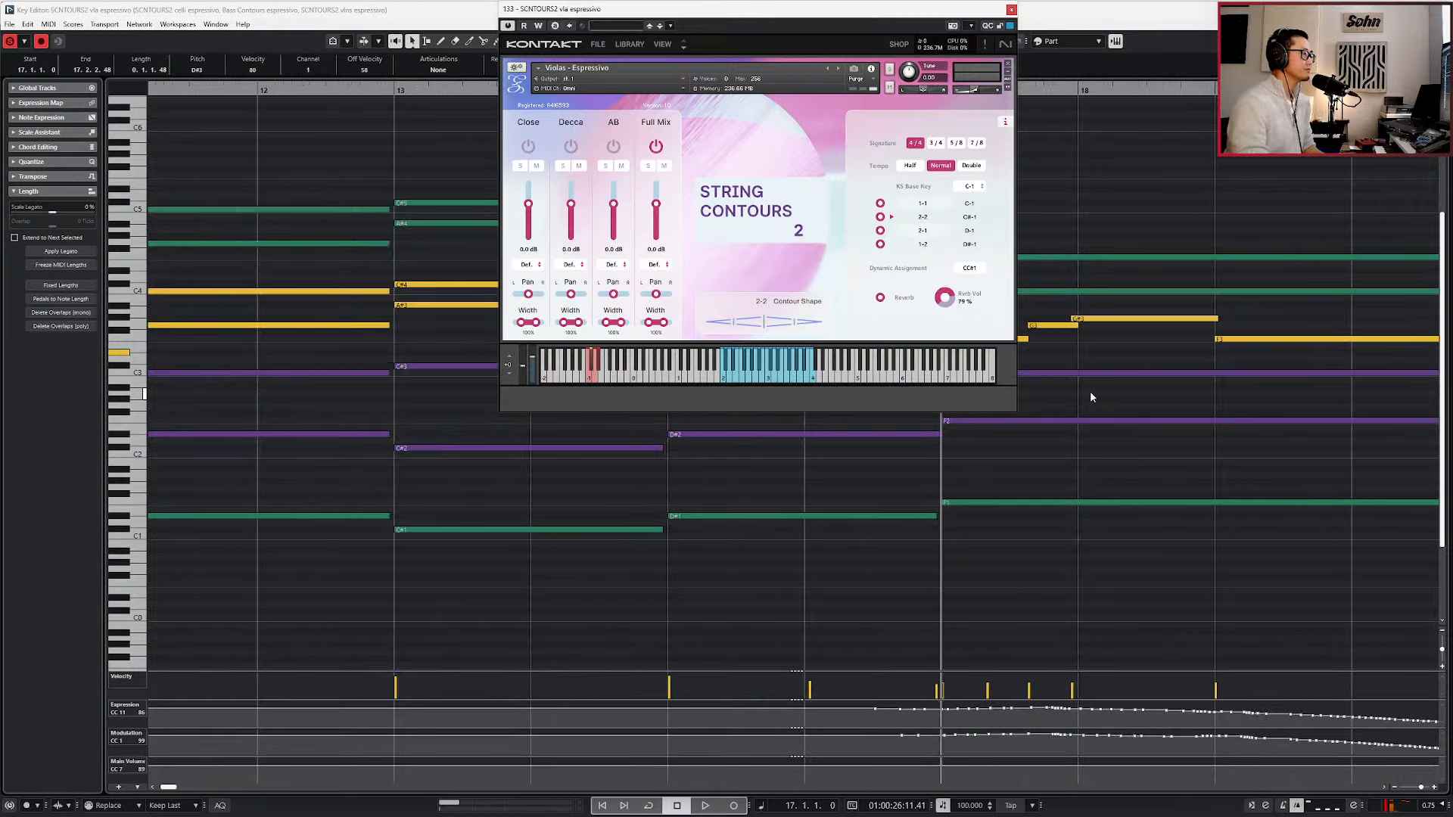
{"action": "scroll", "coordinate": [1092, 398], "scroll_direction": "left", "scroll_amount": 3}
{"action": "scroll", "coordinate": [1101, 378], "scroll_direction": "right", "scroll_amount": 2}
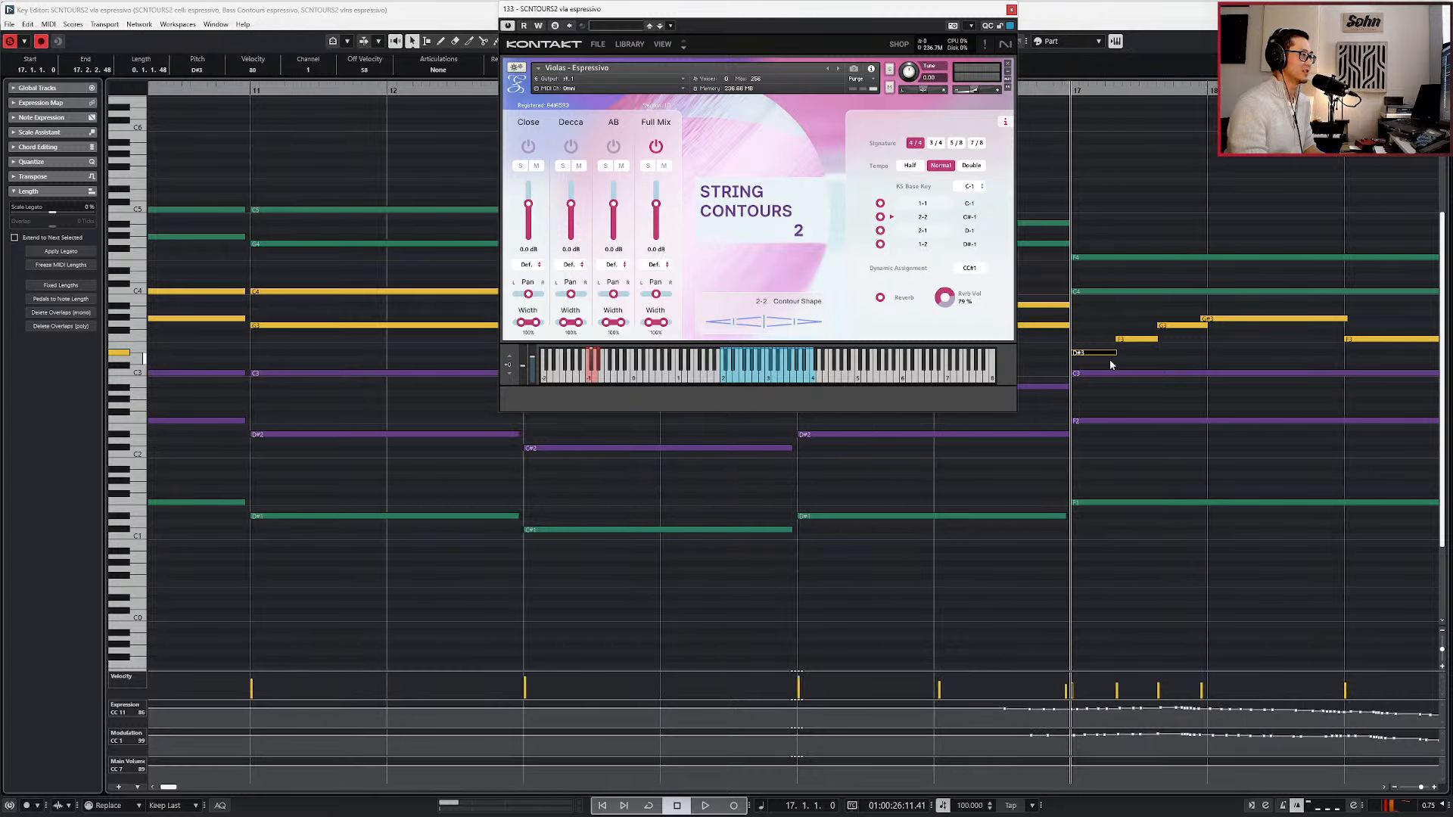
{"action": "key", "text": "space"}
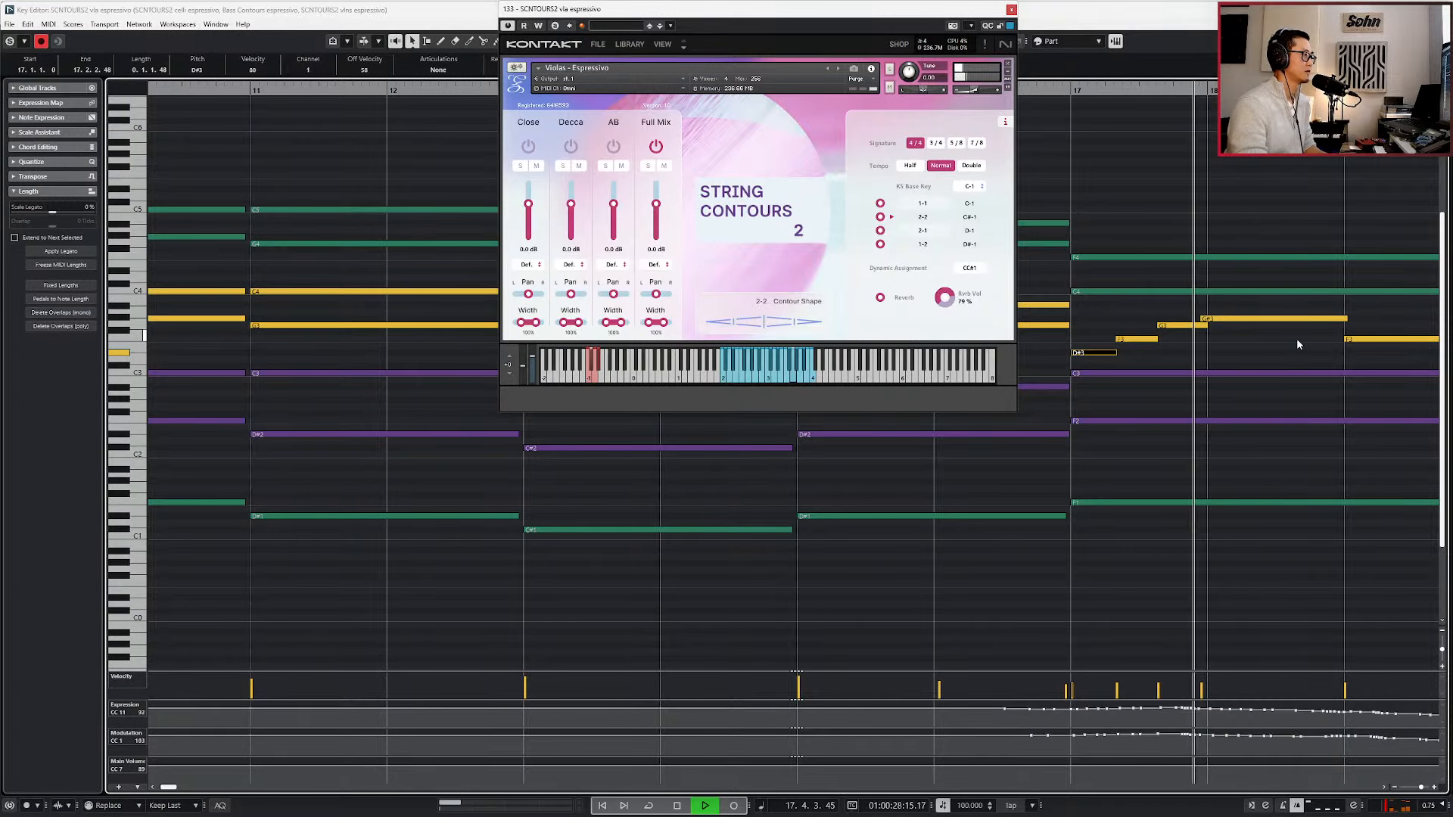
{"action": "key", "text": "space"}
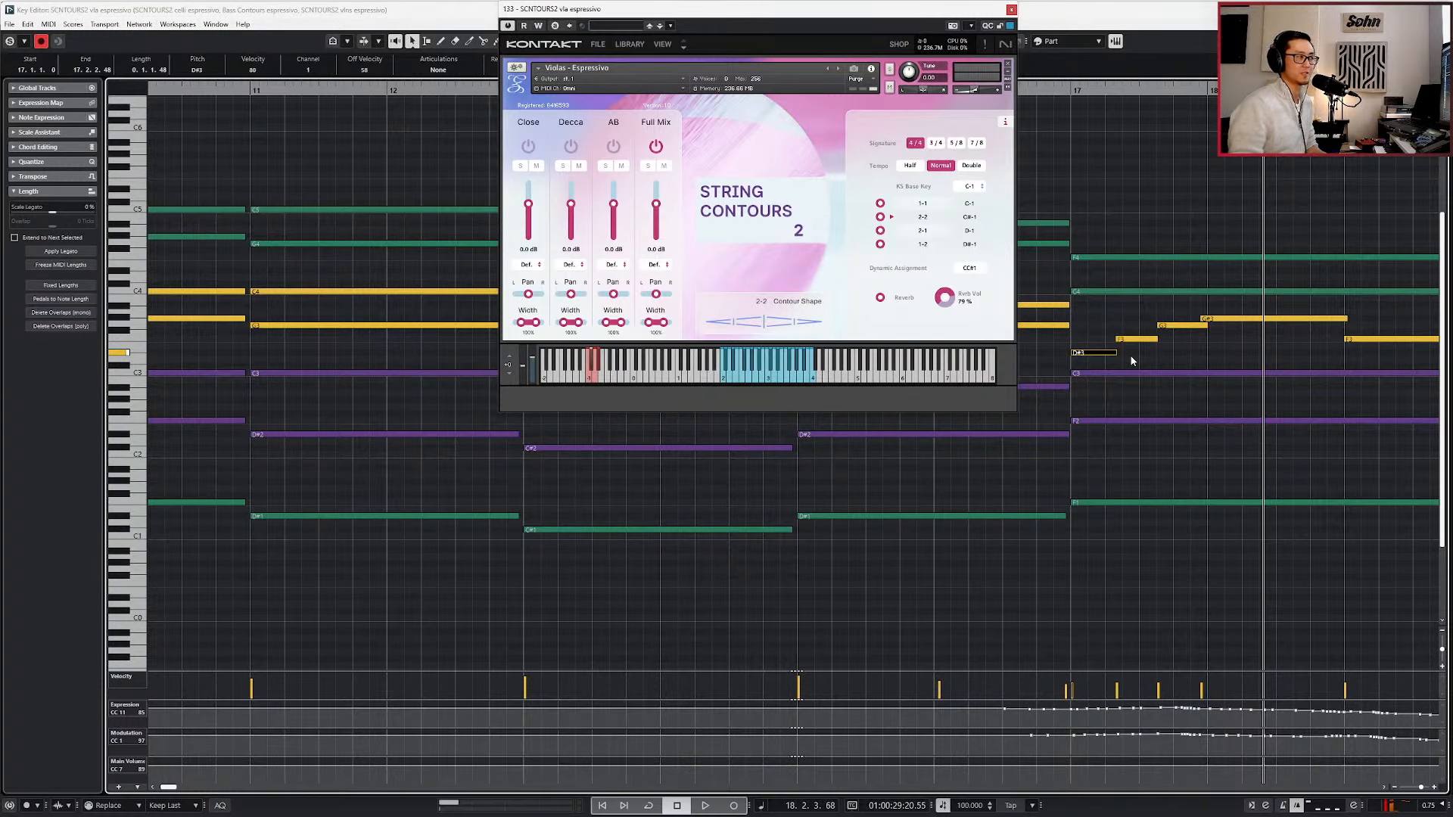
{"action": "key", "text": "g"}
{"action": "key", "text": "g"}
{"action": "key", "text": "g"}
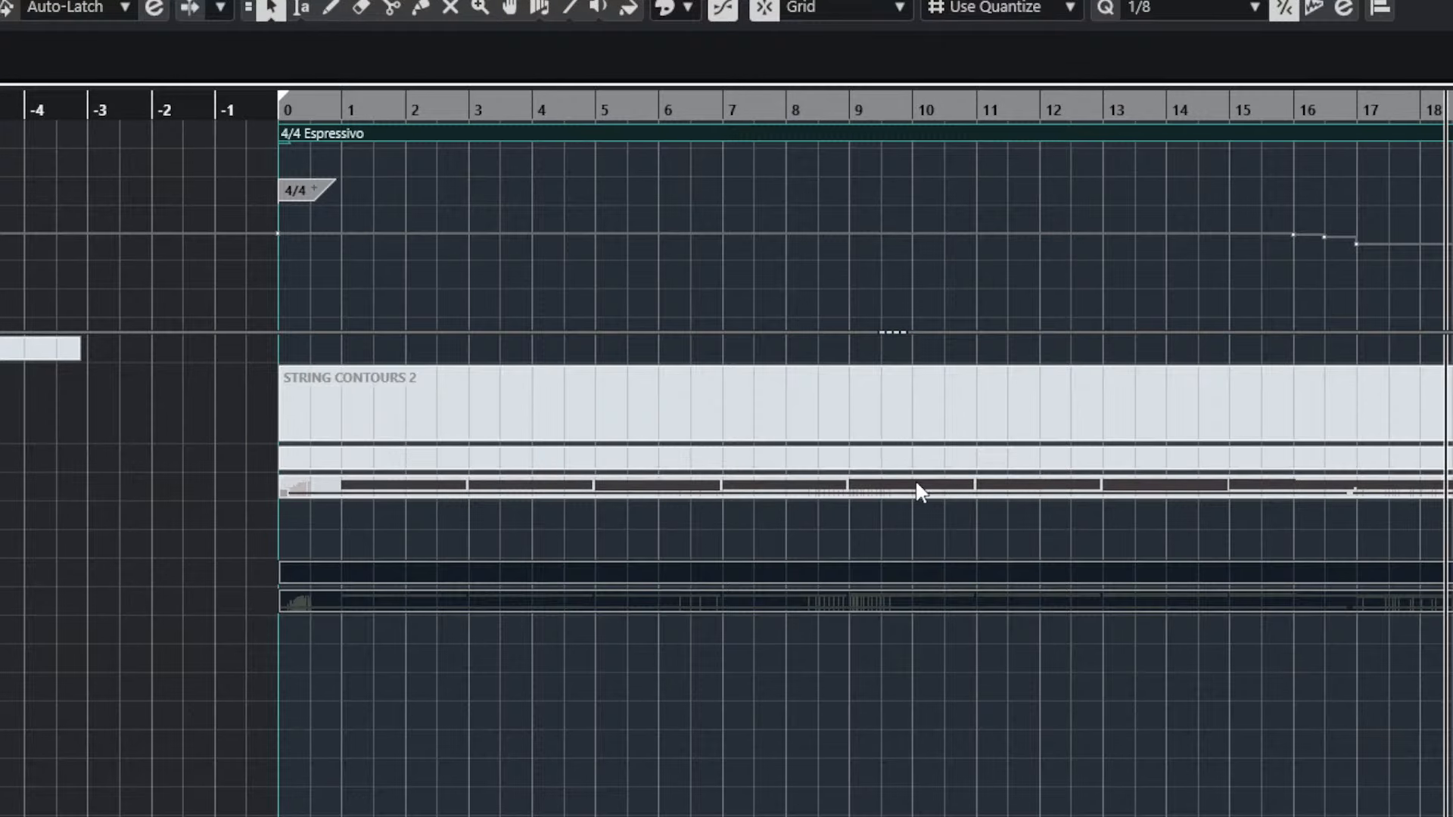
Reactivate the tutti espressivo part and turn on the Close, Decca and AB microphones in its instrument.
{"action": "left_click", "coordinate": [916, 485]}
{"action": "double_click", "coordinate": [915, 484]}
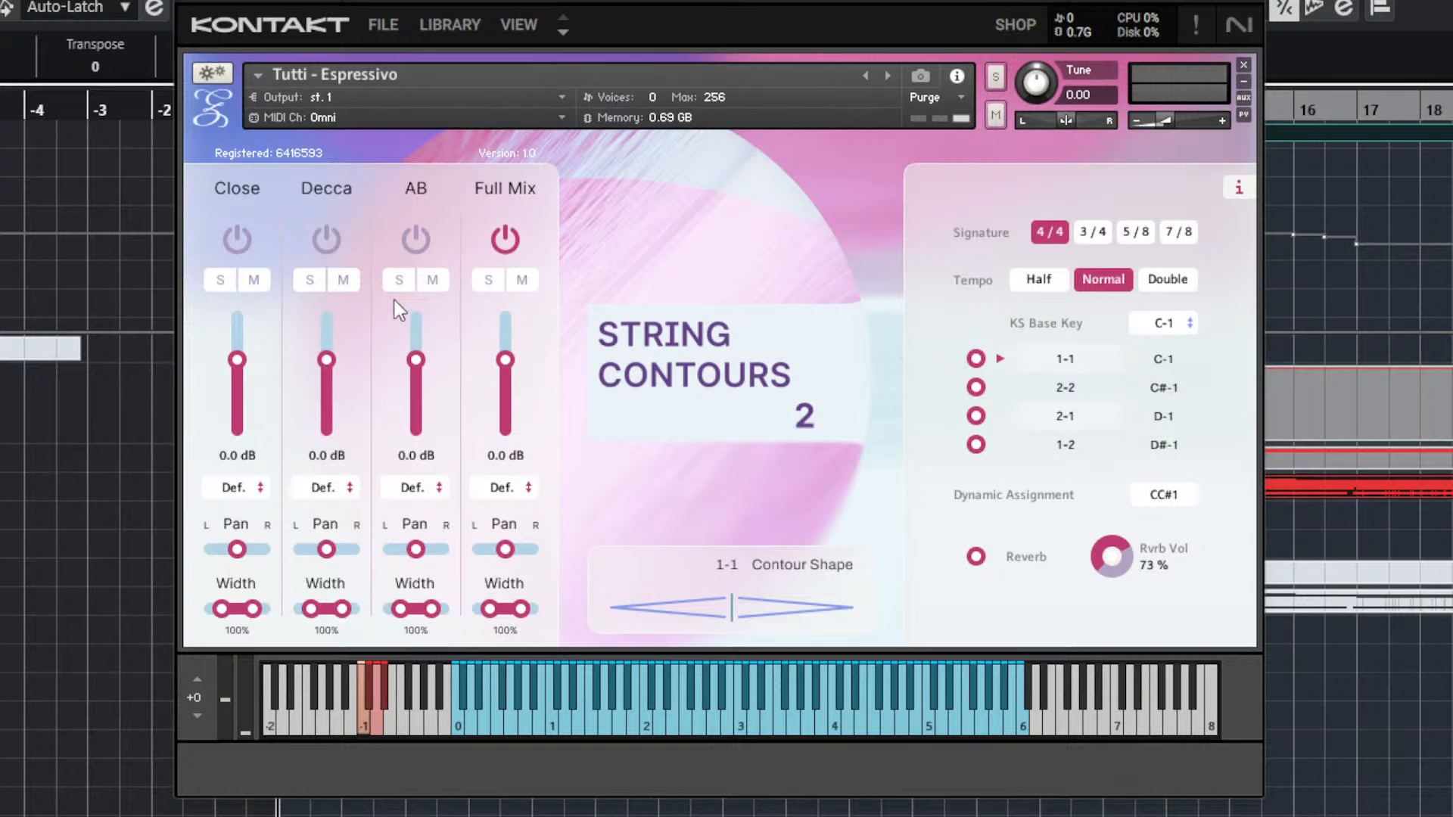
{"action": "left_click", "coordinate": [236, 239]}
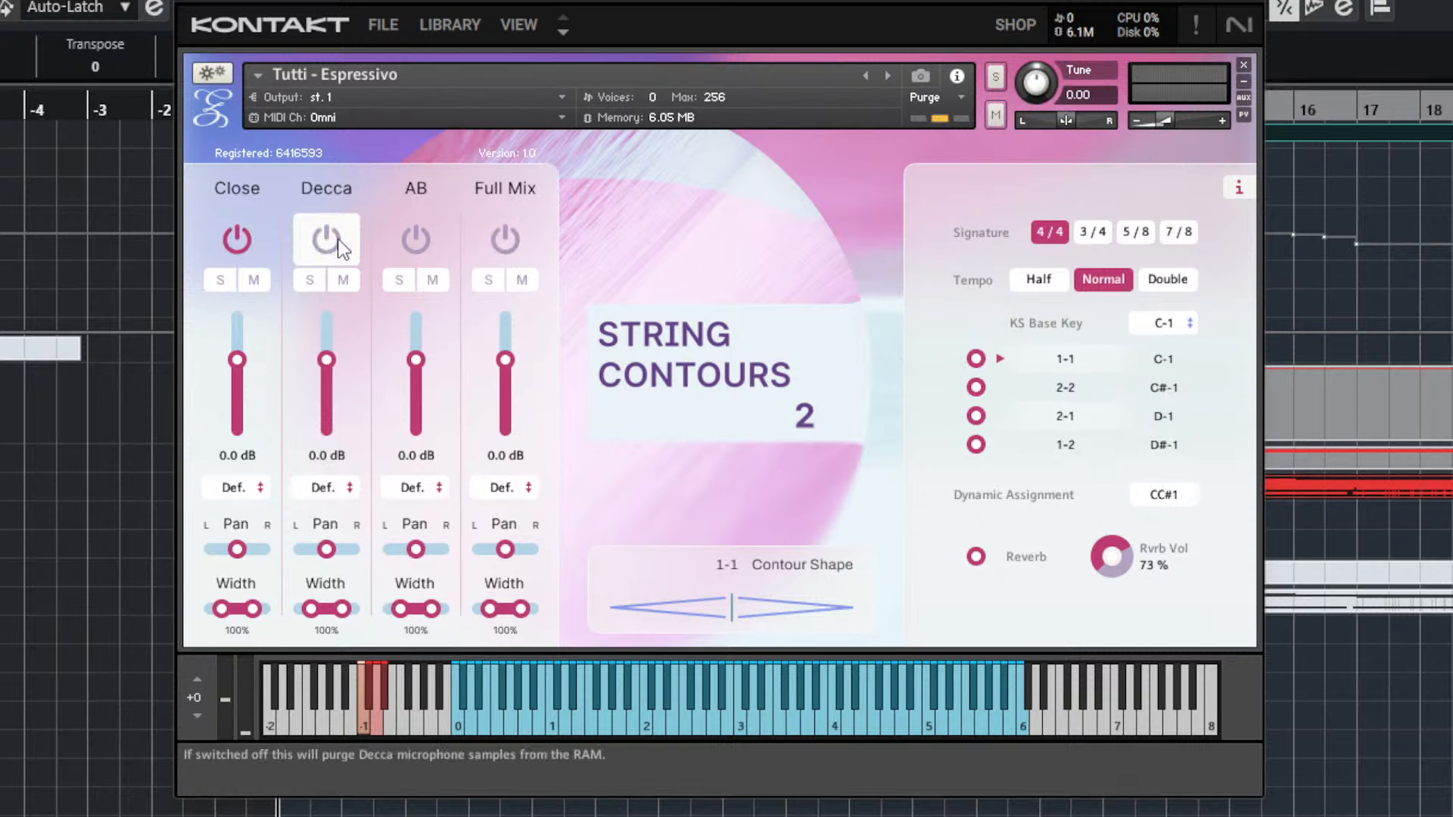
{"action": "left_click", "coordinate": [322, 239]}
{"action": "left_click", "coordinate": [416, 239]}
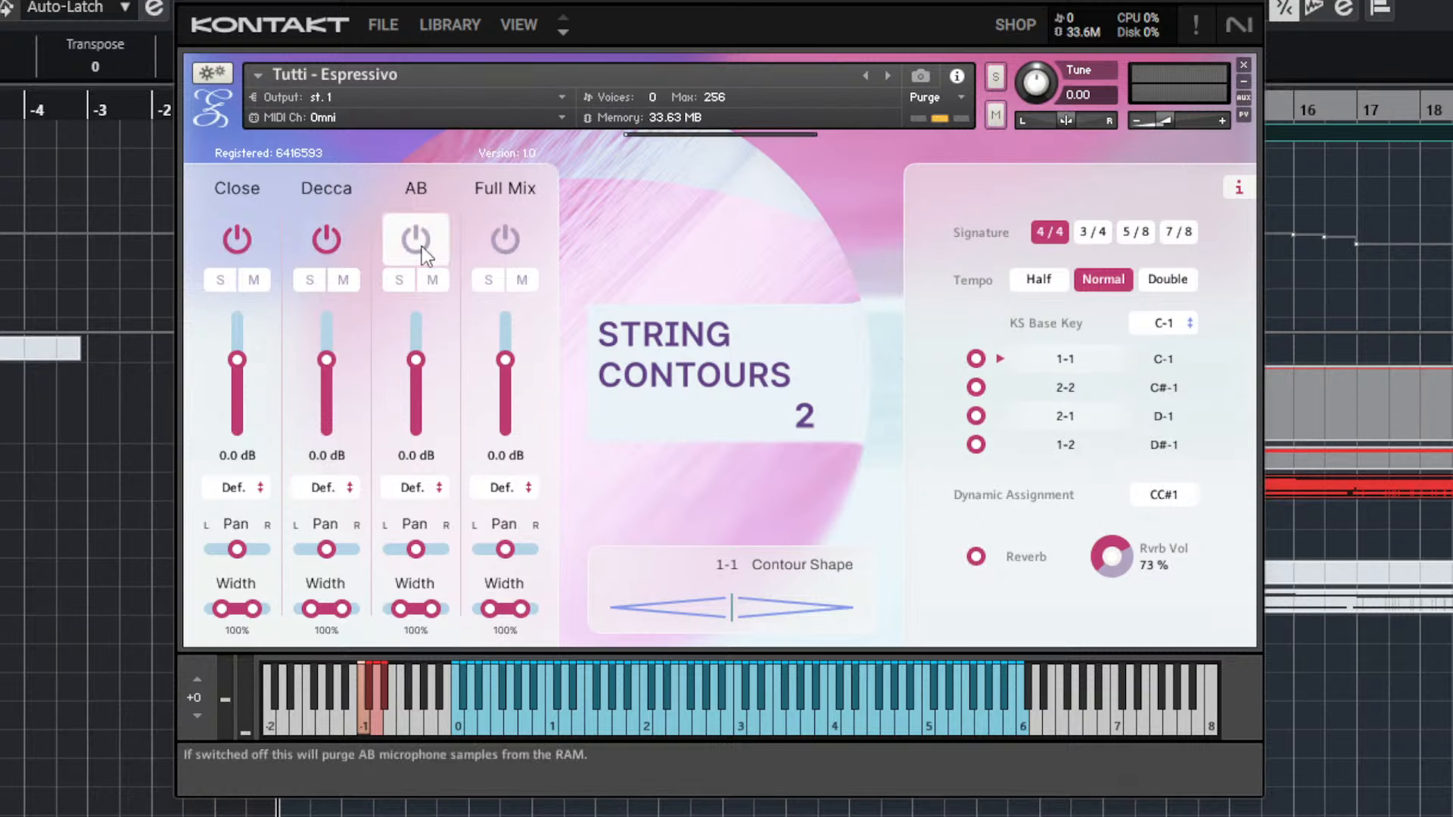
Audition the Close, Decca and AB microphones soloed one by one, clear the solo and switch back to the Full Mix microphone.
{"action": "left_click", "coordinate": [230, 283]}
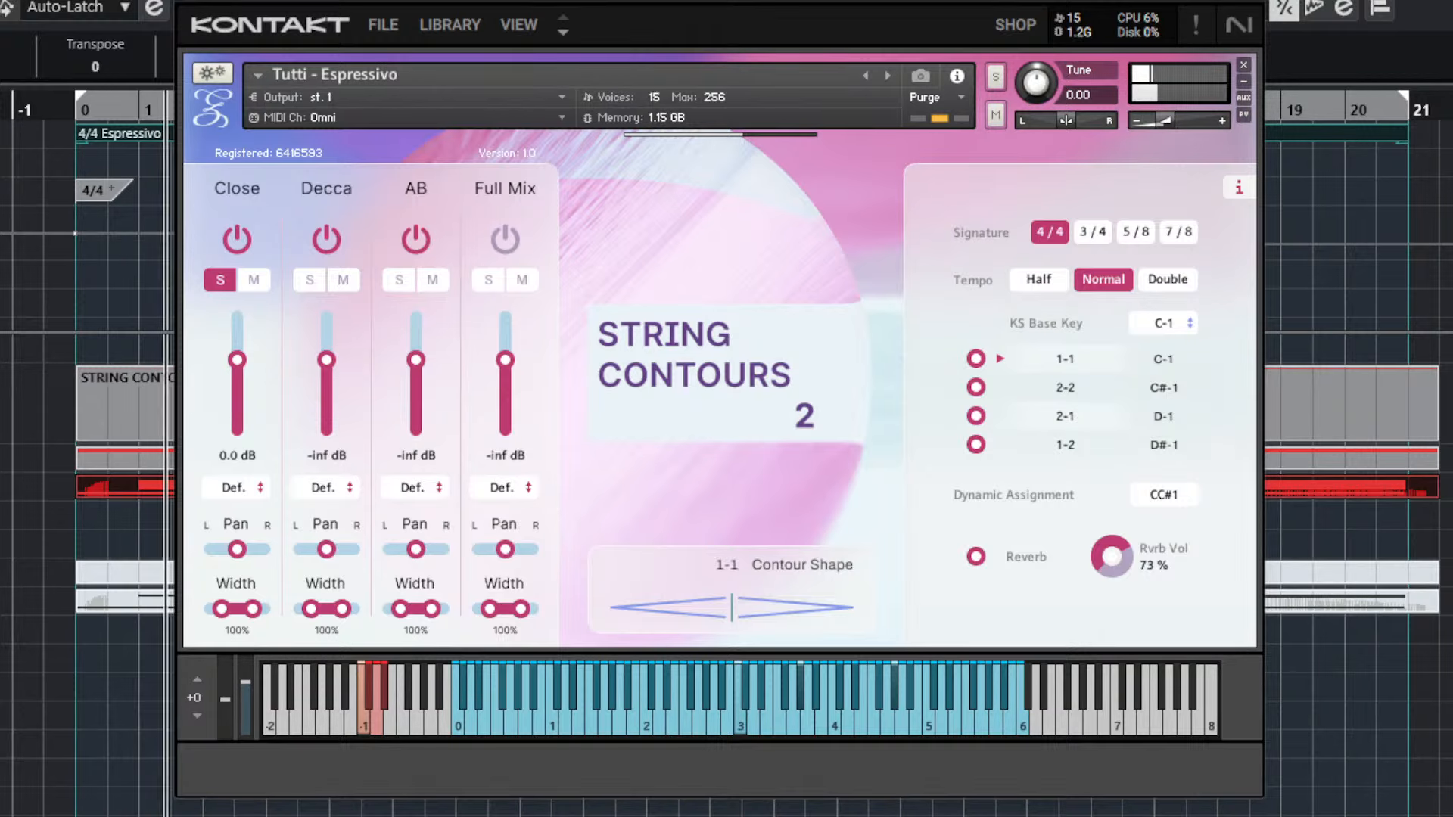
{"action": "left_click", "coordinate": [225, 284]}
{"action": "left_click", "coordinate": [308, 282]}
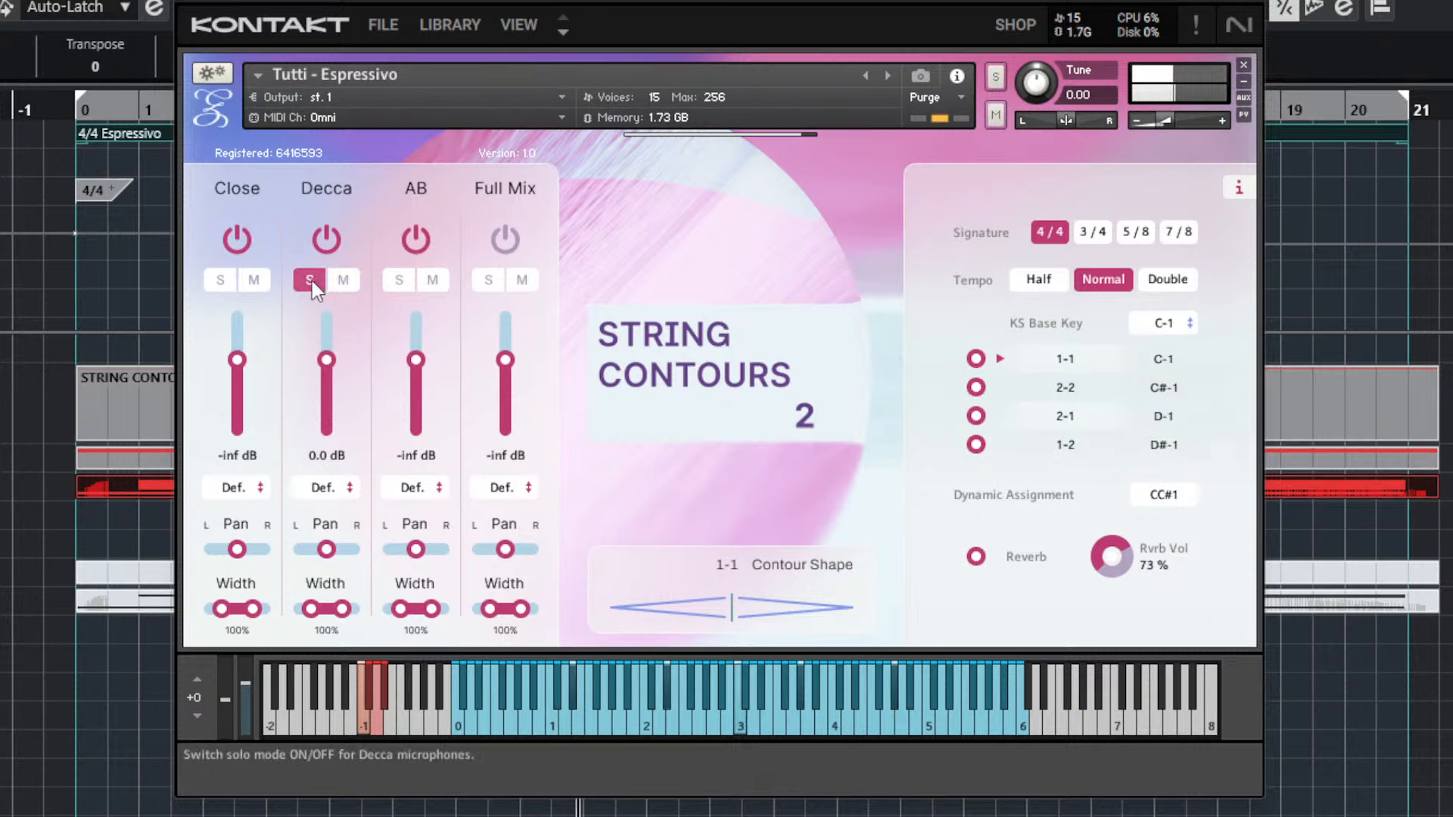
{"action": "left_click", "coordinate": [397, 280]}
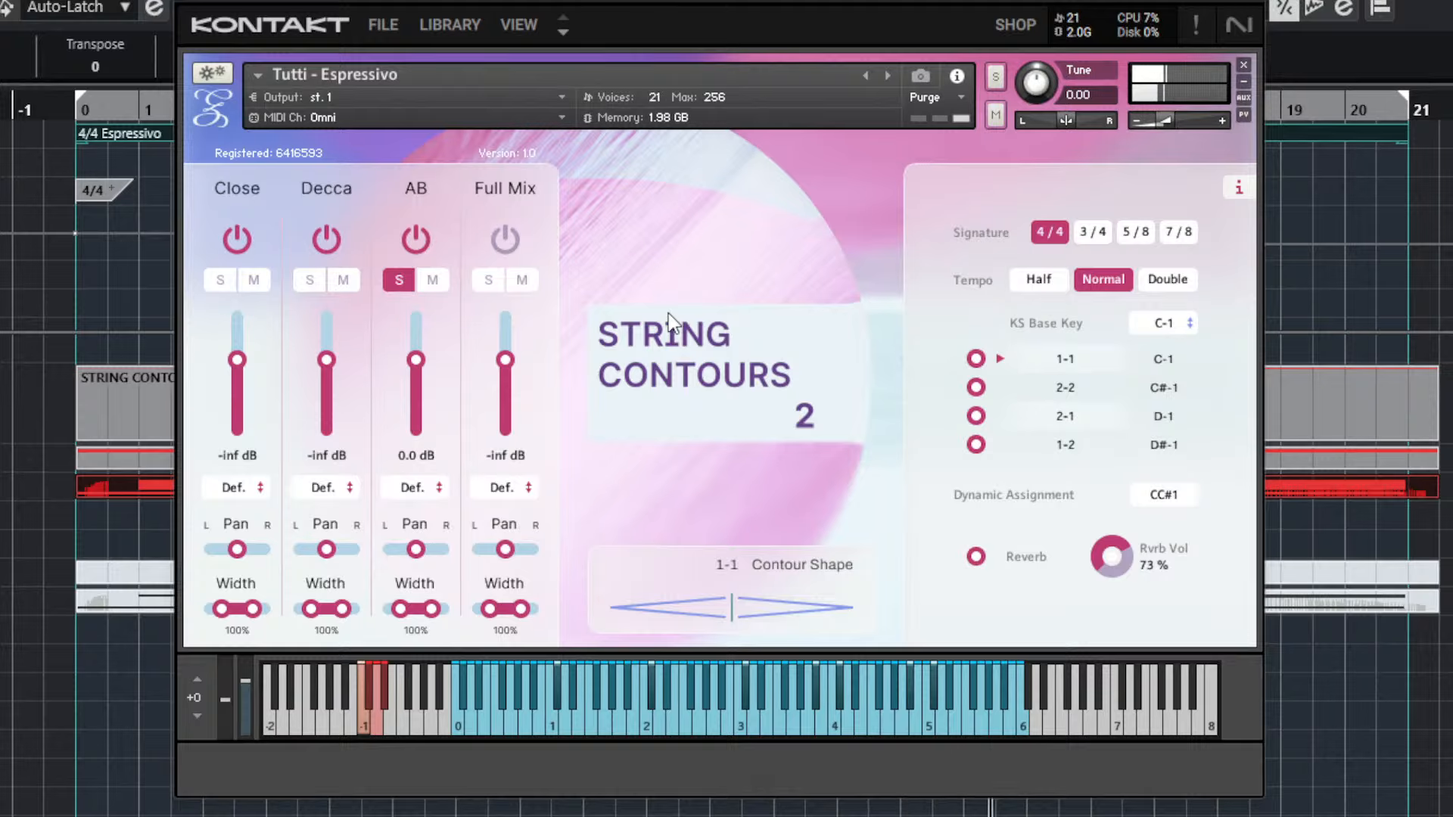
{"action": "left_click", "coordinate": [396, 284]}
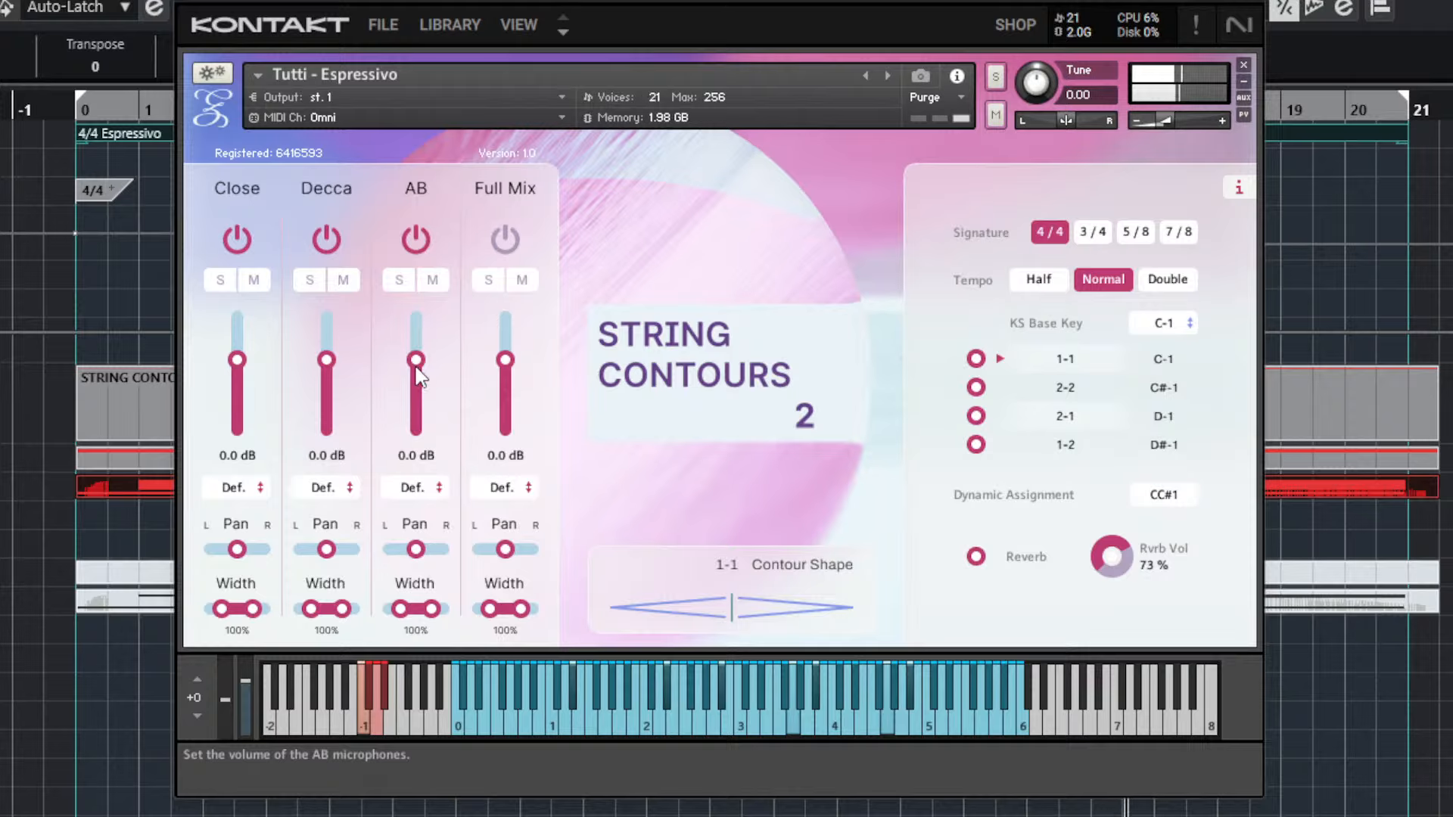
{"action": "left_click", "coordinate": [492, 248]}
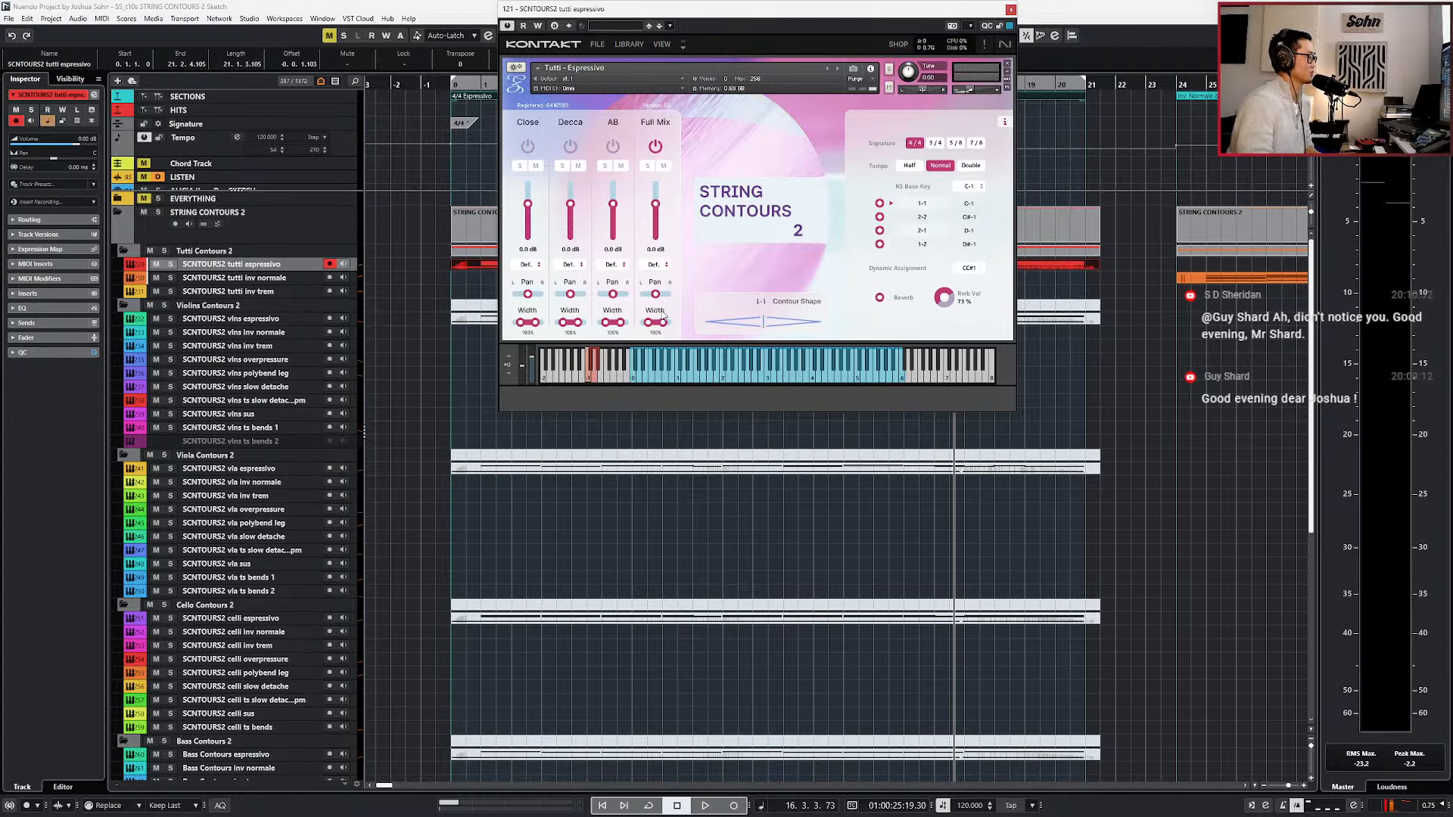
Move the playhead back, try a wider Full Mix stereo width during playback and restore the width to 100%.
{"action": "key", "text": "ctrl+KP_Subtract"}
{"action": "key", "text": "ctrl+KP_Subtract"}
{"action": "key", "text": "ctrl+KP_Subtract"}
{"action": "key", "text": "space"}
{"action": "left_click_drag", "start_coordinate": [655, 323], "coordinate": [656, 316]}
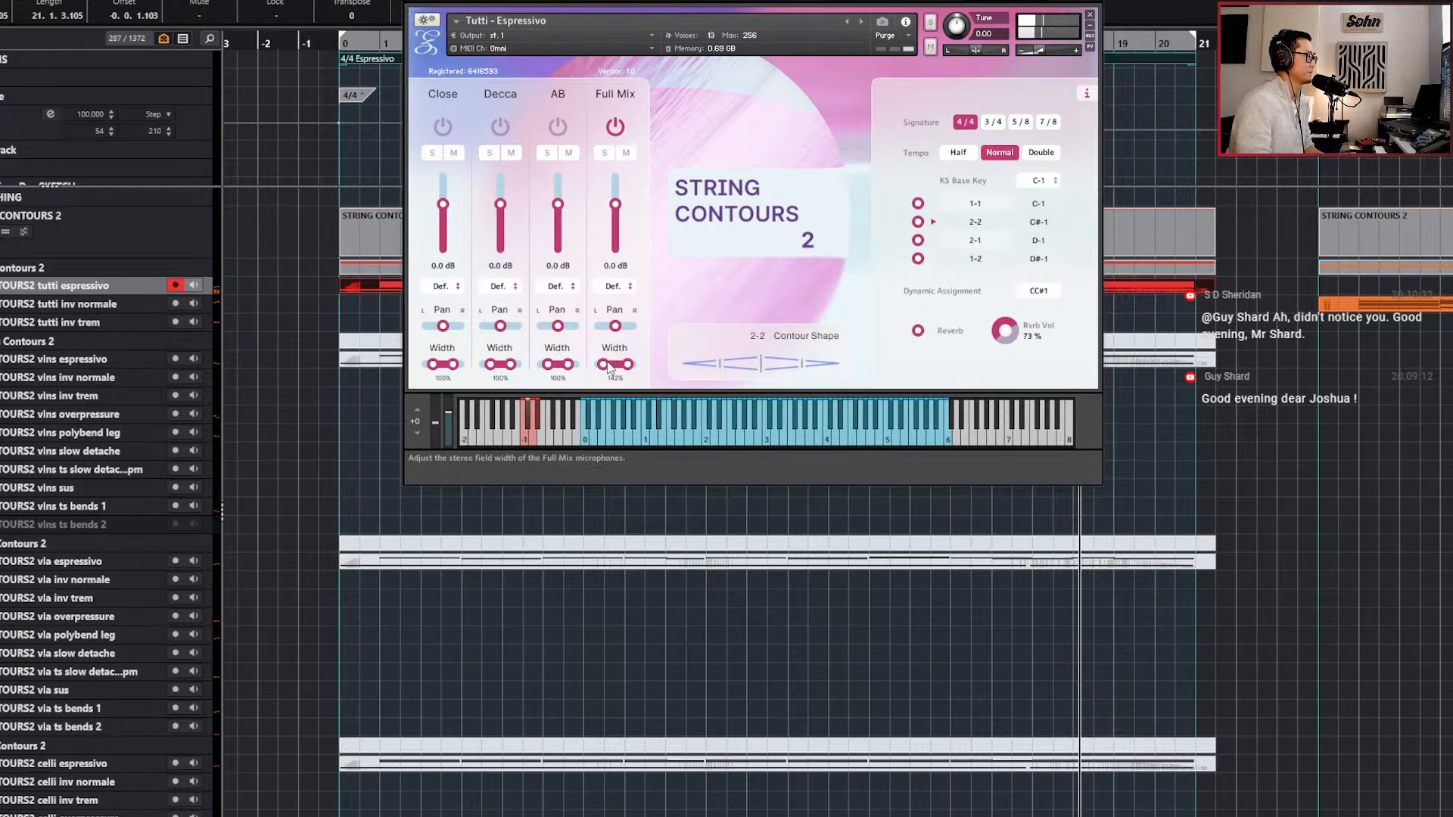
{"action": "mouse_move", "coordinate": [614, 373]}
{"action": "left_mouse_down"}
{"action": "mouse_move", "coordinate": [601, 422]}
{"action": "mouse_move", "coordinate": [609, 382]}
{"action": "left_mouse_up"}
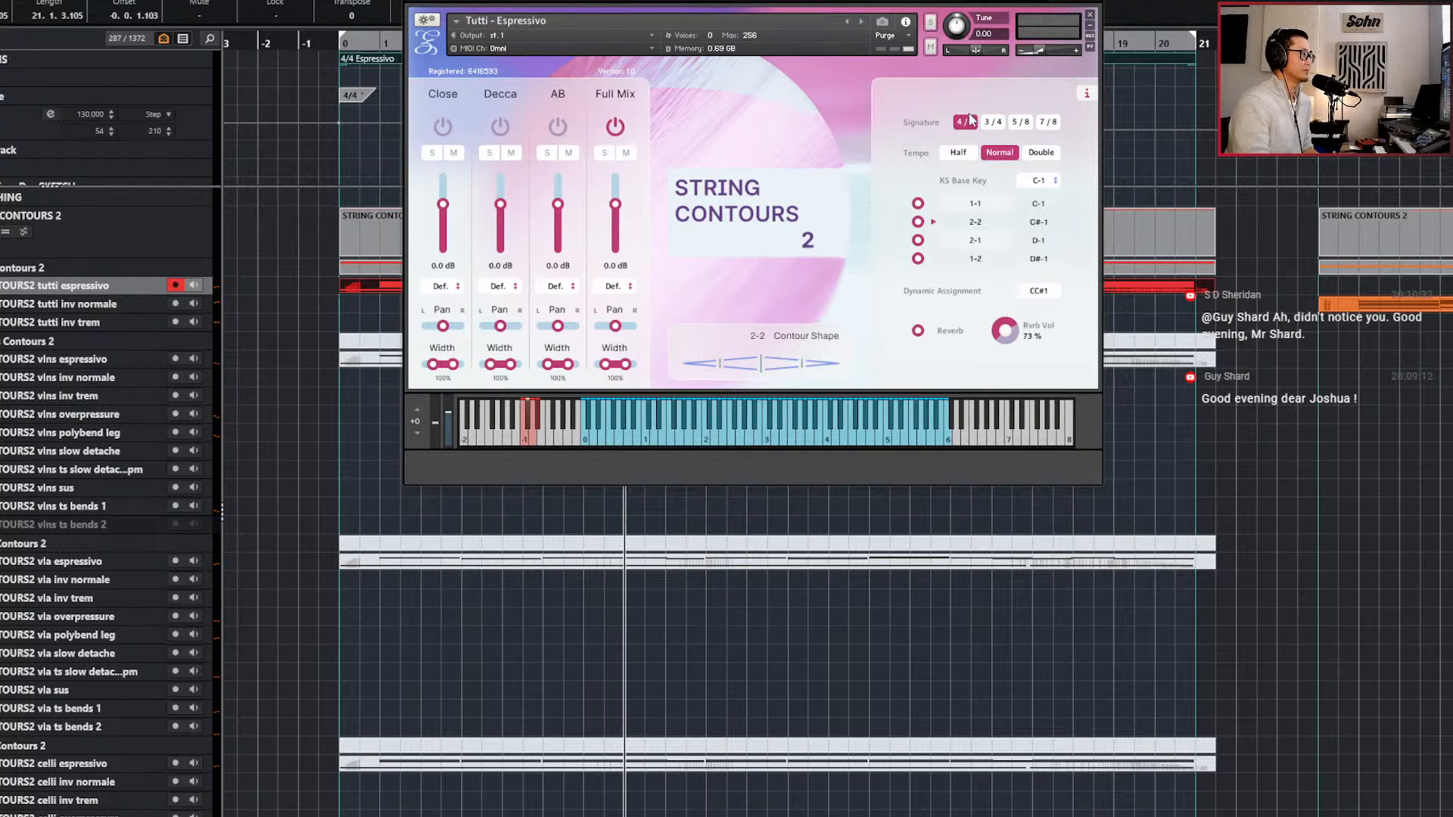
Move the tutti instrument window aside and position the playhead at bar 1 with the opening bars enlarged.
{"action": "left_click_drag", "start_coordinate": [817, 0], "coordinate": [937, 14]}
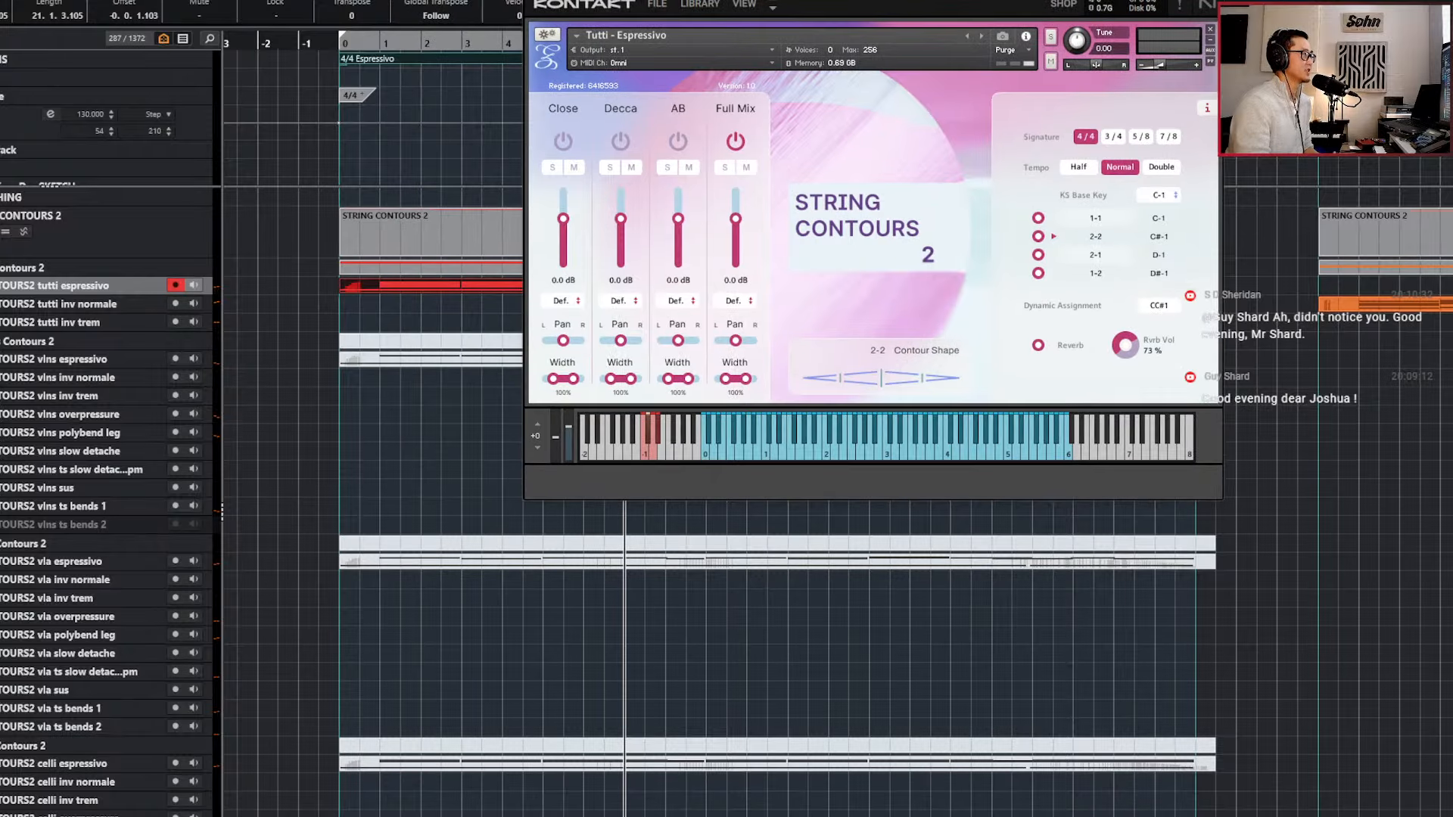
{"action": "scroll", "coordinate": [373, 140], "scroll_direction": "up", "scroll_amount": 3}
{"action": "key", "text": "KP_Subtract"}
{"action": "key", "text": "KP_Subtract"}
{"action": "key", "text": "KP_Subtract"}
{"action": "key", "text": "KP_Subtract"}
{"action": "key", "text": "KP_Subtract"}
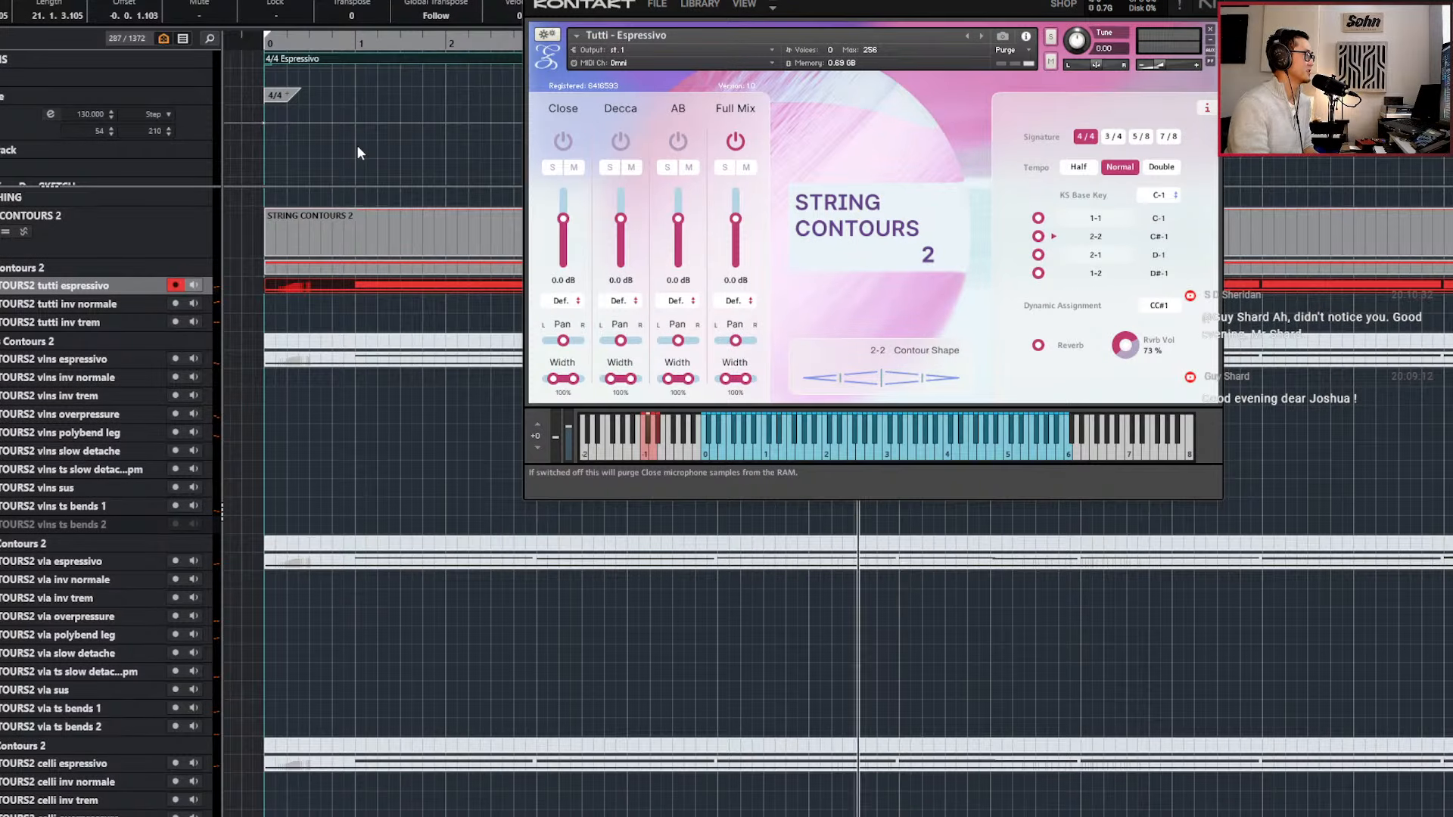
{"action": "key", "text": "KP_Subtract"}
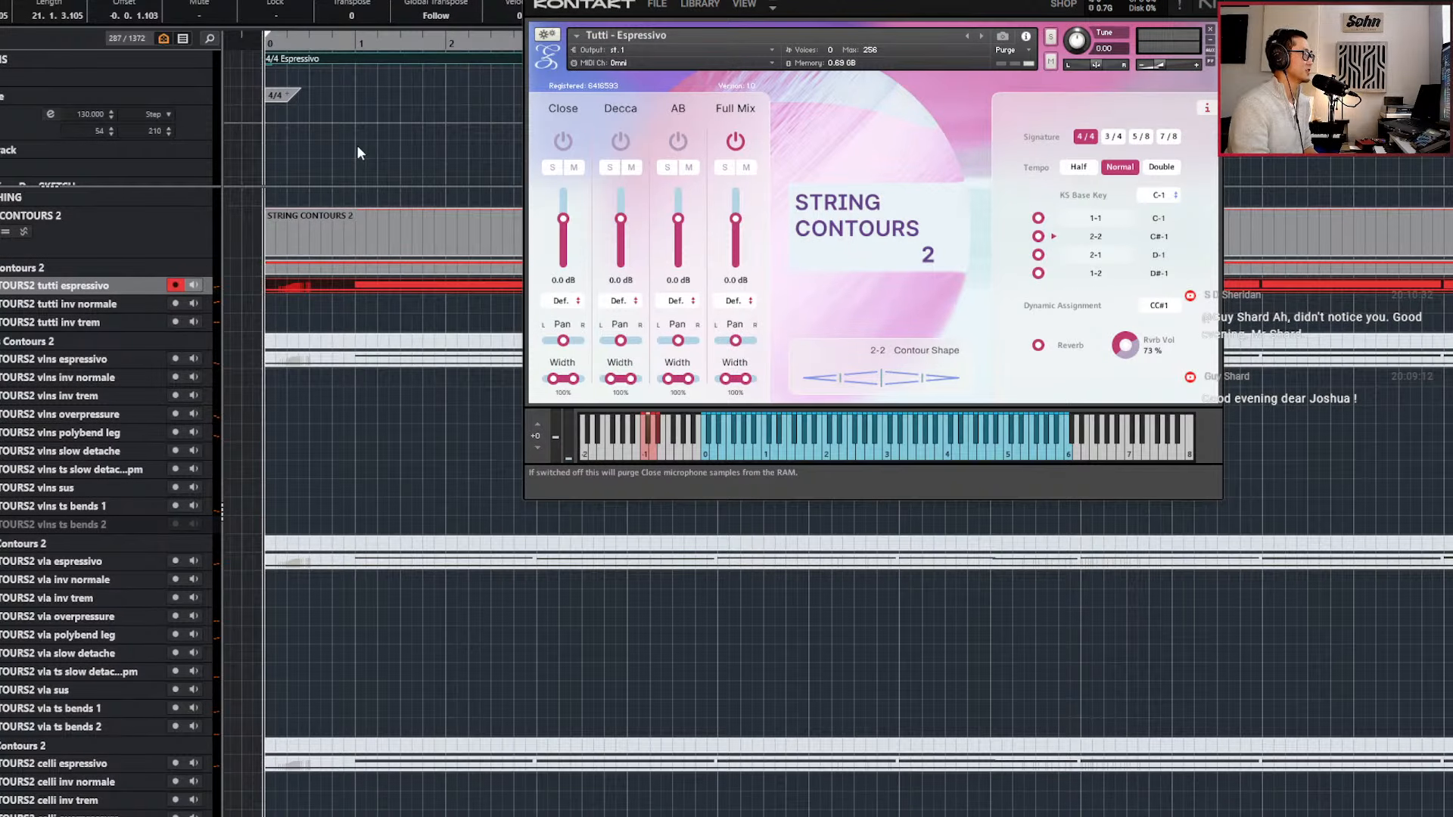
{"action": "key", "text": "KP_Add"}
{"action": "key", "text": "KP_Subtract"}
{"action": "key", "text": "KP_Add"}
Try to insert a new time signature event at bar 1 in the Signature track.
{"action": "left_click", "coordinate": [364, 100]}
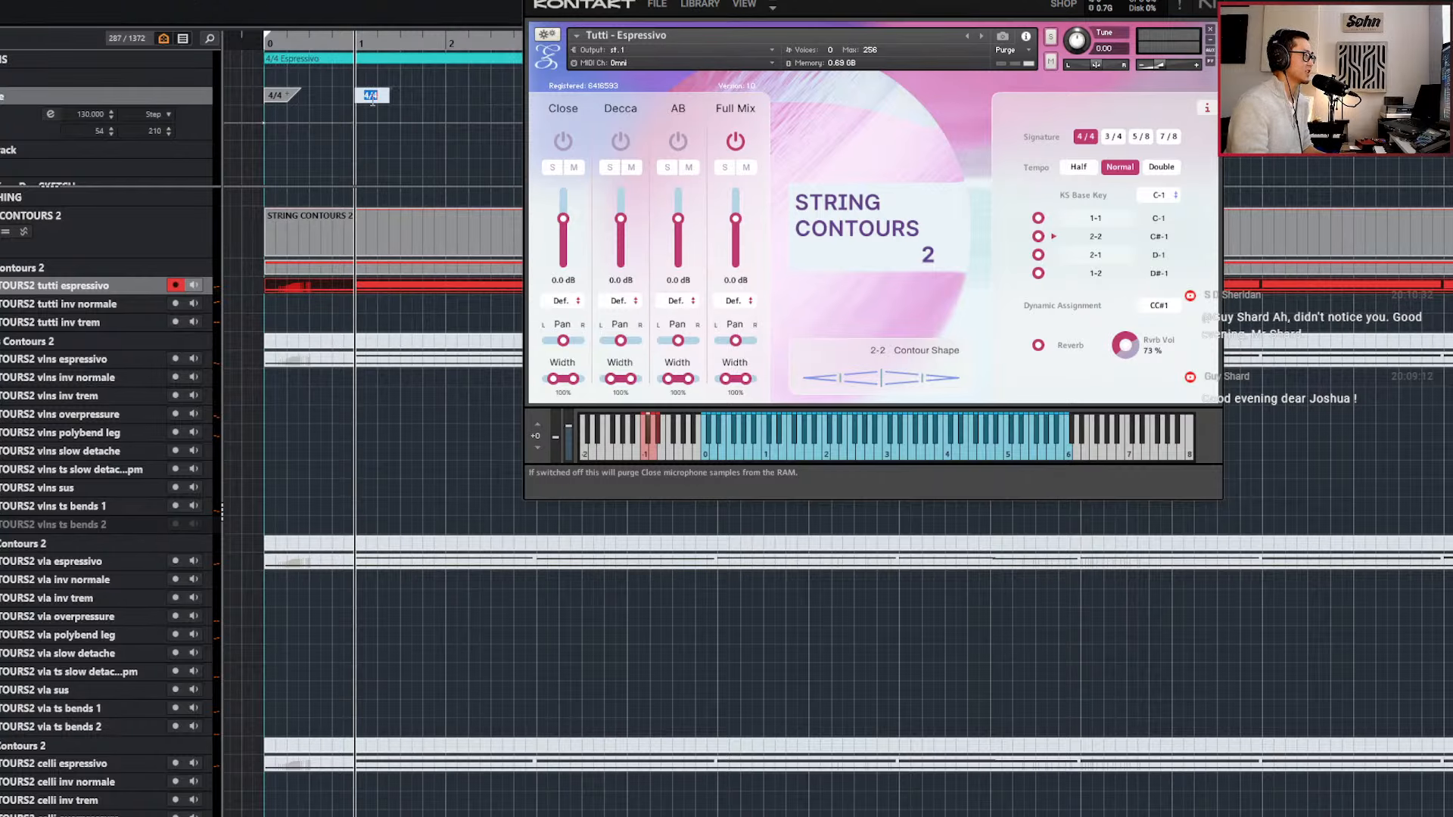
{"action": "key", "text": "ctrl+v"}
{"action": "scroll", "coordinate": [373, 111], "scroll_direction": "up", "scroll_amount": 3}
{"action": "key", "text": "ctrl+z"}
{"action": "scroll", "coordinate": [379, 106], "scroll_direction": "down", "scroll_amount": 3}
{"action": "key", "text": "Delete"}
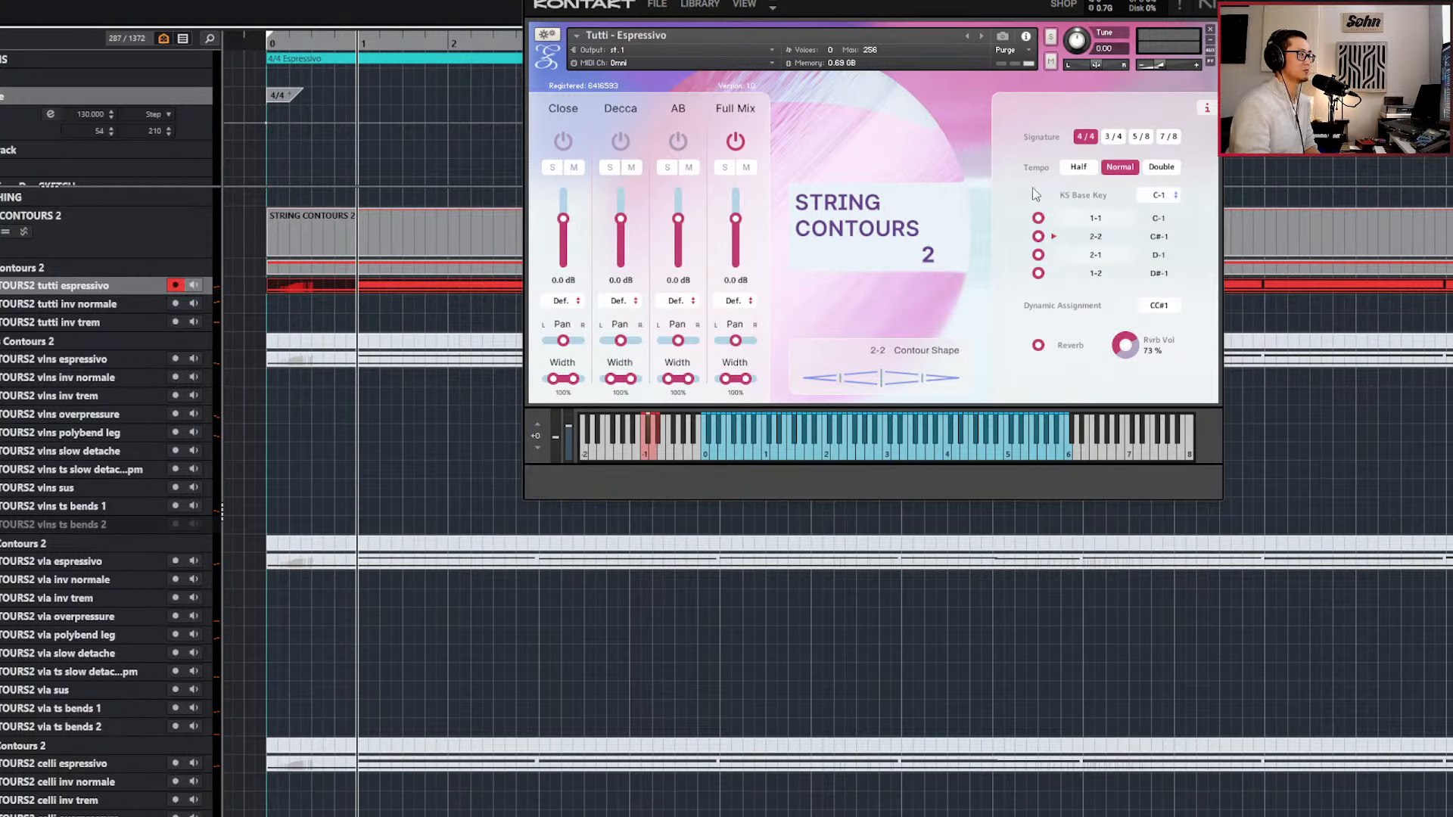
Compare the 1-1 and 2-2 contour shapes in the 4/4 and 3/4 signatures, try 5/8 and return to 4/4 with 1-1.
{"action": "left_click", "coordinate": [1089, 221]}
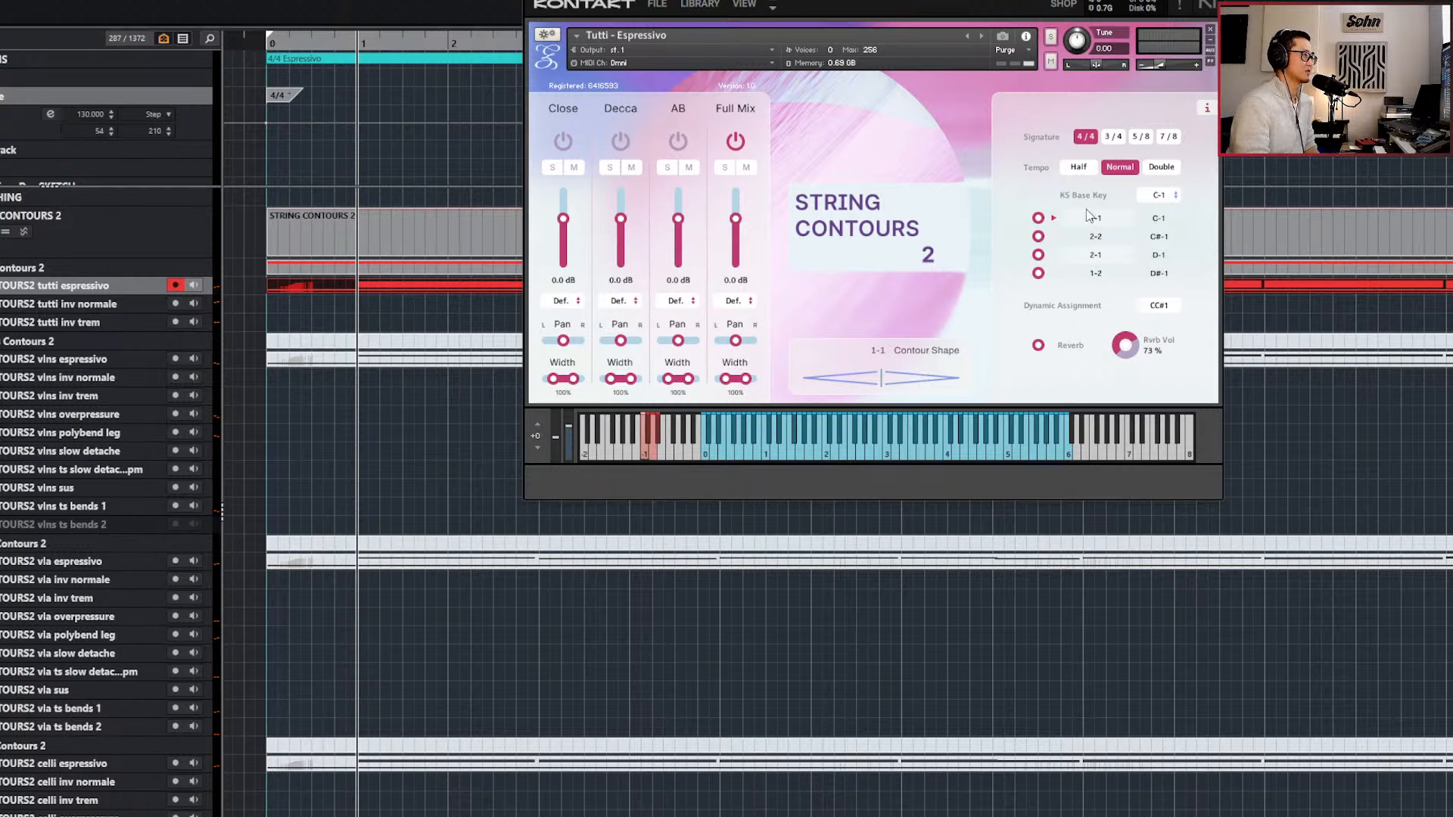
{"action": "left_click", "coordinate": [1112, 136]}
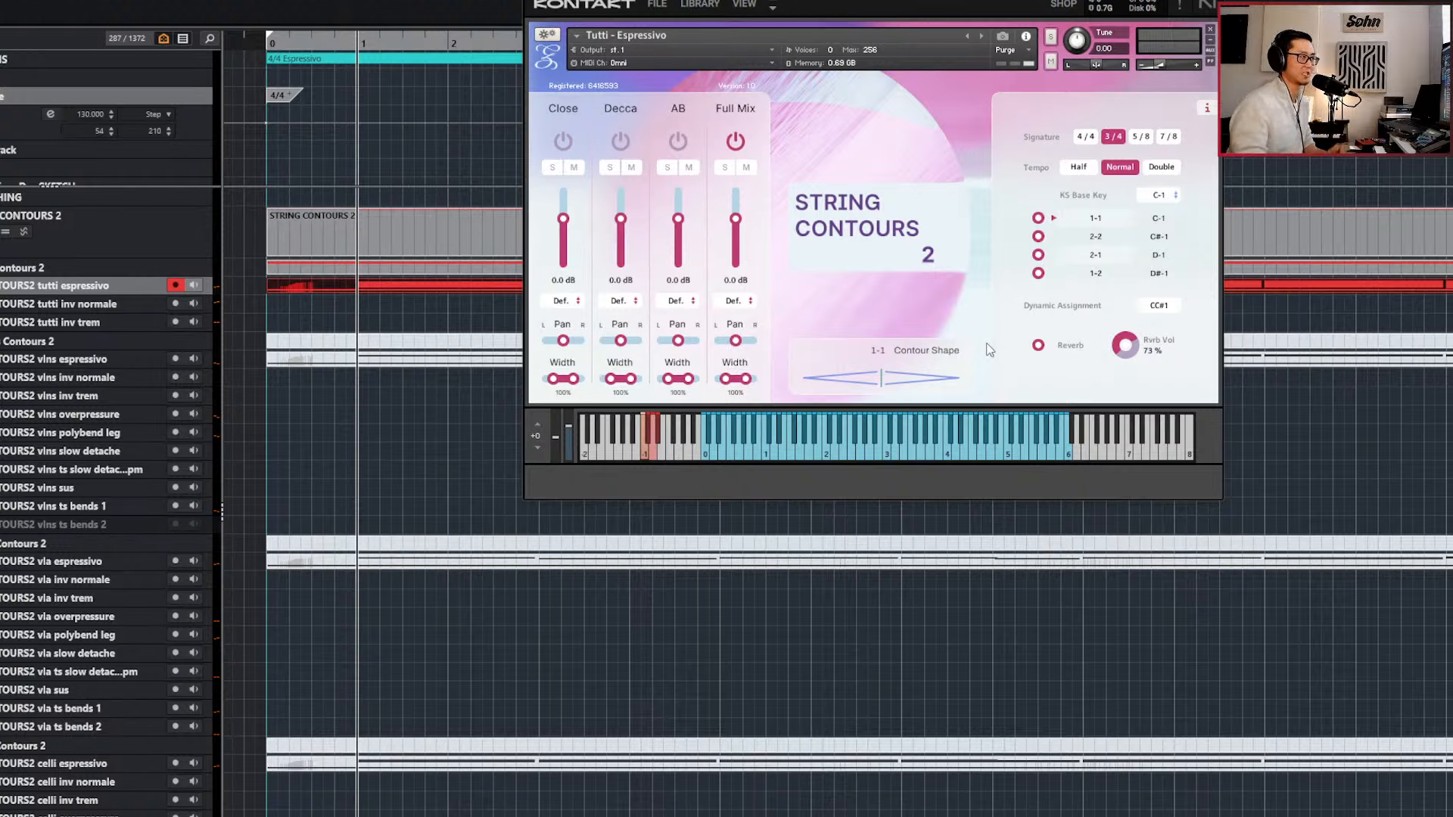
{"action": "left_click", "coordinate": [1095, 237]}
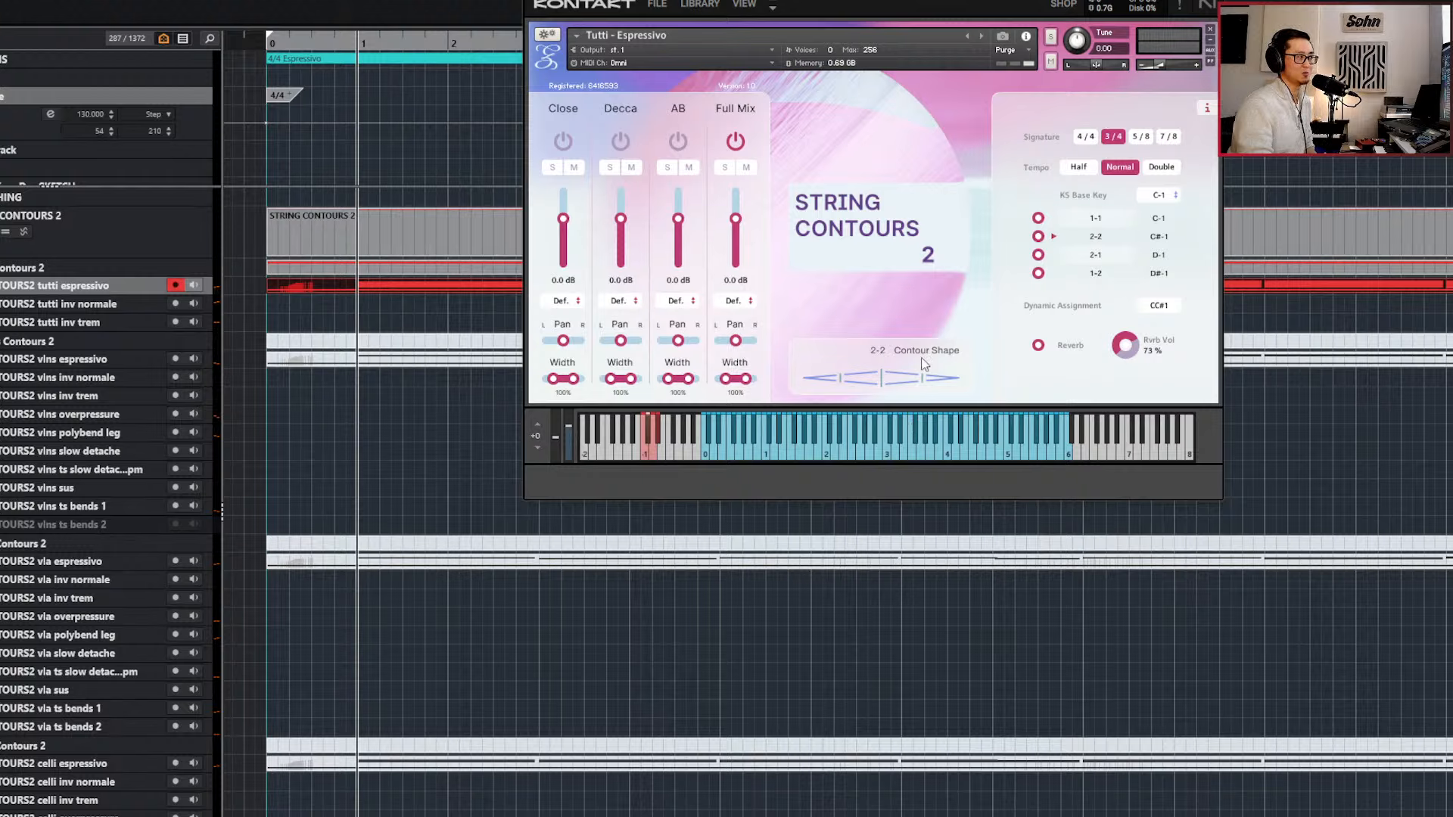
{"action": "left_click", "coordinate": [1086, 138]}
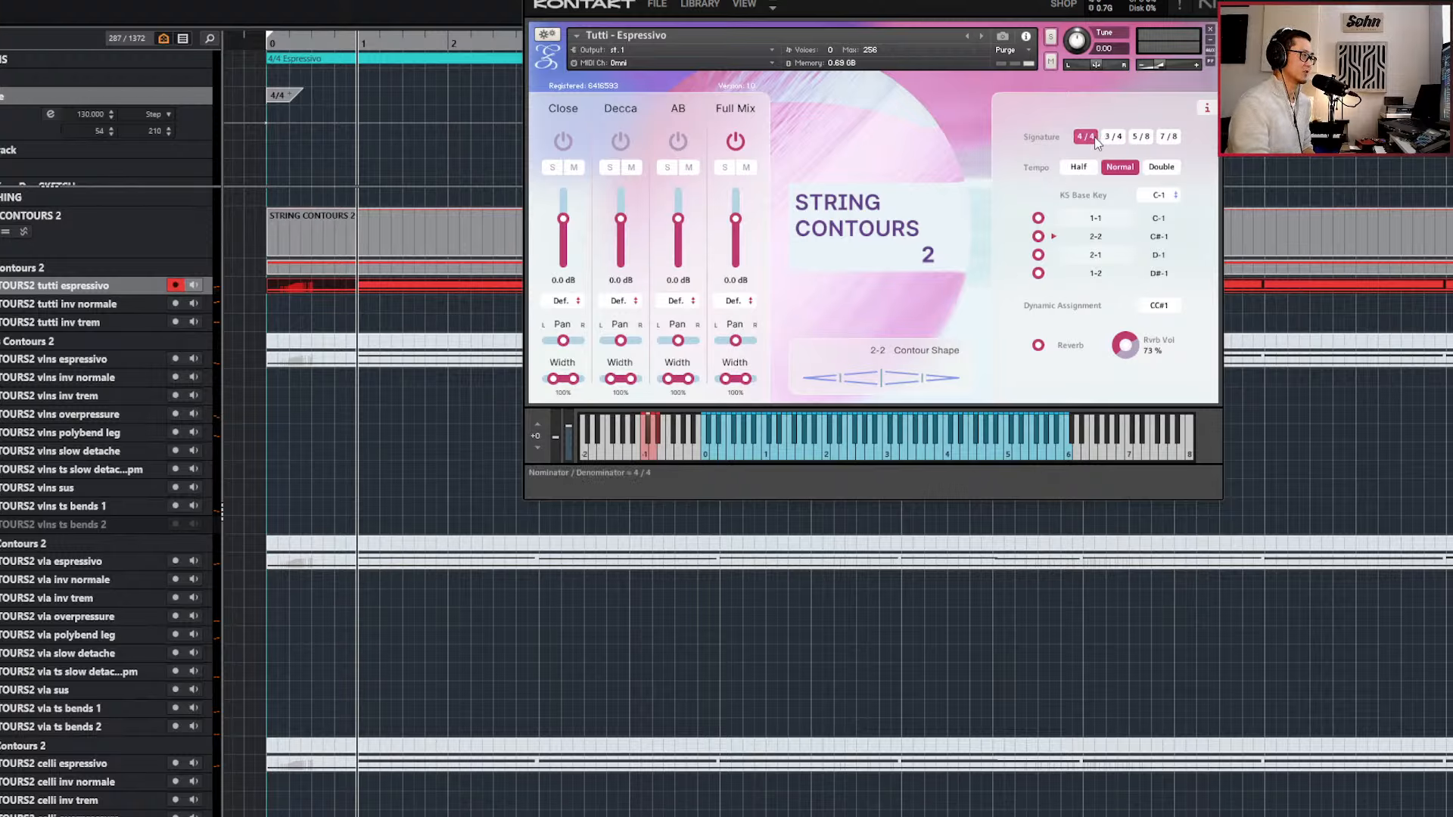
{"action": "left_click", "coordinate": [1097, 221]}
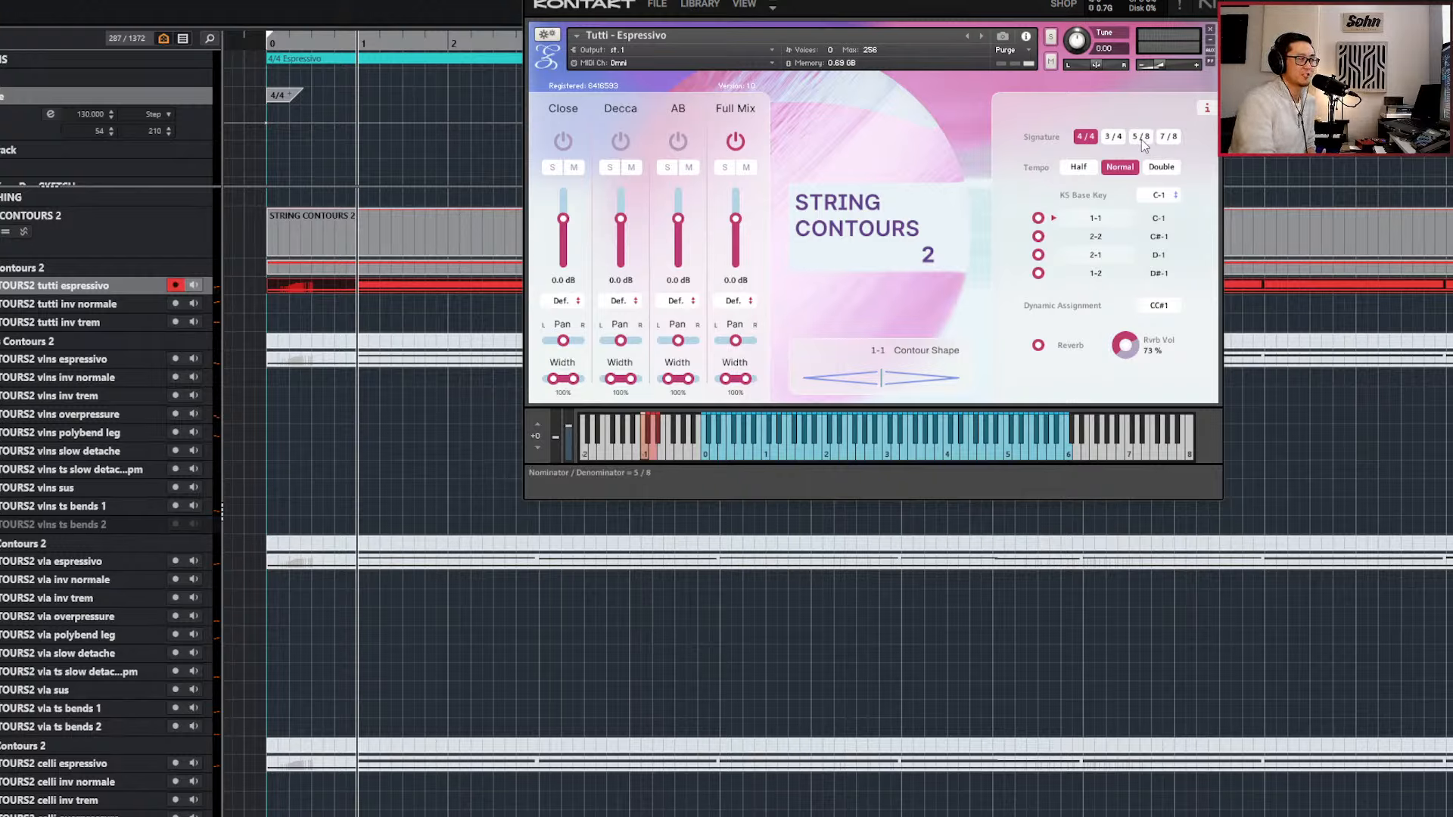
{"action": "left_click", "coordinate": [1169, 137]}
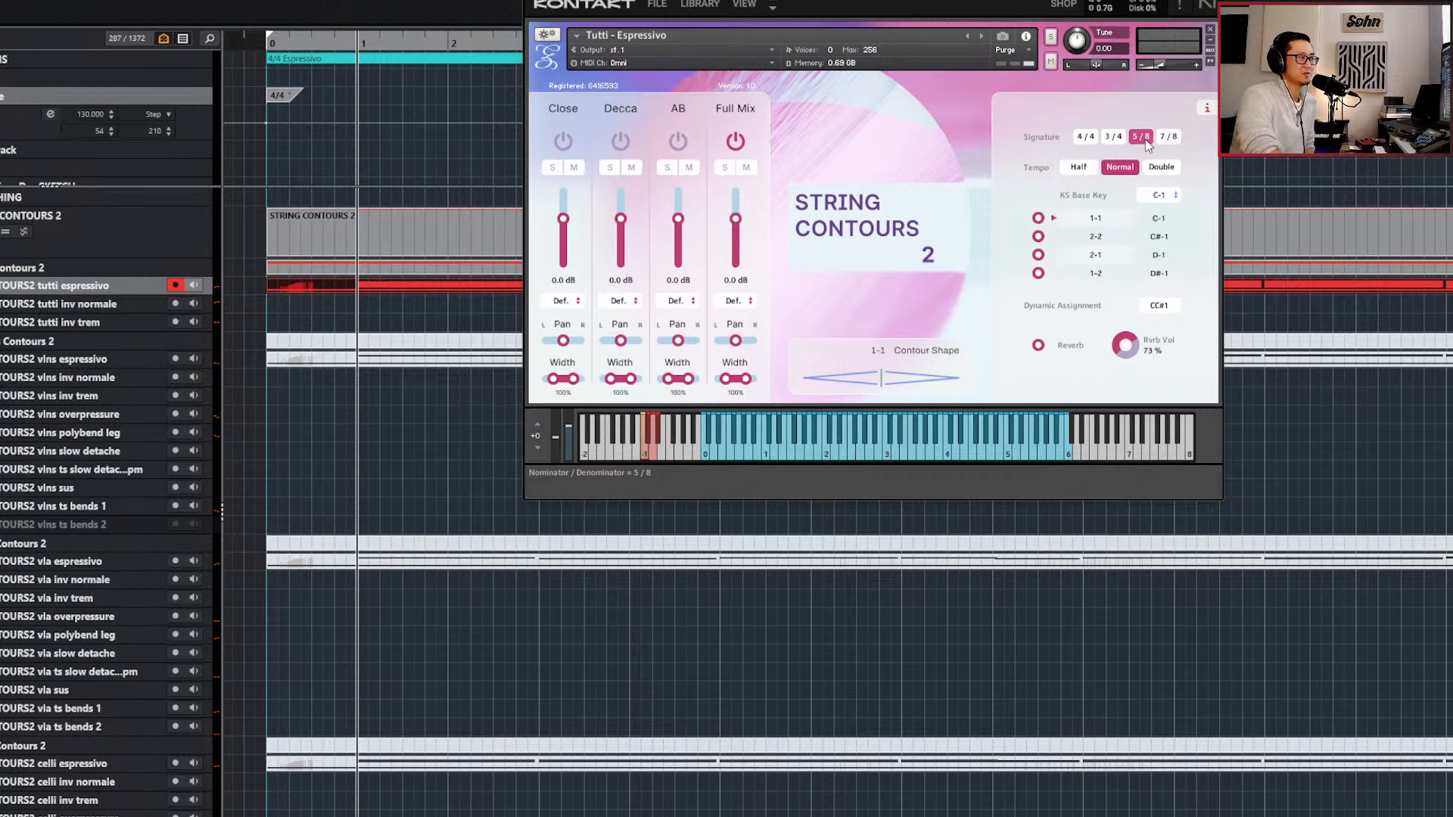
{"action": "left_click", "coordinate": [1090, 138]}
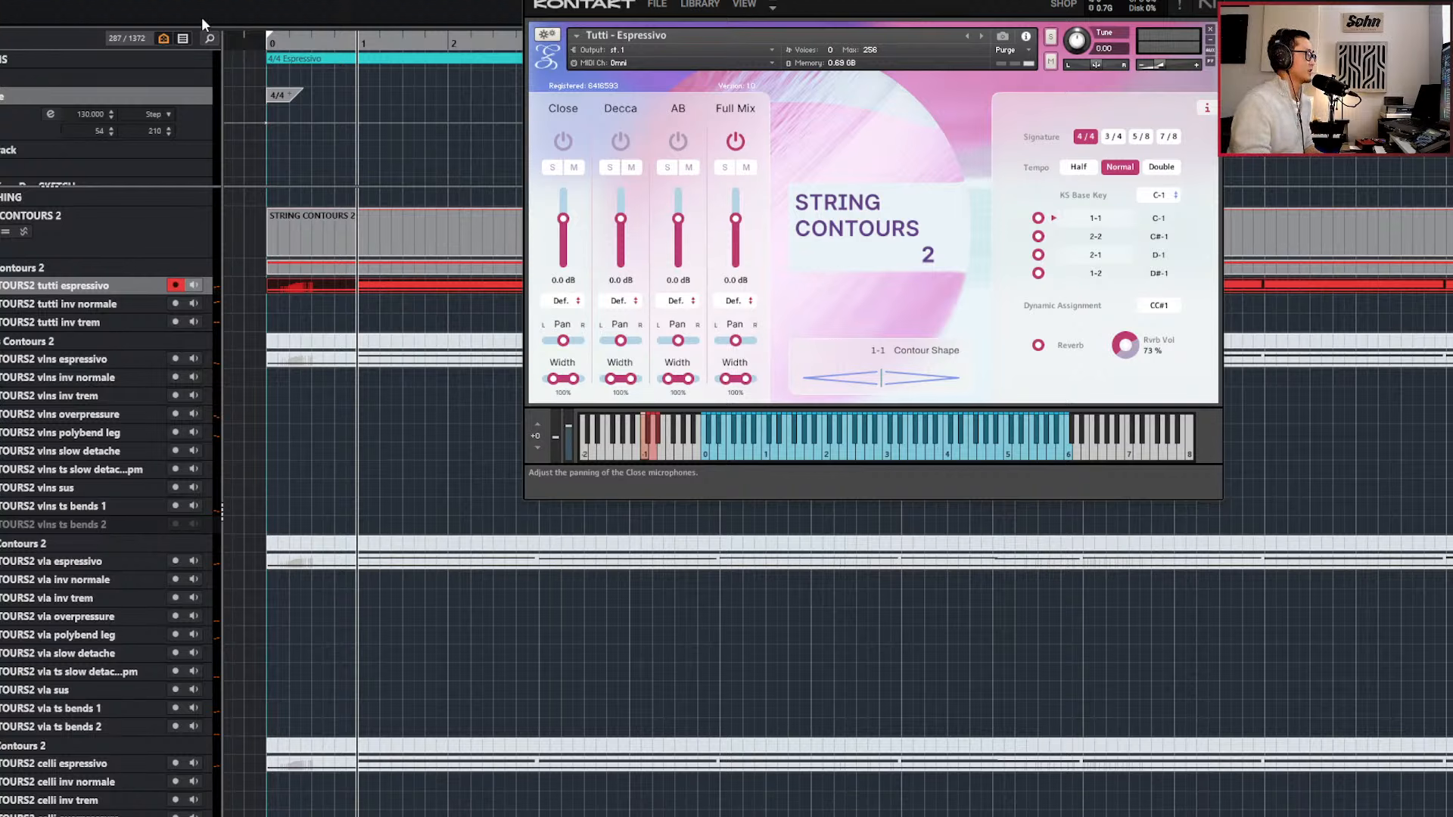
Try a different starting tempo for the espressivo section in the Tempo track and undo the change.
{"action": "left_click", "coordinate": [265, 137]}
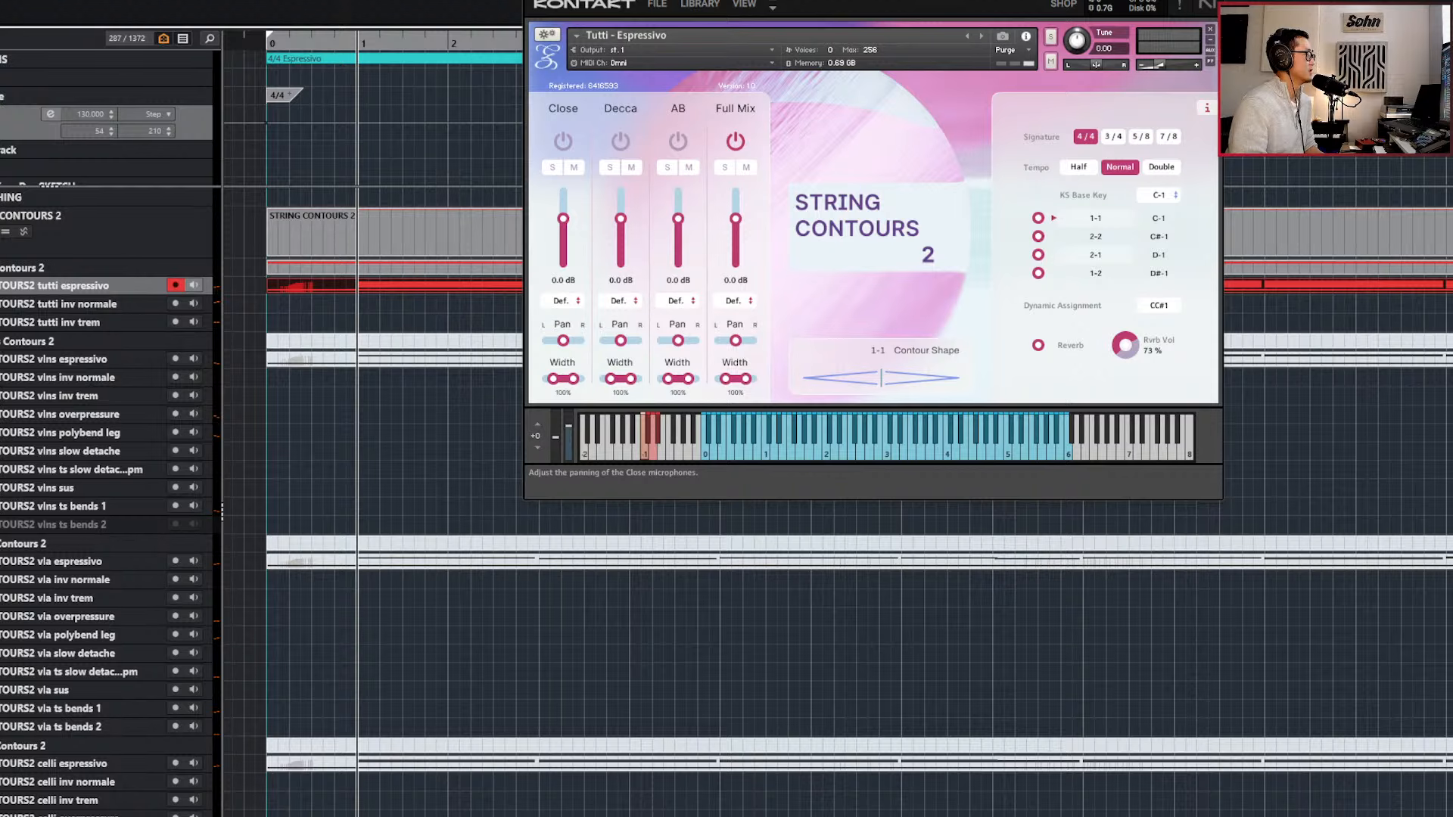
{"action": "key", "text": "Return"}
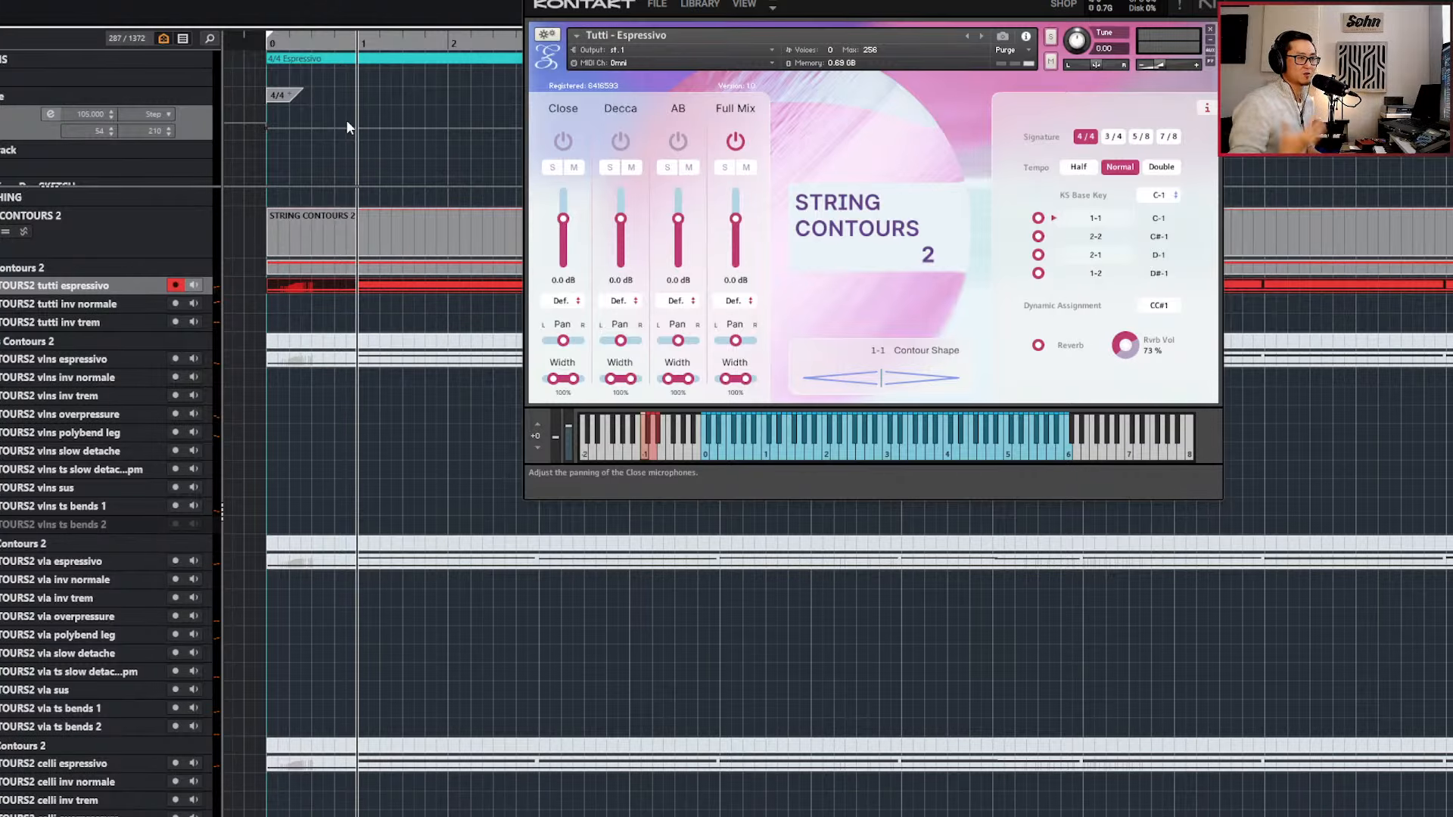
{"action": "key", "text": "ctrl+z"}
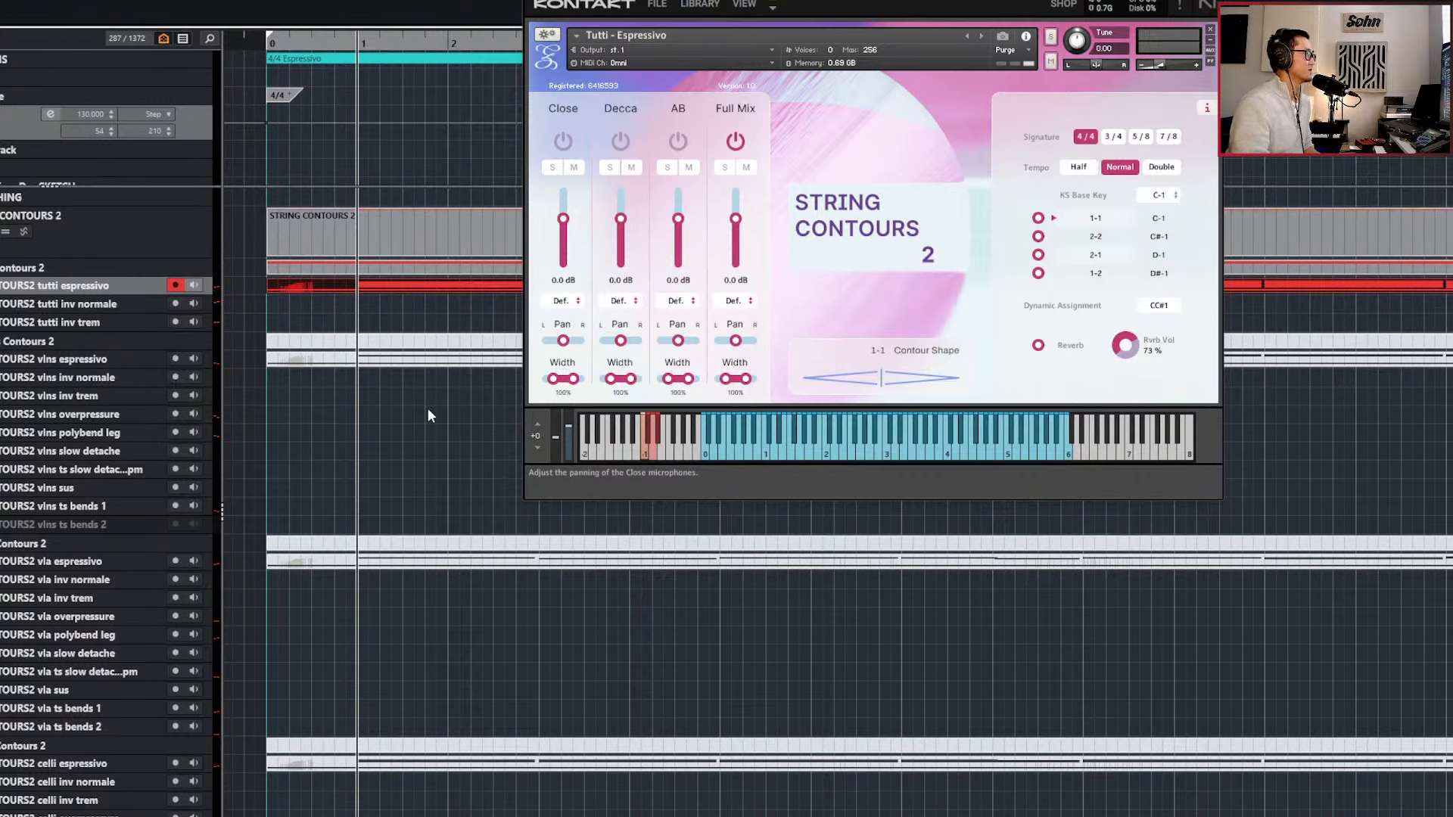
Reposition the Tutti - Espressivo instrument window and switch through the contour shapes 2-2, 2-1 and 1-2.
{"action": "scroll", "coordinate": [417, 349], "scroll_direction": "down", "scroll_amount": 1}
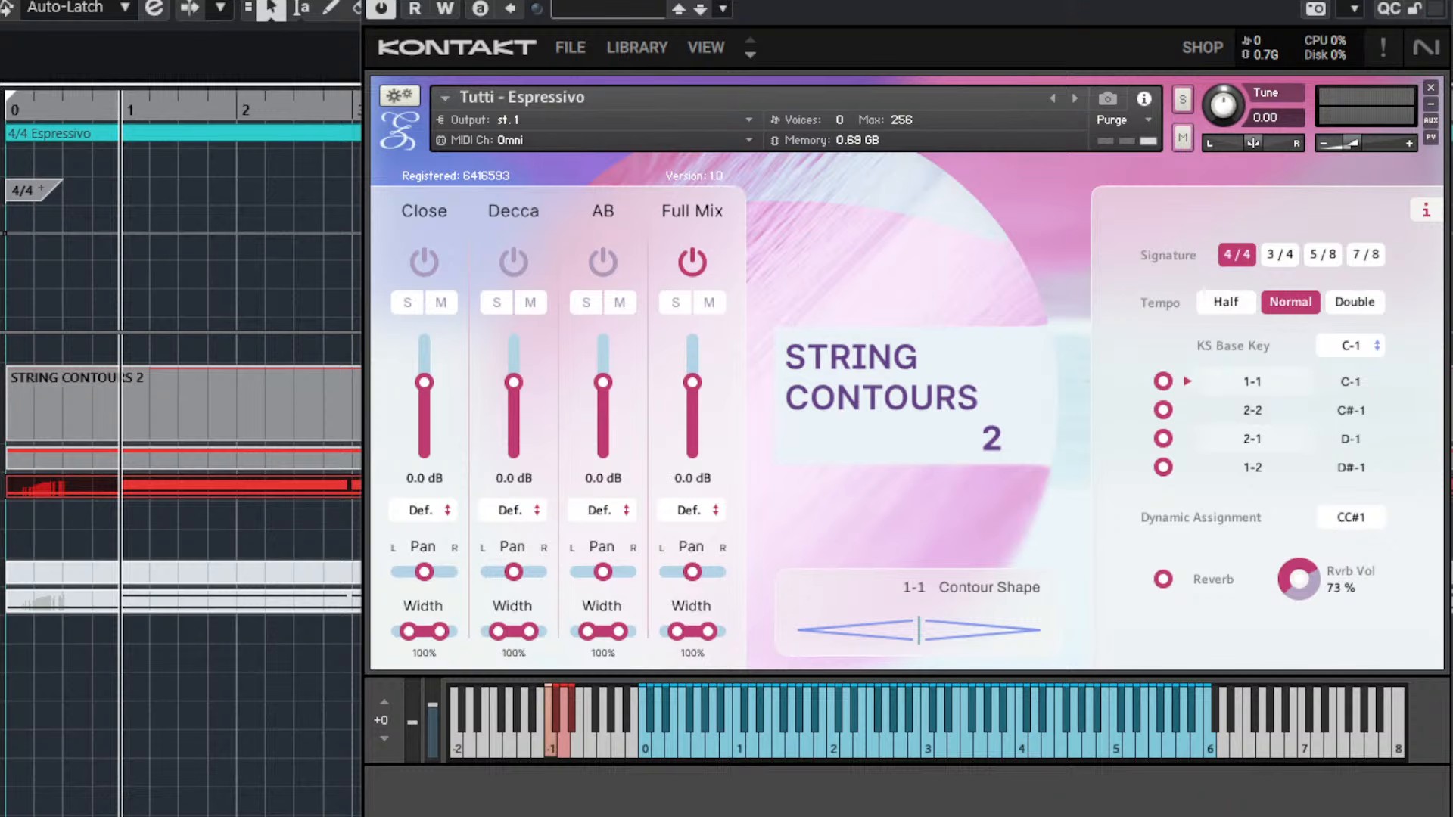
{"action": "left_click_drag", "start_coordinate": [907, 1], "coordinate": [749, 0]}
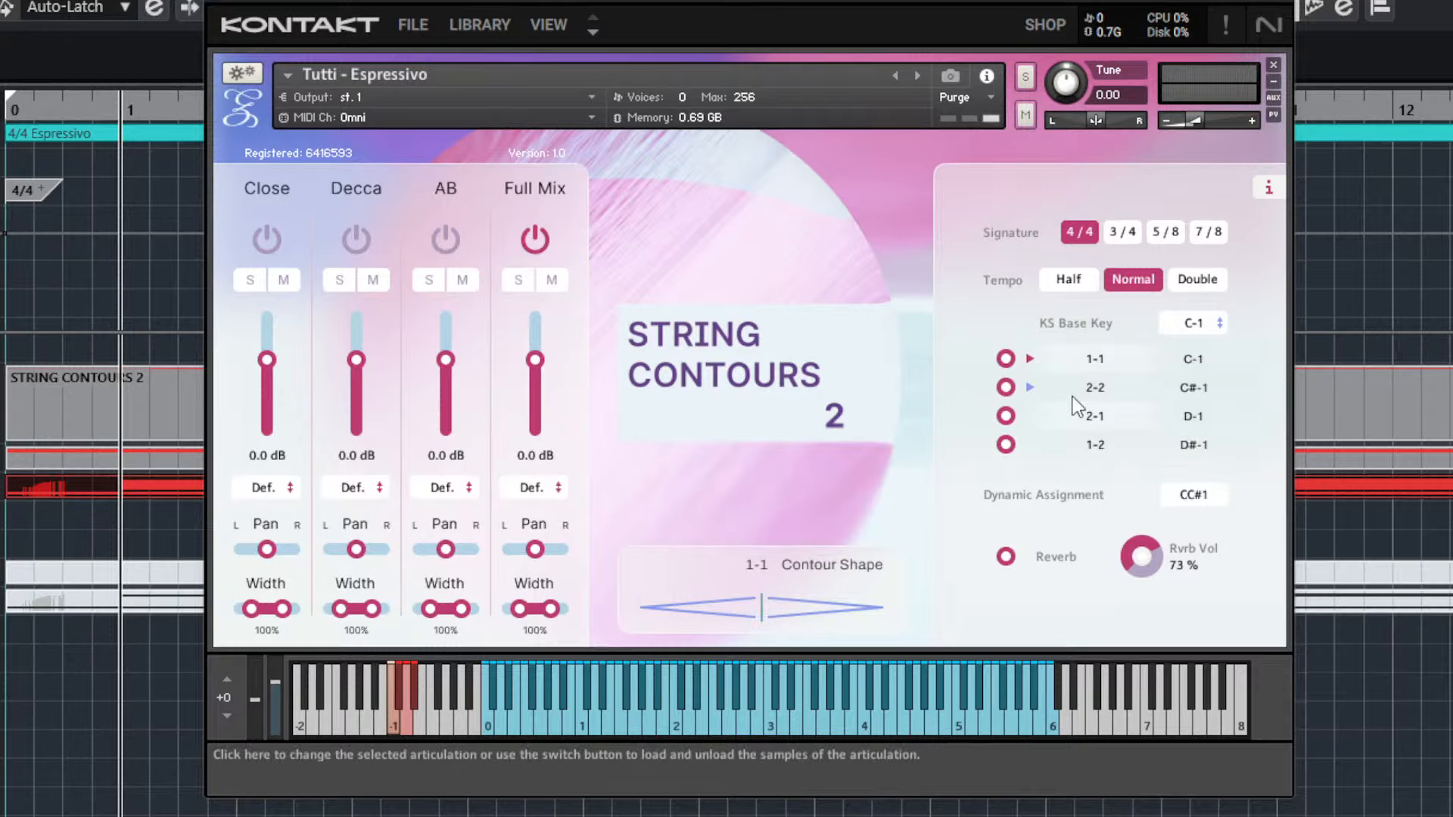
{"action": "left_click", "coordinate": [1097, 387]}
{"action": "left_click", "coordinate": [1098, 415]}
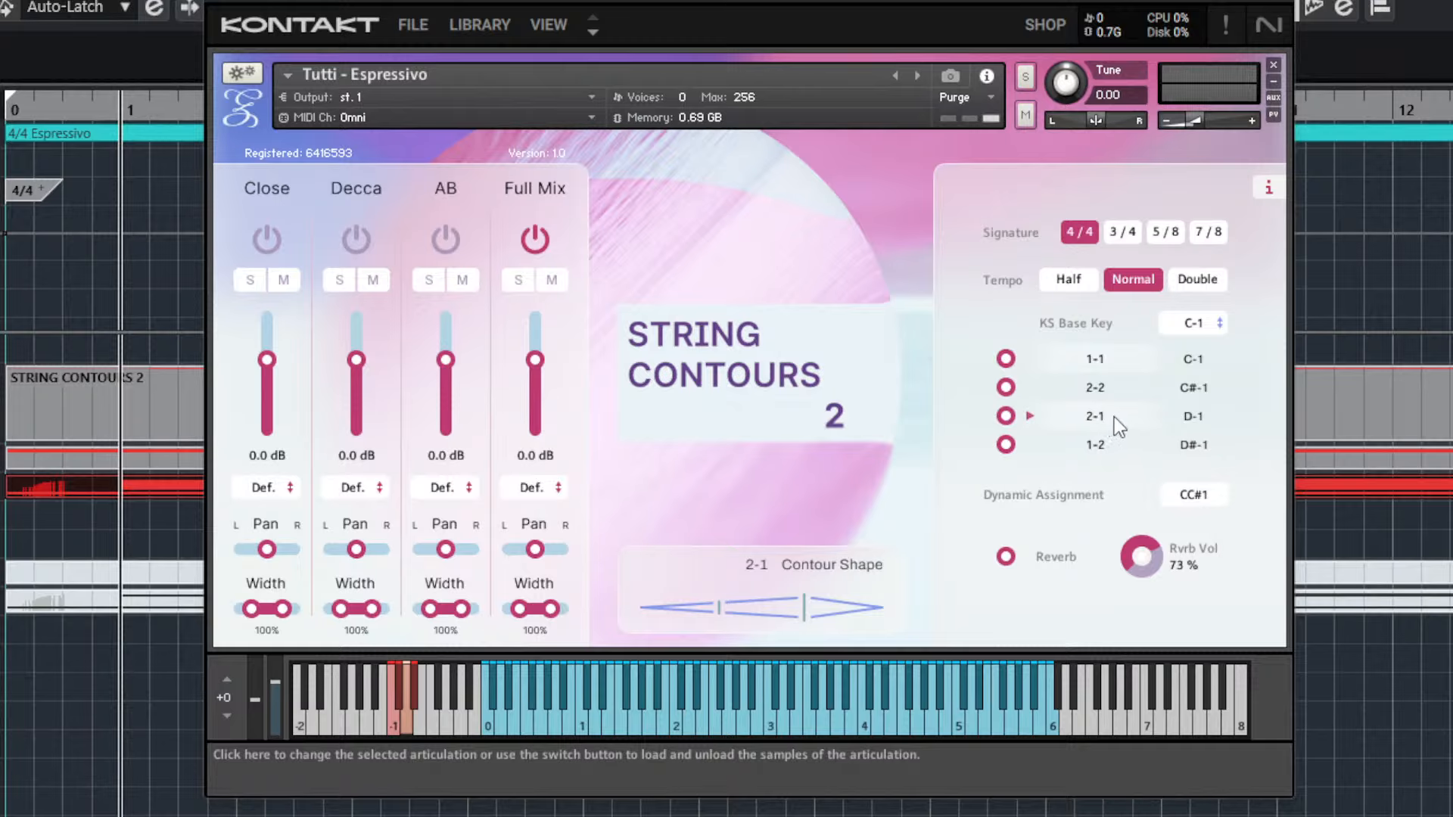
{"action": "left_click", "coordinate": [1096, 443]}
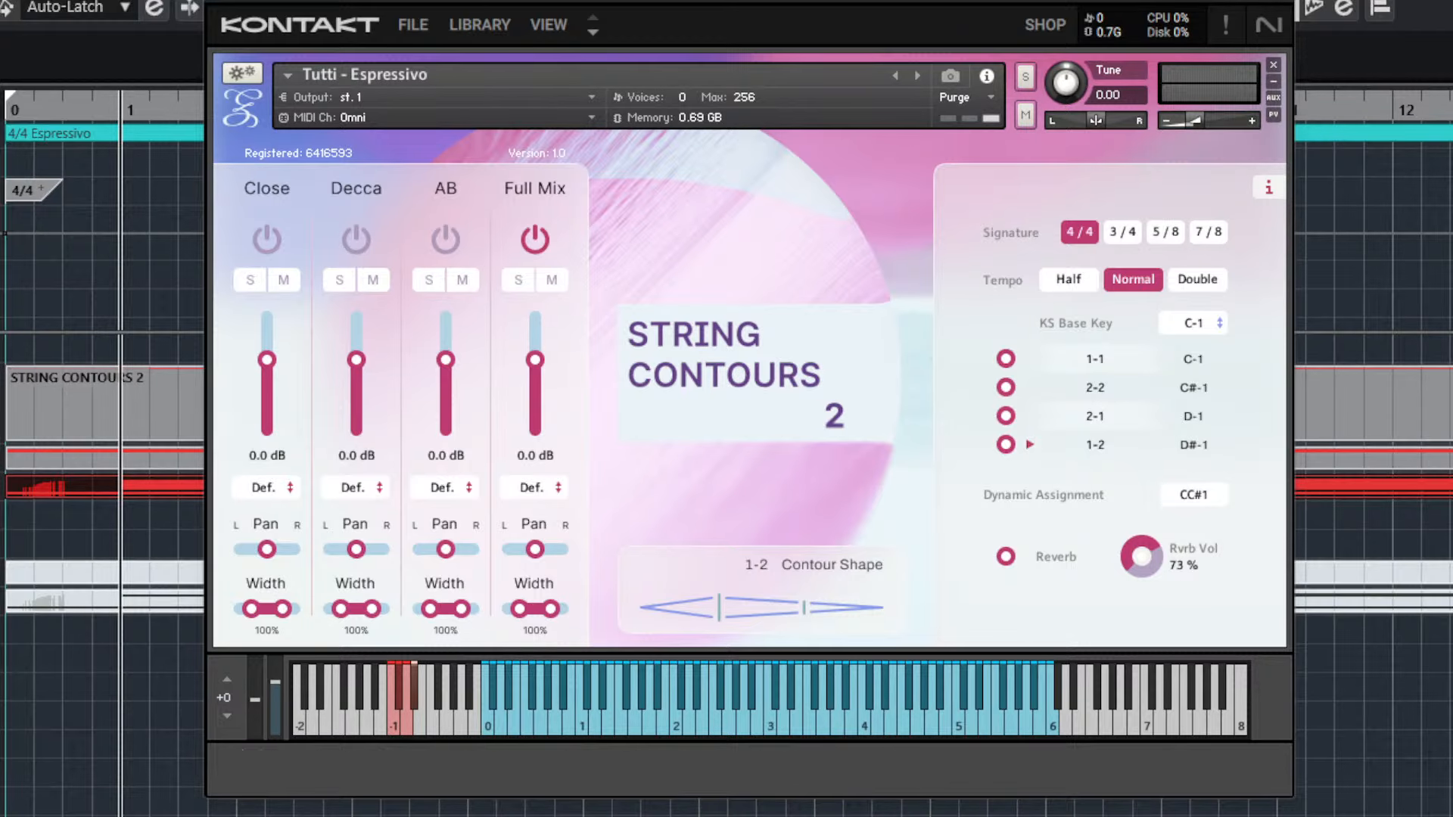
Close the instrument window, select the orange tutti inv normale part and move the playhead to its start at bar 24.
{"action": "left_click", "coordinate": [1279, 1]}
{"action": "key", "text": "g"}
{"action": "key", "text": "g"}
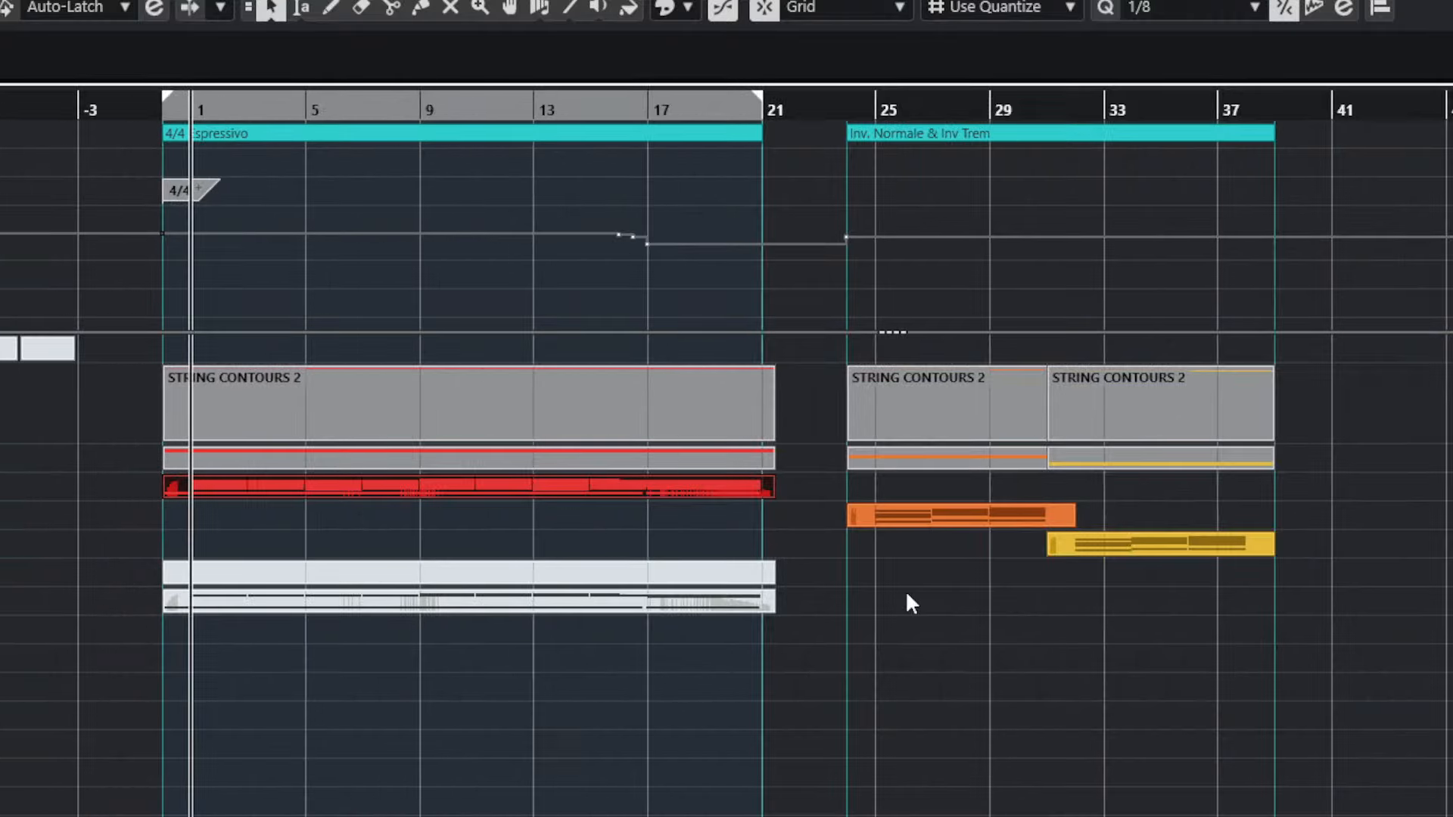
{"action": "key", "text": "h"}
{"action": "key", "text": "h"}
{"action": "left_click", "coordinate": [622, 515]}
{"action": "key", "text": "l"}
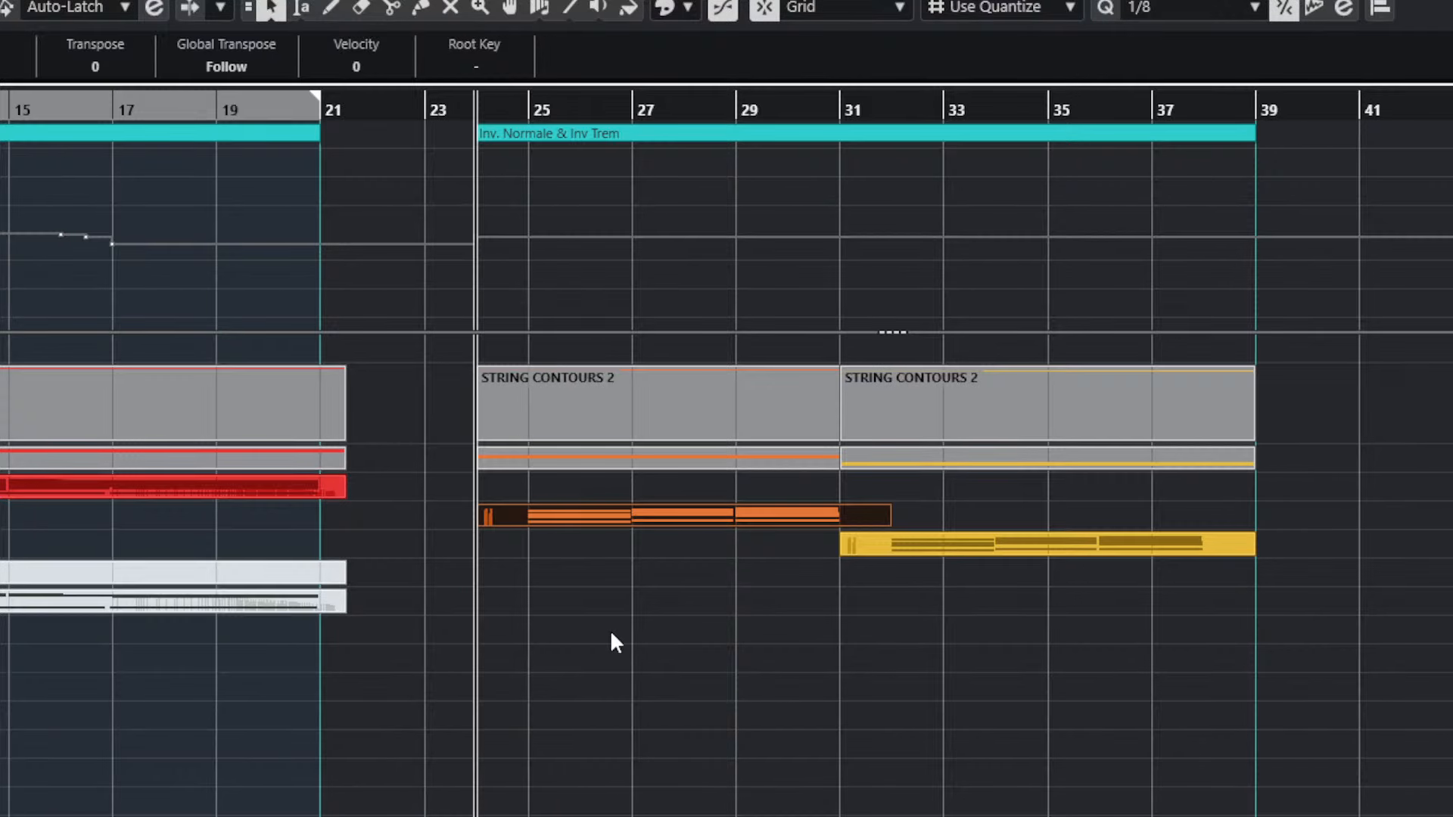
Set the locators around the Inv. Normale & Inv Trem section and open the tutti inv normale part in the note editor.
{"action": "left_click", "coordinate": [729, 134]}
{"action": "key", "text": "p"}
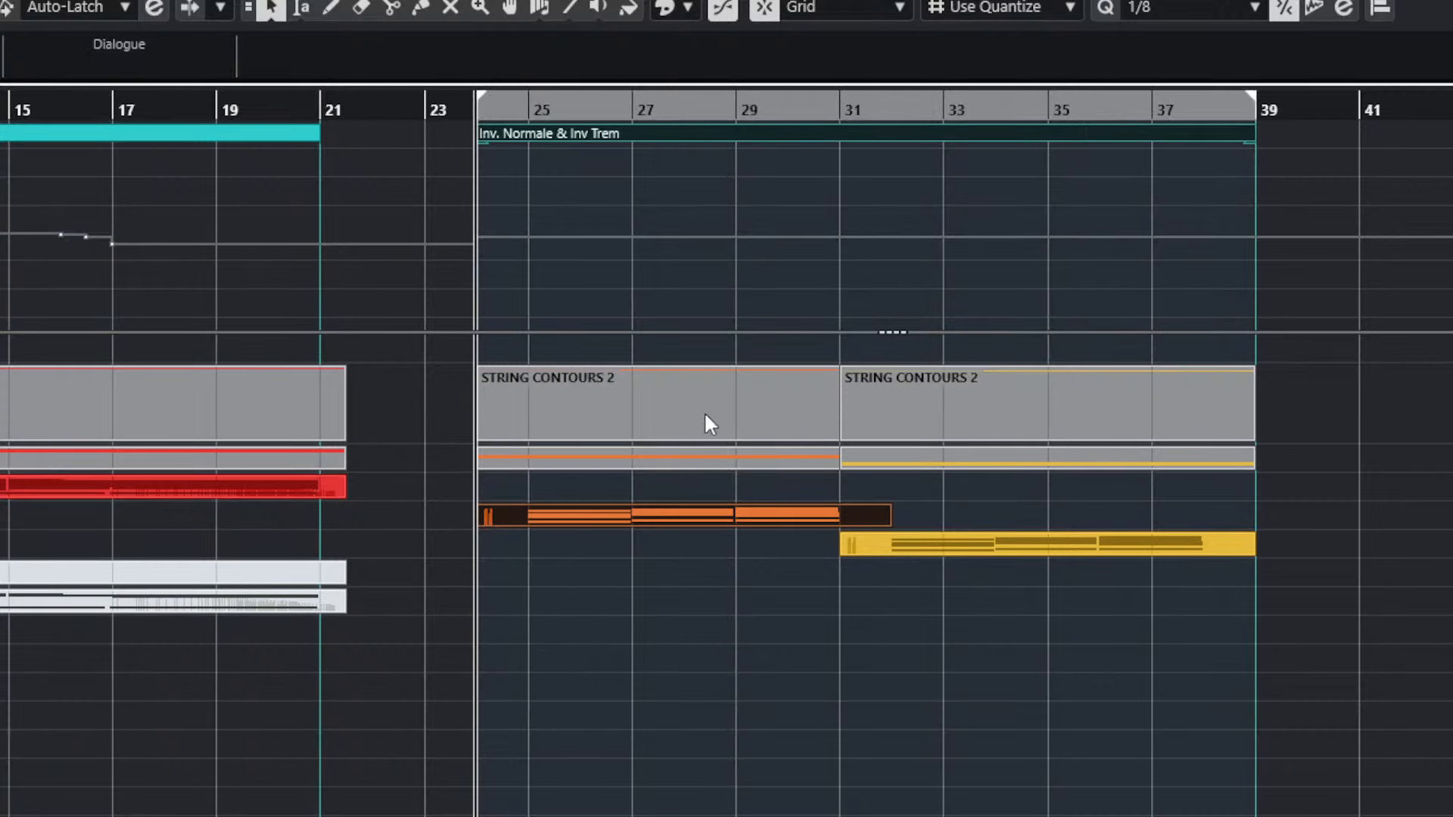
{"action": "key", "text": "h"}
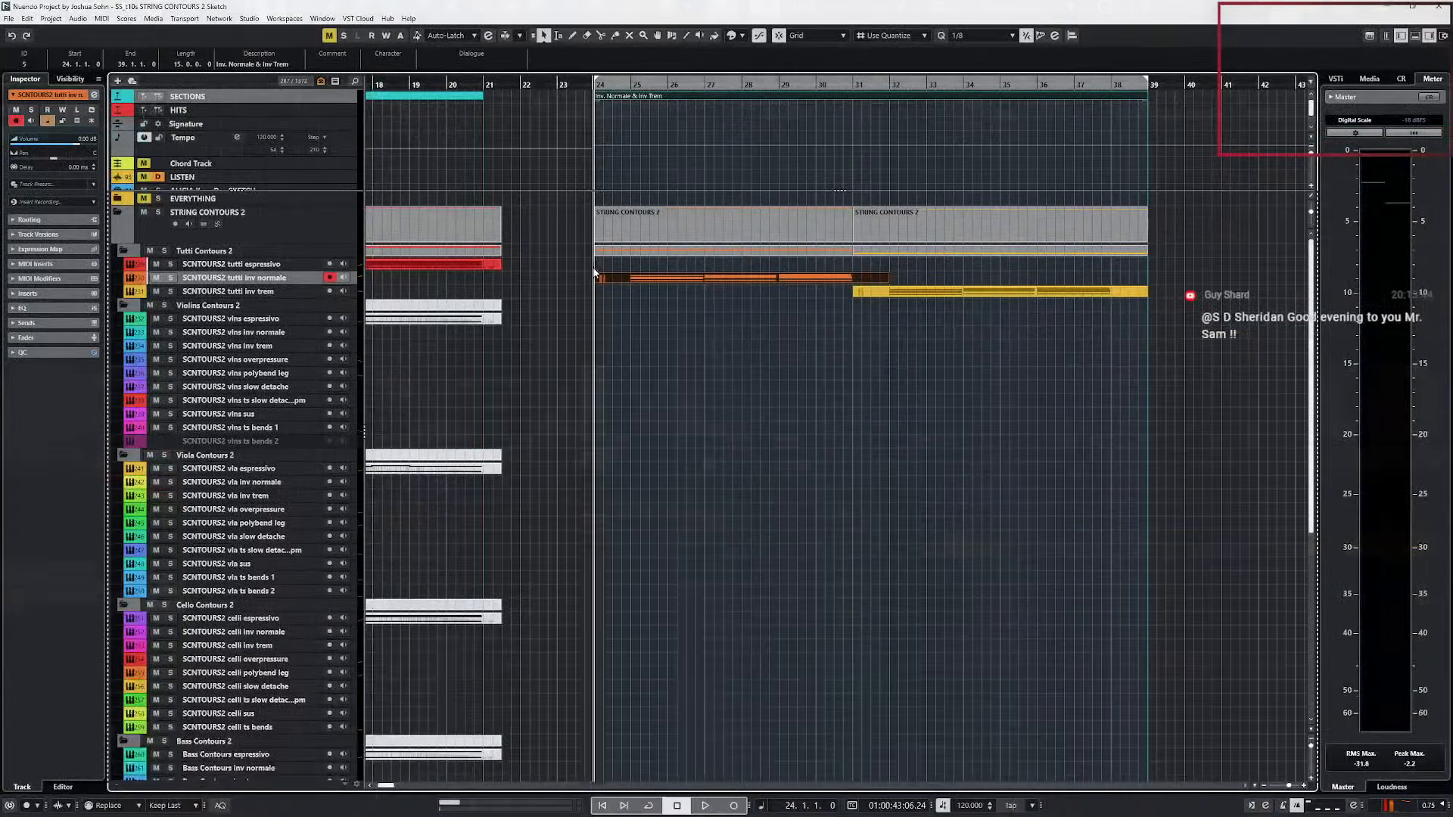
{"action": "double_click", "coordinate": [657, 276]}
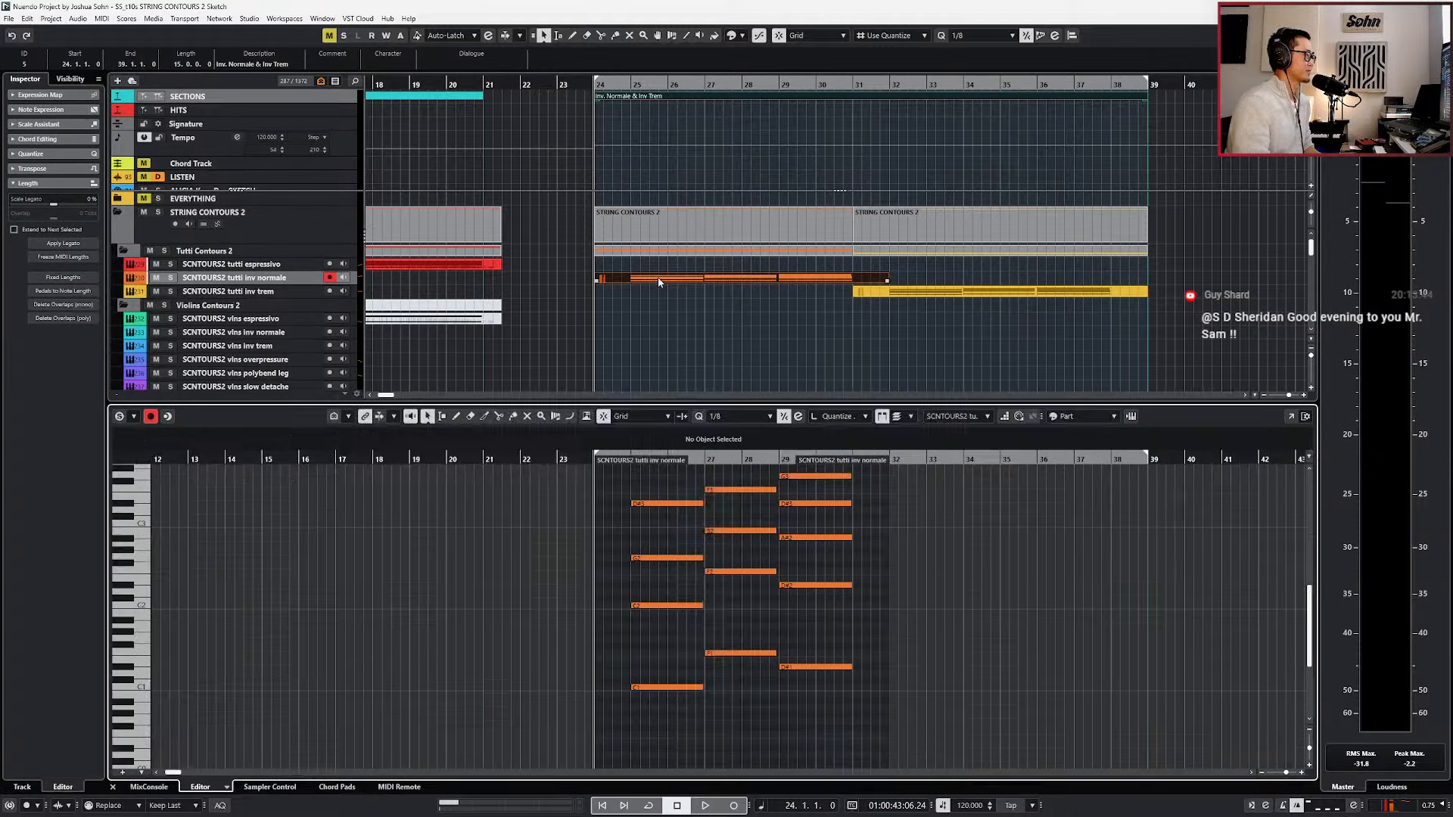
{"action": "scroll", "coordinate": [721, 556], "scroll_direction": "up", "scroll_amount": 1}
{"action": "scroll", "coordinate": [721, 558], "scroll_direction": "up", "scroll_amount": 1}
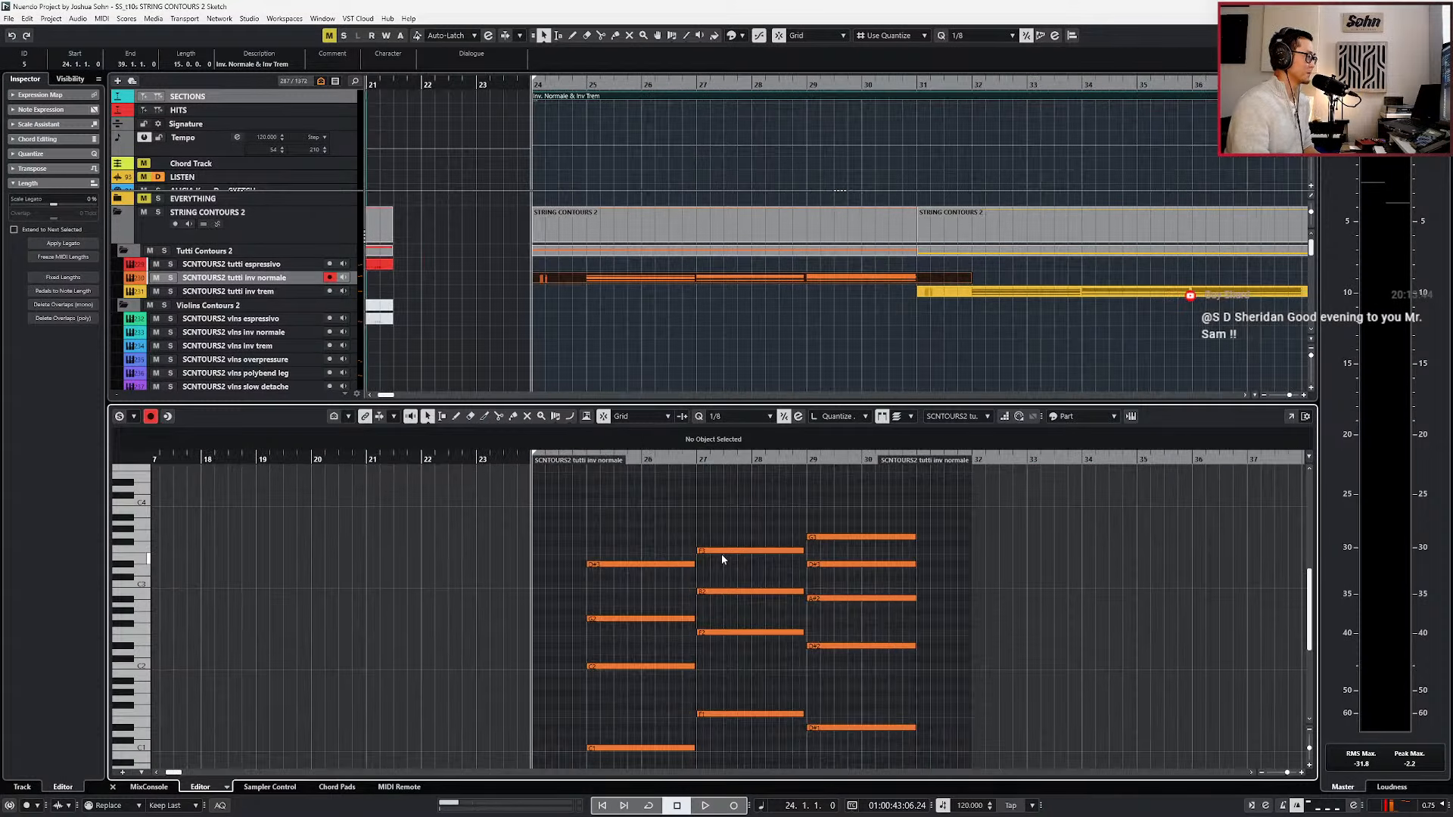
Position the playhead just before the first tutti inv normale chord at bar 25, with the notes enlarged.
{"action": "key", "text": "n"}
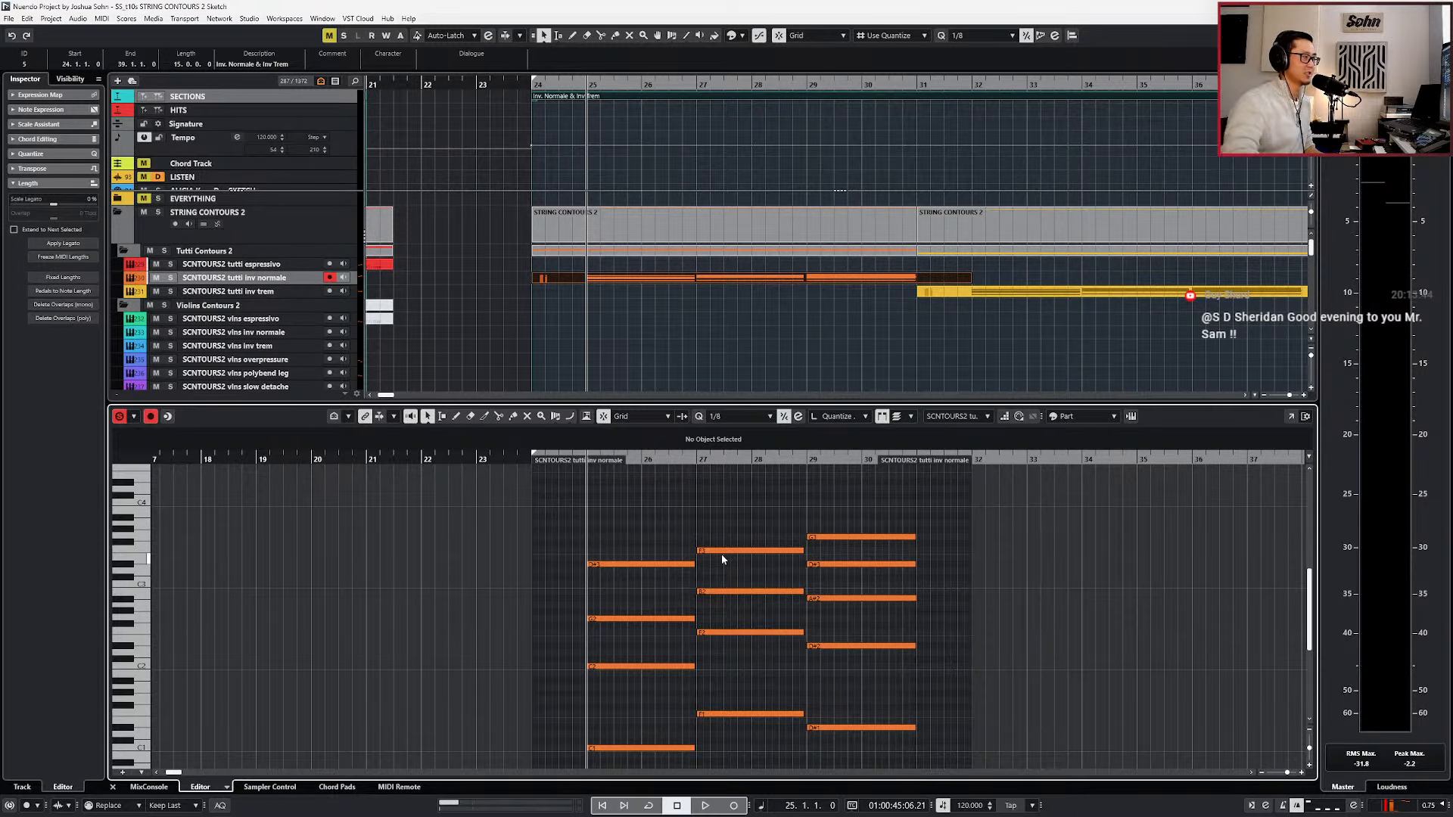
{"action": "left_click", "coordinate": [634, 524]}
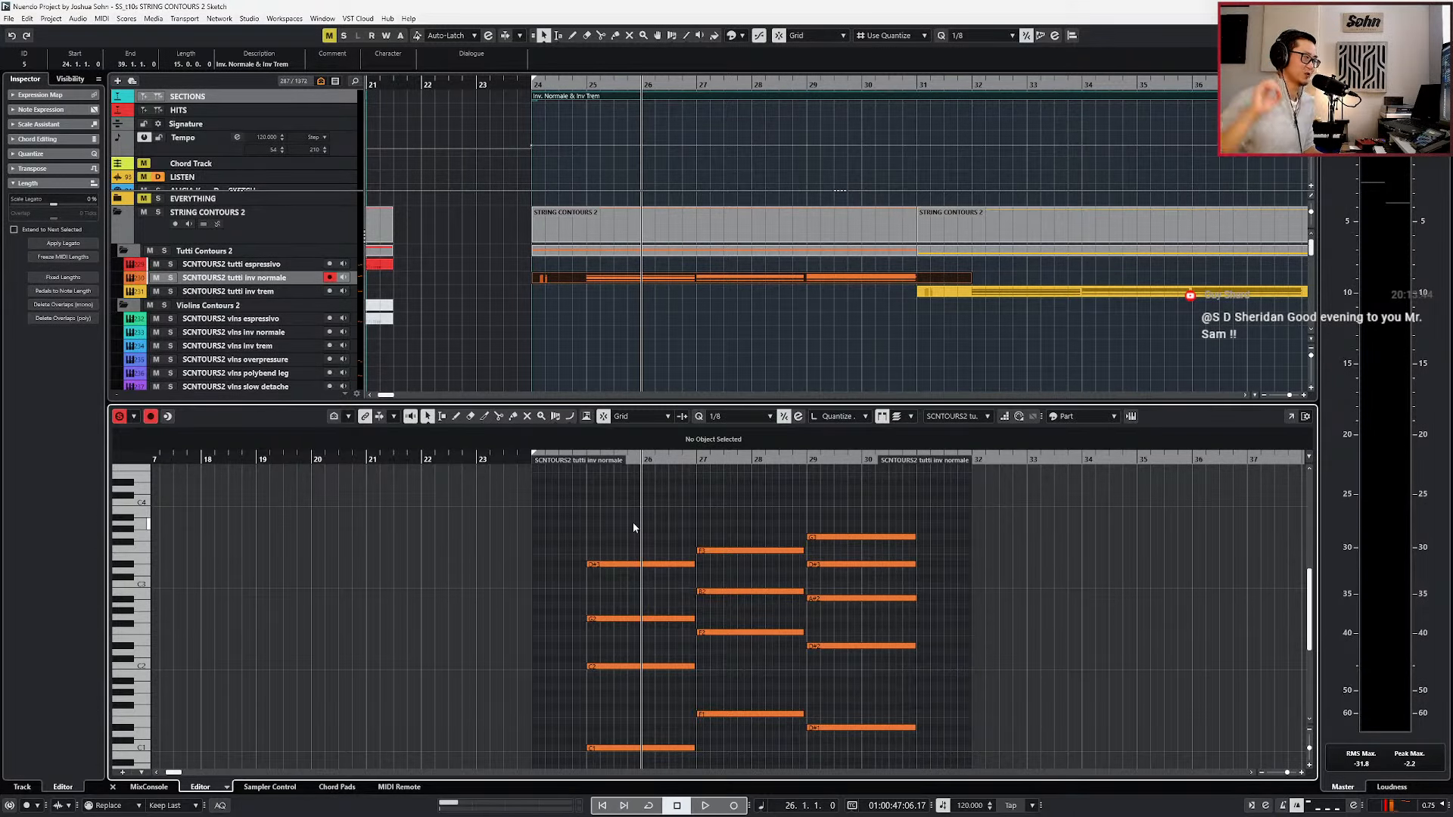
{"action": "key", "text": "KP_Subtract"}
{"action": "key", "text": "KP_Subtract"}
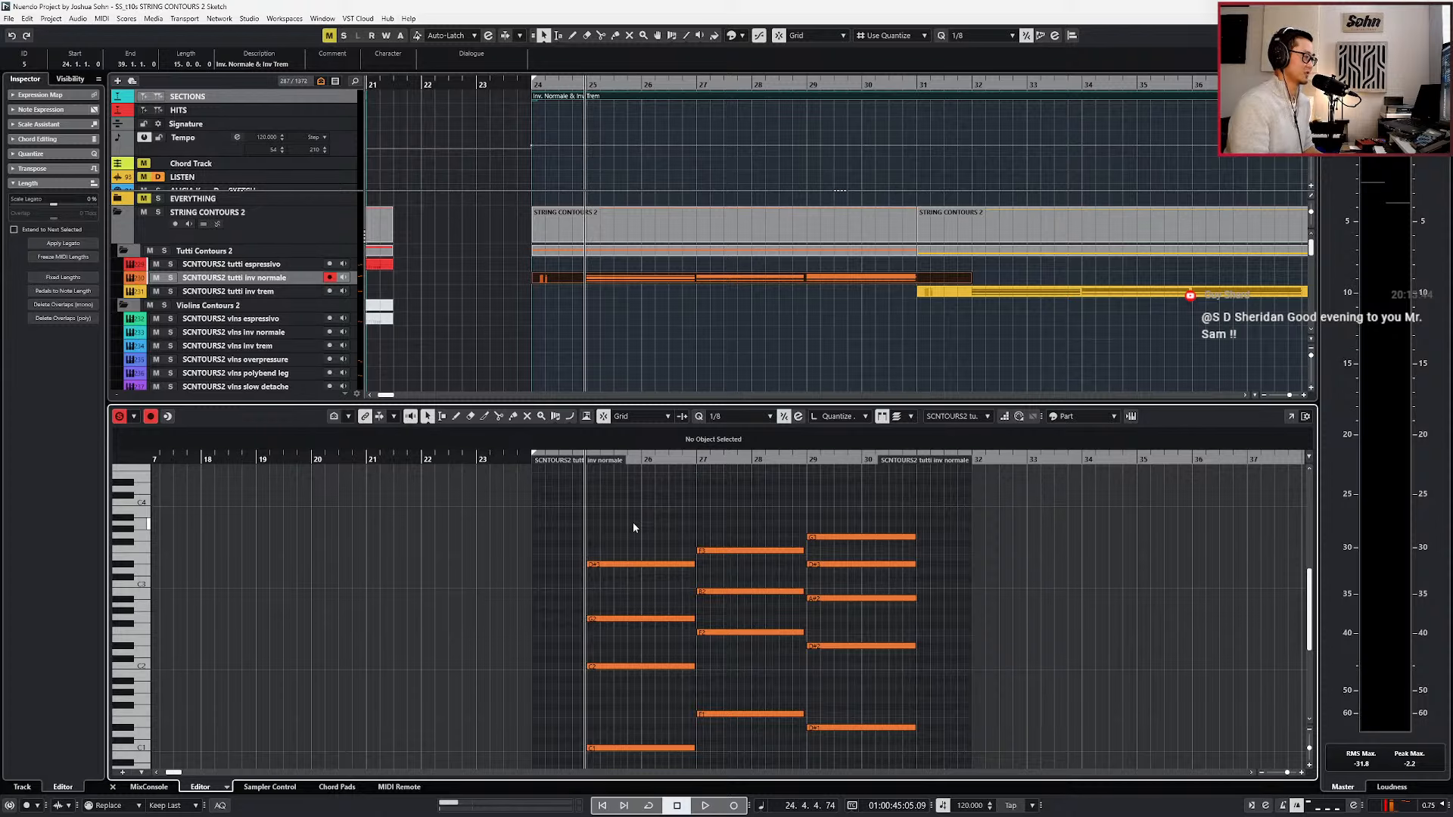
{"action": "scroll", "coordinate": [632, 524], "scroll_direction": "up", "scroll_amount": 2}
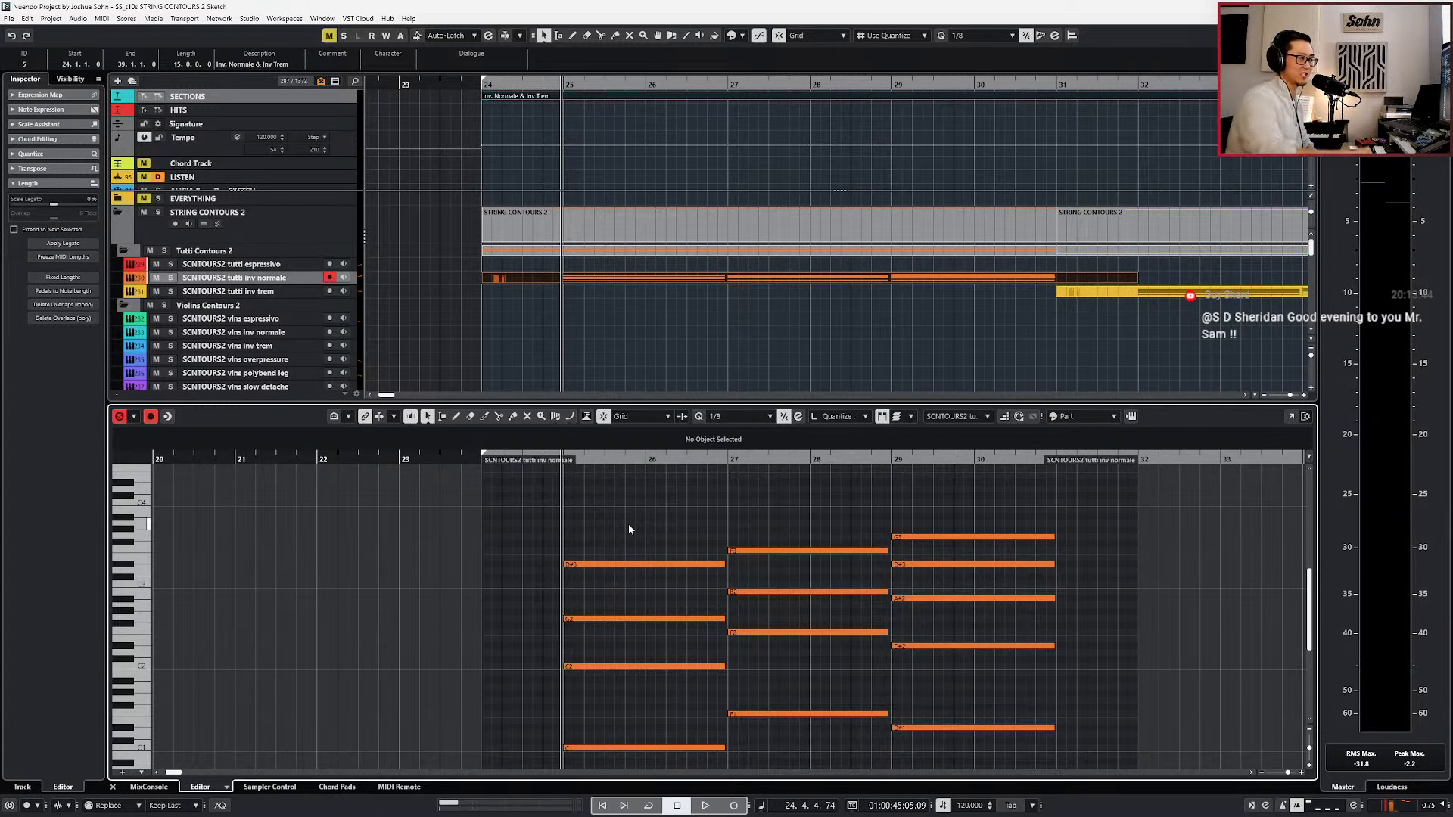
Play back the tutti inv normale chords to their end and stop in bar 31.
{"action": "key", "text": "s"}
{"action": "key", "text": "KP_1"}
{"action": "key", "text": "space"}
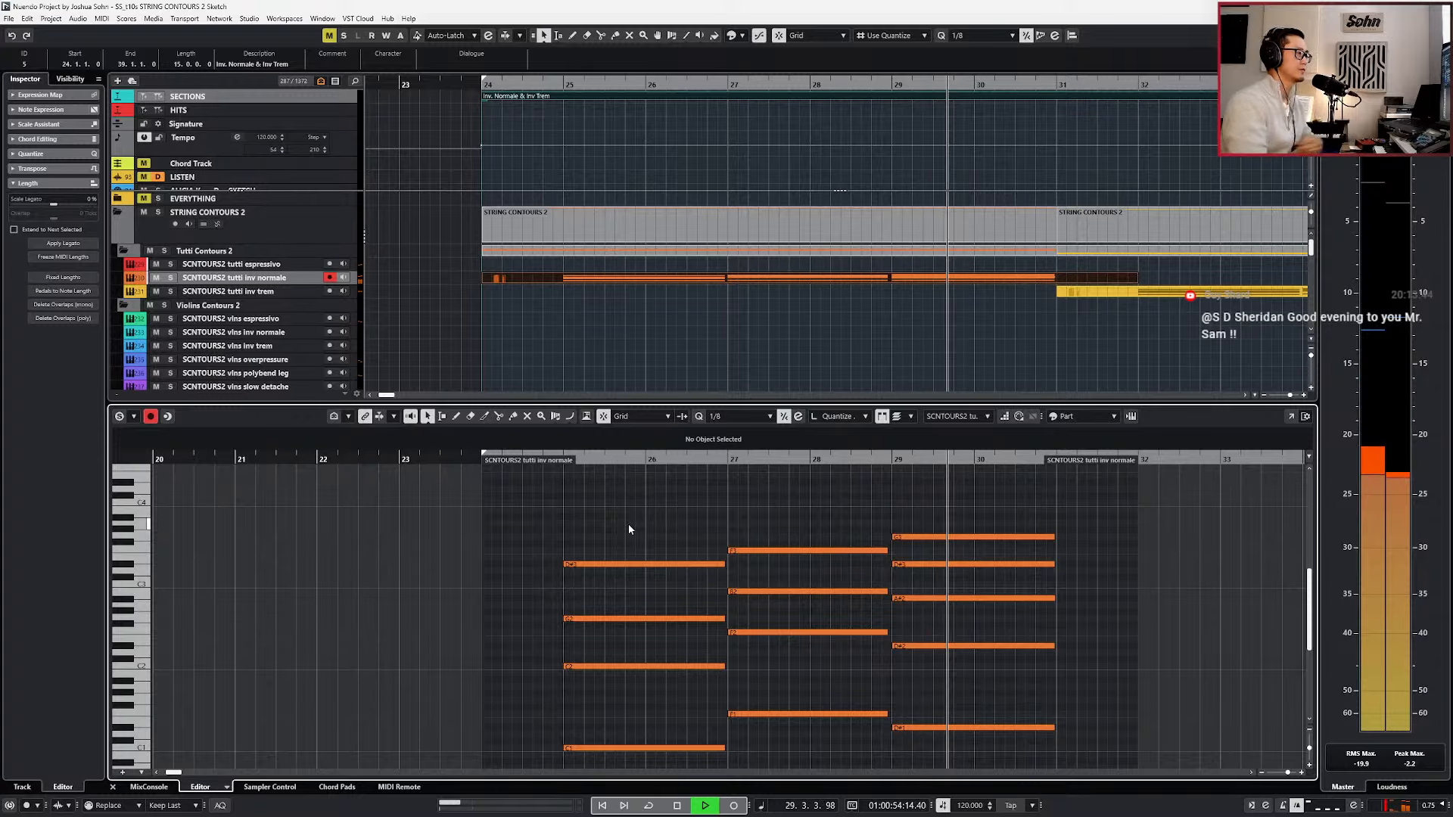
{"action": "scroll", "coordinate": [778, 589], "scroll_direction": "down", "scroll_amount": 2}
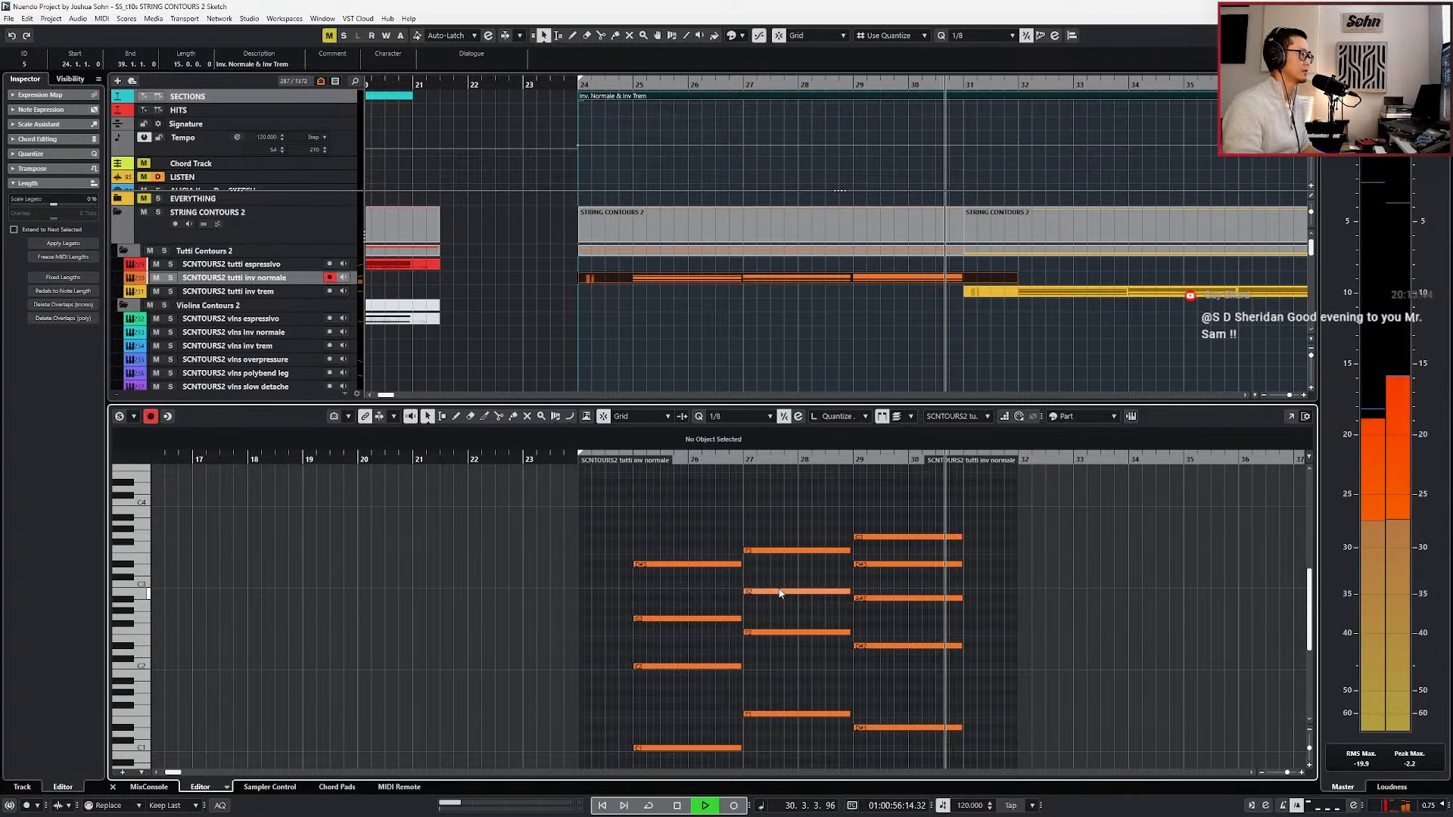
{"action": "scroll", "coordinate": [793, 583], "scroll_direction": "down", "scroll_amount": 2}
{"action": "key", "text": "space"}
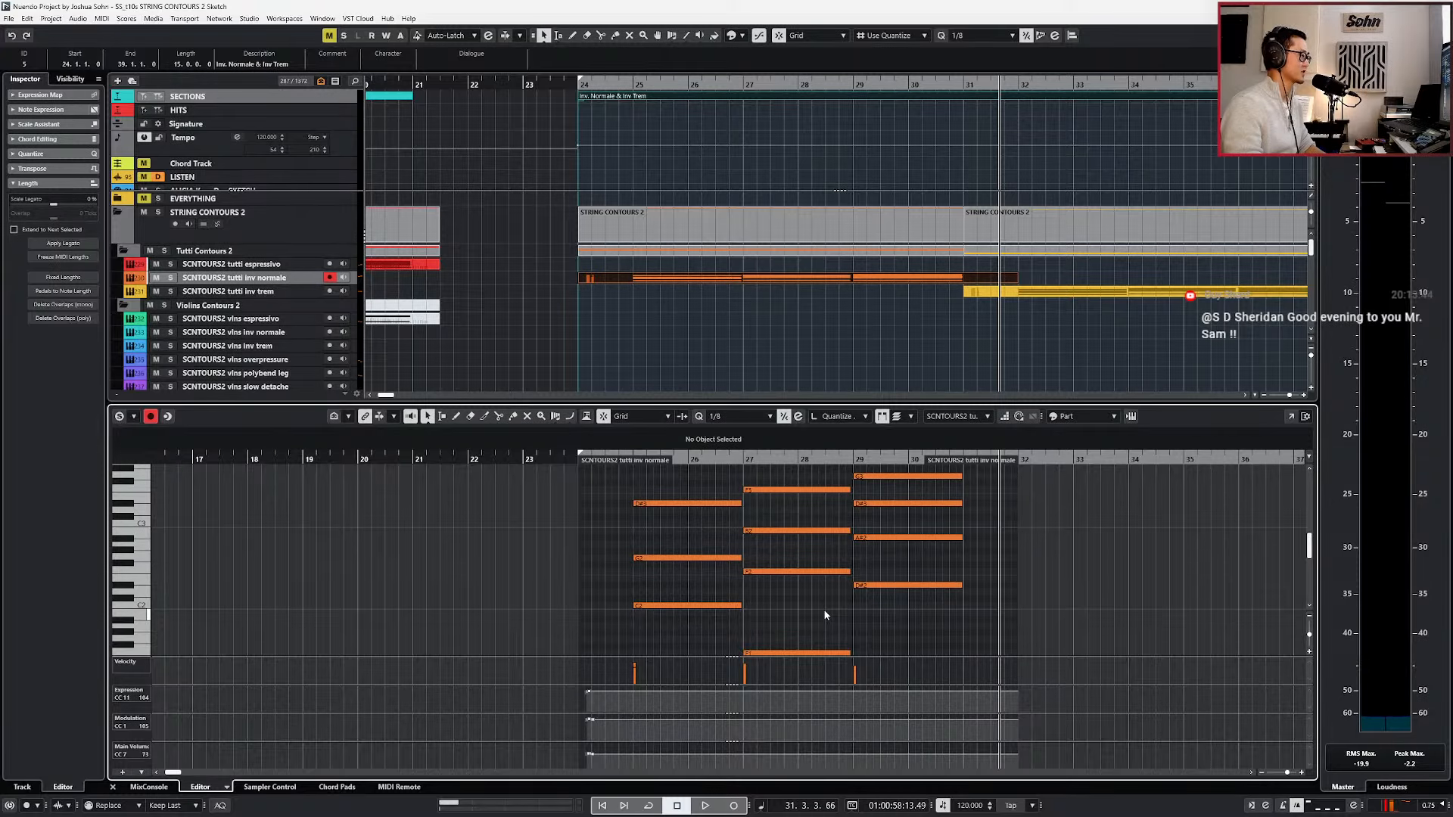
Select the yellow tutti inv trem part, set the locators around it and place the playhead at bar 32.
{"action": "scroll", "coordinate": [825, 615], "scroll_direction": "right", "scroll_amount": 5}
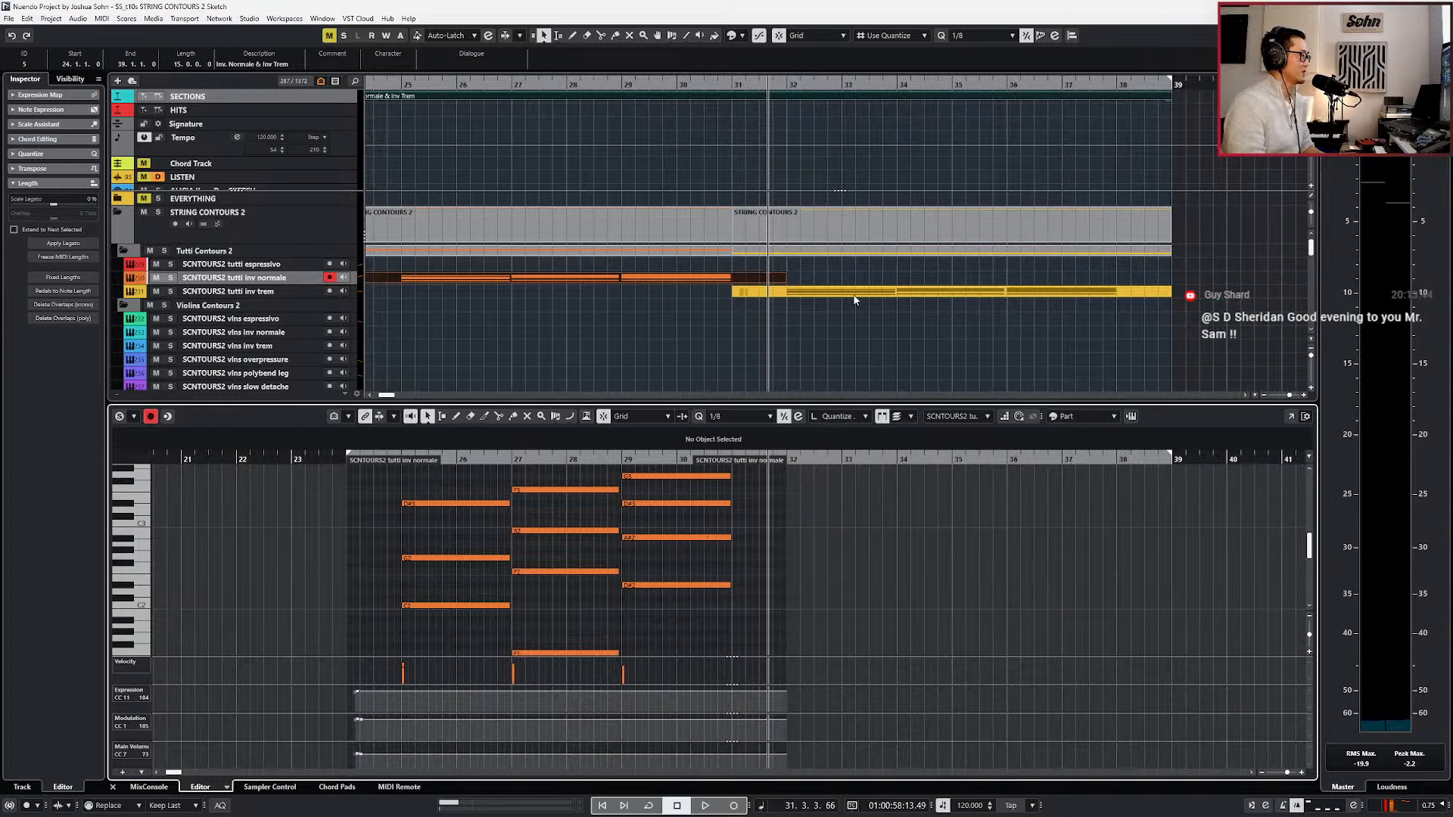
{"action": "left_click", "coordinate": [852, 293]}
{"action": "key", "text": "p"}
{"action": "key", "text": "KP_Add"}
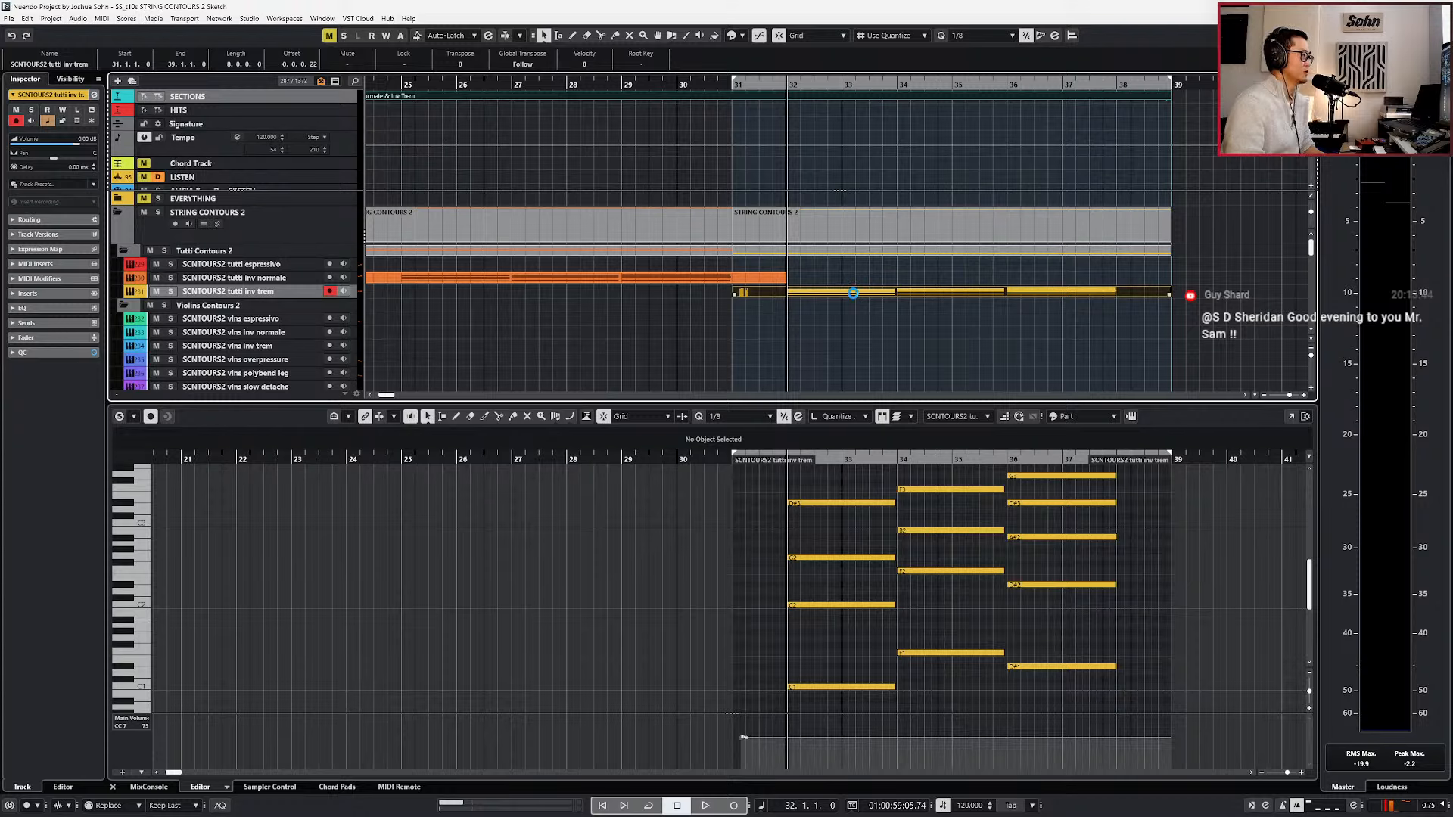
Open the tutti inv trem instrument and play its chords from just before bar 32, stopping at bar 39.
{"action": "key", "text": "F11"}
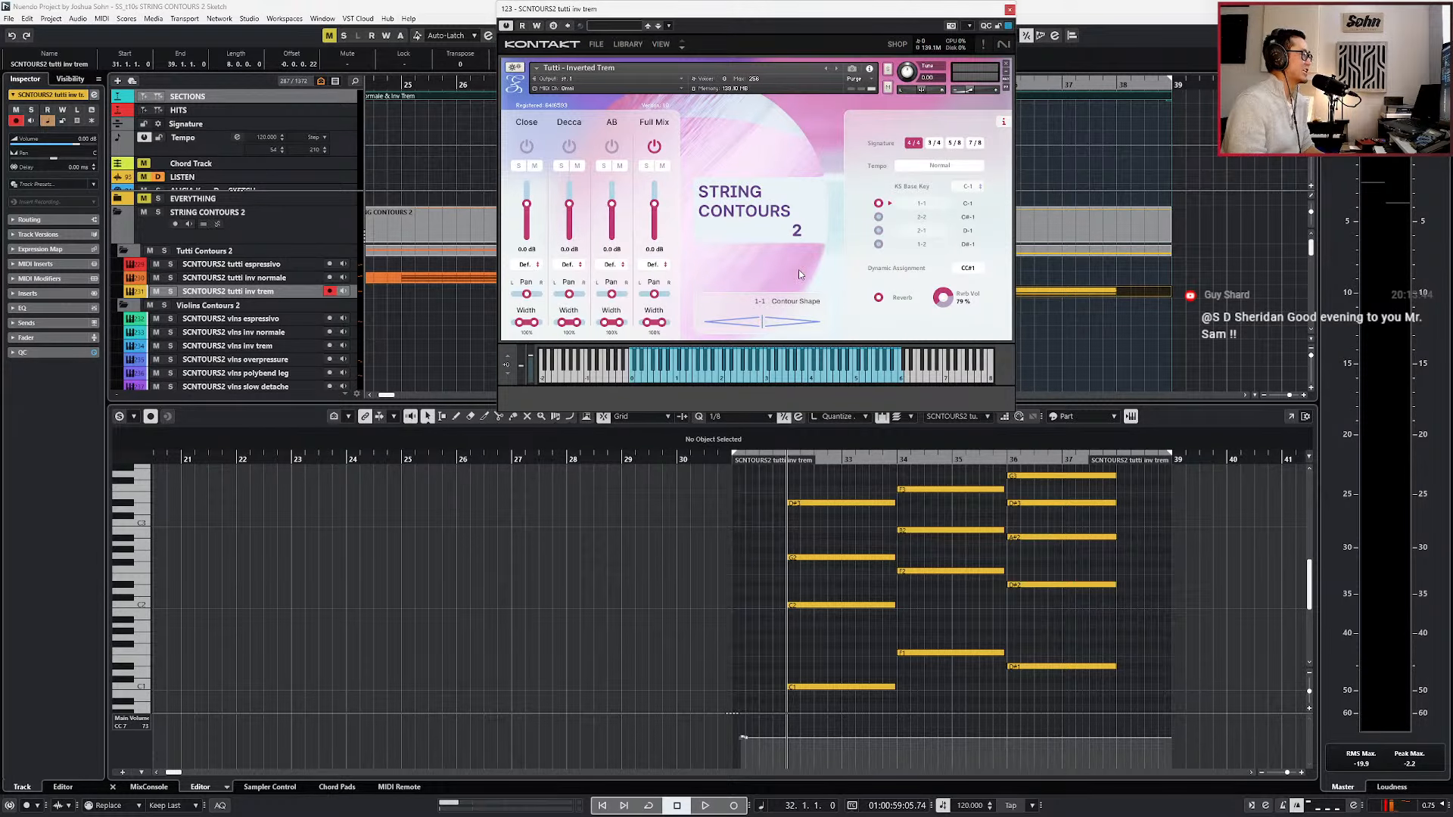
{"action": "scroll", "coordinate": [908, 568], "scroll_direction": "up", "scroll_amount": 2}
{"action": "scroll", "coordinate": [908, 568], "scroll_direction": "down", "scroll_amount": 2}
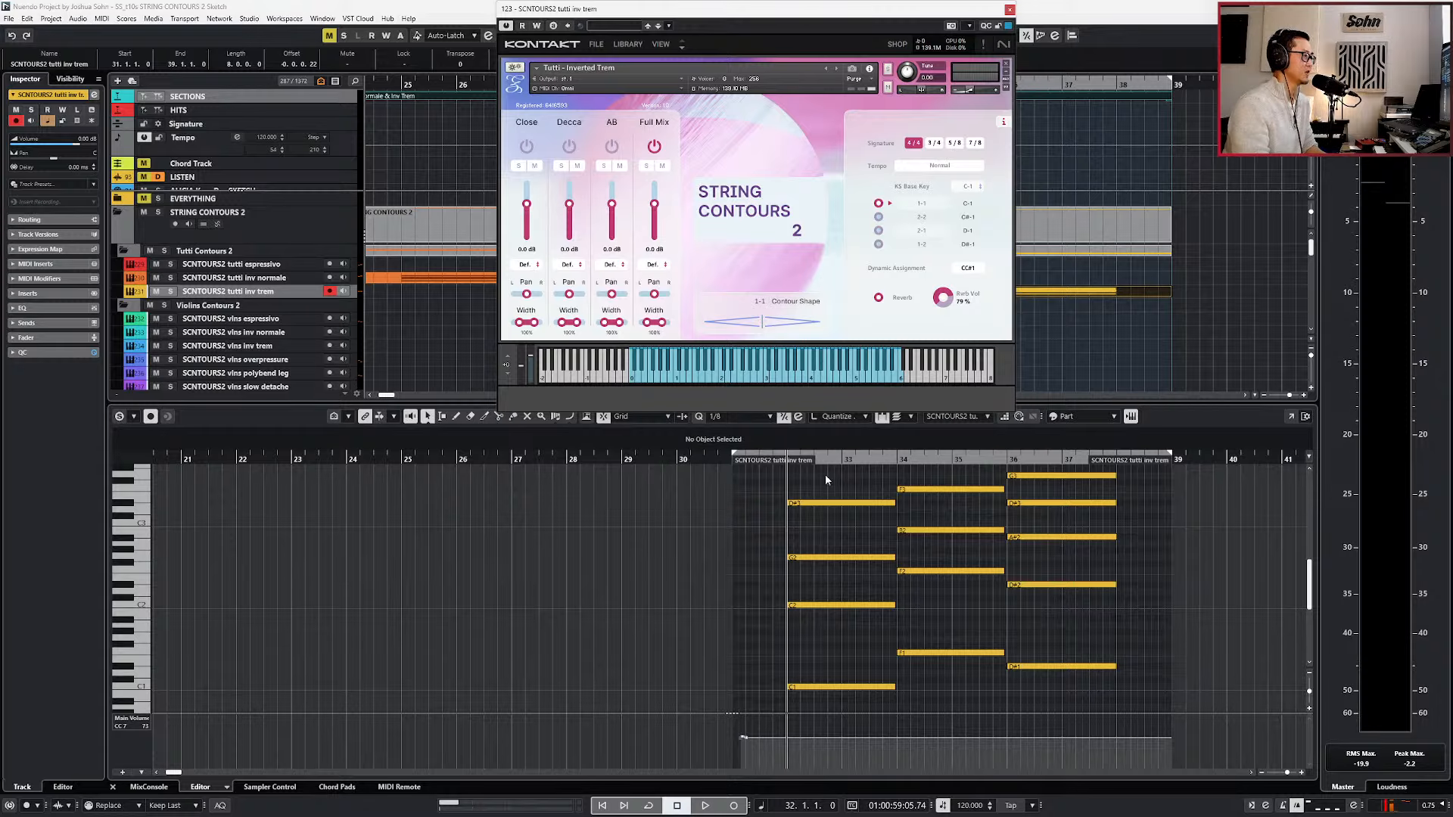
{"action": "key", "text": "KP_Subtract"}
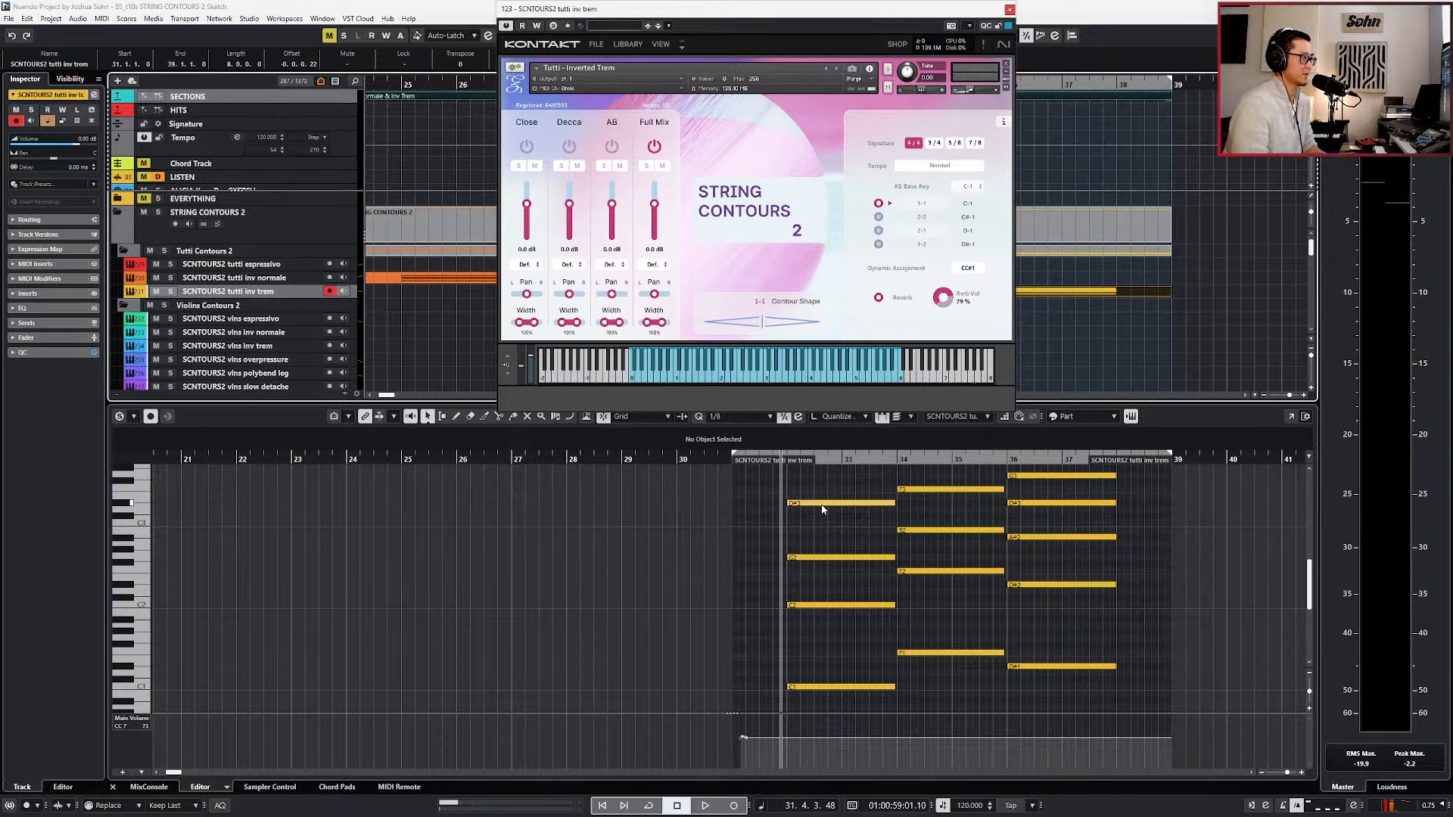
{"action": "key", "text": "space"}
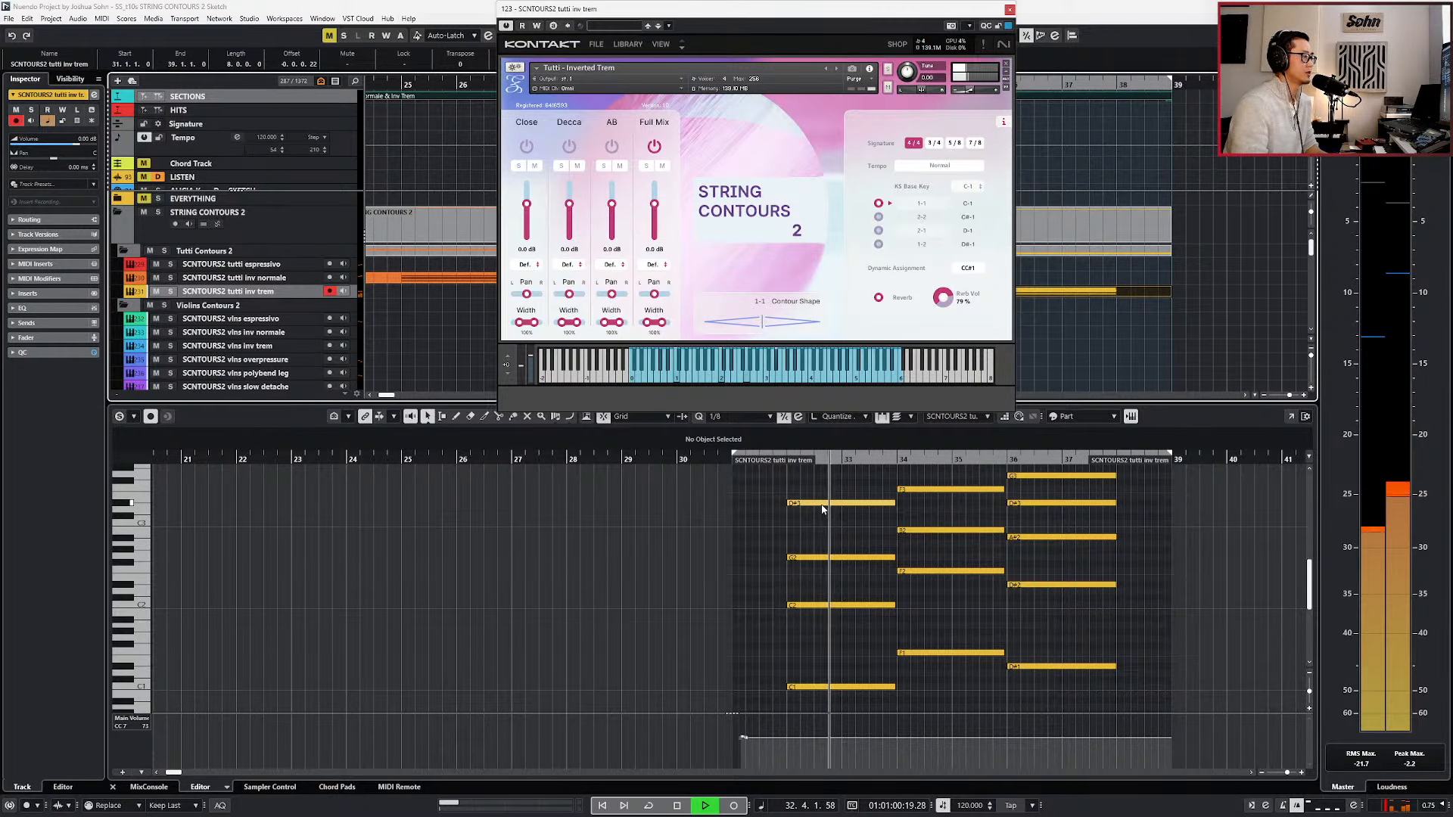
{"action": "key", "text": "g"}
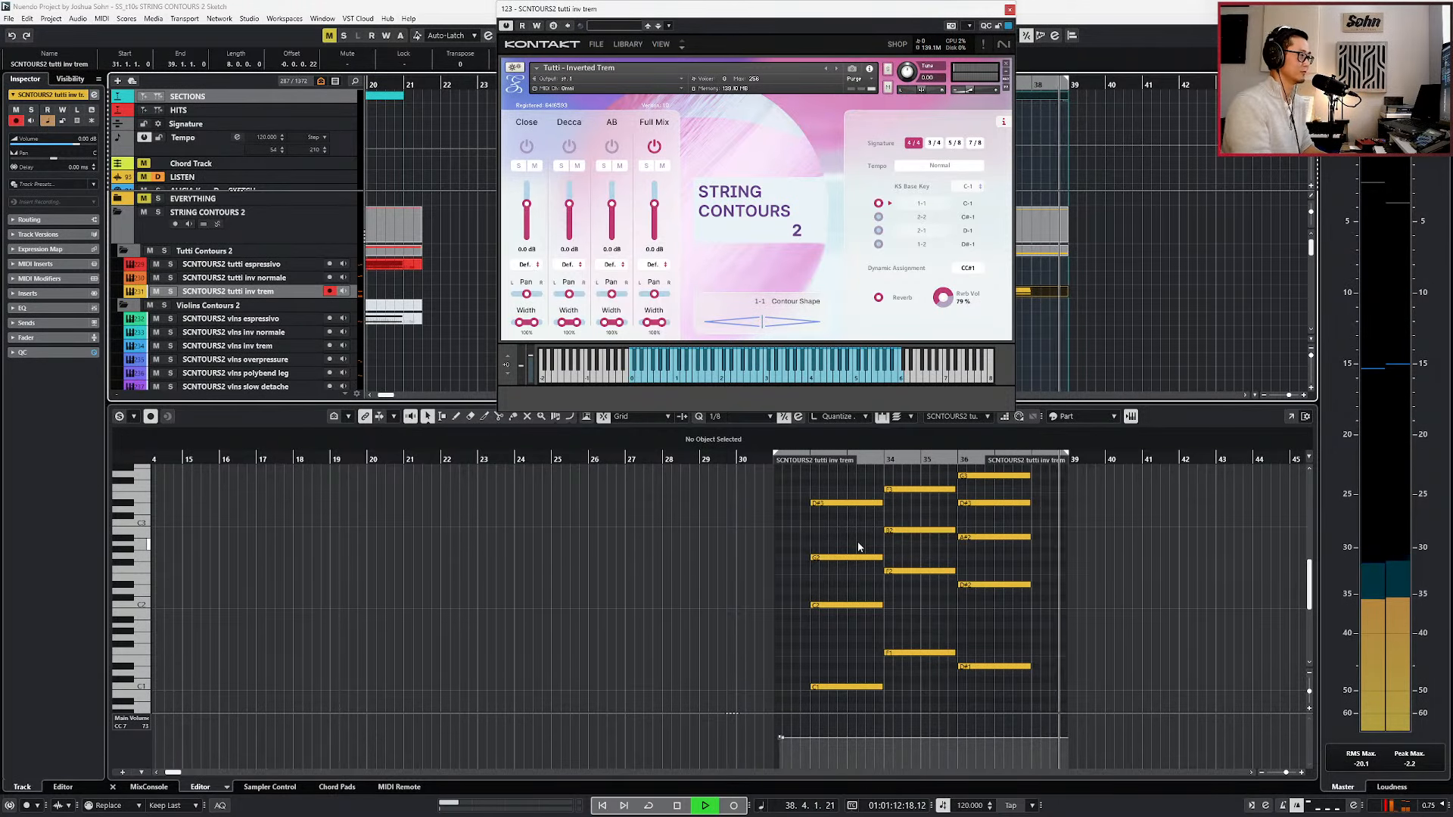
{"action": "key", "text": "space"}
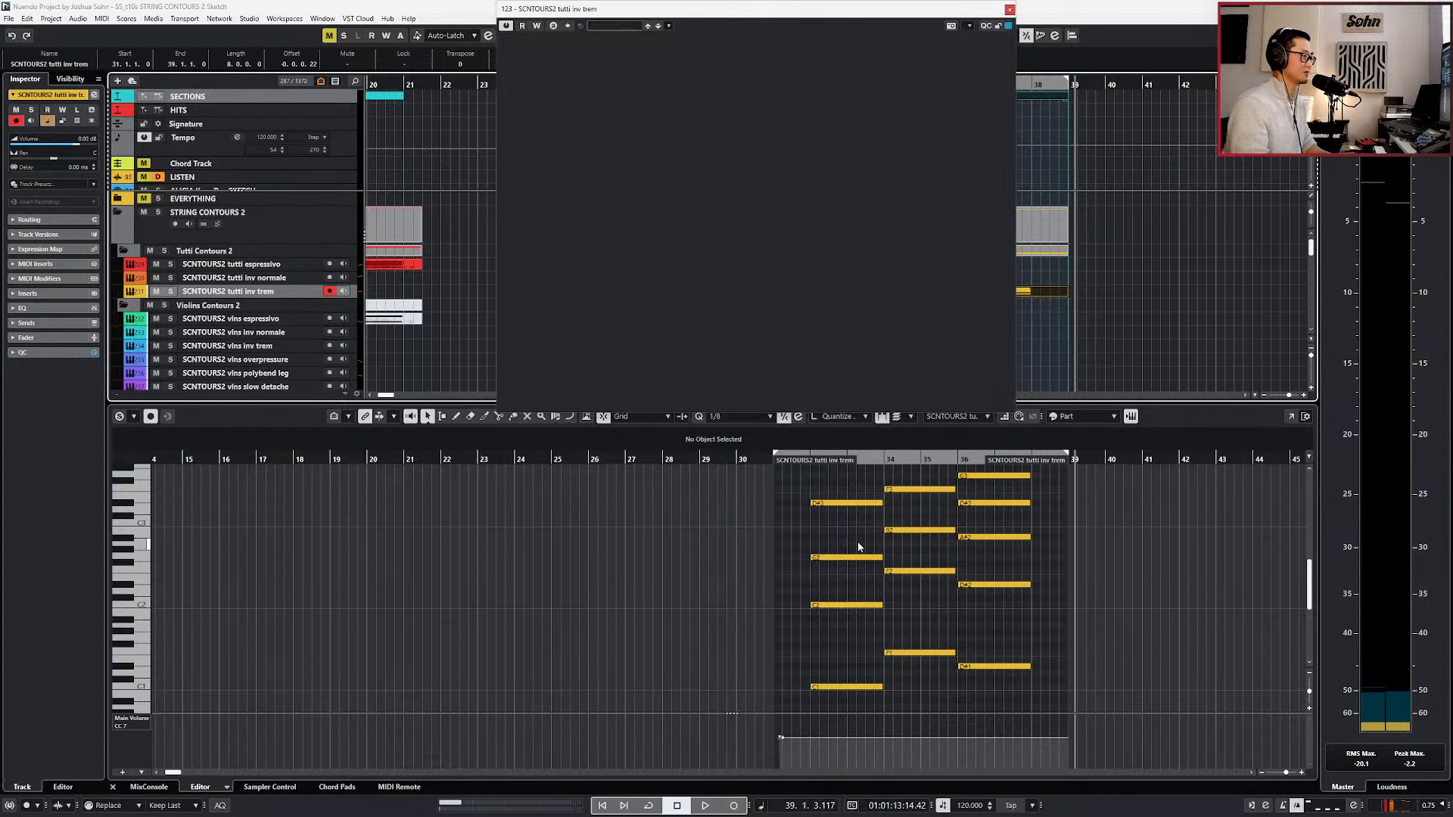
Close the tutti inv trem instrument and its note editor to return to the full arrangement.
{"action": "key", "text": "Escape"}
{"action": "left_click", "coordinate": [774, 613]}
{"action": "left_click", "coordinate": [775, 613], "text": "alt+shift"}
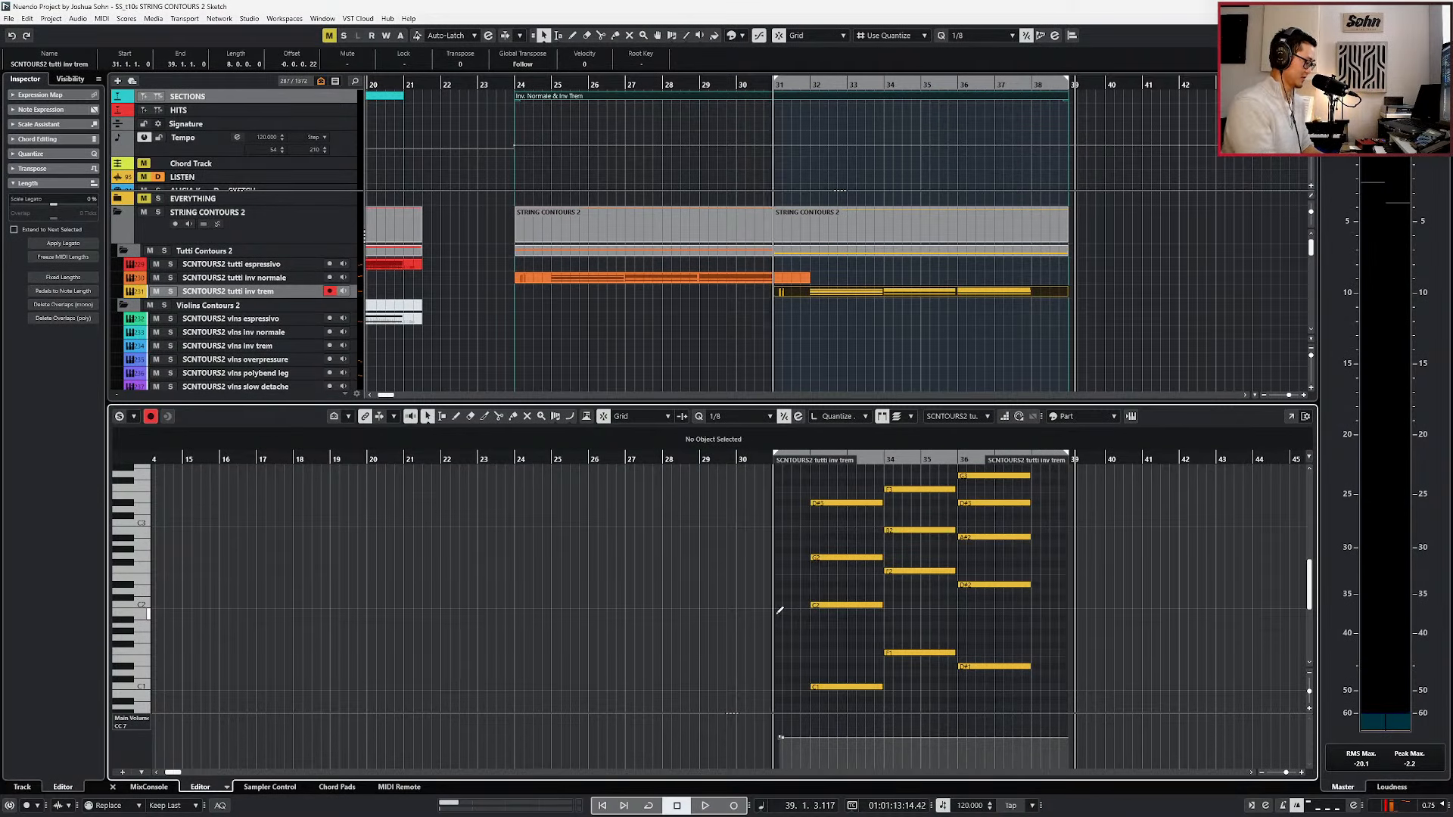
{"action": "key", "text": "Return"}
{"action": "scroll", "coordinate": [823, 614], "scroll_direction": "down", "scroll_amount": 2}
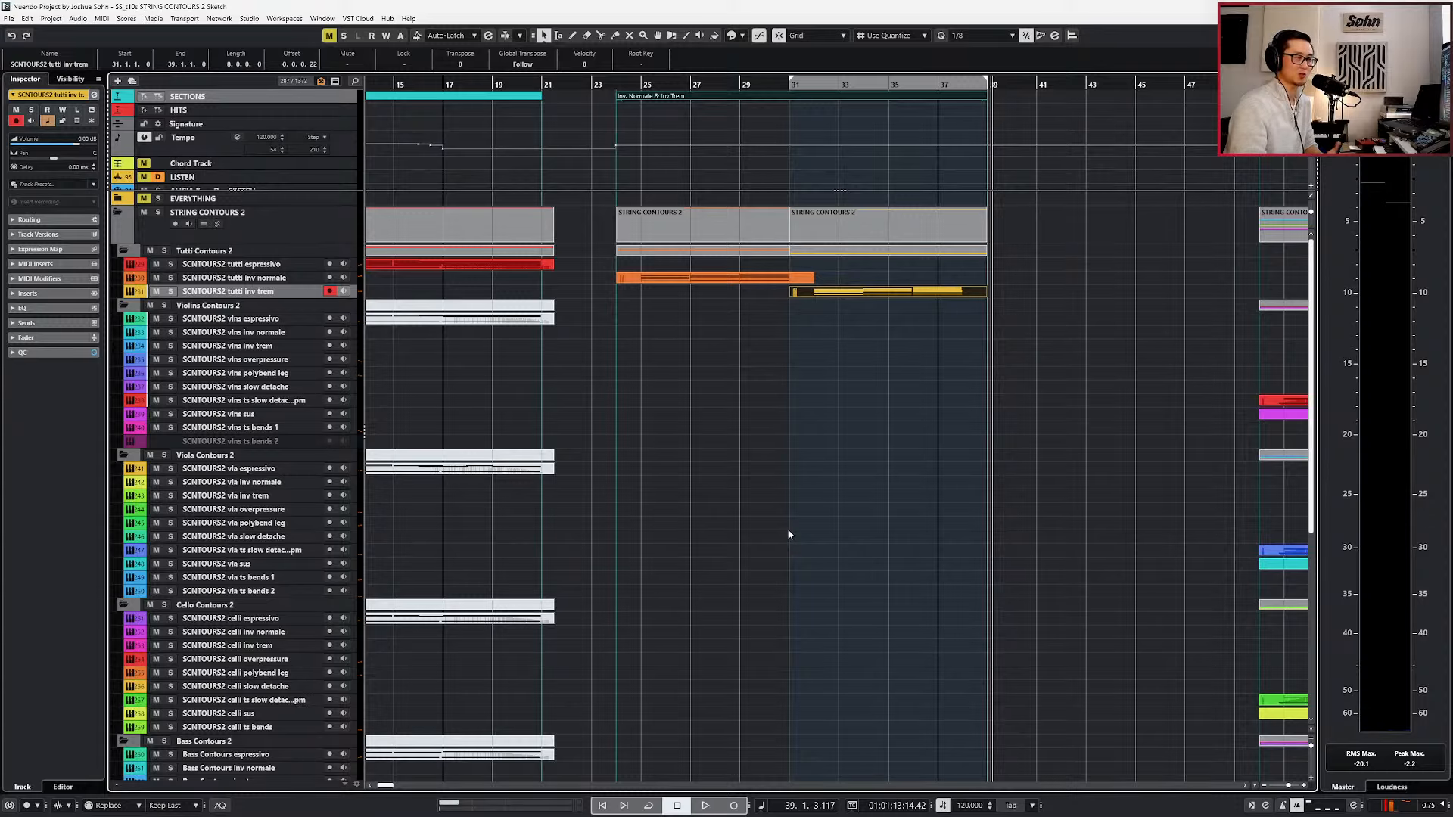
{"action": "scroll", "coordinate": [784, 572], "scroll_direction": "down", "scroll_amount": 2}
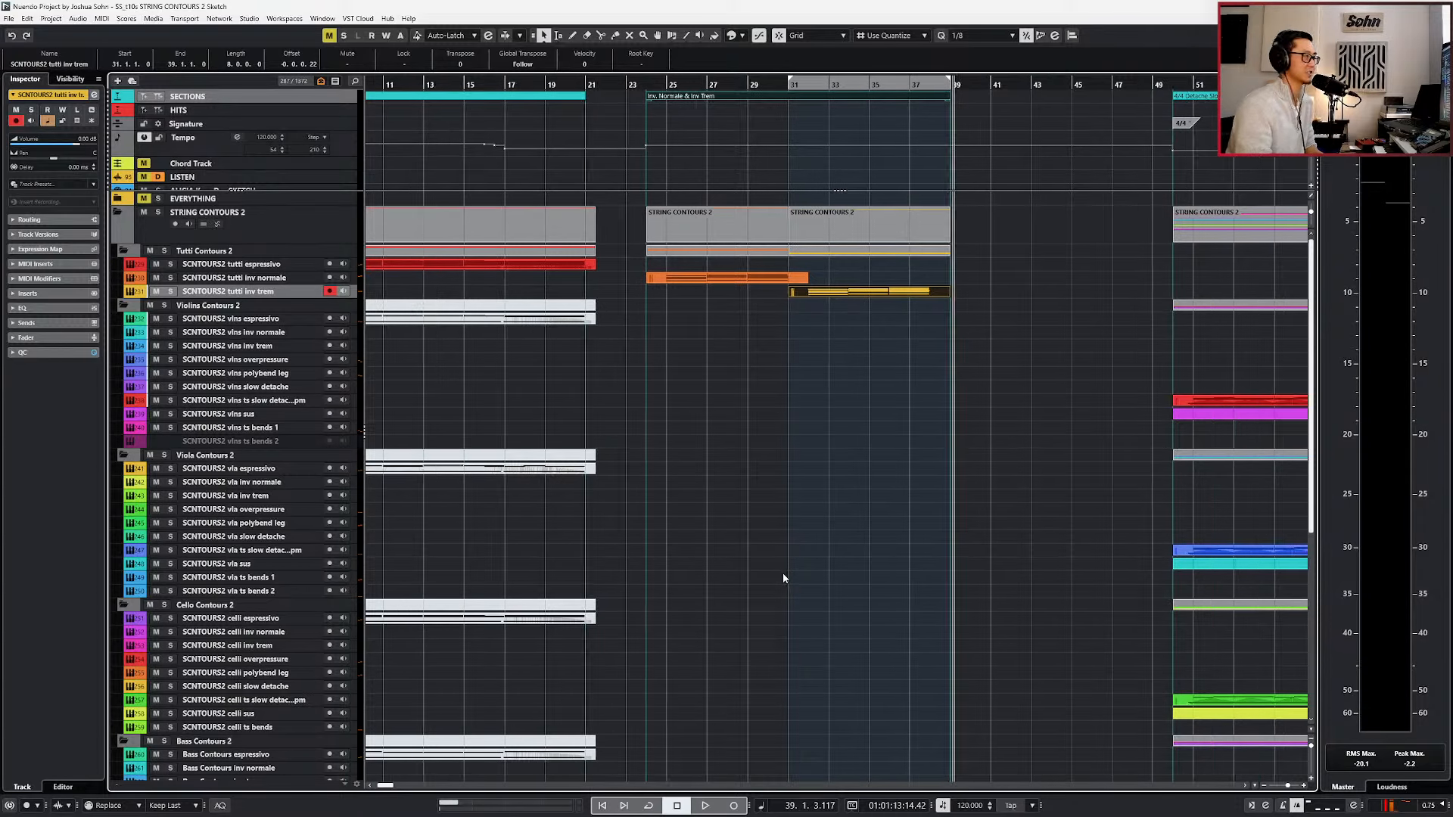
Select the 4/4 Detache Slow section marker, set the locators around it and place the playhead at bar 50.
{"action": "scroll", "coordinate": [784, 546], "scroll_direction": "right", "scroll_amount": 4}
{"action": "scroll", "coordinate": [791, 280], "scroll_direction": "right", "scroll_amount": 2}
{"action": "left_click", "coordinate": [713, 95]}
{"action": "key", "text": "l"}
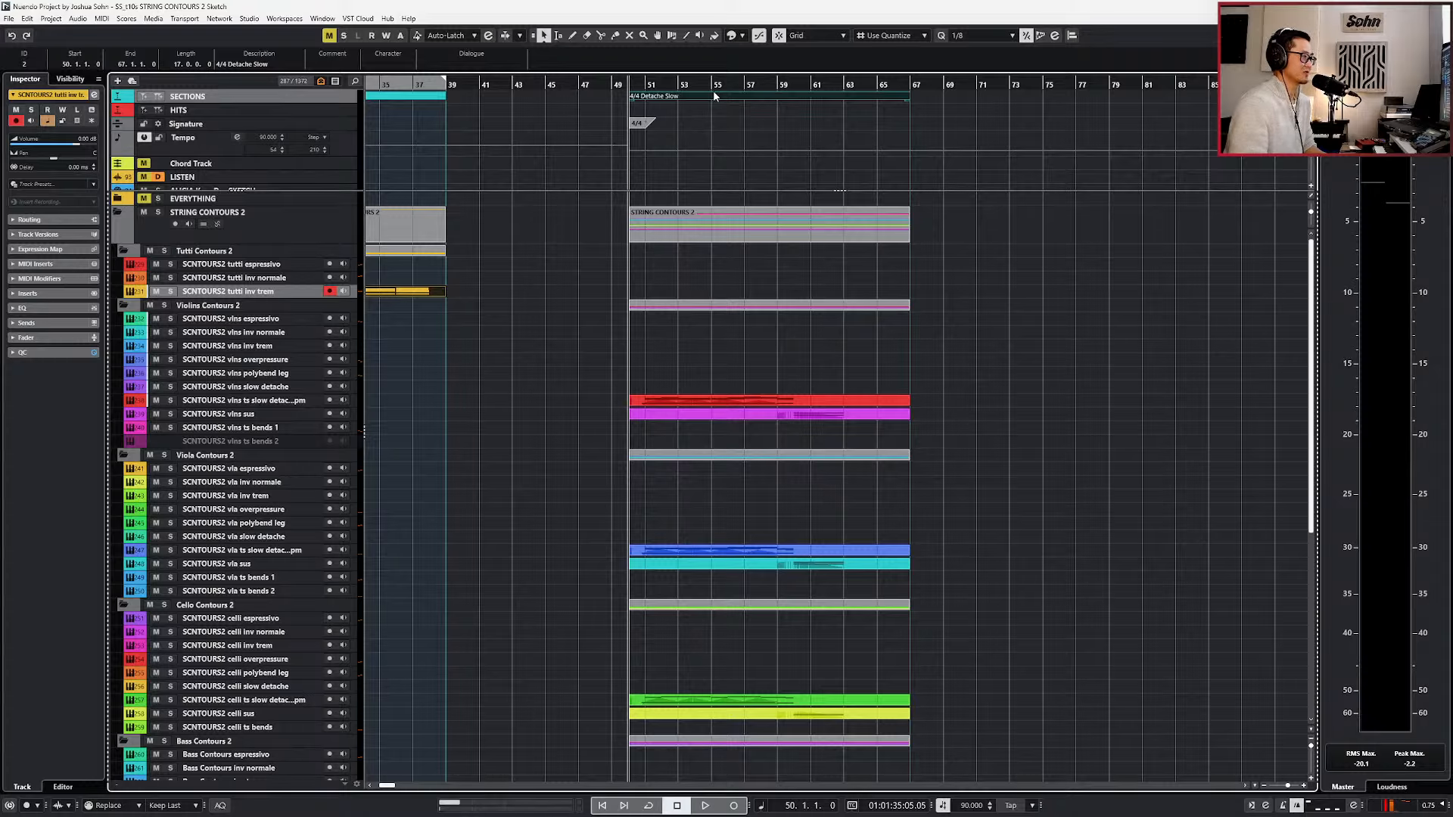
{"action": "key", "text": "p"}
{"action": "scroll", "coordinate": [690, 136], "scroll_direction": "up", "scroll_amount": 2}
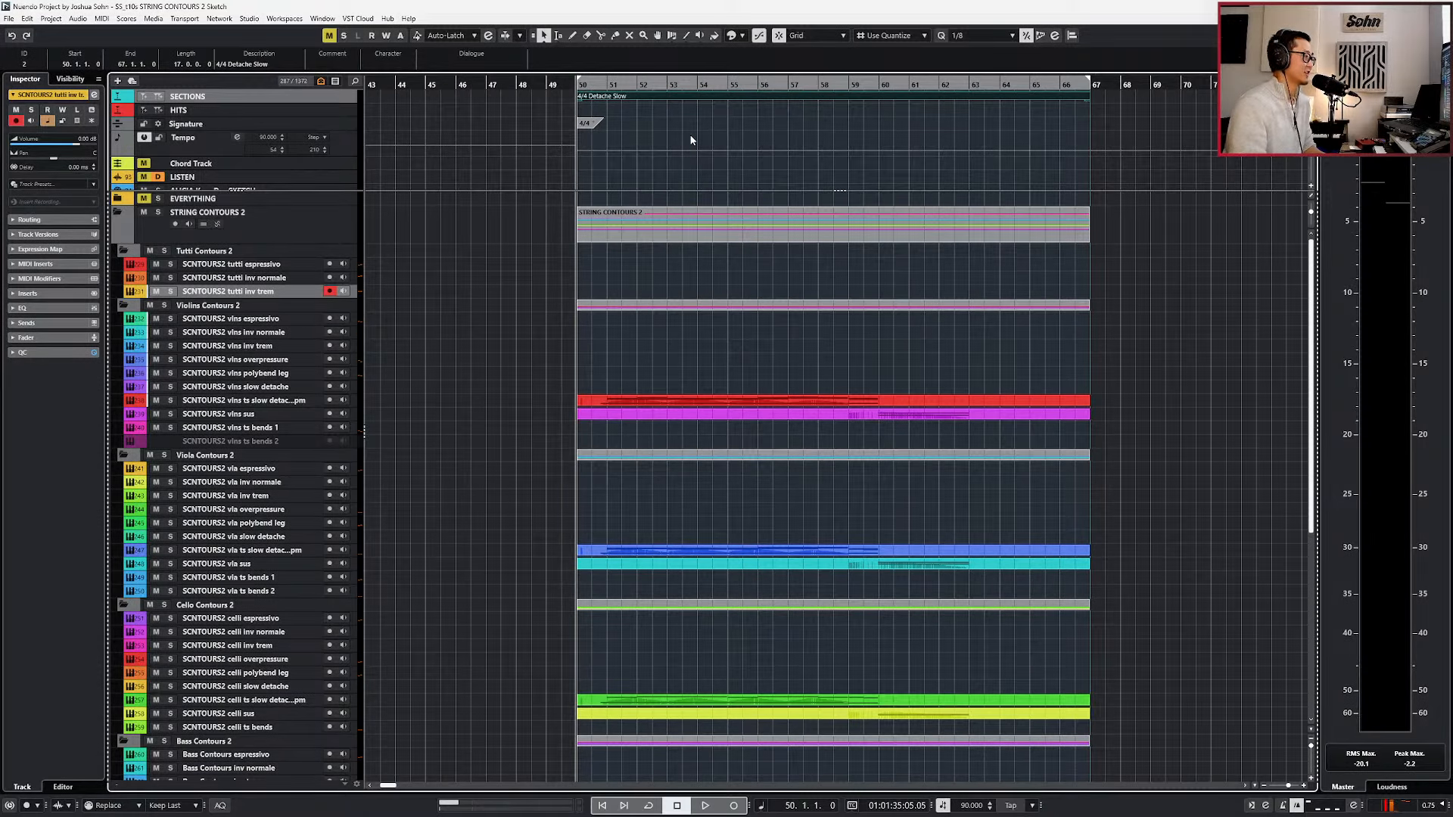
{"action": "scroll", "coordinate": [657, 155], "scroll_direction": "up", "scroll_amount": 3}
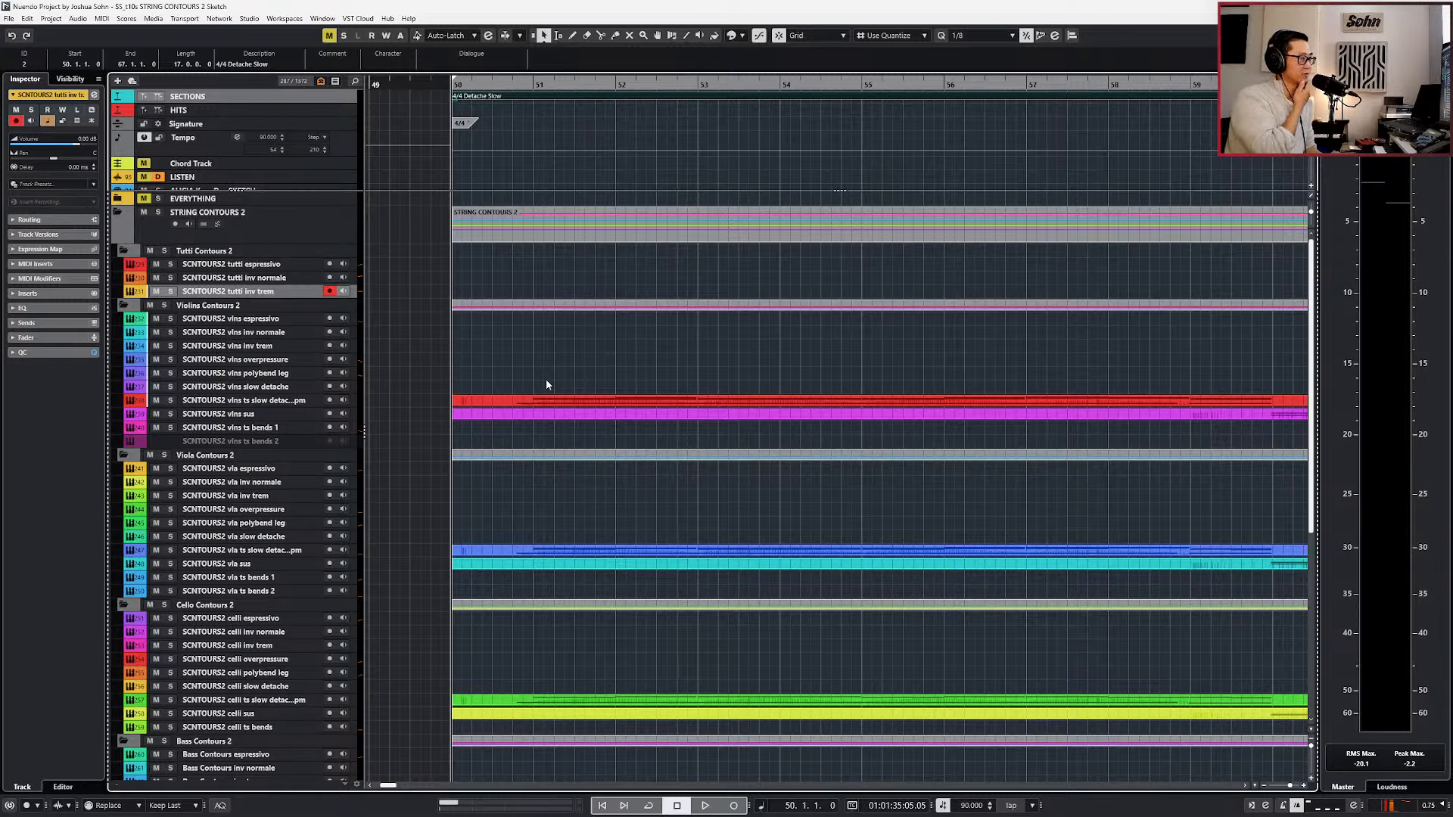
{"action": "scroll", "coordinate": [560, 389], "scroll_direction": "down", "scroll_amount": 2, "text": "ctrl"}
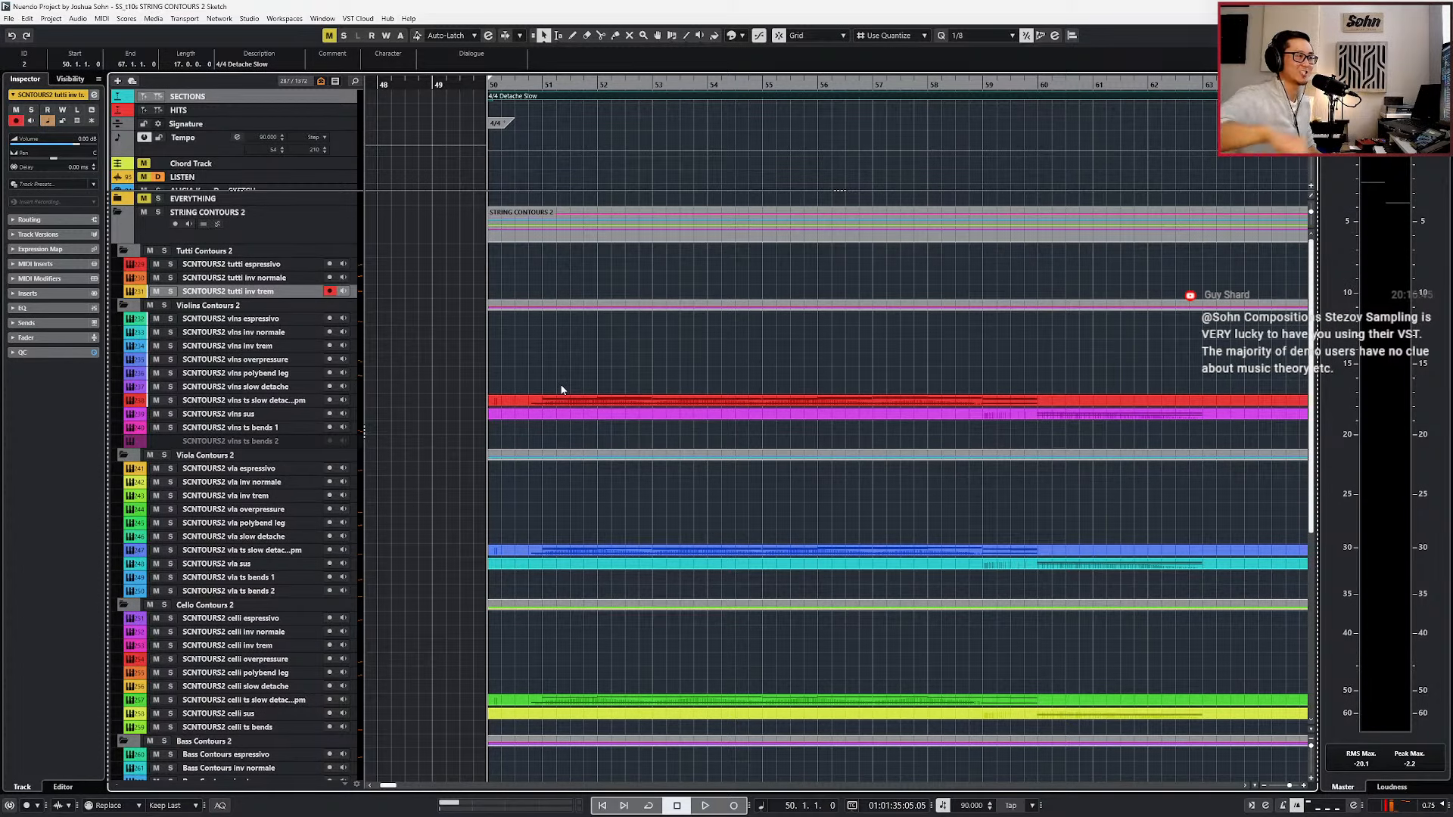
{"action": "scroll", "coordinate": [556, 470], "scroll_direction": "down", "scroll_amount": 1}
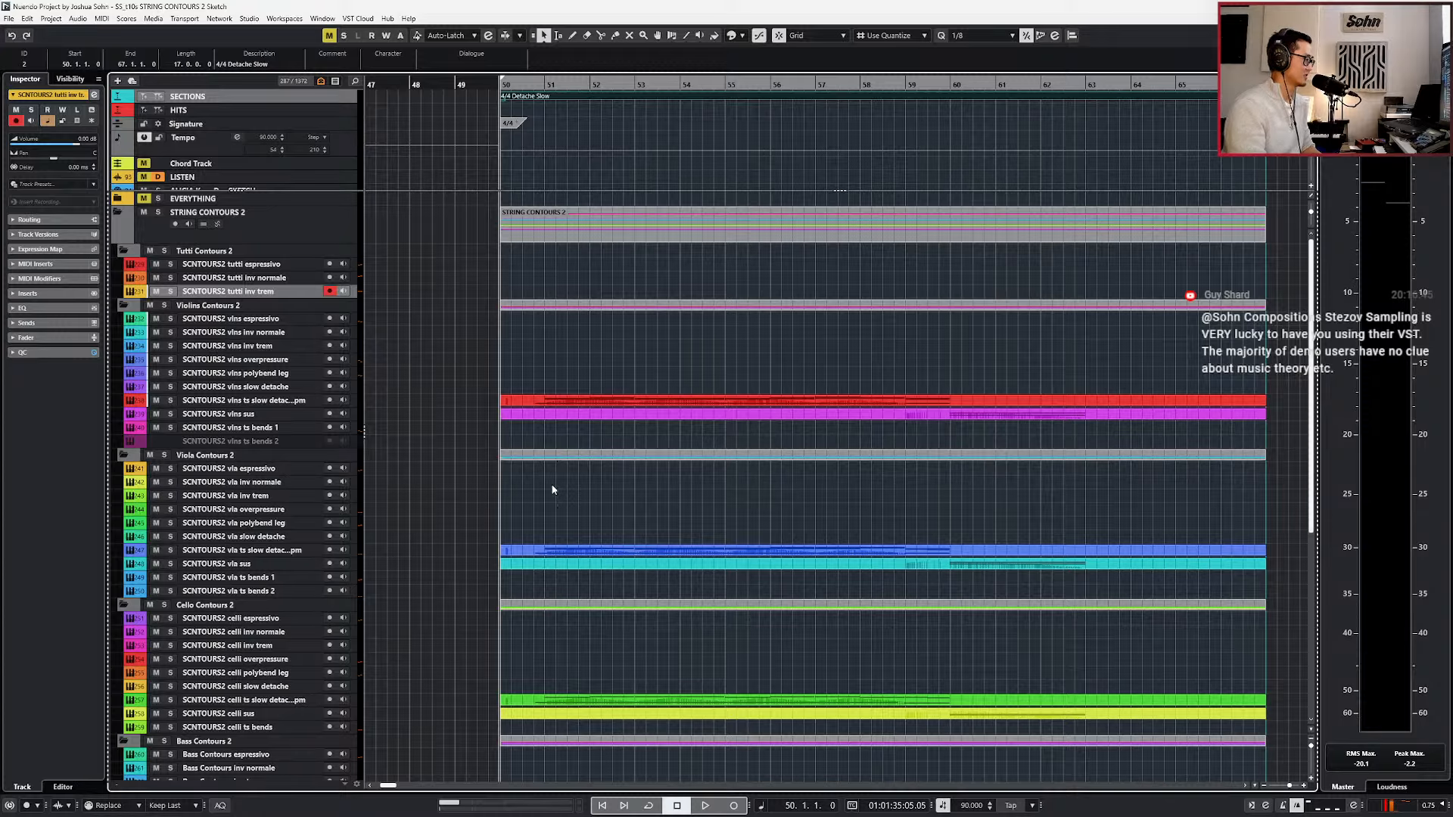
Play the 4/4 Detache Slow section from bar 50 with all its parts open in one note editor, stopping in bar 63.
{"action": "scroll", "coordinate": [553, 489], "scroll_direction": "down", "scroll_amount": 3}
{"action": "key", "text": "space"}
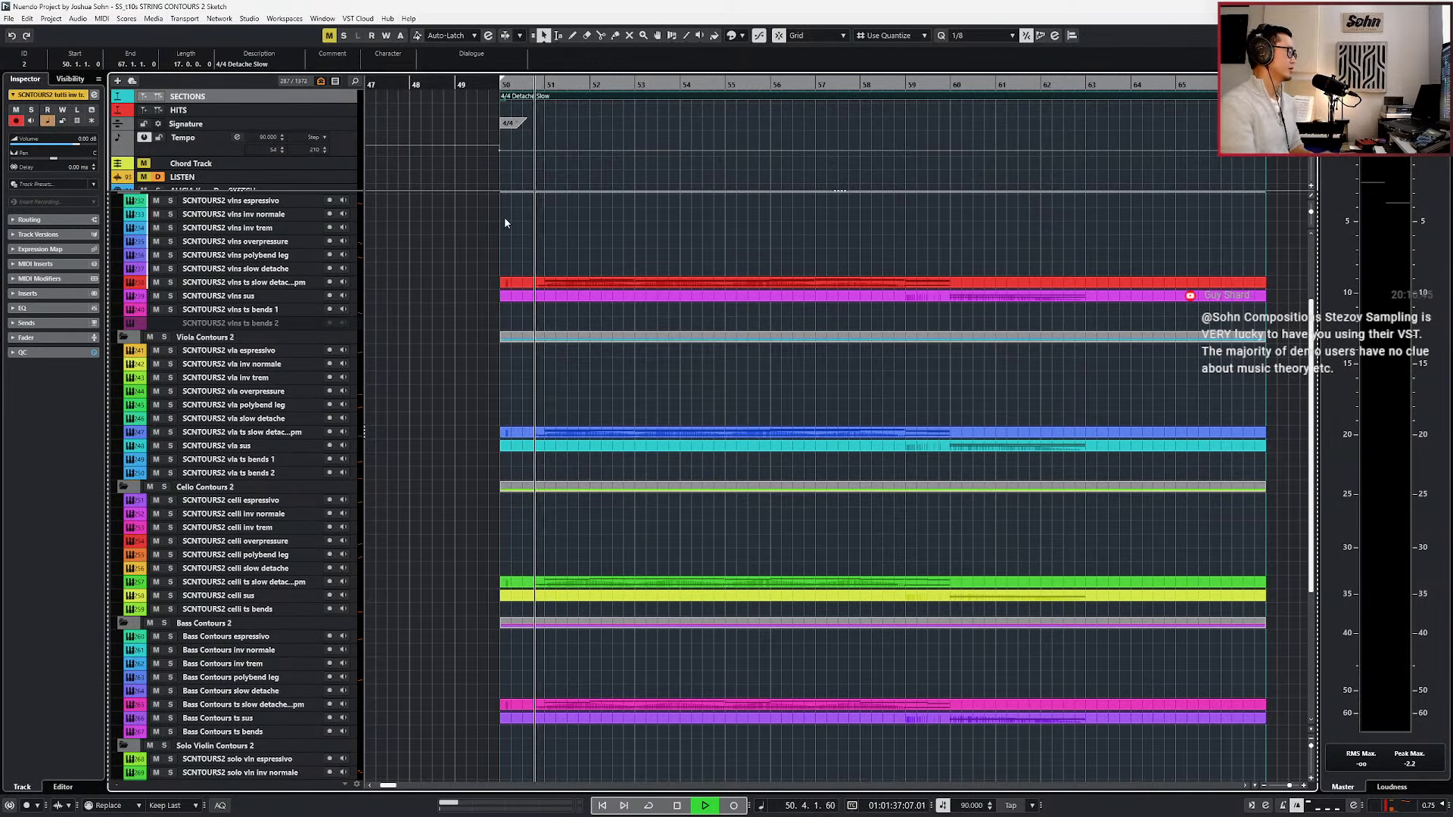
{"action": "scroll", "coordinate": [567, 227], "scroll_direction": "up", "scroll_amount": 3}
{"action": "double_click", "coordinate": [573, 212]}
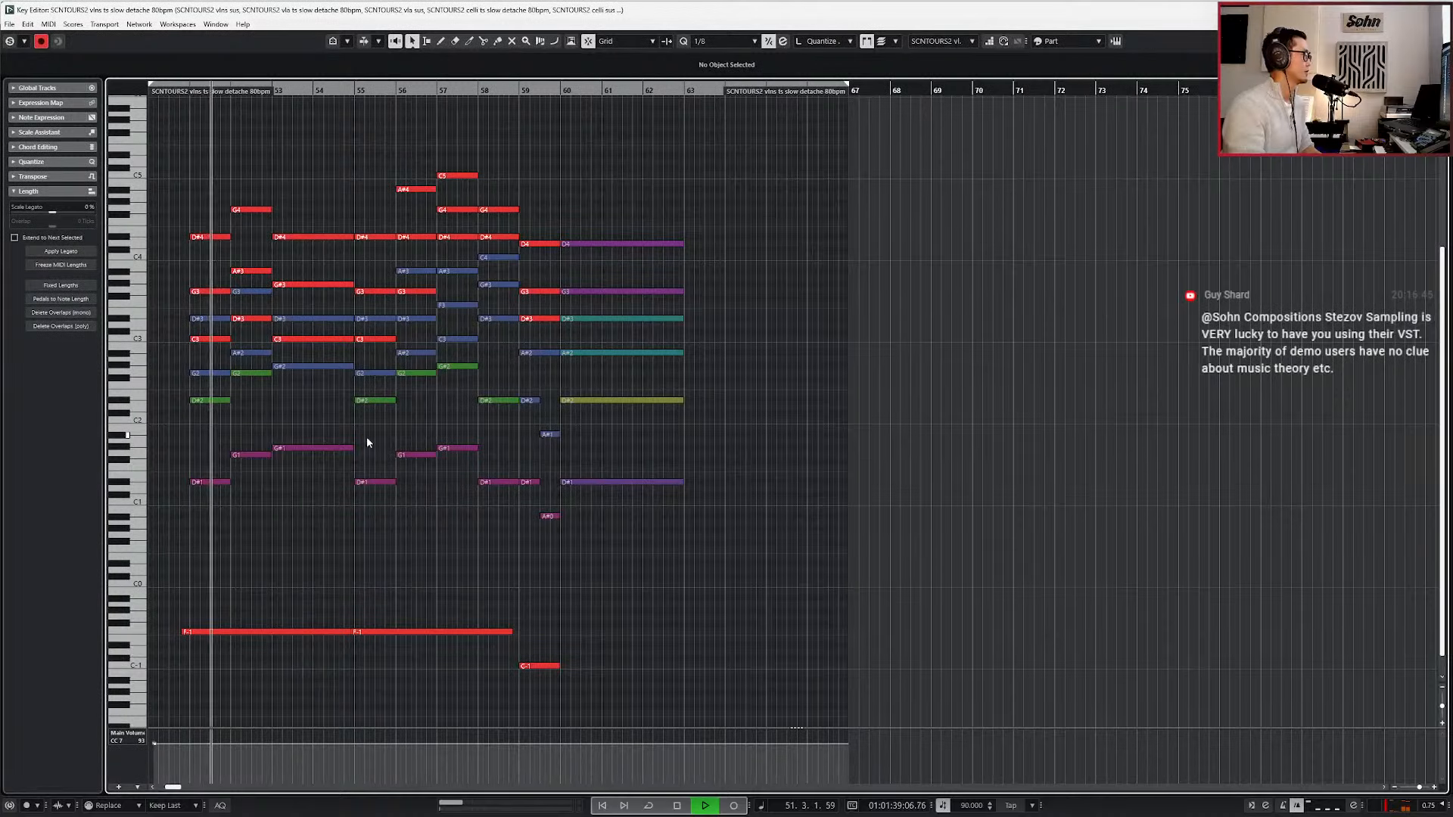
{"action": "scroll", "coordinate": [258, 474], "scroll_direction": "up", "scroll_amount": 3}
{"action": "scroll", "coordinate": [258, 474], "scroll_direction": "left", "scroll_amount": 2}
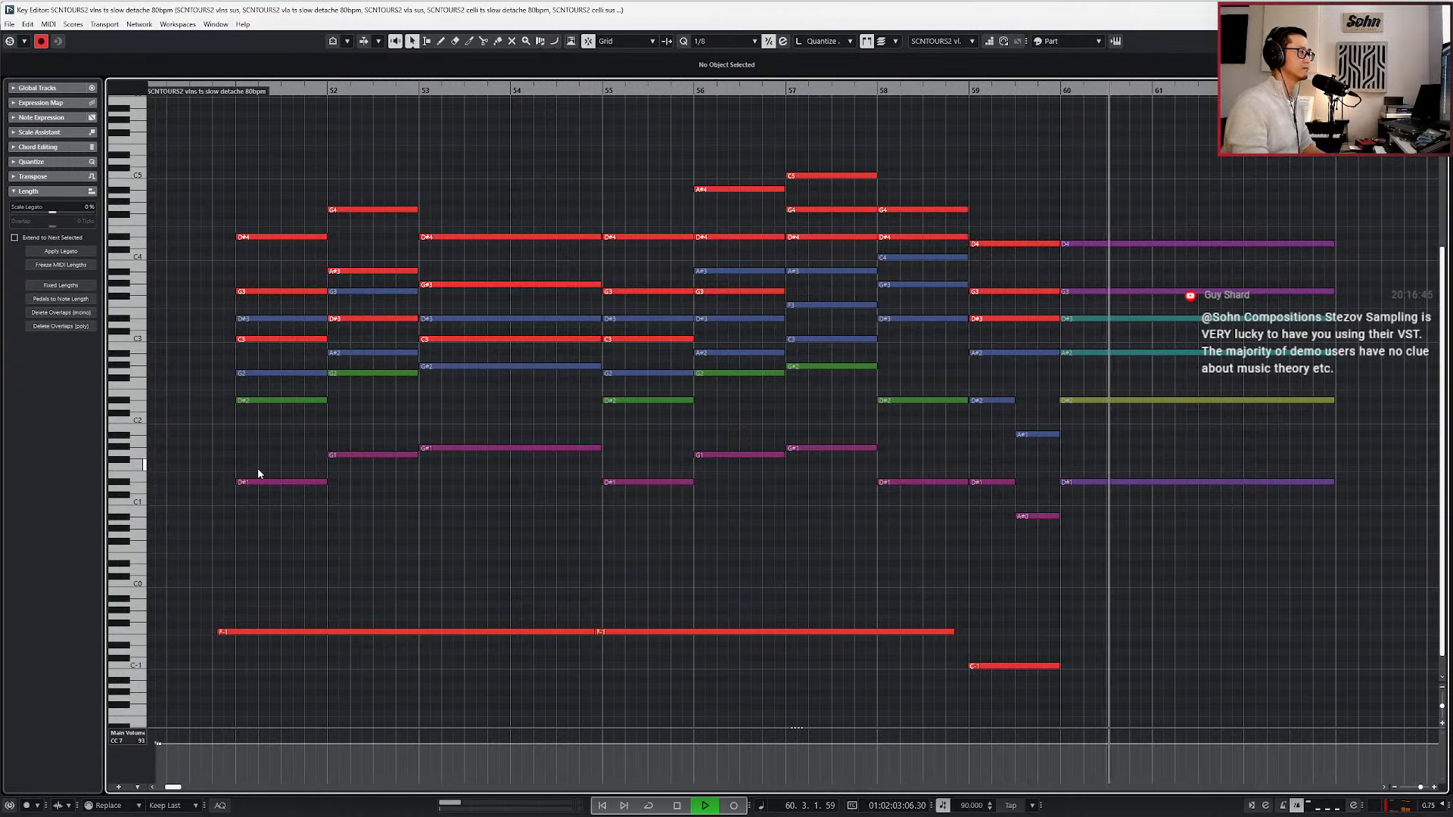
{"action": "scroll", "coordinate": [578, 574], "scroll_direction": "down", "scroll_amount": 1}
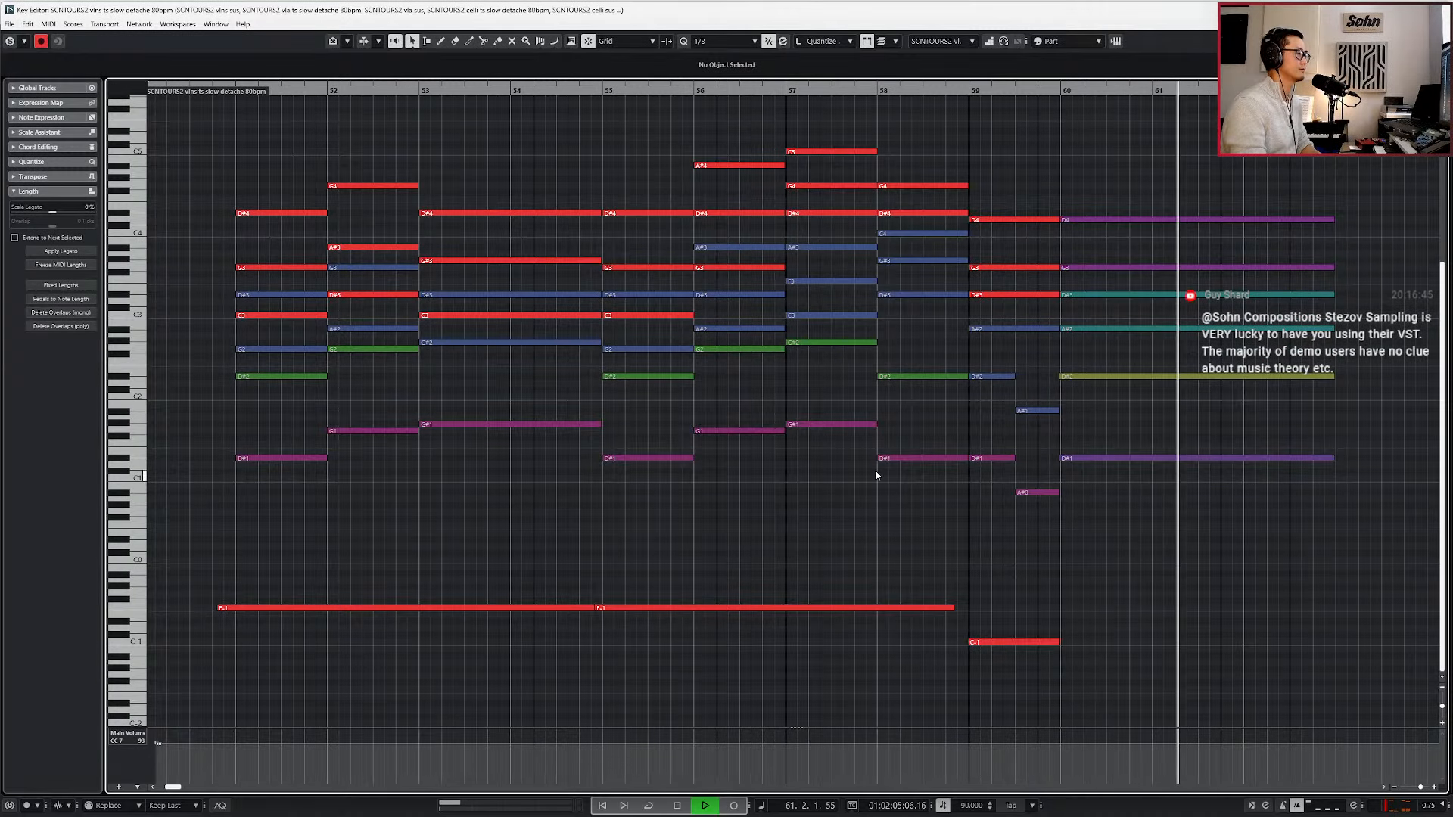
{"action": "scroll", "coordinate": [961, 453], "scroll_direction": "down", "scroll_amount": 2, "text": "ctrl"}
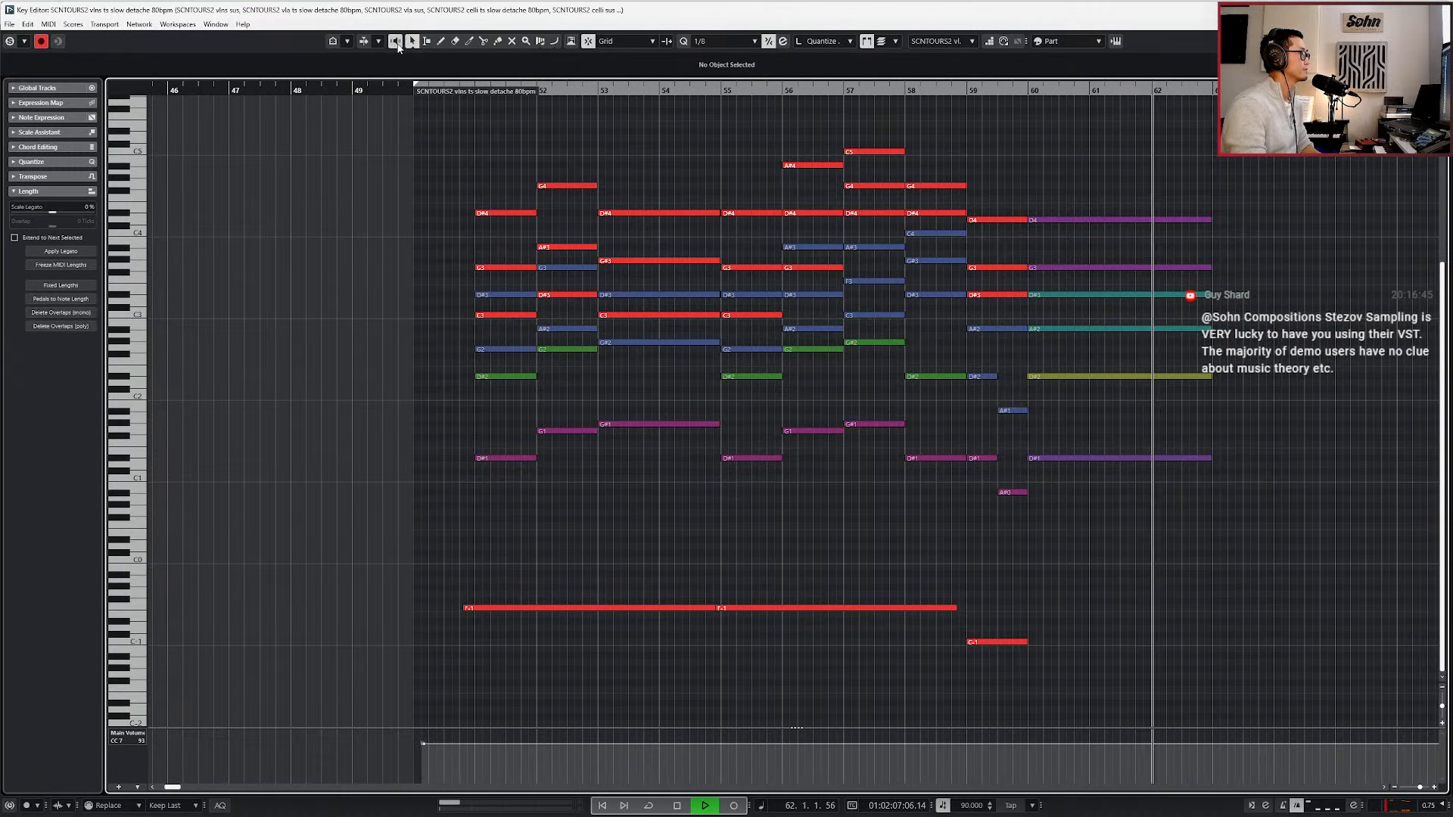
{"action": "left_click", "coordinate": [1174, 376]}
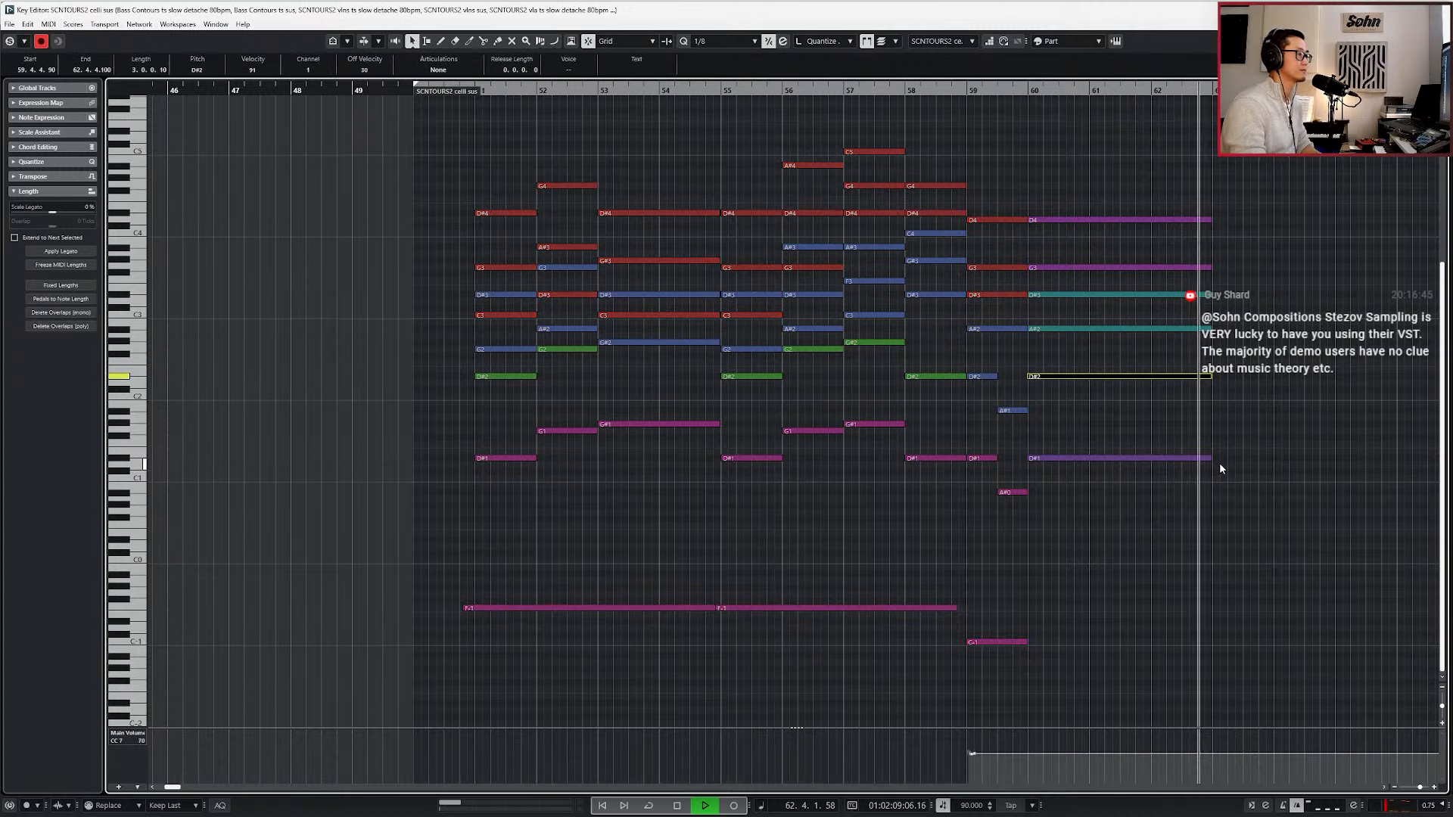
{"action": "key", "text": "space"}
{"action": "scroll", "coordinate": [1296, 488], "scroll_direction": "down", "scroll_amount": 1}
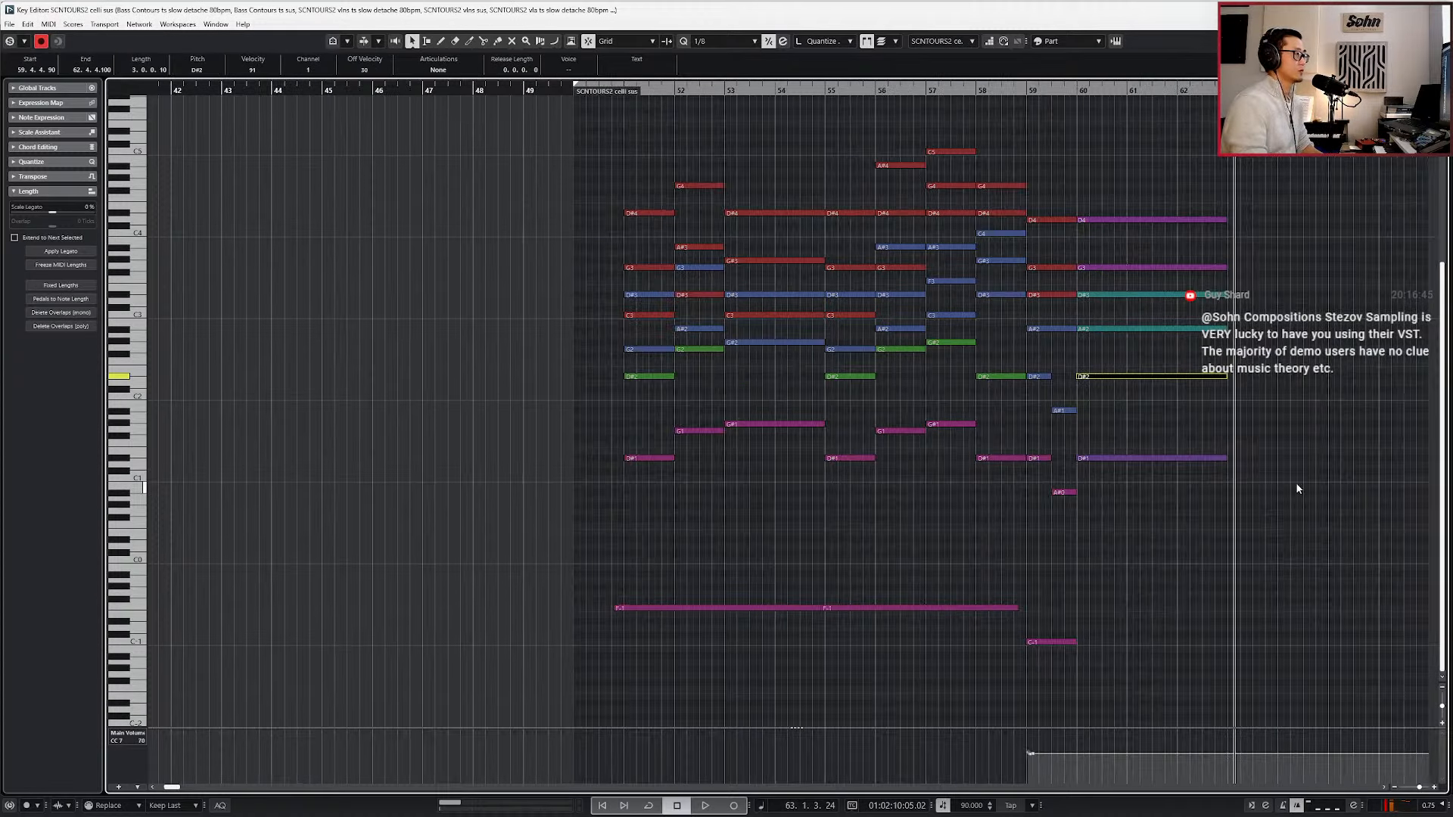
Select the sustained closing chord that starts at bar 60 and return the playhead to bar 50.
{"action": "left_click", "coordinate": [1296, 484]}
{"action": "scroll", "coordinate": [1296, 484], "scroll_direction": "right", "scroll_amount": 3}
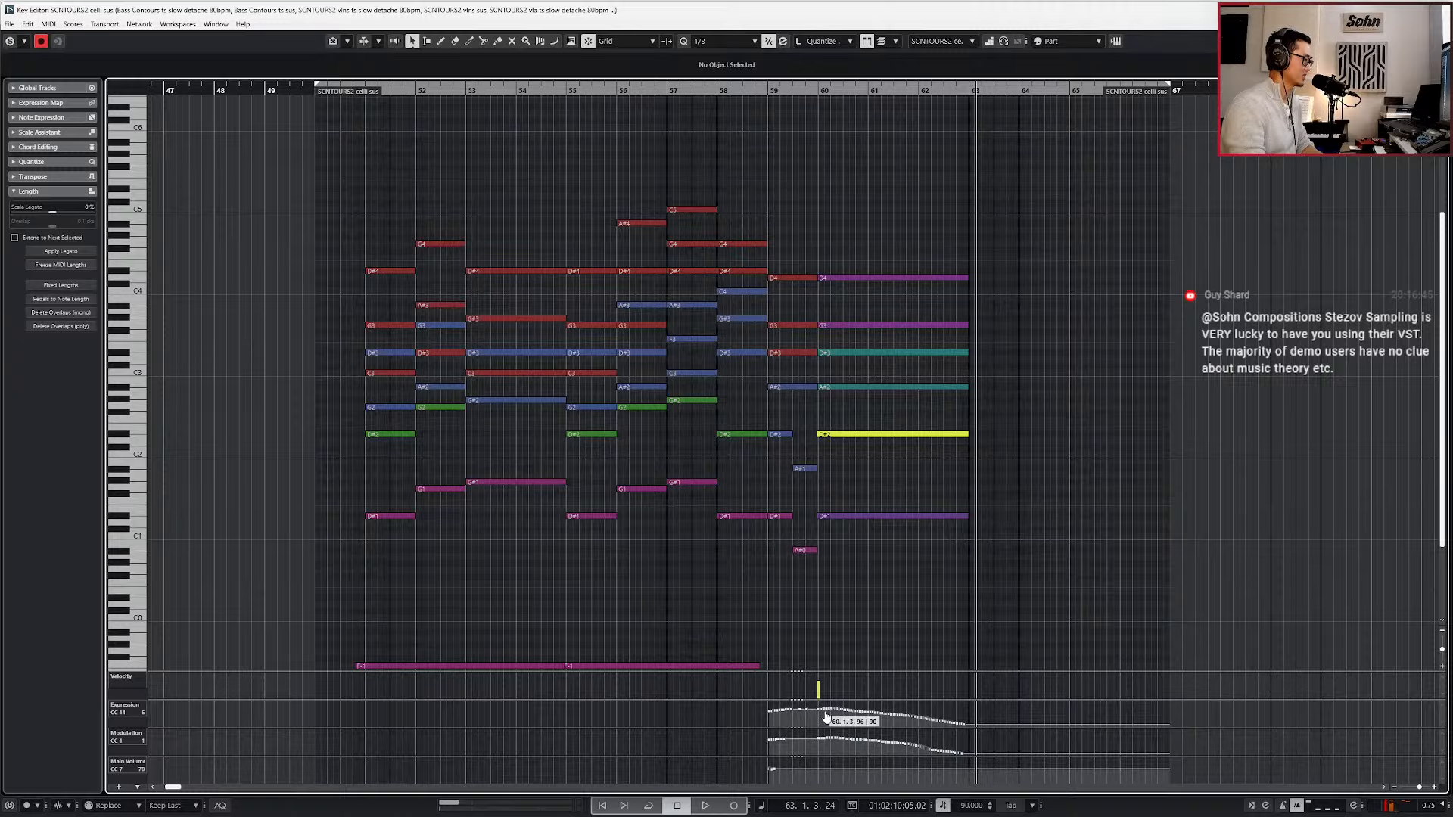
{"action": "scroll", "coordinate": [910, 581], "scroll_direction": "down", "scroll_amount": 3}
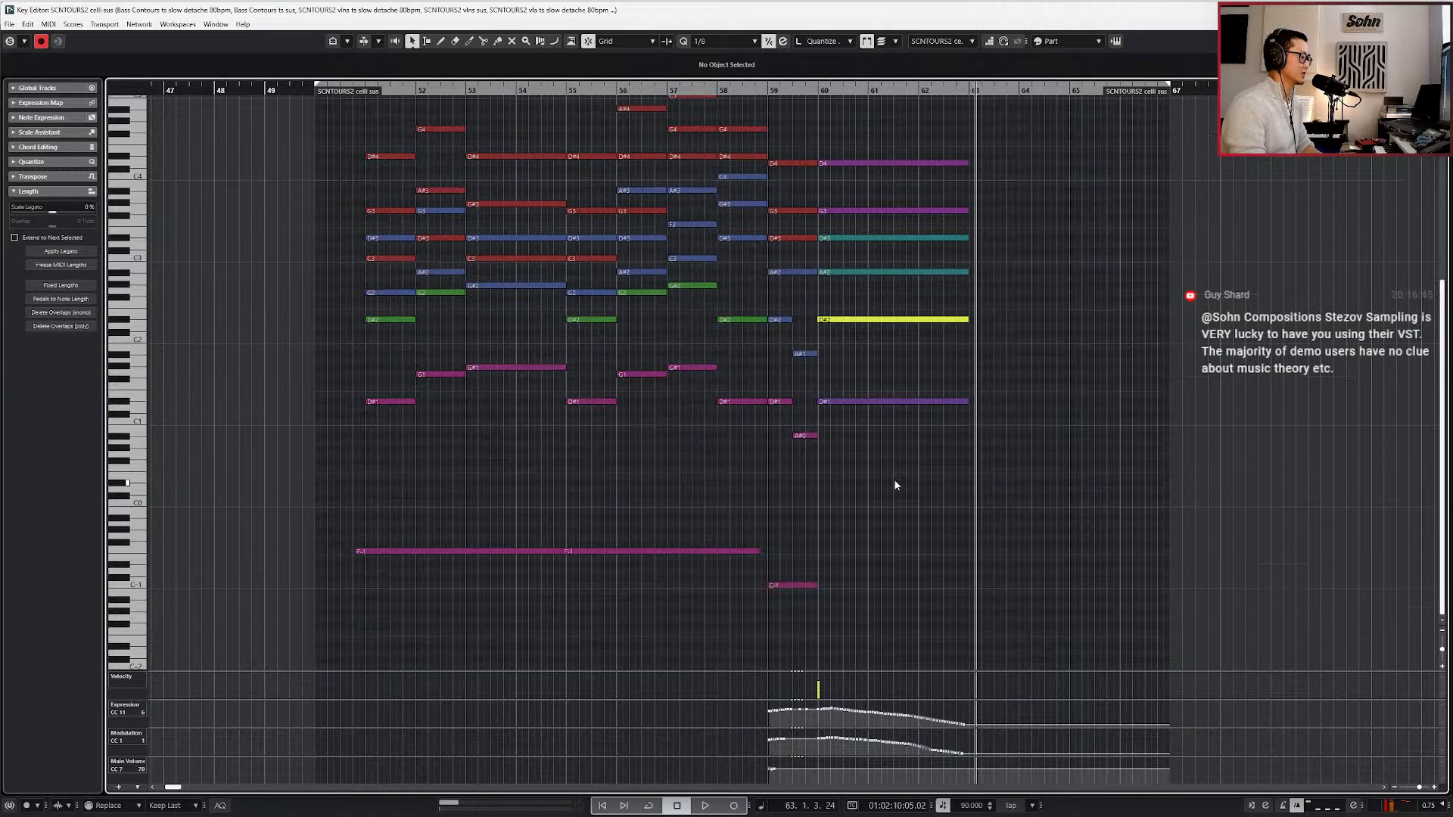
{"action": "left_click_drag", "start_coordinate": [920, 148], "coordinate": [889, 462]}
{"action": "key", "text": "l"}
{"action": "key", "text": "KP_Subtract"}
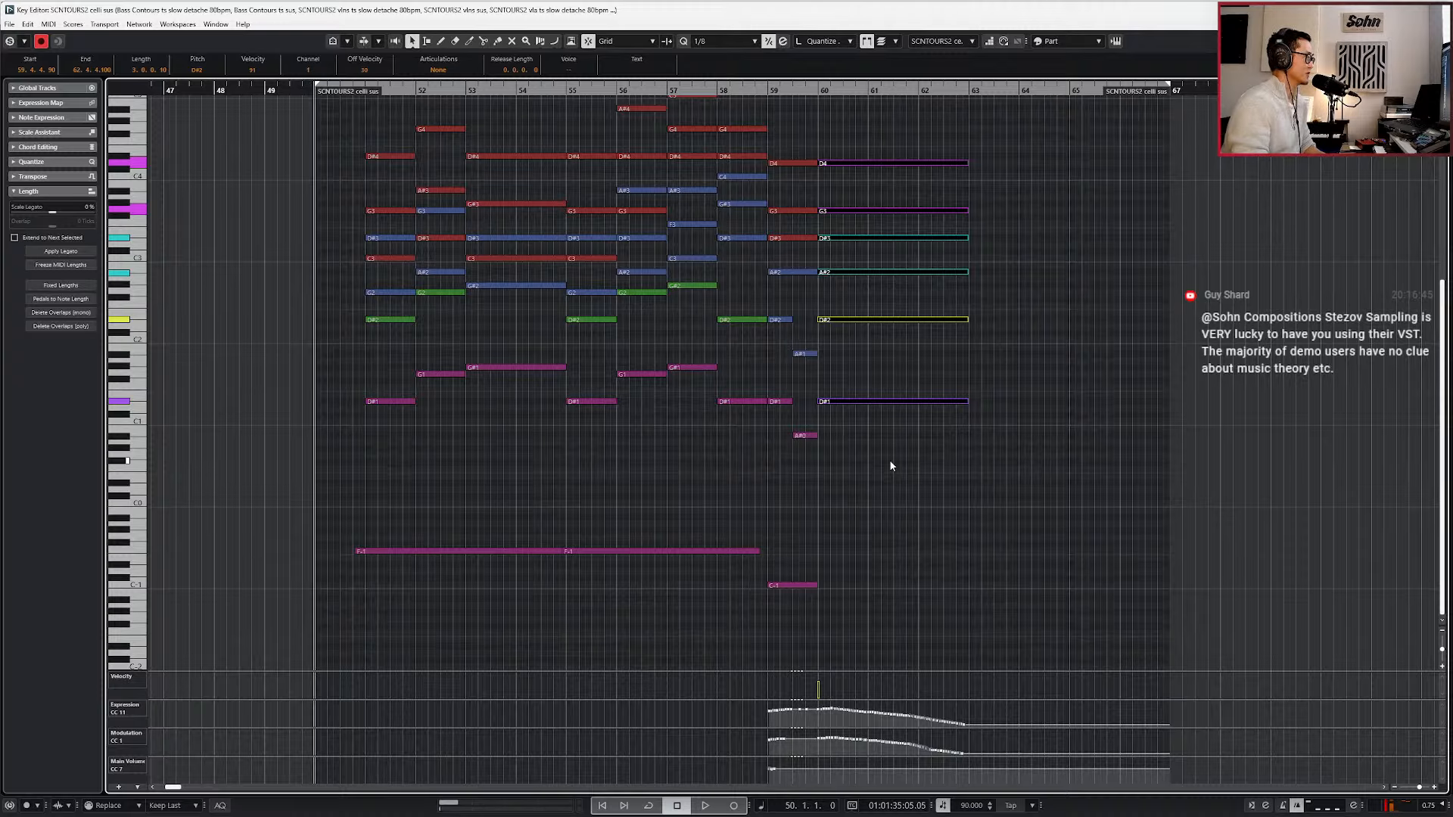
Close the note editor and open the Kontakt instrument of the viola ts slow detache track.
{"action": "key", "text": "Return"}
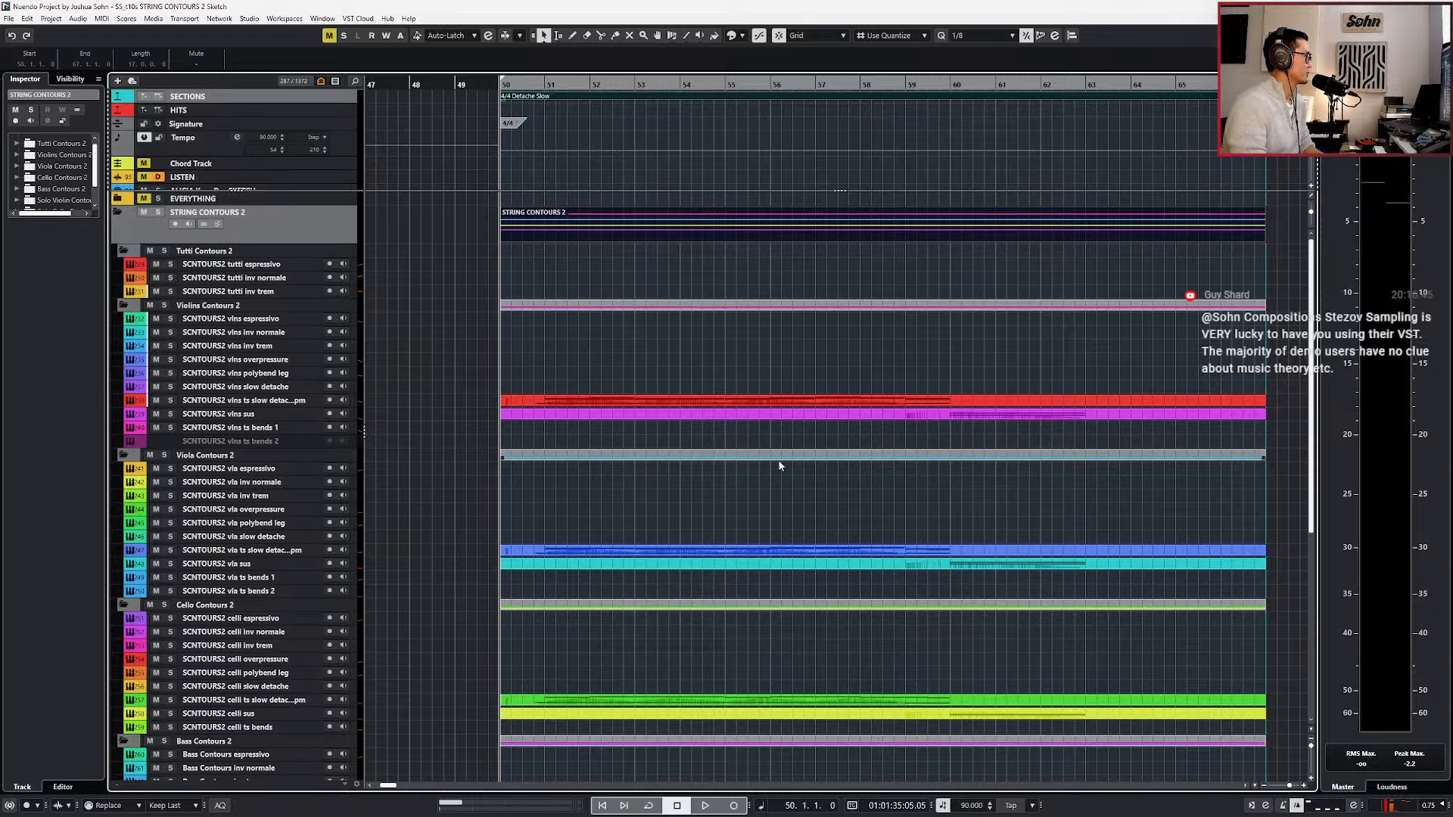
{"action": "scroll", "coordinate": [779, 463], "scroll_direction": "down", "scroll_amount": 3}
{"action": "left_click", "coordinate": [717, 431]}
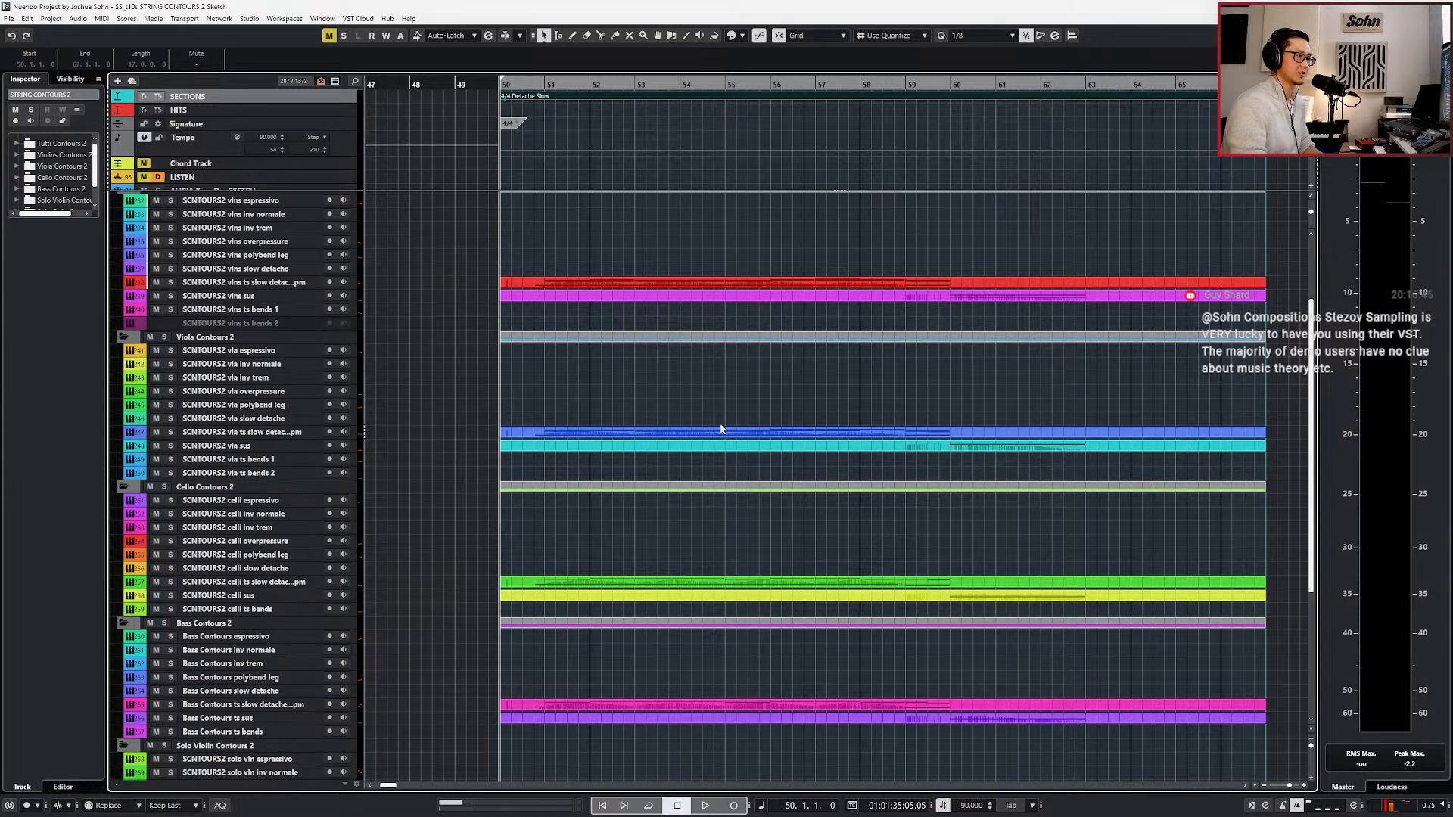
{"action": "left_click", "coordinate": [721, 432]}
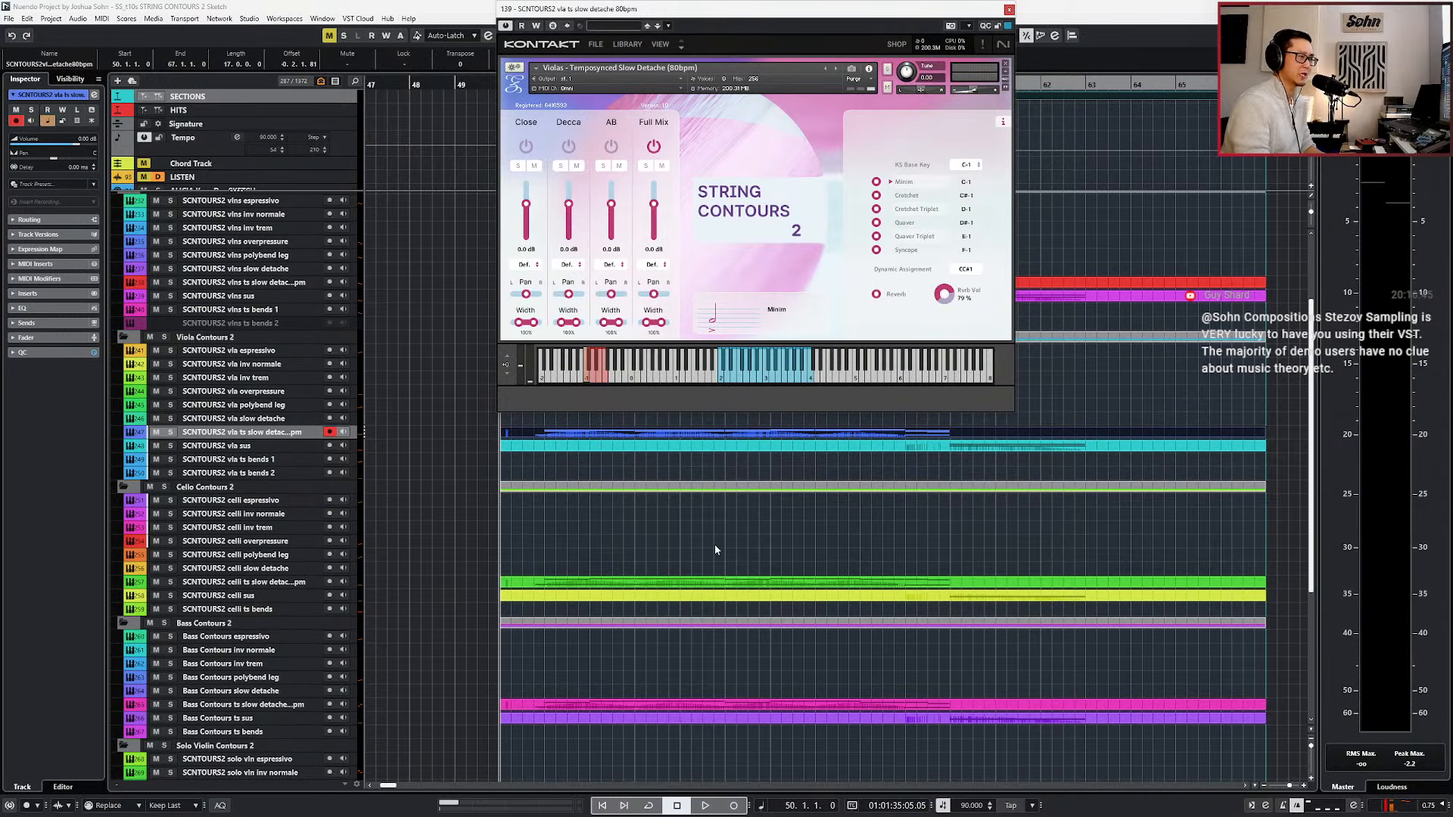
{"action": "left_click", "coordinate": [874, 446]}
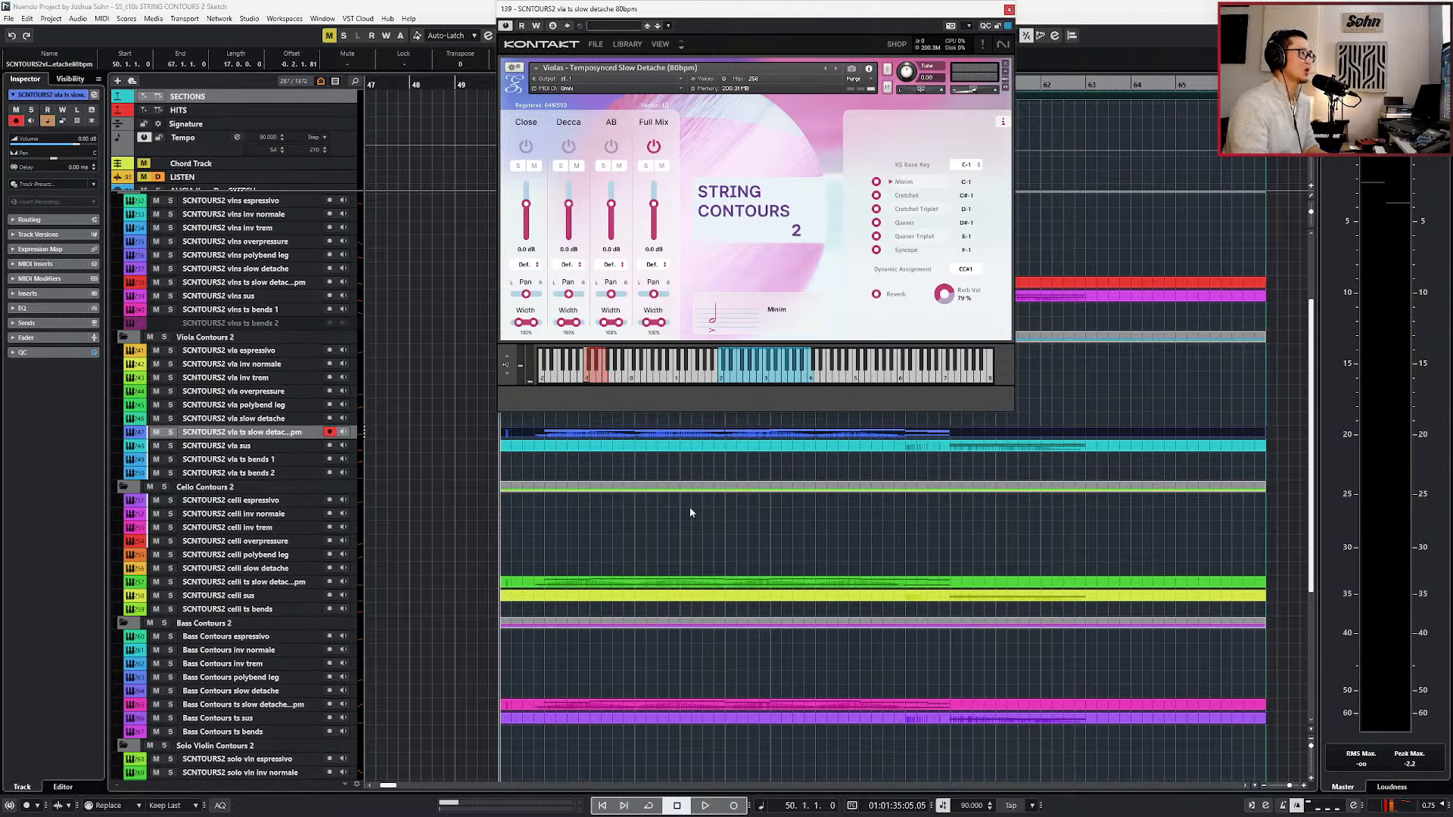
Solo the viola ts slow detache track and play it back with its instrument open.
{"action": "scroll", "coordinate": [690, 509], "scroll_direction": "up", "scroll_amount": 3}
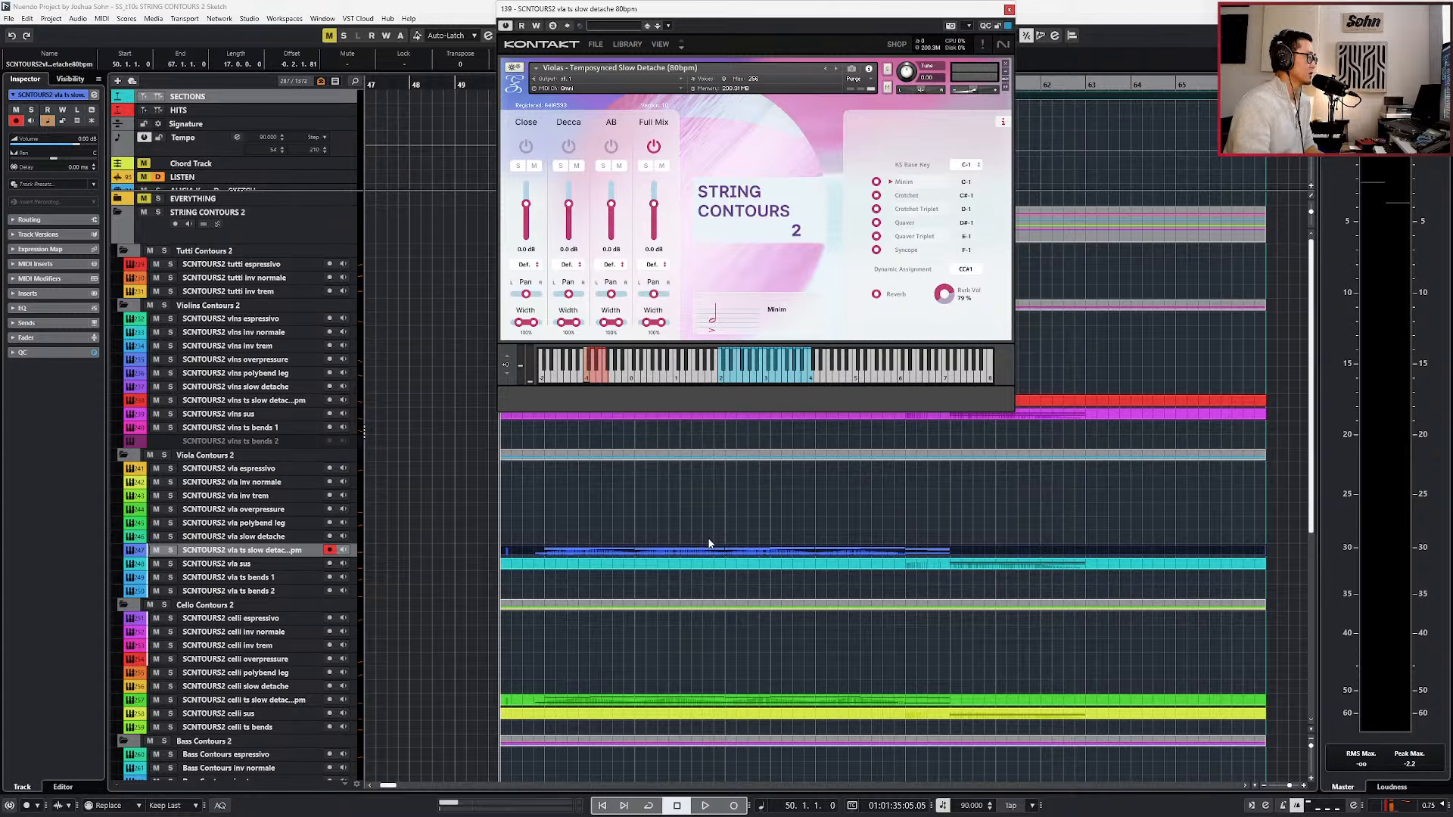
{"action": "key", "text": "s"}
{"action": "key", "text": "space"}
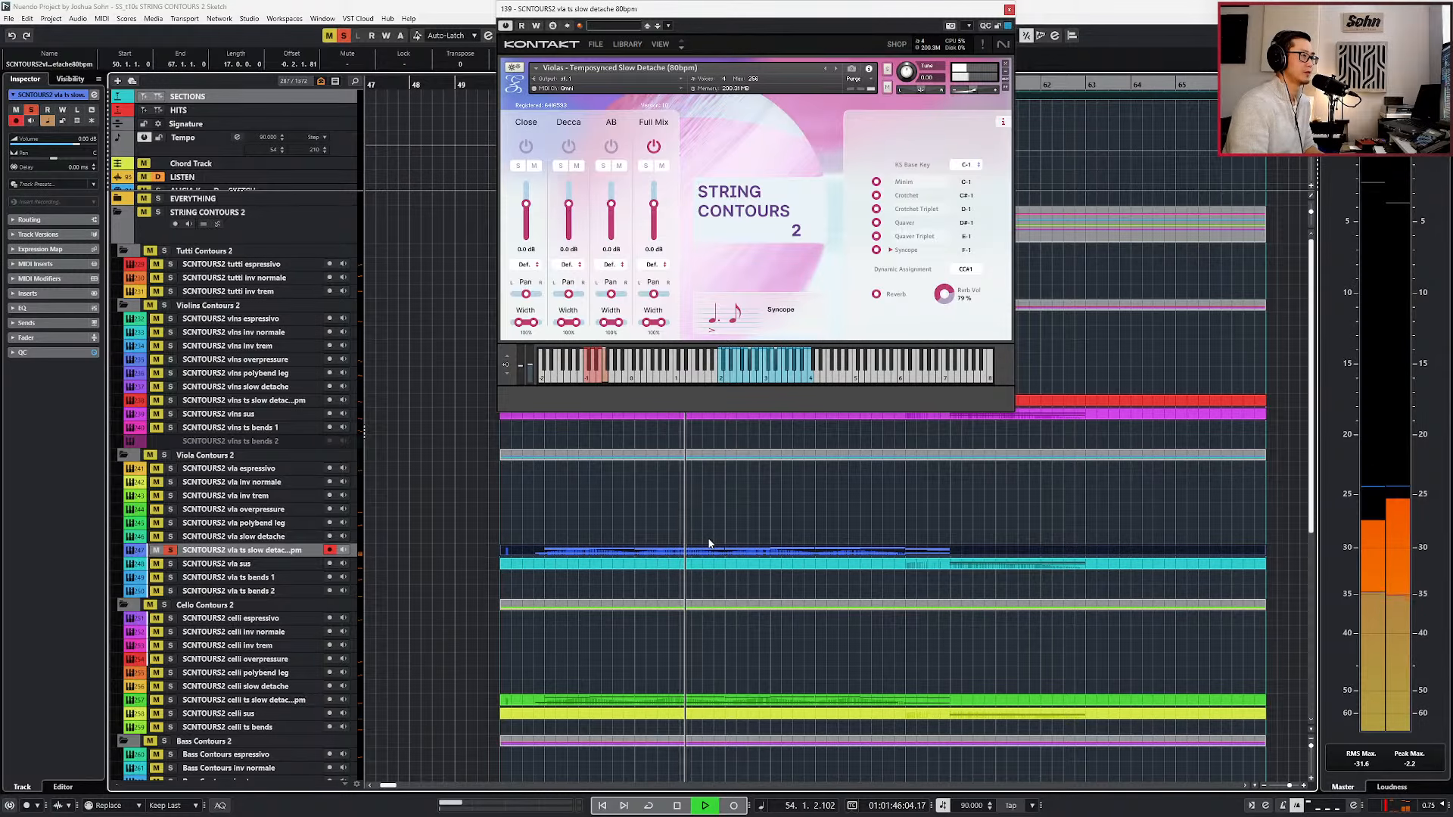
{"action": "key", "text": "space"}
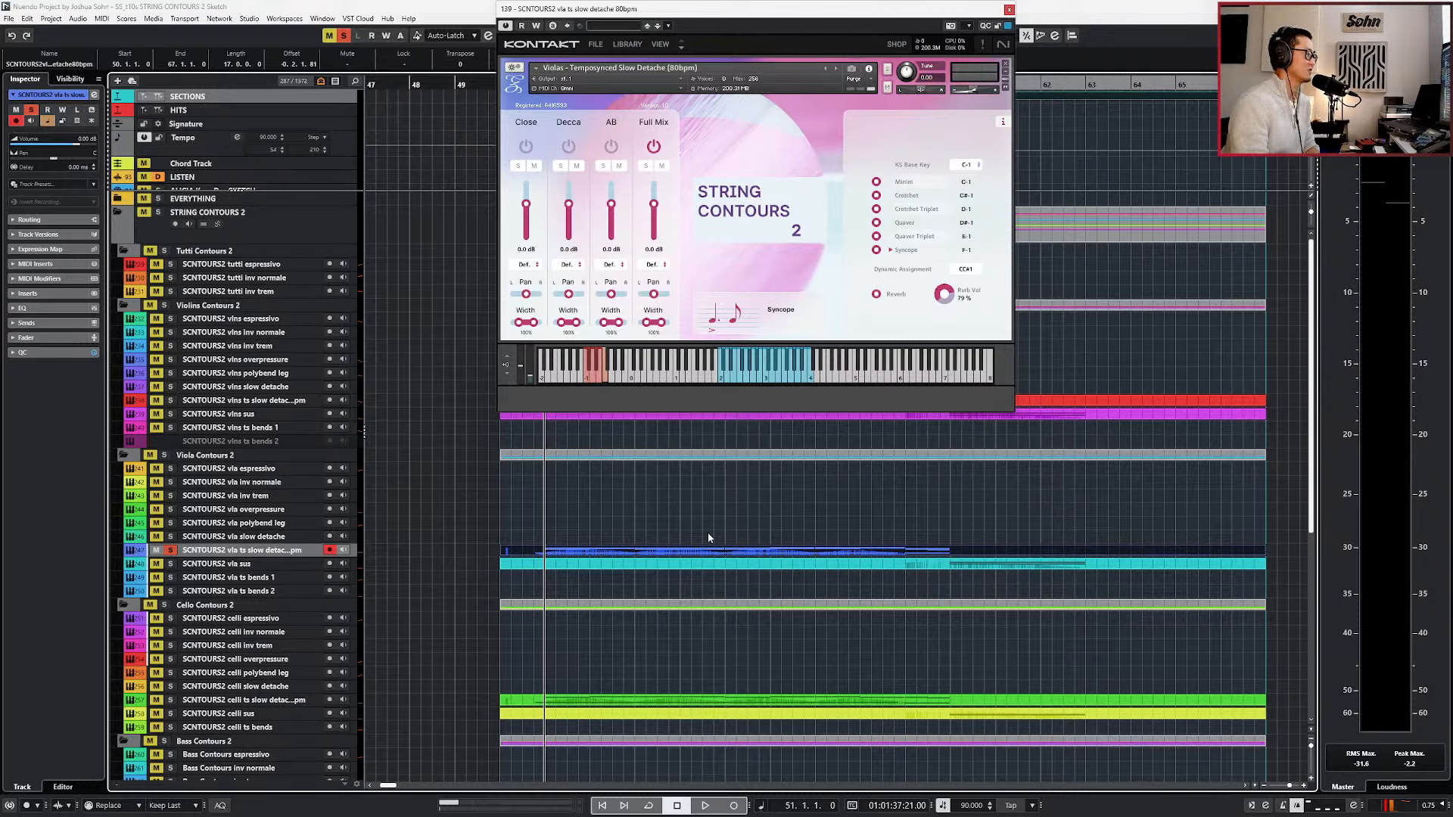
Try other pitches for the viola part's two long keyswitch notes, restore them to F-1 and close the note editor.
{"action": "double_click", "coordinate": [660, 554]}
{"action": "left_click_drag", "start_coordinate": [568, 561], "coordinate": [788, 633]}
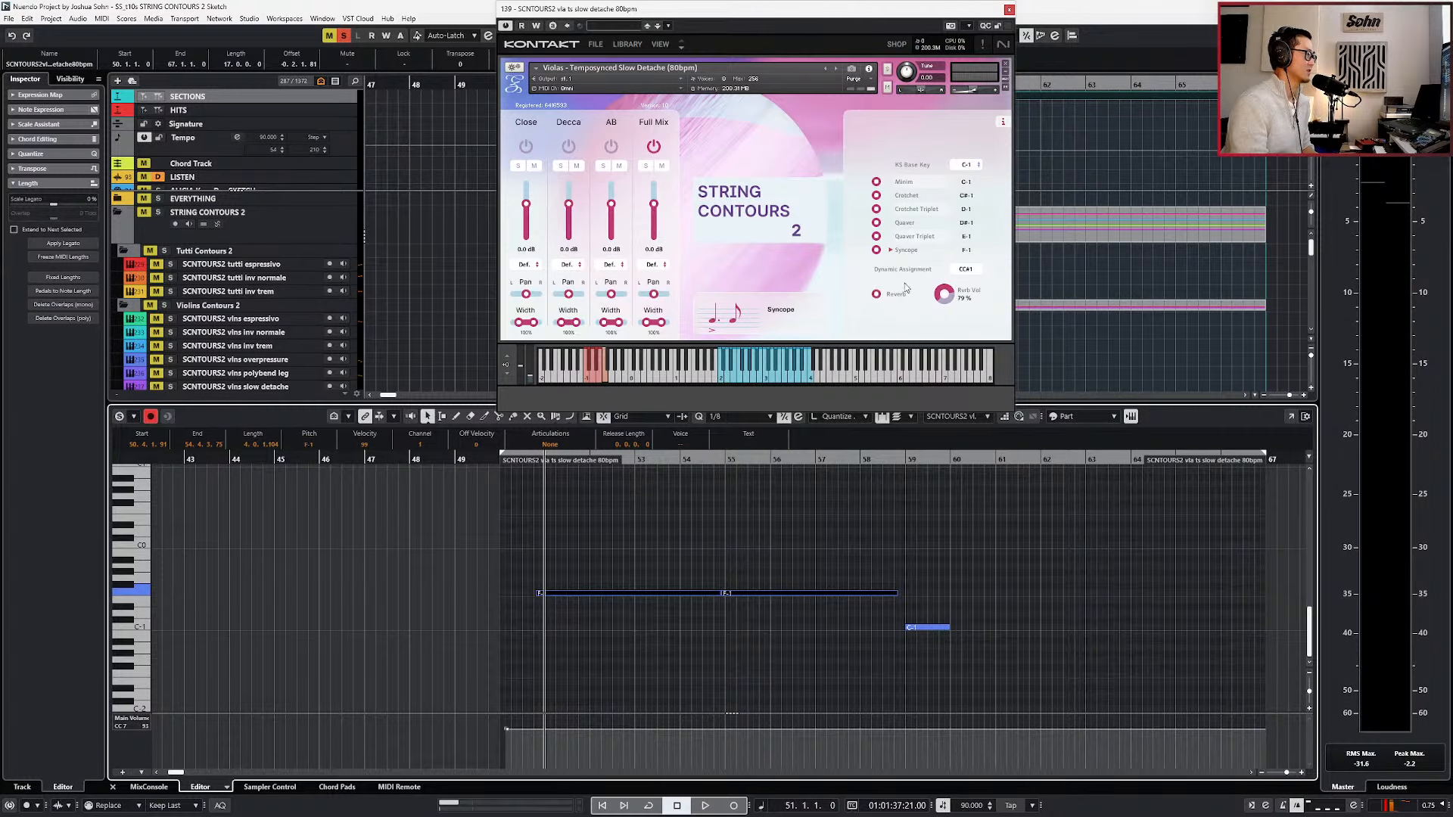
{"action": "key", "text": "h"}
{"action": "key", "text": "Up"}
{"action": "key", "text": "Up"}
{"action": "key", "text": "Down"}
{"action": "key", "text": "Down"}
{"action": "key", "text": "Down"}
{"action": "key", "text": "Down"}
{"action": "key", "text": "Up"}
{"action": "key", "text": "Up"}
{"action": "key", "text": "Return"}
Open the STRING CONTOURS 2 folder part in the note editor, keeping the Kontakt window above the keyswitch notes.
{"action": "scroll", "coordinate": [591, 593], "scroll_direction": "down", "scroll_amount": 6}
{"action": "scroll", "coordinate": [594, 578], "scroll_direction": "up", "scroll_amount": 3}
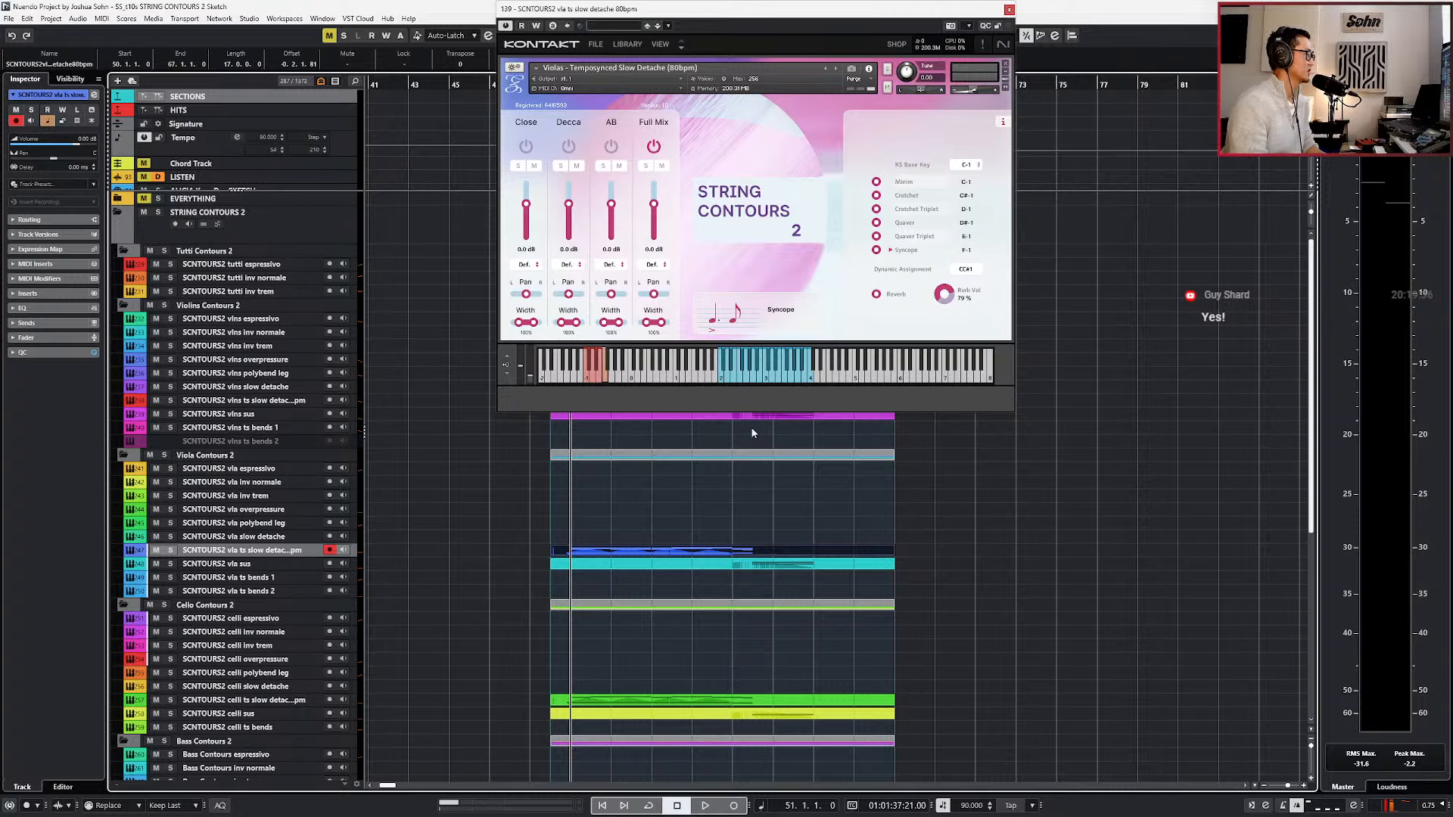
{"action": "left_click_drag", "start_coordinate": [606, 14], "coordinate": [877, 254]}
{"action": "double_click", "coordinate": [676, 227]}
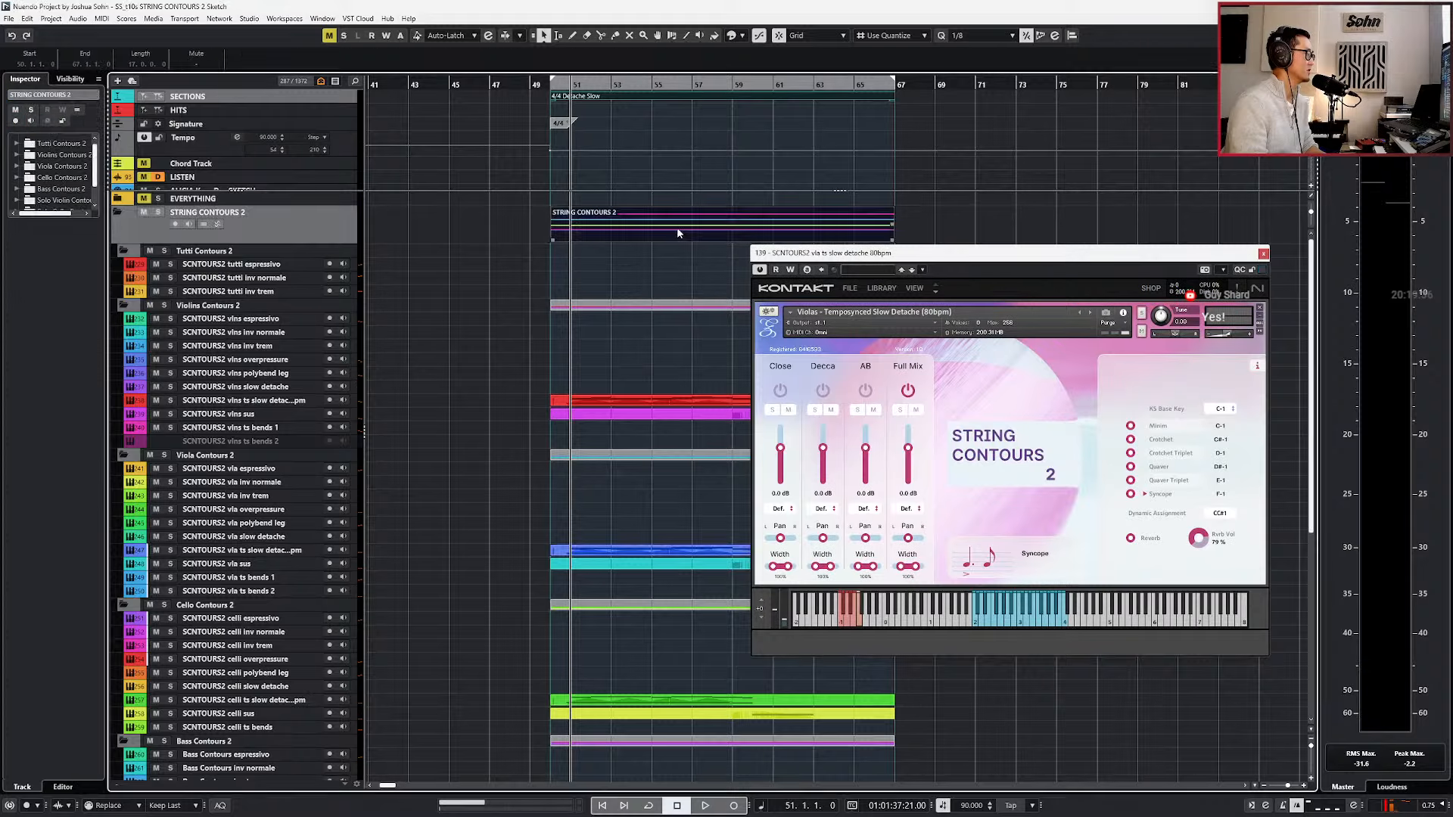
{"action": "left_click_drag", "start_coordinate": [787, 246], "coordinate": [565, 13]}
{"action": "scroll", "coordinate": [447, 681], "scroll_direction": "left", "scroll_amount": 3}
Transpose the first long keyswitch notes to C#-1 (Crotchet) and the second ones to D-1 (Crotchet Triplet).
{"action": "left_click_drag", "start_coordinate": [466, 587], "coordinate": [490, 674]}
{"action": "key", "text": "Down"}
{"action": "key", "text": "Down"}
{"action": "key", "text": "Down"}
{"action": "key", "text": "Down"}
{"action": "key", "text": "Down"}
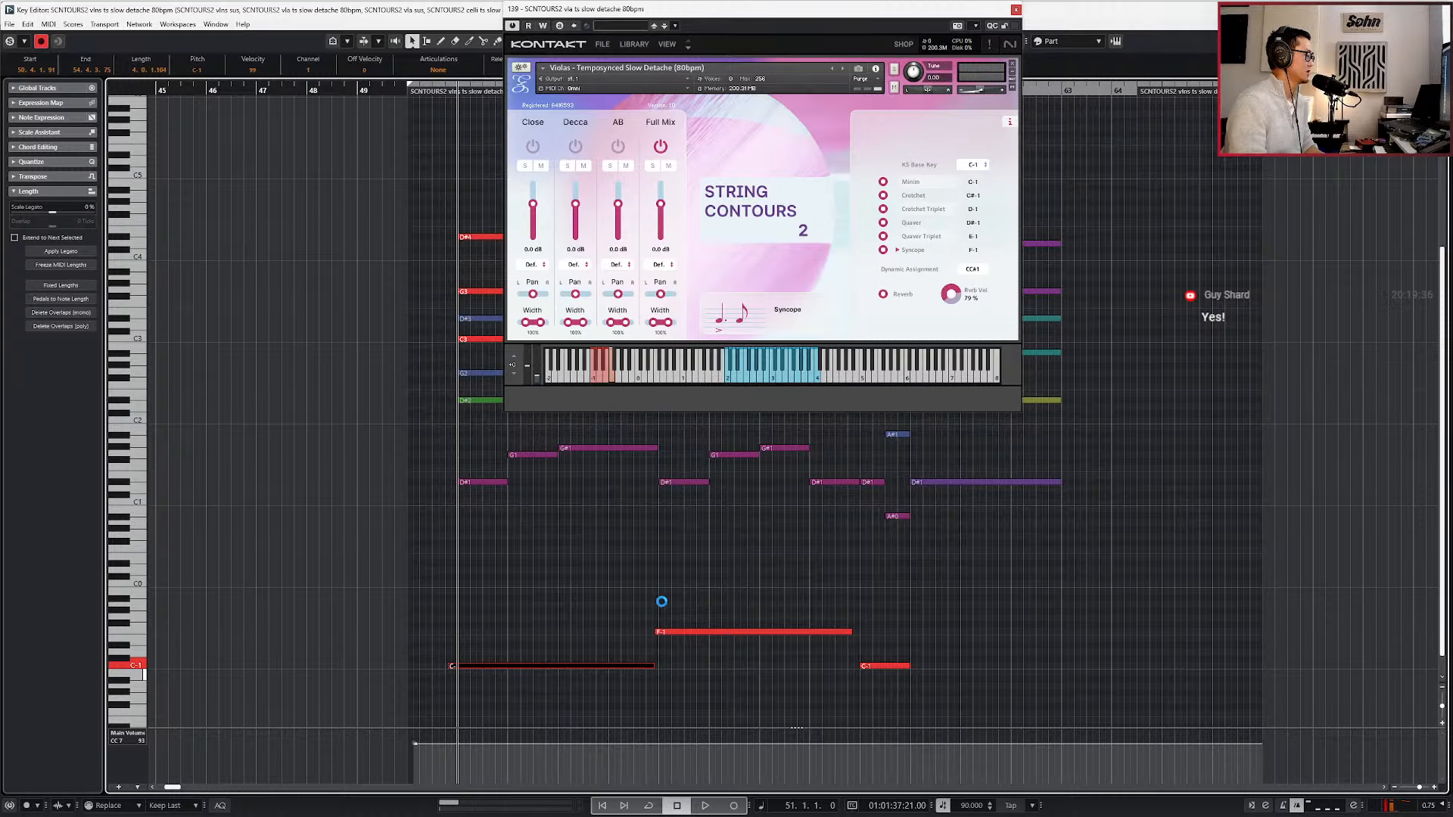
{"action": "key", "text": "Up"}
{"action": "key", "text": "Right"}
{"action": "key", "text": "Down"}
{"action": "key", "text": "Down"}
{"action": "key", "text": "Down"}
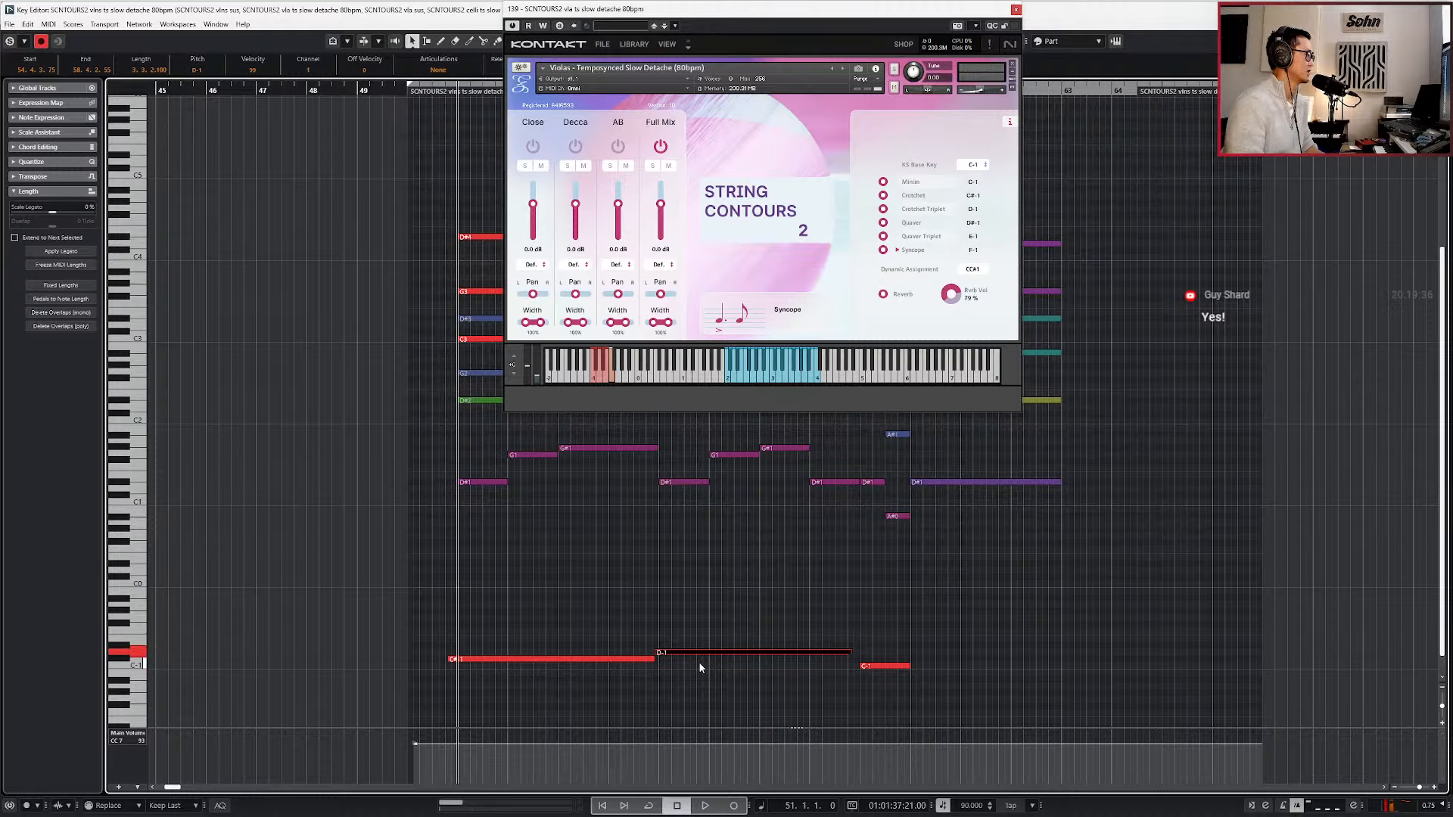
Play the section from bar 51 with the crotchet and crotchet triplet keyswitches, stopping in bar 60.
{"action": "key", "text": "space"}
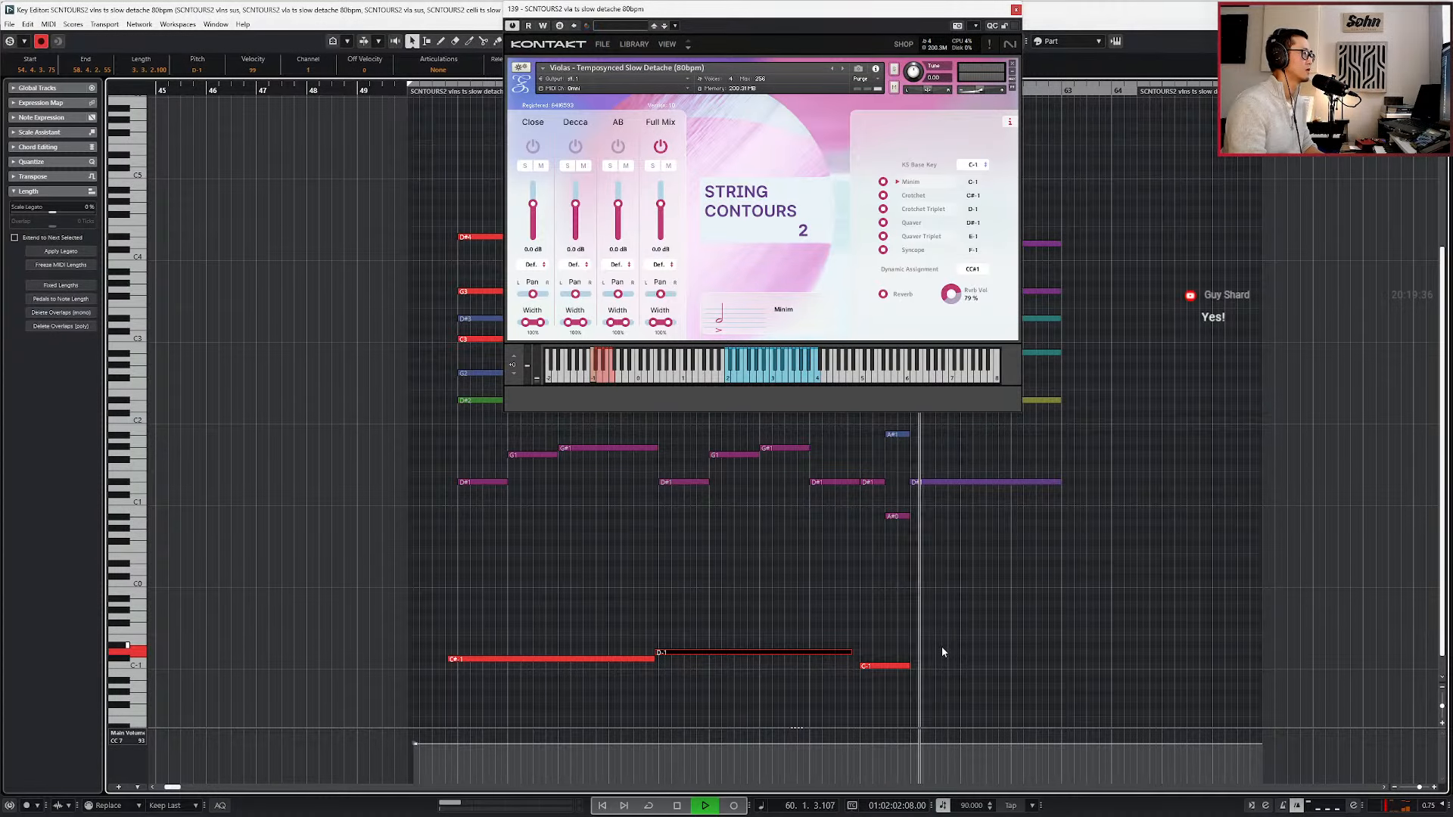
{"action": "key", "text": "space"}
{"action": "key", "text": "Right"}
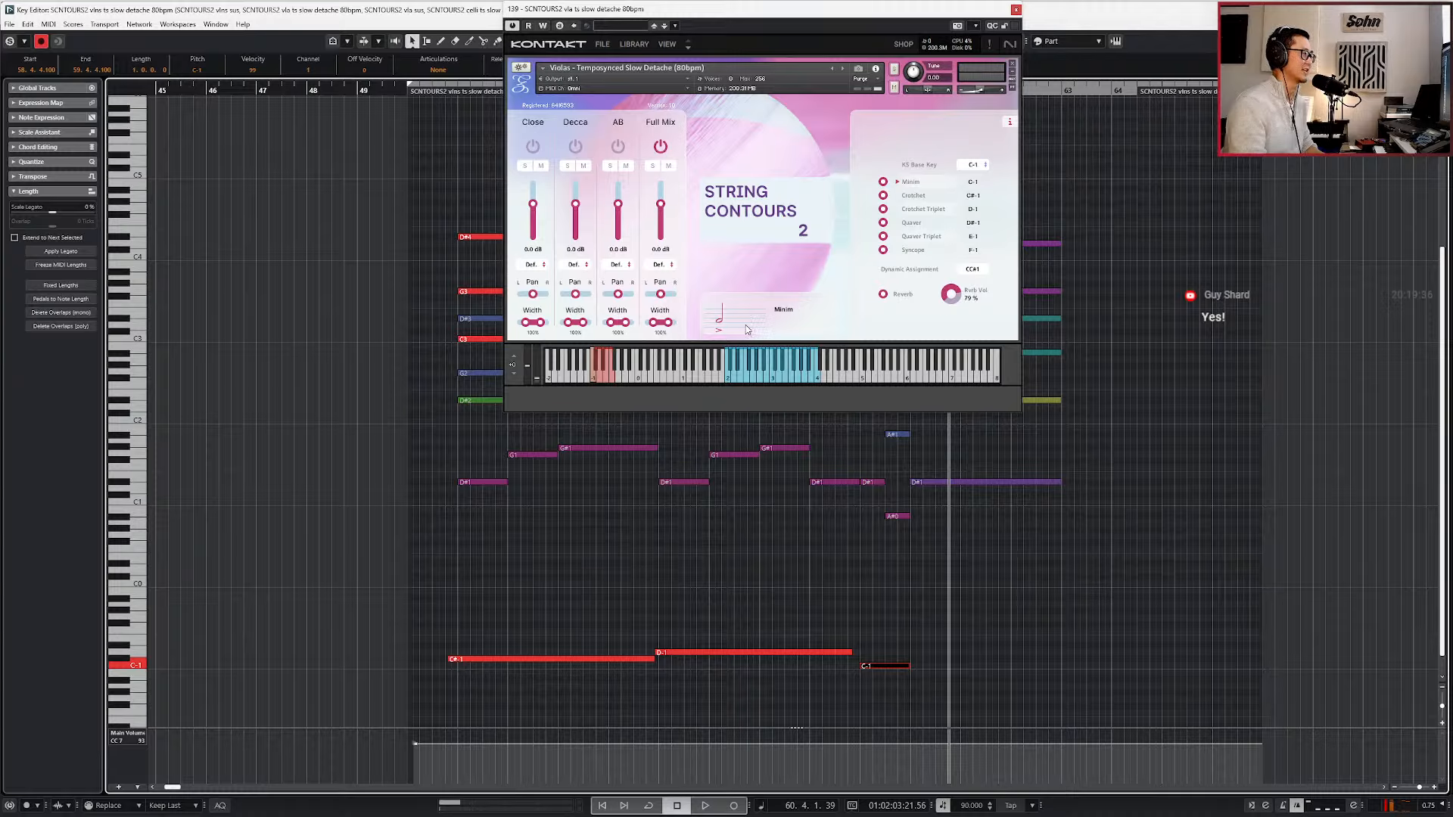
Transpose the first long keyswitch note to D#-1 (Quaver) and the second to E-1 (Quaver Triplet).
{"action": "left_click", "coordinate": [615, 659]}
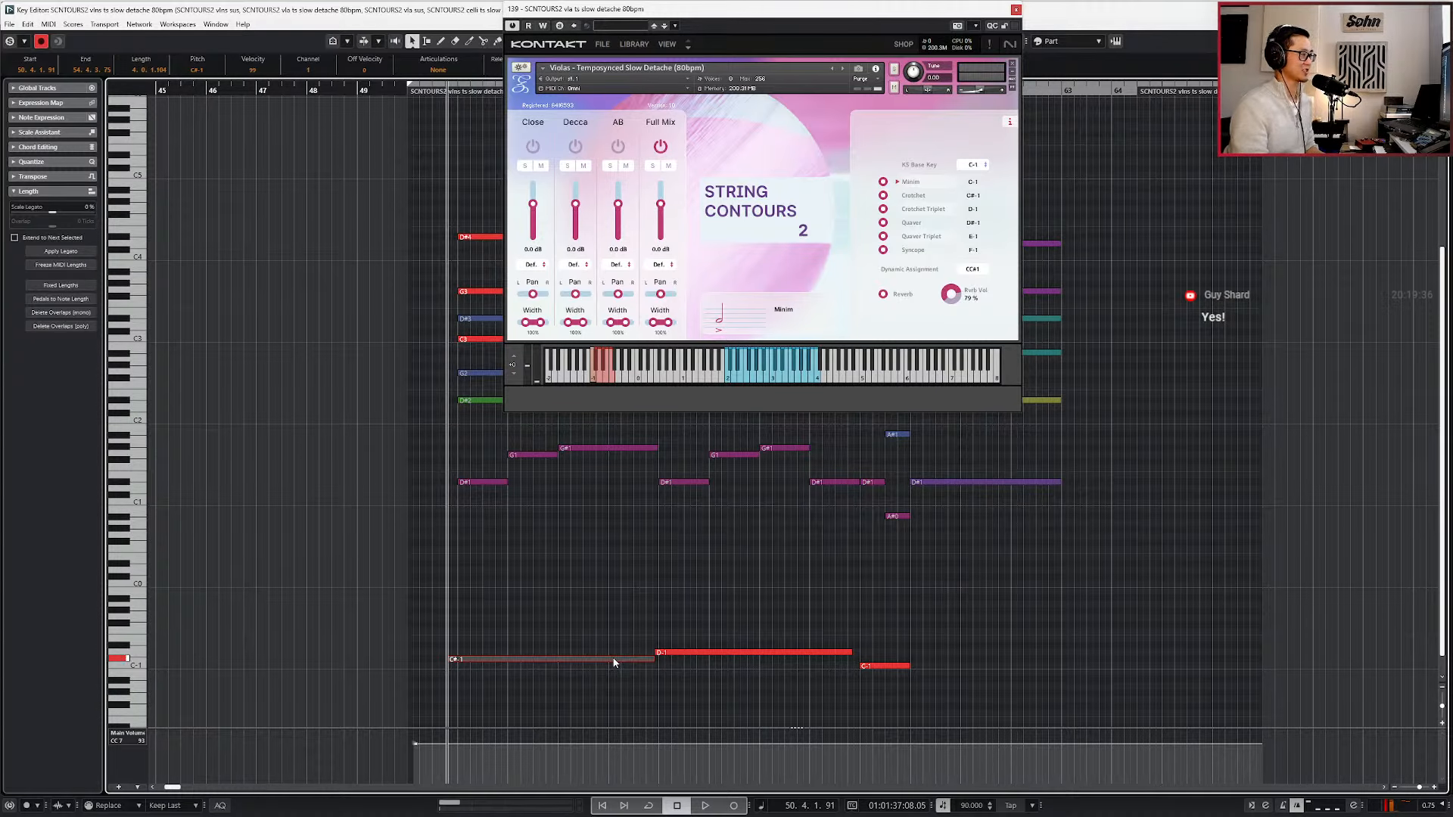
{"action": "key", "text": "Up"}
{"action": "key", "text": "Up"}
{"action": "left_click", "coordinate": [905, 224]}
{"action": "left_click", "coordinate": [773, 652]}
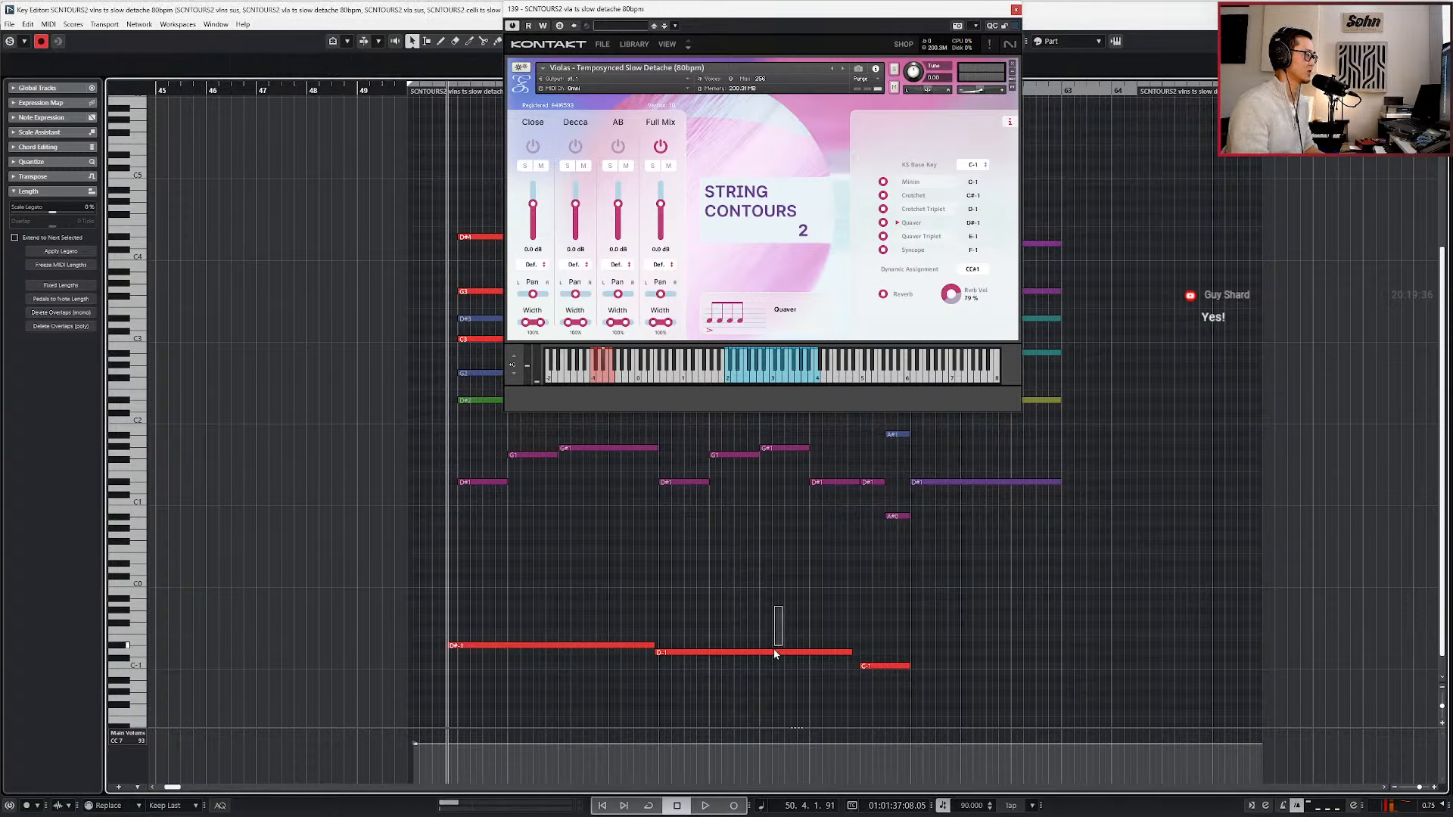
{"action": "key", "text": "Up"}
{"action": "key", "text": "Up"}
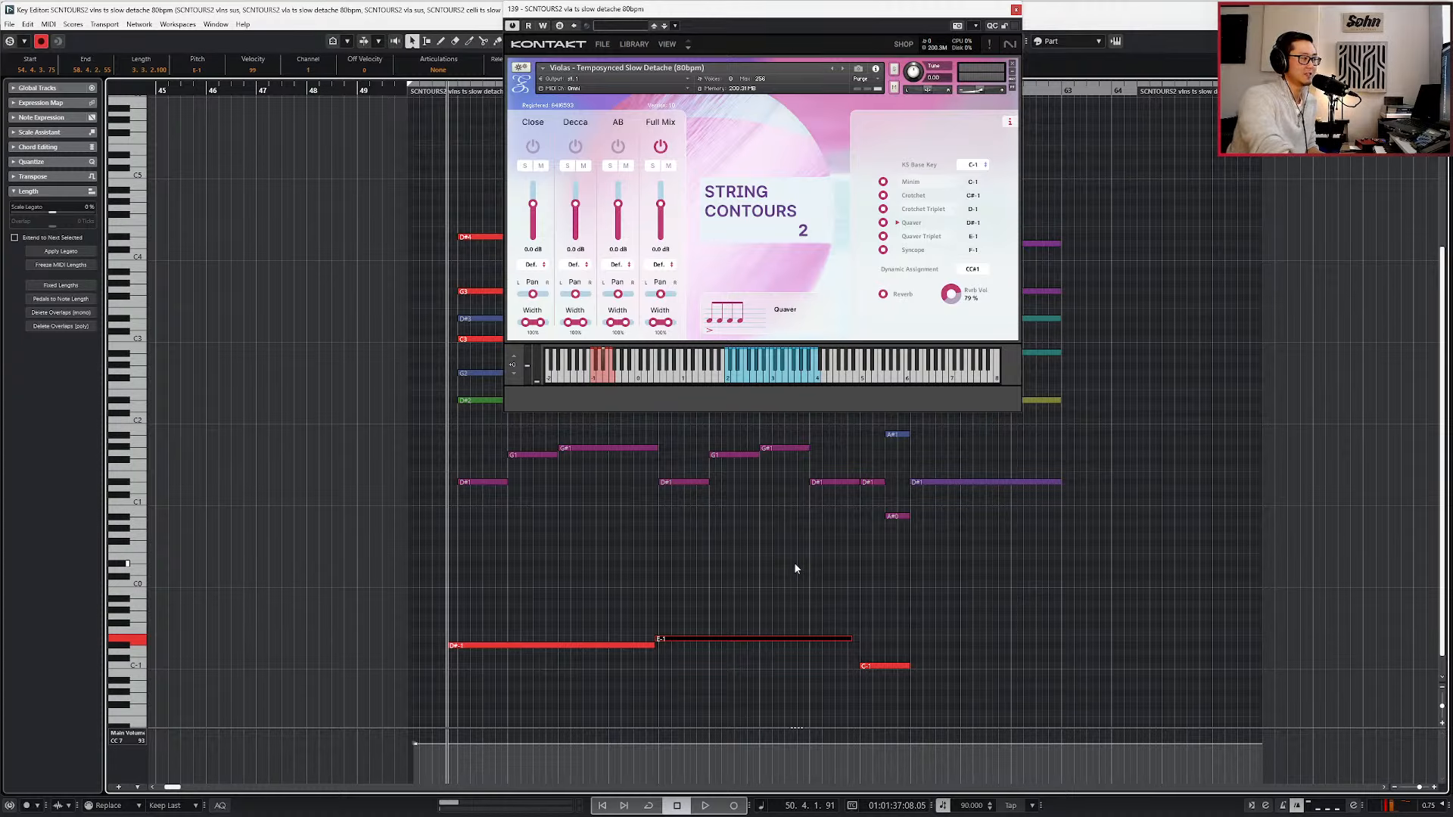
Play the section with the quaver and quaver triplet keyswitches, raising the short bar-59 keyswitch to C#-1, and stop in bar 62.
{"action": "key", "text": "space"}
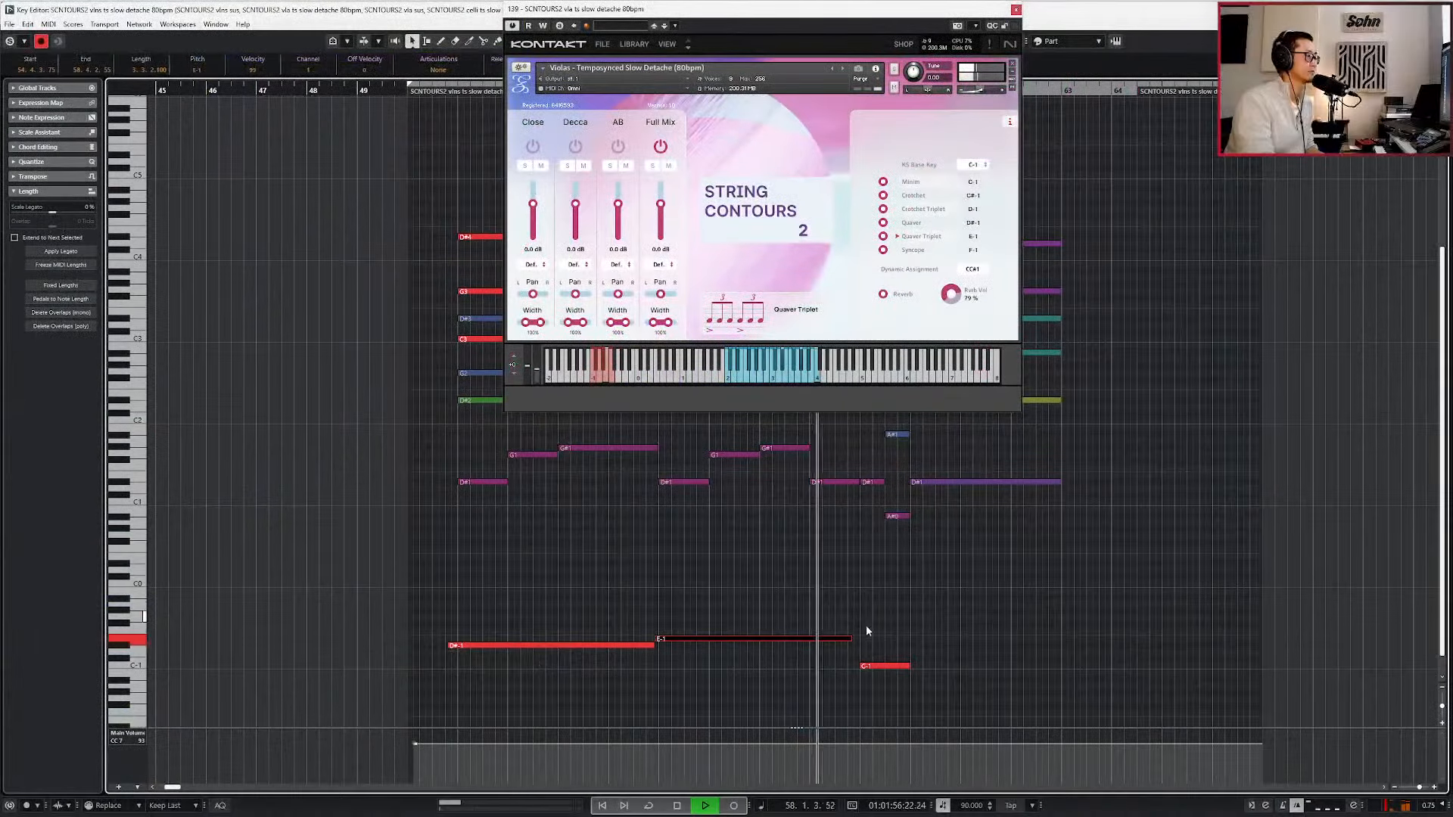
{"action": "left_click", "coordinate": [872, 666]}
{"action": "key", "text": "Up"}
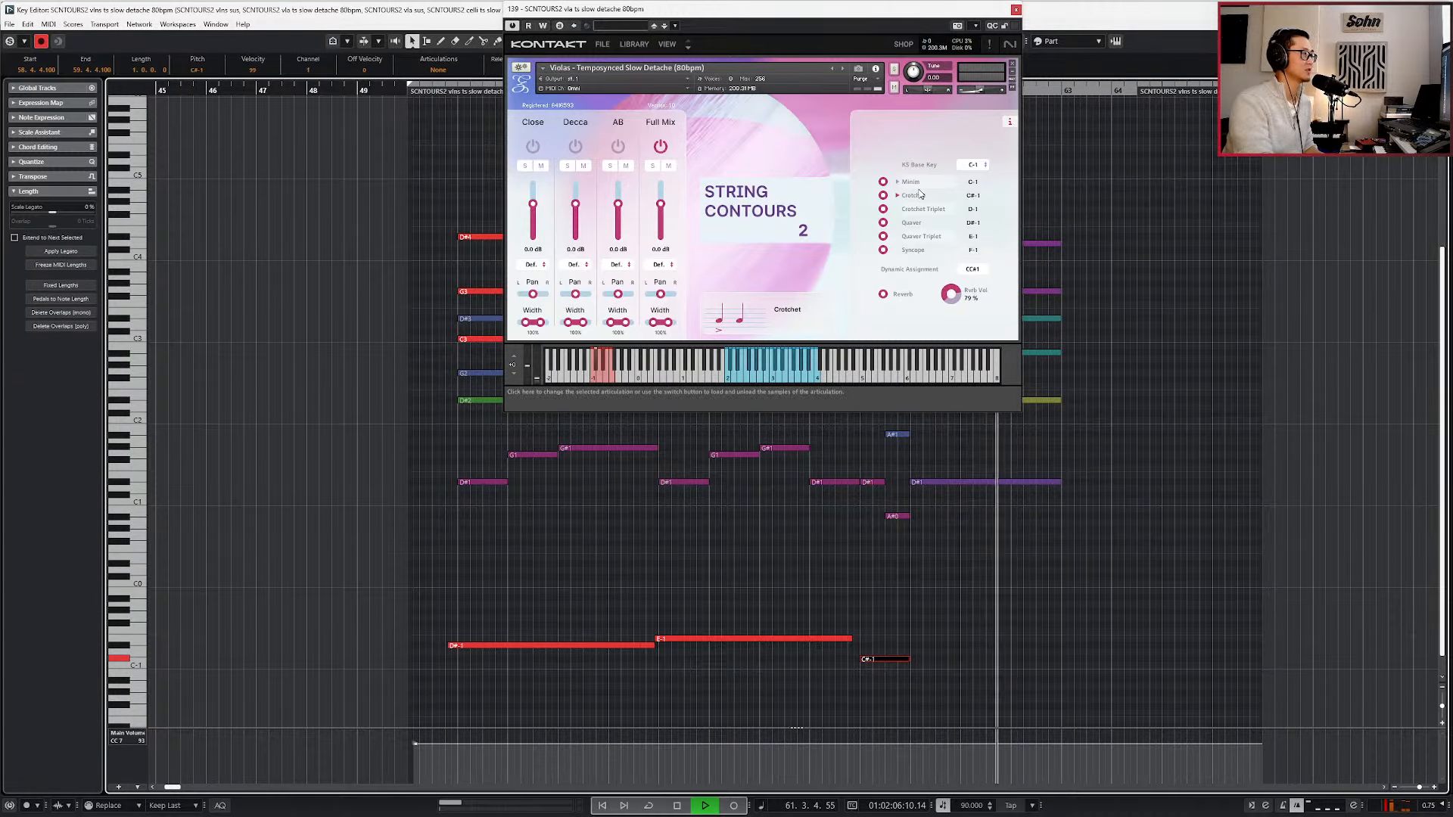
{"action": "key", "text": "space"}
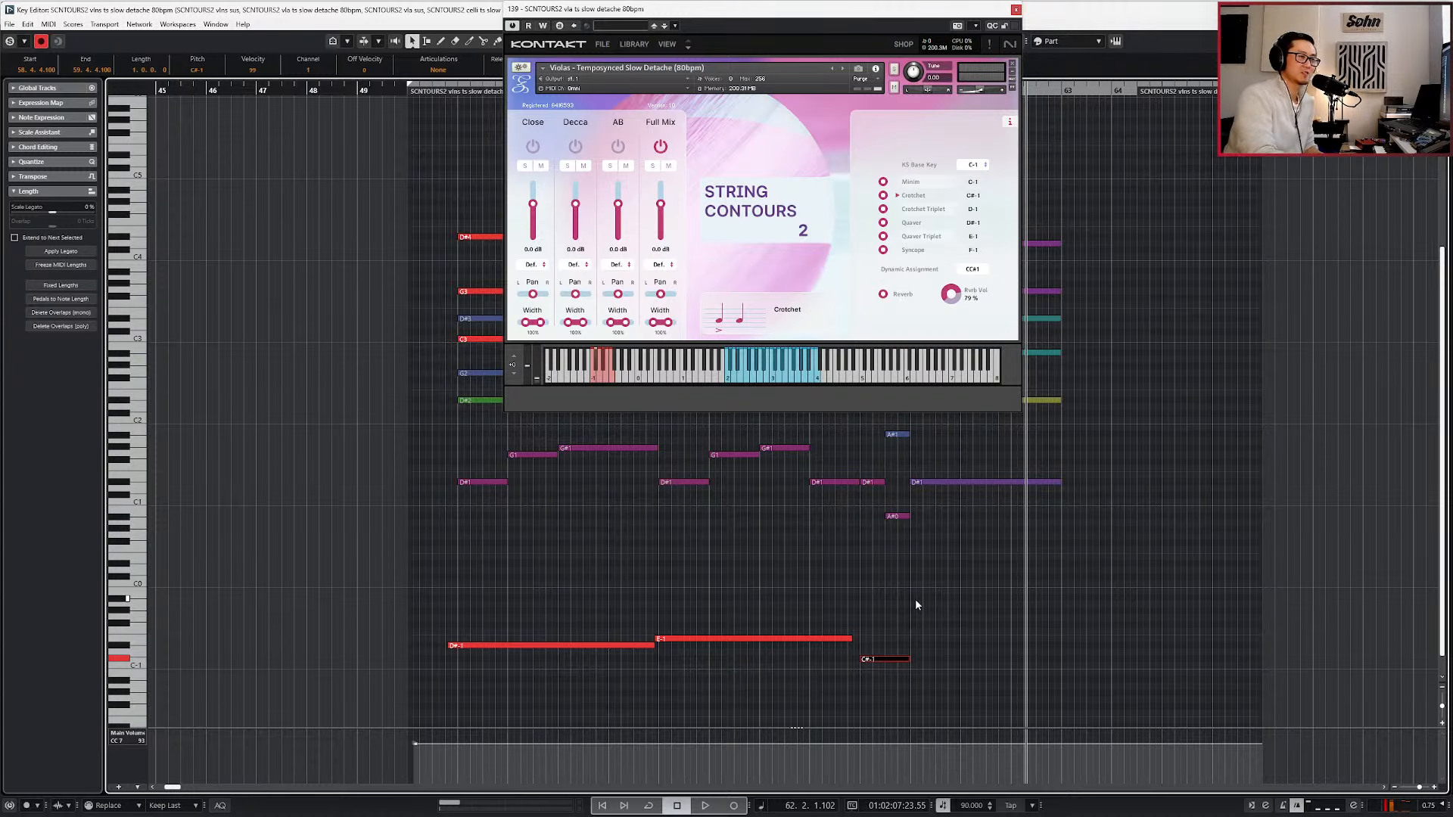
Transpose both long keyswitch notes of the string parts to C#-1 (Crotchet), working from the bass part.
{"action": "left_click", "coordinate": [607, 645]}
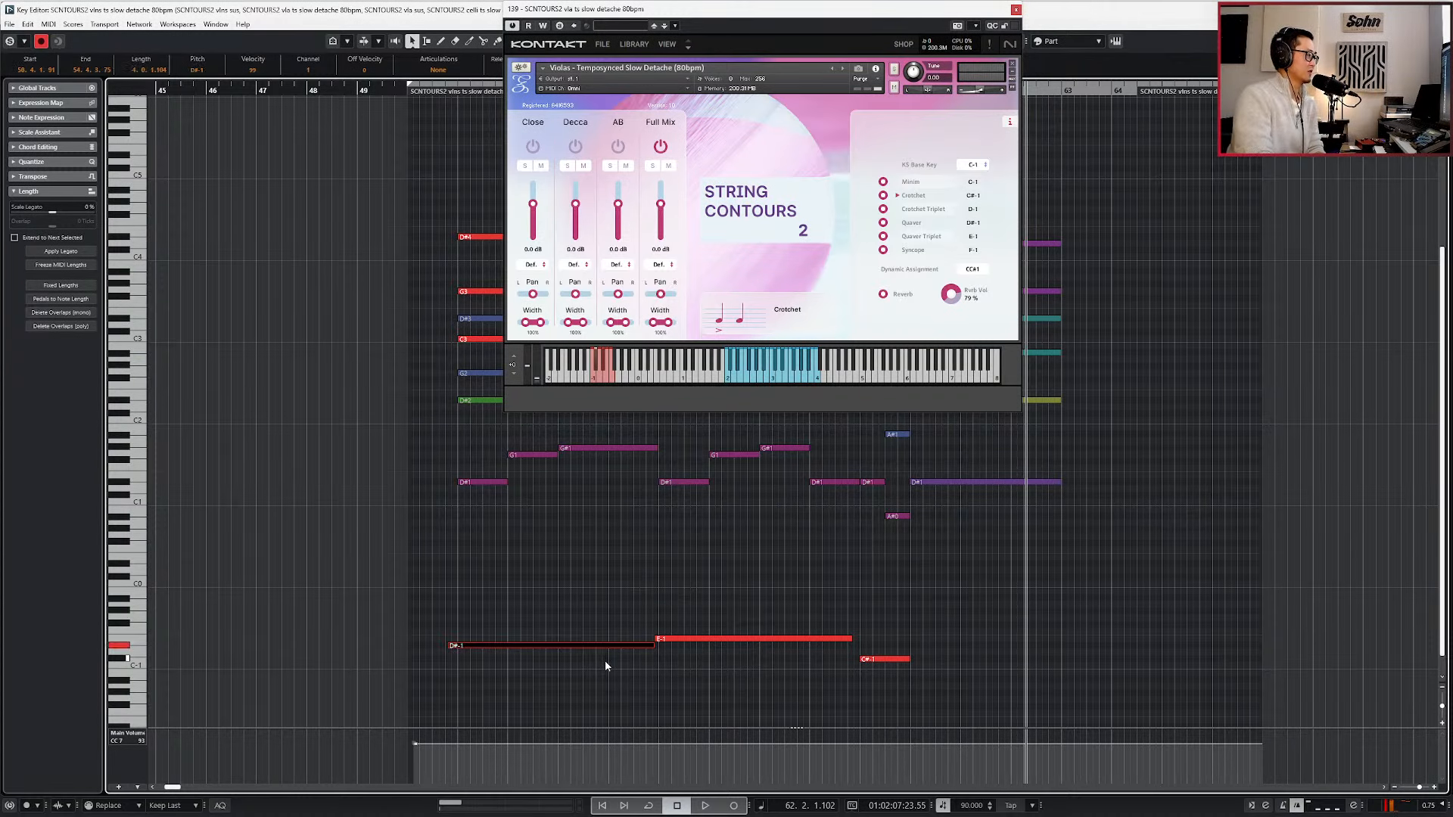
{"action": "left_click", "coordinate": [565, 538]}
{"action": "key", "text": "g"}
{"action": "key", "text": "g"}
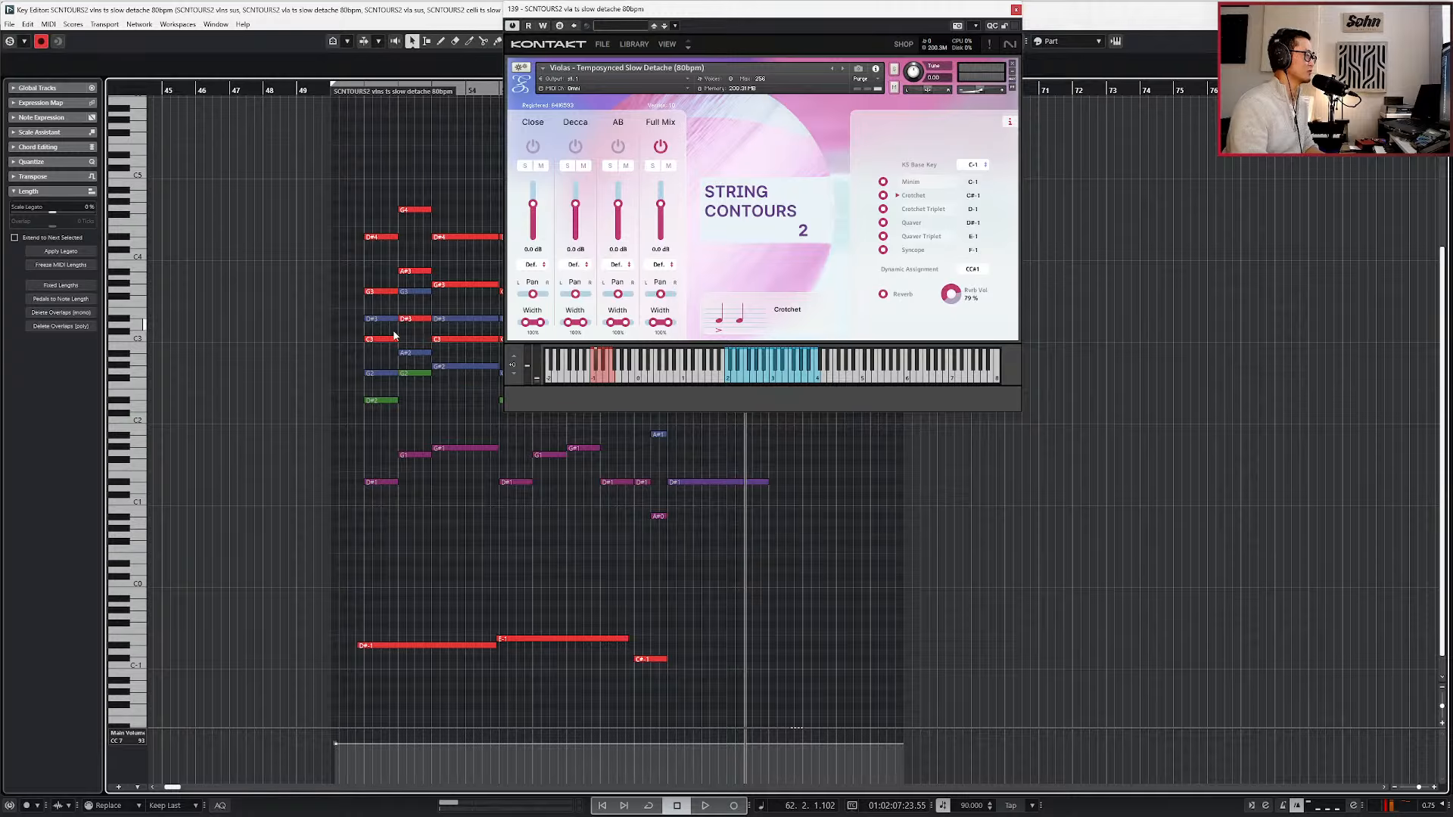
{"action": "left_click", "coordinate": [378, 483]}
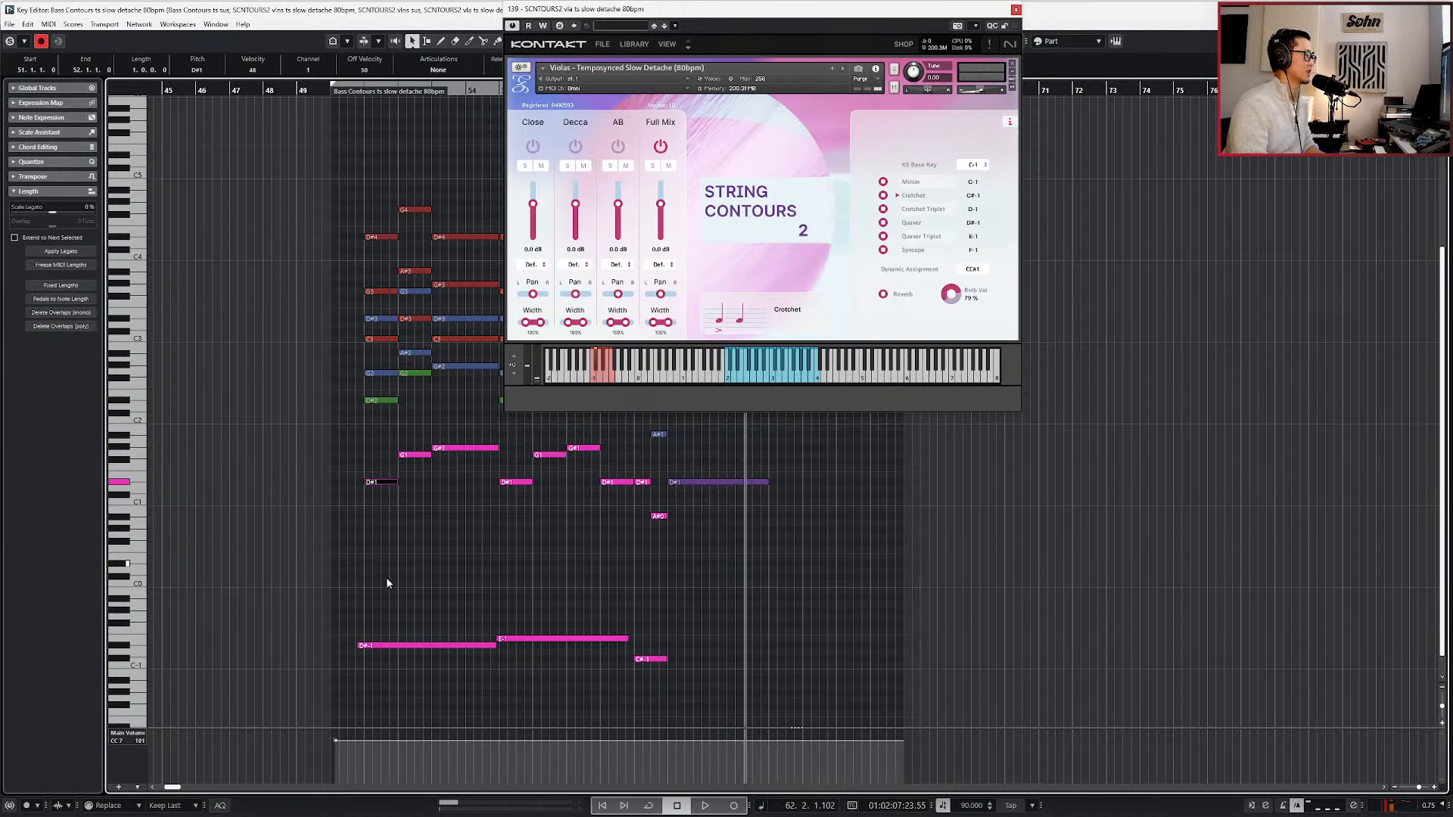
{"action": "left_click", "coordinate": [547, 639]}
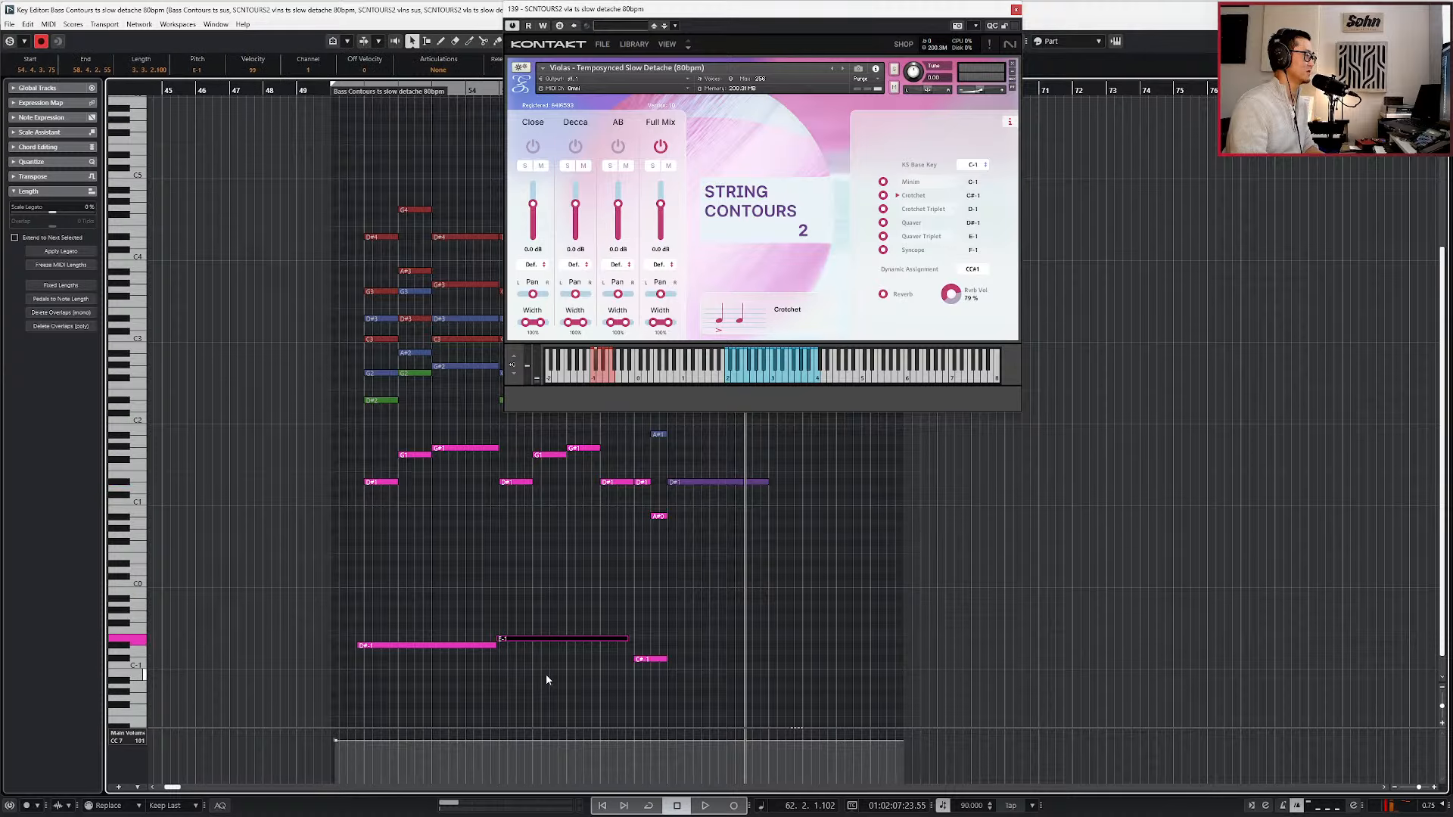
{"action": "key", "text": "Down"}
{"action": "left_click_drag", "start_coordinate": [491, 617], "coordinate": [574, 669]}
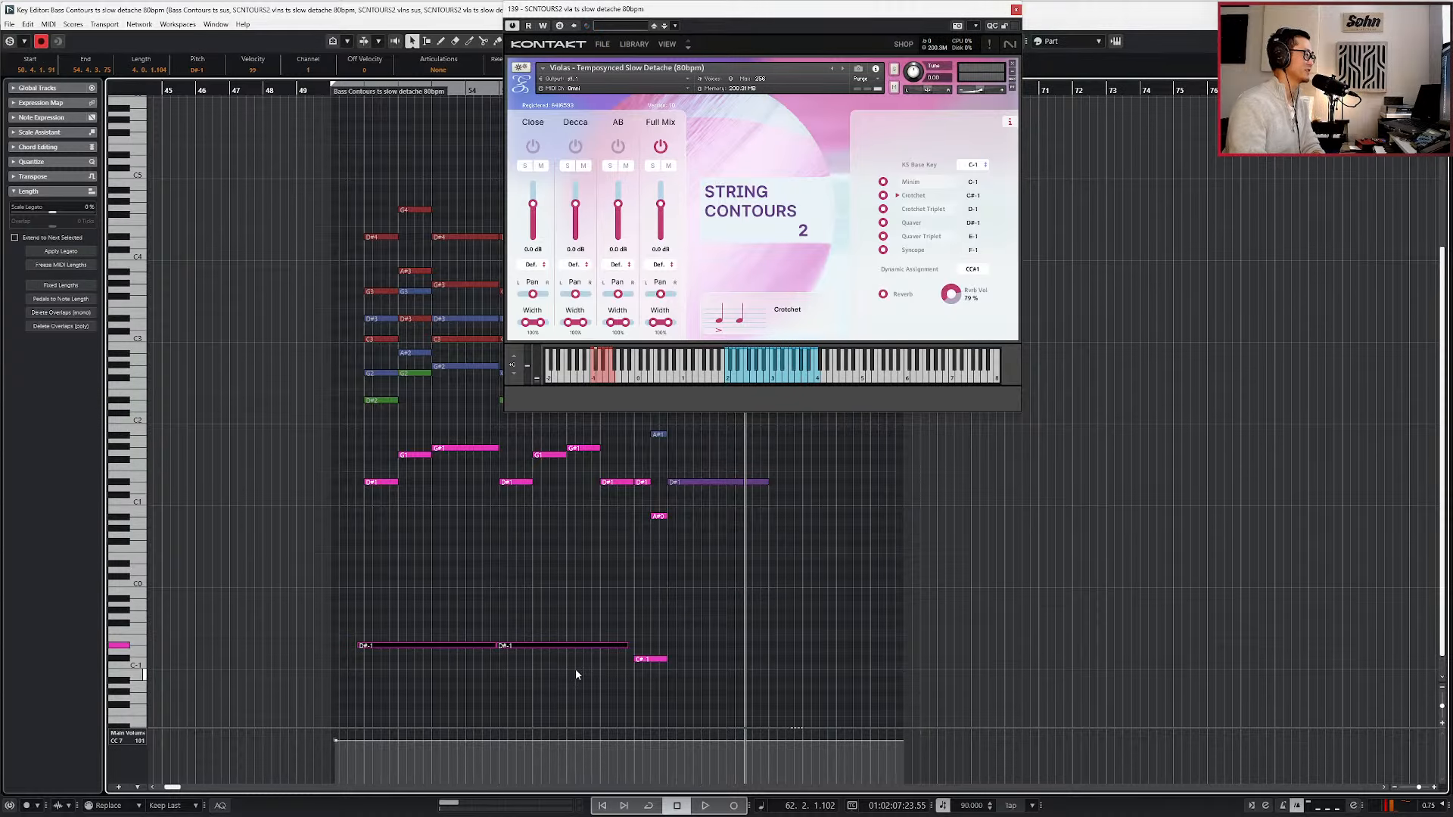
{"action": "key", "text": "Down"}
{"action": "key", "text": "Down"}
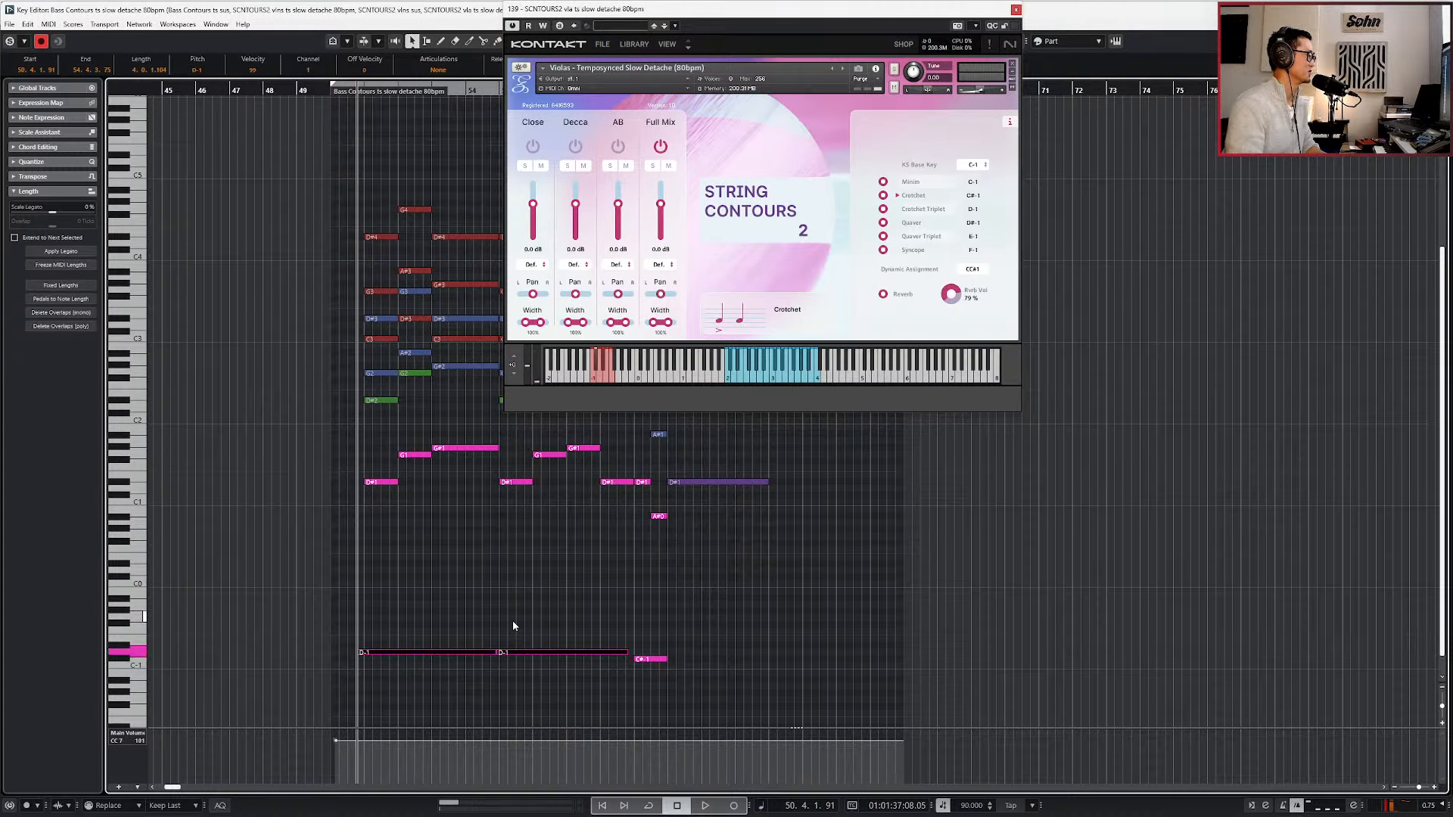
Transpose both long viola keyswitch notes to F-1 (Syncope), leaving the cello and bass ones in place.
{"action": "scroll", "coordinate": [466, 530], "scroll_direction": "up", "scroll_amount": 2}
{"action": "left_click", "coordinate": [271, 397]}
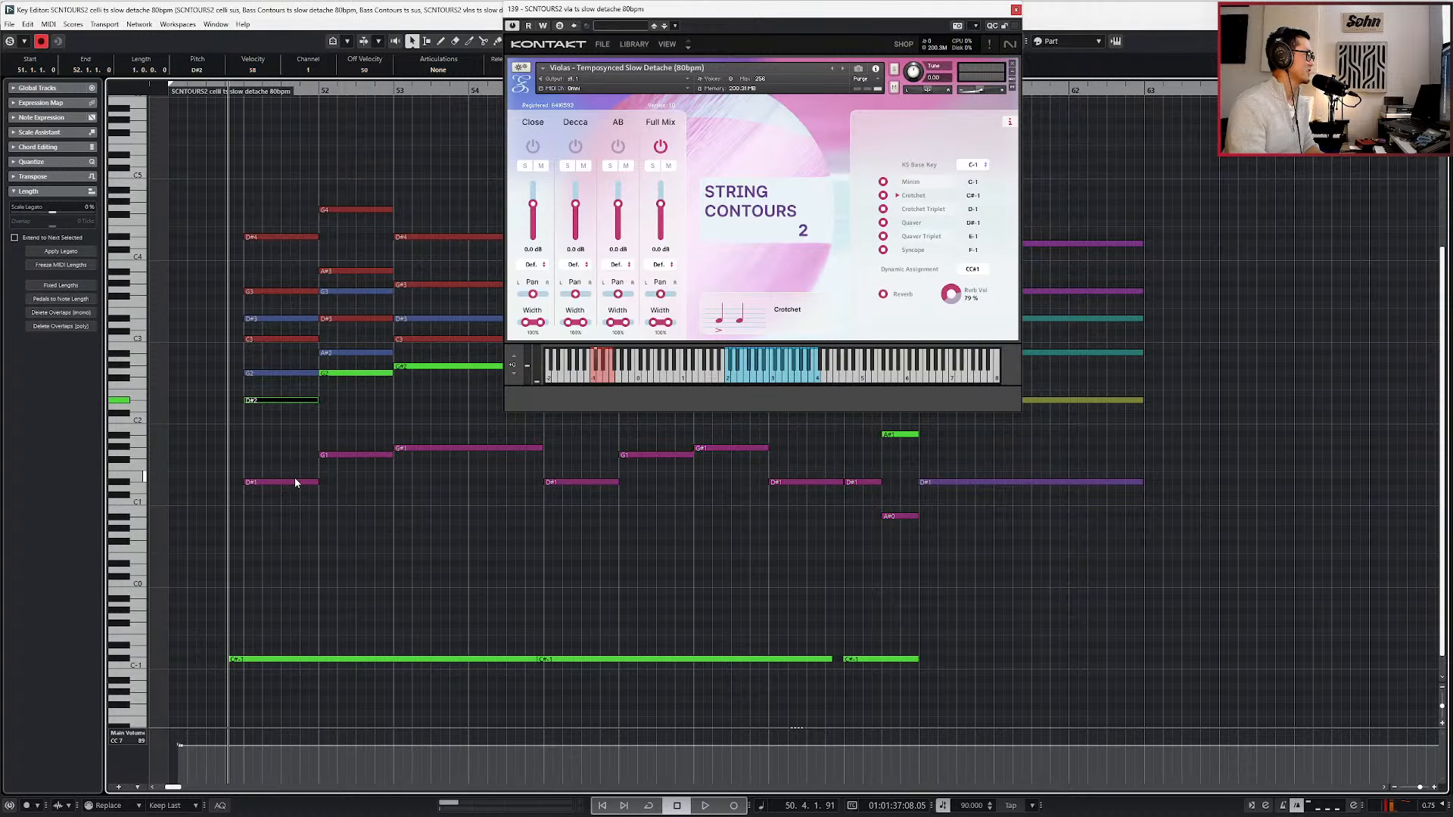
{"action": "scroll", "coordinate": [294, 478], "scroll_direction": "down", "scroll_amount": 1}
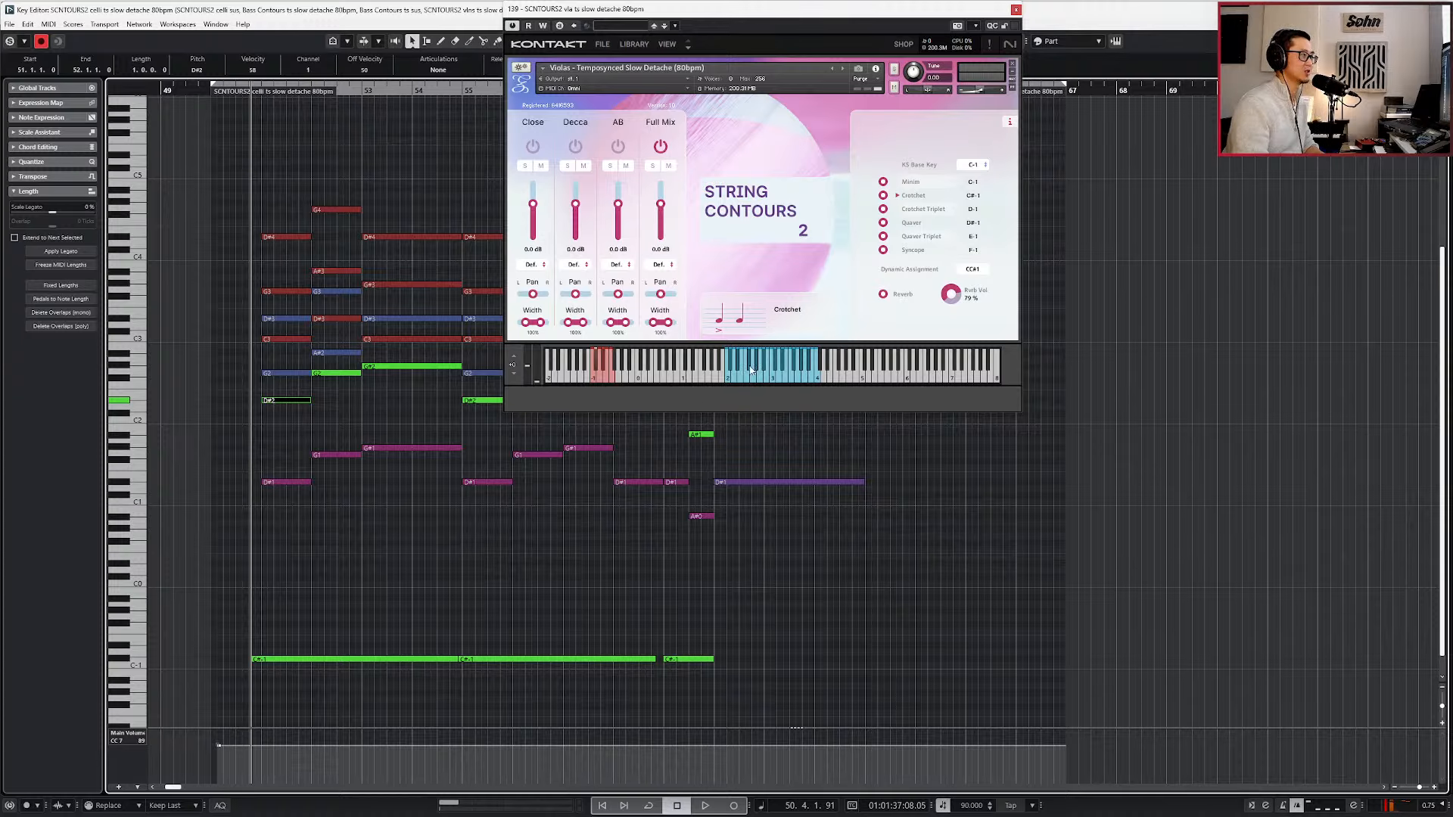
{"action": "left_click", "coordinate": [296, 373]}
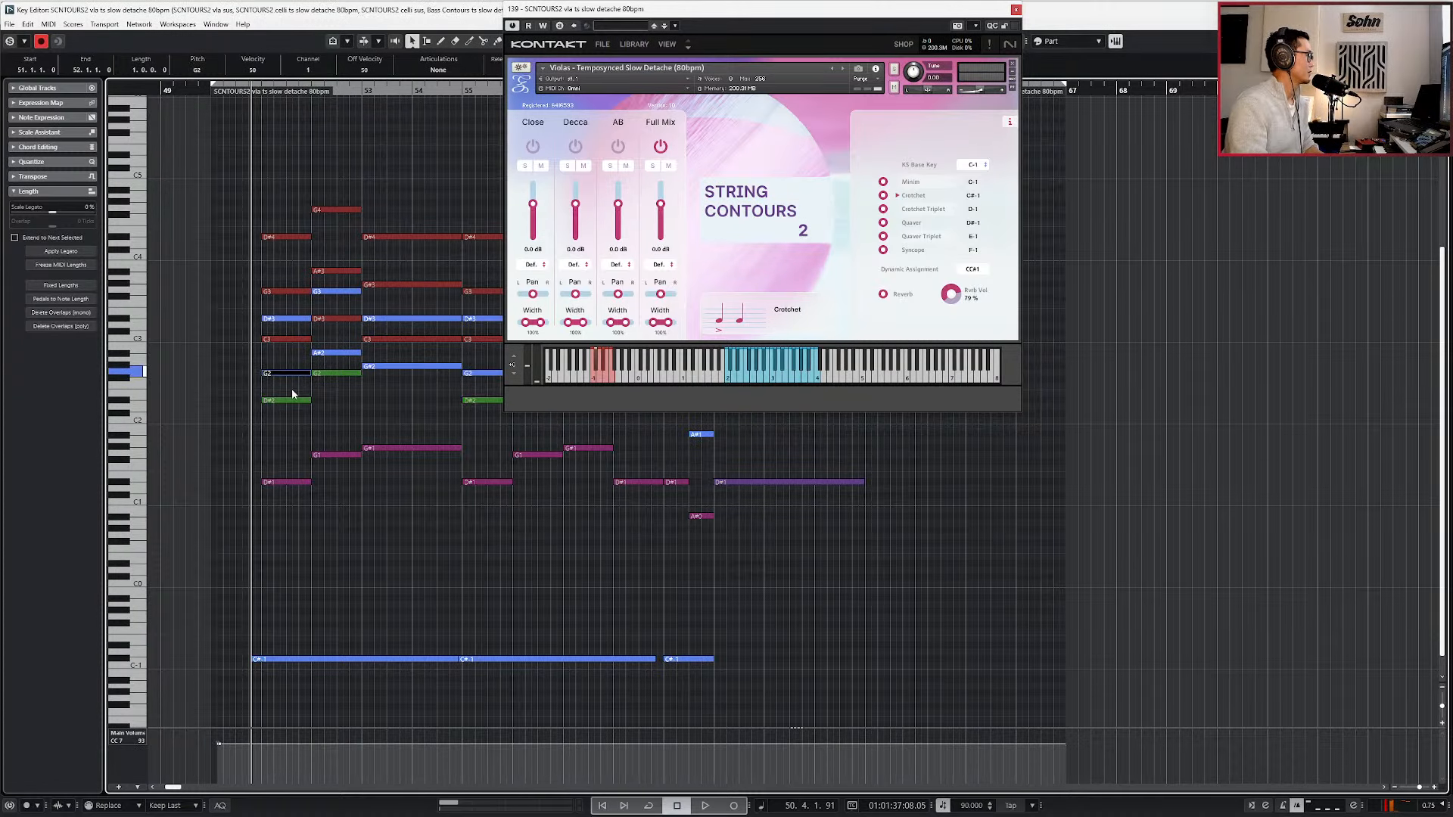
{"action": "left_click", "coordinate": [315, 659]}
{"action": "key", "text": "Up"}
{"action": "key", "text": "Up"}
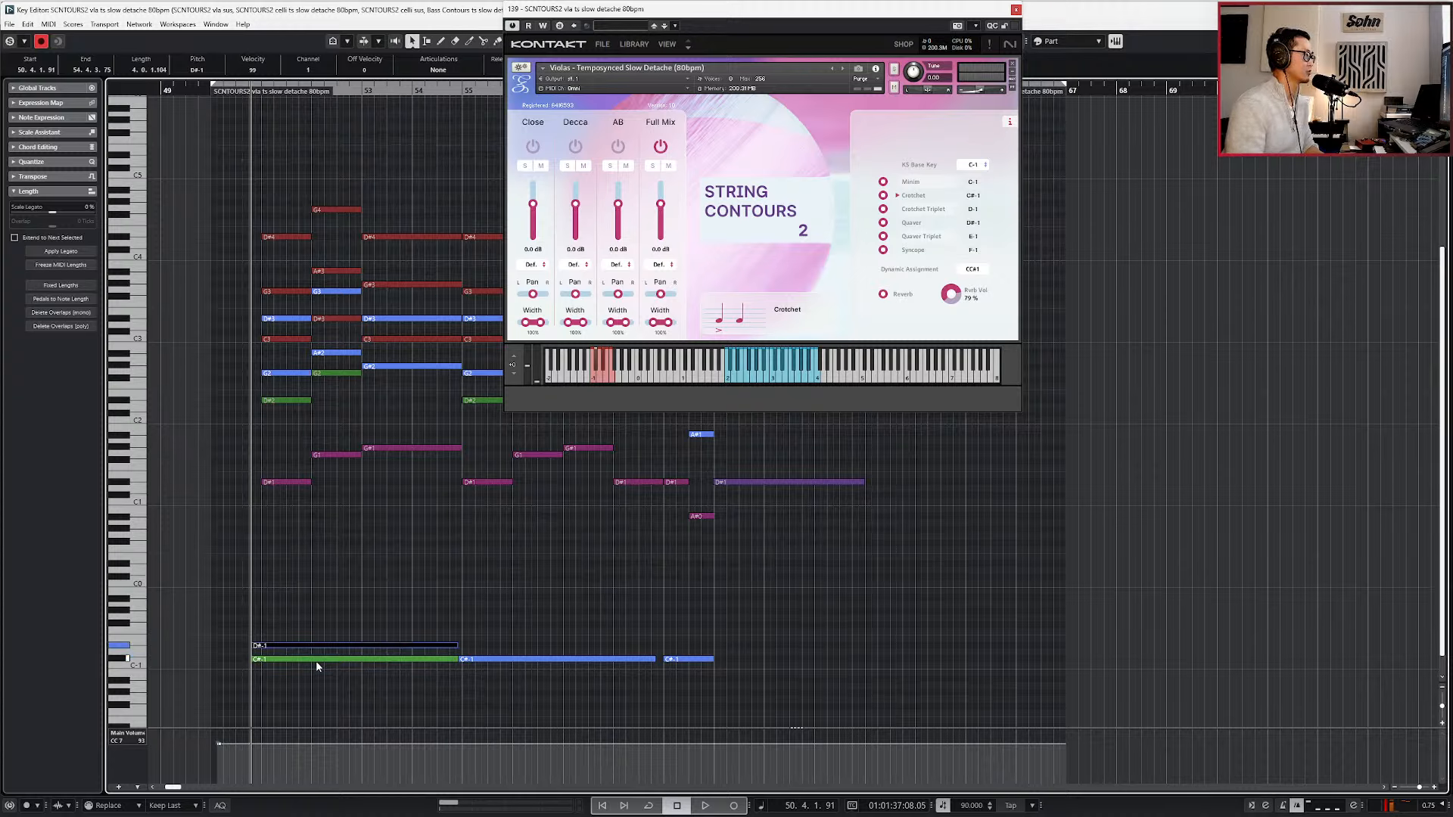
{"action": "left_click", "coordinate": [606, 659]}
{"action": "key", "text": "Up"}
{"action": "key", "text": "Up"}
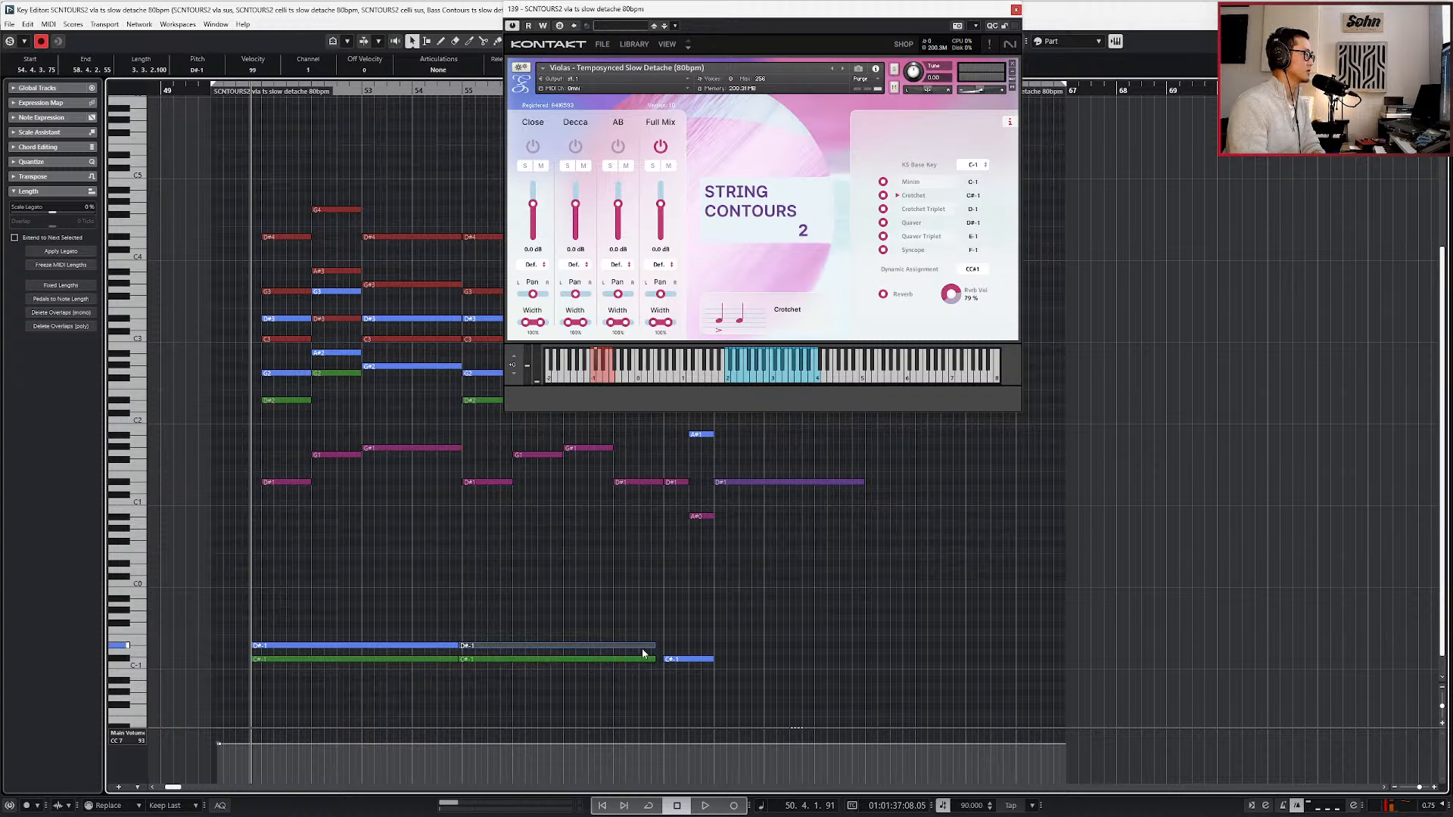
{"action": "left_click_drag", "start_coordinate": [507, 607], "coordinate": [413, 651]}
{"action": "key", "text": "Up"}
{"action": "key", "text": "Up"}
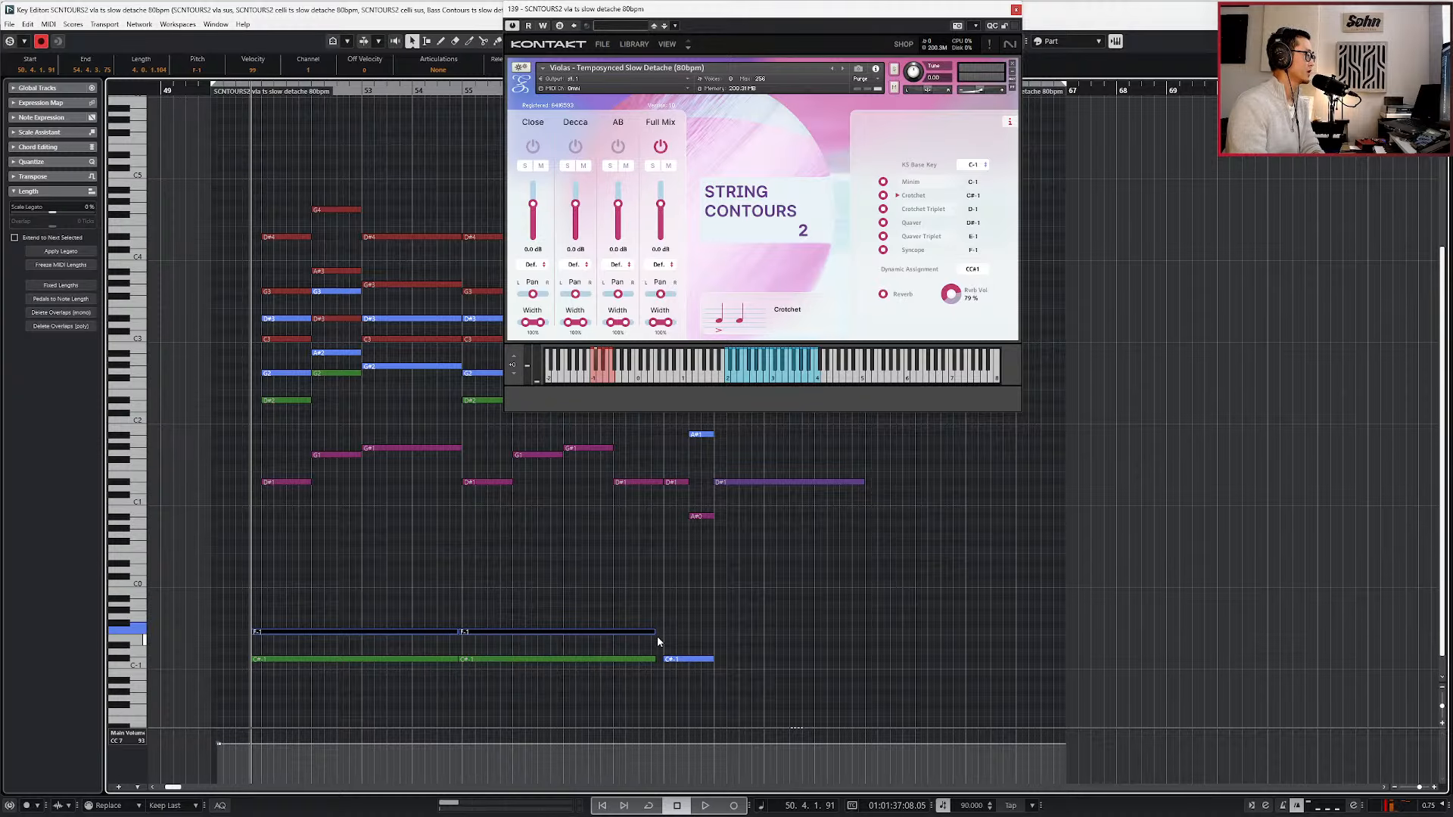
Set the short bar-59 keyswitches to D-1 for violas and violins and to C-1 for celli and basses.
{"action": "left_click", "coordinate": [677, 659]}
{"action": "left_click", "coordinate": [687, 659]}
{"action": "left_click", "coordinate": [702, 659]}
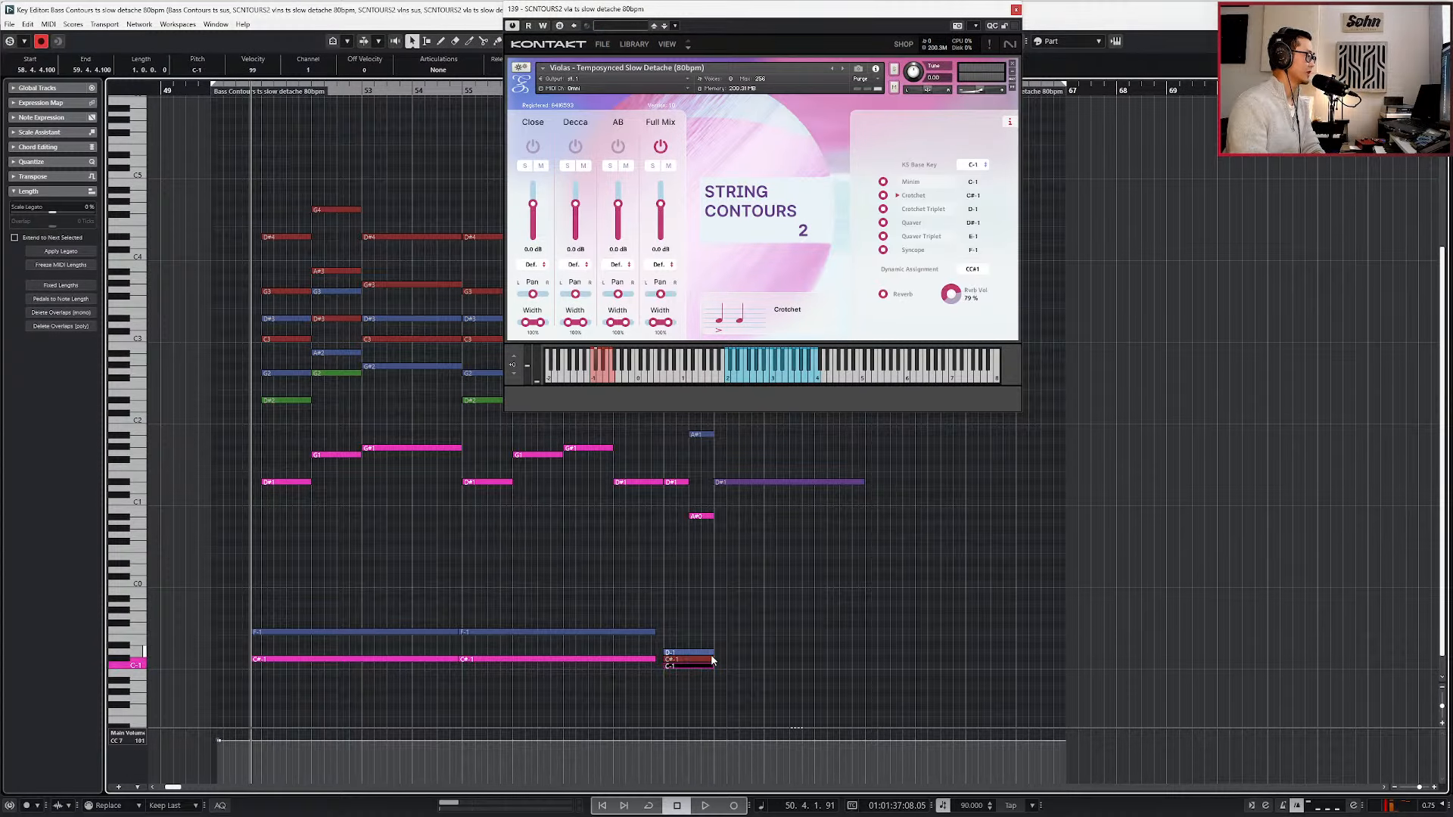
{"action": "left_click", "coordinate": [707, 660]}
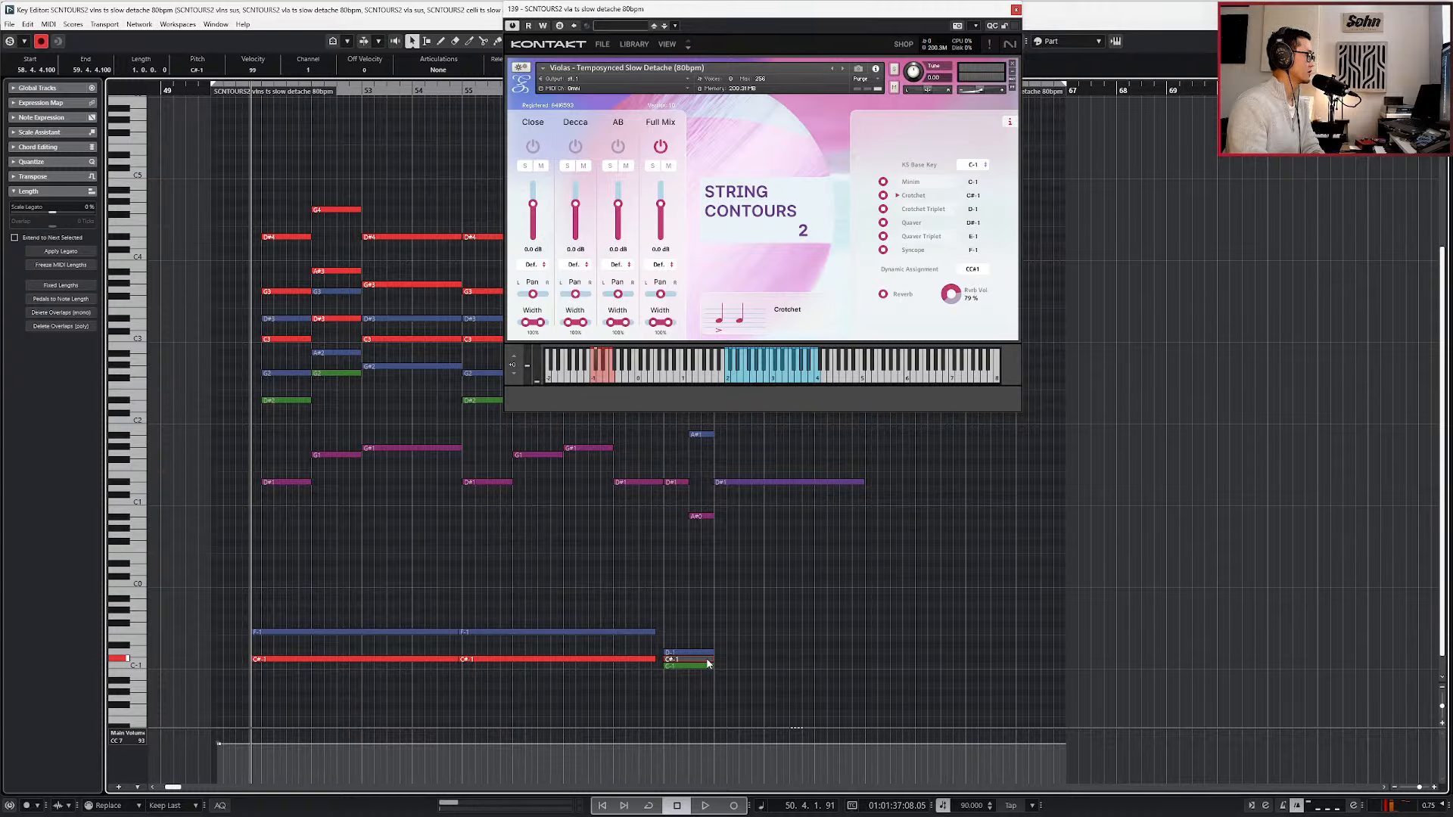
{"action": "key", "text": "Up"}
Transpose both long violin keyswitch notes to F-1 (Syncope) to match the violas.
{"action": "left_click", "coordinate": [618, 660]}
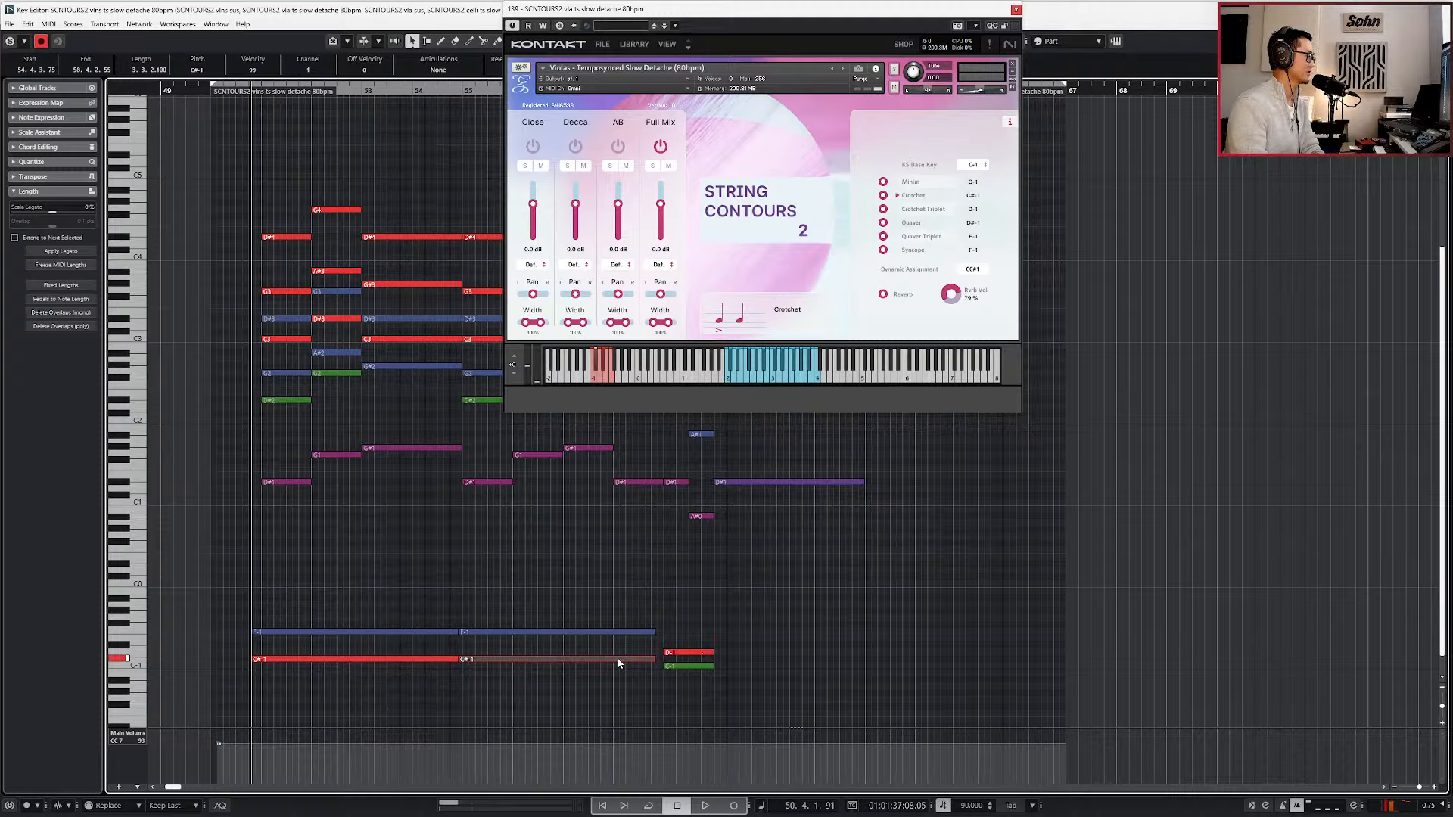
{"action": "key", "text": "Up"}
{"action": "key", "text": "Up"}
{"action": "key", "text": "Up"}
{"action": "key", "text": "Up"}
{"action": "left_click", "coordinate": [439, 660]}
{"action": "key", "text": "Up"}
{"action": "key", "text": "Up"}
{"action": "key", "text": "Up"}
{"action": "key", "text": "Up"}
Lower the short bar-59 violin and viola keyswitches to C#-1 (Crotchet).
{"action": "left_click", "coordinate": [690, 652]}
{"action": "left_click", "coordinate": [707, 657]}
{"action": "left_click", "coordinate": [706, 653]}
{"action": "key", "text": "Down"}
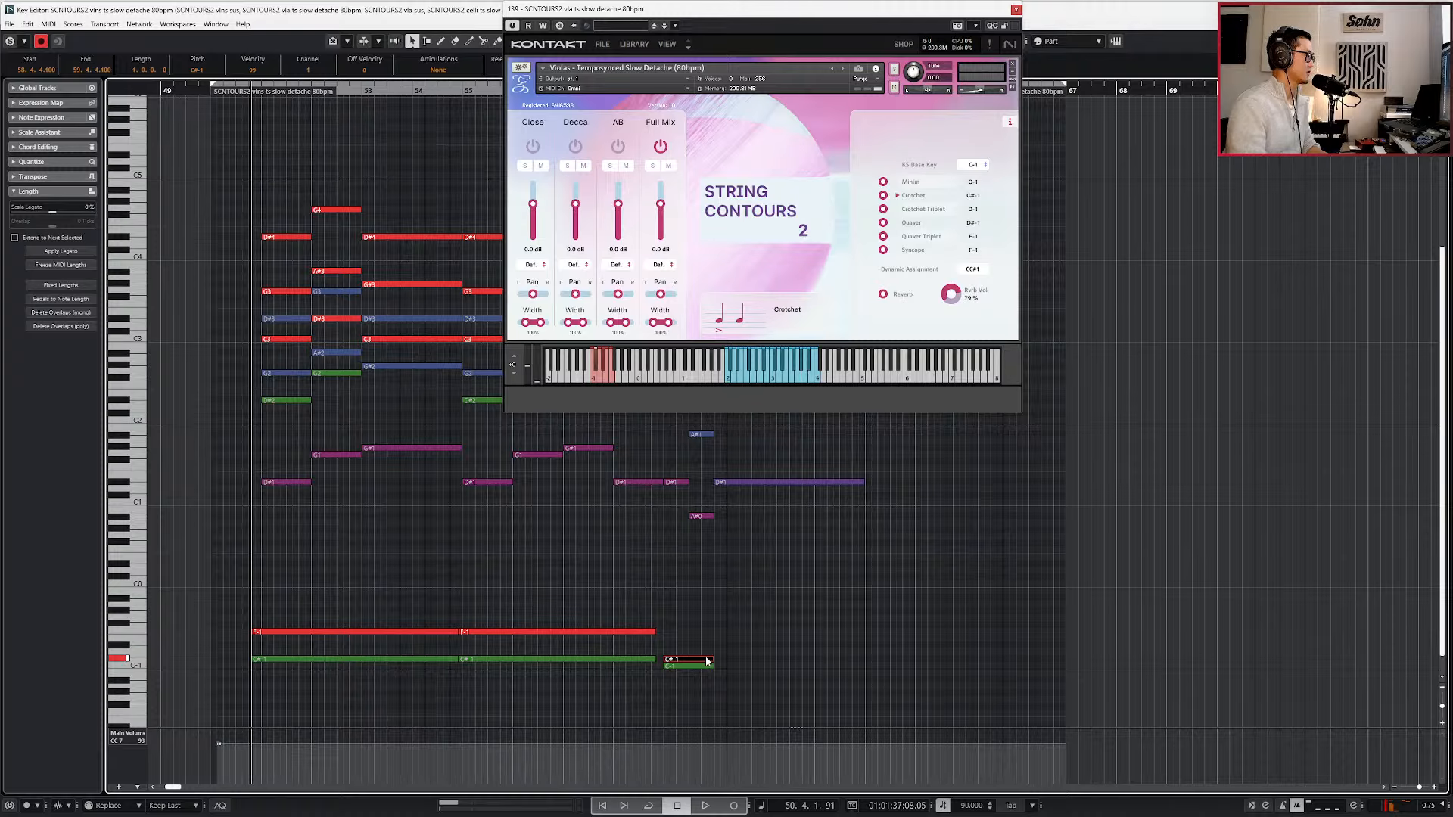
Play briefly from the short bar-59 keyswitches and check which parts their two stacked notes belong to.
{"action": "scroll", "coordinate": [703, 644], "scroll_direction": "up", "scroll_amount": 1, "text": "ctrl"}
{"action": "key", "text": "l"}
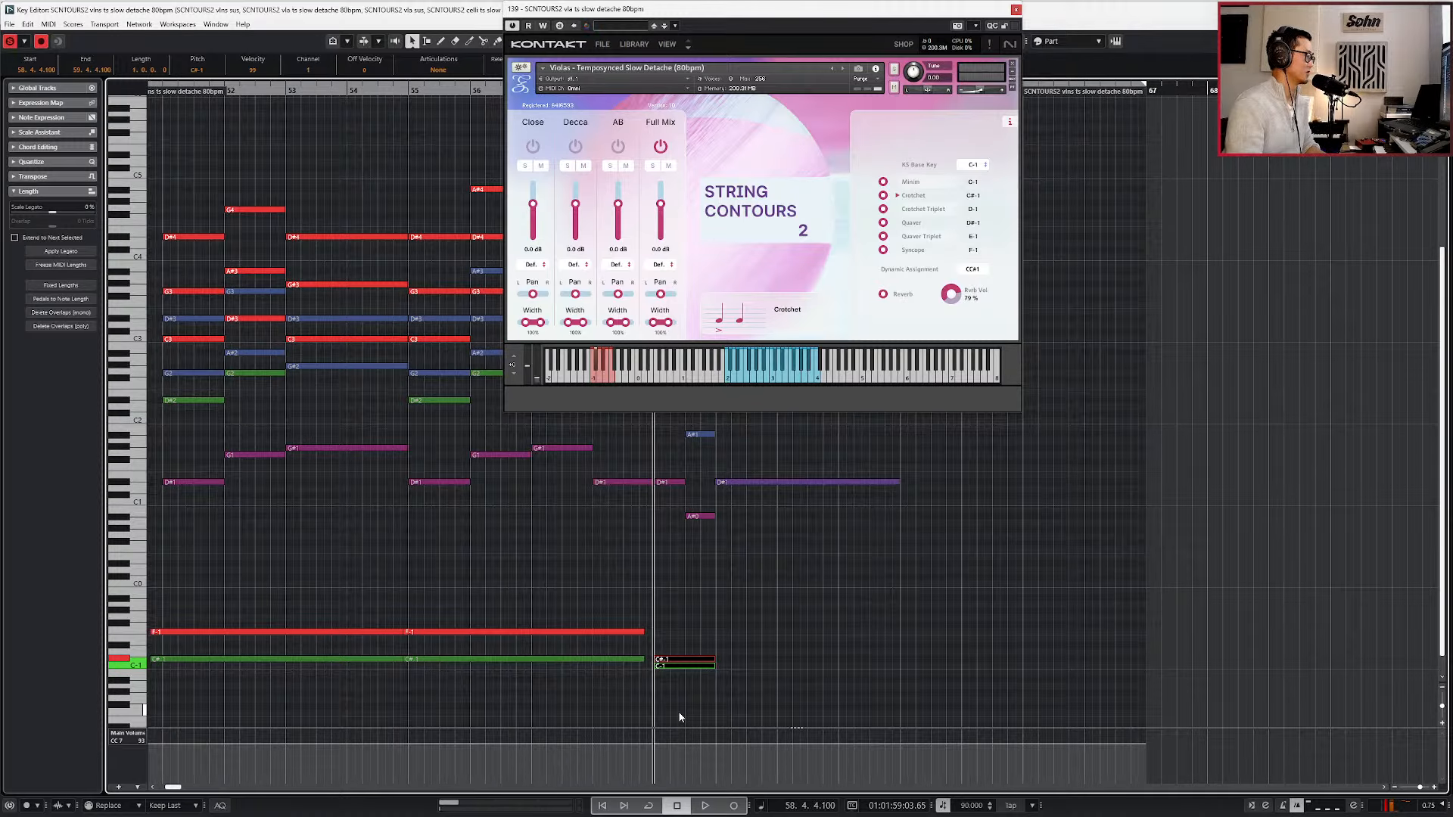
{"action": "key", "text": "space"}
{"action": "key", "text": "space"}
{"action": "key", "text": "s"}
{"action": "left_click", "coordinate": [657, 666]}
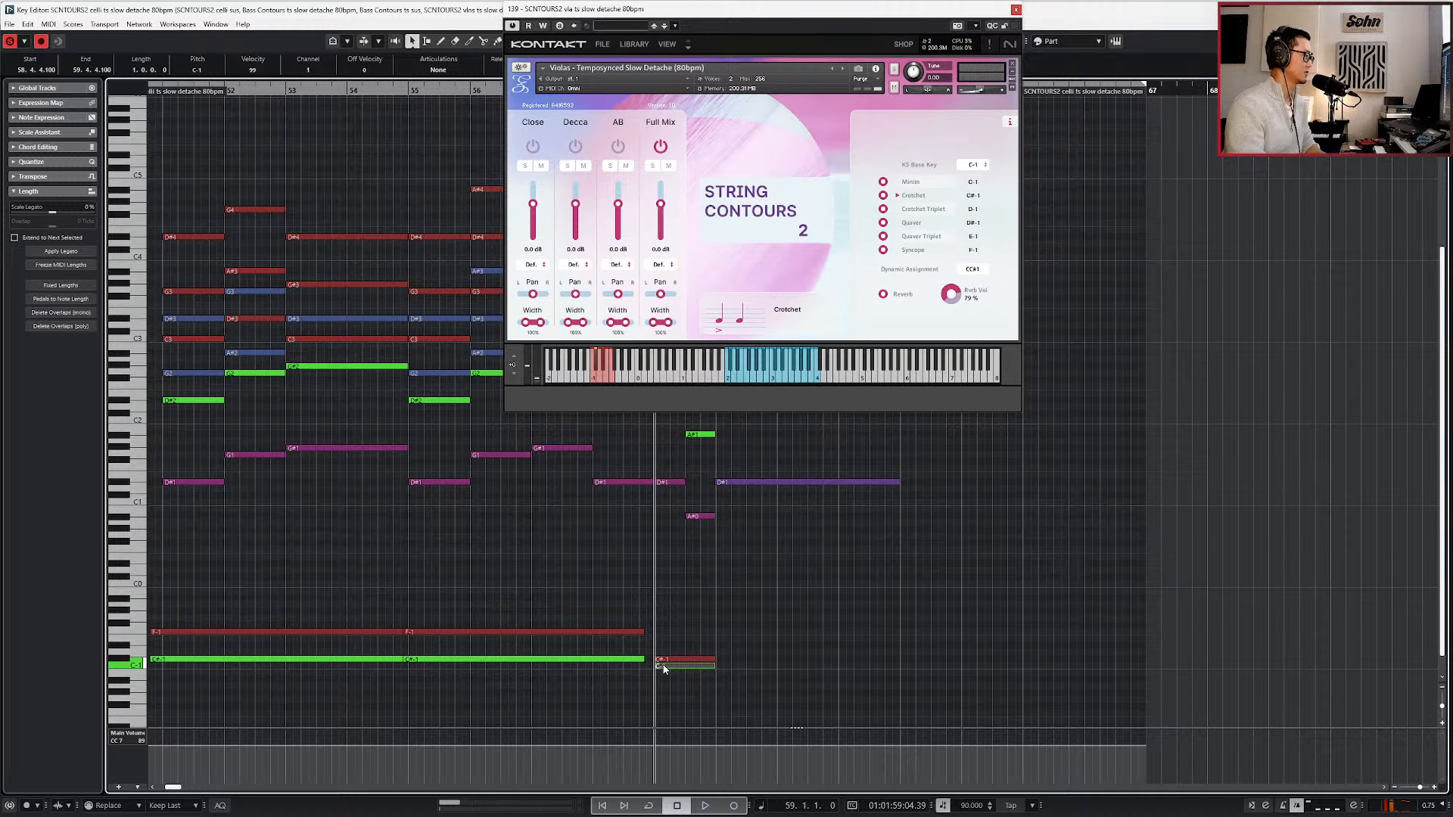
{"action": "left_click", "coordinate": [670, 660]}
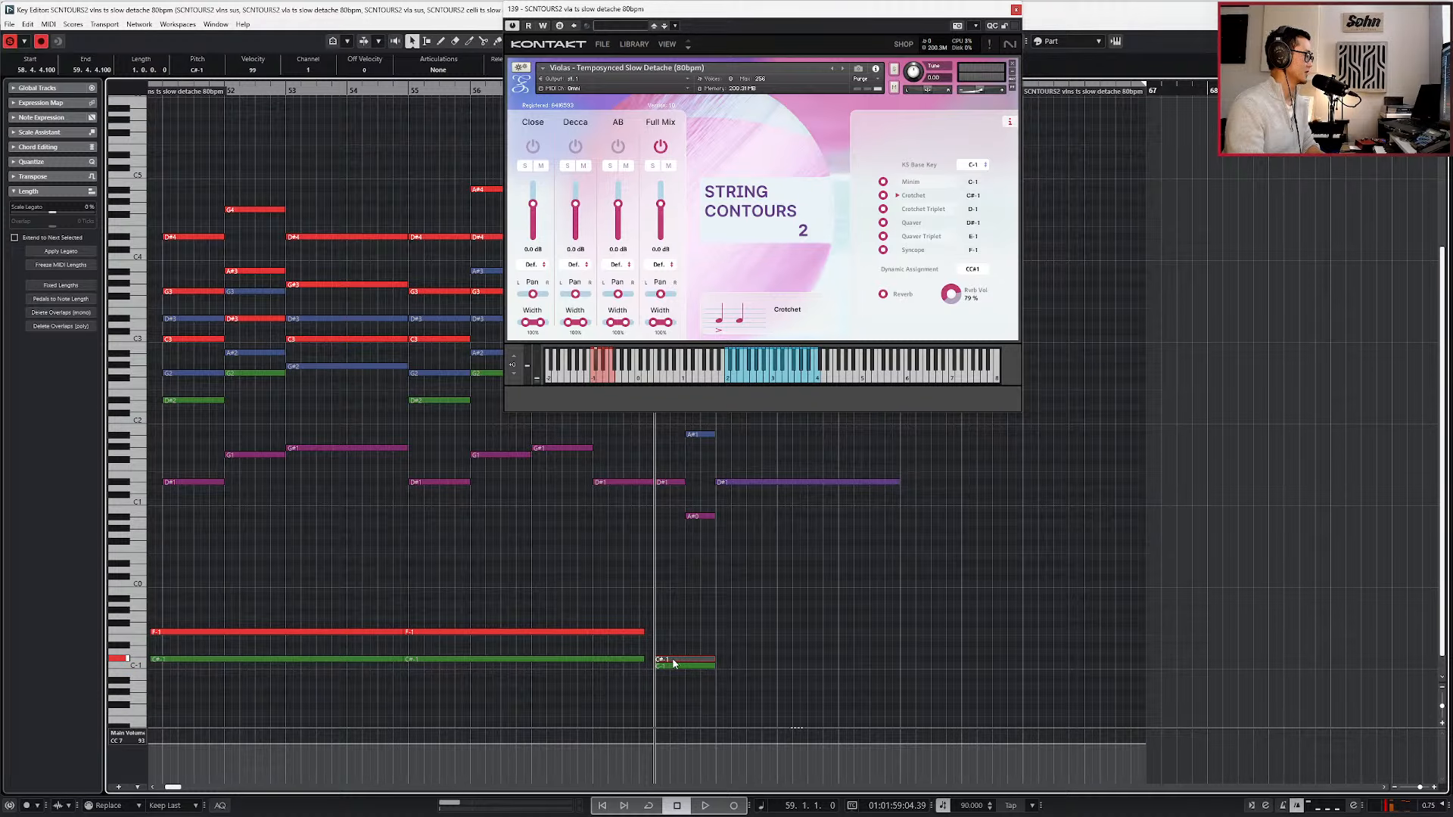
{"action": "left_click", "coordinate": [674, 661]}
Play from bar 51 with syncope on violins and violas against crotchets in celli and basses, stopping in bar 60.
{"action": "scroll", "coordinate": [675, 660], "scroll_direction": "down", "scroll_amount": 3}
{"action": "key", "text": "KP_Subtract"}
{"action": "key", "text": "KP_Subtract"}
{"action": "key", "text": "KP_Subtract"}
{"action": "key", "text": "KP_Subtract"}
{"action": "key", "text": "KP_Subtract"}
{"action": "key", "text": "KP_Subtract"}
{"action": "key", "text": "KP_Subtract"}
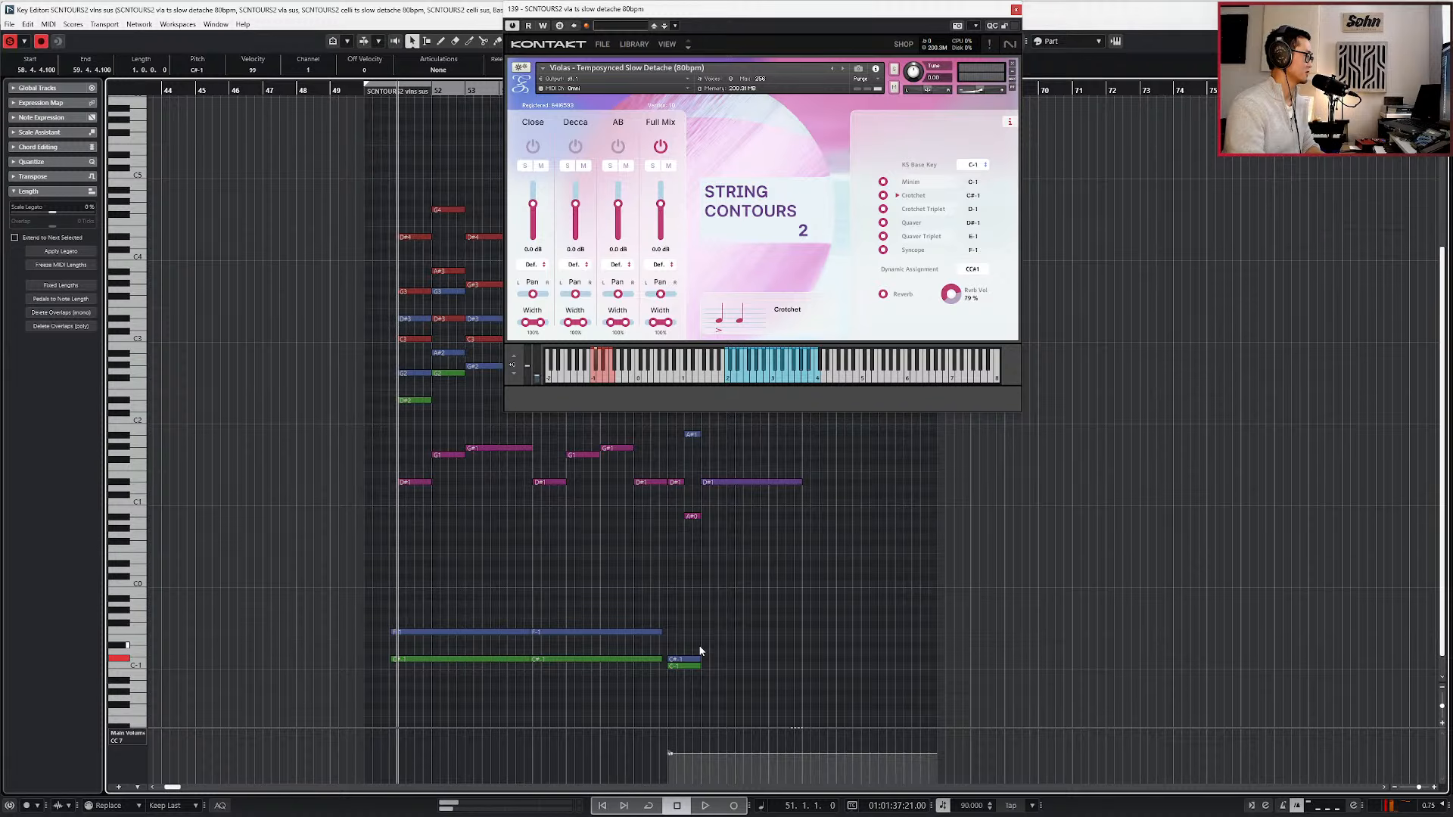
{"action": "left_click", "coordinate": [764, 628]}
{"action": "key", "text": "space"}
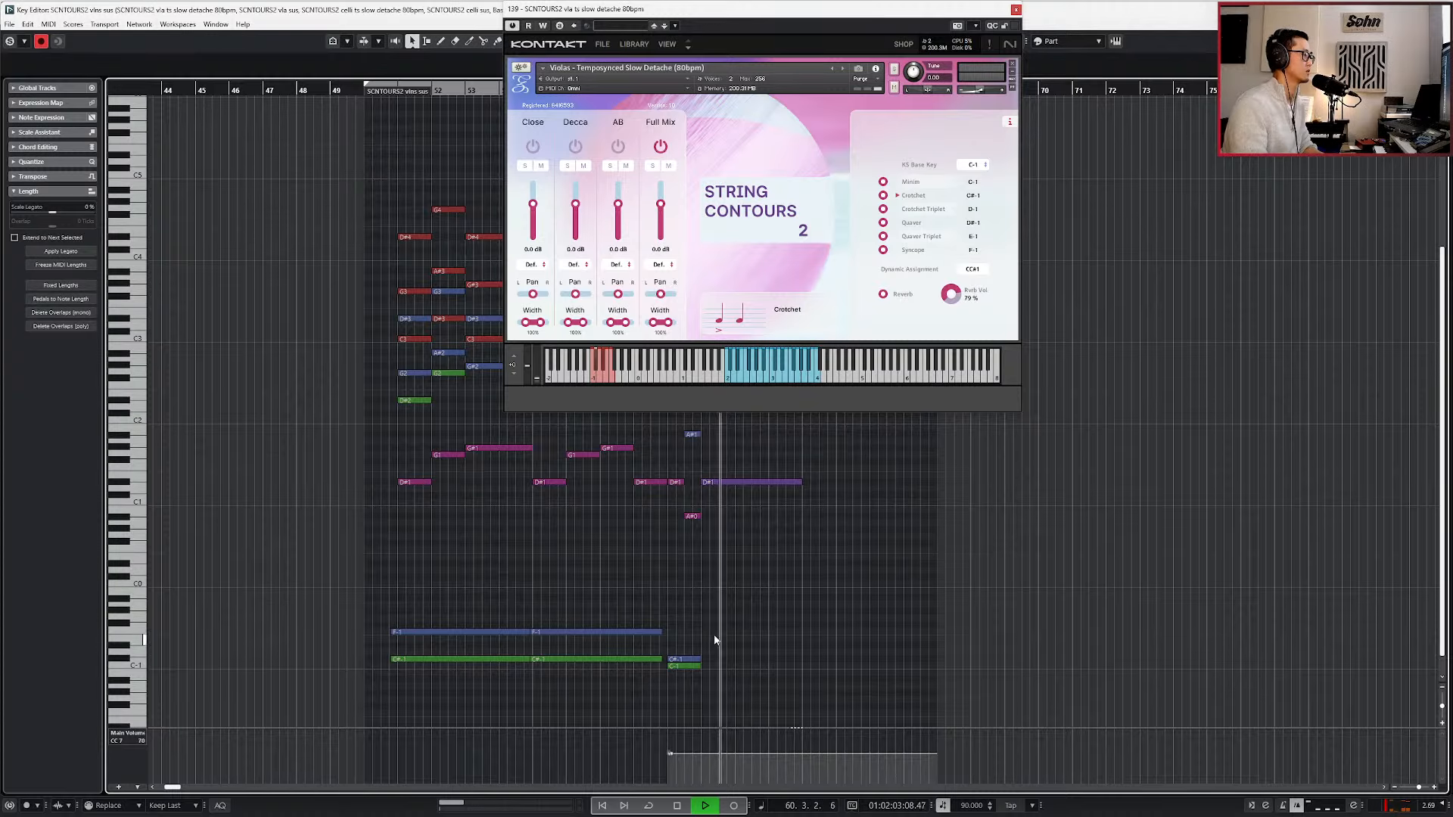
{"action": "scroll", "coordinate": [712, 637], "scroll_direction": "up", "scroll_amount": 3}
{"action": "key", "text": "space"}
Bring the note editor to the front and extend the last slow detache notes of bar 59 to about the start of bar 60.
{"action": "left_click", "coordinate": [718, 590]}
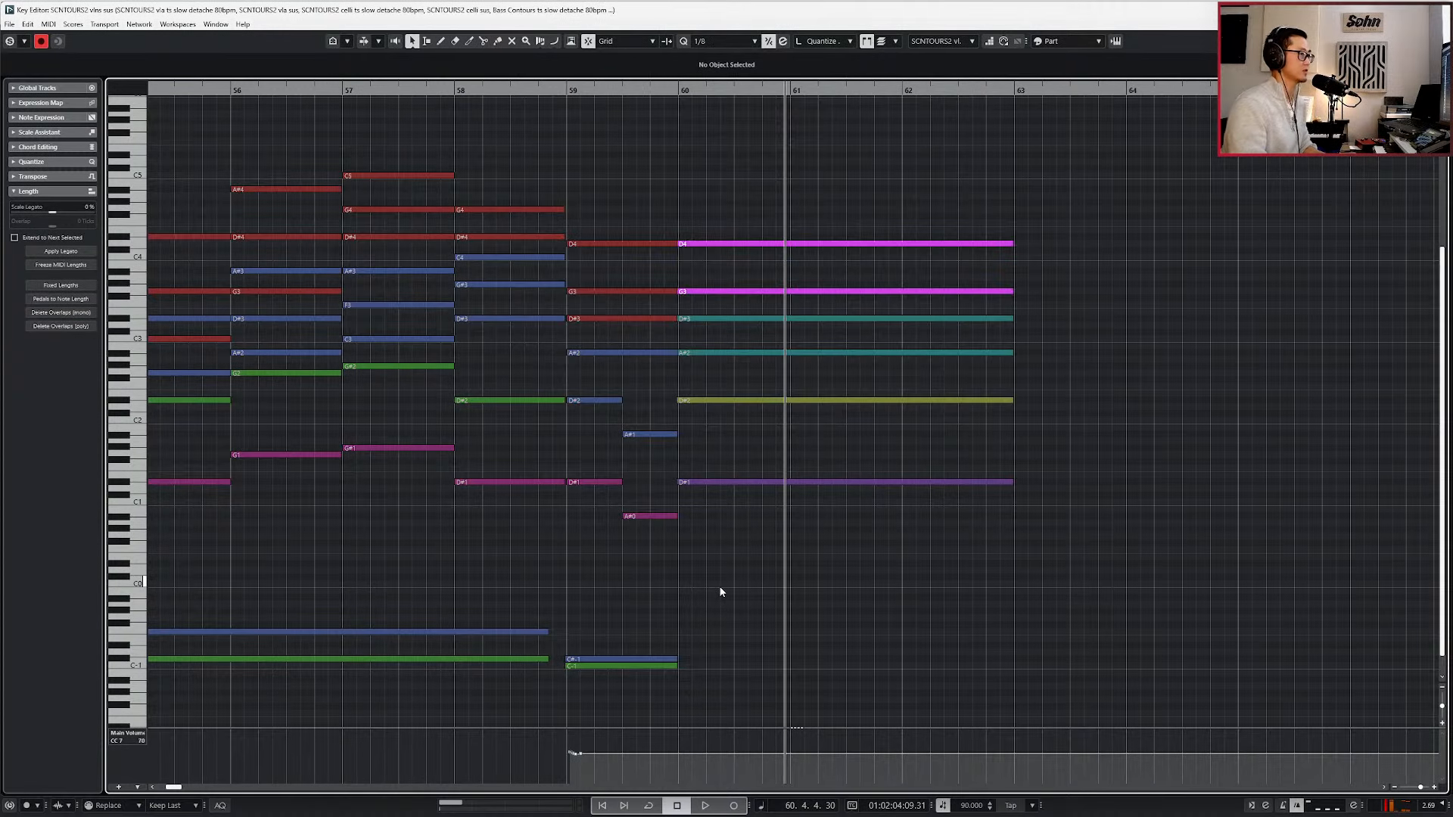
{"action": "scroll", "coordinate": [687, 565], "scroll_direction": "up", "scroll_amount": 1}
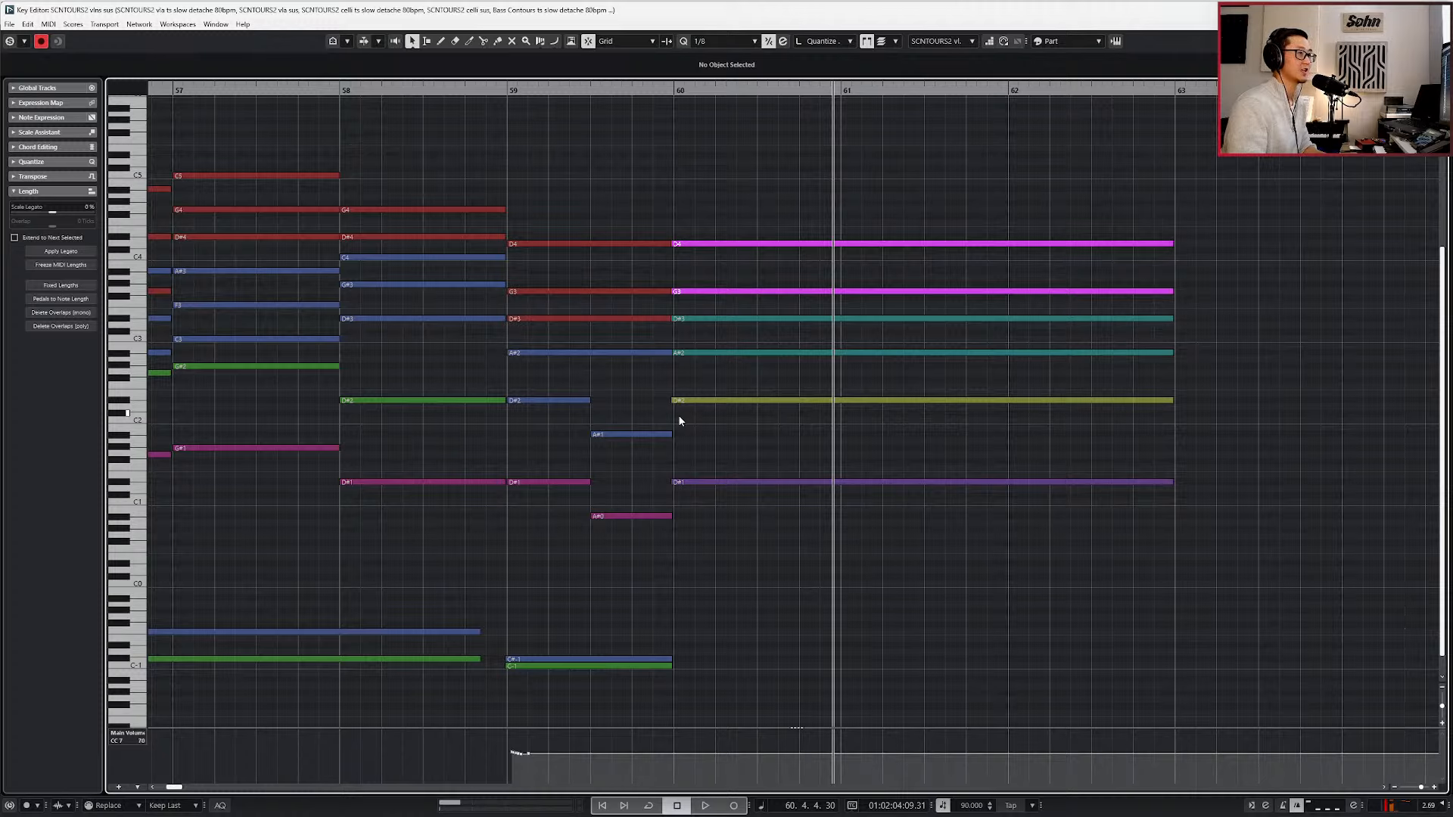
{"action": "left_click_drag", "start_coordinate": [646, 210], "coordinate": [643, 519]}
{"action": "scroll", "coordinate": [650, 496], "scroll_direction": "up", "scroll_amount": 3}
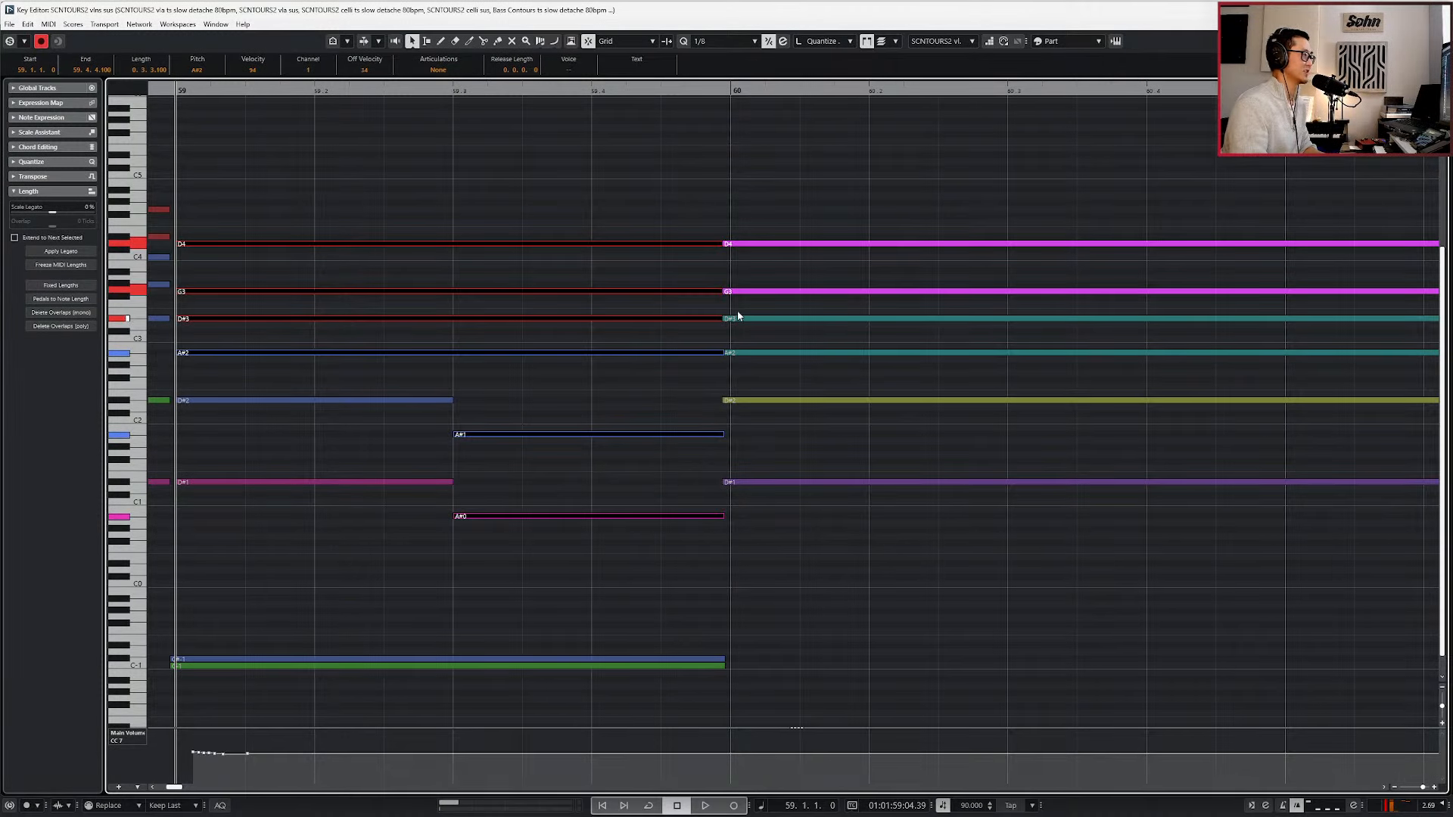
{"action": "left_click", "coordinate": [751, 244]}
{"action": "left_click_drag", "start_coordinate": [700, 208], "coordinate": [656, 572]}
{"action": "left_click_drag", "start_coordinate": [725, 515], "coordinate": [730, 516]}
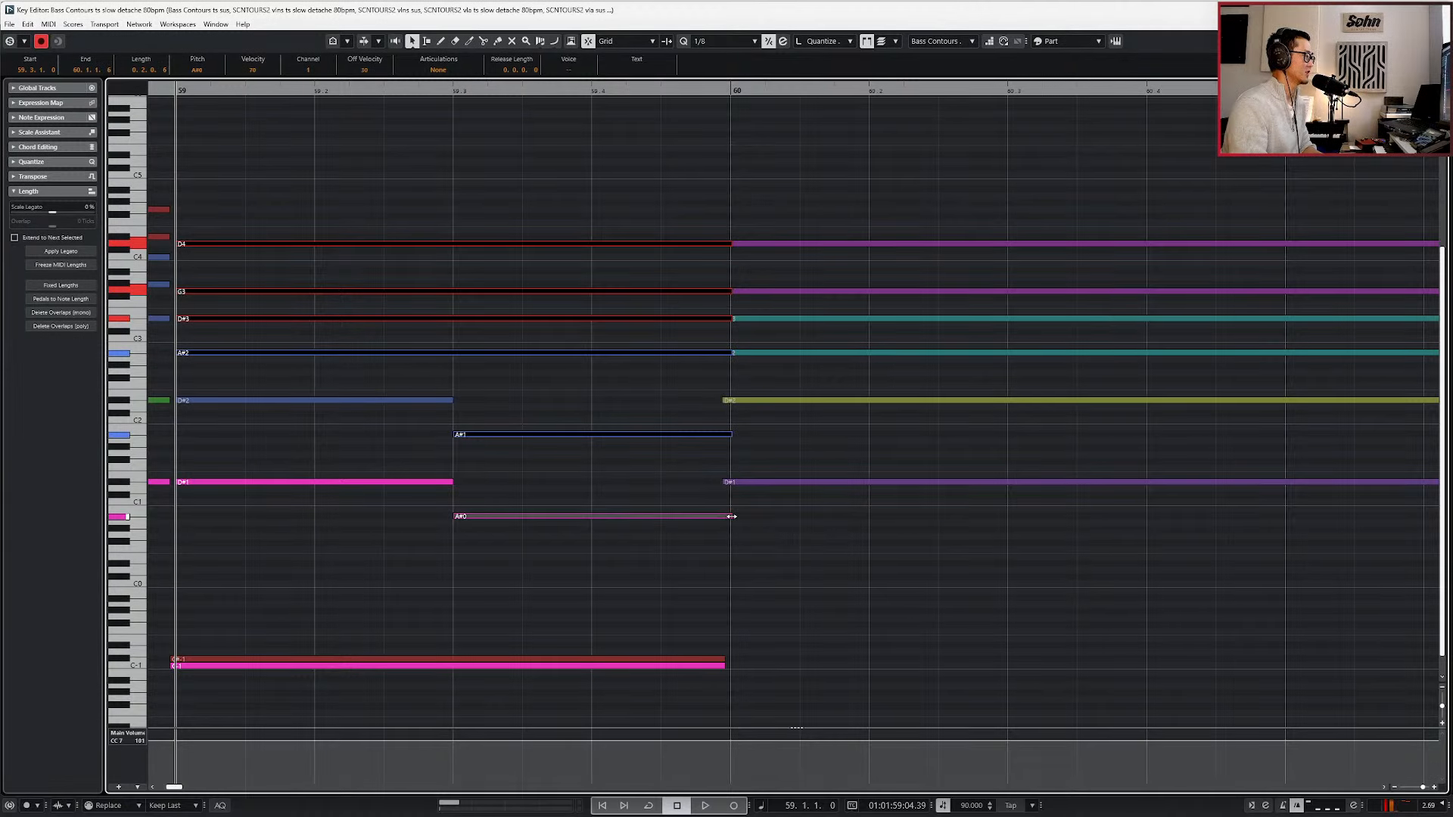
Play the transition from bar 59 into bar 60 and extend the final slow detache notes slightly past the bar line.
{"action": "scroll", "coordinate": [747, 508], "scroll_direction": "down", "scroll_amount": 2}
{"action": "key", "text": "space"}
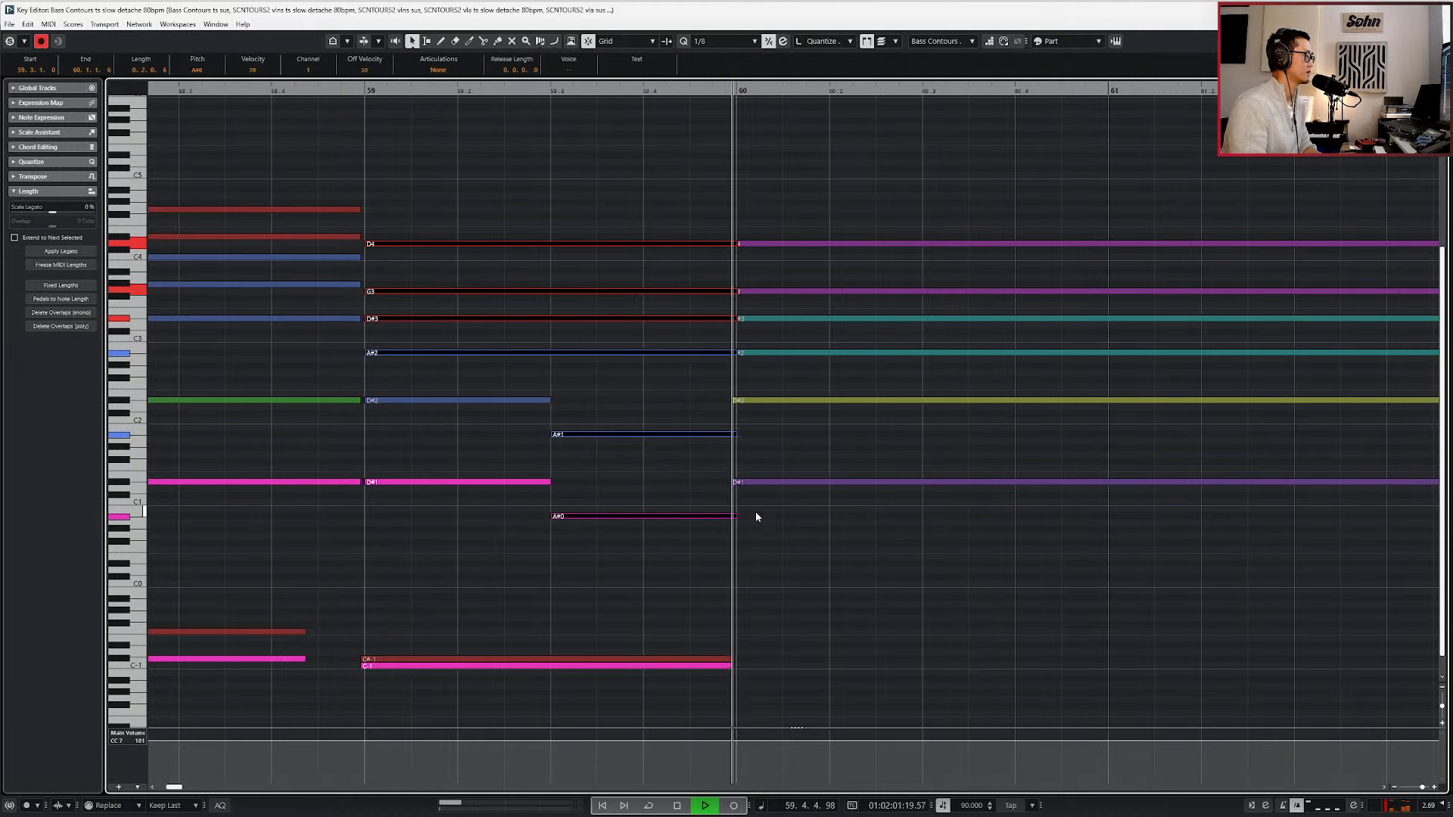
{"action": "key", "text": "space"}
{"action": "key", "text": "KP_0"}
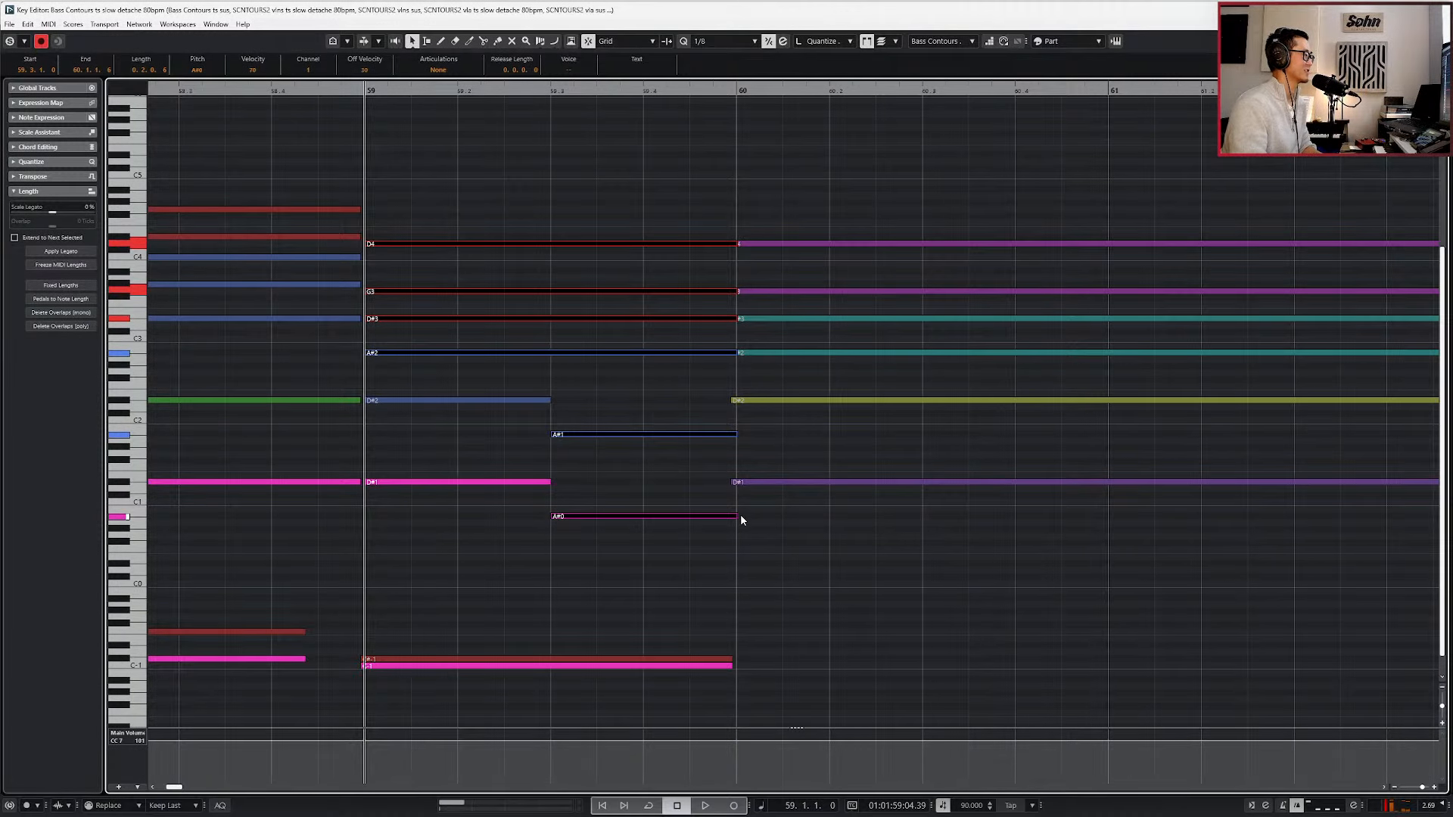
{"action": "left_click_drag", "start_coordinate": [733, 515], "coordinate": [737, 515]}
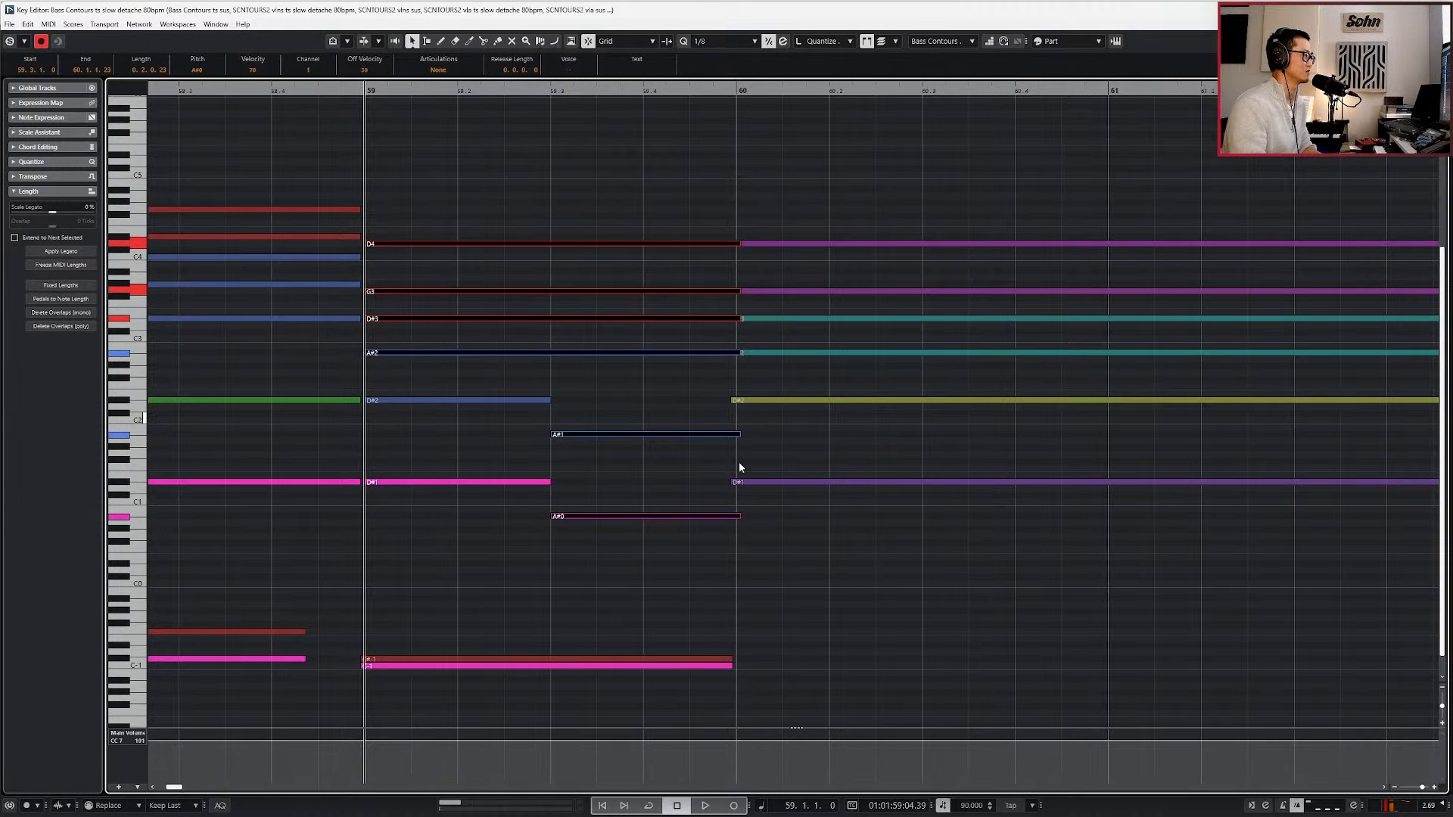
Select the sustained chord notes of all string sections at bar 60 and move the playhead to their start.
{"action": "left_click_drag", "start_coordinate": [831, 198], "coordinate": [744, 477]}
{"action": "left_click", "coordinate": [745, 482]}
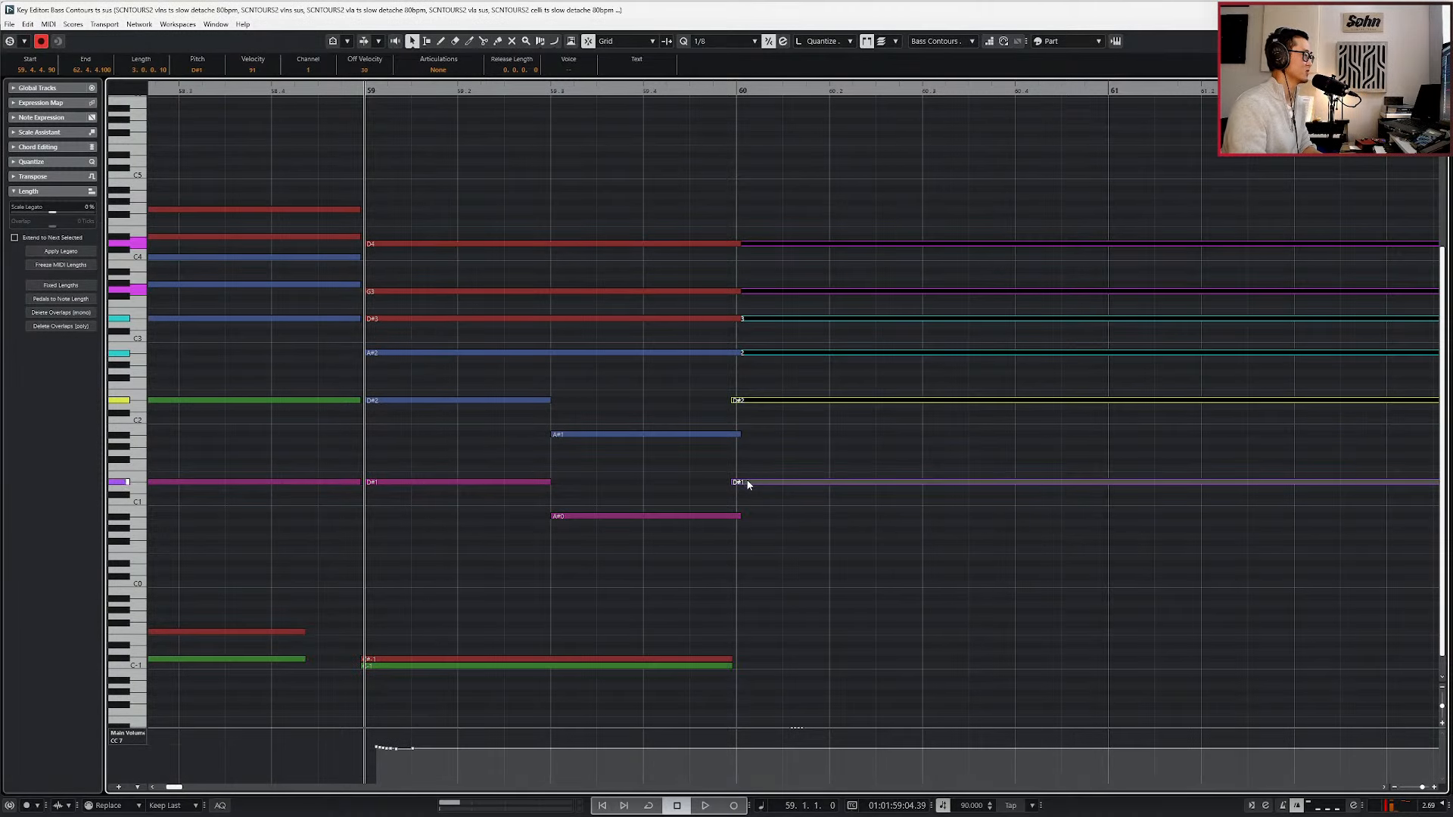
{"action": "scroll", "coordinate": [778, 354], "scroll_direction": "down", "scroll_amount": 1}
{"action": "left_click_drag", "start_coordinate": [785, 189], "coordinate": [794, 458]}
{"action": "key", "text": "l"}
{"action": "scroll", "coordinate": [795, 487], "scroll_direction": "down", "scroll_amount": 4}
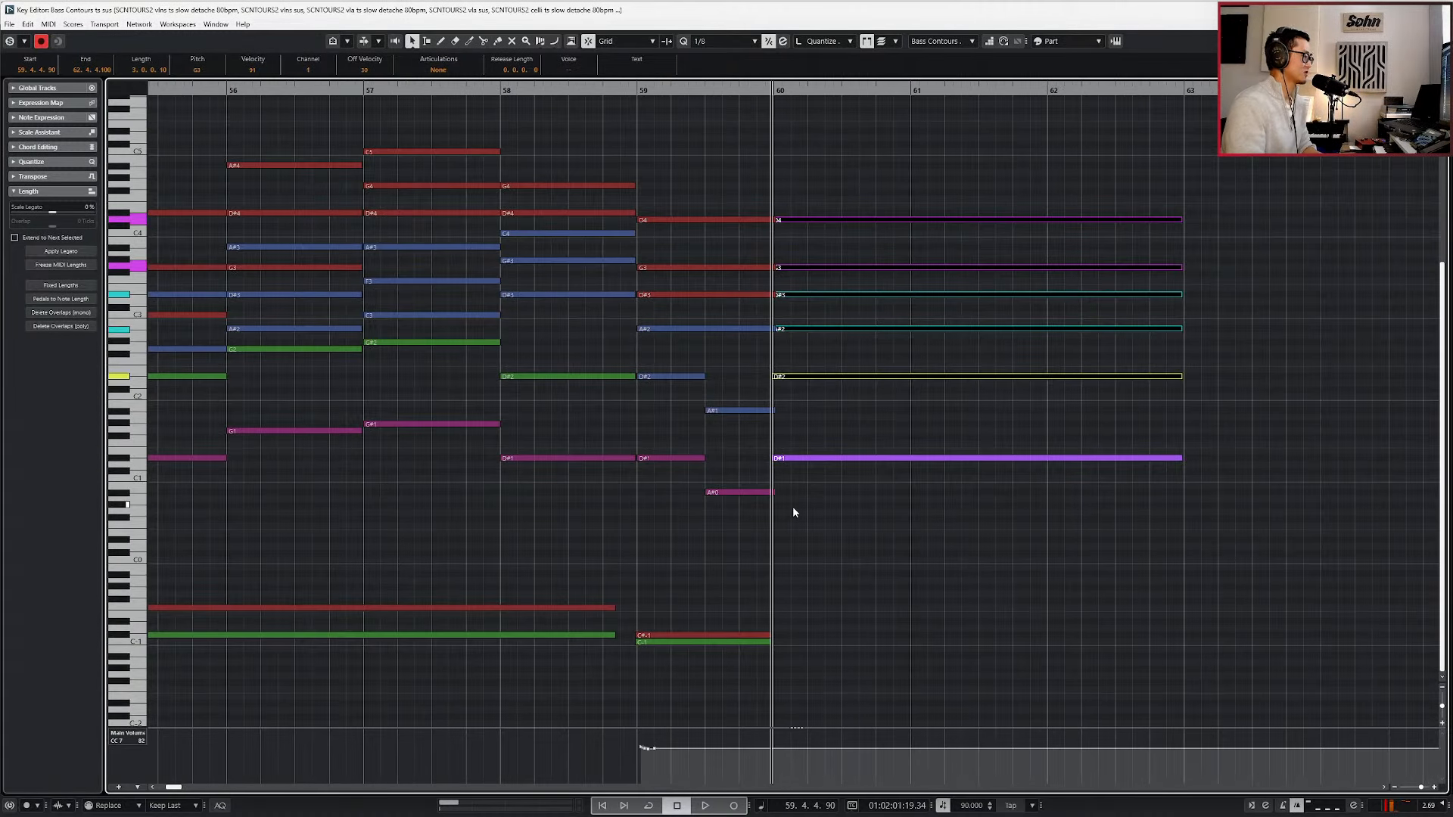
Return to the arrangement and select the SCNTOURS2 vlns sus part.
{"action": "key", "text": "Return"}
{"action": "left_click", "coordinate": [780, 403]}
{"action": "scroll", "coordinate": [780, 408], "scroll_direction": "up", "scroll_amount": 3}
{"action": "double_click", "coordinate": [182, 400]}
{"action": "left_click", "coordinate": [412, 388]}
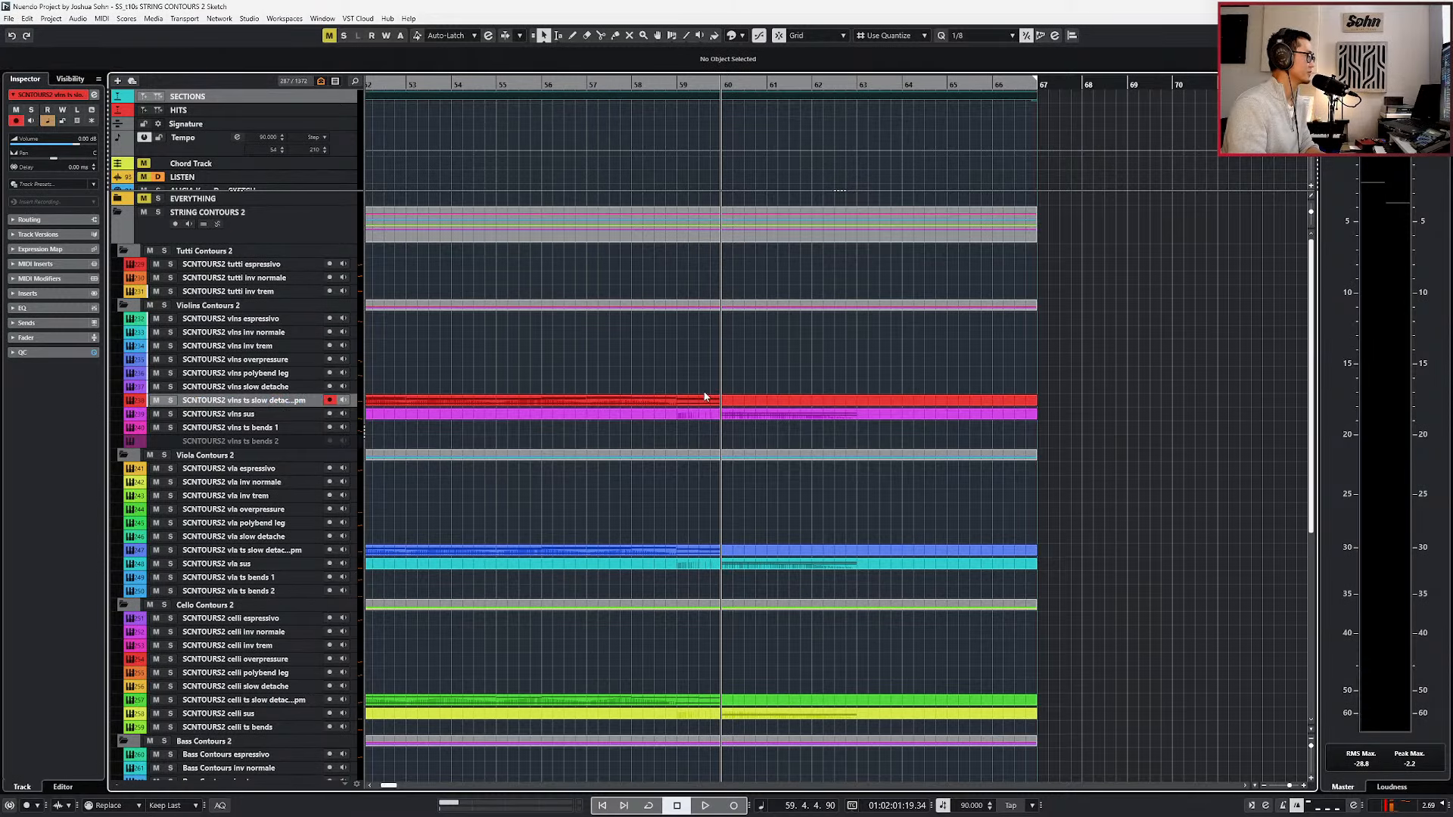
{"action": "left_click", "coordinate": [722, 416]}
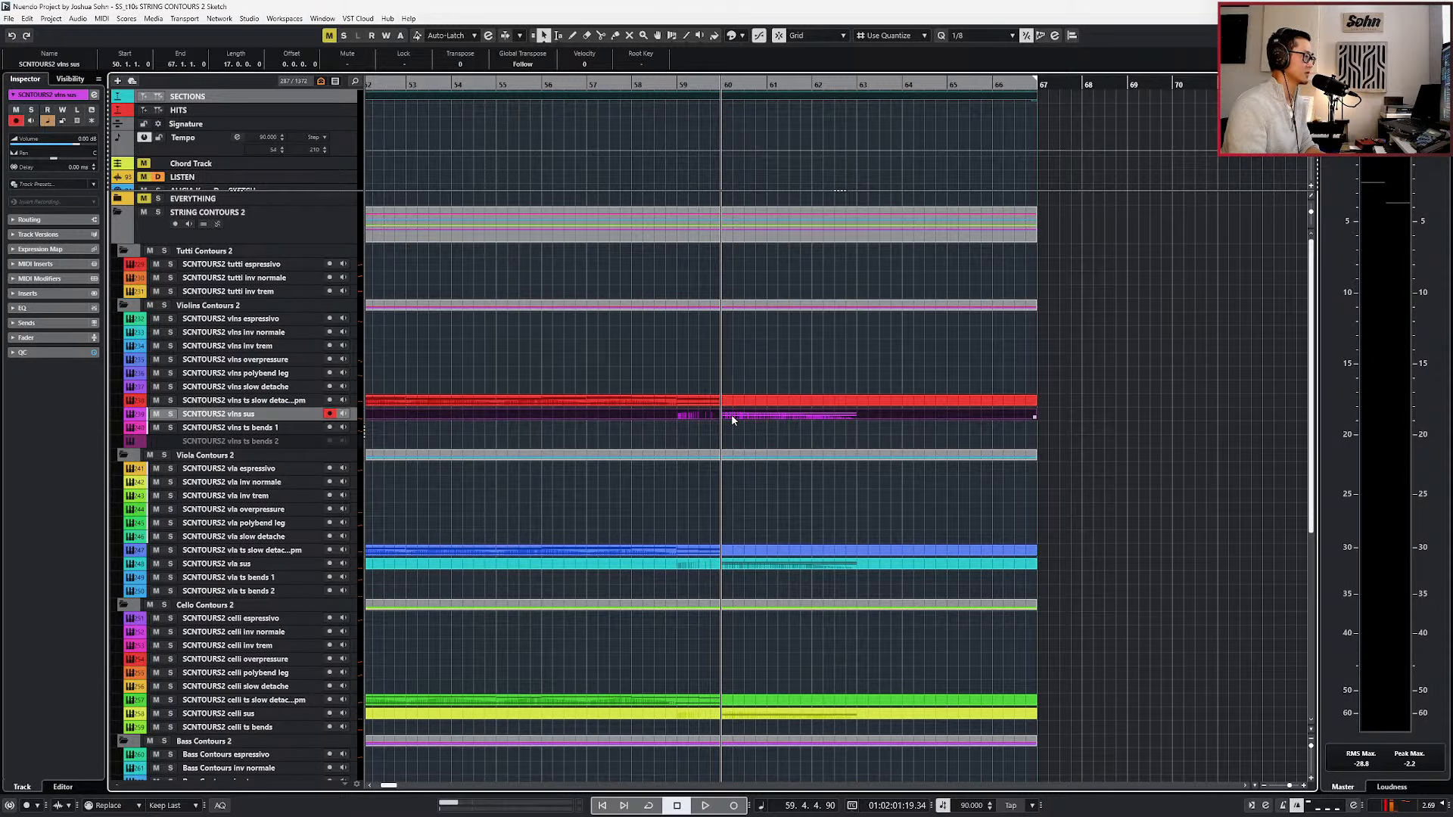
Open the SCNTOURS2 vlns sus part in the note editor and show its Kontakt instrument, moved clear of the notes.
{"action": "scroll", "coordinate": [732, 420], "scroll_direction": "up", "scroll_amount": 3}
{"action": "double_click", "coordinate": [731, 415]}
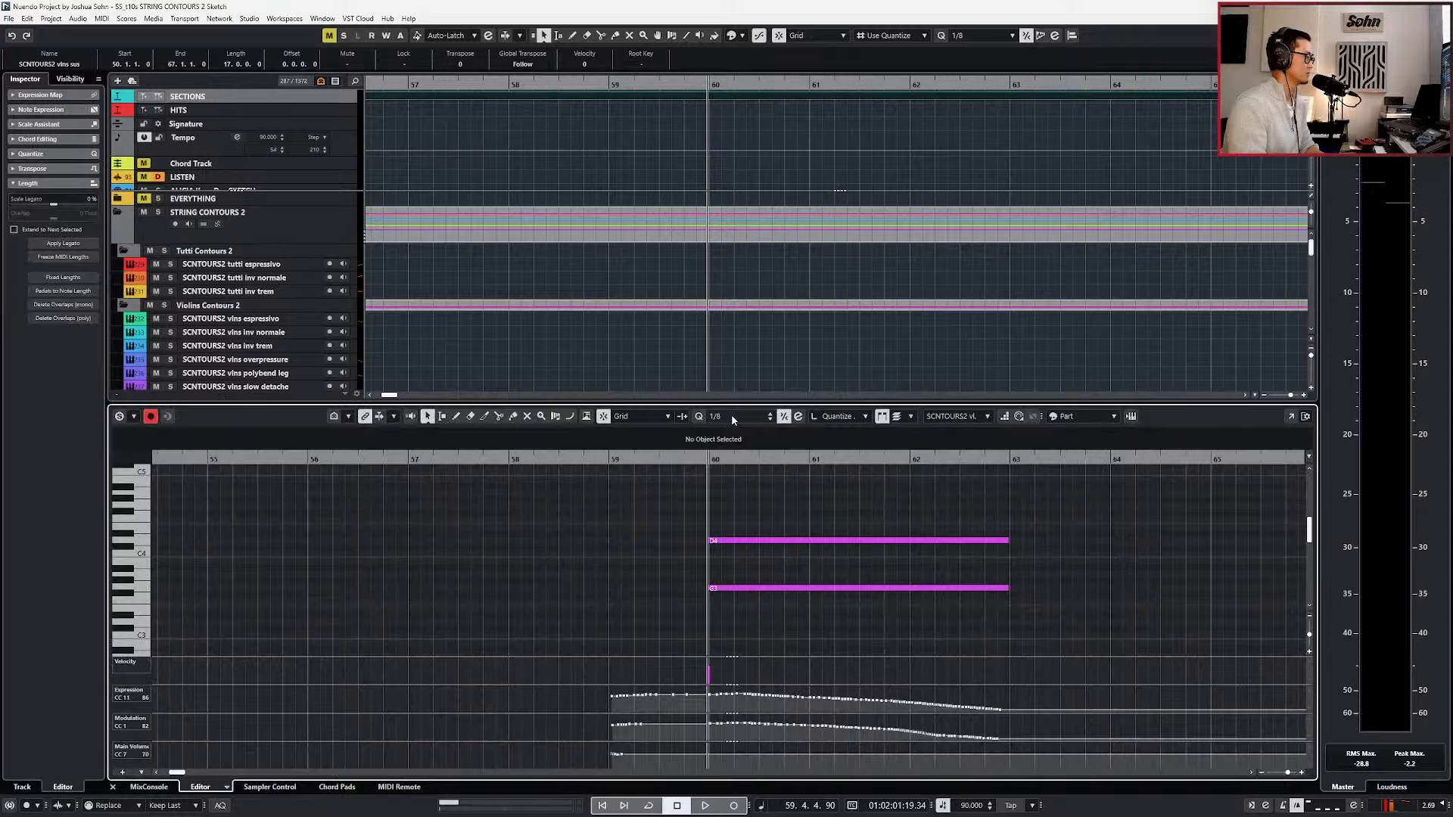
{"action": "key", "text": "e"}
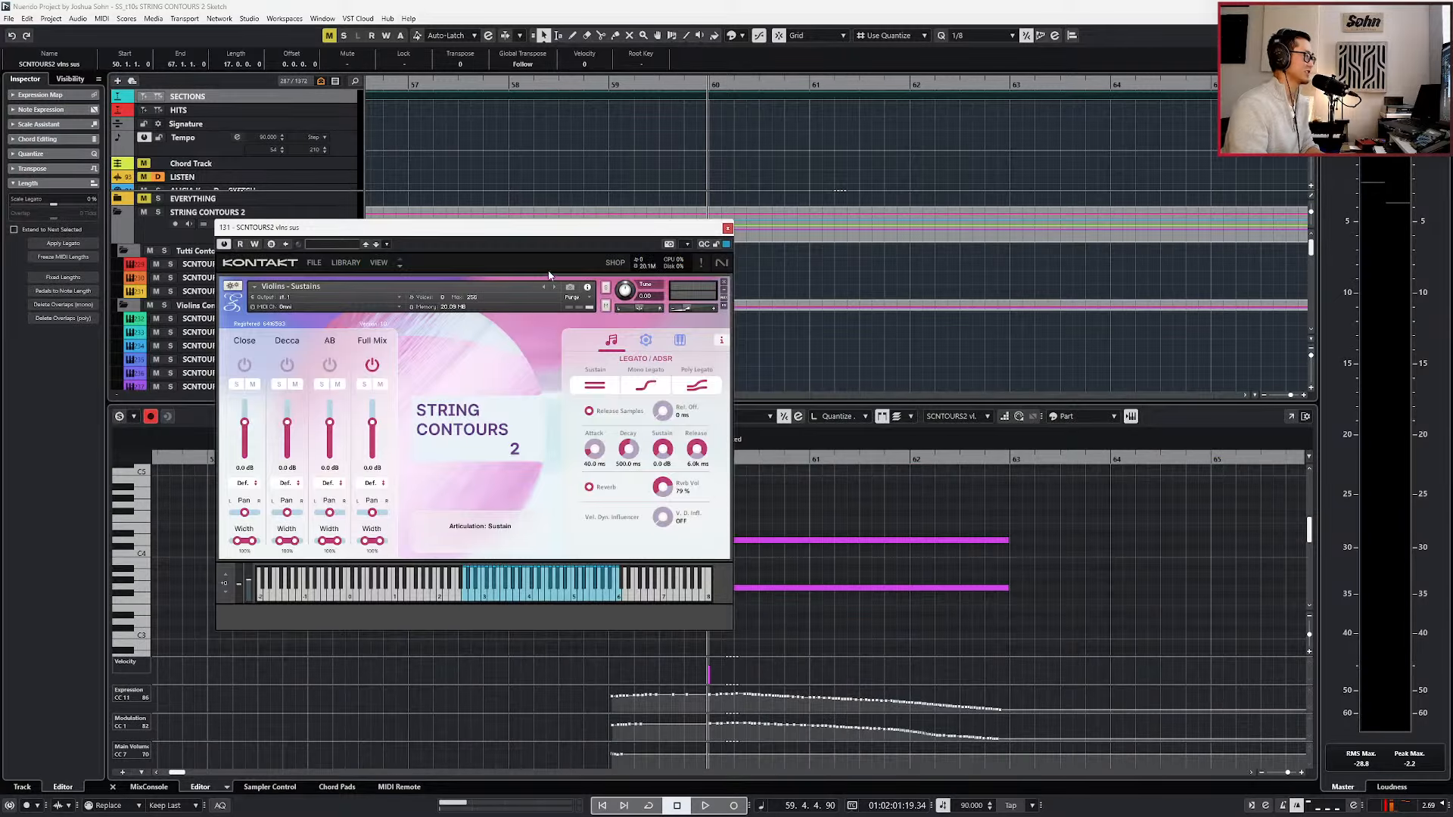
{"action": "left_click_drag", "start_coordinate": [553, 235], "coordinate": [838, 6]}
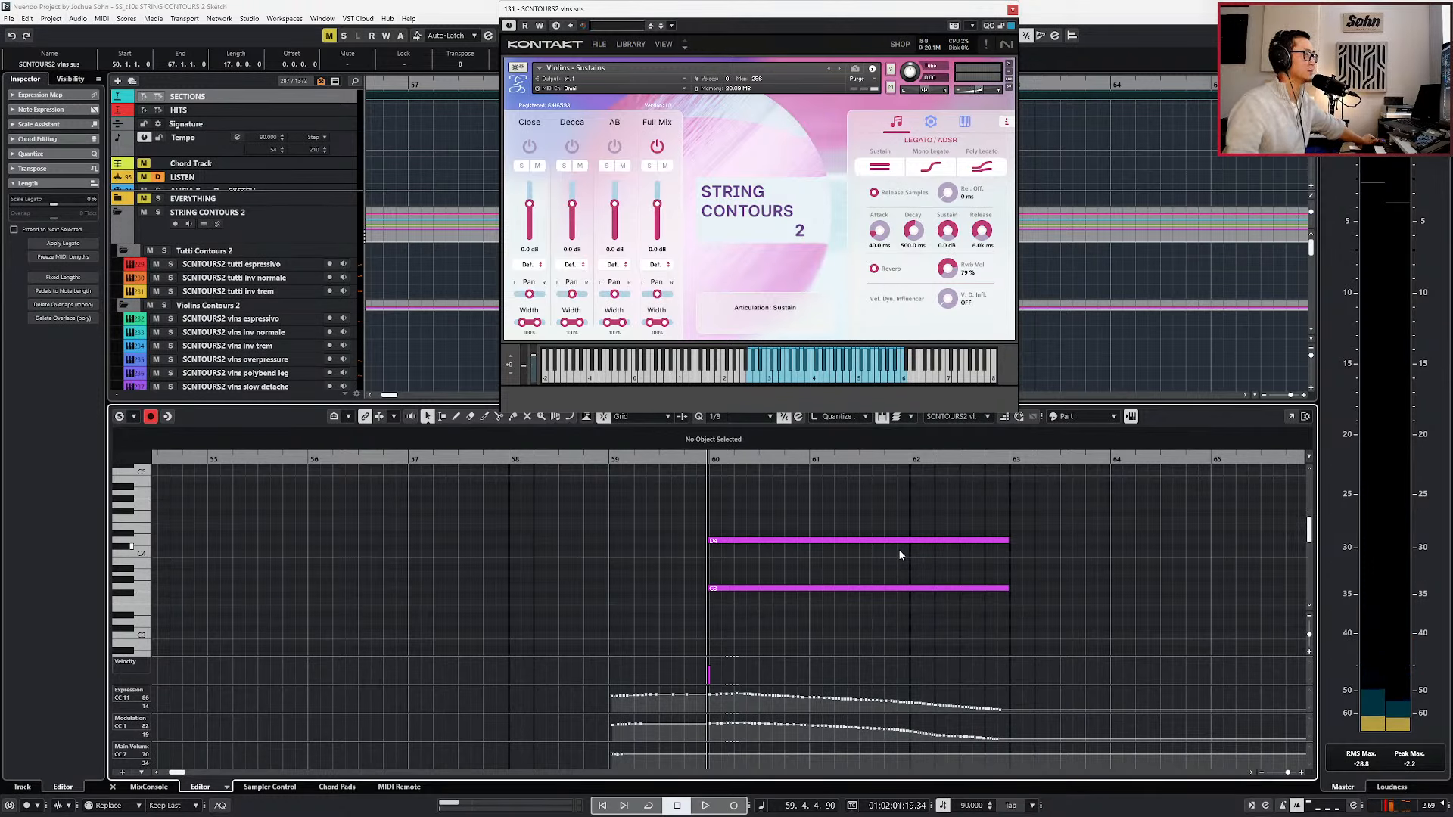
Play the two sustained violin notes from their start at bar 60 and return to the full arrangement.
{"action": "key", "text": "KP_Subtract"}
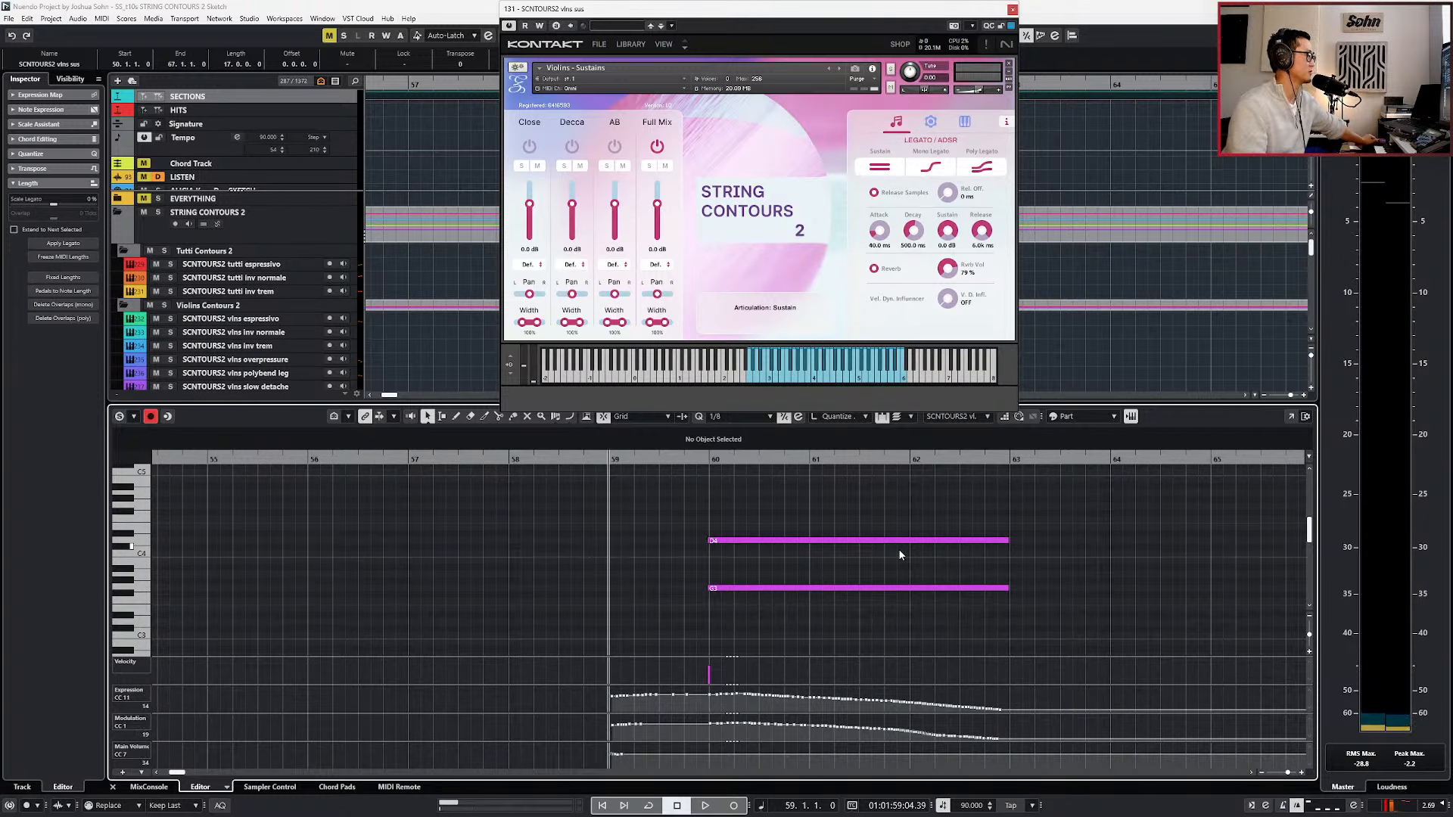
{"action": "left_click_drag", "start_coordinate": [919, 524], "coordinate": [894, 593]}
{"action": "key", "text": "l"}
{"action": "key", "text": "space"}
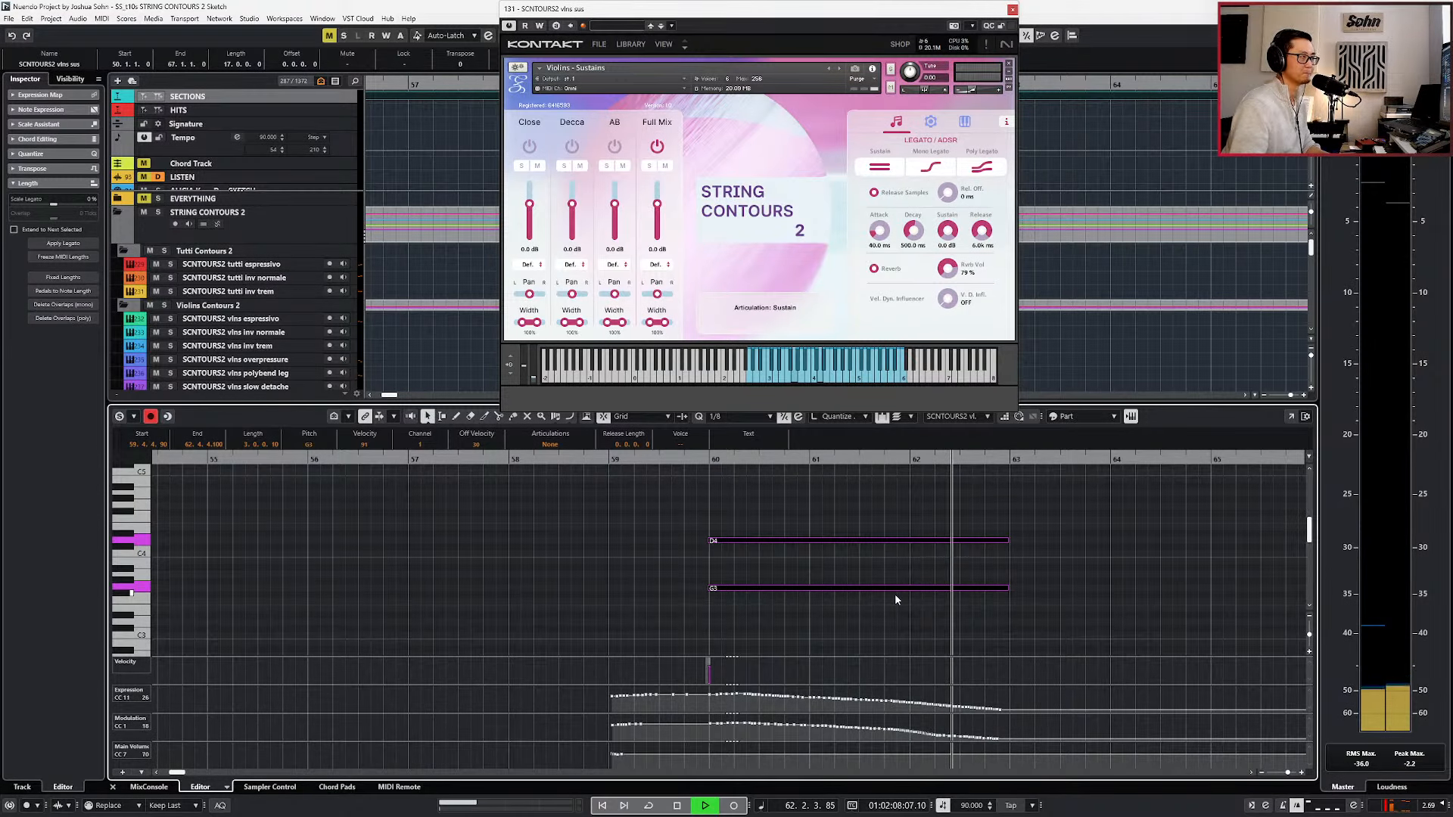
{"action": "key", "text": "space"}
{"action": "key", "text": "Return"}
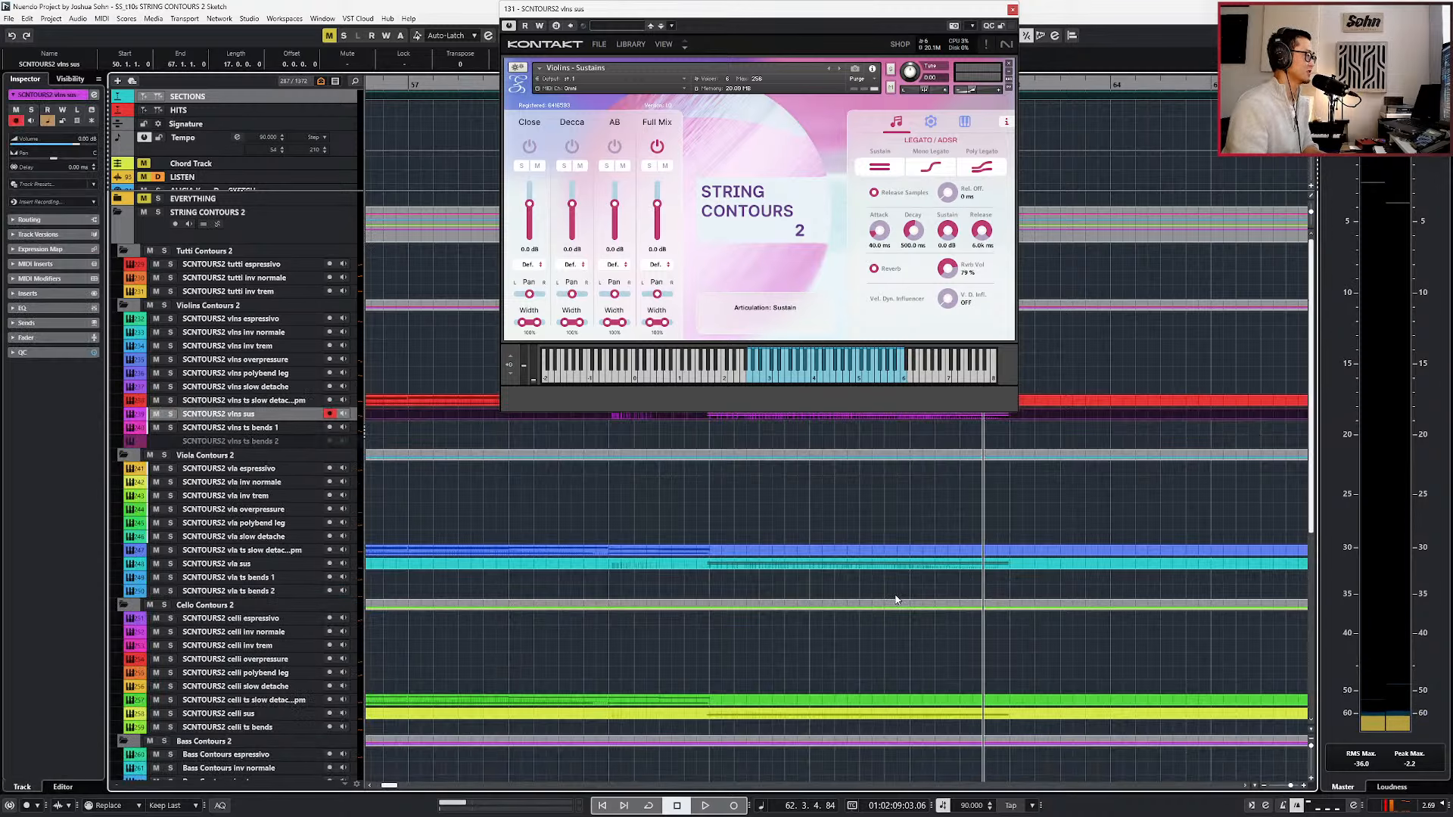
Open the SCNTOURS2 vla ts slow detache part in the note editor and select its modulation curve up to bar 59.
{"action": "scroll", "coordinate": [882, 592], "scroll_direction": "down", "scroll_amount": 6}
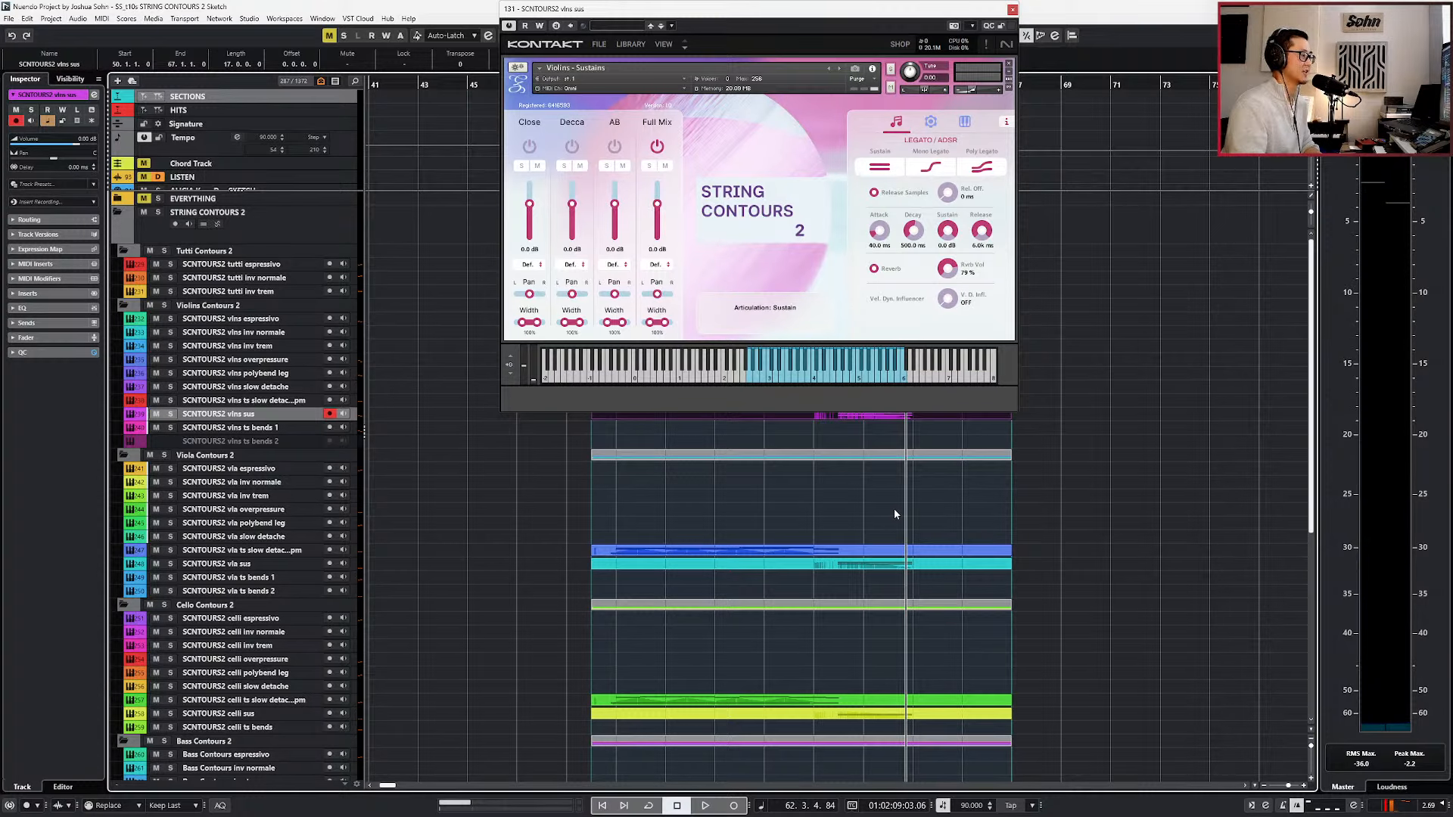
{"action": "key", "text": "KP_Subtract"}
{"action": "key", "text": "KP_Subtract"}
{"action": "key", "text": "KP_Subtract"}
{"action": "key", "text": "KP_Subtract"}
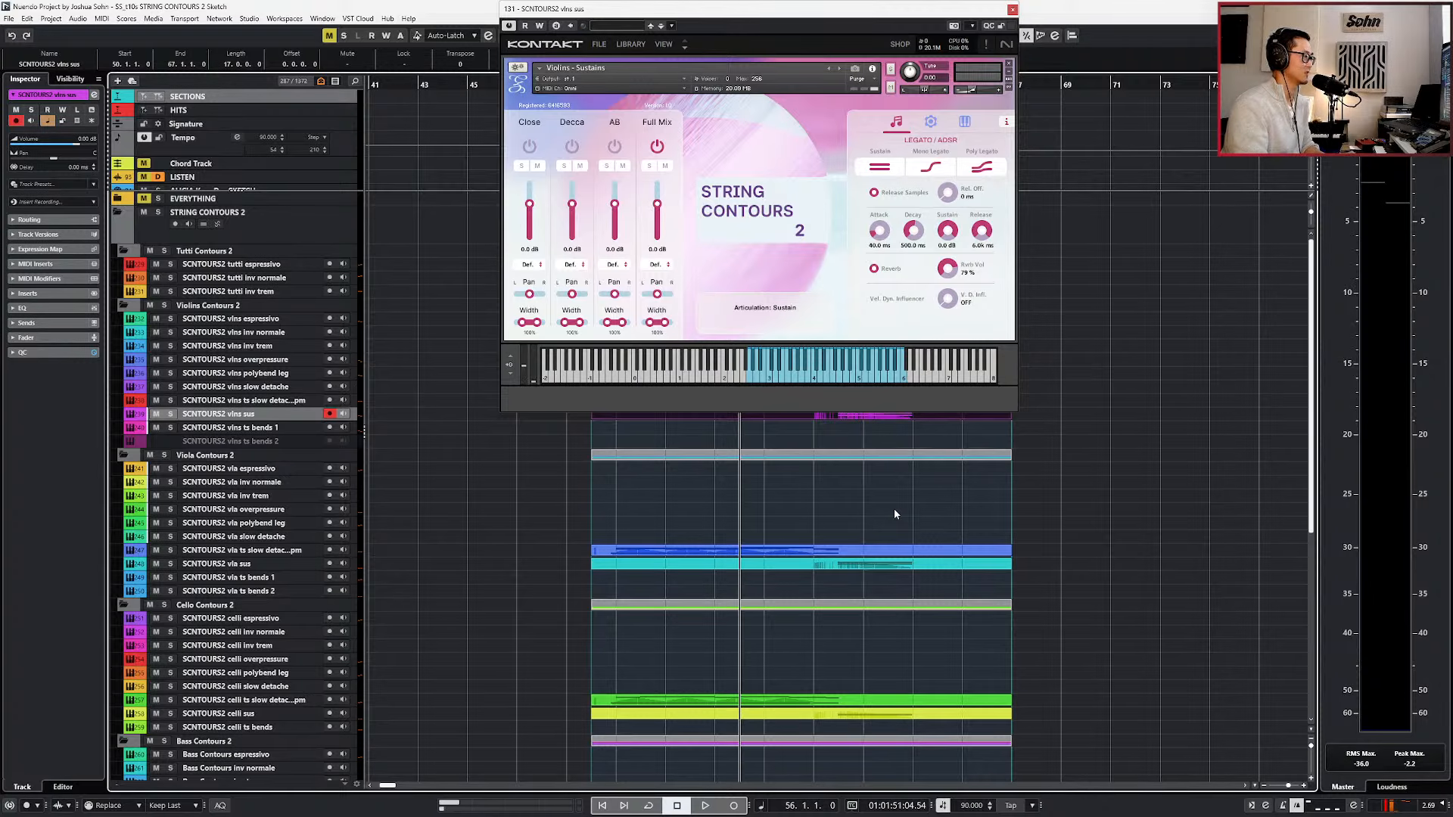
{"action": "double_click", "coordinate": [721, 551]}
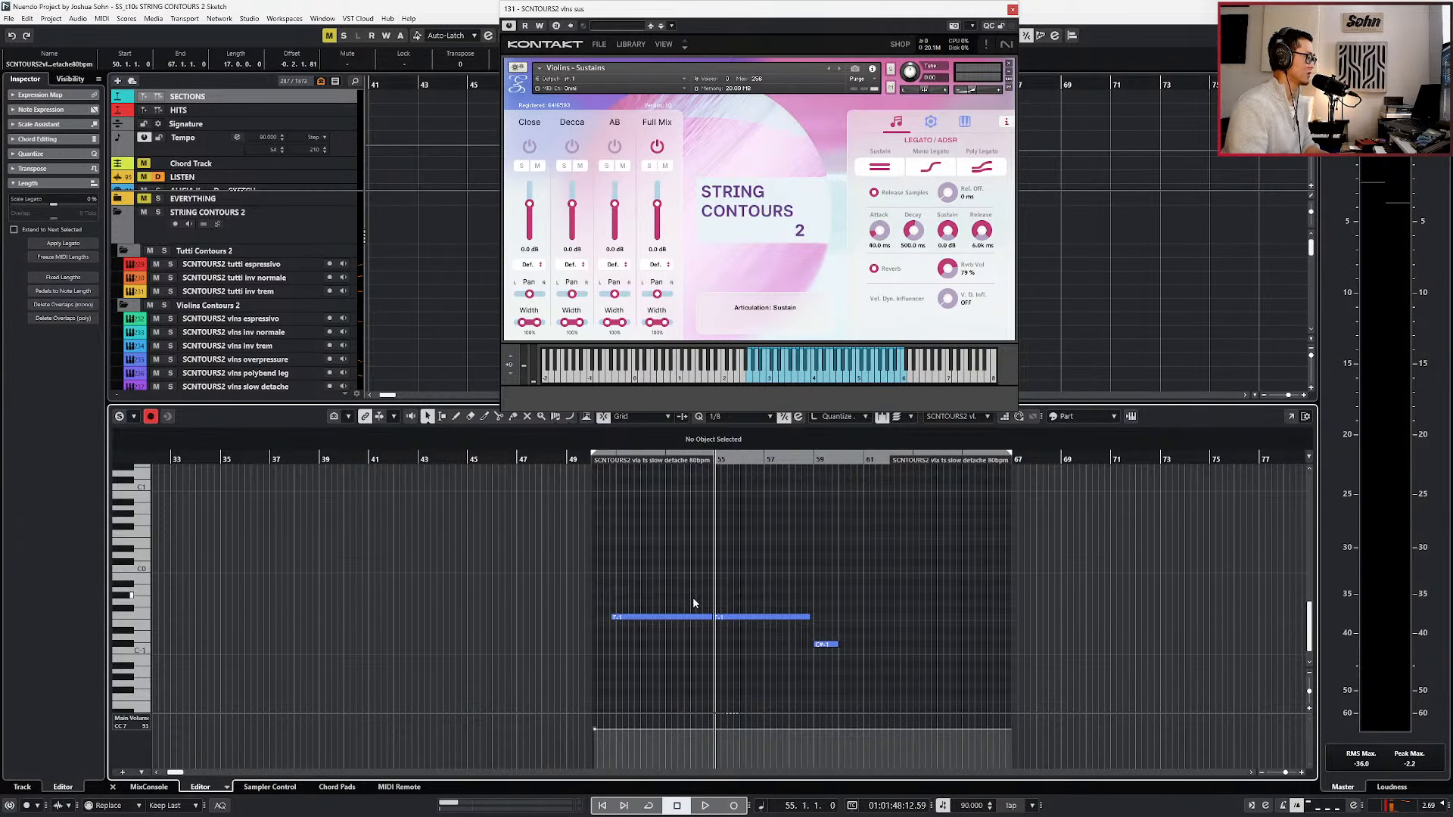
{"action": "scroll", "coordinate": [706, 651], "scroll_direction": "down", "scroll_amount": 1}
{"action": "left_click_drag", "start_coordinate": [614, 720], "coordinate": [881, 742]}
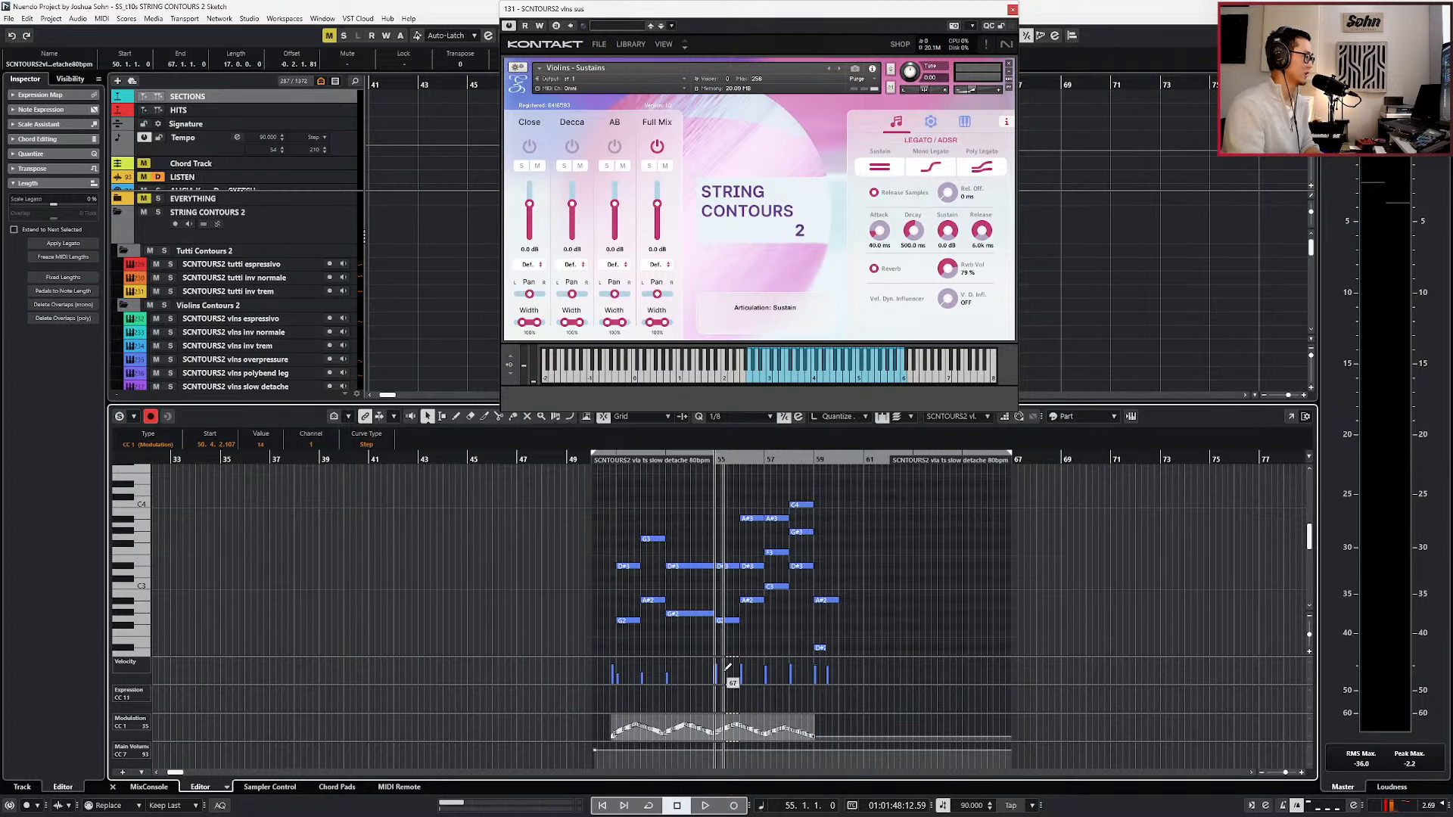
{"action": "scroll", "coordinate": [732, 643], "scroll_direction": "up", "scroll_amount": 3}
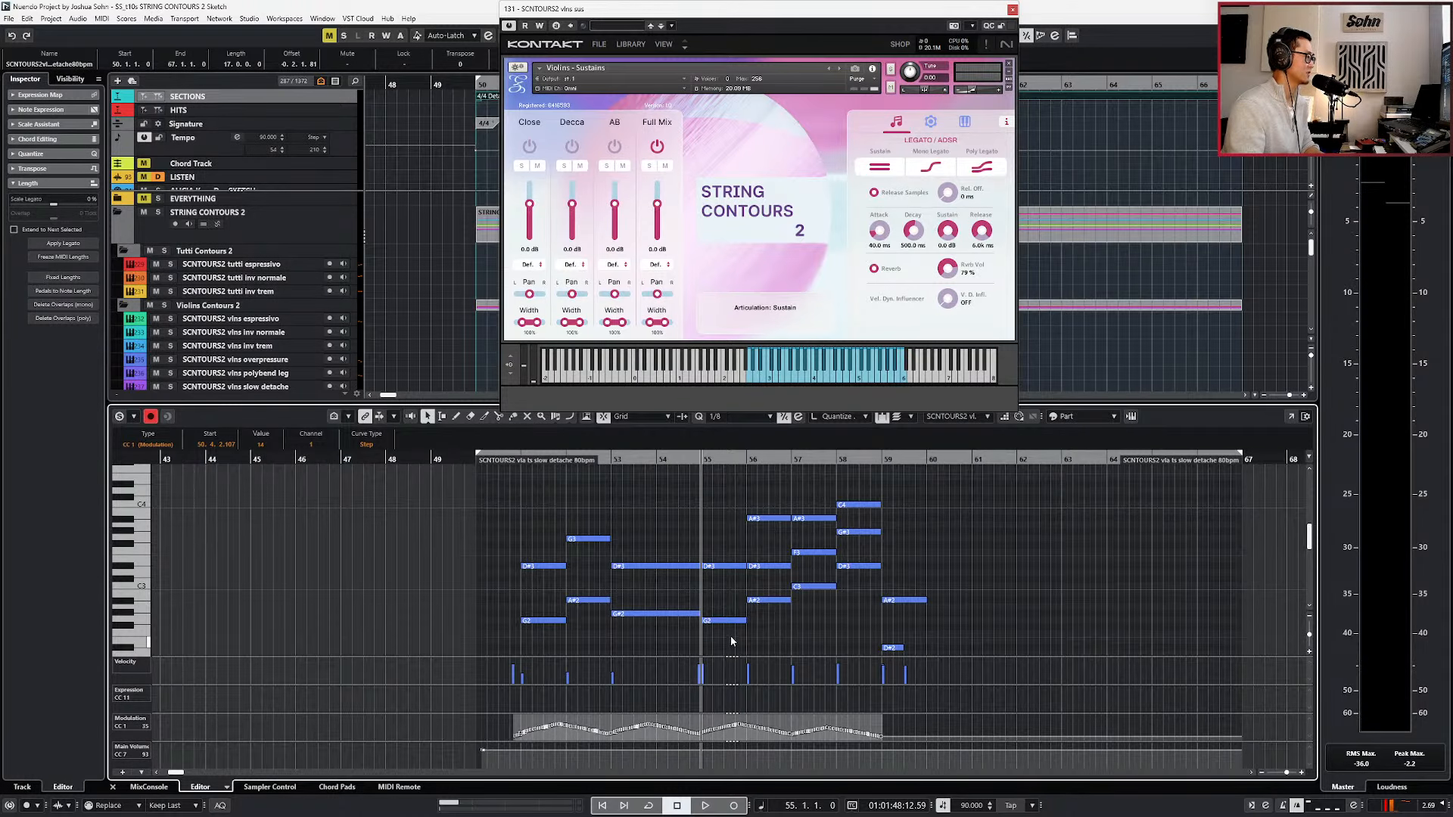
Locate the playhead to the first viola chord at bar 51 and examine the part with only the modulation lane shown.
{"action": "left_click_drag", "start_coordinate": [566, 520], "coordinate": [533, 642]}
{"action": "key", "text": "l"}
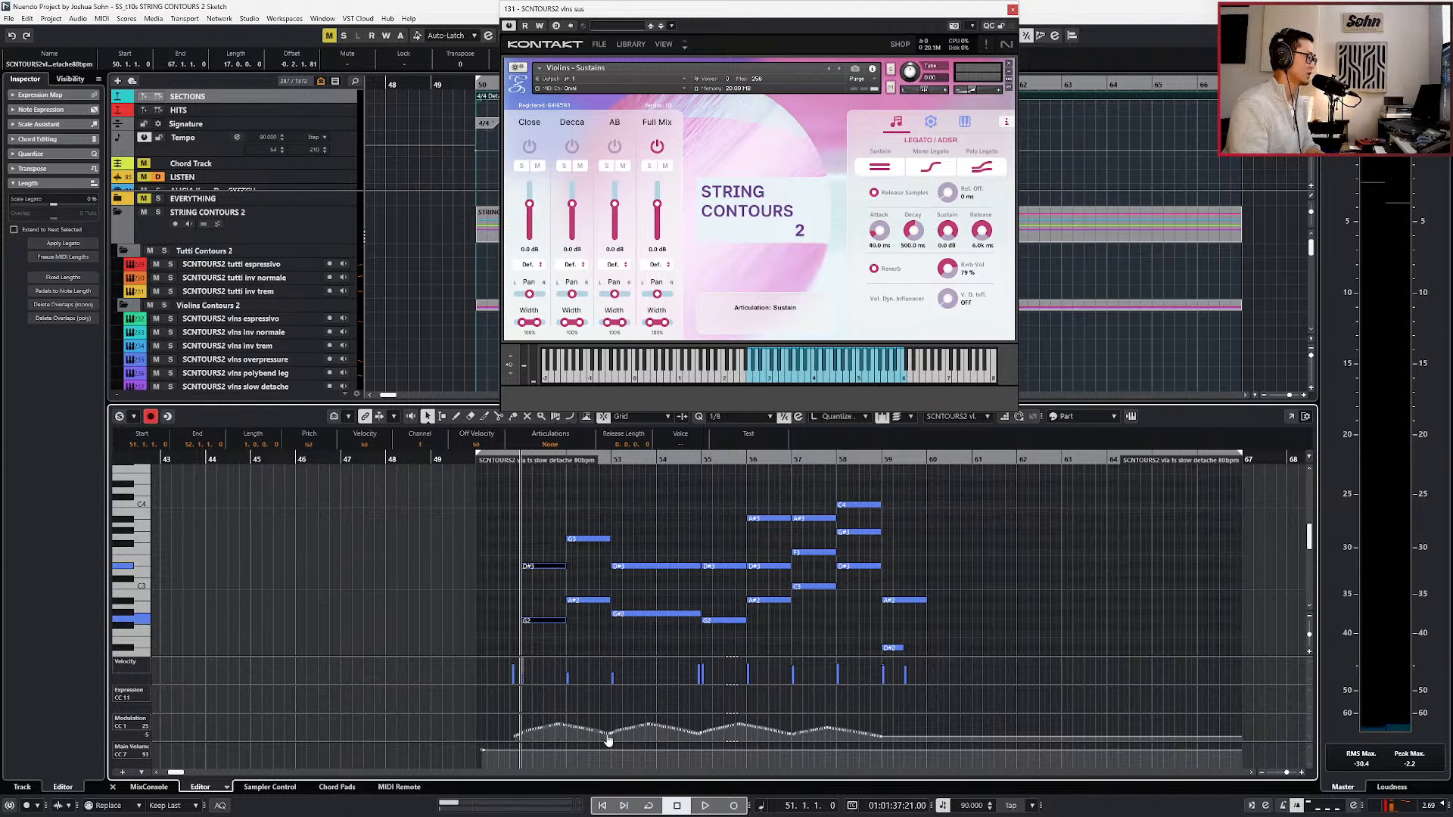
{"action": "scroll", "coordinate": [569, 733], "scroll_direction": "up", "scroll_amount": 4}
{"action": "key", "text": "ctrl+1"}
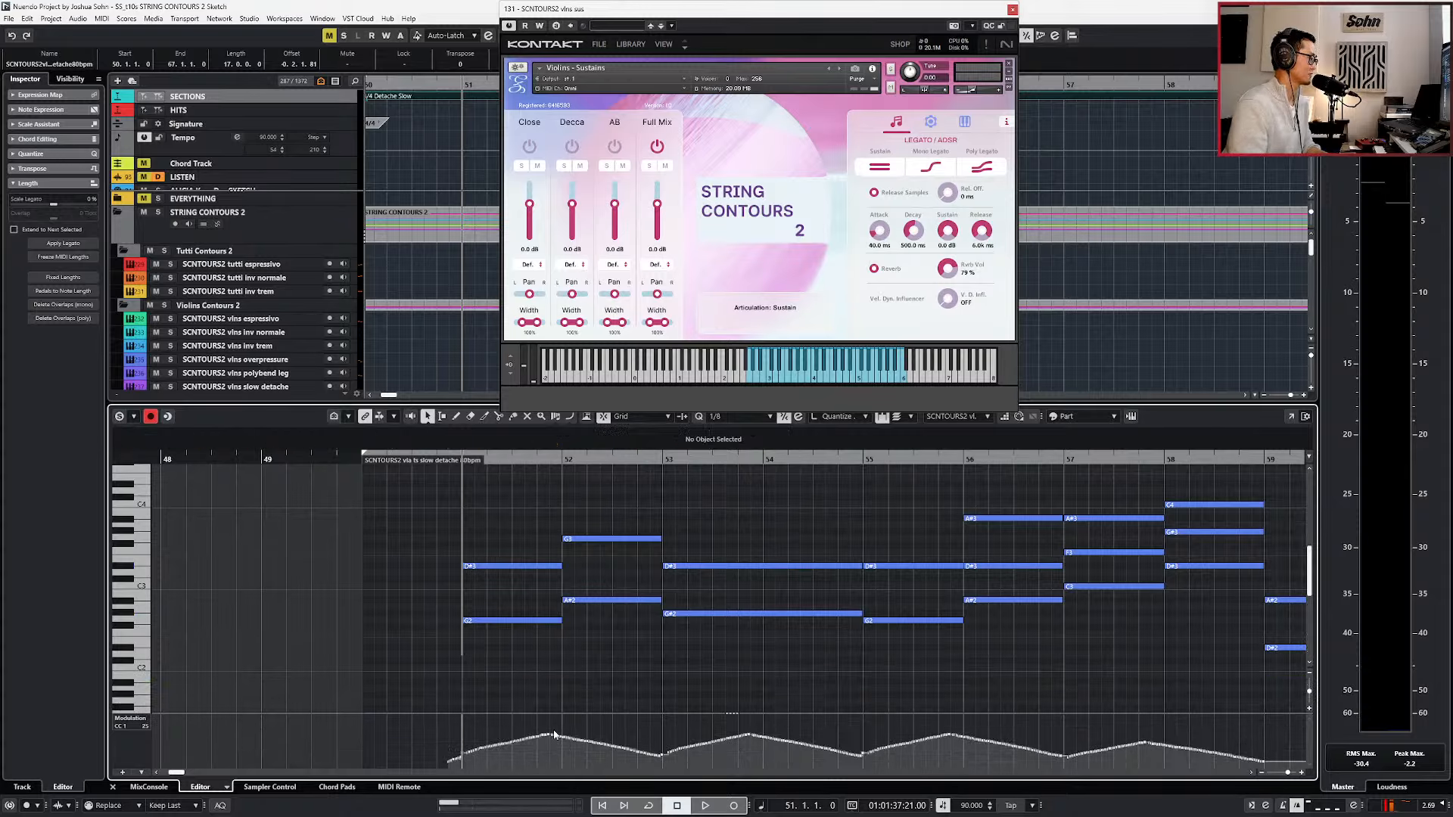
{"action": "scroll", "coordinate": [580, 685], "scroll_direction": "right", "scroll_amount": 3}
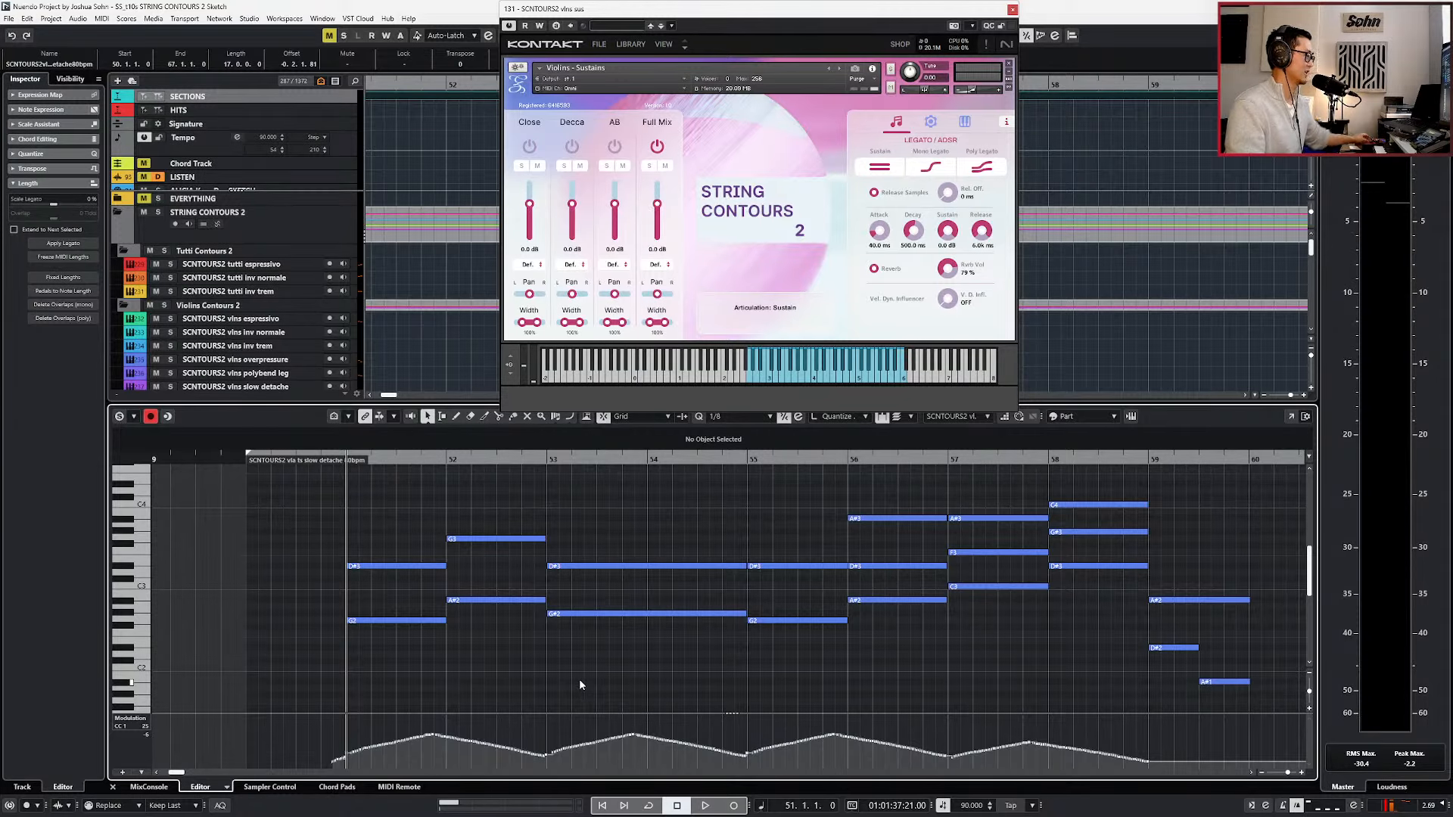
Return to the arrangement, close the Kontakt window and move the playhead to the ts bends section at bar 100.
{"action": "key", "text": "Return"}
{"action": "scroll", "coordinate": [578, 679], "scroll_direction": "down", "scroll_amount": 6}
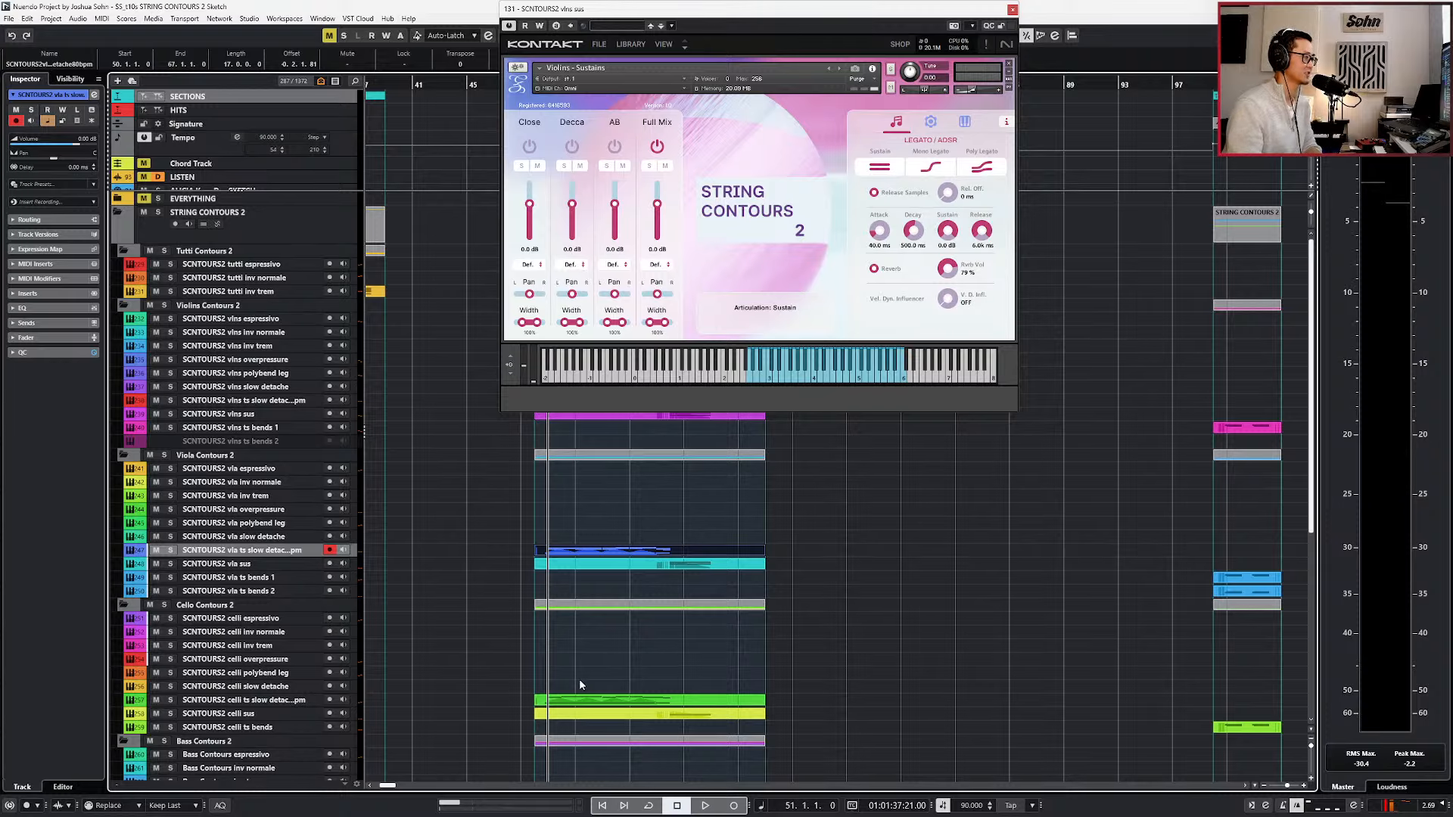
{"action": "scroll", "coordinate": [579, 681], "scroll_direction": "down", "scroll_amount": 4}
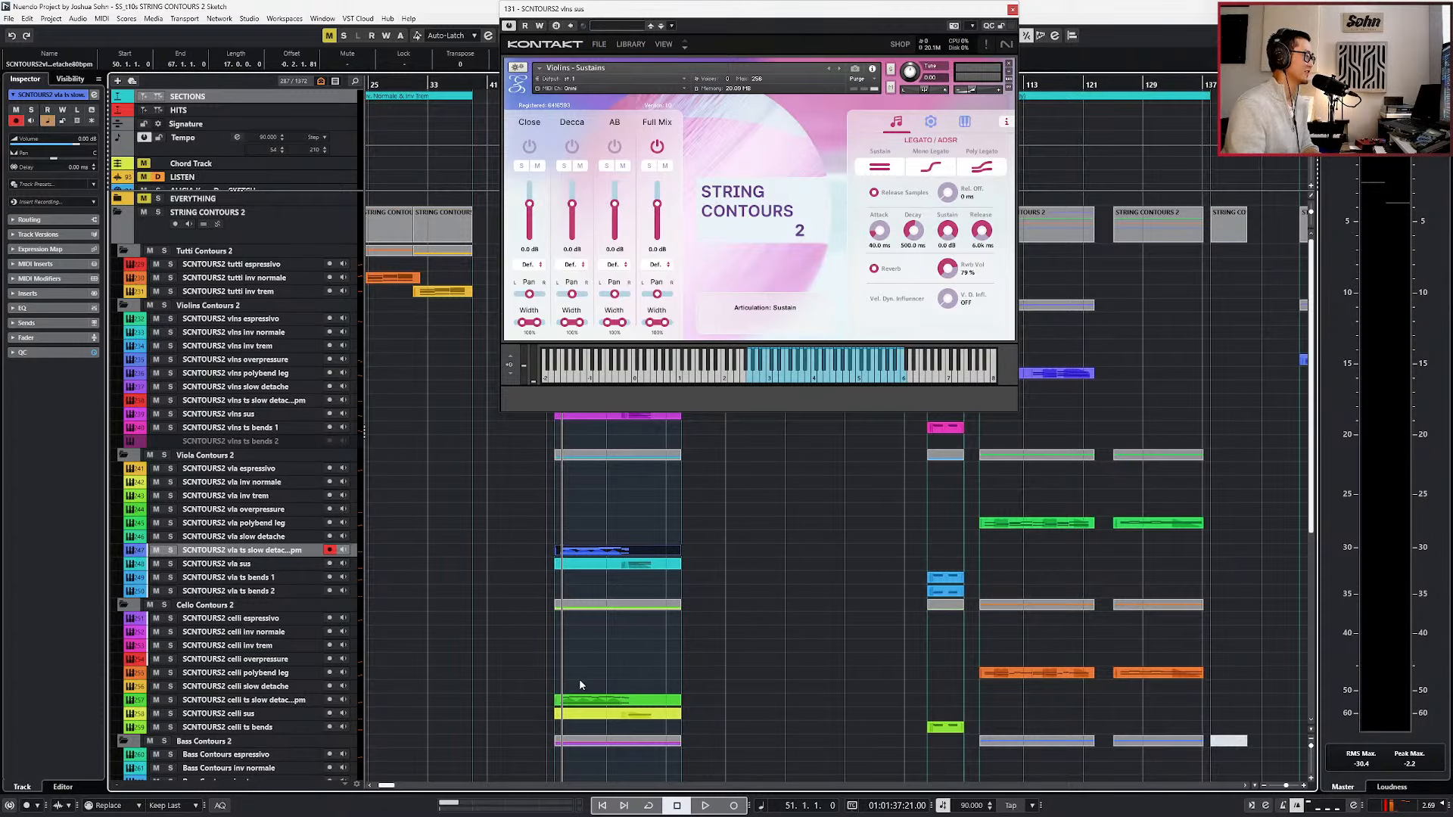
{"action": "scroll", "coordinate": [580, 684], "scroll_direction": "left", "scroll_amount": 3}
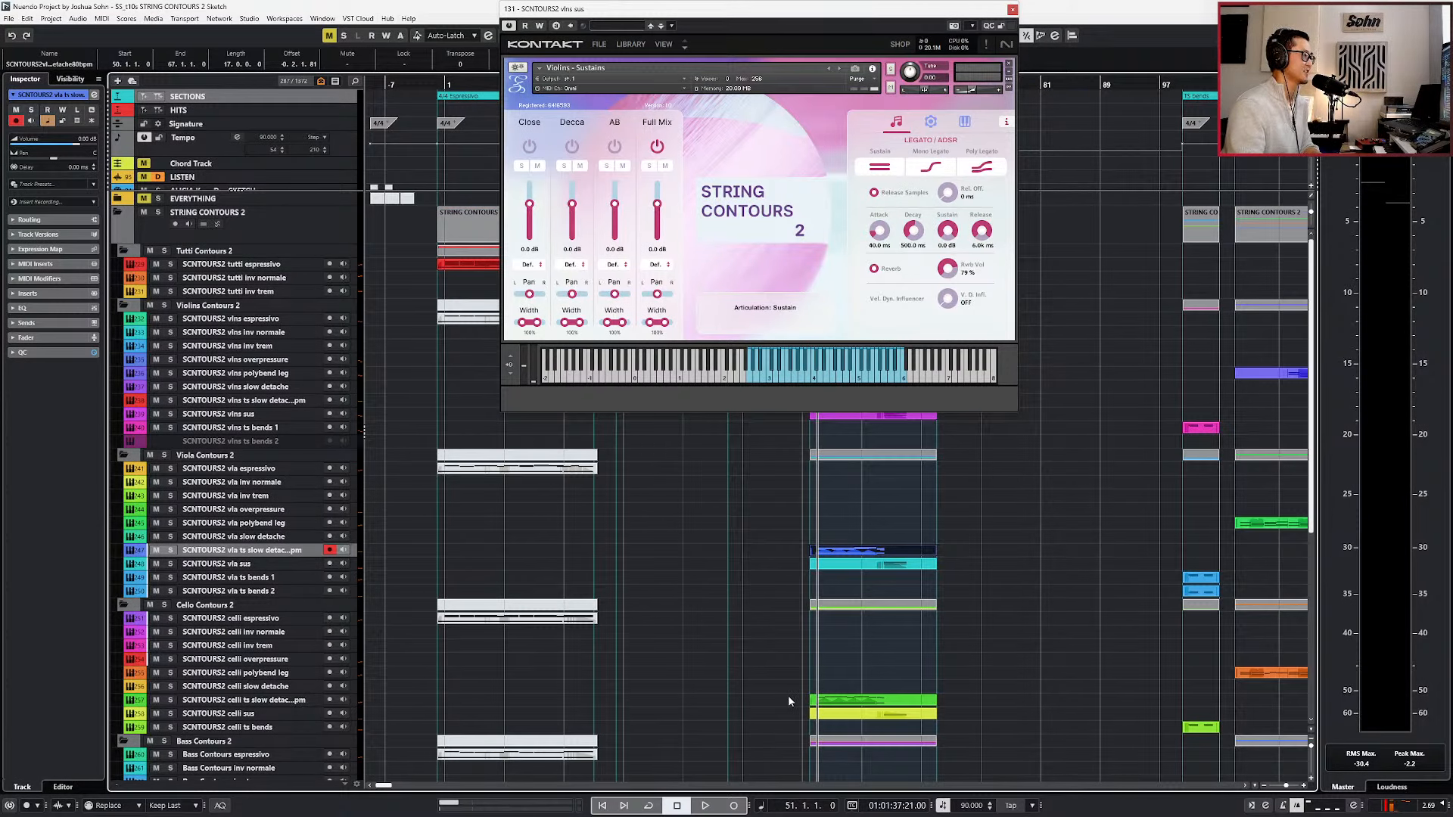
{"action": "scroll", "coordinate": [800, 666], "scroll_direction": "right", "scroll_amount": 5}
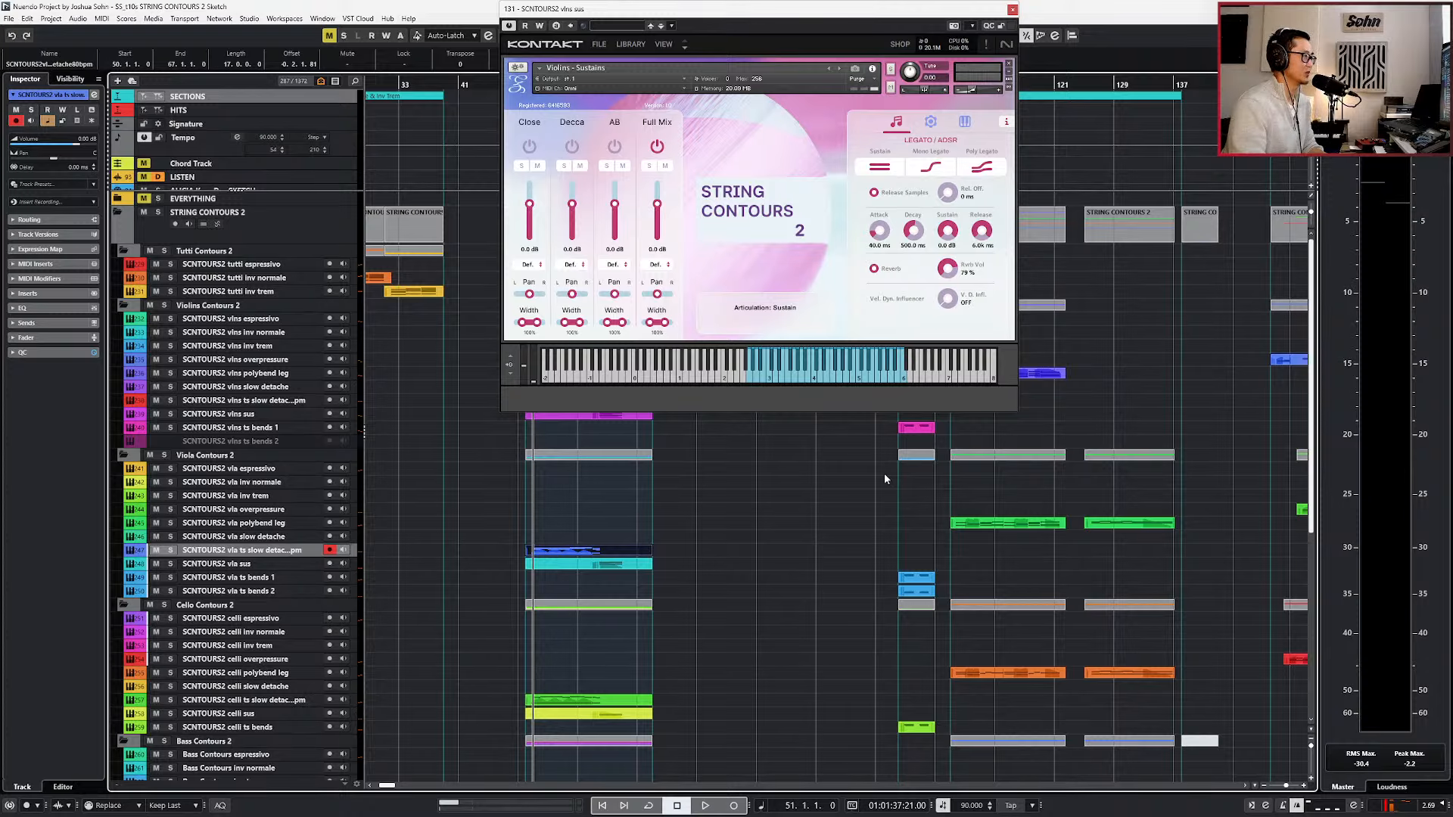
{"action": "key", "text": "Escape"}
{"action": "key", "text": "shift+n"}
{"action": "scroll", "coordinate": [880, 460], "scroll_direction": "up", "scroll_amount": 5}
{"action": "scroll", "coordinate": [880, 451], "scroll_direction": "right", "scroll_amount": 5}
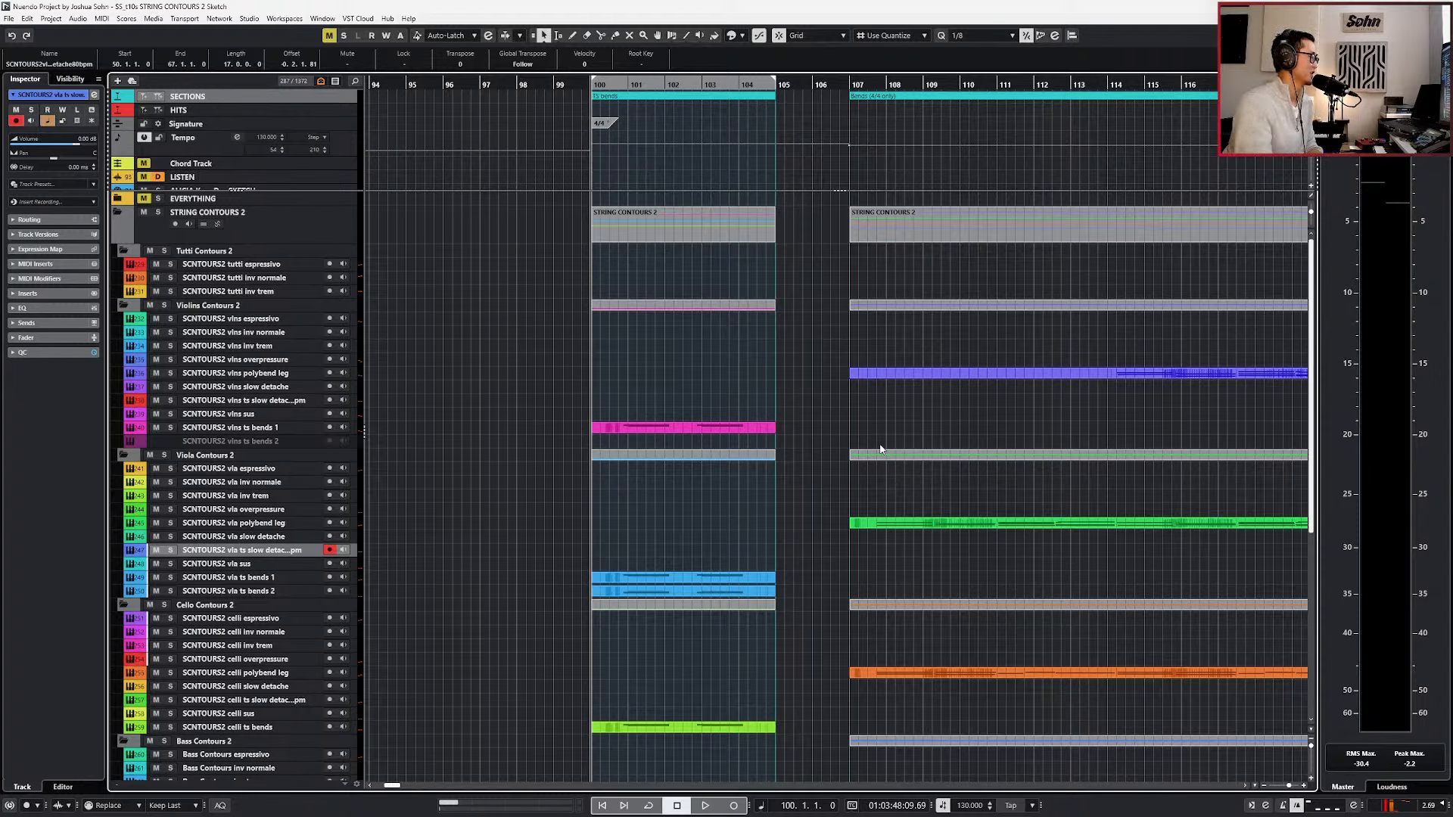
Select the SCNTOURS2 celli polybend leg track and start playback of the polybend section from bar 107.
{"action": "double_click", "coordinate": [282, 673]}
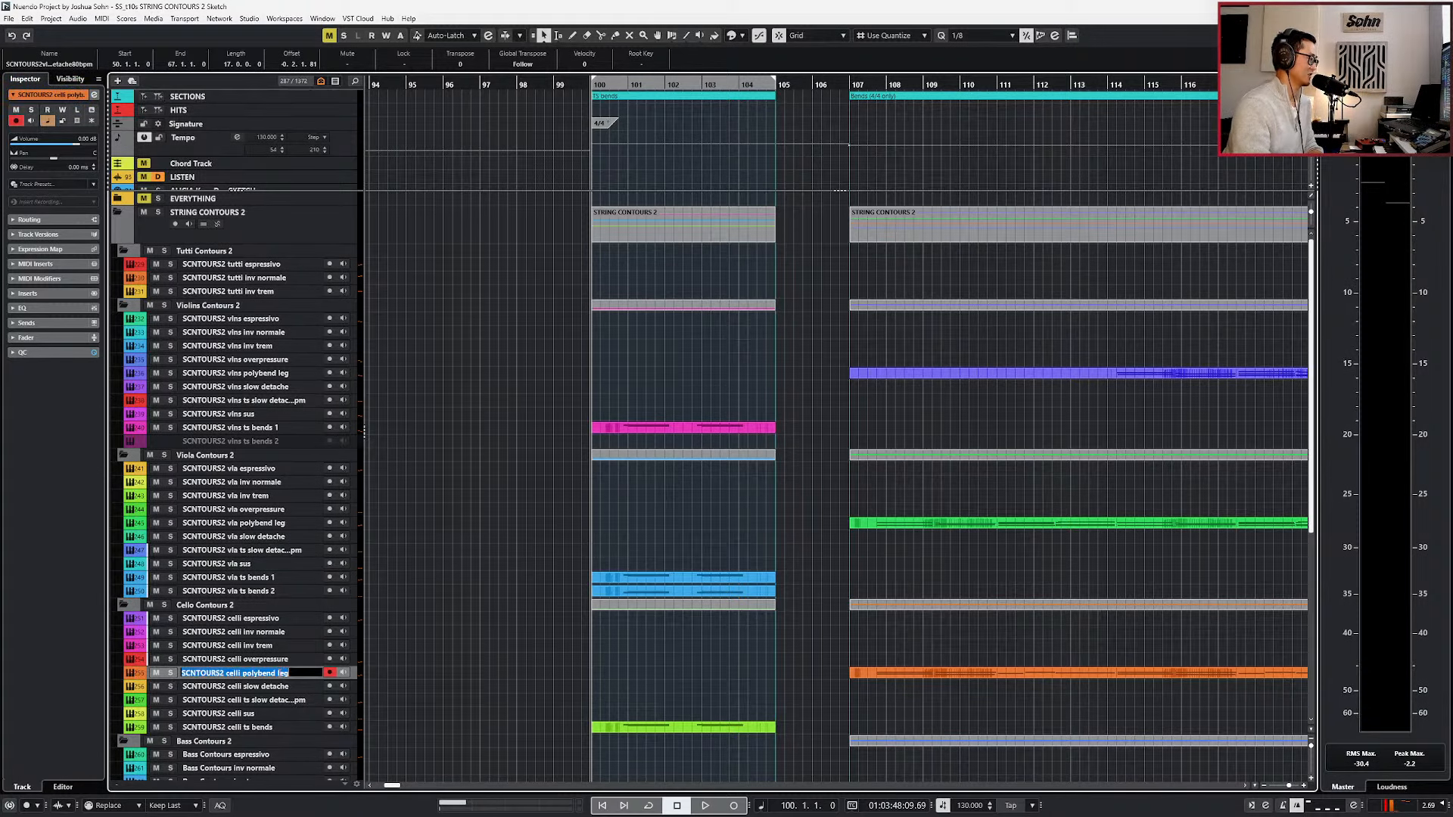
{"action": "left_click", "coordinate": [362, 670]}
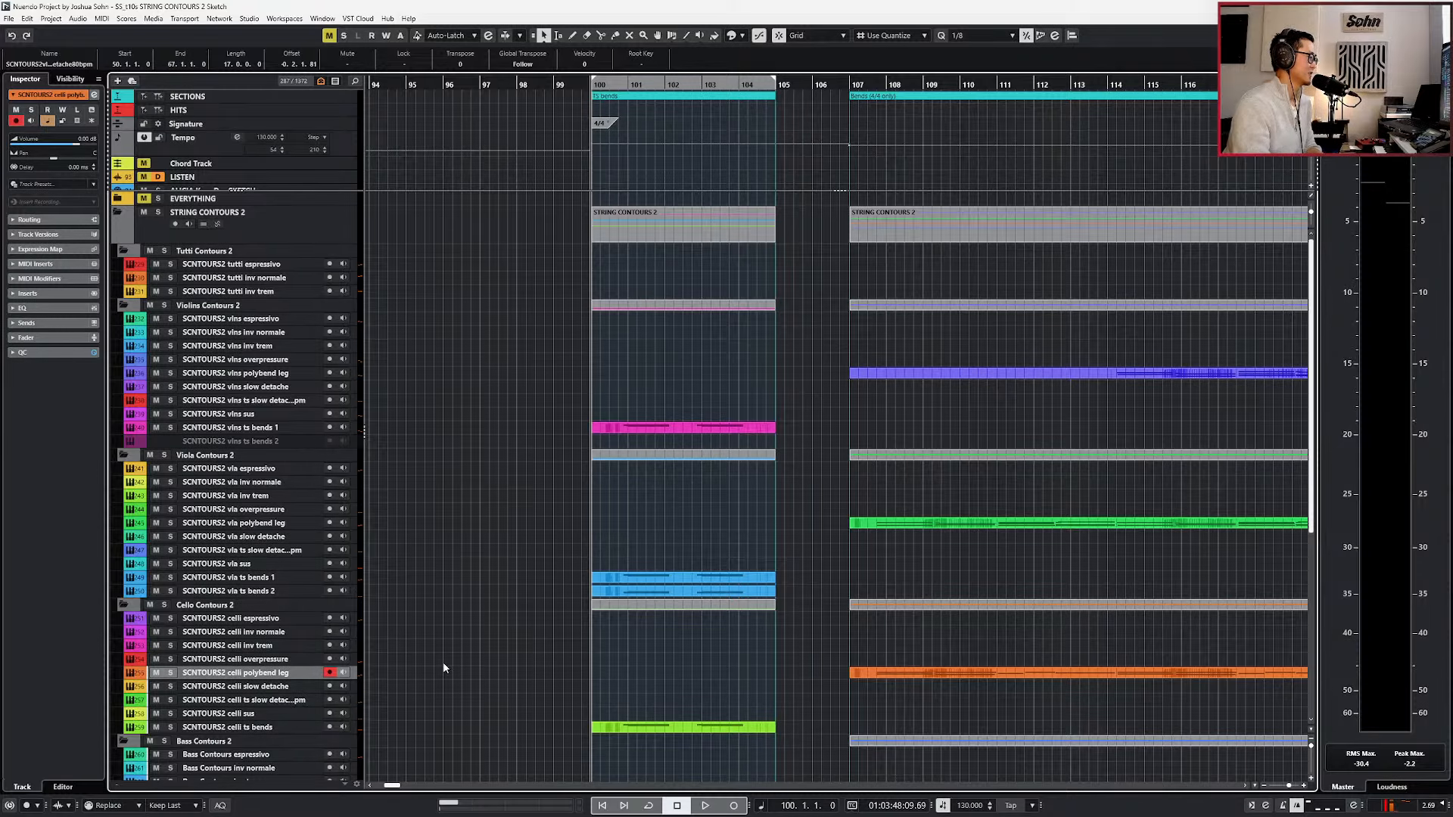
{"action": "scroll", "coordinate": [456, 660], "scroll_direction": "down", "scroll_amount": 3}
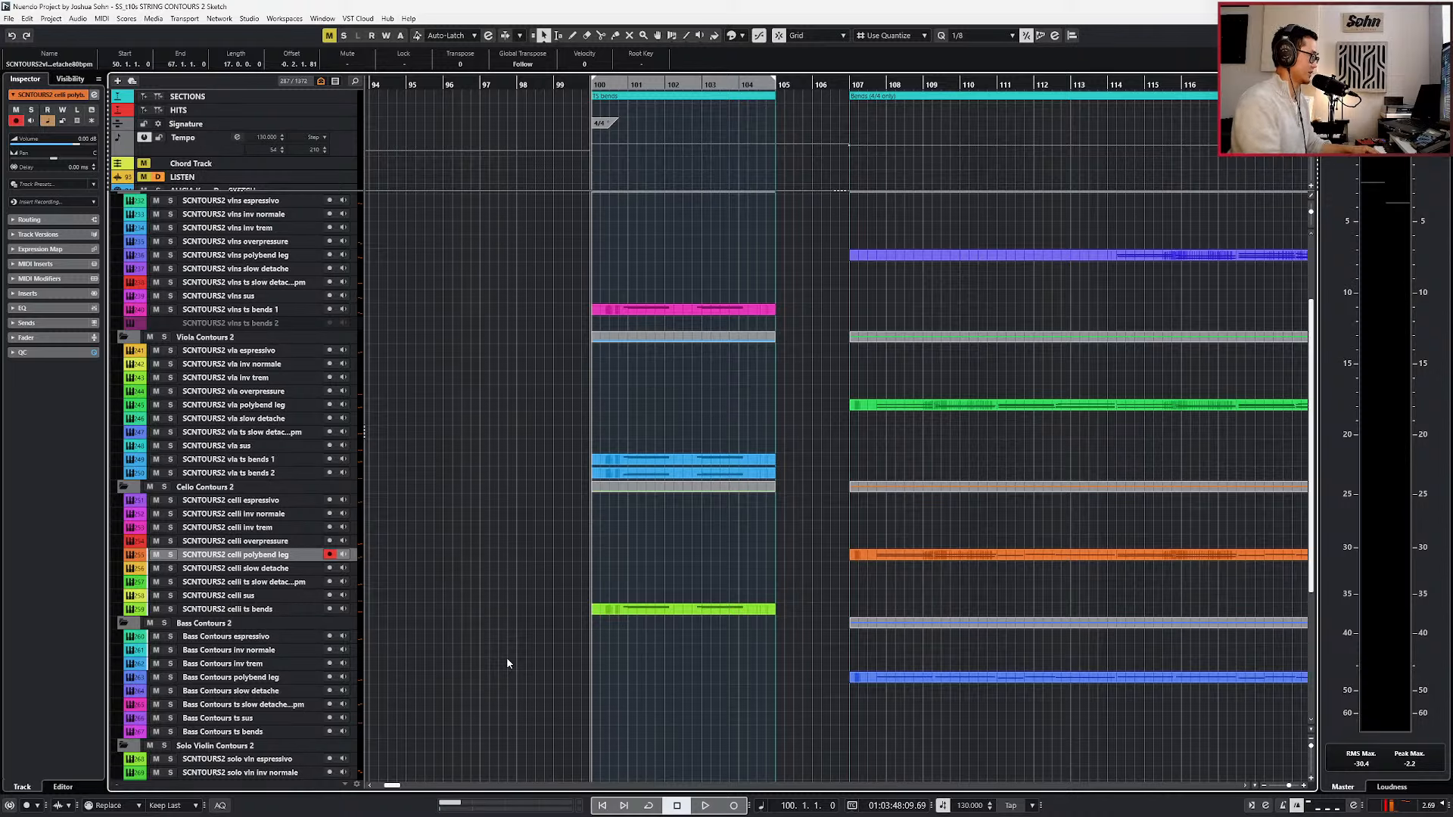
{"action": "key", "text": "KP_Add"}
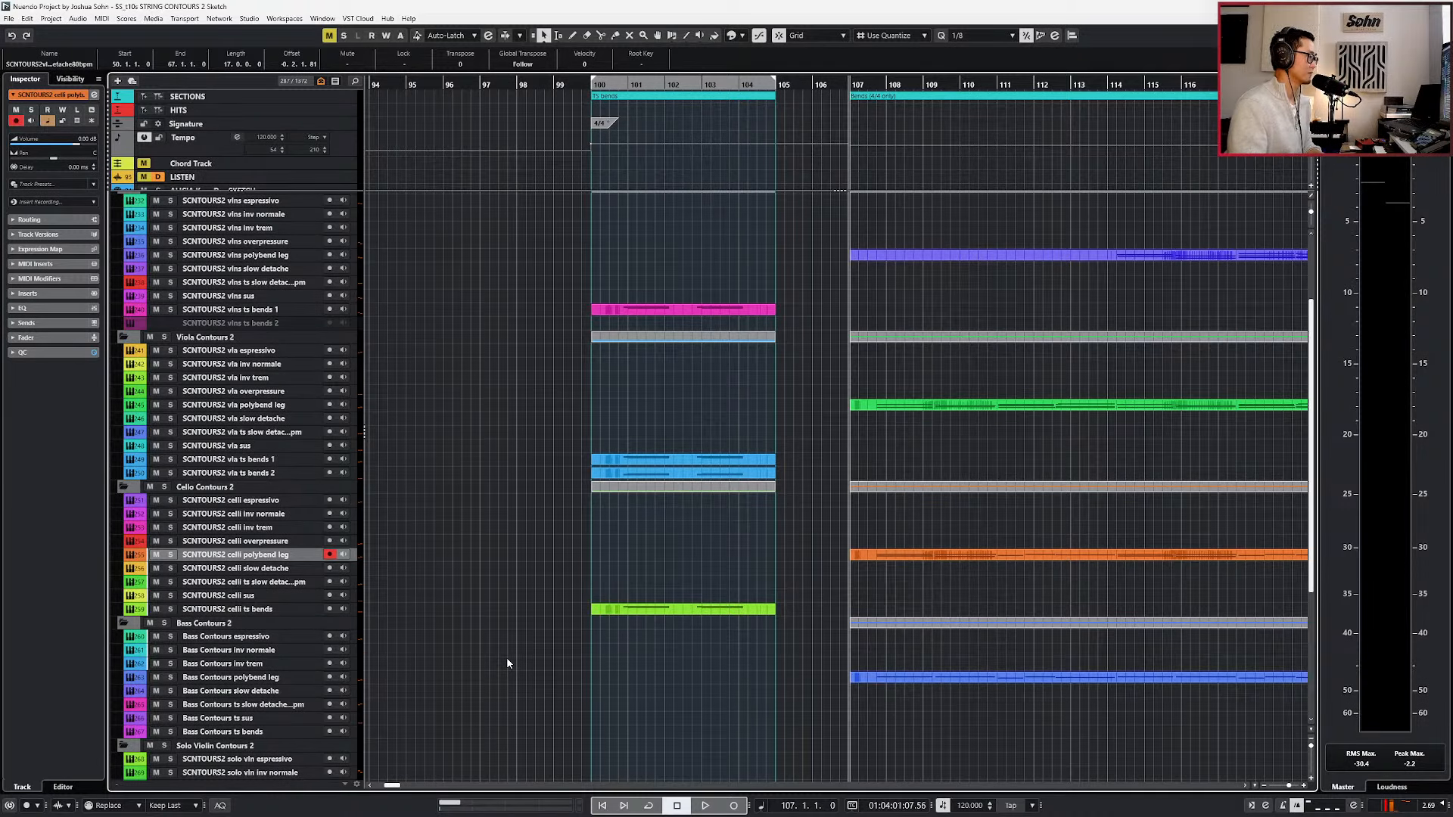
{"action": "scroll", "coordinate": [519, 658], "scroll_direction": "right", "scroll_amount": 3}
{"action": "key", "text": "space"}
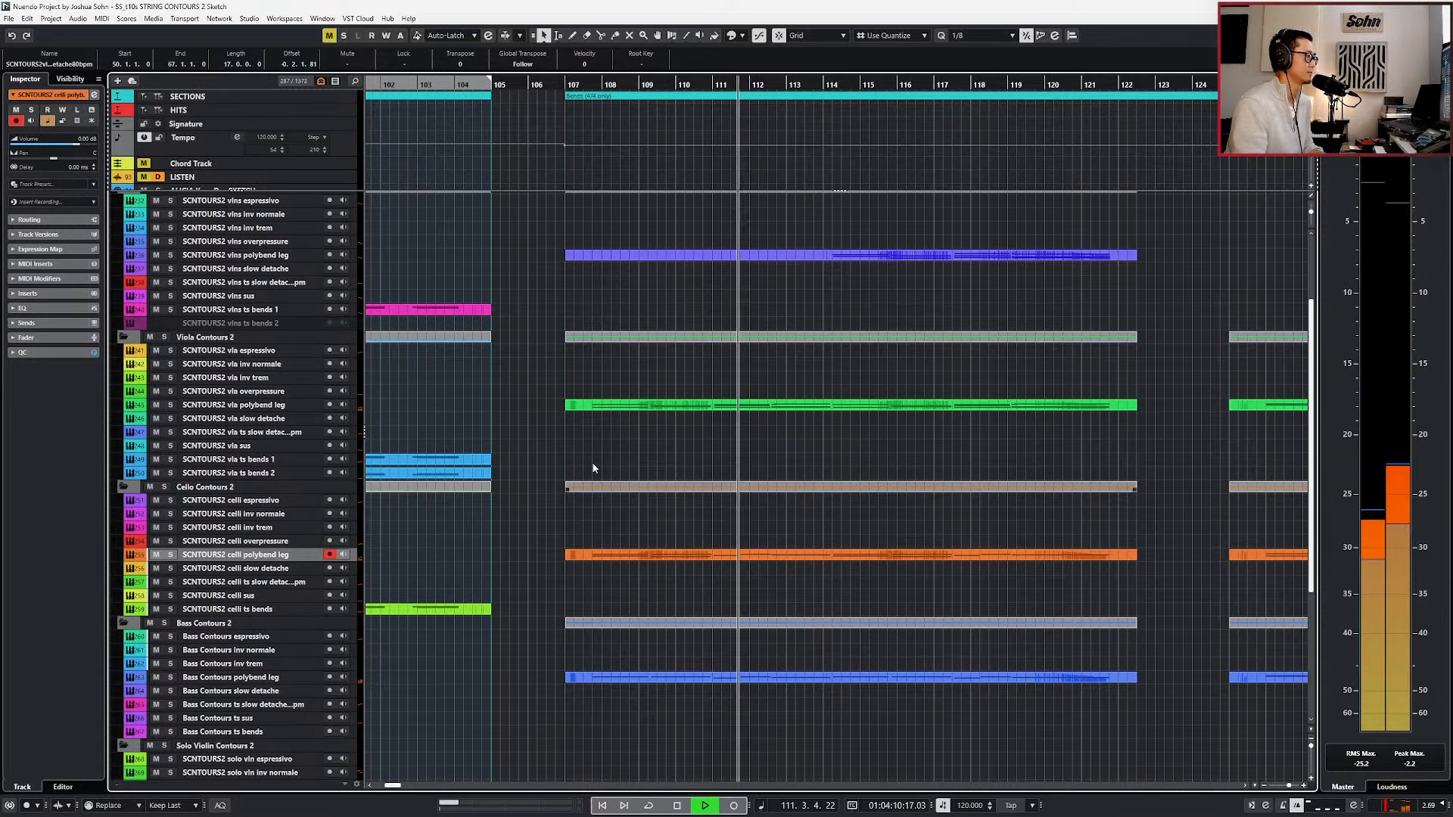
Open the polybend leg parts of all sections together in the note editor, follow their playback and stop at bar 122.
{"action": "scroll", "coordinate": [593, 463], "scroll_direction": "up", "scroll_amount": 3}
{"action": "double_click", "coordinate": [724, 228]}
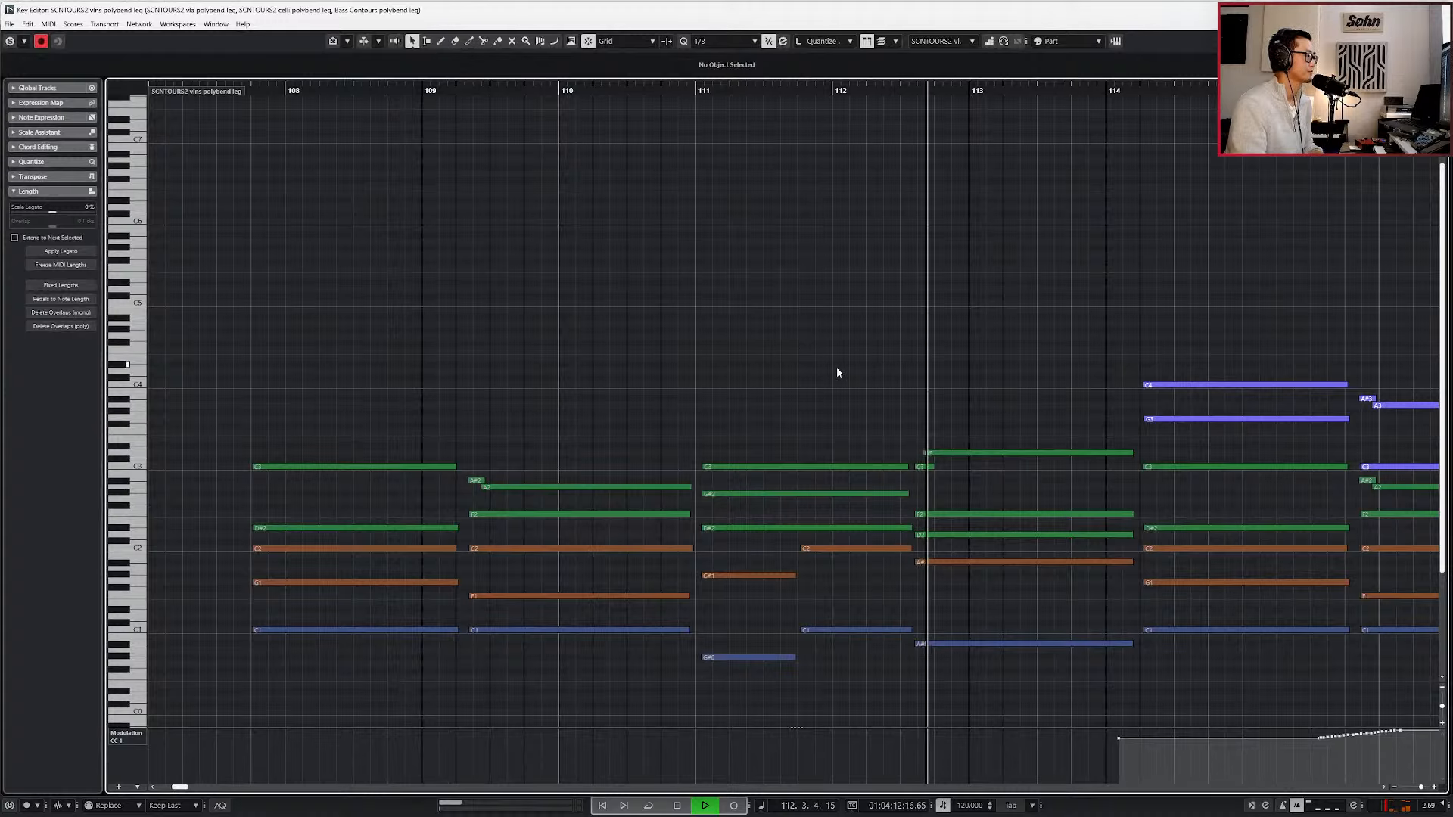
{"action": "scroll", "coordinate": [837, 367], "scroll_direction": "down", "scroll_amount": 4}
{"action": "scroll", "coordinate": [836, 372], "scroll_direction": "right", "scroll_amount": 1}
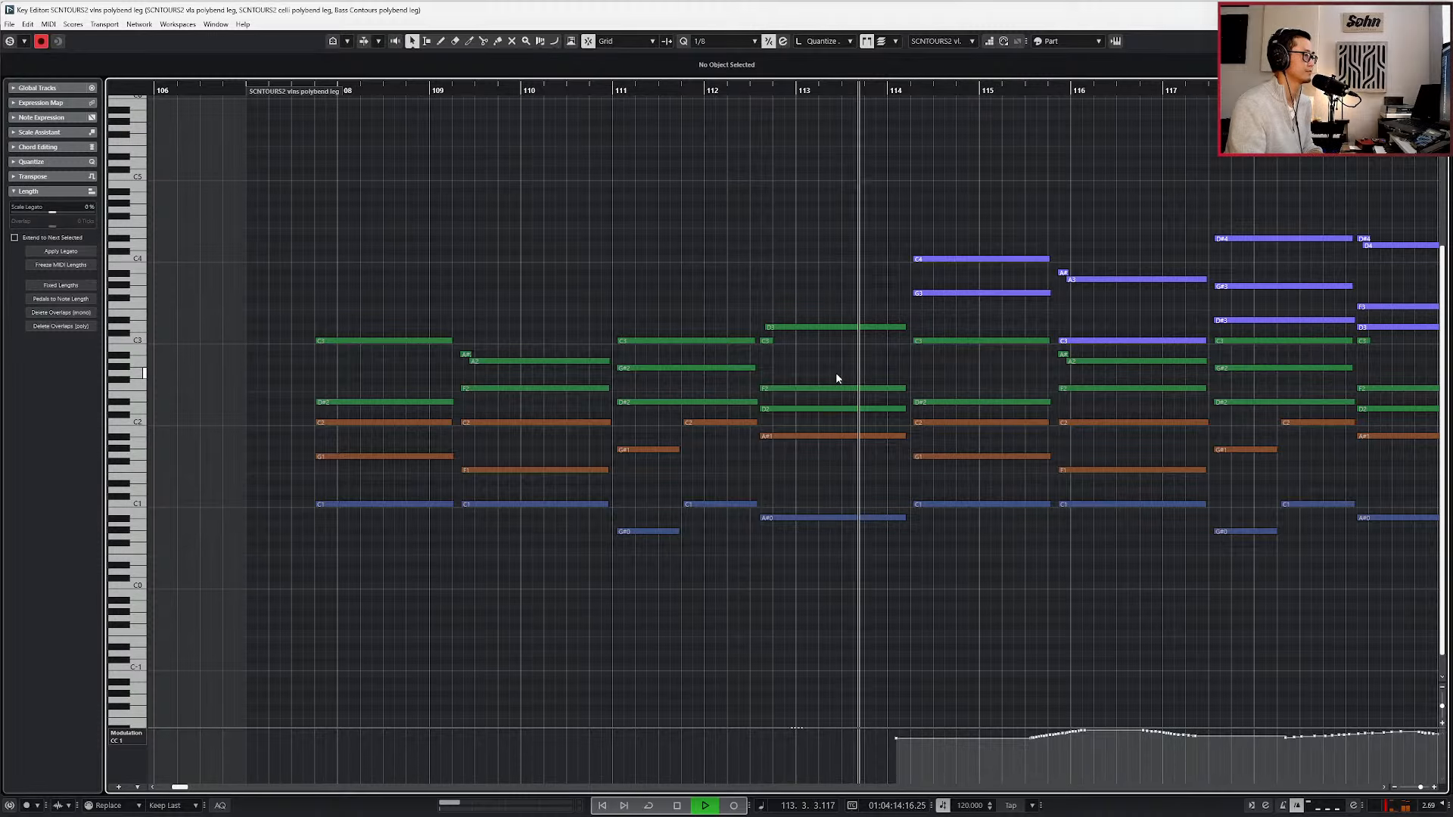
{"action": "scroll", "coordinate": [836, 377], "scroll_direction": "right", "scroll_amount": 2}
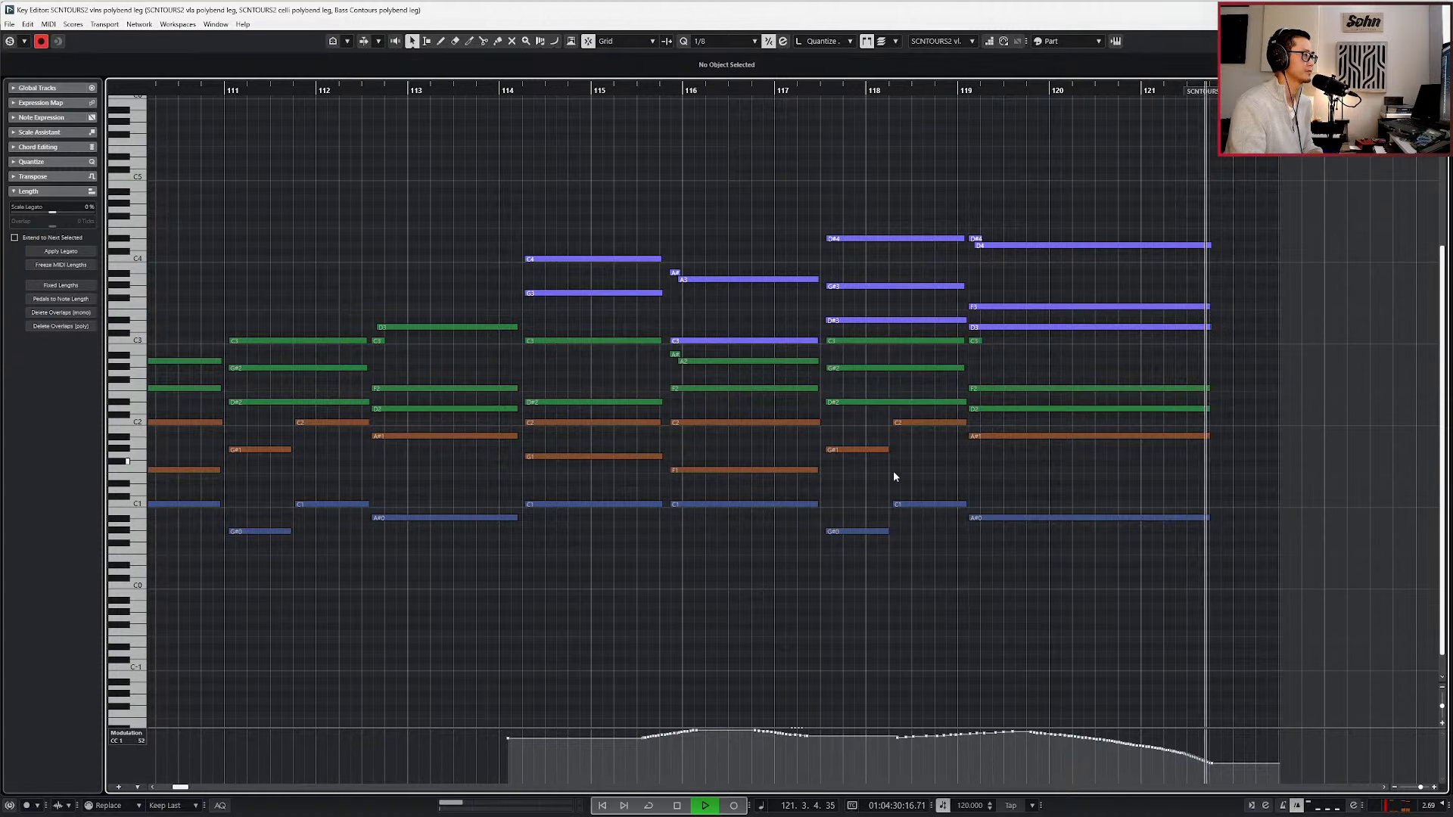
{"action": "key", "text": "space"}
{"action": "scroll", "coordinate": [920, 576], "scroll_direction": "down", "scroll_amount": 1}
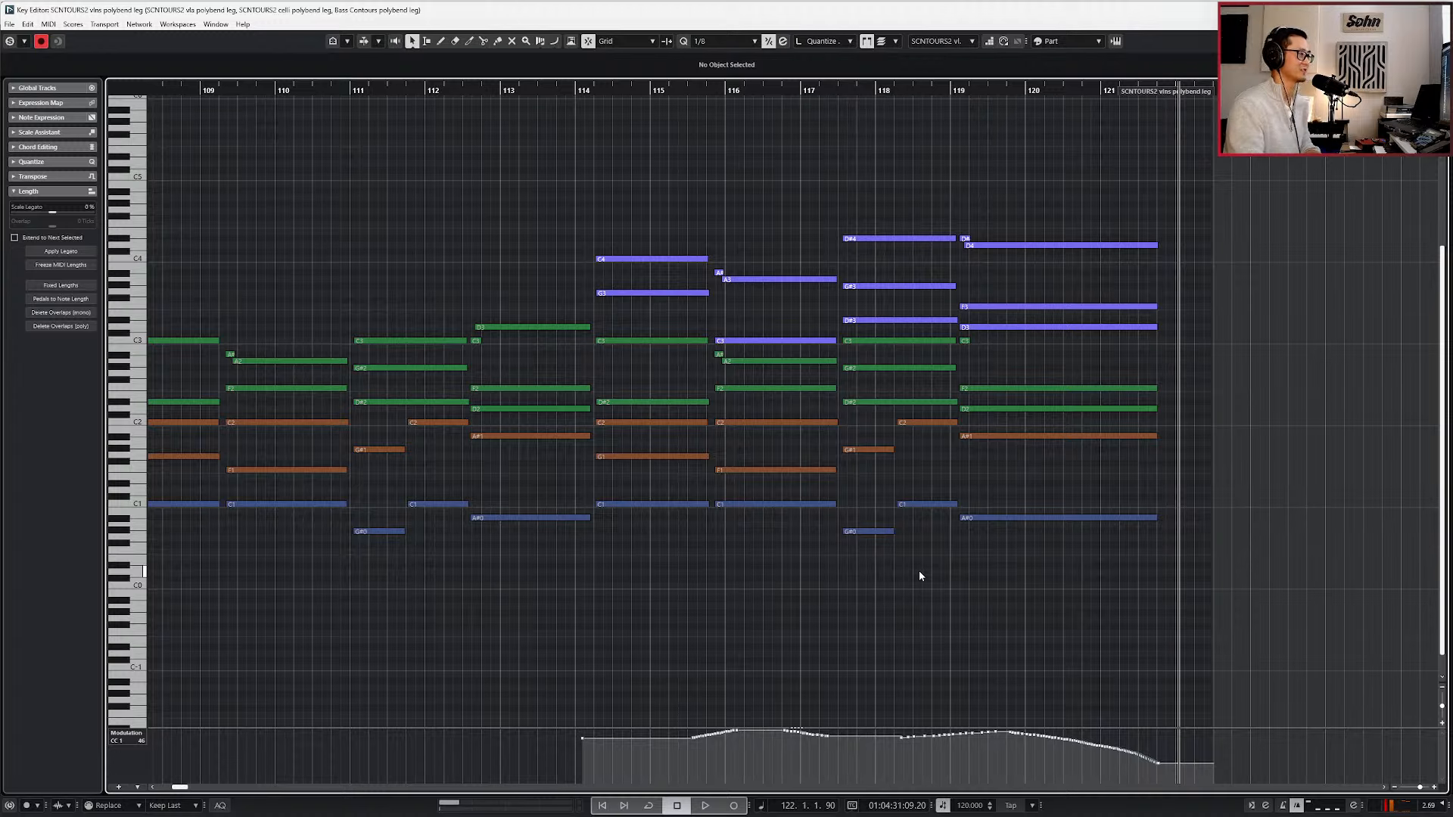
{"action": "scroll", "coordinate": [920, 575], "scroll_direction": "down", "scroll_amount": 1}
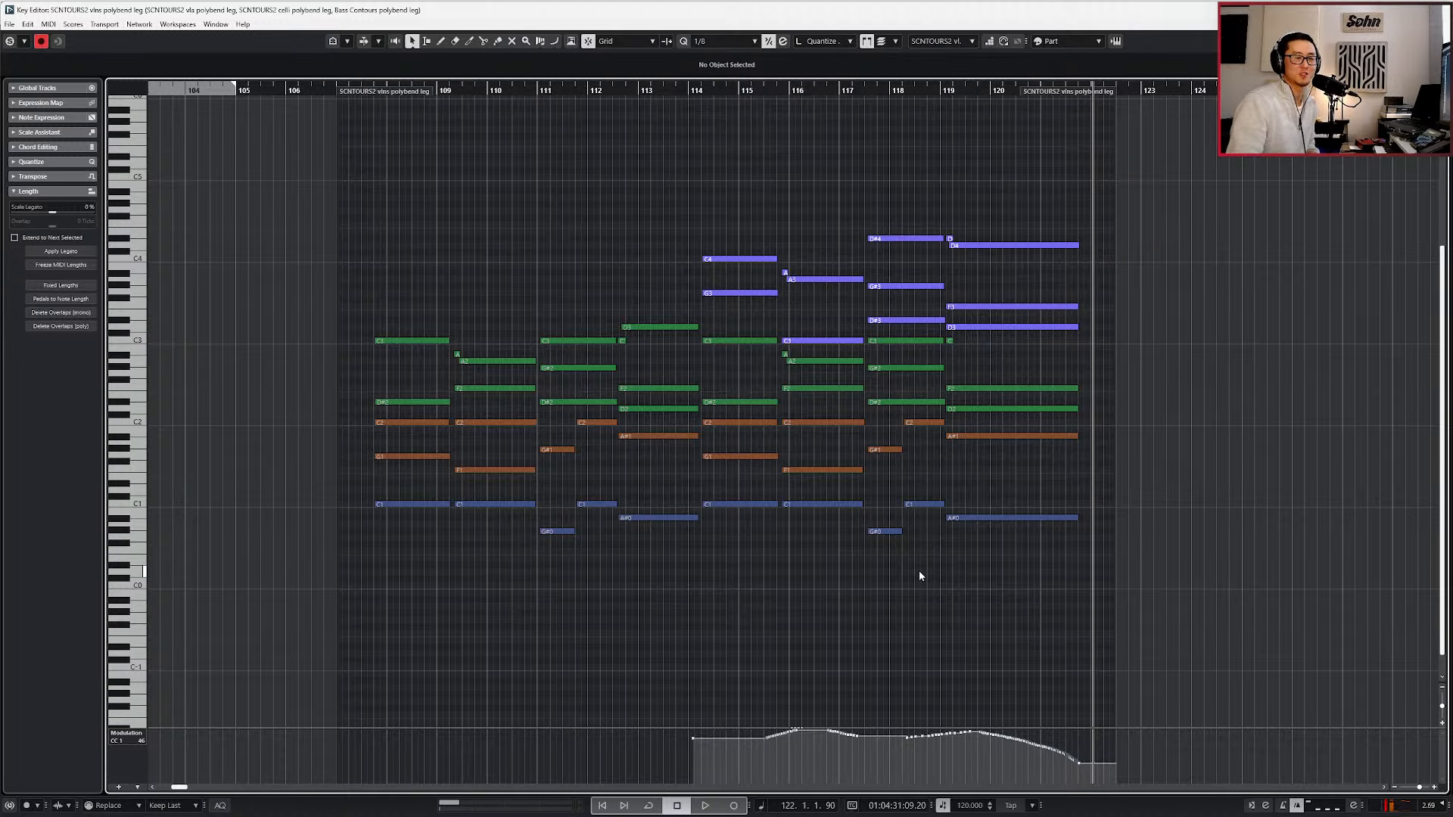
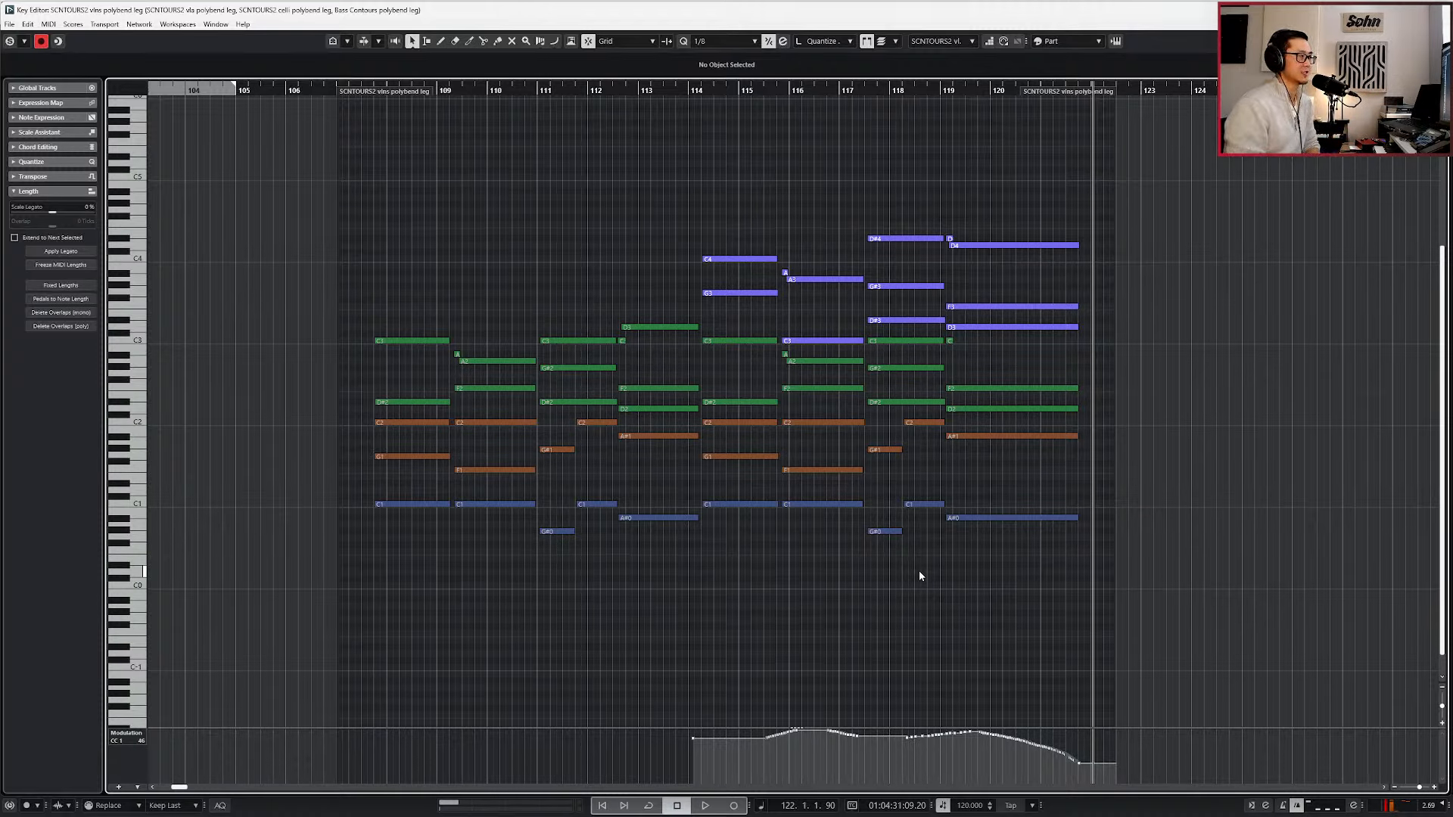
Leave the note editor and select the SCNTOURS2 vla ts slow detache track in the arrangement.
{"action": "key", "text": "Return"}
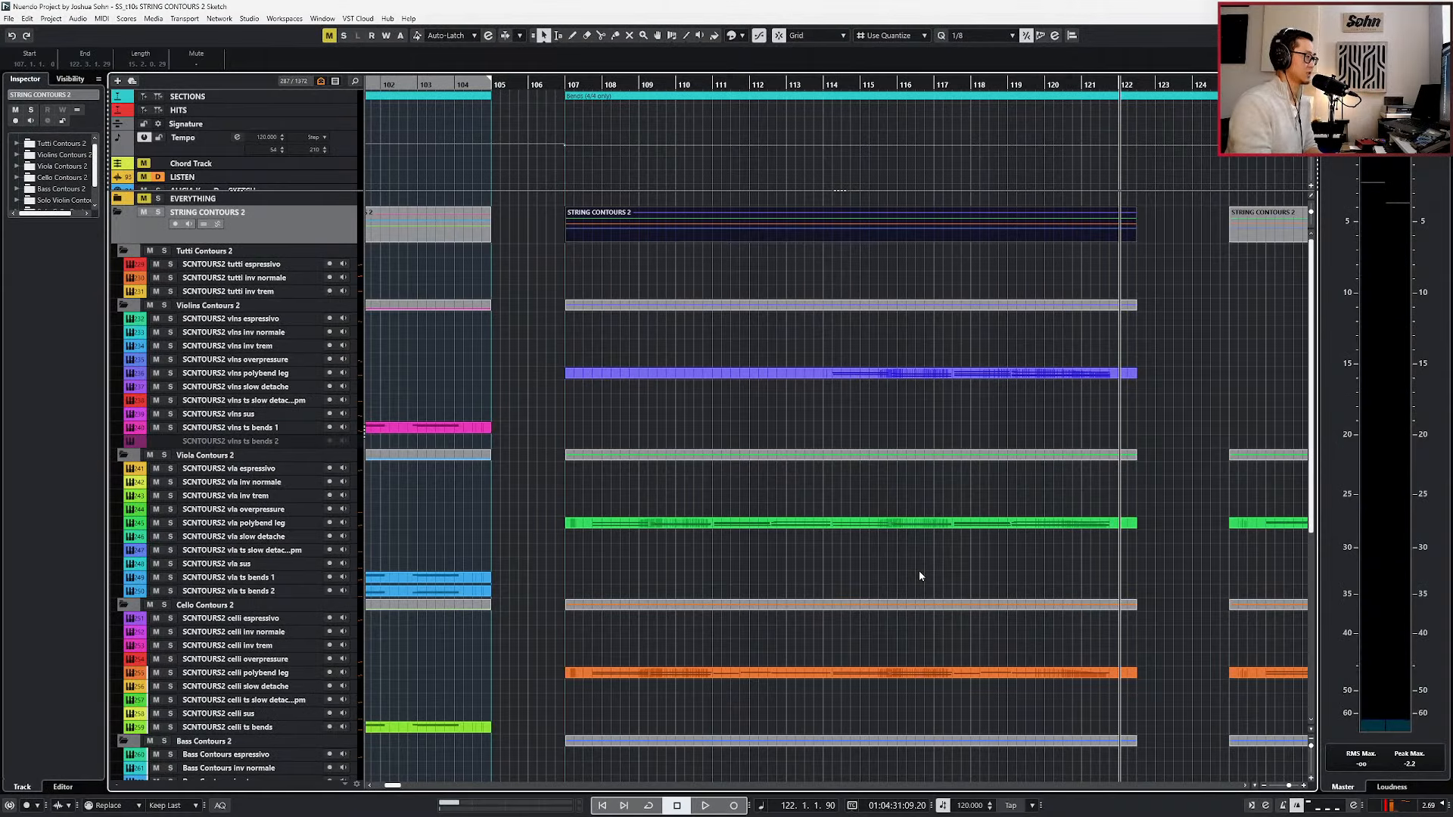
{"action": "scroll", "coordinate": [922, 569], "scroll_direction": "down", "scroll_amount": 3}
{"action": "scroll", "coordinate": [920, 564], "scroll_direction": "down", "scroll_amount": 3}
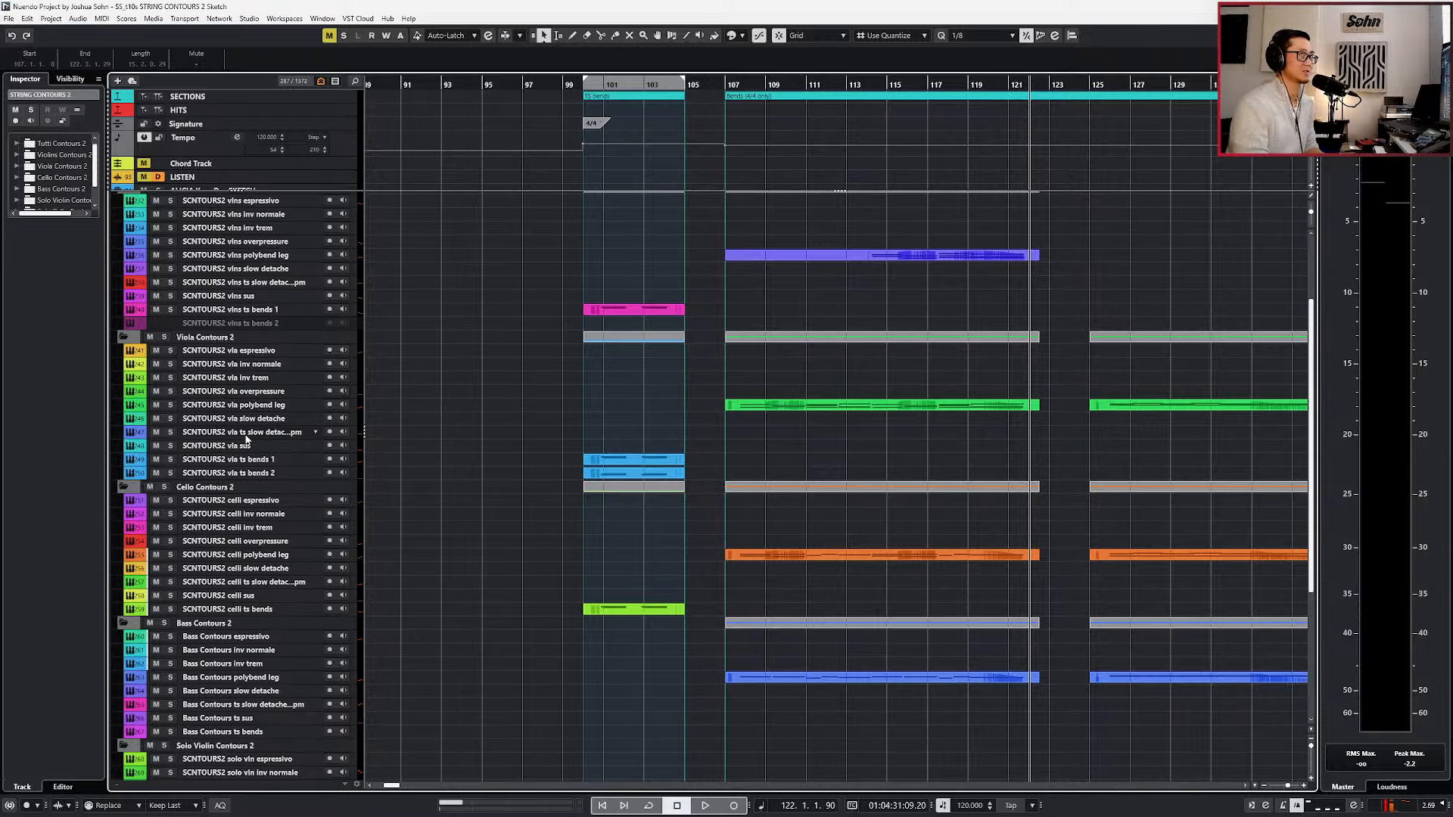
{"action": "scroll", "coordinate": [246, 439], "scroll_direction": "up", "scroll_amount": 3}
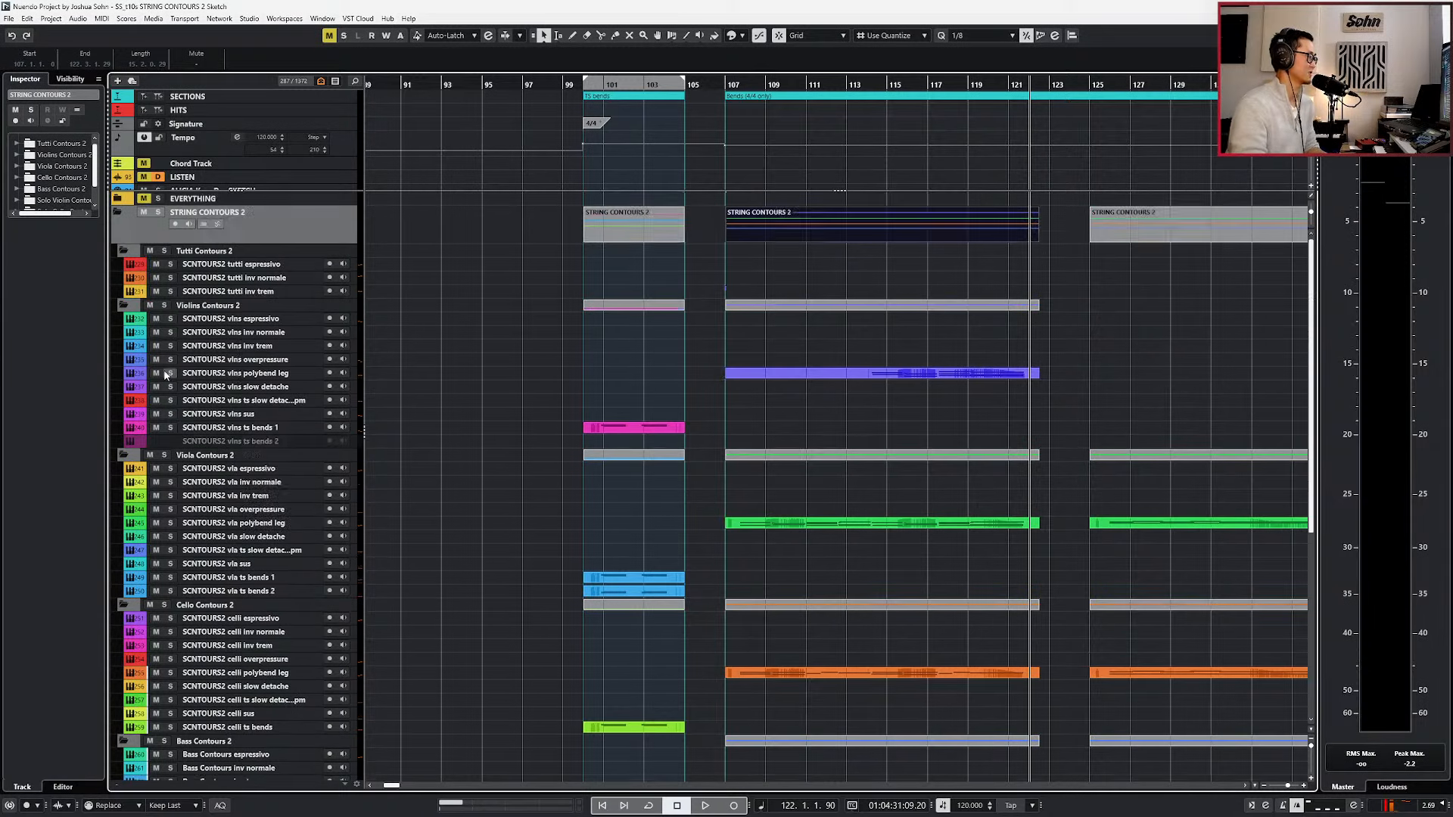
{"action": "left_click", "coordinate": [272, 550]}
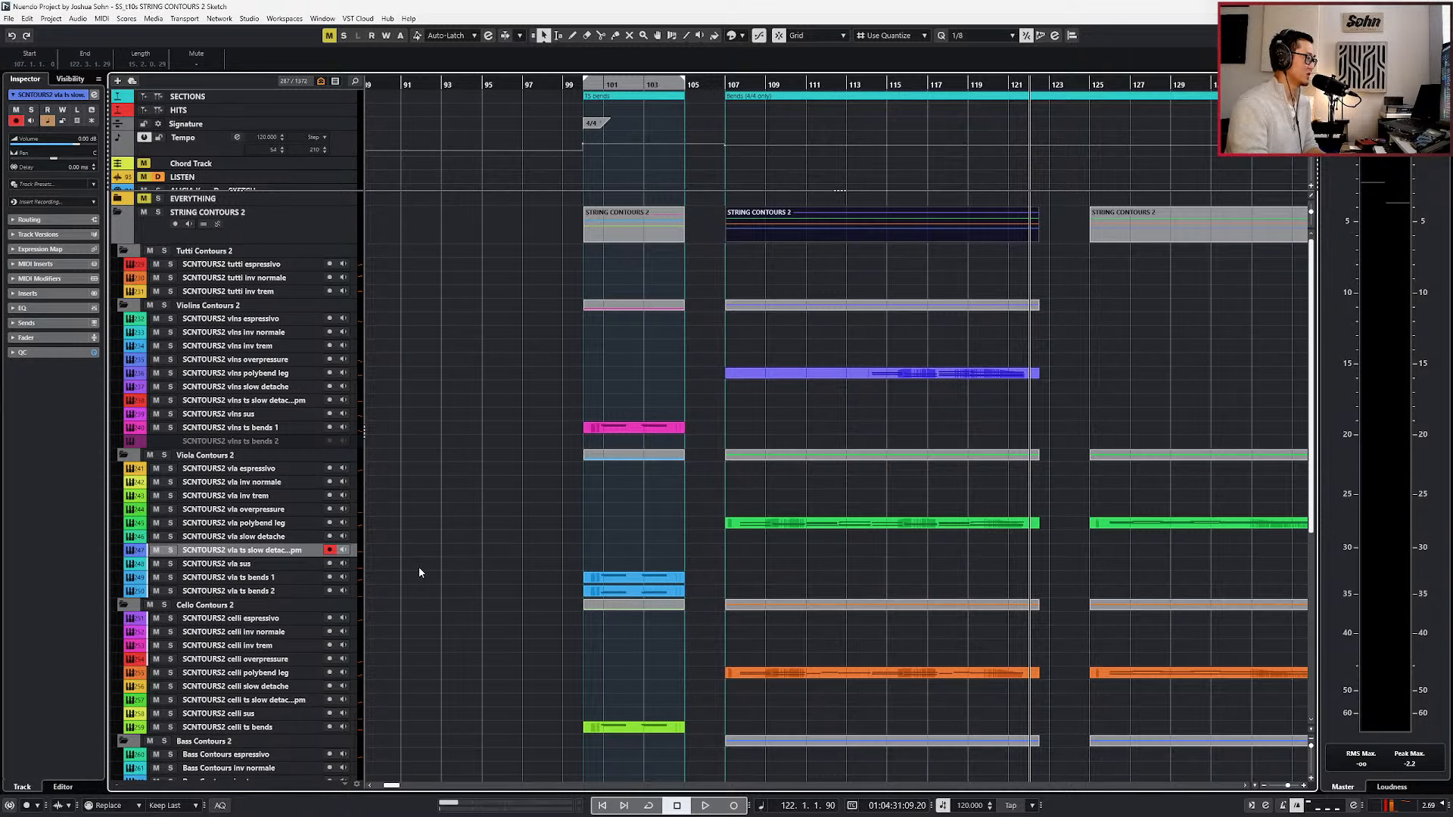
{"action": "scroll", "coordinate": [454, 573], "scroll_direction": "down", "scroll_amount": 3}
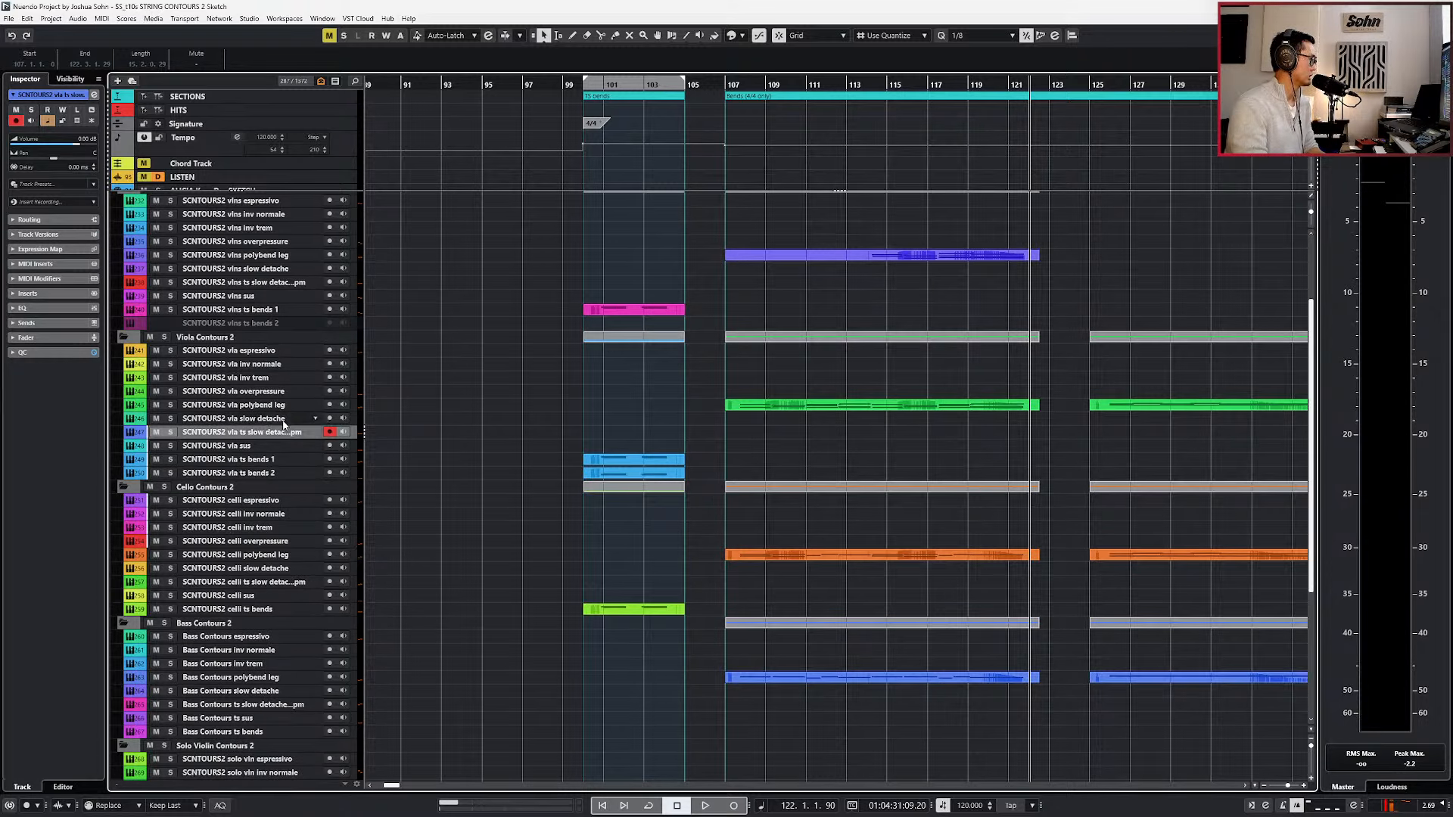
Solo the SCNTOURS2 vla polybend leg part at bar 107, play it briefly, and remove the solo.
{"action": "left_click", "coordinate": [501, 404]}
{"action": "left_click", "coordinate": [747, 405]}
{"action": "key", "text": "s"}
{"action": "key", "text": "l"}
{"action": "key", "text": "space"}
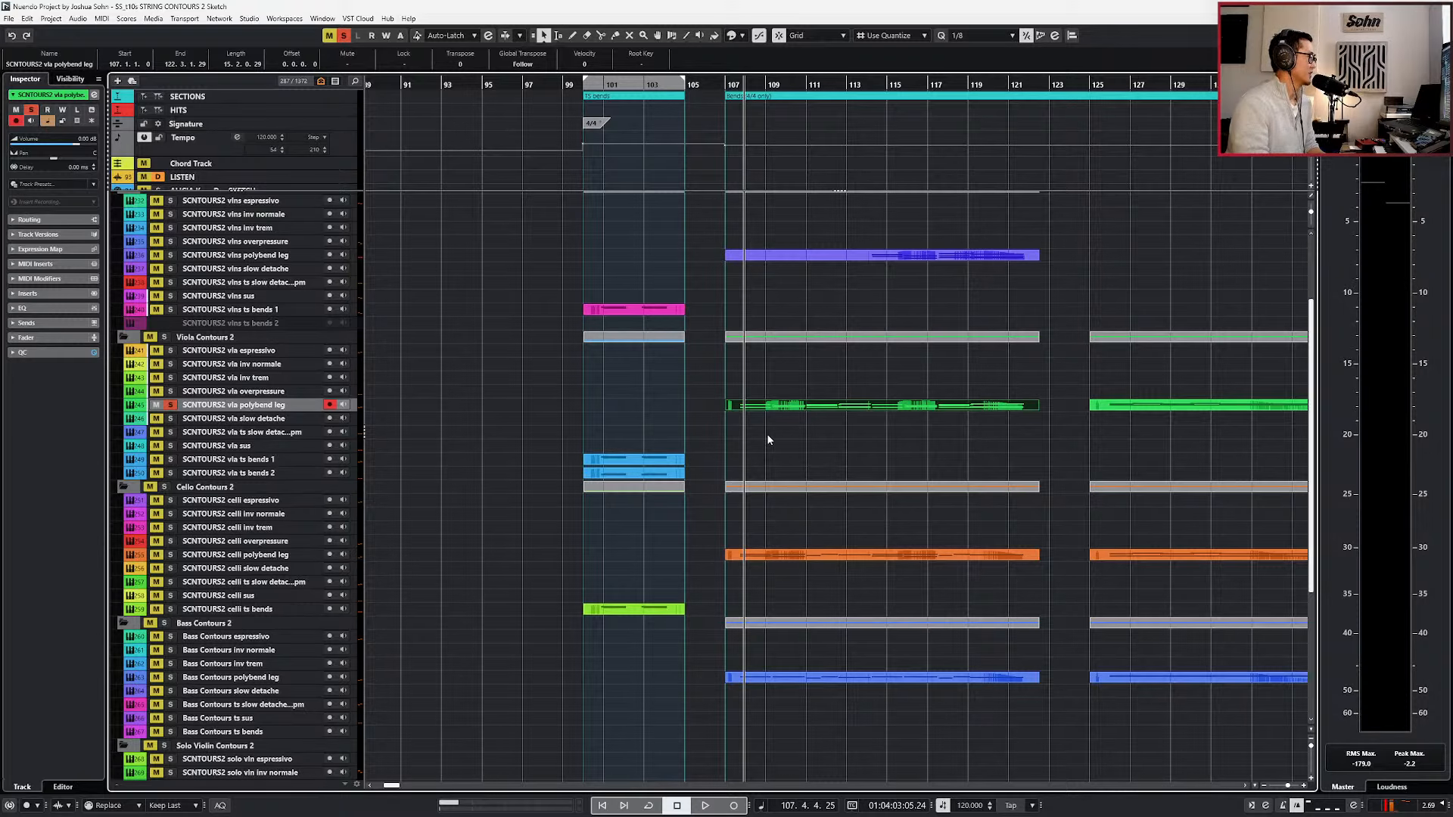
{"action": "key", "text": "s"}
Open the celli polybend leg track's Kontakt instrument and switch it to Mono Legato, Sustain and back to Mono Legato.
{"action": "left_click", "coordinate": [280, 559]}
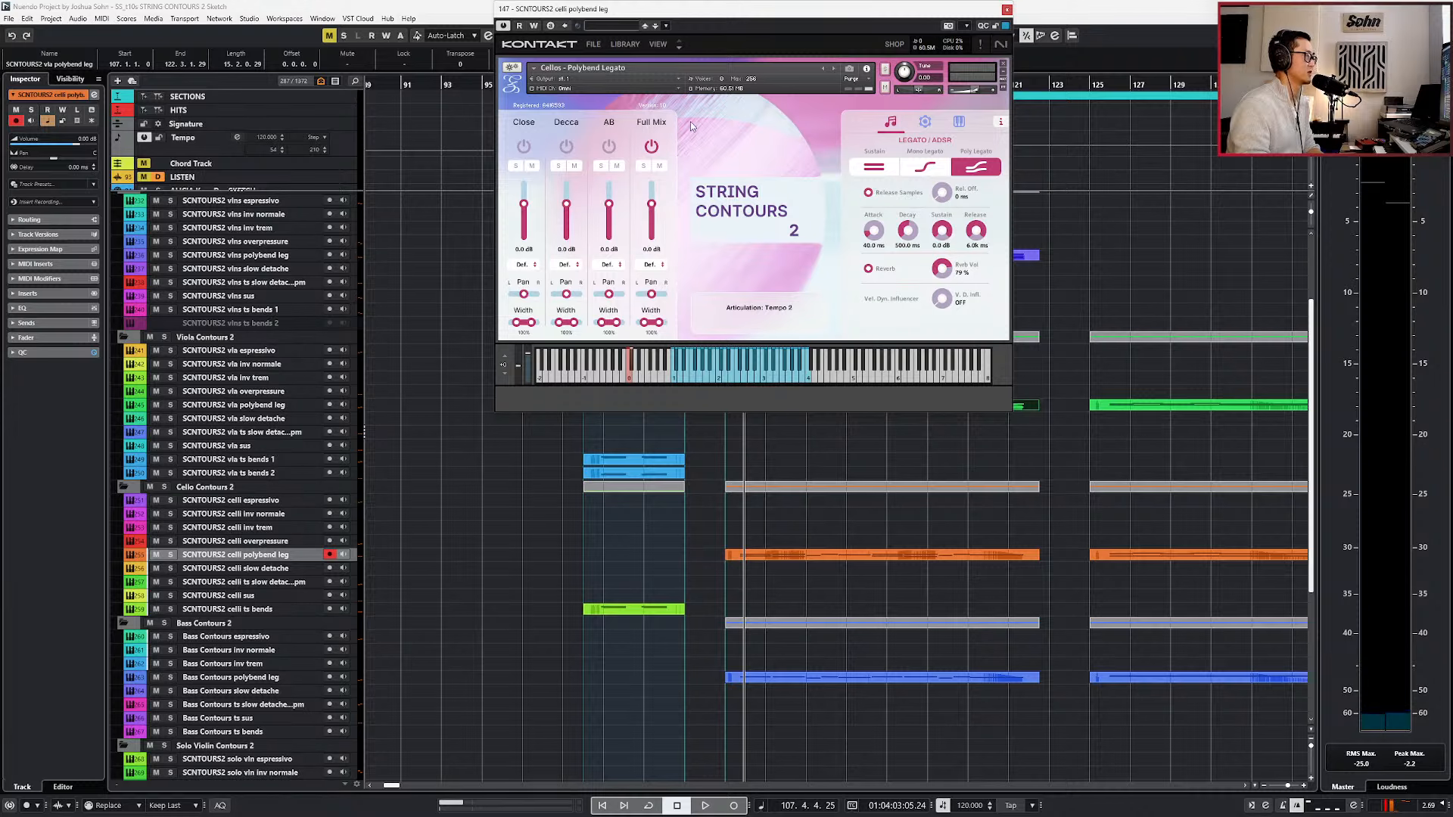
{"action": "left_click", "coordinate": [924, 169]}
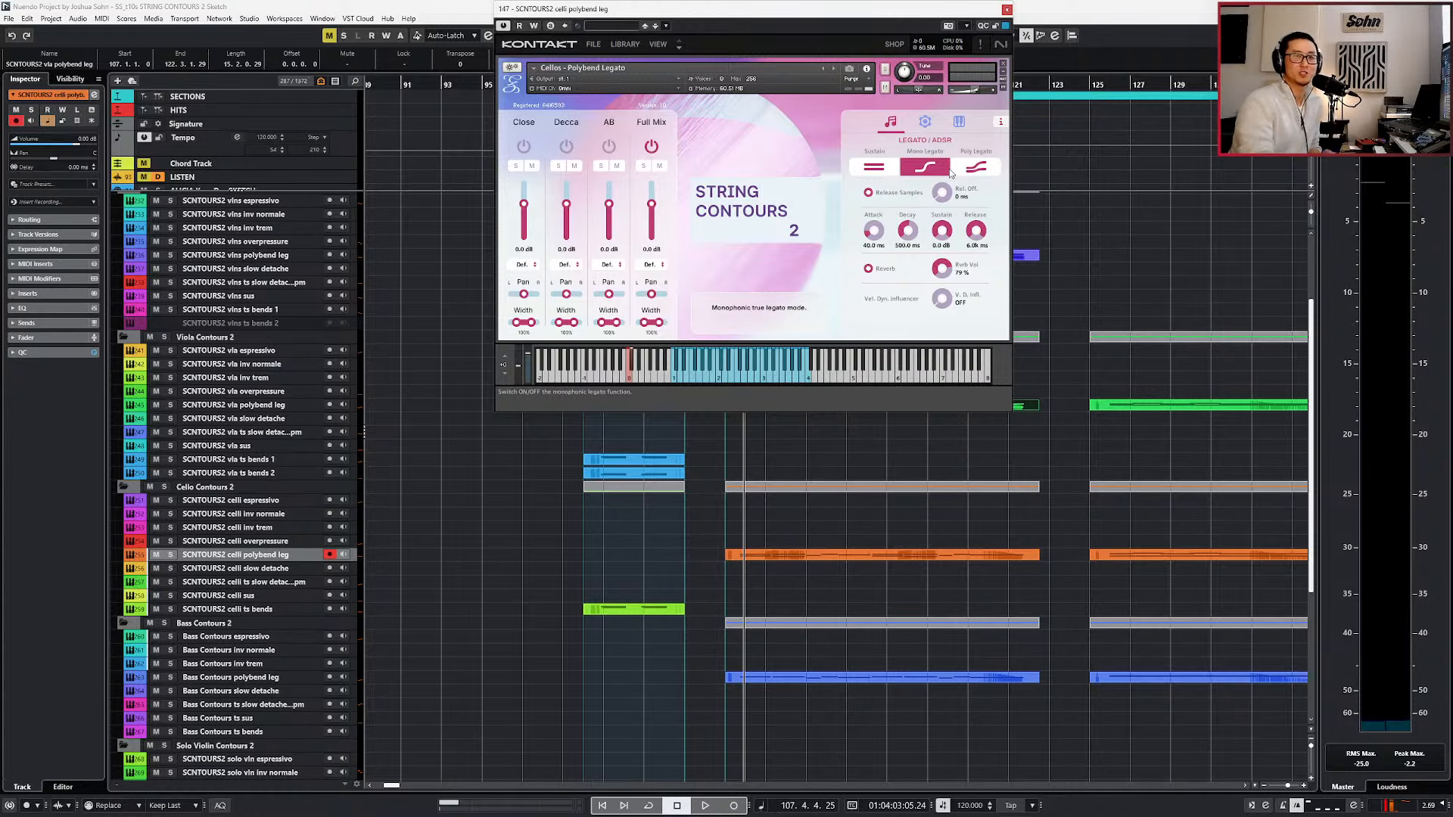
{"action": "left_click", "coordinate": [887, 168]}
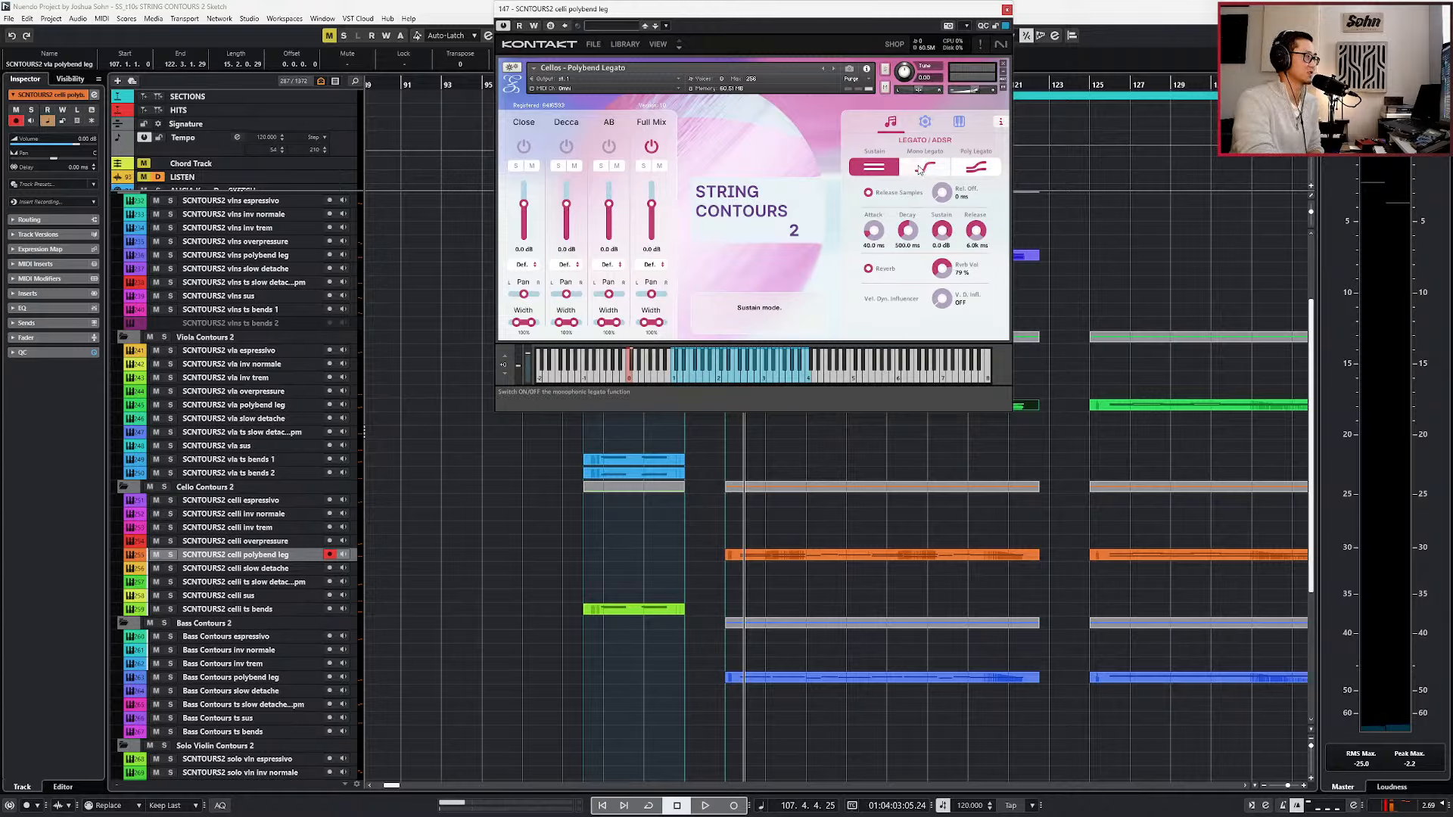
{"action": "left_click", "coordinate": [926, 169]}
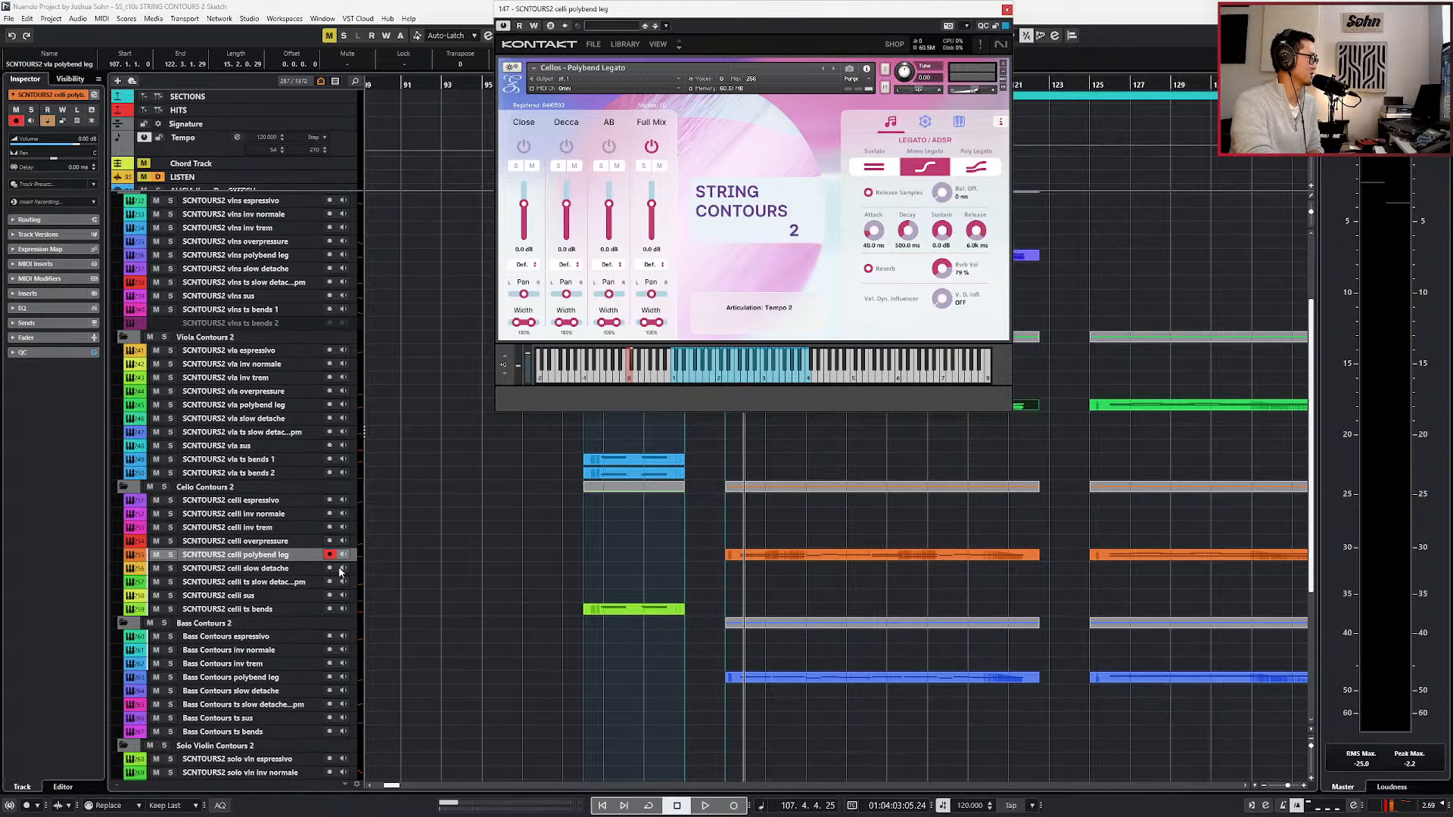
{"action": "left_click", "coordinate": [282, 598]}
{"action": "left_click", "coordinate": [280, 557]}
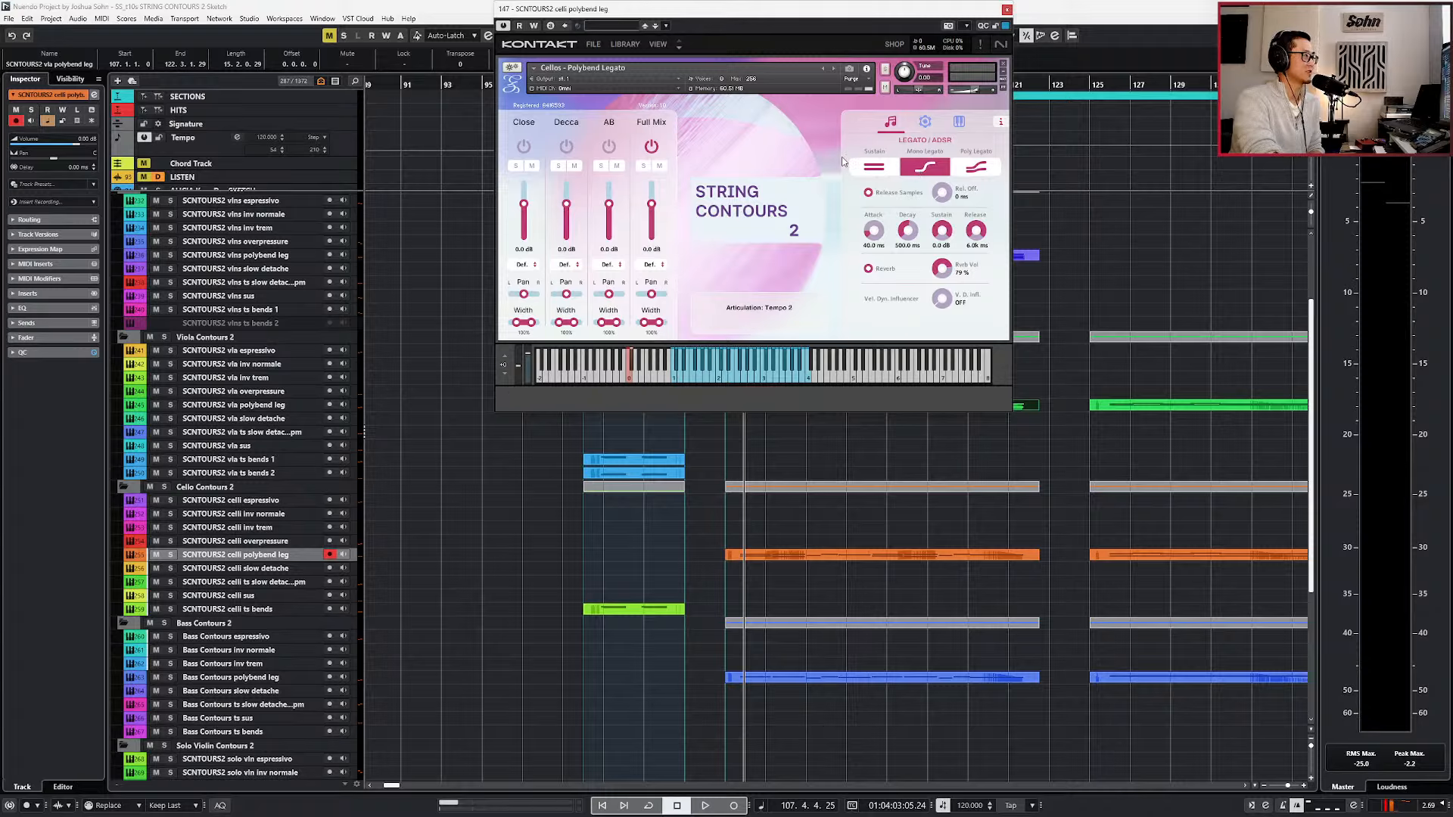
Compare the Poly and Mono Legato modes and examine the instrument's options and keyswitch pages.
{"action": "left_click", "coordinate": [983, 169]}
{"action": "left_click", "coordinate": [946, 169]}
{"action": "left_click", "coordinate": [926, 122]}
{"action": "left_click", "coordinate": [958, 122]}
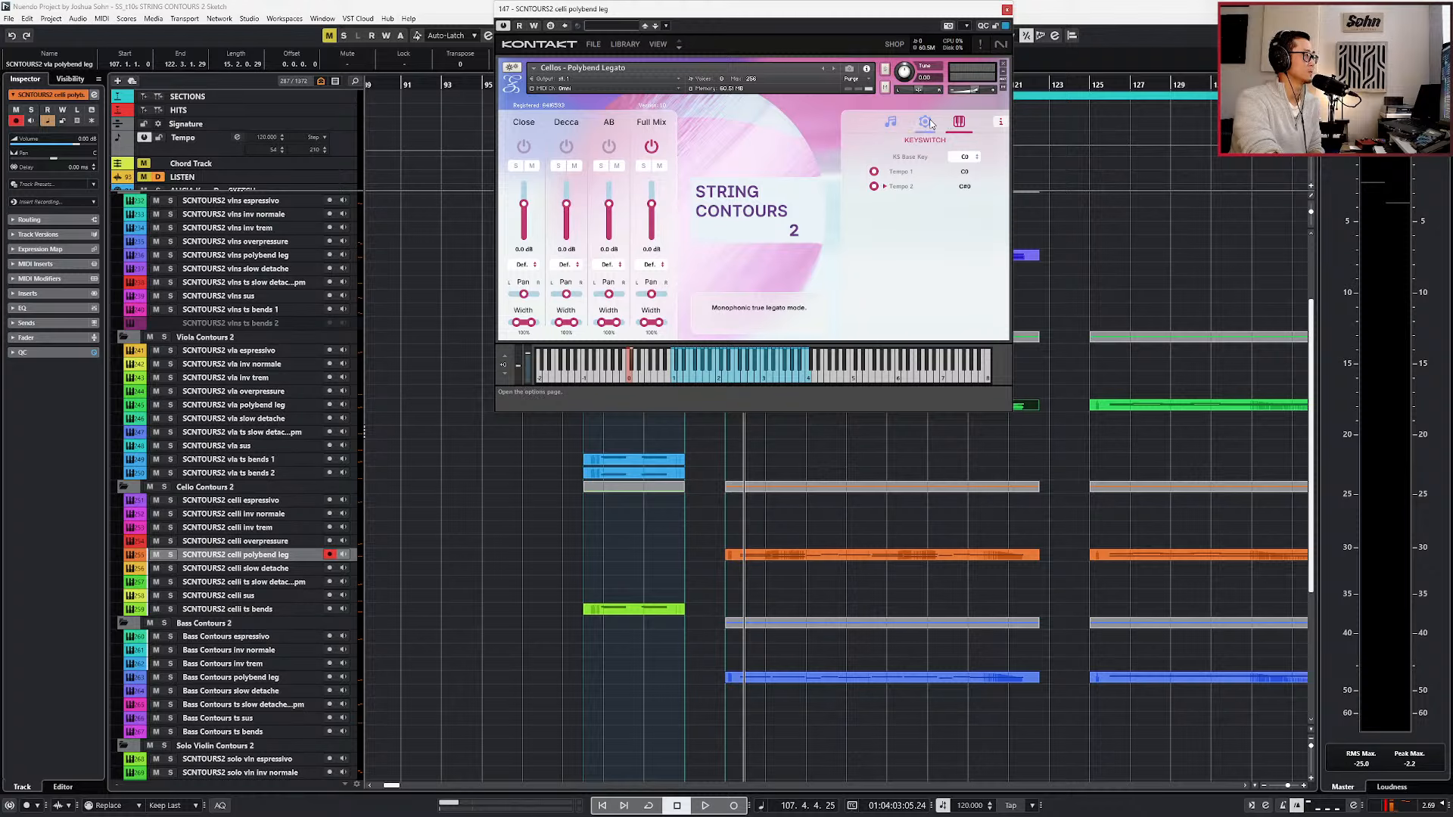
{"action": "left_click", "coordinate": [926, 123]}
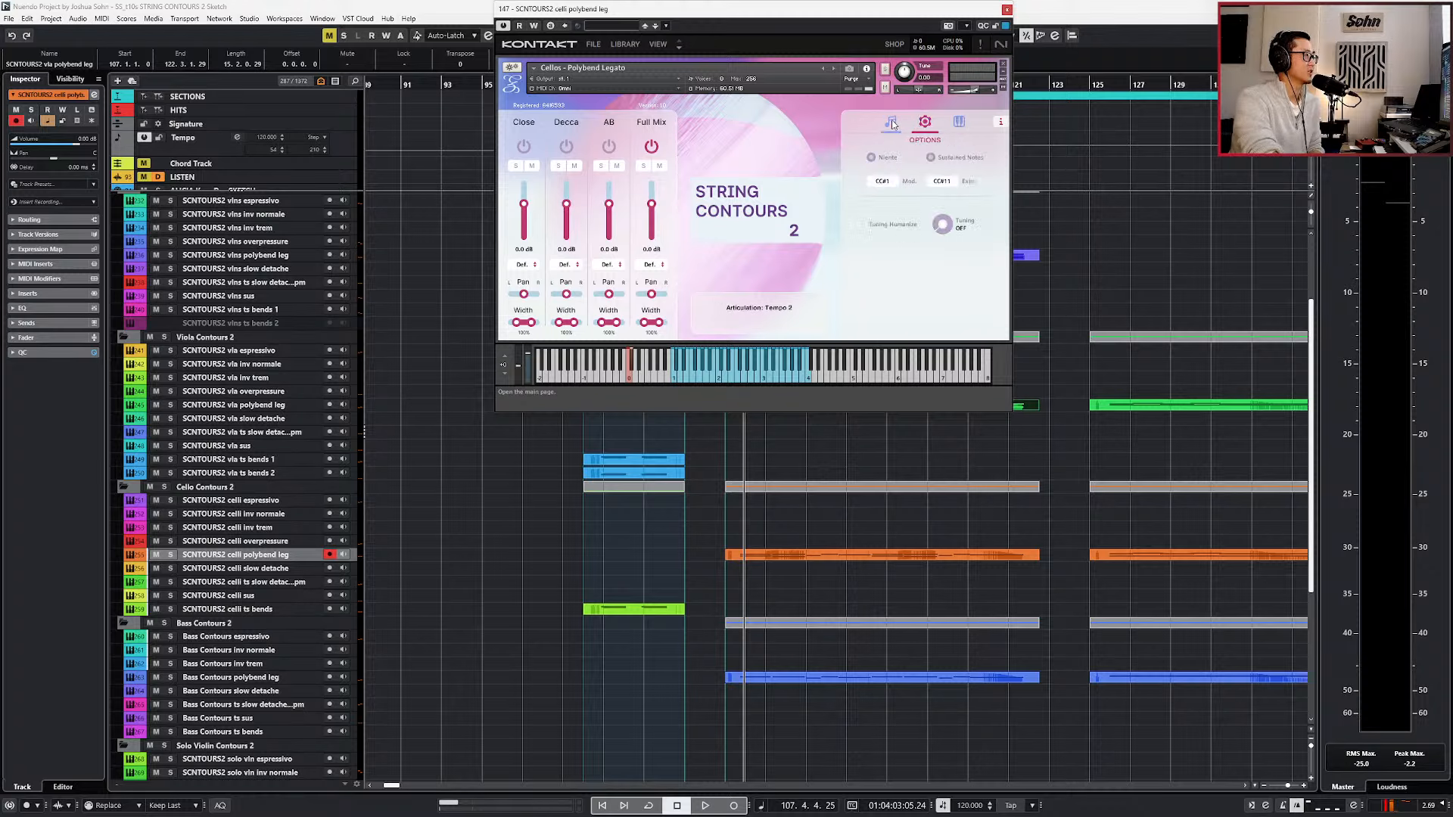
{"action": "left_click", "coordinate": [893, 124]}
Set the celli patch to Poly Legato and trigger the Tempo 1 keyswitch followed by Tempo 2.
{"action": "left_click", "coordinate": [976, 168]}
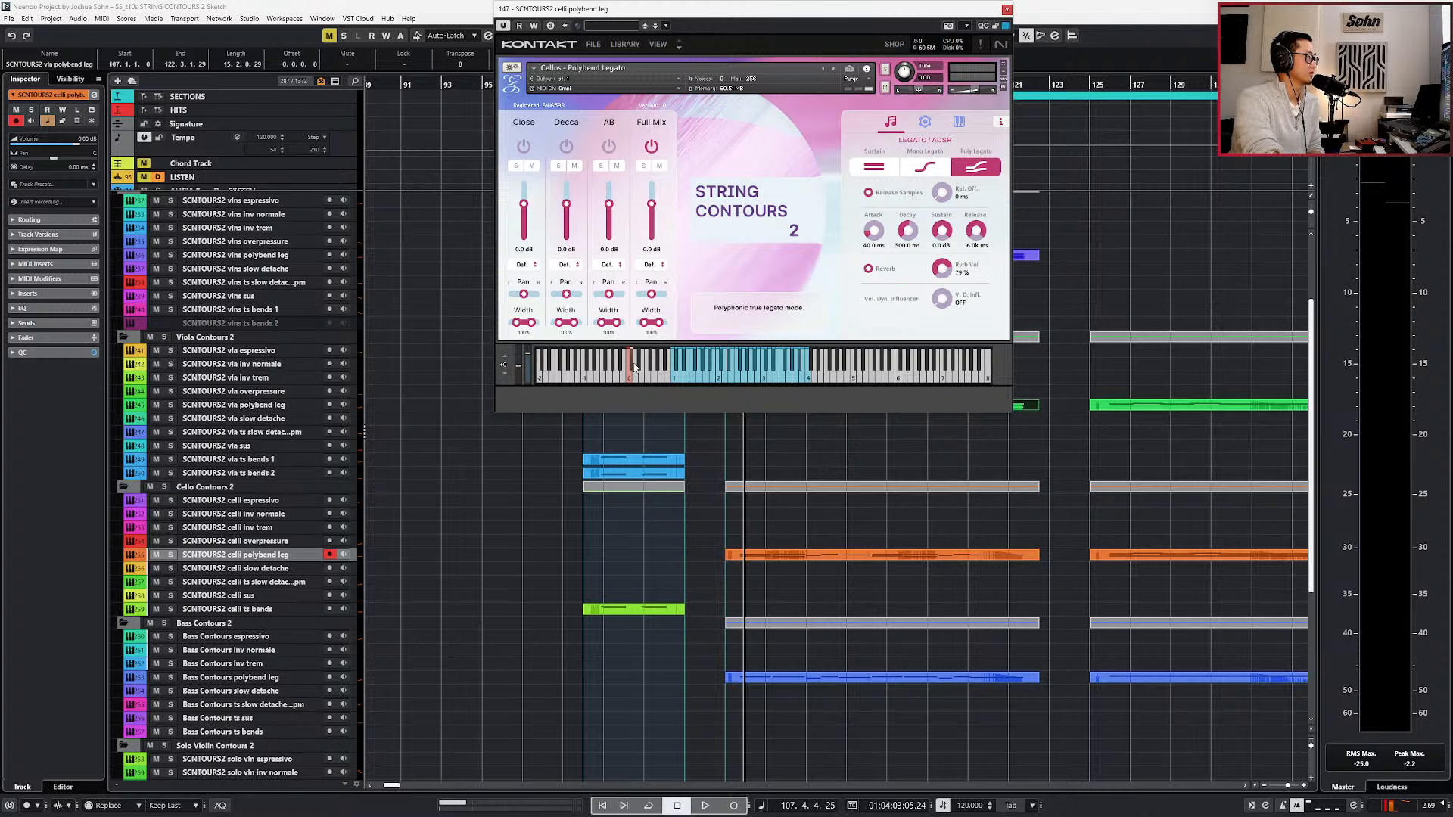
{"action": "left_click", "coordinate": [631, 378]}
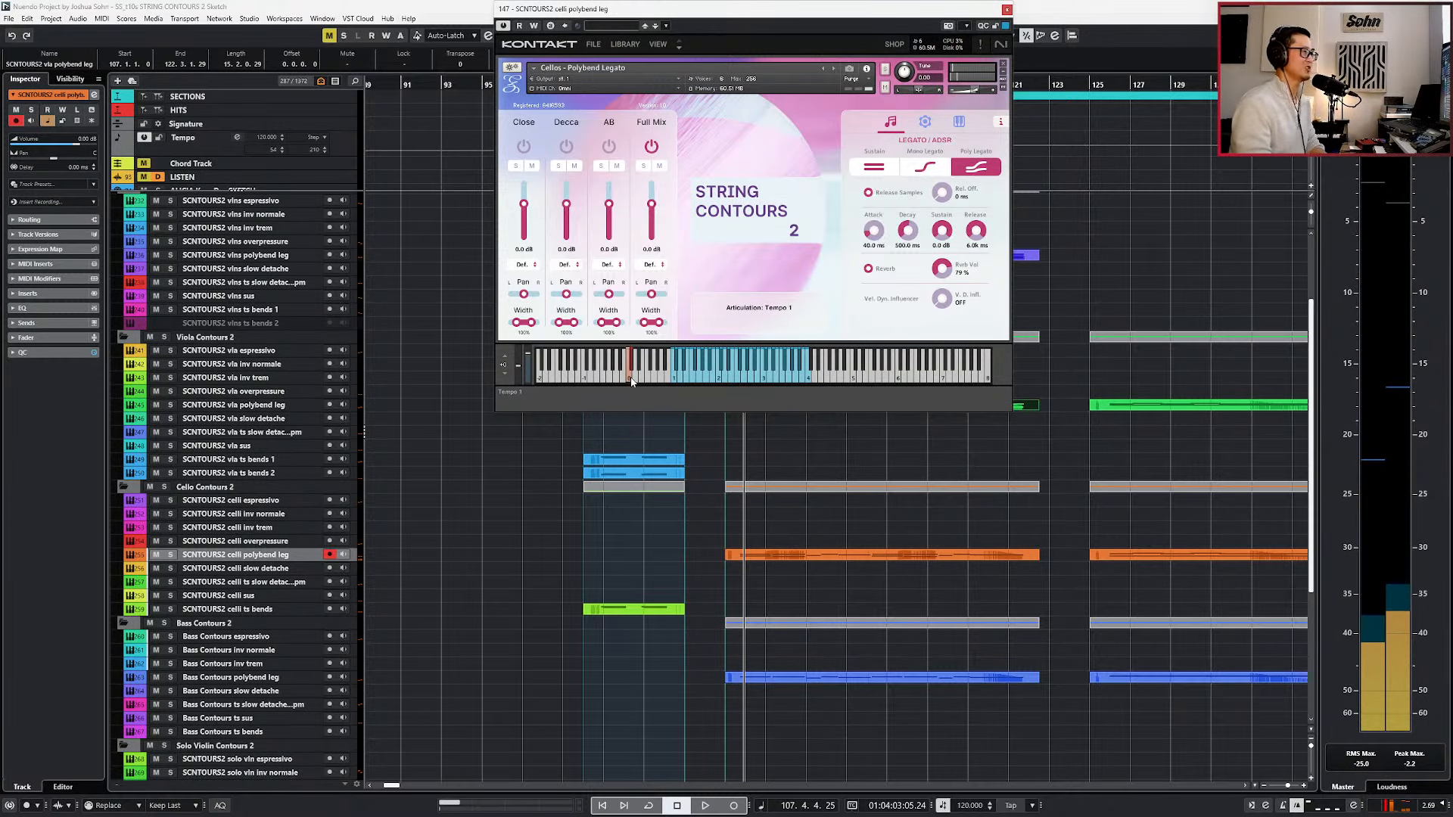
{"action": "left_click", "coordinate": [632, 367]}
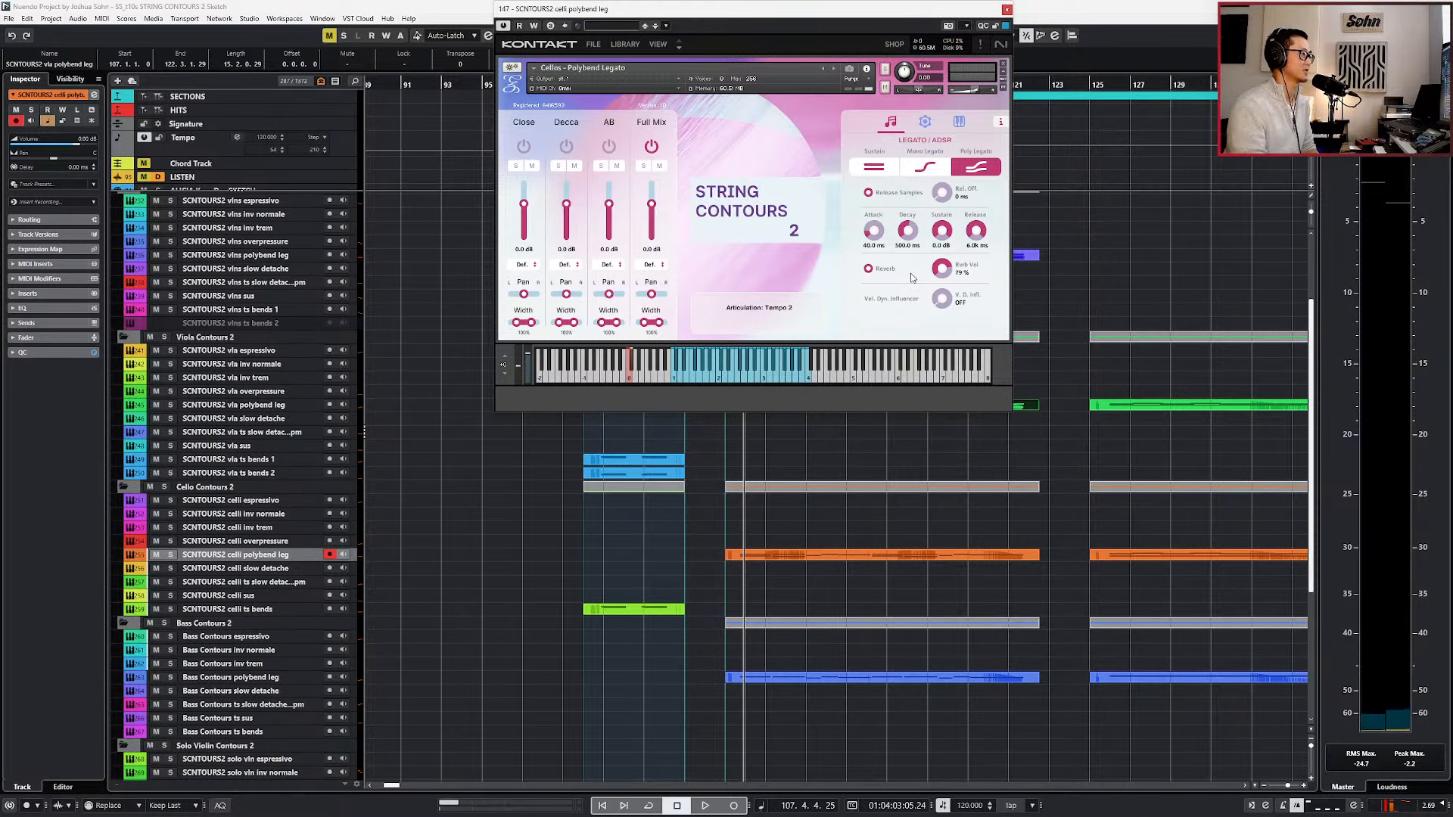
Close the Kontakt window, select the SCNTOURS2 vla ts bends 1 part and locate the playhead to bar 100.
{"action": "left_click", "coordinate": [1007, 9]}
{"action": "scroll", "coordinate": [665, 447], "scroll_direction": "up", "scroll_amount": 3}
{"action": "left_click", "coordinate": [650, 457]}
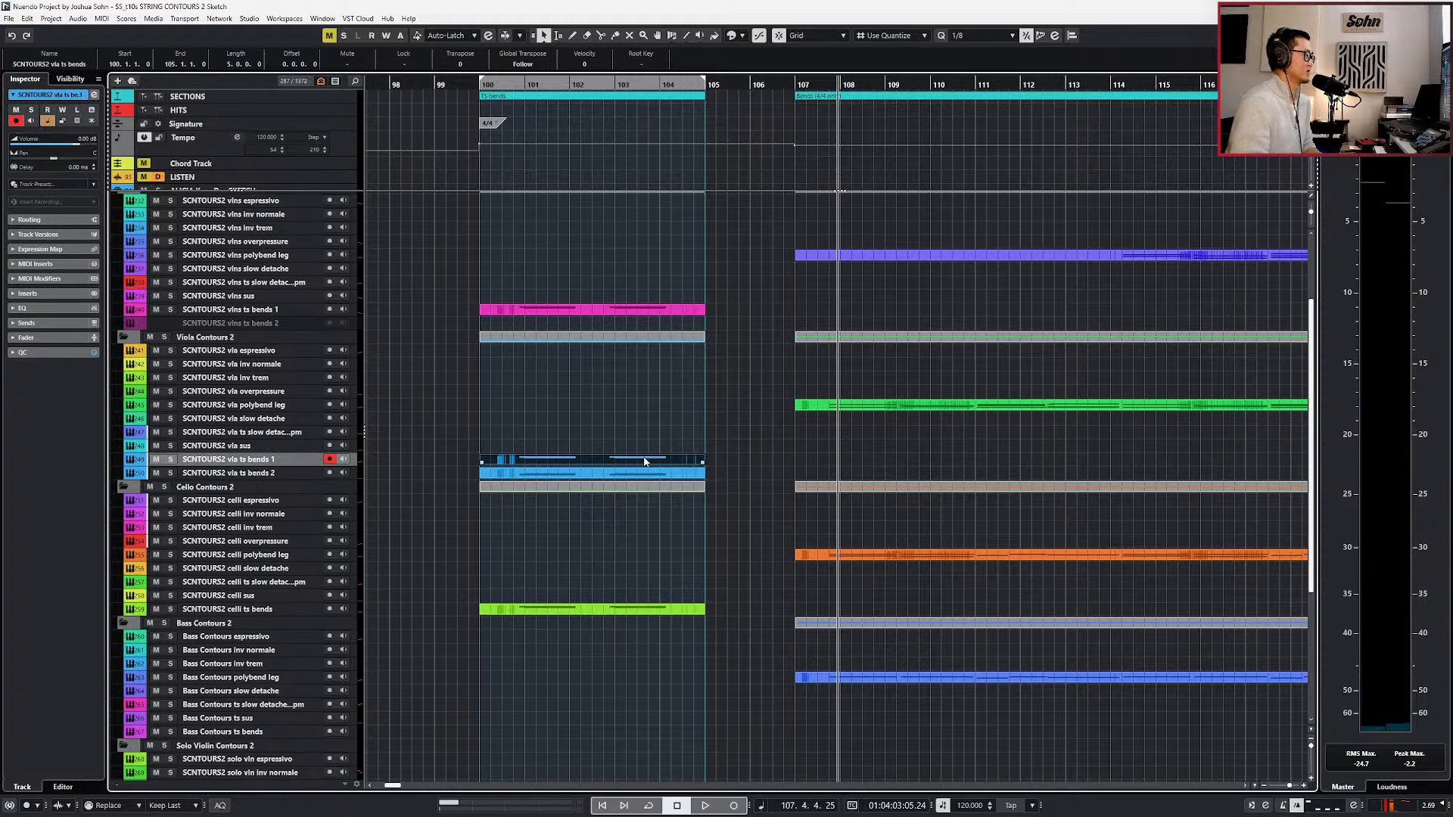
{"action": "scroll", "coordinate": [571, 505], "scroll_direction": "up", "scroll_amount": 3}
{"action": "scroll", "coordinate": [584, 499], "scroll_direction": "left", "scroll_amount": 2}
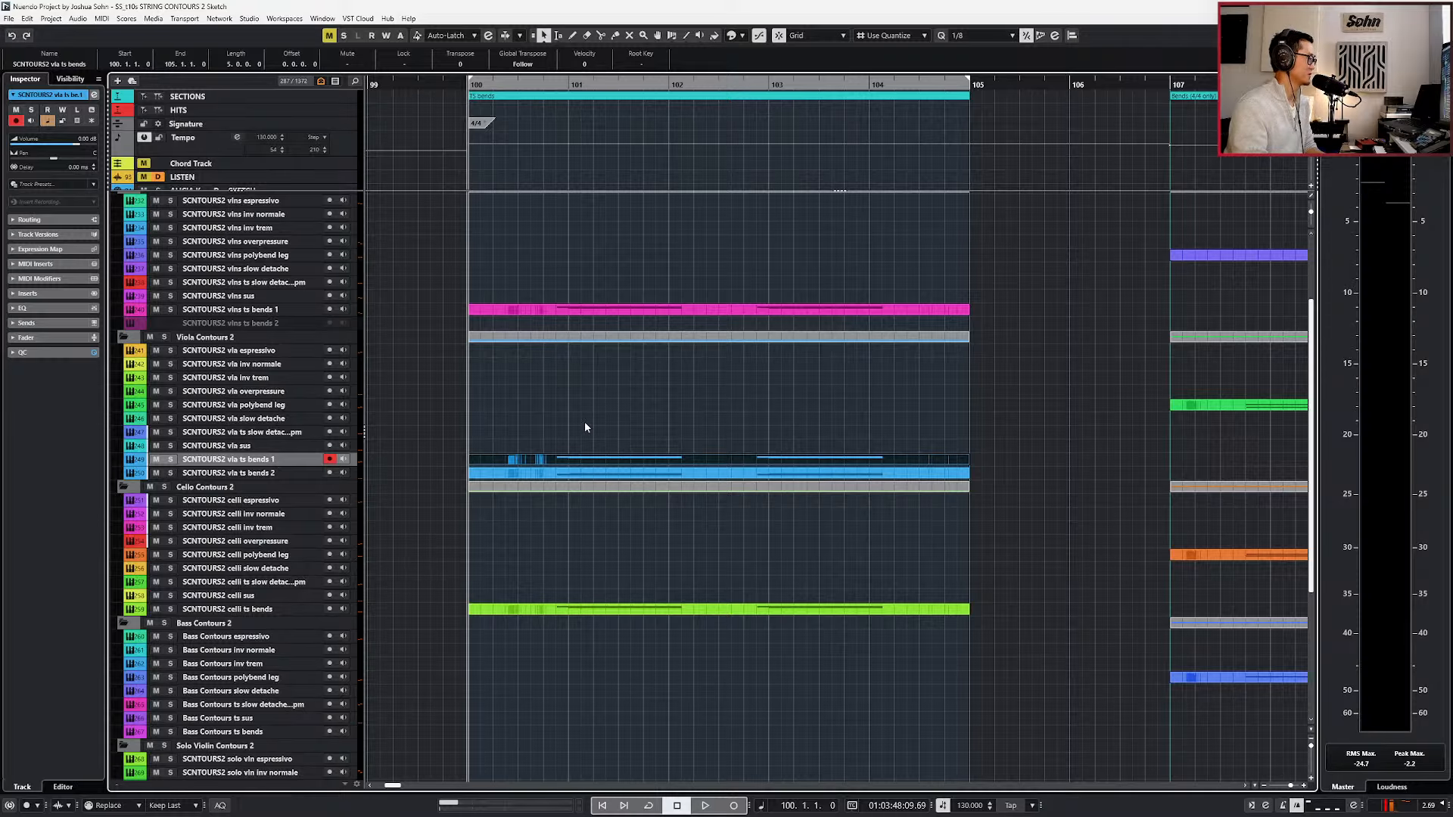
Select the SCNTOURS2 vlns ts bends 1 part, play the ts bends section from bar 100 and reposition the playhead late in bar 100.
{"action": "left_click", "coordinate": [587, 310]}
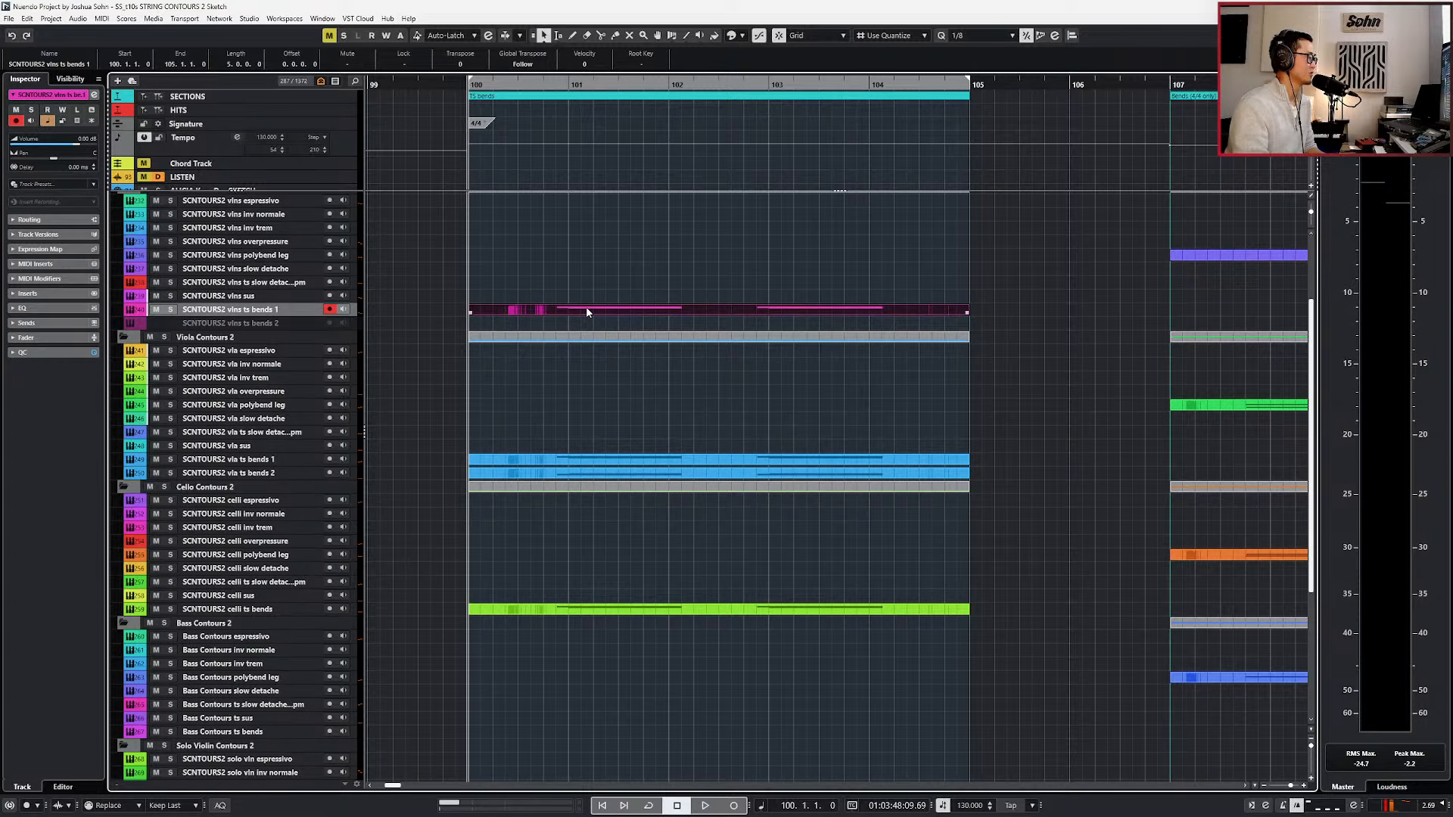
{"action": "scroll", "coordinate": [591, 337], "scroll_direction": "down", "scroll_amount": 2}
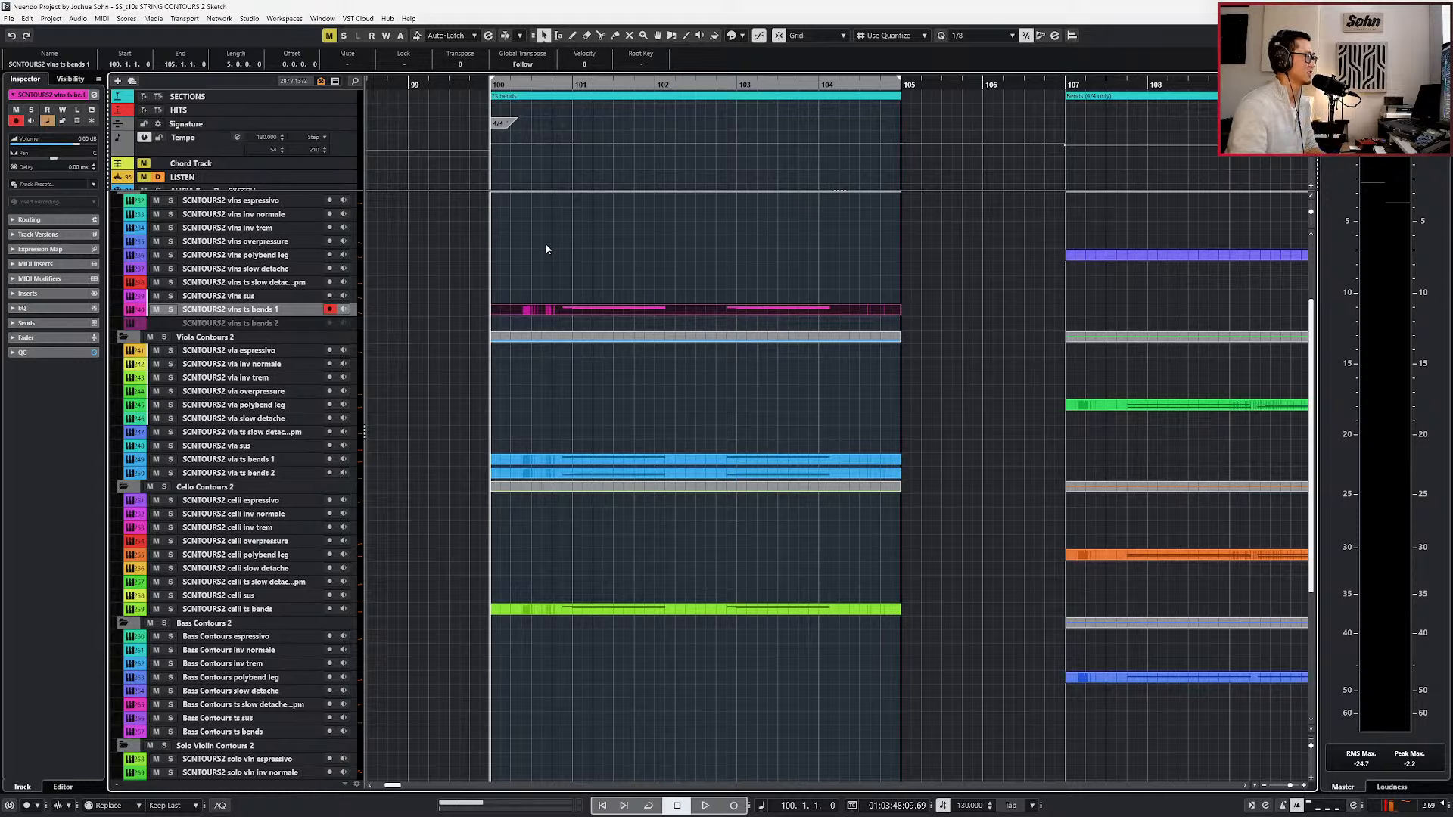
{"action": "key", "text": "space"}
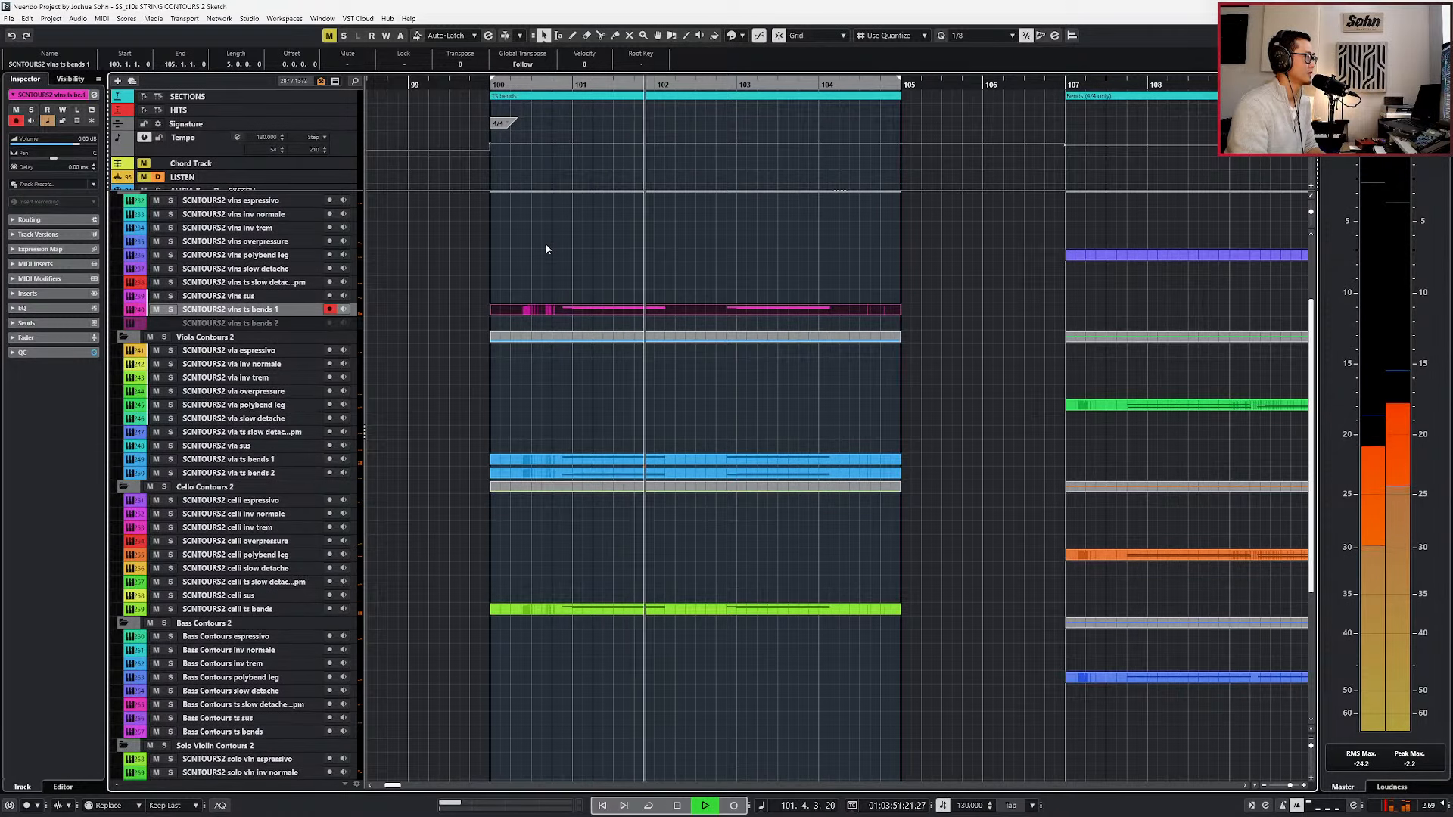
{"action": "key", "text": "space"}
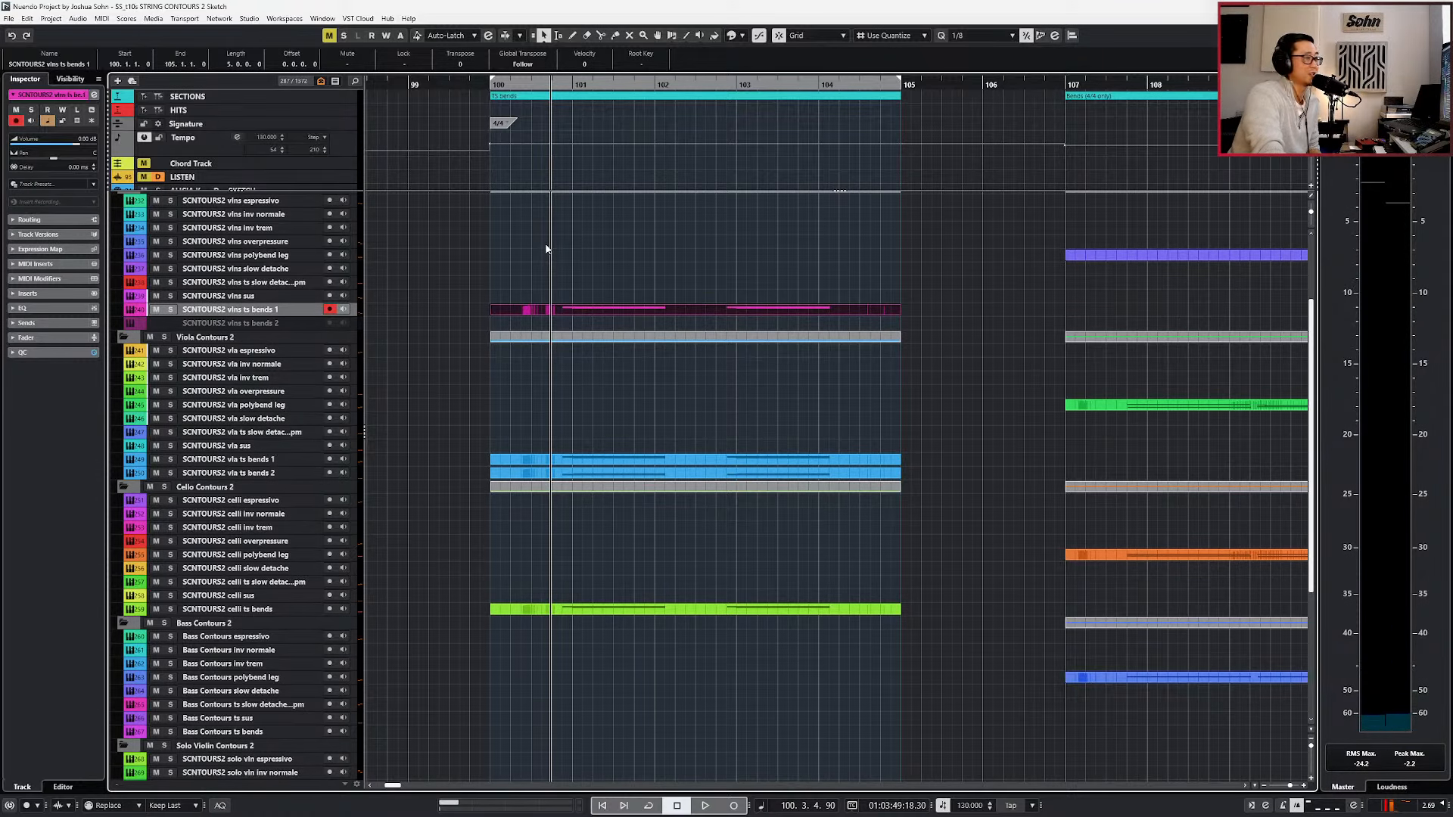
{"action": "key", "text": "KP_Subtract"}
{"action": "key", "text": "KP_Add"}
{"action": "key", "text": "KP_Subtract"}
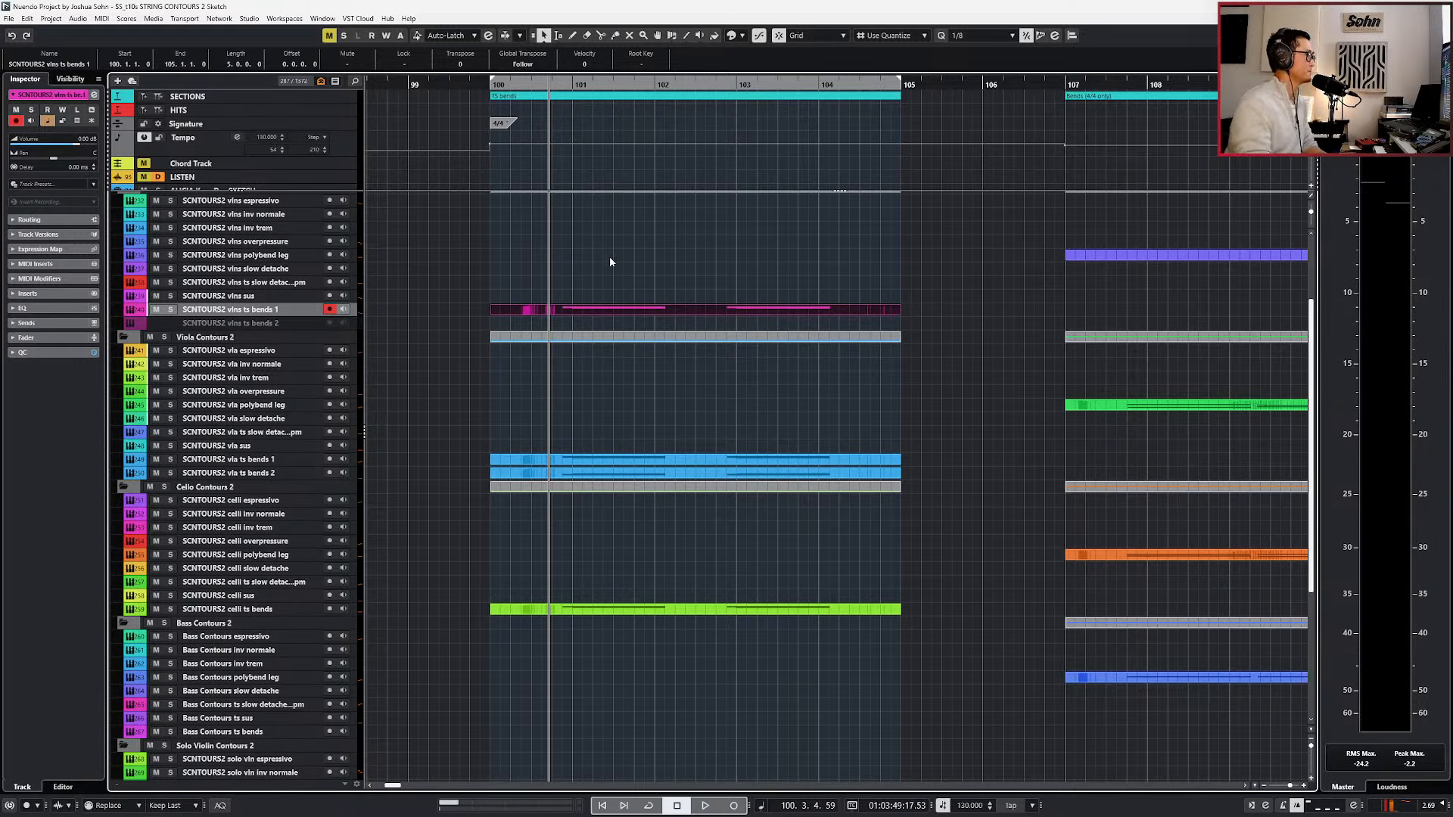
Open the Kontakt instrument of the SCNTOURS2 vlns ts bends 1 track and move its window to the top of the screen.
{"action": "scroll", "coordinate": [628, 265], "scroll_direction": "up", "scroll_amount": 3}
{"action": "scroll", "coordinate": [631, 435], "scroll_direction": "down", "scroll_amount": 3}
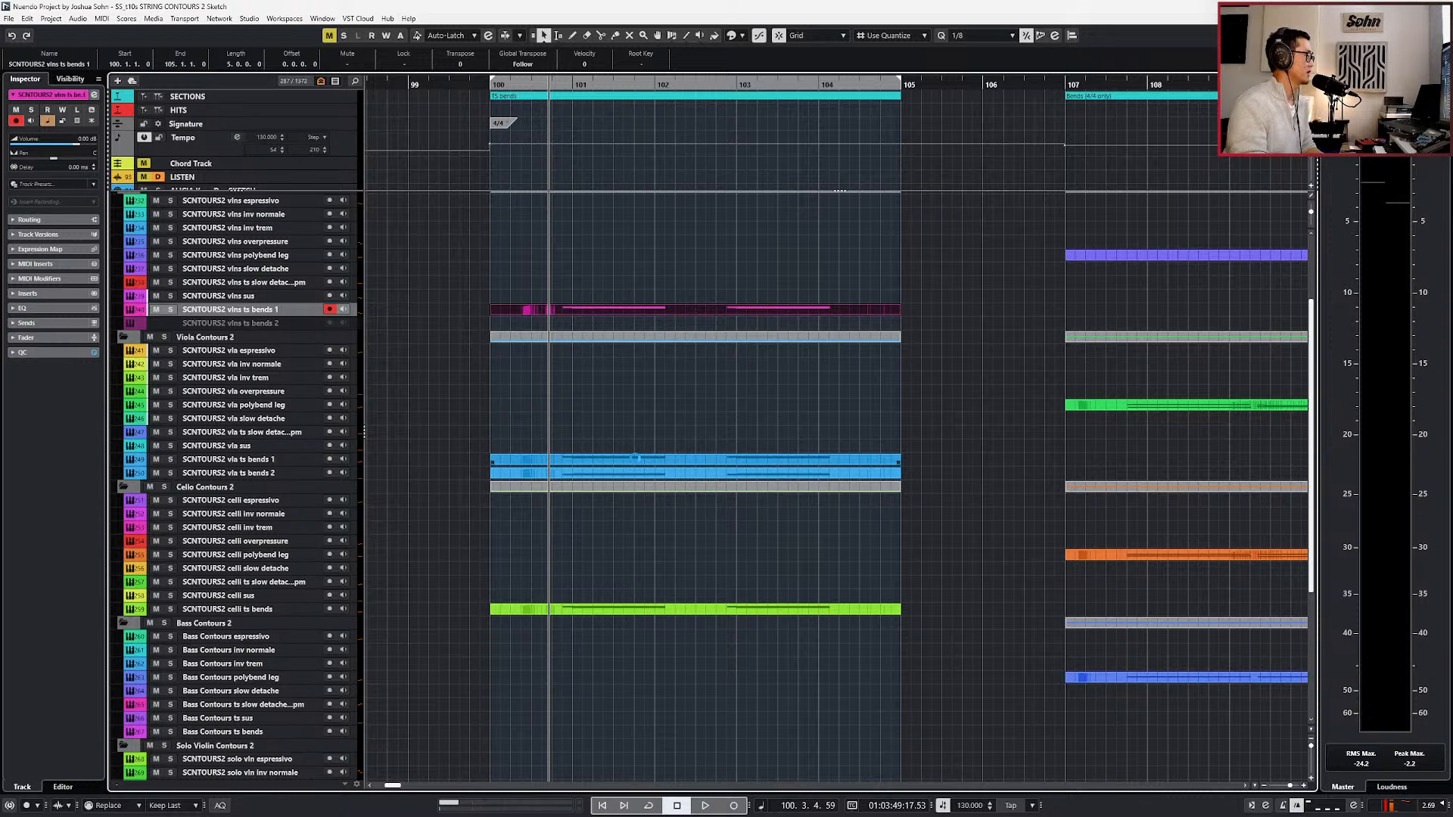
{"action": "key", "text": "e"}
{"action": "left_click_drag", "start_coordinate": [704, 152], "coordinate": [615, 8]}
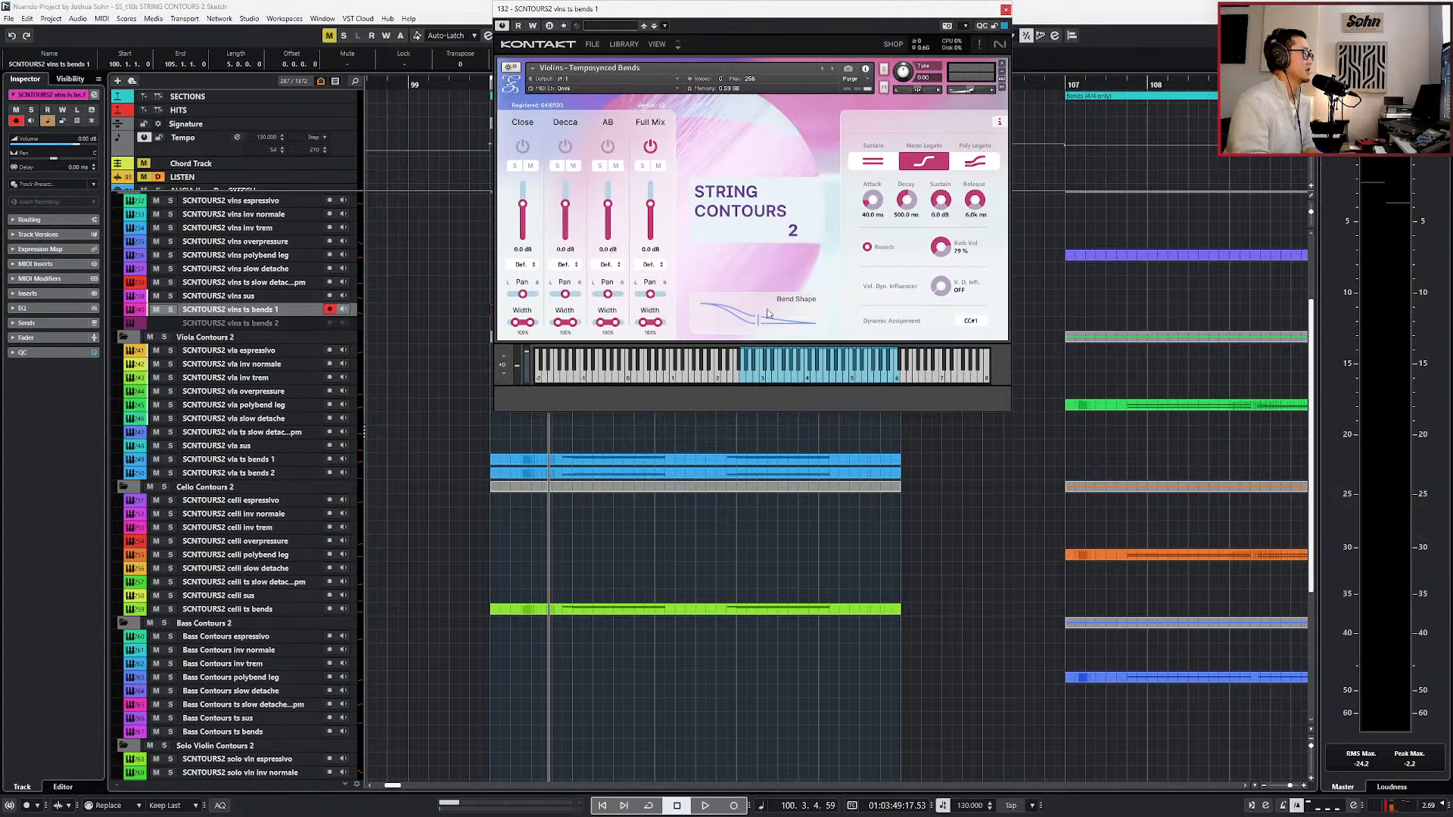
Return the playhead to bar 100, turn on cycle with the loop starting at bar 101, and play the tempo-synced bends until stopping.
{"action": "key", "text": "KP_1"}
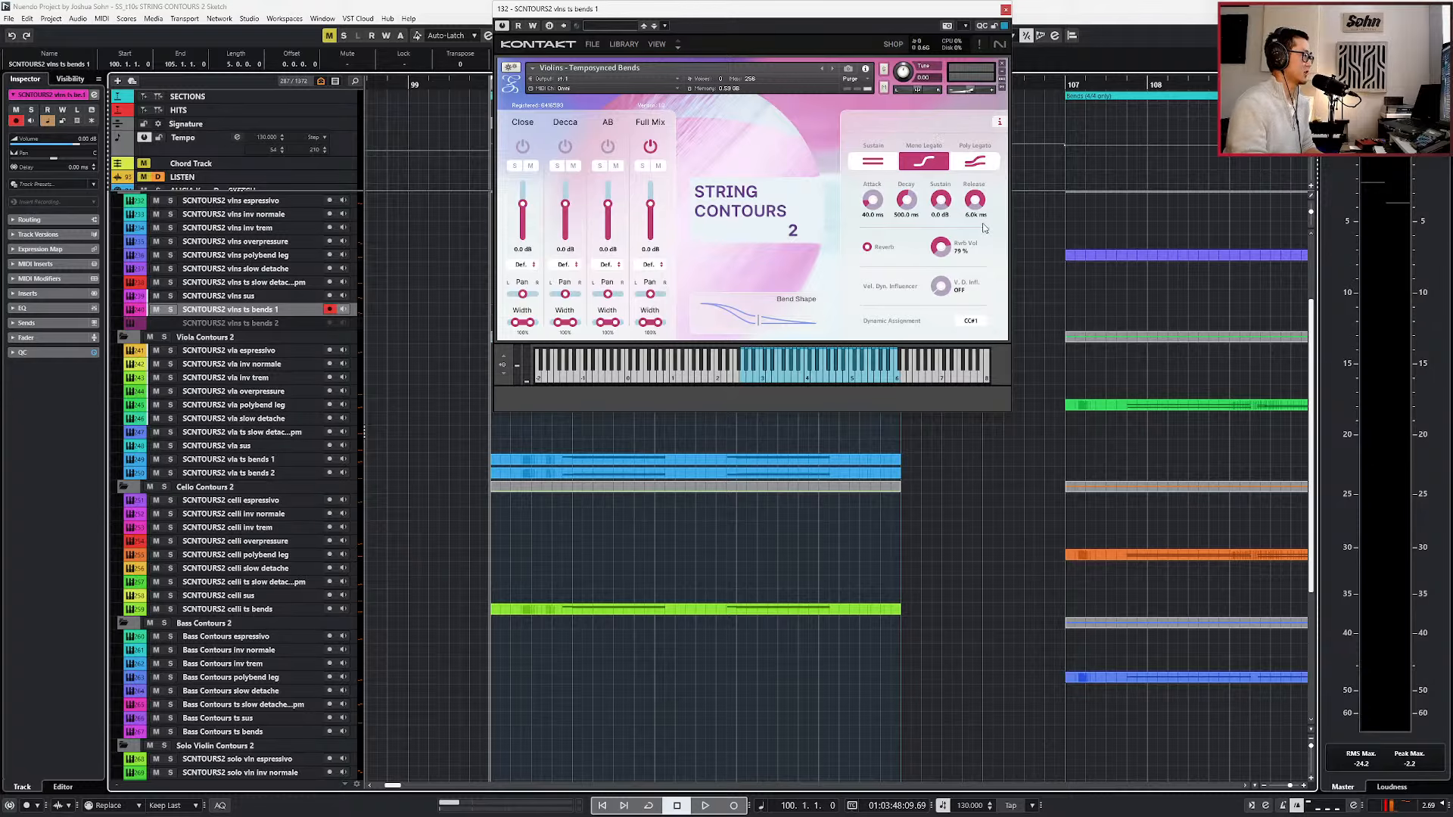
{"action": "scroll", "coordinate": [901, 469], "scroll_direction": "up", "scroll_amount": 1}
{"action": "scroll", "coordinate": [881, 472], "scroll_direction": "down", "scroll_amount": 1}
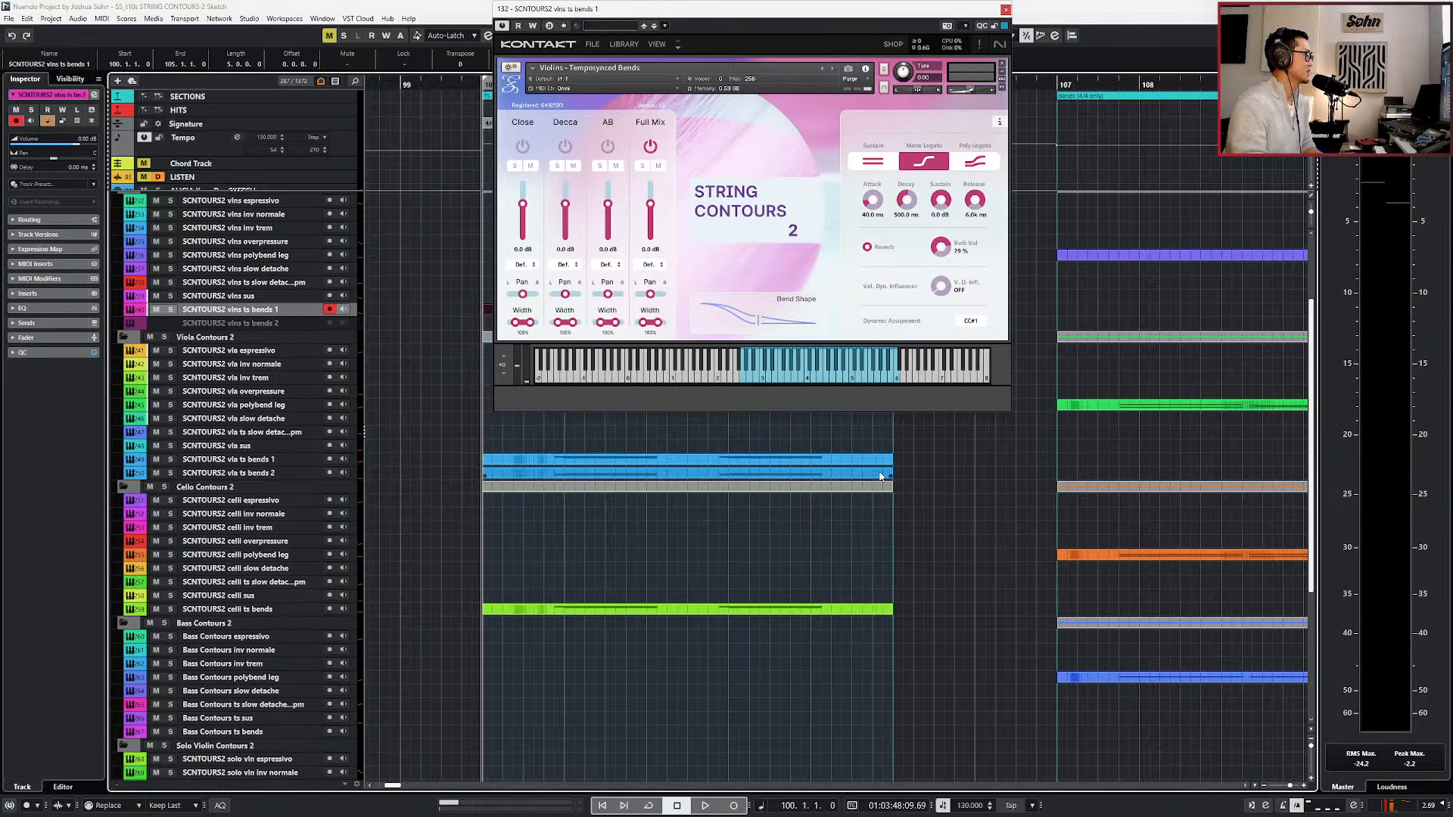
{"action": "key", "text": "KP_Divide"}
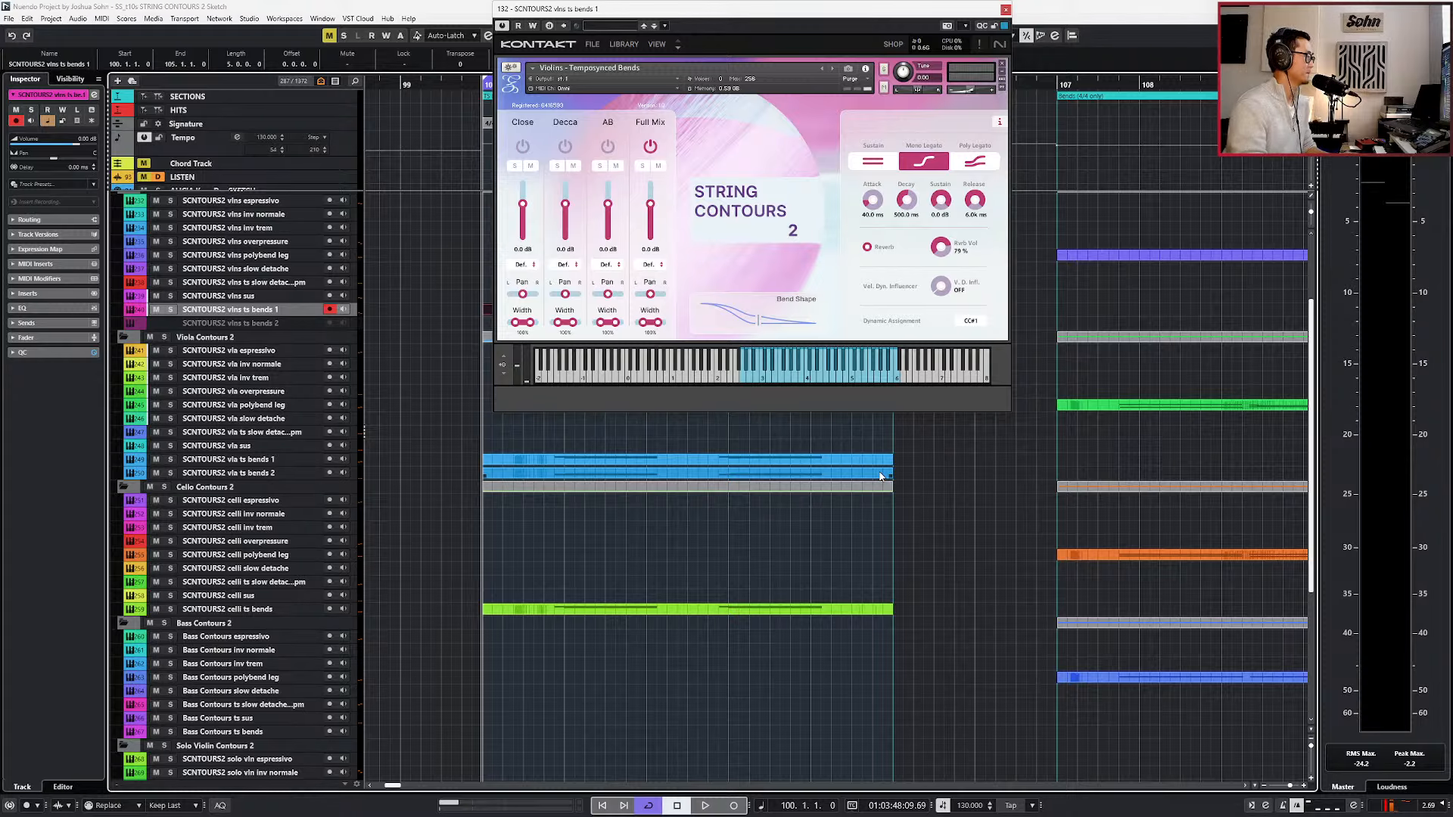
{"action": "key", "text": "space"}
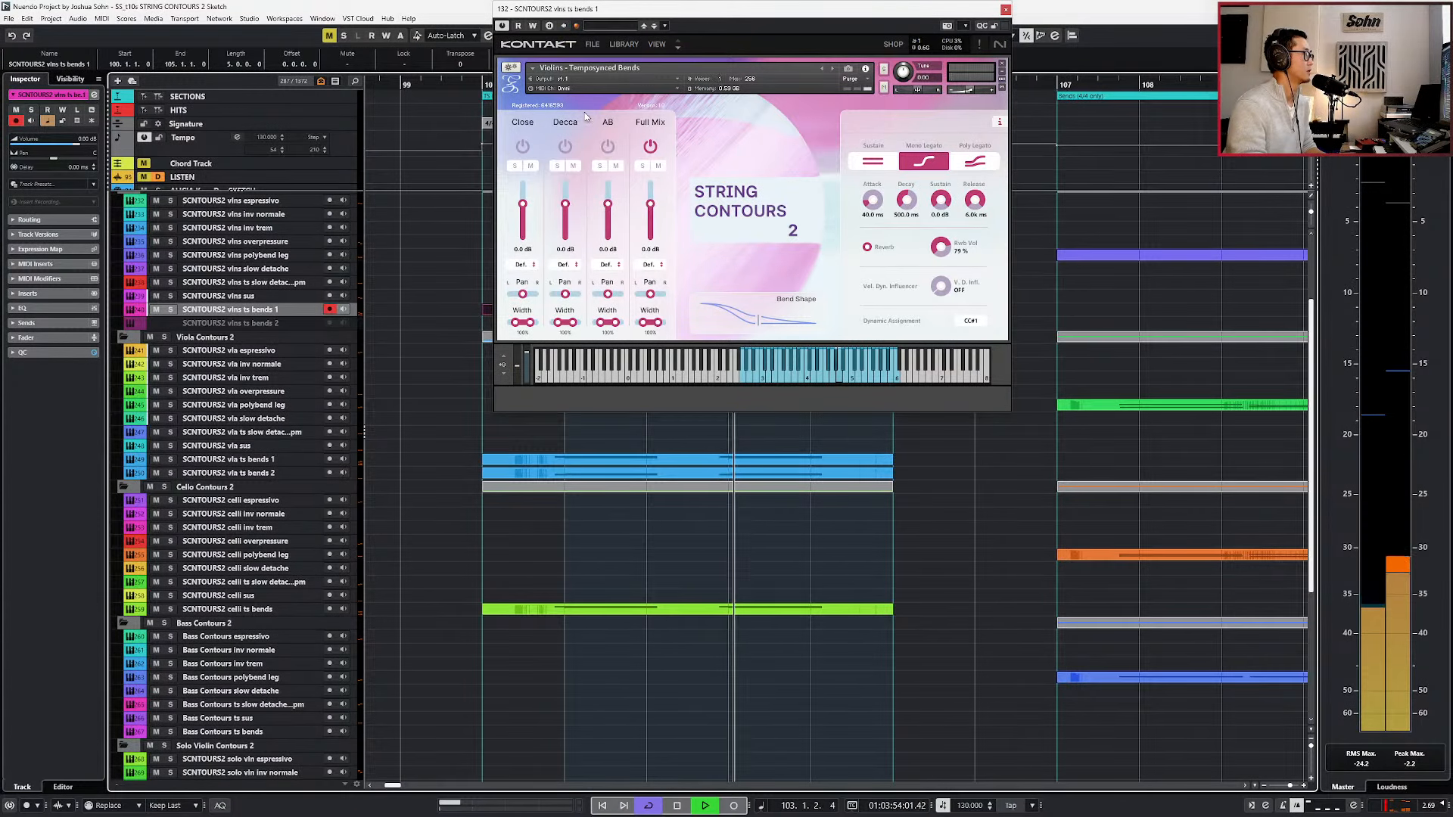
{"action": "scroll", "coordinate": [469, 170], "scroll_direction": "down", "scroll_amount": 2}
{"action": "scroll", "coordinate": [469, 170], "scroll_direction": "right", "scroll_amount": 1}
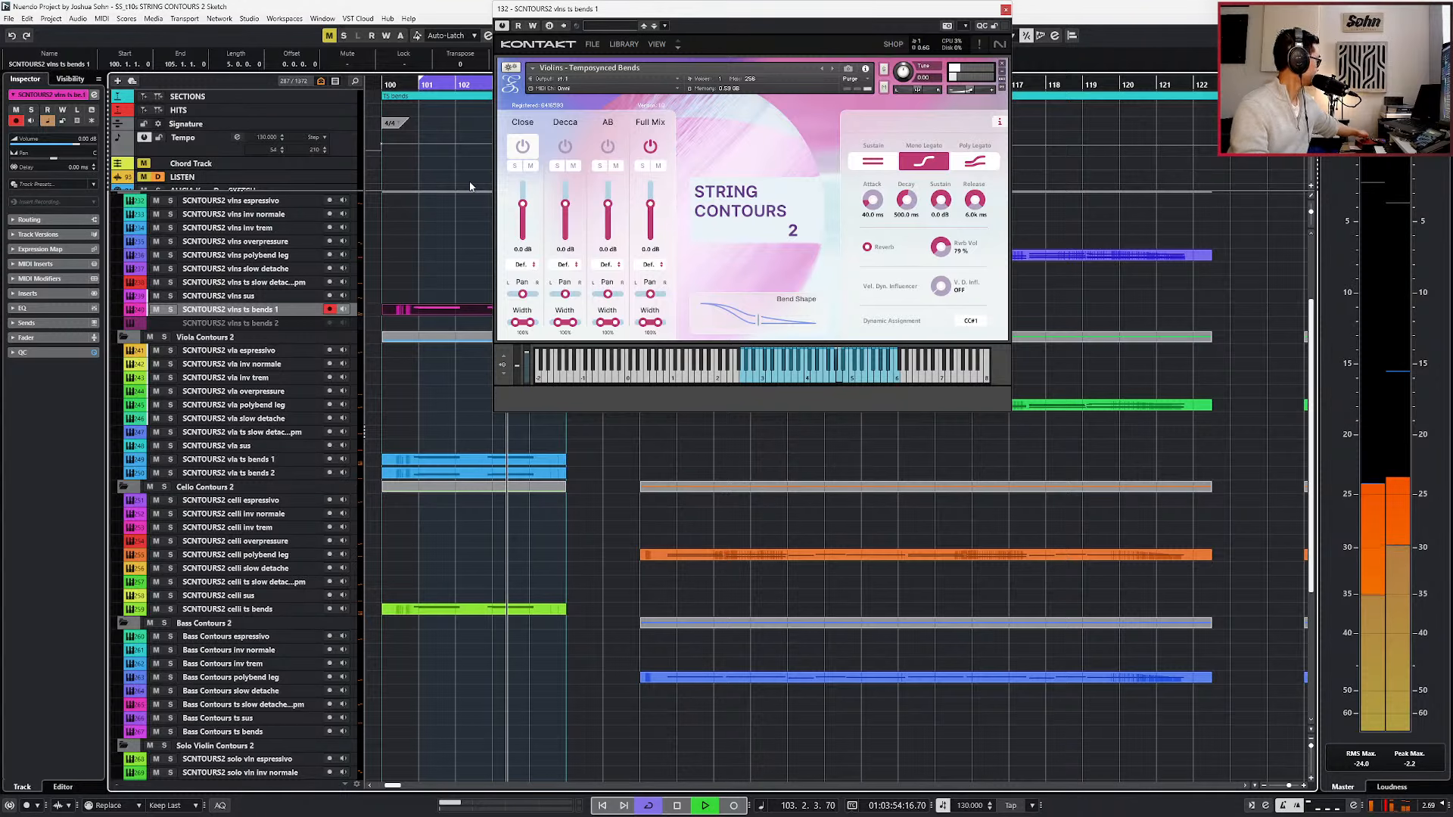
{"action": "key", "text": "space"}
Set the tempo event at bar 100 to 150 BPM and play the bends at that tempo.
{"action": "left_click_drag", "start_coordinate": [422, 172], "coordinate": [377, 139]}
{"action": "scroll", "coordinate": [422, 163], "scroll_direction": "left", "scroll_amount": 1}
{"action": "scroll", "coordinate": [428, 168], "scroll_direction": "right", "scroll_amount": 1}
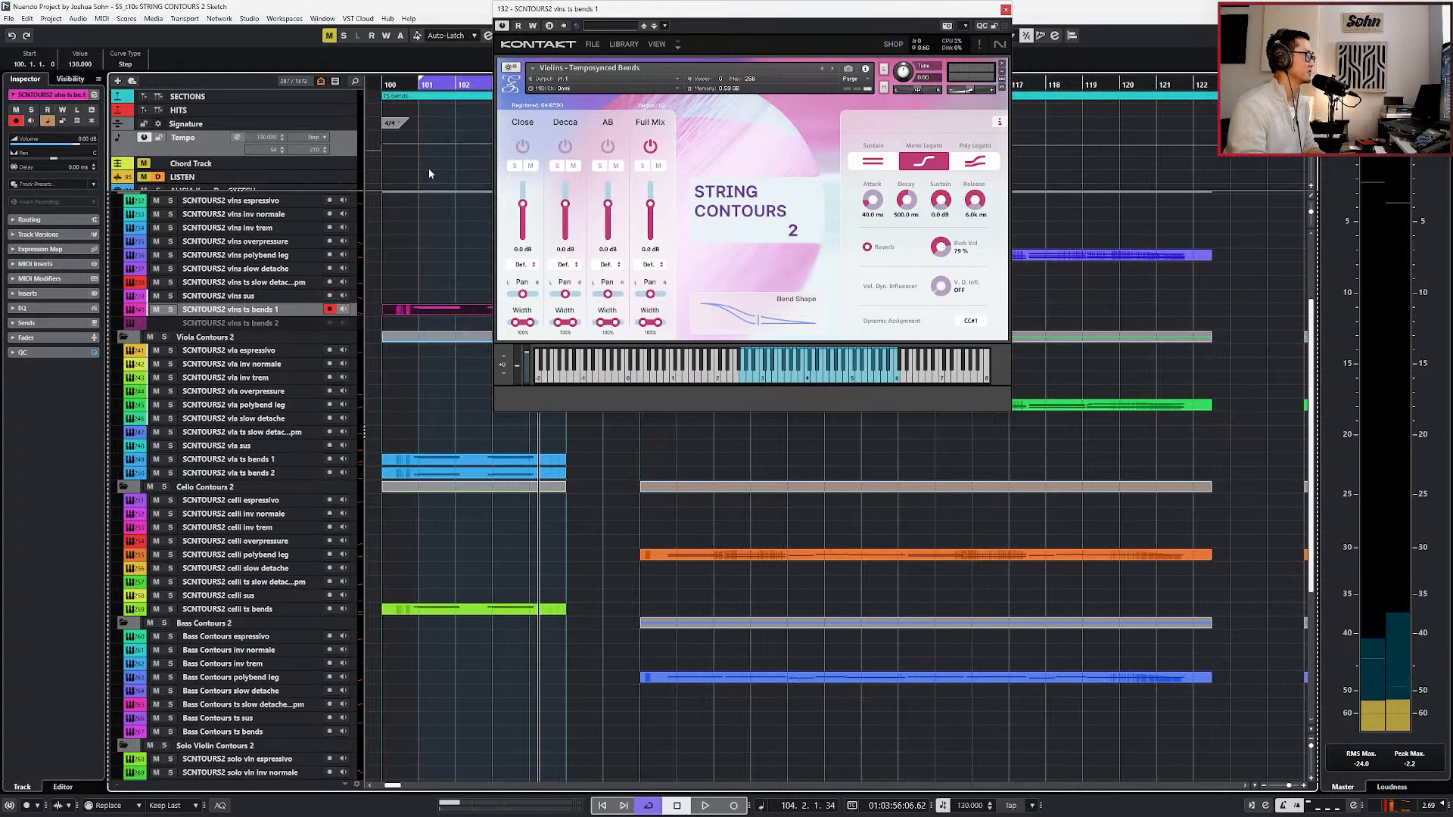
{"action": "left_click", "coordinate": [83, 63]}
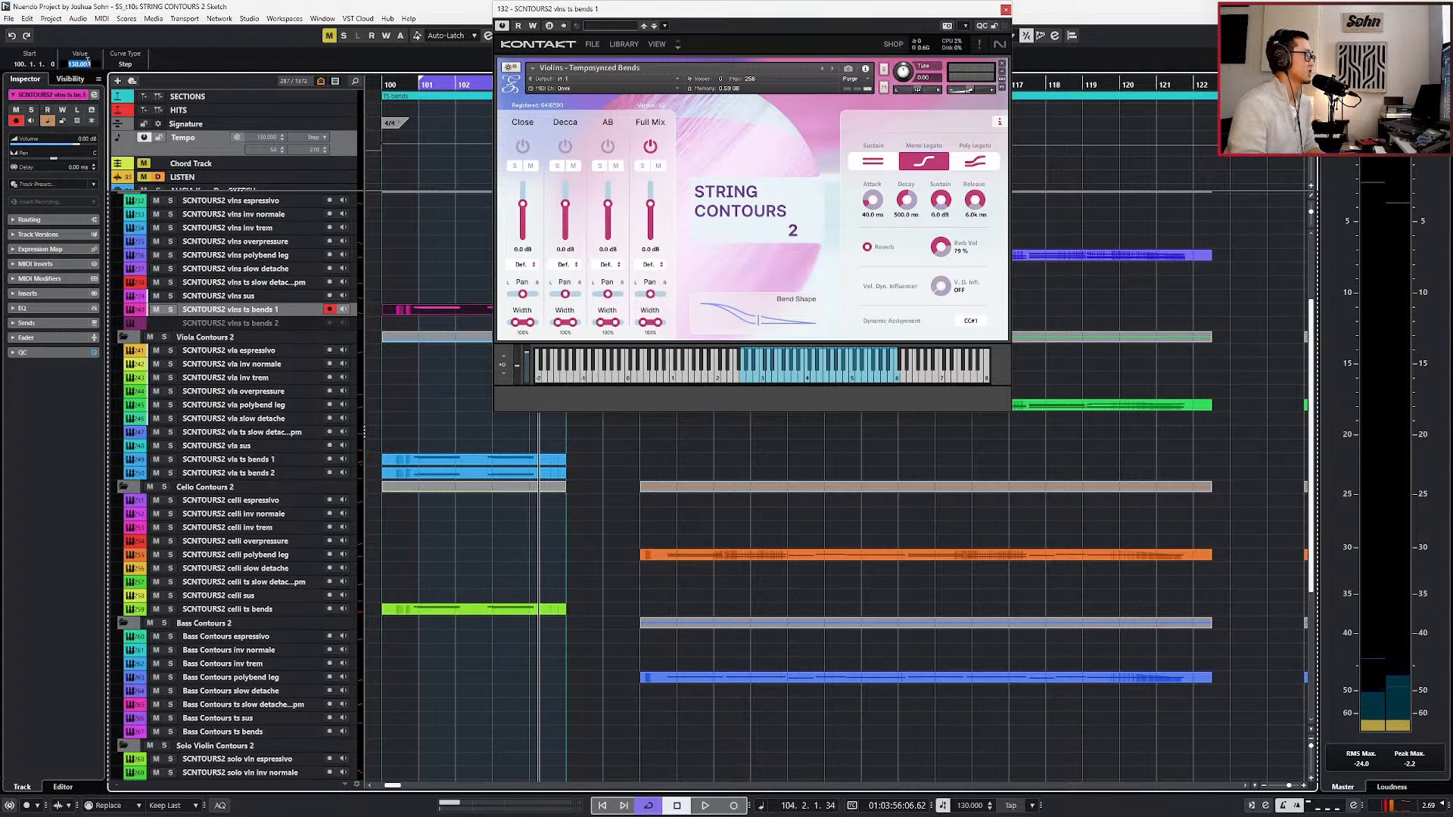
{"action": "type", "text": "150"}
{"action": "key", "text": "Return"}
{"action": "key", "text": "space"}
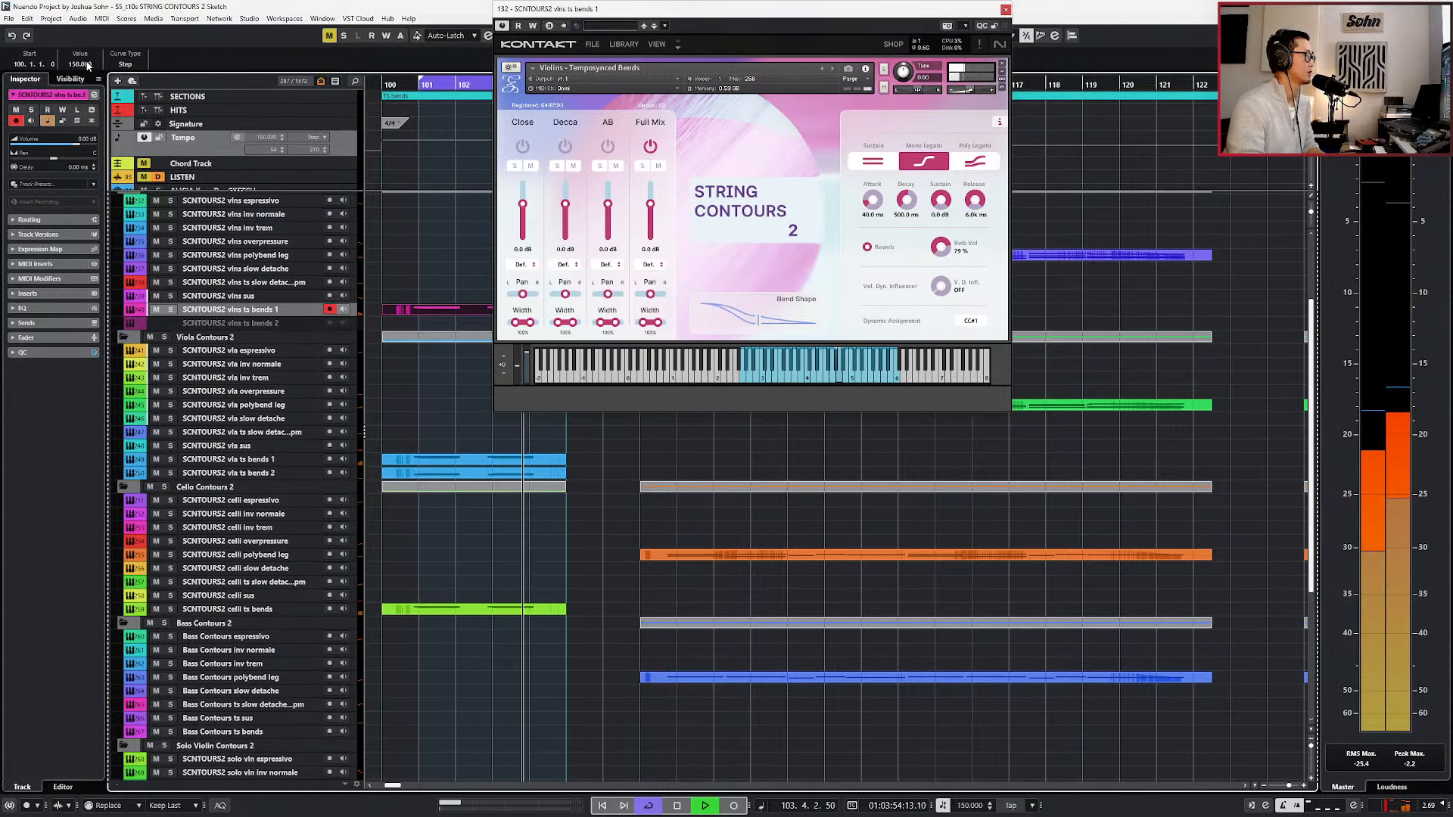
Stop playback and set the tempo event at bar 100 to 170 BPM.
{"action": "key", "text": "space"}
{"action": "left_click", "coordinate": [87, 66]}
{"action": "type", "text": "17"}
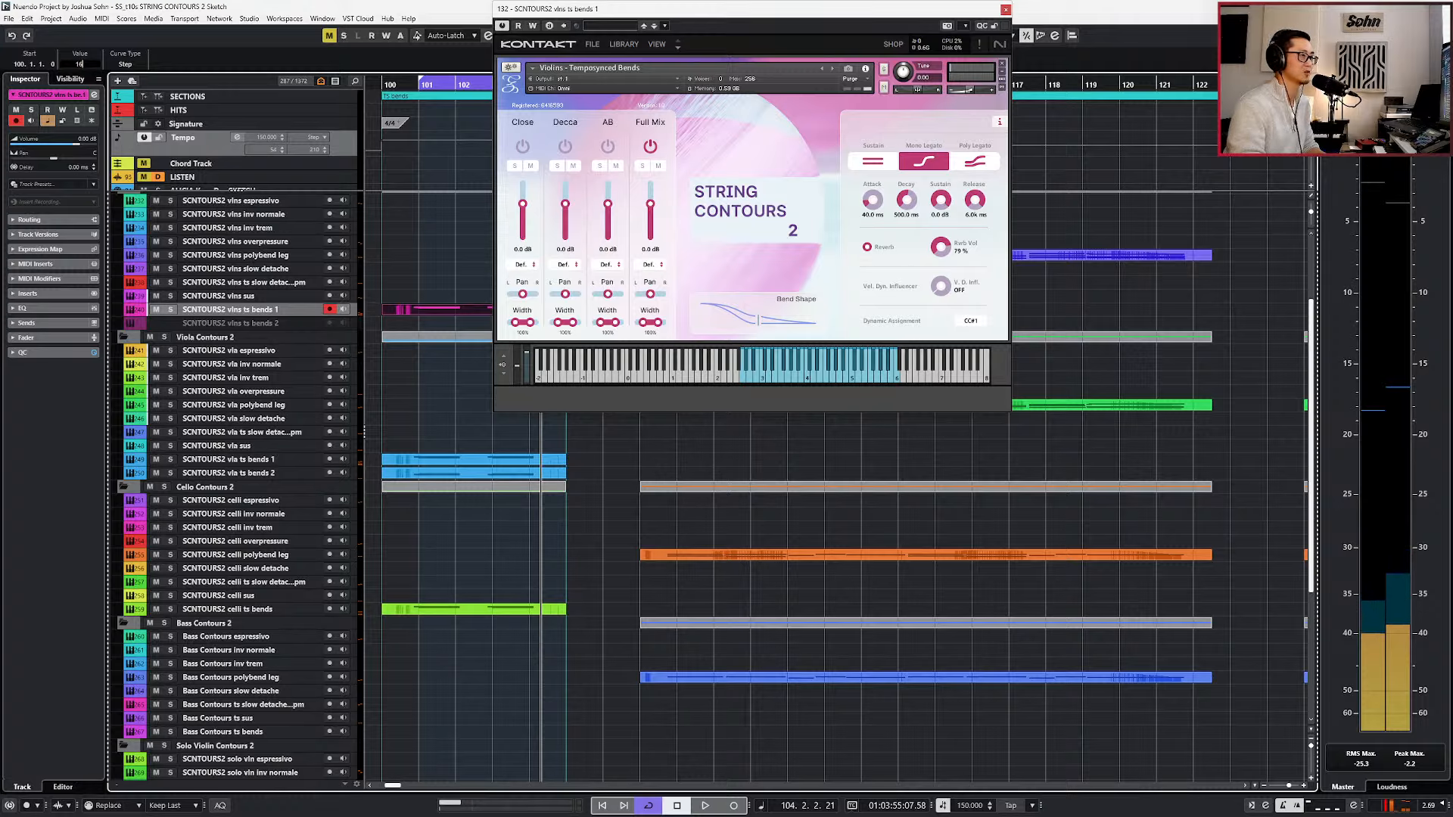
{"action": "key", "text": "Escape"}
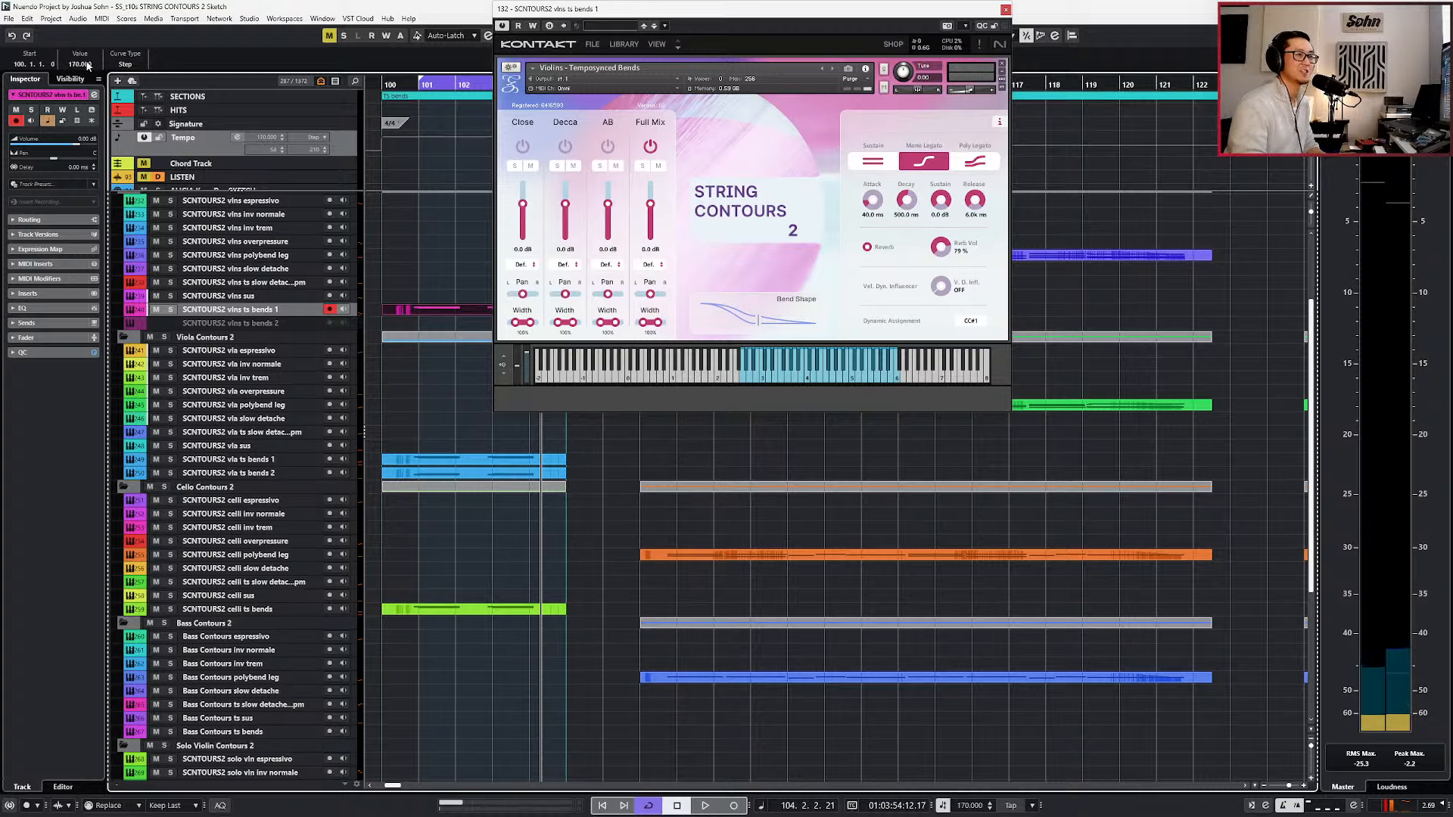
Play the tempo-synced violin bends from the loop start at 170 BPM, and stop playback.
{"action": "key", "text": "KP_1"}
{"action": "key", "text": "space"}
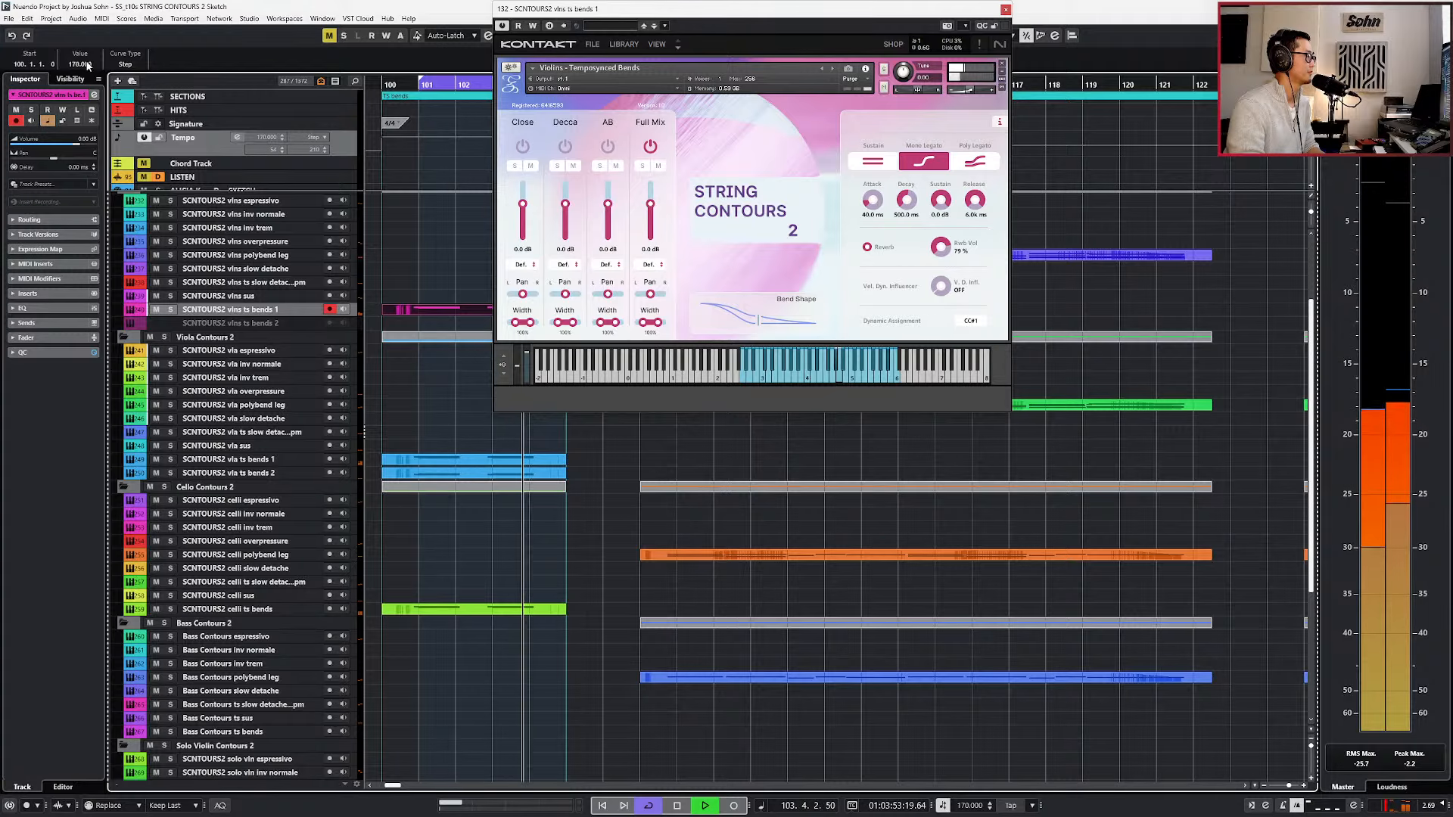
{"action": "key", "text": "space"}
Set the tempo event at bar 100 to 190 BPM and play the bends from the loop start until stopping.
{"action": "left_click", "coordinate": [88, 66]}
{"action": "type", "text": "190"}
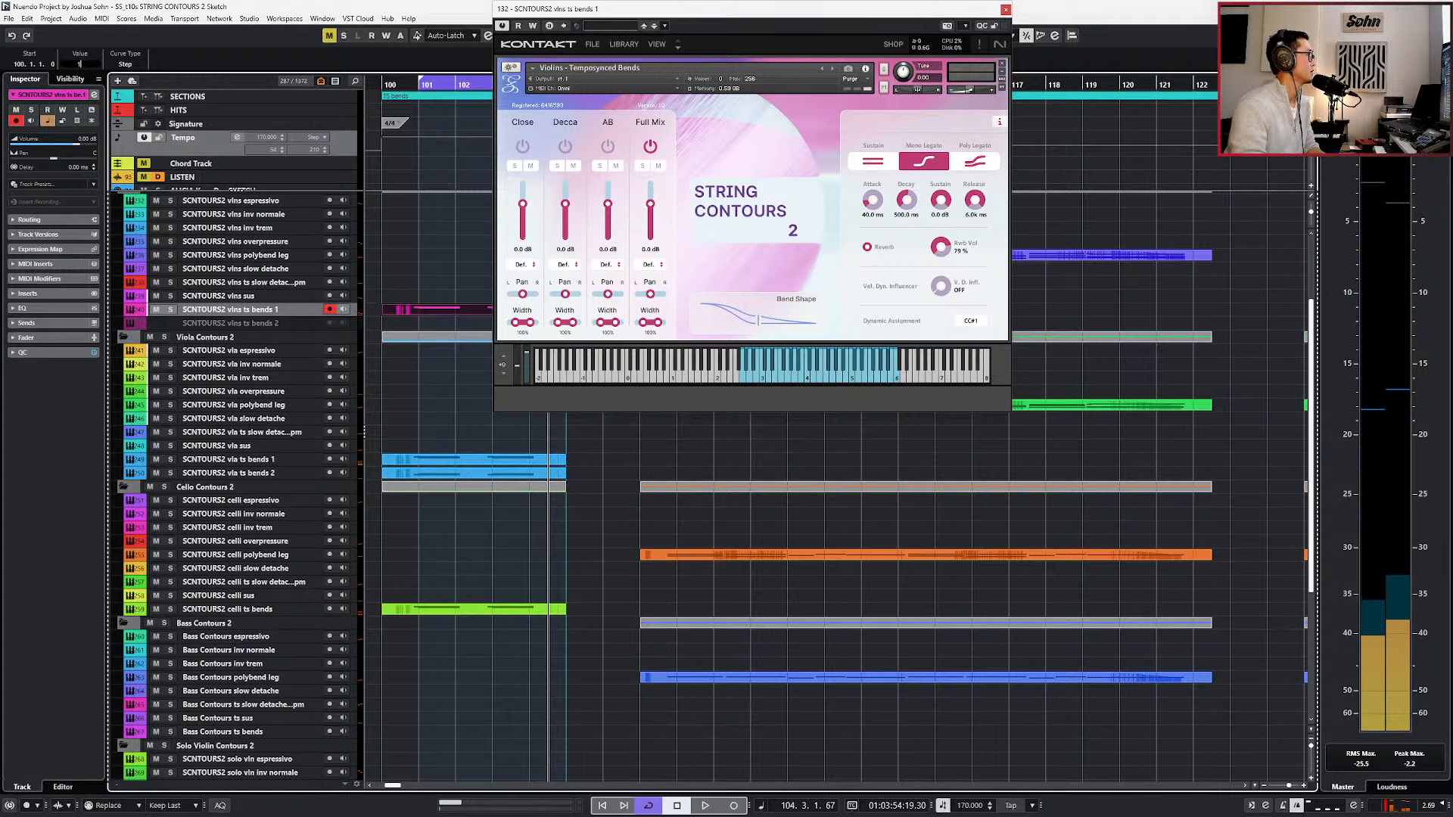
{"action": "key", "text": "Return"}
{"action": "key", "text": "KP_1"}
{"action": "key", "text": "space"}
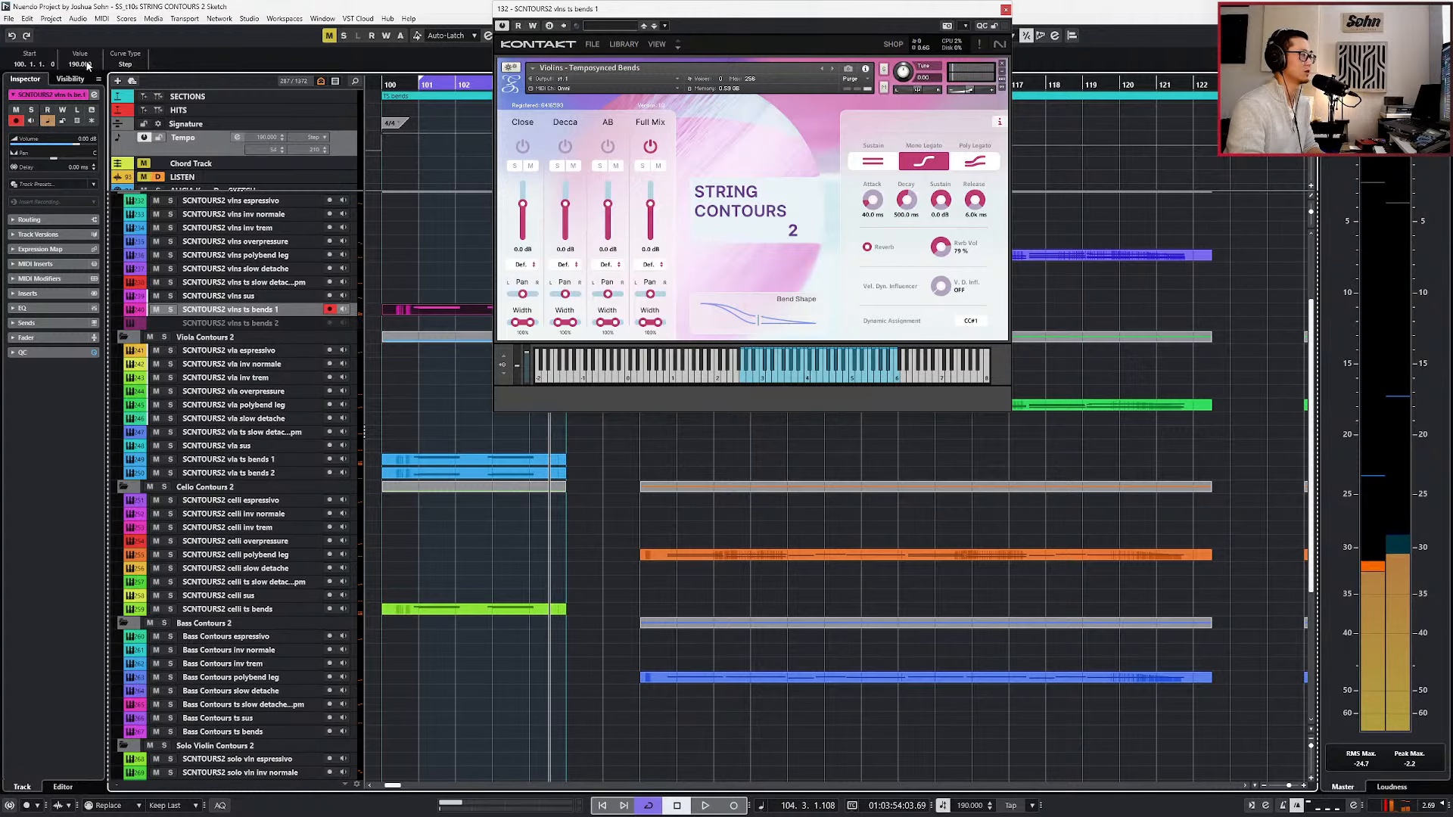
{"action": "key", "text": "space"}
Set the tempo event at bar 100 to 210 BPM and play the looped bends at that tempo.
{"action": "left_click", "coordinate": [87, 64]}
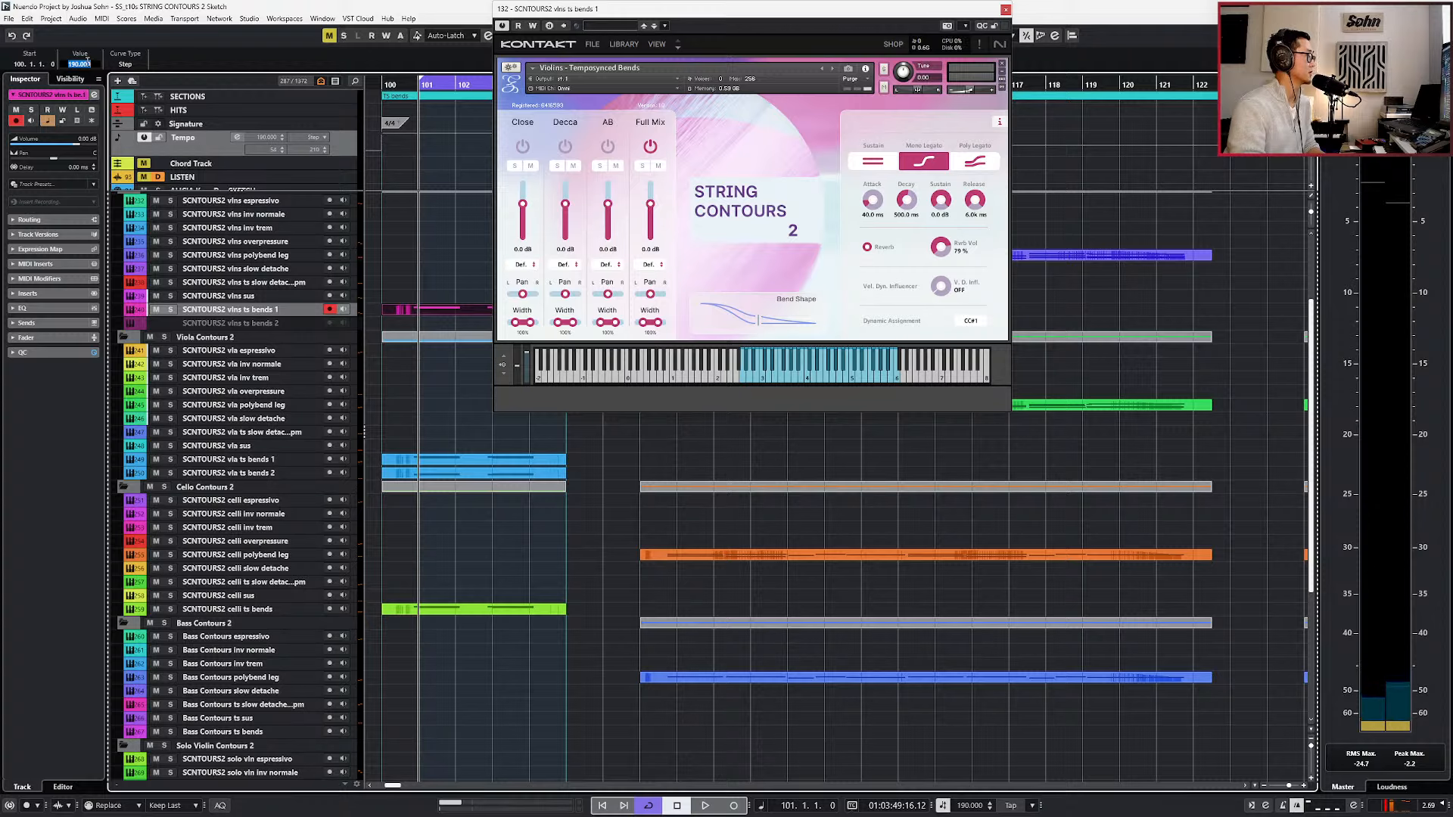
{"action": "type", "text": "210"}
{"action": "key", "text": "Return"}
{"action": "key", "text": "space"}
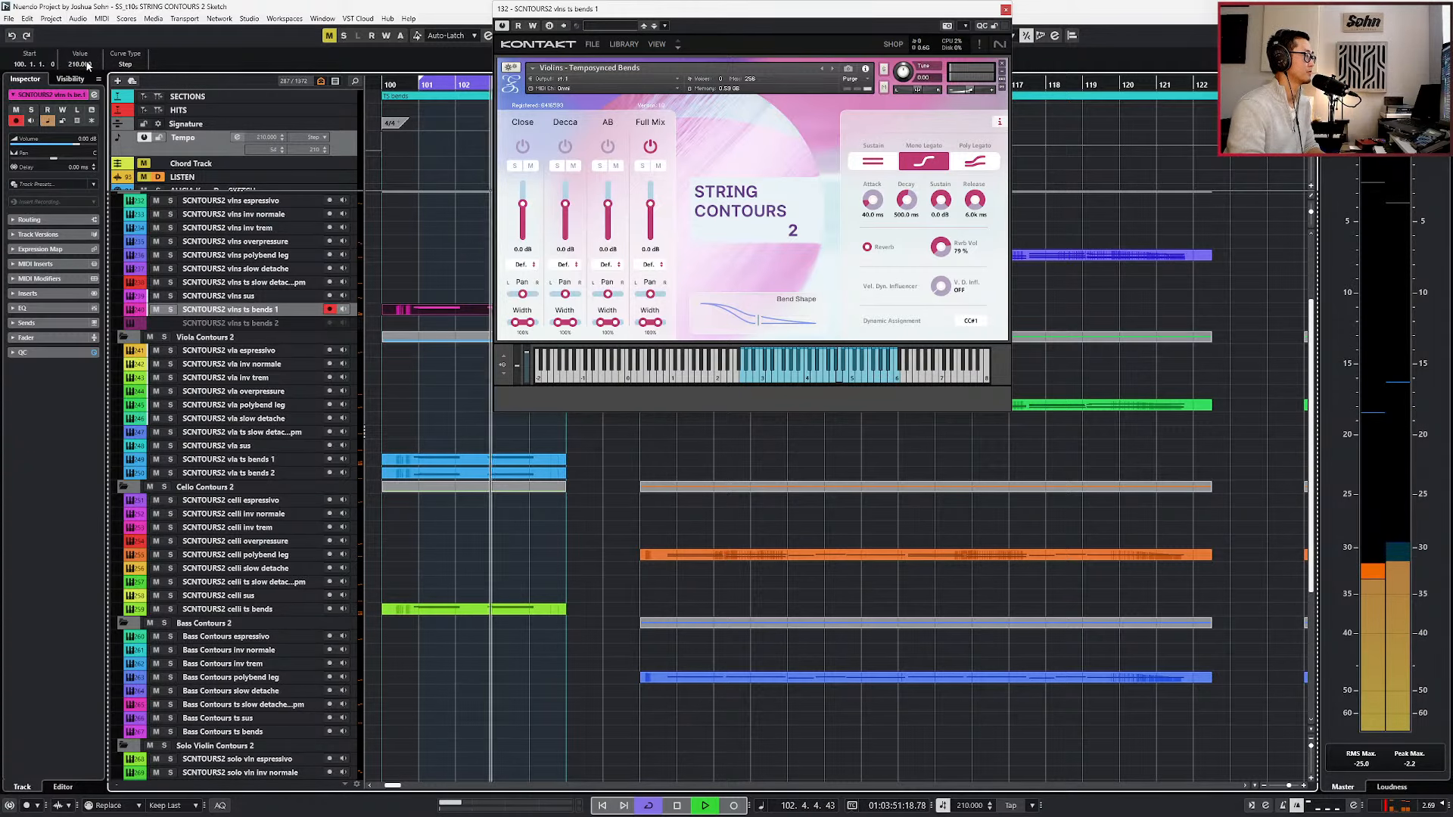
Set the tempo event at bar 100 to 250 BPM, play the looped bends and stop.
{"action": "left_click", "coordinate": [78, 64]}
{"action": "type", "text": "2"}
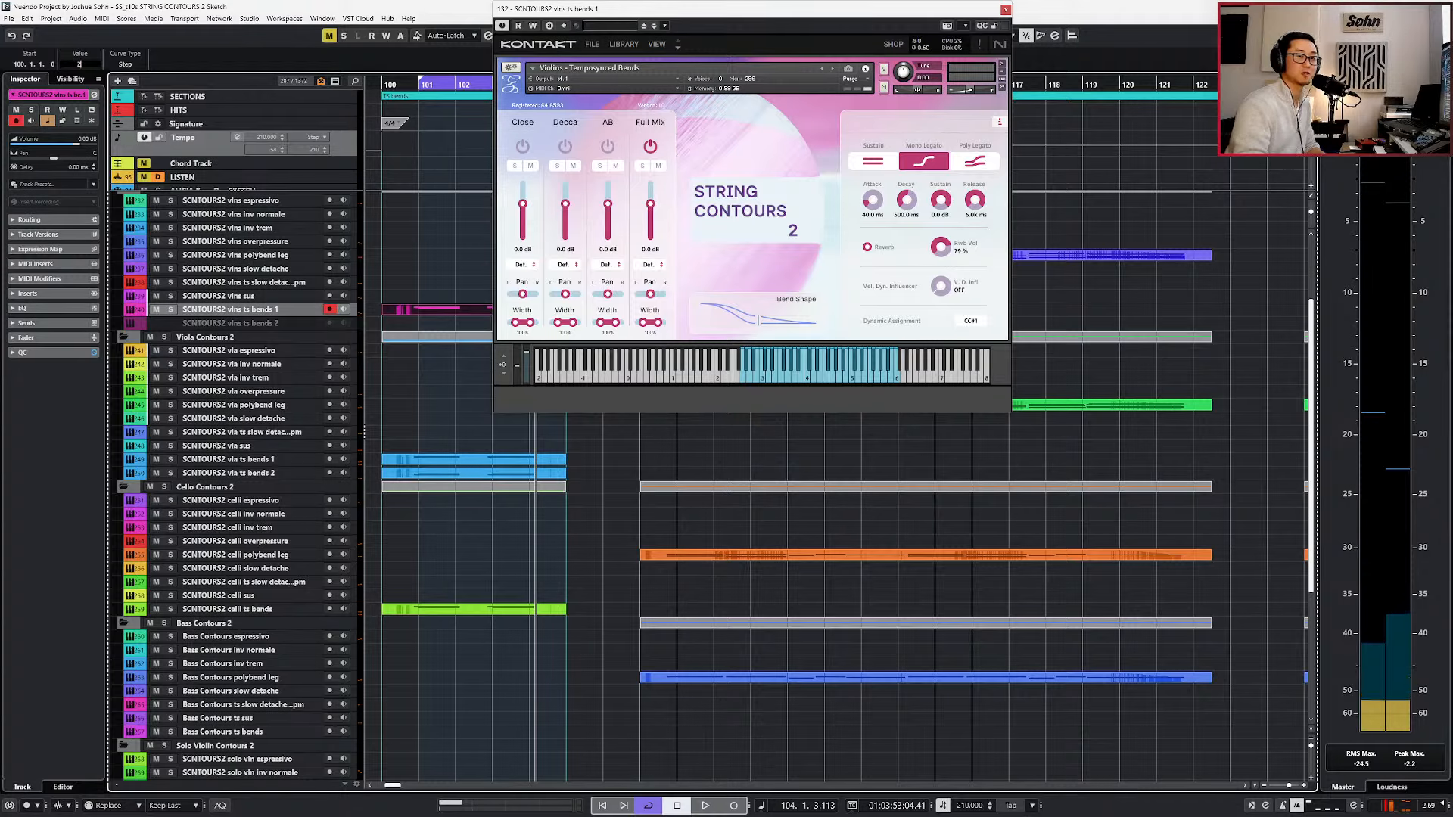
{"action": "type", "text": "50"}
{"action": "key", "text": "Return"}
{"action": "key", "text": "space"}
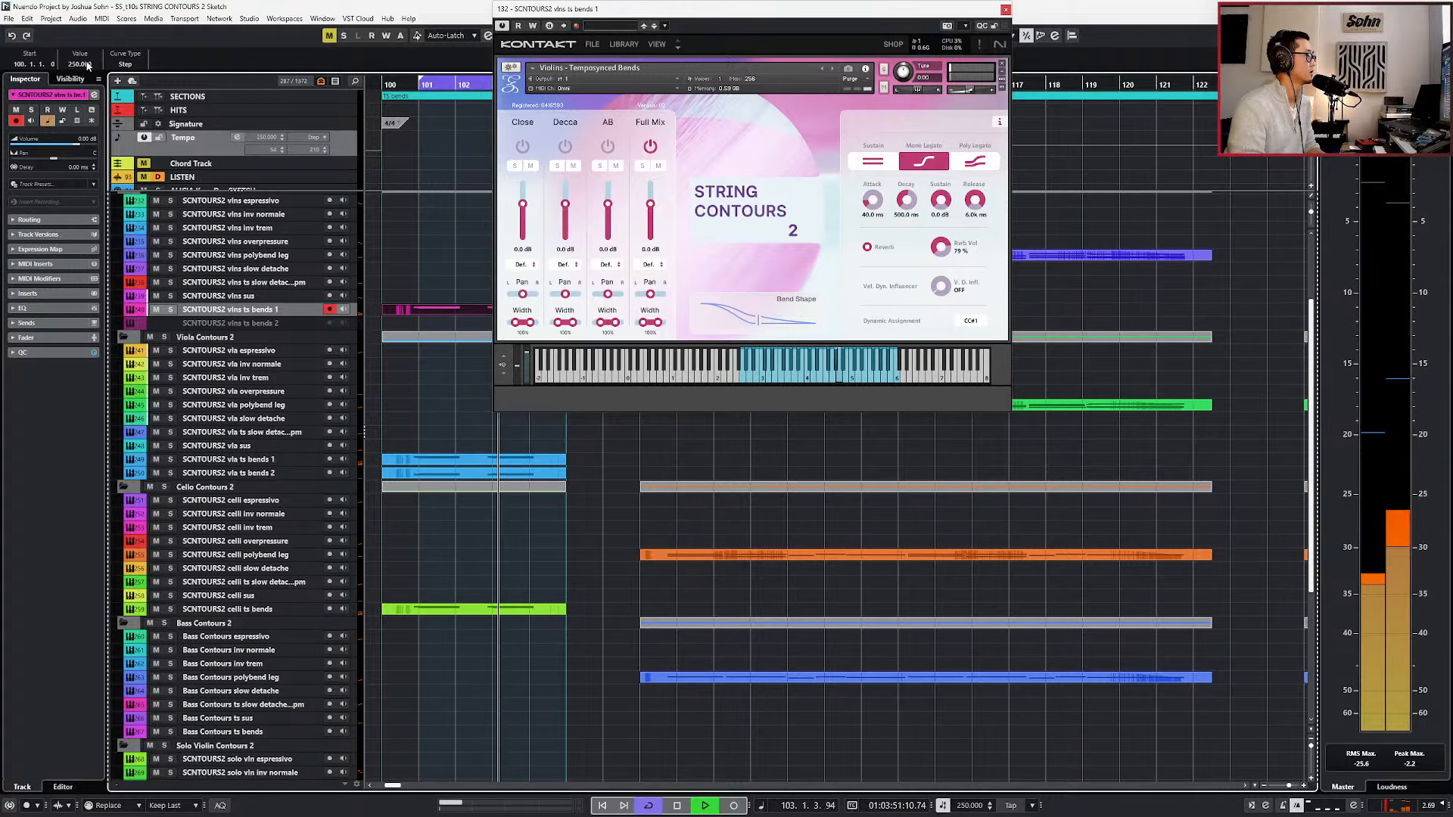
{"action": "key", "text": "space"}
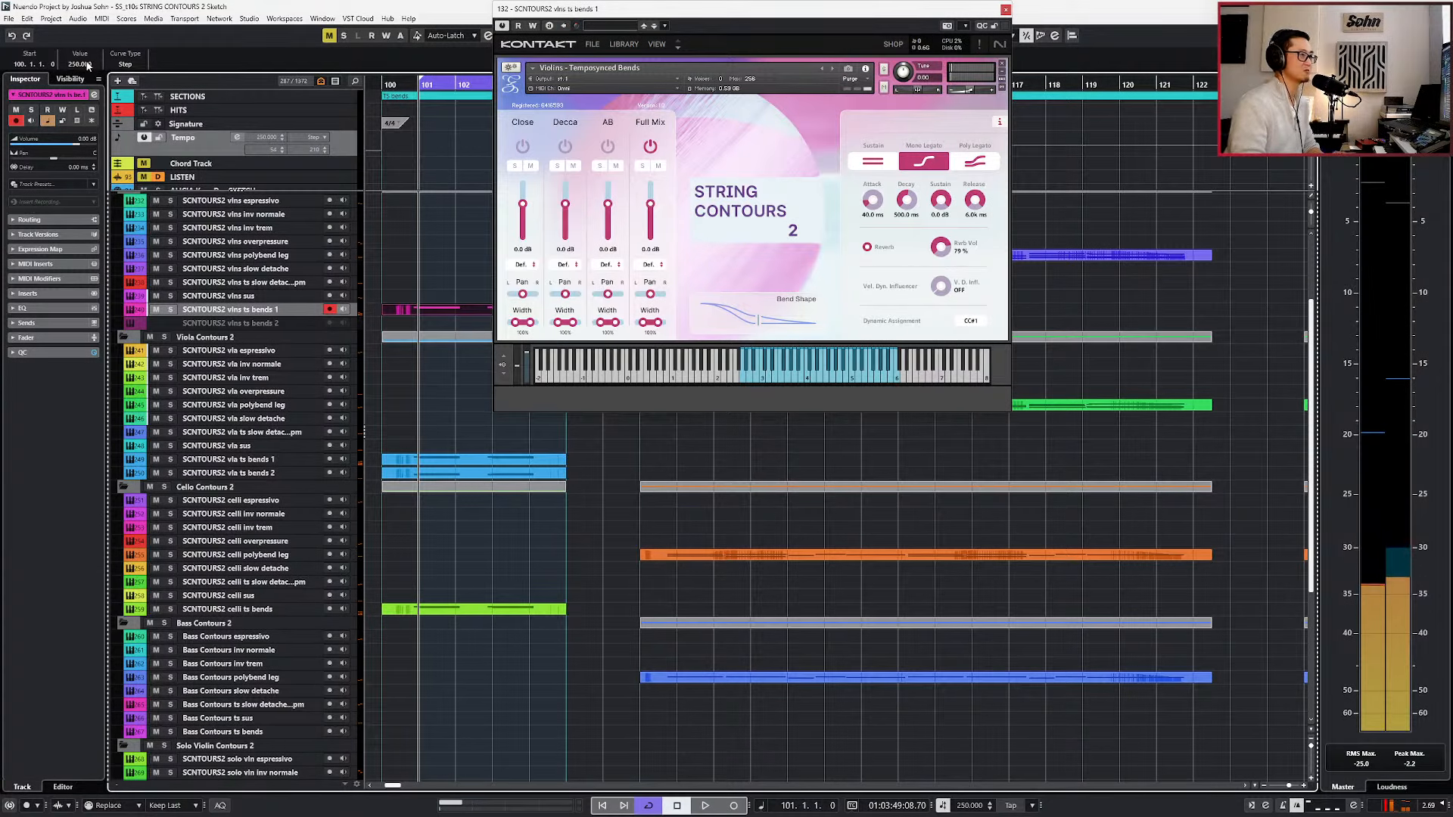
Set the tempo event at bar 100 to 70 BPM, play the looped bends and stop.
{"action": "left_click", "coordinate": [87, 64]}
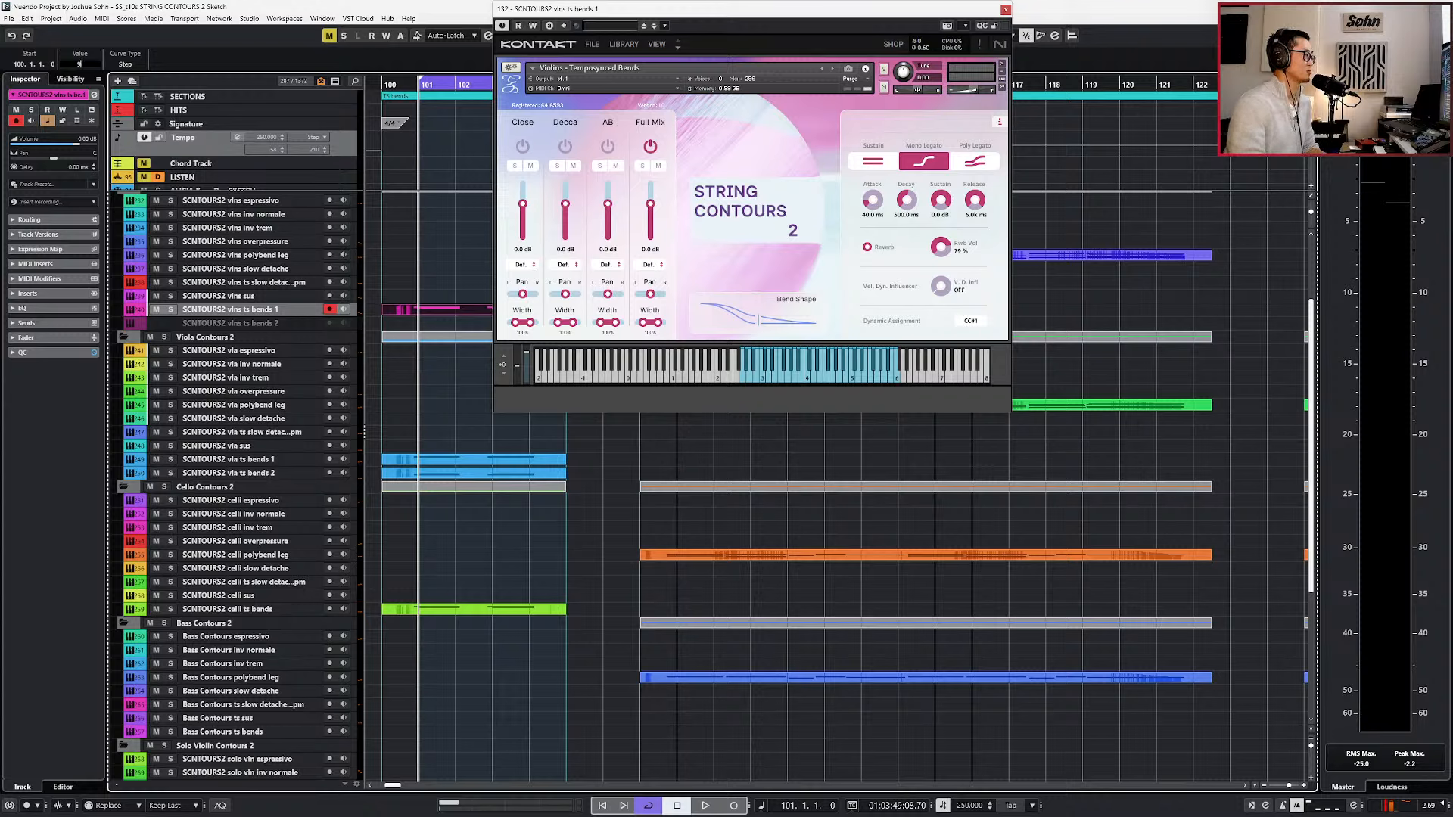
{"action": "type", "text": "0"}
{"action": "key", "text": "Return"}
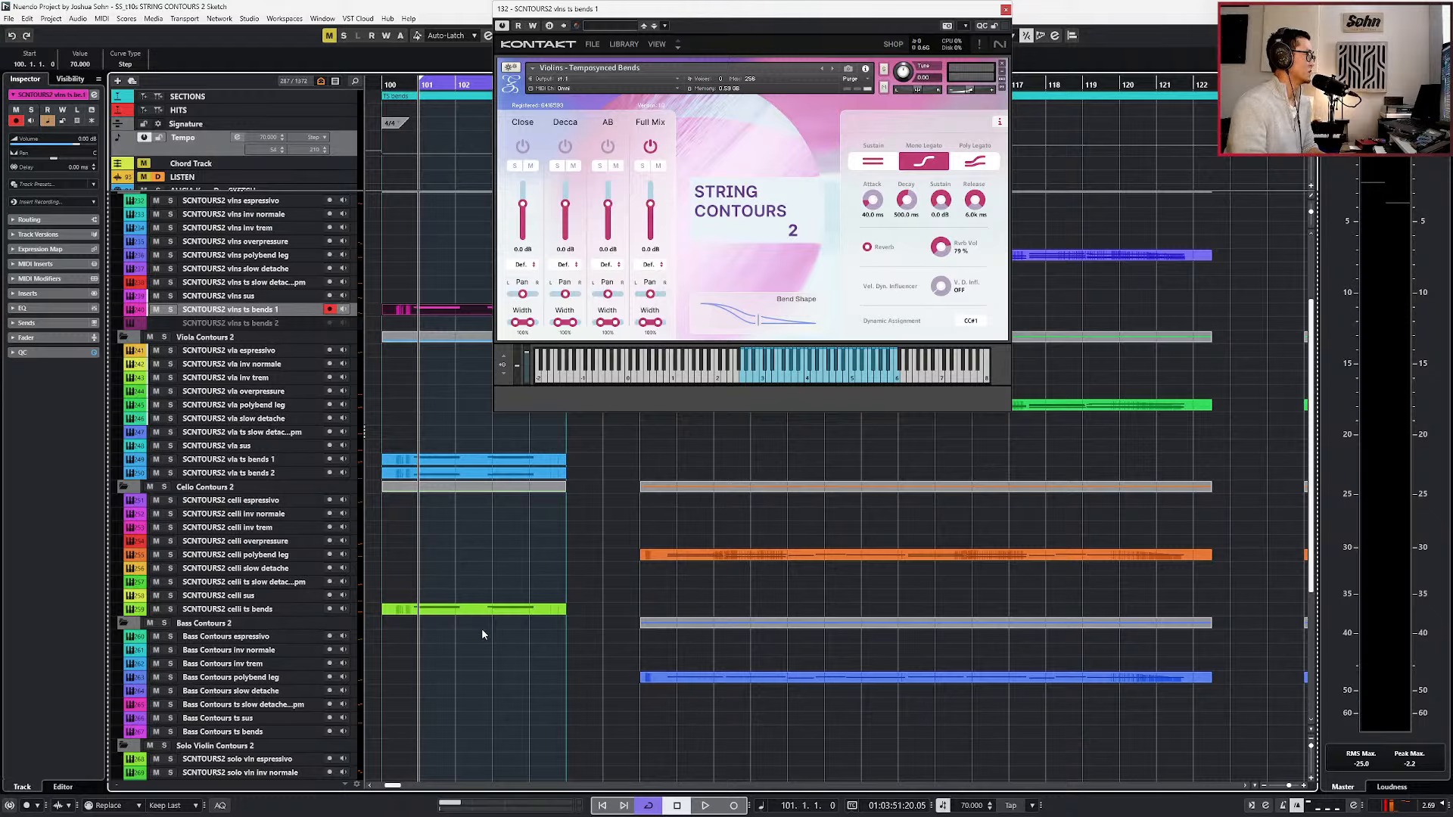
{"action": "key", "text": "space"}
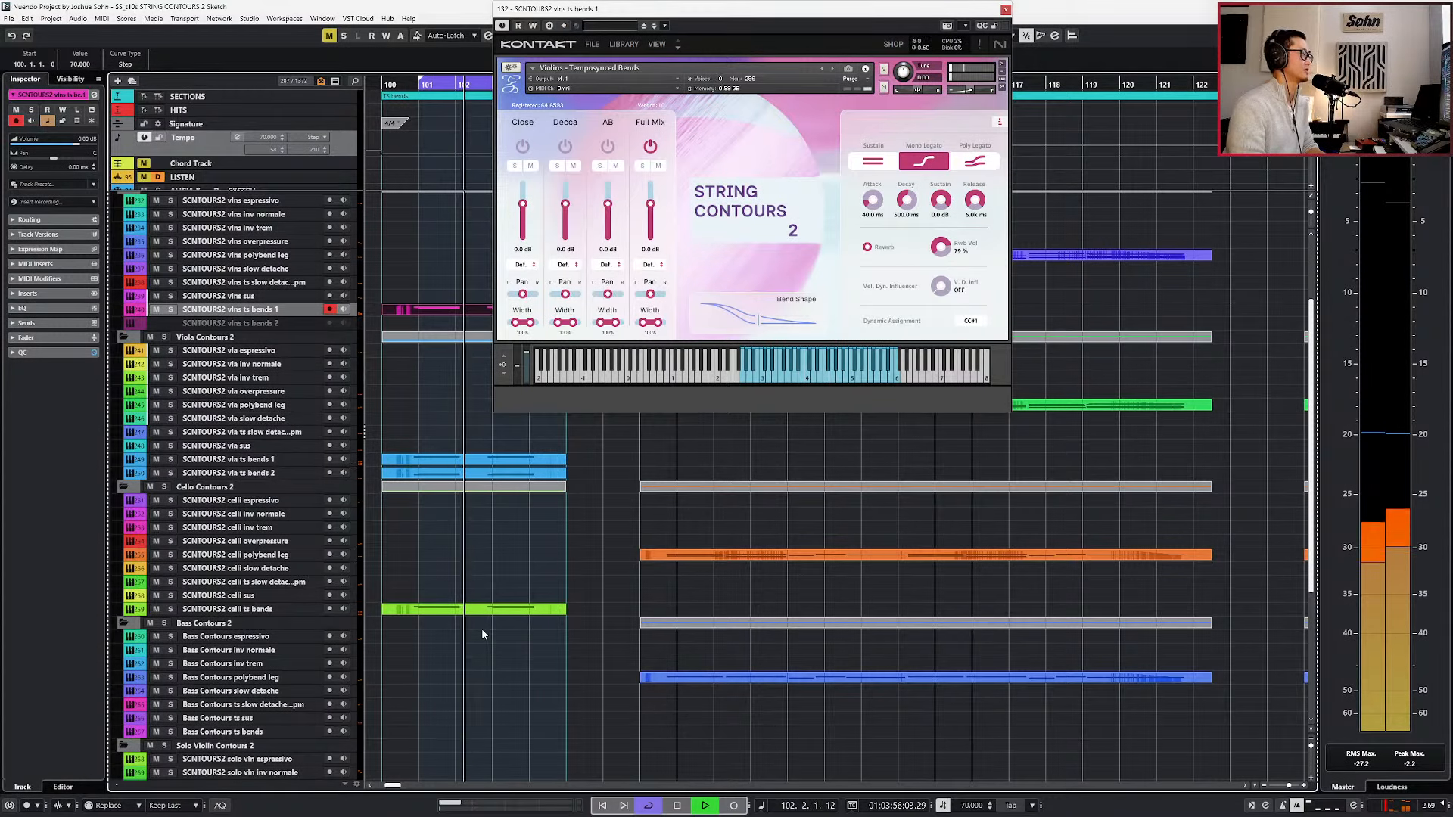
{"action": "key", "text": "space"}
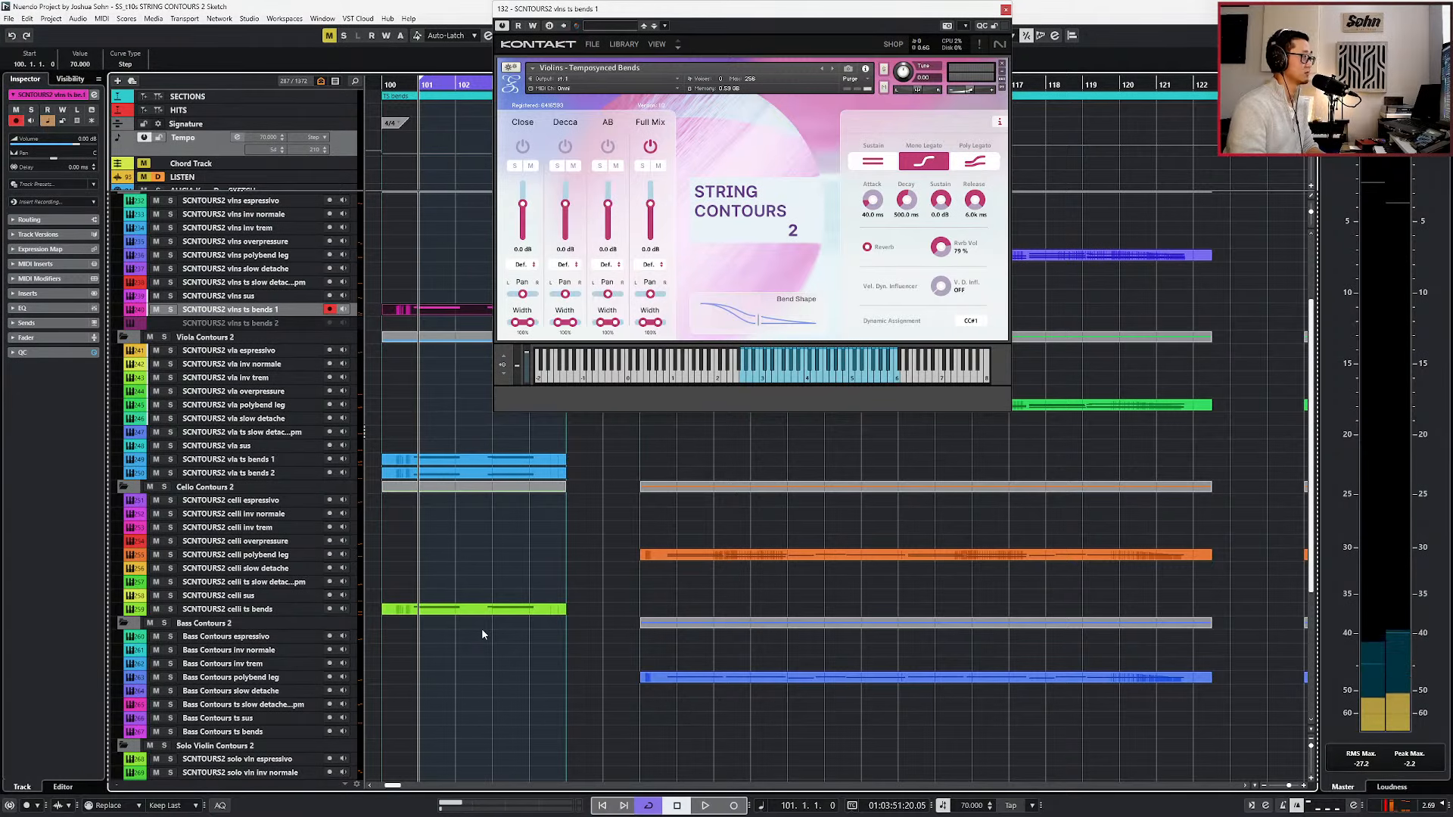
Close the violins Kontakt window and select the SCNTOURS2 vla polybend leg part starting at bar 125.
{"action": "left_click", "coordinate": [482, 630]}
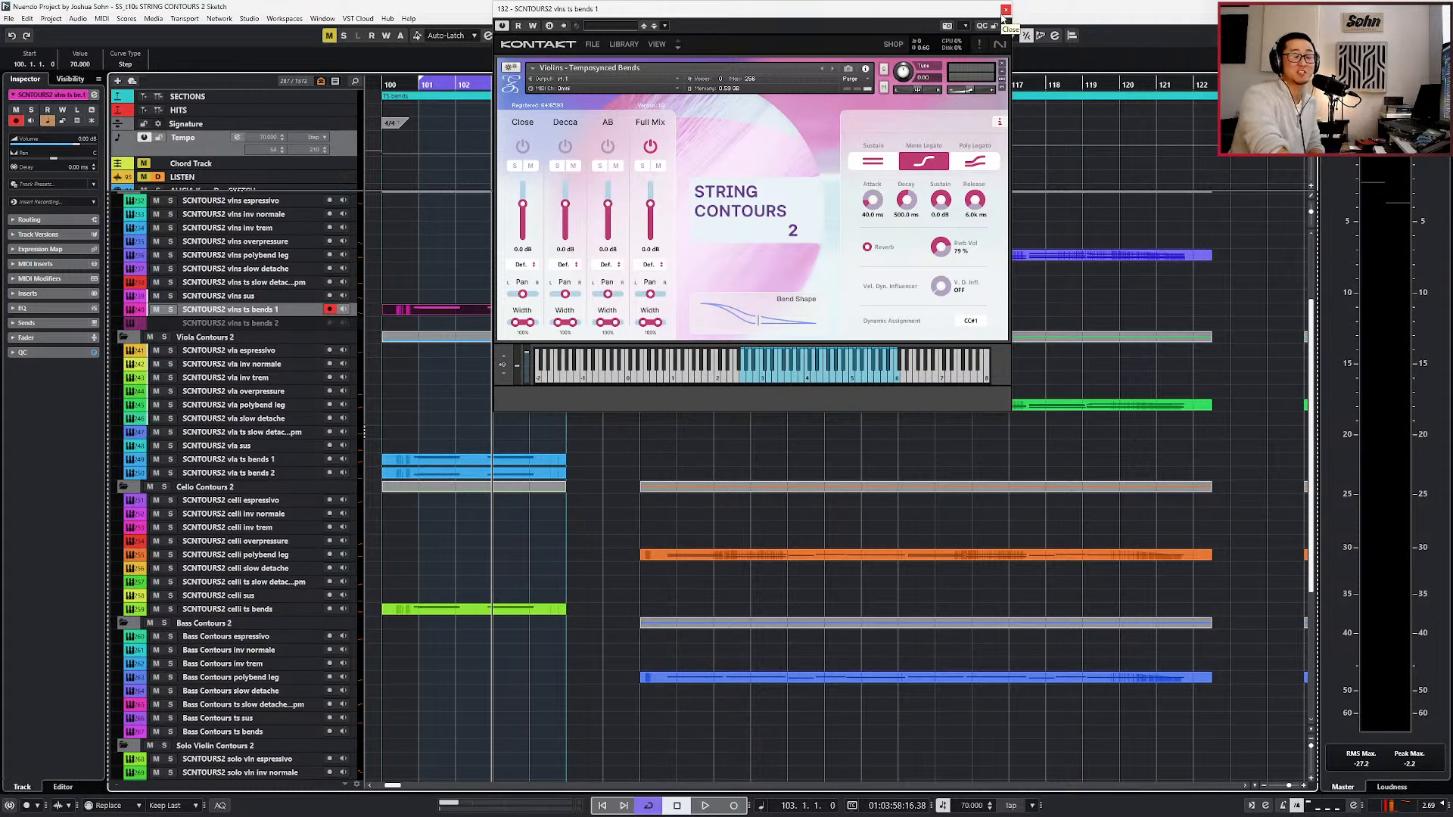
{"action": "left_click", "coordinate": [1005, 10]}
{"action": "scroll", "coordinate": [820, 395], "scroll_direction": "down", "scroll_amount": 4}
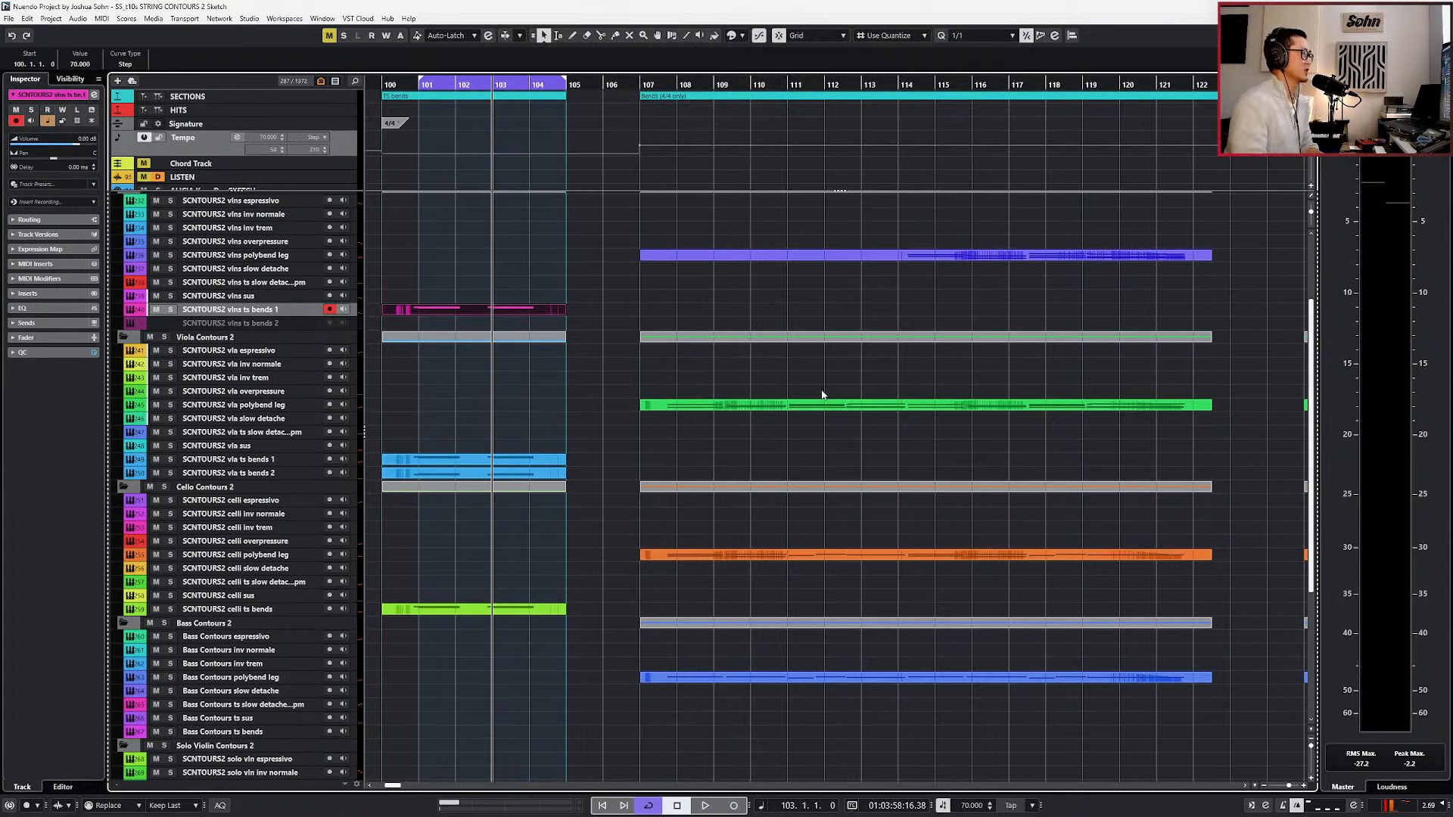
{"action": "scroll", "coordinate": [805, 404], "scroll_direction": "right", "scroll_amount": 3}
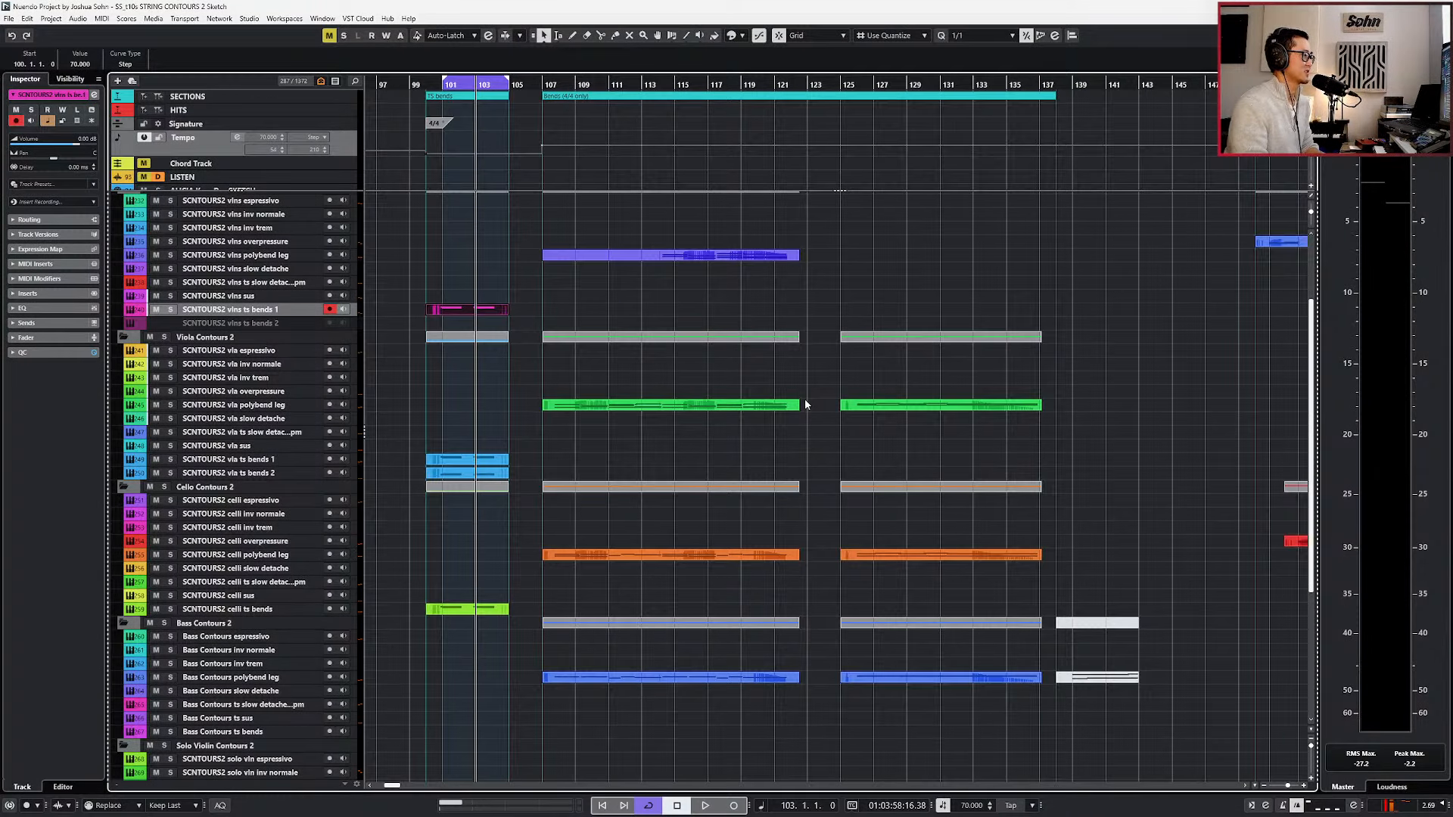
{"action": "scroll", "coordinate": [805, 403], "scroll_direction": "down", "scroll_amount": 1}
{"action": "left_click", "coordinate": [871, 404]}
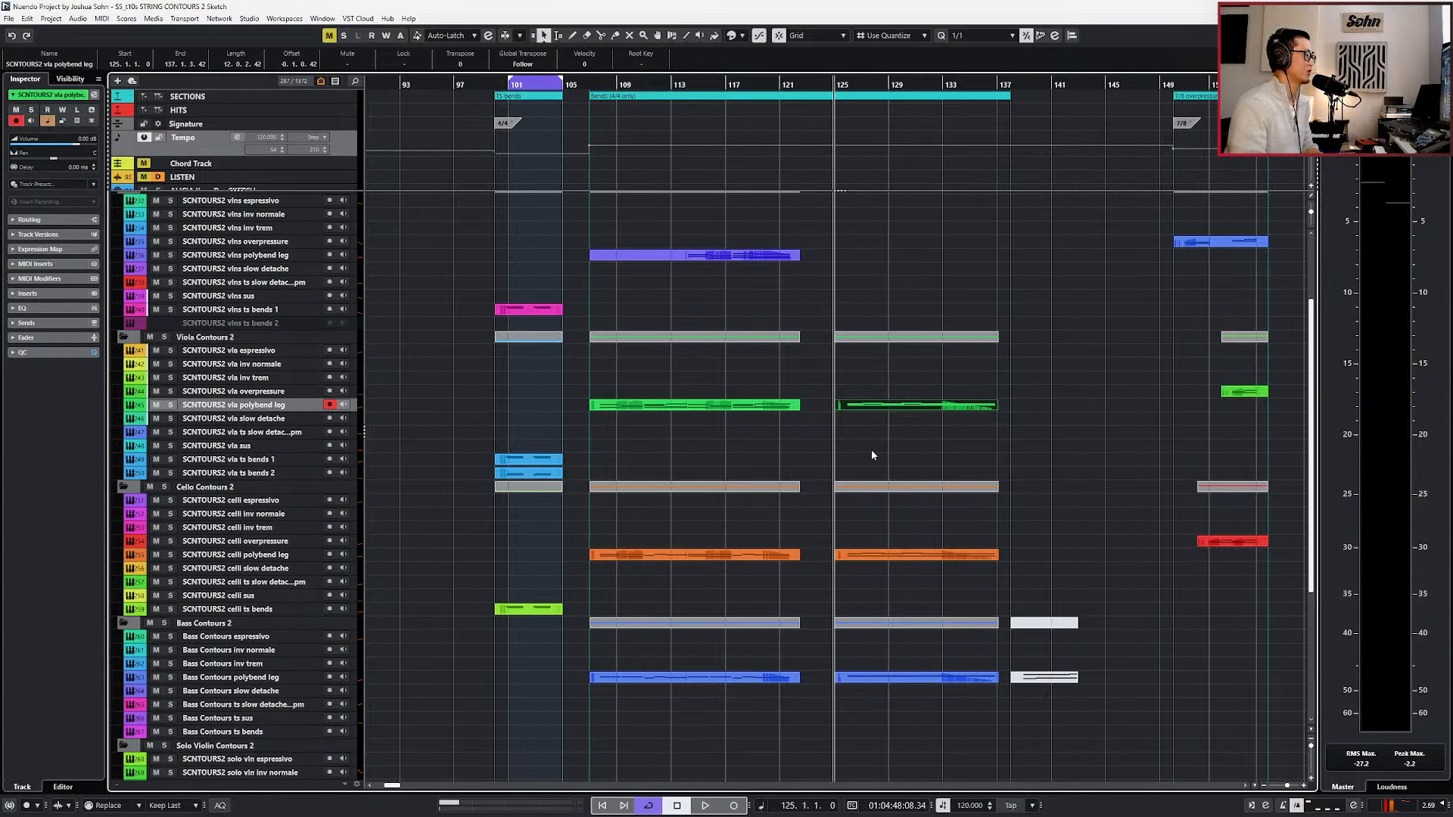
Move the playhead to bar 126 and play the polybend legato passage.
{"action": "scroll", "coordinate": [872, 454], "scroll_direction": "up", "scroll_amount": 2}
{"action": "key", "text": "KP_Add"}
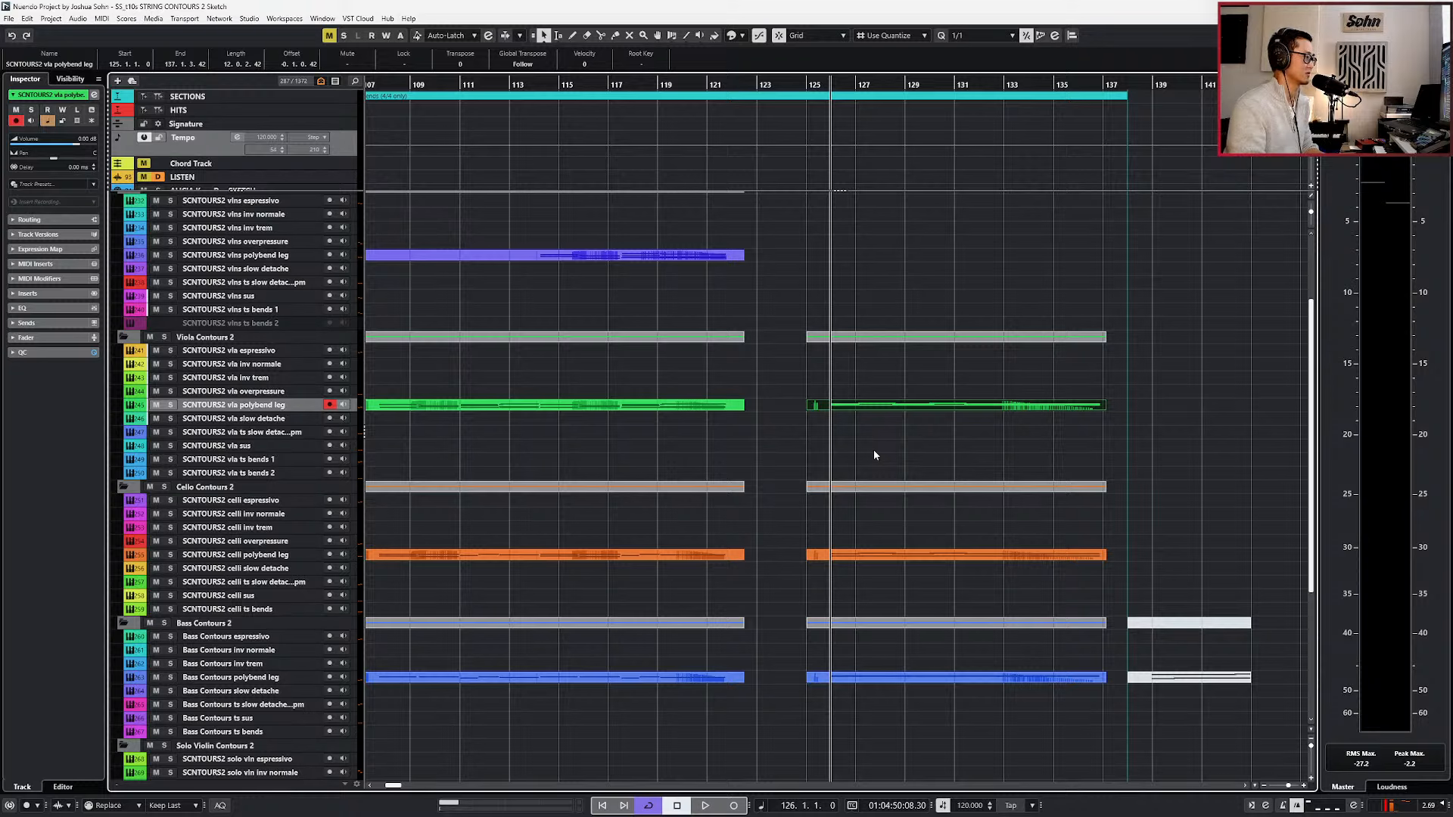
{"action": "key", "text": "space"}
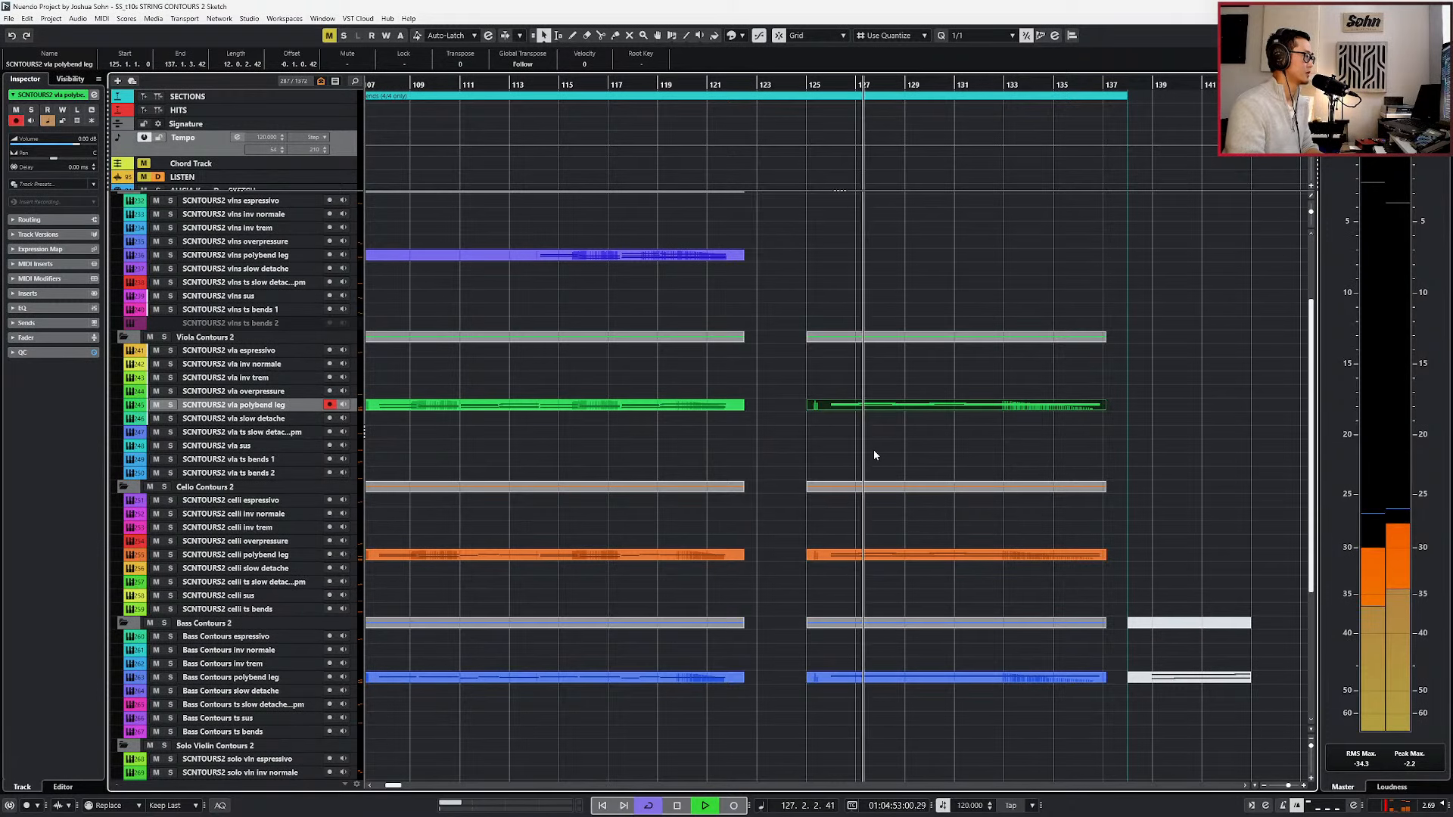
Open the viola, celli and bass polybend parts together in the Key Editor and remove the grey muted notes above C1.
{"action": "scroll", "coordinate": [887, 276], "scroll_direction": "up", "scroll_amount": 3}
{"action": "key", "text": "Return"}
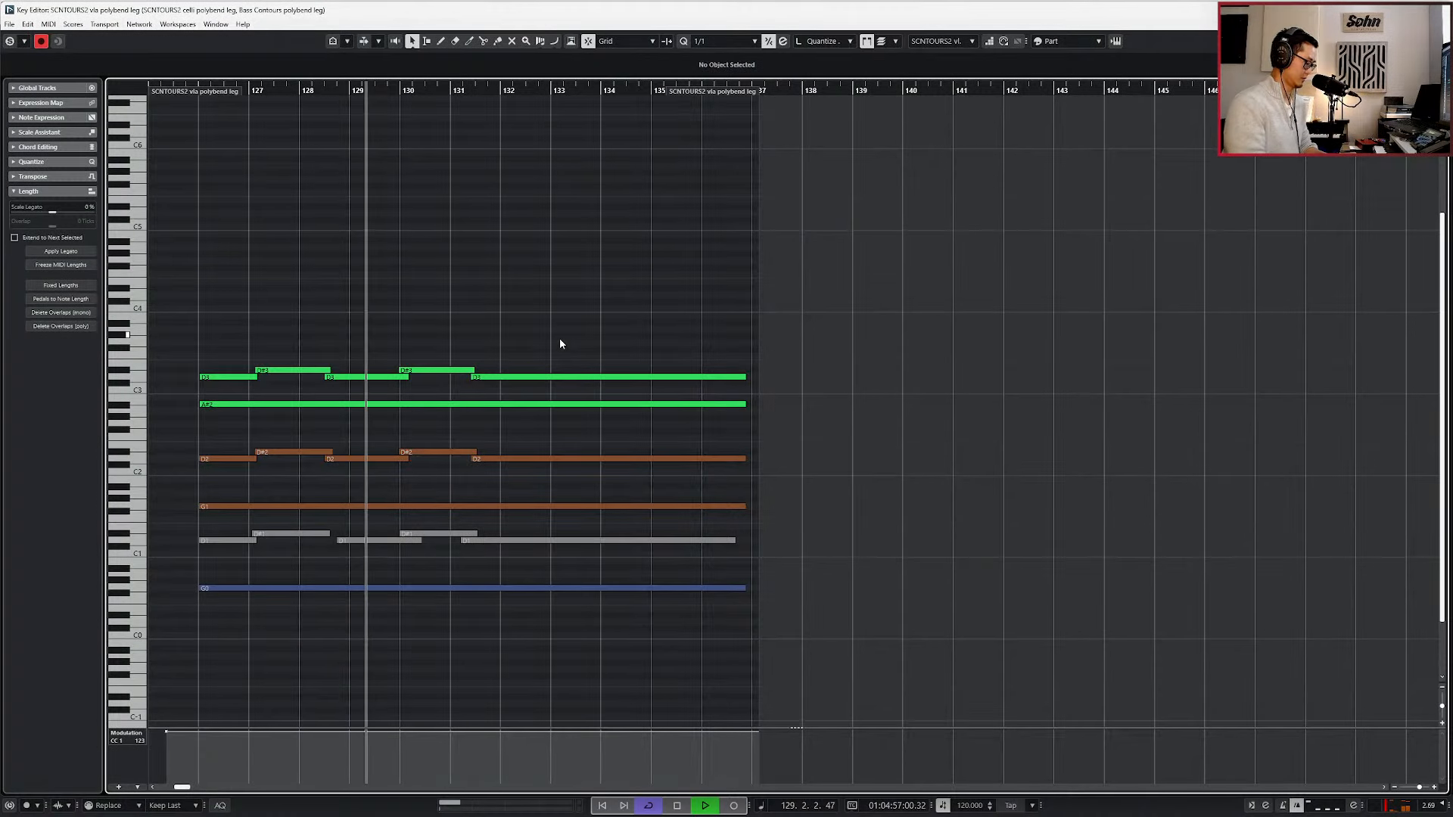
{"action": "key", "text": "ctrl+z"}
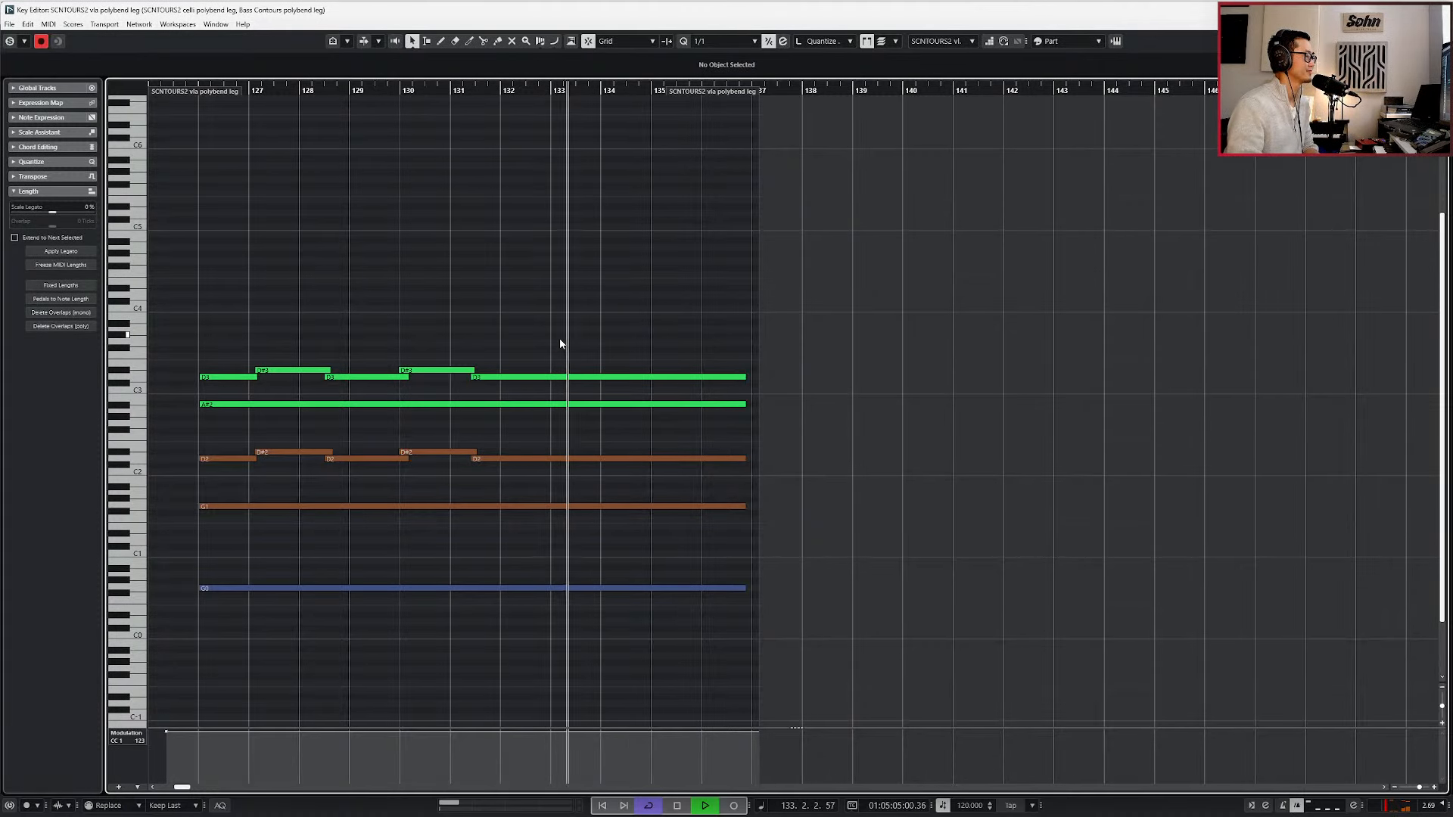
Show the velocity, expression, modulation and main volume lanes below the whole polybend phrase, and stop playback.
{"action": "key", "text": "g"}
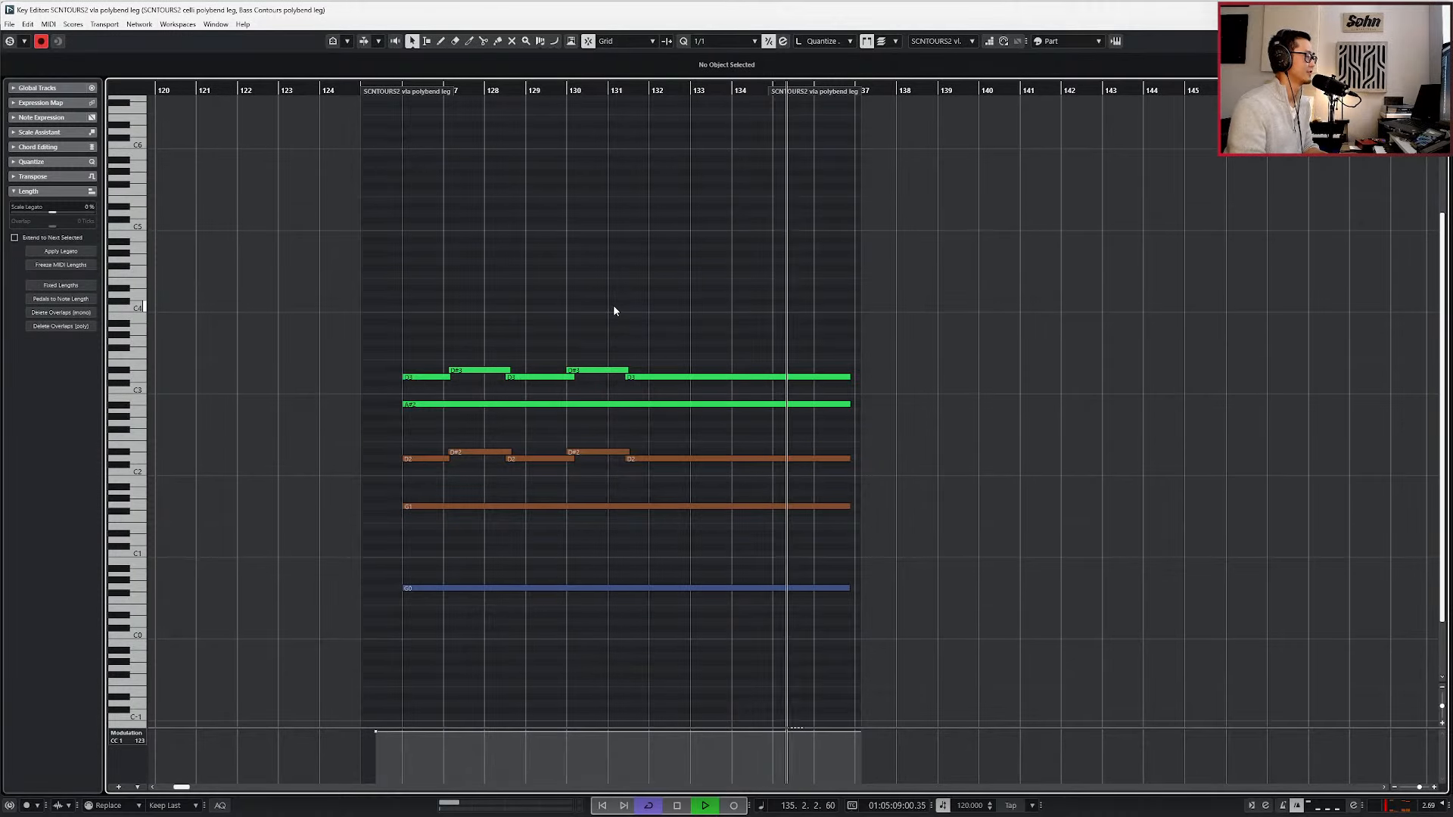
{"action": "key", "text": "alt+l"}
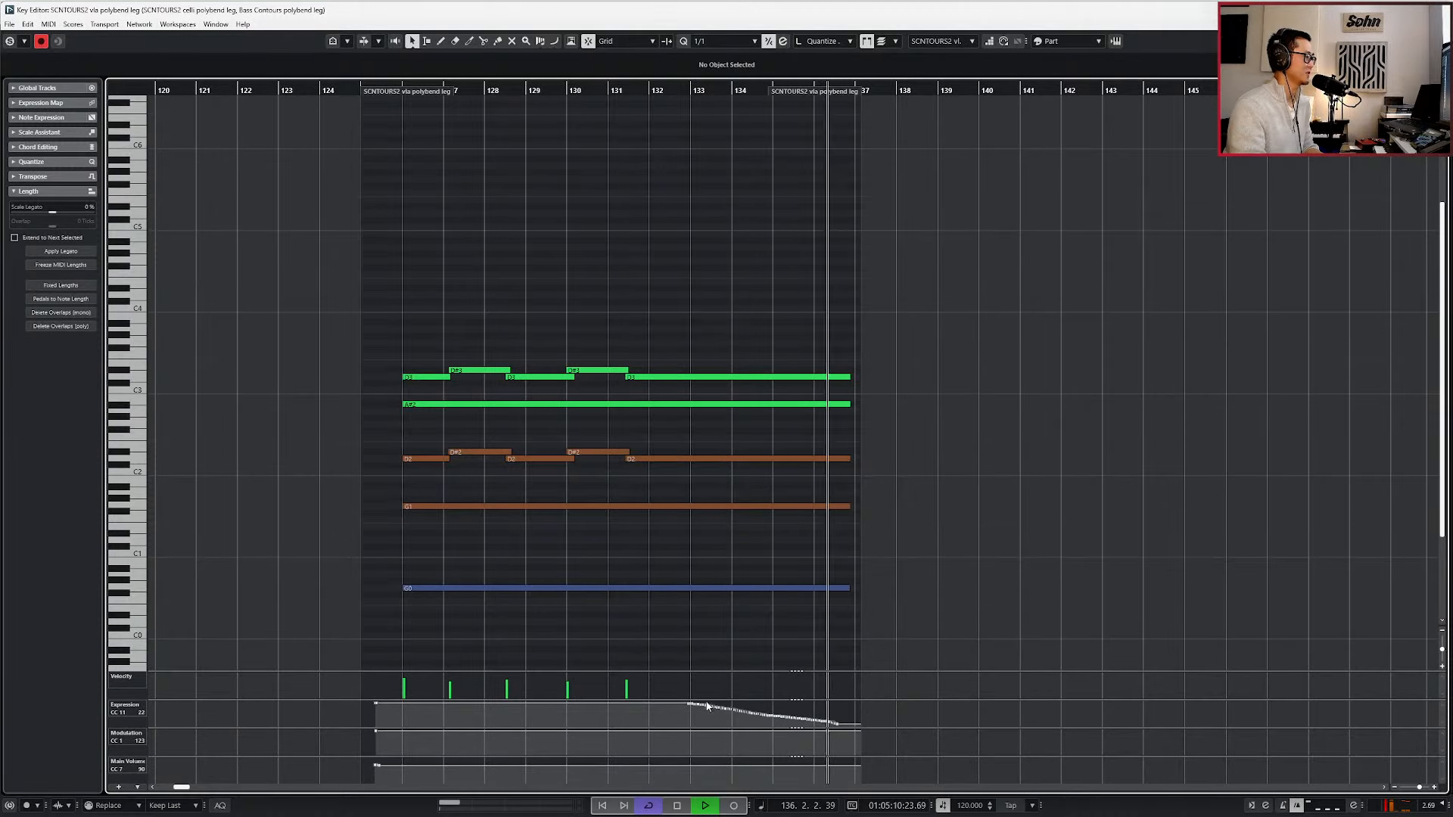
{"action": "key", "text": "space"}
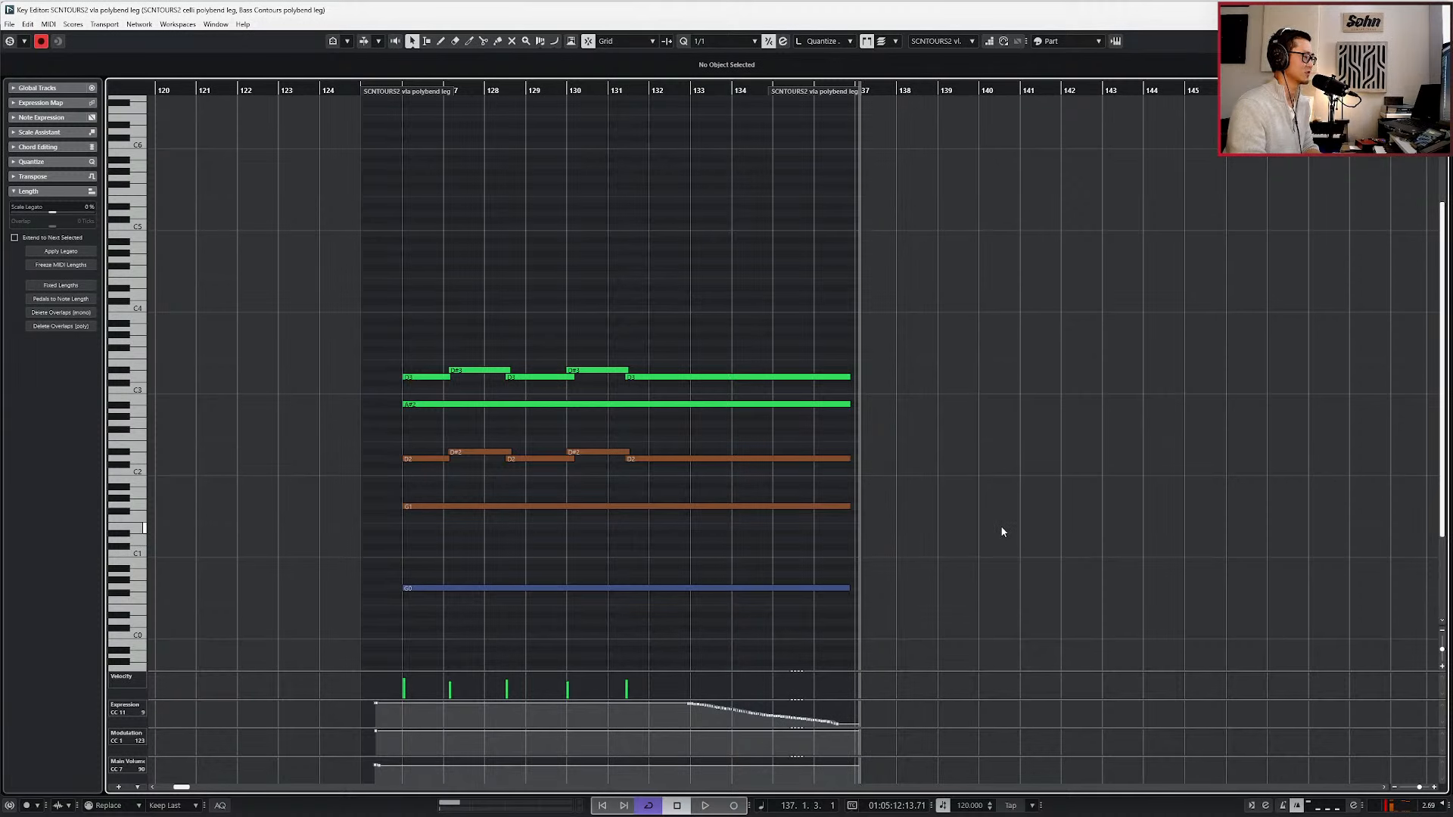
Select the viola, celli and bass notes, move the playhead to their start at bar 126, and close the Key Editor.
{"action": "left_click_drag", "start_coordinate": [989, 325], "coordinate": [470, 625]}
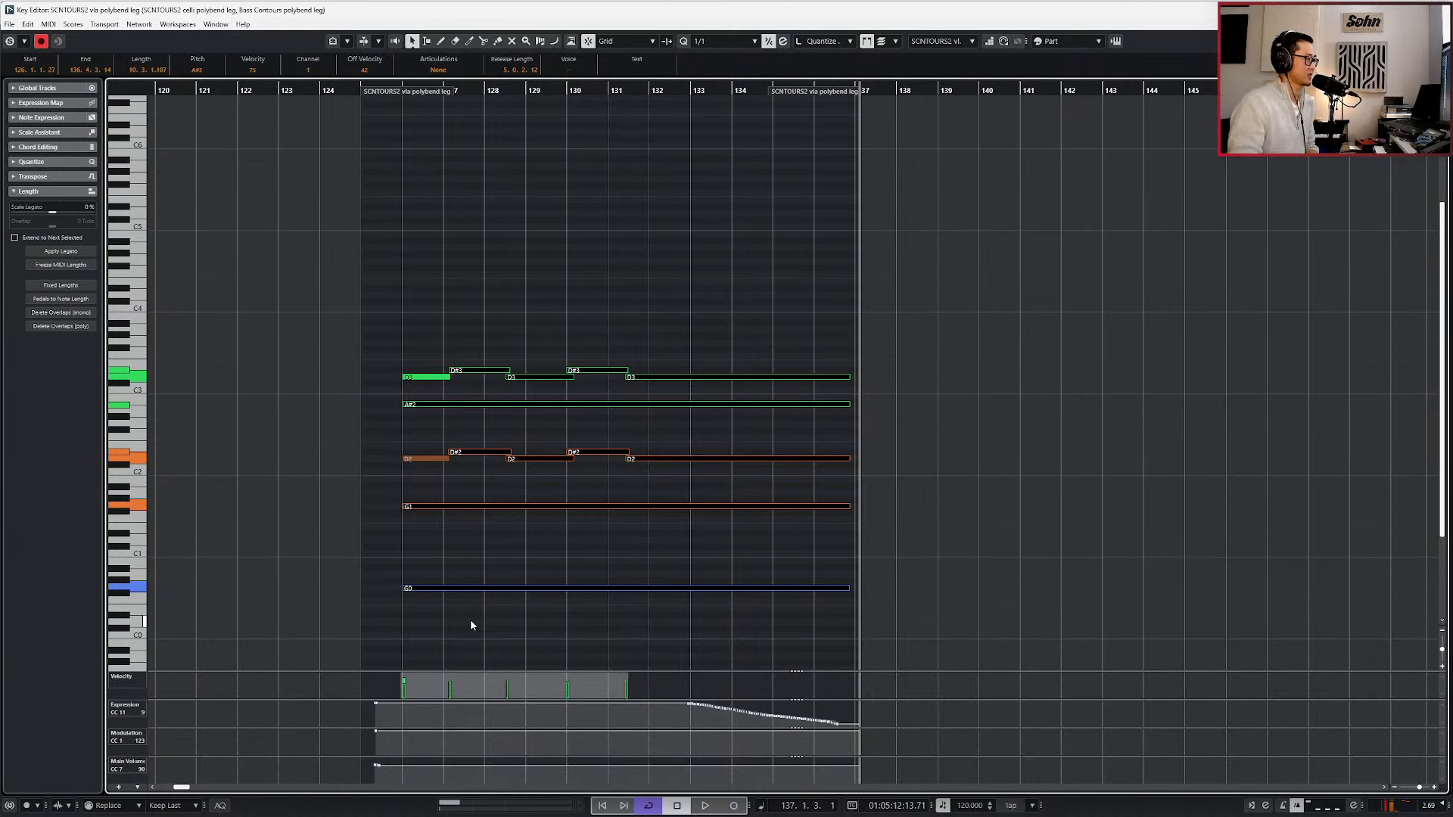
{"action": "key", "text": "l"}
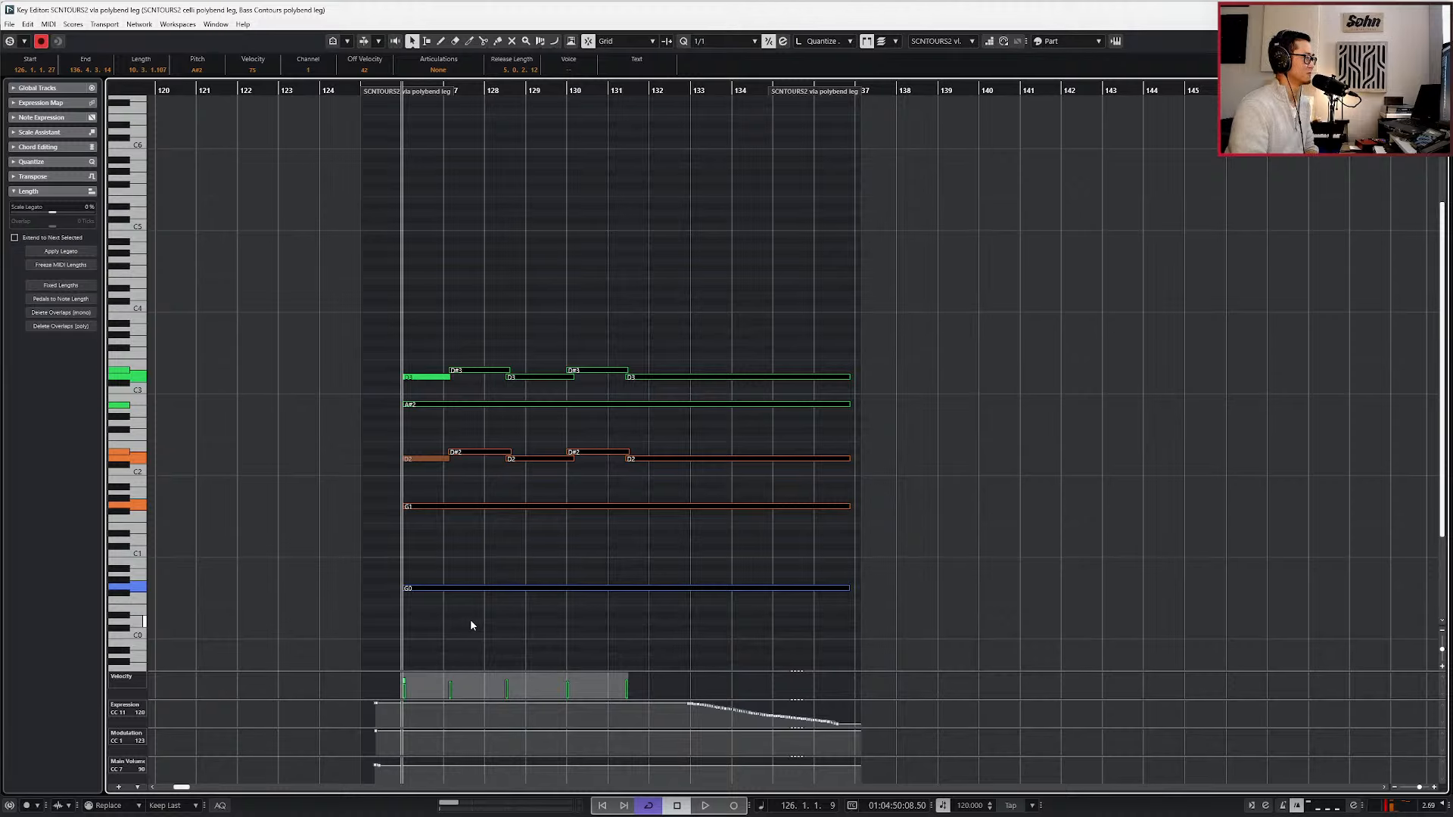
{"action": "key", "text": "KP_Add"}
{"action": "key", "text": "KP_Subtract"}
{"action": "key", "text": "KP_Subtract"}
{"action": "key", "text": "KP_Add"}
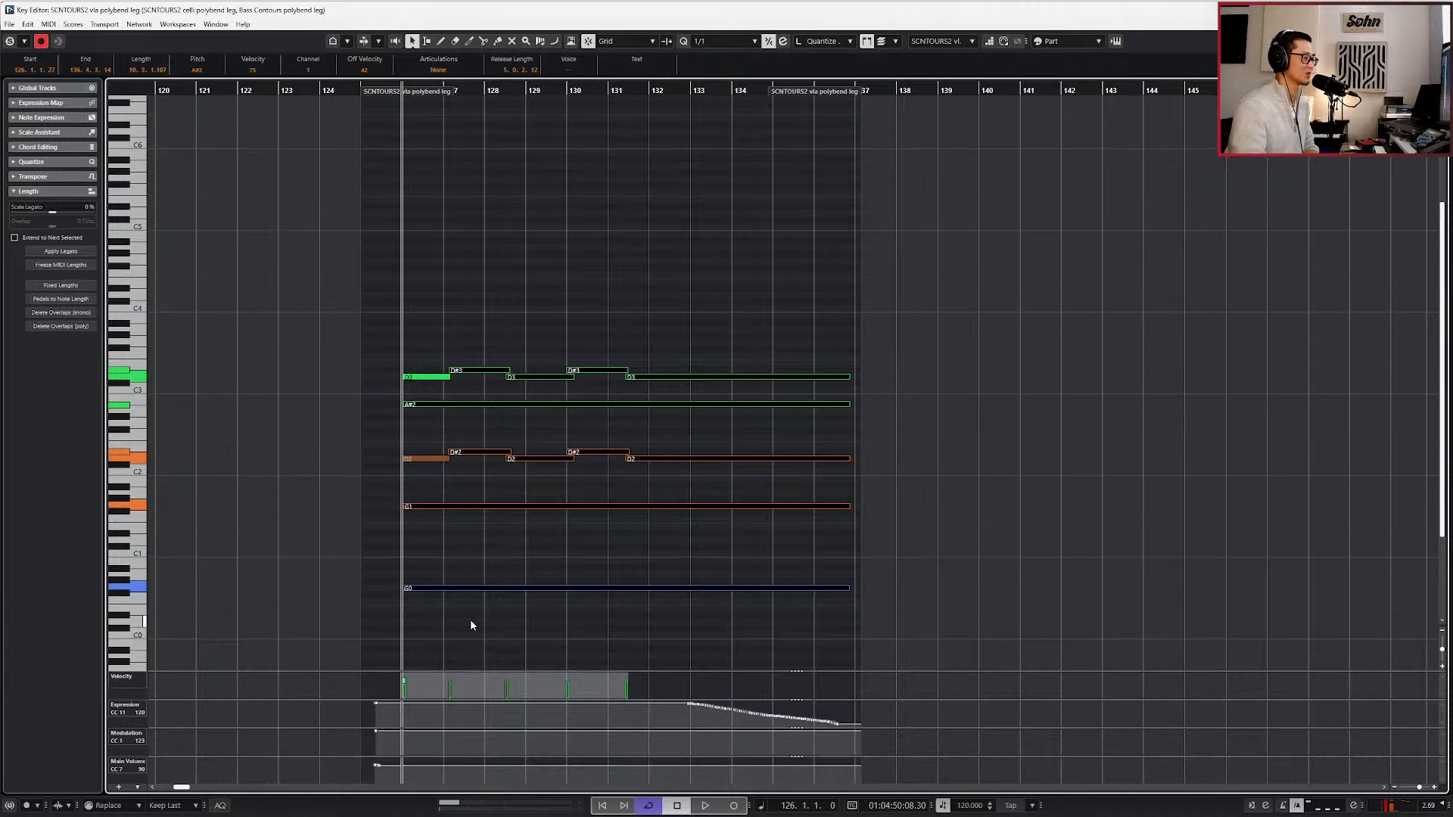
{"action": "key", "text": "Return"}
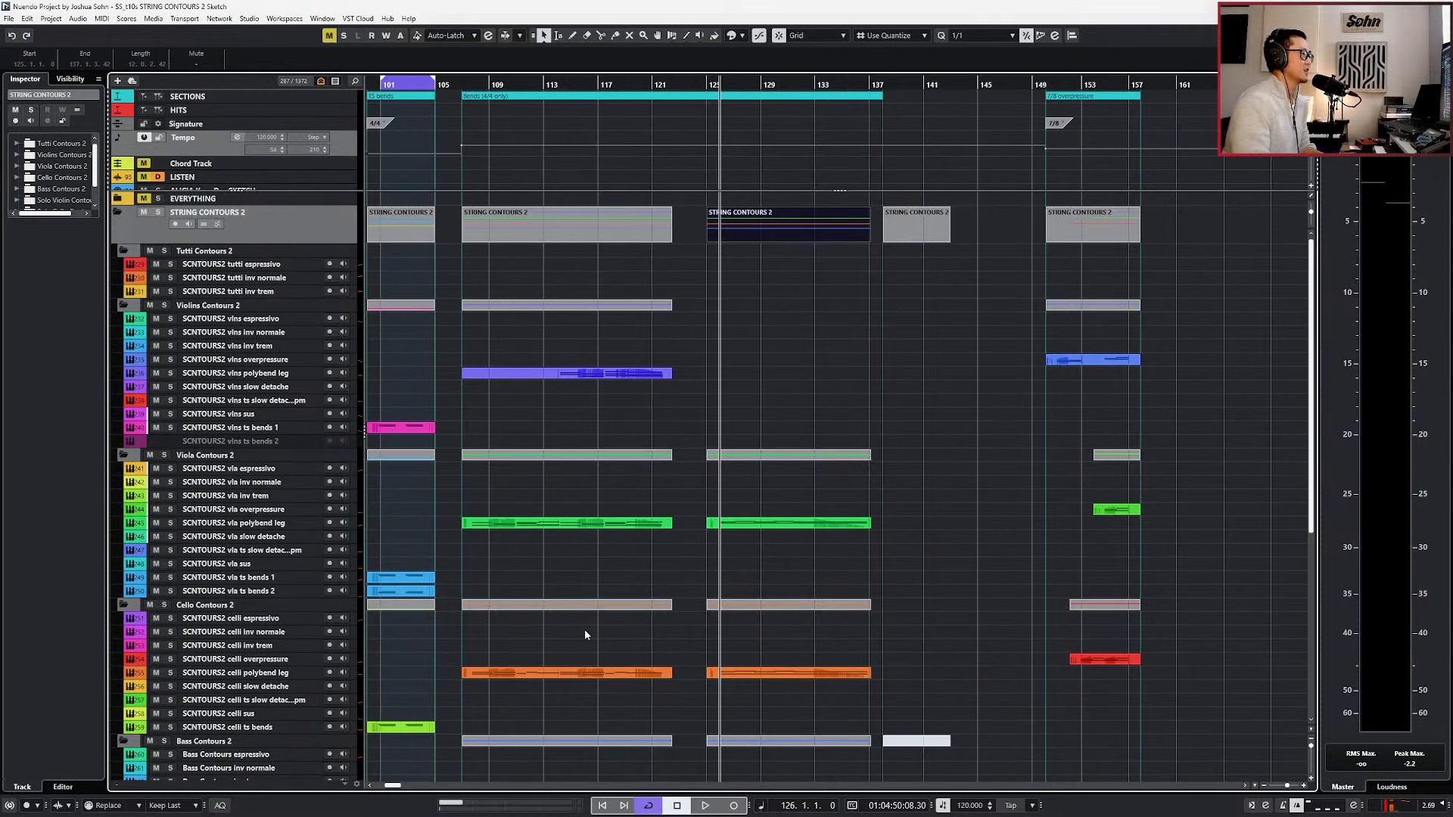
Move the playhead to bar 138 and expand the Test folder to show its Bass Contours polybend leg audio tracks.
{"action": "scroll", "coordinate": [598, 633], "scroll_direction": "right", "scroll_amount": 2}
{"action": "key", "text": "KP_Add"}
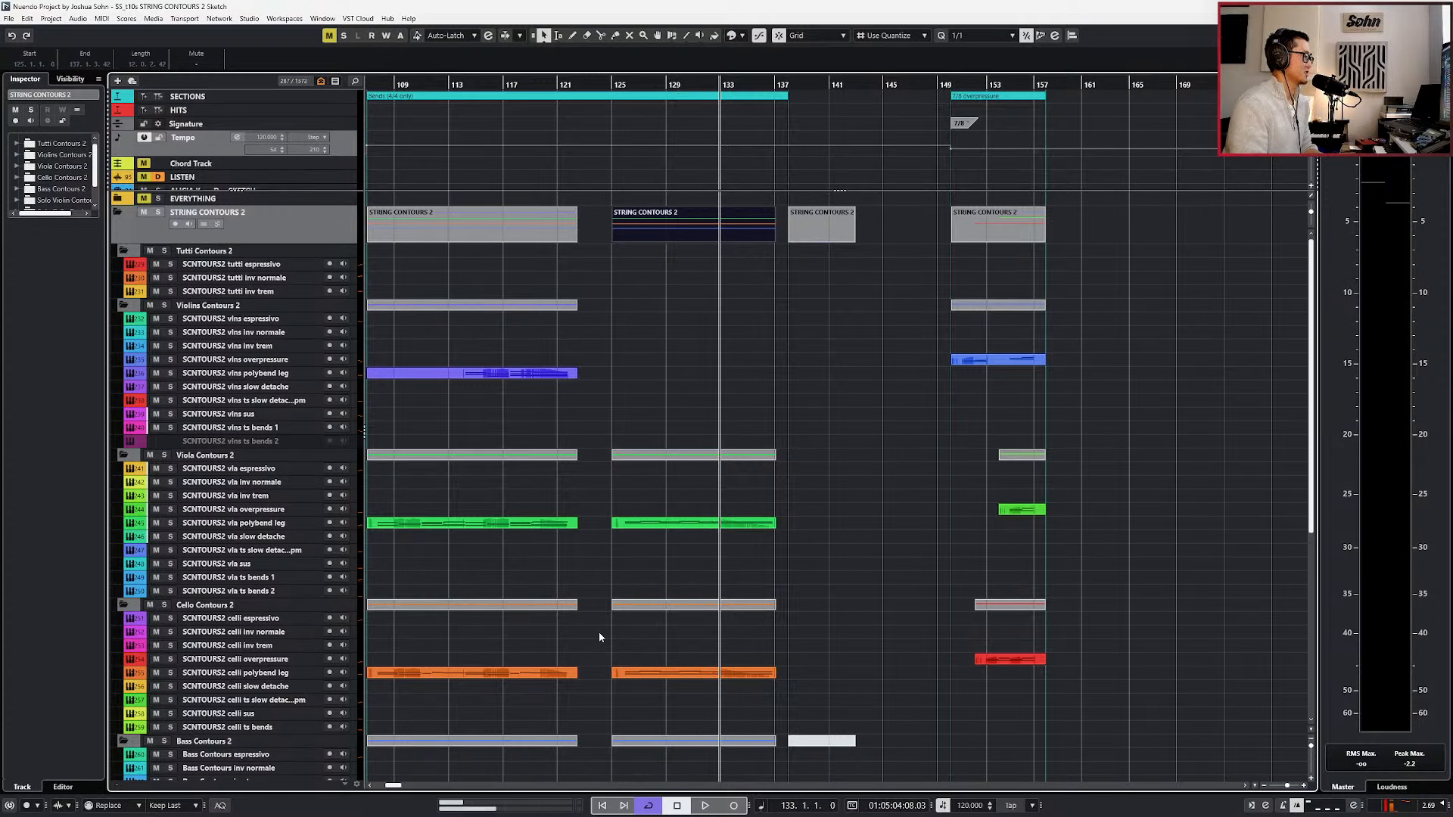
{"action": "scroll", "coordinate": [751, 578], "scroll_direction": "down", "scroll_amount": 3}
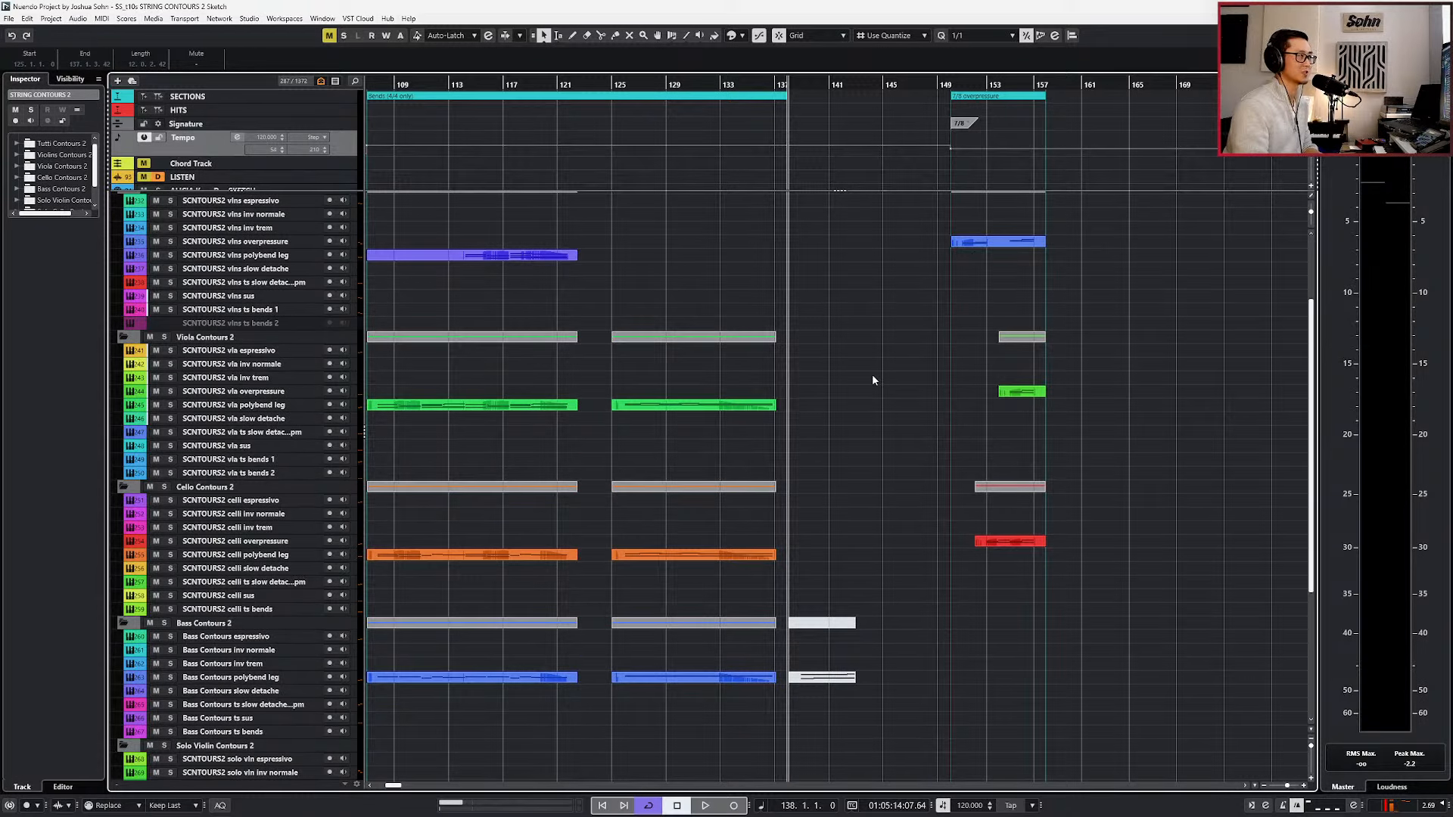
{"action": "scroll", "coordinate": [889, 408], "scroll_direction": "down", "scroll_amount": 5}
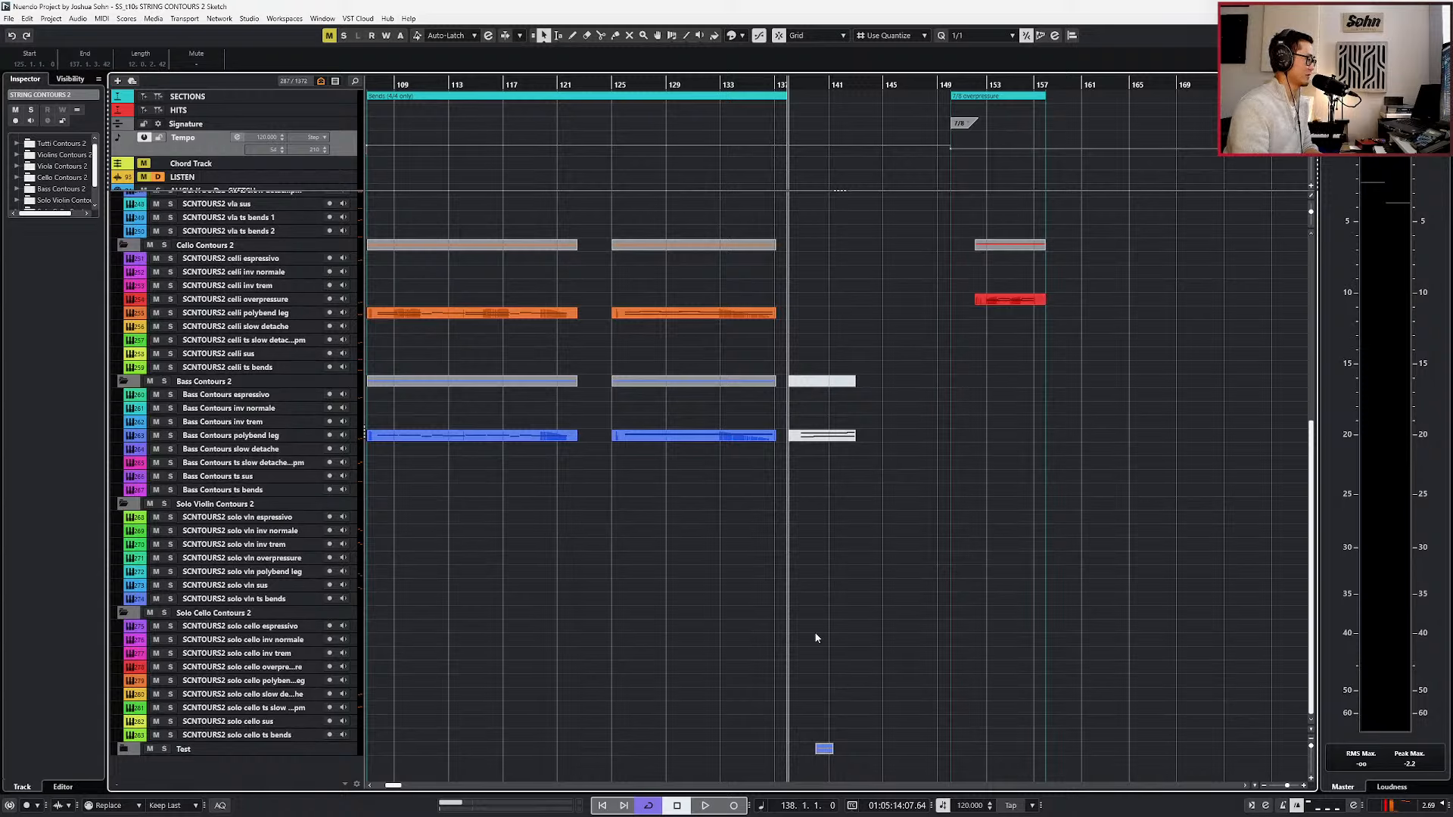
{"action": "left_click", "coordinate": [121, 749]}
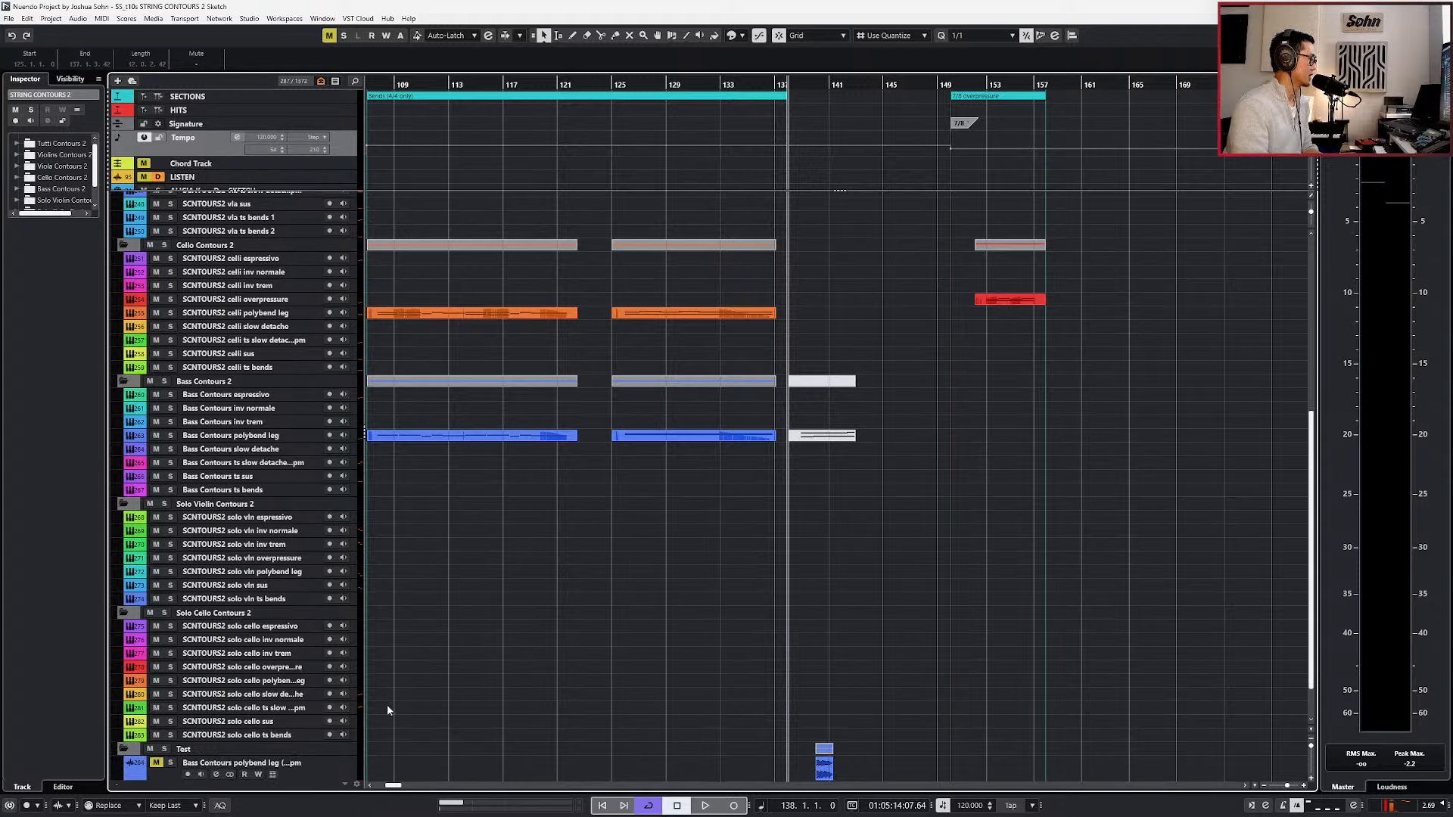
{"action": "scroll", "coordinate": [670, 673], "scroll_direction": "down", "scroll_amount": 1}
{"action": "scroll", "coordinate": [867, 679], "scroll_direction": "up", "scroll_amount": 2}
{"action": "scroll", "coordinate": [867, 679], "scroll_direction": "up", "scroll_amount": 1}
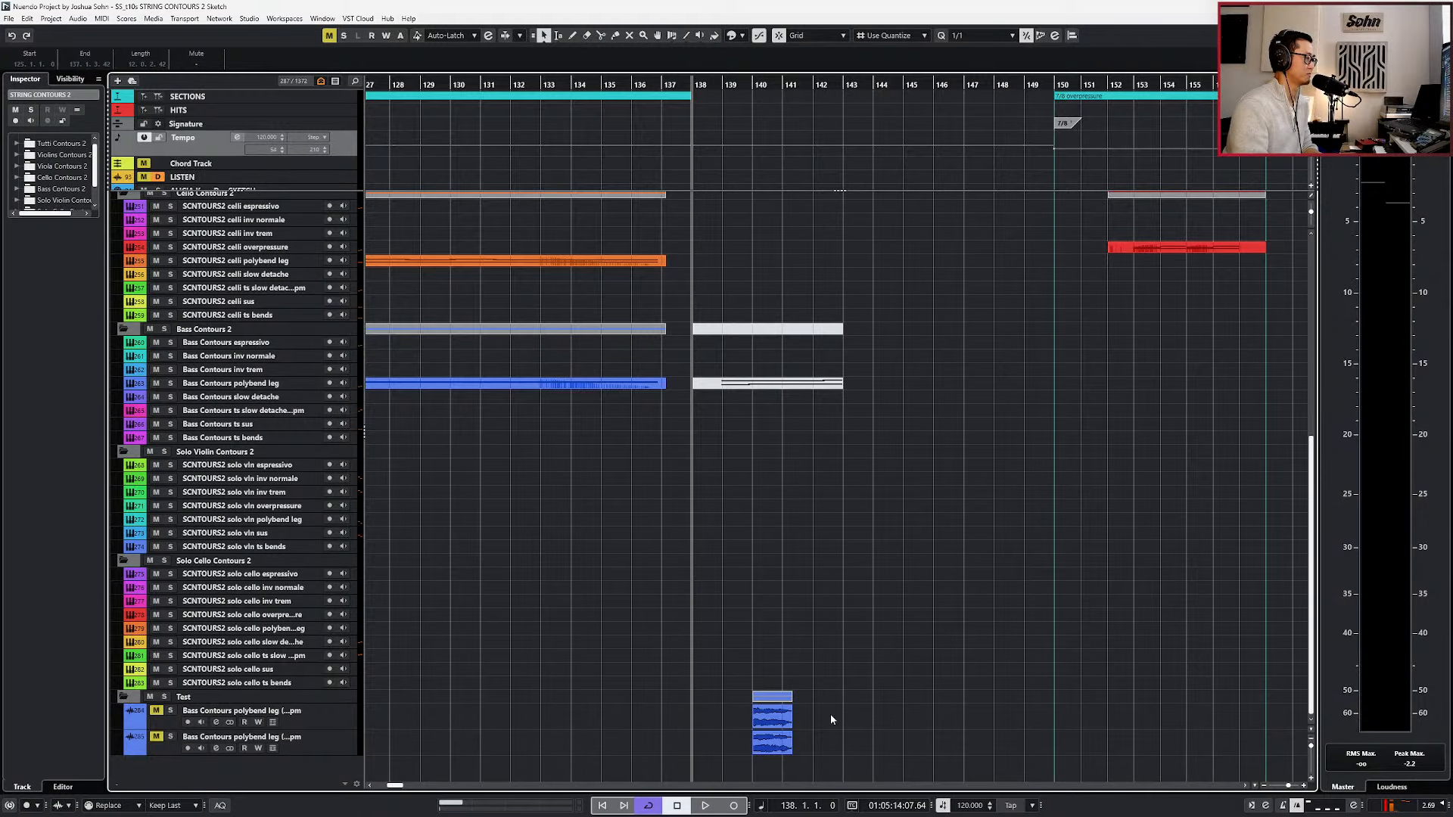
Select the Bass Contours polybend leg part at bar 125, followed by the first Test track's audio event near bar 140.
{"action": "left_click_drag", "start_coordinate": [830, 715], "coordinate": [747, 757]}
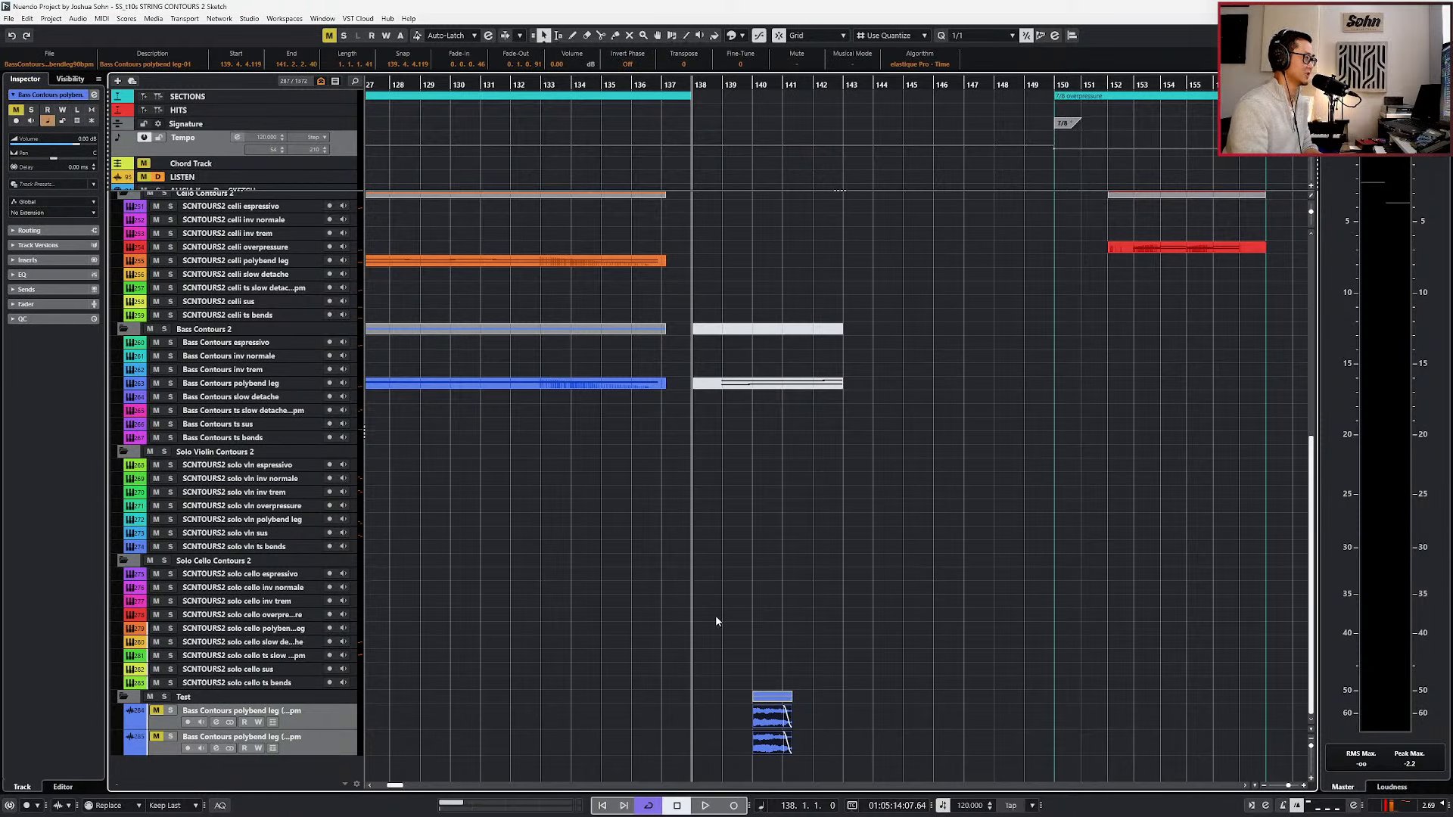
{"action": "left_click", "coordinate": [485, 385]}
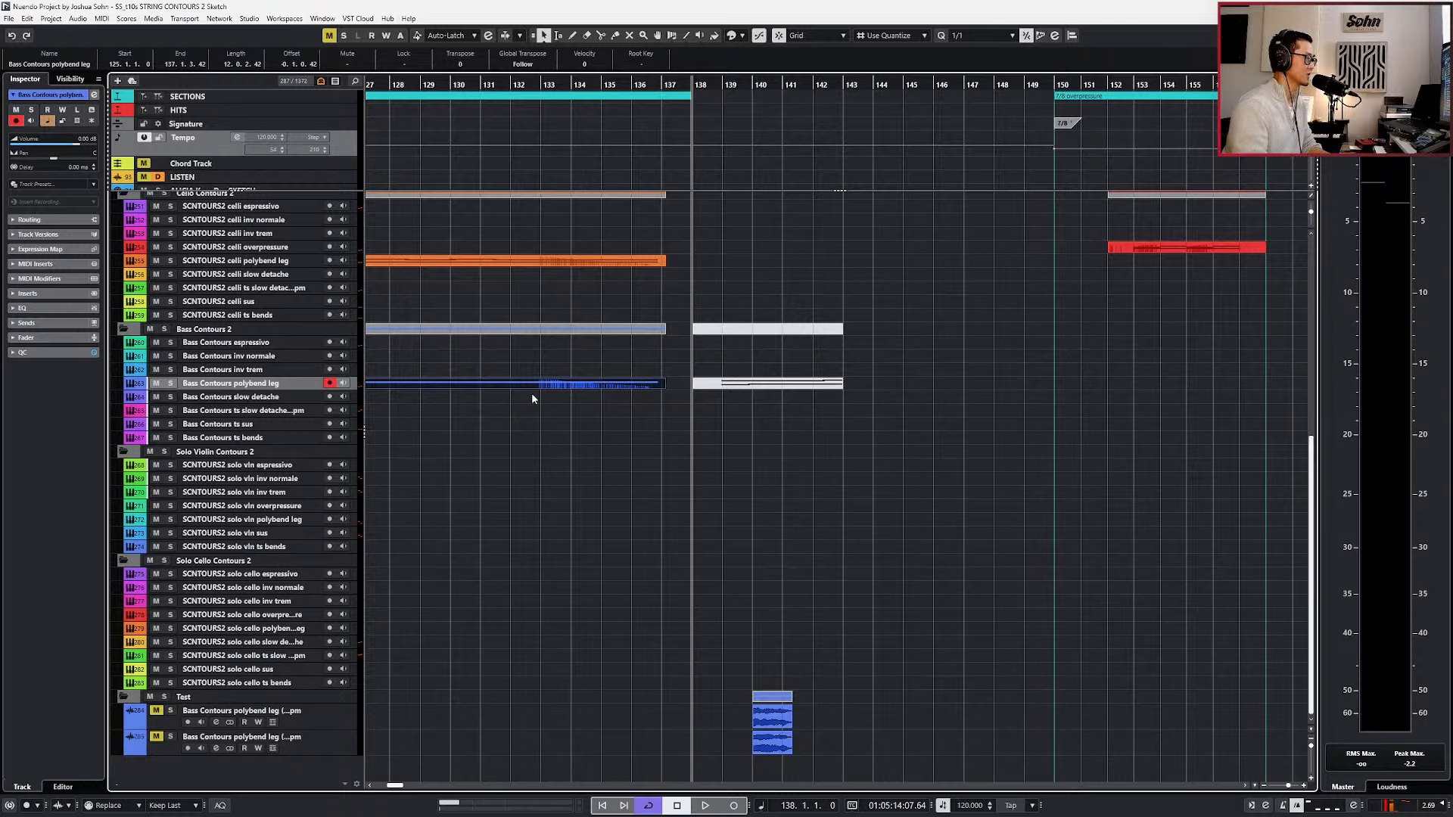
{"action": "left_click", "coordinate": [781, 714]}
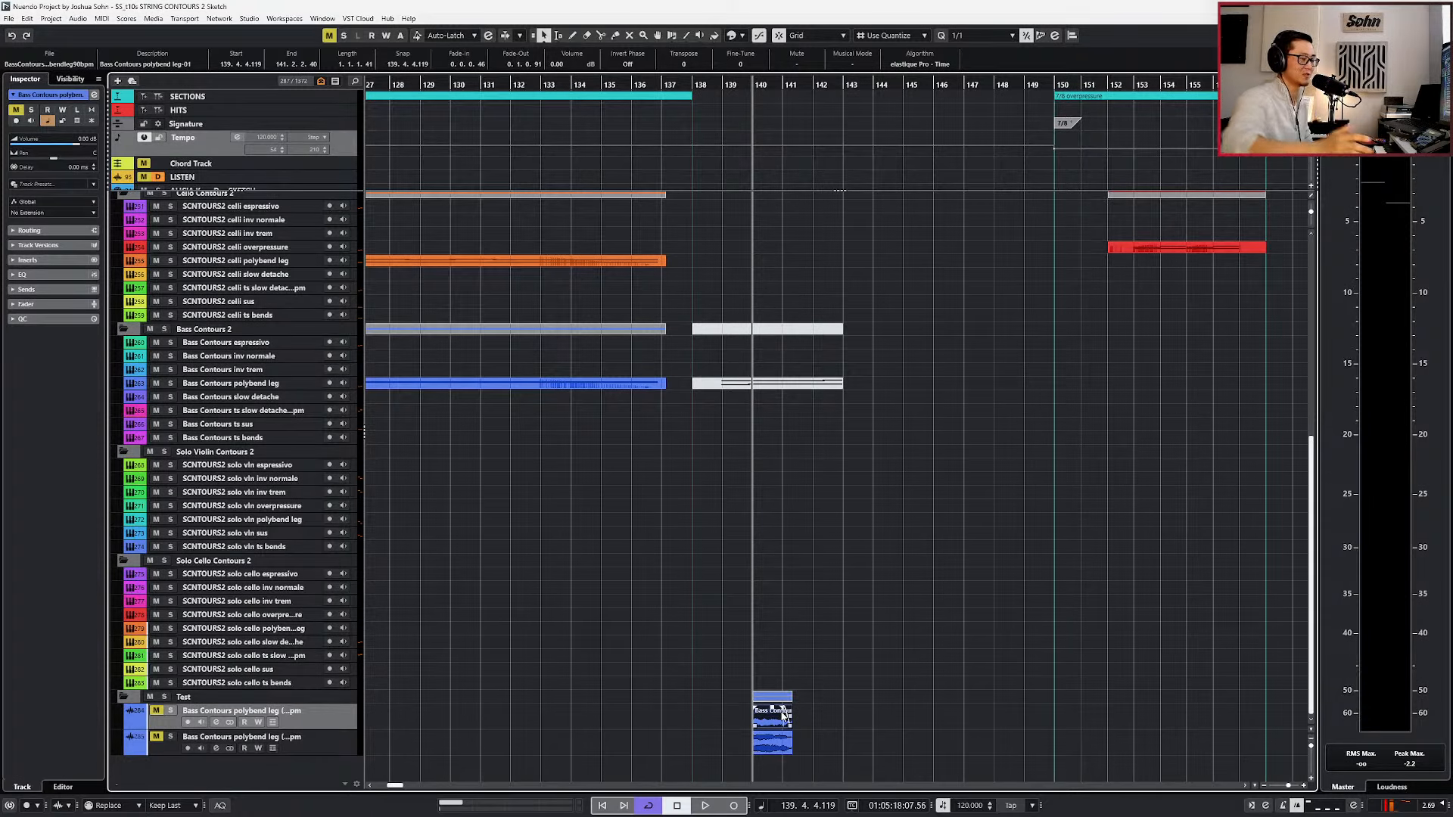
Check the full name of the first Test track, select the second one, and clear the event selection.
{"action": "left_click", "coordinate": [306, 739]}
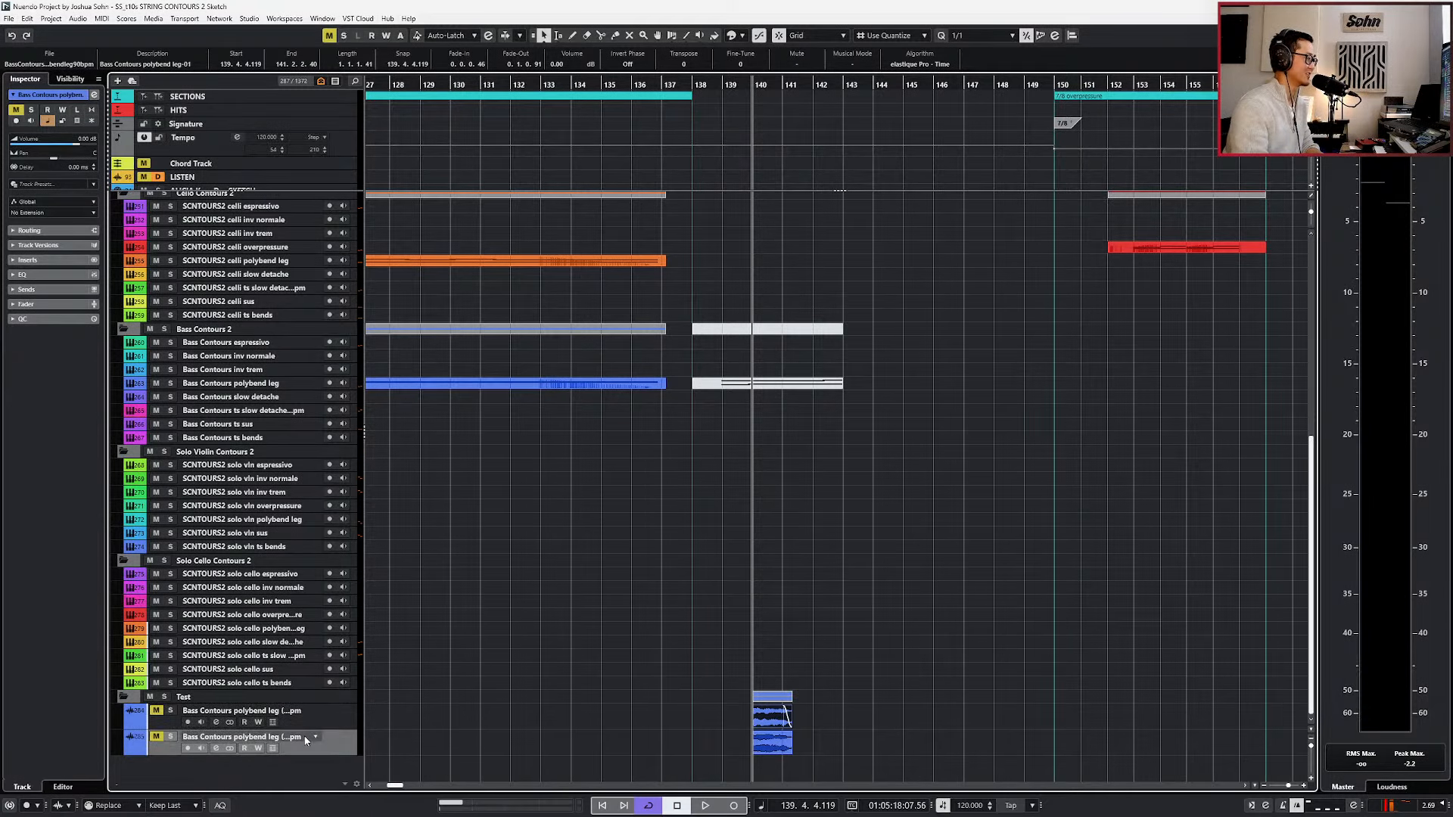
{"action": "double_click", "coordinate": [250, 711]}
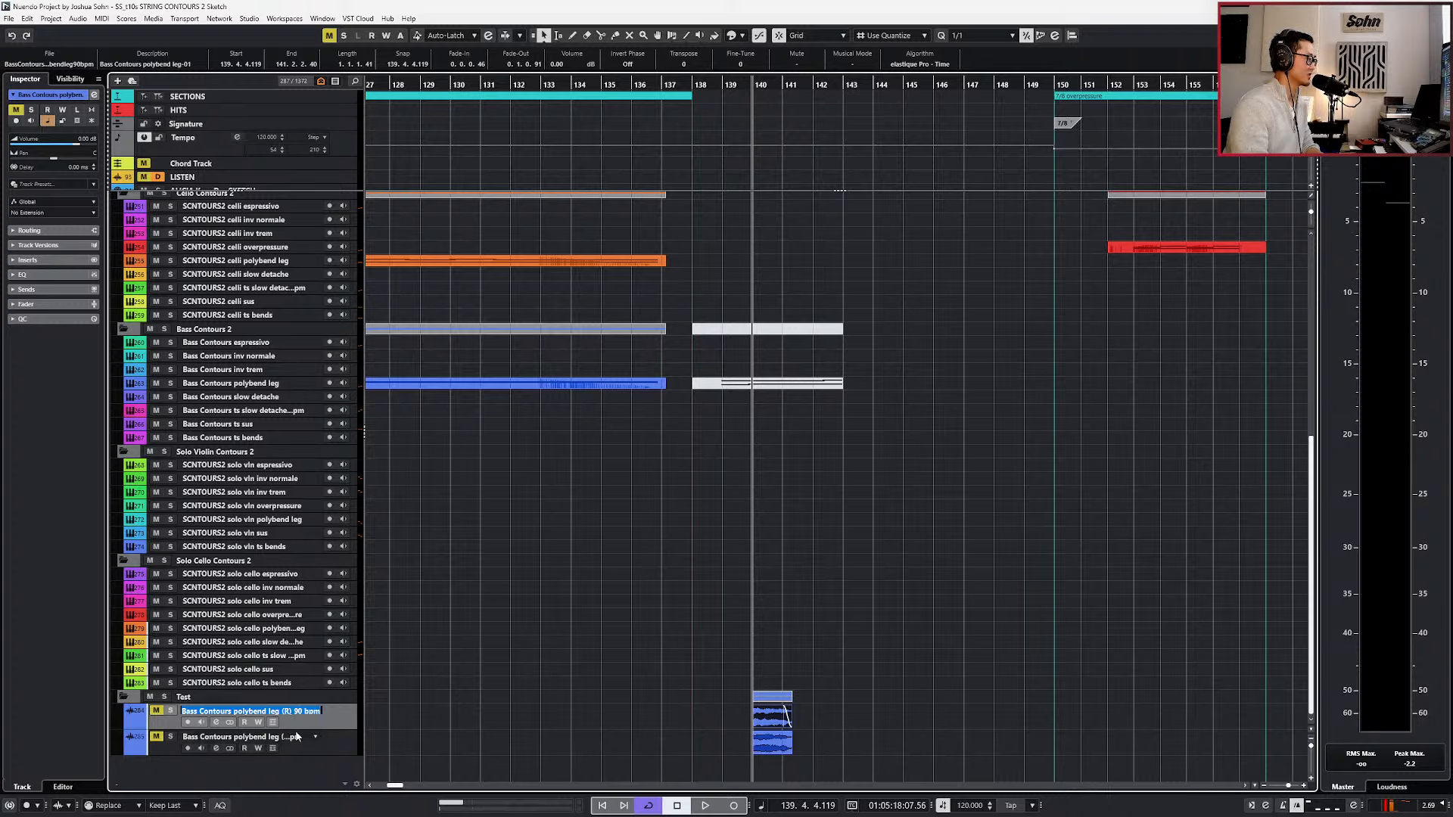
{"action": "left_click", "coordinate": [299, 739]}
{"action": "left_click", "coordinate": [713, 718]}
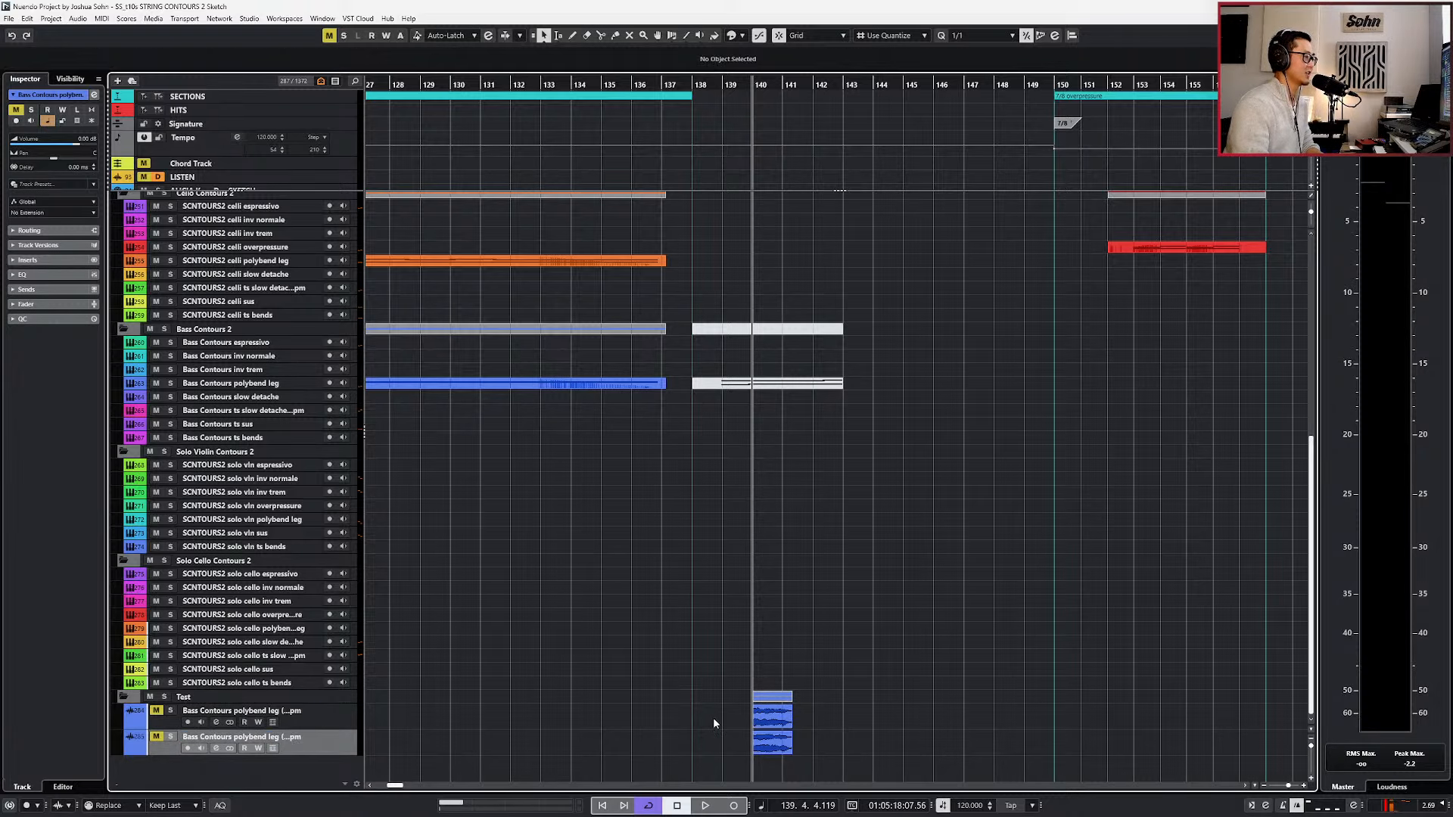
Solo the 90 bpm Bass Contours polybend leg test track and play its clip from bar 140.
{"action": "scroll", "coordinate": [794, 719], "scroll_direction": "up", "scroll_amount": 4, "text": "ctrl"}
{"action": "left_click", "coordinate": [755, 723]}
{"action": "key", "text": "s"}
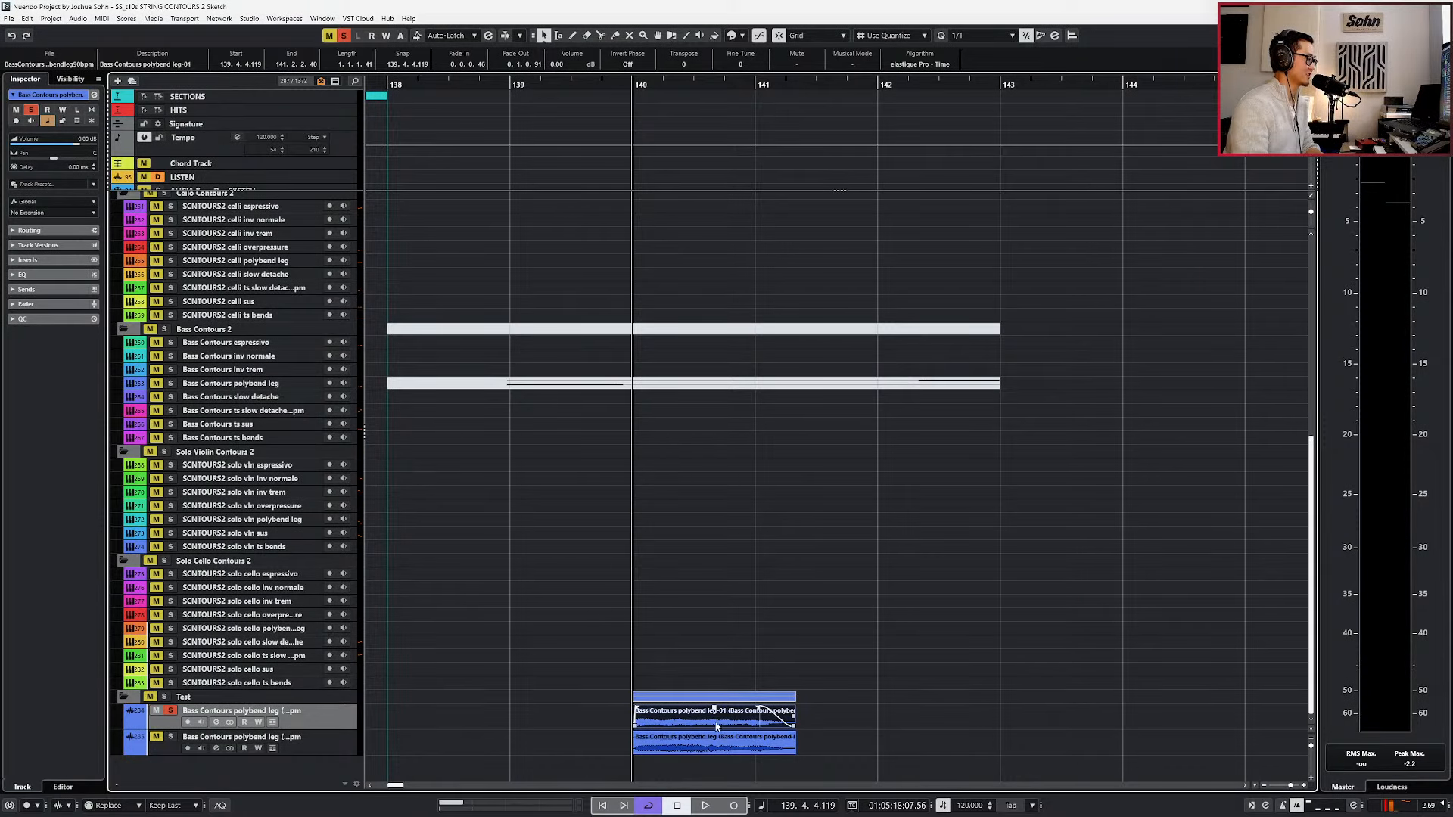
{"action": "scroll", "coordinate": [680, 737], "scroll_direction": "up", "scroll_amount": 2, "text": "ctrl"}
{"action": "left_click", "coordinate": [676, 740]}
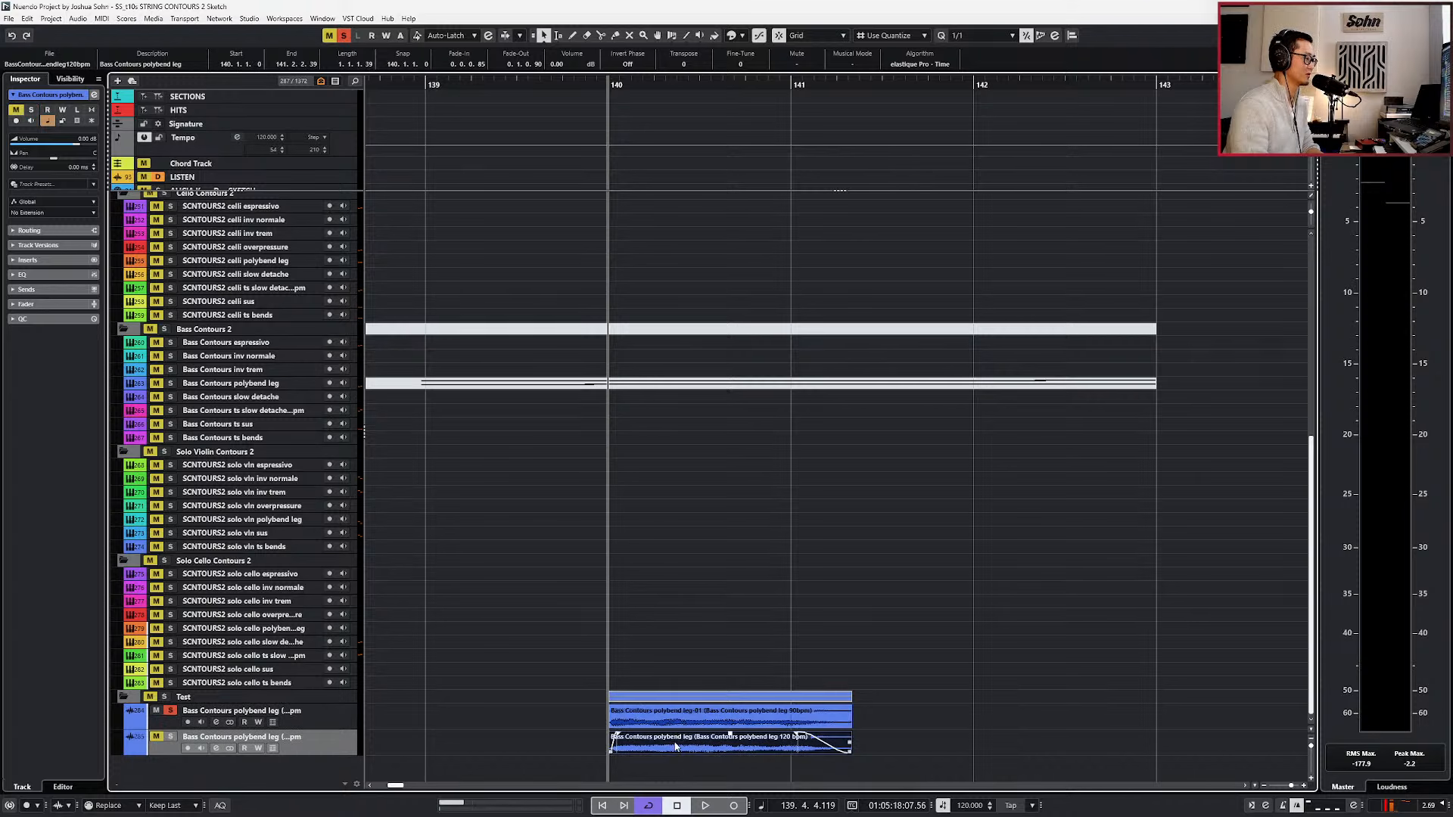
{"action": "left_click", "coordinate": [652, 722]}
{"action": "key", "text": "space"}
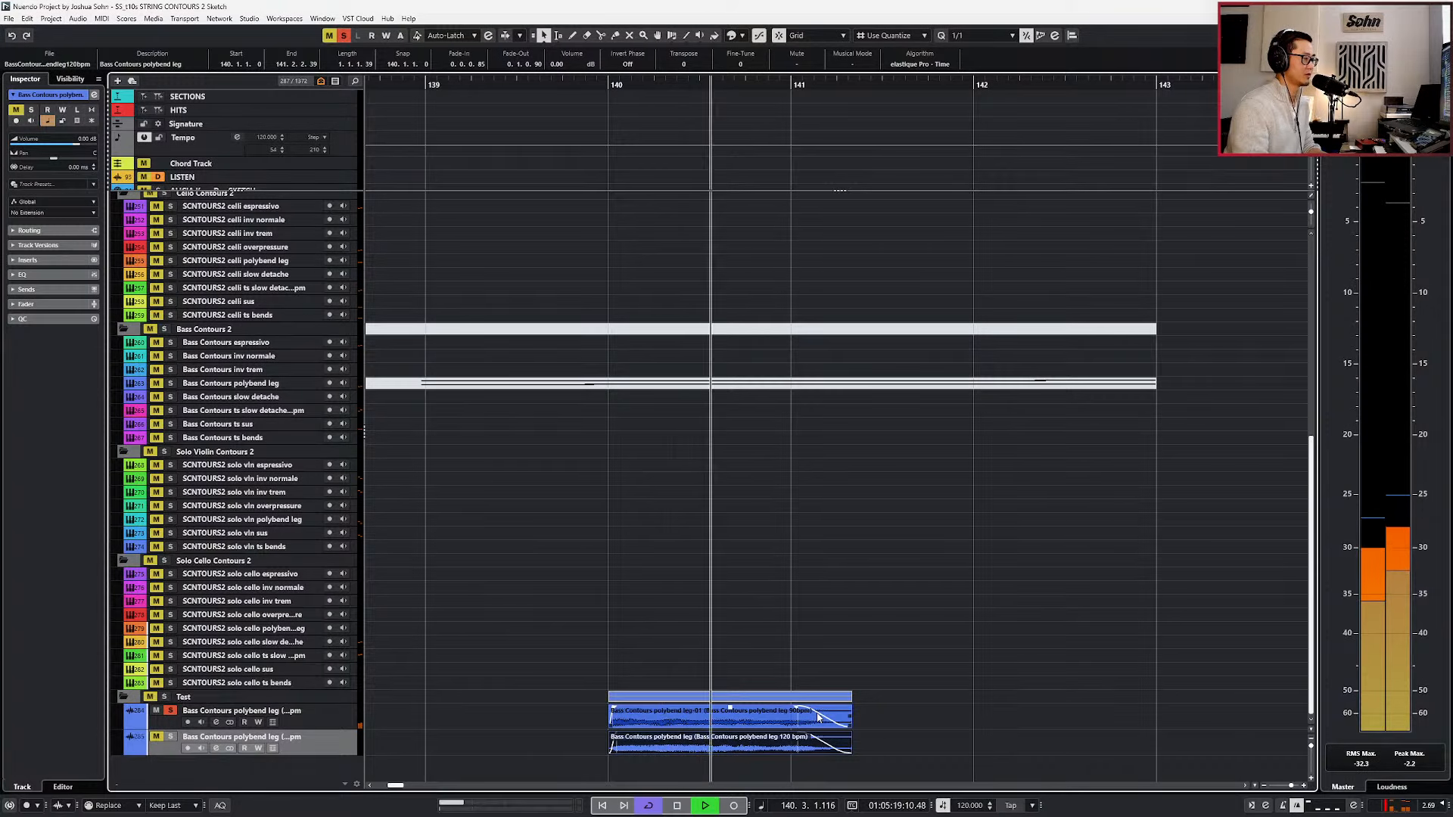
Solo the 120 bpm Bass Contours polybend leg test track, play its clip for comparison, and remove the solo.
{"action": "left_click", "coordinate": [796, 751]}
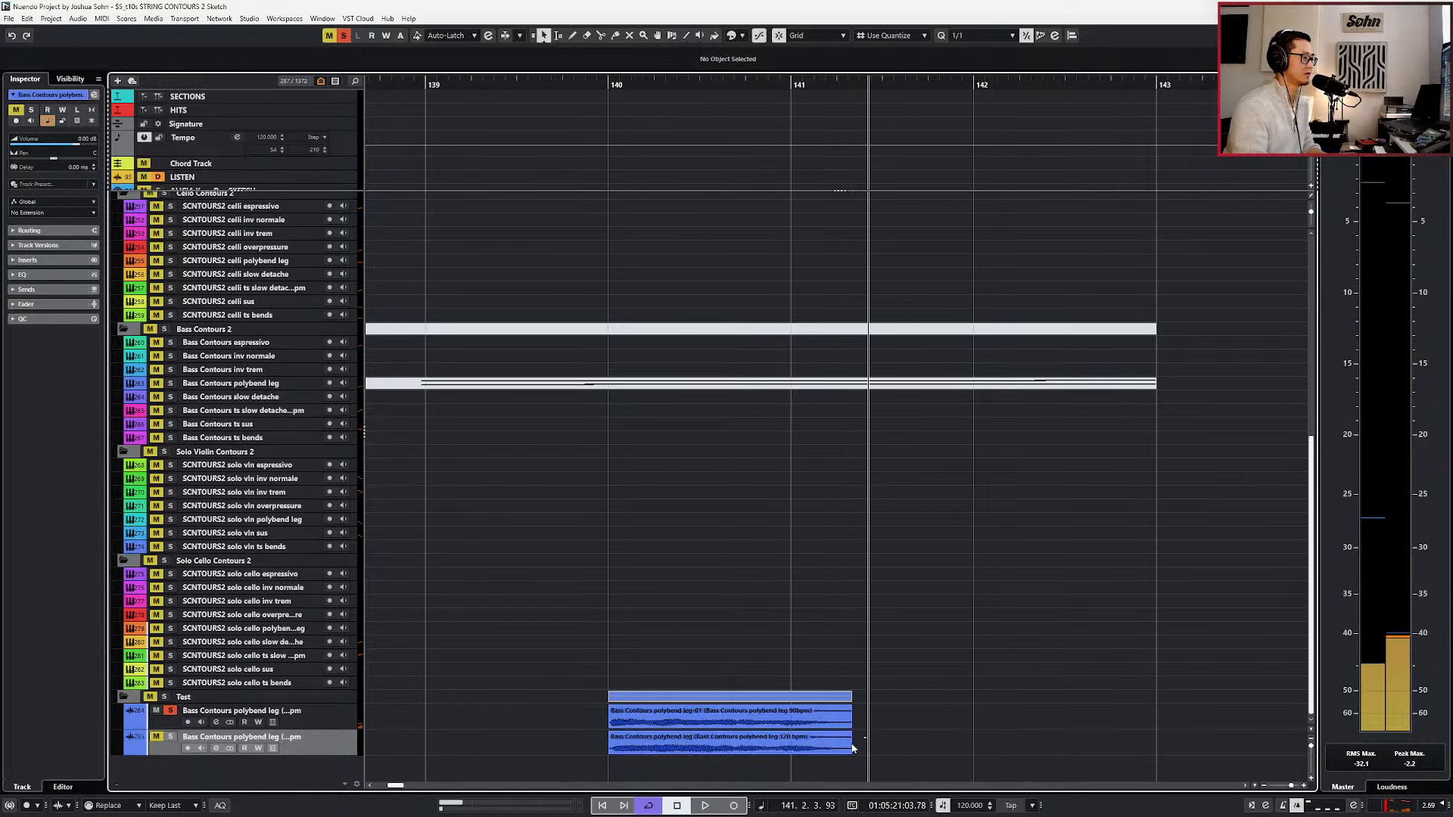
{"action": "key", "text": "space"}
{"action": "key", "text": "space"}
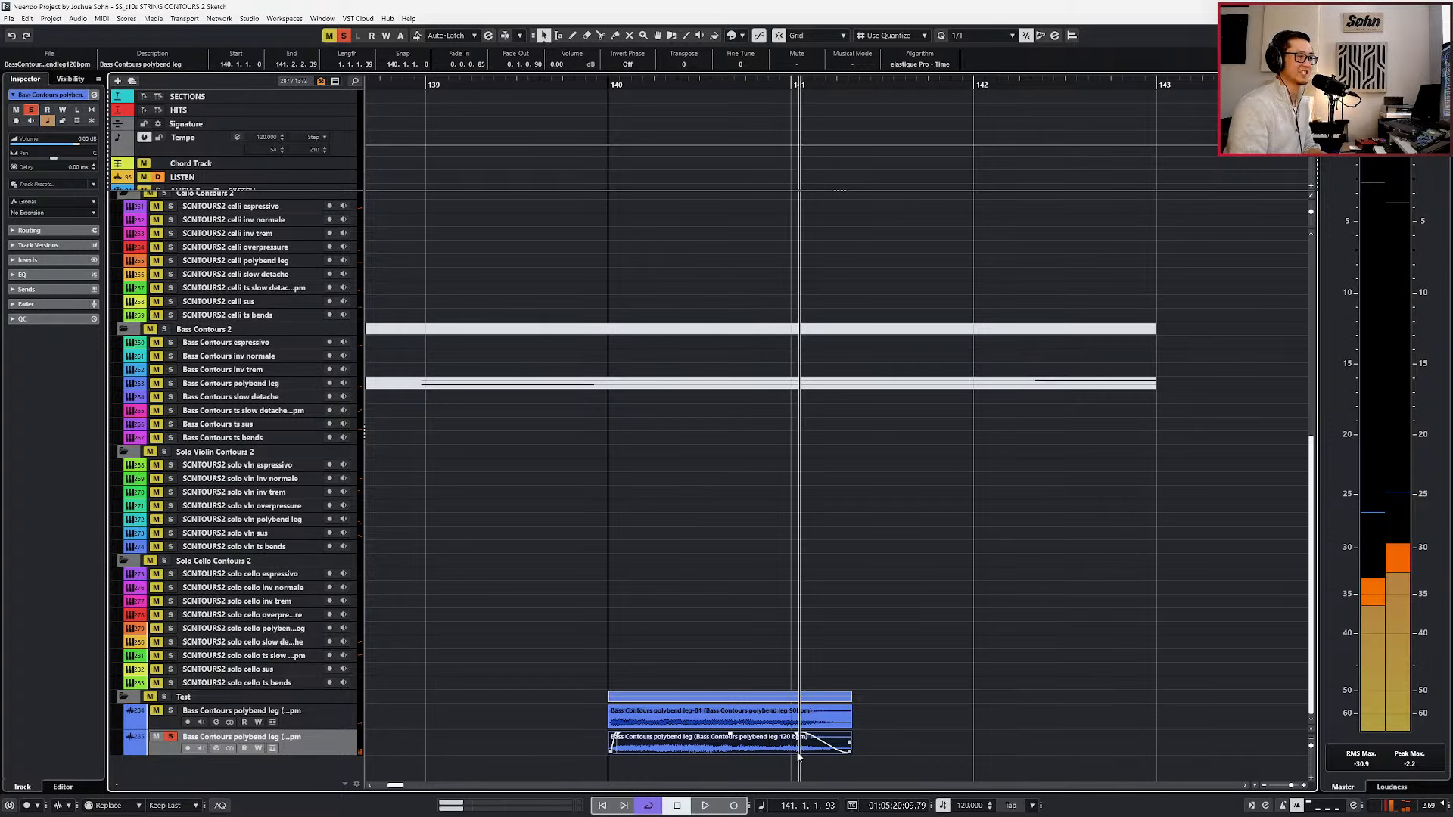
{"action": "key", "text": "space"}
{"action": "key", "text": "s"}
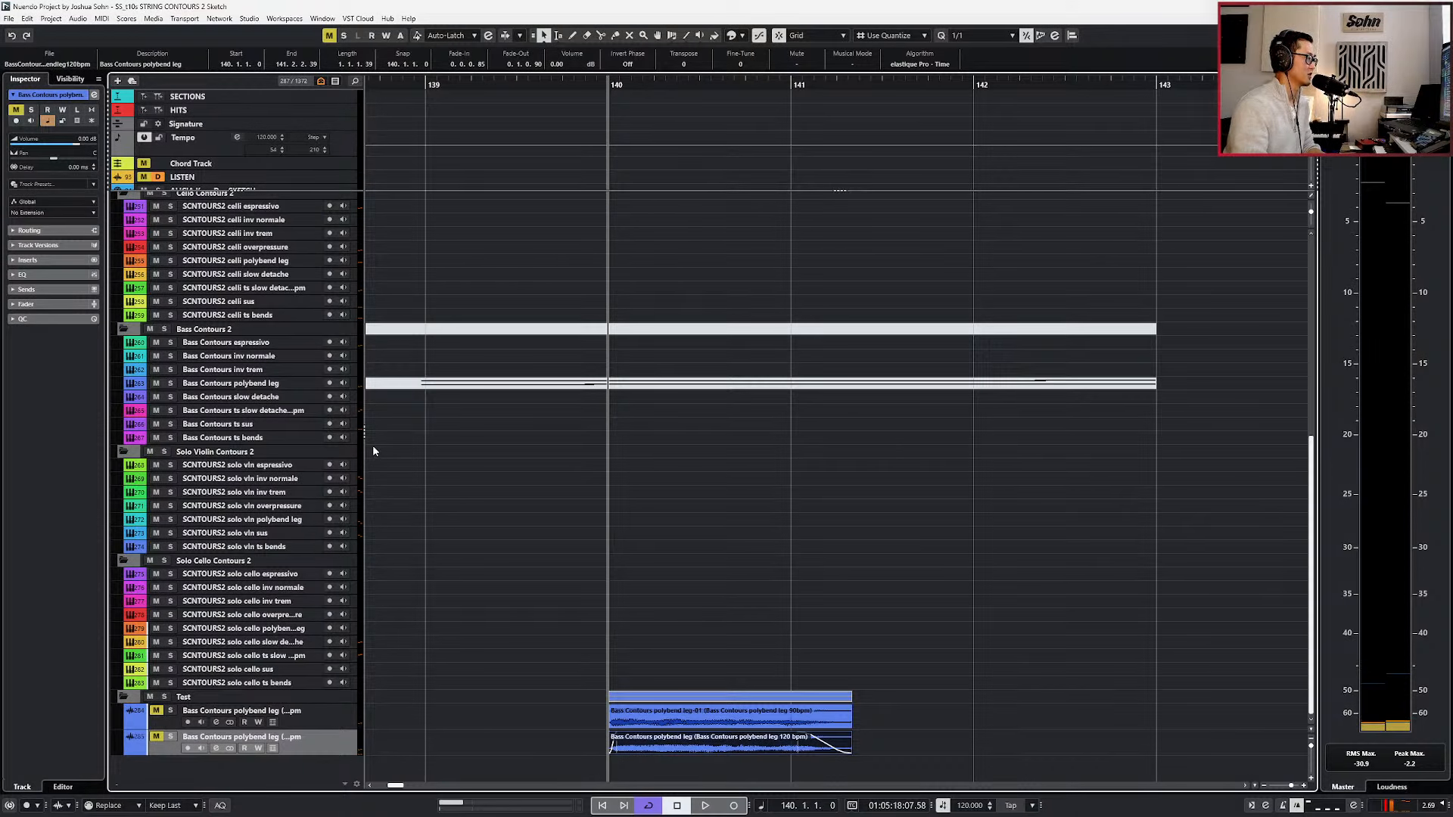
{"action": "left_click", "coordinate": [474, 460]}
Open the Kontakt instrument of the vla polybend leg track, switch its articulation to Tempo 1, and close it.
{"action": "scroll", "coordinate": [474, 463], "scroll_direction": "down", "scroll_amount": 2}
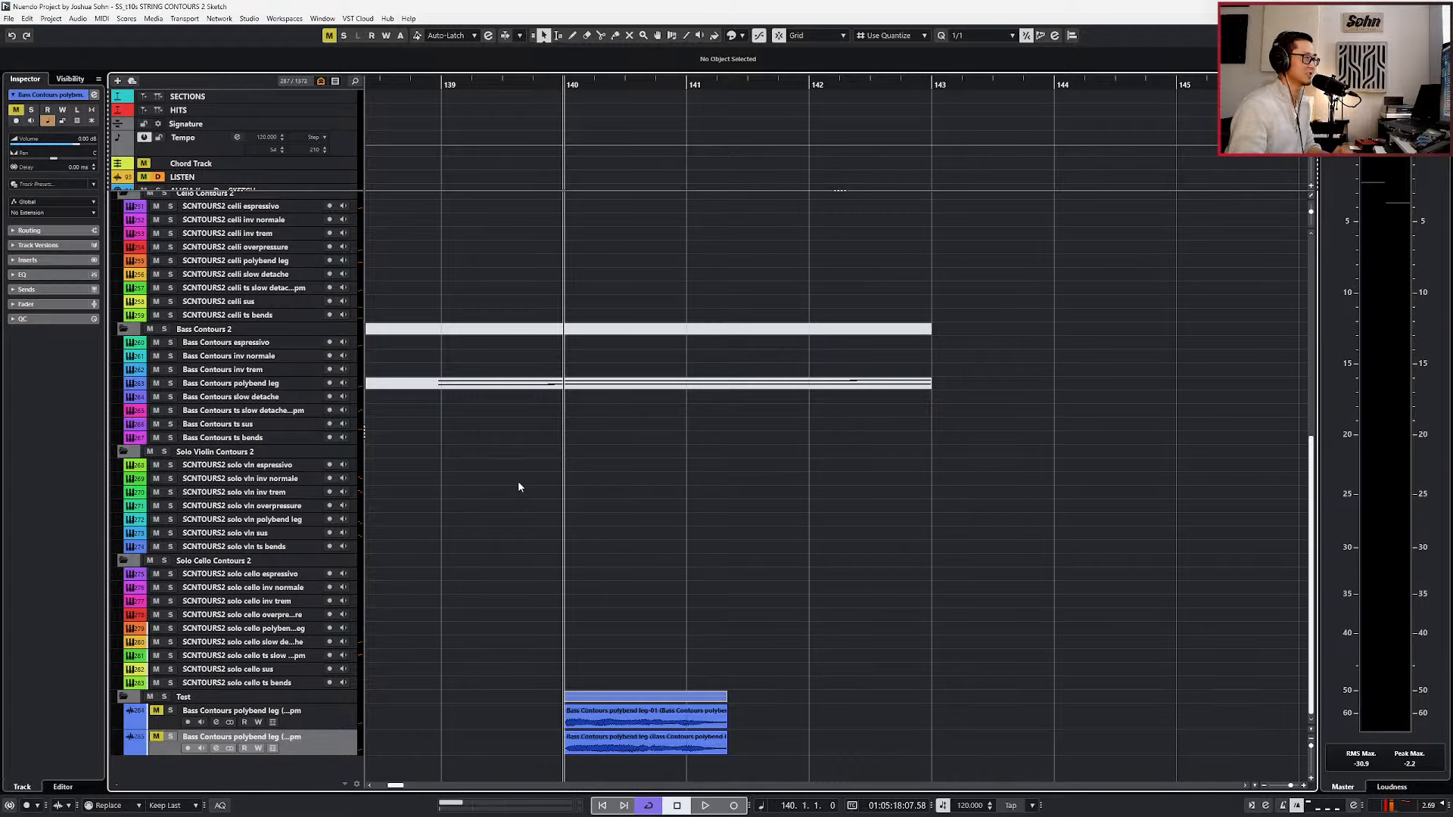
{"action": "scroll", "coordinate": [517, 480], "scroll_direction": "up", "scroll_amount": 6}
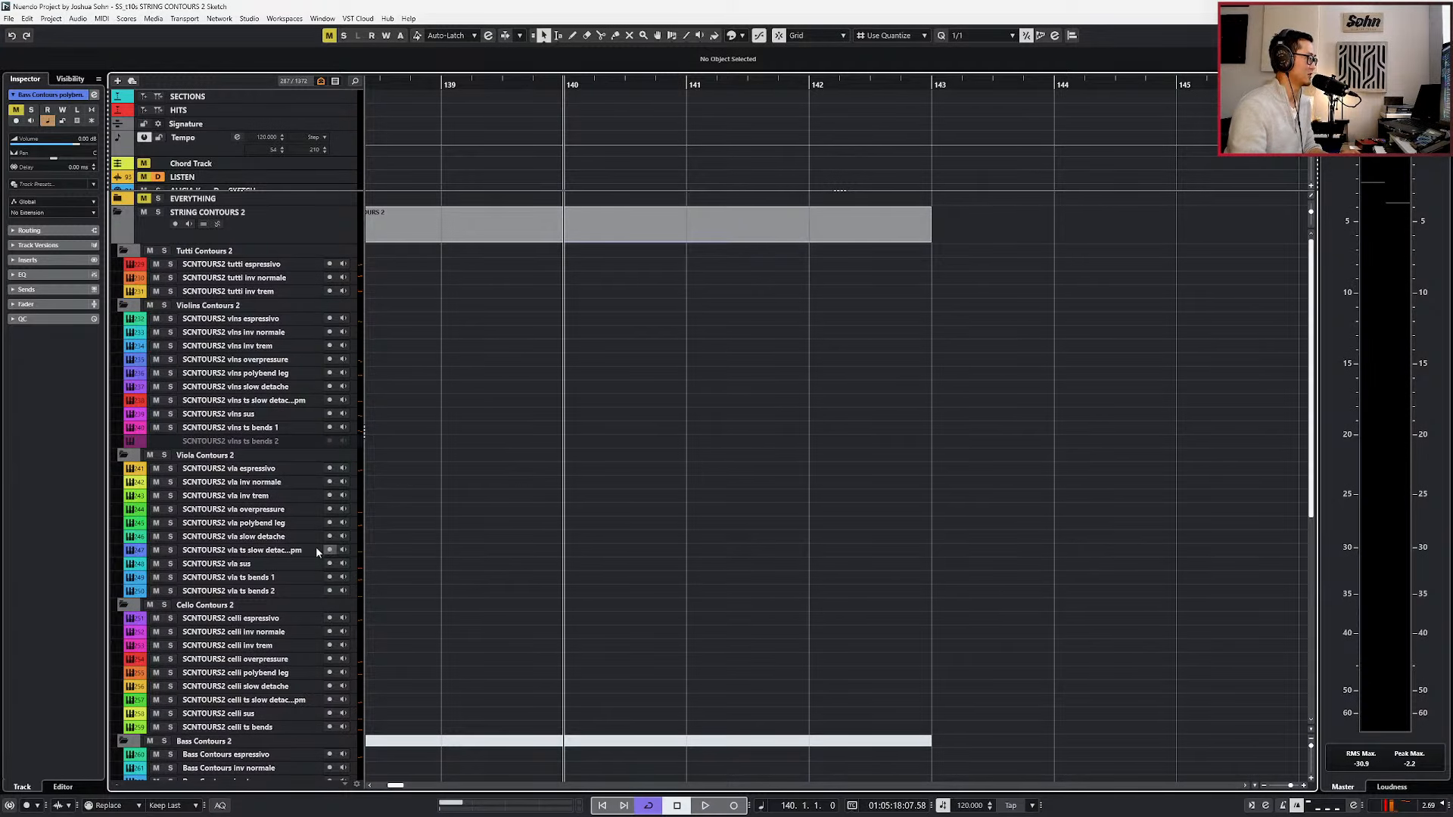
{"action": "left_click", "coordinate": [301, 522]}
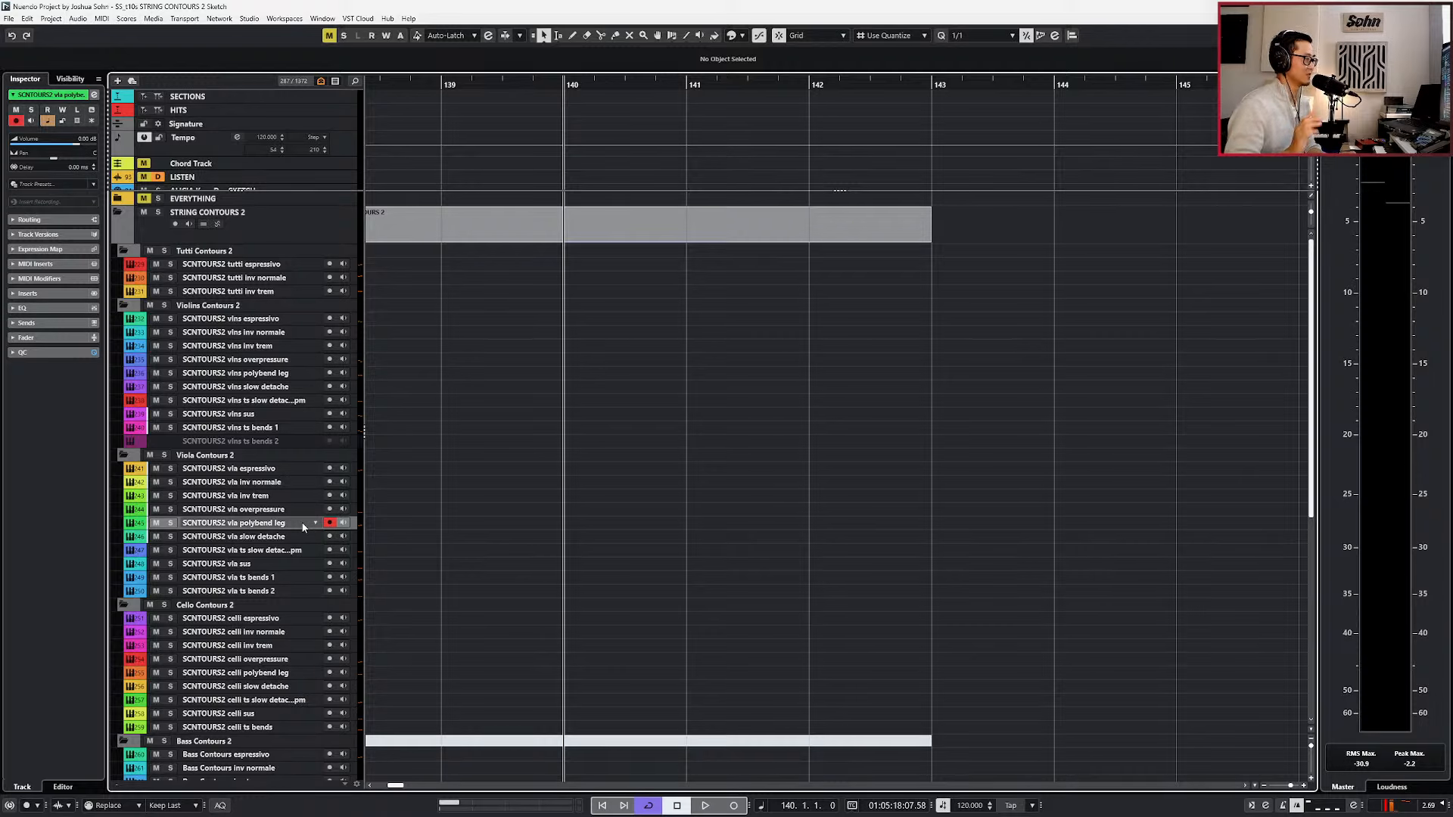
{"action": "key", "text": "F11"}
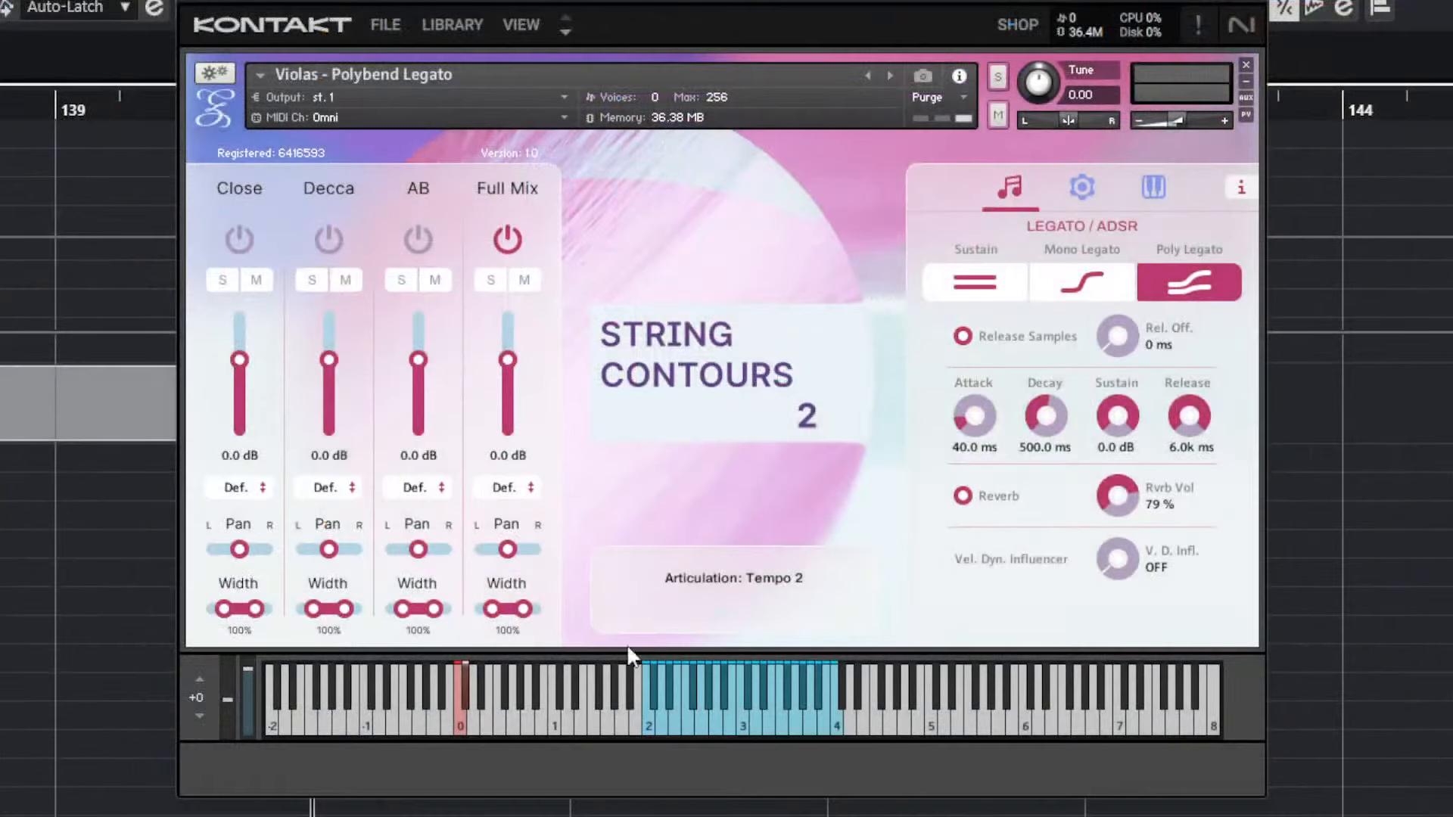
{"action": "left_click", "coordinate": [461, 728]}
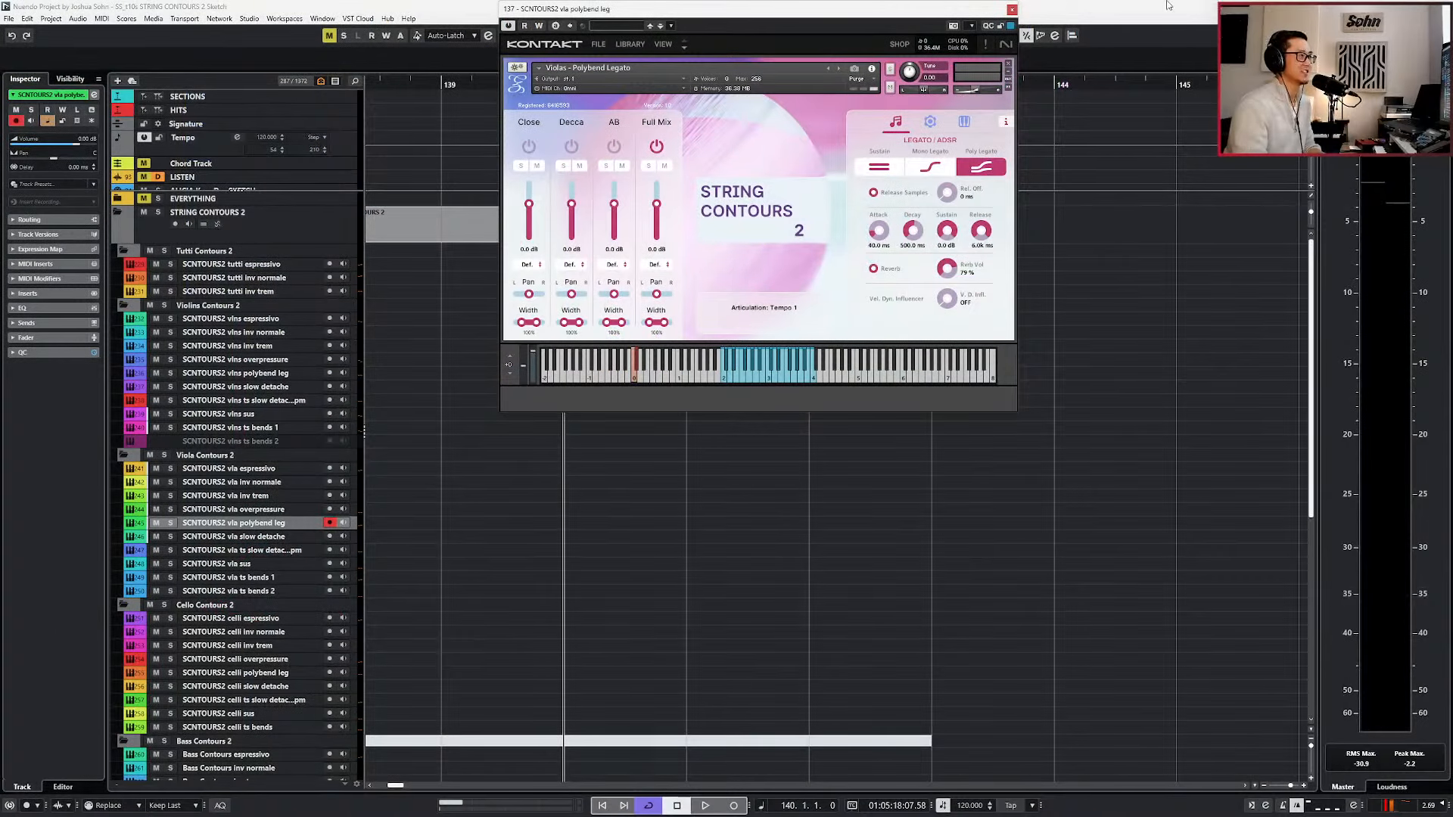
{"action": "left_click", "coordinate": [1010, 10]}
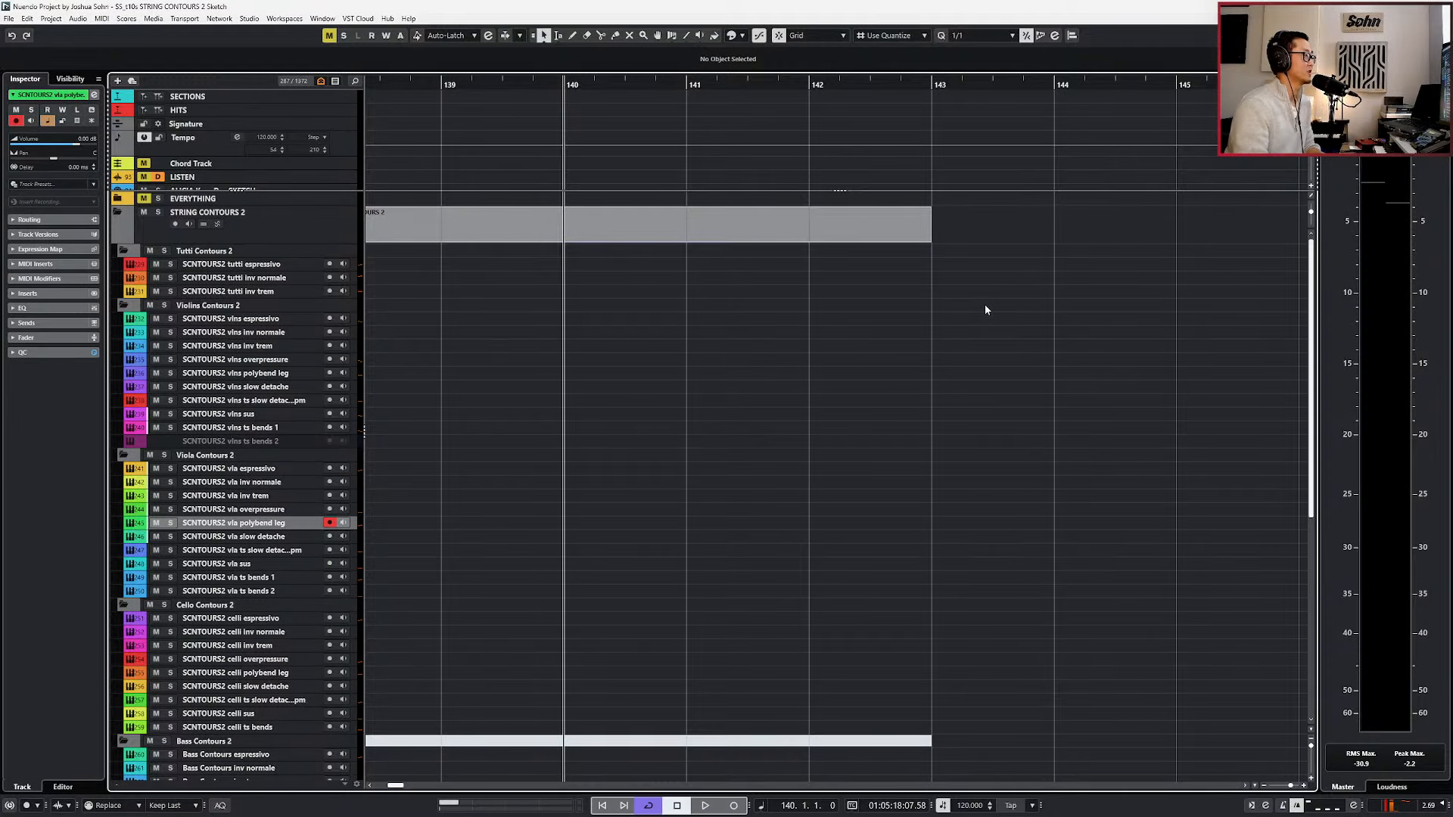
Select the vlns overpressure part at bar 150 and move the playhead to its start.
{"action": "scroll", "coordinate": [985, 310], "scroll_direction": "down", "scroll_amount": 5}
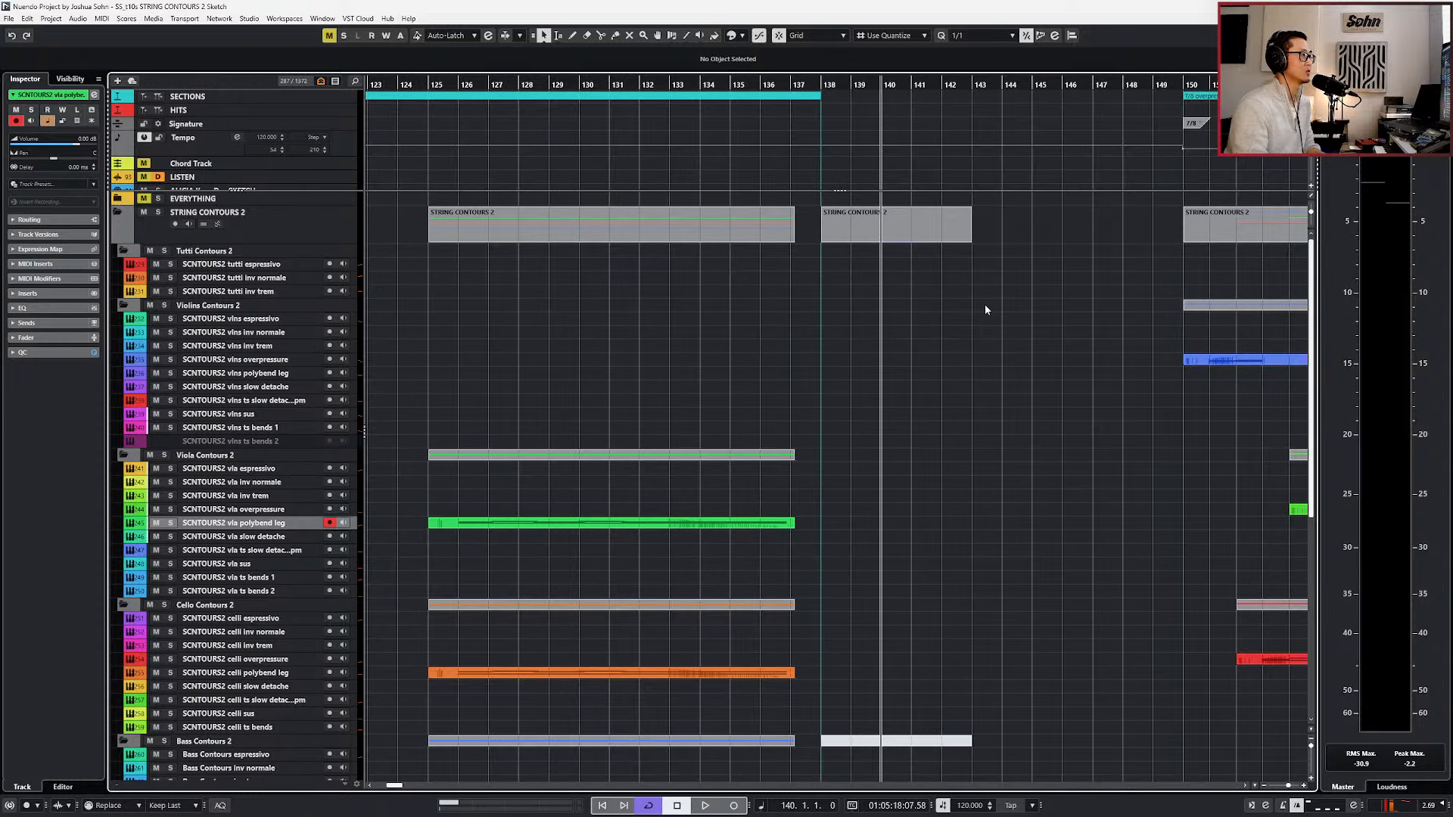
{"action": "scroll", "coordinate": [985, 310], "scroll_direction": "right", "scroll_amount": 3}
{"action": "left_click", "coordinate": [1014, 361]}
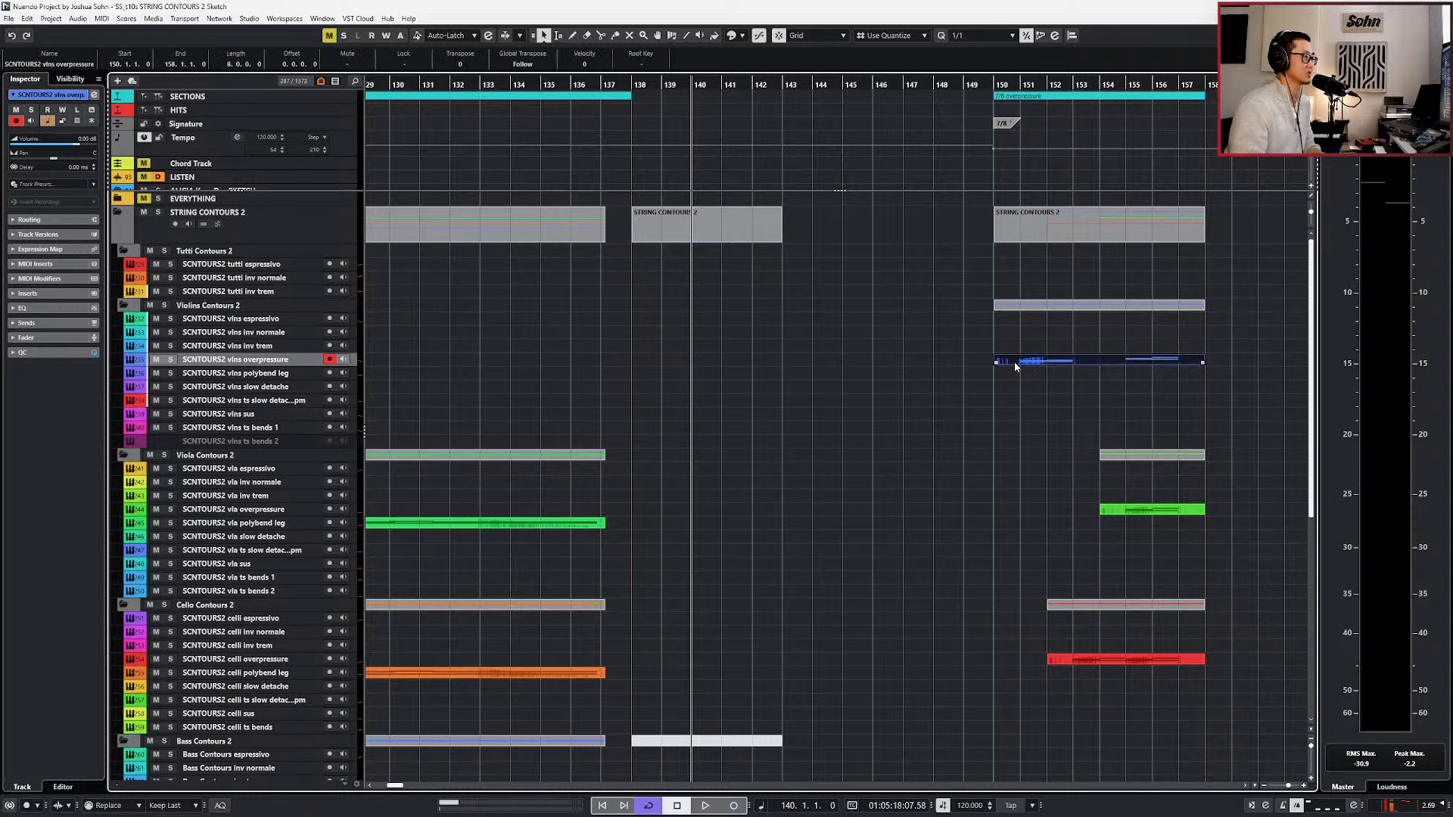
{"action": "key", "text": "l"}
{"action": "scroll", "coordinate": [1015, 367], "scroll_direction": "up", "scroll_amount": 1}
{"action": "scroll", "coordinate": [1015, 367], "scroll_direction": "right", "scroll_amount": 3}
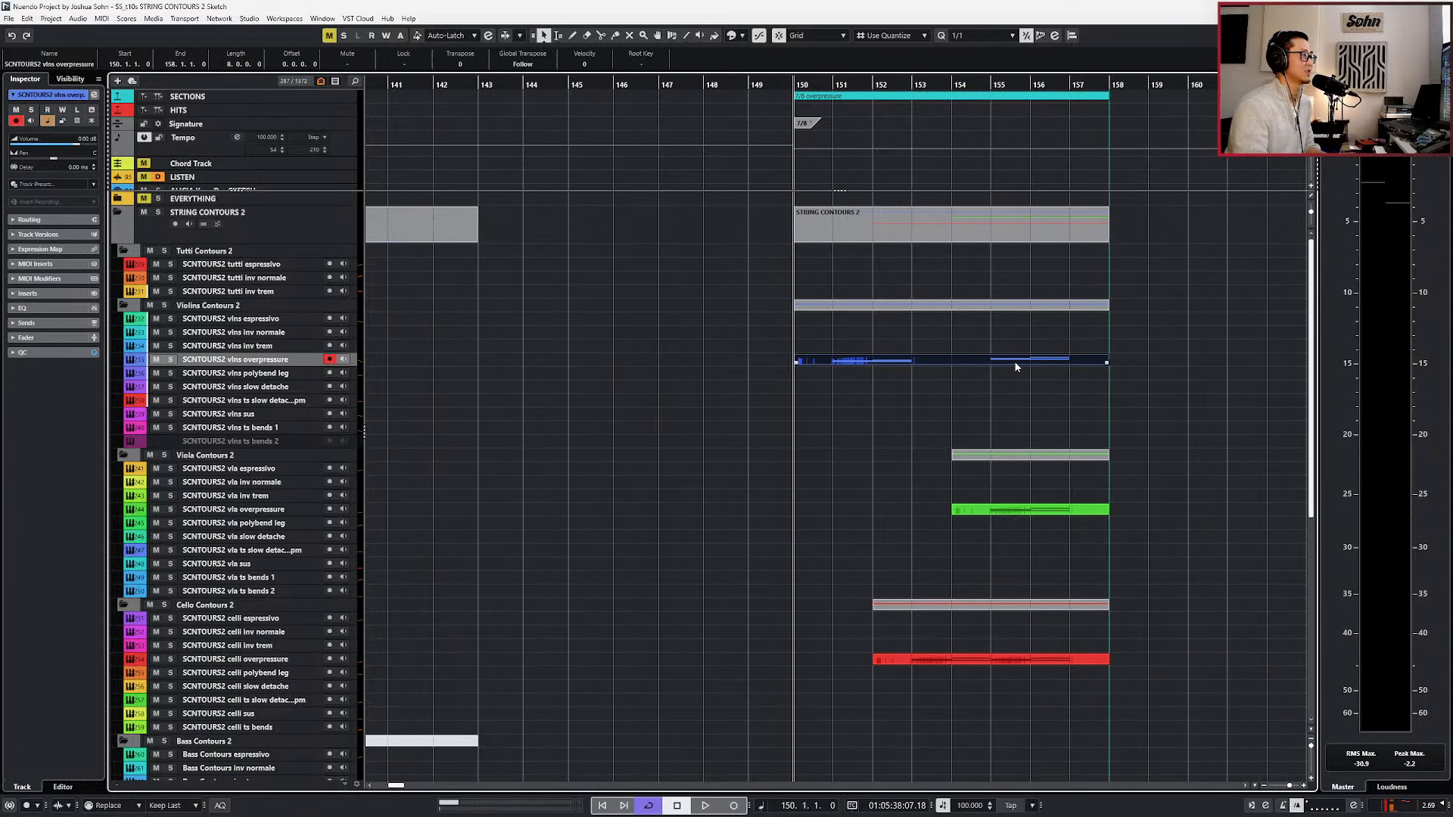
Set the locators around the 7/8 overpressure section and turn off cycle playback.
{"action": "left_click", "coordinate": [978, 100]}
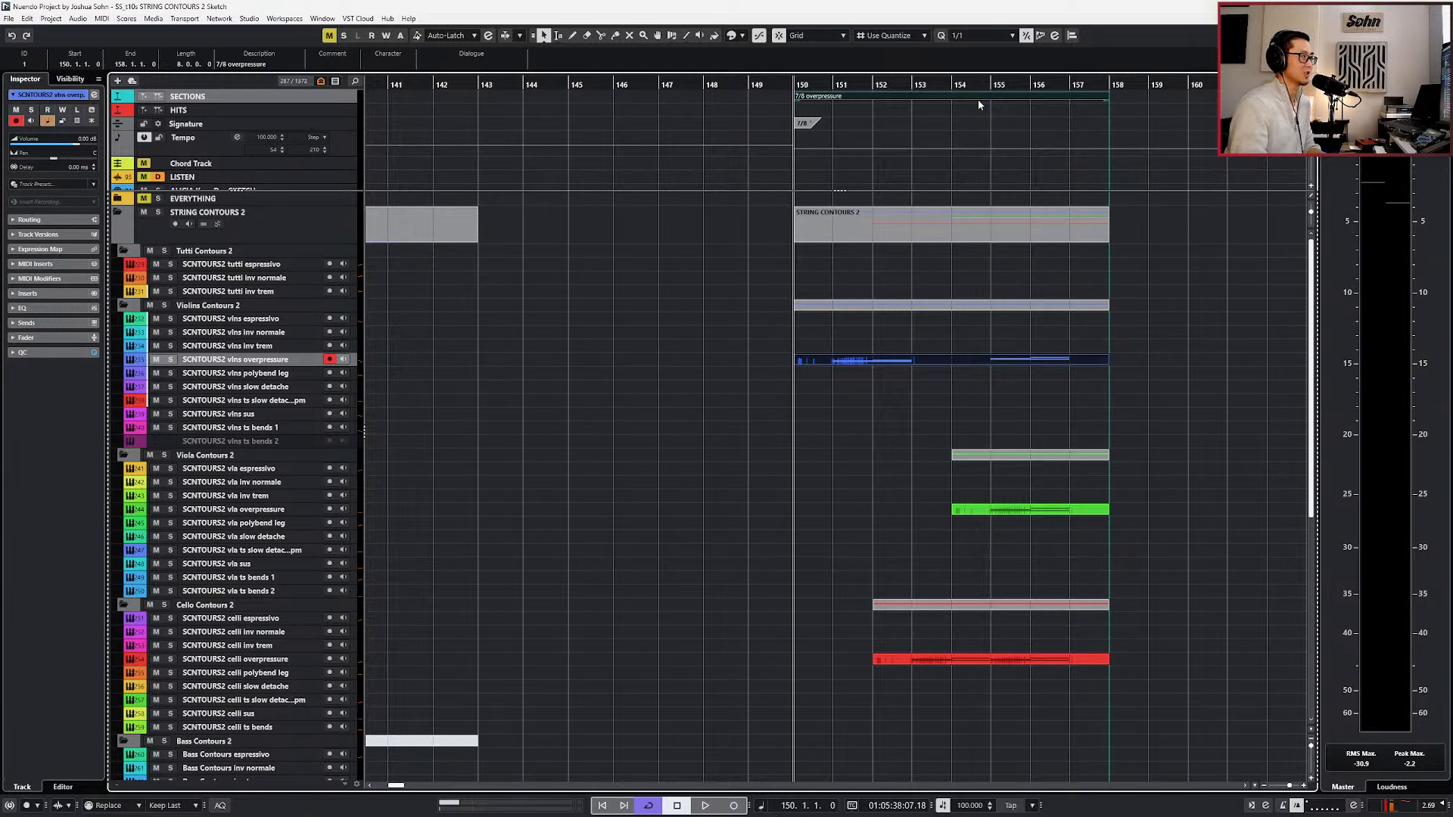
{"action": "key", "text": "p"}
{"action": "scroll", "coordinate": [960, 191], "scroll_direction": "down", "scroll_amount": 2}
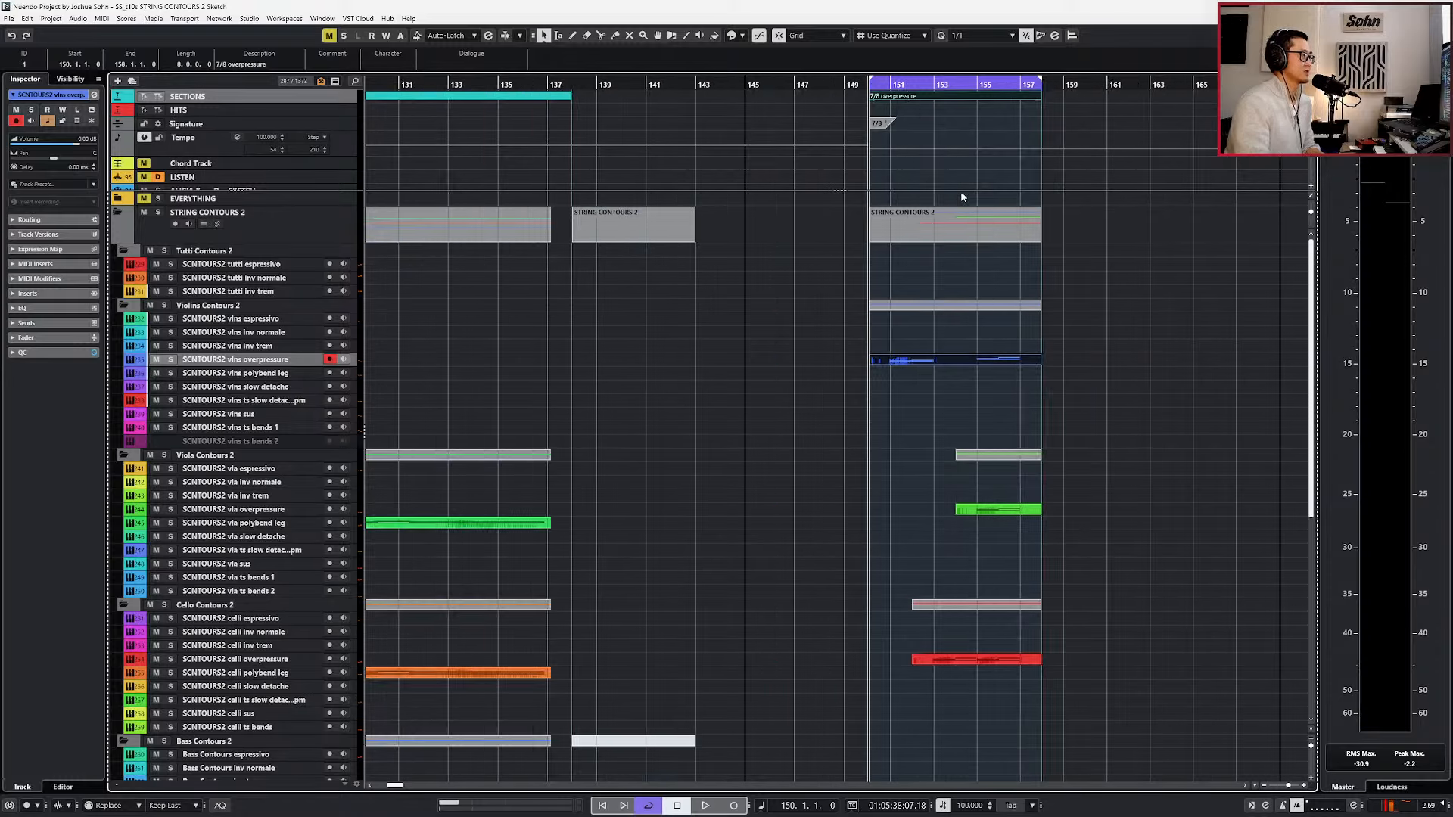
{"action": "scroll", "coordinate": [956, 191], "scroll_direction": "right", "scroll_amount": 3}
{"action": "key", "text": "slash"}
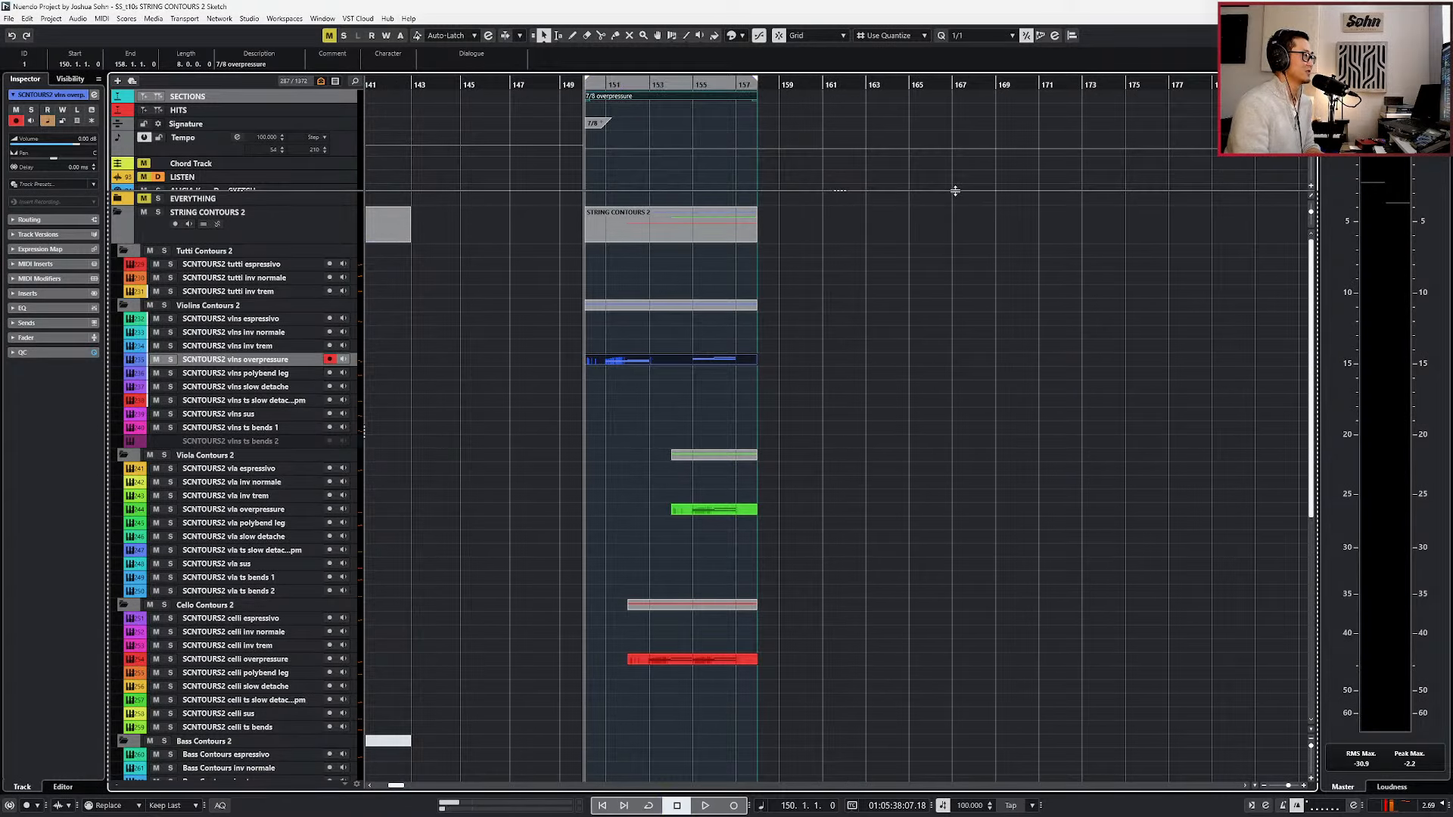
Play the 7/8 overpressure section from bar 150.
{"action": "key", "text": "g"}
{"action": "key", "text": "g"}
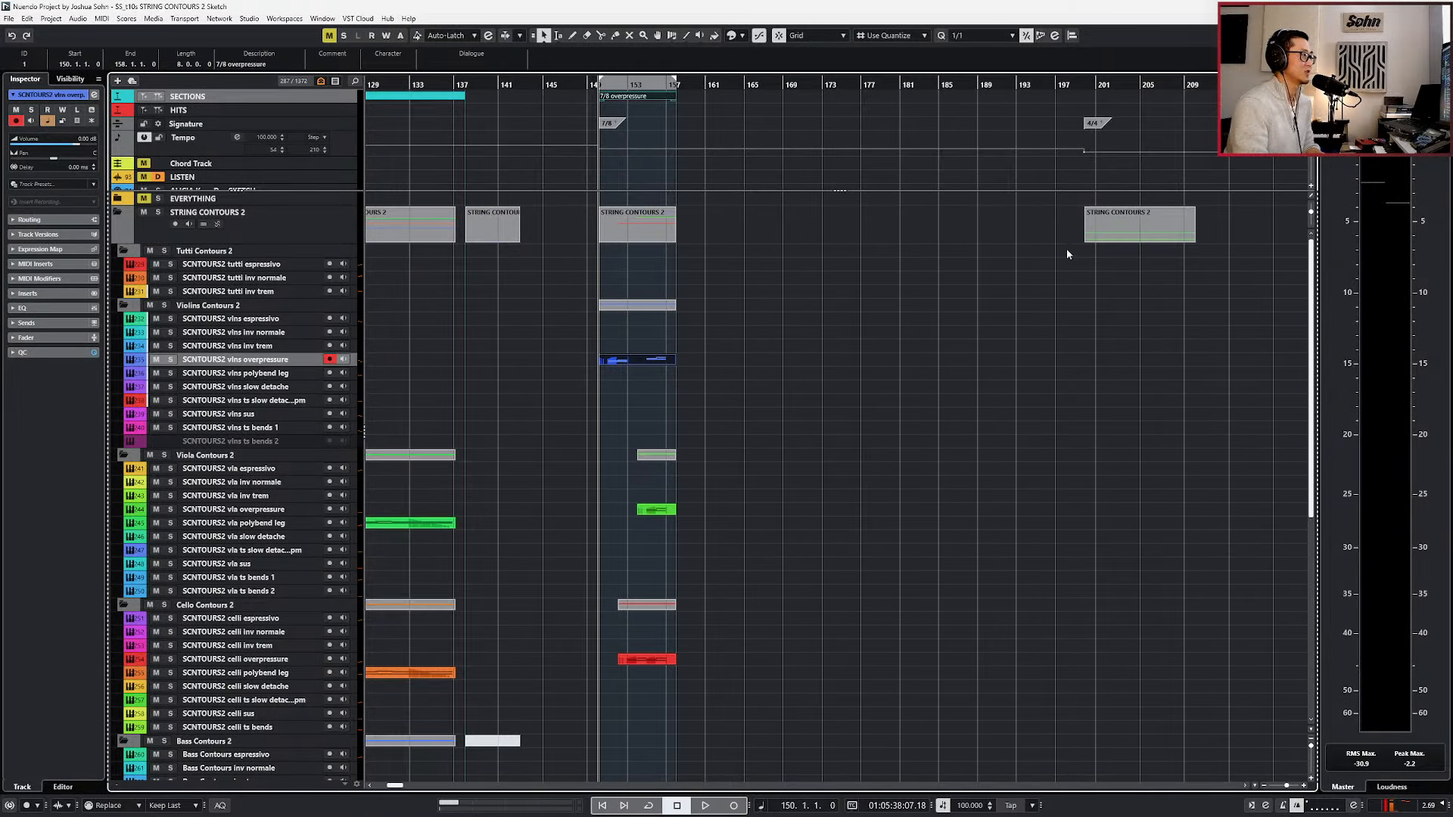
{"action": "scroll", "coordinate": [1090, 273], "scroll_direction": "down", "scroll_amount": 8}
{"action": "scroll", "coordinate": [1097, 287], "scroll_direction": "up", "scroll_amount": 8}
{"action": "scroll", "coordinate": [773, 290], "scroll_direction": "up", "scroll_amount": 4}
{"action": "scroll", "coordinate": [700, 300], "scroll_direction": "left", "scroll_amount": 5}
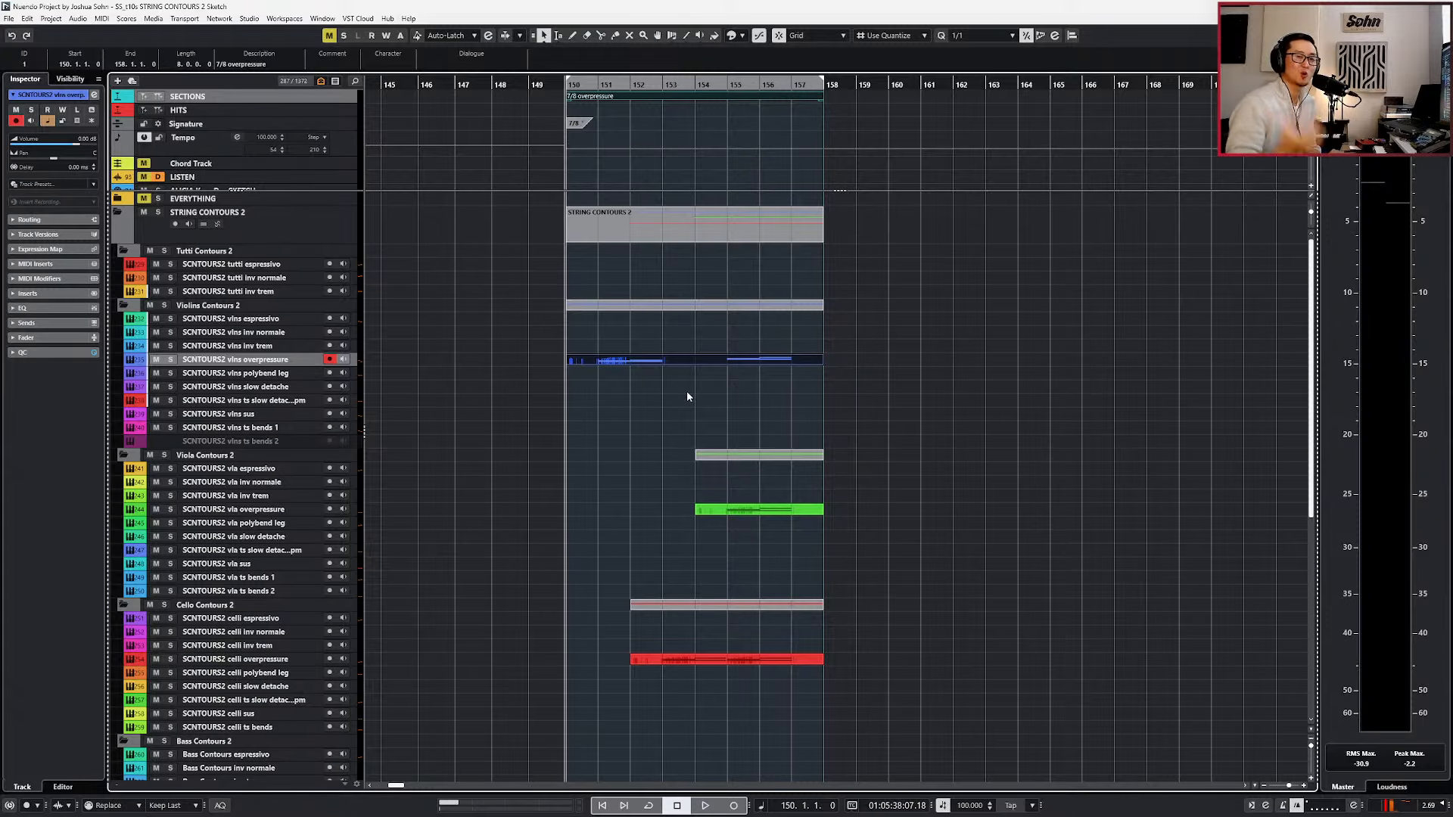
{"action": "key", "text": "space"}
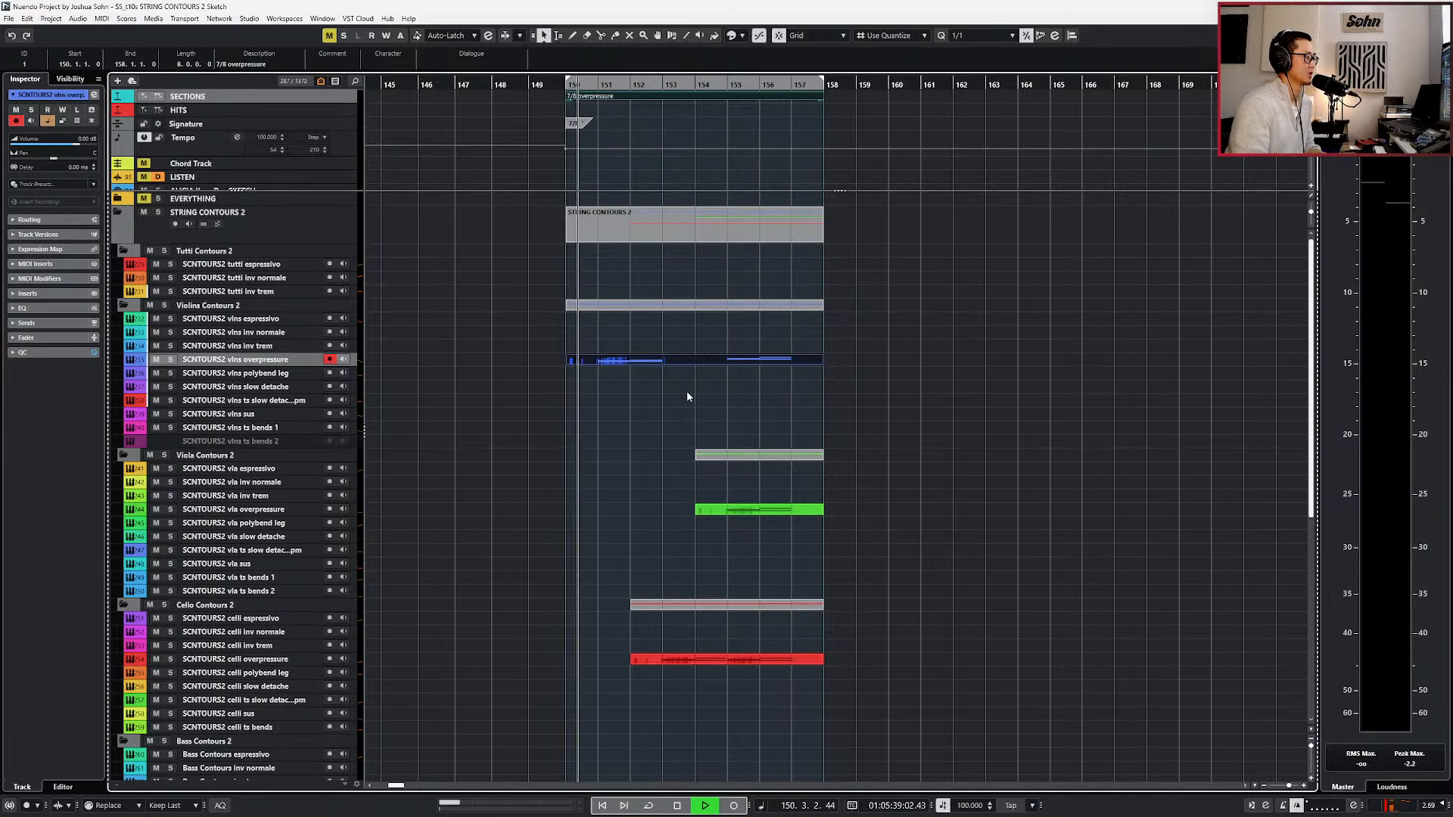
Open the STRING CONTOURS 2 folder part in the Key Editor, show the whole overpressure phrase, and stop playback at its end.
{"action": "double_click", "coordinate": [701, 231]}
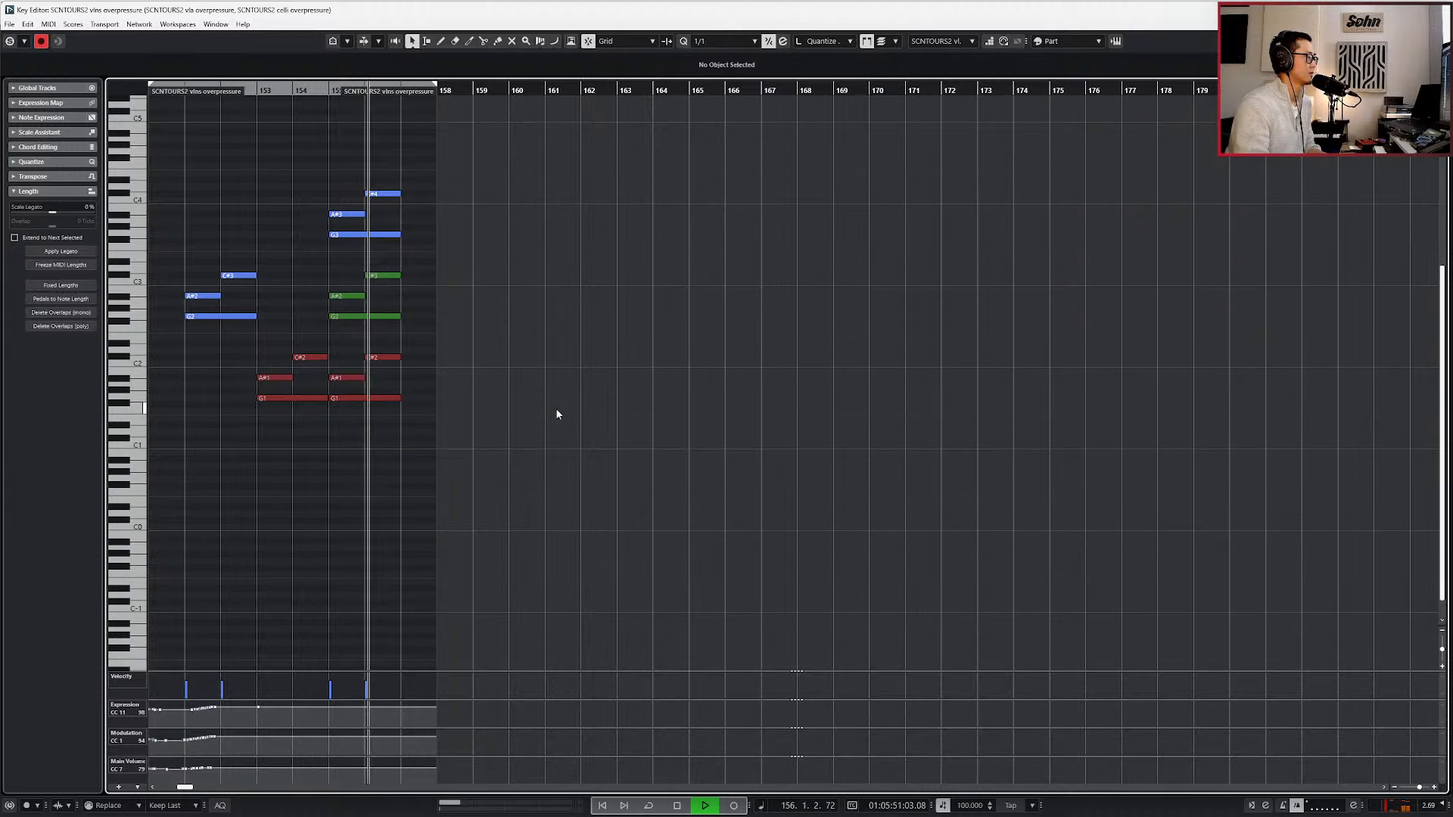
{"action": "scroll", "coordinate": [556, 409], "scroll_direction": "down", "scroll_amount": 1}
{"action": "scroll", "coordinate": [556, 409], "scroll_direction": "left", "scroll_amount": 3}
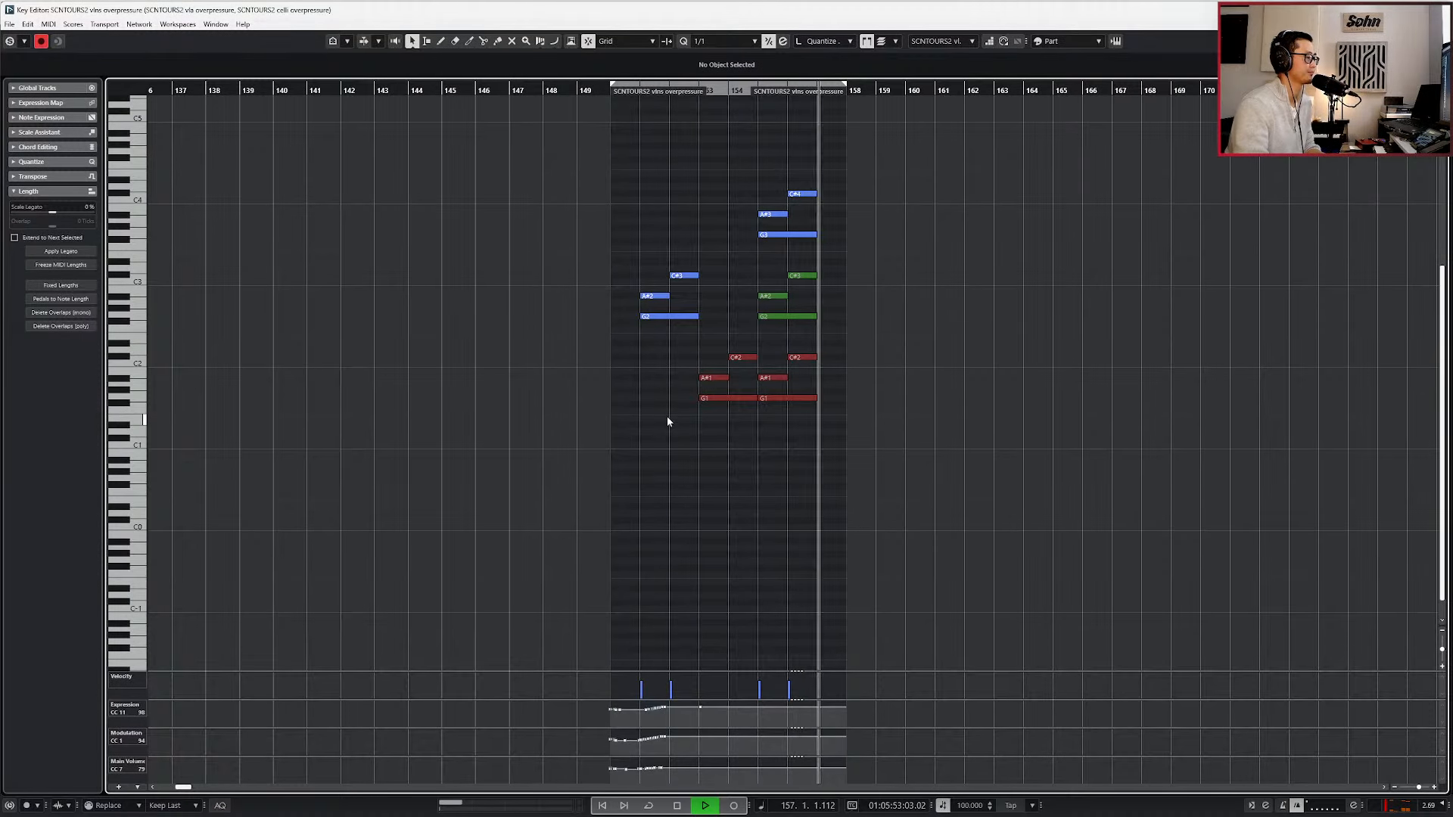
{"action": "key", "text": "space"}
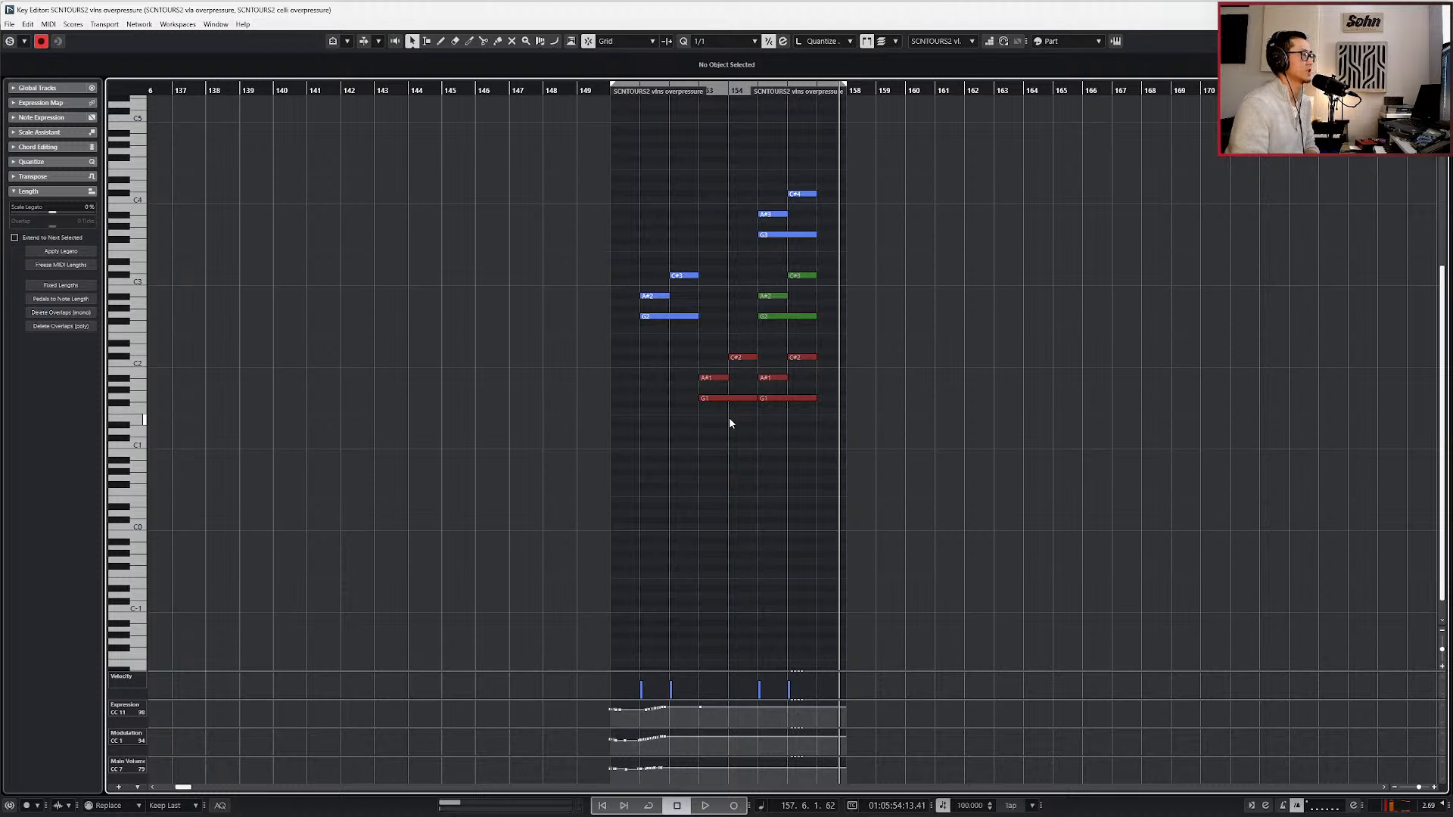
Return the playhead to bar 150, step through the overpressure parts to inspect their notes and controller lanes, and close the Key Editor.
{"action": "key", "text": "KP_1"}
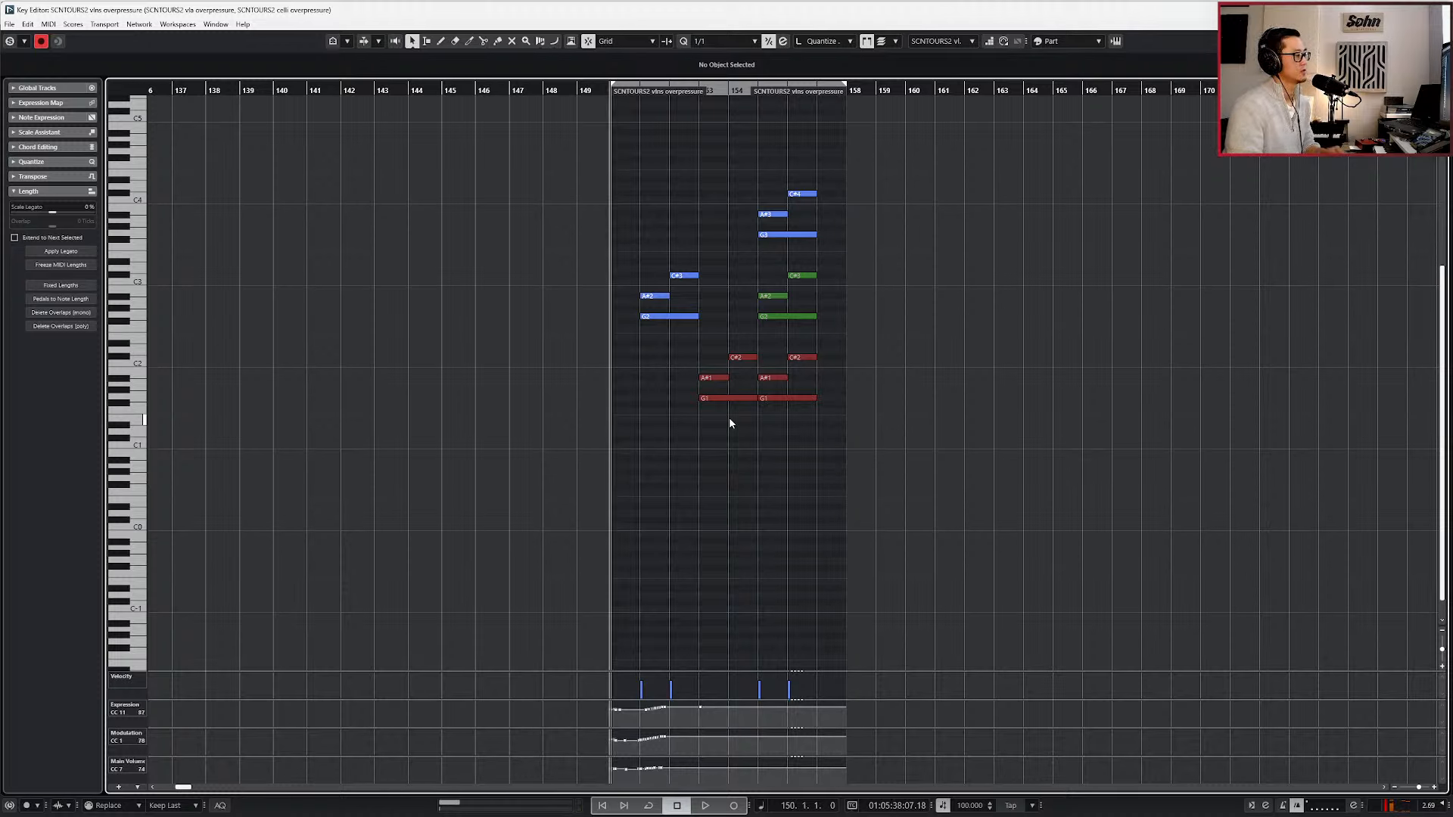
{"action": "key", "text": "Down"}
{"action": "key", "text": "Down"}
{"action": "key", "text": "Down"}
{"action": "key", "text": "Down"}
{"action": "key", "text": "Down"}
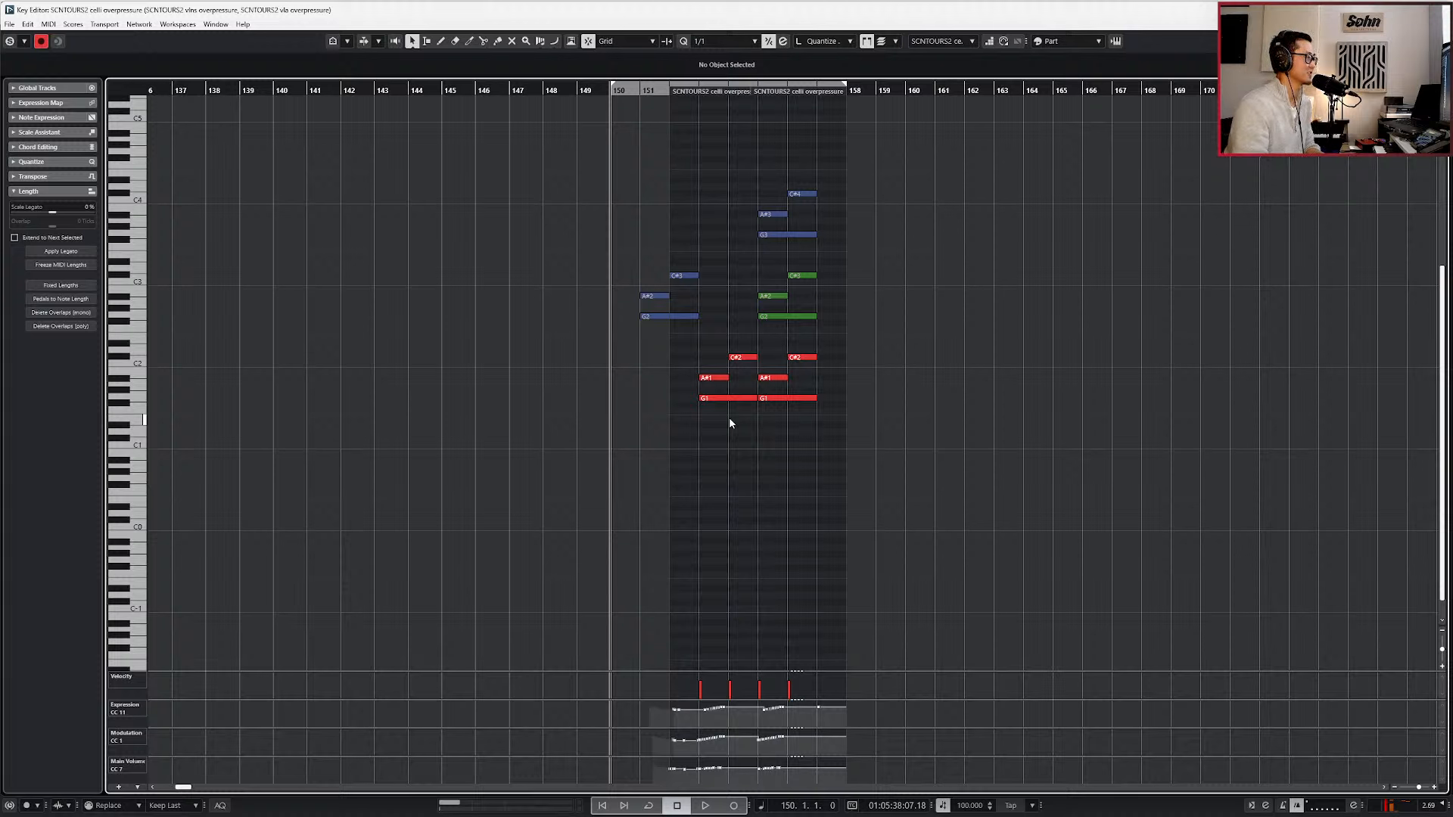
{"action": "key", "text": "Up"}
{"action": "key", "text": "Escape"}
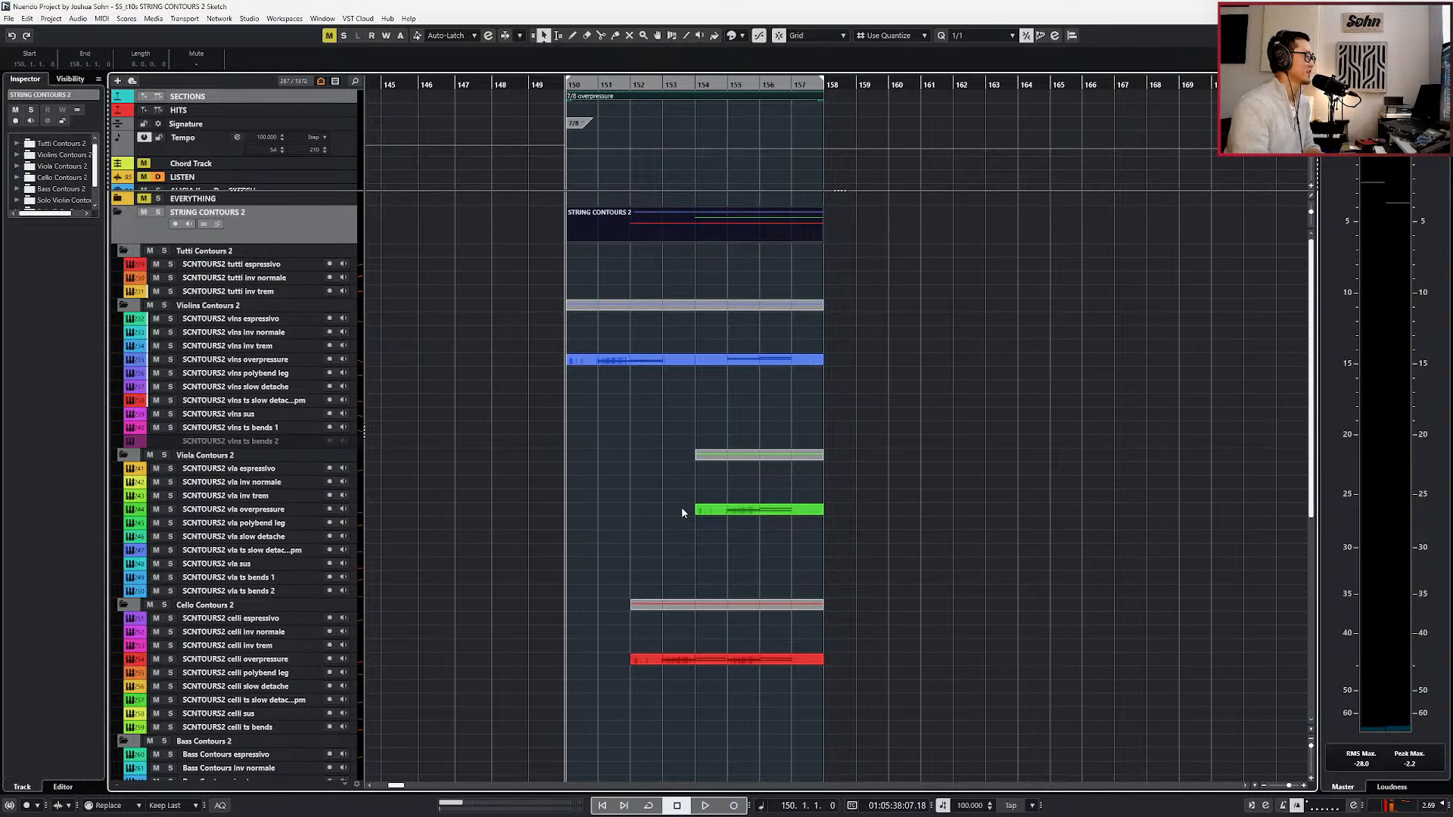
Select the Solo Violin and Solo Cello folder parts at bar 200, move the playhead to their start, and set the locators around them.
{"action": "key", "text": "g"}
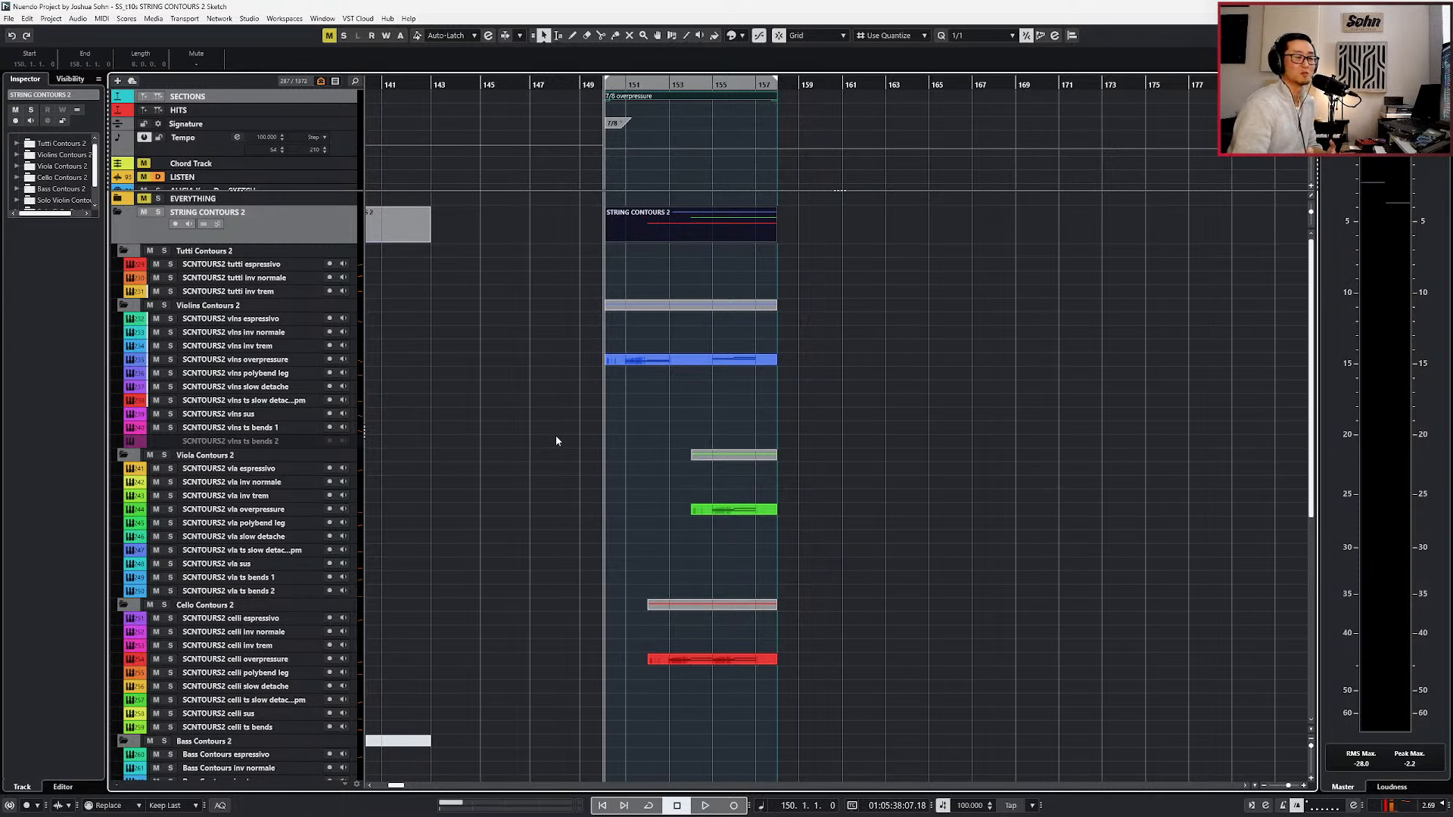
{"action": "key", "text": "g"}
{"action": "key", "text": "g"}
{"action": "key", "text": "g"}
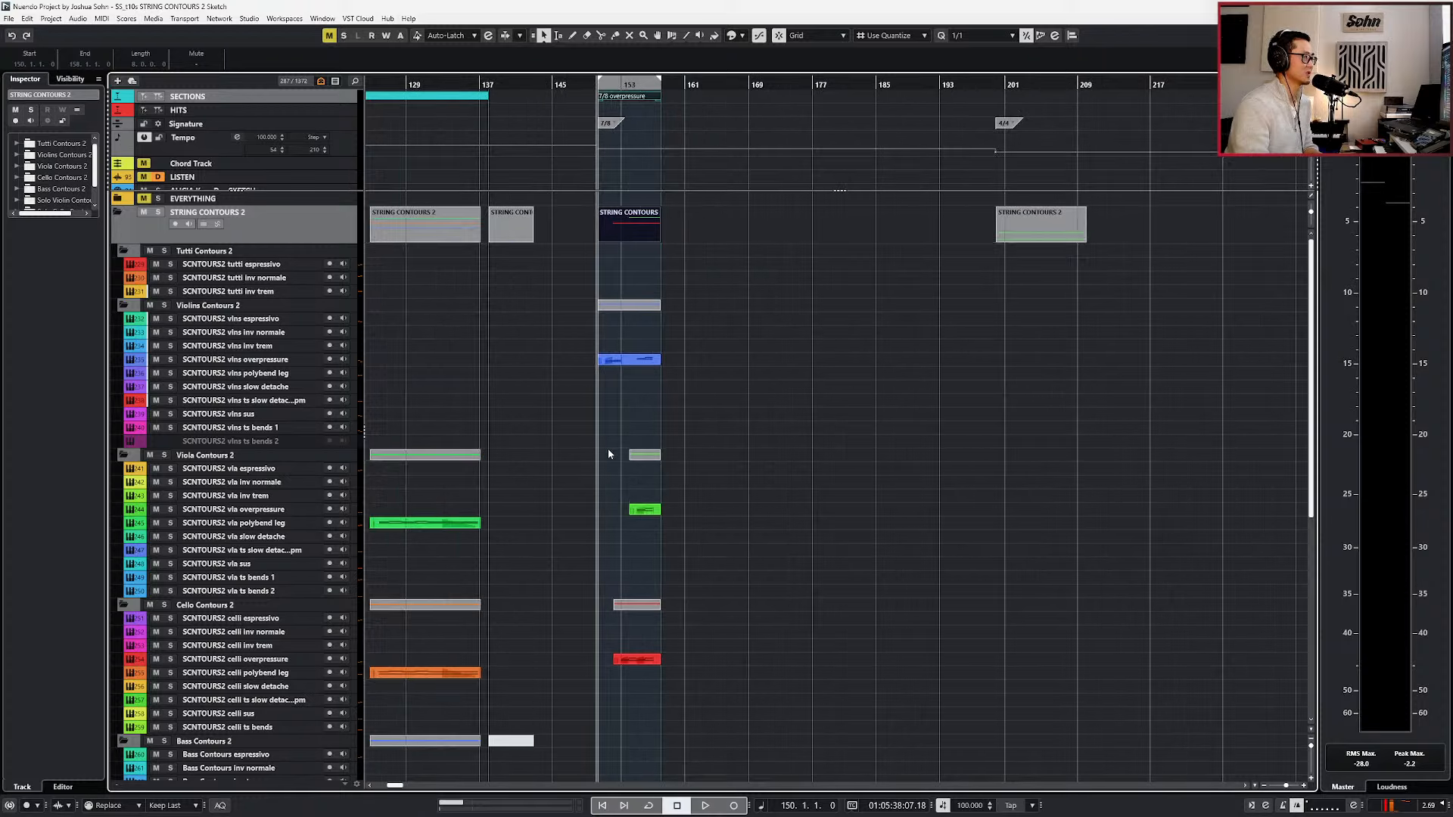
{"action": "scroll", "coordinate": [779, 359], "scroll_direction": "down", "scroll_amount": 10}
{"action": "left_click_drag", "start_coordinate": [962, 388], "coordinate": [1060, 578]}
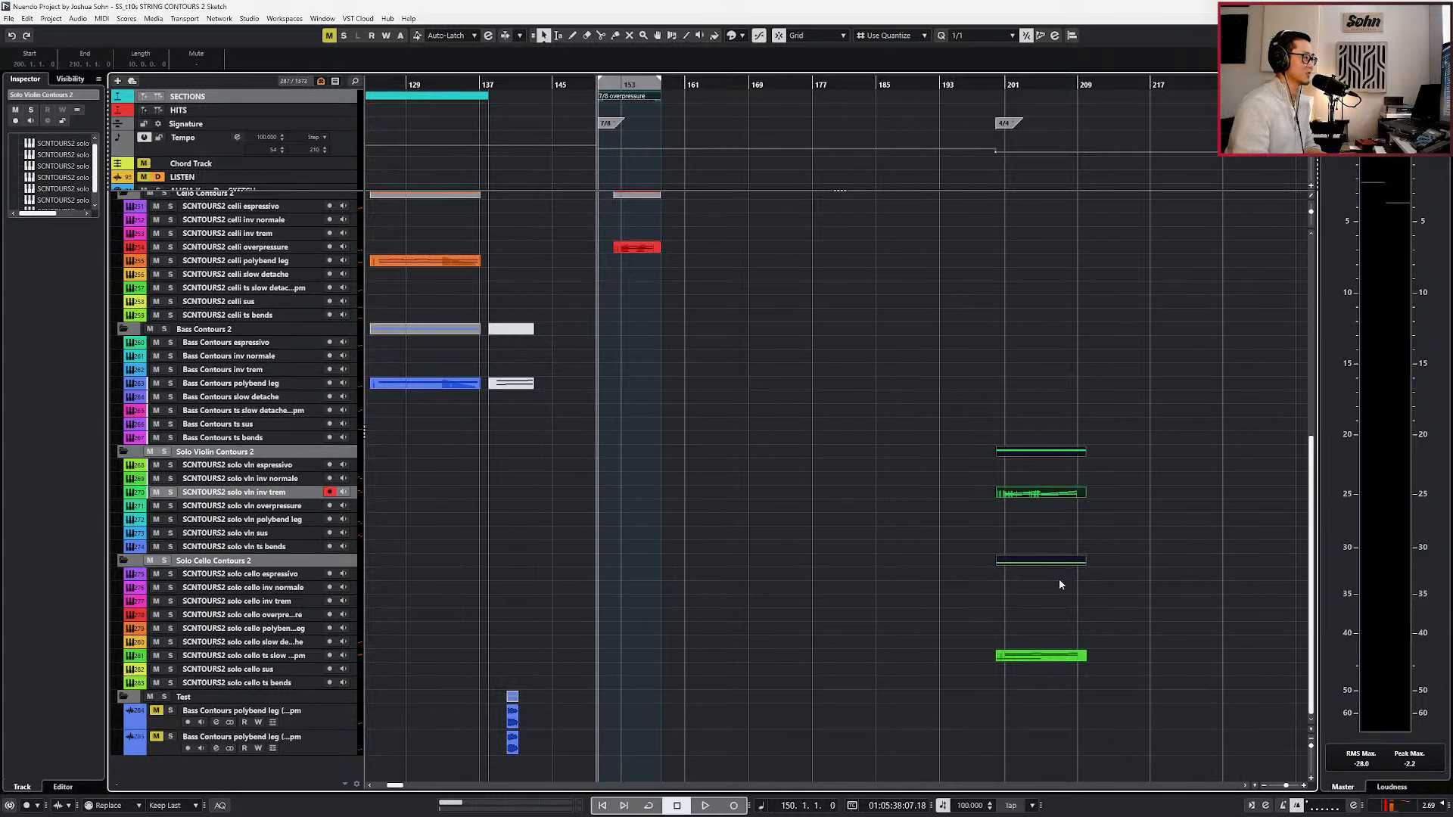
{"action": "key", "text": "h"}
{"action": "key", "text": "h"}
{"action": "scroll", "coordinate": [1099, 425], "scroll_direction": "up", "scroll_amount": 2}
{"action": "key", "text": "p"}
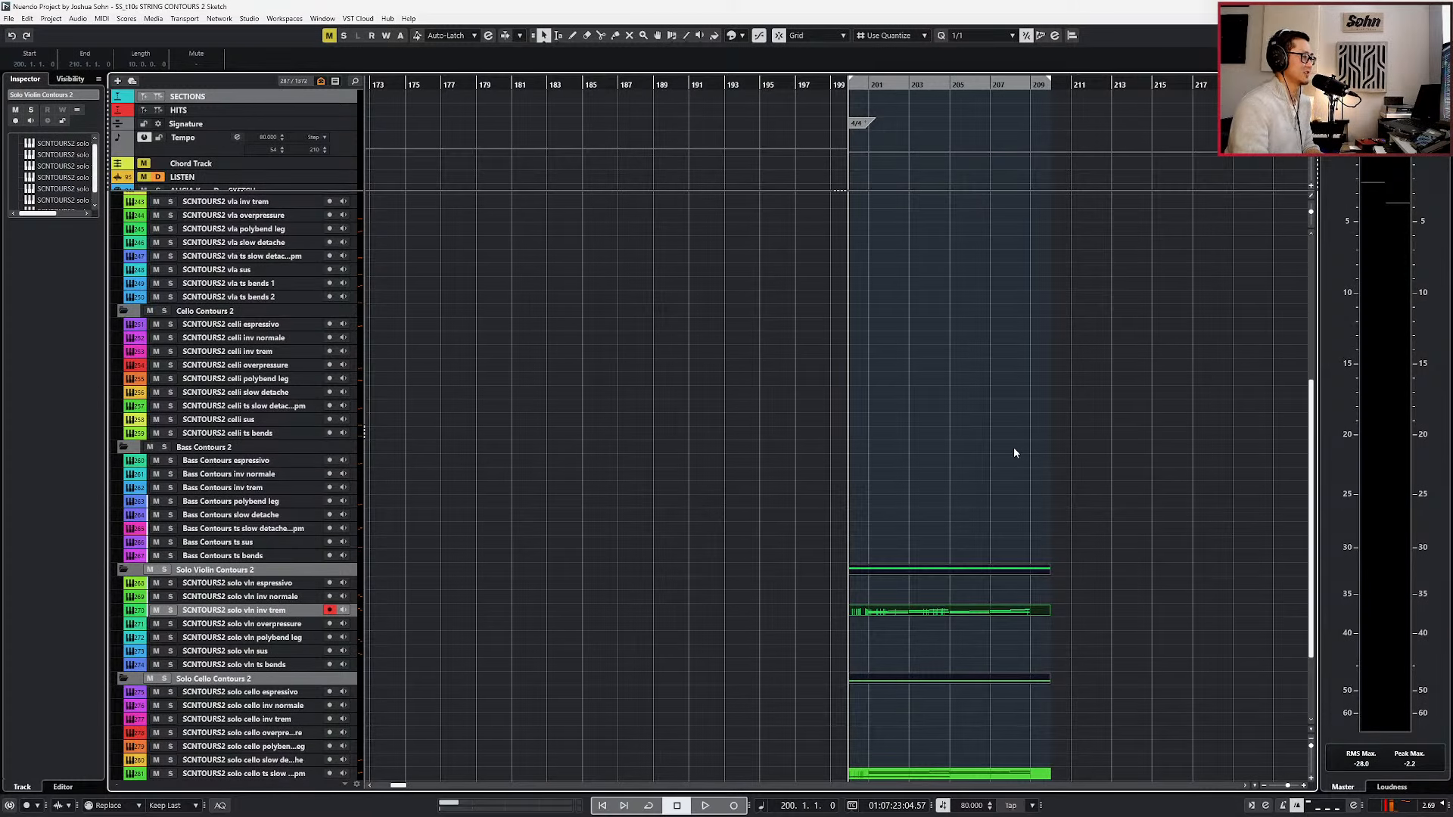
{"action": "scroll", "coordinate": [1013, 447], "scroll_direction": "up", "scroll_amount": 5}
{"action": "scroll", "coordinate": [929, 302], "scroll_direction": "down", "scroll_amount": 8}
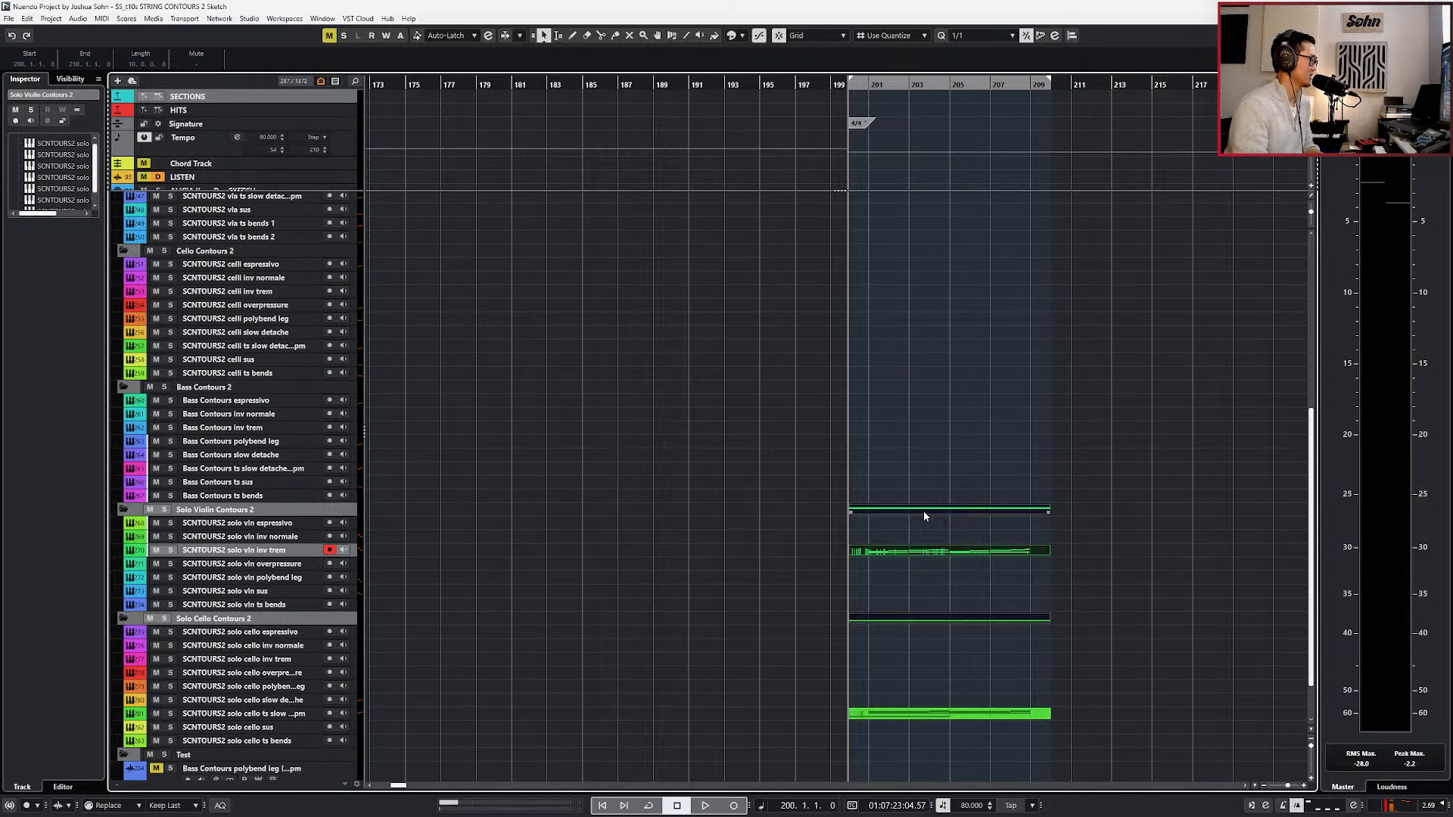
Deselect the solo parts, switch to the String Contours 2 product page in Firefox, and look through its description, instrument and bowing lists.
{"action": "scroll", "coordinate": [922, 530], "scroll_direction": "up", "scroll_amount": 2}
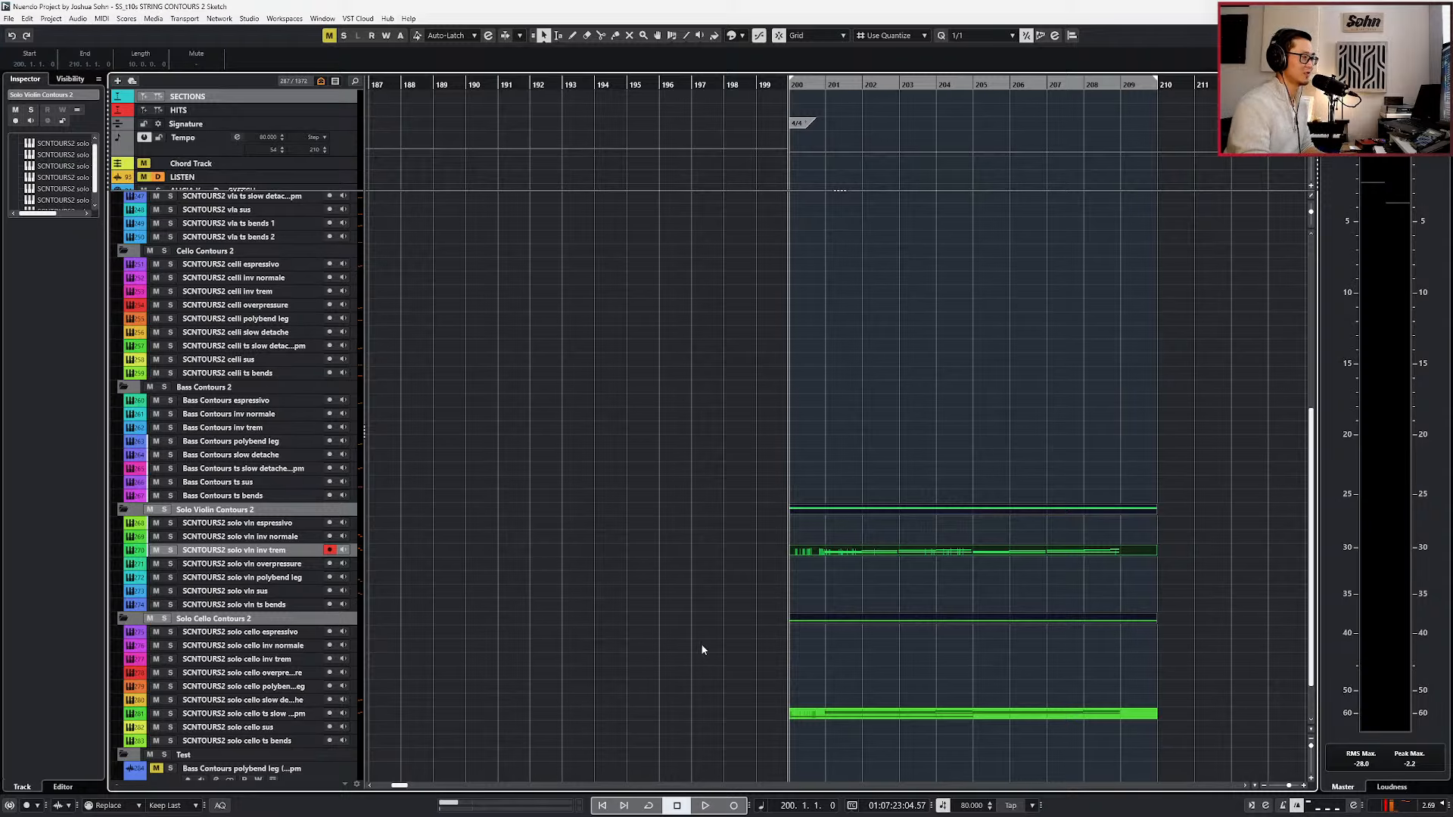
{"action": "left_click", "coordinate": [826, 590]}
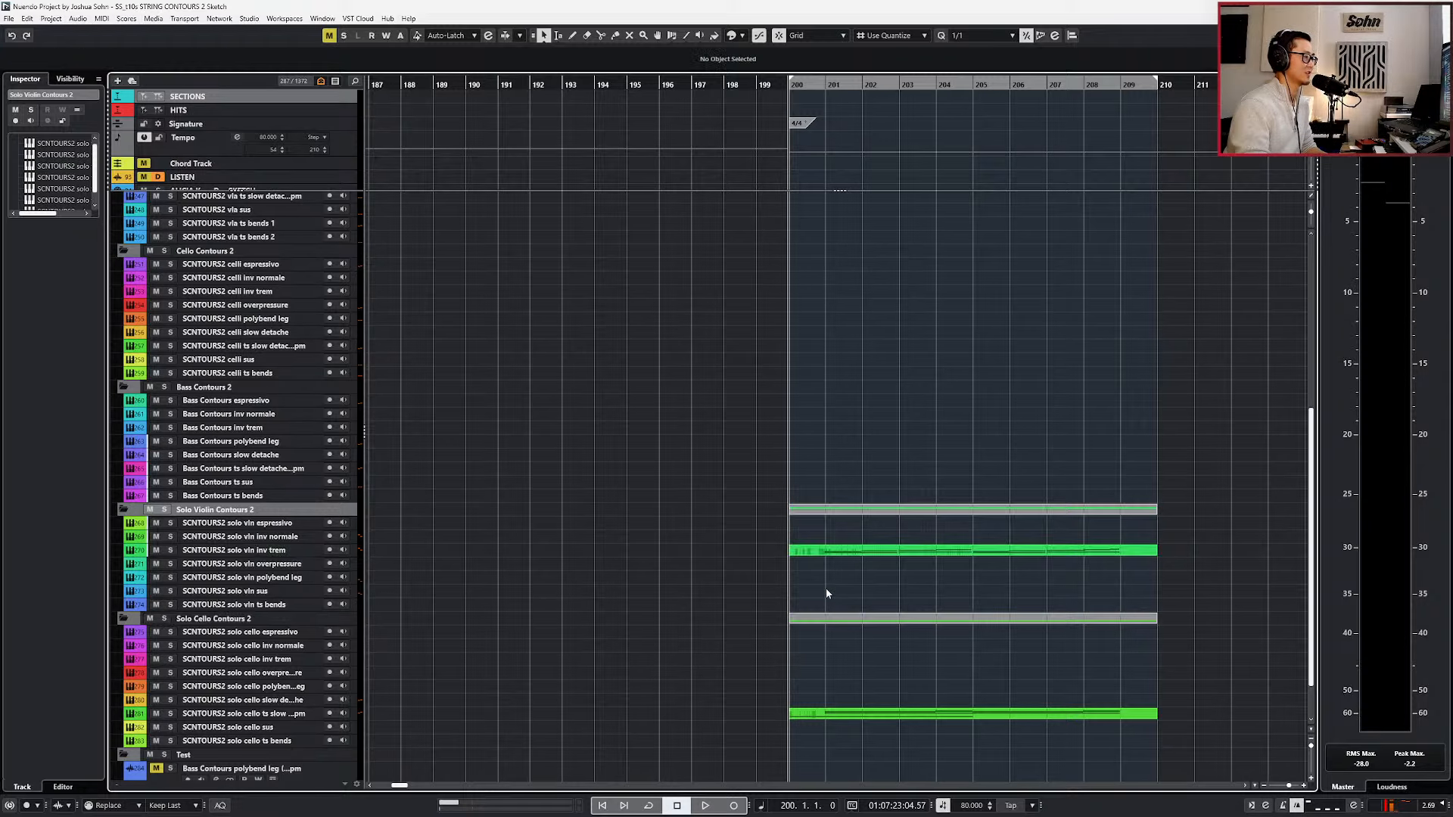
{"action": "key", "text": "alt+Tab"}
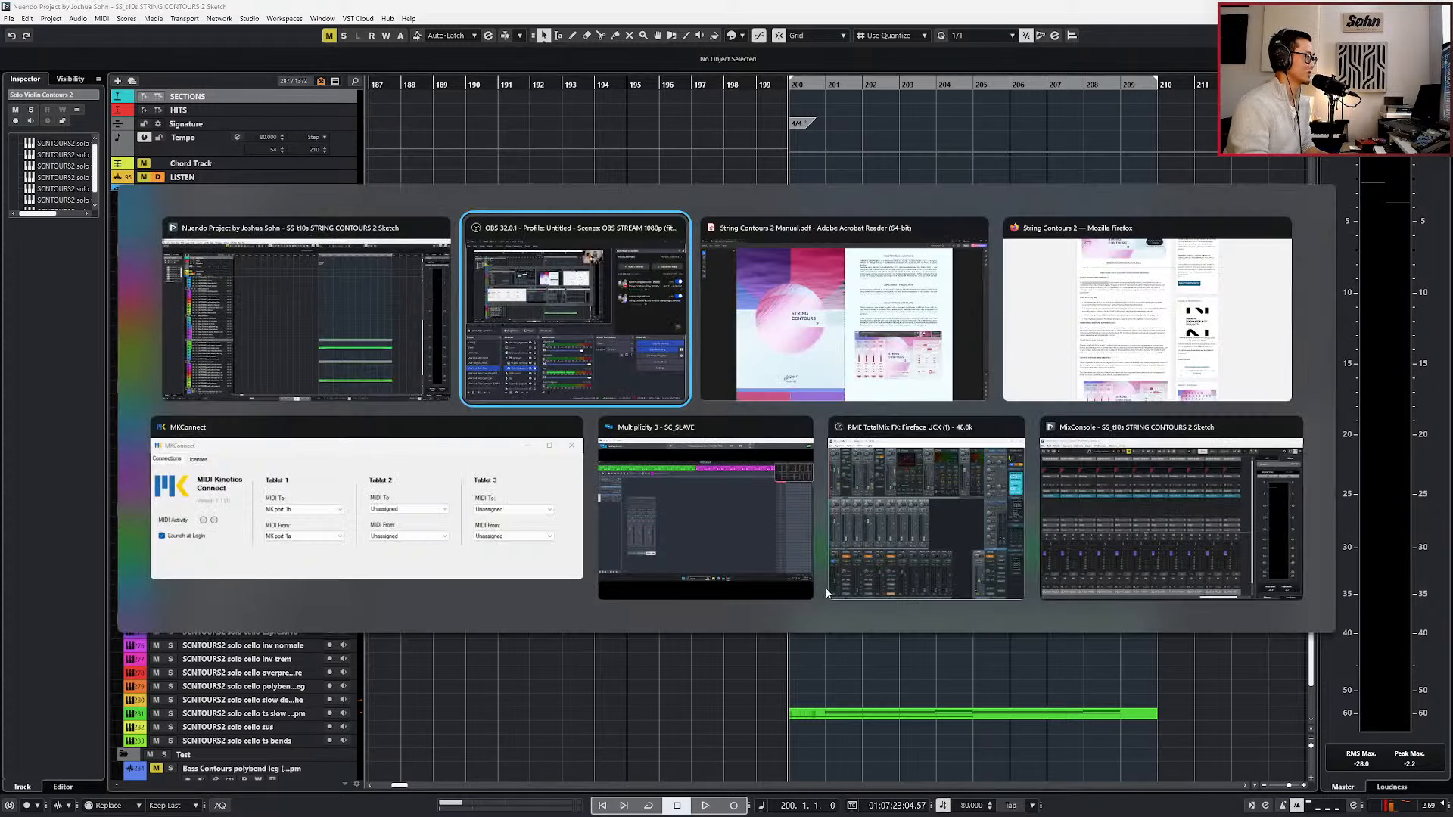
{"action": "key", "text": "alt+Tab"}
{"action": "key", "text": "alt+Tab"}
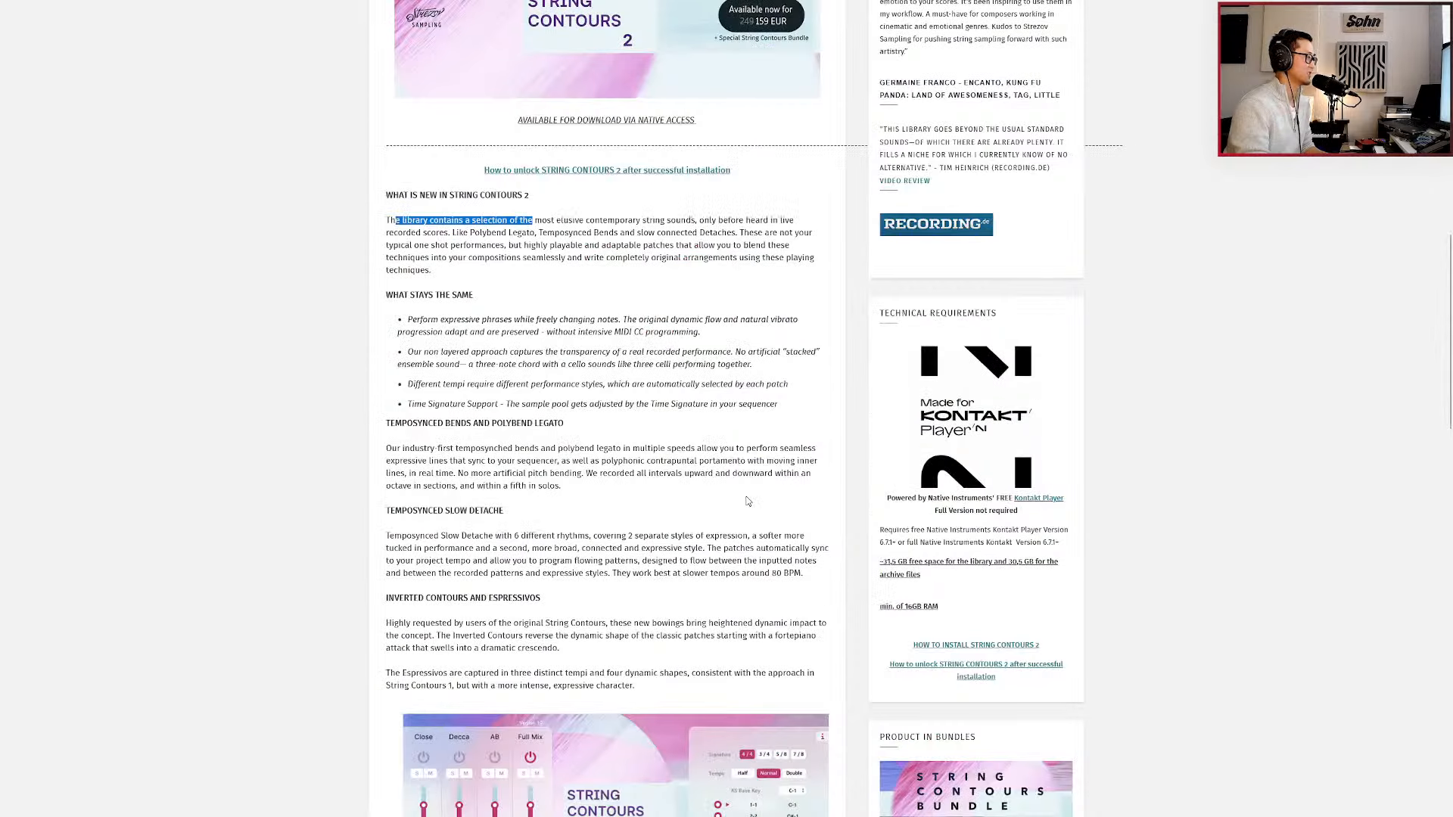
{"action": "scroll", "coordinate": [748, 501], "scroll_direction": "down", "scroll_amount": 8}
{"action": "scroll", "coordinate": [664, 520], "scroll_direction": "down", "scroll_amount": 5}
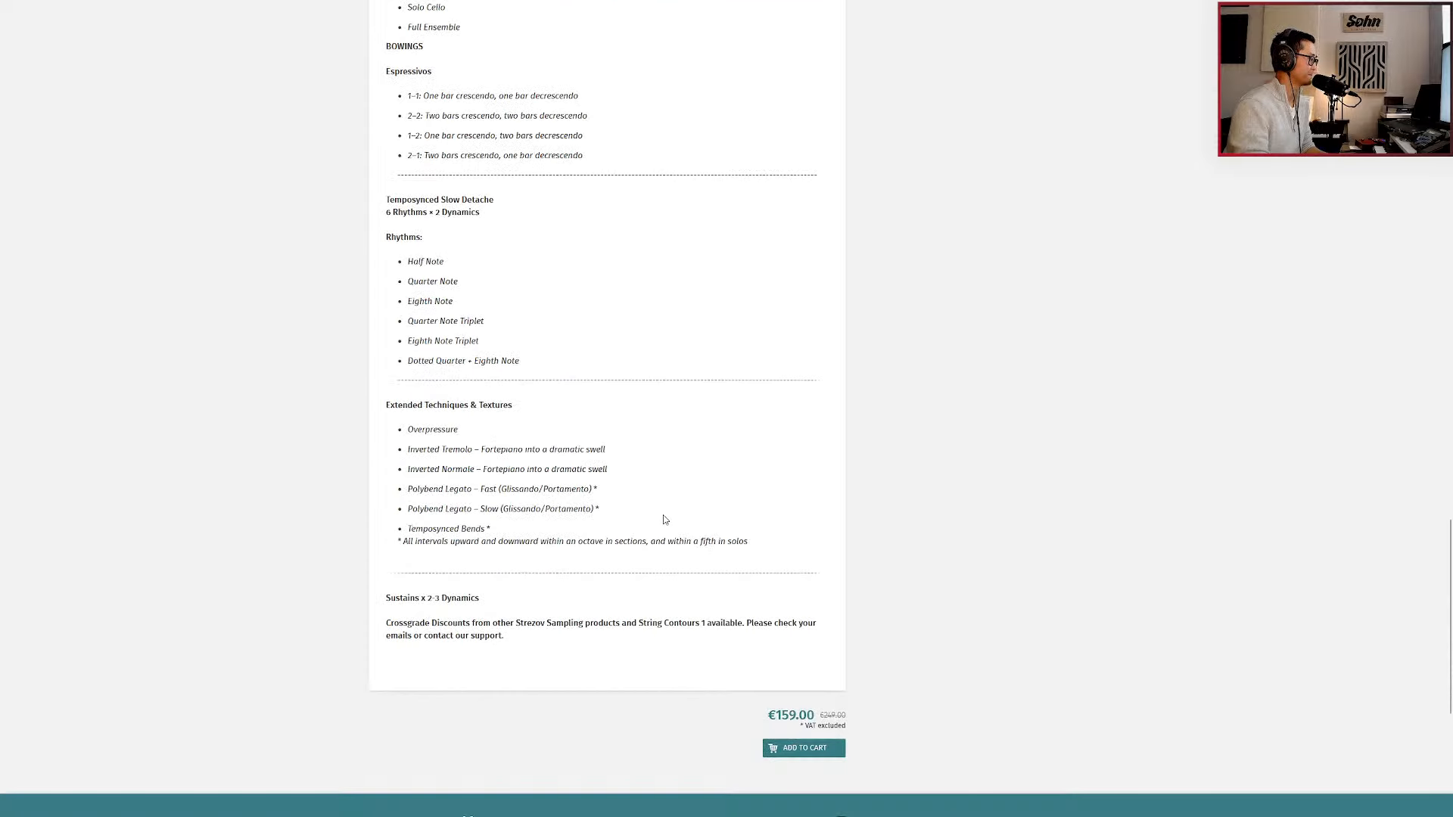
{"action": "scroll", "coordinate": [664, 520], "scroll_direction": "up", "scroll_amount": 5}
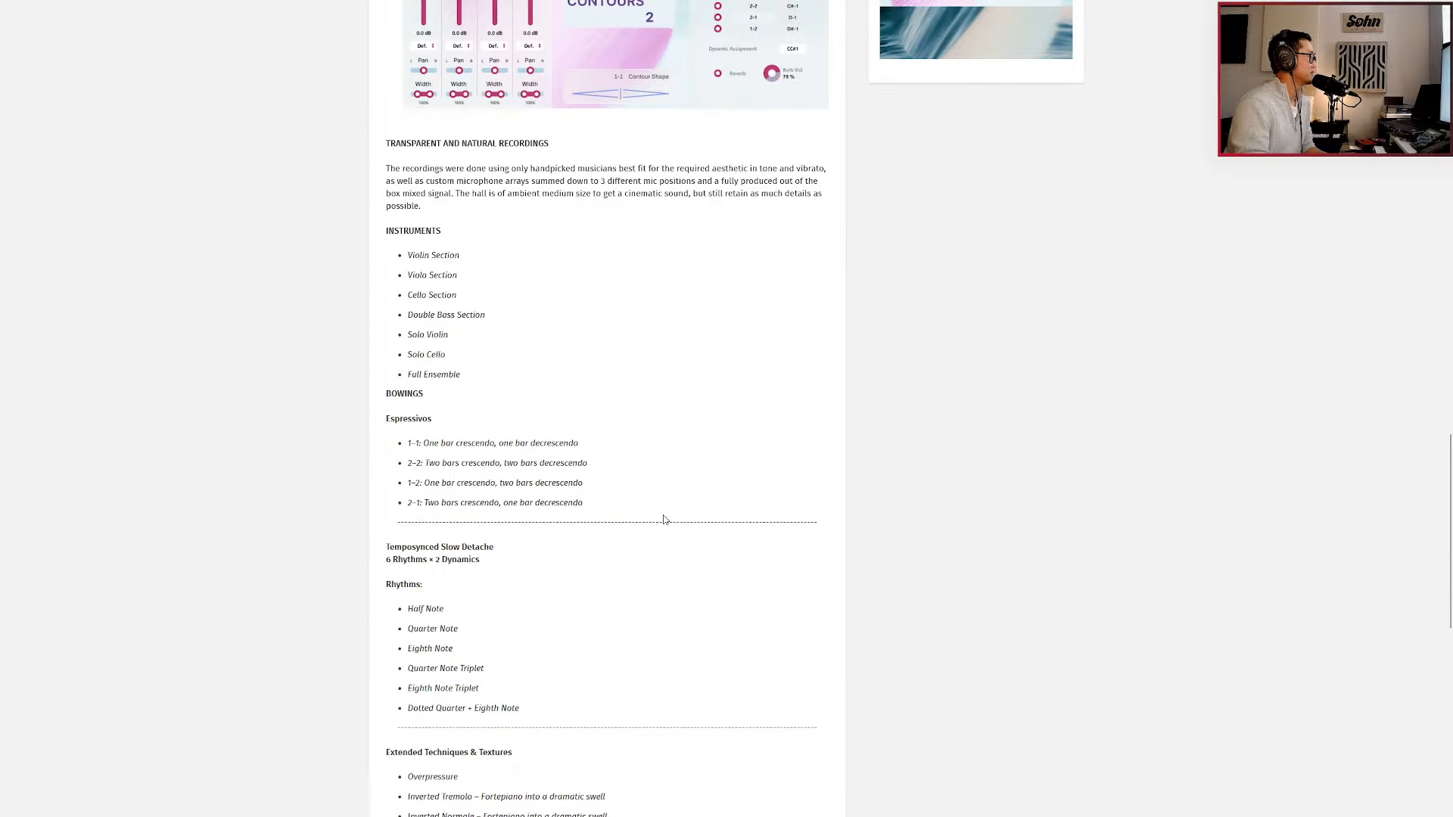
{"action": "scroll", "coordinate": [664, 520], "scroll_direction": "up", "scroll_amount": 20}
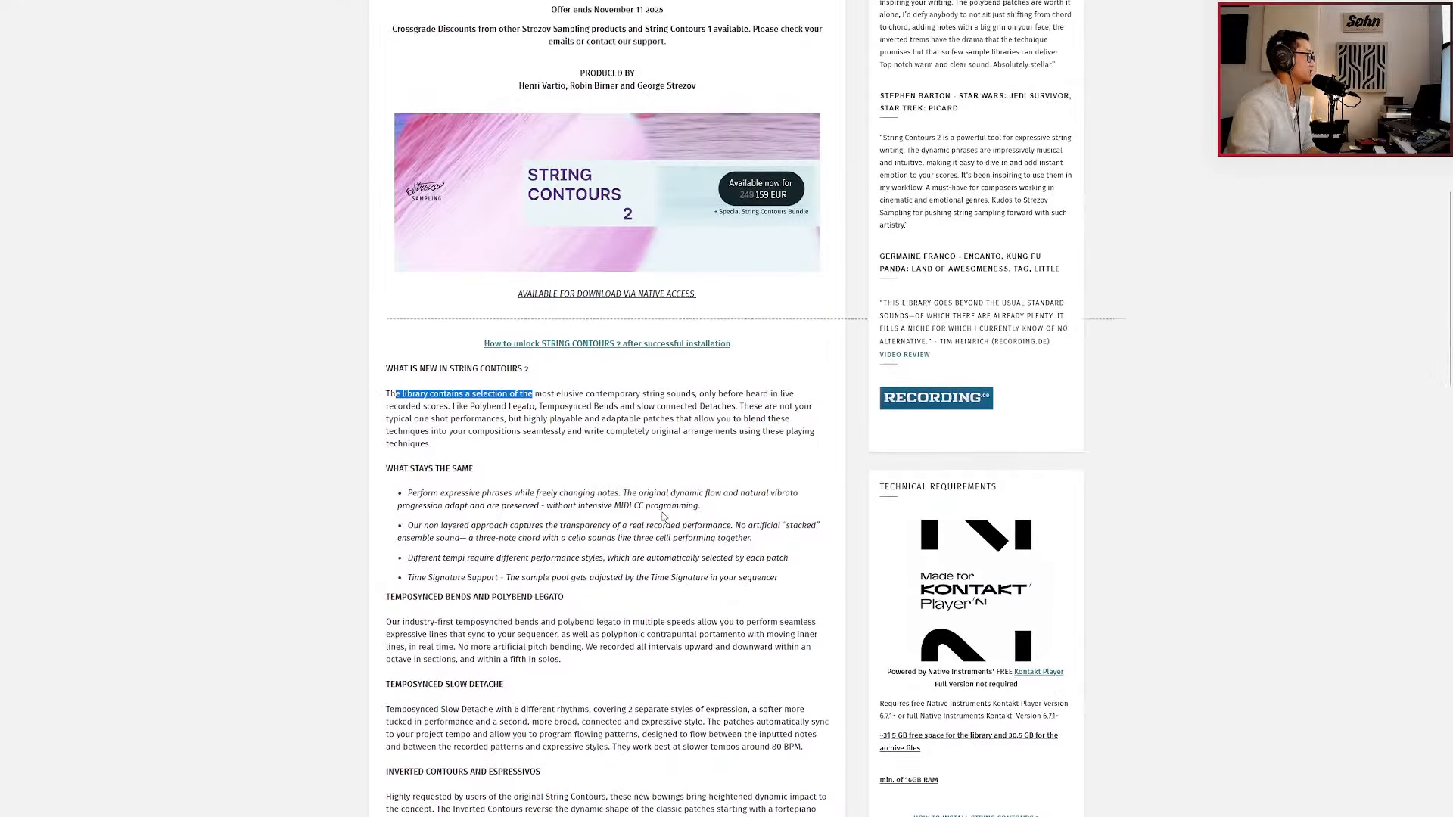
Switch to the String Contours 2 manual in Acrobat Reader, view the patch list, and return to the first page.
{"action": "key", "text": "alt+Tab"}
{"action": "key", "text": "alt+Tab"}
{"action": "key", "text": "alt+Tab"}
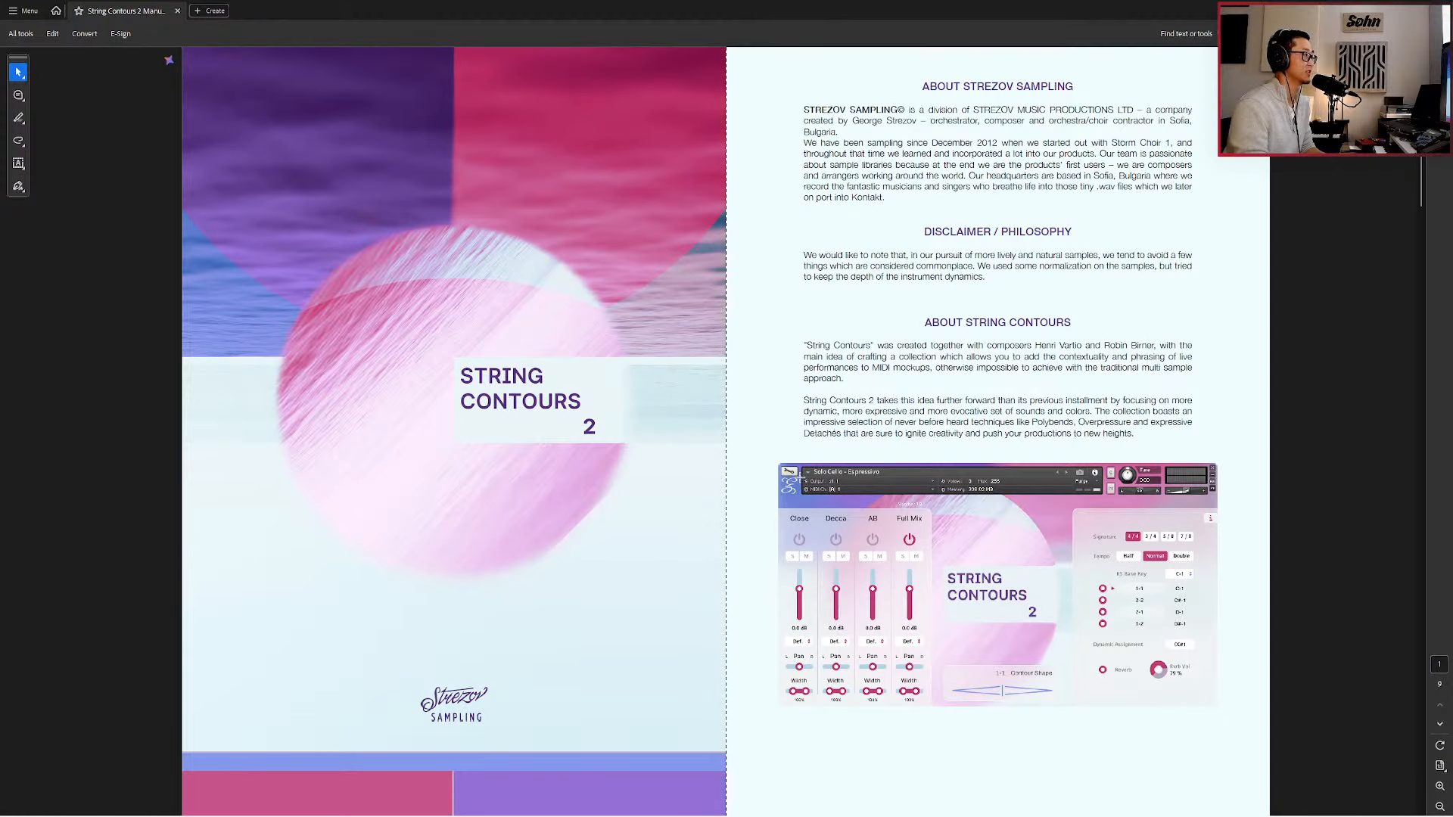
{"action": "scroll", "coordinate": [800, 475], "scroll_direction": "down", "scroll_amount": 15}
{"action": "scroll", "coordinate": [800, 476], "scroll_direction": "down", "scroll_amount": 10}
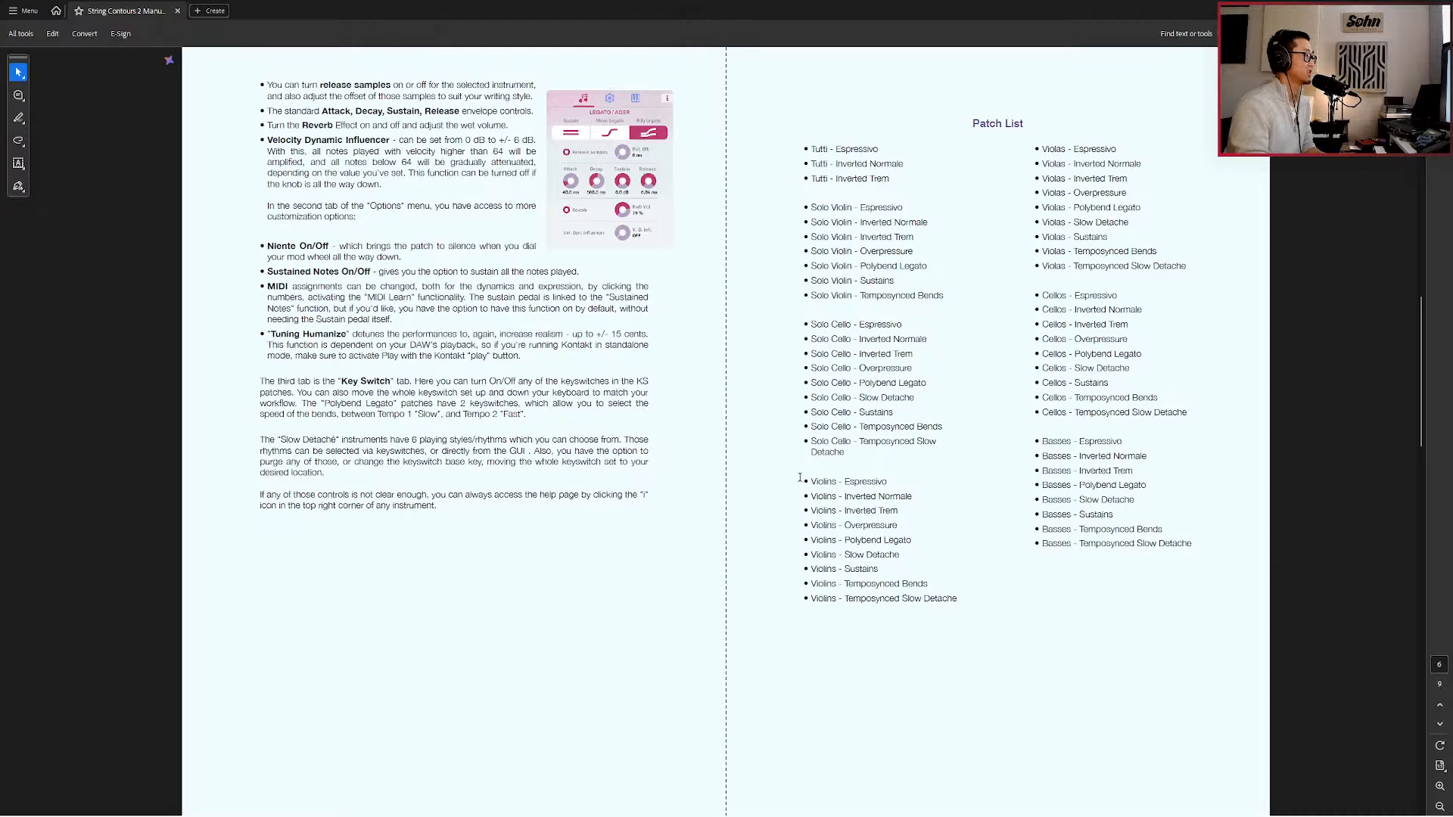
{"action": "scroll", "coordinate": [799, 477], "scroll_direction": "up", "scroll_amount": 10}
{"action": "scroll", "coordinate": [811, 475], "scroll_direction": "up", "scroll_amount": 15}
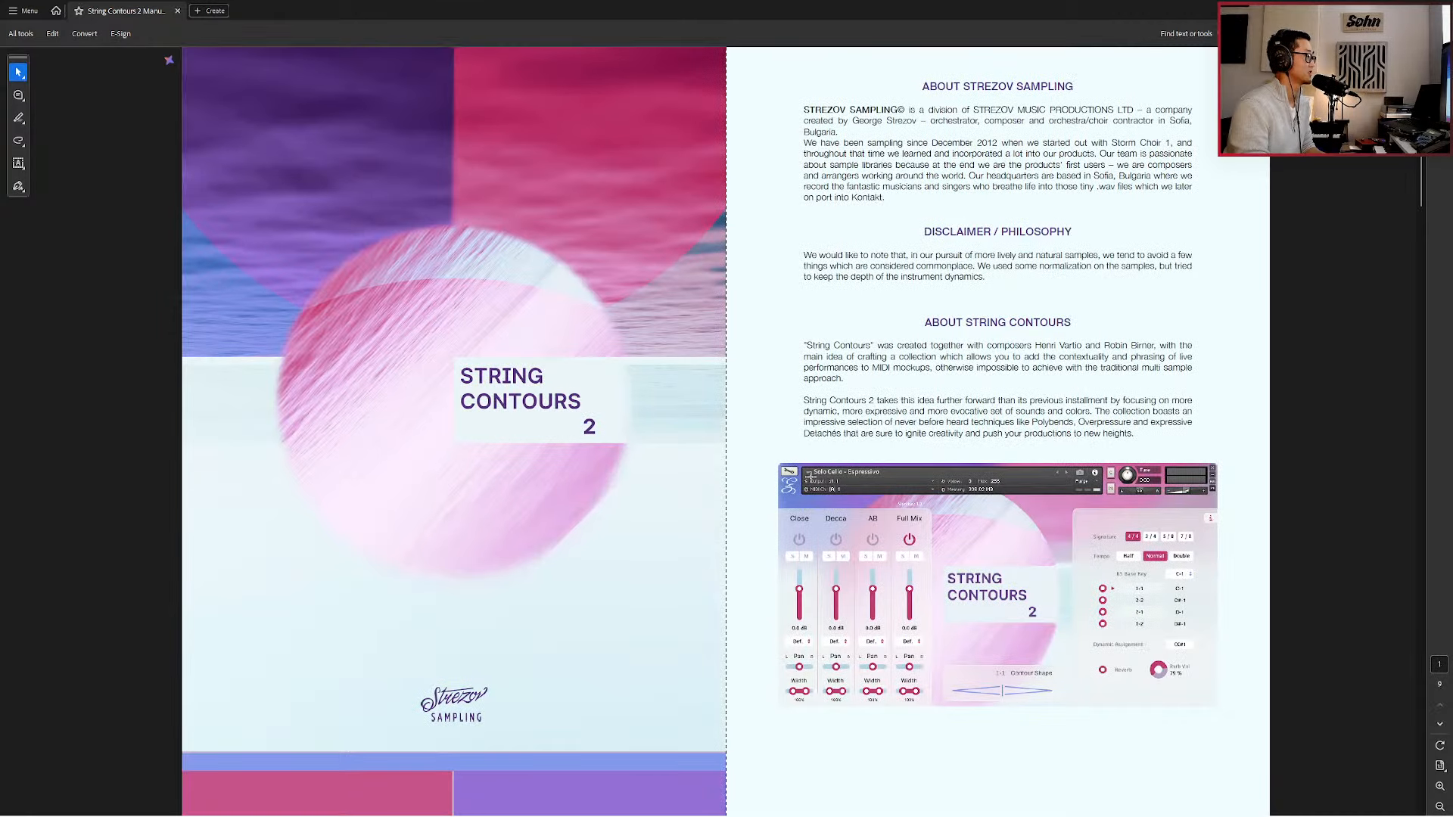
Return to the product page in Firefox, select the Velvet Pulse Playthrough video demo, and look through the page down to the extended techniques list.
{"action": "key", "text": "alt+Tab"}
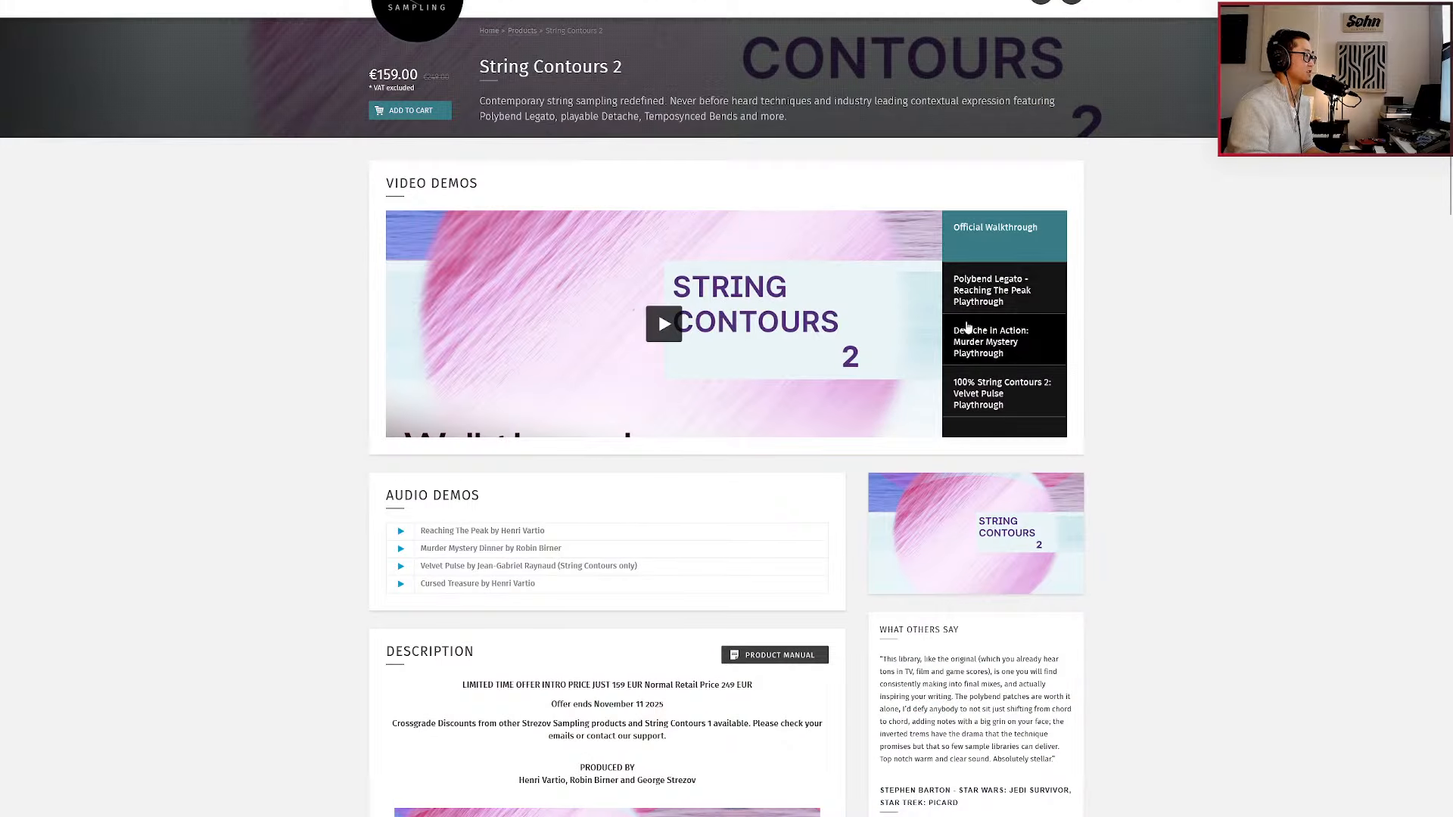
{"action": "left_click", "coordinate": [984, 392]}
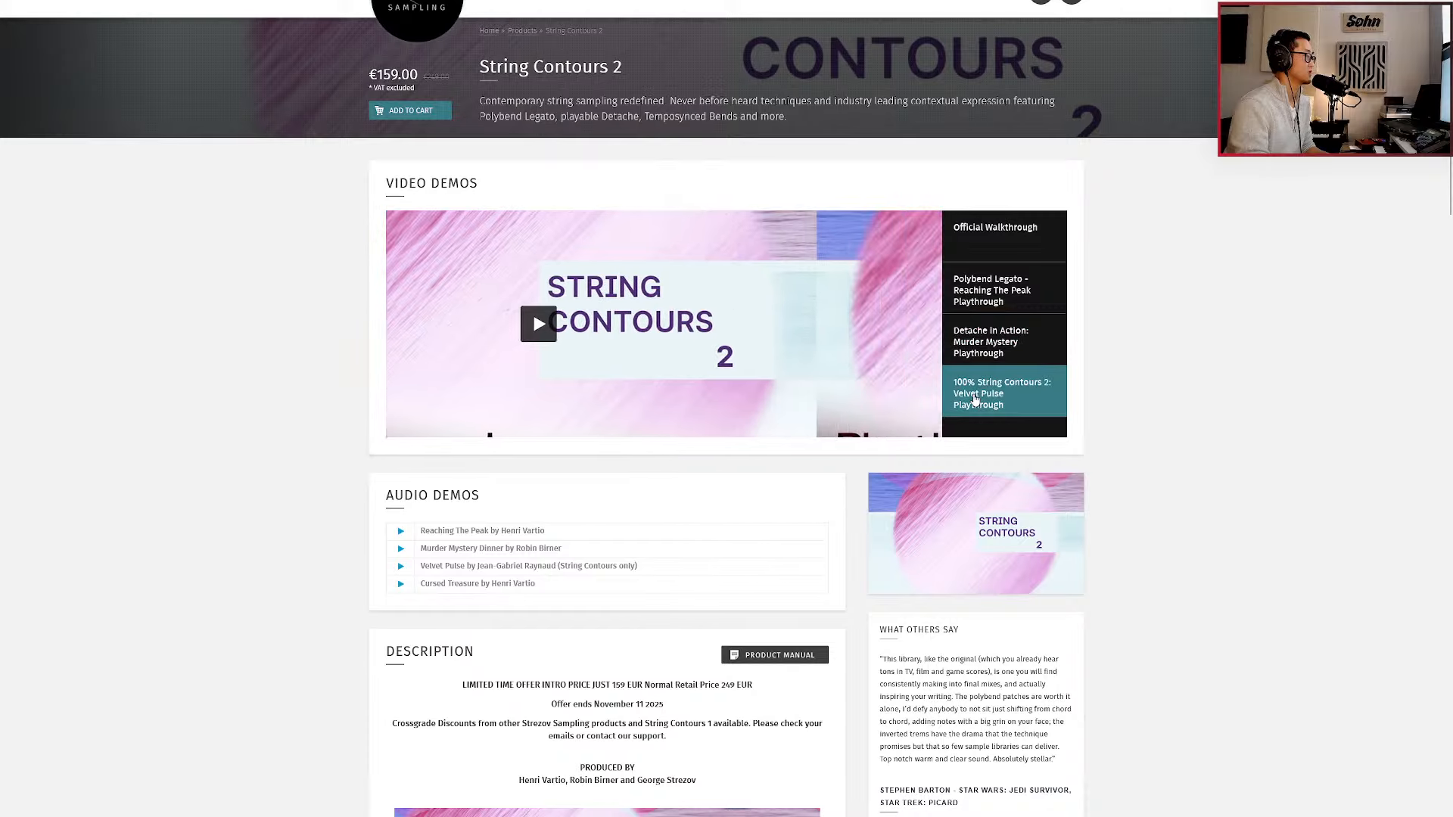
{"action": "scroll", "coordinate": [965, 463], "scroll_direction": "down", "scroll_amount": 9}
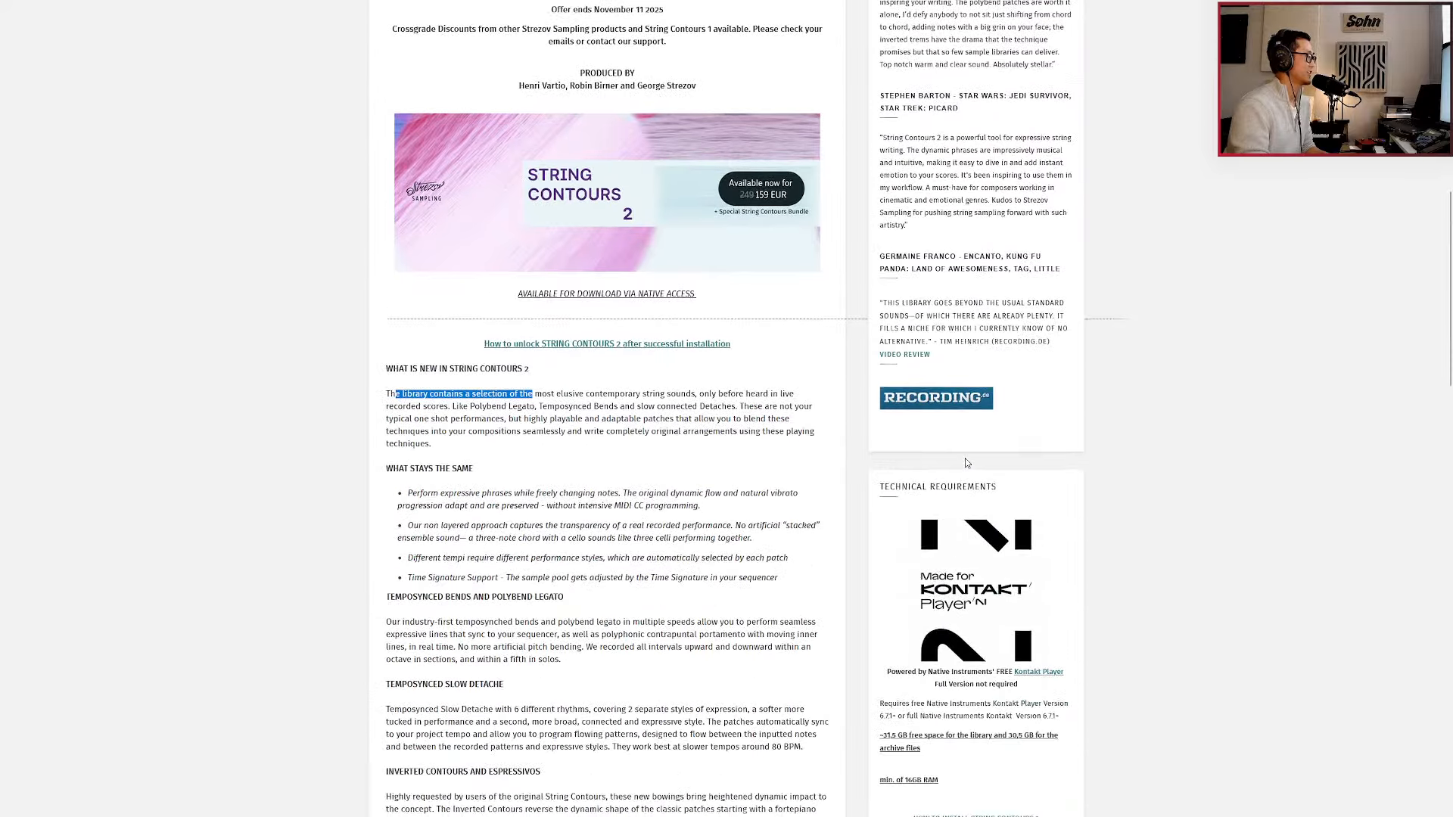
{"action": "scroll", "coordinate": [965, 463], "scroll_direction": "down", "scroll_amount": 3}
{"action": "scroll", "coordinate": [943, 528], "scroll_direction": "down", "scroll_amount": 5}
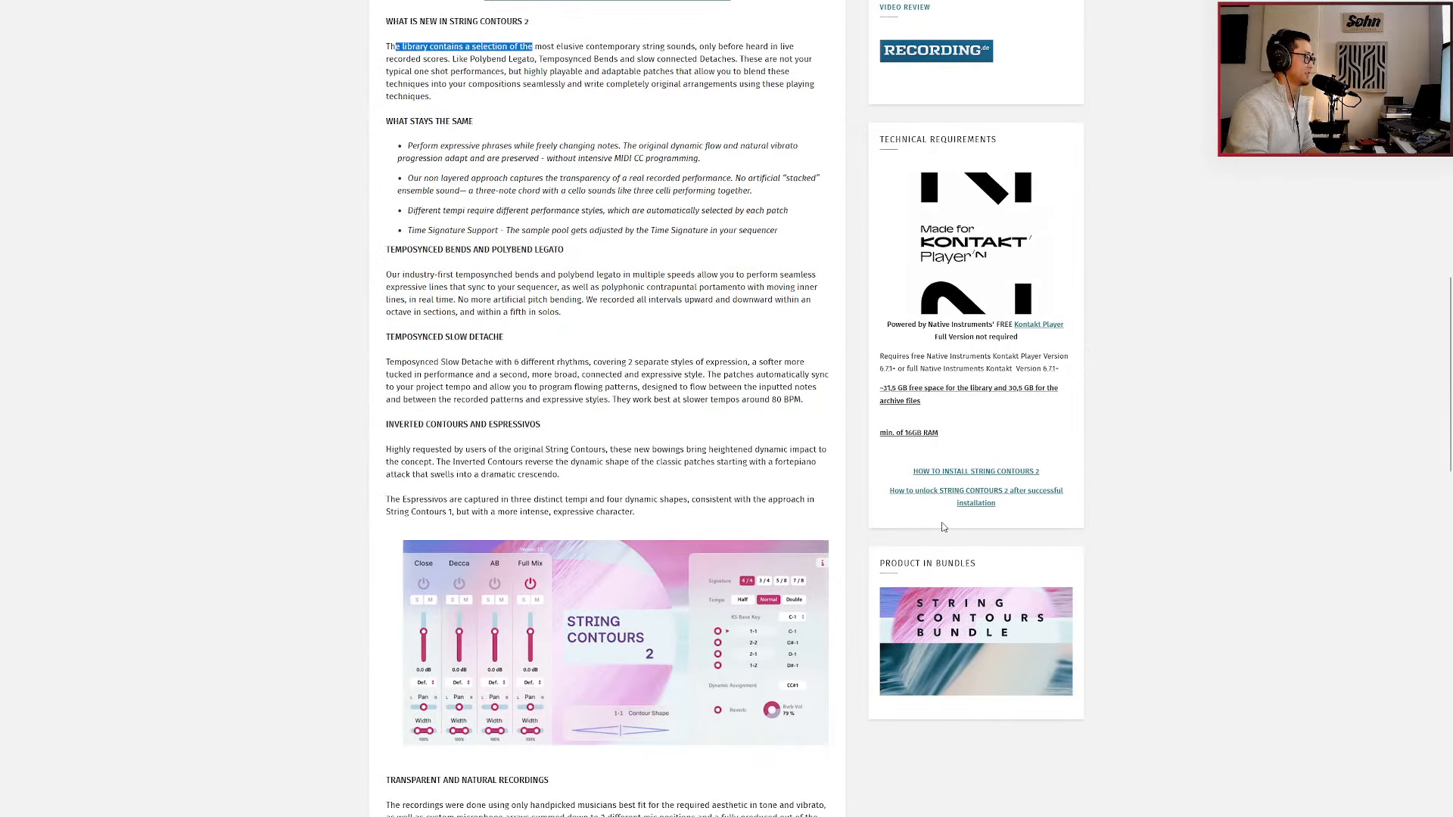
{"action": "scroll", "coordinate": [944, 528], "scroll_direction": "down", "scroll_amount": 4}
{"action": "scroll", "coordinate": [943, 528], "scroll_direction": "down", "scroll_amount": 5}
{"action": "scroll", "coordinate": [943, 528], "scroll_direction": "down", "scroll_amount": 1}
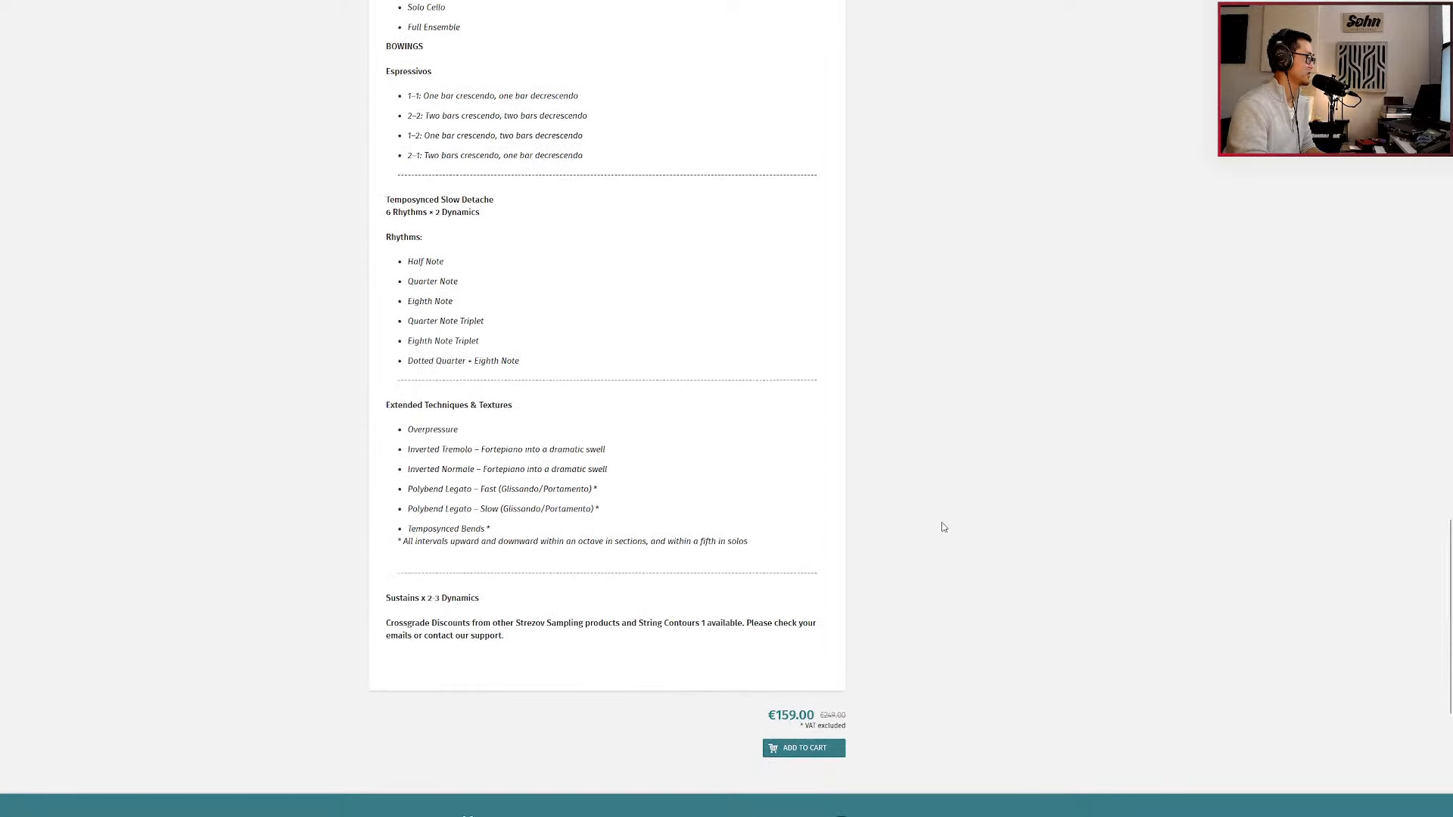
Clear the text selection in the product description and go back up to the audio and video demos.
{"action": "scroll", "coordinate": [943, 527], "scroll_direction": "up", "scroll_amount": 12}
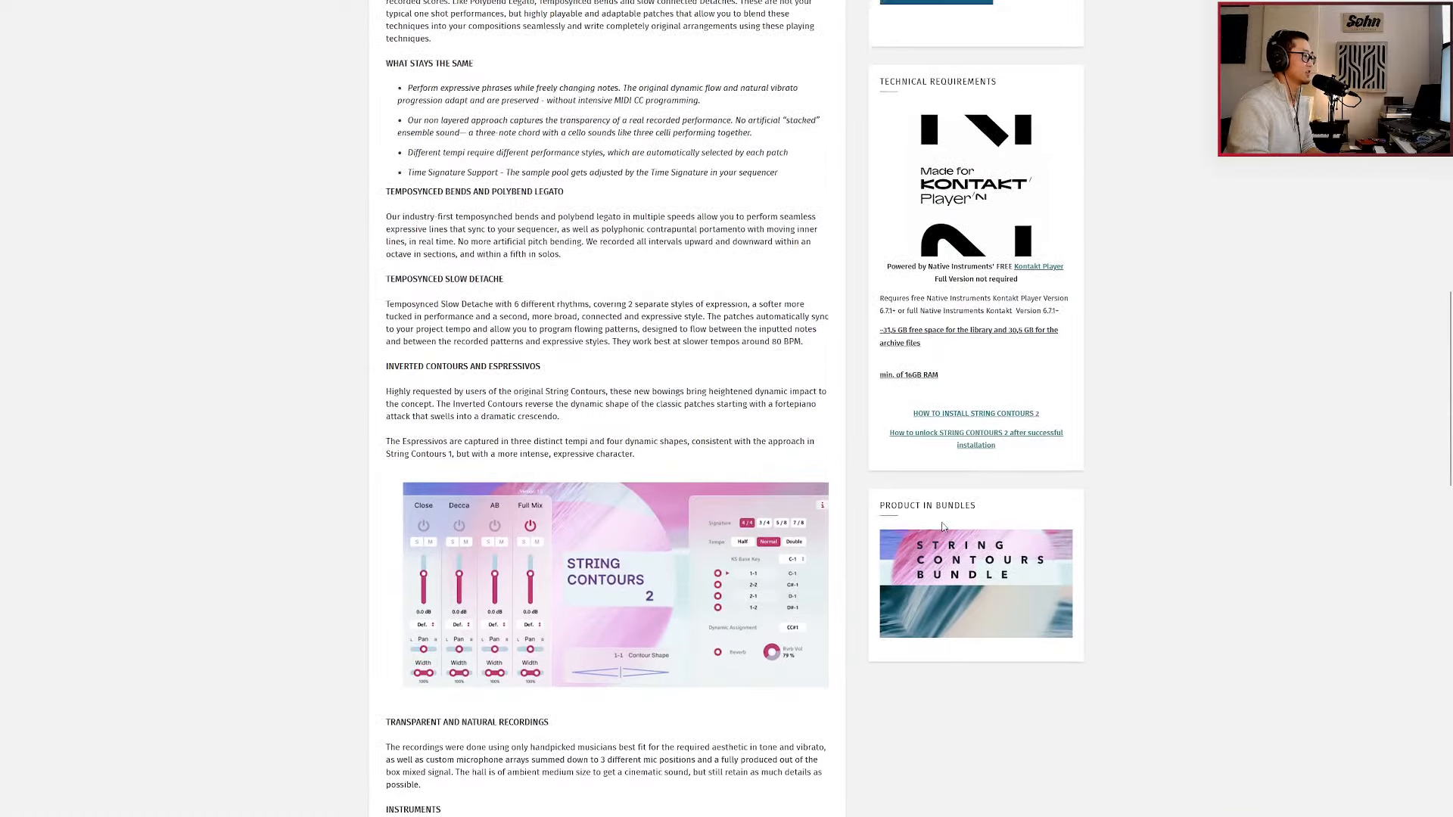
{"action": "scroll", "coordinate": [944, 528], "scroll_direction": "up", "scroll_amount": 5}
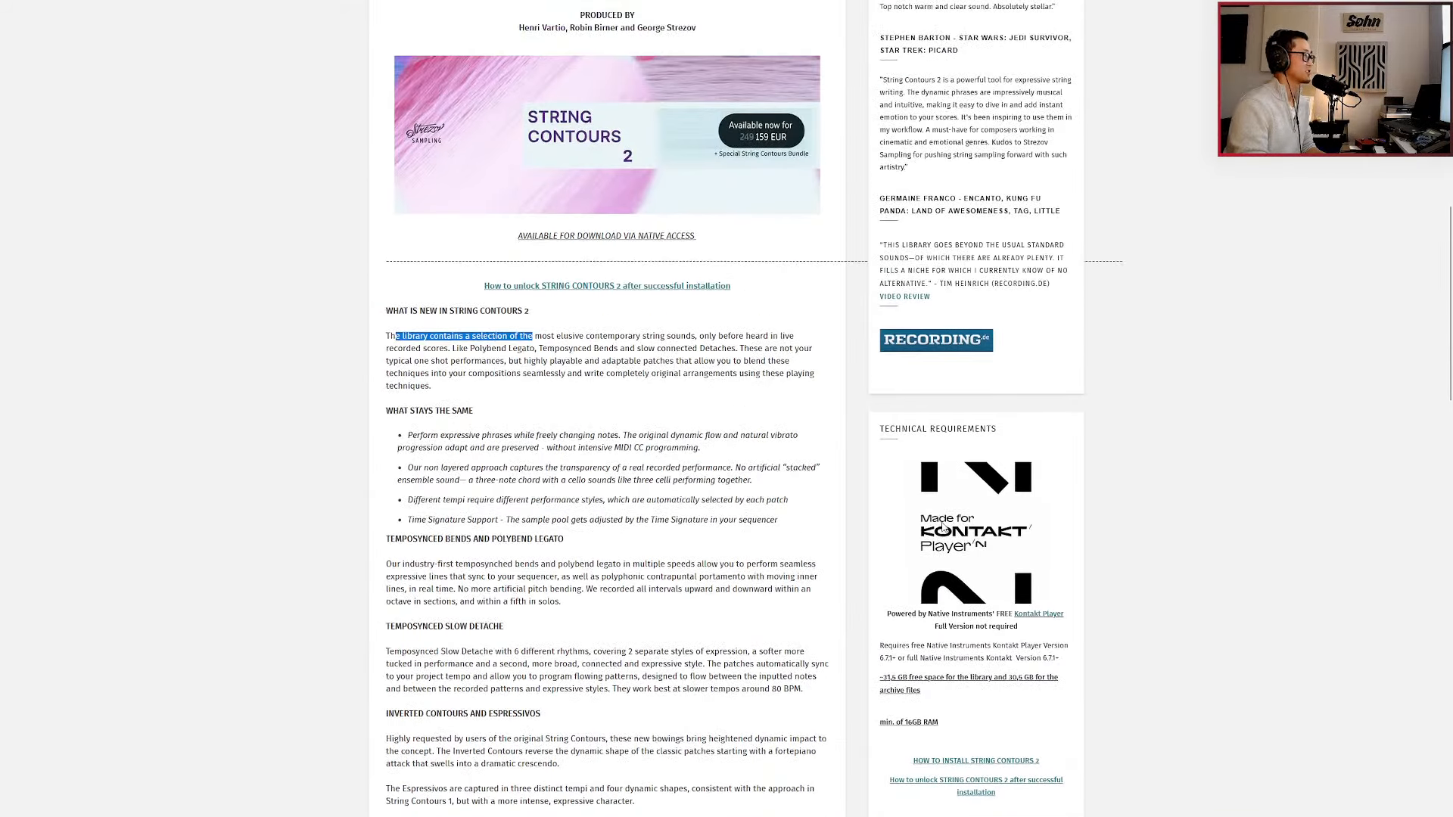
{"action": "scroll", "coordinate": [944, 527], "scroll_direction": "up", "scroll_amount": 3}
{"action": "left_click", "coordinate": [1060, 486]}
{"action": "scroll", "coordinate": [1085, 452], "scroll_direction": "up", "scroll_amount": 2}
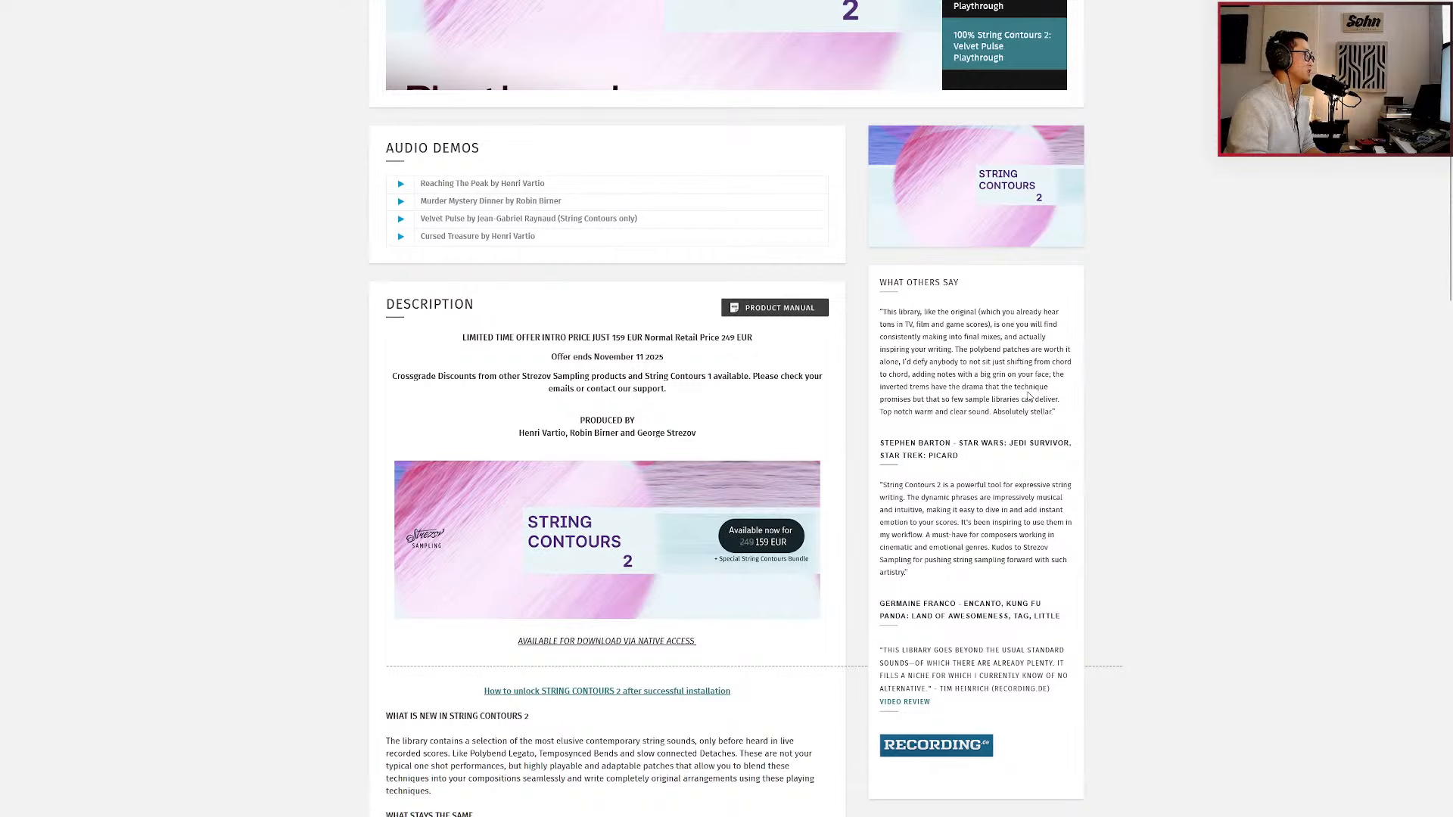
{"action": "scroll", "coordinate": [997, 474], "scroll_direction": "up", "scroll_amount": 3}
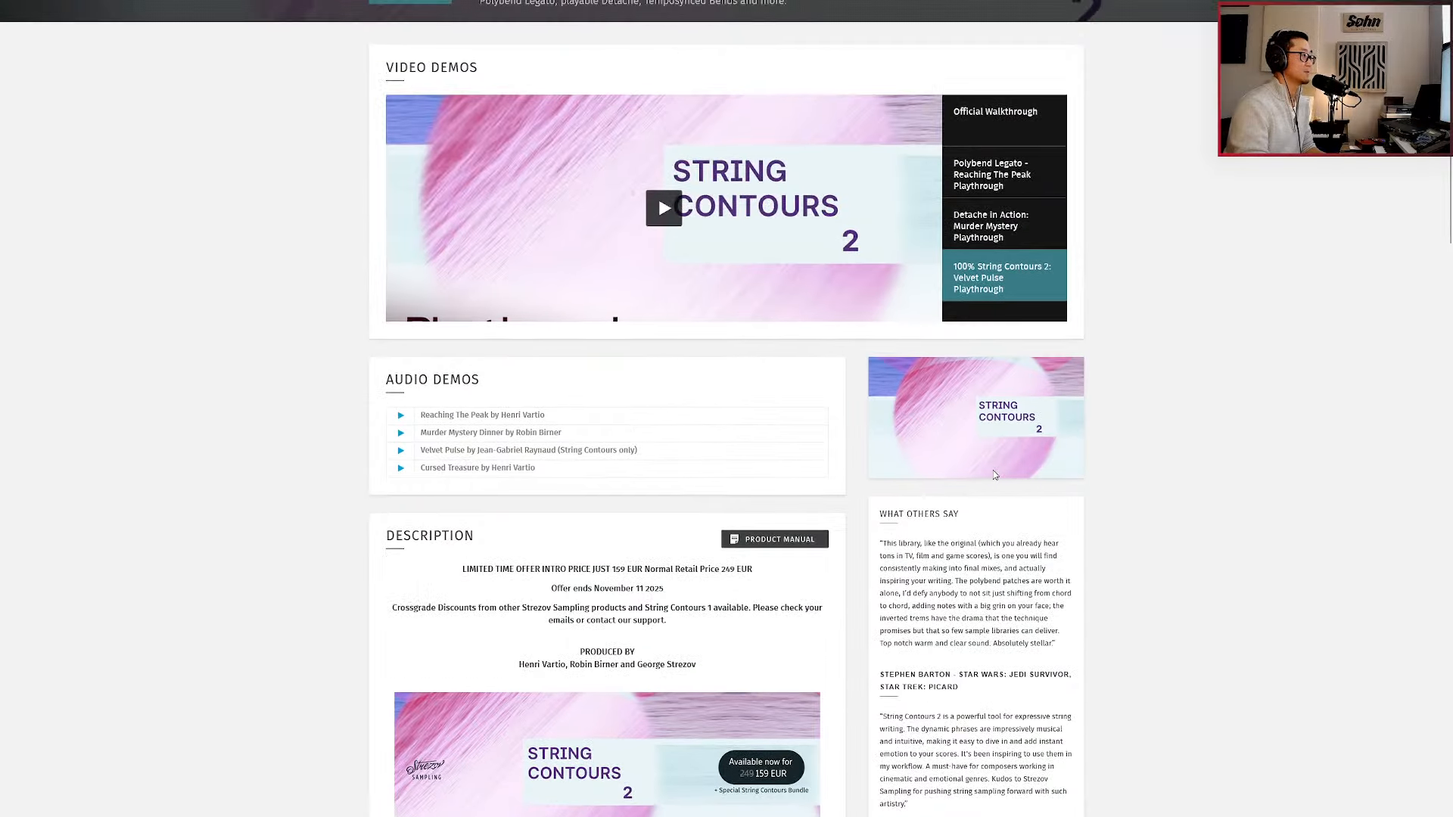
Switch back to Nuendo and play the solo violin and solo cello section from bar 200.
{"action": "key", "text": "alt+Tab"}
{"action": "key", "text": "alt+Tab"}
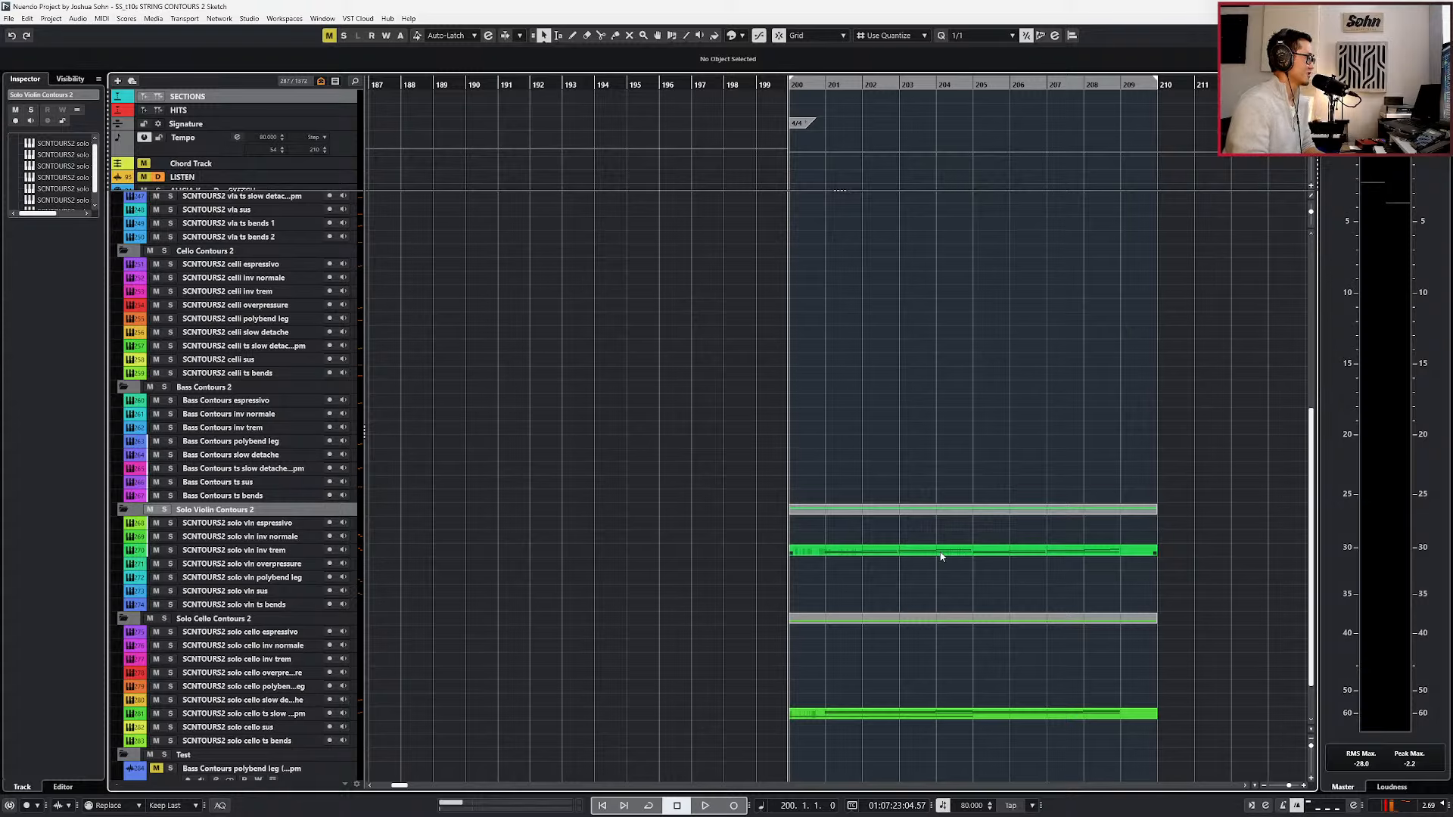
{"action": "scroll", "coordinate": [917, 544], "scroll_direction": "up", "scroll_amount": 2}
{"action": "scroll", "coordinate": [917, 545], "scroll_direction": "down", "scroll_amount": 1}
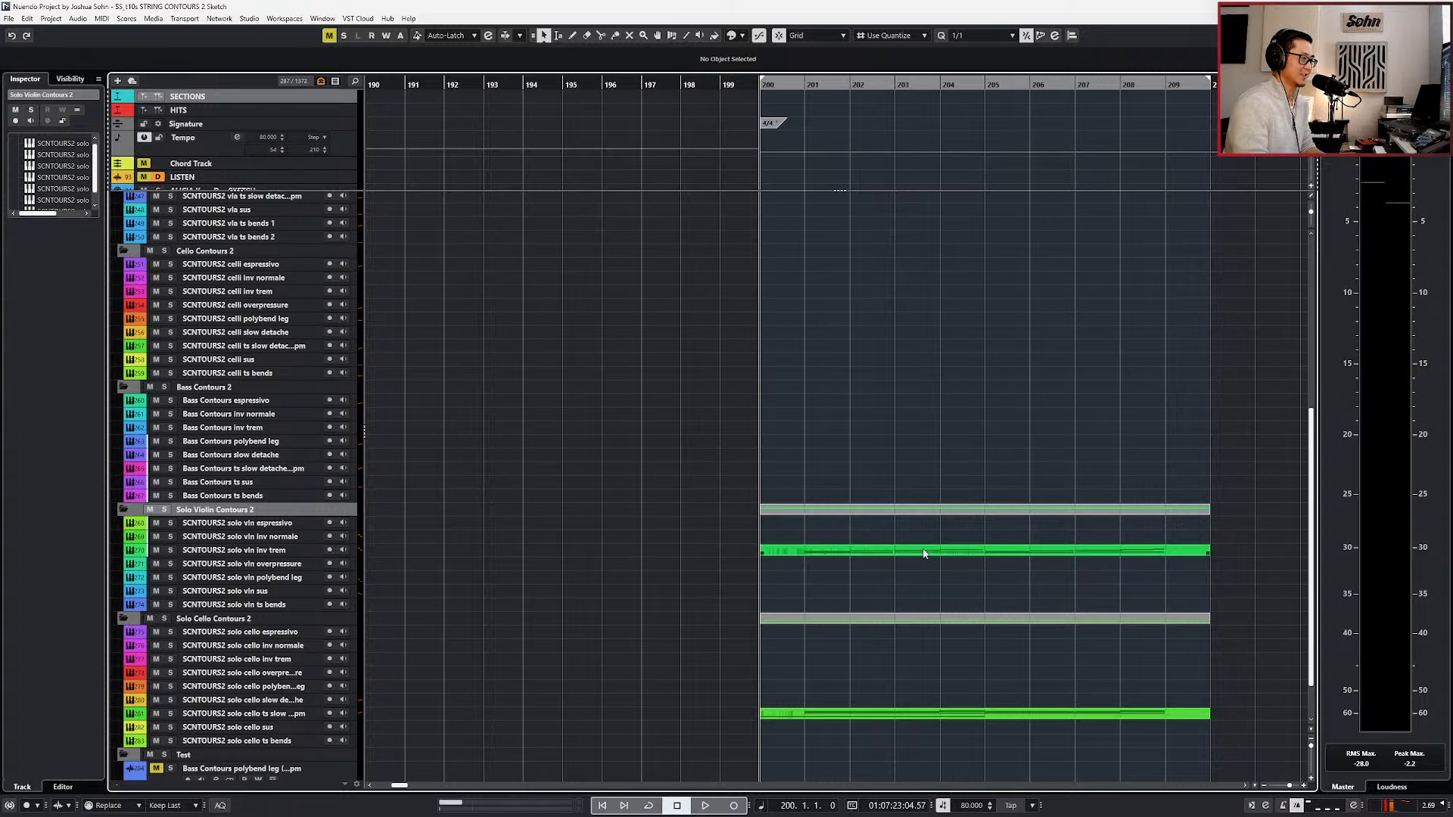
{"action": "key", "text": "space"}
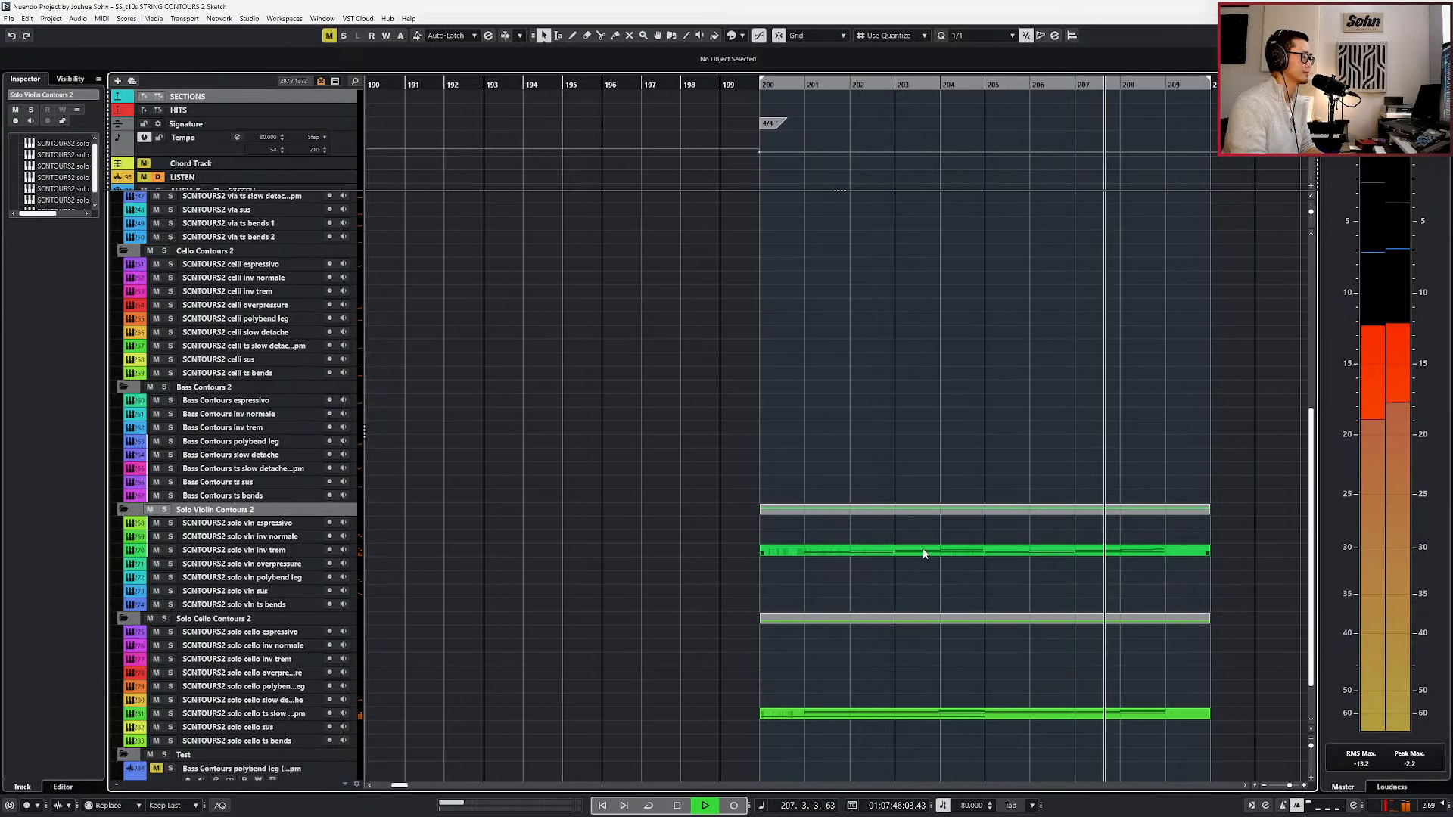
Open the solo cello ts slow detache part in the Key Editor, view all its notes, and stop playback near bar 210.
{"action": "double_click", "coordinate": [998, 712]}
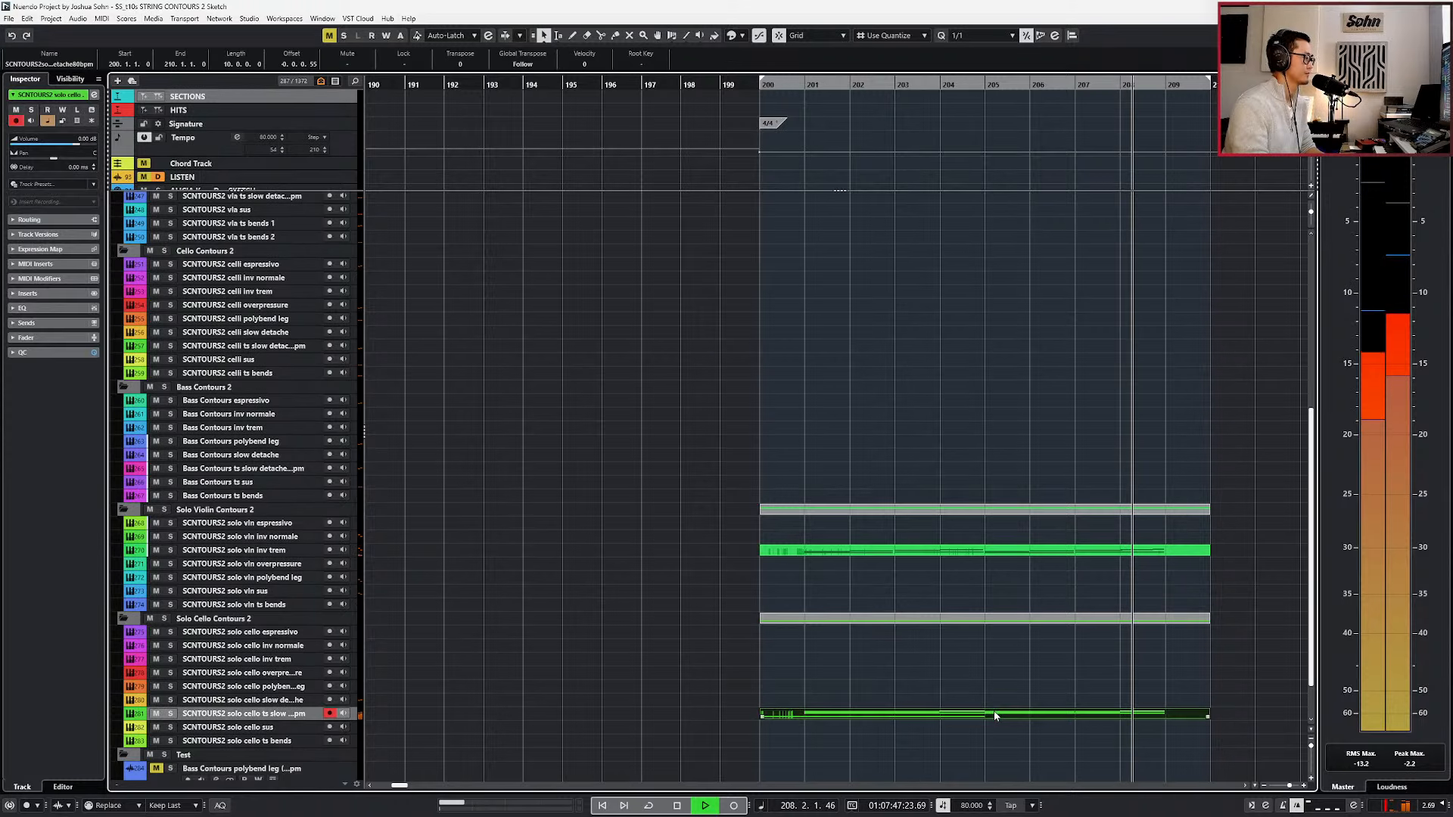
{"action": "scroll", "coordinate": [1007, 710], "scroll_direction": "down", "scroll_amount": 2}
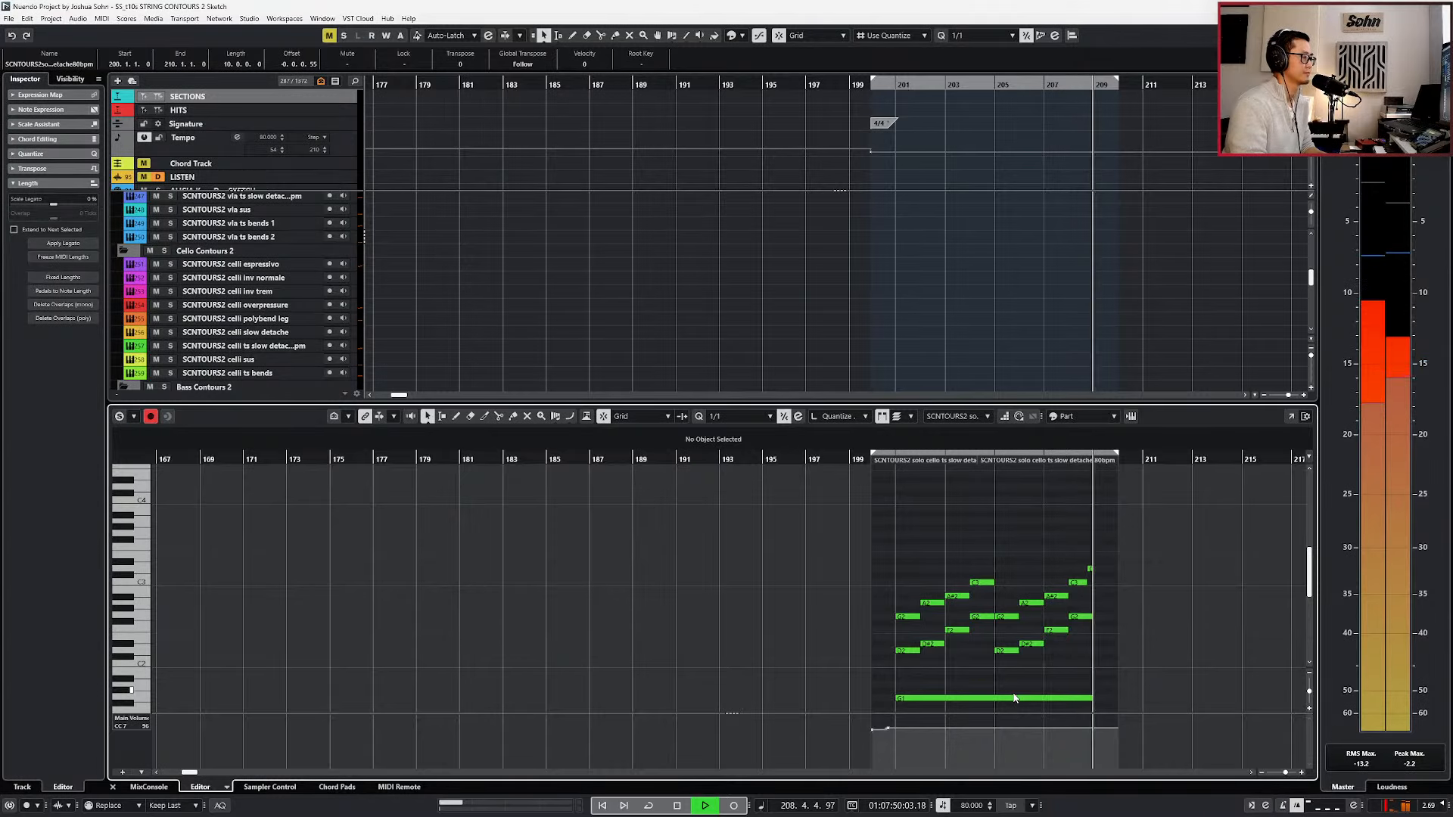
{"action": "scroll", "coordinate": [1105, 617], "scroll_direction": "up", "scroll_amount": 2}
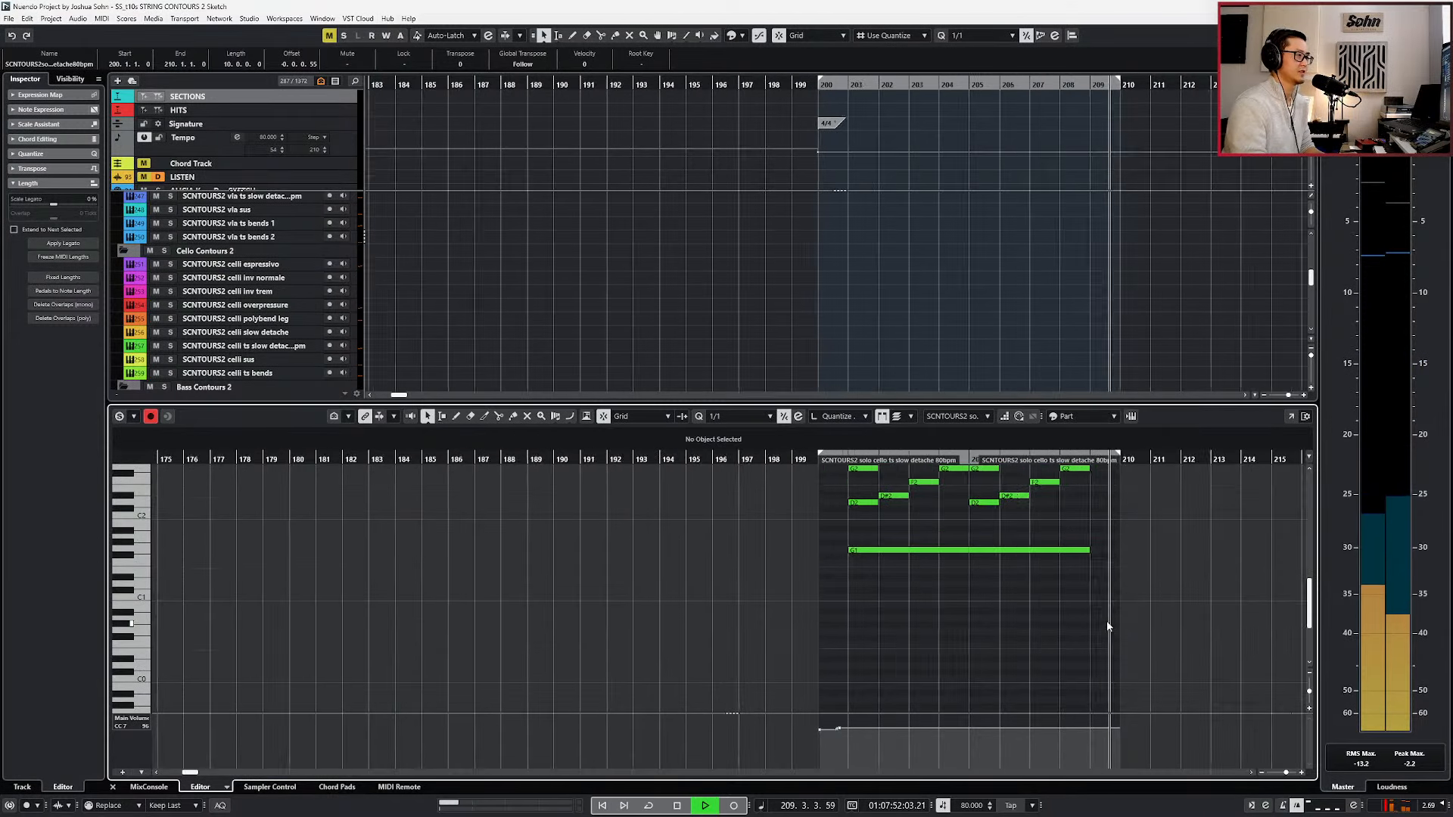
{"action": "key", "text": "space"}
Select the cello notes F2 and G2 from bar 207, locate the playhead to them, and show the part's Kontakt instrument above the notes.
{"action": "left_click_drag", "start_coordinate": [1105, 618], "coordinate": [1041, 679]}
{"action": "key", "text": "l"}
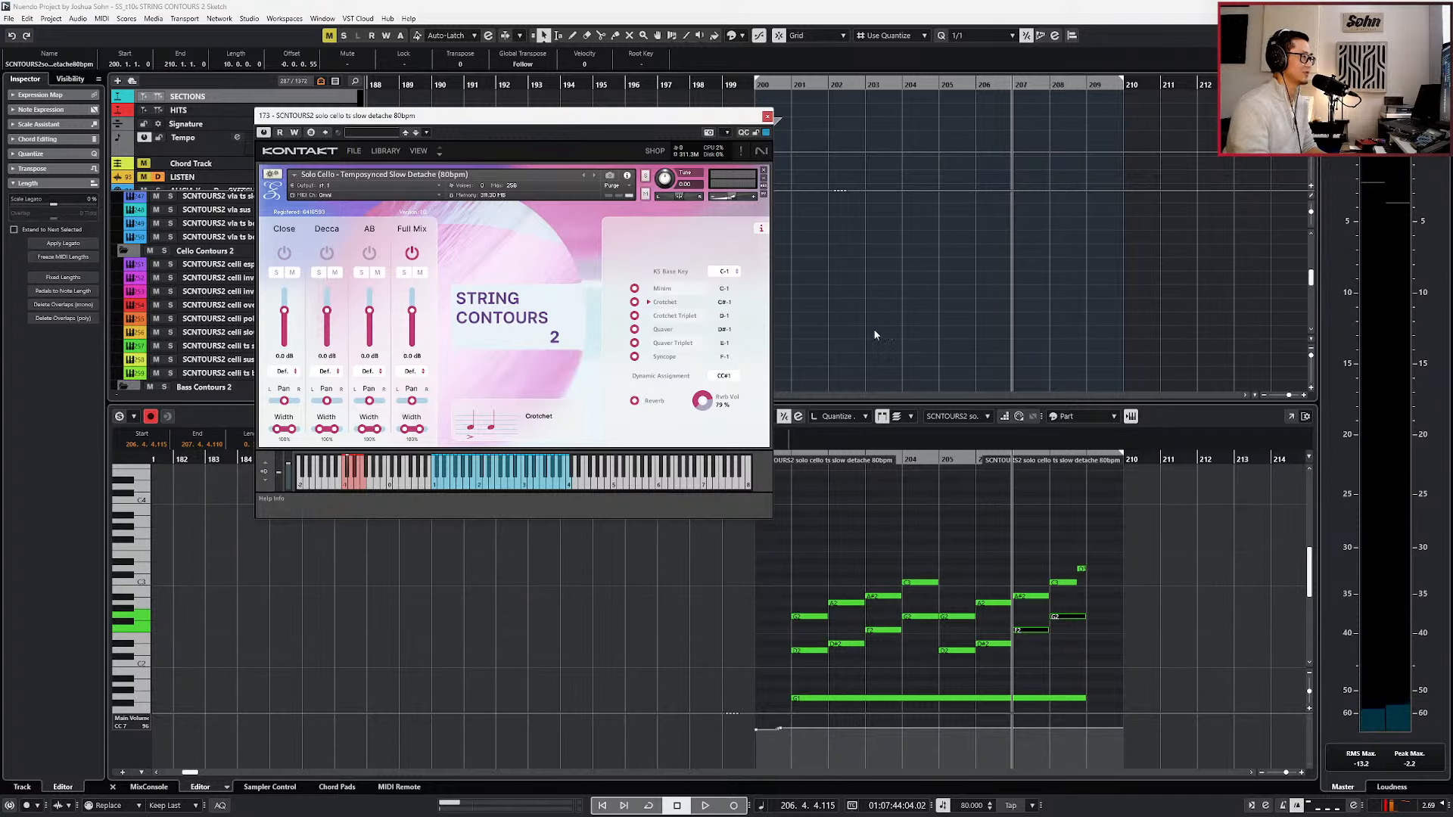
{"action": "left_click_drag", "start_coordinate": [628, 118], "coordinate": [871, 11]}
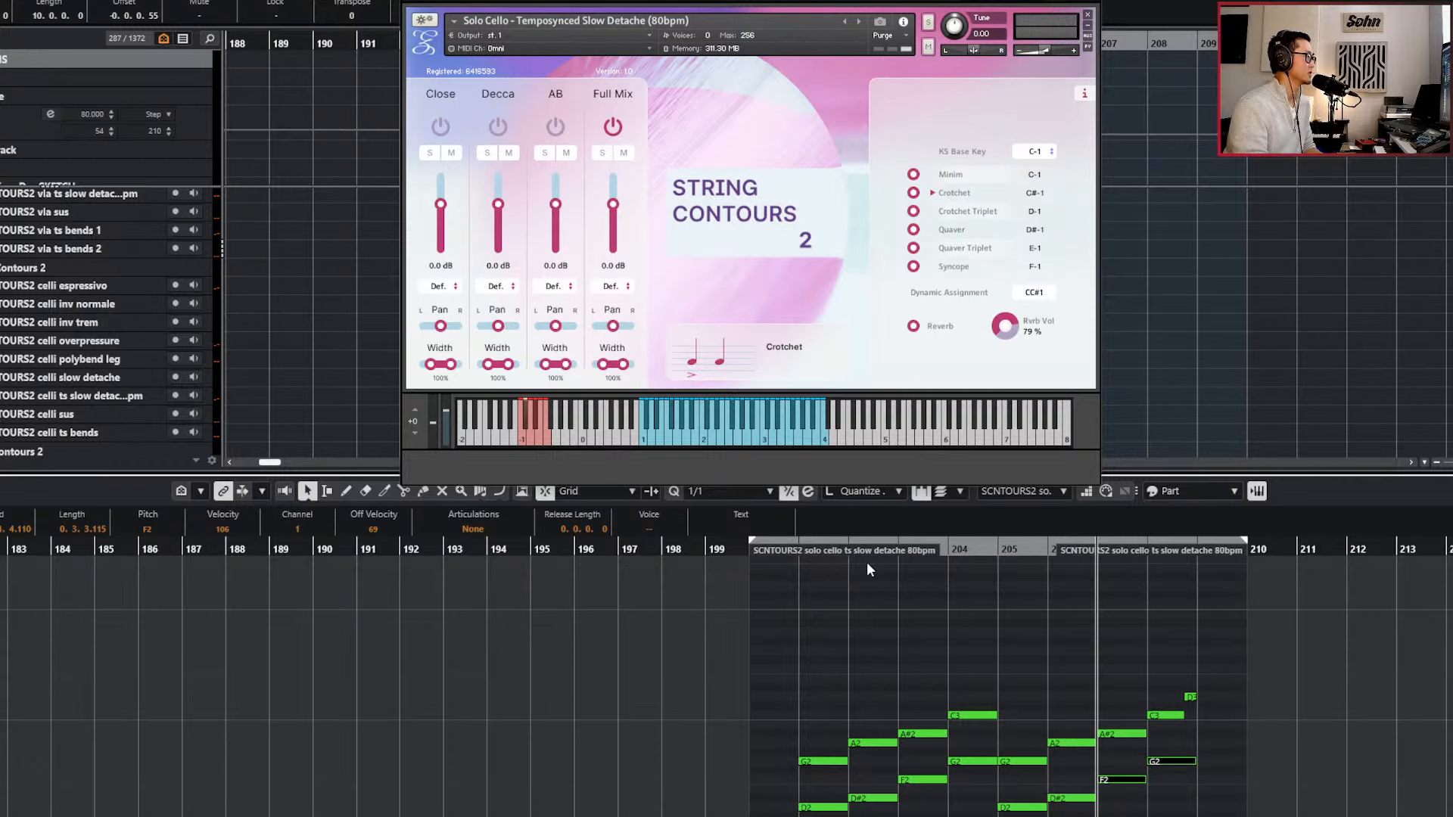
Open the solo vln inv trem part in the Key Editor, move the playhead to bar 201, and show its Kontakt instrument above the notes.
{"action": "key", "text": "Return"}
{"action": "double_click", "coordinate": [902, 666]}
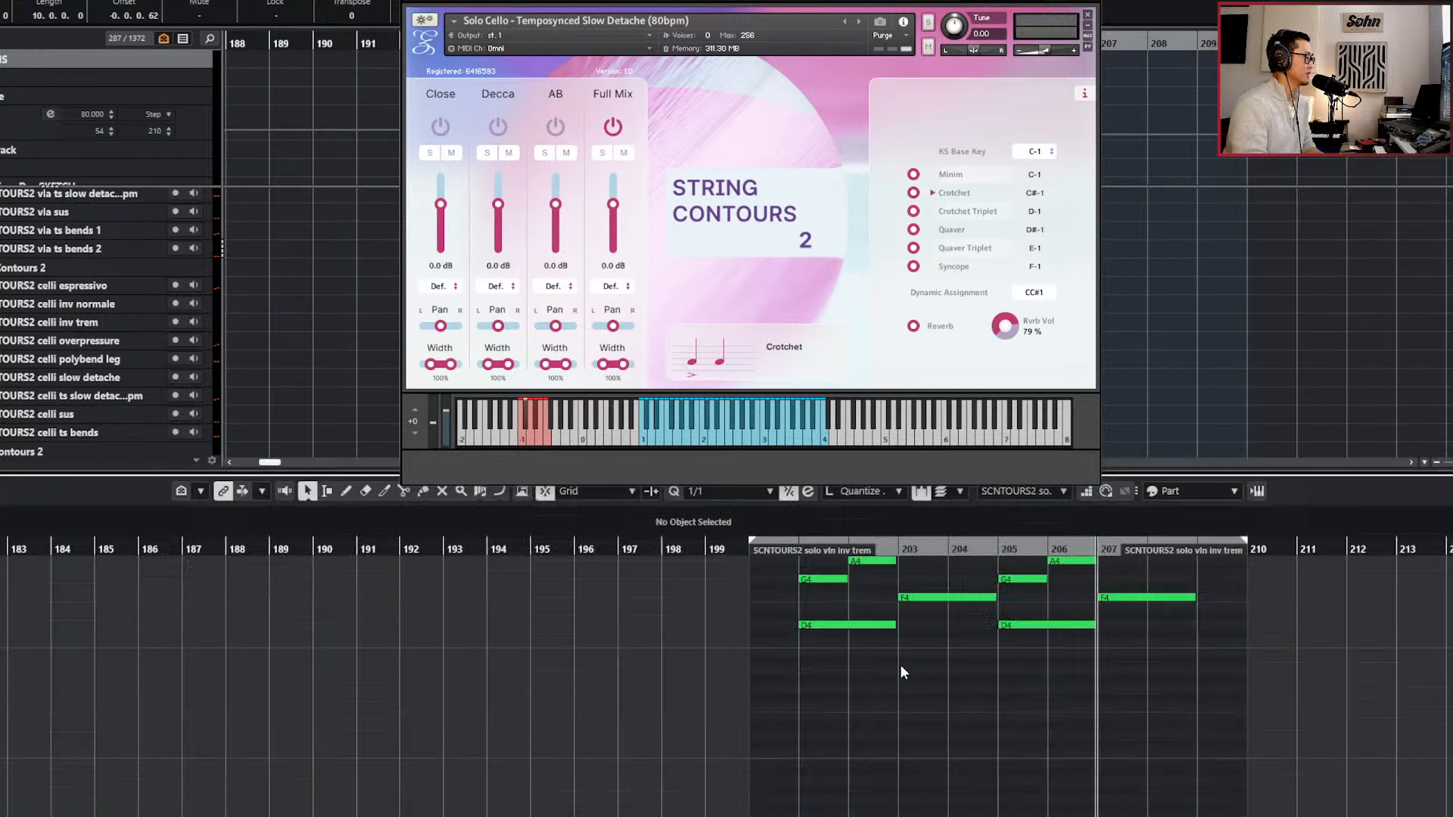
{"action": "scroll", "coordinate": [902, 677], "scroll_direction": "up", "scroll_amount": 3}
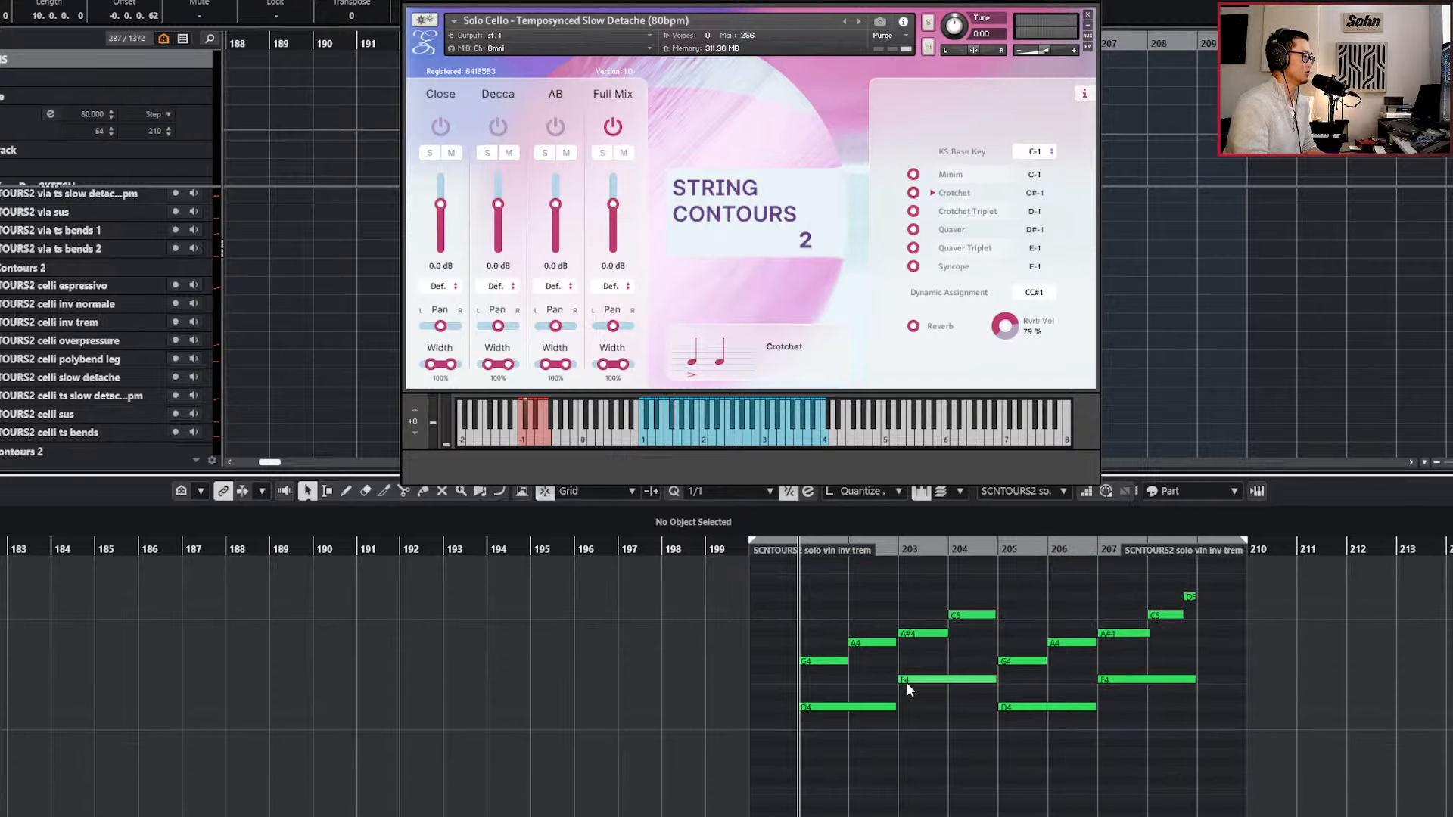
{"action": "scroll", "coordinate": [887, 681], "scroll_direction": "up", "scroll_amount": 2, "text": "ctrl"}
{"action": "key", "text": "F11"}
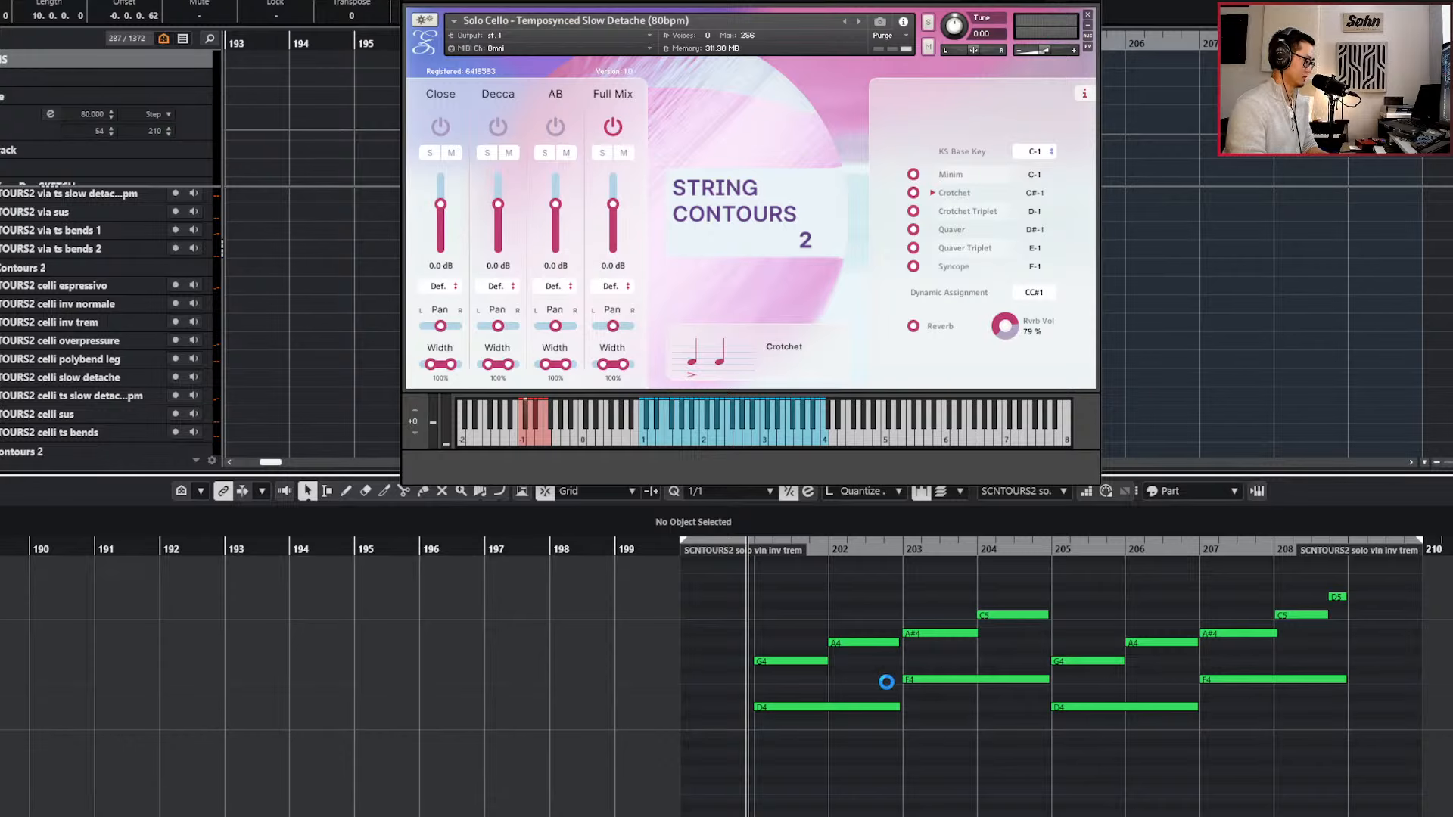
{"action": "left_click_drag", "start_coordinate": [684, 24], "coordinate": [960, 2]}
Play the solo violin inverted tremolo phrase from bar 201 and follow its notes to bar 208.
{"action": "key", "text": "space"}
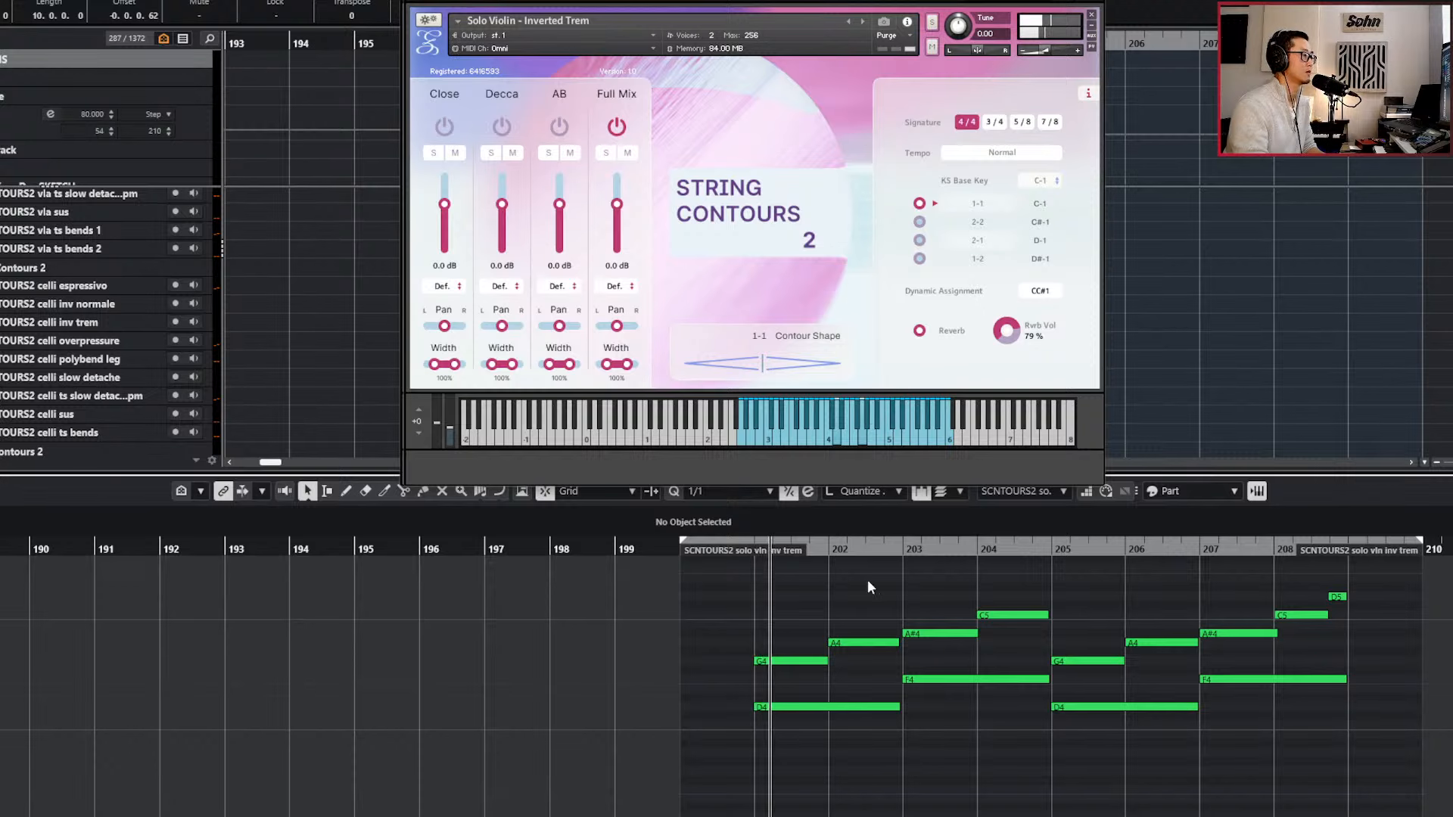
{"action": "scroll", "coordinate": [867, 581], "scroll_direction": "left", "scroll_amount": 1}
{"action": "scroll", "coordinate": [868, 581], "scroll_direction": "right", "scroll_amount": 4}
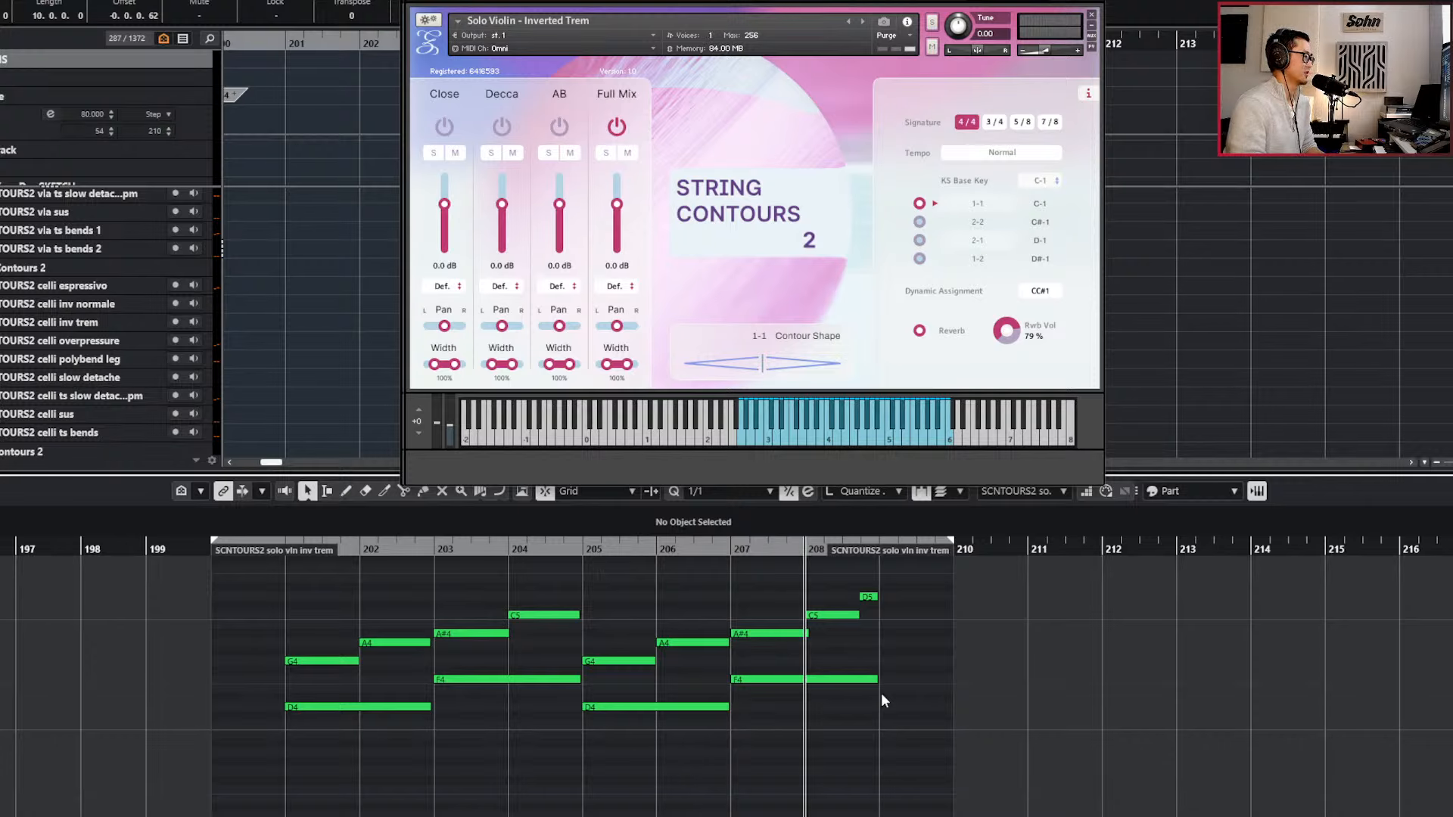
With a 1/8 grid, split the violin's C5 note at bar 208 into three, lower the middle piece to A#4, and play from bar 208.
{"action": "scroll", "coordinate": [881, 692], "scroll_direction": "up", "scroll_amount": 3}
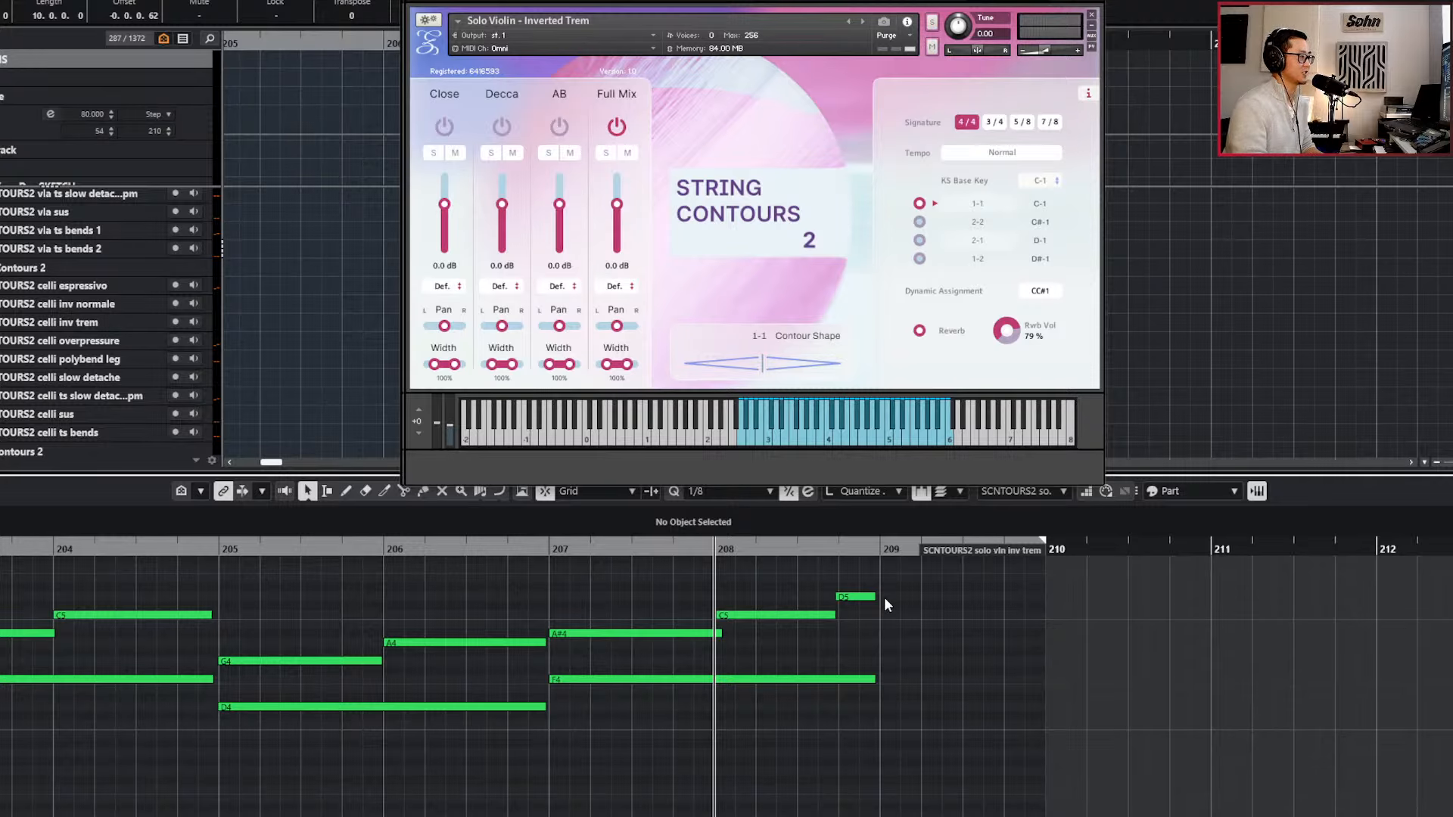
{"action": "left_click", "coordinate": [757, 615], "text": "alt"}
{"action": "left_click", "coordinate": [798, 615], "text": "alt"}
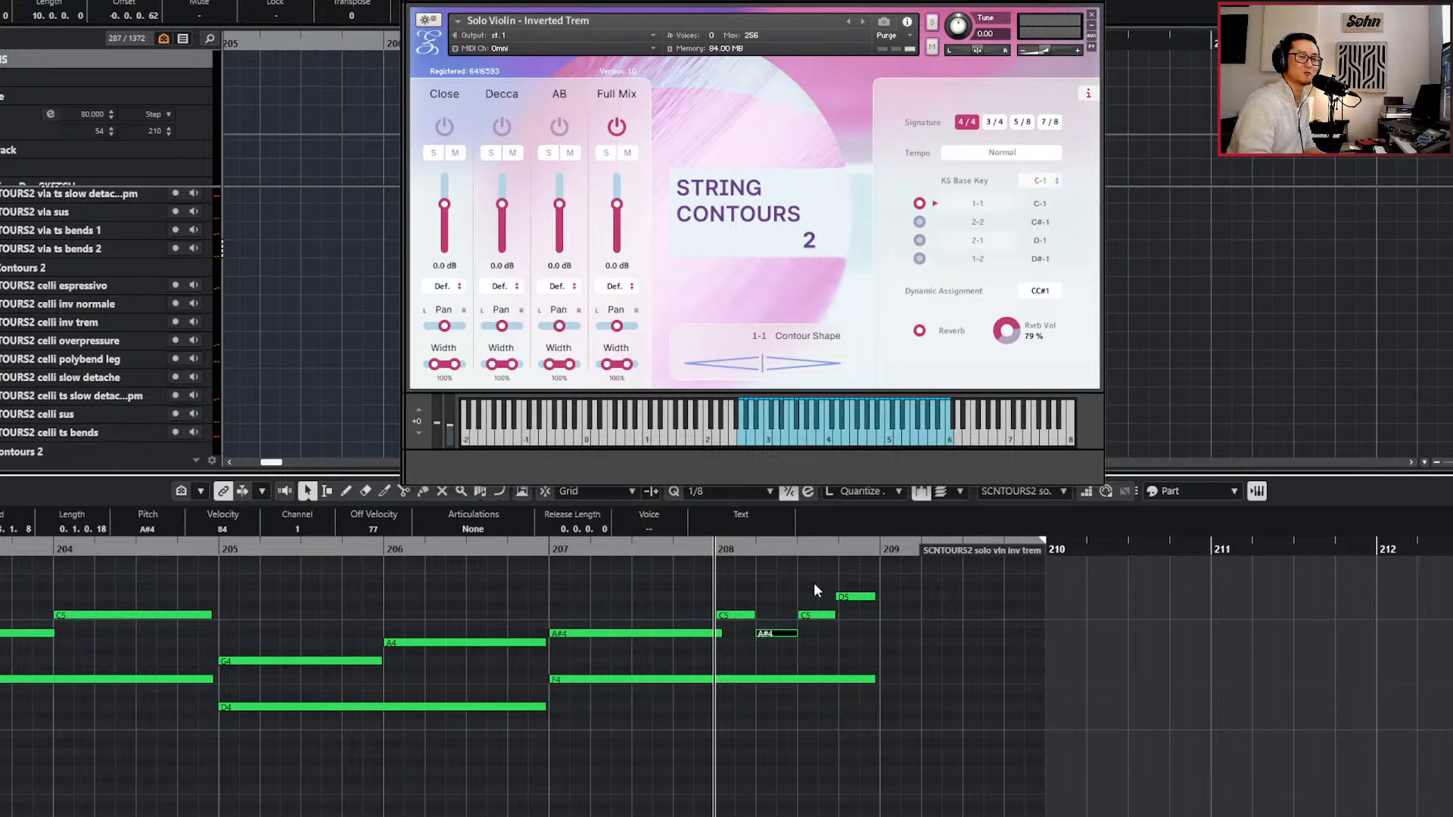
{"action": "key", "text": "space"}
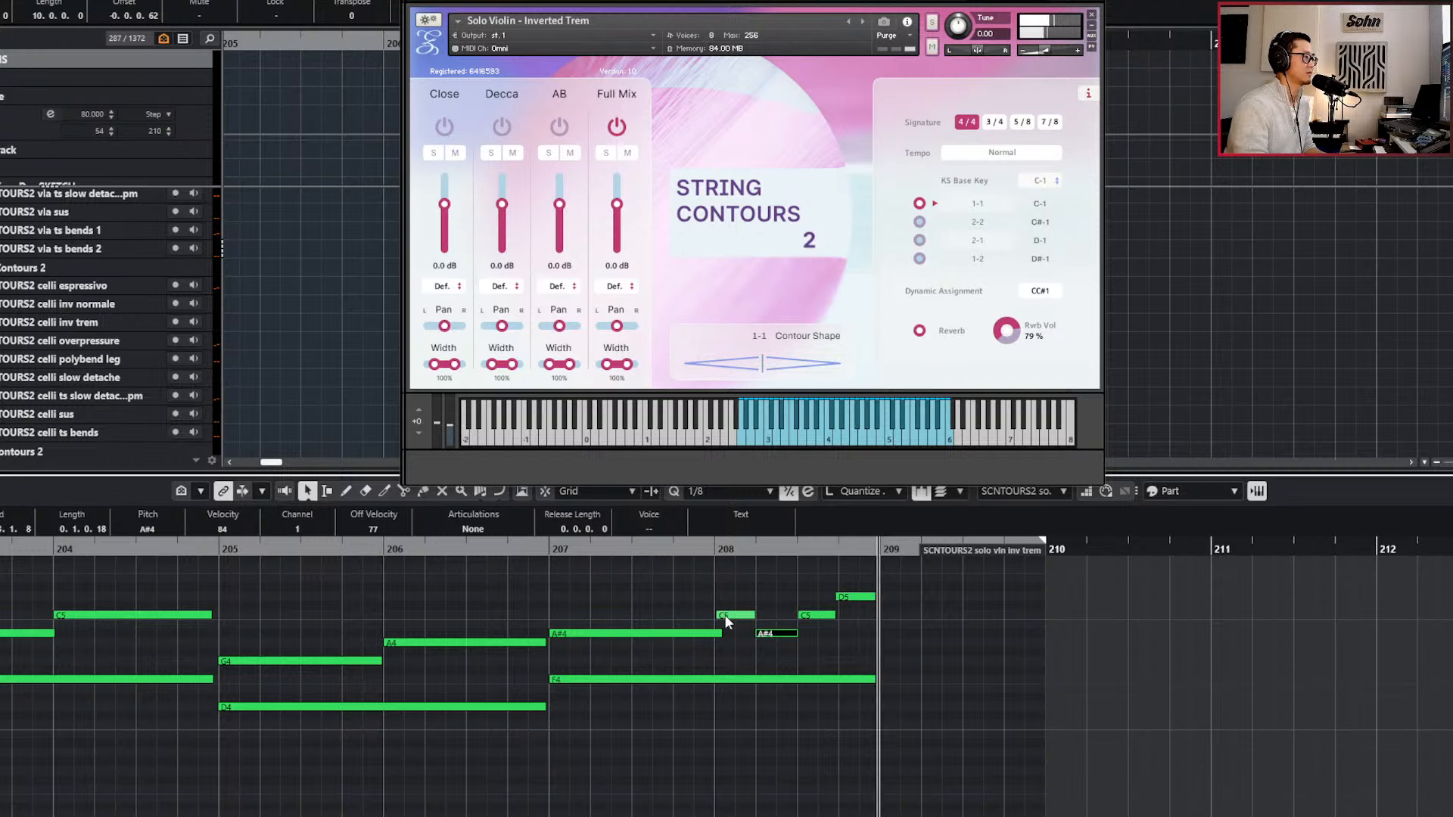
Undo the split and pitch change of the violin's C5 note at bar 208, and close the Key Editor.
{"action": "left_click", "coordinate": [791, 655]}
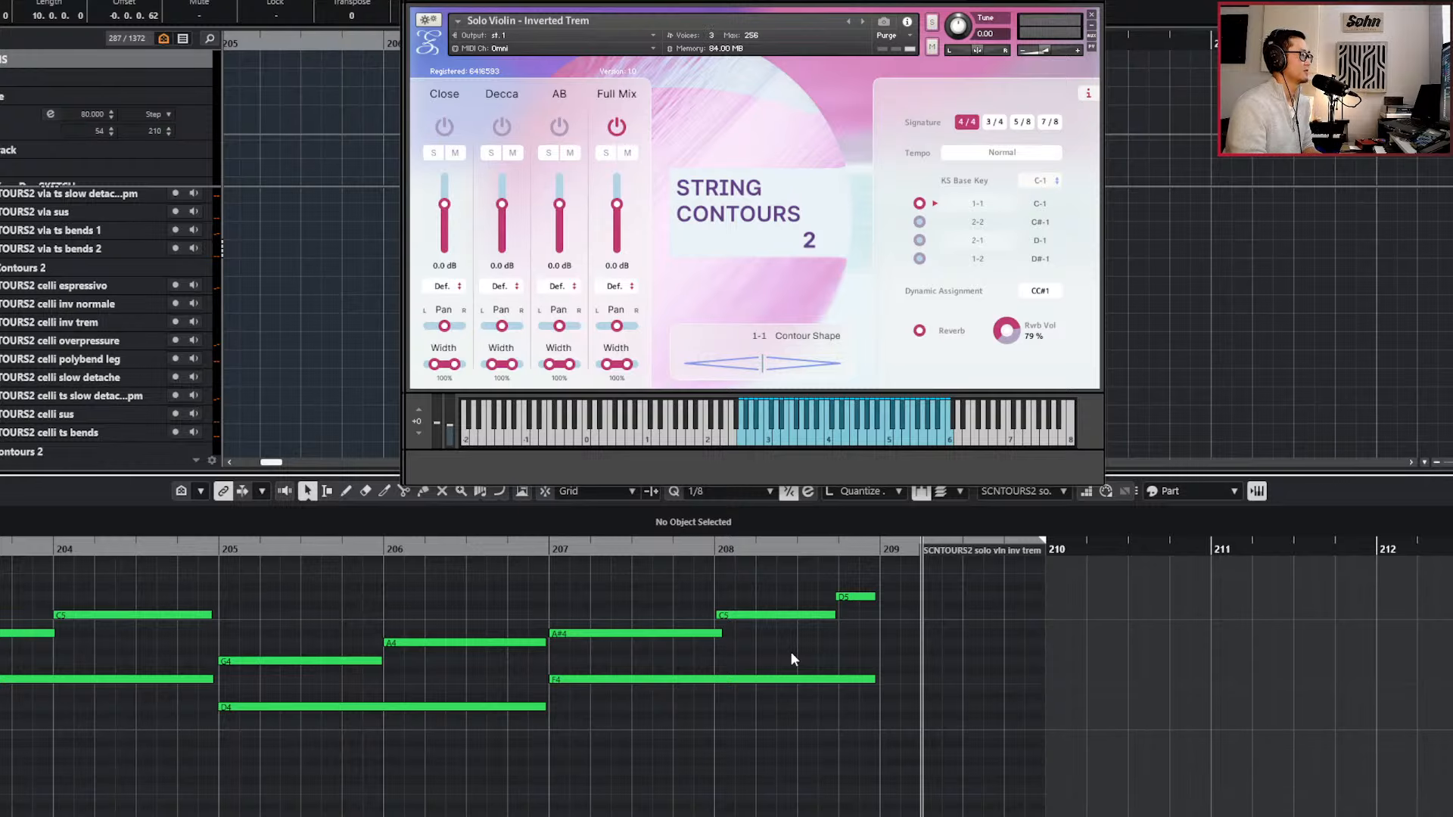
{"action": "key", "text": "g"}
{"action": "key", "text": "g"}
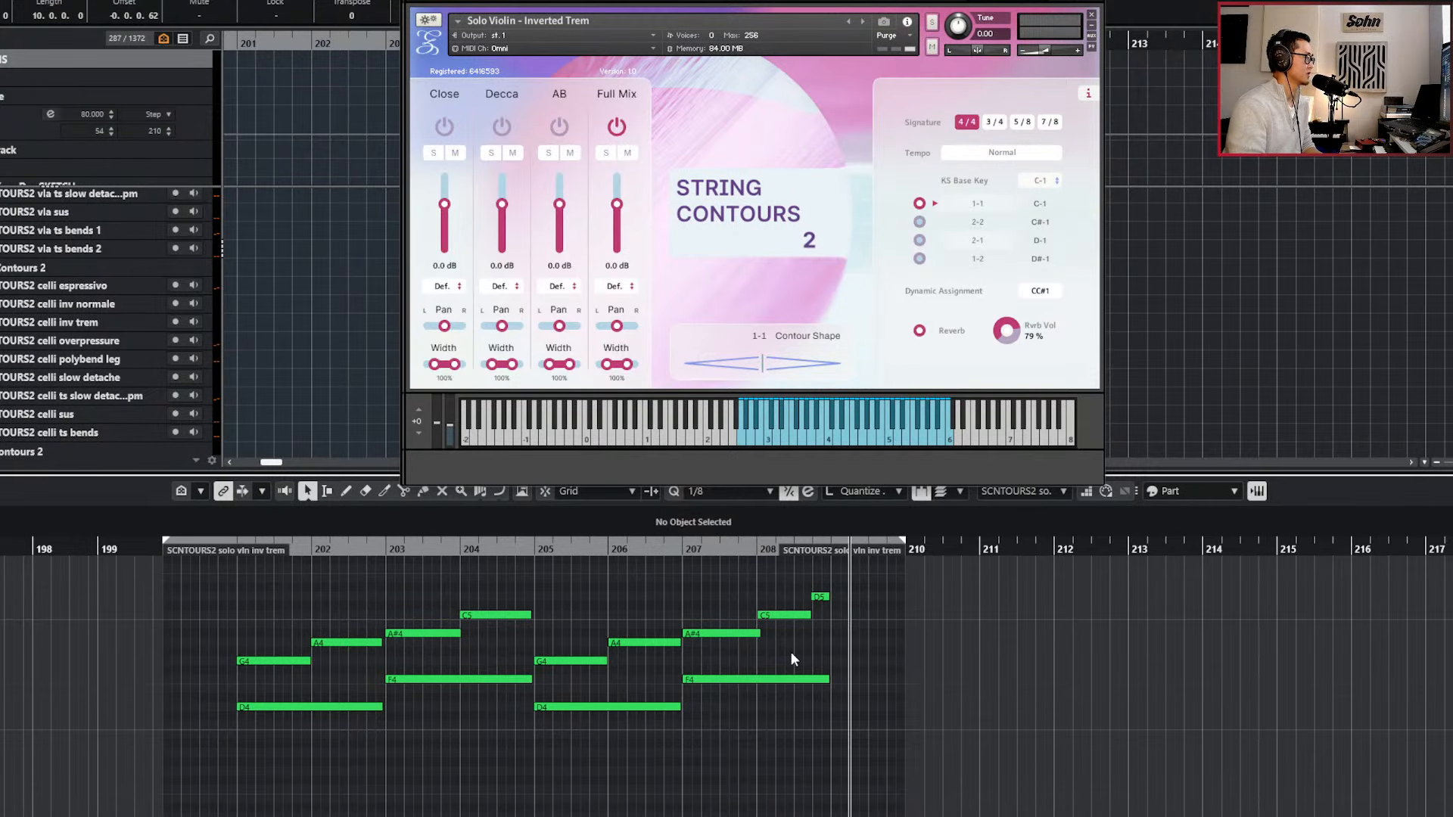
{"action": "key", "text": "Return"}
{"action": "scroll", "coordinate": [820, 645], "scroll_direction": "down", "scroll_amount": 5}
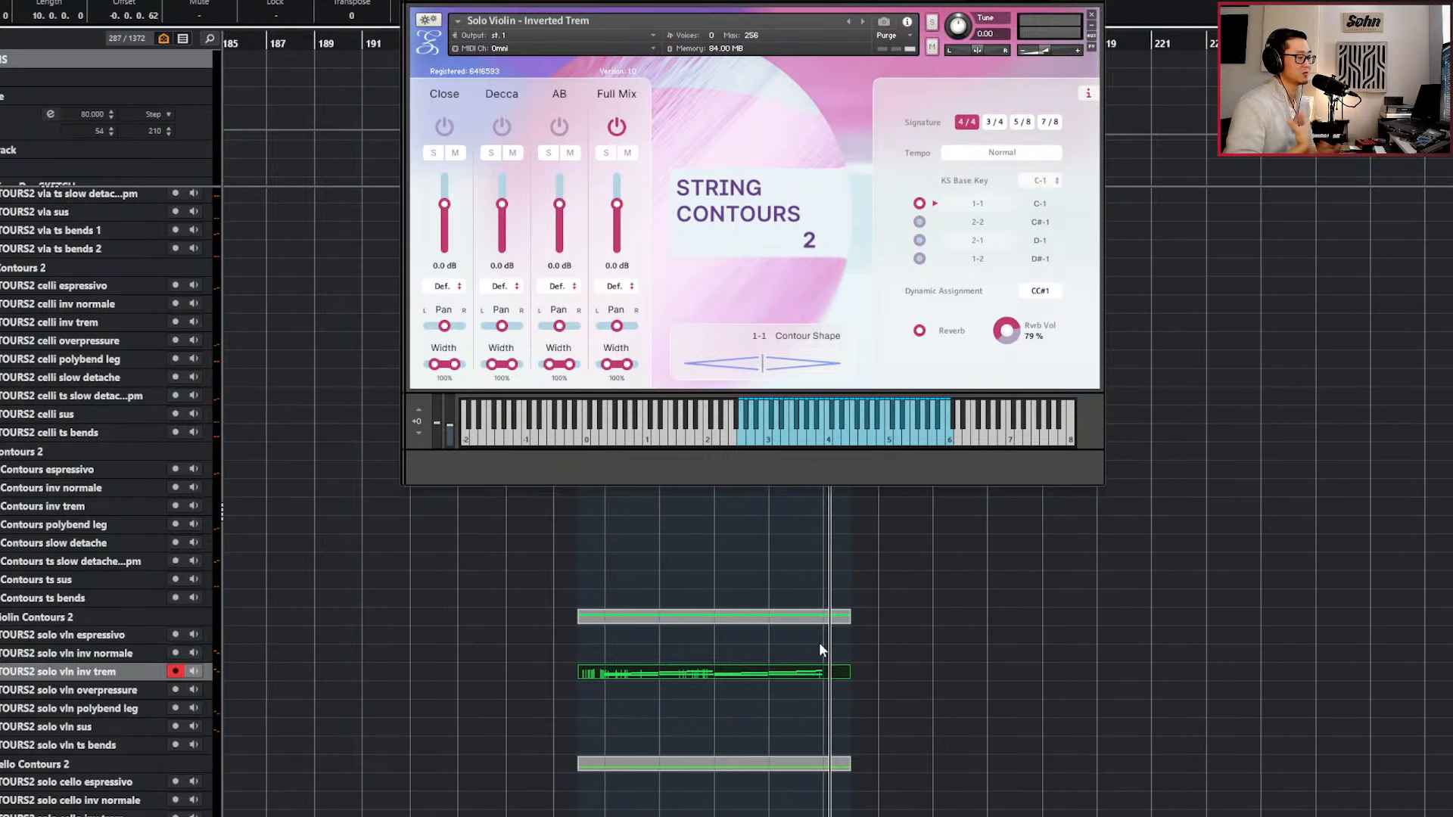
Return the playhead to the left locator at bar 200, and close both Kontakt instrument windows with the violin part deselected.
{"action": "key", "text": "KP_1"}
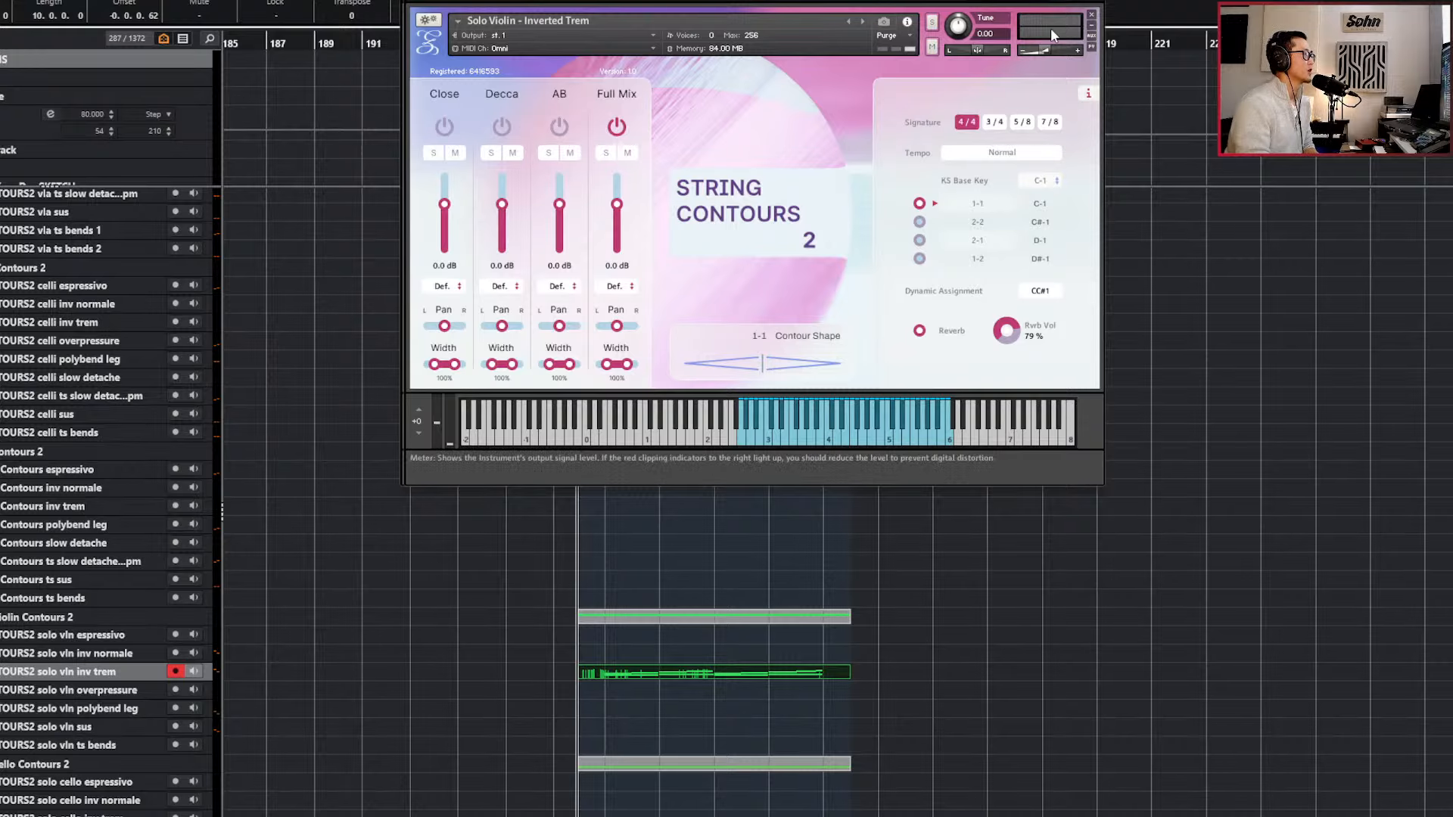
{"action": "left_click", "coordinate": [1092, 1]}
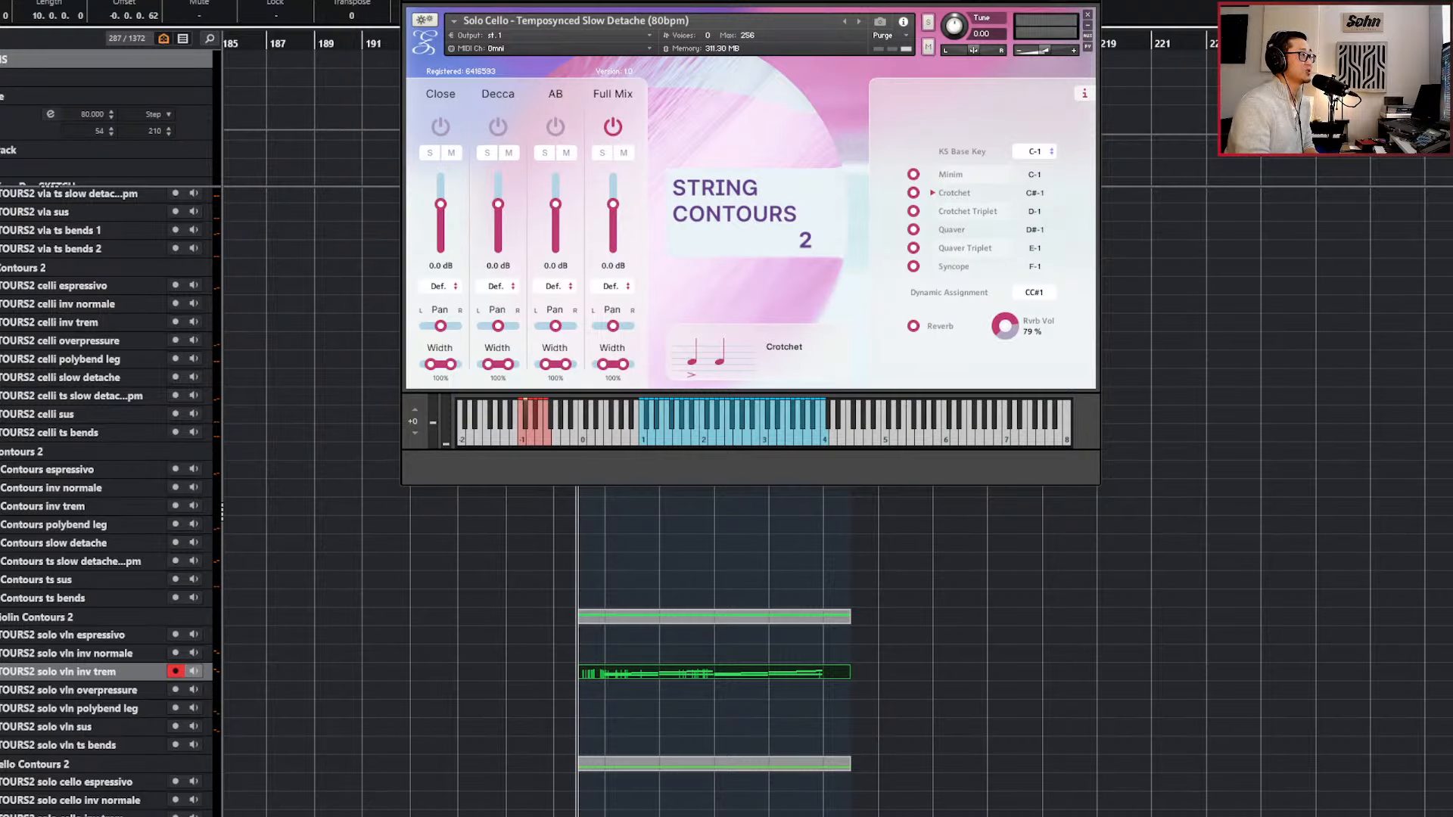
{"action": "left_click", "coordinate": [1092, 2]}
{"action": "left_click", "coordinate": [895, 472]}
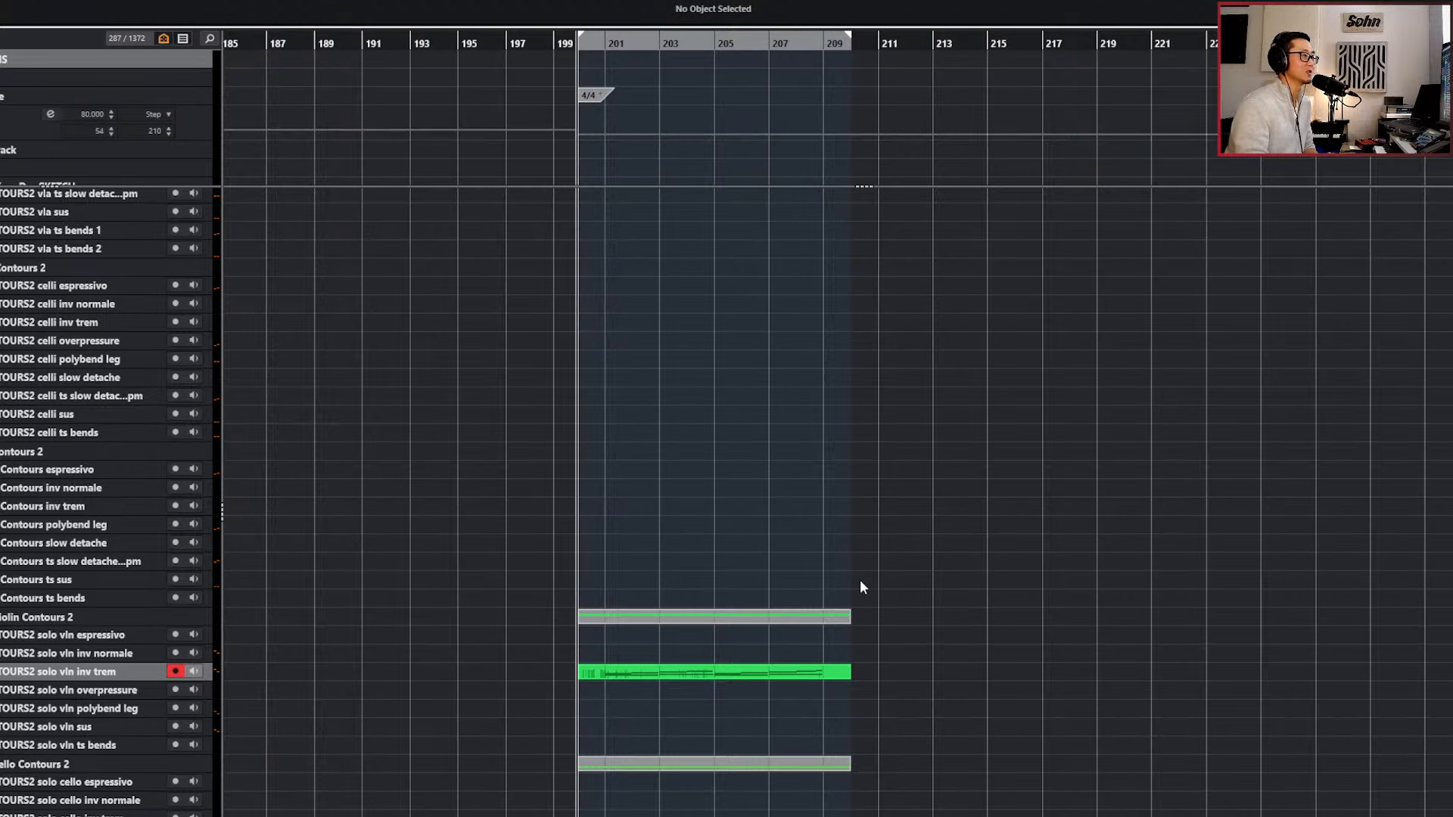
Select the solo vln espressivo track in the solo violin folder so that it is record-enabled for live playing.
{"action": "scroll", "coordinate": [874, 615], "scroll_direction": "up", "scroll_amount": 5}
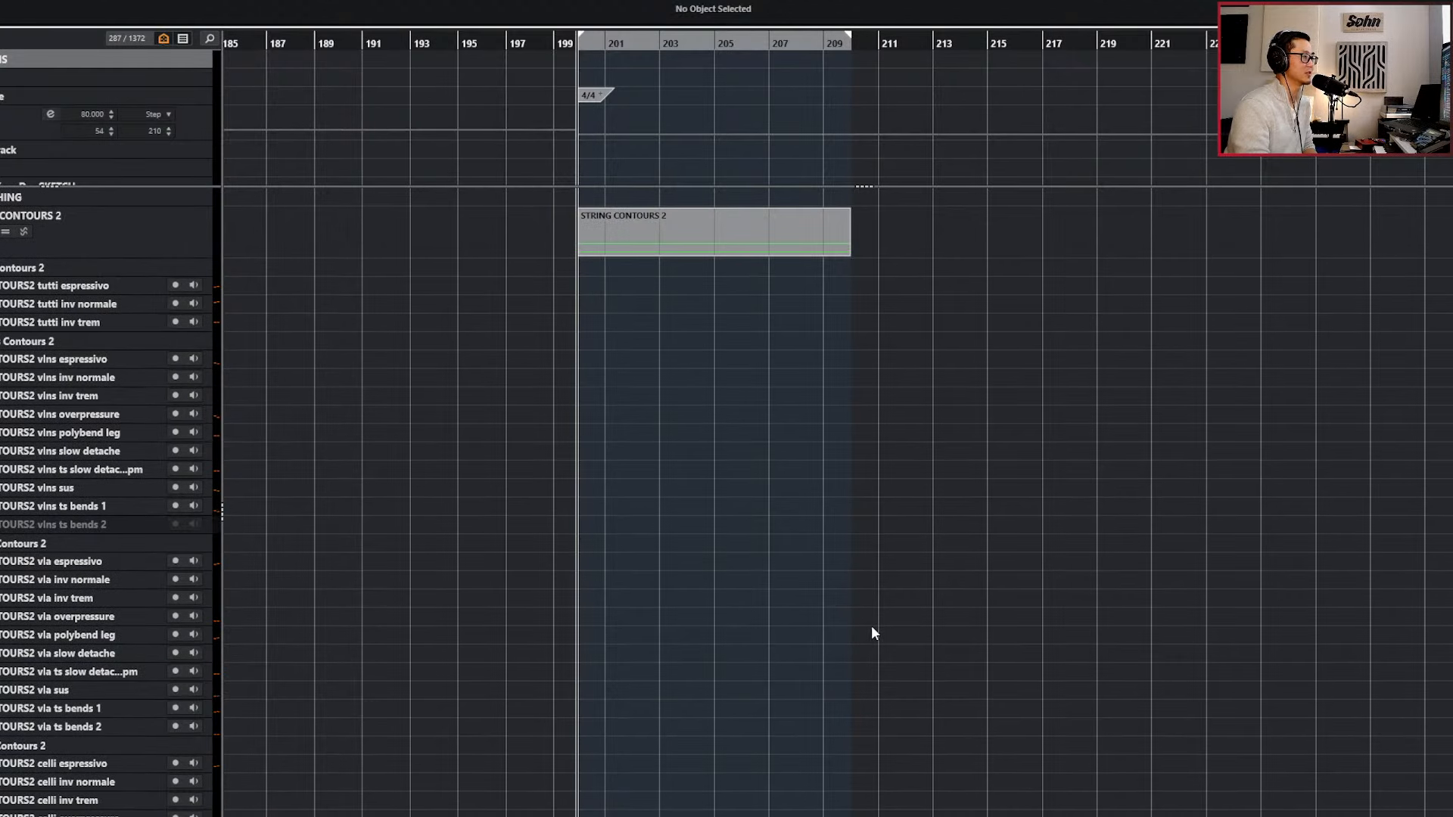
{"action": "scroll", "coordinate": [849, 700], "scroll_direction": "down", "scroll_amount": 6}
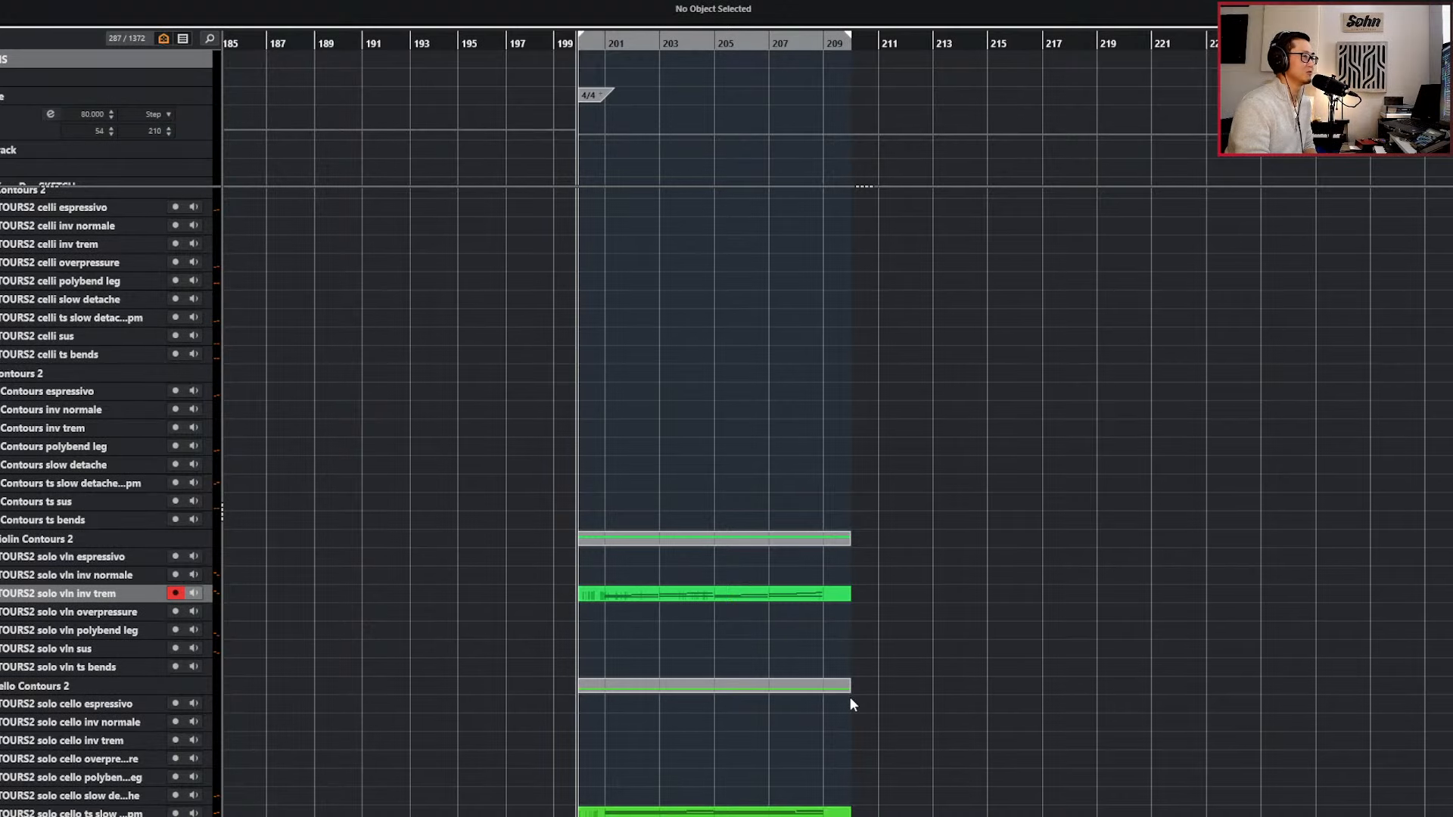
{"action": "scroll", "coordinate": [897, 788], "scroll_direction": "down", "scroll_amount": 4}
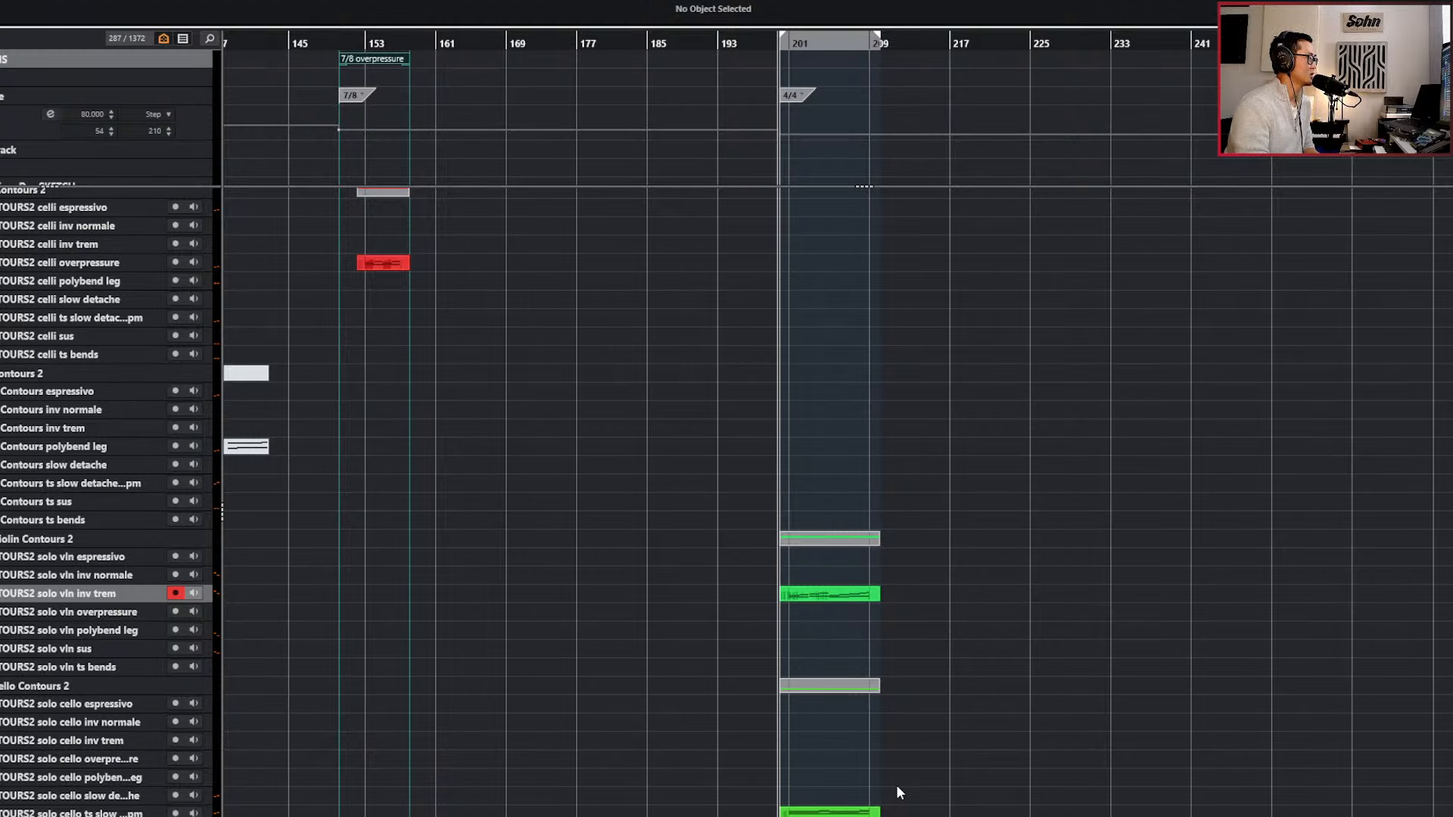
{"action": "scroll", "coordinate": [897, 791], "scroll_direction": "left", "scroll_amount": 5}
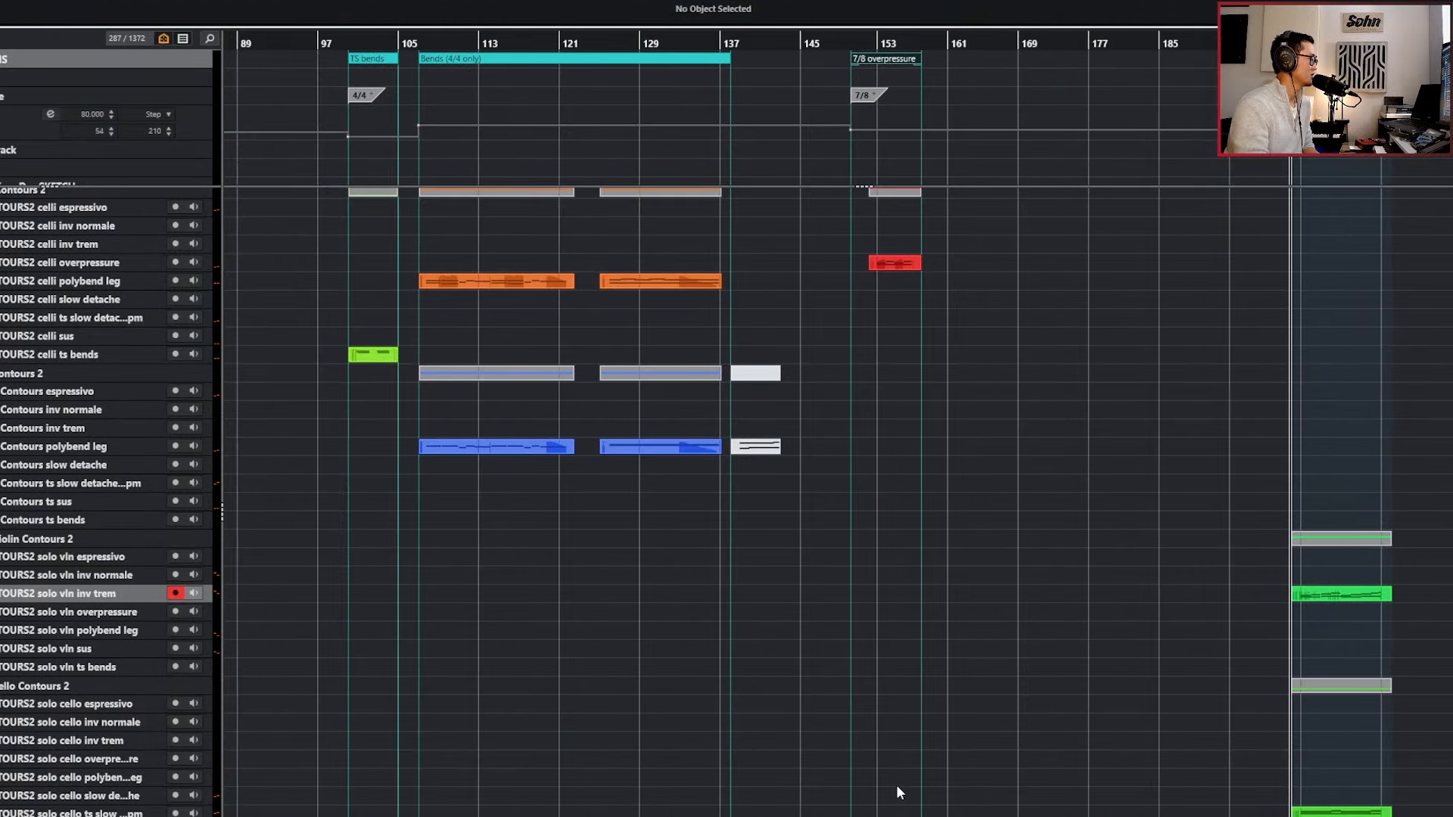
{"action": "scroll", "coordinate": [896, 787], "scroll_direction": "right", "scroll_amount": 4}
{"action": "scroll", "coordinate": [783, 708], "scroll_direction": "up", "scroll_amount": 4}
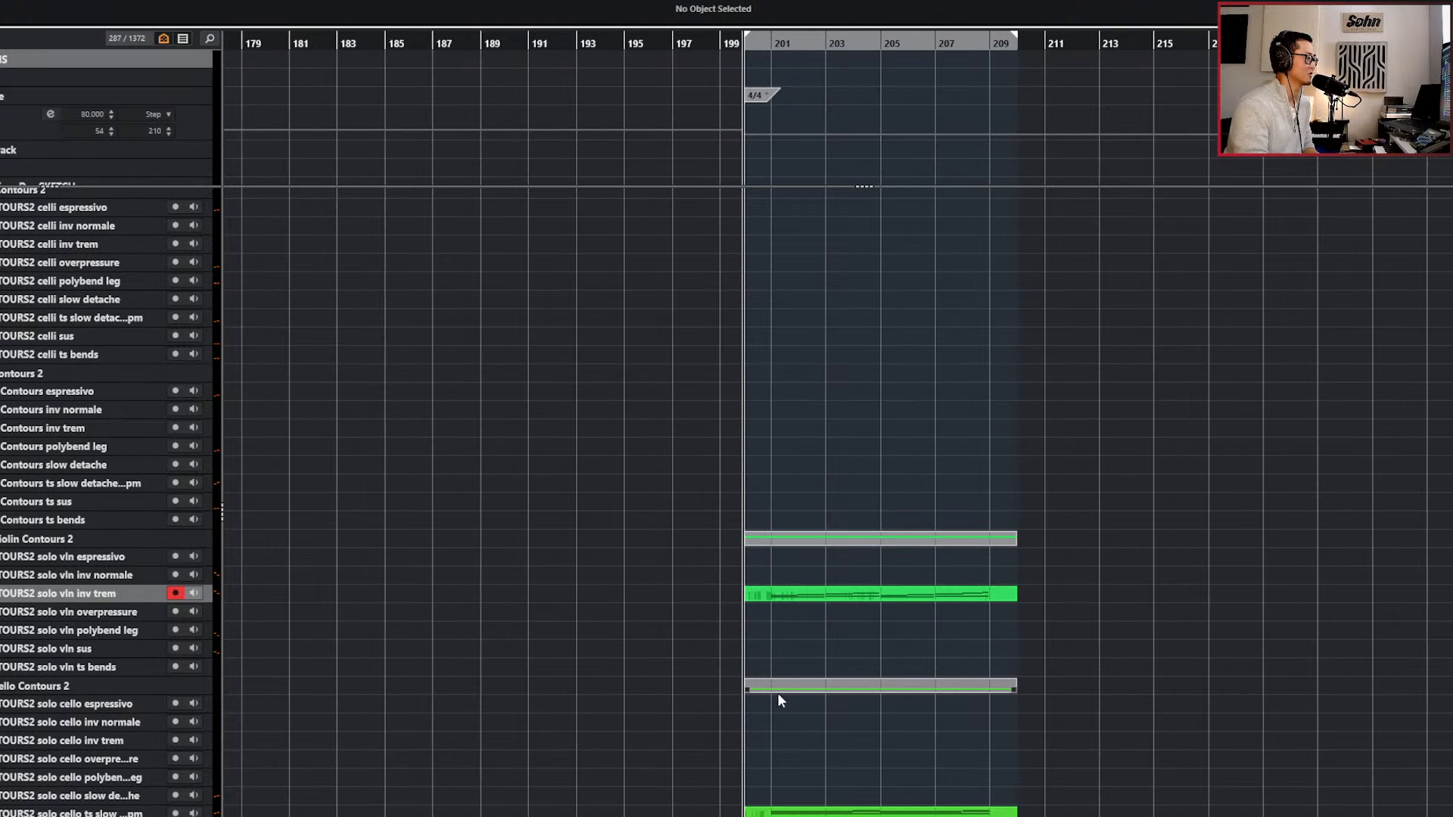
{"action": "scroll", "coordinate": [258, 627], "scroll_direction": "right", "scroll_amount": 2}
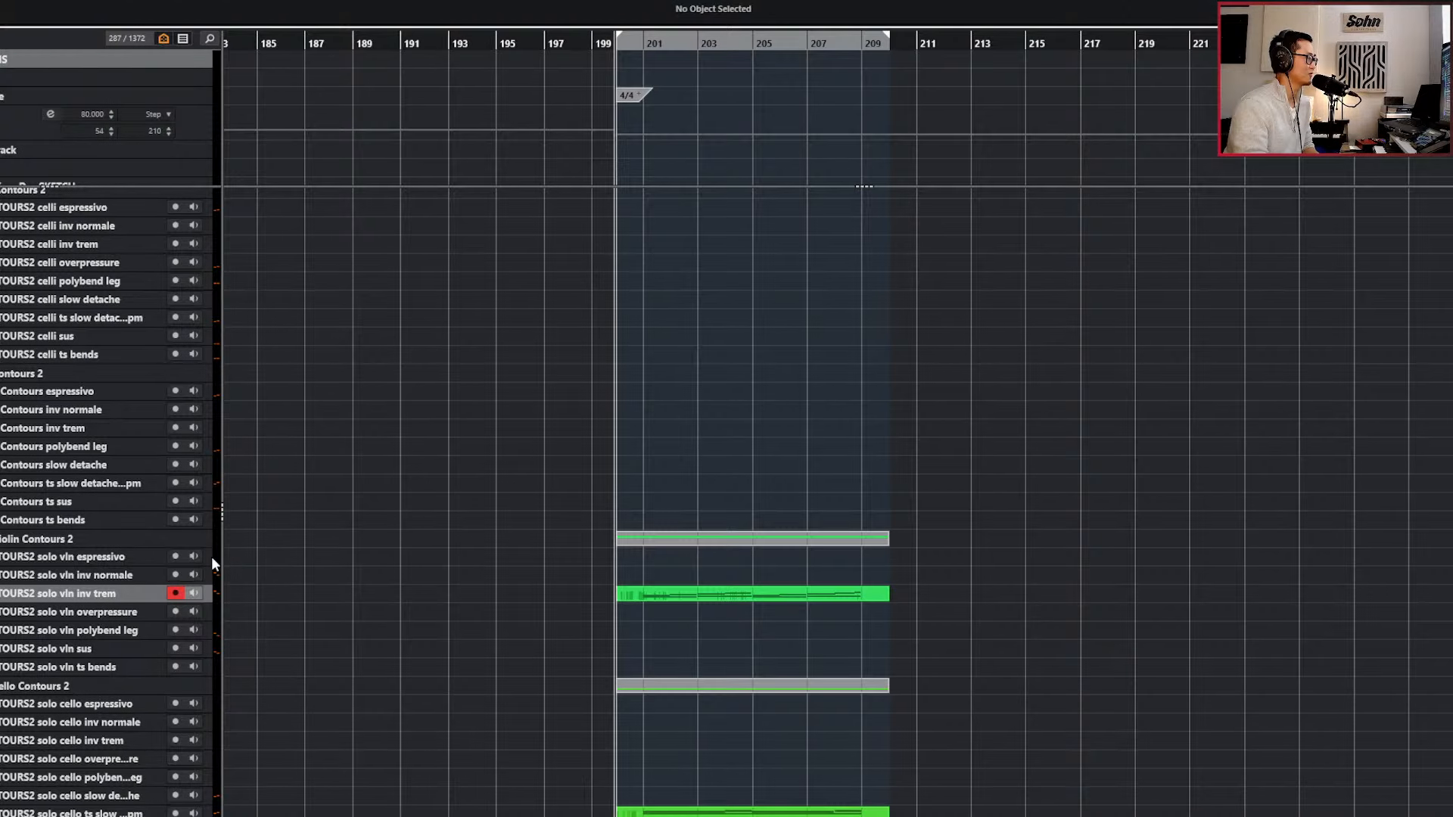
{"action": "left_click", "coordinate": [116, 558]}
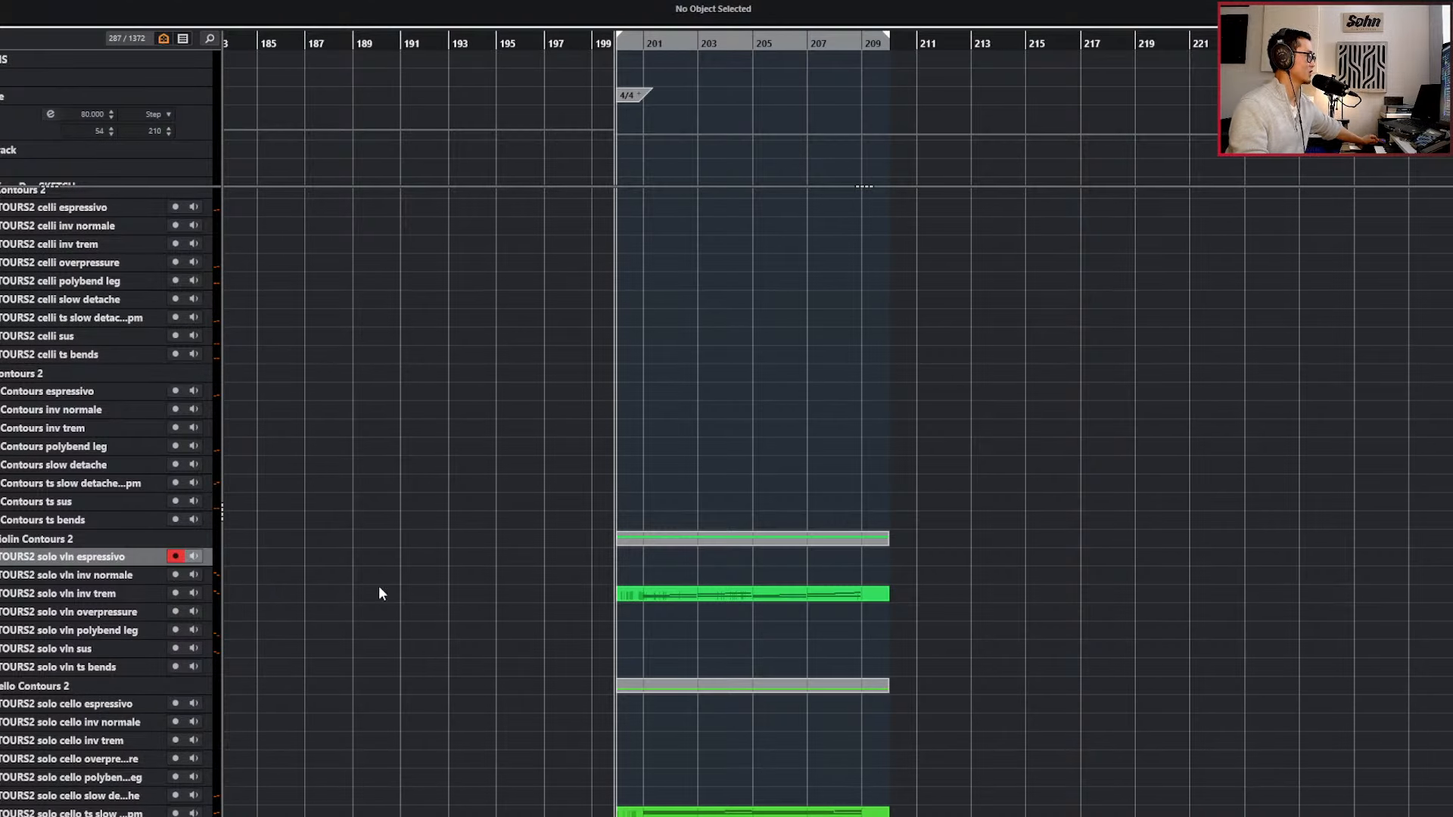
{"action": "scroll", "coordinate": [597, 592], "scroll_direction": "up", "scroll_amount": 1}
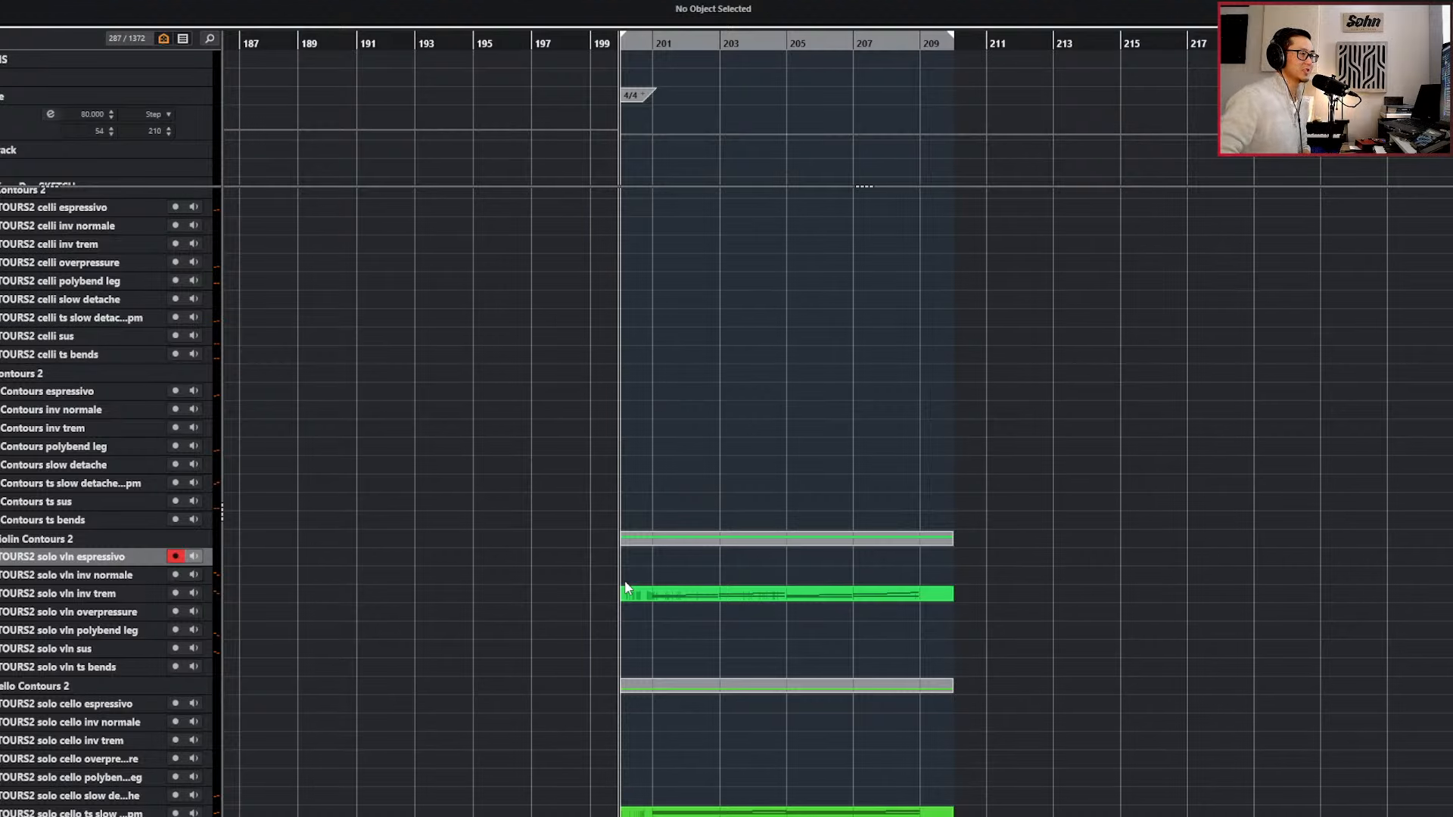
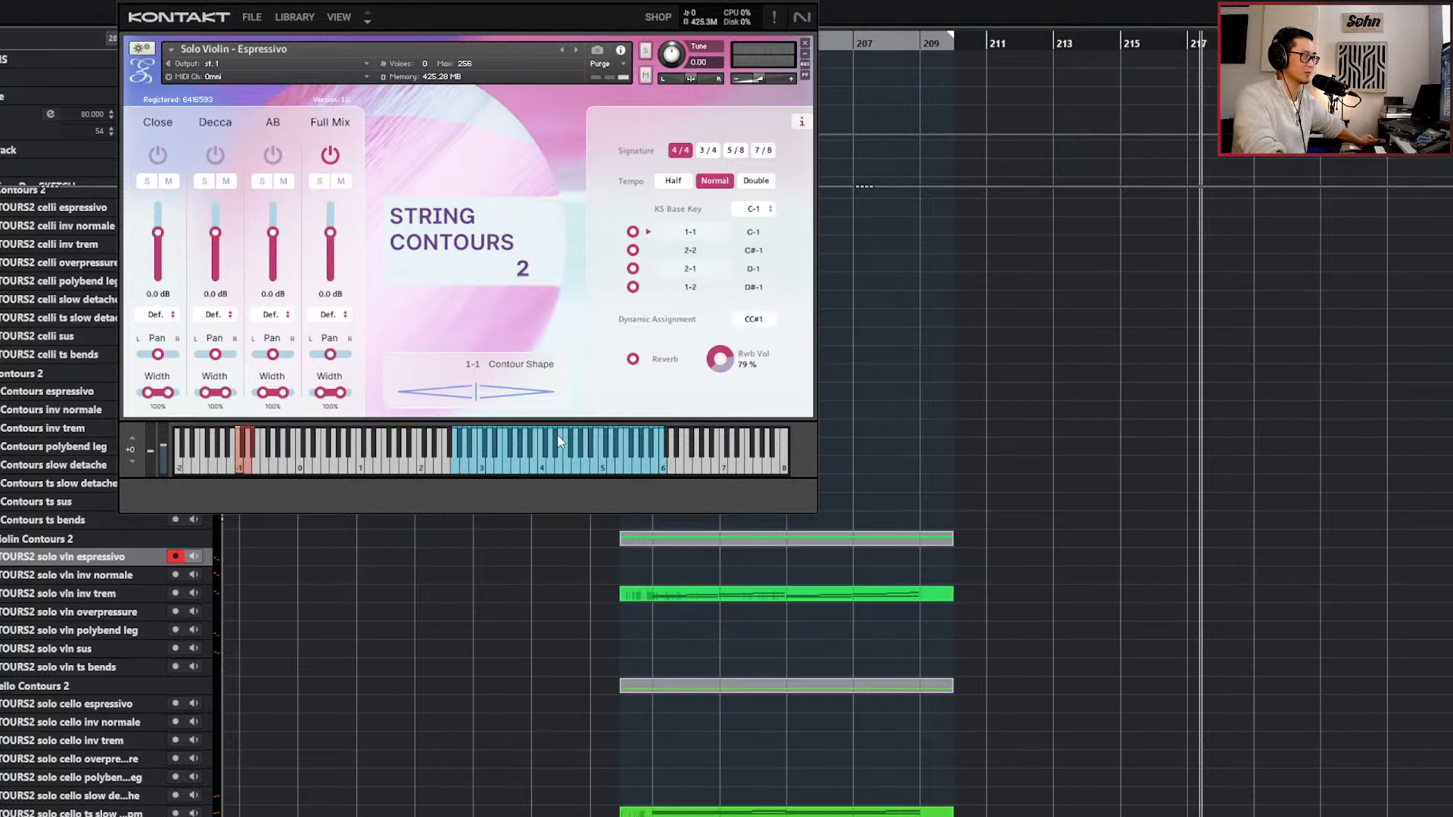
Record-enable the solo vln inv normale, inv trem and overpressure tracks one after another for auditioning.
{"action": "key", "text": "Down"}
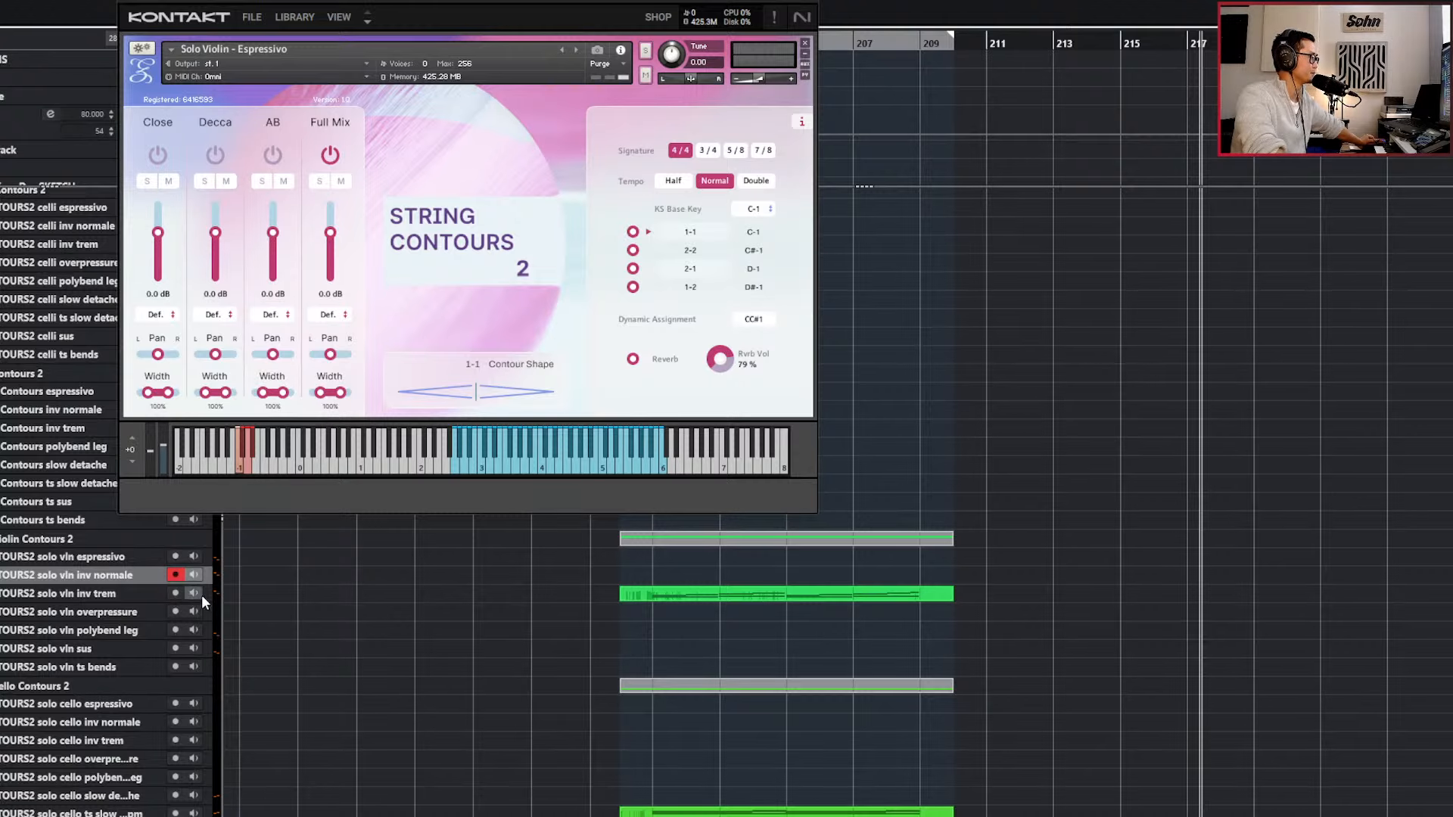
{"action": "left_click", "coordinate": [132, 595]}
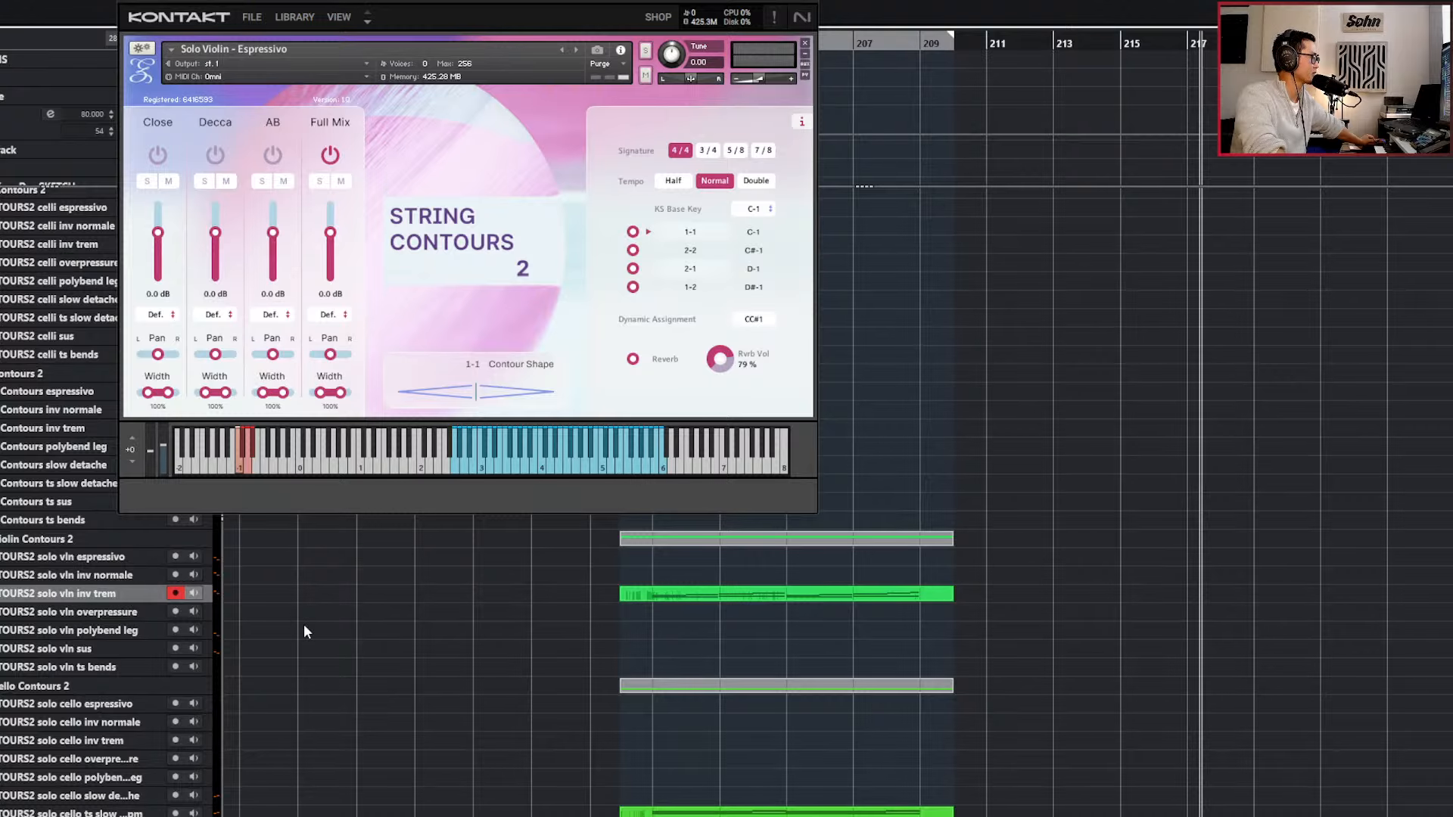
{"action": "scroll", "coordinate": [347, 644], "scroll_direction": "up", "scroll_amount": 3}
{"action": "scroll", "coordinate": [365, 651], "scroll_direction": "down", "scroll_amount": 3}
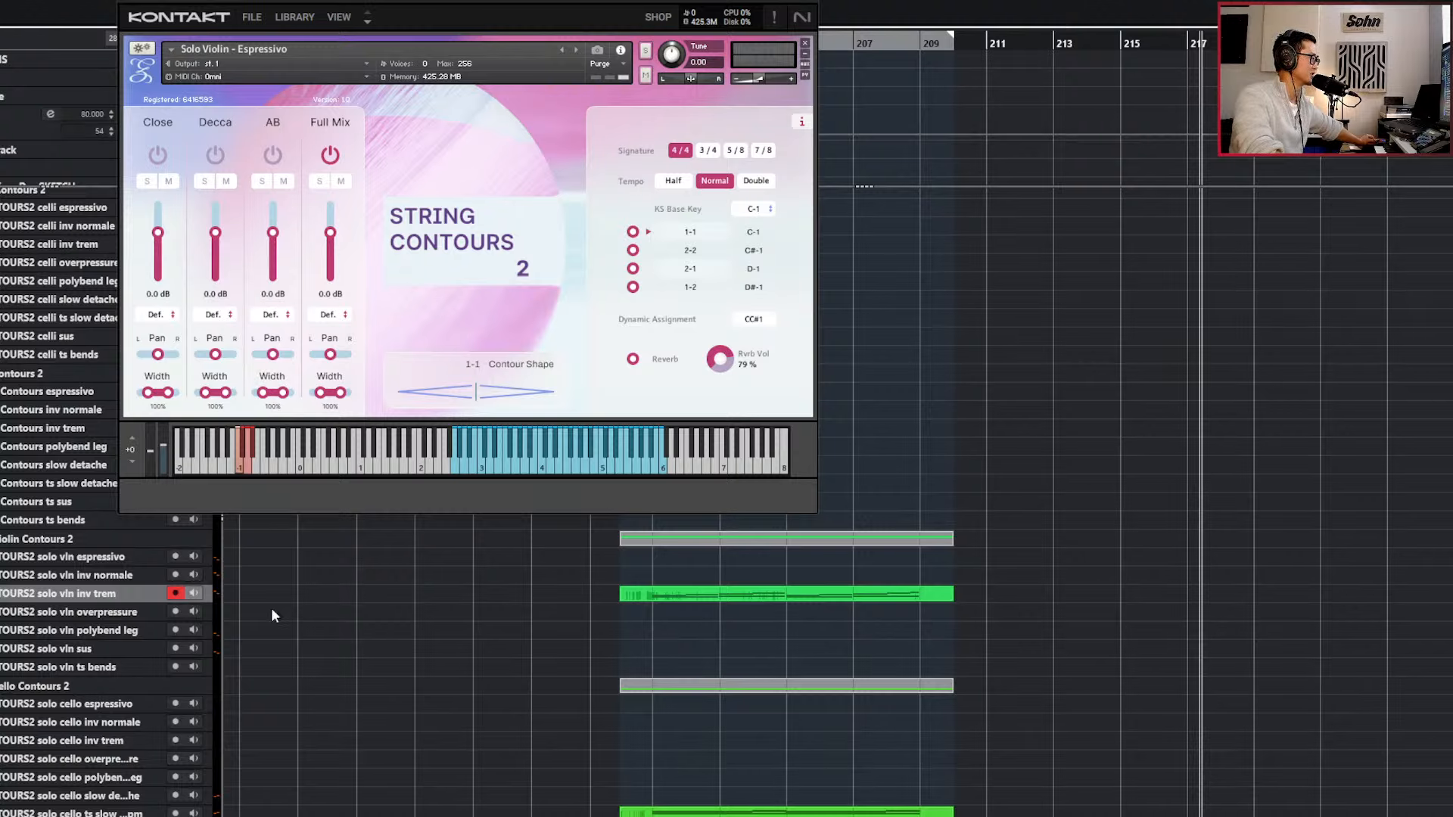
{"action": "left_click", "coordinate": [133, 610]}
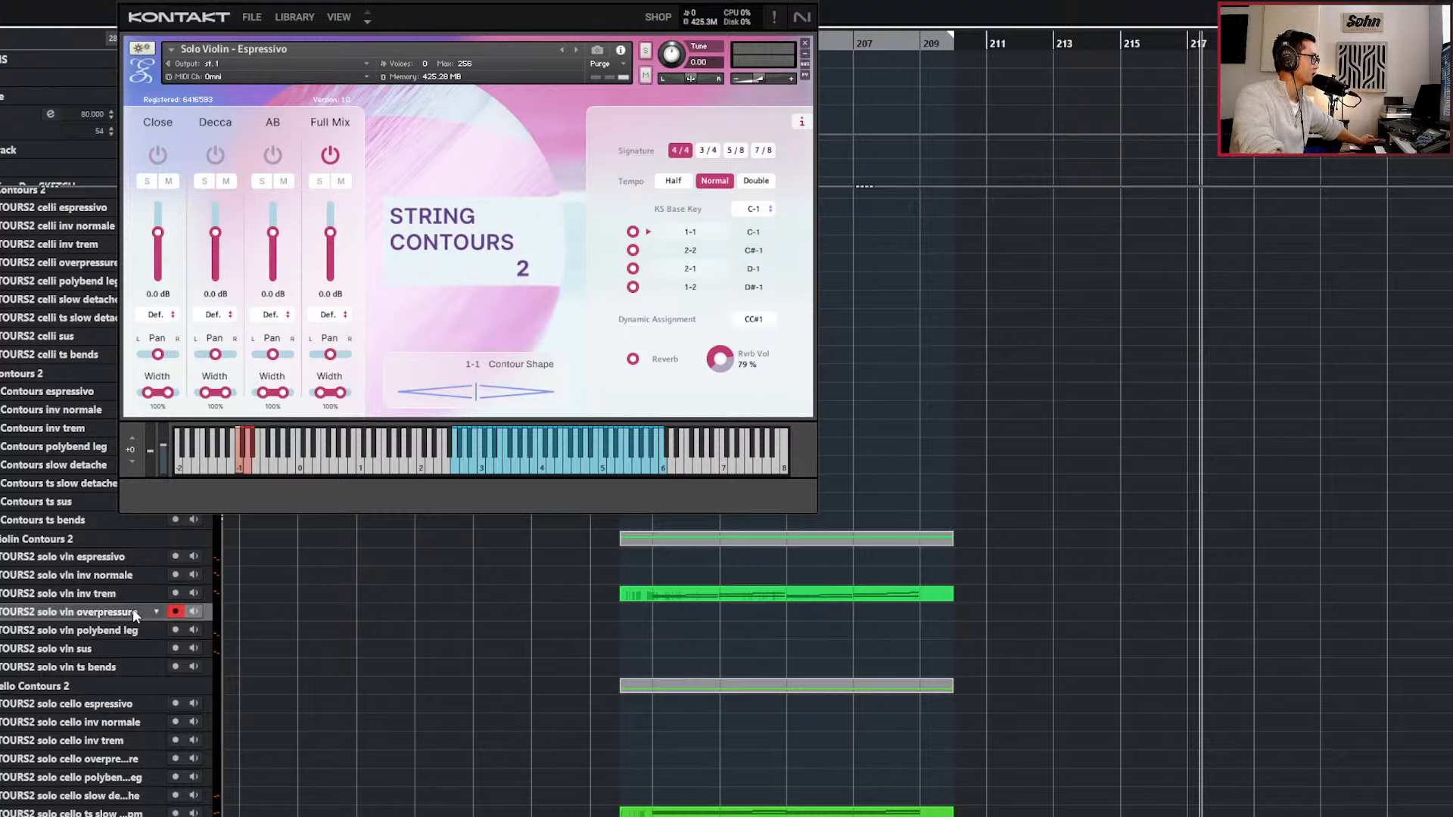
Record-enable the solo vln inv normale track again for live playing, and move the playhead to the right locator at bar 210.
{"action": "left_click", "coordinate": [130, 569]}
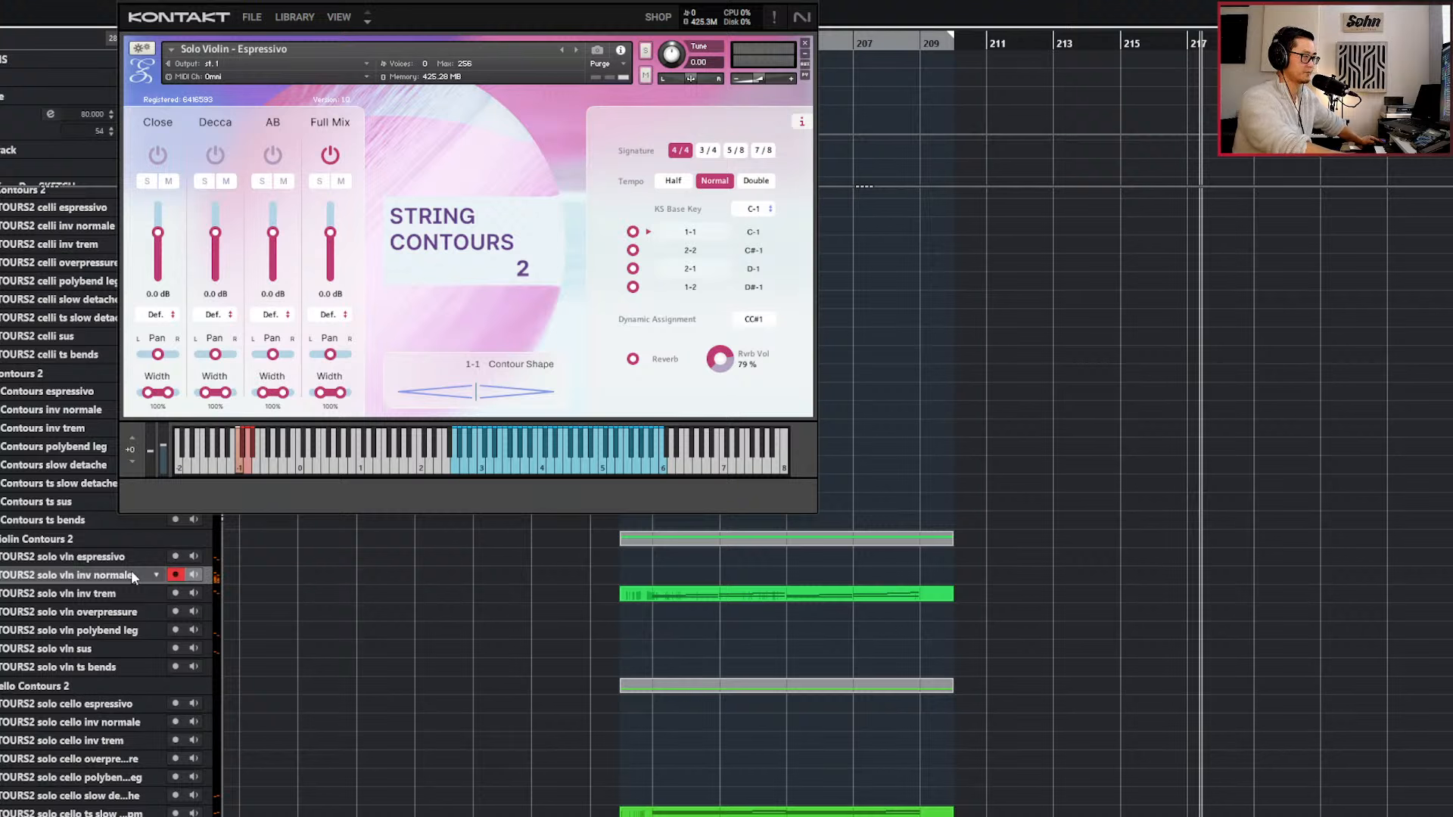
{"action": "key", "text": "KP_2"}
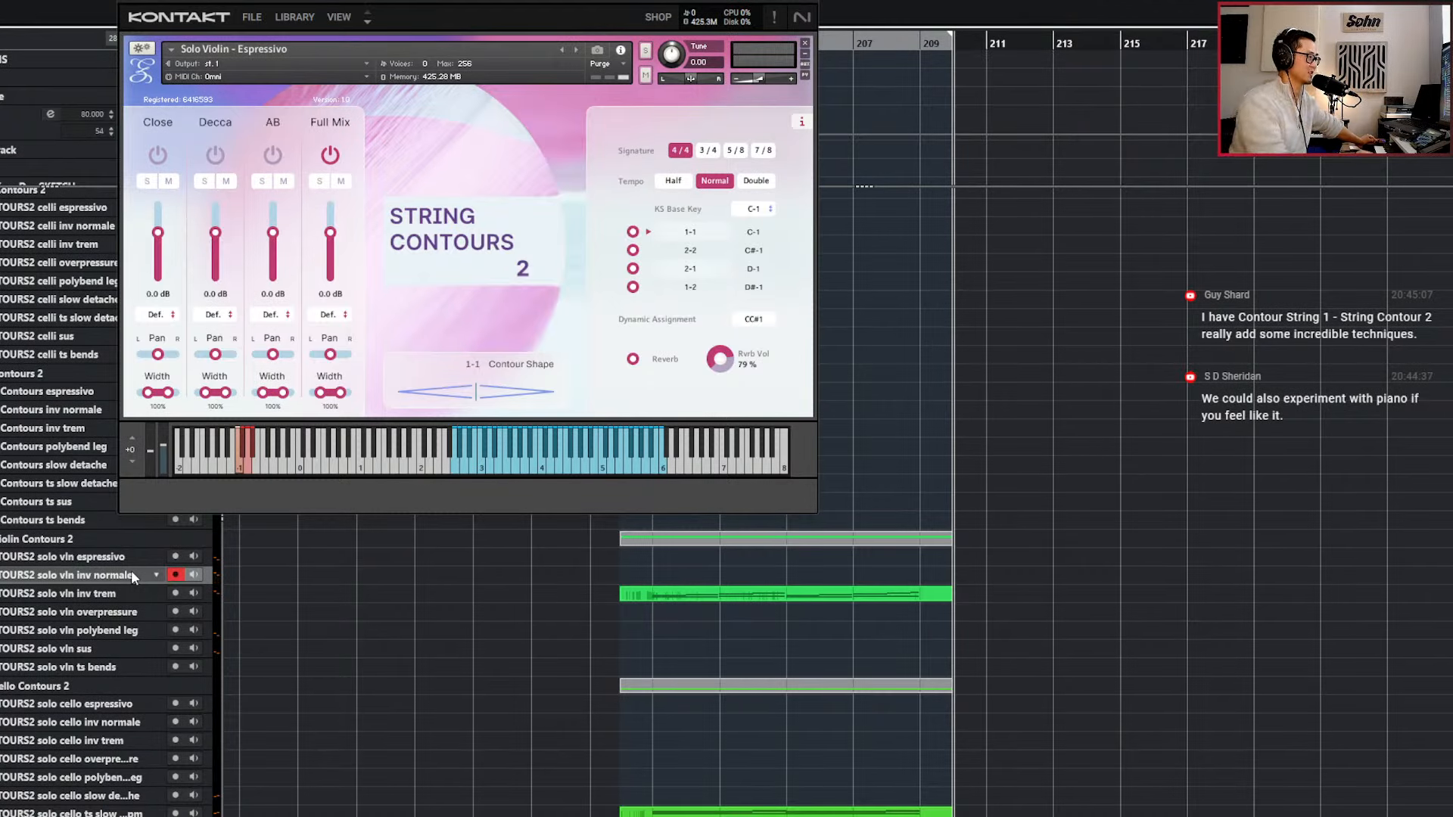
{"action": "left_click", "coordinate": [130, 574]}
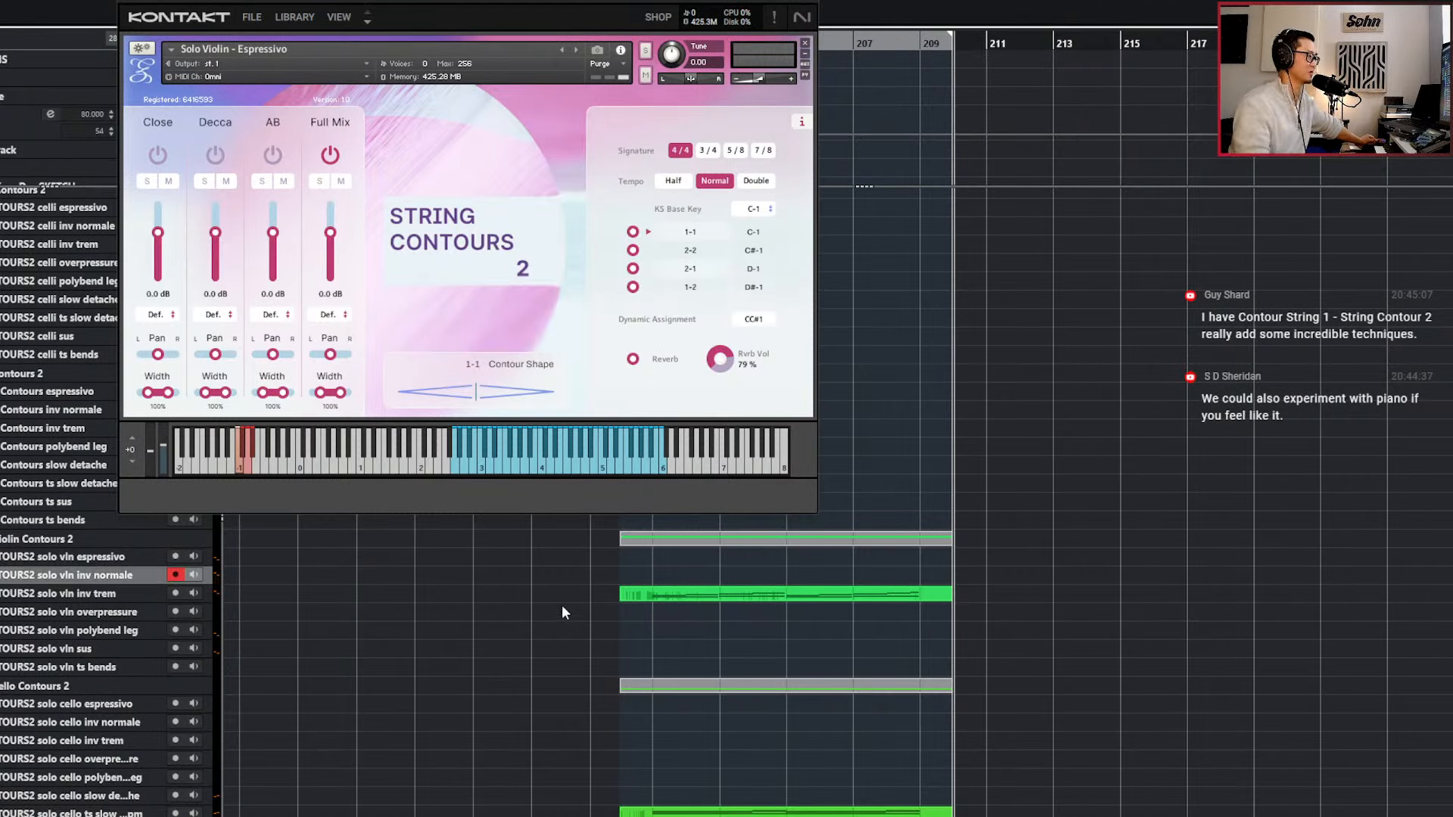
Examine the notes of the solo vln inv trem part in the Key Editor, and close the editor.
{"action": "double_click", "coordinate": [888, 592]}
{"action": "scroll", "coordinate": [810, 668], "scroll_direction": "up", "scroll_amount": 5}
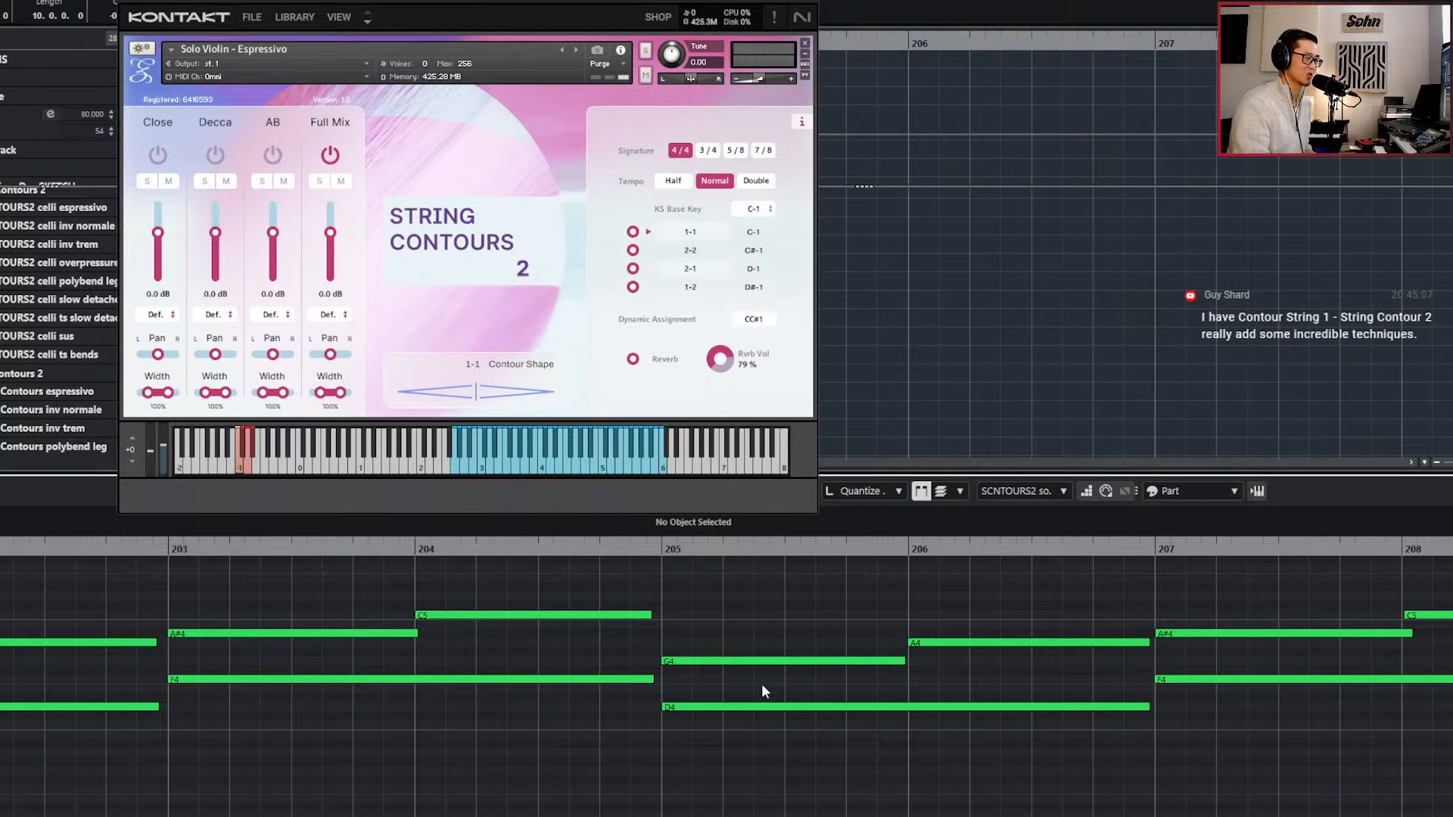
{"action": "scroll", "coordinate": [1072, 645], "scroll_direction": "down", "scroll_amount": 3}
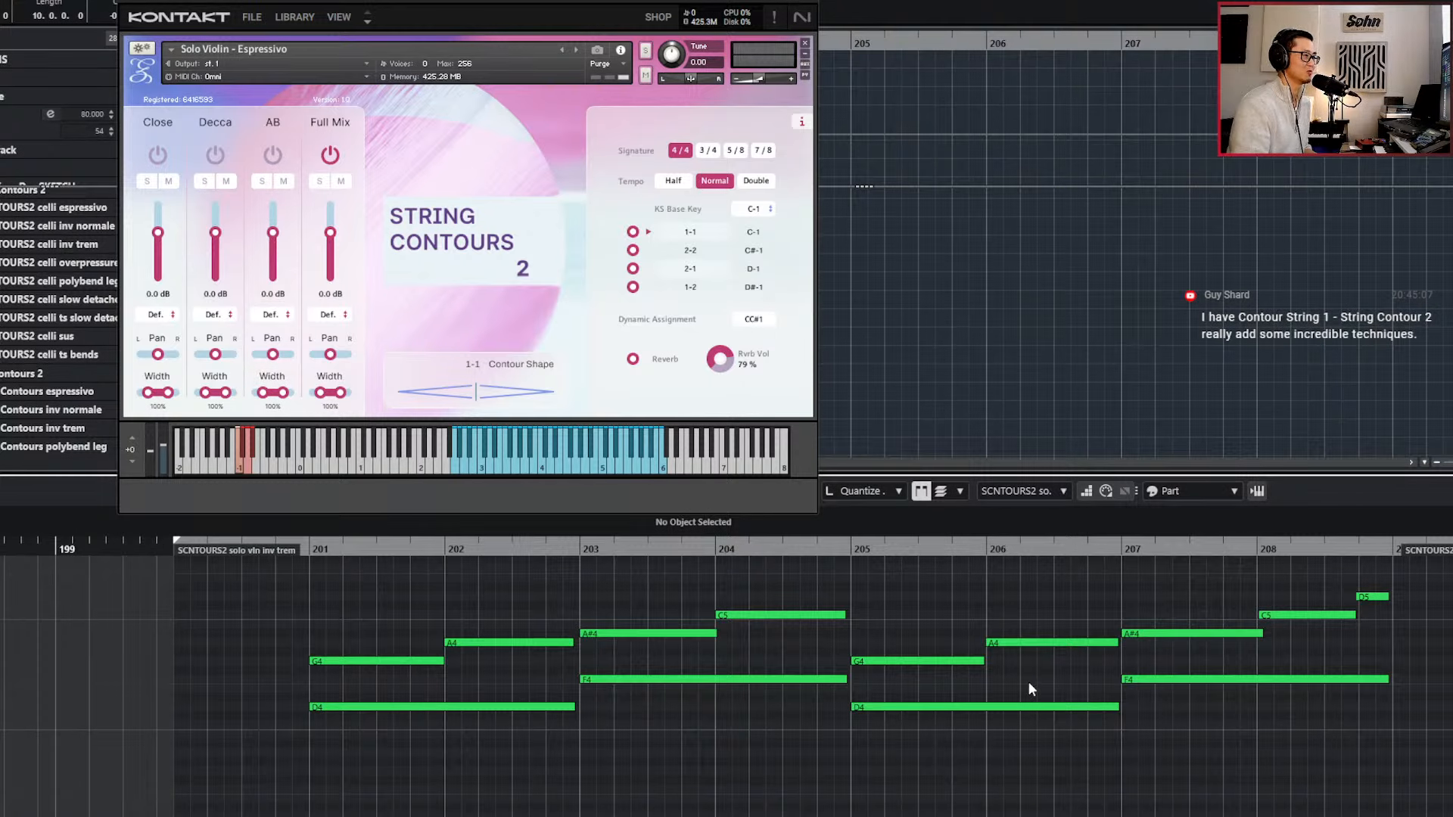
{"action": "key", "text": "Return"}
{"action": "scroll", "coordinate": [978, 680], "scroll_direction": "down", "scroll_amount": 5}
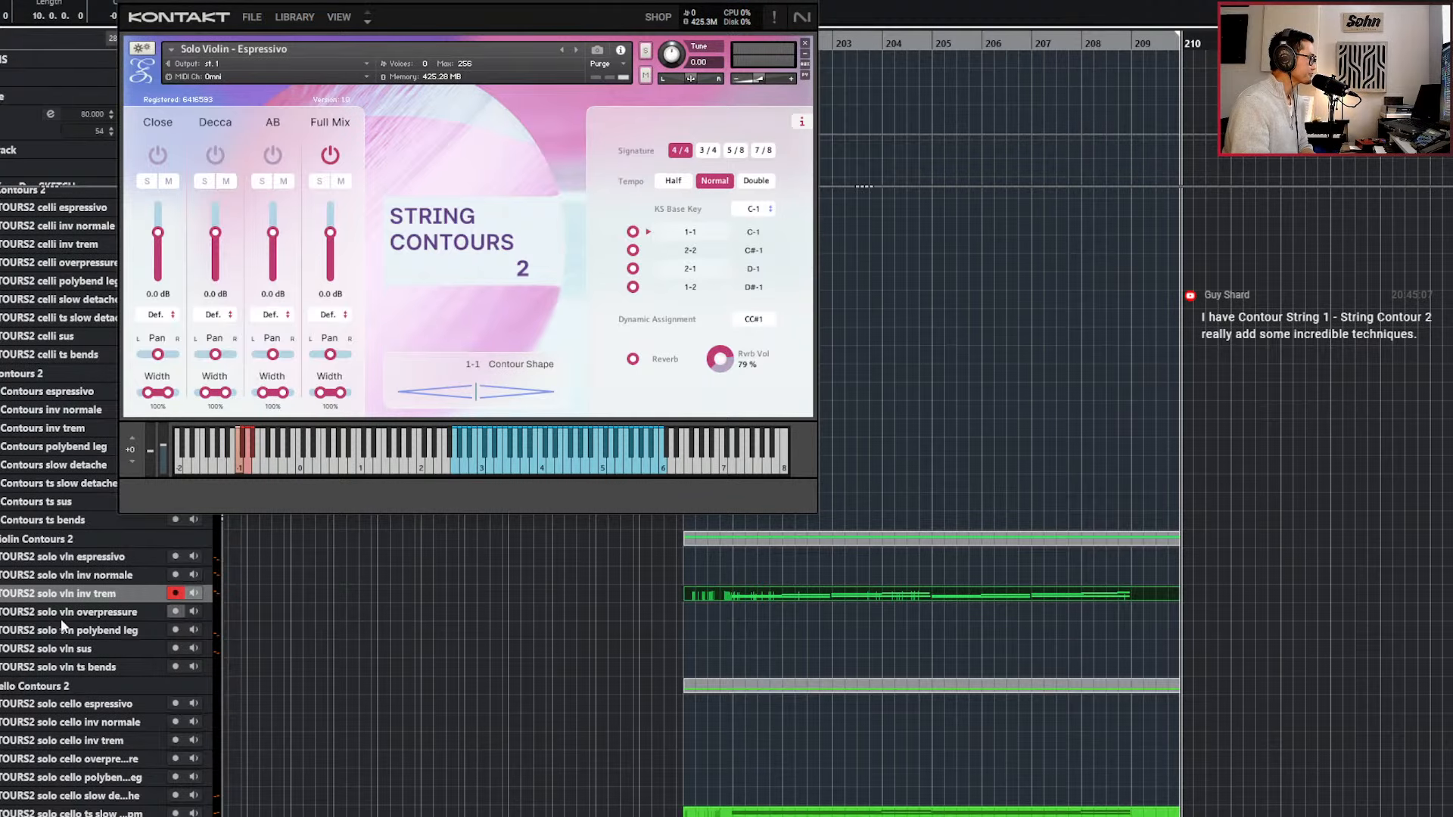
Record-enable the solo vln polybend leg track, view its Polybend Legato instrument, and close the Kontakt windows.
{"action": "left_click", "coordinate": [94, 631]}
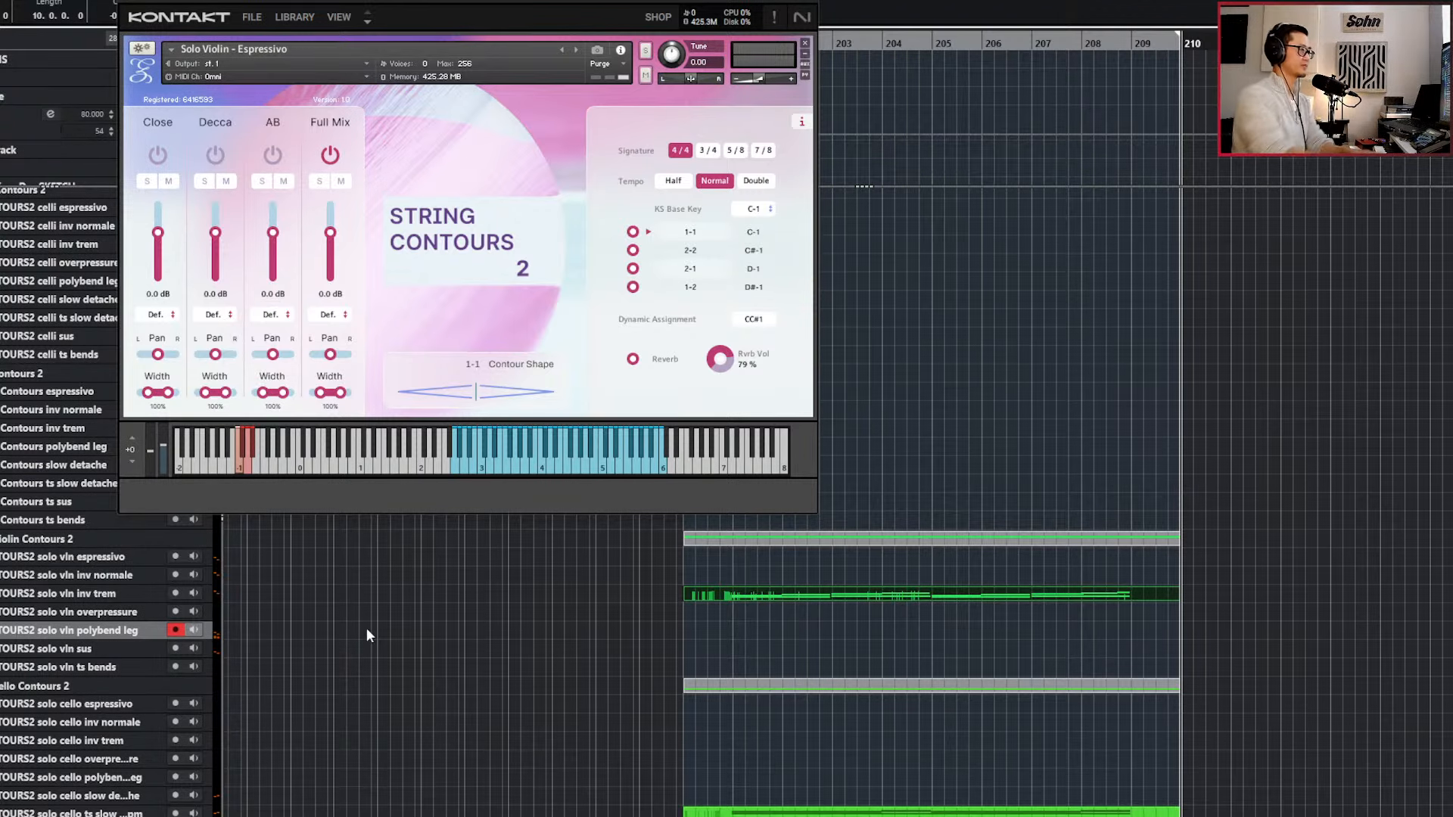
{"action": "scroll", "coordinate": [610, 597], "scroll_direction": "down", "scroll_amount": 2}
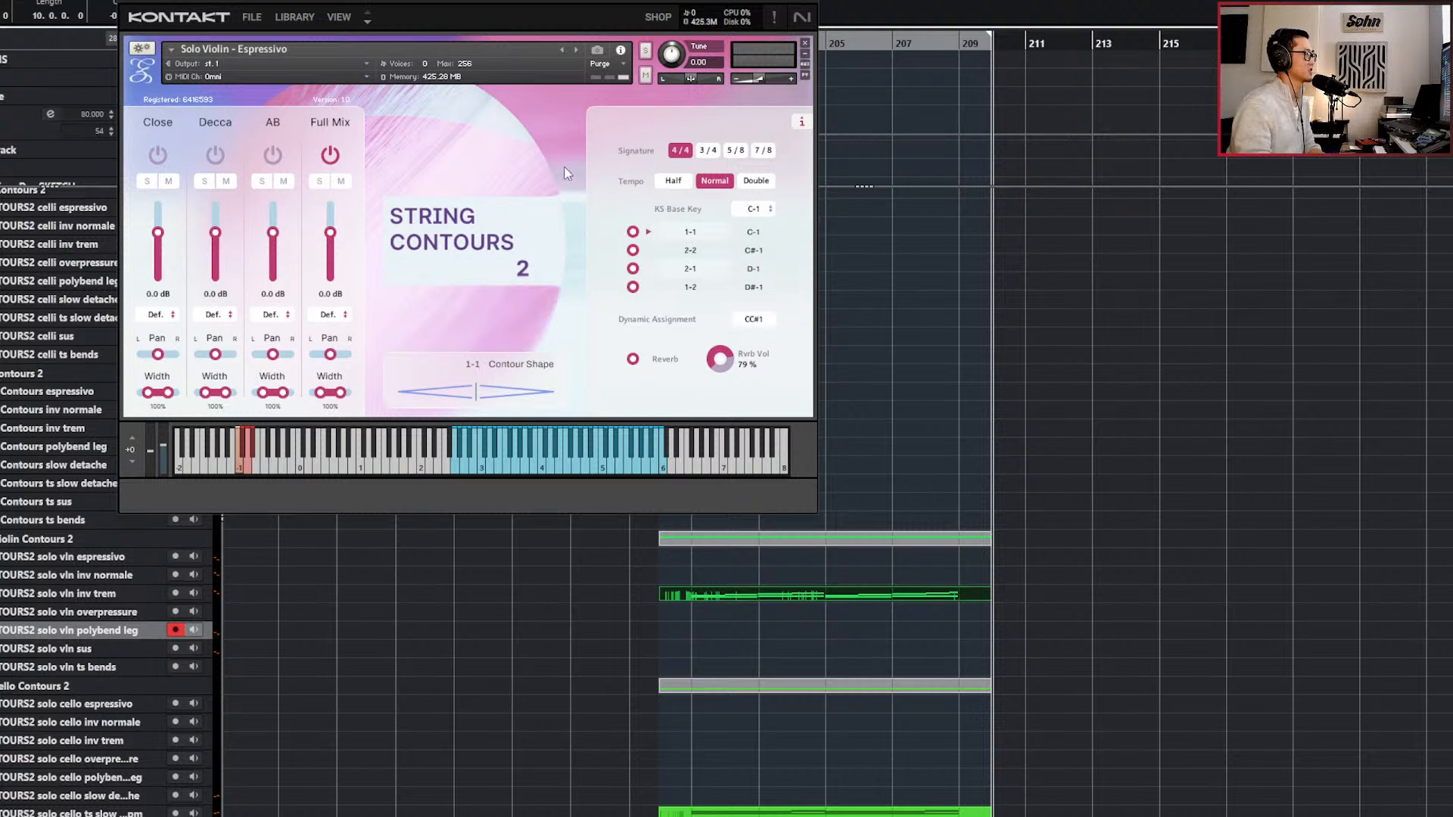
{"action": "left_click_drag", "start_coordinate": [492, 2], "coordinate": [775, 0]}
{"action": "key", "text": "e"}
{"action": "left_click_drag", "start_coordinate": [321, 220], "coordinate": [985, 0]}
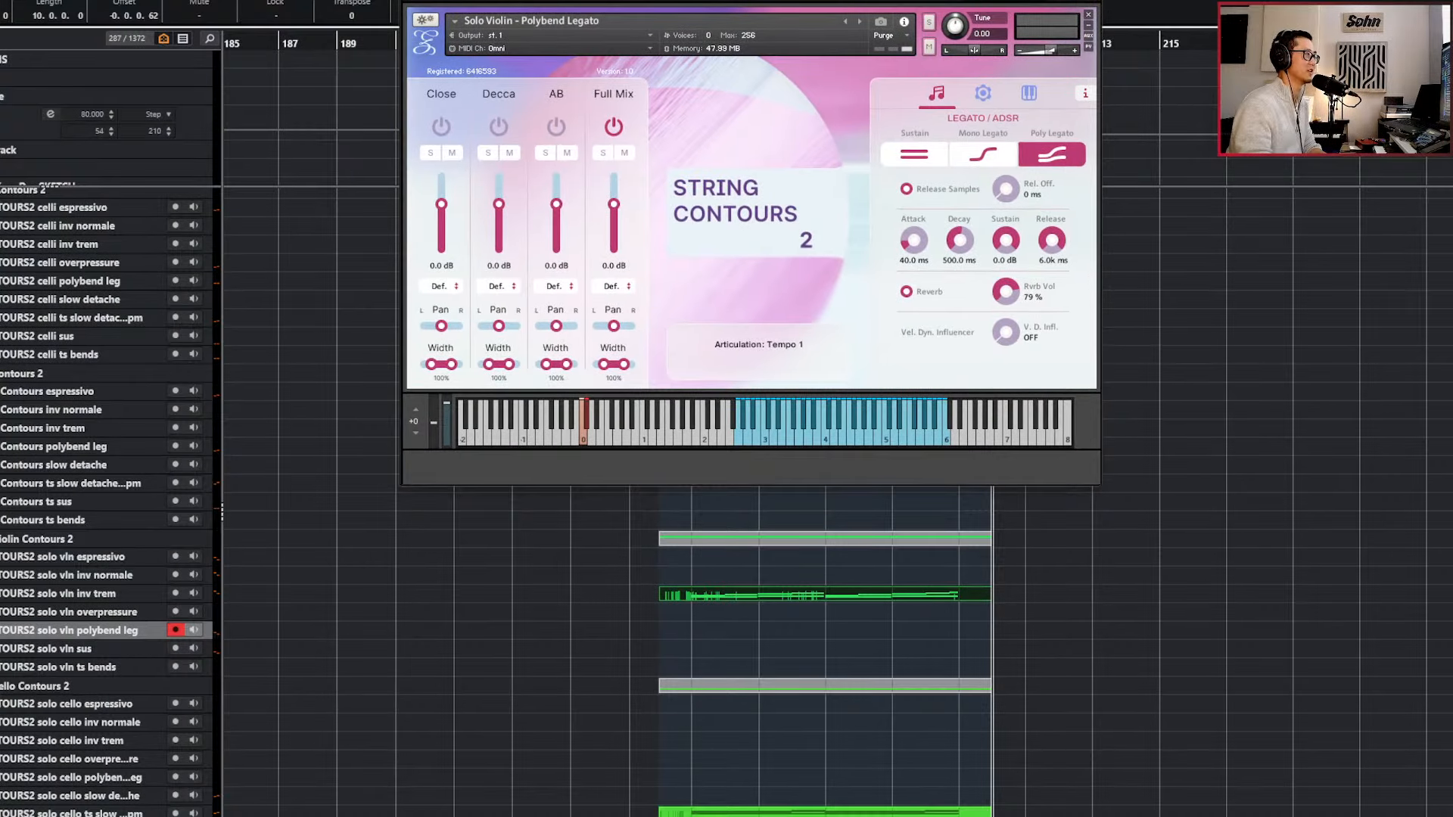
{"action": "left_click", "coordinate": [1091, 0]}
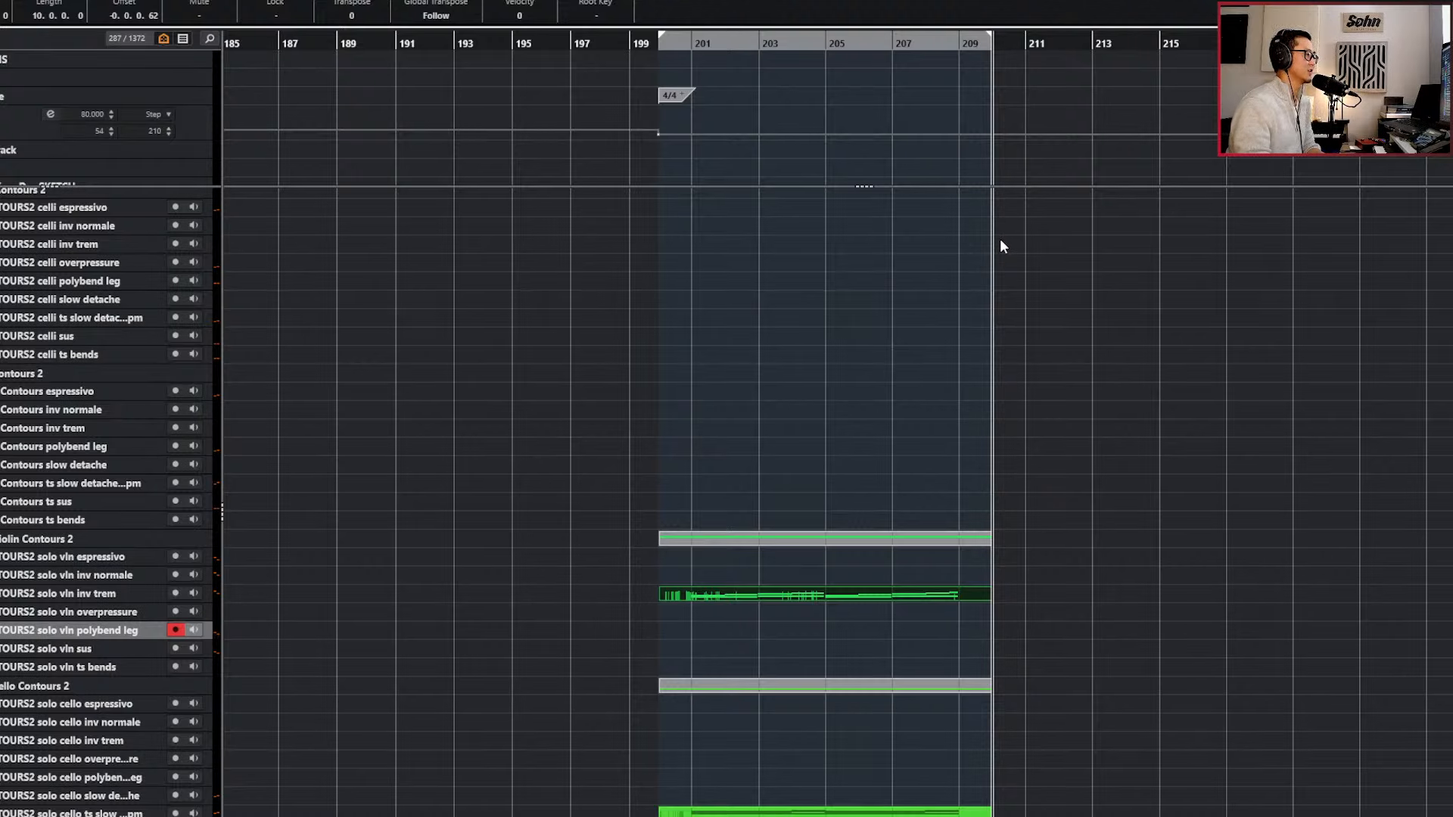
Select the solo vln ts bends track and set the locators to span bars 210 to 213, with the playhead at bar 210.
{"action": "scroll", "coordinate": [1000, 247], "scroll_direction": "down", "scroll_amount": 2}
{"action": "left_click", "coordinate": [171, 664]}
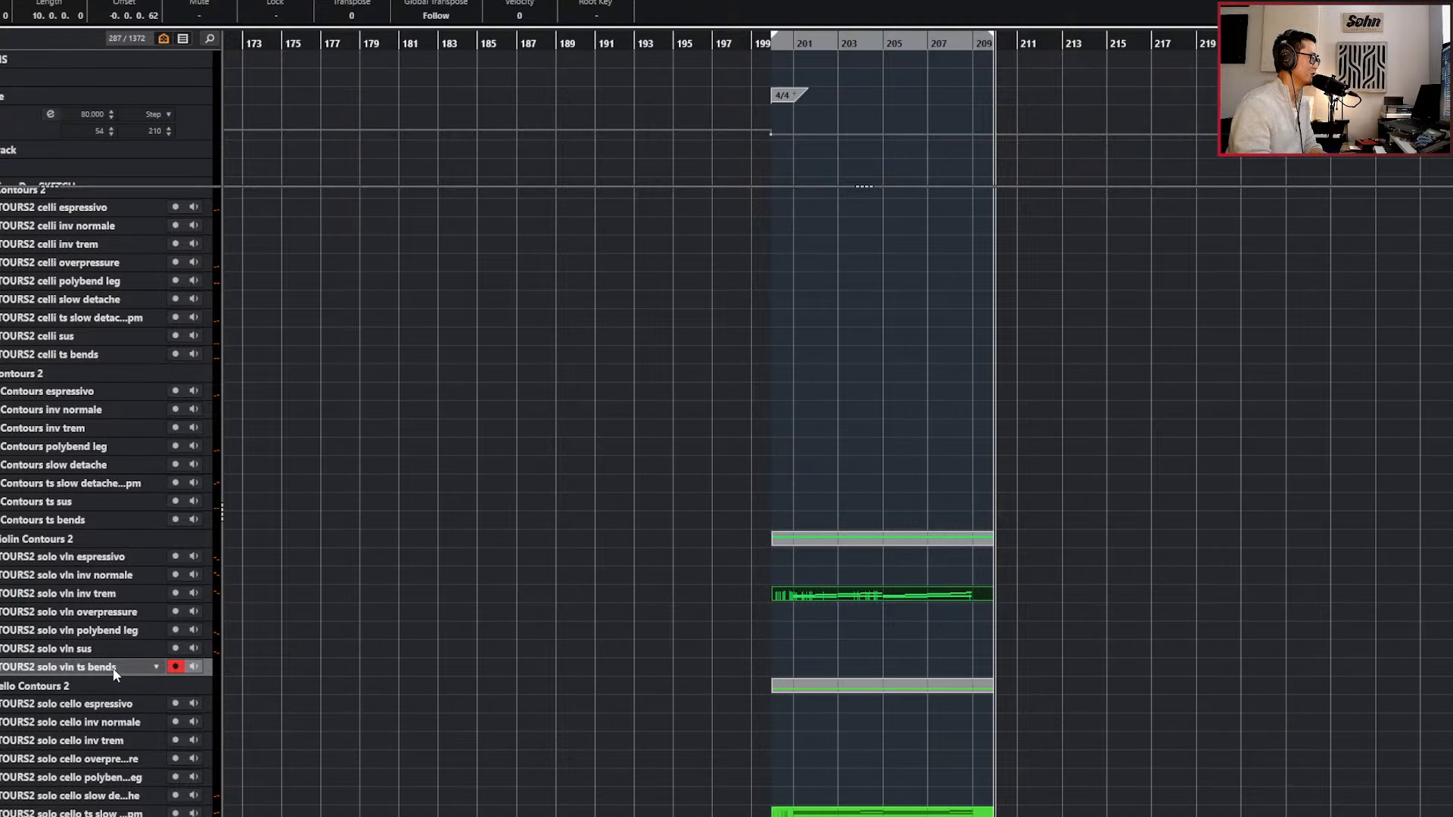
{"action": "scroll", "coordinate": [683, 679], "scroll_direction": "up", "scroll_amount": 2}
{"action": "scroll", "coordinate": [688, 677], "scroll_direction": "right", "scroll_amount": 5}
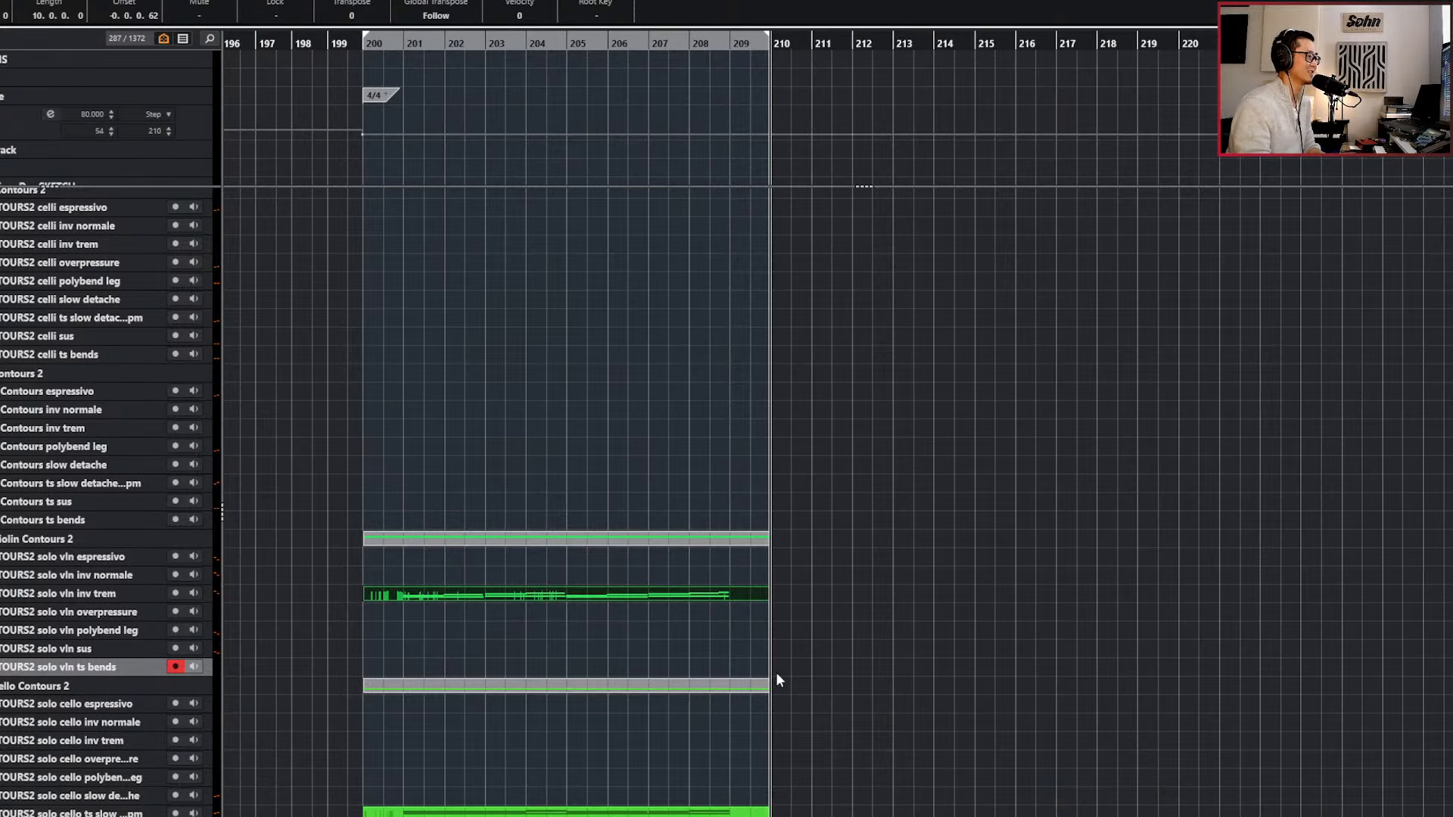
{"action": "key", "text": "KP_Add"}
{"action": "key", "text": "KP_Add"}
{"action": "key", "text": "KP_Add"}
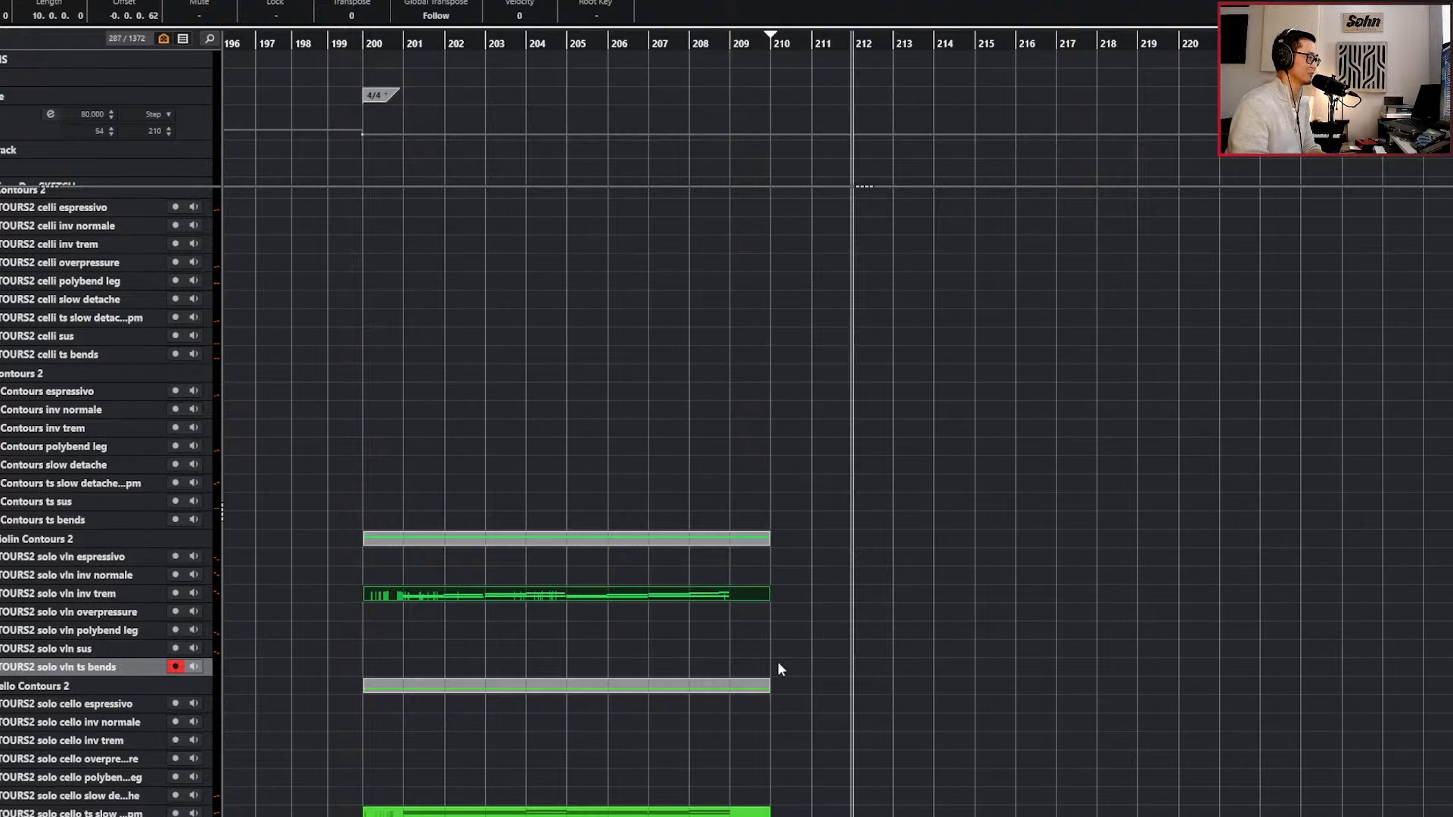
{"action": "key", "text": "ctrl+KP_2"}
{"action": "key", "text": "KP_1"}
Create an empty part between the locators at bars 210 and 213 on the solo vln ts bends track.
{"action": "left_click", "coordinate": [784, 673]}
{"action": "double_click", "coordinate": [785, 672]}
{"action": "scroll", "coordinate": [812, 675], "scroll_direction": "up", "scroll_amount": 4}
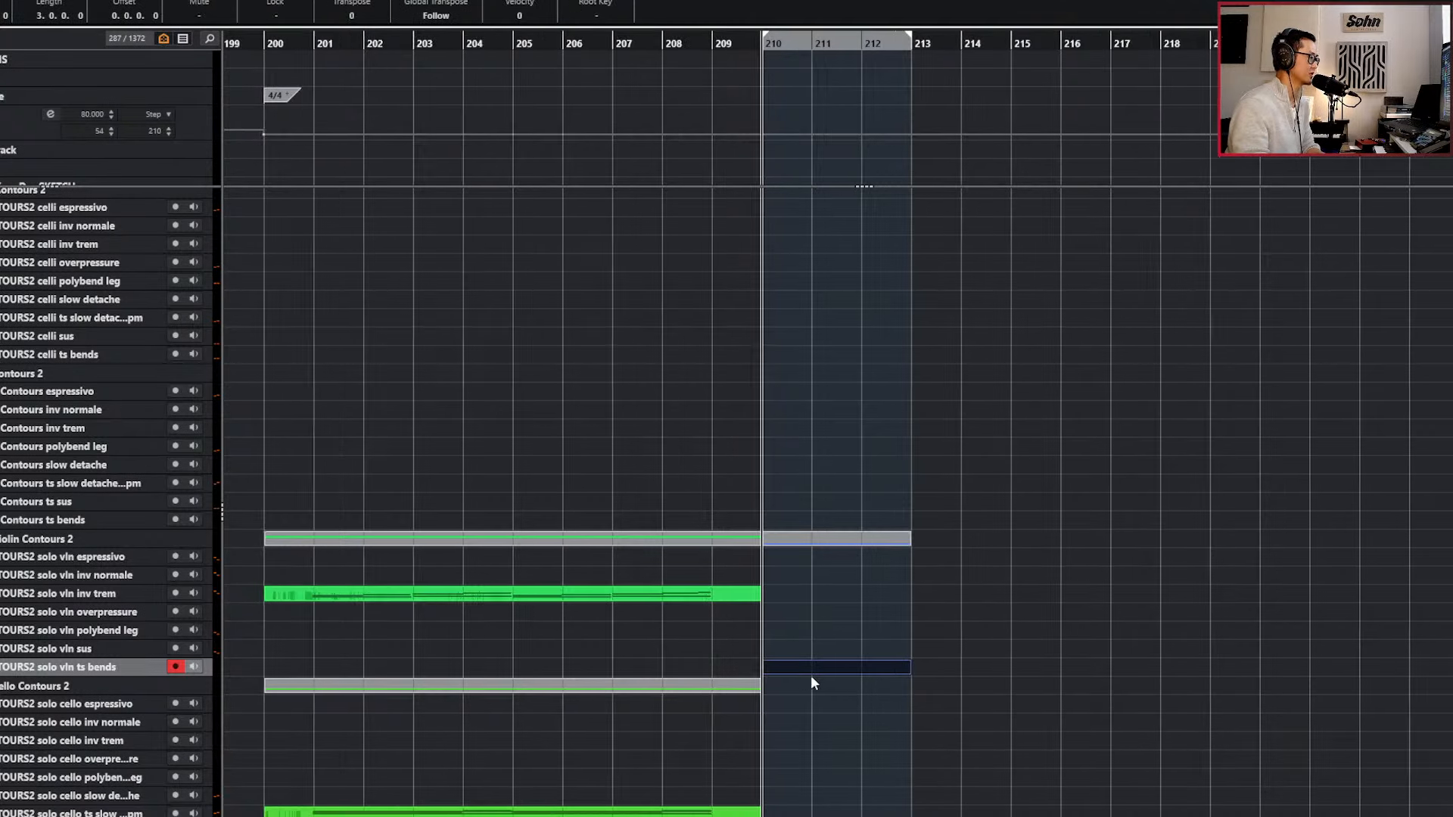
Open the new ts bends part in the Key Editor with a 1/8 grid, and briefly view its Temposynced Bends instrument.
{"action": "double_click", "coordinate": [812, 675]}
{"action": "scroll", "coordinate": [781, 767], "scroll_direction": "up", "scroll_amount": 3}
{"action": "key", "text": "alt+4"}
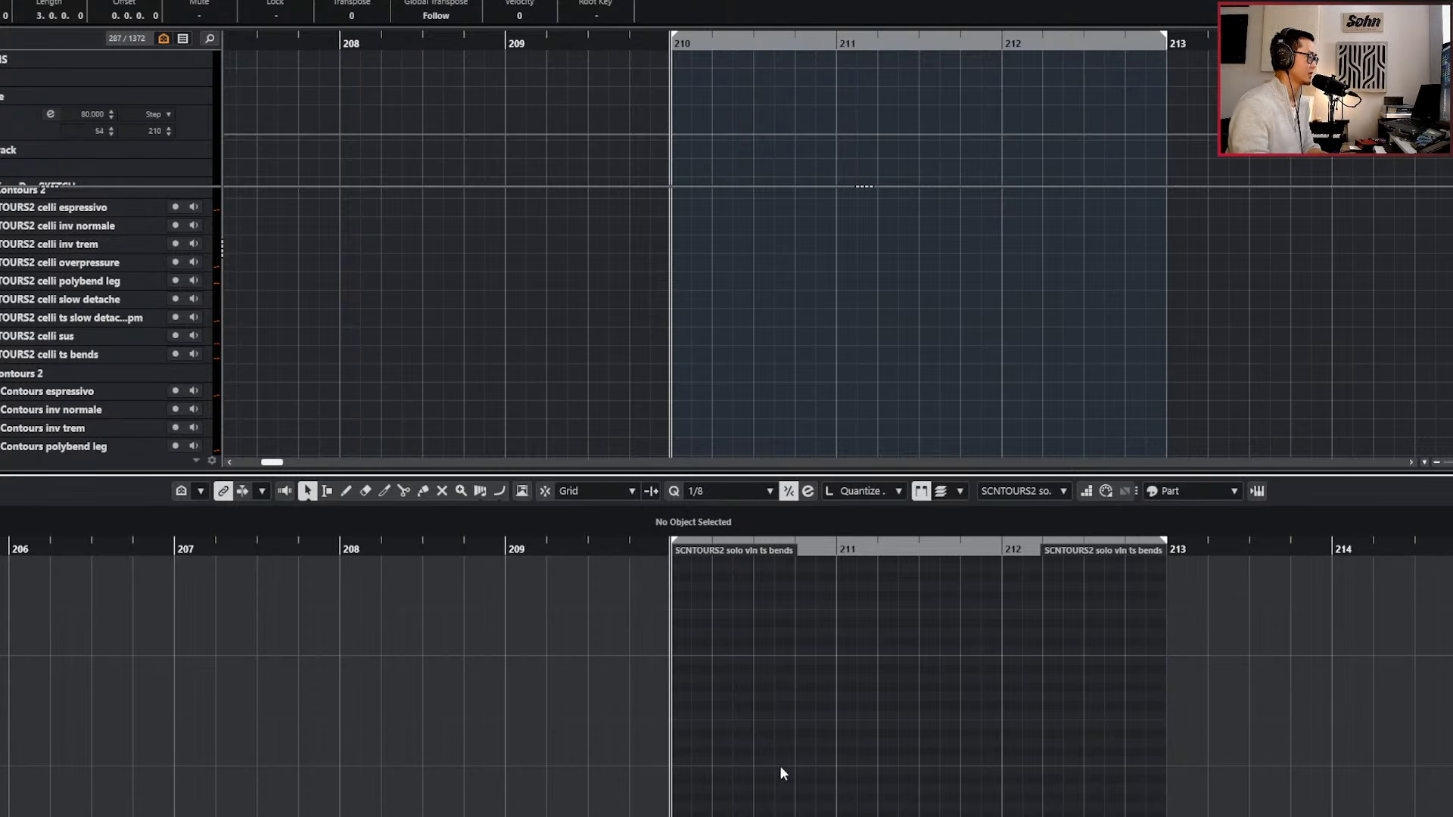
{"action": "key", "text": "e"}
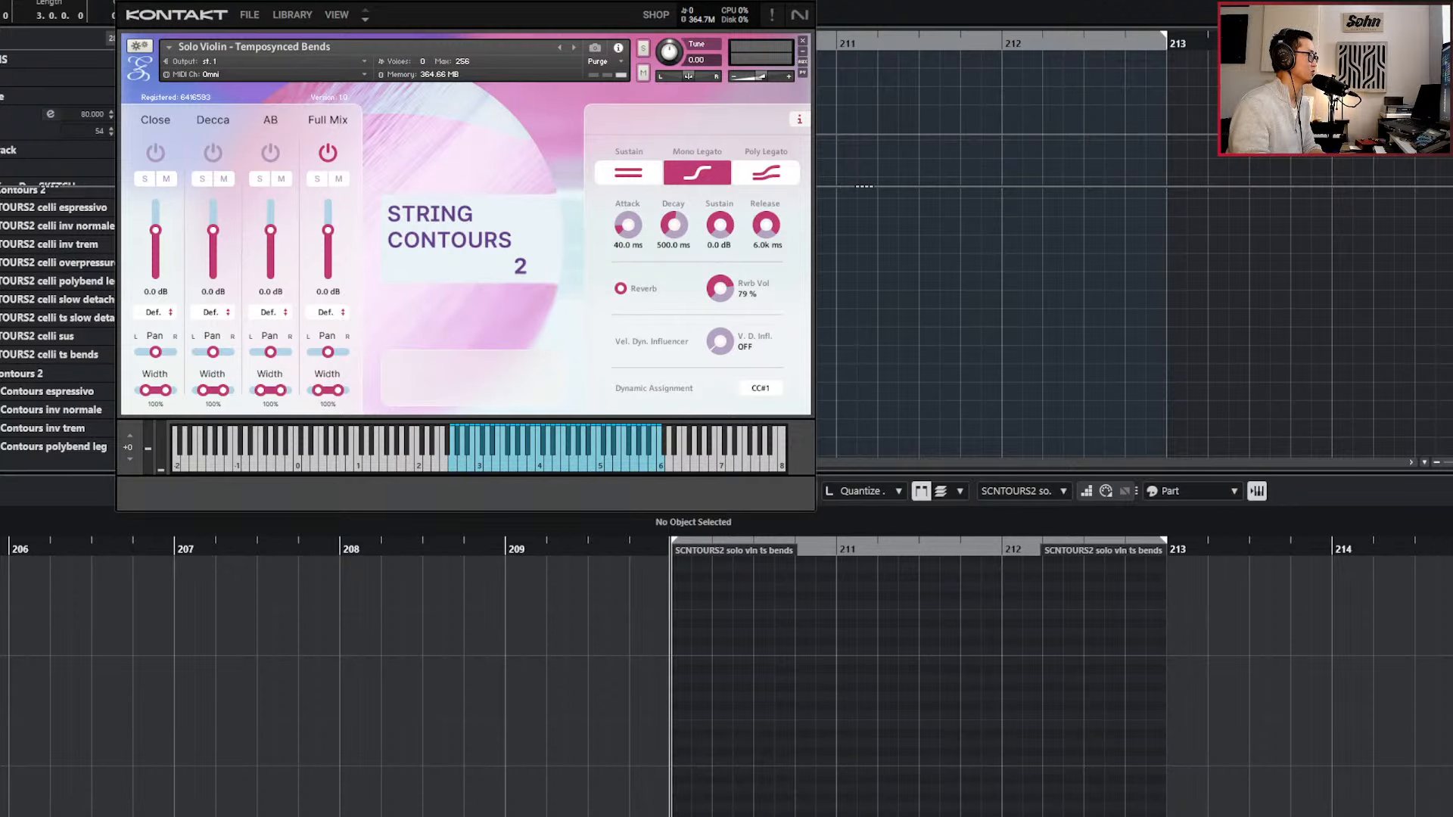
{"action": "key", "text": "e"}
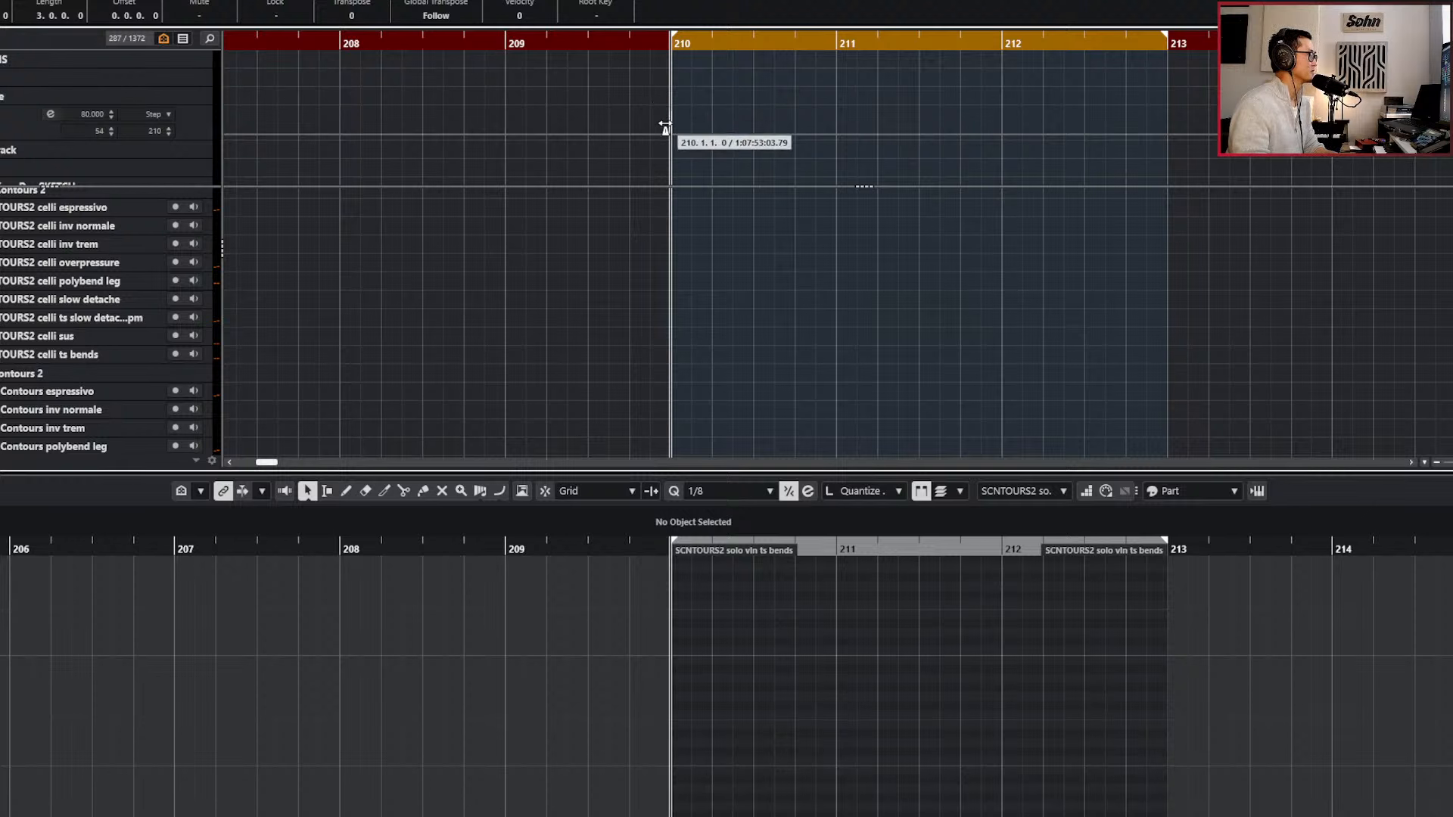
Add a tempo change to 130 BPM at bar 210 in the Tempo track, keeping the playhead at bar 210.
{"action": "left_click_drag", "start_coordinate": [713, 105], "coordinate": [650, 138]}
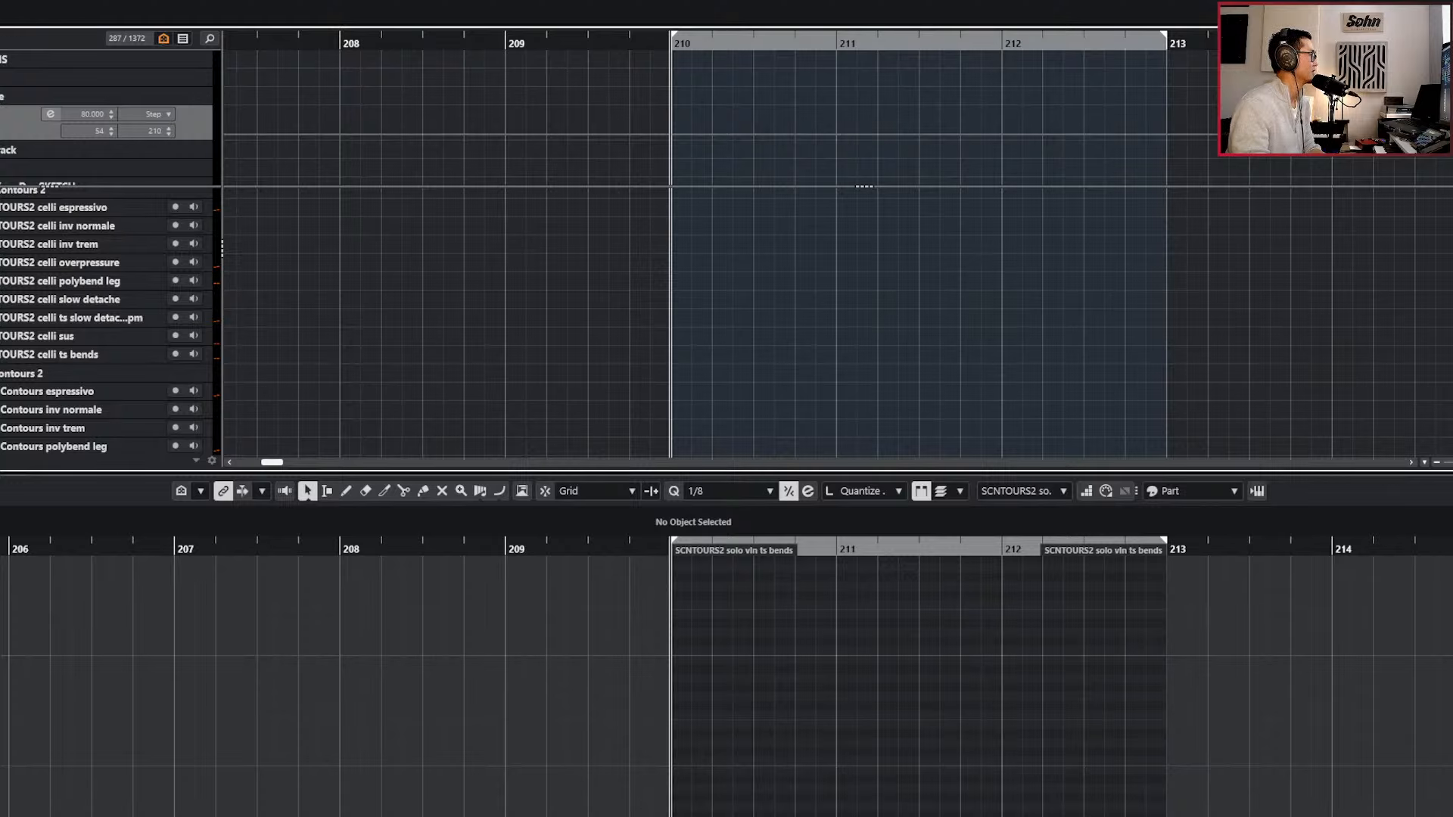
{"action": "key", "text": "ctrl+z"}
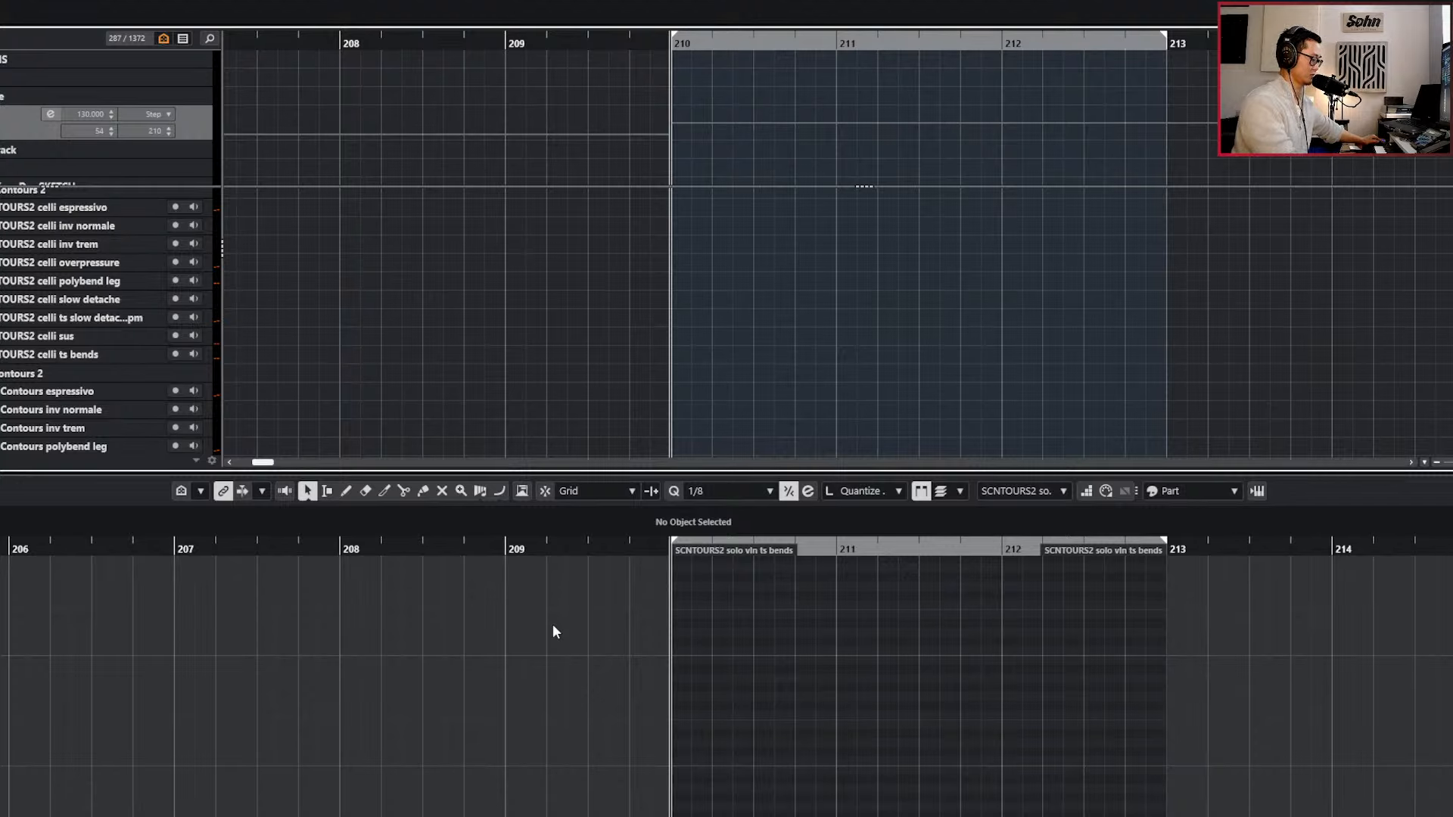
{"action": "key", "text": "KP_Add"}
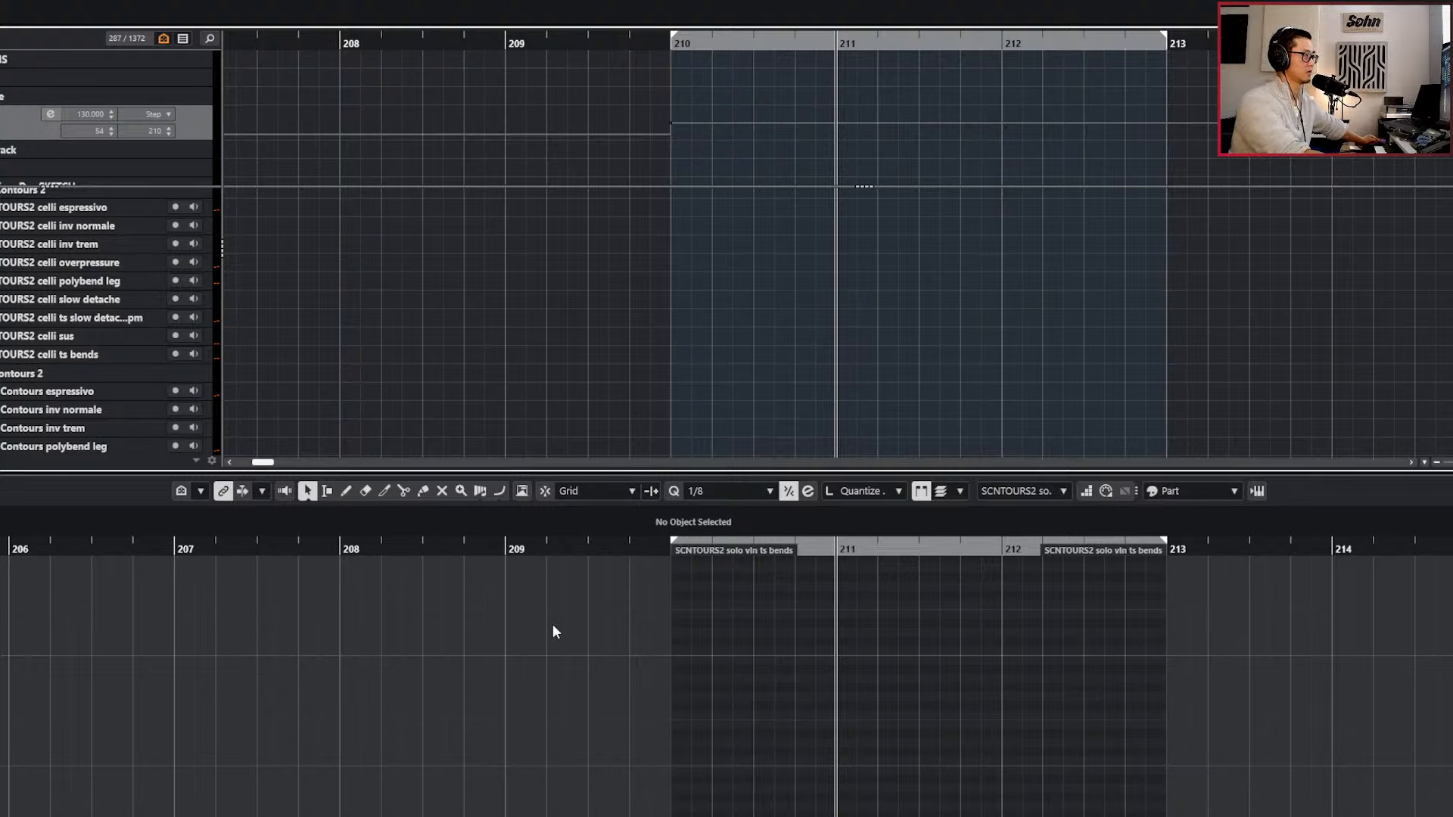
{"action": "key", "text": "KP_Subtract"}
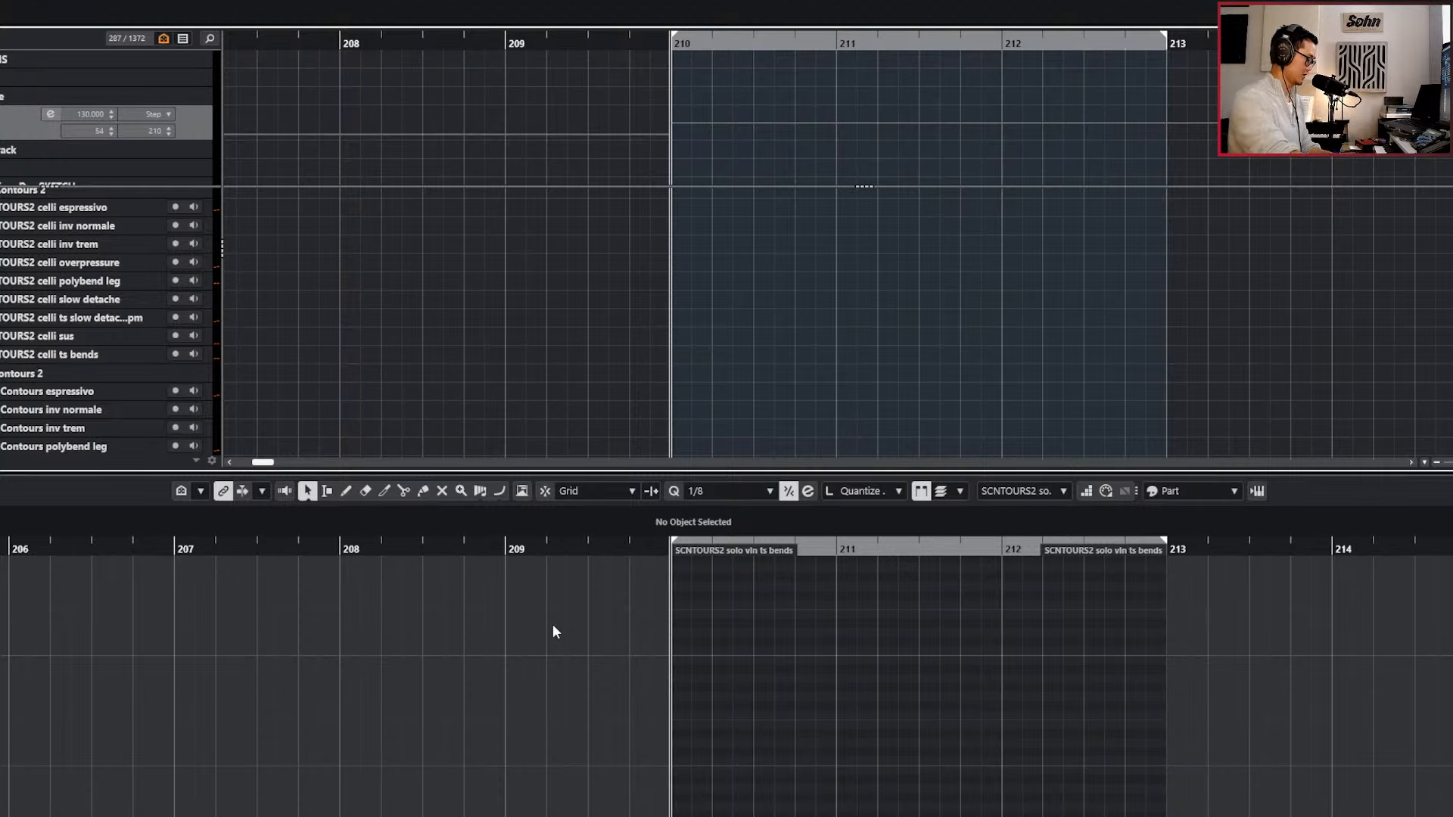
Show the Temposynced Bends instrument and record a live performance on the solo vln ts bends track from bar 210 to about bar 227.
{"action": "left_click", "coordinate": [712, 613]}
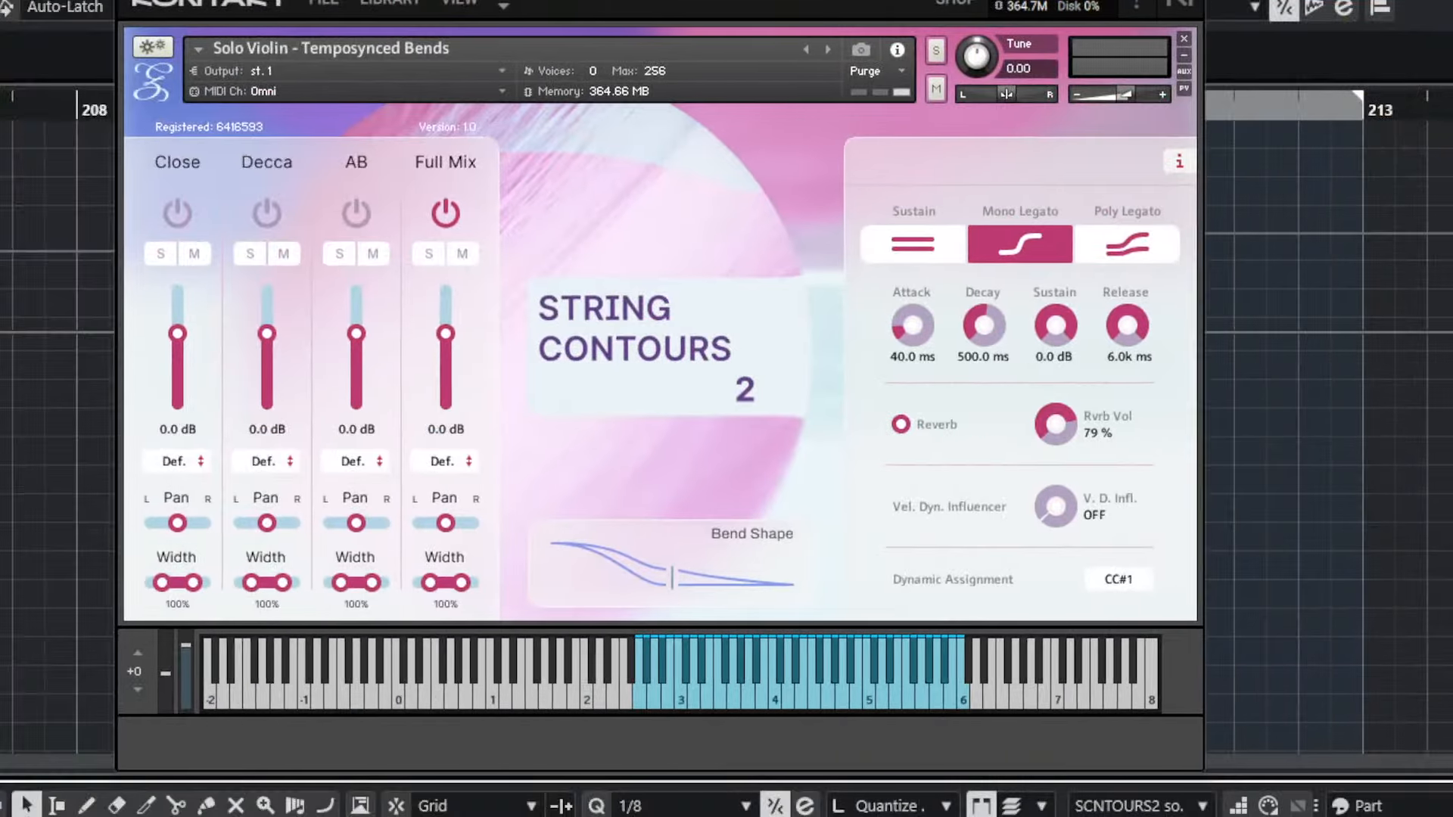
{"action": "left_click_drag", "start_coordinate": [660, 0], "coordinate": [712, 0]}
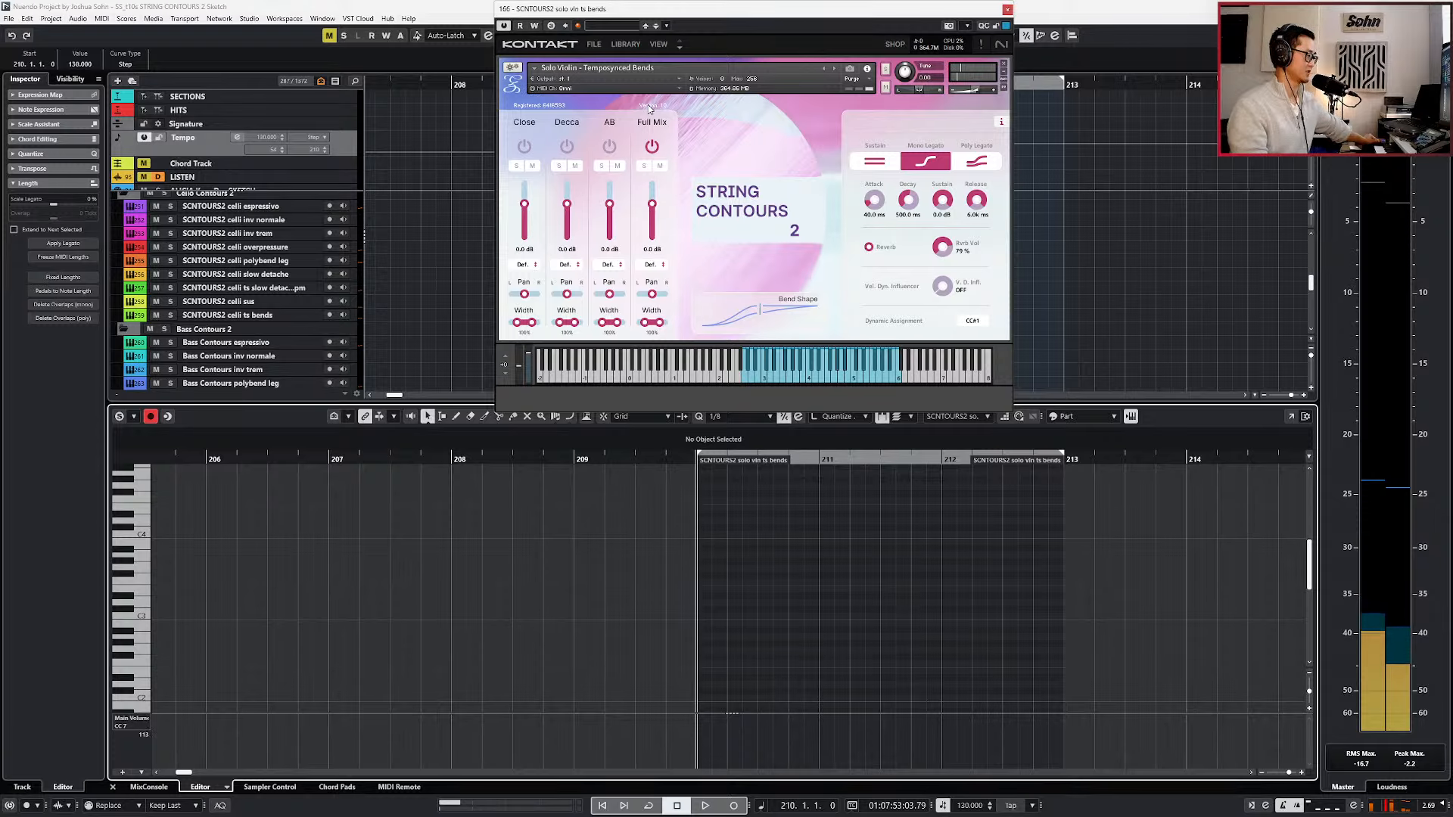
{"action": "key", "text": "KP_Multiply"}
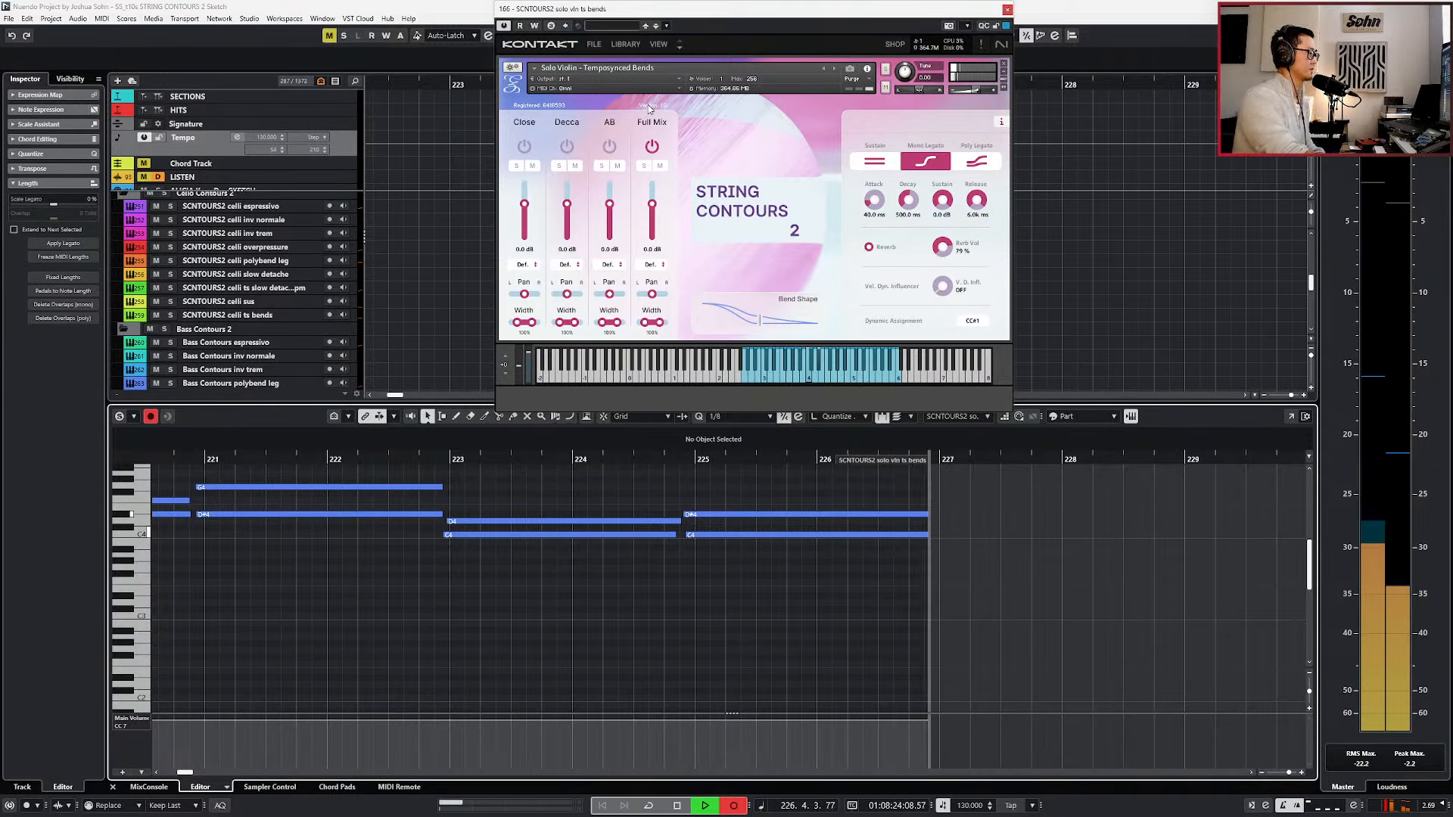
{"action": "key", "text": "space"}
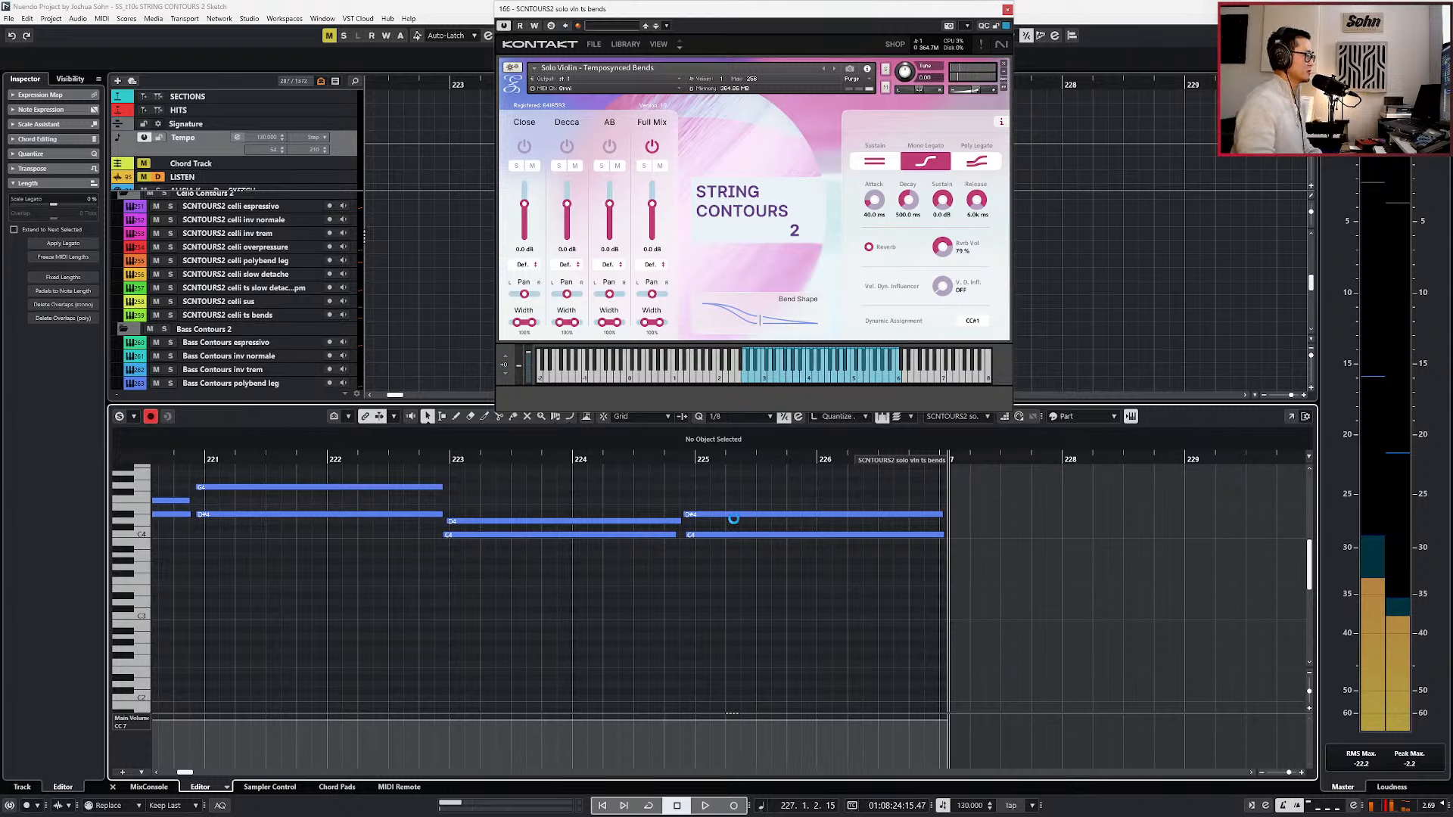
With a 1/1 quantize value, align the first recorded C4 and D4 notes to start at bar 211.
{"action": "scroll", "coordinate": [733, 527], "scroll_direction": "down", "scroll_amount": 3}
{"action": "scroll", "coordinate": [726, 525], "scroll_direction": "left", "scroll_amount": 2}
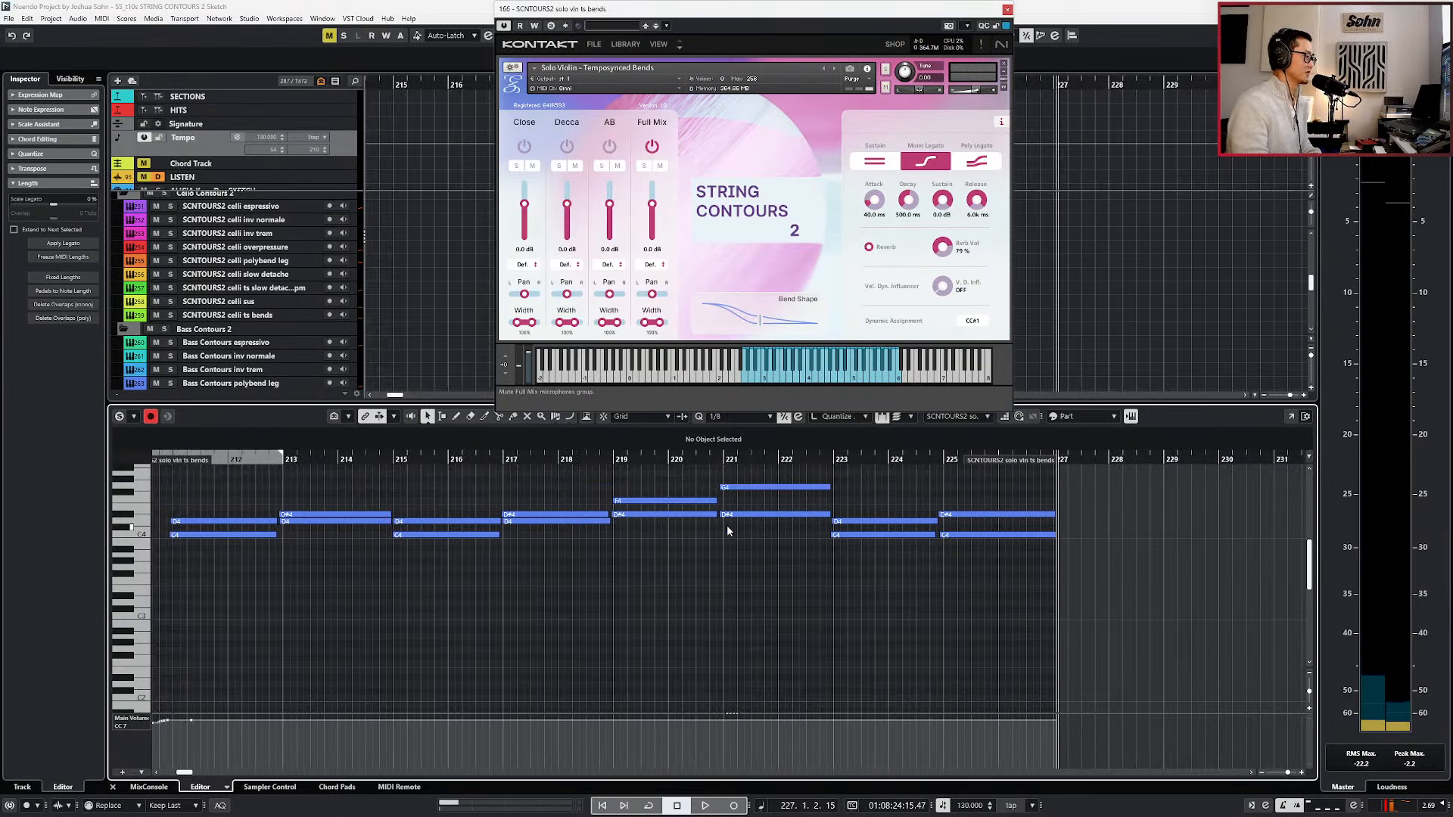
{"action": "scroll", "coordinate": [726, 528], "scroll_direction": "left", "scroll_amount": 2}
{"action": "left_click_drag", "start_coordinate": [307, 470], "coordinate": [1068, 554]}
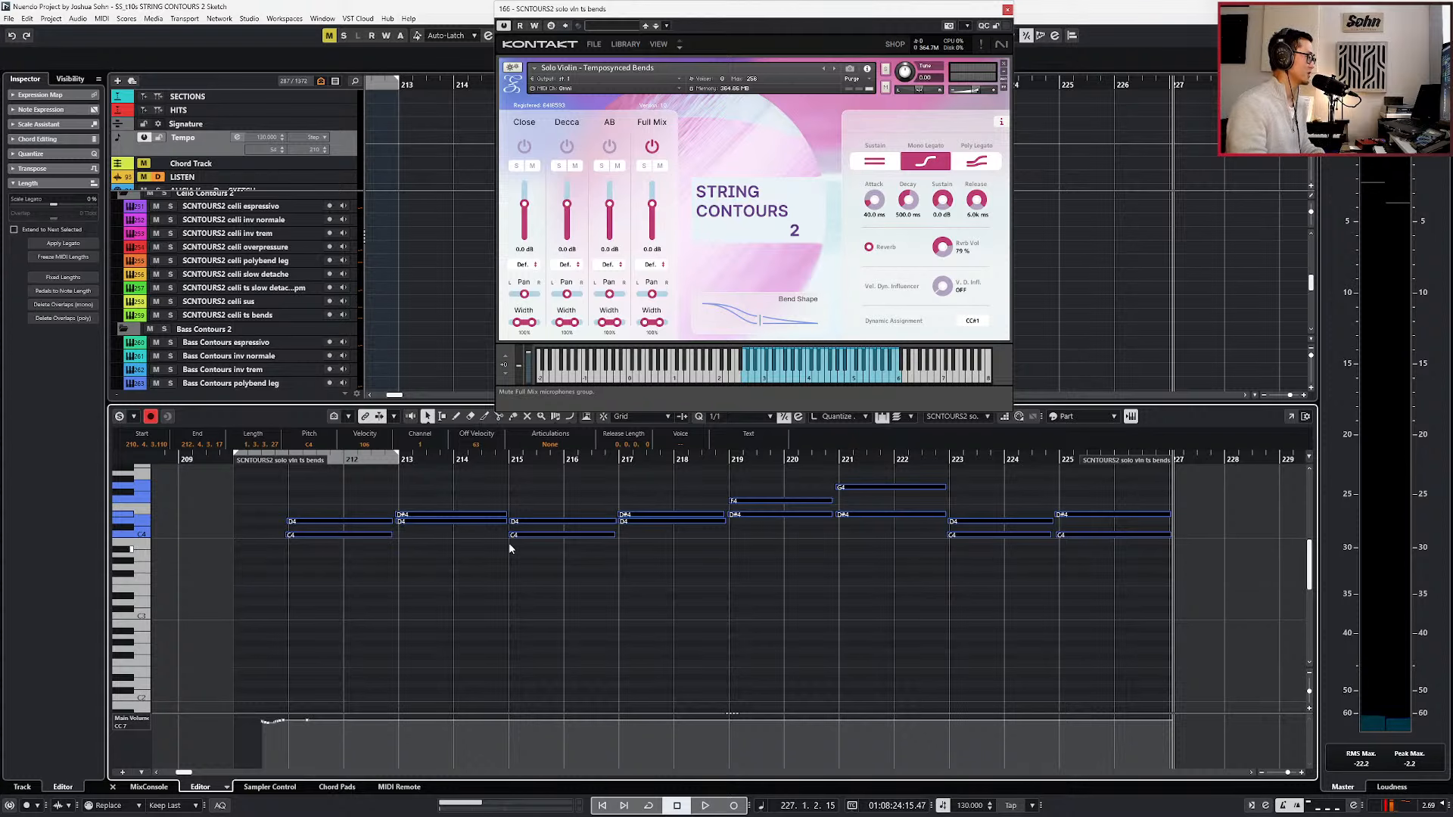
{"action": "scroll", "coordinate": [365, 502], "scroll_direction": "up", "scroll_amount": 2}
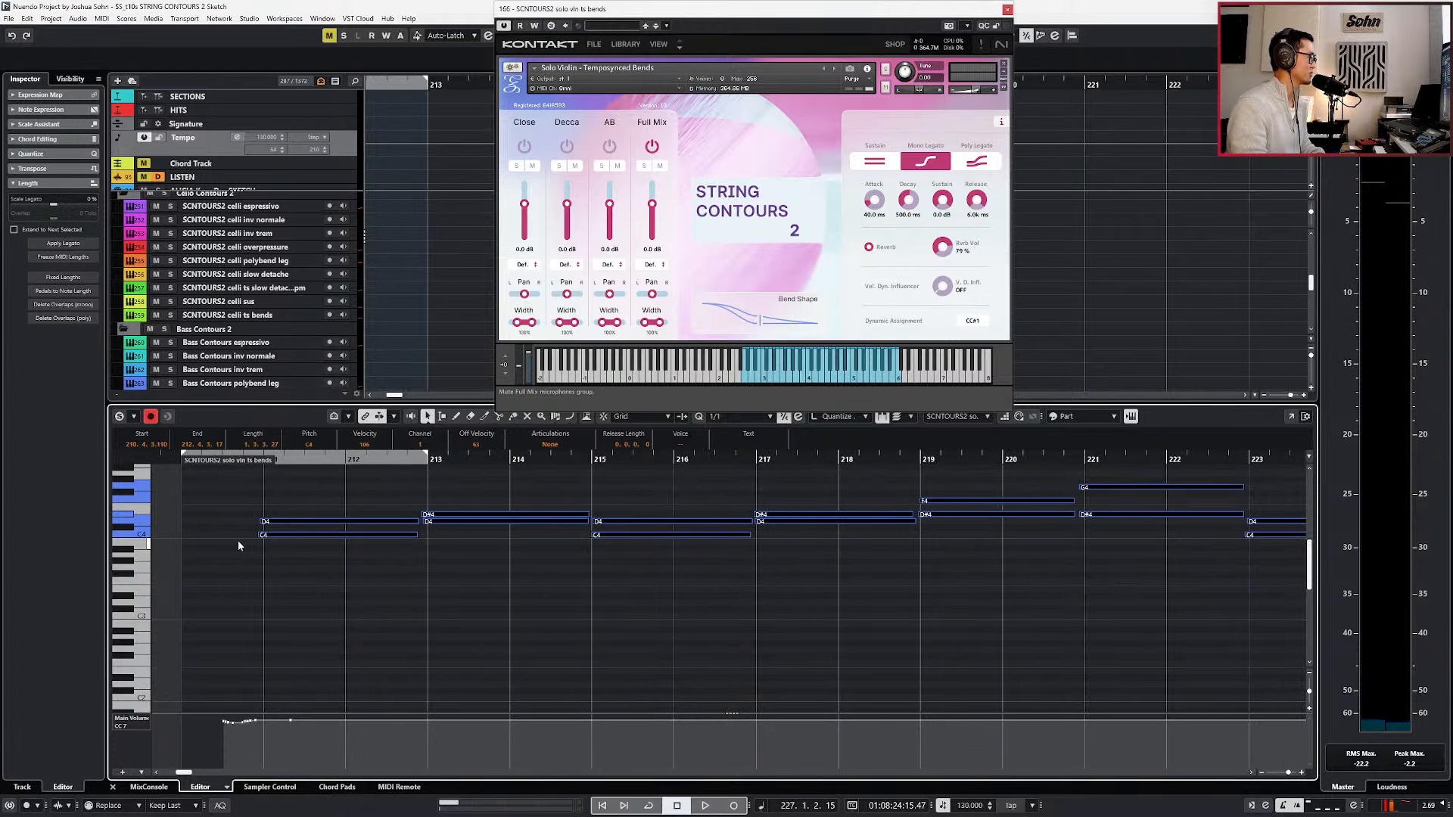
{"action": "left_click", "coordinate": [275, 555]}
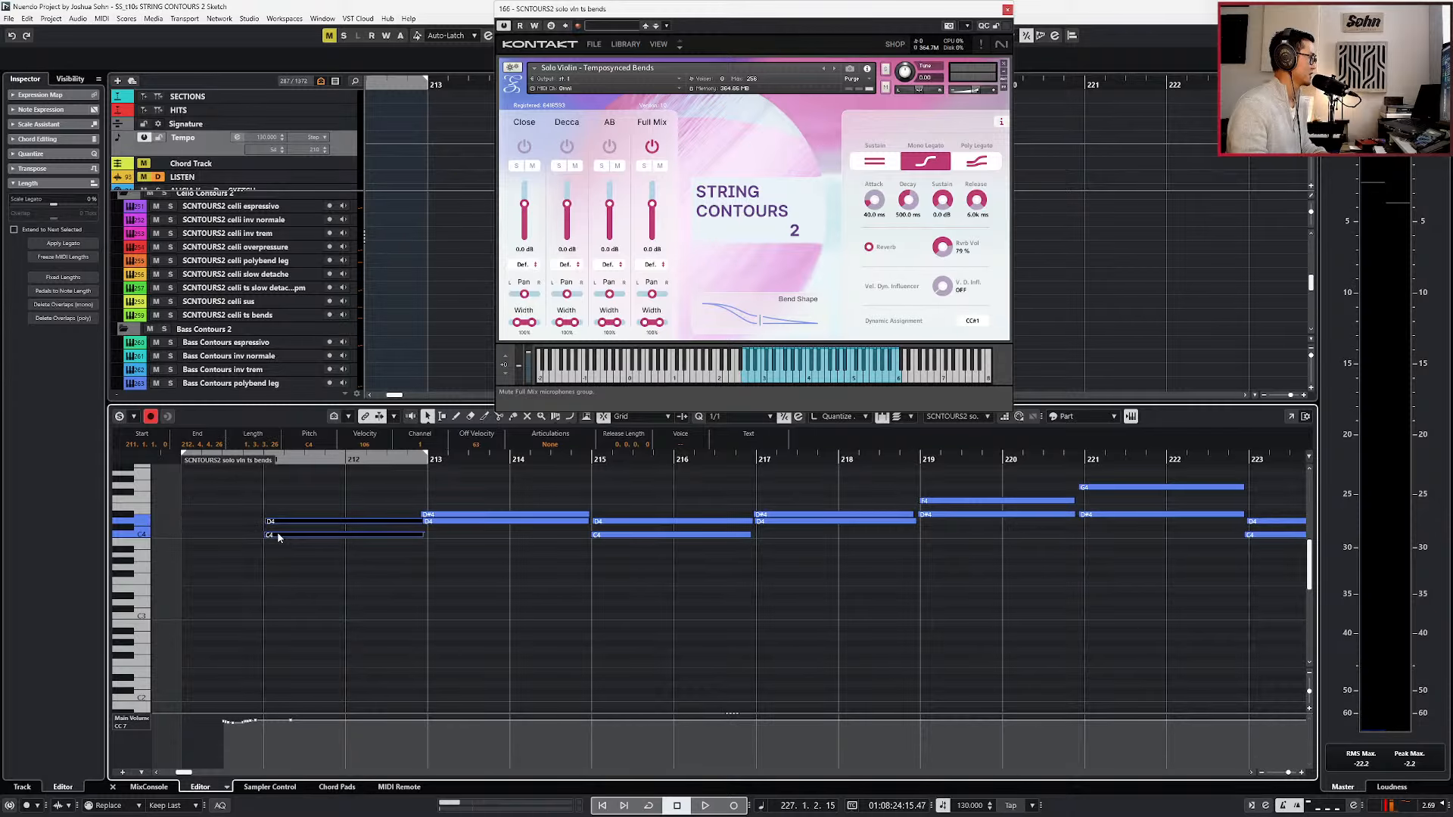
Align the recorded D#4 and D4 note pair to start at bar 213.
{"action": "left_click", "coordinate": [442, 514]}
{"action": "left_click_drag", "start_coordinate": [443, 515], "coordinate": [448, 515]}
{"action": "scroll", "coordinate": [433, 516], "scroll_direction": "up", "scroll_amount": 4}
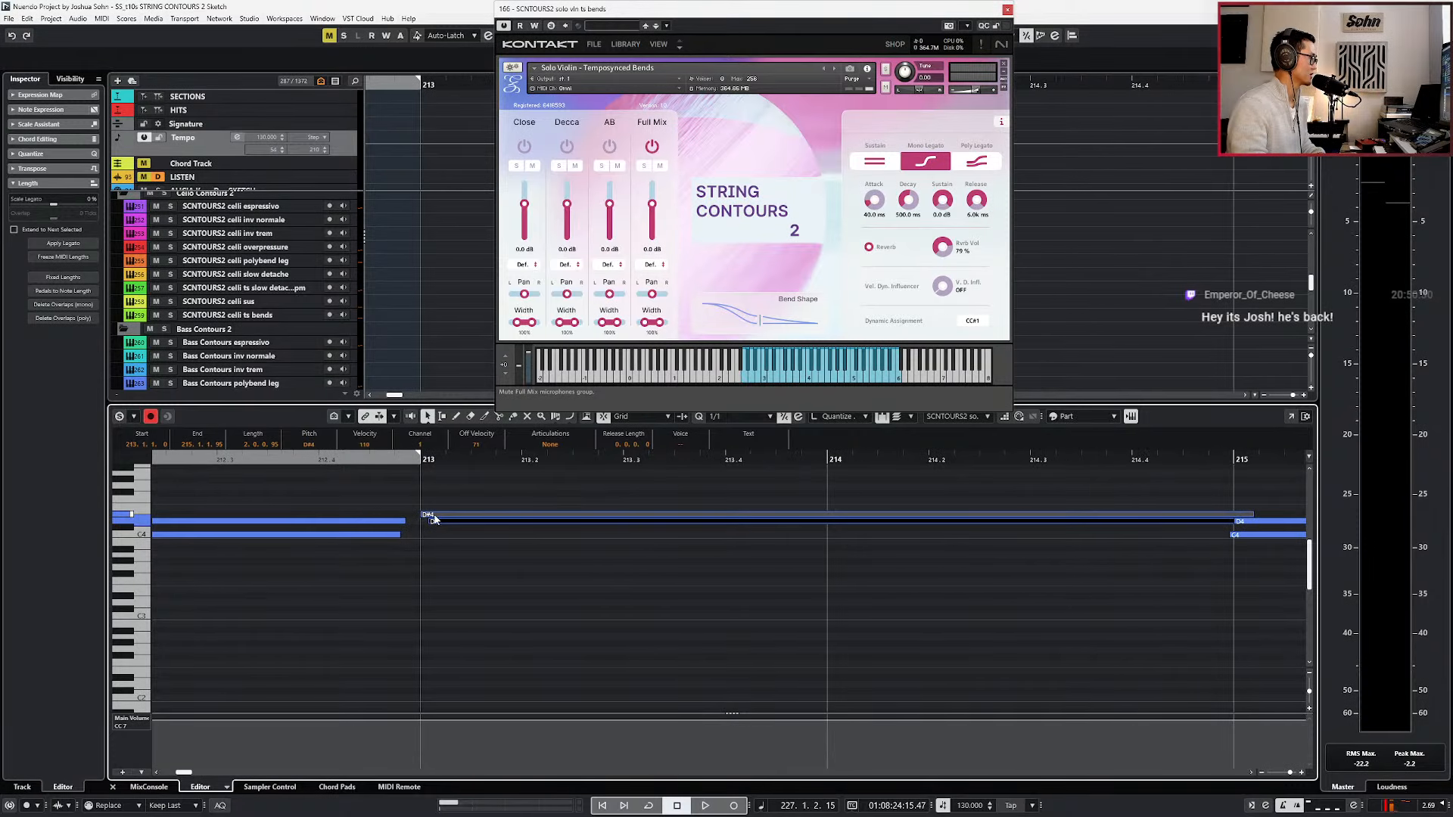
{"action": "scroll", "coordinate": [432, 519], "scroll_direction": "down", "scroll_amount": 4}
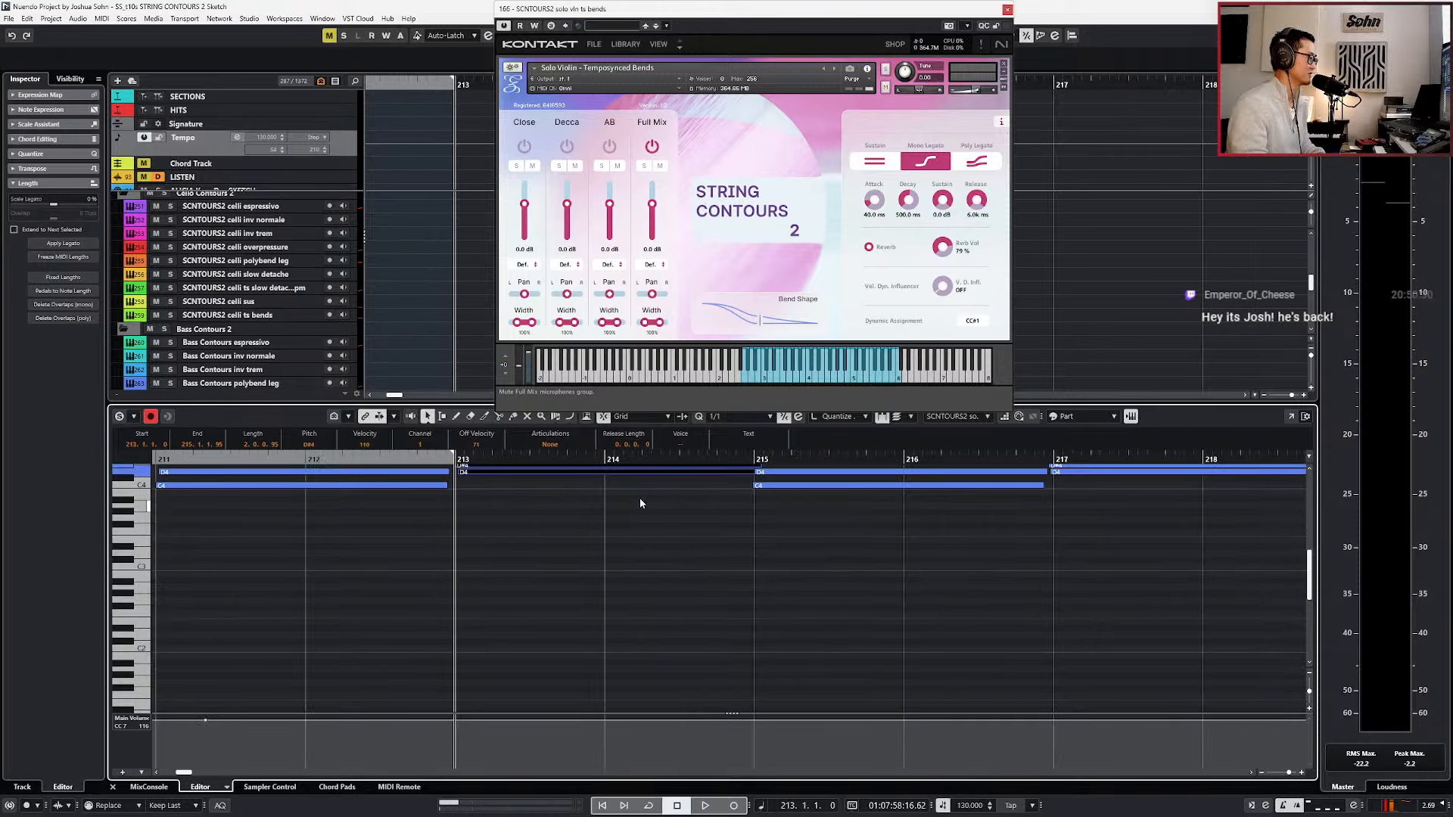
Align the recorded C4 and D4 pair to start at bar 215 and the D4 and D#4 pair at bar 217.
{"action": "scroll", "coordinate": [765, 495], "scroll_direction": "up", "scroll_amount": 3}
{"action": "left_click", "coordinate": [779, 620]}
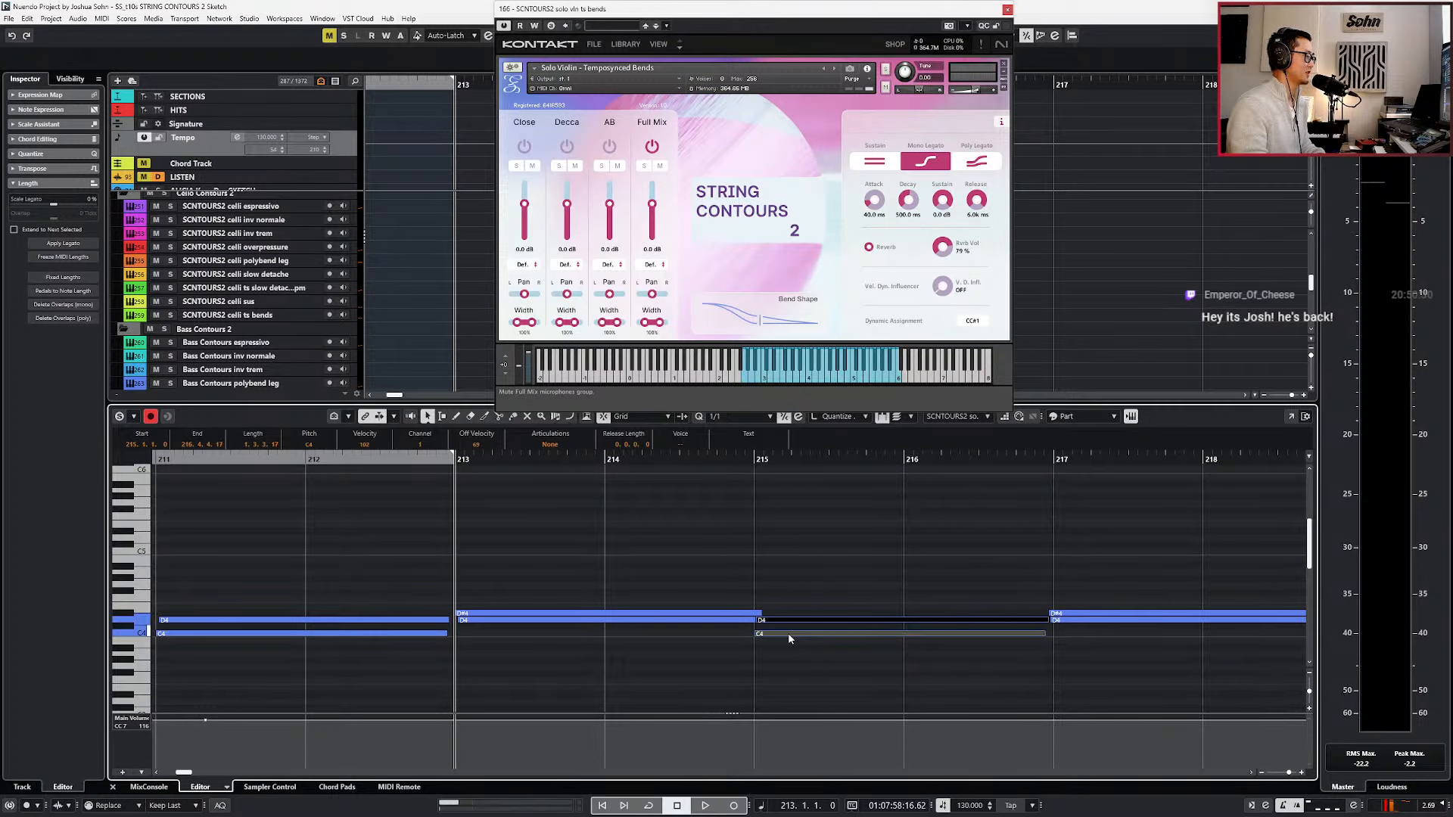
{"action": "scroll", "coordinate": [787, 633], "scroll_direction": "down", "scroll_amount": 3}
{"action": "left_click", "coordinate": [784, 591]}
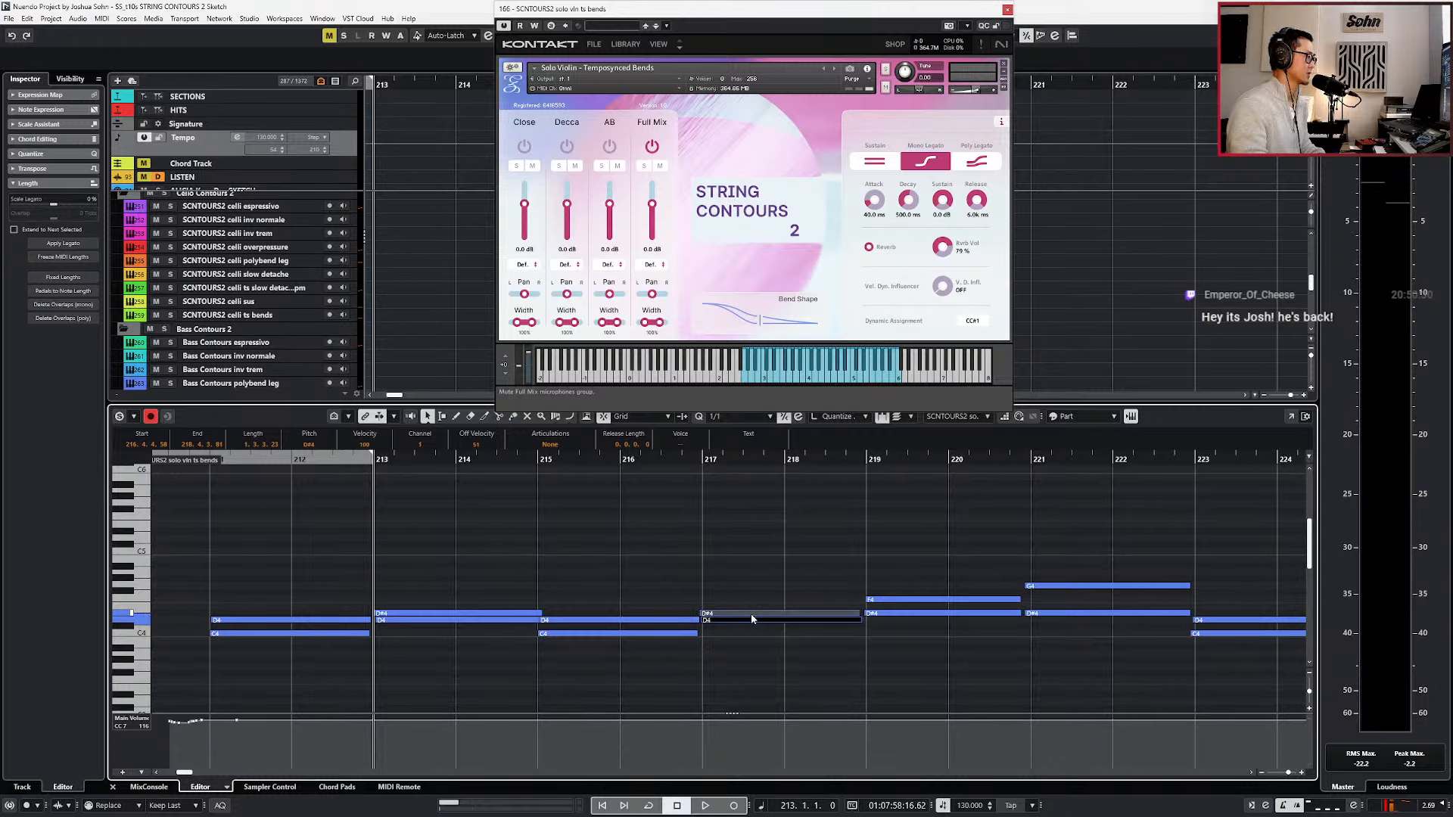
{"action": "left_click_drag", "start_coordinate": [886, 585], "coordinate": [879, 621]}
{"action": "left_click", "coordinate": [873, 606]}
{"action": "key", "text": "ctrl+z"}
{"action": "left_click", "coordinate": [881, 587]}
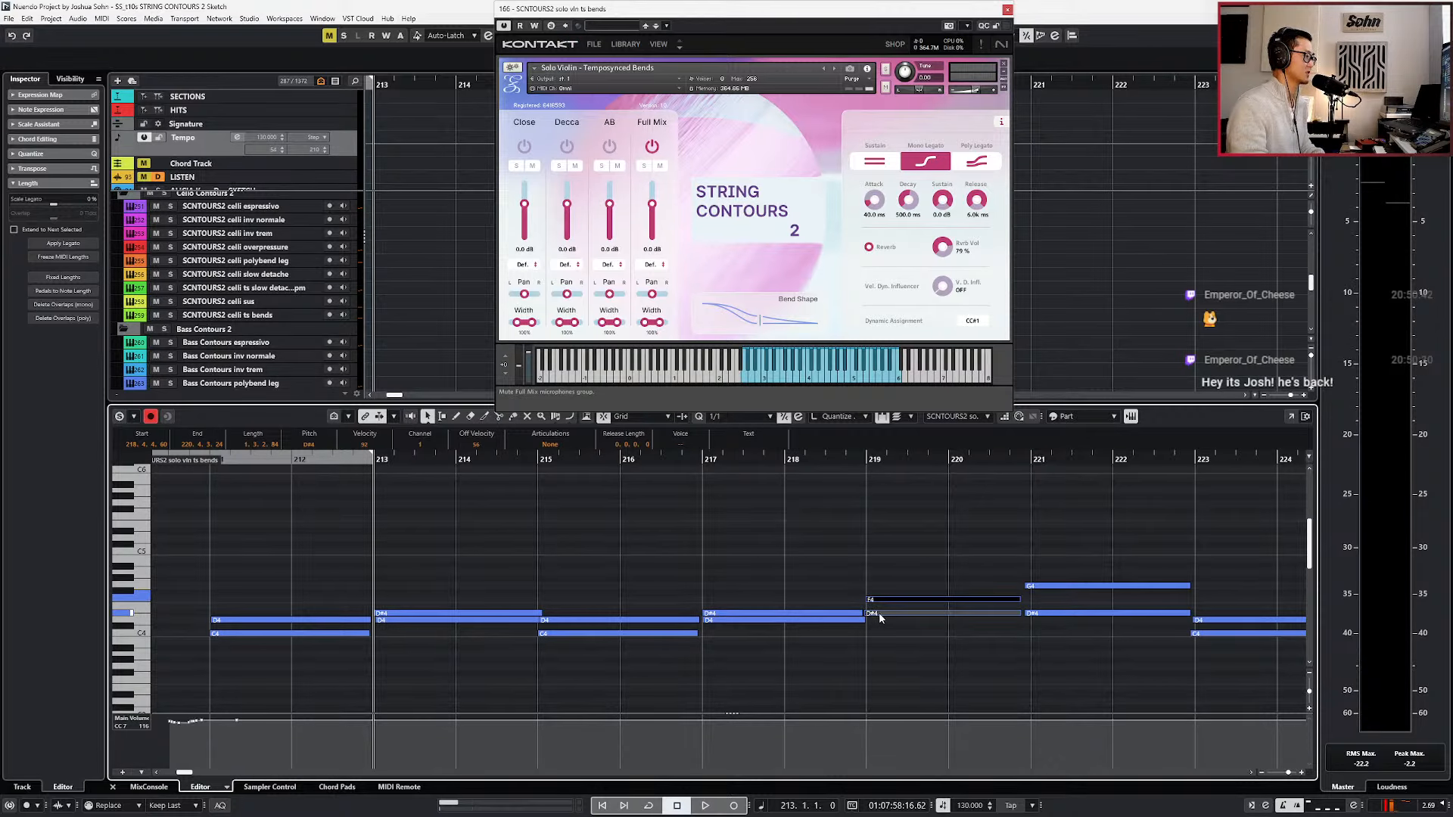
Align the remaining recorded note pairs to start at bars 219, 221, 223 and 225, enlarging the part for the final pair.
{"action": "scroll", "coordinate": [880, 618], "scroll_direction": "right", "scroll_amount": 3}
{"action": "left_click_drag", "start_coordinate": [870, 568], "coordinate": [857, 628]}
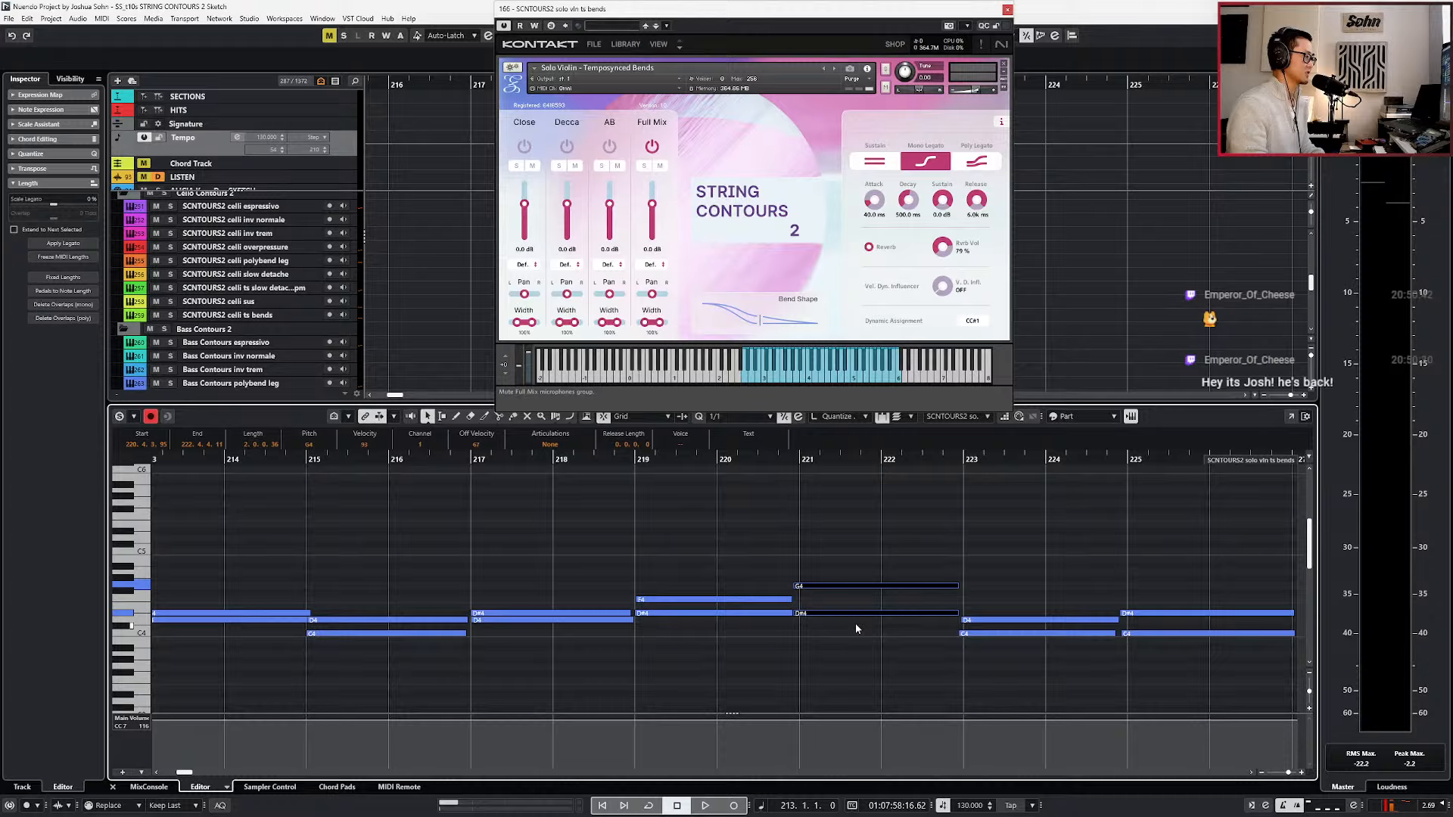
{"action": "left_click", "coordinate": [827, 588]}
{"action": "left_click_drag", "start_coordinate": [1005, 602], "coordinate": [992, 634]}
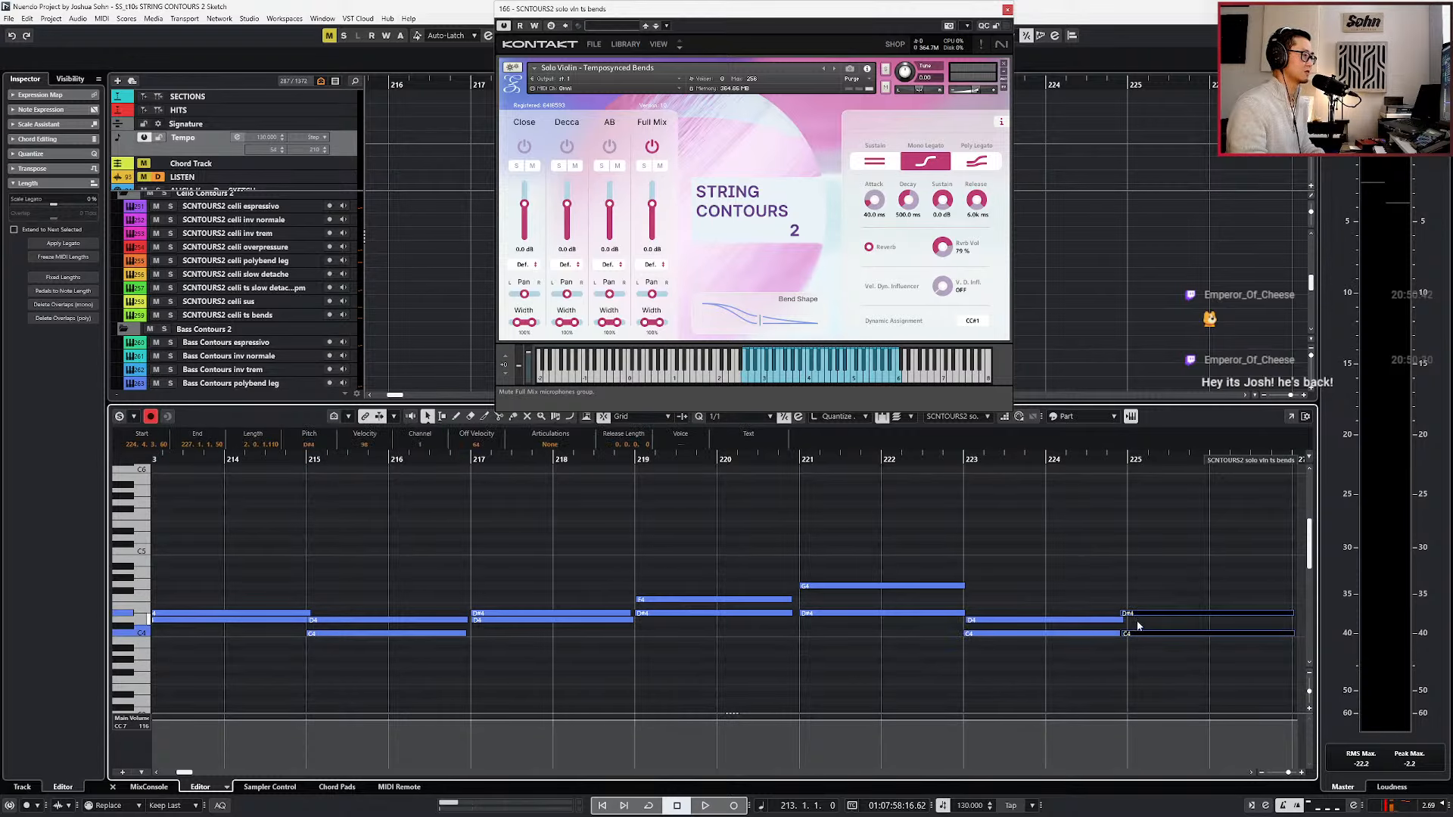
{"action": "left_click_drag", "start_coordinate": [1136, 613], "coordinate": [1145, 615]}
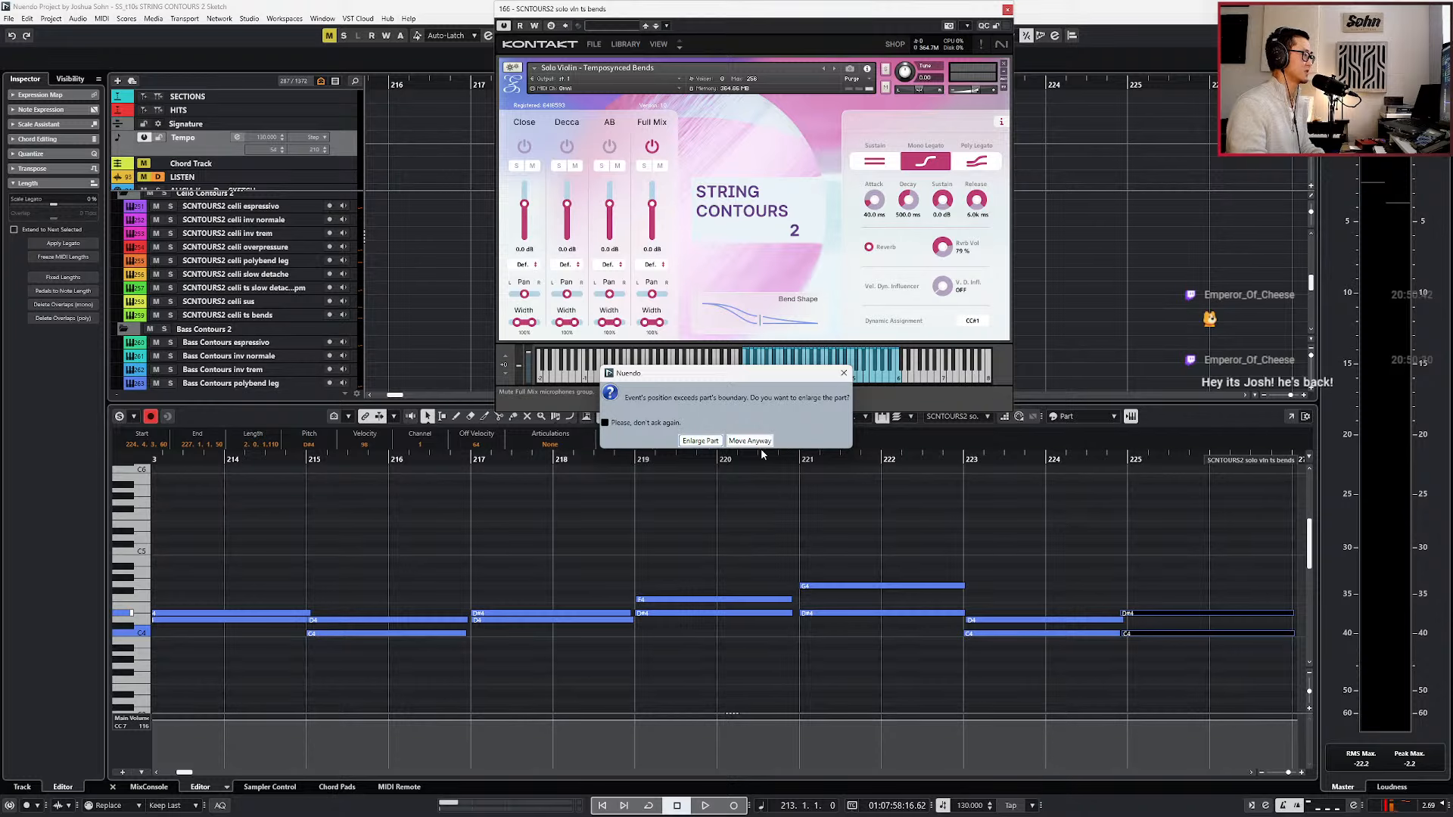
{"action": "left_click", "coordinate": [711, 442]}
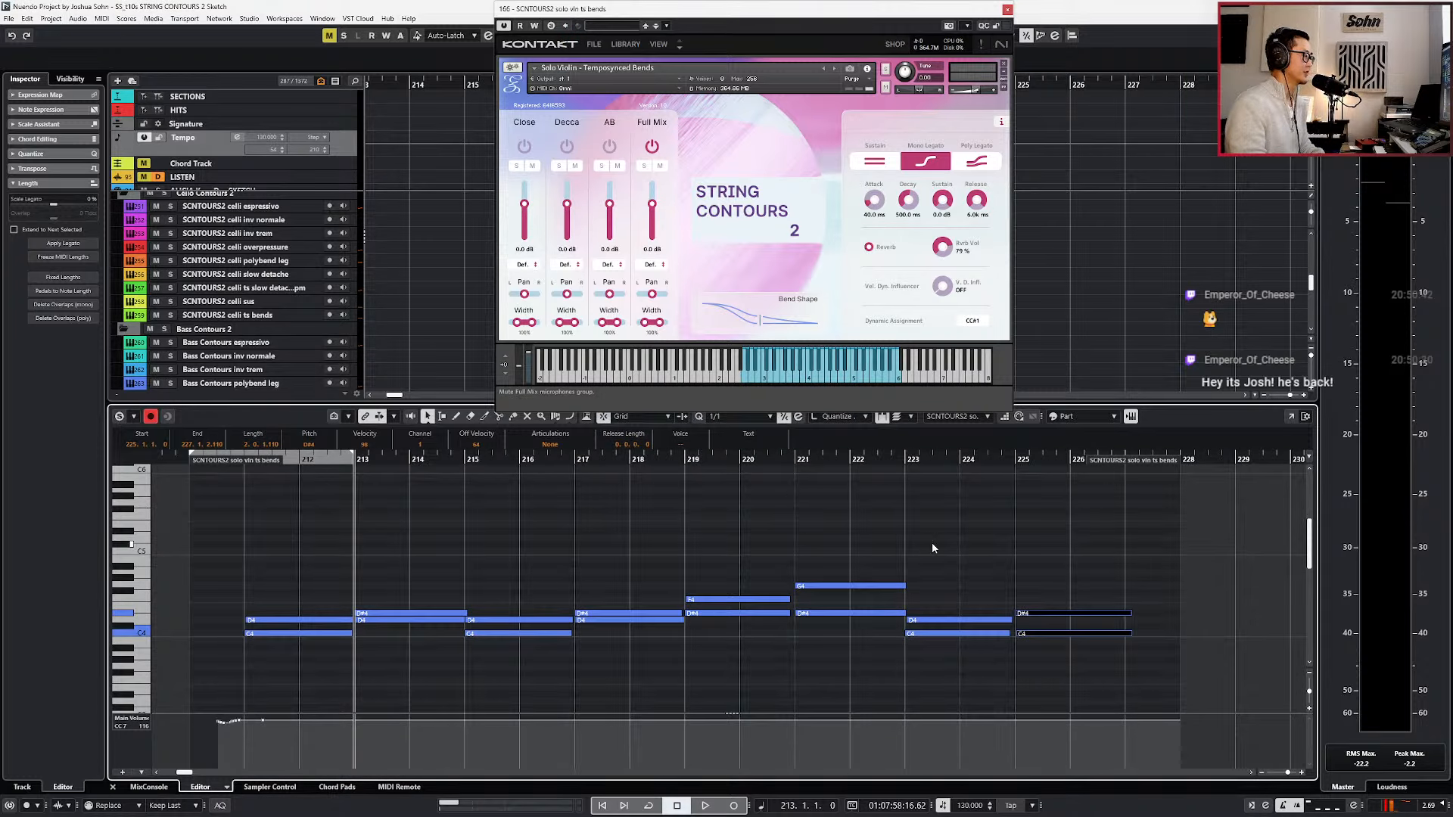
Give all the recorded violin notes a two-bar length, and shorten them slightly to end just before the following notes.
{"action": "left_click_drag", "start_coordinate": [279, 562], "coordinate": [1072, 663]}
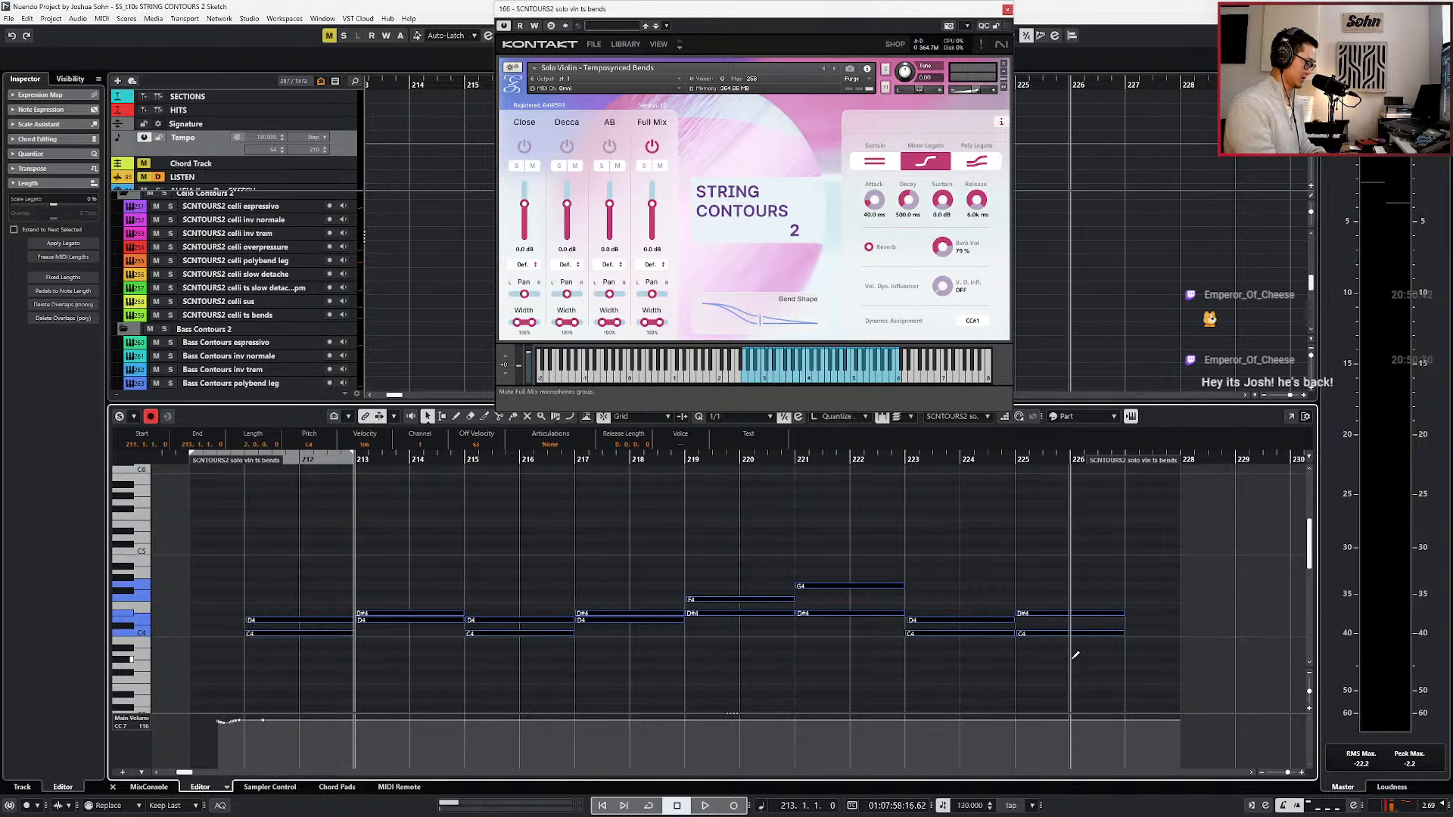
{"action": "scroll", "coordinate": [665, 638], "scroll_direction": "up", "scroll_amount": 5}
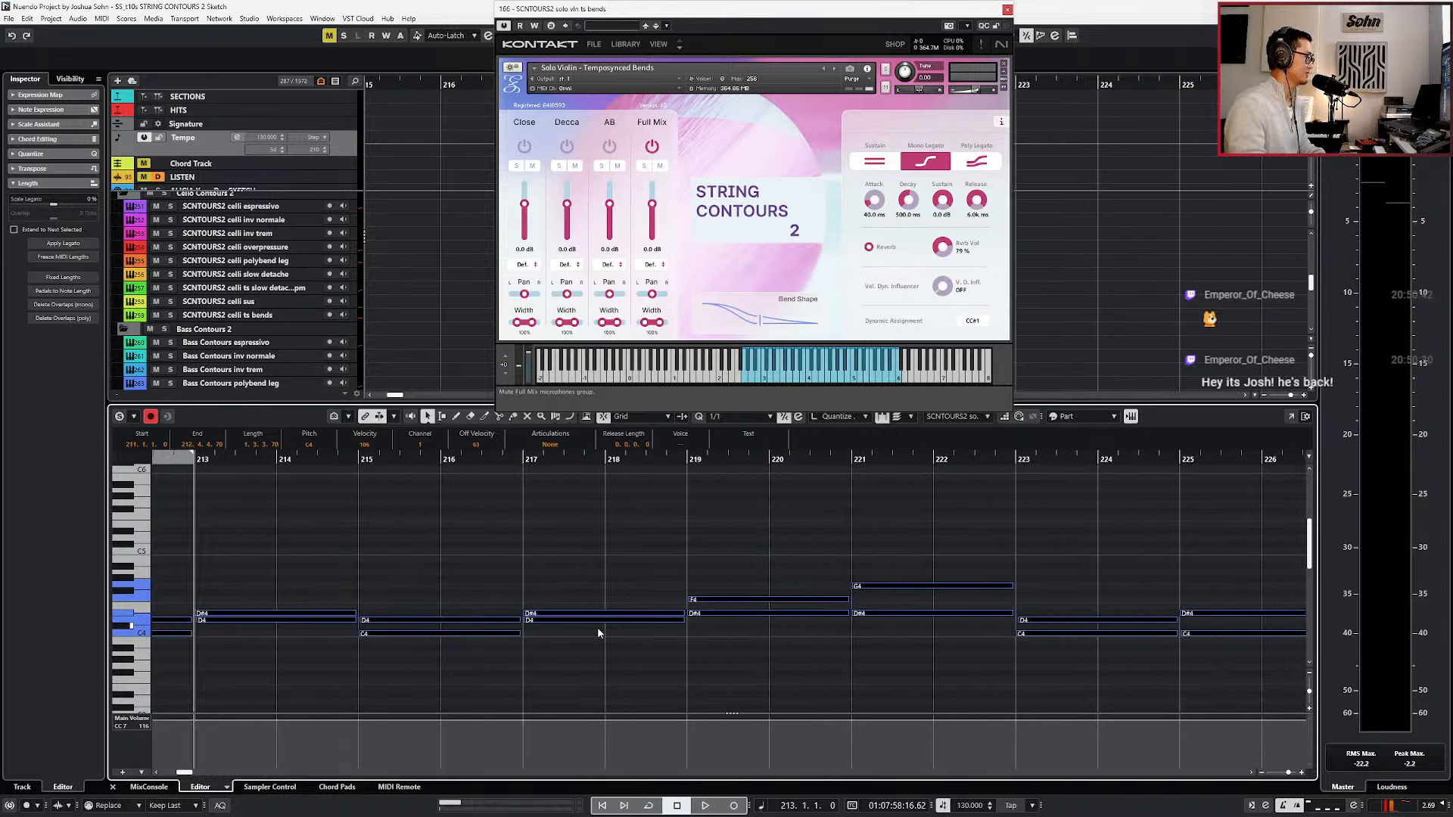
{"action": "scroll", "coordinate": [541, 635], "scroll_direction": "left", "scroll_amount": 4}
{"action": "scroll", "coordinate": [620, 622], "scroll_direction": "up", "scroll_amount": 3}
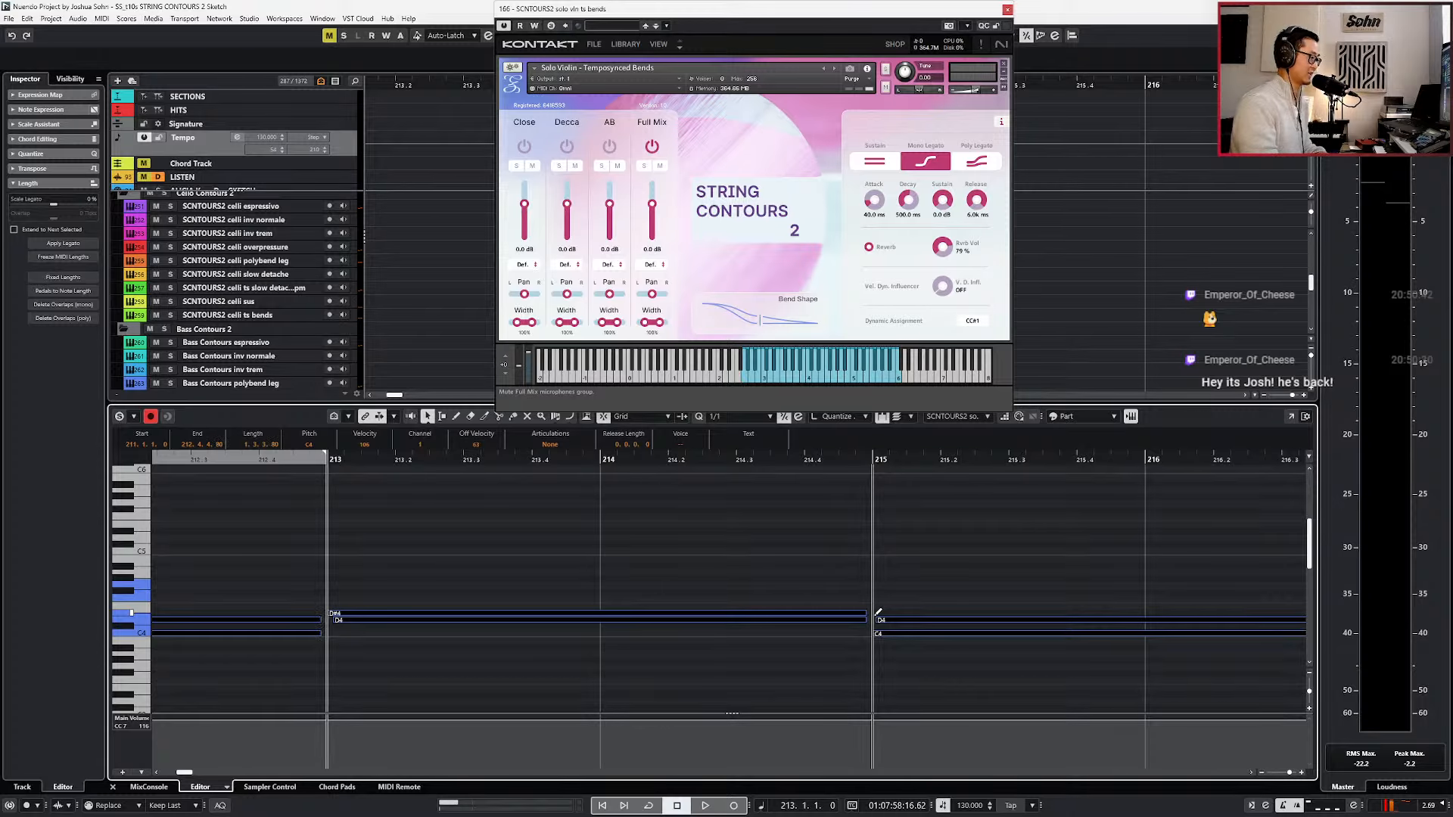
{"action": "scroll", "coordinate": [875, 613], "scroll_direction": "down", "scroll_amount": 3}
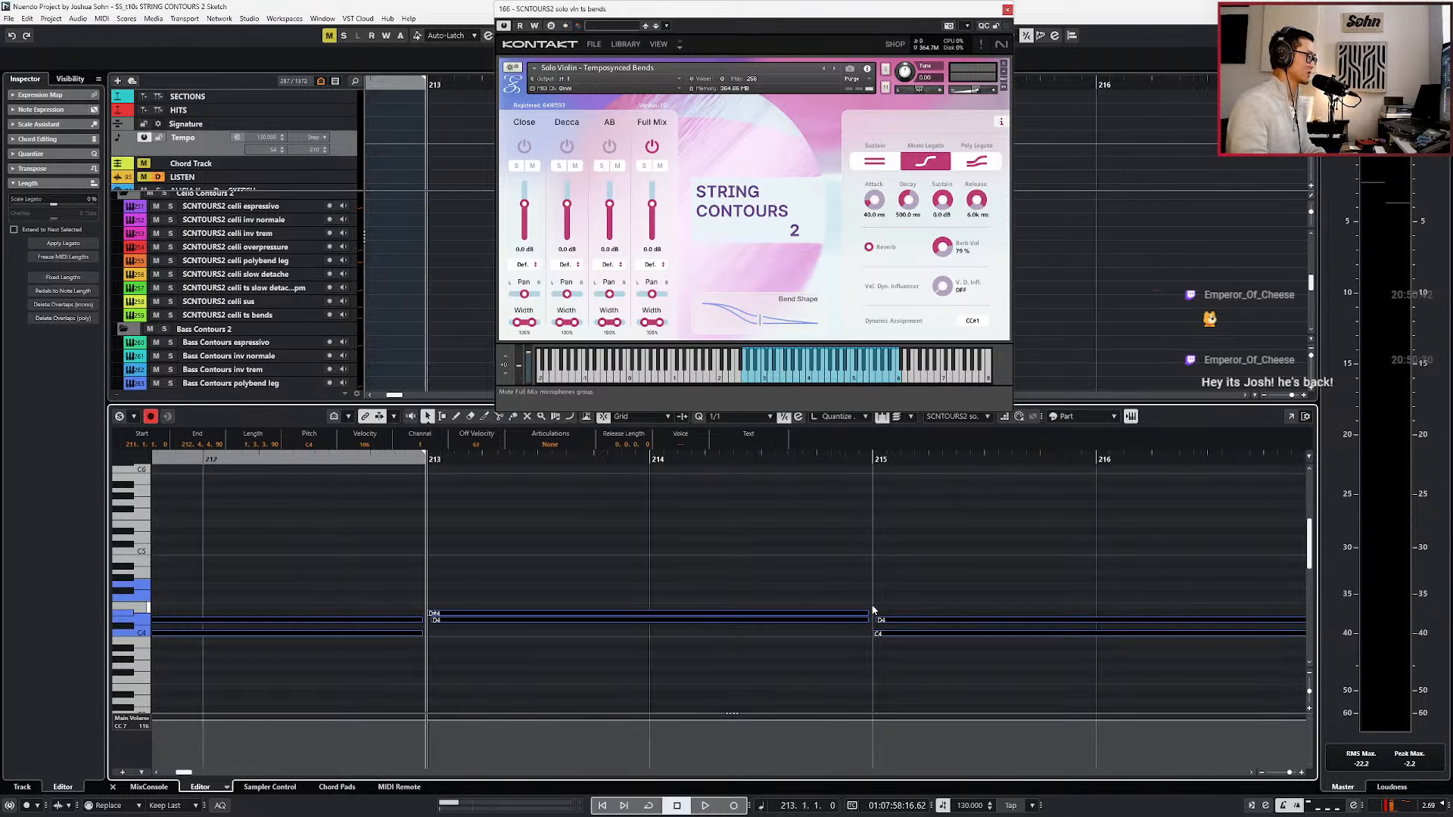
Play back the tidied Temposynced Bends part from bar 211 to about bar 224.
{"action": "key", "text": "KP_Subtract"}
{"action": "key", "text": "KP_Subtract"}
{"action": "left_click", "coordinate": [880, 594]}
{"action": "scroll", "coordinate": [923, 575], "scroll_direction": "down", "scroll_amount": 2}
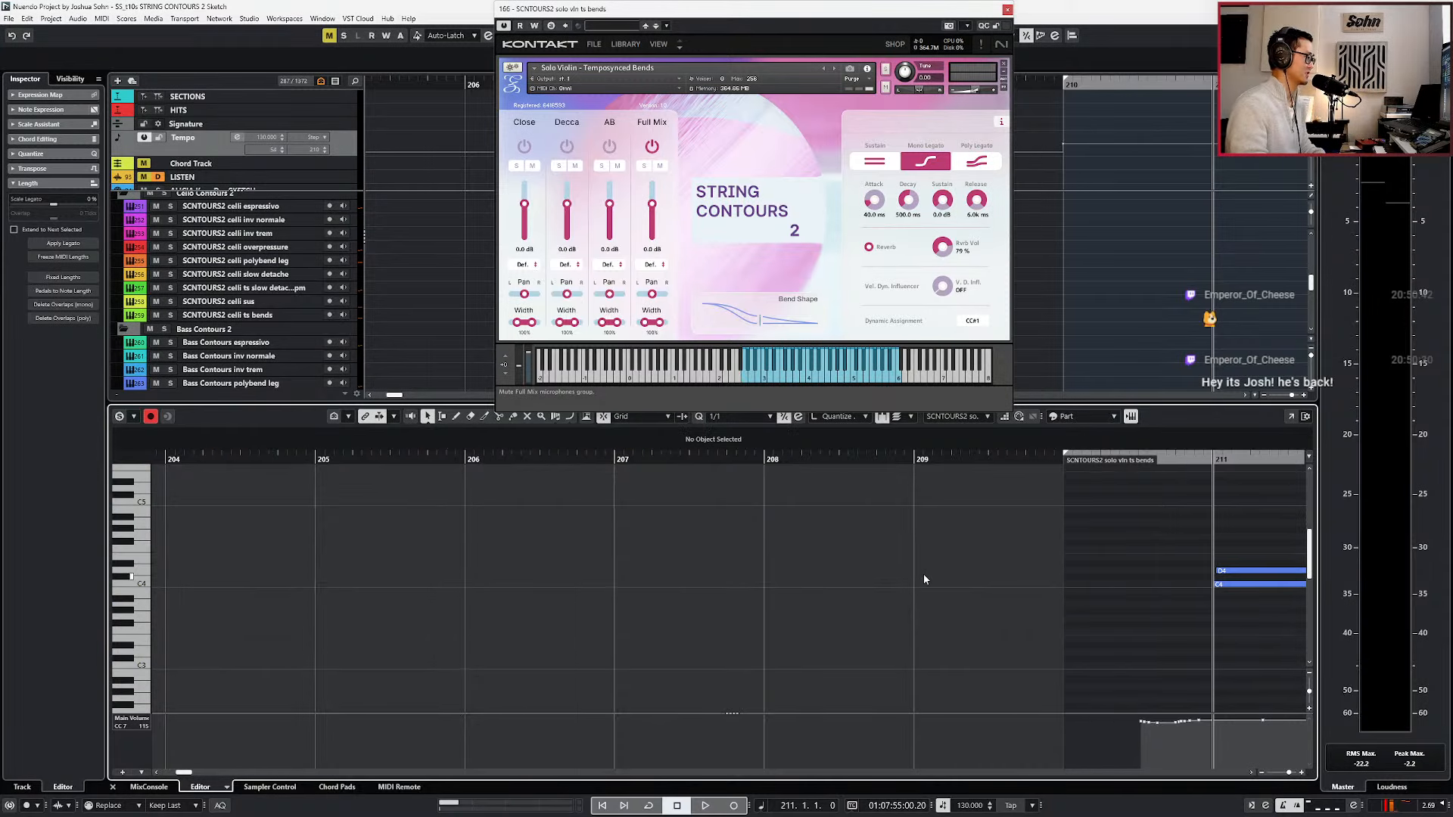
{"action": "scroll", "coordinate": [923, 575], "scroll_direction": "down", "scroll_amount": 1}
{"action": "scroll", "coordinate": [923, 575], "scroll_direction": "right", "scroll_amount": 3}
{"action": "key", "text": "space"}
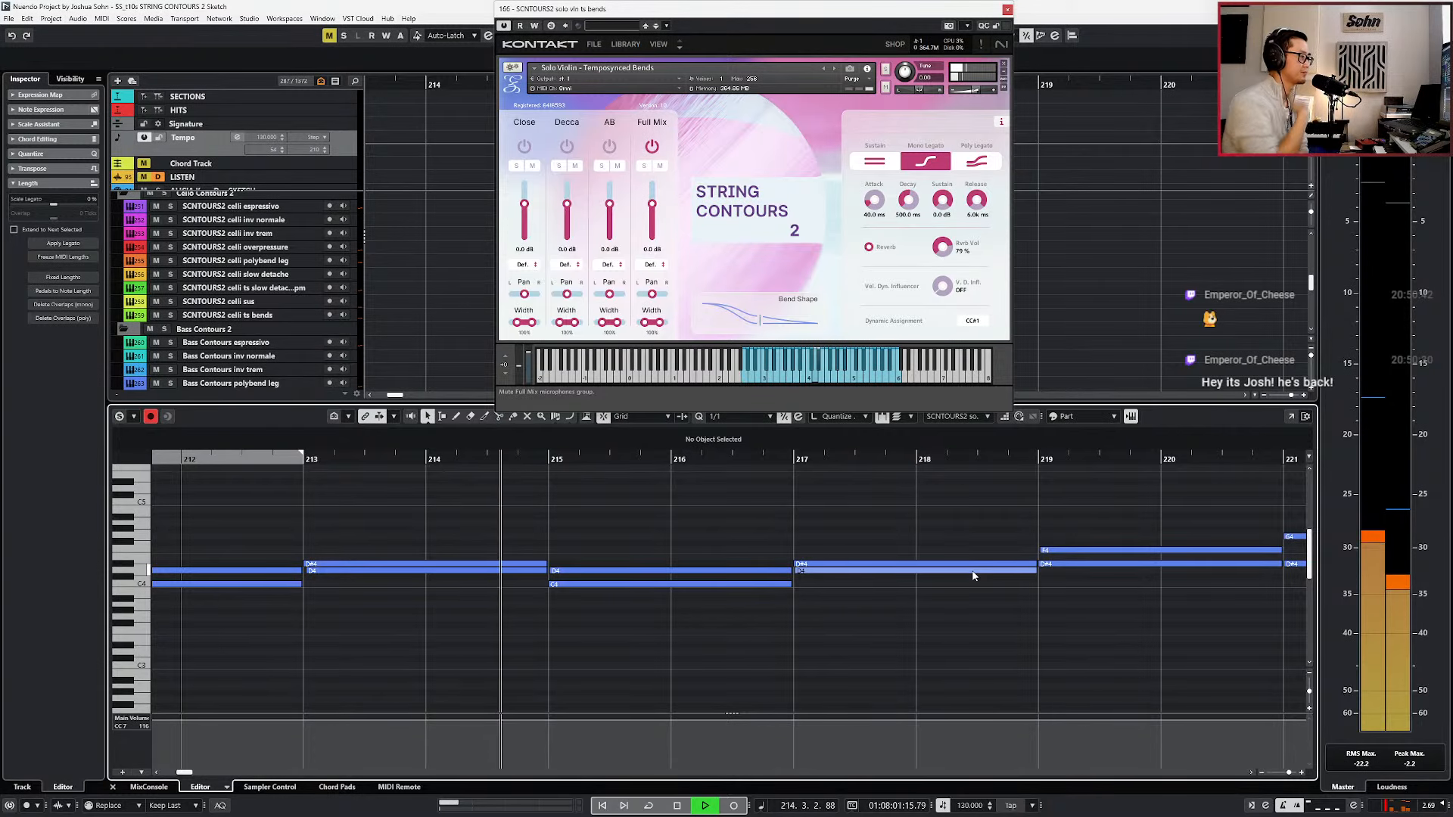
{"action": "scroll", "coordinate": [919, 597], "scroll_direction": "down", "scroll_amount": 1, "text": "ctrl"}
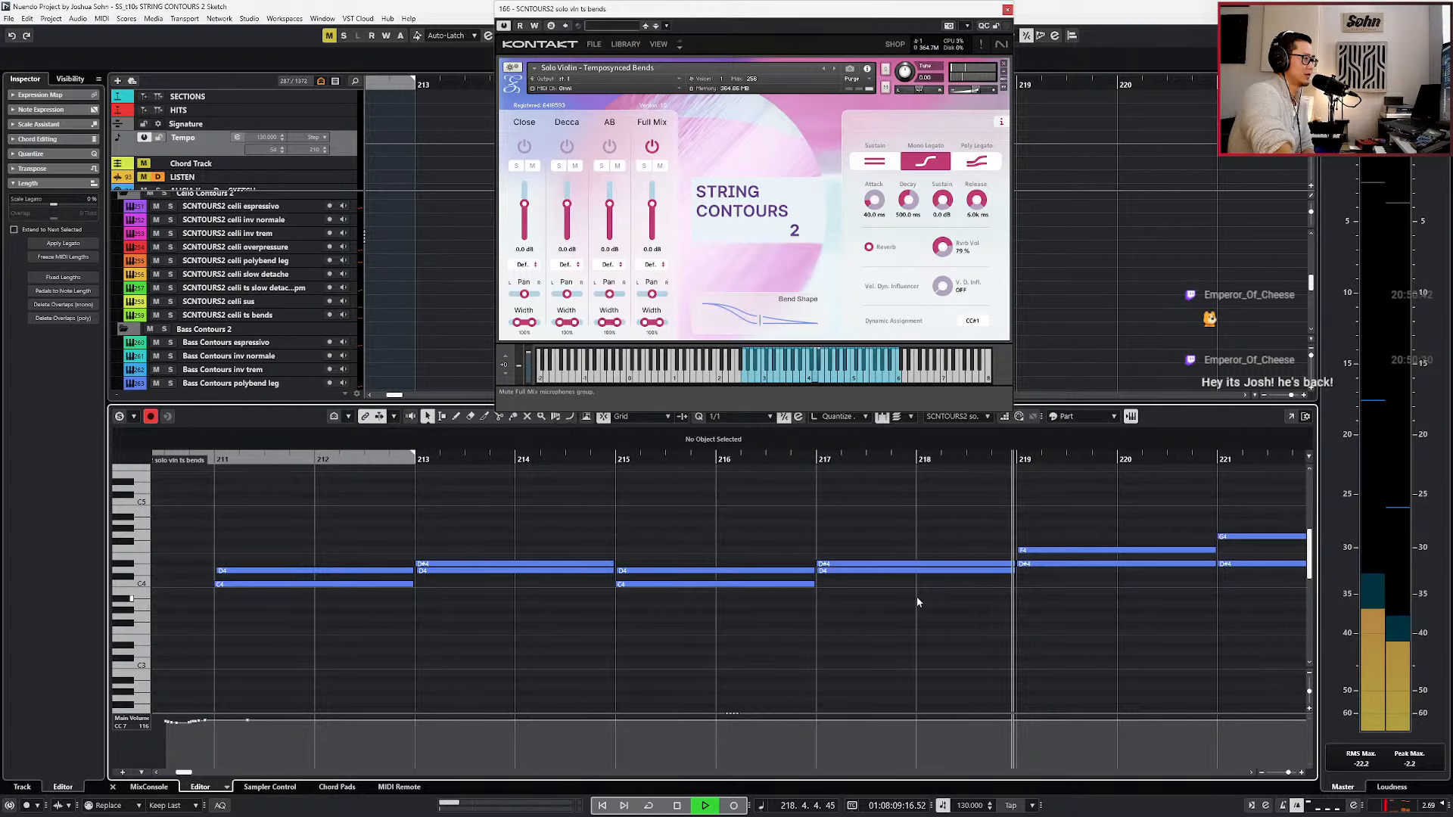
{"action": "scroll", "coordinate": [917, 602], "scroll_direction": "down", "scroll_amount": 3}
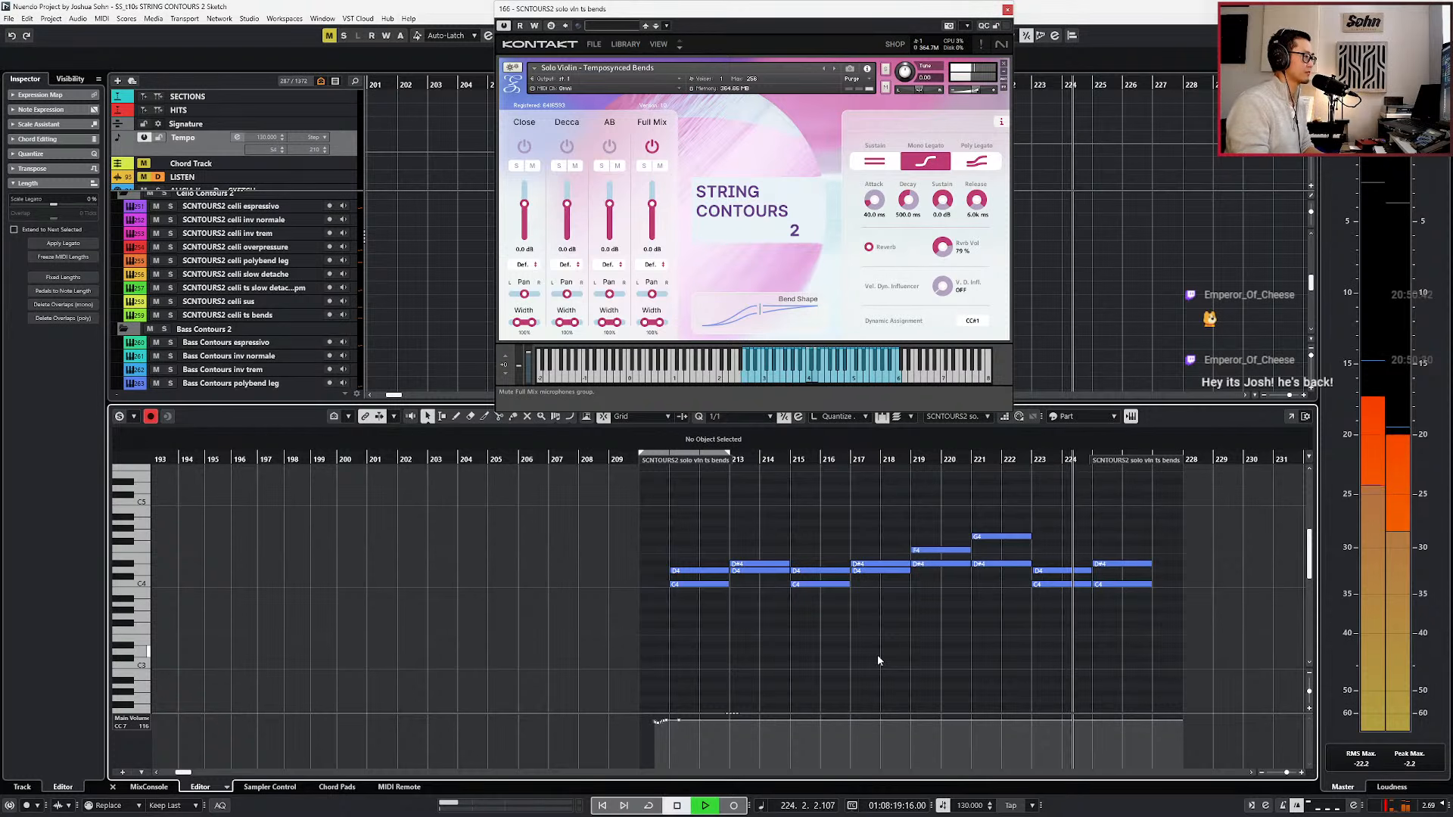
{"action": "key", "text": "space"}
Close the note editor and make solo cello espressivo the active recording track, with the playhead at bar 209.
{"action": "key", "text": "Return"}
{"action": "key", "text": "KP_Subtract"}
{"action": "key", "text": "KP_Subtract"}
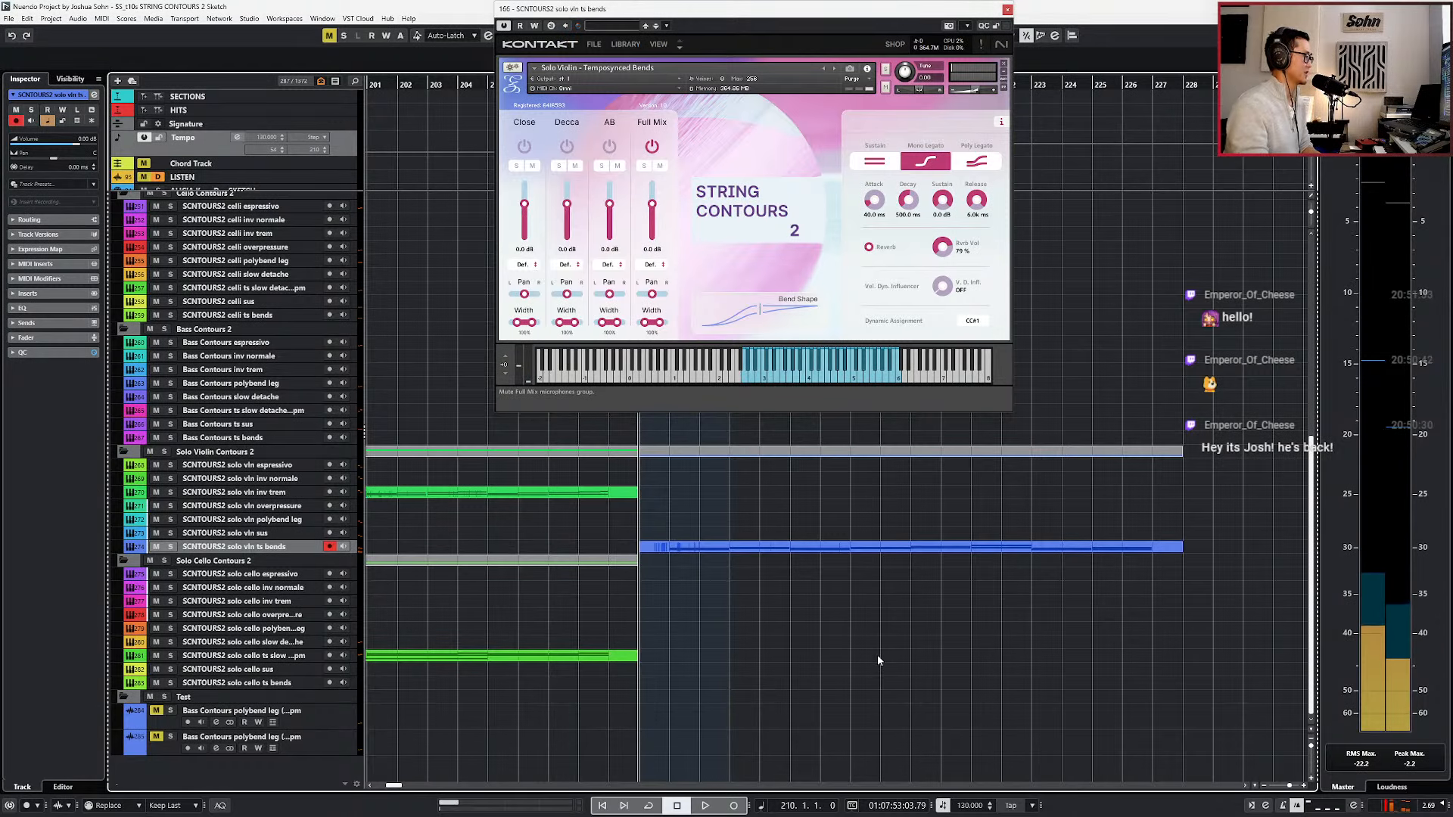
{"action": "key", "text": "g"}
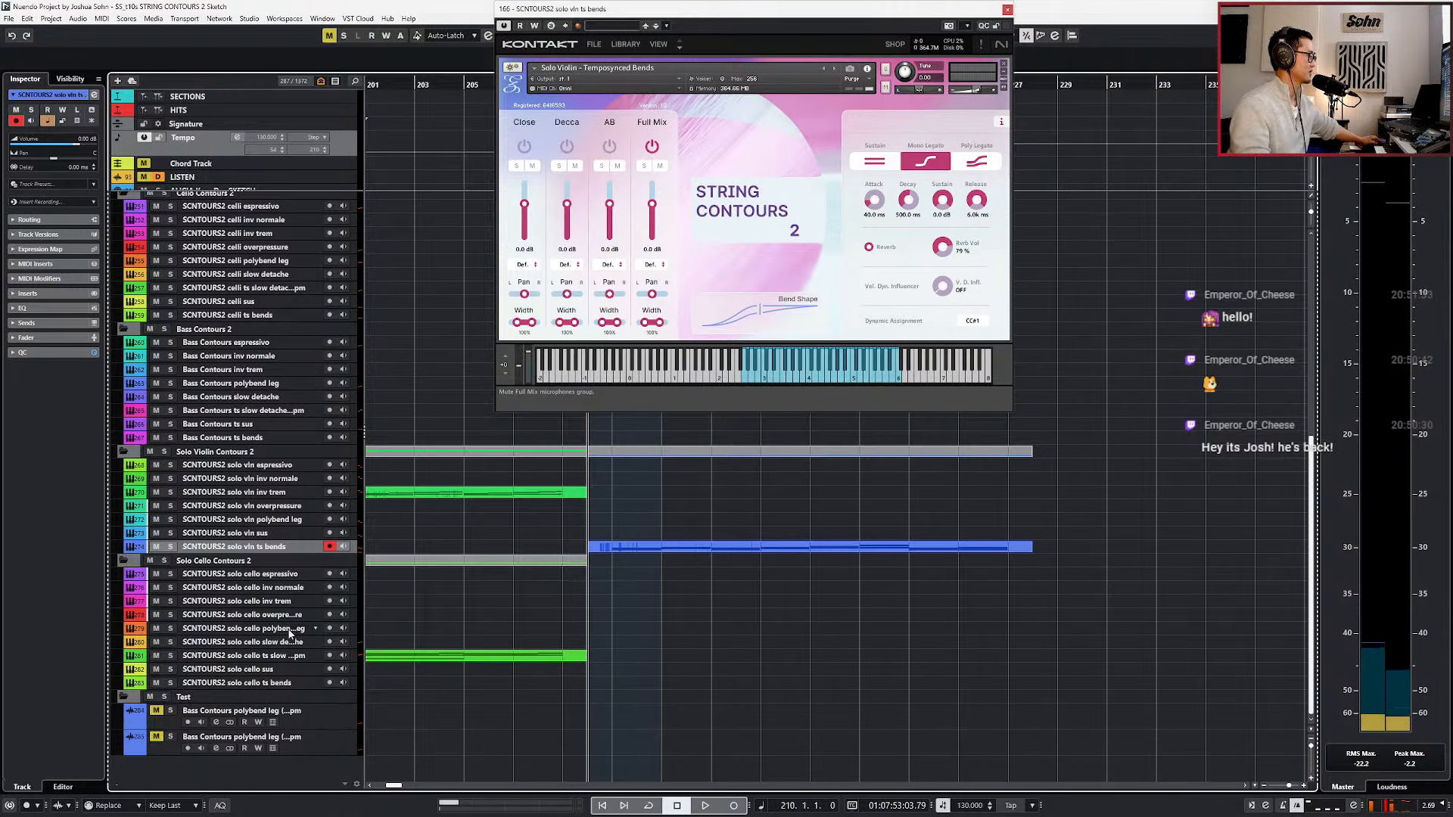
{"action": "left_click", "coordinate": [280, 670]}
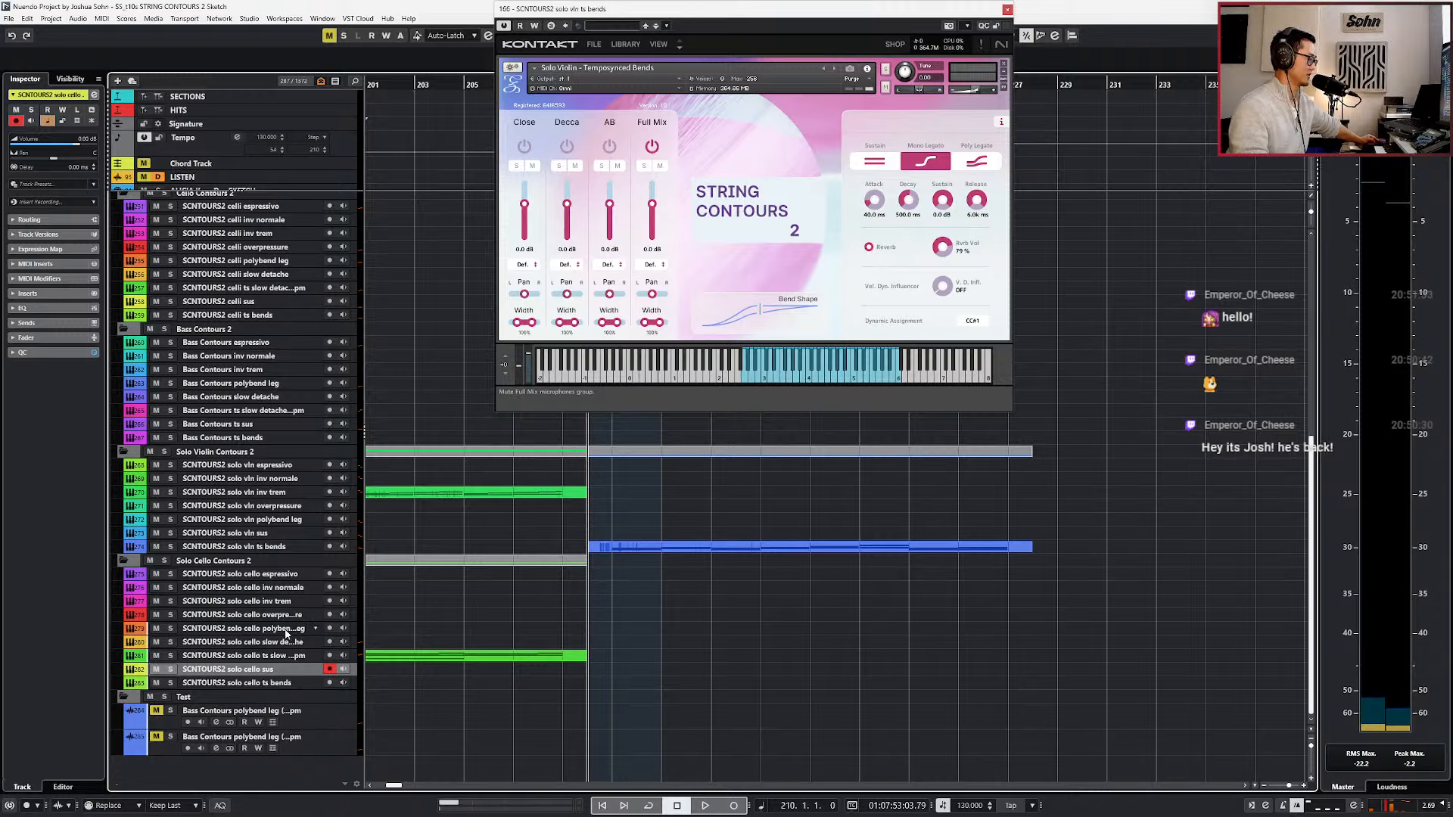
{"action": "key", "text": "Up"}
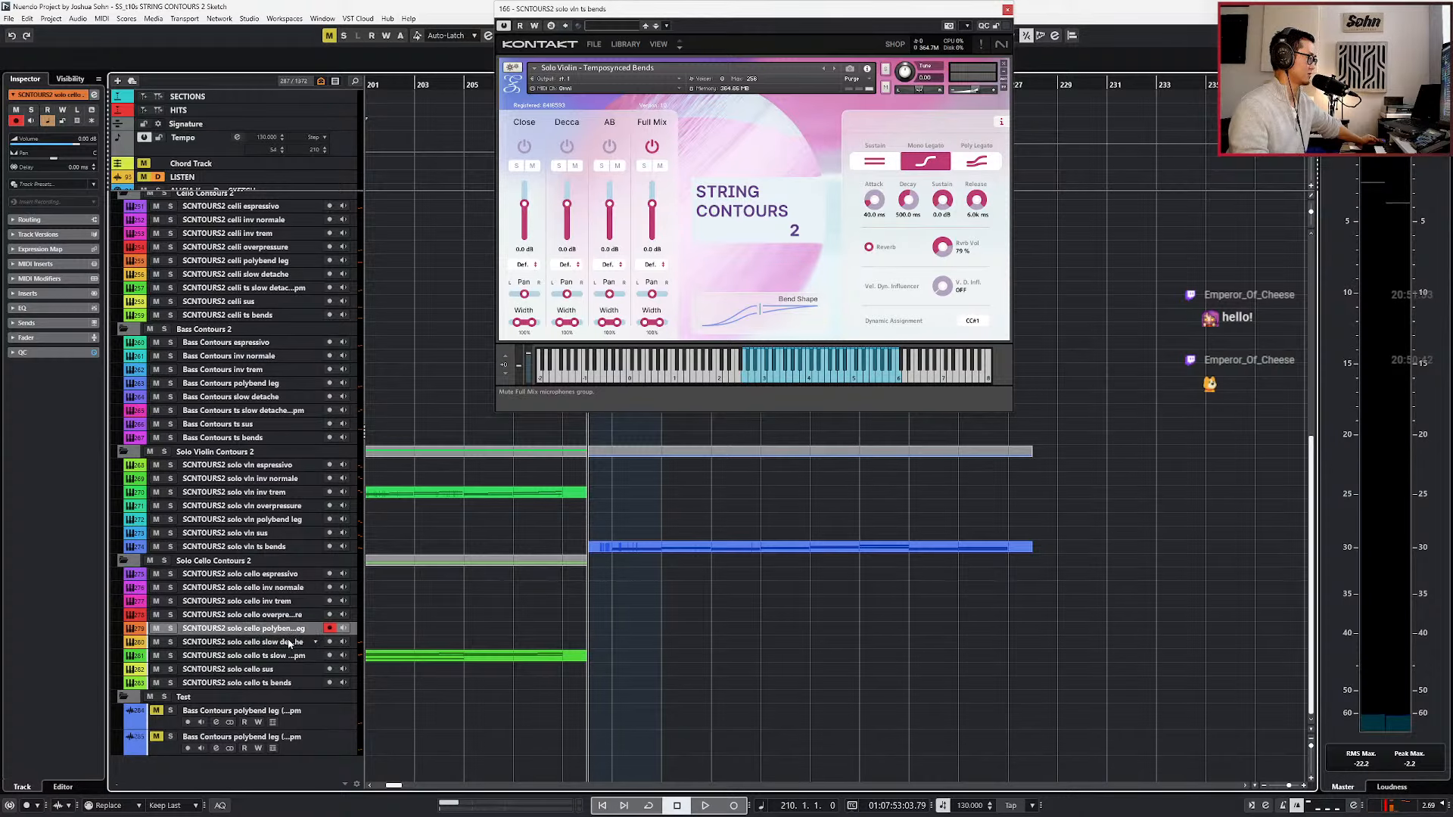
{"action": "left_click", "coordinate": [288, 643]}
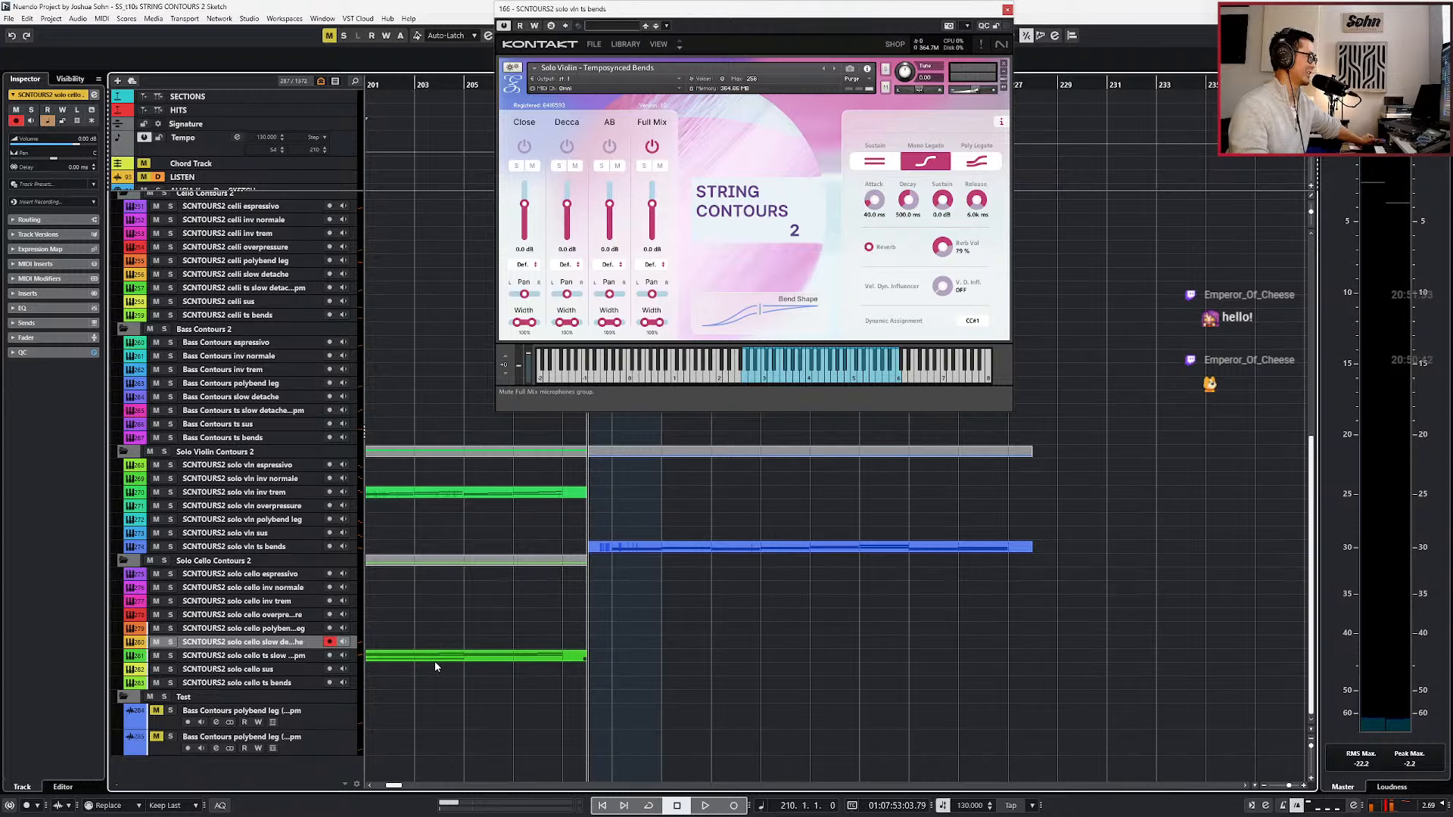
{"action": "left_click", "coordinate": [271, 587]}
{"action": "key", "text": "KP_Subtract"}
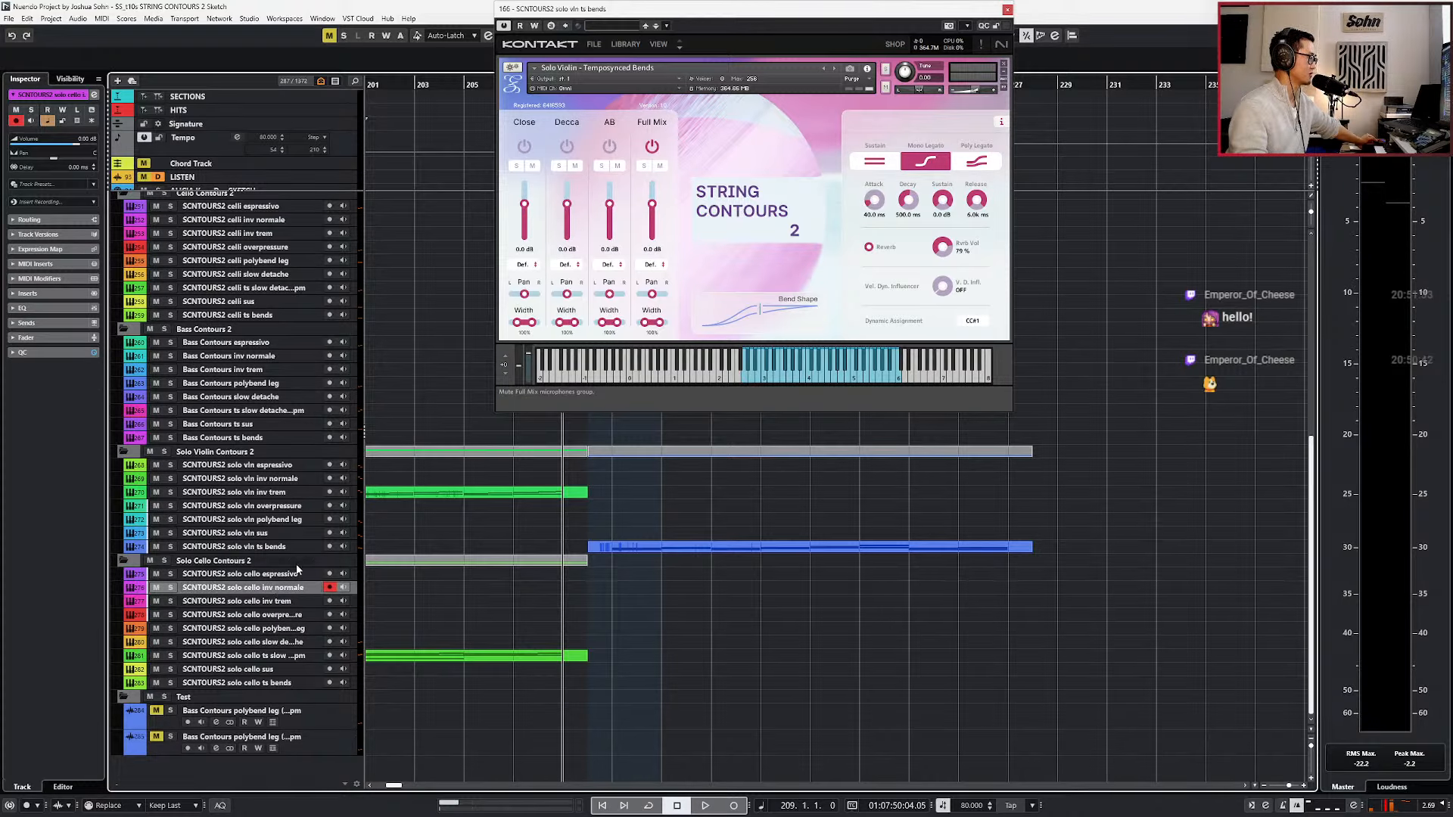
{"action": "left_click", "coordinate": [297, 574]}
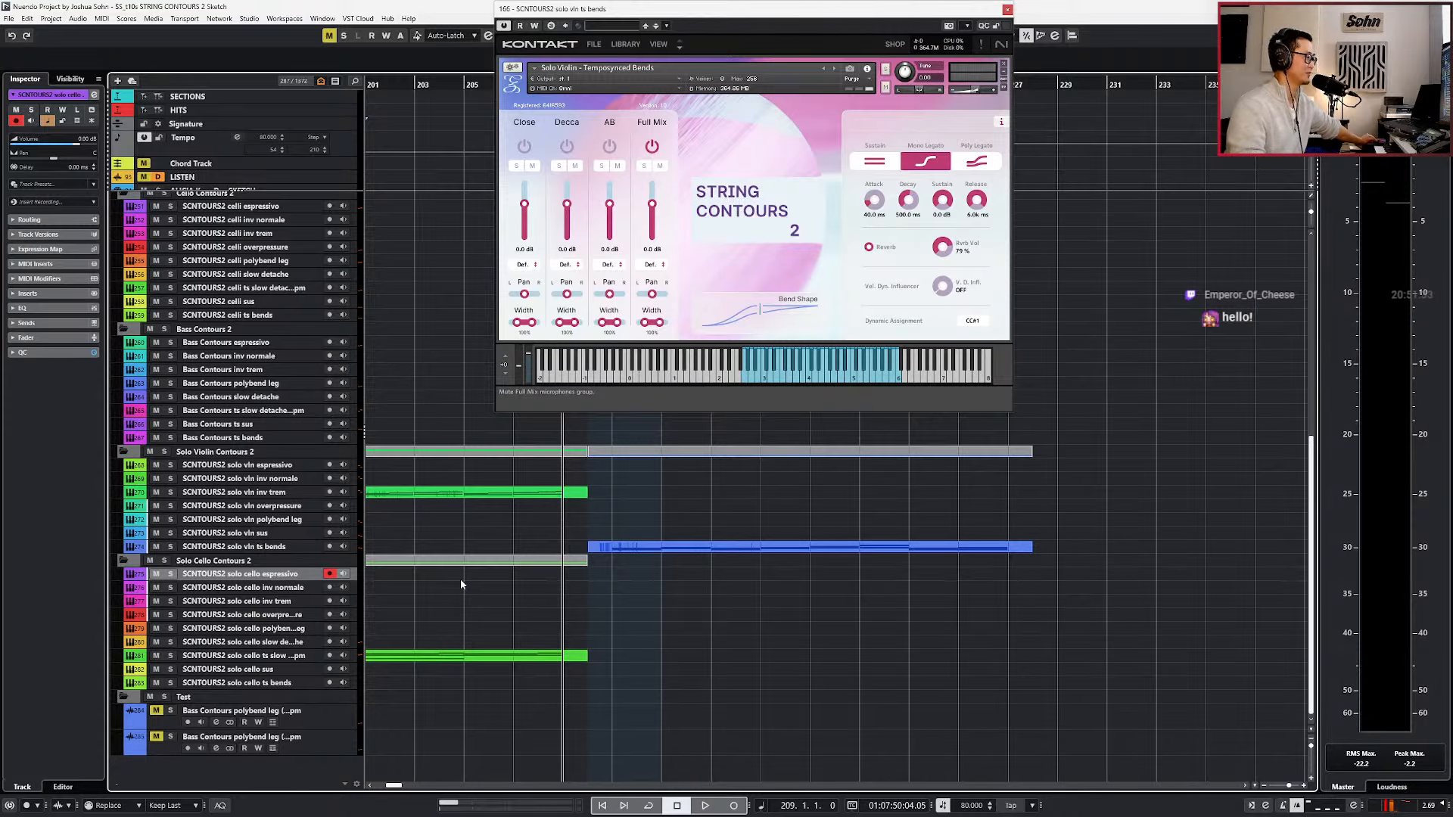
Rehearse against the violin part, and record a live solo cello espressivo performance from bar 210 to about bar 227.
{"action": "key", "text": "space"}
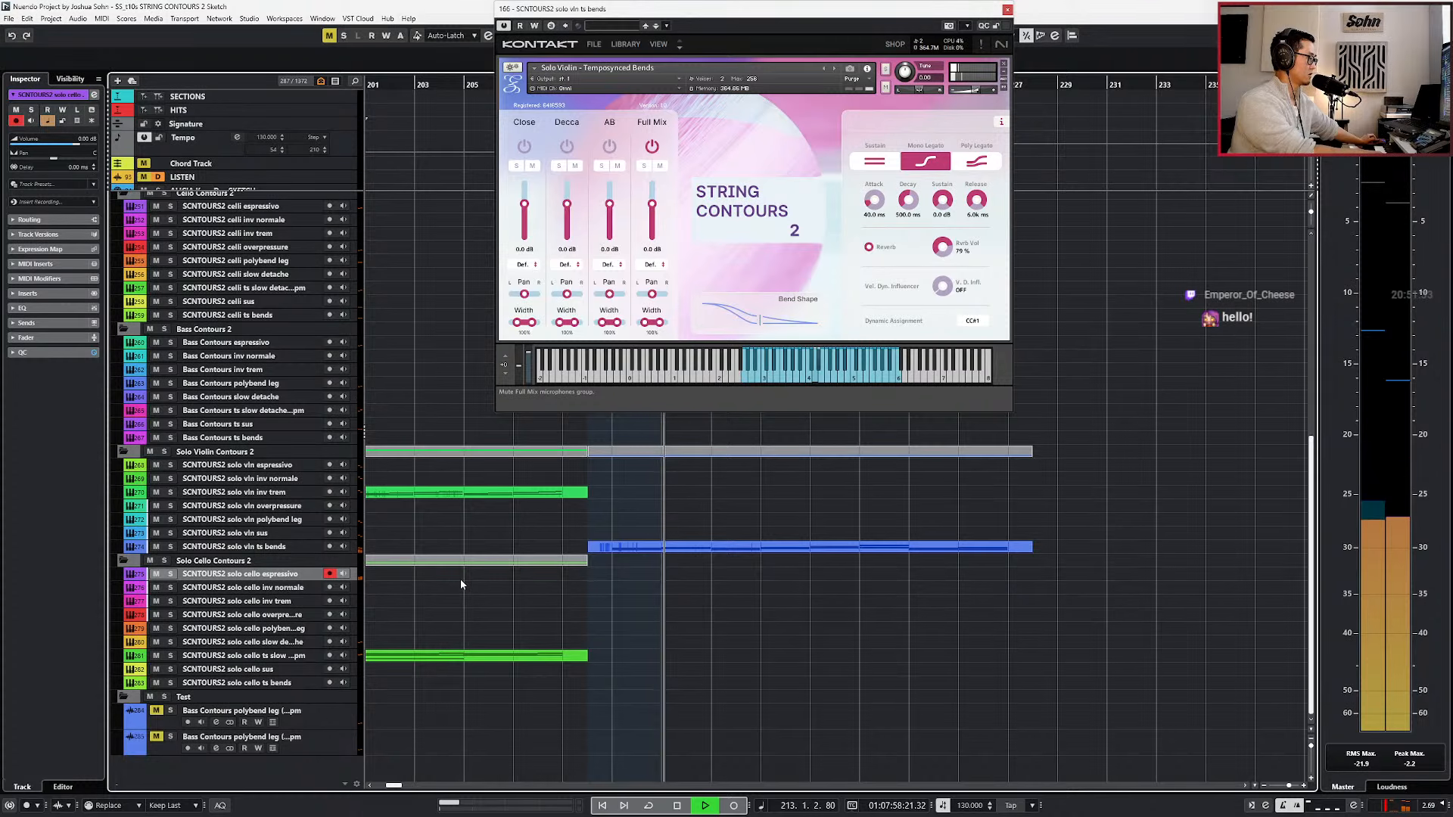
{"action": "key", "text": "space"}
{"action": "key", "text": "KP_Multiply"}
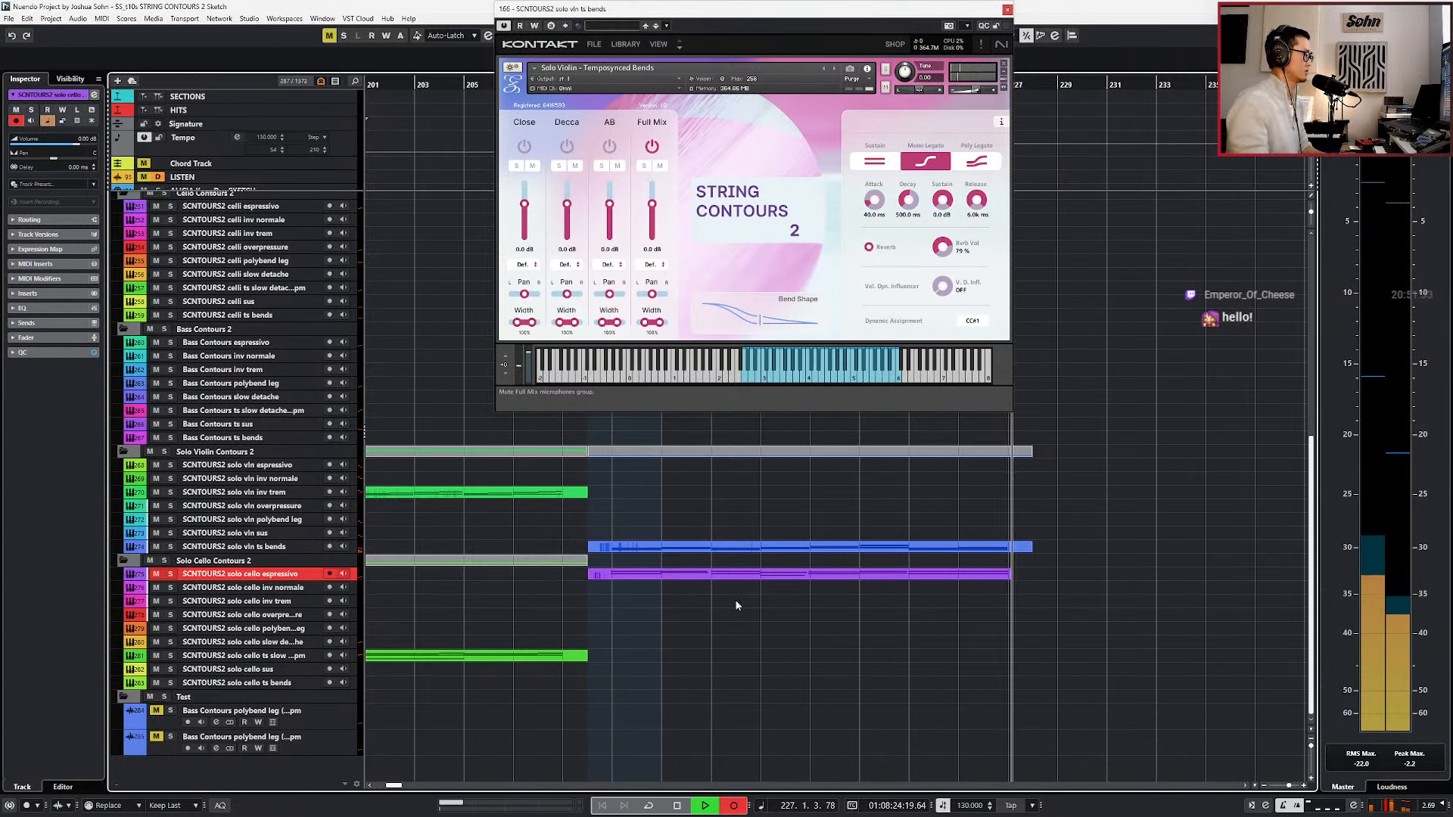
{"action": "key", "text": "space"}
Open the recorded cello part for note editing and add a copy of the first G2 note two octaves lower at G0.
{"action": "double_click", "coordinate": [911, 575]}
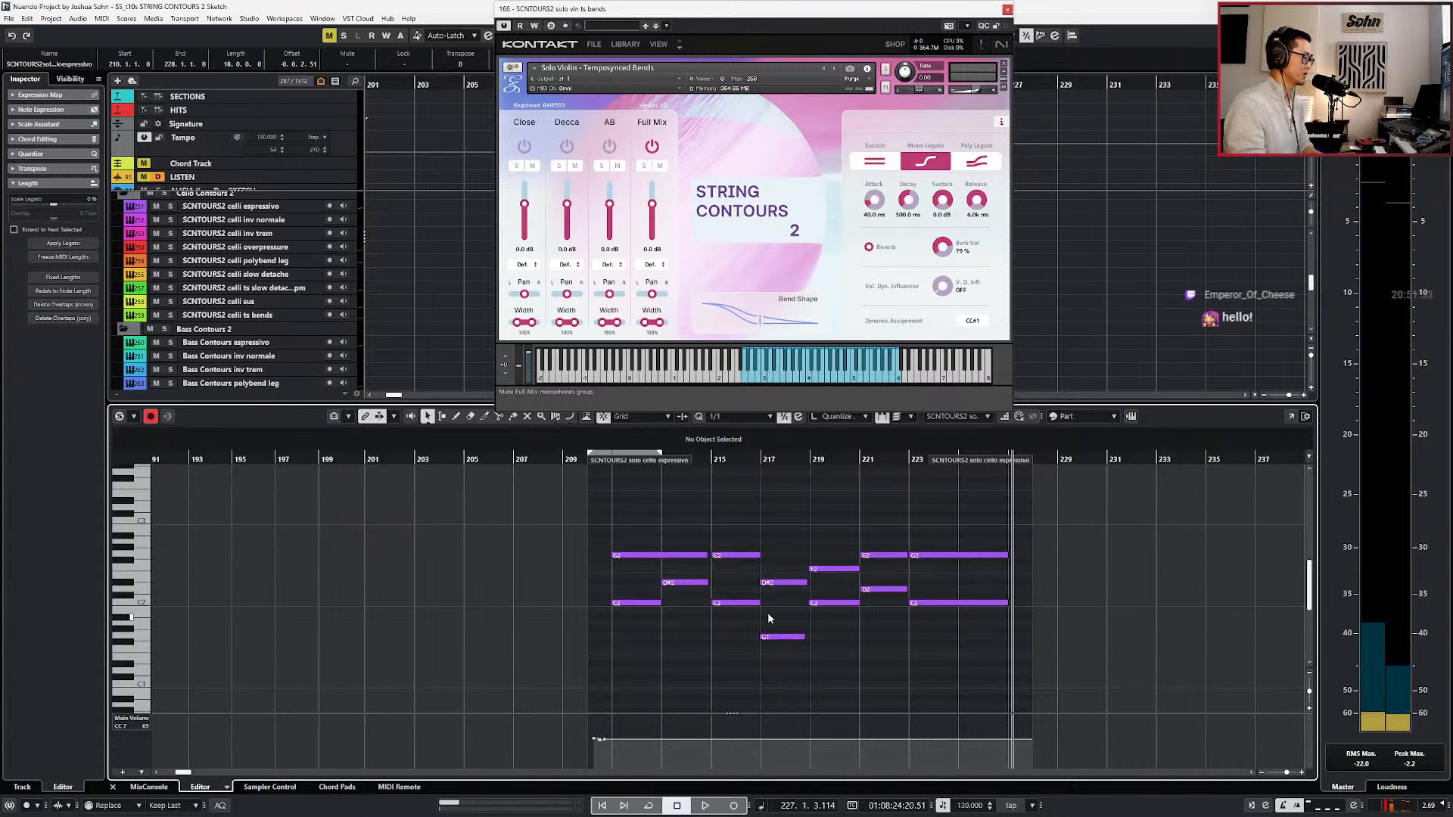
{"action": "left_click", "coordinate": [643, 557]}
{"action": "key", "text": "ctrl+c"}
{"action": "key", "text": "alt+v"}
{"action": "key", "text": "KP_1"}
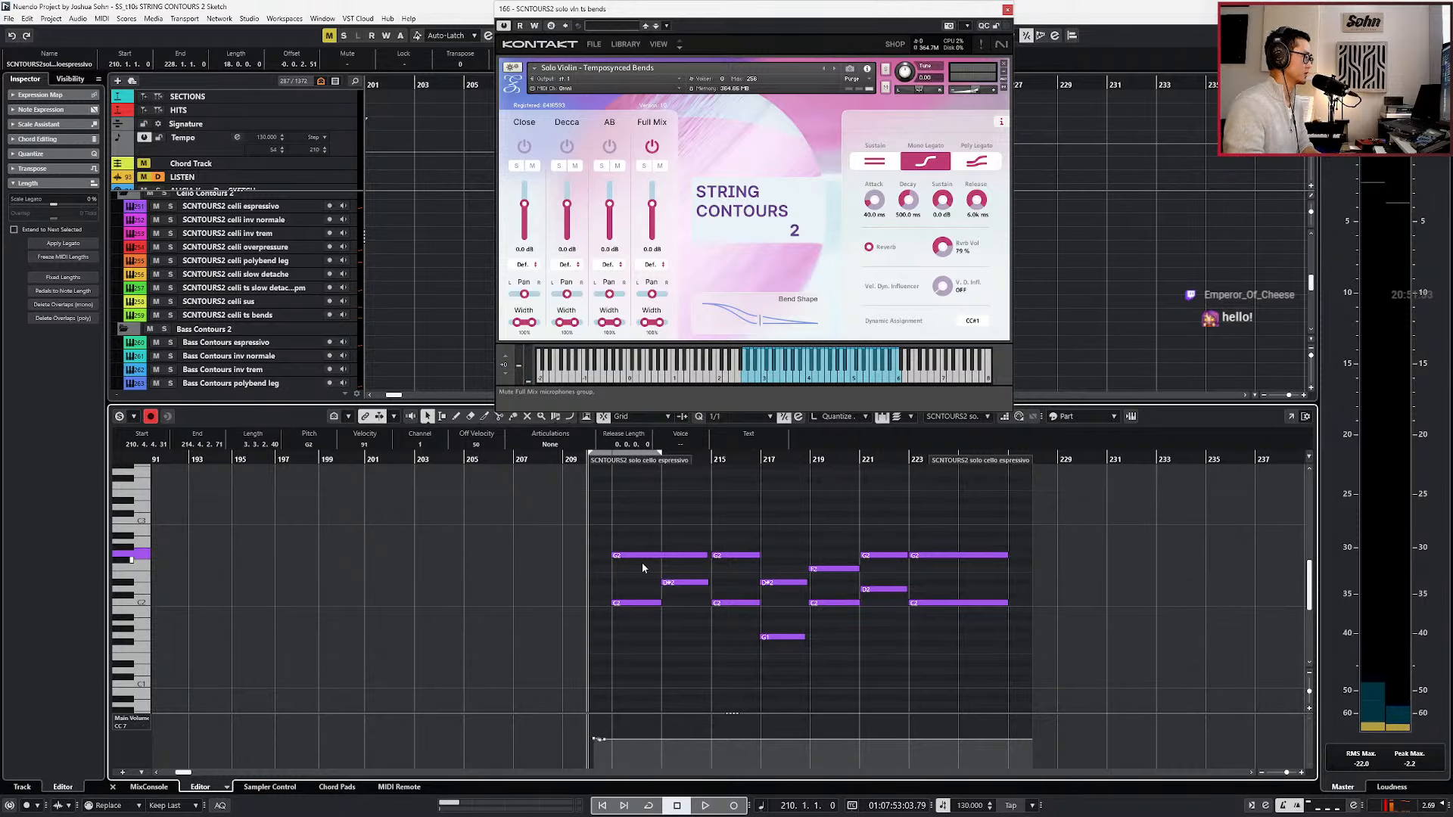
{"action": "key", "text": "shift+Down"}
{"action": "key", "text": "shift+Down"}
{"action": "left_click", "coordinate": [642, 563]}
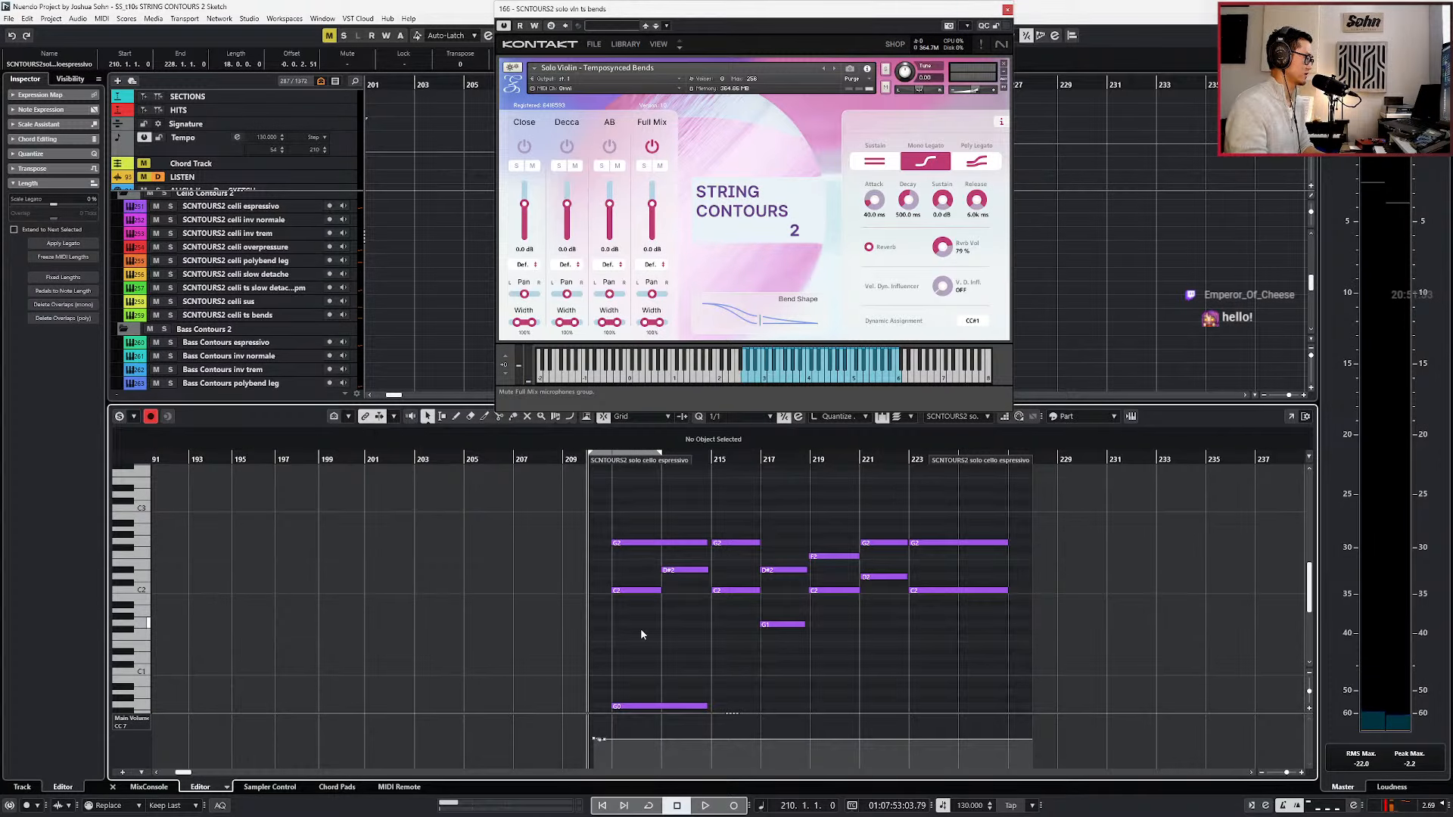
Move the low copied note to start at bar 210 and transpose it down to C0.
{"action": "left_click", "coordinate": [644, 707]}
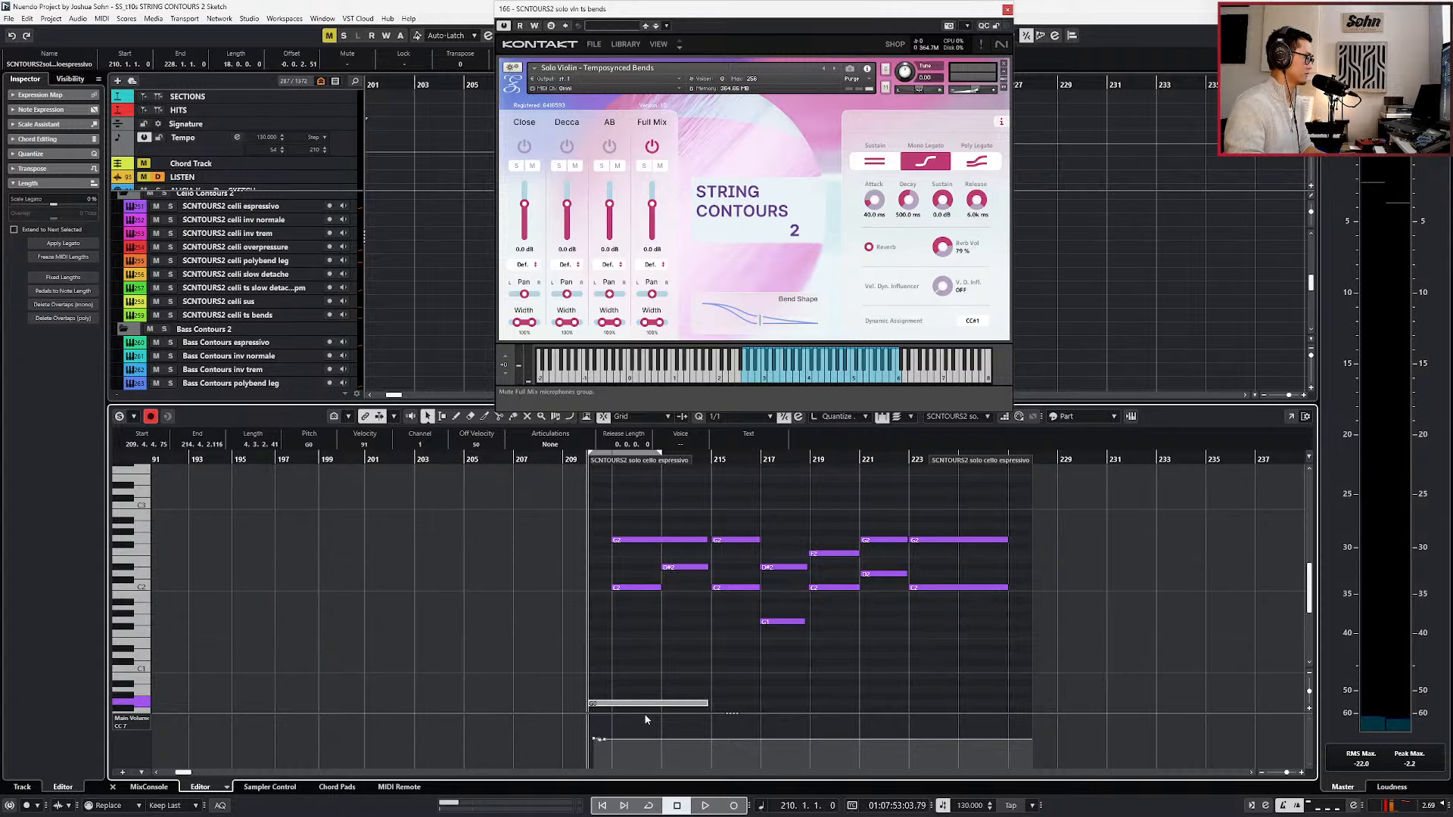
{"action": "key", "text": "Down"}
{"action": "key", "text": "Down"}
{"action": "key", "text": "Down"}
{"action": "key", "text": "Down"}
{"action": "key", "text": "Down"}
{"action": "key", "text": "Down"}
{"action": "key", "text": "Down"}
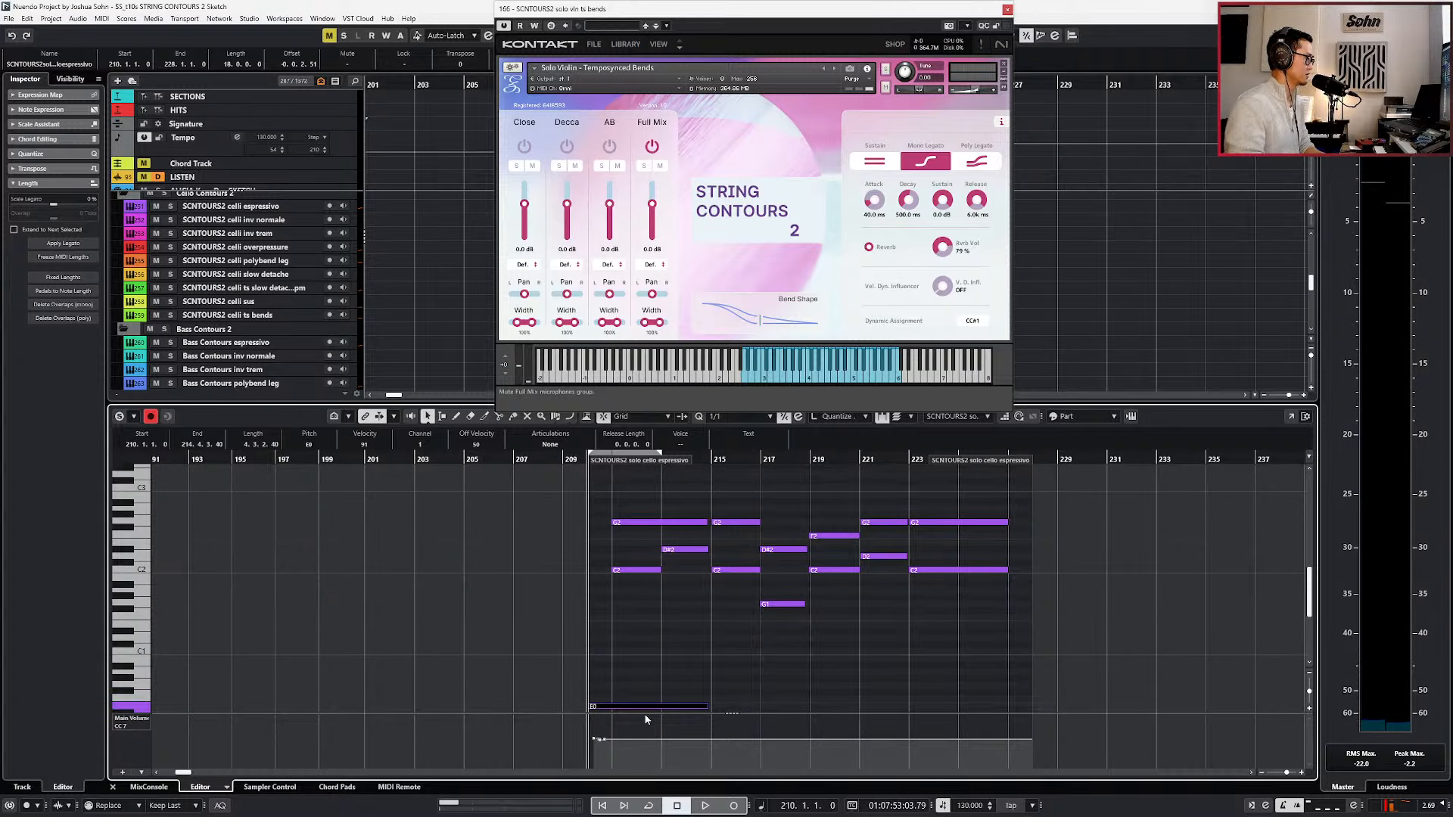
Play the cello part with the added C0 note from bar 210 to about bar 212.
{"action": "key", "text": "space"}
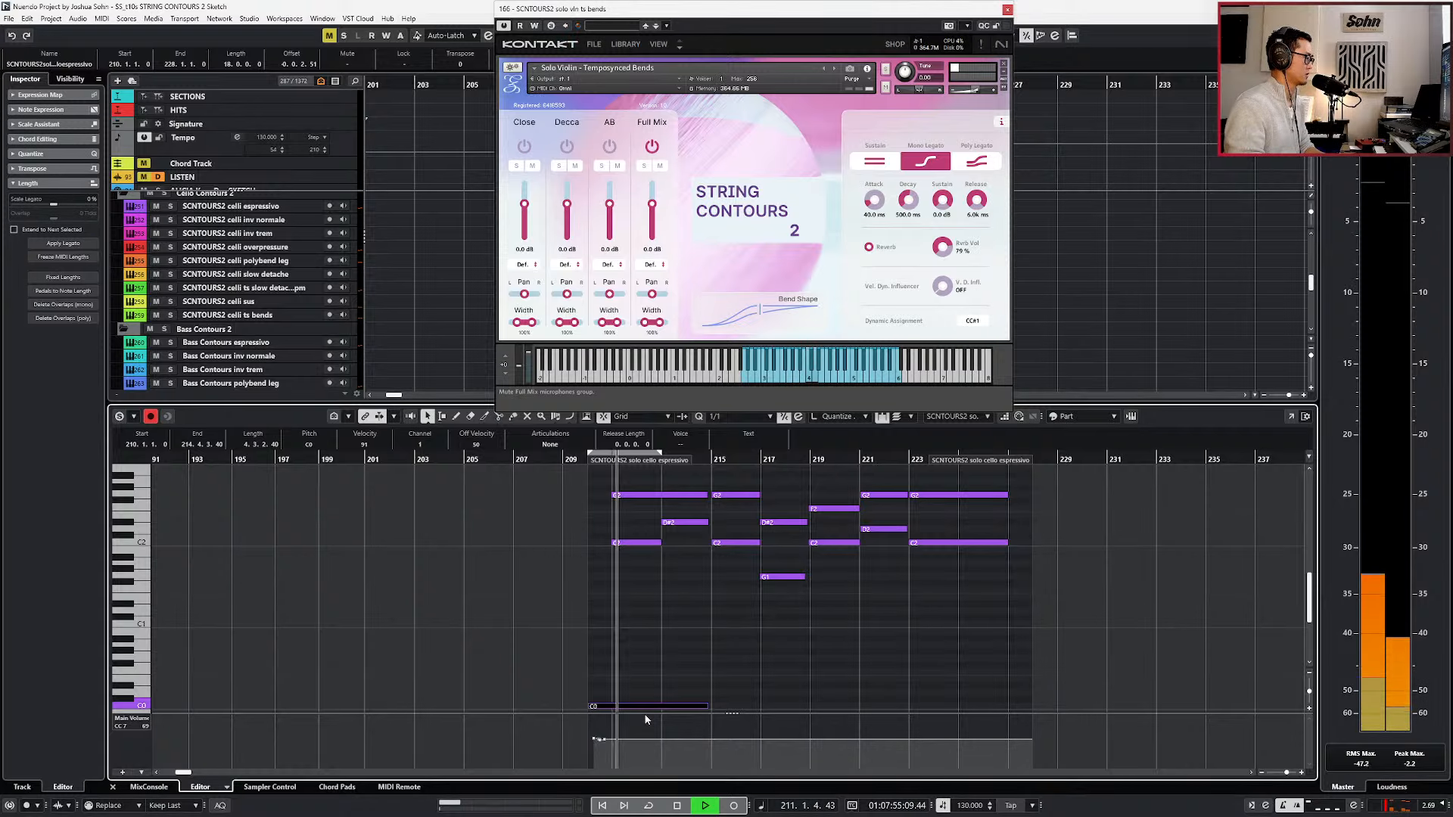
{"action": "scroll", "coordinate": [665, 584], "scroll_direction": "up", "scroll_amount": 1}
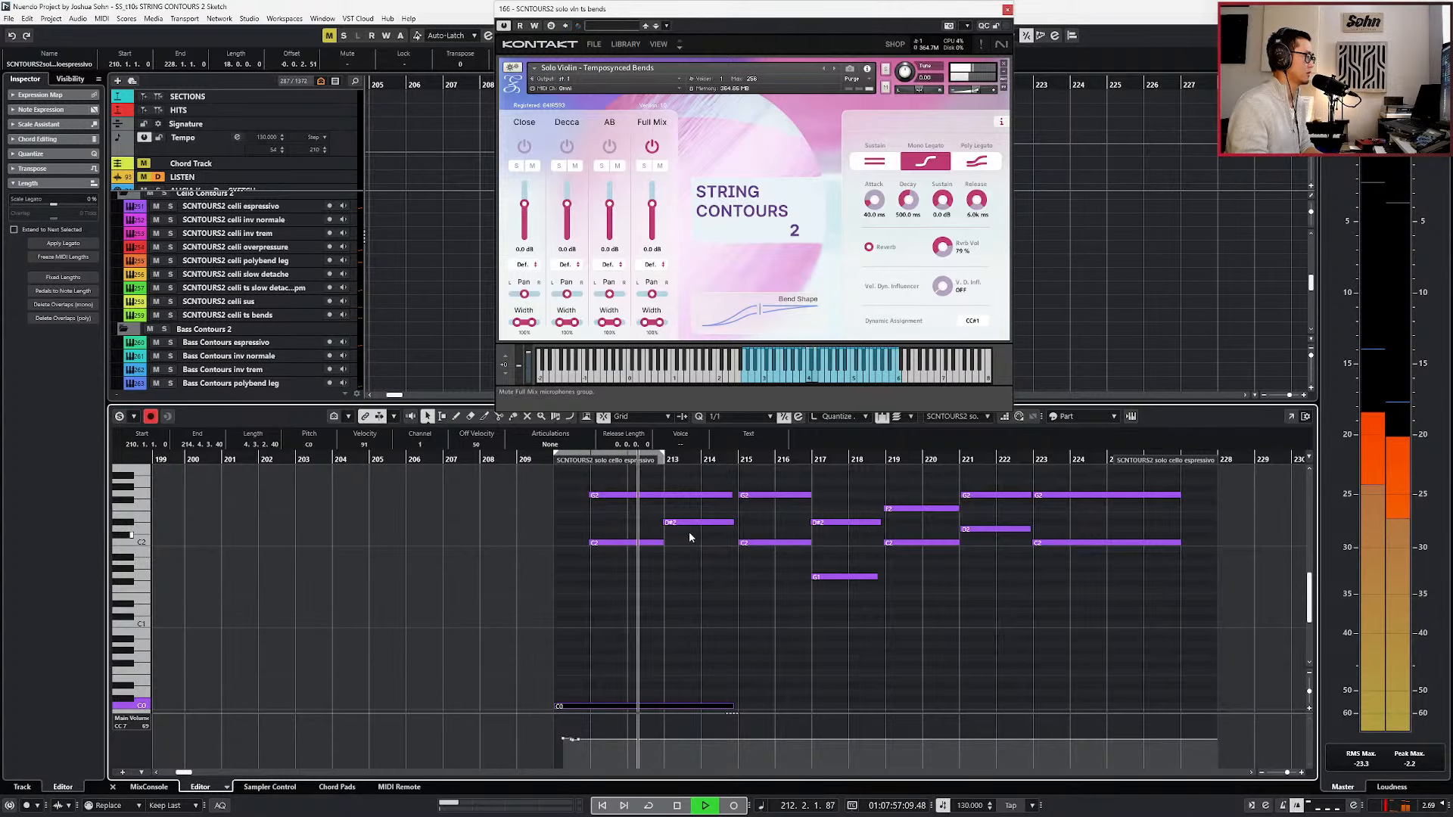
{"action": "key", "text": "space"}
Split the first long G2 cello note at bar 213, where the D#2 note starts.
{"action": "left_click_drag", "start_coordinate": [688, 531], "coordinate": [707, 479]}
{"action": "scroll", "coordinate": [703, 532], "scroll_direction": "up", "scroll_amount": 2}
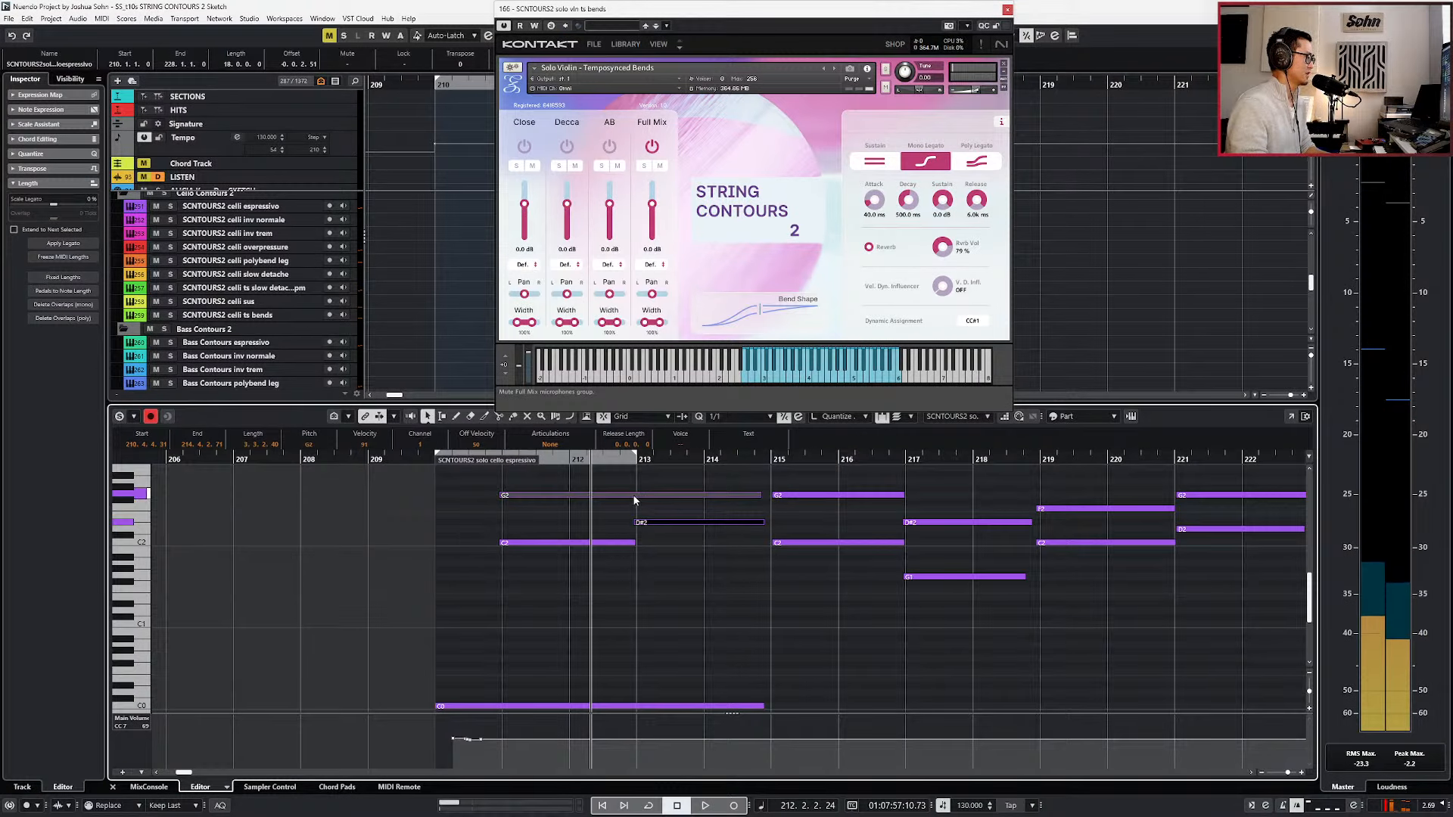
{"action": "left_click", "coordinate": [632, 496], "text": "alt"}
{"action": "left_click", "coordinate": [634, 528]}
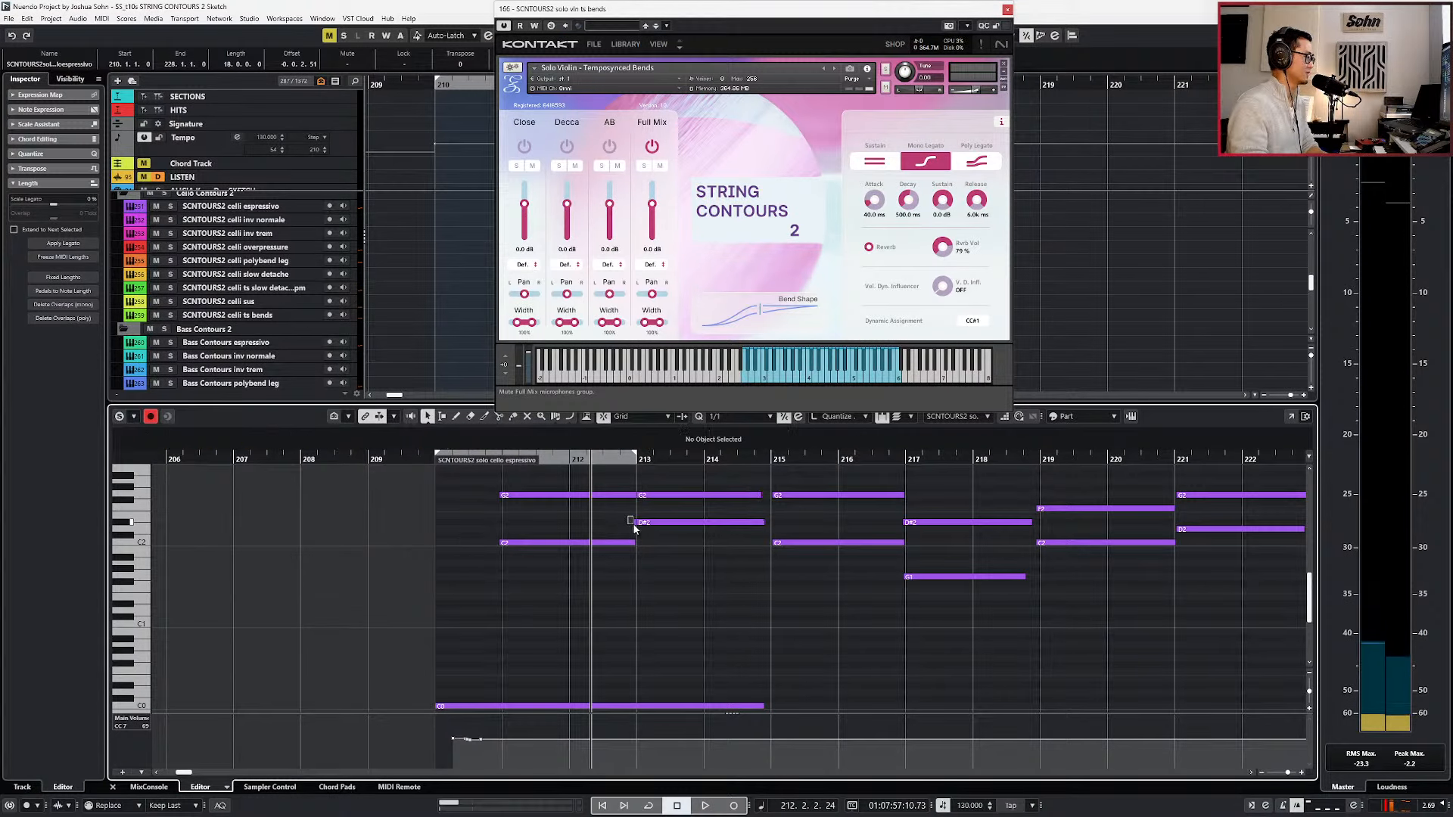
Quantize the starts and lengths of all the cello notes from bar 211 to the end to the 1/1 grid.
{"action": "key", "text": "KP_Subtract"}
{"action": "key", "text": "KP_Subtract"}
{"action": "scroll", "coordinate": [627, 496], "scroll_direction": "down", "scroll_amount": 1}
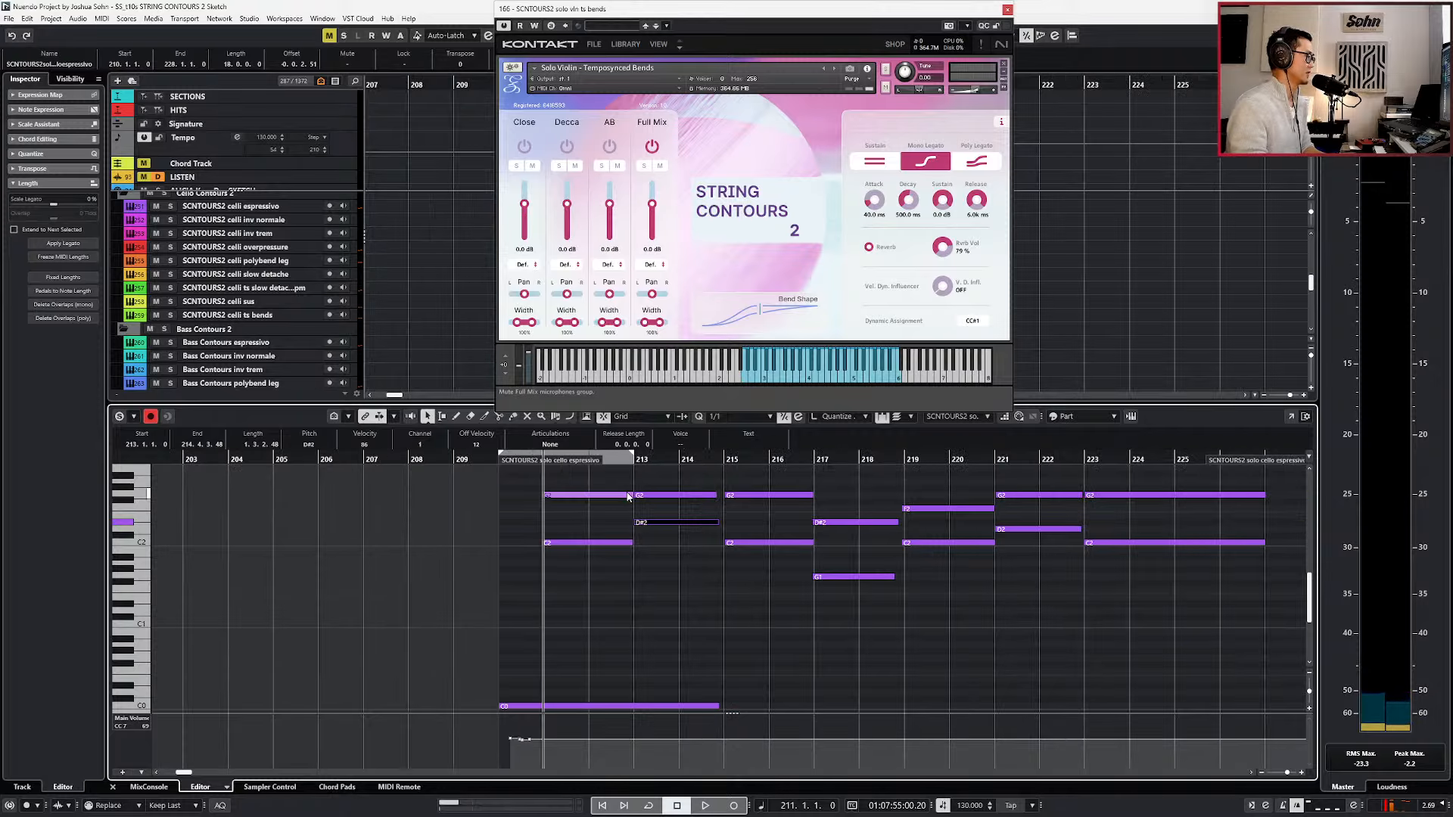
{"action": "left_click_drag", "start_coordinate": [581, 472], "coordinate": [1123, 579]}
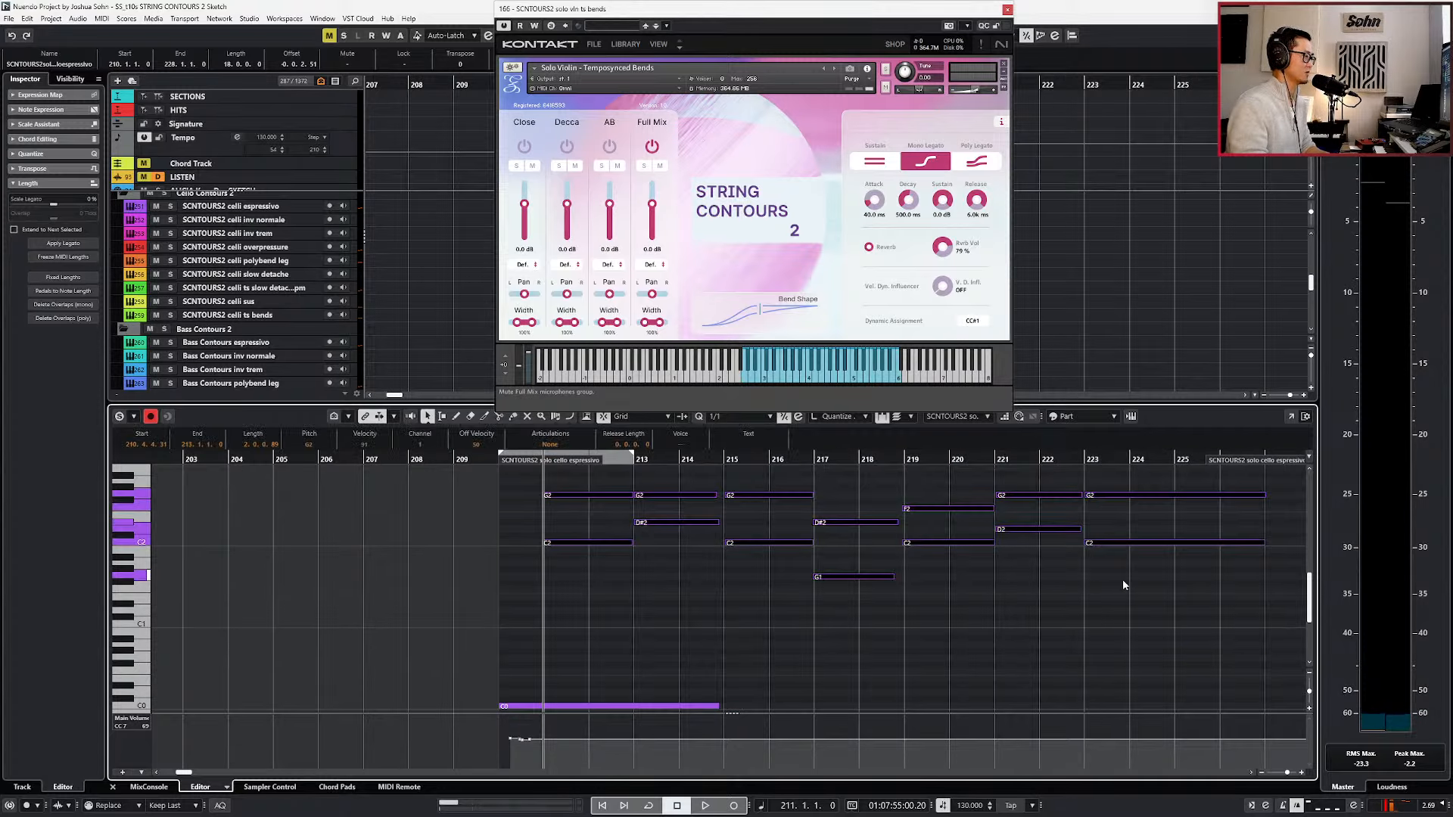
{"action": "key", "text": "q"}
{"action": "key", "text": "q"}
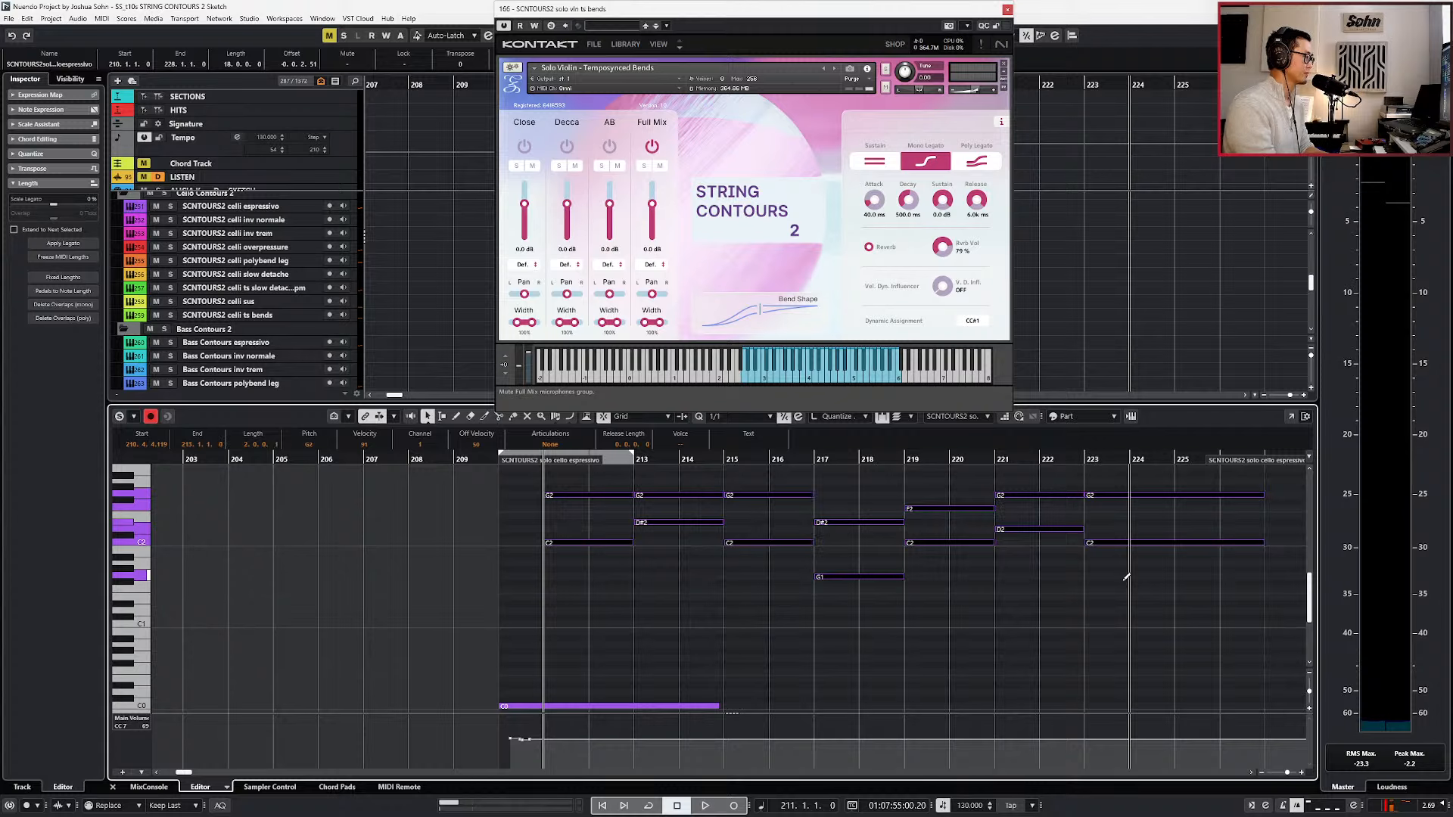
{"action": "scroll", "coordinate": [988, 506], "scroll_direction": "down", "scroll_amount": 1}
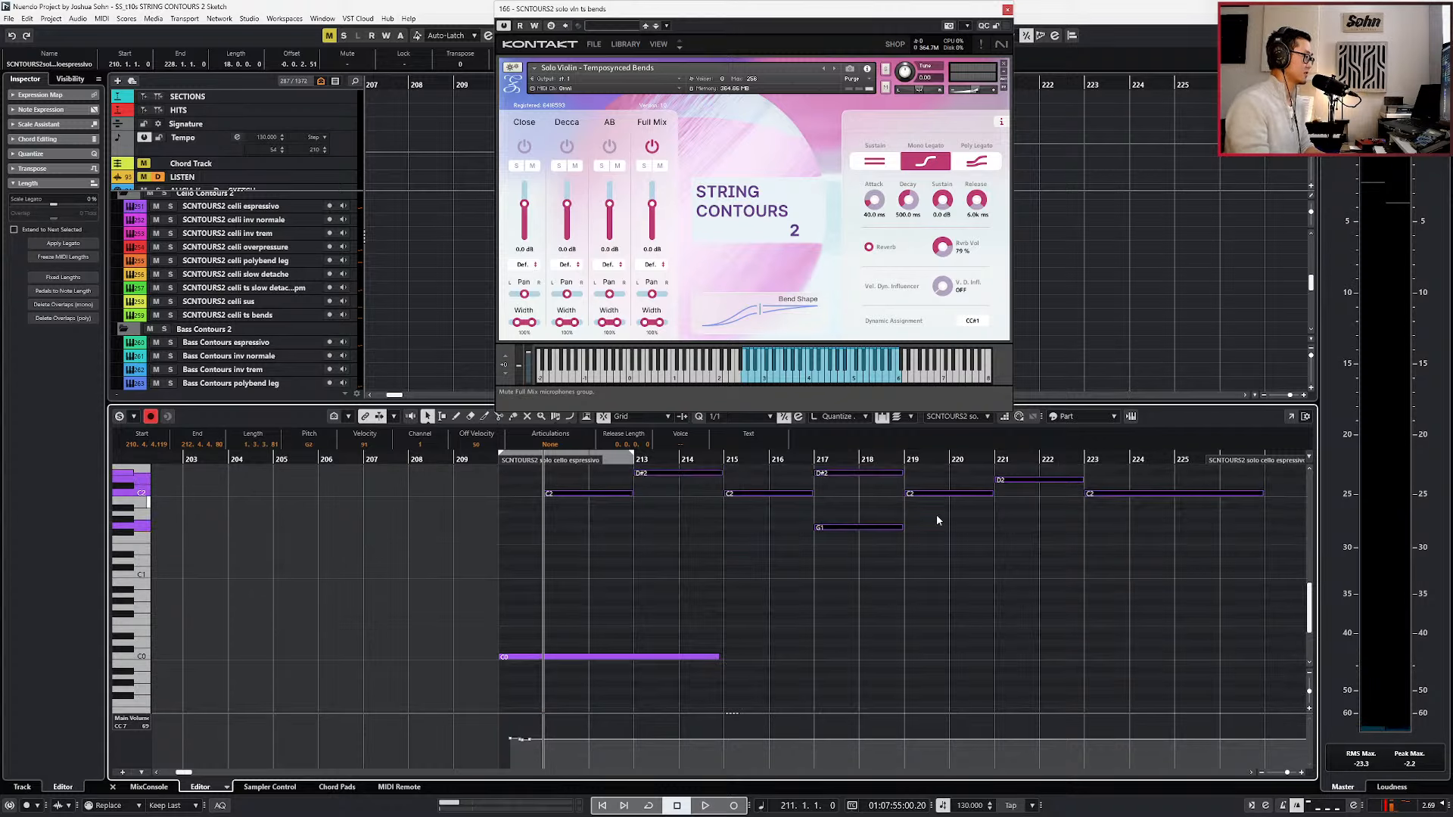
{"action": "scroll", "coordinate": [810, 512], "scroll_direction": "up", "scroll_amount": 1}
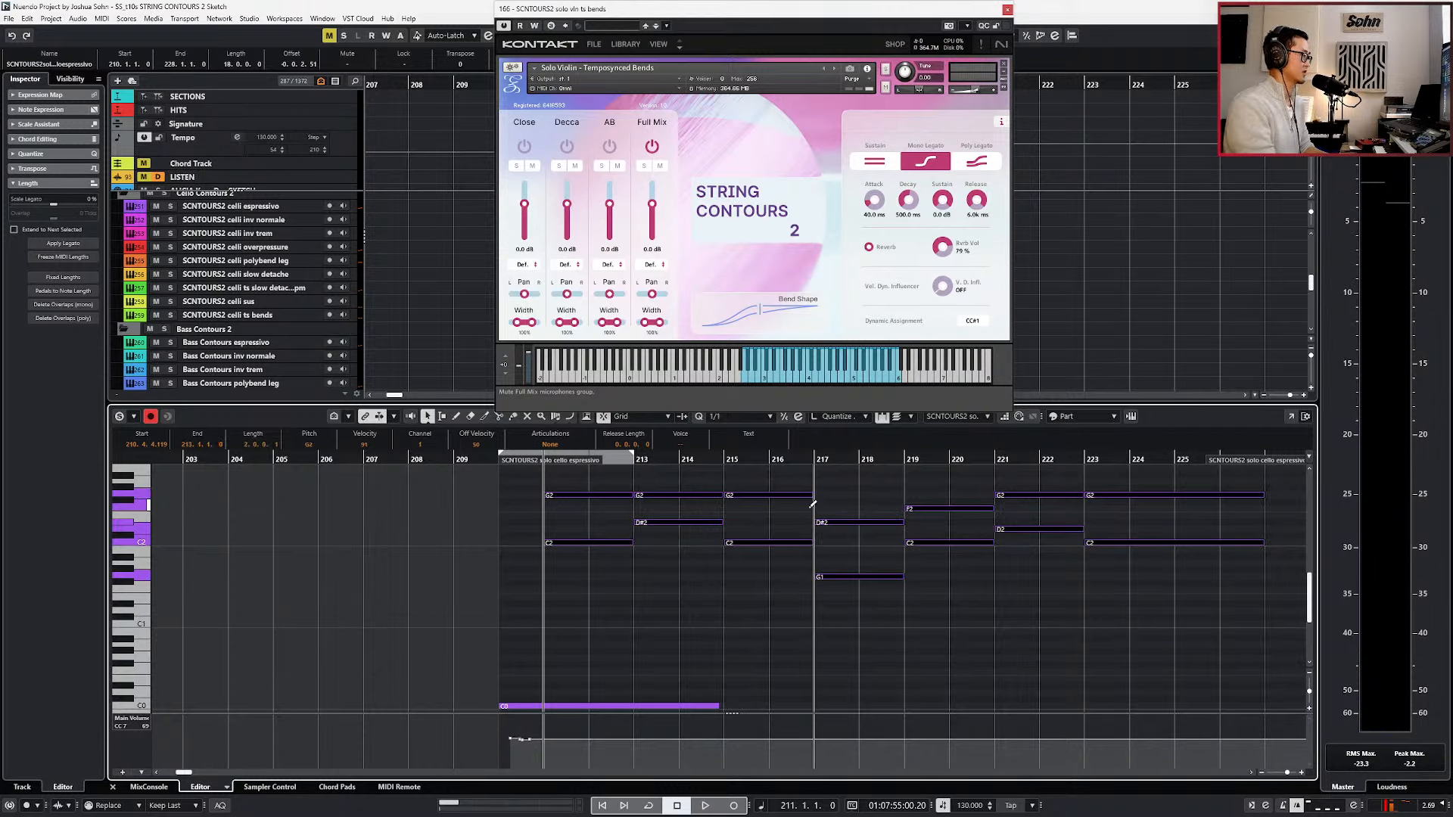
{"action": "key", "text": "q"}
Play the quantized cello part and add a one-bar C#0 note at bar 223 during playback.
{"action": "key", "text": "KP_Subtract"}
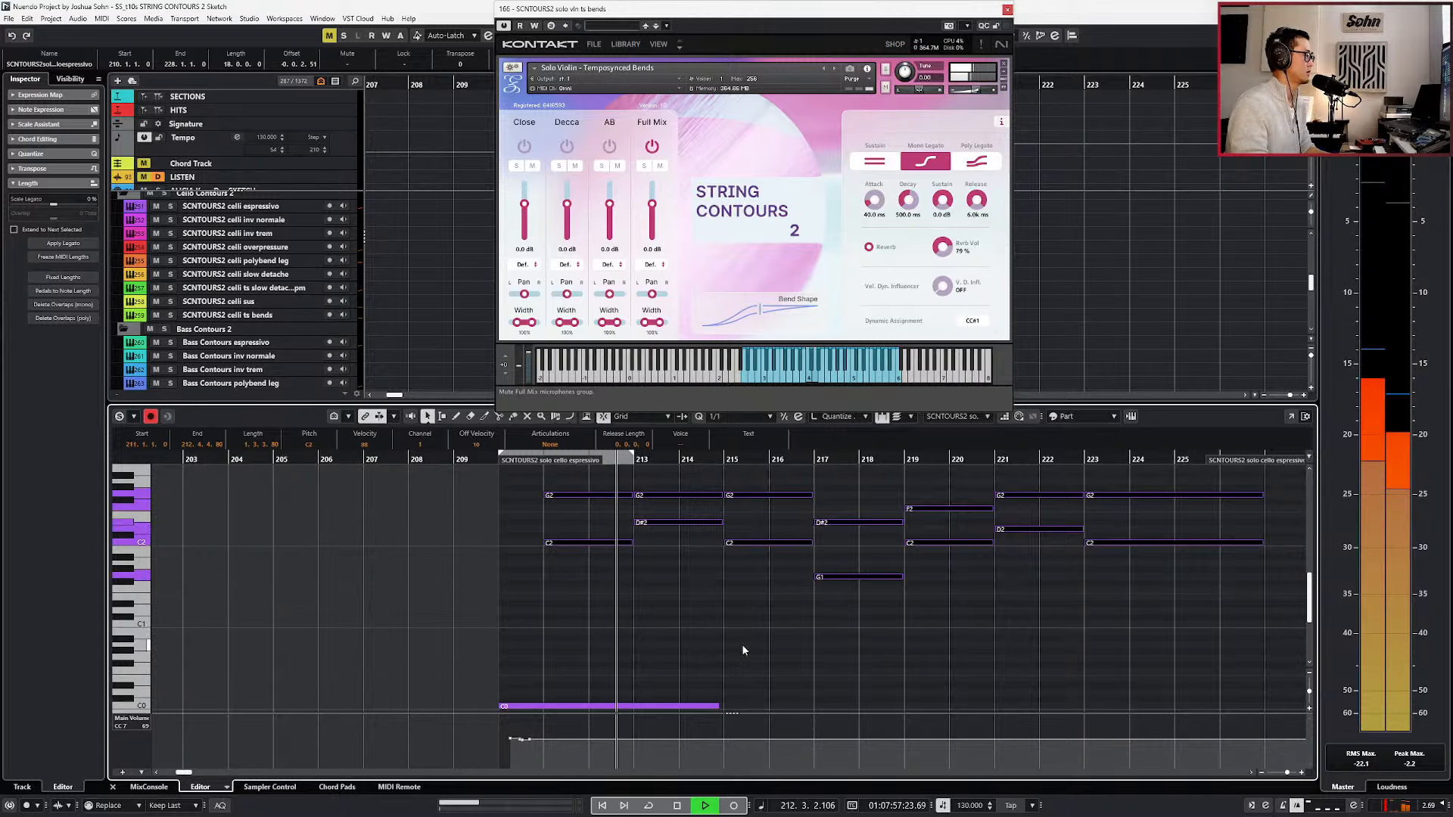
{"action": "scroll", "coordinate": [741, 643], "scroll_direction": "down", "scroll_amount": 2}
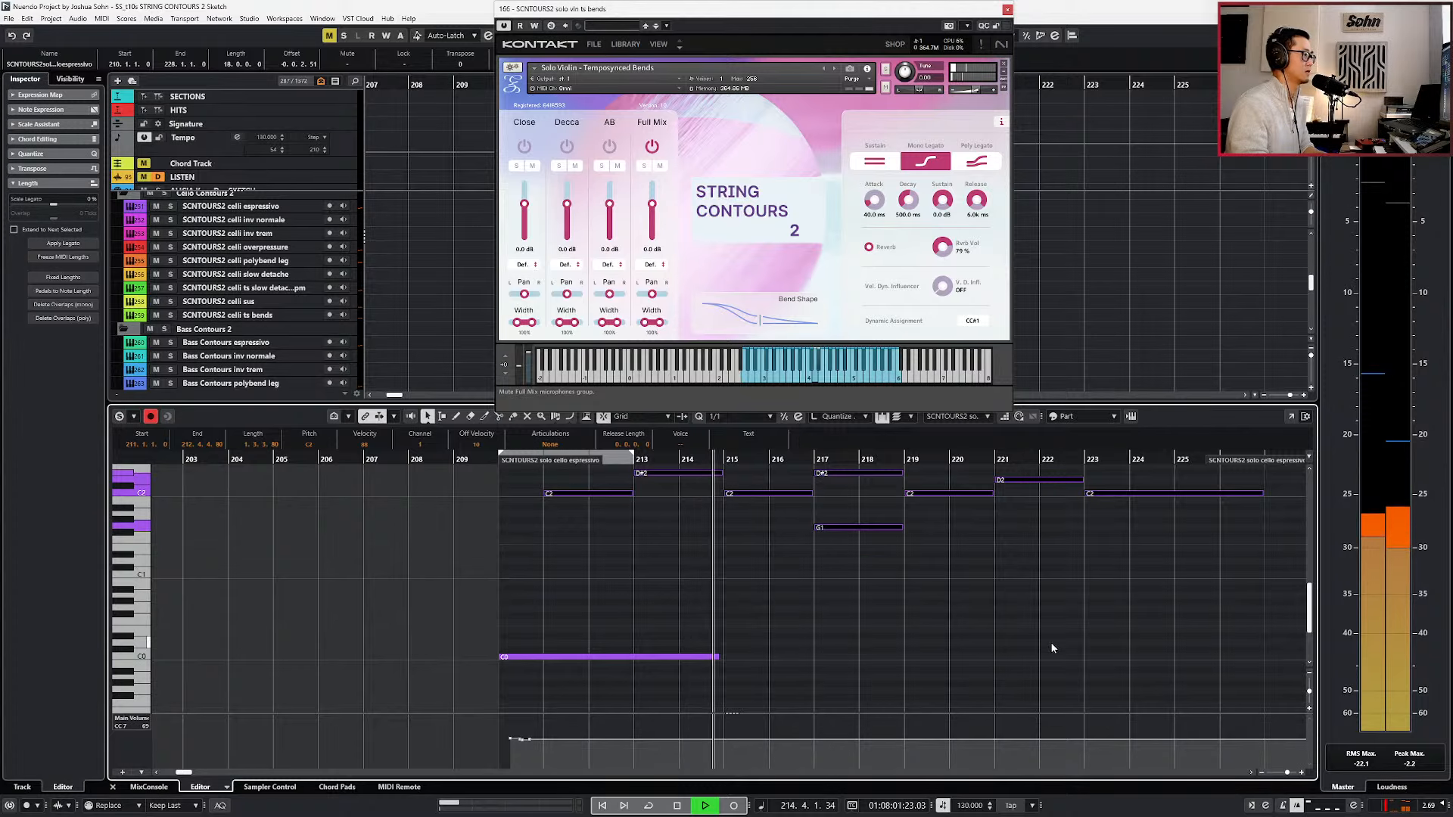
{"action": "left_click", "coordinate": [1088, 649], "text": "alt"}
{"action": "left_click_drag", "start_coordinate": [776, 622], "coordinate": [658, 694]}
{"action": "left_click", "coordinate": [707, 654]}
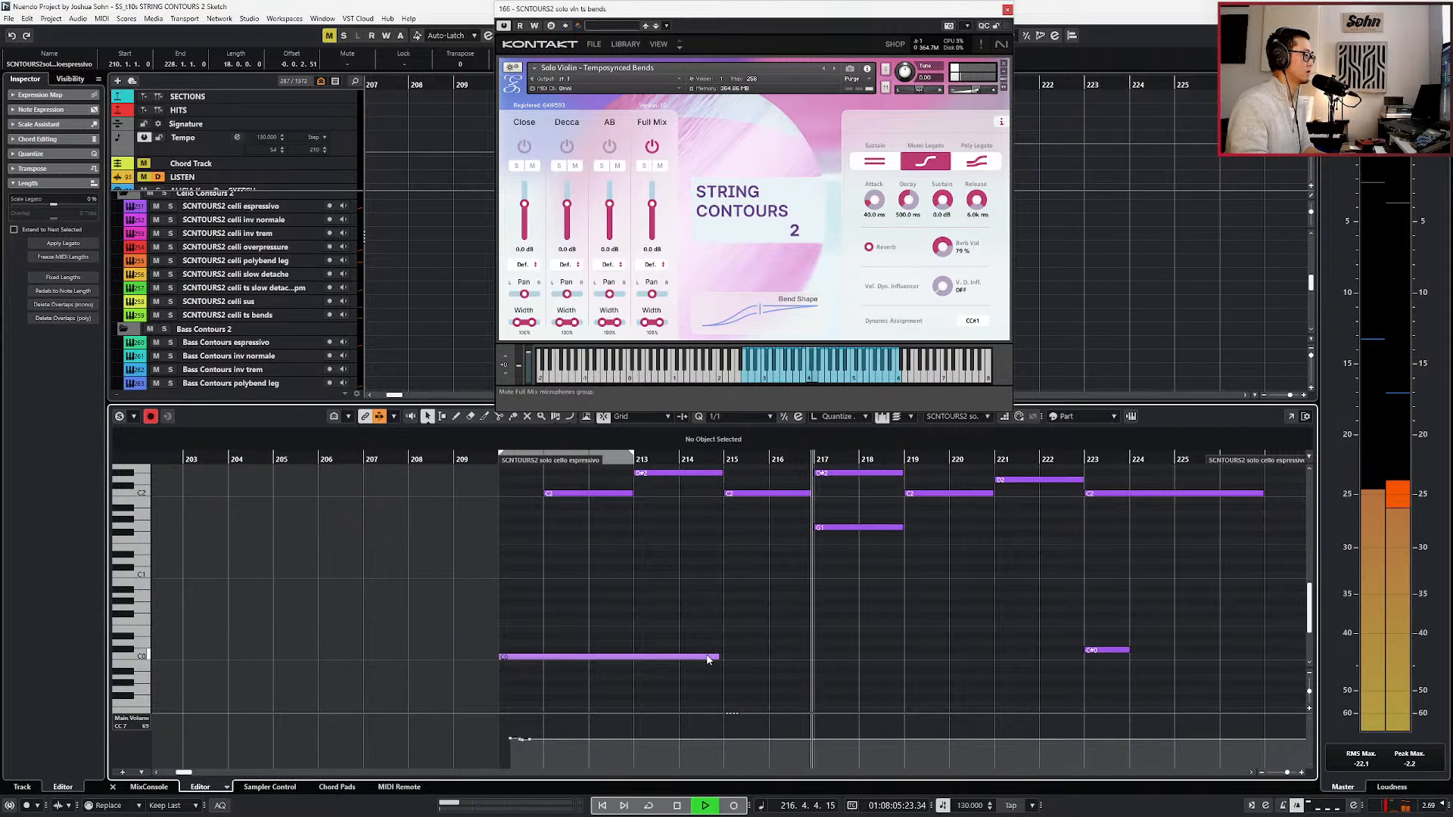
{"action": "scroll", "coordinate": [1008, 658], "scroll_direction": "right", "scroll_amount": 3}
{"action": "scroll", "coordinate": [1007, 652], "scroll_direction": "up", "scroll_amount": 2}
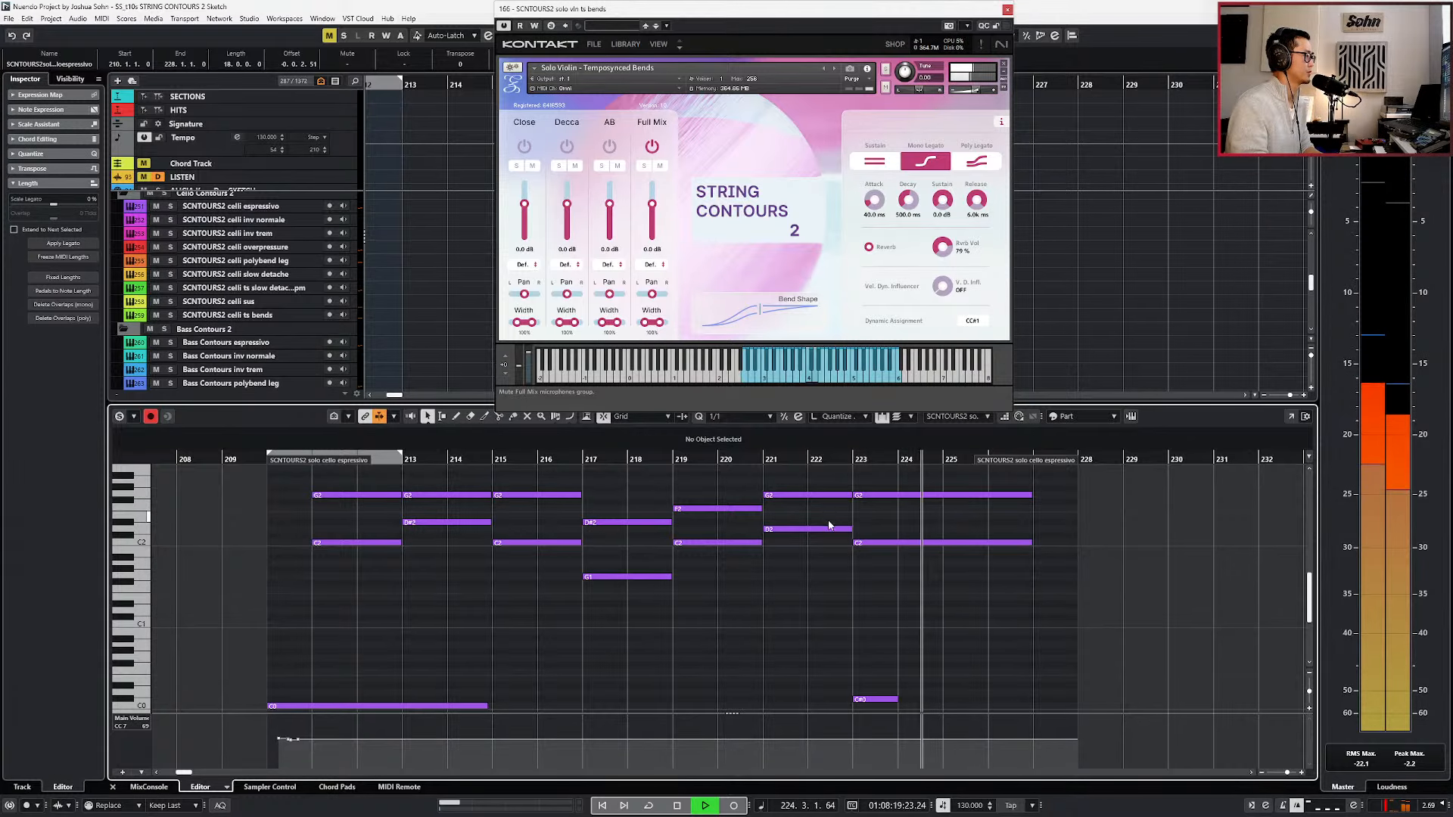
{"action": "left_click_drag", "start_coordinate": [829, 505], "coordinate": [842, 515]}
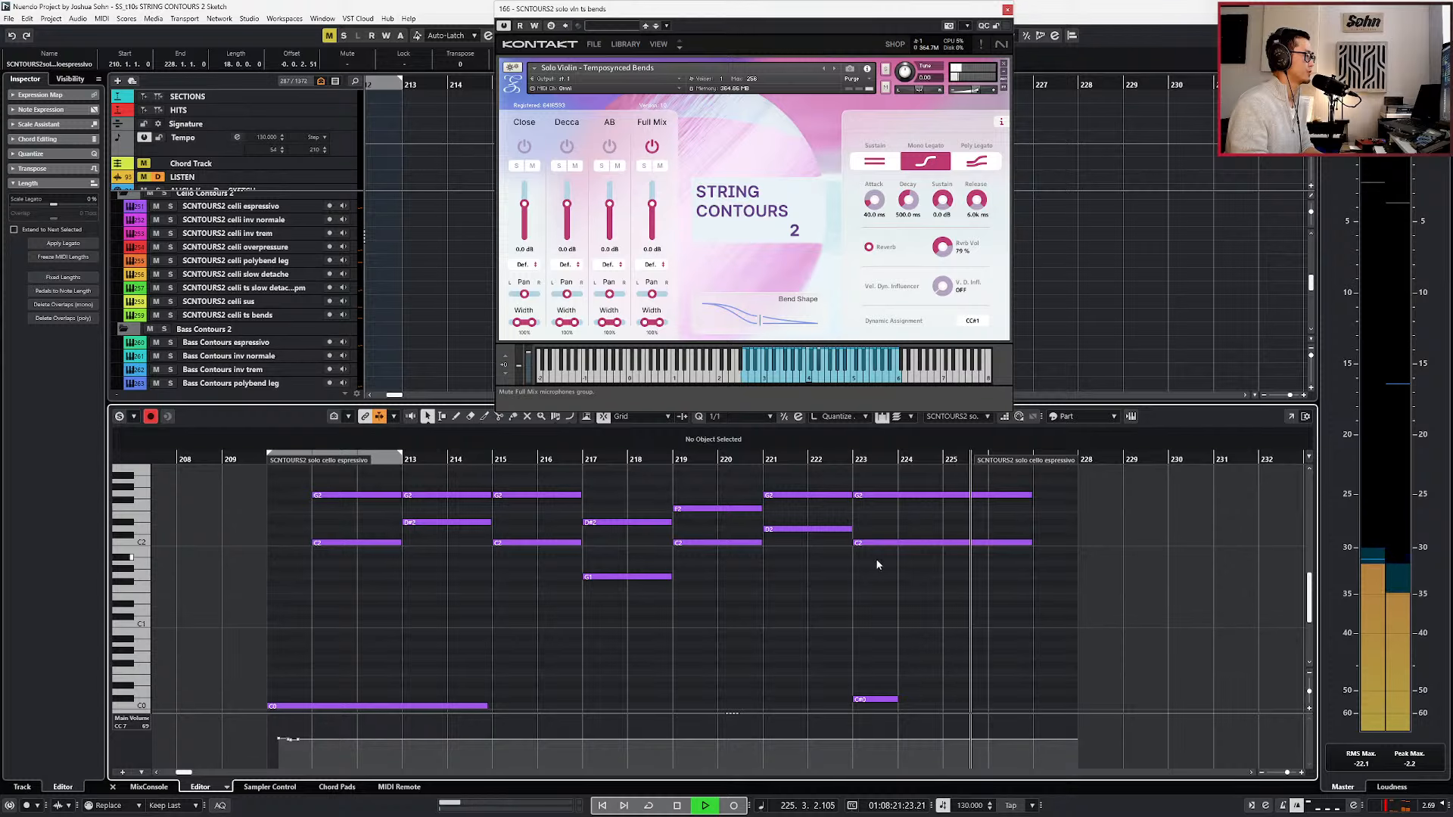
Lengthen the C#0 note at bar 223 to four bars and play the closing chord with it.
{"action": "scroll", "coordinate": [878, 579], "scroll_direction": "down", "scroll_amount": 2}
{"action": "key", "text": "space"}
{"action": "left_click", "coordinate": [875, 650]}
{"action": "key", "text": "alt+Right"}
{"action": "key", "text": "alt+Right"}
{"action": "key", "text": "alt+Right"}
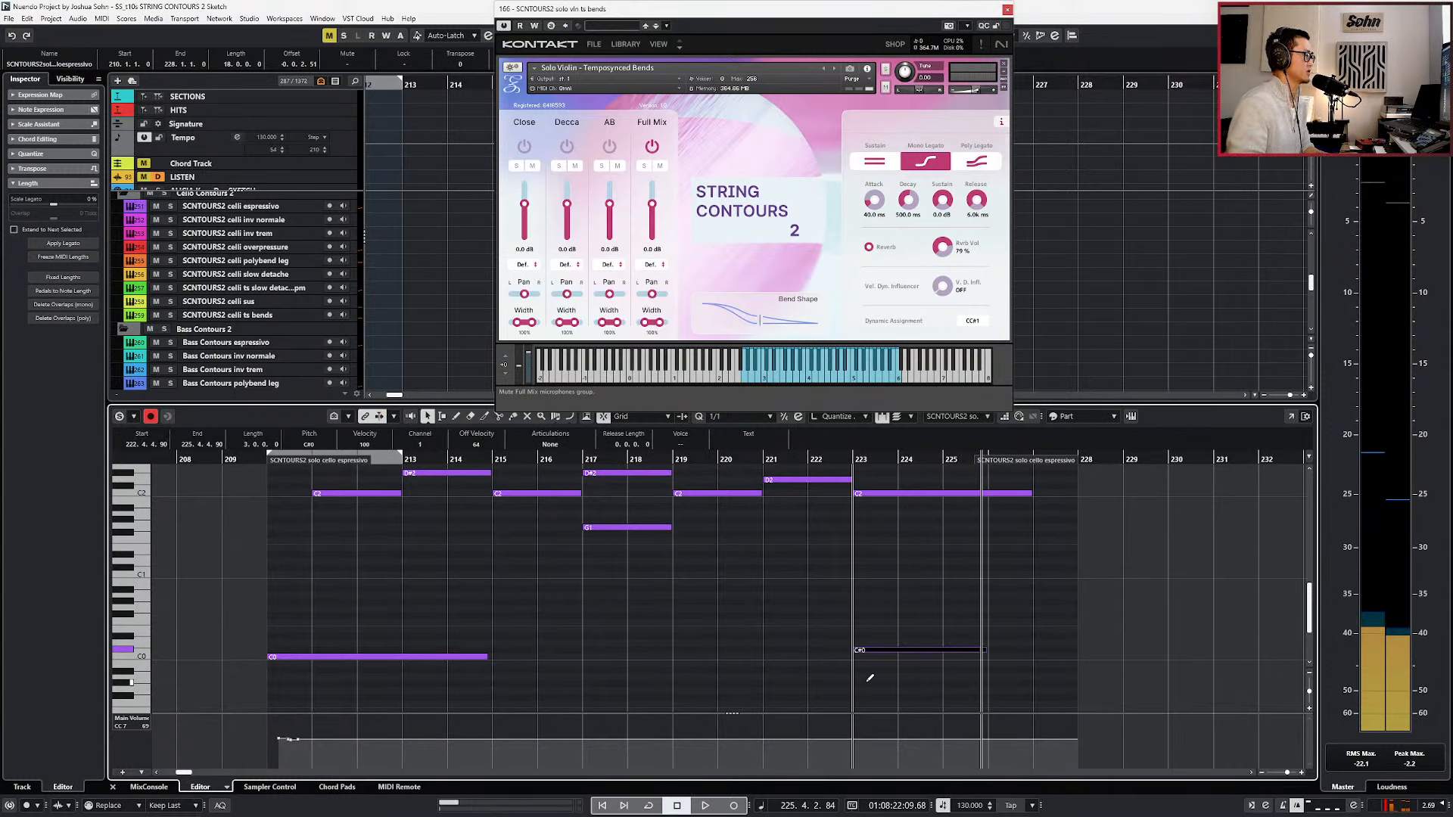
{"action": "key", "text": "space"}
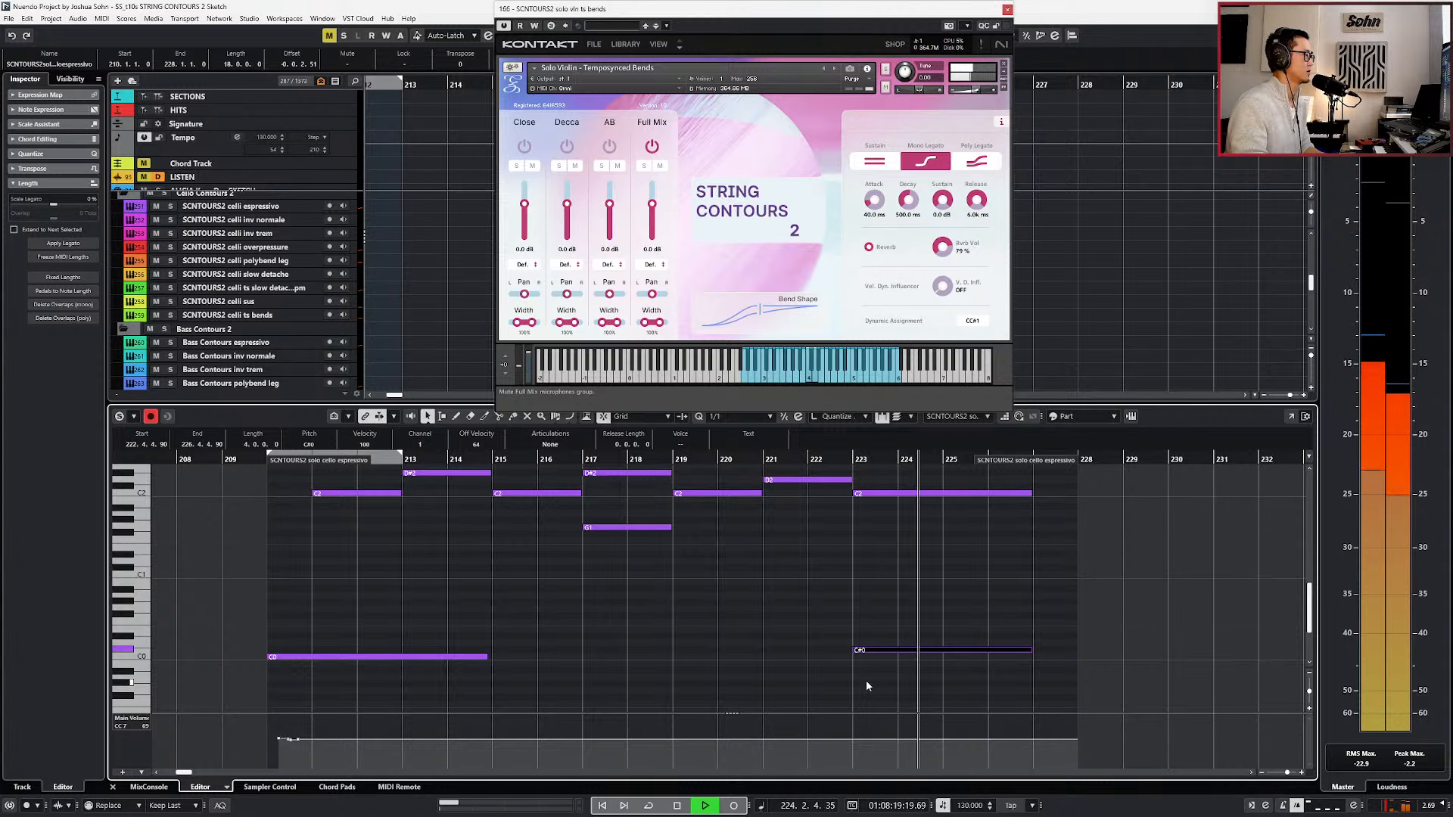
{"action": "scroll", "coordinate": [923, 538], "scroll_direction": "up", "scroll_amount": 4}
{"action": "key", "text": "space"}
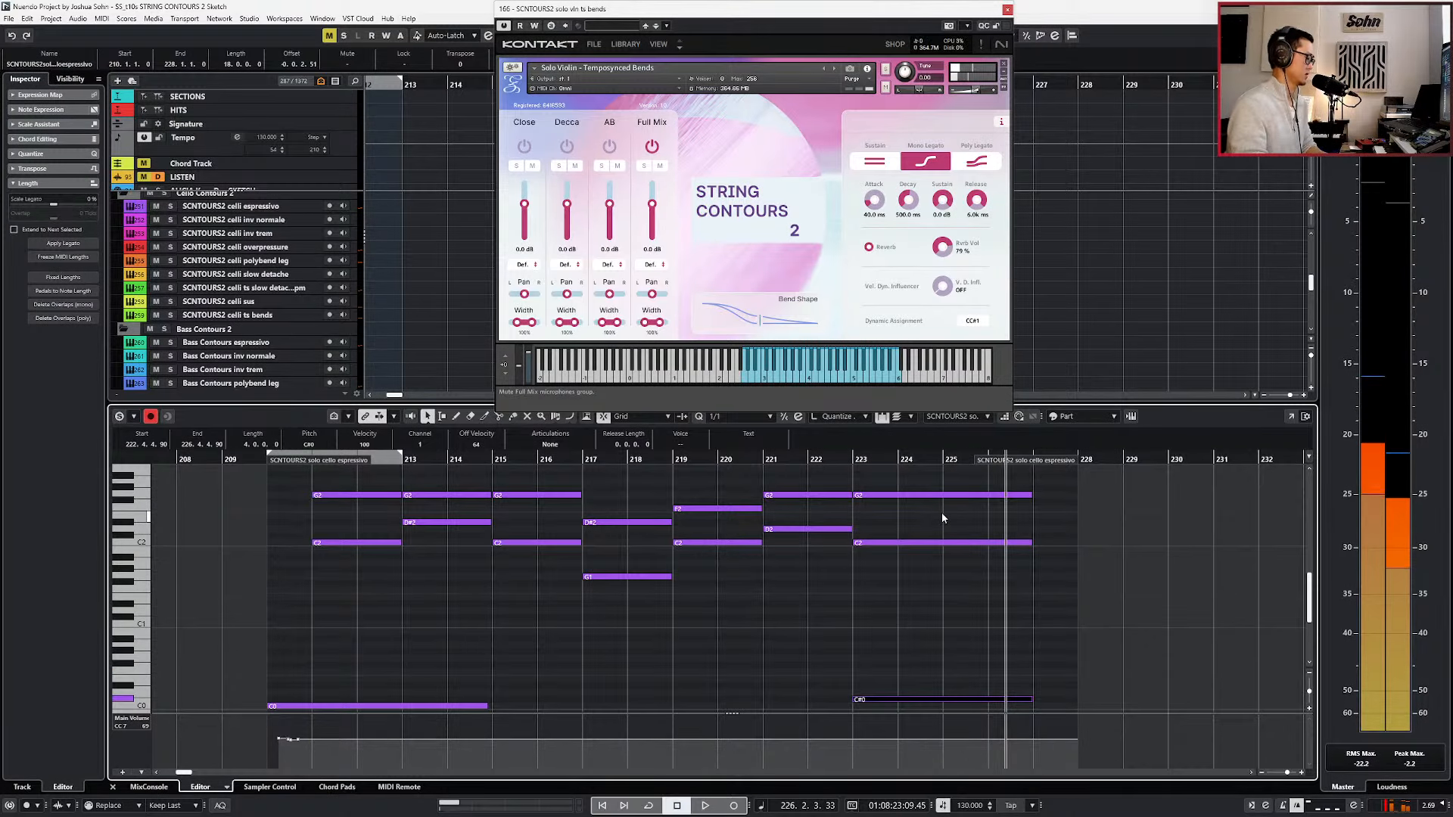
Open the solo cello instrument and transpose the low note at bar 223 down an octave to C#-1.
{"action": "key", "text": "e"}
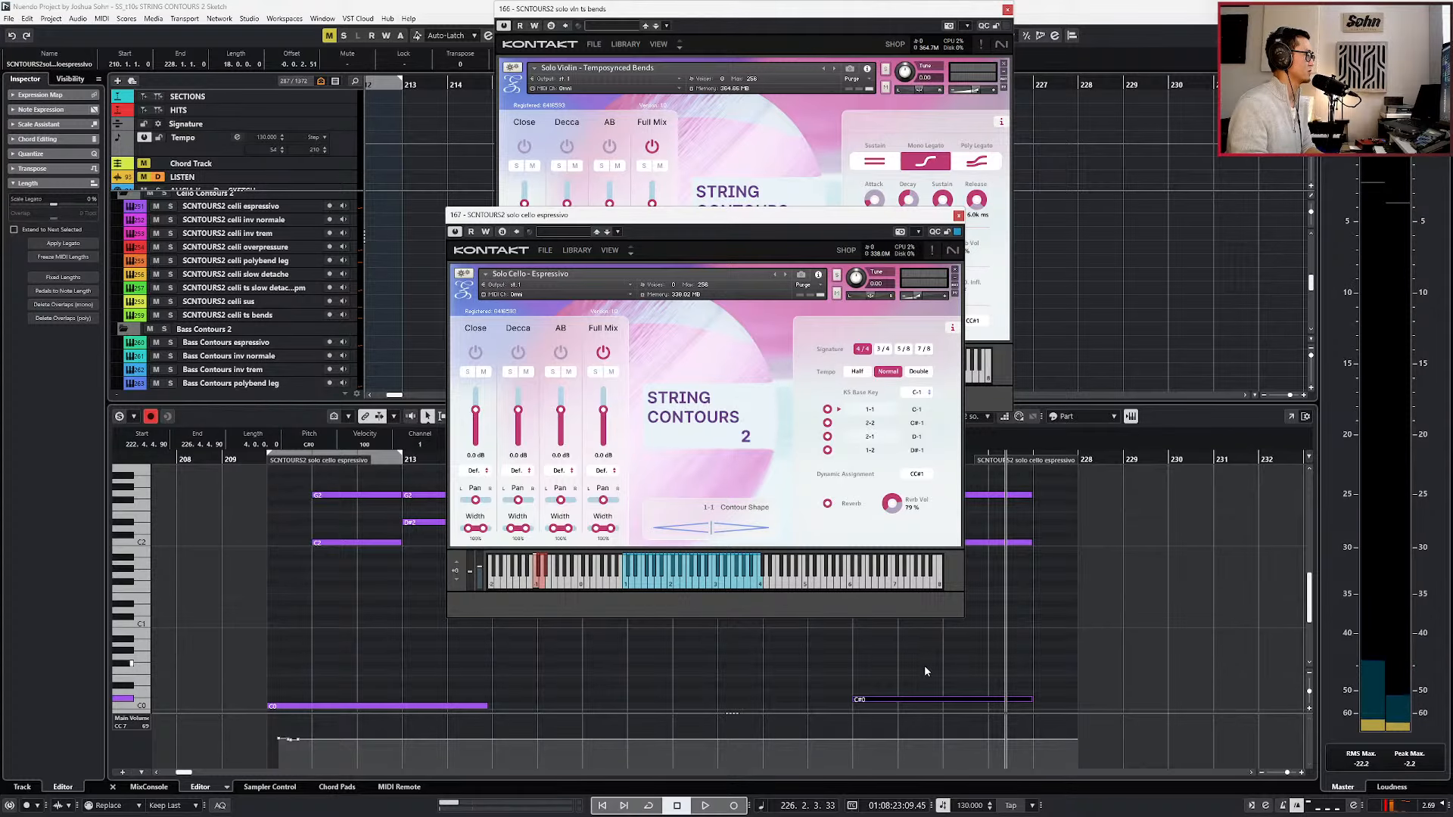
{"action": "scroll", "coordinate": [924, 683], "scroll_direction": "down", "scroll_amount": 5}
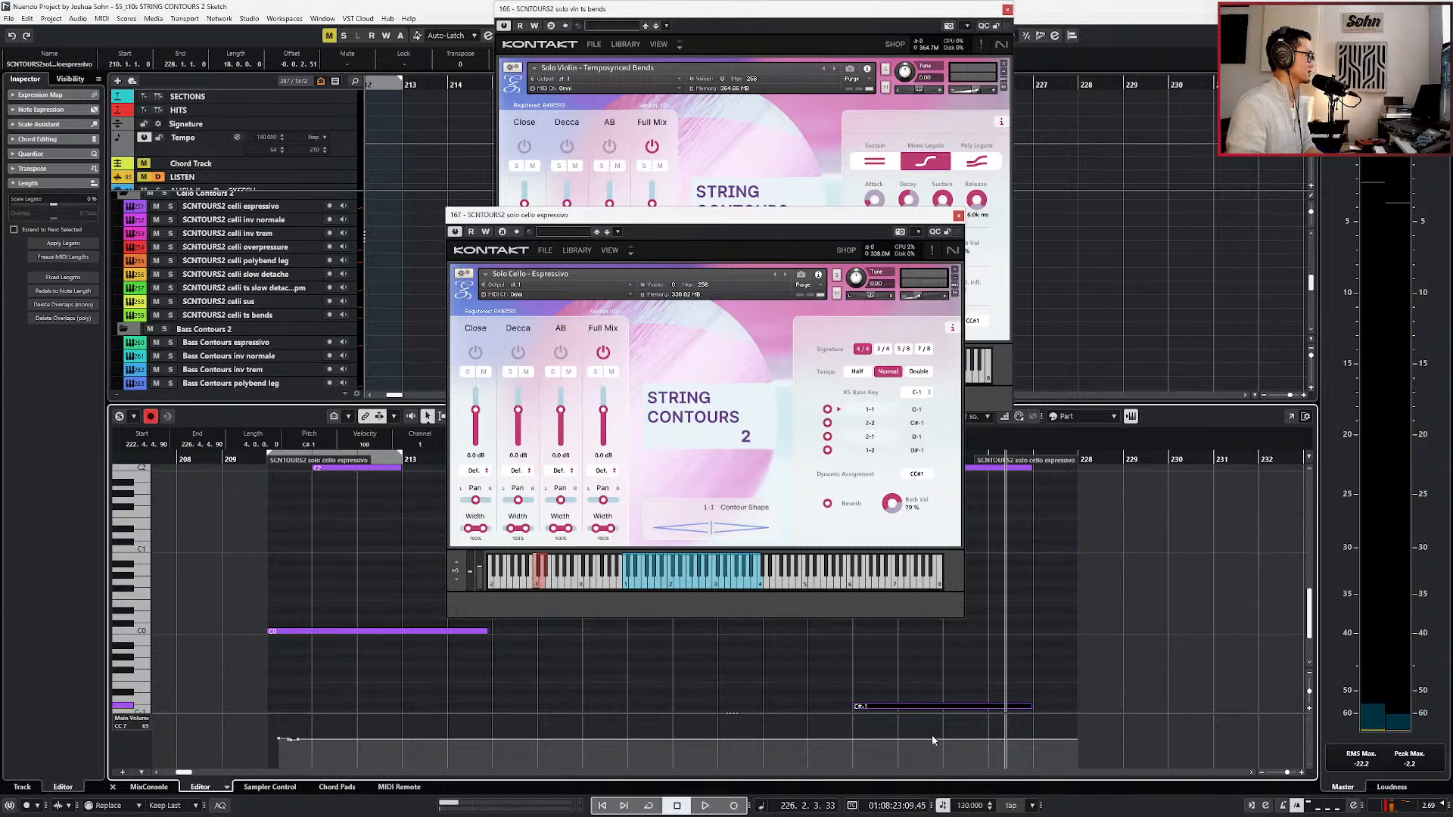
{"action": "key", "text": "Up"}
{"action": "key", "text": "Down"}
{"action": "key", "text": "l"}
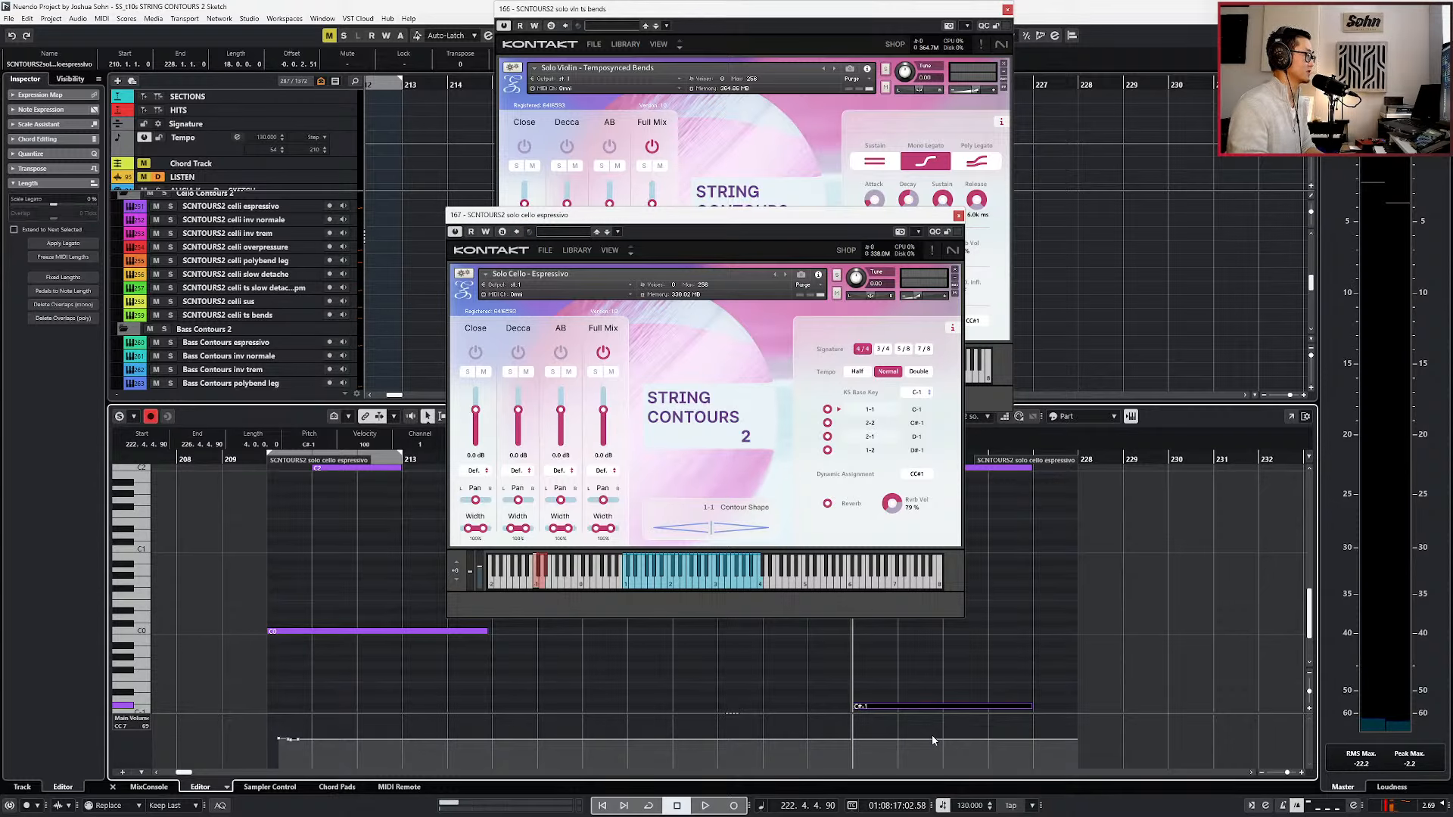
Audition the closing chord from bar 223, trying the 2-2 and 1-2 contour shapes in the cello instrument.
{"action": "left_click", "coordinate": [872, 425]}
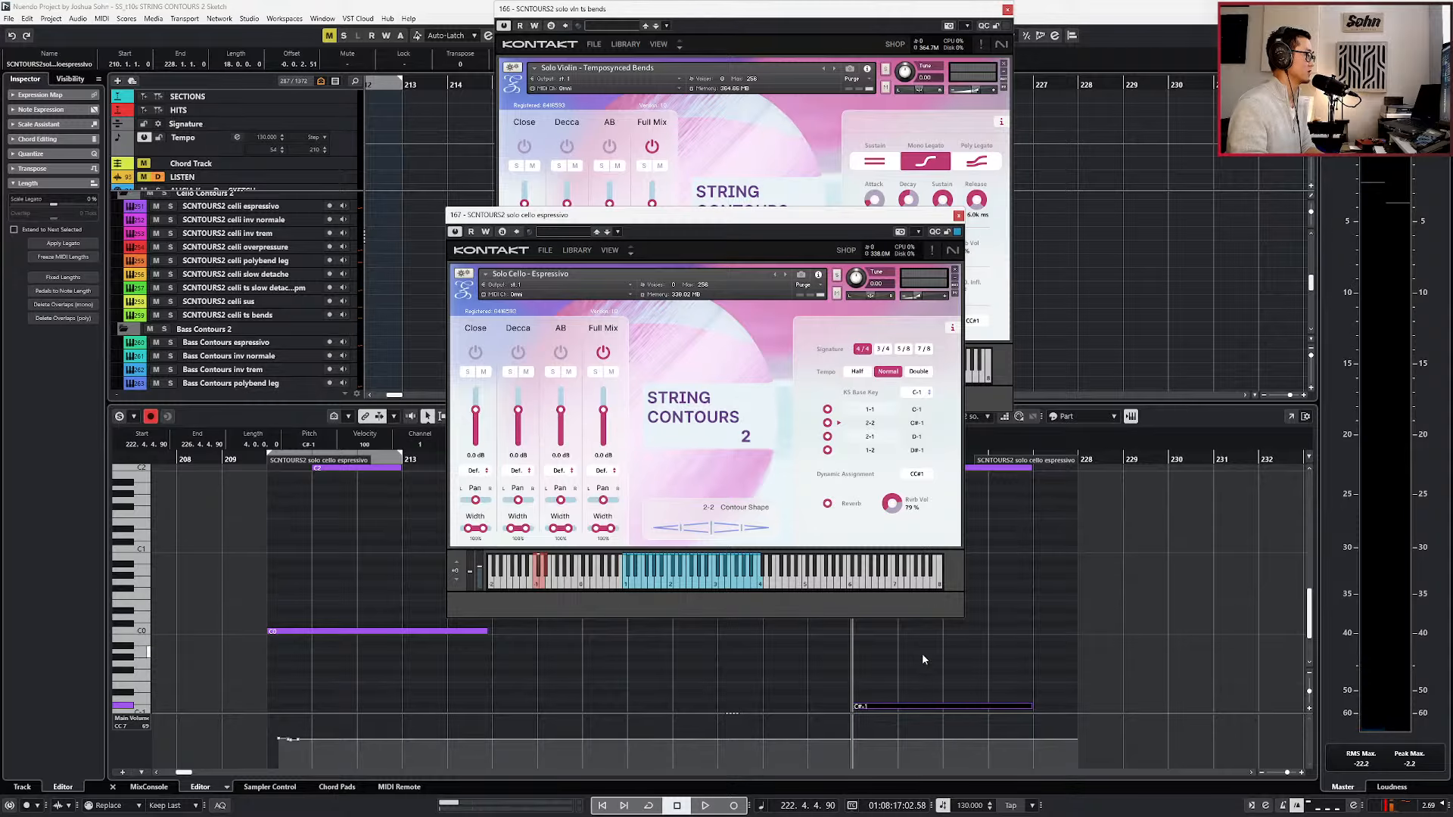
{"action": "left_click", "coordinate": [921, 715]}
{"action": "key", "text": "space"}
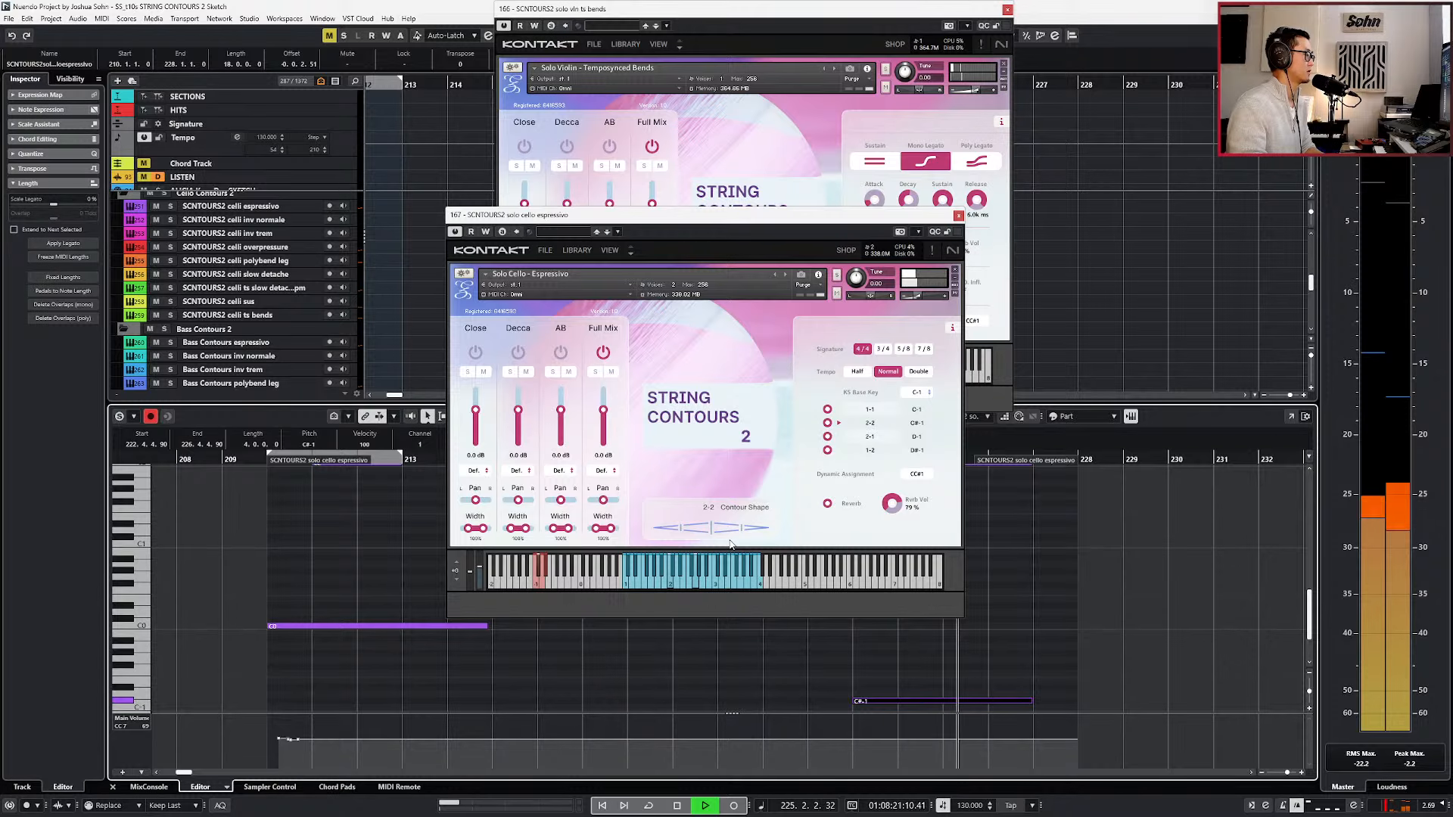
{"action": "left_click", "coordinate": [843, 450]}
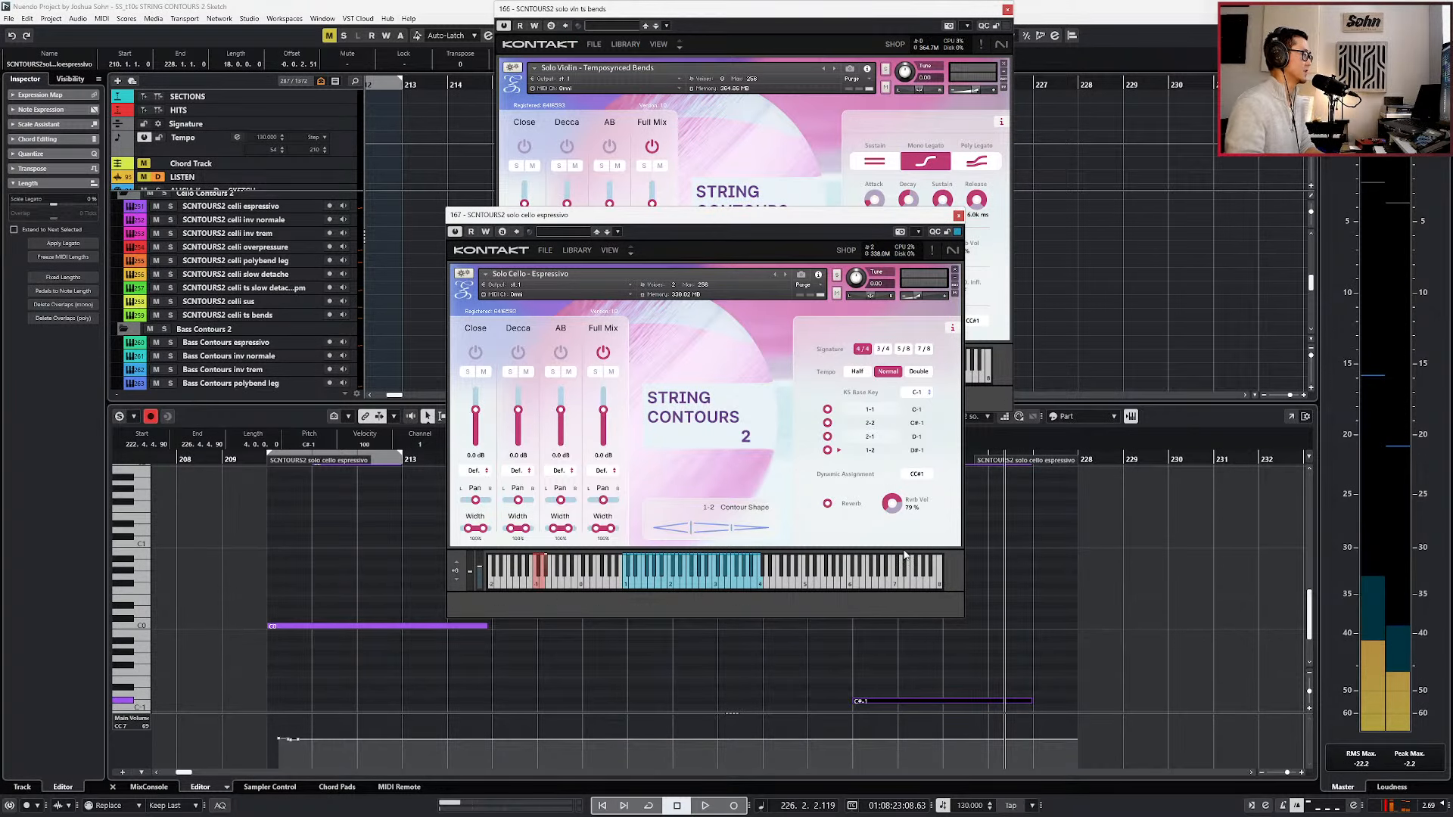
{"action": "key", "text": "KP_1"}
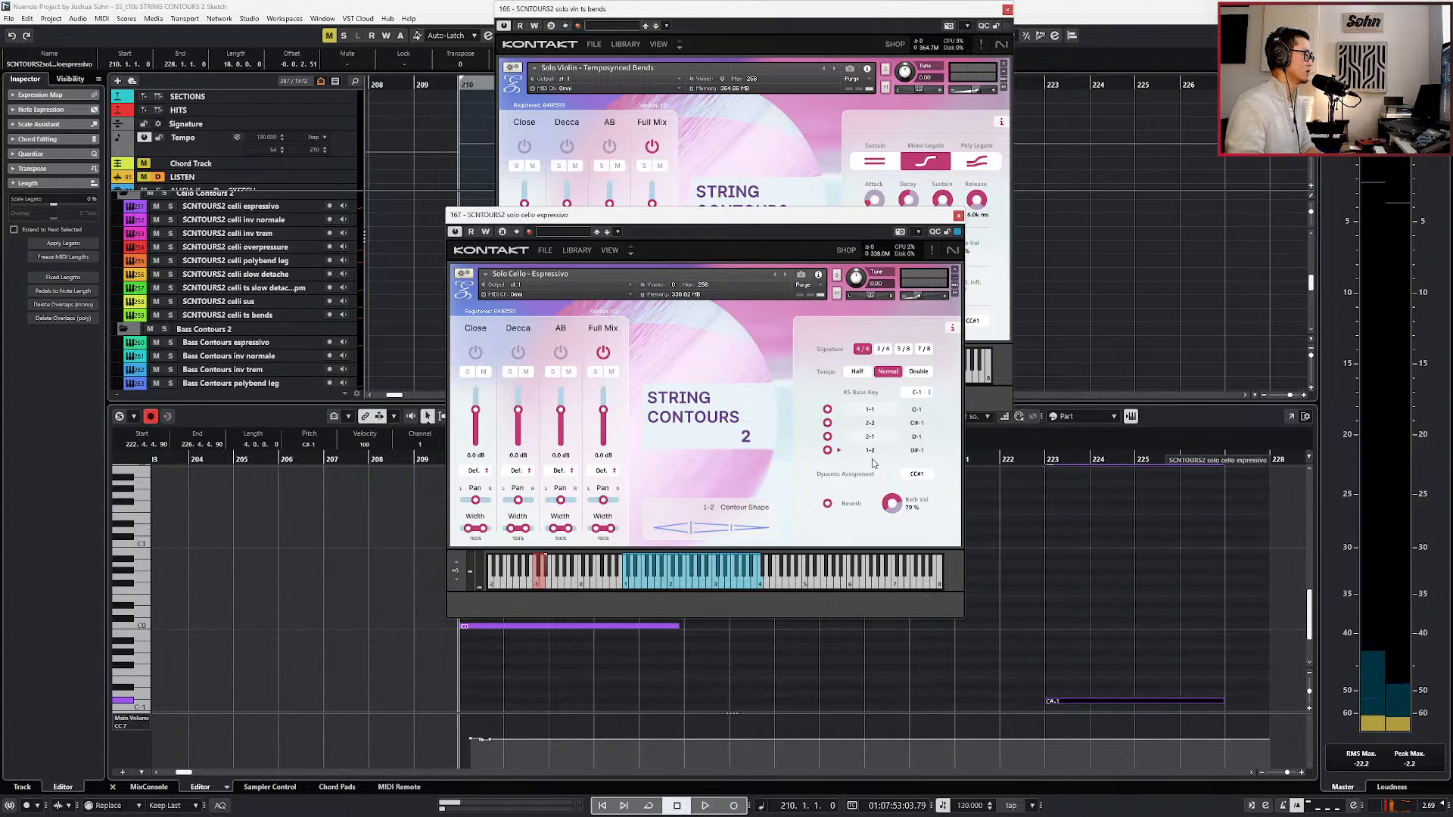
{"action": "left_click", "coordinate": [1047, 460]}
{"action": "key", "text": "space"}
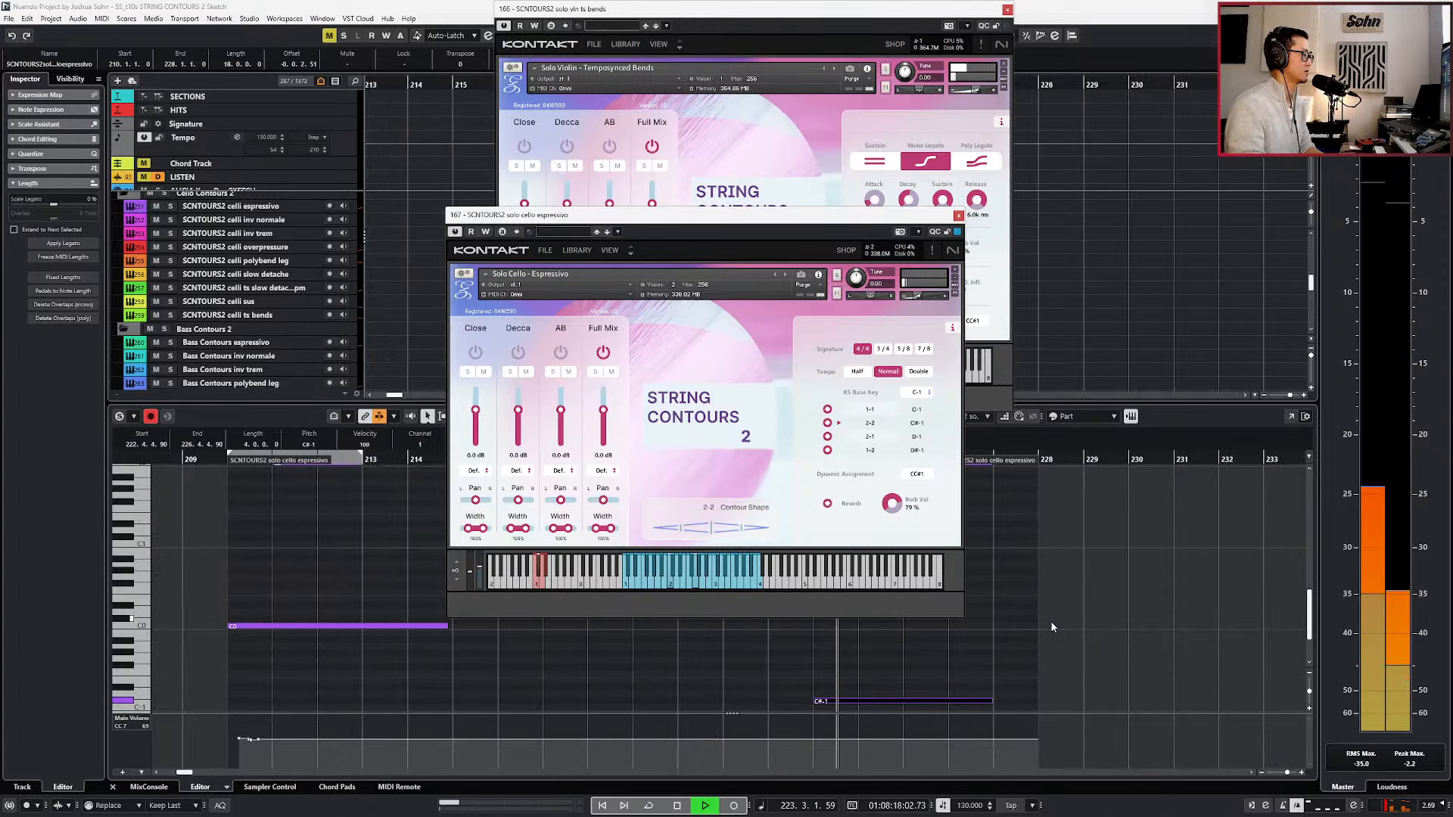
Transpose the low note at bar 223 to D#-1, play the closing chord with it, and close both instrument windows.
{"action": "key", "text": "space"}
{"action": "scroll", "coordinate": [869, 725], "scroll_direction": "down", "scroll_amount": 2}
{"action": "key", "text": "space"}
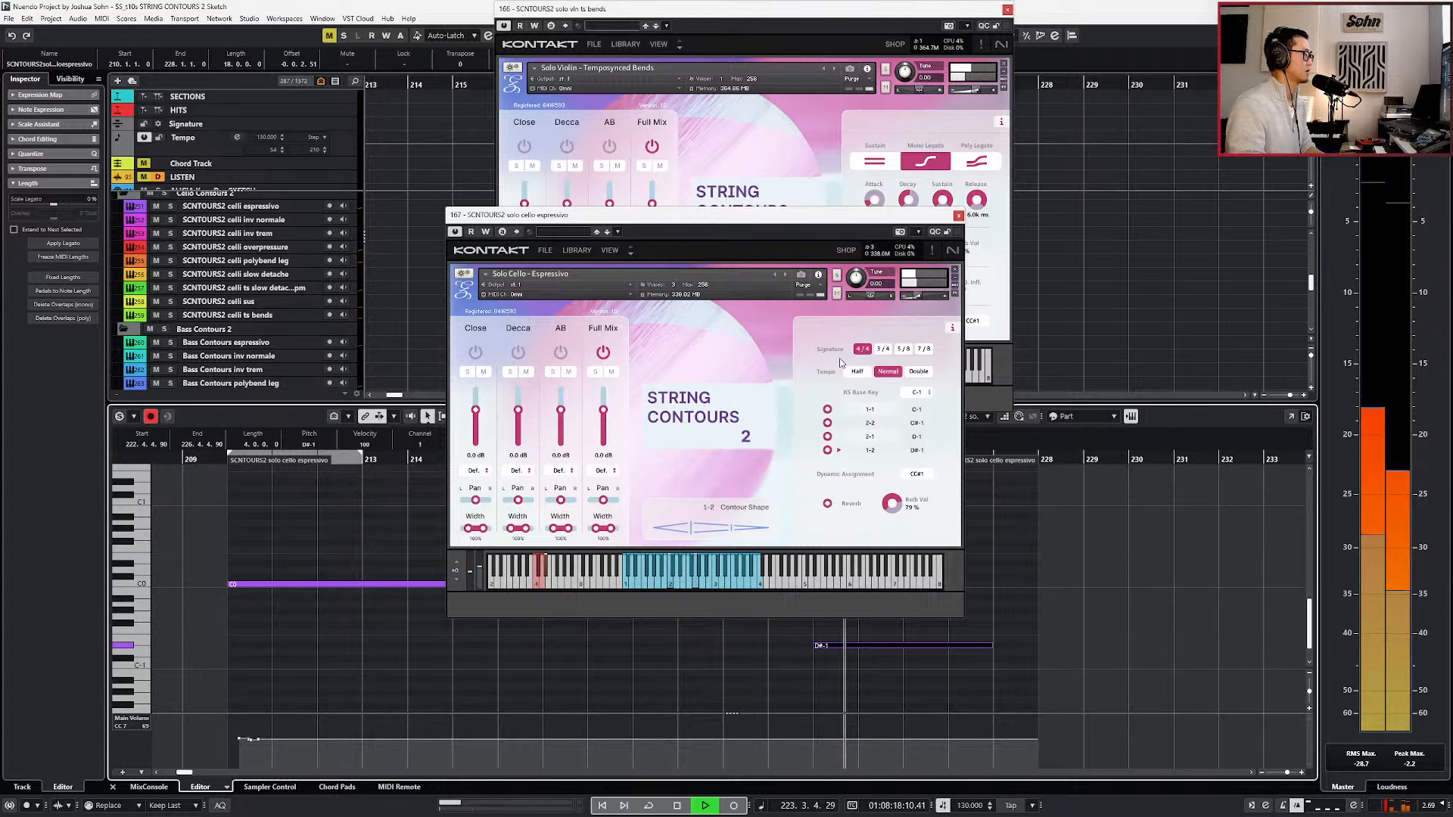
{"action": "left_click_drag", "start_coordinate": [742, 217], "coordinate": [781, 16]}
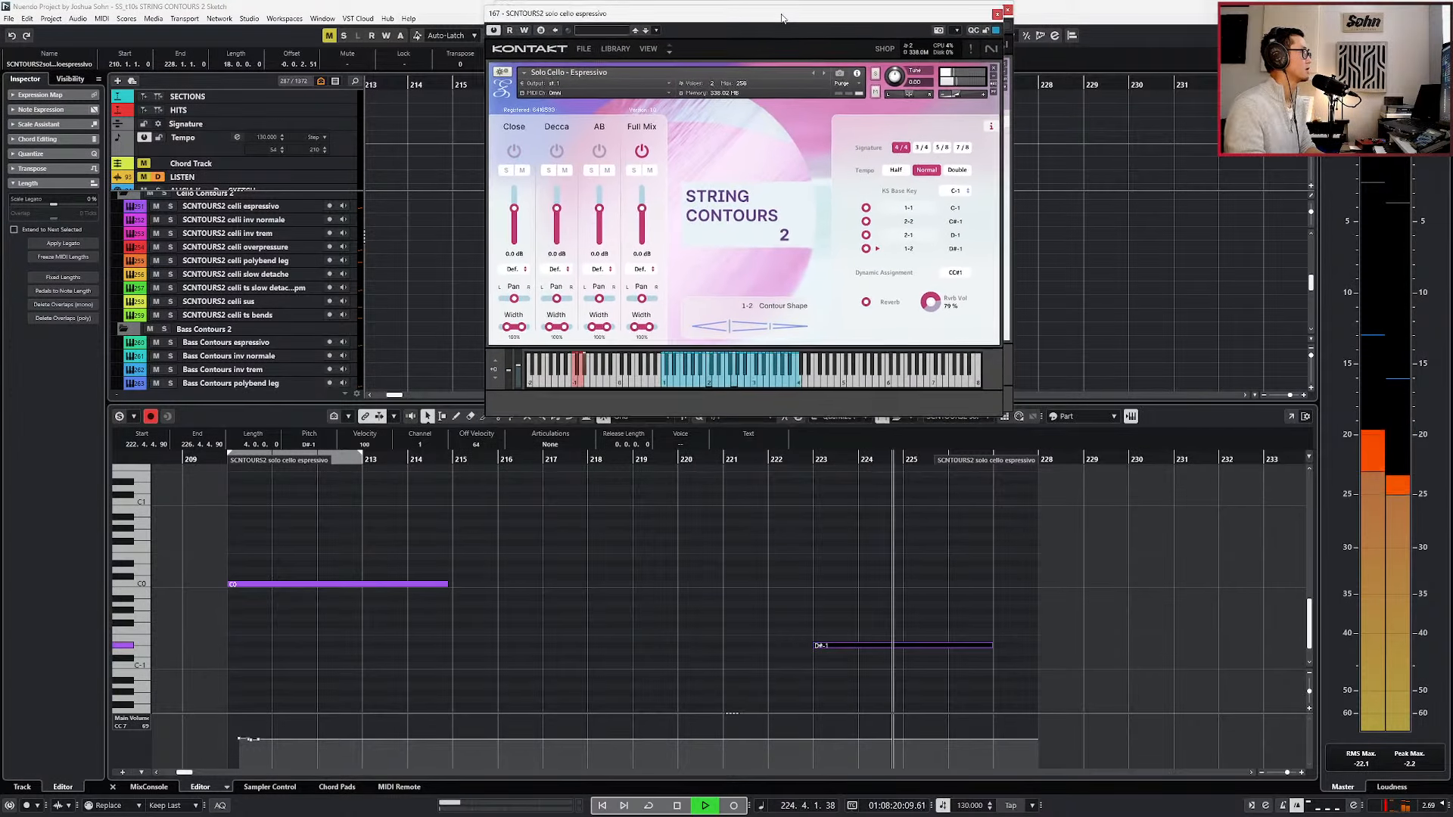
{"action": "key", "text": "ctrl+w"}
{"action": "key", "text": "ctrl+w"}
{"action": "scroll", "coordinate": [991, 614], "scroll_direction": "down", "scroll_amount": 1}
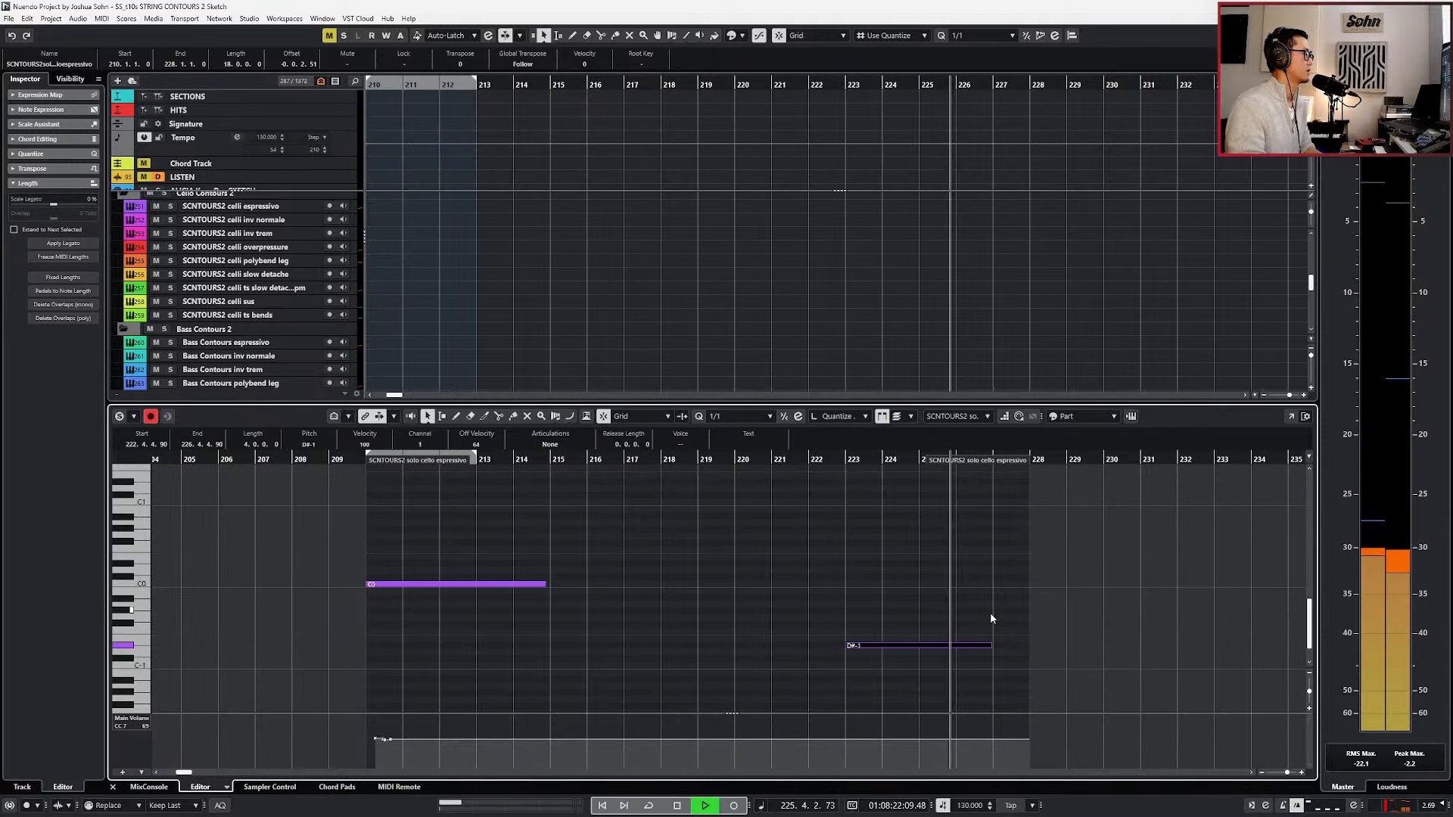
{"action": "scroll", "coordinate": [991, 617], "scroll_direction": "up", "scroll_amount": 4}
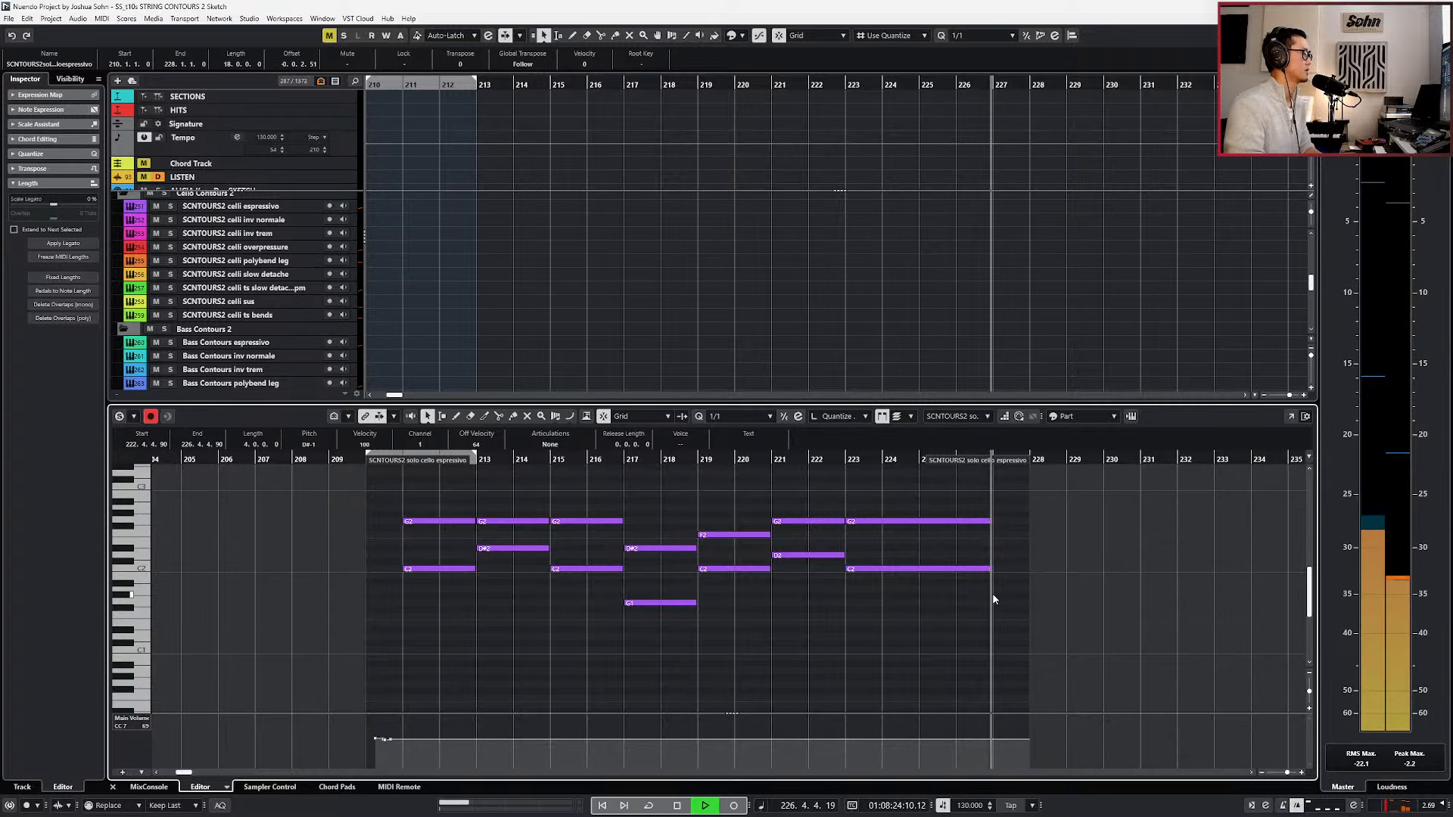
{"action": "key", "text": "space"}
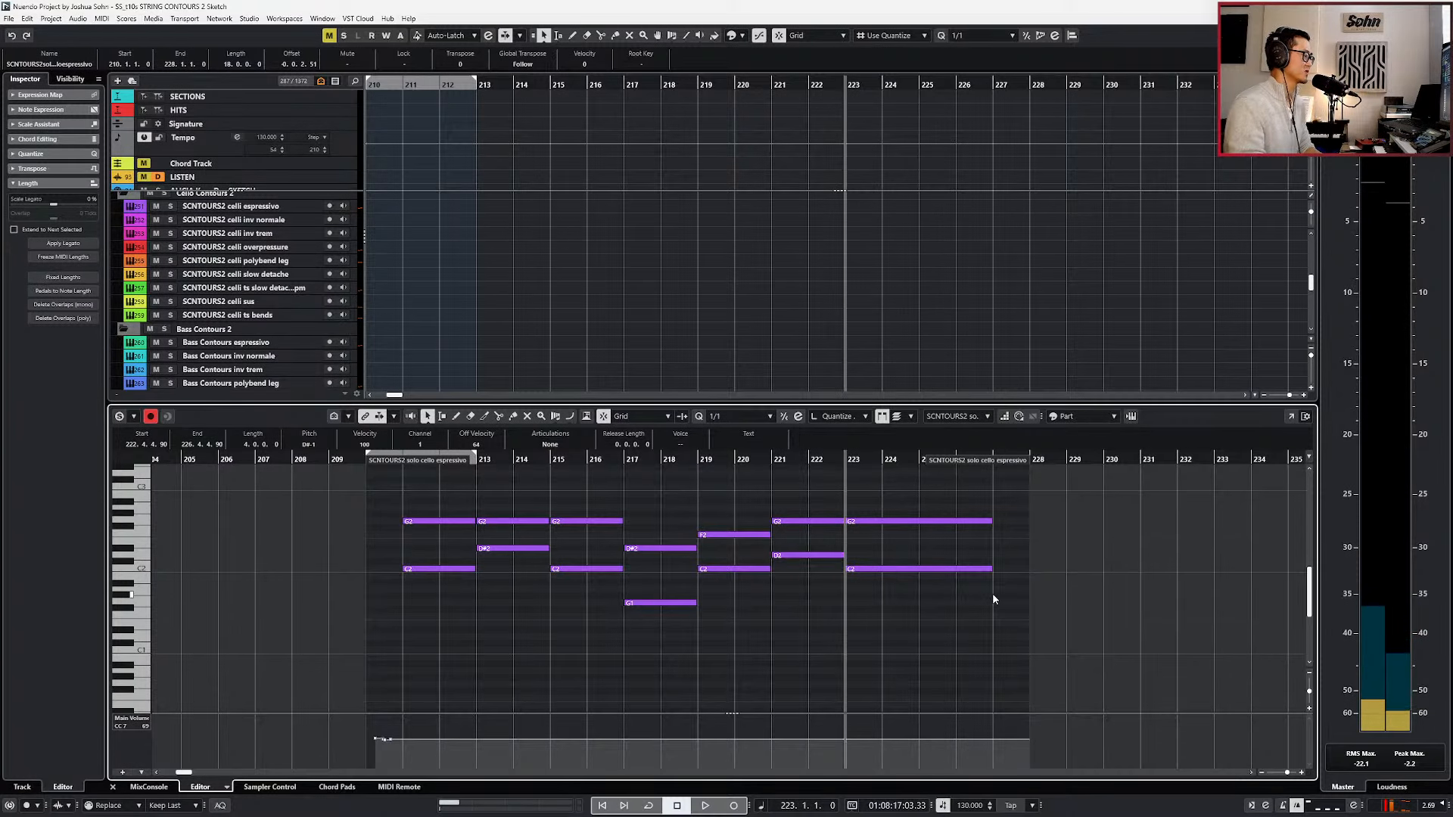
Copy the C2 and G2 chord notes at bar 223 from the espressivo part to the solo cello sus track.
{"action": "scroll", "coordinate": [993, 595], "scroll_direction": "down", "scroll_amount": 4}
{"action": "scroll", "coordinate": [974, 610], "scroll_direction": "up", "scroll_amount": 1}
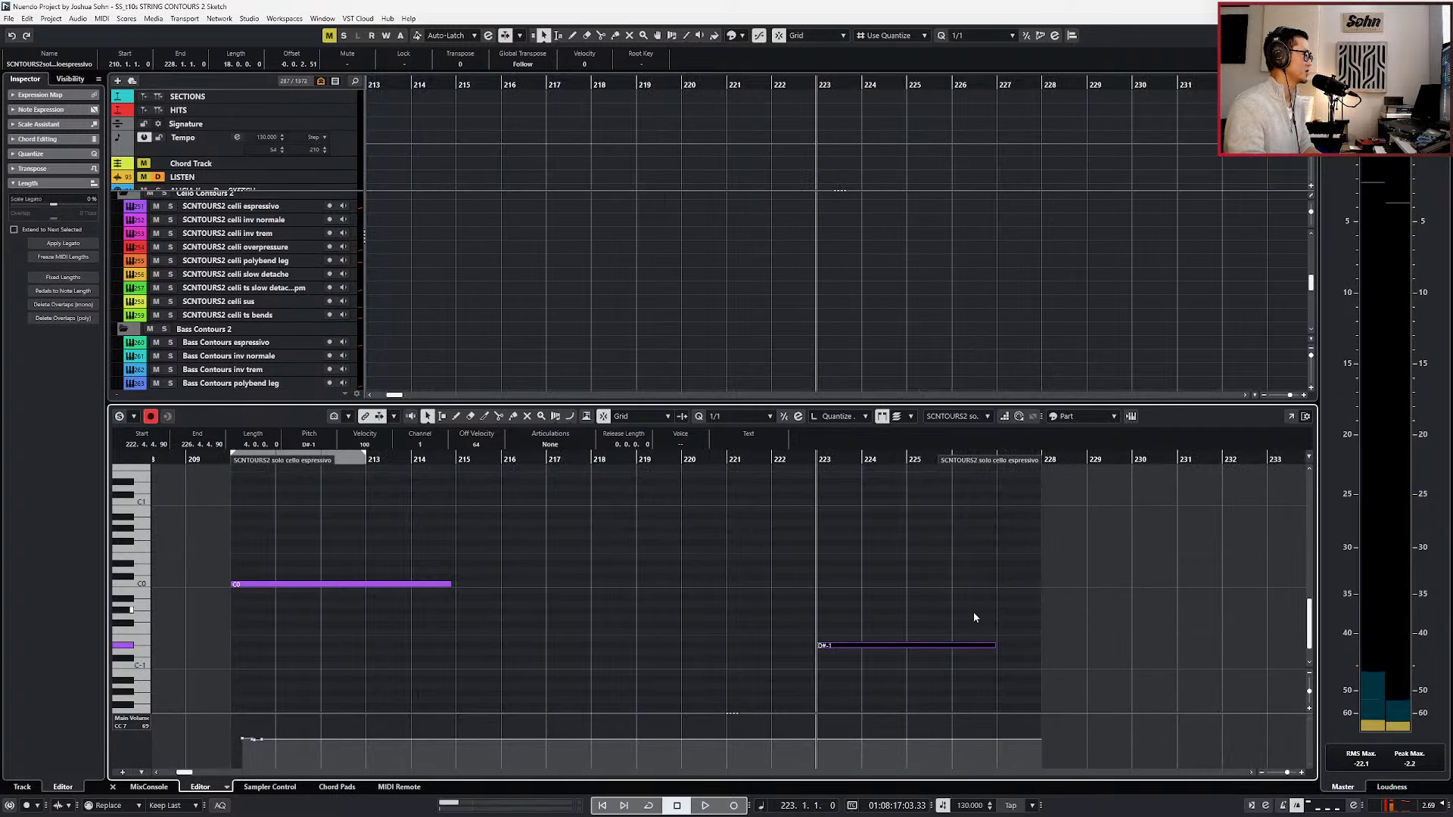
{"action": "scroll", "coordinate": [973, 611], "scroll_direction": "up", "scroll_amount": 4}
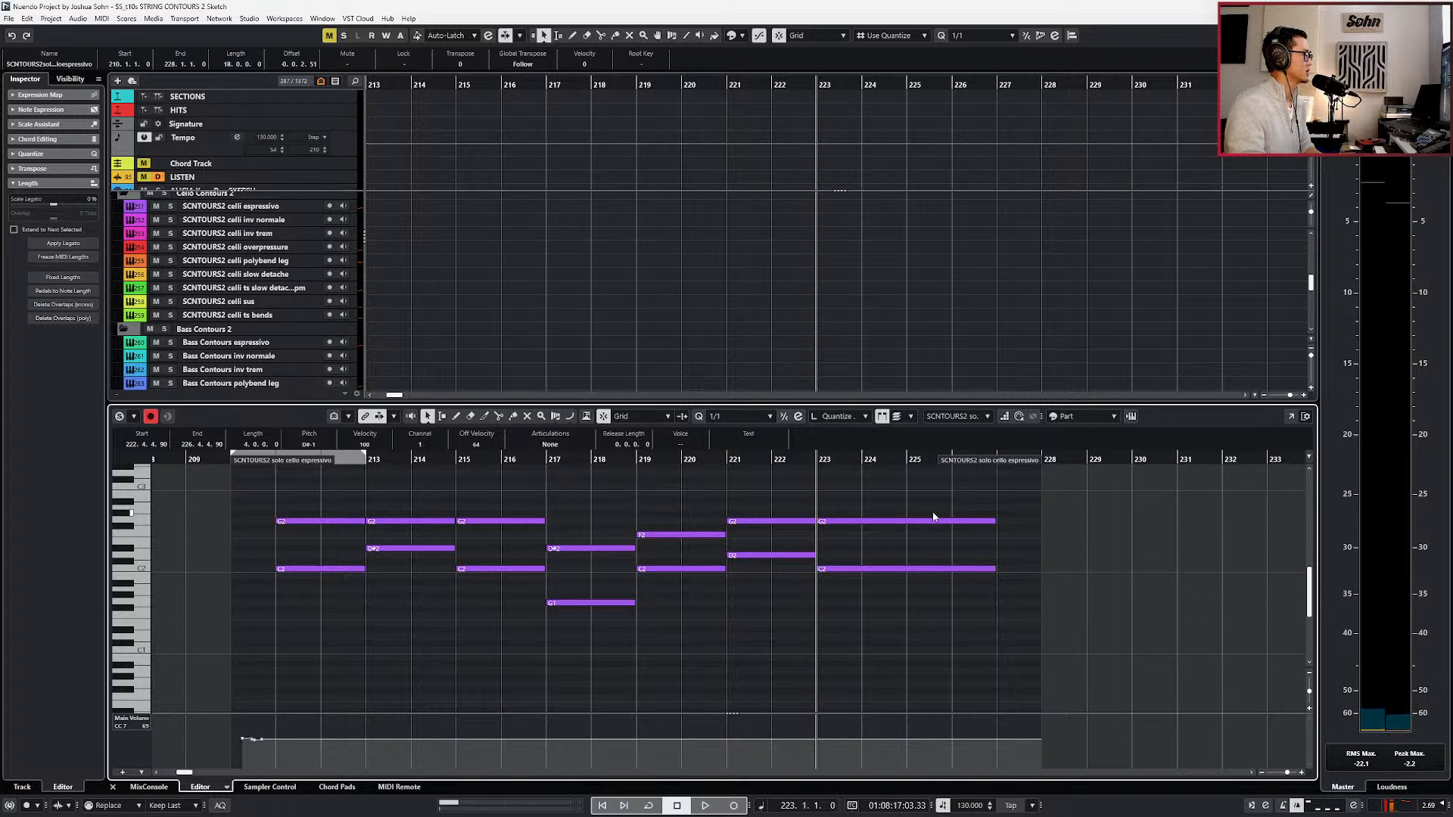
{"action": "left_click_drag", "start_coordinate": [925, 502], "coordinate": [911, 572]}
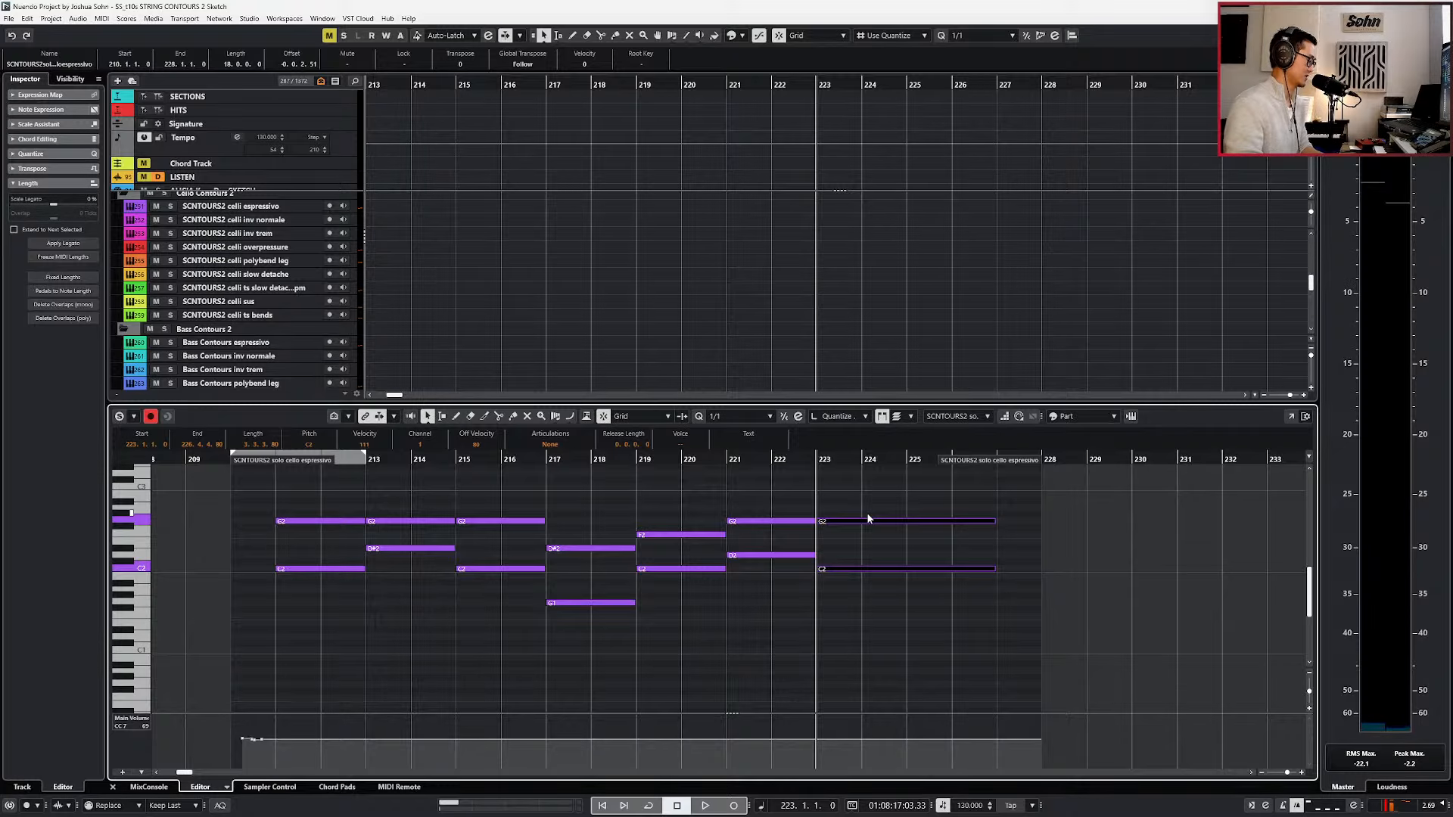
{"action": "key", "text": "Return"}
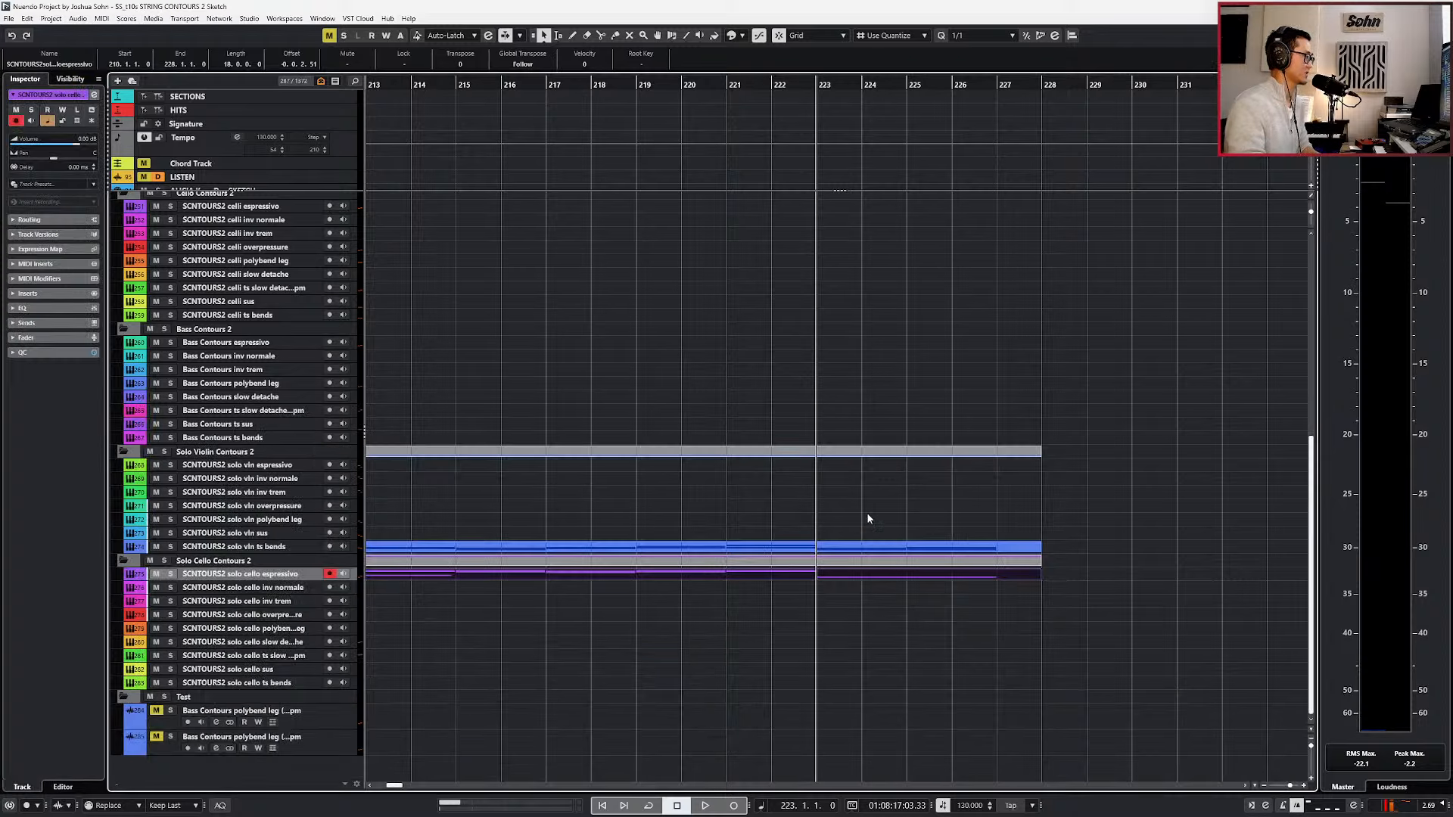
{"action": "left_click", "coordinate": [258, 602]}
{"action": "left_click", "coordinate": [263, 671]}
{"action": "key", "text": "ctrl+v"}
Set the locators to the espressivo part, extend the solo cello sus part across bars 210 to 228, and open it for note editing.
{"action": "left_click", "coordinate": [813, 574]}
{"action": "key", "text": "p"}
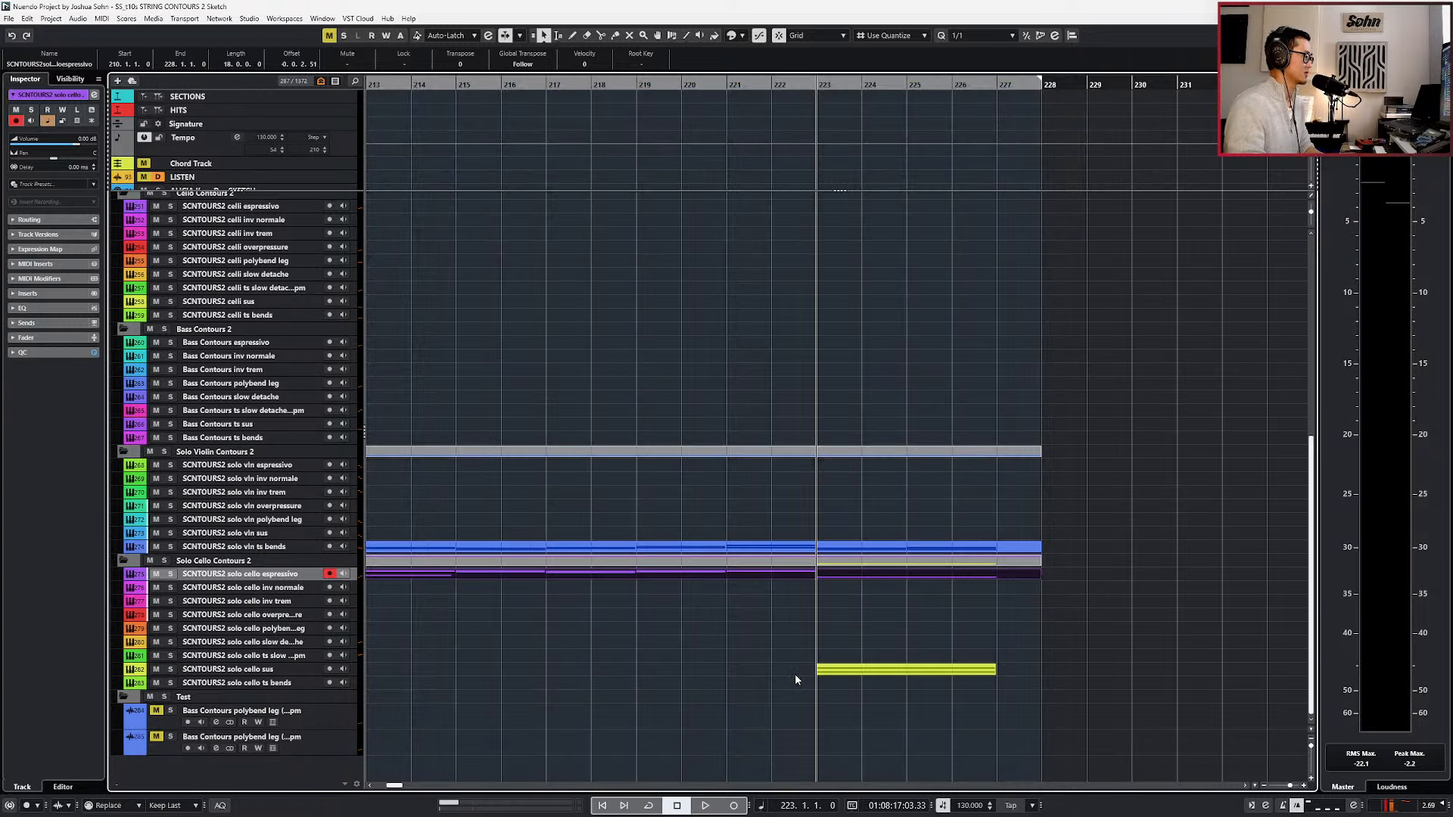
{"action": "left_click", "coordinate": [794, 673]}
{"action": "double_click", "coordinate": [797, 667]}
{"action": "double_click", "coordinate": [869, 666]}
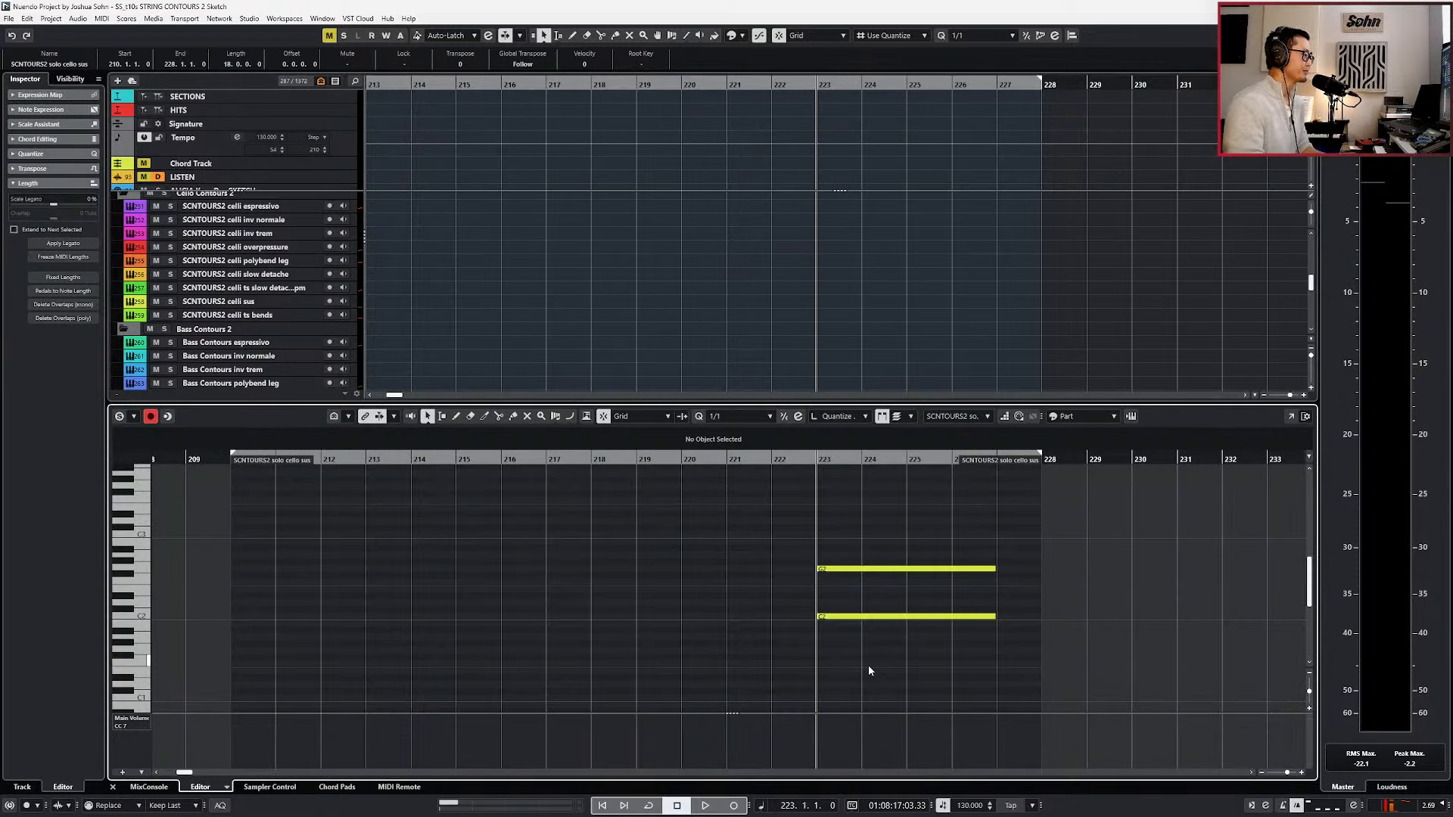
{"action": "key", "text": "KP_Multiply"}
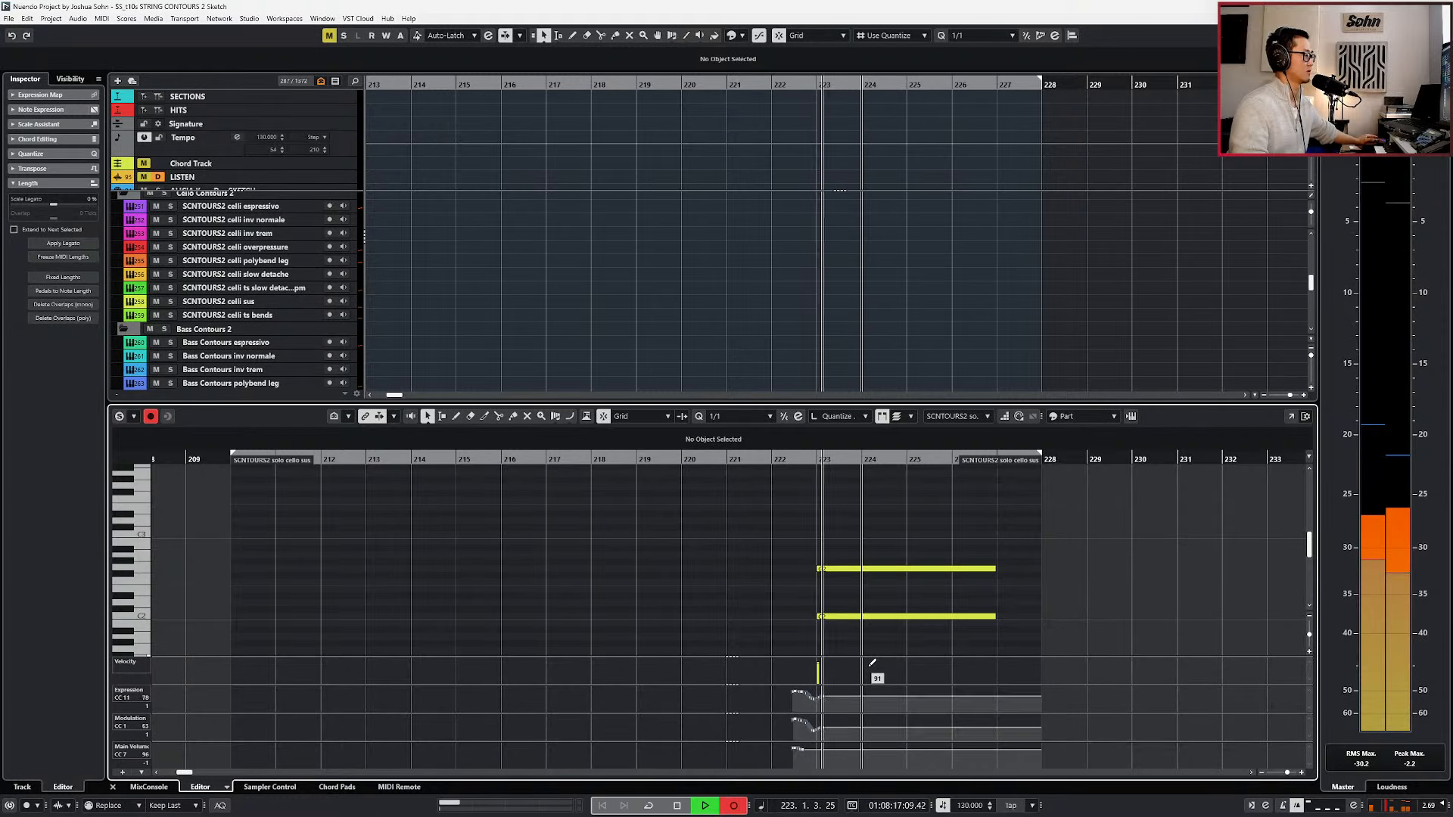
{"action": "key", "text": "space"}
{"action": "key", "text": "ctrl+z"}
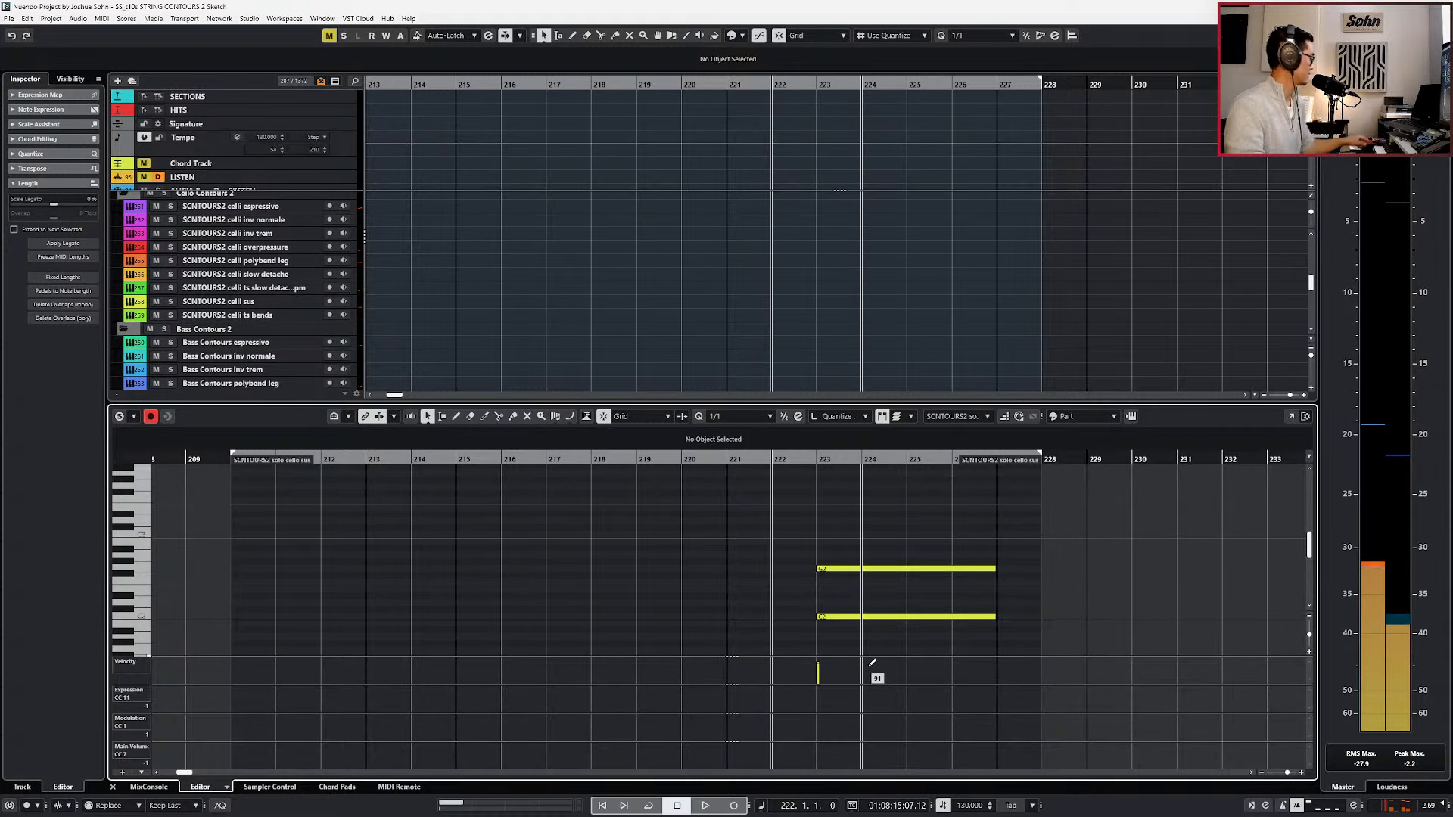
Record expression and modulation curves for the sus chord, swelling to about bar 224 and fading out to about bar 227.
{"action": "key", "text": "space"}
{"action": "key", "text": "KP_Multiply"}
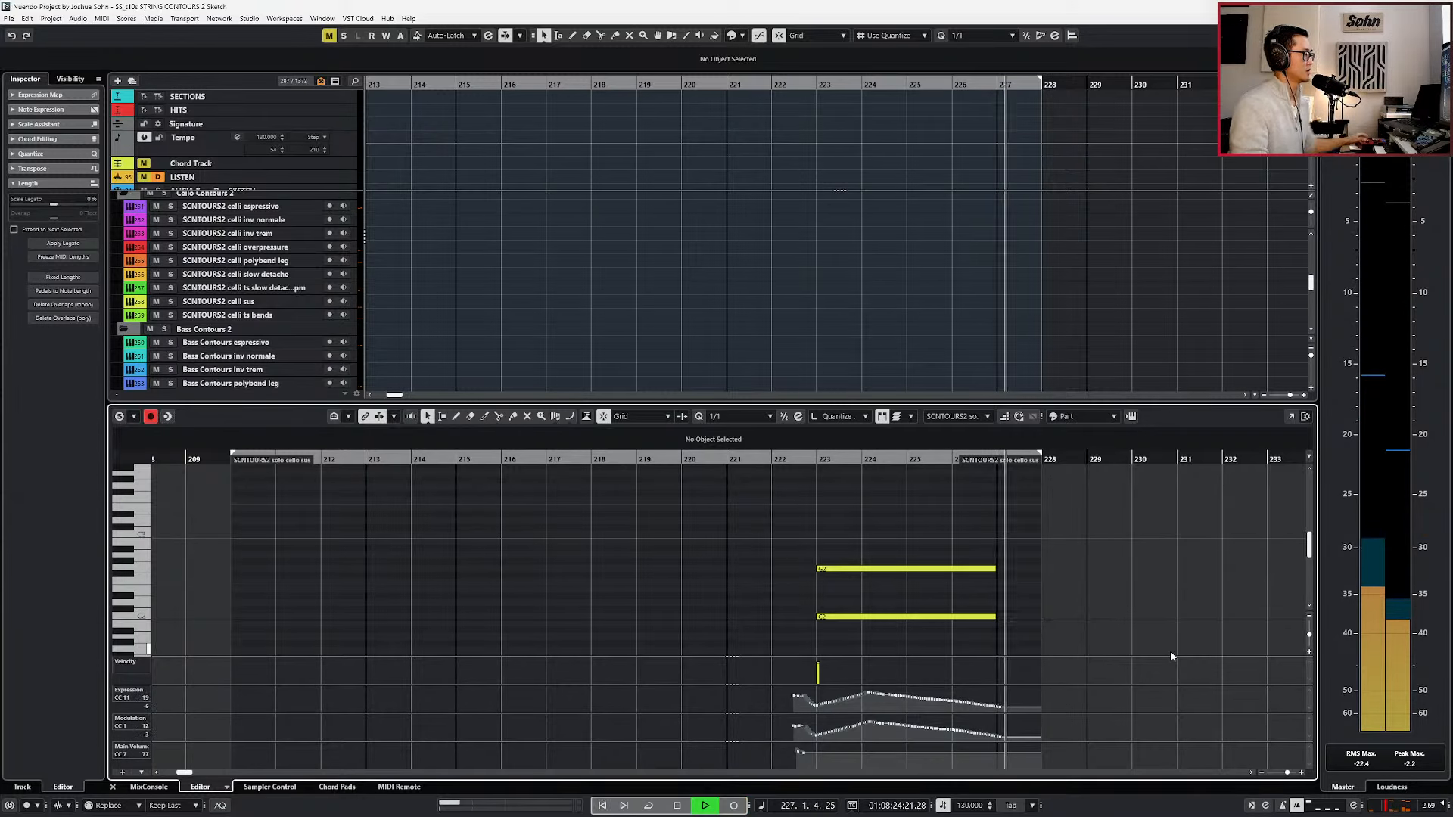
Stop playback, move the cursor back to bar 223 and close the solo cello sus note editor.
{"action": "key", "text": "space"}
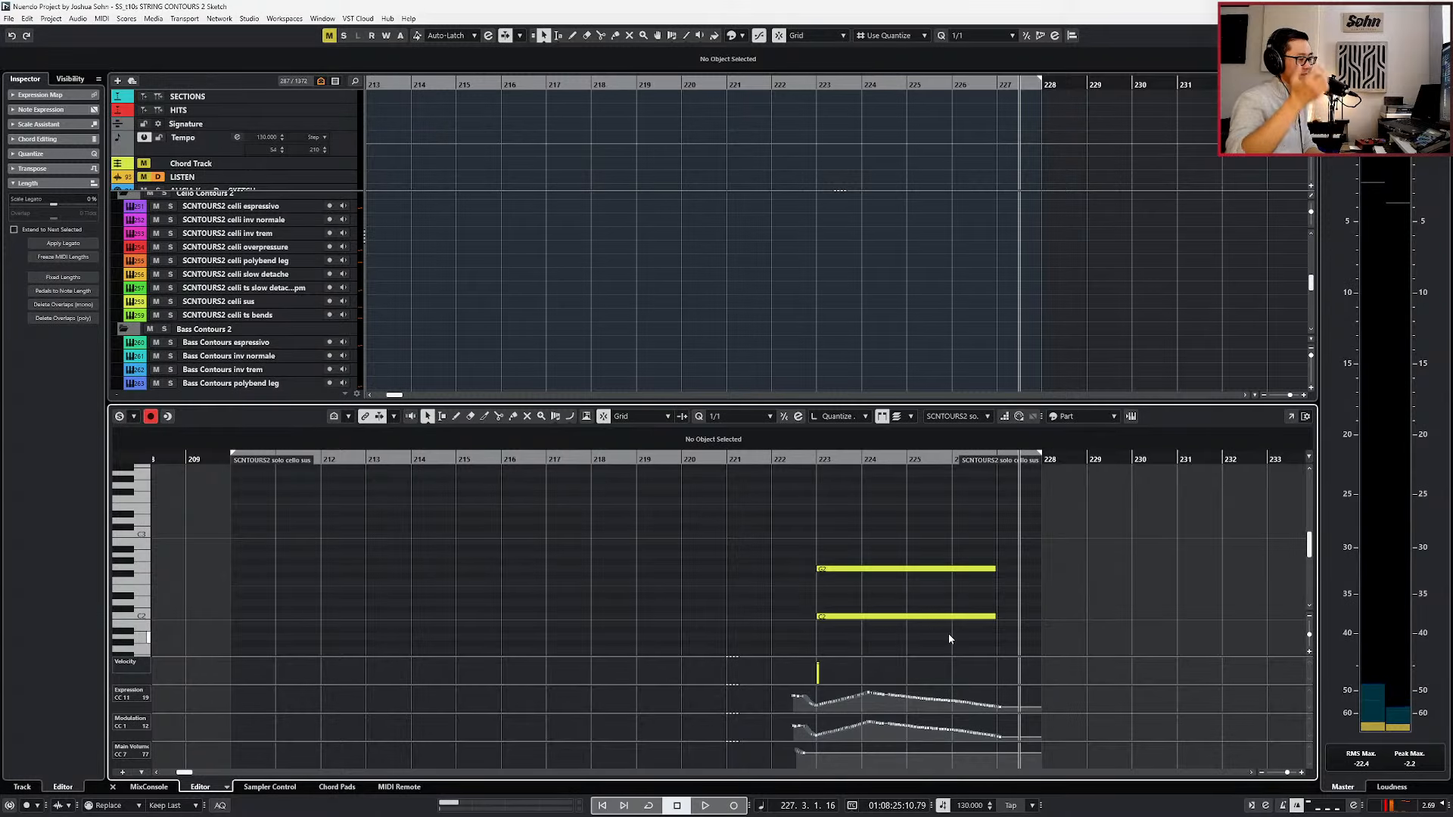
{"action": "key", "text": "KP_Subtract"}
{"action": "key", "text": "KP_Subtract"}
{"action": "key", "text": "KP_Subtract"}
{"action": "key", "text": "KP_Subtract"}
{"action": "key", "text": "KP_Subtract"}
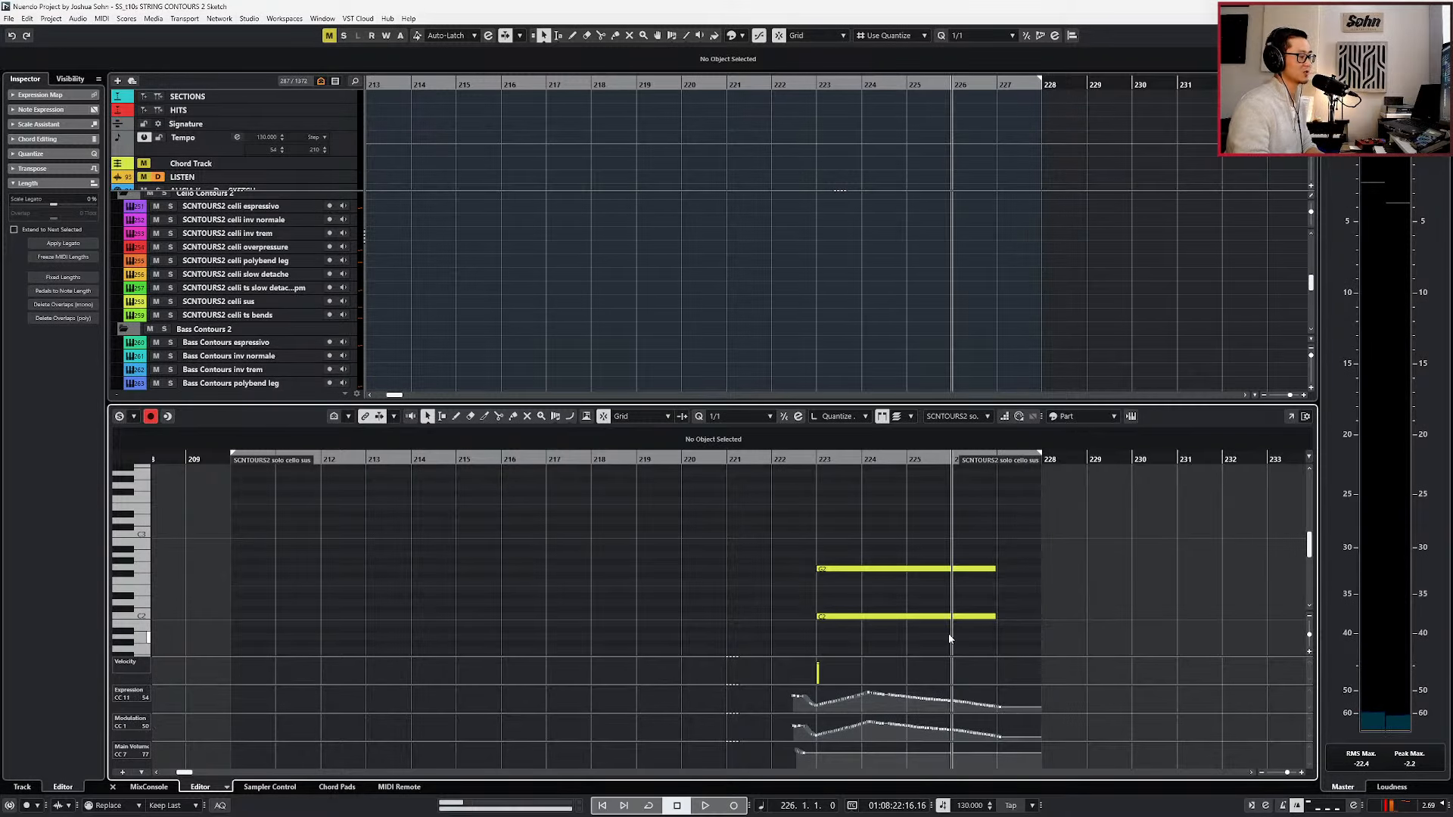
{"action": "key", "text": "Return"}
{"action": "scroll", "coordinate": [947, 633], "scroll_direction": "down", "scroll_amount": 4}
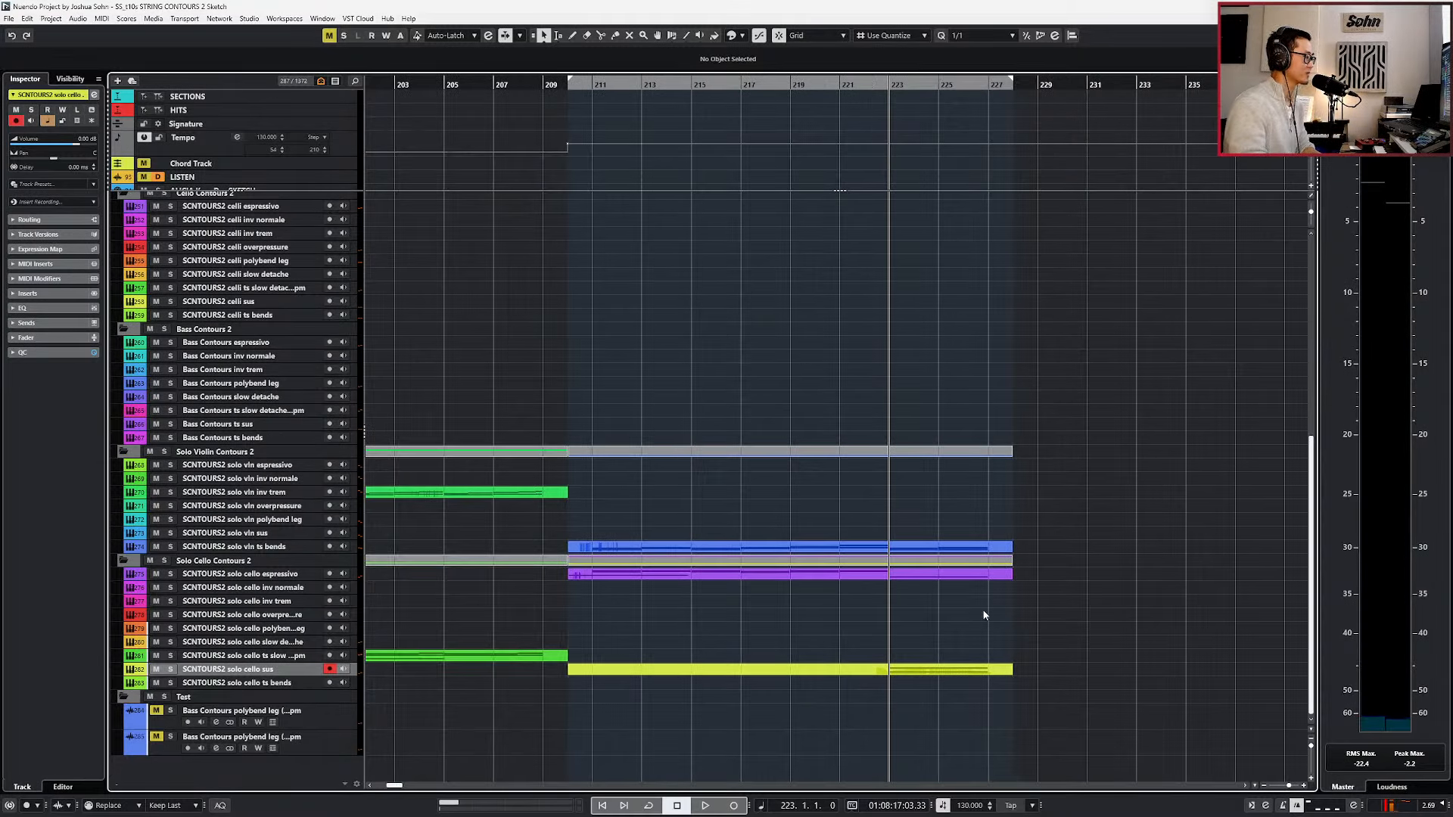
{"action": "key", "text": "KP_Subtract"}
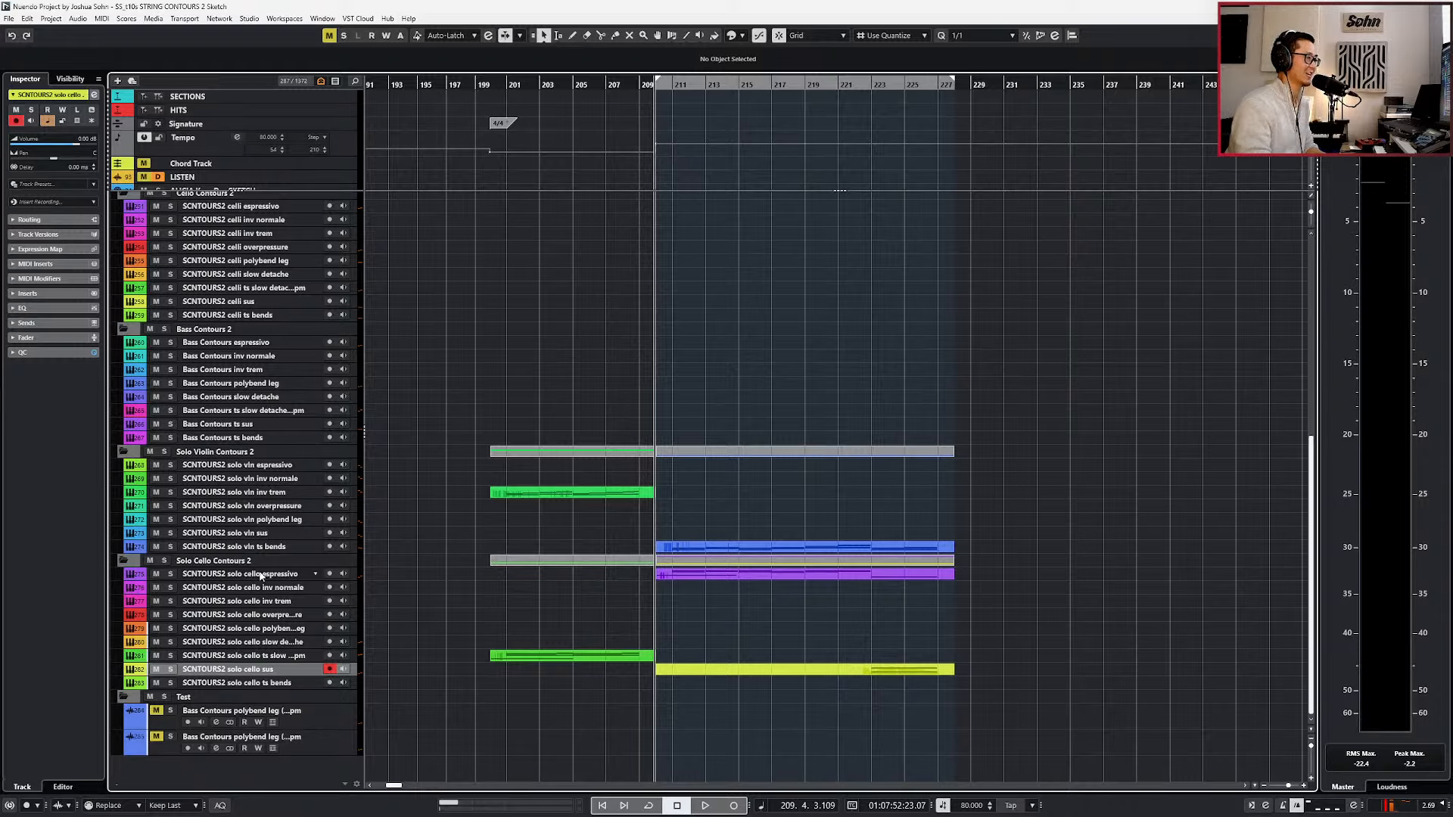
Delete the C2 and G2 chord notes at bar 223 from the solo cello espressivo part and close the note editor.
{"action": "double_click", "coordinate": [865, 575]}
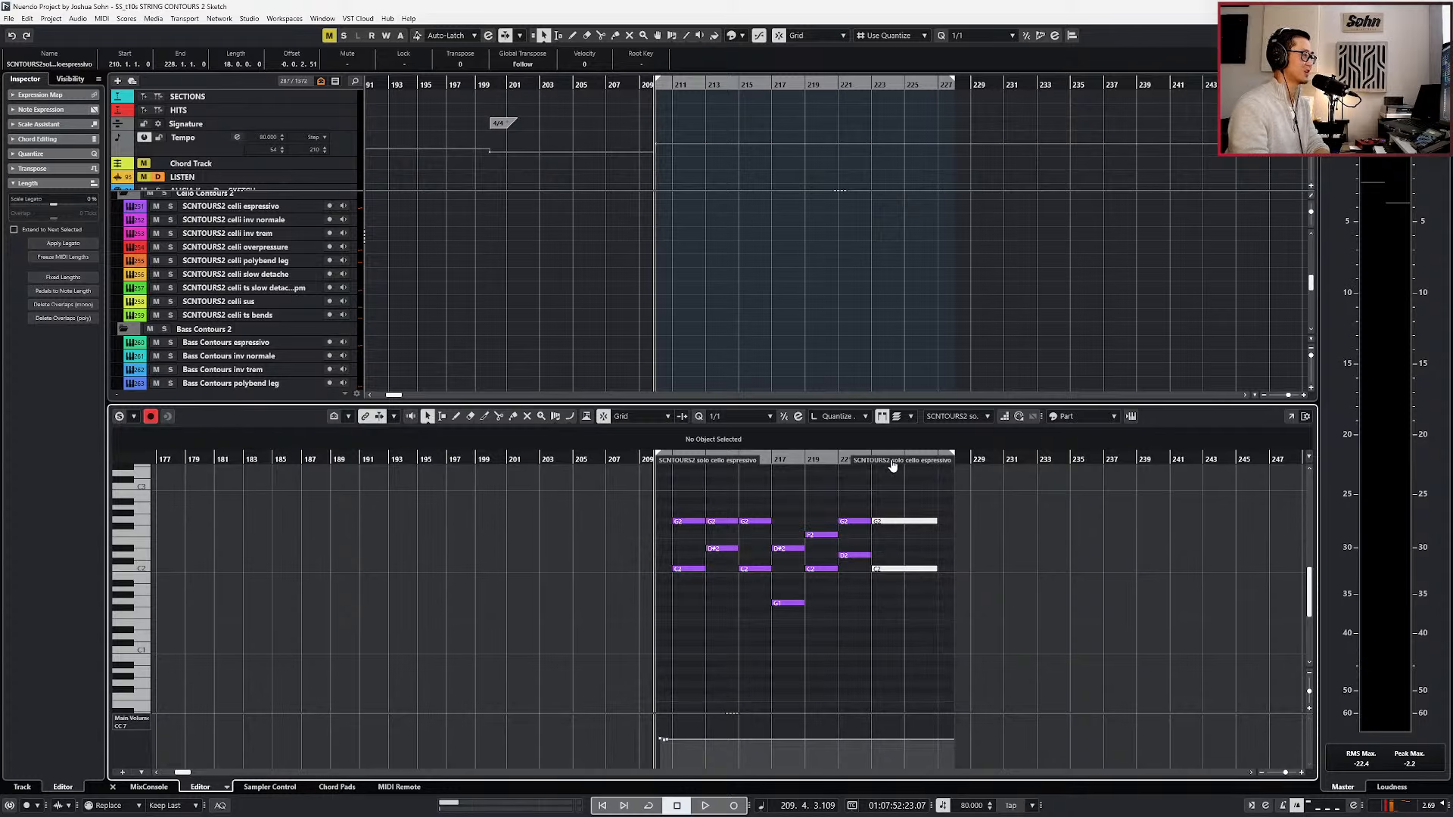
{"action": "scroll", "coordinate": [896, 615], "scroll_direction": "down", "scroll_amount": 5}
{"action": "left_click_drag", "start_coordinate": [896, 614], "coordinate": [892, 691]}
{"action": "key", "text": "Delete"}
{"action": "key", "text": "Return"}
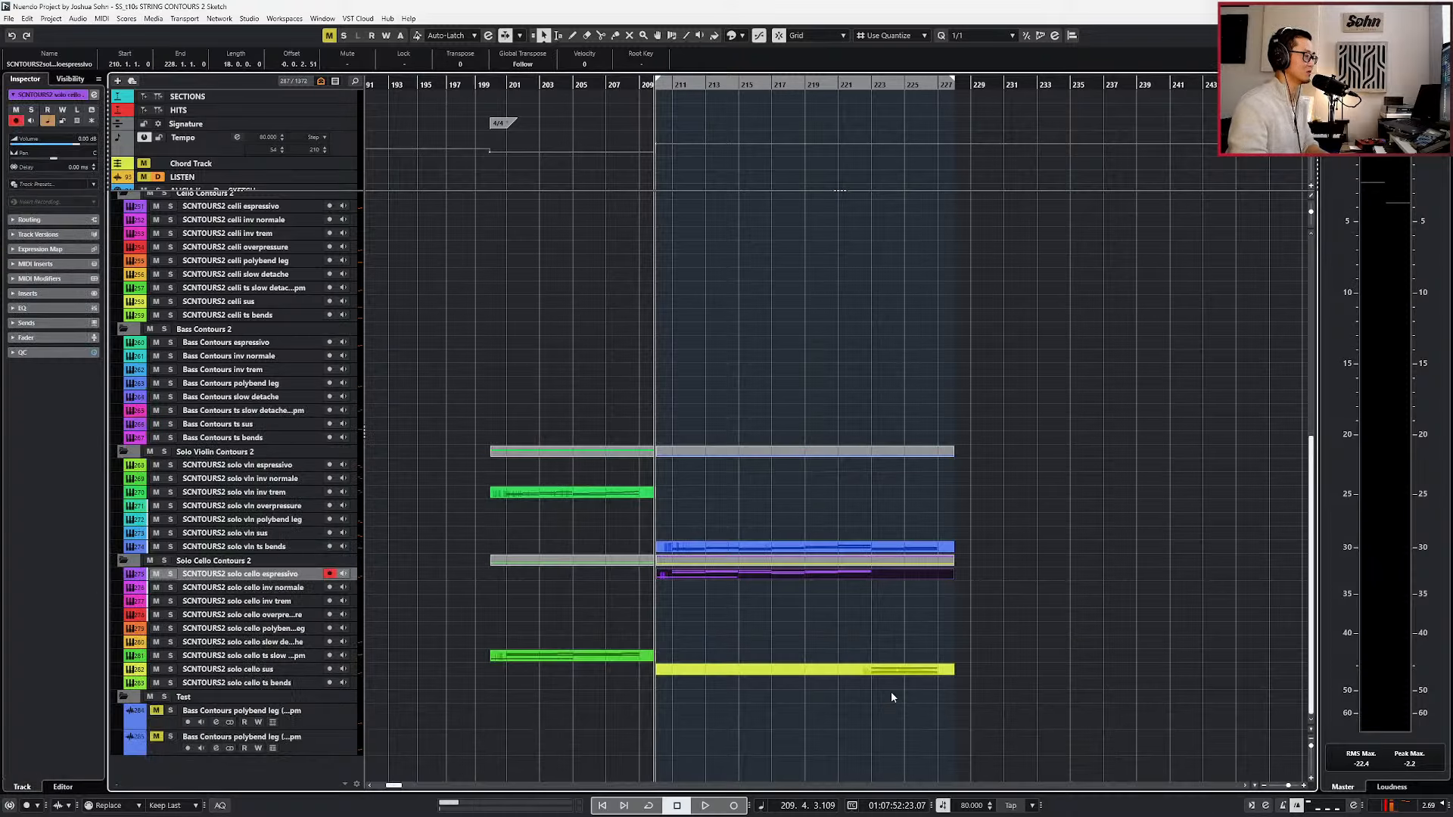
Review the arranged parts across the project, from the solo cello sus part up to the STRING CONTOURS 2 folder.
{"action": "scroll", "coordinate": [891, 692], "scroll_direction": "down", "scroll_amount": 1}
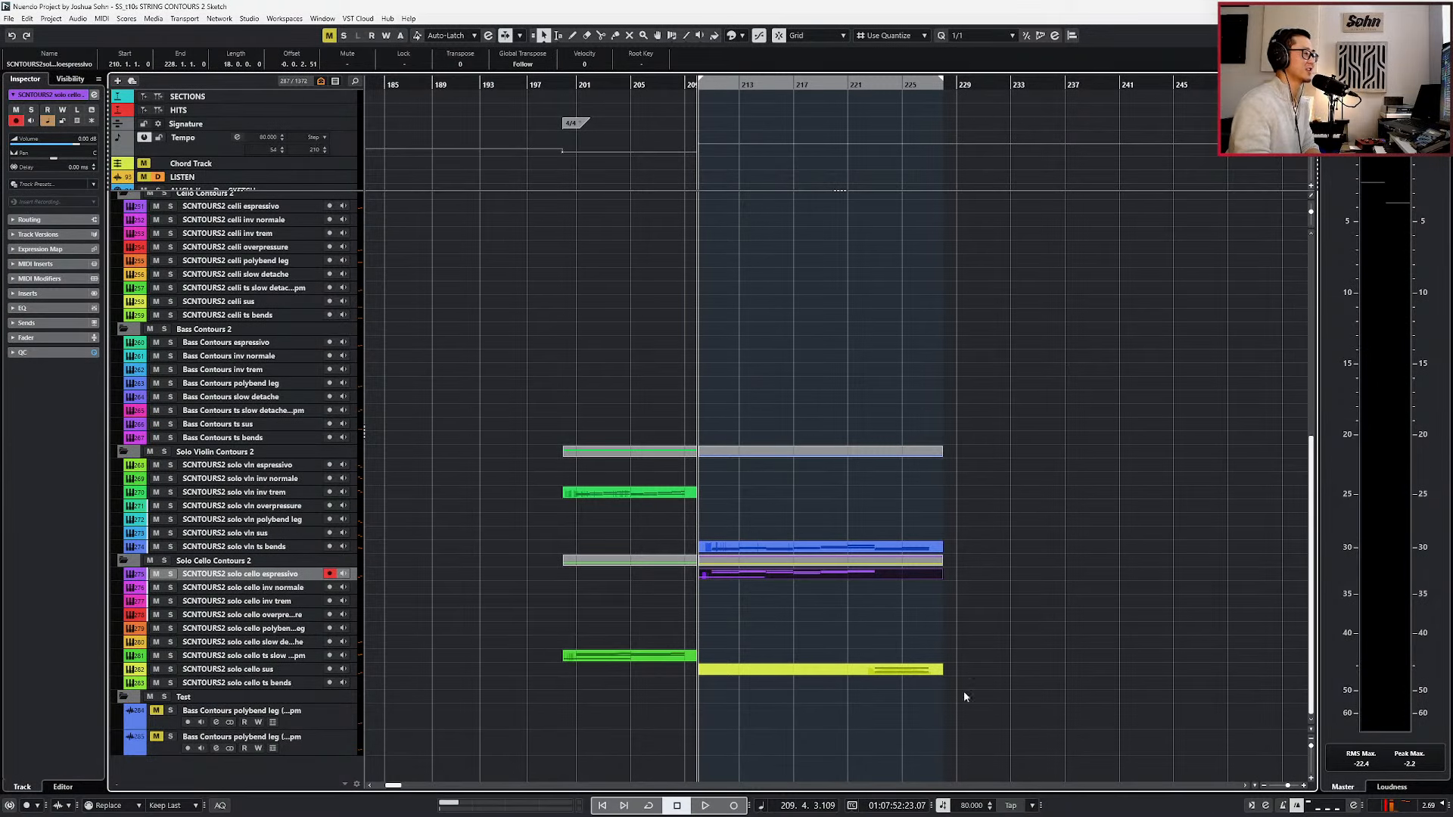
{"action": "left_click", "coordinate": [908, 670]}
{"action": "scroll", "coordinate": [909, 698], "scroll_direction": "down", "scroll_amount": 1}
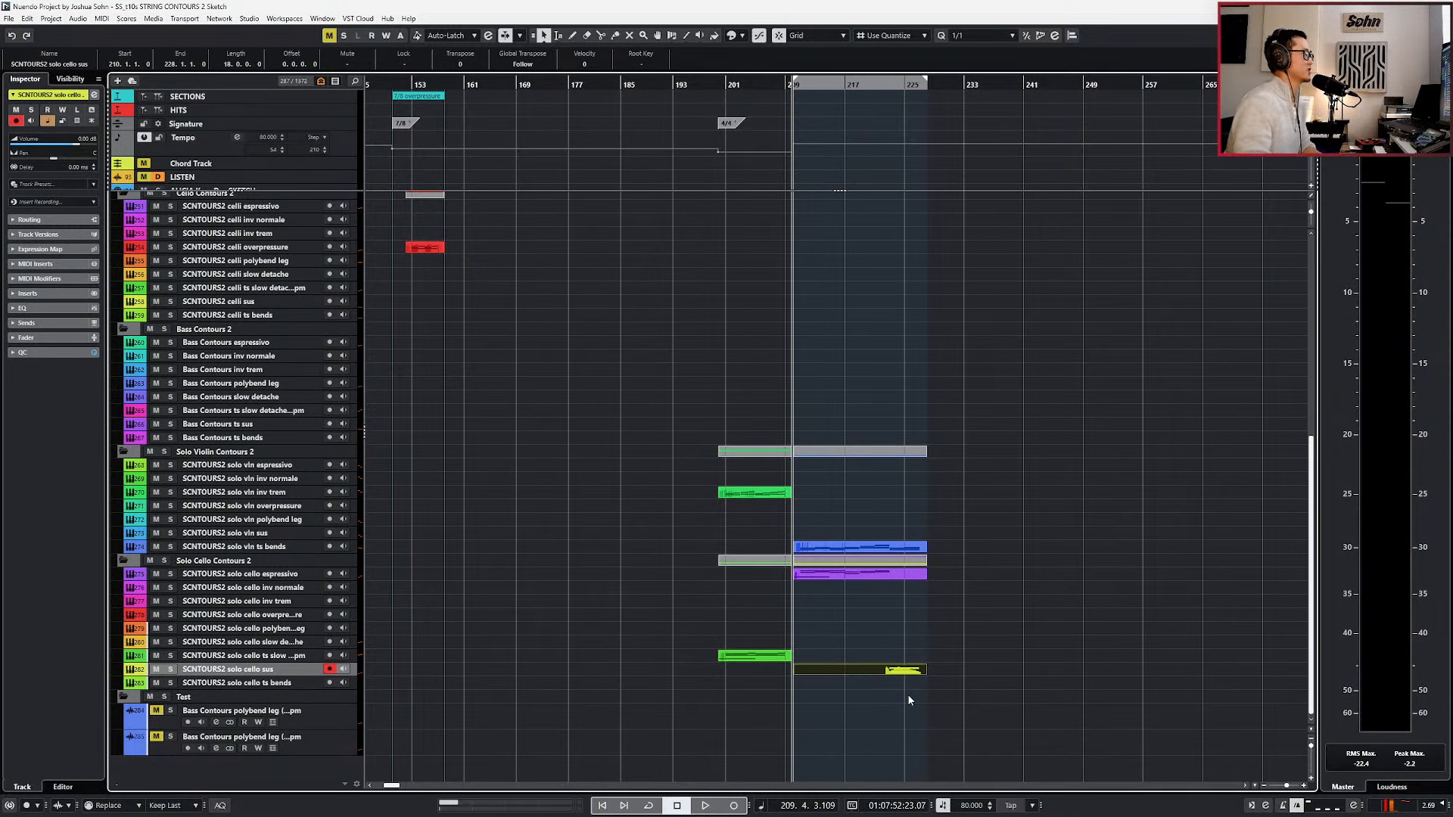
{"action": "scroll", "coordinate": [909, 700], "scroll_direction": "down", "scroll_amount": 1}
{"action": "scroll", "coordinate": [909, 700], "scroll_direction": "down", "scroll_amount": 1}
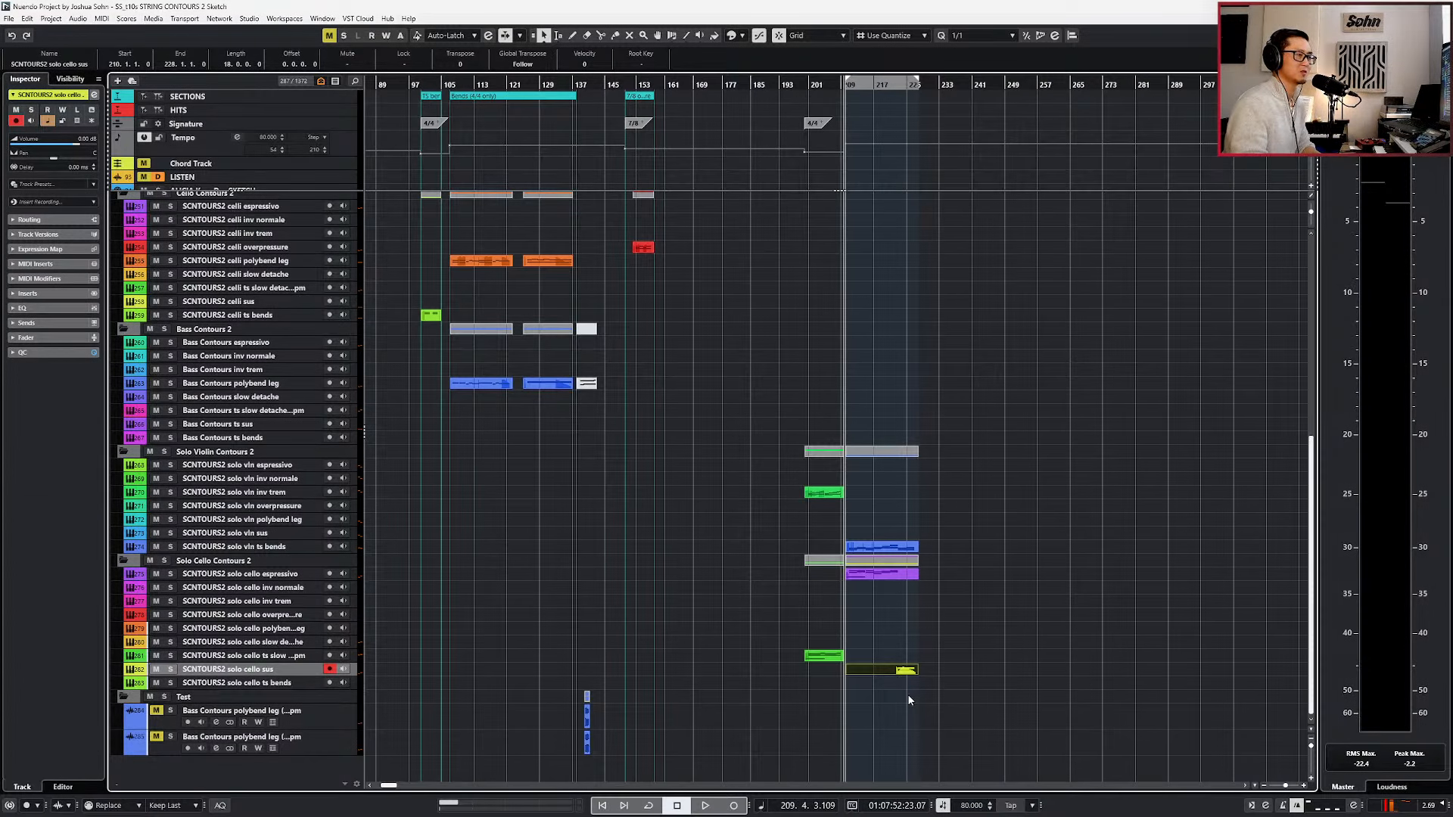
{"action": "scroll", "coordinate": [906, 691], "scroll_direction": "right", "scroll_amount": 3}
{"action": "scroll", "coordinate": [900, 645], "scroll_direction": "up", "scroll_amount": 6}
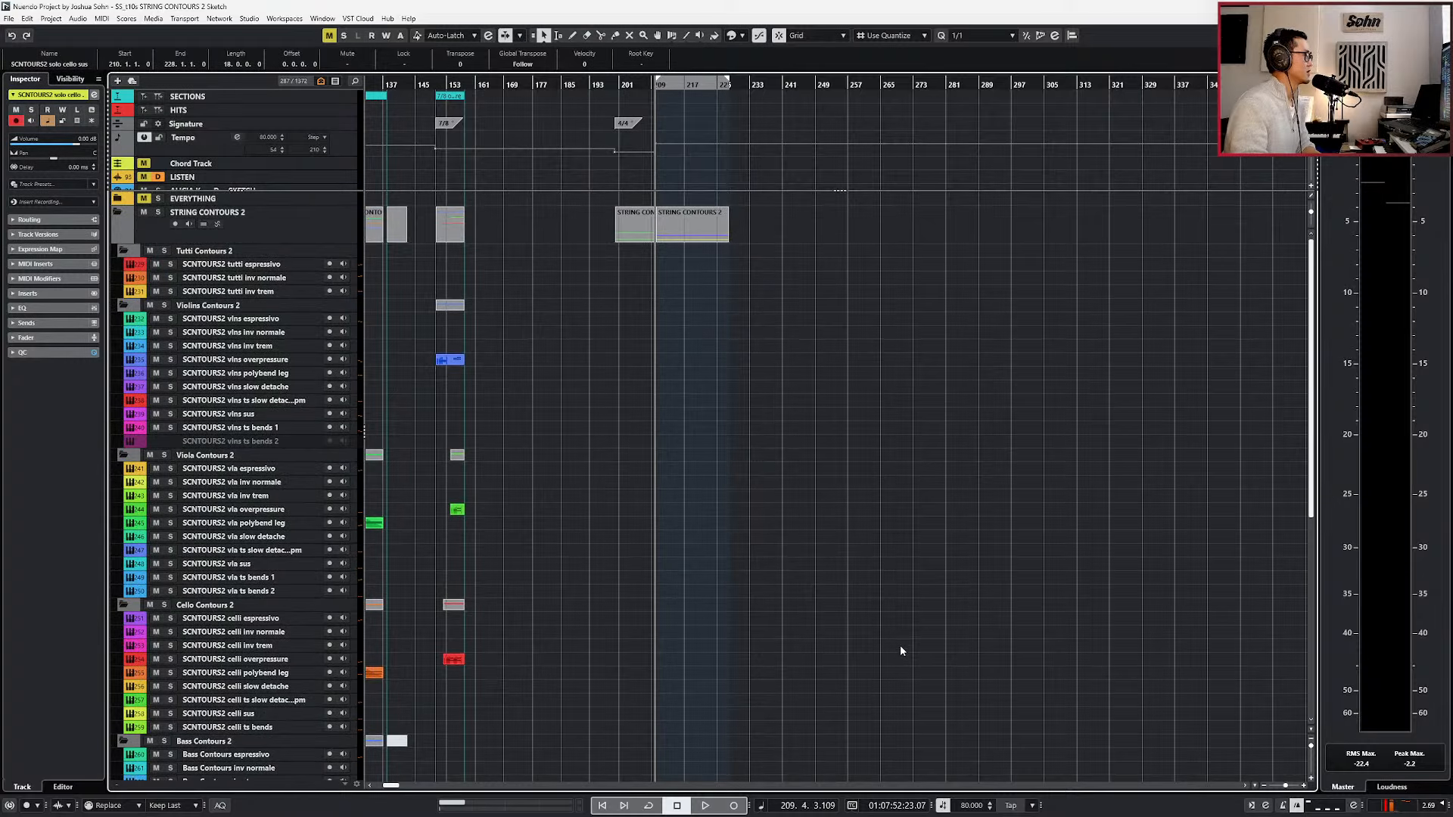
{"action": "scroll", "coordinate": [901, 649], "scroll_direction": "down", "scroll_amount": 6}
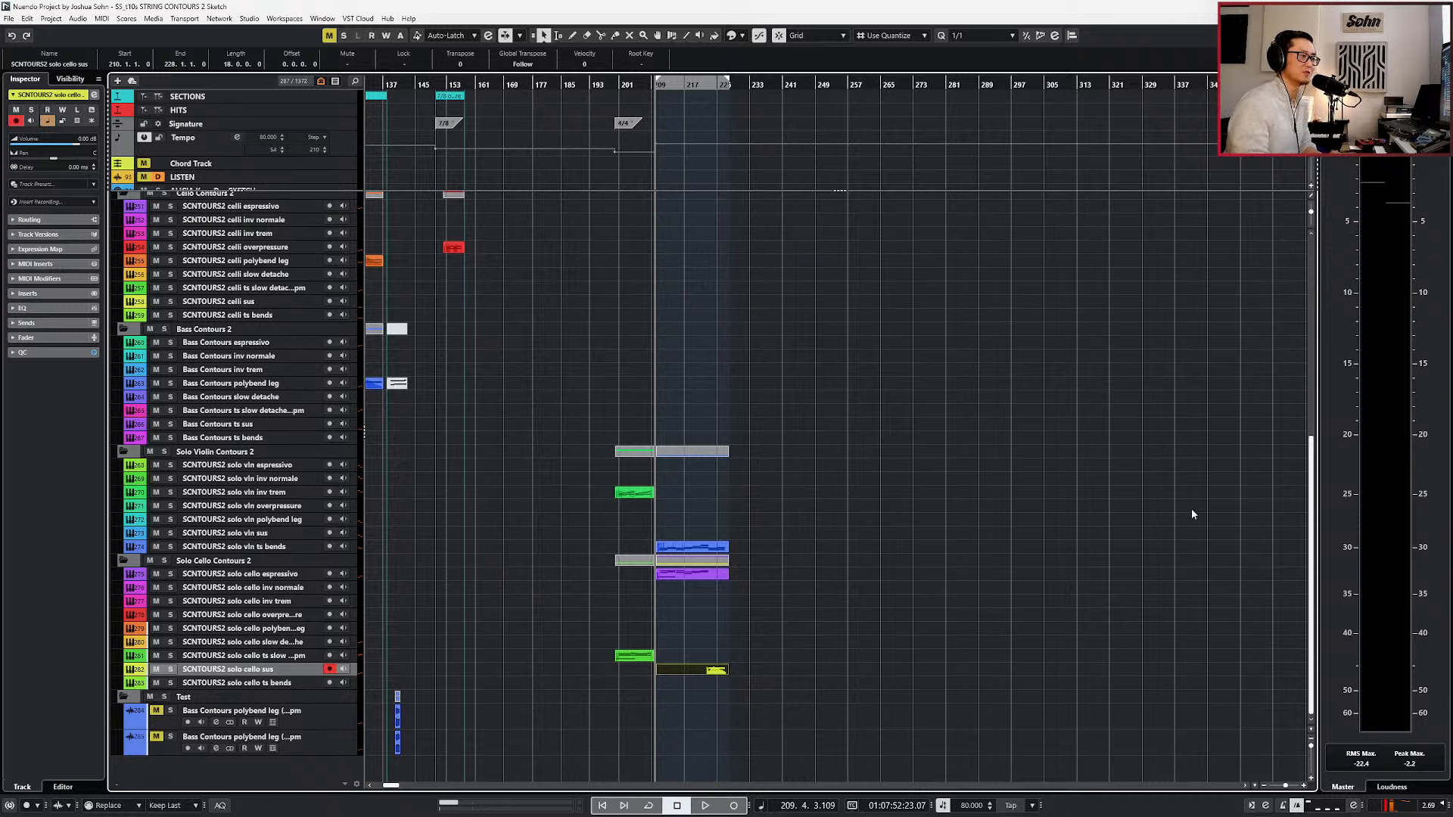
{"action": "left_click", "coordinate": [1095, 553]}
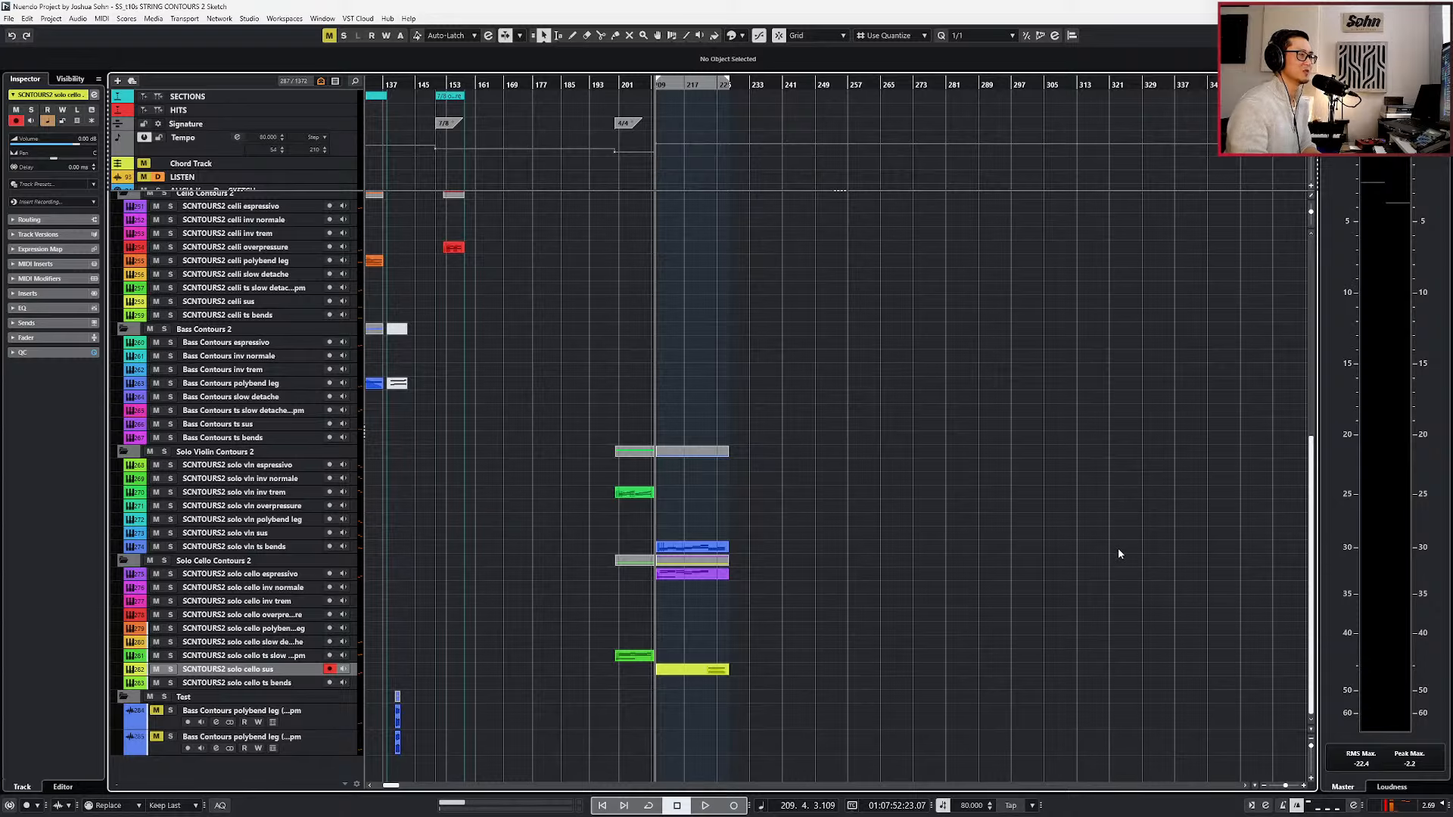
{"action": "scroll", "coordinate": [1041, 524], "scroll_direction": "up", "scroll_amount": 10}
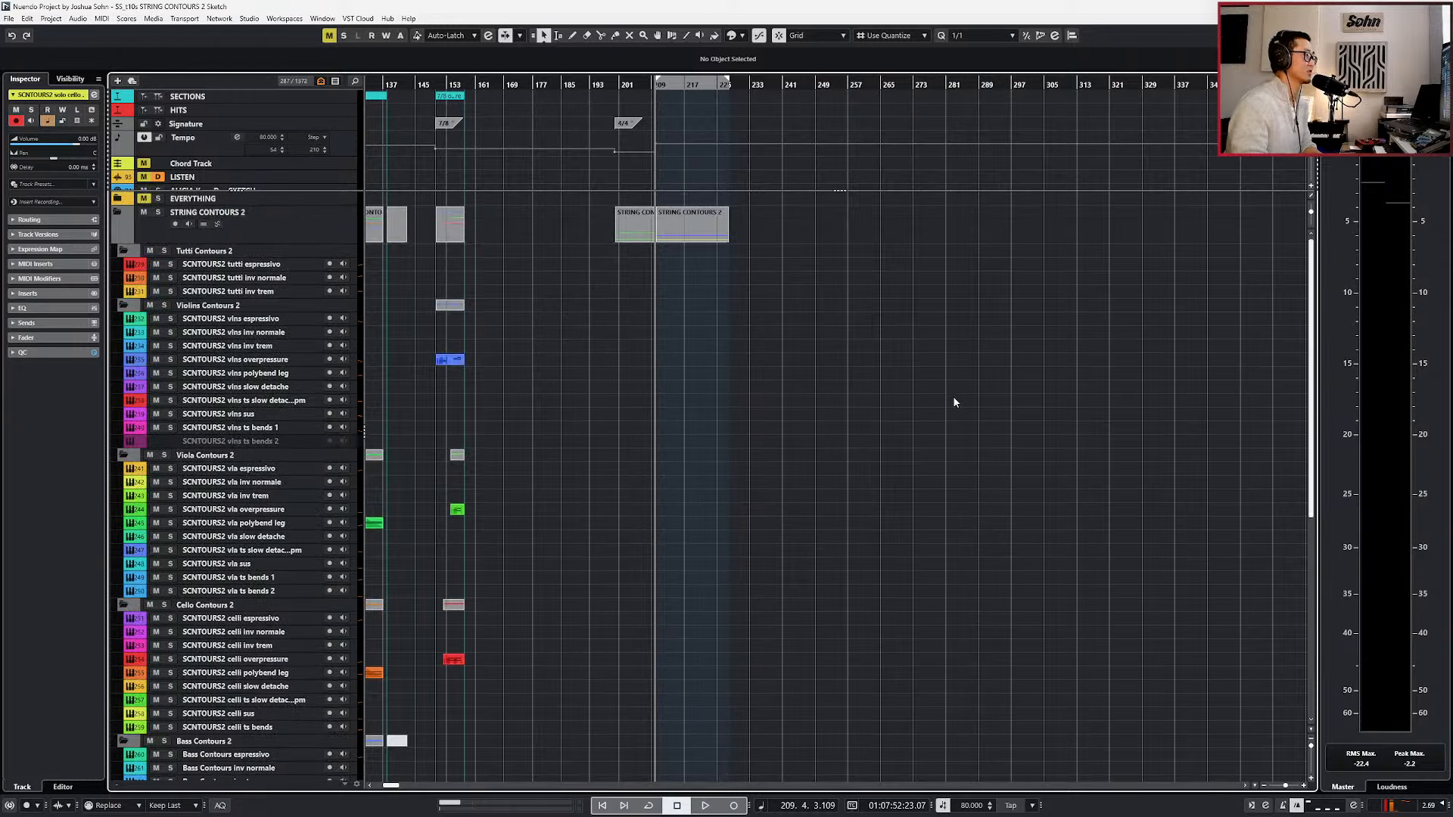
Set the left locator at bar 250 and the right locator at bar 294, with the cursor at the left locator.
{"action": "left_click", "coordinate": [845, 85]}
{"action": "key", "text": "g"}
{"action": "key", "text": "g"}
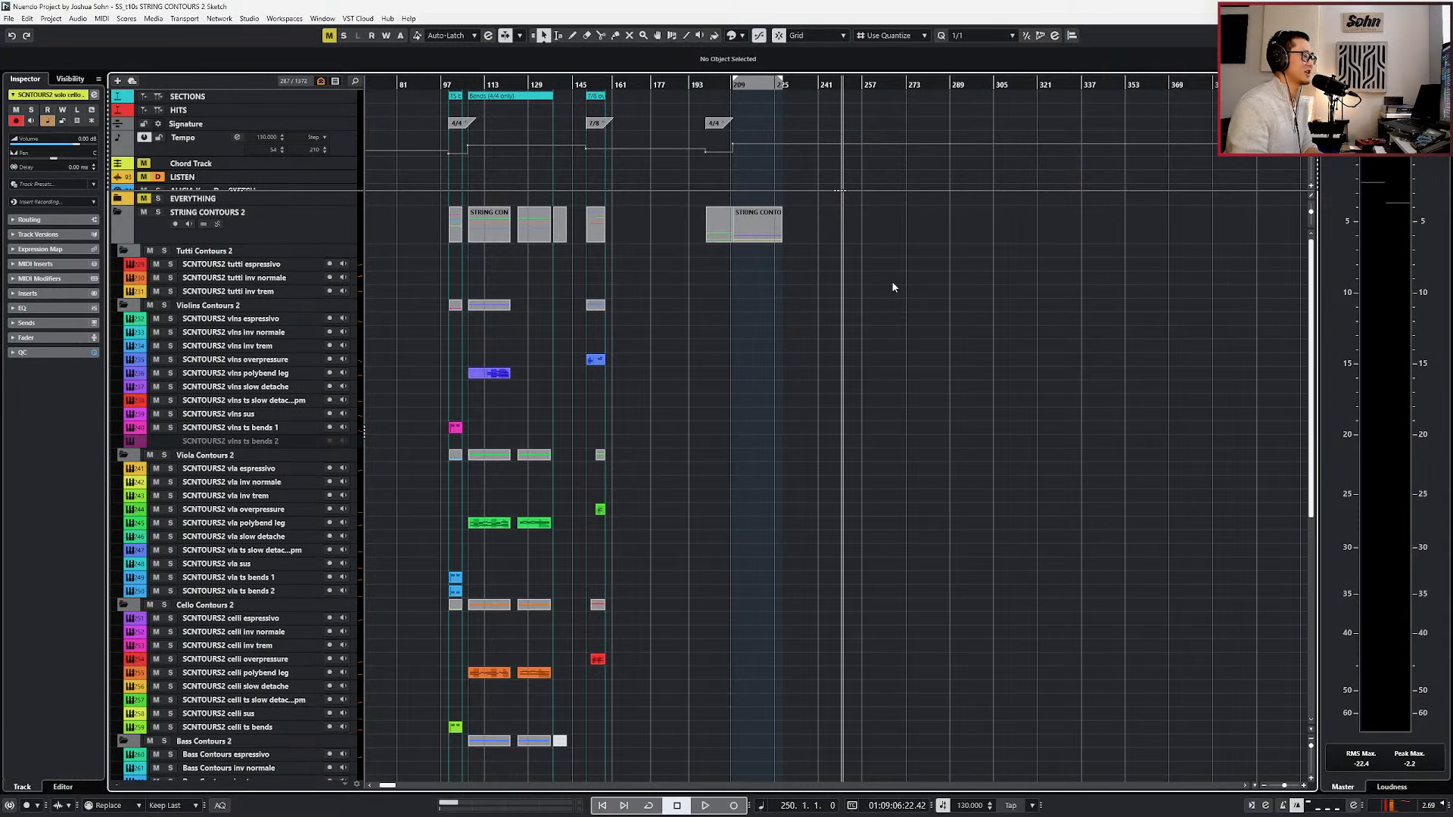
{"action": "key", "text": "shift+KP_Add"}
{"action": "key", "text": "ctrl+KP_Add"}
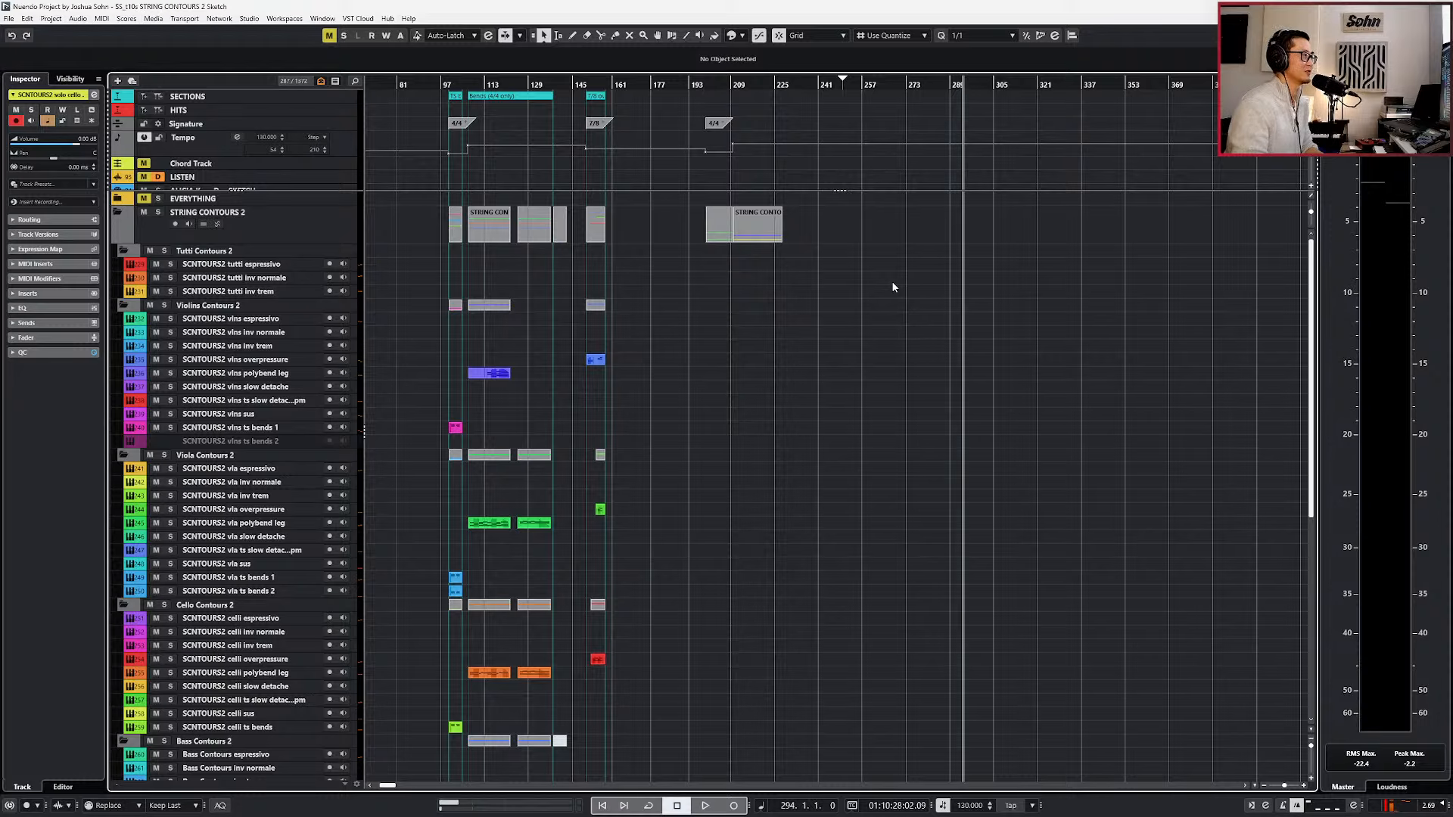
{"action": "key", "text": "ctrl+KP_2"}
{"action": "key", "text": "KP_1"}
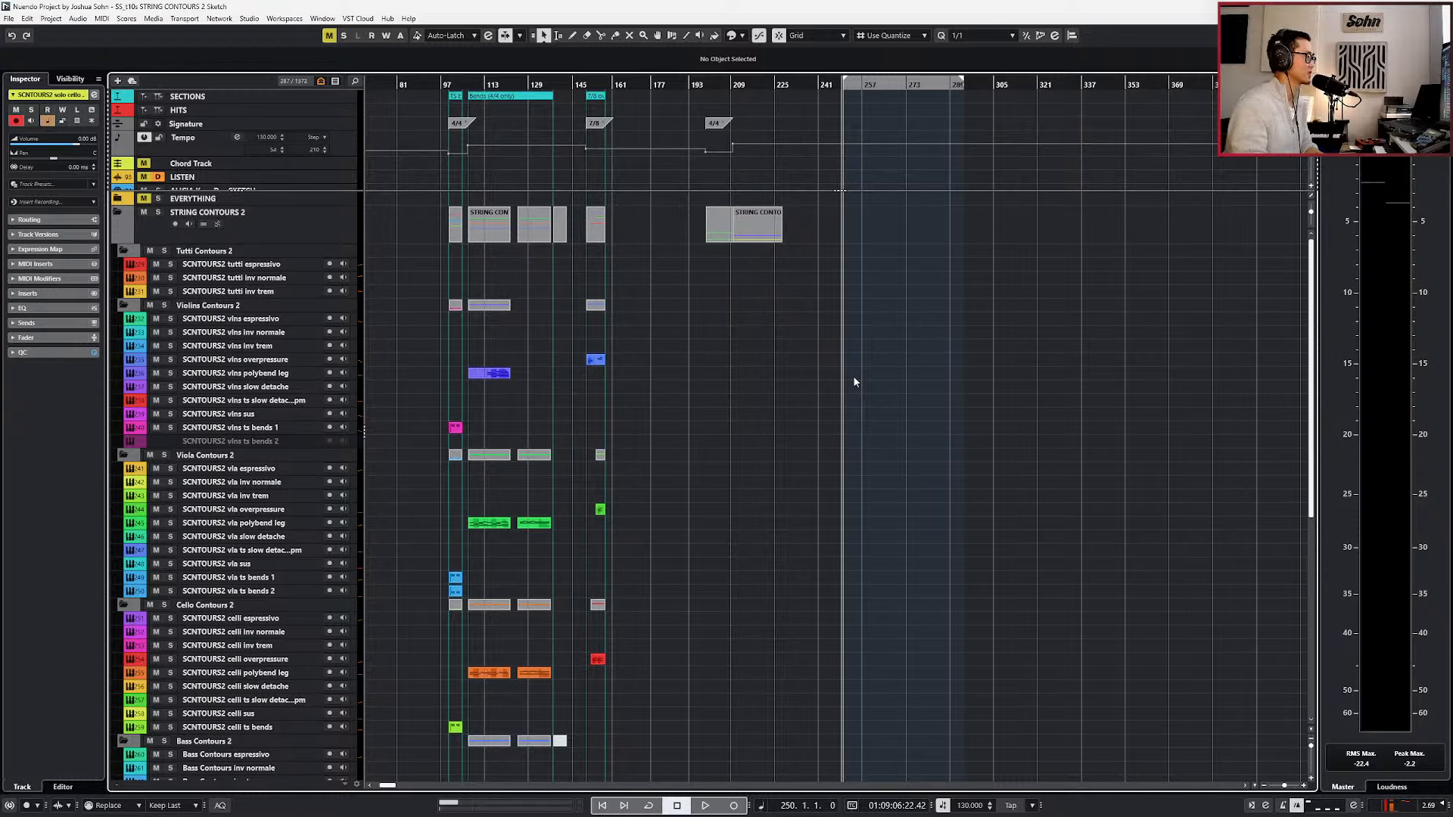
Add a cycle marker between the locators on the SECTIONS track and extend its end to bar 298.
{"action": "scroll", "coordinate": [840, 424], "scroll_direction": "down", "scroll_amount": 10}
{"action": "scroll", "coordinate": [829, 502], "scroll_direction": "up", "scroll_amount": 2}
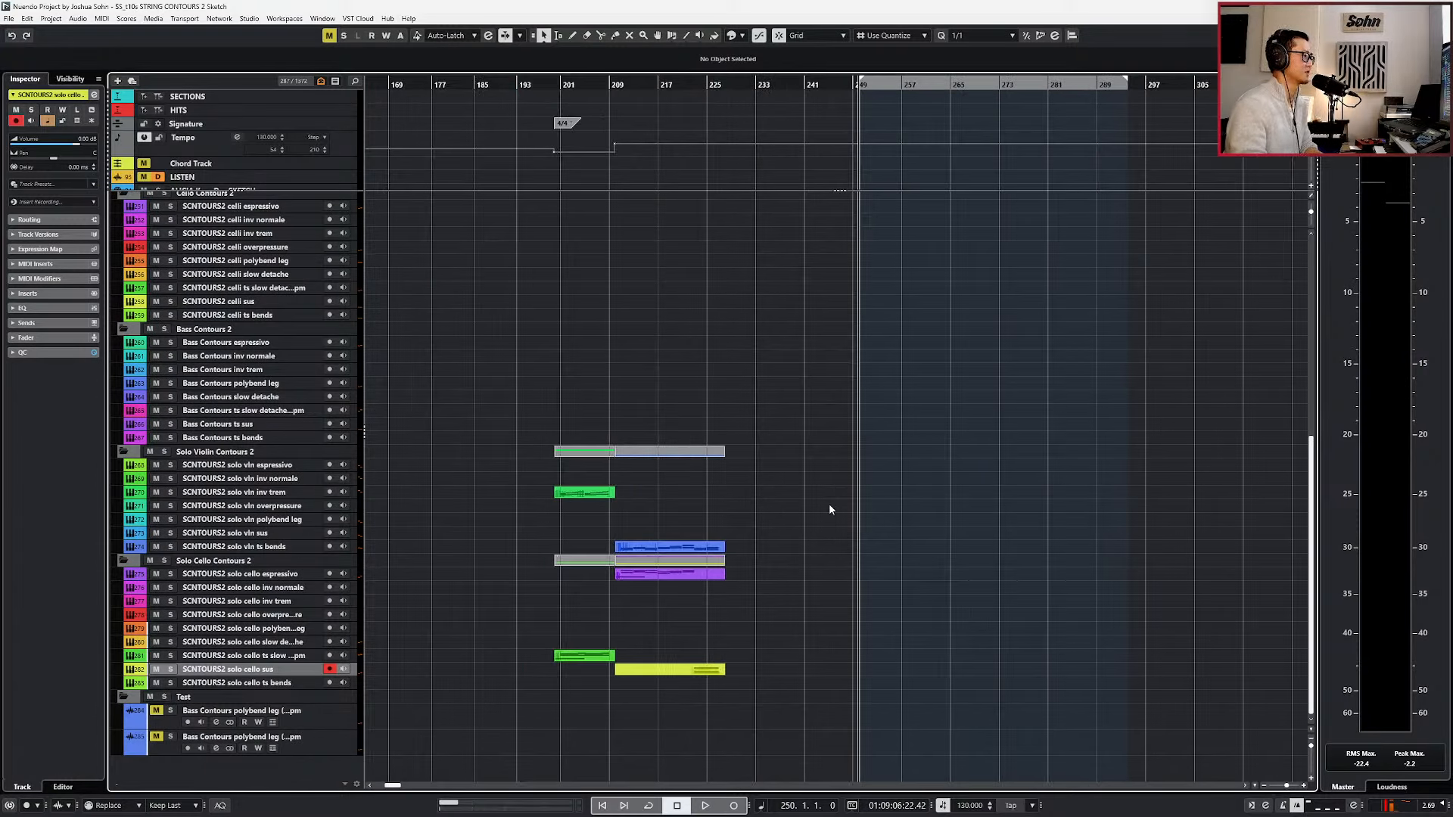
{"action": "key", "text": "KP_Divide"}
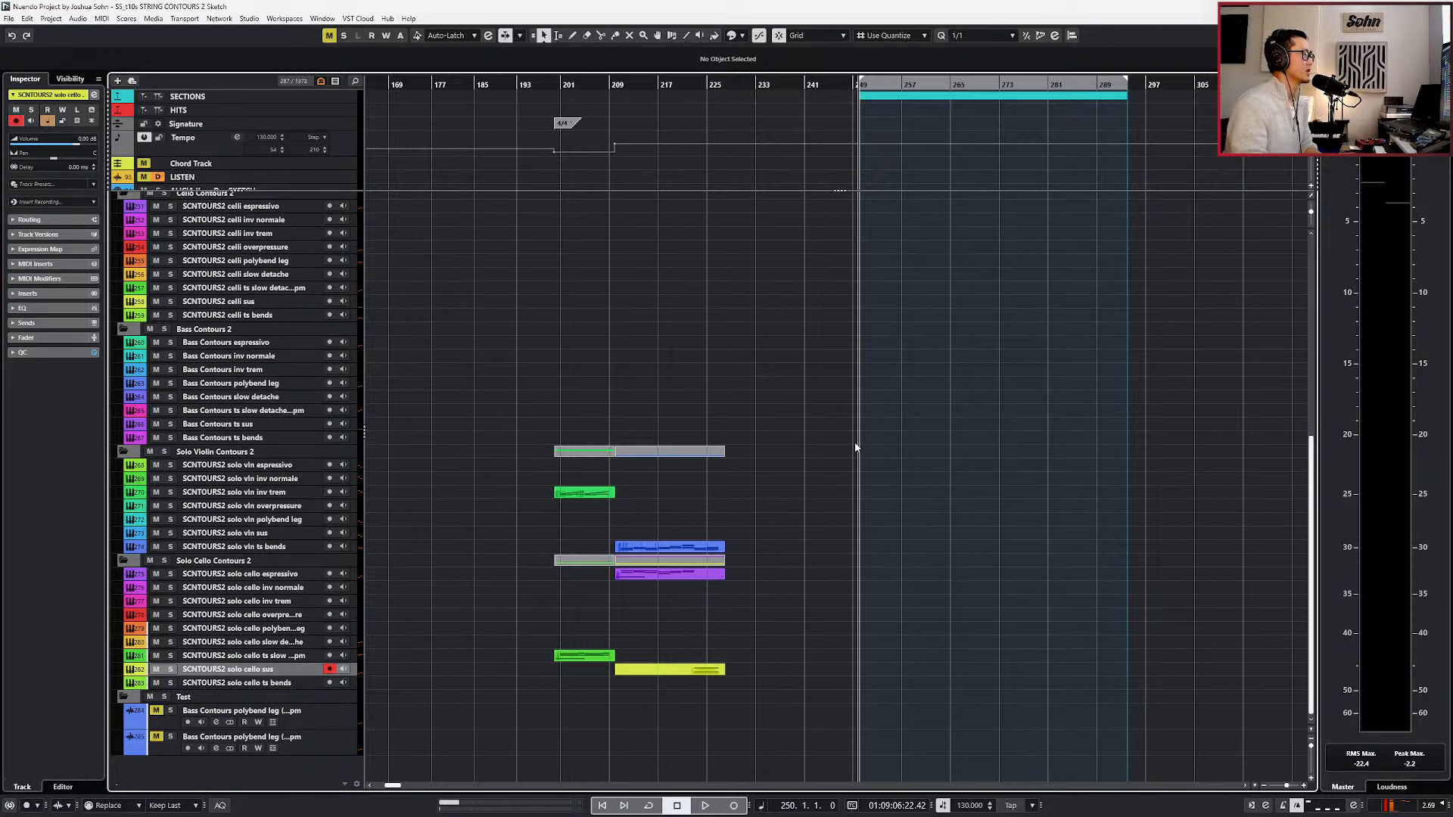
{"action": "scroll", "coordinate": [855, 447], "scroll_direction": "right", "scroll_amount": 2}
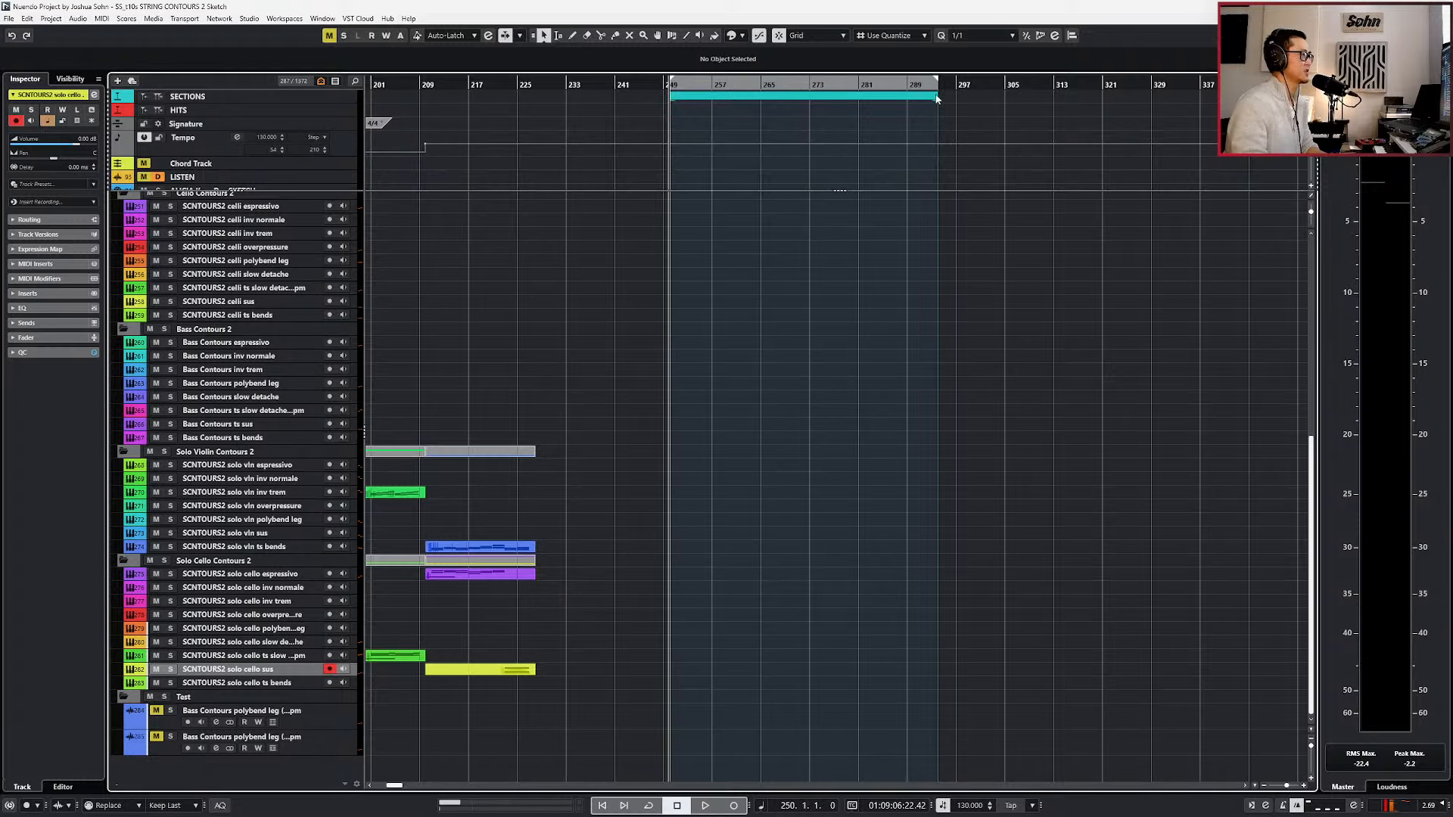
{"action": "left_click", "coordinate": [935, 96]}
{"action": "mouse_move", "coordinate": [935, 97]}
{"action": "left_mouse_down"}
{"action": "mouse_move", "coordinate": [1059, 99]}
{"action": "mouse_move", "coordinate": [958, 100]}
{"action": "left_mouse_up"}
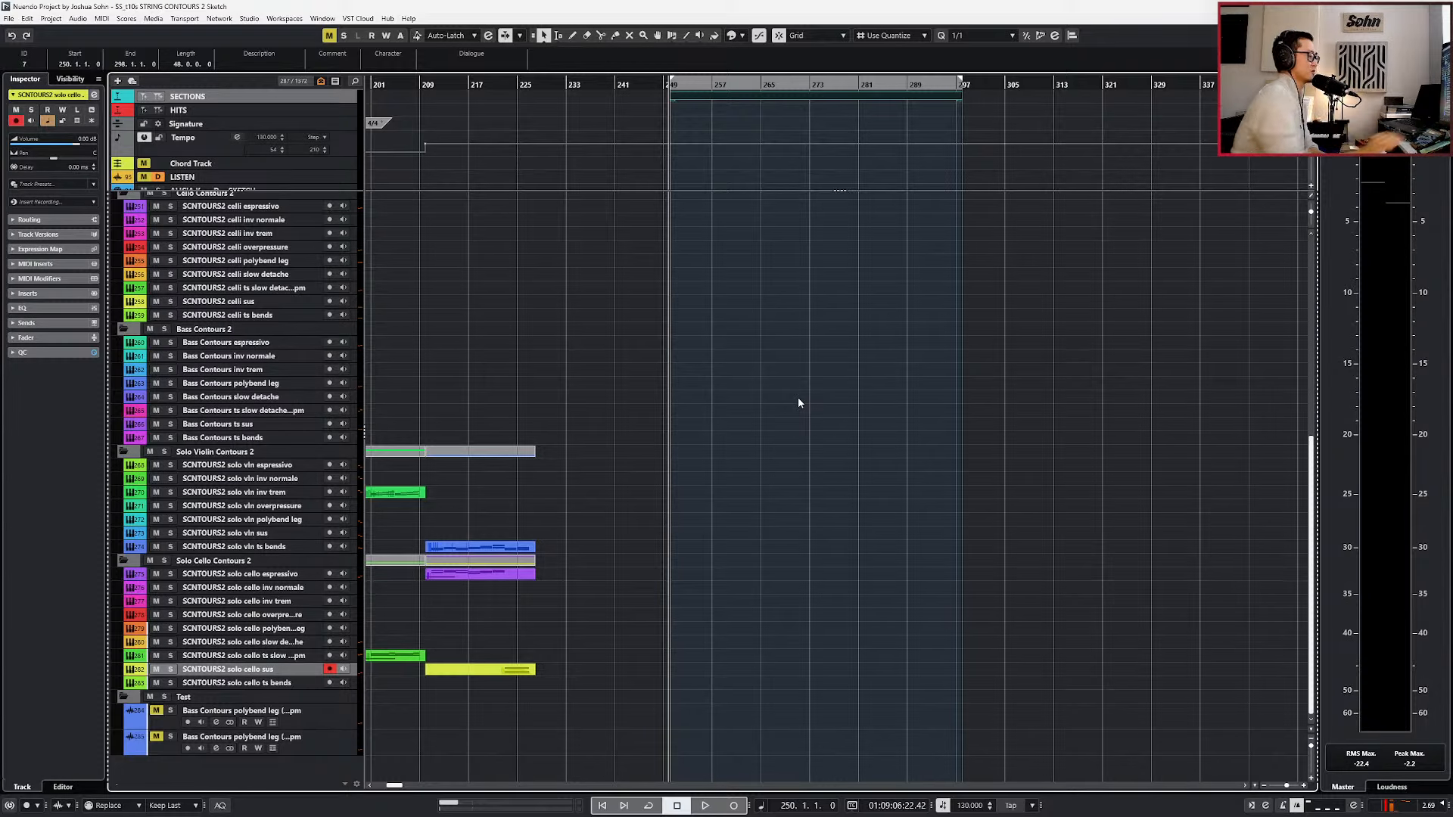
Look through the String Contours 2 tracks, from tutti down to solo cello, across the new section at bar 250.
{"action": "scroll", "coordinate": [771, 408], "scroll_direction": "down", "scroll_amount": 1}
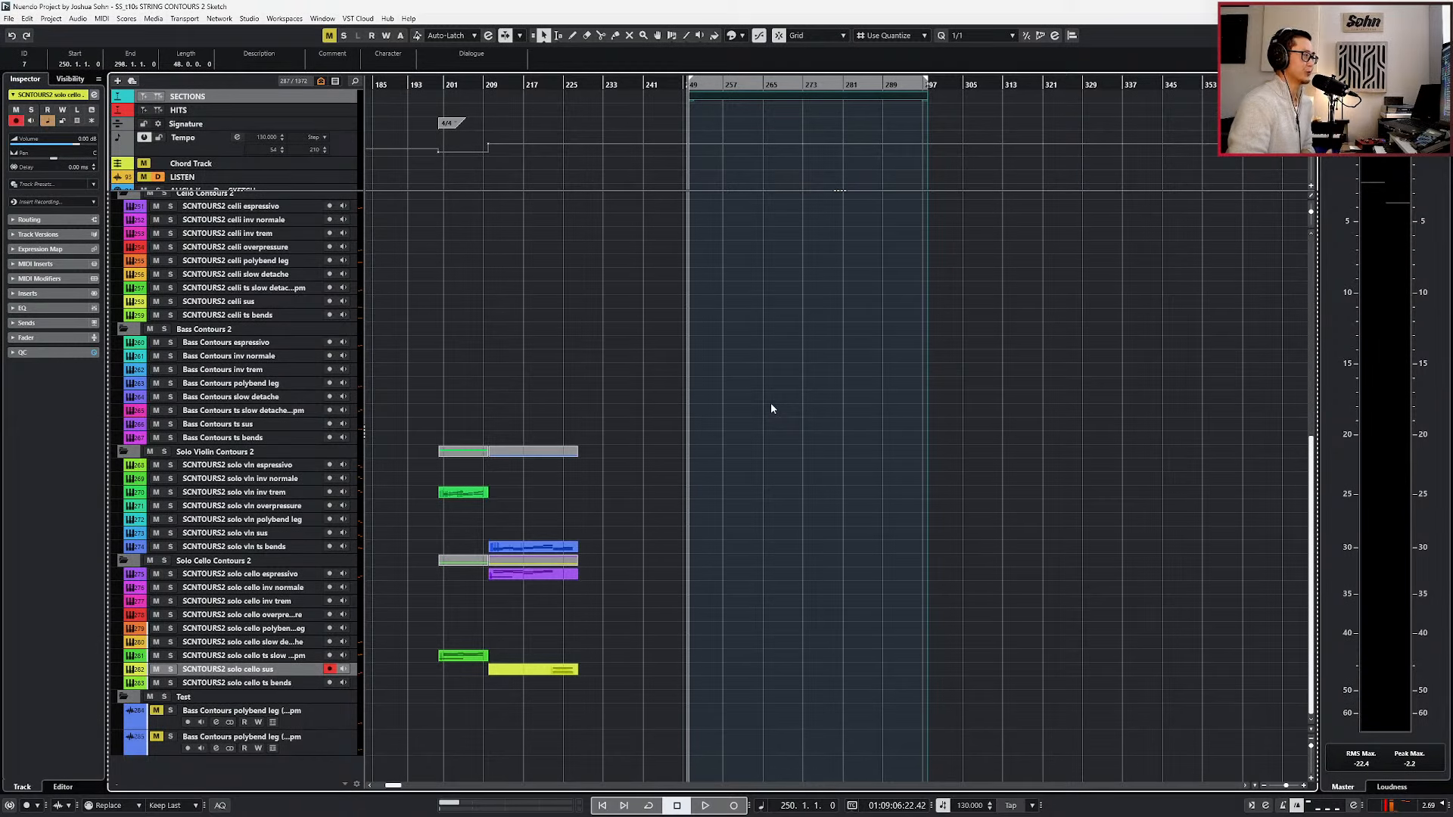
{"action": "scroll", "coordinate": [708, 447], "scroll_direction": "up", "scroll_amount": 6}
{"action": "scroll", "coordinate": [664, 419], "scroll_direction": "up", "scroll_amount": 2}
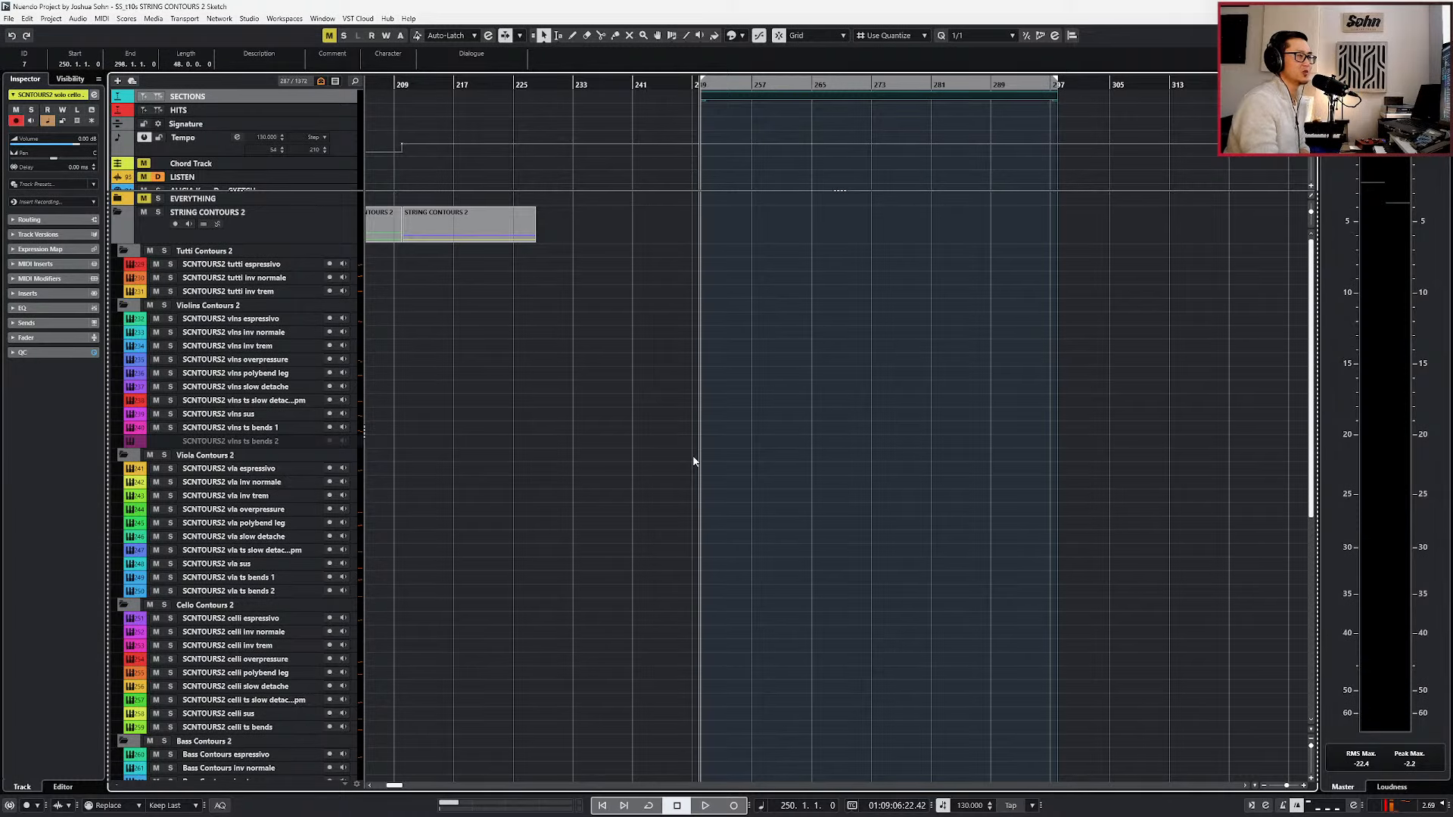
{"action": "scroll", "coordinate": [783, 506], "scroll_direction": "down", "scroll_amount": 8}
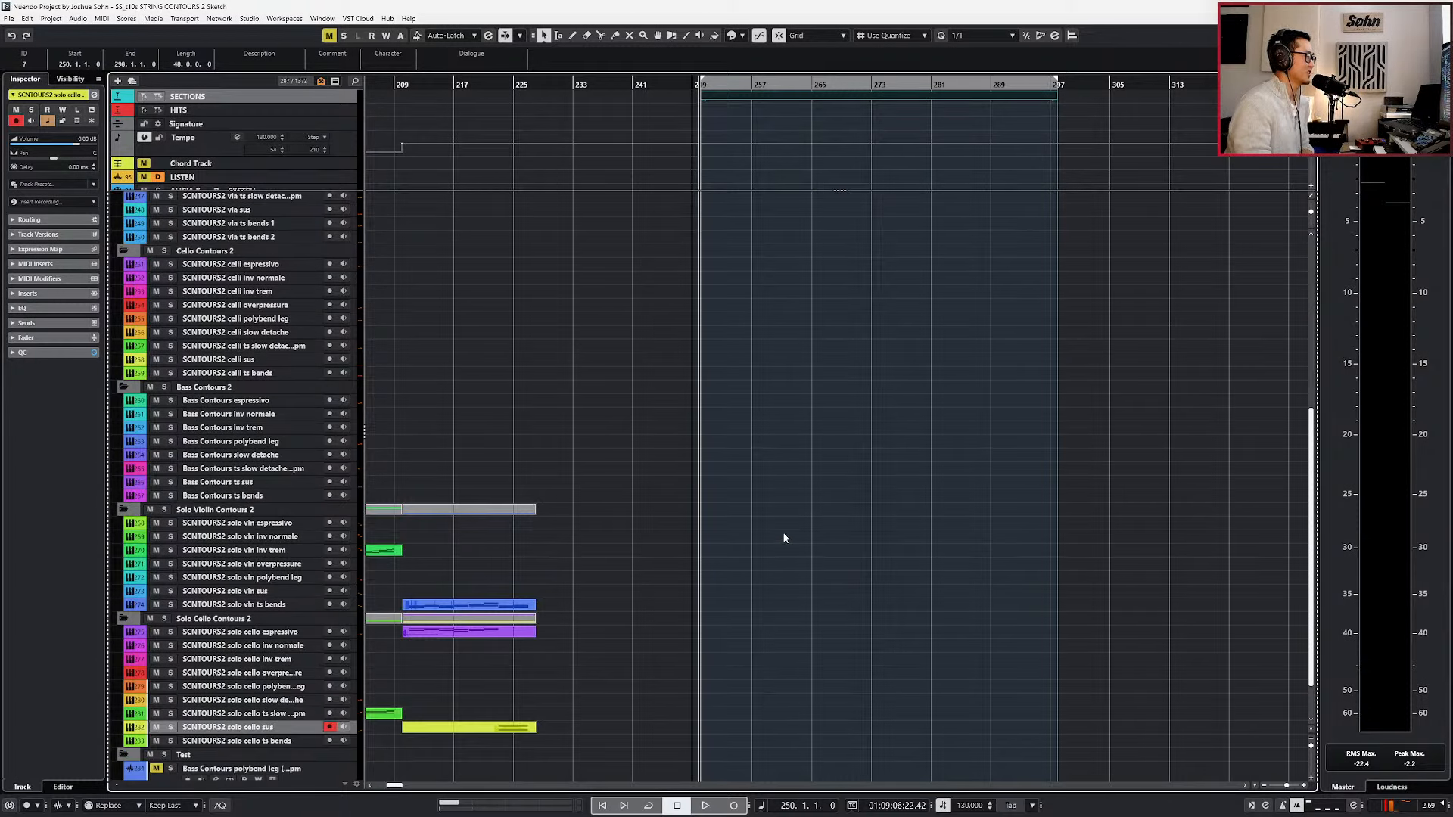
{"action": "scroll", "coordinate": [783, 538], "scroll_direction": "down", "scroll_amount": 2}
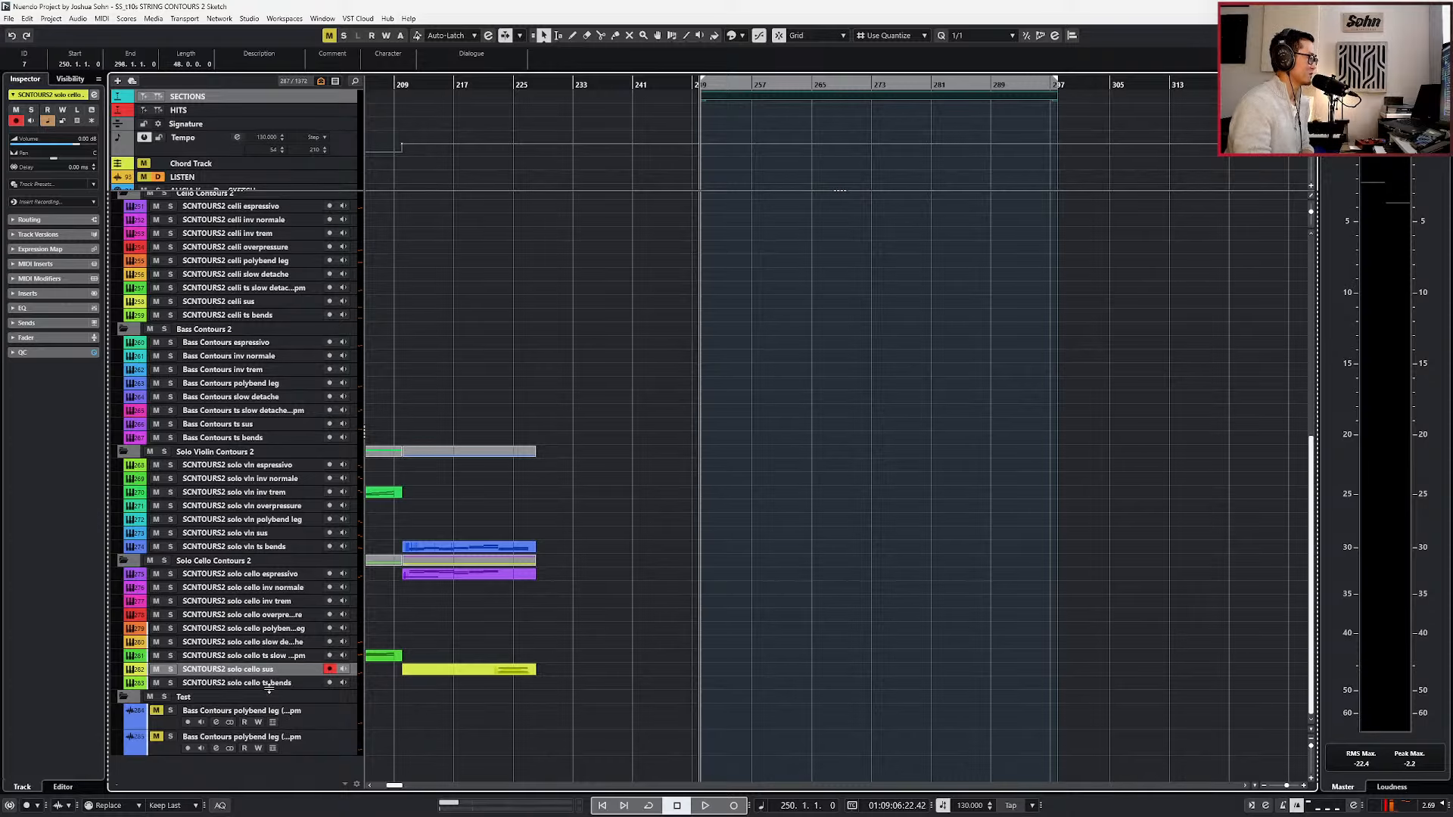
{"action": "scroll", "coordinate": [698, 518], "scroll_direction": "up", "scroll_amount": 10}
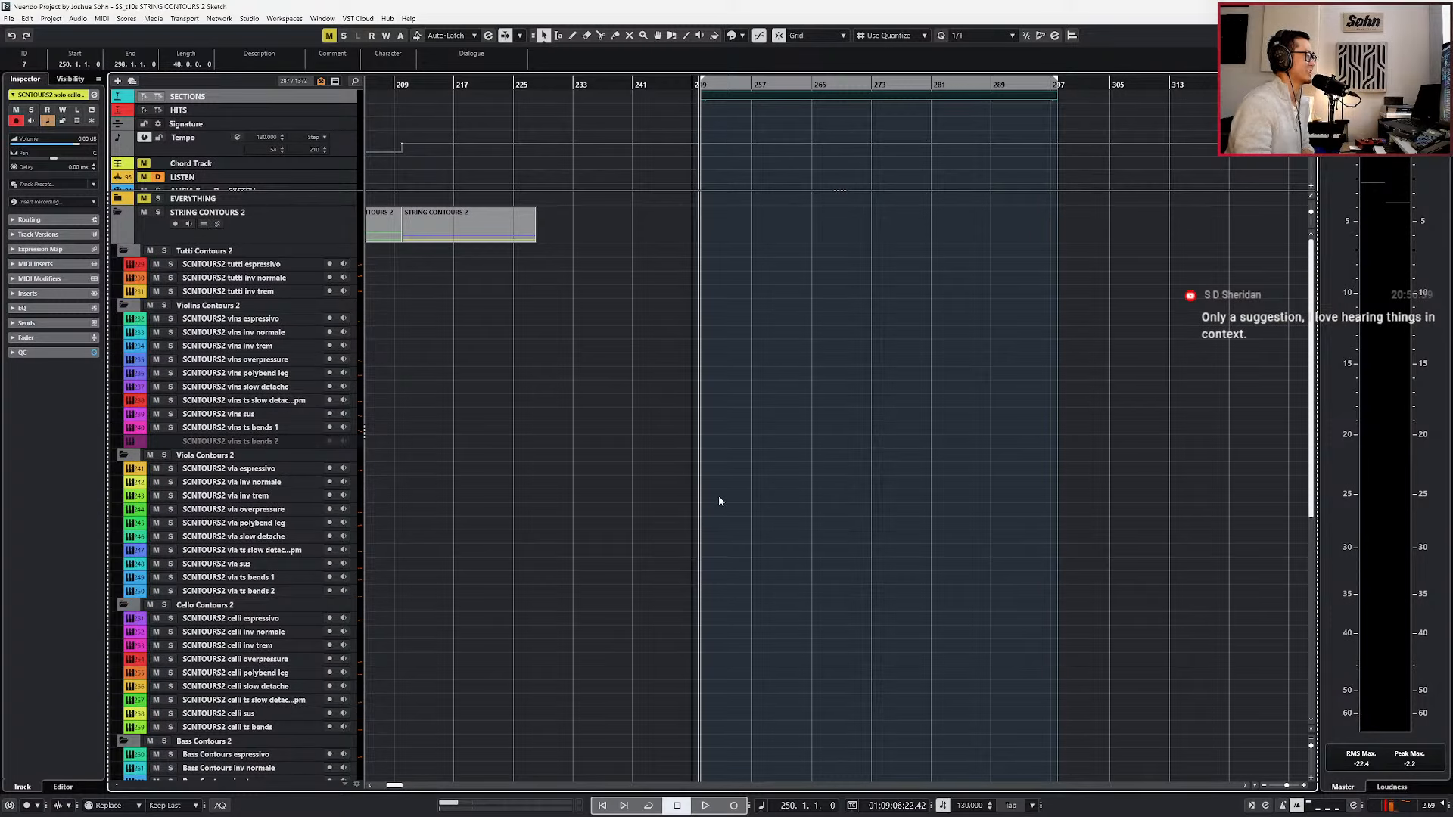
{"action": "scroll", "coordinate": [836, 490], "scroll_direction": "up", "scroll_amount": 3}
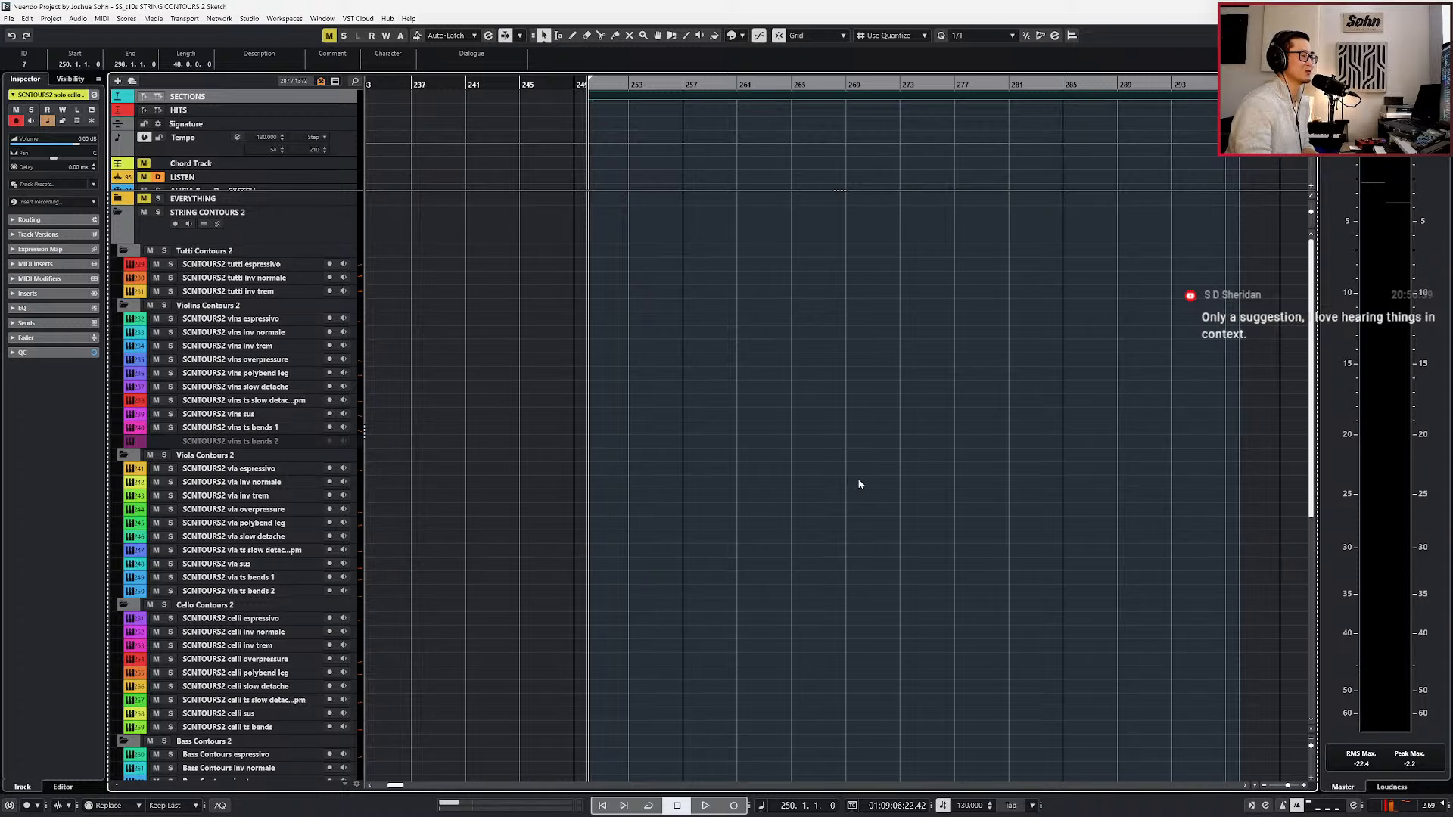
{"action": "left_click", "coordinate": [869, 516]}
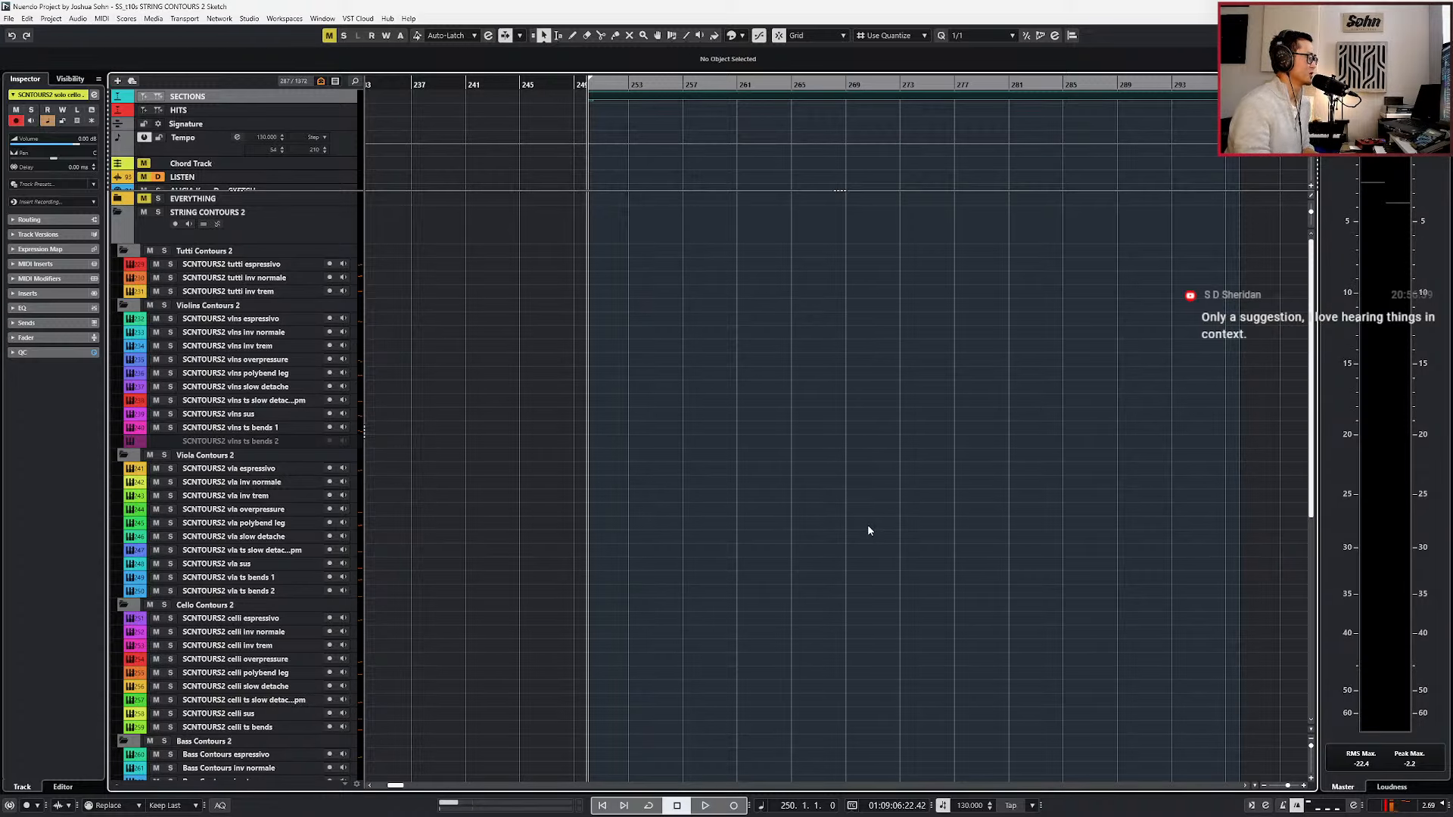
{"action": "scroll", "coordinate": [868, 527], "scroll_direction": "down", "scroll_amount": 3}
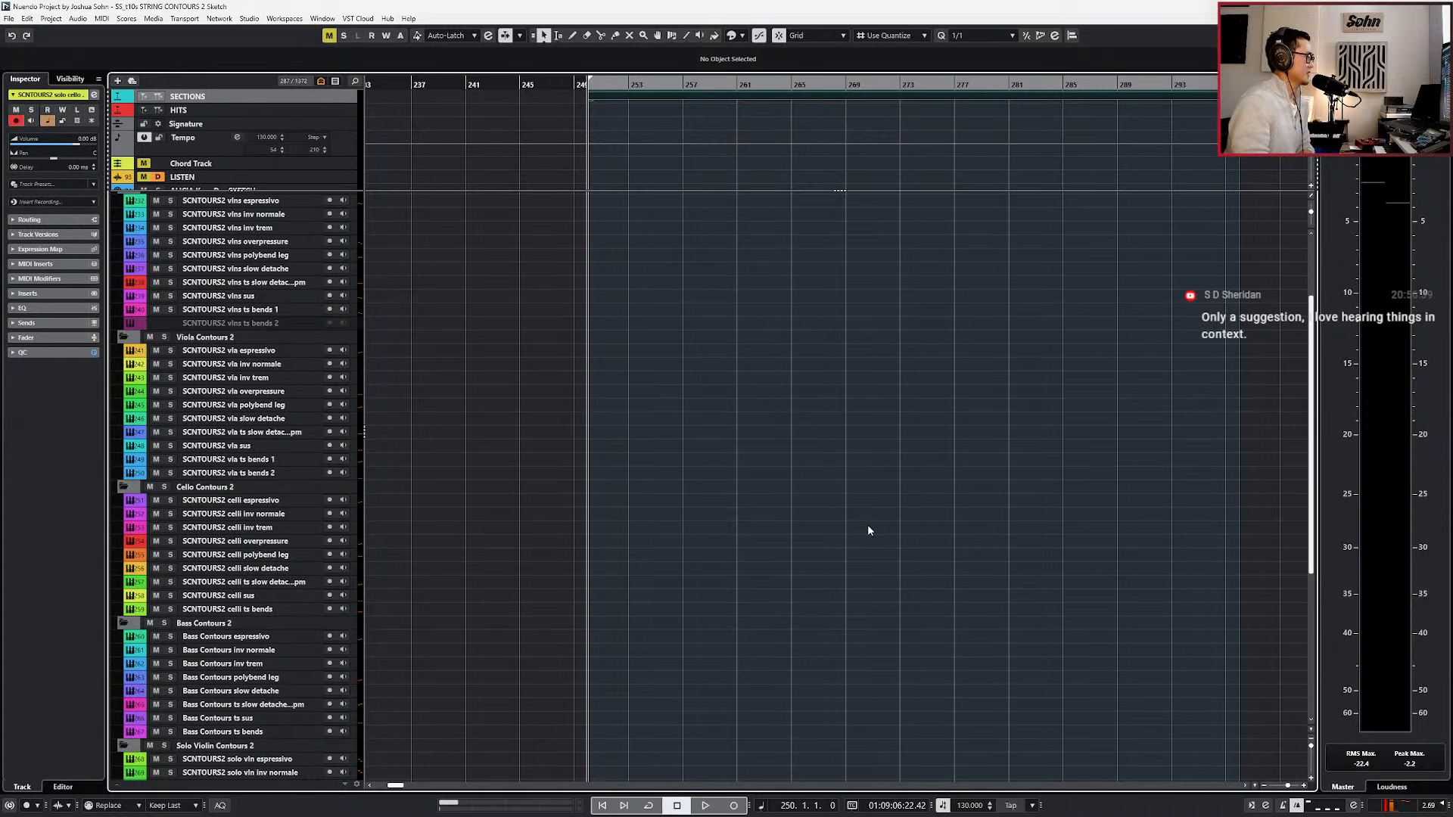
{"action": "left_click", "coordinate": [671, 35]}
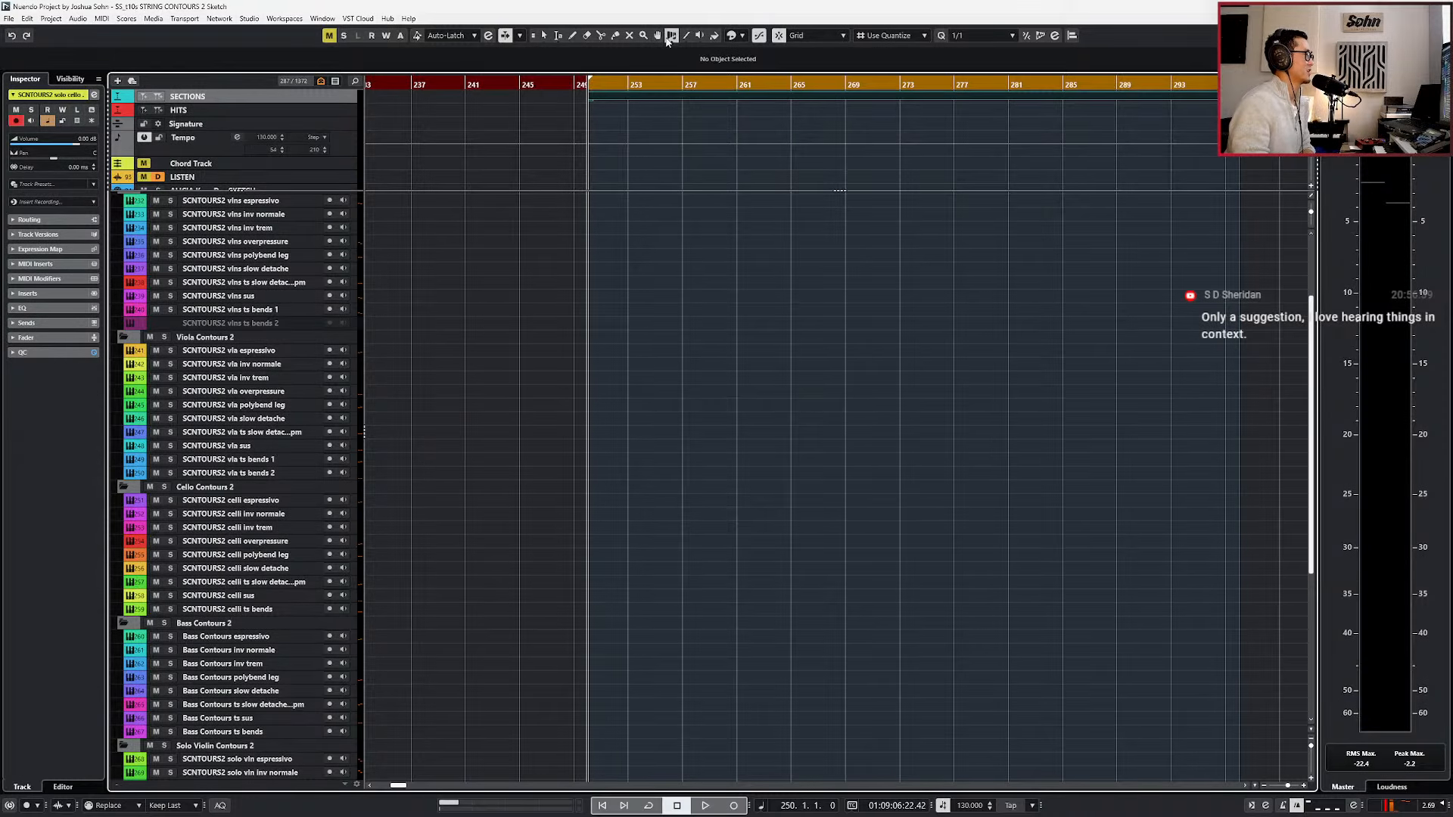
{"action": "left_click", "coordinate": [591, 145]}
{"action": "left_click_drag", "start_coordinate": [628, 163], "coordinate": [561, 136]}
{"action": "key", "text": "ctrl+z"}
{"action": "key", "text": "1"}
Add a tempo event at bar 250, audition the current tempo briefly, and set the event to 110 BPM.
{"action": "left_click", "coordinate": [589, 143]}
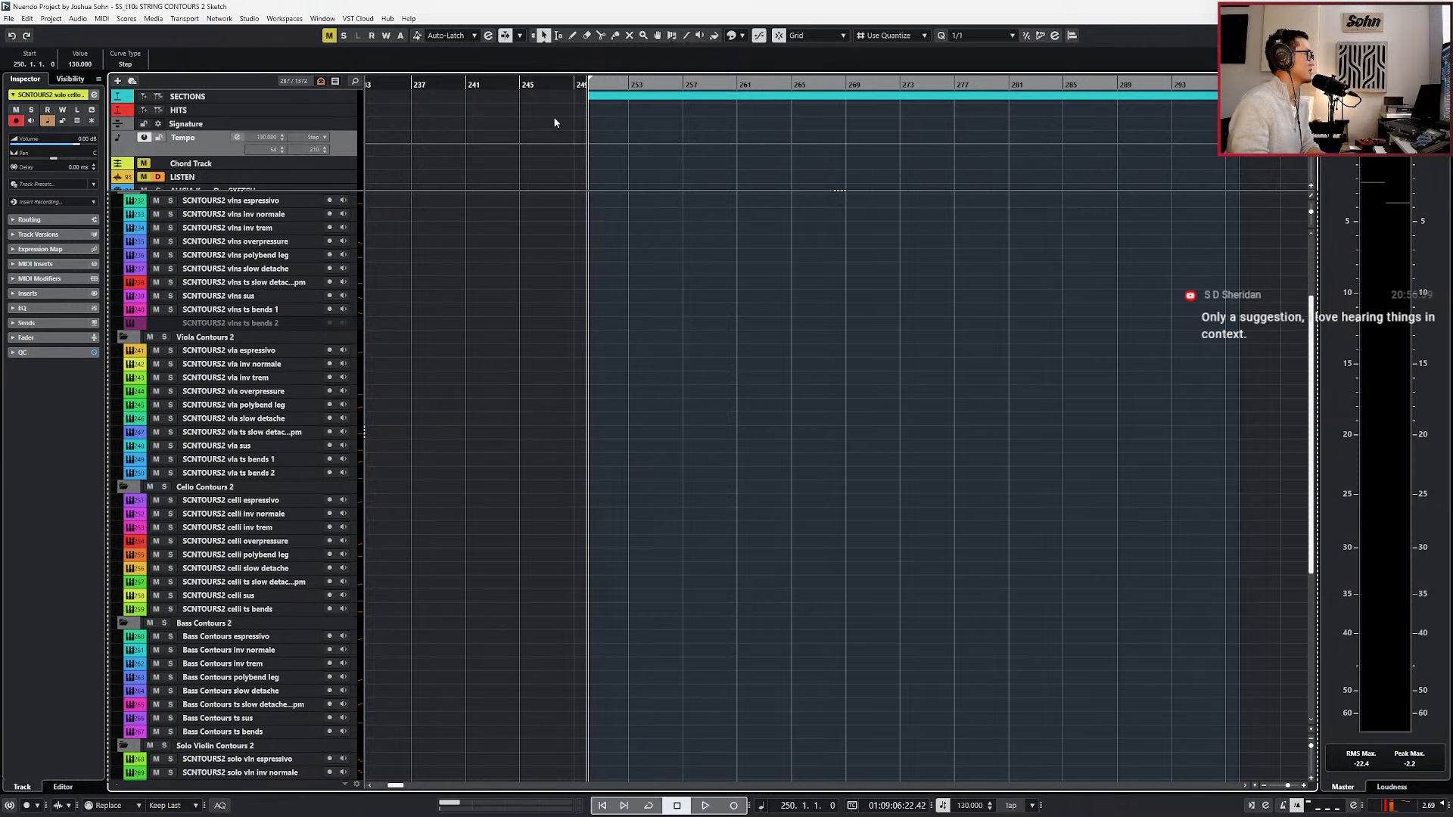
{"action": "key", "text": "space"}
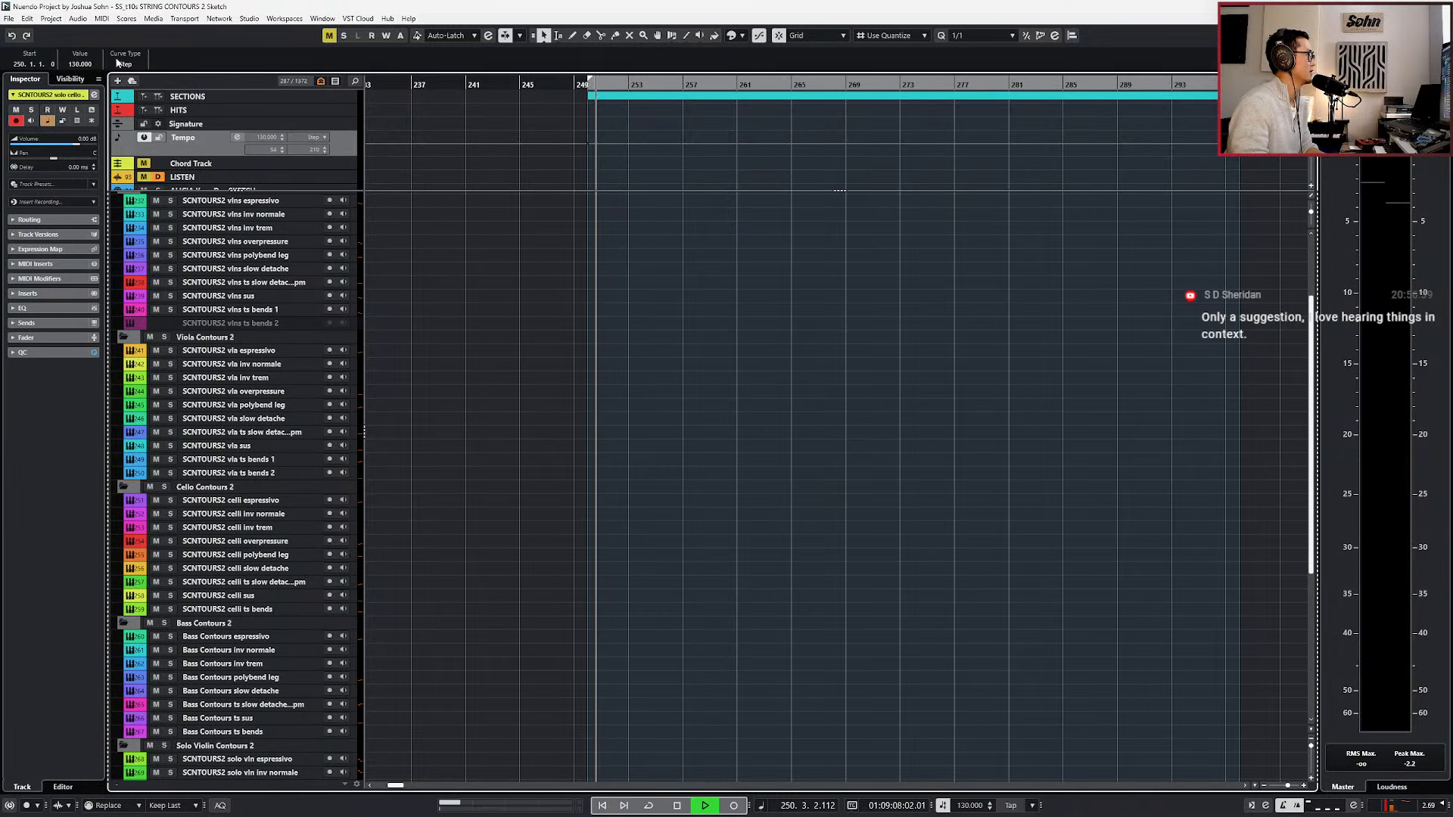
{"action": "key", "text": "space"}
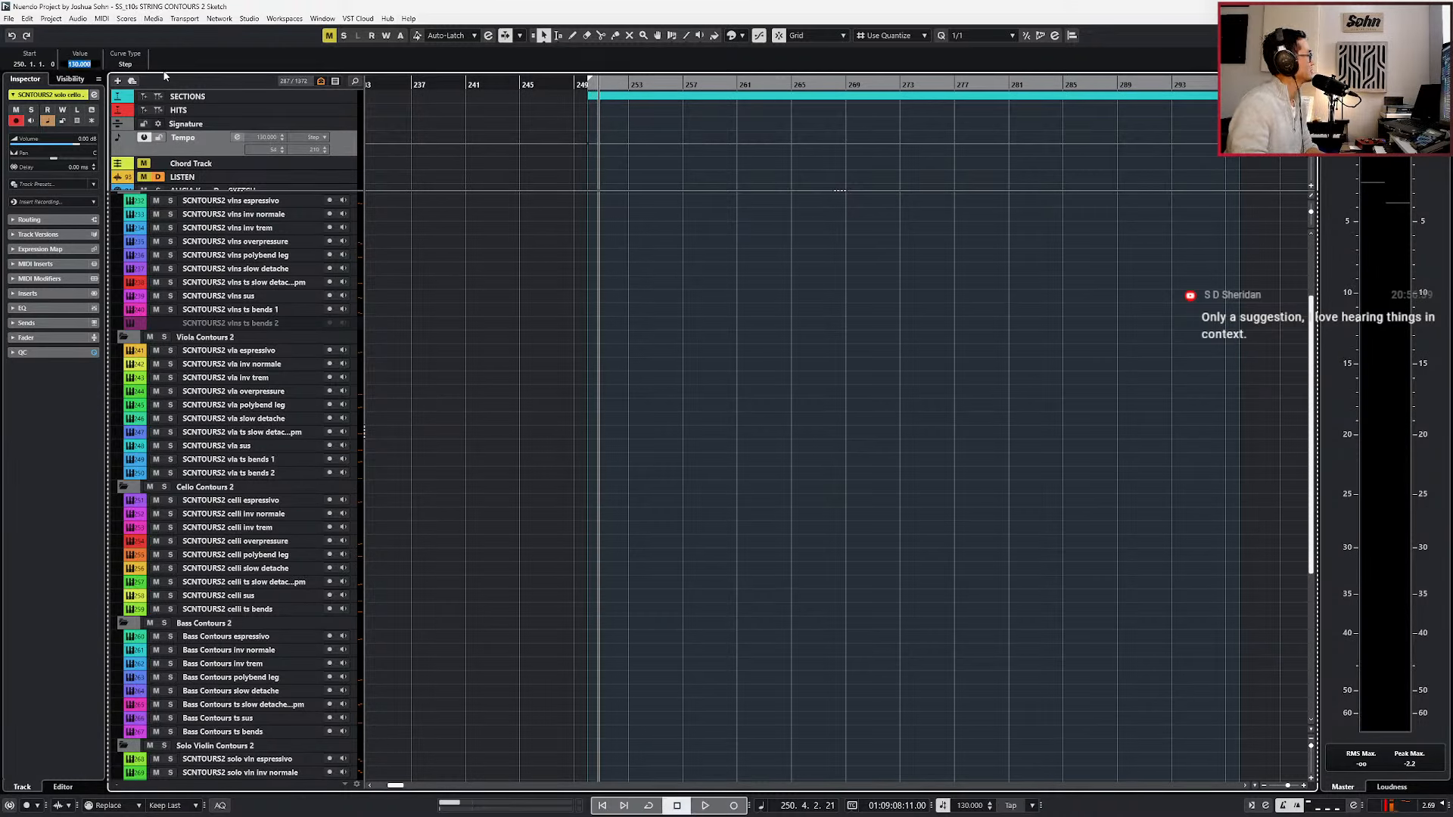
{"action": "type", "text": "110"}
{"action": "key", "text": "Return"}
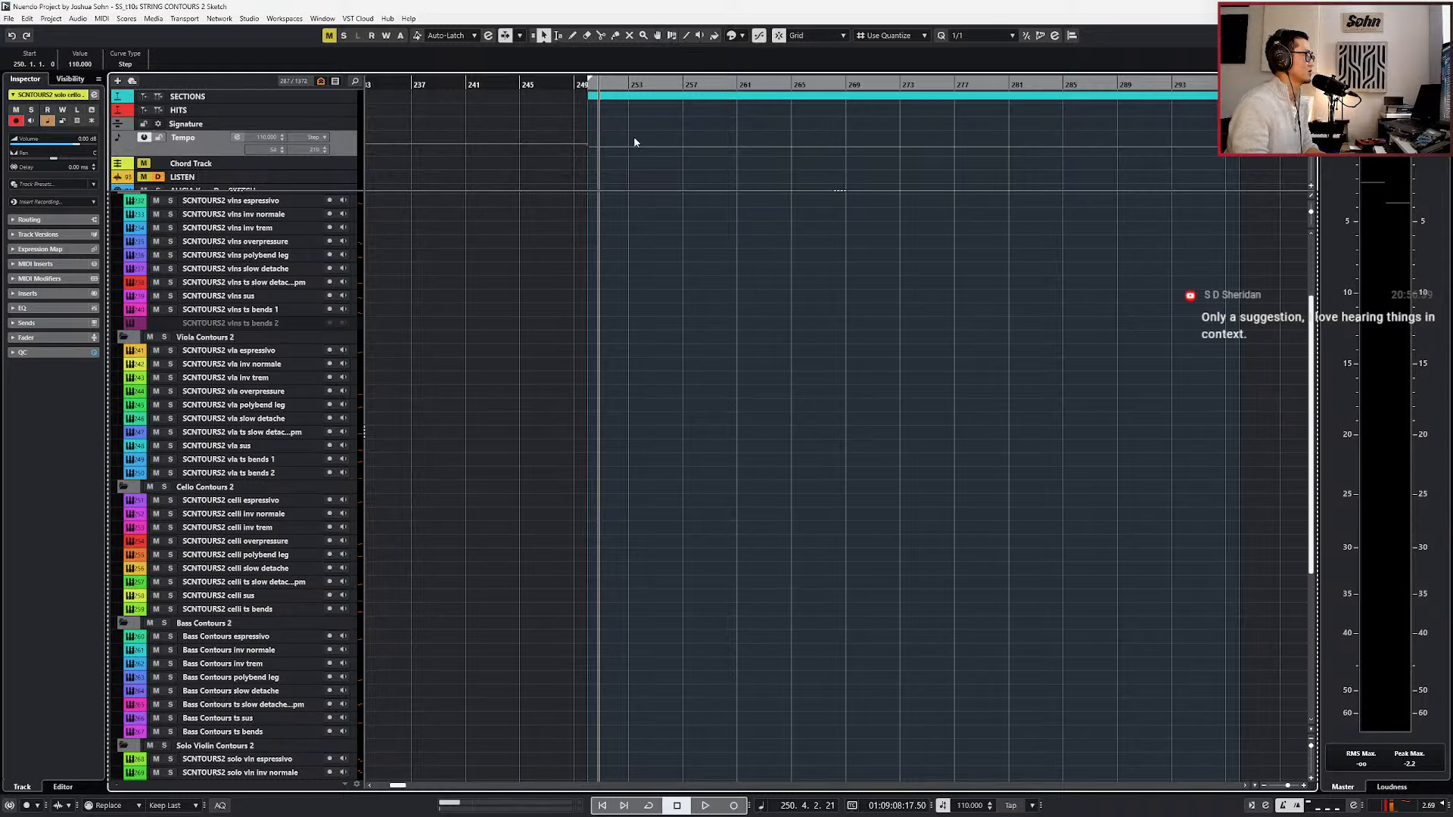
Add a chord event at bar 250 on the Chord Track, enlarge the track, and set the chord to G minor.
{"action": "left_click", "coordinate": [594, 163]}
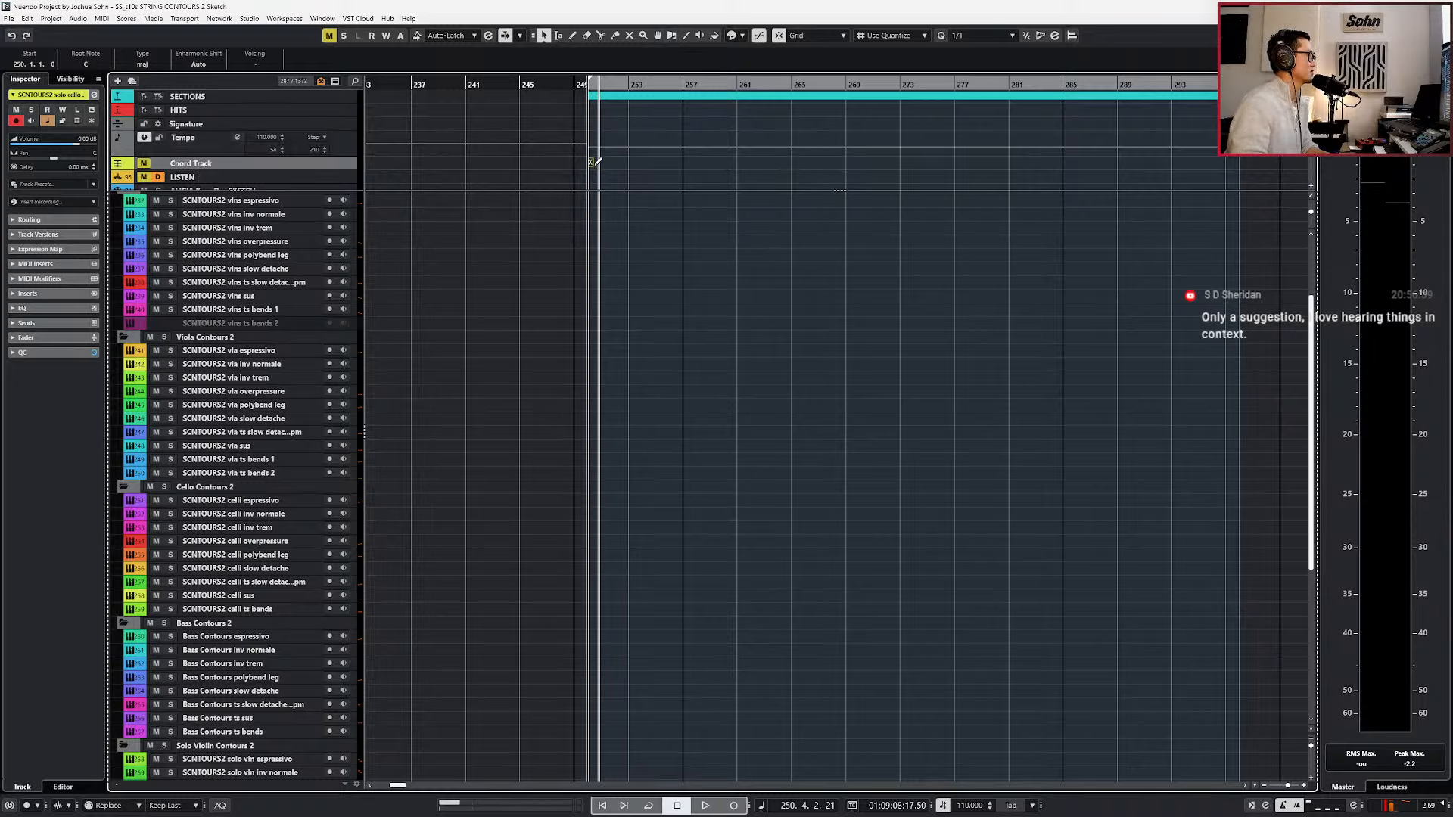
{"action": "left_click", "coordinate": [351, 164]}
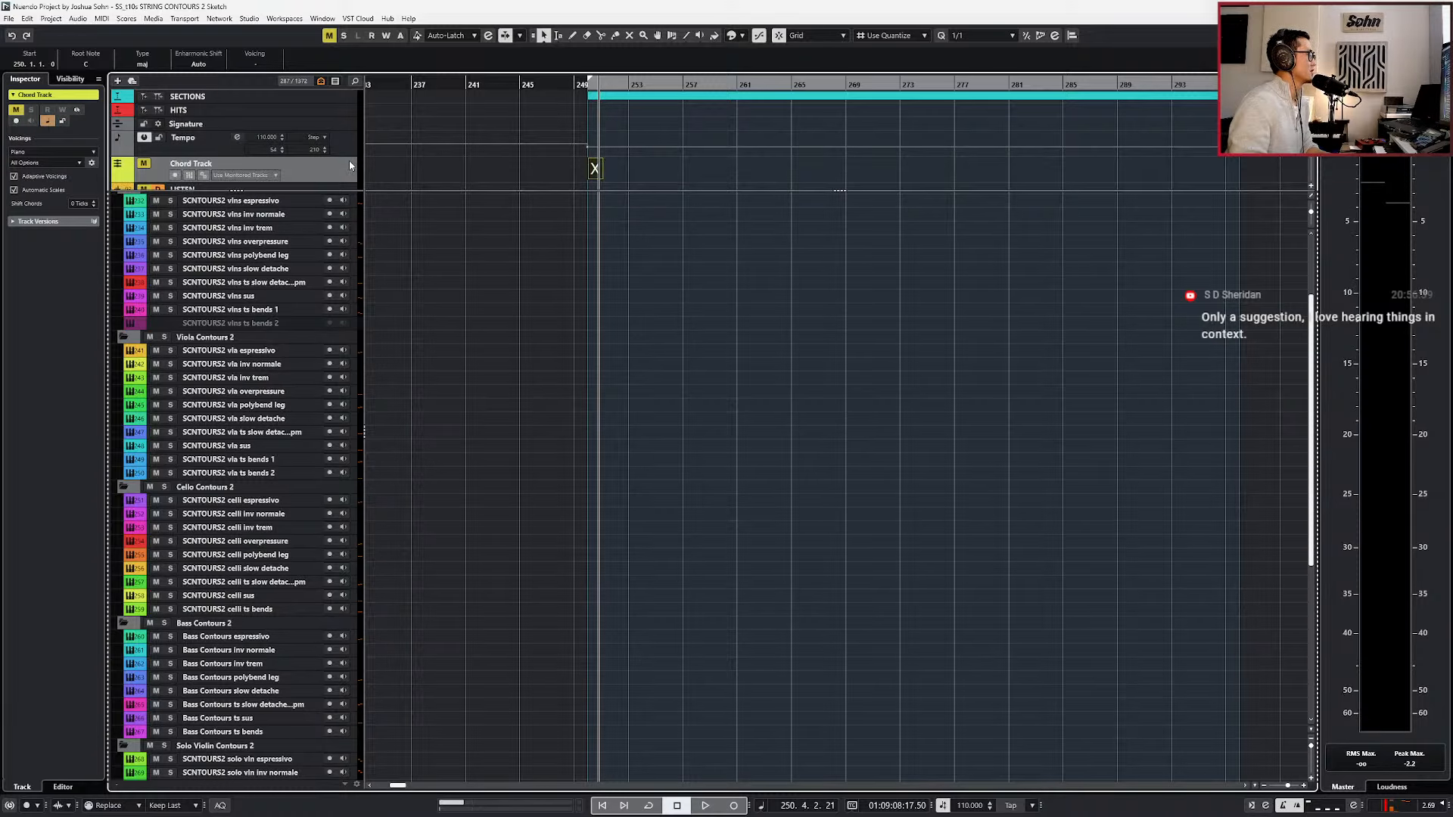
{"action": "left_click", "coordinate": [83, 65]}
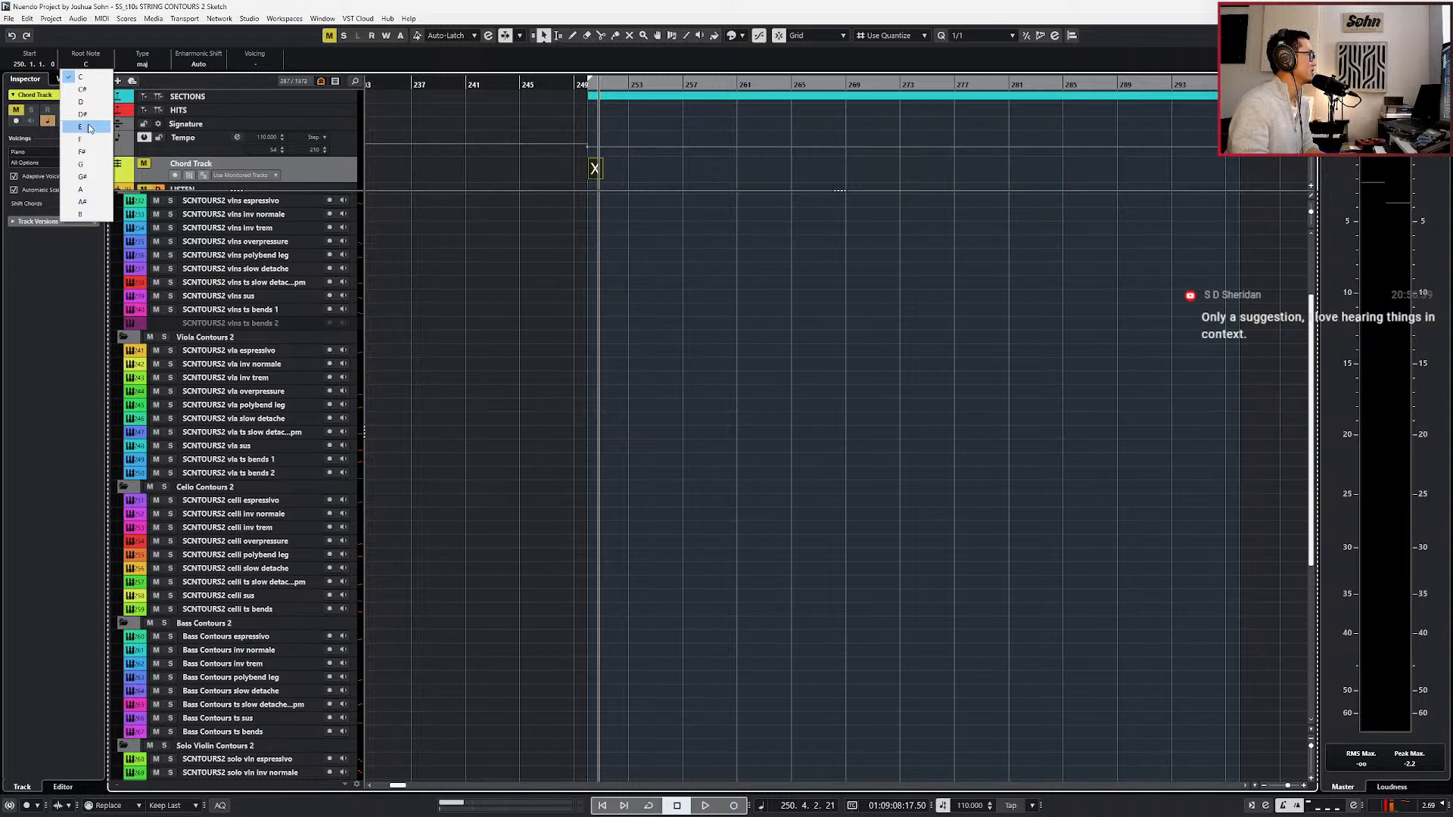
{"action": "left_click", "coordinate": [88, 168]}
{"action": "left_click", "coordinate": [143, 65]}
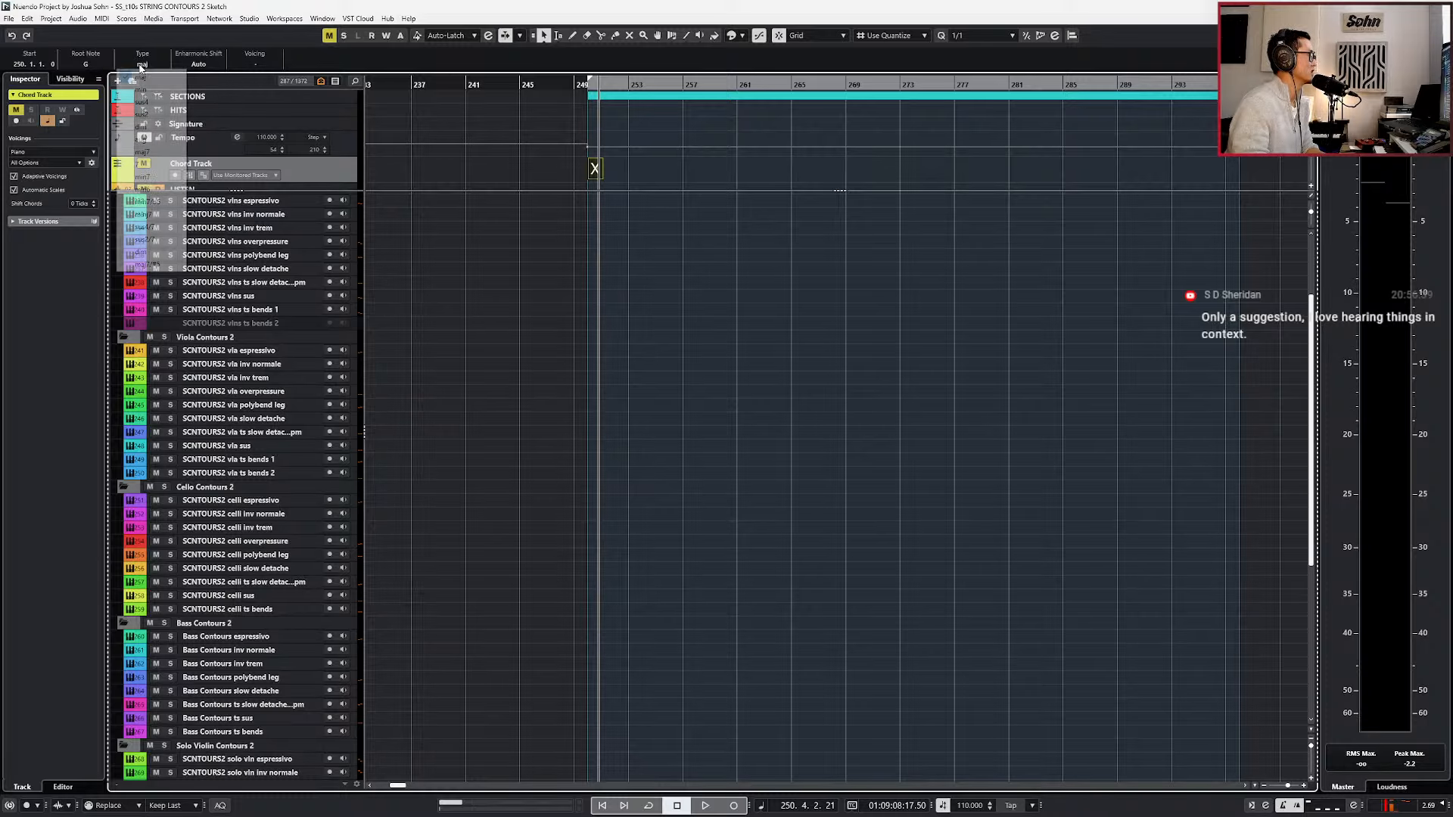
{"action": "left_click", "coordinate": [161, 91]}
{"action": "left_click", "coordinate": [634, 295]}
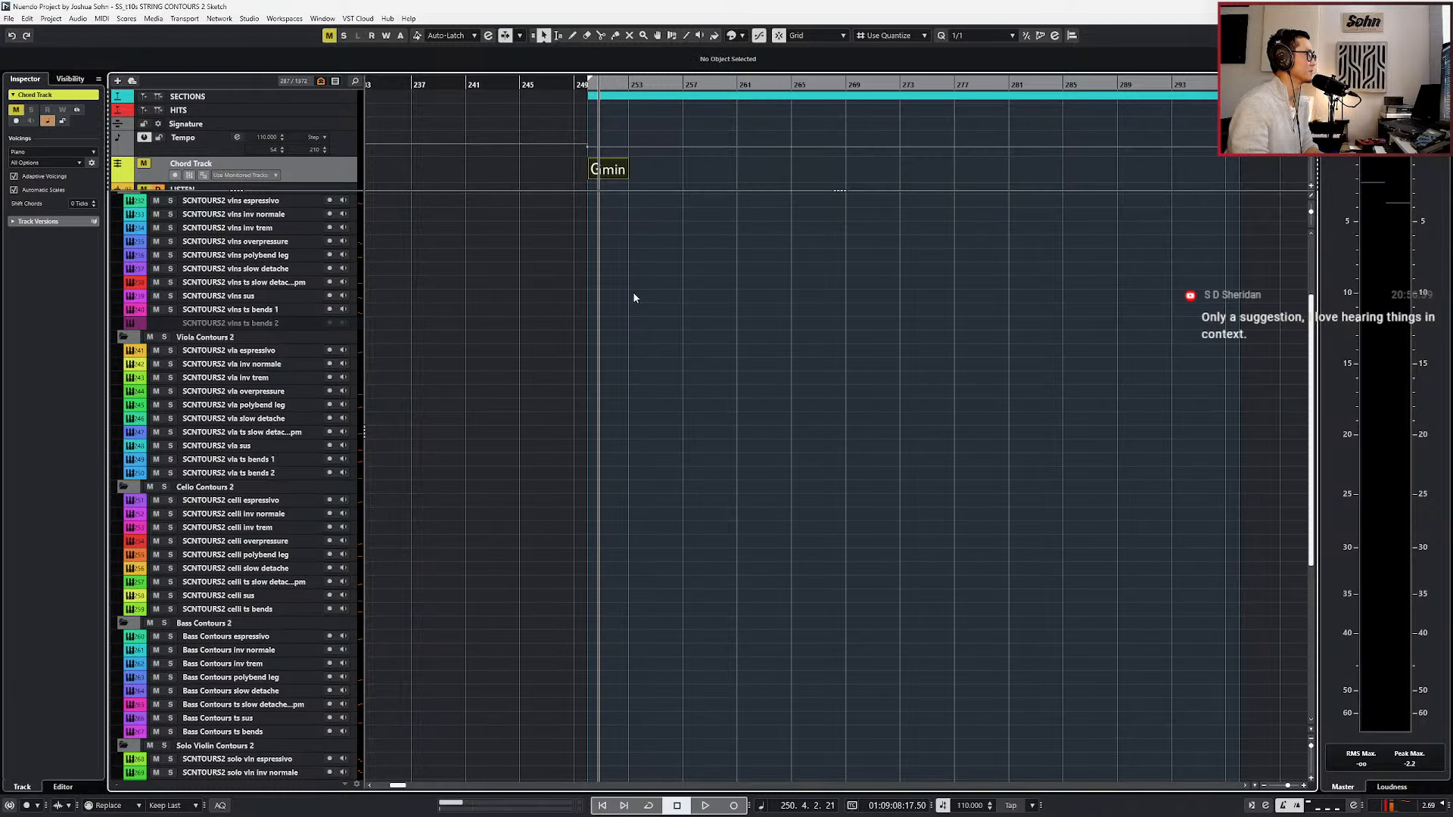
Add a 4/4 time signature event at bar 250 on the Signature track.
{"action": "key", "text": "h"}
{"action": "key", "text": "h"}
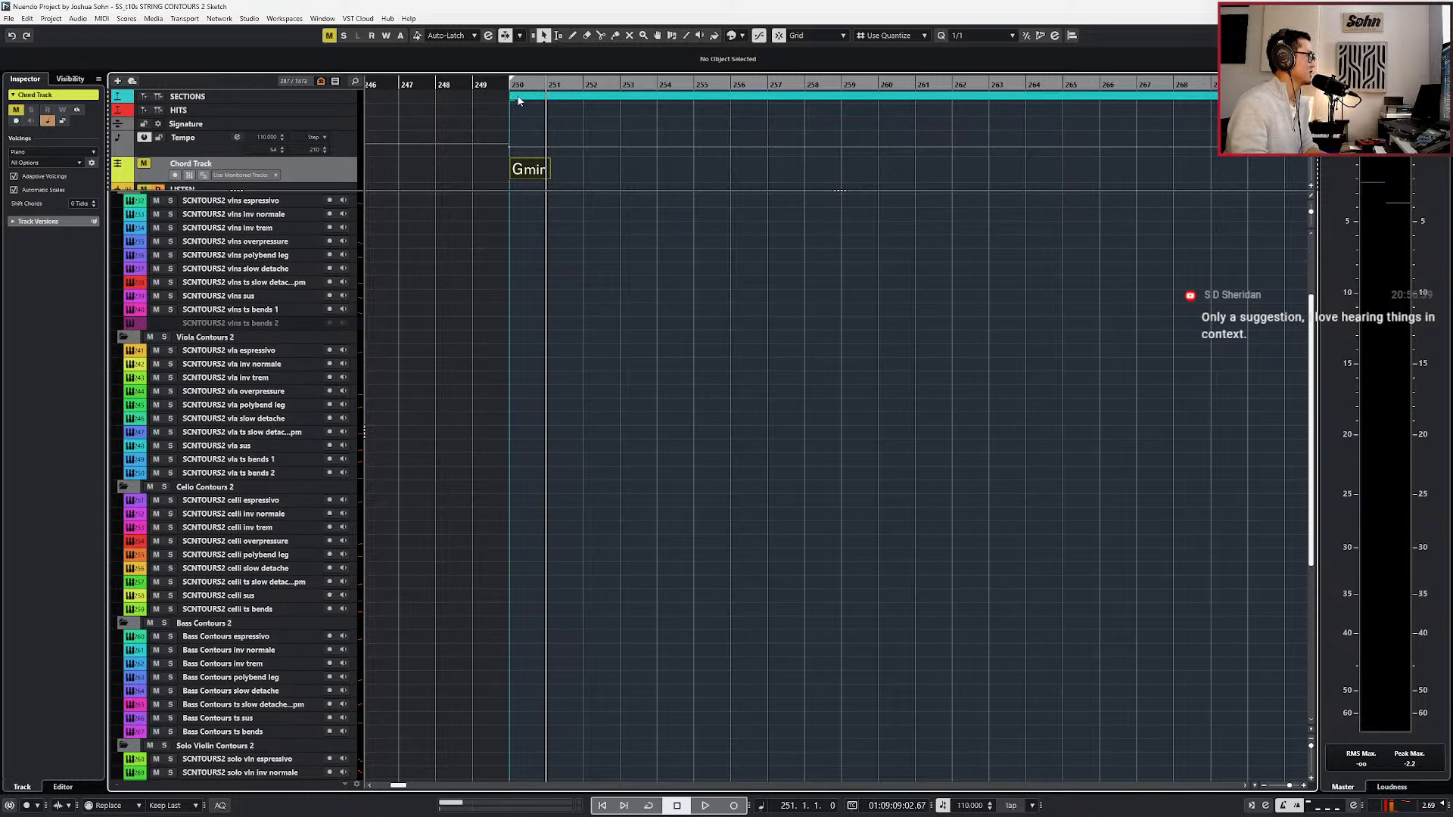
{"action": "left_click", "coordinate": [521, 124]}
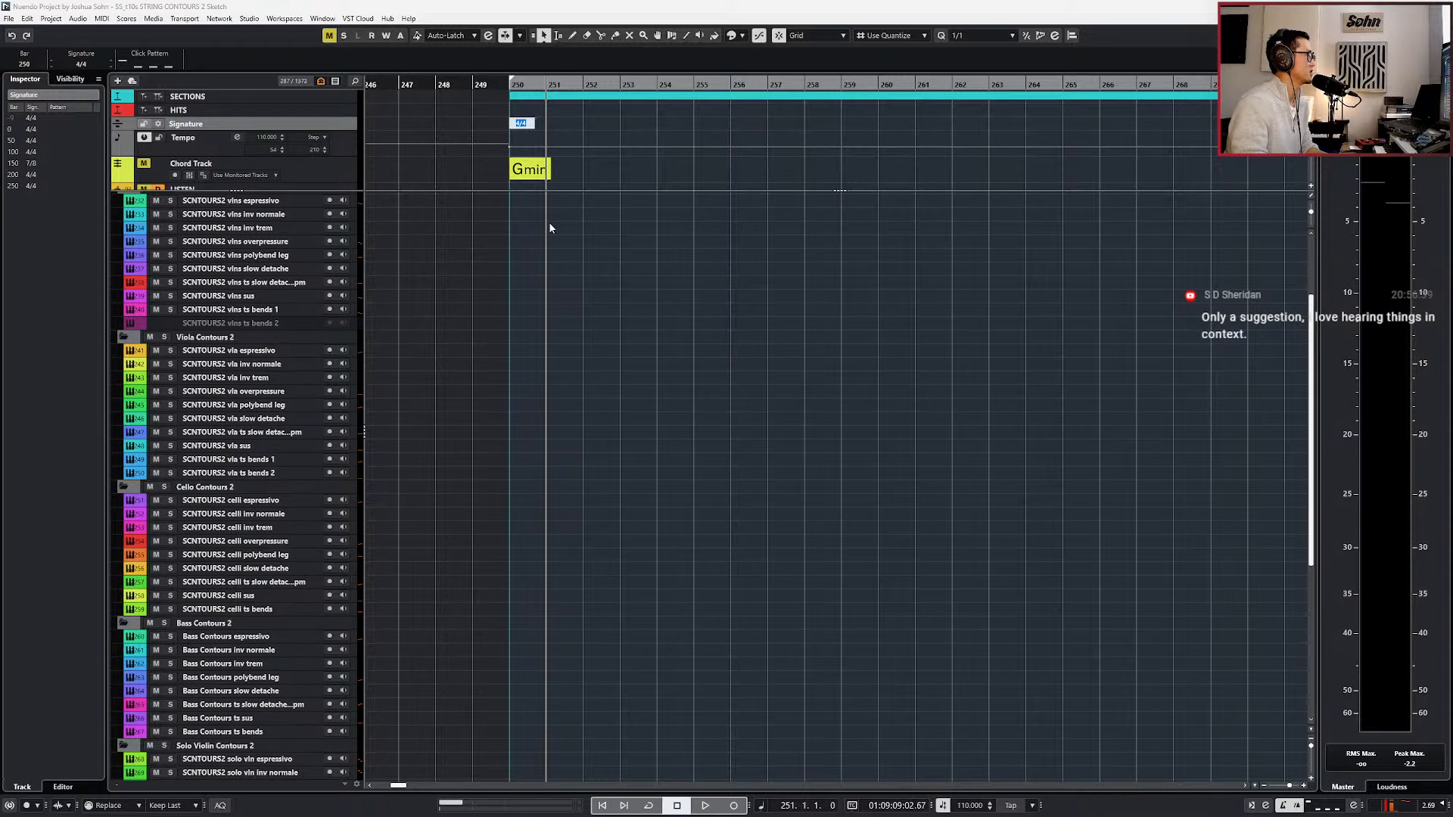
{"action": "left_click", "coordinate": [555, 246]}
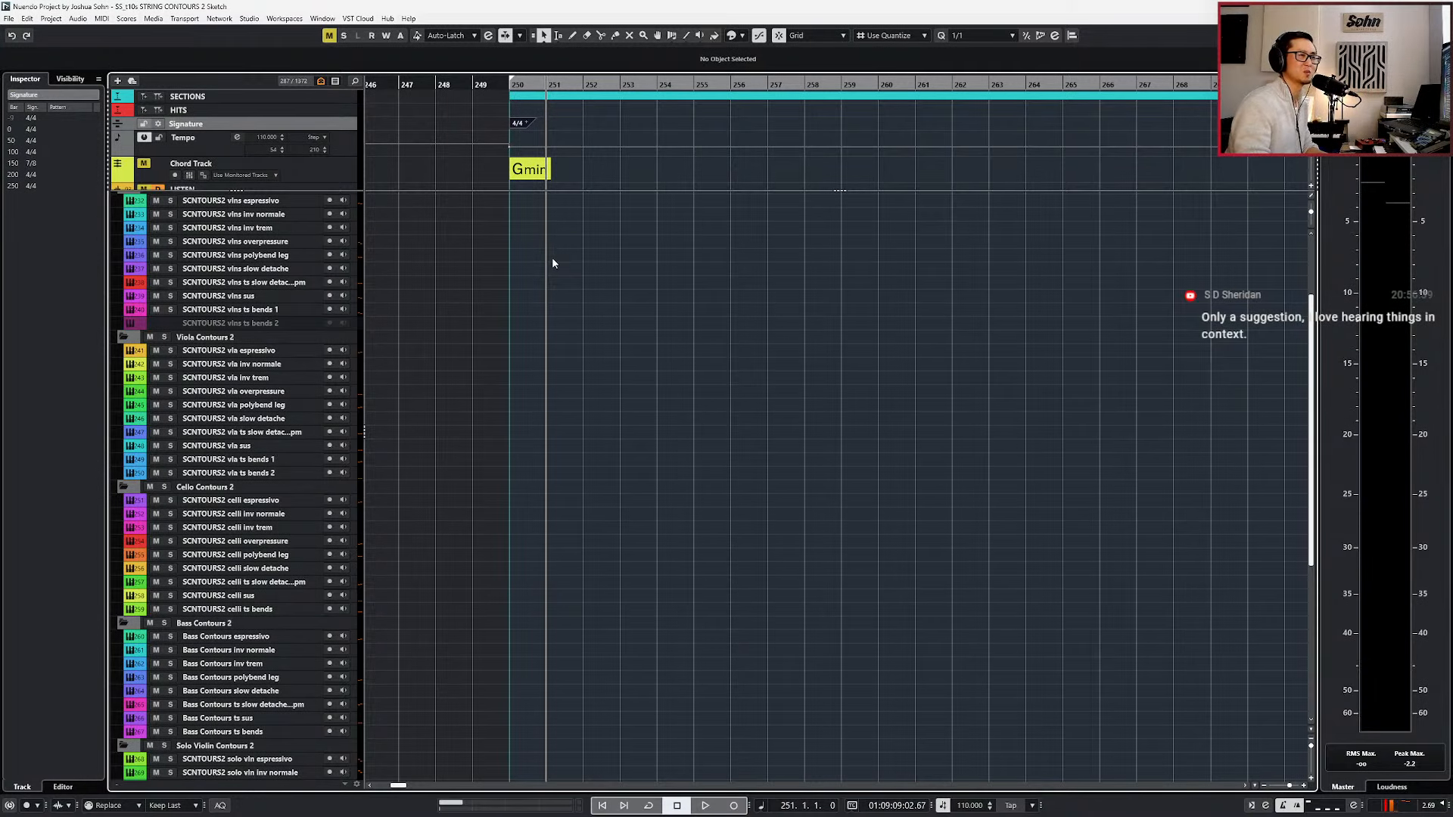
Open the Kontakt instruments of the tutti espressivo and tutti inv normale tracks to compare their settings.
{"action": "scroll", "coordinate": [551, 257], "scroll_direction": "up", "scroll_amount": 3}
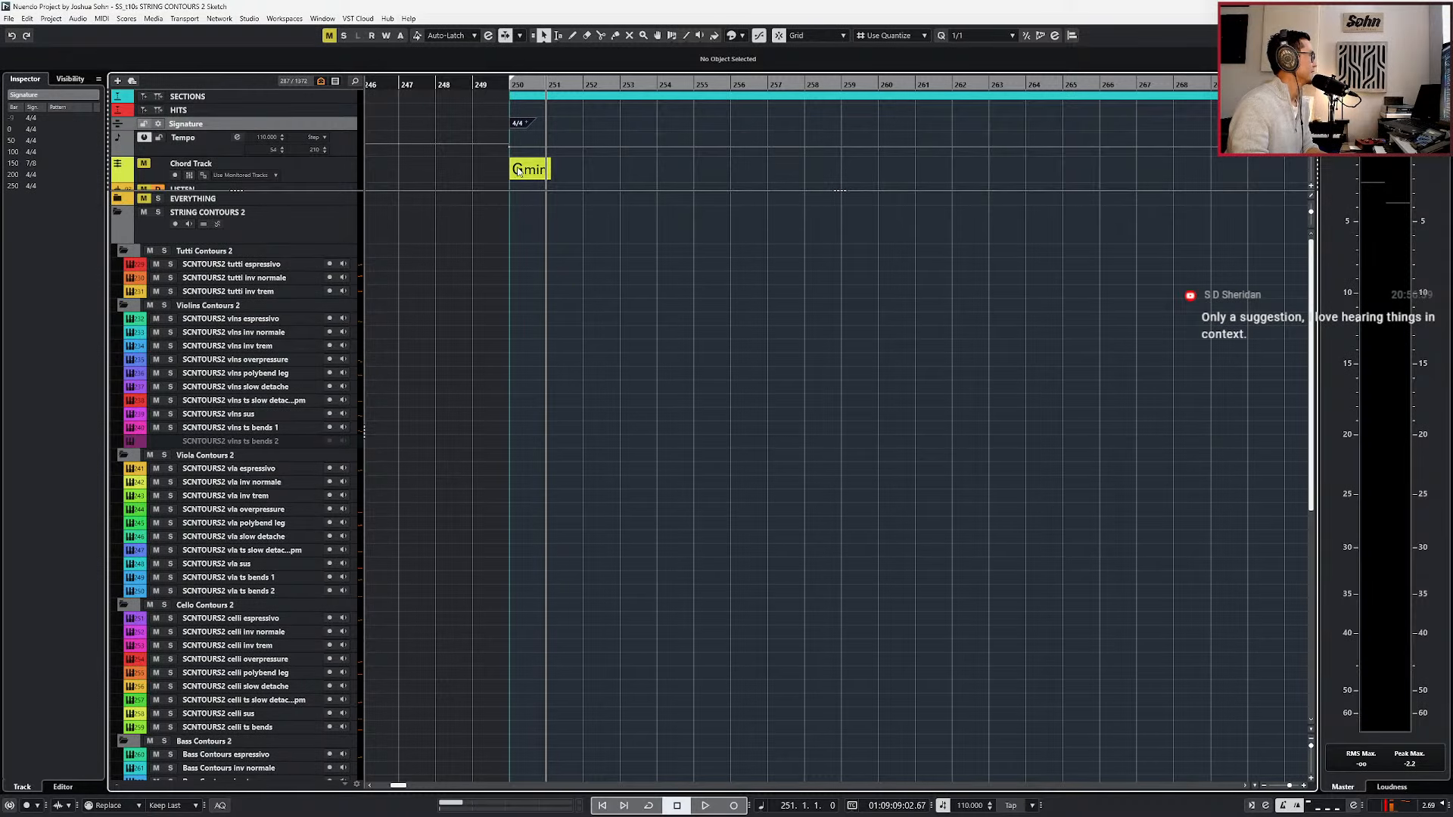
{"action": "scroll", "coordinate": [497, 355], "scroll_direction": "down", "scroll_amount": 3}
{"action": "scroll", "coordinate": [488, 351], "scroll_direction": "up", "scroll_amount": 3}
{"action": "left_click", "coordinate": [274, 278]}
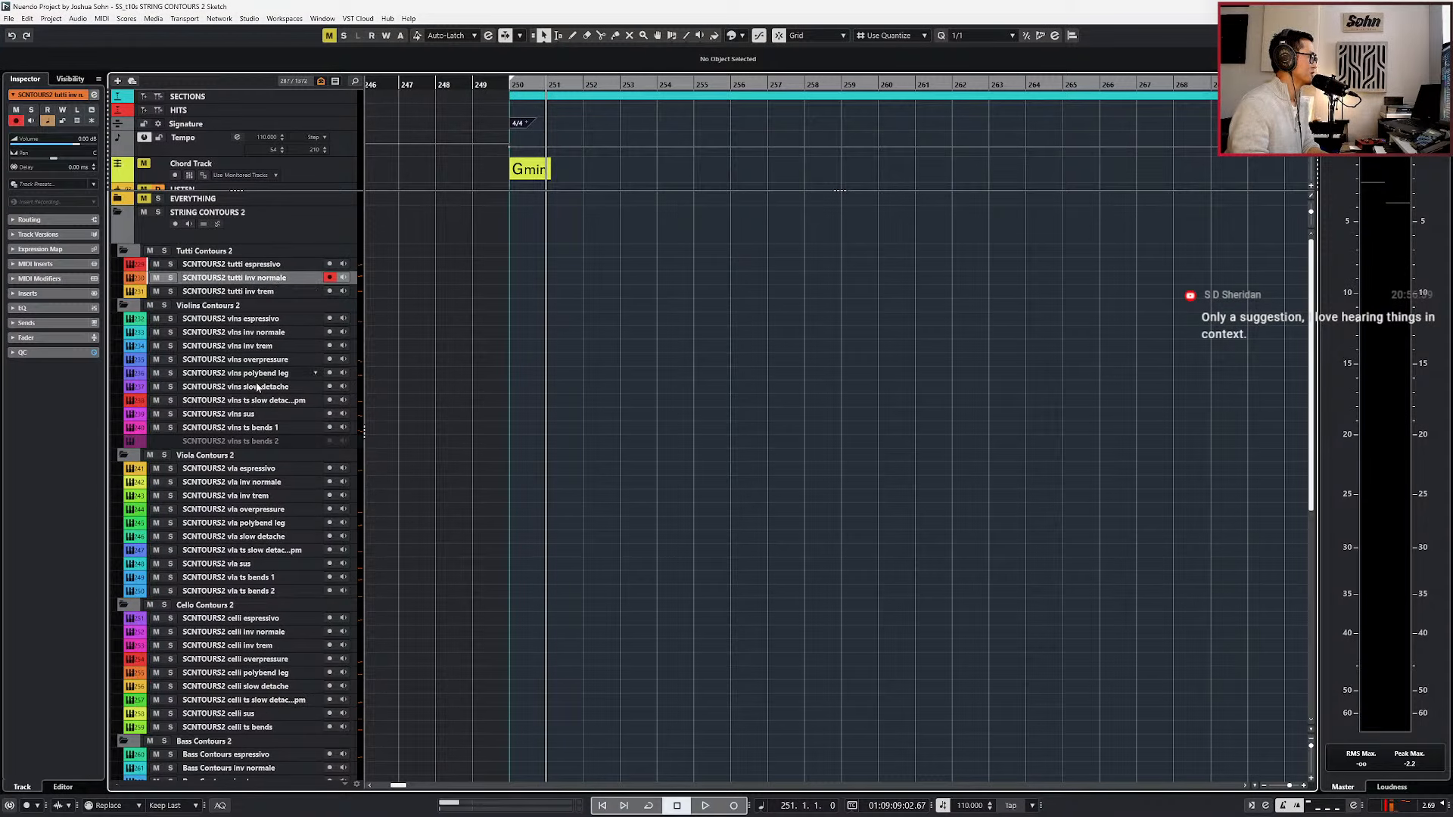
{"action": "left_click", "coordinate": [264, 262]}
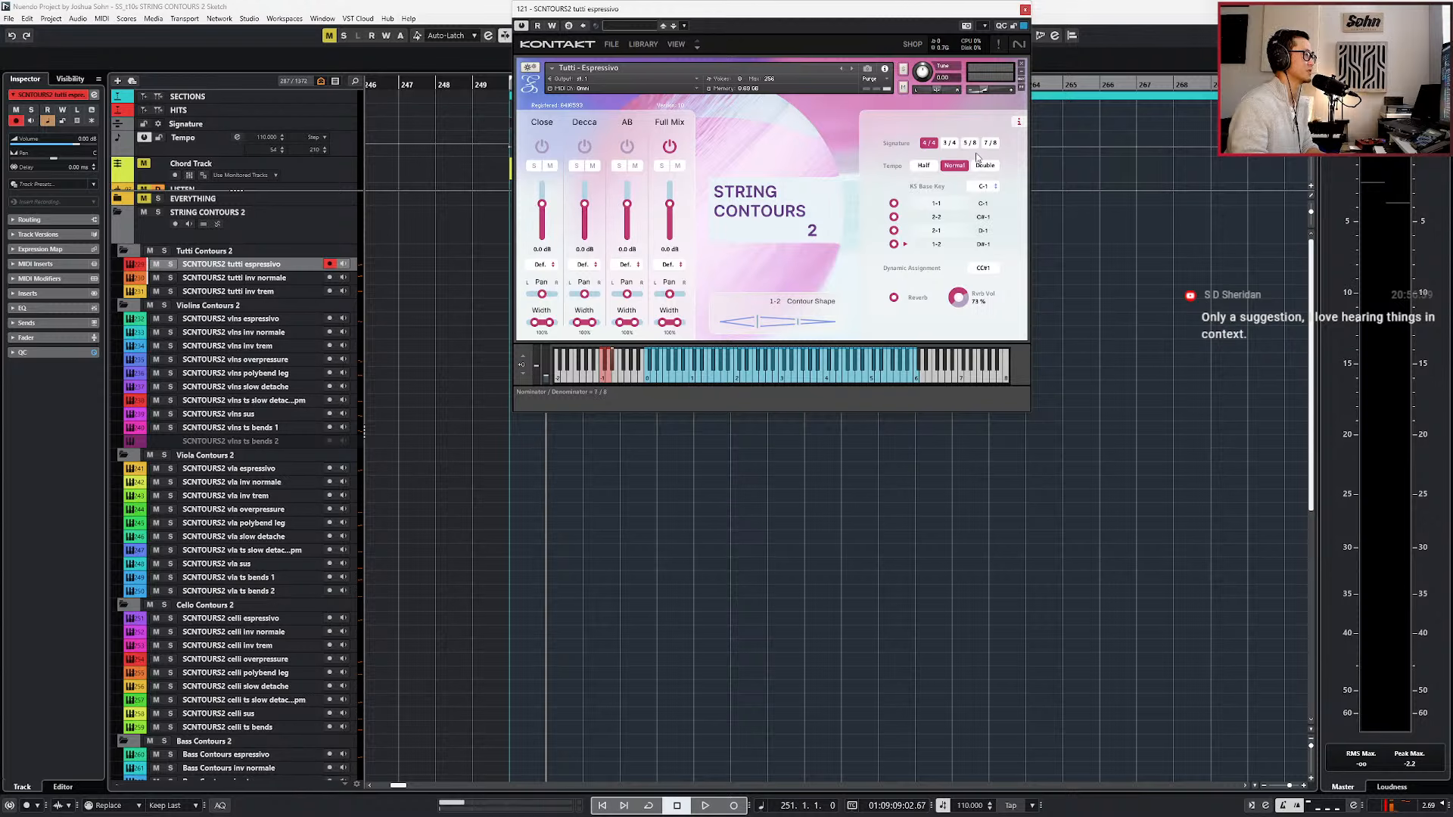
{"action": "left_click", "coordinate": [276, 281]}
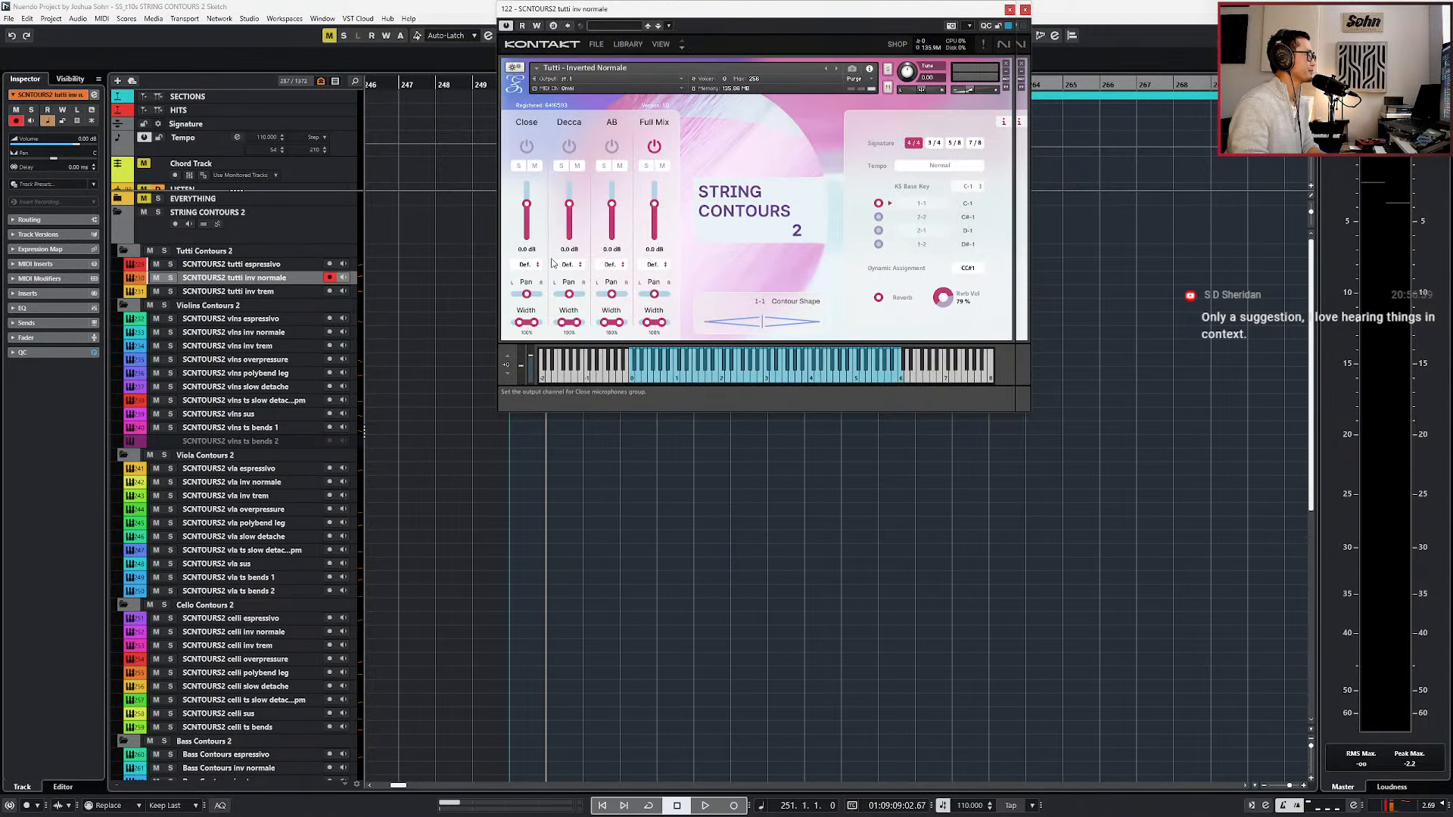
Check the 3/4 and 4/4 signature options in the tutti inv normale instrument, and close the open instrument windows.
{"action": "left_click_drag", "start_coordinate": [706, 9], "coordinate": [736, 10]}
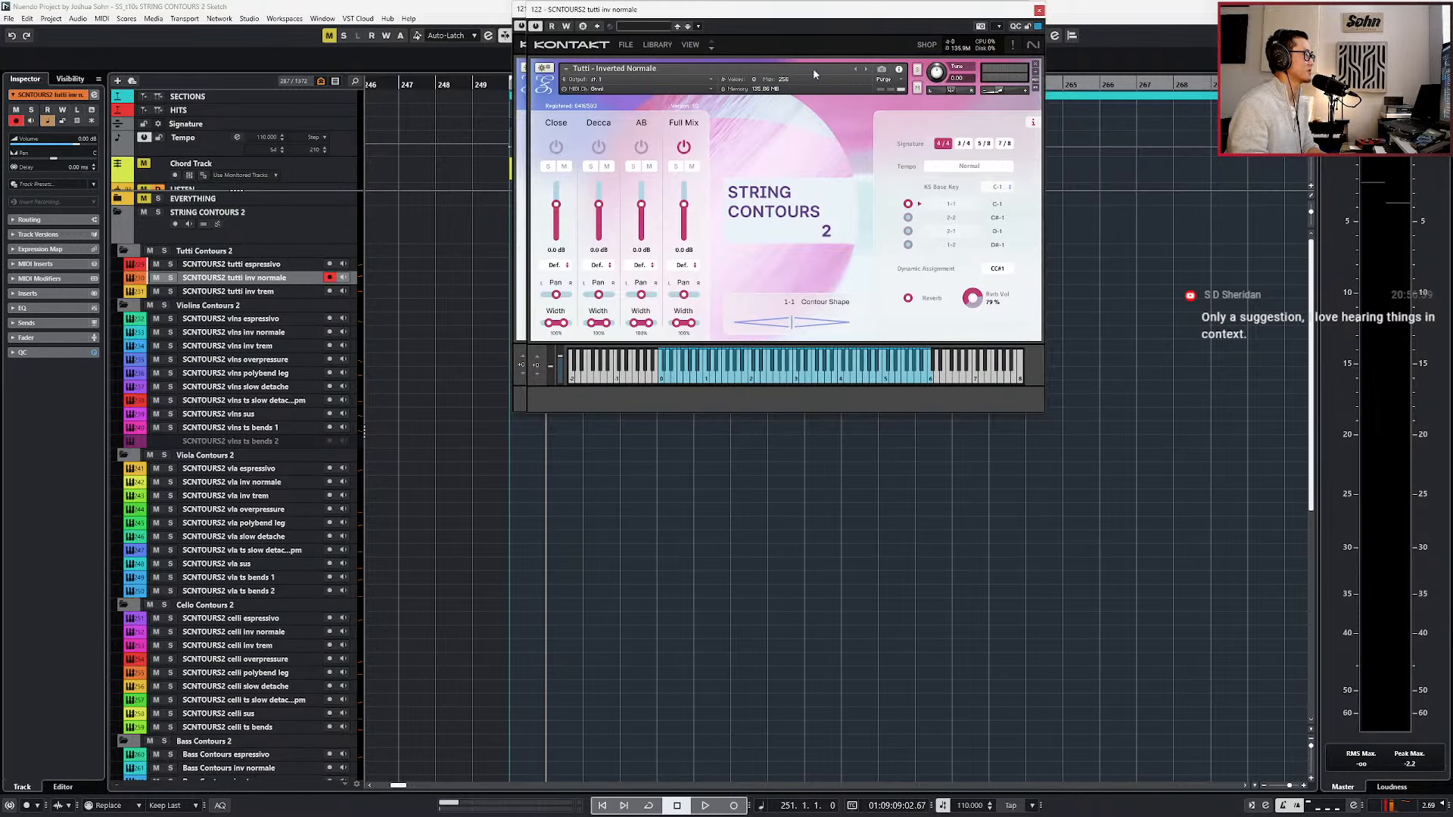
{"action": "left_click", "coordinate": [963, 144]}
{"action": "left_click", "coordinate": [943, 146]}
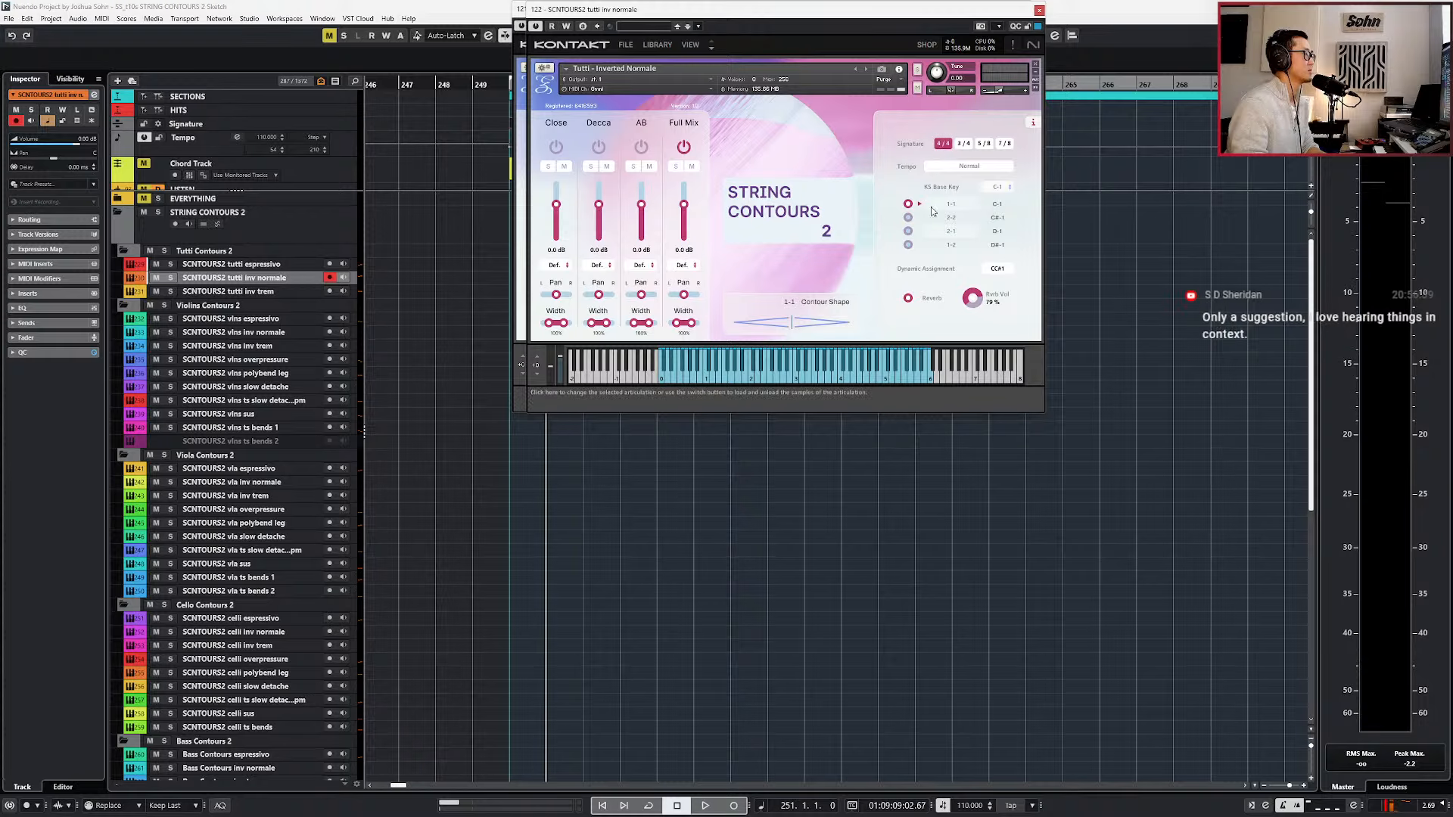
{"action": "left_click_drag", "start_coordinate": [885, 16], "coordinate": [874, 16]}
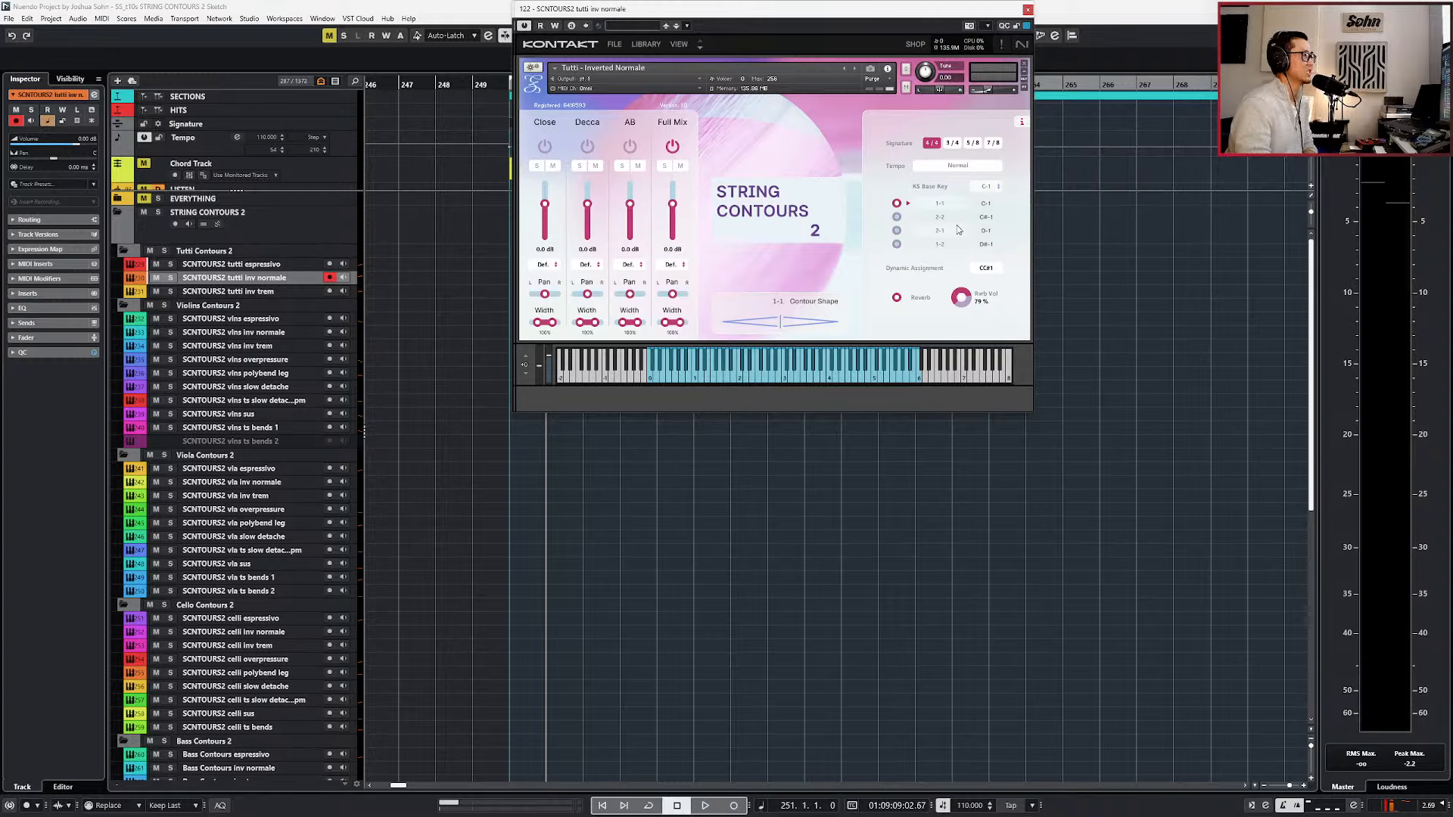
{"action": "left_click", "coordinate": [1026, 10]}
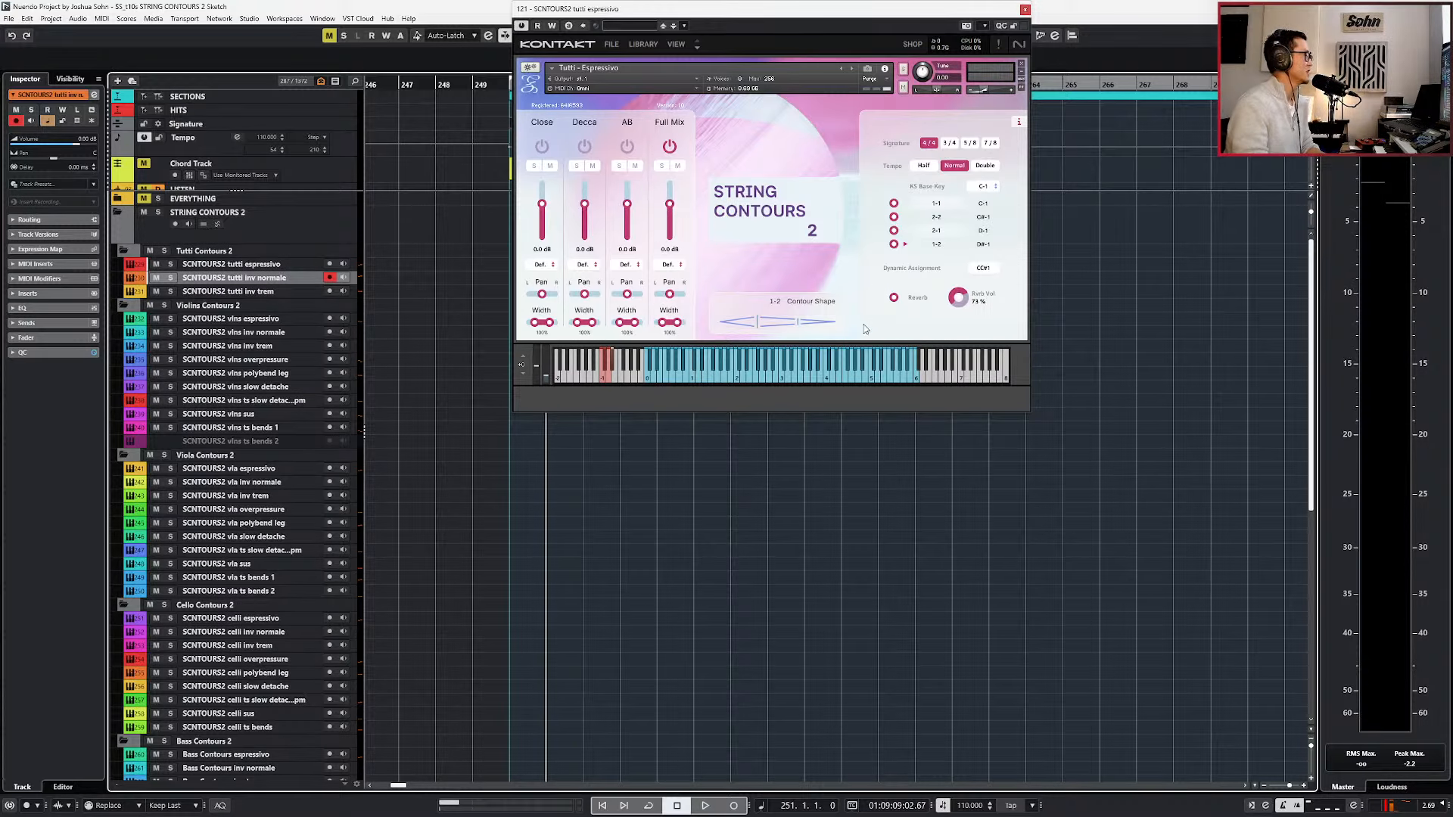
{"action": "left_click", "coordinate": [1024, 9]}
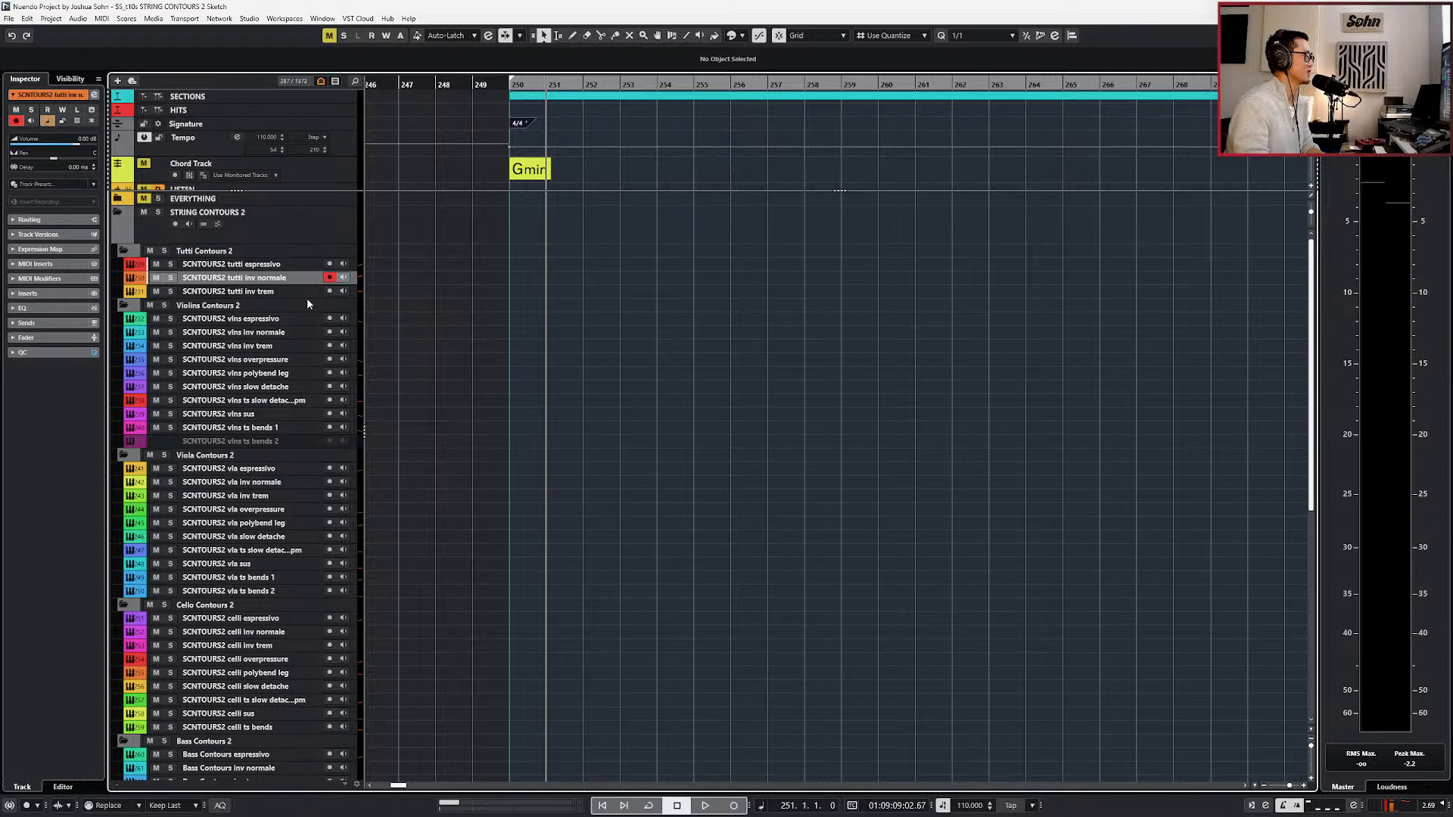
{"action": "key", "text": "e"}
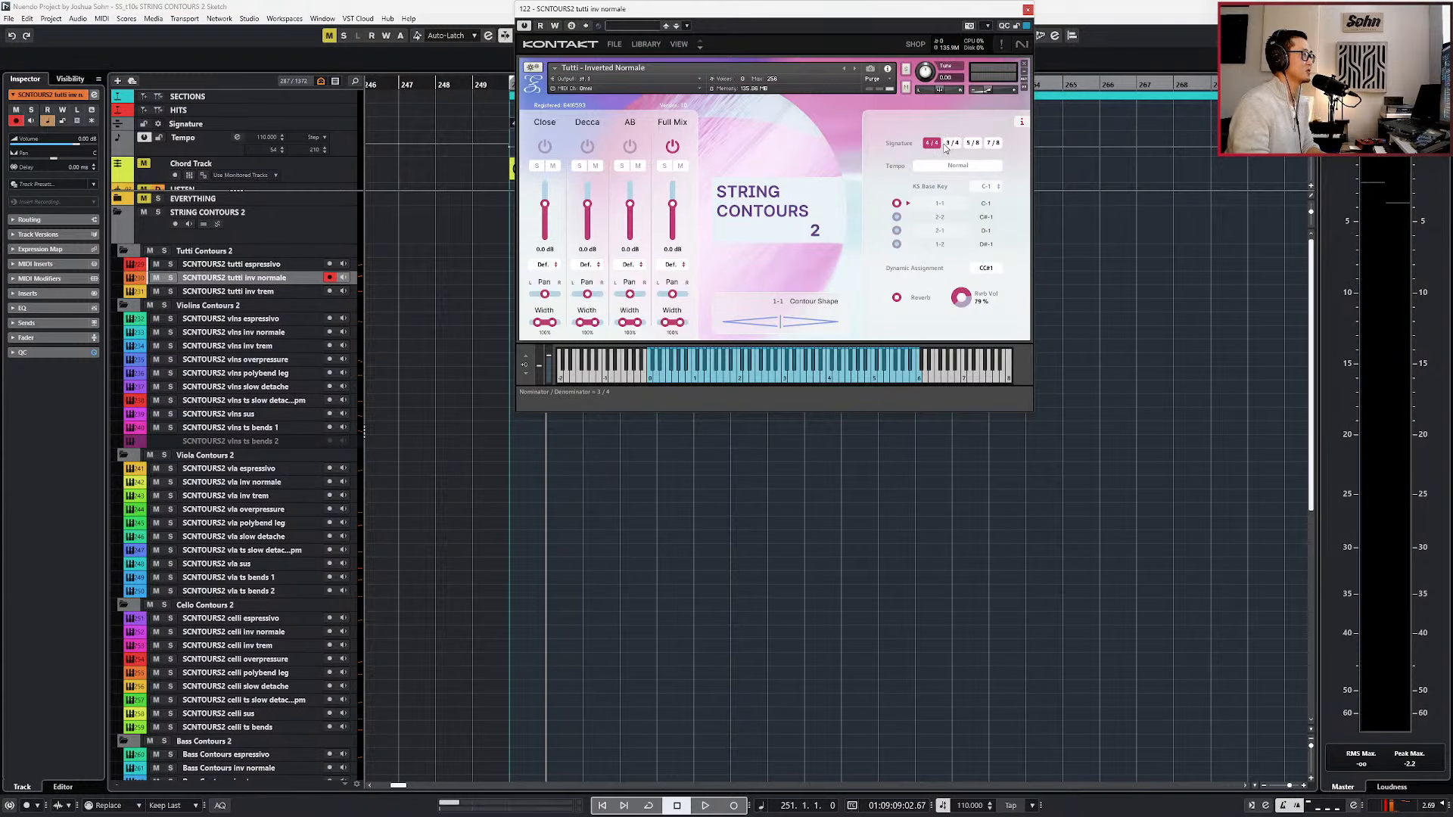
{"action": "left_click", "coordinate": [1028, 9]}
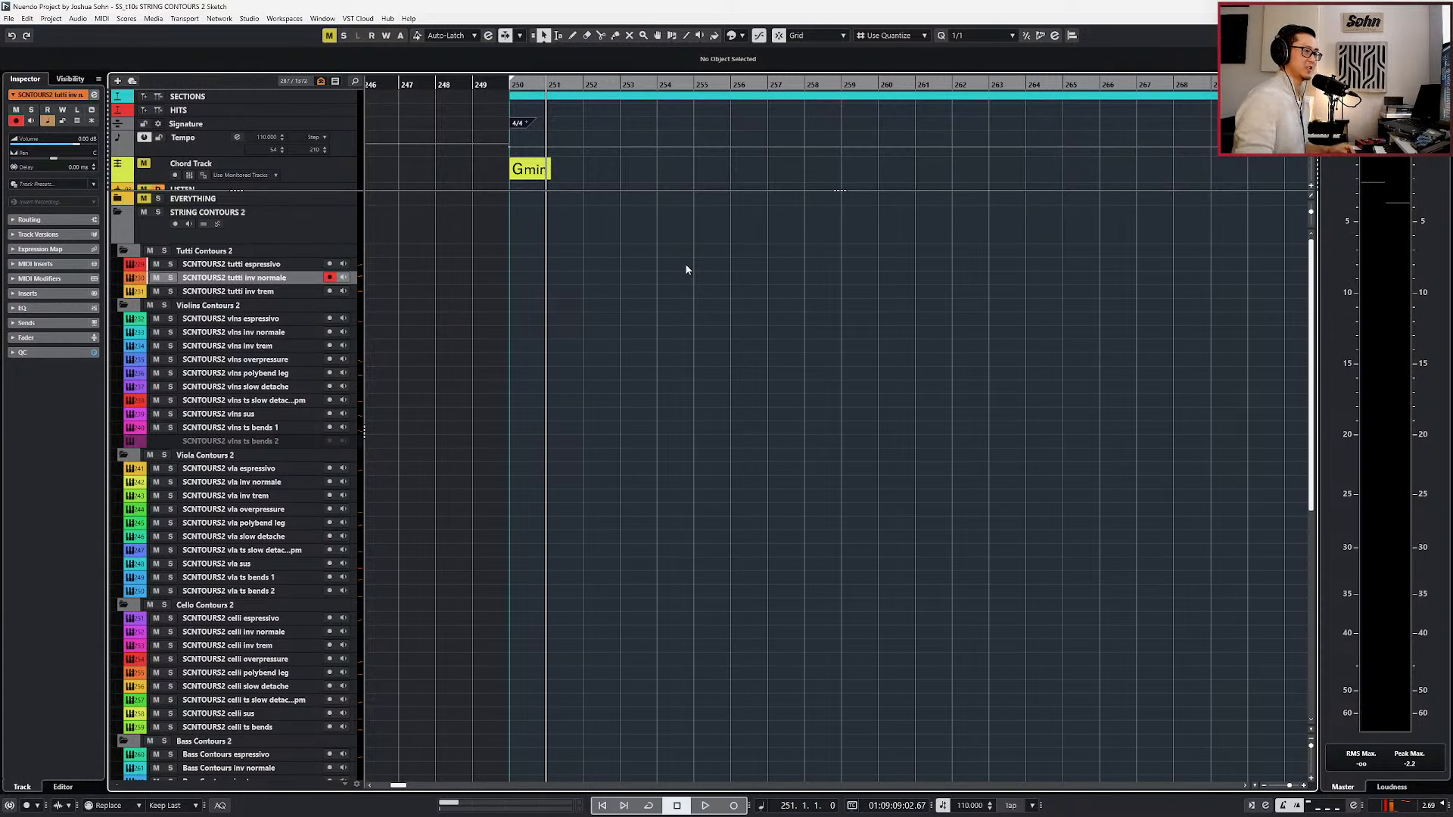
Select the solo cello sus track and reduce its height to match the neighbouring tracks.
{"action": "scroll", "coordinate": [615, 367], "scroll_direction": "right", "scroll_amount": 1}
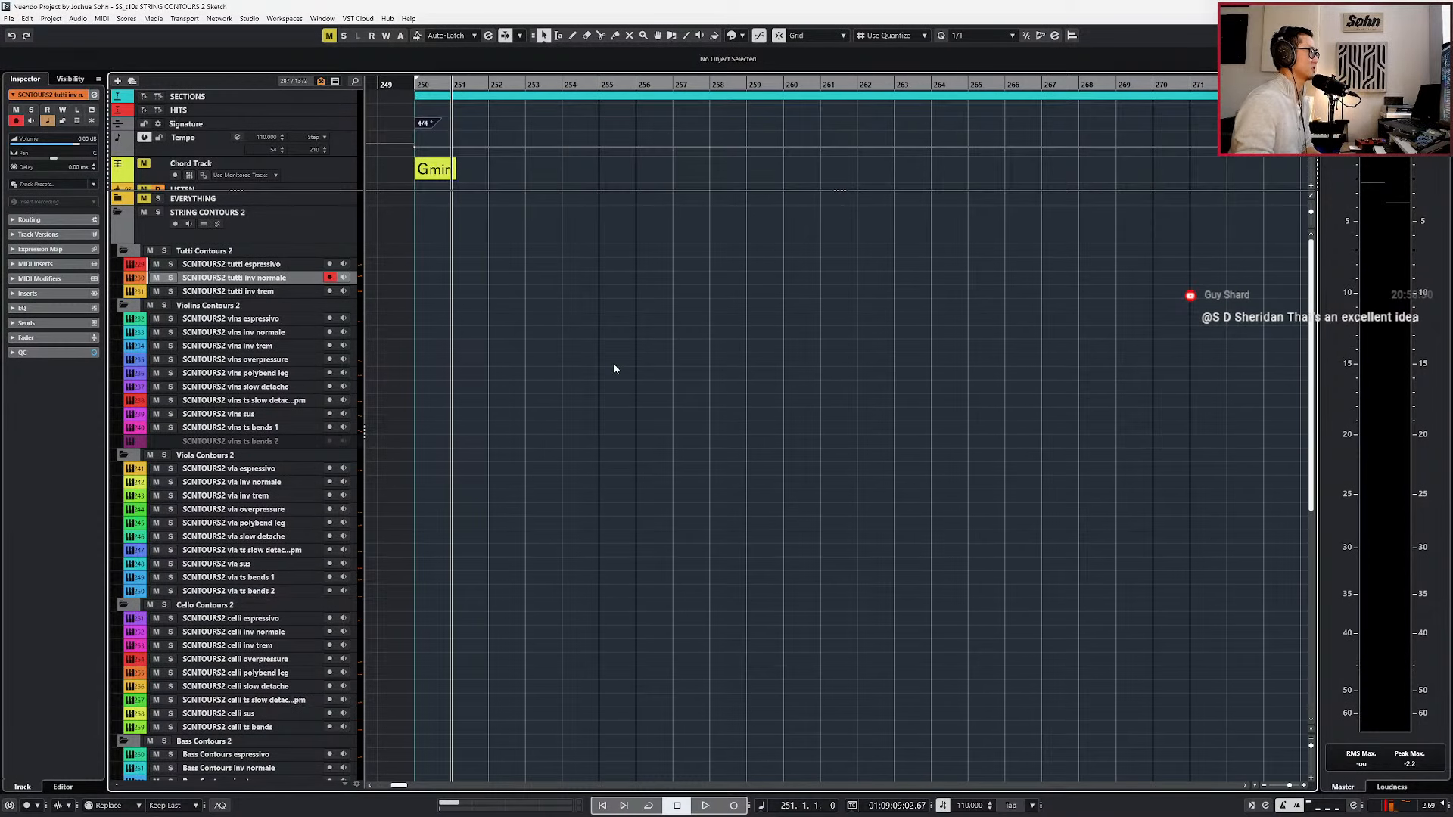
{"action": "scroll", "coordinate": [611, 364], "scroll_direction": "down", "scroll_amount": 1}
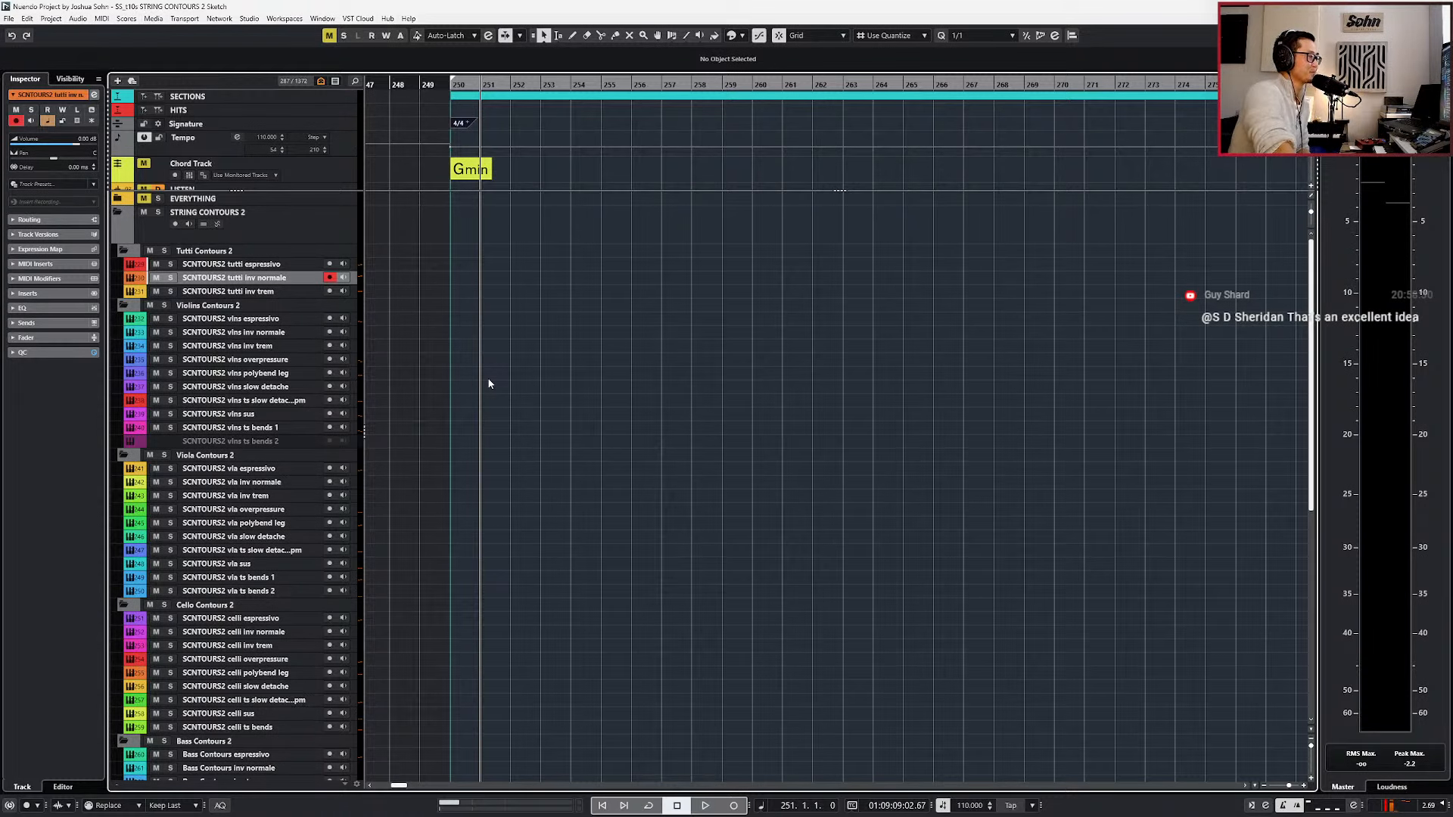
{"action": "scroll", "coordinate": [464, 466], "scroll_direction": "down", "scroll_amount": 10}
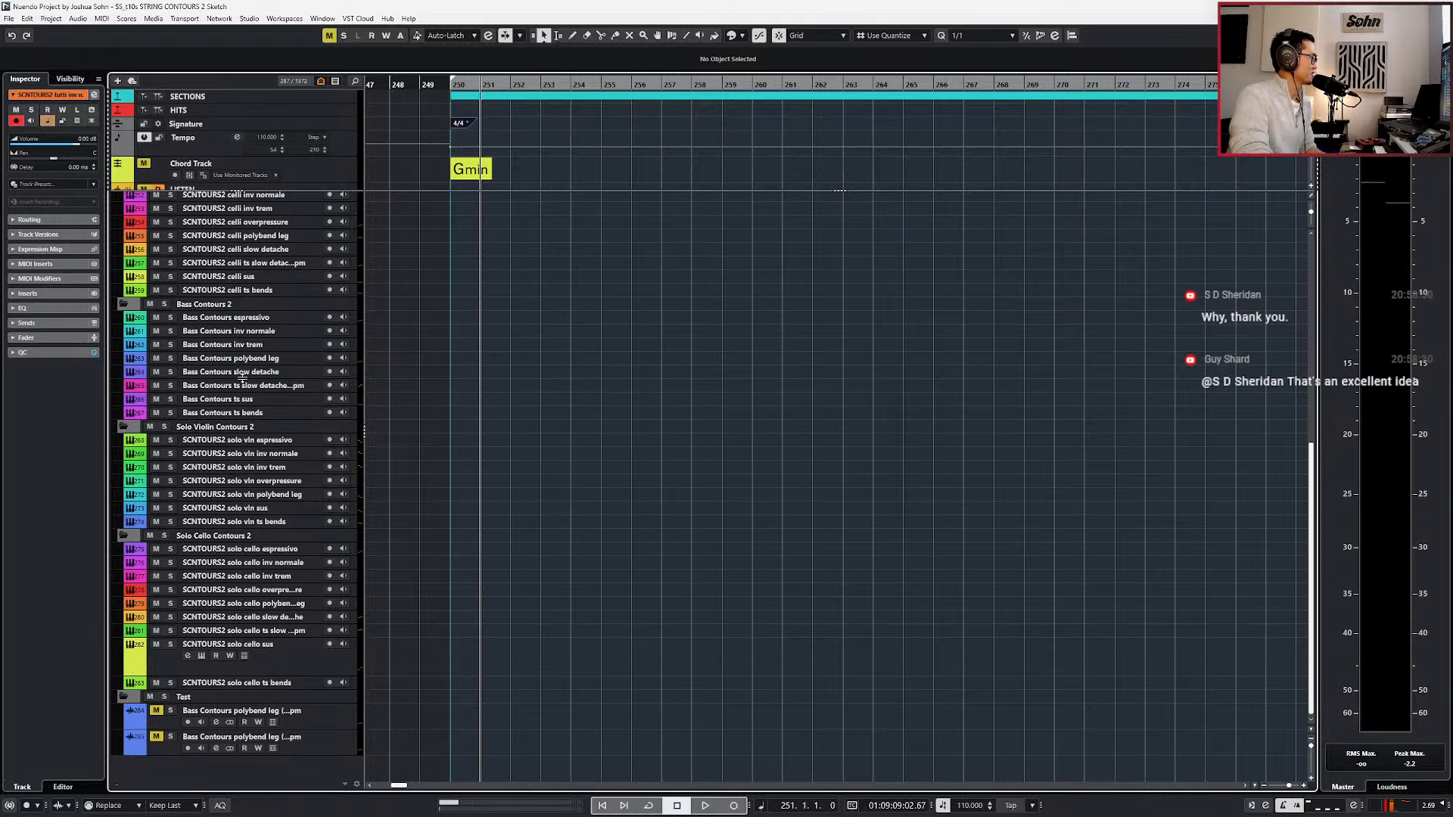
{"action": "scroll", "coordinate": [464, 425], "scroll_direction": "up", "scroll_amount": 5}
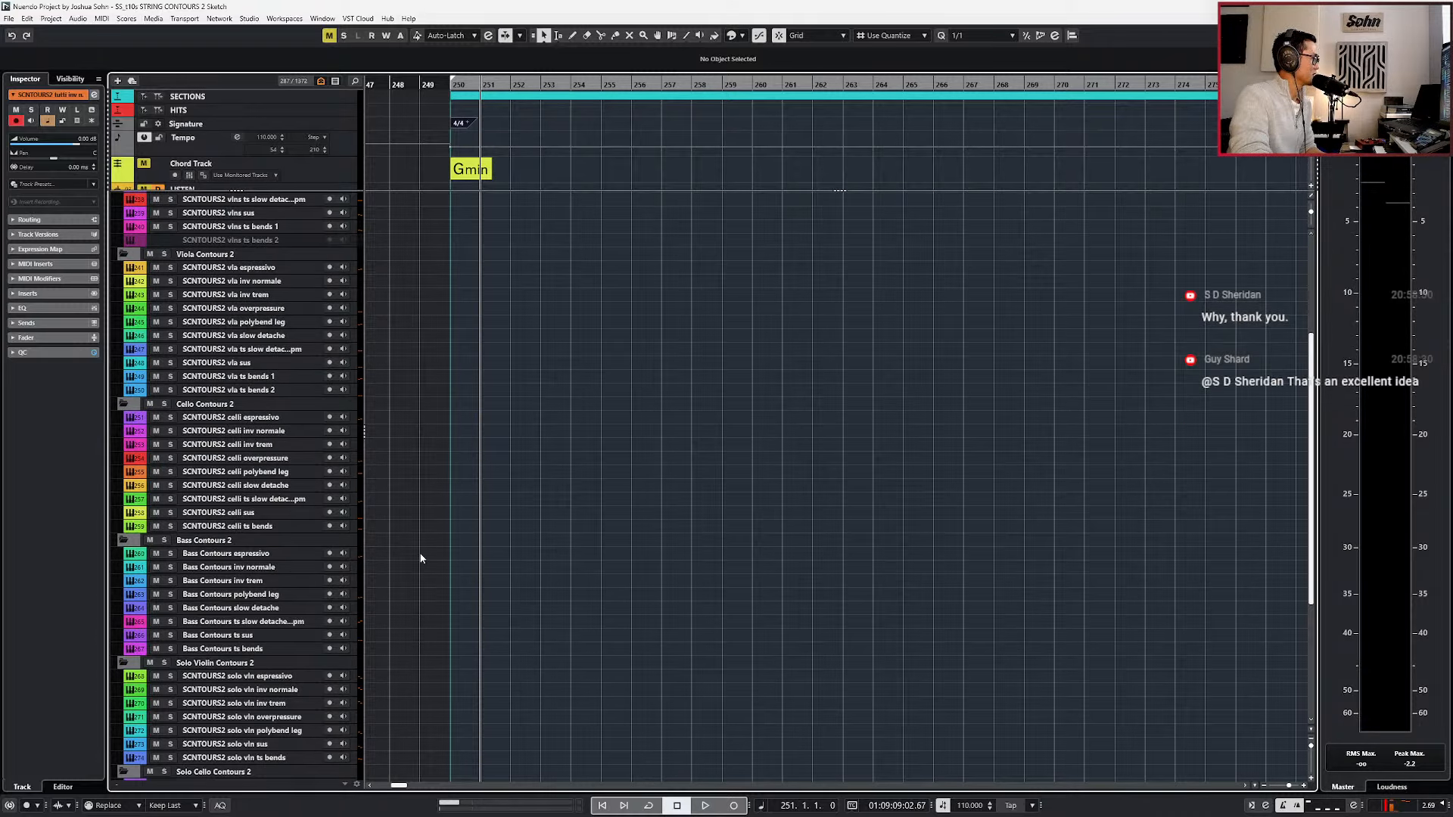
{"action": "scroll", "coordinate": [265, 522], "scroll_direction": "down", "scroll_amount": 5}
{"action": "left_click", "coordinate": [274, 578]}
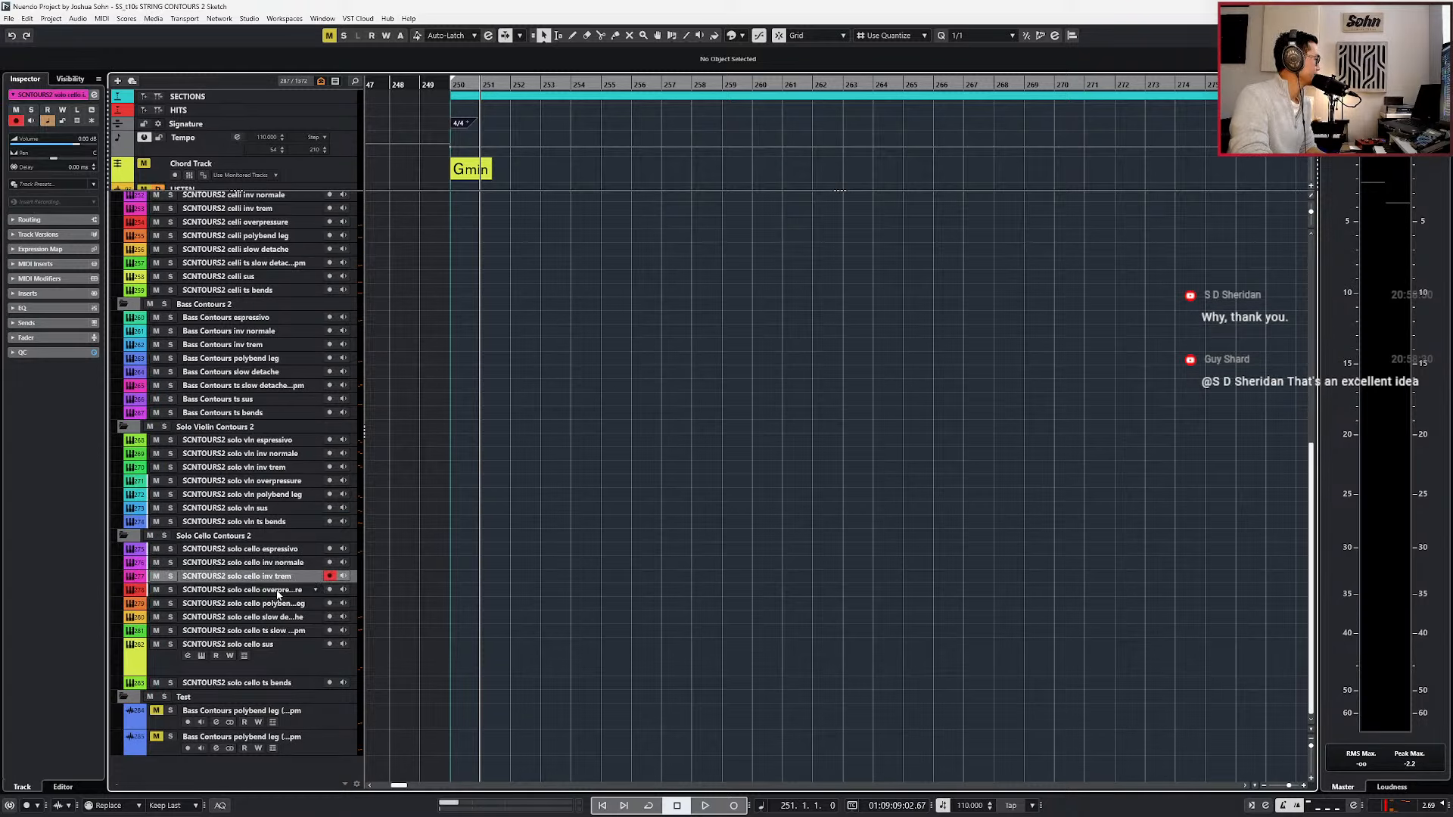
{"action": "left_click", "coordinate": [283, 661]}
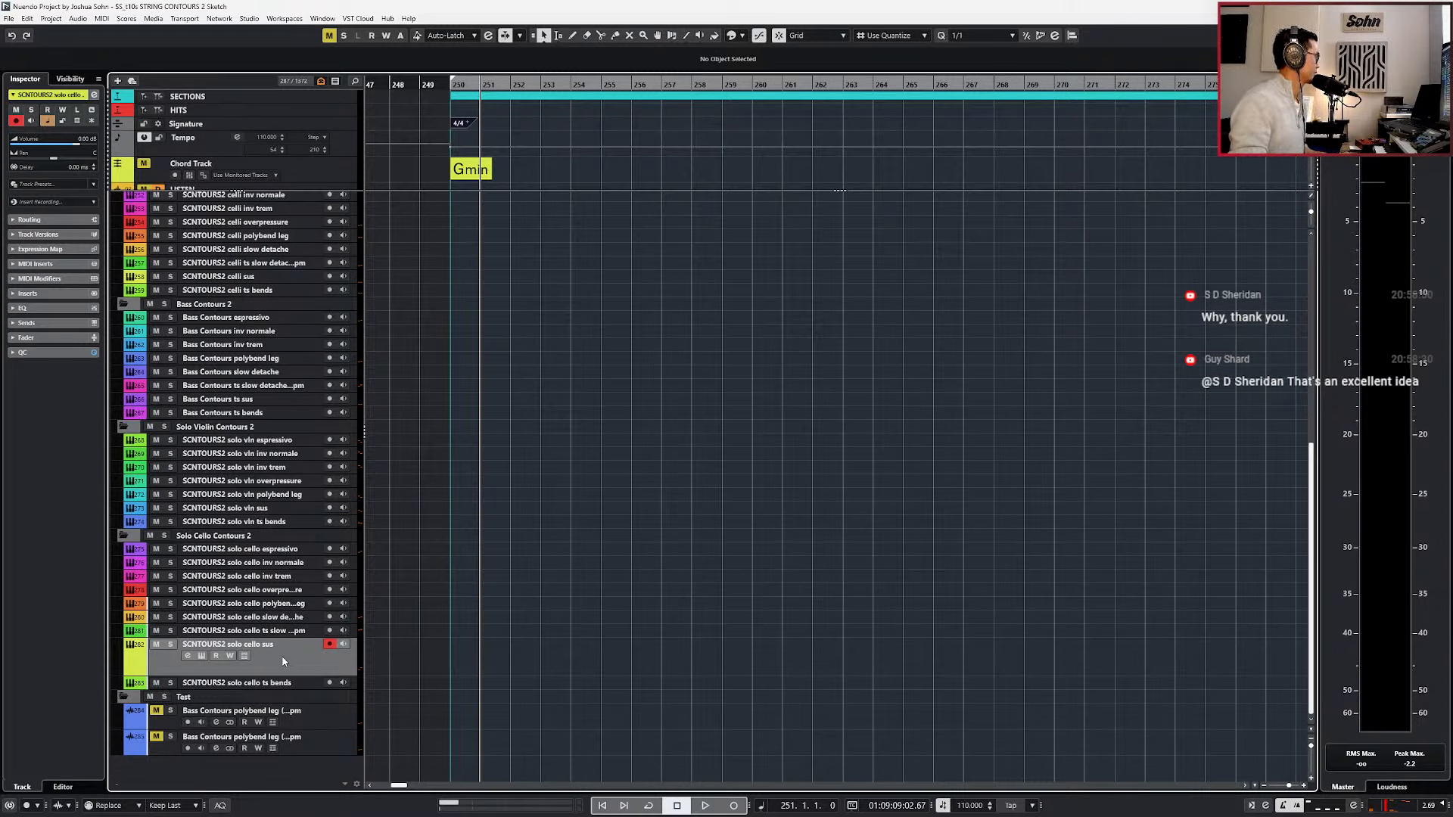
{"action": "key", "text": "super"}
{"action": "key", "text": "super"}
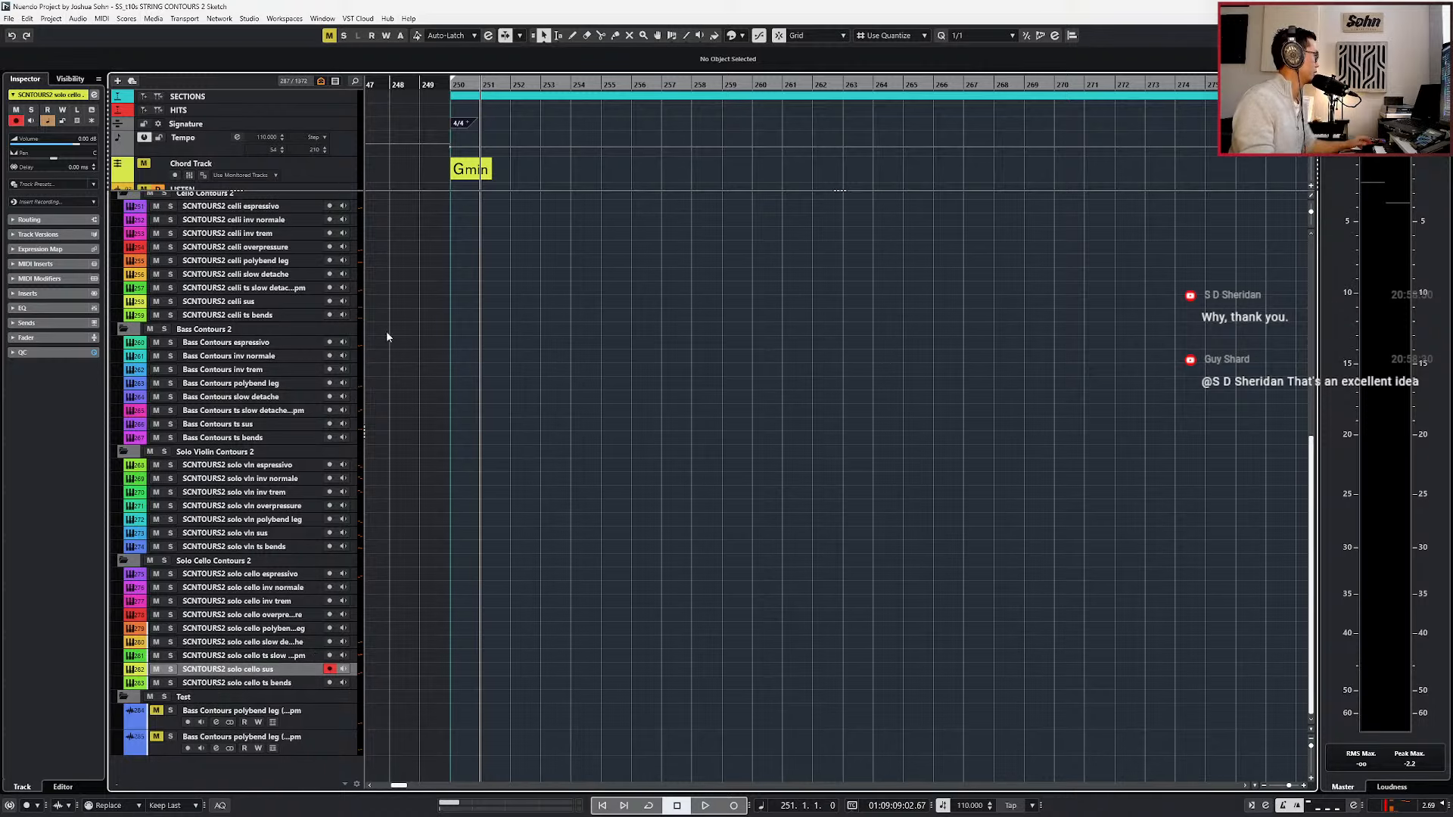
Select the tutti espressivo track, audition its Kontakt instrument, and close the instrument window.
{"action": "left_click", "coordinate": [283, 424]}
{"action": "scroll", "coordinate": [272, 439], "scroll_direction": "up", "scroll_amount": 10}
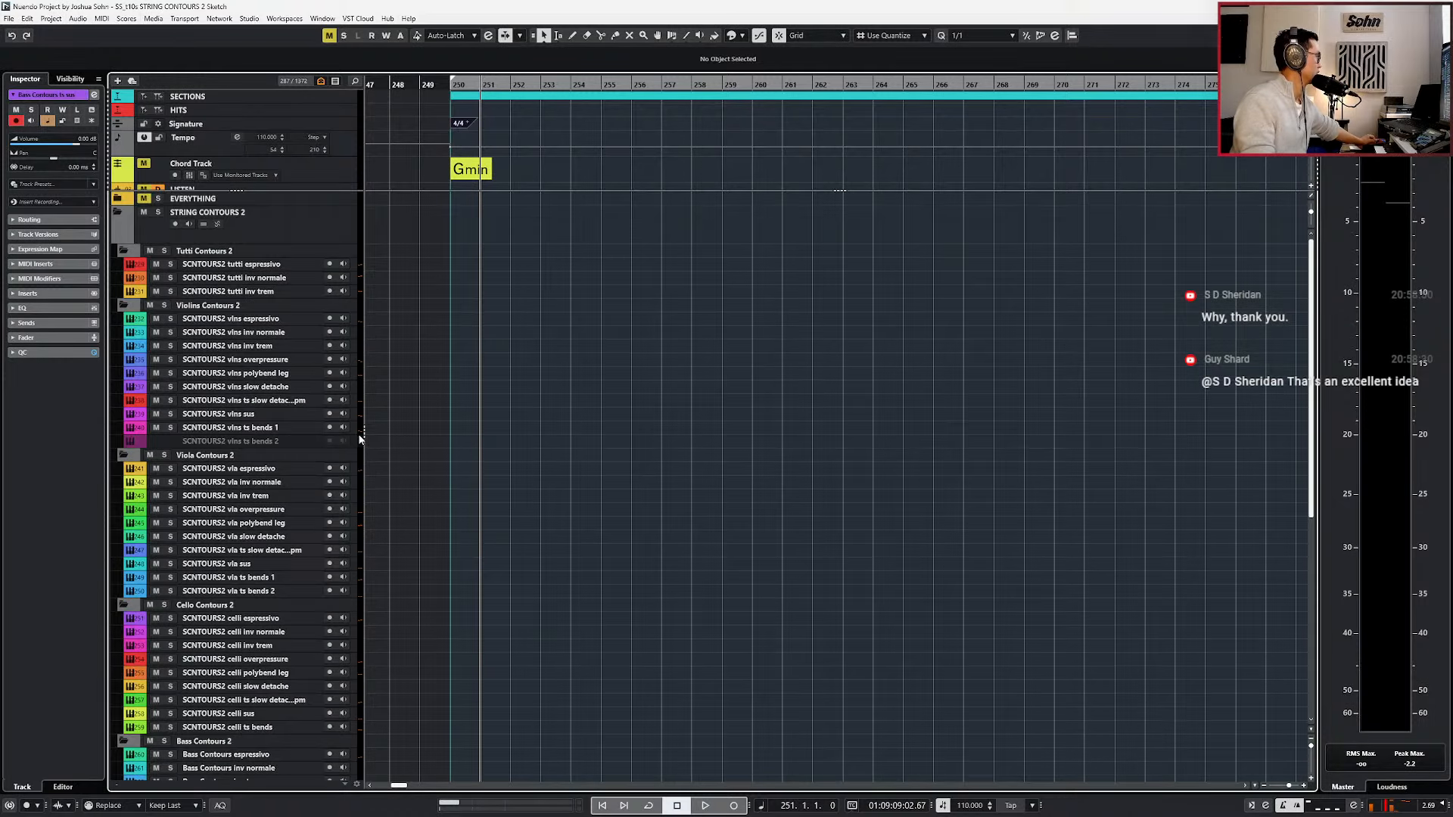
{"action": "left_click", "coordinate": [288, 265]}
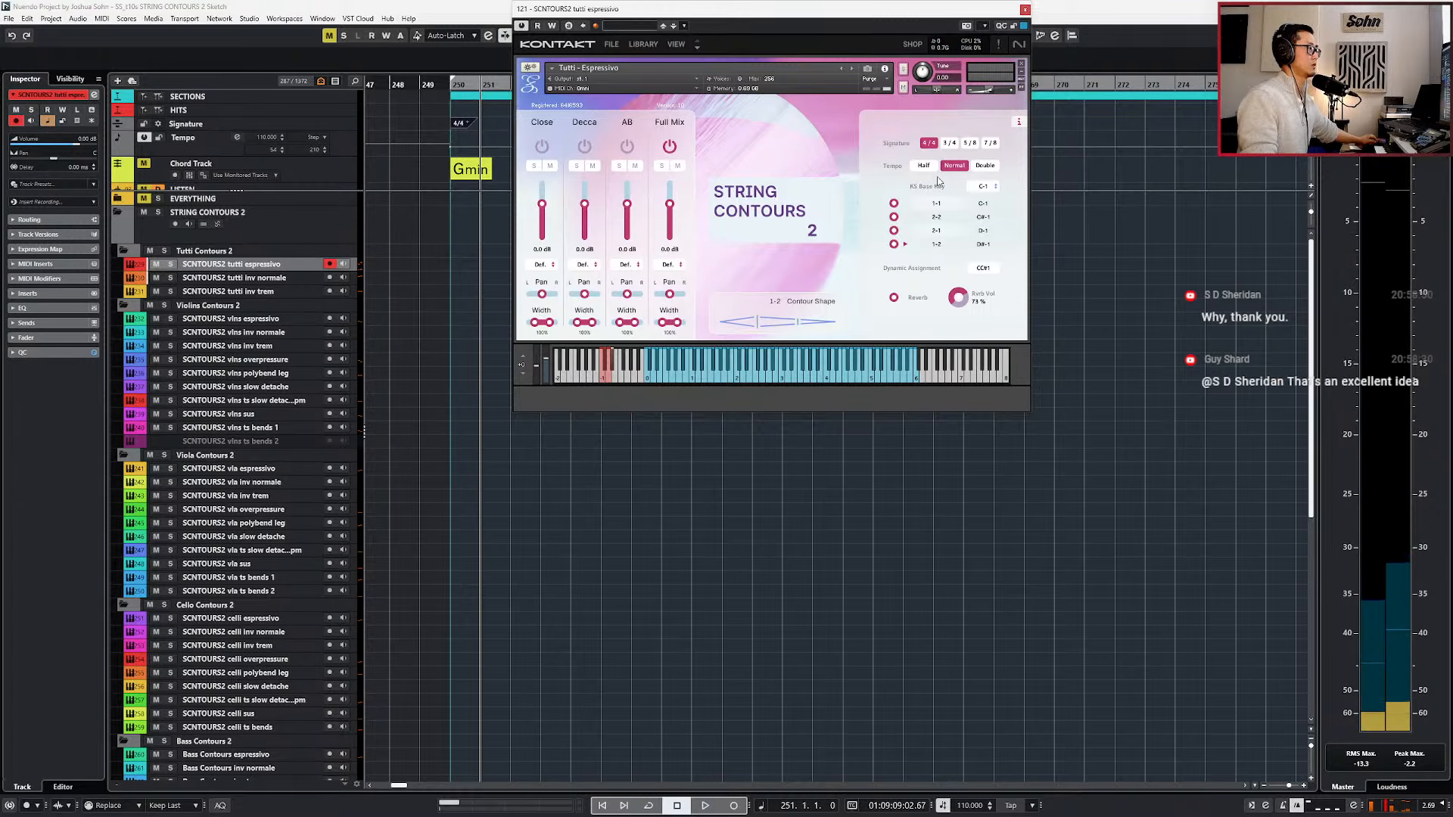
{"action": "left_click", "coordinate": [1025, 9]}
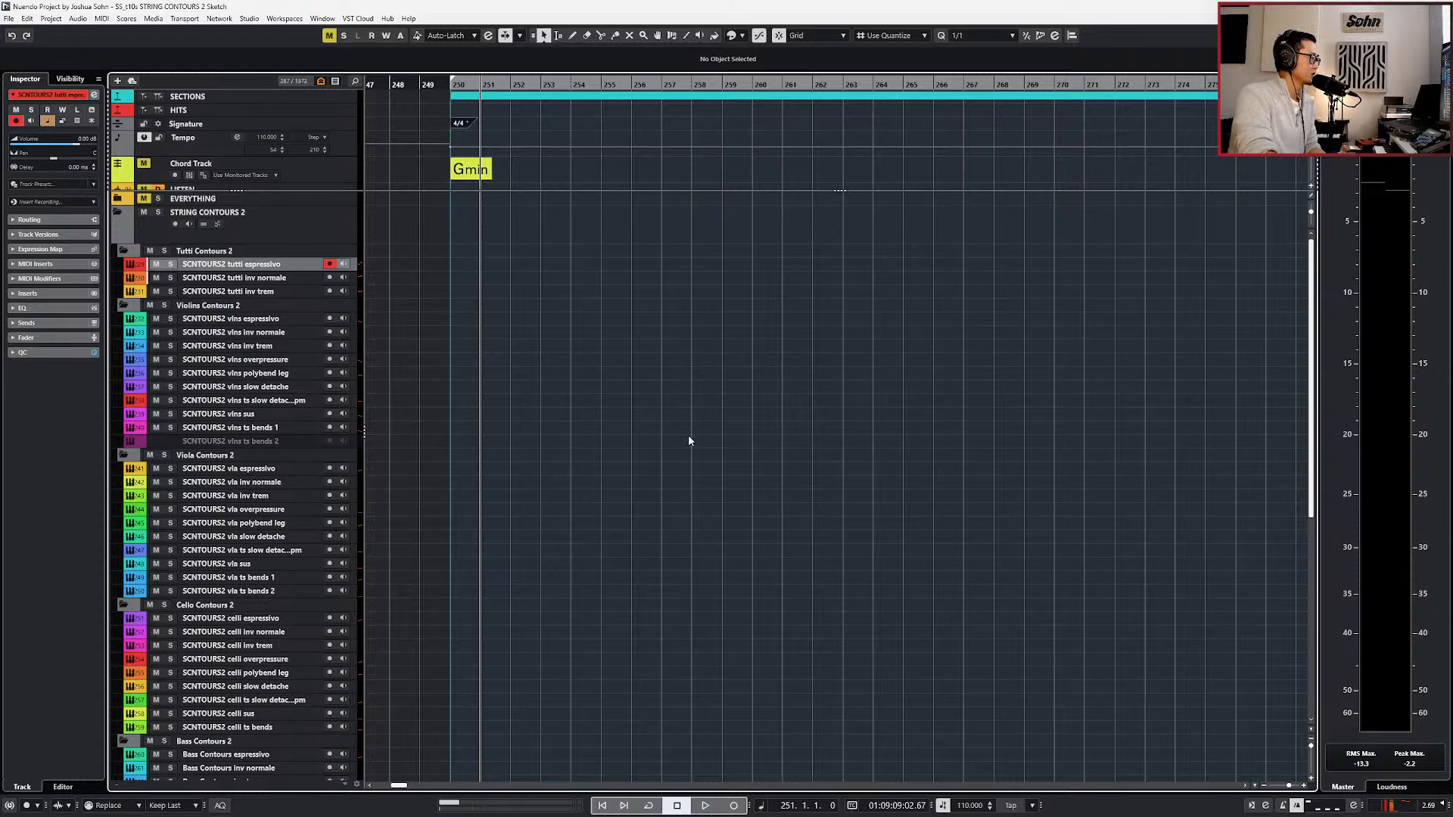
{"action": "scroll", "coordinate": [761, 594], "scroll_direction": "down", "scroll_amount": 8}
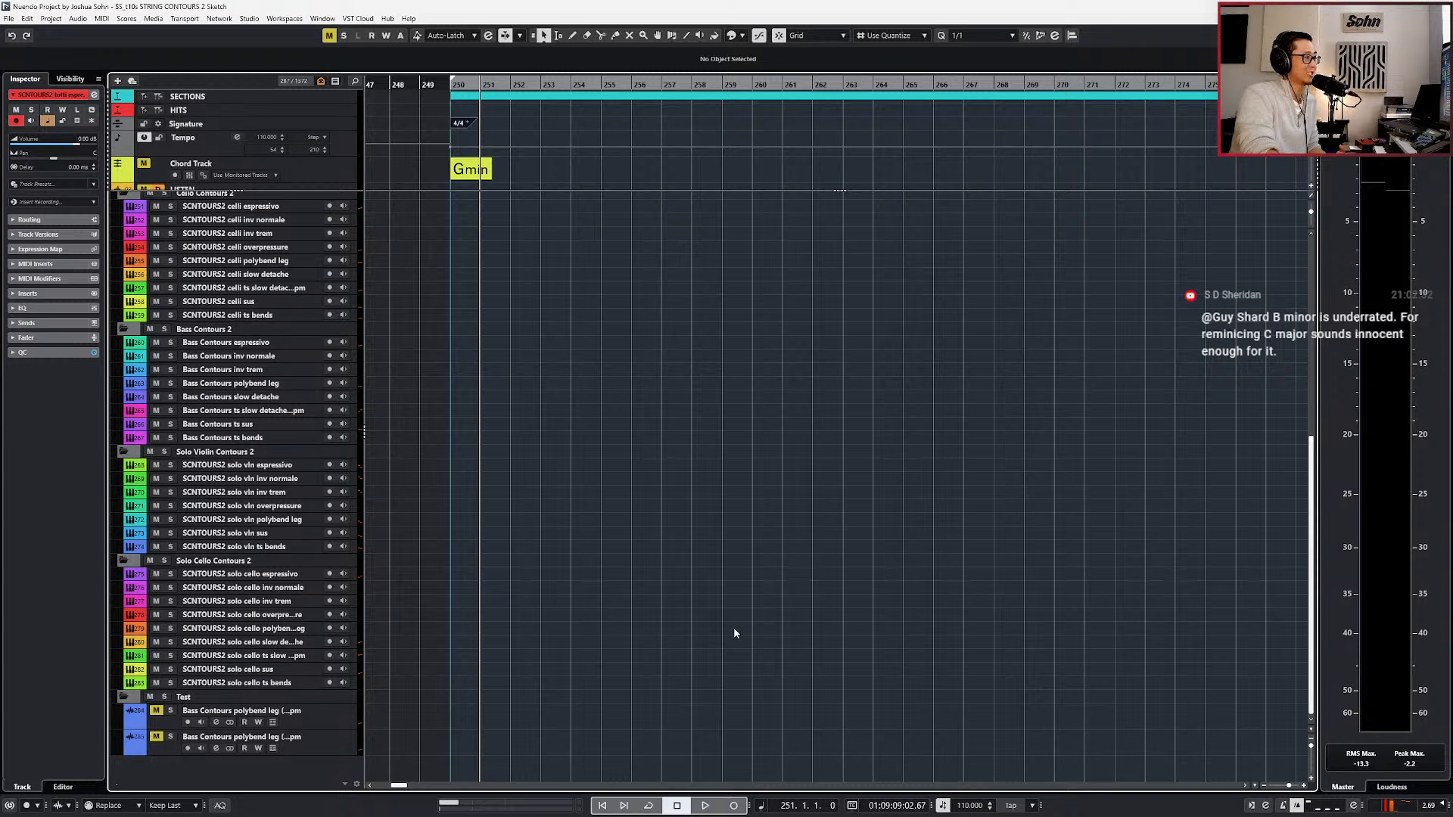
Switch to the browser and highlight the regular price on the String Contours 2 product page.
{"action": "key", "text": "alt+Tab"}
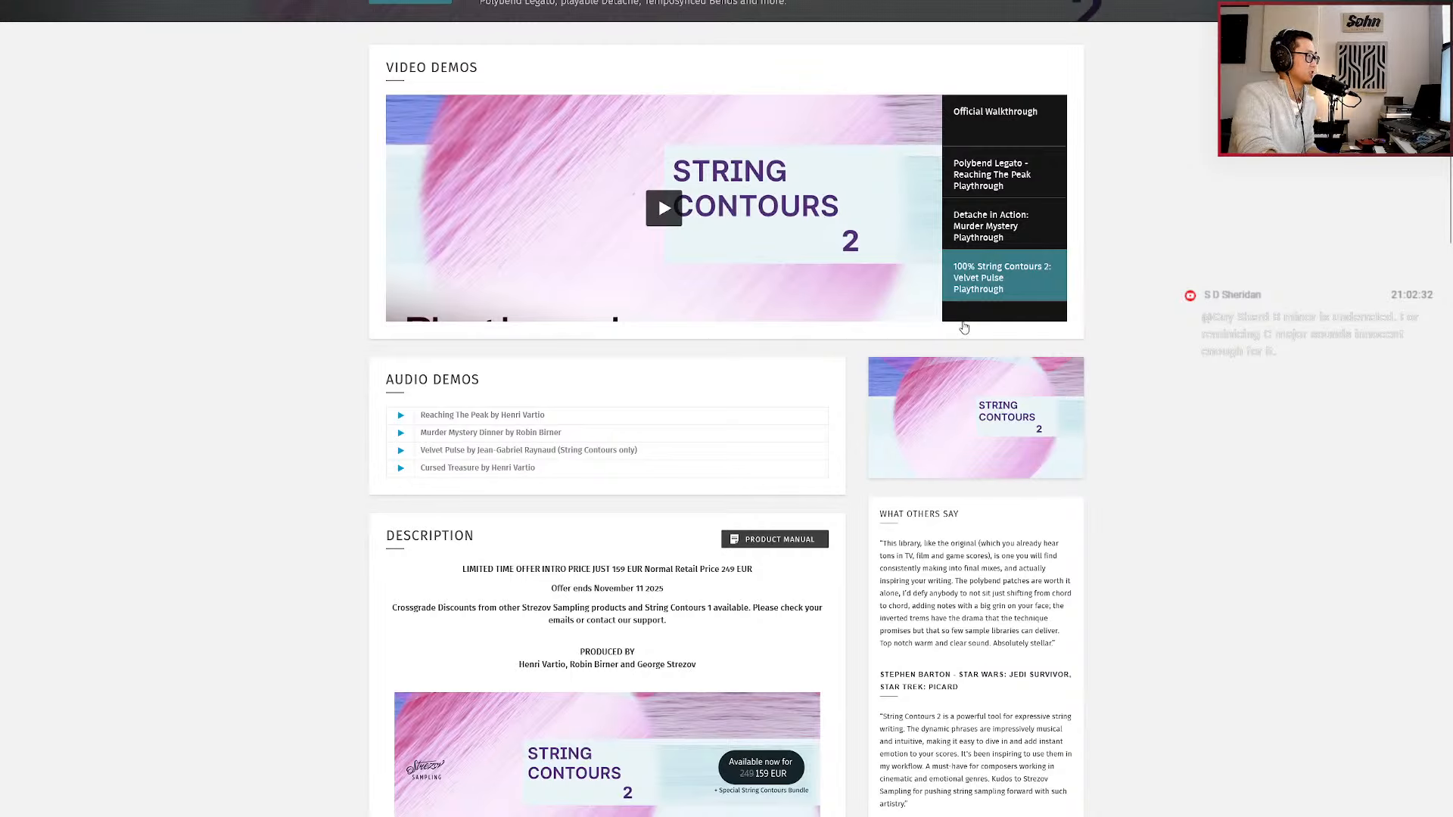
{"action": "scroll", "coordinate": [978, 335], "scroll_direction": "up", "scroll_amount": 3}
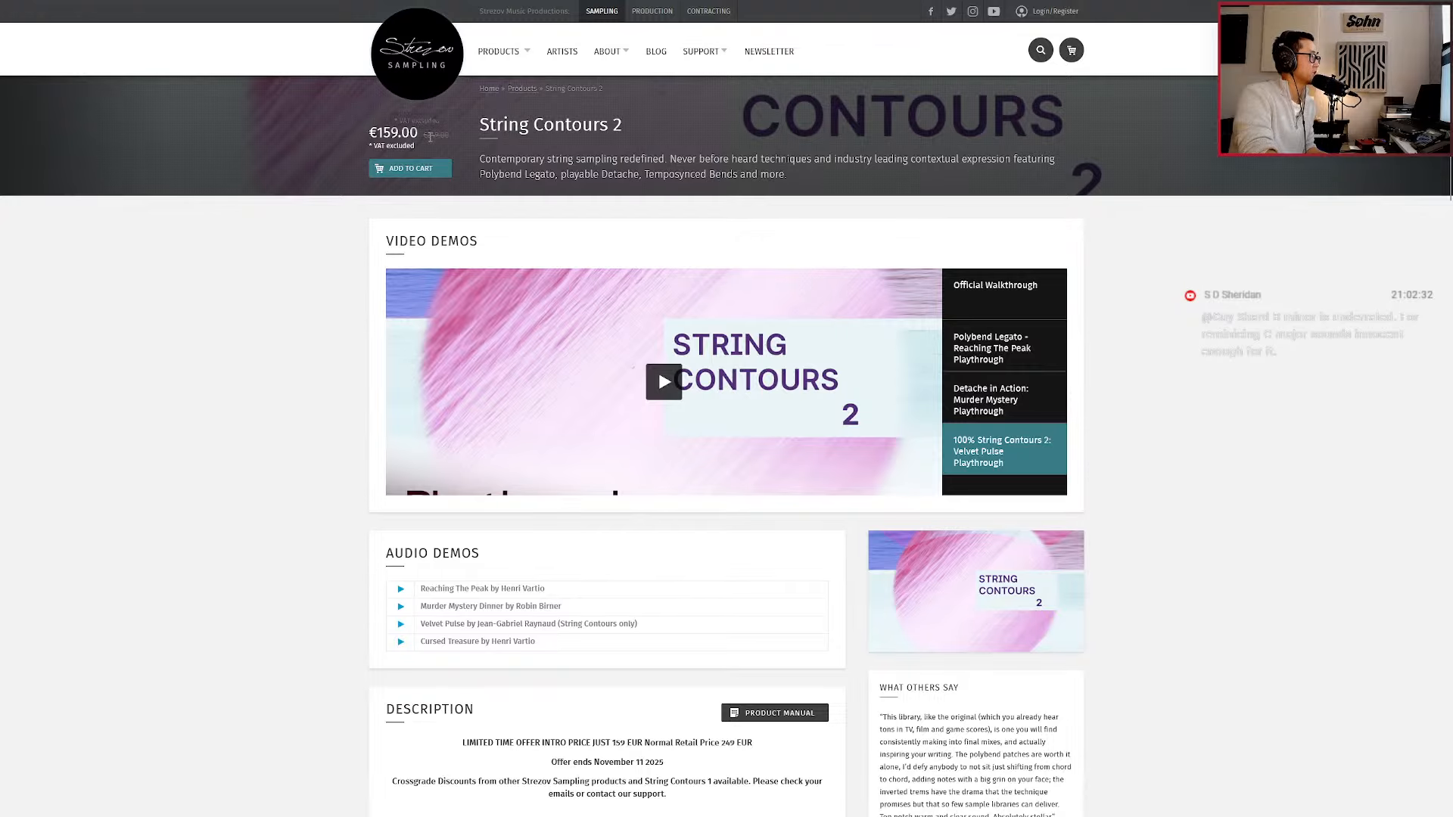
{"action": "left_click_drag", "start_coordinate": [424, 136], "coordinate": [454, 144]}
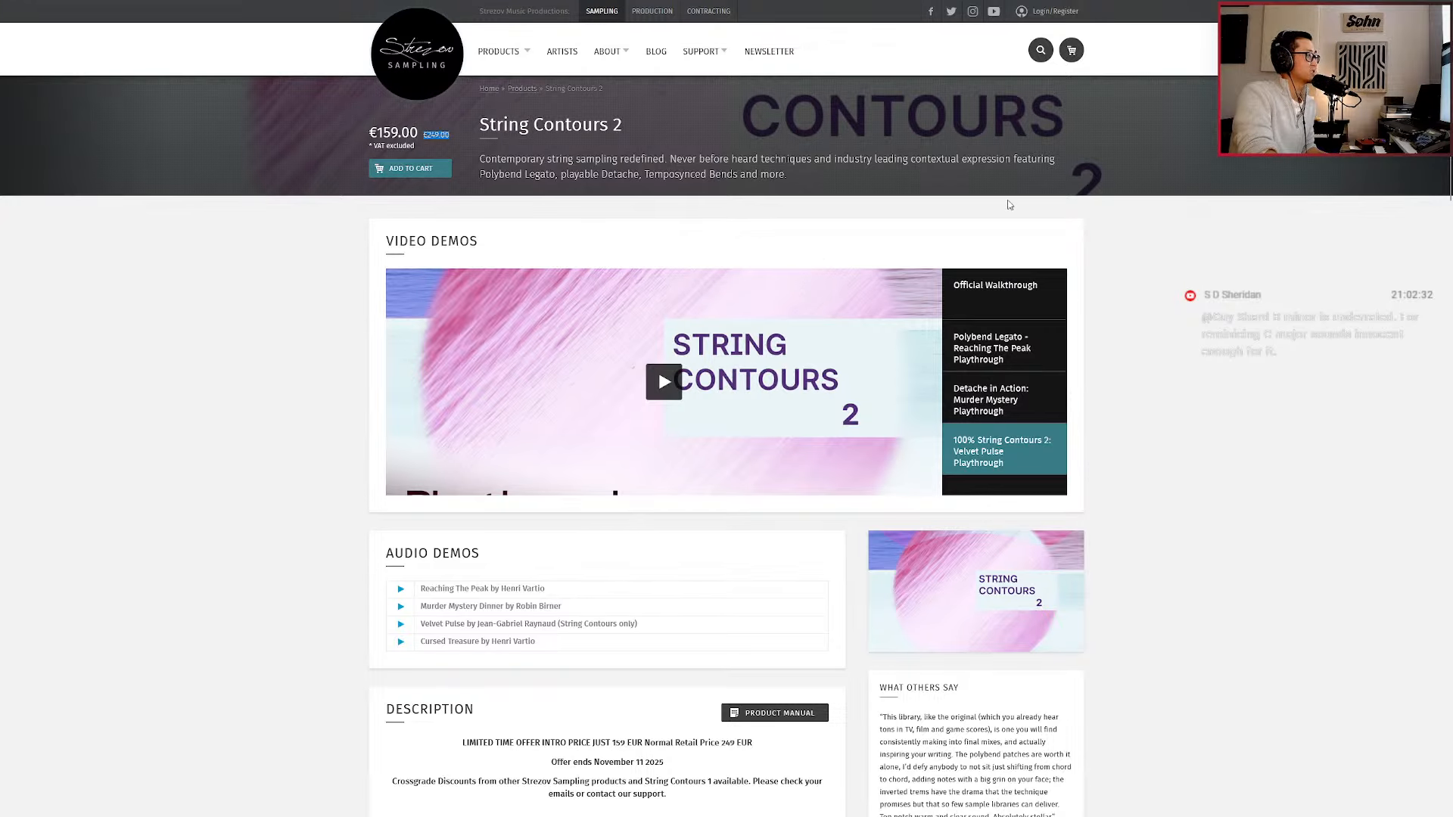
Switch back to Nuendo and return the project cursor to bar 250.
{"action": "key", "text": "alt+Tab"}
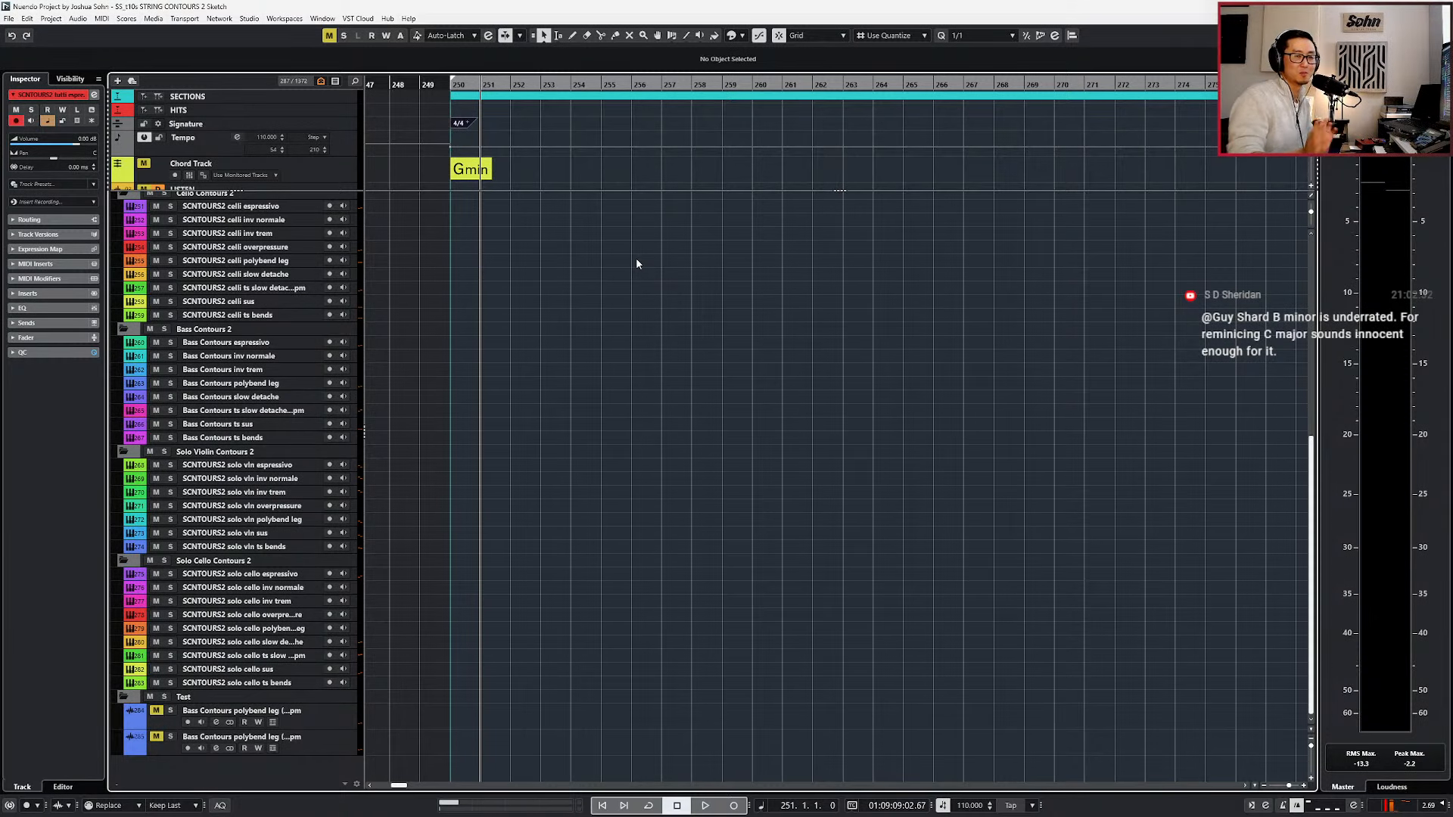
{"action": "key", "text": "KP_Subtract"}
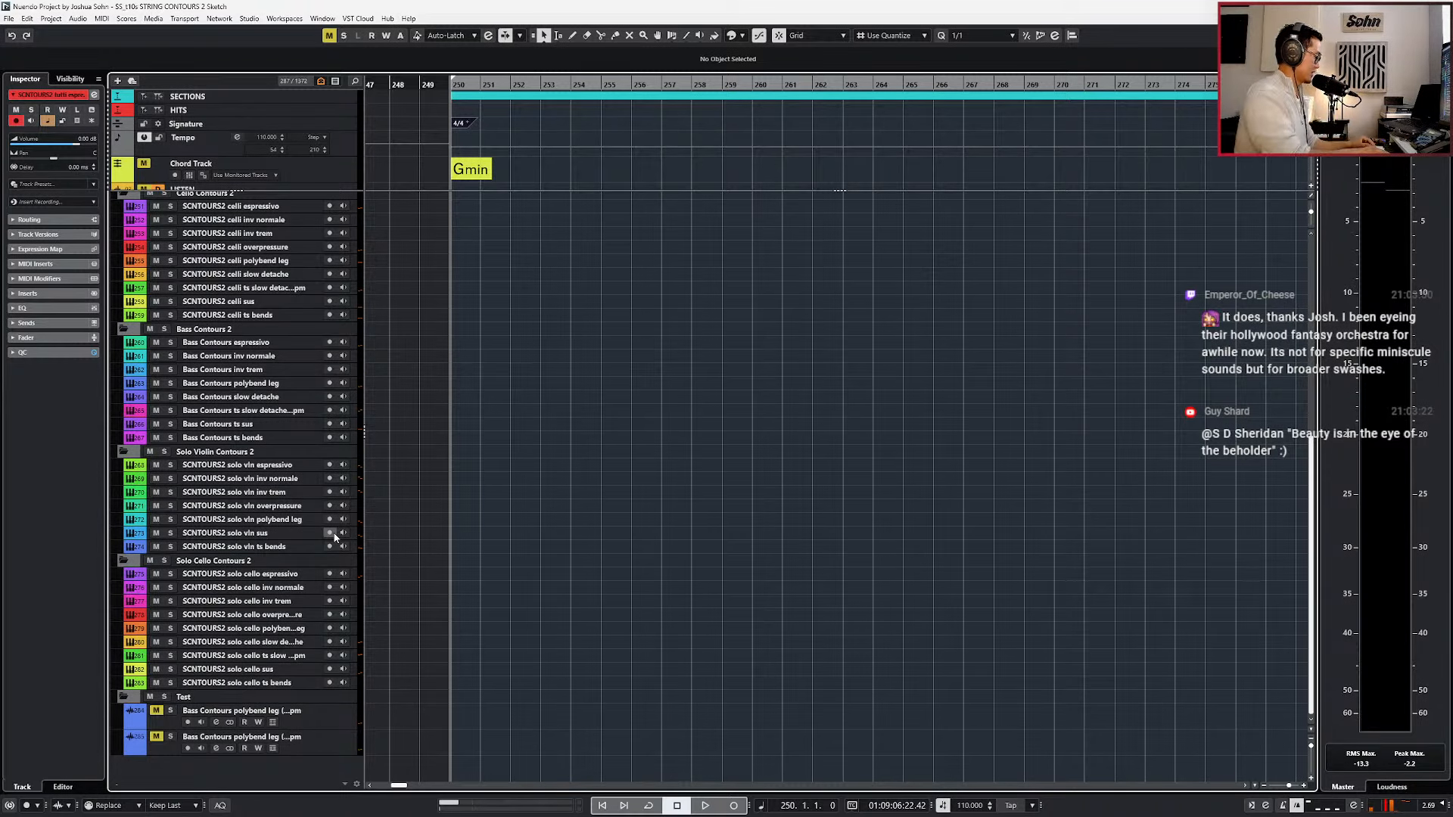
Create a 48-bar MIDI part at bar 250 on the tutti espressivo track, and view it in the key editor.
{"action": "scroll", "coordinate": [541, 465], "scroll_direction": "up", "scroll_amount": 10}
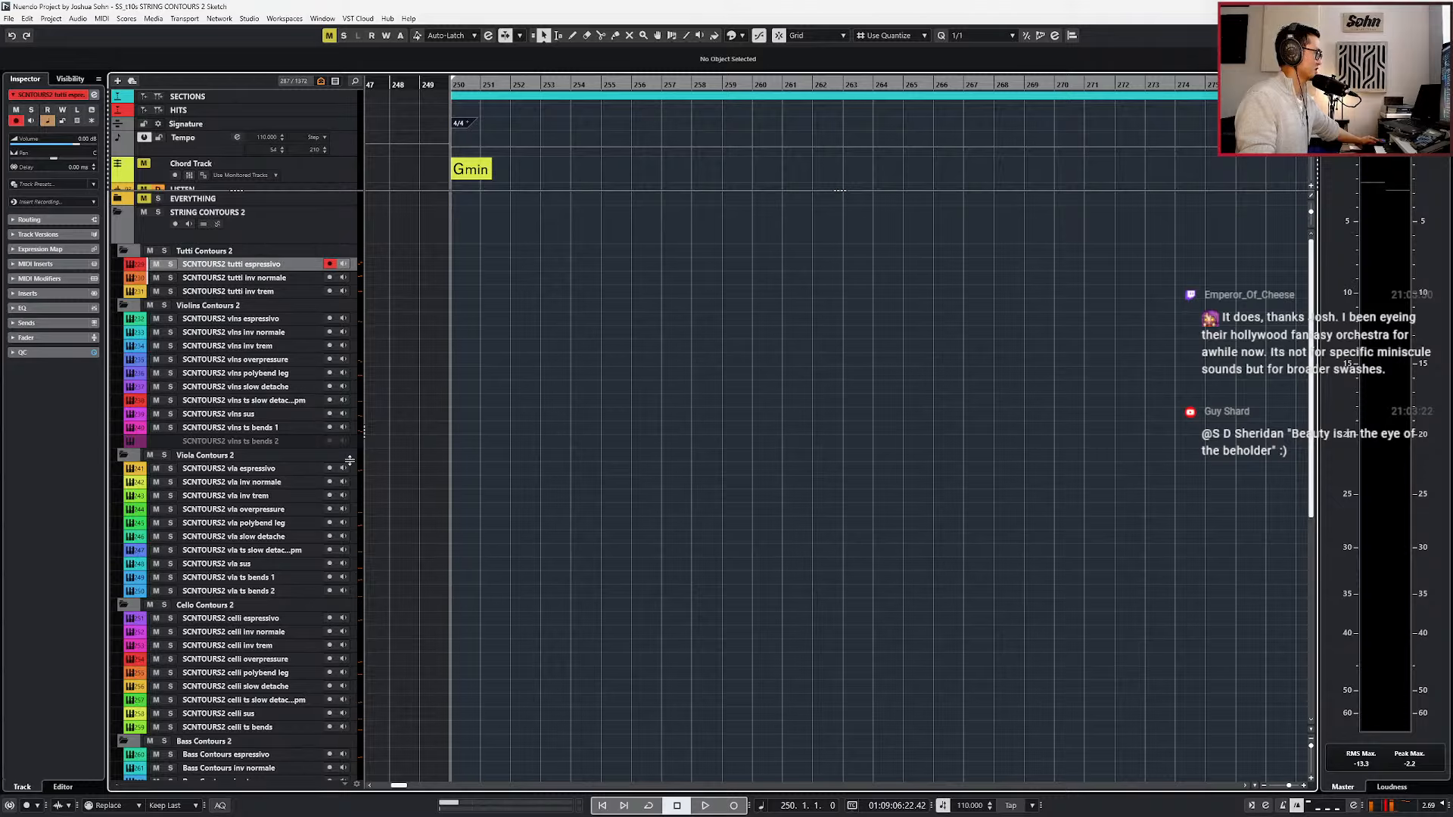
{"action": "double_click", "coordinate": [464, 265]}
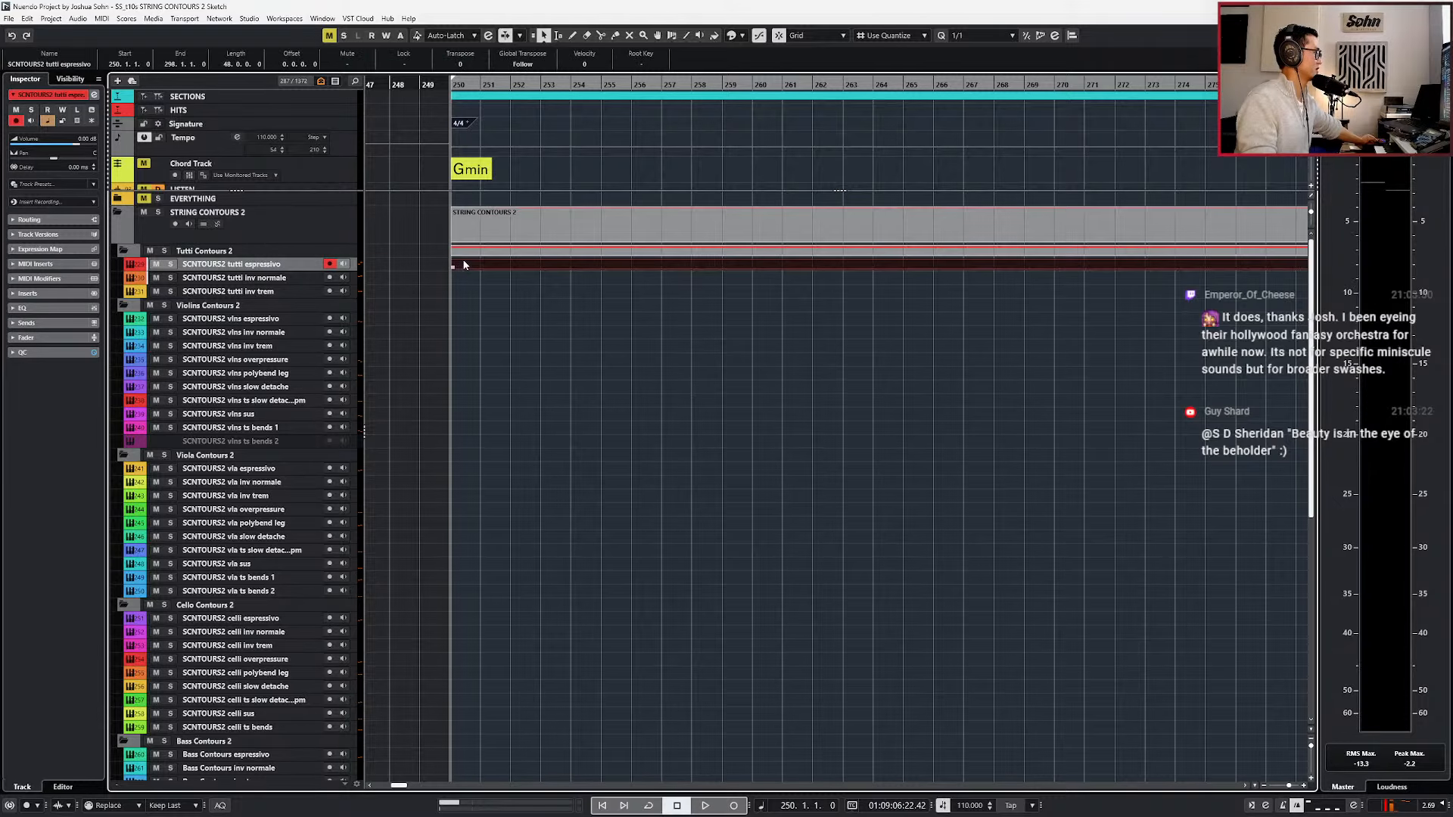
{"action": "scroll", "coordinate": [484, 266], "scroll_direction": "down", "scroll_amount": 2}
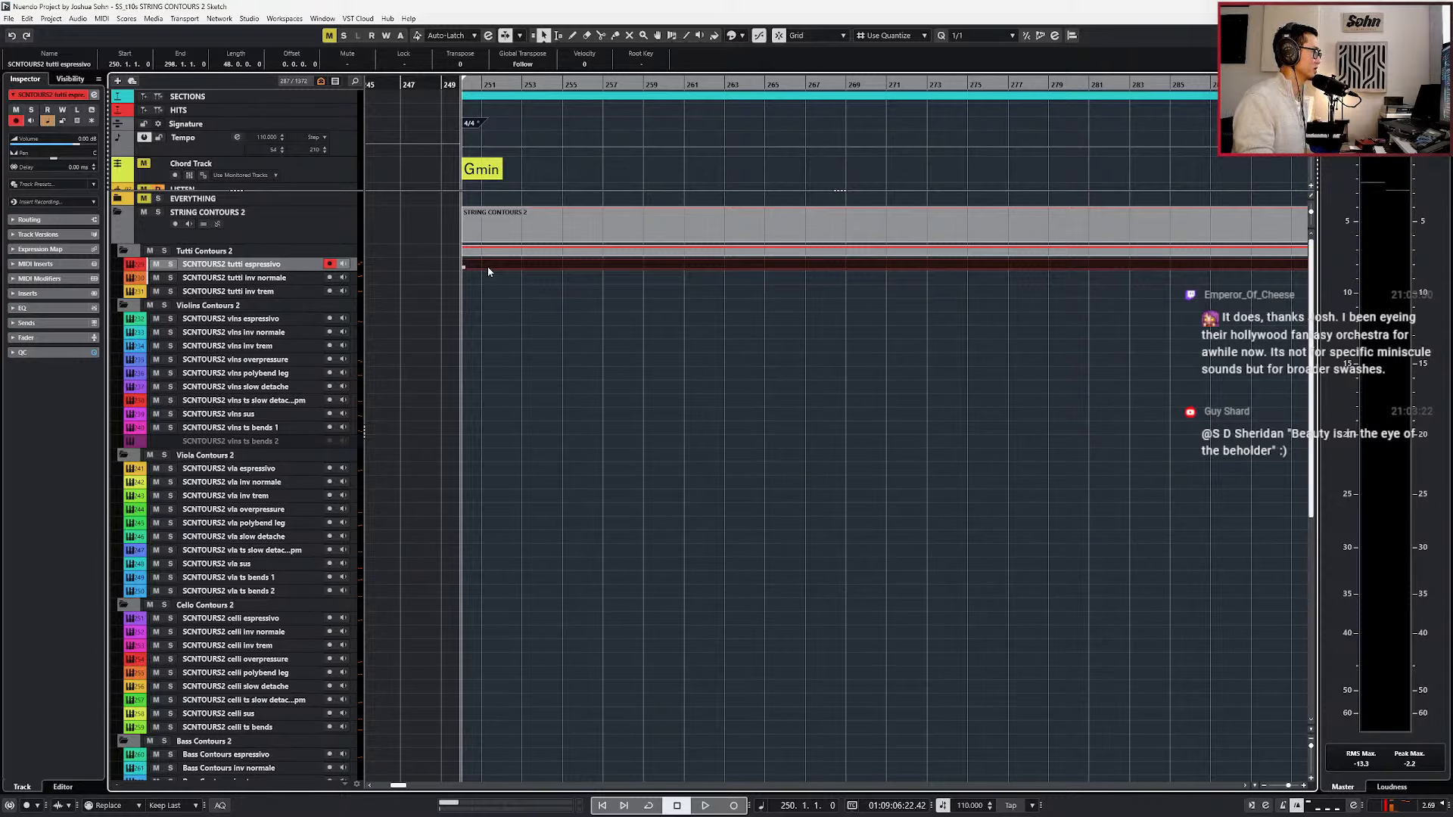
{"action": "double_click", "coordinate": [487, 266]}
{"action": "scroll", "coordinate": [463, 514], "scroll_direction": "up", "scroll_amount": 3}
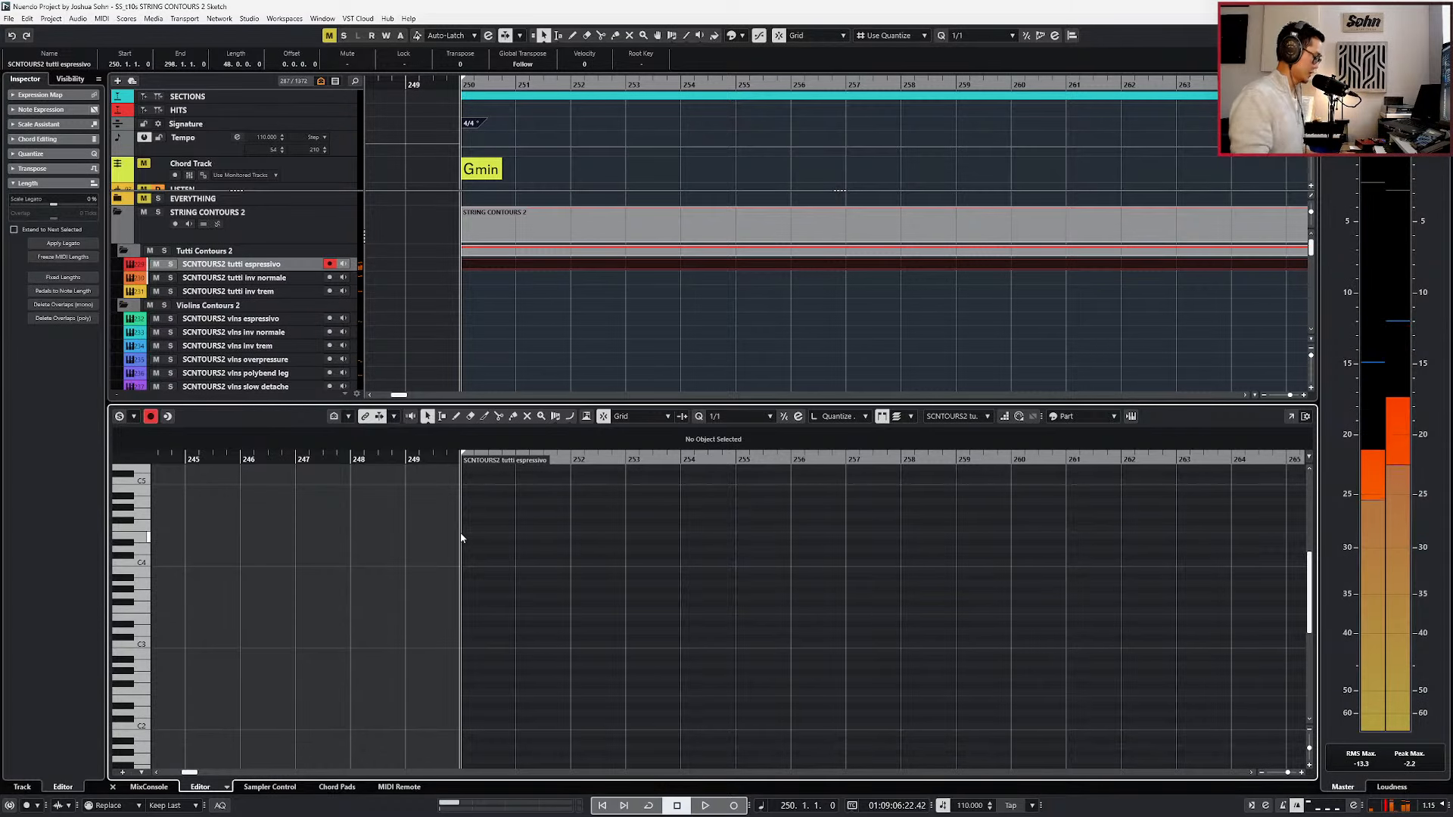
{"action": "key", "text": "Return"}
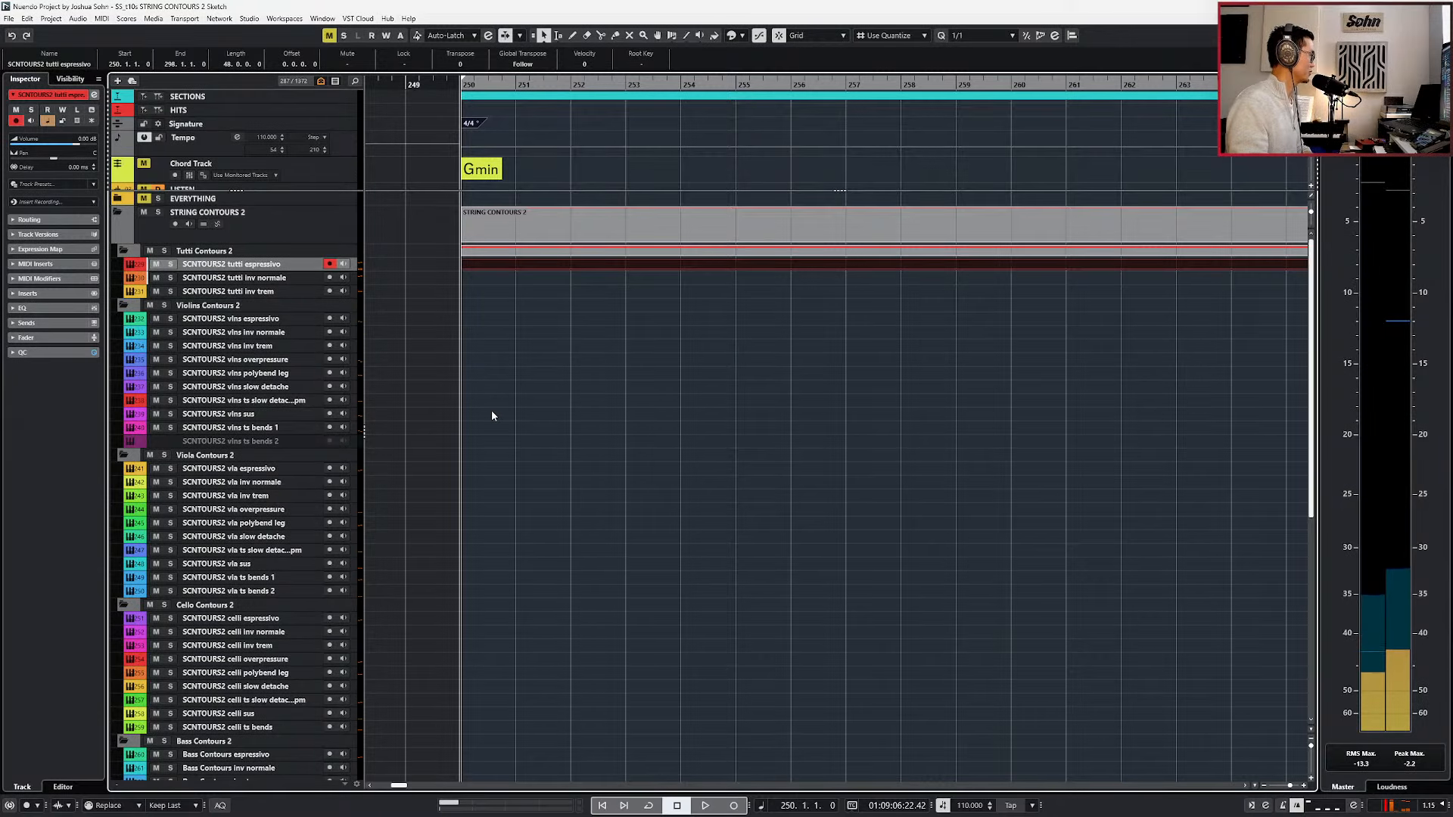
Create MIDI parts from bar 250 on the bass and celli slow detache tracks, and open the celli part in the key editor.
{"action": "scroll", "coordinate": [492, 410], "scroll_direction": "down", "scroll_amount": 9}
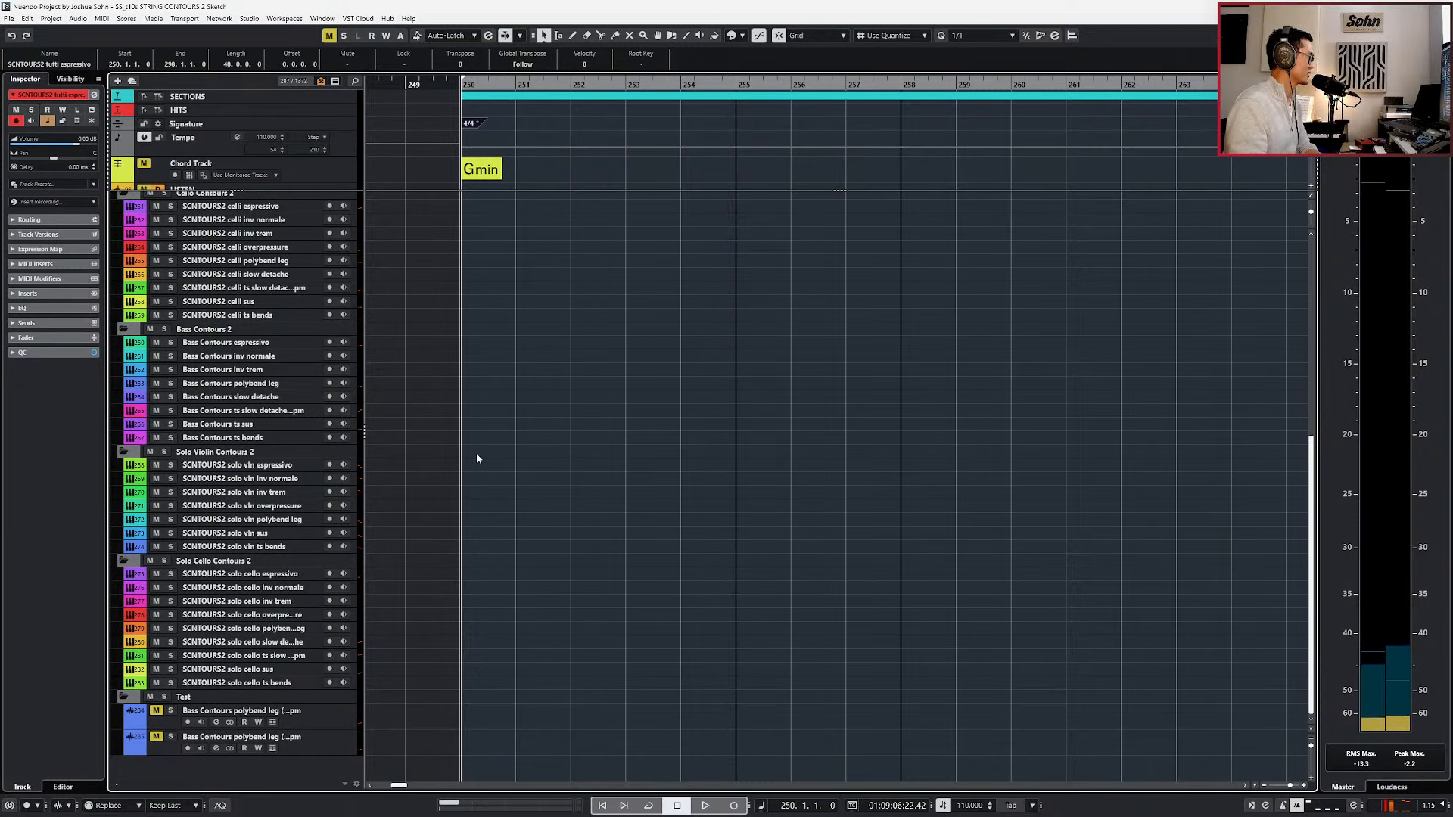
{"action": "left_click", "coordinate": [476, 555]}
{"action": "scroll", "coordinate": [464, 492], "scroll_direction": "up", "scroll_amount": 3}
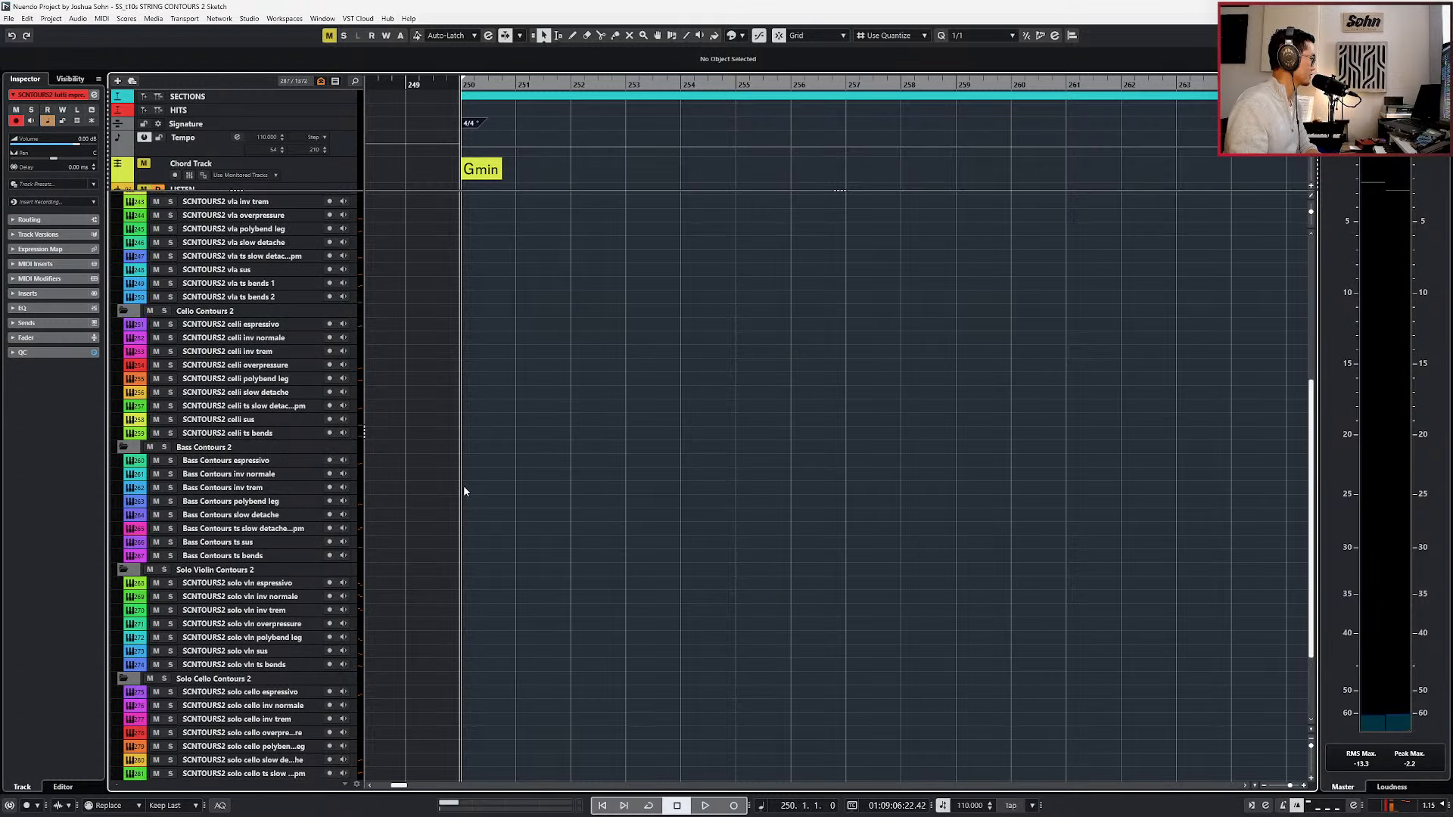
{"action": "left_click", "coordinate": [466, 519]}
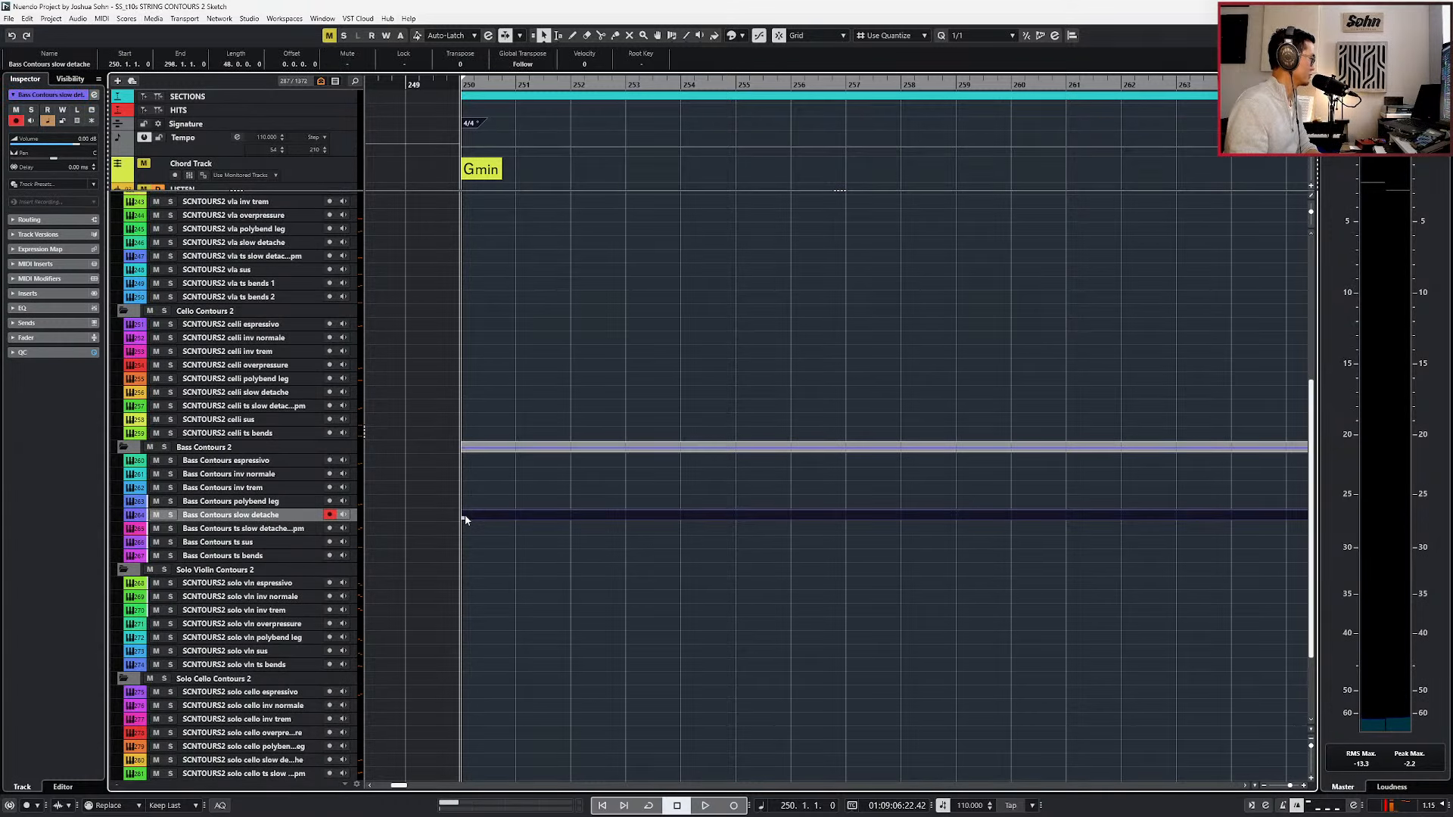
{"action": "double_click", "coordinate": [466, 394]}
{"action": "double_click", "coordinate": [466, 395]}
{"action": "scroll", "coordinate": [469, 501], "scroll_direction": "up", "scroll_amount": 1}
{"action": "scroll", "coordinate": [472, 515], "scroll_direction": "up", "scroll_amount": 1}
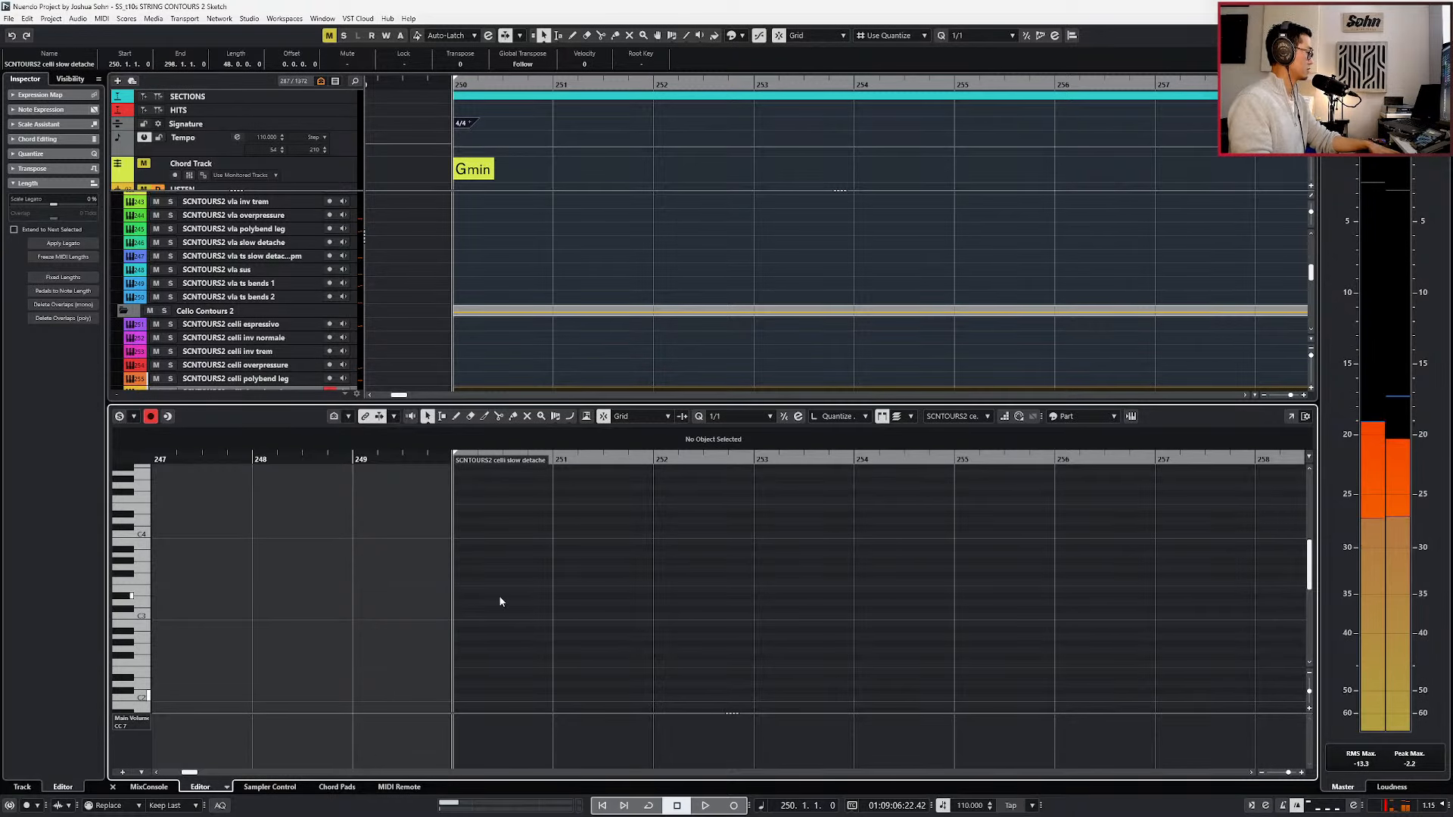
Add a one-bar C#0 keyswitch note at bar 250 in the celli slow detache part and test it in playback.
{"action": "scroll", "coordinate": [532, 675], "scroll_direction": "down", "scroll_amount": 3}
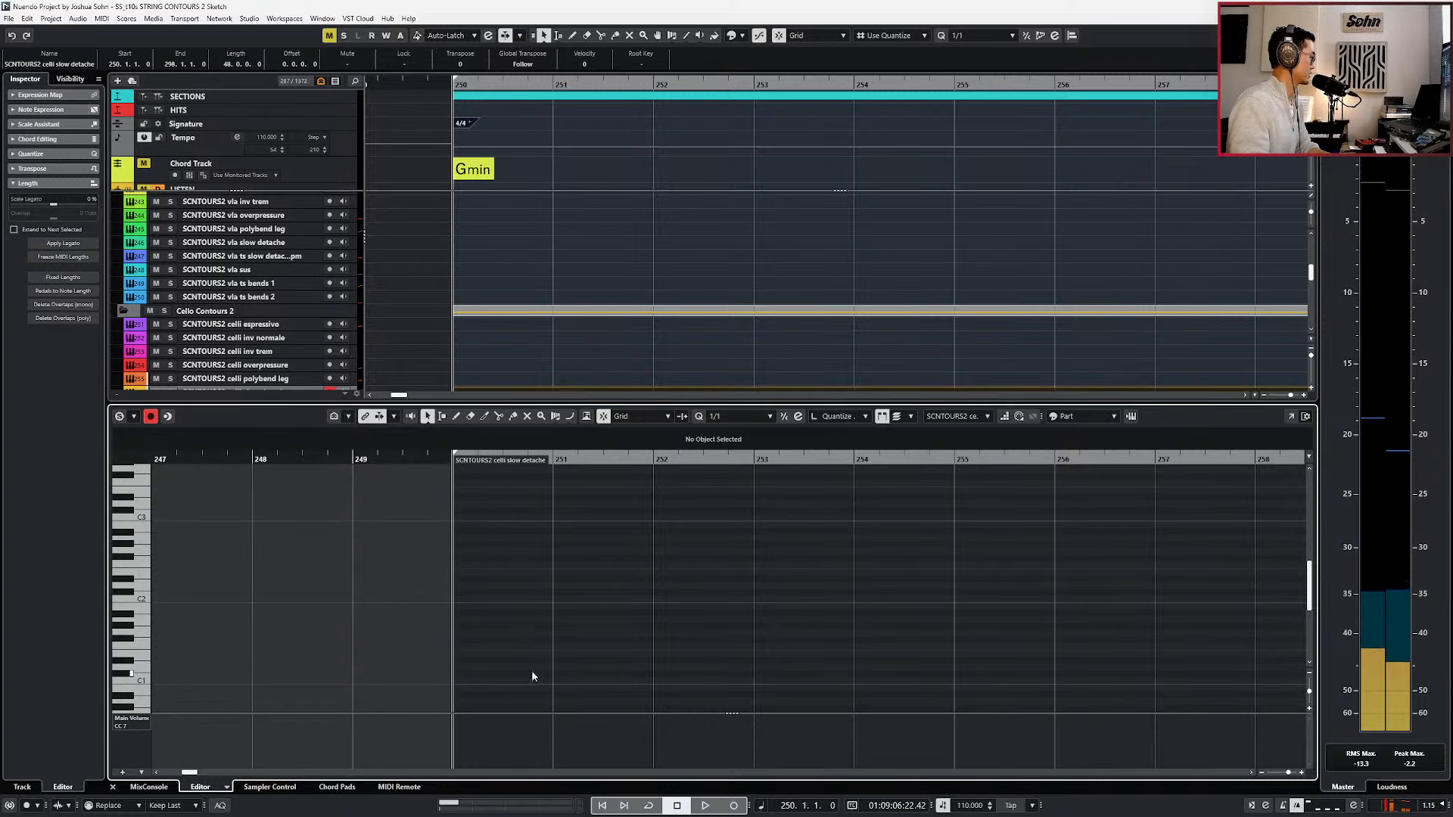
{"action": "scroll", "coordinate": [458, 672], "scroll_direction": "down", "scroll_amount": 3}
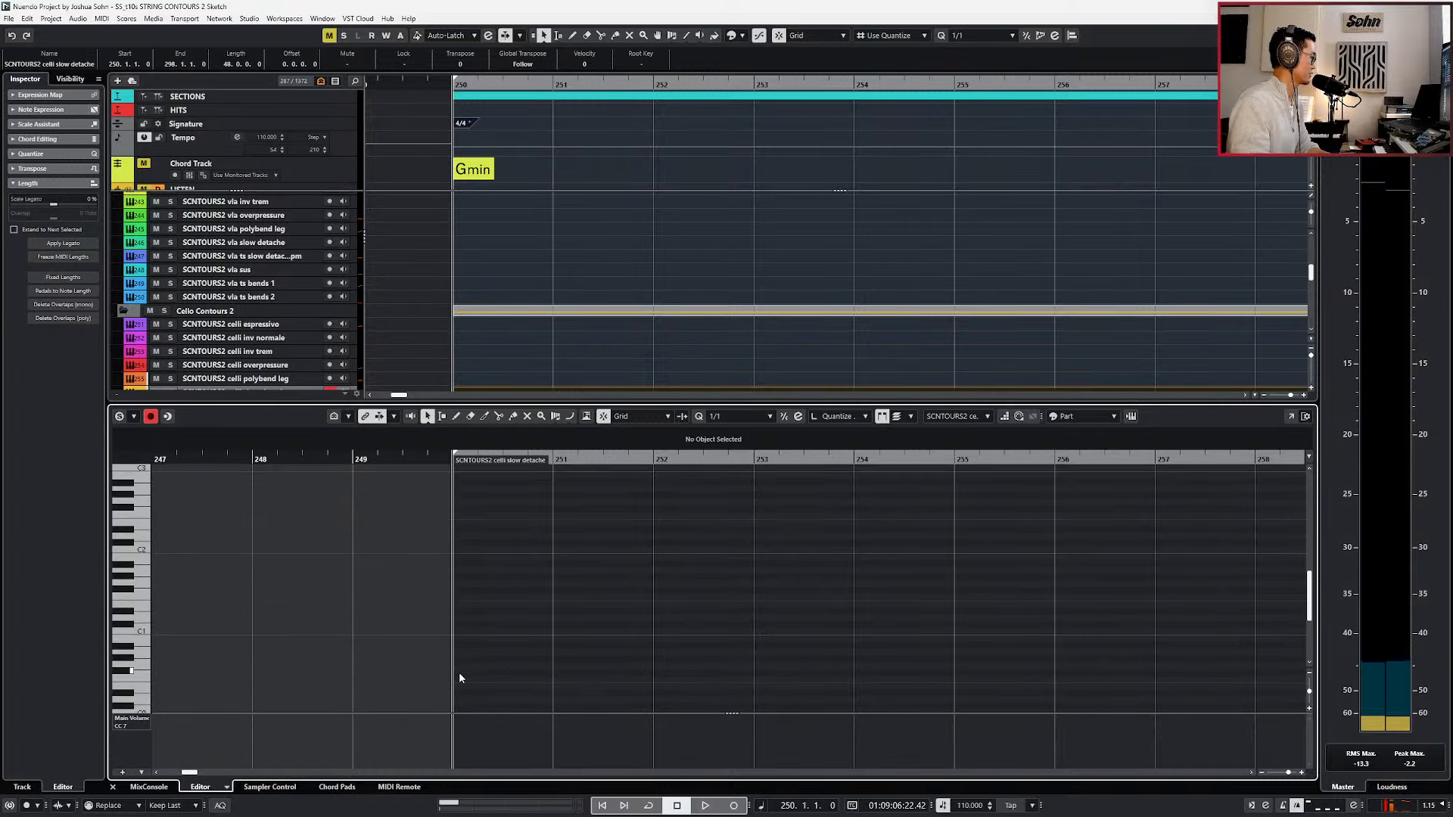
{"action": "left_click", "coordinate": [458, 650]}
{"action": "key", "text": "Down"}
{"action": "key", "text": "space"}
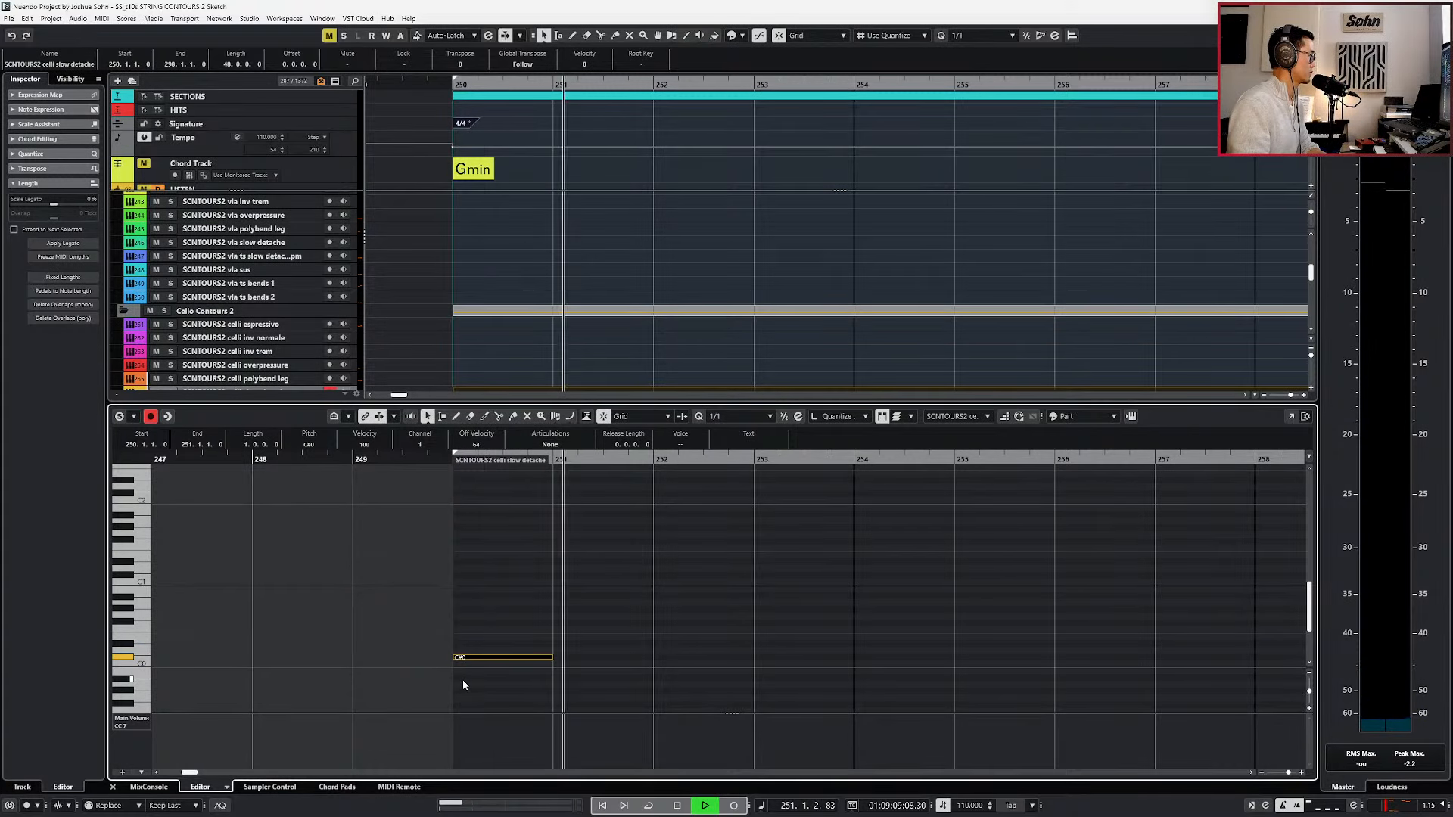
{"action": "key", "text": "space"}
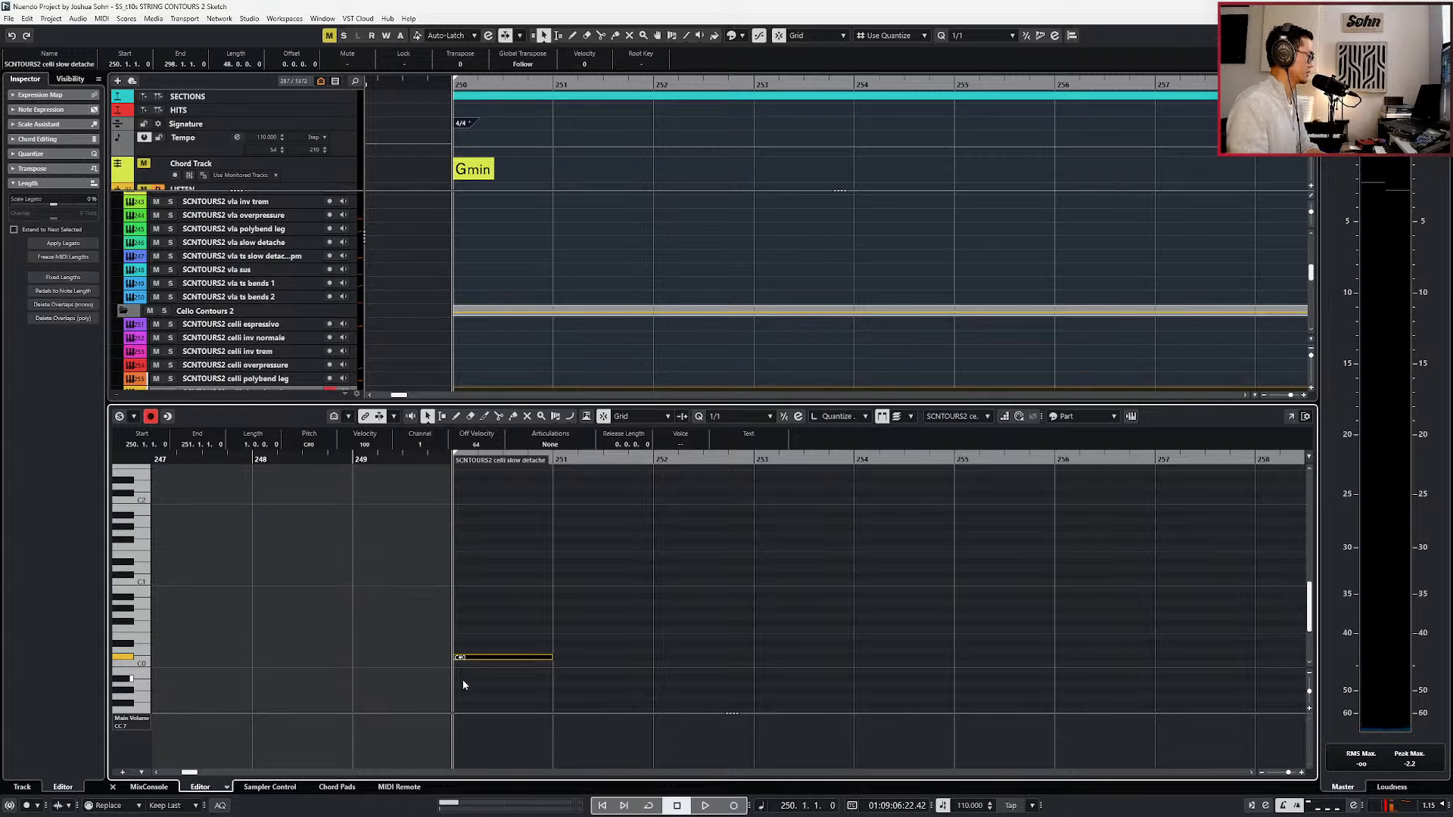
Set the tempo at bar 250 to 100 BPM.
{"action": "left_click", "coordinate": [448, 143]}
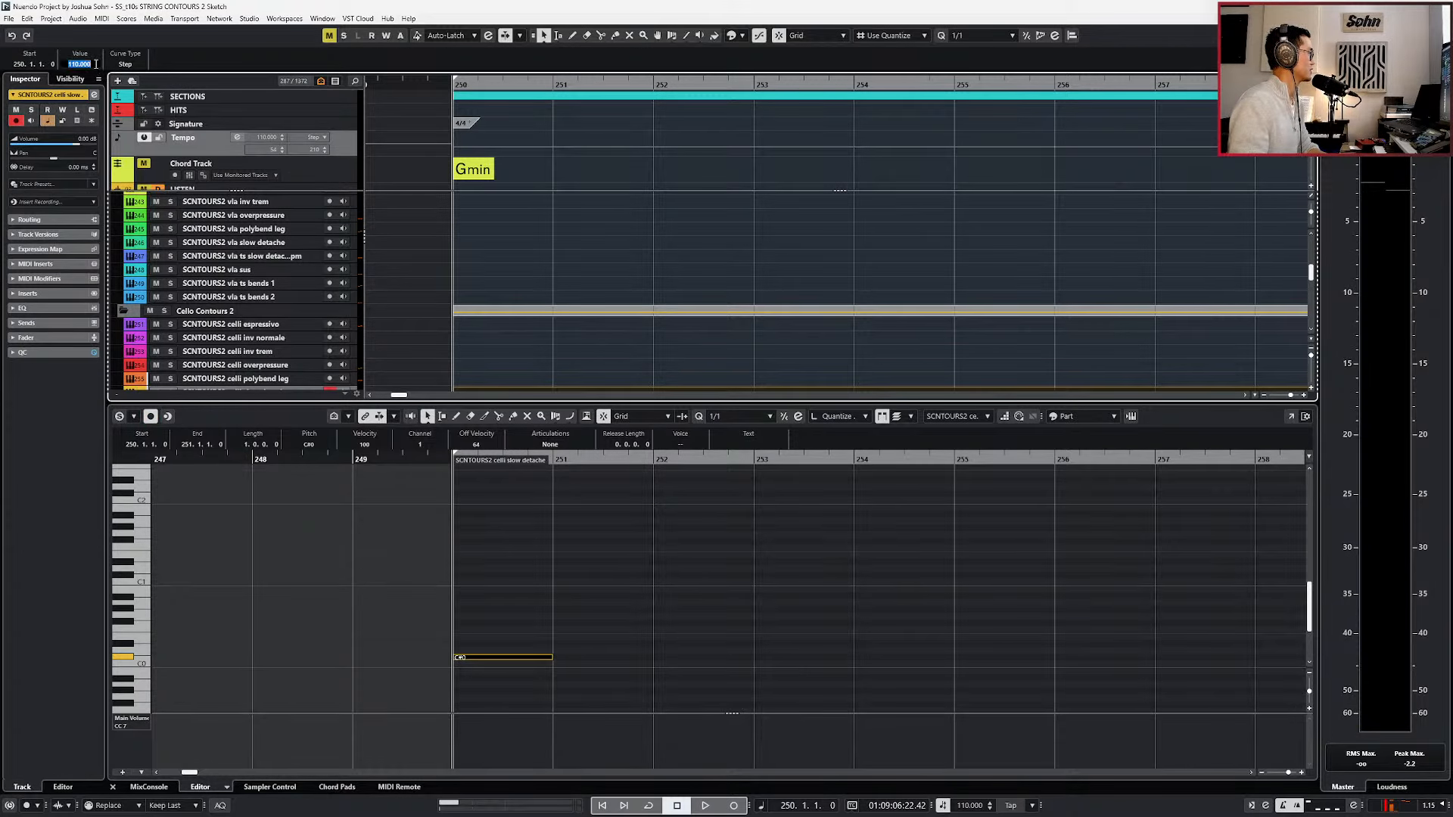
{"action": "type", "text": "100"}
{"action": "key", "text": "Return"}
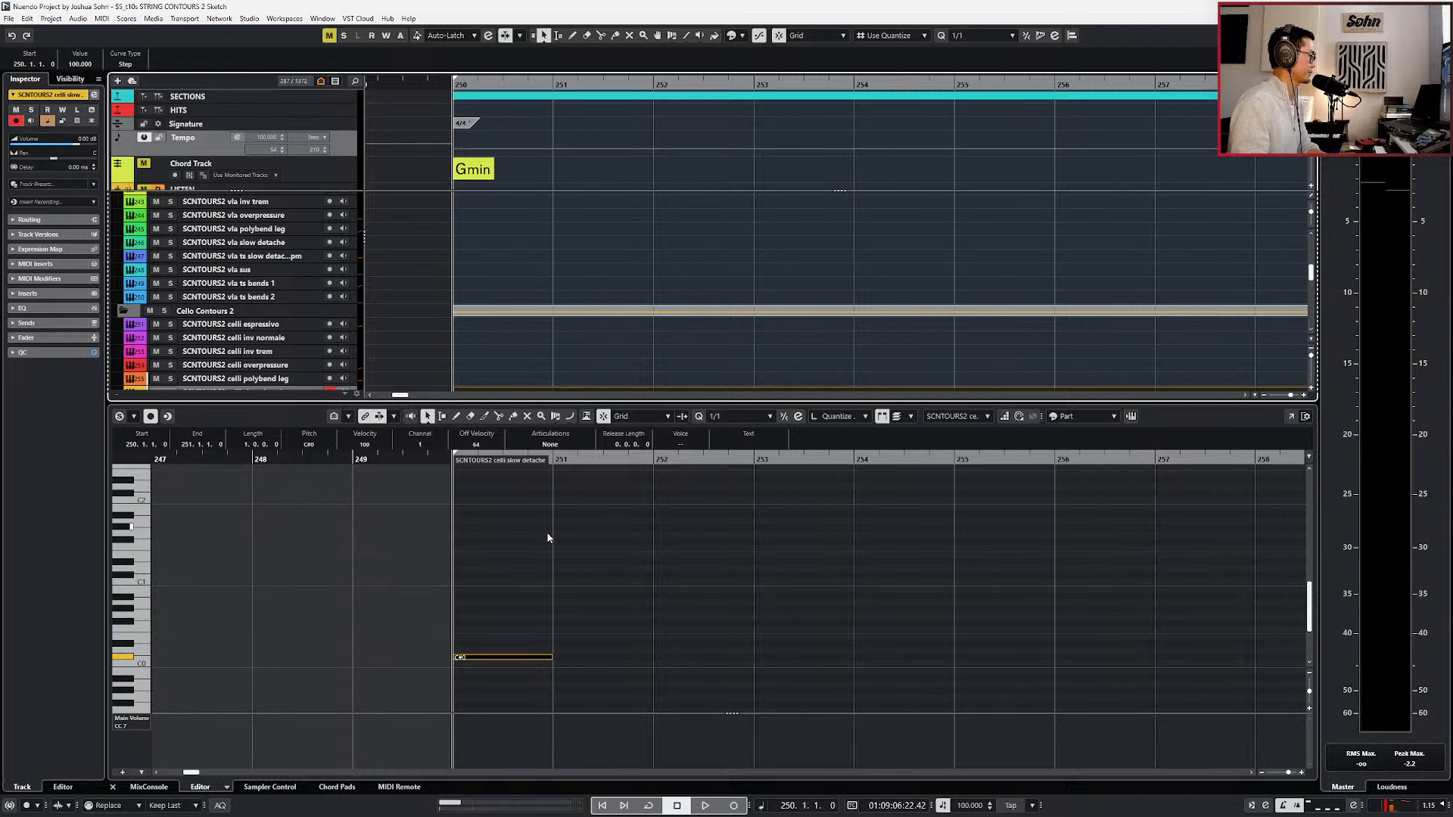
Record a sustained D#1 and C2 chord around bars 251 to 253 in the celli slow detache part.
{"action": "left_click", "coordinate": [557, 557]}
{"action": "key", "text": "space"}
{"action": "key", "text": "KP_Multiply"}
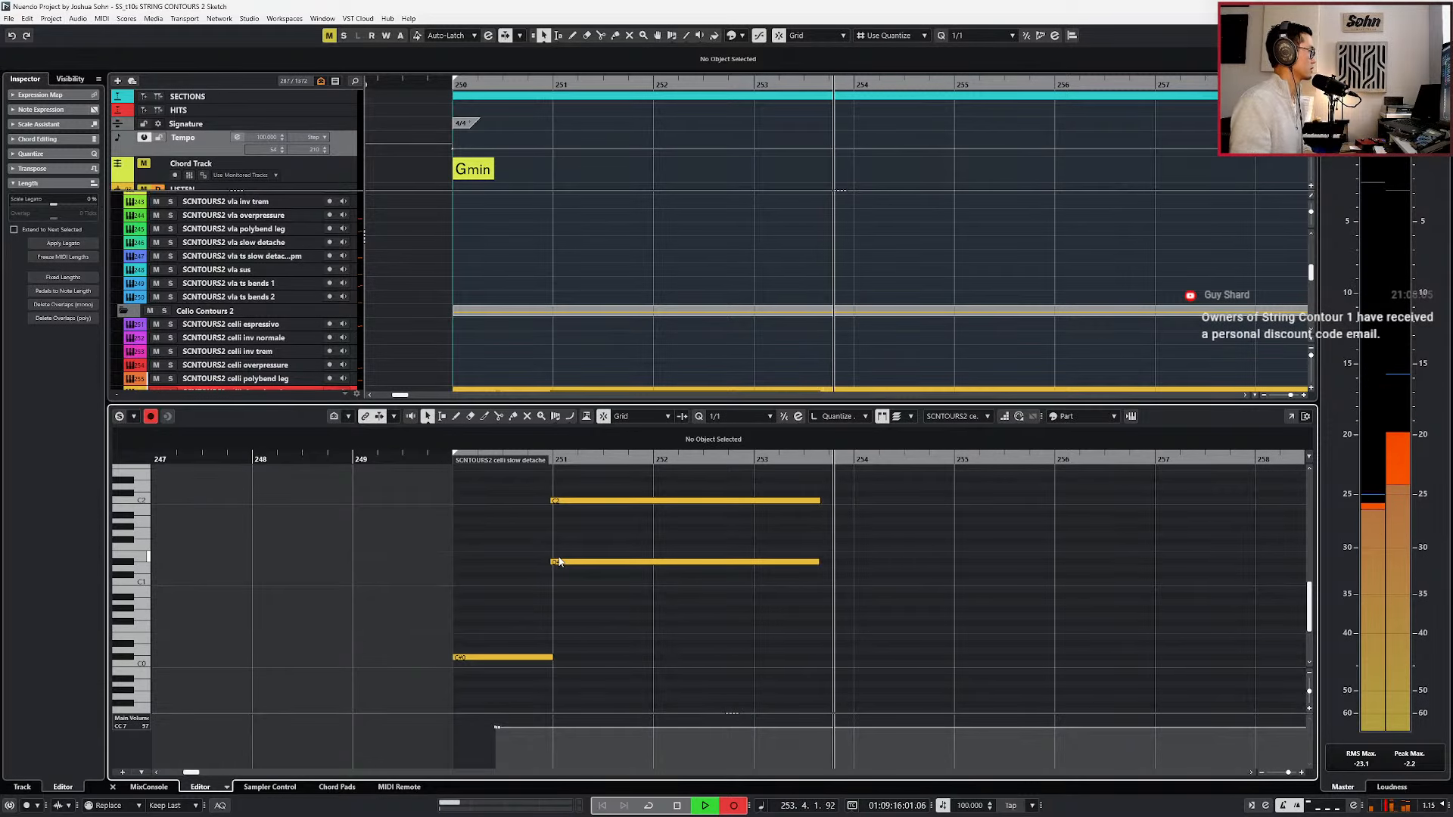
{"action": "key", "text": "space"}
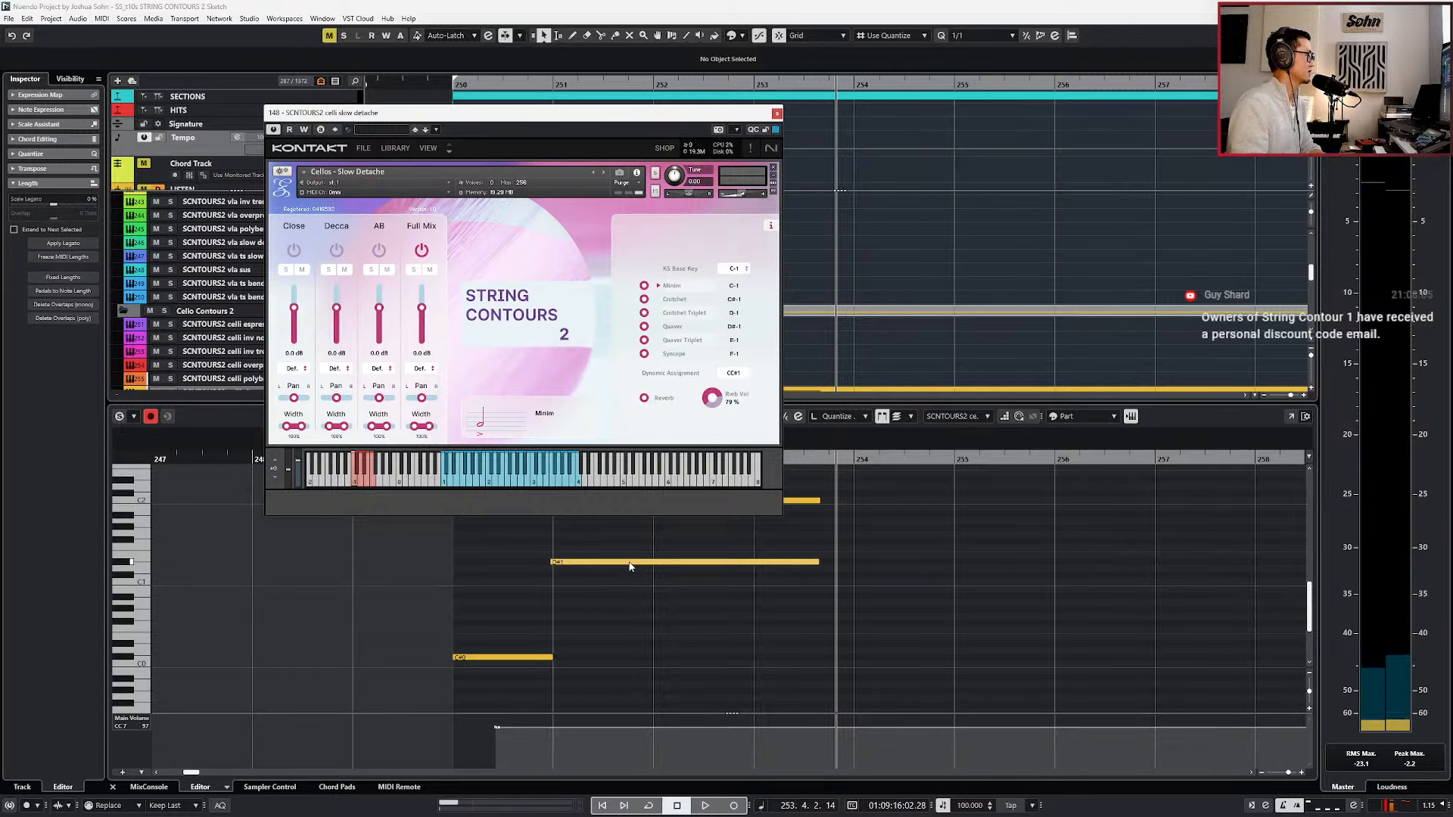
Transpose the keyswitch note at bar 250 down one octave to C#-1 for the Crotchet articulation.
{"action": "left_click", "coordinate": [522, 657]}
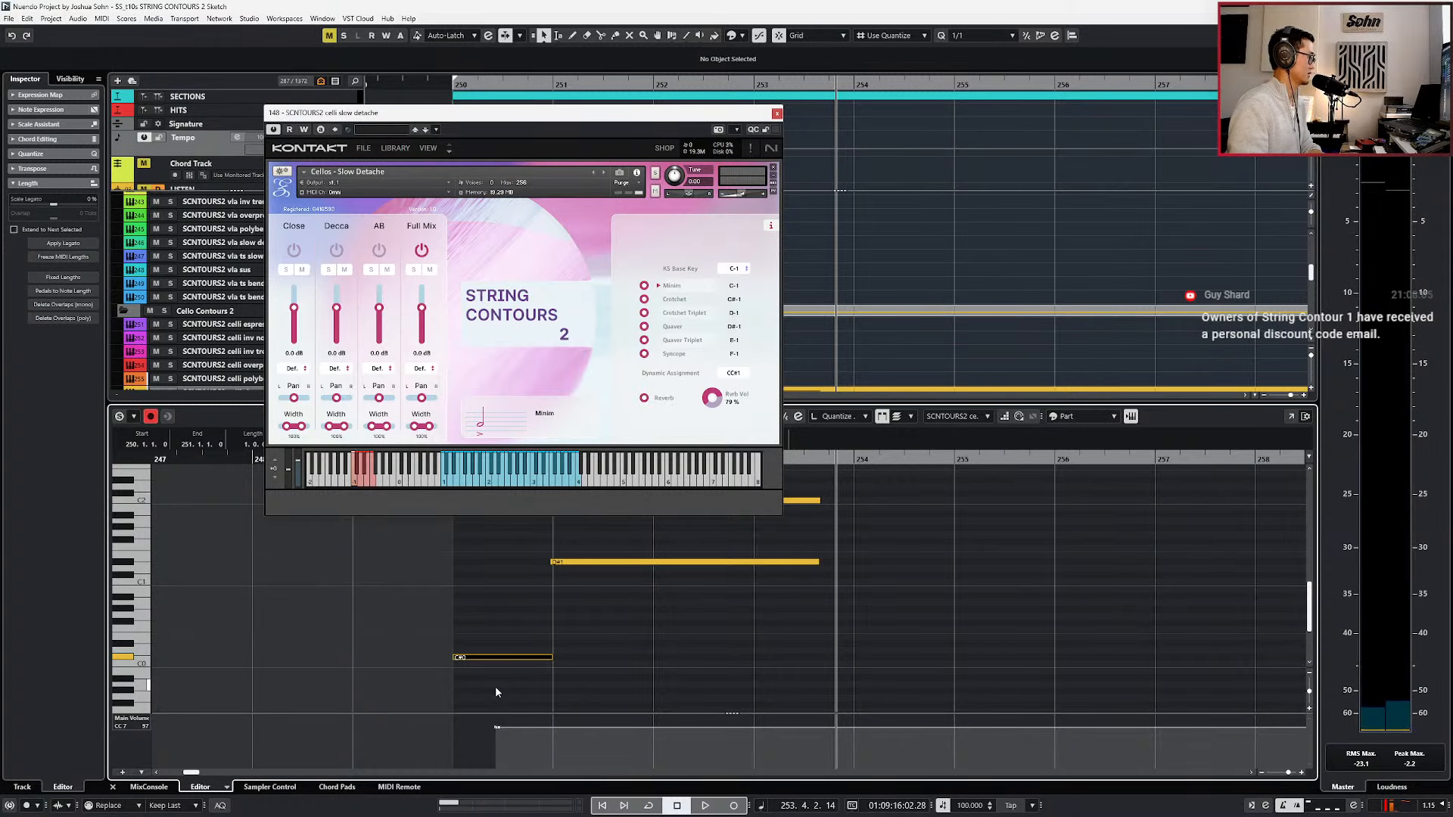
{"action": "key", "text": "shift+Down"}
{"action": "key", "text": "KP_1"}
Quantize the two chord notes to start at bar 251 and last exactly two bars, and play the celli part back.
{"action": "scroll", "coordinate": [592, 590], "scroll_direction": "up", "scroll_amount": 2}
{"action": "left_click_drag", "start_coordinate": [593, 596], "coordinate": [636, 501]}
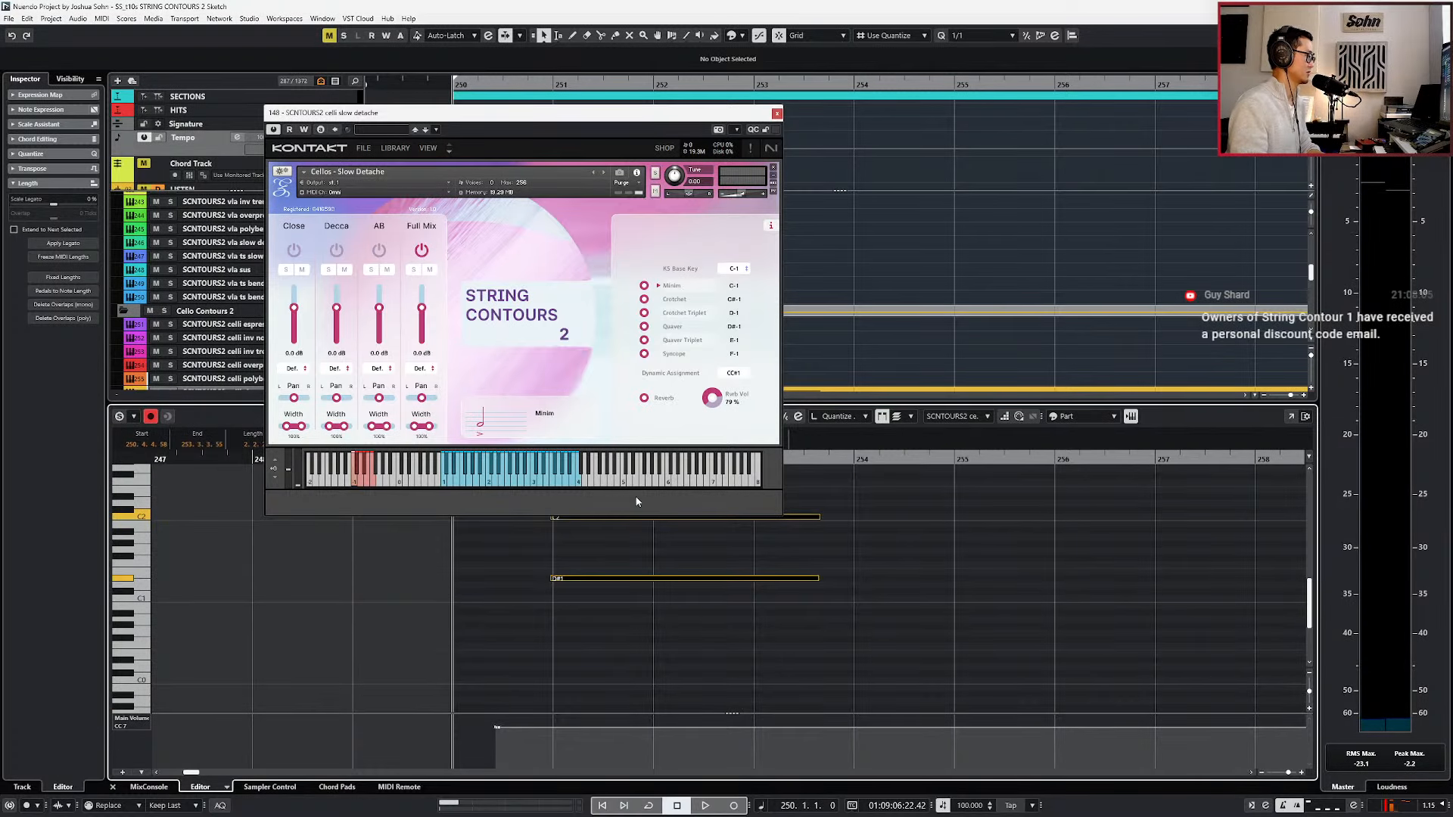
{"action": "key", "text": "alt+Left"}
{"action": "key", "text": "space"}
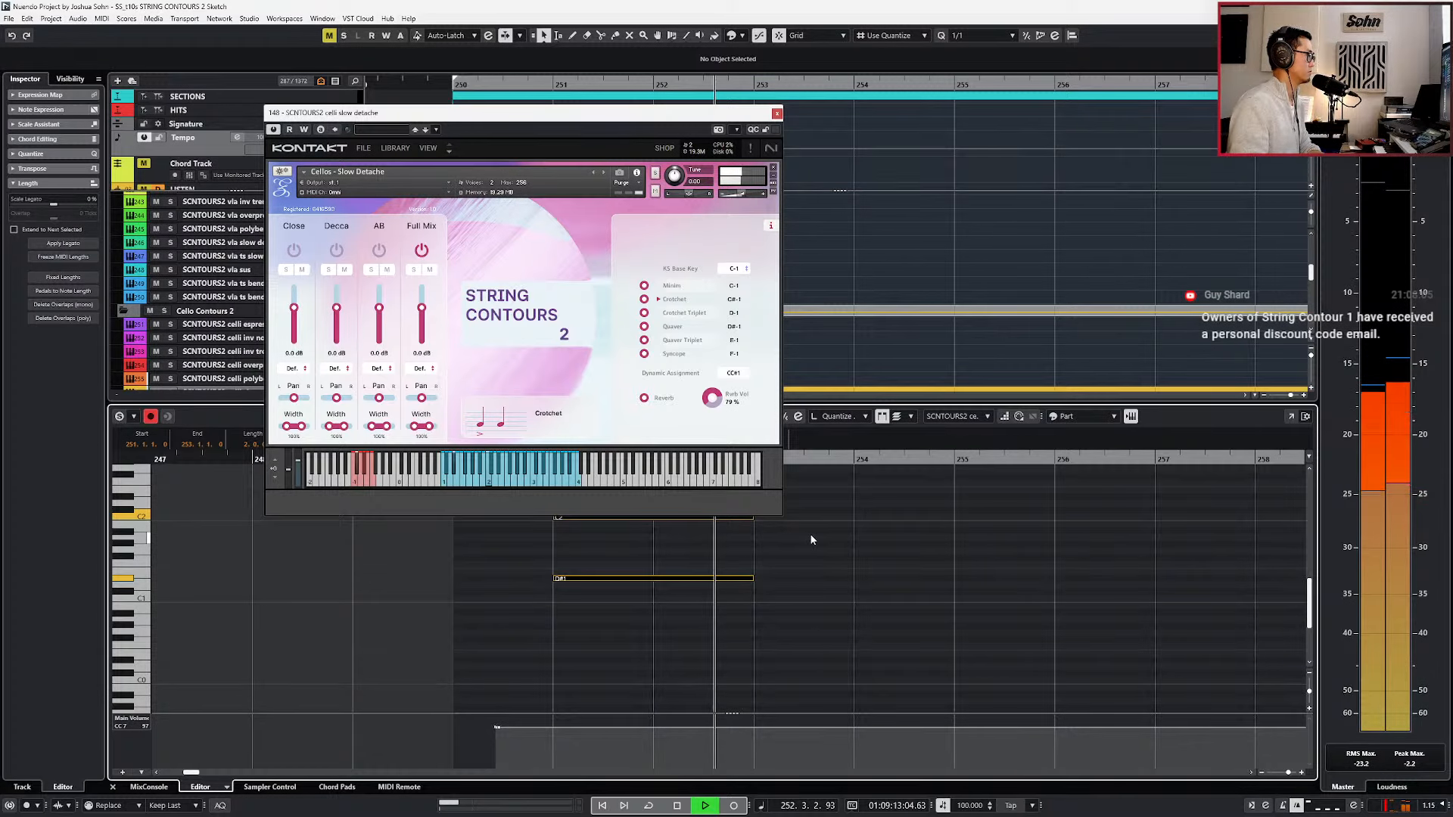
{"action": "key", "text": "space"}
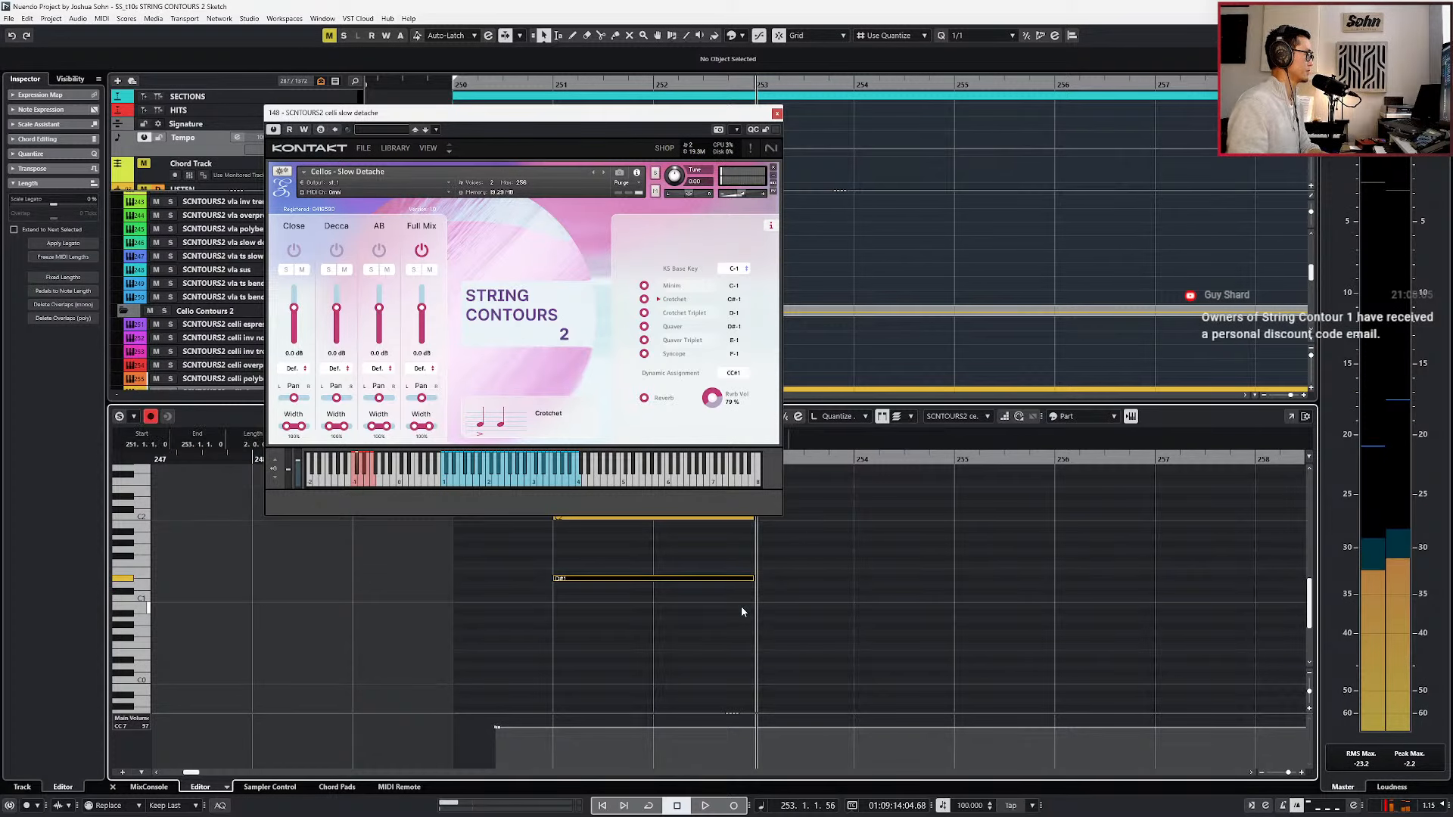
{"action": "key", "text": "KP_Subtract"}
{"action": "key", "text": "KP_Subtract"}
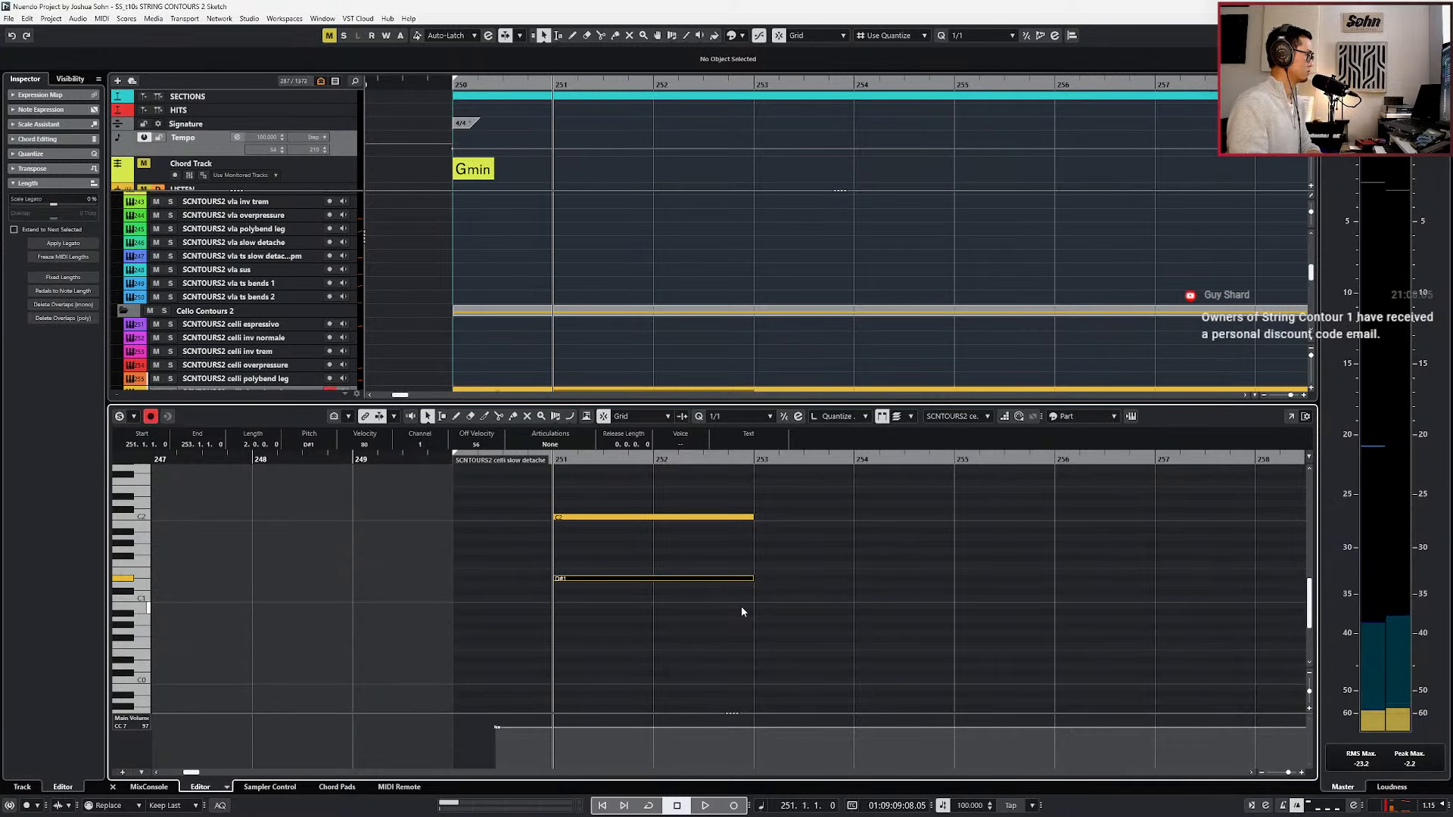
{"action": "key", "text": "Return"}
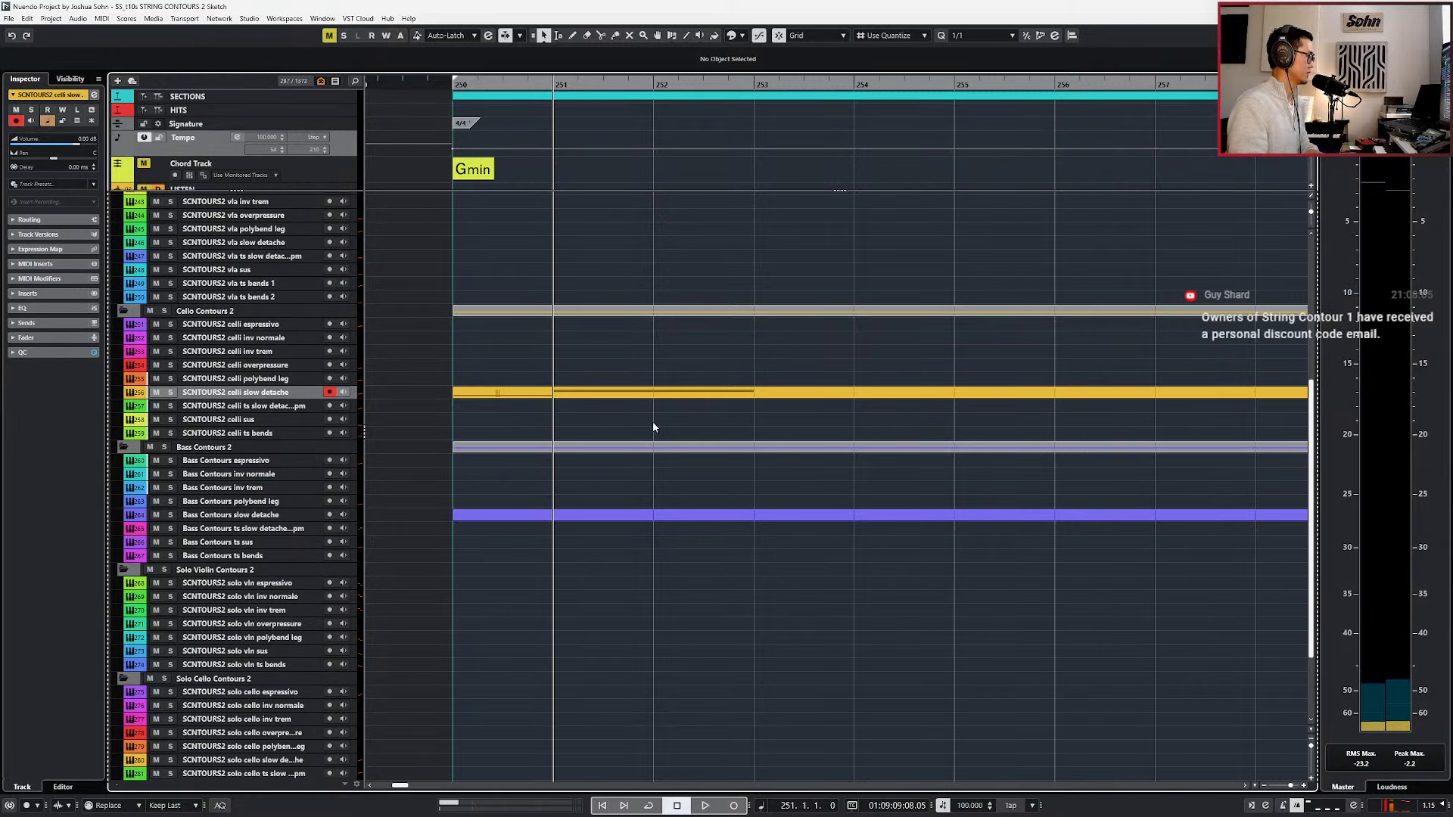
Delete the empty bass slow detache part and copy the celli part onto the Bass Contours ts slow detache 80bpm track.
{"action": "left_click_drag", "start_coordinate": [632, 557], "coordinate": [631, 559]}
{"action": "key", "text": "Delete"}
{"action": "left_click_drag", "start_coordinate": [621, 395], "coordinate": [595, 524]}
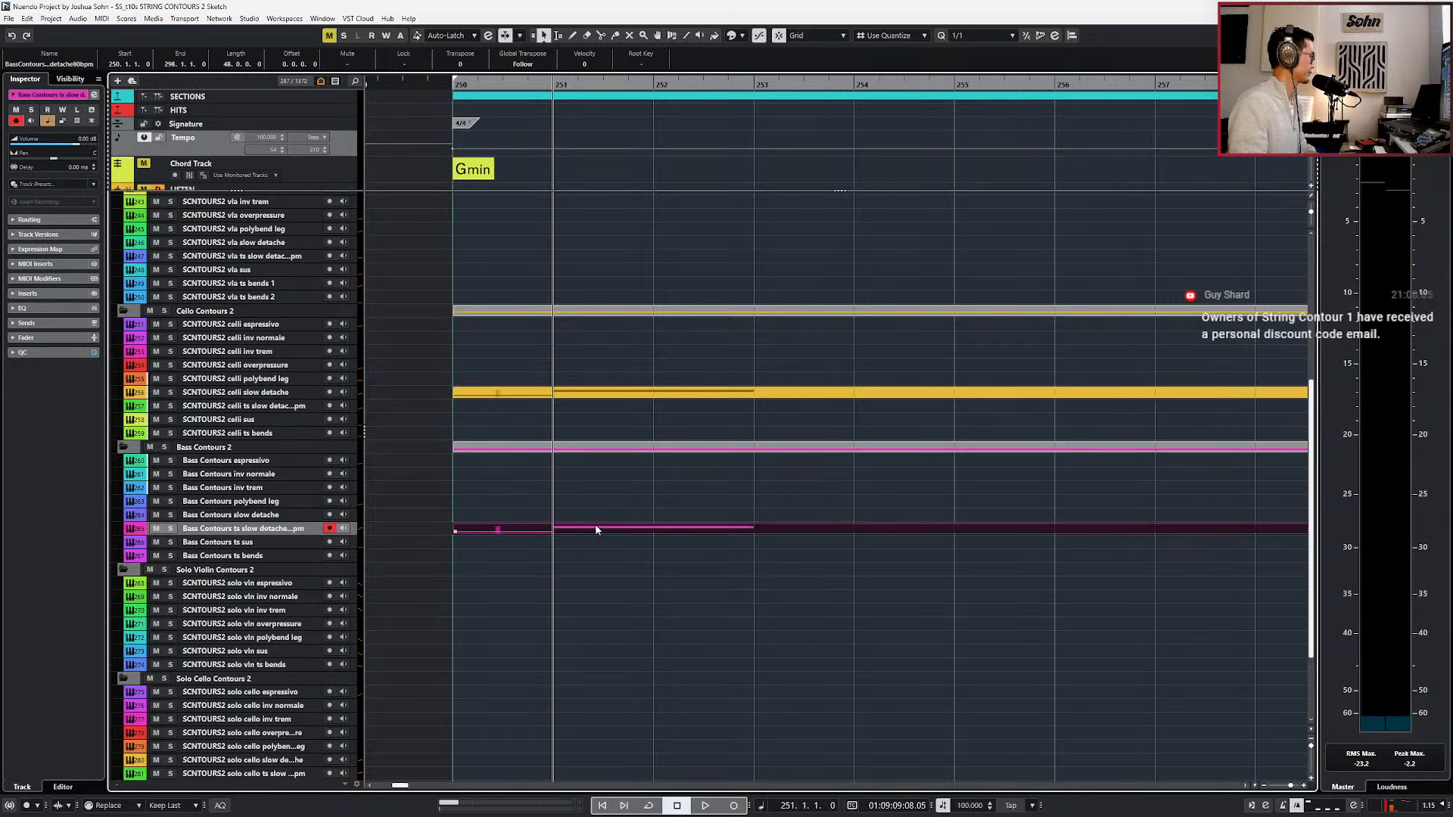
Move the original celli part onto the celli ts slow detache 80bpm track and play it with the bass copy.
{"action": "left_click", "coordinate": [535, 418]}
{"action": "left_click", "coordinate": [536, 414]}
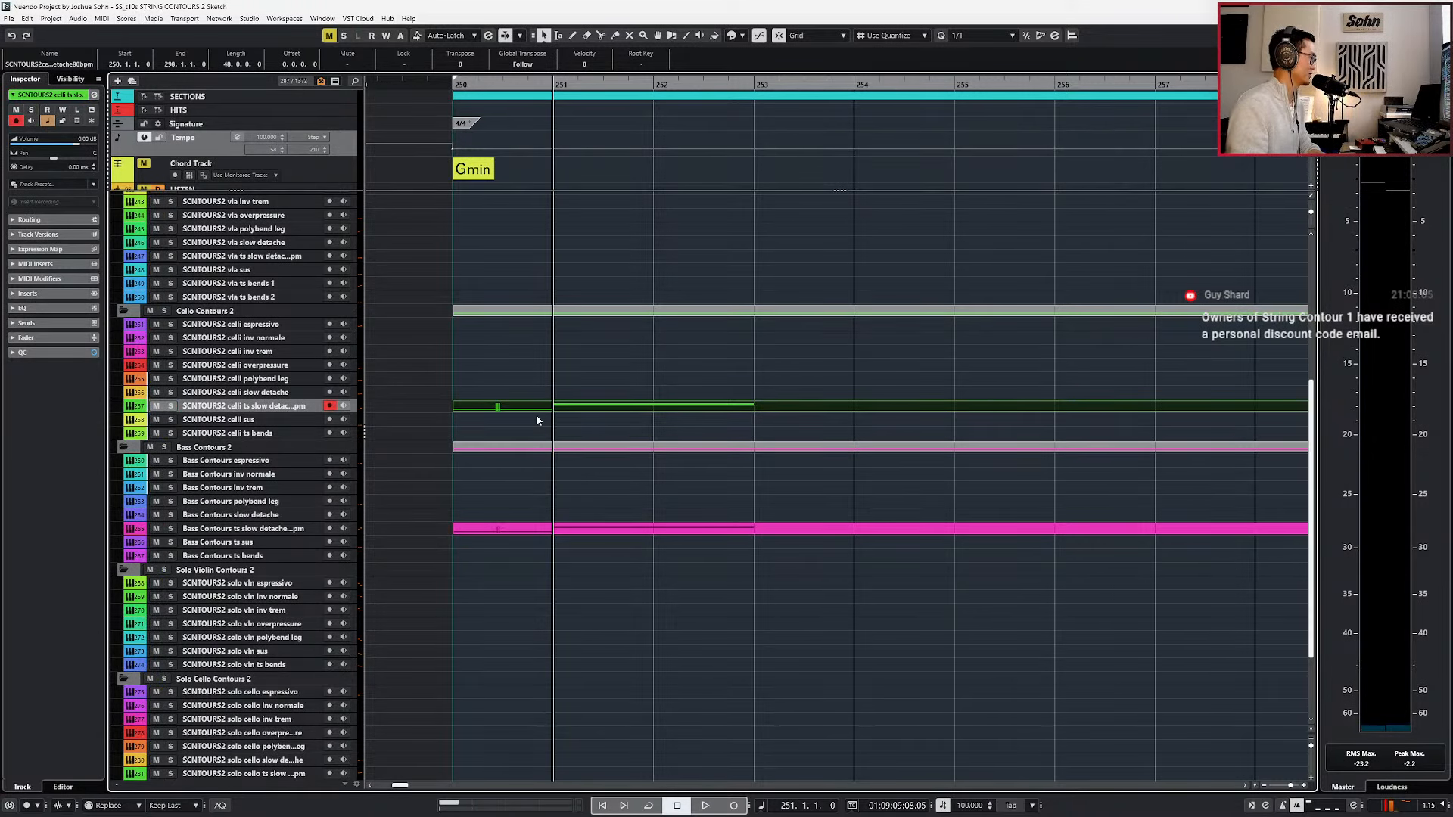
{"action": "key", "text": "space"}
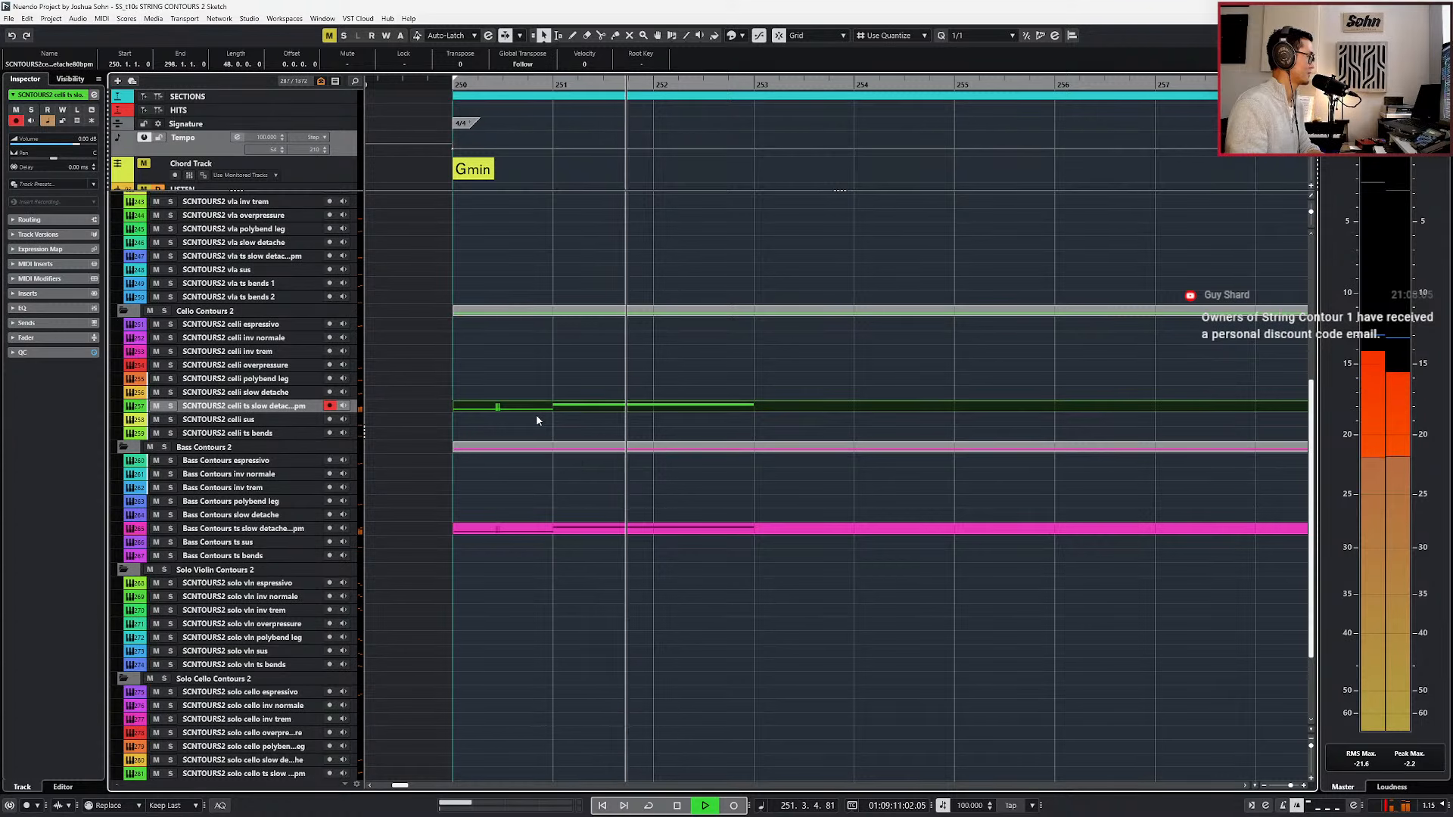
{"action": "key", "text": "space"}
Open the celli and bass ts slow detache parts together in the key editor and select their chord notes.
{"action": "left_click_drag", "start_coordinate": [593, 383], "coordinate": [595, 458]}
{"action": "left_click", "coordinate": [599, 425]}
{"action": "left_click", "coordinate": [602, 407]}
{"action": "left_click", "coordinate": [605, 528], "text": "shift"}
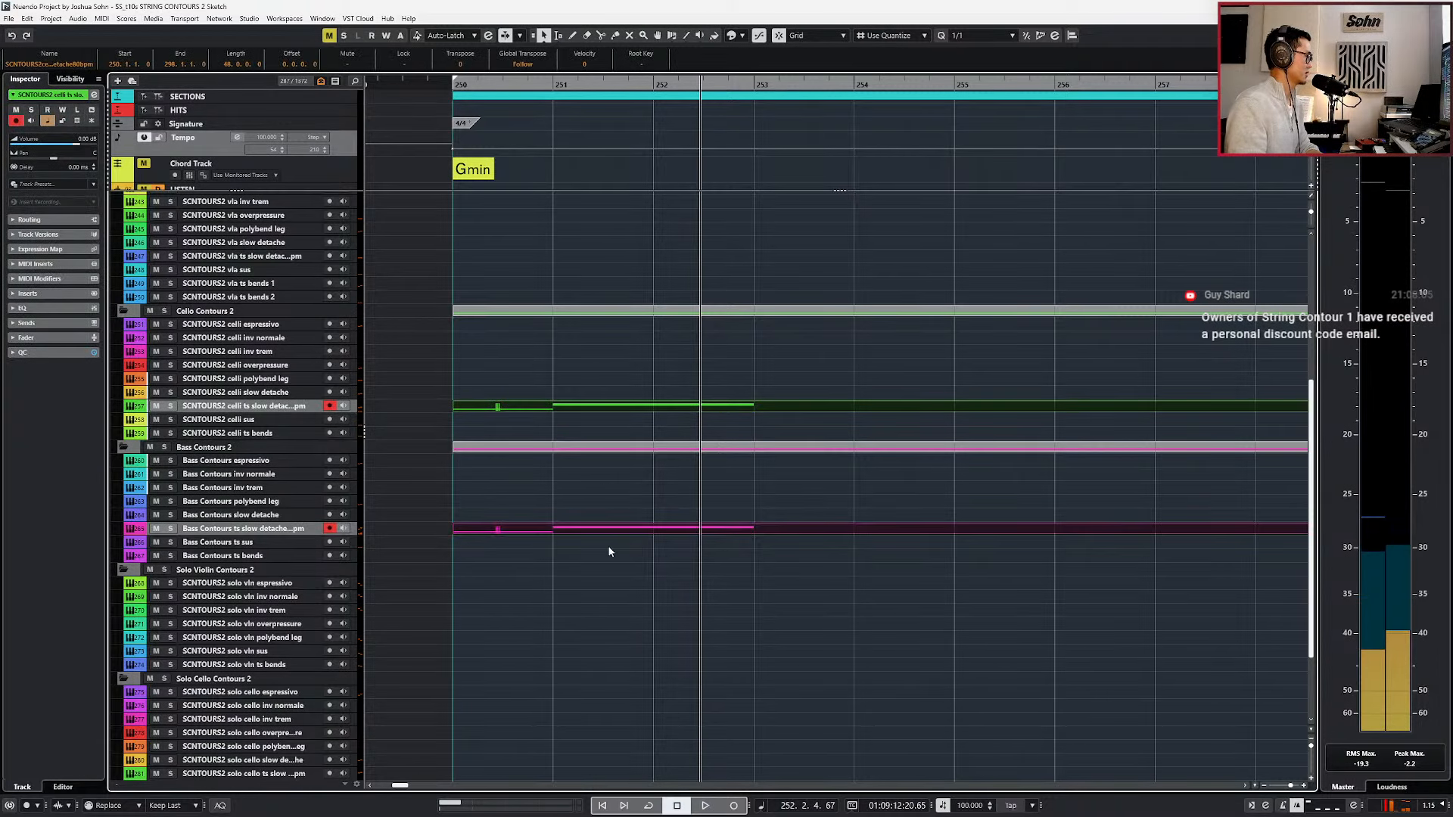
{"action": "key", "text": "Return"}
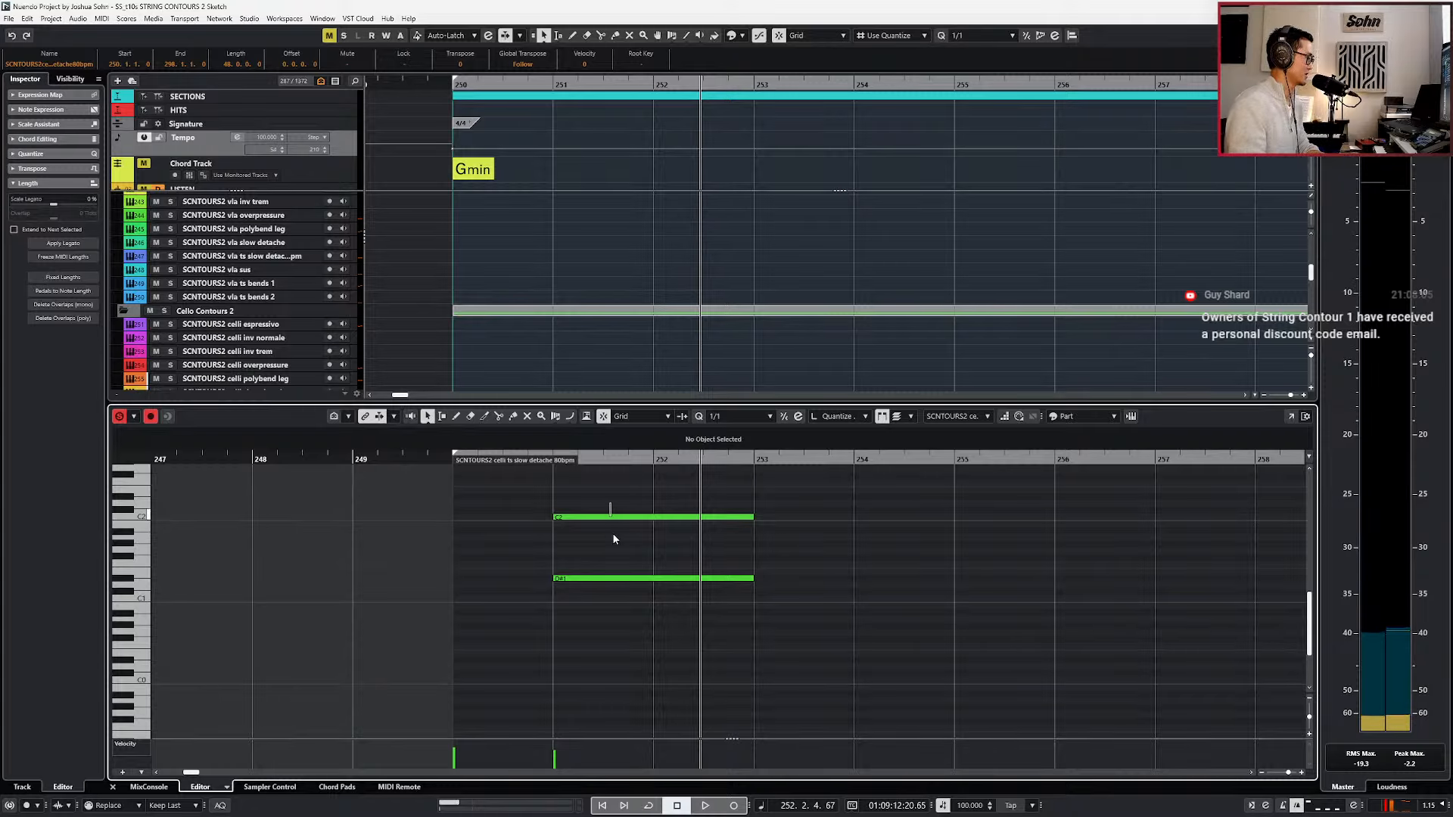
{"action": "key", "text": "ctrl+a"}
{"action": "key", "text": "space"}
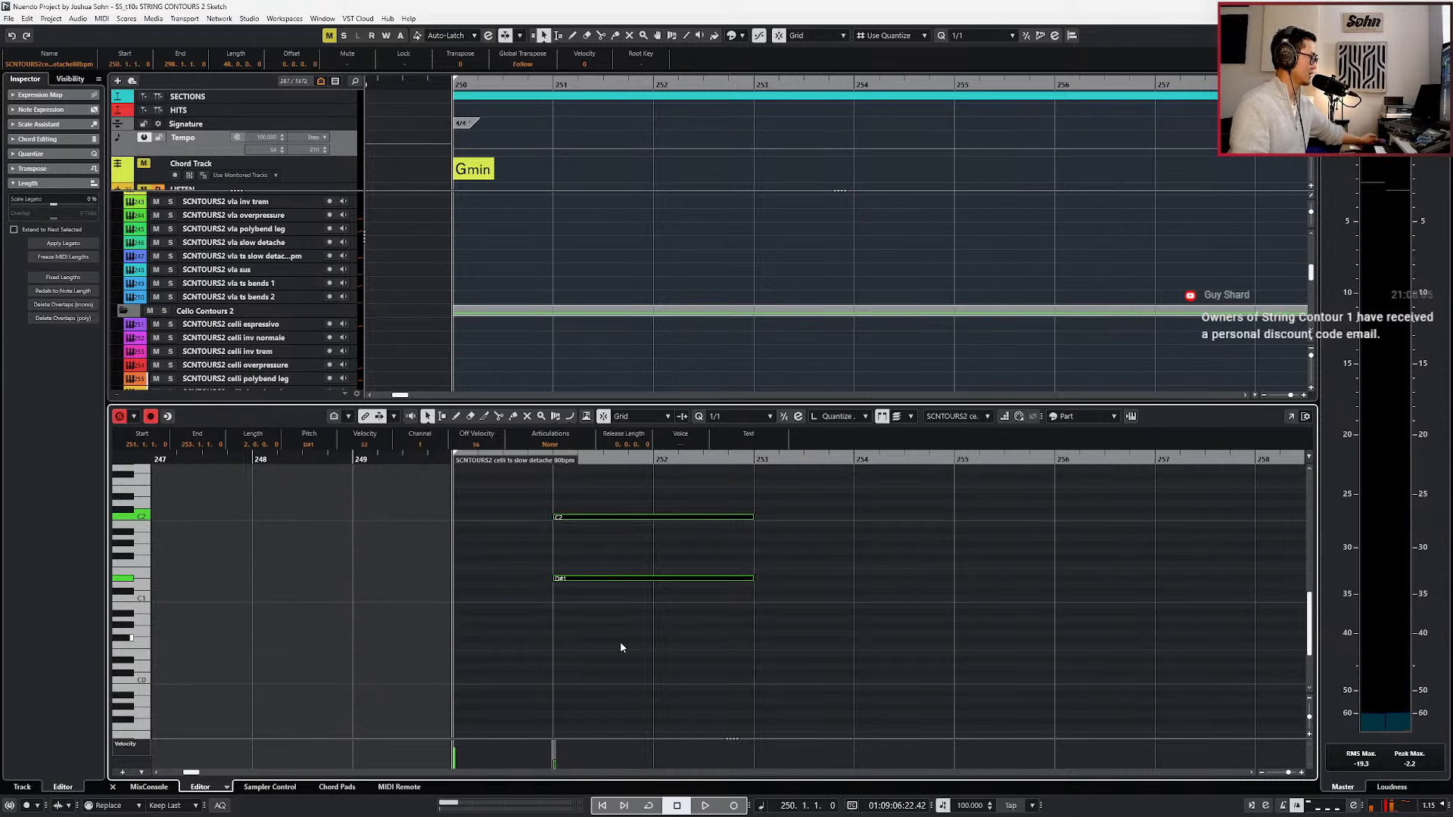
{"action": "key", "text": "ctrl+e"}
Set the MIDI record mode to Merge and record controller movements into both ts slow detache parts from bar 250 to 253.
{"action": "left_click", "coordinate": [105, 806]}
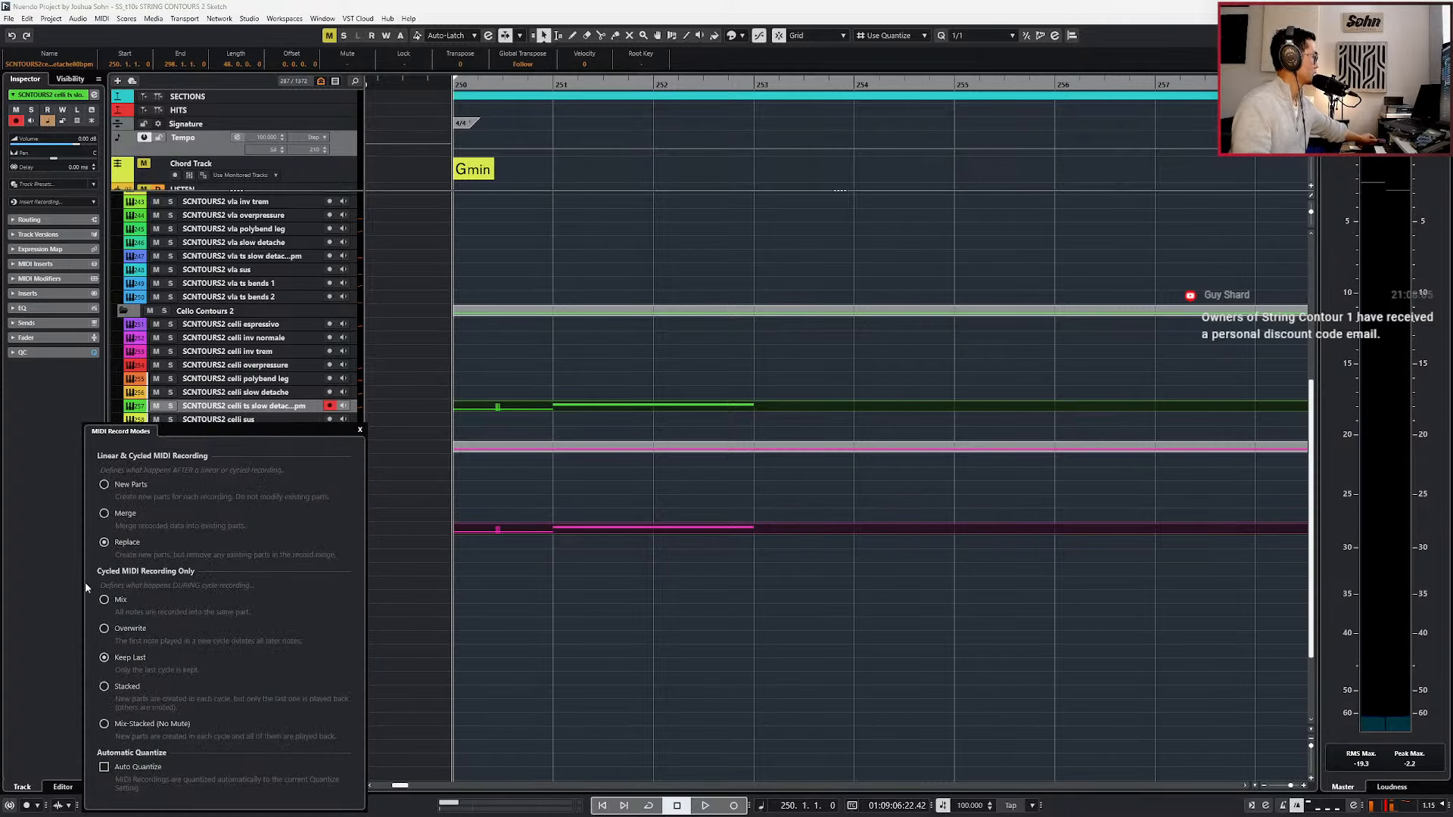
{"action": "key", "text": "KP_Multiply"}
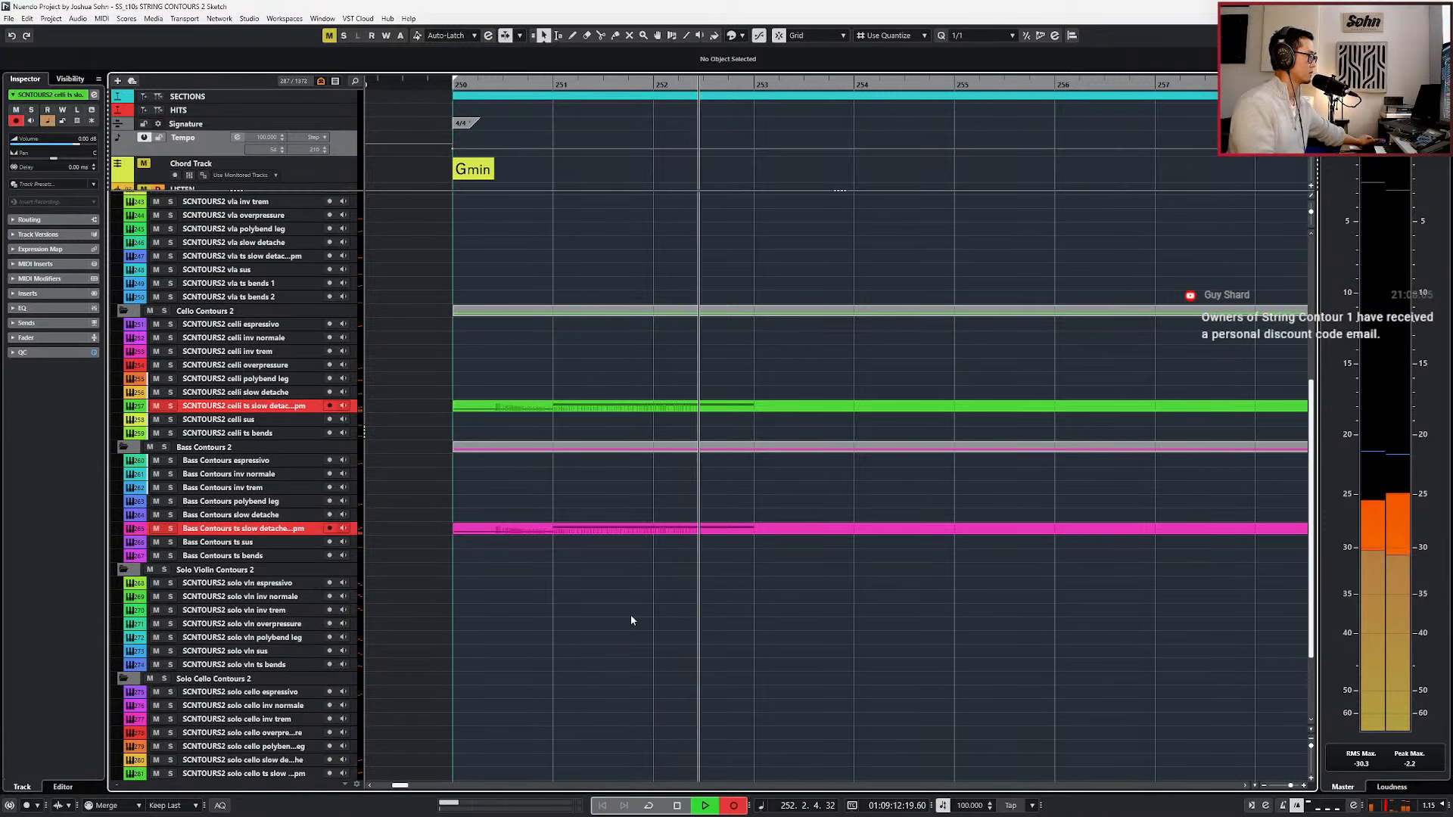
{"action": "key", "text": "KP_Multiply"}
{"action": "key", "text": "space"}
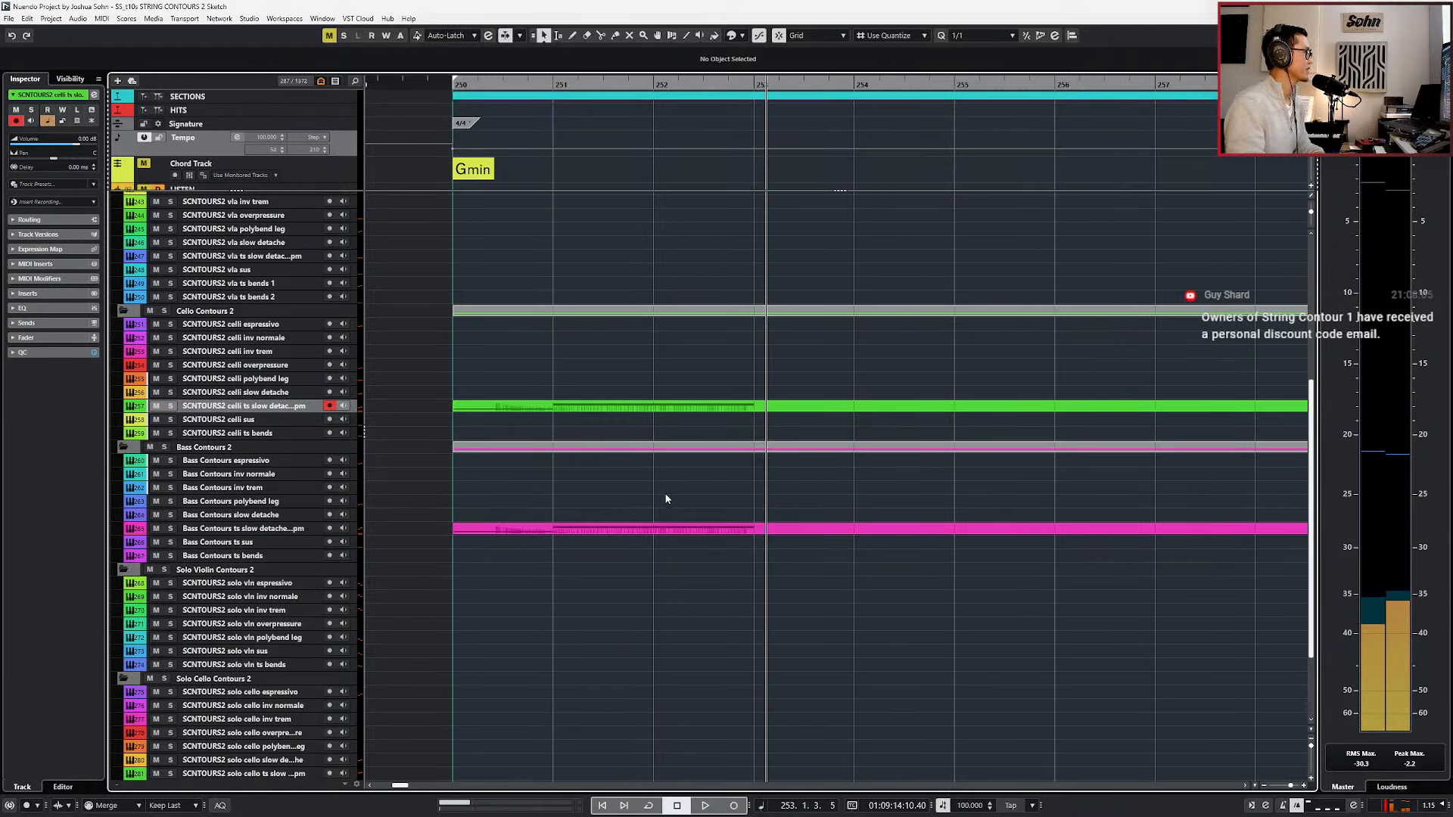
Open both ts slow detache parts together, lower their keyswitch note at bar 250 to C-1, and play the result.
{"action": "left_click", "coordinate": [557, 409]}
{"action": "left_click", "coordinate": [530, 528], "text": "shift"}
{"action": "left_click", "coordinate": [533, 488]}
{"action": "left_click", "coordinate": [540, 406]}
{"action": "left_click", "coordinate": [529, 531], "text": "shift"}
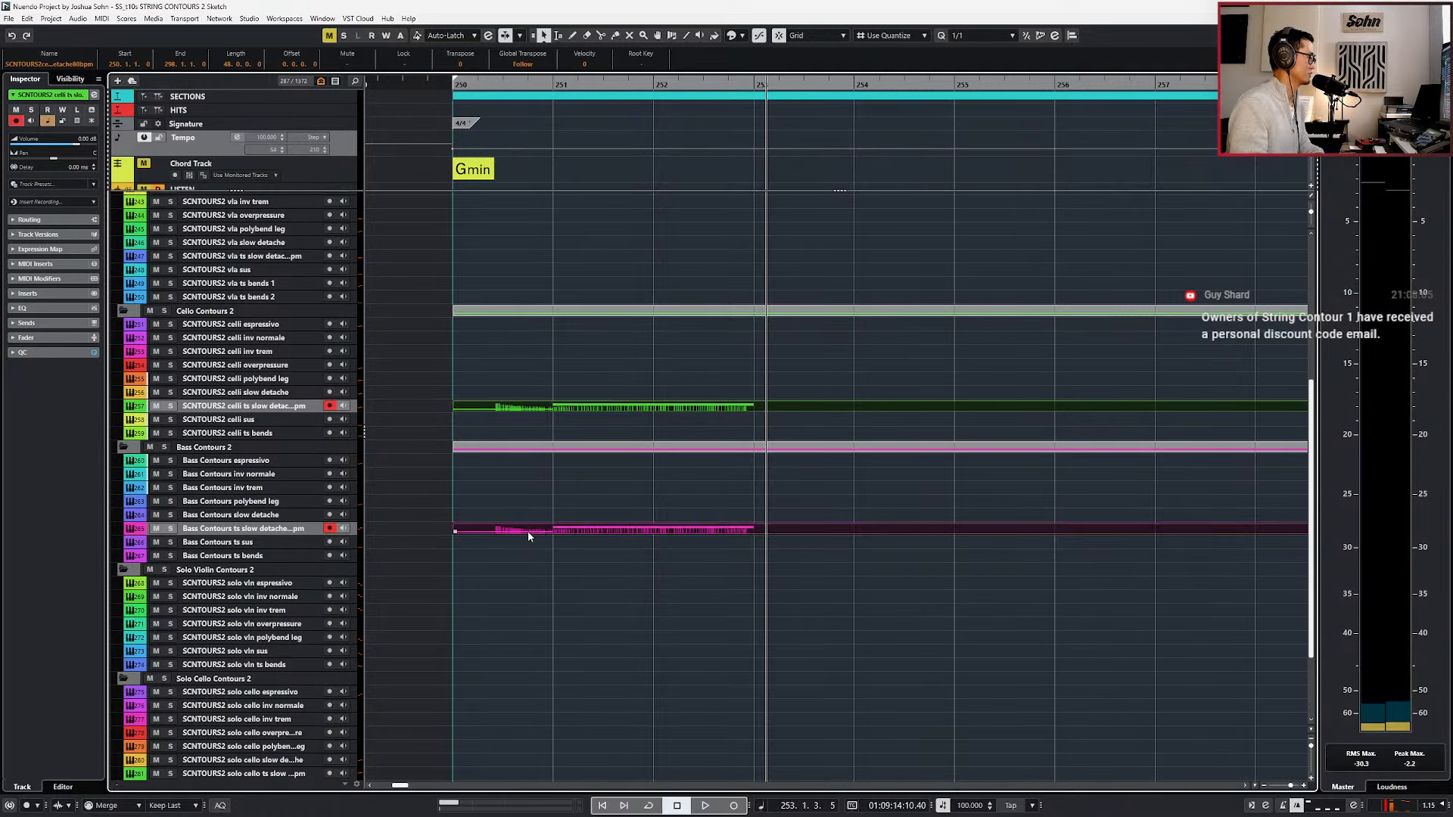
{"action": "double_click", "coordinate": [528, 531]}
{"action": "key", "text": "Down"}
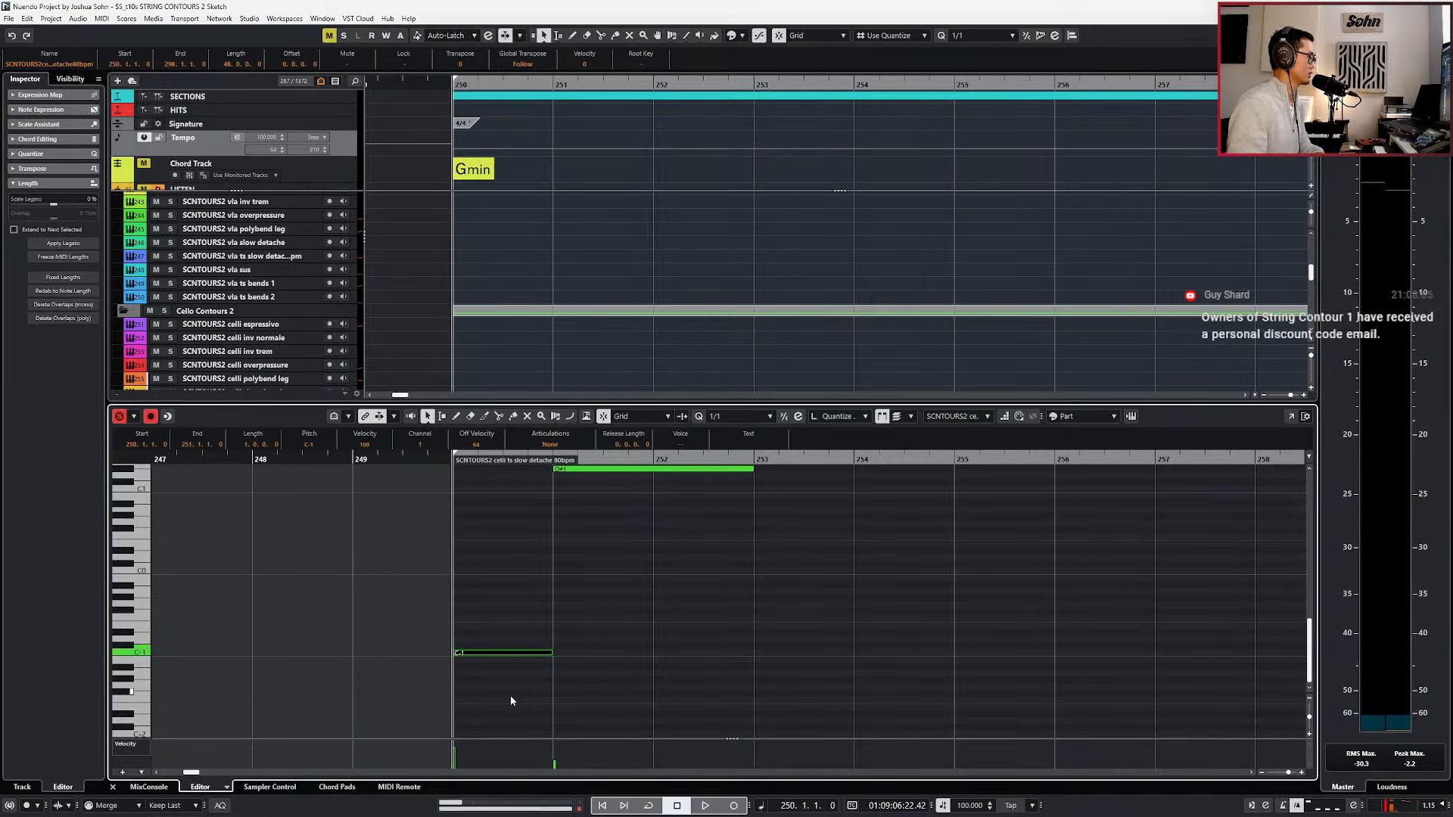
{"action": "key", "text": "space"}
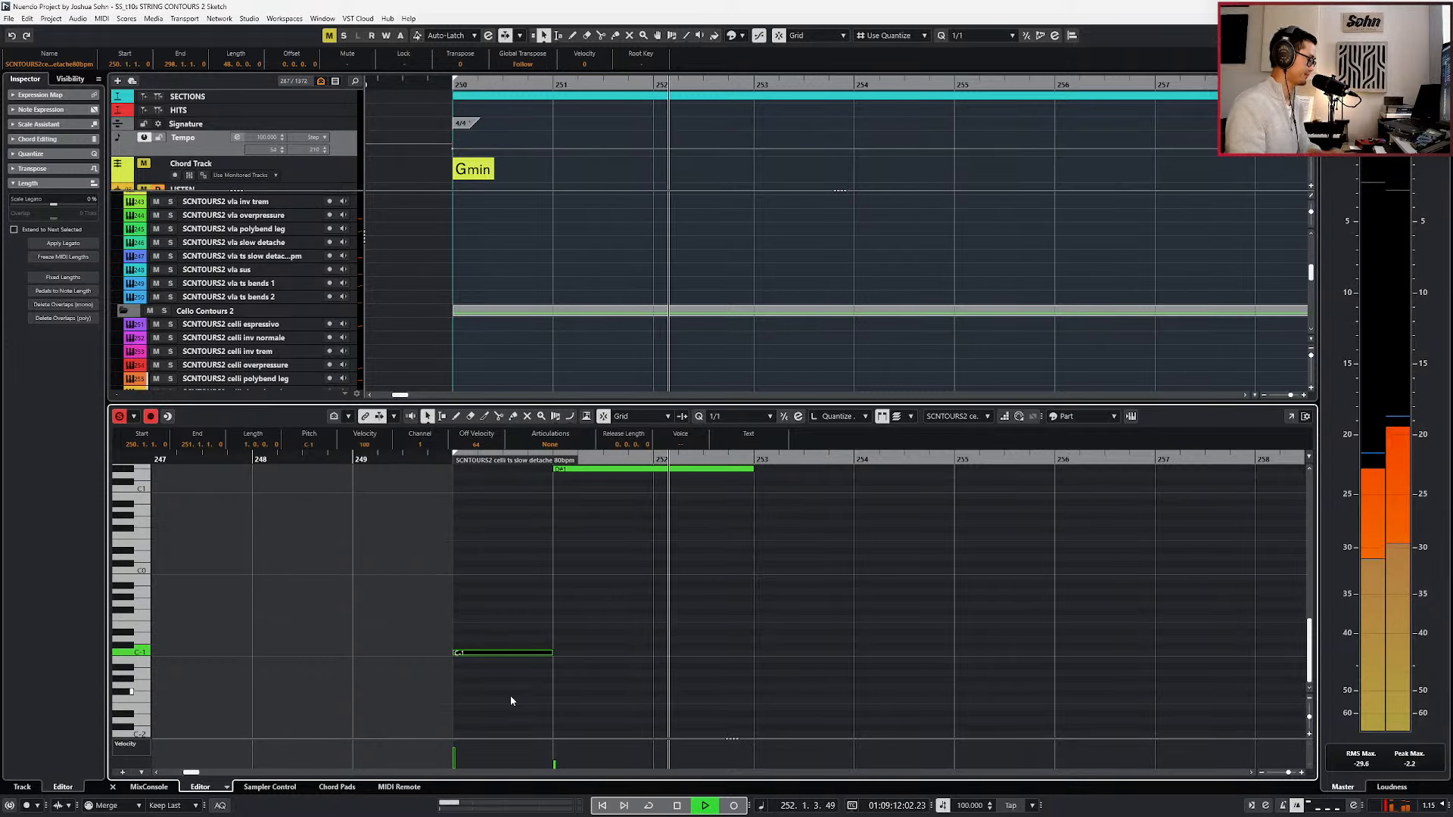
Stop playback, open both ts slow detache parts in the key editor, and duplicate the D#1–C2 chord from bar 251 to bar 253.
{"action": "key", "text": "space"}
{"action": "key", "text": "Return"}
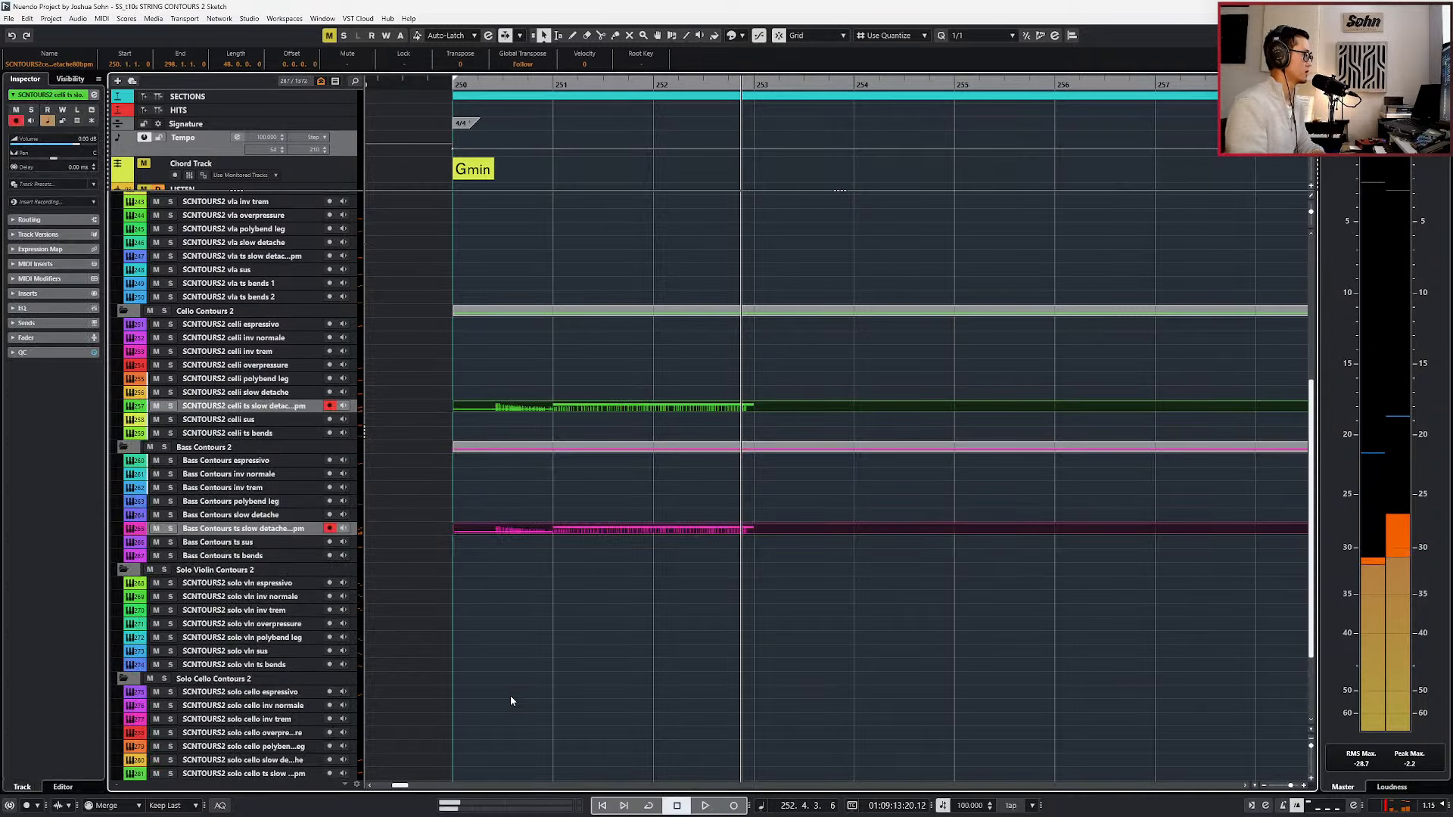
{"action": "key", "text": "g"}
{"action": "key", "text": "g"}
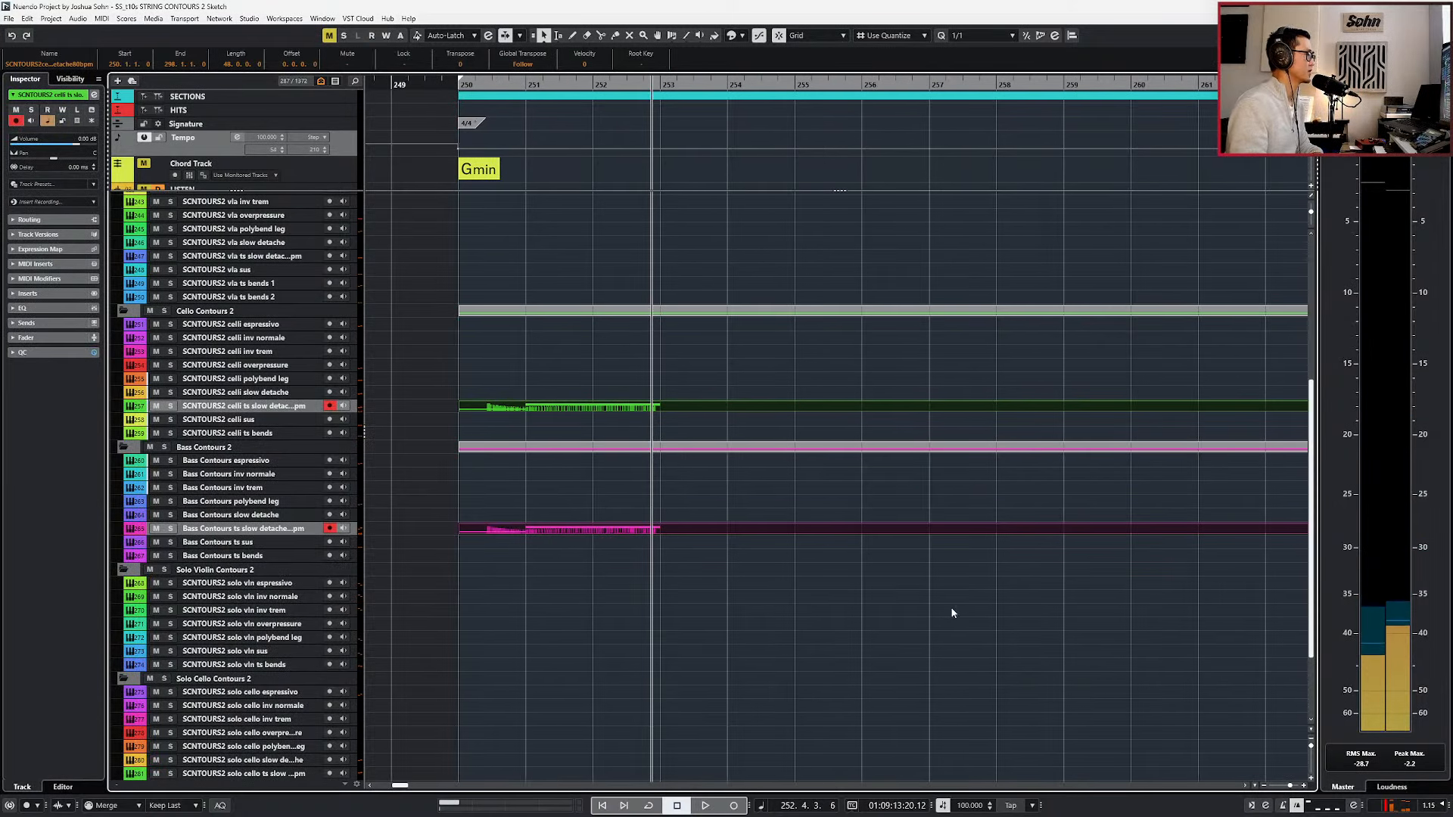
{"action": "double_click", "coordinate": [756, 409]}
{"action": "scroll", "coordinate": [702, 487], "scroll_direction": "up", "scroll_amount": 2}
{"action": "key", "text": "s"}
{"action": "left_click_drag", "start_coordinate": [702, 489], "coordinate": [614, 660]}
{"action": "key", "text": "ctrl+d"}
{"action": "key", "text": "KP_Subtract"}
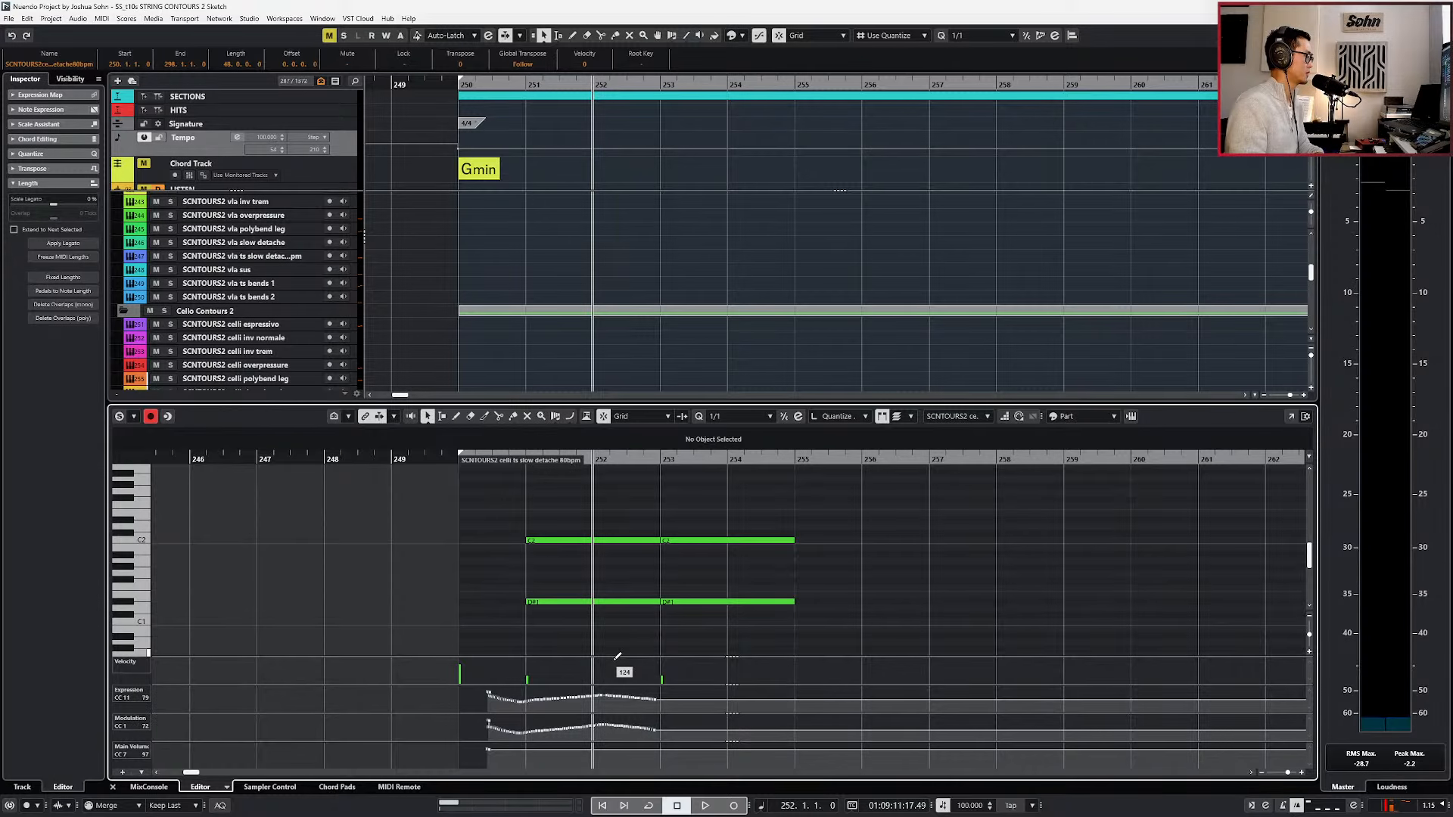
{"action": "left_click", "coordinate": [740, 539]}
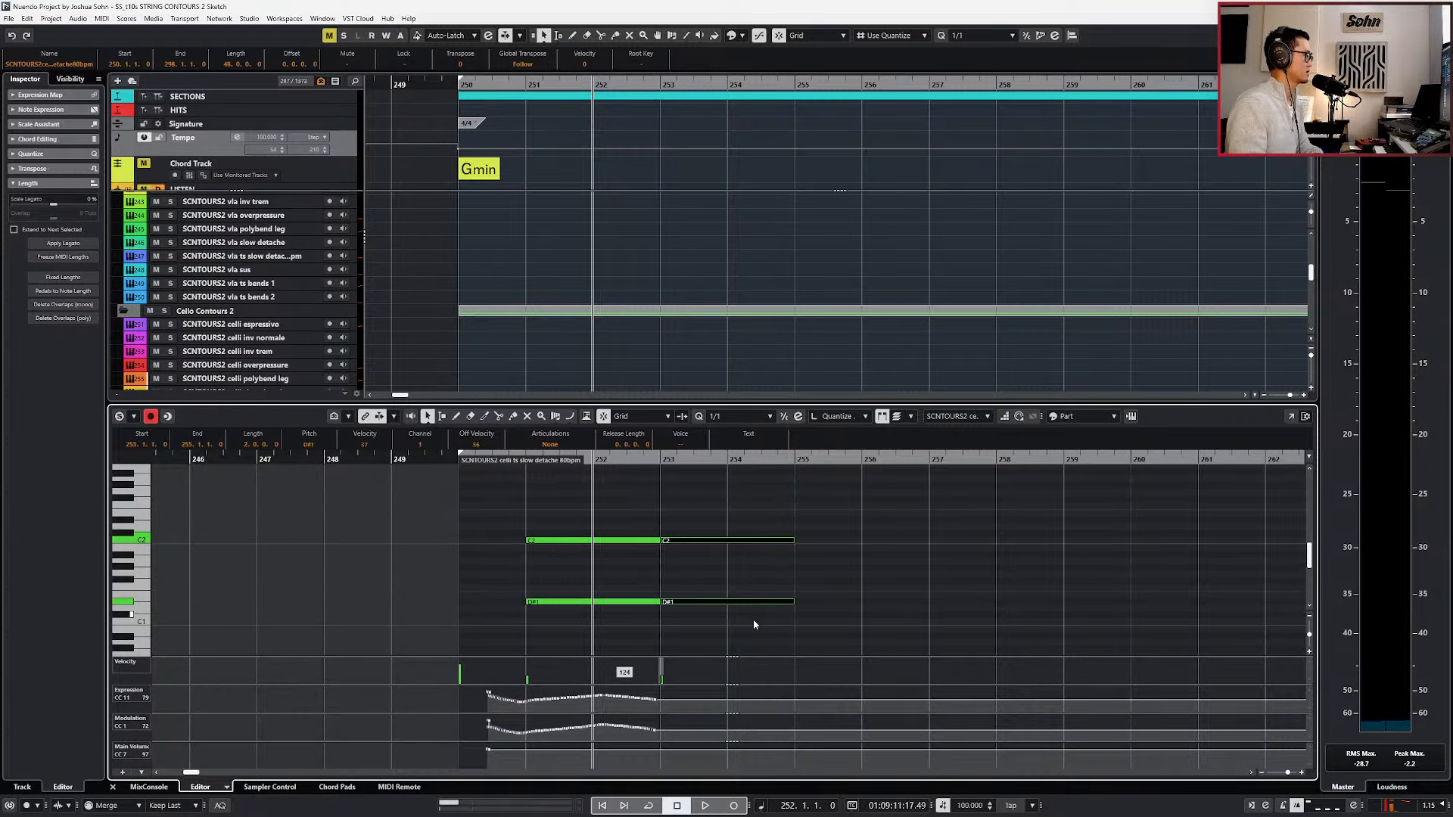
Play from bar 252 and record more controller movements into both ts slow detache parts up to bar 255.
{"action": "key", "text": "ctrl+e"}
{"action": "key", "text": "space"}
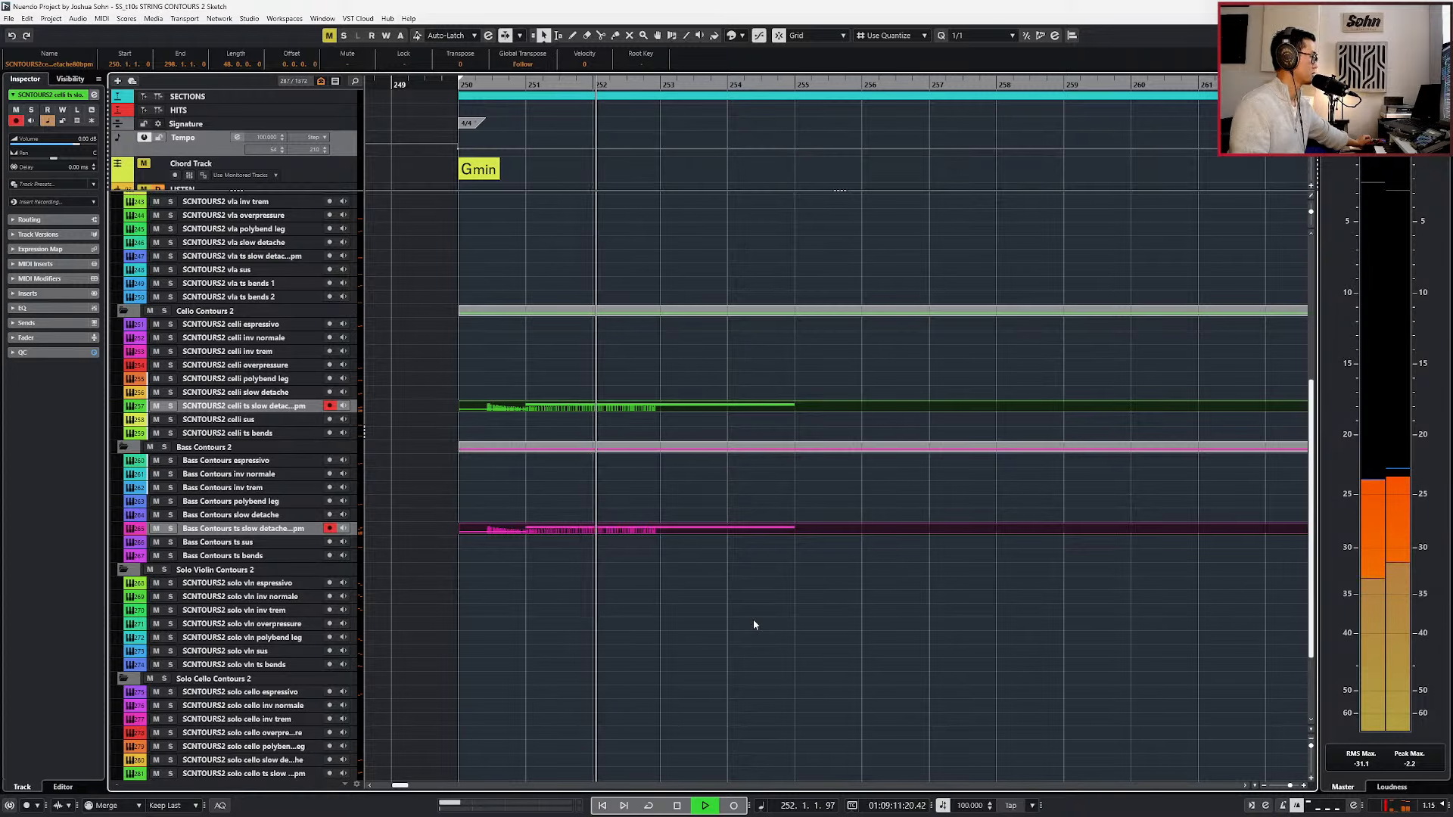
{"action": "key", "text": "KP_Multiply"}
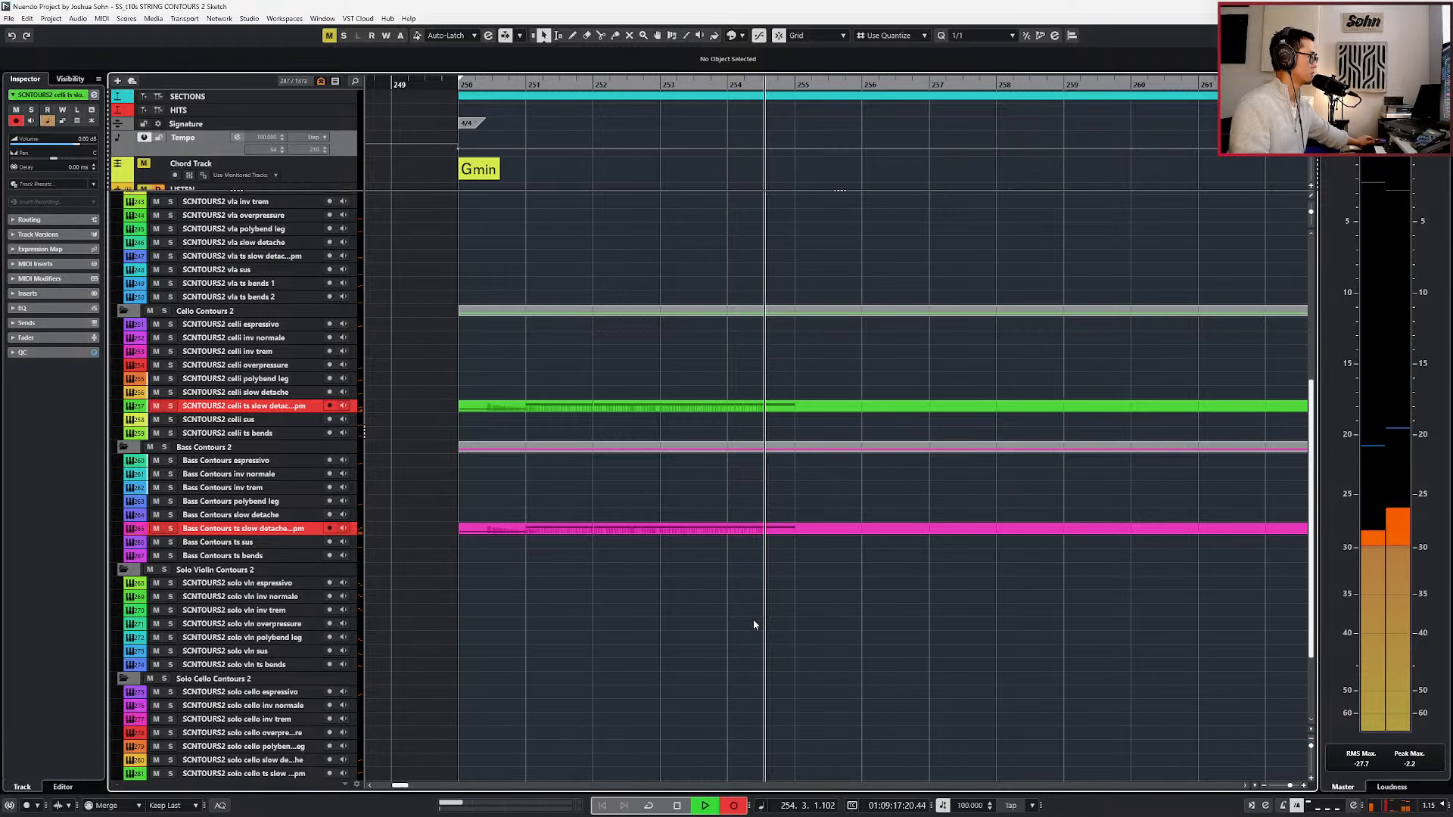
{"action": "key", "text": "space"}
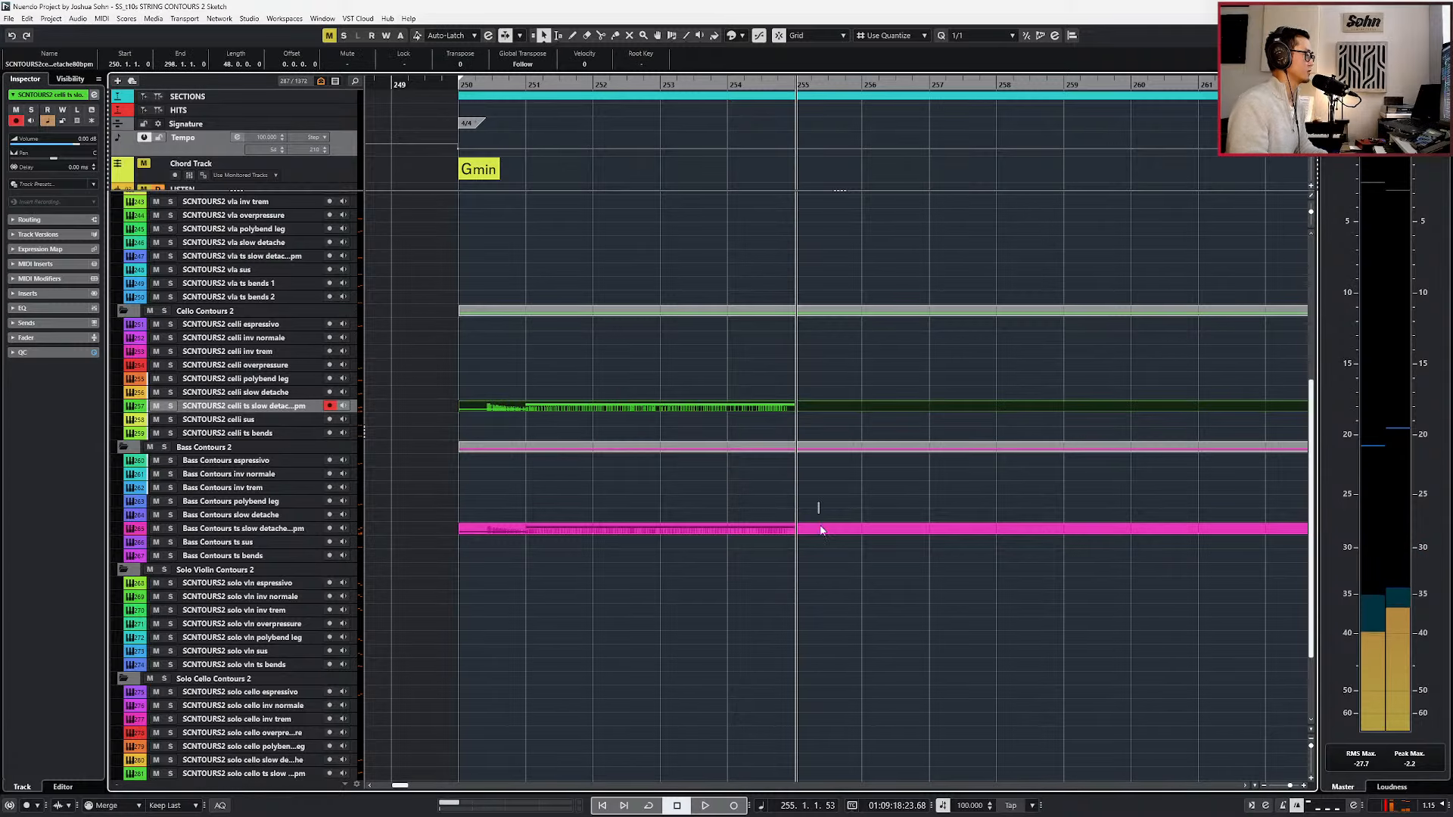
Open the celli and bass parts together and duplicate the bar 253 chord to bar 255.
{"action": "left_click", "coordinate": [810, 531], "text": "shift"}
{"action": "key", "text": "Return"}
{"action": "left_click_drag", "start_coordinate": [808, 528], "coordinate": [740, 644]}
{"action": "key", "text": "ctrl+d"}
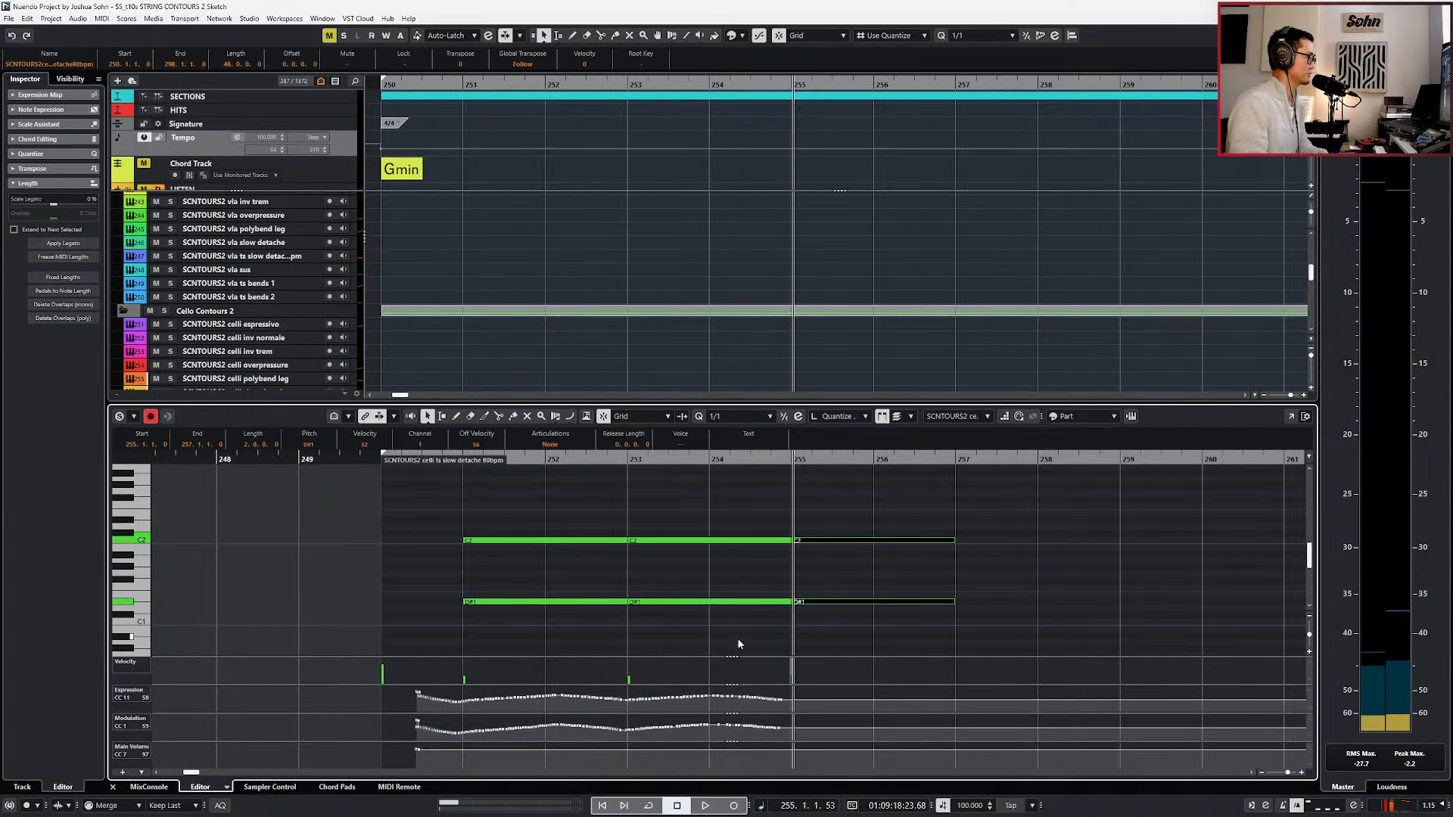
Raise the two chord notes at bar 255 to G1 and D2.
{"action": "left_click_drag", "start_coordinate": [798, 532], "coordinate": [820, 619]}
{"action": "key", "text": "Up"}
{"action": "key", "text": "Up"}
{"action": "key", "text": "Up"}
{"action": "key", "text": "Up"}
{"action": "key", "text": "Up"}
{"action": "key", "text": "Up"}
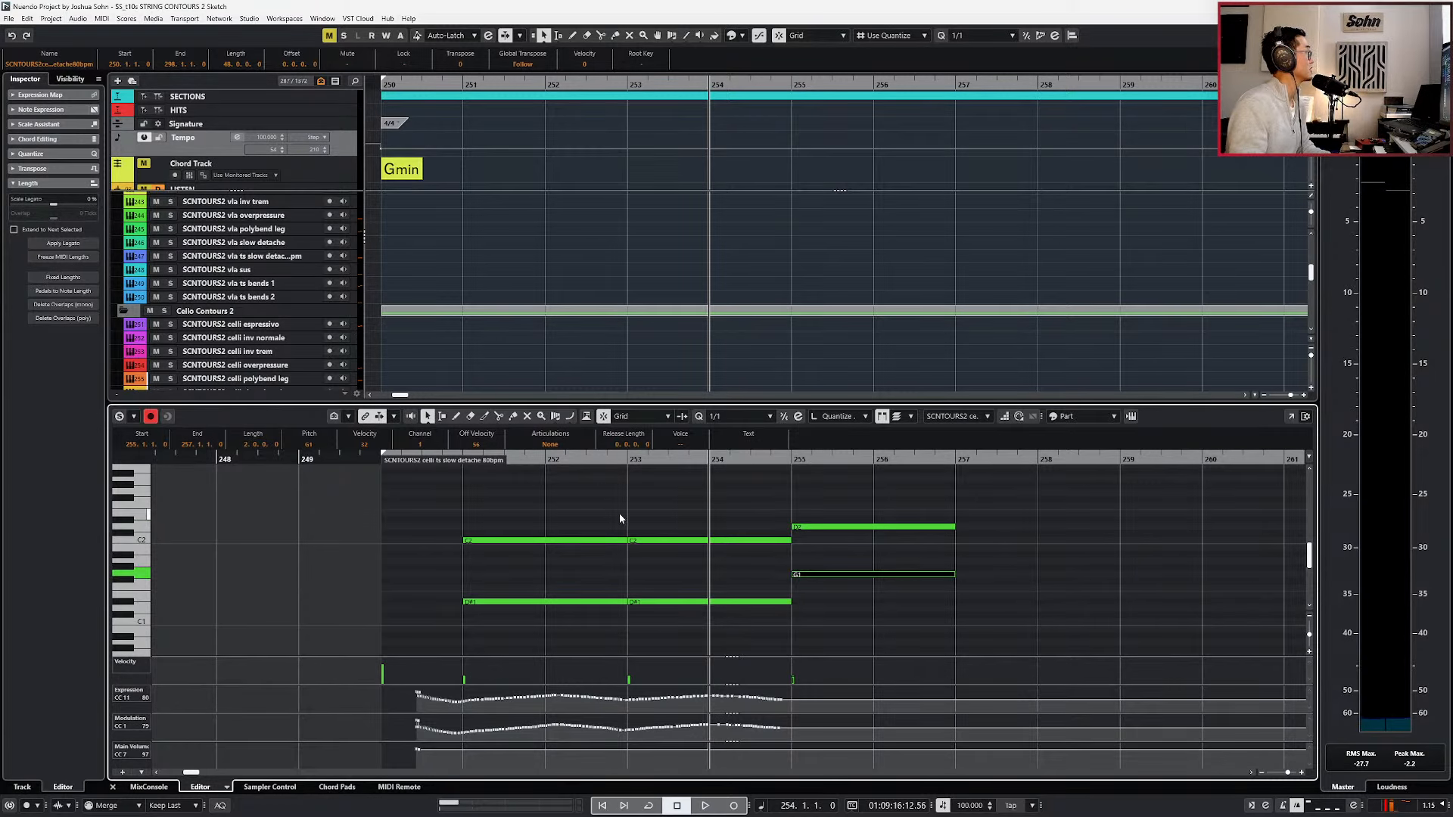
Change the chord event at bar 250 on the chord track to C minor.
{"action": "double_click", "coordinate": [399, 172]}
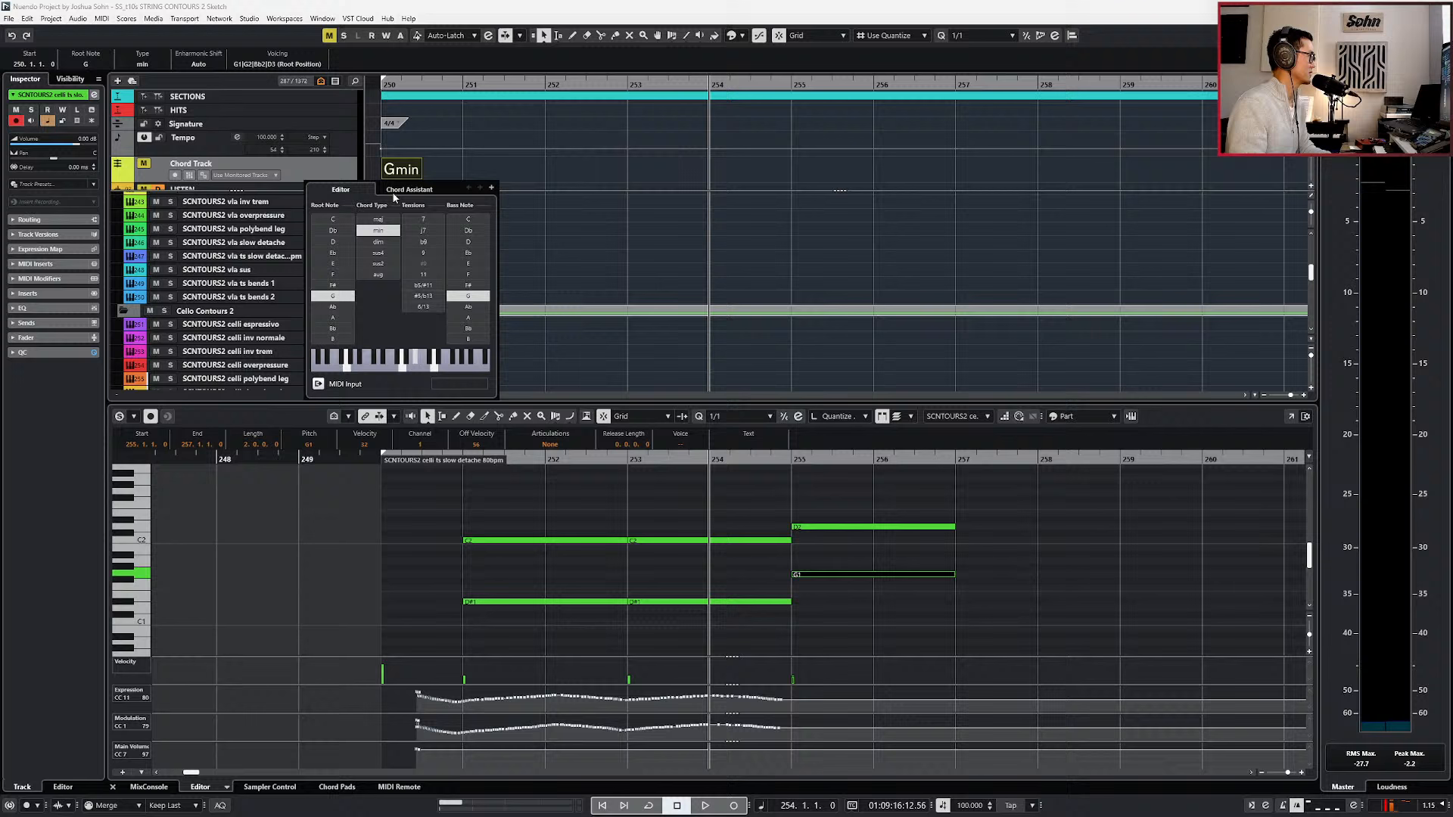
{"action": "left_click", "coordinate": [333, 220]}
{"action": "left_click", "coordinate": [543, 474]}
Lower the upper chord note at bar 255 to A#1 and play the passage from bar 253.
{"action": "key", "text": "ctrl+KP_Subtract"}
{"action": "scroll", "coordinate": [624, 572], "scroll_direction": "right", "scroll_amount": 1}
{"action": "scroll", "coordinate": [624, 572], "scroll_direction": "down", "scroll_amount": 1}
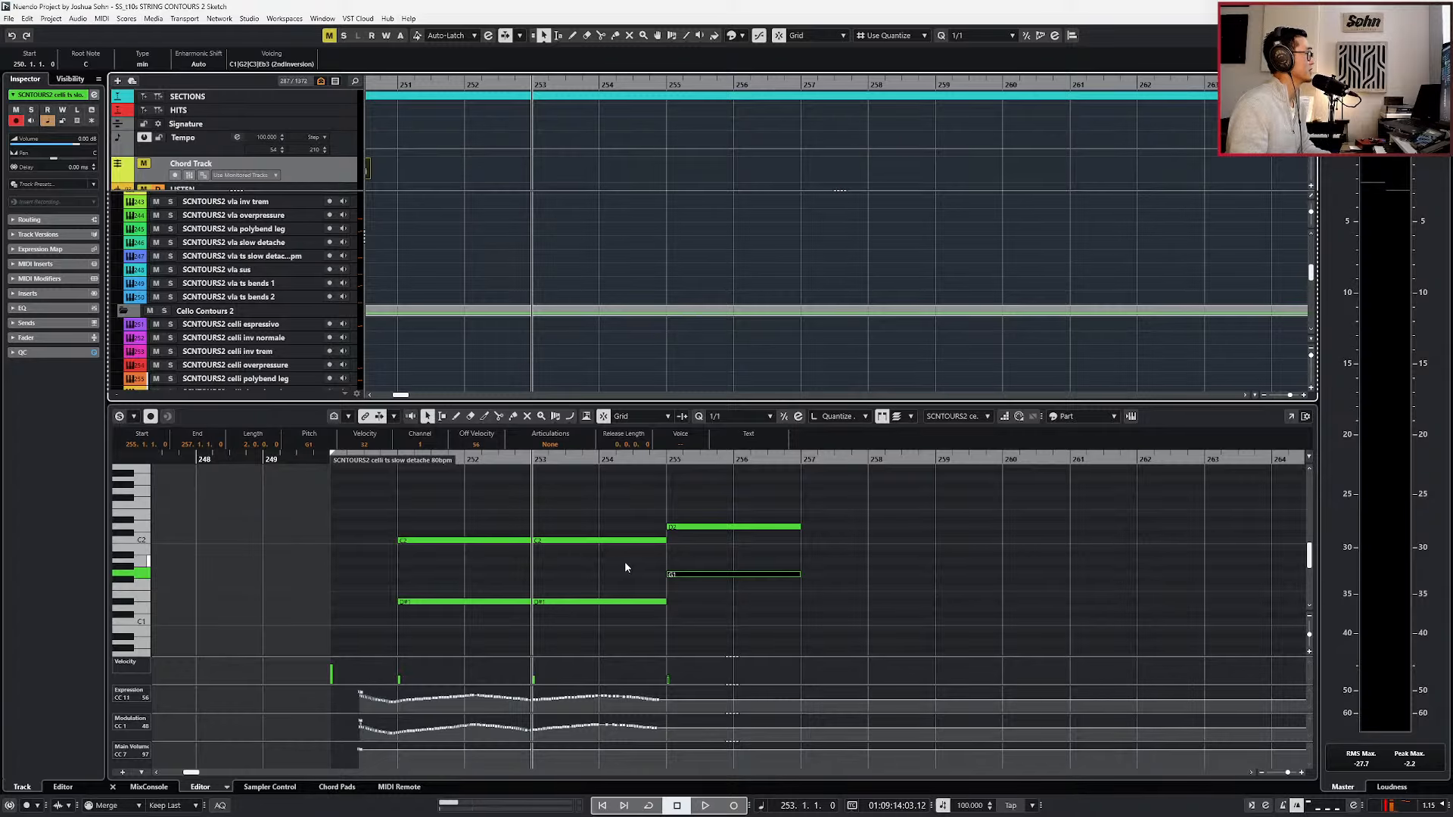
{"action": "key", "text": "ctrl+KP_Add"}
{"action": "key", "text": "ctrl+KP_Subtract"}
{"action": "key", "text": "ctrl+KP_Subtract"}
{"action": "key", "text": "ctrl+KP_Add"}
{"action": "key", "text": "ctrl+KP_Add"}
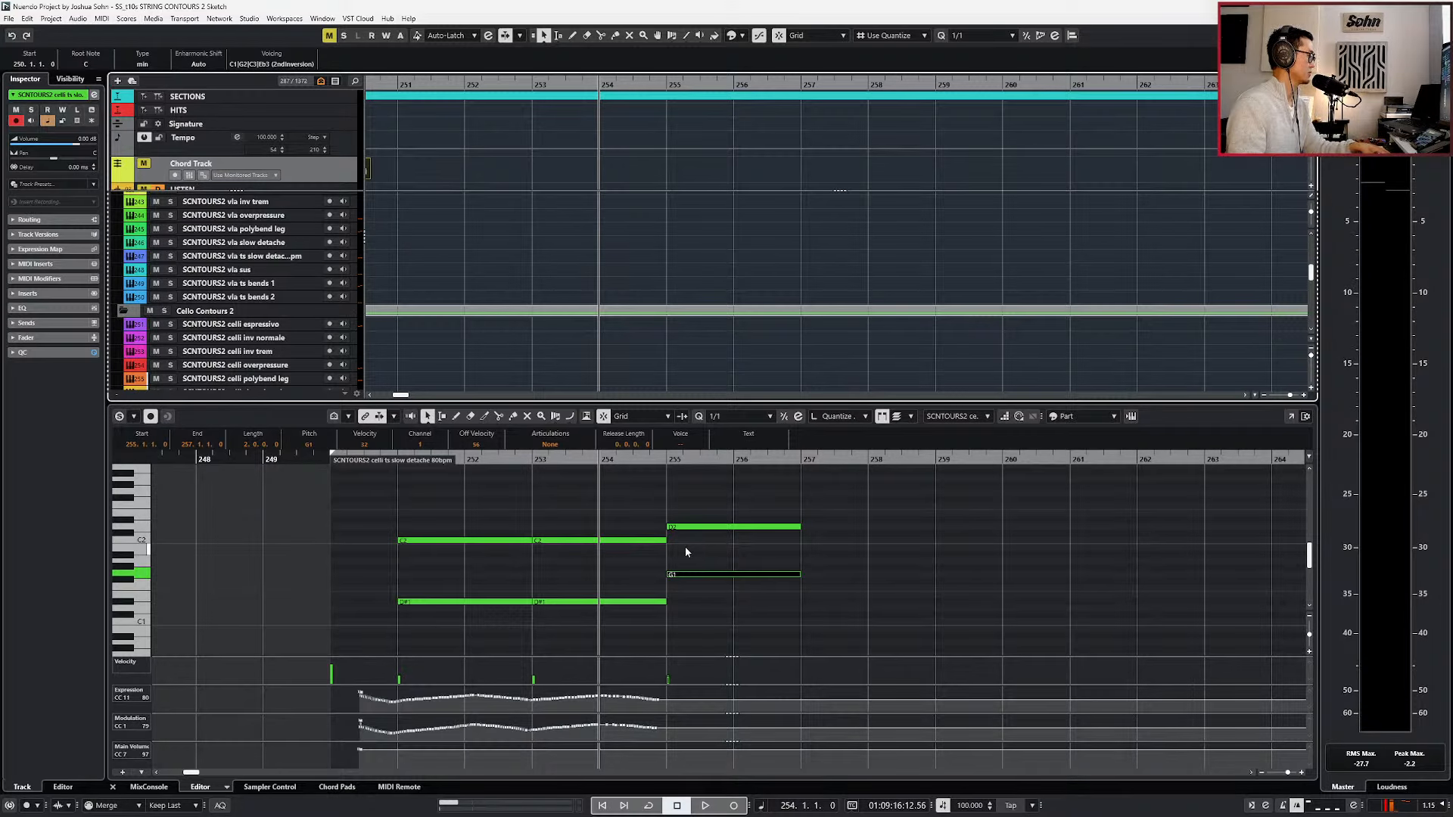
{"action": "left_click_drag", "start_coordinate": [695, 522], "coordinate": [695, 539]}
{"action": "key", "text": "KP_Subtract"}
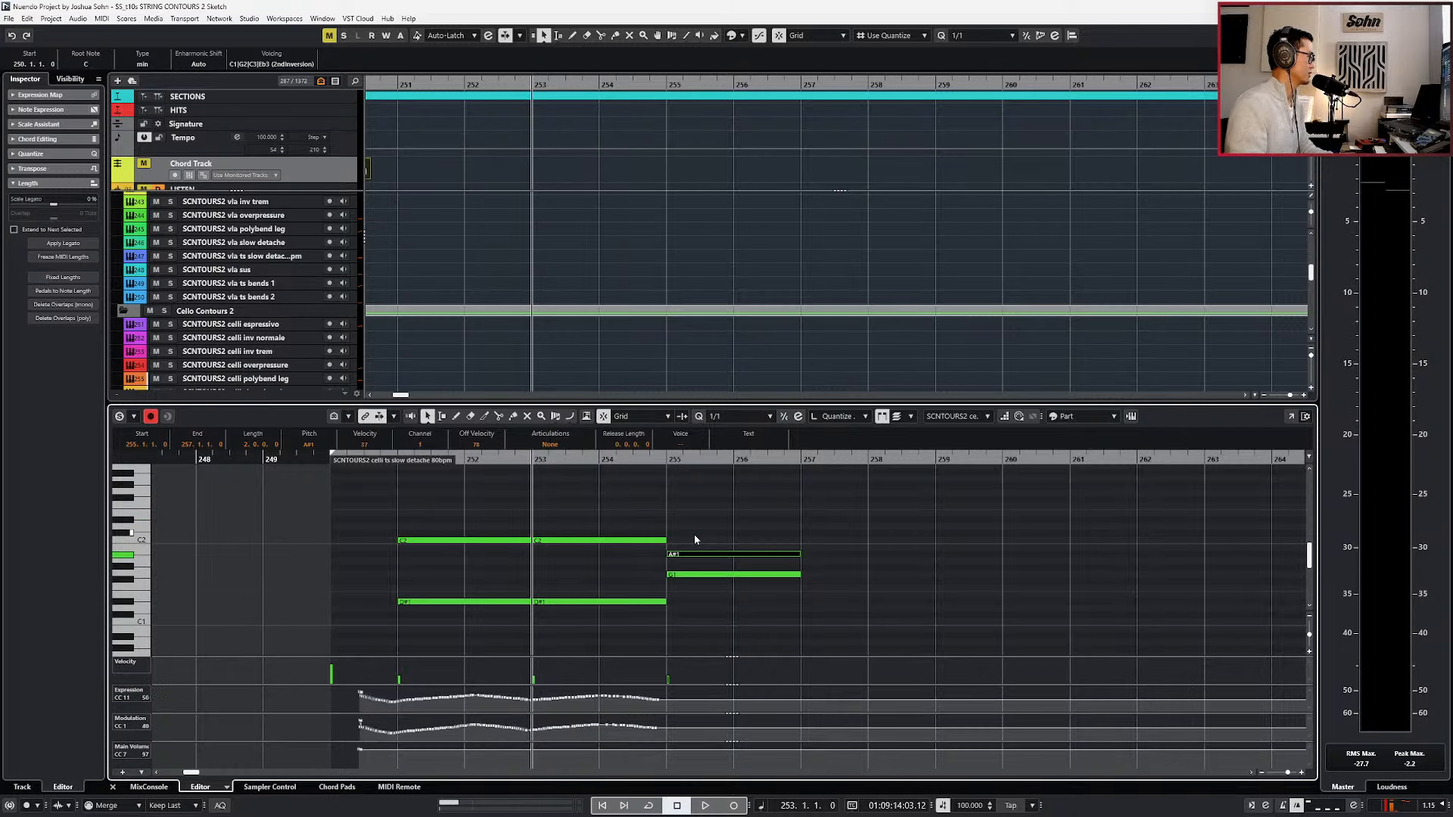
{"action": "key", "text": "space"}
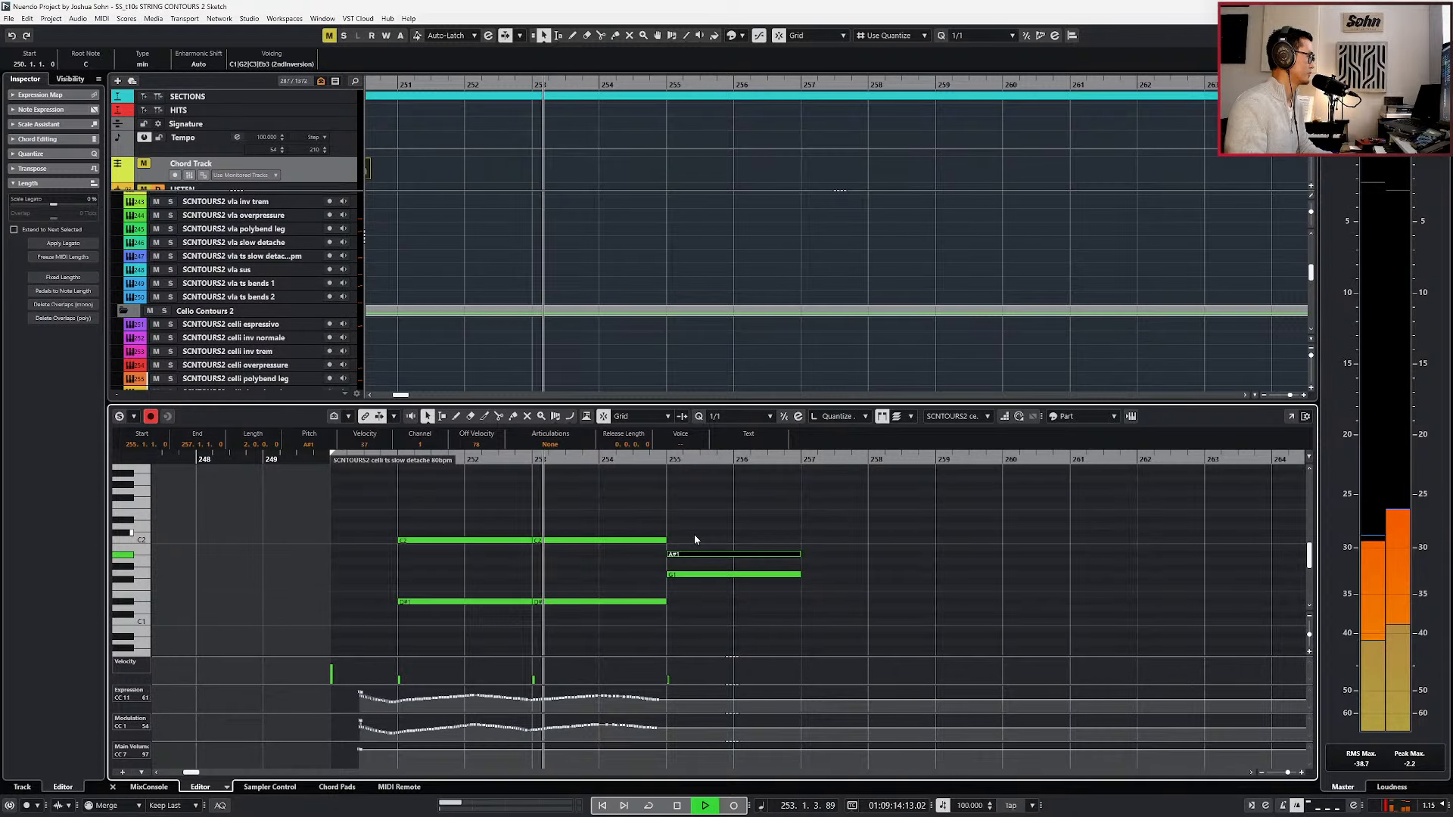
Make the bass part active, transpose its G1 note at bar 255 down an octave to G0, and stop playback.
{"action": "left_click", "coordinate": [694, 587]}
{"action": "key", "text": "Page_Down"}
{"action": "left_click", "coordinate": [694, 575]}
{"action": "key", "text": "shift+Down"}
{"action": "key", "text": "space"}
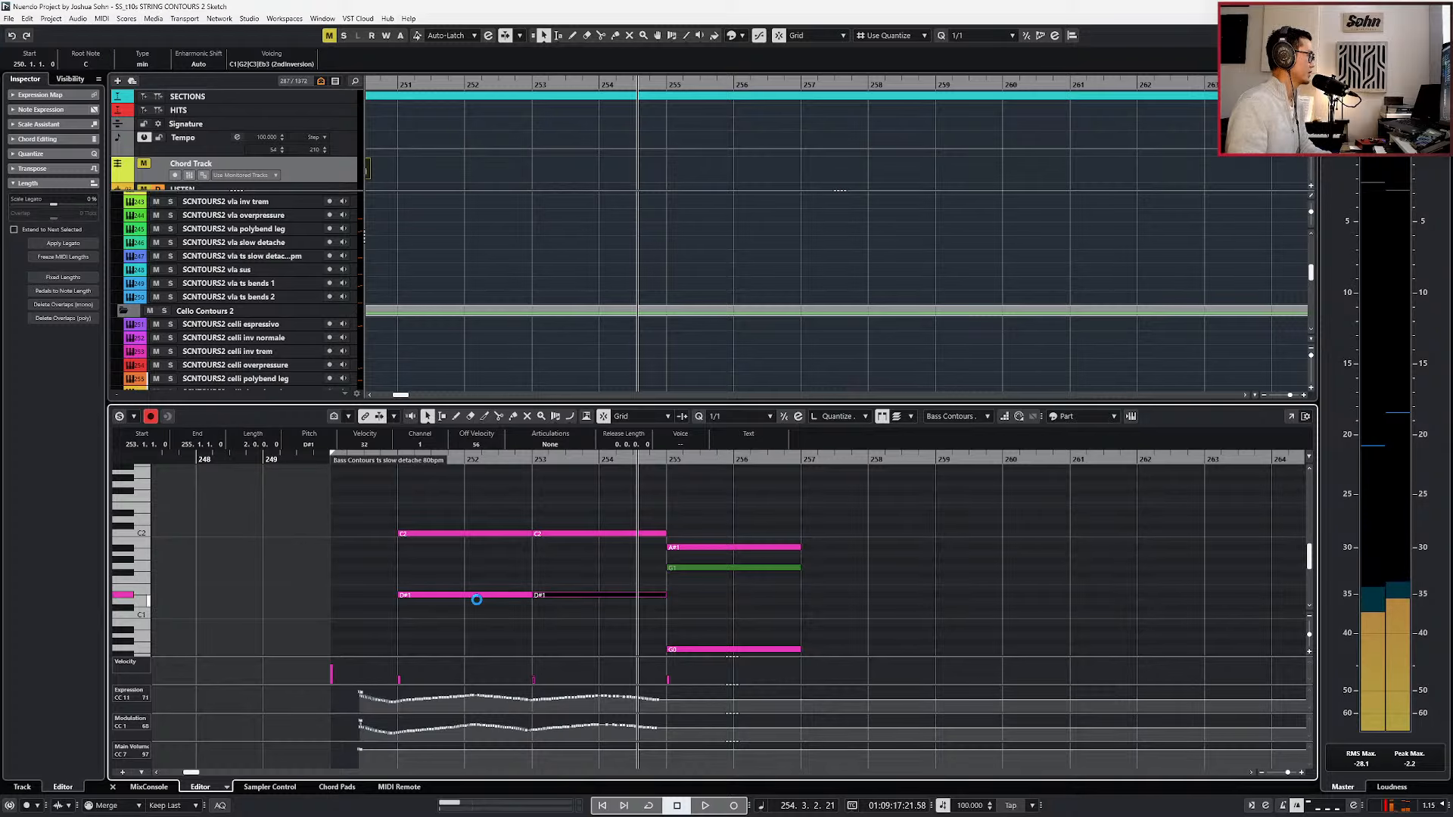
Delete the bass part's upper C2 and A#1 notes, leaving its lowest notes, and play from bar 251.
{"action": "left_click", "coordinate": [478, 533]}
{"action": "key", "text": "Delete"}
{"action": "left_click", "coordinate": [672, 547]}
{"action": "key", "text": "Delete"}
{"action": "key", "text": "KP_Subtract"}
{"action": "key", "text": "KP_Subtract"}
{"action": "key", "text": "KP_Subtract"}
{"action": "key", "text": "KP_Subtract"}
{"action": "key", "text": "space"}
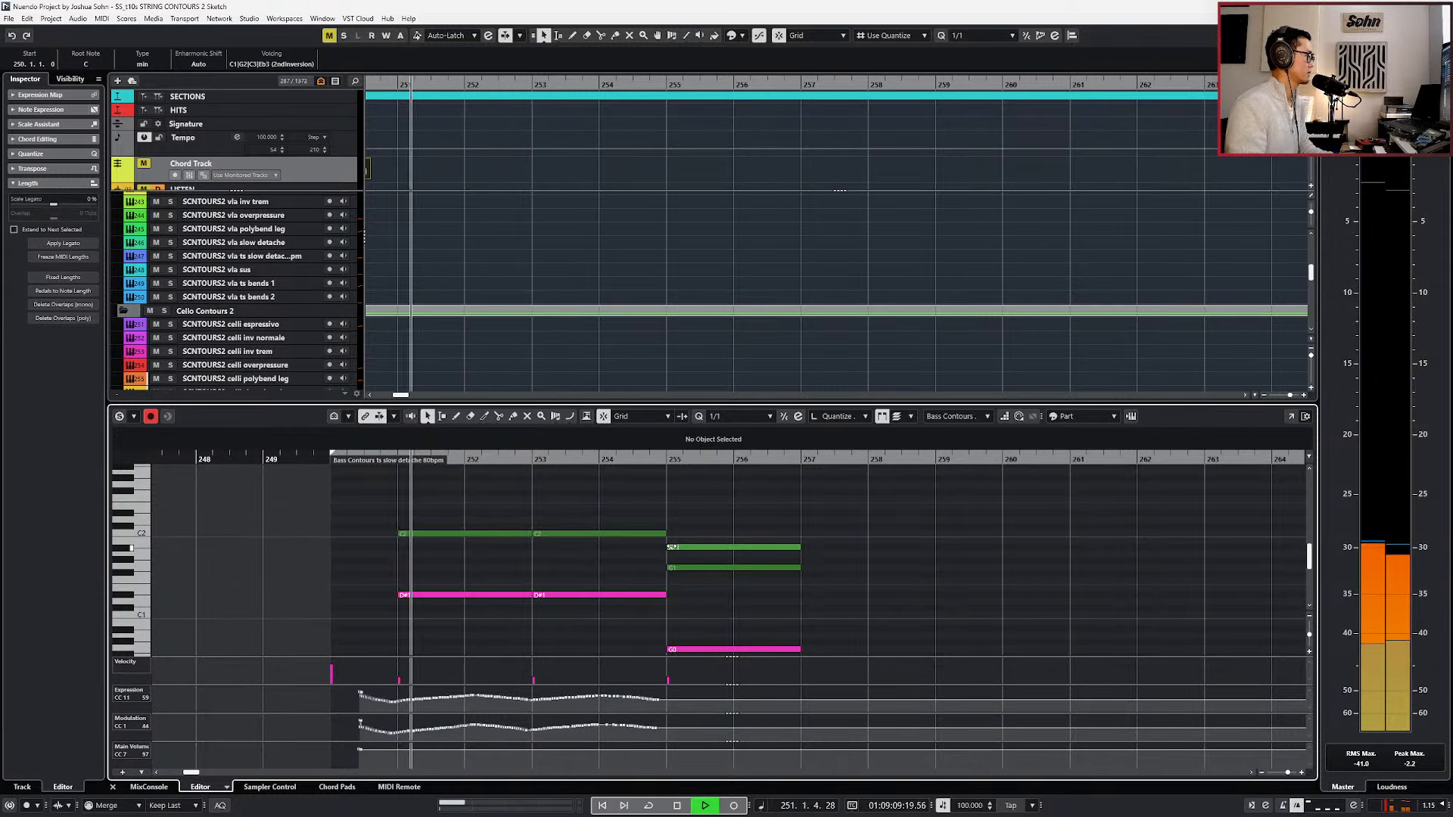
Select the bass part's Main Volume (CC 7) point in bar 250 and adjust it while playing the passage.
{"action": "left_click", "coordinate": [640, 634]}
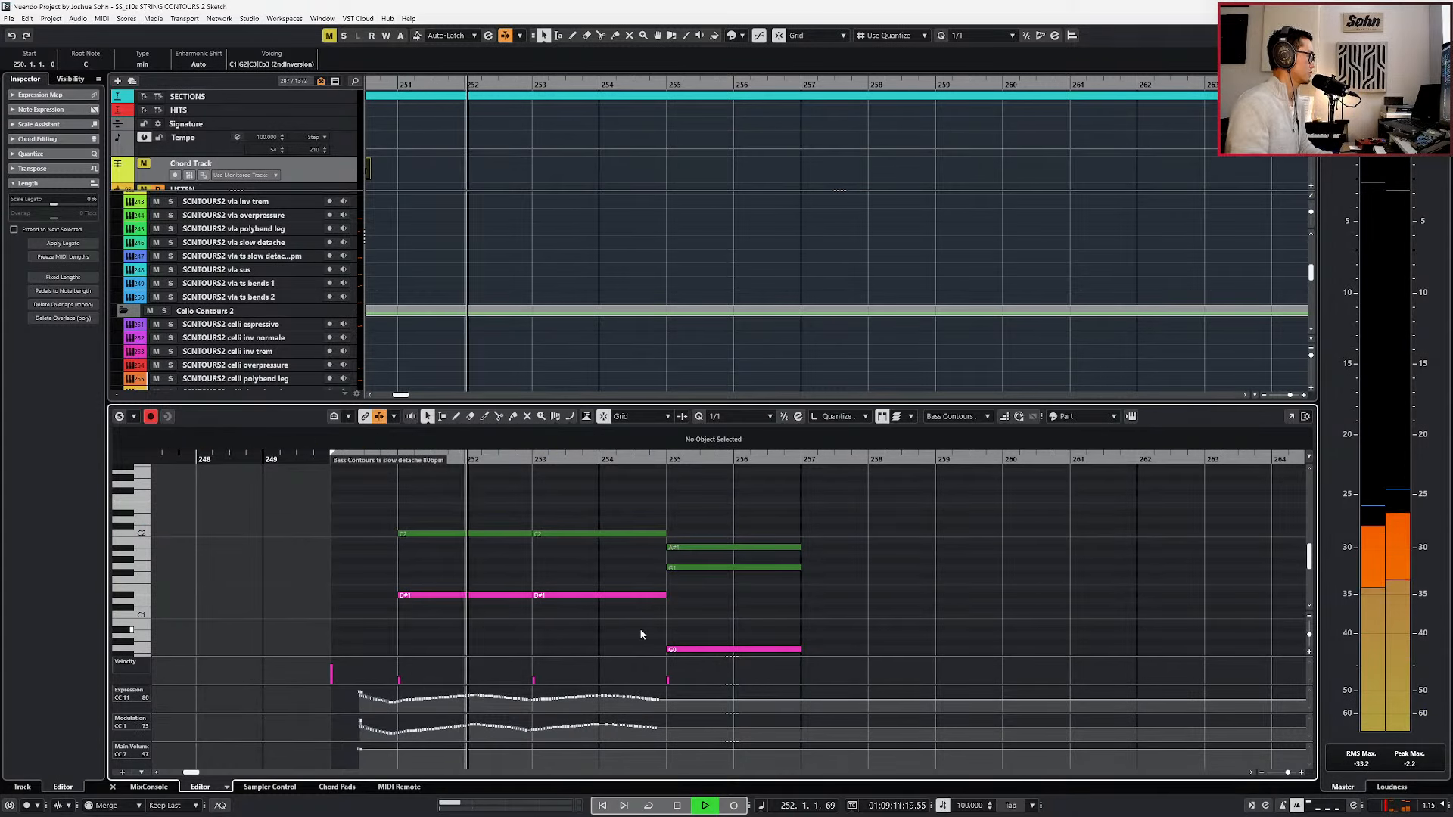
{"action": "left_click_drag", "start_coordinate": [377, 761], "coordinate": [351, 744]}
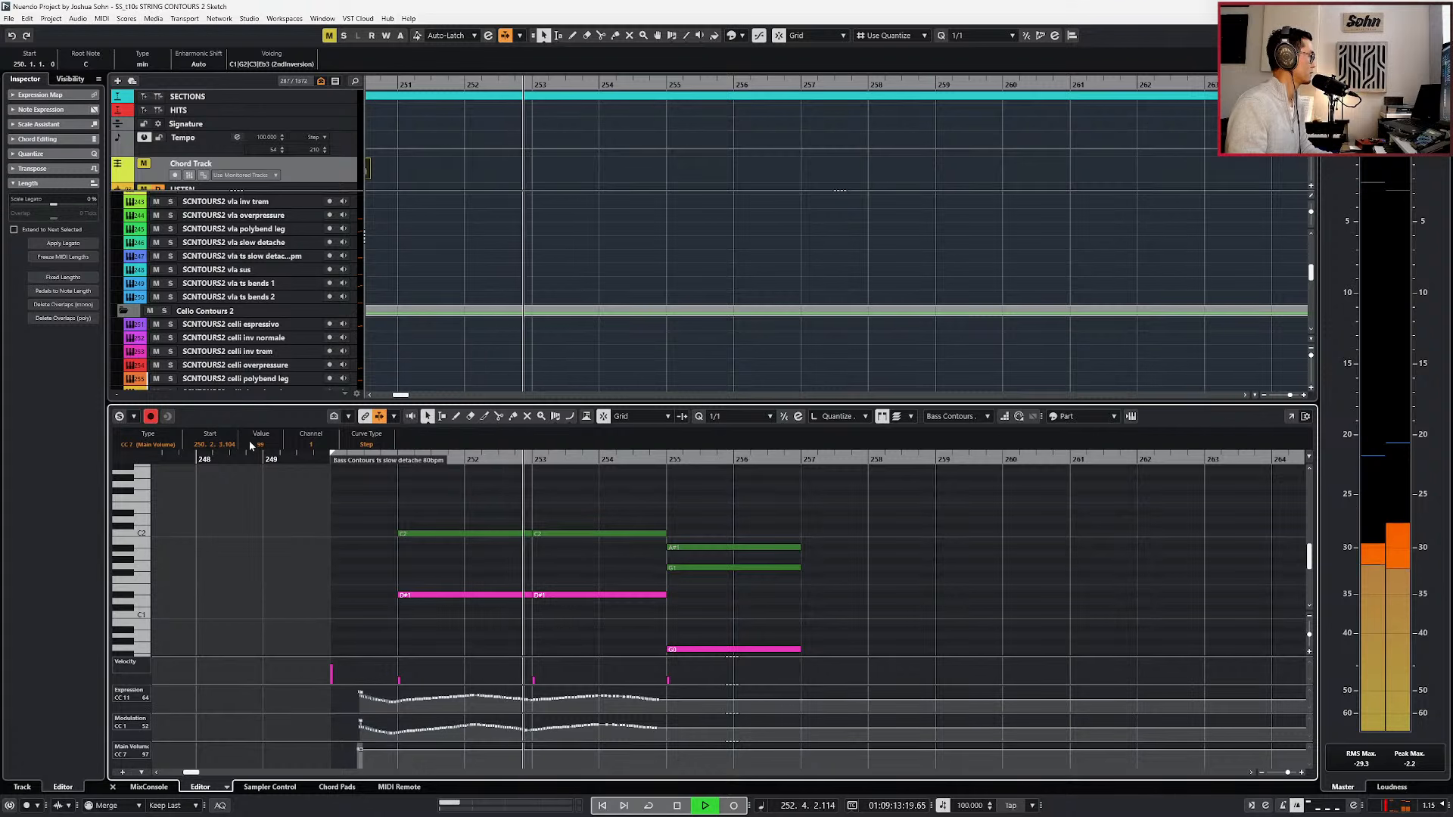
{"action": "scroll", "coordinate": [638, 616], "scroll_direction": "down", "scroll_amount": 3}
{"action": "scroll", "coordinate": [522, 535], "scroll_direction": "up", "scroll_amount": 2}
{"action": "scroll", "coordinate": [266, 445], "scroll_direction": "down", "scroll_amount": 2}
{"action": "scroll", "coordinate": [266, 446], "scroll_direction": "down", "scroll_amount": 5}
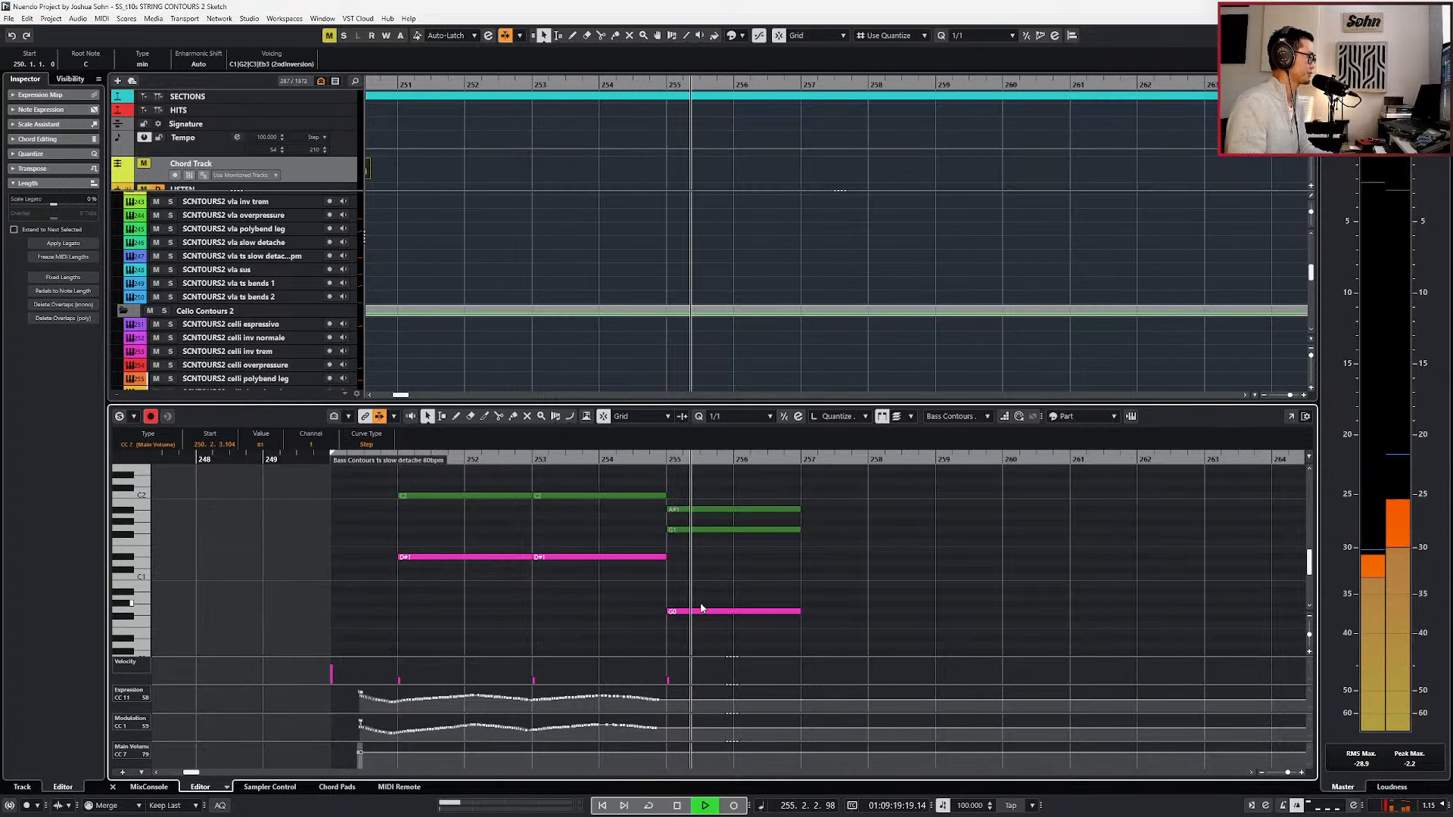
{"action": "scroll", "coordinate": [700, 606], "scroll_direction": "up", "scroll_amount": 2}
{"action": "scroll", "coordinate": [682, 594], "scroll_direction": "down", "scroll_amount": 1}
{"action": "key", "text": "space"}
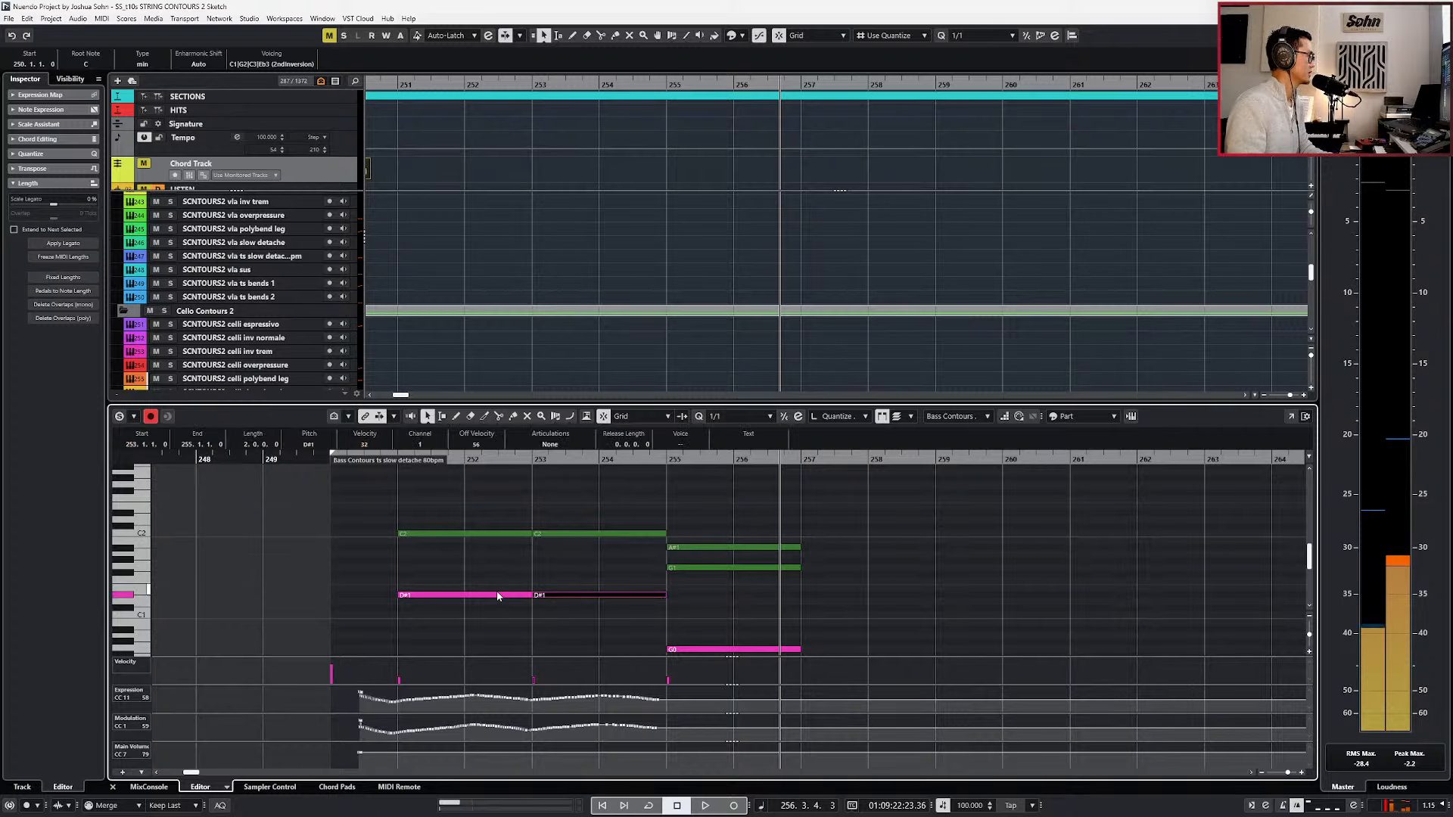
Lower the bass part's D#1 notes at bars 251 and 253 to G0 and play them briefly.
{"action": "left_click", "coordinate": [496, 593], "text": "shift"}
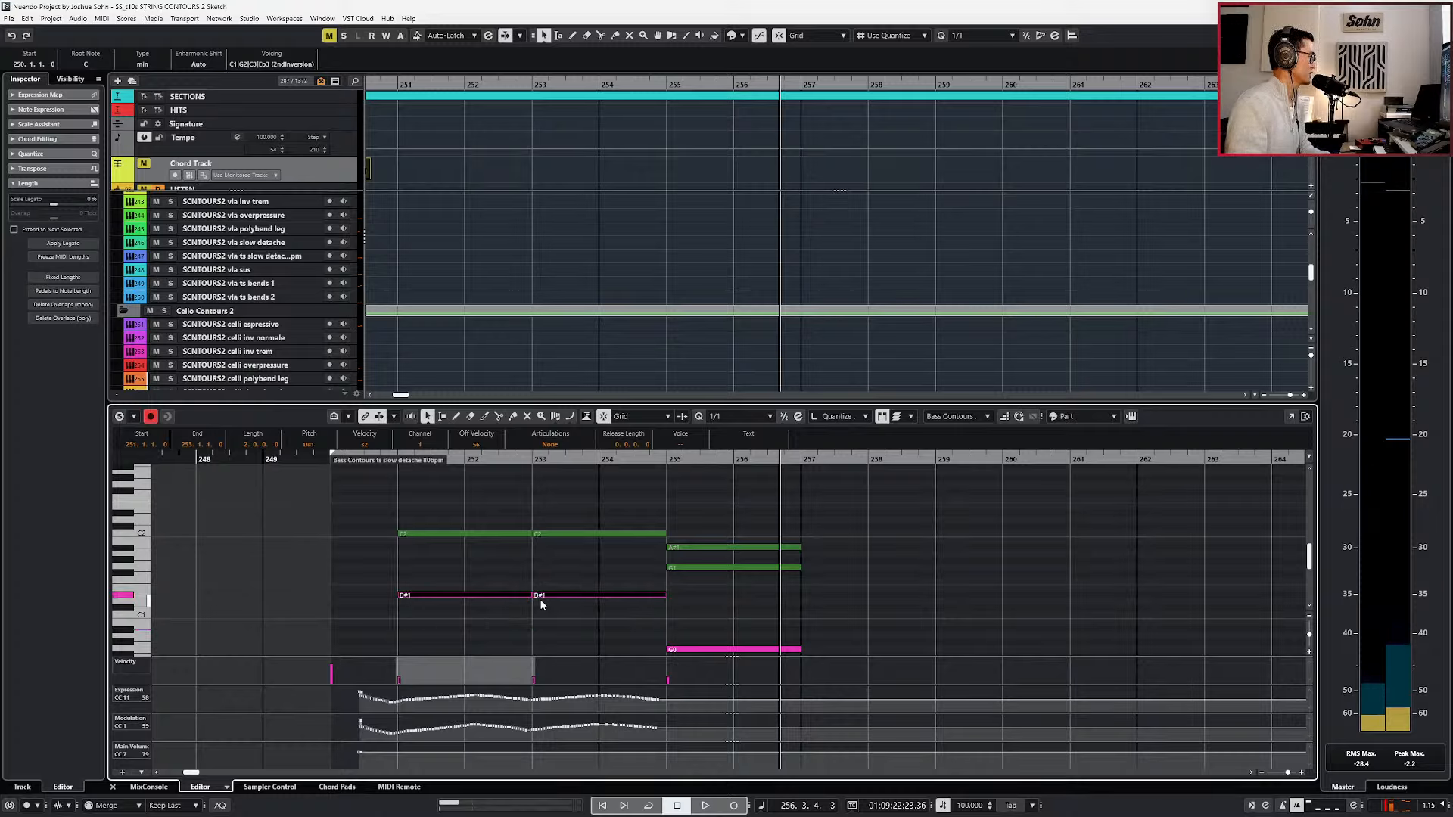
{"action": "left_click", "coordinate": [521, 596], "text": "shift"}
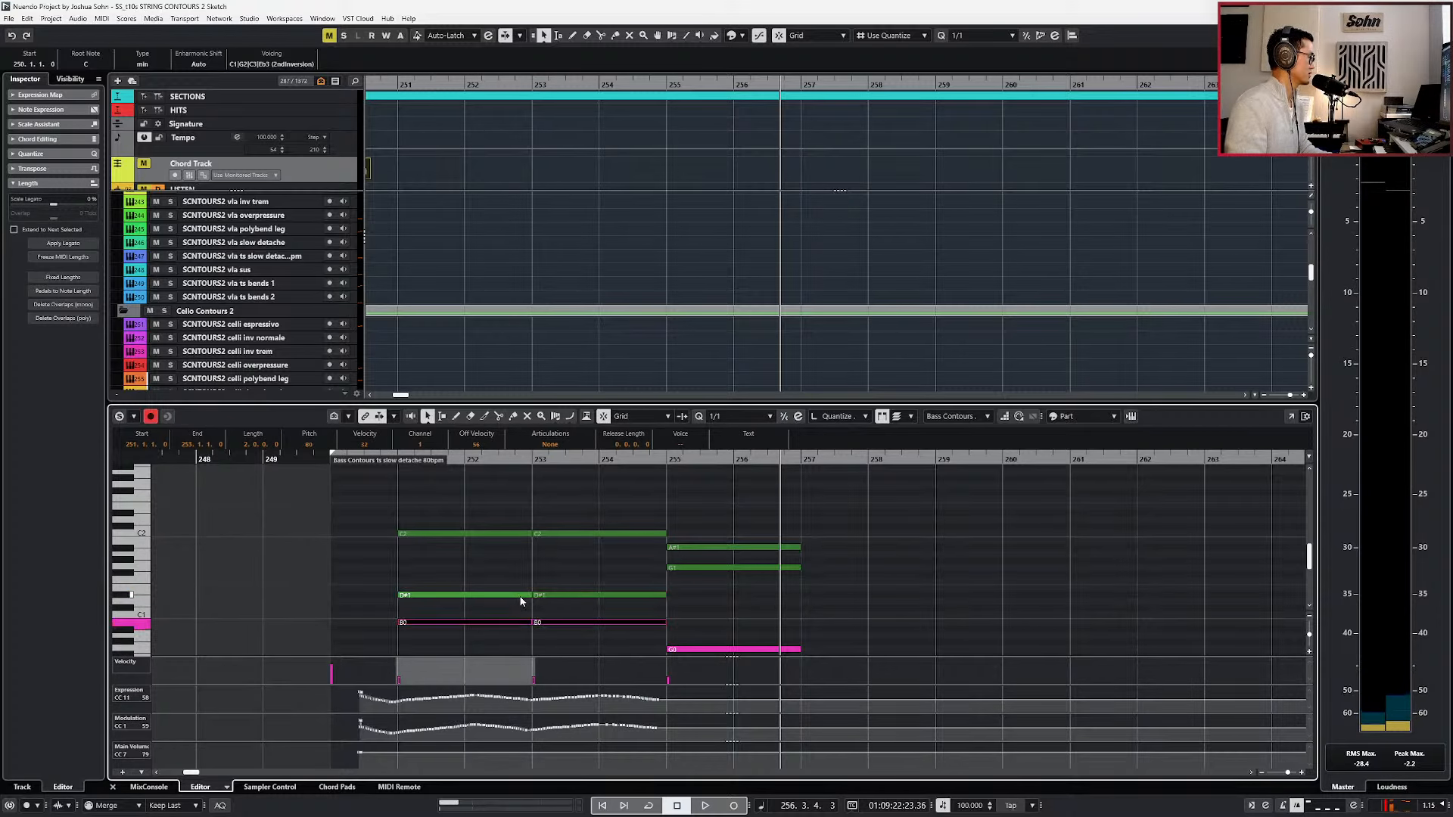
{"action": "key", "text": "l"}
{"action": "key", "text": "space"}
Try the bass notes at bars 251 and 253 on G#0, return them to G0, and play from bar 251.
{"action": "key", "text": "space"}
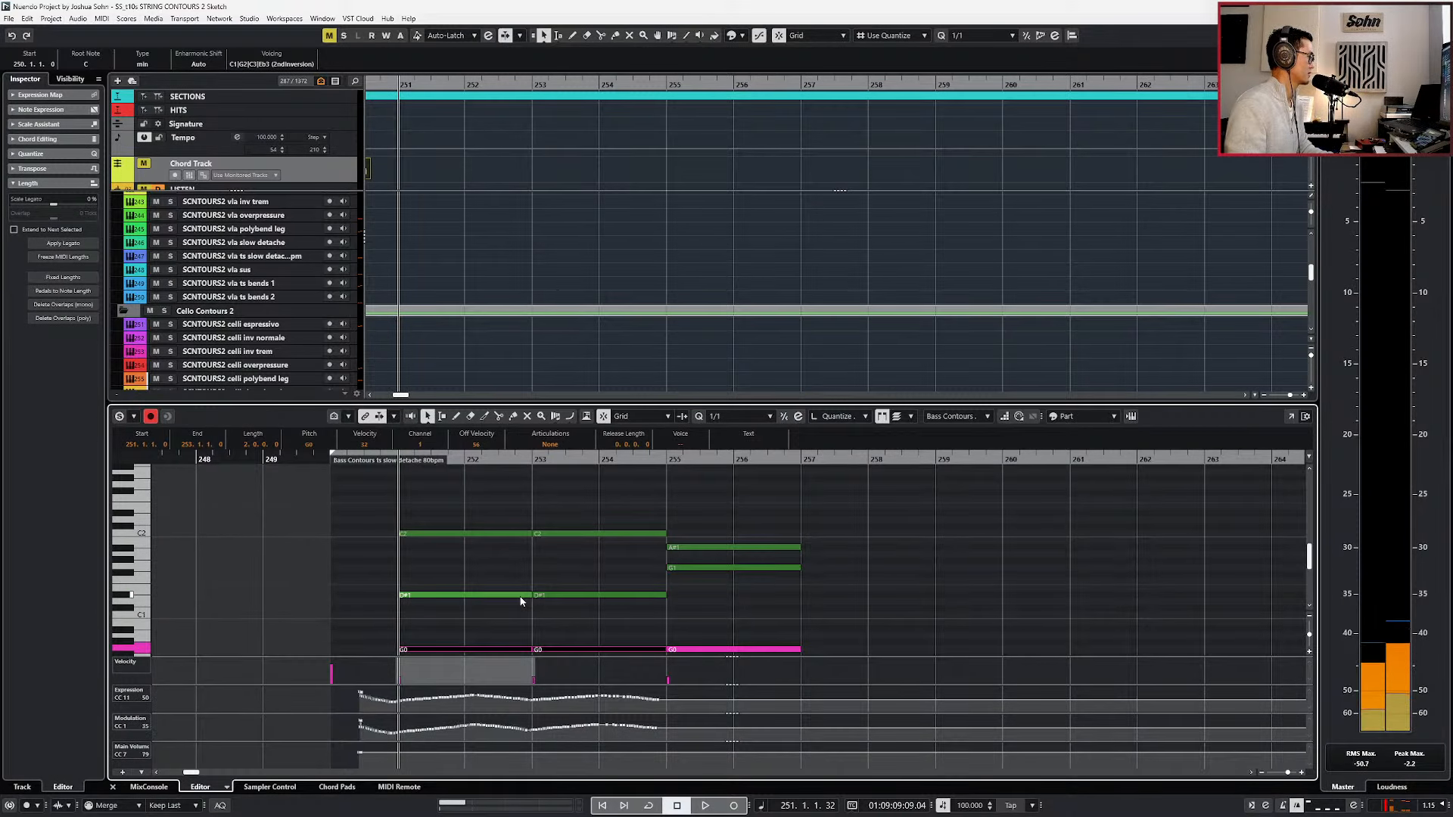
{"action": "scroll", "coordinate": [522, 602], "scroll_direction": "down", "scroll_amount": 2}
{"action": "key", "text": "space"}
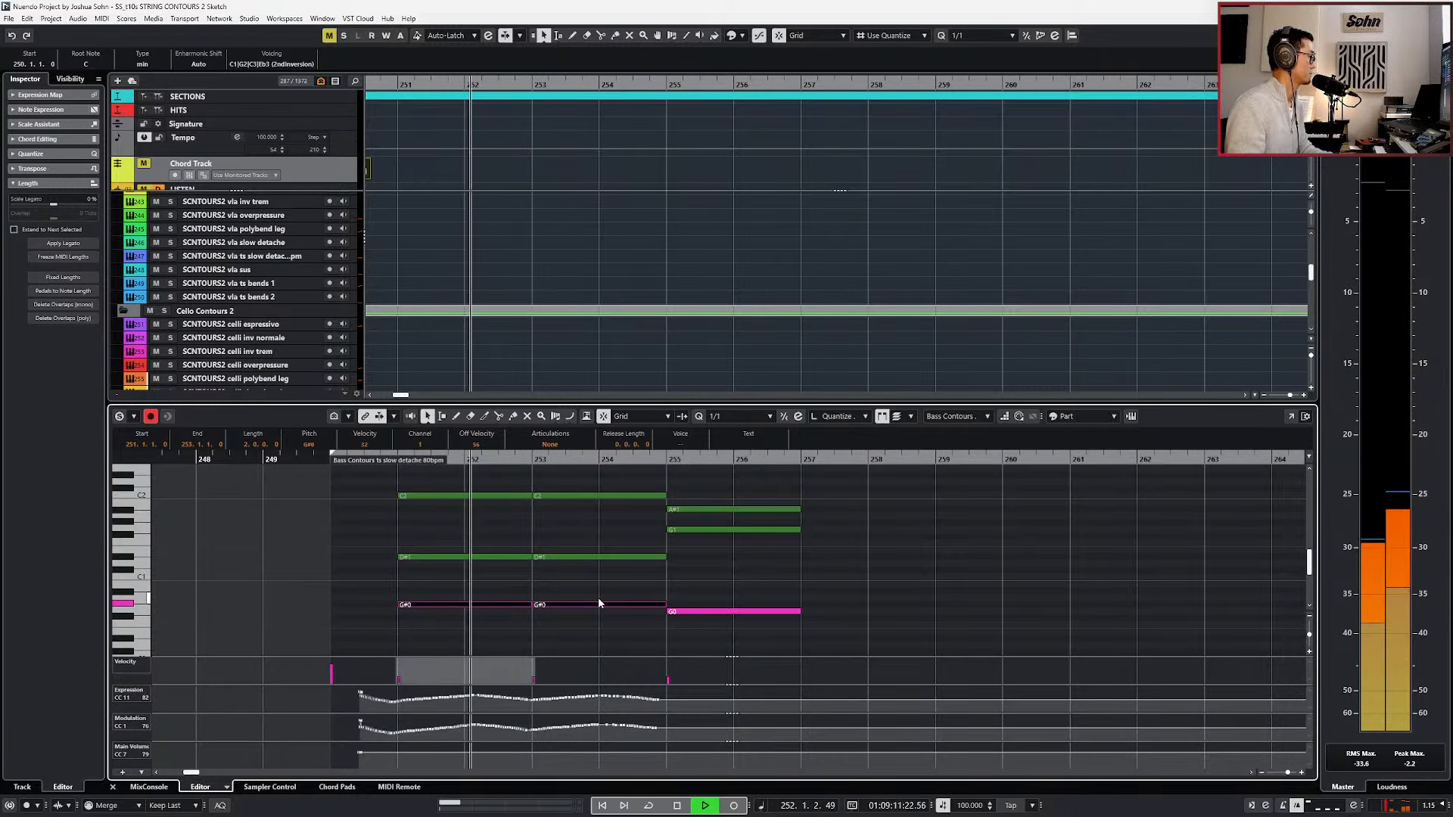
{"action": "key", "text": "space"}
{"action": "key", "text": "Down"}
{"action": "key", "text": "l"}
{"action": "key", "text": "space"}
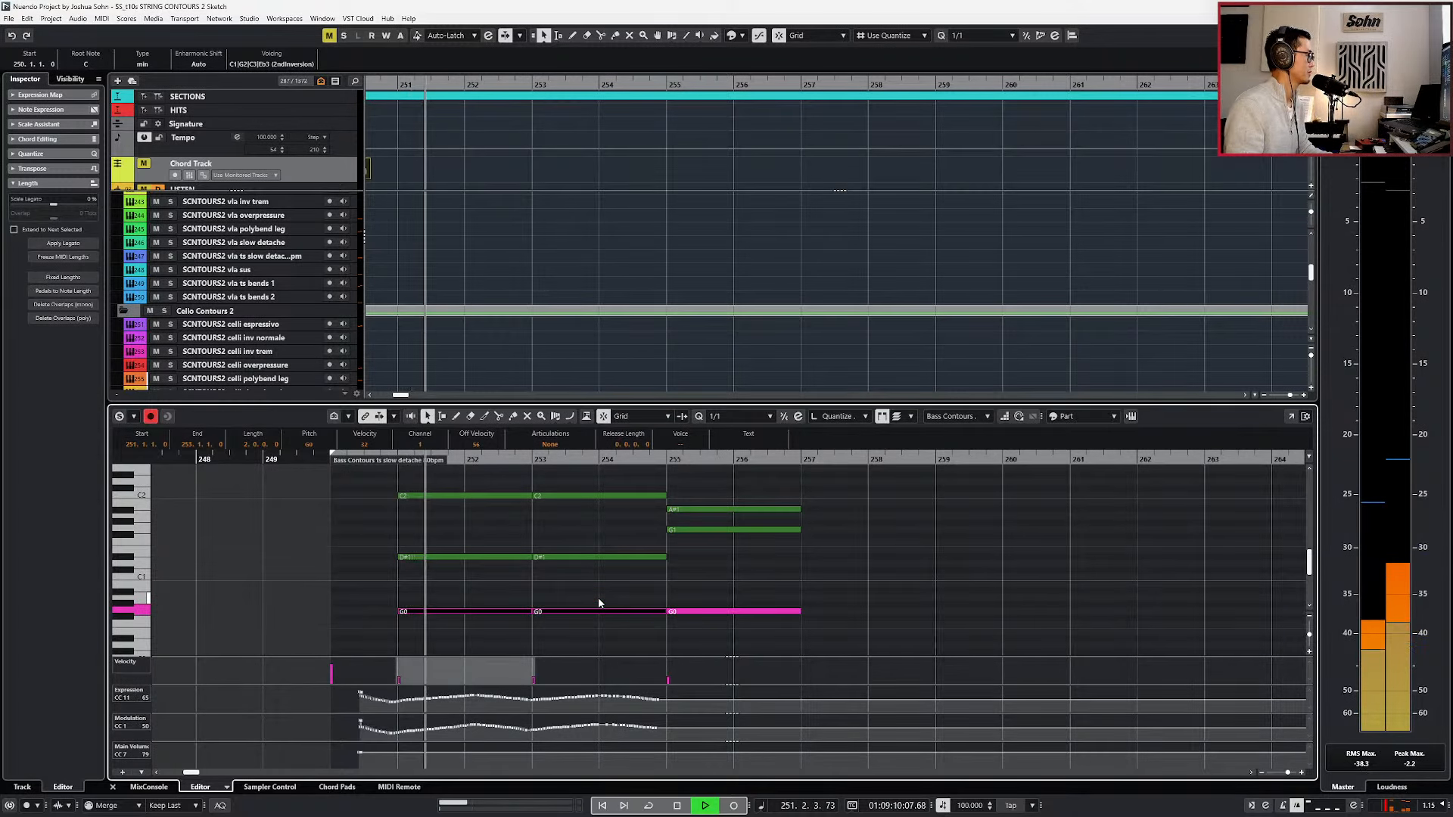
Hide the controller lanes, duplicate the celli and bass notes at bar 255 to bar 257, and show the lanes again.
{"action": "key", "text": "alt+l"}
{"action": "left_click", "coordinate": [598, 599]}
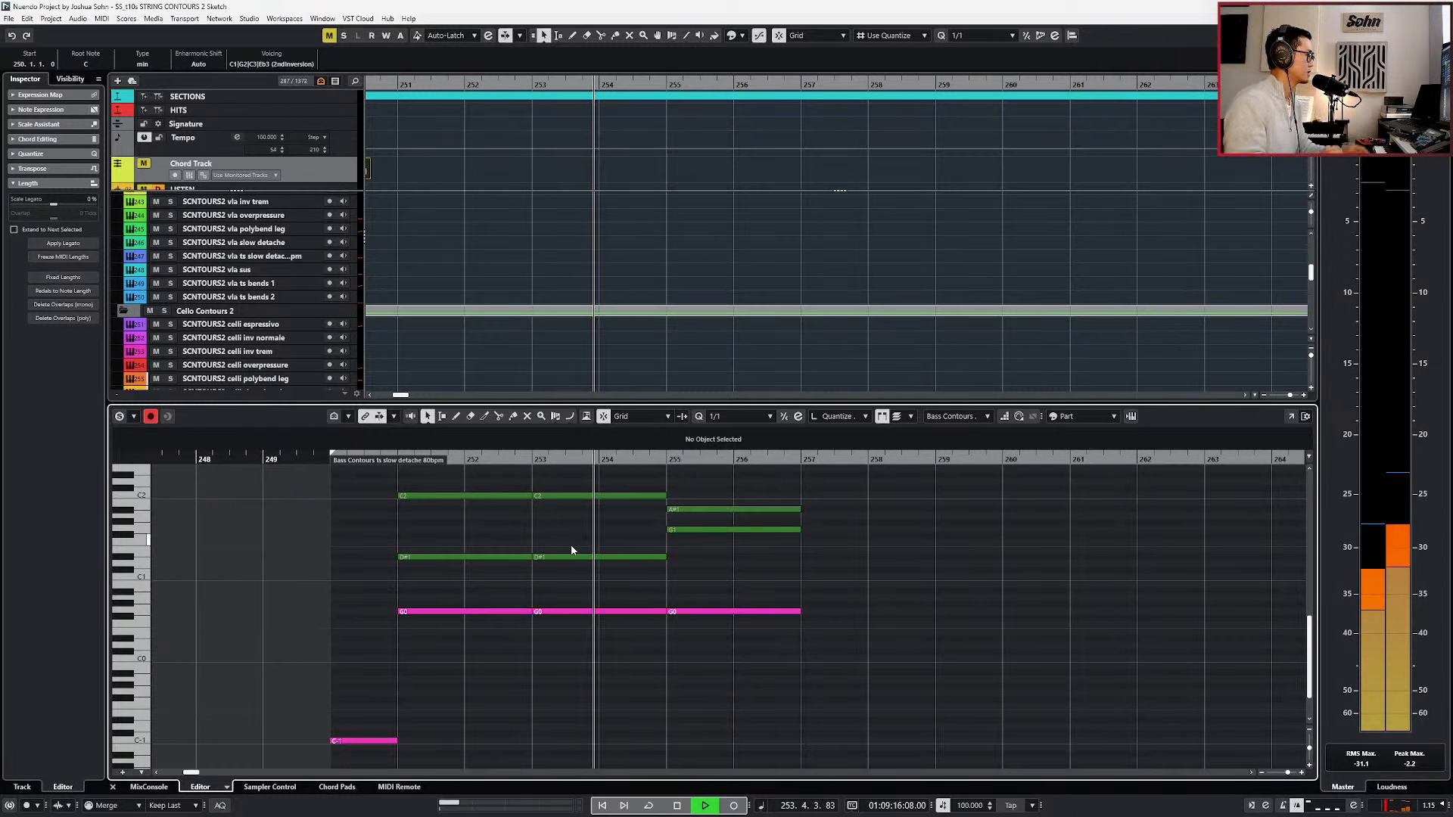
{"action": "scroll", "coordinate": [694, 591], "scroll_direction": "down", "scroll_amount": 2}
{"action": "scroll", "coordinate": [695, 591], "scroll_direction": "up", "scroll_amount": 1}
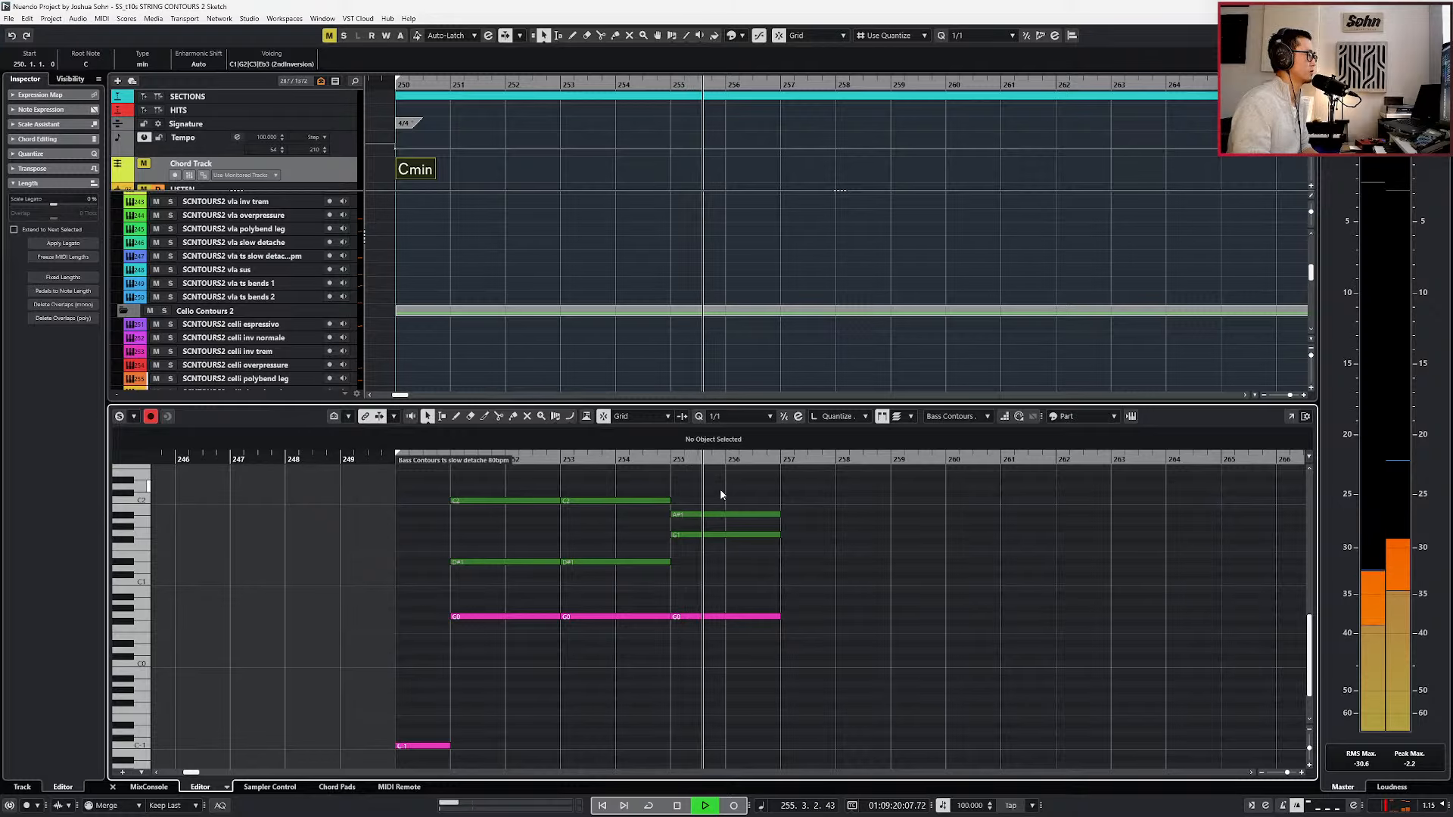
{"action": "left_click_drag", "start_coordinate": [707, 627], "coordinate": [705, 631]}
{"action": "key", "text": "ctrl+d"}
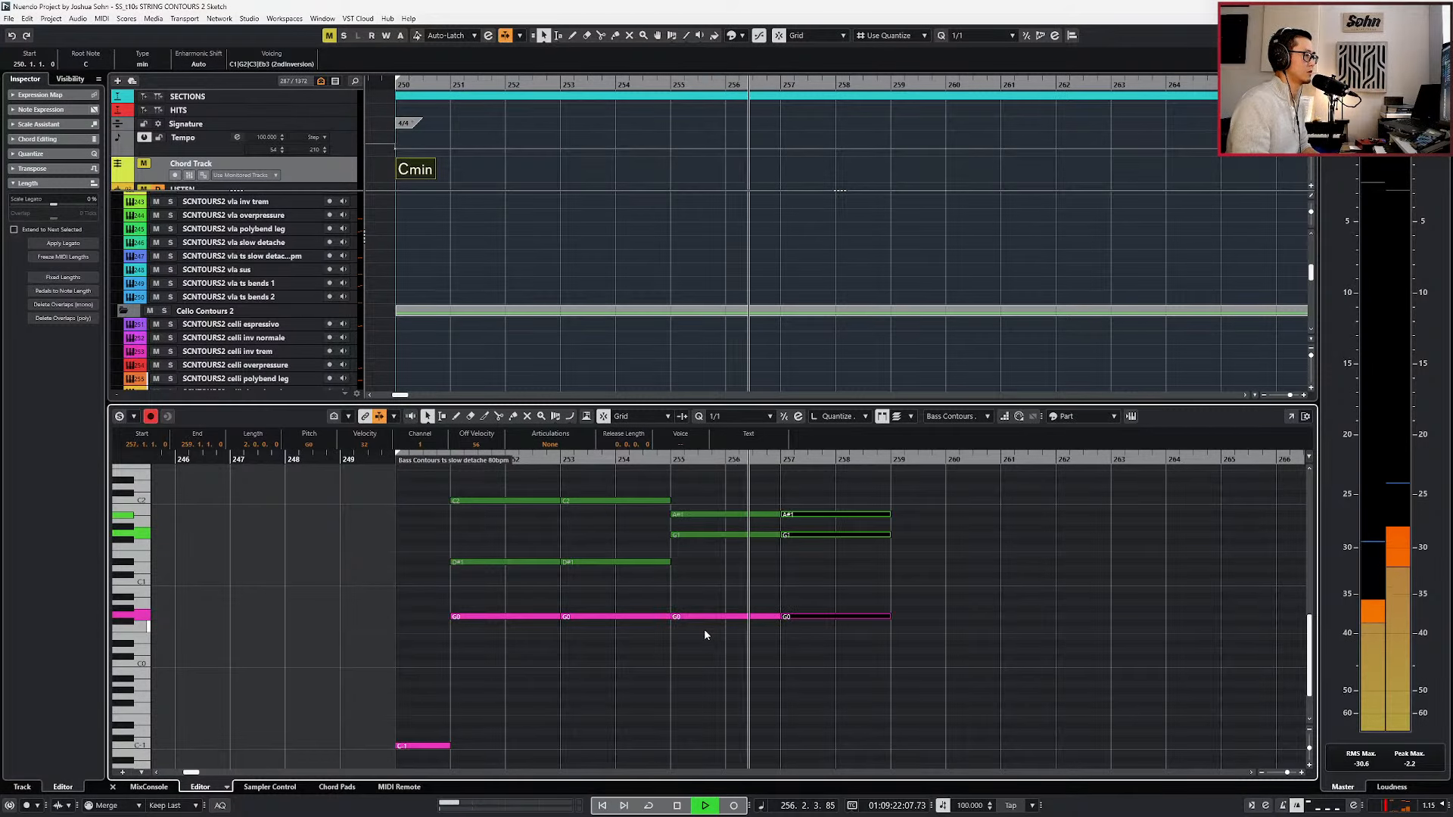
{"action": "key", "text": "alt+l"}
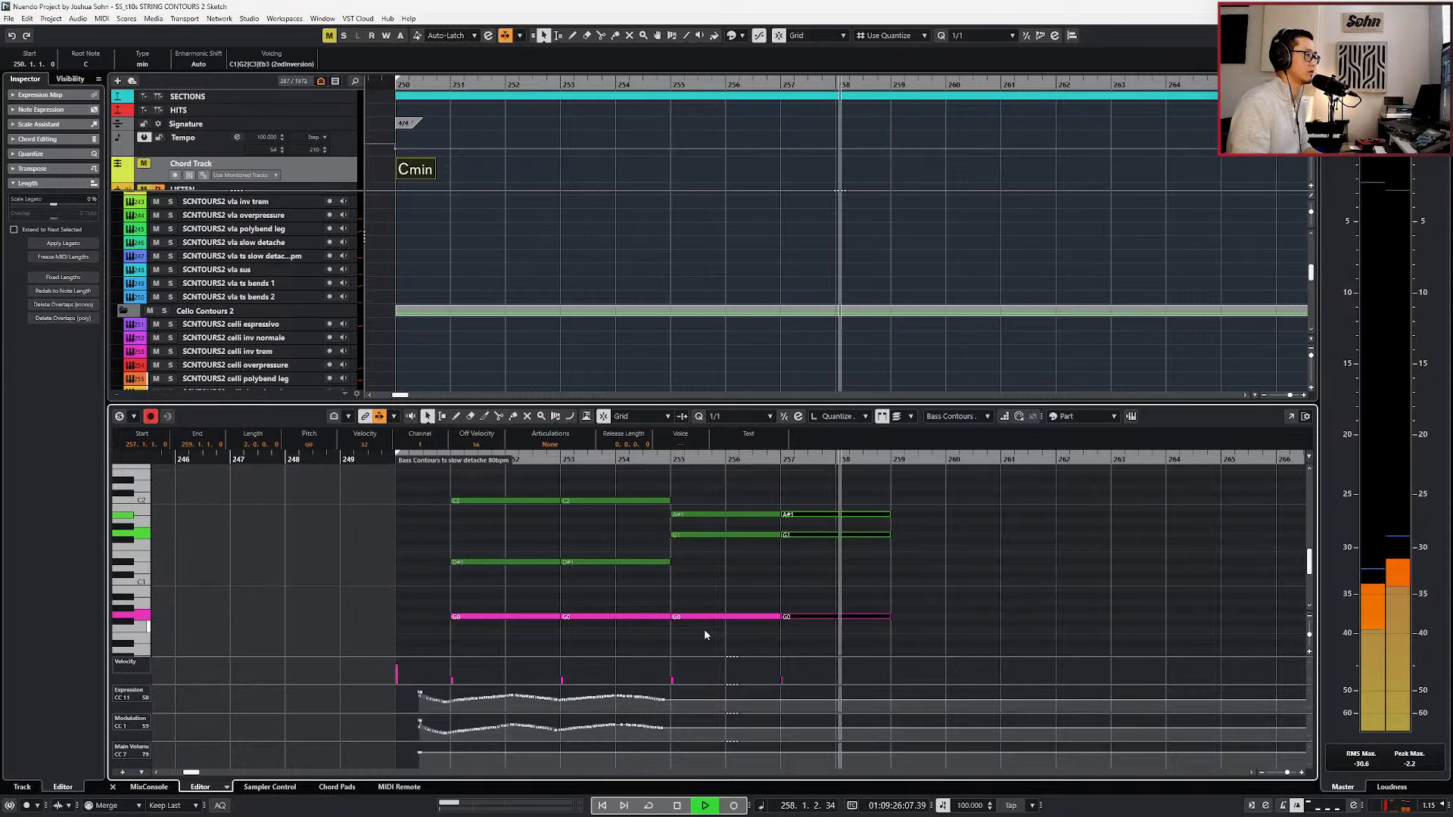
Return to the project view and record controller movements into both ts slow detache parts up to bar 259.
{"action": "key", "text": "space"}
{"action": "key", "text": "ctrl+e"}
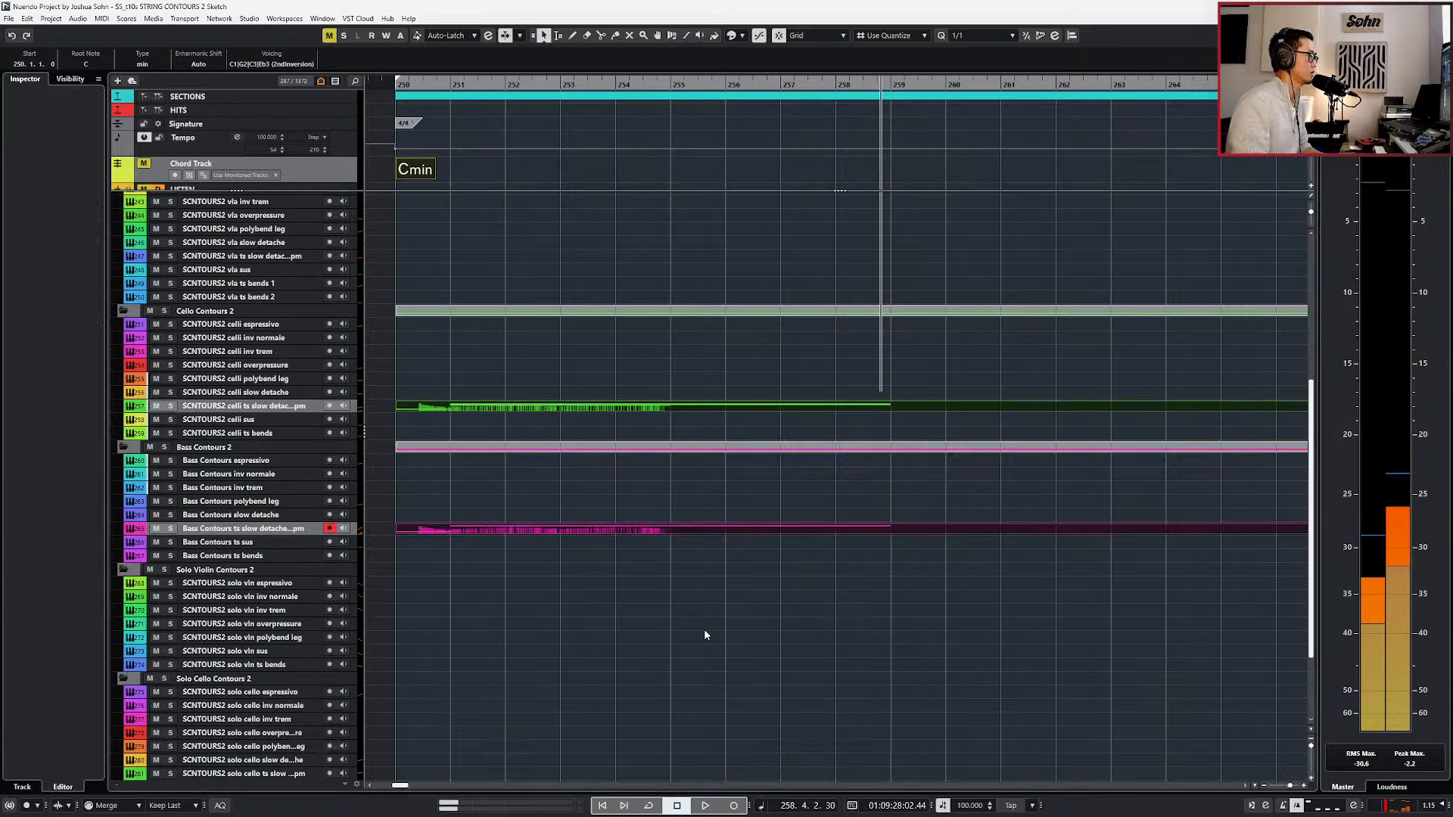
{"action": "key", "text": "KP_Subtract"}
{"action": "key", "text": "space"}
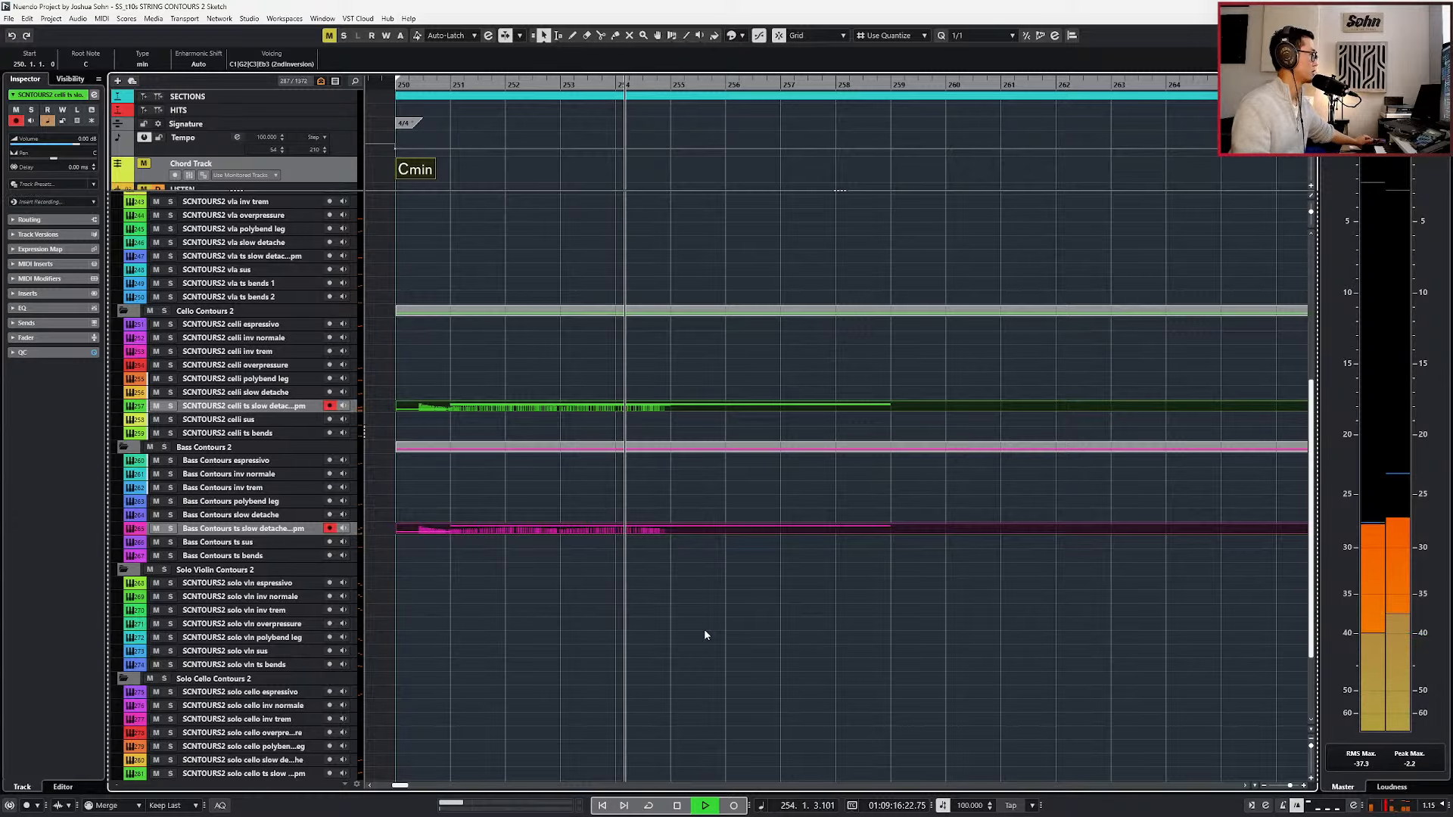
{"action": "key", "text": "KP_Multiply"}
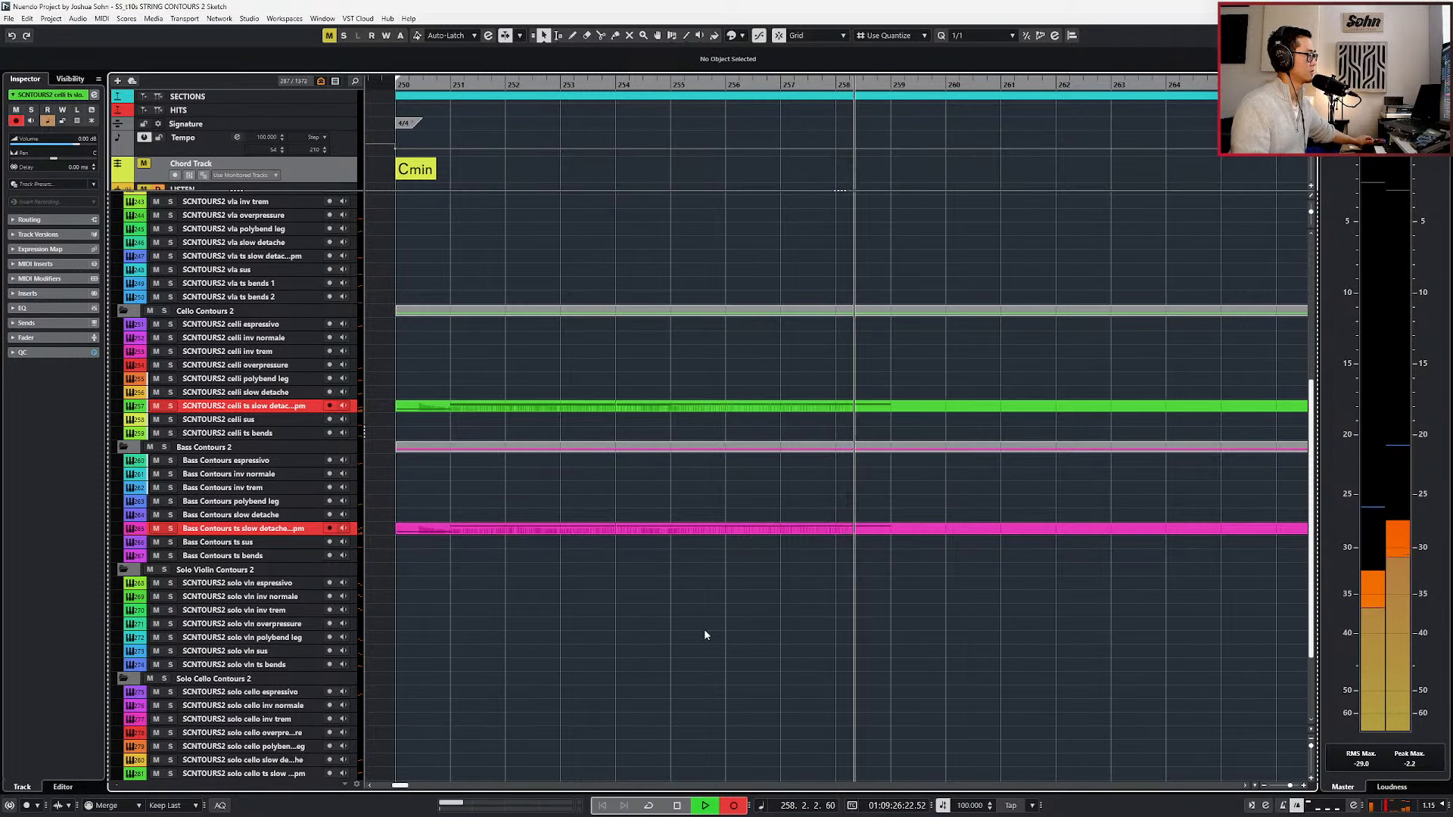
{"action": "key", "text": "space"}
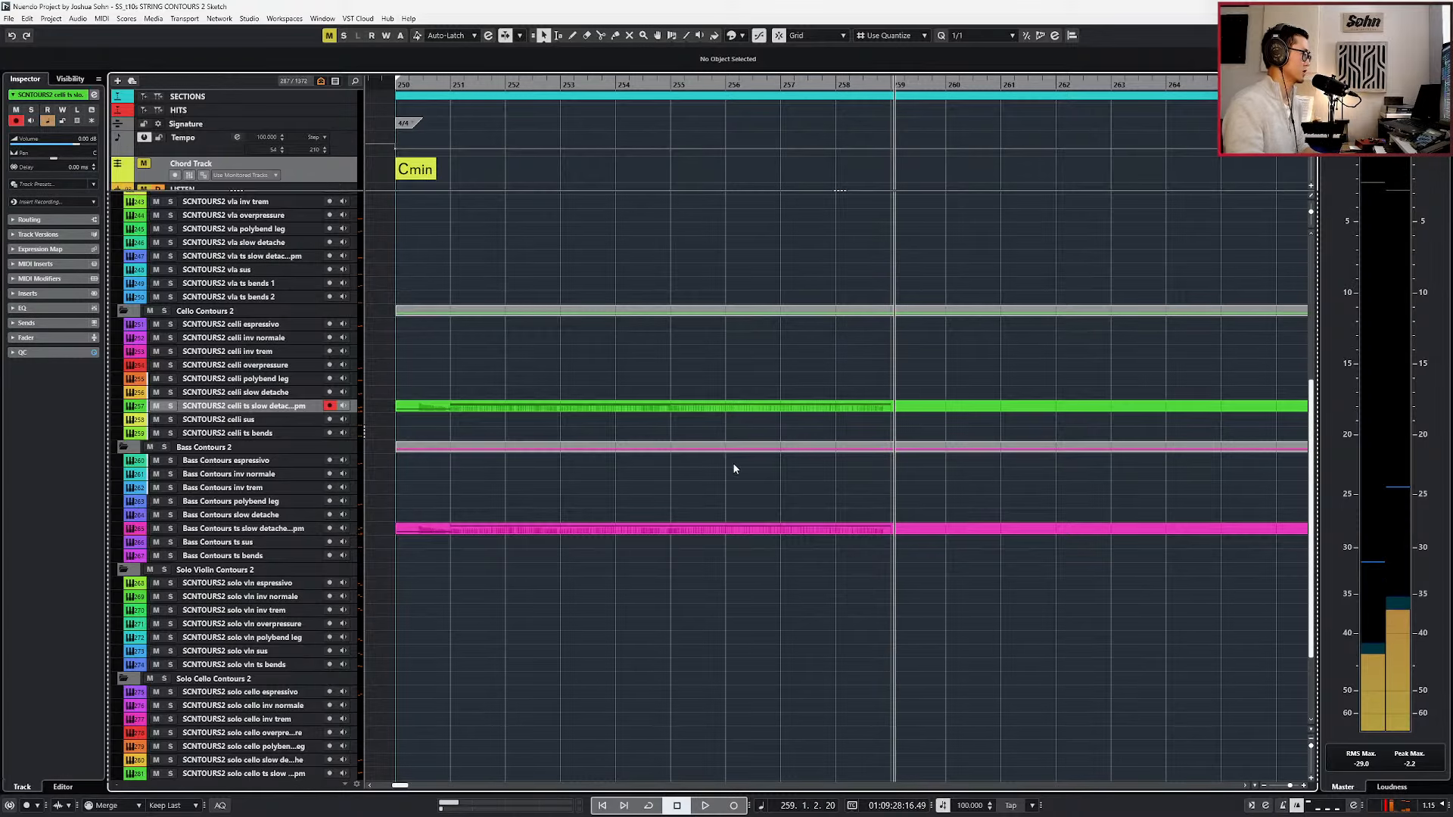
Open the celli and bass ts slow detache parts together in the editor and delete the celli part's Expression (CC 11) data.
{"action": "left_click", "coordinate": [740, 404]}
{"action": "left_click", "coordinate": [740, 529], "text": "shift"}
{"action": "key", "text": "Return"}
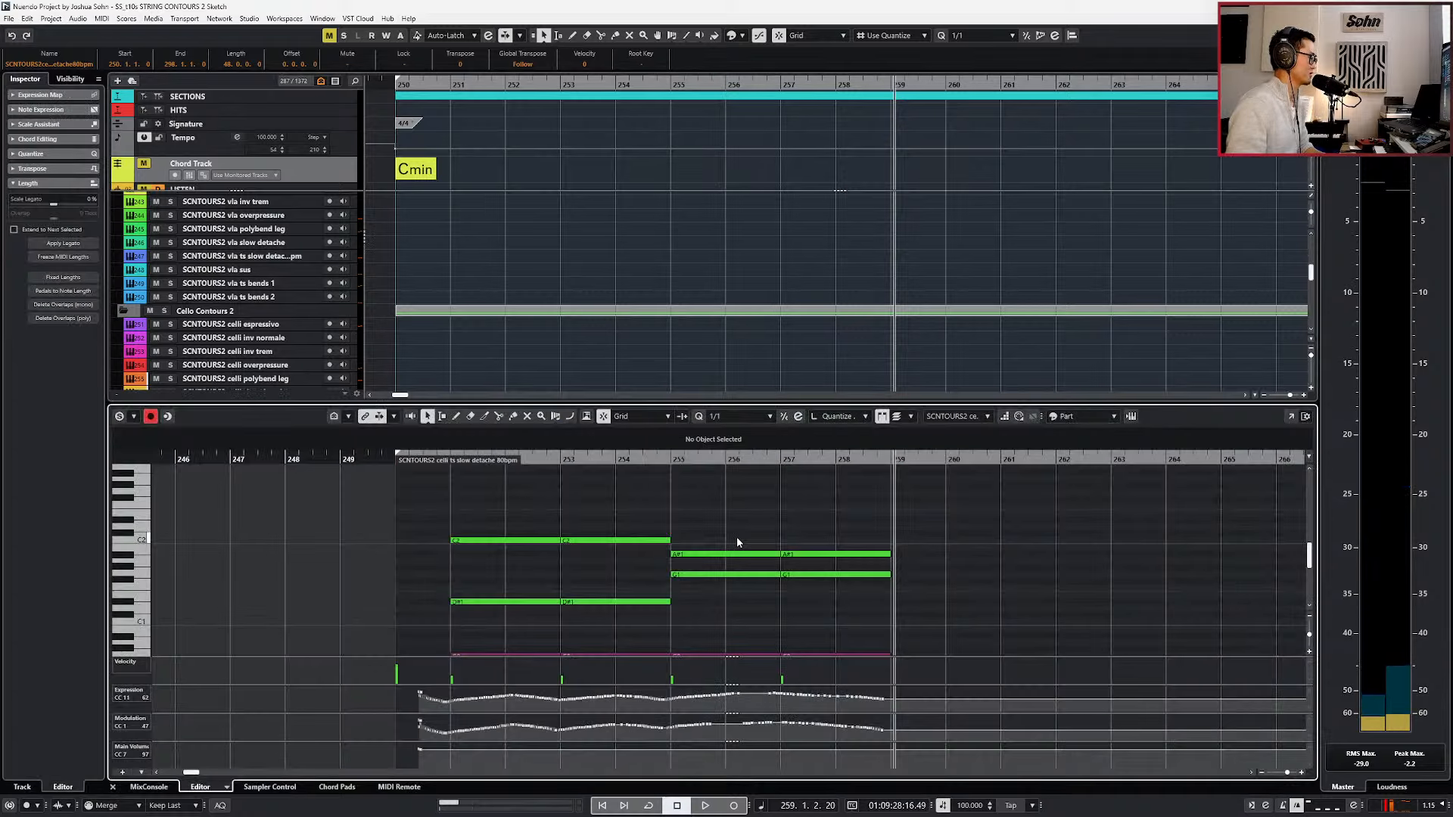
{"action": "scroll", "coordinate": [737, 540], "scroll_direction": "down", "scroll_amount": 2}
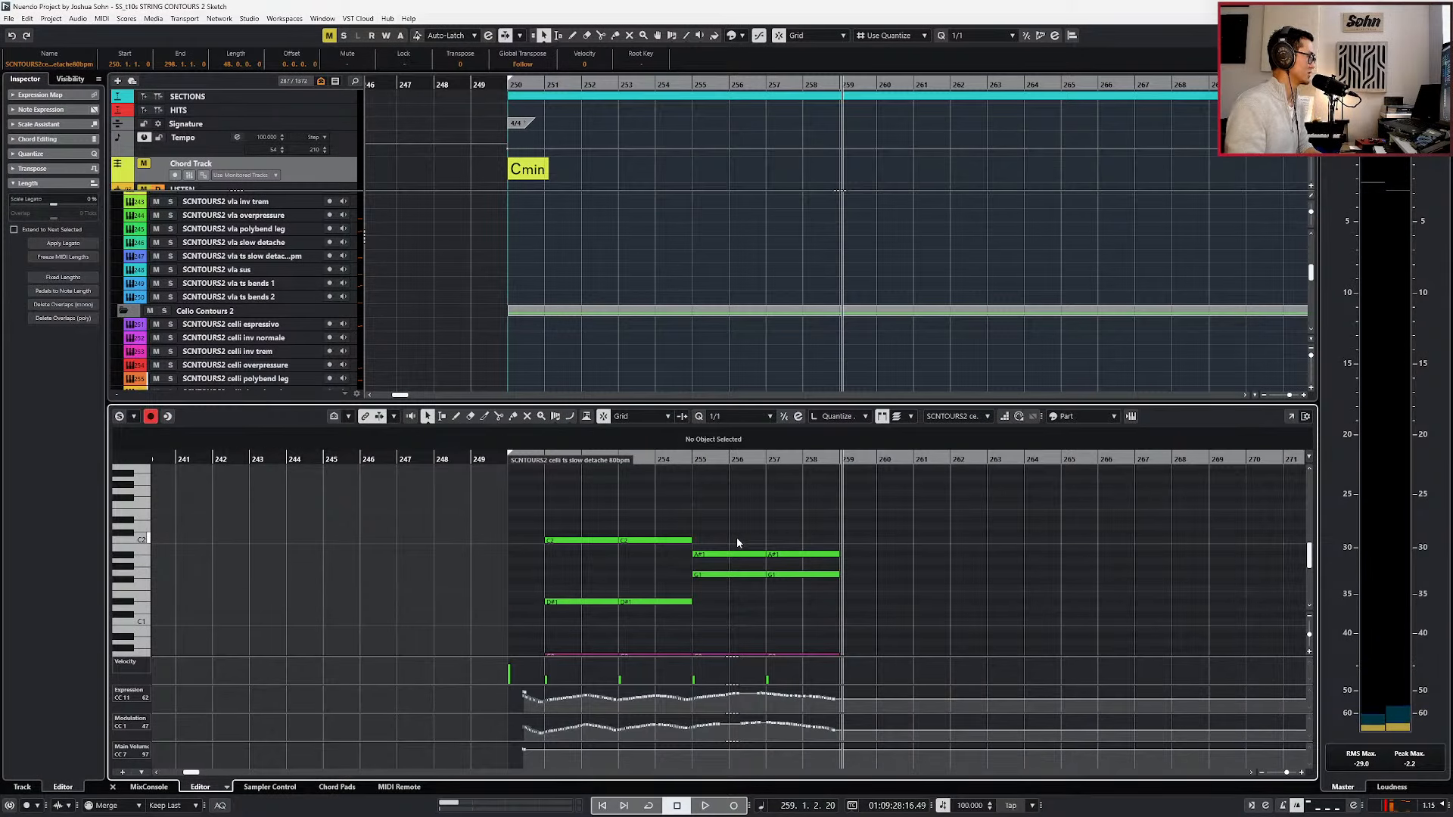
{"action": "scroll", "coordinate": [739, 544], "scroll_direction": "down", "scroll_amount": 1}
{"action": "key", "text": "KP_Subtract"}
{"action": "key", "text": "KP_Subtract"}
{"action": "key", "text": "KP_Subtract"}
{"action": "key", "text": "KP_Subtract"}
{"action": "key", "text": "KP_Subtract"}
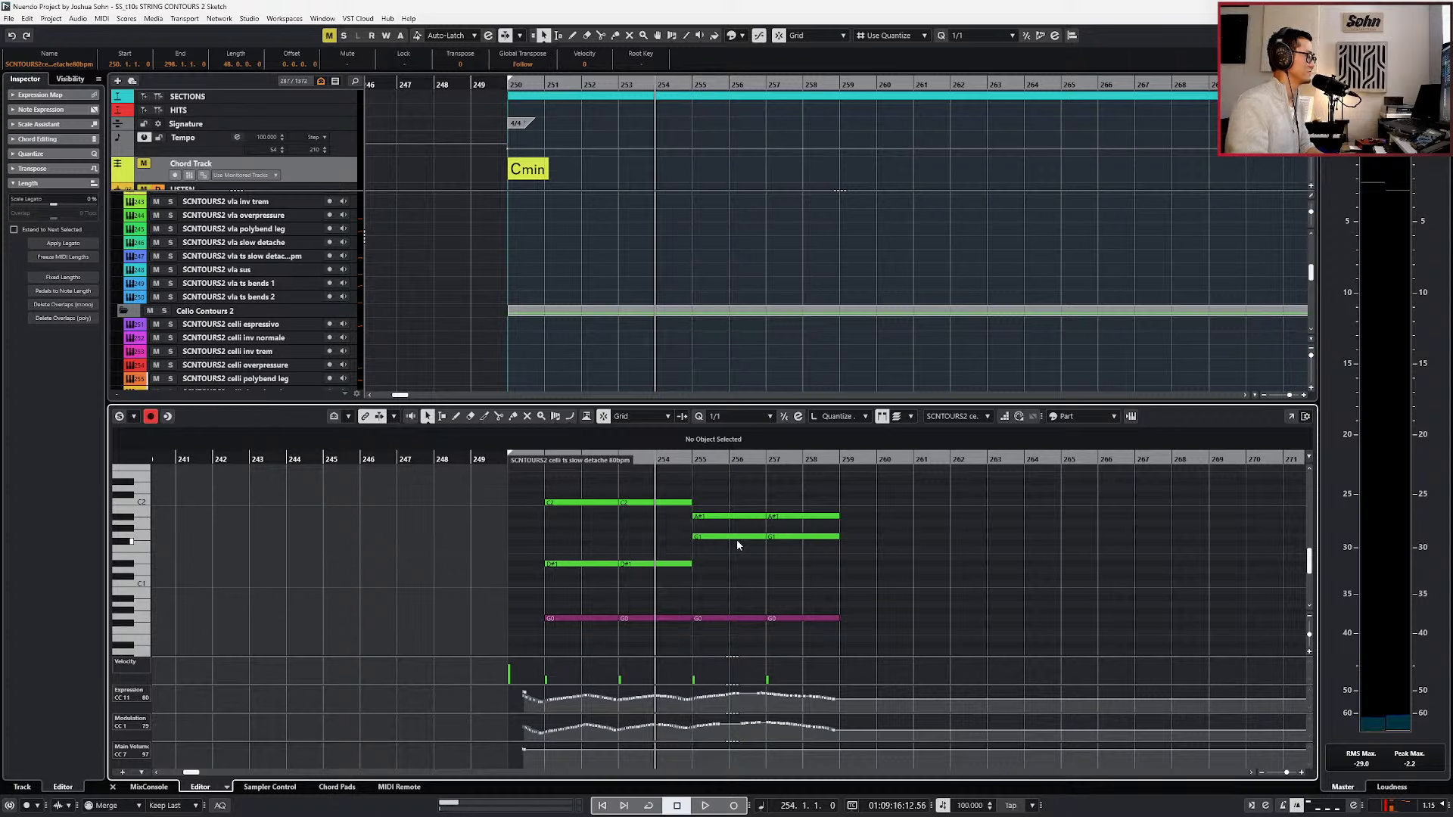
{"action": "scroll", "coordinate": [737, 542], "scroll_direction": "down", "scroll_amount": 1}
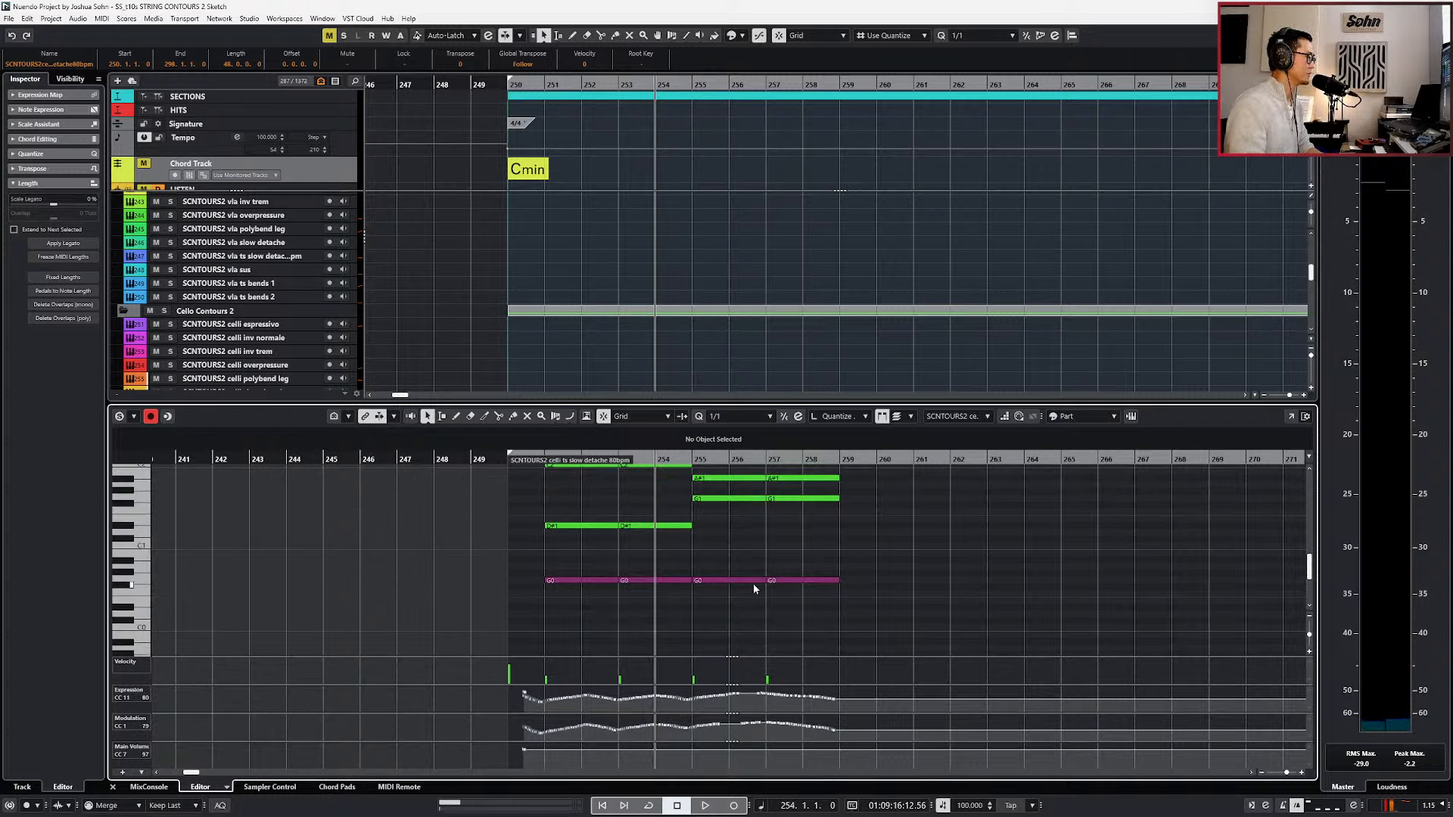
{"action": "scroll", "coordinate": [756, 608], "scroll_direction": "up", "scroll_amount": 1}
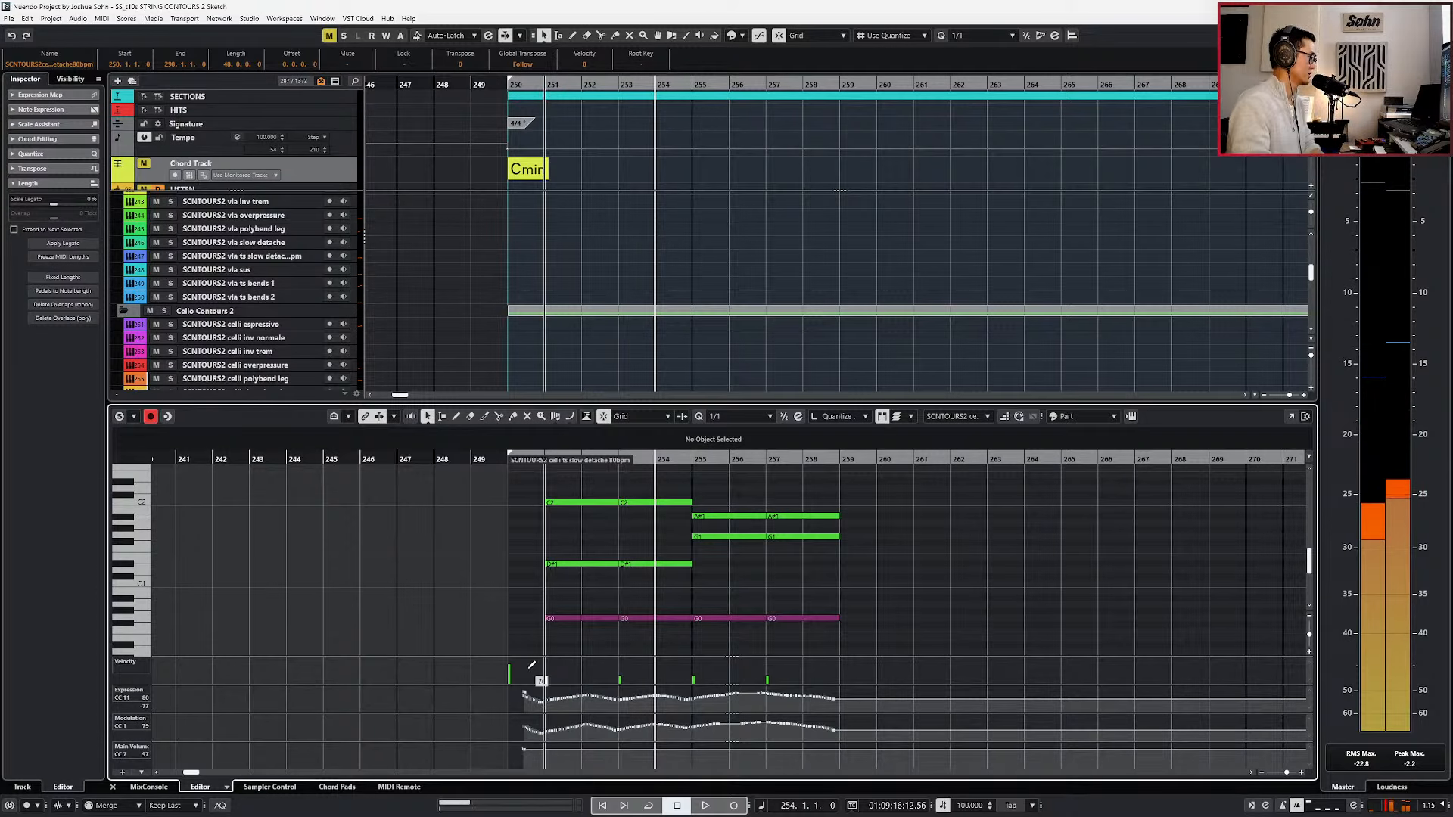
{"action": "key", "text": "Delete"}
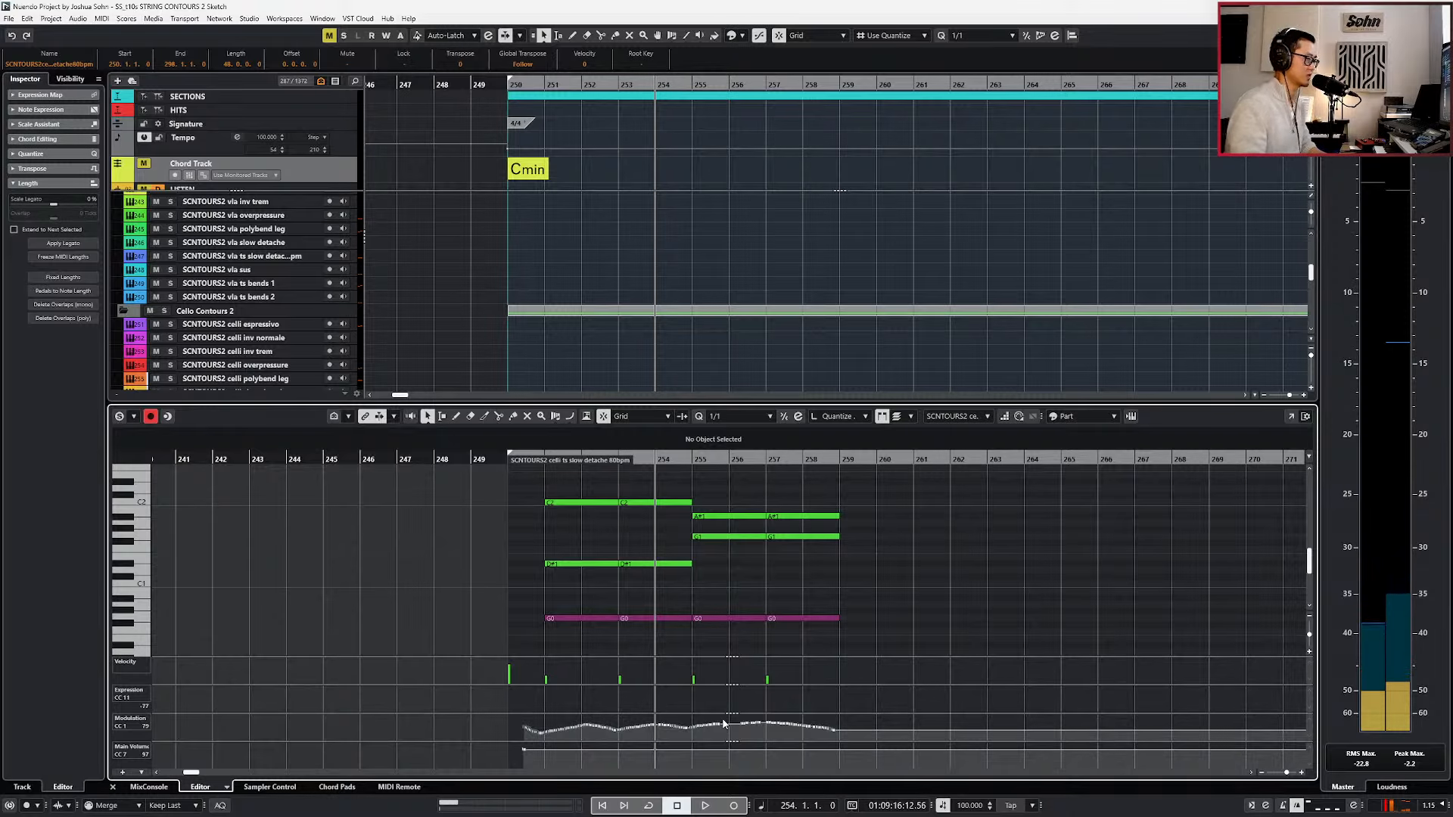
Switch the editor to the bass part's controller data, return to the project view, and move the playhead back to bar 250.
{"action": "key", "text": "ctrl+KP_Subtract"}
{"action": "key", "text": "ctrl+KP_Subtract"}
{"action": "key", "text": "ctrl+KP_Subtract"}
{"action": "key", "text": "Down"}
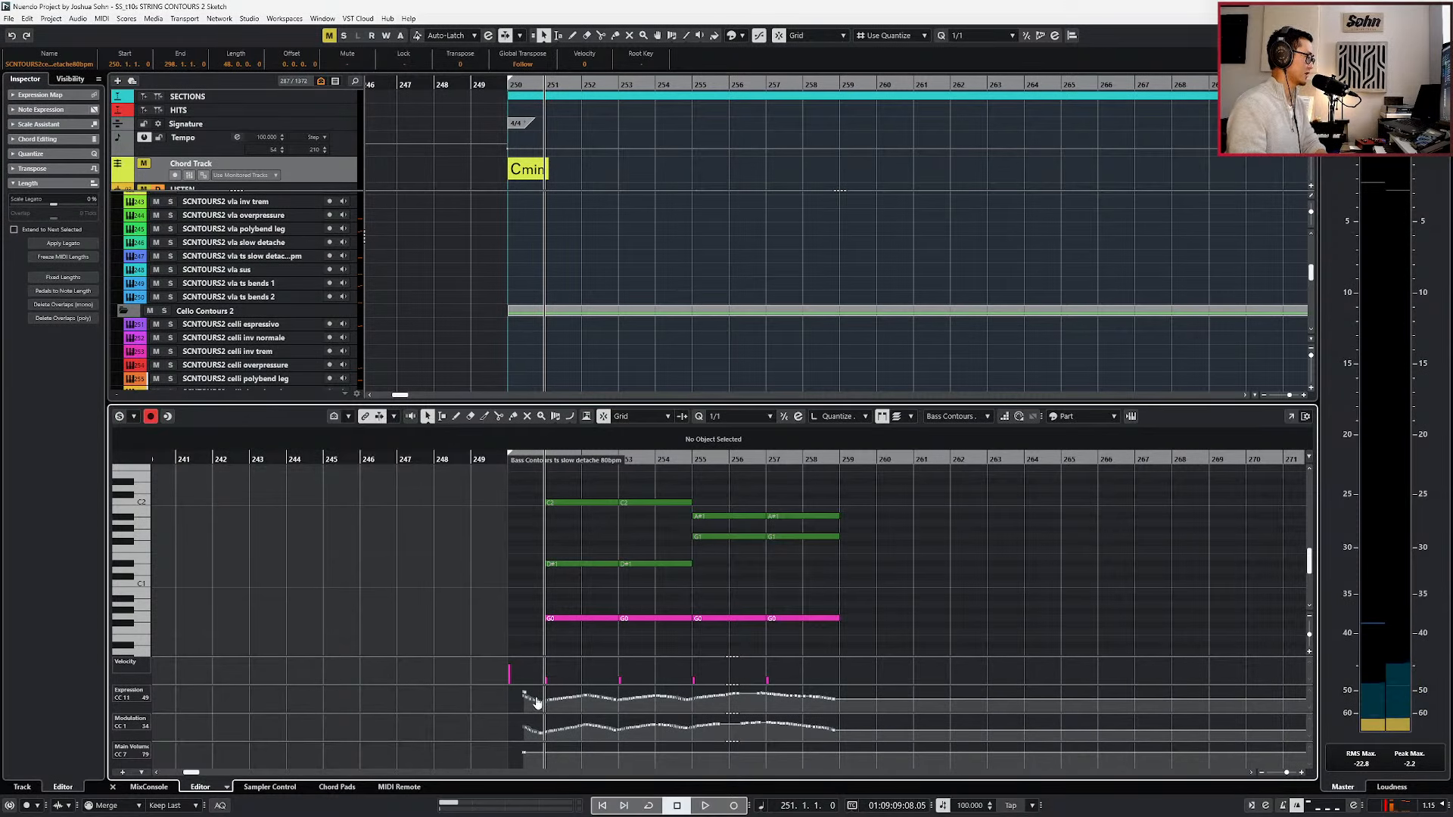
{"action": "key", "text": "ctrl+e"}
{"action": "key", "text": "ctrl+KP_Subtract"}
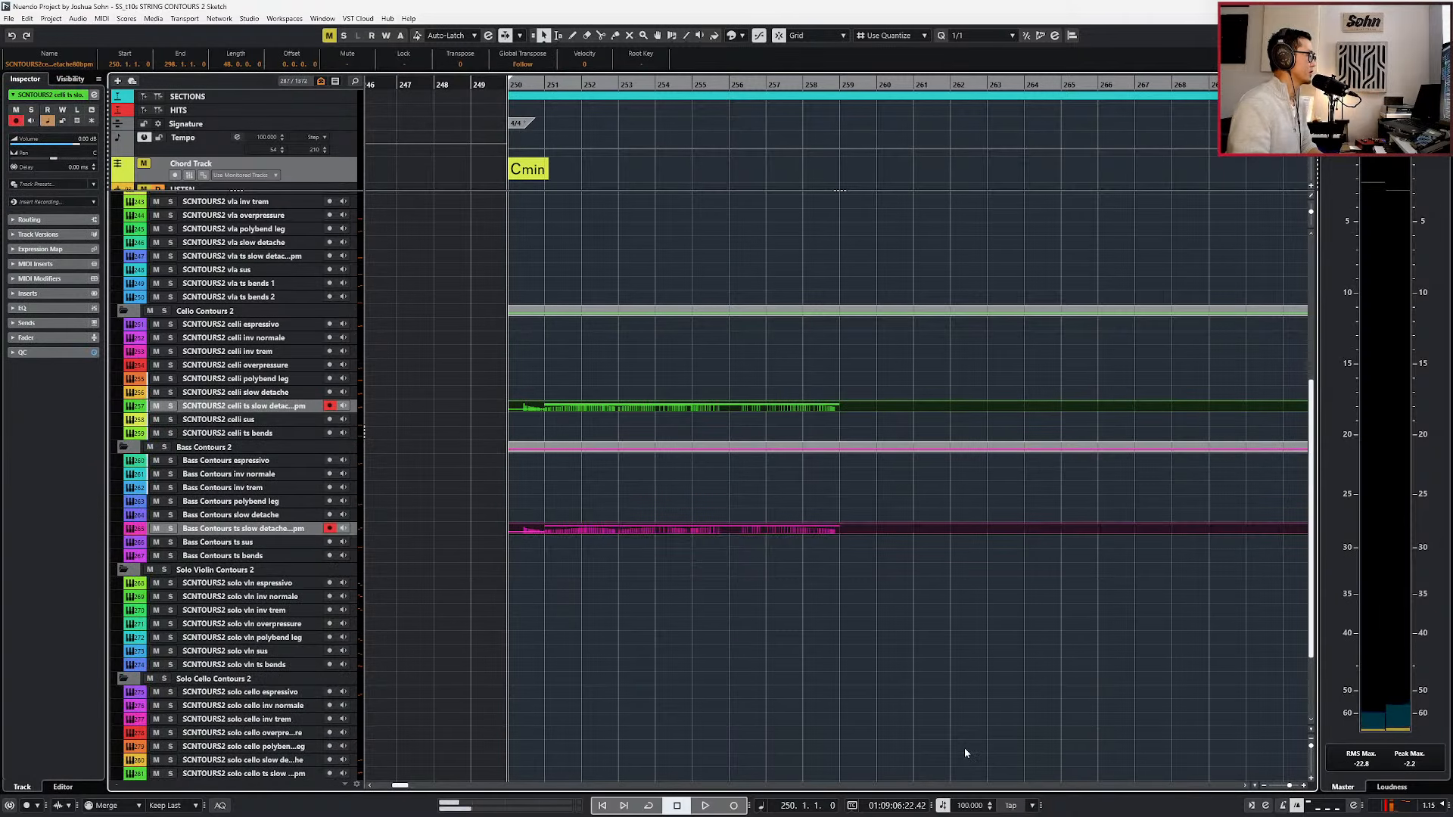
Split the celli and bass ts slow detache parts at bar 259 and delete the remainder after it.
{"action": "scroll", "coordinate": [959, 626], "scroll_direction": "down", "scroll_amount": 1}
{"action": "left_click", "coordinate": [896, 496]}
{"action": "left_click", "coordinate": [900, 409]}
{"action": "left_click", "coordinate": [874, 529], "text": "shift"}
{"action": "left_click", "coordinate": [864, 528], "text": "alt"}
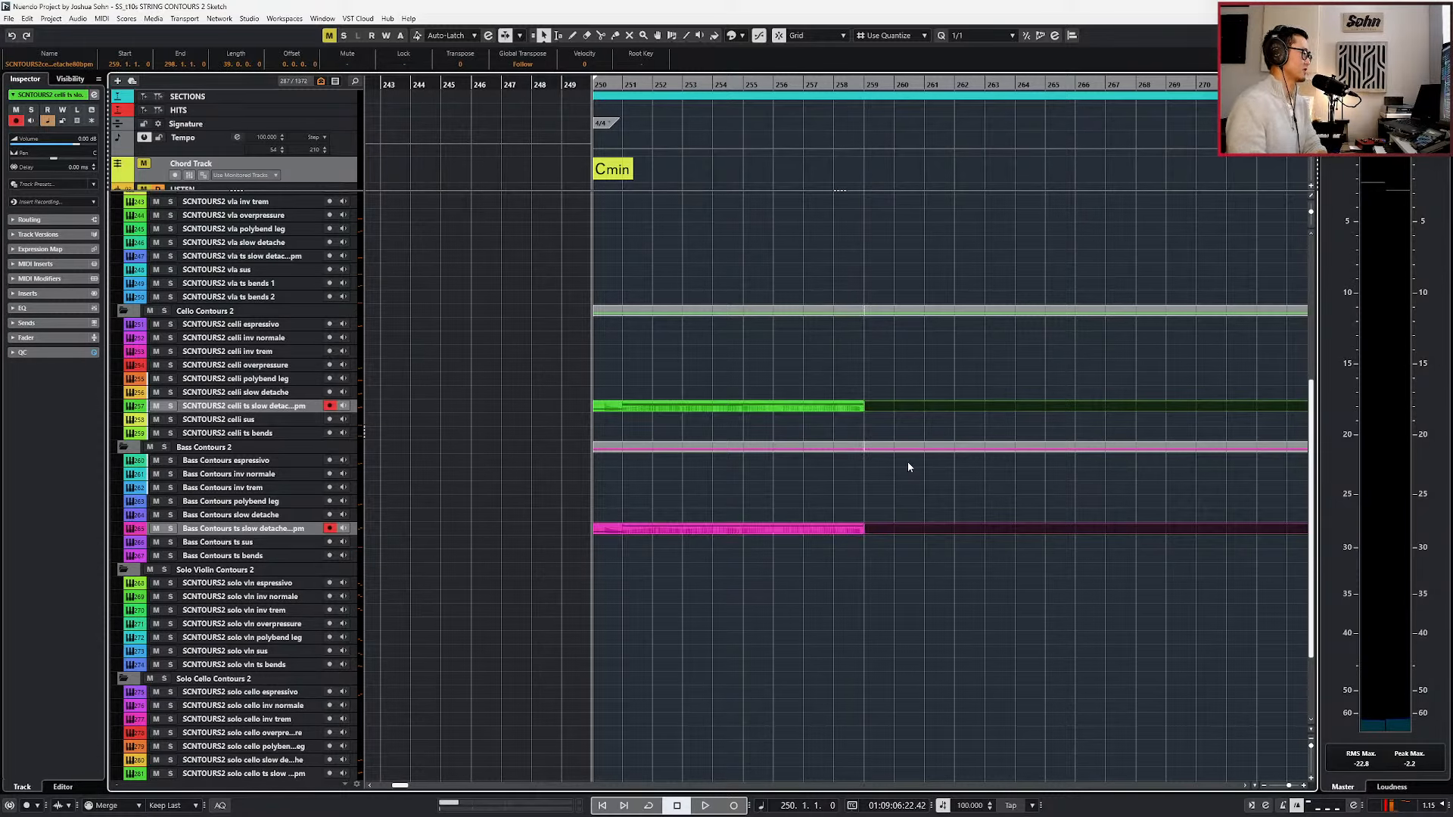
{"action": "key", "text": "Delete"}
{"action": "key", "text": "KP_Add"}
{"action": "scroll", "coordinate": [896, 453], "scroll_direction": "down", "scroll_amount": 1}
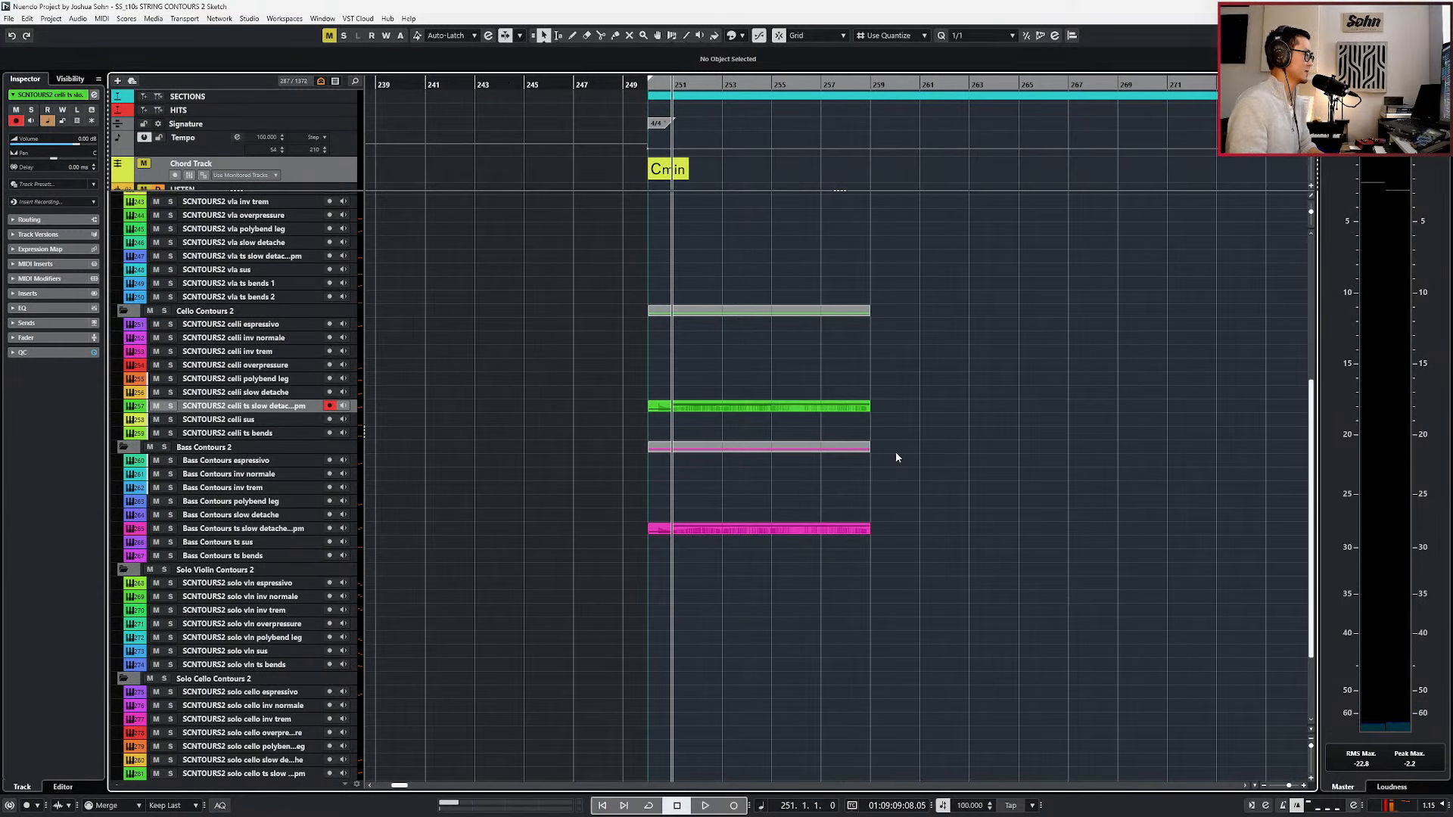
Play the progression from bar 251, stop, and set the tempo at bar 250 to 106 BPM.
{"action": "scroll", "coordinate": [896, 453], "scroll_direction": "right", "scroll_amount": 4}
{"action": "key", "text": "space"}
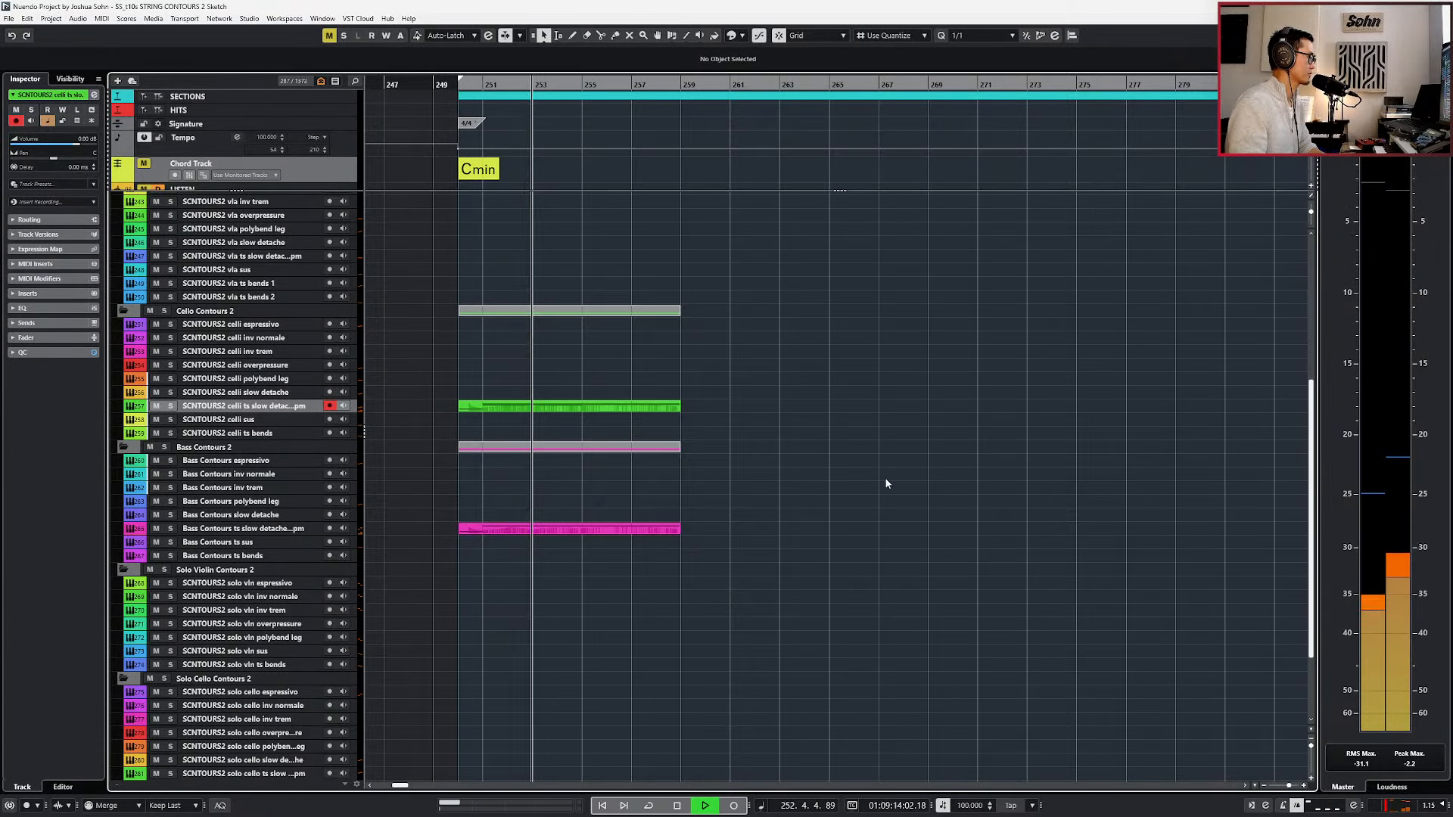
{"action": "left_click", "coordinate": [469, 149]}
{"action": "key", "text": "space"}
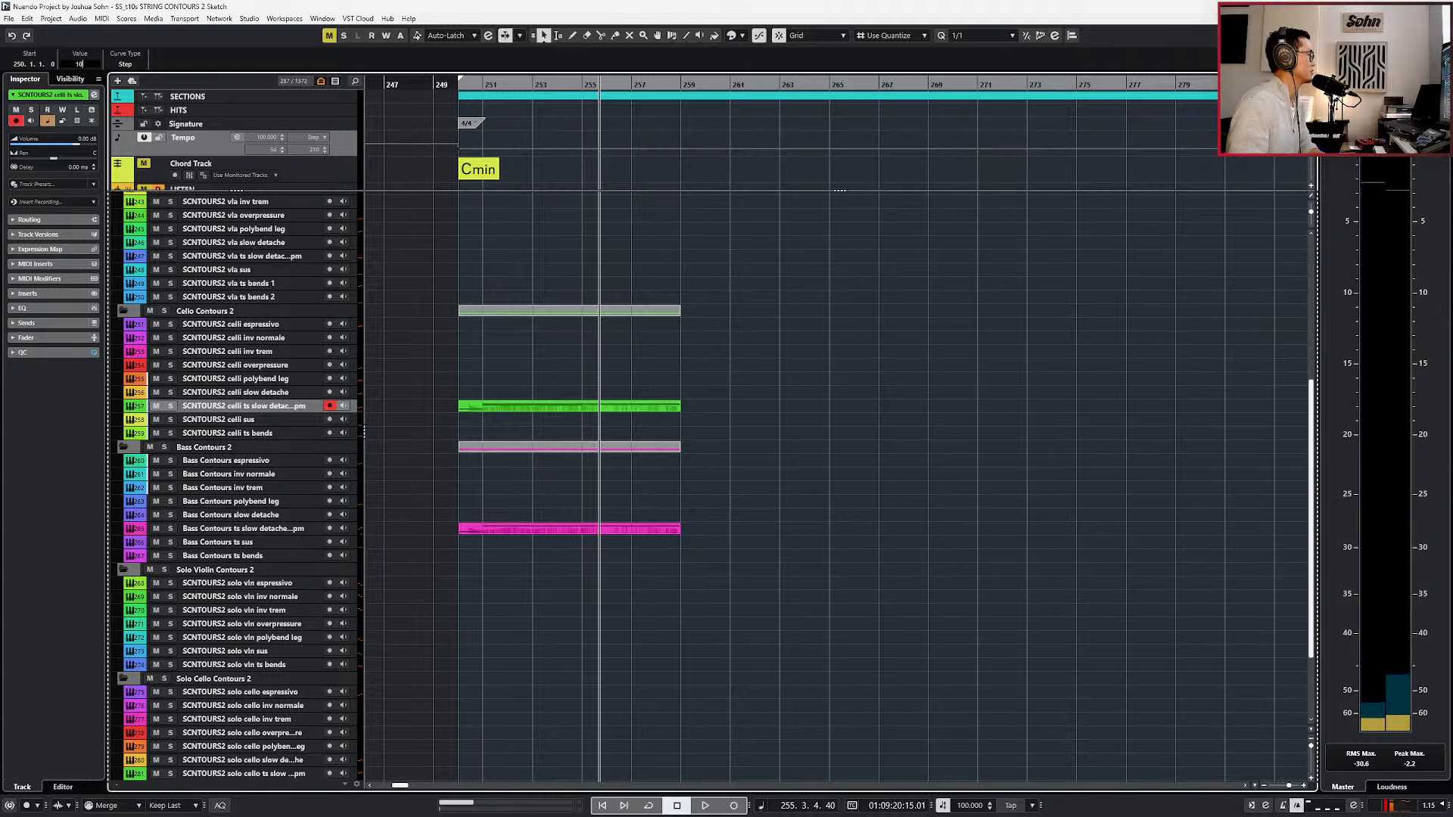
{"action": "key", "text": "KP_1"}
{"action": "key", "text": "ctrl+KP_Add"}
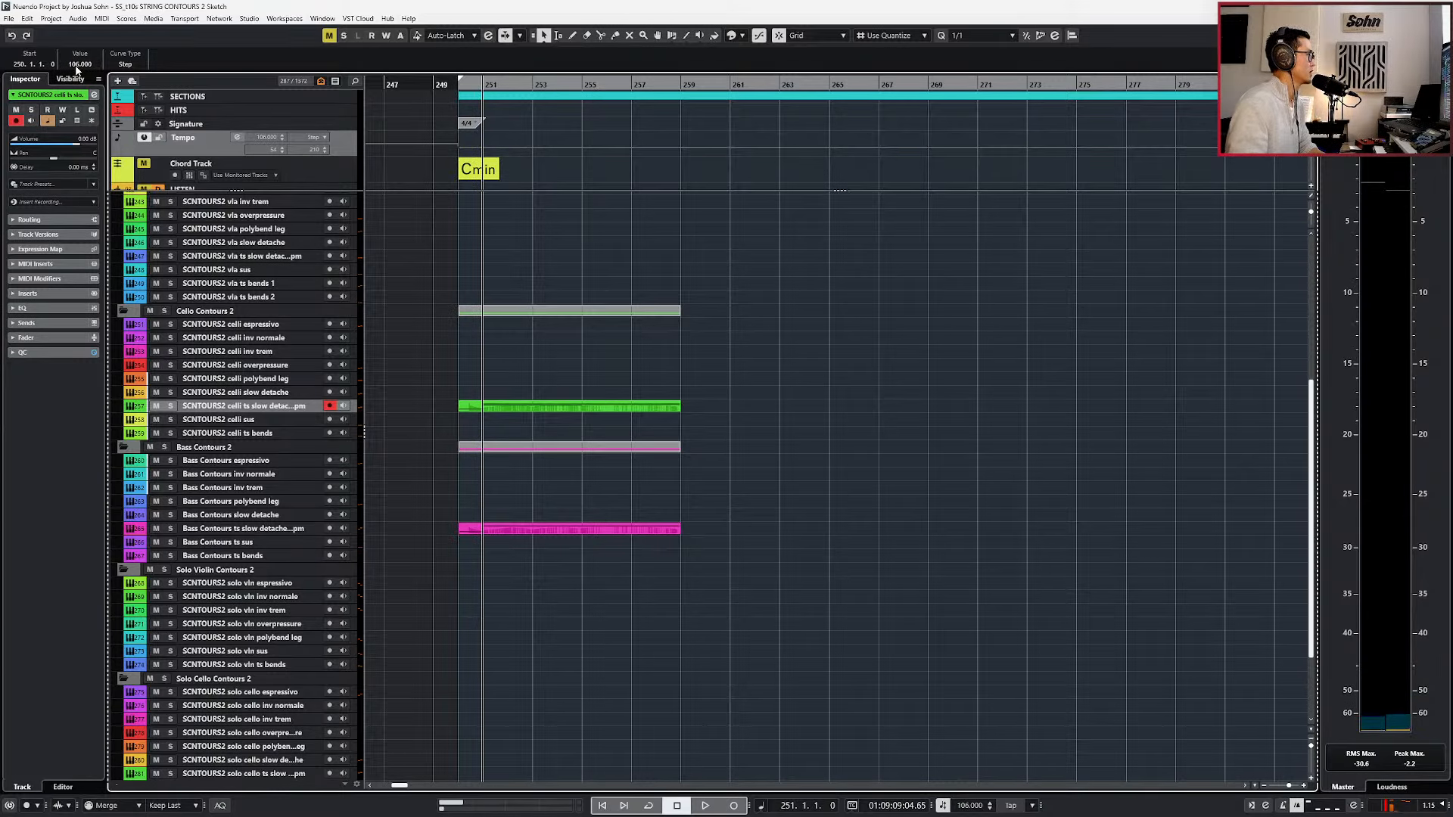
Extend the celli and bass ts slow detache parts to bar 266, open them in the editor, and start playback from bar 251.
{"action": "left_click", "coordinate": [667, 407]}
{"action": "left_click", "coordinate": [672, 531], "text": "shift"}
{"action": "left_click_drag", "start_coordinate": [674, 531], "coordinate": [853, 530]}
{"action": "double_click", "coordinate": [792, 408]}
{"action": "key", "text": "space"}
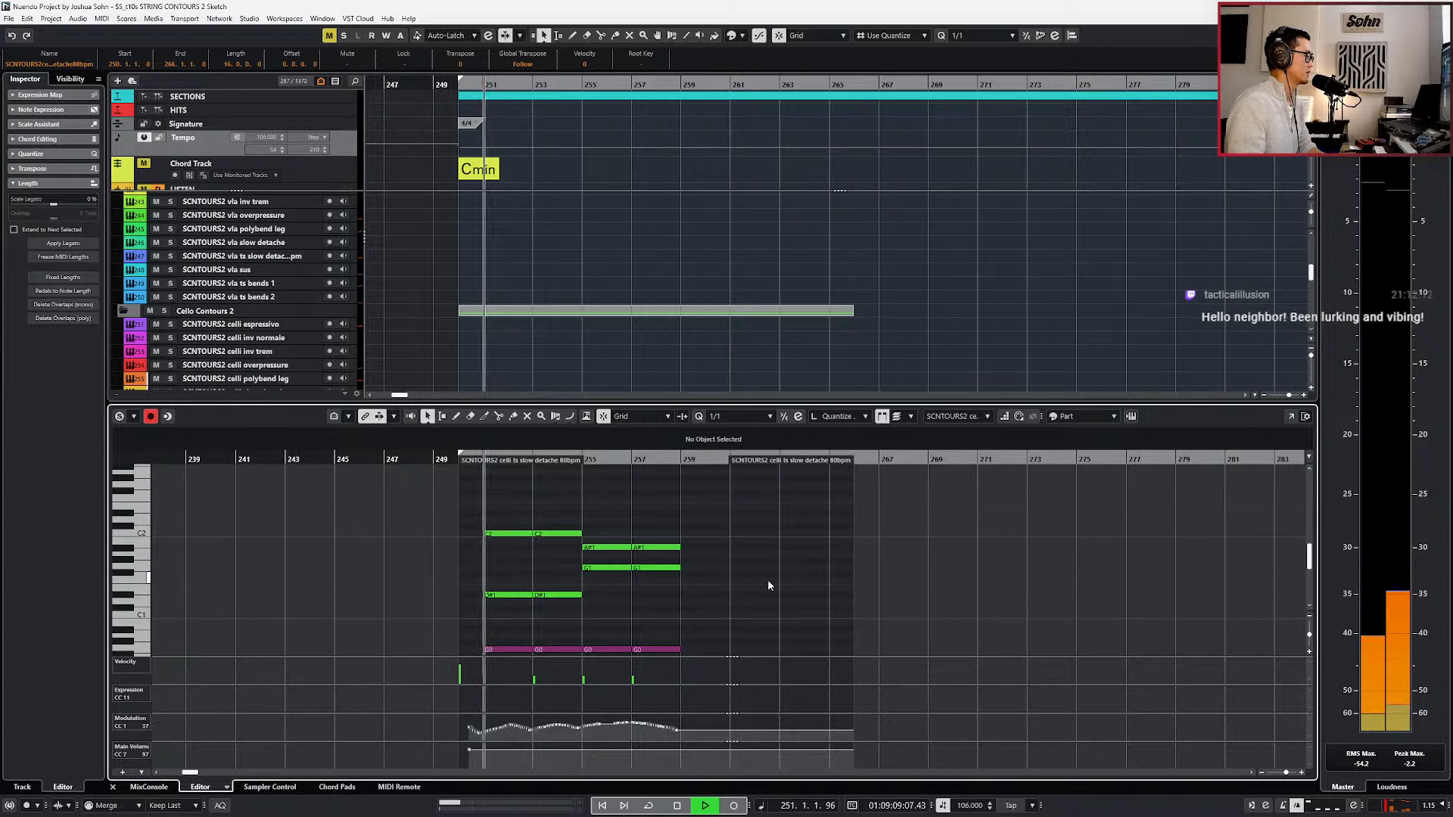
Hide the controller lanes, select the celli and bass notes at bar 257, and listen through to the chord there.
{"action": "scroll", "coordinate": [769, 581], "scroll_direction": "up", "scroll_amount": 1}
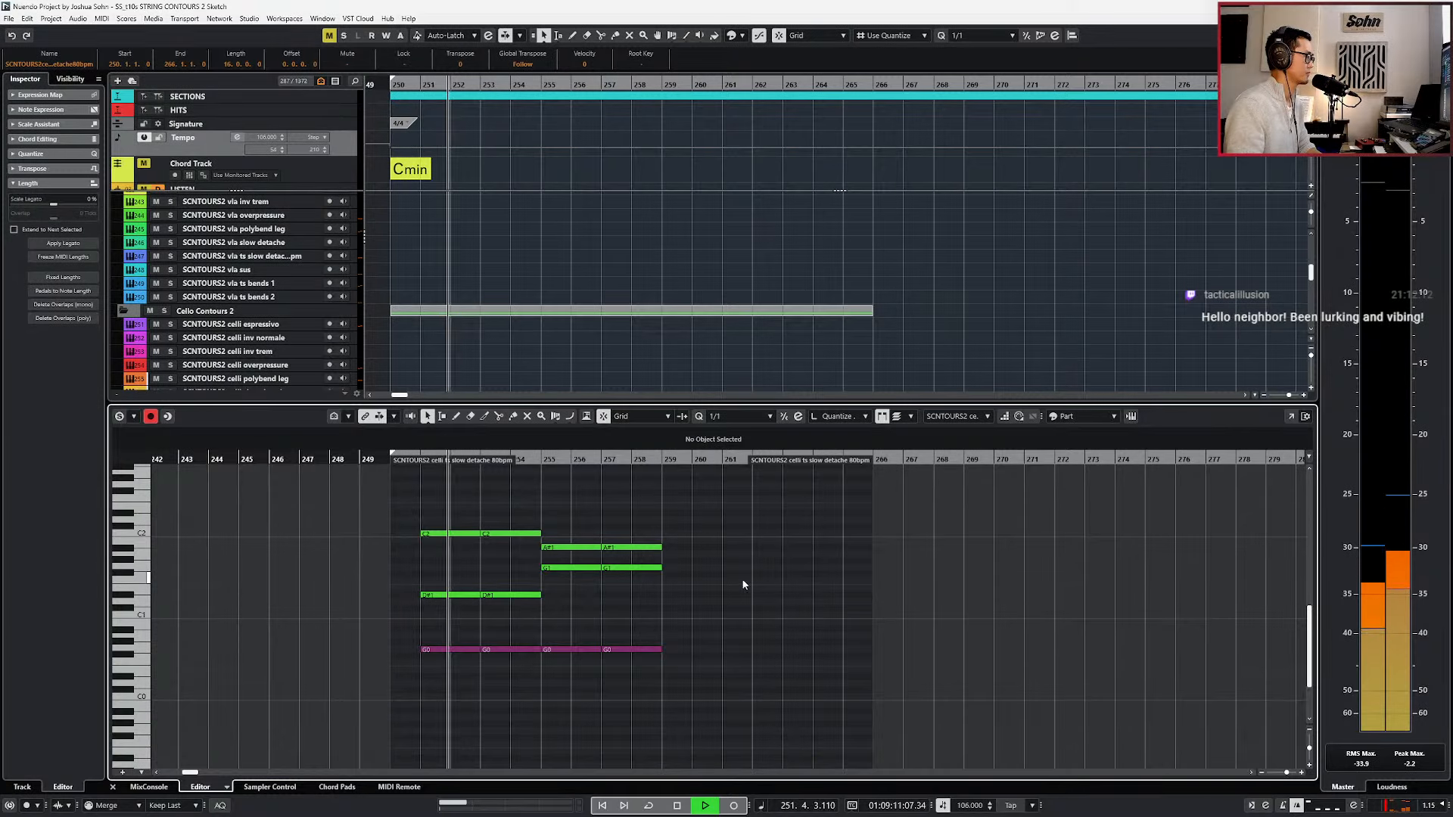
{"action": "key", "text": "h"}
{"action": "left_click_drag", "start_coordinate": [700, 505], "coordinate": [718, 673]}
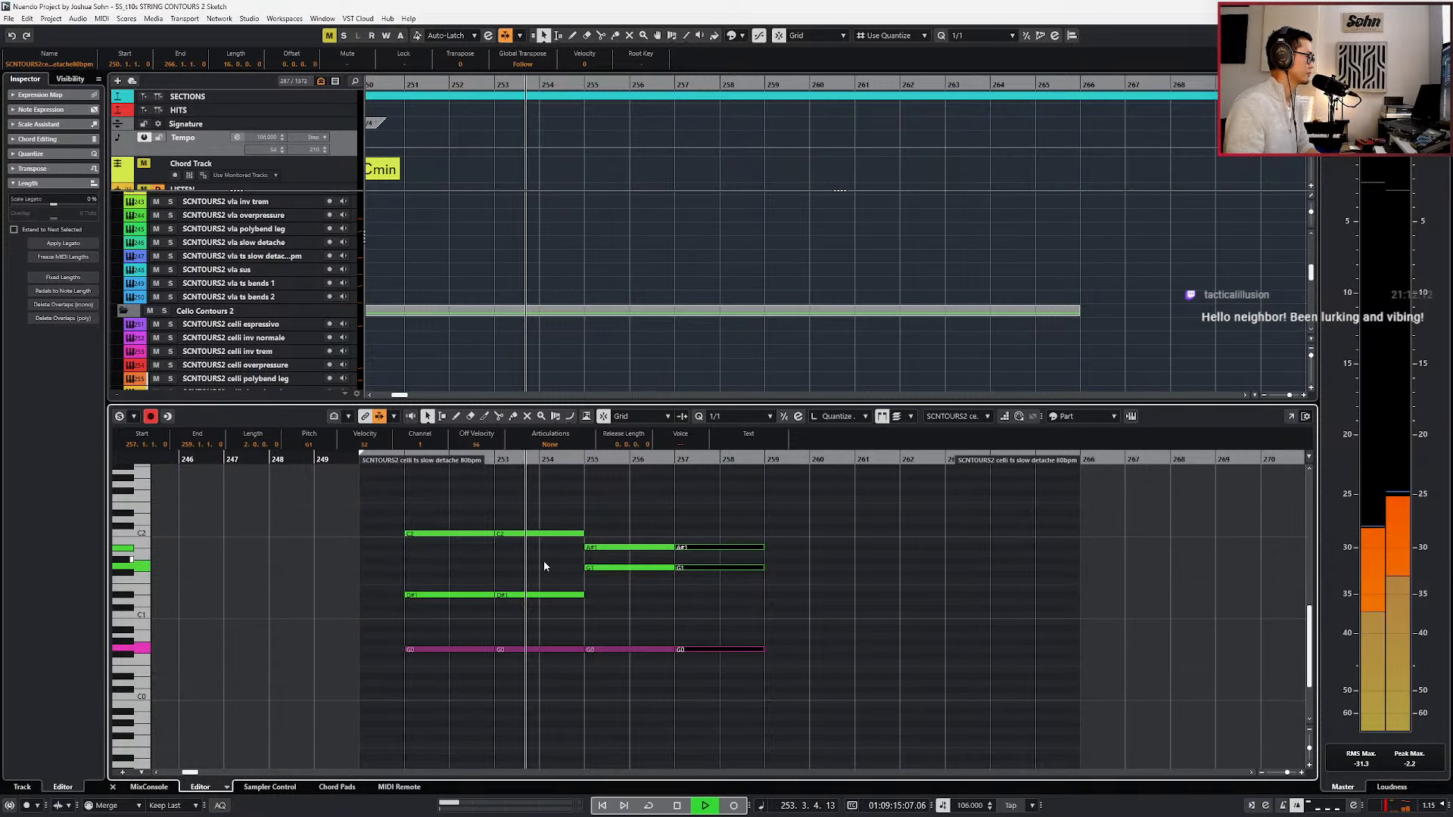
{"action": "scroll", "coordinate": [690, 568], "scroll_direction": "up", "scroll_amount": 1}
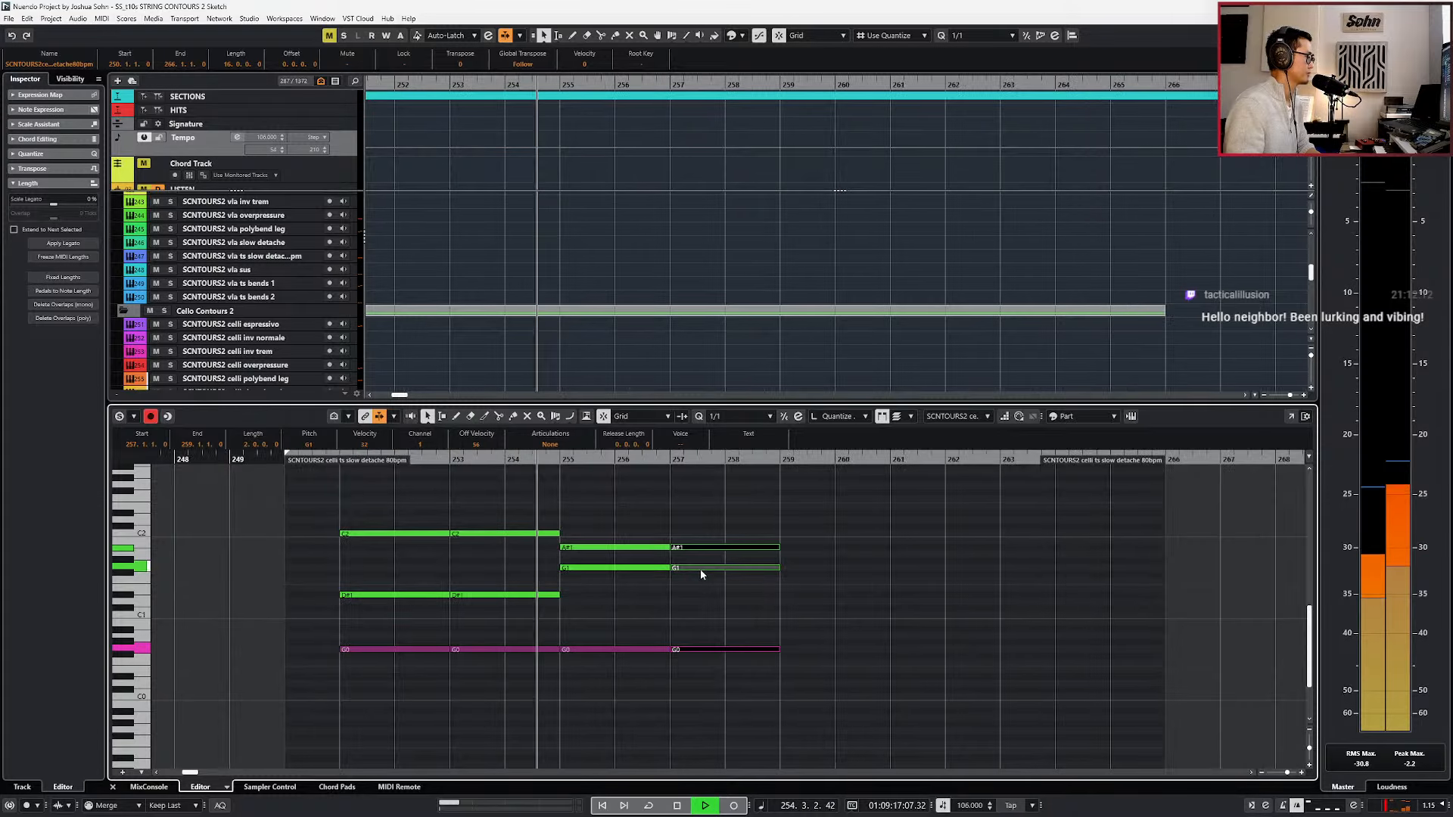
{"action": "scroll", "coordinate": [725, 595], "scroll_direction": "up", "scroll_amount": 1}
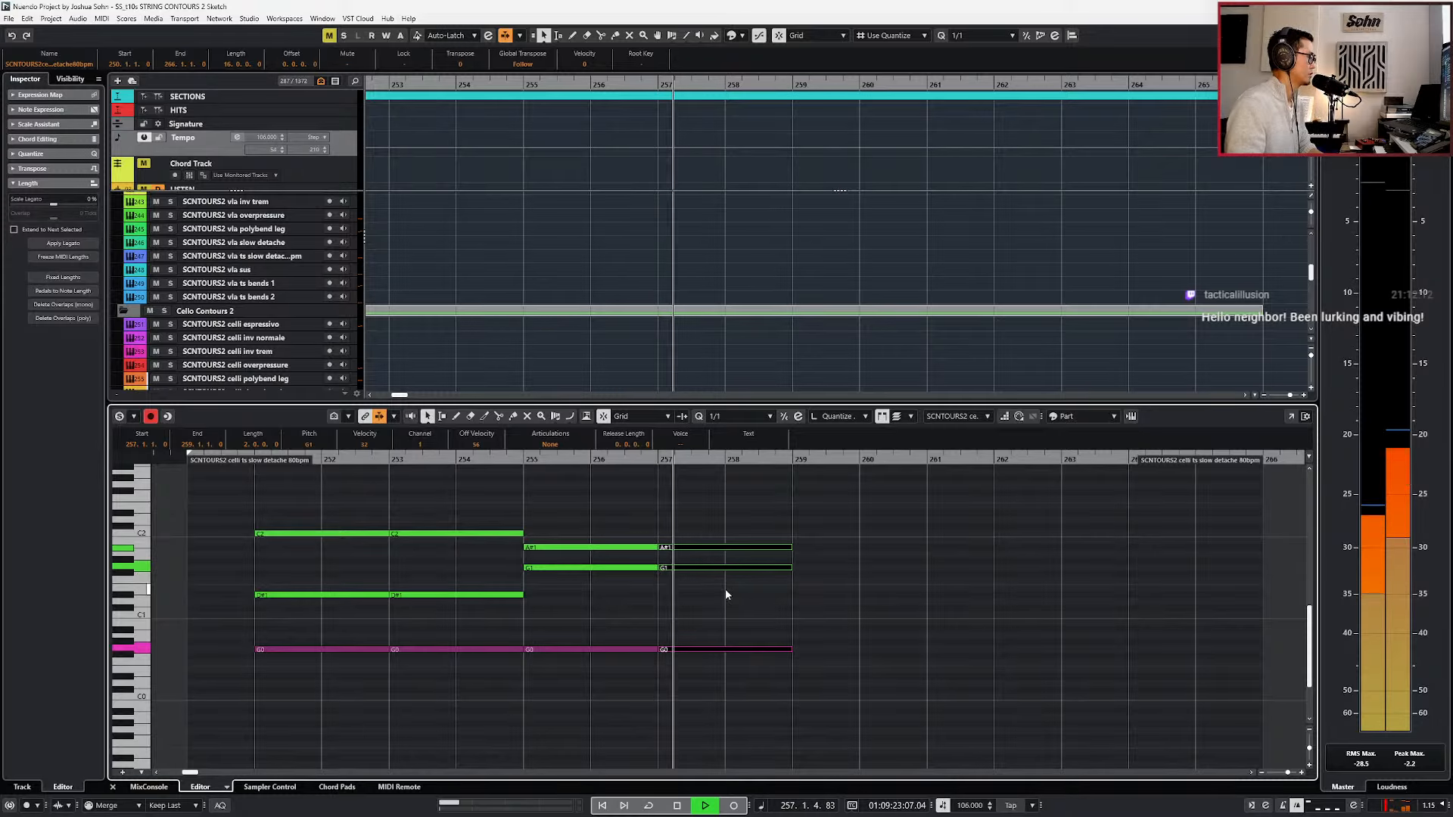
{"action": "key", "text": "space"}
Split the celli A#1 and G1 notes starting at bar 257 in two at bar 258, ending with quantize at 1/1.
{"action": "key", "text": "4"}
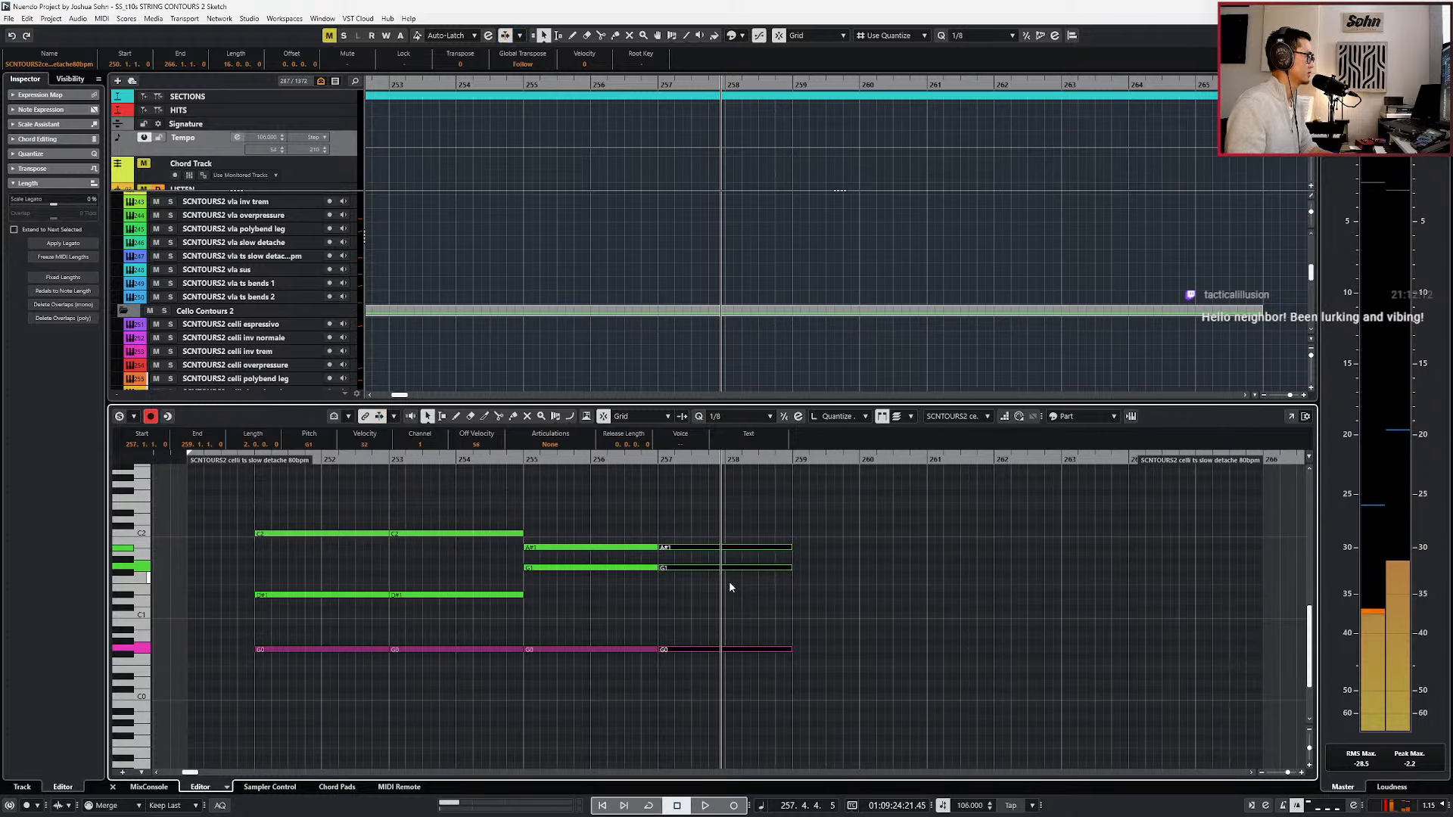
{"action": "key", "text": "alt+l"}
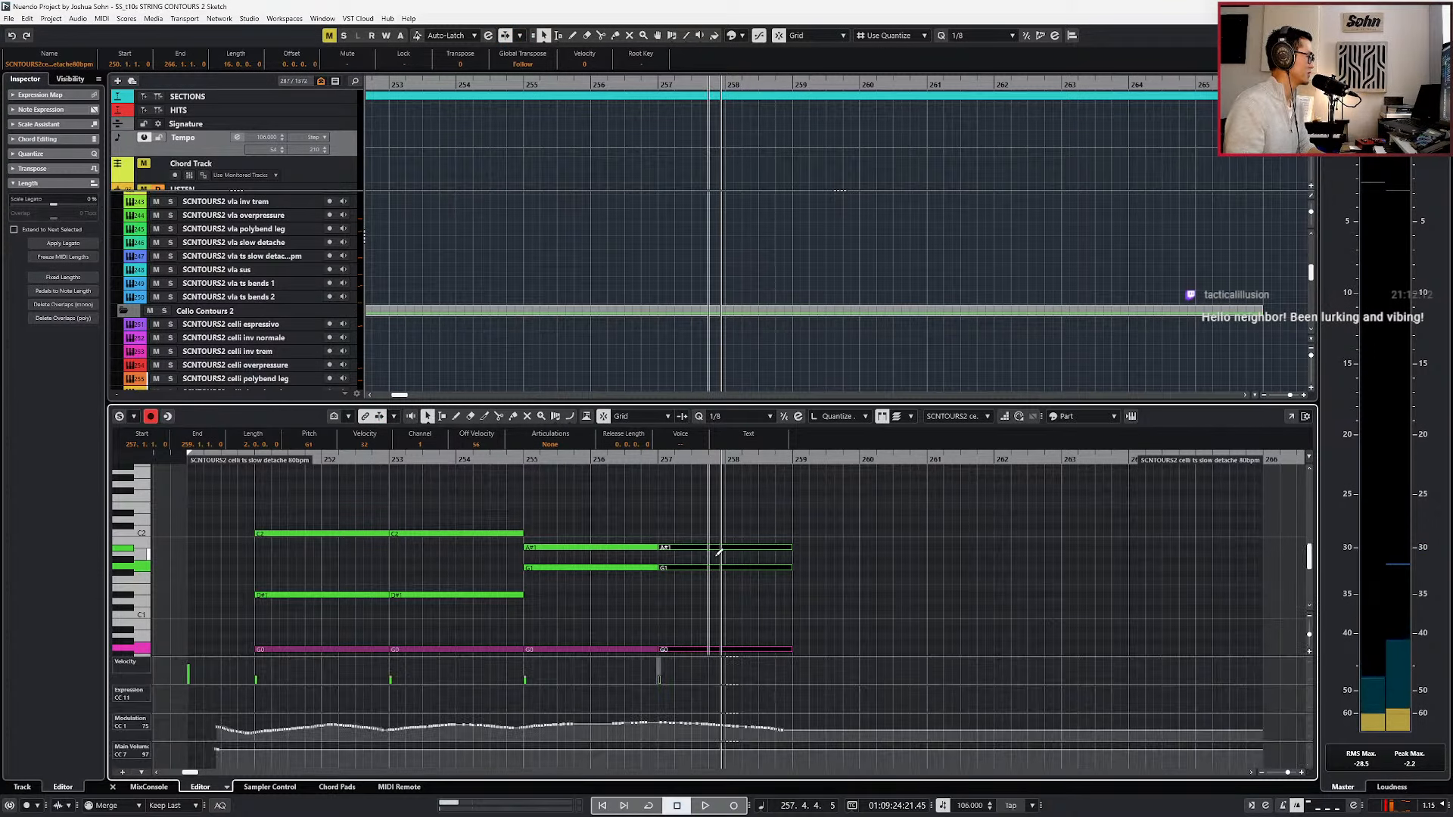
{"action": "key", "text": "alt+l"}
{"action": "left_click", "coordinate": [718, 560]}
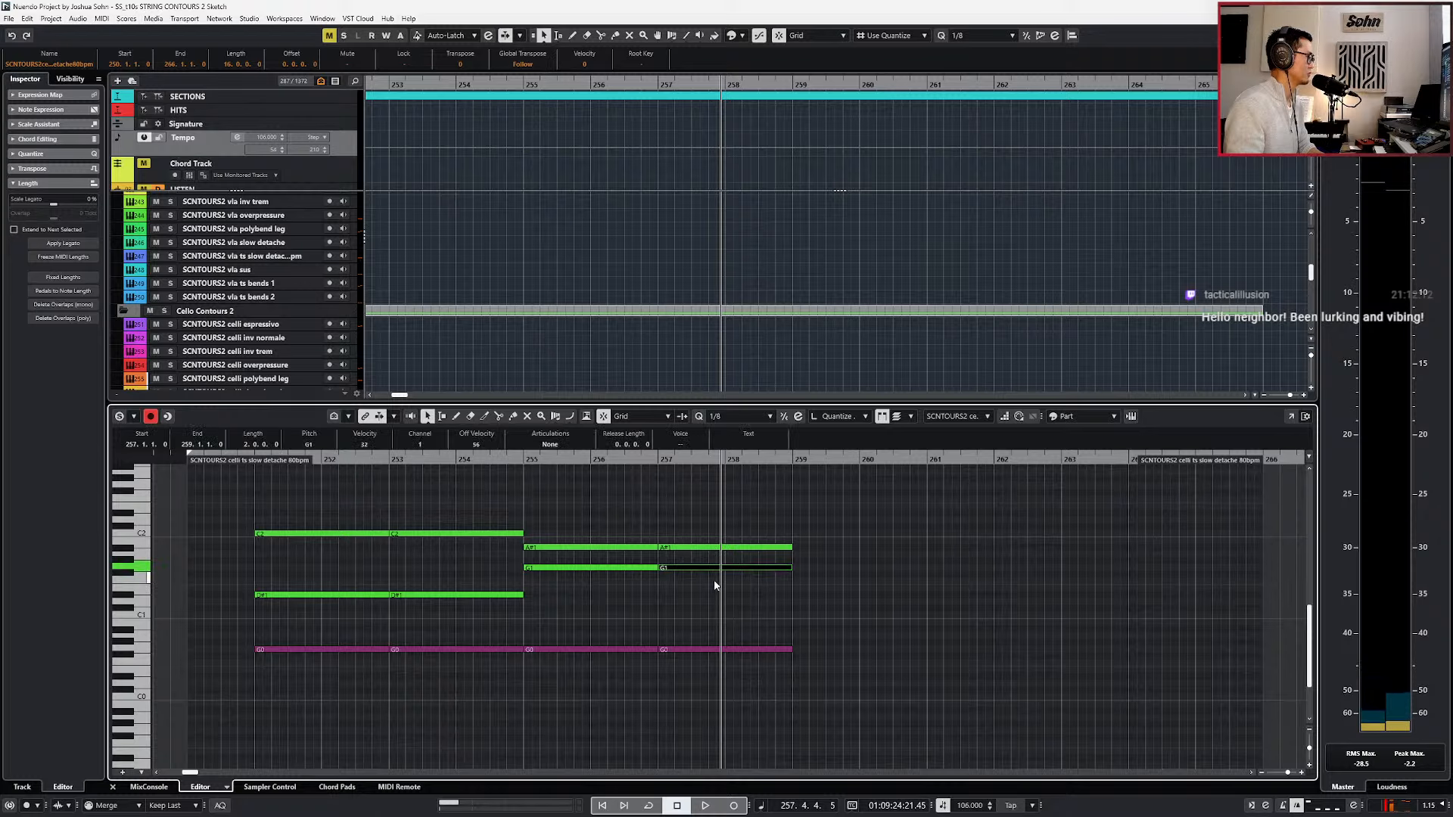
{"action": "key", "text": "s"}
{"action": "key", "text": "minus"}
{"action": "key", "text": "minus"}
{"action": "left_click", "coordinate": [723, 548], "text": "shift"}
{"action": "key", "text": "space"}
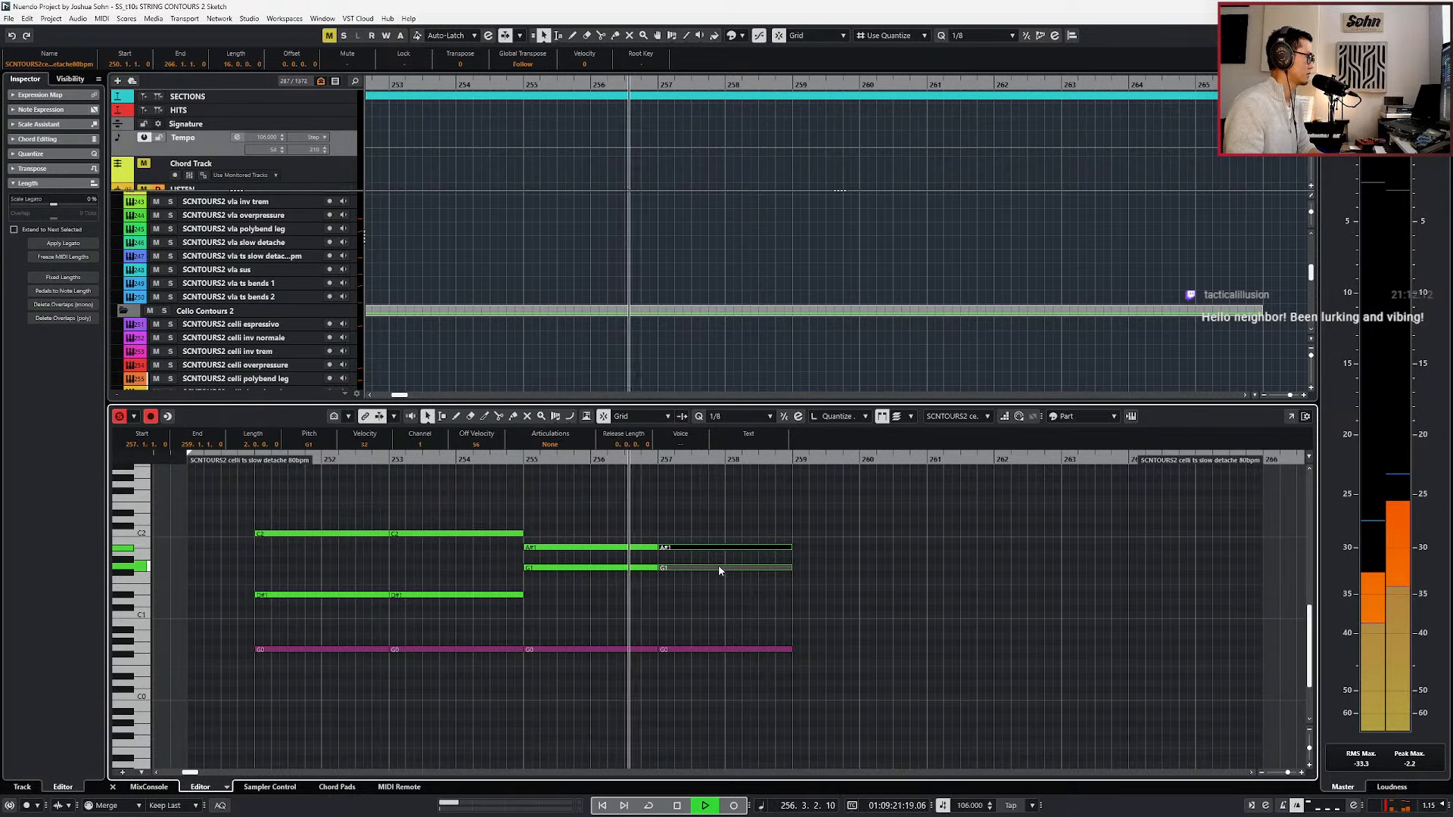
{"action": "key", "text": "space"}
{"action": "key", "text": "alt+1"}
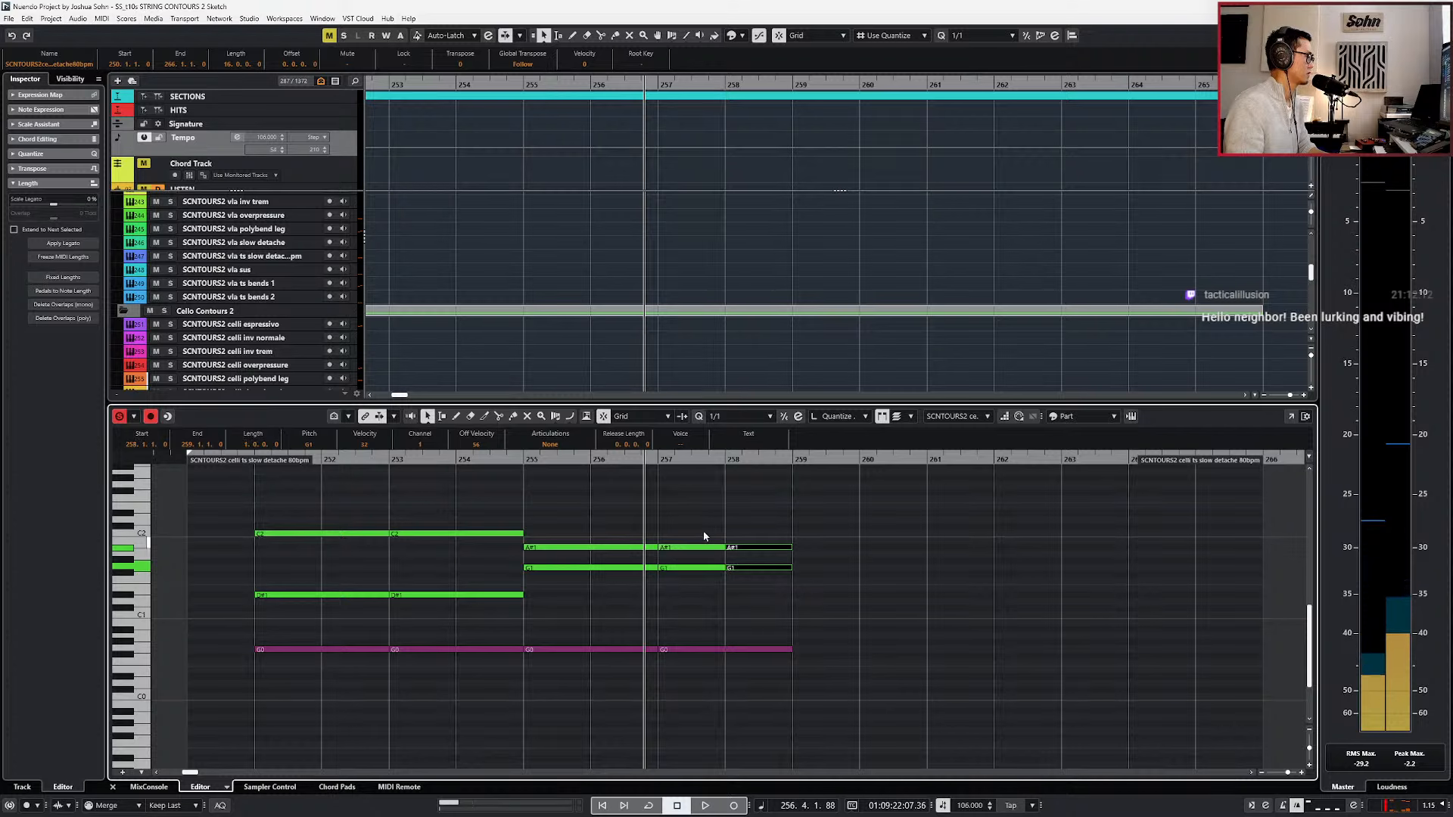
Lower the celli A#1 note at bar 257 to D1 and play the passage.
{"action": "key", "text": "Down"}
{"action": "key", "text": "Down"}
{"action": "key", "text": "Down"}
{"action": "left_click", "coordinate": [697, 589]}
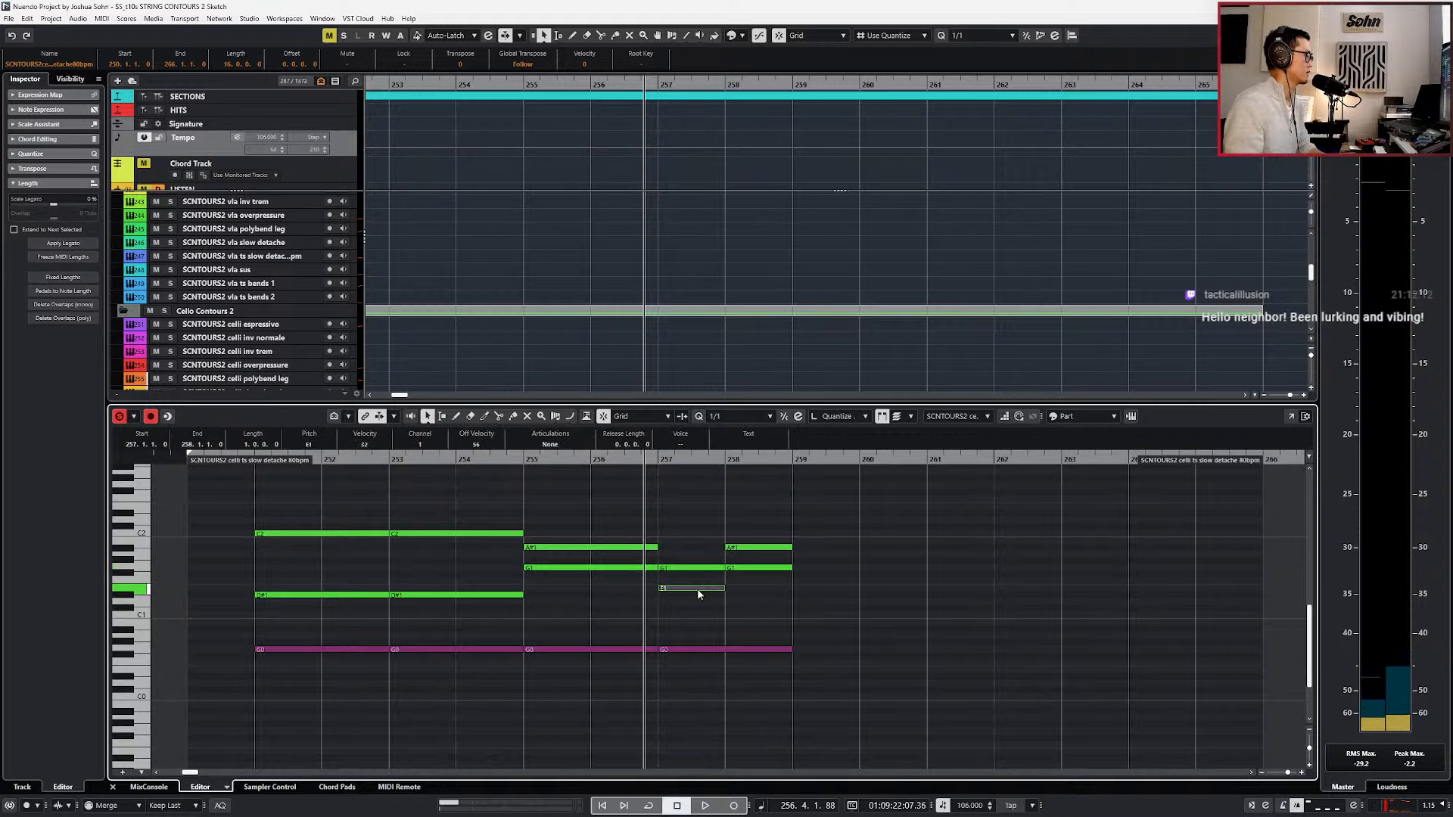
{"action": "key", "text": "Down"}
{"action": "key", "text": "space"}
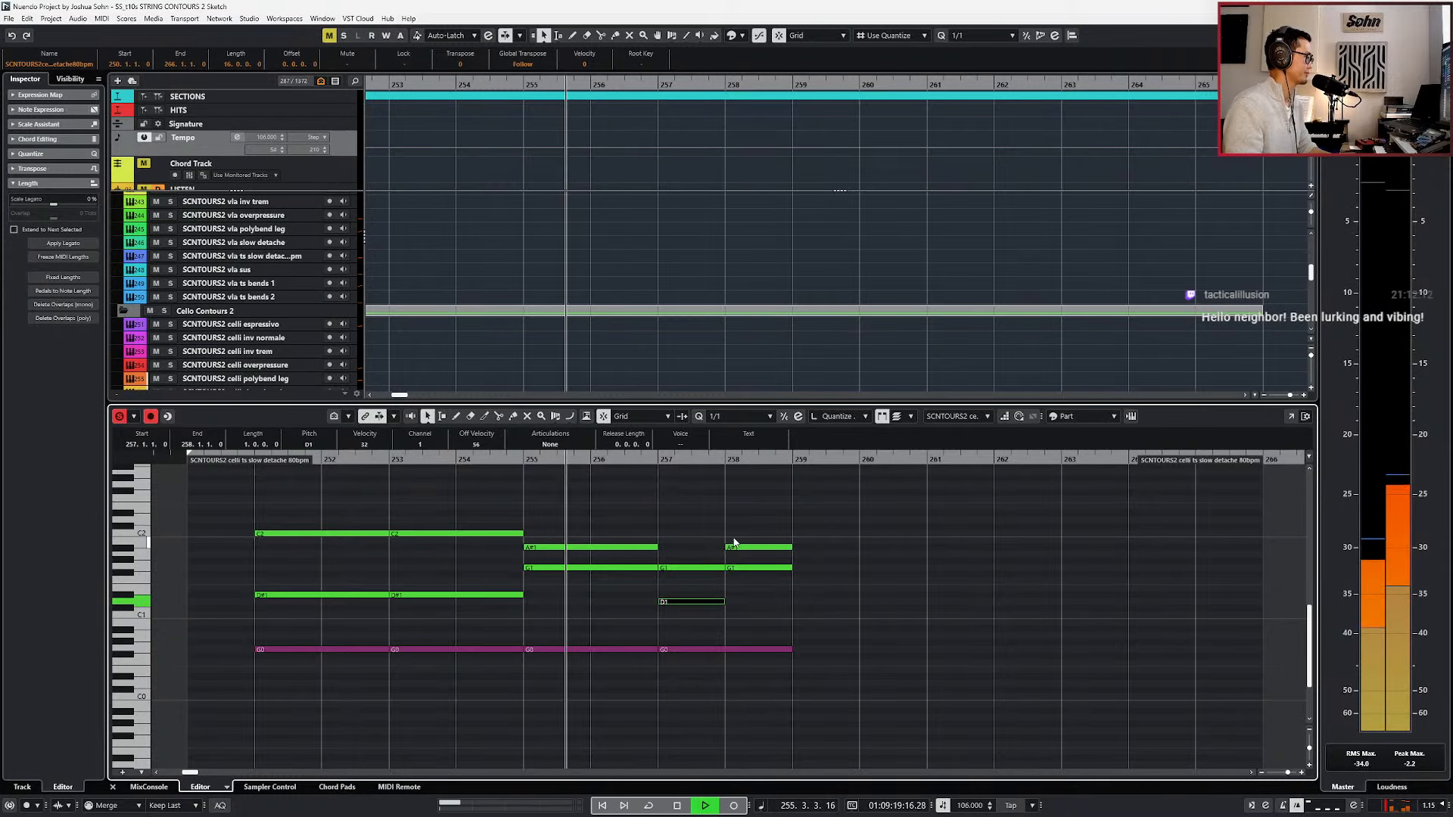
Raise the celli notes at bar 257 from G1 to A1 and from D1 to F1, and play the passage.
{"action": "left_click", "coordinate": [707, 568]}
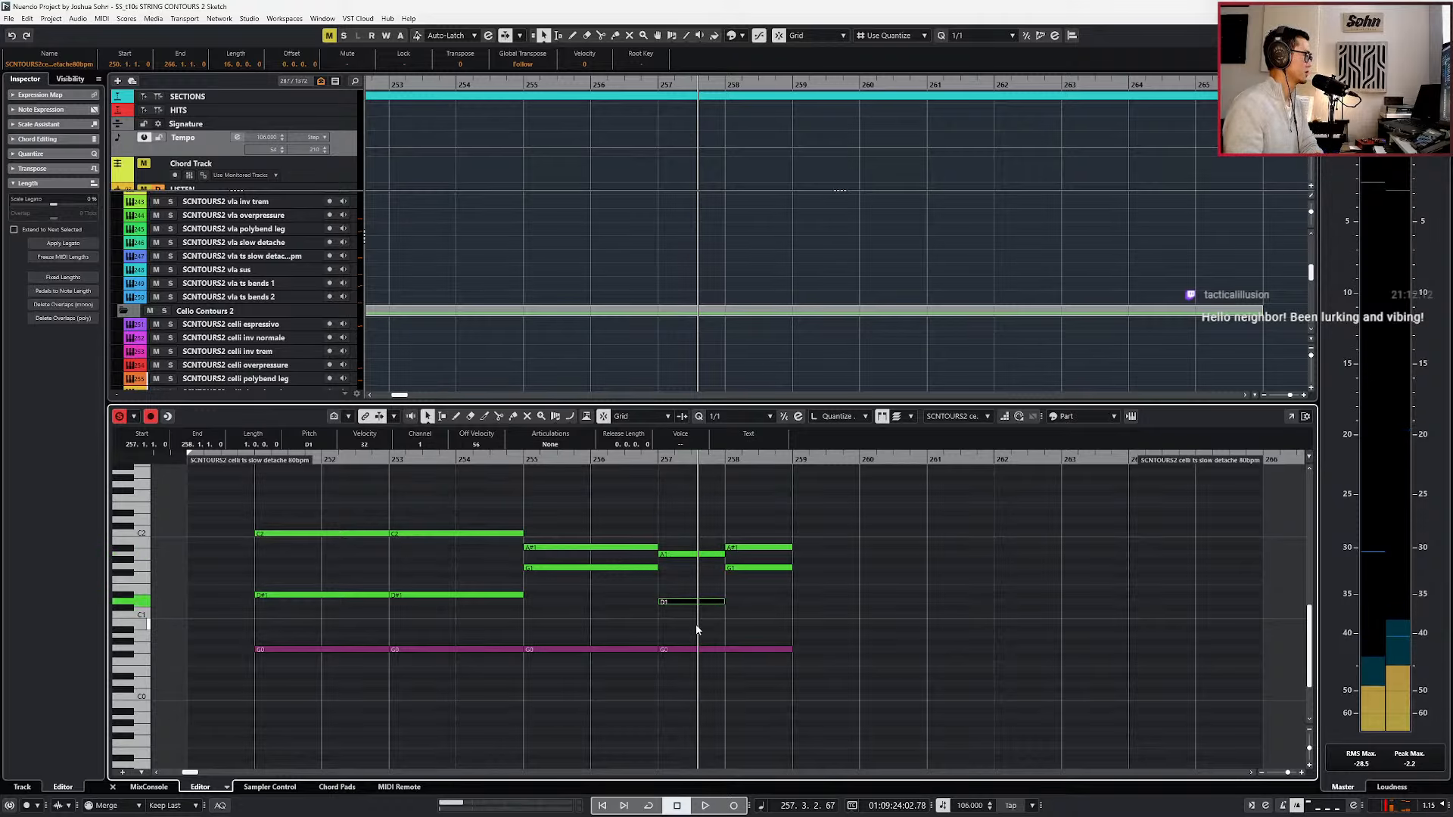
{"action": "key", "text": "Down"}
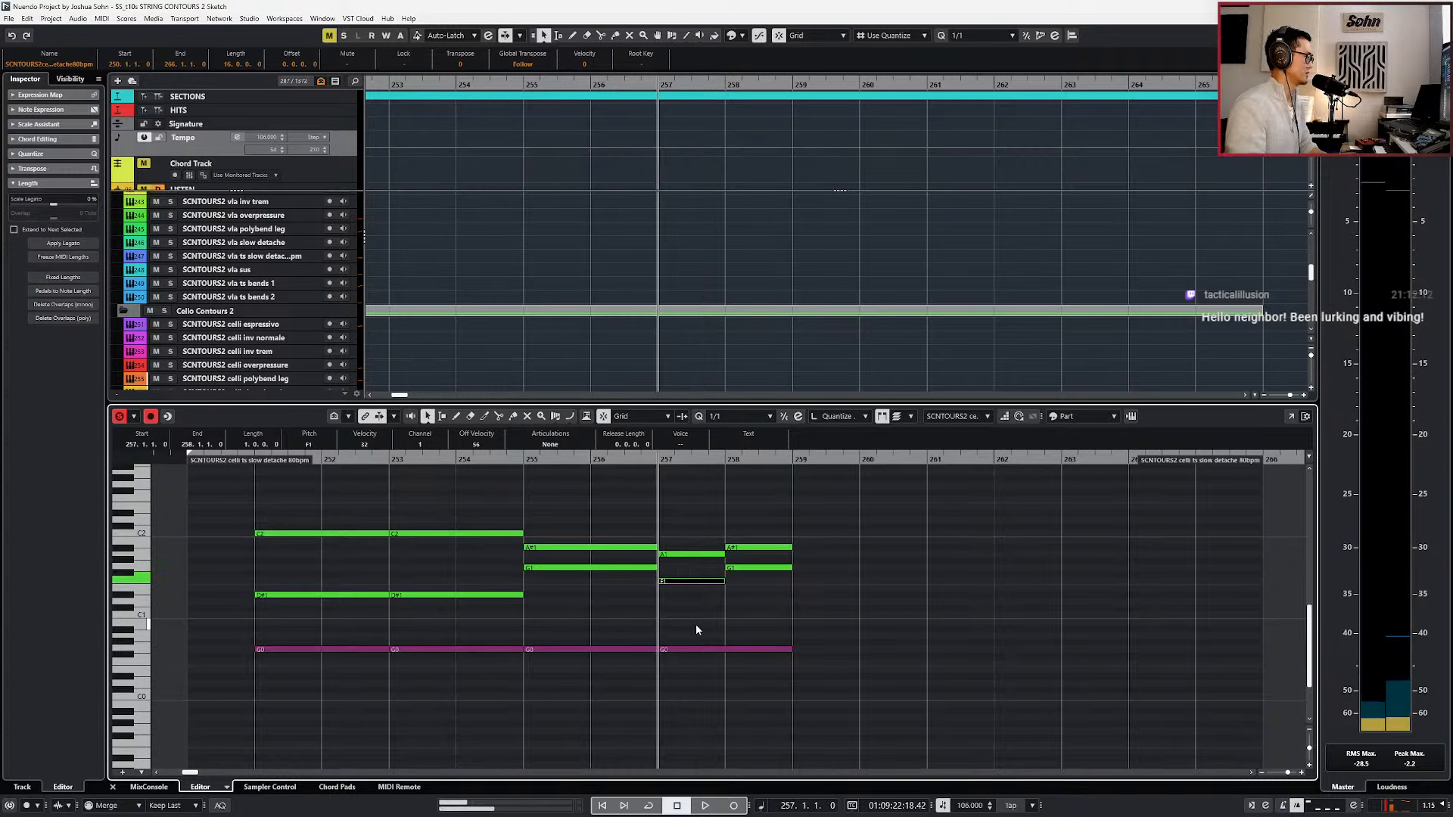
{"action": "key", "text": "space"}
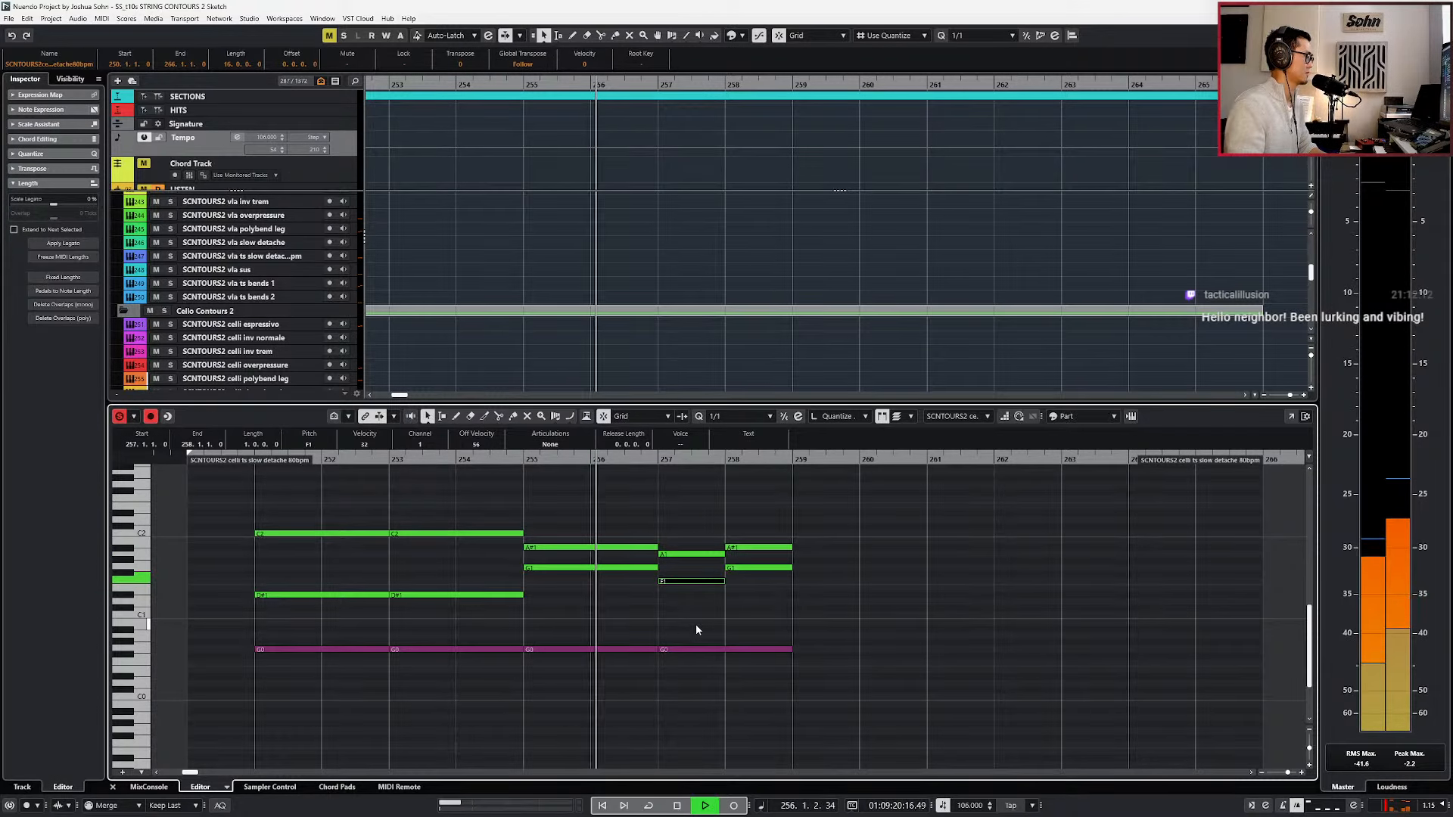
Select the celli A#1 and G1 notes at bar 258, stop playback, and move the playhead back to bar 256.
{"action": "left_click_drag", "start_coordinate": [729, 540], "coordinate": [739, 573]}
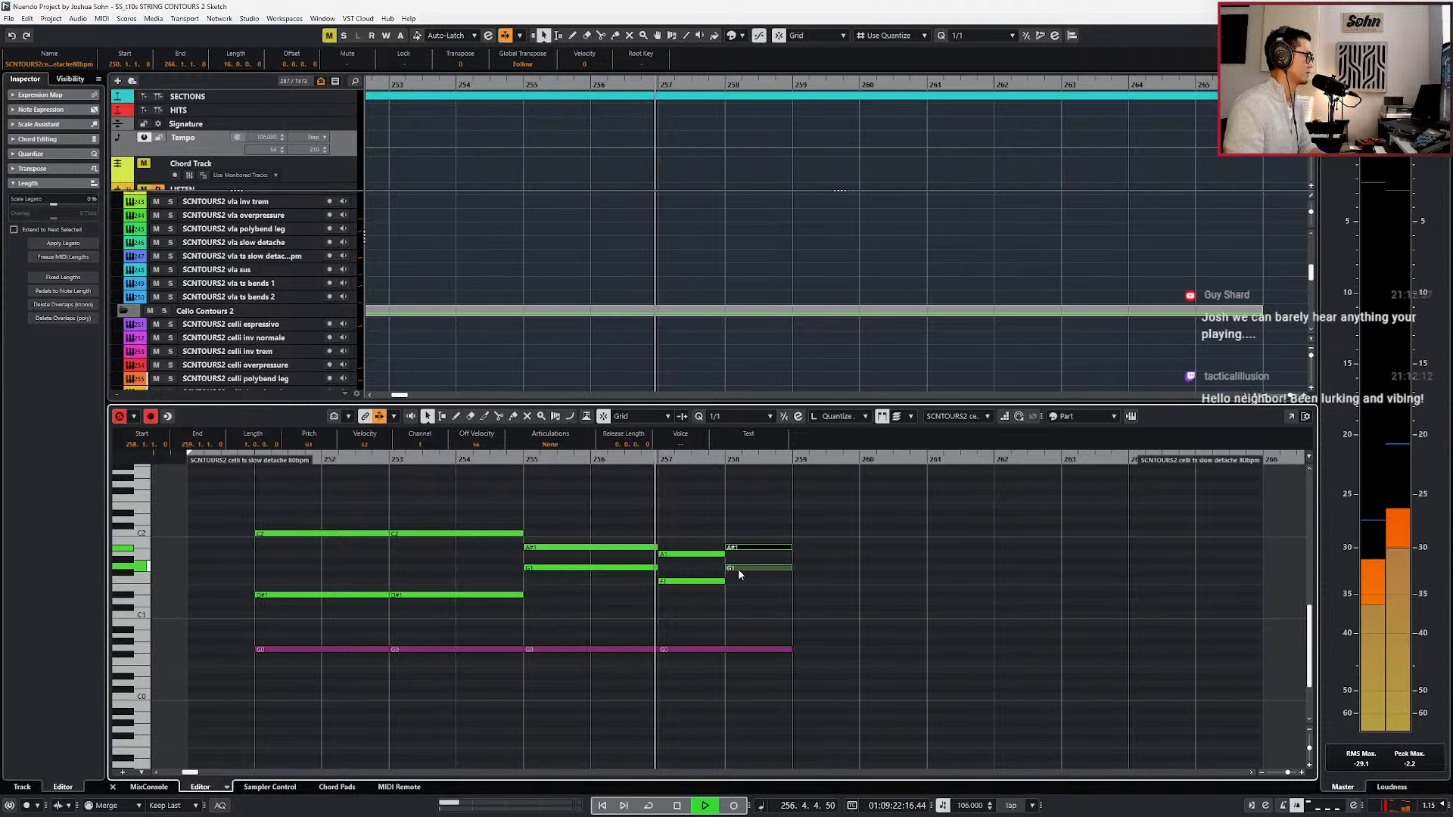
{"action": "key", "text": "space"}
{"action": "key", "text": "KP_Subtract"}
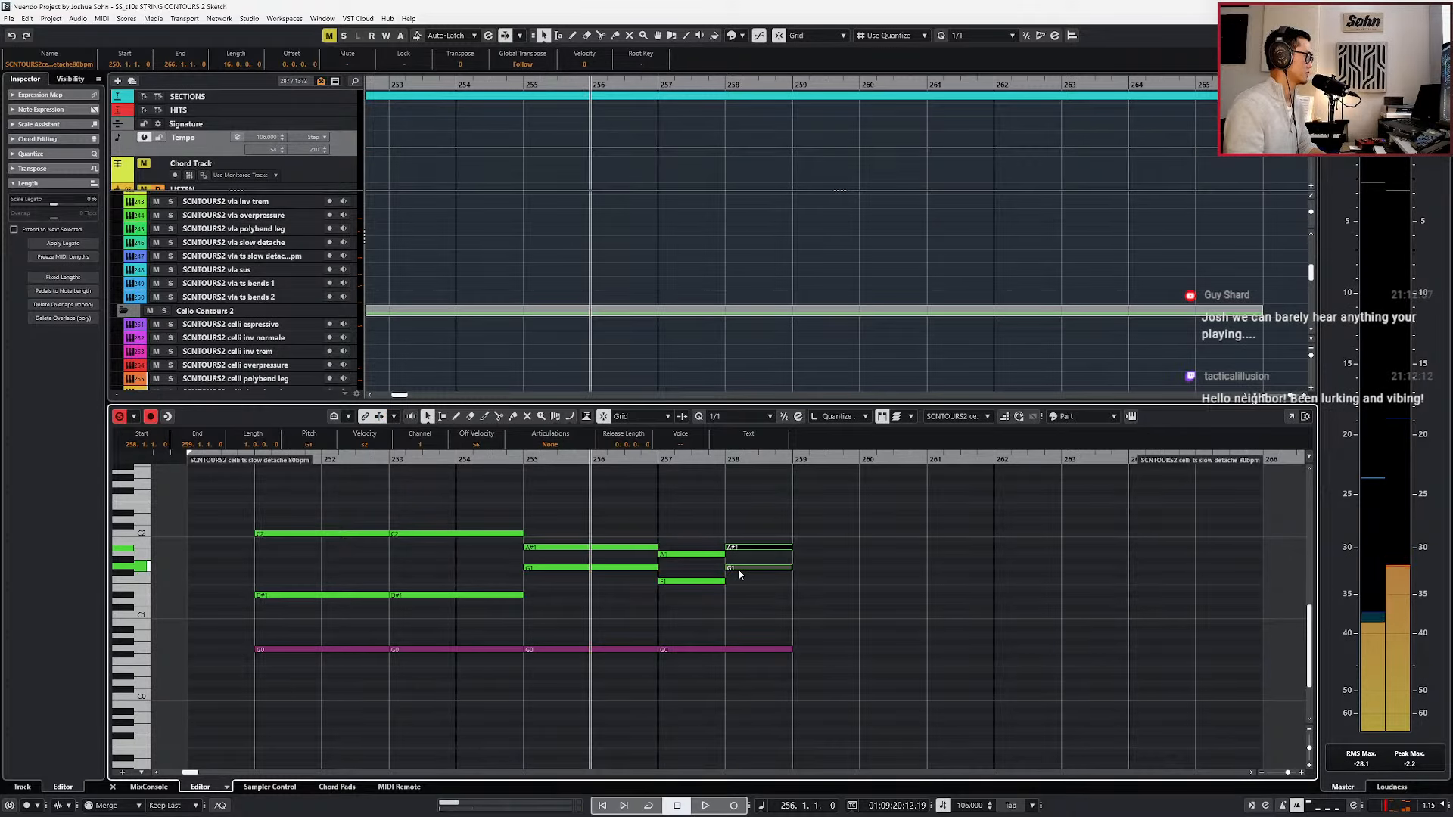
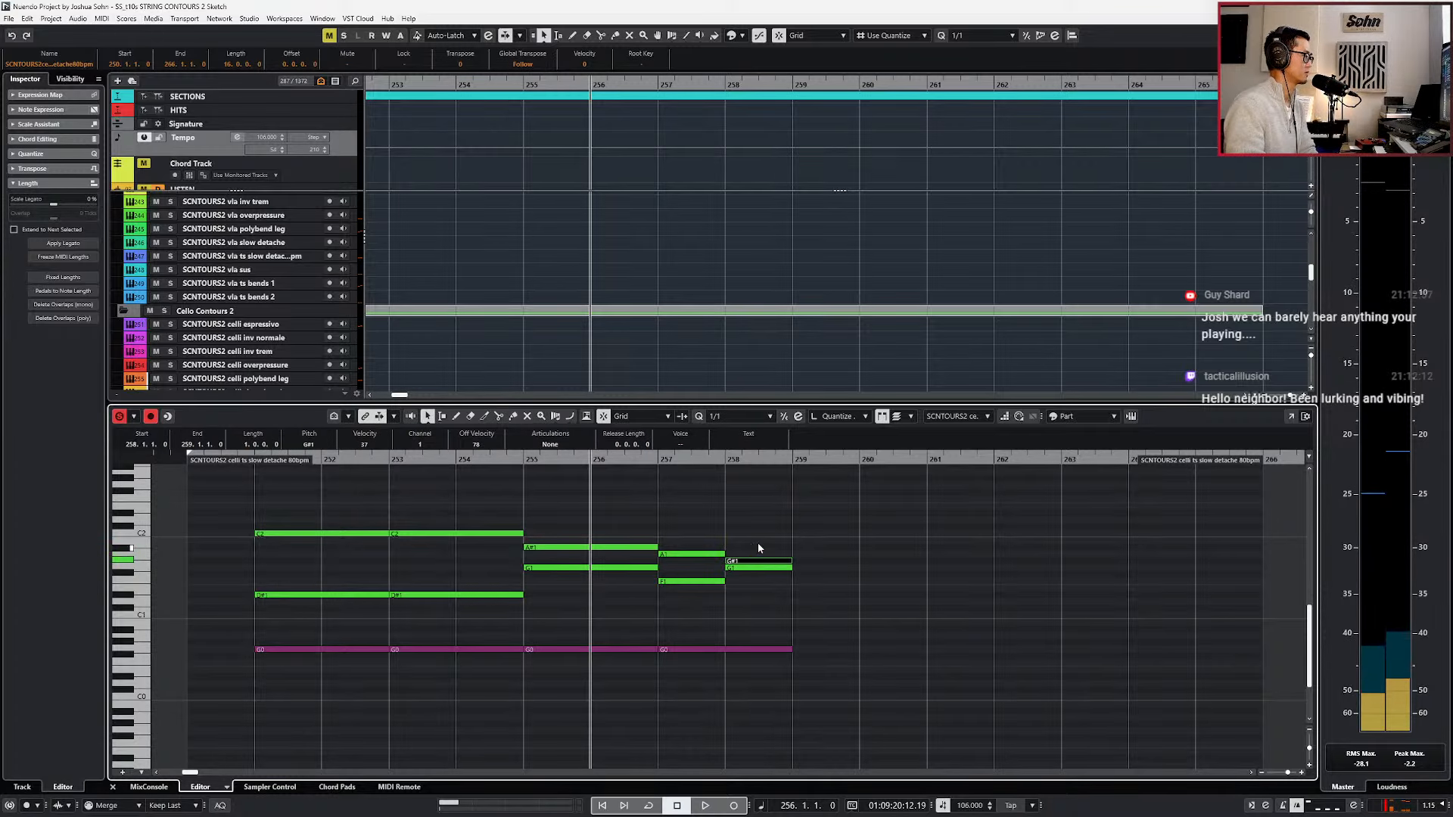
Set the celli notes at bar 258 to G1 and F1 and the lower bar 257 note to G1, and play the passage.
{"action": "left_click", "coordinate": [754, 580]}
{"action": "left_click_drag", "start_coordinate": [755, 575], "coordinate": [755, 581]}
{"action": "key", "text": "Up"}
{"action": "key", "text": "space"}
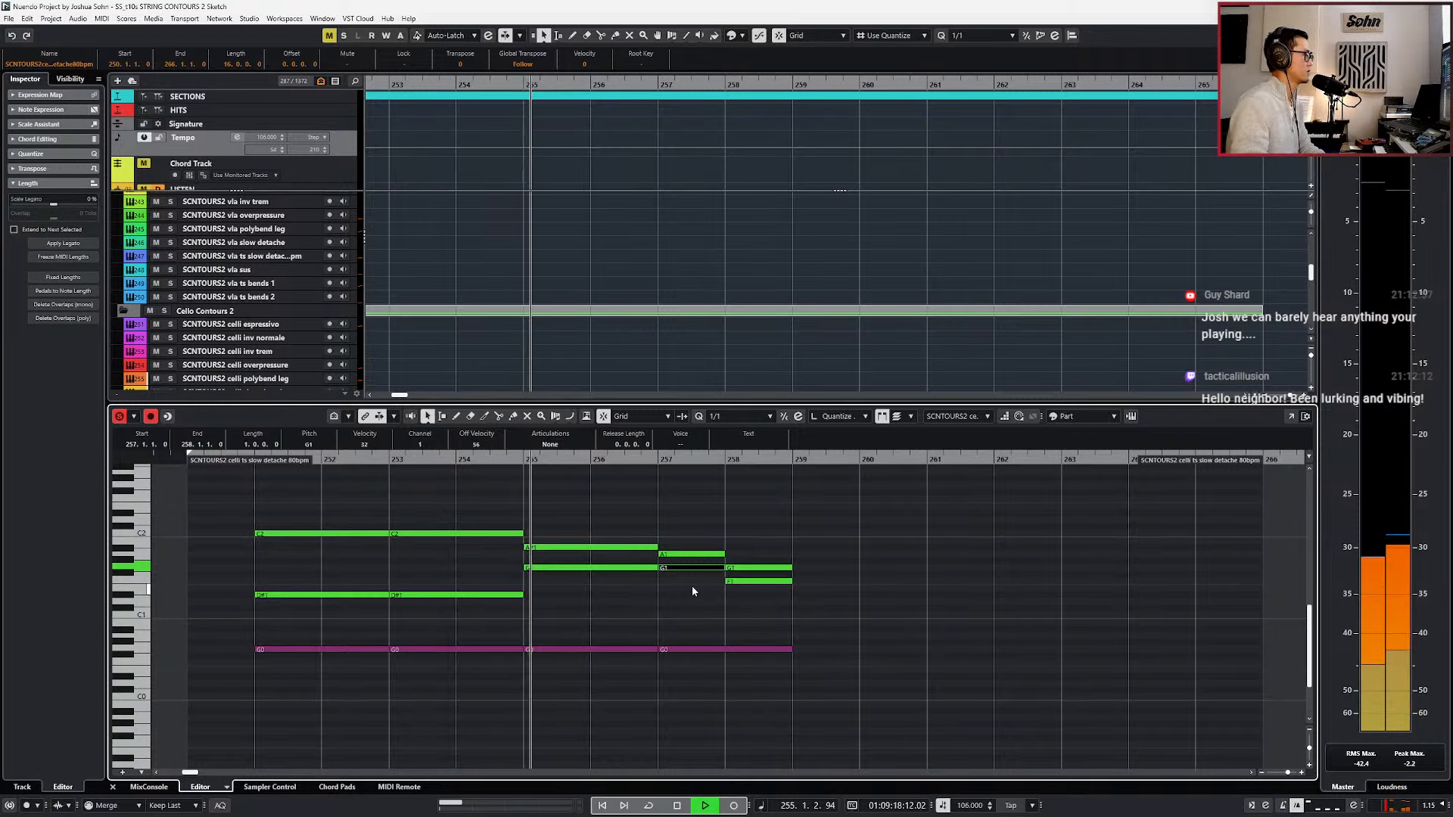
{"action": "scroll", "coordinate": [761, 577], "scroll_direction": "down", "scroll_amount": 1, "text": "ctrl"}
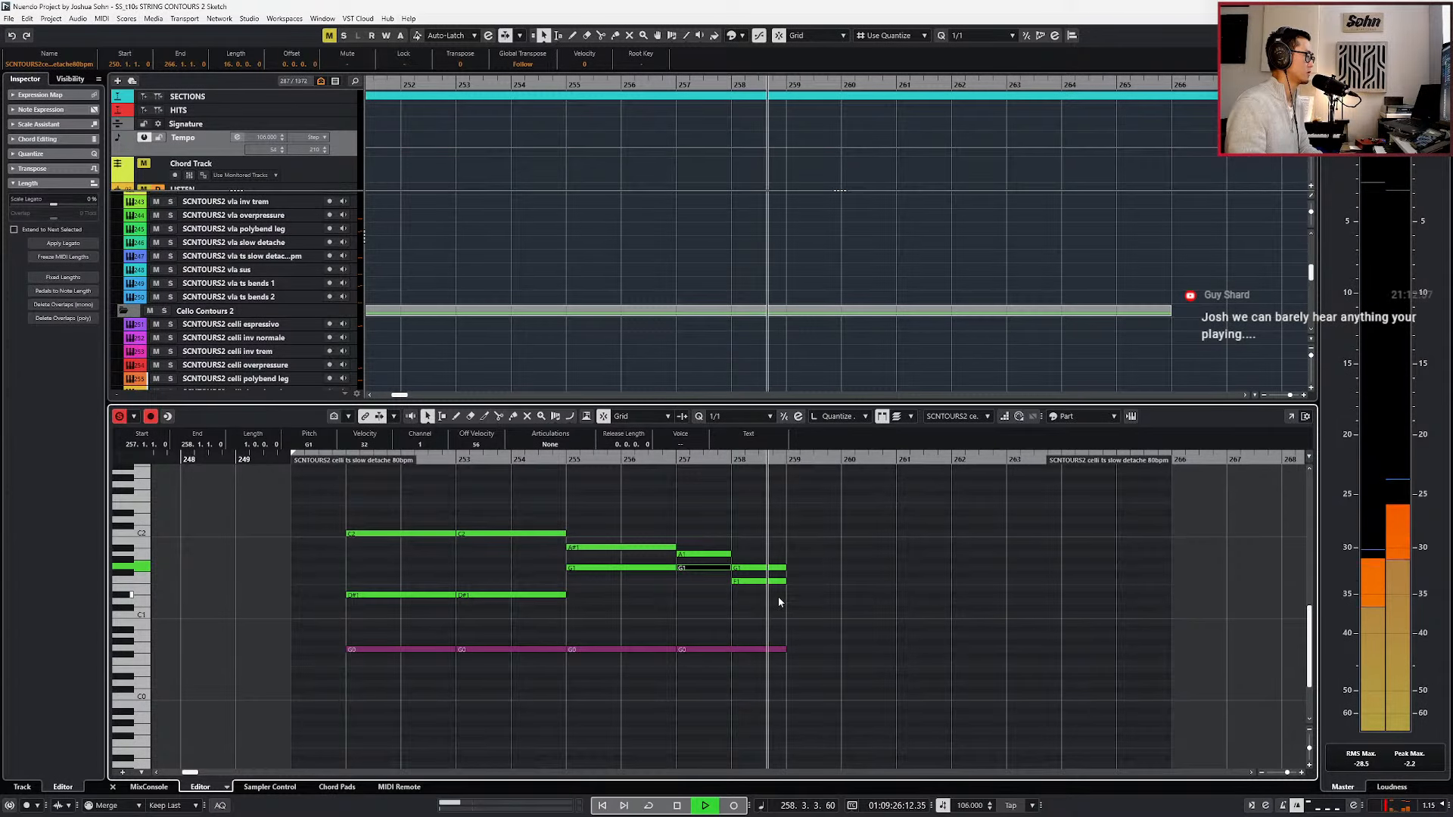
{"action": "scroll", "coordinate": [778, 597], "scroll_direction": "down", "scroll_amount": 1, "text": "ctrl"}
{"action": "key", "text": "space"}
{"action": "key", "text": "l"}
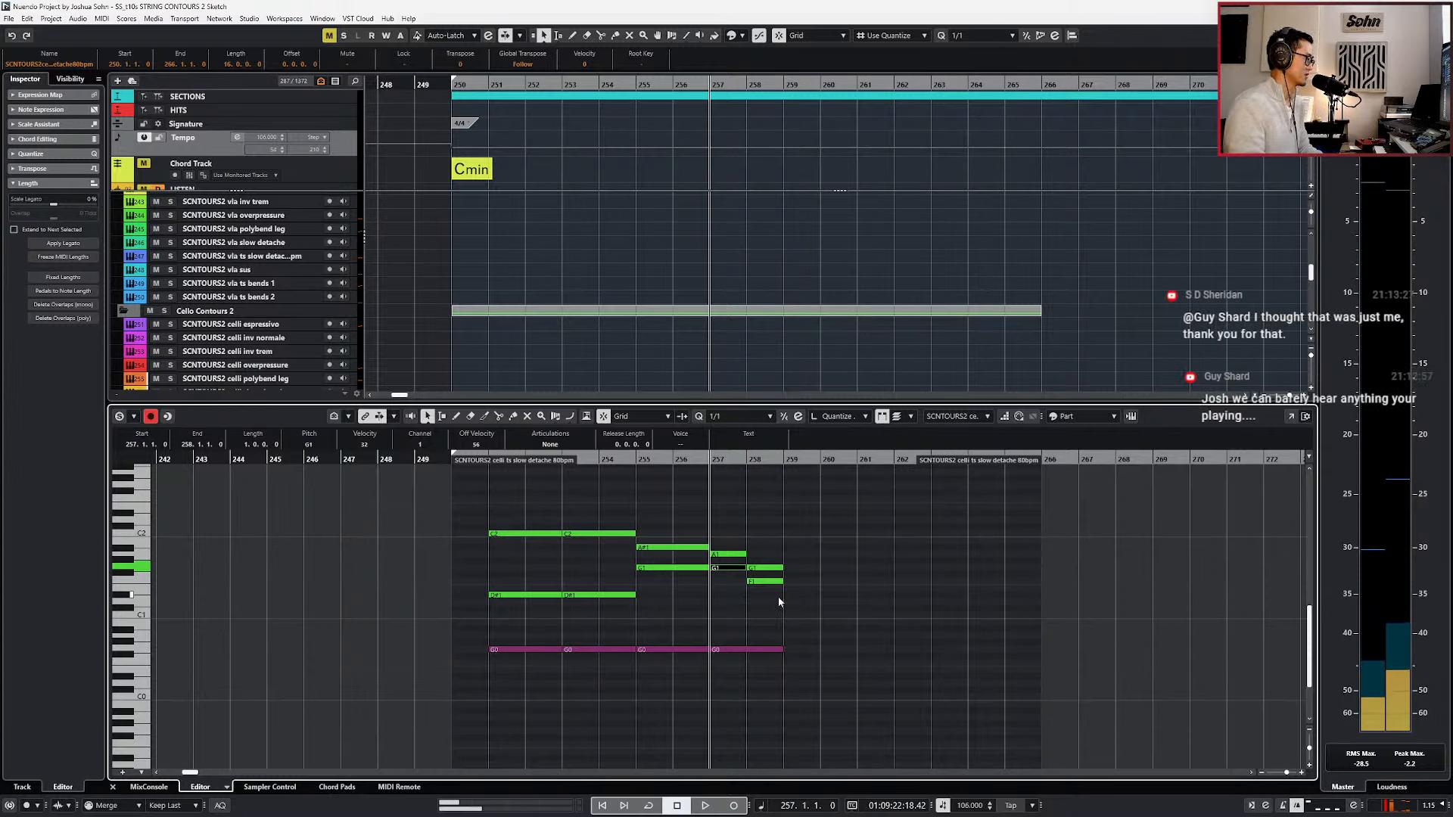
{"action": "scroll", "coordinate": [780, 593], "scroll_direction": "down", "scroll_amount": 1, "text": "ctrl"}
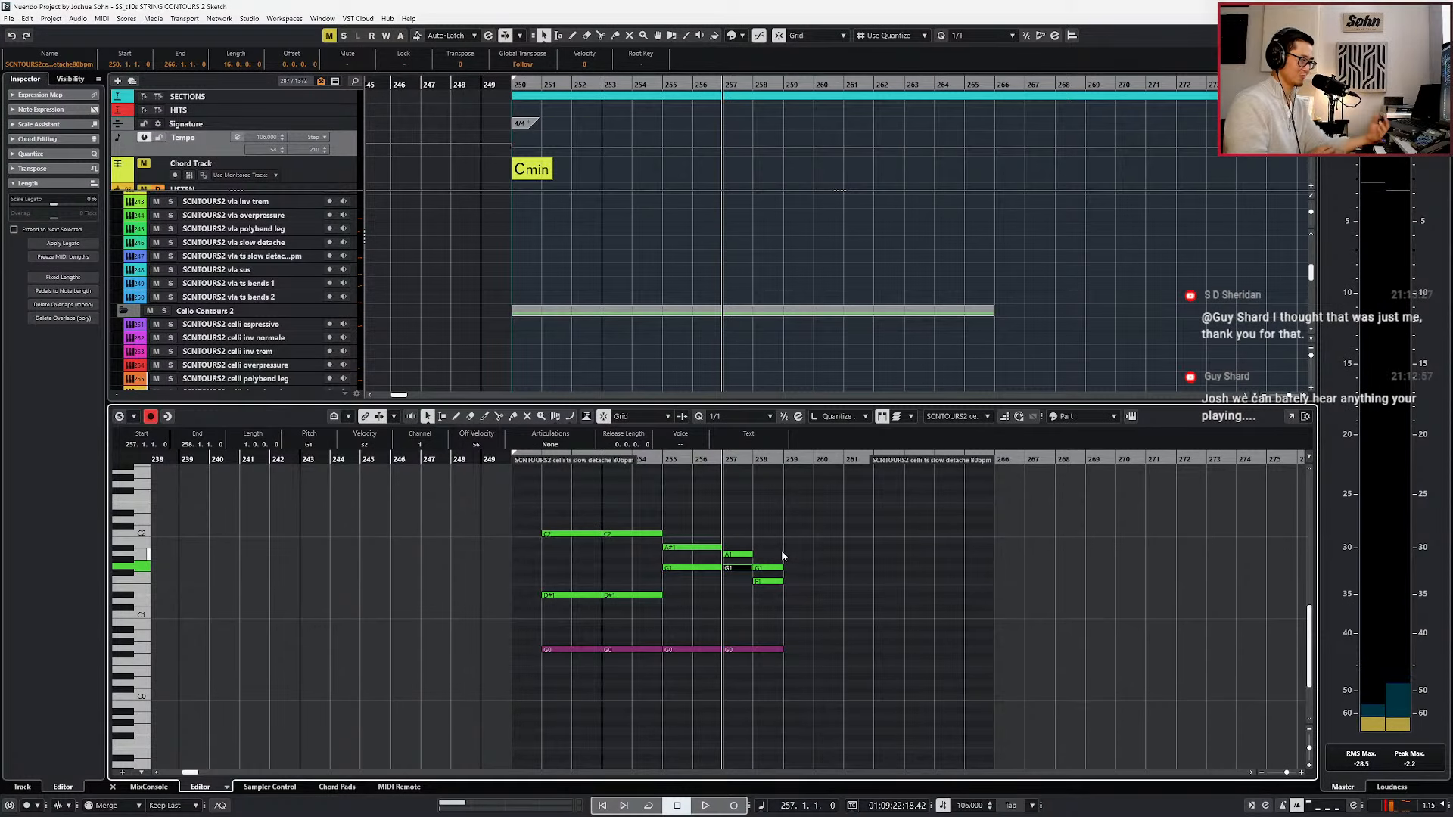
Trim the celli and bass ts slow detache parts to end at bar 259.
{"action": "key", "text": "KP_Subtract"}
{"action": "key", "text": "KP_Subtract"}
{"action": "key", "text": "KP_Subtract"}
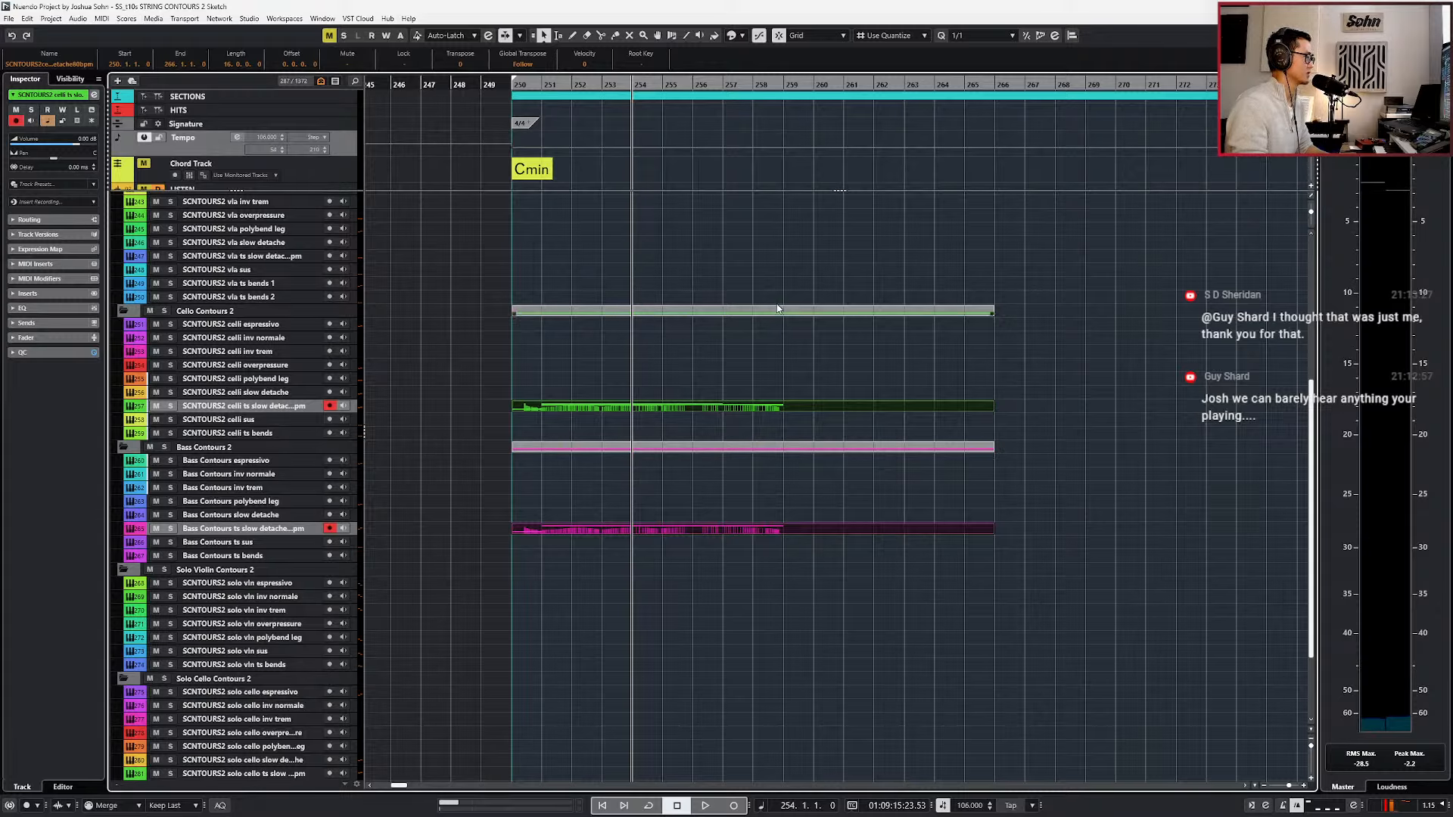
{"action": "left_click", "coordinate": [793, 392]}
{"action": "left_click", "coordinate": [792, 404]}
{"action": "left_click", "coordinate": [789, 529], "text": "shift"}
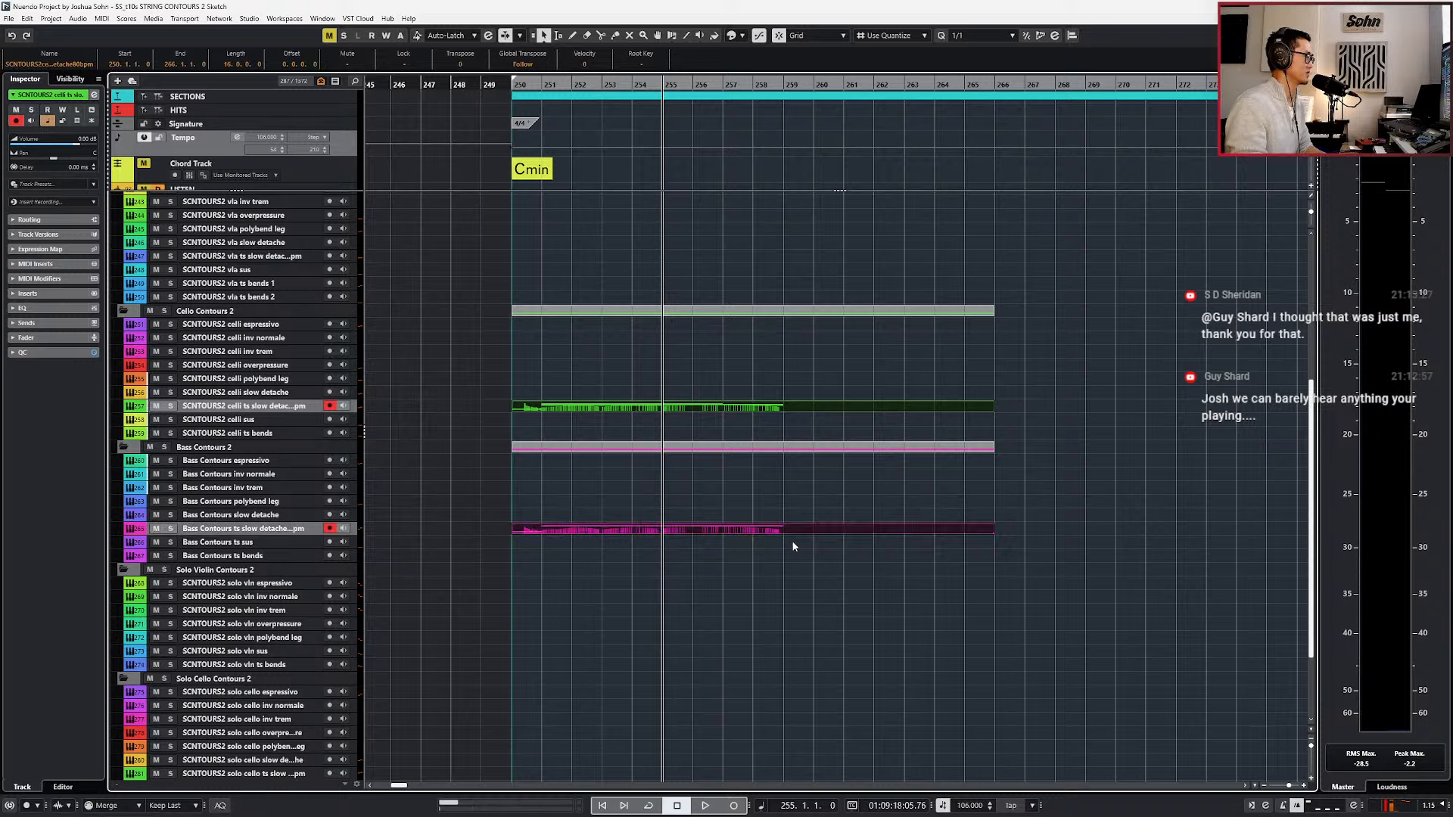
{"action": "left_click", "coordinate": [787, 529], "text": "alt"}
{"action": "key", "text": "Delete"}
{"action": "left_click", "coordinate": [770, 406]}
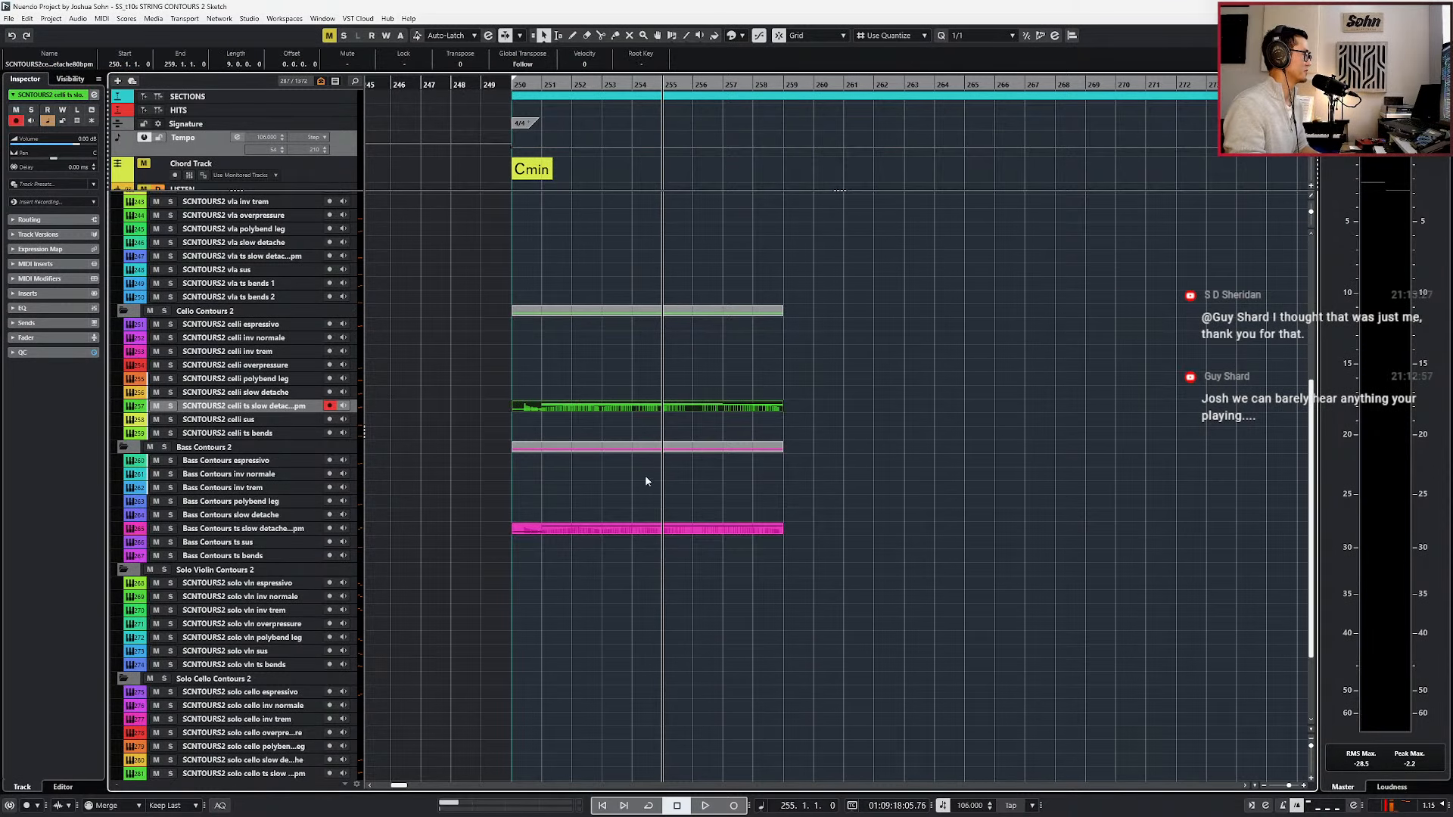
Split the celli and bass ts slow detache parts at bar 251 and duplicate the eight-bar sections to start at bar 259.
{"action": "left_click", "coordinate": [602, 529], "text": "shift"}
{"action": "left_click", "coordinate": [545, 507]}
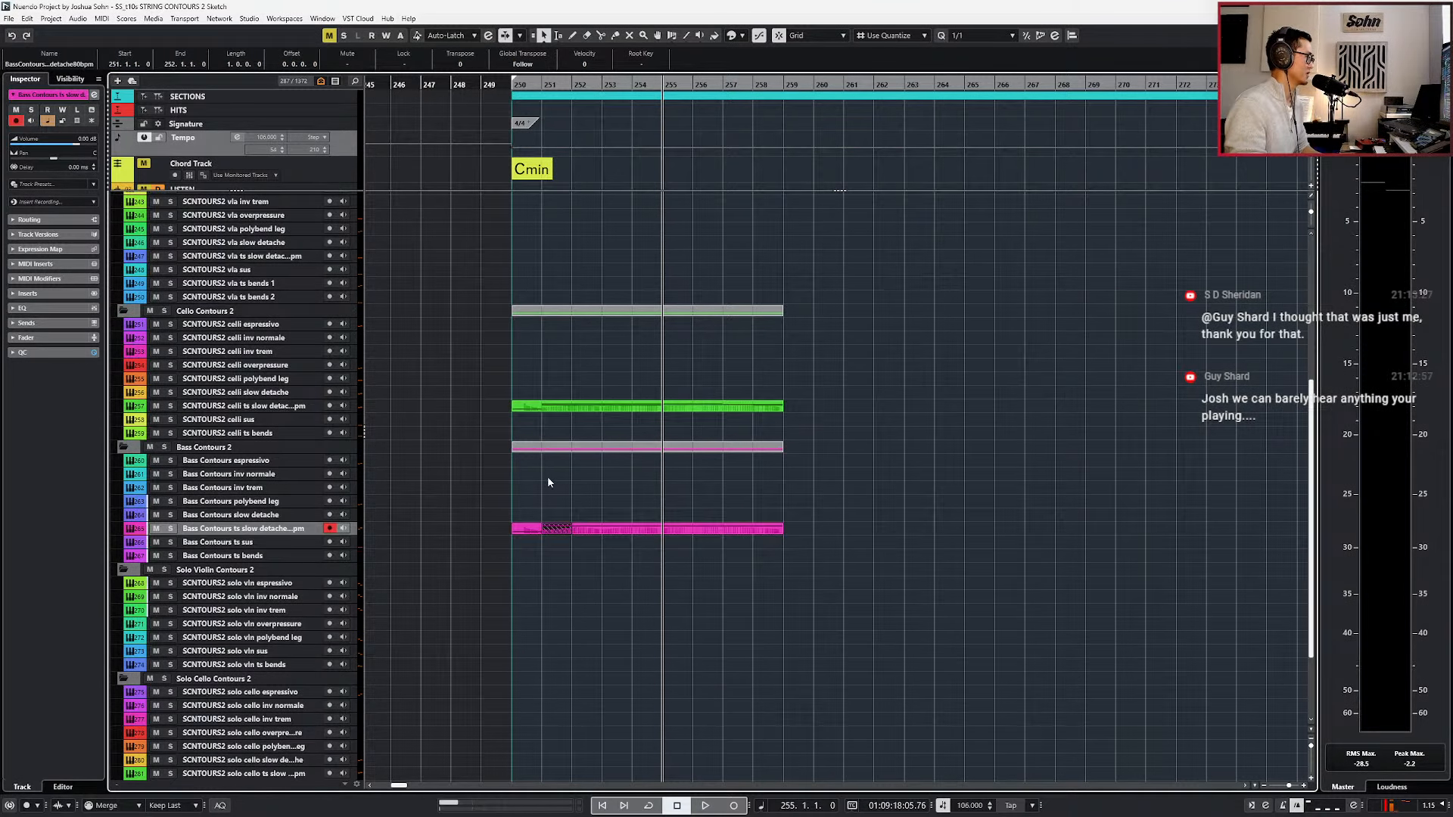
{"action": "left_click", "coordinate": [556, 406]}
{"action": "left_click", "coordinate": [584, 529], "text": "shift"}
{"action": "key", "text": "ctrl+d"}
{"action": "key", "text": "ctrl+KP_Subtract"}
{"action": "key", "text": "ctrl+KP_Subtract"}
{"action": "key", "text": "ctrl+KP_Subtract"}
{"action": "key", "text": "ctrl+KP_Add"}
{"action": "key", "text": "ctrl+KP_Add"}
{"action": "key", "text": "ctrl+KP_Add"}
{"action": "key", "text": "ctrl+KP_Add"}
{"action": "key", "text": "ctrl+KP_Add"}
{"action": "key", "text": "ctrl+KP_Add"}
{"action": "key", "text": "ctrl+KP_Add"}
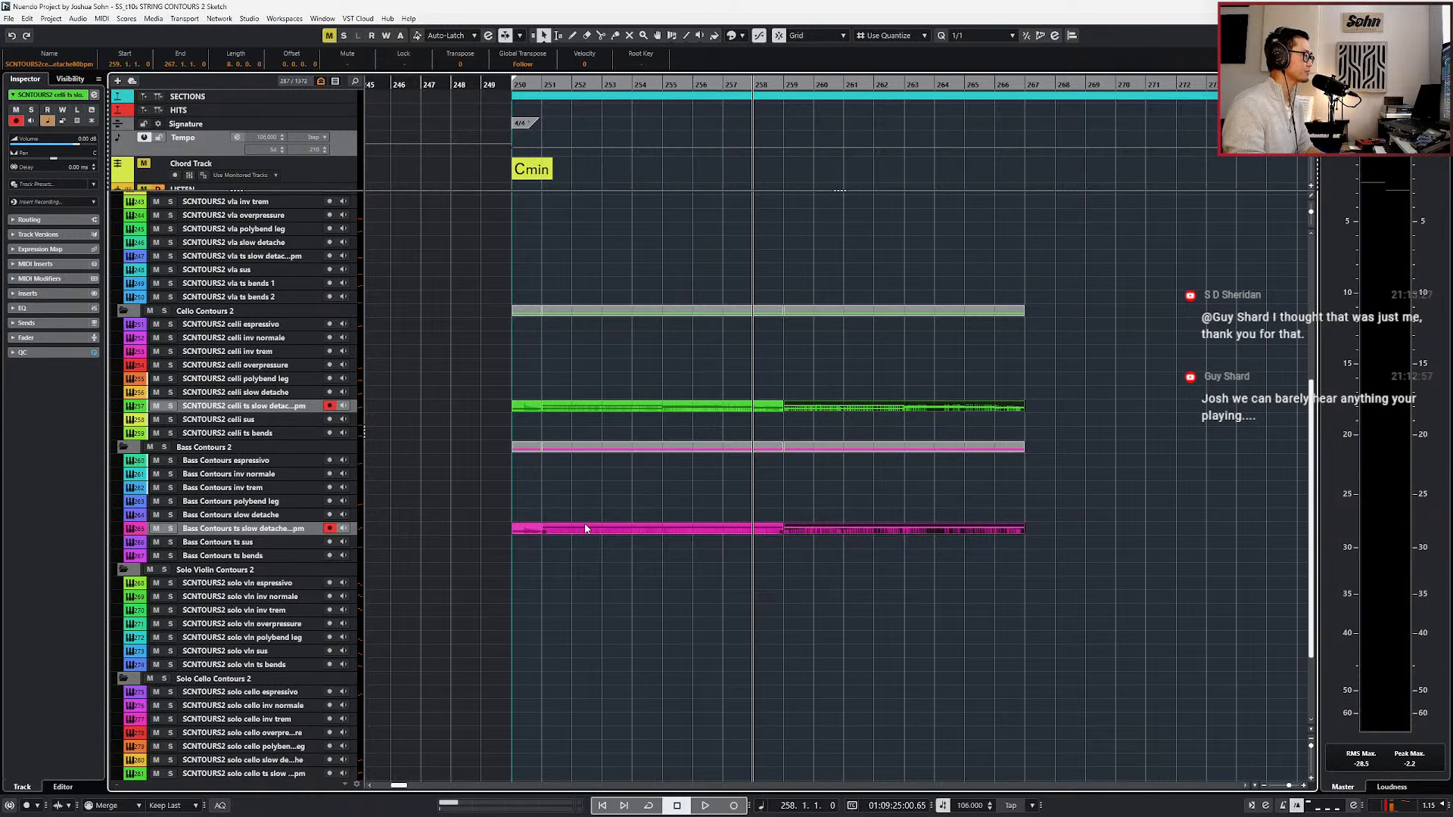
Play across the join at bar 259 and open the duplicated celli and bass parts in the Key Editor.
{"action": "key", "text": "space"}
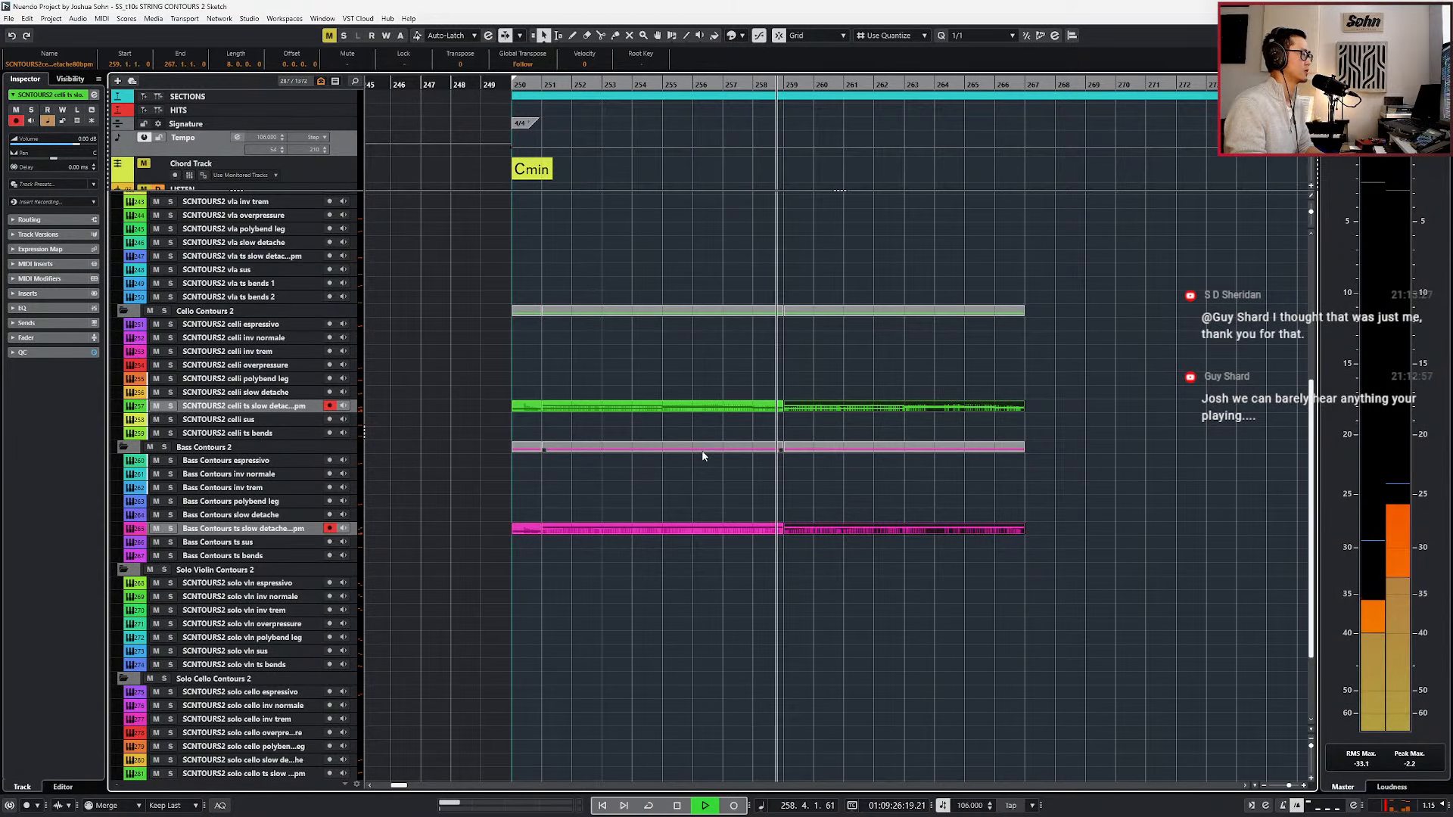
{"action": "key", "text": "ctrl+e"}
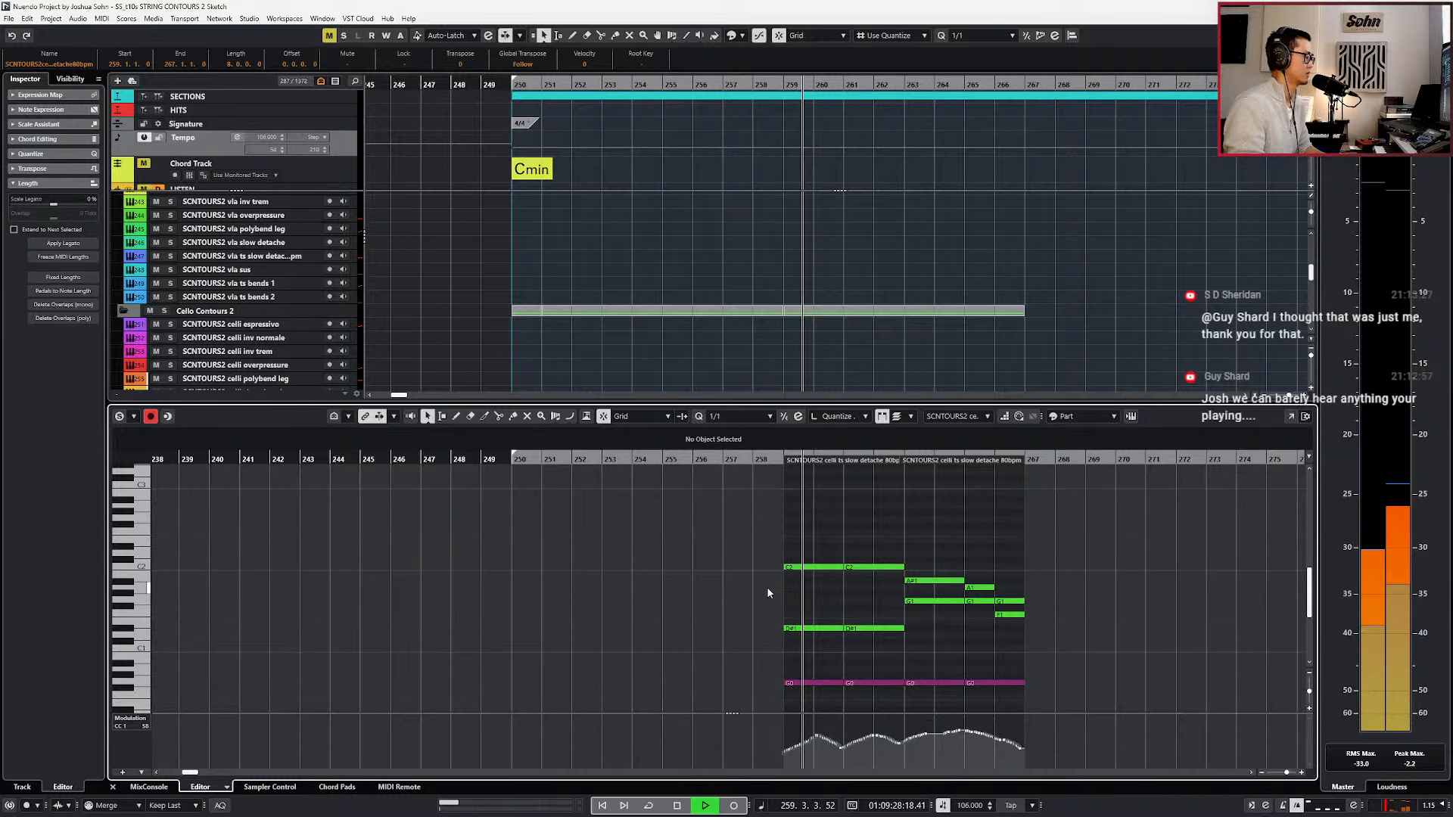
{"action": "scroll", "coordinate": [785, 581], "scroll_direction": "down", "scroll_amount": 2}
{"action": "key", "text": "space"}
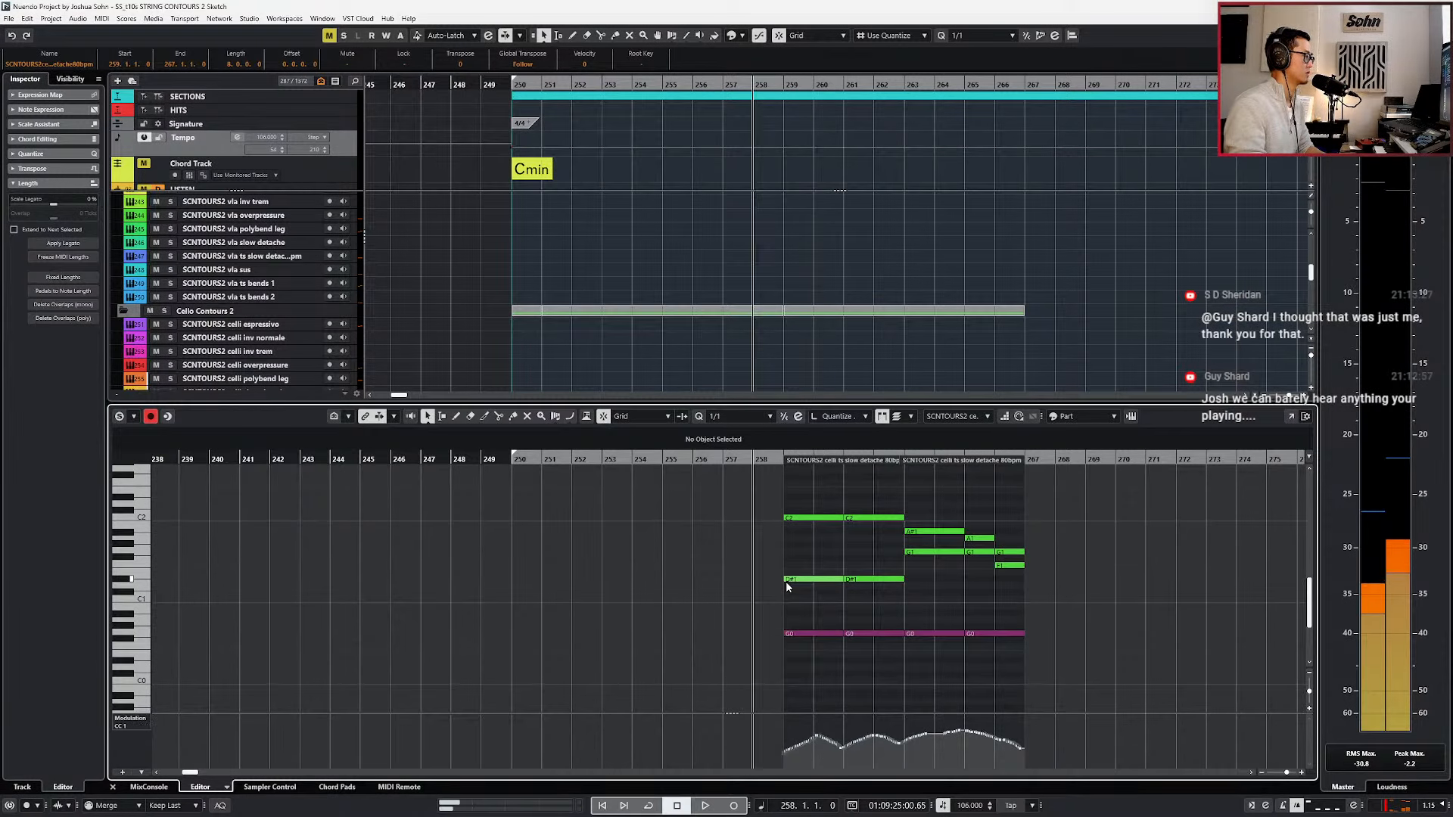
Try to lower the modulation curve in bars 259 to 262 of the duplicated celli part, and undo the edits.
{"action": "key", "text": "shift+b"}
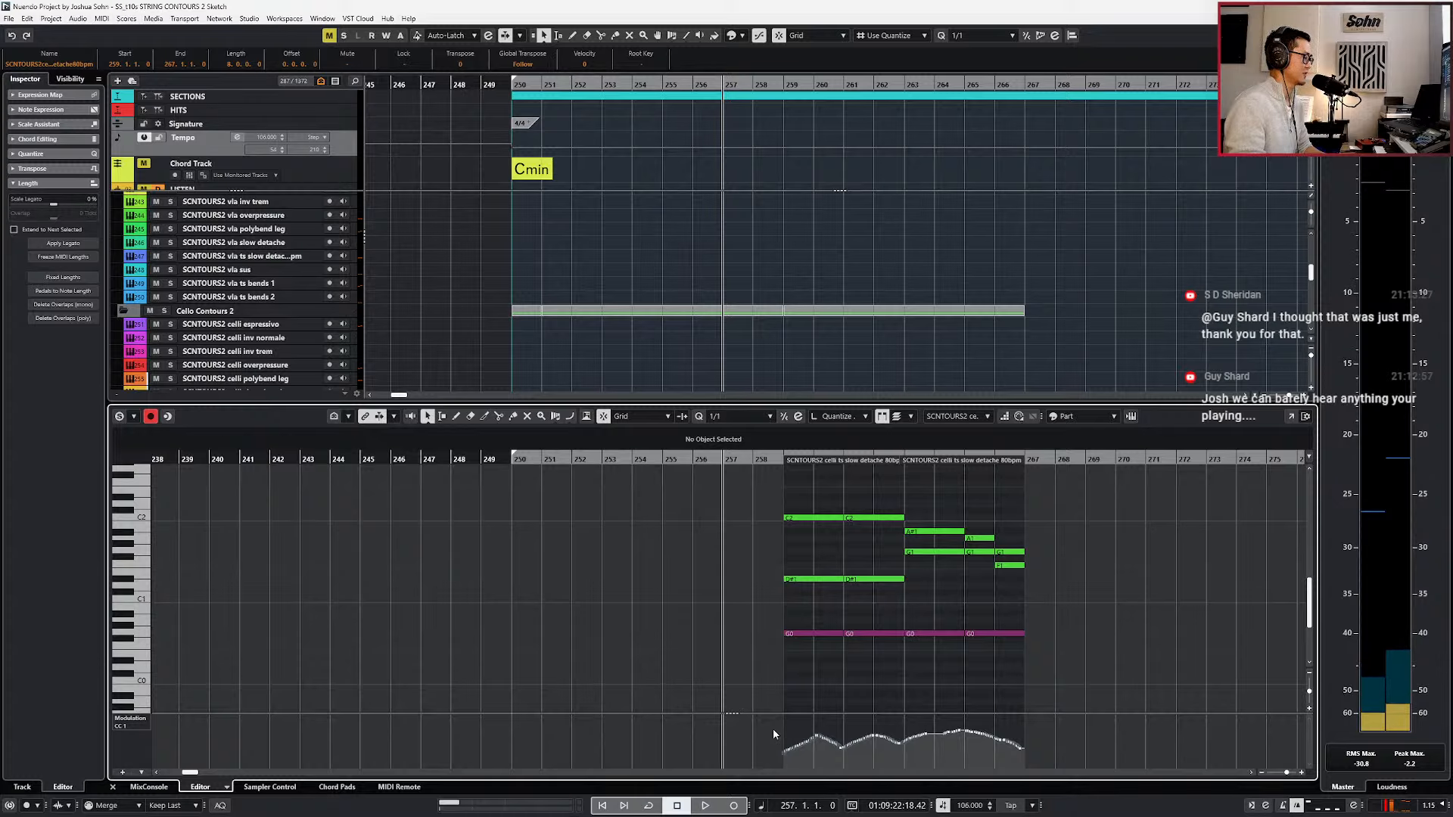
{"action": "key", "text": "n"}
{"action": "key", "text": "n"}
{"action": "key", "text": "n"}
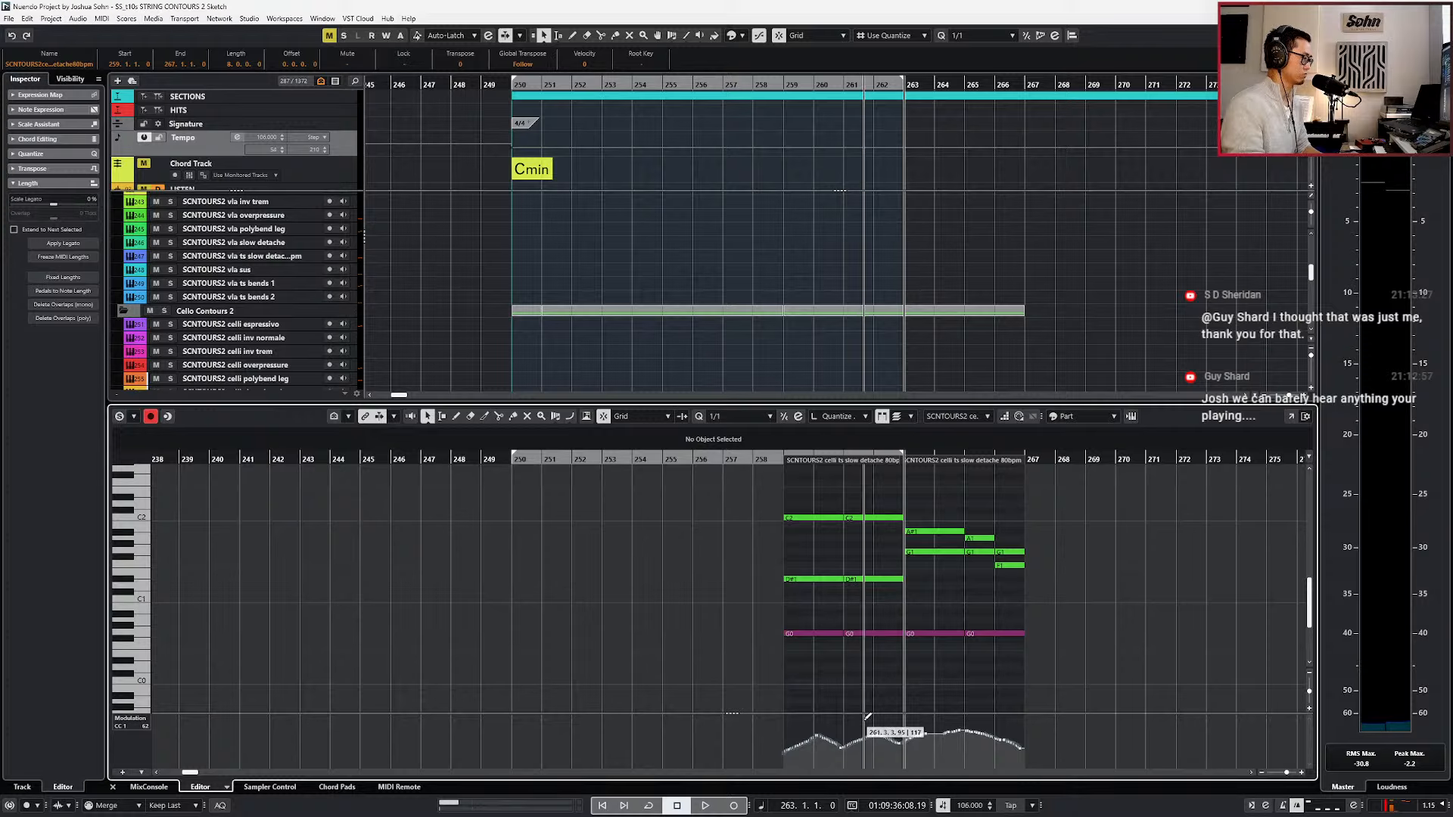
{"action": "key", "text": "alt+Down"}
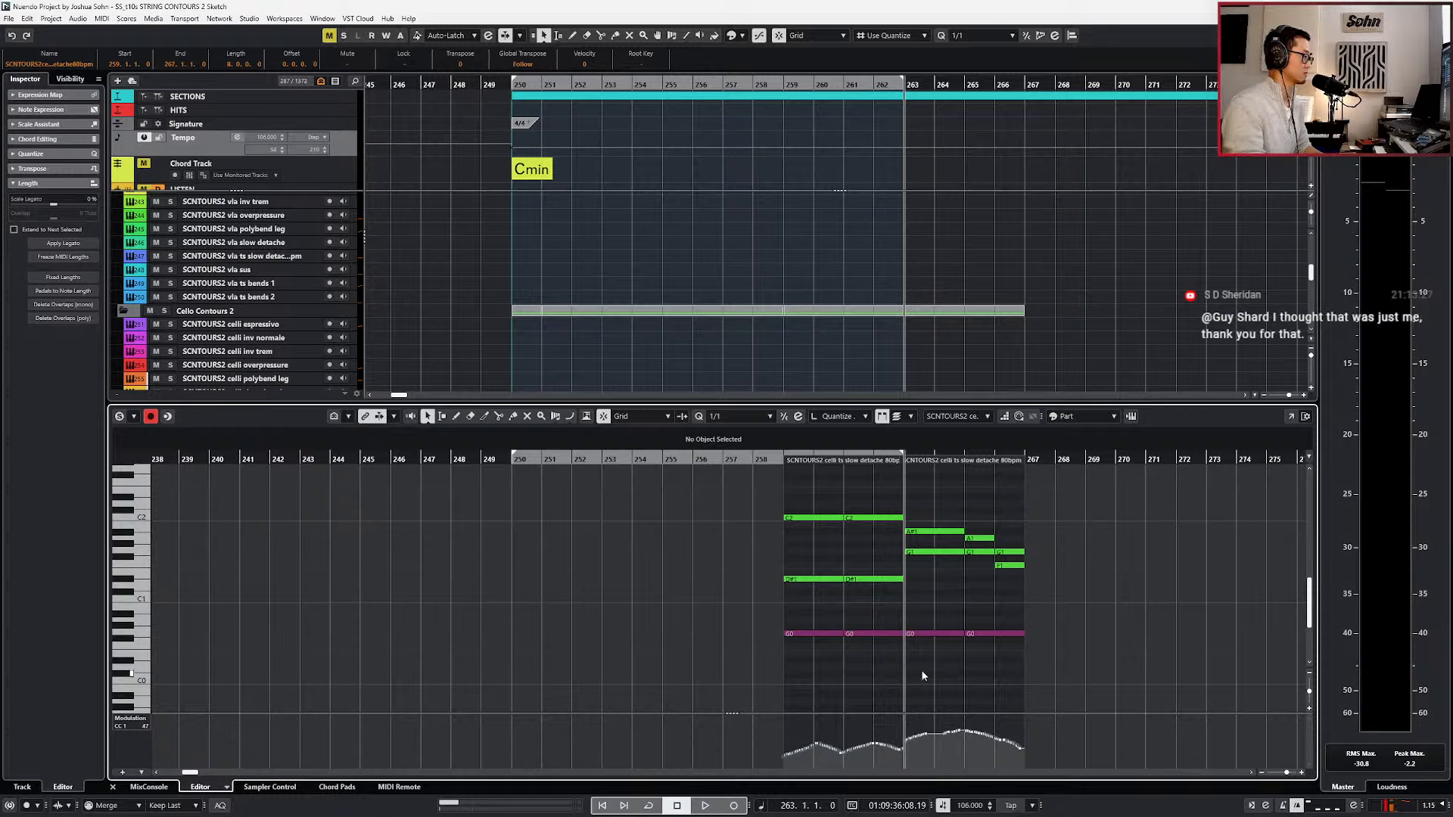
{"action": "key", "text": "space"}
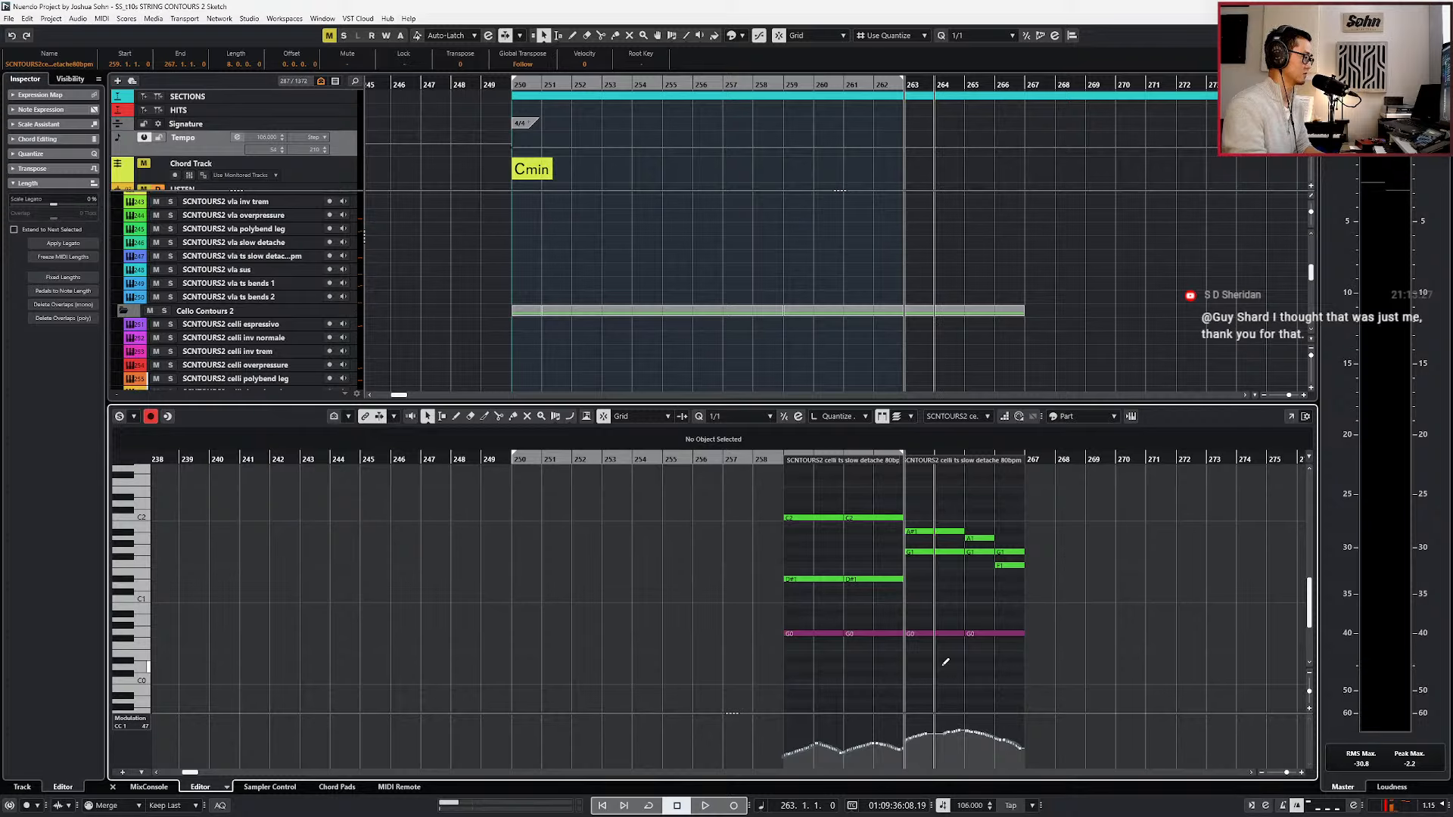
{"action": "key", "text": "ctrl+z"}
{"action": "key", "text": "ctrl+z"}
{"action": "key", "text": "ctrl+z"}
Show the velocity, expression, modulation and main volume lanes, and open the celli and bass parts on both sides of bar 259 together.
{"action": "key", "text": "alt+l"}
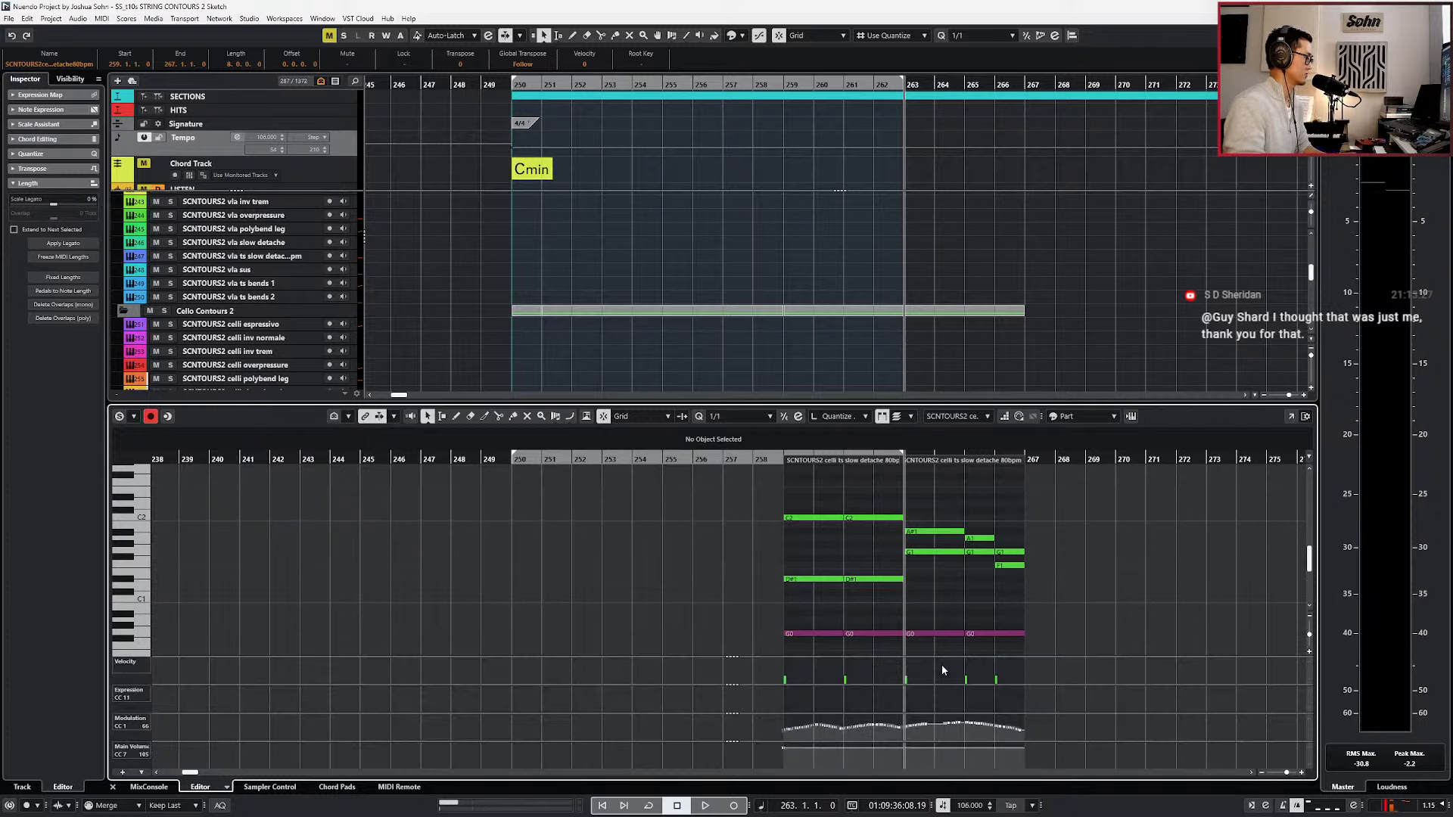
{"action": "key", "text": "KP_Subtract"}
{"action": "key", "text": "KP_Subtract"}
{"action": "key", "text": "KP_Subtract"}
{"action": "key", "text": "KP_Subtract"}
{"action": "key", "text": "KP_Subtract"}
{"action": "key", "text": "Return"}
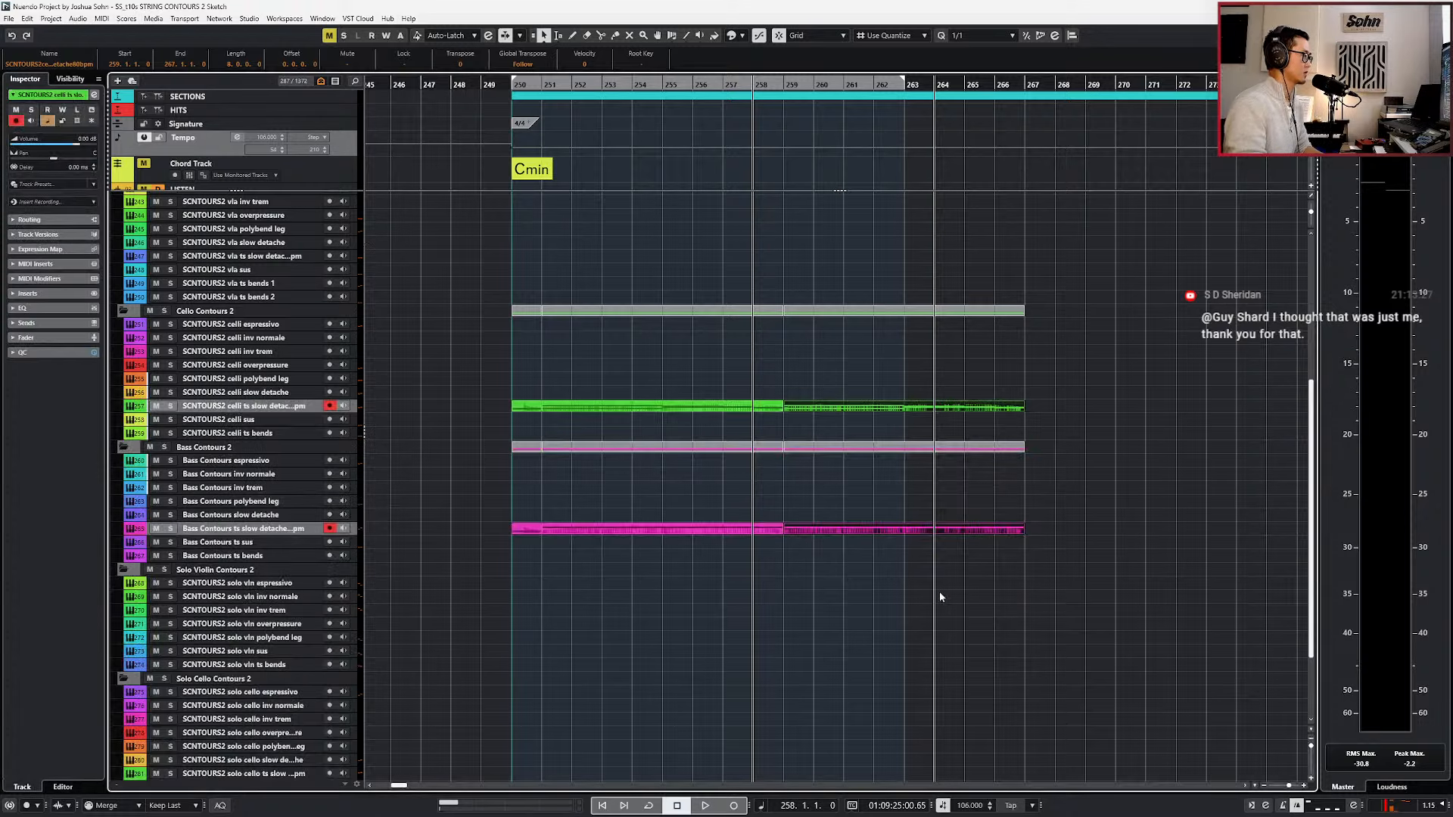
{"action": "key", "text": "space"}
{"action": "left_click_drag", "start_coordinate": [736, 357], "coordinate": [797, 424]}
{"action": "left_click_drag", "start_coordinate": [769, 493], "coordinate": [794, 538]}
{"action": "key", "text": "Return"}
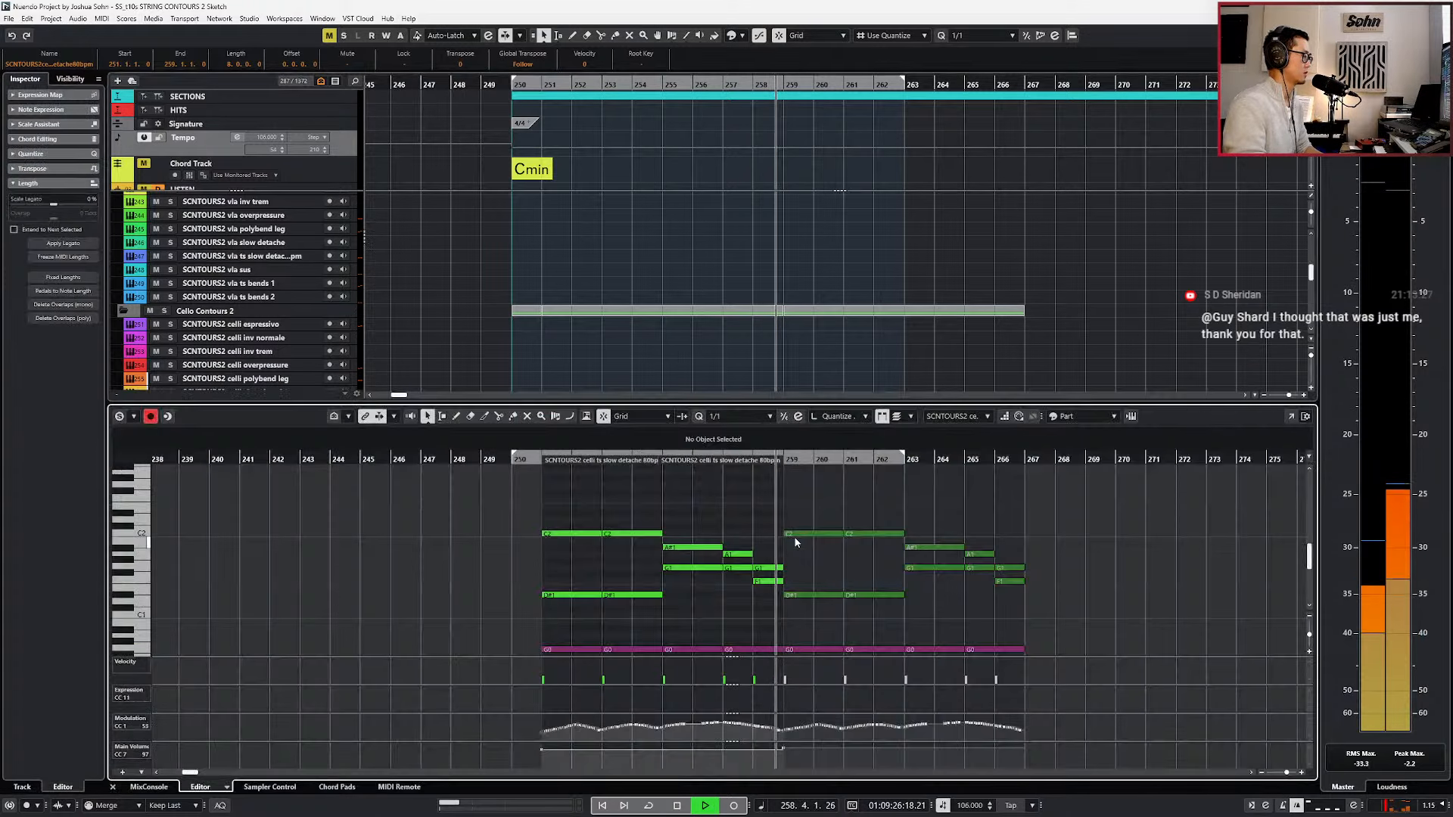
Stop playback, delete the main volume (CC 7) event at bar 259, and close the note editor.
{"action": "key", "text": "space"}
{"action": "left_click_drag", "start_coordinate": [794, 762], "coordinate": [760, 740]}
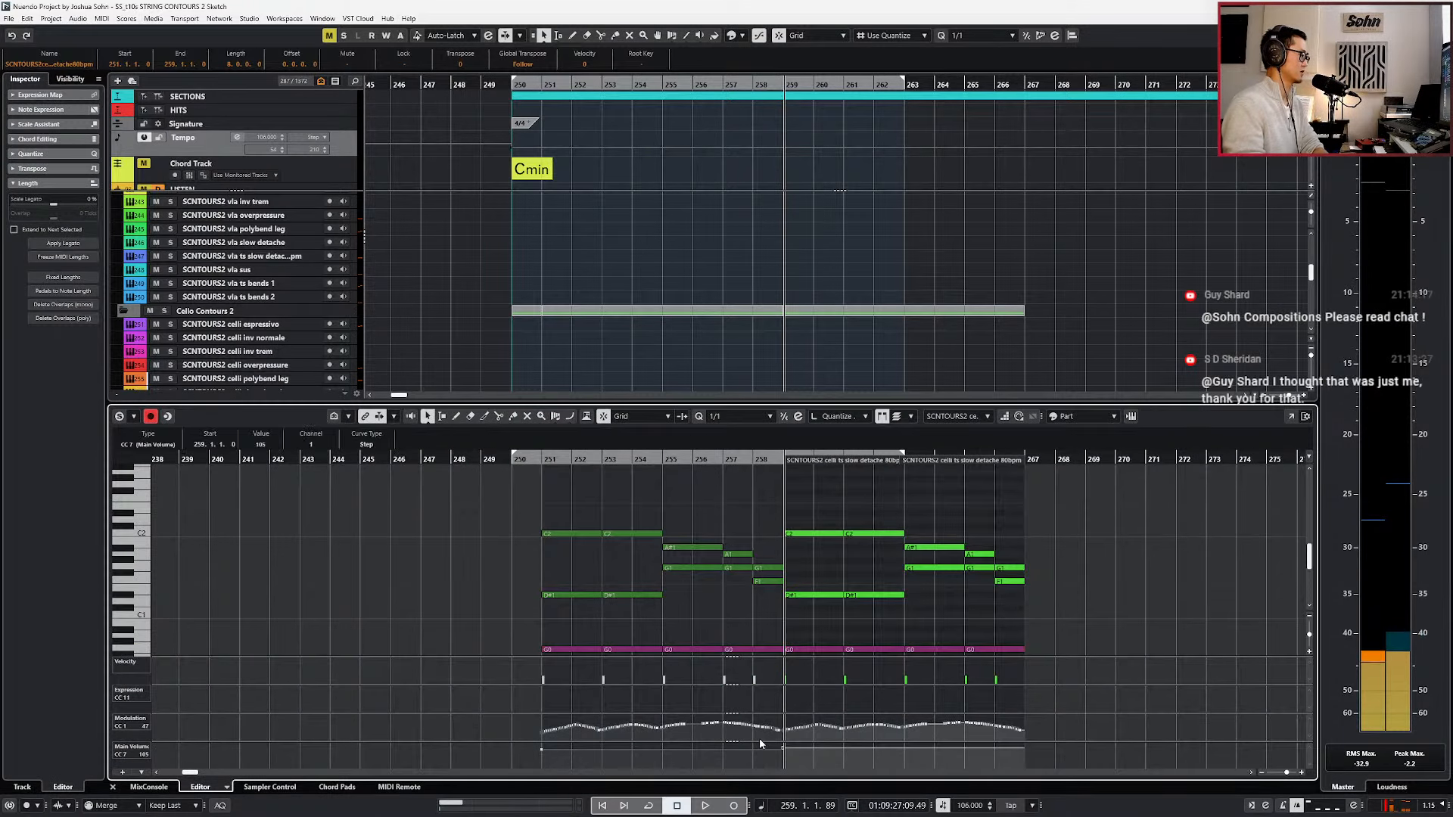
{"action": "key", "text": "Delete"}
{"action": "key", "text": "Return"}
Glue the celli parts and the bass parts together at bar 259, play across the joins, and return the playhead to bar 250.
{"action": "key", "text": "KP_Subtract"}
{"action": "key", "text": "space"}
{"action": "left_click_drag", "start_coordinate": [763, 383], "coordinate": [796, 412]}
{"action": "key", "text": "g"}
{"action": "left_click_drag", "start_coordinate": [770, 503], "coordinate": [818, 547]}
{"action": "key", "text": "g"}
{"action": "scroll", "coordinate": [824, 528], "scroll_direction": "down", "scroll_amount": 3}
{"action": "scroll", "coordinate": [854, 455], "scroll_direction": "up", "scroll_amount": 2}
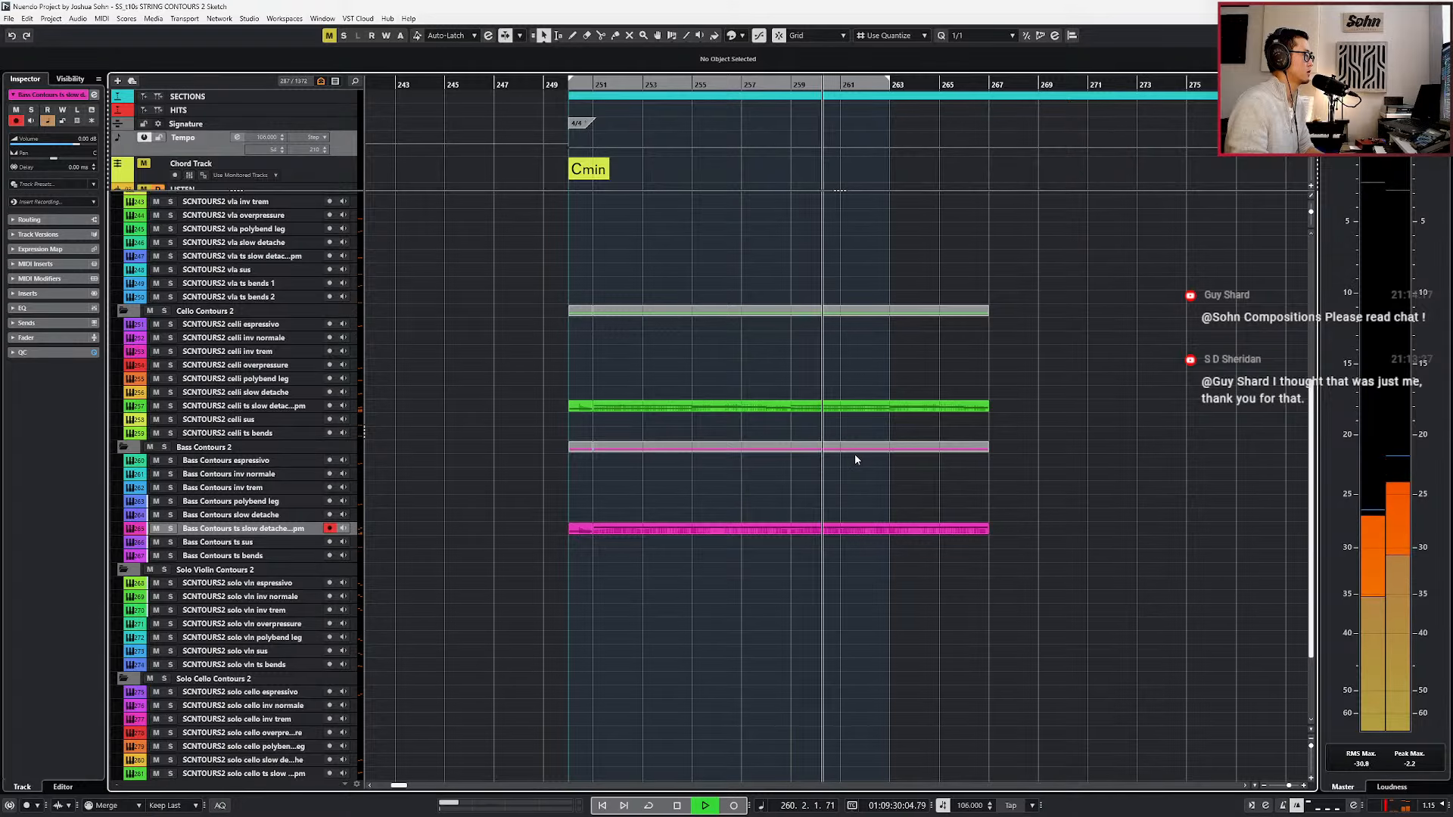
{"action": "key", "text": "space"}
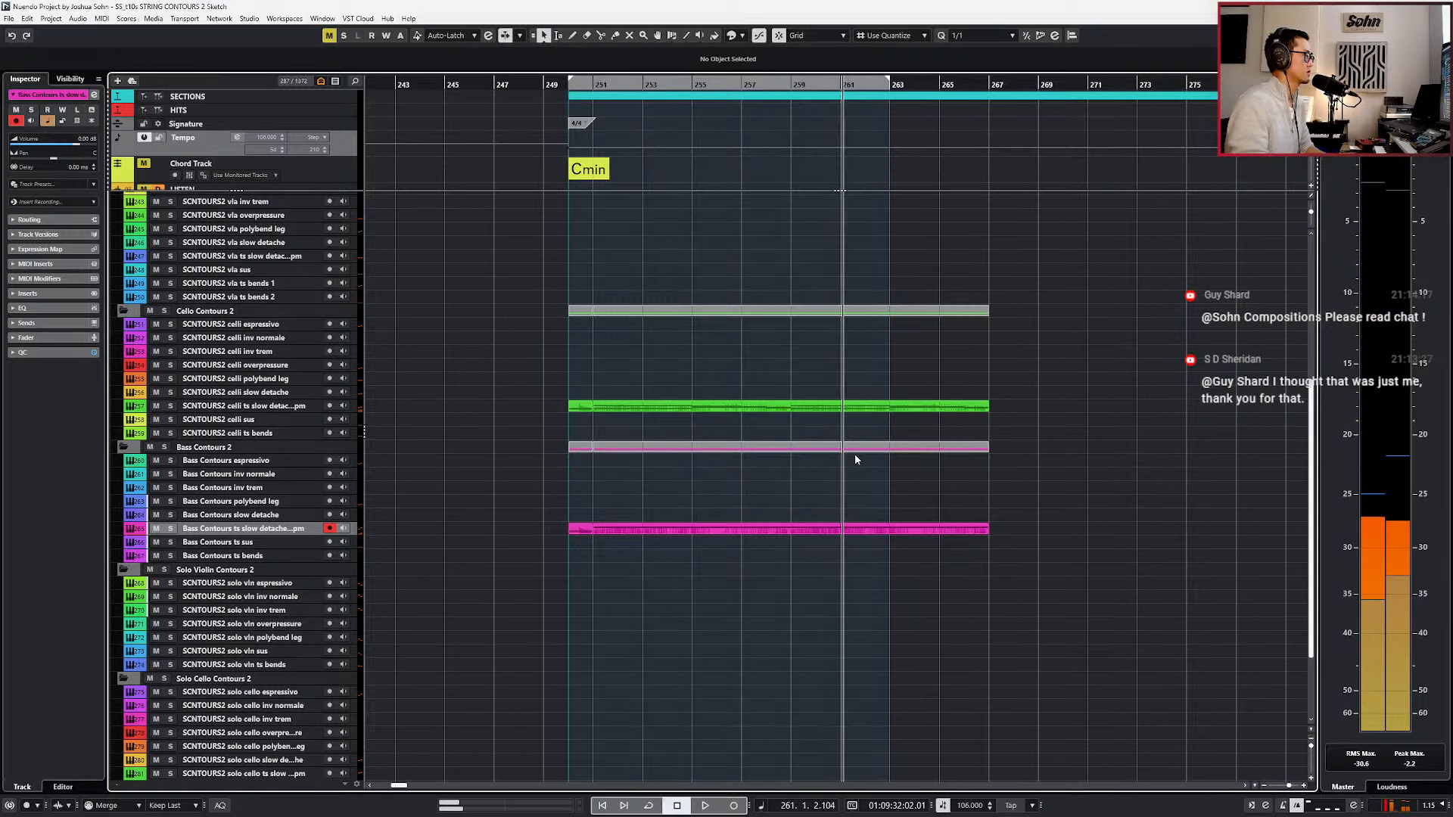
{"action": "key", "text": "KP_Subtract"}
{"action": "key", "text": "KP_Subtract"}
{"action": "key", "text": "KP_Subtract"}
{"action": "key", "text": "KP_Subtract"}
{"action": "key", "text": "KP_Subtract"}
{"action": "key", "text": "KP_Subtract"}
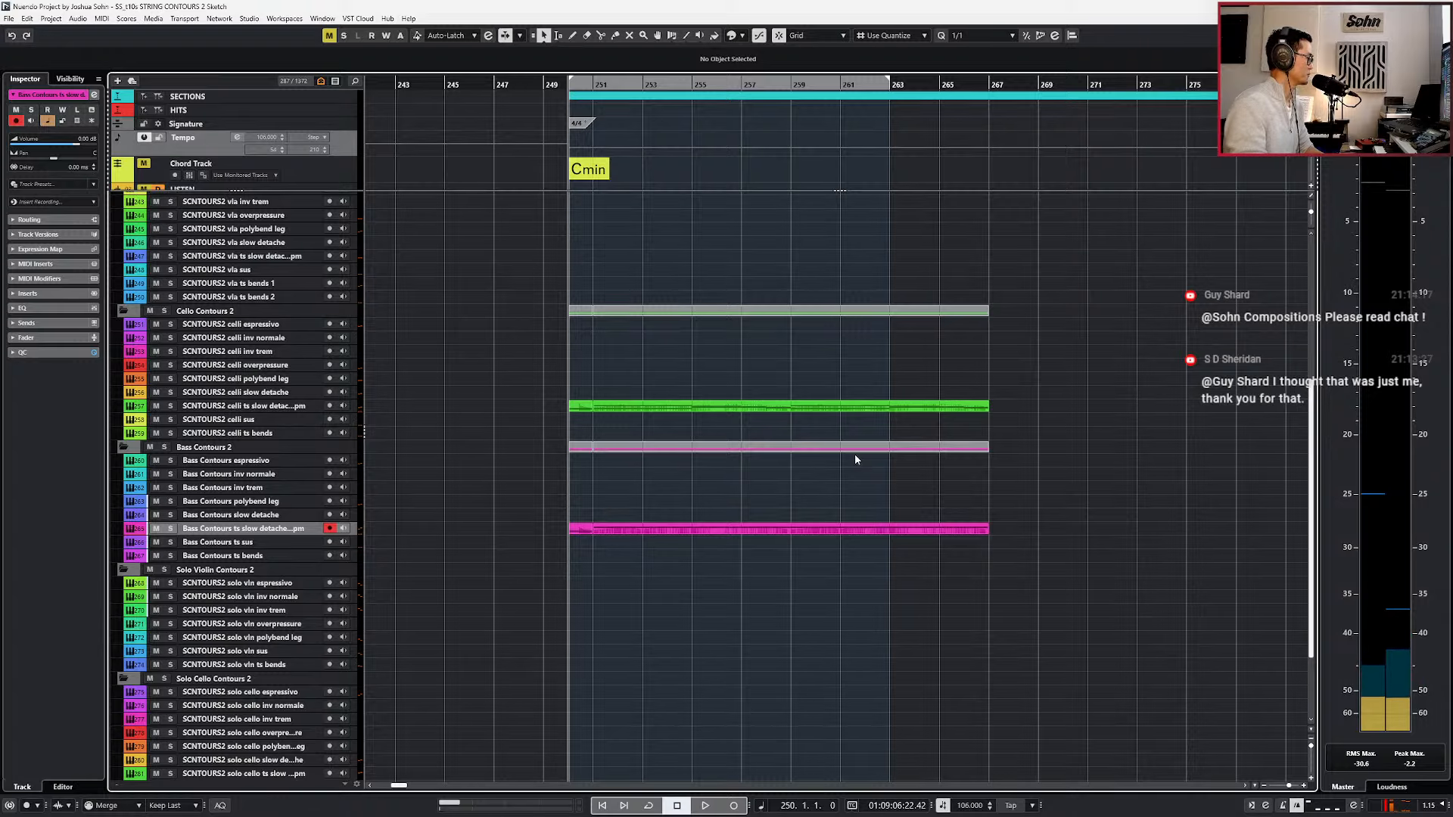
Set the locators to bars 251 and 267, turn on cycle playback, and return the playhead to bar 250.
{"action": "scroll", "coordinate": [855, 454], "scroll_direction": "down", "scroll_amount": 1}
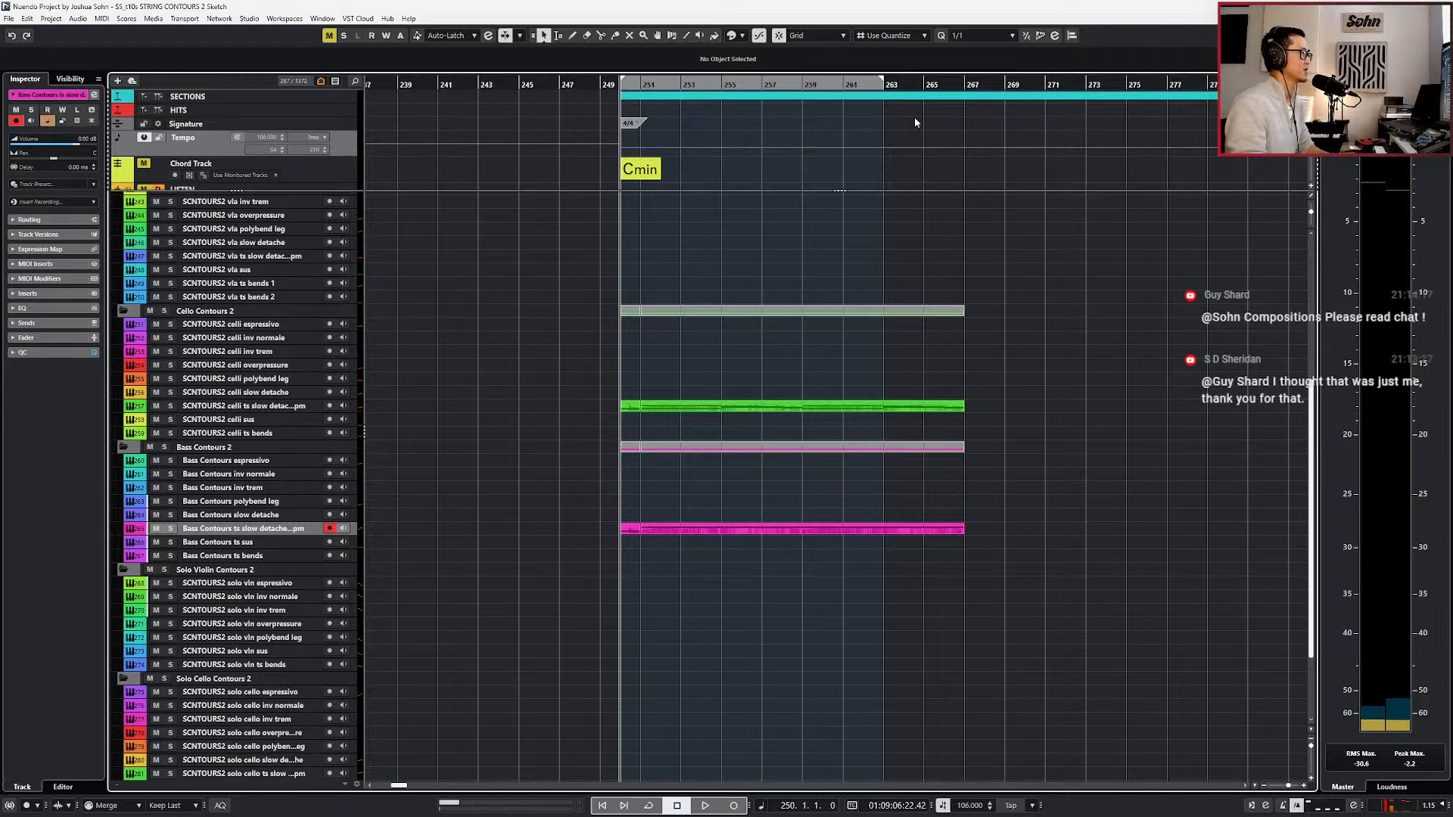
{"action": "left_click", "coordinate": [926, 98]}
{"action": "key", "text": "KP_Add"}
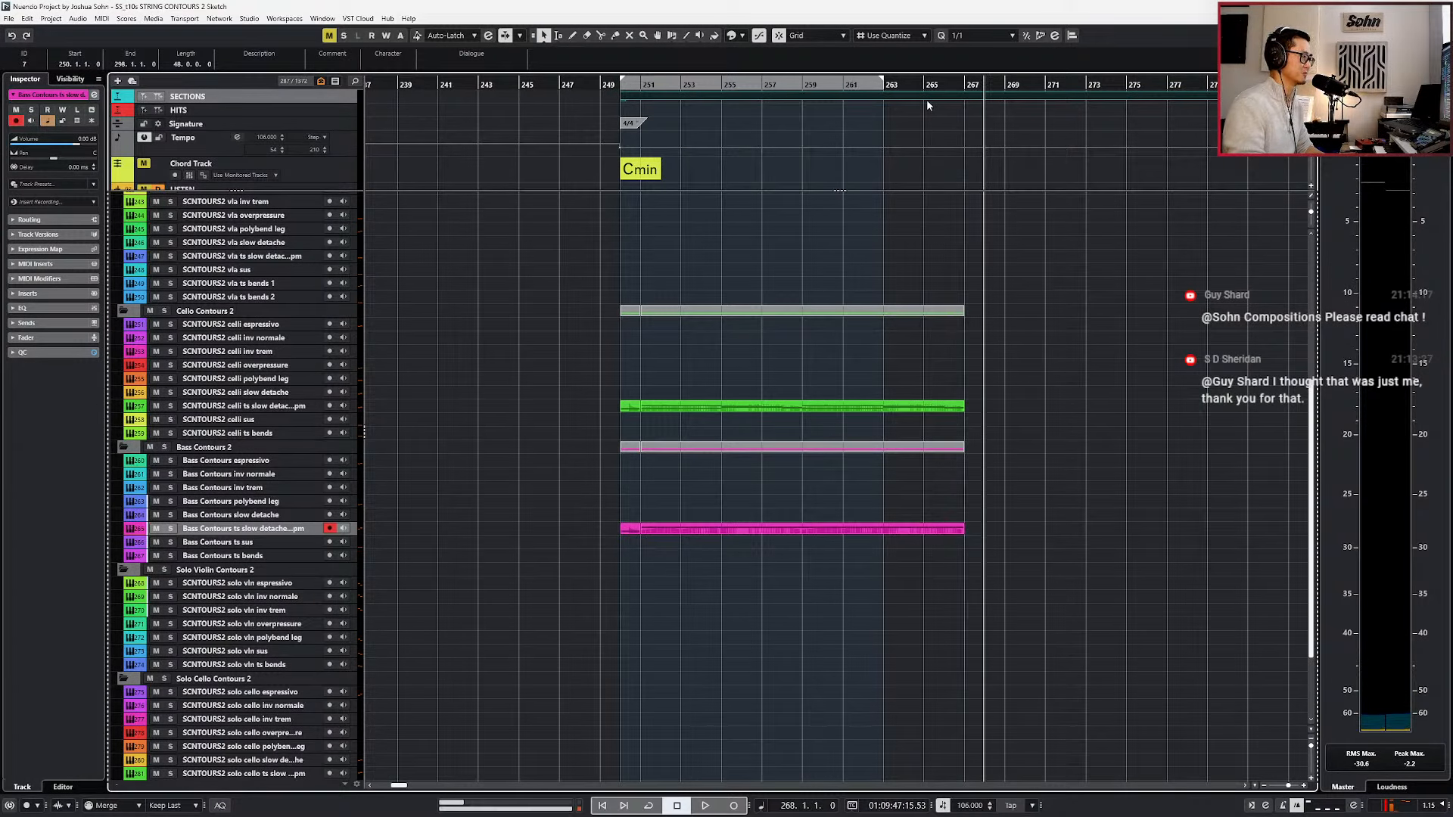
{"action": "key", "text": "ctrl+KP_2"}
{"action": "key", "text": "KP_1"}
{"action": "key", "text": "KP_Add"}
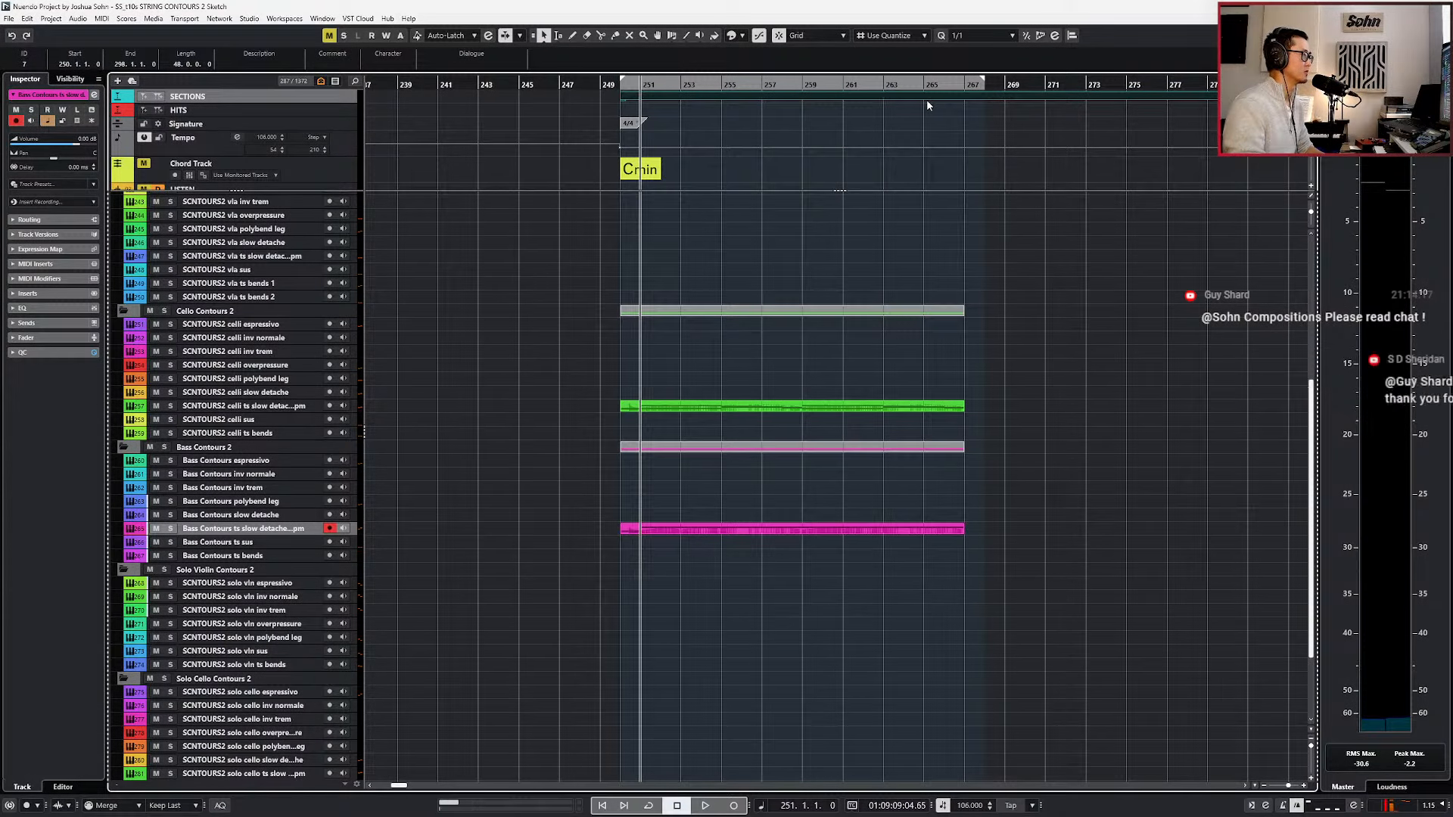
{"action": "key", "text": "KP_2"}
{"action": "key", "text": "KP_Subtract"}
{"action": "key", "text": "ctrl+KP_1"}
{"action": "key", "text": "ctrl+KP_2"}
{"action": "key", "text": "KP_Subtract"}
{"action": "key", "text": "KP_Subtract"}
{"action": "key", "text": "ctrl+KP_1"}
{"action": "key", "text": "KP_Divide"}
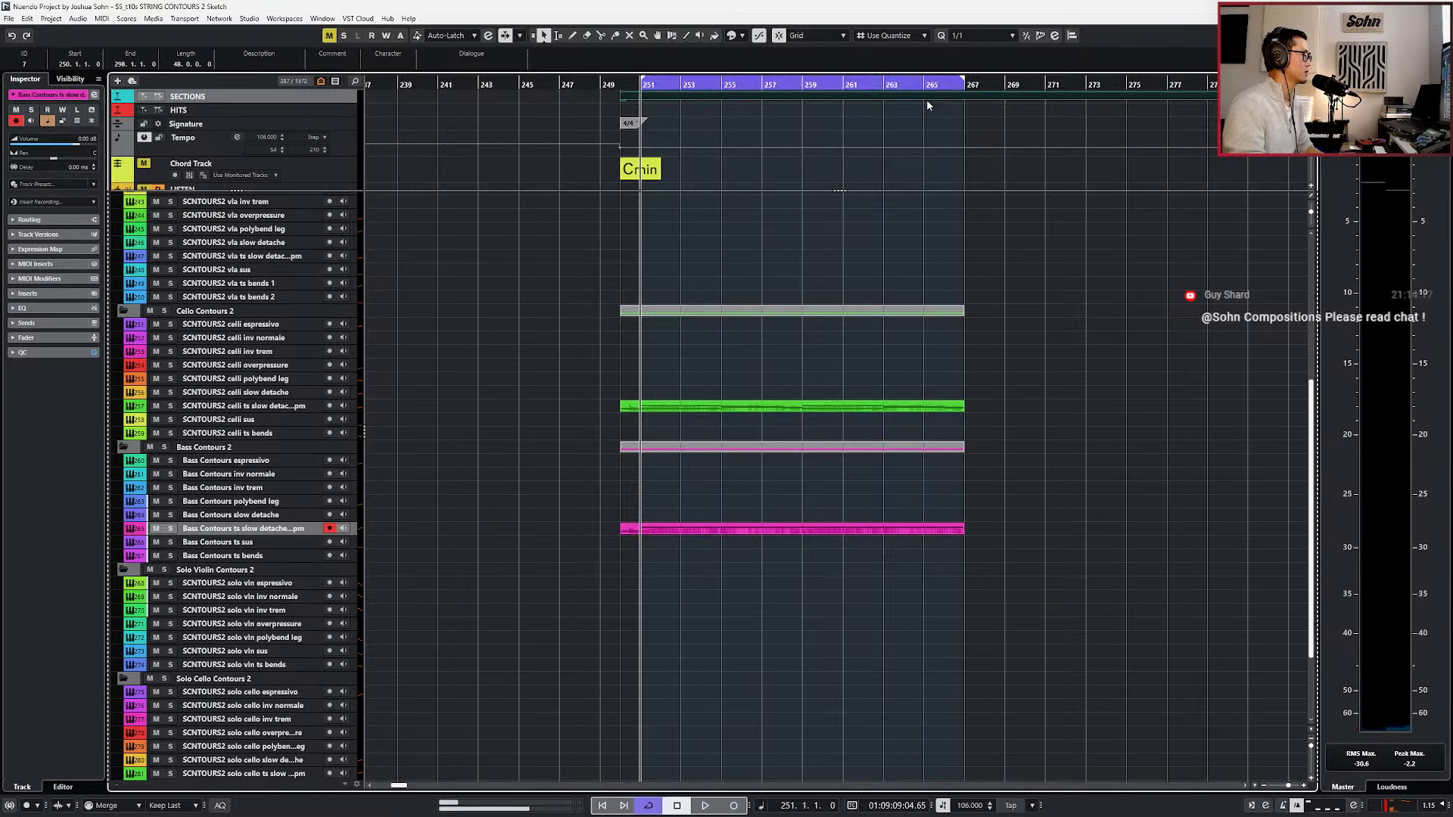
{"action": "key", "text": "KP_Subtract"}
Select the viola ts bends 1 track and audition it over the looped celli and bass passage.
{"action": "scroll", "coordinate": [846, 303], "scroll_direction": "up", "scroll_amount": 2}
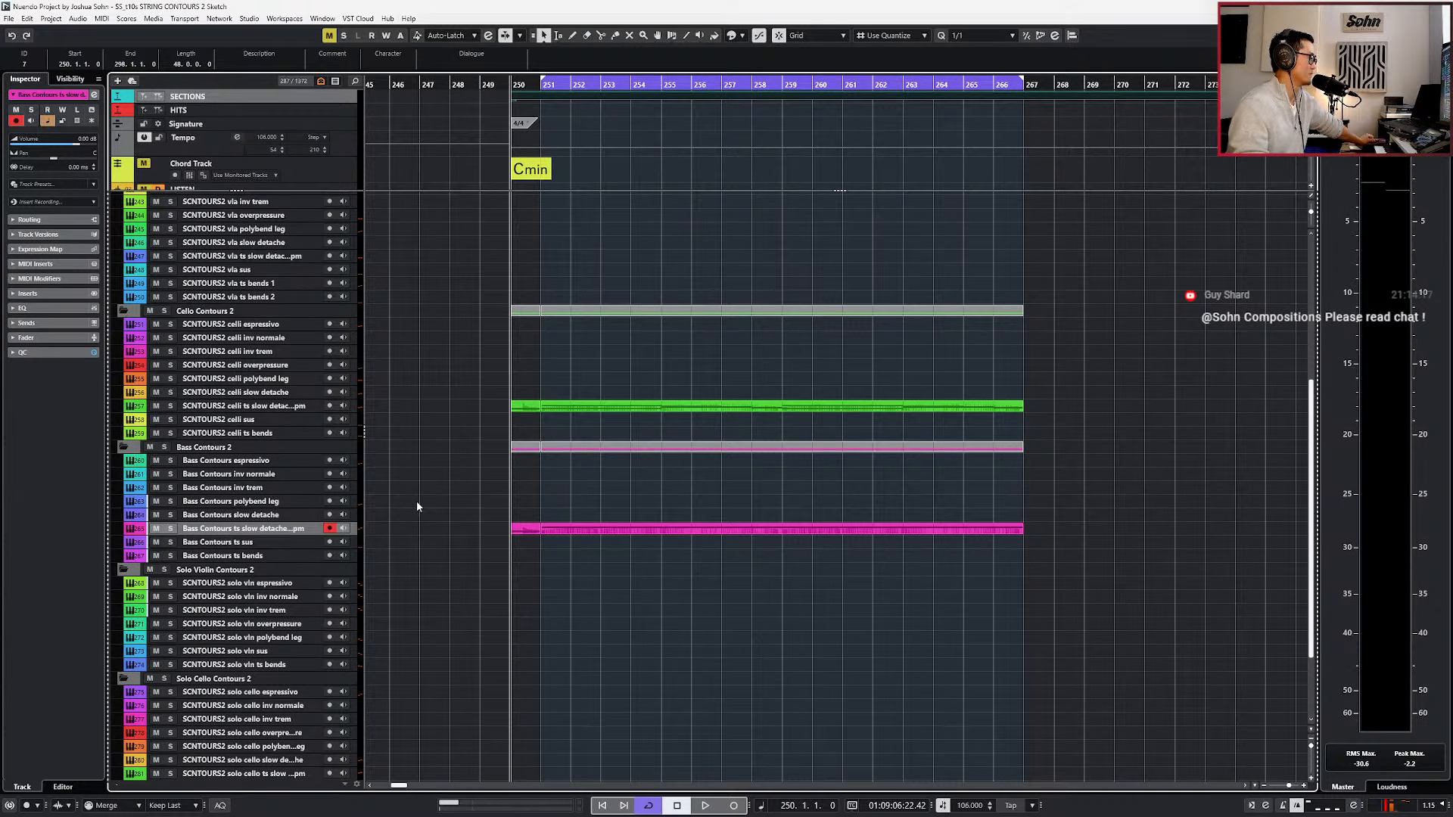
{"action": "scroll", "coordinate": [417, 506], "scroll_direction": "up", "scroll_amount": 4}
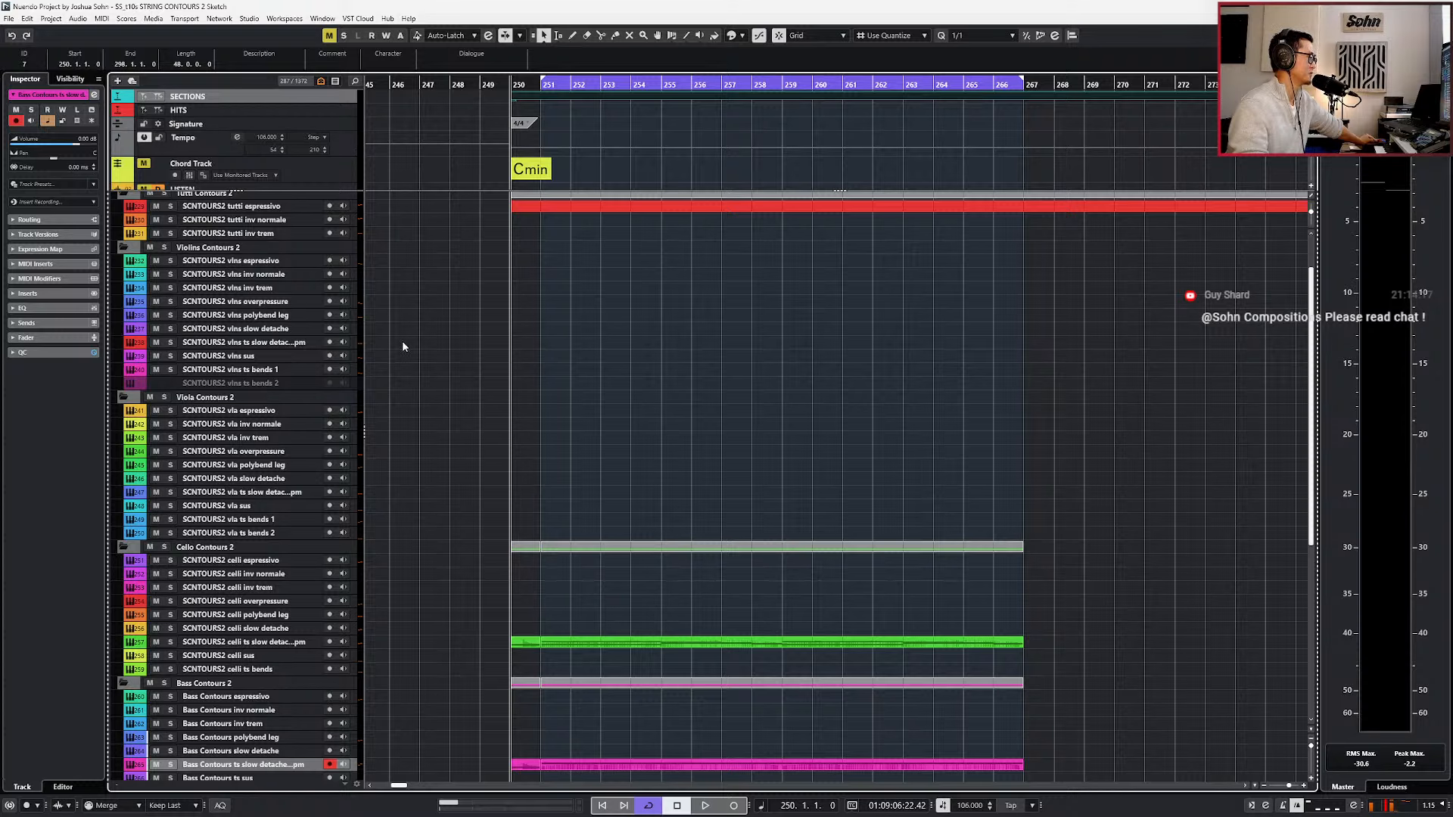
{"action": "scroll", "coordinate": [357, 404], "scroll_direction": "down", "scroll_amount": 4}
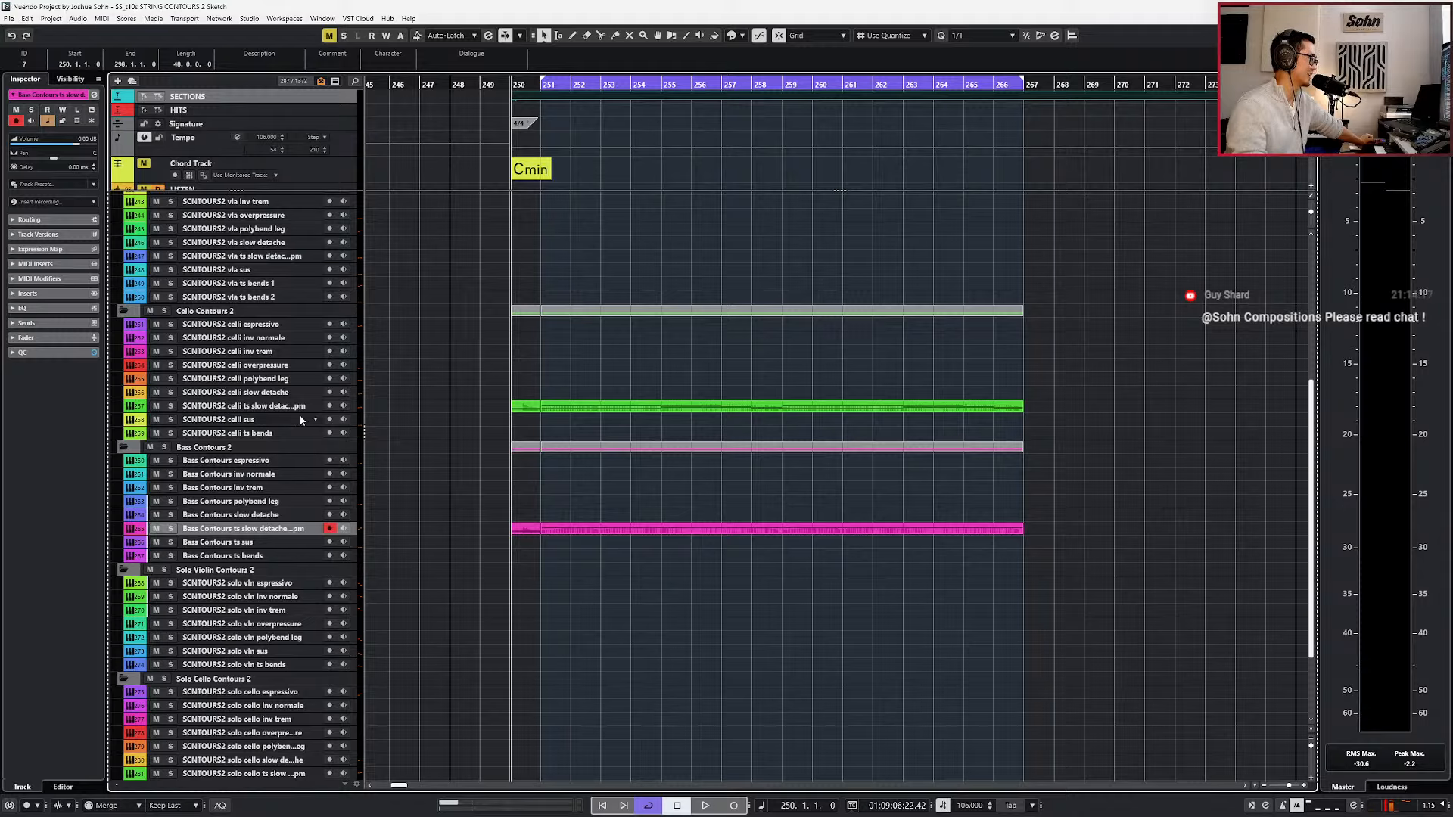
{"action": "left_click", "coordinate": [279, 433]}
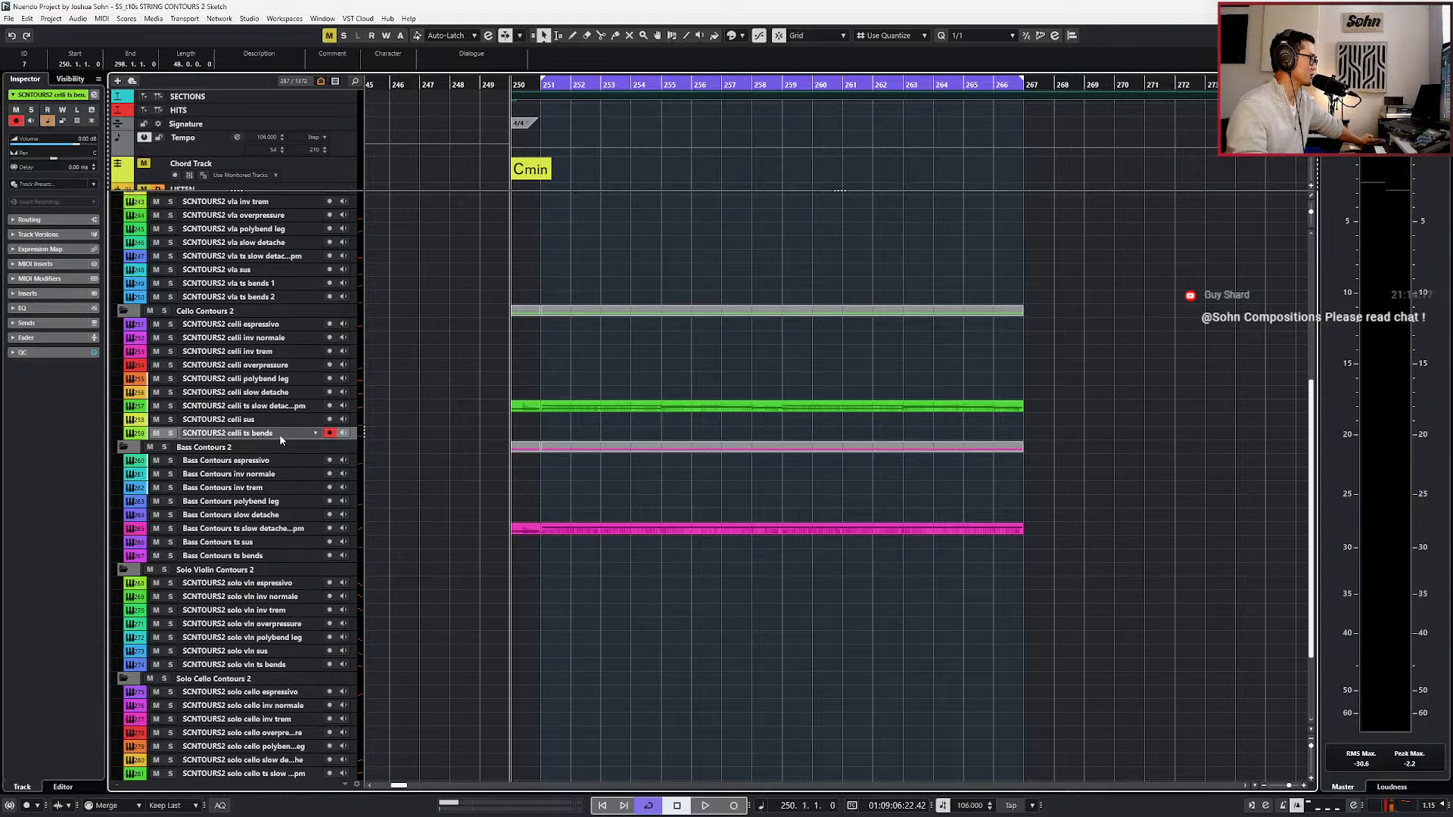
{"action": "scroll", "coordinate": [401, 411], "scroll_direction": "up", "scroll_amount": 2}
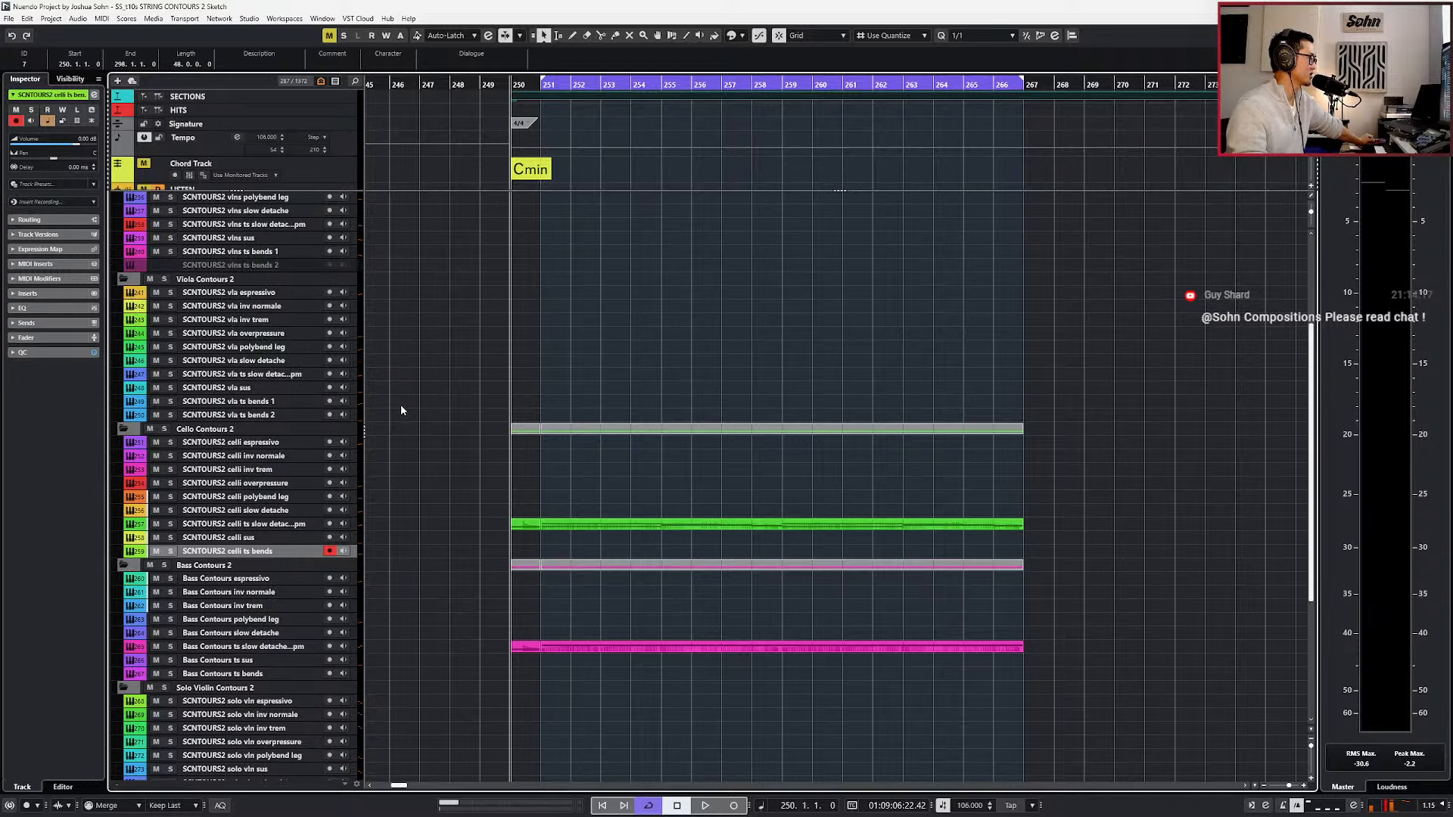
{"action": "left_click", "coordinate": [292, 402]}
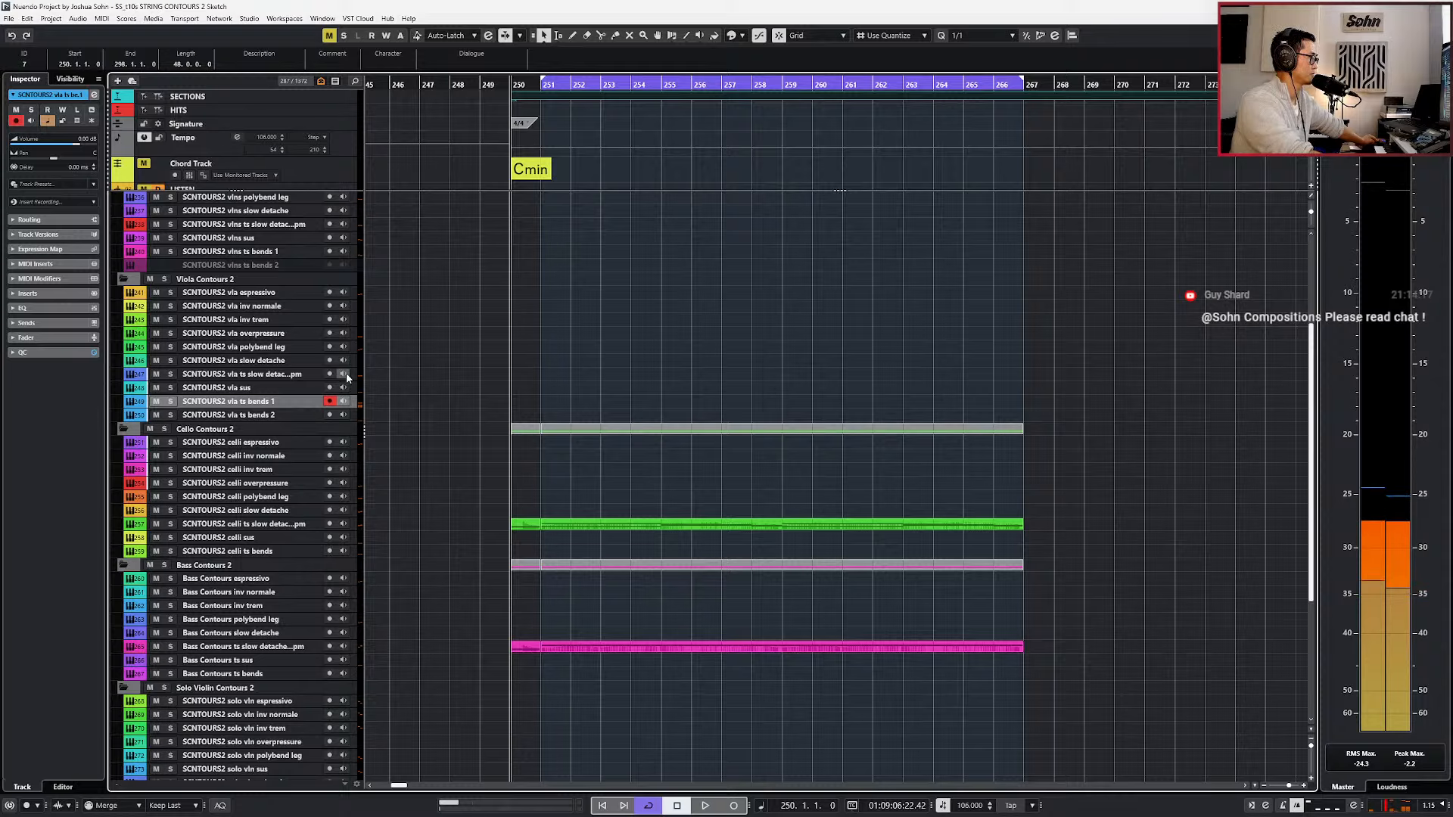
{"action": "key", "text": "space"}
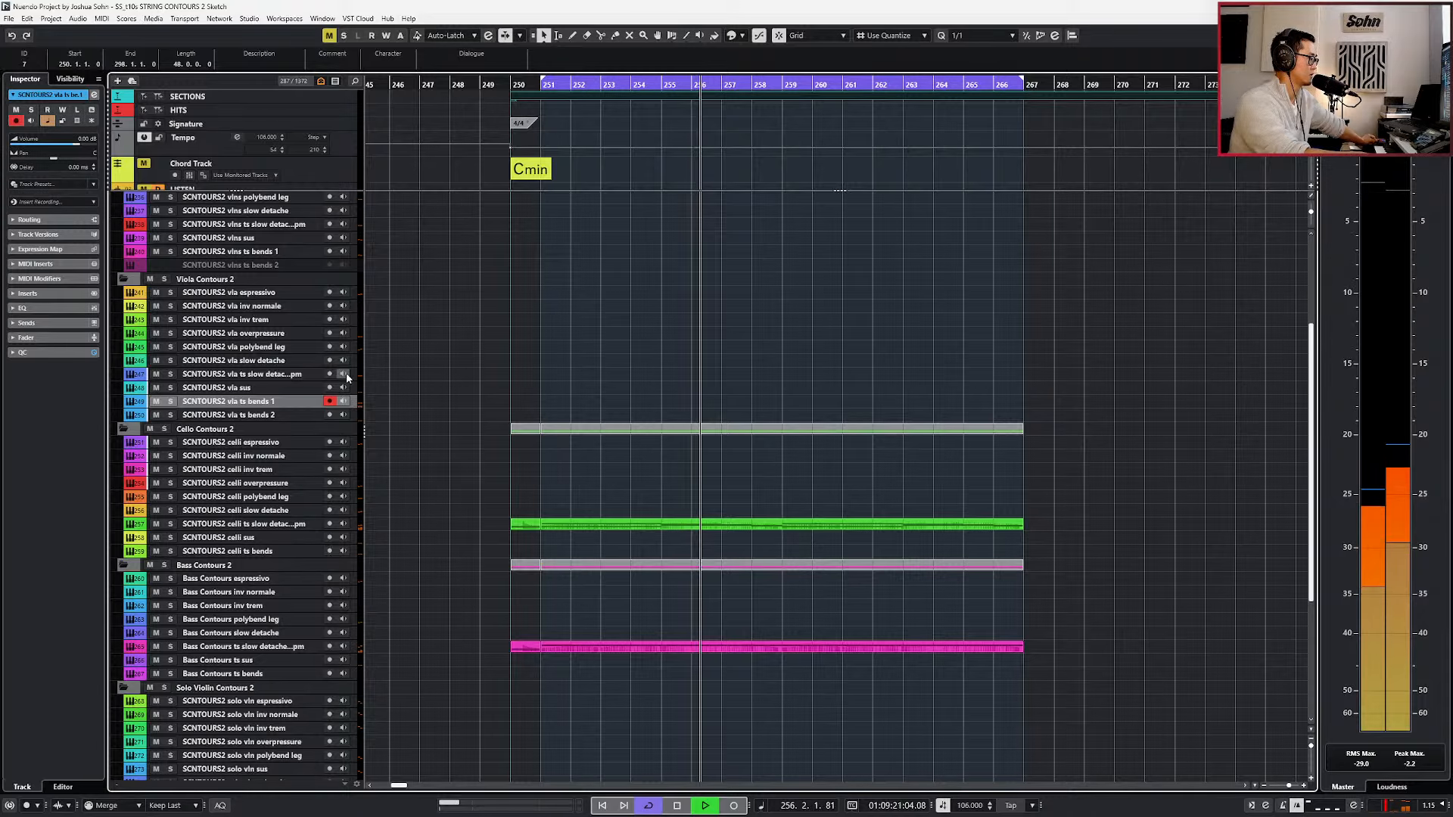
{"action": "key", "text": "space"}
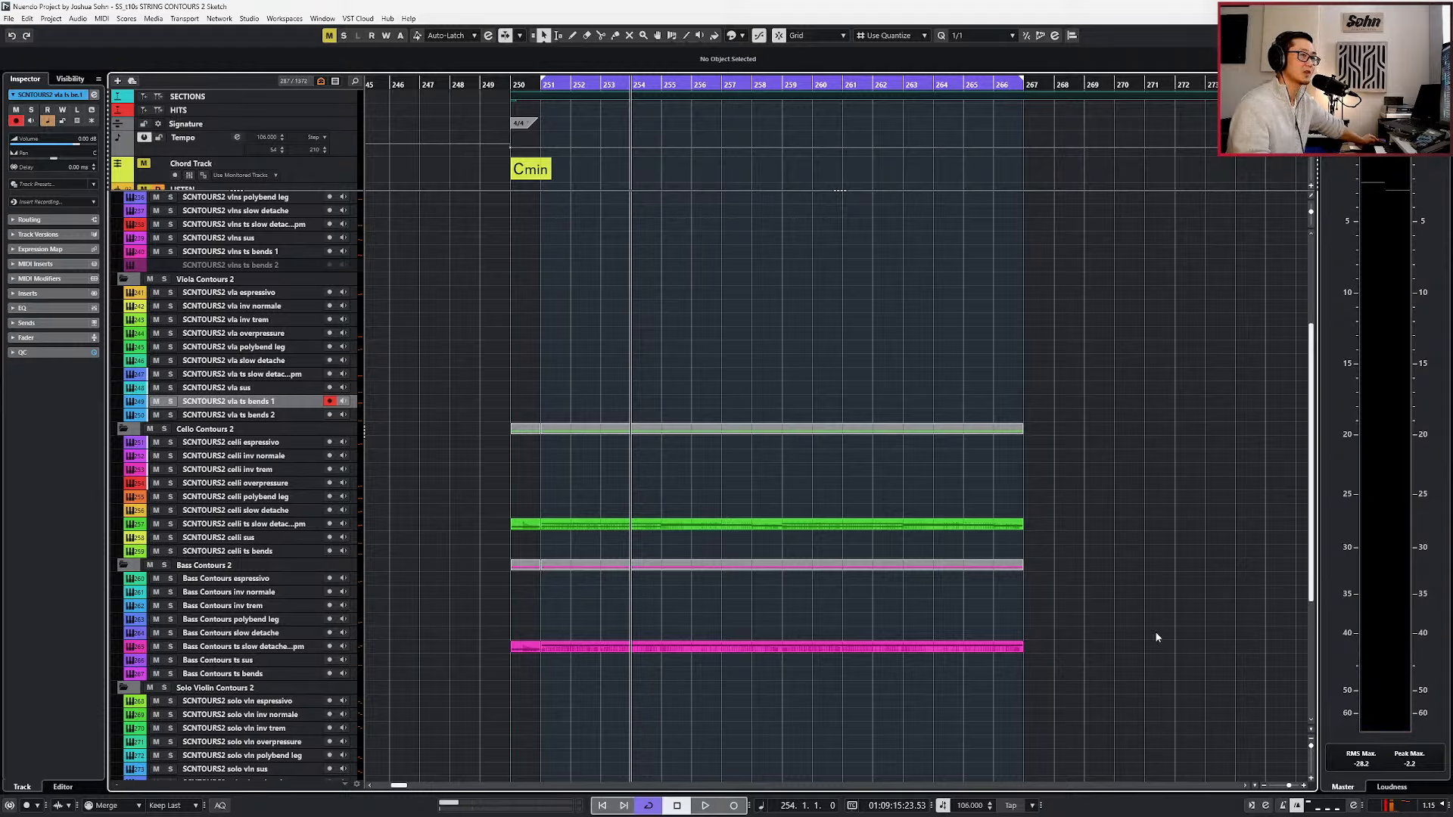
Move the playhead back to the start of the cycle and play the celli and bass loop.
{"action": "key", "text": "KP_Subtract"}
{"action": "key", "text": "KP_Add"}
{"action": "key", "text": "space"}
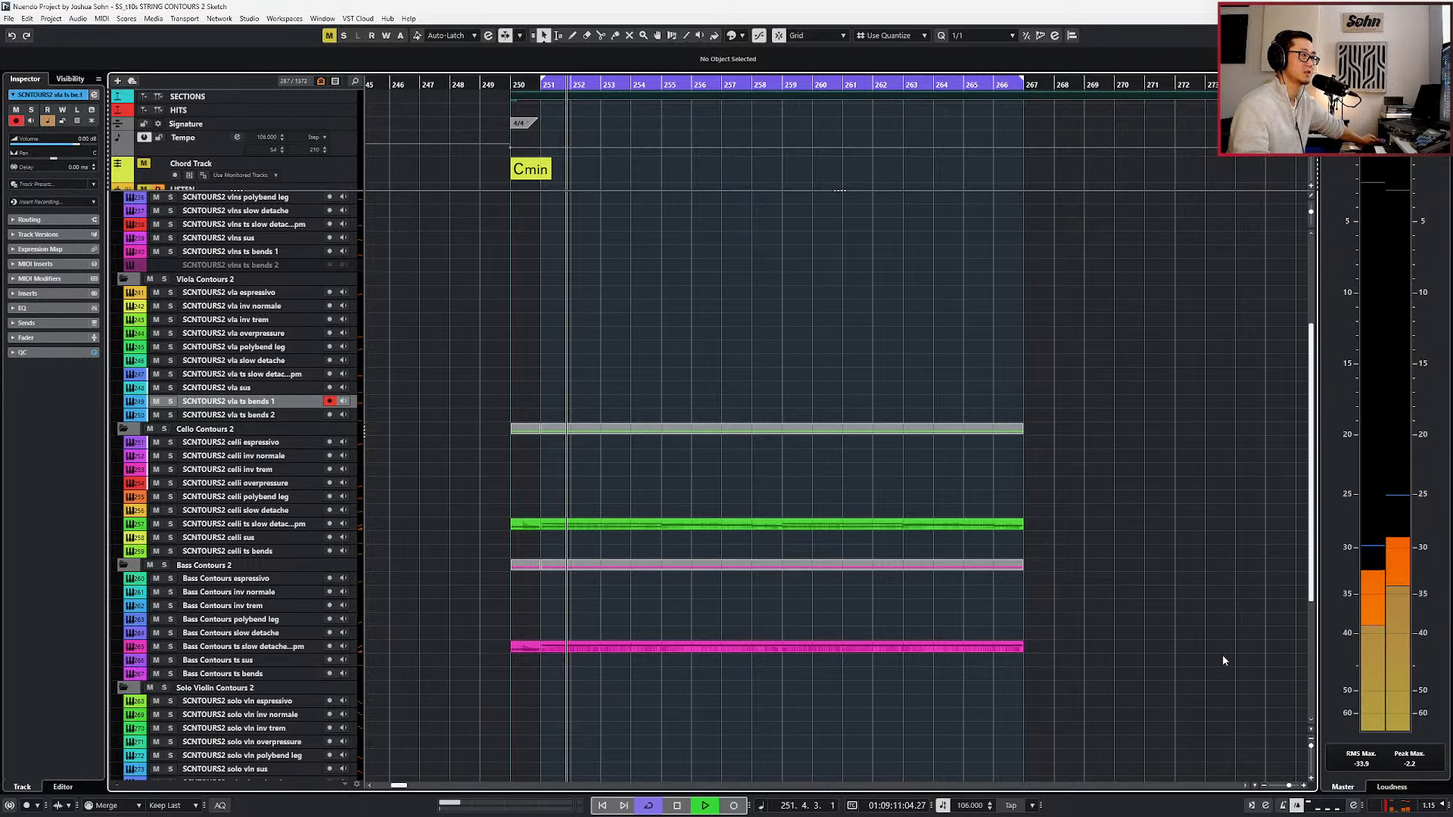
Open the STRING CONTOURS 2 folder part in the note editor during playback and make the celli ts slow detache 80bpm part active.
{"action": "scroll", "coordinate": [1052, 515], "scroll_direction": "up", "scroll_amount": 3}
{"action": "left_click", "coordinate": [720, 212]}
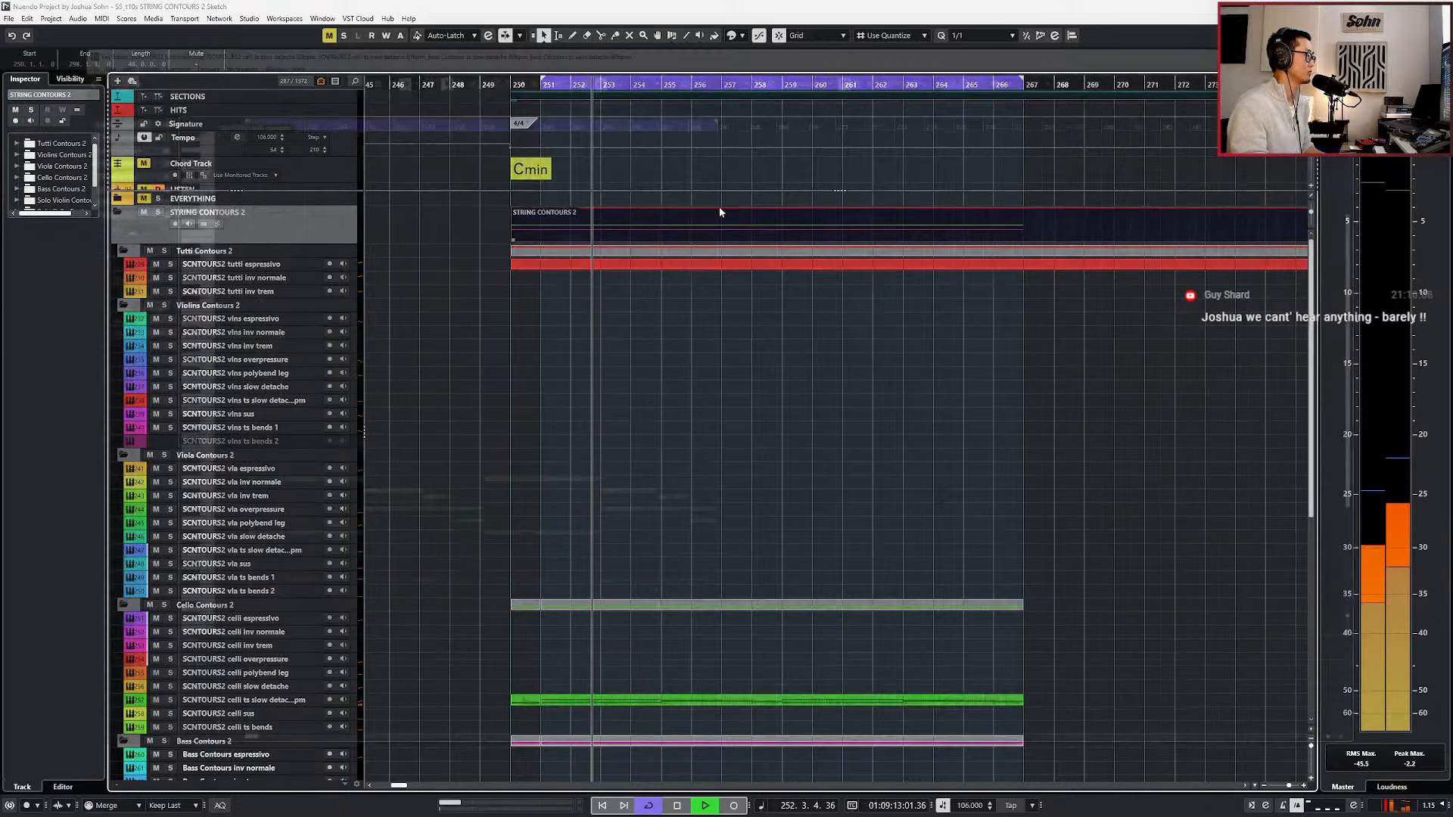
{"action": "scroll", "coordinate": [761, 384], "scroll_direction": "down", "scroll_amount": 2}
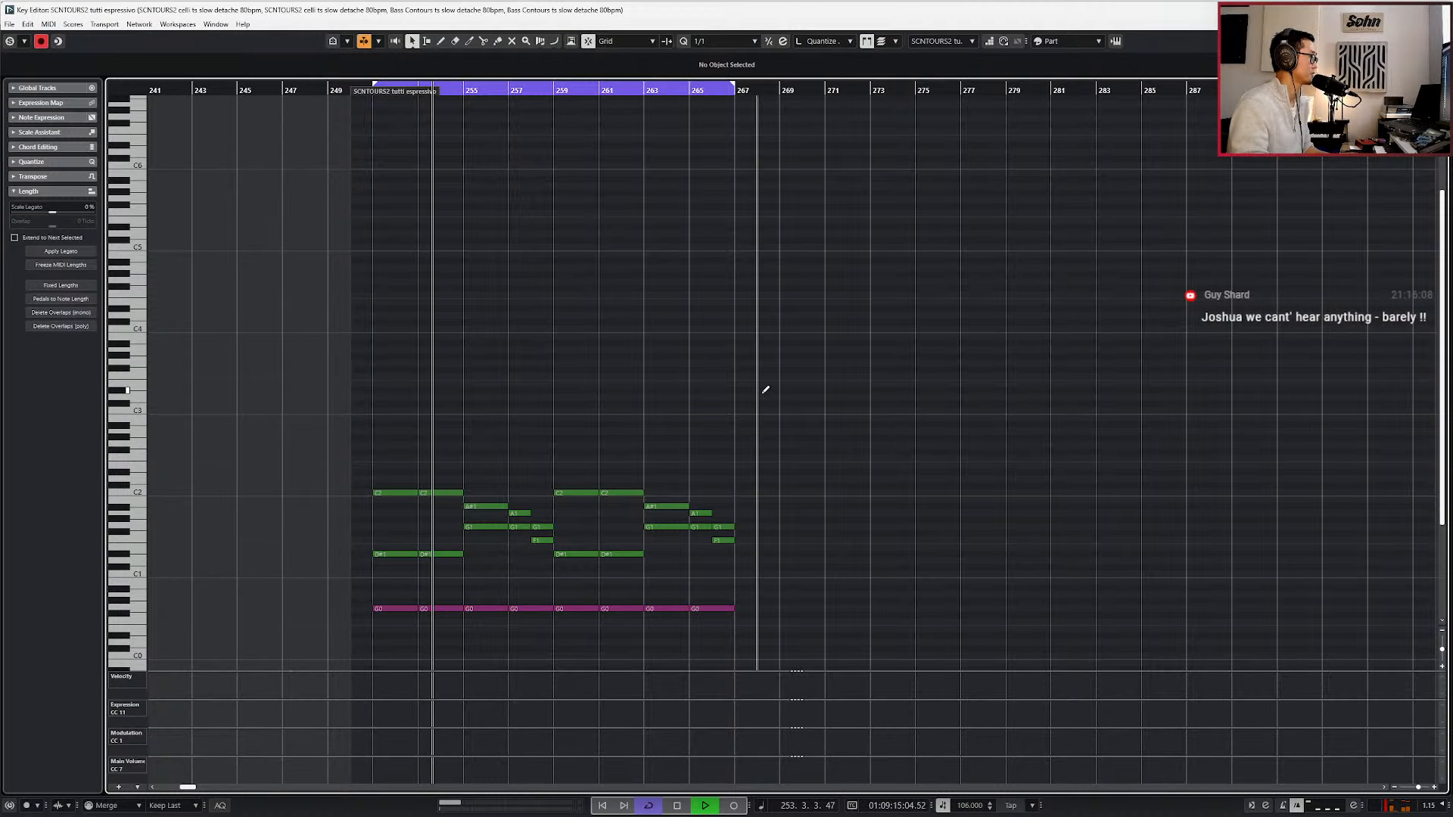
{"action": "scroll", "coordinate": [757, 395], "scroll_direction": "down", "scroll_amount": 3}
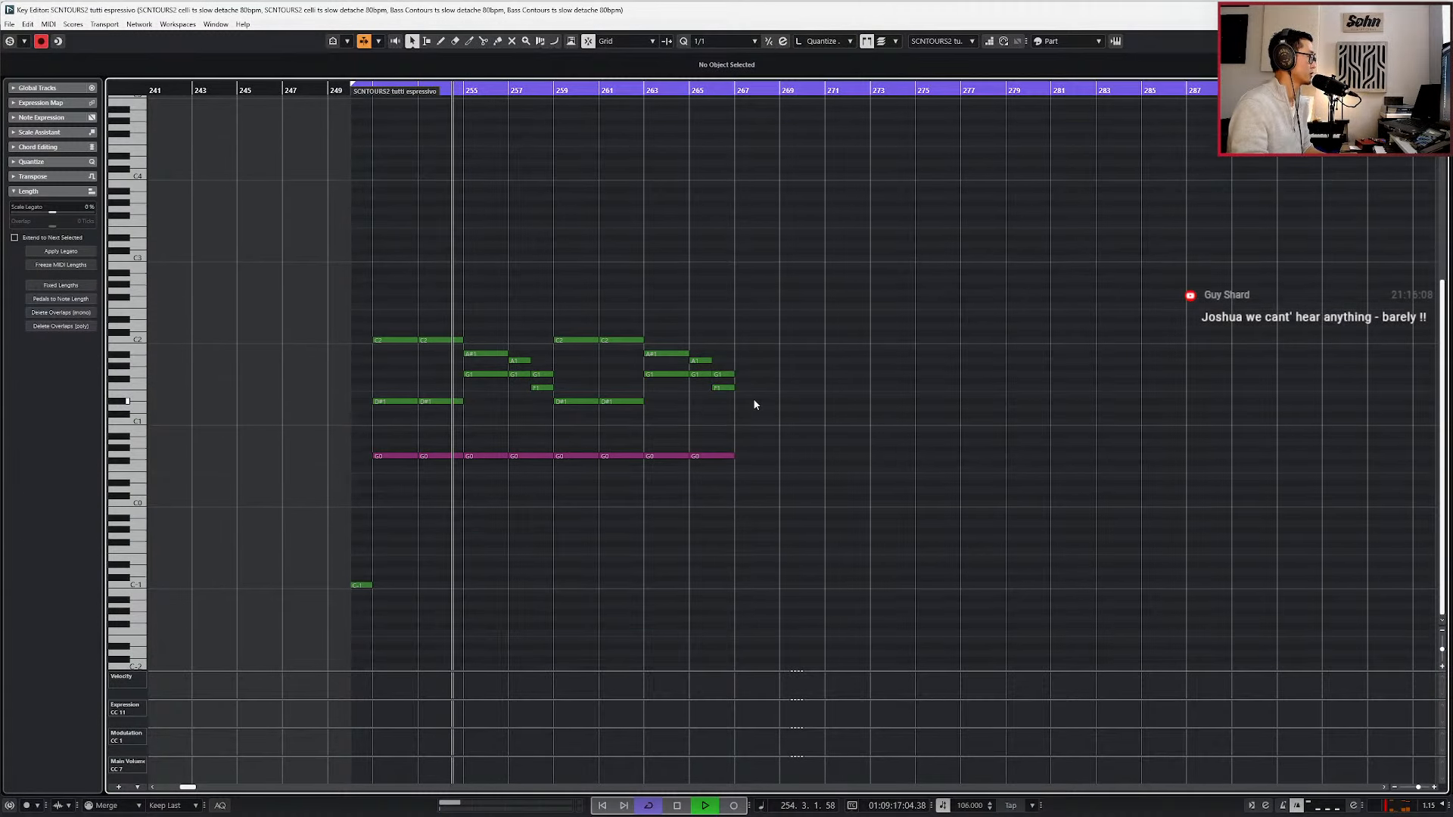
{"action": "key", "text": "Down"}
{"action": "key", "text": "Down"}
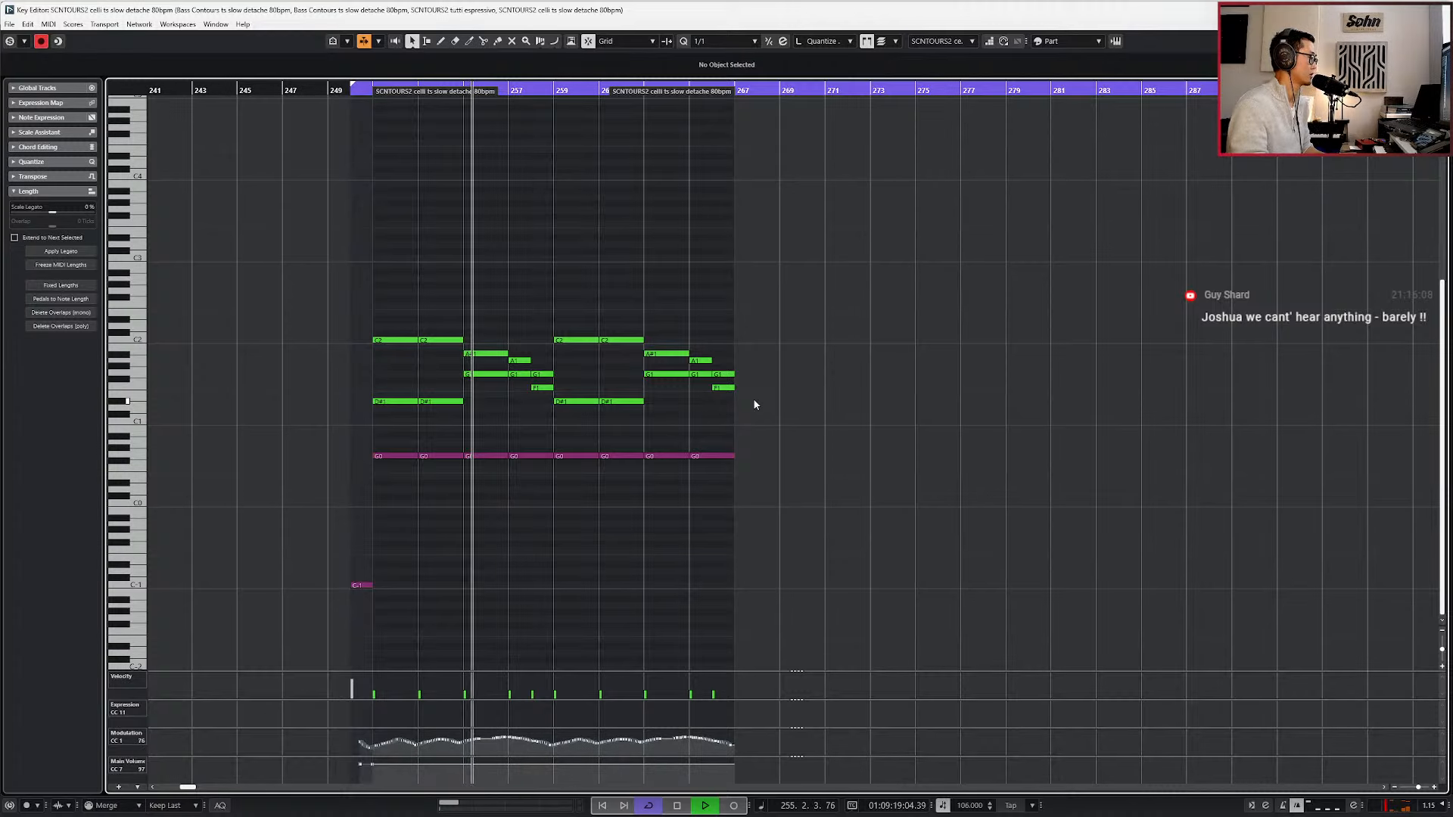
Stop playback, undo the last edit, replay the celli and bass notes from bar 251, and close the note editor.
{"action": "key", "text": "space"}
{"action": "key", "text": "ctrl+z"}
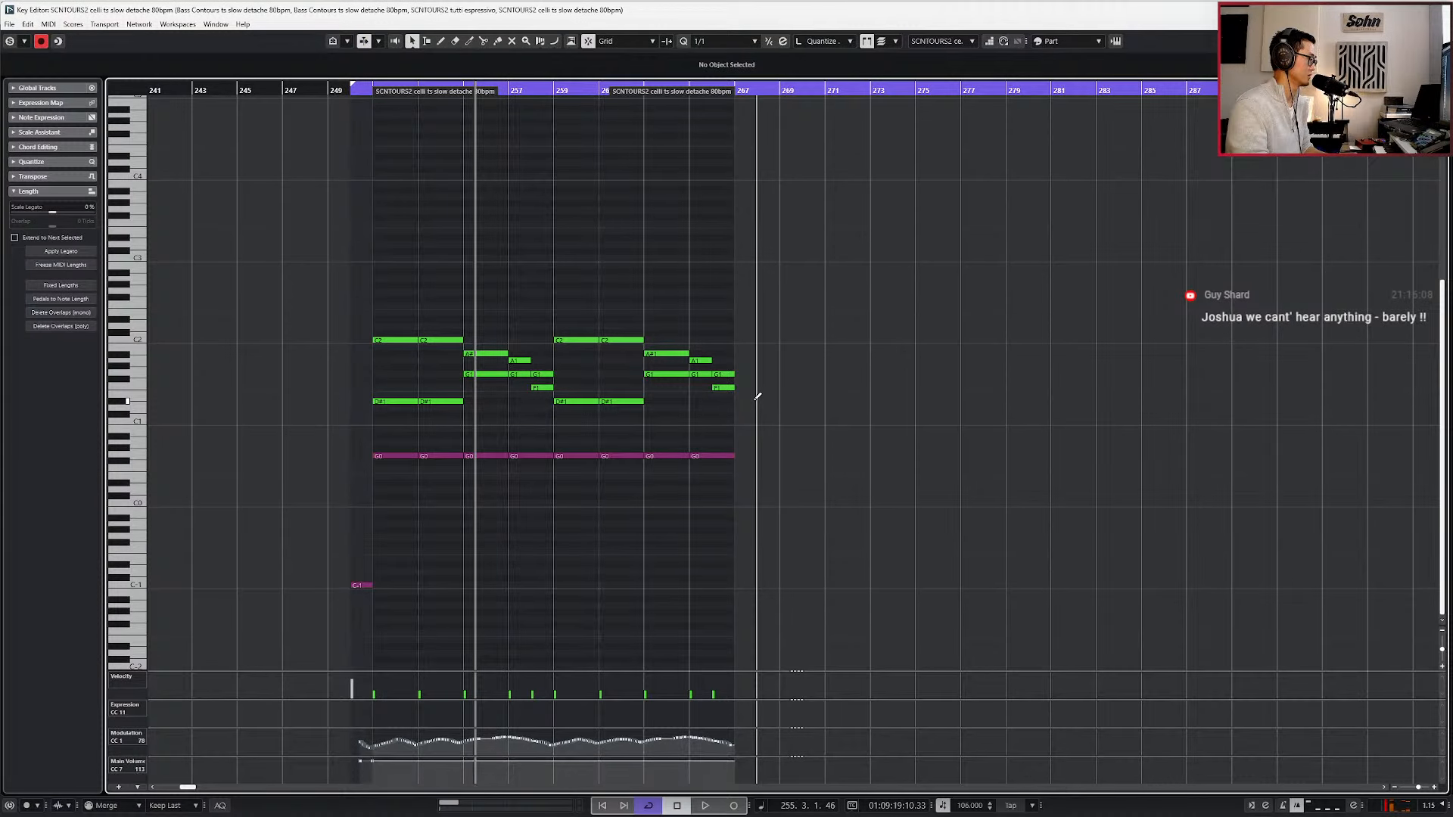
{"action": "key", "text": "KP_0"}
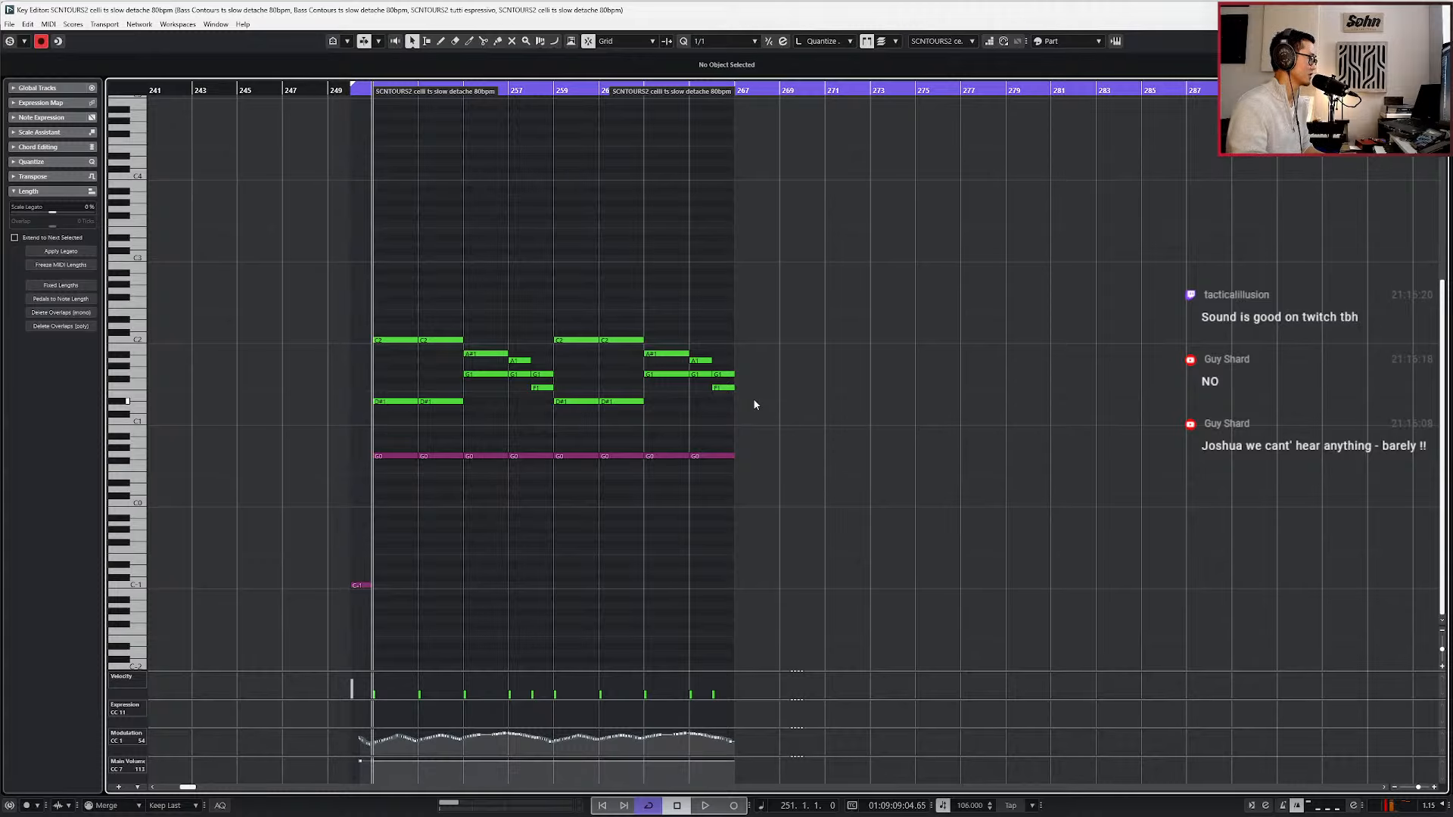
{"action": "key", "text": "space"}
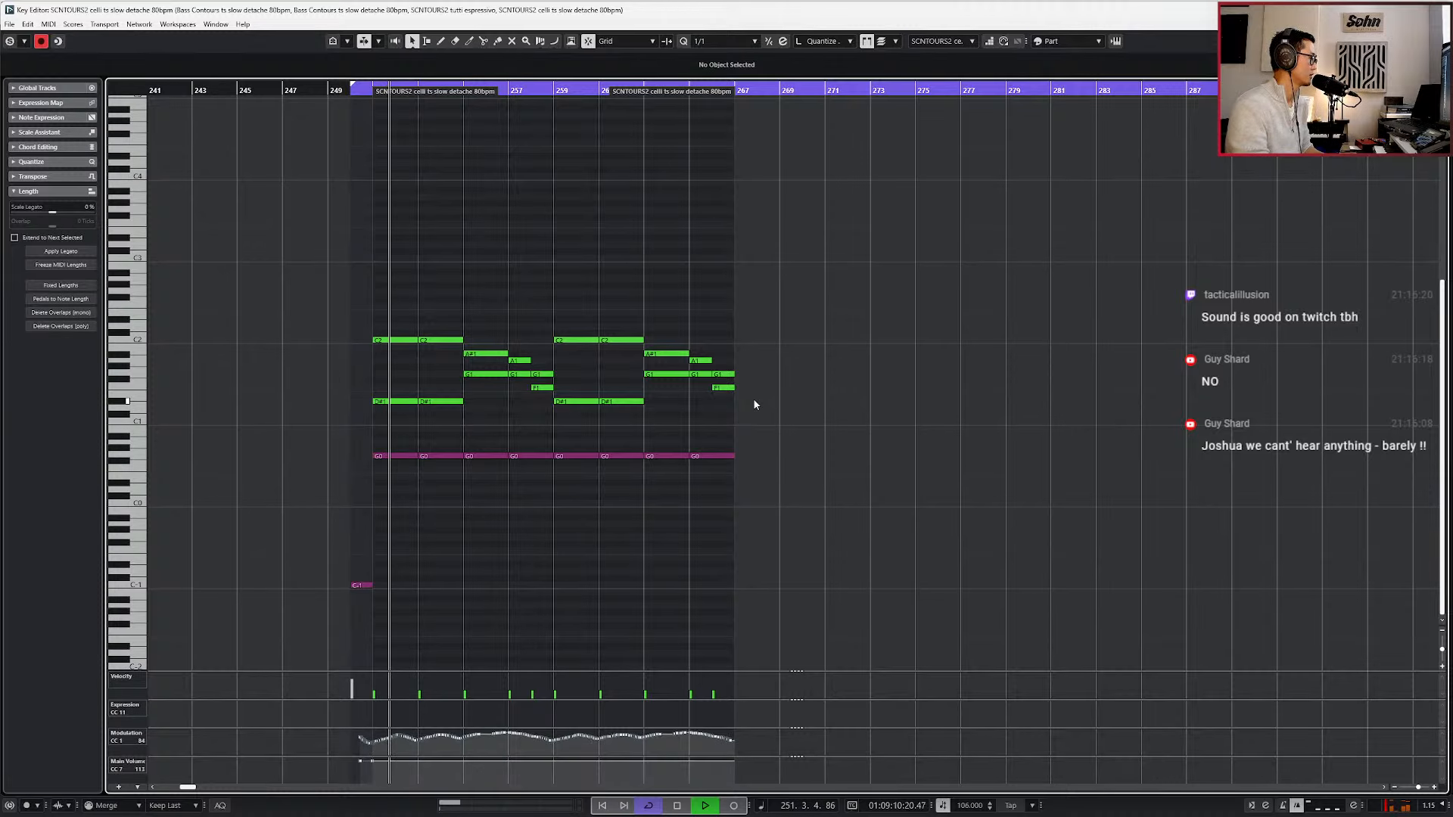
{"action": "key", "text": "Escape"}
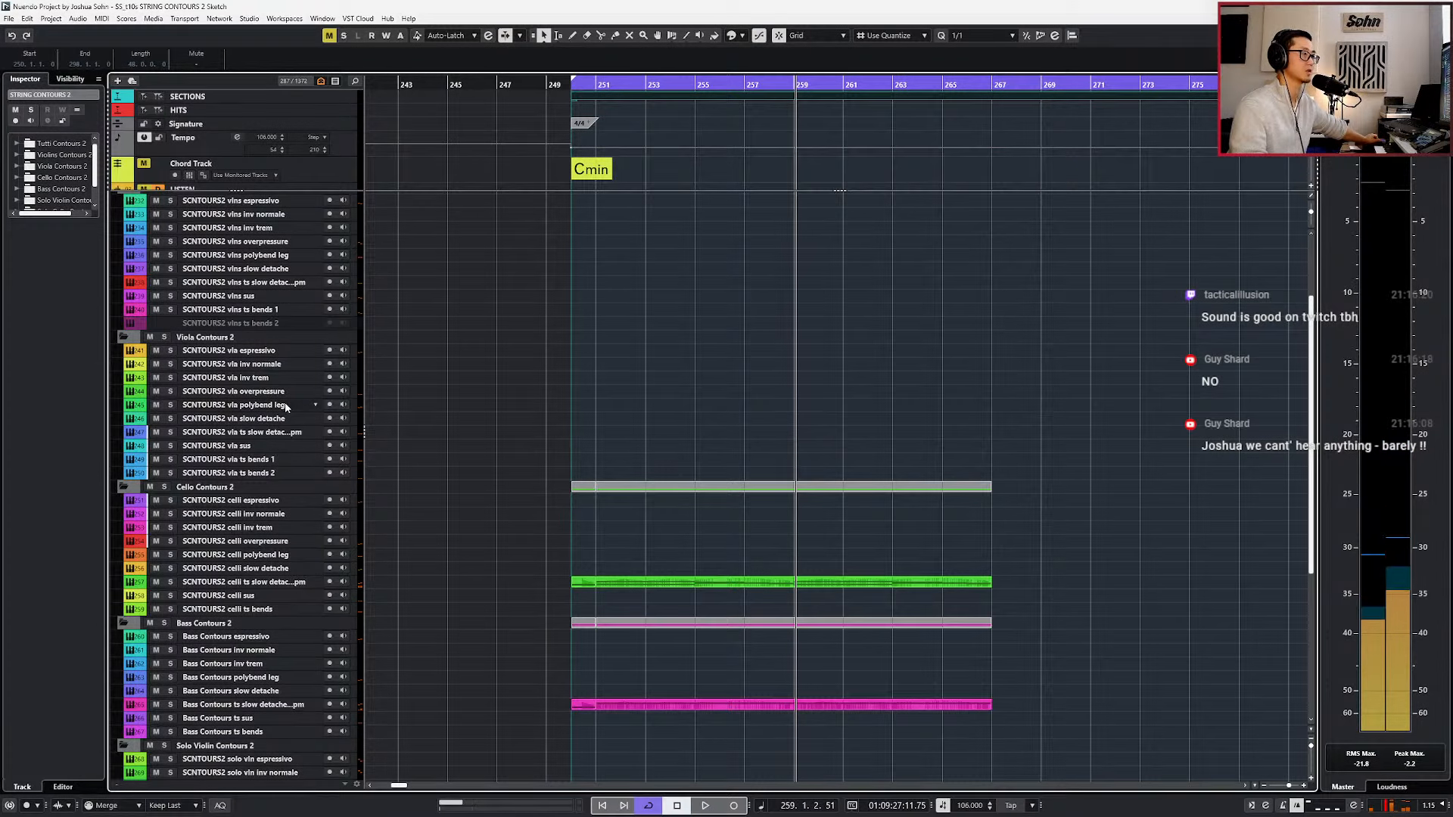
Return the playhead to the start of the cycle, select the viola ts bends 1 track, and audition it over the loop.
{"action": "key", "text": "KP_Subtract"}
{"action": "key", "text": "KP_Subtract"}
{"action": "key", "text": "KP_Subtract"}
{"action": "key", "text": "KP_Subtract"}
{"action": "key", "text": "KP_Subtract"}
{"action": "key", "text": "KP_Subtract"}
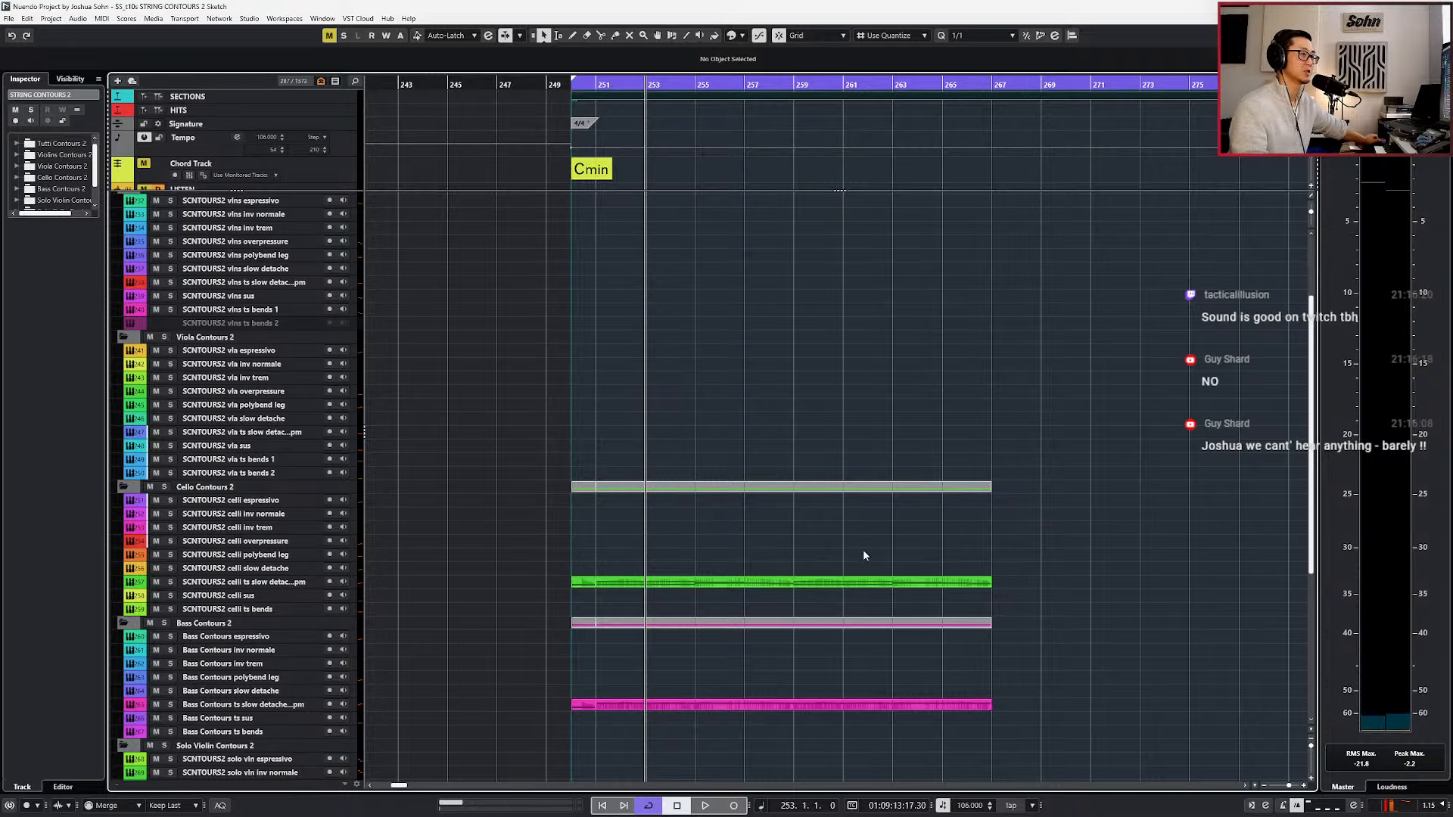
{"action": "key", "text": "KP_Subtract"}
{"action": "key", "text": "KP_Subtract"}
{"action": "key", "text": "KP_Add"}
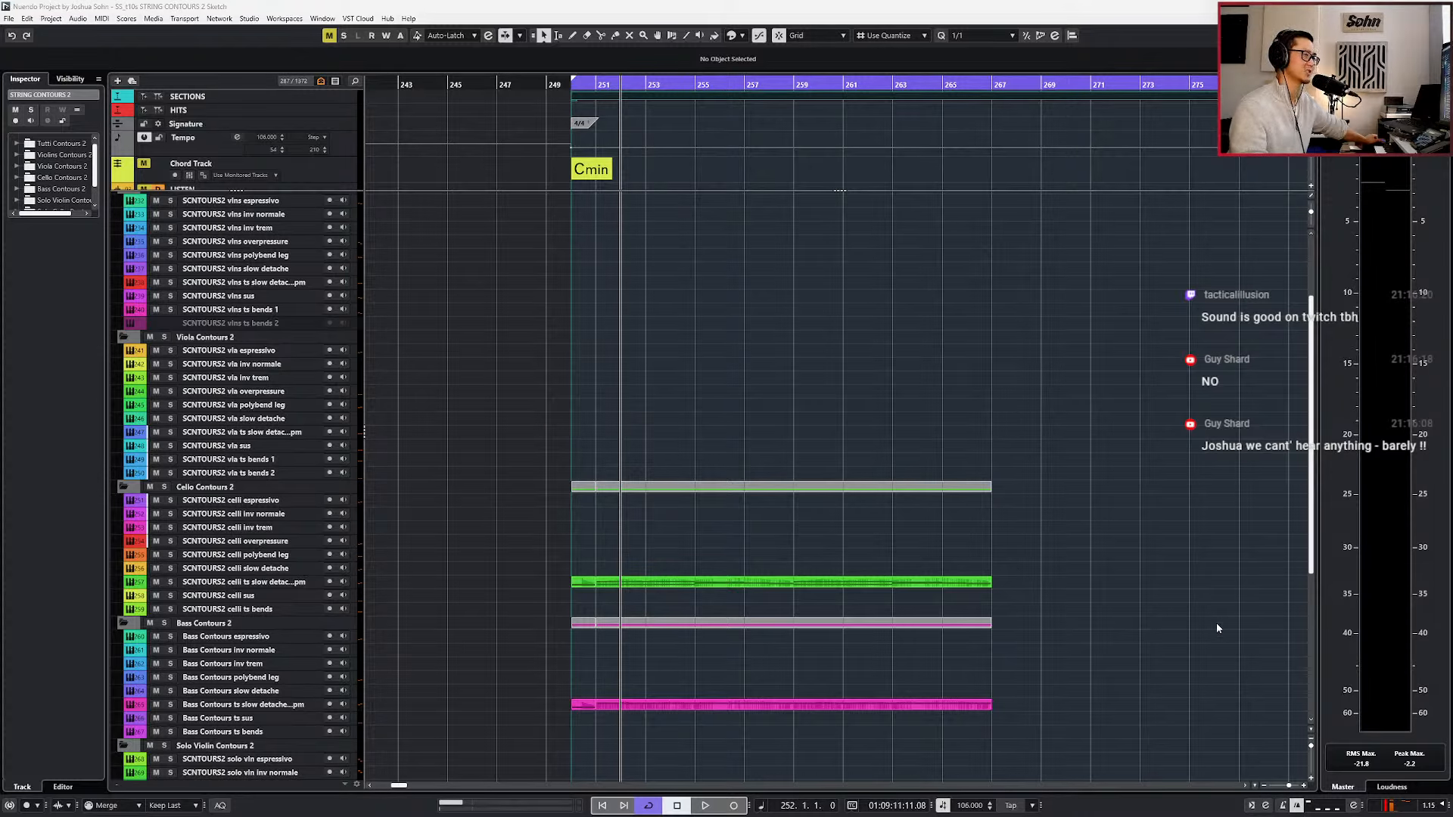
{"action": "key", "text": "KP_Subtract"}
{"action": "key", "text": "KP_Subtract"}
{"action": "key", "text": "KP_Add"}
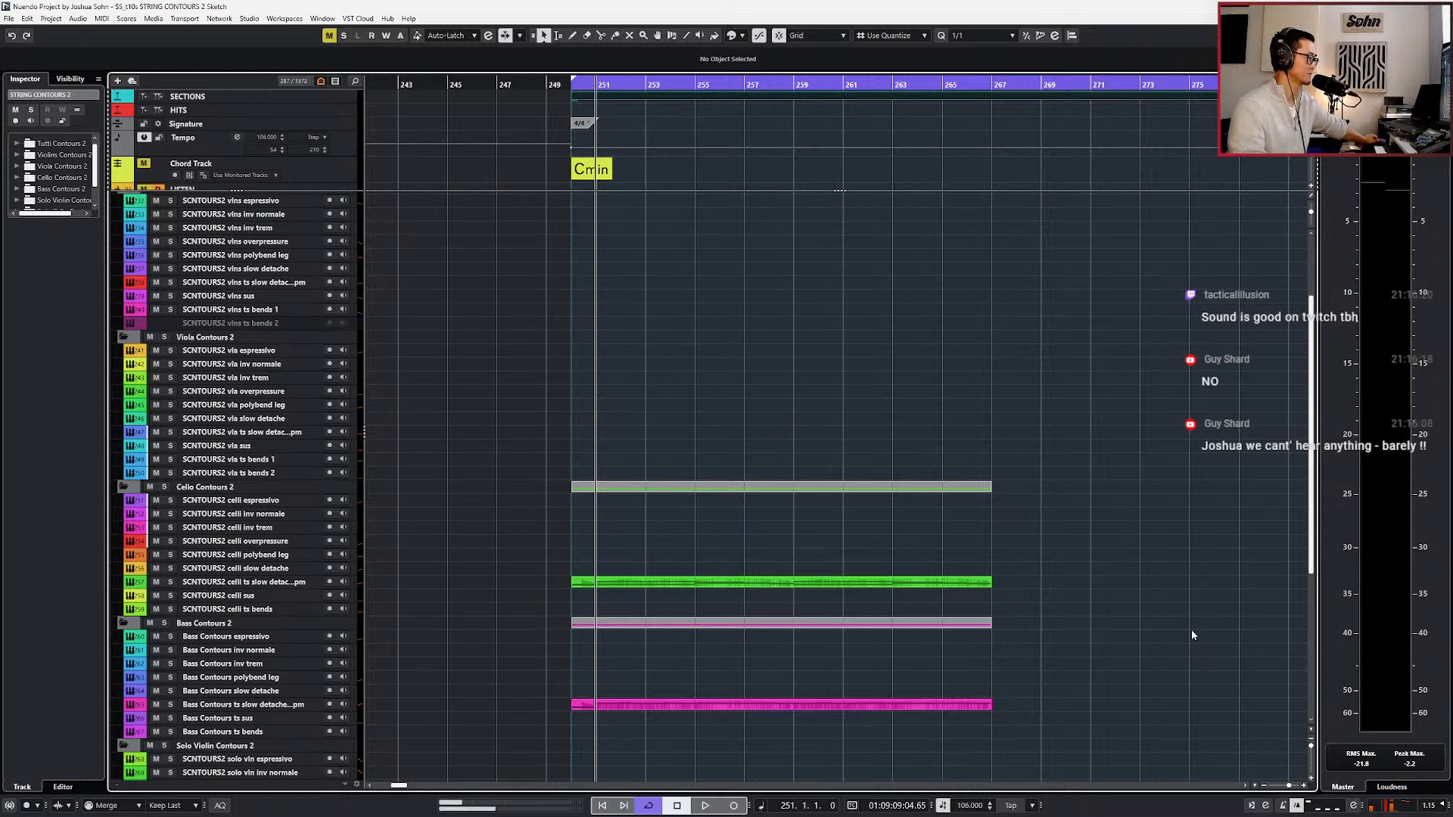
{"action": "left_click", "coordinate": [281, 473]}
{"action": "left_click", "coordinate": [280, 461]}
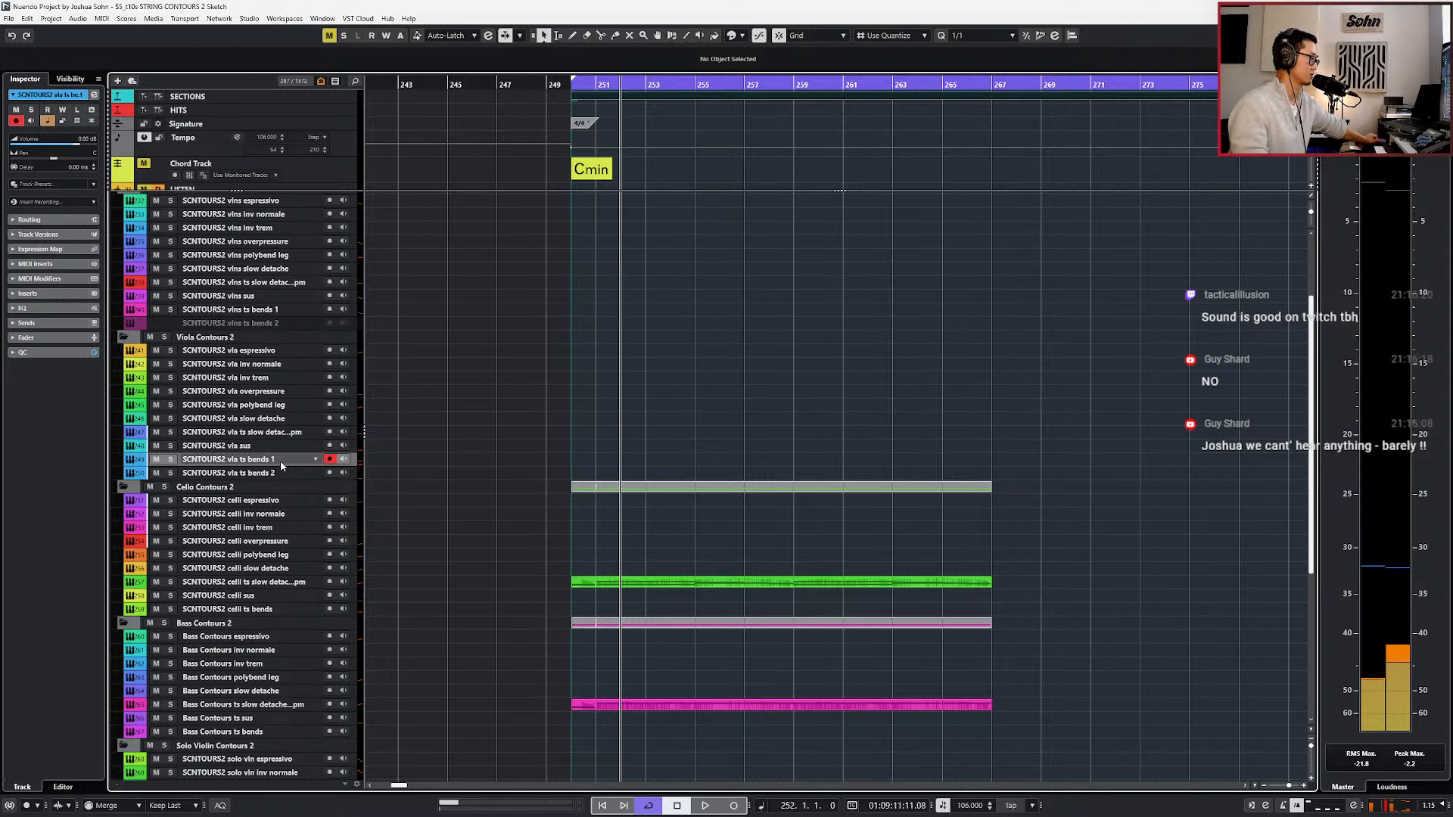
{"action": "key", "text": "space"}
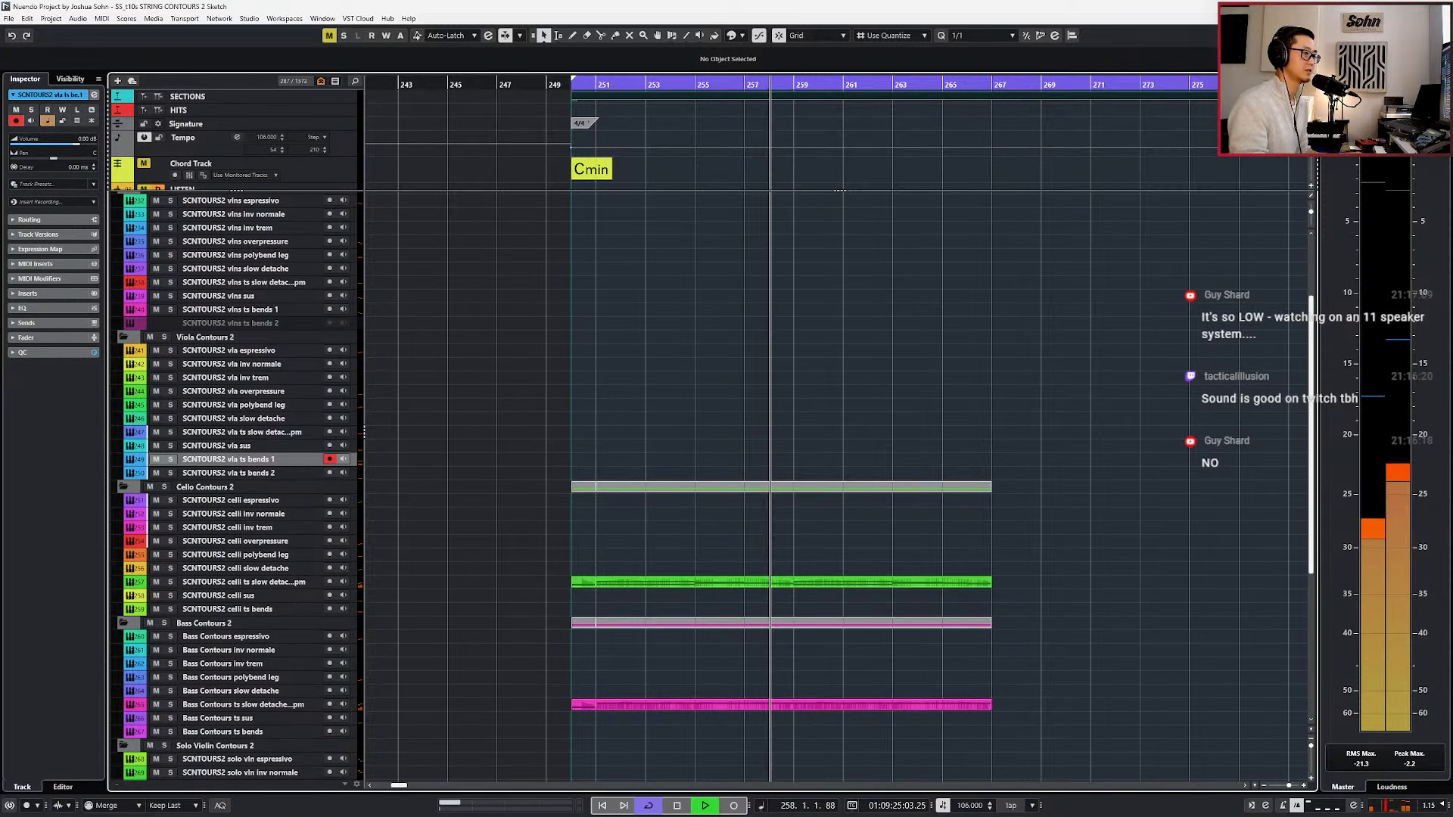
{"action": "key", "text": "space"}
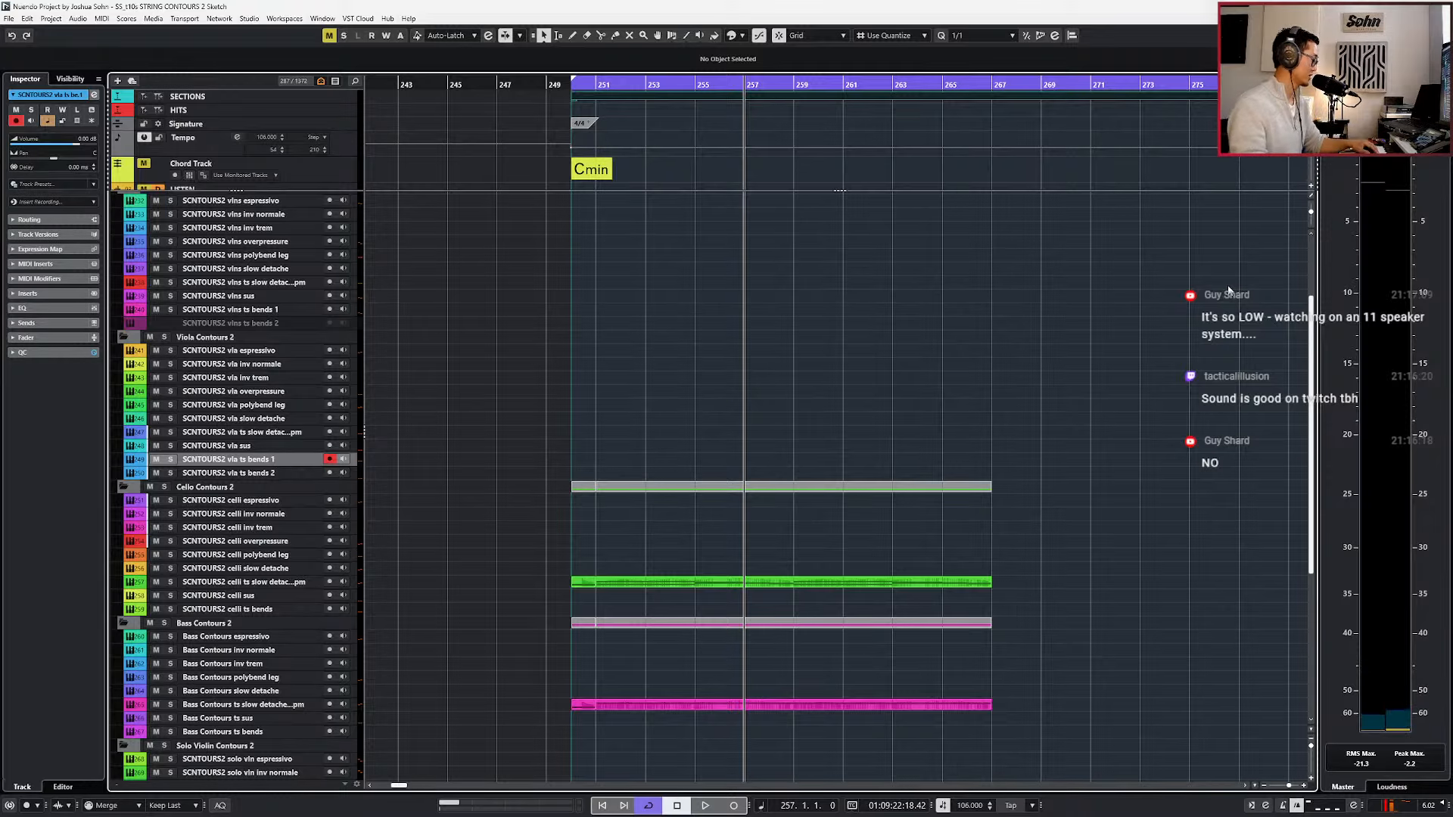
Switch the Control Room's Sonarworks Reference 4 insert to the Sennheiser HD 650 Wired Average headphone profile and bypass both Control Room inserts.
{"action": "left_click", "coordinate": [1394, 78]}
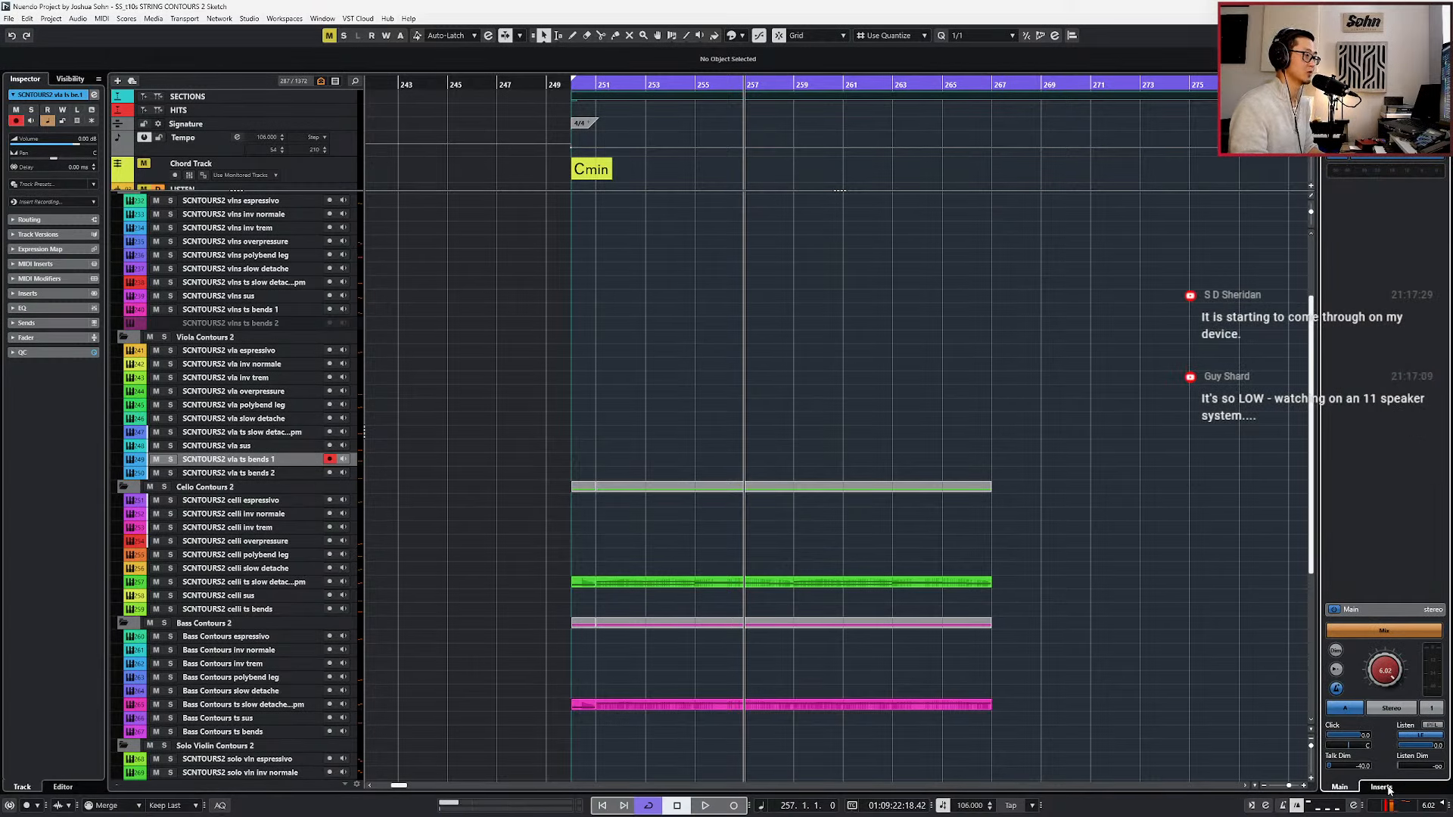
{"action": "left_click", "coordinate": [1386, 787]}
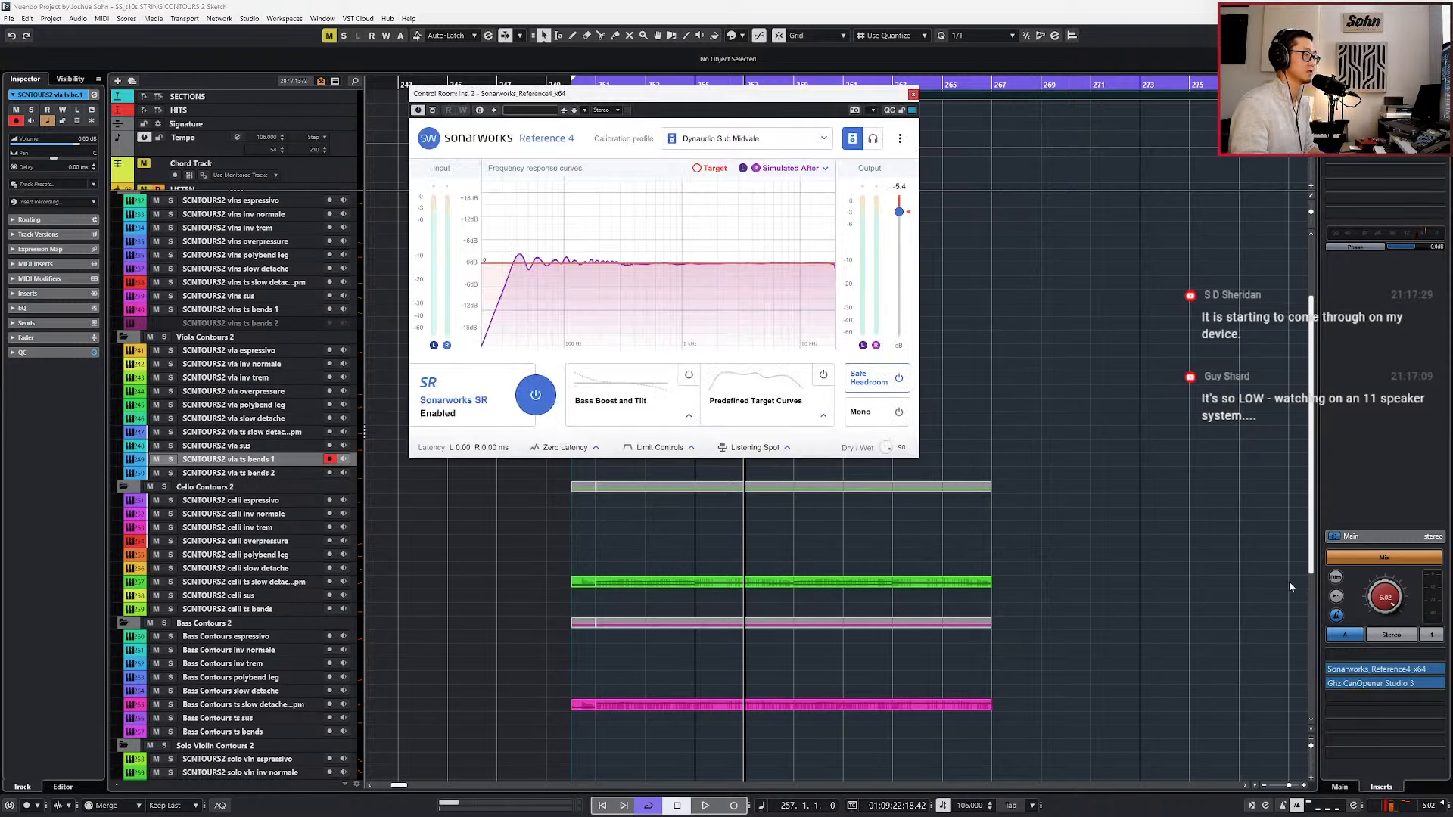
{"action": "left_click", "coordinate": [873, 139]}
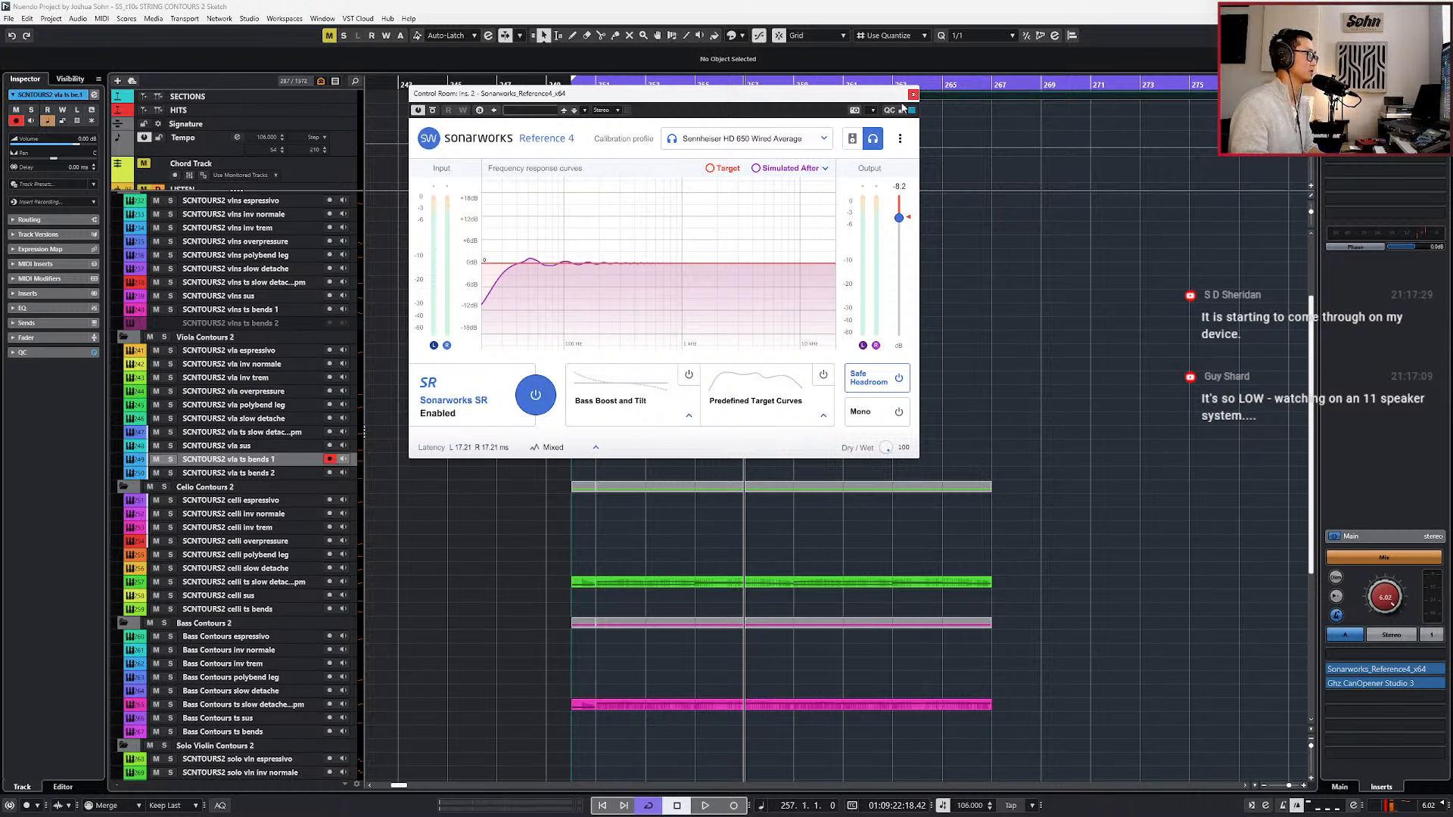
{"action": "left_click", "coordinate": [913, 94]}
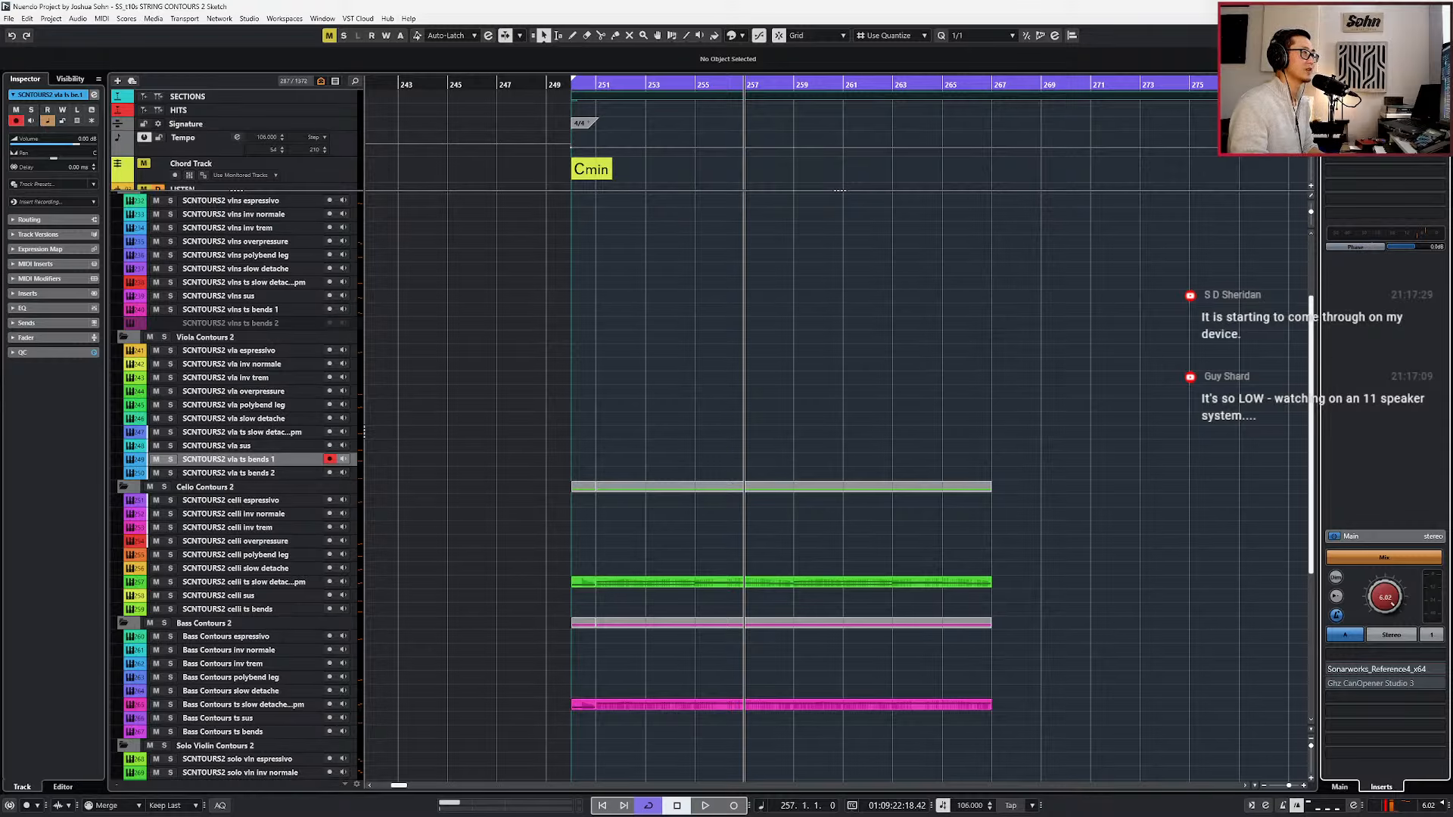
{"action": "left_click", "coordinate": [1426, 78]}
Rehearse the viola ts bends 1 part over the celli and bass loop from bar 251.
{"action": "key", "text": "KP_Subtract"}
{"action": "key", "text": "KP_Subtract"}
{"action": "key", "text": "KP_Subtract"}
{"action": "key", "text": "KP_Subtract"}
{"action": "key", "text": "KP_Subtract"}
{"action": "key", "text": "KP_Subtract"}
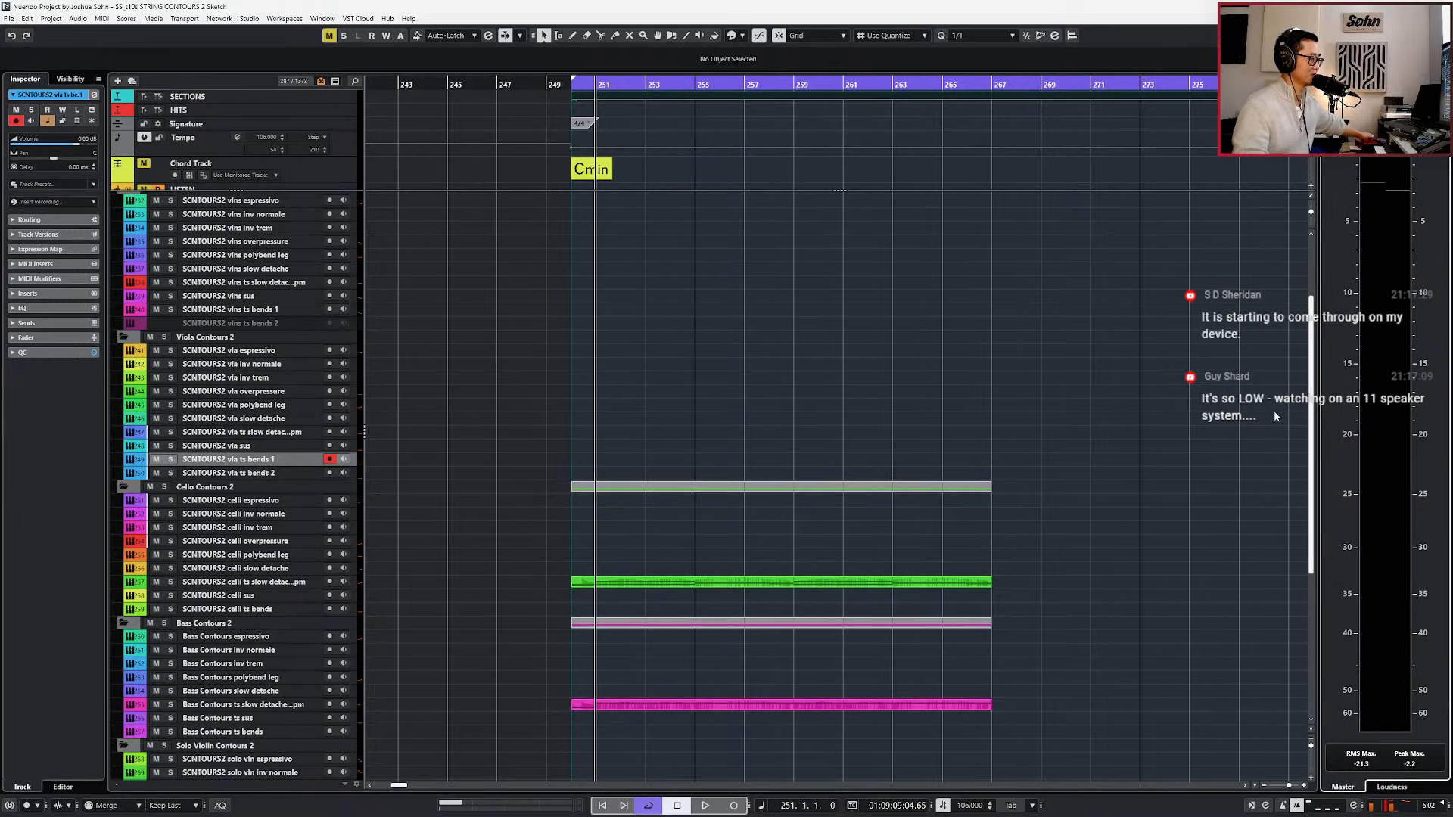
{"action": "key", "text": "space"}
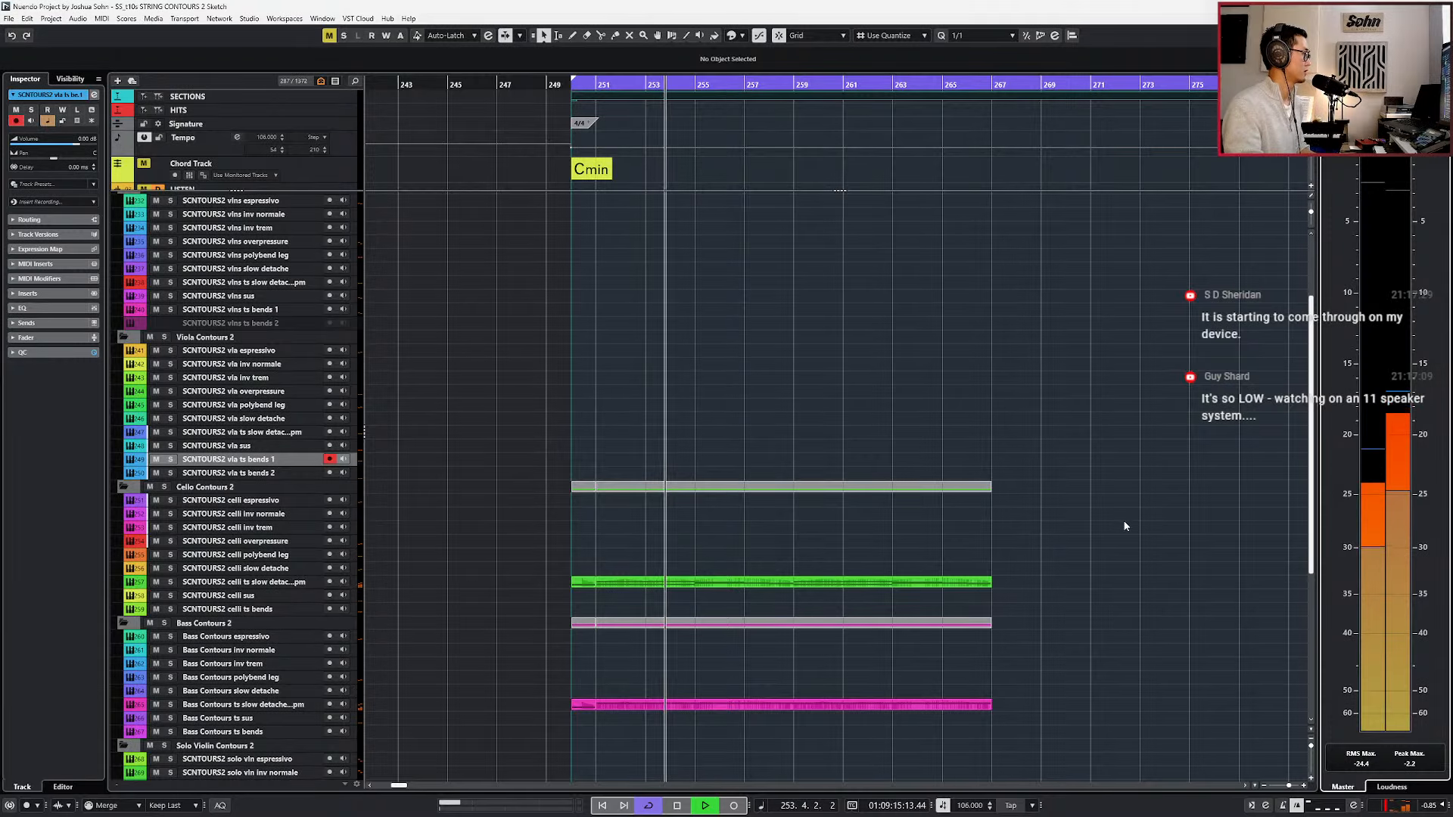
{"action": "scroll", "coordinate": [1102, 529], "scroll_direction": "down", "scroll_amount": 1}
{"action": "scroll", "coordinate": [908, 554], "scroll_direction": "right", "scroll_amount": 1}
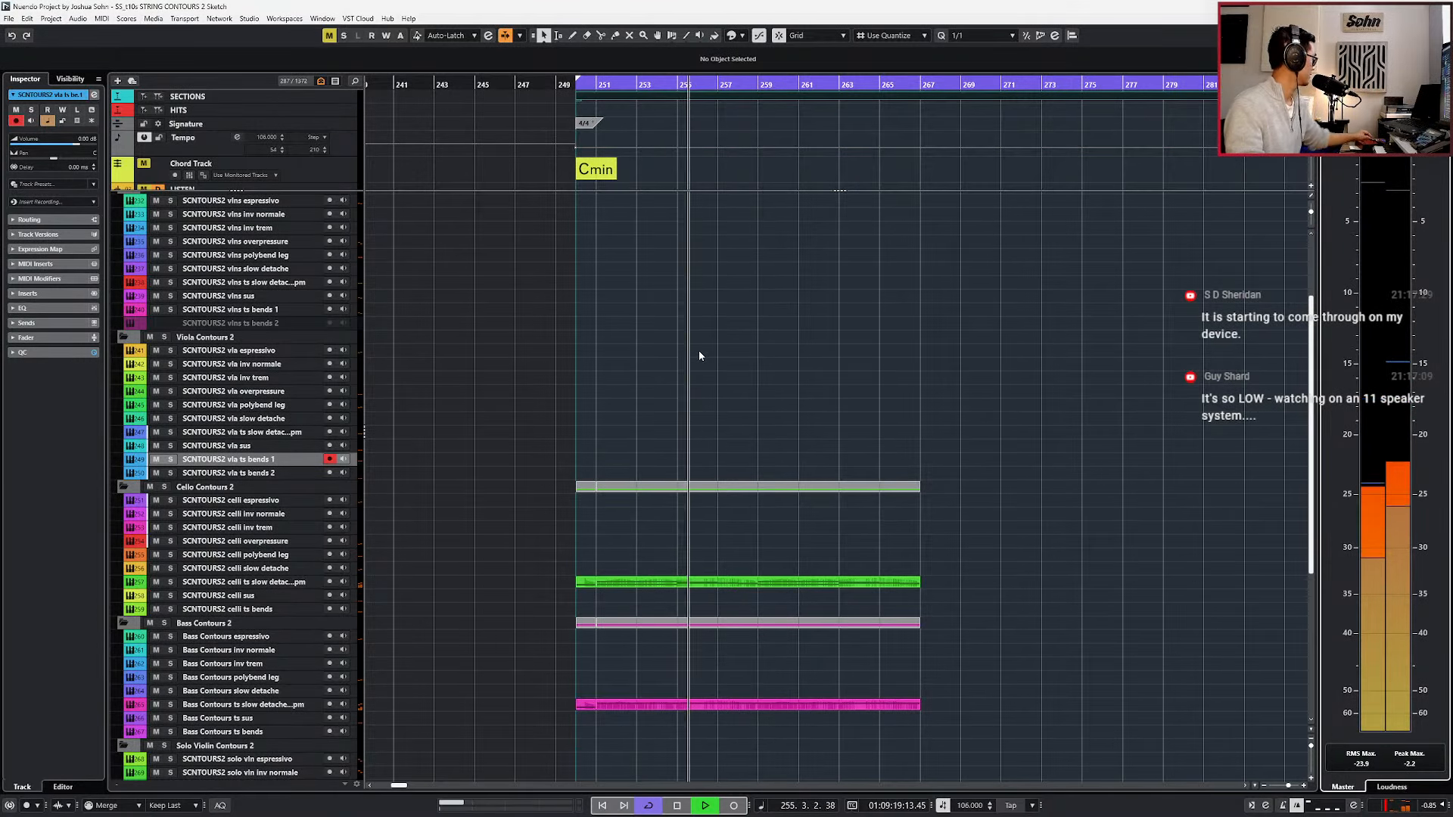
{"action": "key", "text": "space"}
{"action": "key", "text": "shift+b"}
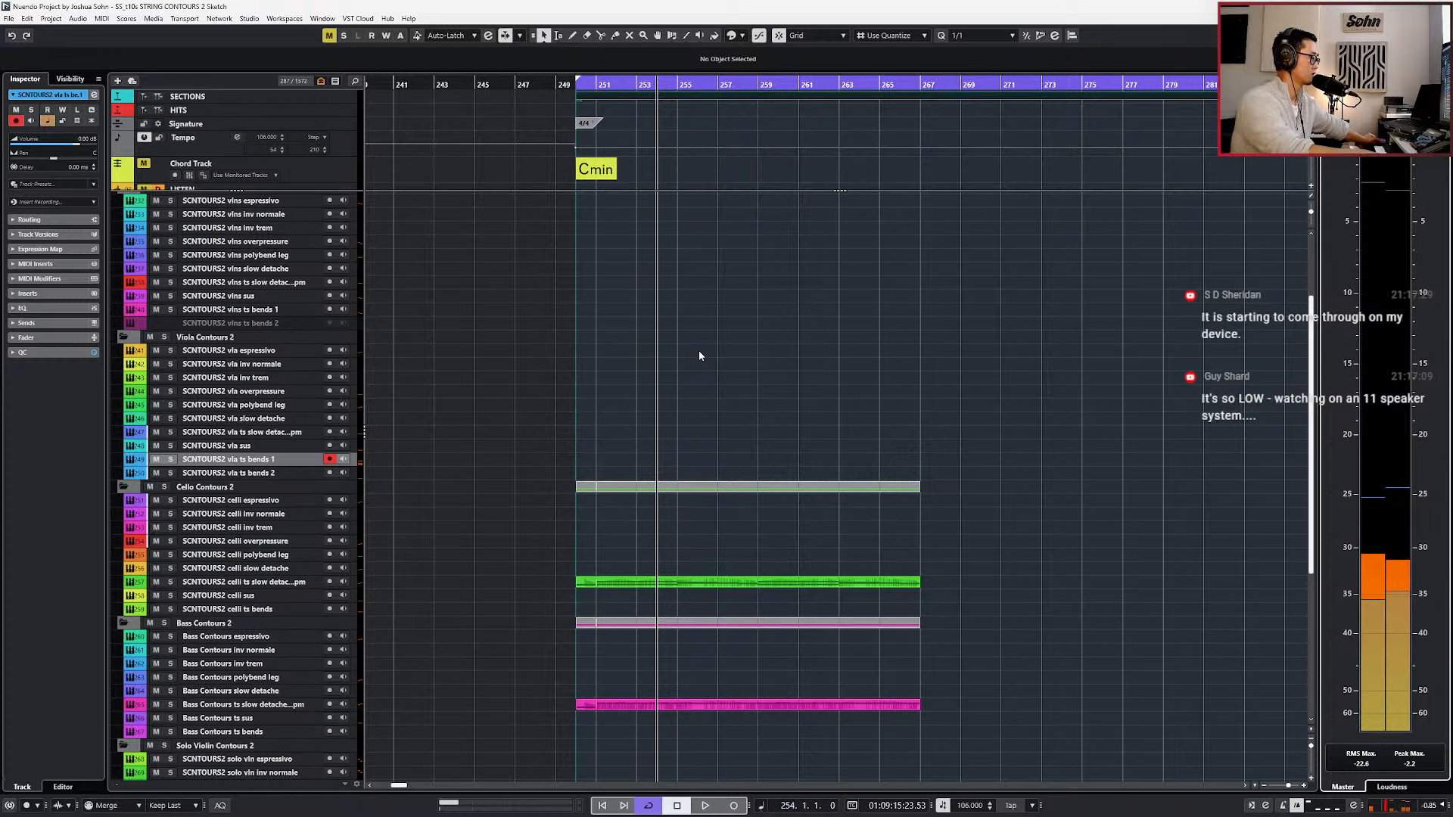
{"action": "key", "text": "space"}
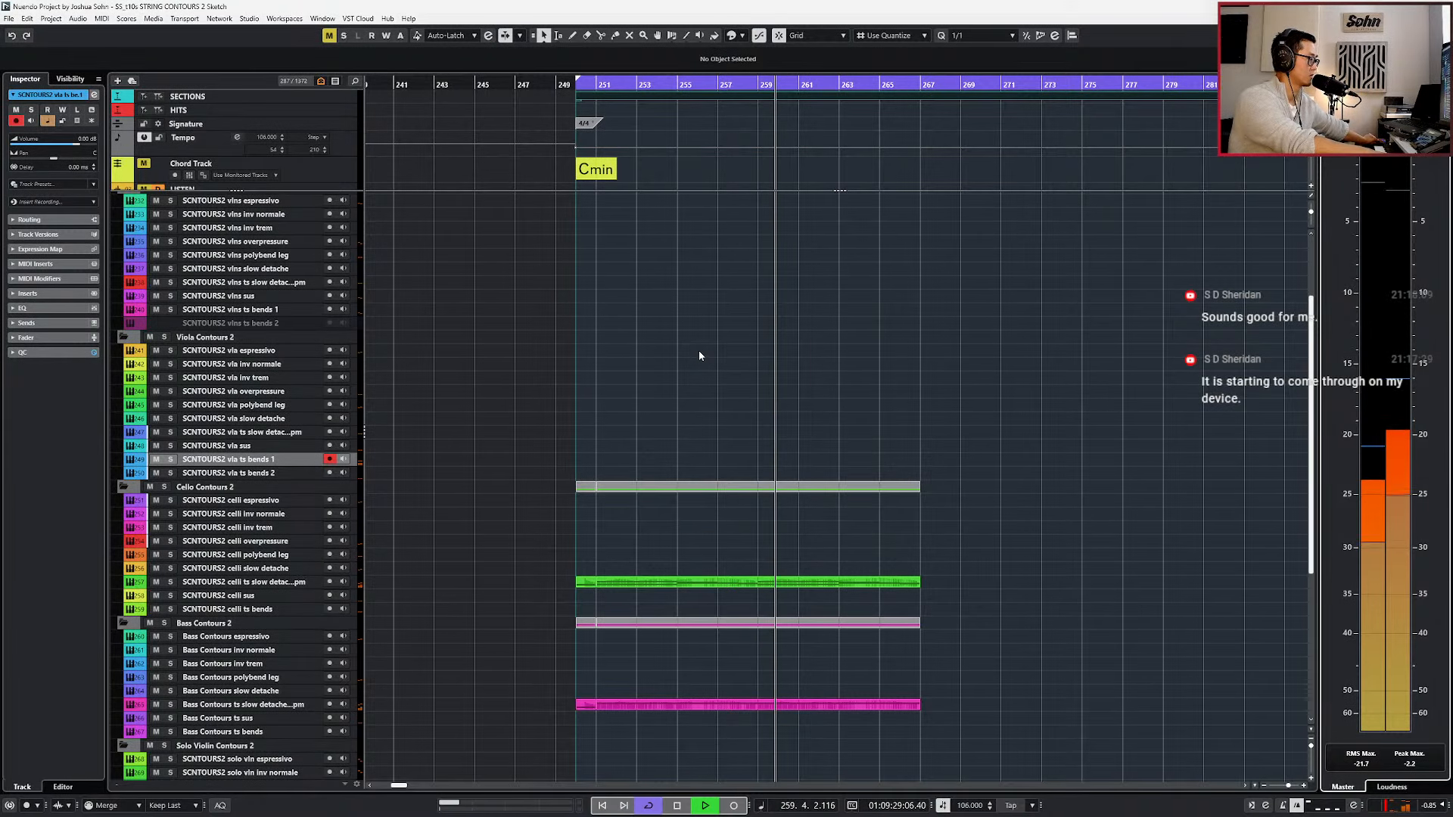
{"action": "key", "text": "space"}
Record a viola ts bends 1 take up to about bar 259 and trim the recorded part to end at bar 267.
{"action": "key", "text": "KP_Multiply"}
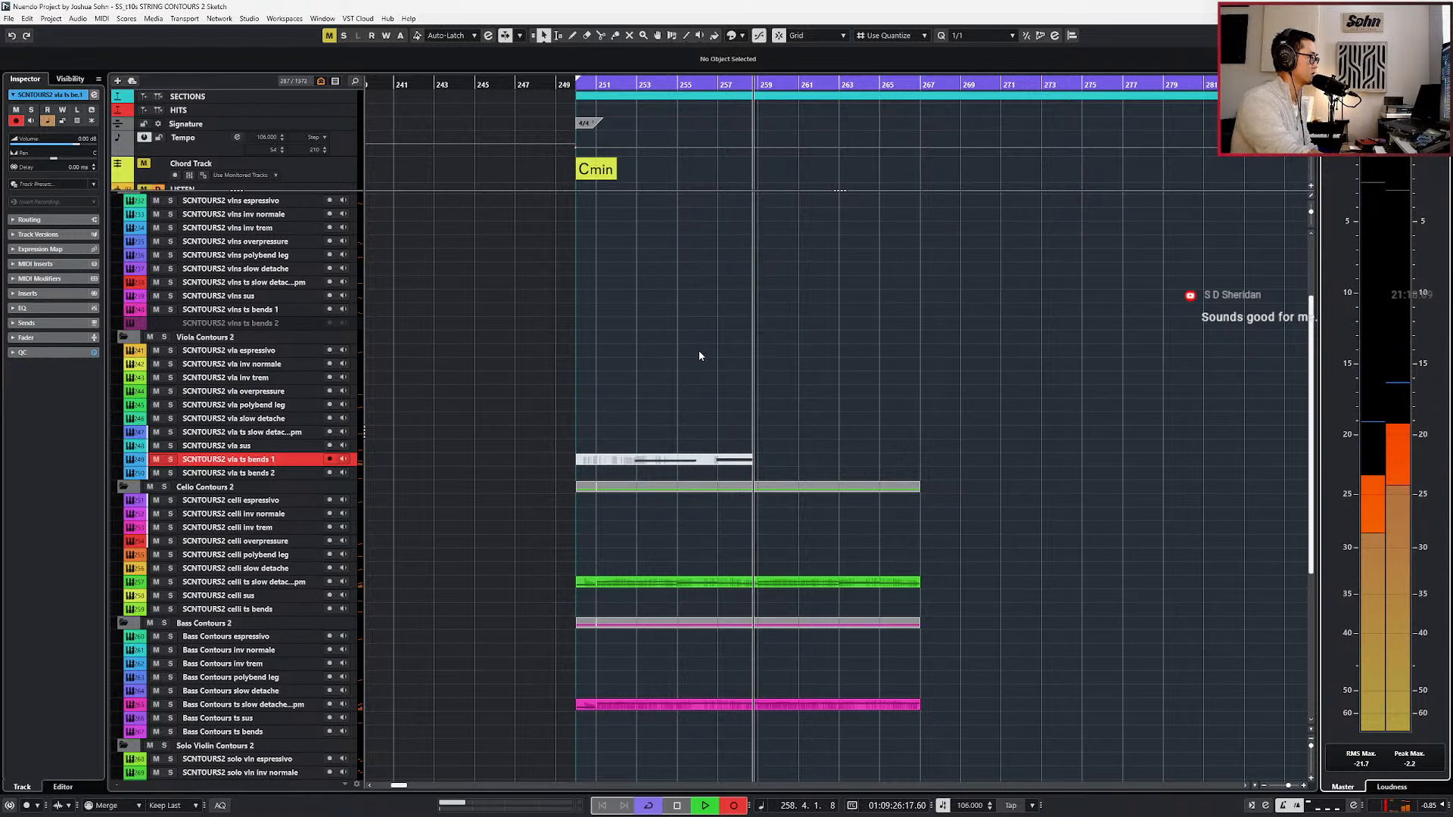
{"action": "key", "text": "space"}
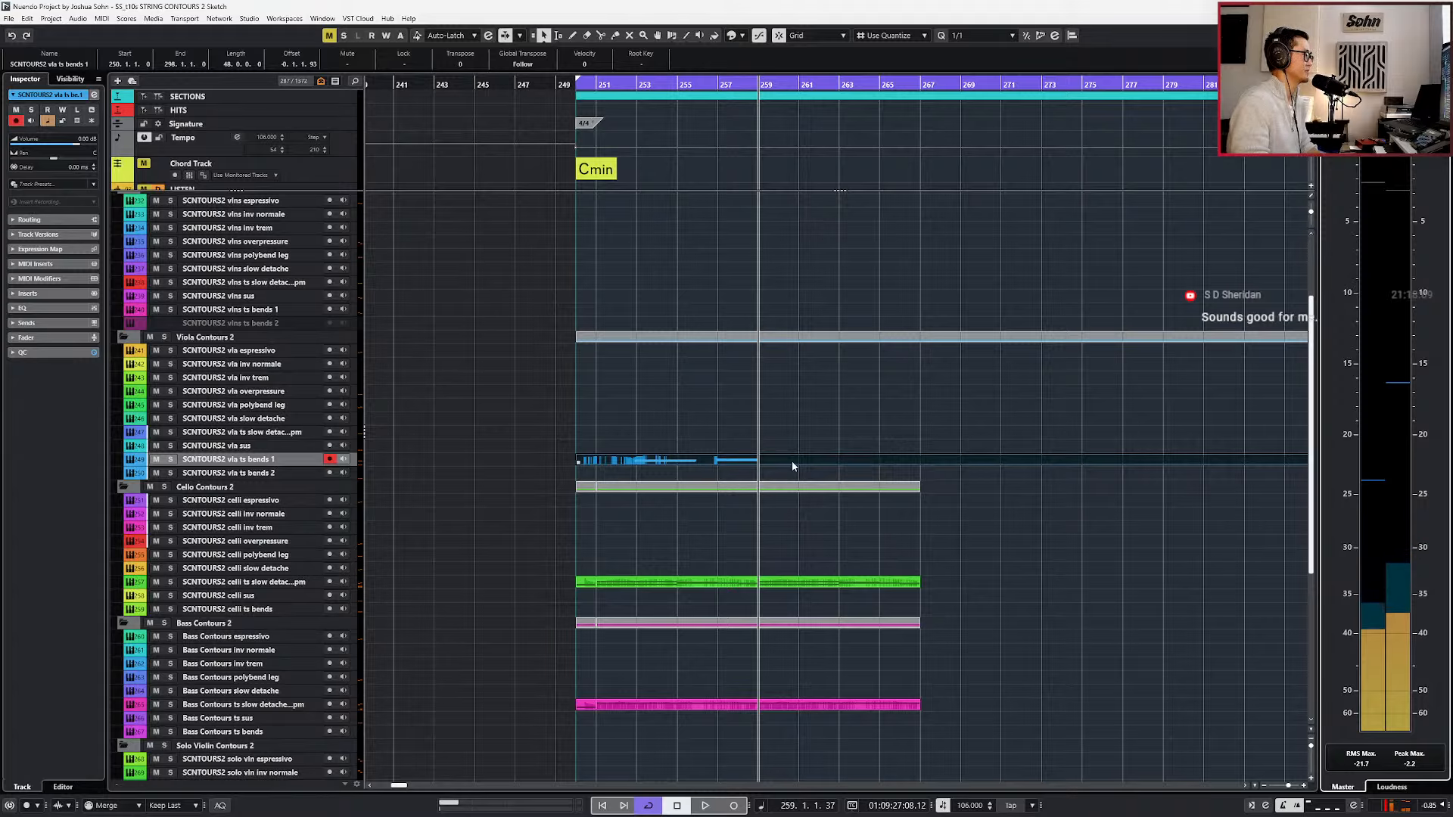
{"action": "left_click", "coordinate": [921, 461], "text": "alt"}
{"action": "key", "text": "Delete"}
{"action": "left_click", "coordinate": [890, 462]}
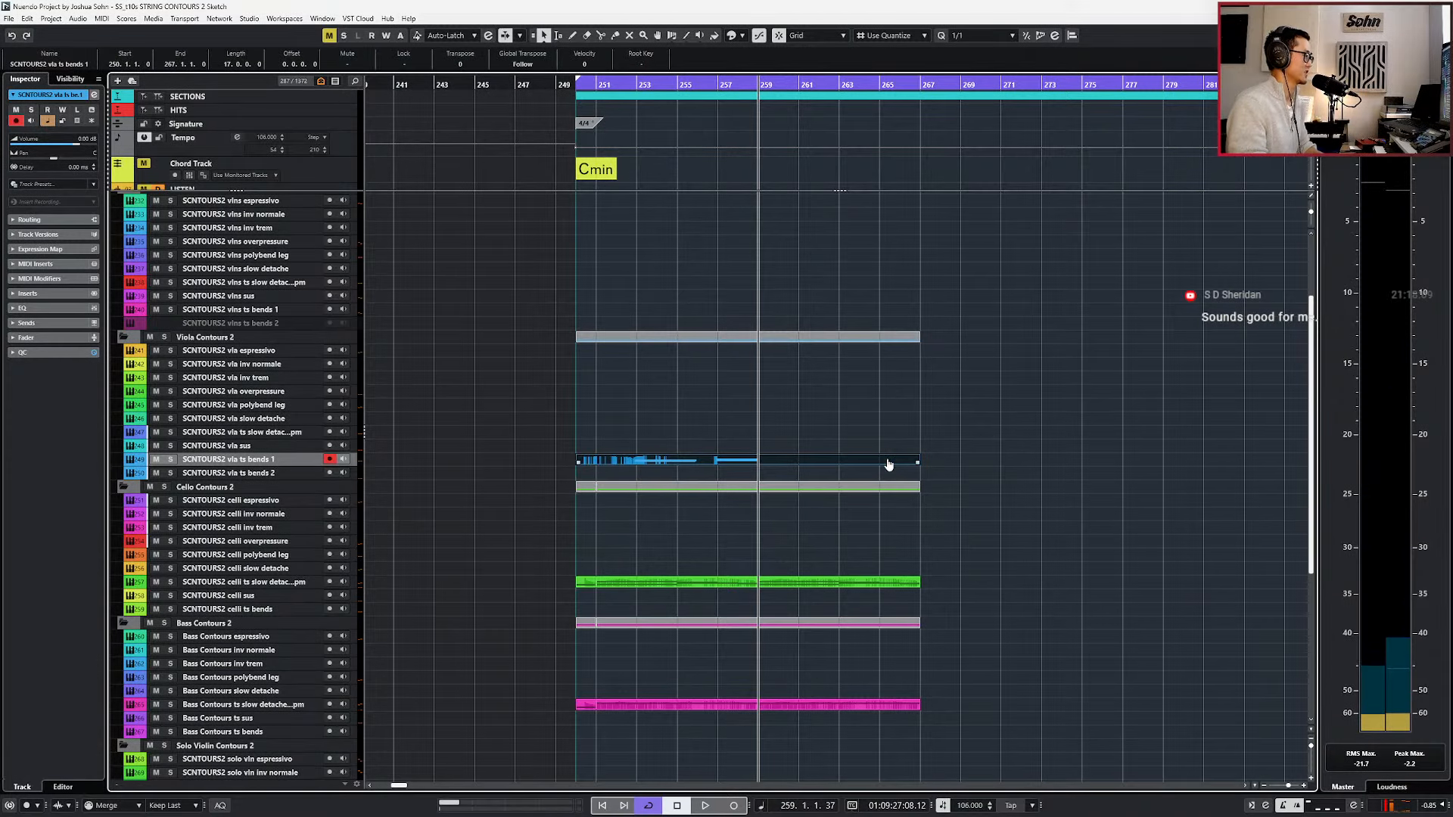
Open the recorded viola part in the note editor and move the F3 note near bar 257 down to D3.
{"action": "double_click", "coordinate": [888, 461]}
{"action": "left_click_drag", "start_coordinate": [605, 577], "coordinate": [543, 639]}
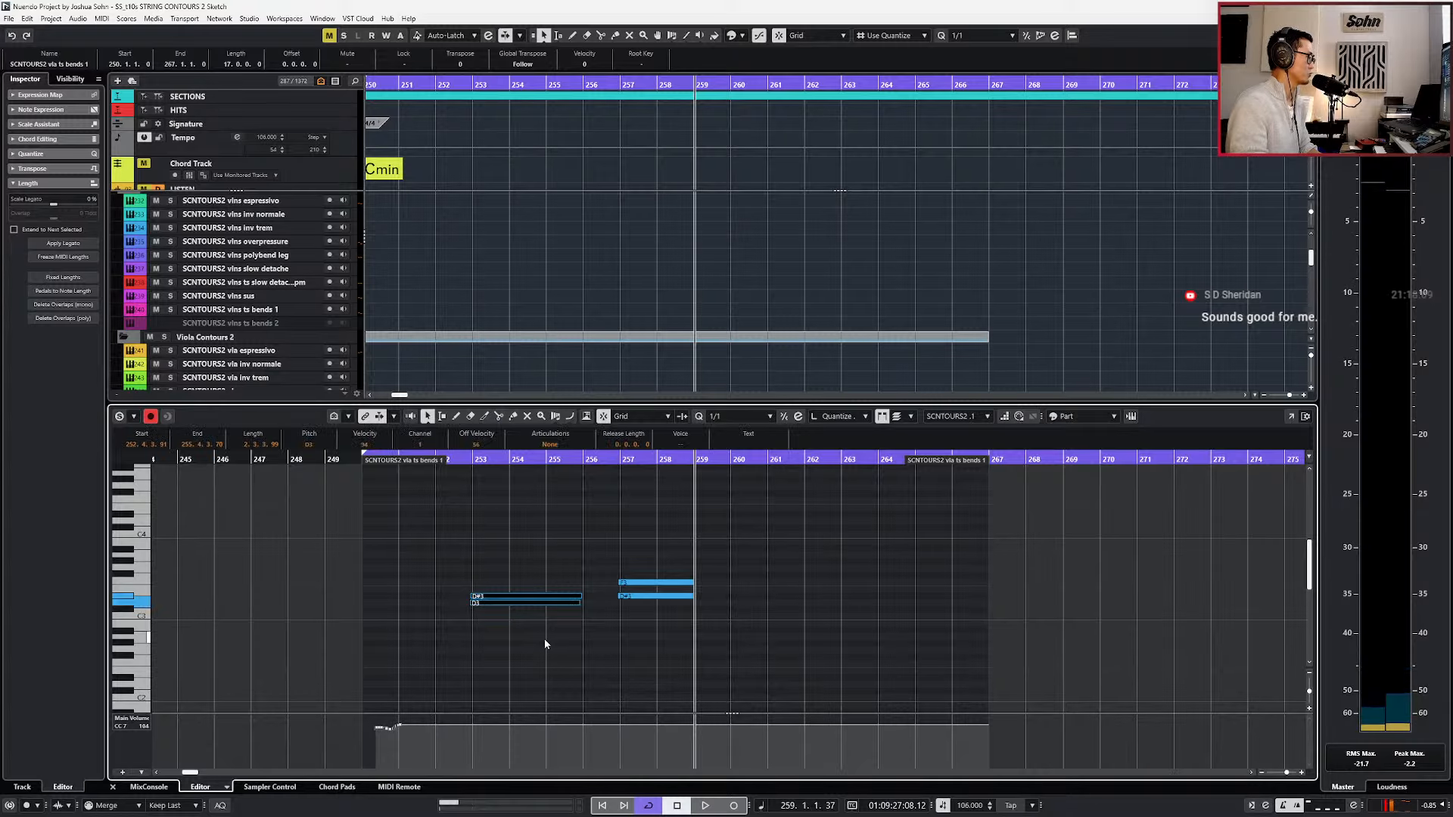
{"action": "scroll", "coordinate": [588, 598], "scroll_direction": "up", "scroll_amount": 2}
{"action": "left_click_drag", "start_coordinate": [609, 569], "coordinate": [655, 620]}
{"action": "key", "text": "l"}
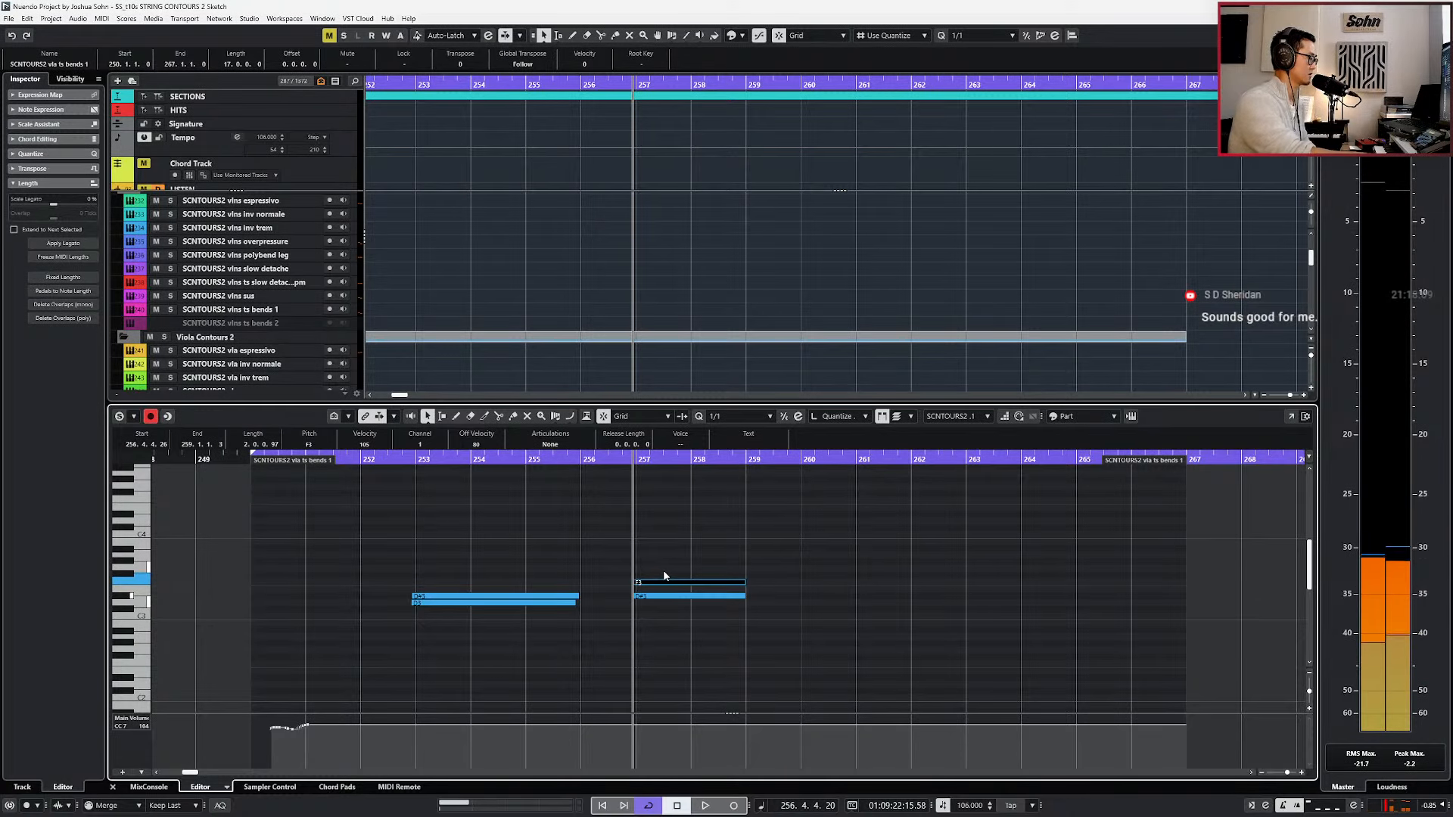
{"action": "left_click_drag", "start_coordinate": [663, 575], "coordinate": [666, 595]}
{"action": "key", "text": "space"}
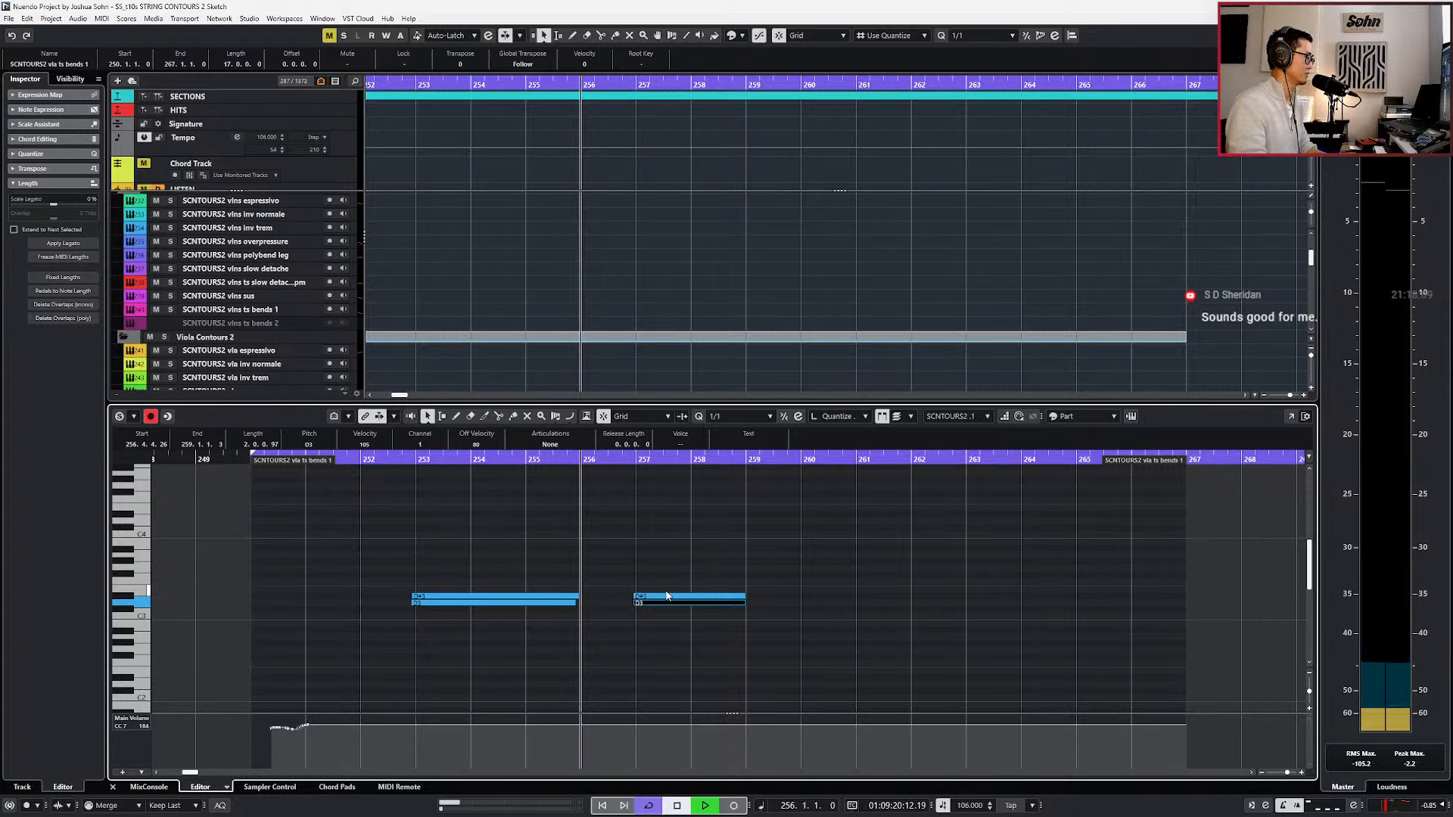
Select the D#3 note near bar 257 and briefly play the viola bends from a few bars earlier.
{"action": "scroll", "coordinate": [649, 596], "scroll_direction": "up", "scroll_amount": 3}
{"action": "left_click", "coordinate": [646, 597]}
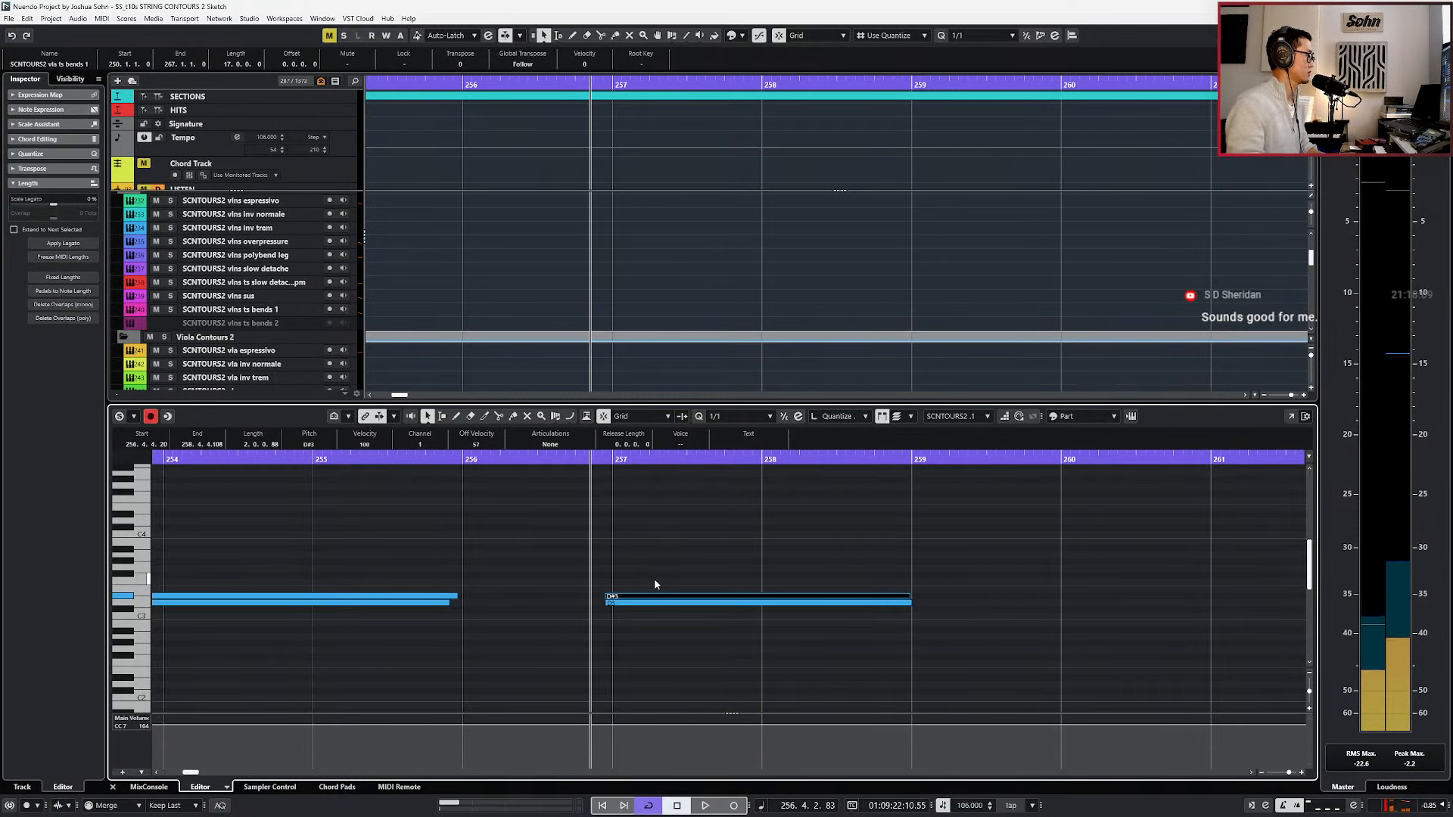
{"action": "key", "text": "KP_Subtract"}
{"action": "key", "text": "KP_Subtract"}
{"action": "key", "text": "KP_Subtract"}
{"action": "key", "text": "space"}
{"action": "scroll", "coordinate": [688, 591], "scroll_direction": "down", "scroll_amount": 3}
{"action": "key", "text": "space"}
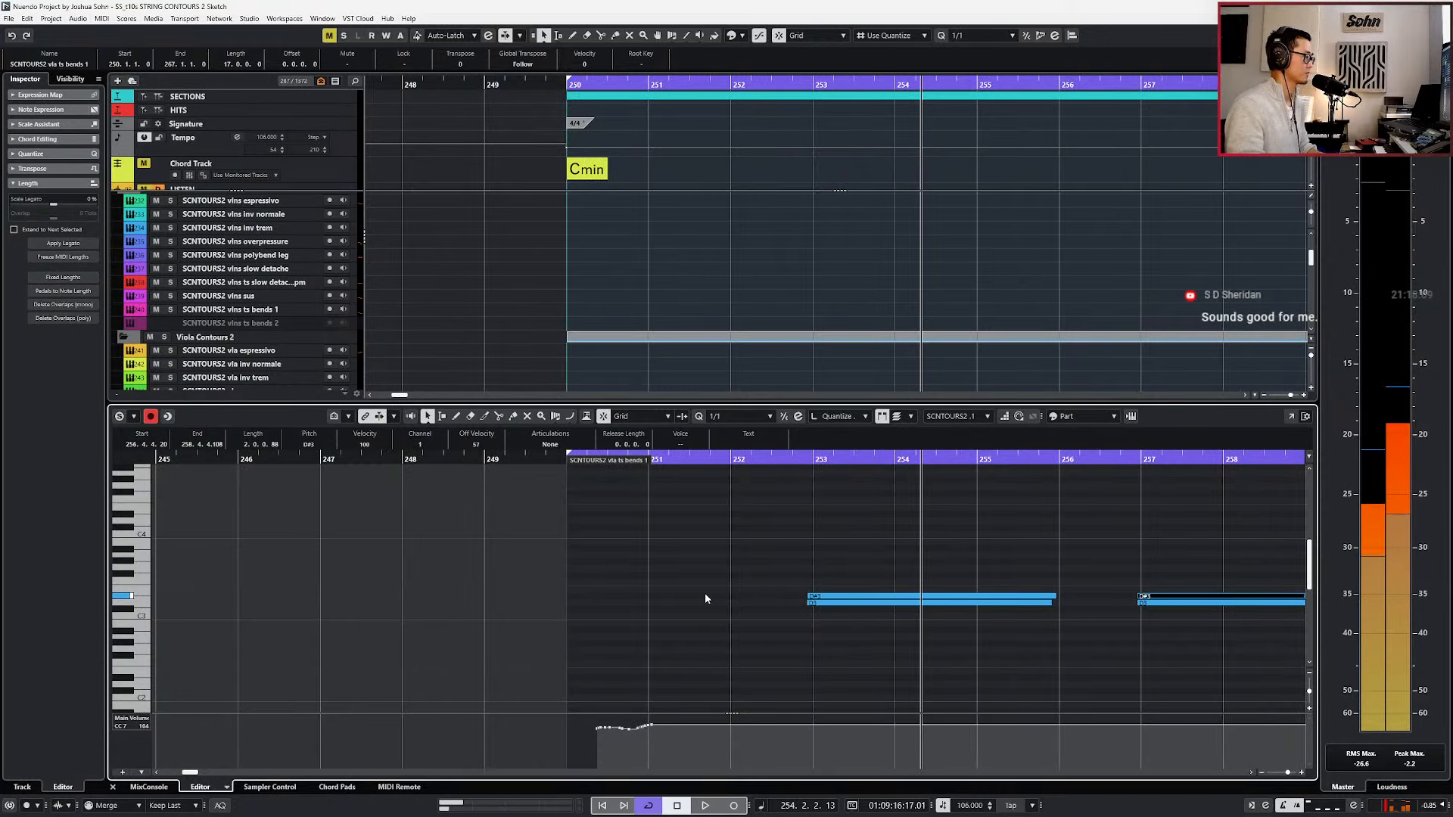
Replay the viola bends over the loop from near its start through bar 258, with auto-scroll turned on.
{"action": "key", "text": "KP_Subtract"}
{"action": "key", "text": "KP_Subtract"}
{"action": "key", "text": "KP_Subtract"}
{"action": "key", "text": "space"}
{"action": "scroll", "coordinate": [740, 604], "scroll_direction": "down", "scroll_amount": 1}
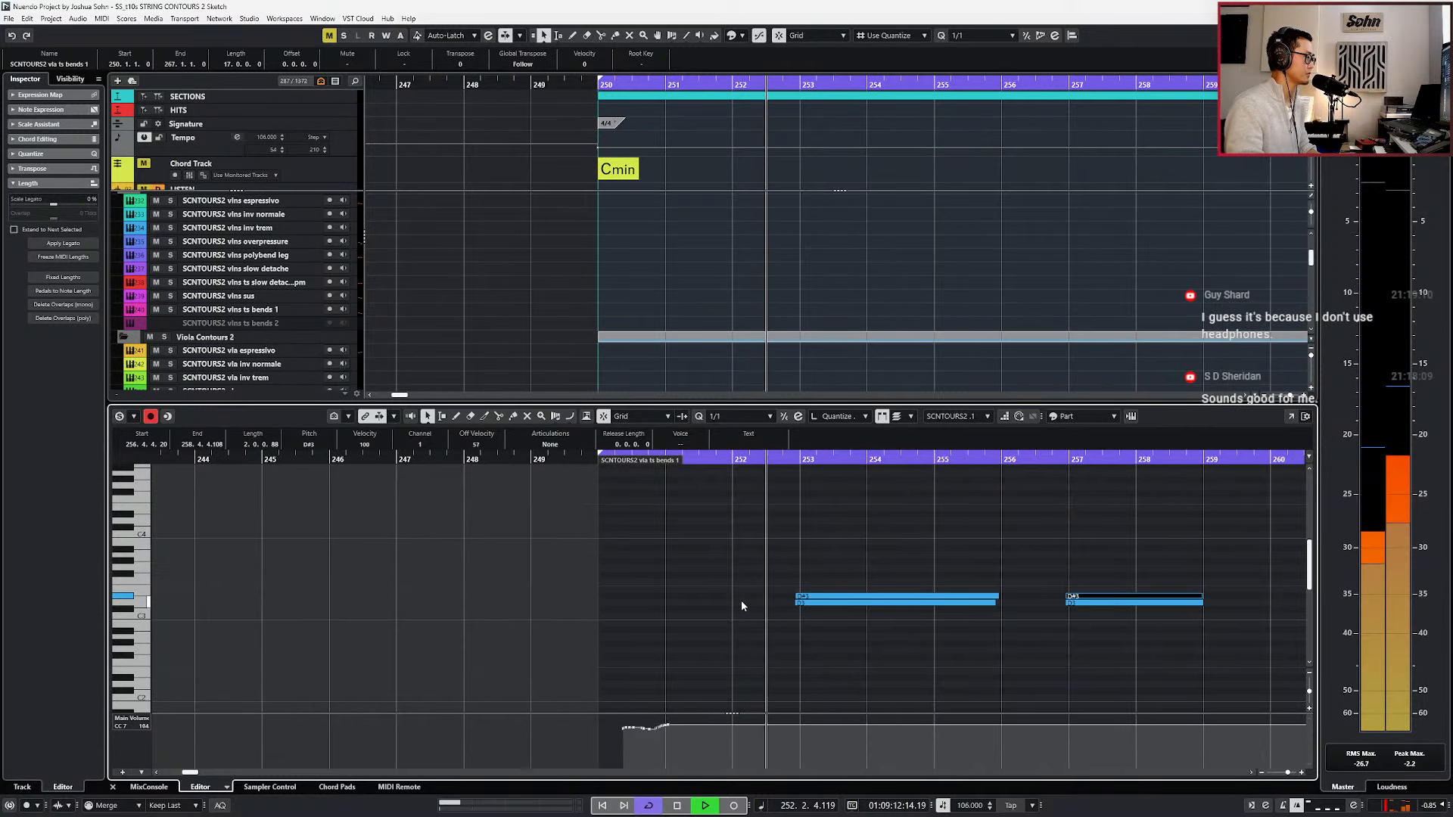
{"action": "key", "text": "f"}
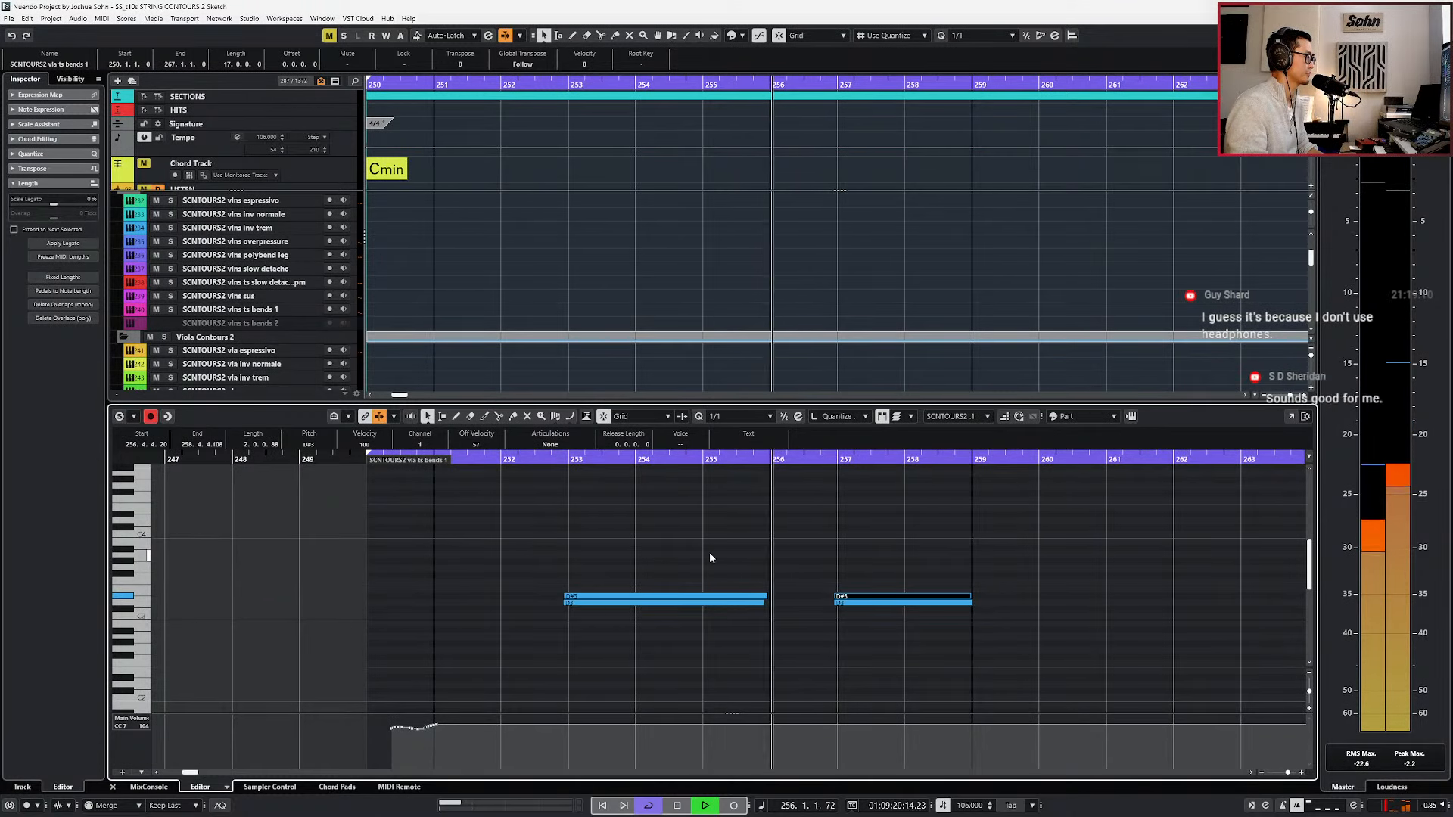
{"action": "scroll", "coordinate": [709, 554], "scroll_direction": "down", "scroll_amount": 1}
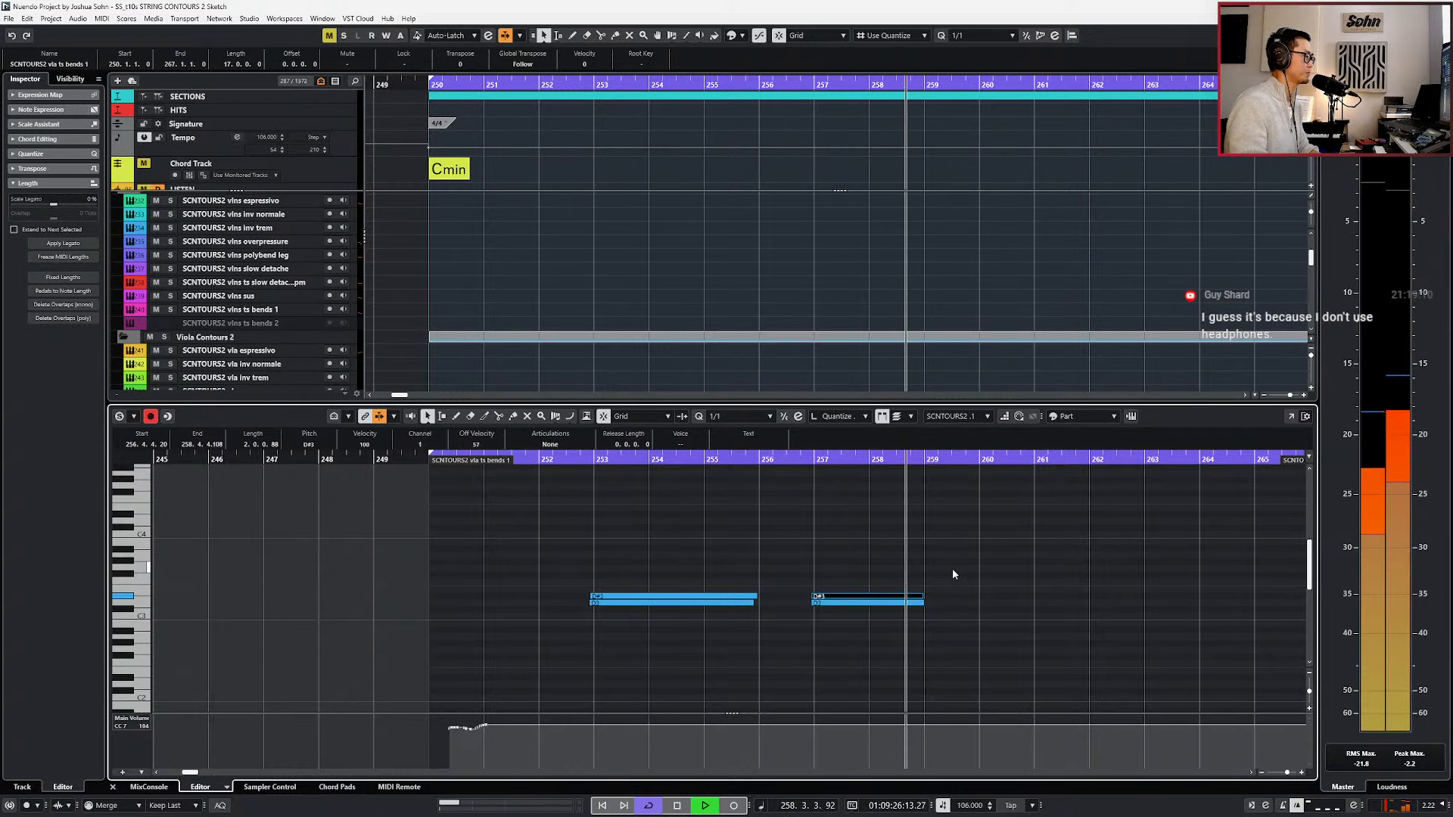
Stop playback, move the position back to bar 251, and select the viola notes near bar 257 before clearing the selection.
{"action": "key", "text": "space"}
{"action": "key", "text": "l"}
{"action": "key", "text": "KP_Subtract"}
{"action": "key", "text": "KP_Subtract"}
{"action": "key", "text": "KP_Subtract"}
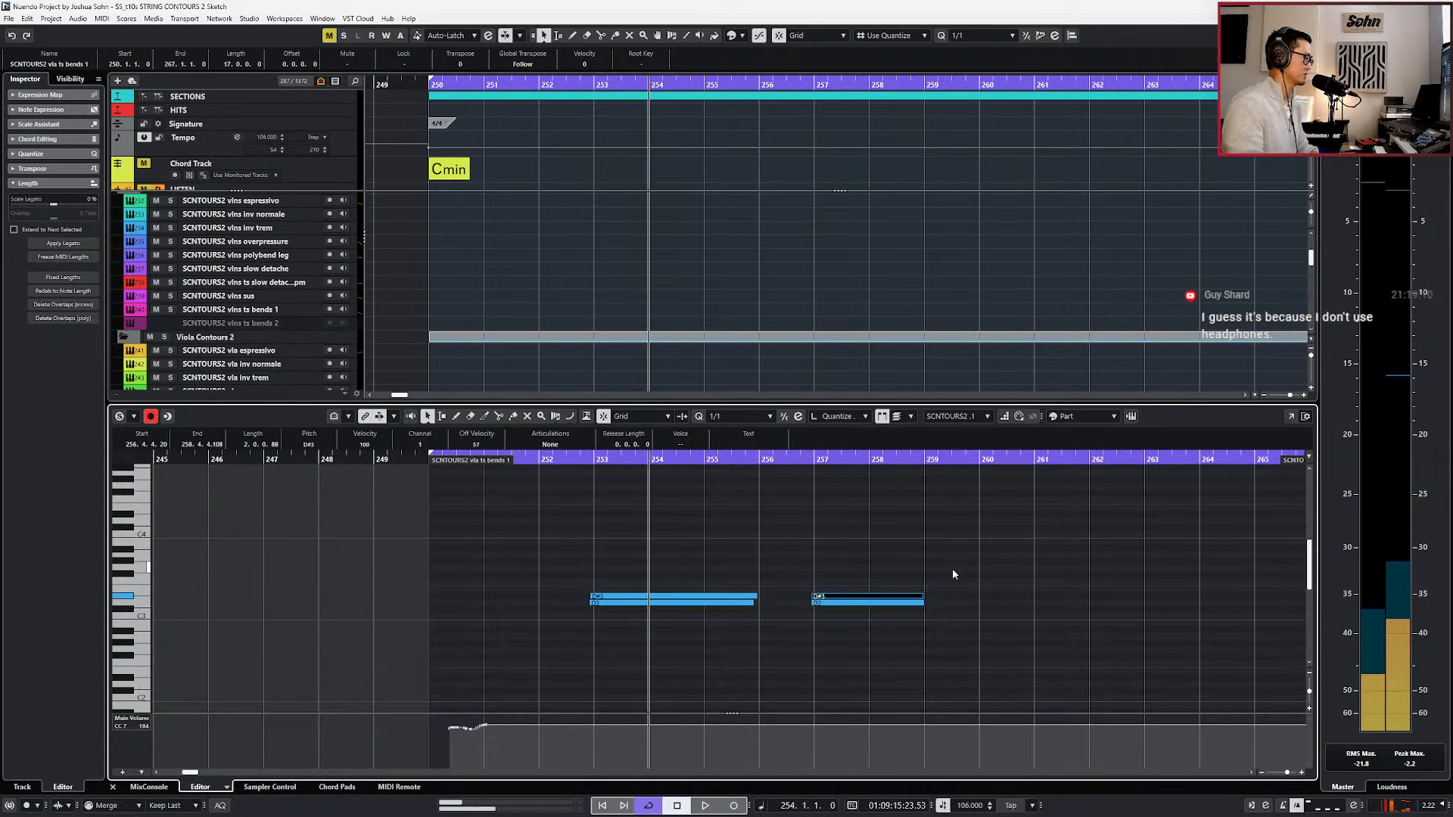
{"action": "key", "text": "KP_Subtract"}
{"action": "left_click_drag", "start_coordinate": [683, 534], "coordinate": [697, 637]}
{"action": "left_click_drag", "start_coordinate": [801, 581], "coordinate": [837, 628]}
{"action": "key", "text": "KP_Subtract"}
{"action": "key", "text": "KP_Subtract"}
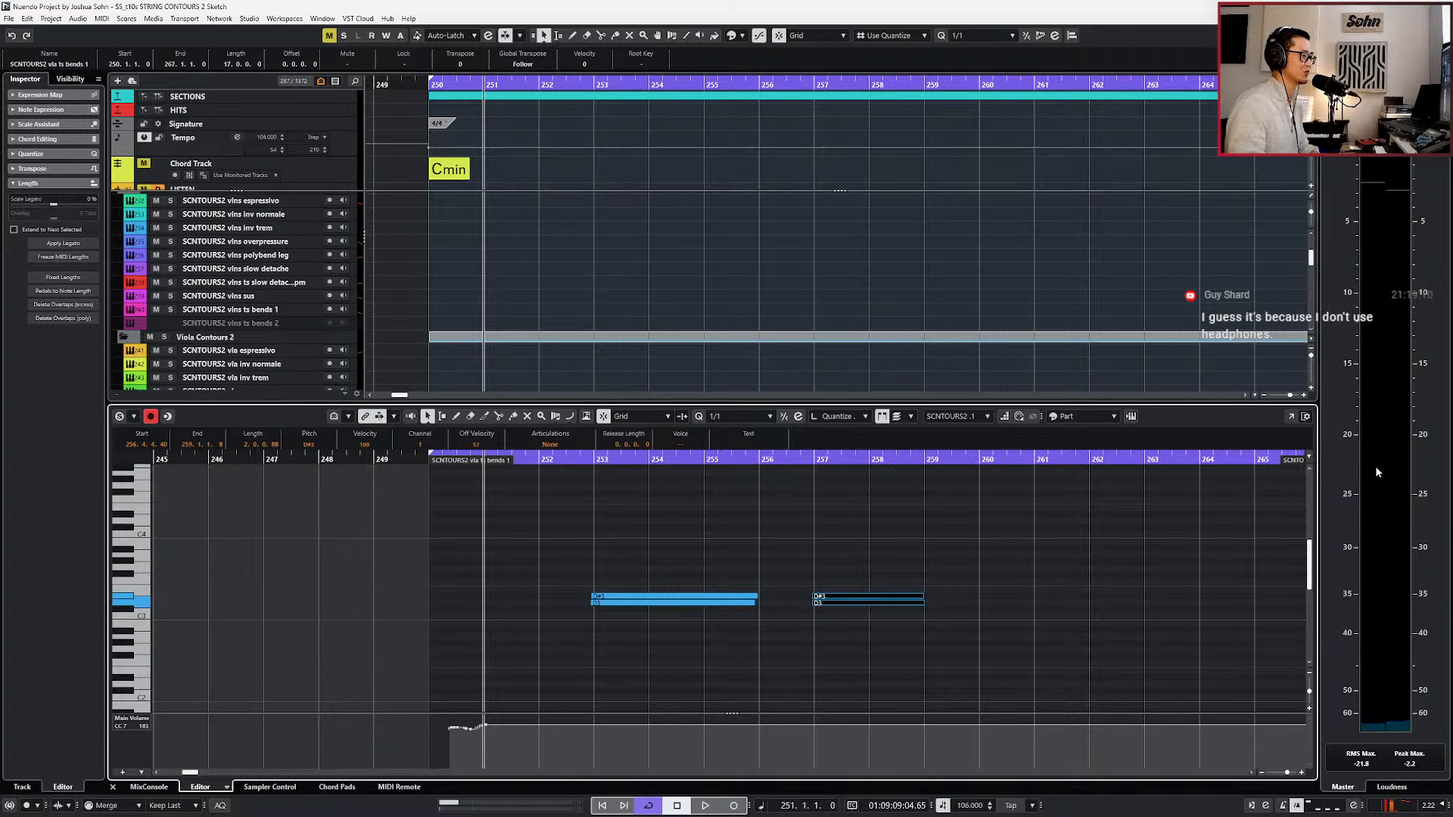
{"action": "left_click", "coordinate": [1160, 573]}
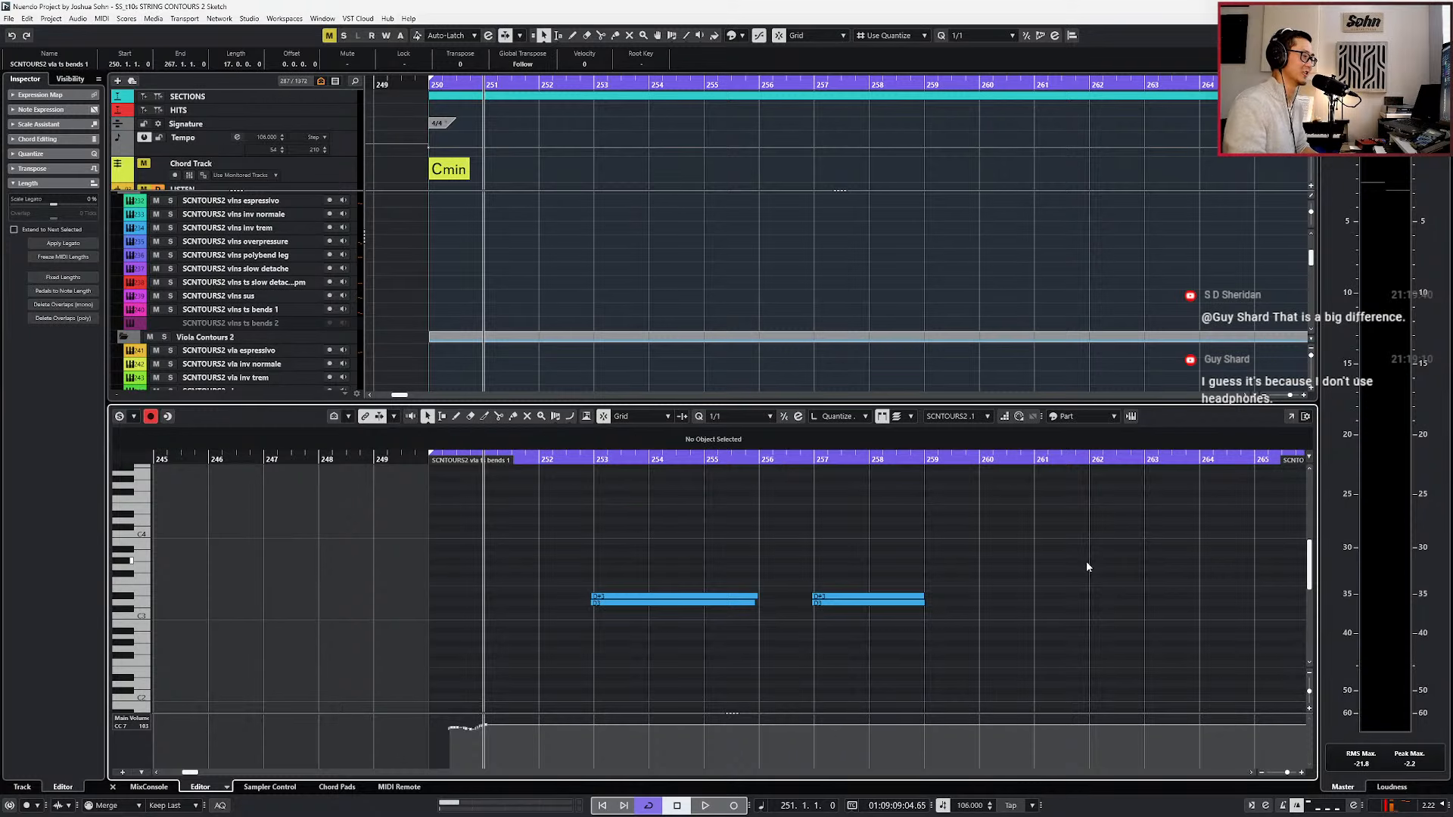
Close the note editor and select the vla sus track for live playing, with the playback position moved to bar 252.
{"action": "key", "text": "Return"}
{"action": "scroll", "coordinate": [1069, 551], "scroll_direction": "down", "scroll_amount": 2}
{"action": "scroll", "coordinate": [1069, 548], "scroll_direction": "right", "scroll_amount": 3}
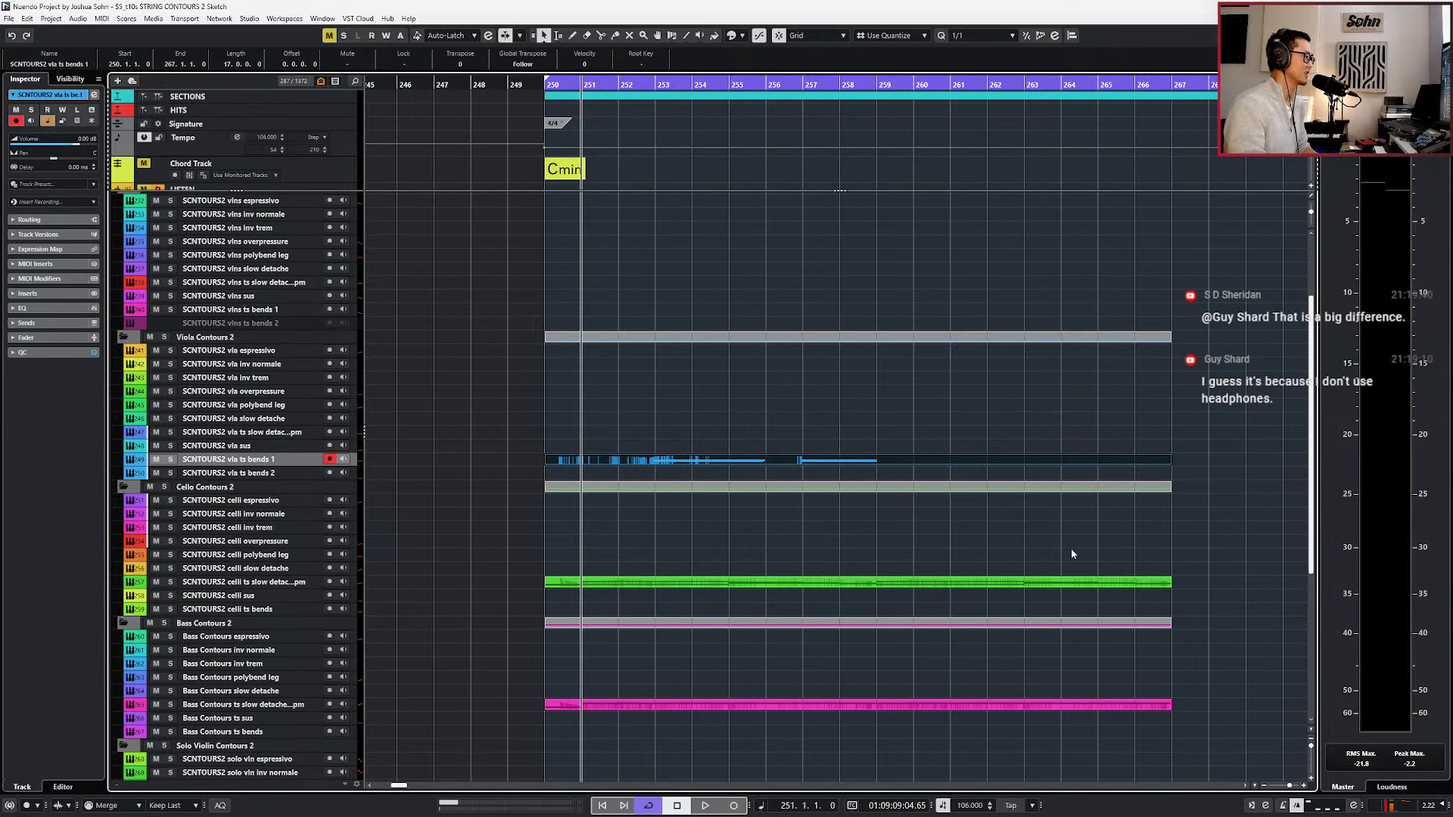
{"action": "scroll", "coordinate": [1070, 548], "scroll_direction": "down", "scroll_amount": 1}
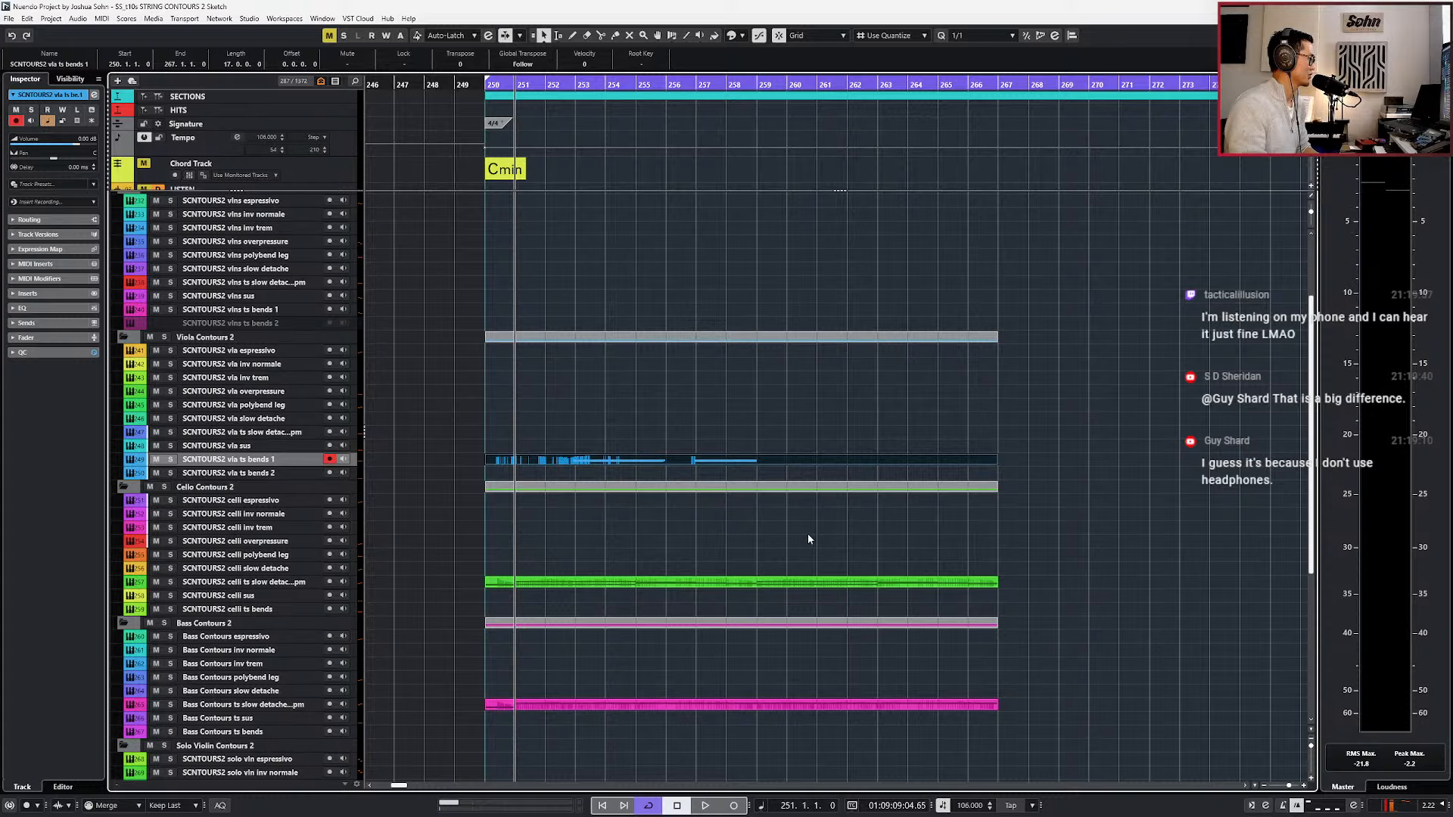
{"action": "left_click", "coordinate": [563, 448], "text": "alt+shift"}
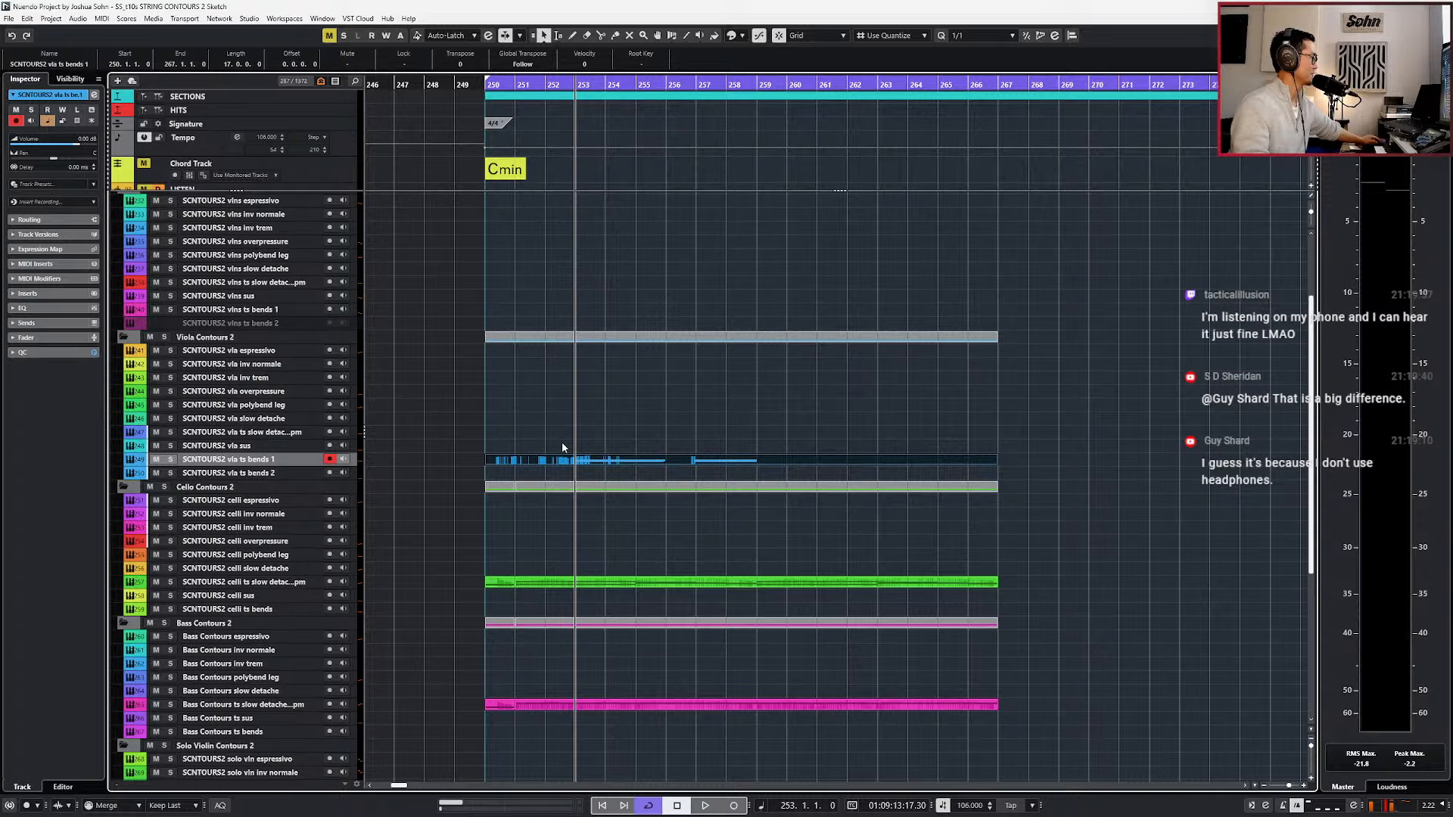
{"action": "left_click", "coordinate": [274, 446]}
{"action": "key", "text": "KP_Subtract"}
{"action": "key", "text": "KP_Subtract"}
{"action": "key", "text": "KP_Subtract"}
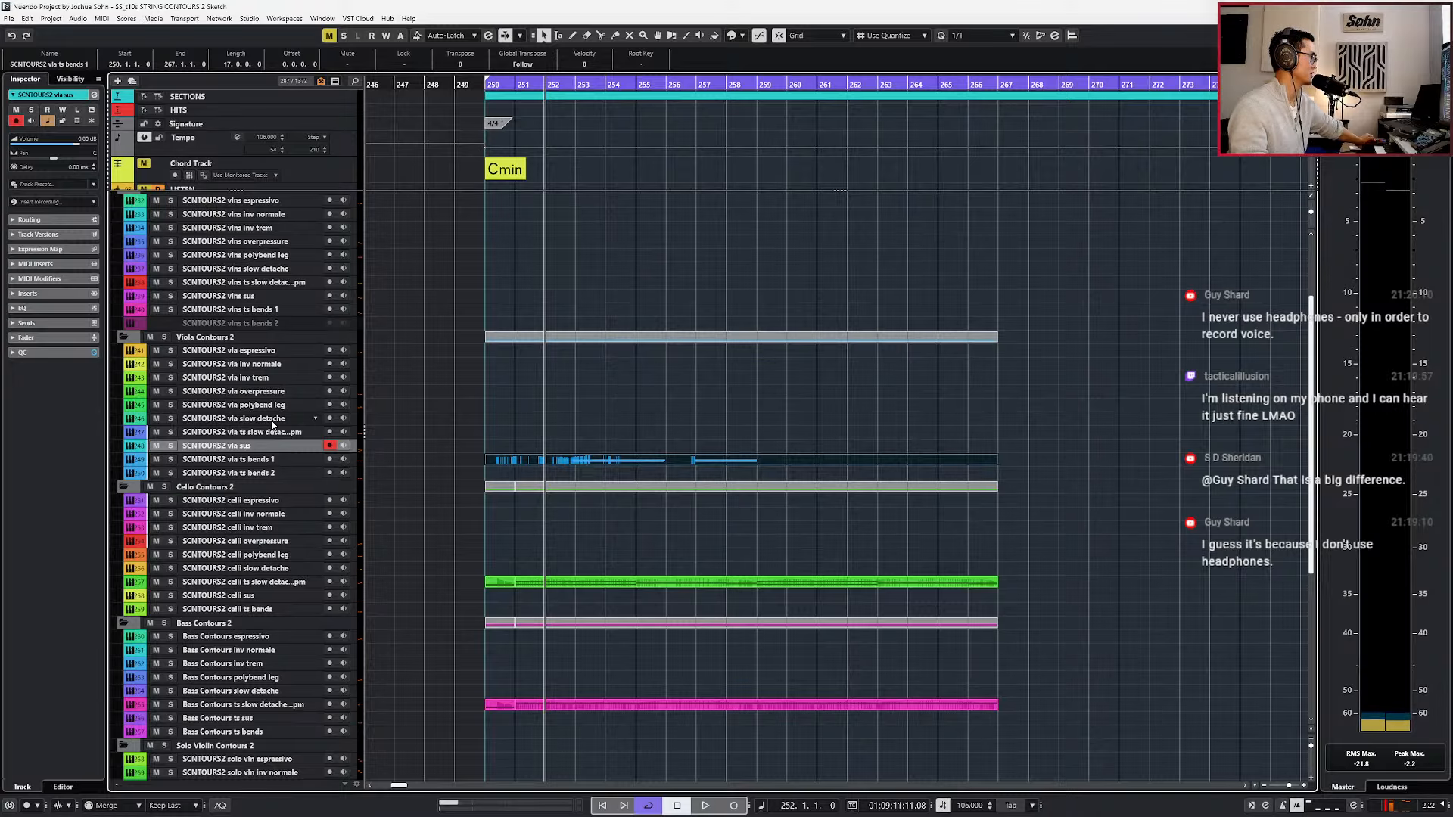
Select the vla espressivo track for live playing and play the loop from bar 250 to about bar 258.
{"action": "left_click", "coordinate": [276, 352]}
{"action": "key", "text": "KP_Subtract"}
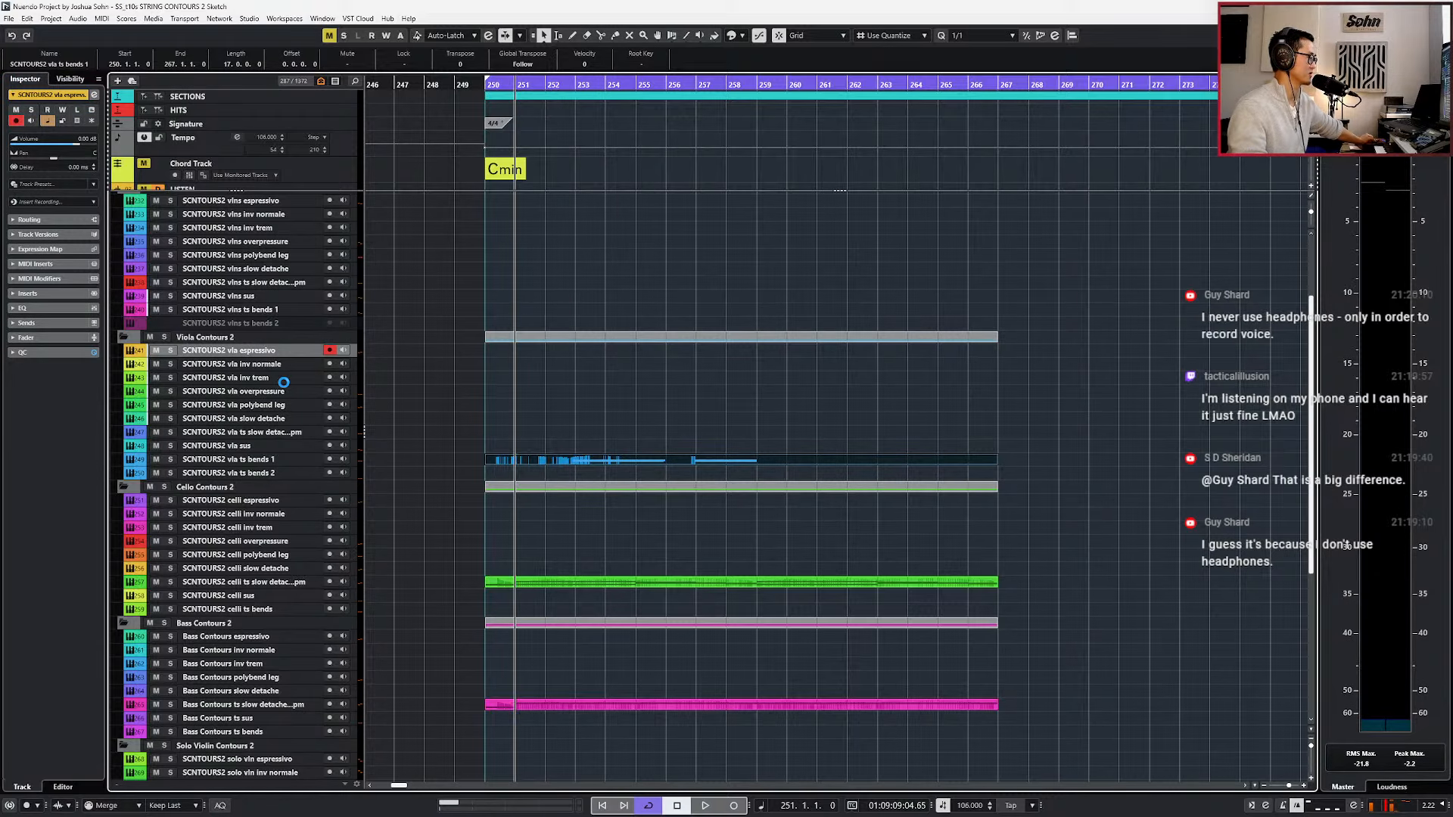
{"action": "key", "text": "KP_Subtract"}
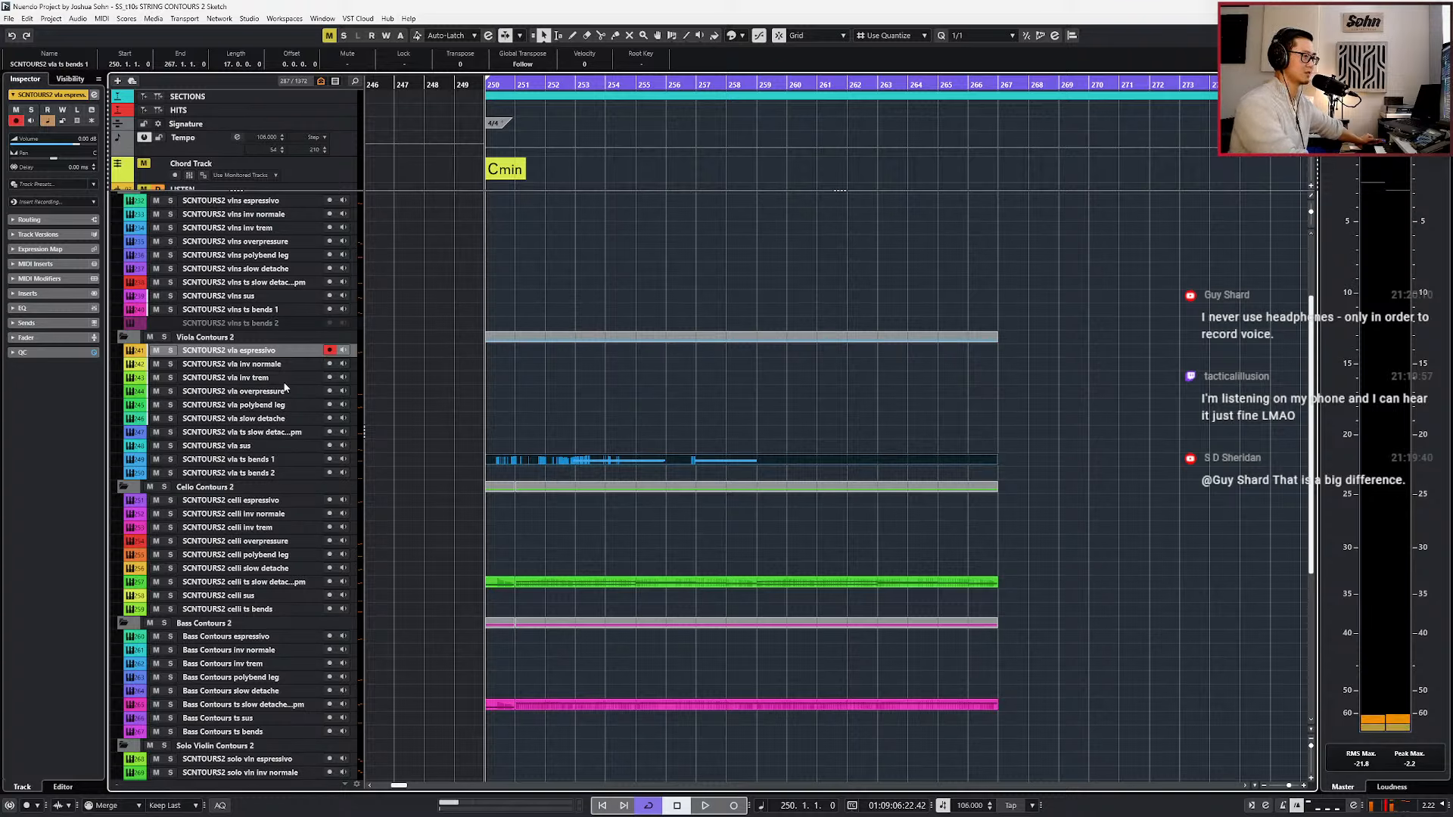
{"action": "key", "text": "space"}
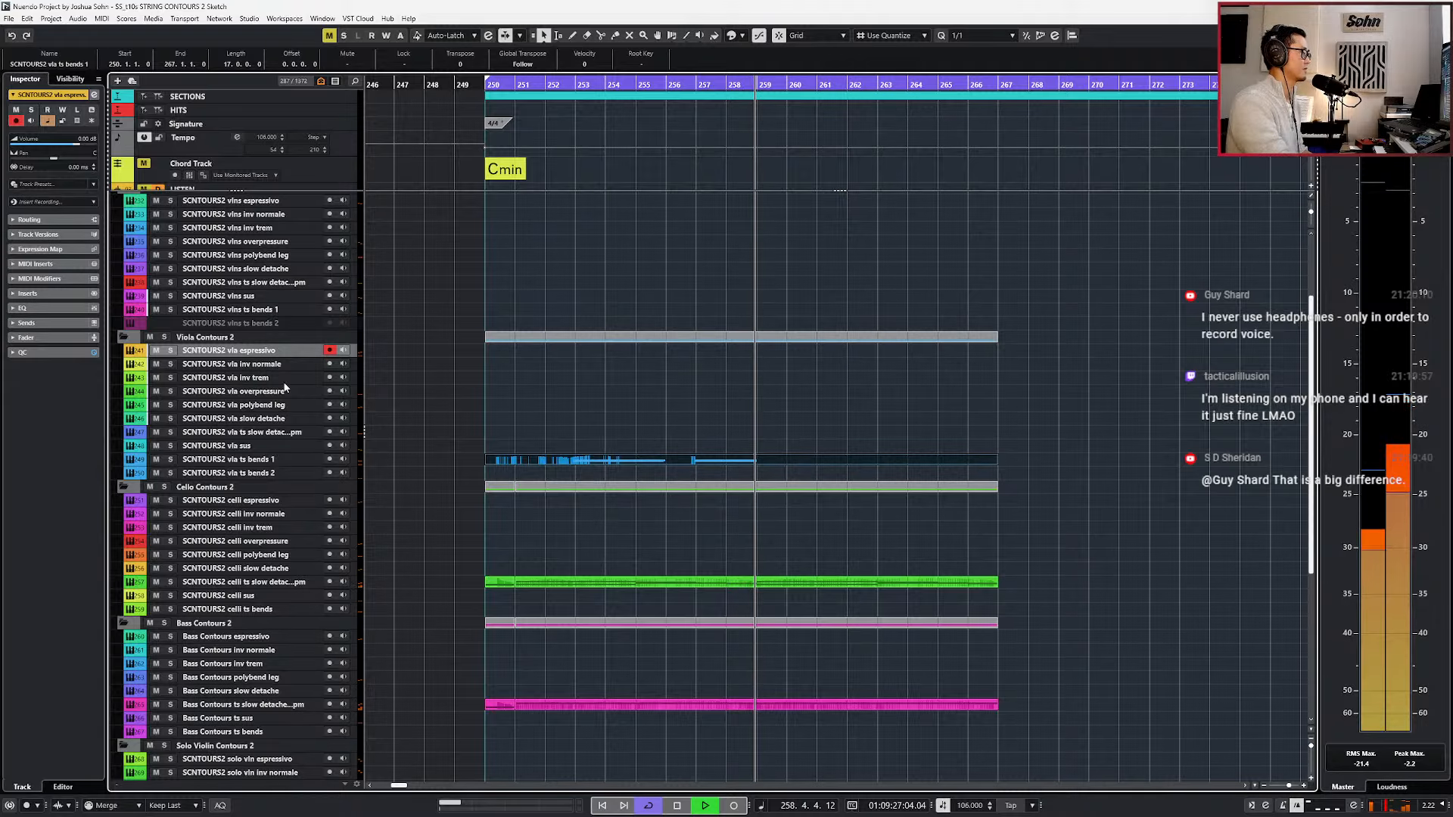
Select the vlns espressivo track in the Violins Contours 2 folder and return the playback position to bar 250.
{"action": "scroll", "coordinate": [572, 426], "scroll_direction": "down", "scroll_amount": 1}
{"action": "scroll", "coordinate": [529, 396], "scroll_direction": "up", "scroll_amount": 3}
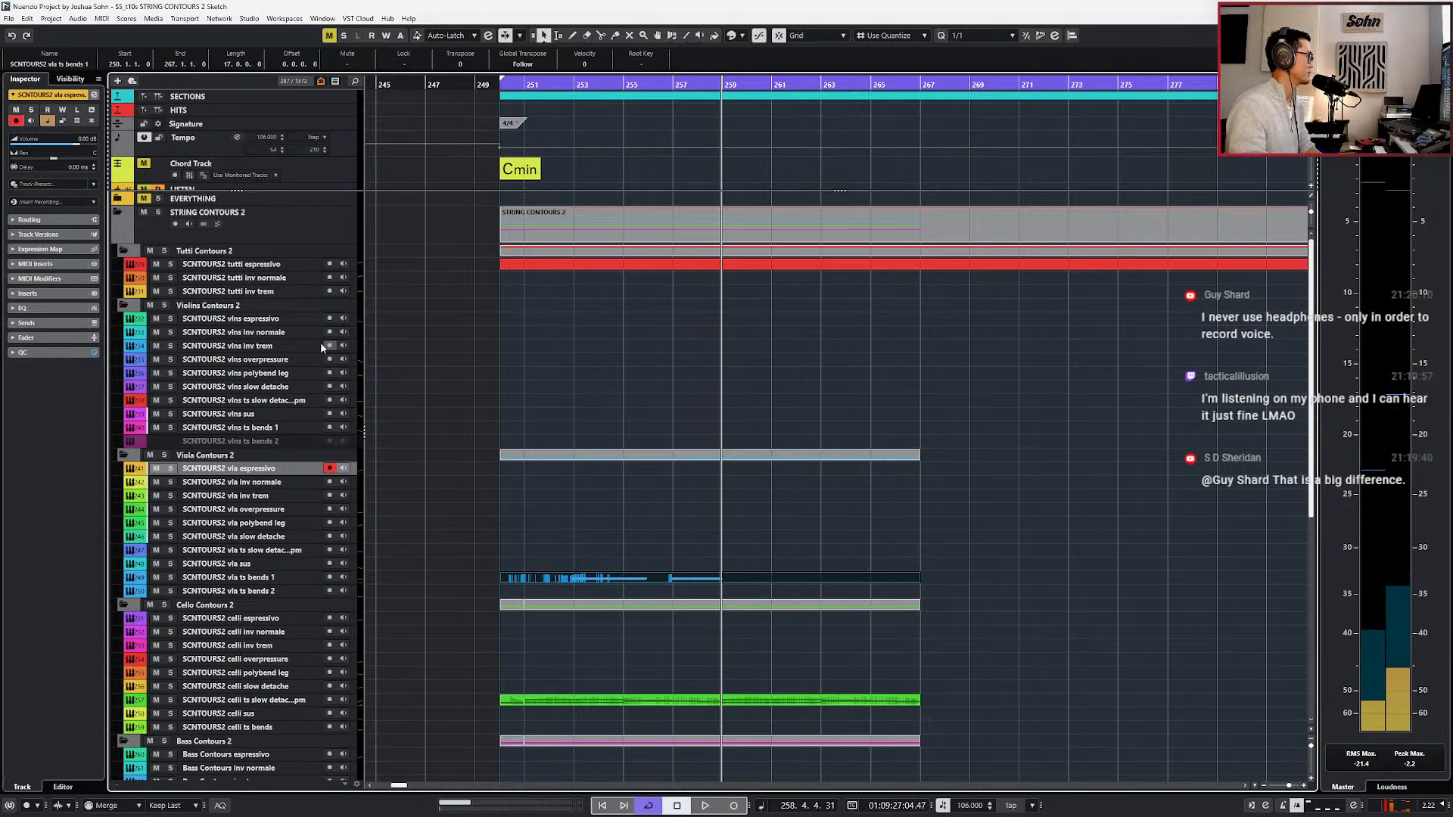
{"action": "left_click", "coordinate": [264, 319]}
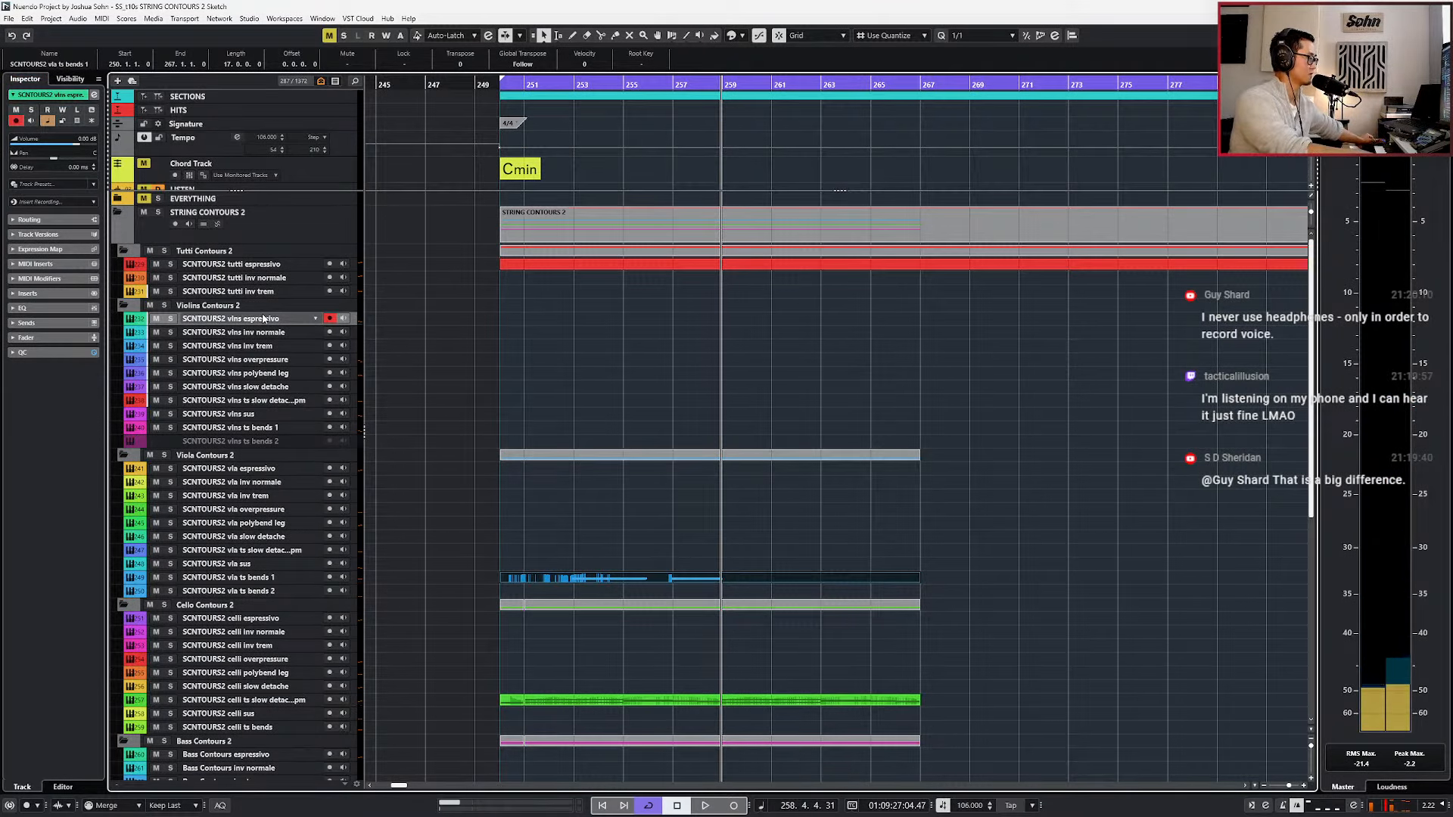
{"action": "key", "text": "space"}
{"action": "scroll", "coordinate": [302, 315], "scroll_direction": "down", "scroll_amount": 5}
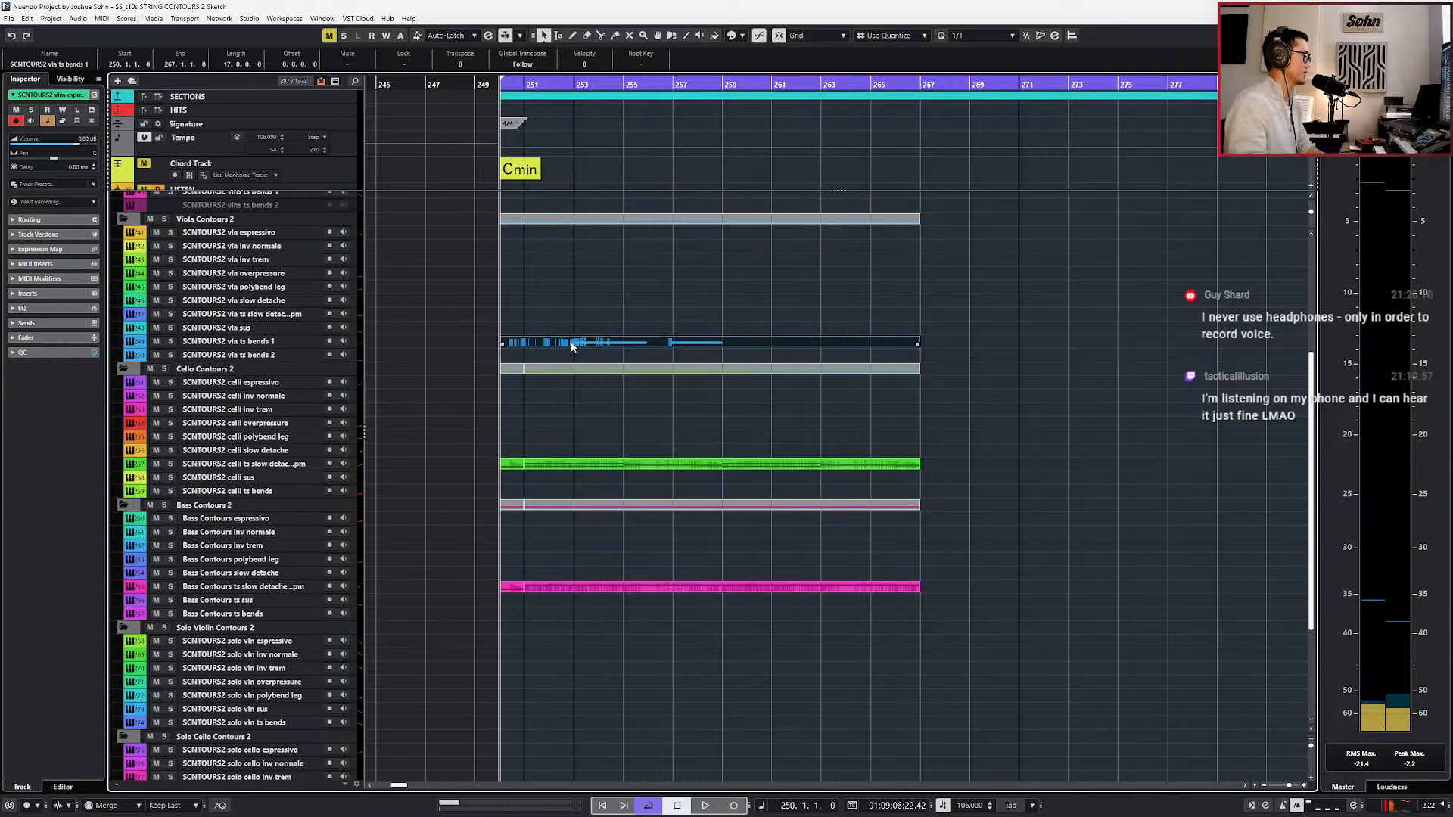
Open the Bass Contours ts slow detache part in the note editor and move the playback position to bar 251.
{"action": "left_click", "coordinate": [567, 464]}
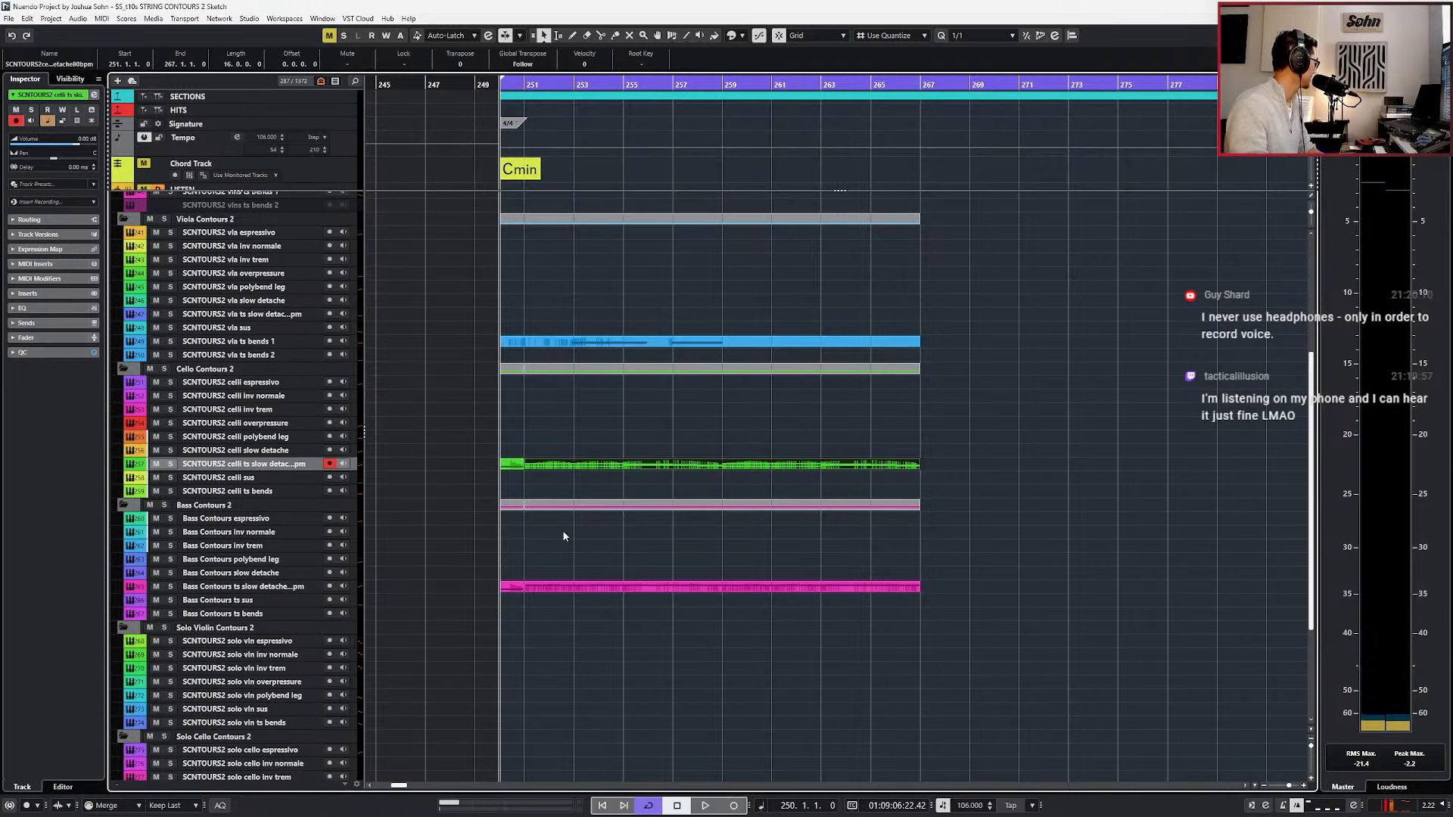
{"action": "left_click", "coordinate": [564, 588], "text": "shift"}
{"action": "left_click", "coordinate": [509, 464]}
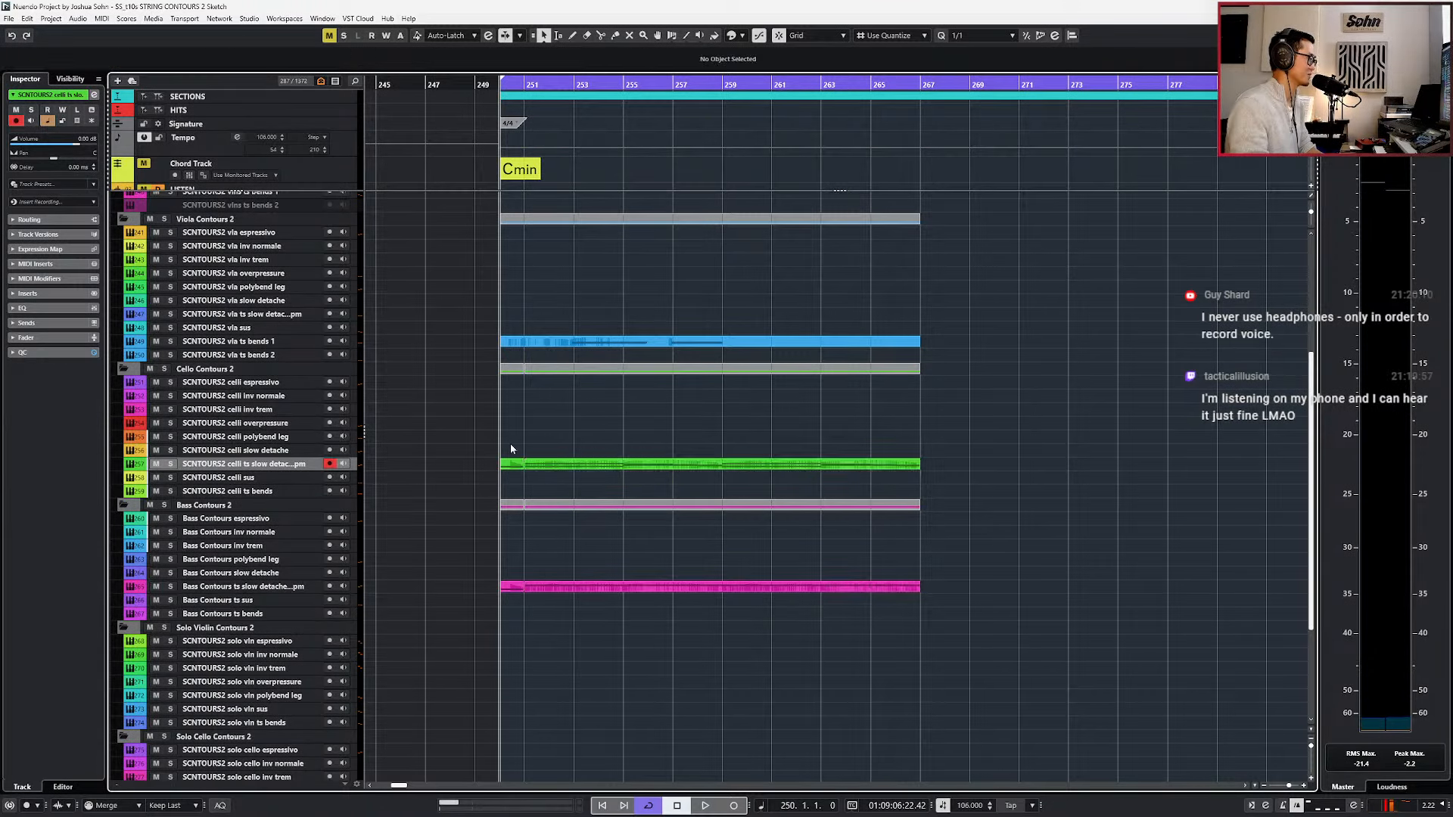
{"action": "left_click", "coordinate": [564, 587]}
{"action": "double_click", "coordinate": [558, 588]}
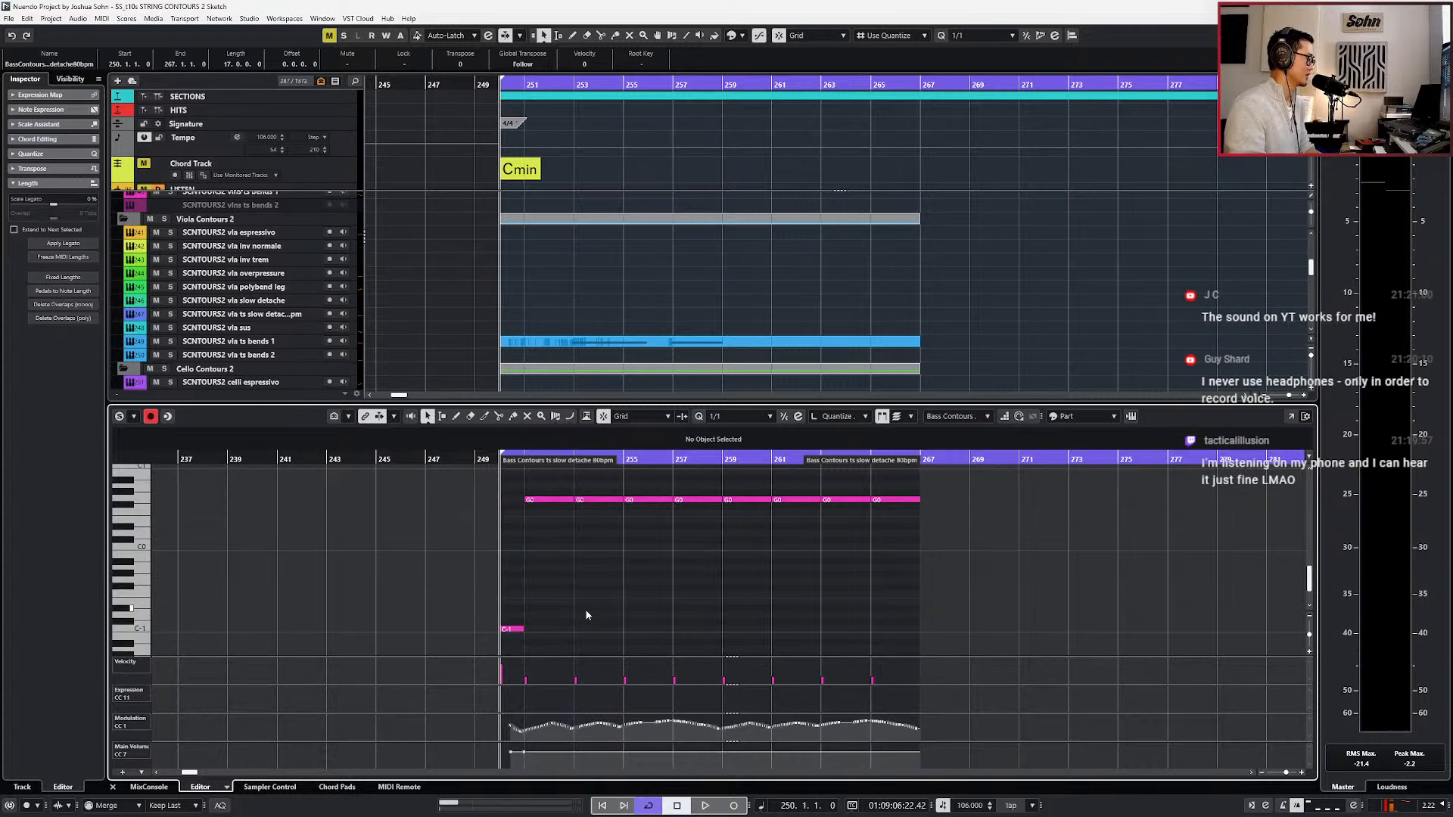
{"action": "key", "text": "KP_Add"}
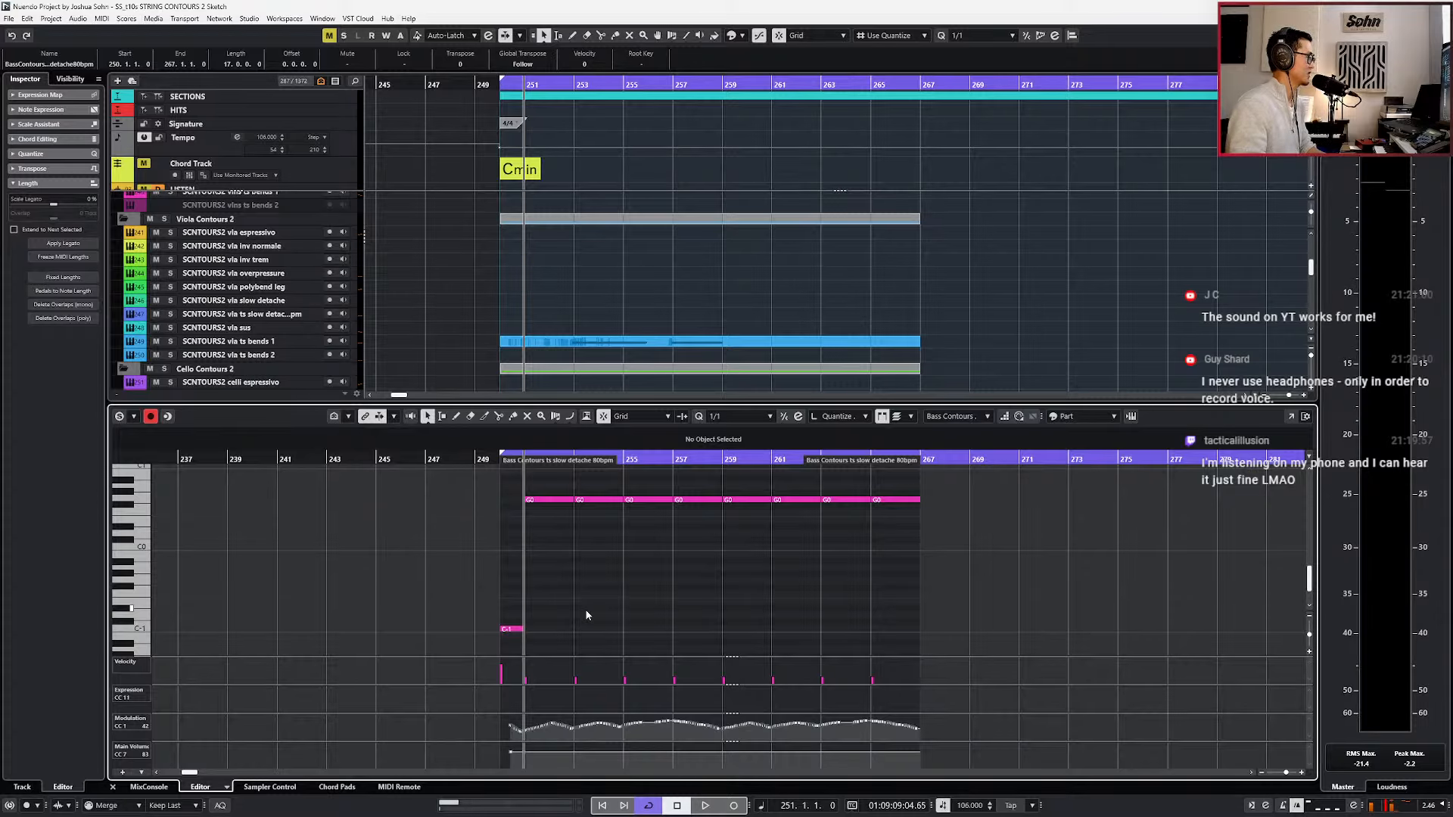
Open the bass ts slow detache channel settings and, during playback, cut the low EQ band to about -8.7 dB at 134 Hz.
{"action": "key", "text": "ctrl+e"}
{"action": "key", "text": "e"}
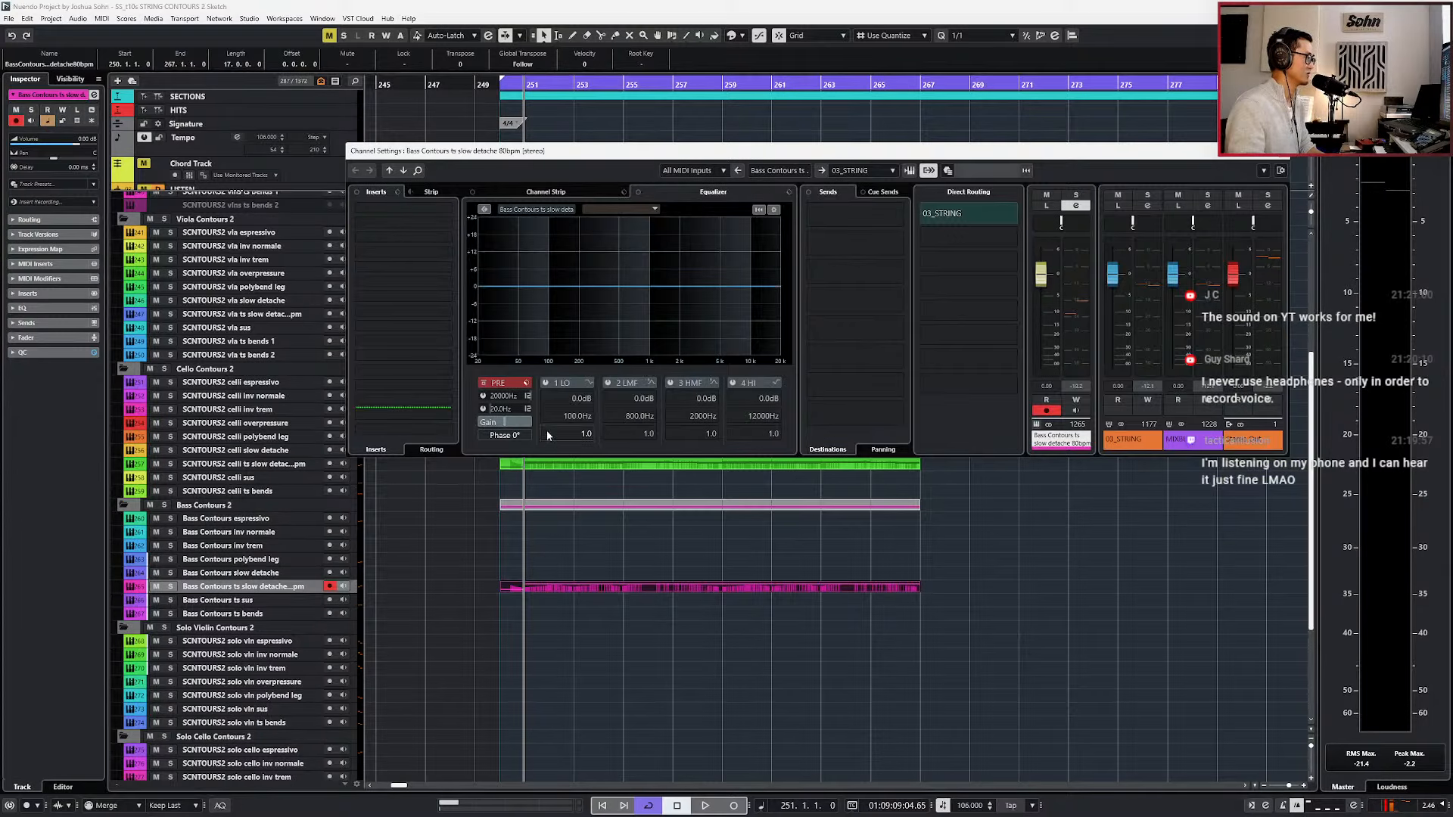
{"action": "key", "text": "space"}
{"action": "left_click_drag", "start_coordinate": [548, 286], "coordinate": [561, 311]}
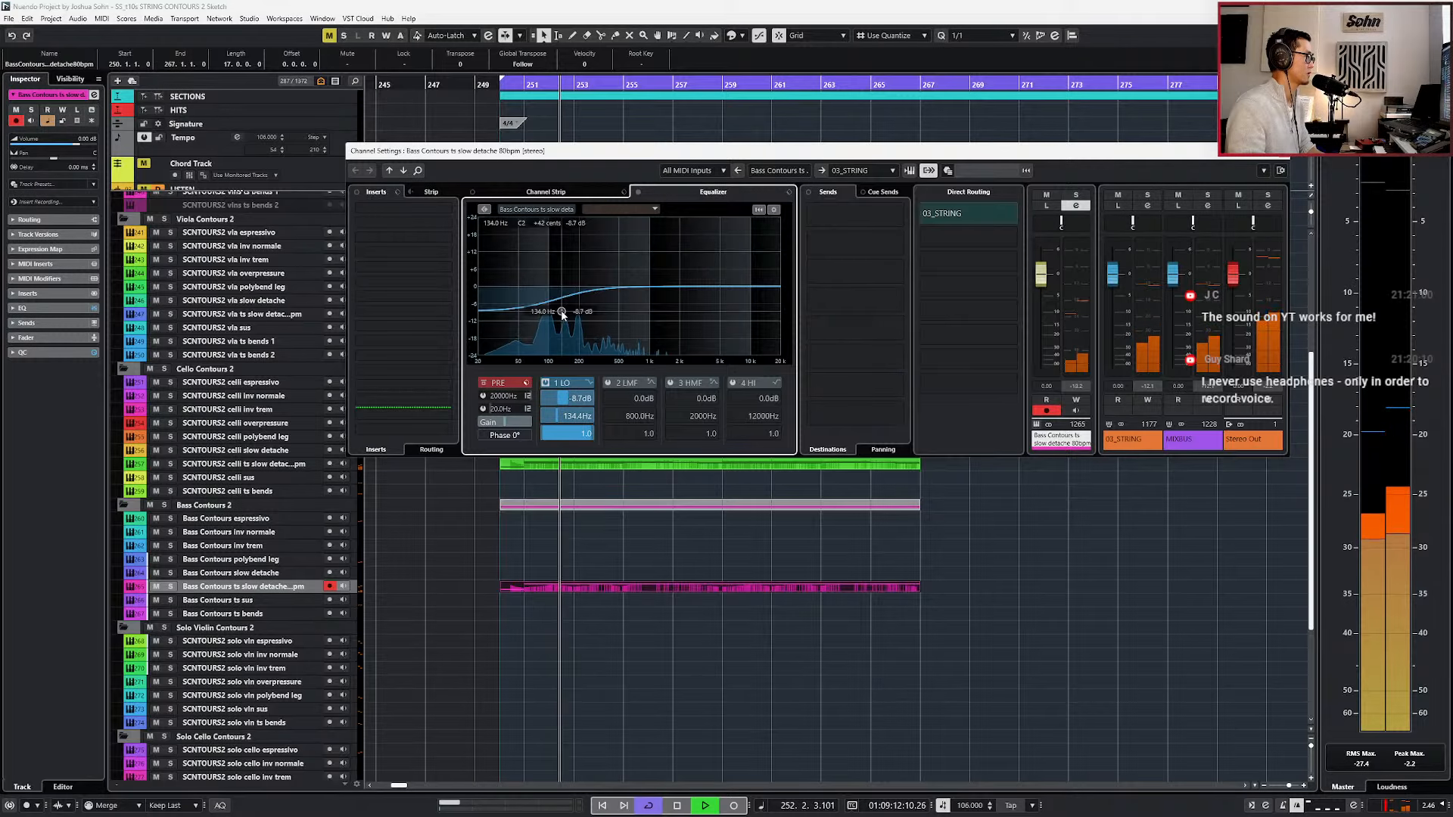
Reopen the bass ts slow detache part in the note editor and briefly replay it from bar 251 with the EQ cut.
{"action": "double_click", "coordinate": [675, 586]}
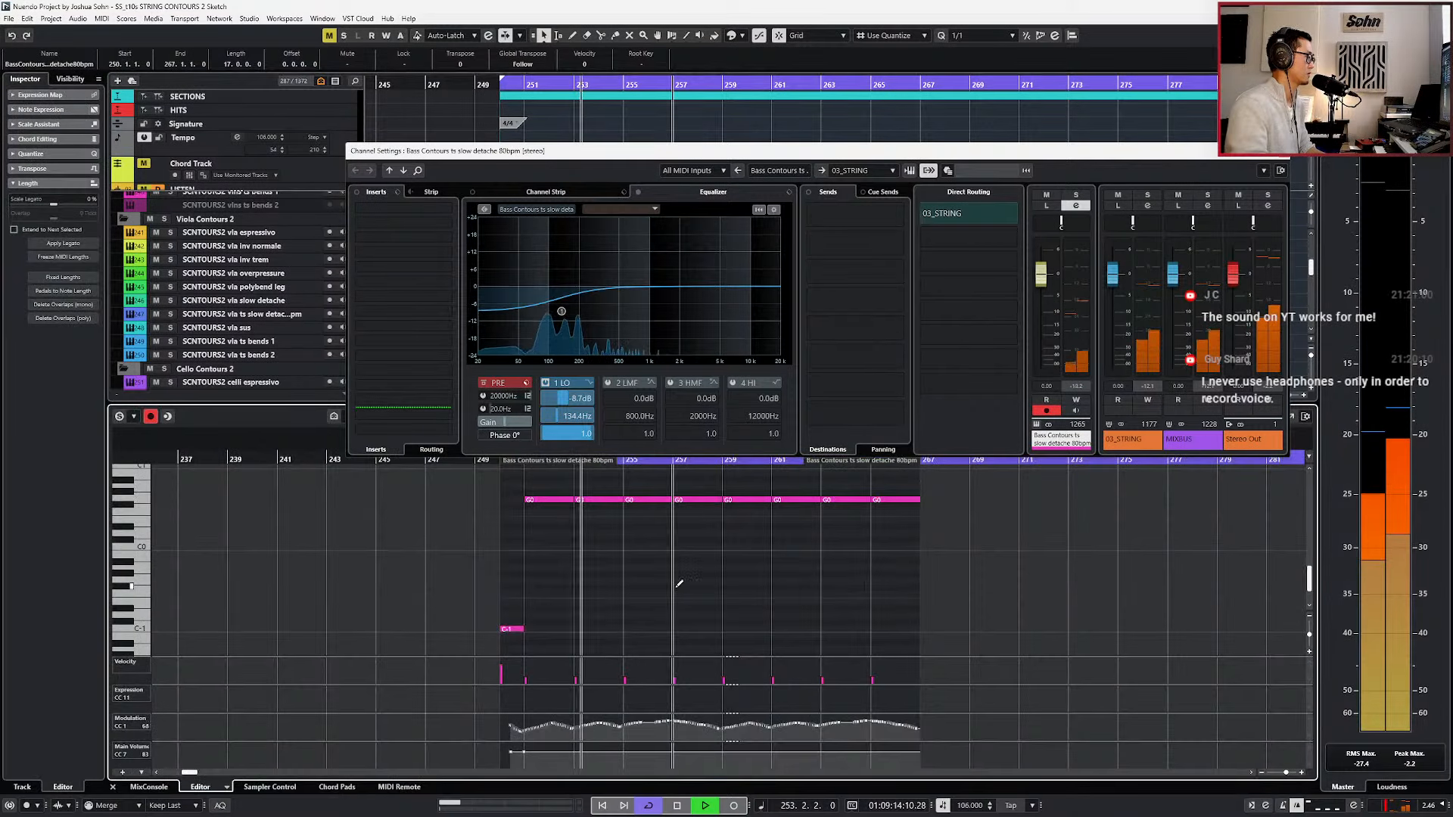
{"action": "key", "text": "space"}
{"action": "key", "text": "KP_Subtract"}
{"action": "key", "text": "KP_Subtract"}
{"action": "key", "text": "KP_Subtract"}
{"action": "key", "text": "space"}
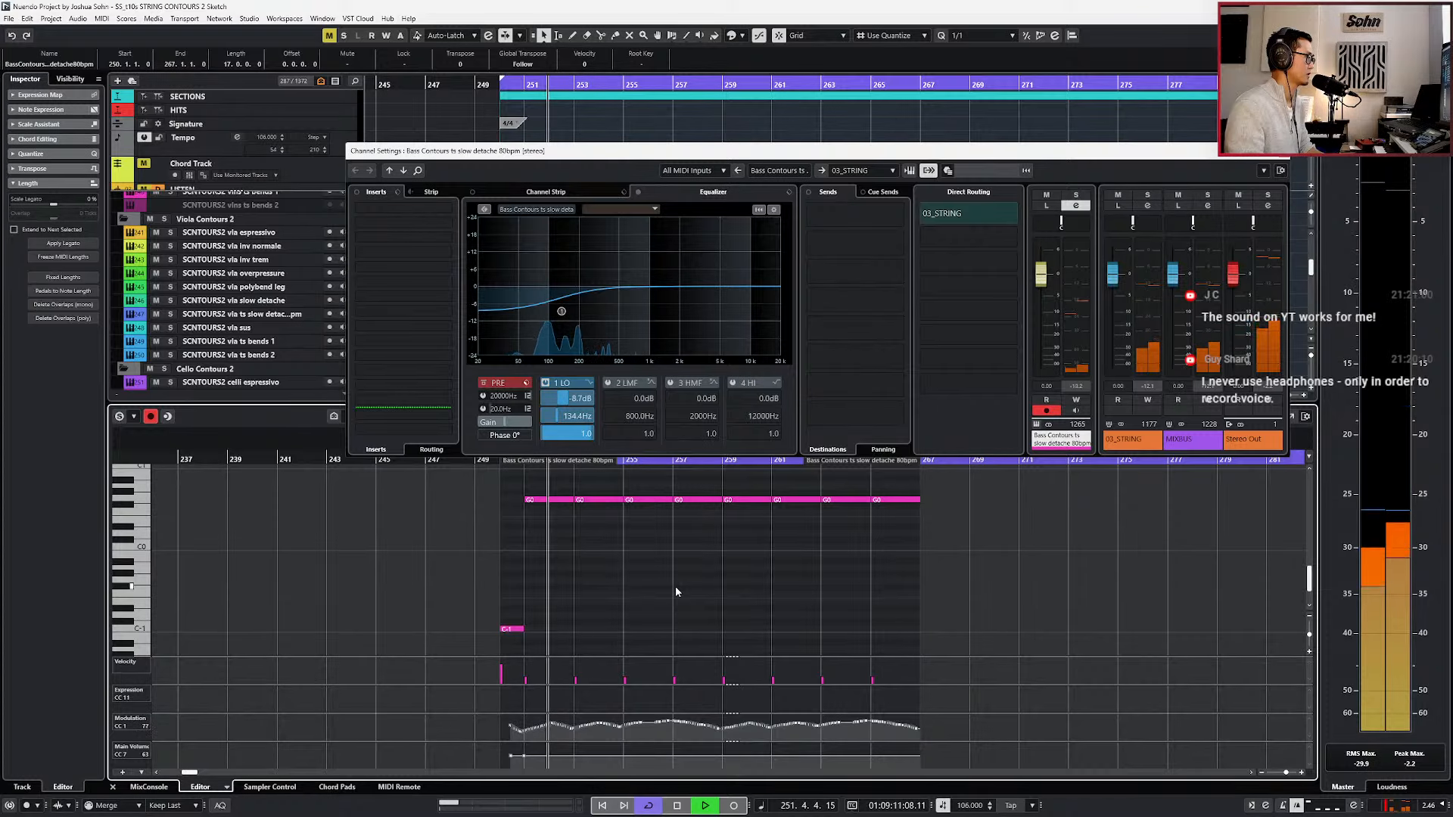
{"action": "key", "text": "space"}
Select the first four G0 notes of the bass part and locate playback to their start at bar 251.
{"action": "scroll", "coordinate": [675, 586], "scroll_direction": "up", "scroll_amount": 3}
{"action": "left_click_drag", "start_coordinate": [519, 548], "coordinate": [968, 663]}
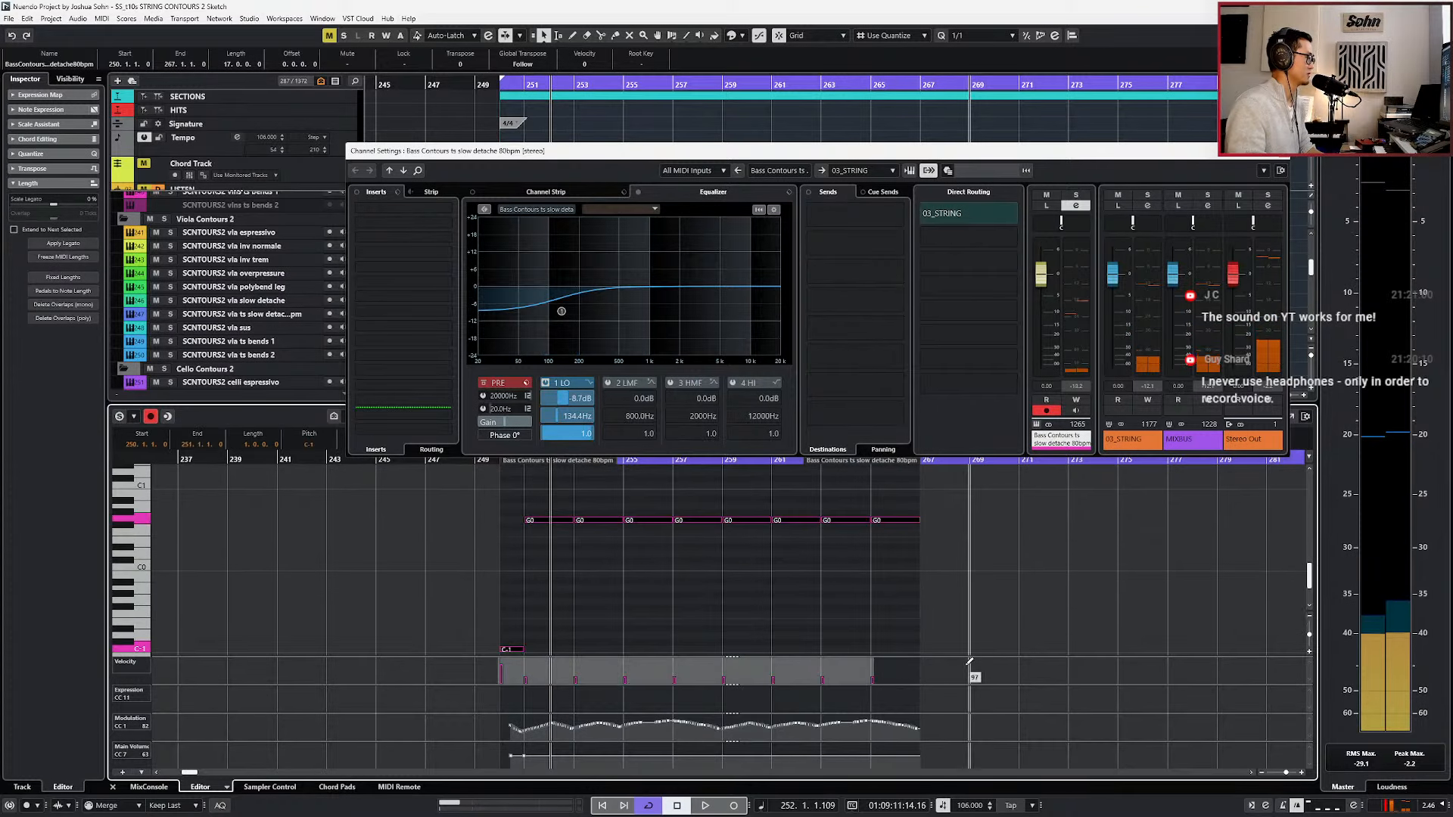
{"action": "left_click_drag", "start_coordinate": [536, 514], "coordinate": [574, 520]}
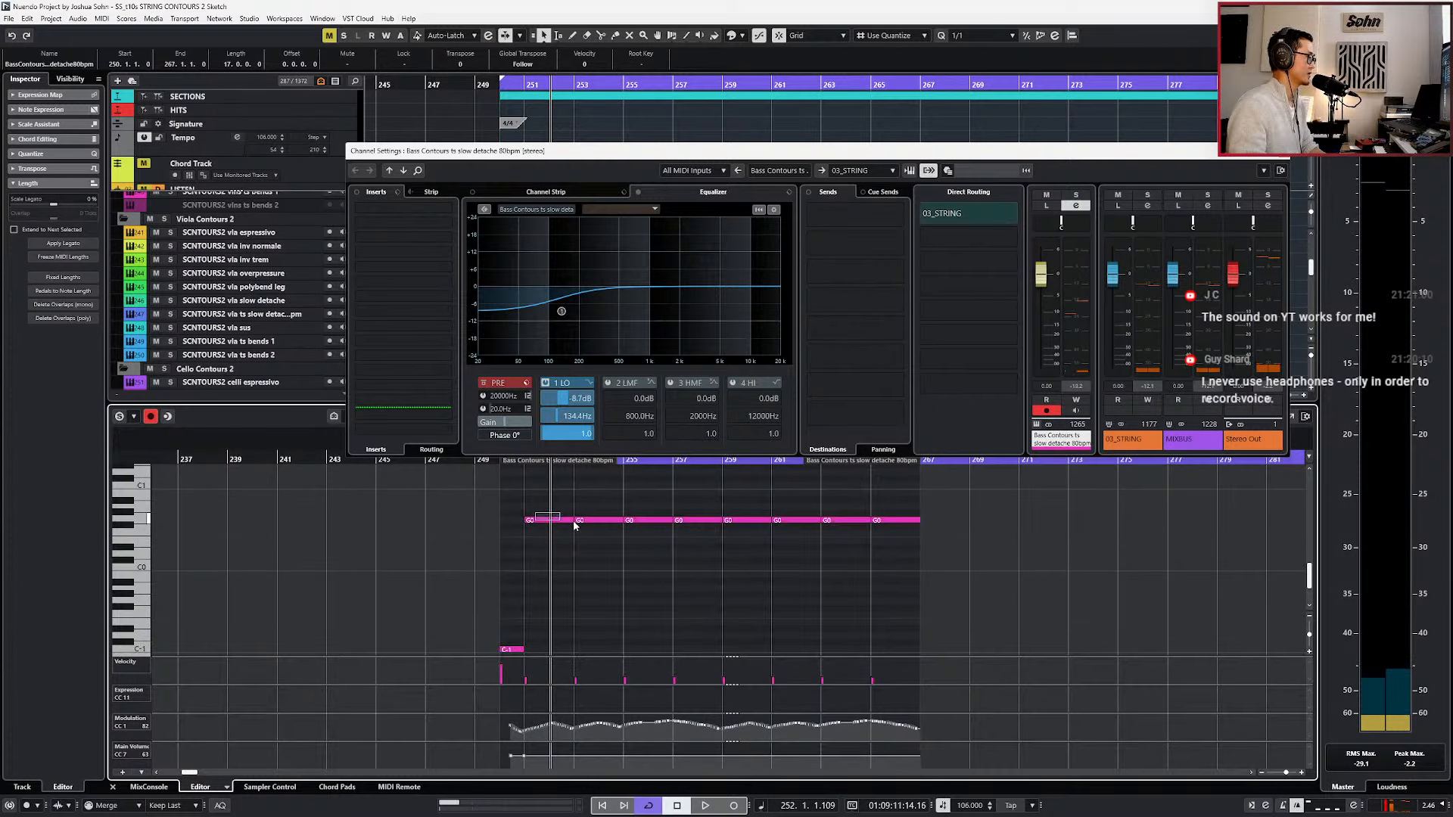
{"action": "left_click_drag", "start_coordinate": [684, 534], "coordinate": [691, 537]}
{"action": "key", "text": "l"}
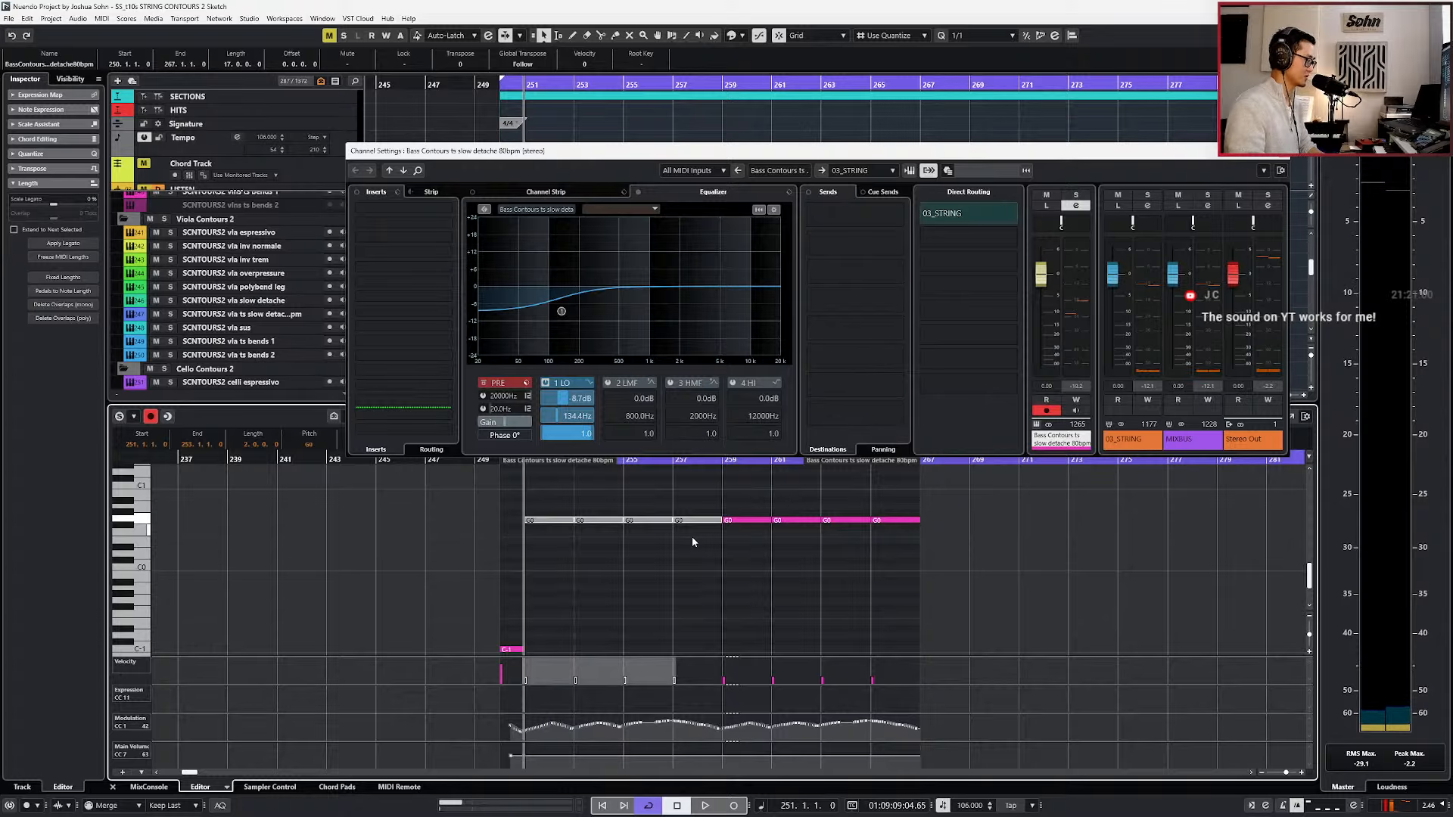
Play the loop and set the bass channel's low EQ band gain to -1.2 dB, then close the channel settings and note editor.
{"action": "key", "text": "space"}
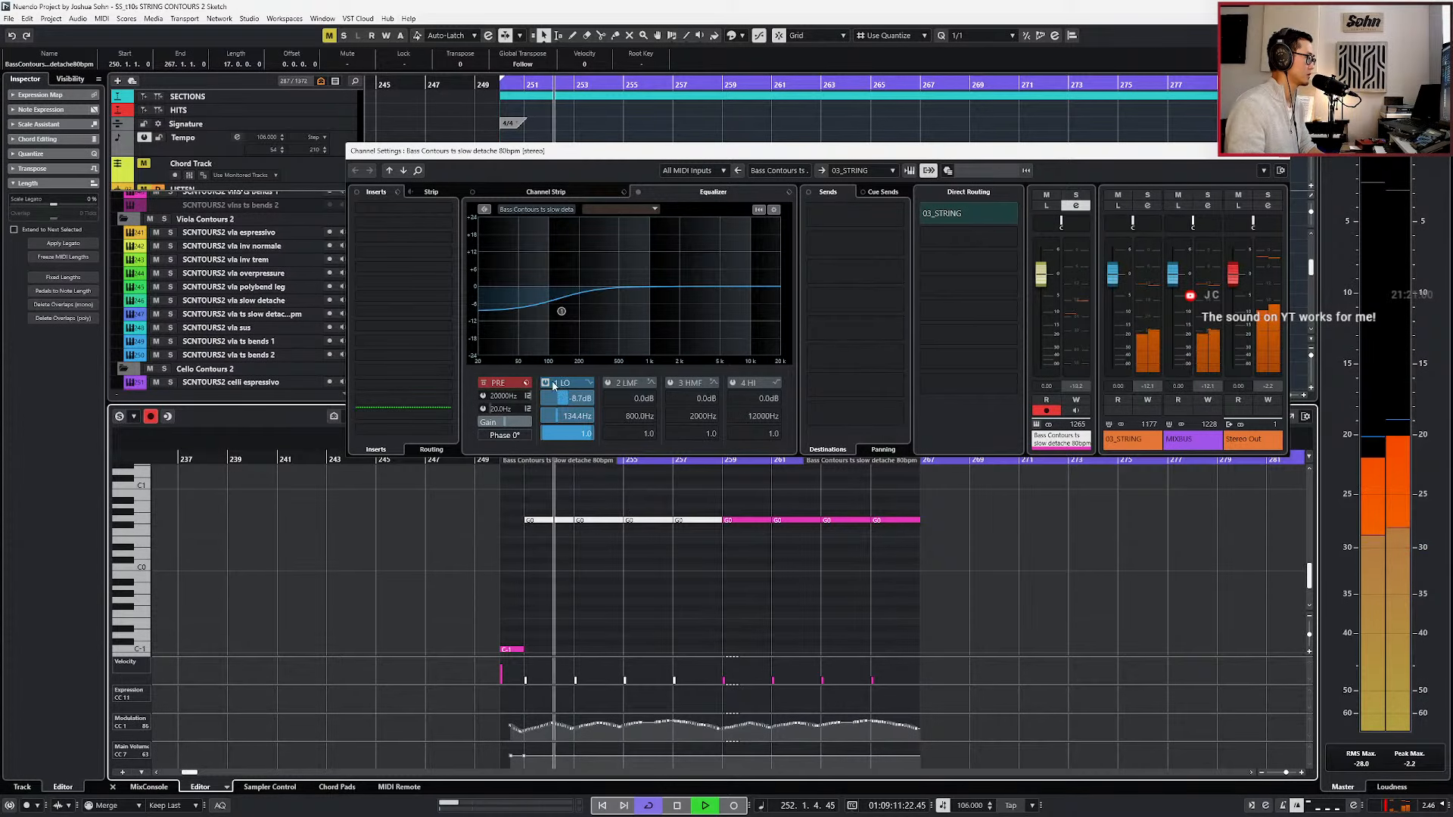
{"action": "left_click_drag", "start_coordinate": [555, 405], "coordinate": [585, 405]}
{"action": "scroll", "coordinate": [654, 556], "scroll_direction": "up", "scroll_amount": 3}
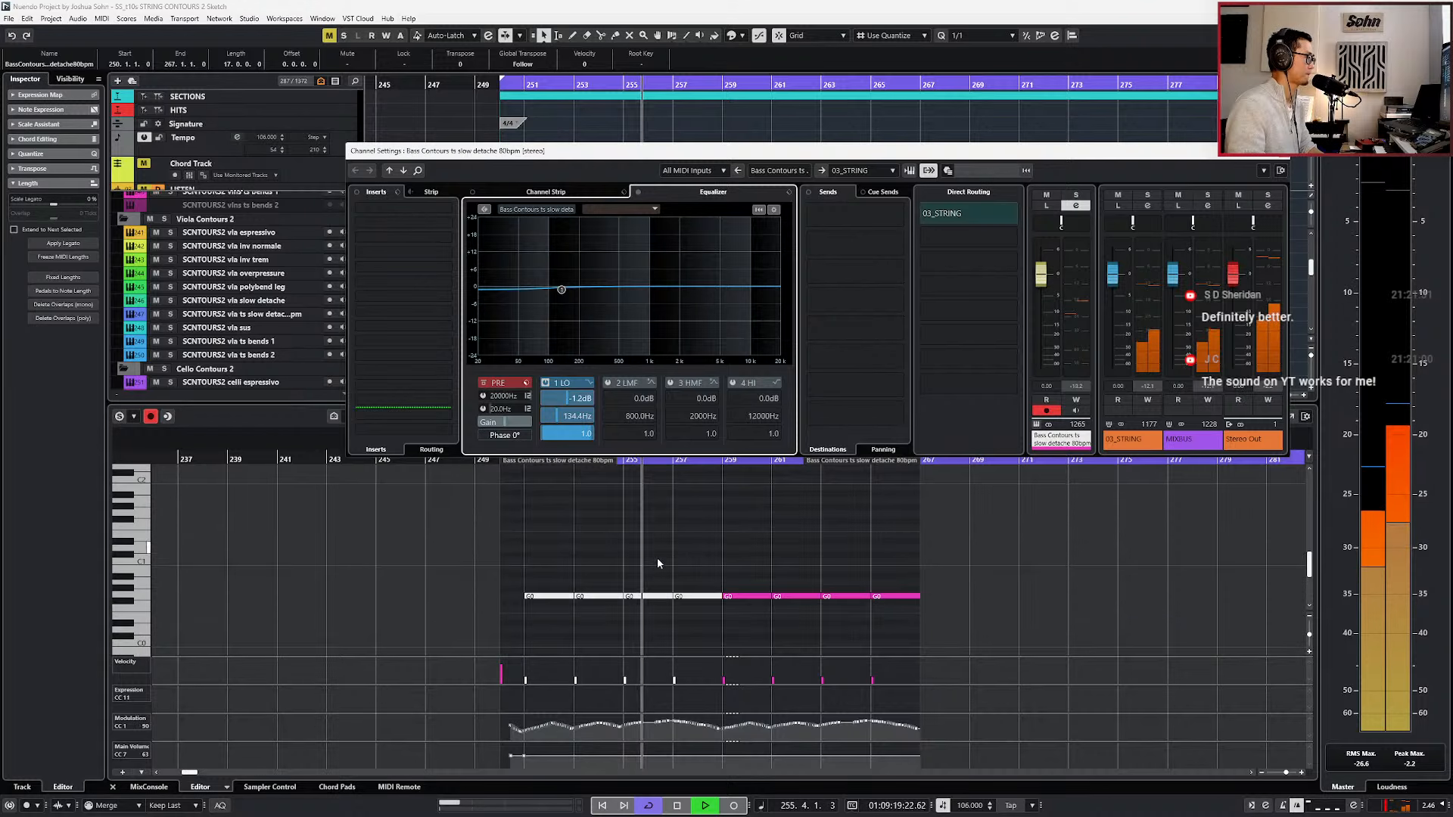
{"action": "key", "text": "Escape"}
{"action": "key", "text": "Return"}
Open the celli and bass ts slow detache parts together in the note editor, review the progression, return to bar 250, and close the editor.
{"action": "scroll", "coordinate": [679, 564], "scroll_direction": "down", "scroll_amount": 1}
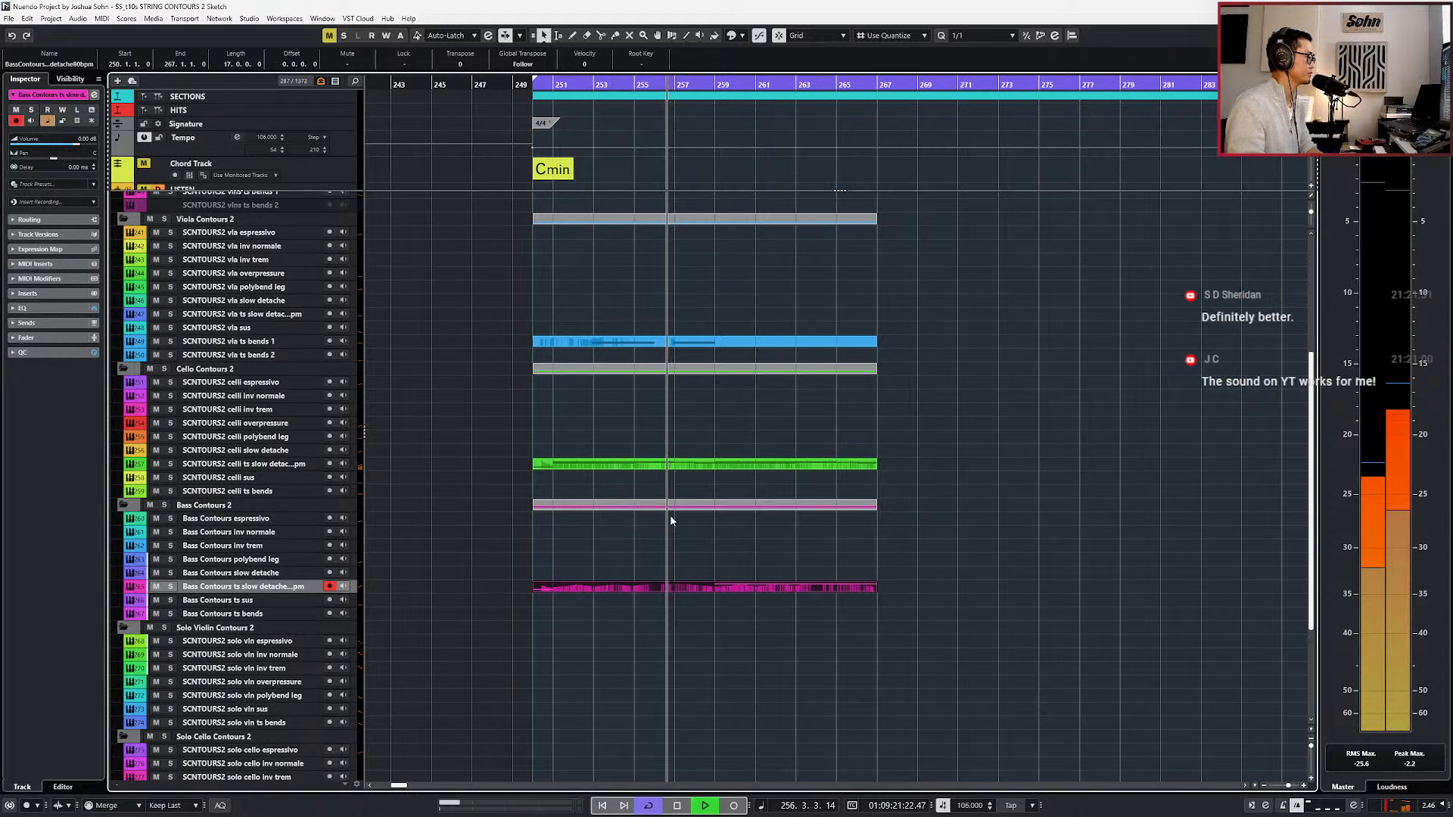
{"action": "double_click", "coordinate": [725, 597]}
{"action": "scroll", "coordinate": [660, 564], "scroll_direction": "up", "scroll_amount": 3}
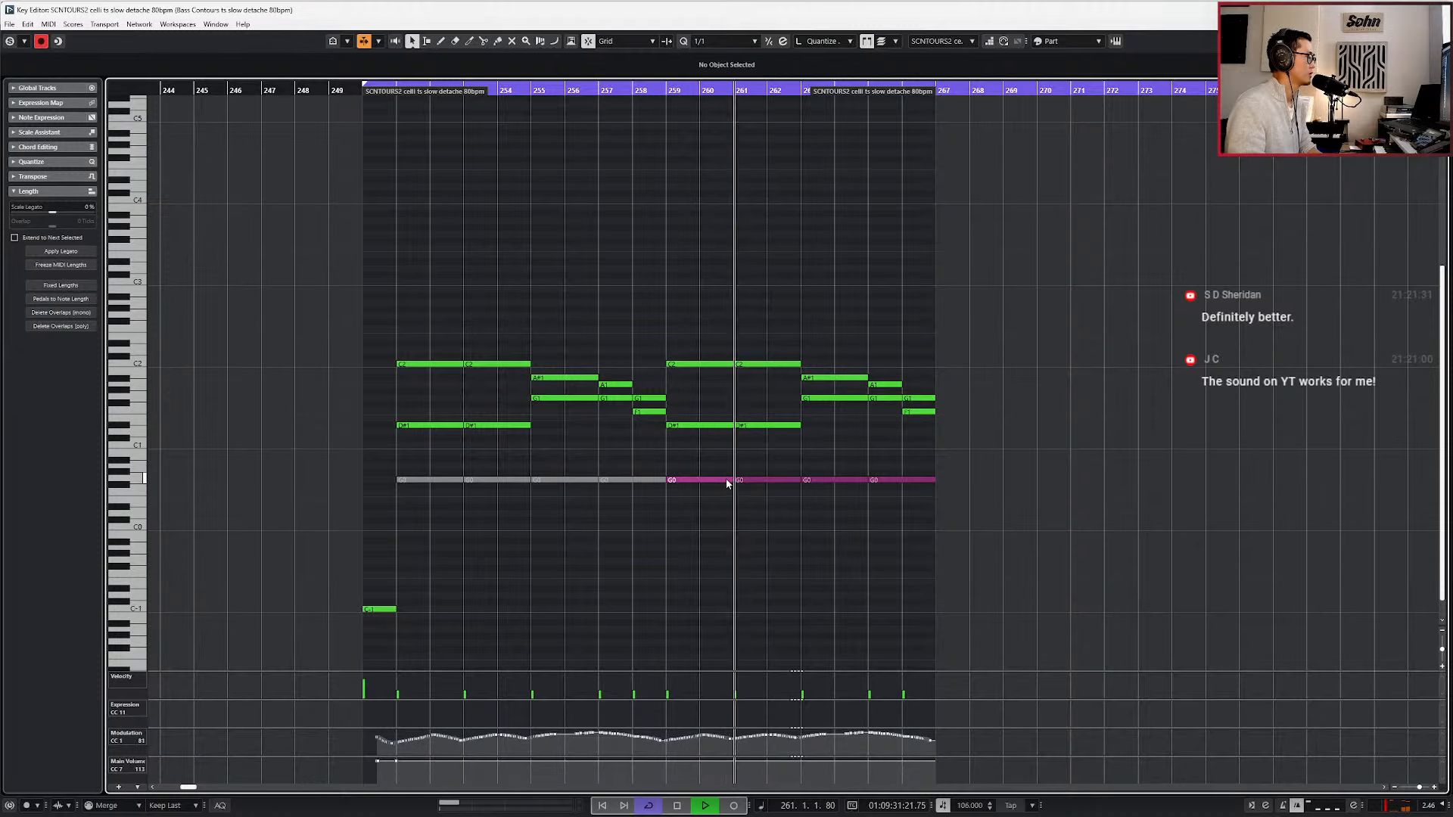
{"action": "key", "text": "KP_Subtract"}
{"action": "key", "text": "KP_Subtract"}
{"action": "key", "text": "KP_Subtract"}
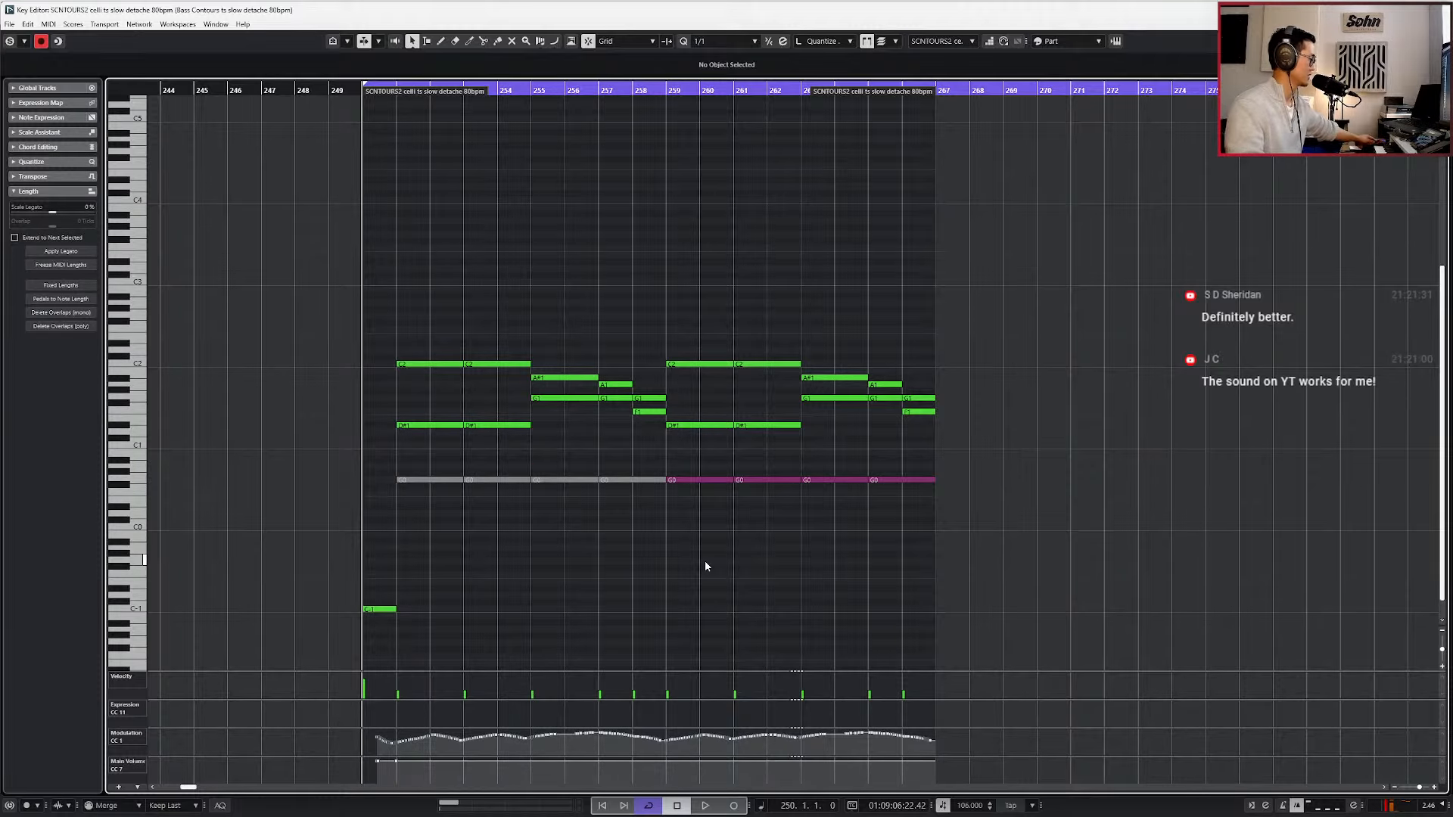
{"action": "key", "text": "Return"}
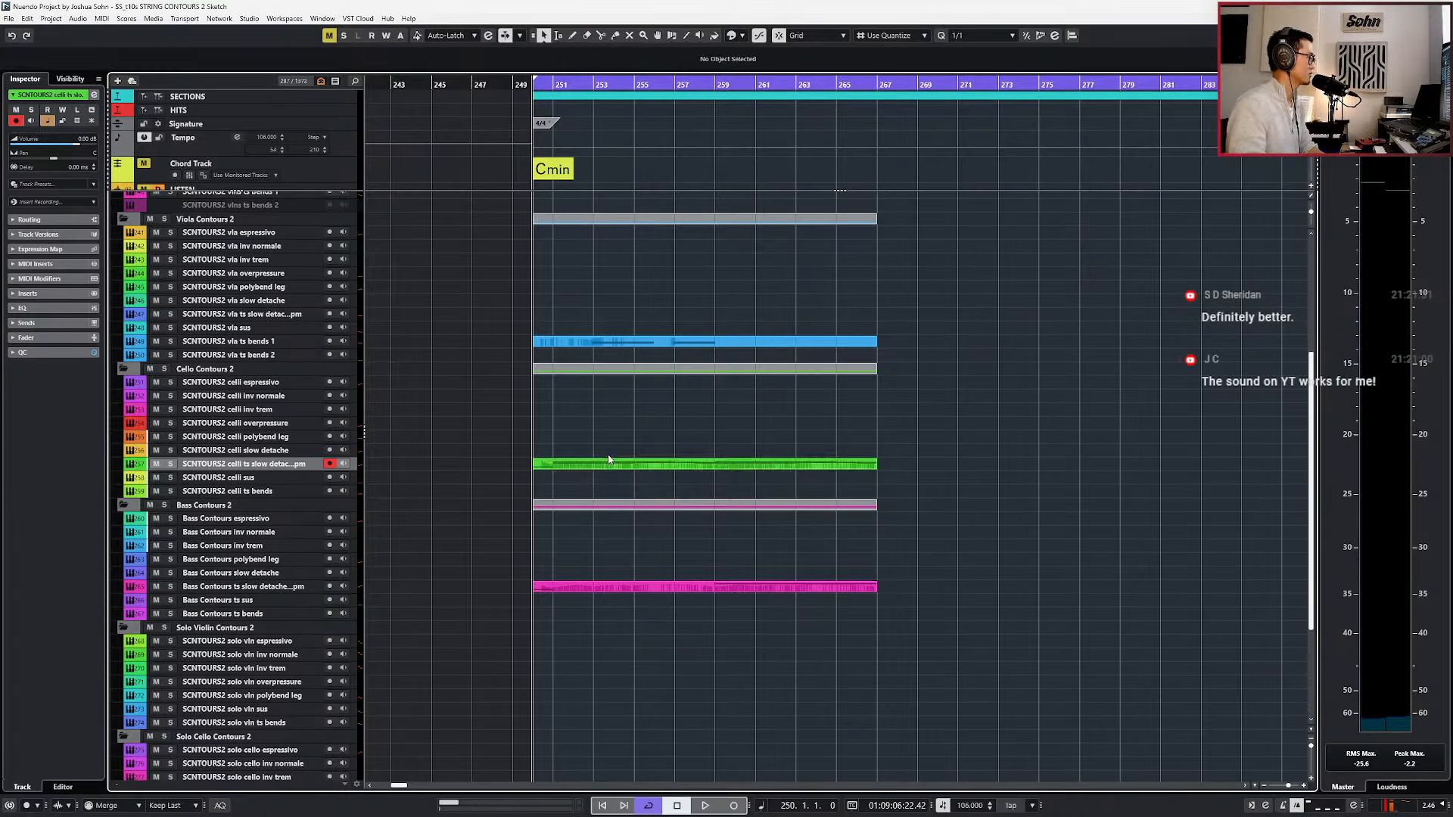
Open the celli ts slow detache channel settings and, during playback, cut the low EQ band to -2.4 dB at about 127 Hz.
{"action": "key", "text": "e"}
{"action": "key", "text": "space"}
{"action": "left_click_drag", "start_coordinate": [533, 296], "coordinate": [560, 297]}
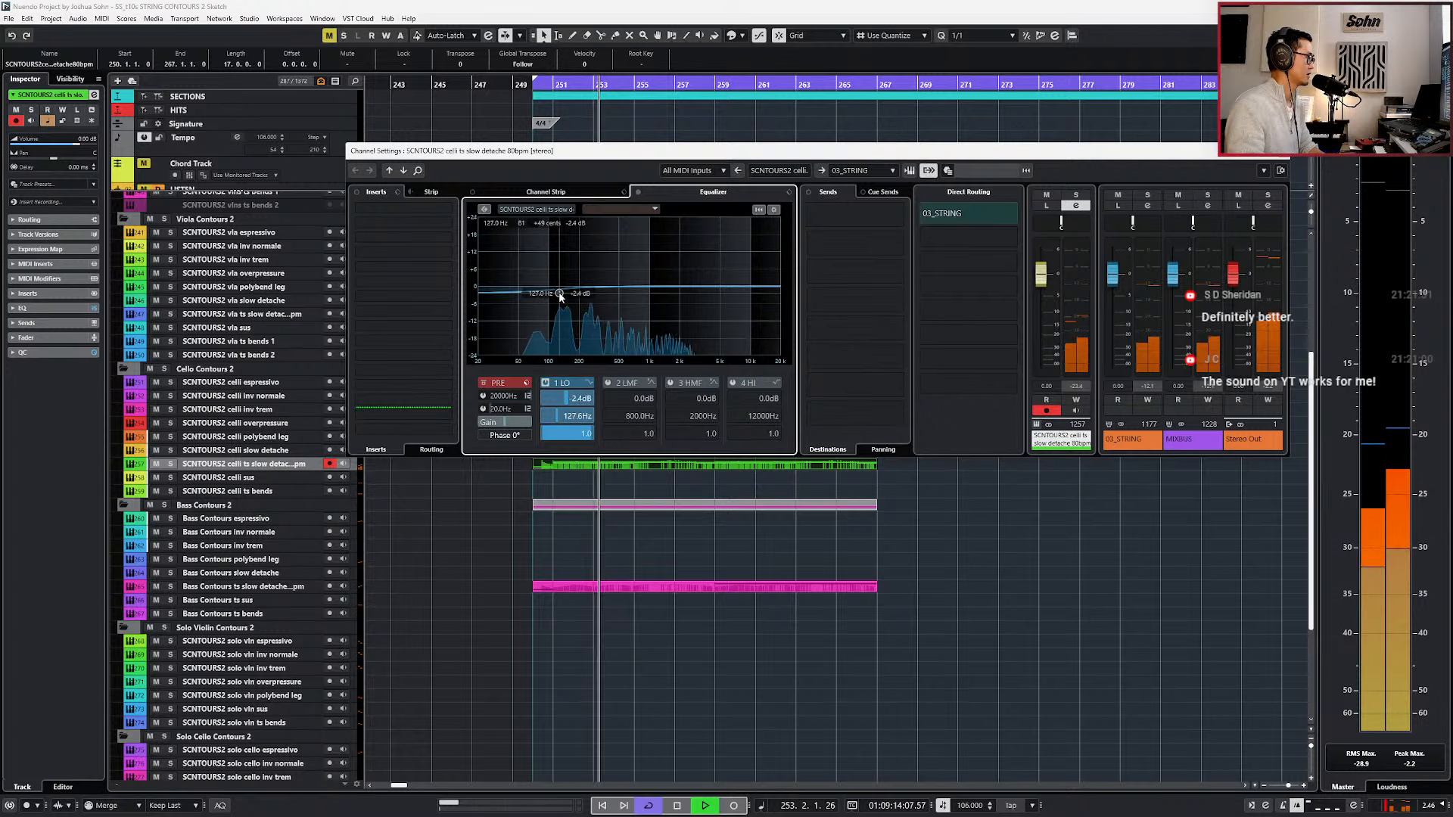
{"action": "double_click", "coordinate": [659, 465]}
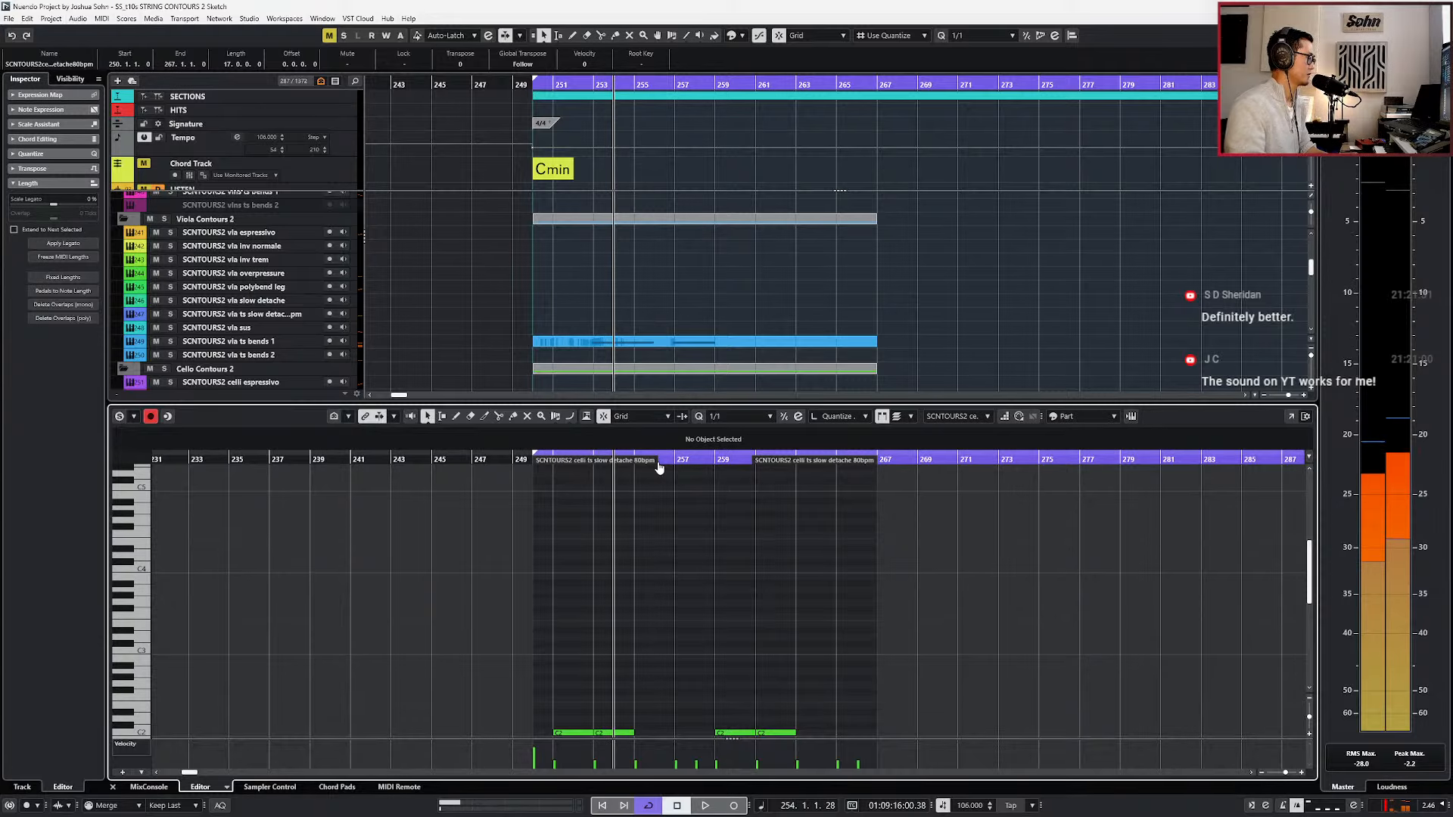
{"action": "key", "text": "Return"}
Return the playback position to bar 250 and select the vla espressivo track for live playing.
{"action": "scroll", "coordinate": [658, 462], "scroll_direction": "up", "scroll_amount": 2}
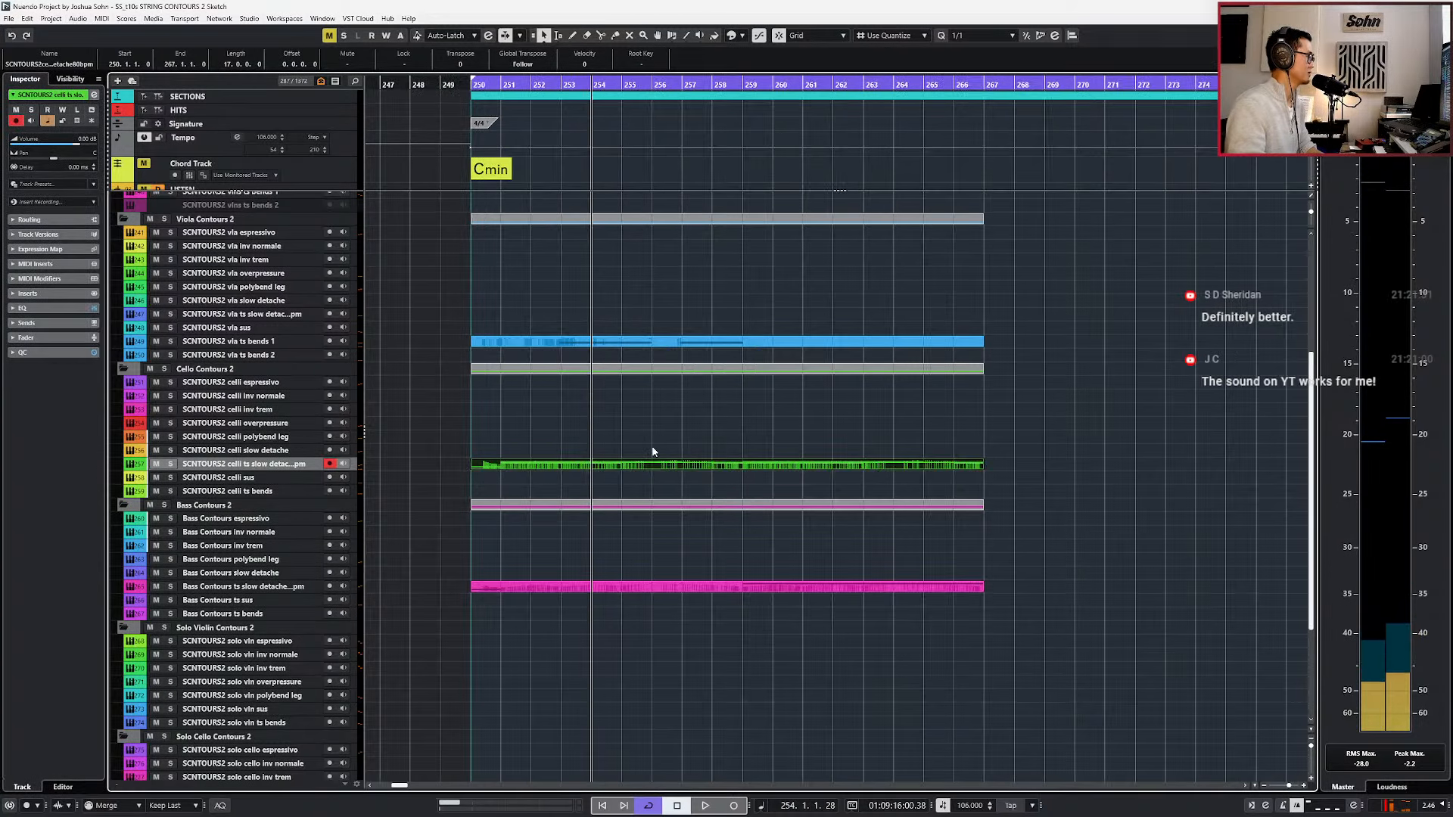
{"action": "key", "text": "KP_Subtract"}
{"action": "scroll", "coordinate": [653, 451], "scroll_direction": "up", "scroll_amount": 5}
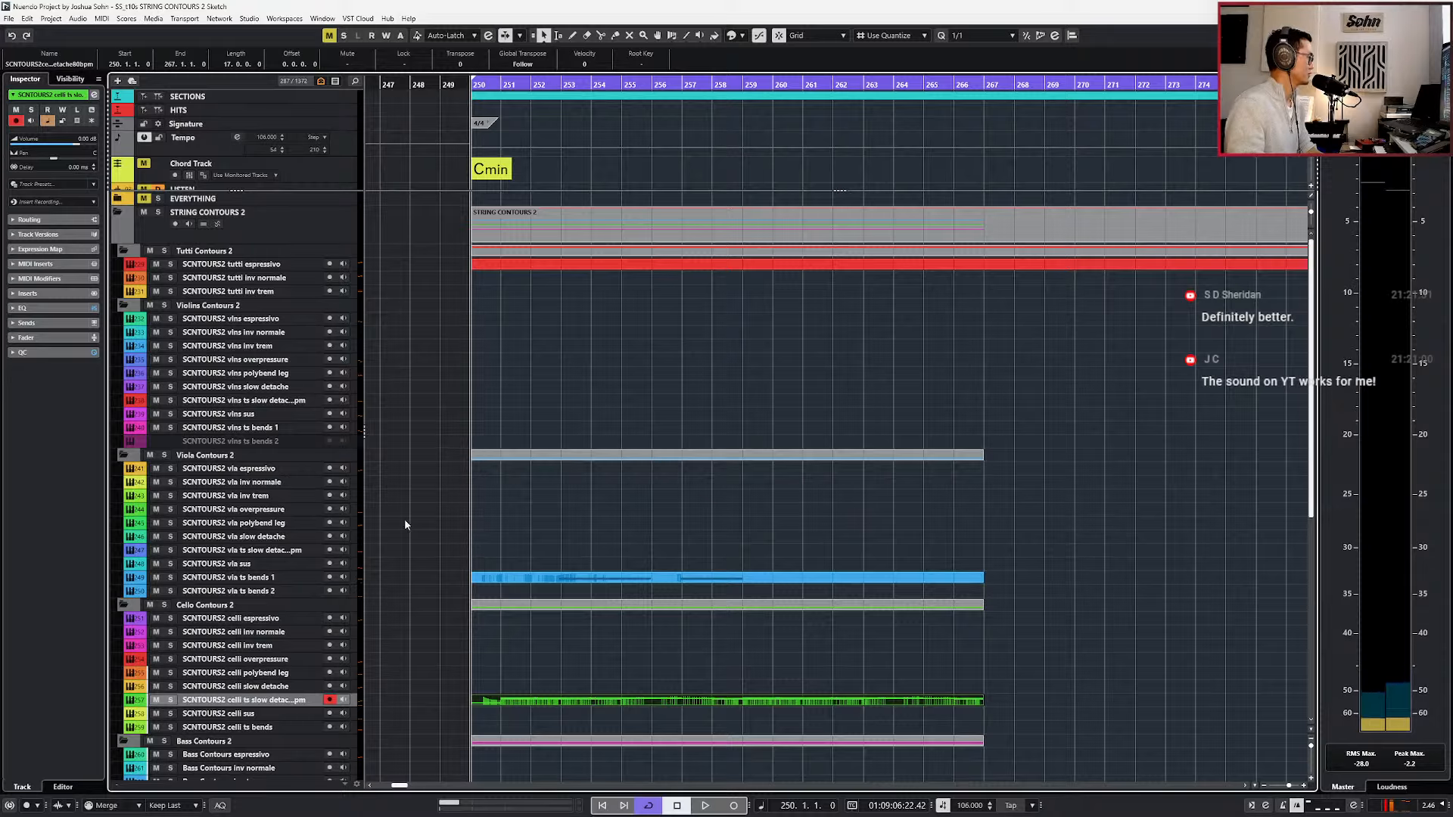
{"action": "left_click", "coordinate": [280, 470]}
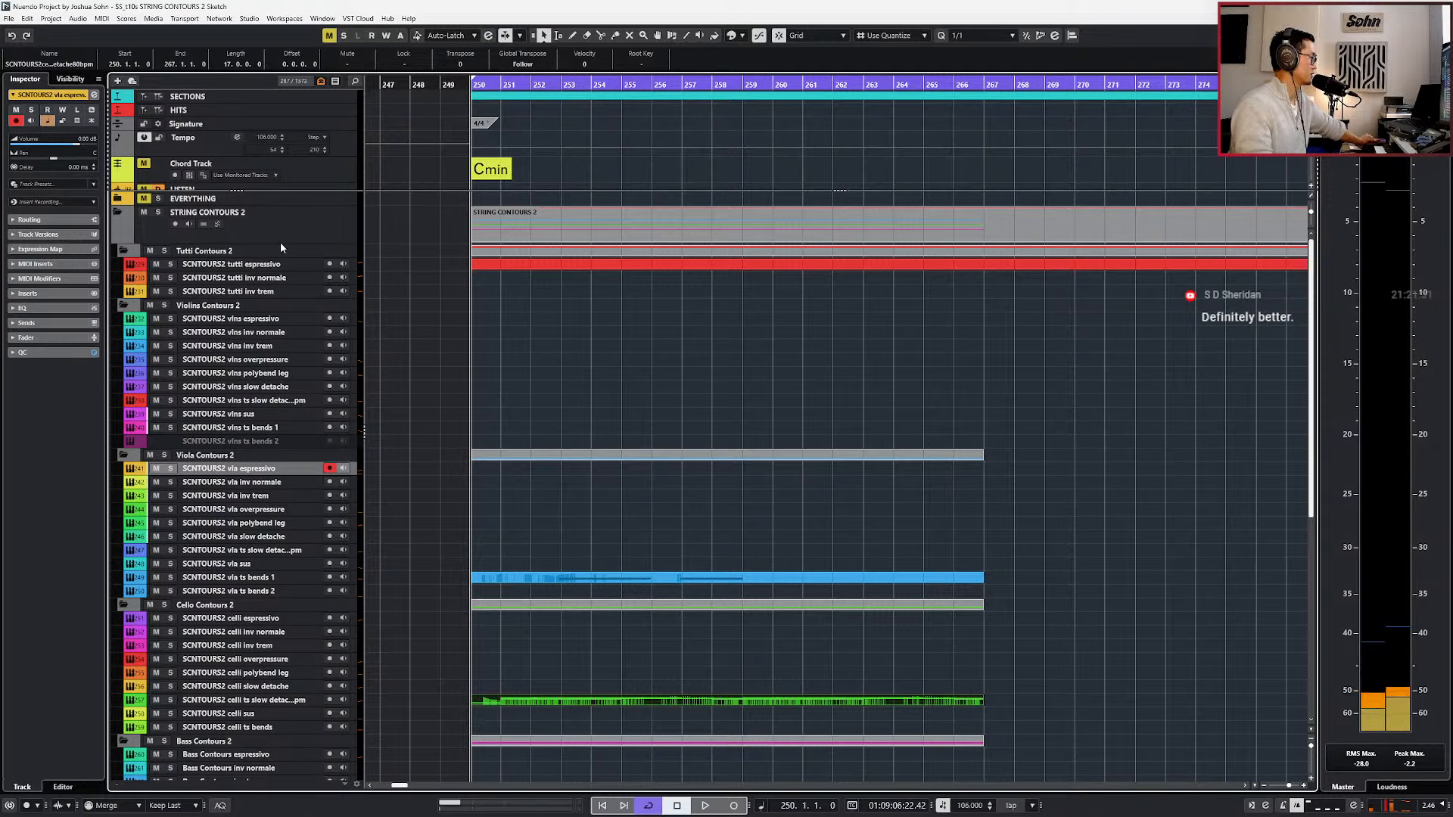
Select the tutti espressivo track, run the loop from bar 250 to play along live, and stop playback.
{"action": "left_click", "coordinate": [278, 266]}
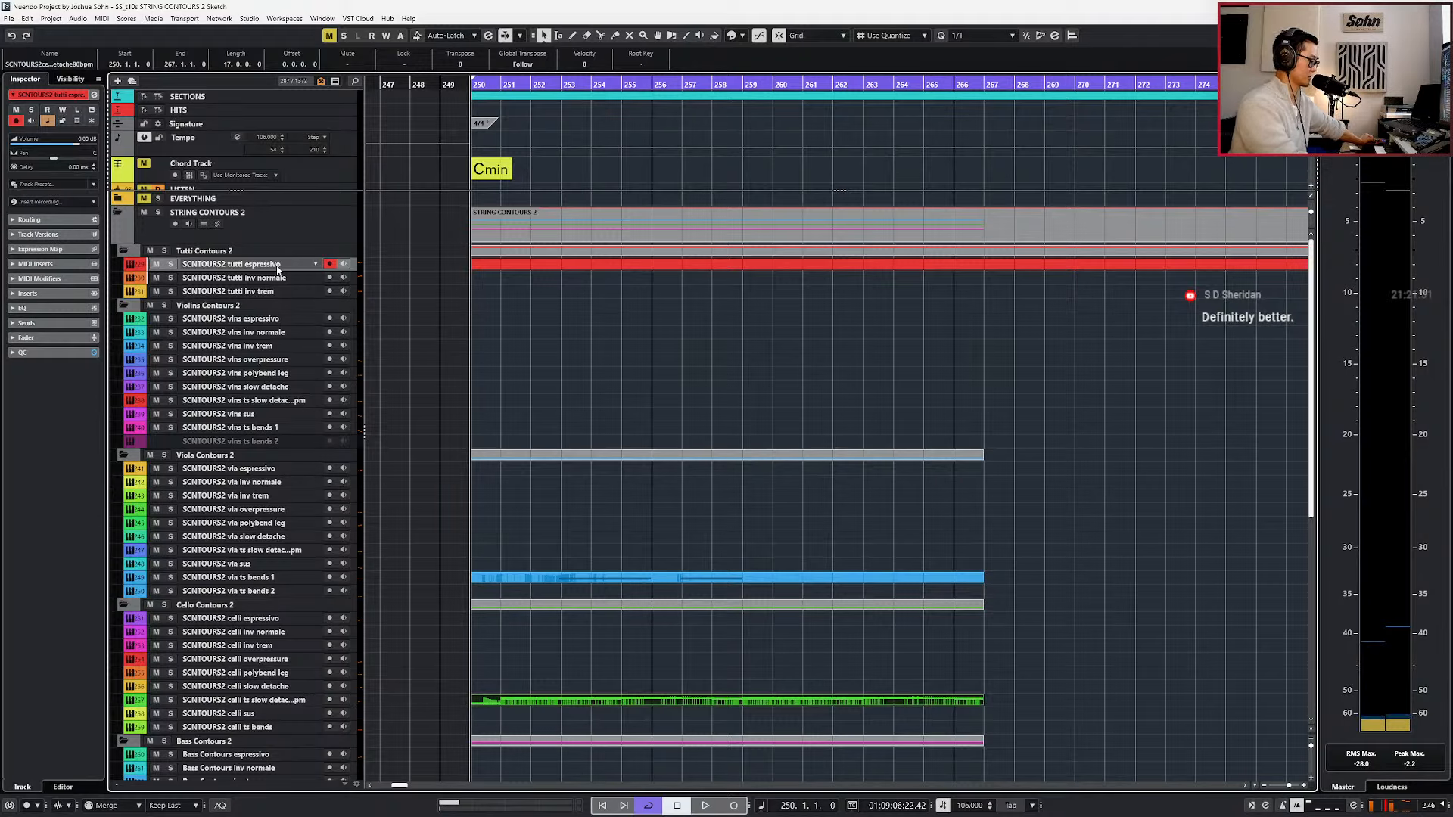
{"action": "key", "text": "space"}
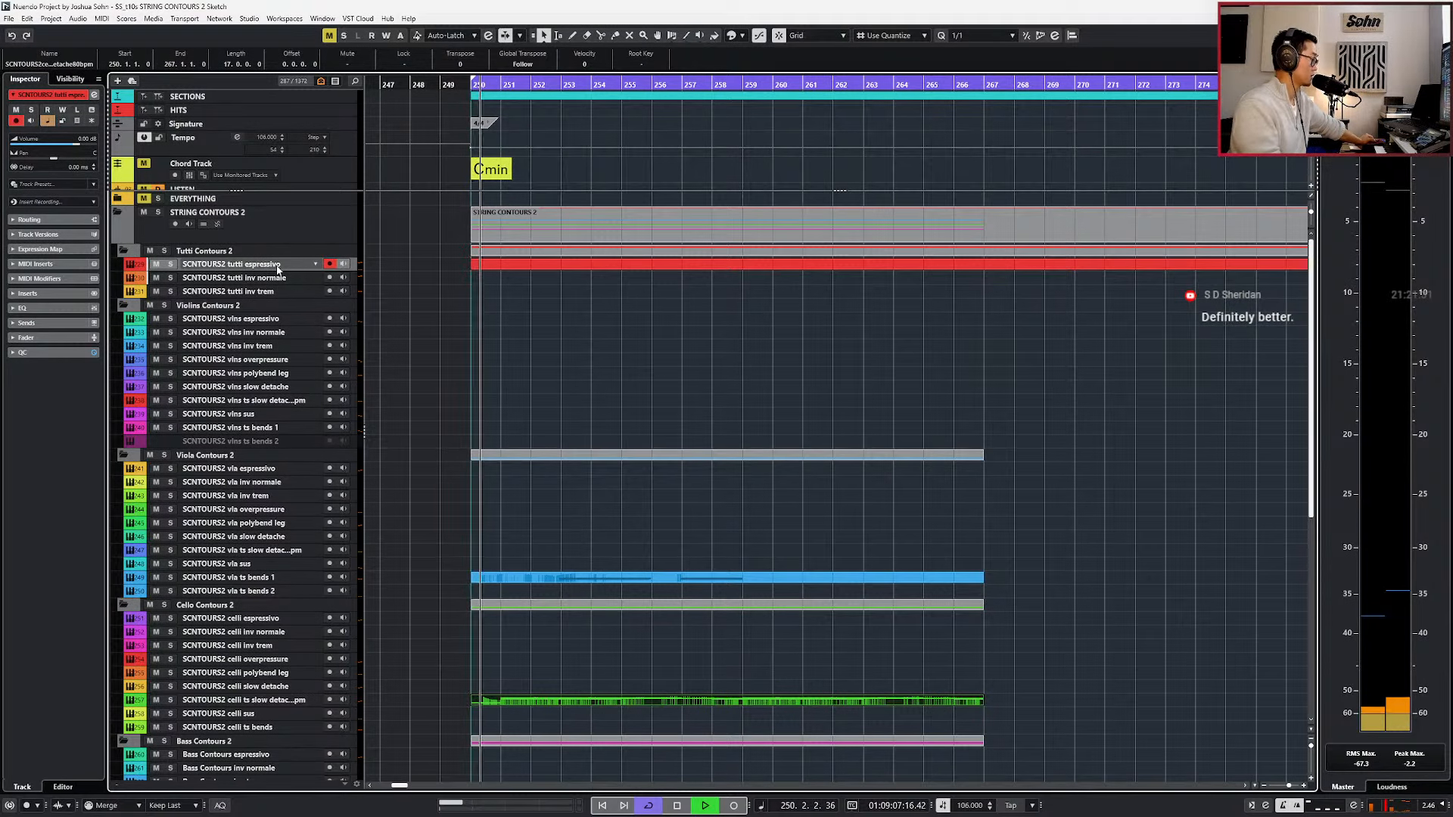
{"action": "key", "text": "KP_1"}
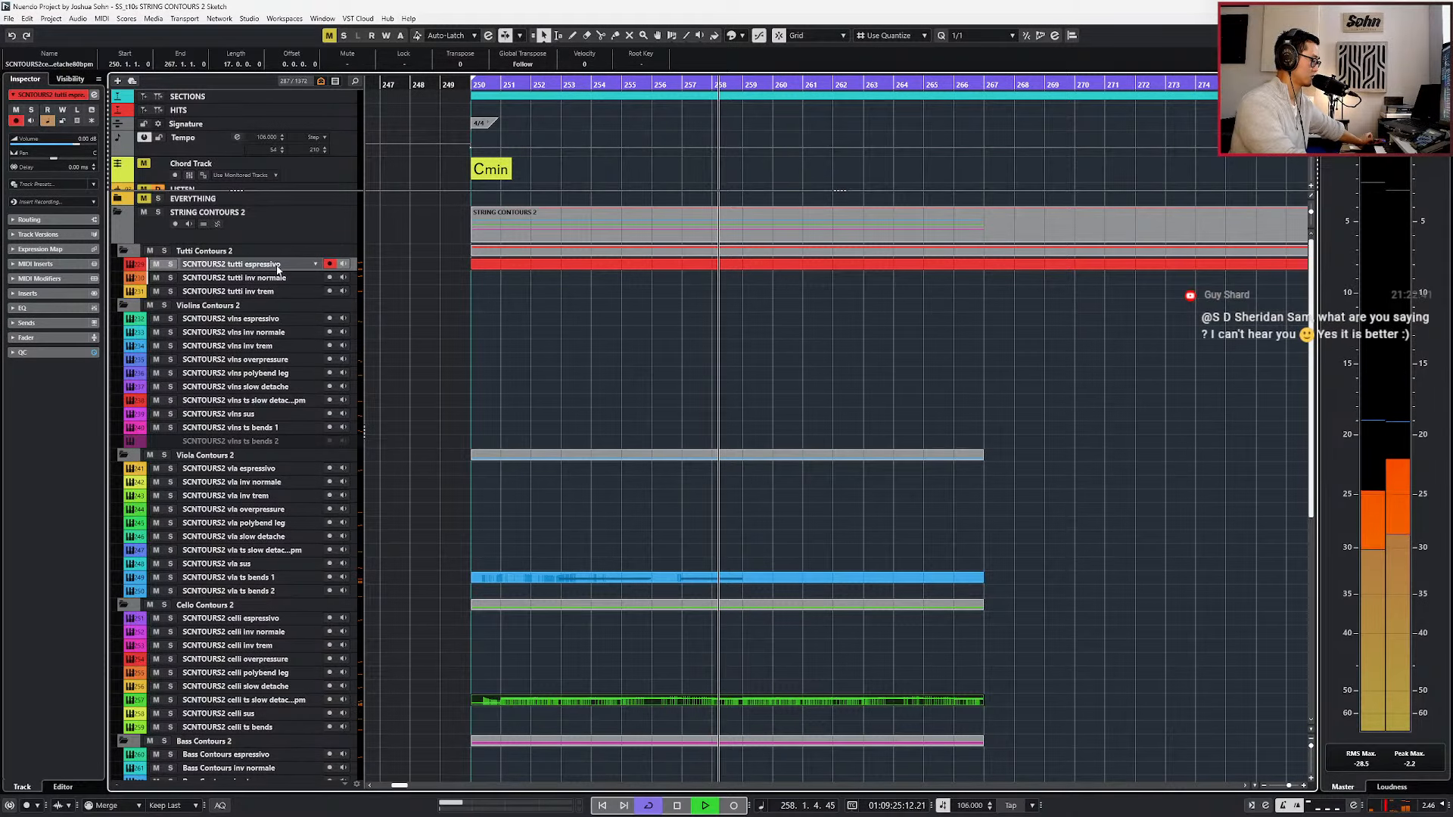
{"action": "key", "text": "space"}
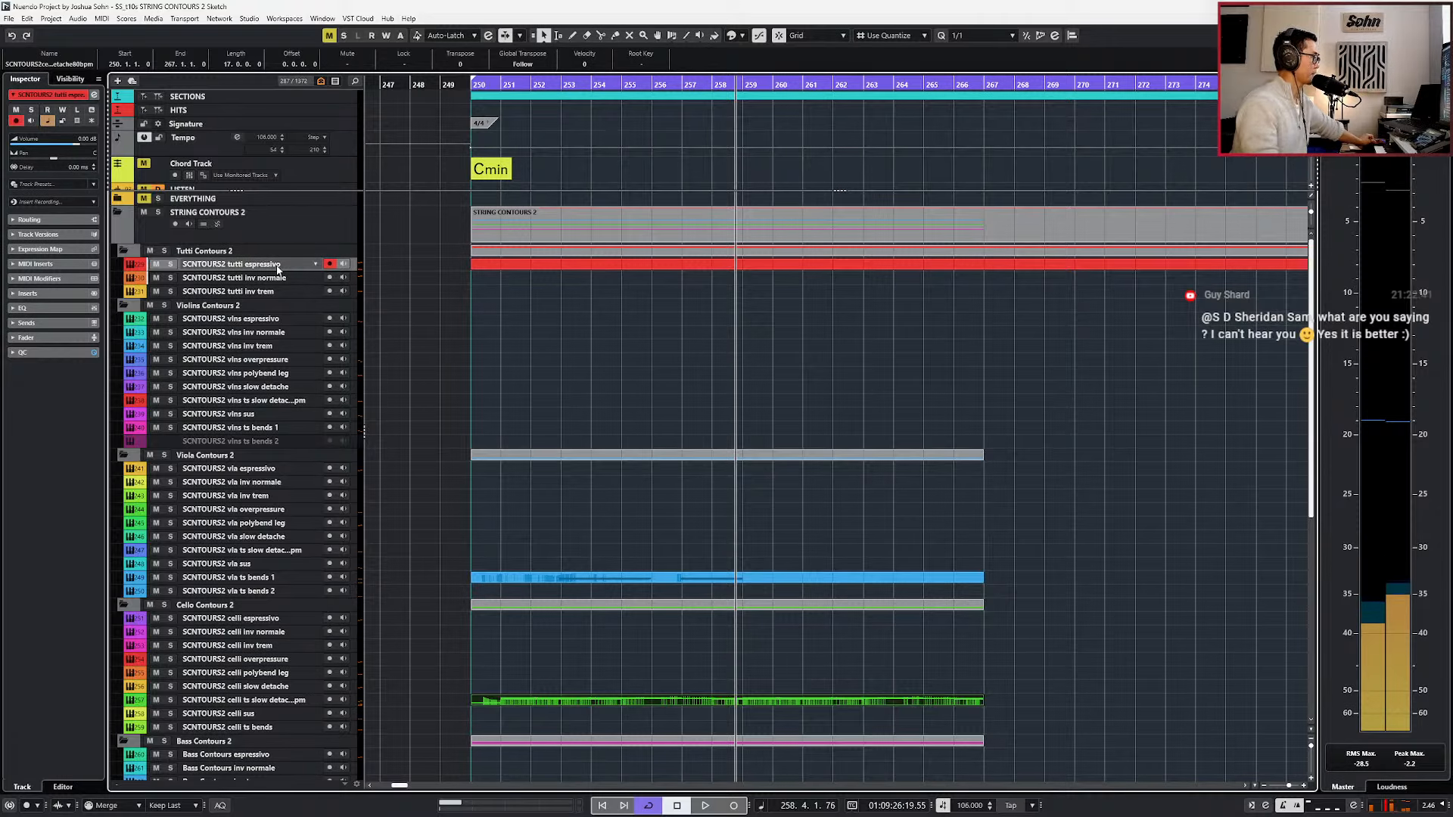
Select the ALICIA Keys Dry SKETCH piano track to try out chords, and return the playback position to bar 250.
{"action": "scroll", "coordinate": [364, 139], "scroll_direction": "down", "scroll_amount": 2}
{"action": "left_click", "coordinate": [302, 164]}
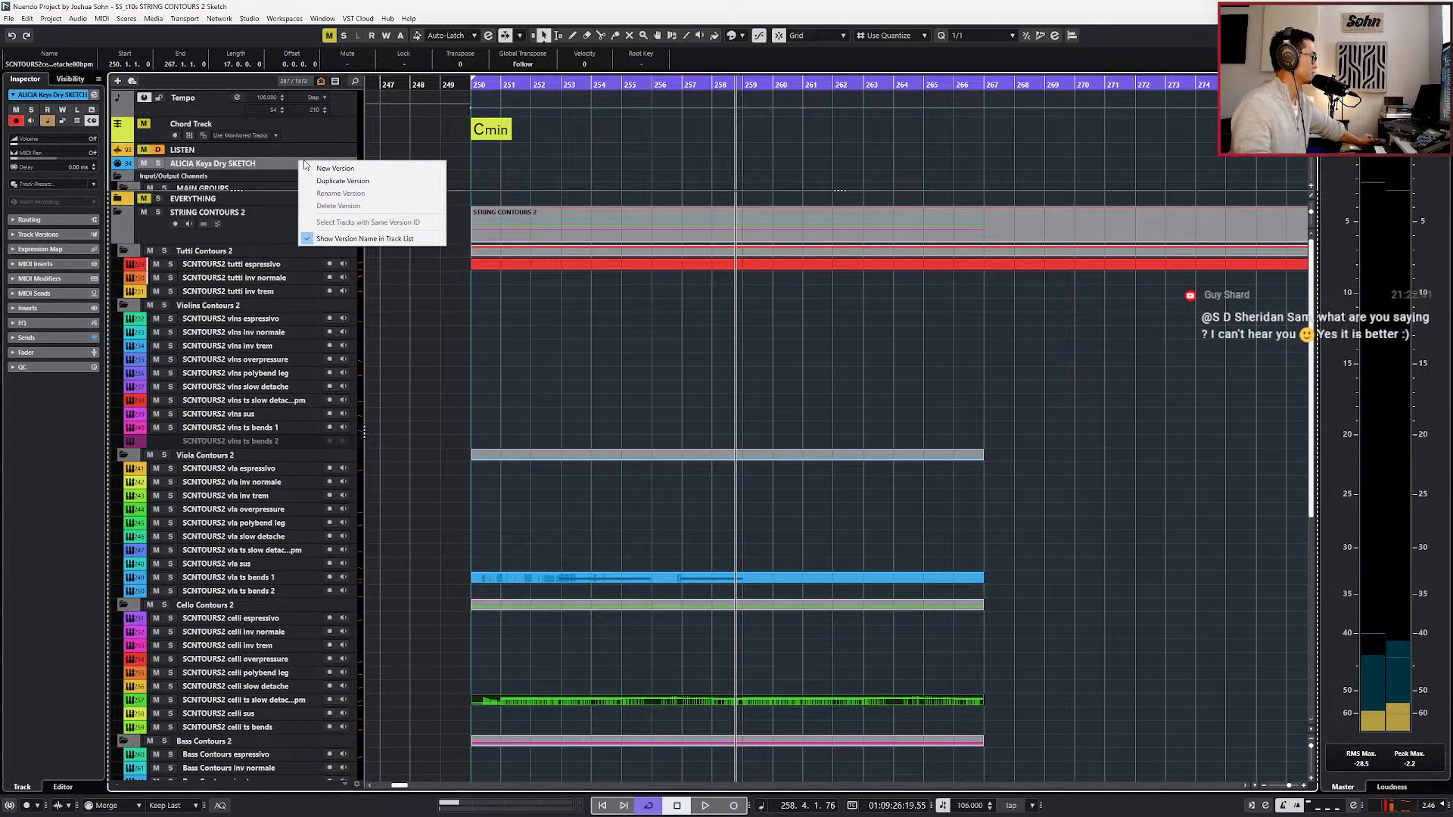
{"action": "left_click", "coordinate": [251, 165]}
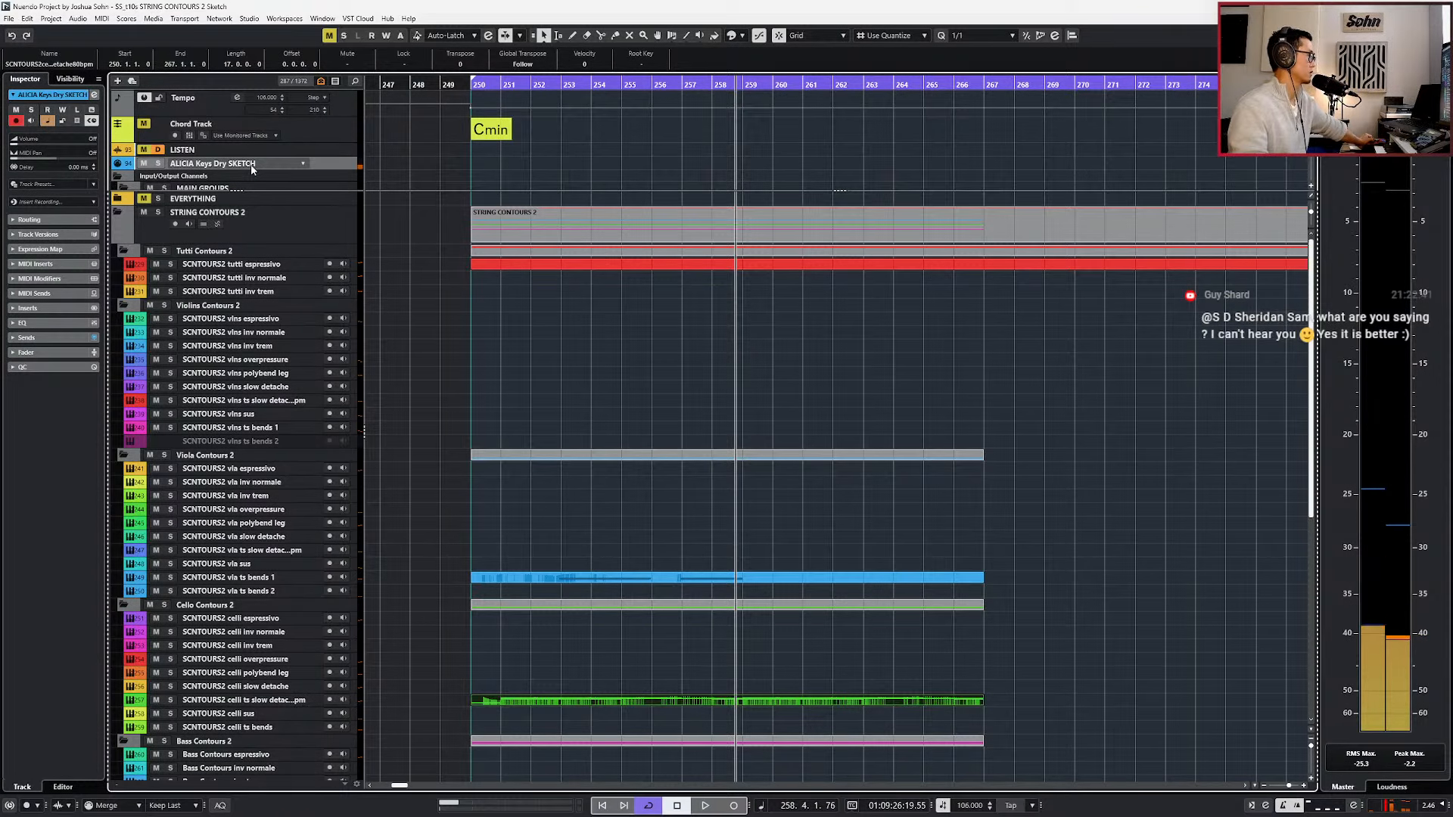
{"action": "key", "text": "space"}
{"action": "key", "text": "KP_Add"}
{"action": "key", "text": "KP_Add"}
{"action": "key", "text": "KP_Subtract"}
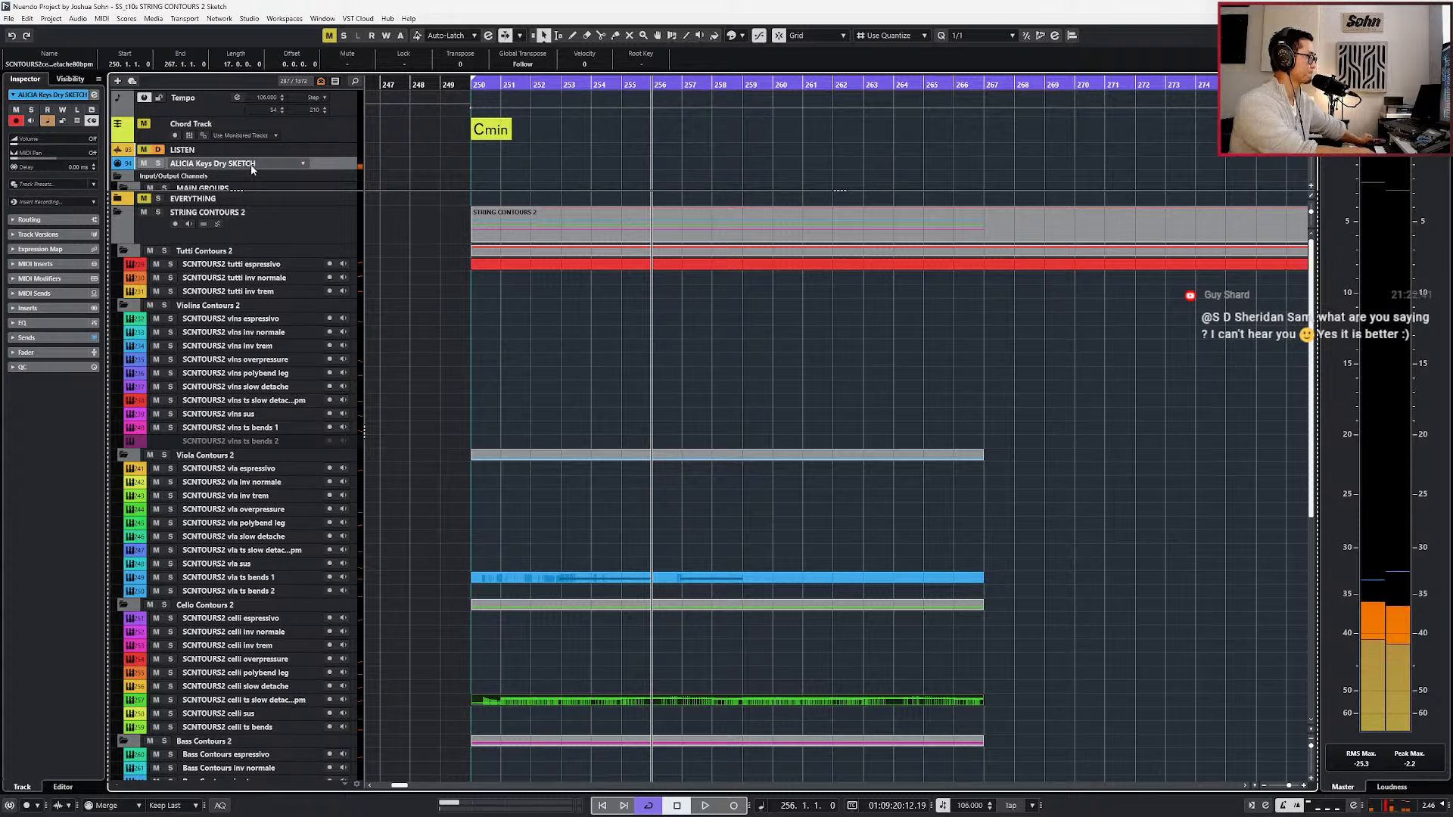
{"action": "key", "text": "KP_1"}
{"action": "key", "text": "KP_Subtract"}
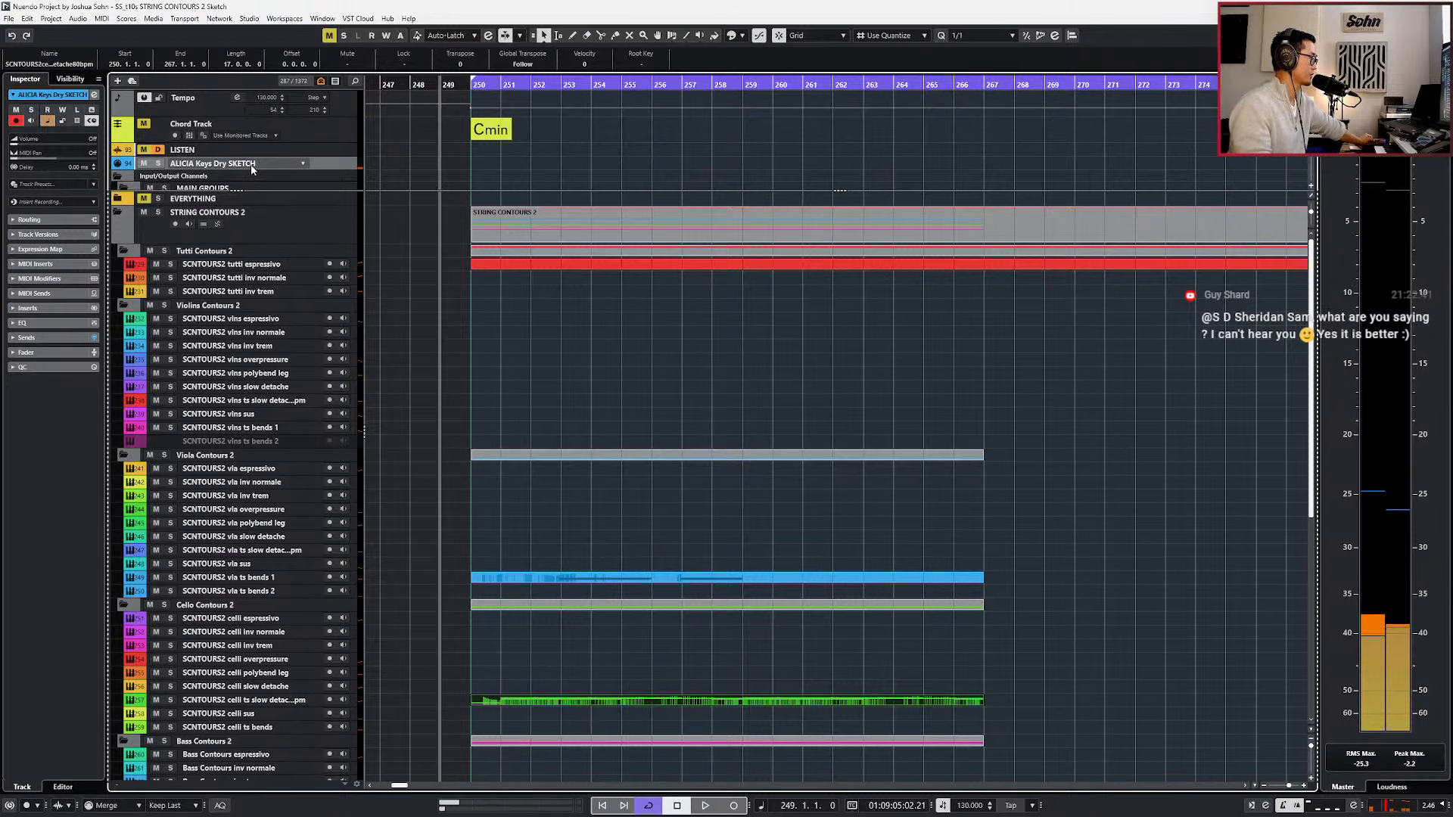
{"action": "key", "text": "KP_Add"}
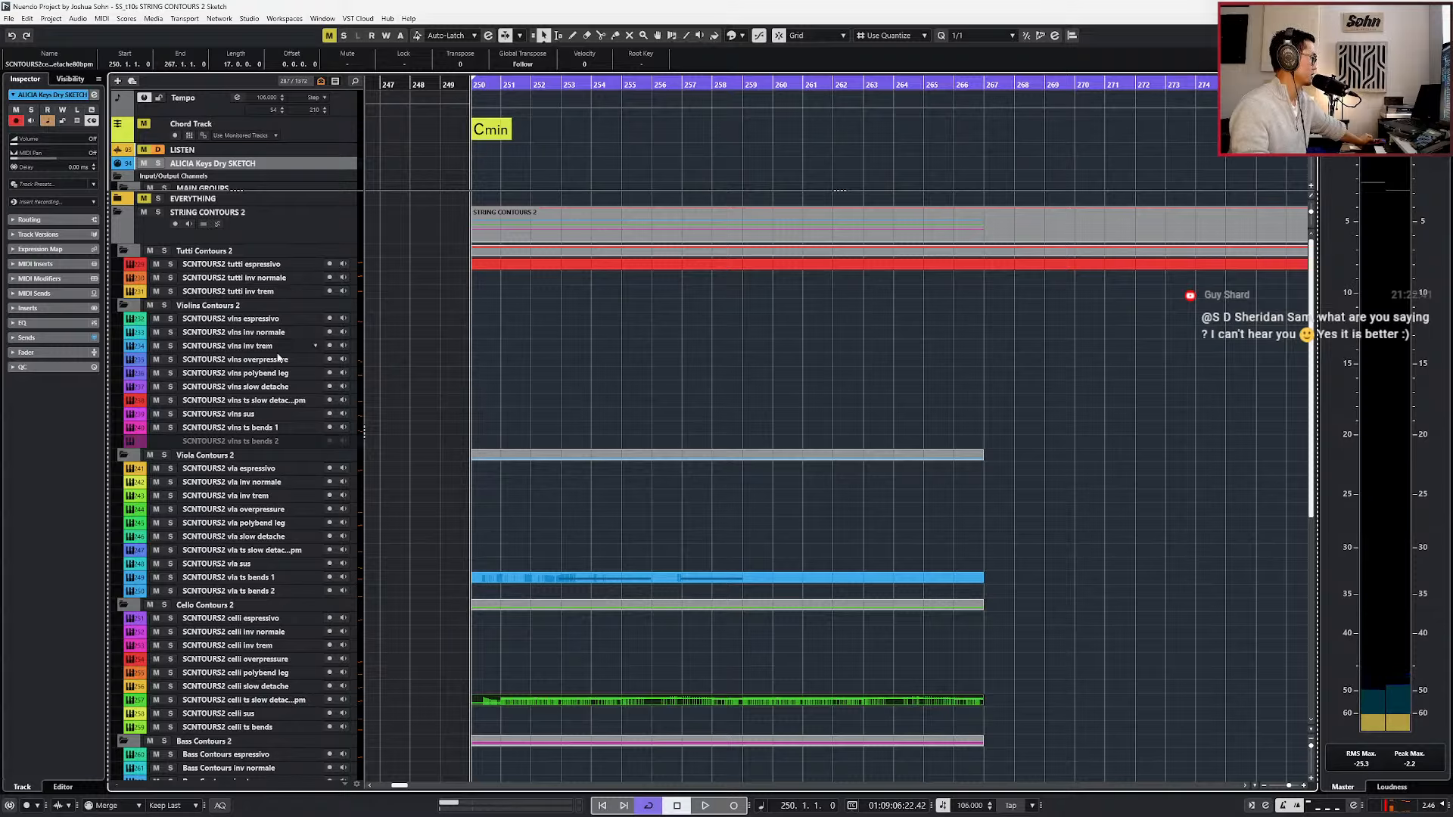
Select the vlns sus track, play along with the loop live, and return the stopped playback position to bar 250.
{"action": "left_click", "coordinate": [273, 418]}
{"action": "key", "text": "space"}
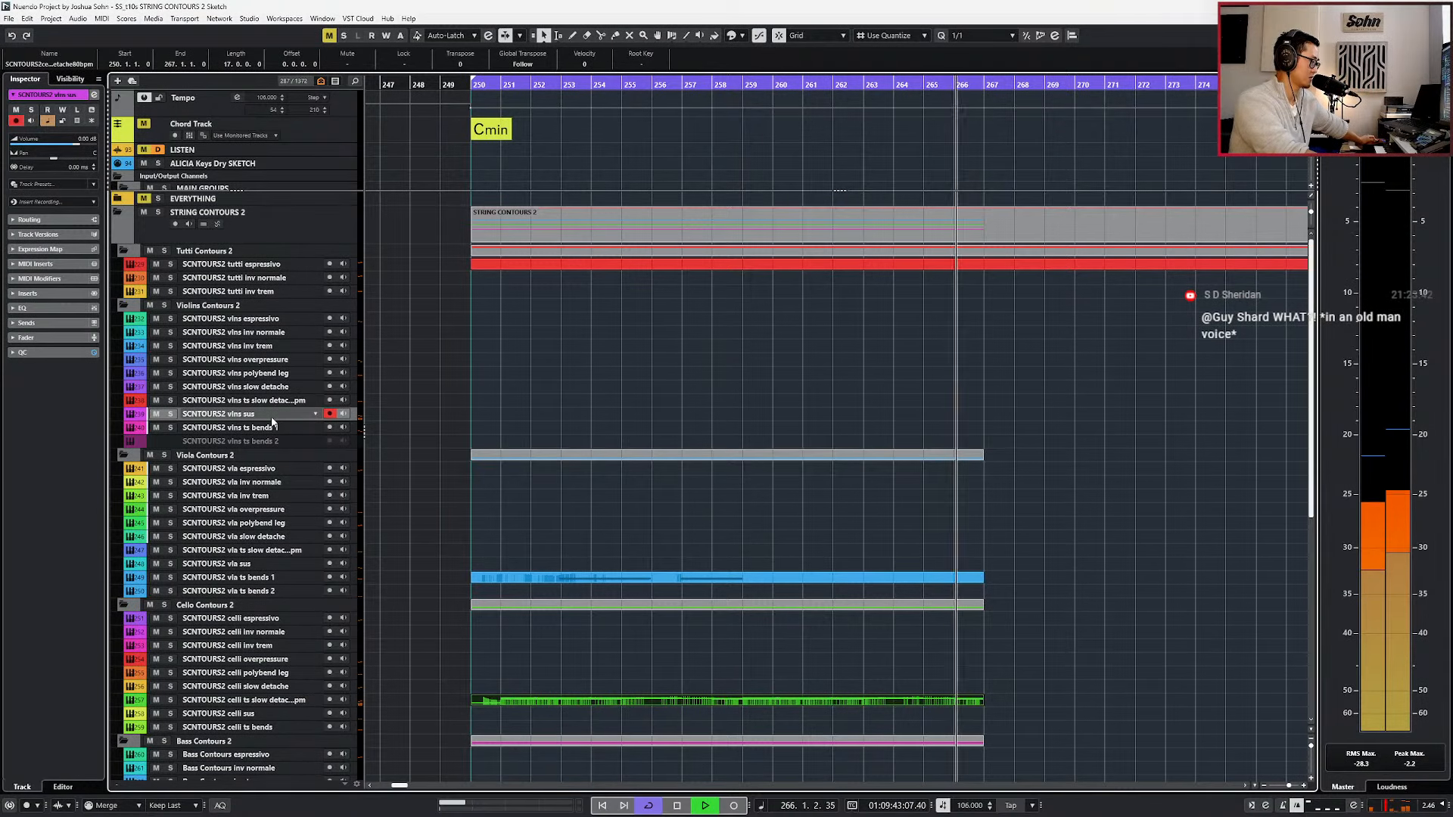
{"action": "key", "text": "space"}
{"action": "key", "text": "KP_1"}
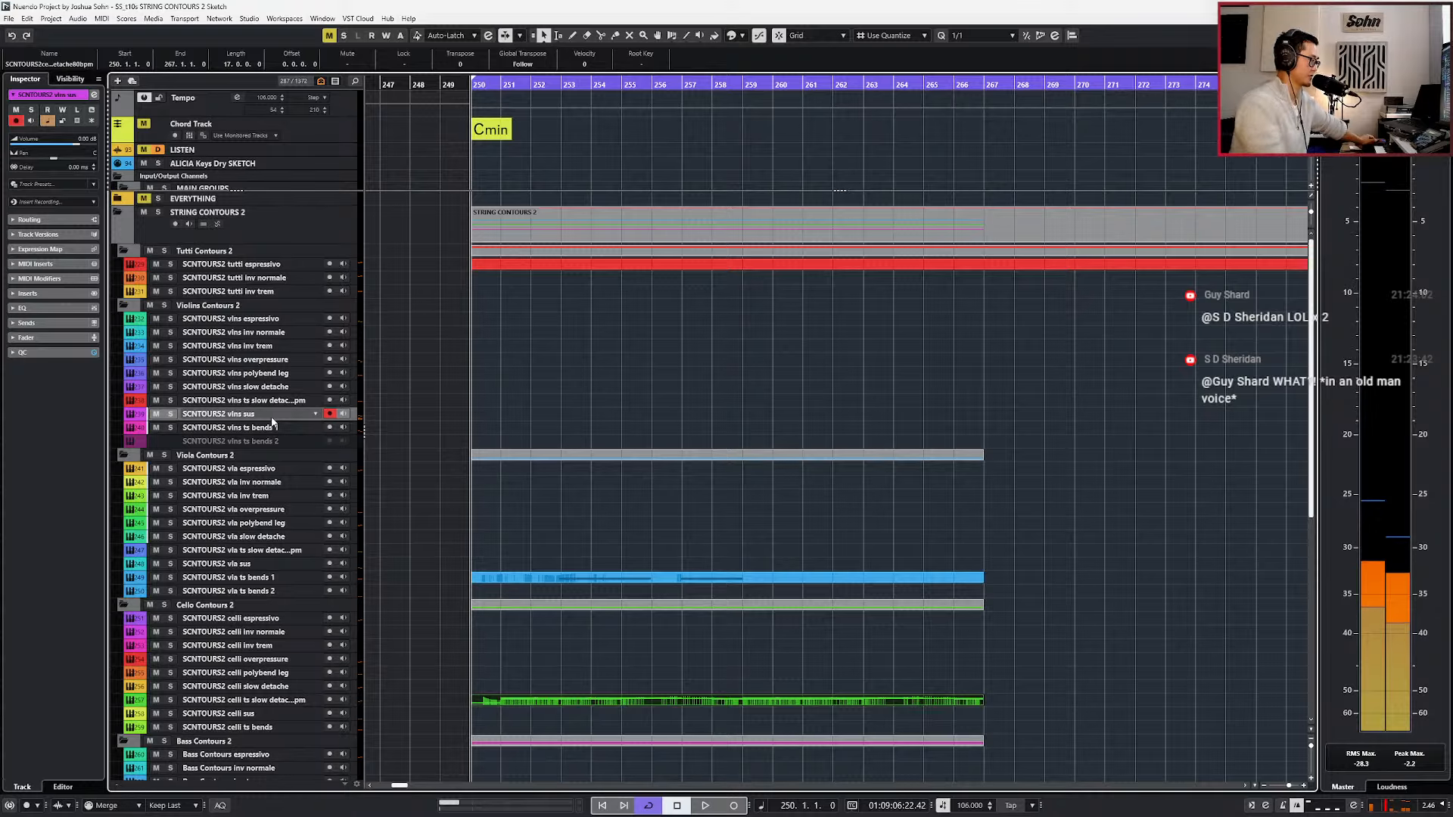
{"action": "key", "text": "KP_Multiply"}
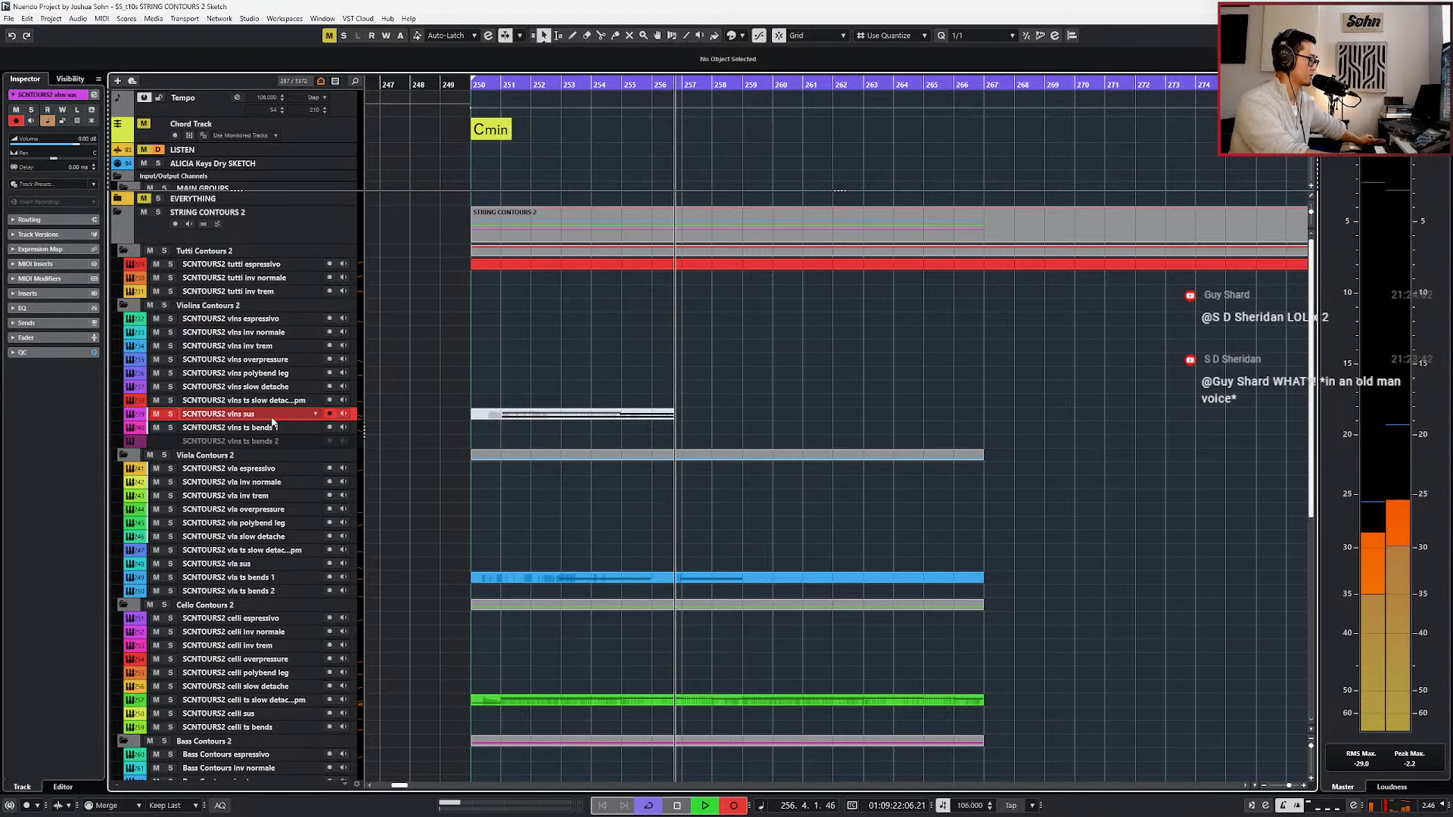
{"action": "key", "text": "space"}
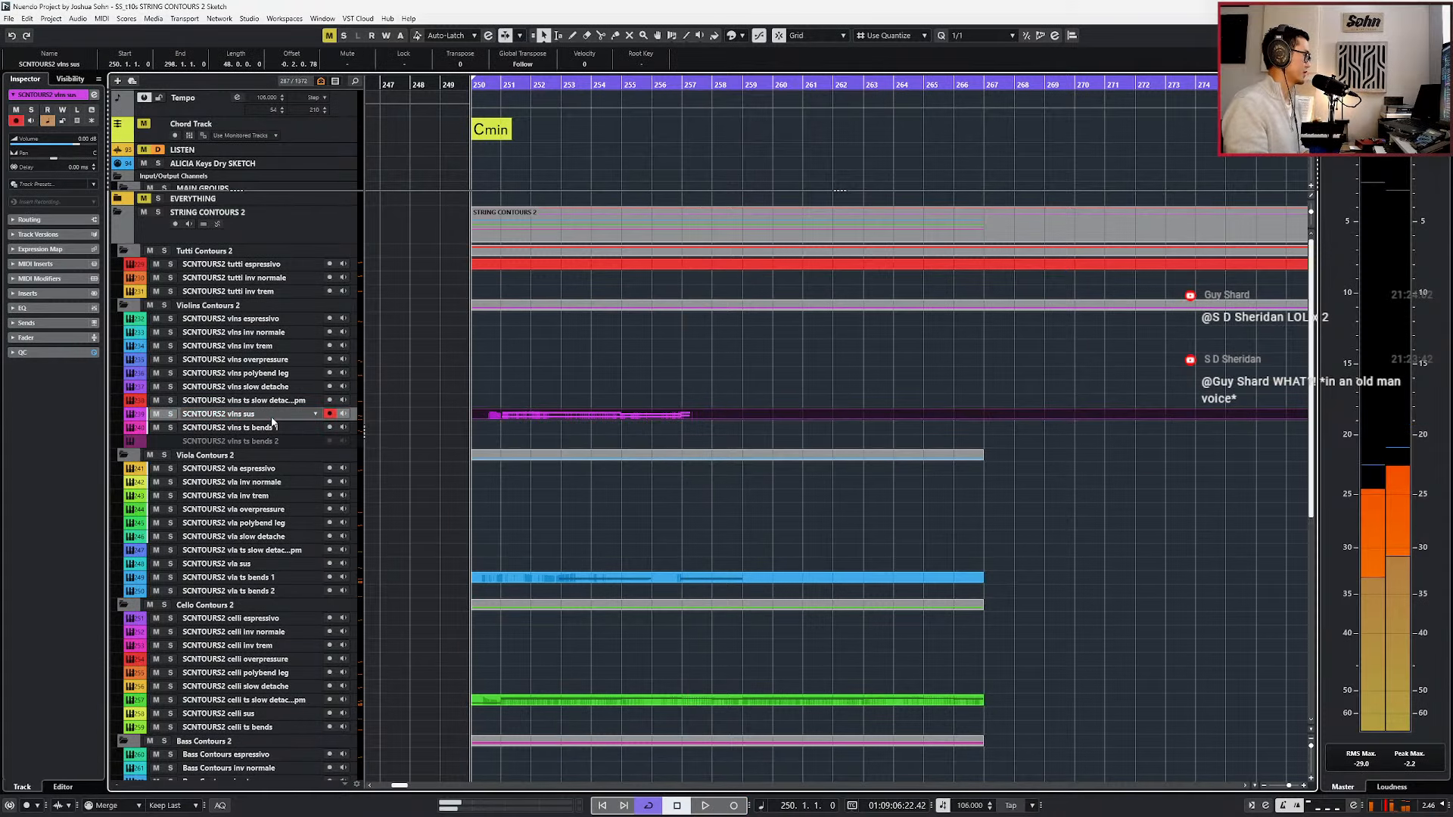
{"action": "key", "text": "ctrl+z"}
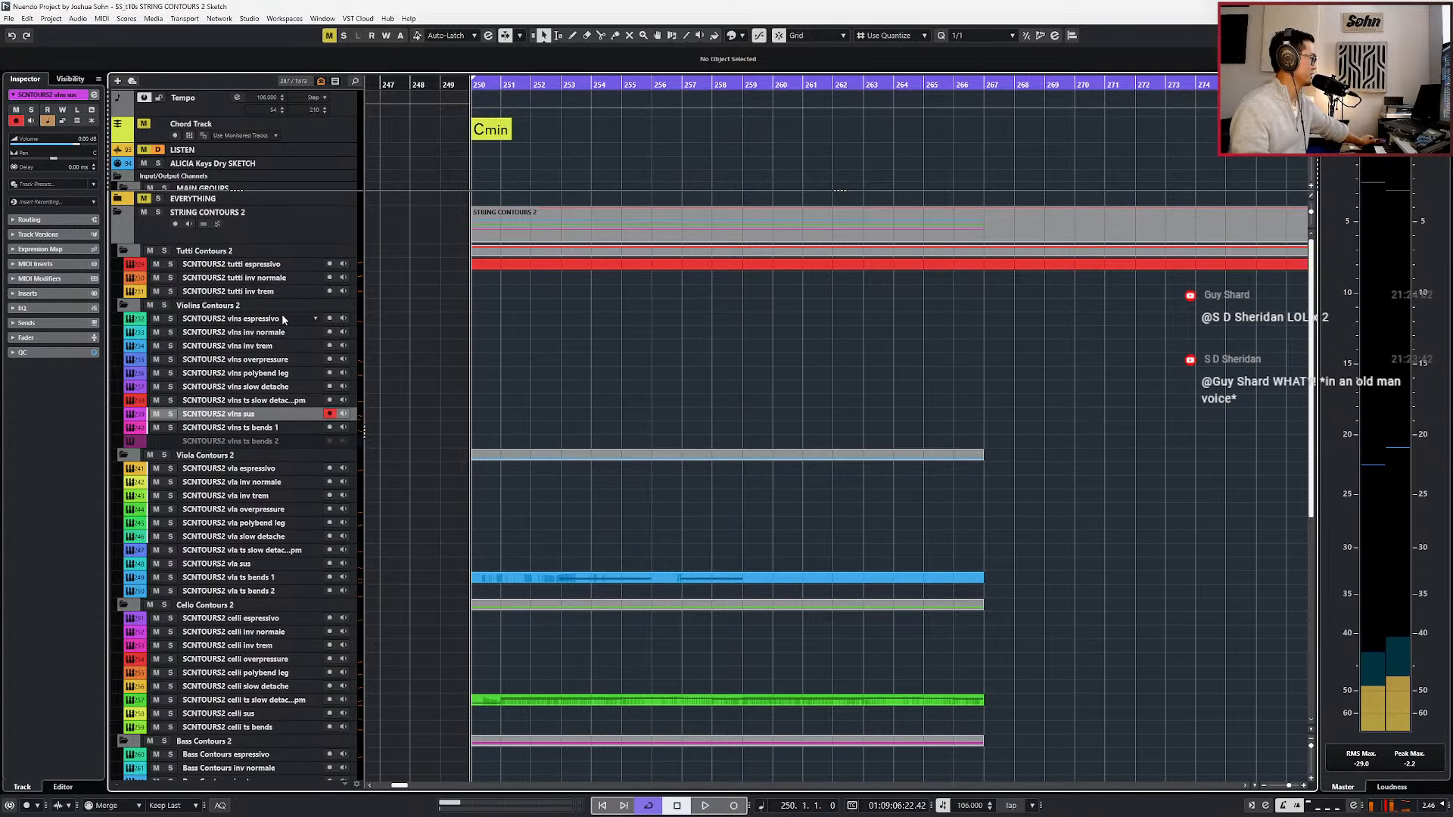
Create a vlns espressivo part at bar 250, open its note editor, and draw main volume about 103, modulation about 100 and expression about 94.
{"action": "double_click", "coordinate": [501, 320]}
{"action": "double_click", "coordinate": [501, 321]}
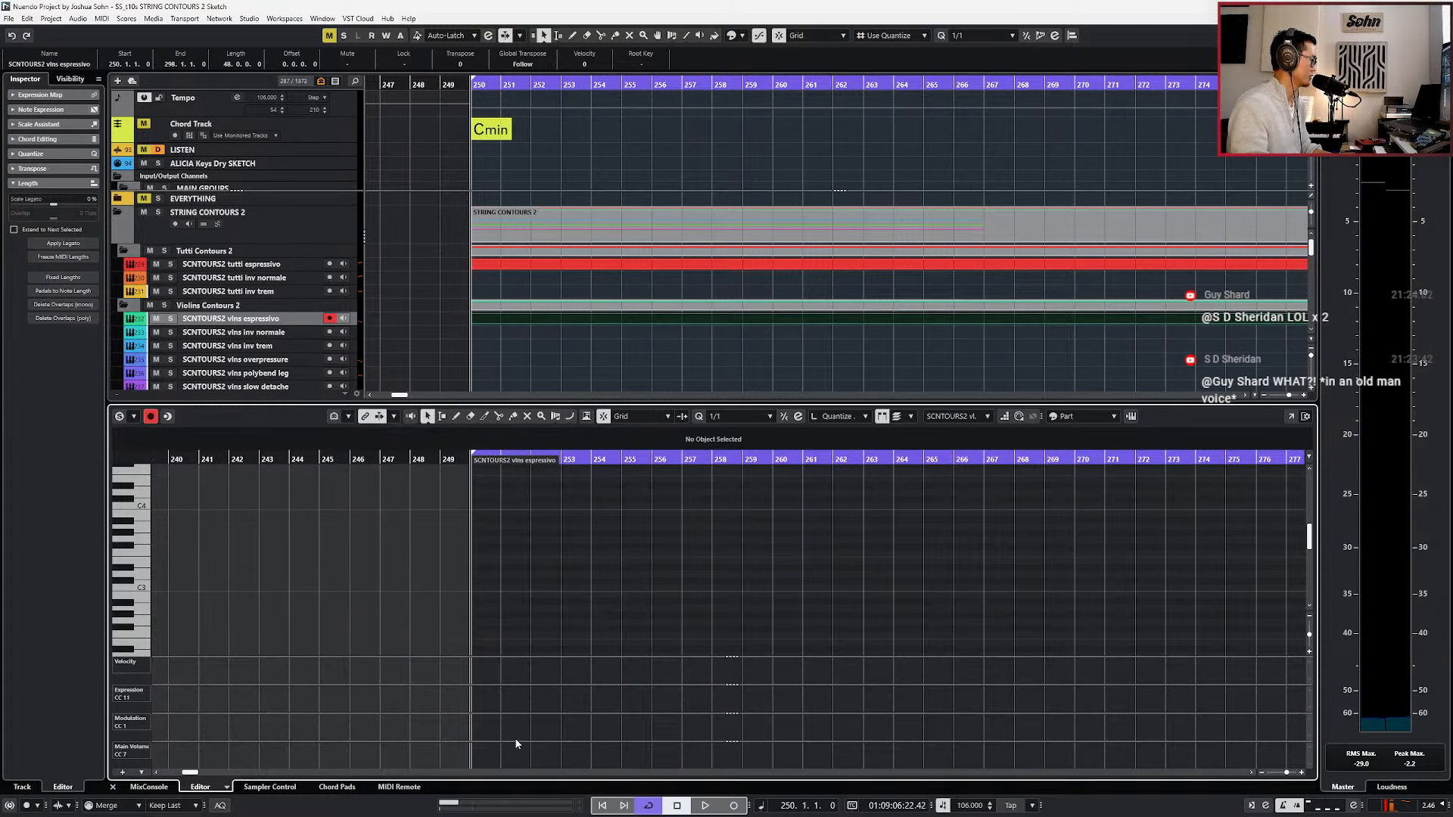
{"action": "left_click", "coordinate": [475, 748], "text": "alt"}
{"action": "left_click", "coordinate": [478, 713], "text": "alt"}
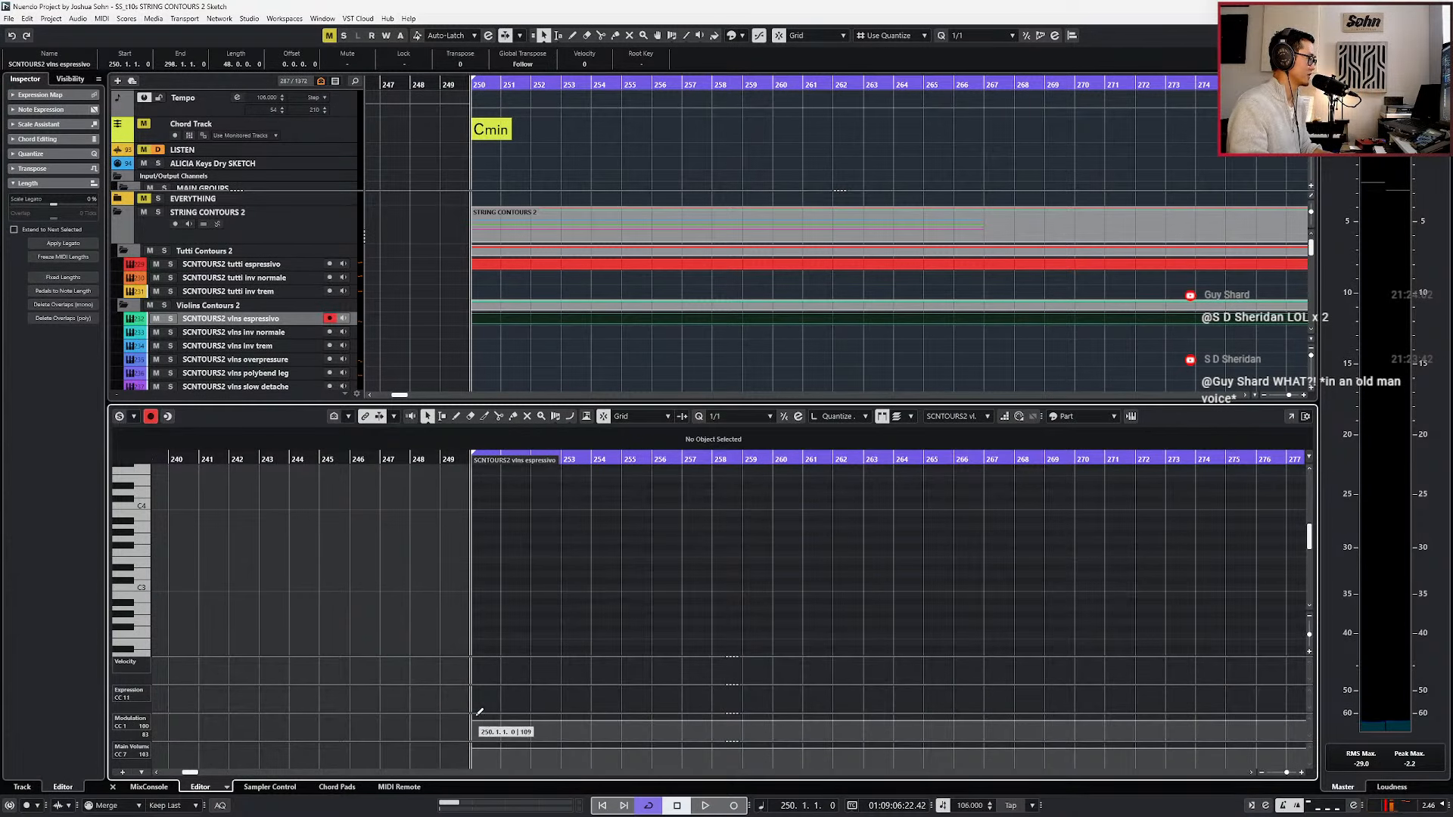
{"action": "left_click", "coordinate": [478, 690], "text": "alt"}
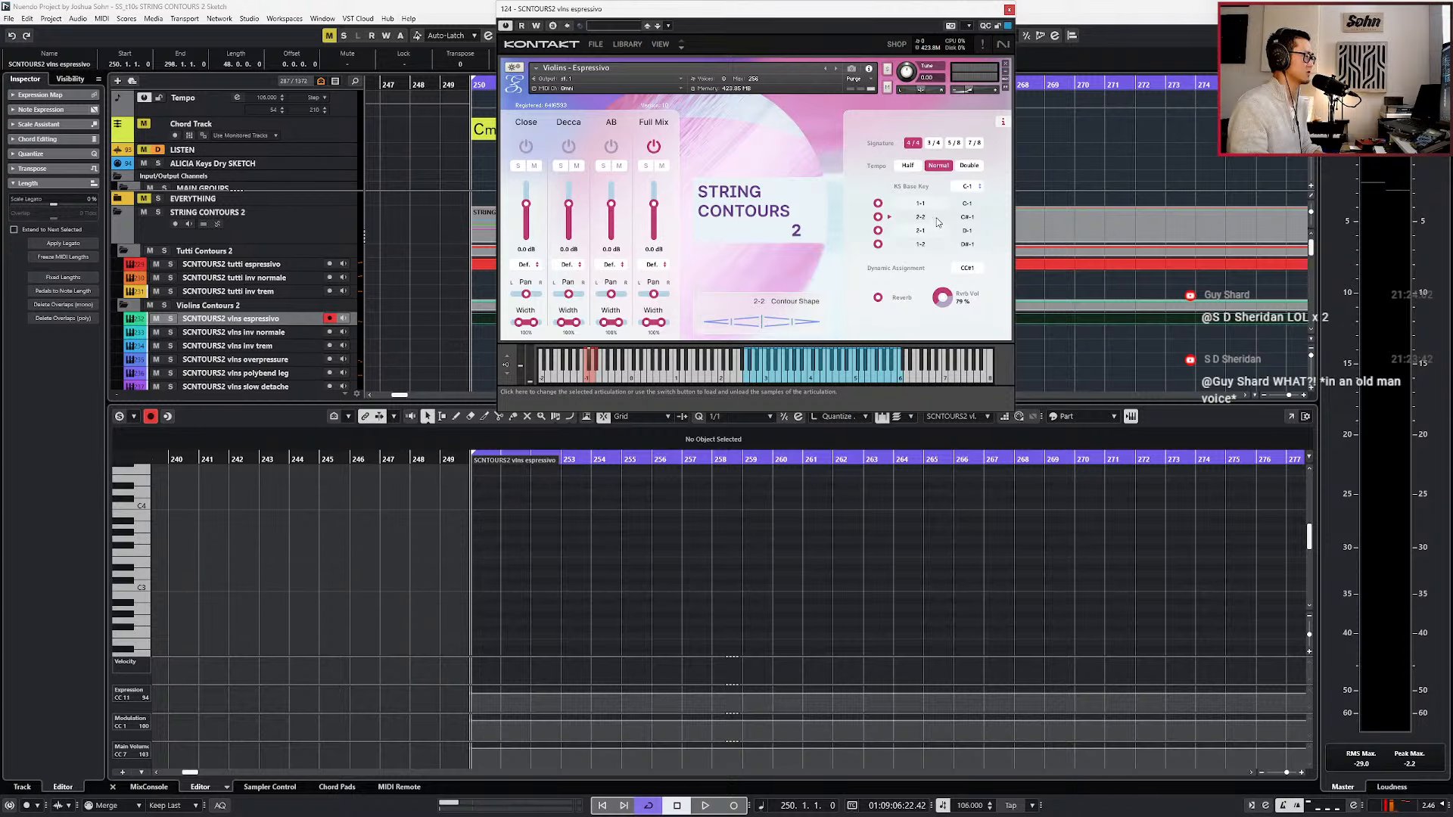
Enter a one-bar C#-1 keyswitch note at bar 250 to trigger the 2-2 contour shape of the violins espressivo patch.
{"action": "scroll", "coordinate": [561, 572], "scroll_direction": "down", "scroll_amount": 5}
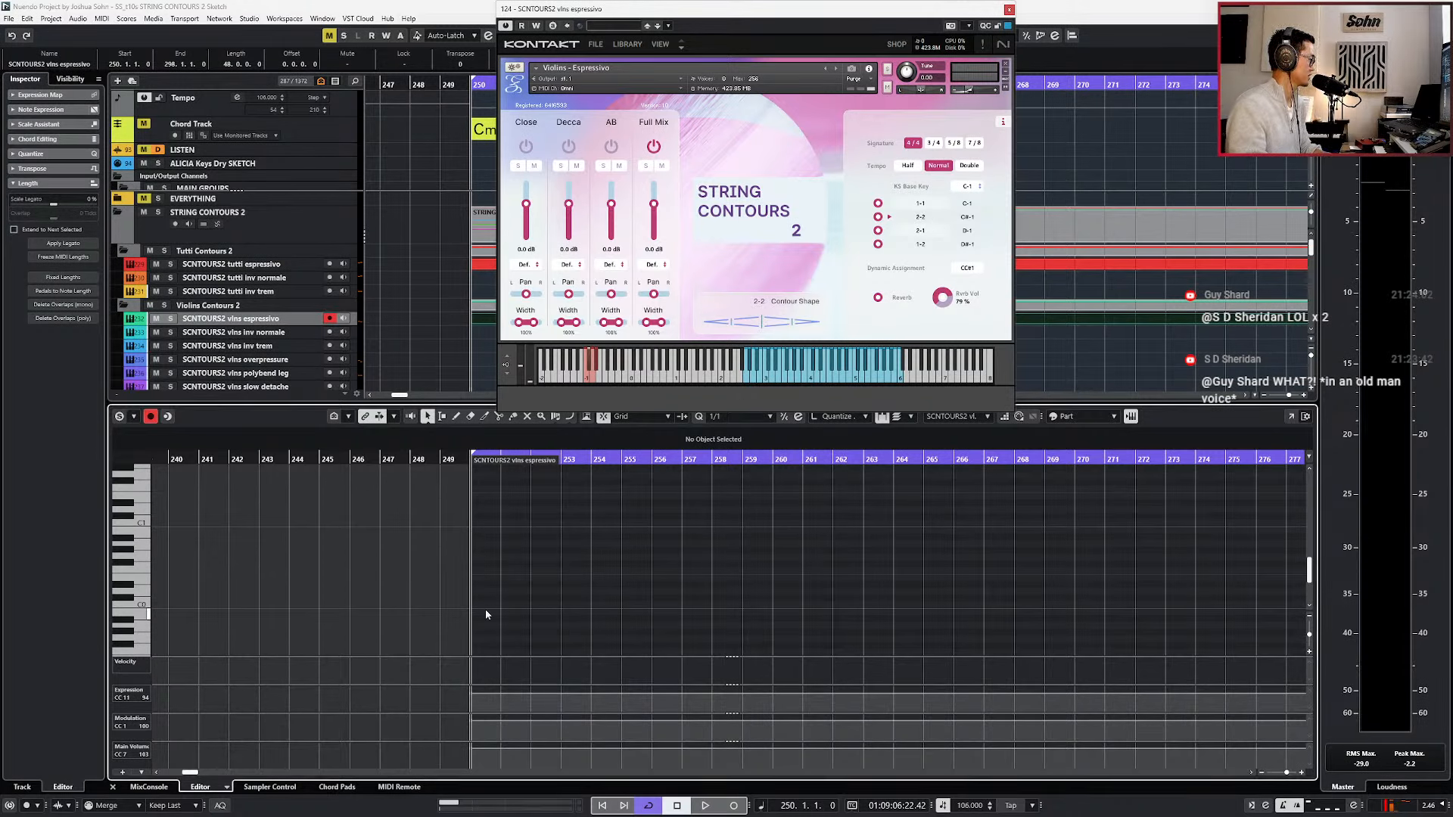
{"action": "scroll", "coordinate": [486, 615], "scroll_direction": "down", "scroll_amount": 2}
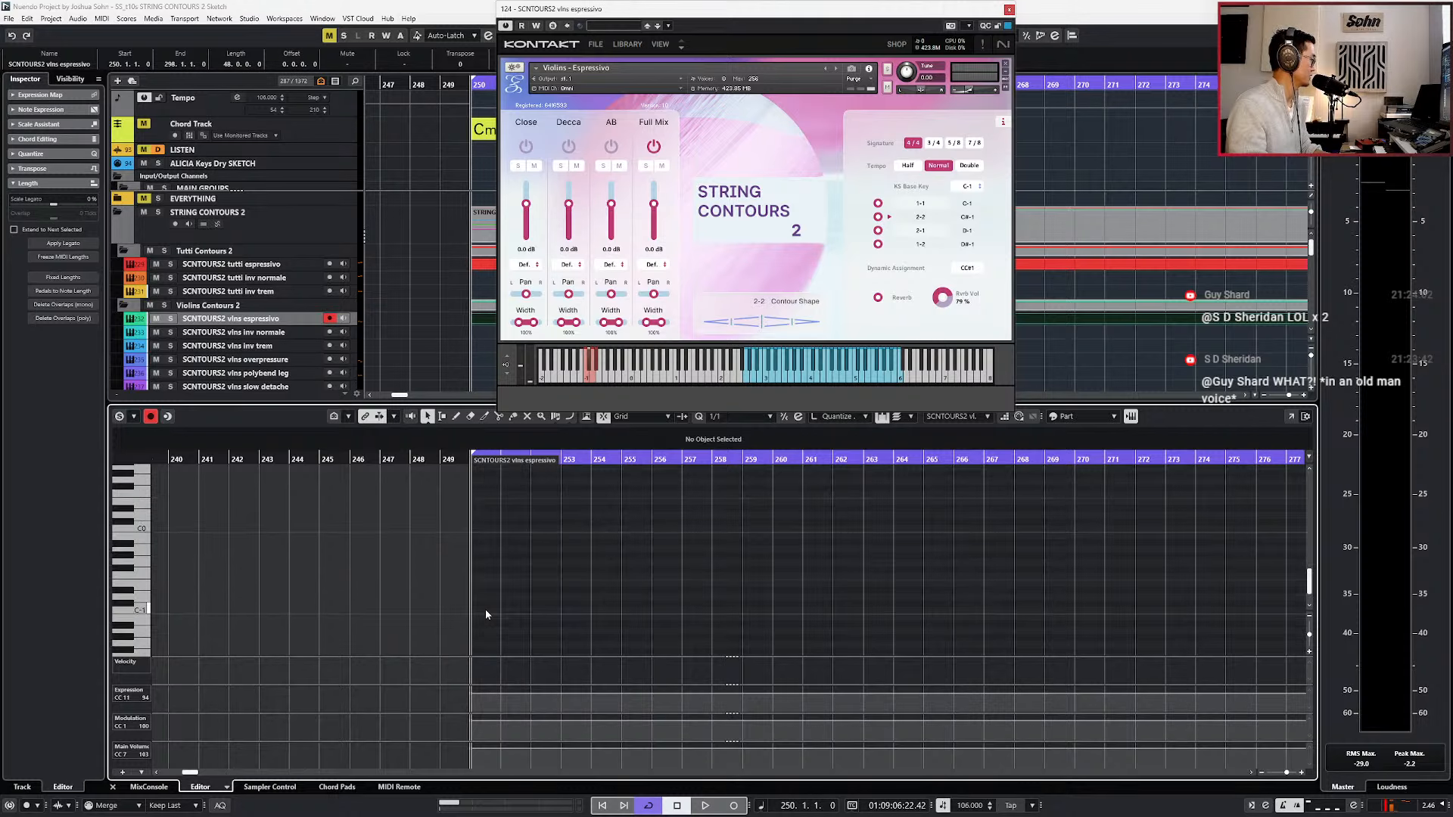
{"action": "left_click", "coordinate": [486, 606]}
{"action": "scroll", "coordinate": [535, 576], "scroll_direction": "up", "scroll_amount": 6}
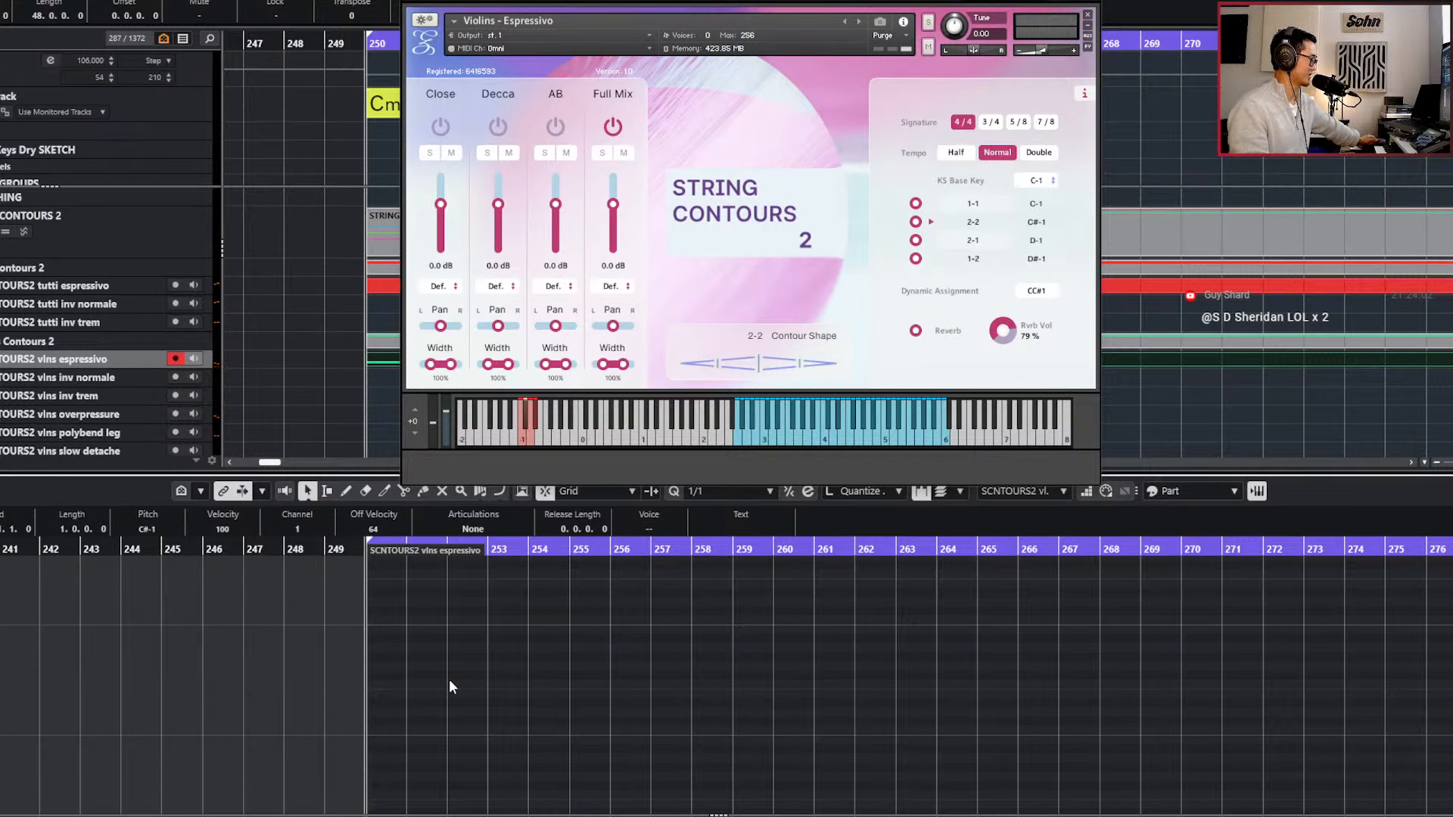
{"action": "key", "text": "KP_Multiply"}
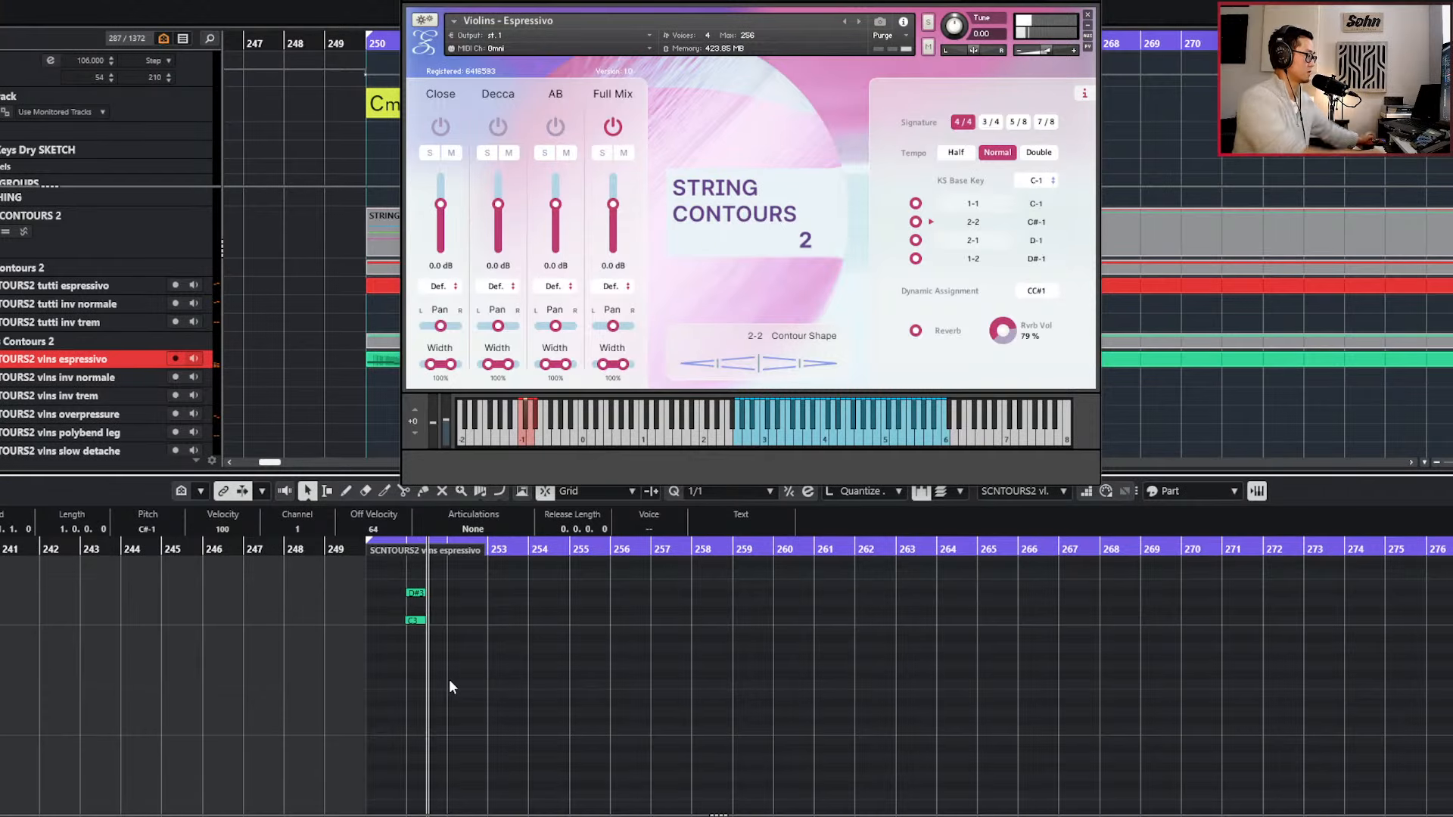
{"action": "key", "text": "space"}
{"action": "key", "text": "ctrl+z"}
{"action": "key", "text": "space"}
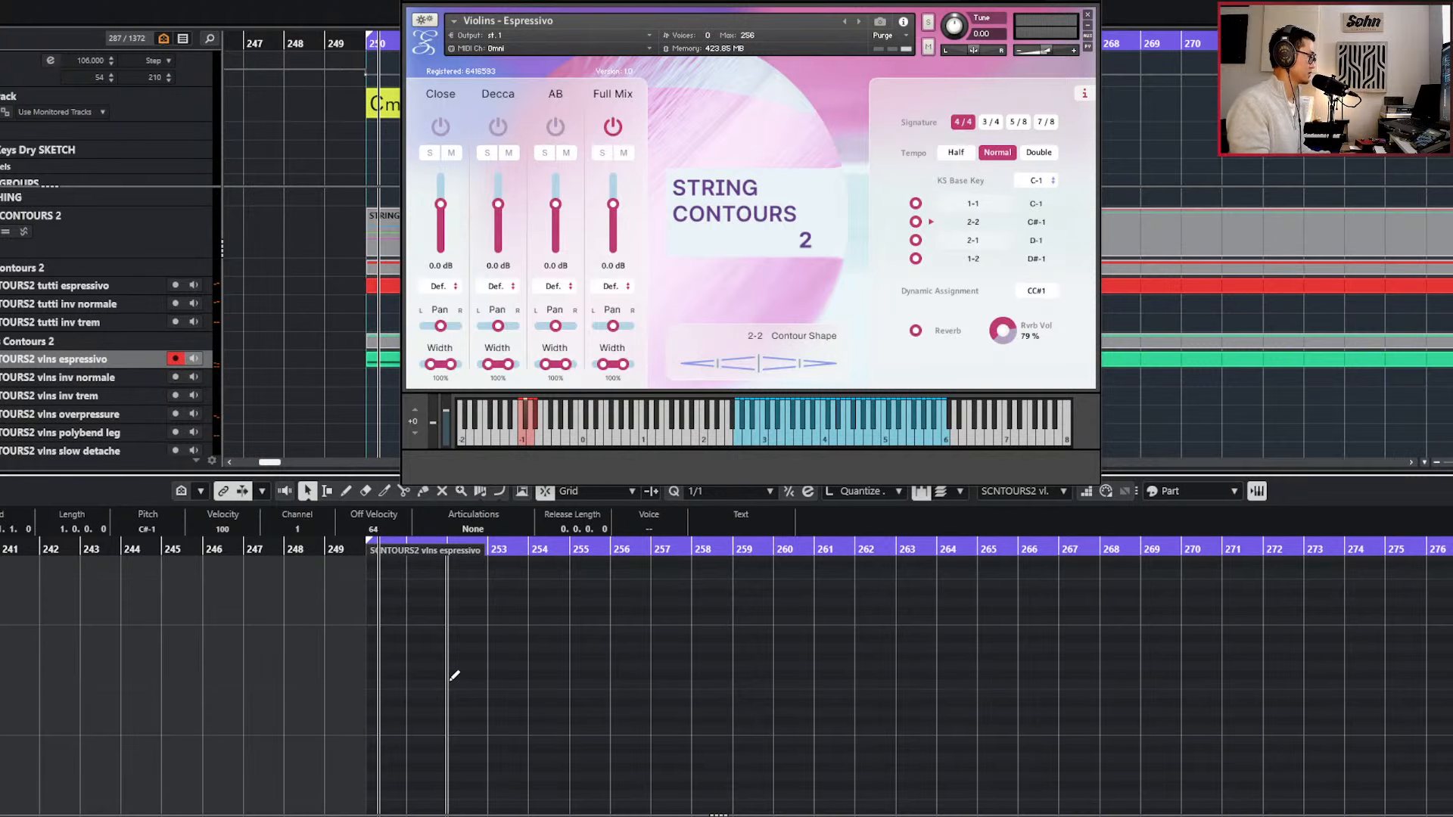
{"action": "left_click", "coordinate": [450, 680]}
{"action": "key", "text": "KP_1"}
{"action": "key", "text": "KP_Multiply"}
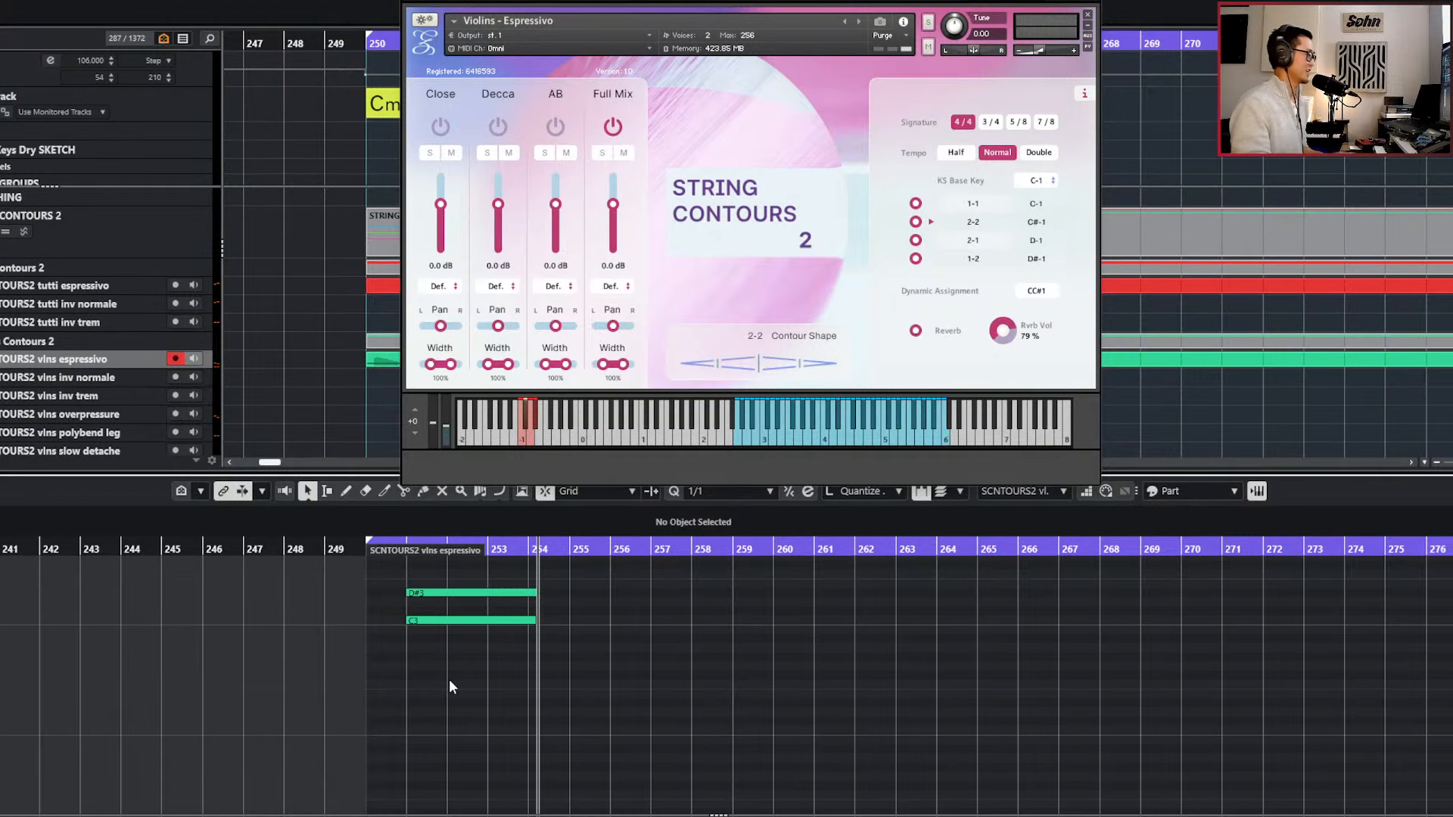
{"action": "key", "text": "space"}
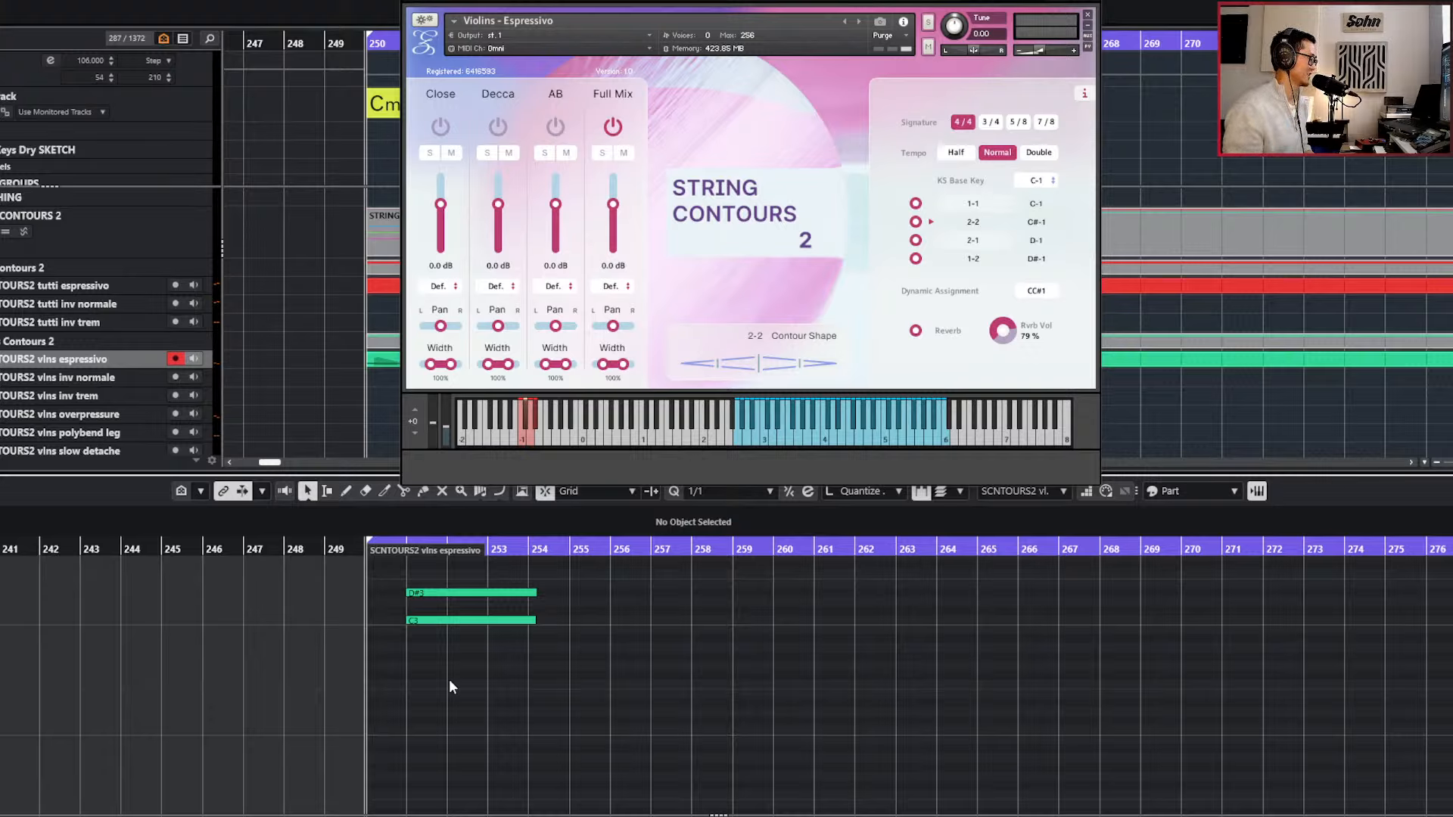
{"action": "key", "text": "ctrl+z"}
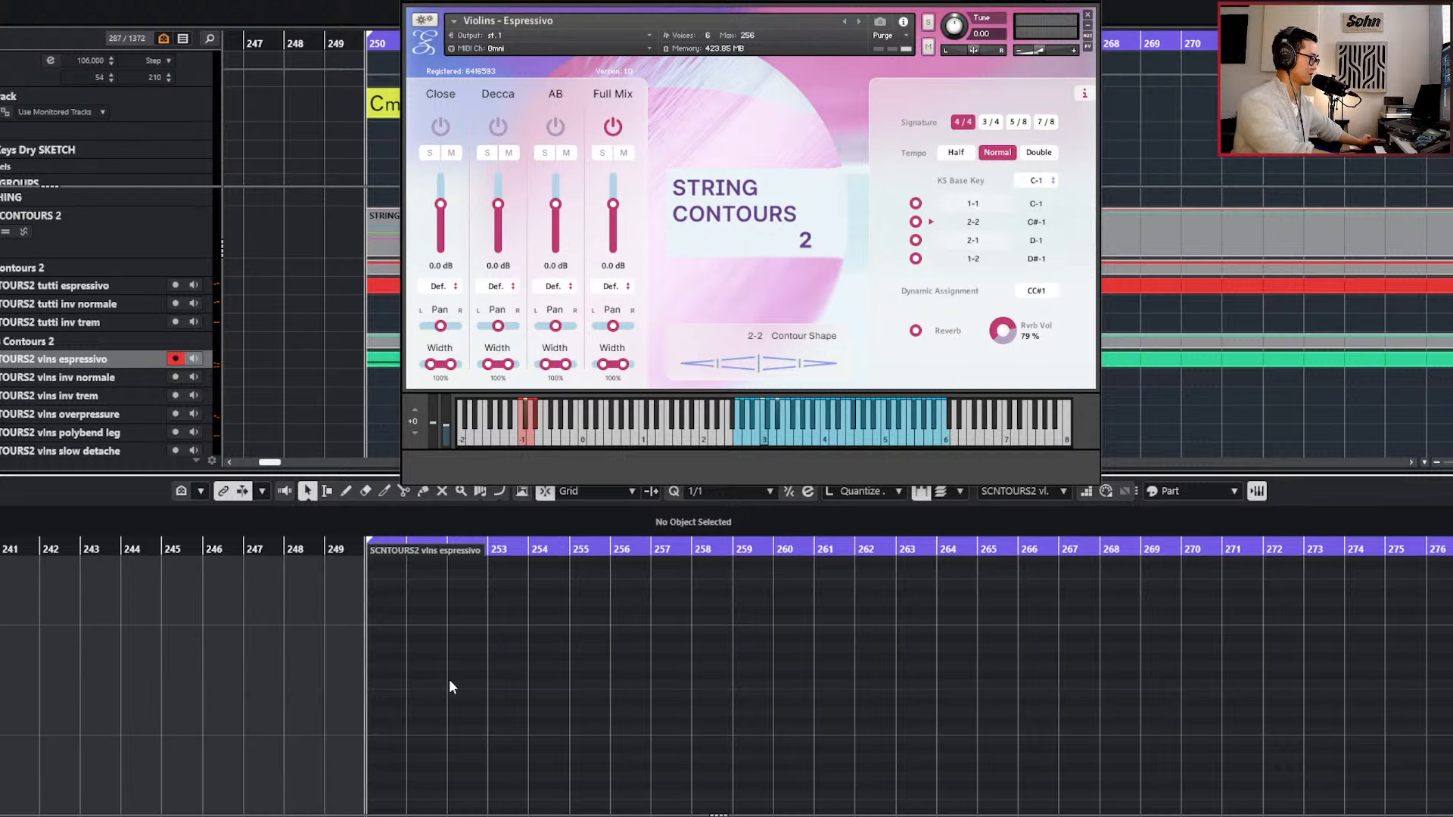
Record C3 with D#3 from bar 251 and D3 with G3 from bar 255, and quantize the second pair to 1/1.
{"action": "key", "text": "space"}
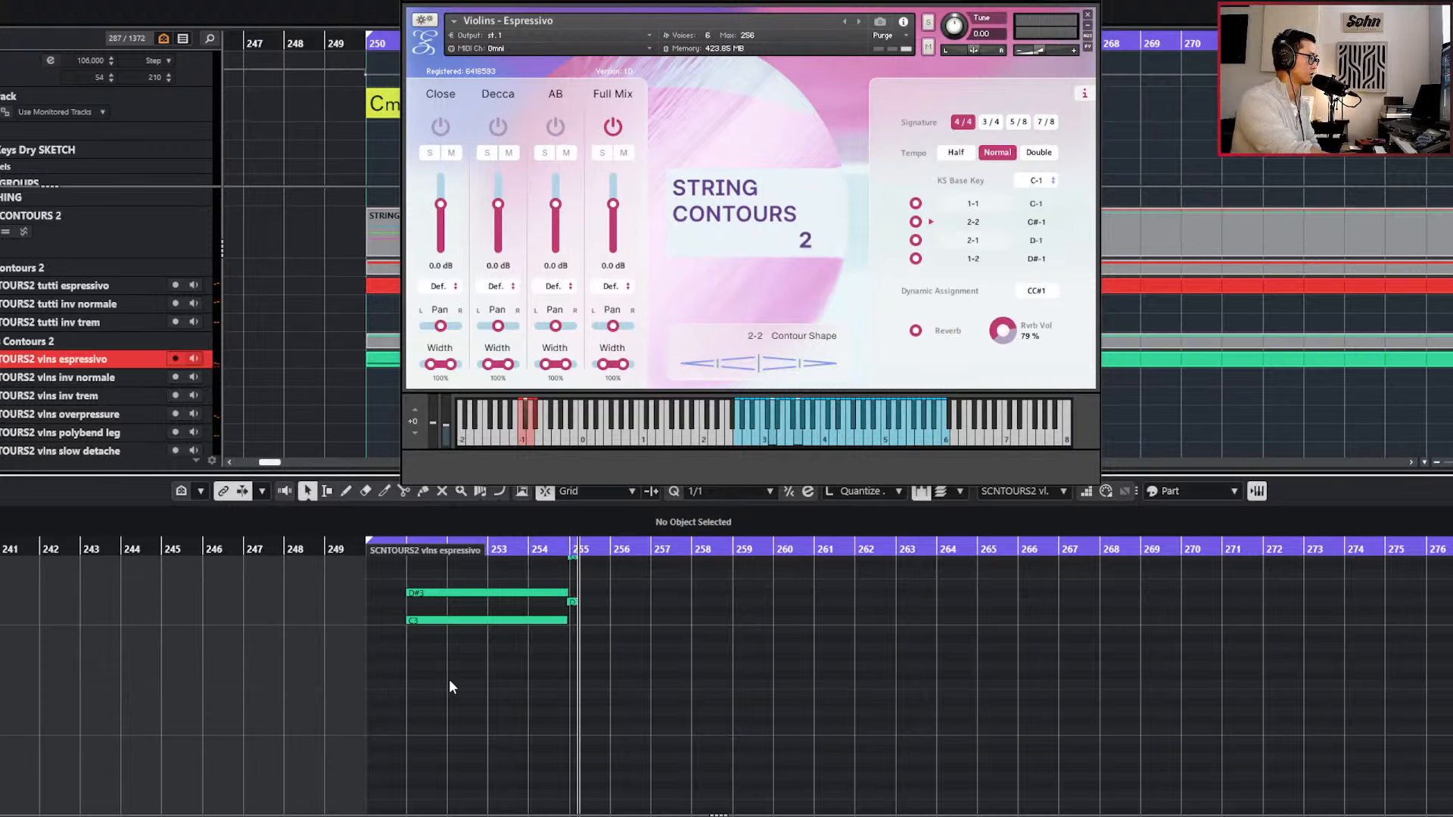
{"action": "key", "text": "space"}
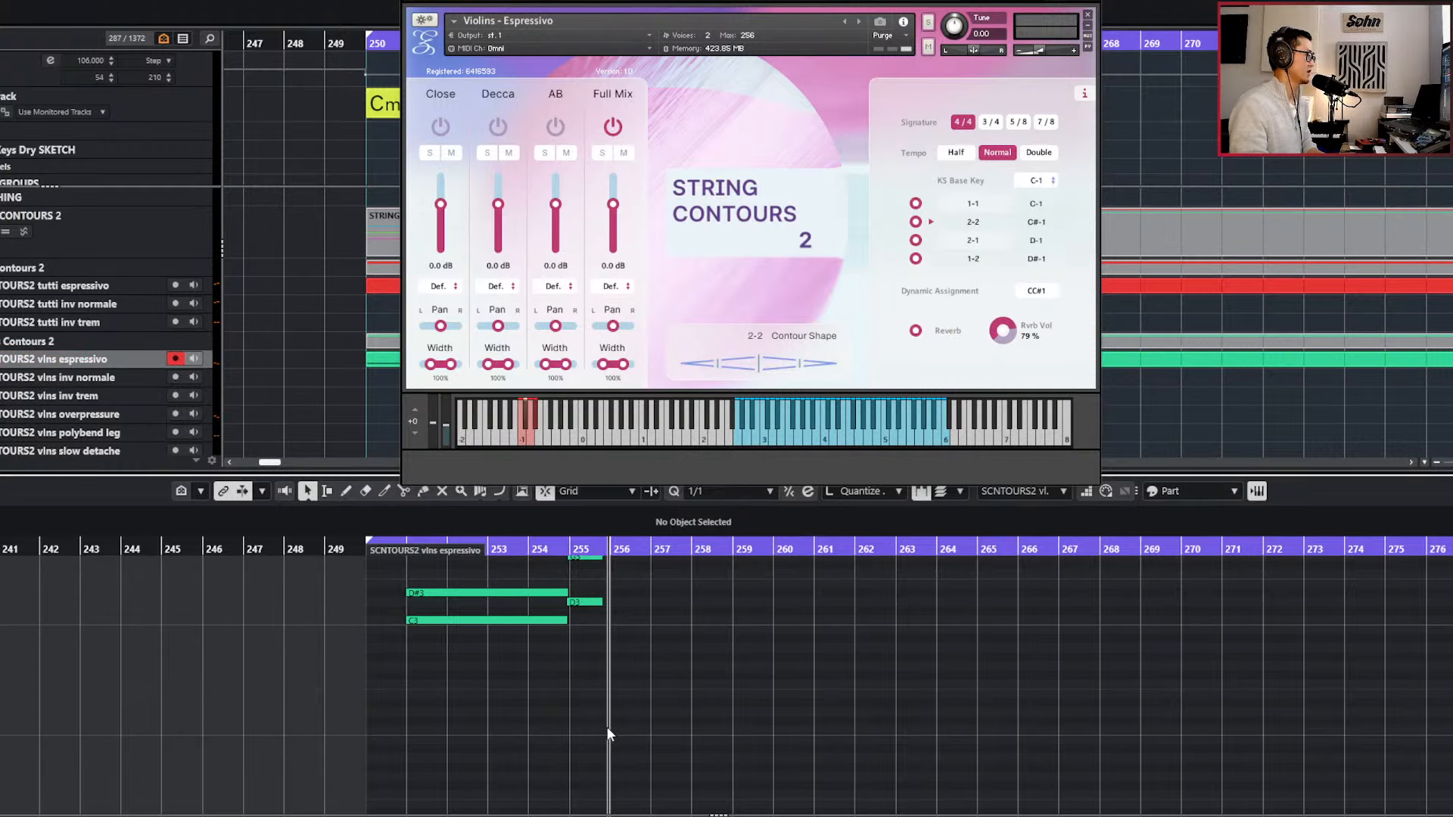
{"action": "scroll", "coordinate": [609, 732], "scroll_direction": "up", "scroll_amount": 1}
{"action": "scroll", "coordinate": [580, 686], "scroll_direction": "up", "scroll_amount": 3}
{"action": "scroll", "coordinate": [575, 677], "scroll_direction": "up", "scroll_amount": 1}
{"action": "left_click_drag", "start_coordinate": [573, 680], "coordinate": [550, 774]}
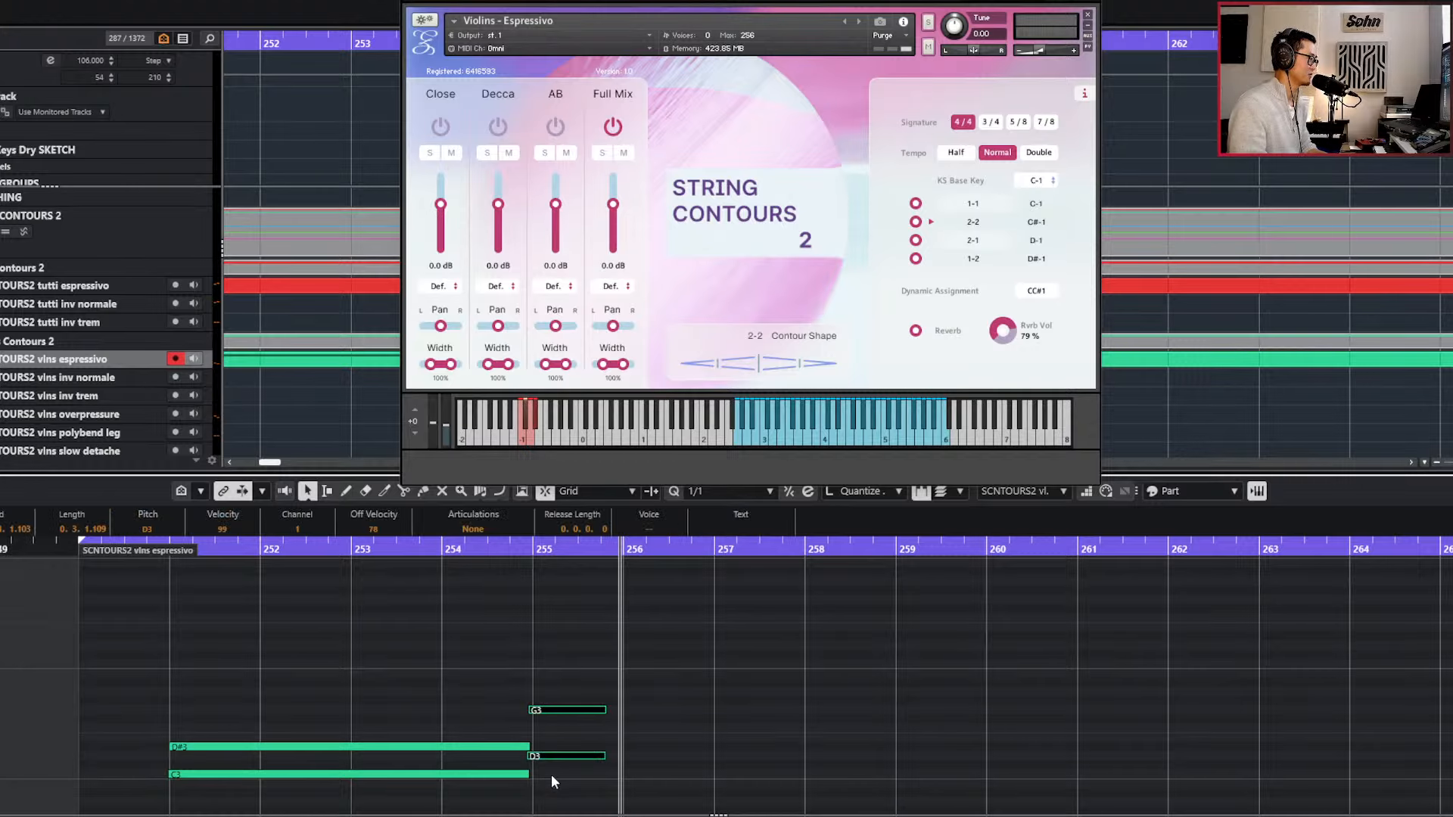
{"action": "scroll", "coordinate": [548, 770], "scroll_direction": "up", "scroll_amount": 2}
{"action": "key", "text": "q"}
{"action": "key", "text": "l"}
Play from bar 254 and lengthen the D3 and G3 notes at bar 255 to nearly bar 259, setting the quantize value to 1/16.
{"action": "key", "text": "KP_Subtract"}
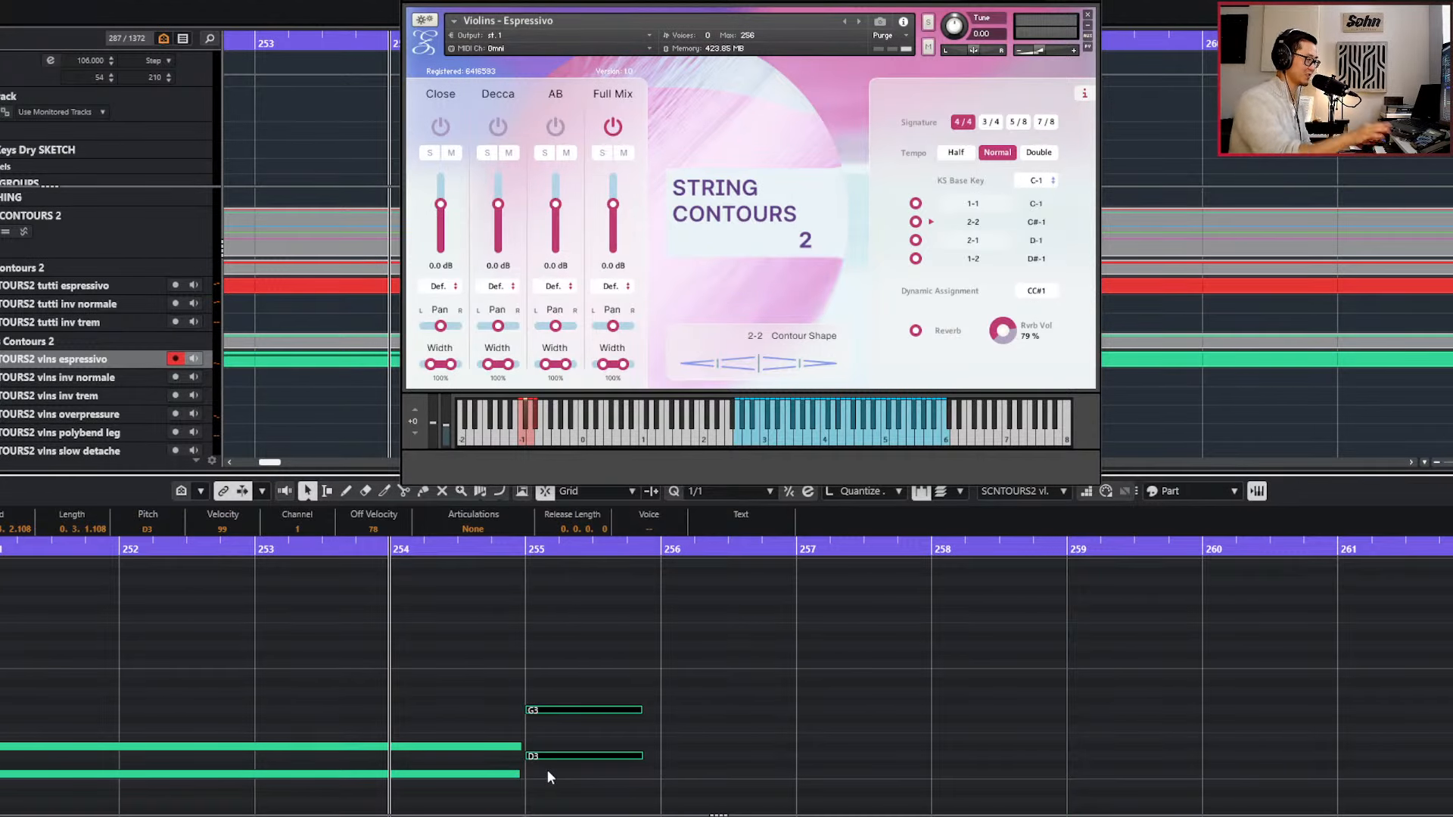
{"action": "scroll", "coordinate": [524, 759], "scroll_direction": "up", "scroll_amount": 1}
{"action": "left_click", "coordinate": [522, 747]}
{"action": "key", "text": "space"}
{"action": "scroll", "coordinate": [571, 737], "scroll_direction": "down", "scroll_amount": 2}
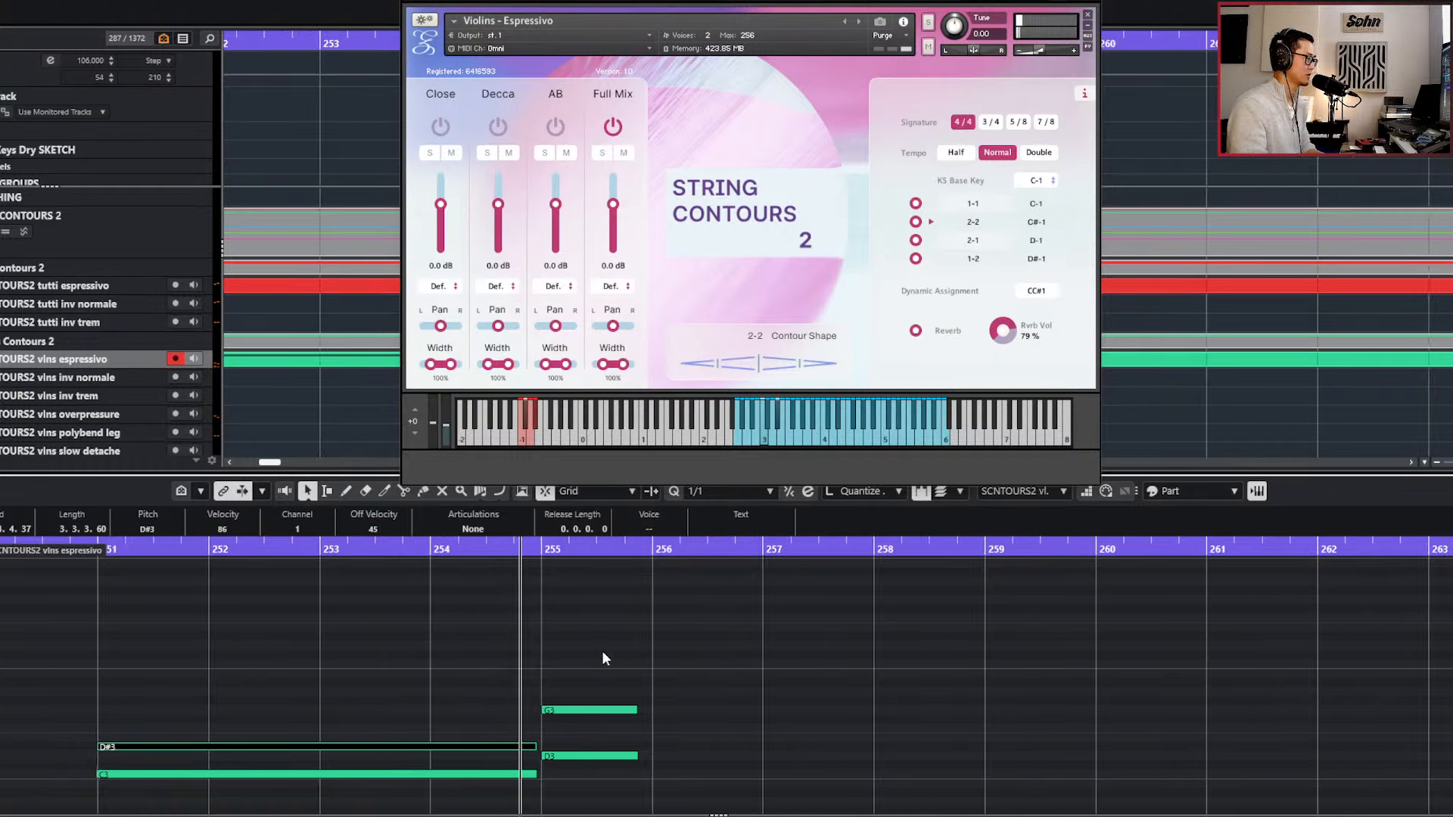
{"action": "left_click_drag", "start_coordinate": [602, 653], "coordinate": [589, 761]}
{"action": "key", "text": "alt+shift+Right"}
{"action": "key", "text": "alt+shift+Right"}
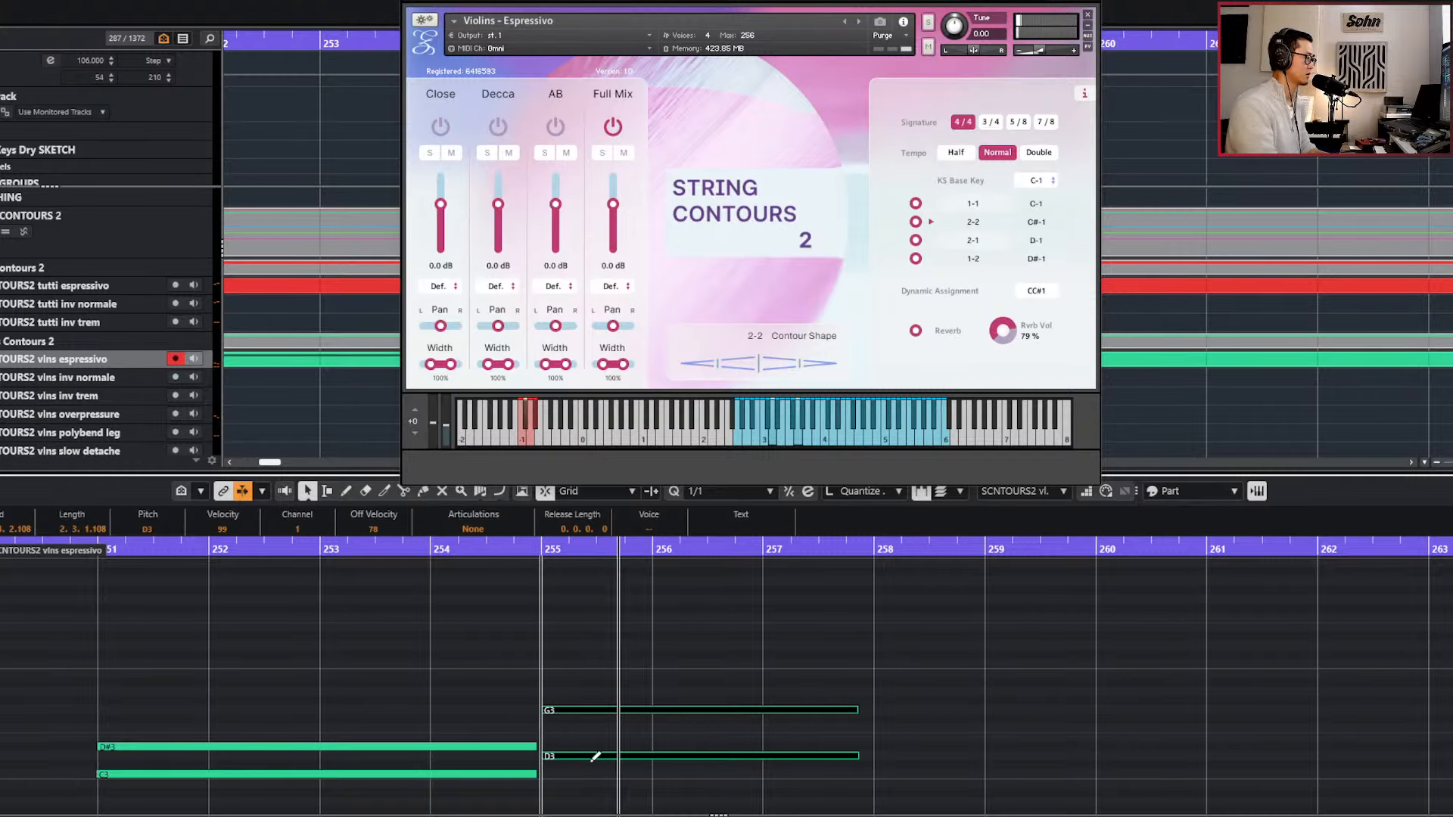
{"action": "key", "text": "alt+shift+Right"}
{"action": "key", "text": "alt+5"}
{"action": "key", "text": "alt+shift+Right"}
{"action": "key", "text": "alt+shift+Right"}
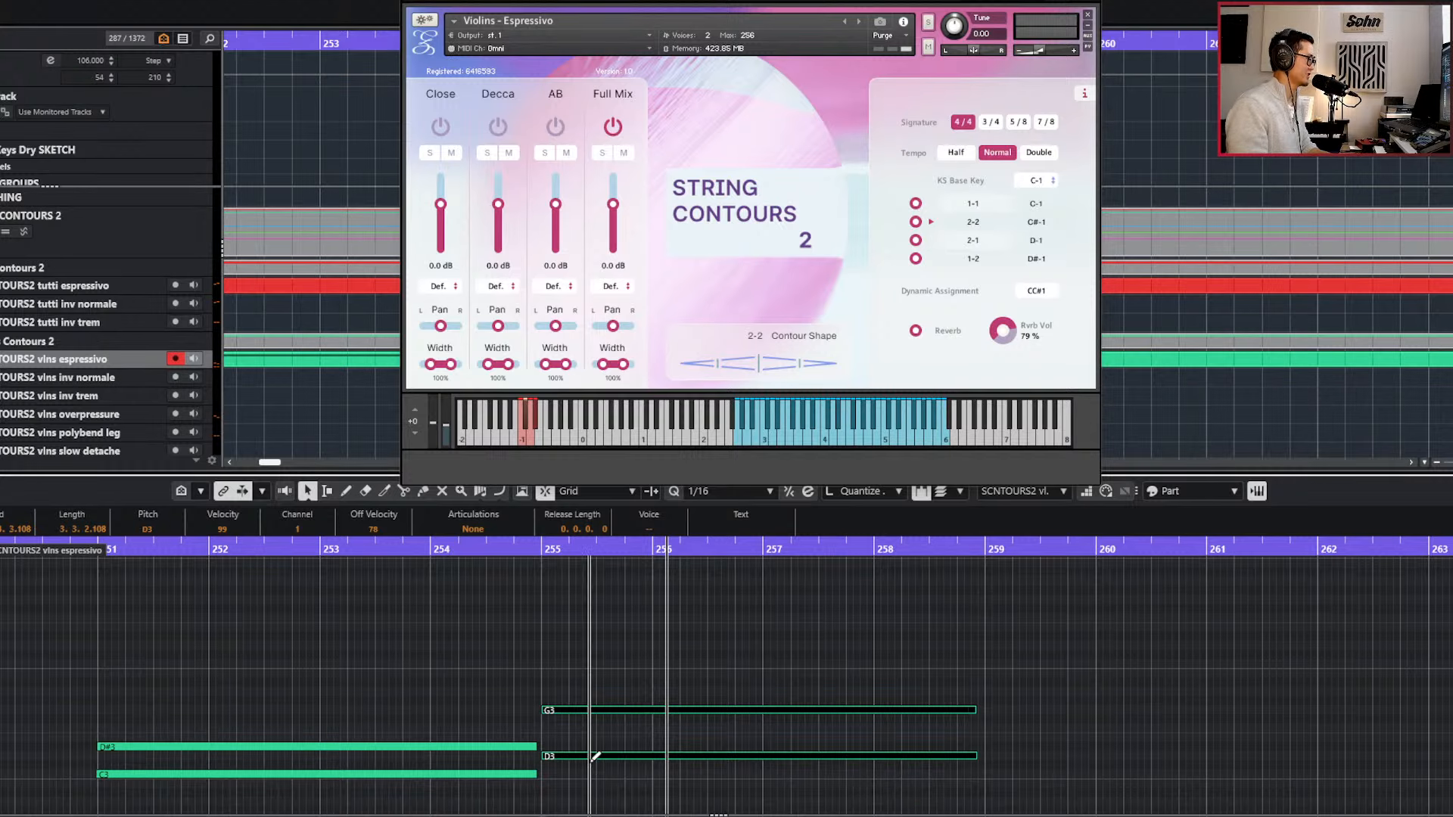
Move the playback position back to bar 251 and quantize both recorded violin note pairs to the 1/16 grid.
{"action": "key", "text": "KP_Subtract"}
{"action": "key", "text": "KP_Subtract"}
{"action": "key", "text": "KP_Subtract"}
{"action": "key", "text": "KP_Subtract"}
{"action": "key", "text": "KP_Subtract"}
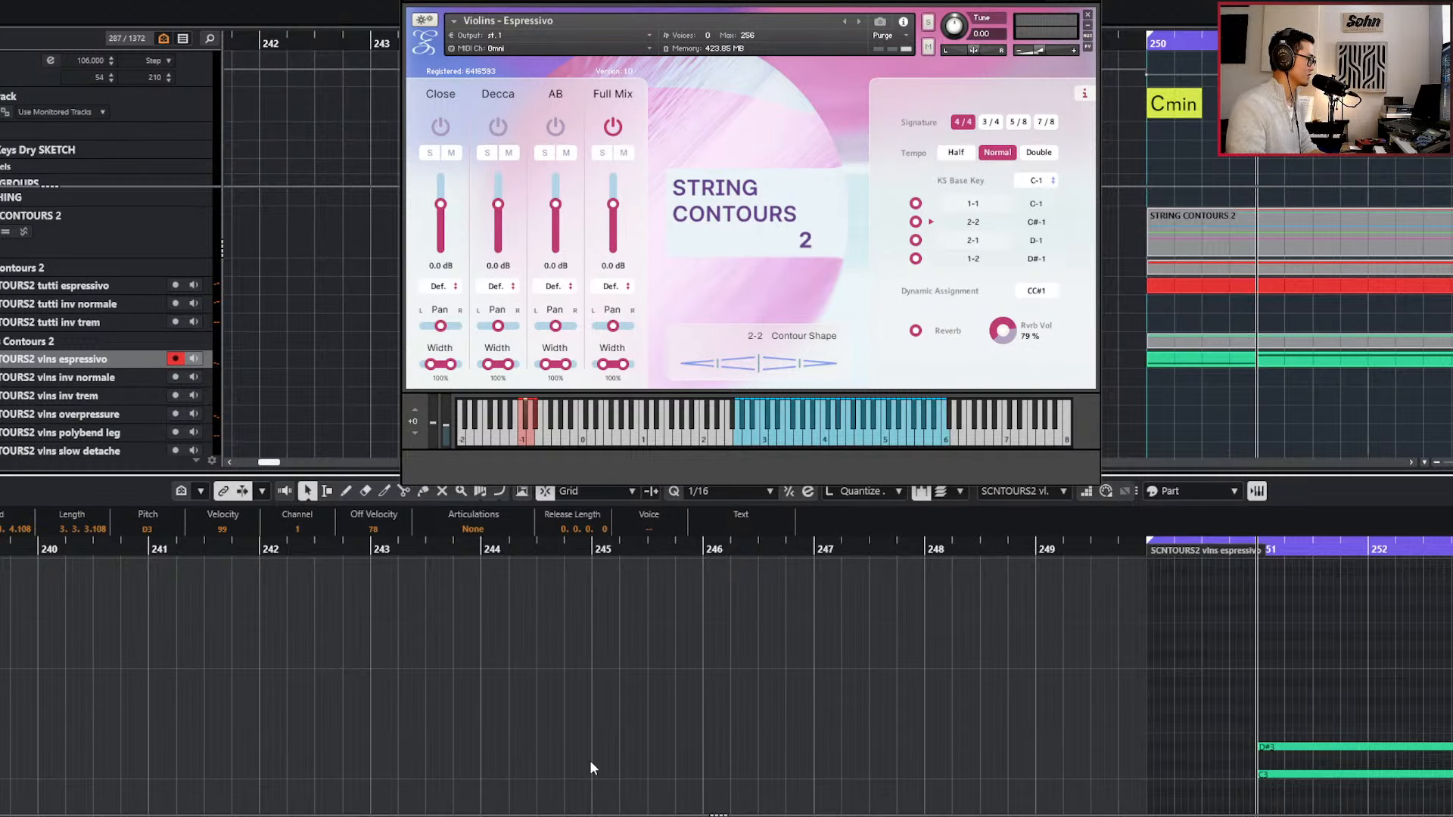
{"action": "key", "text": "g"}
{"action": "left_click_drag", "start_coordinate": [653, 697], "coordinate": [923, 791]}
{"action": "key", "text": "shift+q"}
{"action": "key", "text": "q"}
Nudge the D3 and G3 notes one 1/16 step later onto bar 255 and set the playback position back to bar 254.
{"action": "left_click_drag", "start_coordinate": [911, 658], "coordinate": [929, 762]}
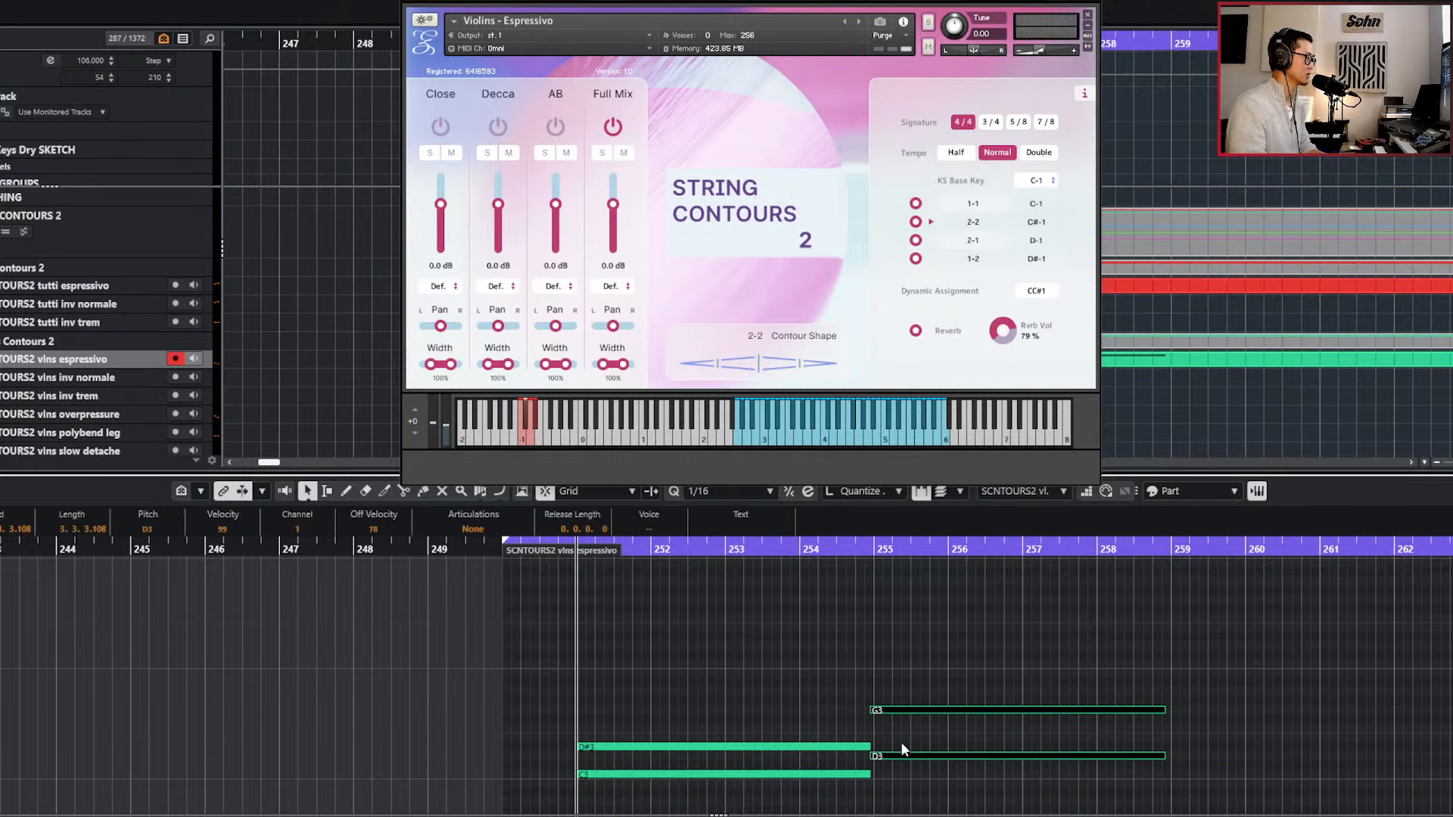
{"action": "key", "text": "alt+Right"}
{"action": "key", "text": "l"}
{"action": "key", "text": "KP_Subtract"}
{"action": "key", "text": "KP_Subtract"}
{"action": "key", "text": "KP_Subtract"}
{"action": "key", "text": "KP_Subtract"}
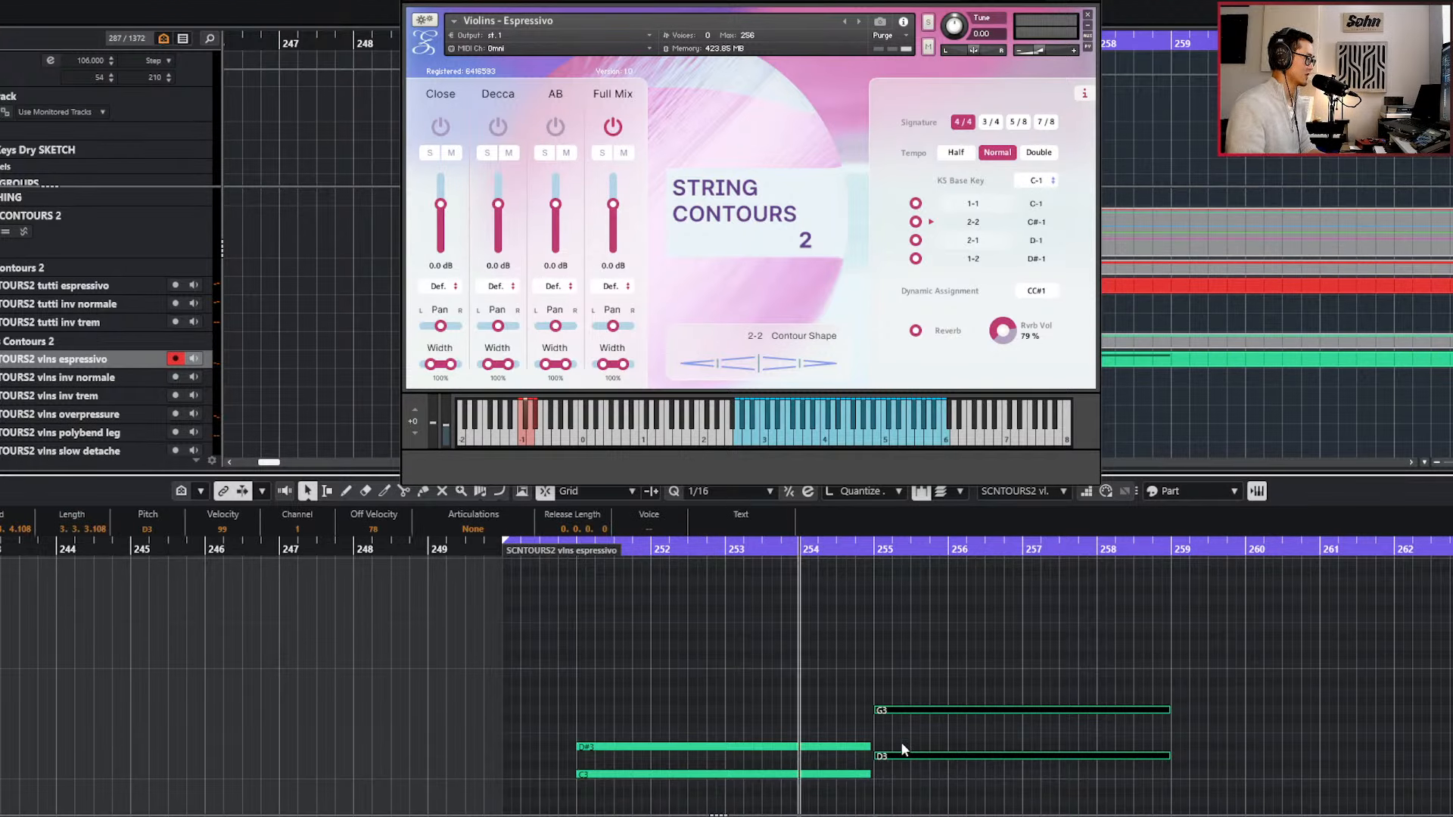
Duplicate the violin D3 and G3 notes at bar 255 so that copies start at bar 259.
{"action": "left_click_drag", "start_coordinate": [800, 693], "coordinate": [809, 782]}
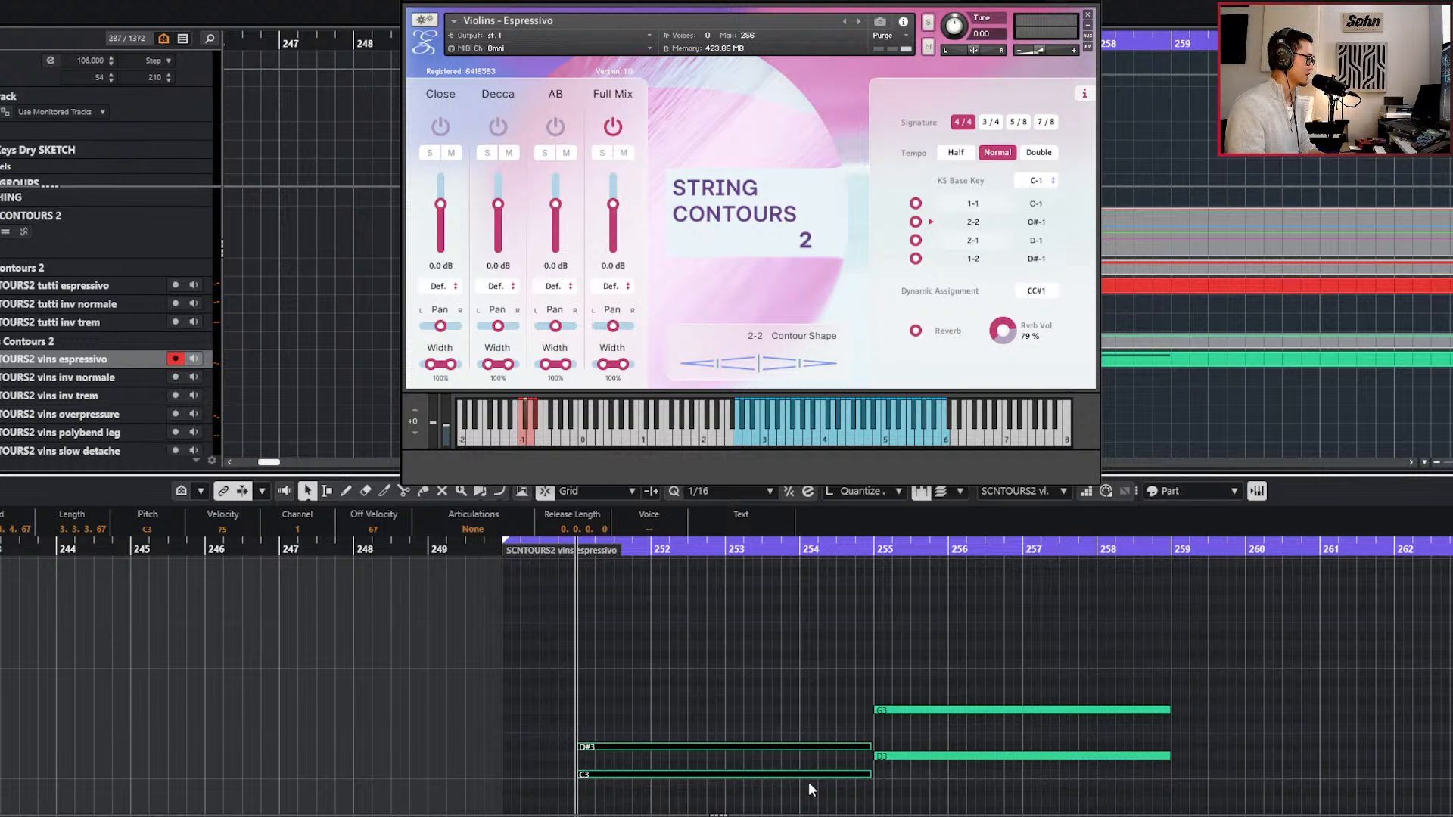
{"action": "scroll", "coordinate": [806, 749], "scroll_direction": "up", "scroll_amount": 2}
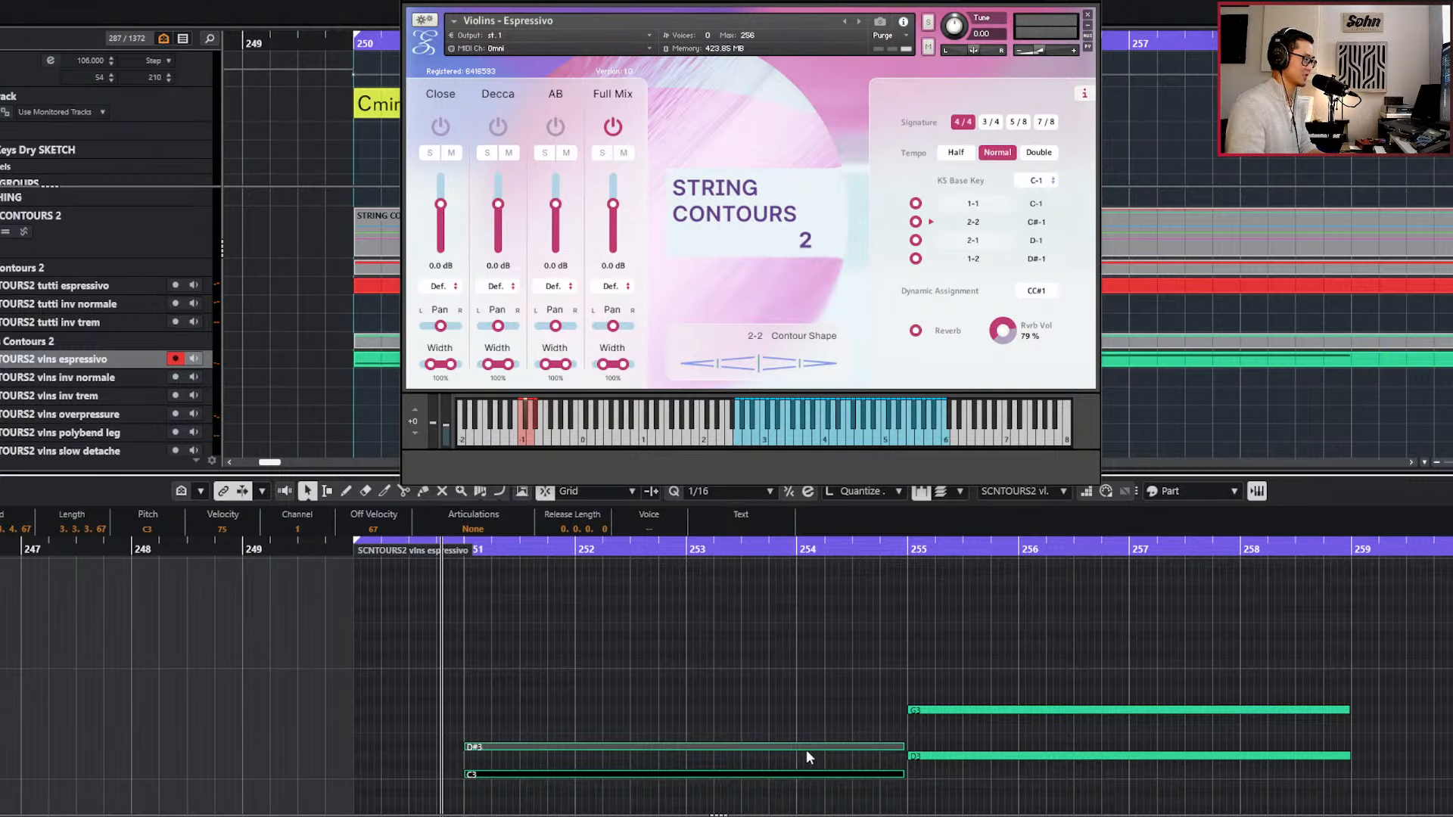
{"action": "scroll", "coordinate": [806, 749], "scroll_direction": "right", "scroll_amount": 2}
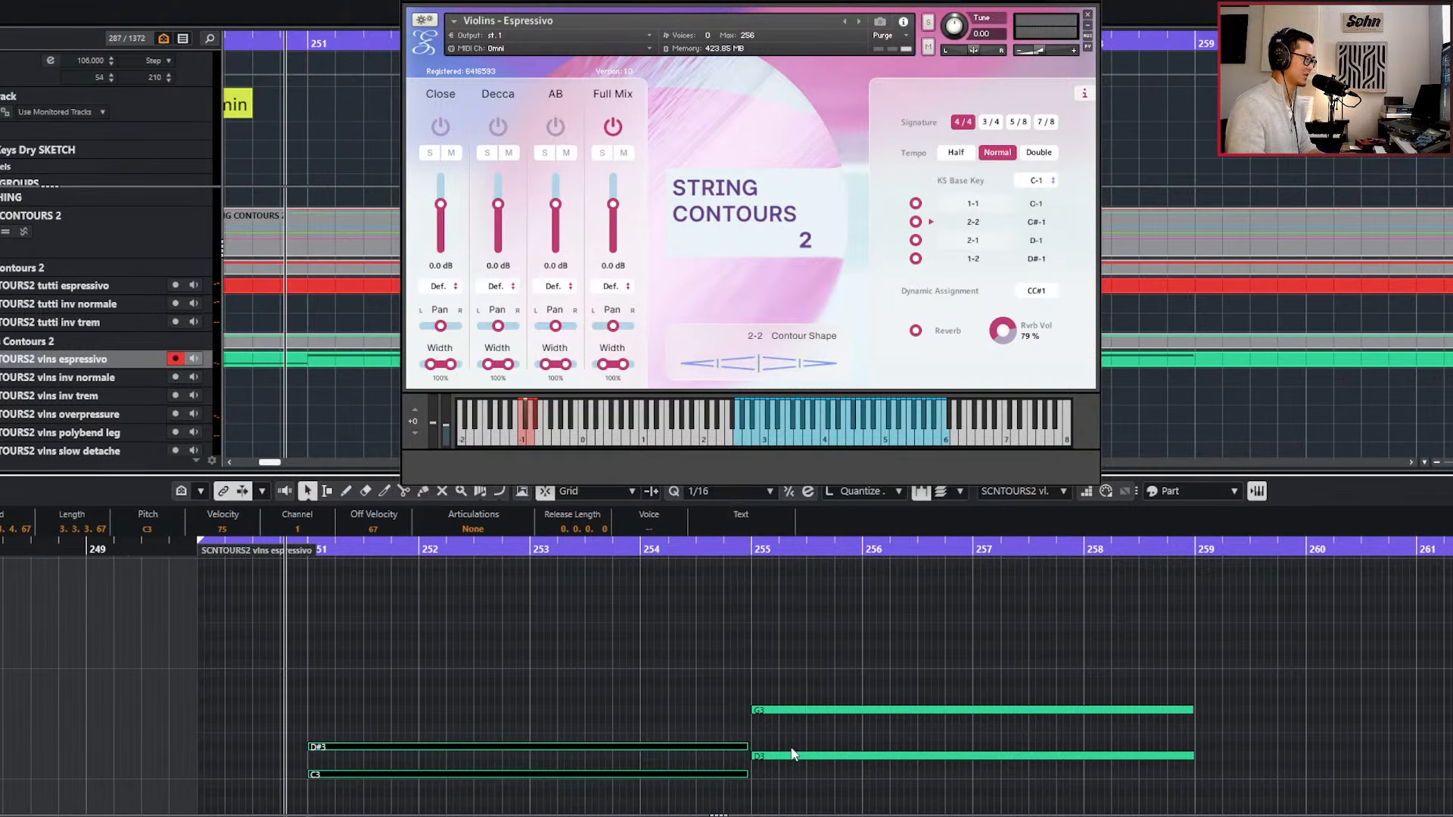
{"action": "left_click", "coordinate": [1186, 756]}
{"action": "scroll", "coordinate": [1194, 756], "scroll_direction": "down", "scroll_amount": 2}
{"action": "scroll", "coordinate": [1183, 747], "scroll_direction": "up", "scroll_amount": 1}
{"action": "left_click_drag", "start_coordinate": [1067, 645], "coordinate": [1035, 802]}
{"action": "key", "text": "ctrl+d"}
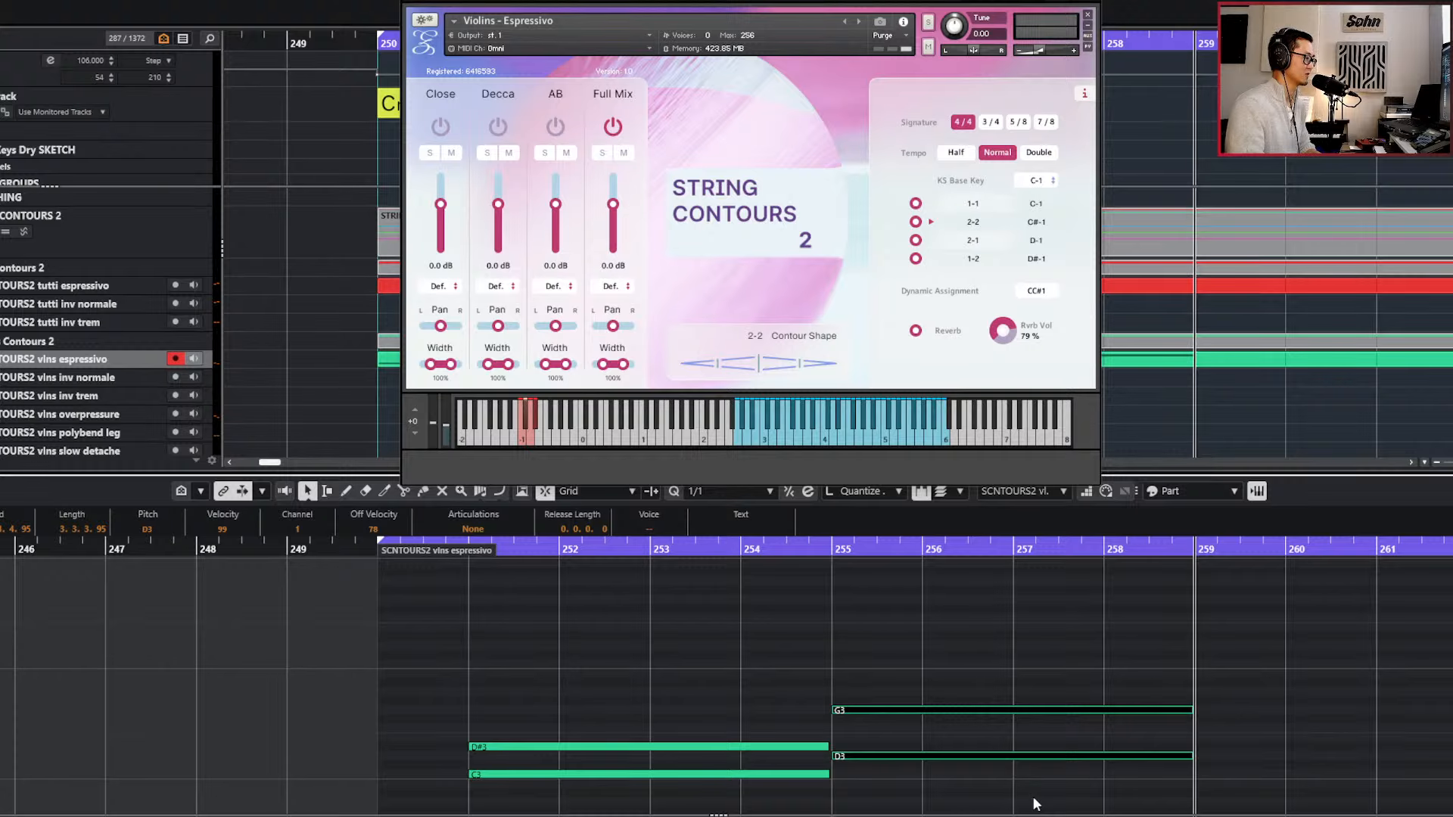
{"action": "scroll", "coordinate": [1105, 687], "scroll_direction": "right", "scroll_amount": 2}
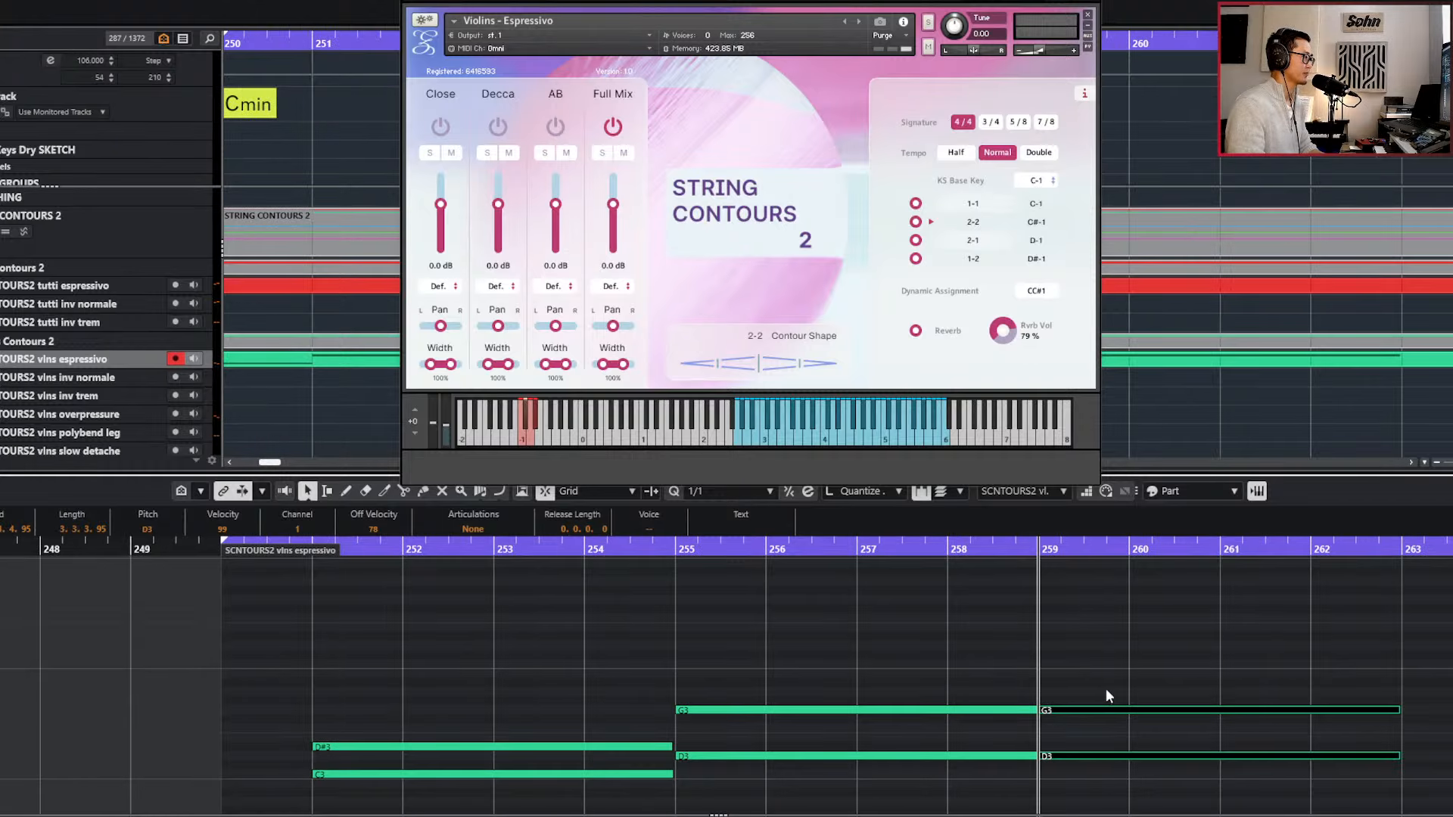
Split the D3 and G3 notes at bar 257 and transpose the second G3 segment down to D#3.
{"action": "left_click_drag", "start_coordinate": [899, 685], "coordinate": [870, 770]}
{"action": "left_click", "coordinate": [859, 710], "text": "alt"}
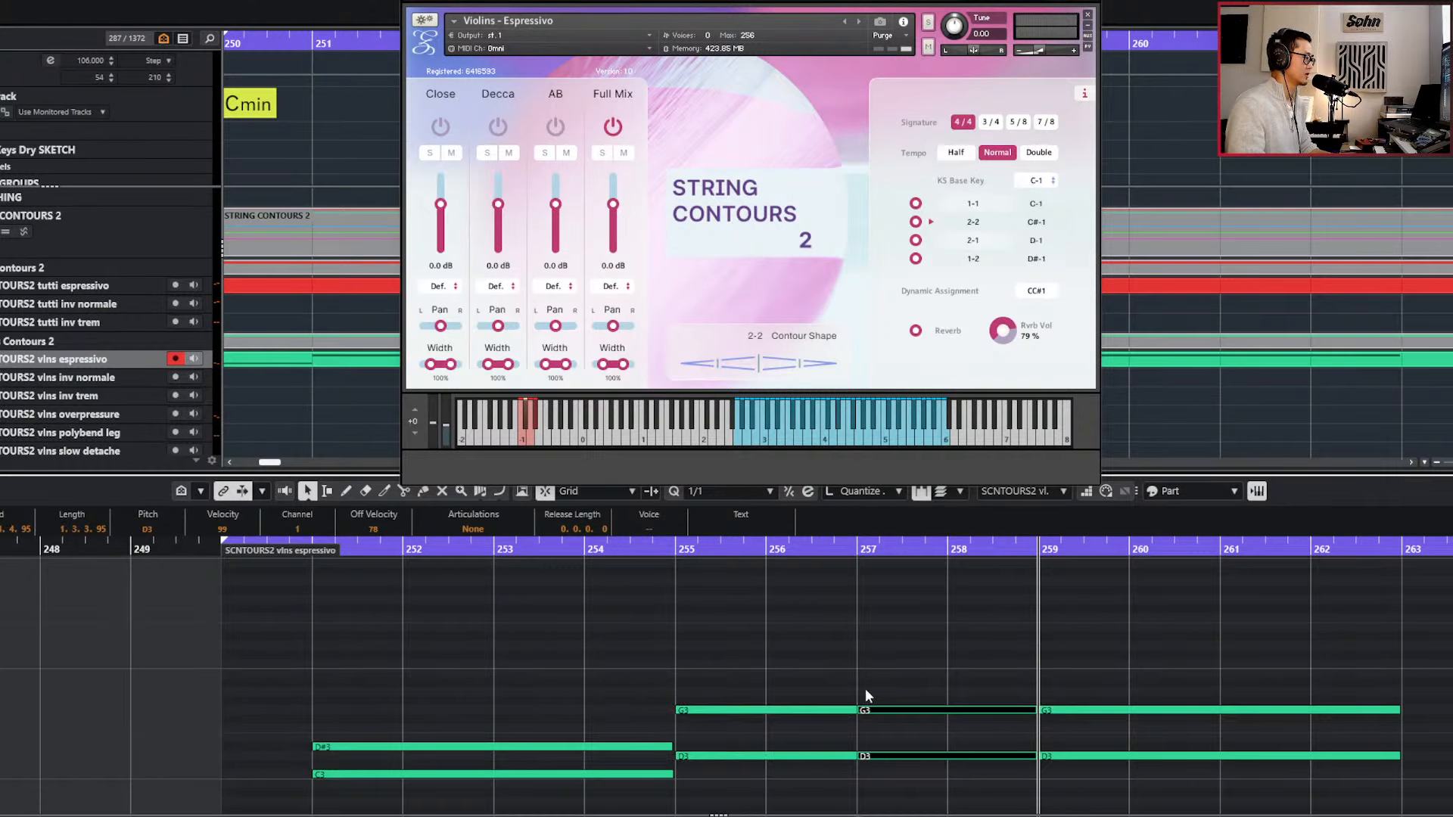
{"action": "left_click", "coordinate": [868, 710]}
{"action": "key", "text": "Down"}
{"action": "key", "text": "Down"}
{"action": "key", "text": "Down"}
{"action": "key", "text": "Down"}
{"action": "key", "text": "Down"}
{"action": "key", "text": "Down"}
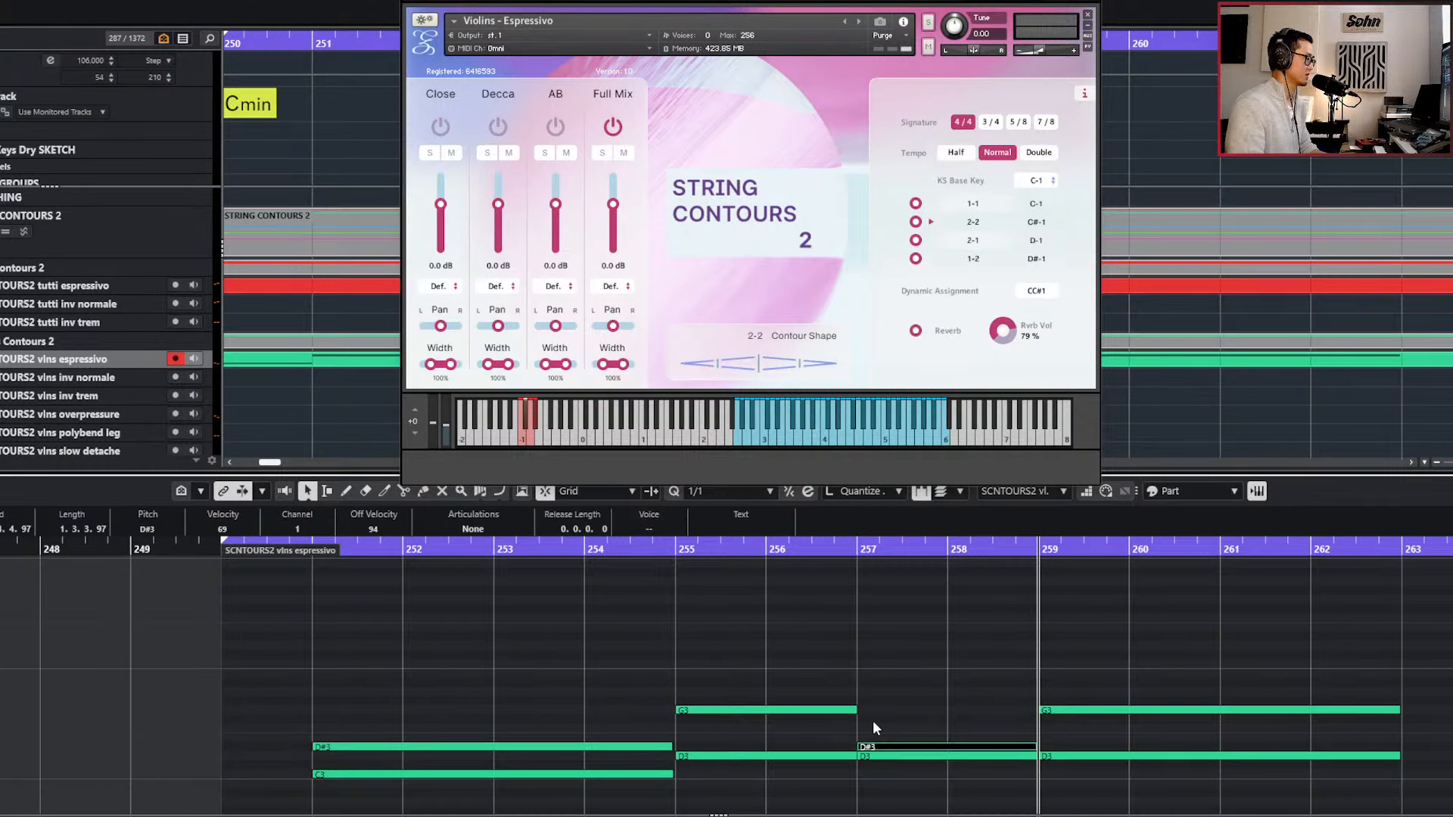
Lower the D#3 at bar 257 to C#3, with its second half split off at bar 258 and lowered to A#2.
{"action": "left_click", "coordinate": [914, 755], "text": "shift"}
{"action": "left_click", "coordinate": [947, 759], "text": "alt"}
{"action": "left_click_drag", "start_coordinate": [956, 729], "coordinate": [968, 769]}
{"action": "left_click", "coordinate": [967, 767]}
{"action": "key", "text": "Down"}
{"action": "key", "text": "Down"}
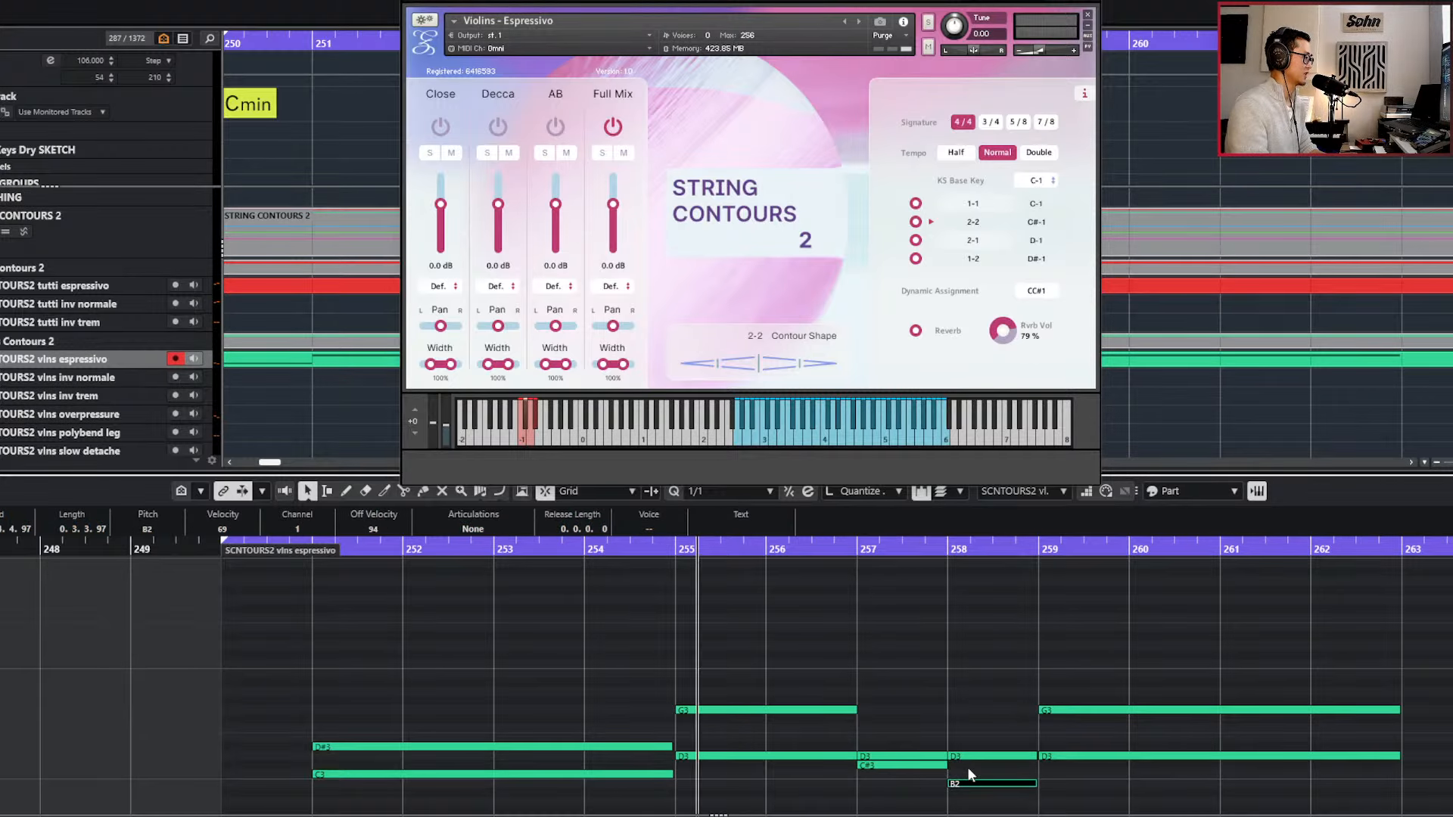
{"action": "key", "text": "Down"}
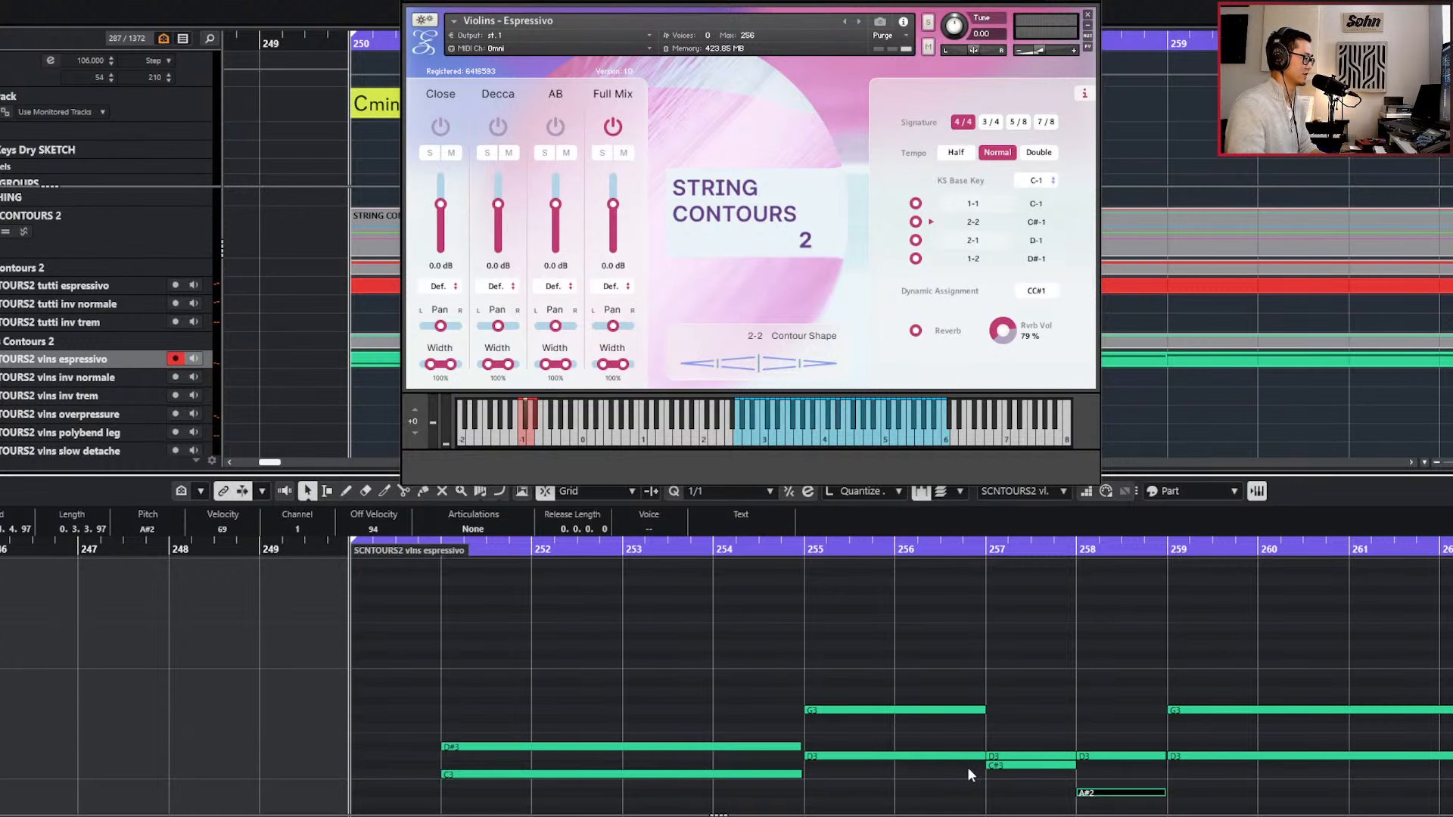
During playback, merge the D3 segments at bars 257 and 258 into one note lasting until bar 259.
{"action": "key", "text": "space"}
{"action": "key", "text": "h"}
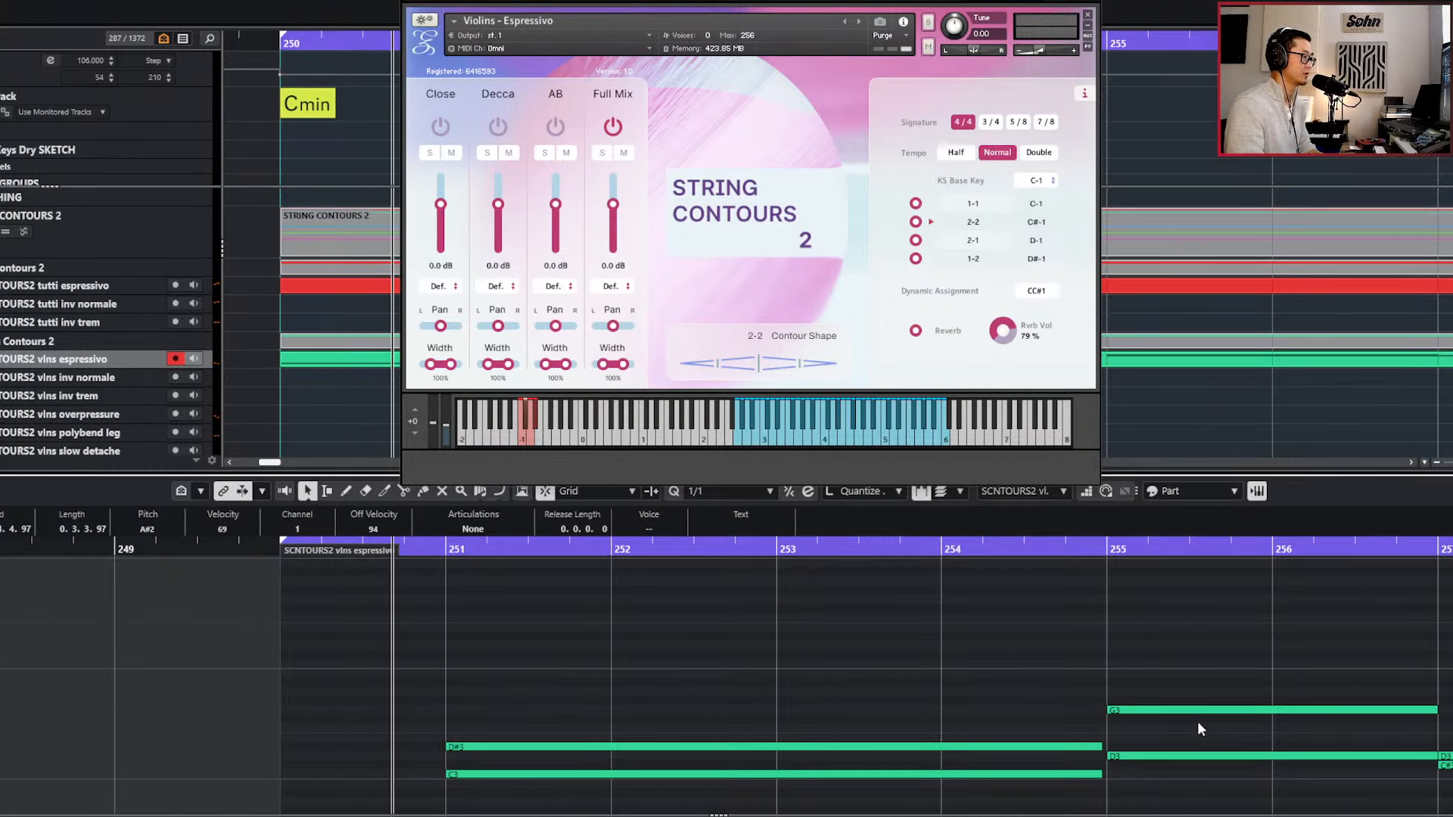
{"action": "scroll", "coordinate": [1173, 717], "scroll_direction": "right", "scroll_amount": 3}
{"action": "left_click", "coordinate": [1165, 717]}
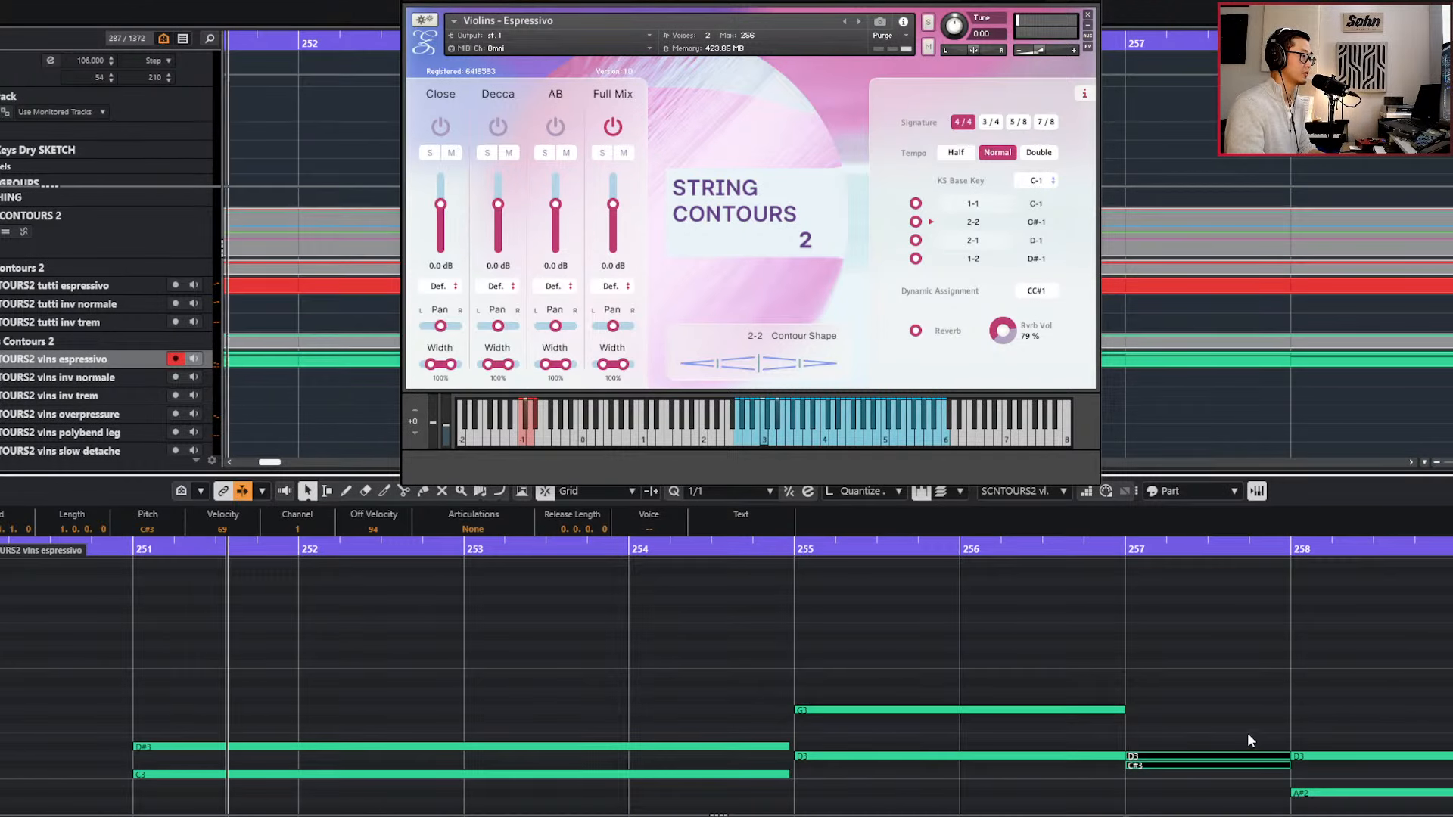
{"action": "left_click", "coordinate": [1250, 757]}
{"action": "key", "text": "Delete"}
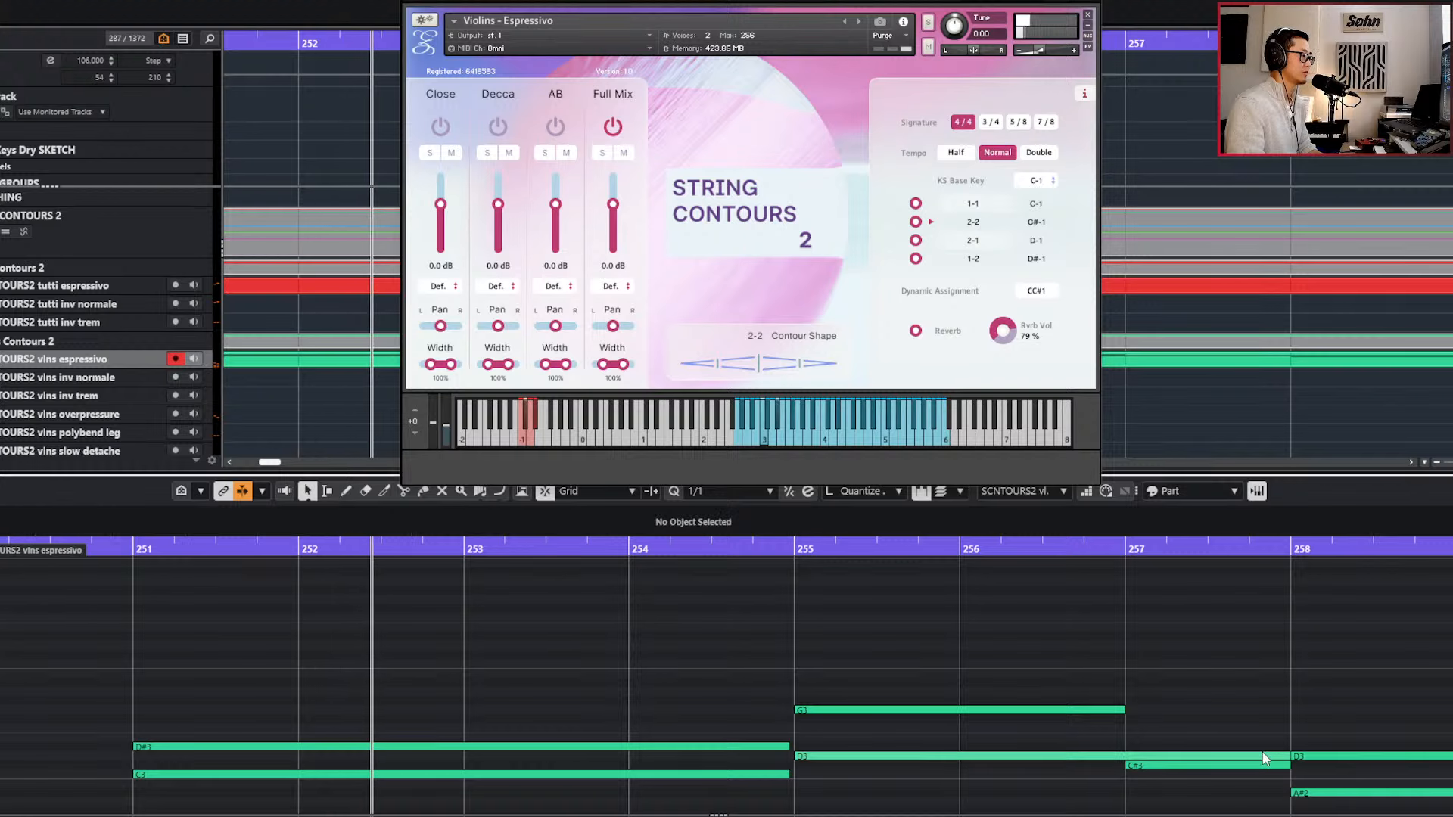
{"action": "left_click", "coordinate": [1264, 758]}
{"action": "key", "text": "Delete"}
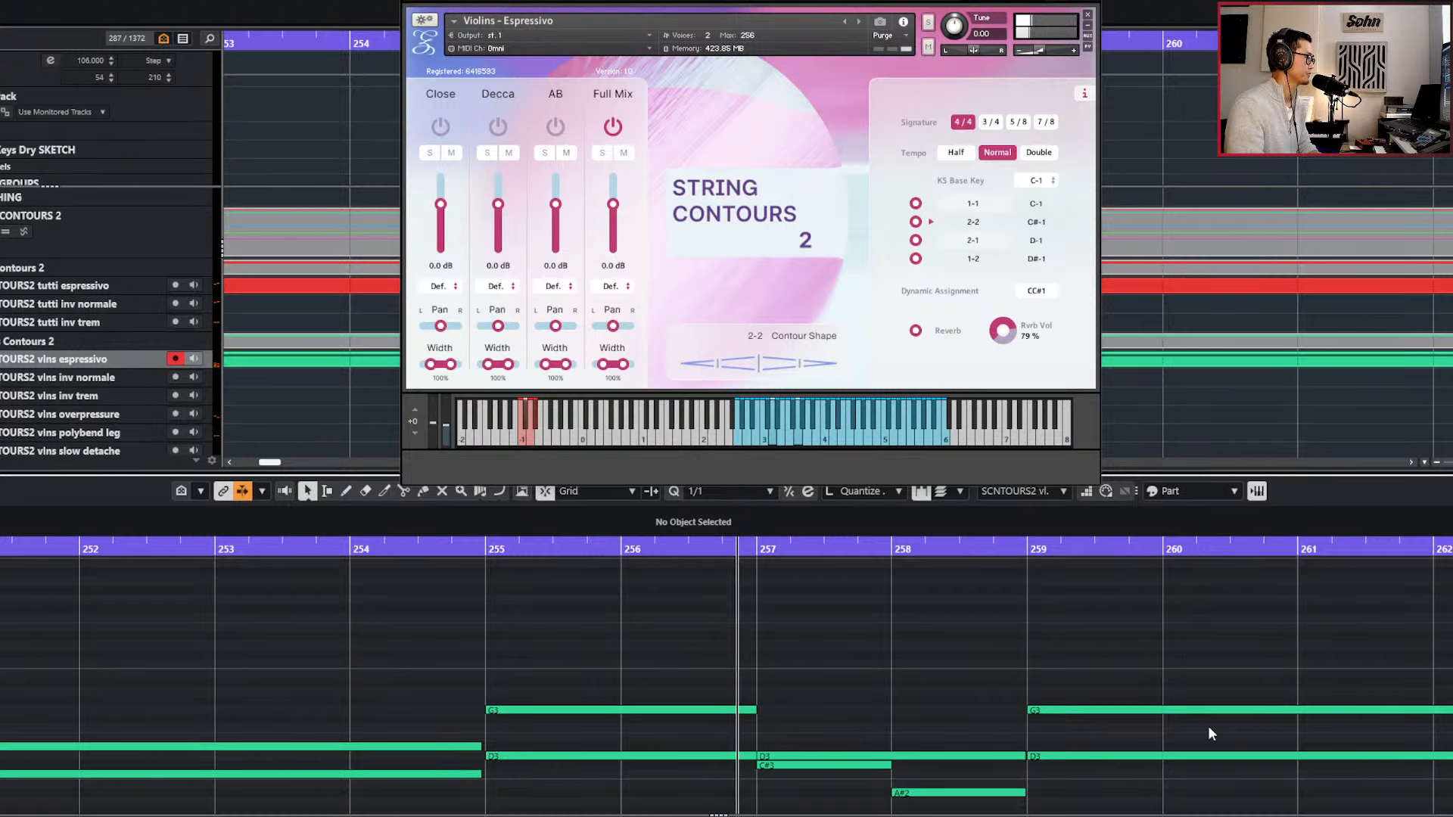
Lower the C#3 note at bar 257 to C3 and play the passage from bar 255.
{"action": "left_click", "coordinate": [855, 767]}
{"action": "key", "text": "Down"}
{"action": "key", "text": "KP_Subtract"}
{"action": "key", "text": "KP_Subtract"}
{"action": "key", "text": "KP_Subtract"}
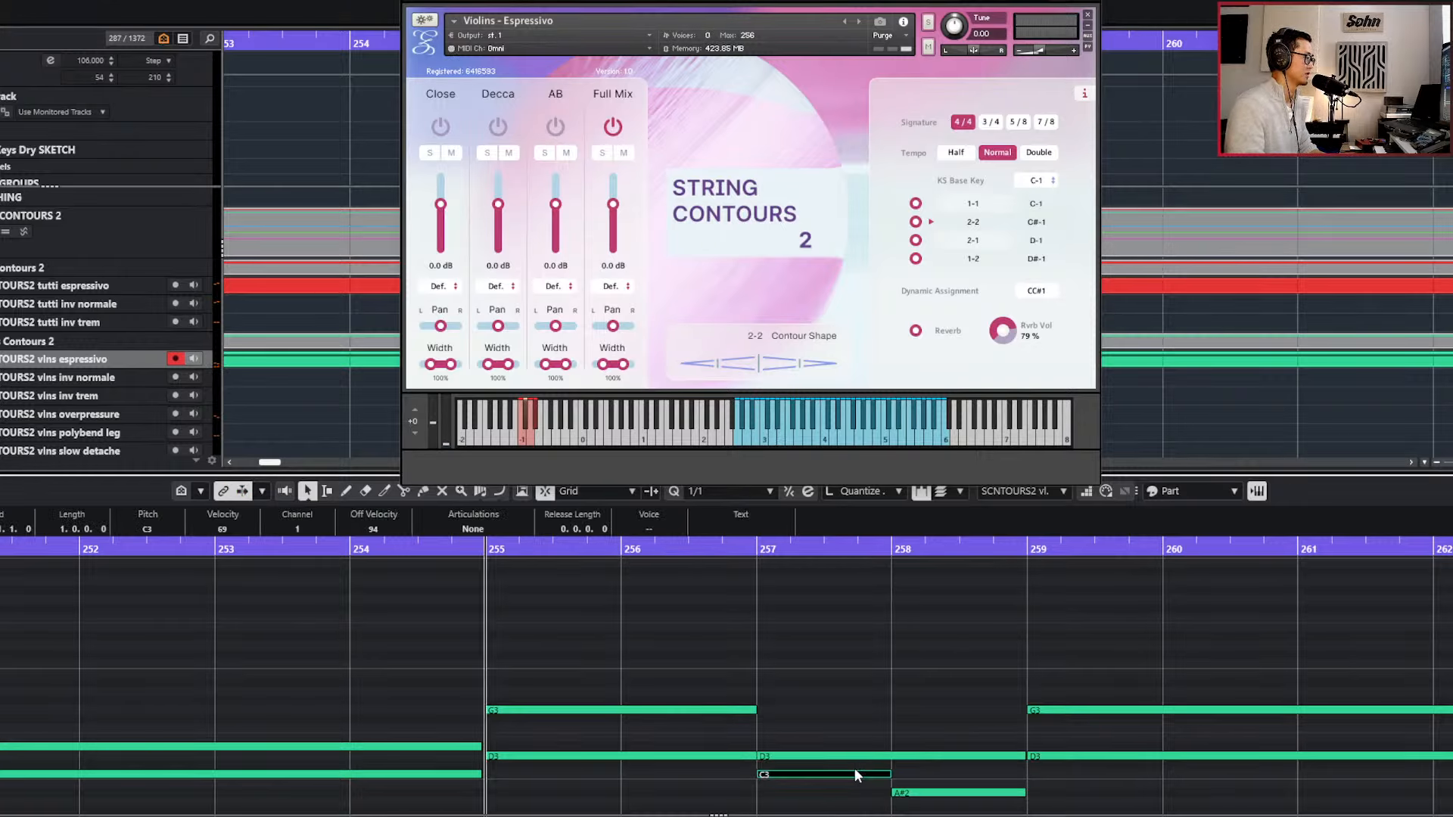
{"action": "key", "text": "space"}
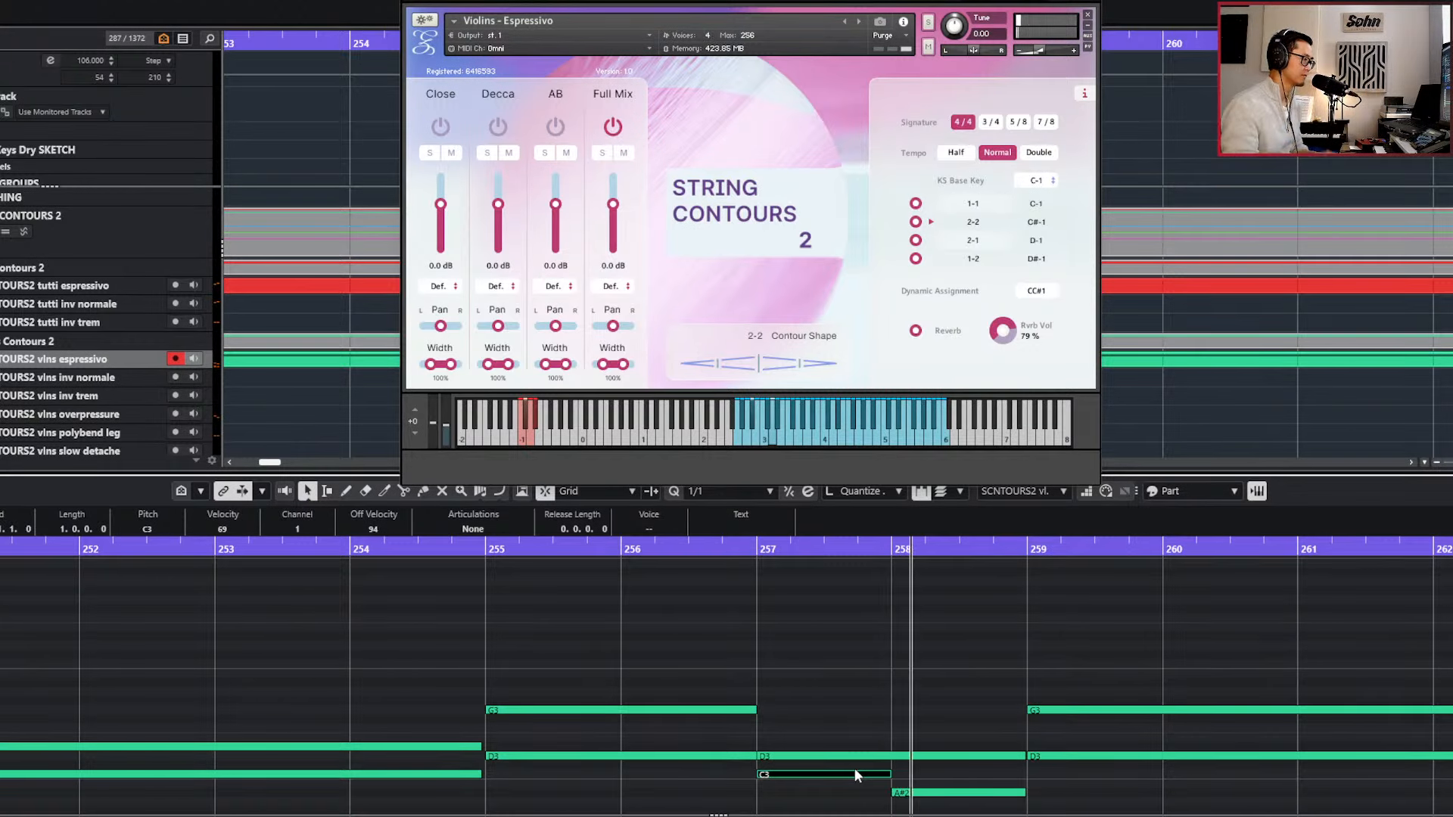
Delete the duplicated D3 and G3 notes at bar 259 and play on from bar 257.
{"action": "scroll", "coordinate": [829, 708], "scroll_direction": "down", "scroll_amount": 2}
{"action": "left_click_drag", "start_coordinate": [1036, 694], "coordinate": [1032, 756]}
{"action": "key", "text": "Delete"}
{"action": "key", "text": "space"}
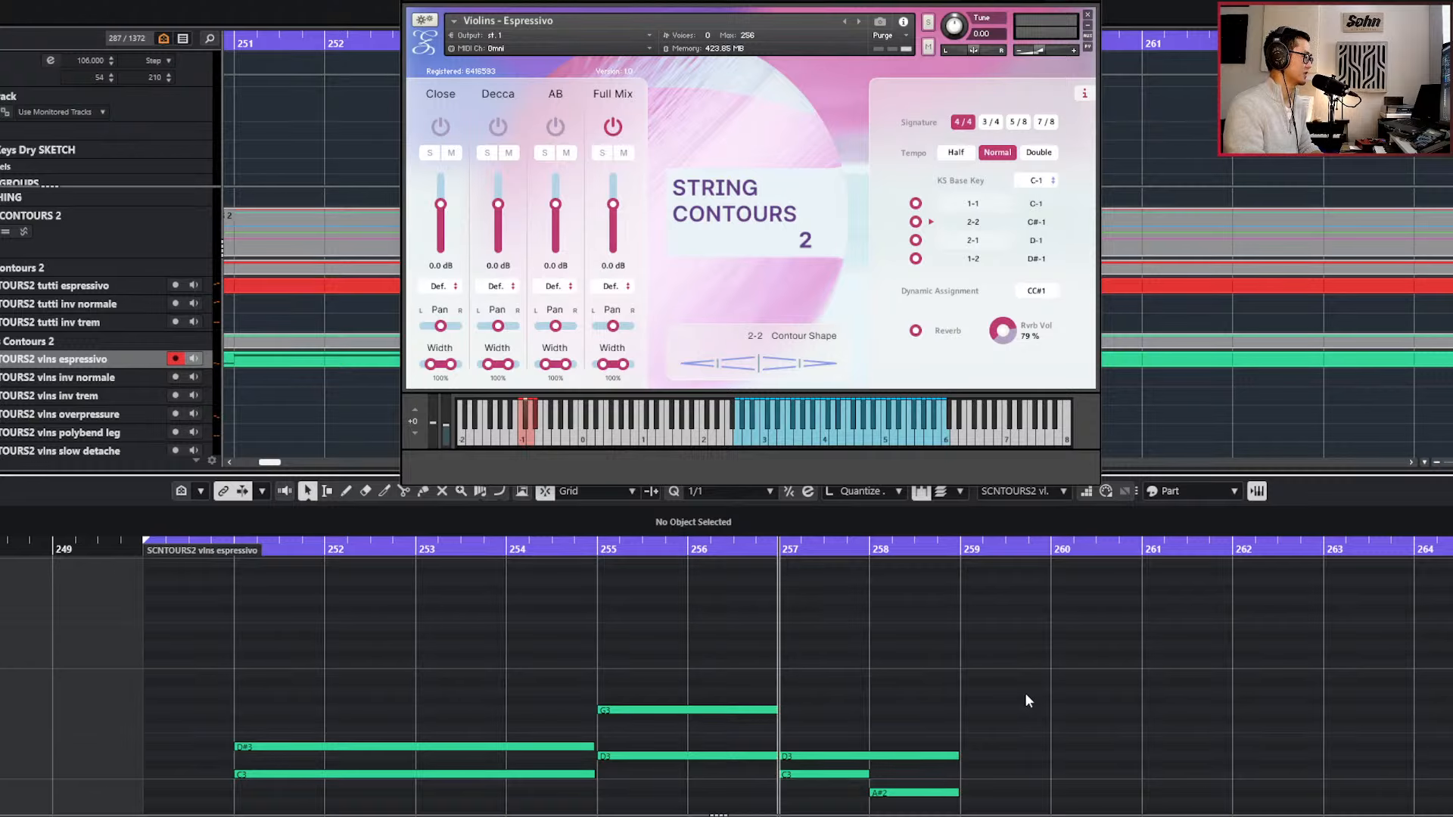
{"action": "key", "text": "space"}
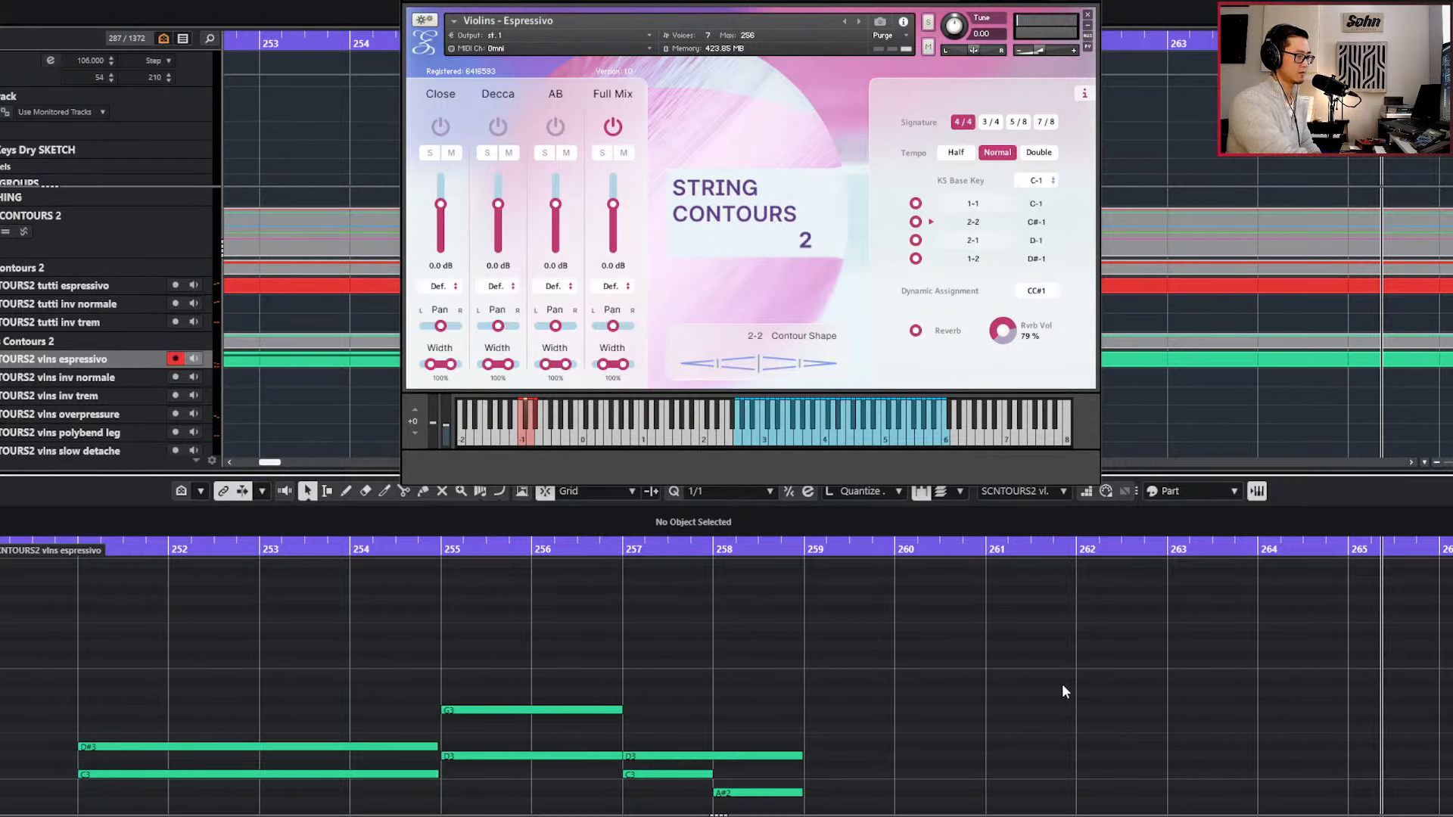
Record C3 with G3 from bar 259, D3 with A#3 from bar 263, and C3 under A3 and G3 from bar 265.
{"action": "key", "text": "KP_Subtract"}
{"action": "key", "text": "space"}
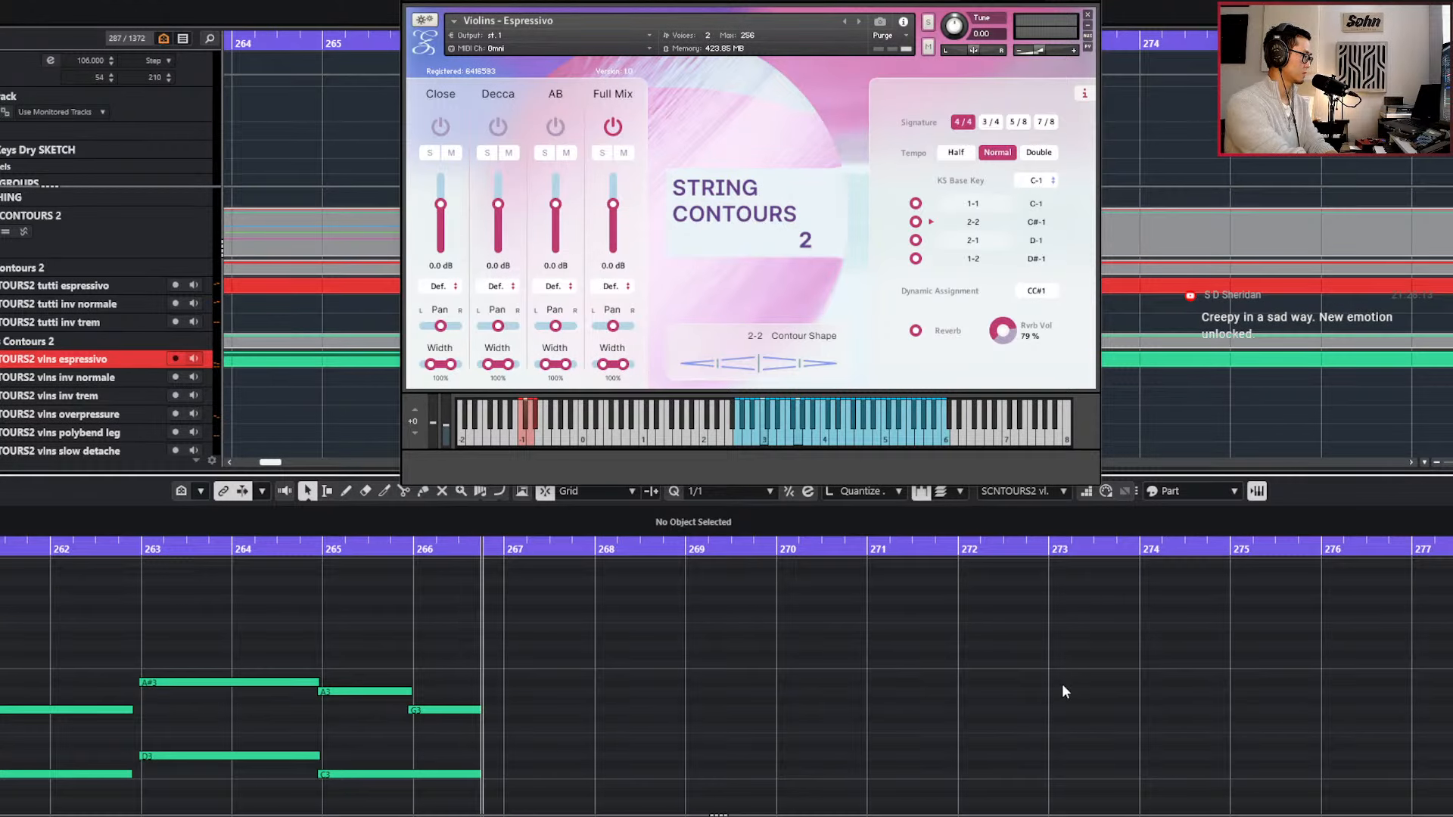
{"action": "key", "text": "space"}
{"action": "scroll", "coordinate": [914, 778], "scroll_direction": "down", "scroll_amount": 5}
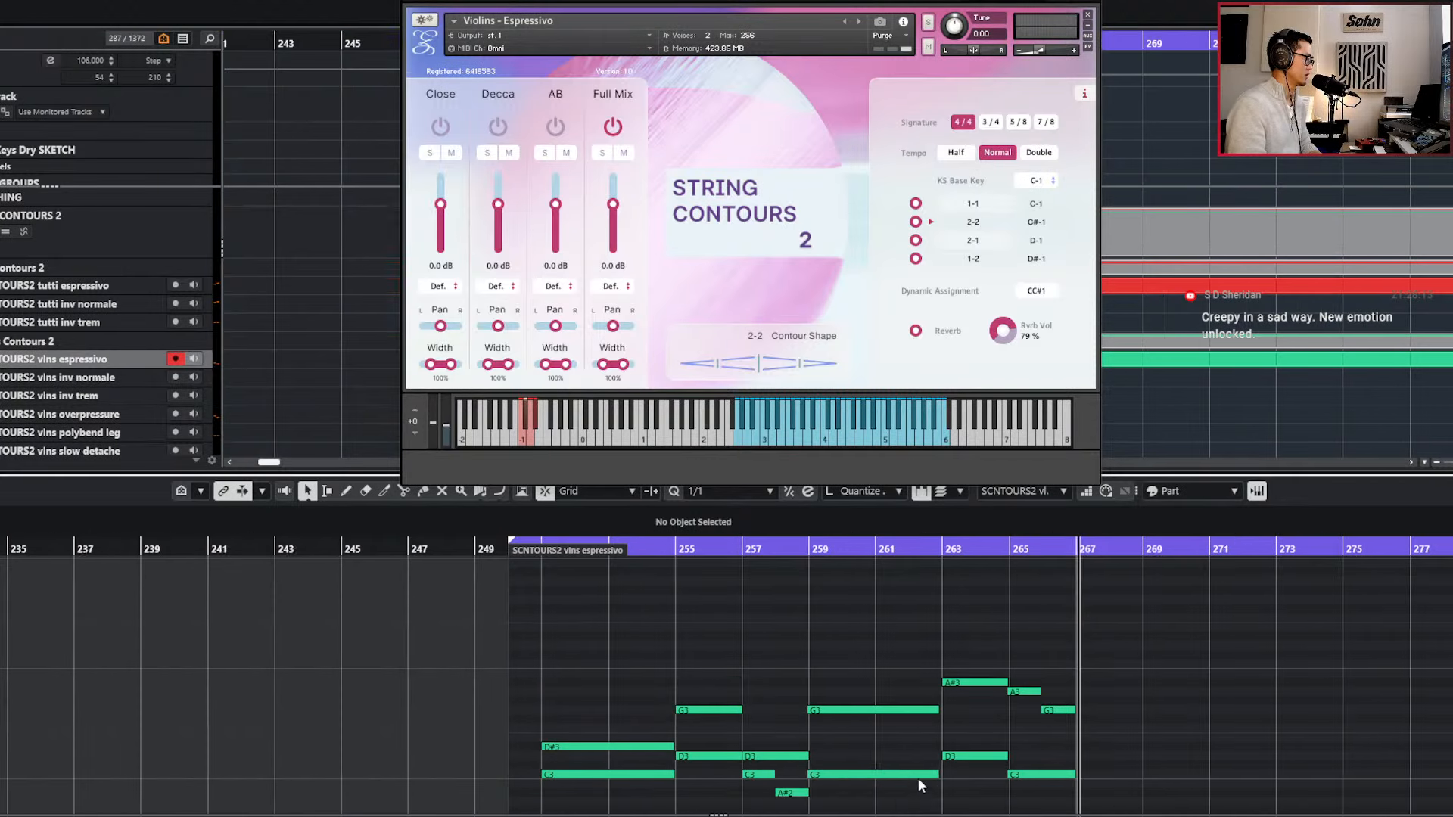
Move the playback position back to bar 257 and quantize the recorded C3 and G3 notes at bar 259 to 1/1.
{"action": "key", "text": "KP_Subtract"}
{"action": "key", "text": "KP_Subtract"}
{"action": "key", "text": "KP_Subtract"}
{"action": "key", "text": "KP_Subtract"}
{"action": "key", "text": "KP_Subtract"}
{"action": "key", "text": "KP_Subtract"}
{"action": "scroll", "coordinate": [942, 763], "scroll_direction": "up", "scroll_amount": 2}
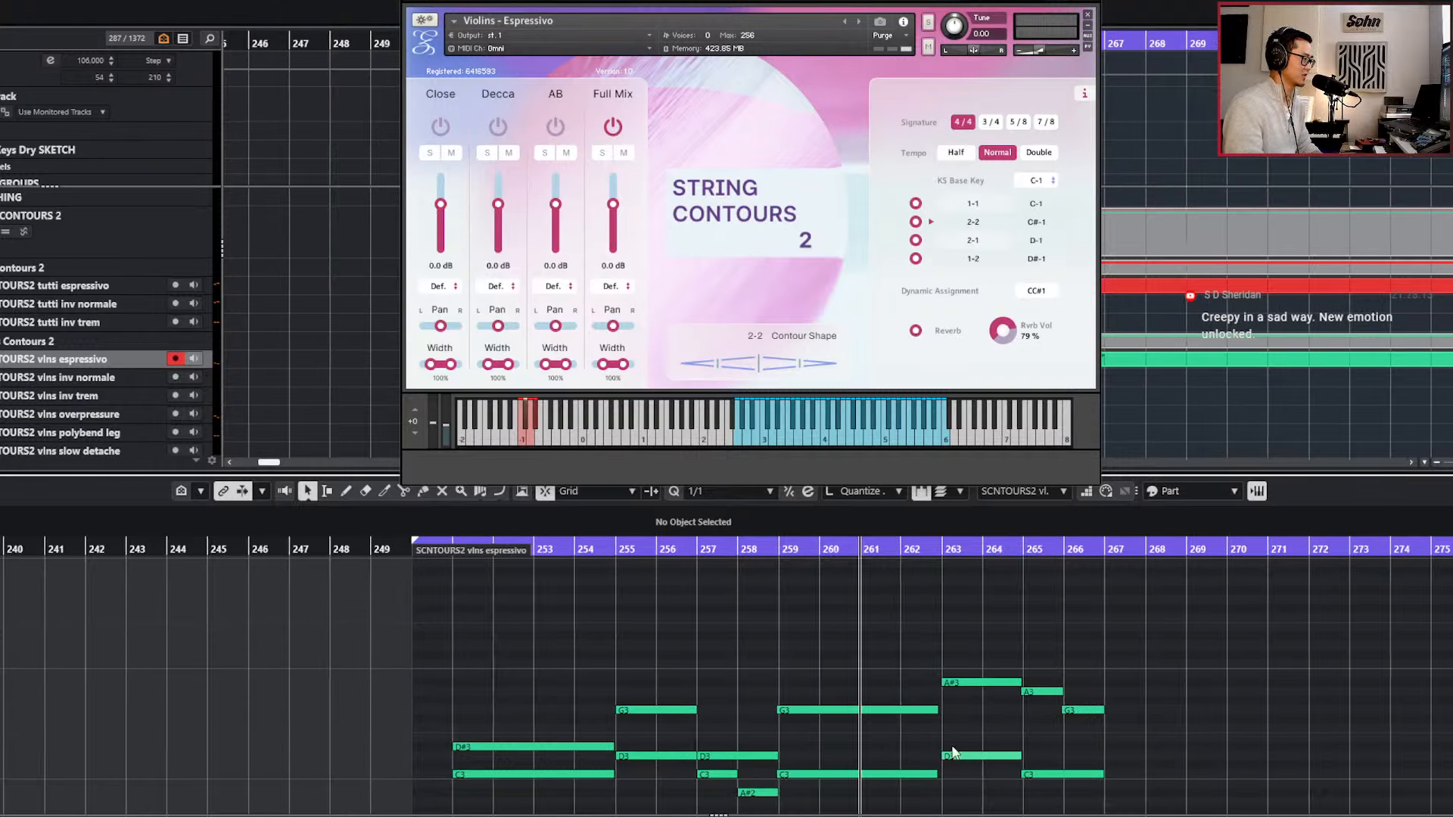
{"action": "scroll", "coordinate": [998, 704], "scroll_direction": "up", "scroll_amount": 3}
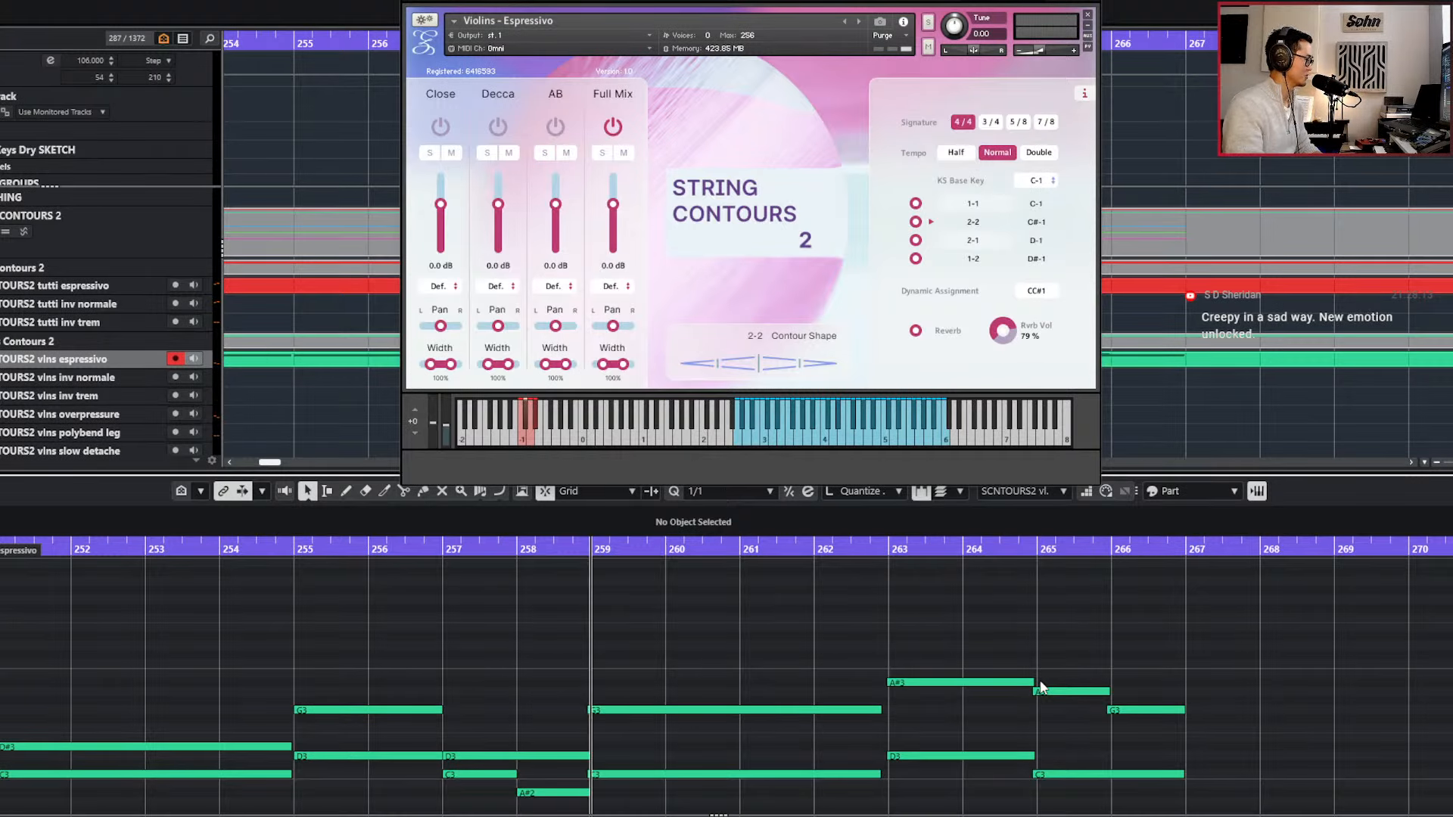
{"action": "key", "text": "KP_Subtract"}
{"action": "key", "text": "KP_Subtract"}
{"action": "left_click_drag", "start_coordinate": [826, 711], "coordinate": [818, 799]}
{"action": "key", "text": "q"}
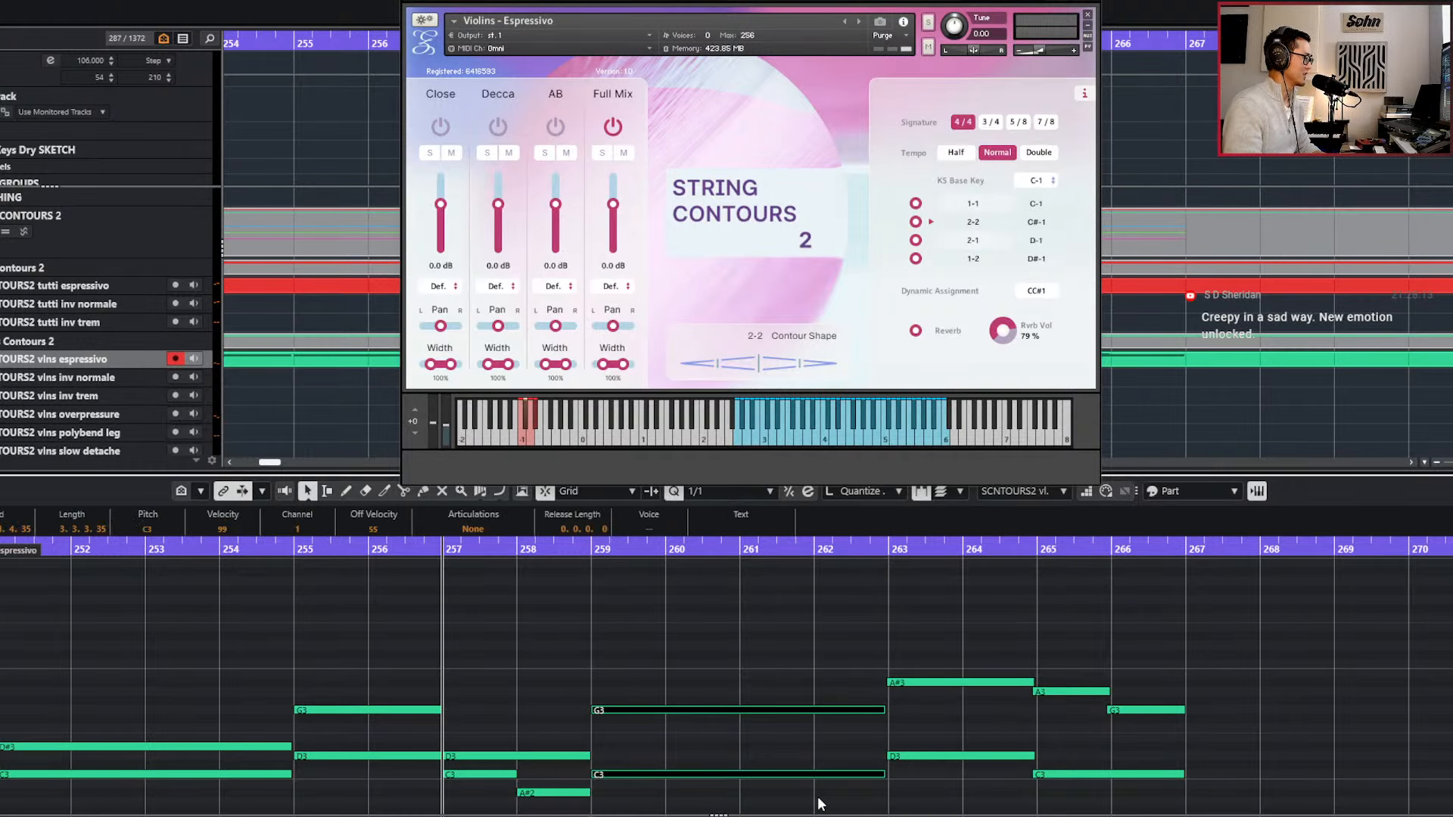
Play back the violin notes from bar 257 into bar 259.
{"action": "left_click", "coordinate": [575, 756]}
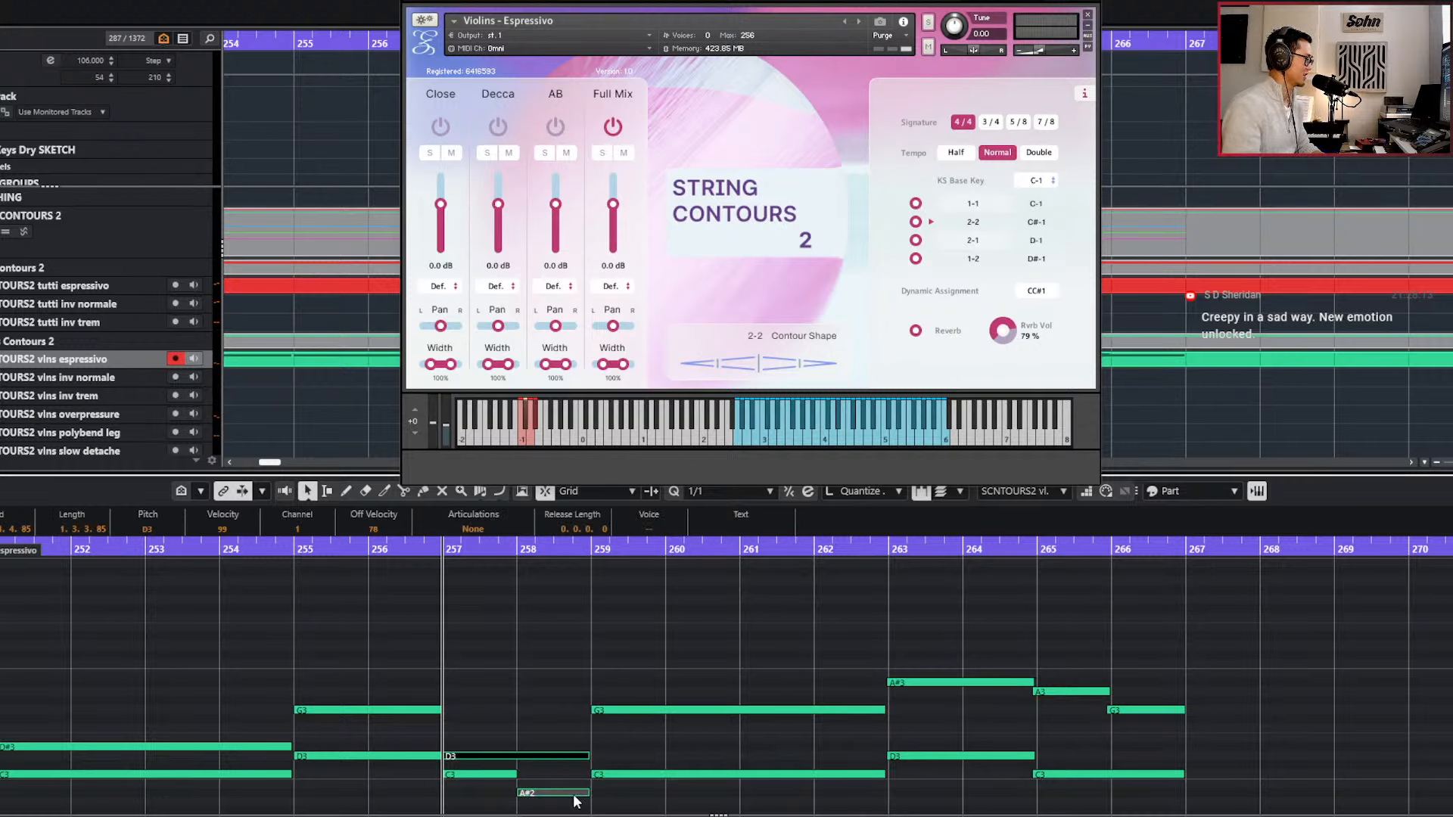
{"action": "key", "text": "space"}
{"action": "left_click", "coordinate": [607, 670]}
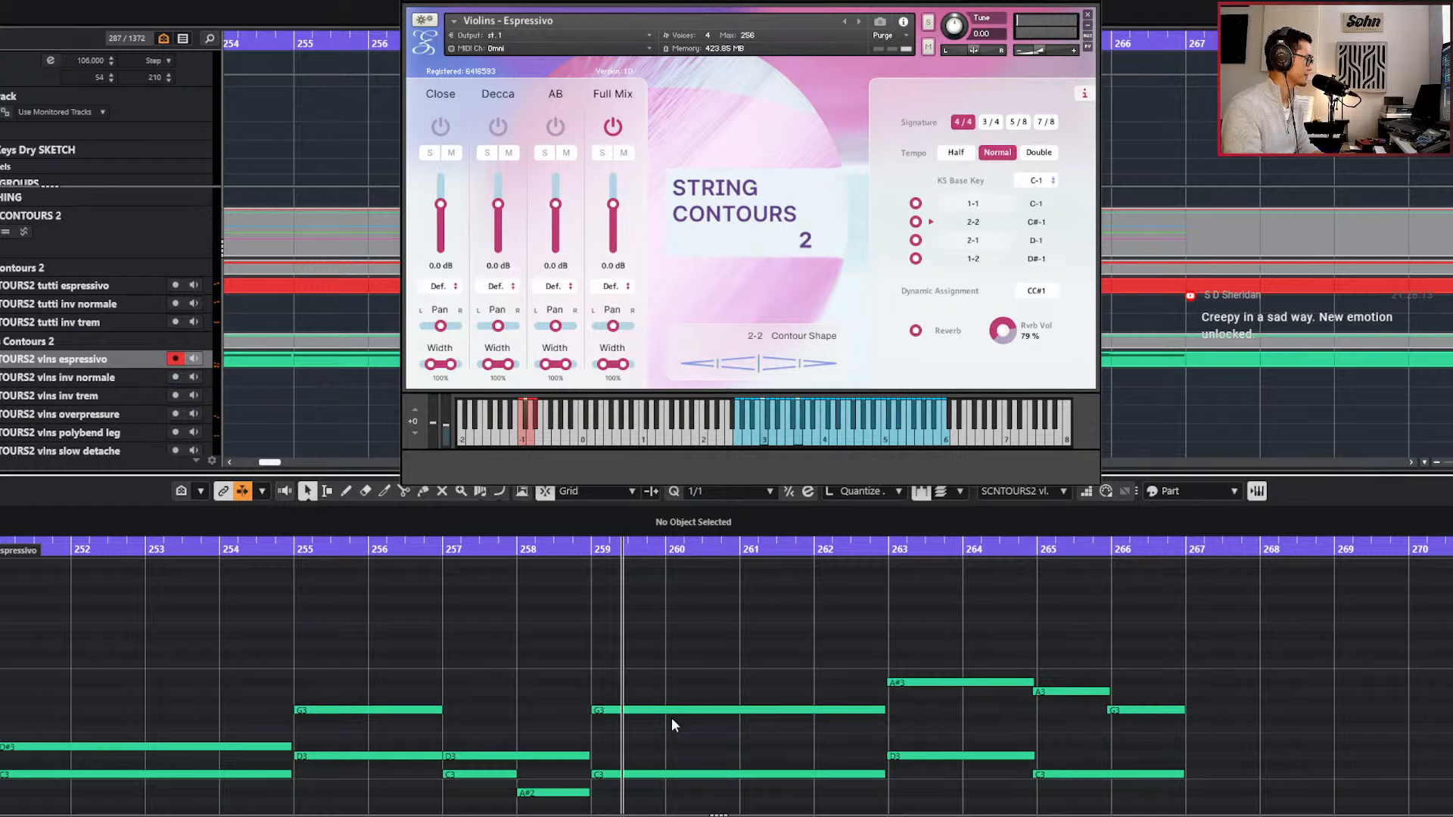
{"action": "key", "text": "space"}
Copy the C3 note at bar 259, transpose the copy up to D#3, and play the resulting chord.
{"action": "left_click", "coordinate": [669, 776]}
{"action": "key", "text": "ctrl+c"}
{"action": "key", "text": "l"}
{"action": "key", "text": "ctrl+v"}
{"action": "key", "text": "Up"}
{"action": "key", "text": "Up"}
{"action": "key", "text": "Up"}
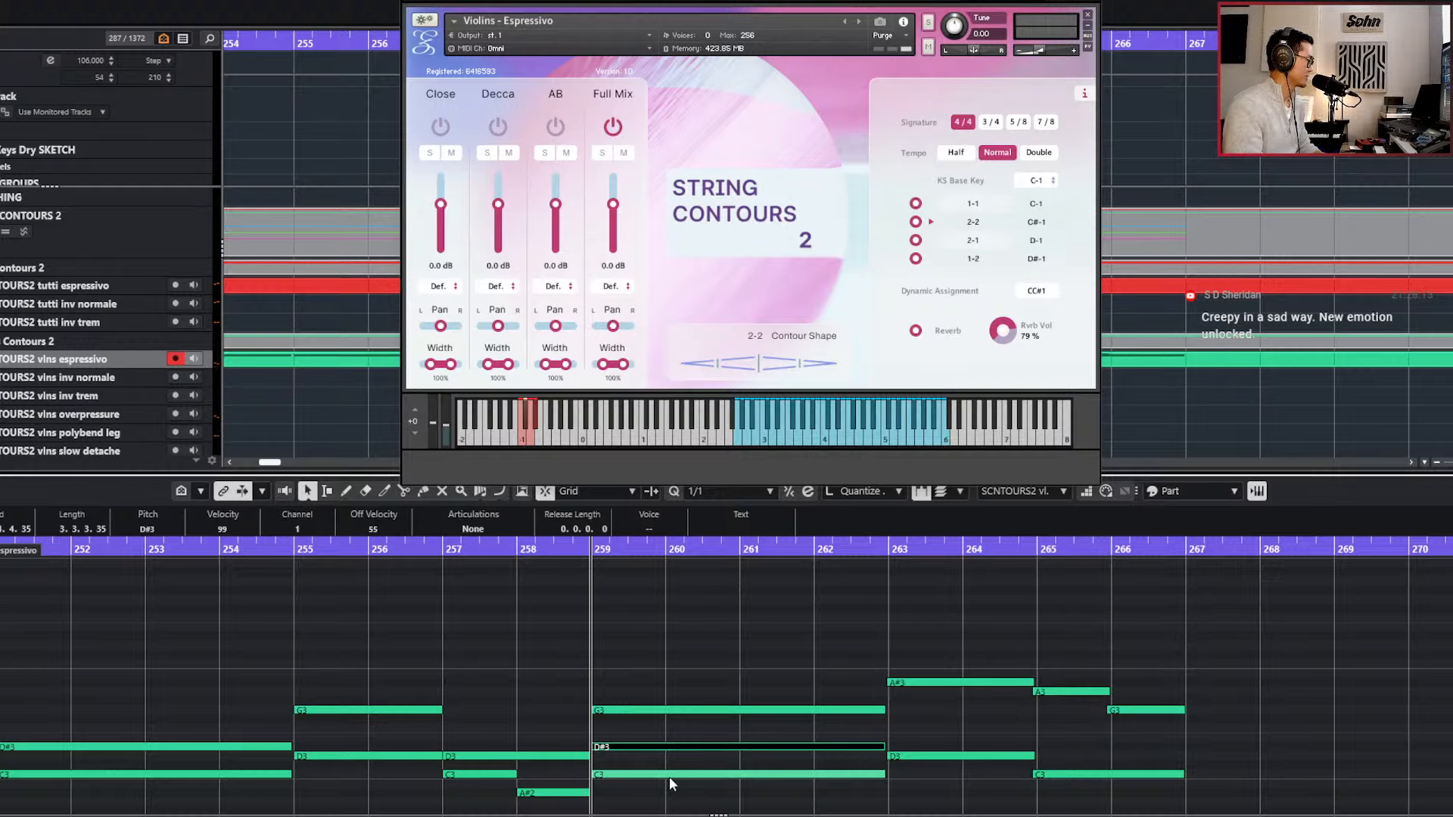
{"action": "key", "text": "ctrl+shift+a"}
{"action": "key", "text": "space"}
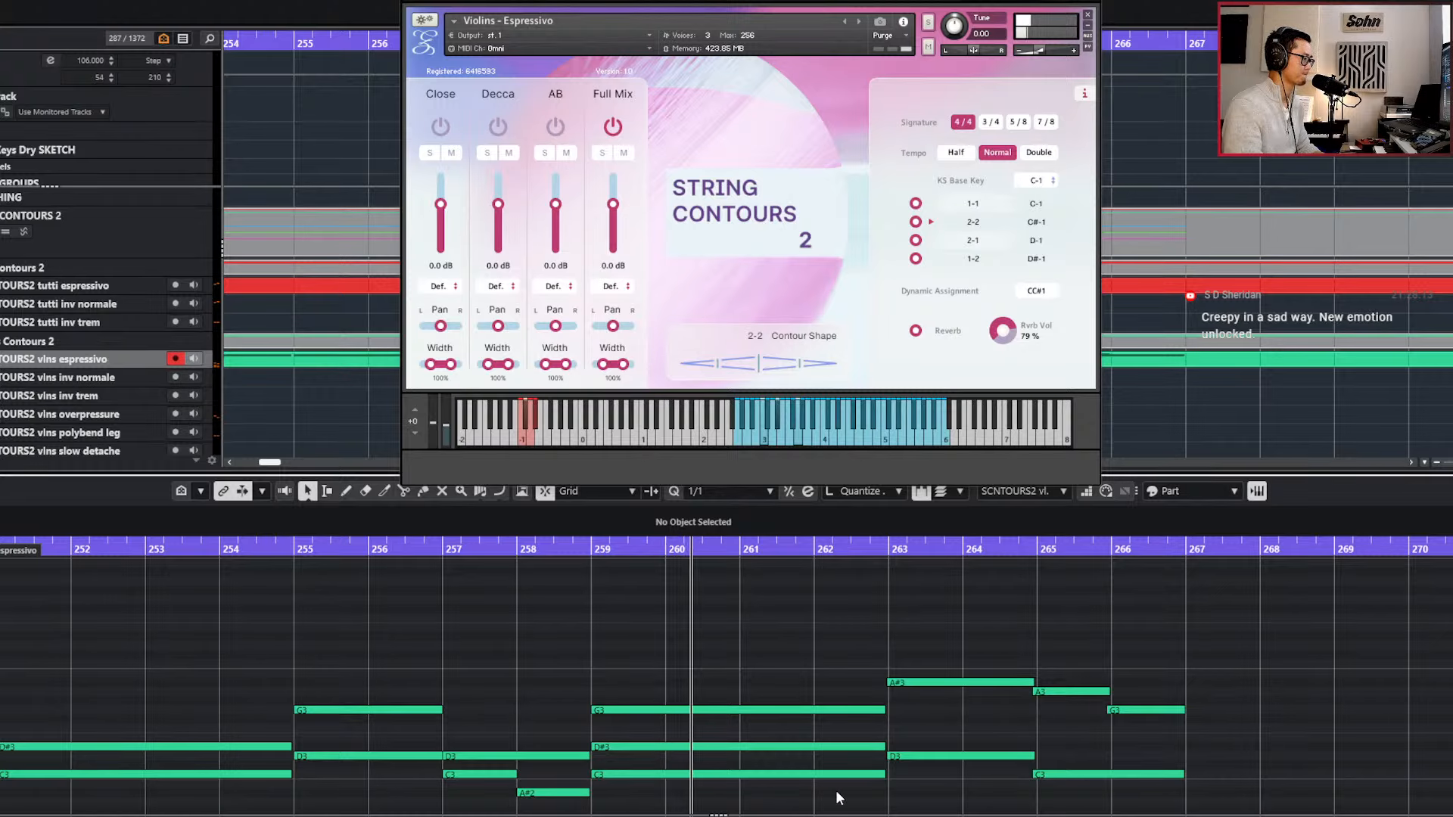
Change the velocities of all violin notes in bars 251 to 266 and quantize them to 1/1.
{"action": "key", "text": "g"}
{"action": "left_click_drag", "start_coordinate": [983, 658], "coordinate": [227, 813]}
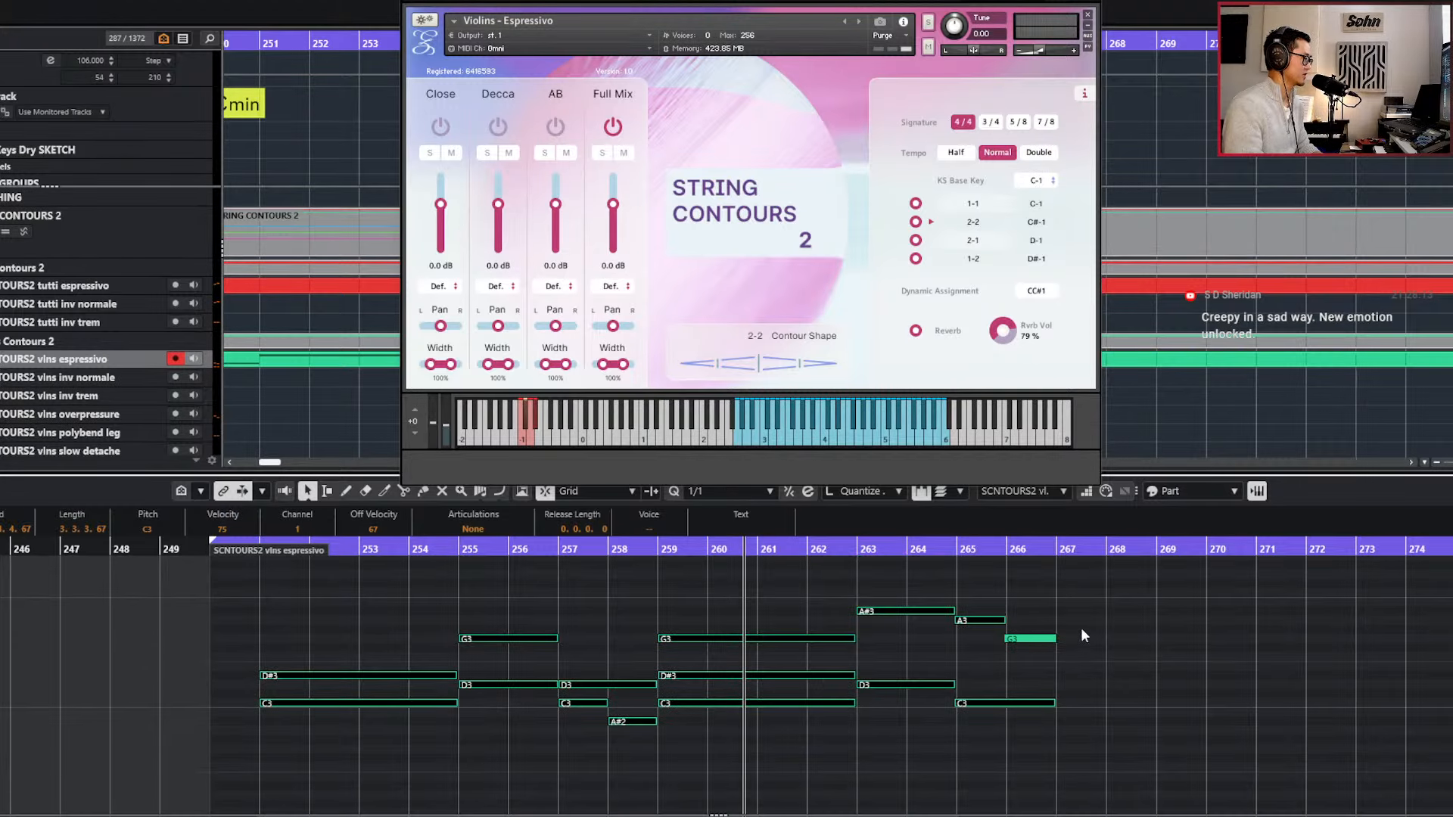
{"action": "key", "text": "alt+v"}
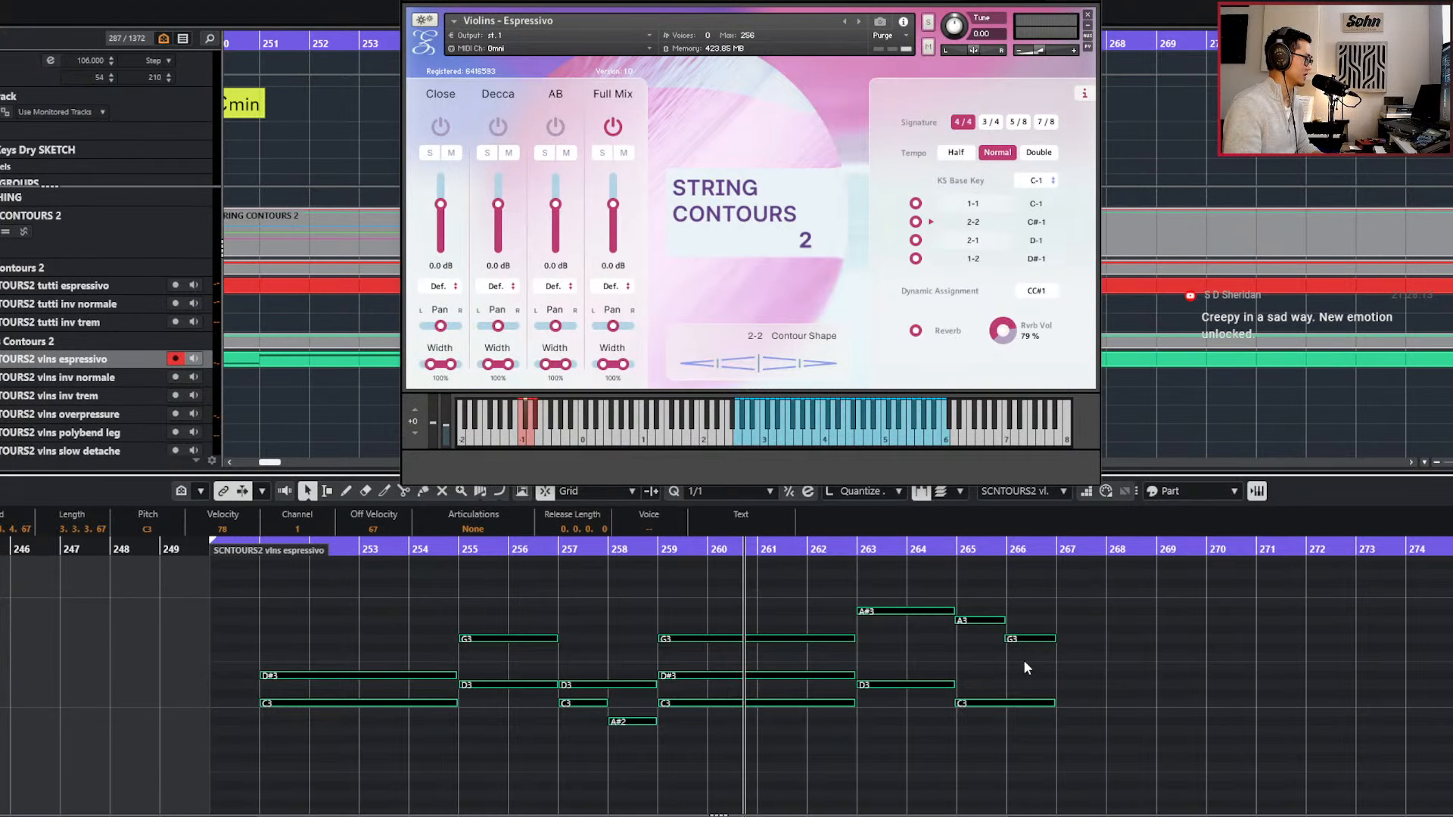
{"action": "key", "text": "alt+v"}
{"action": "left_click", "coordinate": [525, 484]}
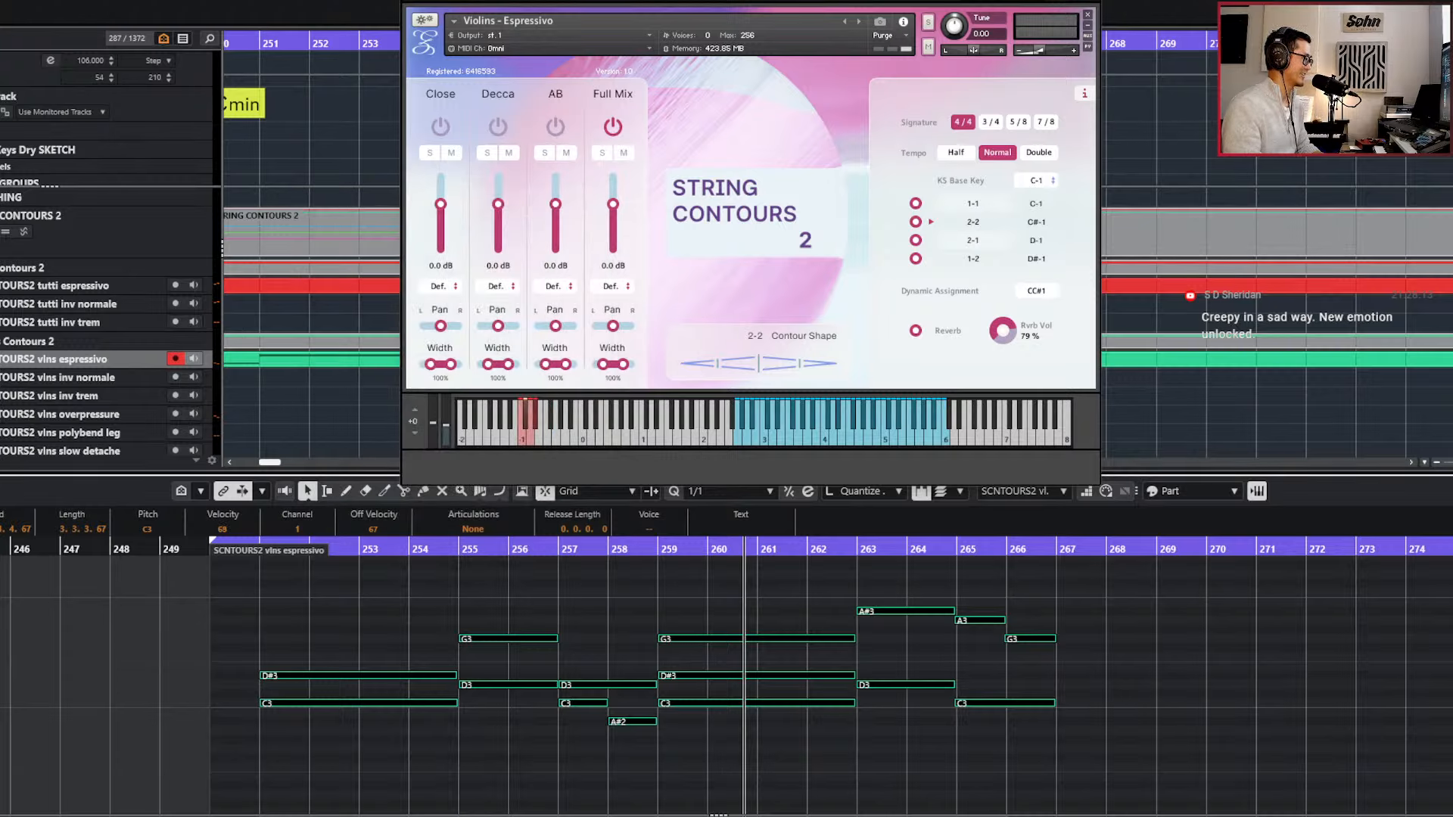
Play the arrangement from bar 259 and close the note editor to view the viola and celli tracks.
{"action": "key", "text": "l"}
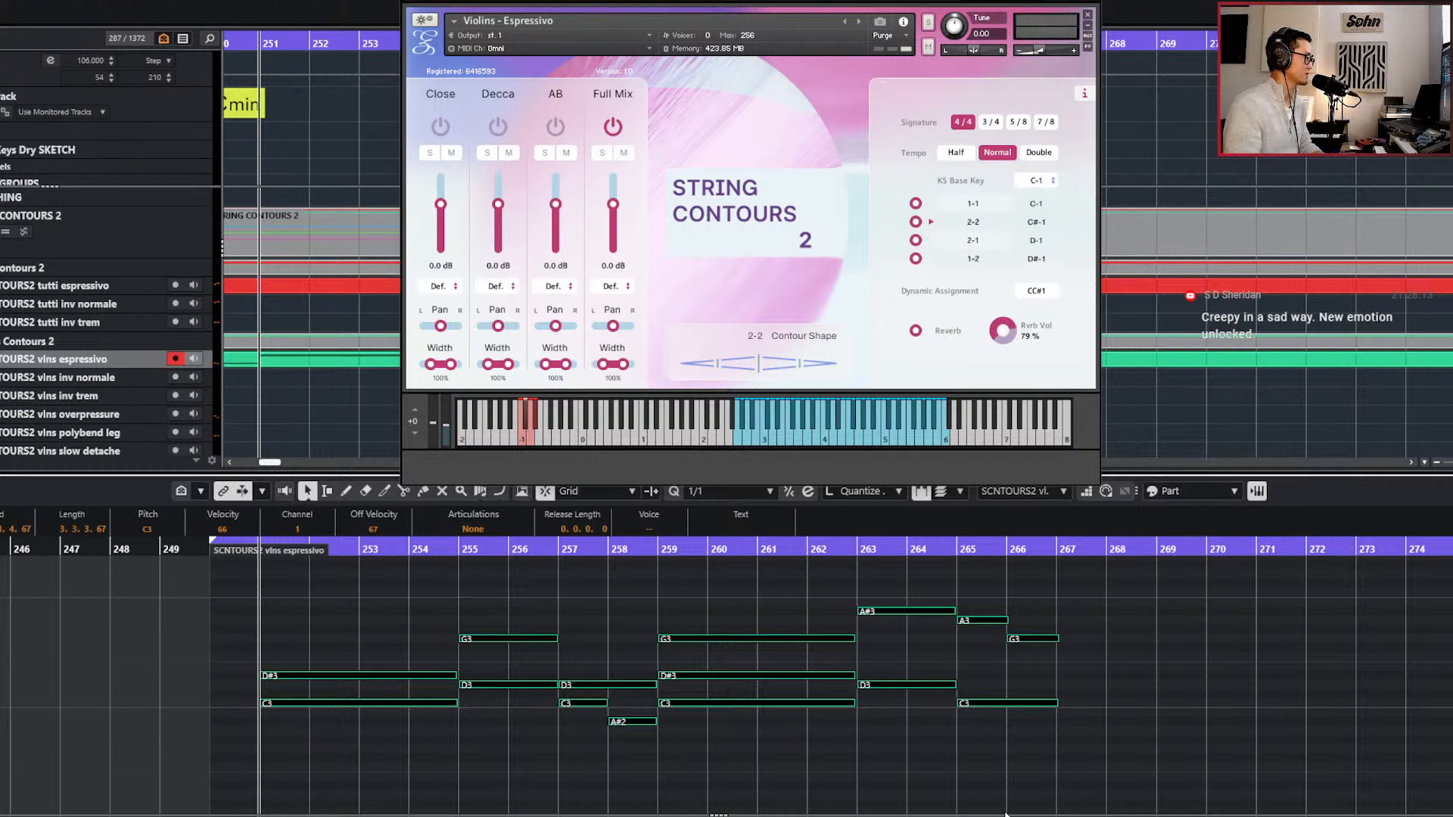
{"action": "key", "text": "KP_Add"}
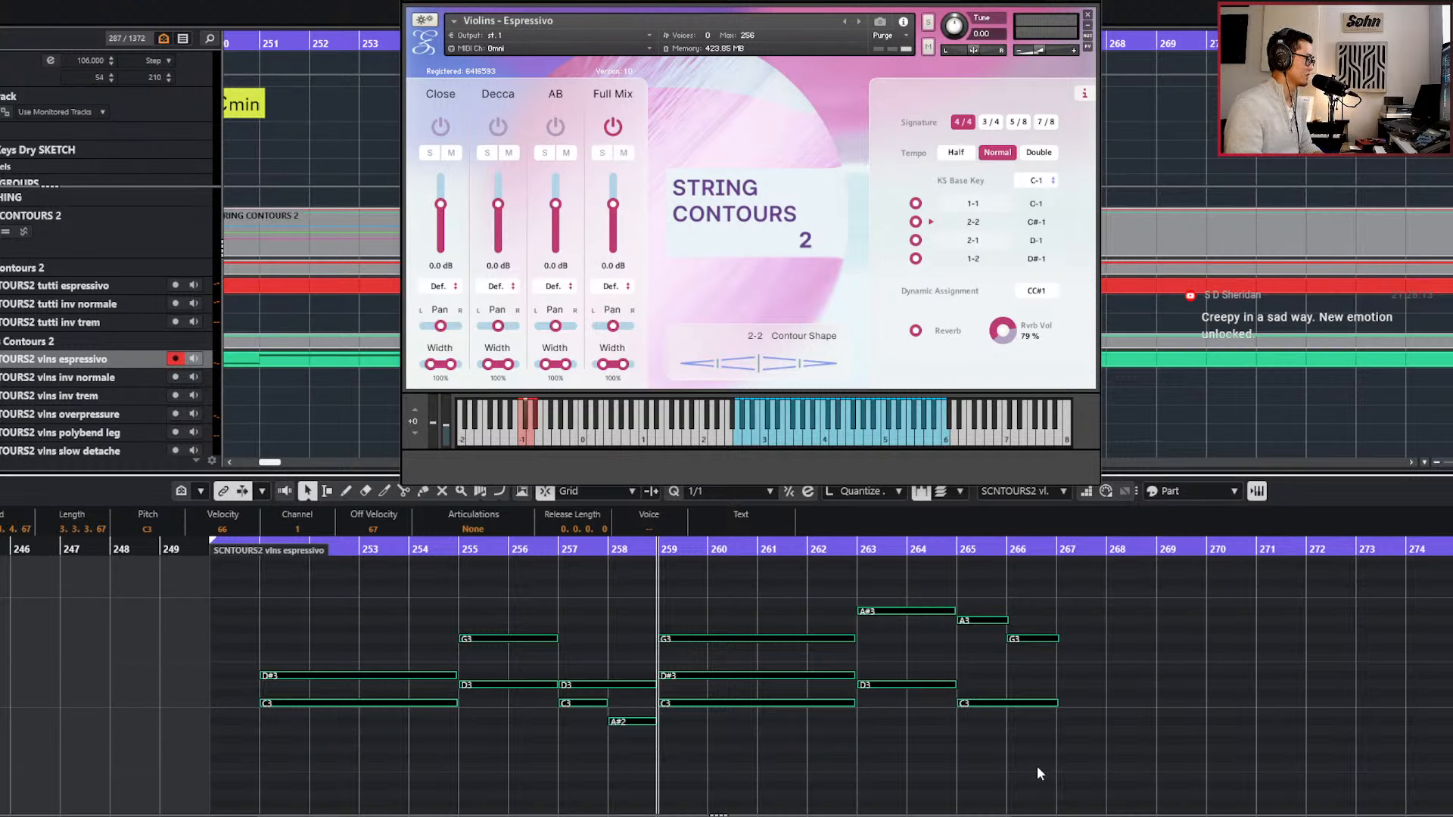
{"action": "left_click", "coordinate": [918, 769]}
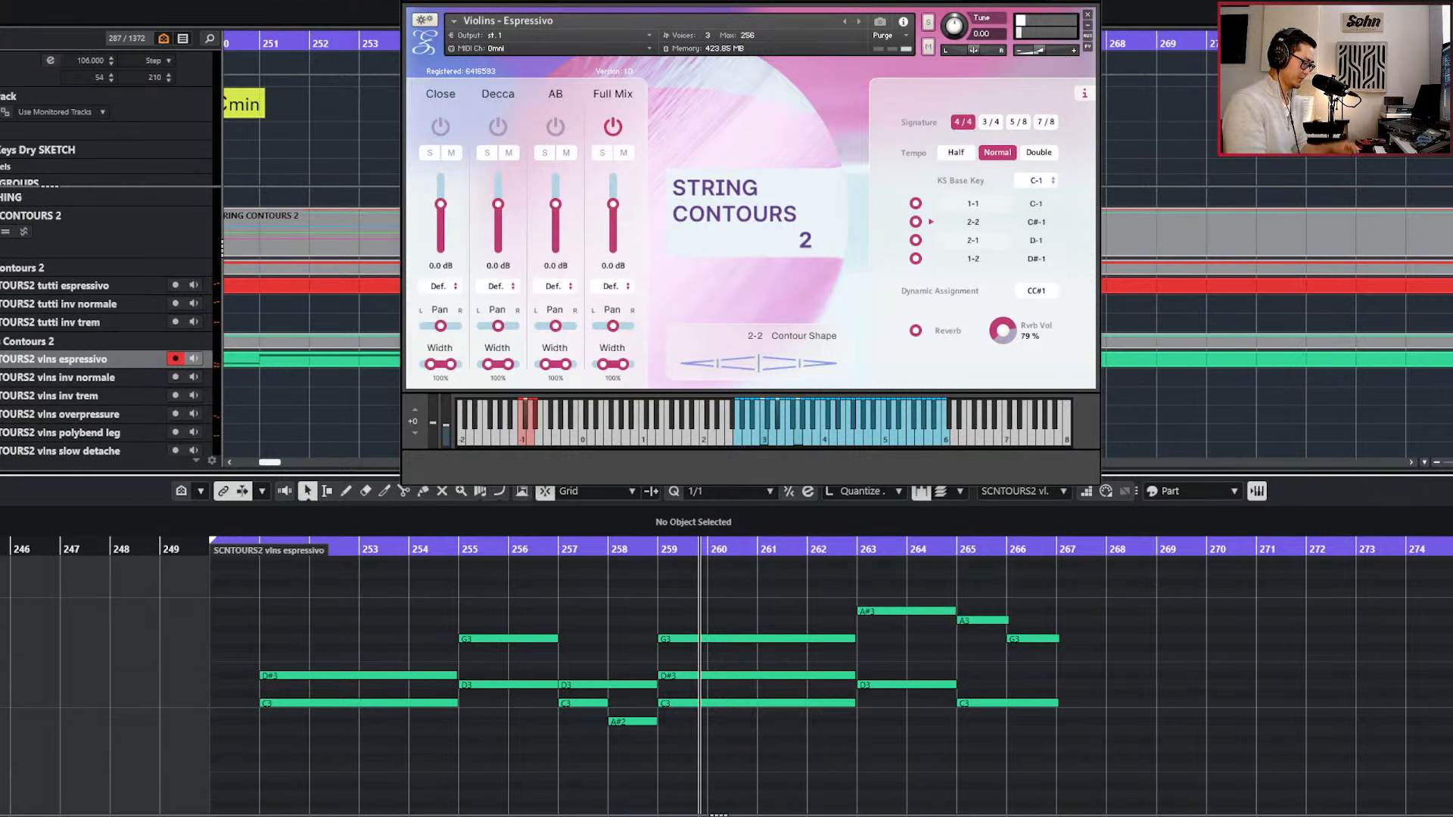
{"action": "key", "text": "Return"}
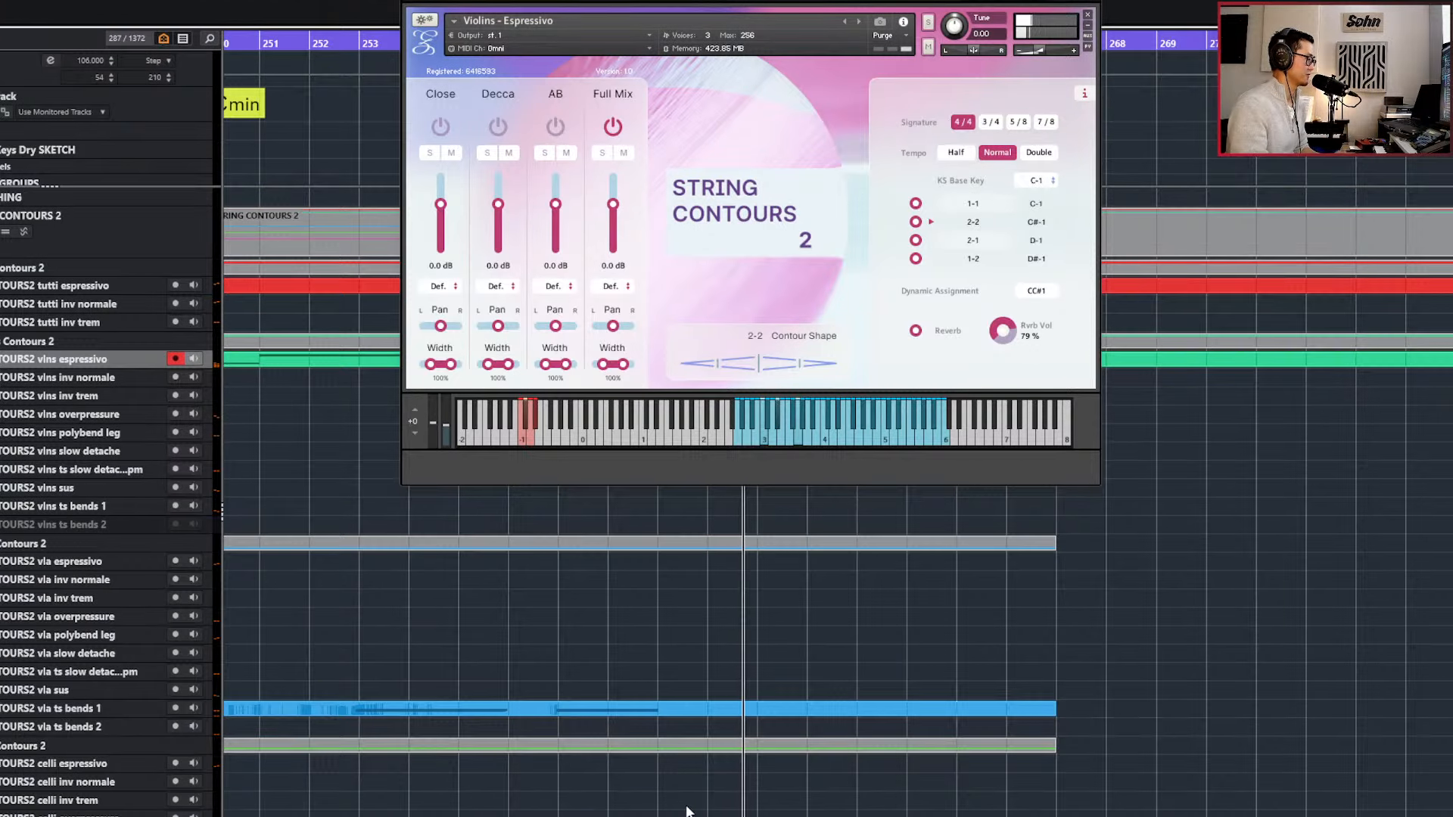
{"action": "scroll", "coordinate": [841, 678], "scroll_direction": "down", "scroll_amount": 3}
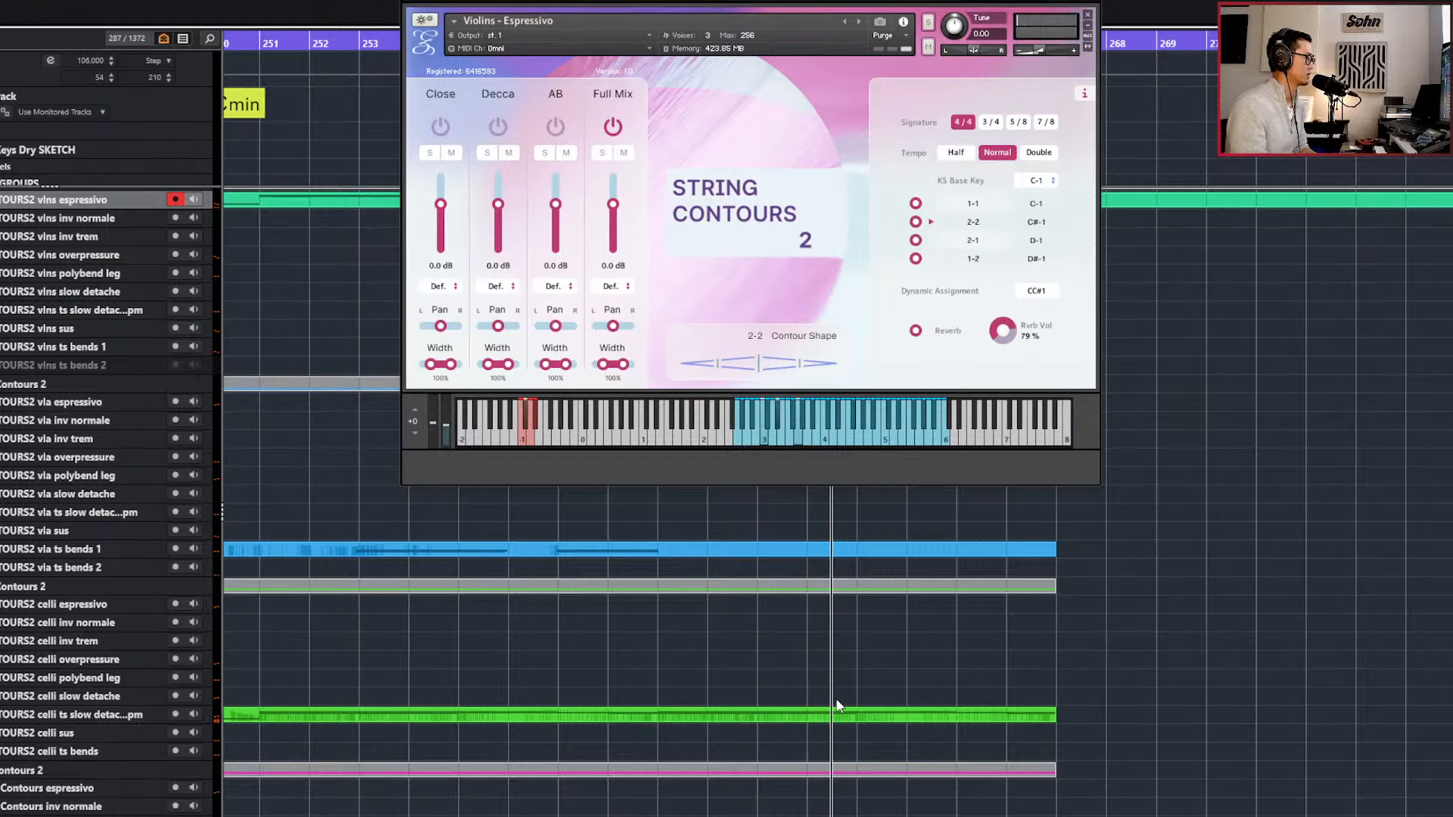
{"action": "scroll", "coordinate": [840, 712], "scroll_direction": "up", "scroll_amount": 3}
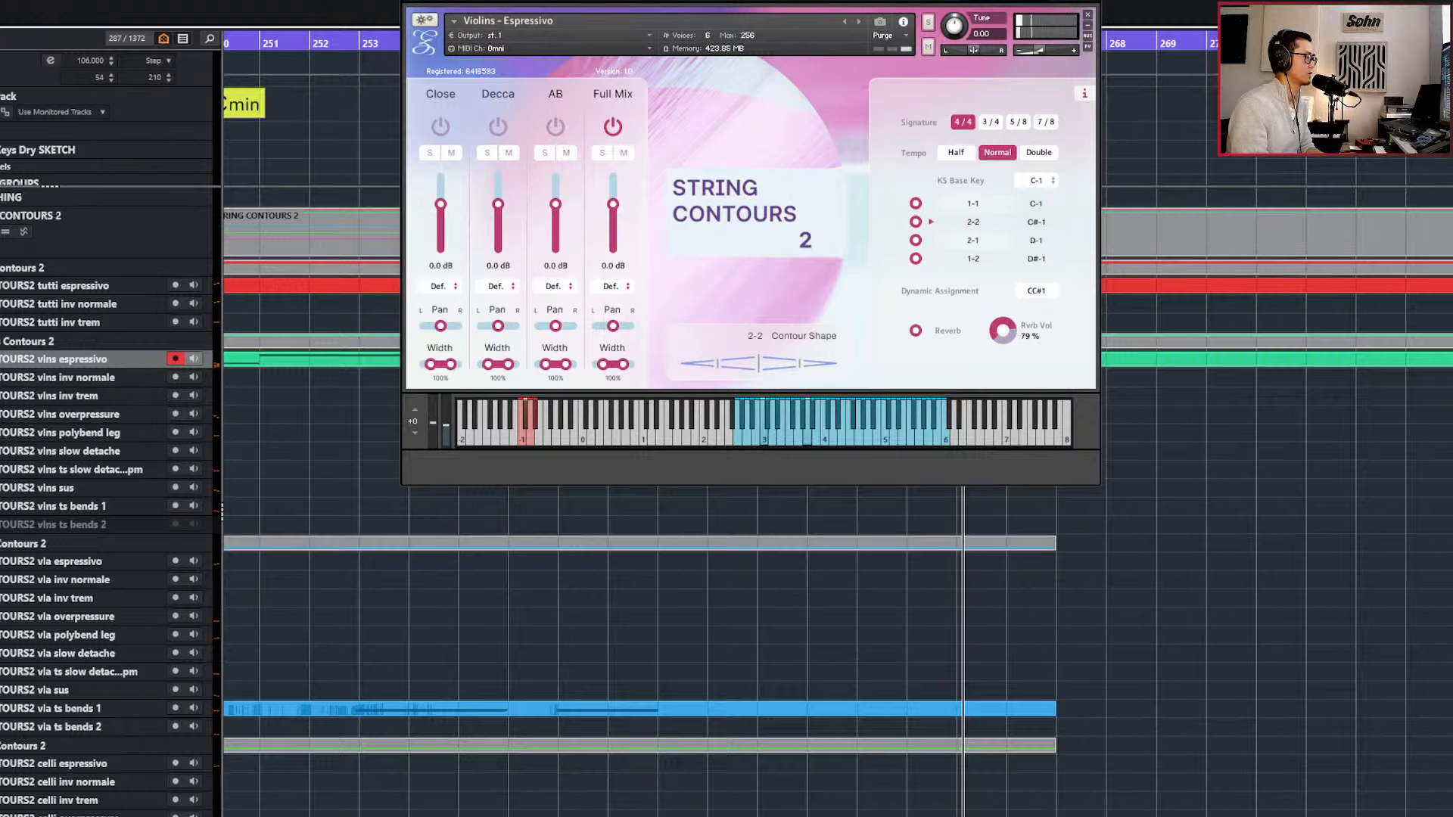
Open the violin espressivo part for editing, transpose its G3 note at bar 266 down to F3, and play the ending.
{"action": "key", "text": "ctrl+w"}
{"action": "left_click", "coordinate": [968, 360]}
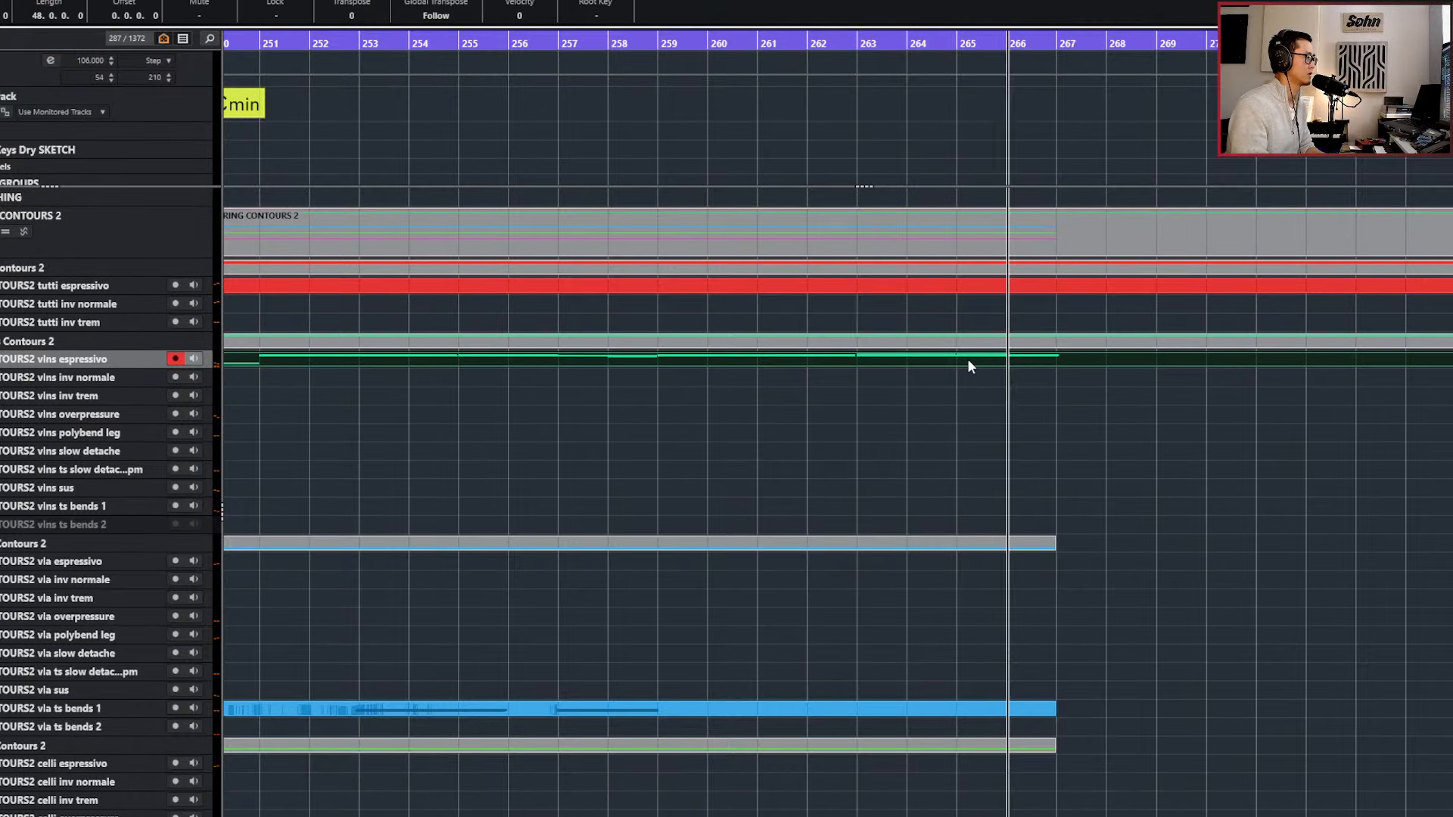
{"action": "double_click", "coordinate": [967, 358]}
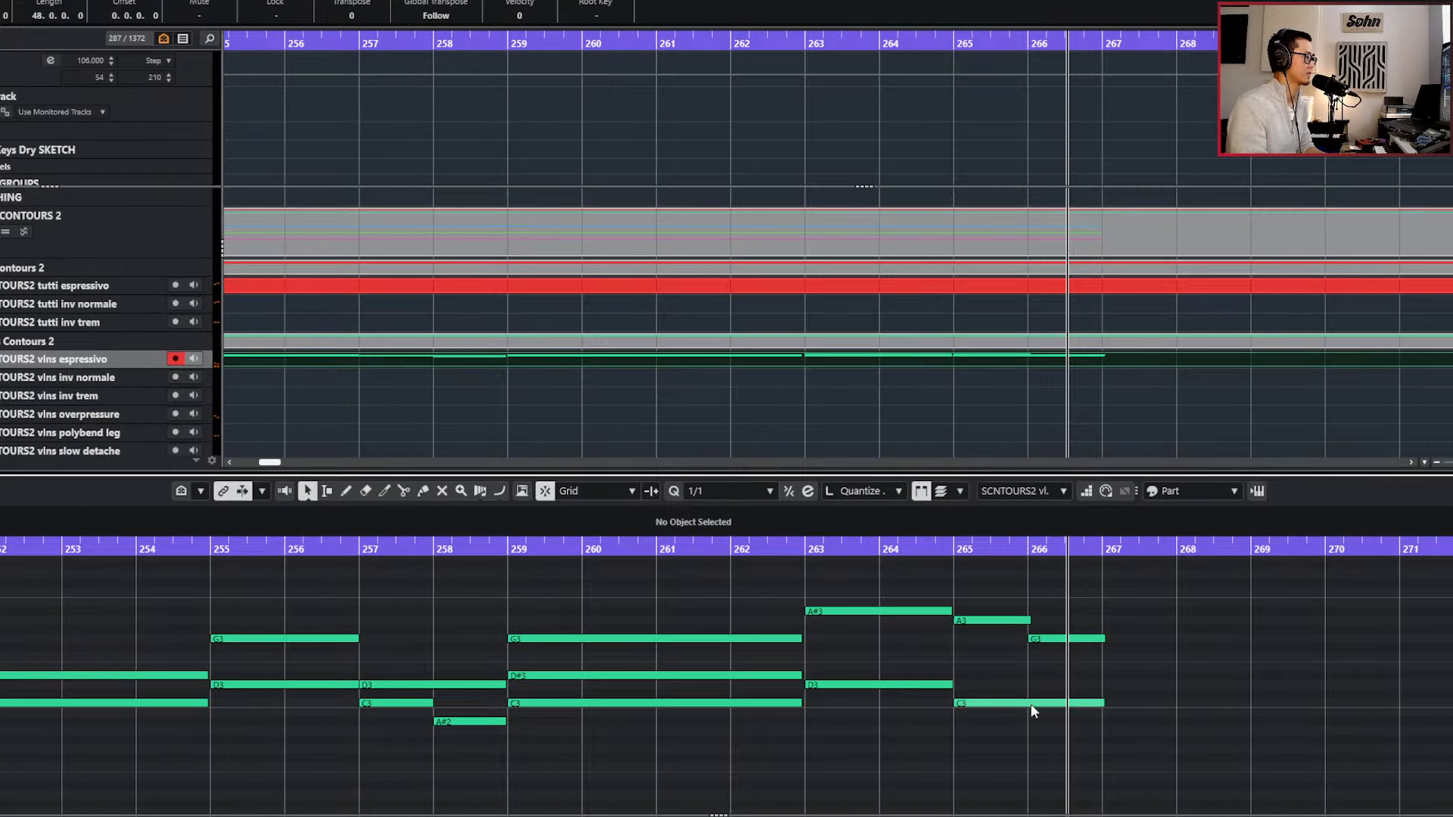
{"action": "left_click", "coordinate": [1063, 639]}
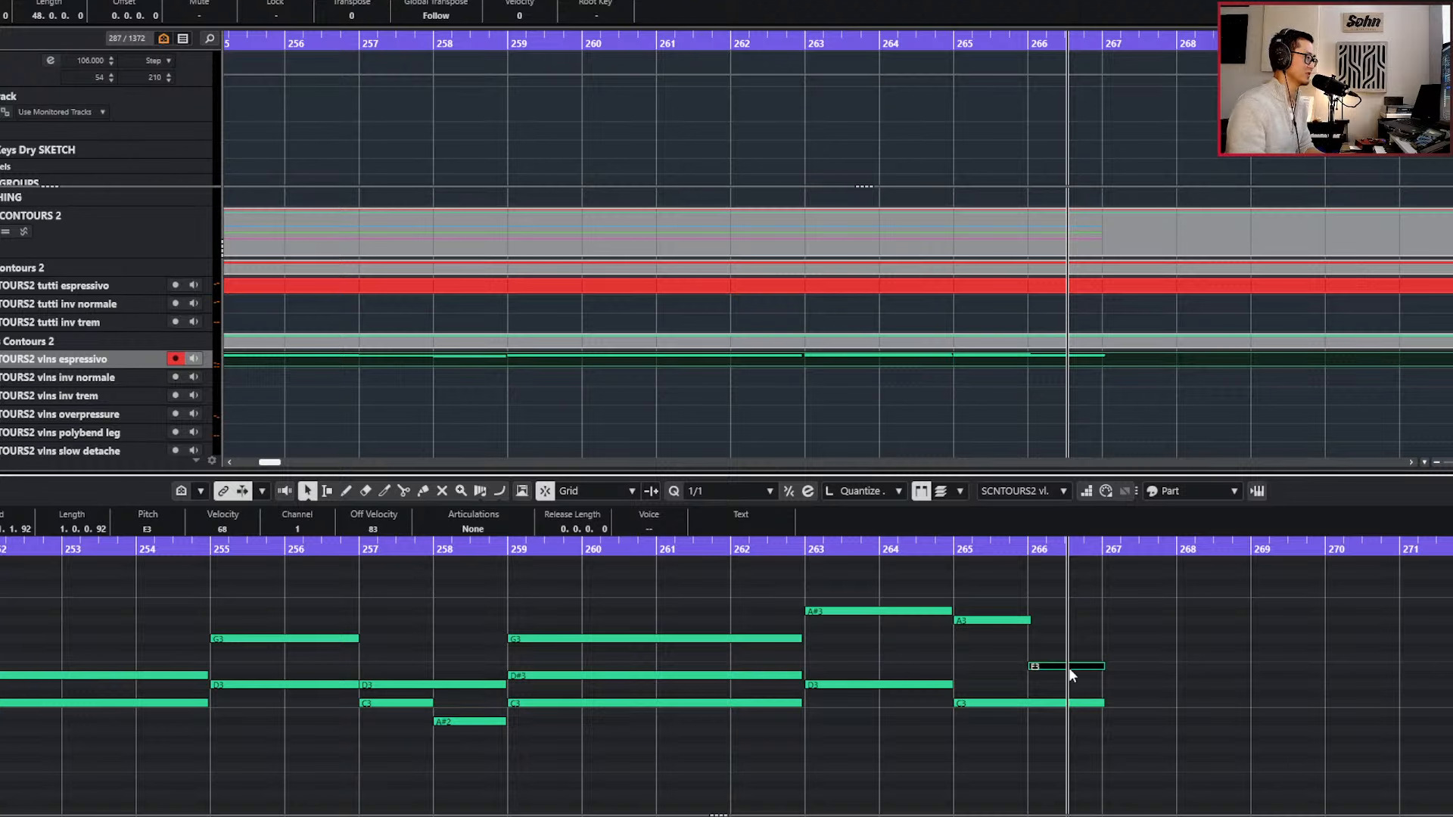
{"action": "key", "text": "KP_Subtract"}
{"action": "key", "text": "KP_Subtract"}
{"action": "key", "text": "KP_Subtract"}
{"action": "key", "text": "KP_Subtract"}
{"action": "key", "text": "space"}
Extend the A#3 and D3 violin notes at bar 263 to a length of 2.0.0.40 and play from bar 263.
{"action": "scroll", "coordinate": [982, 626], "scroll_direction": "up", "scroll_amount": 3}
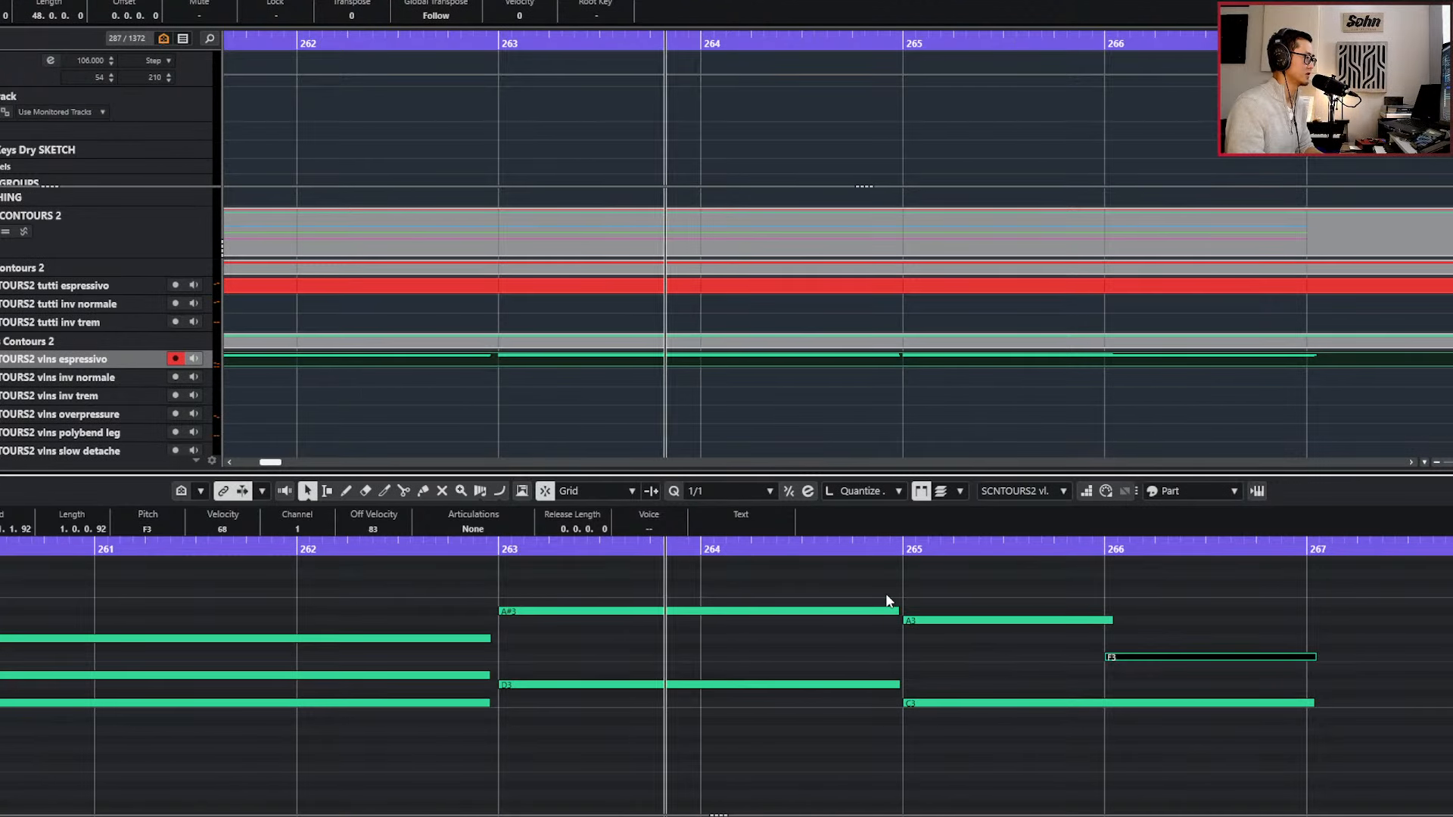
{"action": "left_click_drag", "start_coordinate": [887, 596], "coordinate": [882, 707]}
{"action": "key", "text": "alt+q"}
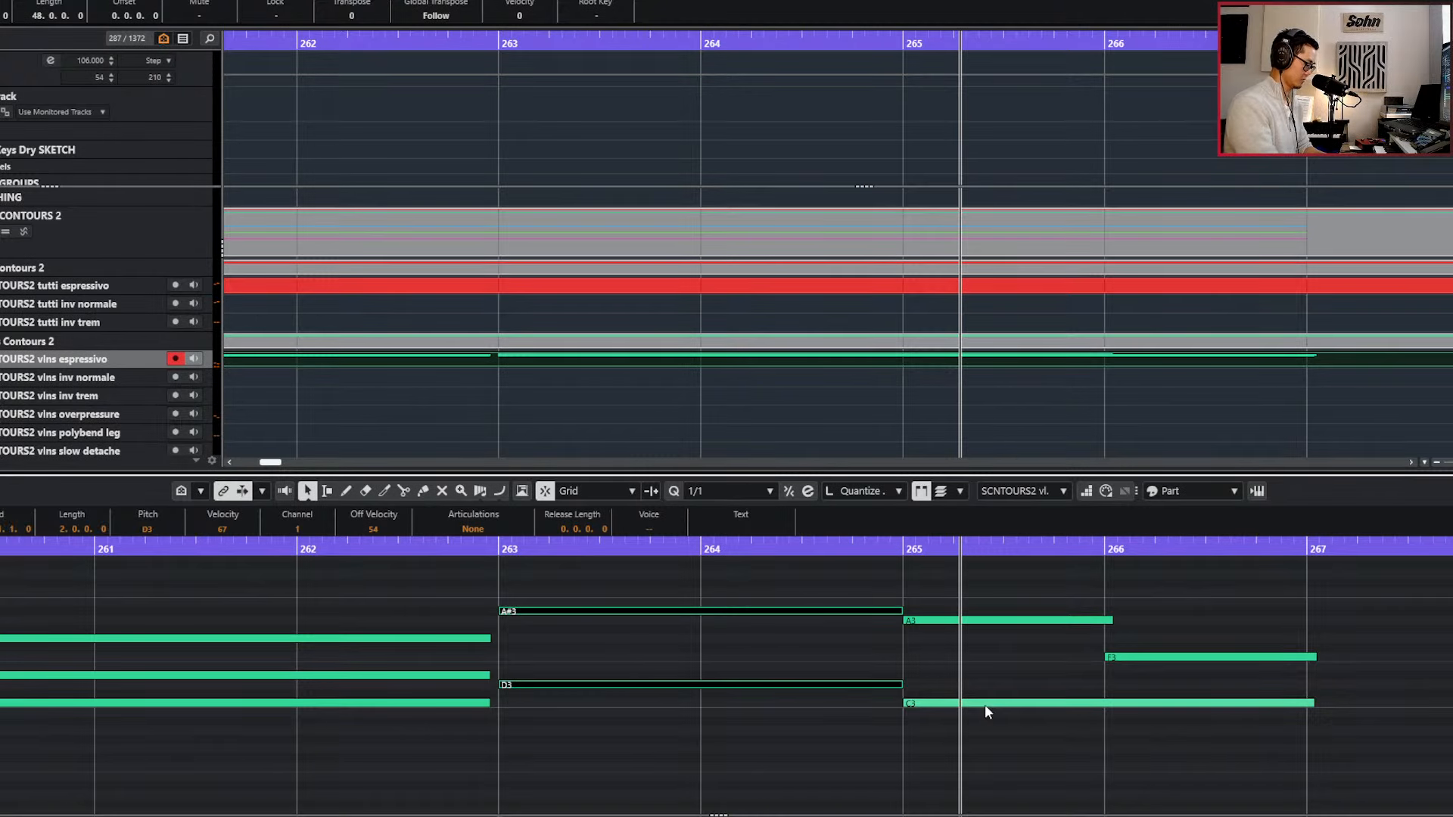
{"action": "key", "text": "alt+shift+Right"}
{"action": "key", "text": "l"}
{"action": "key", "text": "space"}
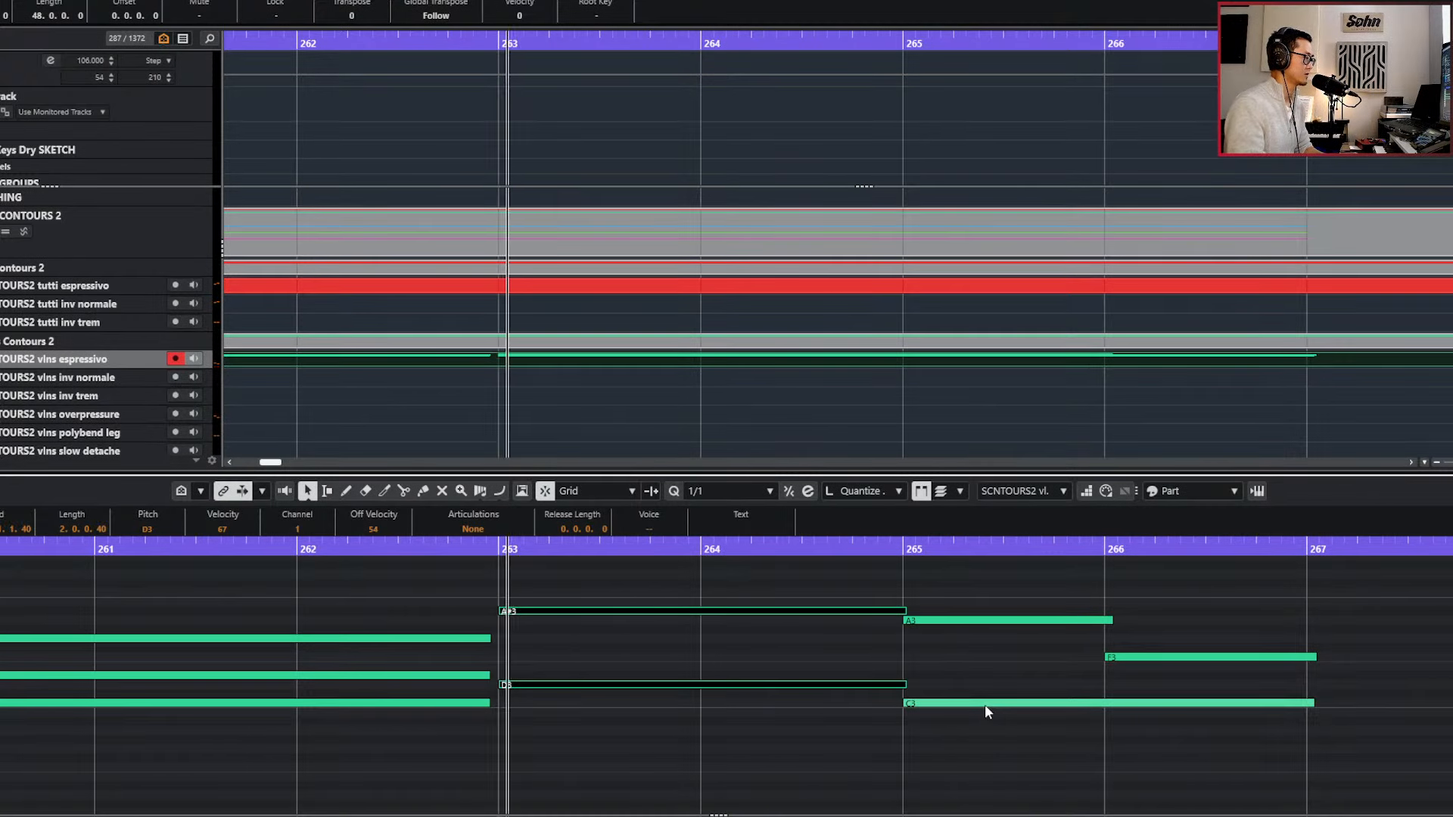
Nudge the A3 and C3 violin notes at bar 265 slightly ahead of the bar line and play from bar 263.
{"action": "left_click_drag", "start_coordinate": [992, 603], "coordinate": [976, 769]}
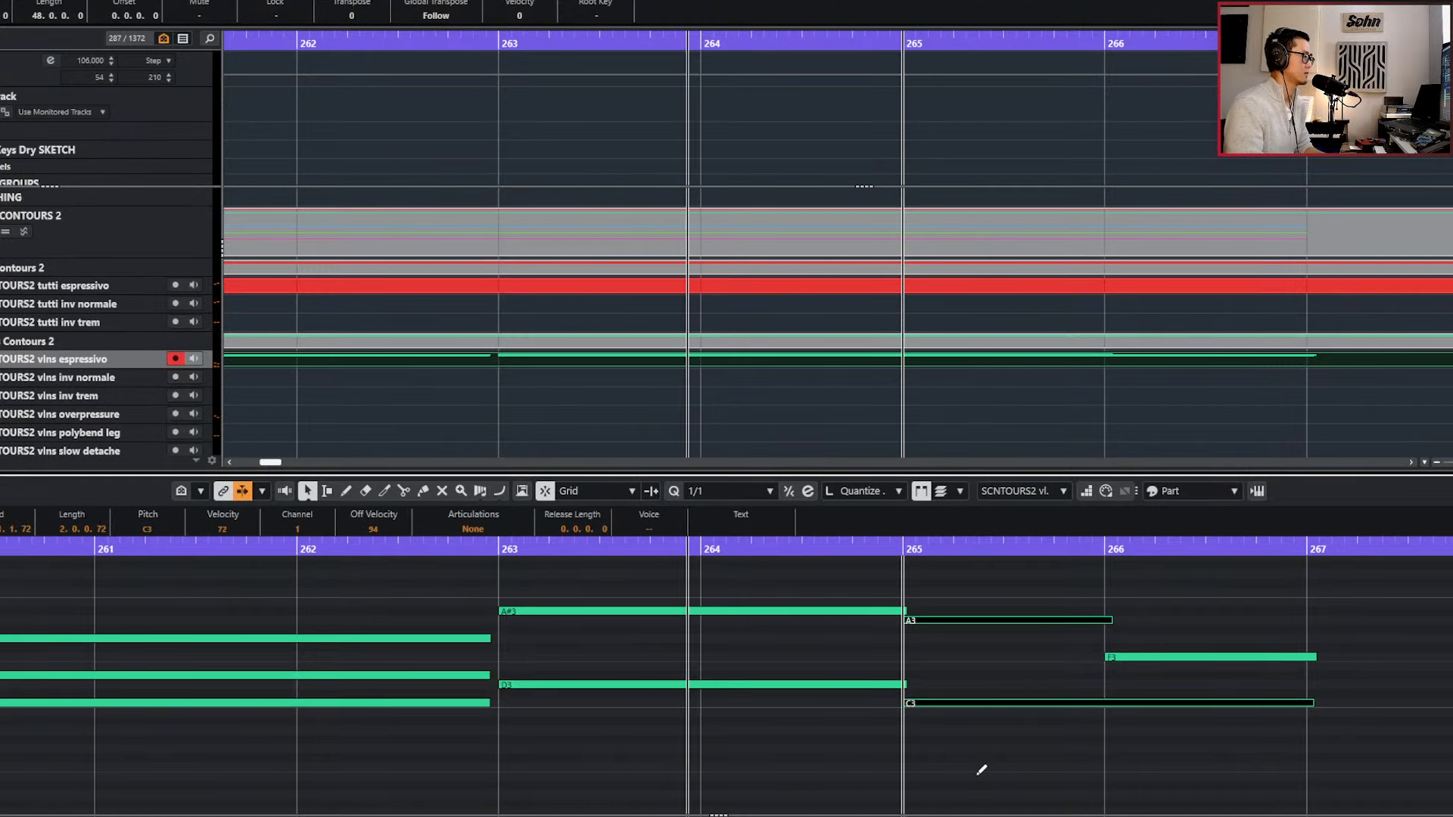
{"action": "key", "text": "g"}
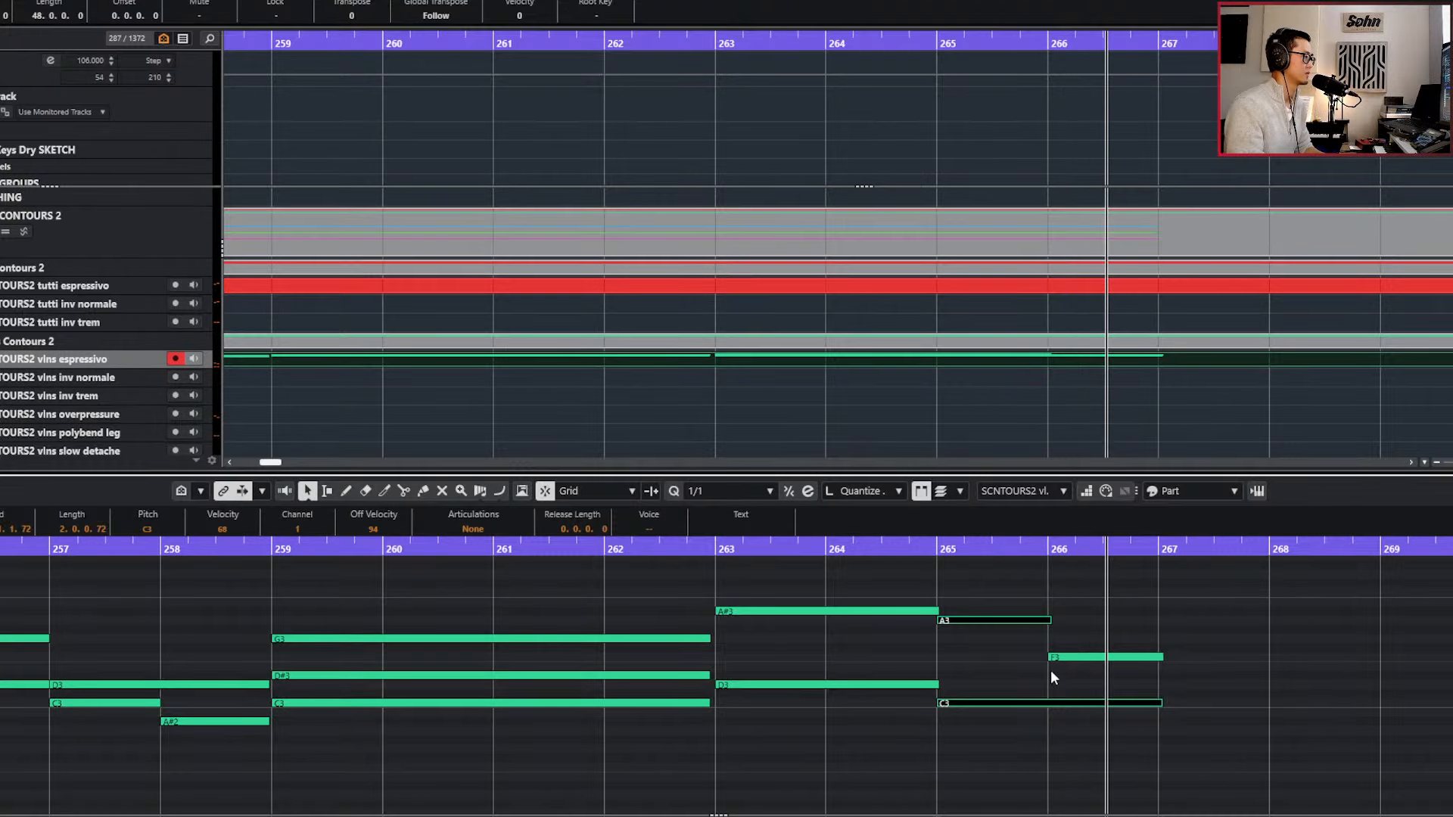
{"action": "left_click_drag", "start_coordinate": [1015, 604], "coordinate": [1012, 742]}
{"action": "key", "text": "alt+Left"}
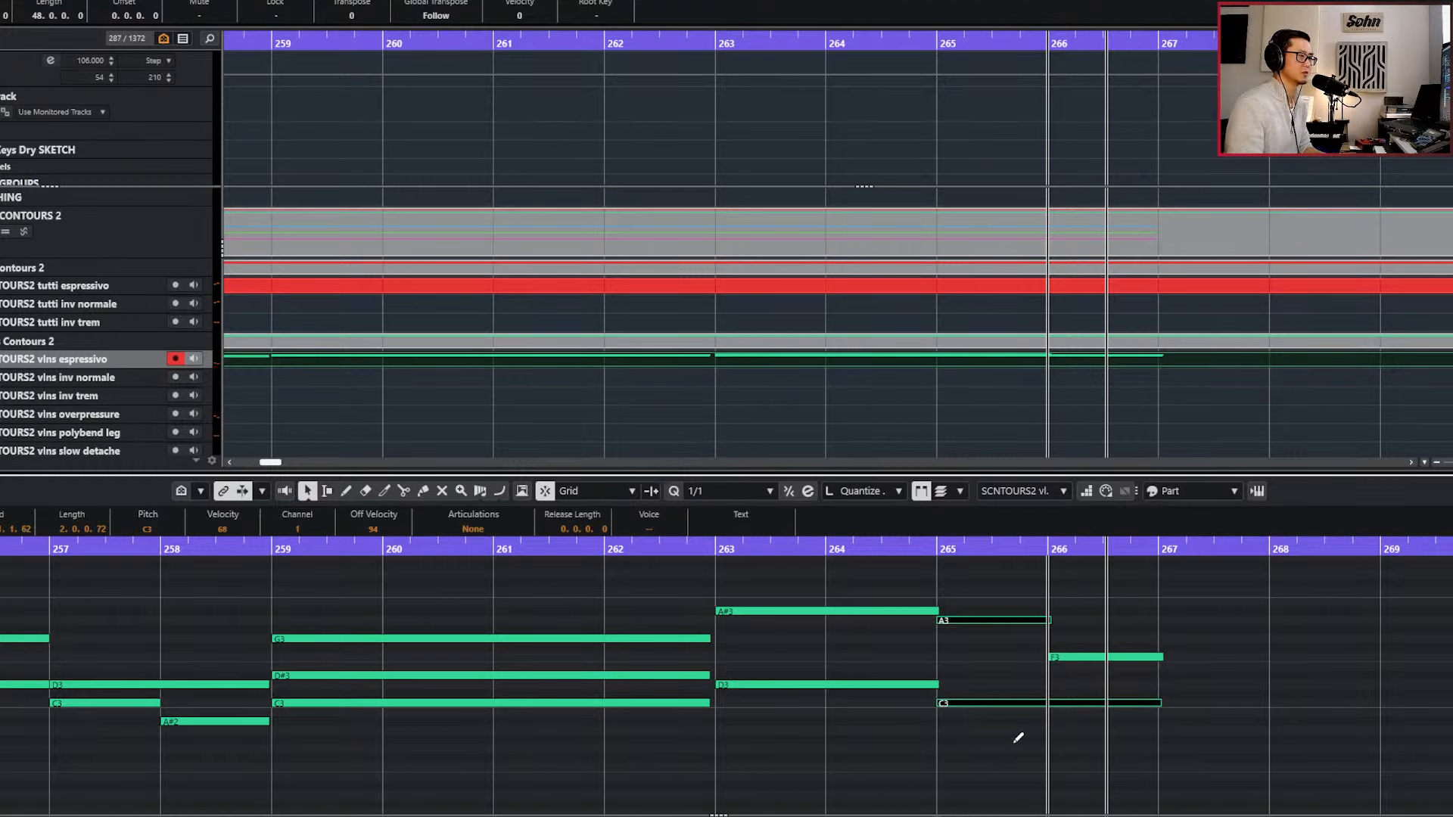
{"action": "key", "text": "alt+Left"}
{"action": "key", "text": "alt+Left"}
{"action": "key", "text": "l"}
{"action": "key", "text": "KP_Subtract"}
{"action": "key", "text": "h"}
{"action": "key", "text": "KP_Subtract"}
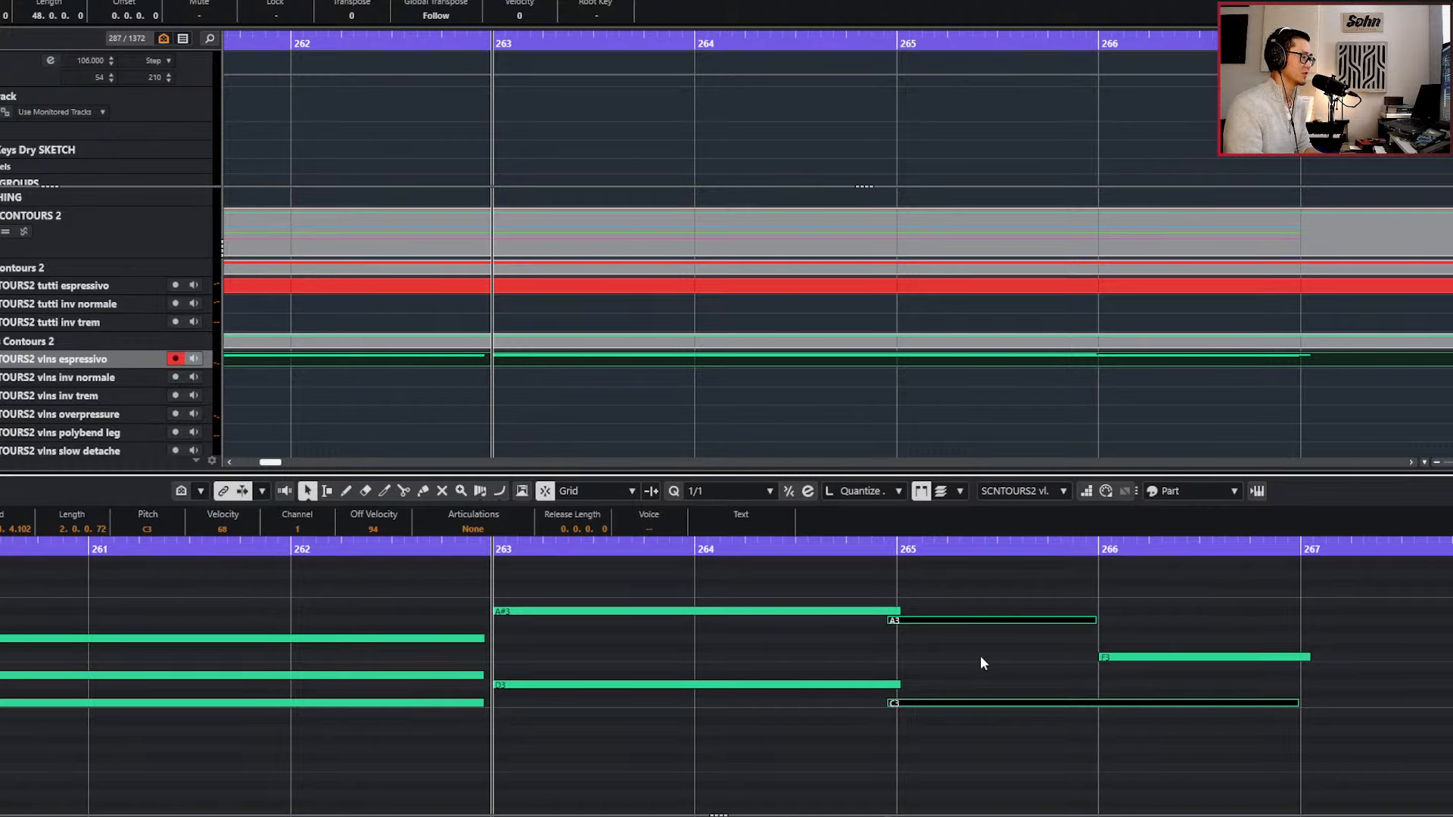
{"action": "key", "text": "space"}
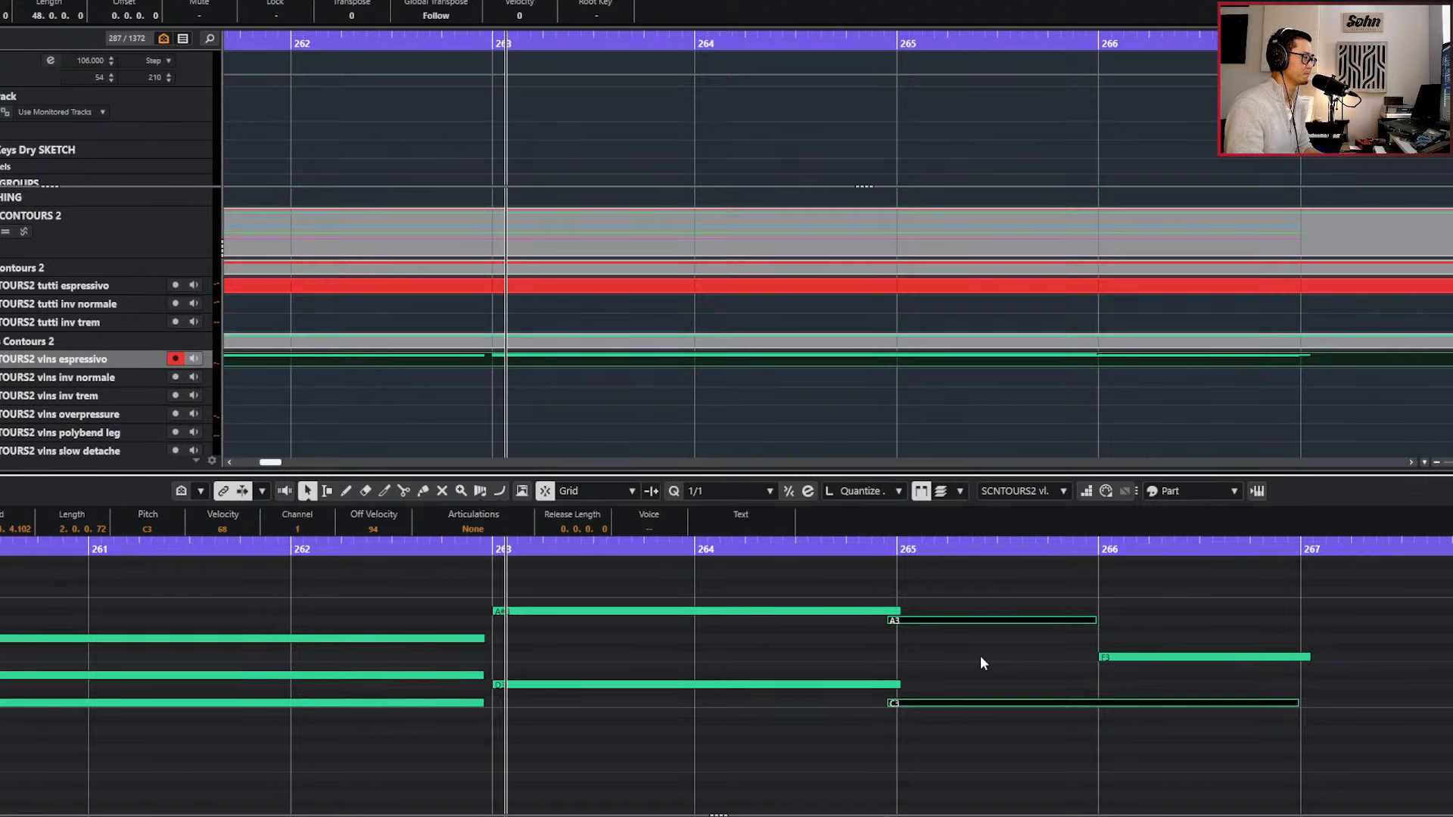
Move the F3 note slightly ahead of bar 266 and nudge the A3 and C3 notes a little earlier again.
{"action": "left_click_drag", "start_coordinate": [1102, 658], "coordinate": [1097, 660]}
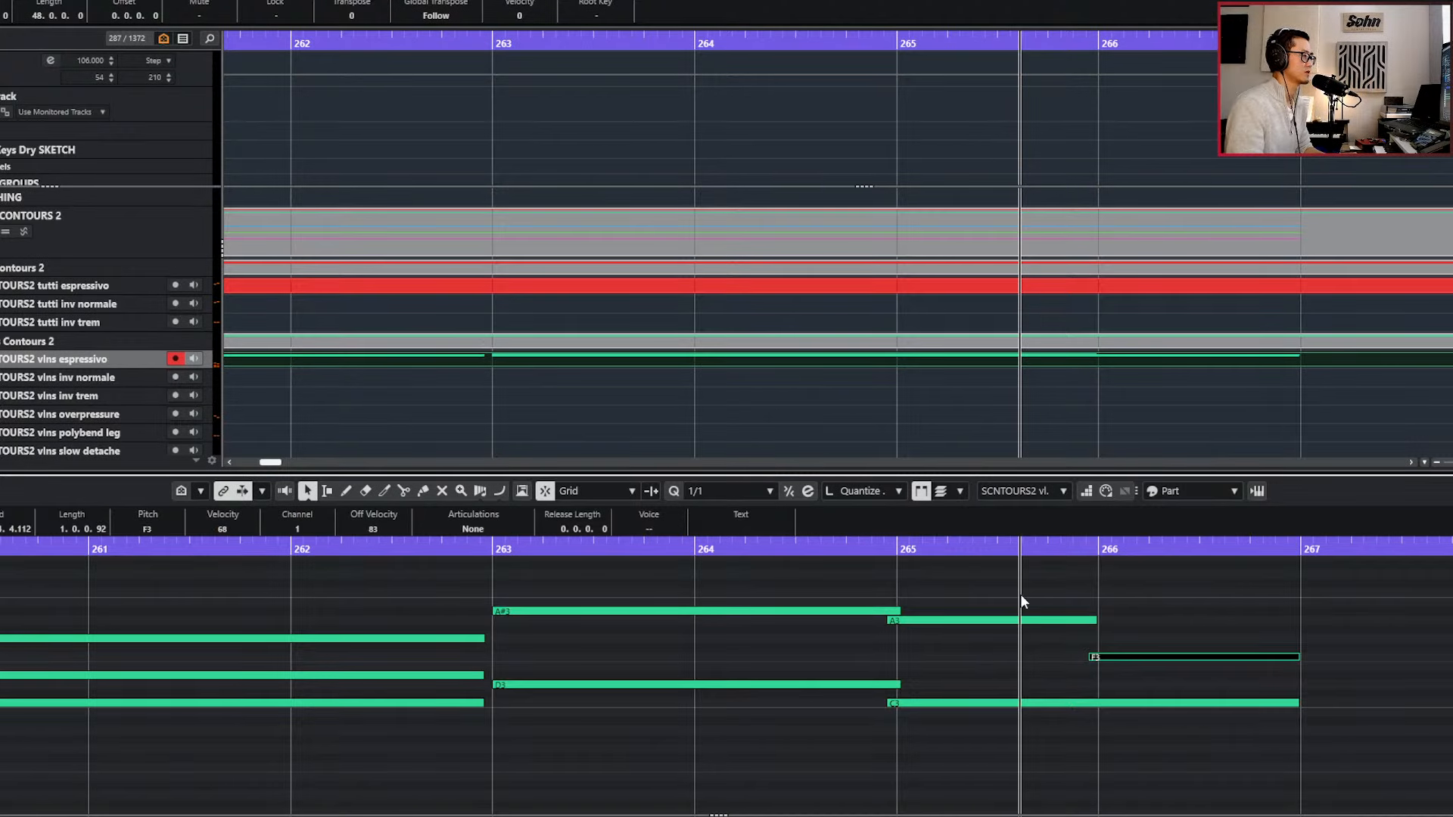
{"action": "left_click_drag", "start_coordinate": [1020, 594], "coordinate": [1033, 754]}
{"action": "key", "text": "alt+Left"}
{"action": "key", "text": "KP_Subtract"}
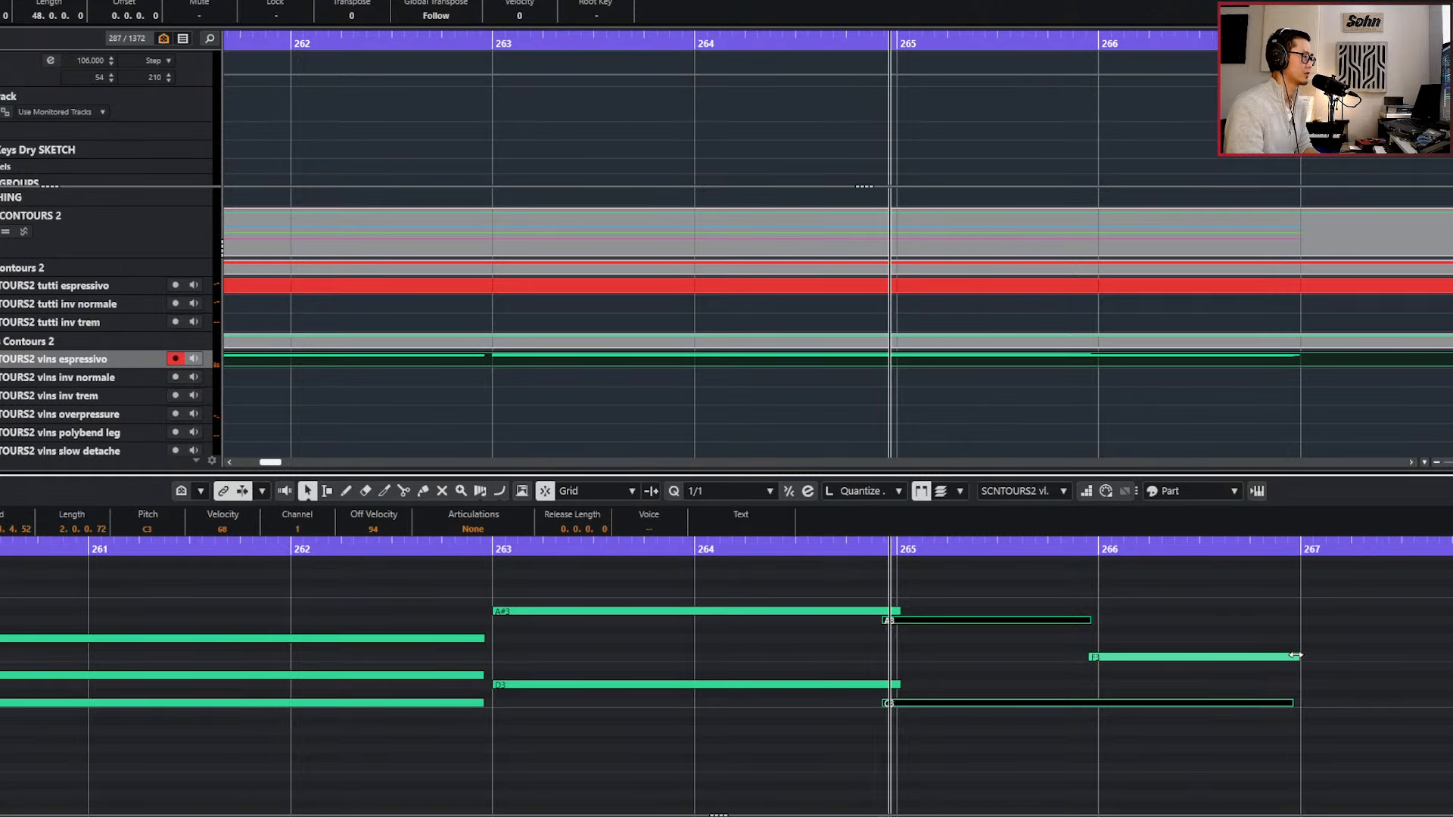
Lengthen the last C3 violin note to 2.0.0.118 so it ends together with the F3 note at bar 267.
{"action": "left_click", "coordinate": [1299, 707]}
{"action": "left_click", "coordinate": [1293, 703]}
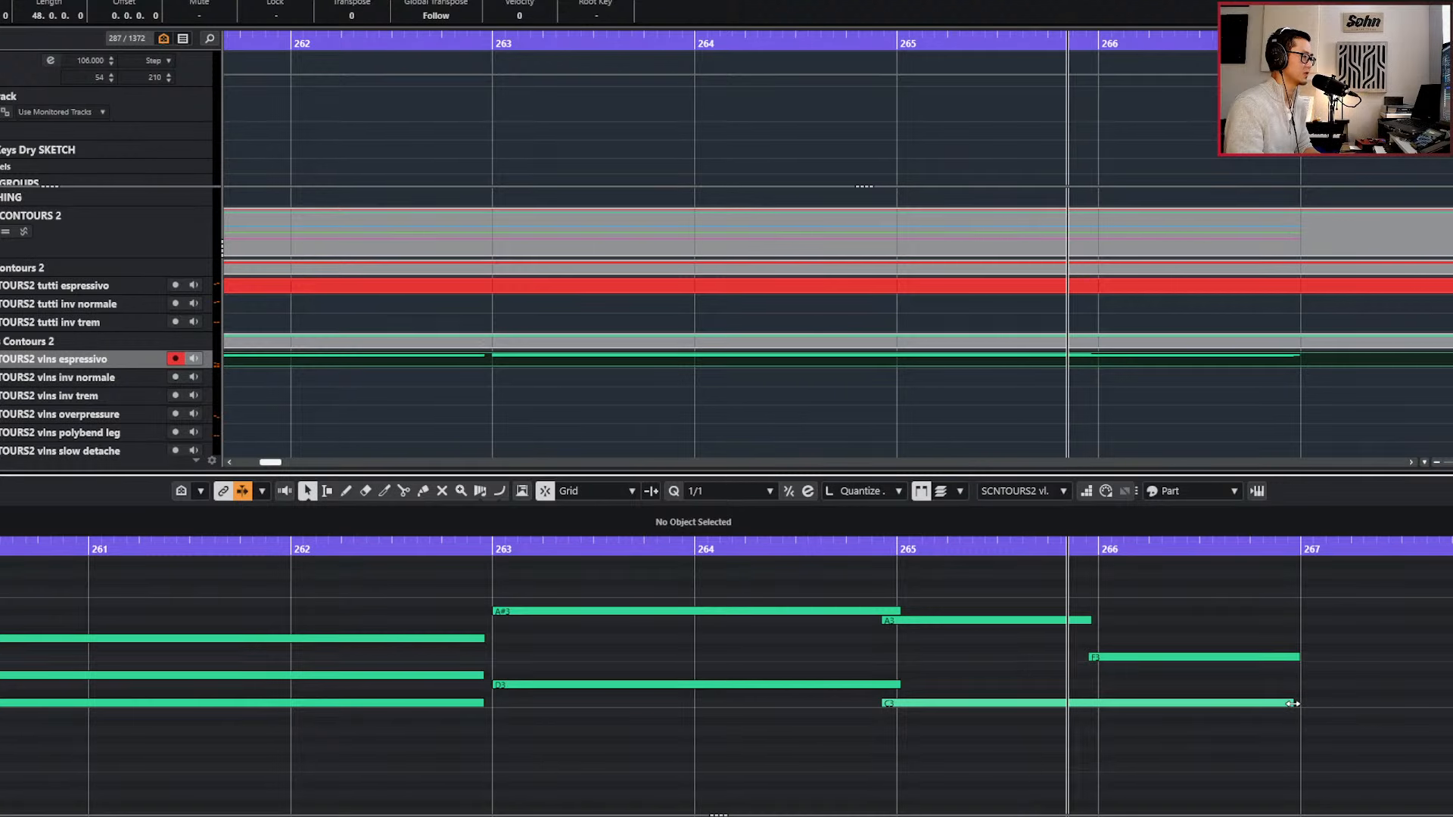
{"action": "left_click_drag", "start_coordinate": [1293, 704], "coordinate": [1298, 704]}
Play back the edited violin part over the progression and close the note editor.
{"action": "scroll", "coordinate": [1354, 685], "scroll_direction": "down", "scroll_amount": 4}
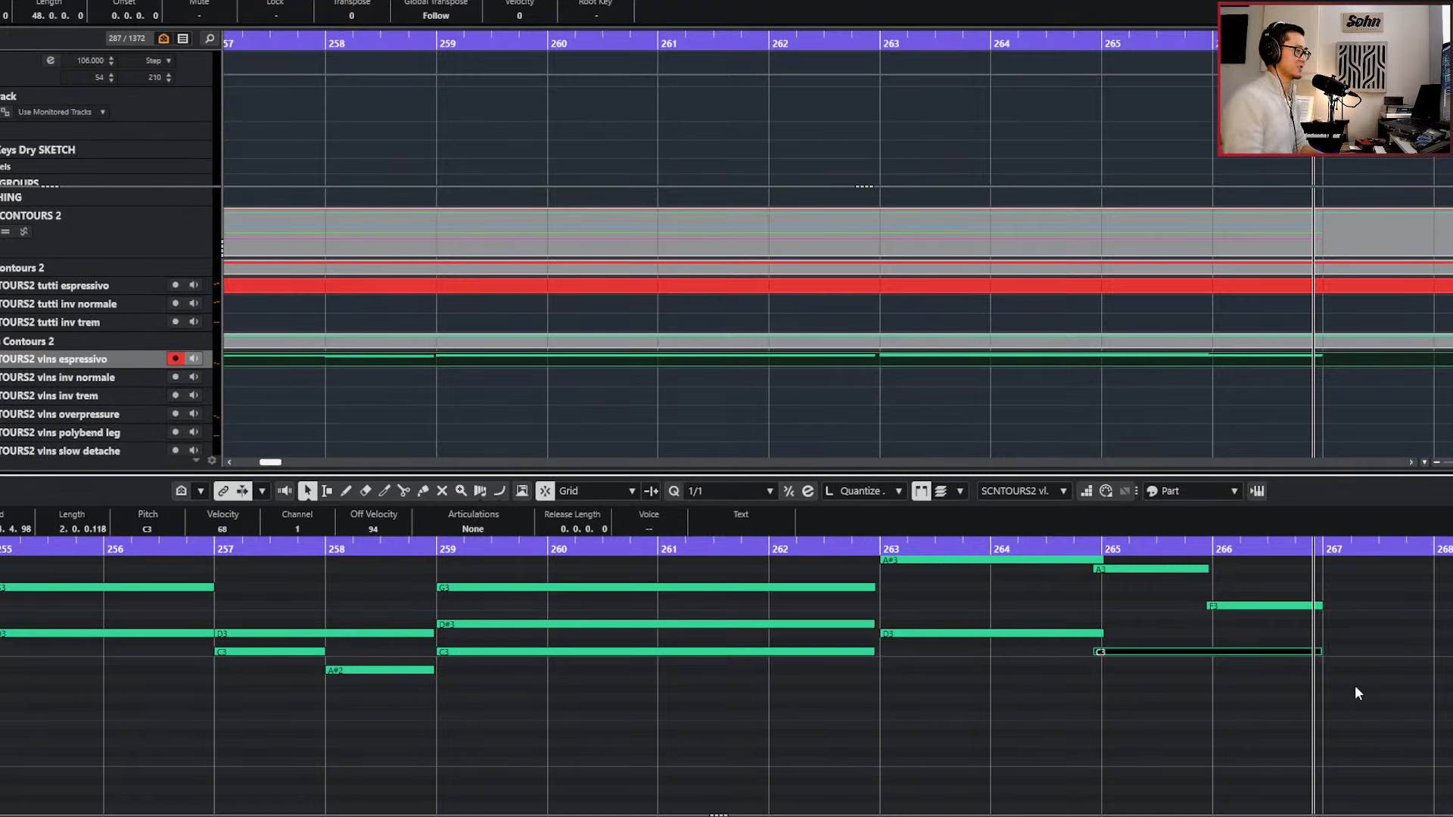
{"action": "scroll", "coordinate": [1355, 684], "scroll_direction": "down", "scroll_amount": 1}
{"action": "scroll", "coordinate": [1355, 684], "scroll_direction": "down", "scroll_amount": 1}
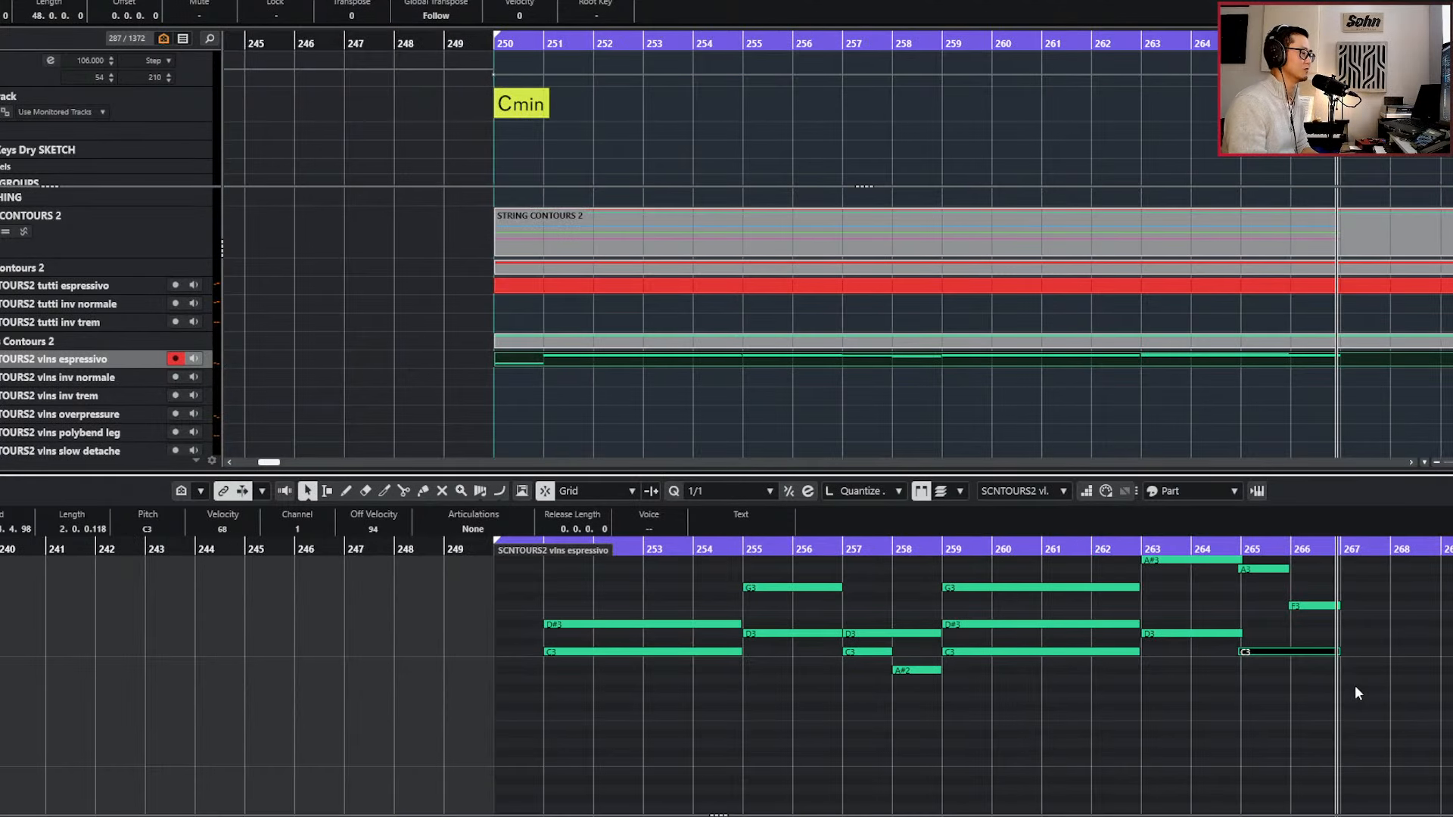
{"action": "scroll", "coordinate": [1354, 687], "scroll_direction": "up", "scroll_amount": 2}
{"action": "scroll", "coordinate": [1355, 687], "scroll_direction": "right", "scroll_amount": 2}
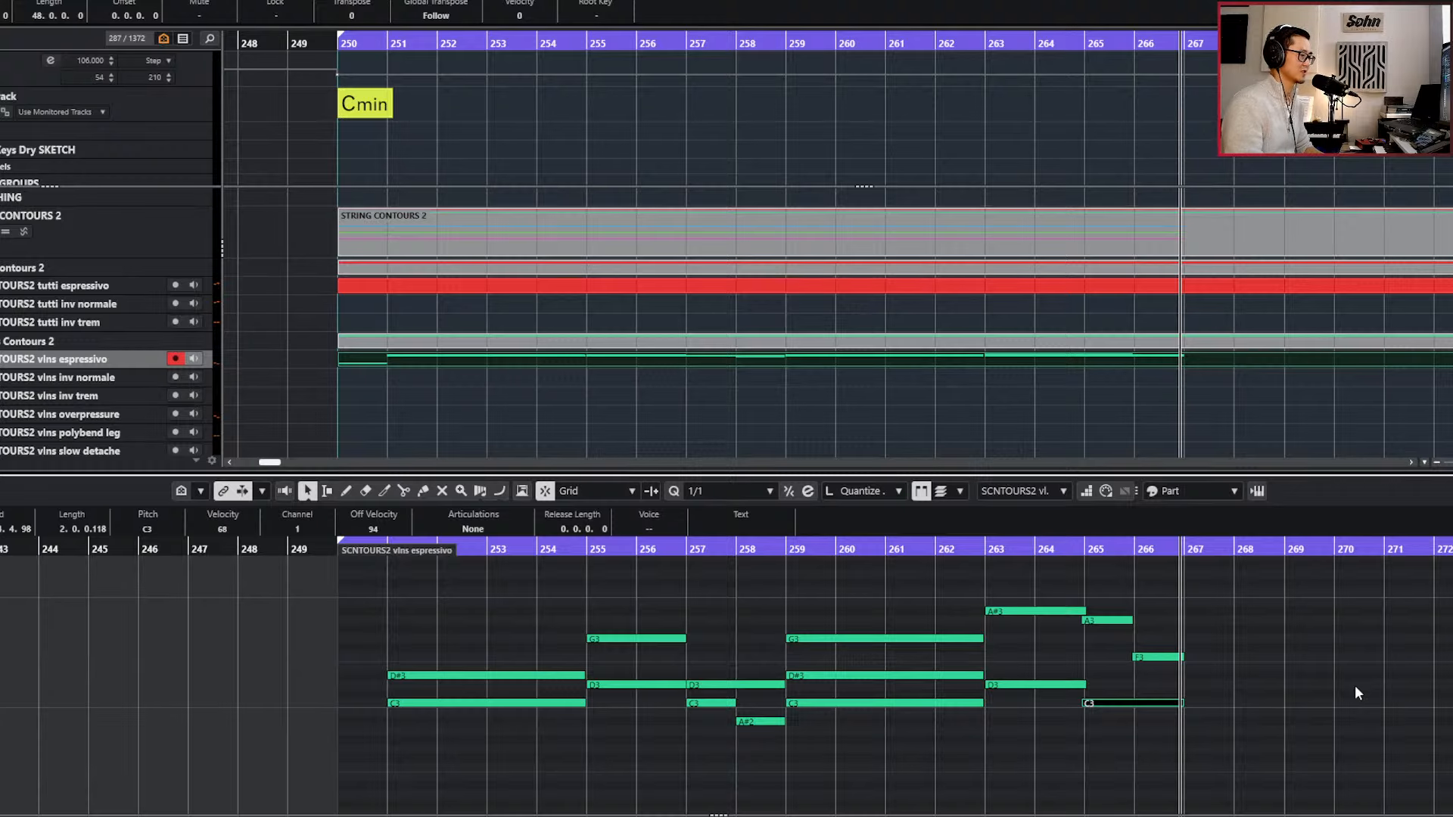
{"action": "key", "text": "KP_Subtract"}
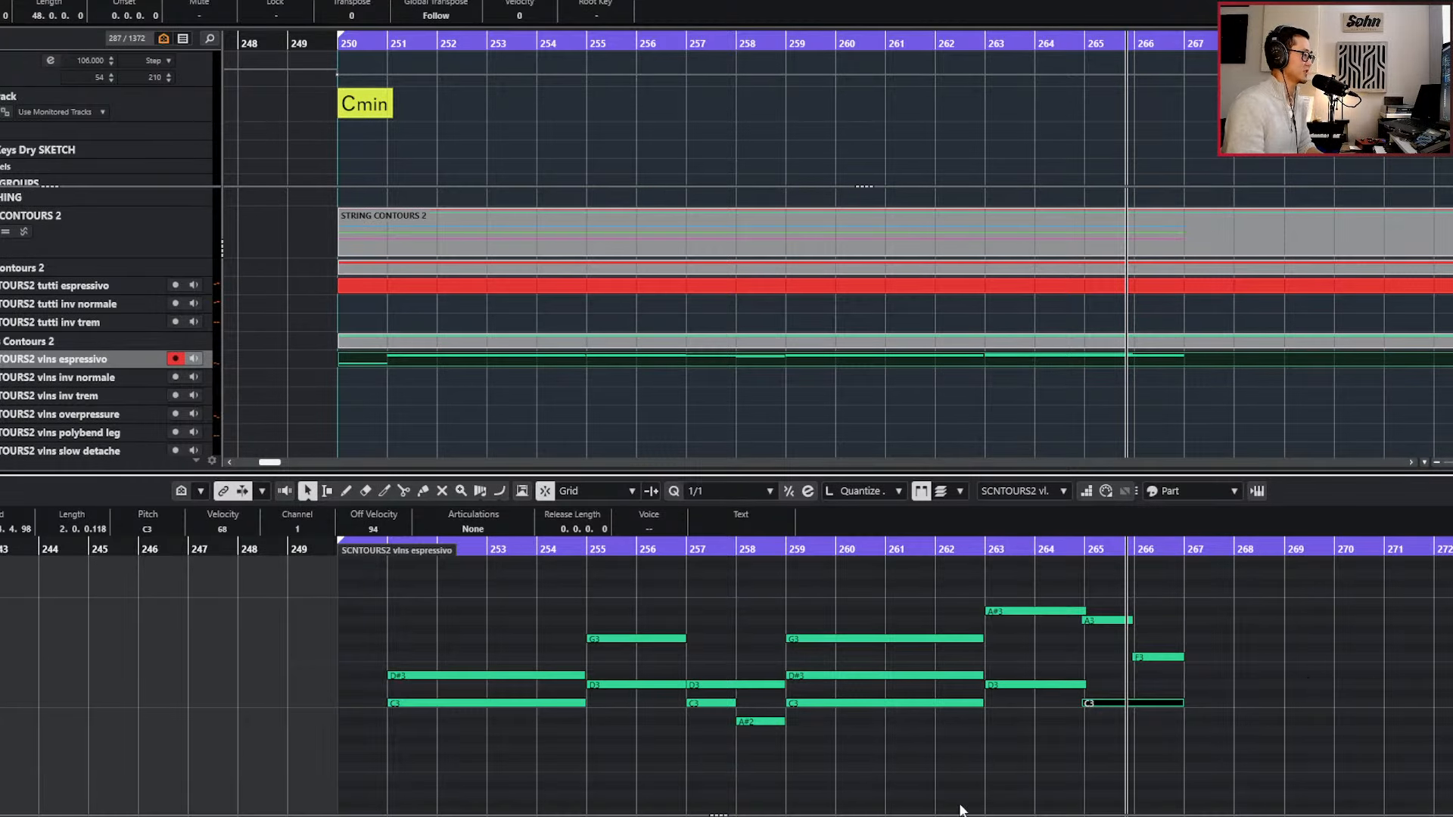
{"action": "key", "text": "KP_Subtract"}
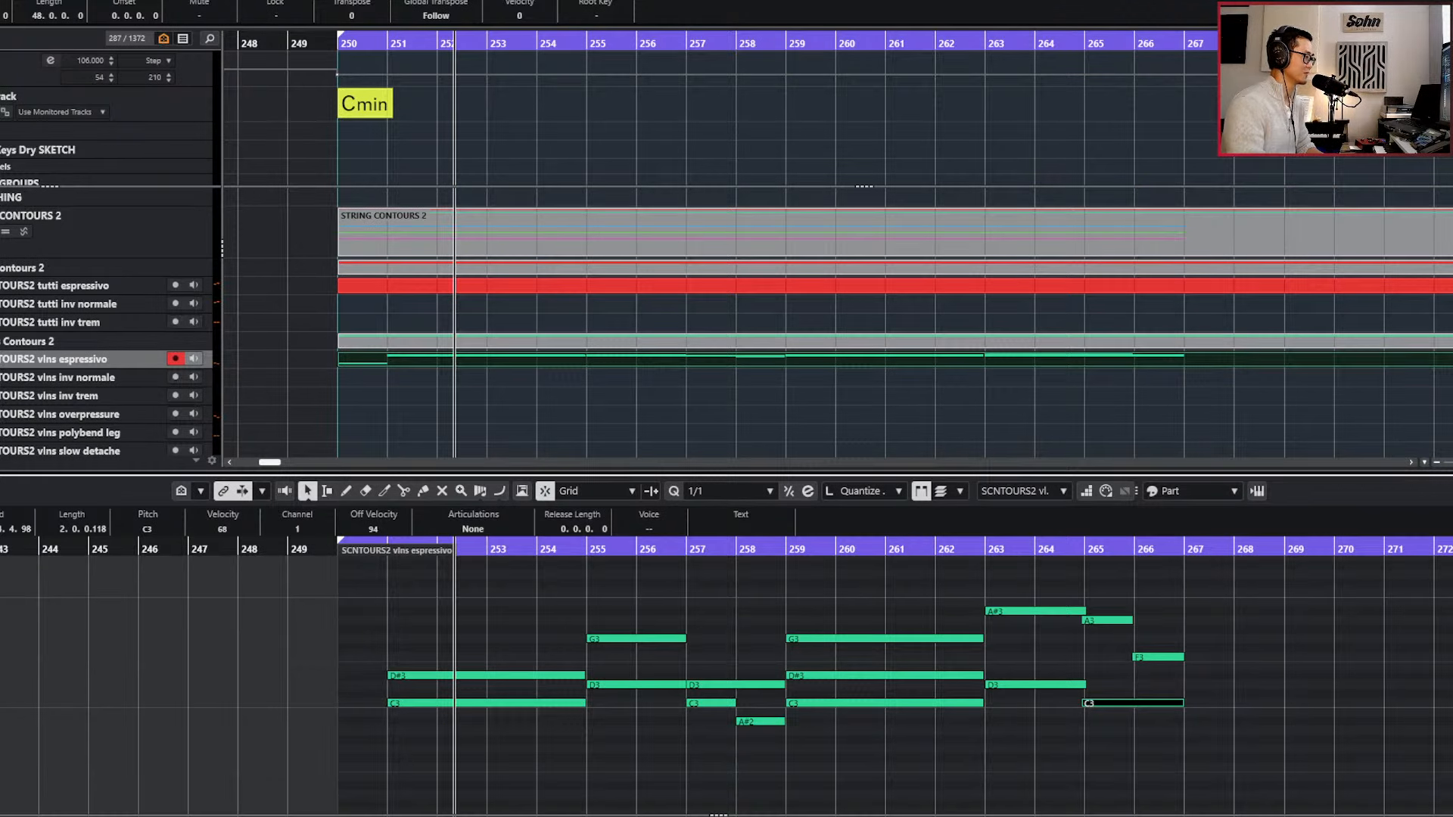
{"action": "key", "text": "Return"}
Audition the viola slow detache and ts slow detache tracks during playback and arm the viola ts slow detache track.
{"action": "scroll", "coordinate": [547, 793], "scroll_direction": "down", "scroll_amount": 2}
{"action": "scroll", "coordinate": [608, 778], "scroll_direction": "down", "scroll_amount": 3}
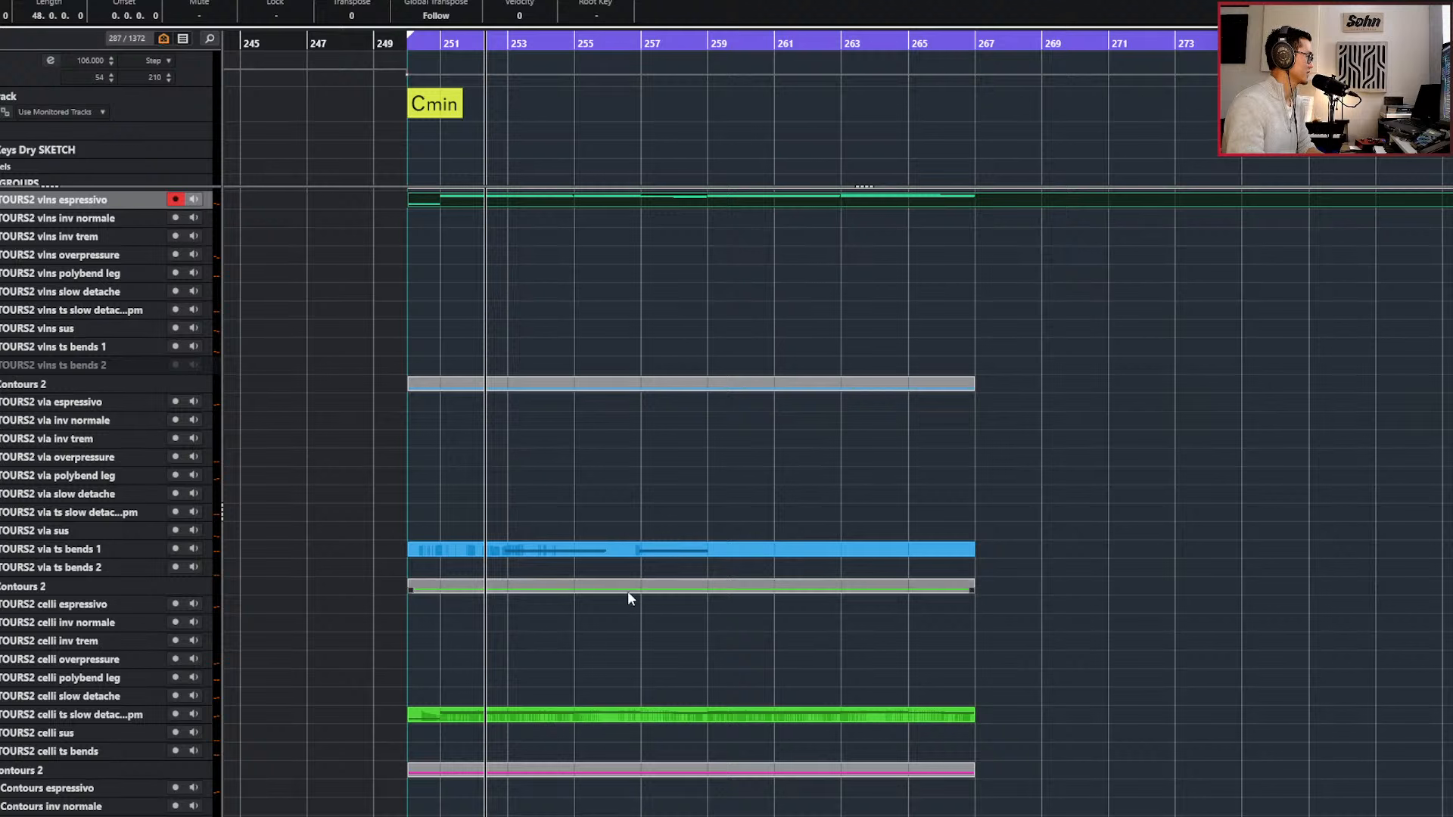
{"action": "scroll", "coordinate": [628, 587], "scroll_direction": "up", "scroll_amount": 3}
{"action": "left_click", "coordinate": [698, 705]}
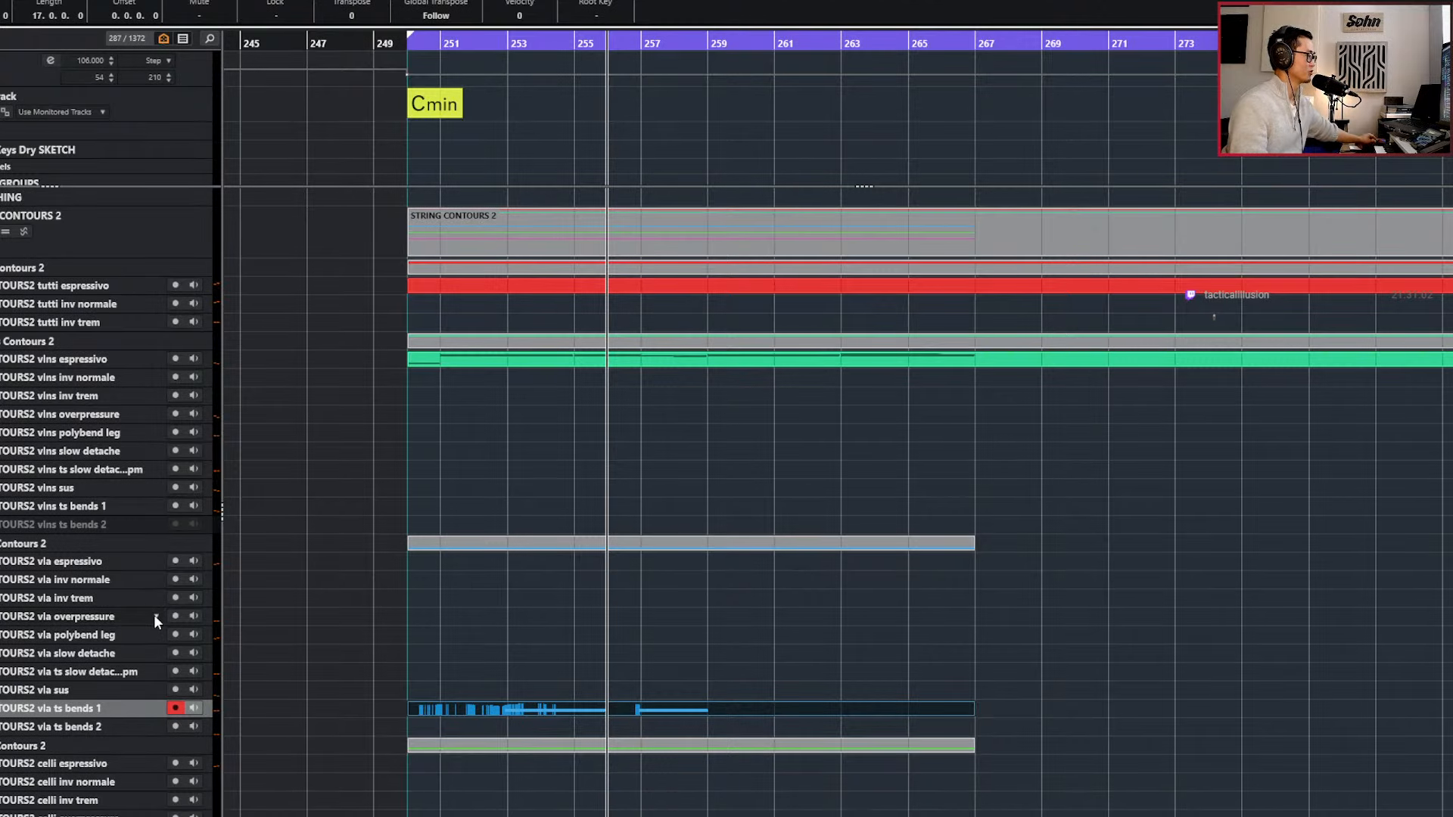
{"action": "left_click", "coordinate": [133, 651]}
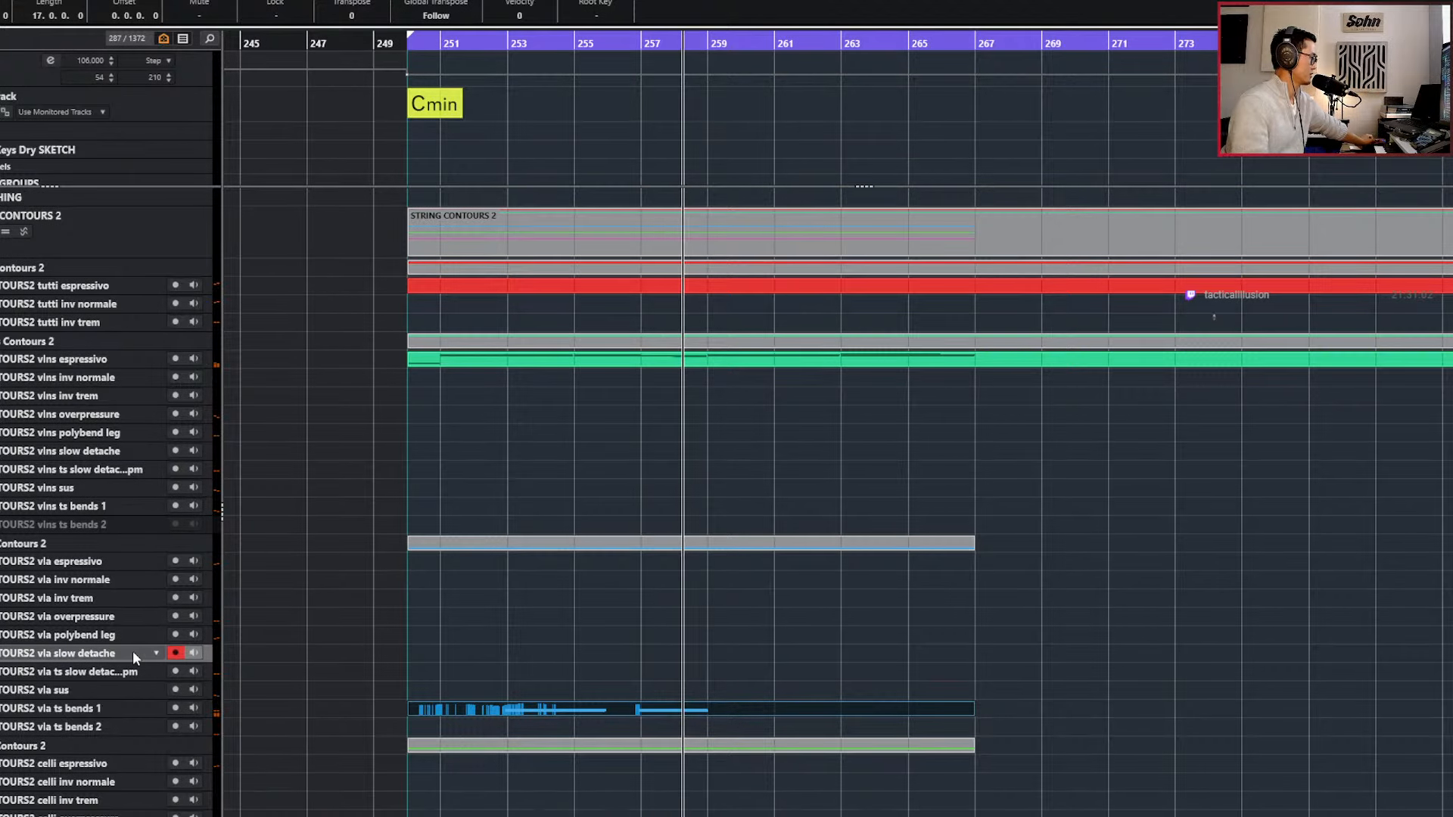
{"action": "key", "text": "Down"}
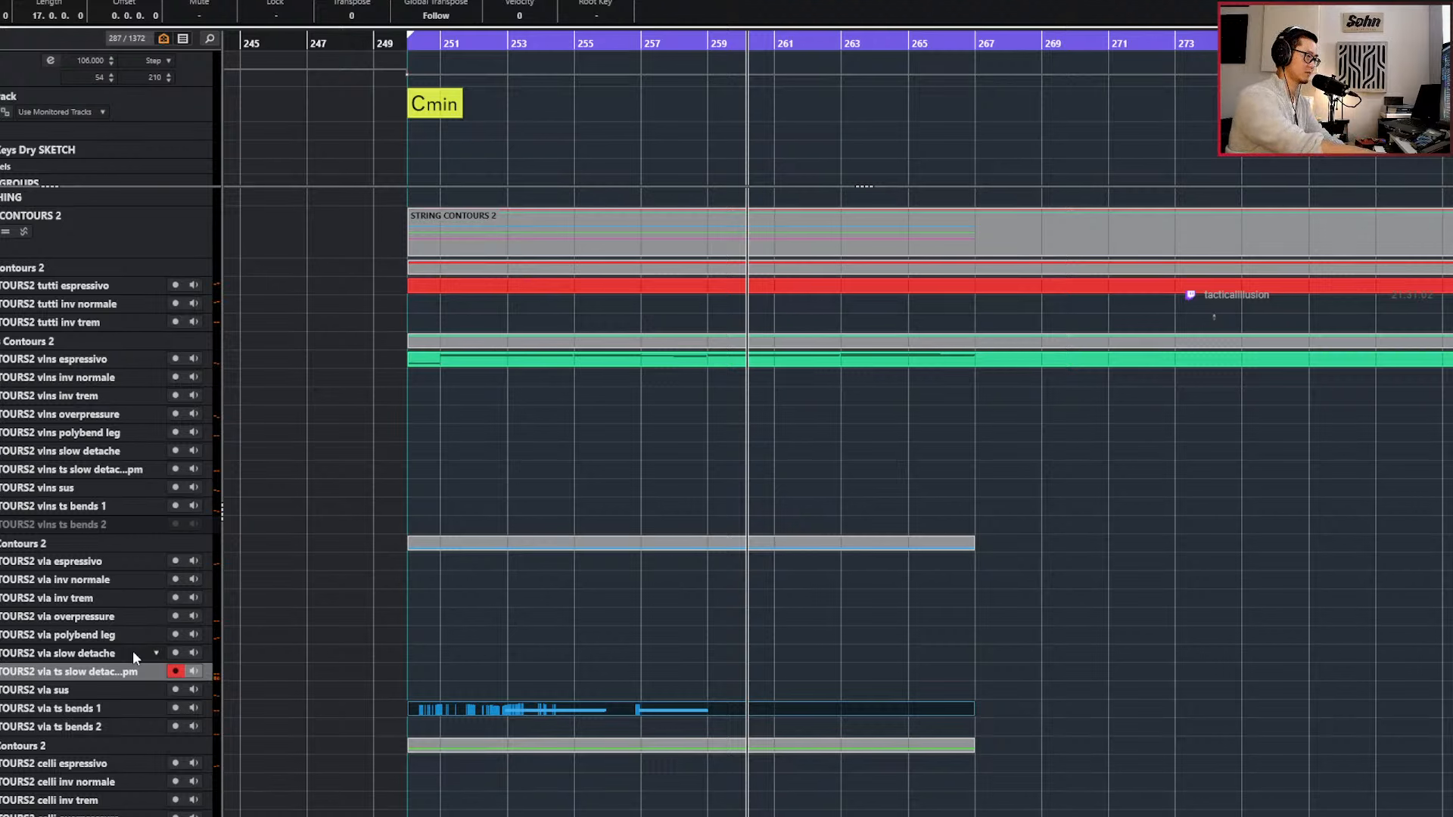
{"action": "left_click", "coordinate": [133, 651]}
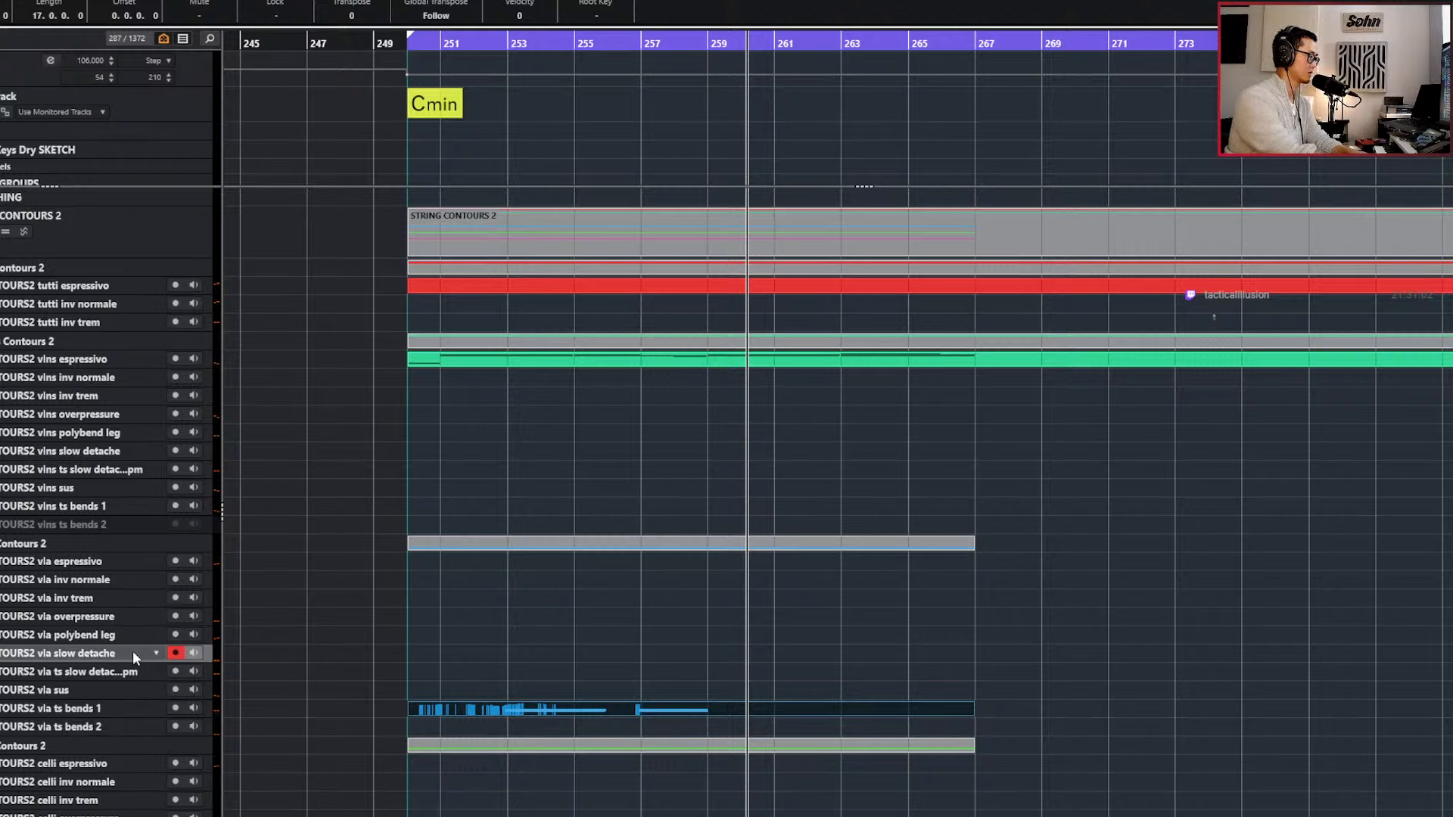
{"action": "double_click", "coordinate": [134, 651]}
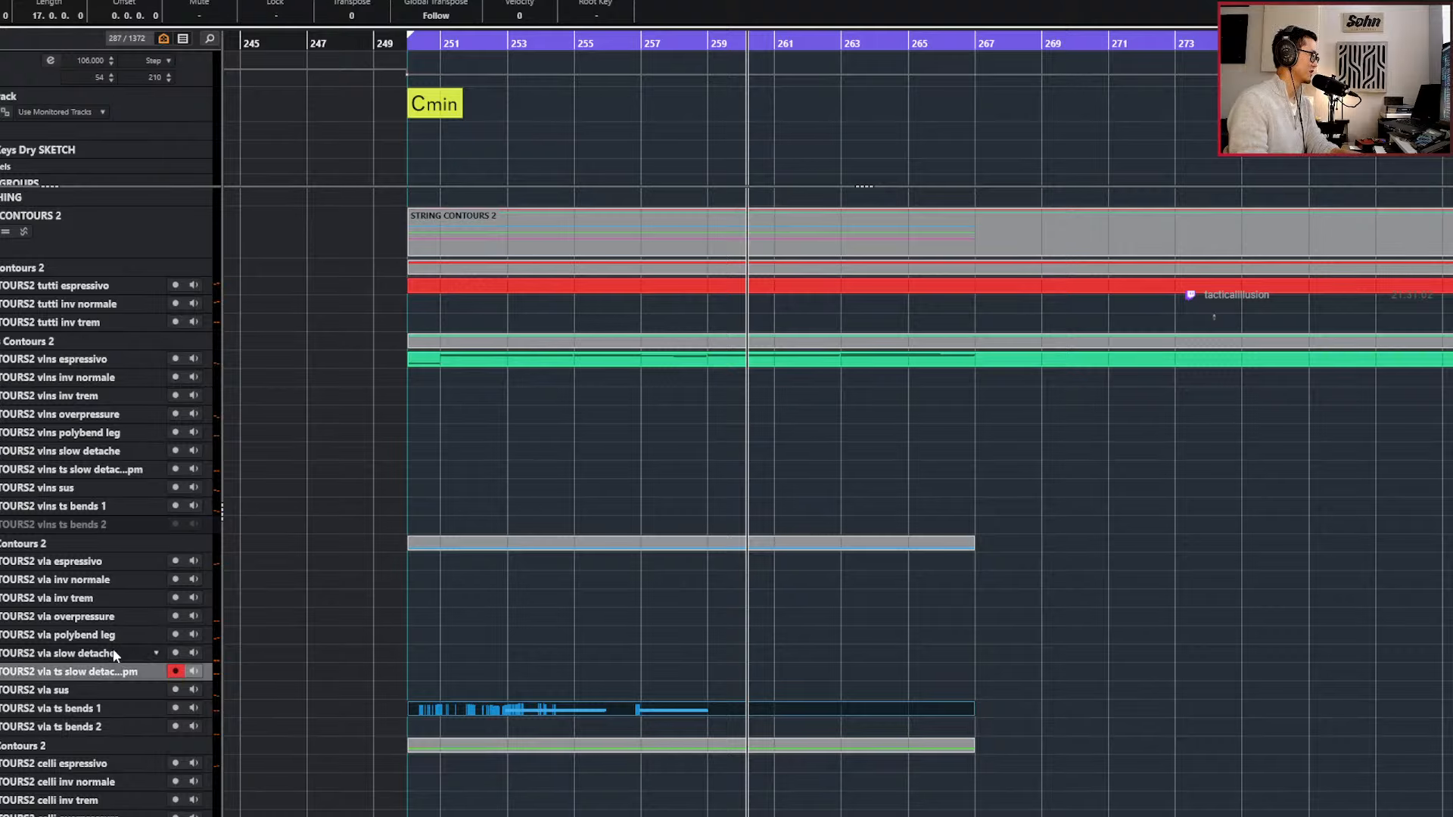
{"action": "double_click", "coordinate": [118, 666]}
{"action": "left_click", "coordinate": [111, 683]}
{"action": "left_click", "coordinate": [115, 672]}
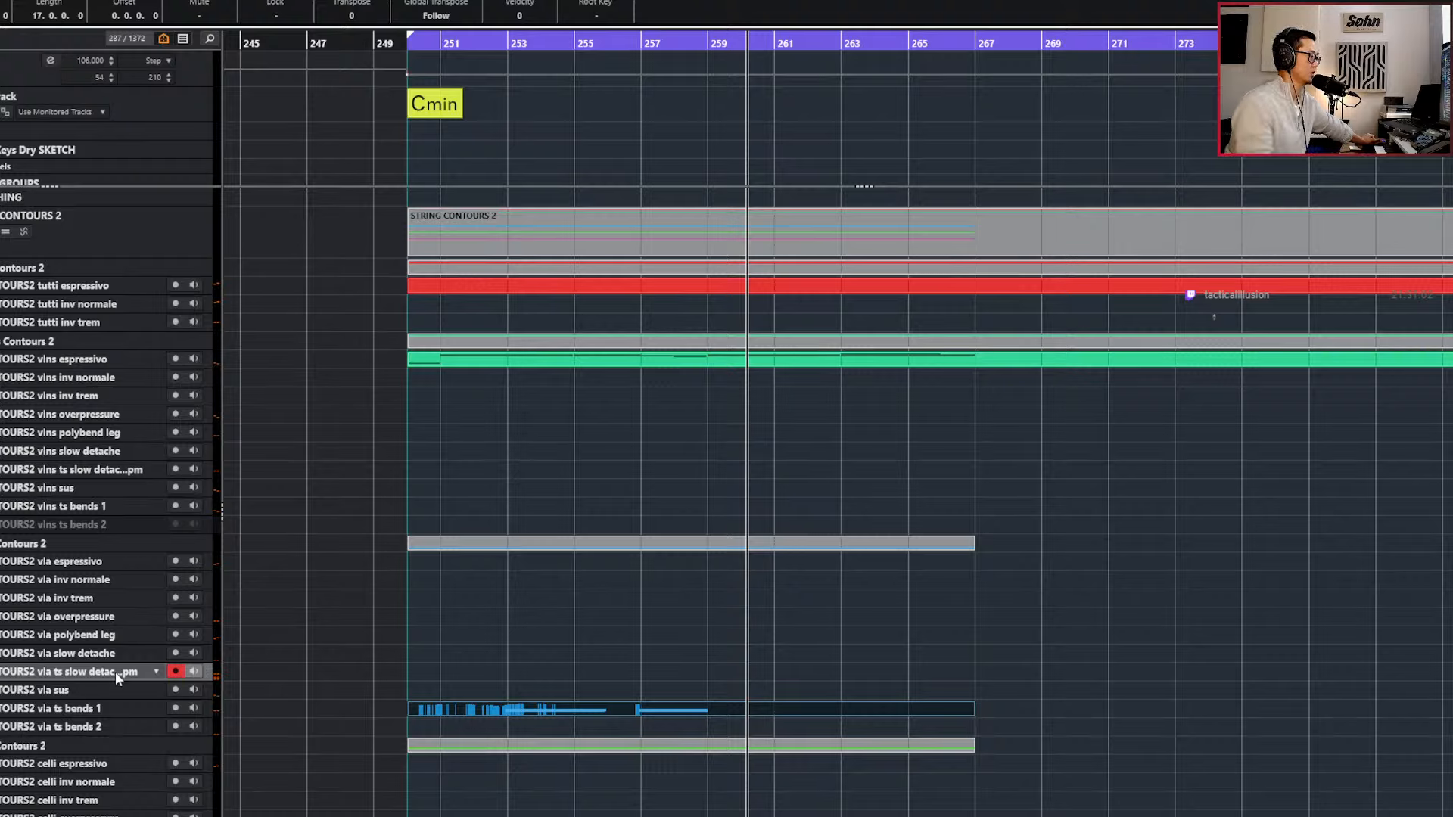
Create a part on the viola ts slow detache track and record a viola line into it up to bar 267.
{"action": "double_click", "coordinate": [686, 675]}
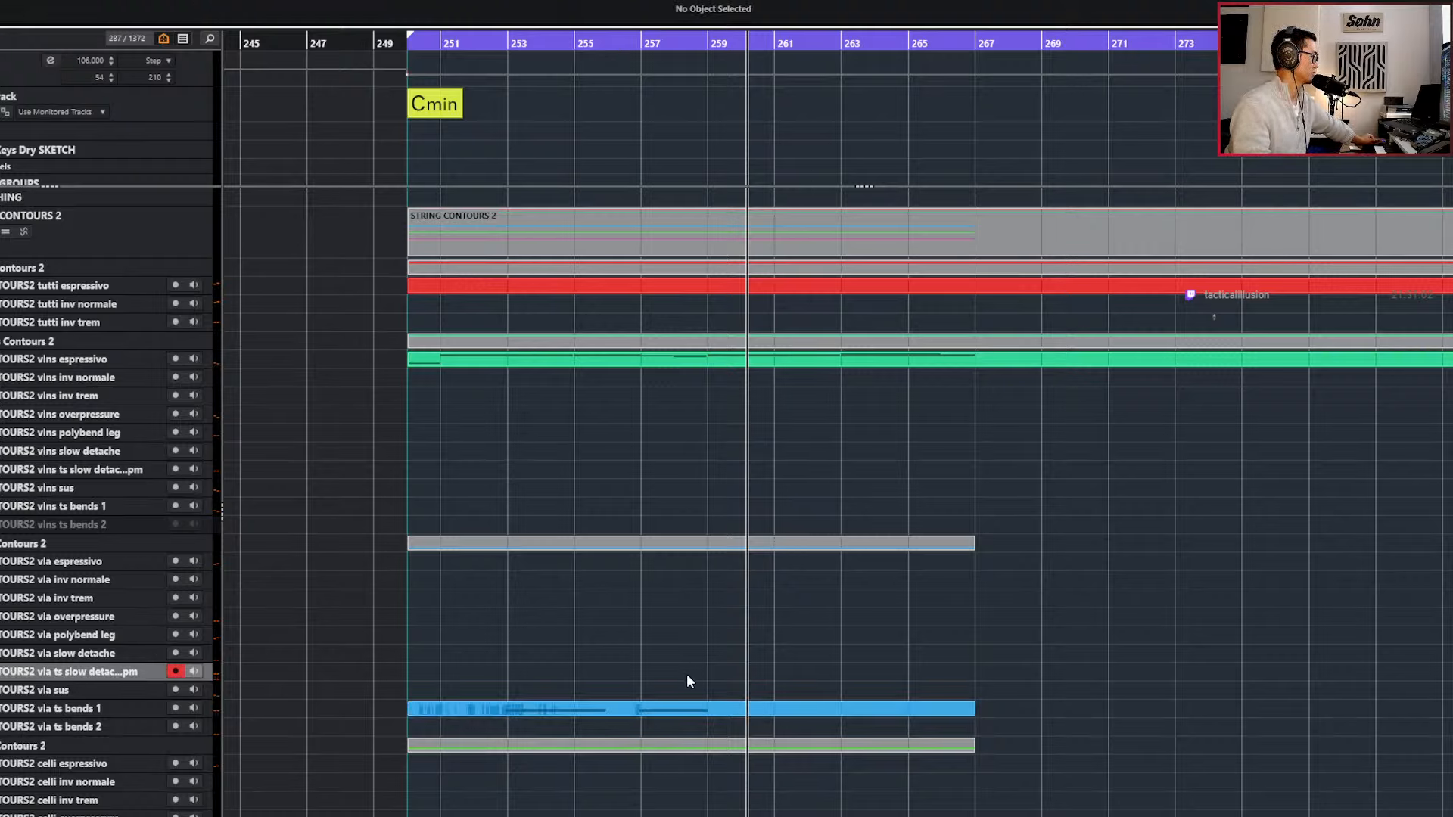
{"action": "key", "text": "KP_Subtract"}
{"action": "key", "text": "KP_Subtract"}
{"action": "key", "text": "KP_Subtract"}
{"action": "key", "text": "KP_Subtract"}
{"action": "key", "text": "space"}
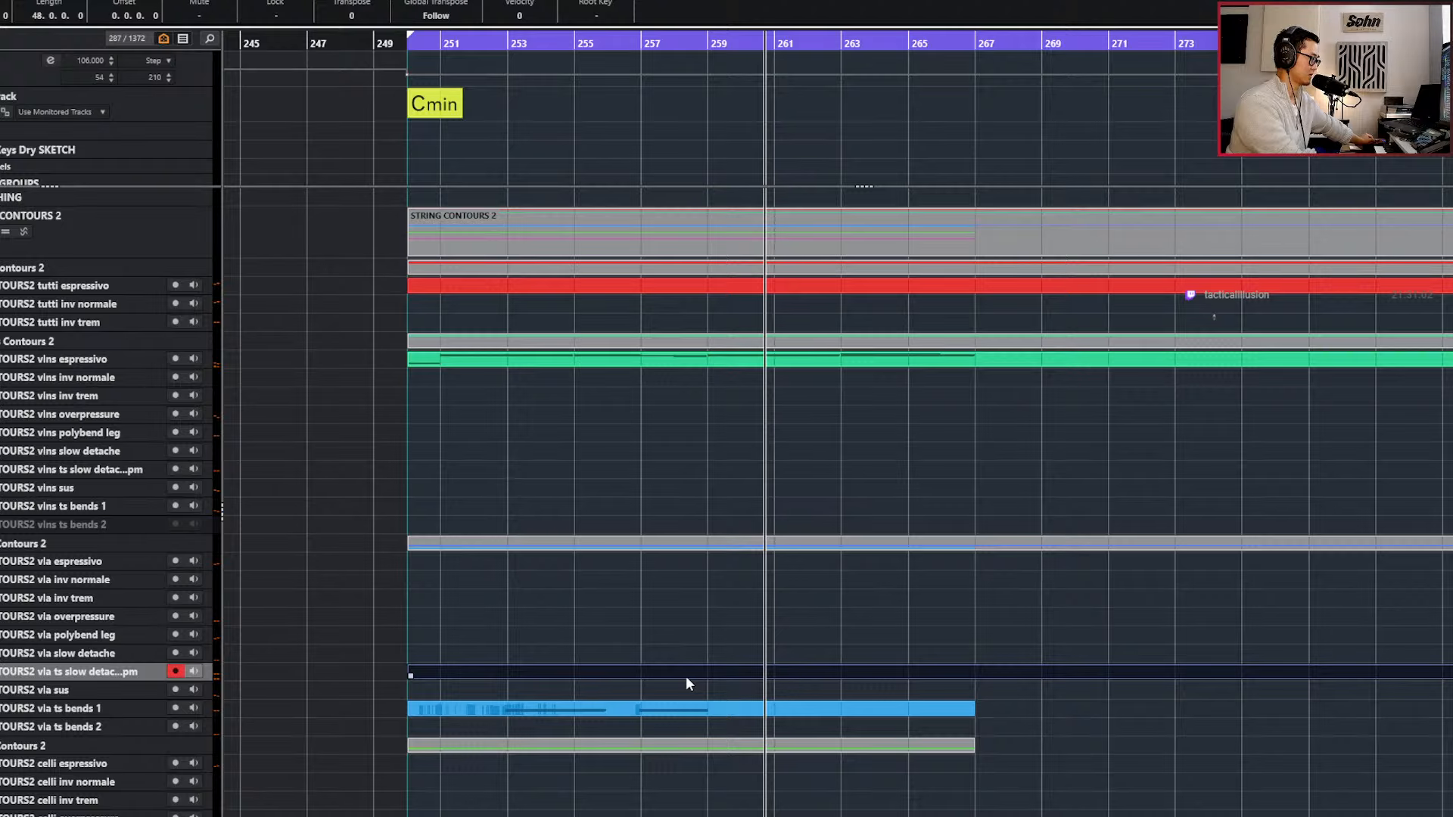
{"action": "key", "text": "KP_Subtract"}
{"action": "key", "text": "KP_Subtract"}
{"action": "key", "text": "KP_Add"}
{"action": "key", "text": "KP_Multiply"}
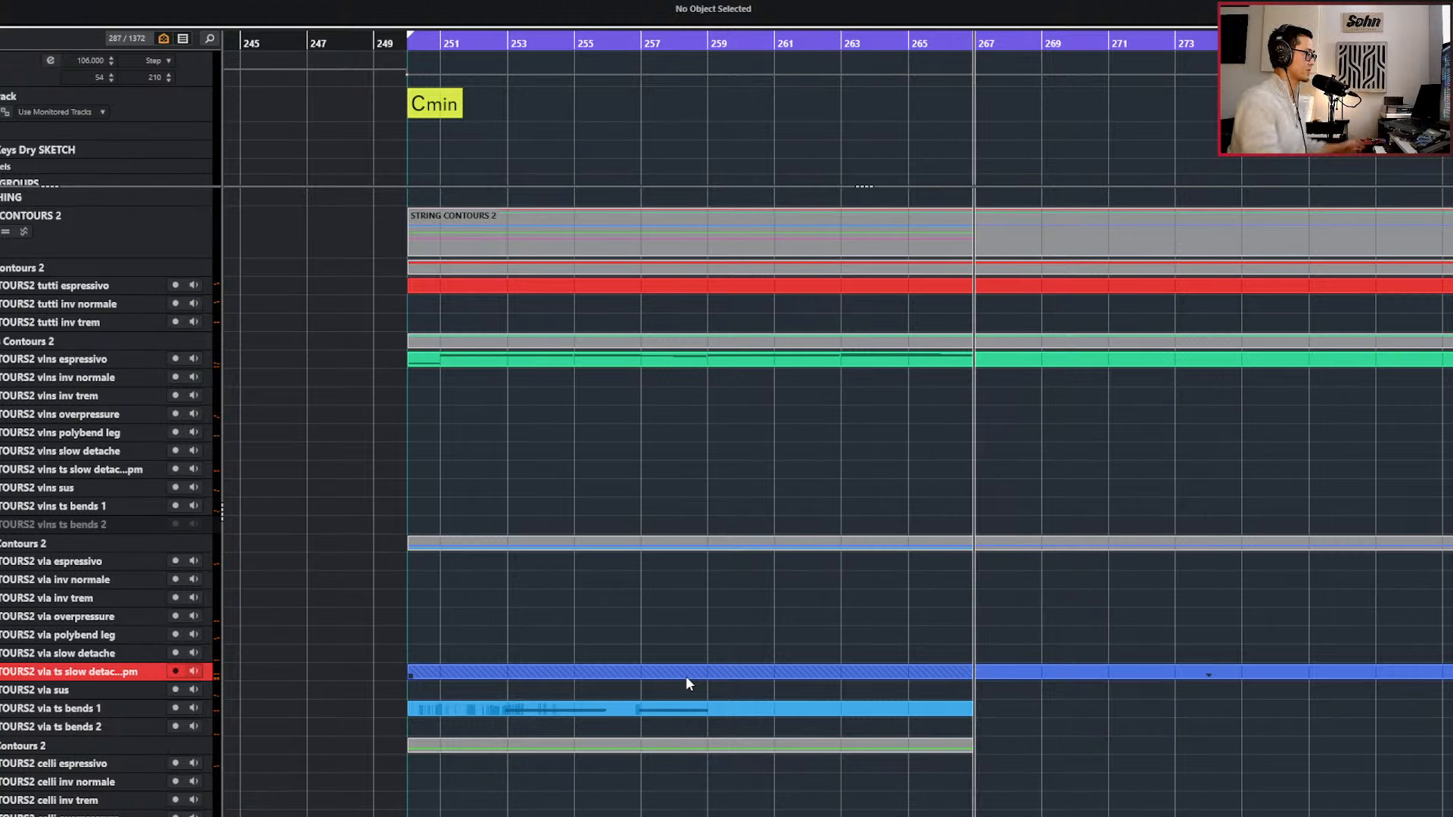
{"action": "key", "text": "space"}
Quantize all recorded viola notes from bar 259 to 1/2 and play them from their start.
{"action": "double_click", "coordinate": [866, 675]}
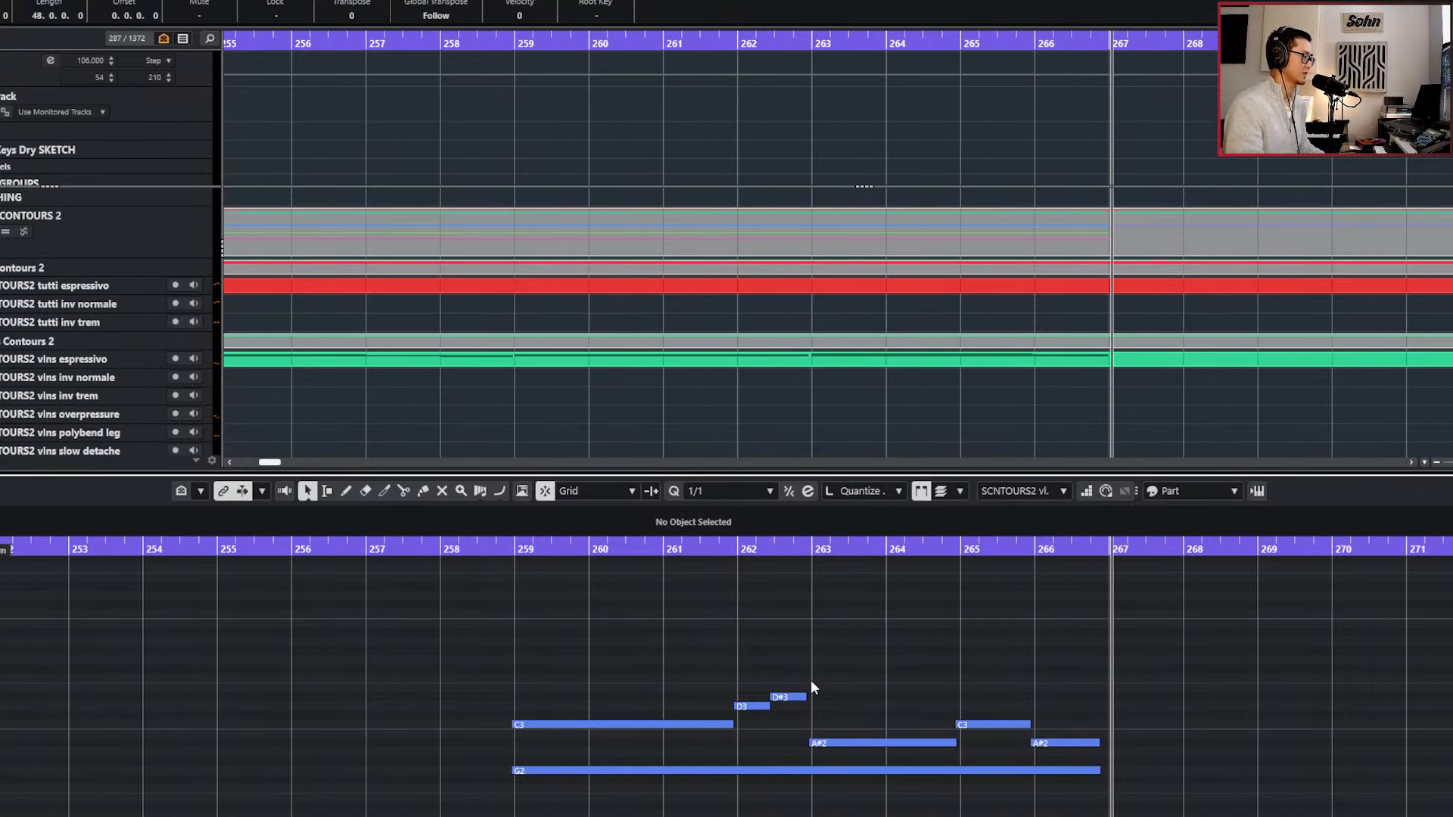
{"action": "left_click_drag", "start_coordinate": [640, 661], "coordinate": [710, 621]}
{"action": "key", "text": "q"}
{"action": "key", "text": "ctrl+z"}
{"action": "key", "text": "alt+2"}
{"action": "left_click", "coordinate": [784, 492]}
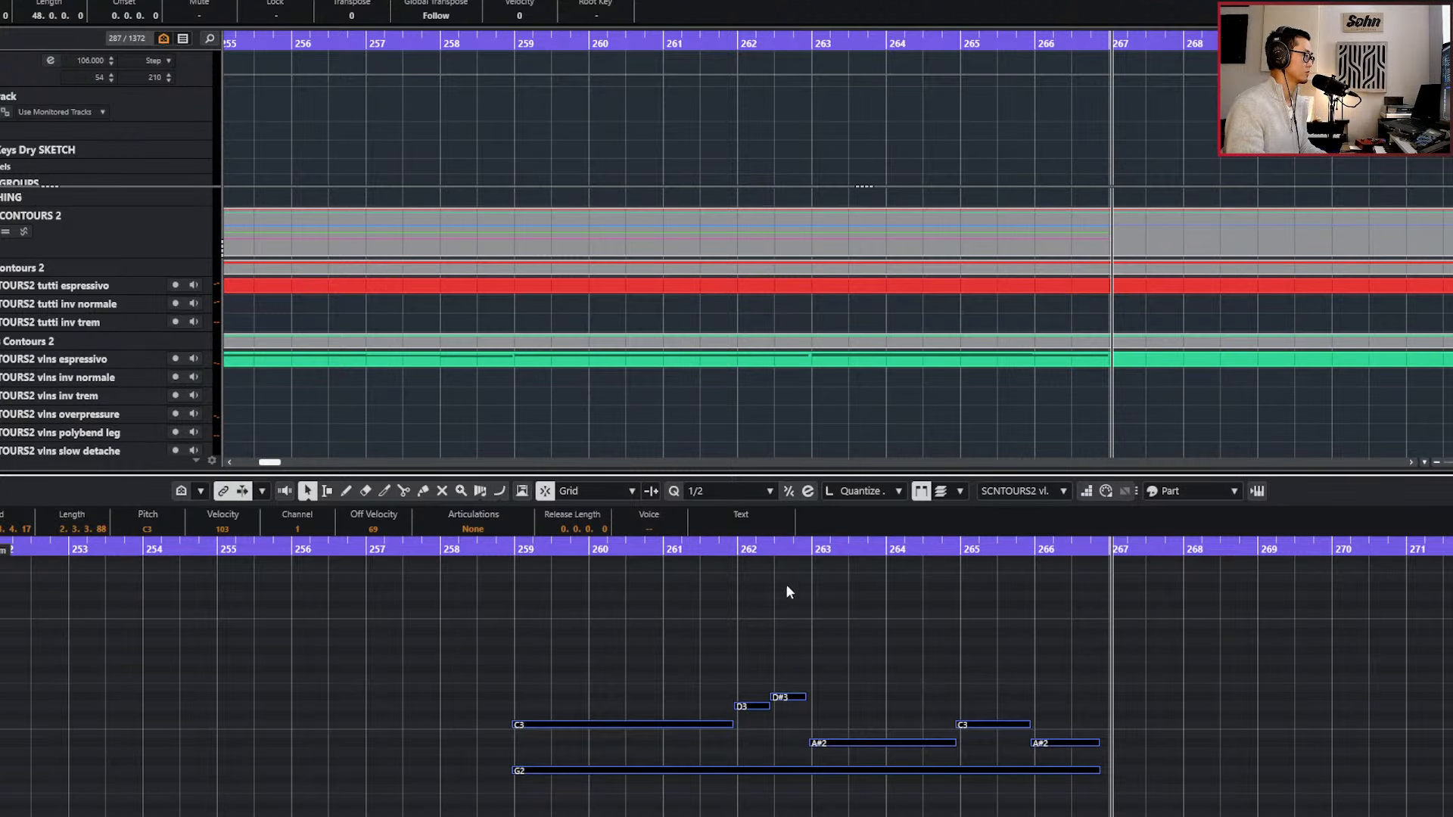
{"action": "key", "text": "q"}
{"action": "key", "text": "l"}
{"action": "key", "text": "space"}
Deselect the viola notes and play back the quantized line from bar 263.
{"action": "scroll", "coordinate": [849, 687], "scroll_direction": "down", "scroll_amount": 1}
{"action": "scroll", "coordinate": [849, 691], "scroll_direction": "right", "scroll_amount": 2}
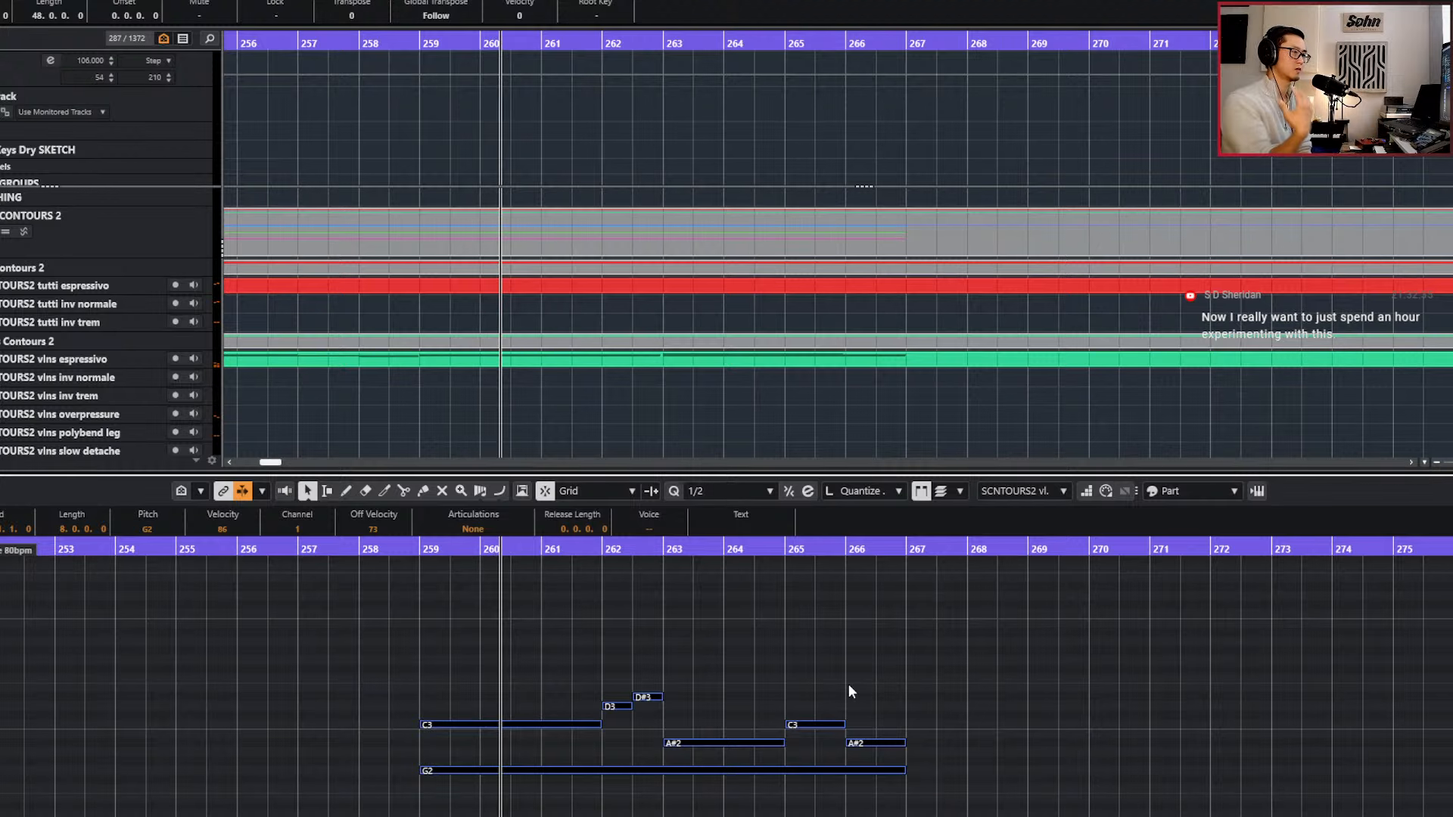
{"action": "left_click", "coordinate": [818, 730]}
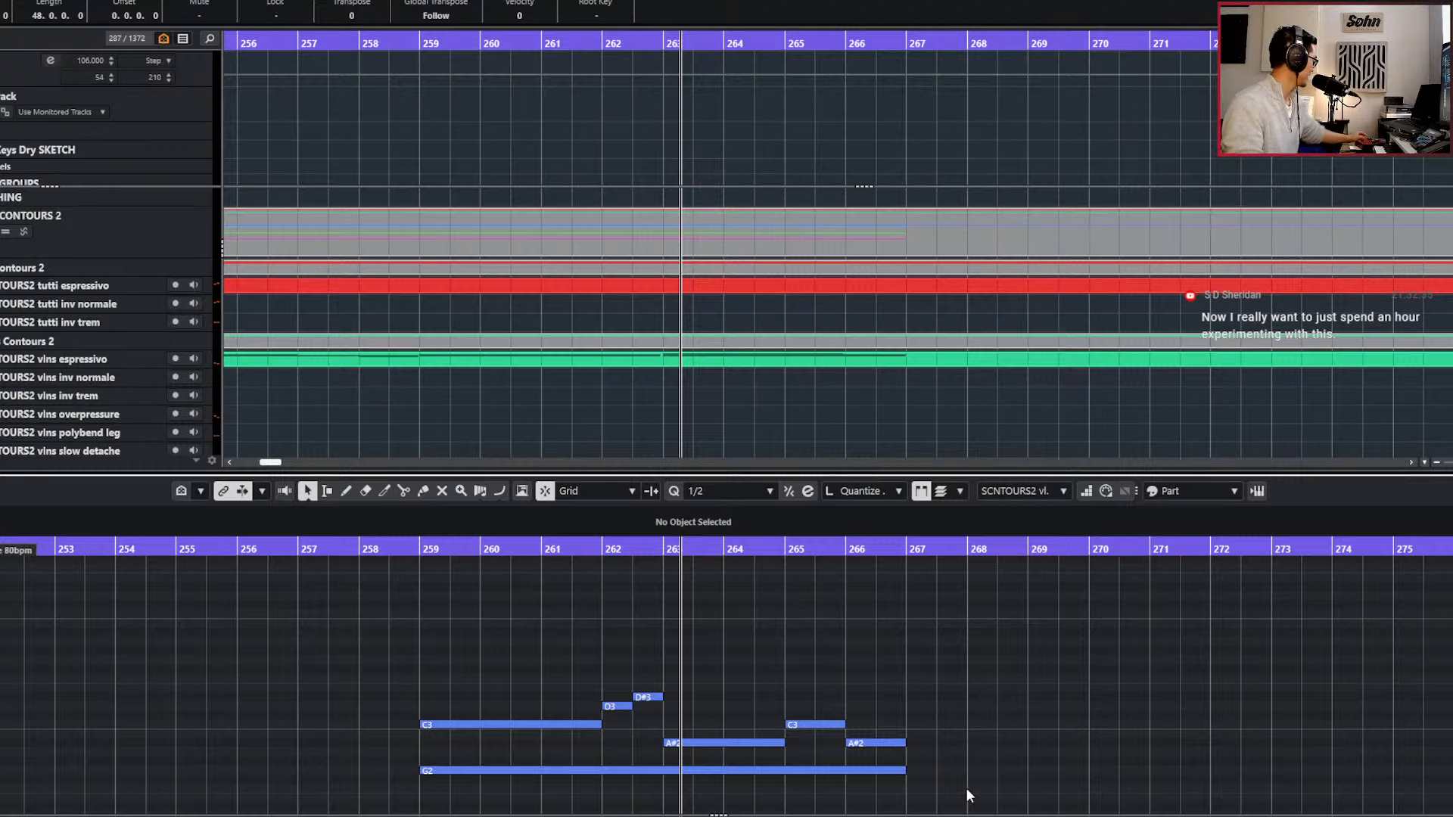
{"action": "key", "text": "KP_Subtract"}
{"action": "key", "text": "KP_Subtract"}
{"action": "key", "text": "KP_Subtract"}
{"action": "key", "text": "KP_Add"}
{"action": "key", "text": "KP_Add"}
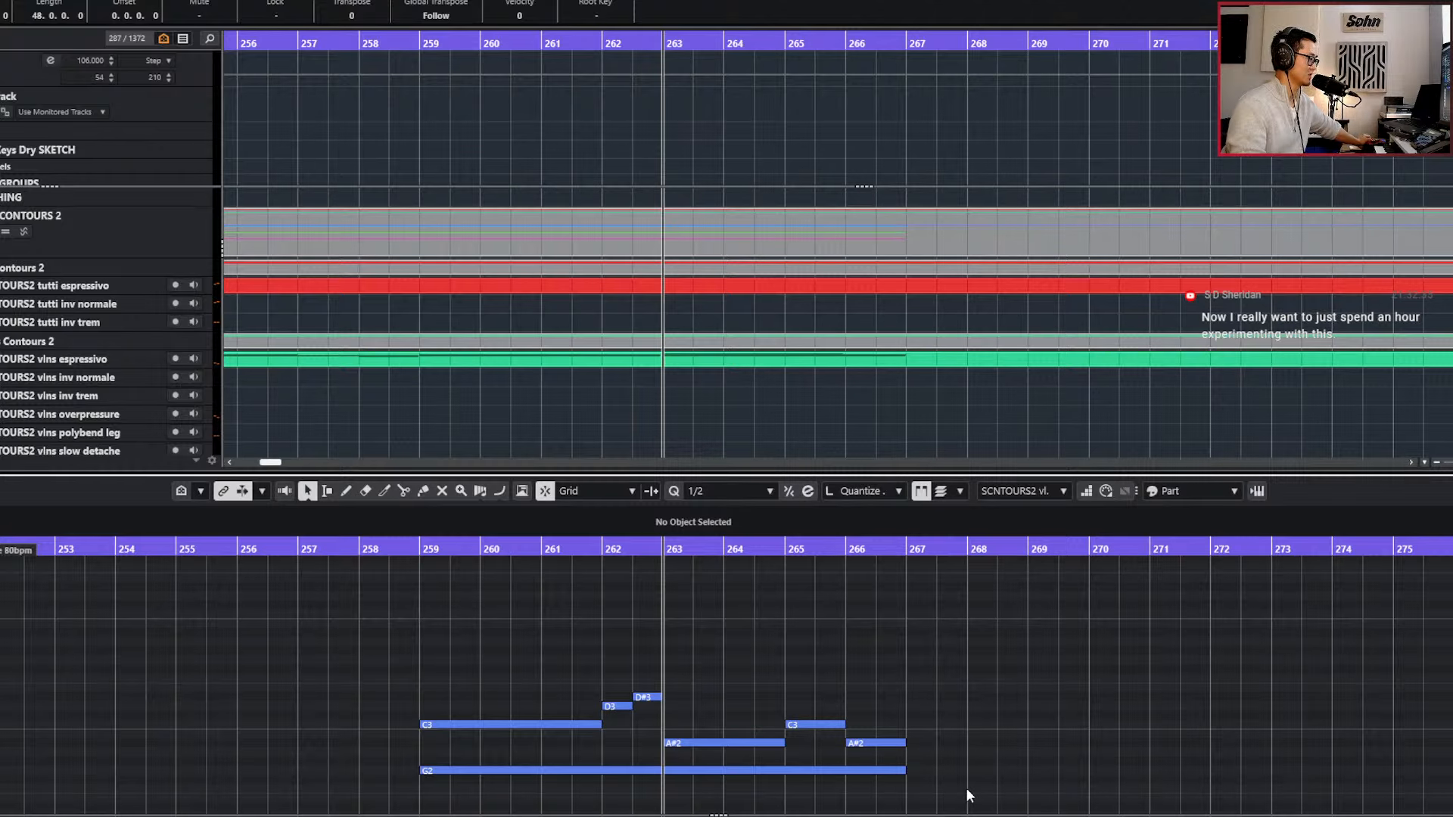
{"action": "key", "text": "space"}
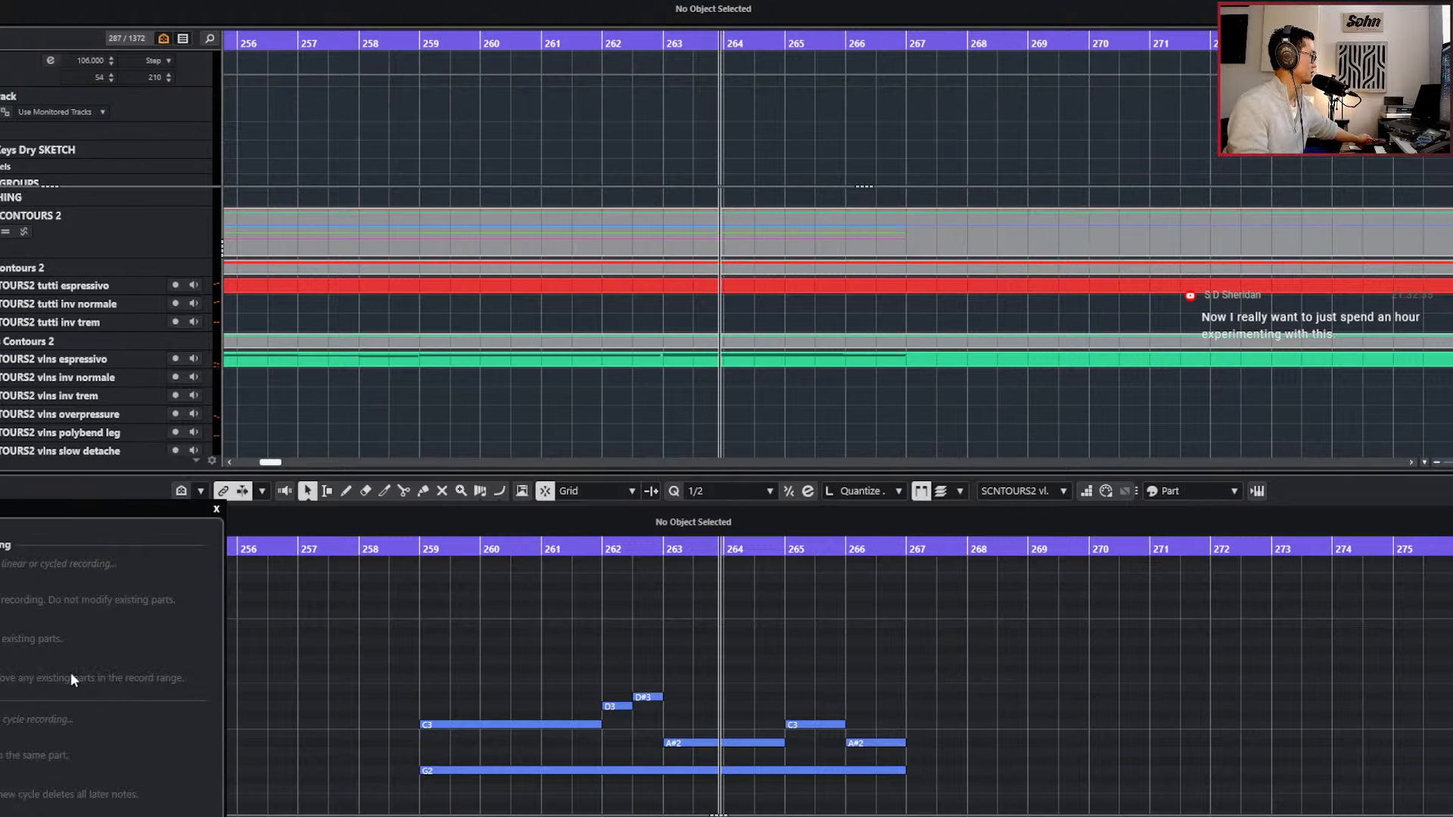
Play the quantized viola line through to its end at bar 267.
{"action": "key", "text": "space"}
{"action": "key", "text": "space"}
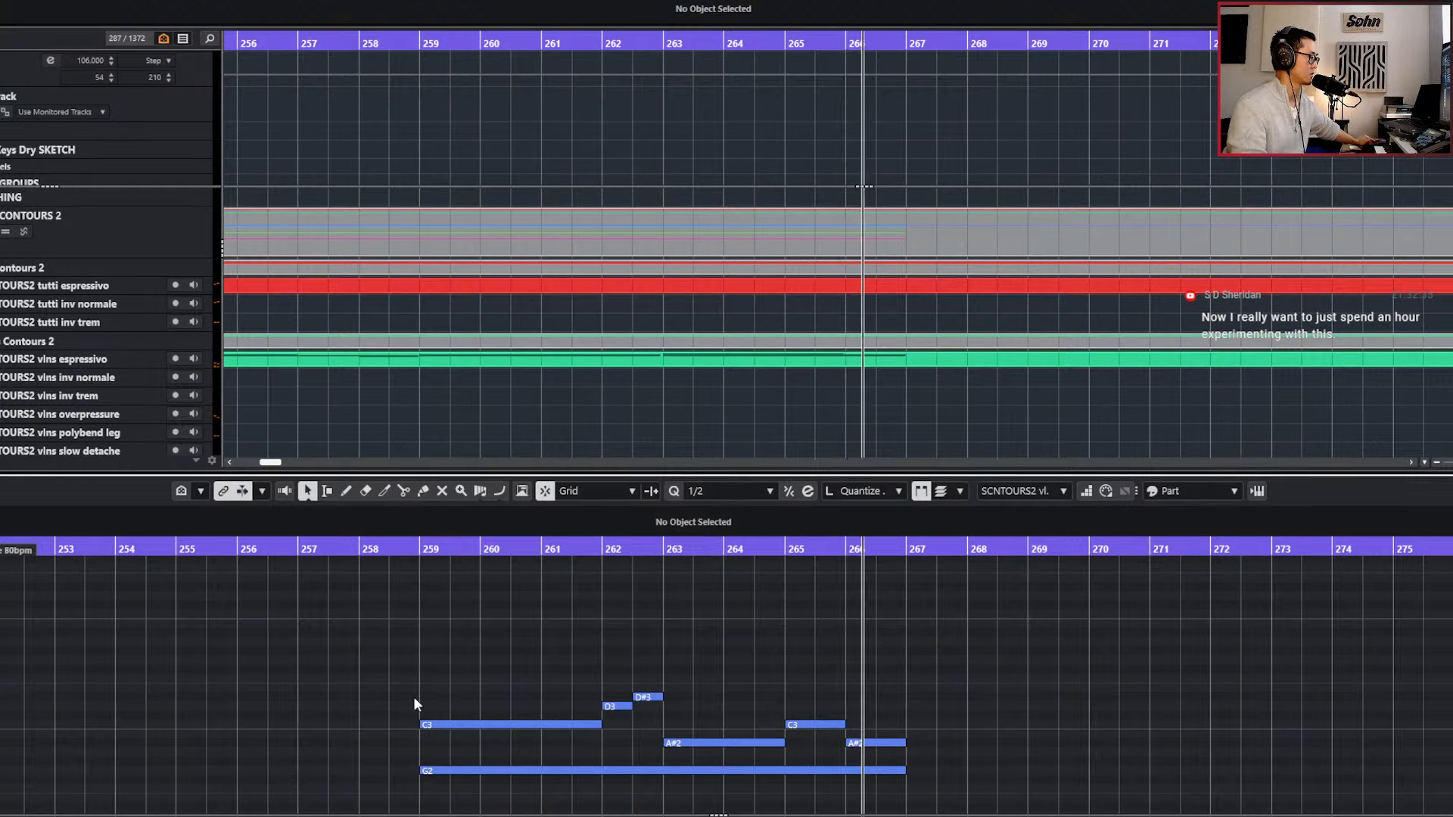
{"action": "key", "text": "space"}
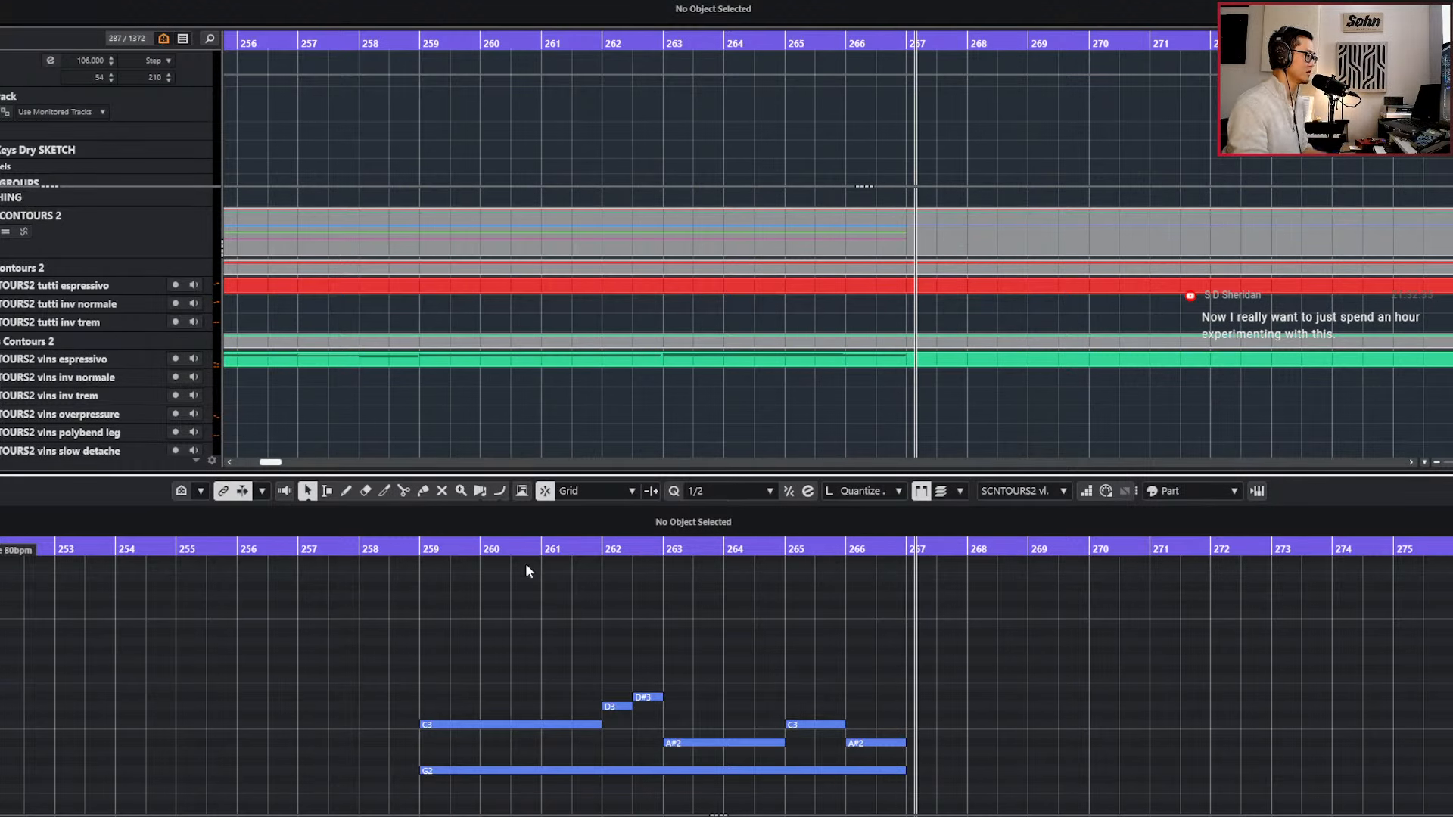
Split the long G2 viola note at bar 266.
{"action": "left_click", "coordinate": [831, 725]}
{"action": "left_click", "coordinate": [879, 744]}
{"action": "key", "text": "b"}
{"action": "key", "text": "b"}
{"action": "scroll", "coordinate": [837, 721], "scroll_direction": "up", "scroll_amount": 3}
{"action": "left_click_drag", "start_coordinate": [934, 717], "coordinate": [924, 754]}
{"action": "left_click", "coordinate": [862, 785]}
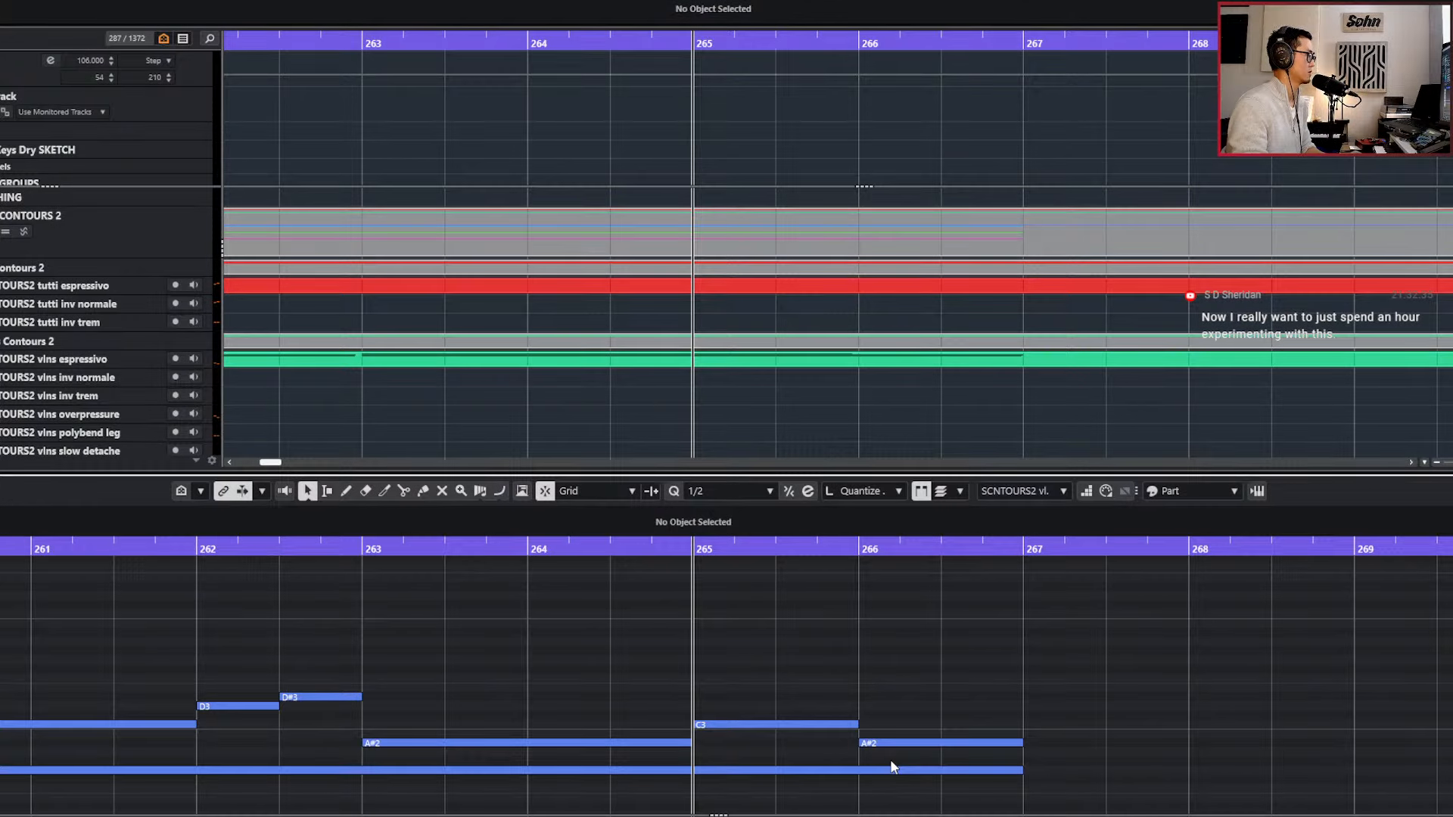
{"action": "key", "text": "space"}
{"action": "scroll", "coordinate": [889, 759], "scroll_direction": "down", "scroll_amount": 2}
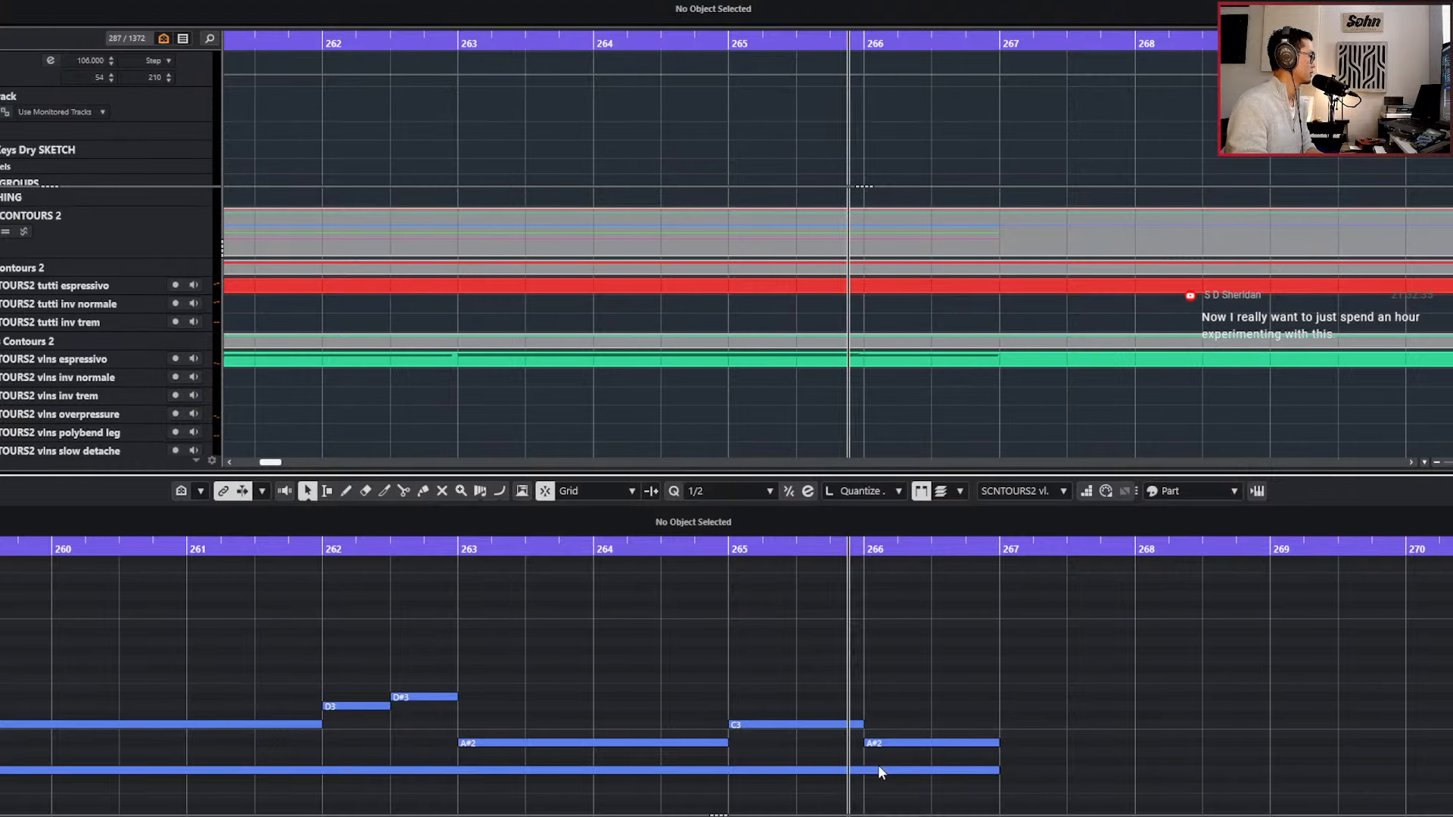
{"action": "scroll", "coordinate": [878, 765], "scroll_direction": "down", "scroll_amount": 2}
{"action": "left_click", "coordinate": [873, 721], "text": "alt"}
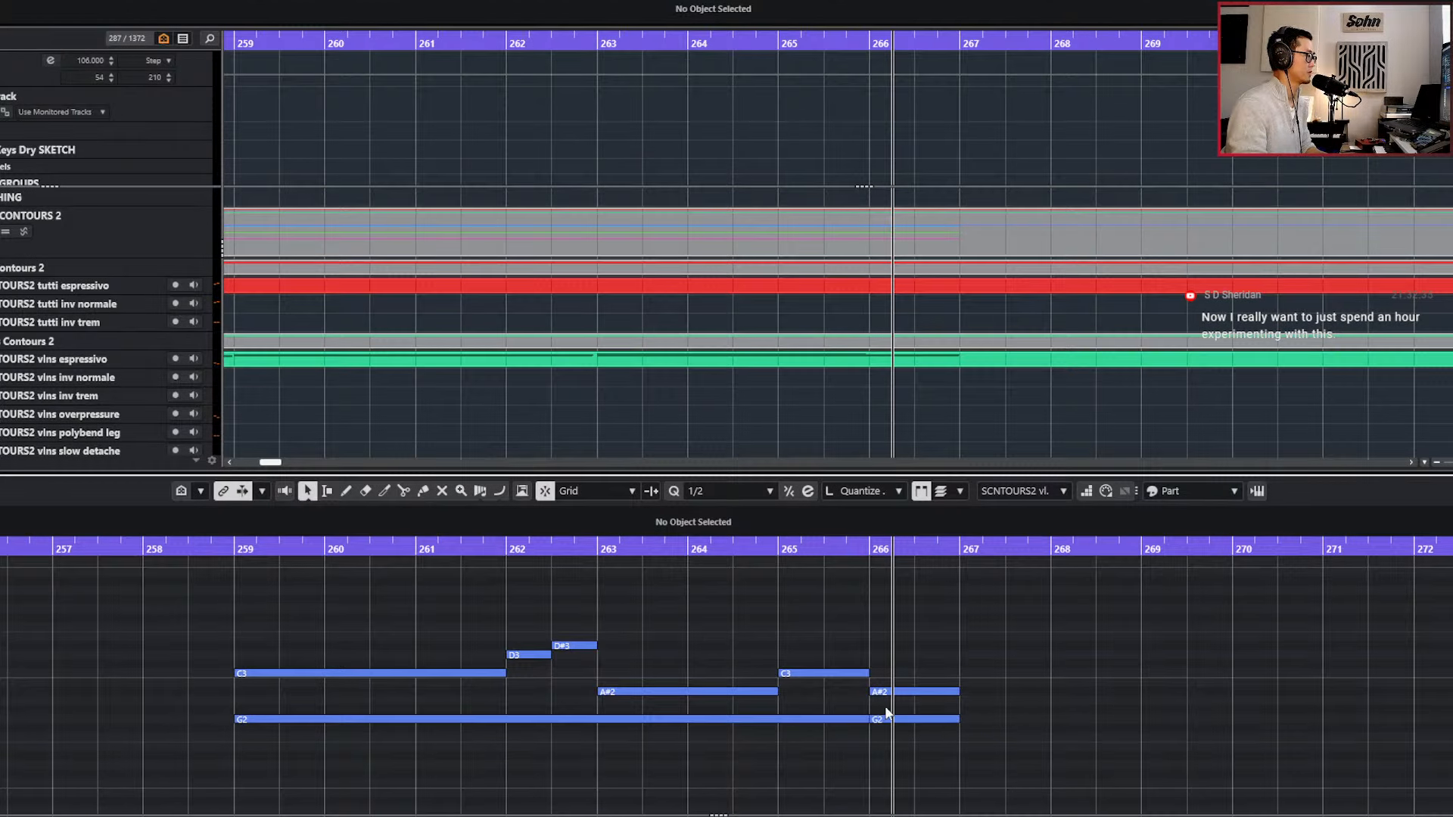
Transpose the split-off low viola note in bar 266 down to F2 and play the passage from about bar 264.
{"action": "left_click", "coordinate": [889, 720]}
{"action": "key", "text": "Down"}
{"action": "key", "text": "Down"}
{"action": "key", "text": "l"}
{"action": "key", "text": "space"}
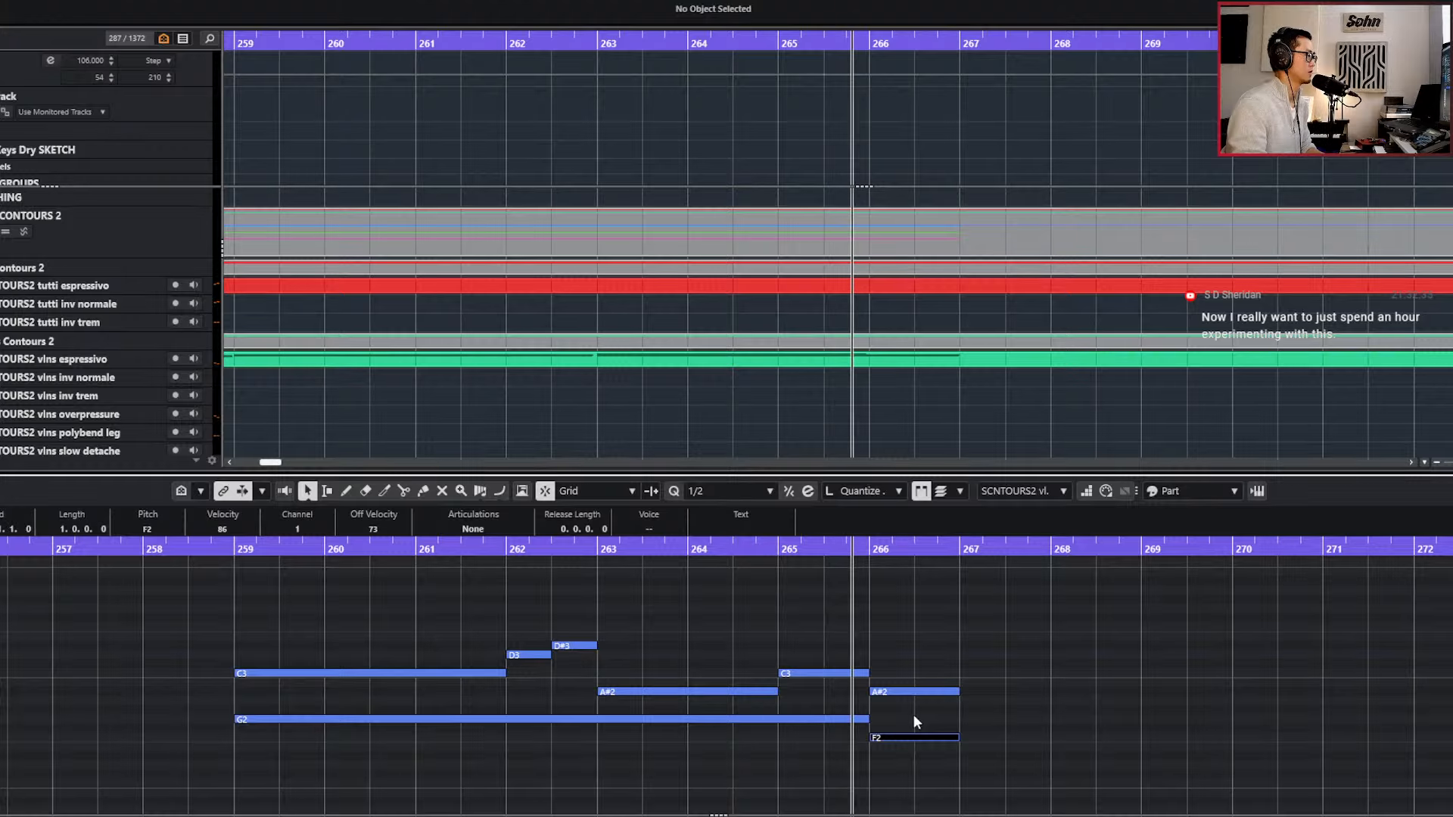
{"action": "key", "text": "space"}
{"action": "key", "text": "KP_Subtract"}
{"action": "key", "text": "space"}
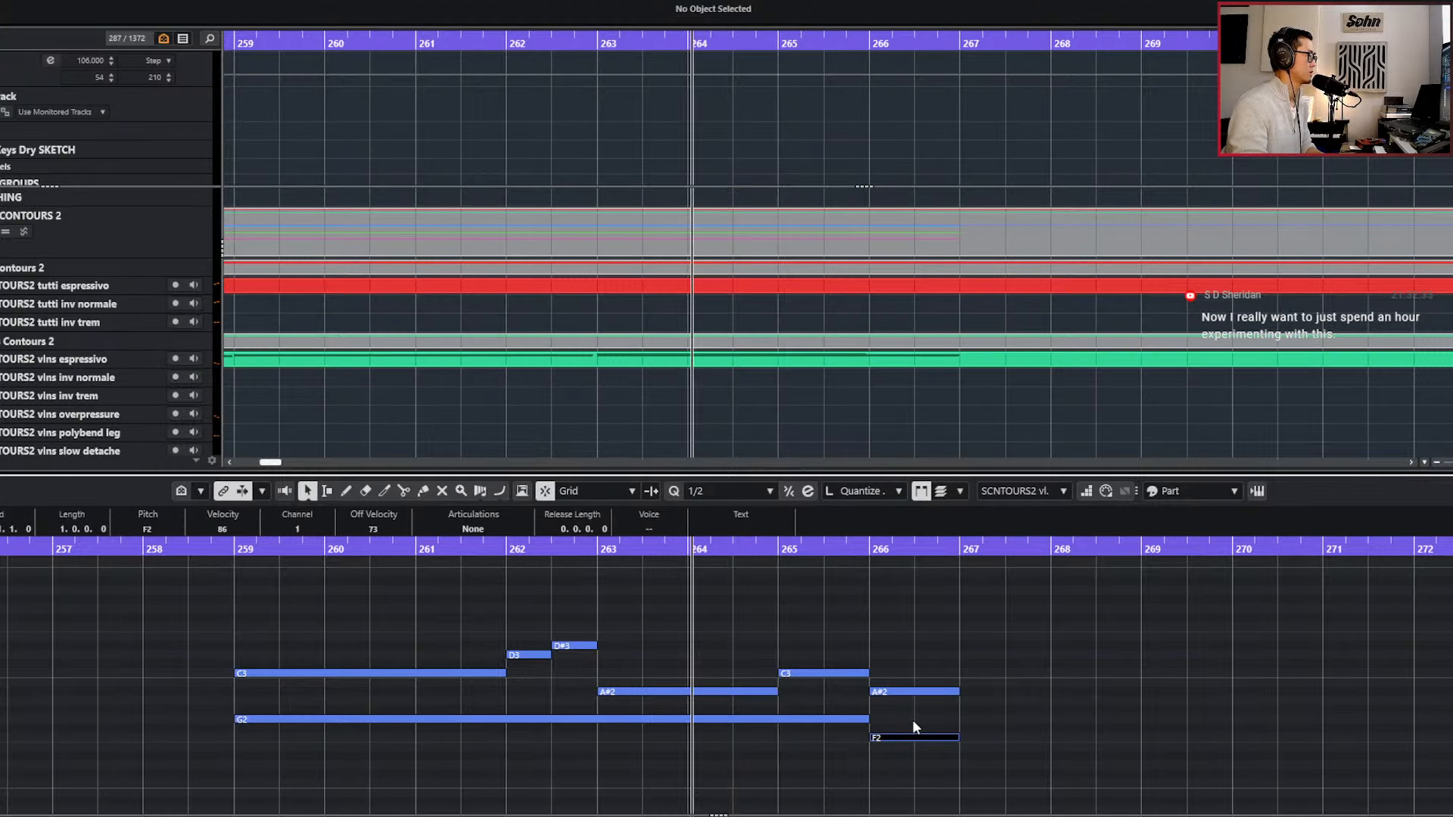
Start both bar 266 viola notes slightly before the barline, lower the bottom one to D2 and play them.
{"action": "scroll", "coordinate": [904, 679], "scroll_direction": "up", "scroll_amount": 4}
{"action": "left_click_drag", "start_coordinate": [908, 678], "coordinate": [917, 787]}
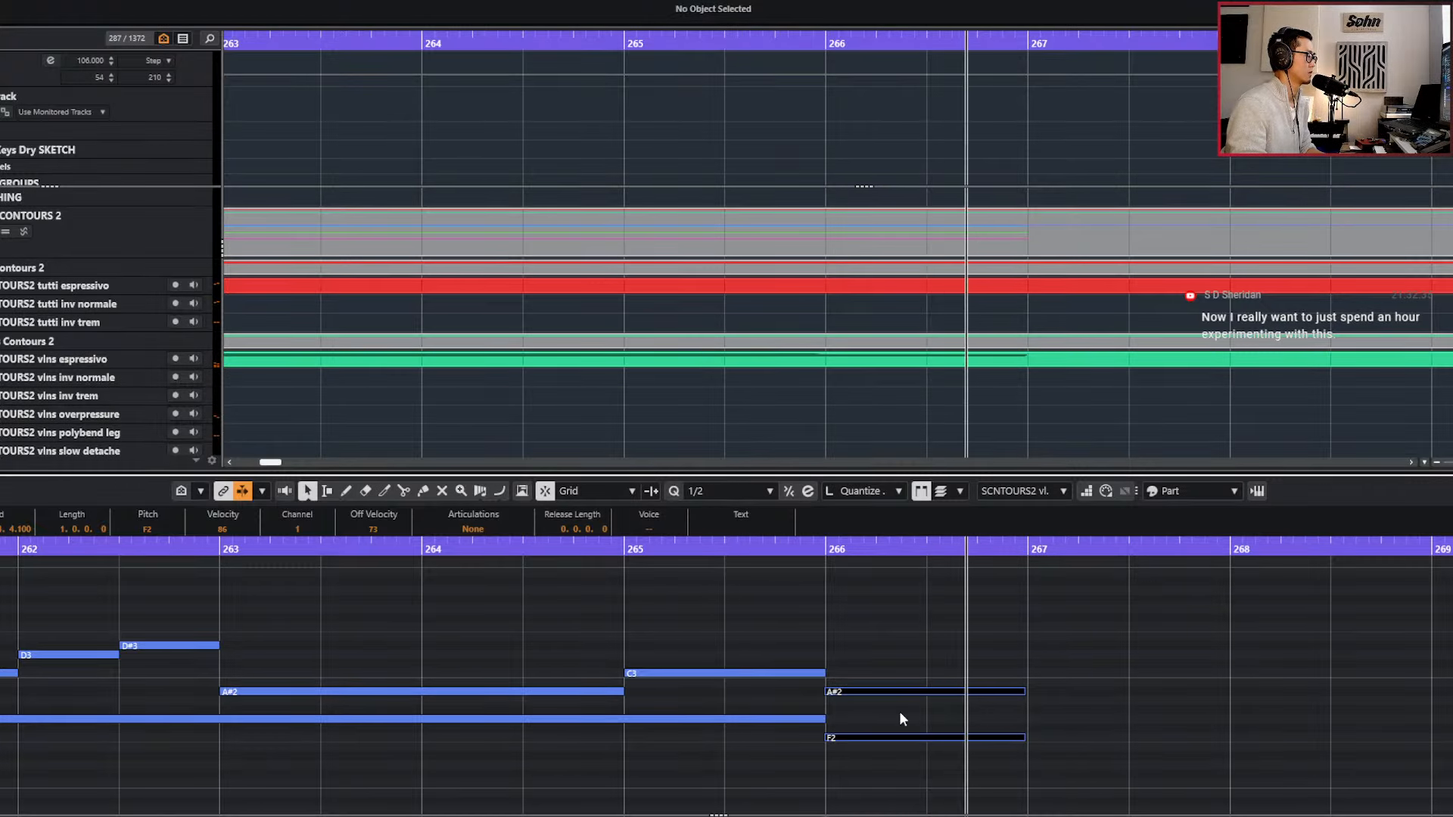
{"action": "left_click", "coordinate": [898, 737]}
{"action": "key", "text": "Down"}
{"action": "key", "text": "Down"}
{"action": "key", "text": "l"}
{"action": "key", "text": "space"}
{"action": "key", "text": "space"}
Reopen the viola ts slow detache part in the Key Editor with the celli notes shown beneath it.
{"action": "key", "text": "Return"}
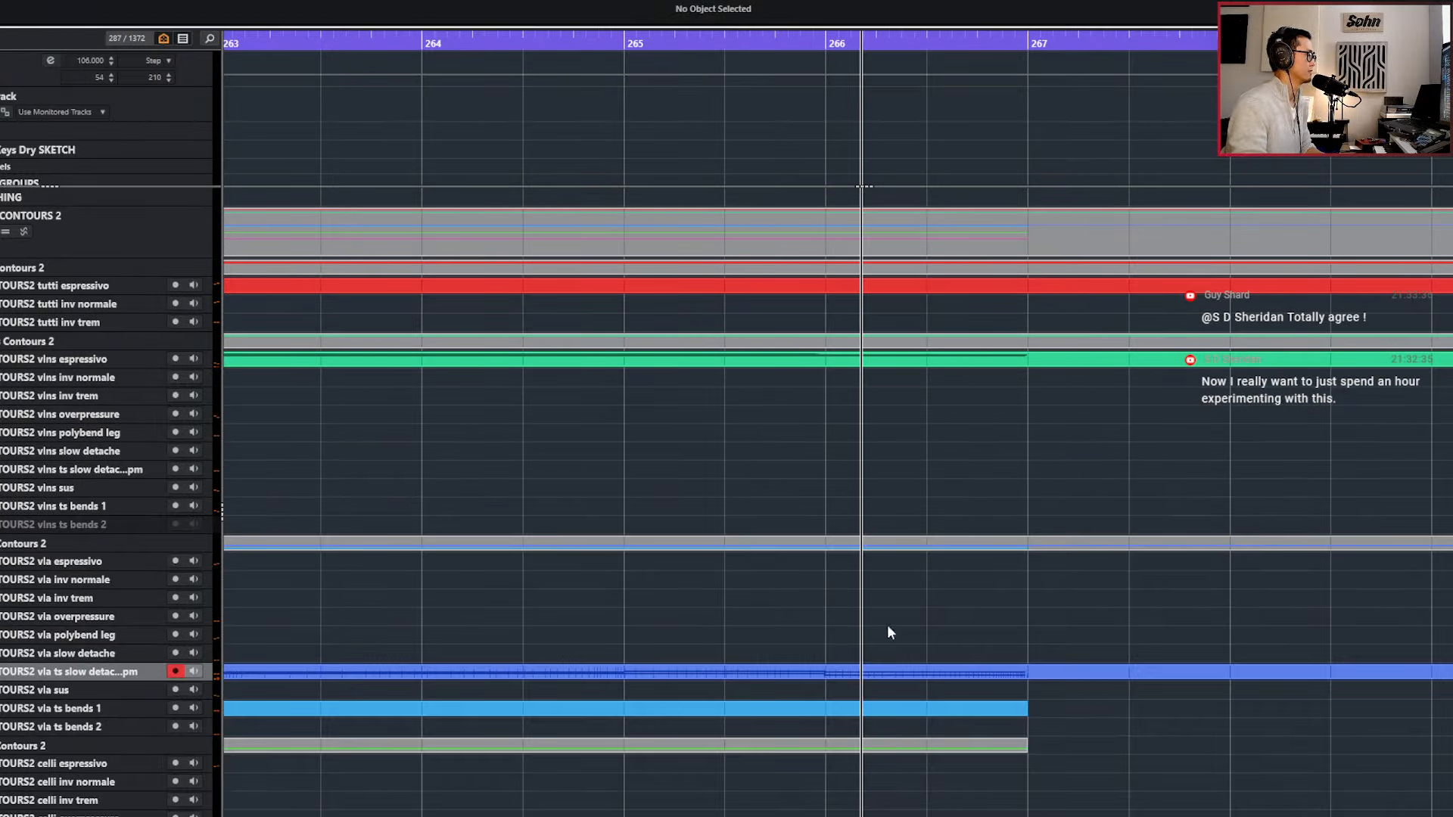
{"action": "left_click", "coordinate": [887, 674]}
{"action": "key", "text": "Return"}
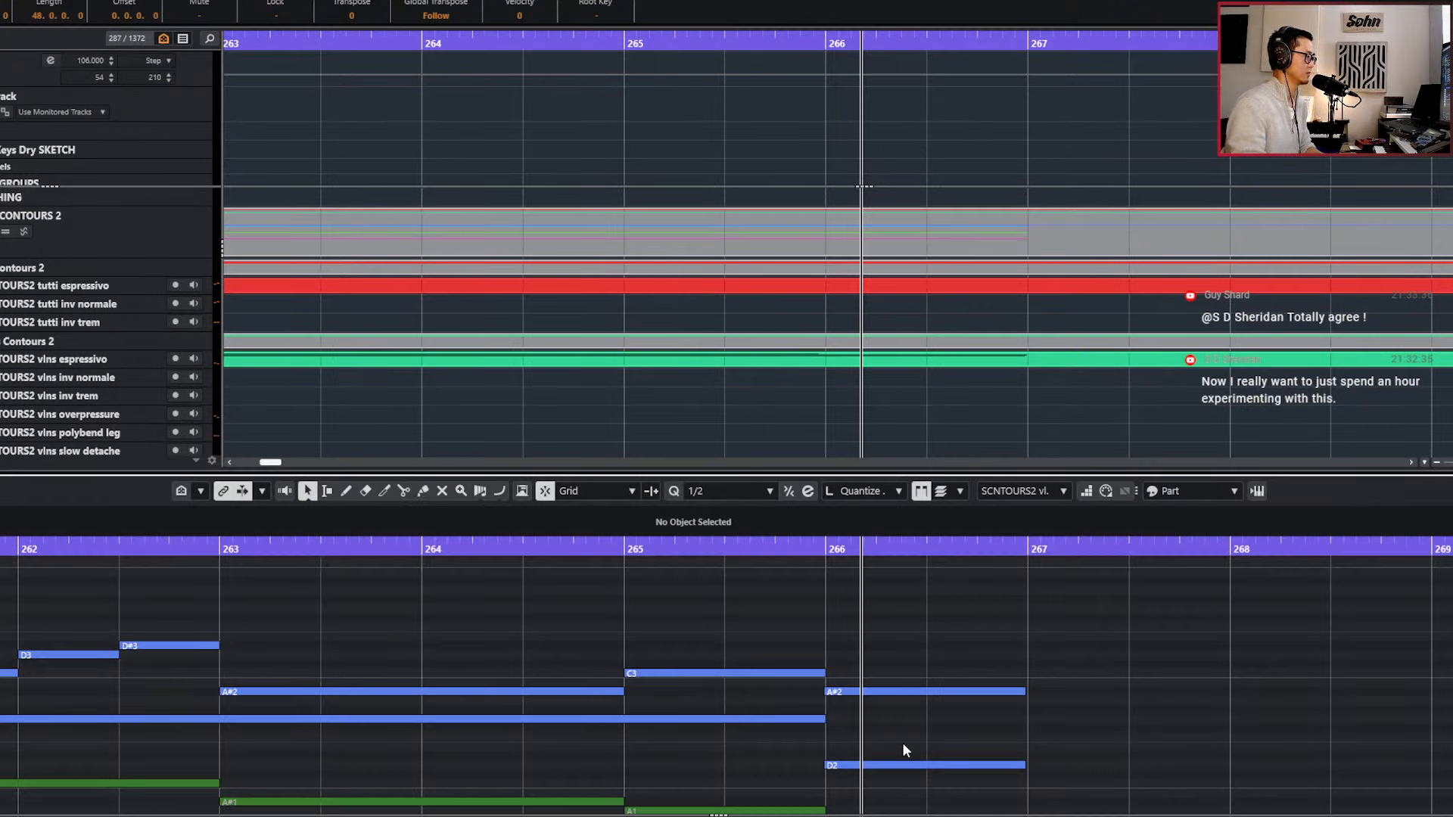
{"action": "scroll", "coordinate": [923, 679], "scroll_direction": "down", "scroll_amount": 3}
{"action": "scroll", "coordinate": [908, 686], "scroll_direction": "up", "scroll_amount": 3}
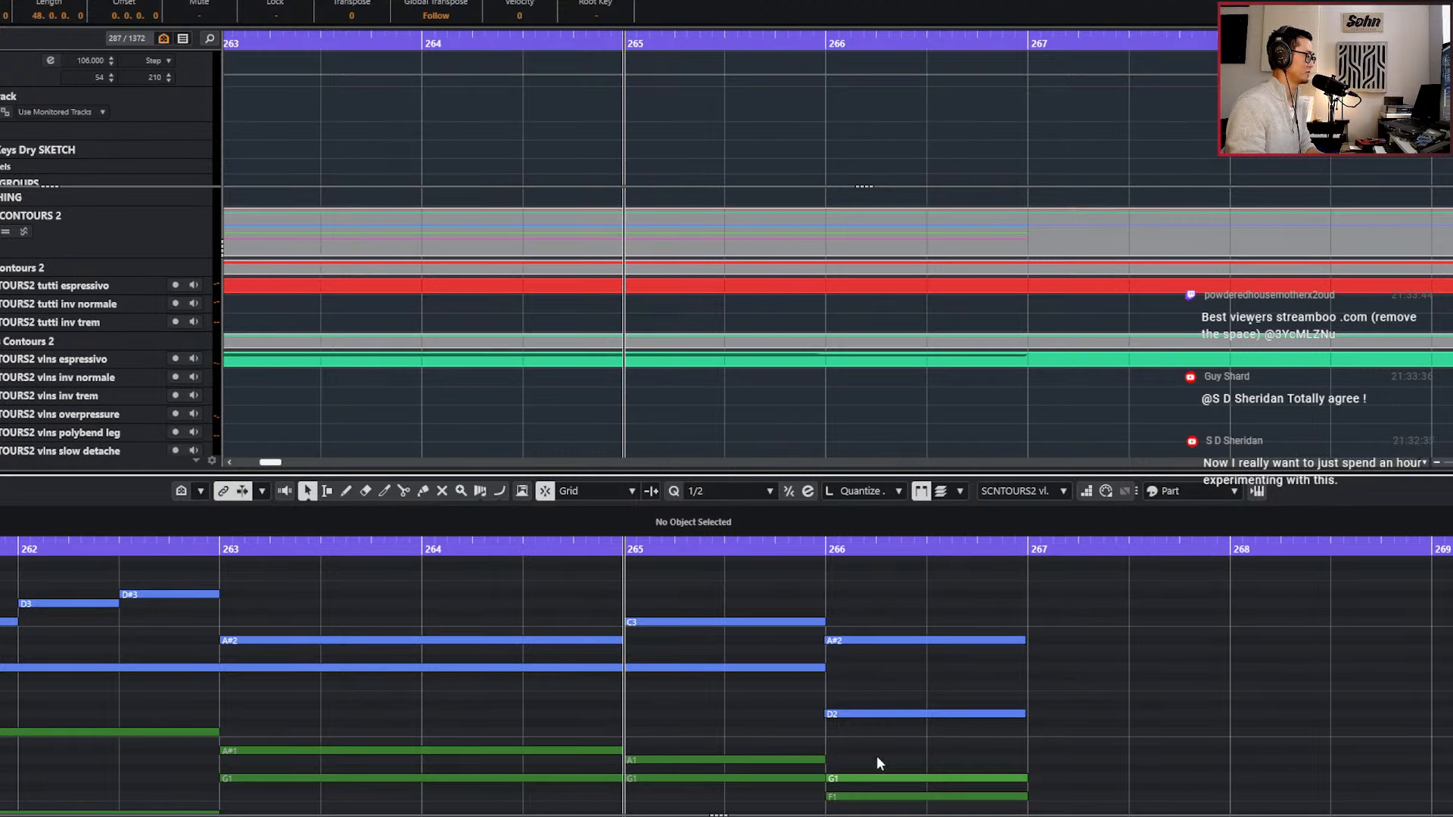
Try the upper viola note in bar 266 at G#2 and at D3.
{"action": "left_click", "coordinate": [871, 642]}
{"action": "key", "text": "Down"}
{"action": "key", "text": "Down"}
{"action": "key", "text": "Down"}
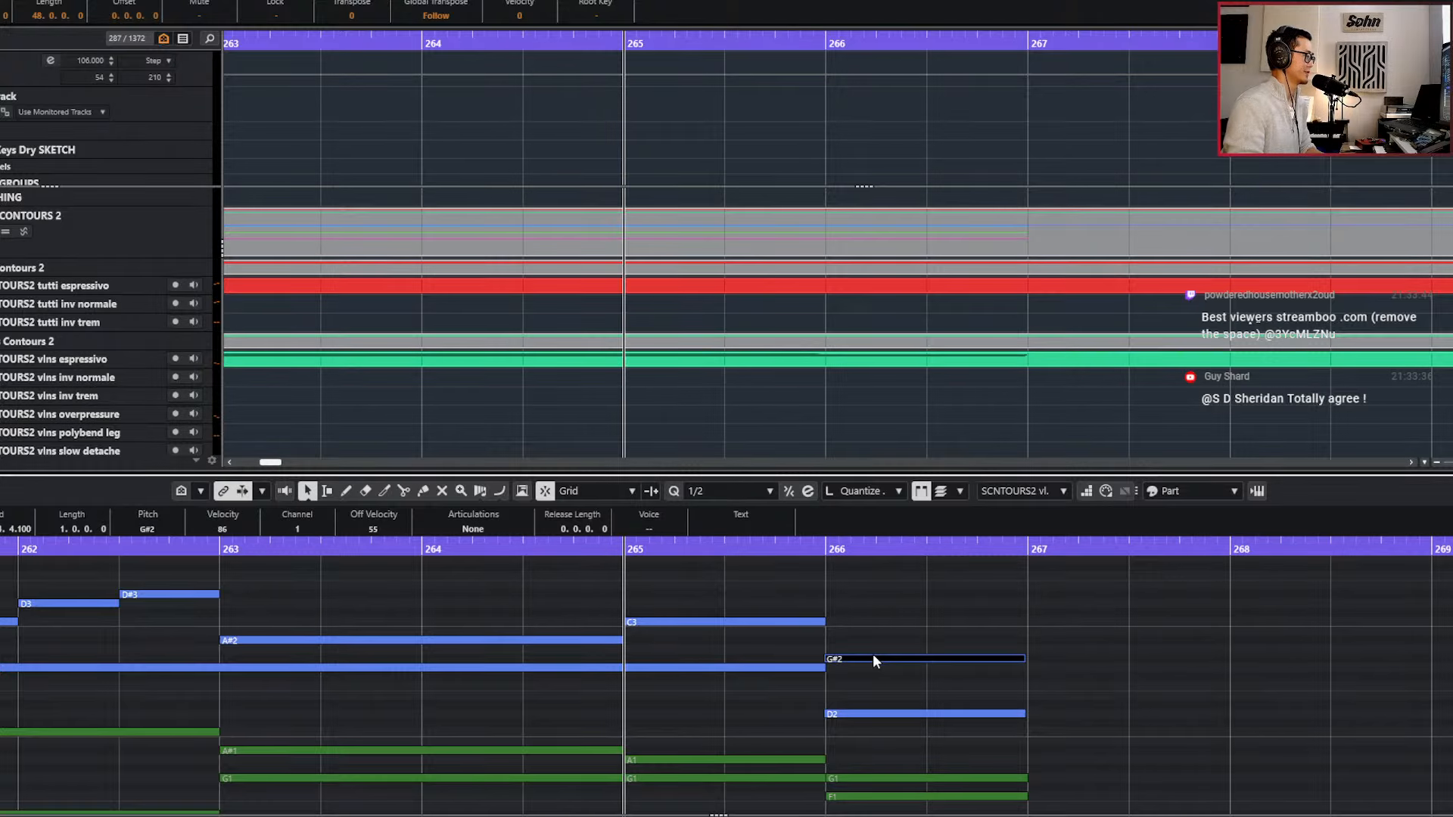
{"action": "key", "text": "Up"}
{"action": "key", "text": "Up"}
{"action": "key", "text": "Up"}
{"action": "key", "text": "Up"}
{"action": "key", "text": "Up"}
{"action": "key", "text": "Up"}
{"action": "key", "text": "Up"}
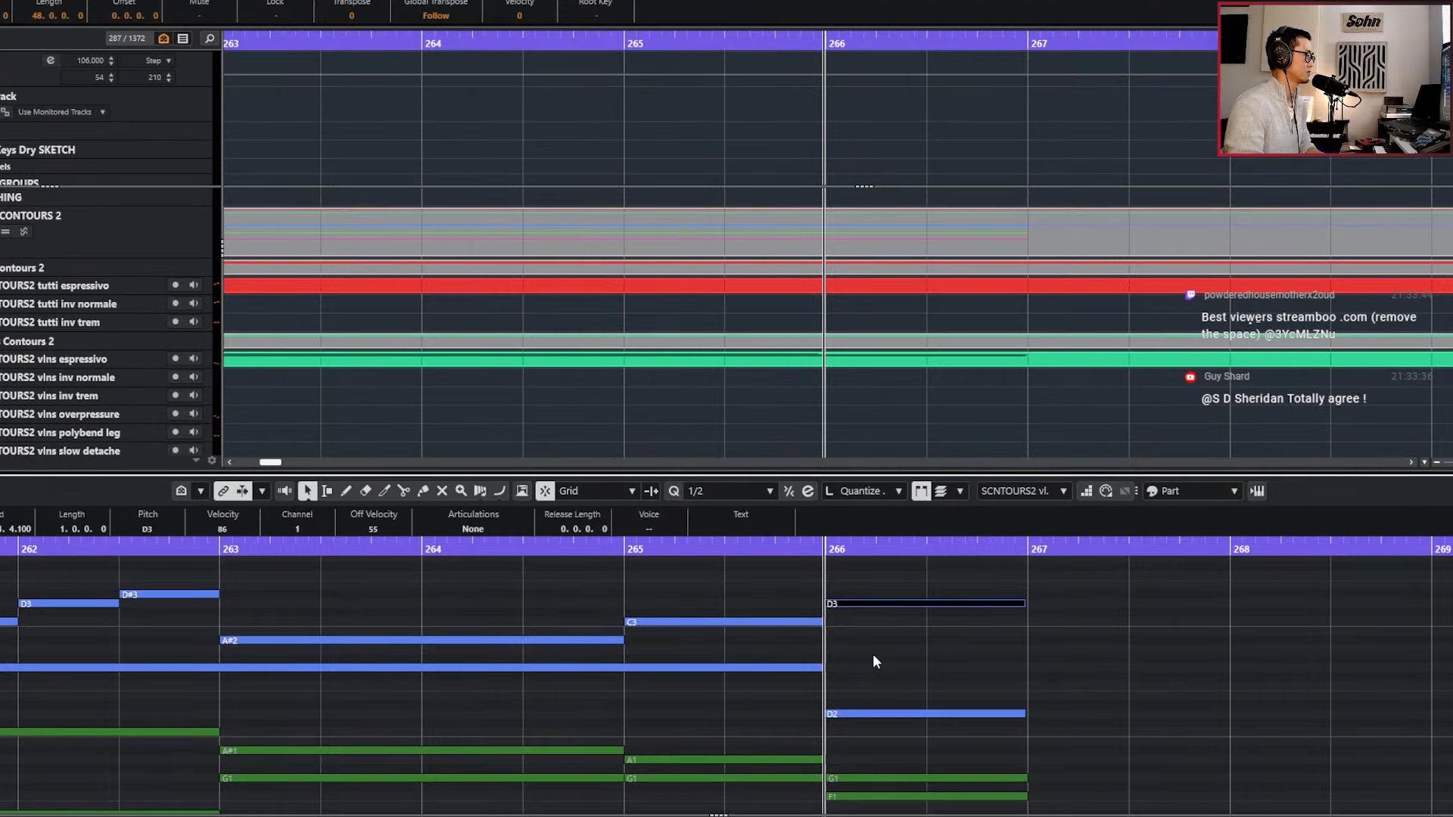
Move the upper viola note in bar 266 to C3 and play the change from bar 265.
{"action": "key", "text": "Down"}
{"action": "key", "text": "Down"}
{"action": "key", "text": "KP_Add"}
{"action": "key", "text": "space"}
{"action": "key", "text": "space"}
{"action": "key", "text": "space"}
{"action": "scroll", "coordinate": [872, 650], "scroll_direction": "up", "scroll_amount": 2}
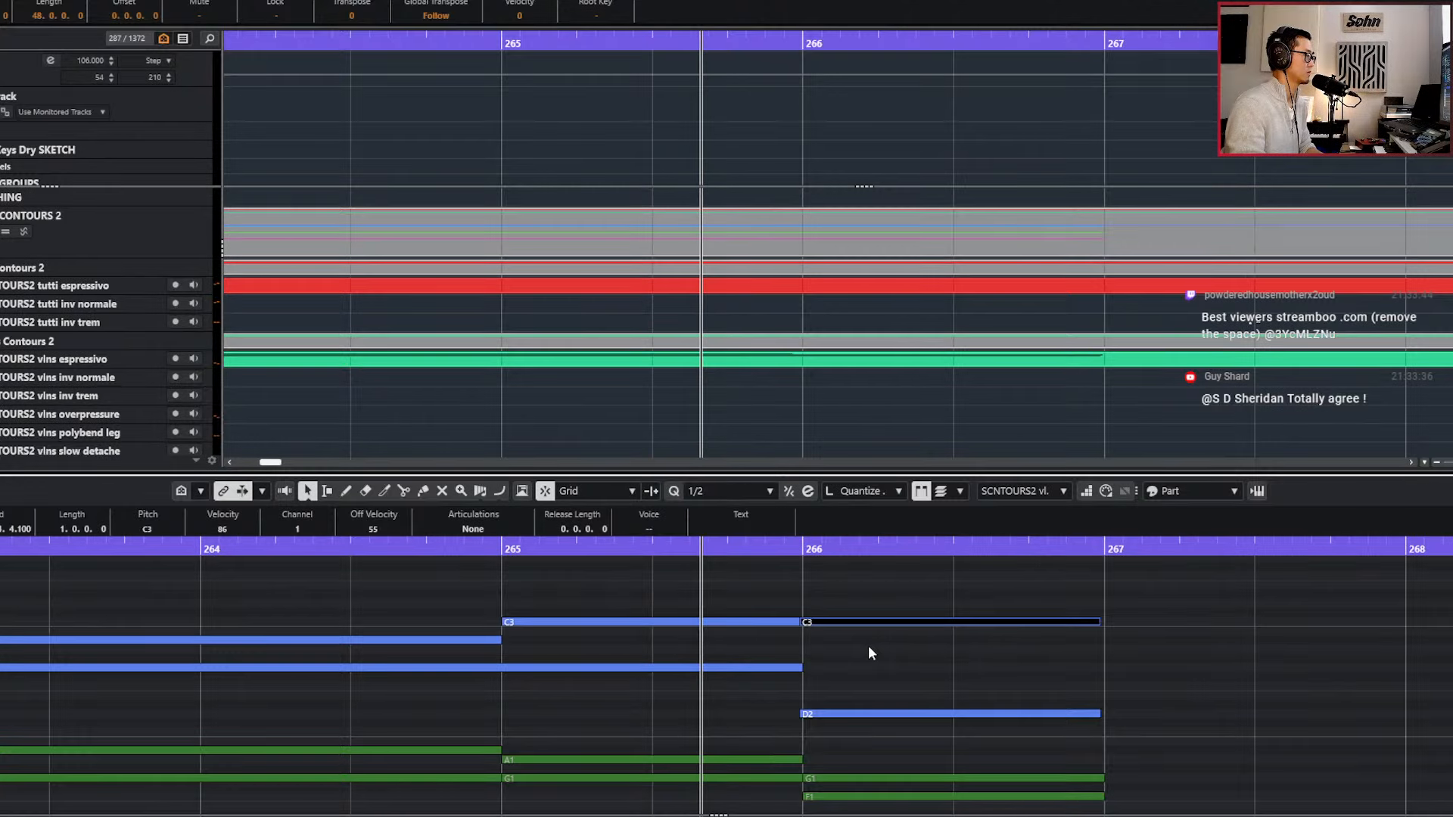
Shorten the C3 viola note in bar 265 to 0.3.3.100 so it clears the following note, and play it back.
{"action": "left_click_drag", "start_coordinate": [764, 595], "coordinate": [835, 670]}
{"action": "left_click_drag", "start_coordinate": [772, 593], "coordinate": [835, 640]}
{"action": "key", "text": "g"}
{"action": "left_click", "coordinate": [830, 623]}
{"action": "left_click", "coordinate": [803, 622], "text": "alt"}
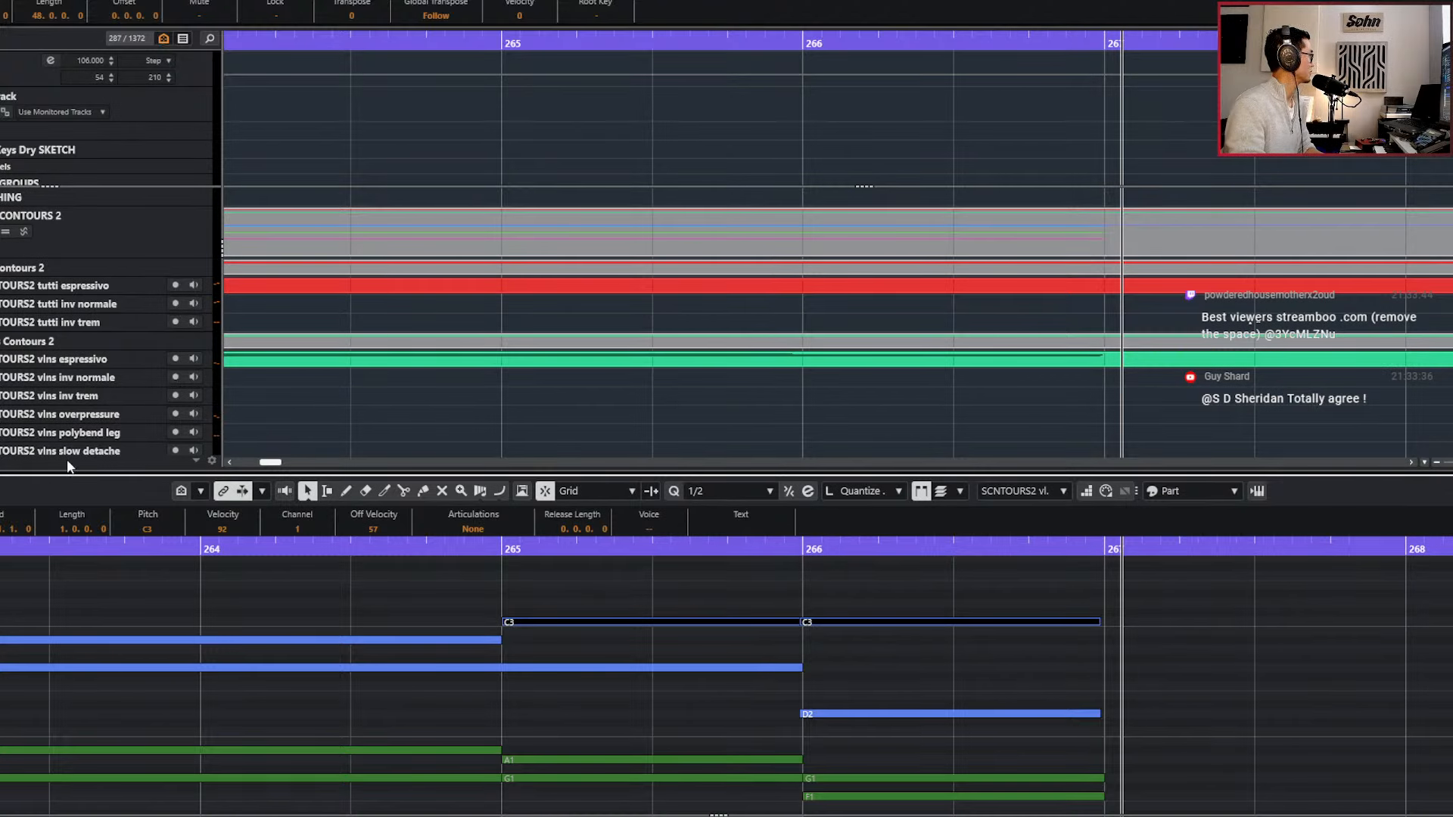
{"action": "key", "text": "l"}
{"action": "key", "text": "space"}
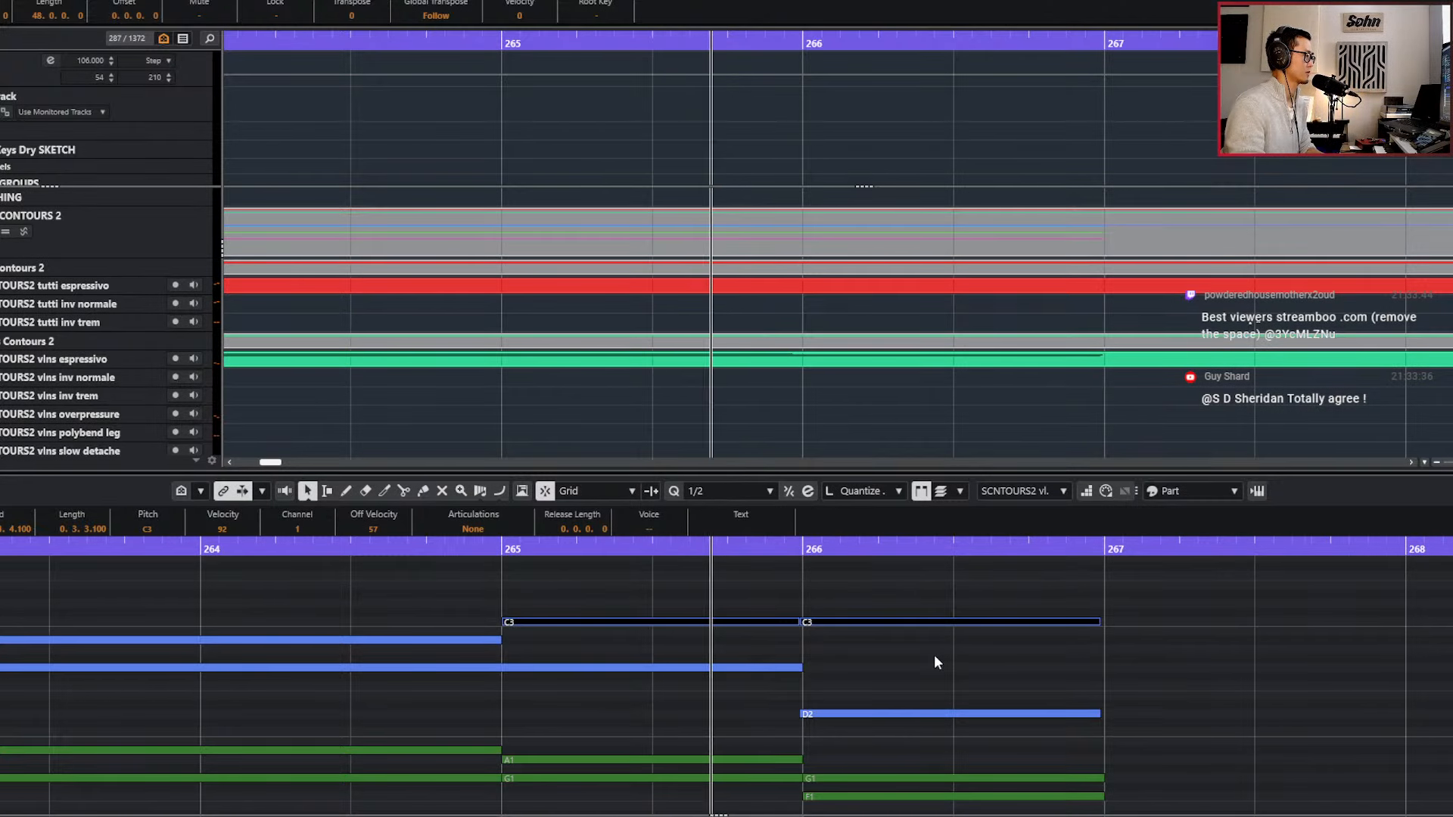
Lower the upper viola note in bar 266 to A2 and replay the ending of the line.
{"action": "left_click", "coordinate": [890, 622]}
{"action": "left_click", "coordinate": [892, 645]}
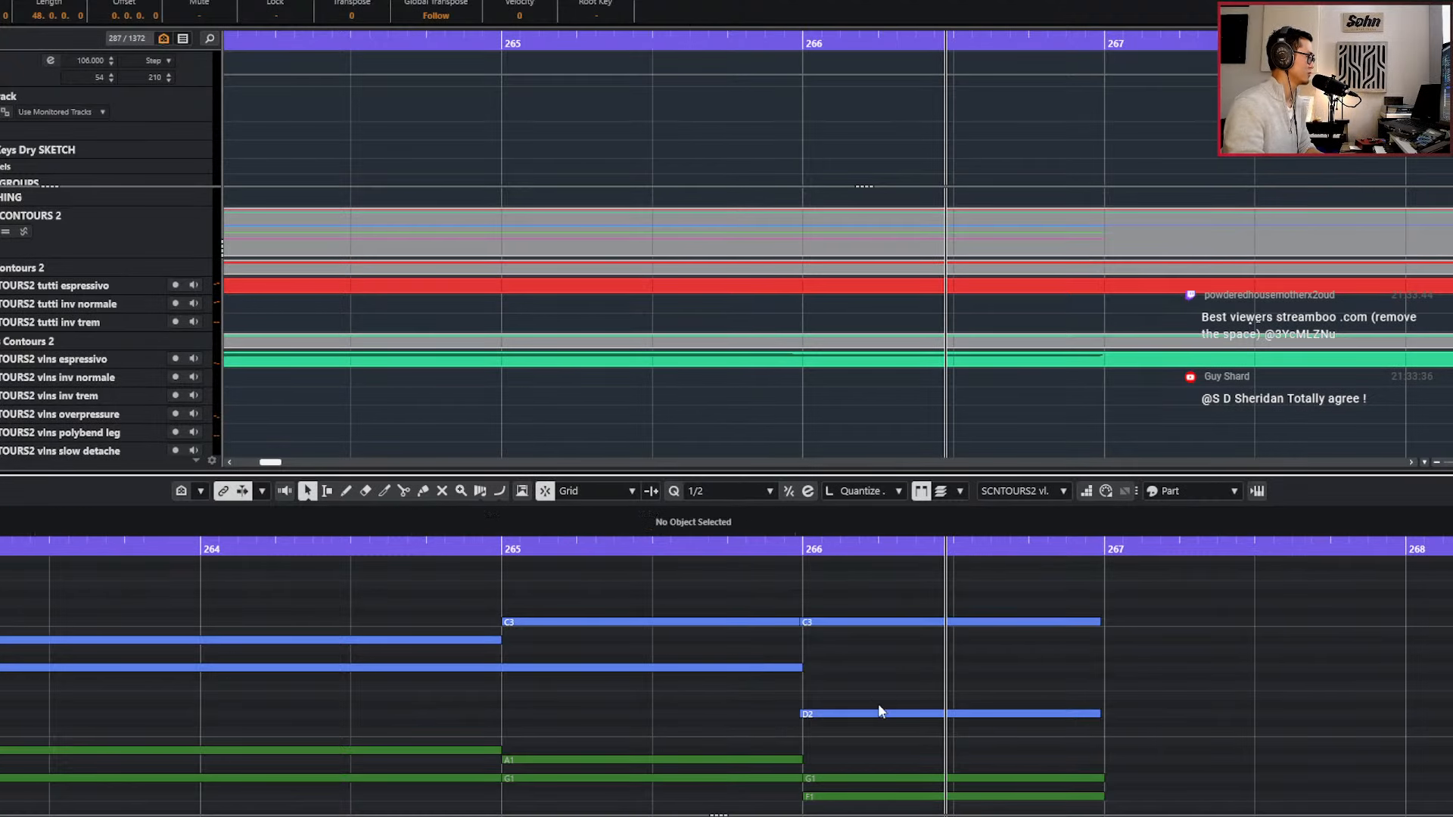
{"action": "left_click", "coordinate": [893, 622]}
{"action": "key", "text": "Down"}
{"action": "key", "text": "Down"}
{"action": "key", "text": "Down"}
{"action": "key", "text": "KP_Subtract"}
{"action": "key", "text": "space"}
{"action": "key", "text": "KP_Subtract"}
{"action": "key", "text": "KP_Subtract"}
{"action": "key", "text": "KP_Subtract"}
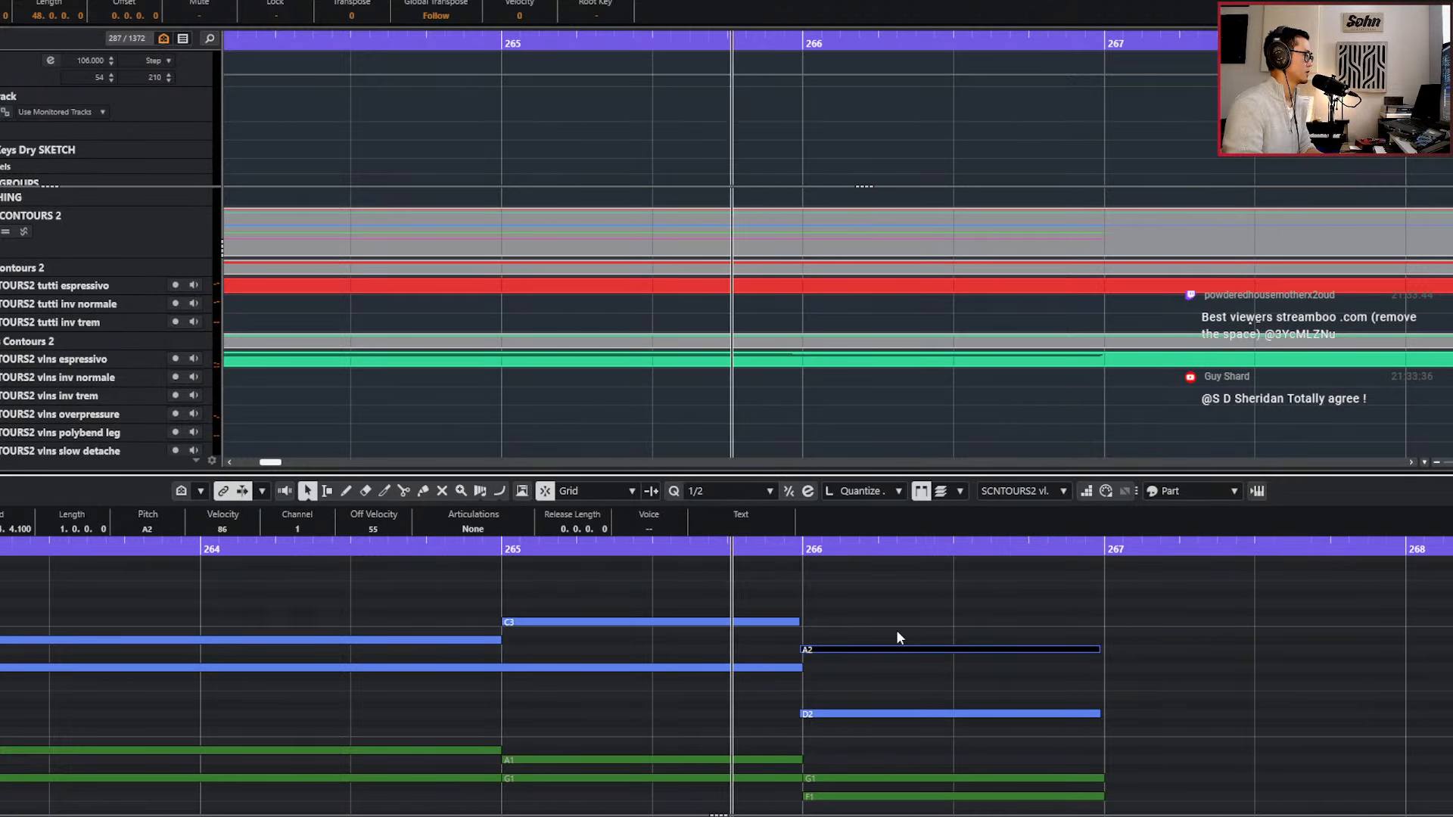
{"action": "key", "text": "g"}
{"action": "key", "text": "g"}
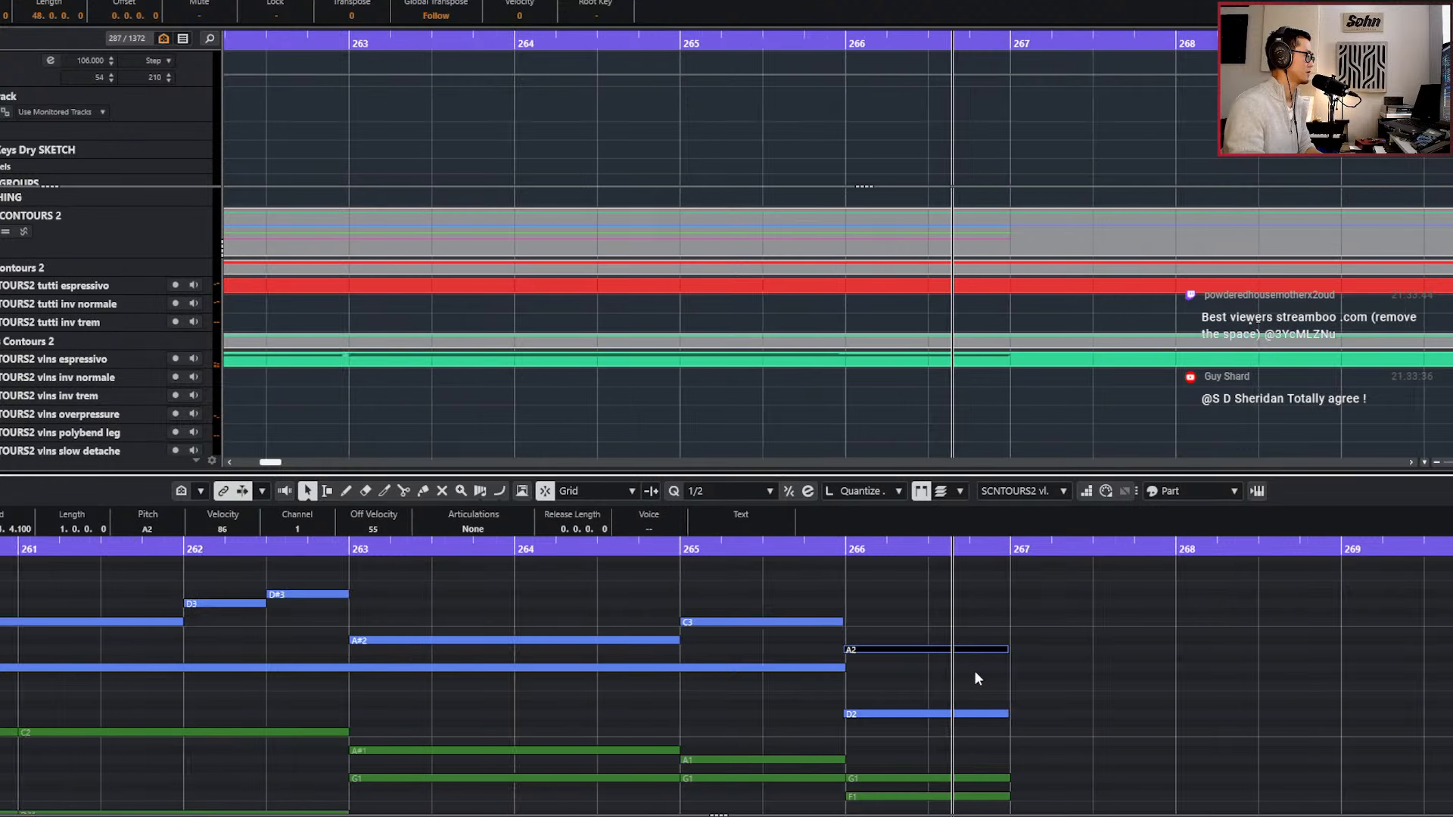
{"action": "key", "text": "KP_Subtract"}
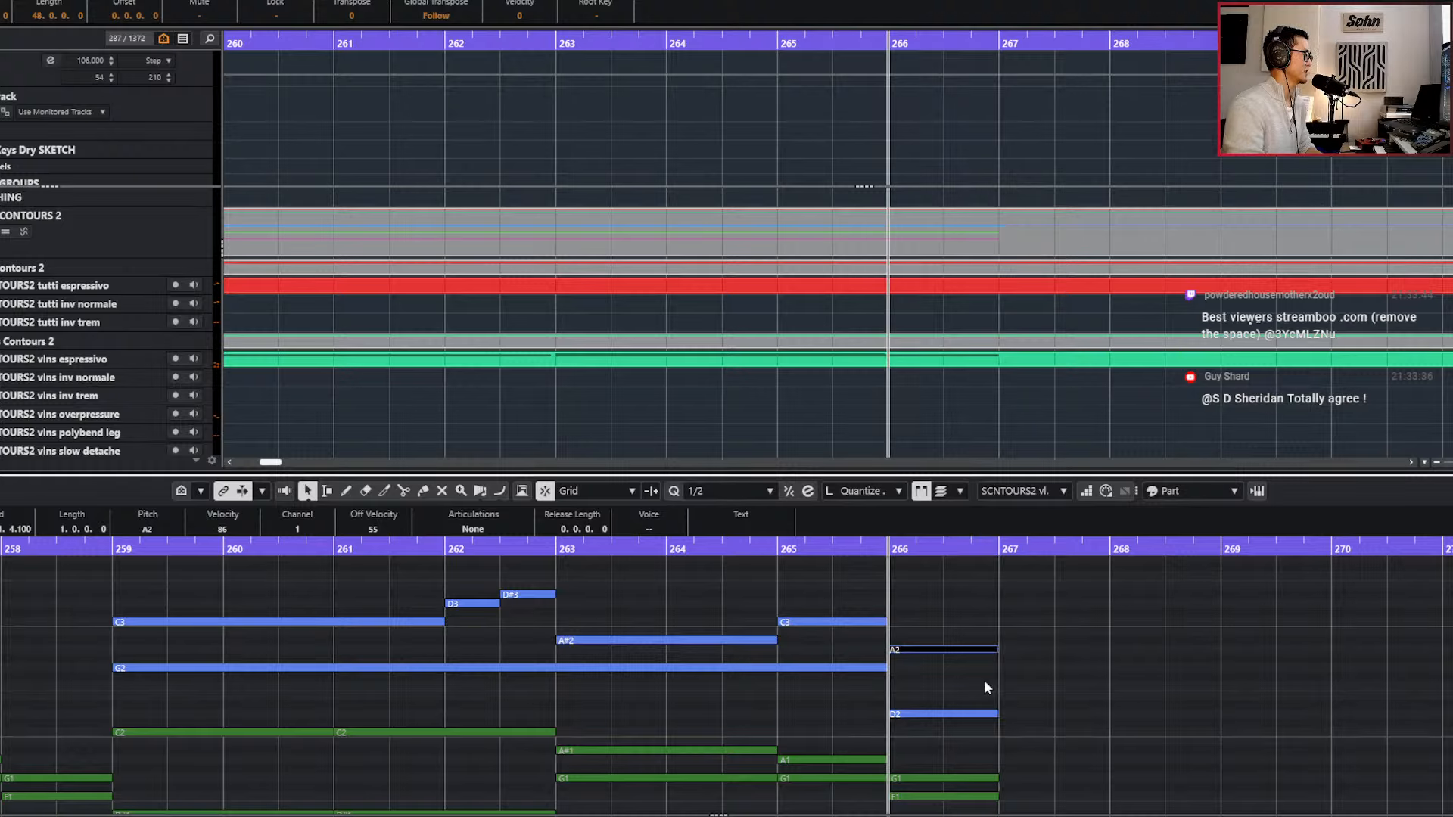
Open the violin espressivo part together with the viola and celli parts and examine their notes in bars 263 to 267.
{"action": "key", "text": "Return"}
{"action": "left_click", "coordinate": [974, 363]}
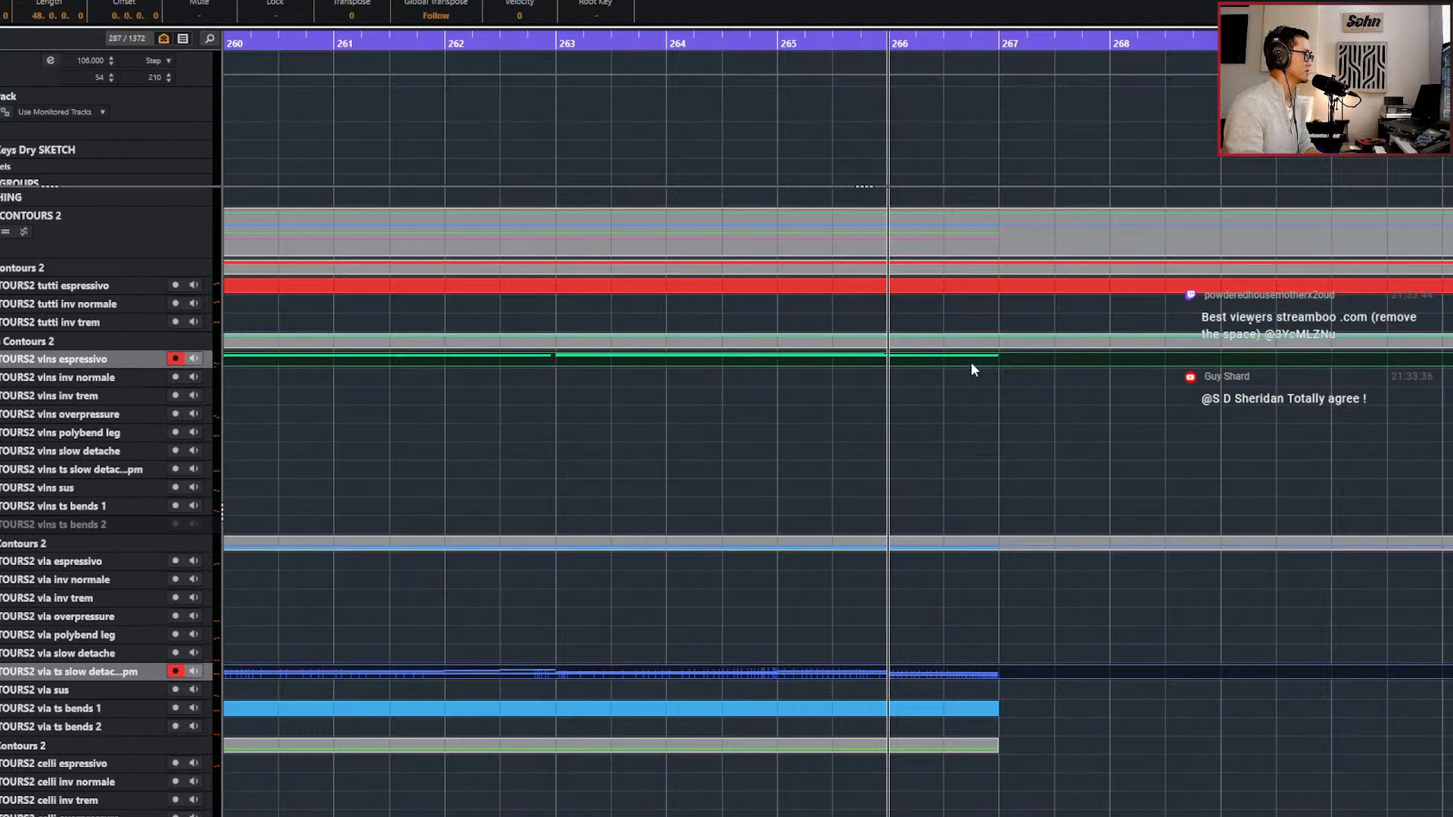
{"action": "key", "text": "Return"}
{"action": "scroll", "coordinate": [1002, 624], "scroll_direction": "down", "scroll_amount": 3}
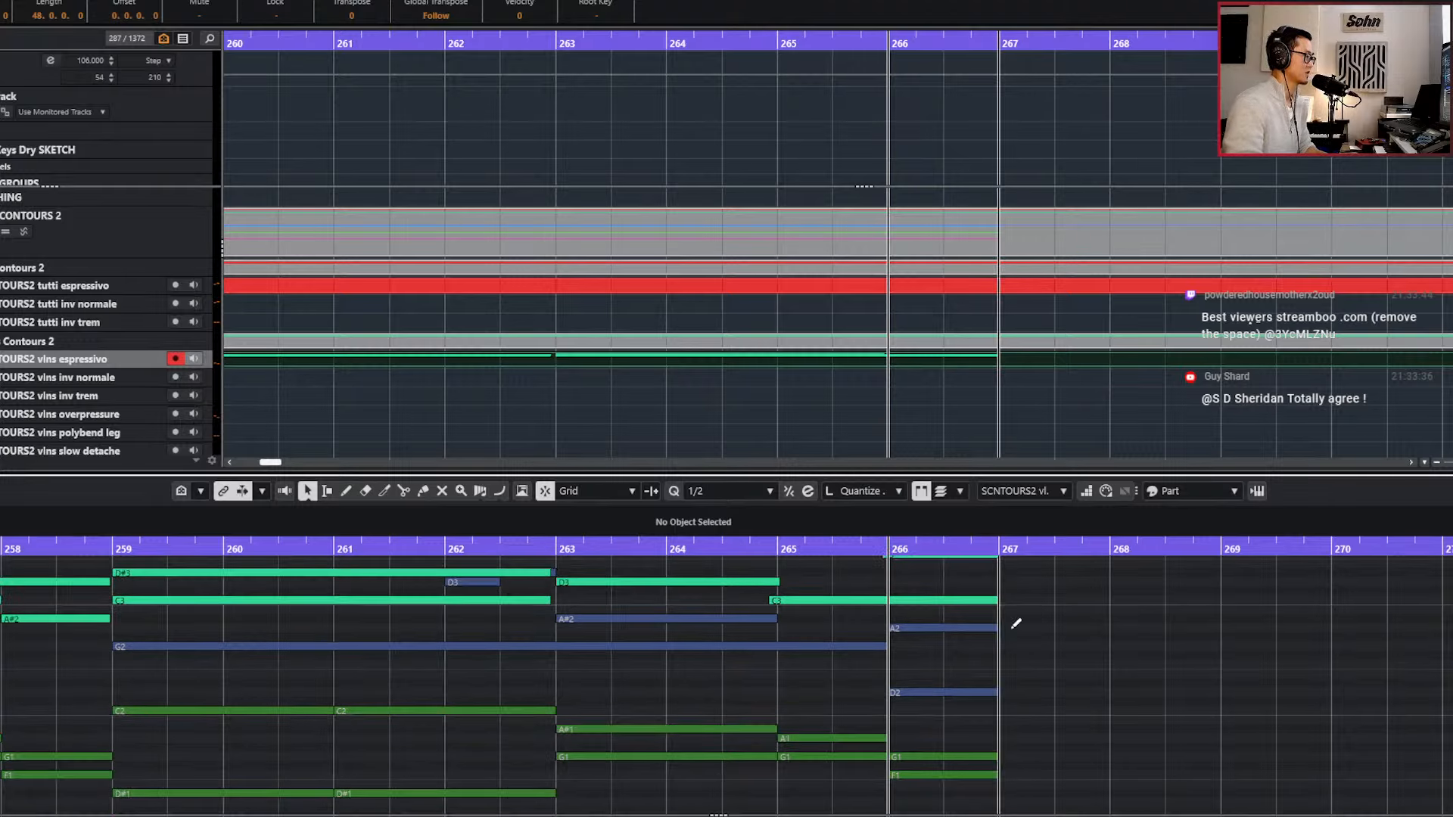
{"action": "scroll", "coordinate": [1001, 624], "scroll_direction": "up", "scroll_amount": 3}
{"action": "scroll", "coordinate": [1001, 625], "scroll_direction": "up", "scroll_amount": 2}
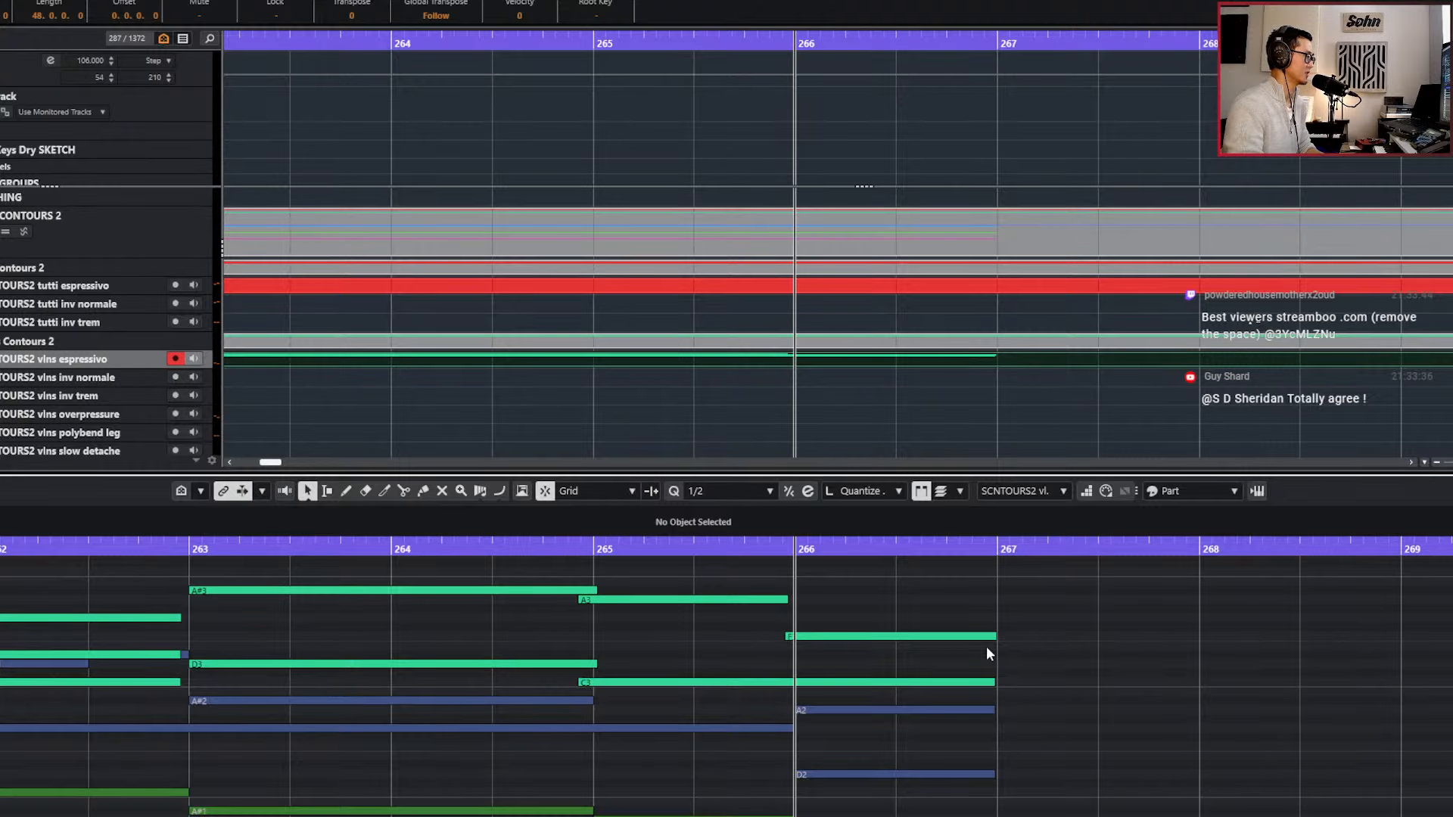
{"action": "scroll", "coordinate": [986, 648], "scroll_direction": "down", "scroll_amount": 2}
Add the lowest string part to the Key Editor view, compare all the voices and play the progression's last bars.
{"action": "key", "text": "Return"}
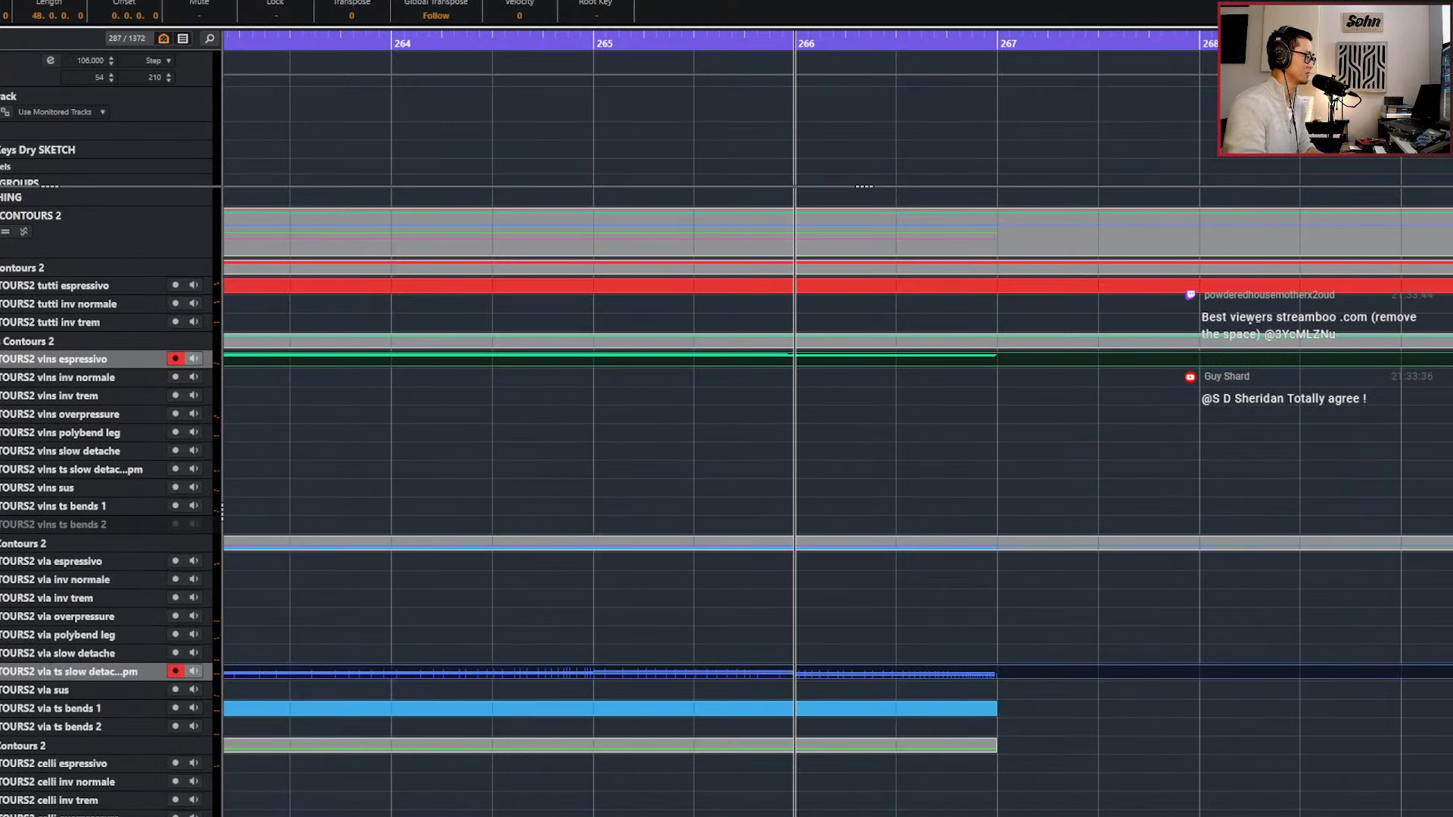
{"action": "scroll", "coordinate": [1022, 790], "scroll_direction": "down", "scroll_amount": 4}
{"action": "double_click", "coordinate": [973, 728]}
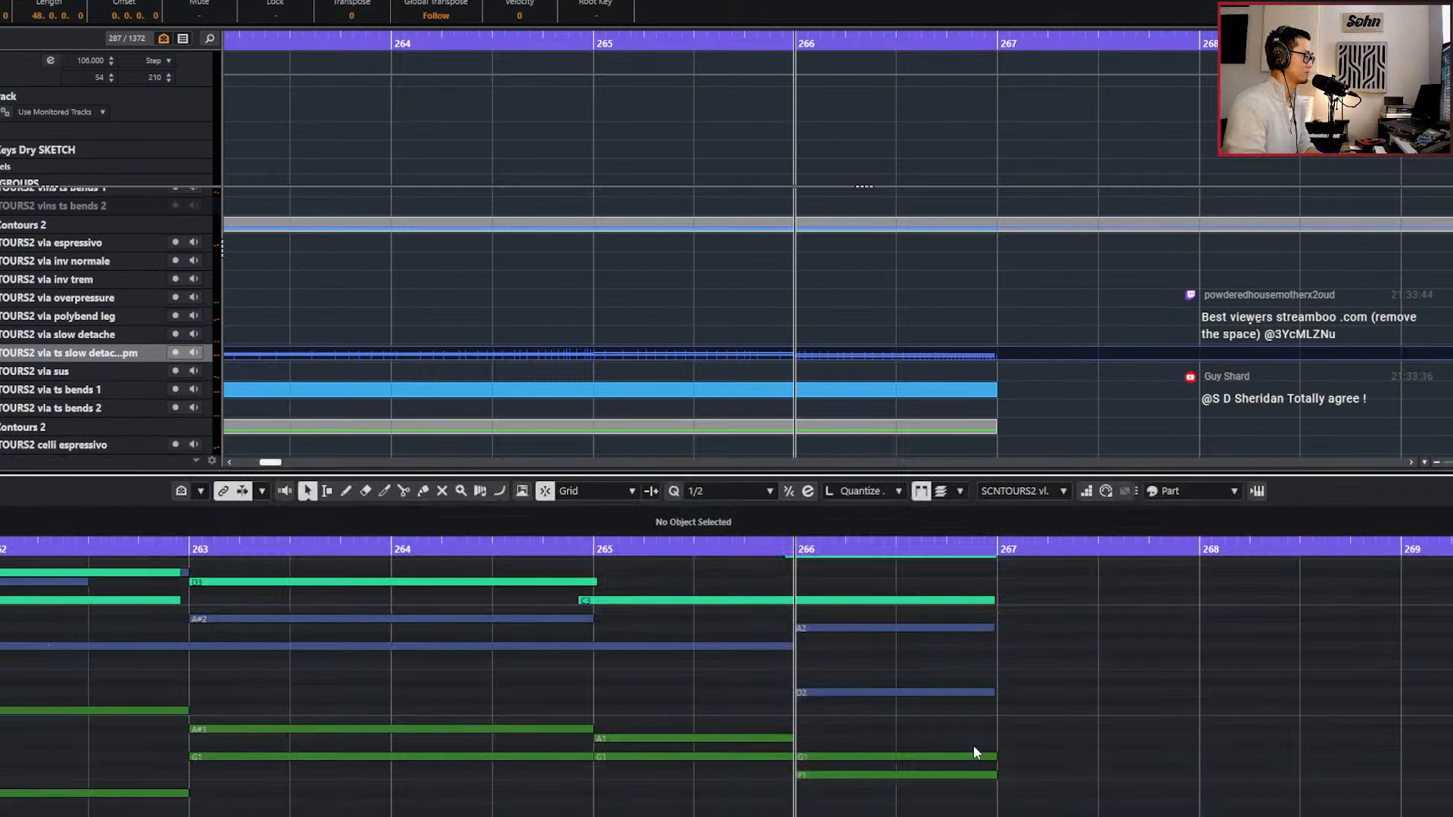
{"action": "scroll", "coordinate": [962, 746], "scroll_direction": "down", "scroll_amount": 2}
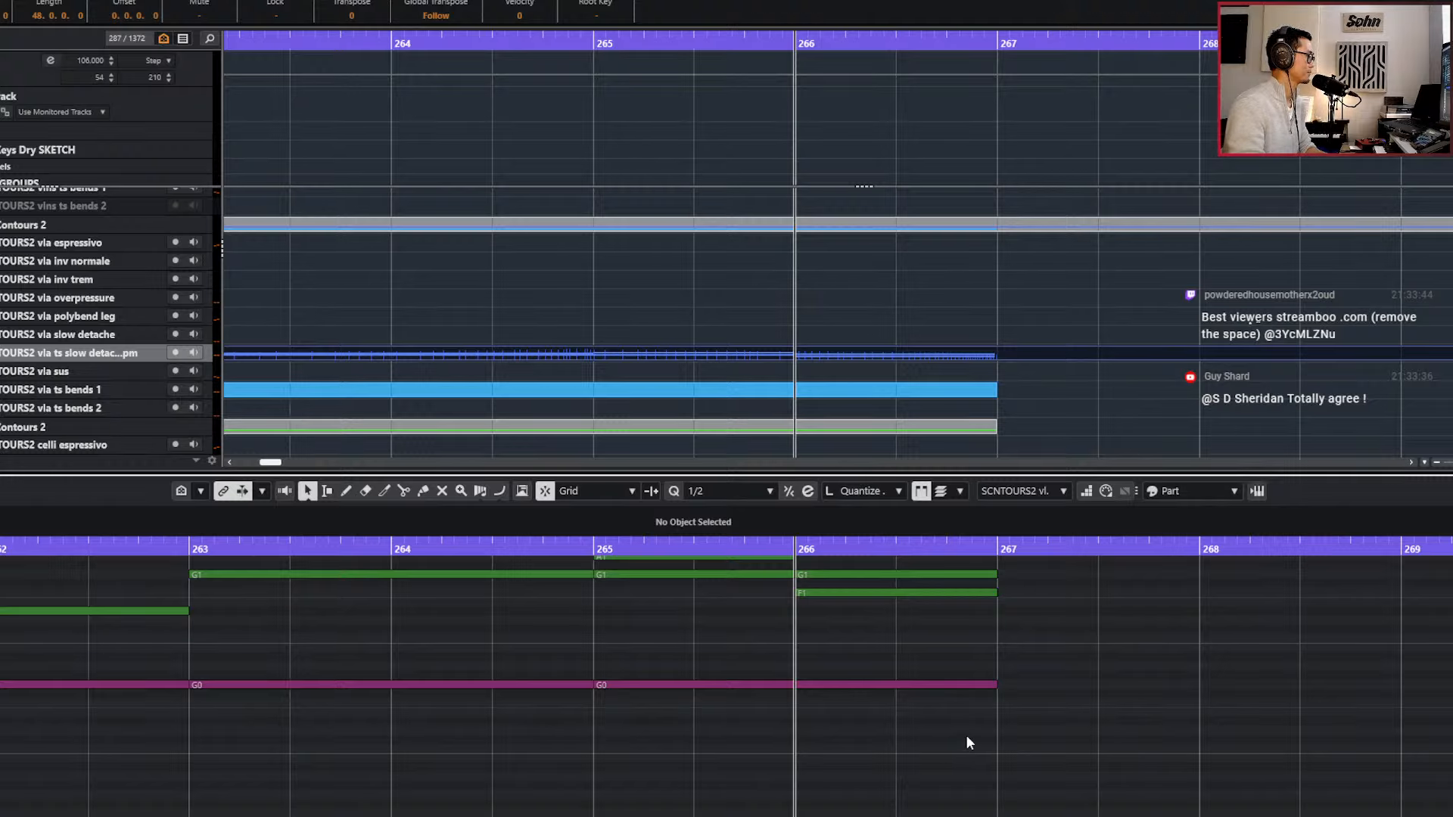
{"action": "scroll", "coordinate": [972, 728], "scroll_direction": "up", "scroll_amount": 5}
{"action": "key", "text": "space"}
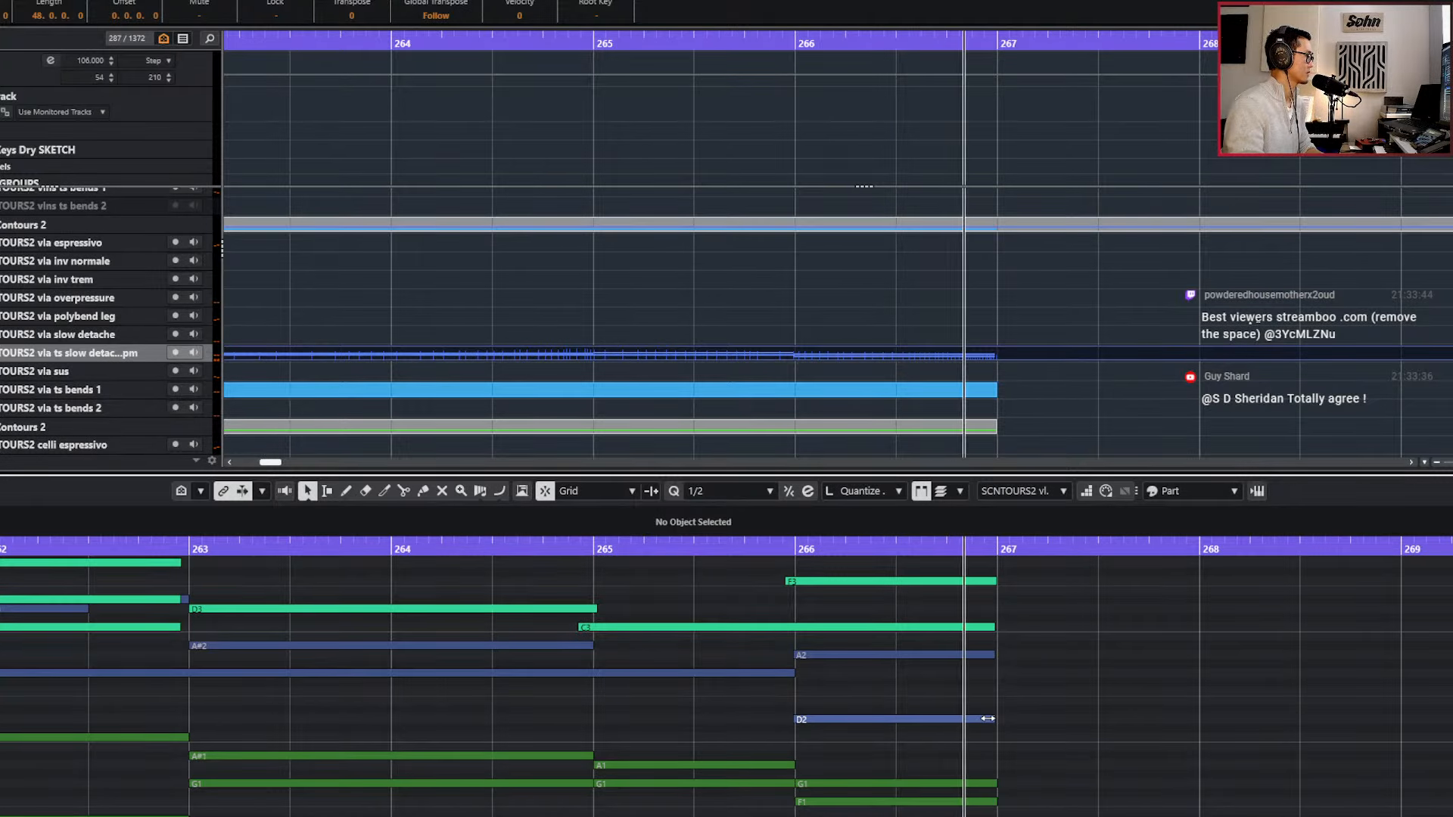
{"action": "key", "text": "space"}
{"action": "key", "text": "KP_Subtract"}
{"action": "key", "text": "KP_Subtract"}
{"action": "key", "text": "space"}
{"action": "scroll", "coordinate": [988, 716], "scroll_direction": "down", "scroll_amount": 2}
{"action": "scroll", "coordinate": [991, 716], "scroll_direction": "up", "scroll_amount": 2}
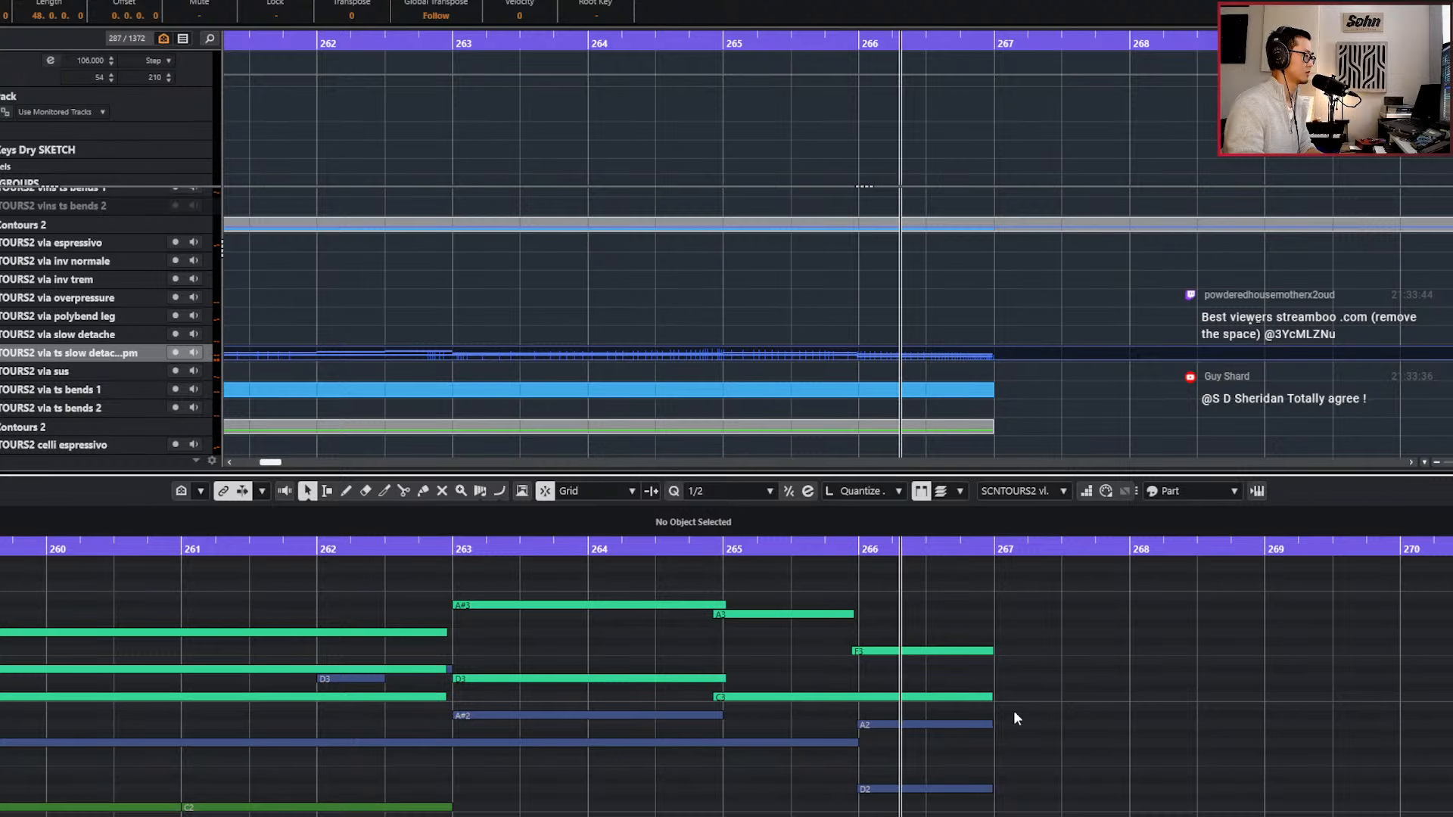
Close the Key Editor, play the combined string parts in the project and return the playhead to the Cmin marker.
{"action": "key", "text": "Return"}
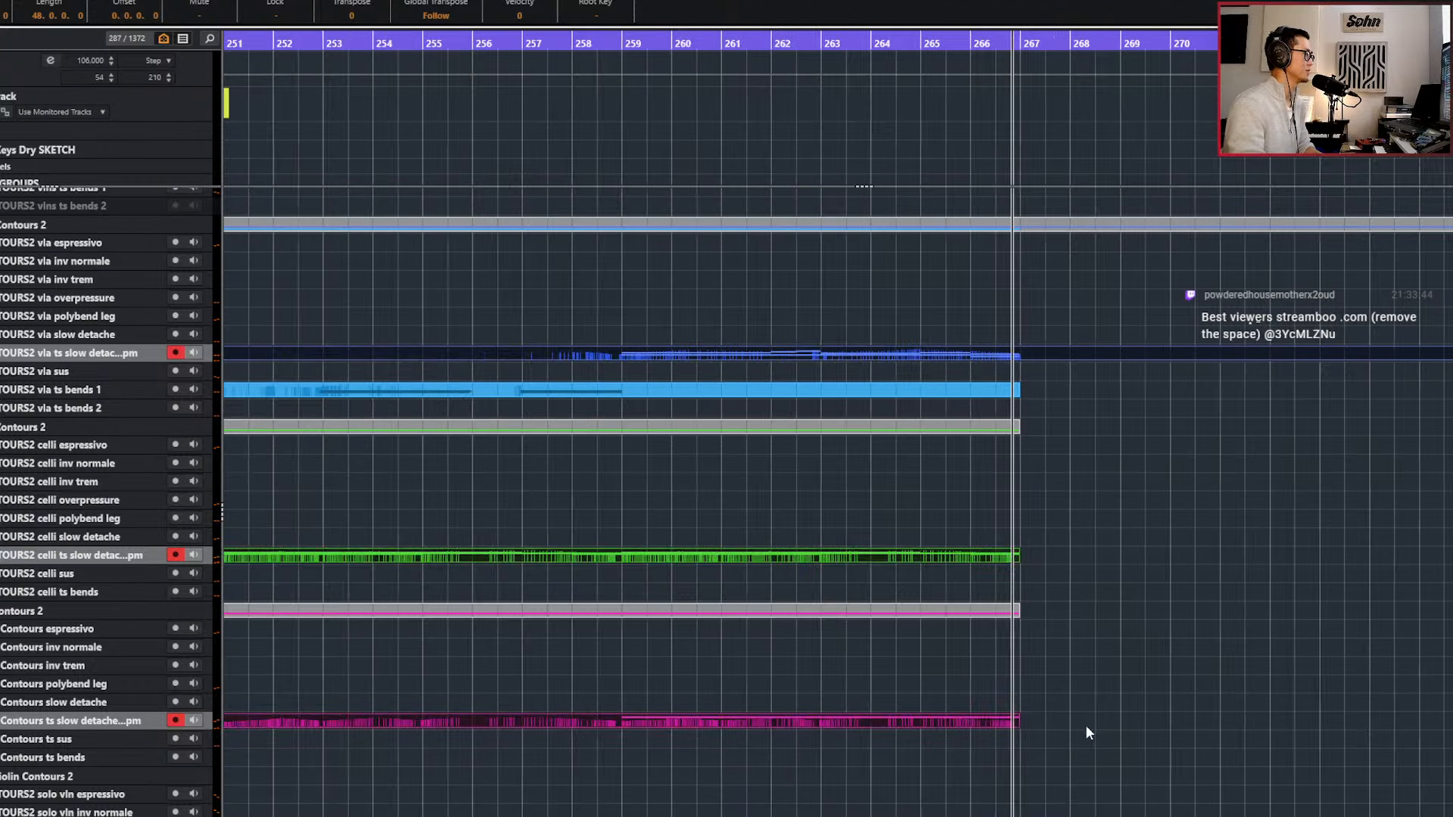
{"action": "scroll", "coordinate": [1087, 725], "scroll_direction": "down", "scroll_amount": 3}
{"action": "key", "text": "space"}
{"action": "key", "text": "KP_Subtract"}
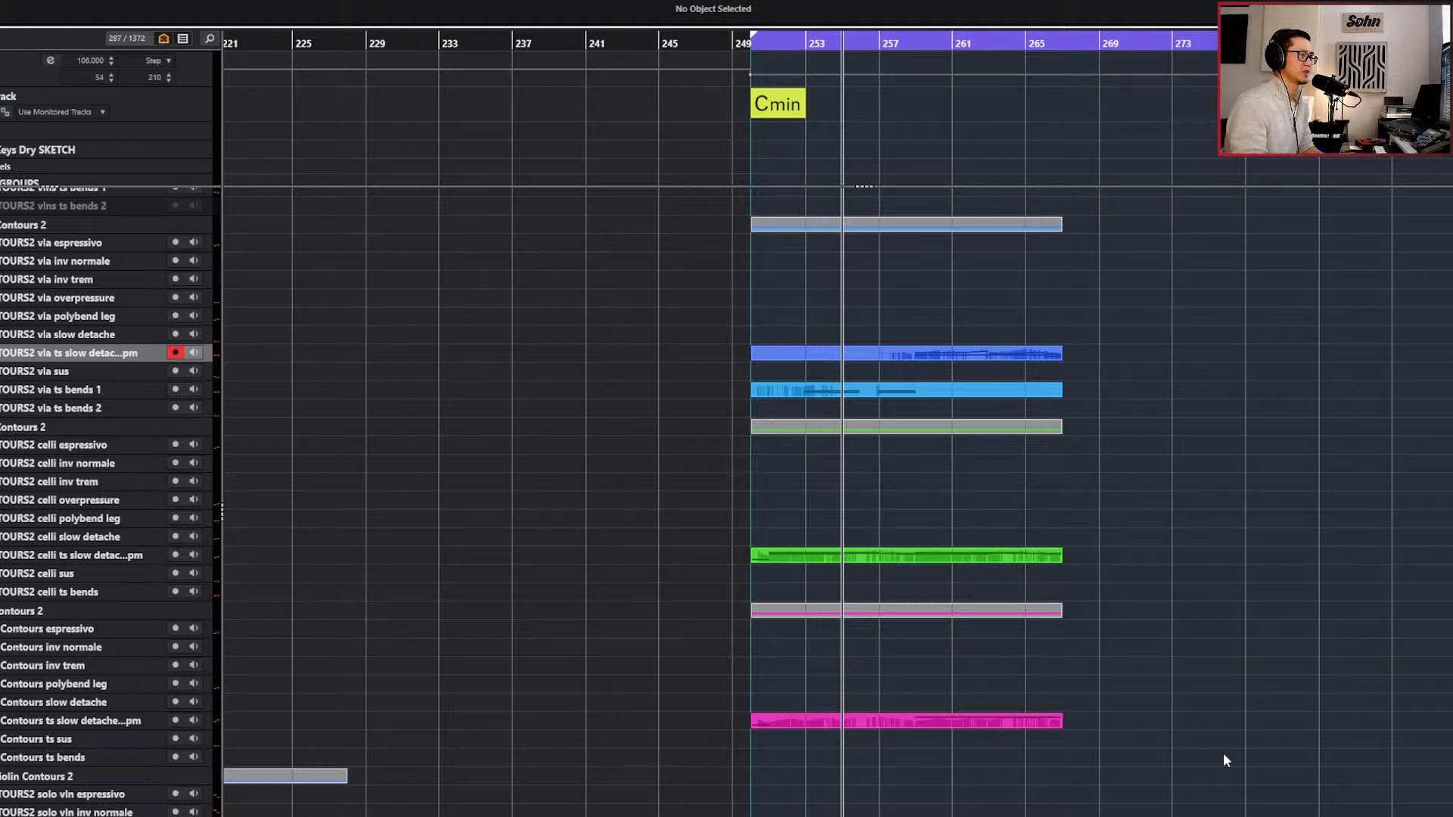
{"action": "key", "text": "KP_1"}
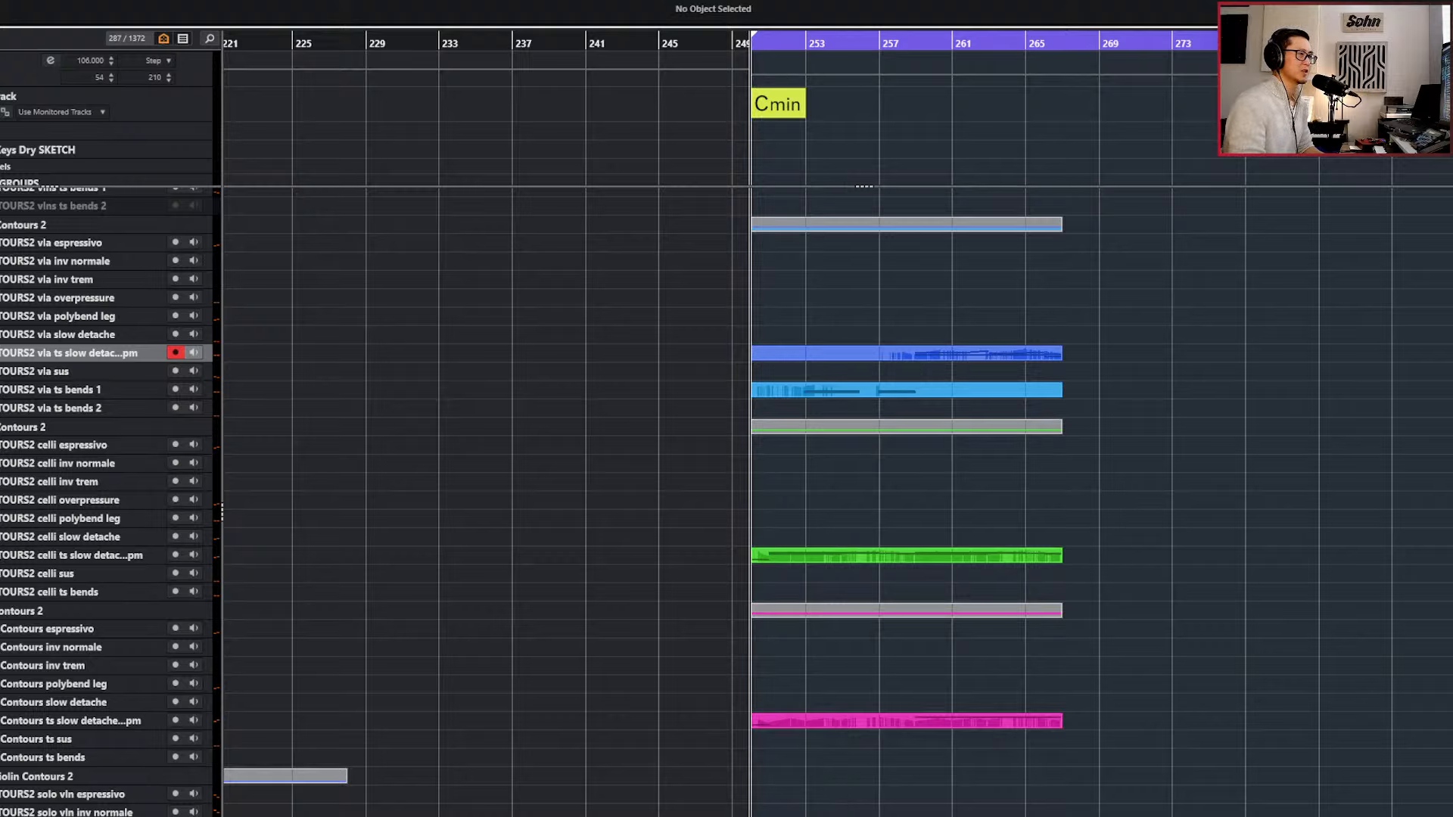
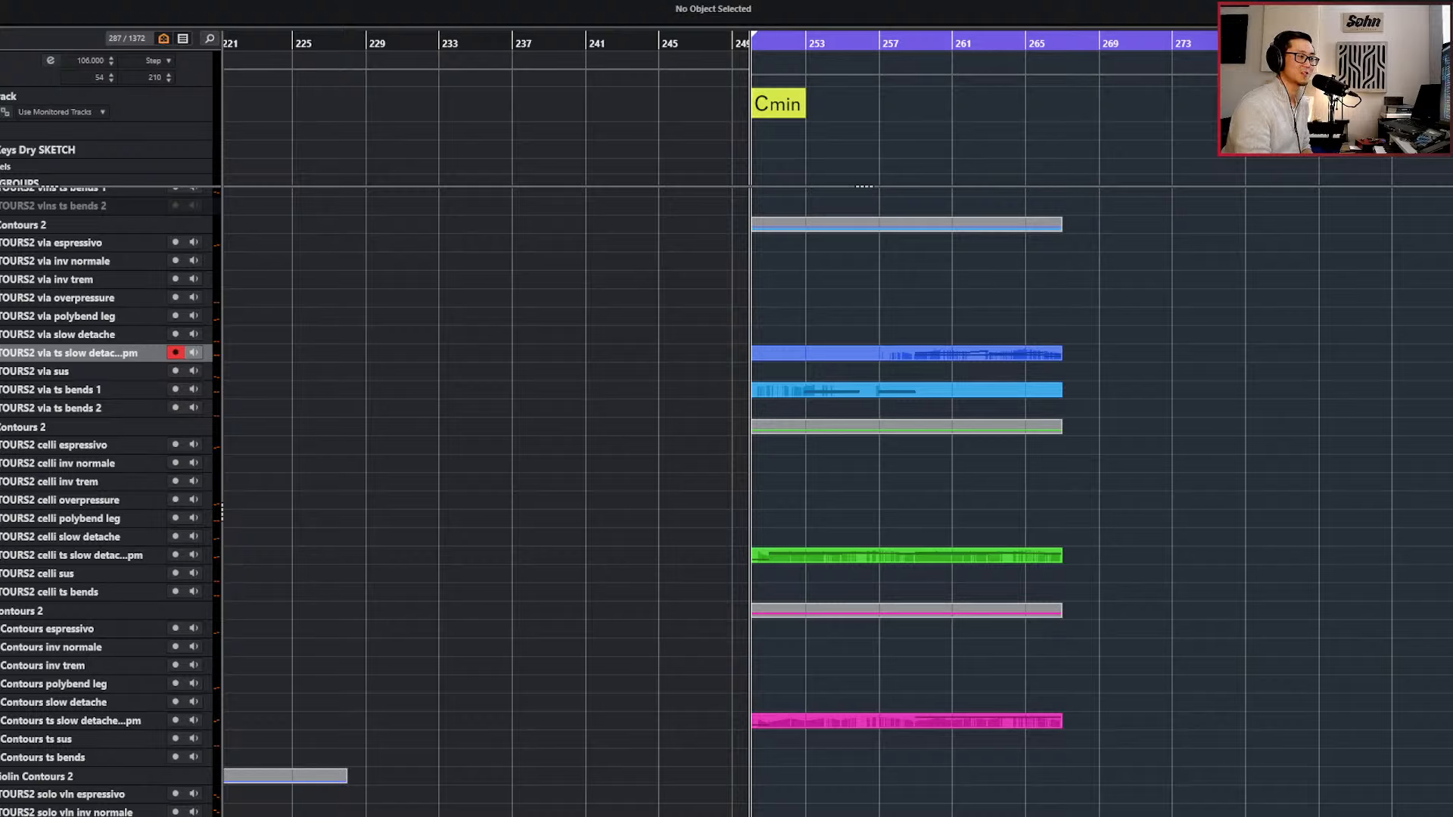
Play the string passage from bar 251 and look over the violin, viola and celli parts.
{"action": "scroll", "coordinate": [1232, 679], "scroll_direction": "up", "scroll_amount": 3}
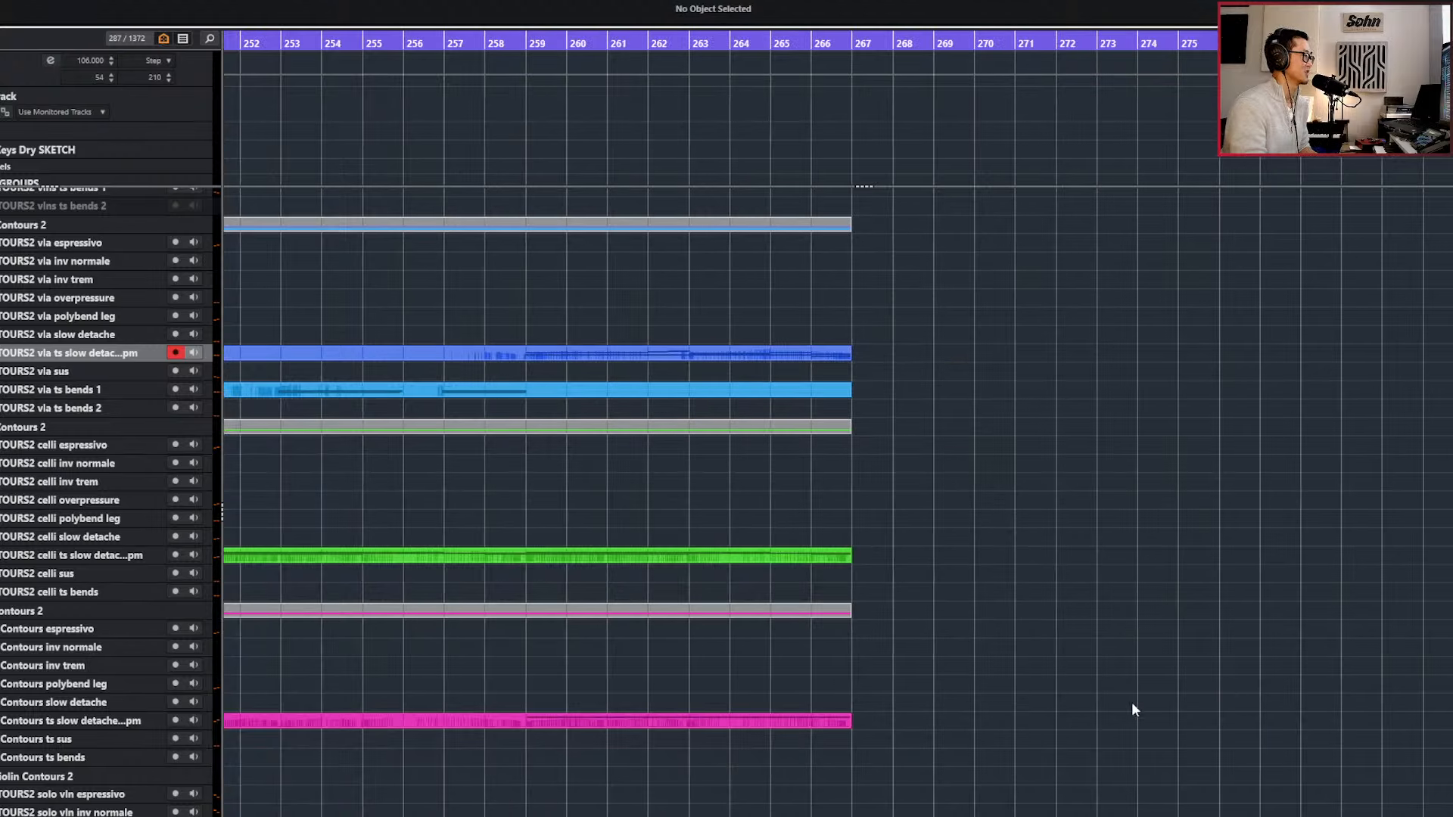
{"action": "scroll", "coordinate": [1138, 714], "scroll_direction": "left", "scroll_amount": 3}
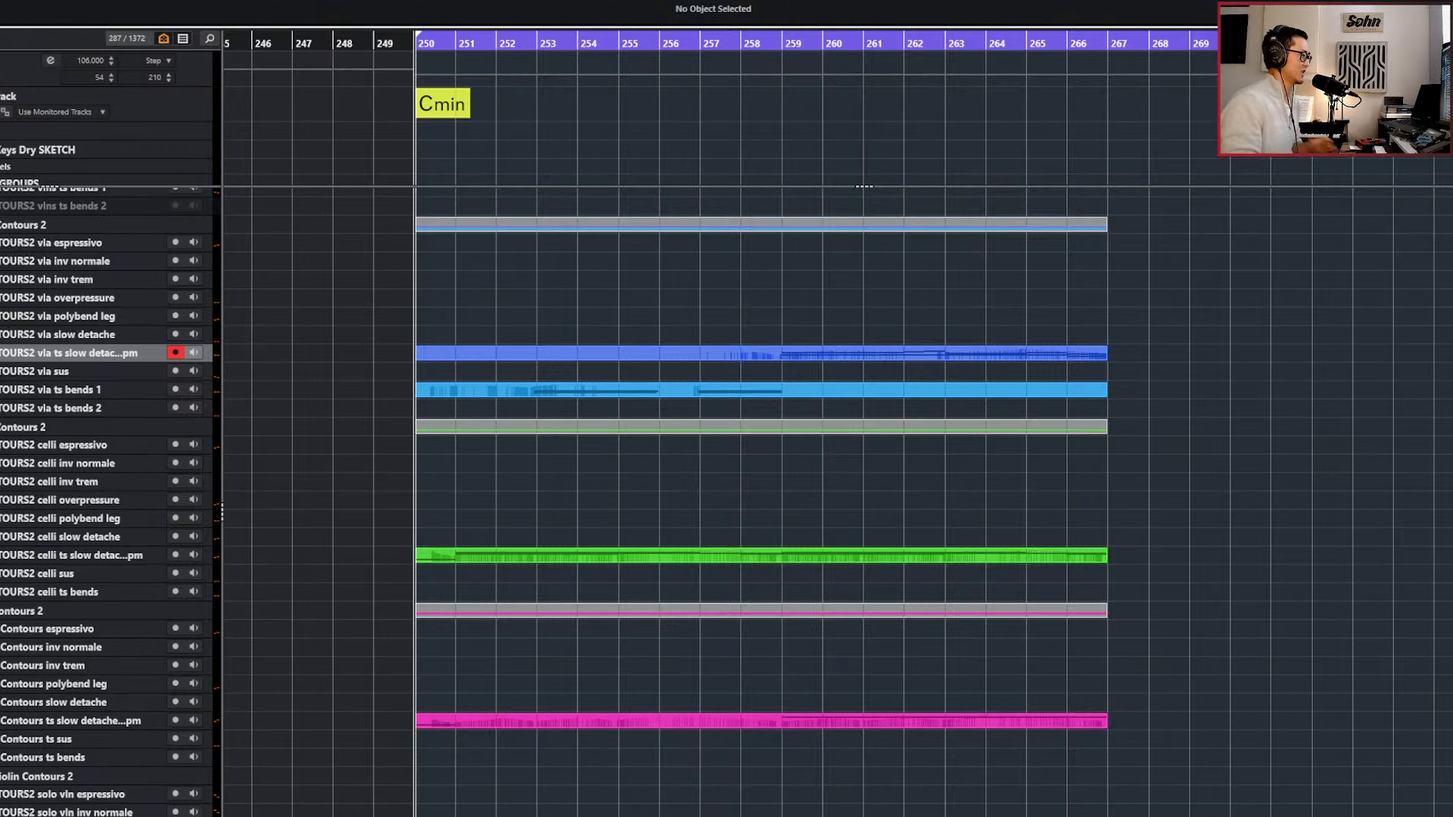
{"action": "key", "text": "KP_Add"}
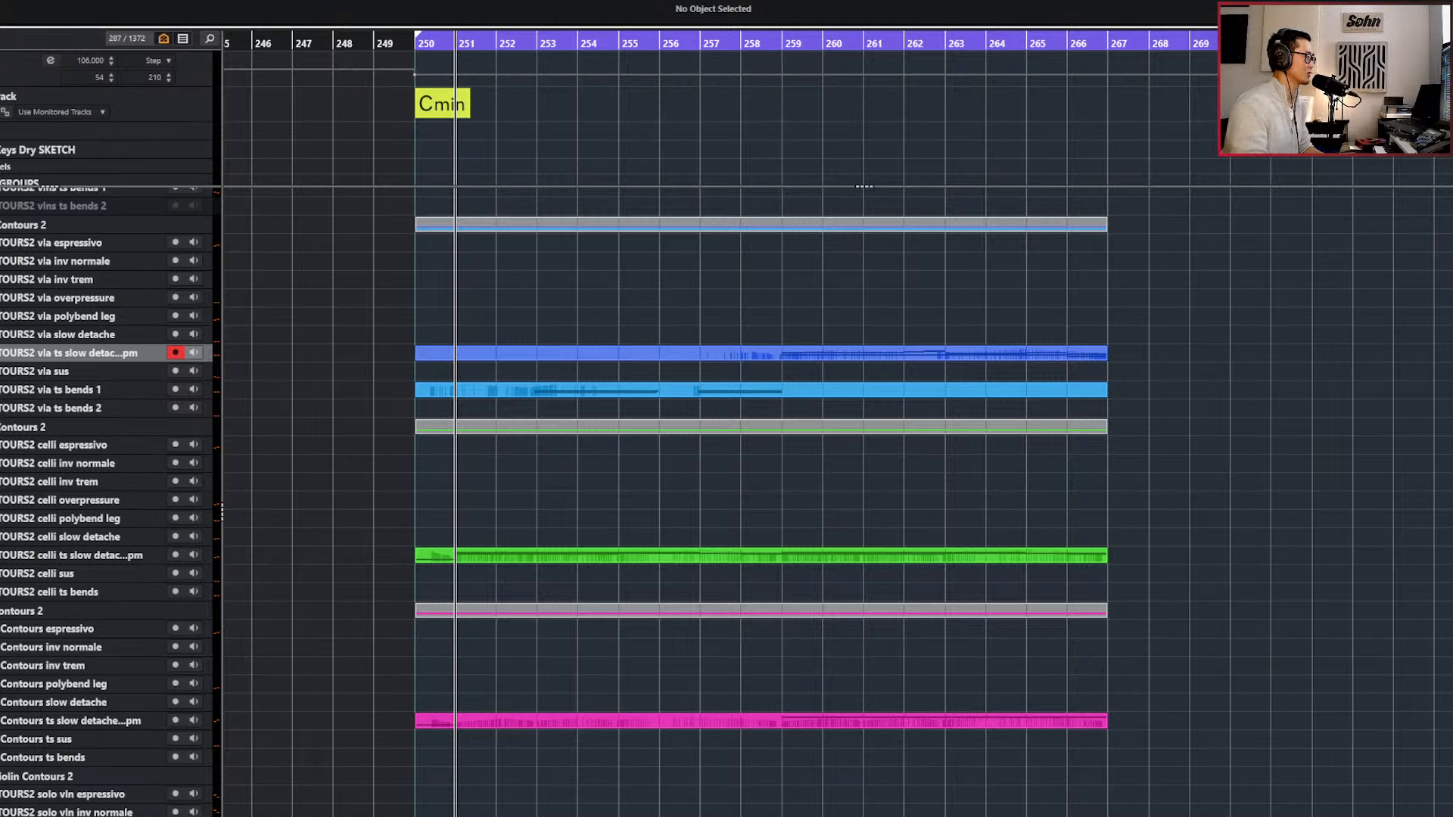
{"action": "key", "text": "space"}
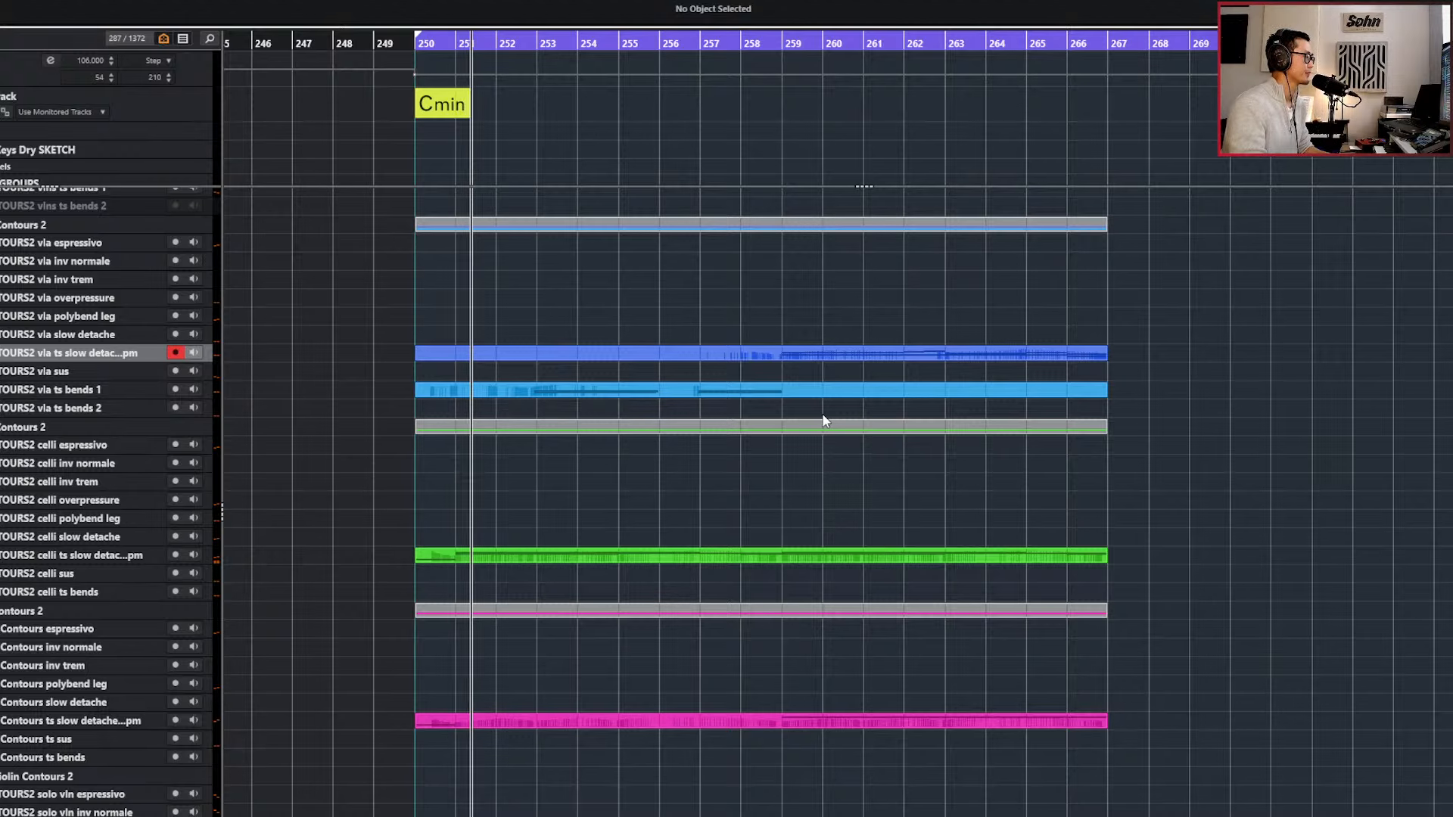
{"action": "scroll", "coordinate": [823, 416], "scroll_direction": "down", "scroll_amount": 1}
{"action": "scroll", "coordinate": [824, 421], "scroll_direction": "up", "scroll_amount": 3}
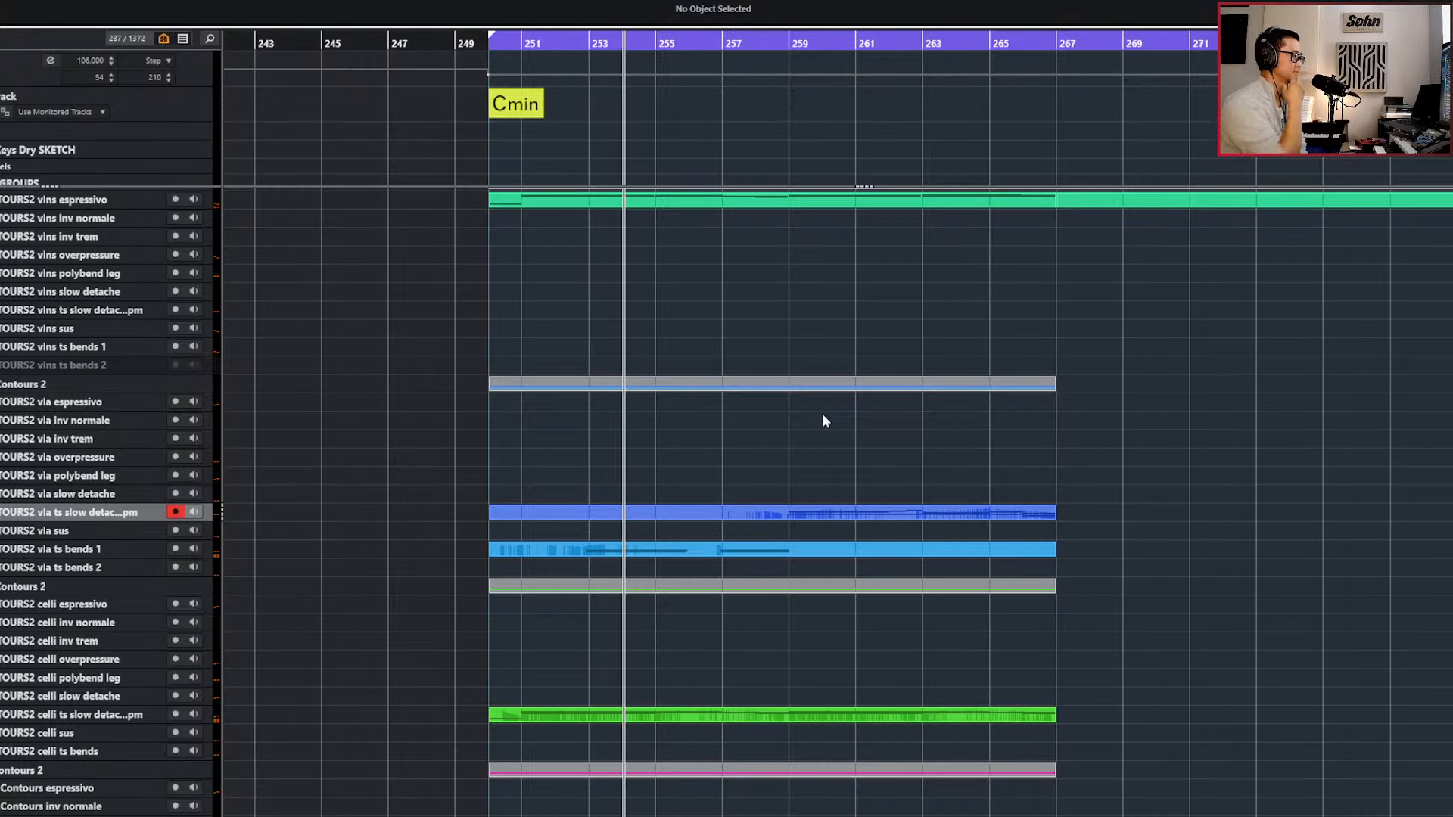
{"action": "scroll", "coordinate": [779, 514], "scroll_direction": "up", "scroll_amount": 3}
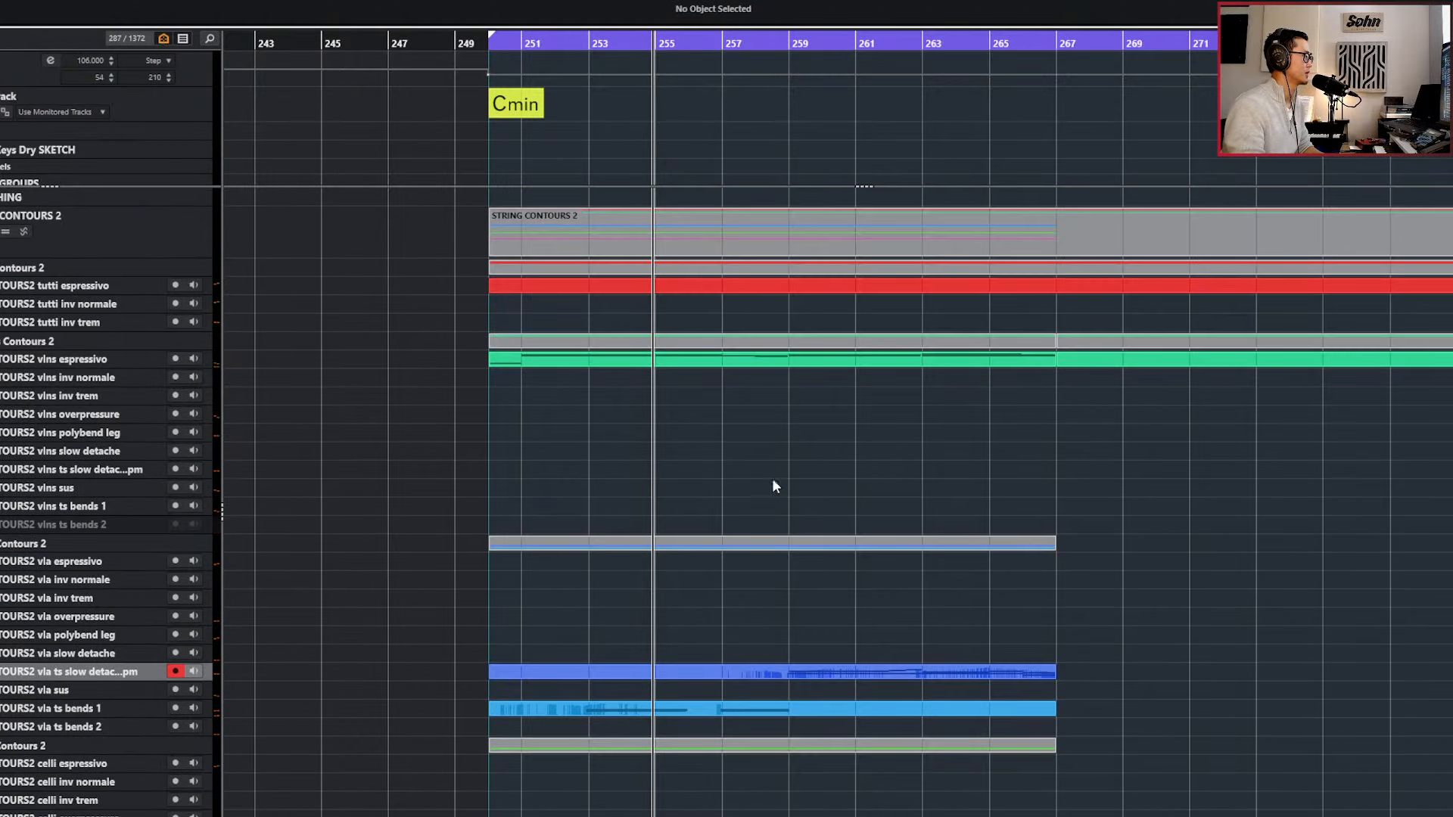
Open the violins espressivo part together with the viola ts bends 1 part in the Key Editor.
{"action": "left_click", "coordinate": [711, 365]}
{"action": "double_click", "coordinate": [708, 356]}
{"action": "scroll", "coordinate": [655, 601], "scroll_direction": "up", "scroll_amount": 2}
{"action": "key", "text": "KP_Subtract"}
{"action": "key", "text": "KP_Subtract"}
{"action": "key", "text": "KP_Subtract"}
{"action": "key", "text": "KP_Subtract"}
{"action": "key", "text": "KP_Subtract"}
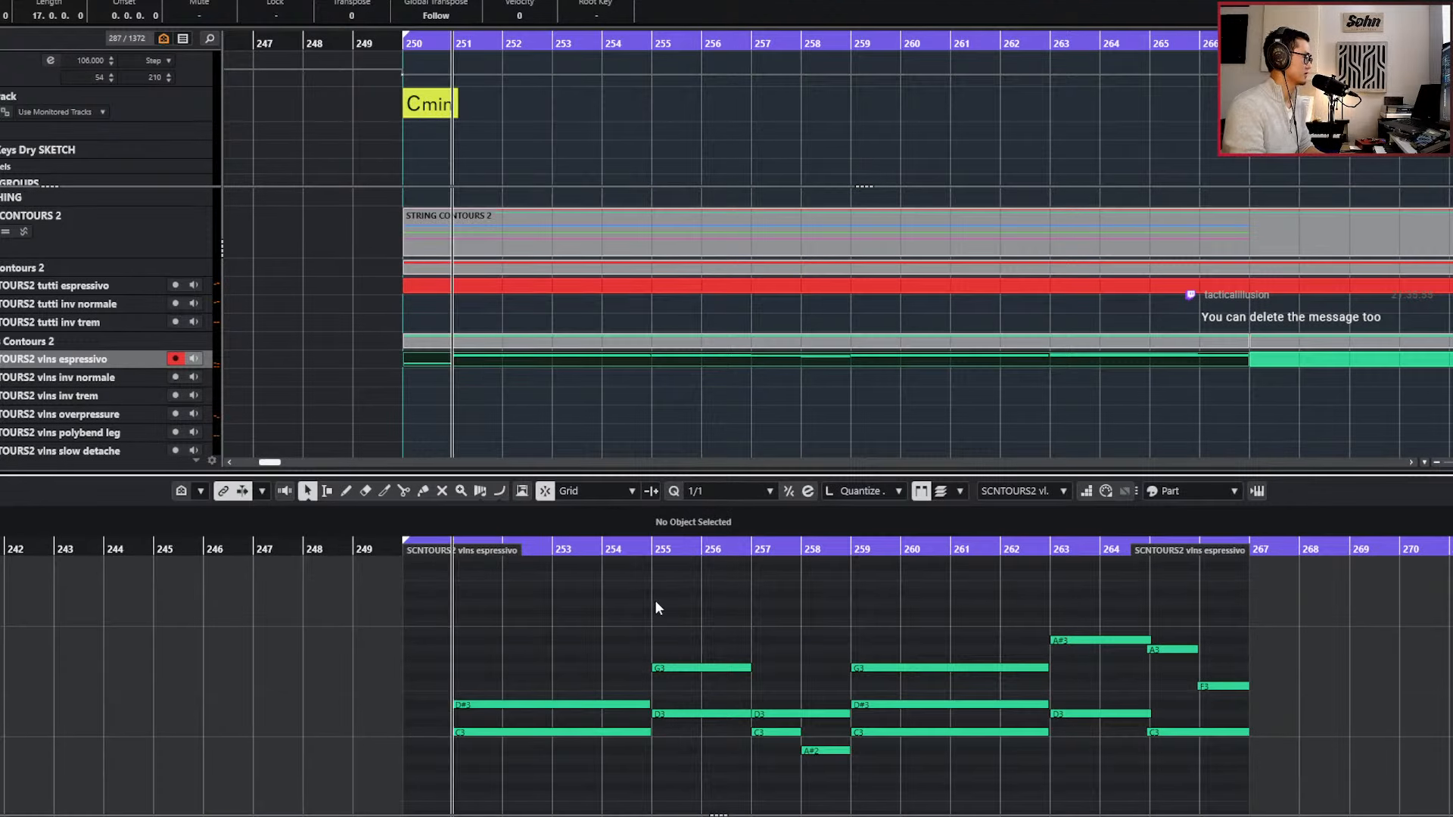
{"action": "key", "text": "Return"}
{"action": "left_click", "coordinate": [625, 710], "text": "shift"}
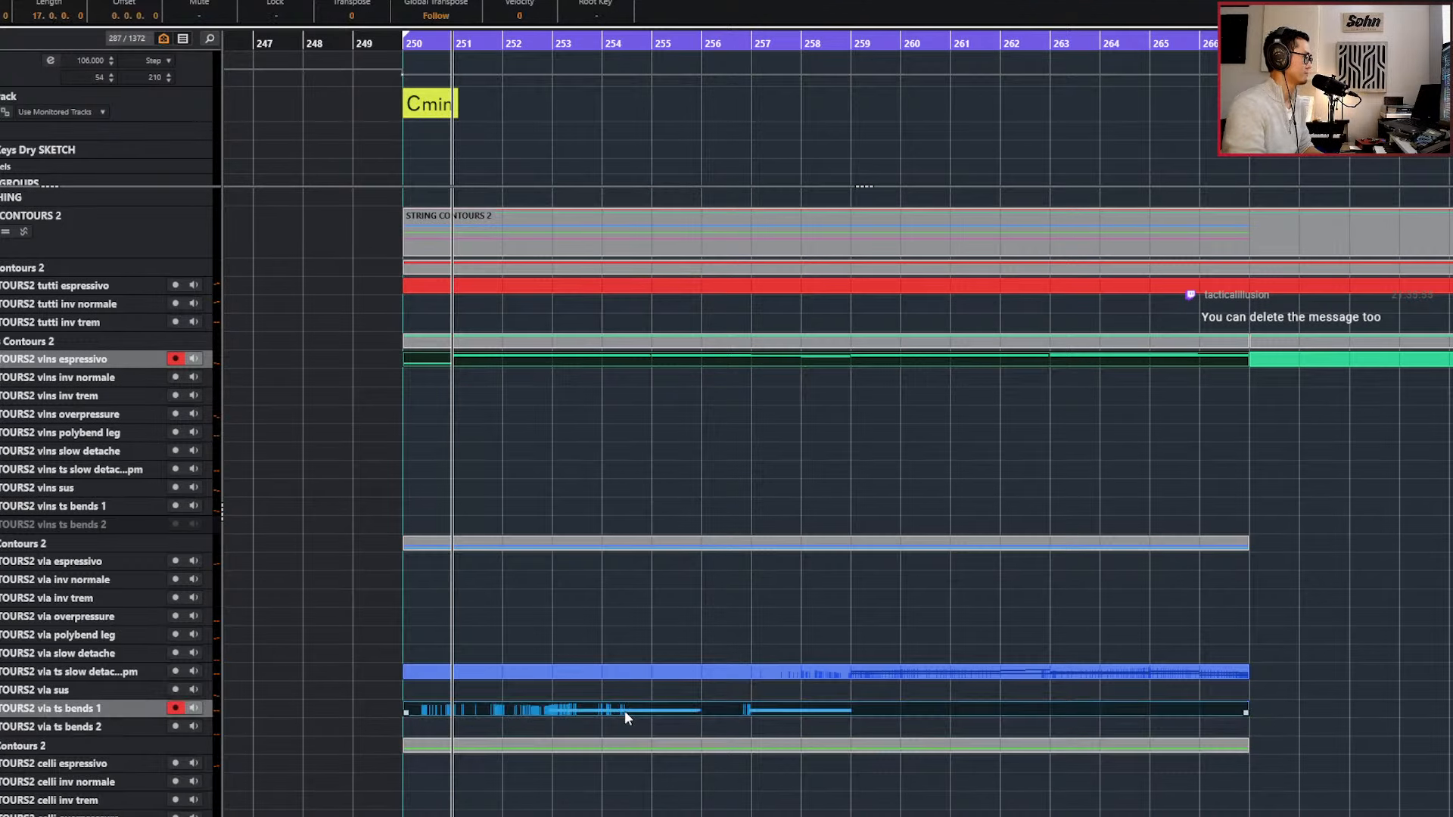
{"action": "key", "text": "Return"}
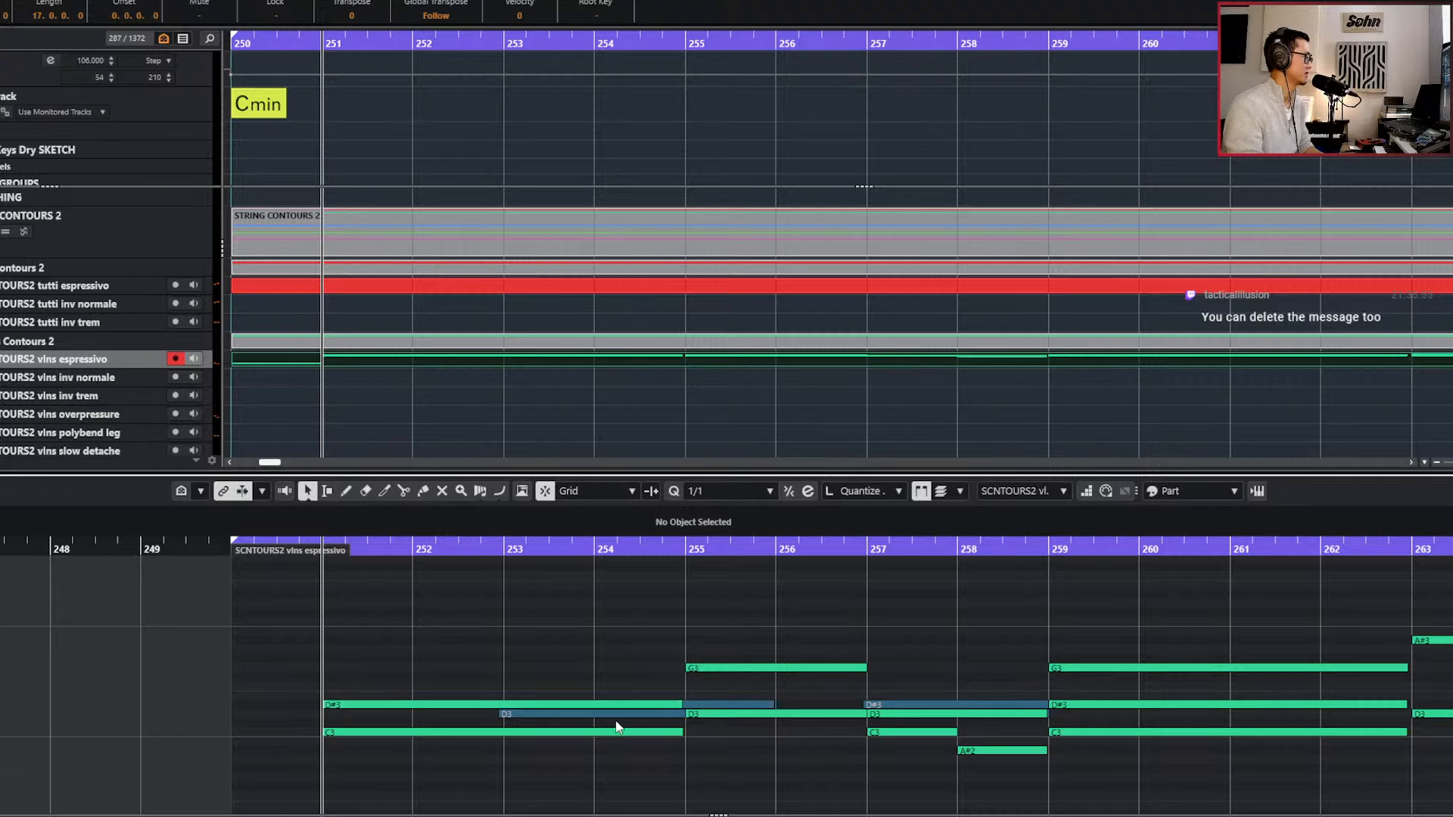
Split the violins' D#3 note at bar 253, set the grid to 1/32 and raise the second half to G3.
{"action": "left_click", "coordinate": [499, 708], "text": "alt"}
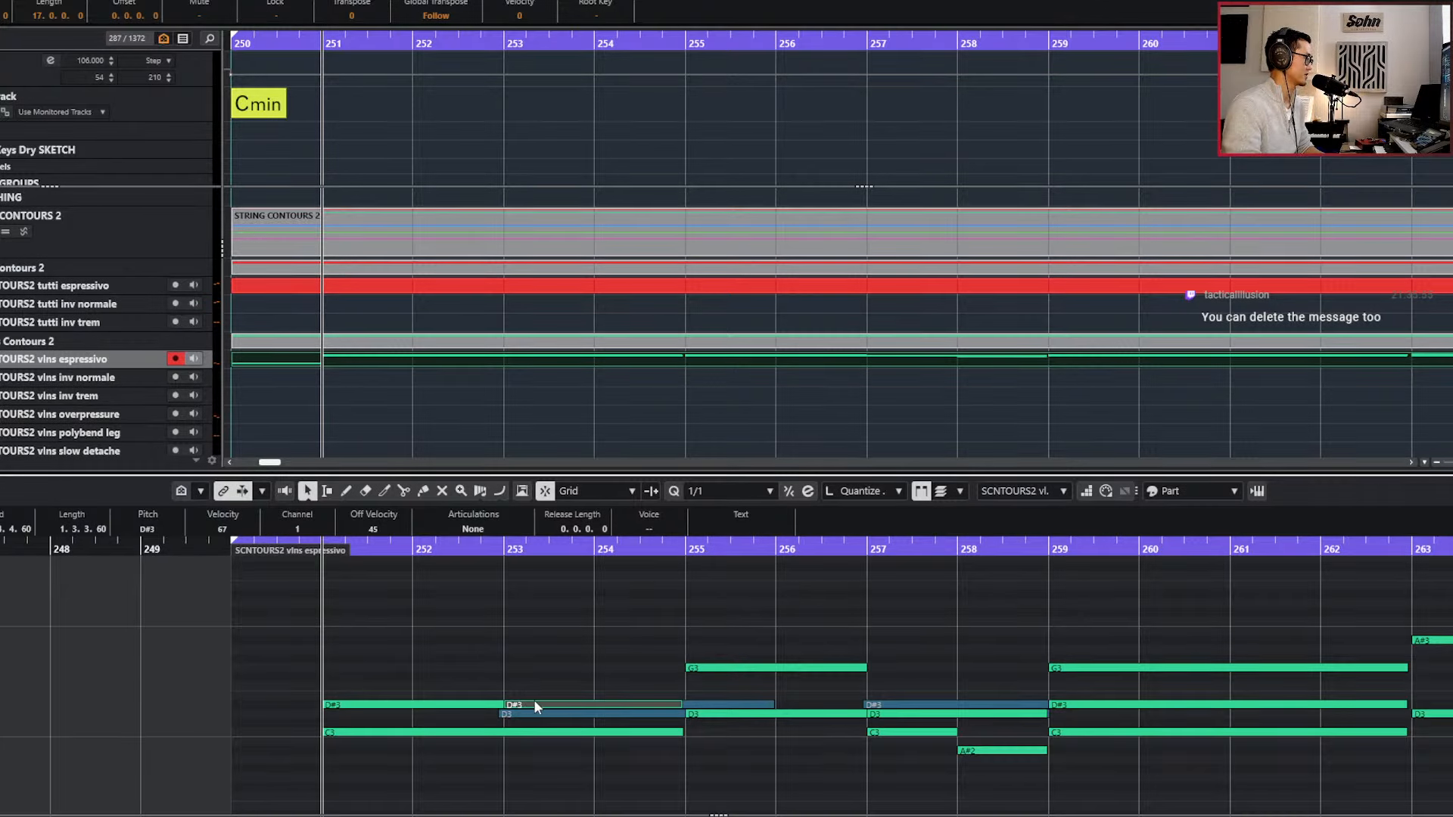
{"action": "key", "text": "Up"}
{"action": "key", "text": "alt+6"}
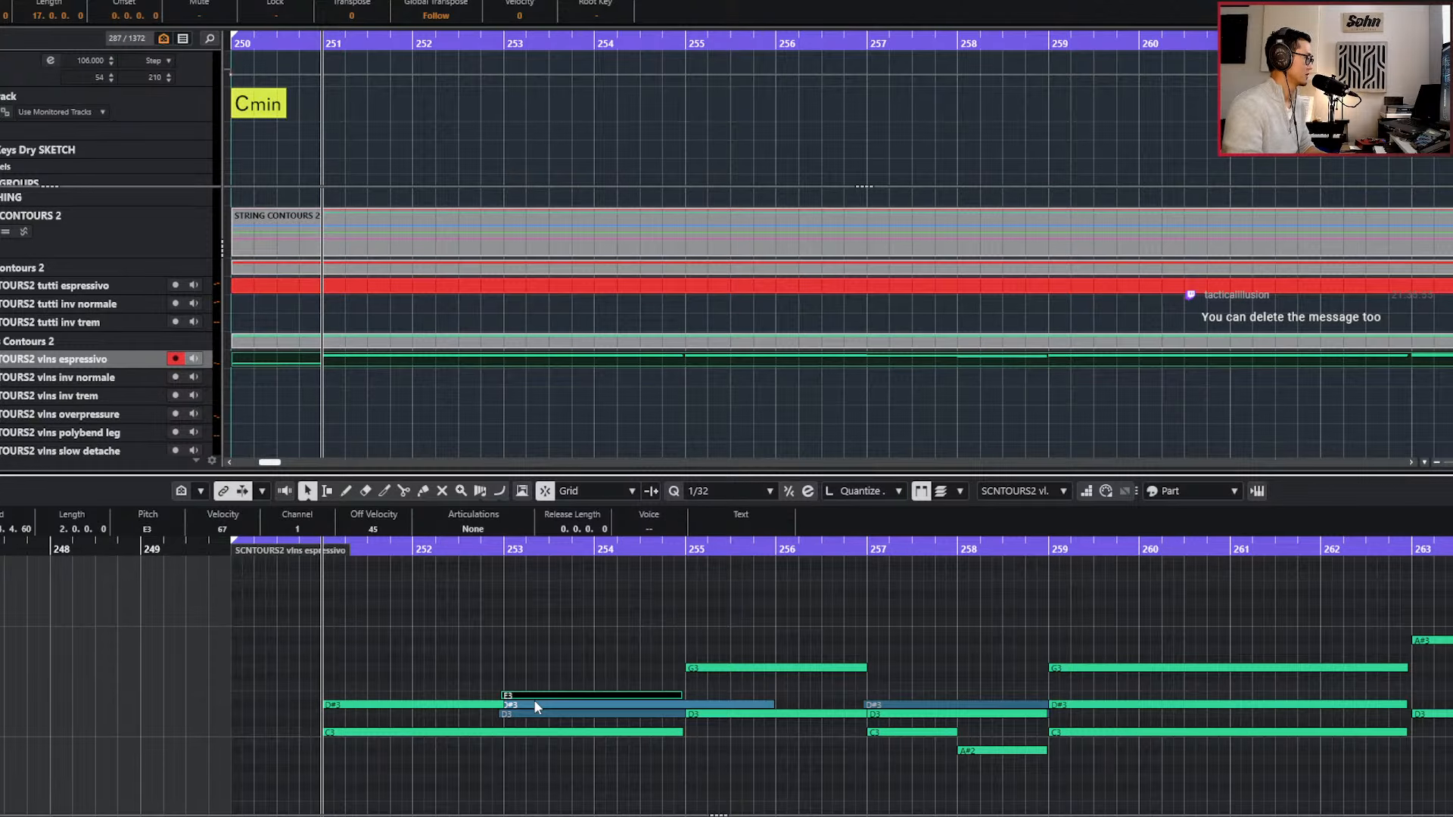
{"action": "key", "text": "Down"}
{"action": "key", "text": "Down"}
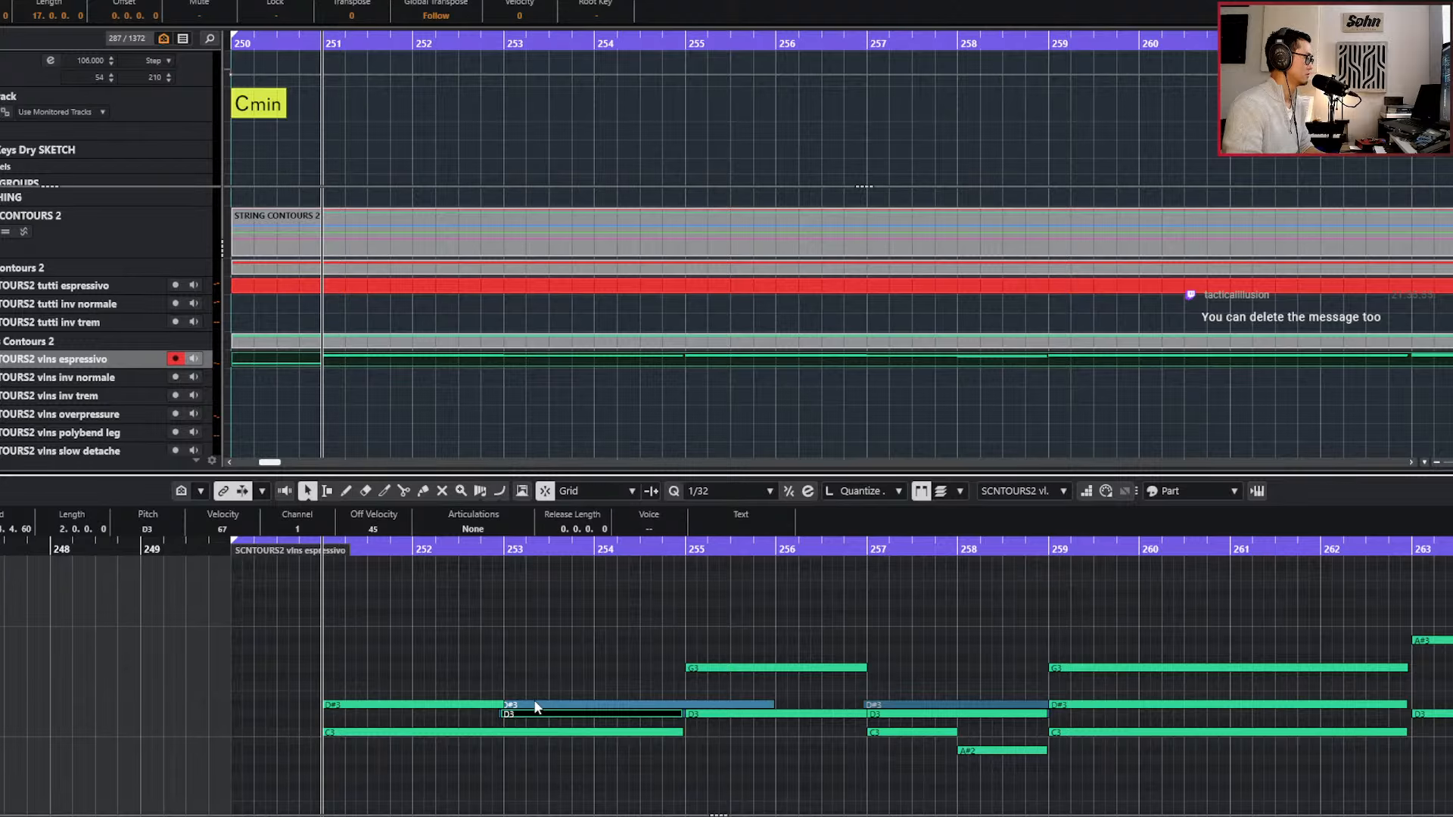
{"action": "key", "text": "Up"}
{"action": "key", "text": "Up"}
{"action": "key", "text": "Up"}
{"action": "key", "text": "Up"}
{"action": "key", "text": "Up"}
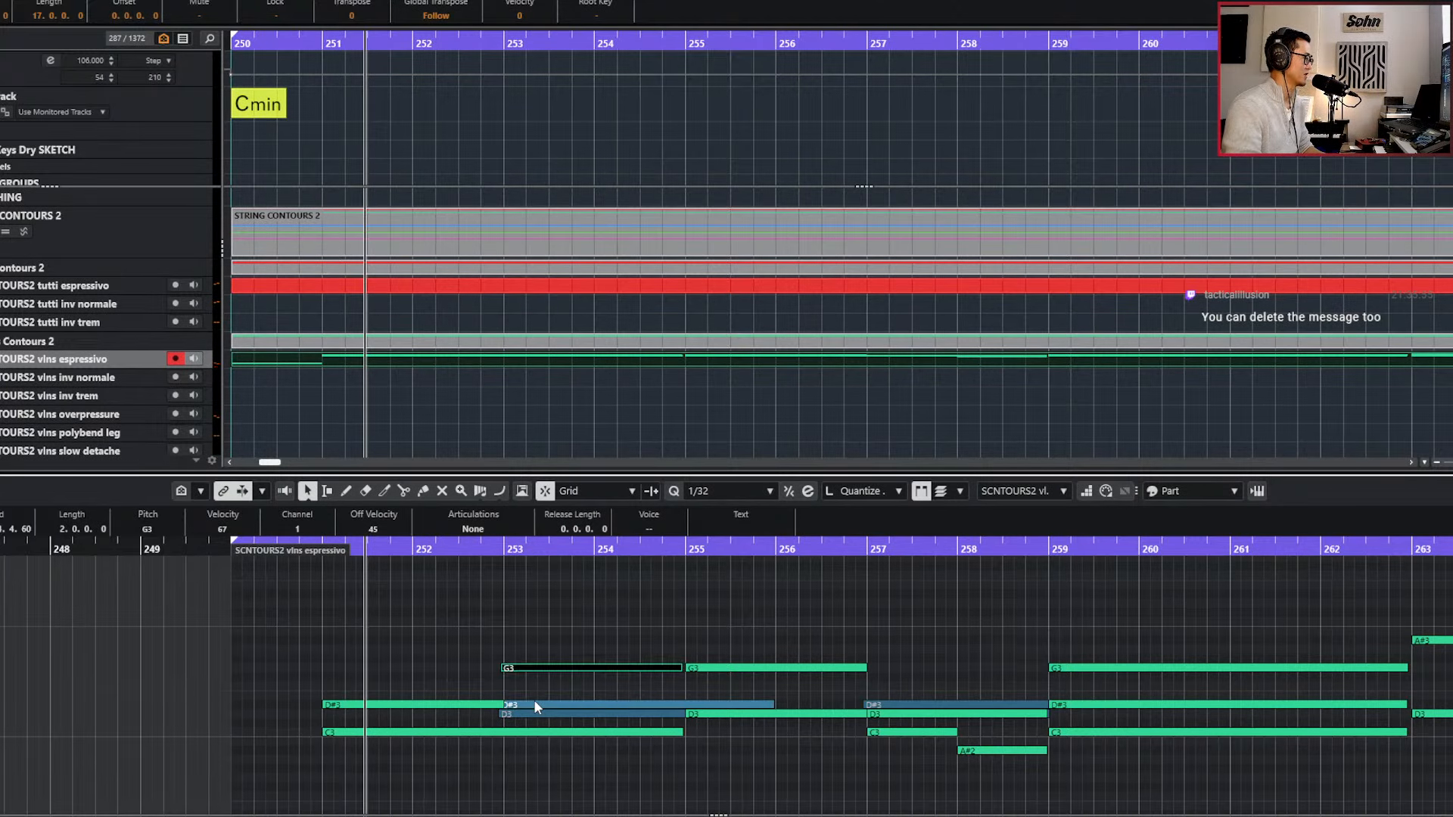
Audition the phrase from bar 251 and lower the split violin note at bar 253 to F3.
{"action": "key", "text": "KP_0"}
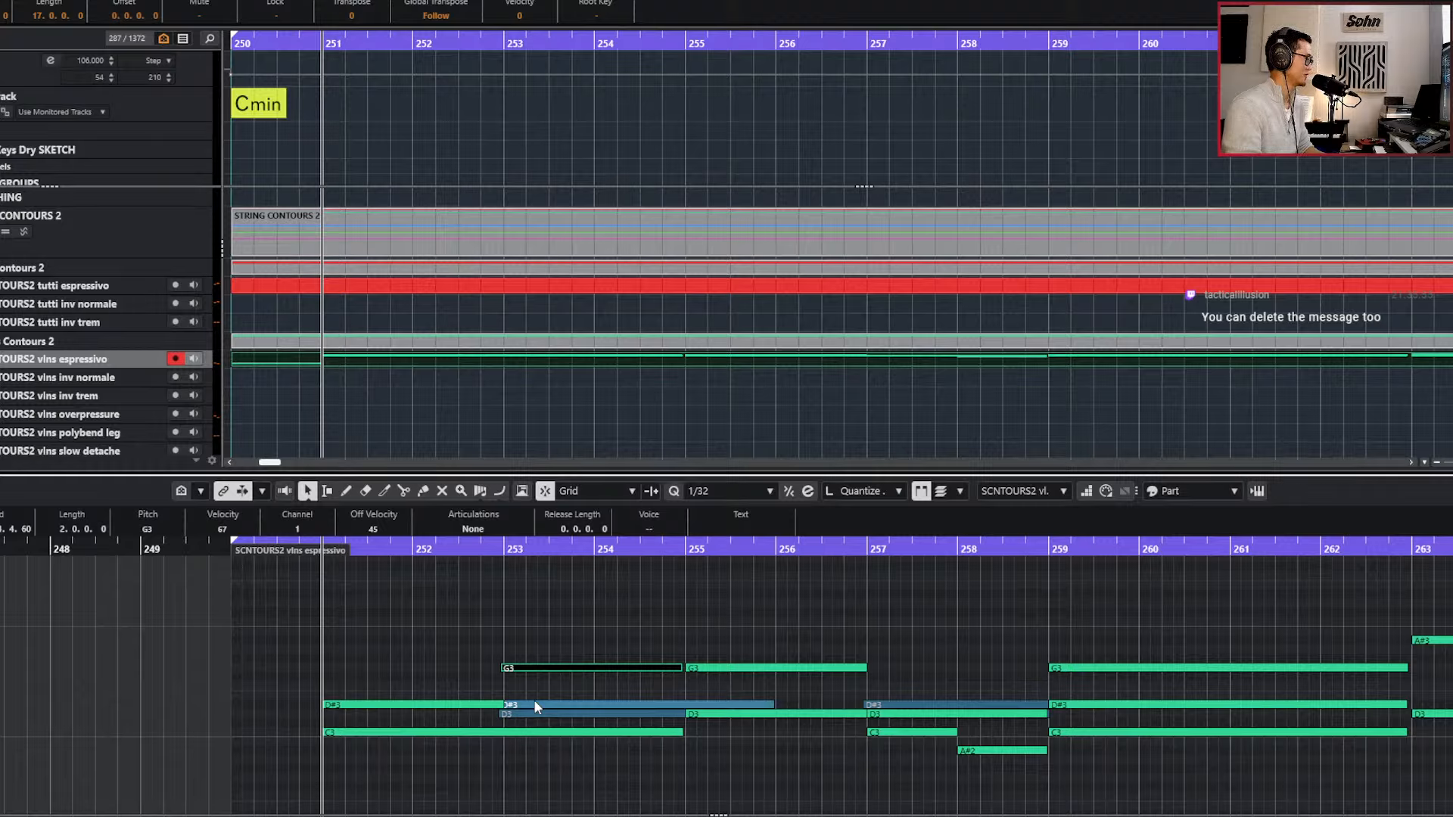
{"action": "key", "text": "space"}
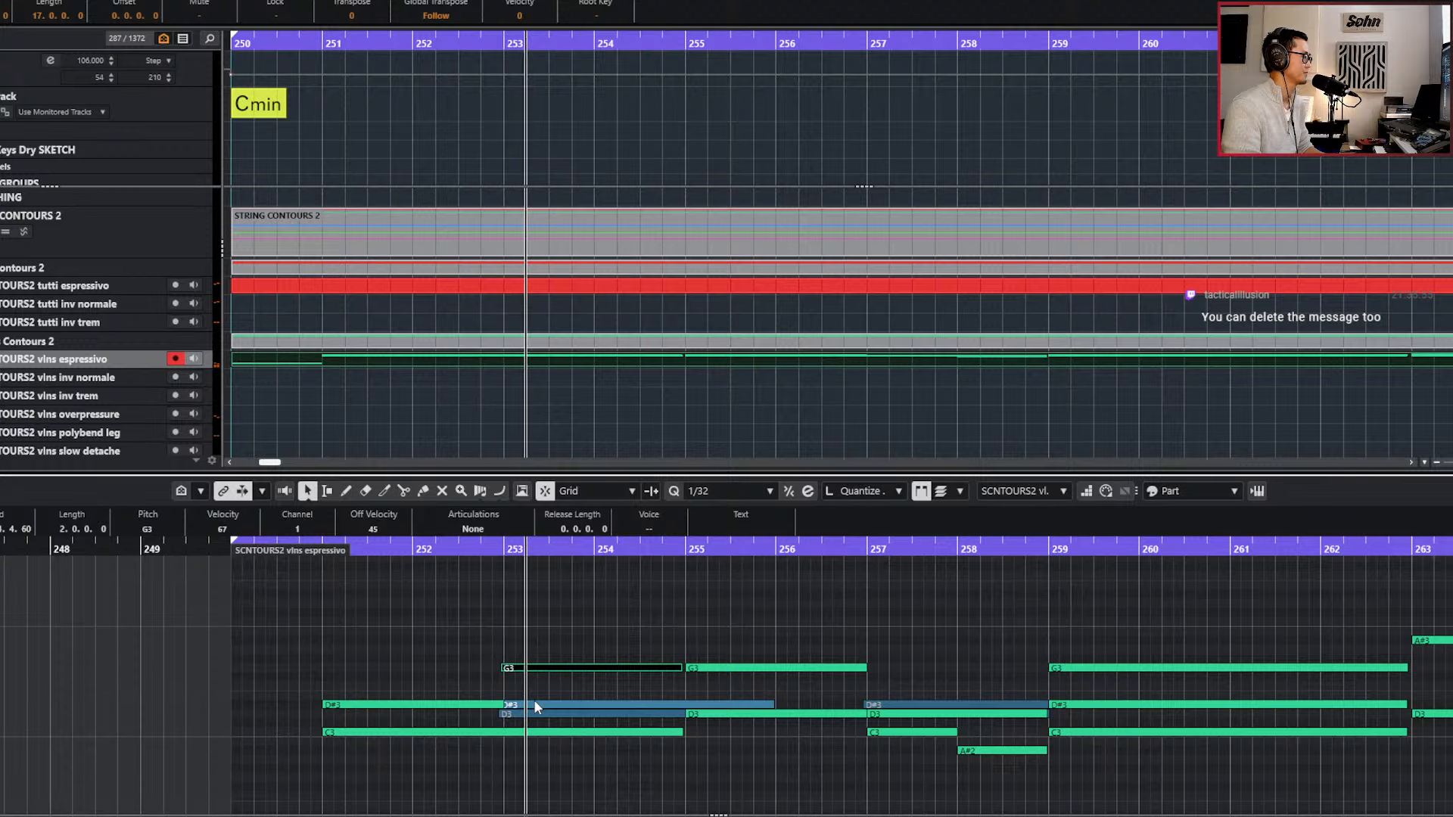
{"action": "key", "text": "Down"}
{"action": "key", "text": "Down"}
{"action": "key", "text": "KP_Subtract"}
{"action": "key", "text": "KP_Subtract"}
{"action": "key", "text": "KP_Subtract"}
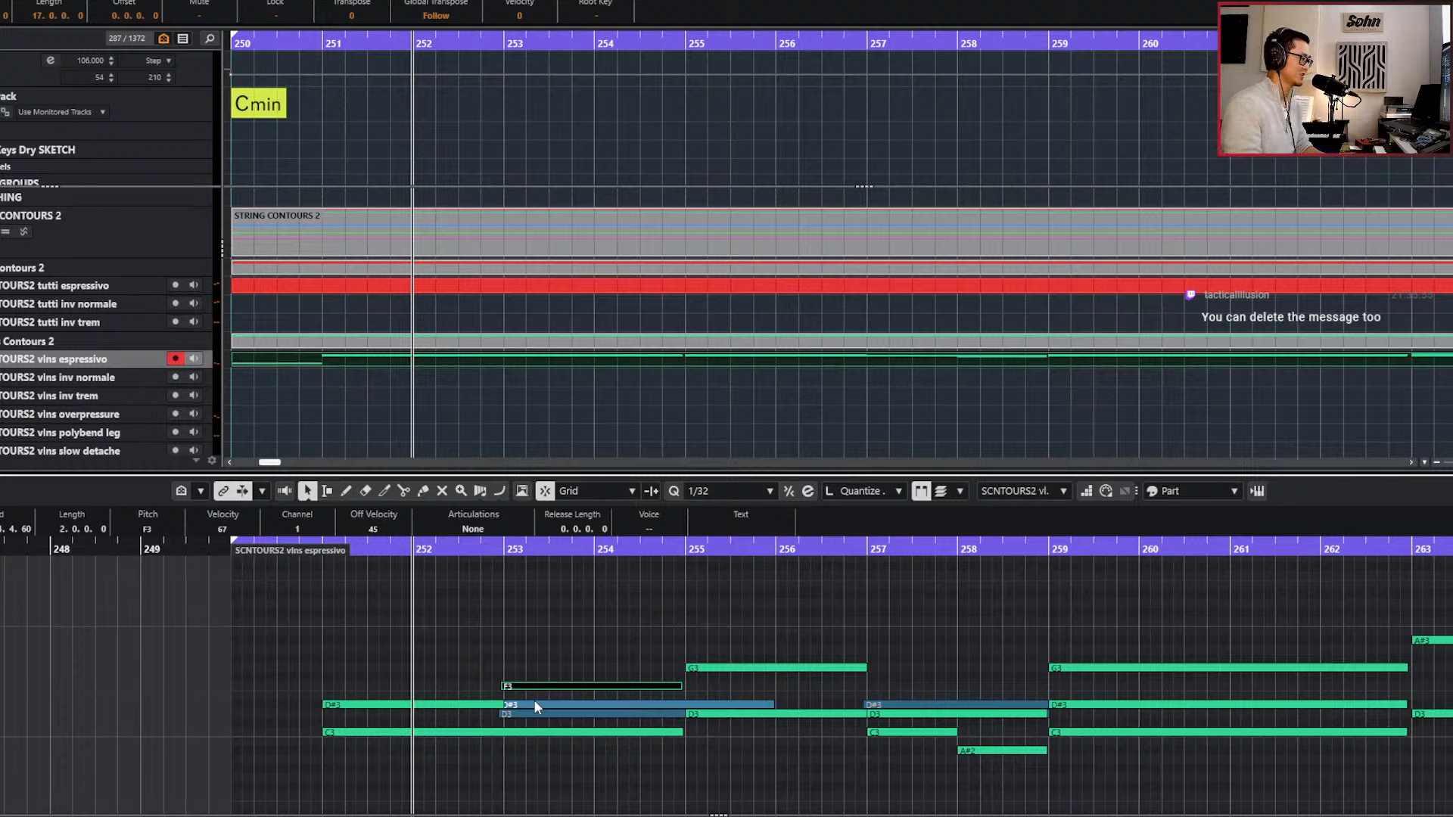
{"action": "key", "text": "KP_Subtract"}
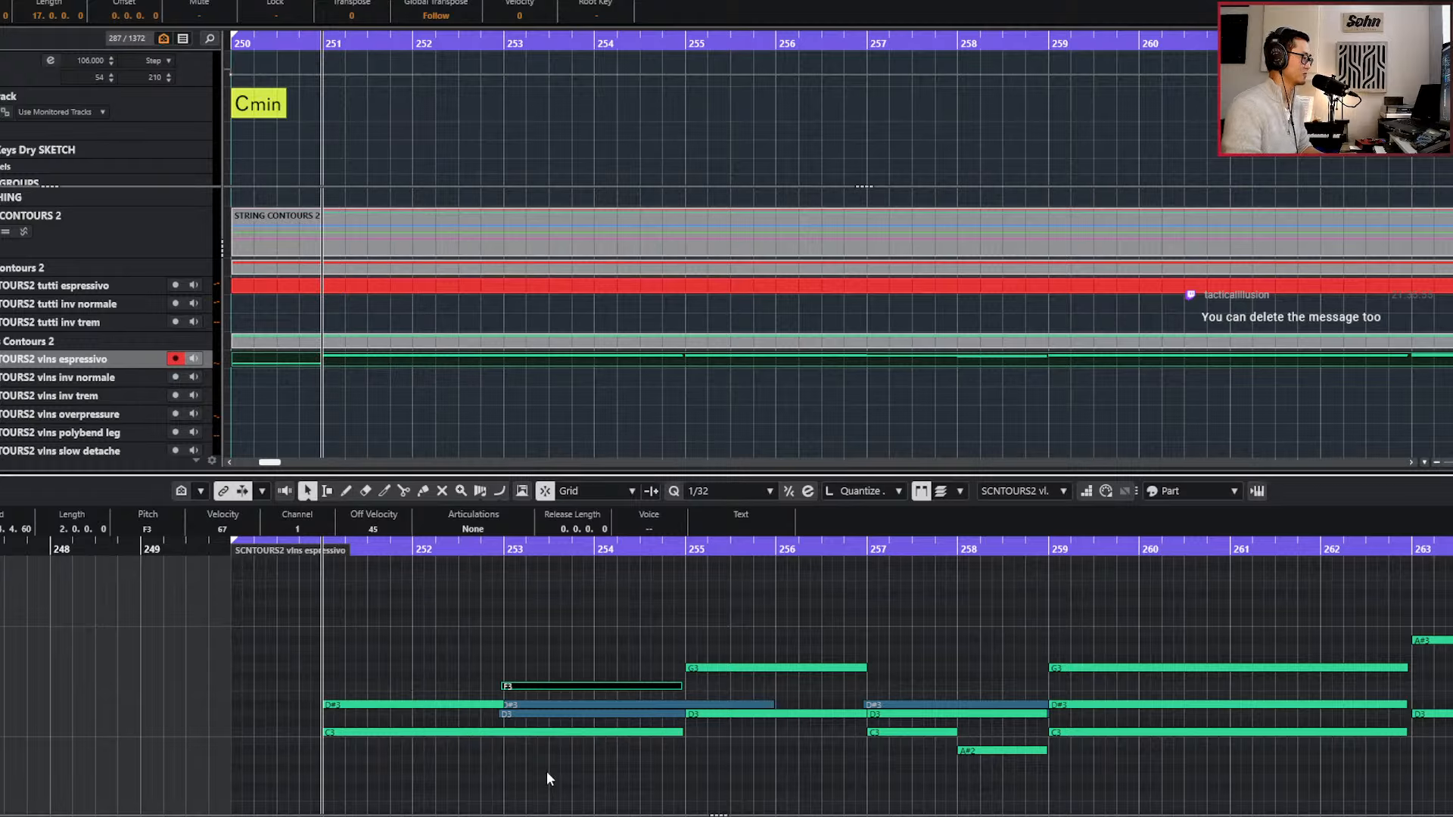
{"action": "key", "text": "space"}
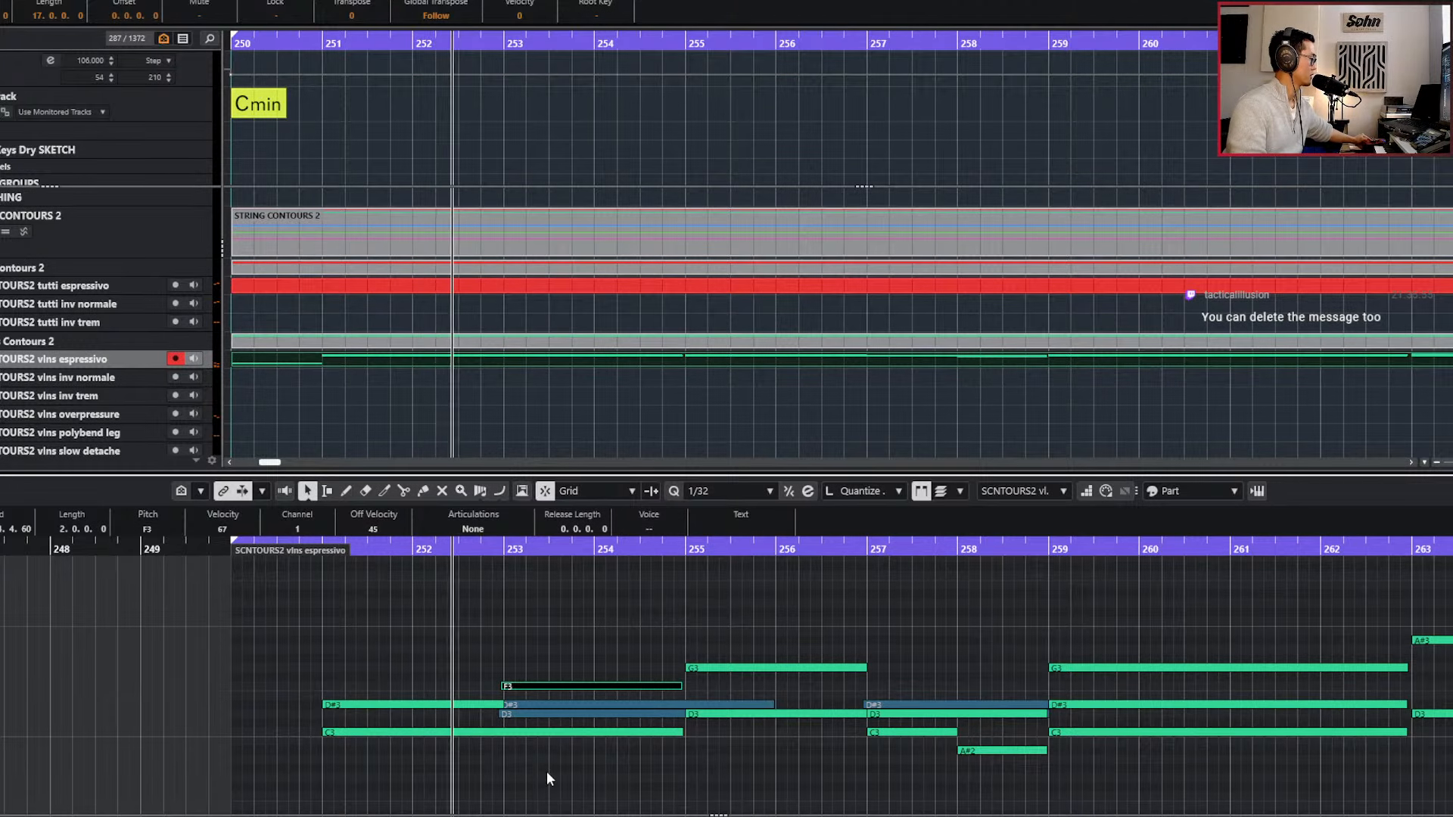
Record a live controller pass onto the violins espressivo part, starting from bar 251.
{"action": "key", "text": "space"}
{"action": "key", "text": "KP_Subtract"}
{"action": "key", "text": "KP_Subtract"}
{"action": "key", "text": "KP_Subtract"}
{"action": "key", "text": "KP_Multiply"}
{"action": "key", "text": "space"}
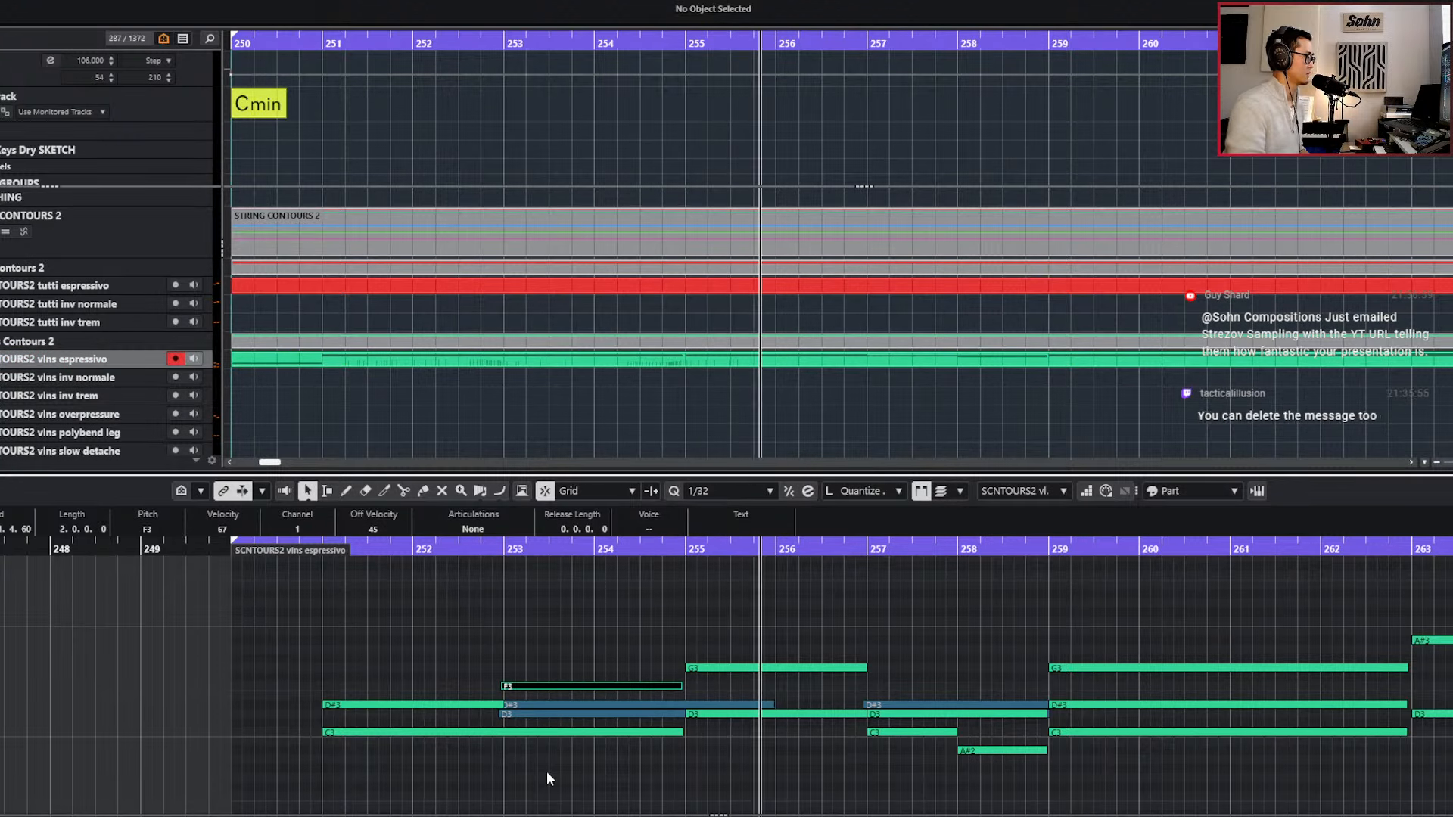
Play the violin part from the D3 note at bar 255 to check the harmony leading into bar 257.
{"action": "scroll", "coordinate": [582, 774], "scroll_direction": "down", "scroll_amount": 1}
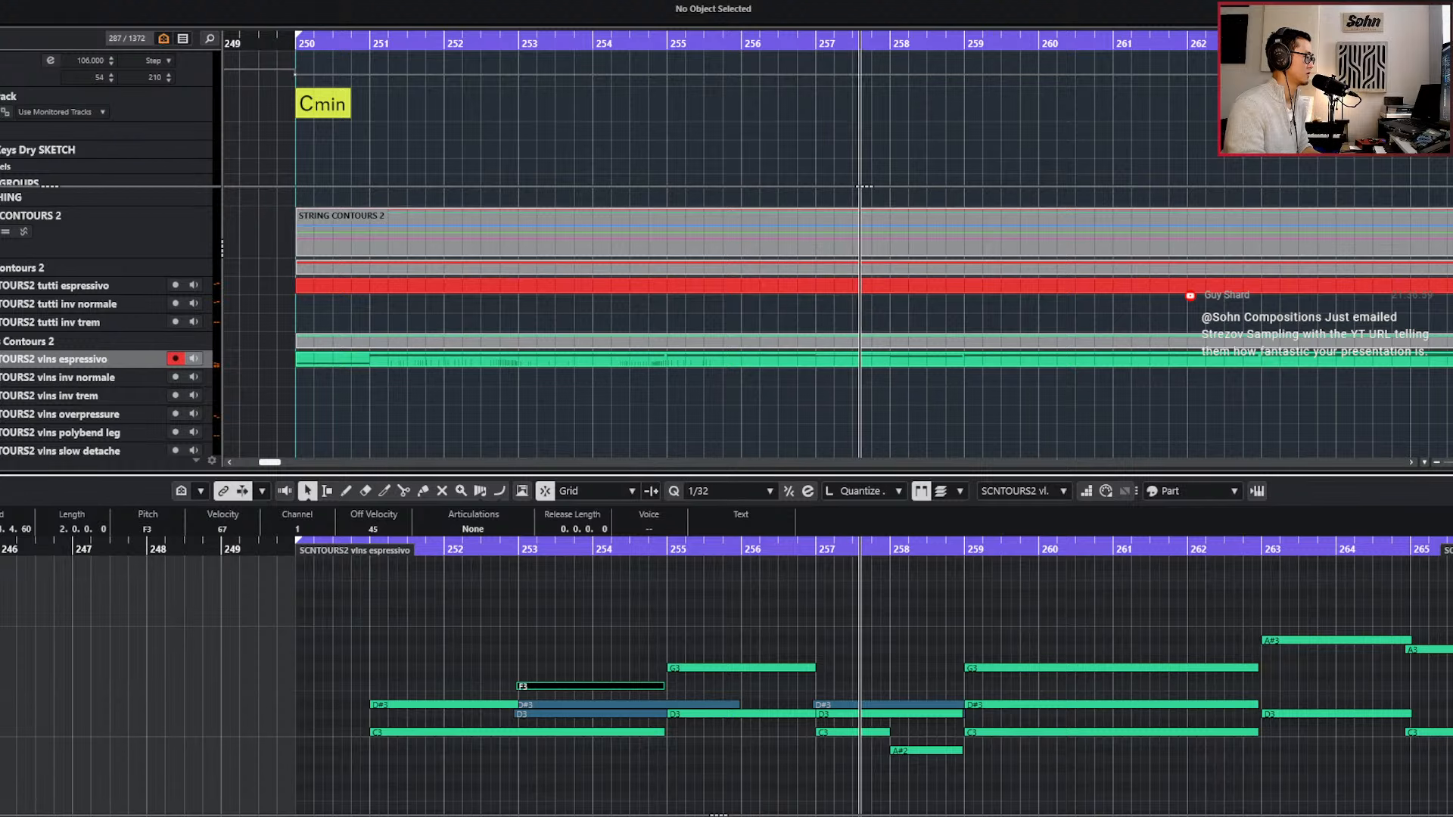
{"action": "key", "text": "g"}
{"action": "key", "text": "g"}
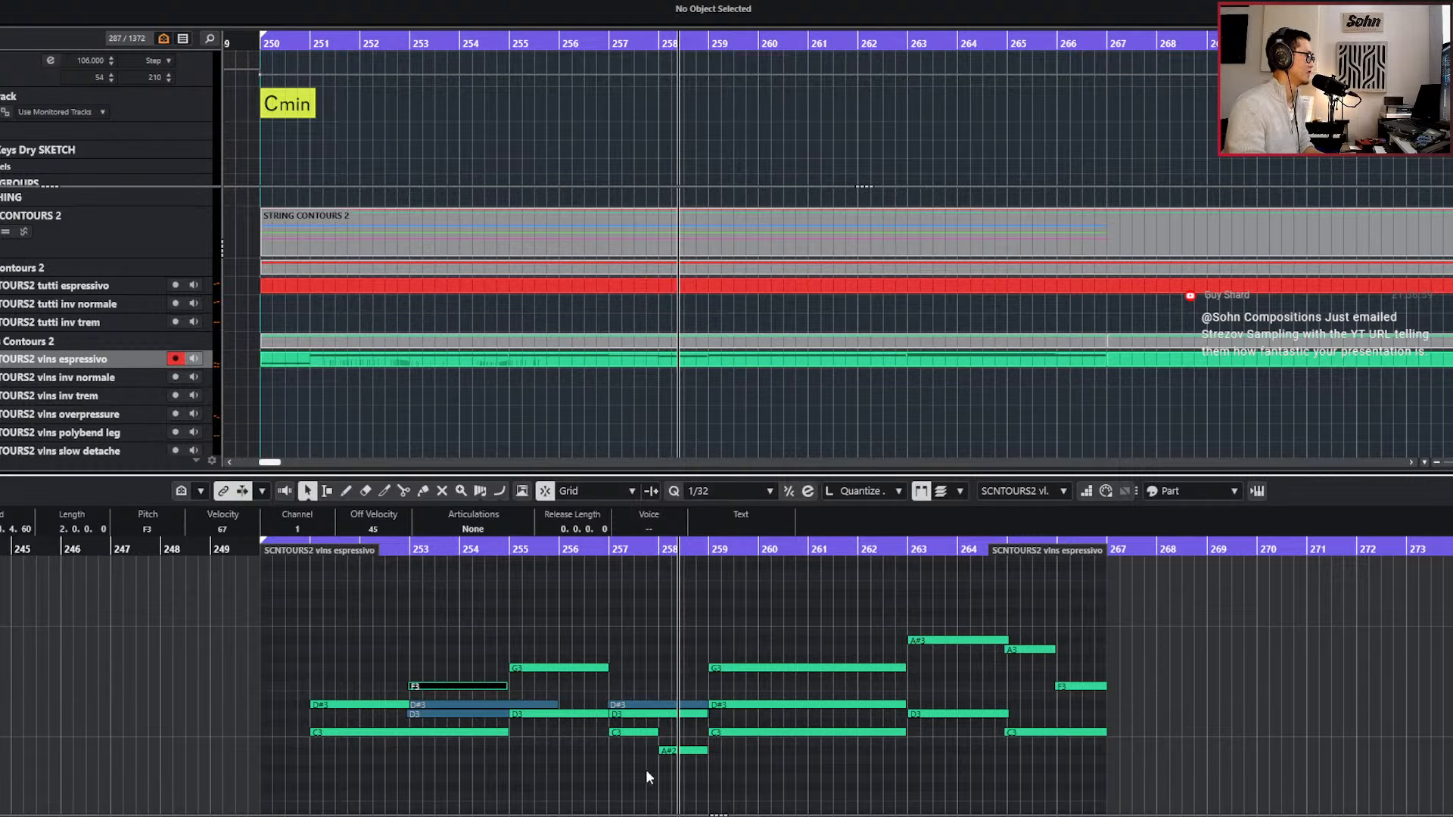
{"action": "scroll", "coordinate": [649, 774], "scroll_direction": "up", "scroll_amount": 2}
{"action": "key", "text": "l"}
{"action": "key", "text": "space"}
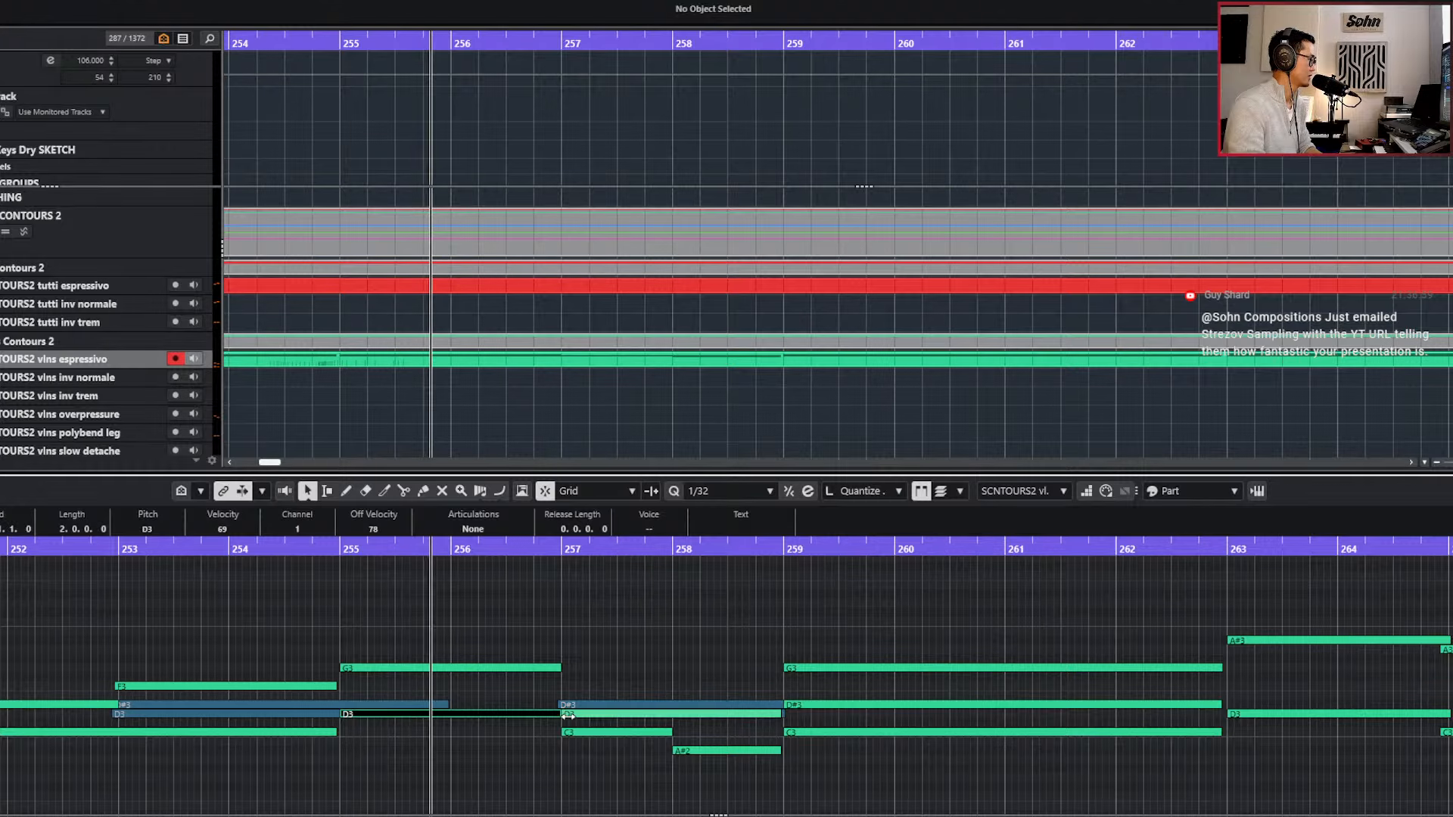
{"action": "scroll", "coordinate": [572, 726], "scroll_direction": "up", "scroll_amount": 1}
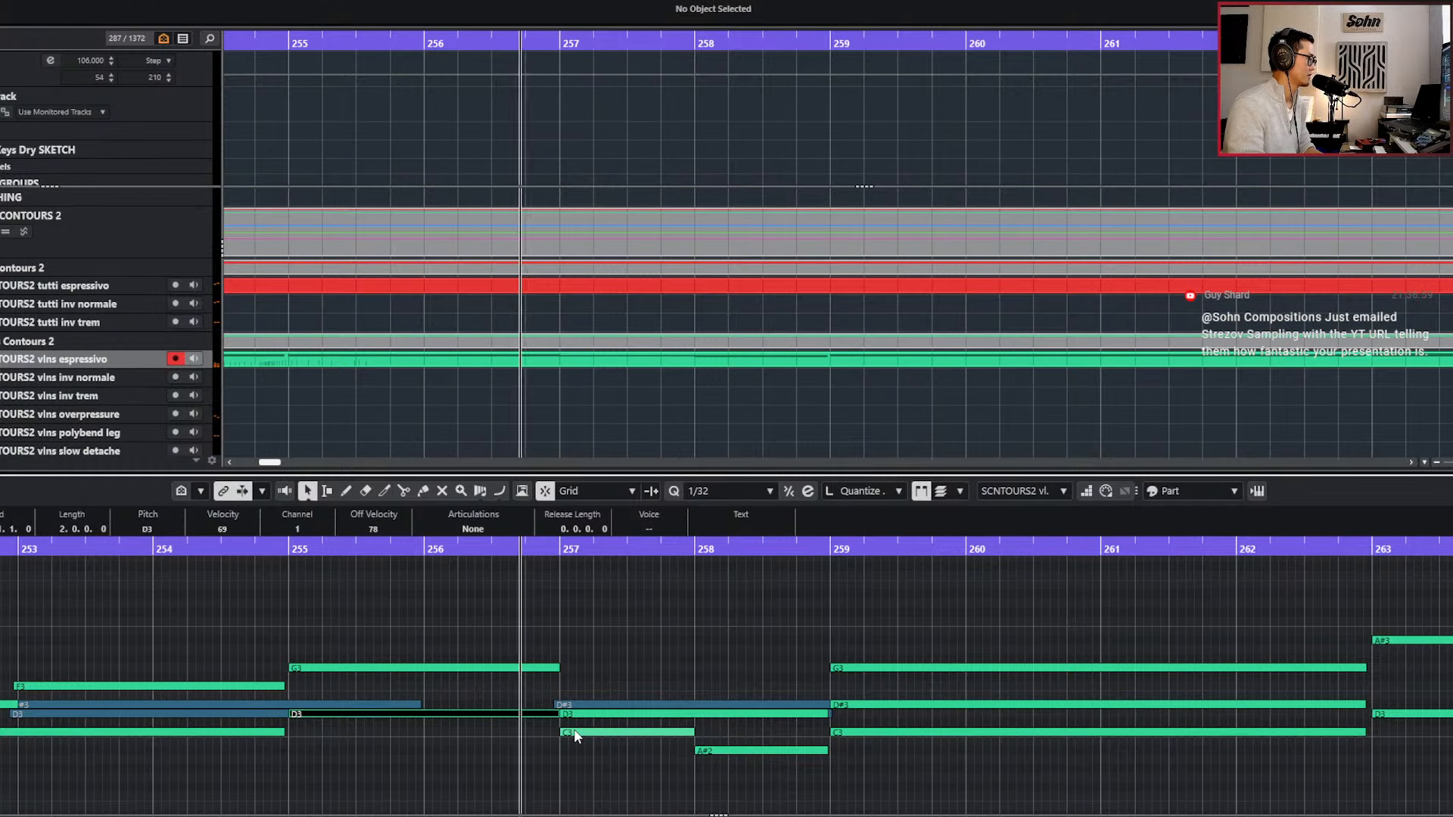
Try the violins' D3 note at bar 257 at F3 and play the phrase back.
{"action": "left_click", "coordinate": [603, 713]}
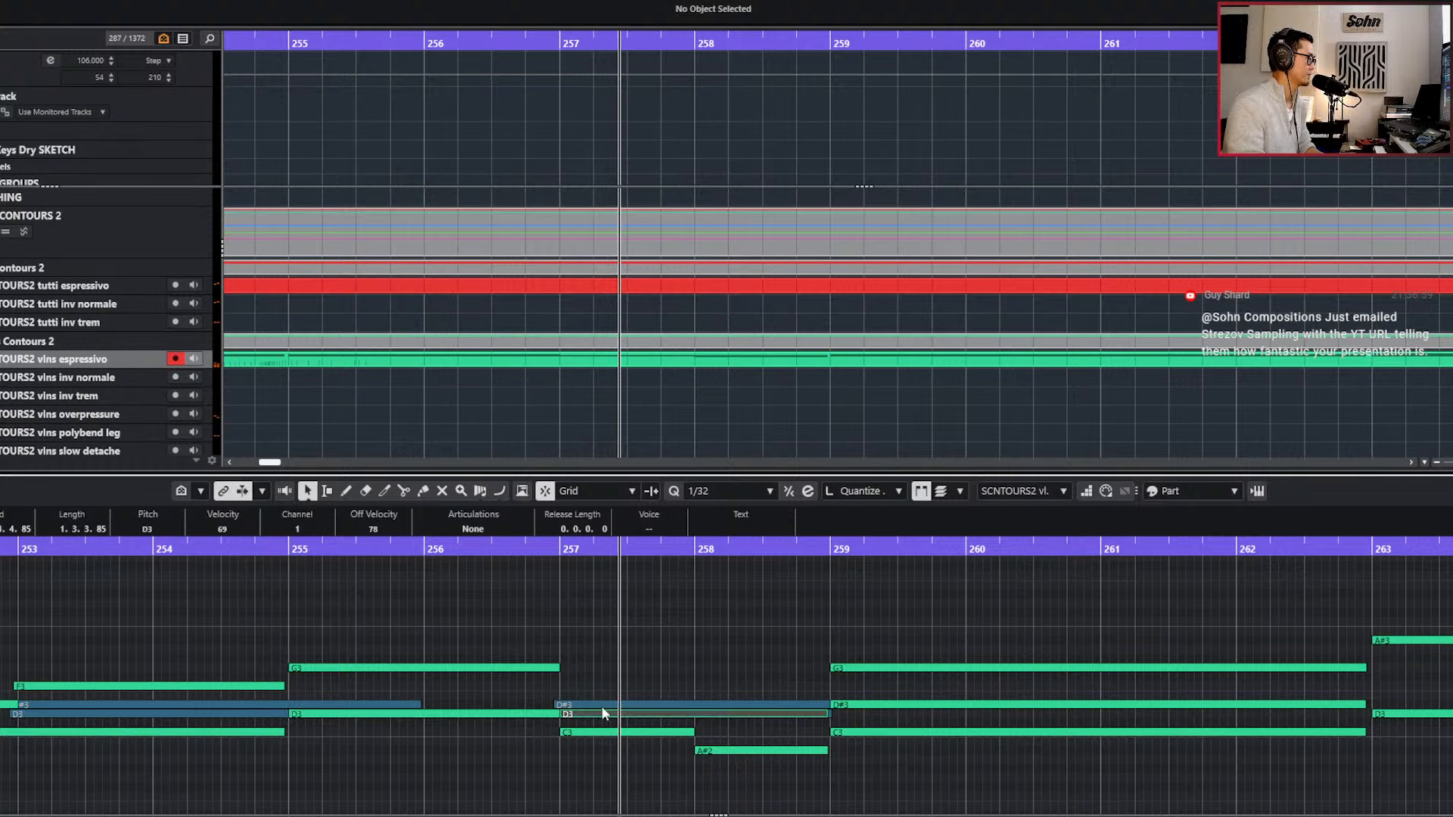
{"action": "key", "text": "Down"}
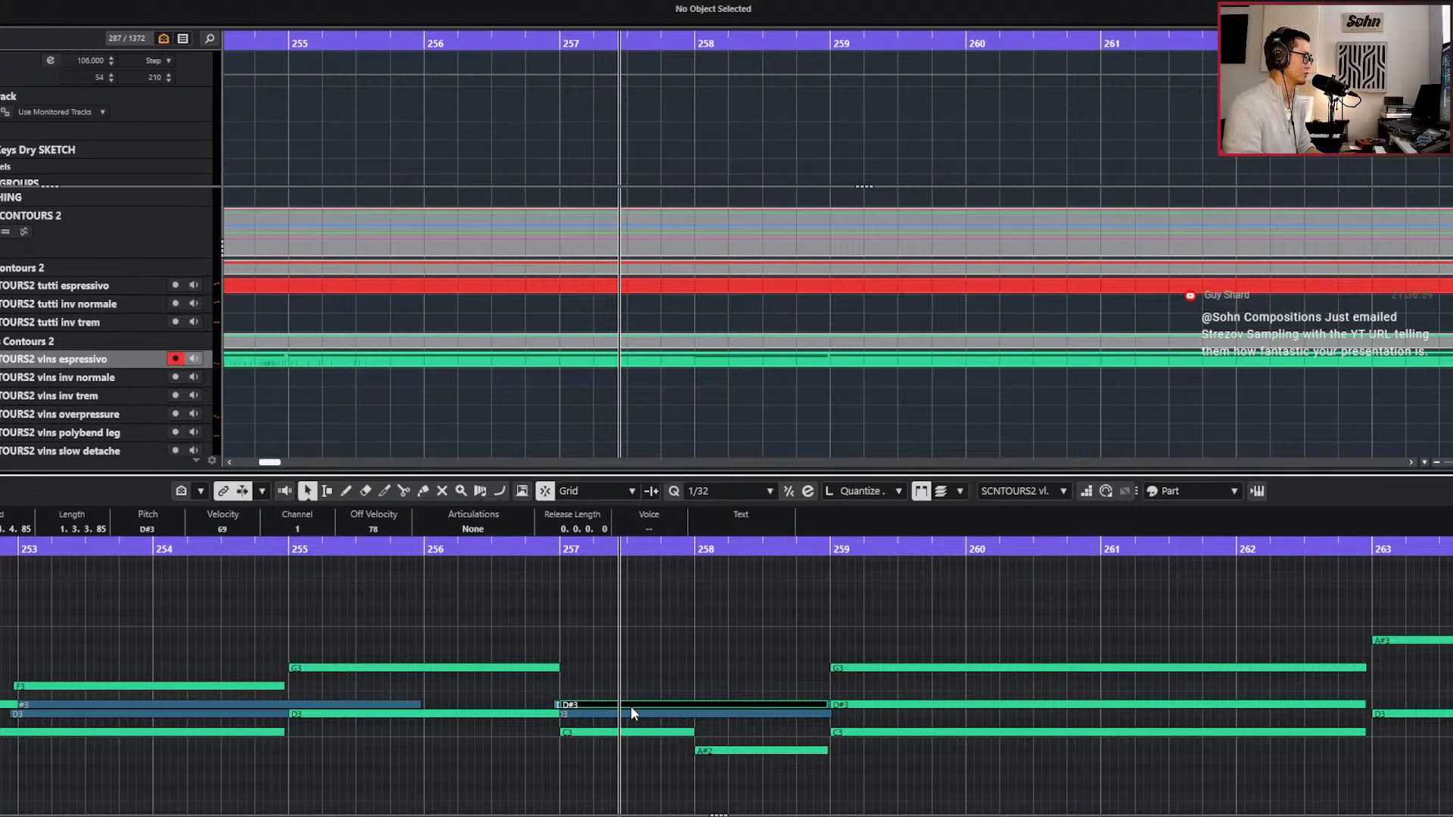
{"action": "key", "text": "Up"}
{"action": "key", "text": "Up"}
{"action": "key", "text": "Up"}
{"action": "key", "text": "Up"}
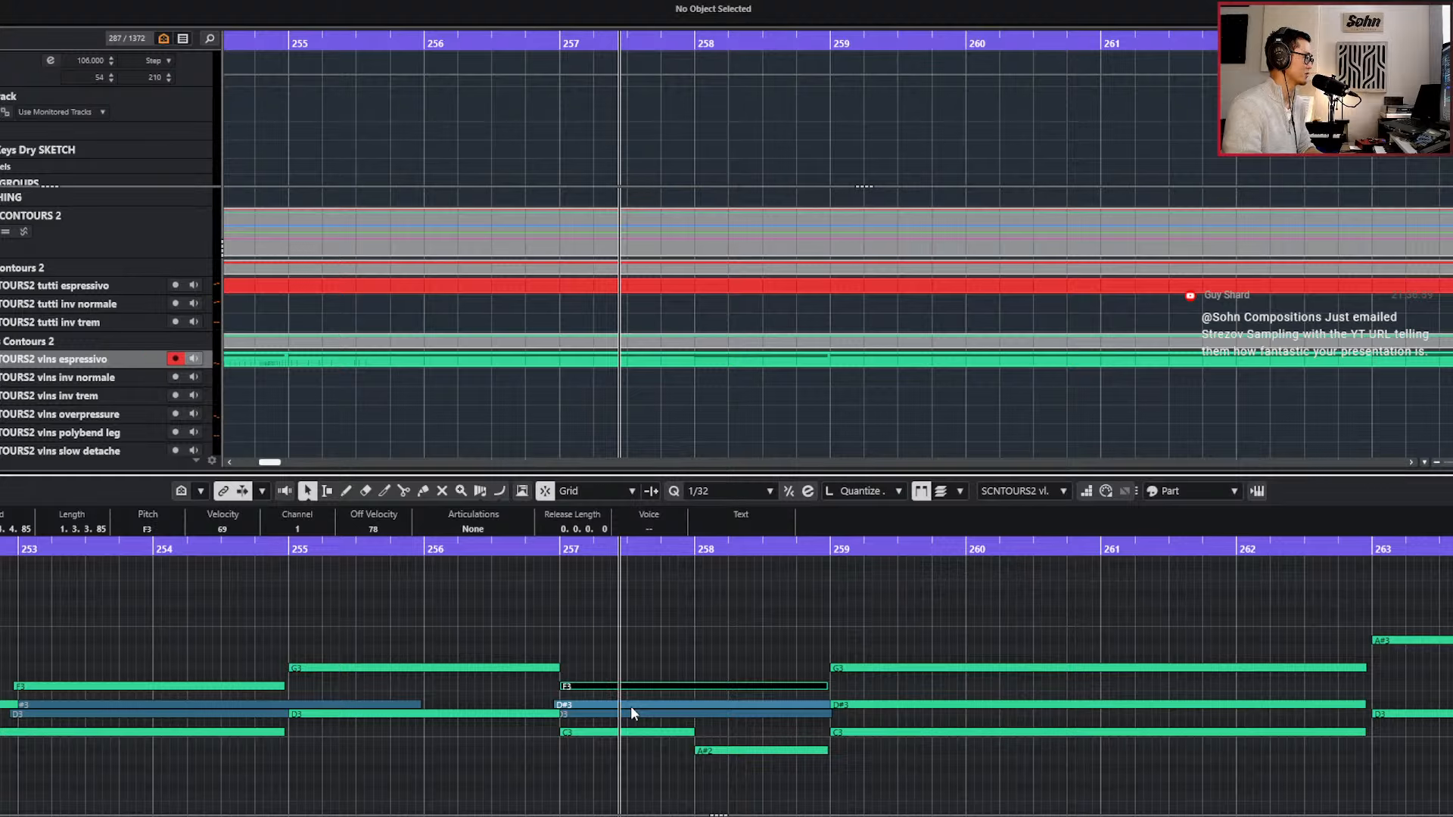
{"action": "key", "text": "Down"}
{"action": "key", "text": "Down"}
{"action": "key", "text": "KP_Subtract"}
{"action": "key", "text": "space"}
{"action": "key", "text": "KP_Subtract"}
{"action": "key", "text": "KP_Subtract"}
{"action": "key", "text": "KP_Subtract"}
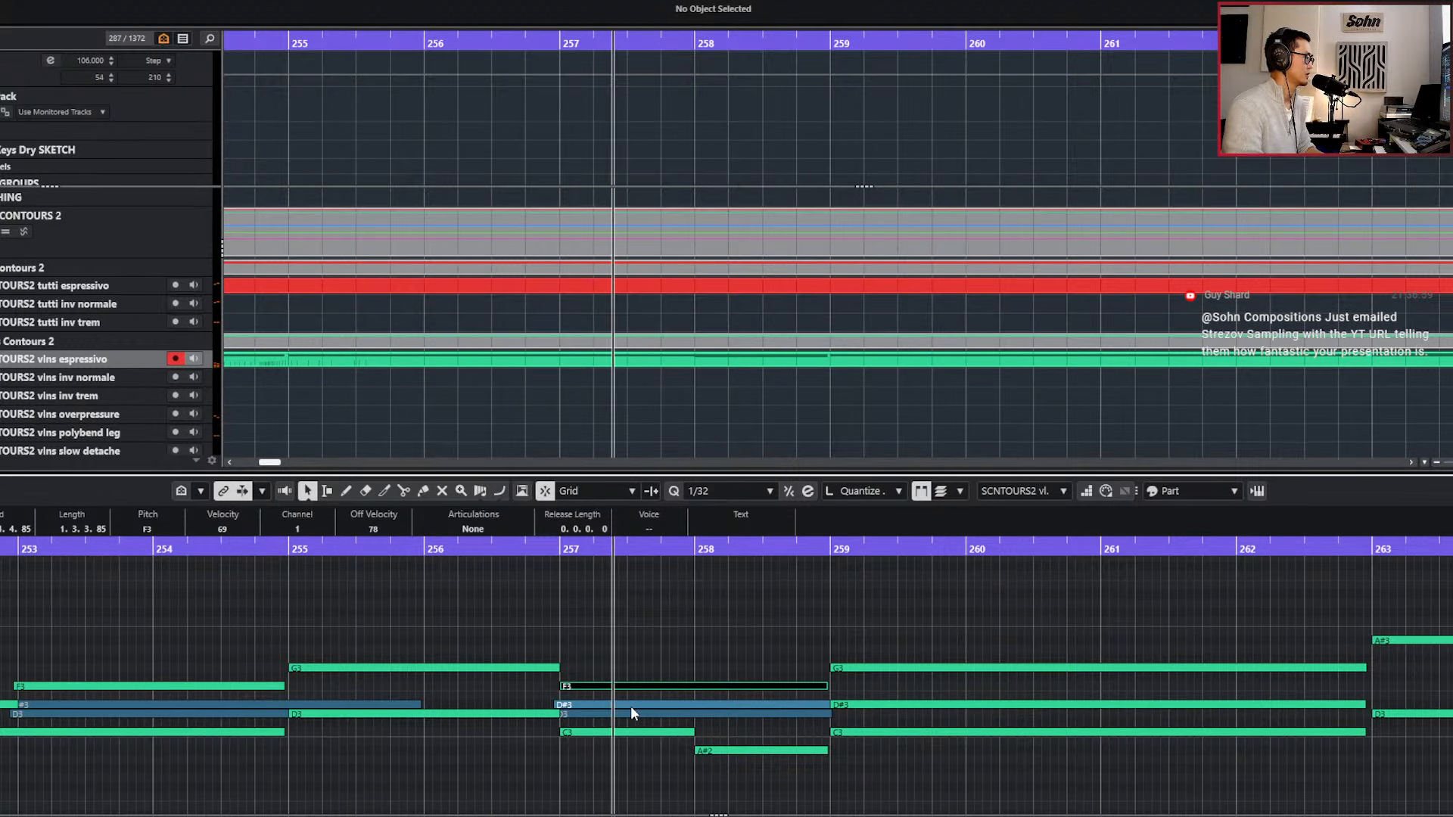
Set the violin note at bar 257 to D#3 and split it at bar 258, with the second half on D3.
{"action": "key", "text": "Down"}
{"action": "key", "text": "Down"}
{"action": "key", "text": "Down"}
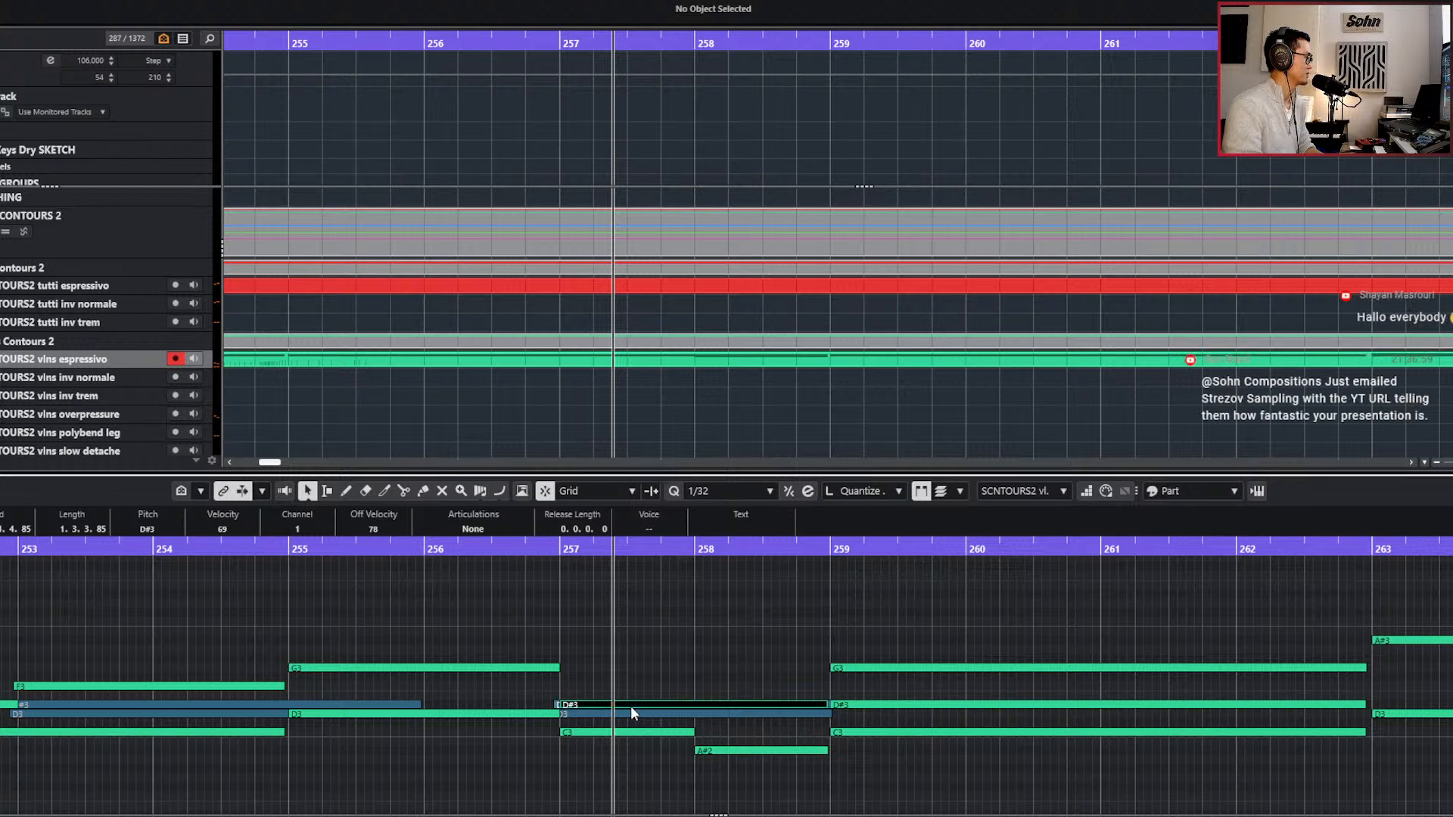
{"action": "key", "text": "Up"}
{"action": "key", "text": "alt+4"}
{"action": "key", "text": "alt+shift+Left"}
{"action": "key", "text": "alt+shift+Left"}
{"action": "key", "text": "alt+shift+Left"}
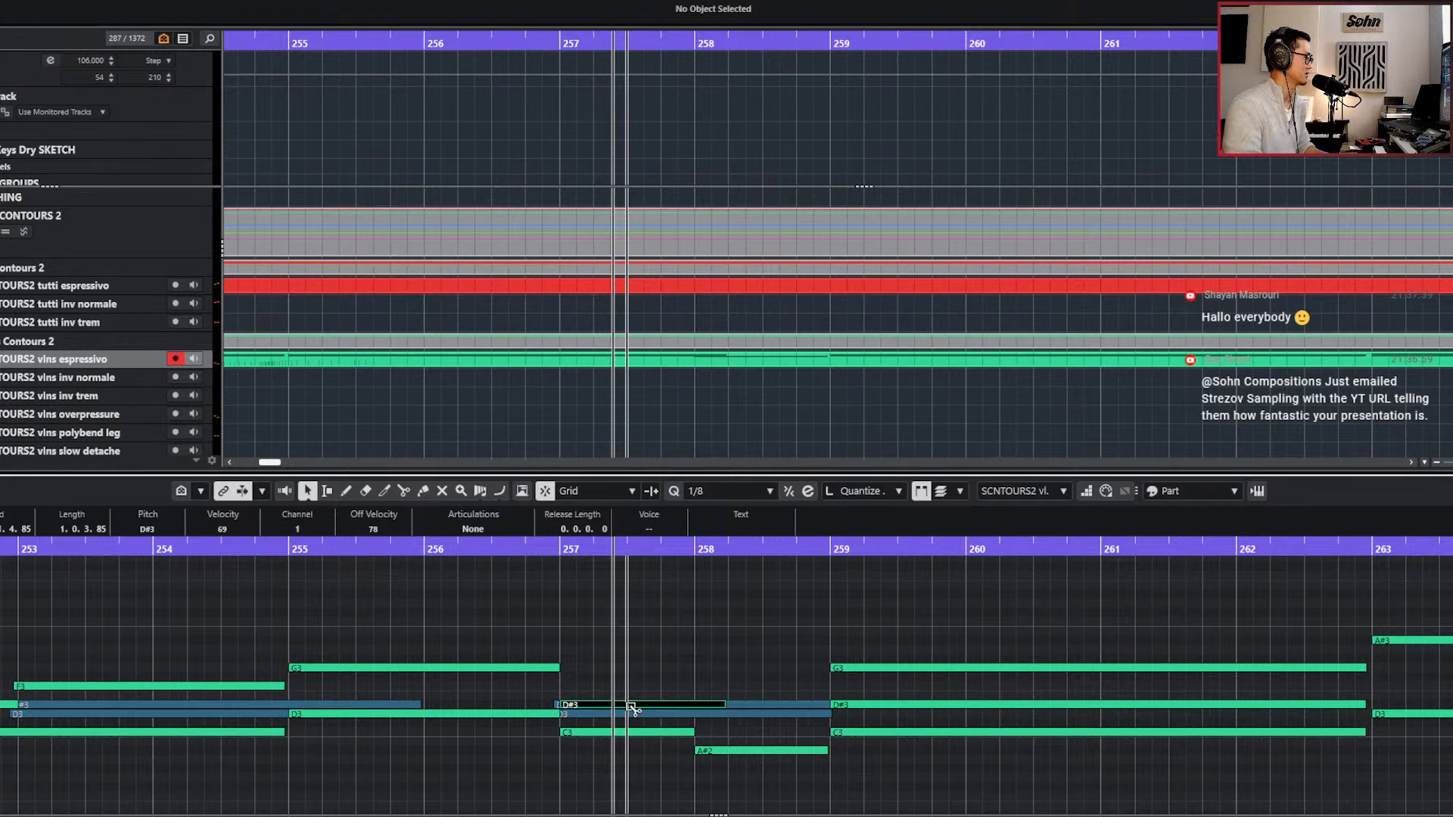
{"action": "key", "text": "Right"}
{"action": "key", "text": "space"}
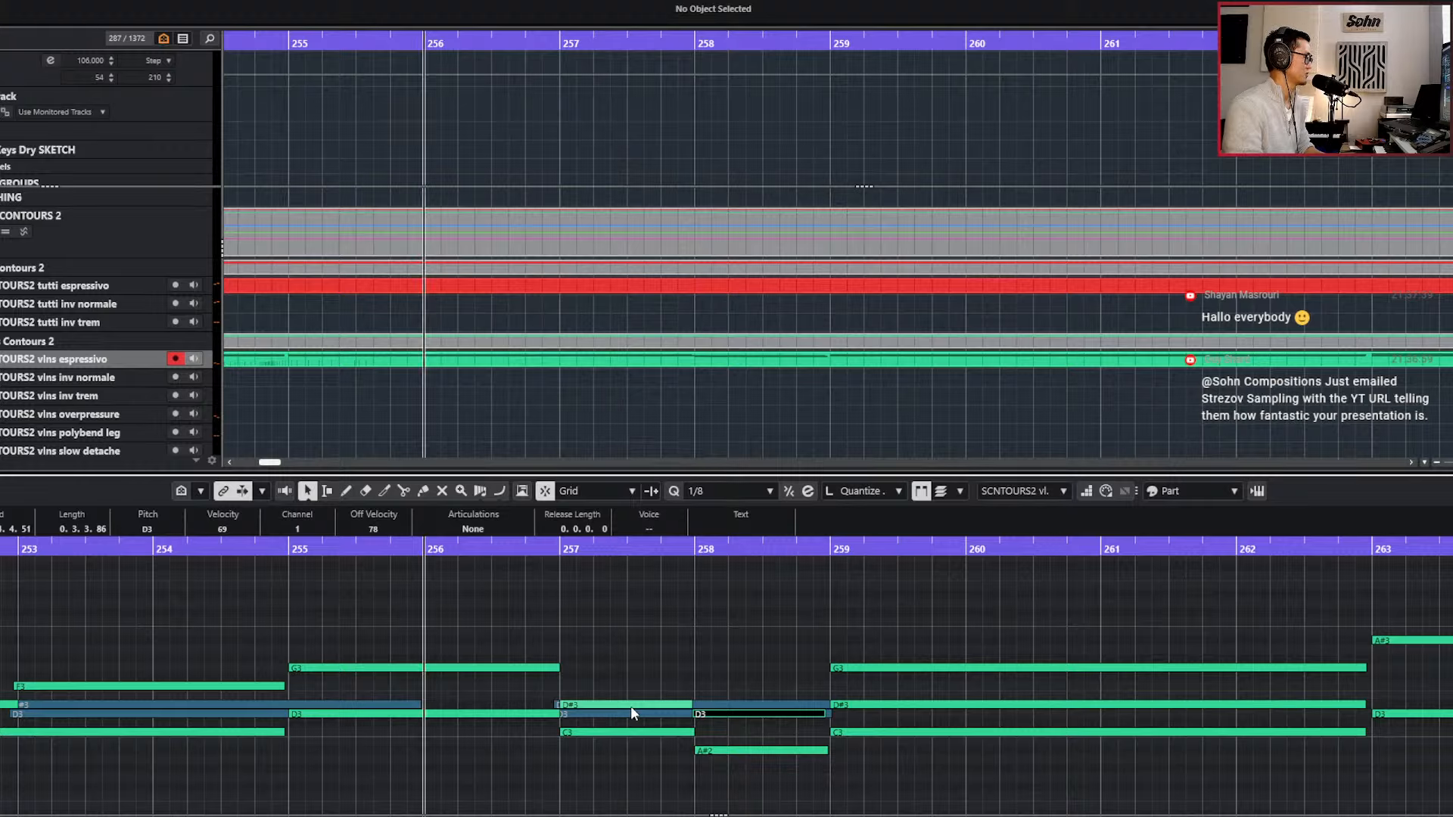
Extend the ends of D#3 and the bar 258 D3, start D3 and A#2 slightly before bar 258, and close the editor.
{"action": "left_click_drag", "start_coordinate": [689, 705], "coordinate": [697, 705]}
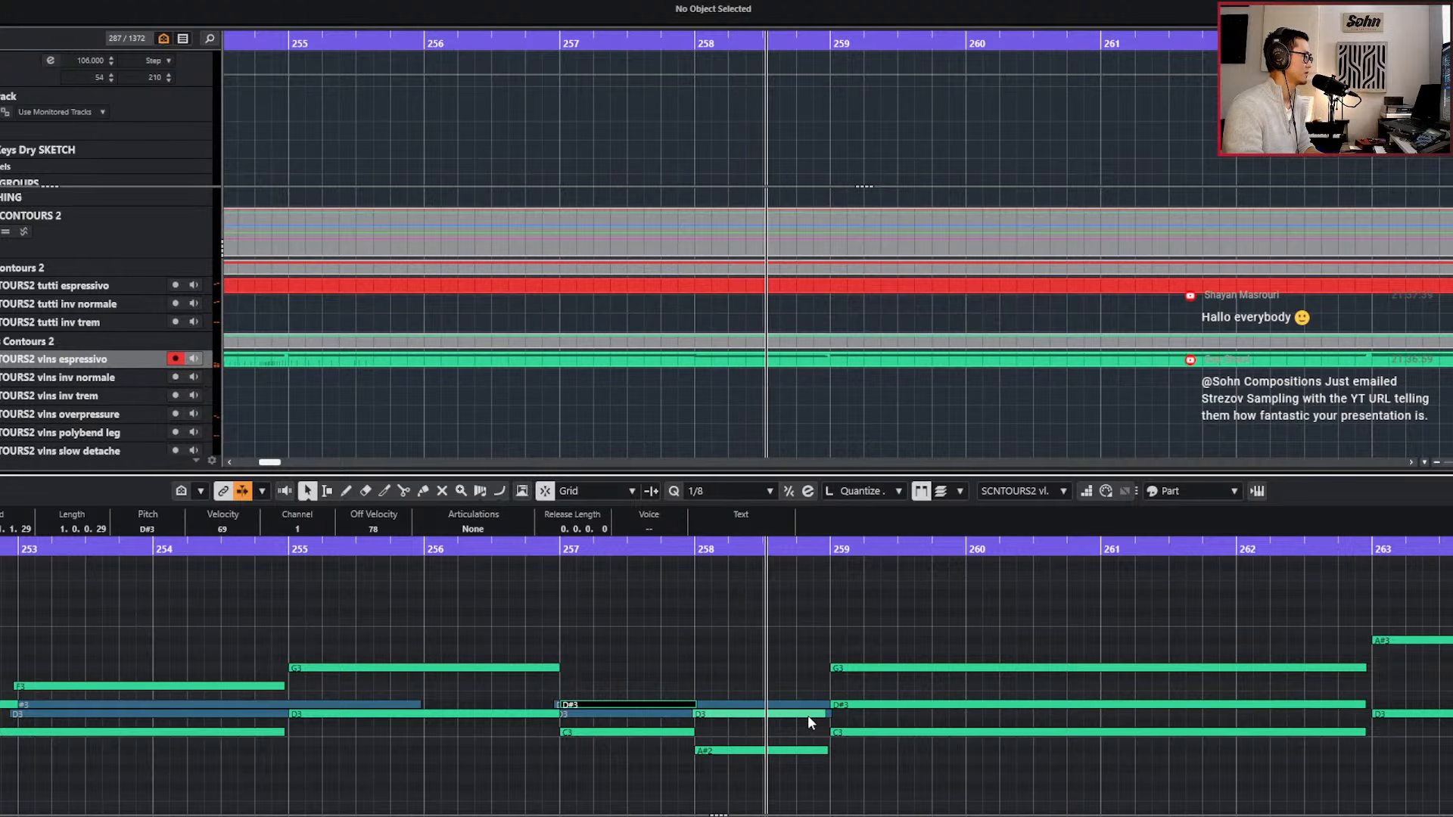
{"action": "left_click_drag", "start_coordinate": [820, 715], "coordinate": [827, 715]}
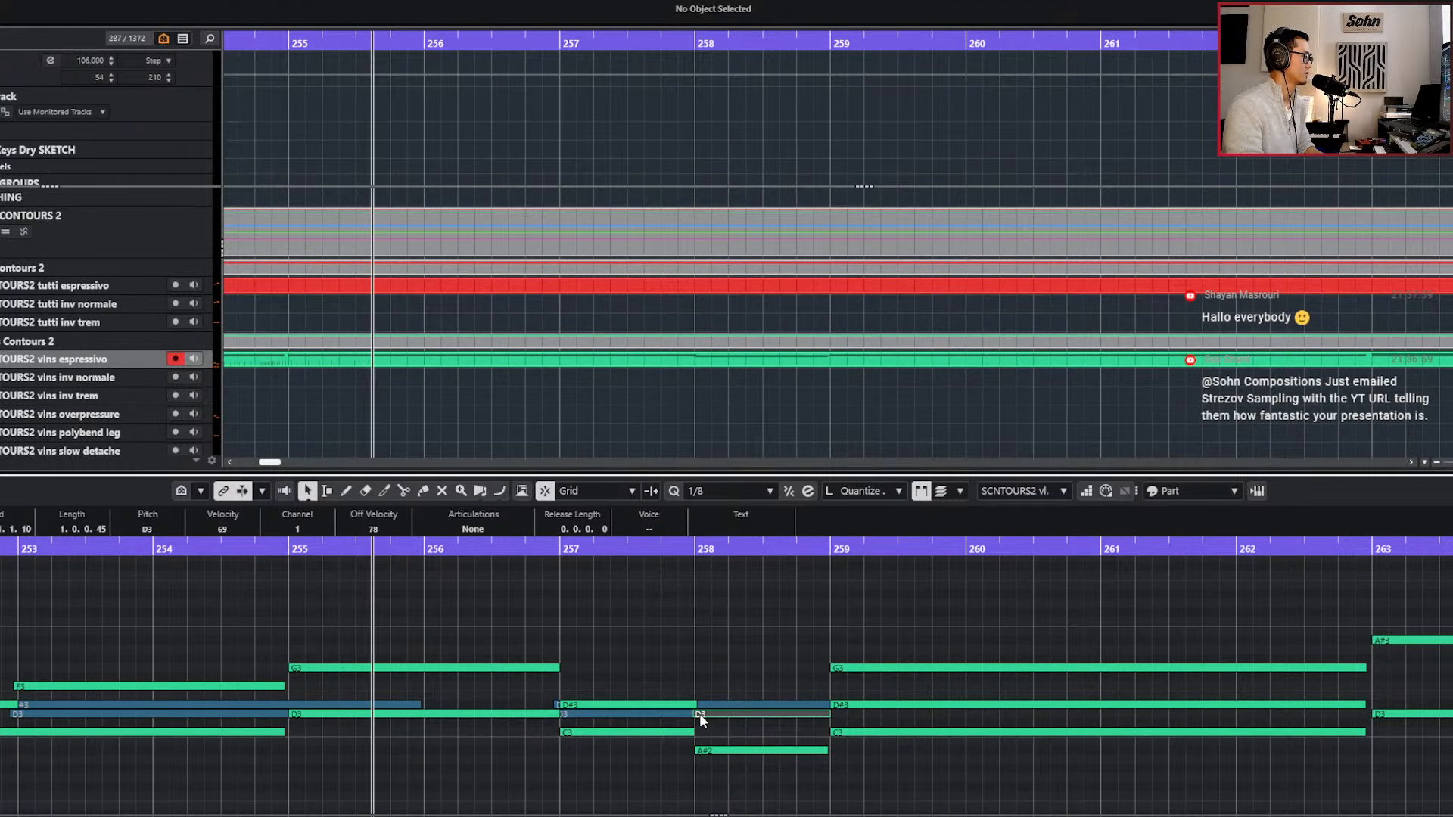
{"action": "left_click_drag", "start_coordinate": [697, 751], "coordinate": [689, 751]}
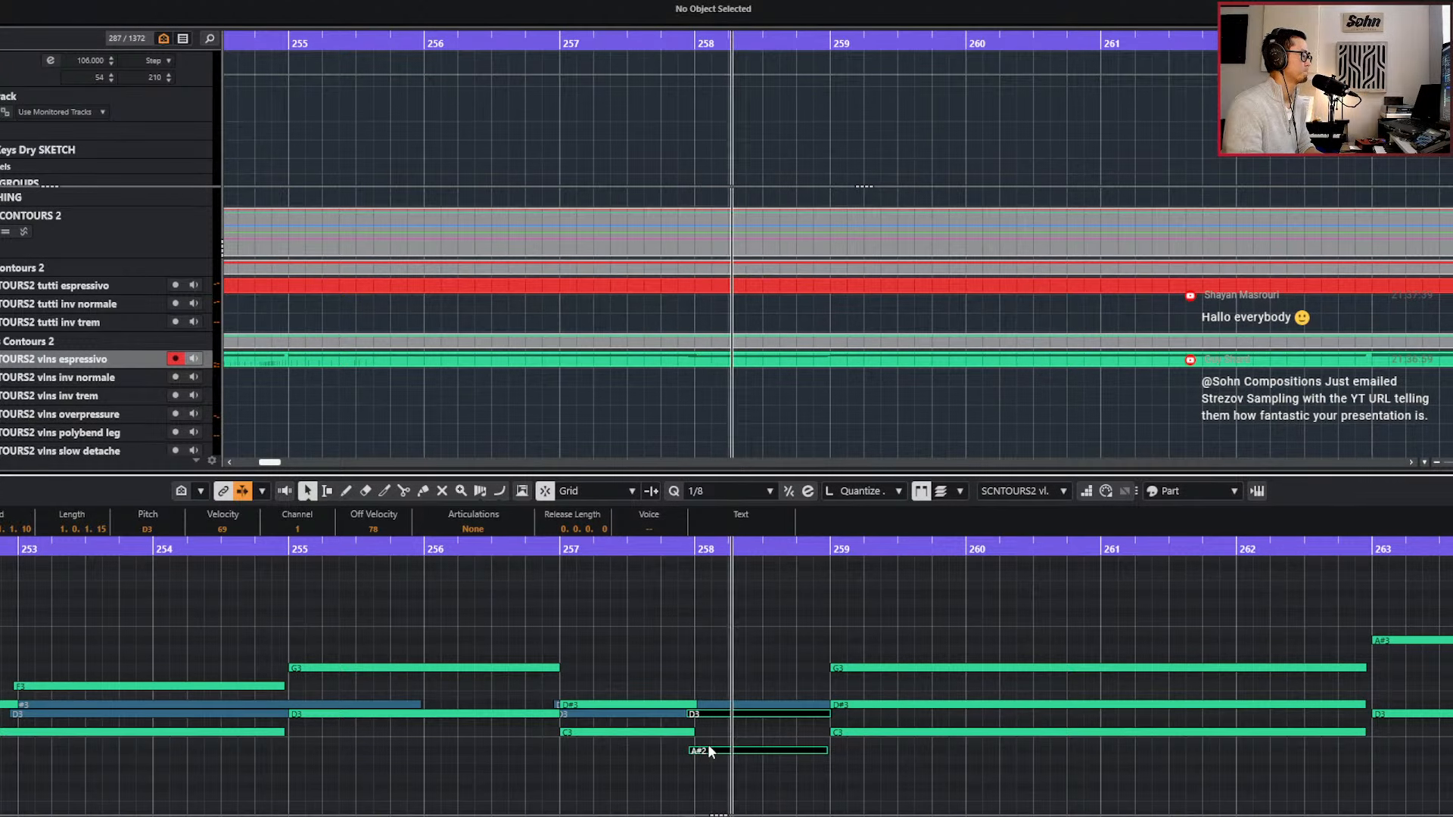
{"action": "scroll", "coordinate": [708, 751], "scroll_direction": "down", "scroll_amount": 3}
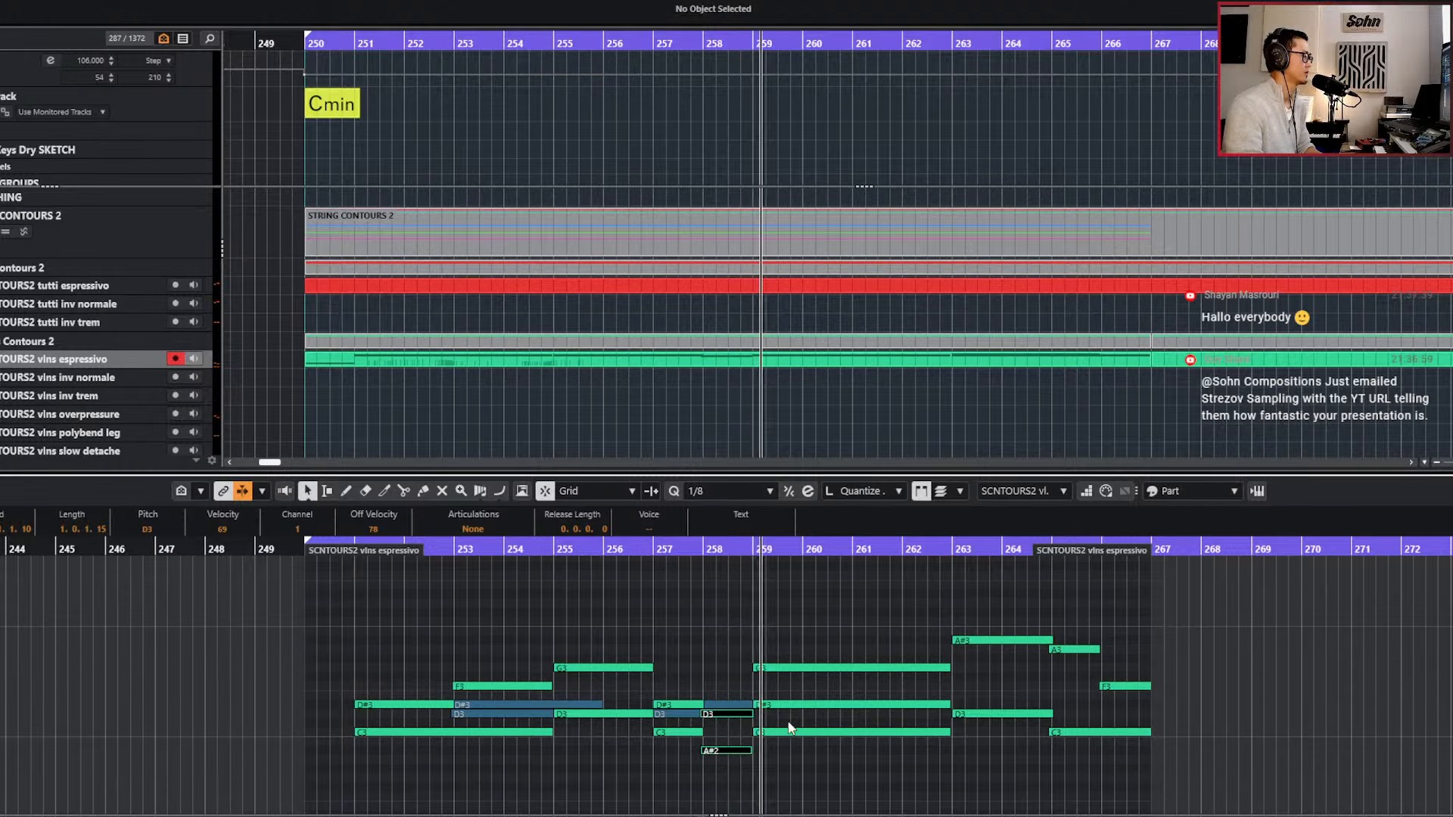
{"action": "key", "text": "Return"}
{"action": "scroll", "coordinate": [855, 761], "scroll_direction": "down", "scroll_amount": 2}
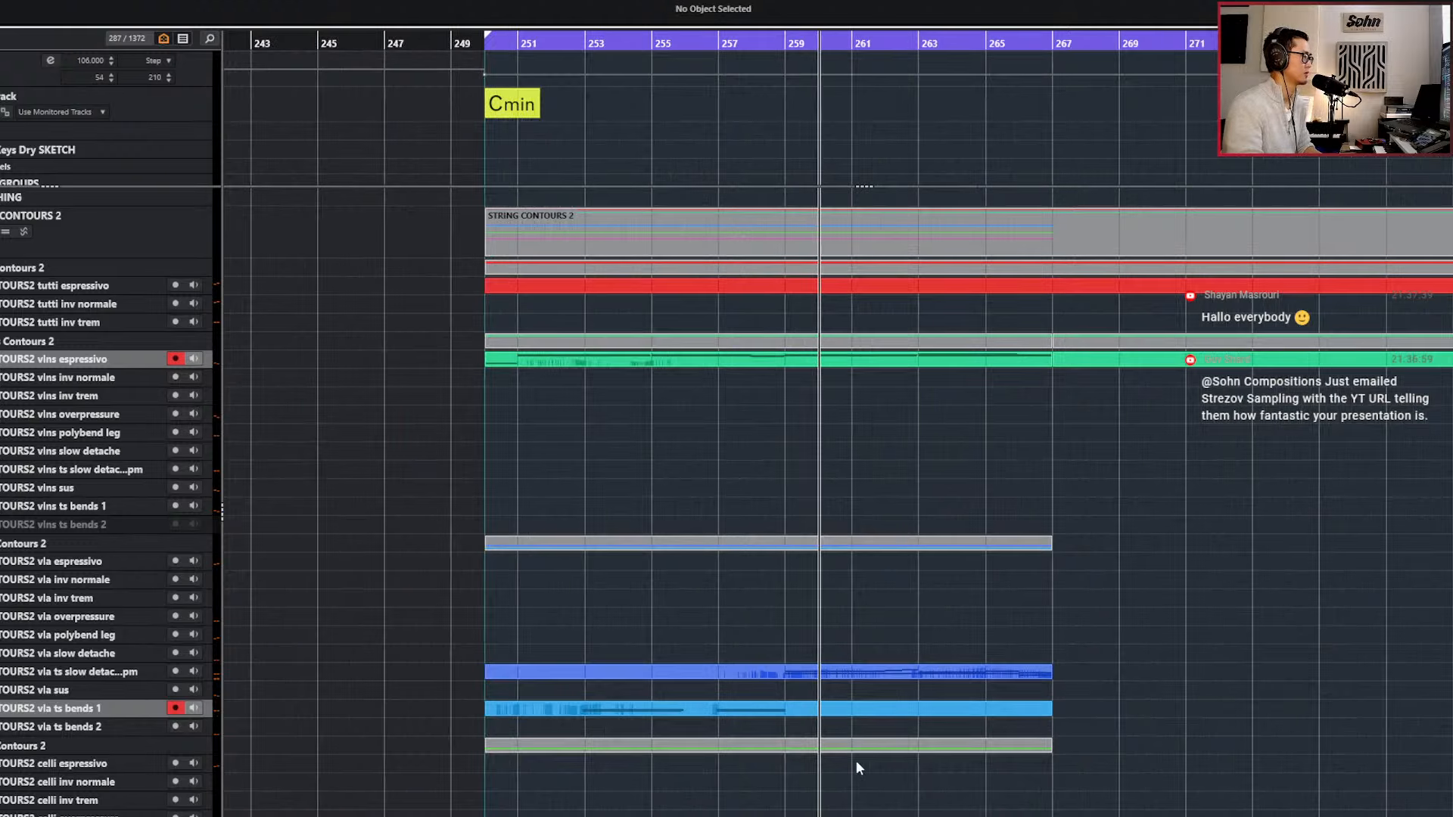
Copy the viola ts bends 1 part that starts at bar 250 so the copy fills bars 259 to 267.
{"action": "scroll", "coordinate": [857, 762], "scroll_direction": "right", "scroll_amount": 2}
{"action": "scroll", "coordinate": [857, 762], "scroll_direction": "down", "scroll_amount": 3}
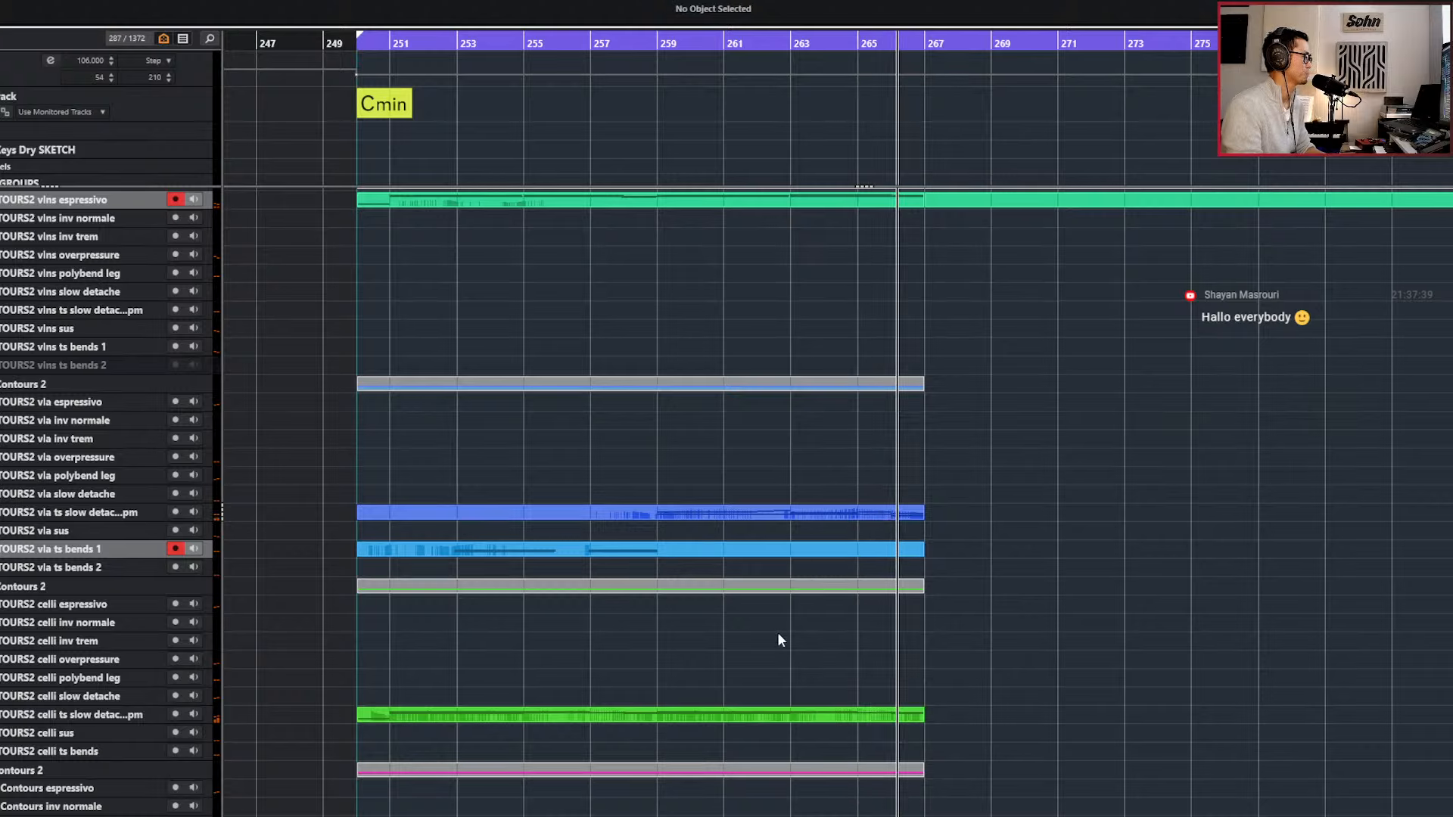
{"action": "left_click", "coordinate": [671, 552], "text": "alt"}
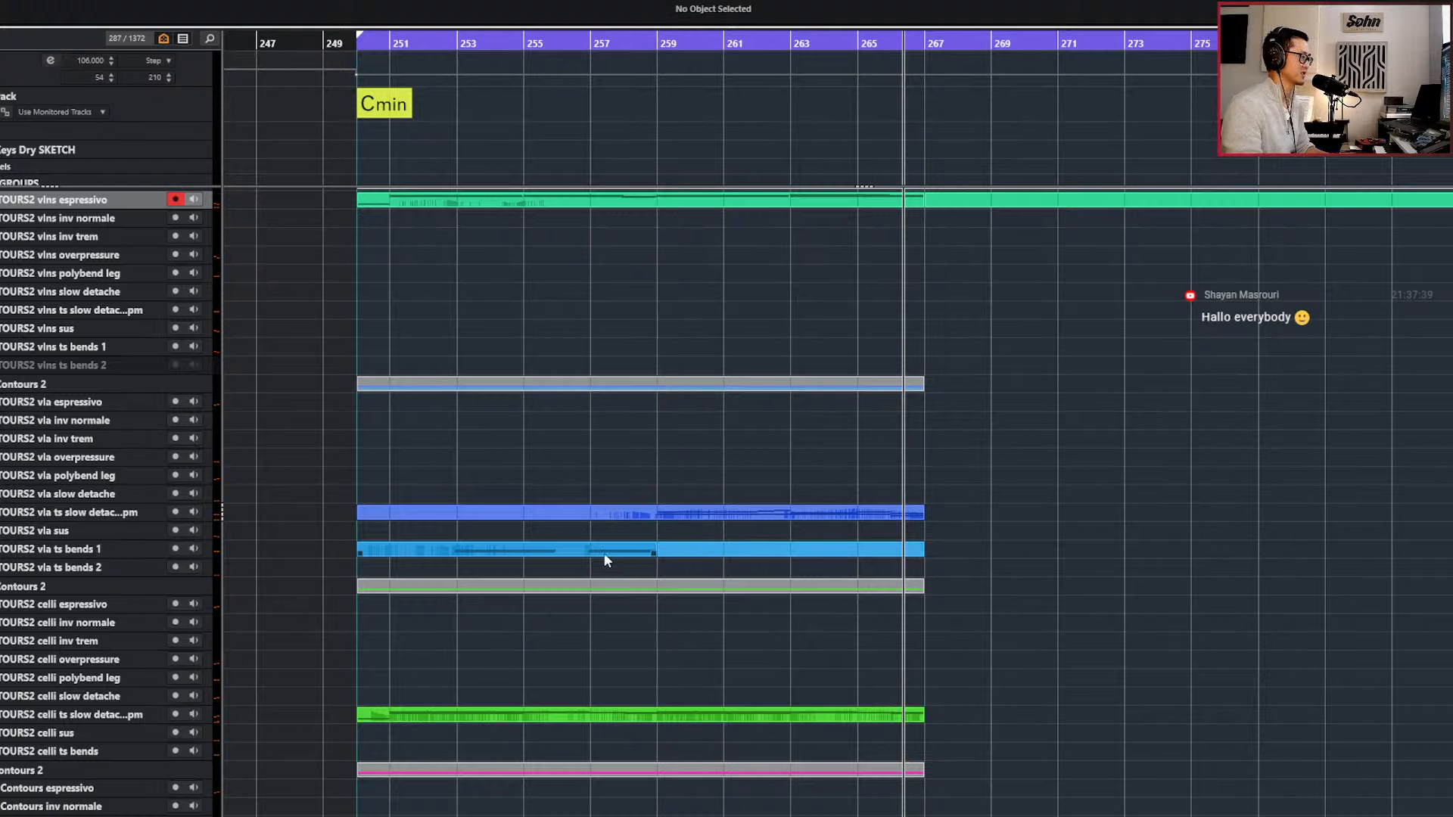
{"action": "left_click", "coordinate": [416, 554], "text": "alt"}
{"action": "left_click_drag", "start_coordinate": [443, 553], "coordinate": [675, 542]}
{"action": "key", "text": "l"}
{"action": "key", "text": "KP_Subtract"}
{"action": "key", "text": "Delete"}
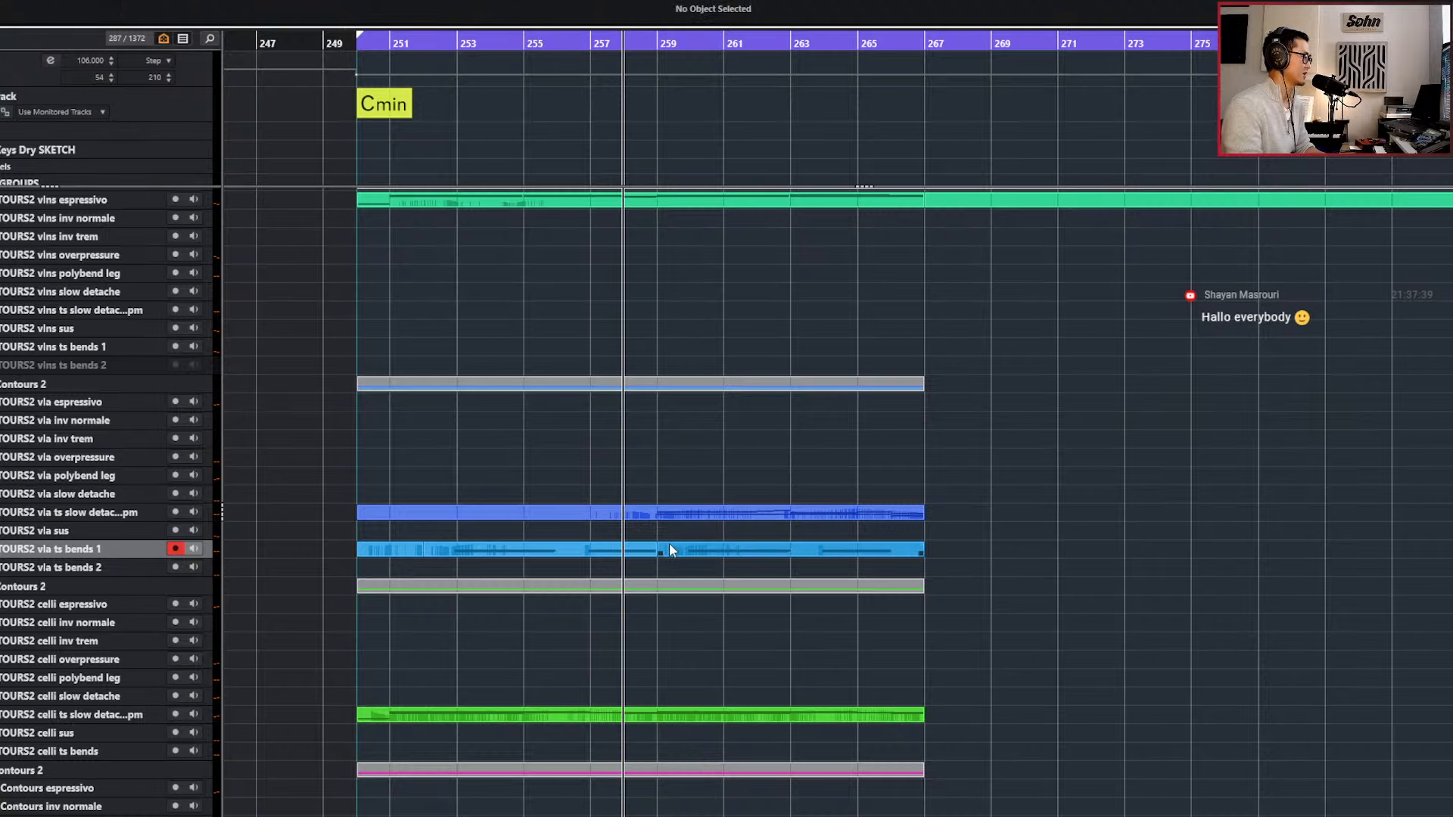
Select the copied viola ts bends 1 part and play the sketch across the transition at bar 259.
{"action": "left_click", "coordinate": [633, 546]}
{"action": "key", "text": "KP_Add"}
{"action": "key", "text": "KP_Add"}
{"action": "key", "text": "KP_Subtract"}
{"action": "left_click", "coordinate": [641, 549]}
{"action": "left_click", "coordinate": [697, 547]}
{"action": "key", "text": "space"}
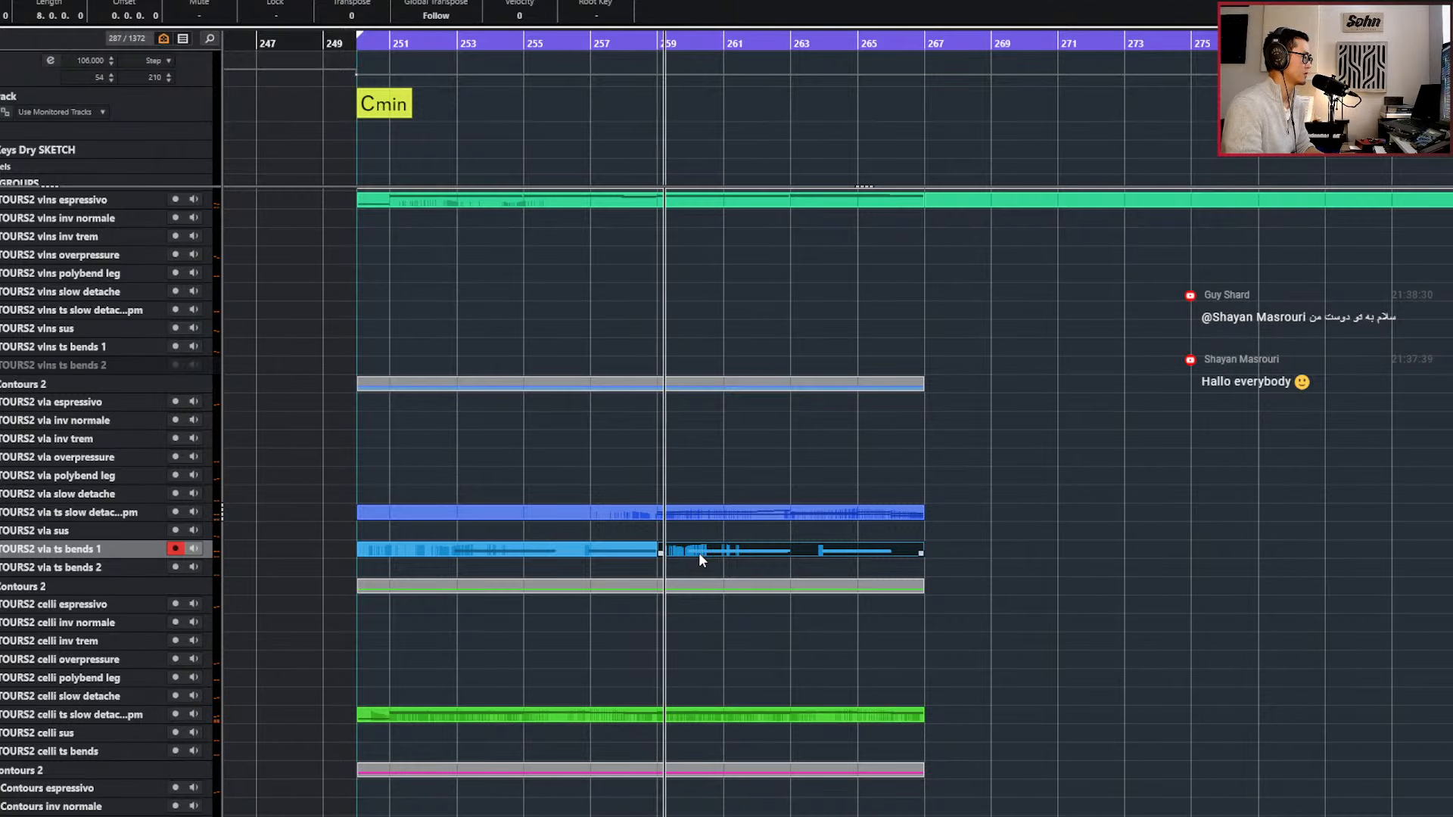
In the copied viola bends part, set quantize to 1/8 and nudge the first D#3 and D3 pair slightly later to start on bar 260.
{"action": "double_click", "coordinate": [697, 552]}
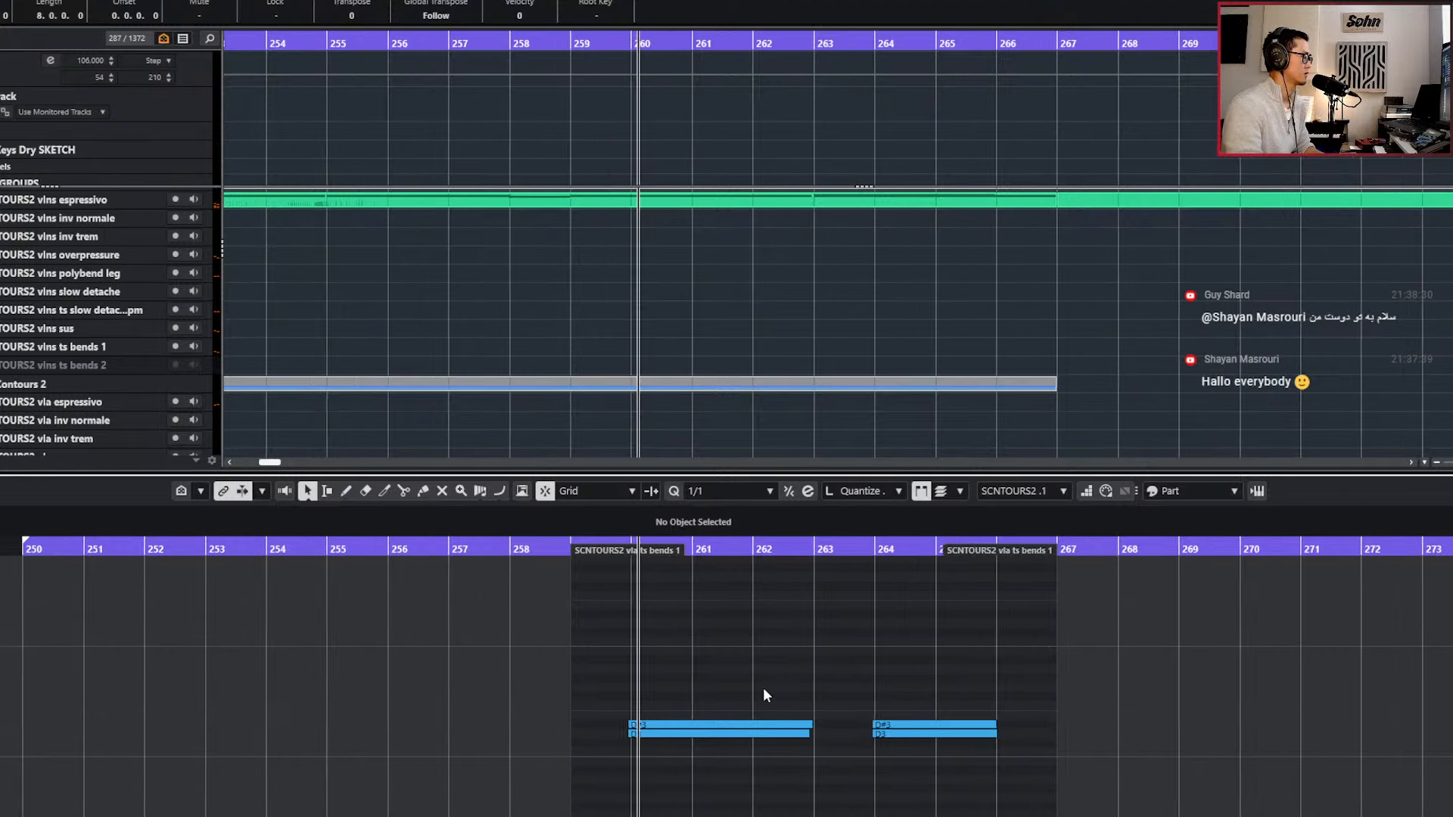
{"action": "key", "text": "h"}
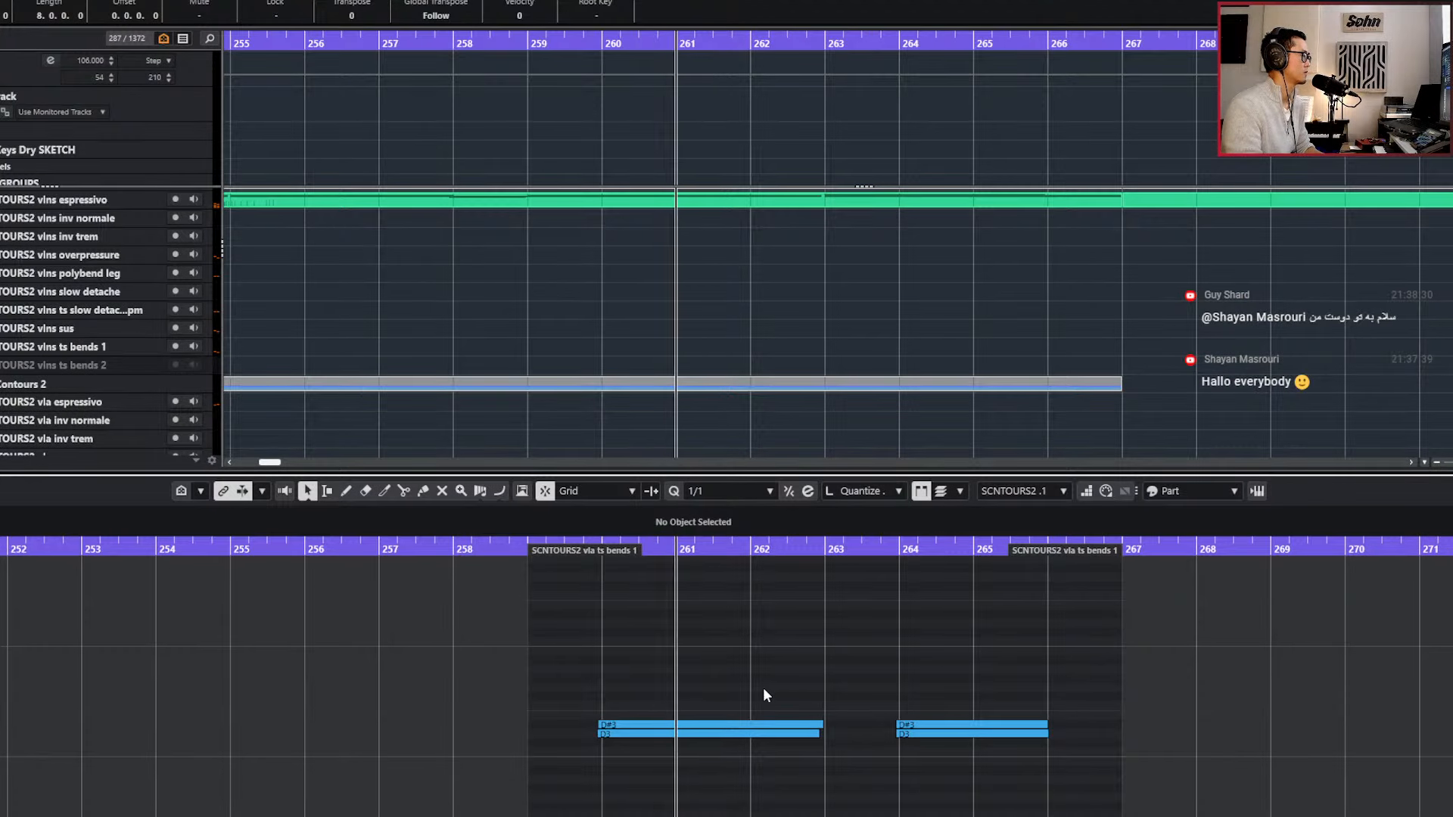
{"action": "key", "text": "space"}
{"action": "left_click_drag", "start_coordinate": [724, 693], "coordinate": [694, 777]}
{"action": "key", "text": "4"}
{"action": "key", "text": "alt+Right"}
{"action": "key", "text": "KP_Subtract"}
{"action": "key", "text": "ctrl+Left"}
{"action": "key", "text": "ctrl+Right"}
{"action": "key", "text": "alt+Left"}
{"action": "key", "text": "alt+Left"}
{"action": "key", "text": "alt+Left"}
{"action": "key", "text": "alt+Left"}
{"action": "key", "text": "KP_Subtract"}
{"action": "key", "text": "space"}
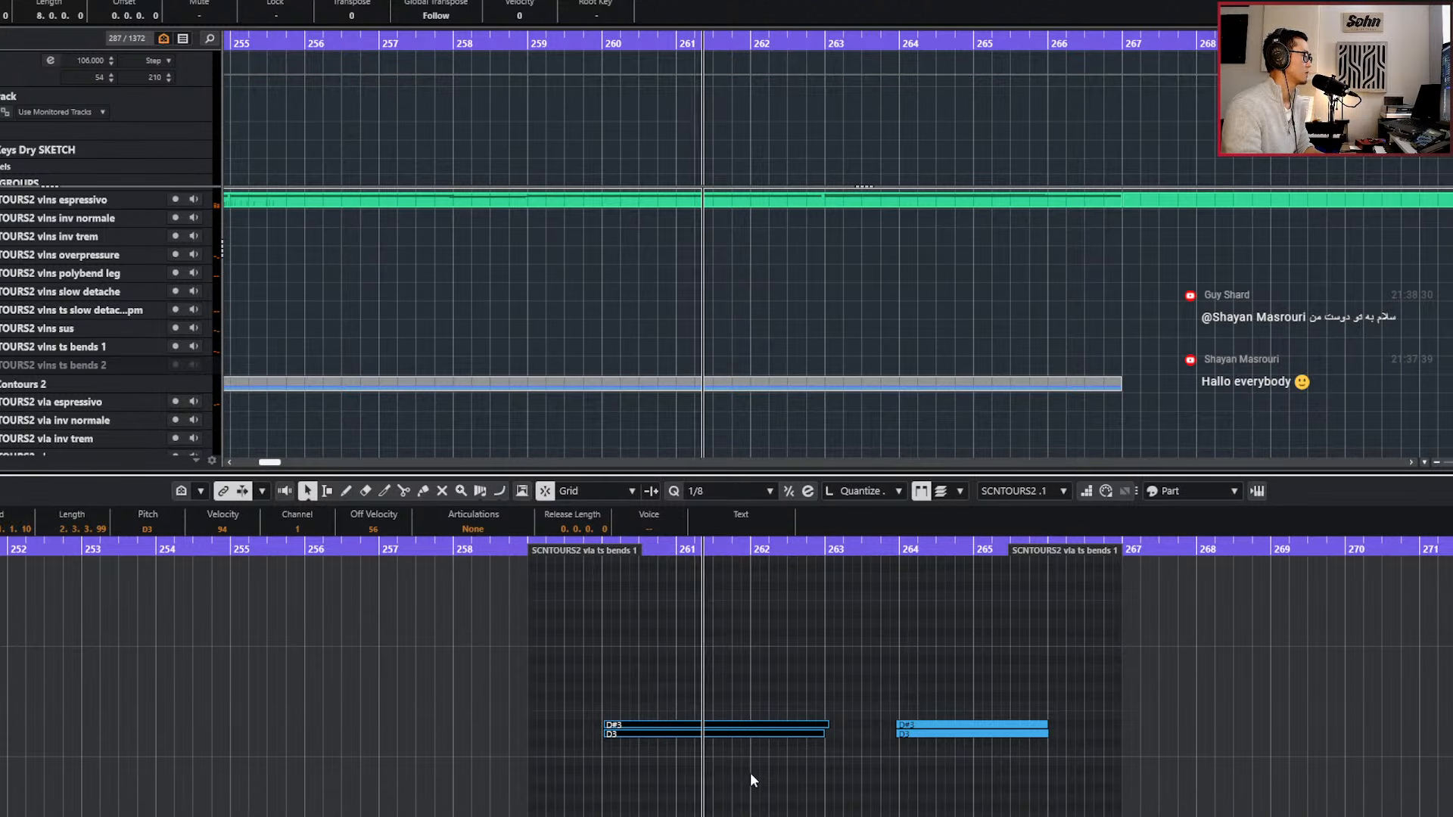
Transpose the second viola bends note pair at bar 264 to G3 and F3 while listening back.
{"action": "key", "text": "g"}
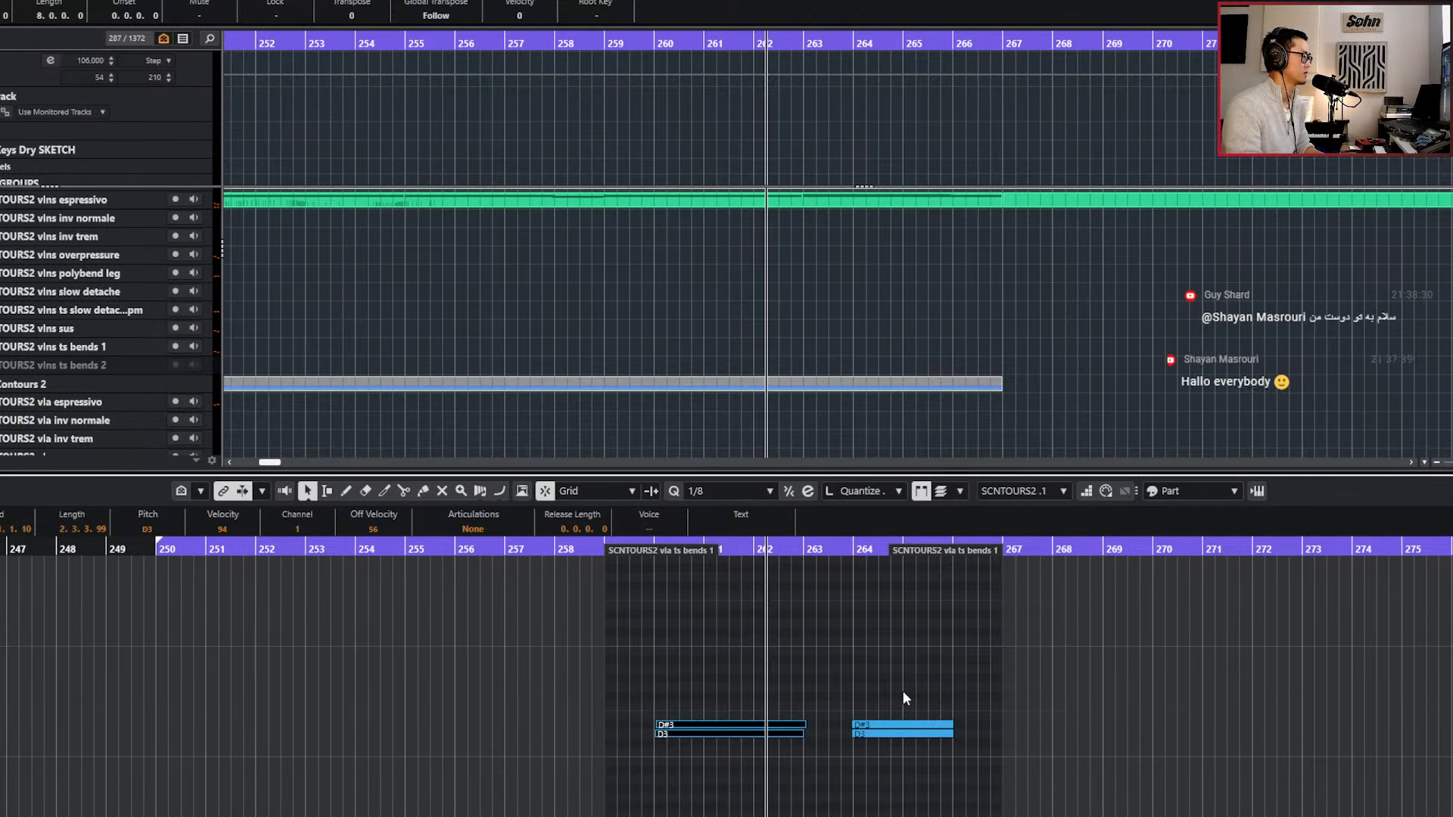
{"action": "key", "text": "h"}
{"action": "left_click_drag", "start_coordinate": [877, 706], "coordinate": [884, 763]}
{"action": "key", "text": "Up"}
{"action": "key", "text": "Up"}
{"action": "key", "text": "Up"}
{"action": "key", "text": "Up"}
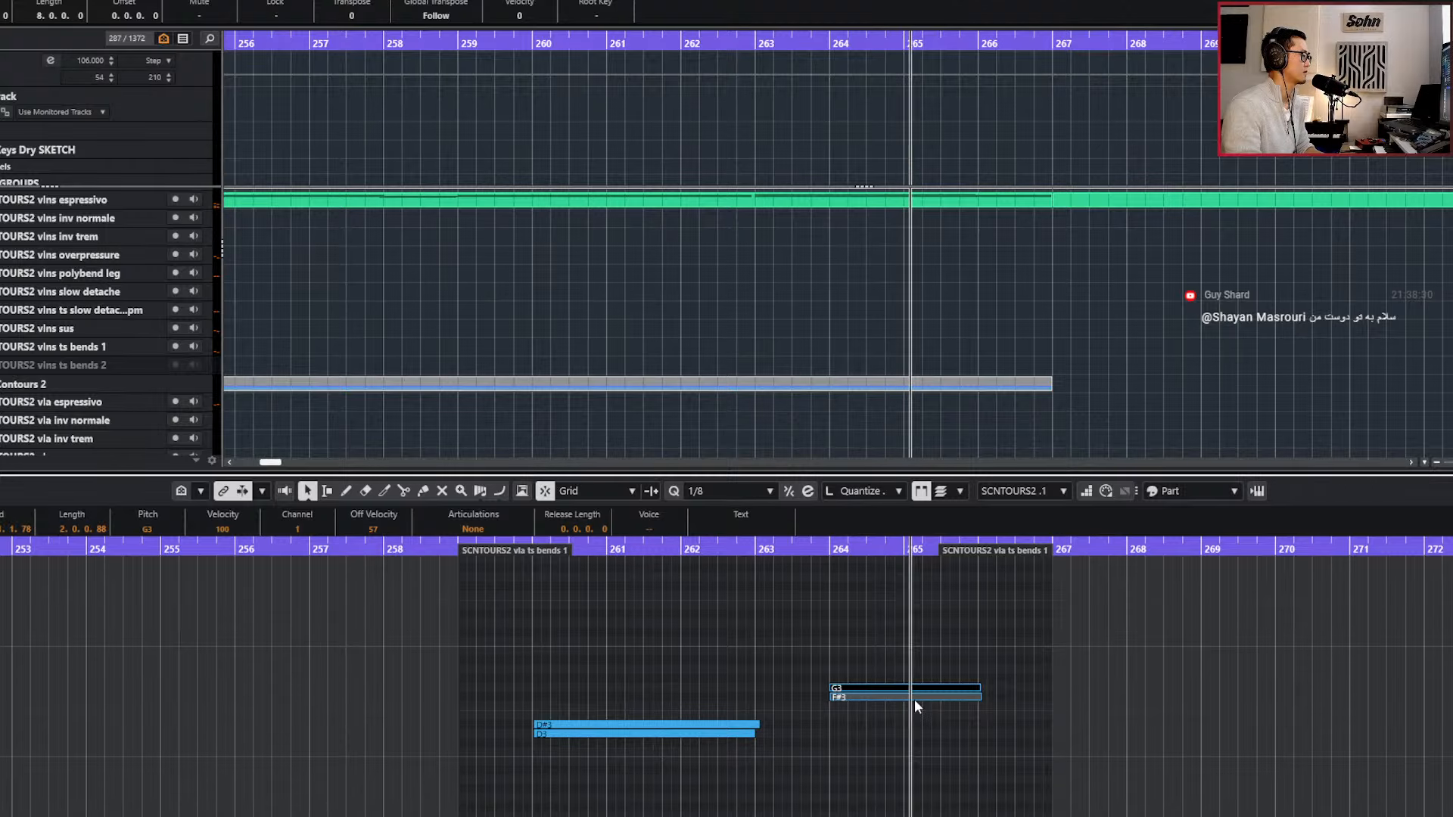
{"action": "left_click", "coordinate": [914, 699]}
{"action": "key", "text": "Down"}
{"action": "key", "text": "space"}
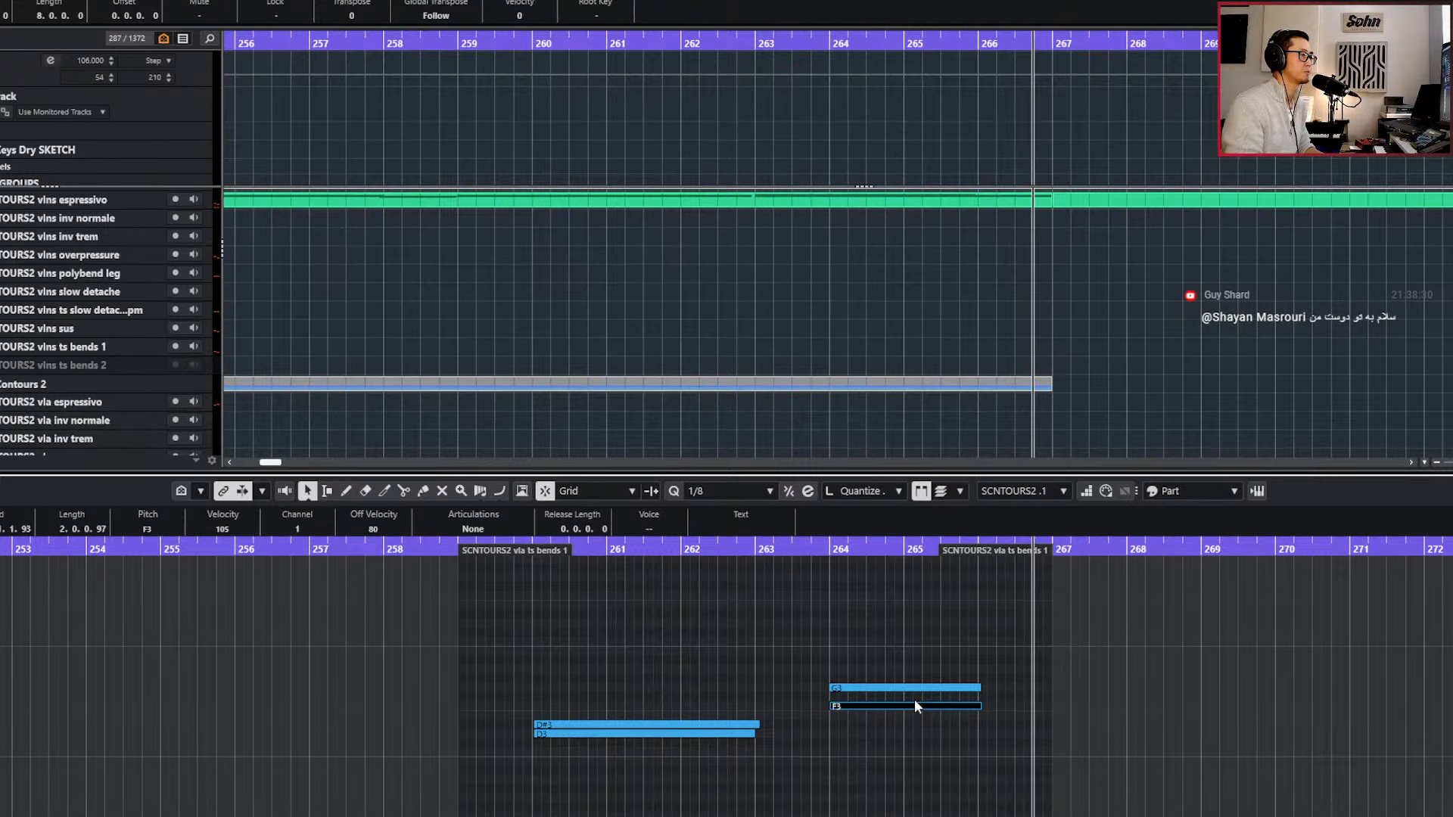
Close the note editor and join the two viola ts bends 1 parts into one spanning bars 250 to 267.
{"action": "key", "text": "Return"}
{"action": "scroll", "coordinate": [953, 719], "scroll_direction": "down", "scroll_amount": 2}
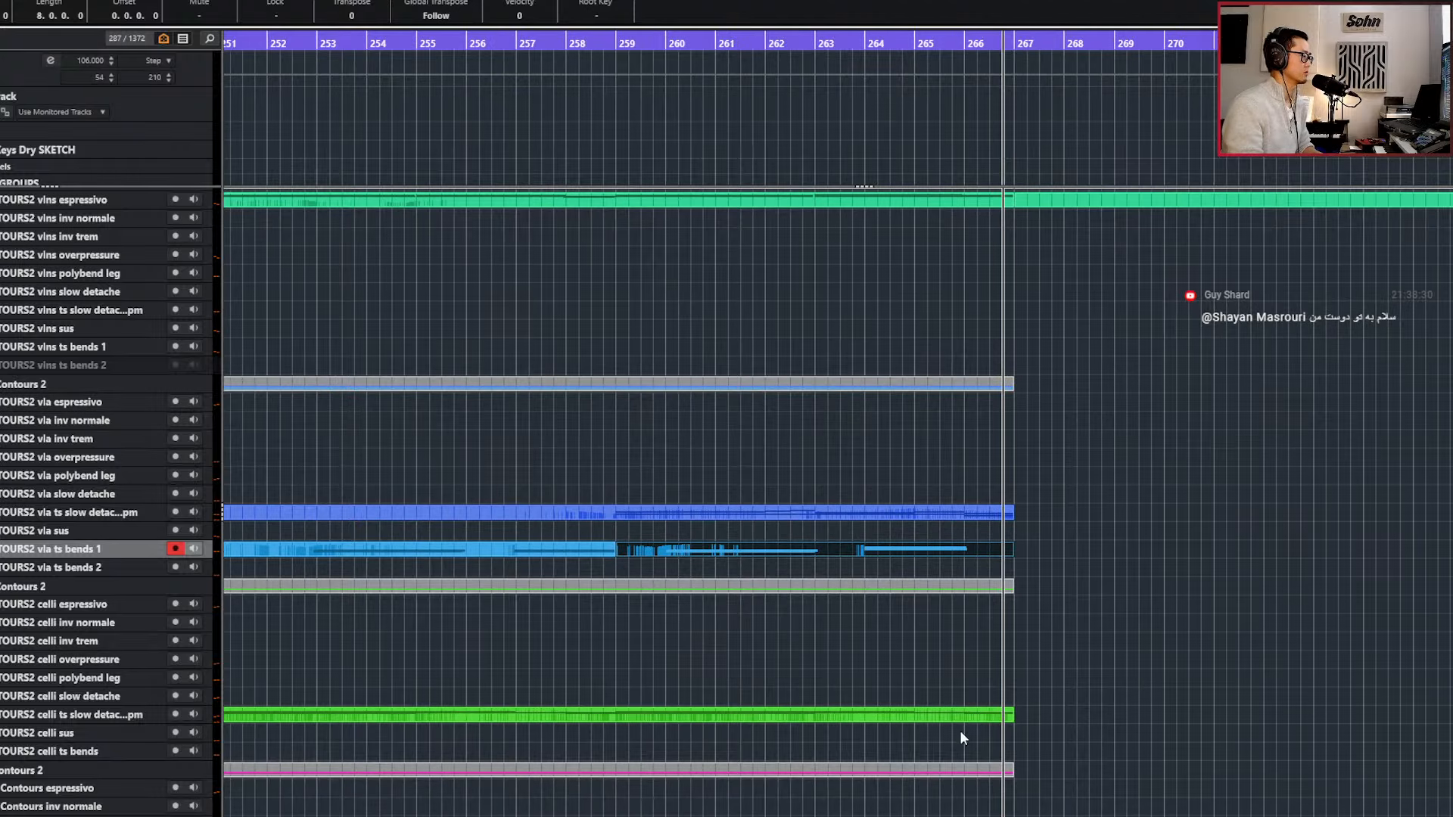
{"action": "scroll", "coordinate": [1037, 722], "scroll_direction": "down", "scroll_amount": 3}
{"action": "key", "text": "l"}
{"action": "key", "text": "KP_Subtract"}
{"action": "key", "text": "KP_Subtract"}
{"action": "key", "text": "KP_Subtract"}
{"action": "key", "text": "KP_Subtract"}
{"action": "key", "text": "KP_Subtract"}
{"action": "key", "text": "KP_Subtract"}
{"action": "key", "text": "KP_Subtract"}
{"action": "key", "text": "KP_Subtract"}
{"action": "key", "text": "KP_Subtract"}
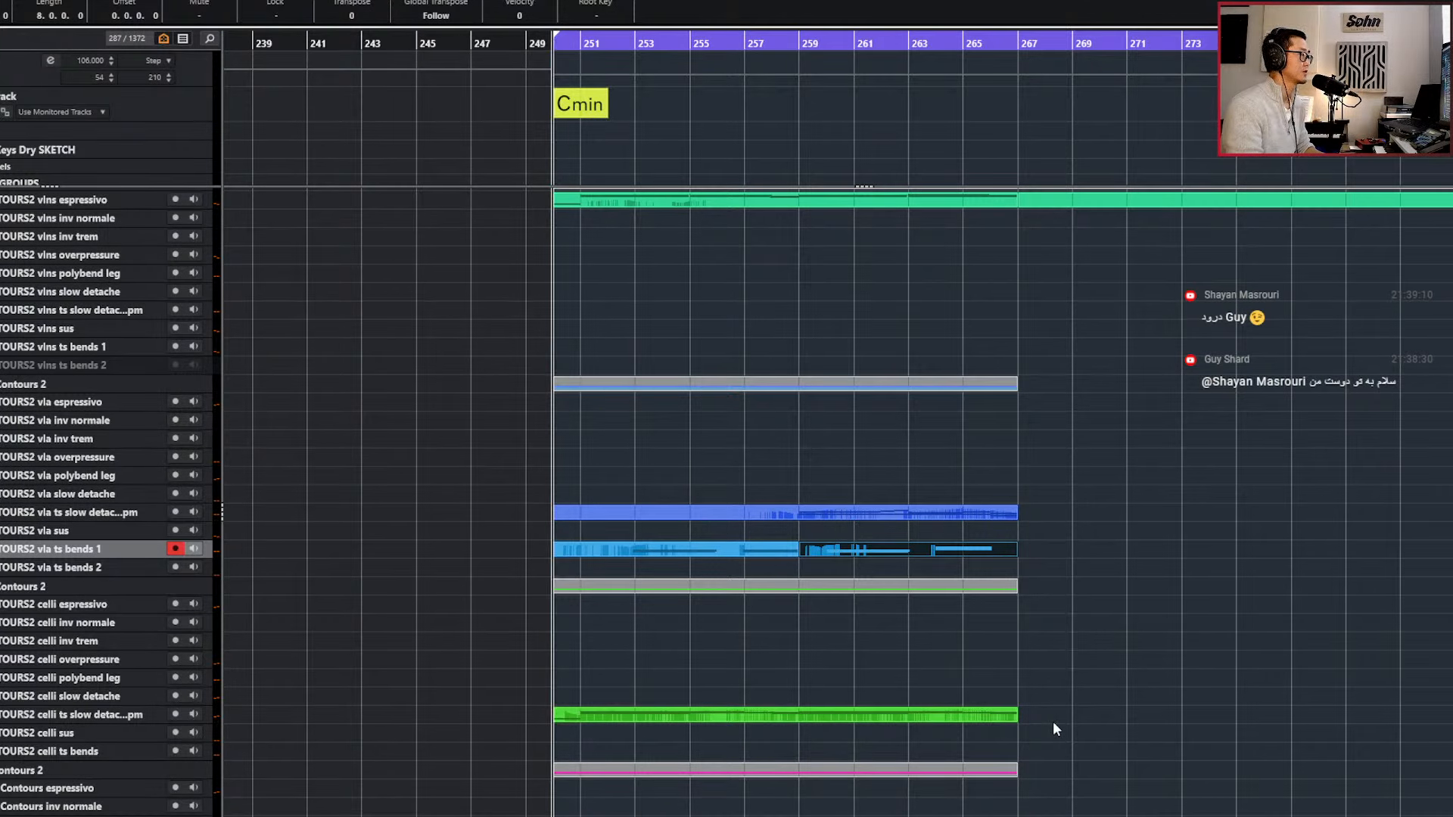
{"action": "left_click", "coordinate": [749, 548]}
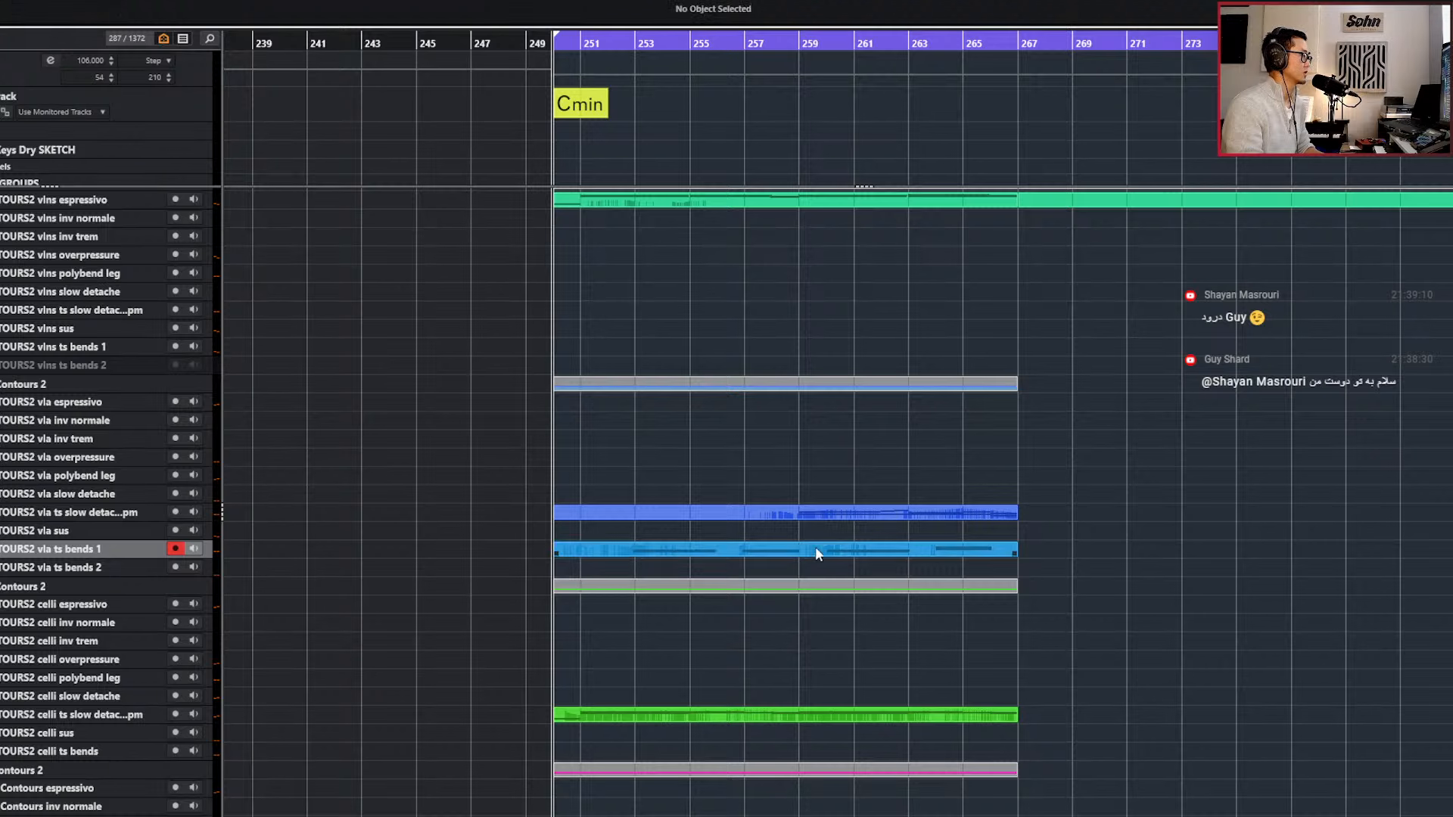
Cut off the violins espressivo part at bar 267 so it ends with the other string parts.
{"action": "scroll", "coordinate": [815, 548], "scroll_direction": "down", "scroll_amount": 1}
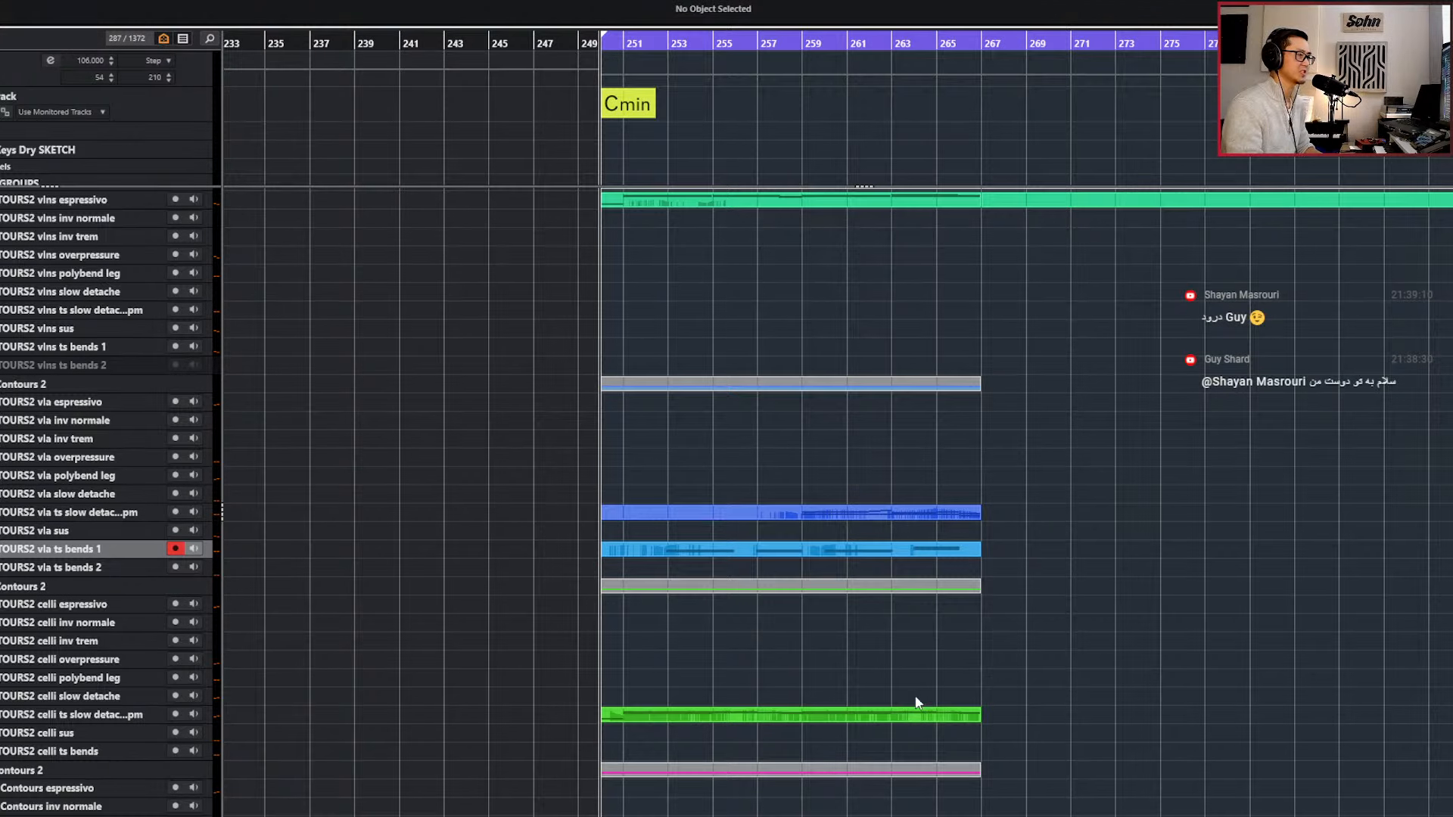
{"action": "scroll", "coordinate": [1063, 694], "scroll_direction": "up", "scroll_amount": 1}
{"action": "scroll", "coordinate": [1064, 711], "scroll_direction": "down", "scroll_amount": 3}
{"action": "scroll", "coordinate": [1065, 710], "scroll_direction": "up", "scroll_amount": 2}
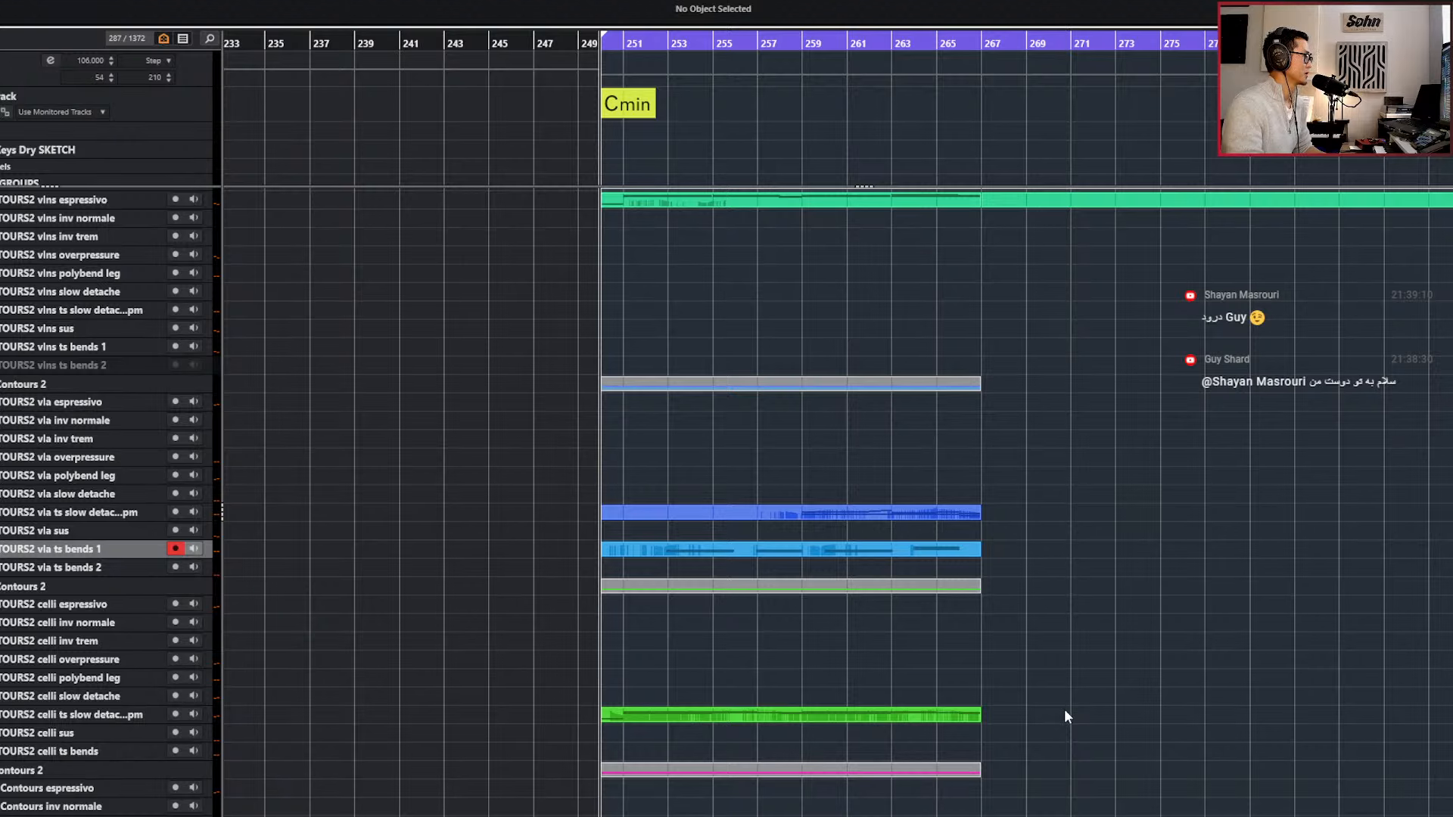
{"action": "scroll", "coordinate": [1063, 710], "scroll_direction": "right", "scroll_amount": 2}
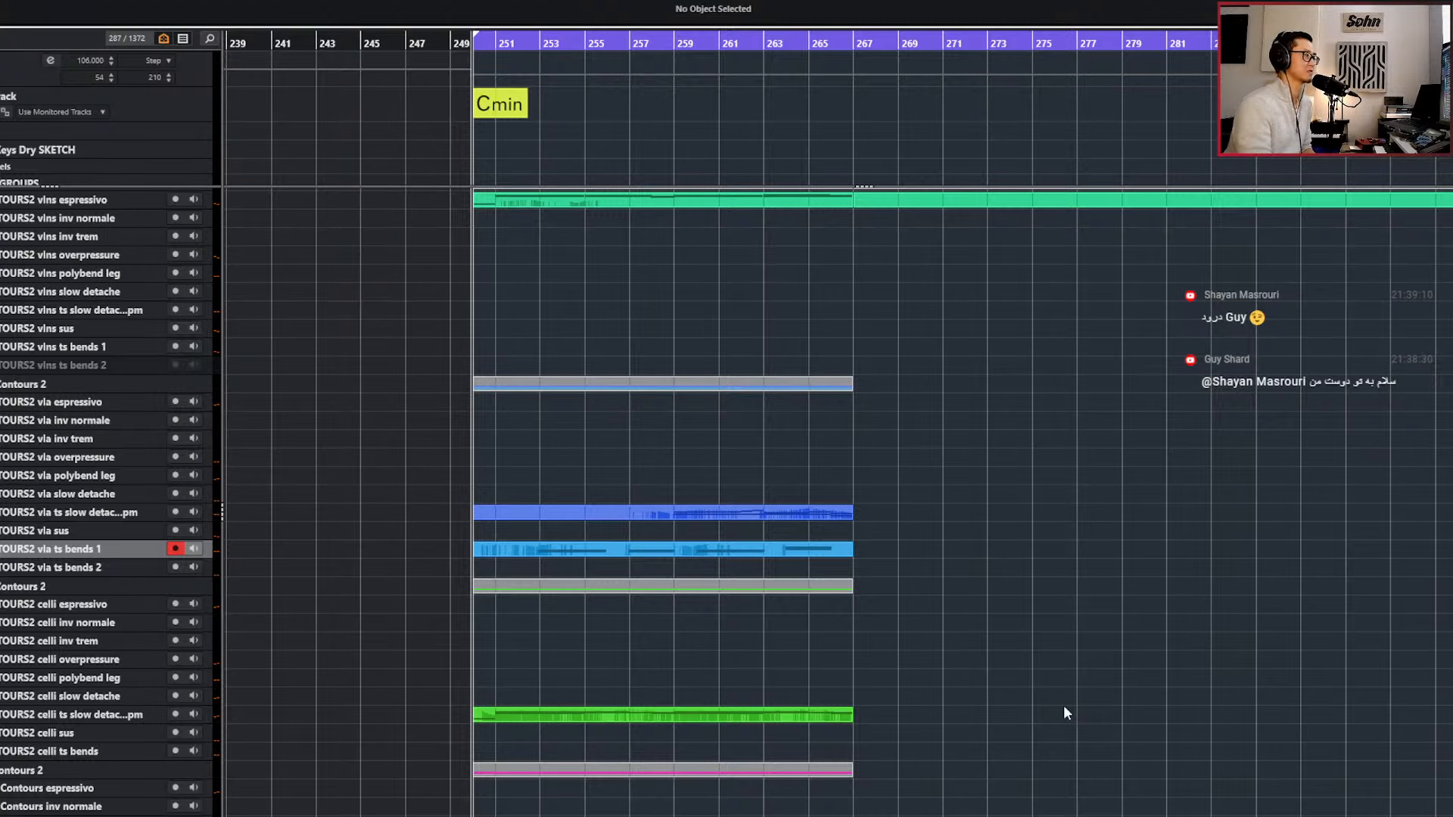
{"action": "scroll", "coordinate": [1035, 726], "scroll_direction": "down", "scroll_amount": 1}
{"action": "scroll", "coordinate": [996, 643], "scroll_direction": "up", "scroll_amount": 3}
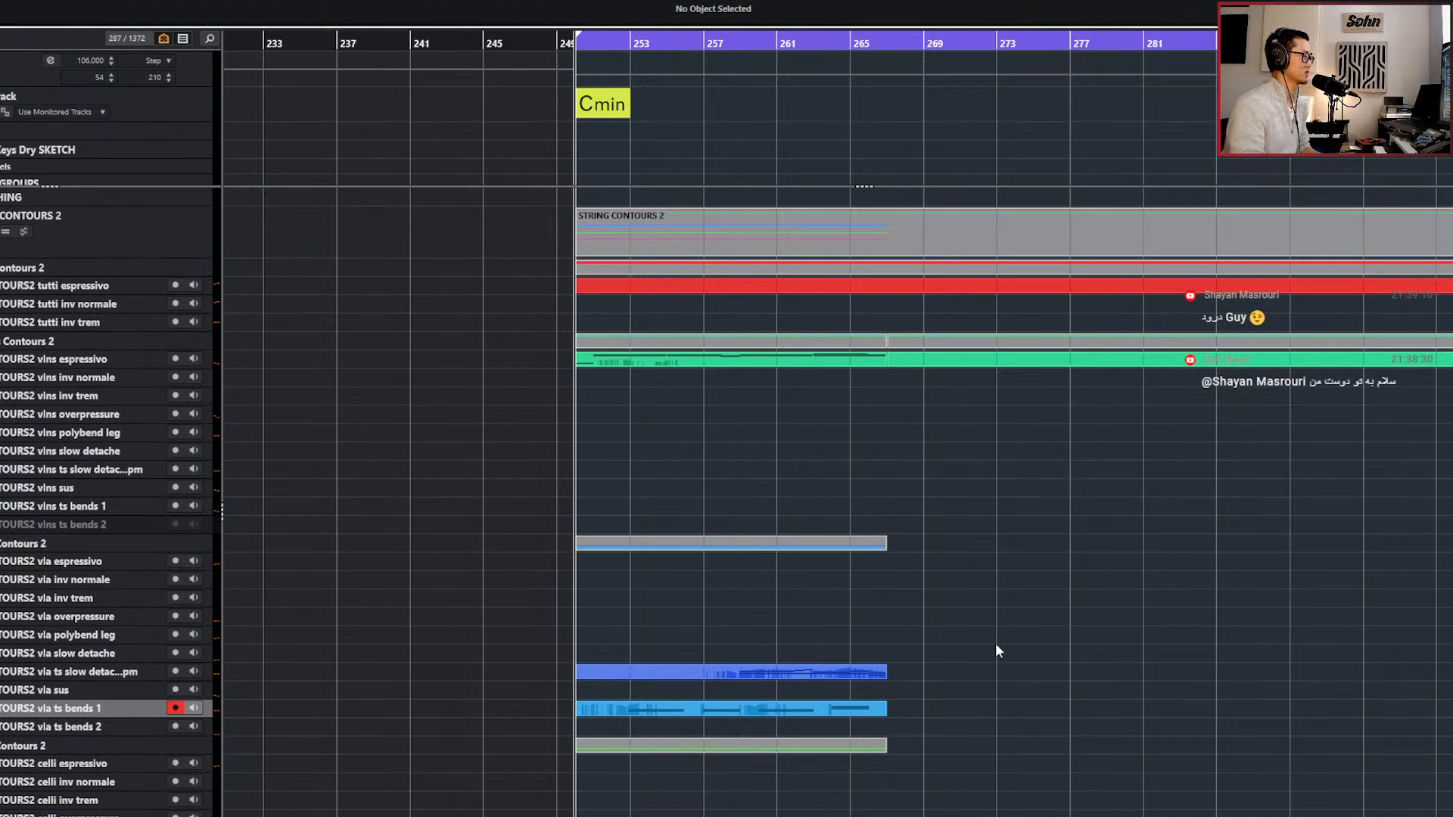
{"action": "left_click", "coordinate": [929, 376]}
Go through the solo violin articulation tracks and arm the solo vln polybend leg track.
{"action": "scroll", "coordinate": [916, 416], "scroll_direction": "down", "scroll_amount": 3}
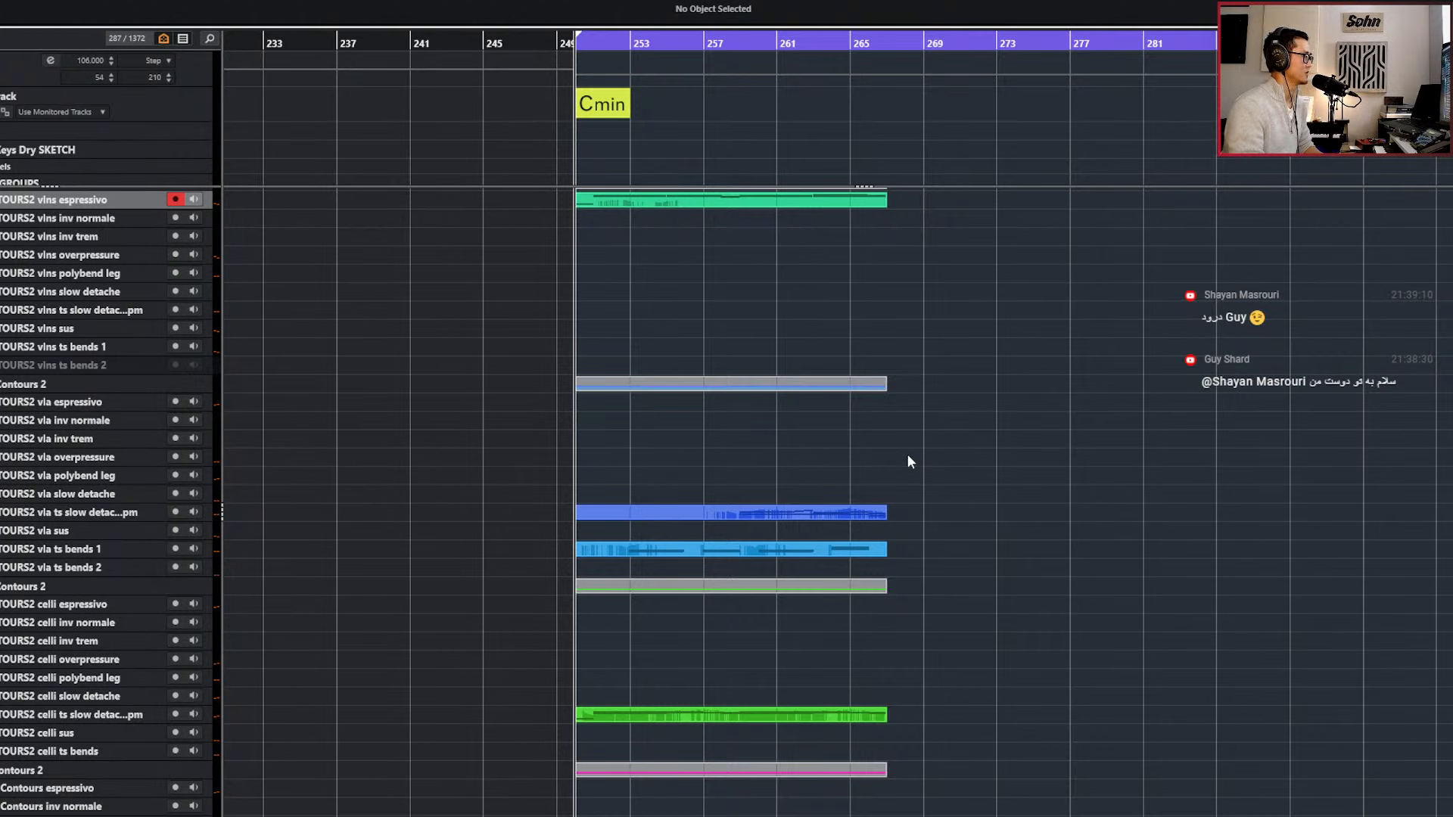
{"action": "scroll", "coordinate": [901, 456], "scroll_direction": "down", "scroll_amount": 6}
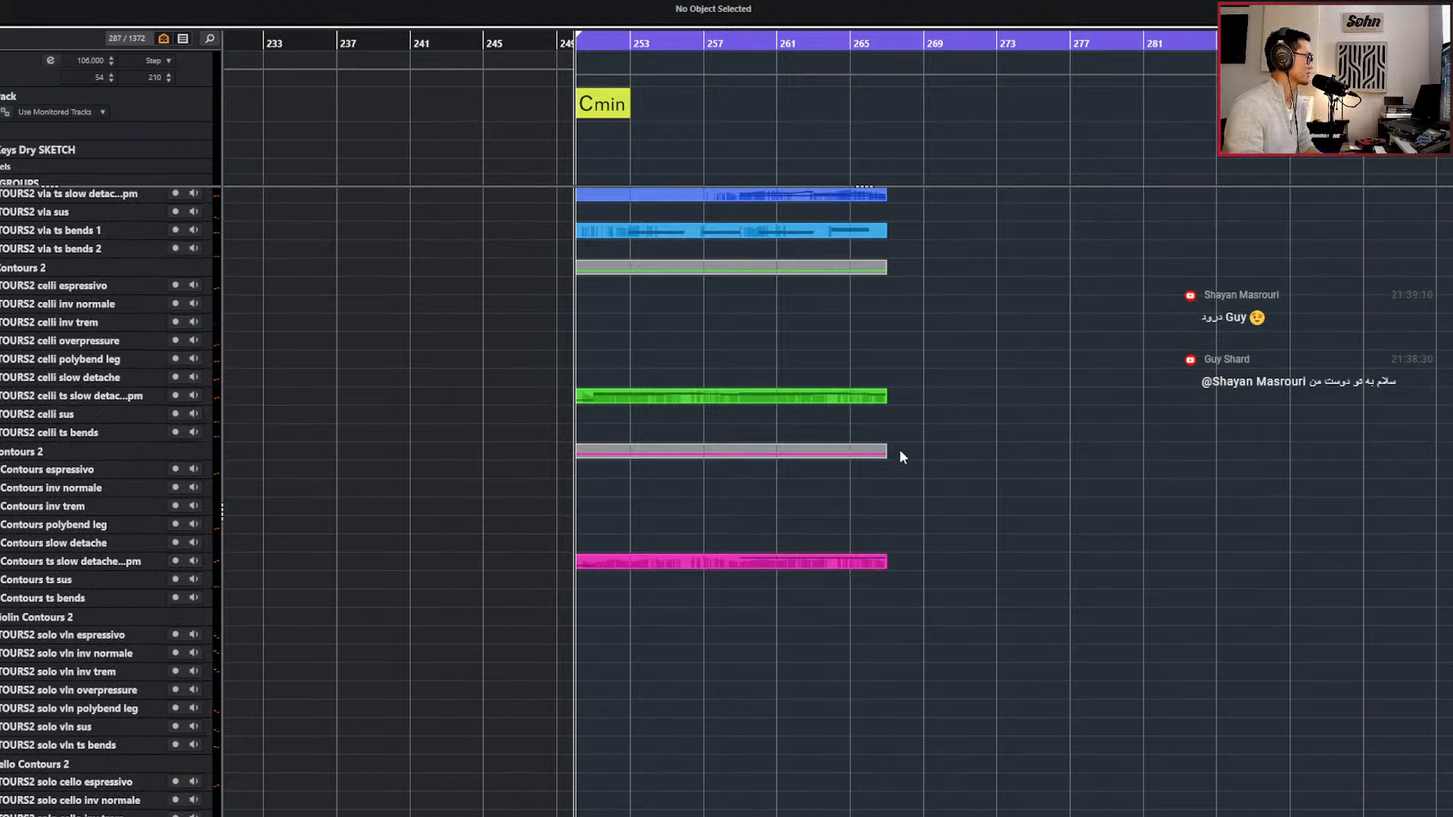
{"action": "scroll", "coordinate": [854, 501], "scroll_direction": "down", "scroll_amount": 1}
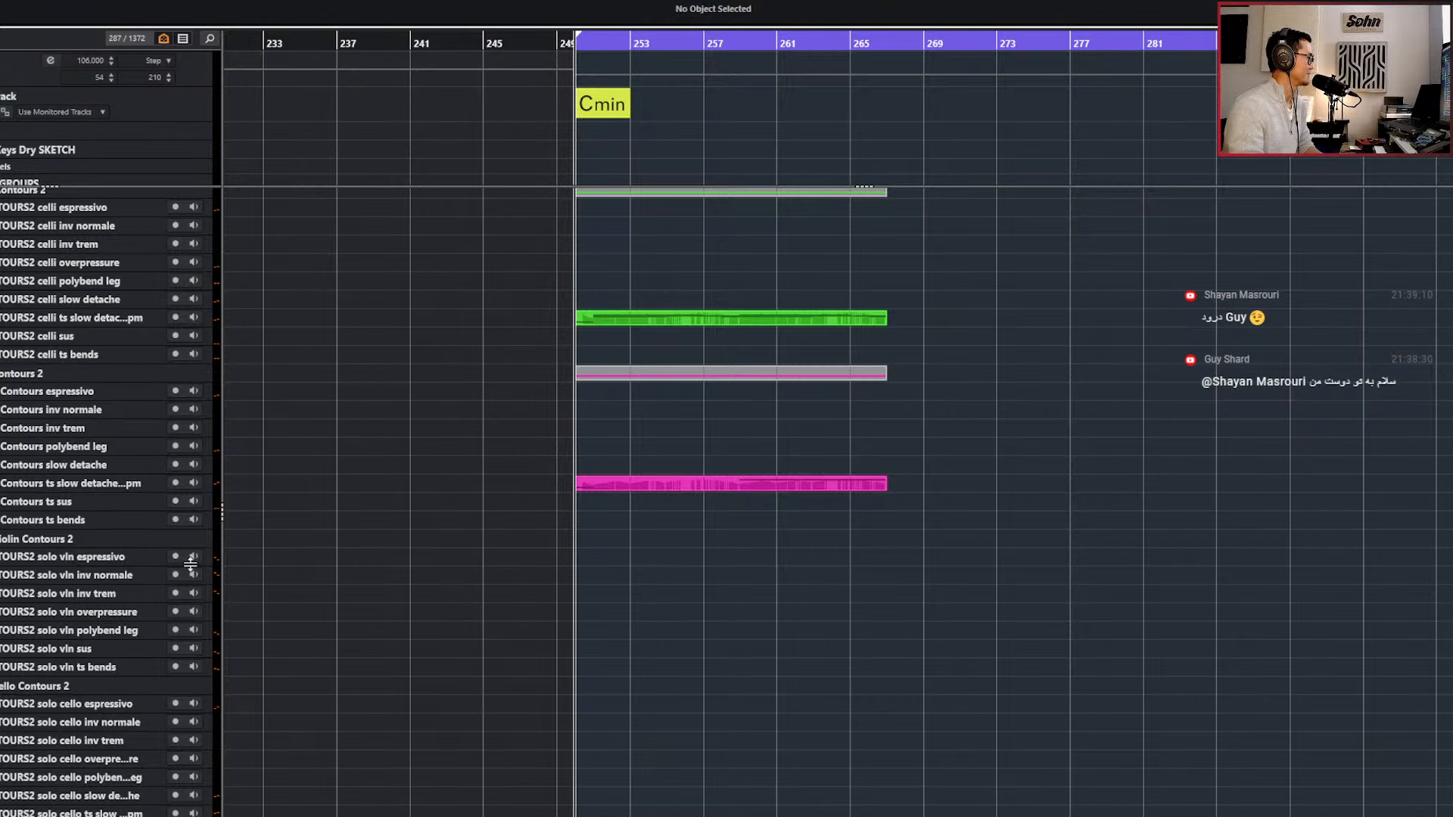
{"action": "left_click", "coordinate": [127, 593]}
{"action": "left_click", "coordinate": [128, 612]}
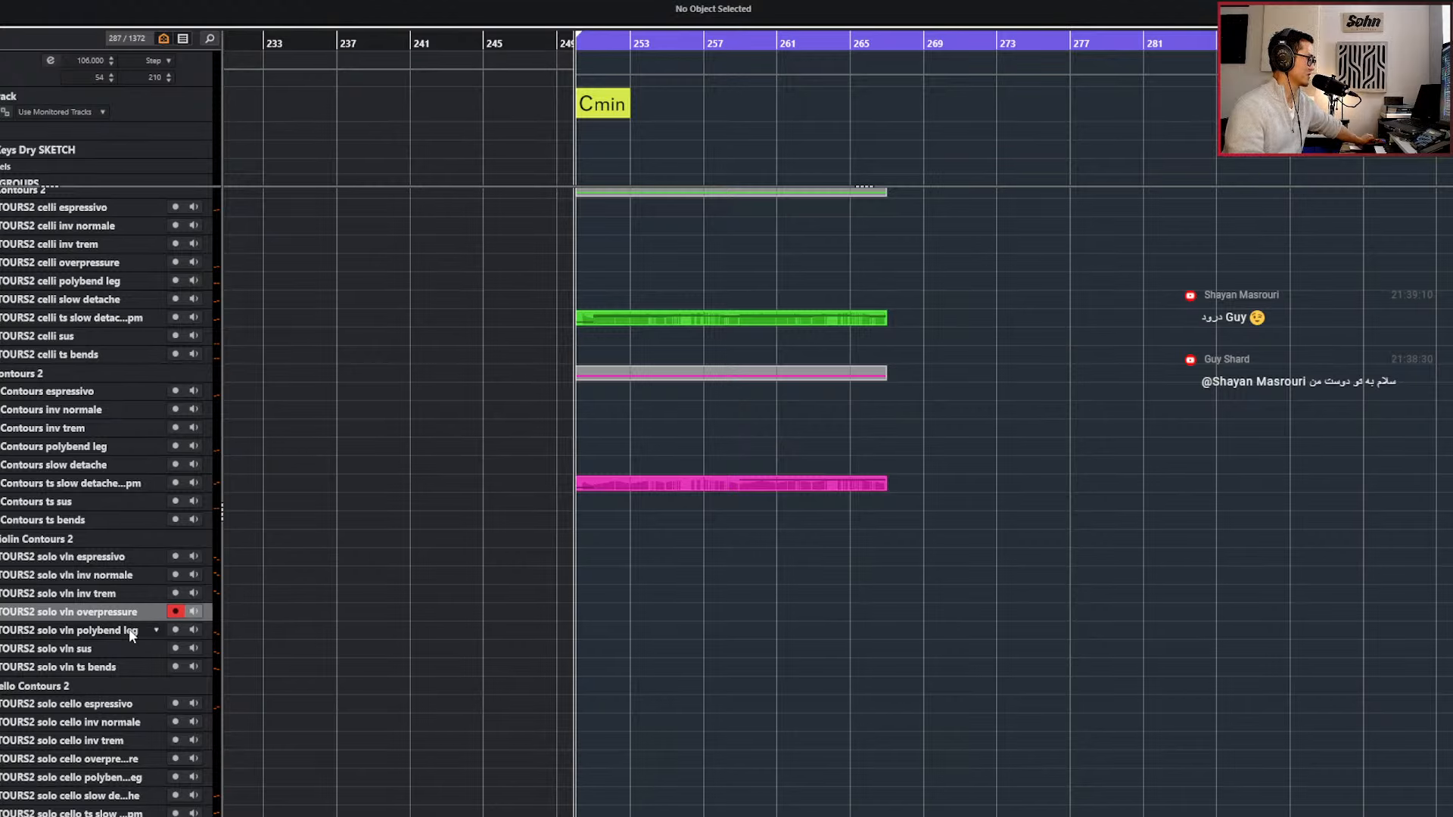
{"action": "left_click", "coordinate": [131, 632]}
{"action": "key", "text": "Down"}
{"action": "key", "text": "Down"}
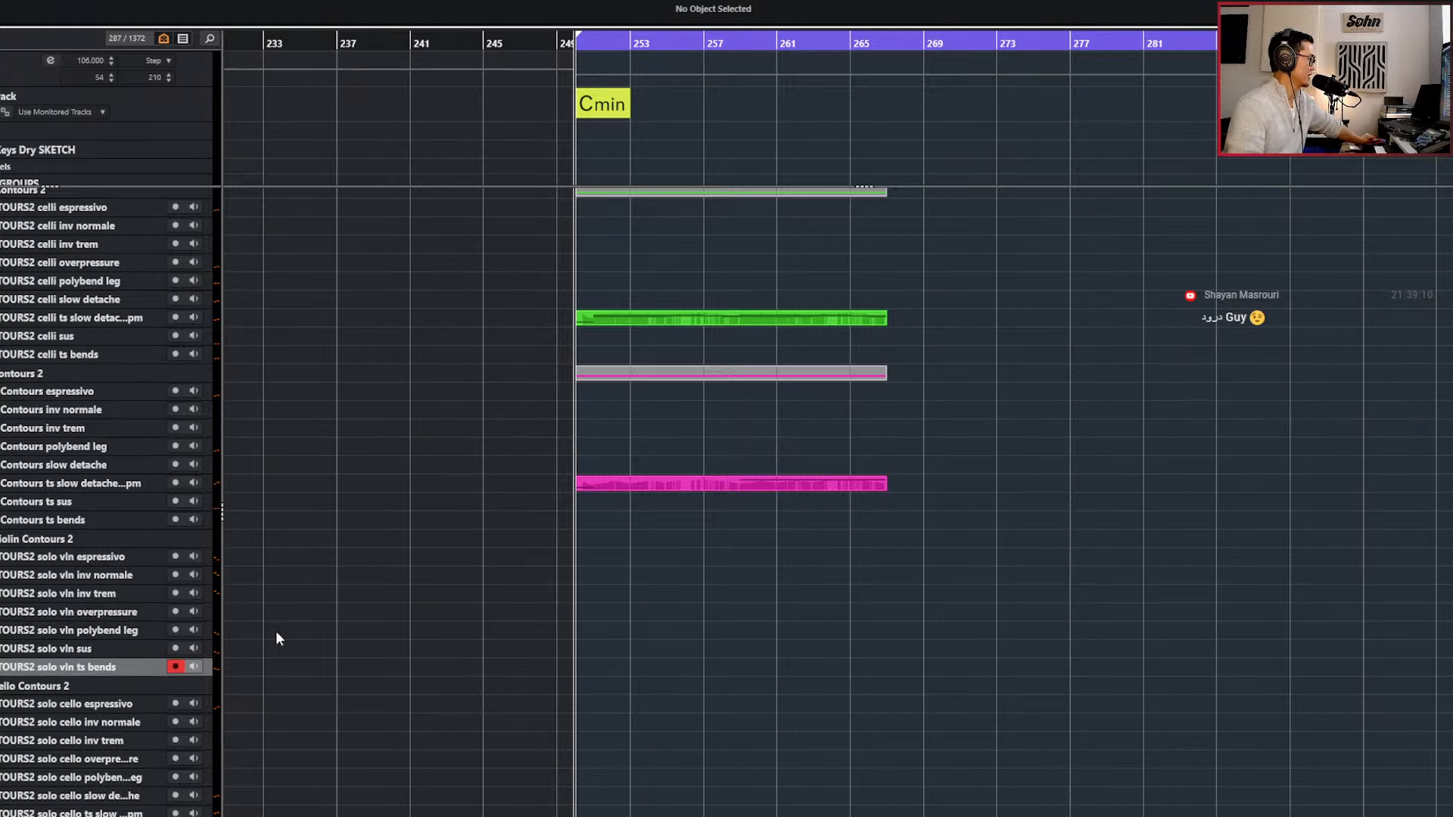
{"action": "key", "text": "Up"}
{"action": "key", "text": "Up"}
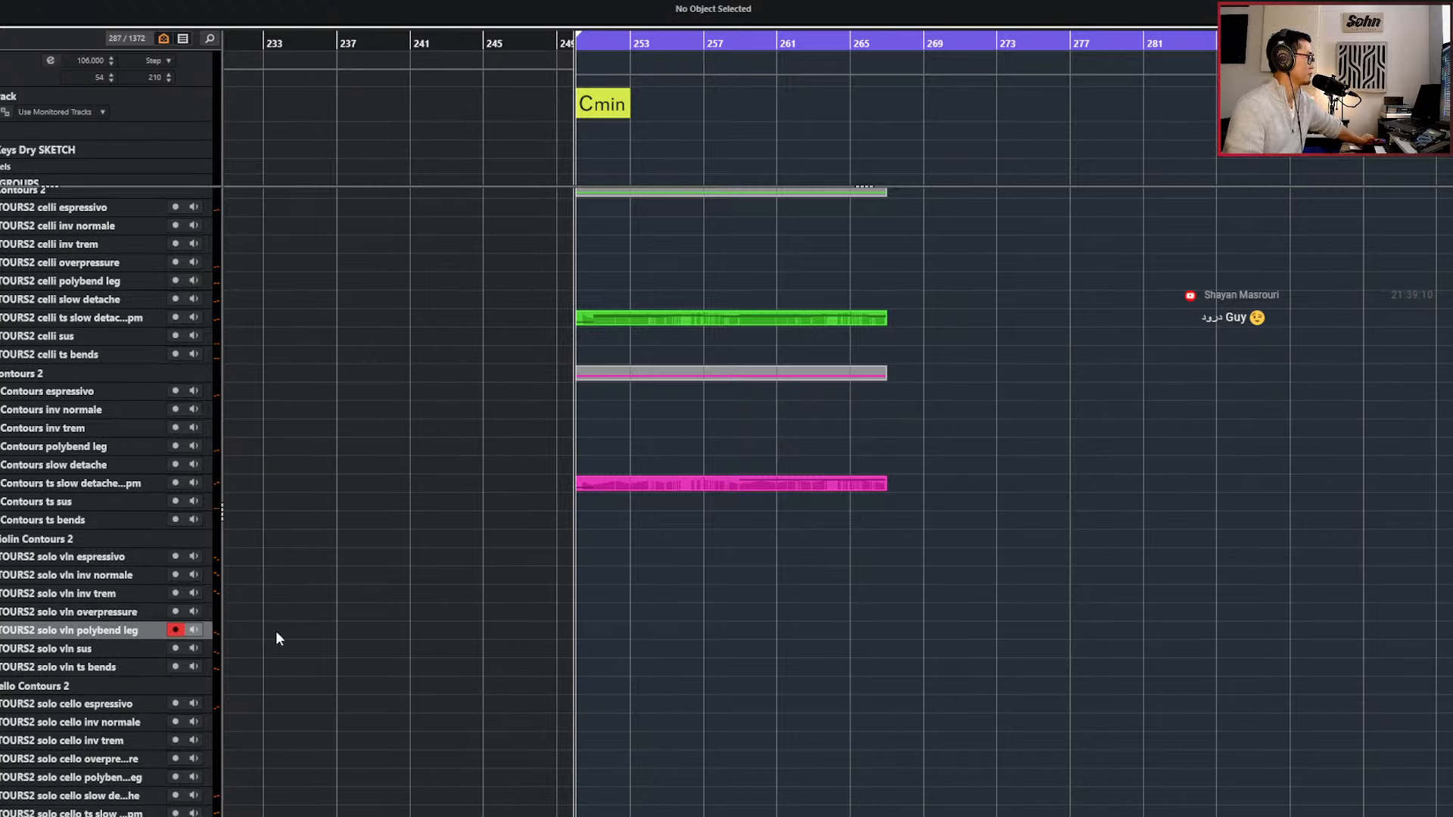
Play the string sketch from bar 250 to rehearse a line on the solo violin polybend legato.
{"action": "key", "text": "space"}
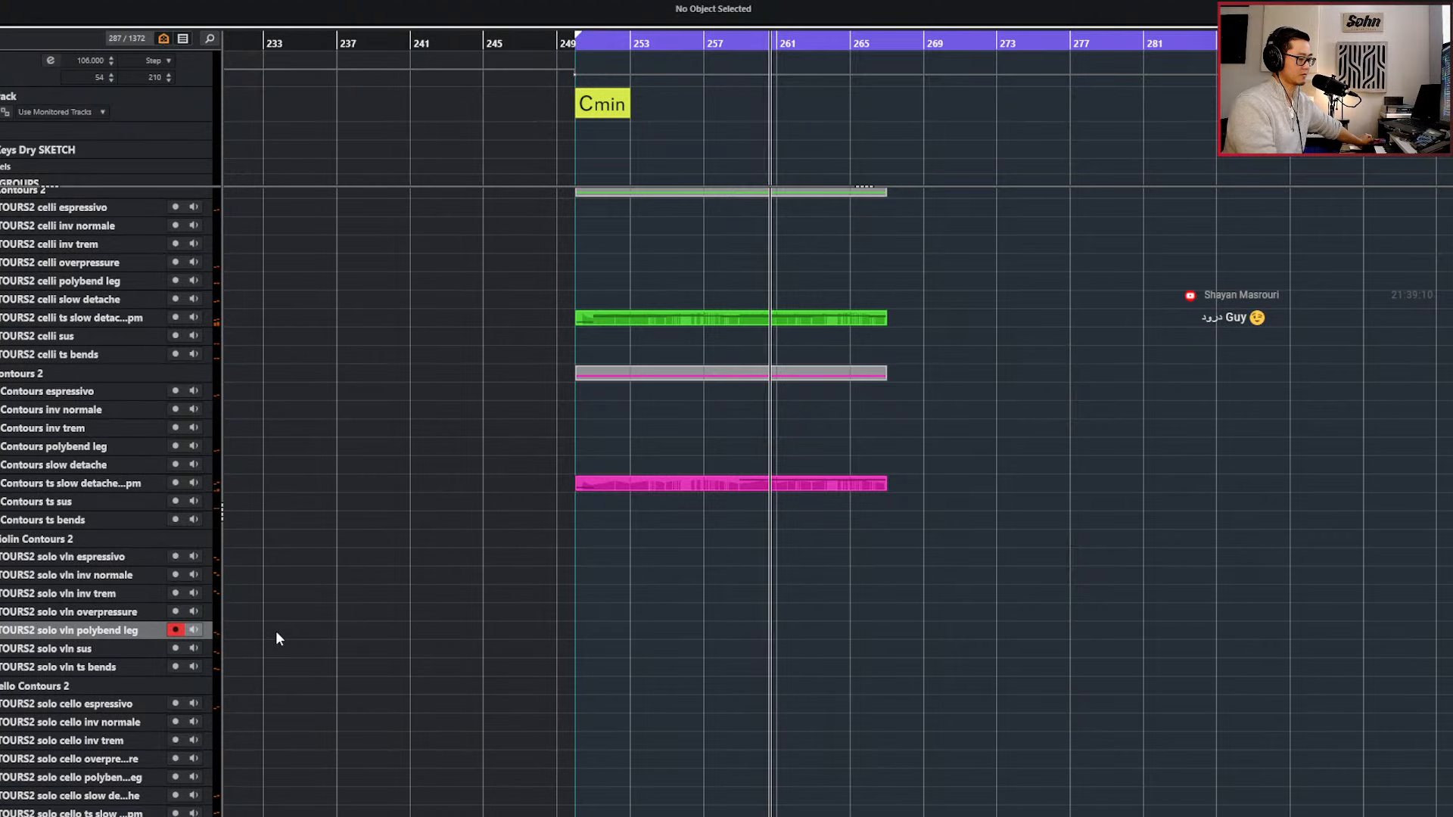
{"action": "key", "text": "space"}
{"action": "key", "text": "KP_Subtract"}
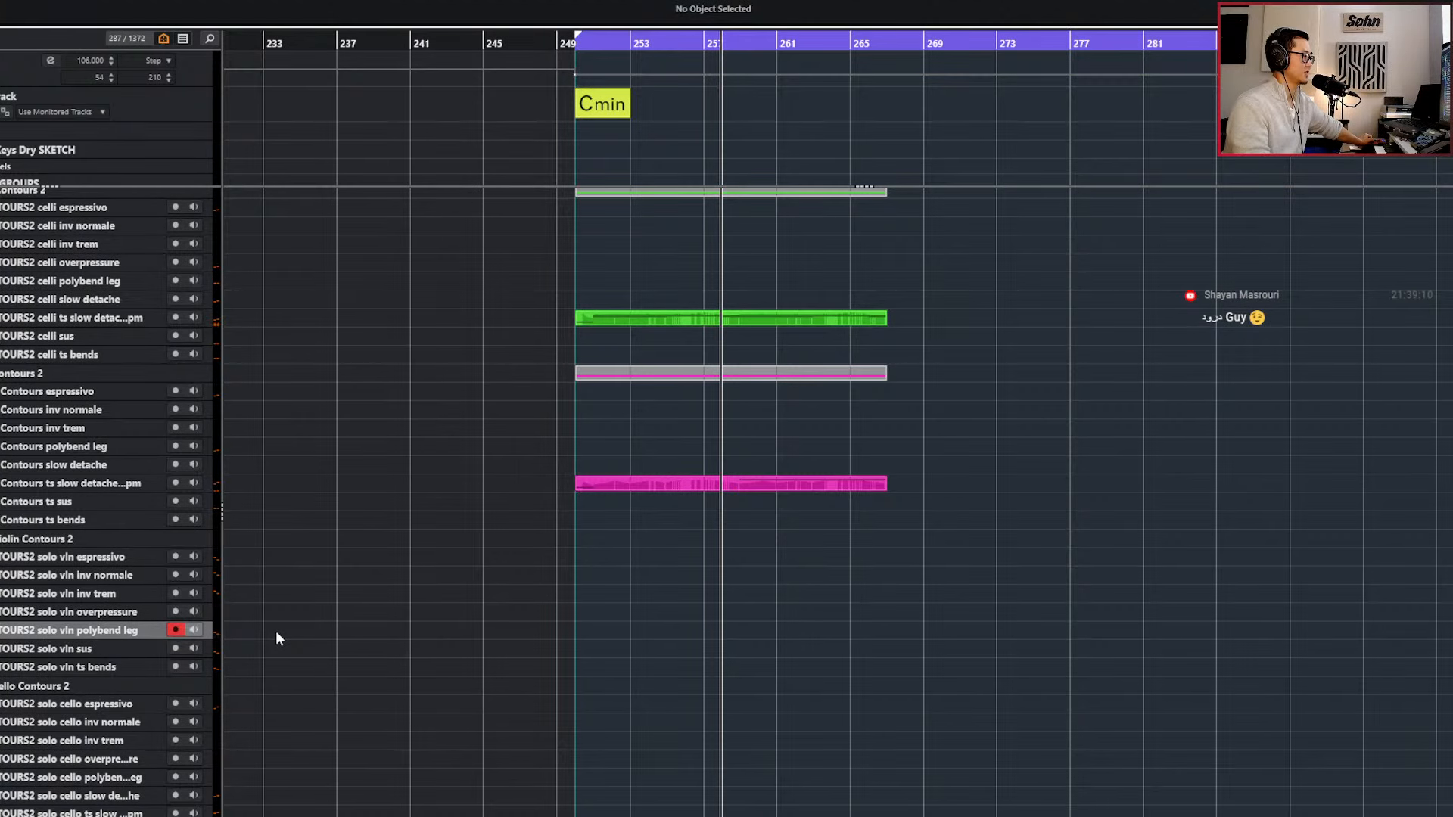
{"action": "scroll", "coordinate": [805, 603], "scroll_direction": "up", "scroll_amount": 3}
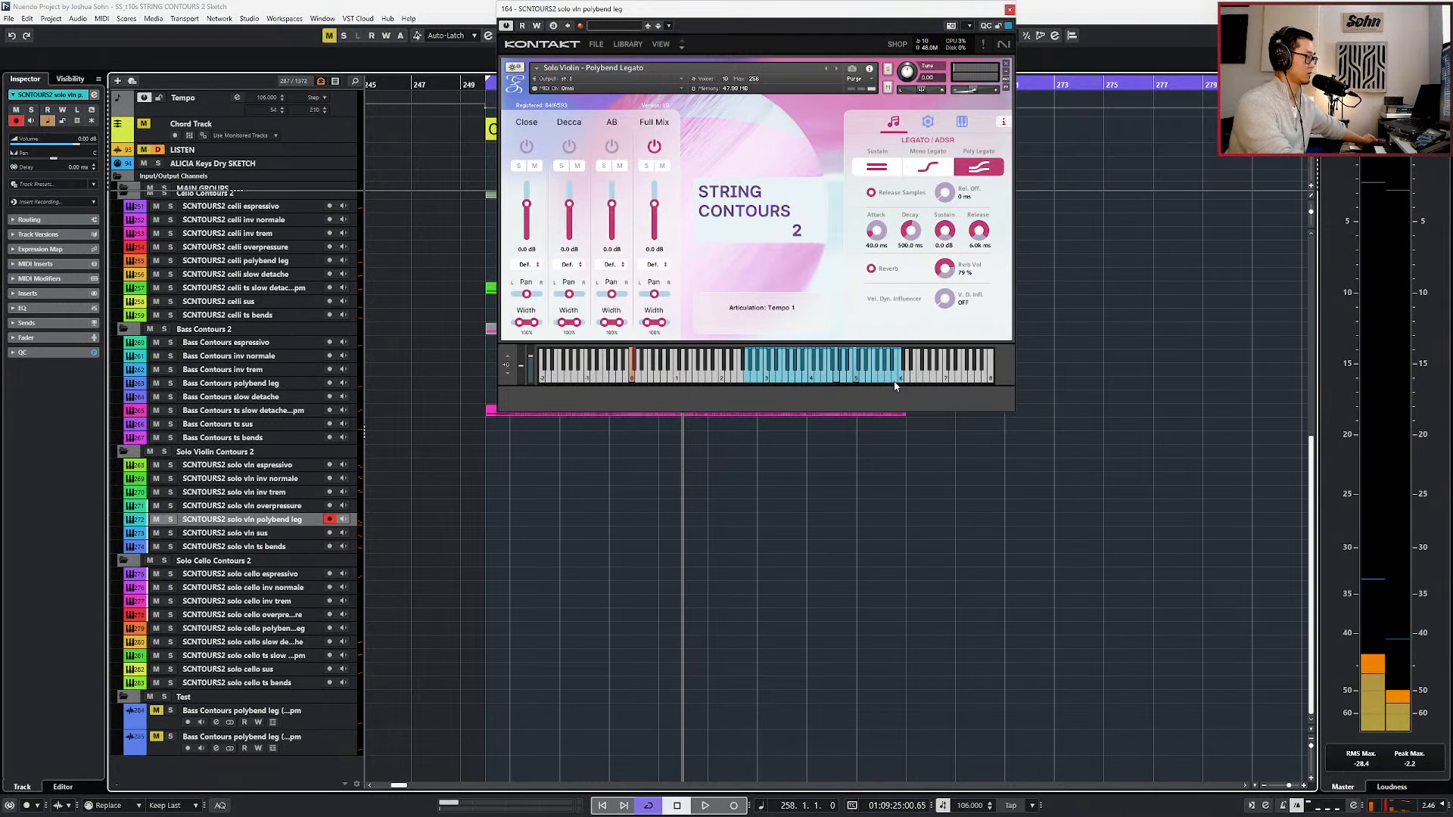
Start playback near bar 257 and record a solo violin polybend legato take through bar 266.
{"action": "key", "text": "space"}
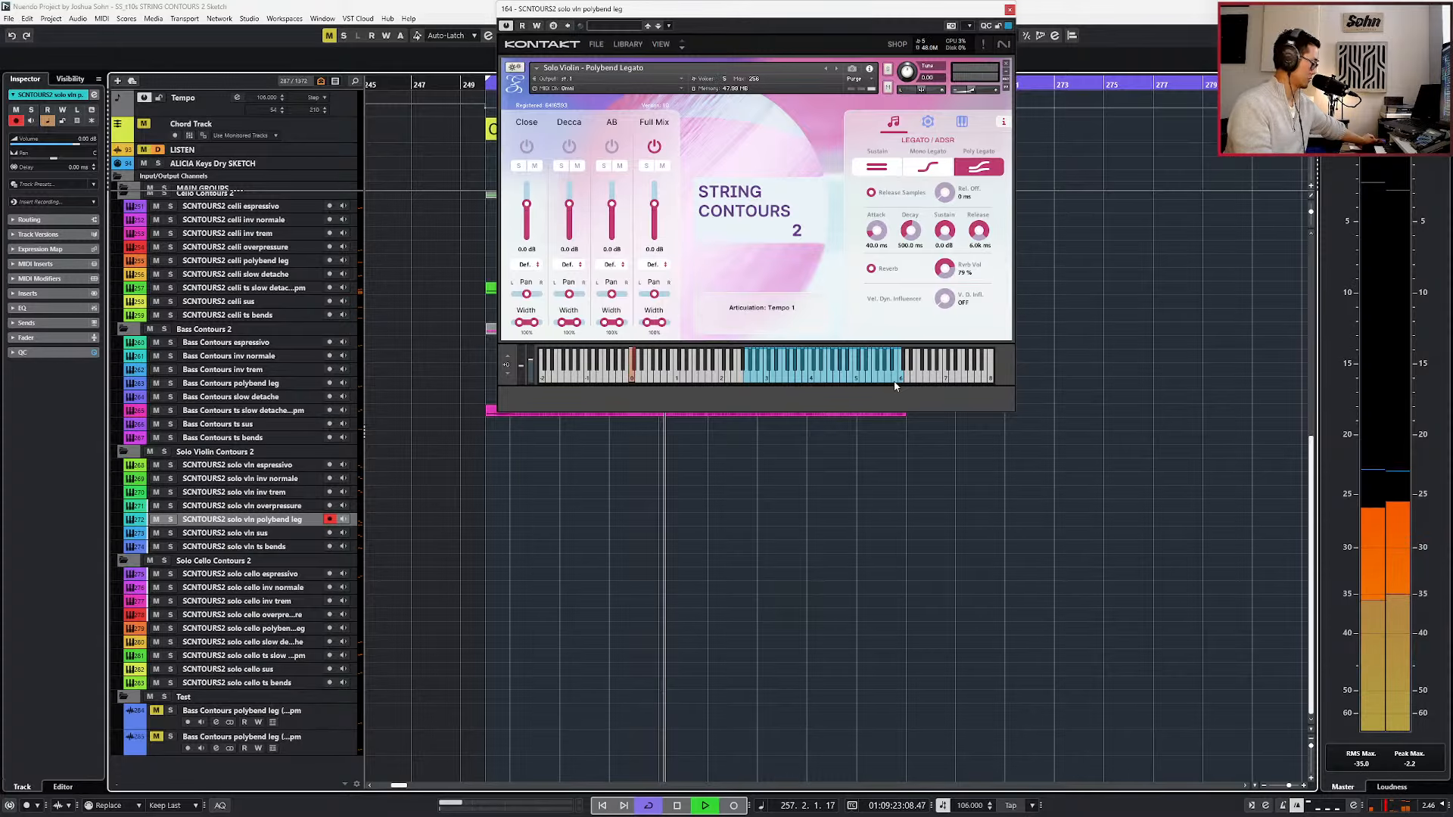
{"action": "key", "text": "KP_Multiply"}
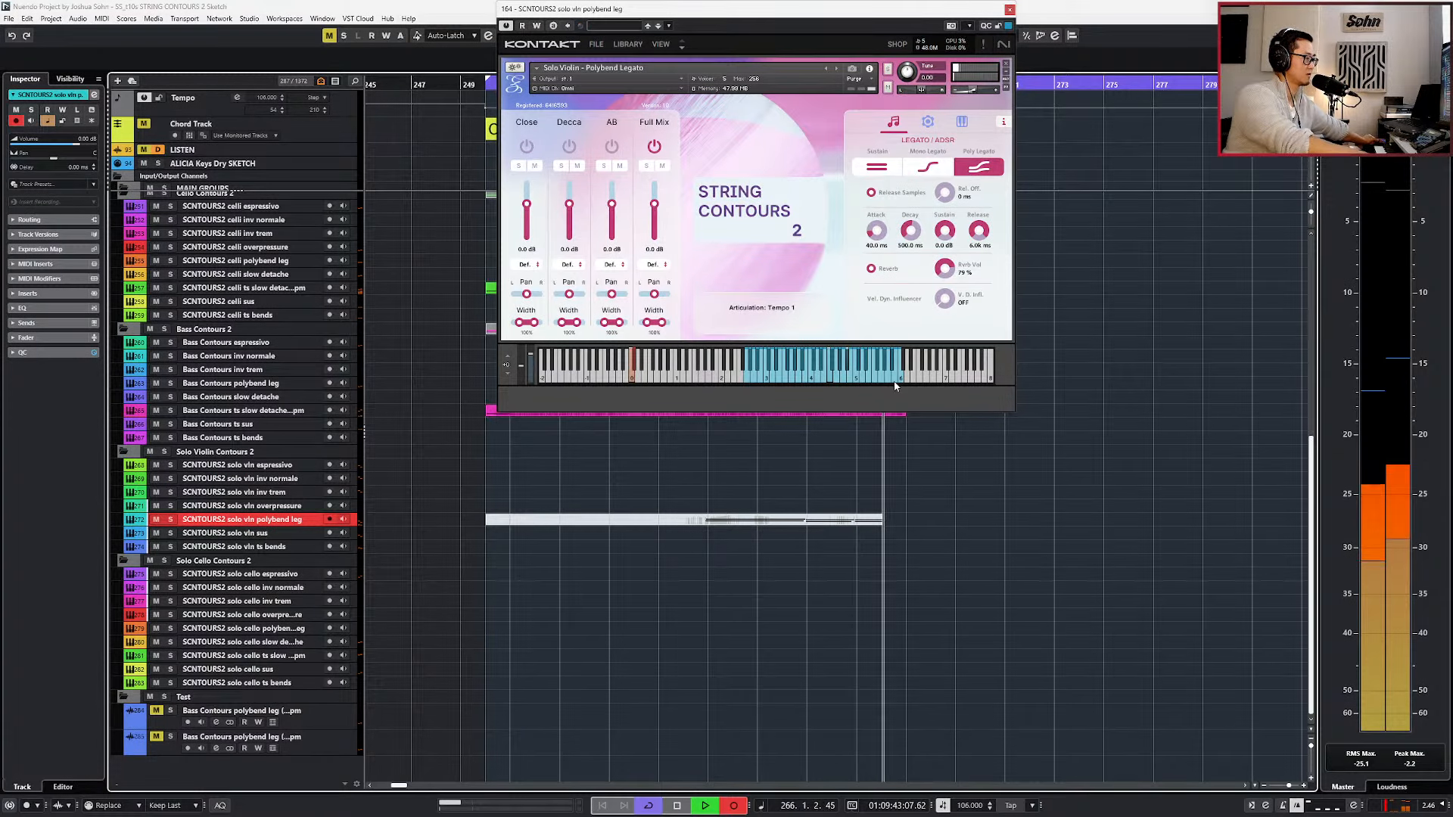
{"action": "key", "text": "space"}
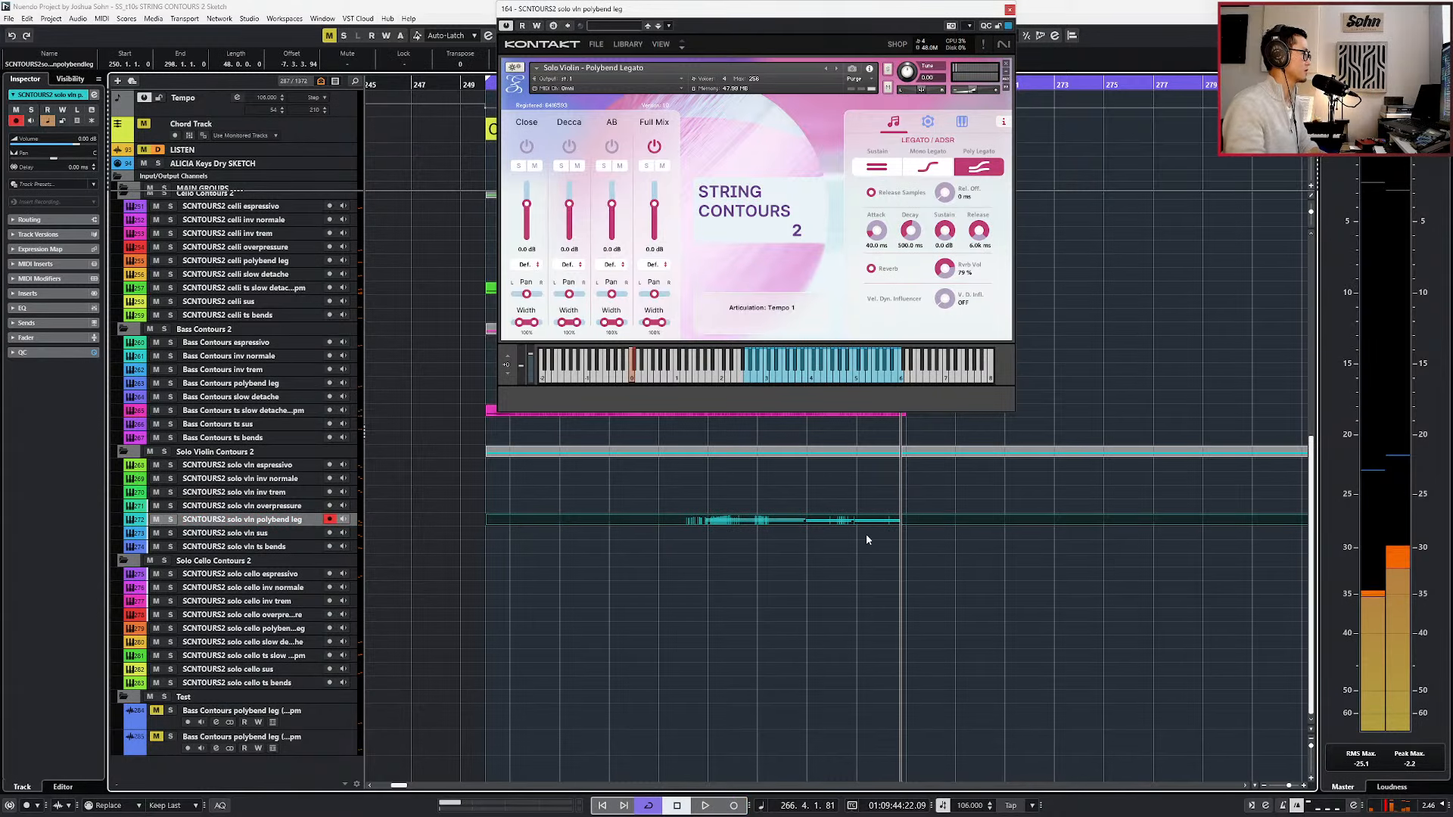
Open the recorded solo violin part and delete the notes after bar 263, keeping the C5 and G4 pair.
{"action": "double_click", "coordinate": [863, 522]}
{"action": "left_click_drag", "start_coordinate": [817, 558], "coordinate": [957, 651]}
{"action": "key", "text": "Delete"}
{"action": "key", "text": "KP_Subtract"}
{"action": "key", "text": "KP_Subtract"}
{"action": "key", "text": "ctrl+a"}
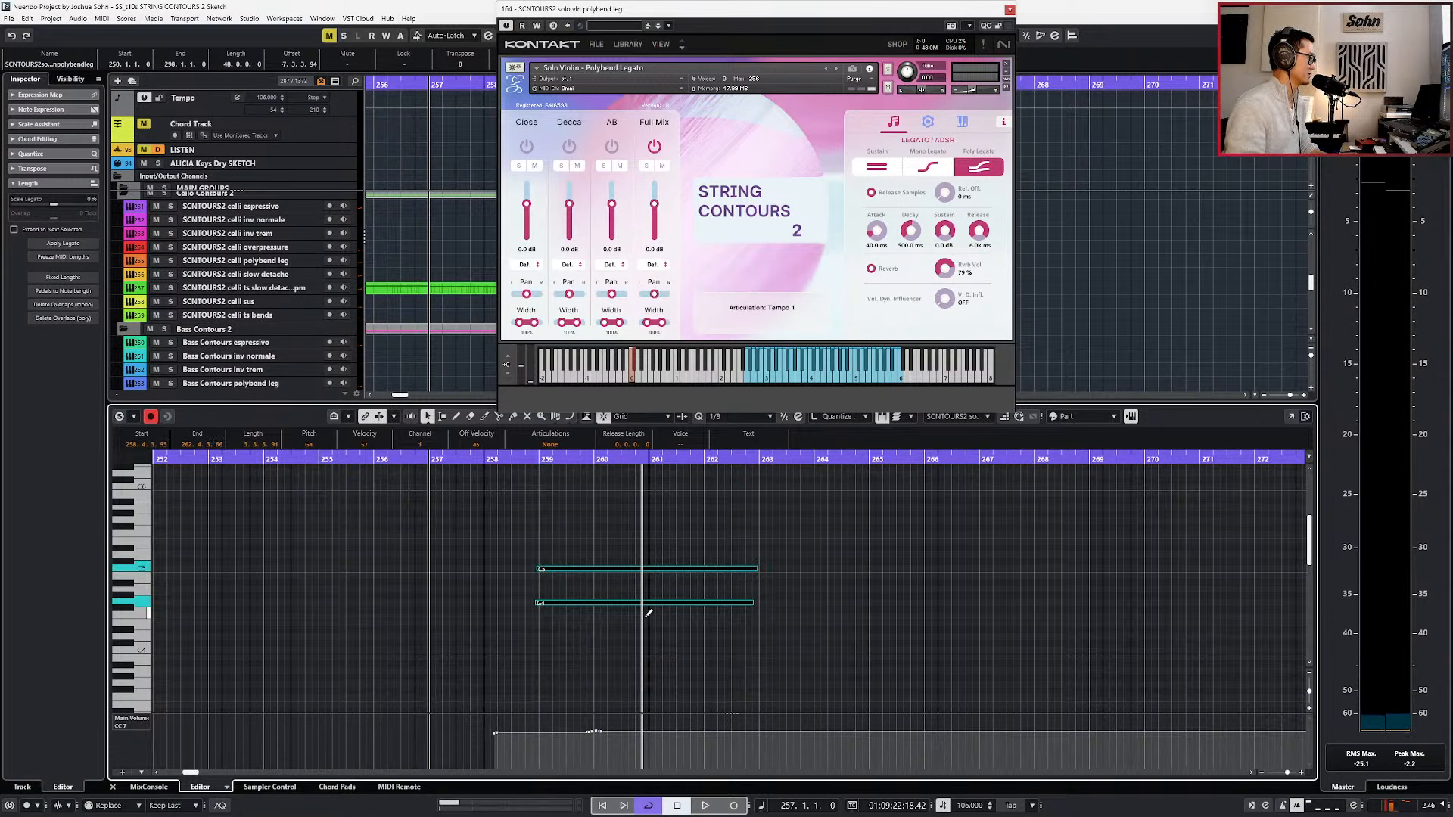
During playback, delete the modulation and expression points from about bar 259 onward in the solo violin part.
{"action": "key", "text": "space"}
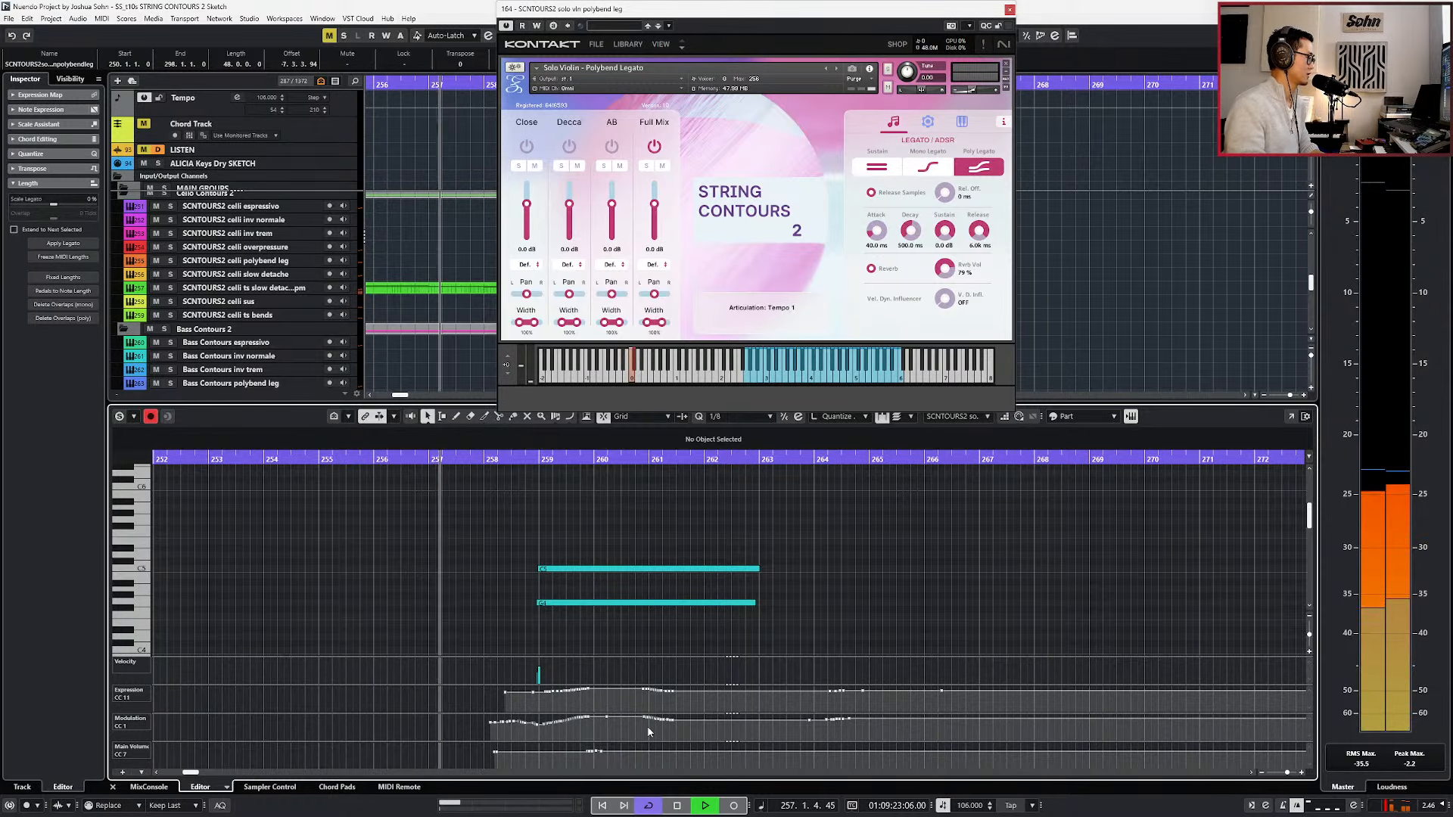
{"action": "left_click_drag", "start_coordinate": [534, 733], "coordinate": [870, 702]}
{"action": "key", "text": "Delete"}
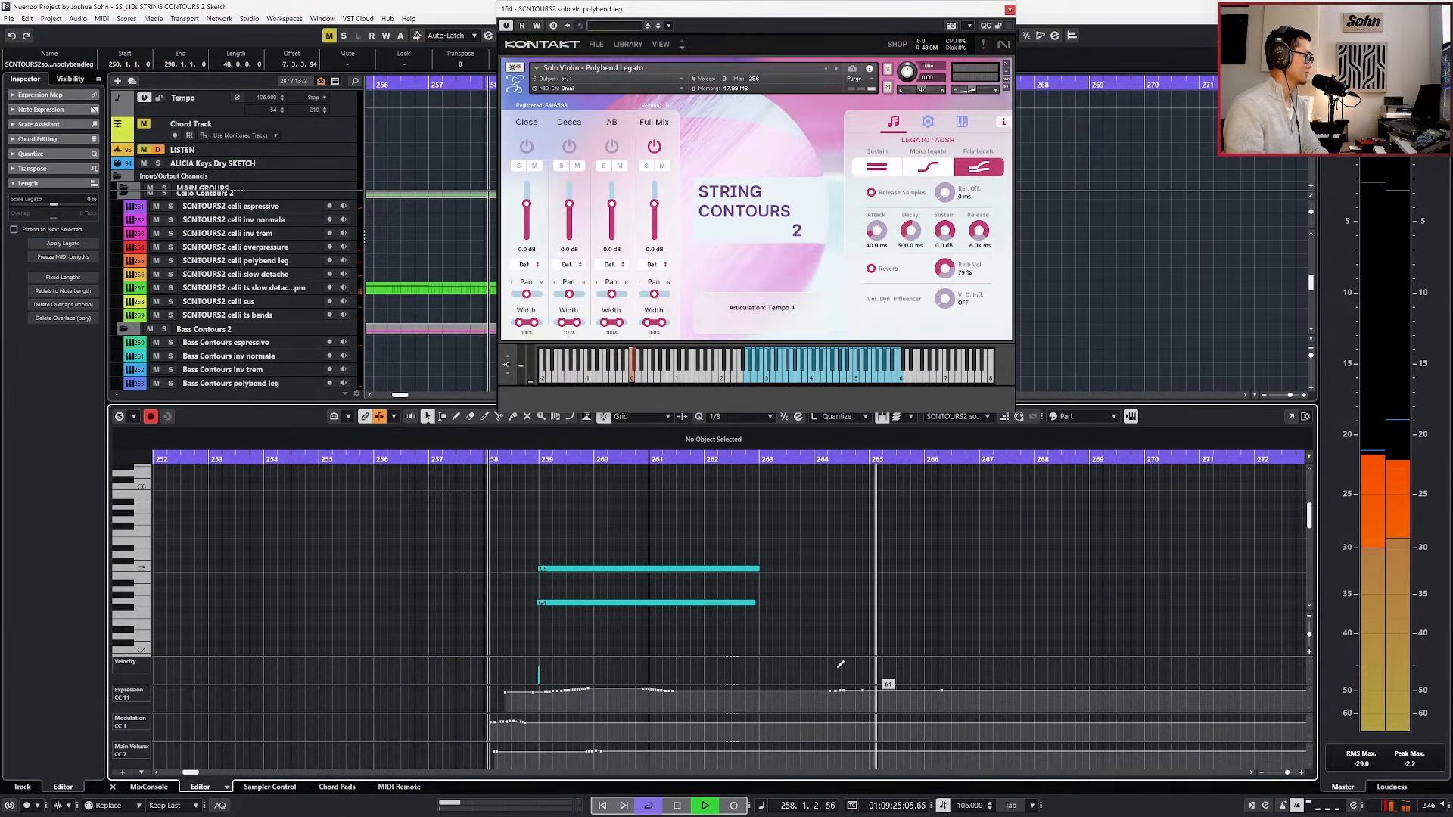
{"action": "left_click_drag", "start_coordinate": [543, 710], "coordinate": [1023, 665]}
{"action": "key", "text": "Delete"}
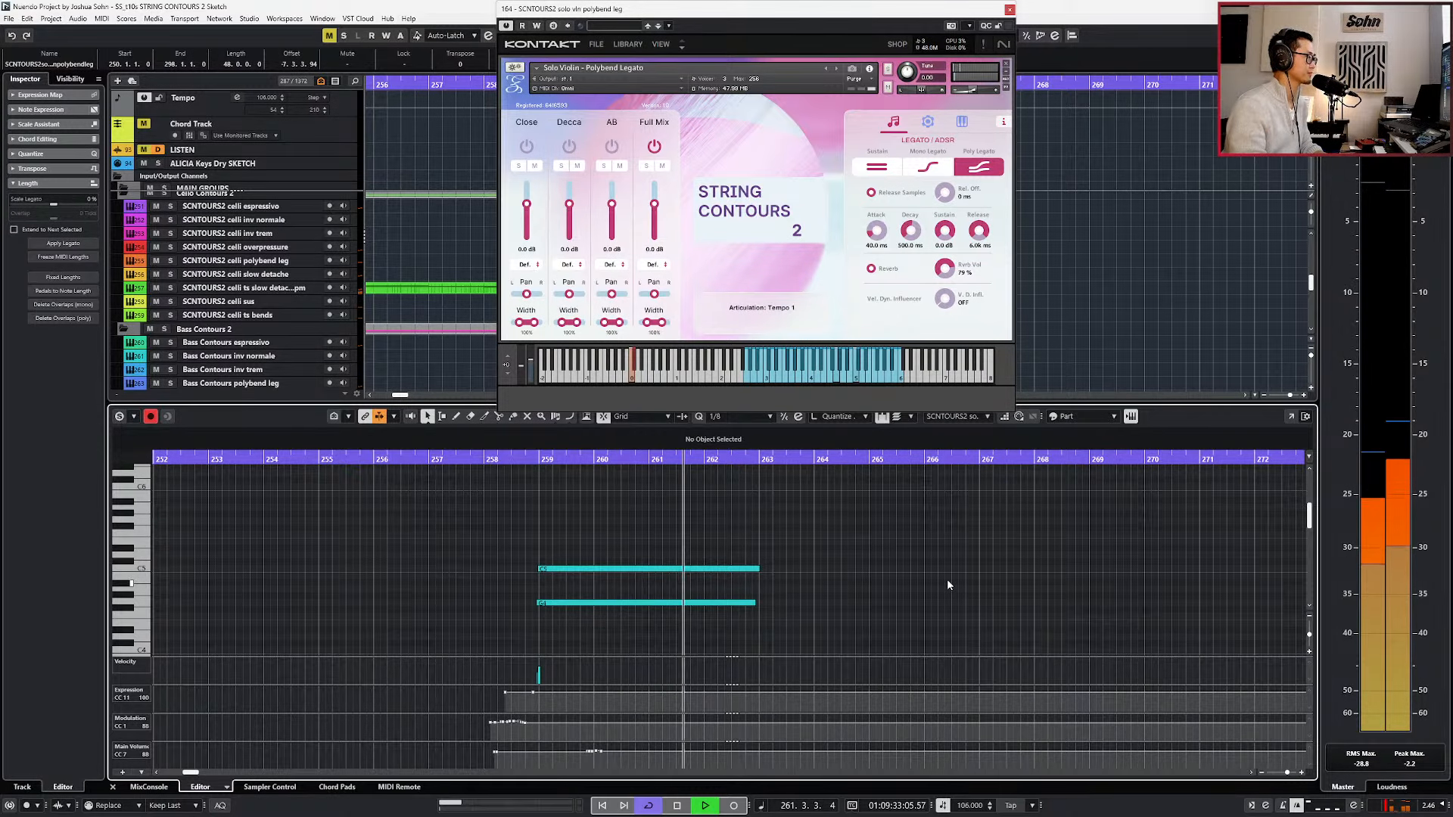
Try to punch in a continuation of the solo violin line from about bar 262, stopping after bar 263.
{"action": "key", "text": "KP_Multiply"}
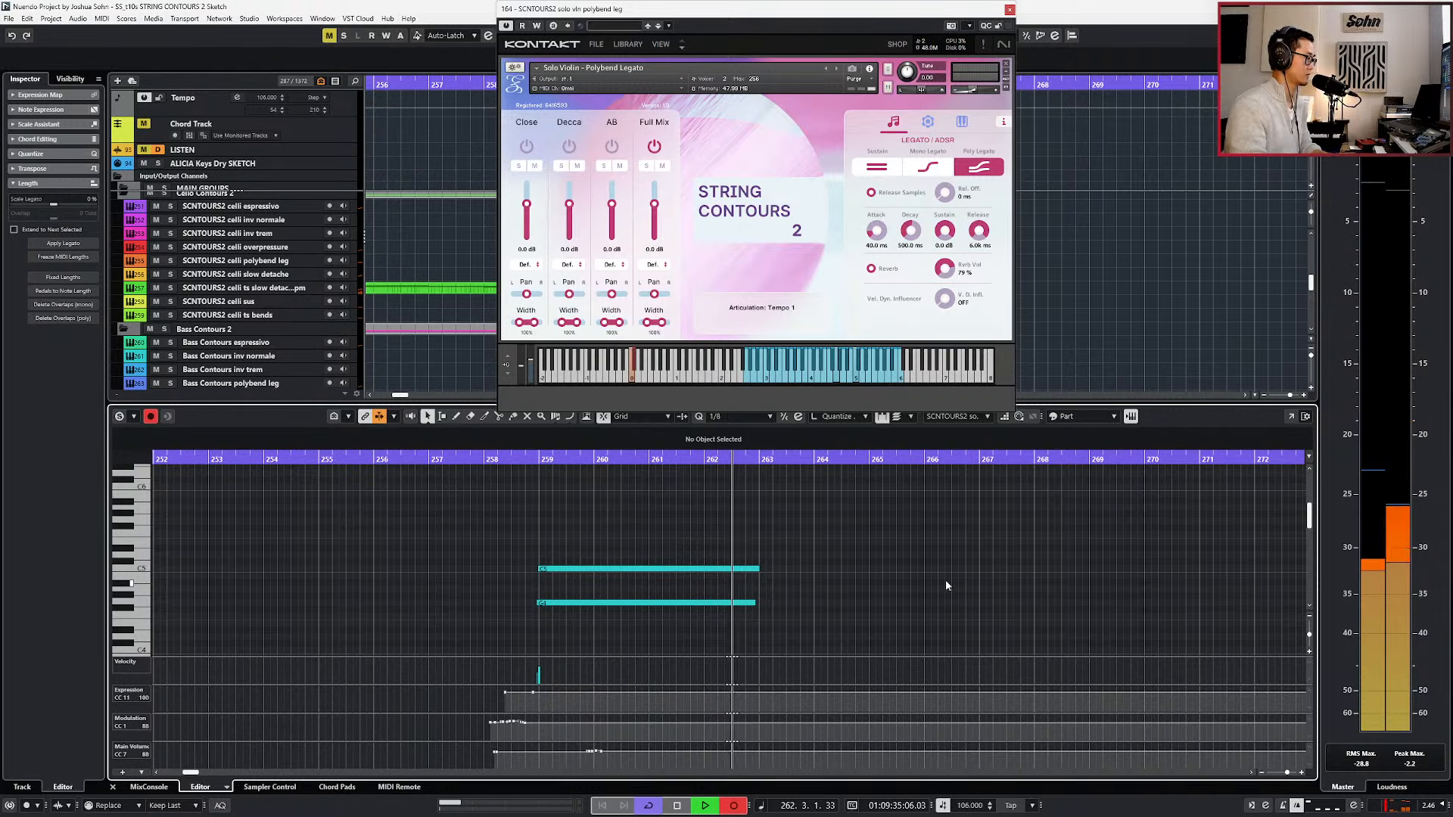
{"action": "key", "text": "space"}
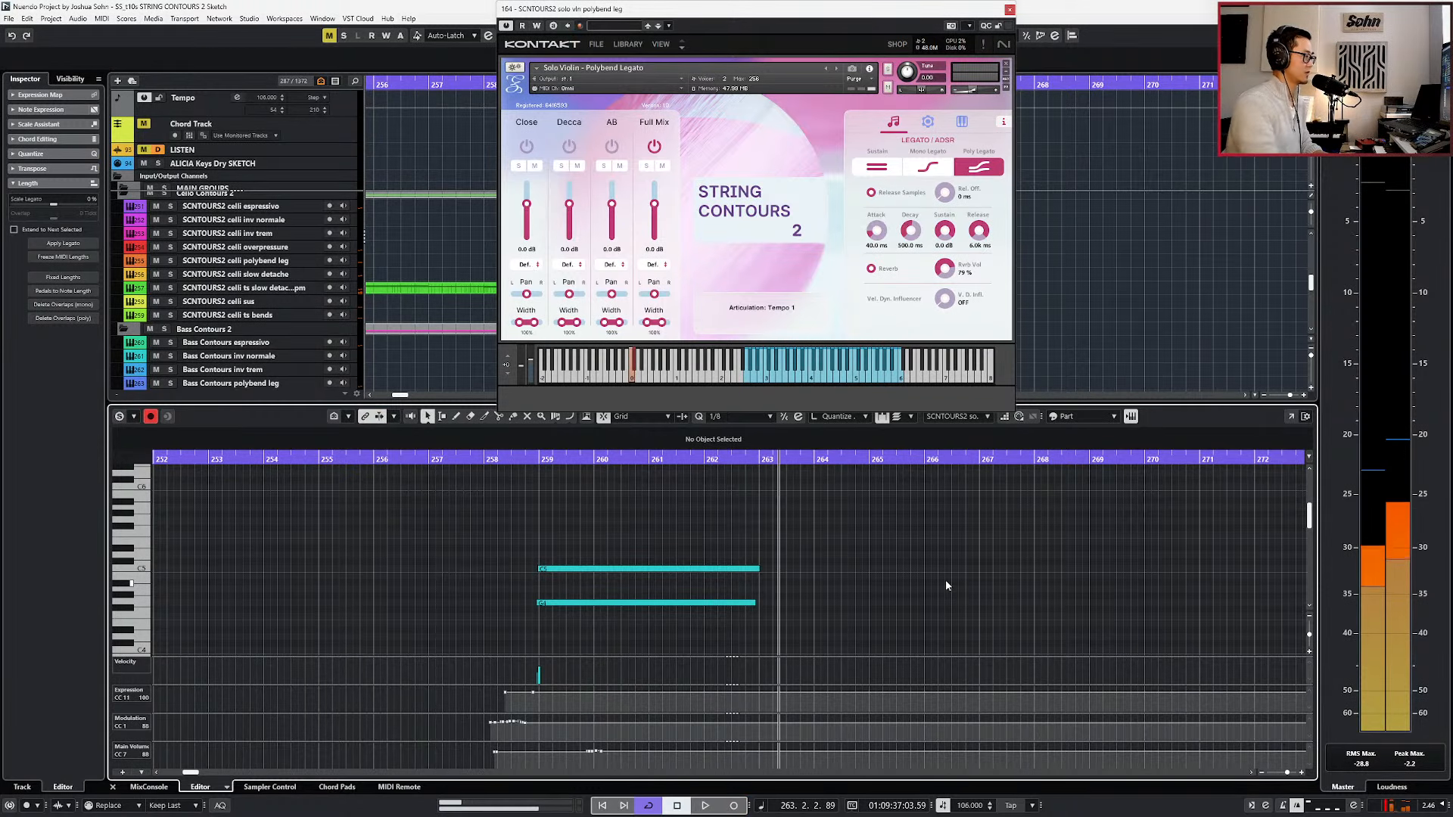
Lengthen the solo violin's G4 note so it ends together with the C5 note just before bar 263.
{"action": "key", "text": "ctrl+KP_Subtract"}
{"action": "scroll", "coordinate": [783, 572], "scroll_direction": "up", "scroll_amount": 2}
{"action": "left_click_drag", "start_coordinate": [739, 569], "coordinate": [735, 603]}
{"action": "key", "text": "ctrl+KP_Subtract"}
{"action": "key", "text": "ctrl+KP_Subtract"}
{"action": "key", "text": "ctrl+KP_Add"}
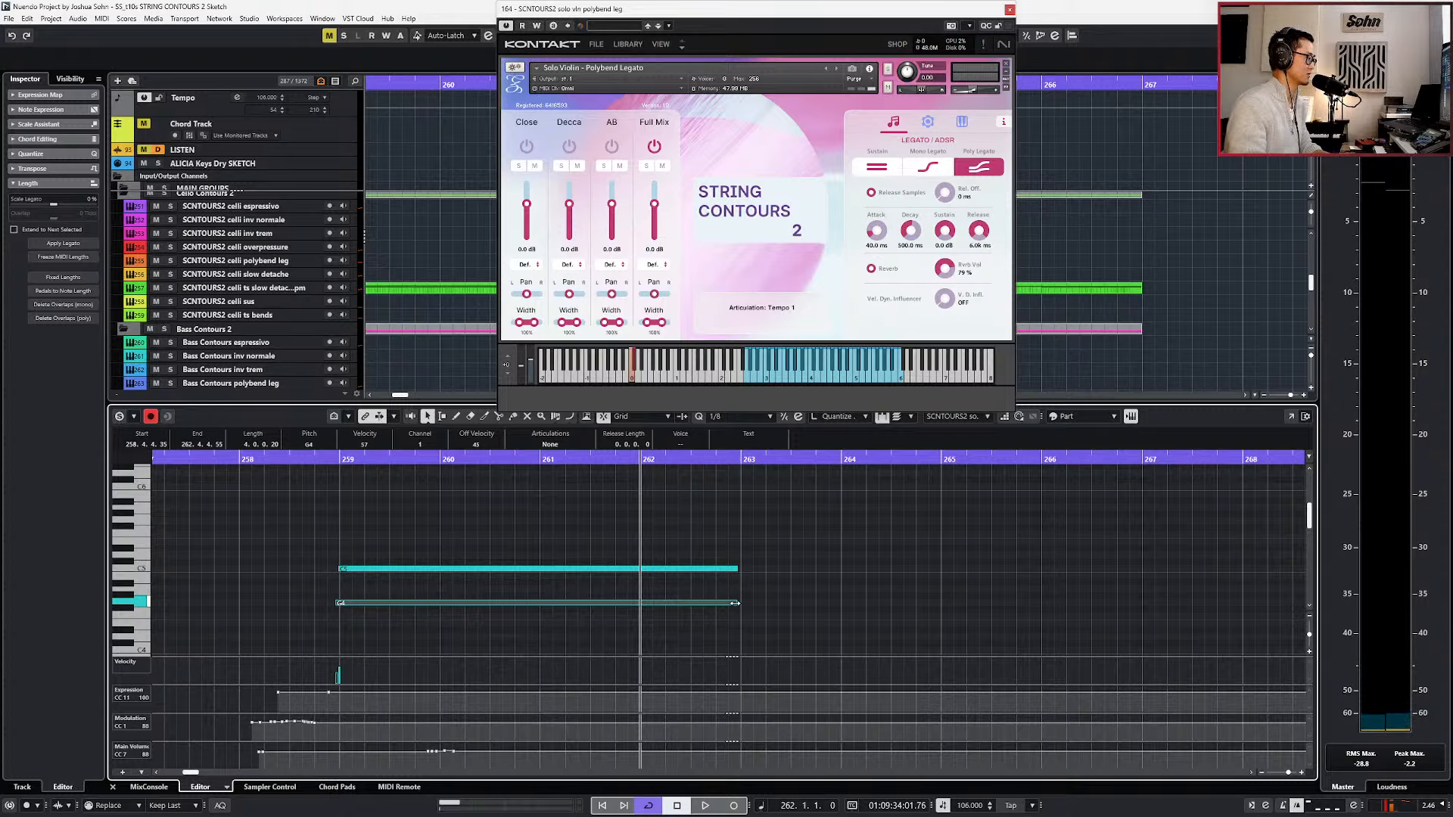
Locate the playhead just before bar 259 and turn off cycle playback.
{"action": "left_click", "coordinate": [867, 567]}
{"action": "key", "text": "space"}
{"action": "key", "text": "space"}
{"action": "key", "text": "ctrl+KP_Subtract"}
{"action": "key", "text": "ctrl+KP_Subtract"}
{"action": "key", "text": "ctrl+KP_Subtract"}
{"action": "key", "text": "KP_Subtract"}
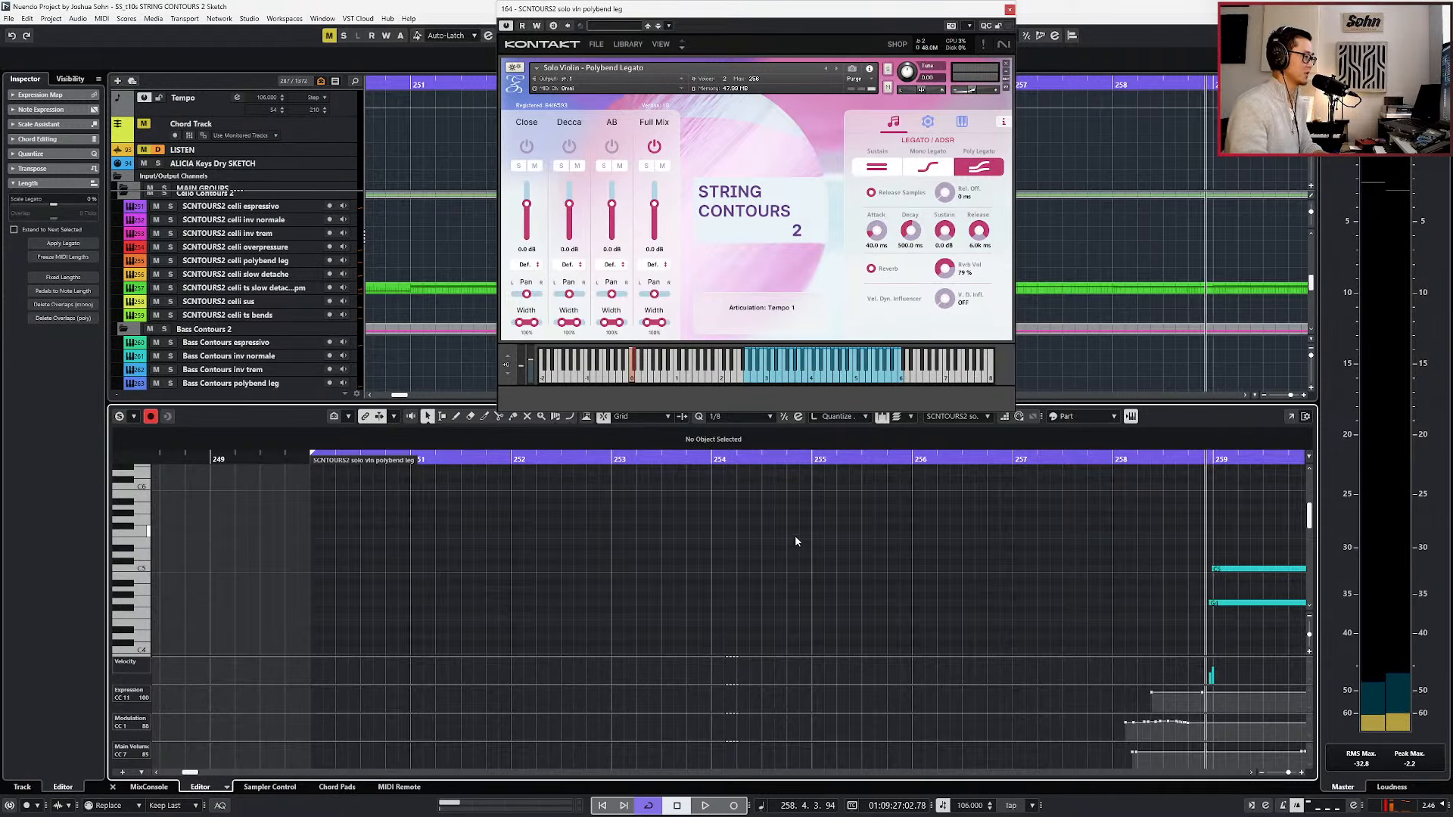
{"action": "scroll", "coordinate": [796, 537], "scroll_direction": "right", "scroll_amount": 5}
{"action": "scroll", "coordinate": [805, 534], "scroll_direction": "right", "scroll_amount": 2}
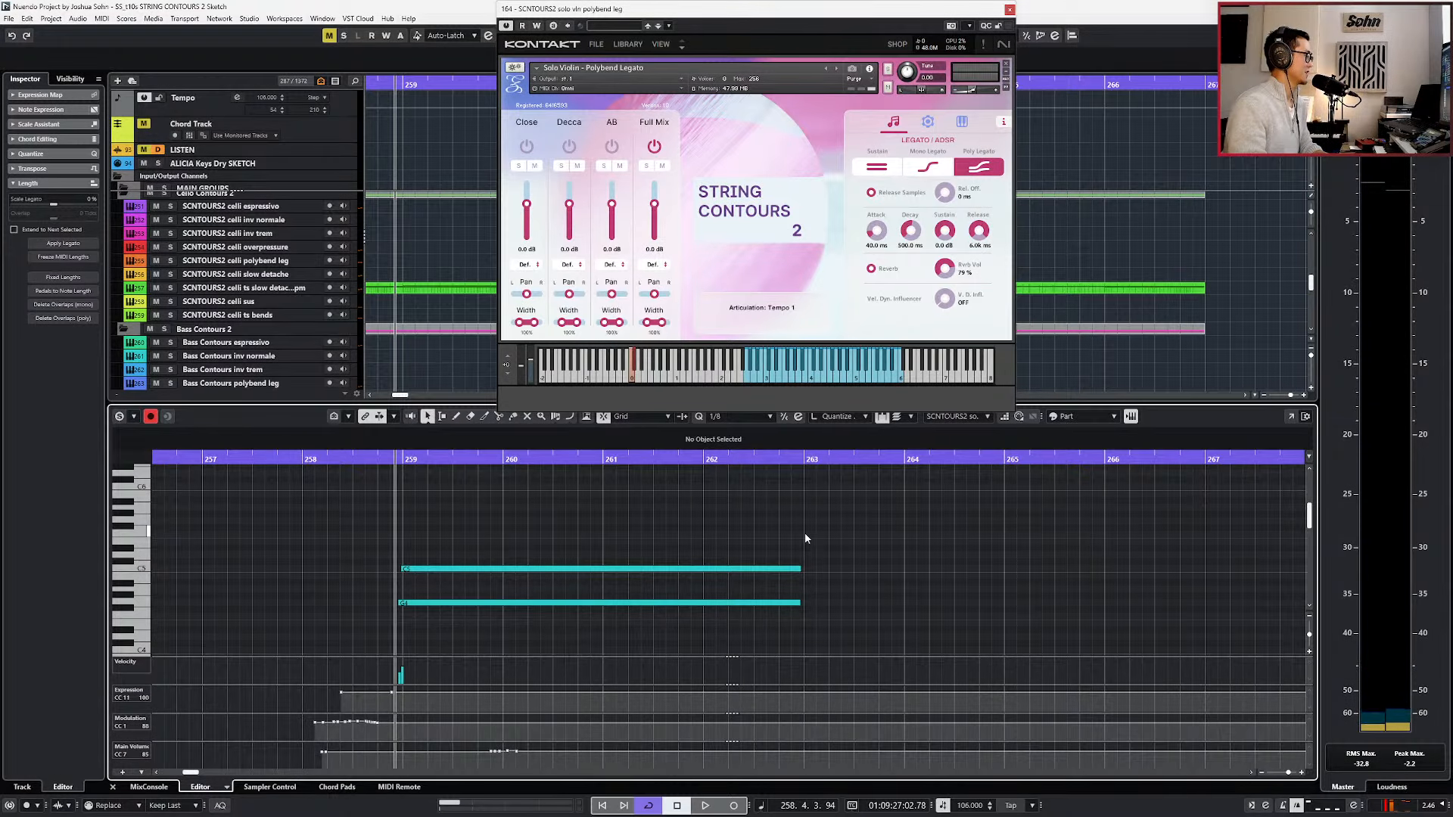
{"action": "key", "text": "KP_Divide"}
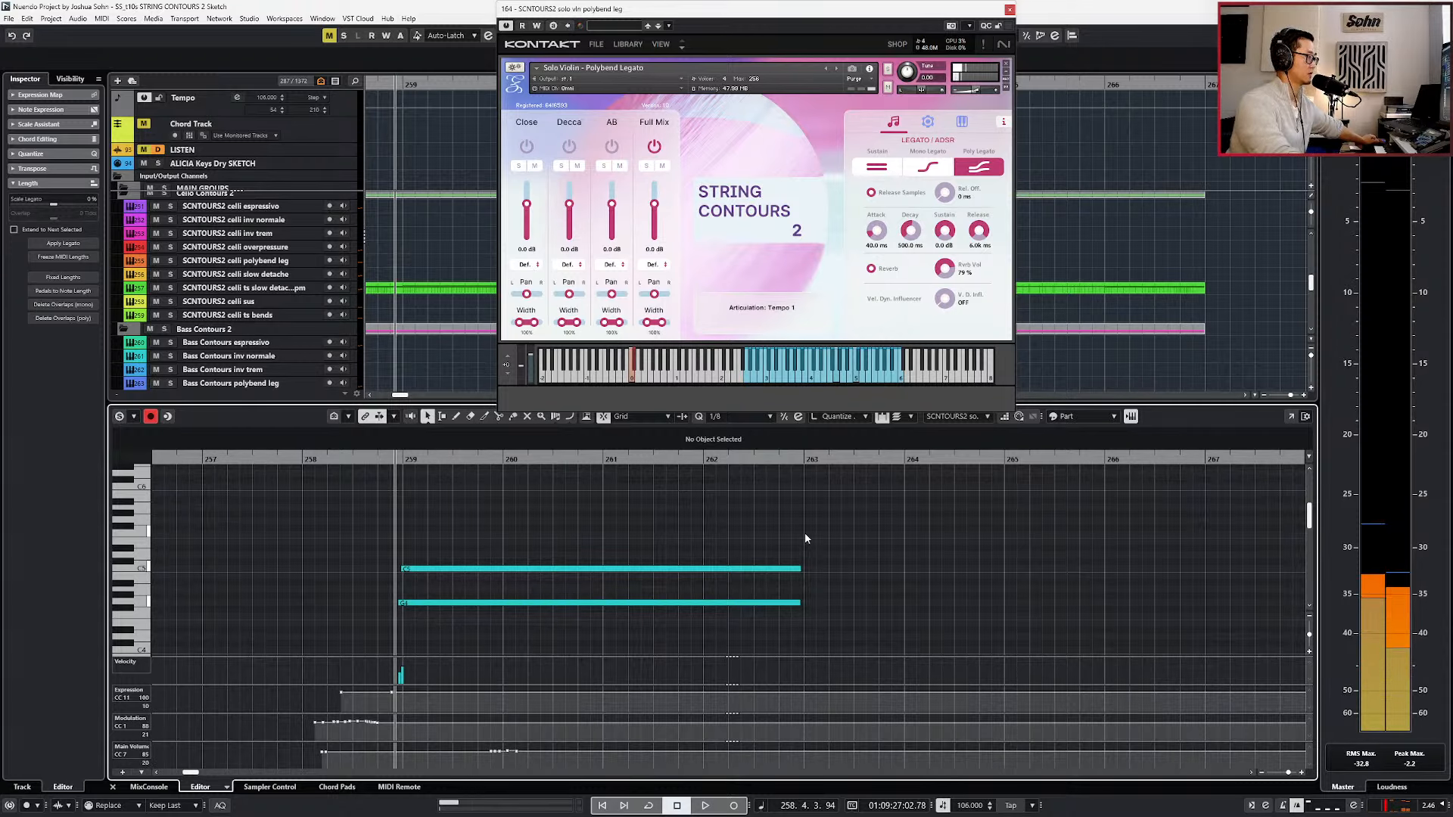
Add a C0 keyswitch note just before bar 259 and lengthen it to bar 262.
{"action": "scroll", "coordinate": [520, 530], "scroll_direction": "down", "scroll_amount": 5}
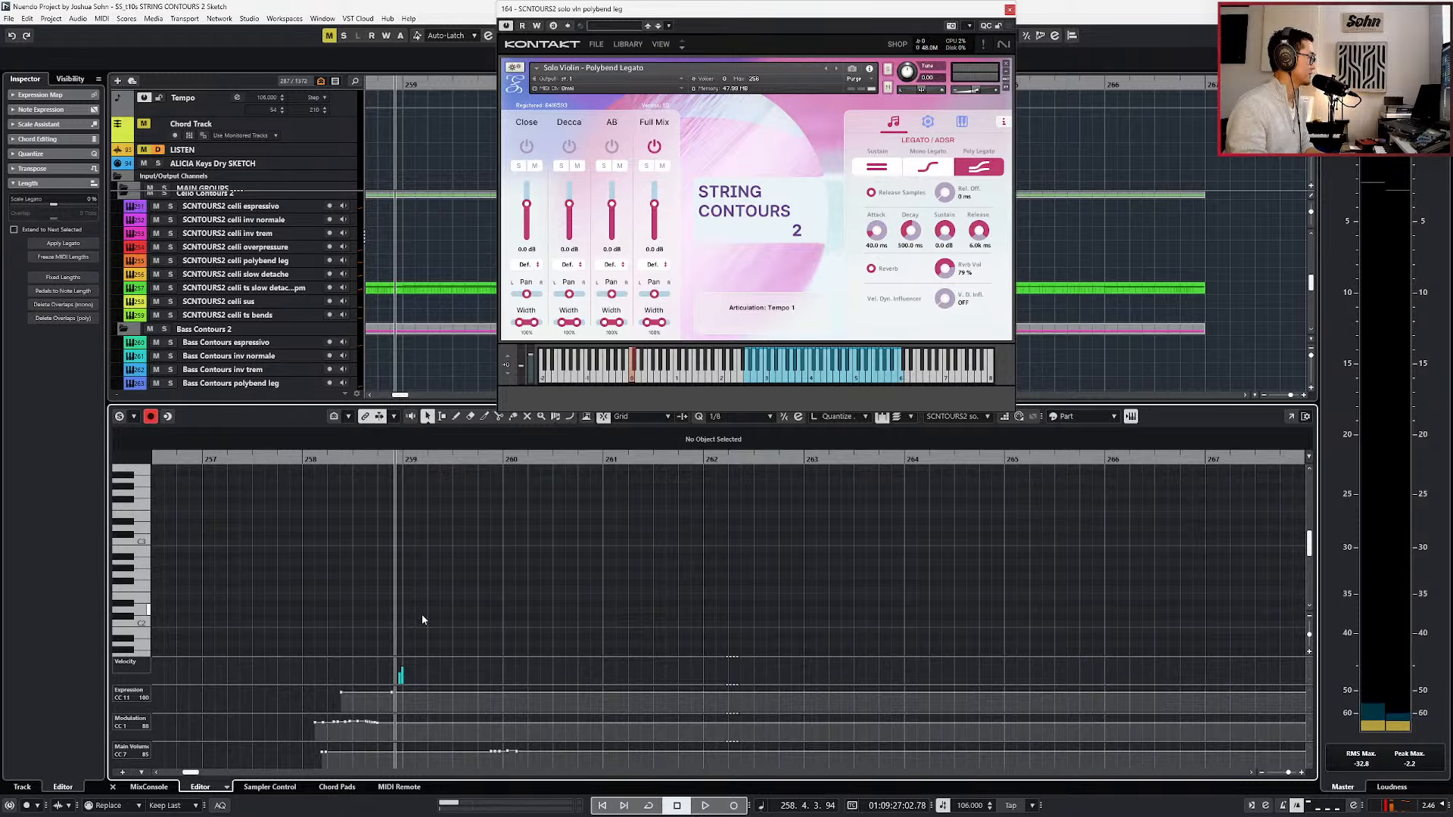
{"action": "scroll", "coordinate": [408, 617], "scroll_direction": "down", "scroll_amount": 5}
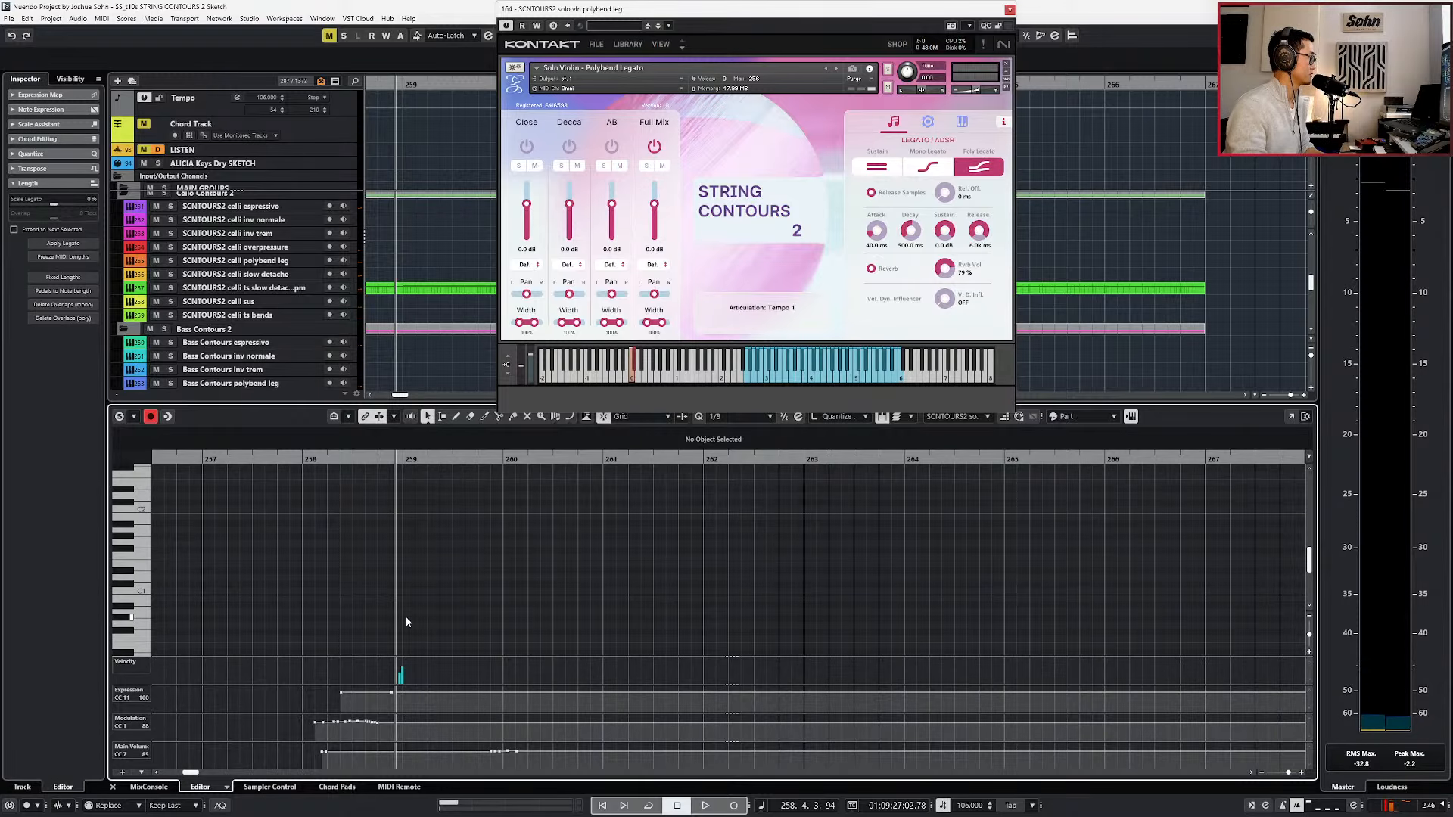
{"action": "left_click", "coordinate": [397, 597], "text": "alt"}
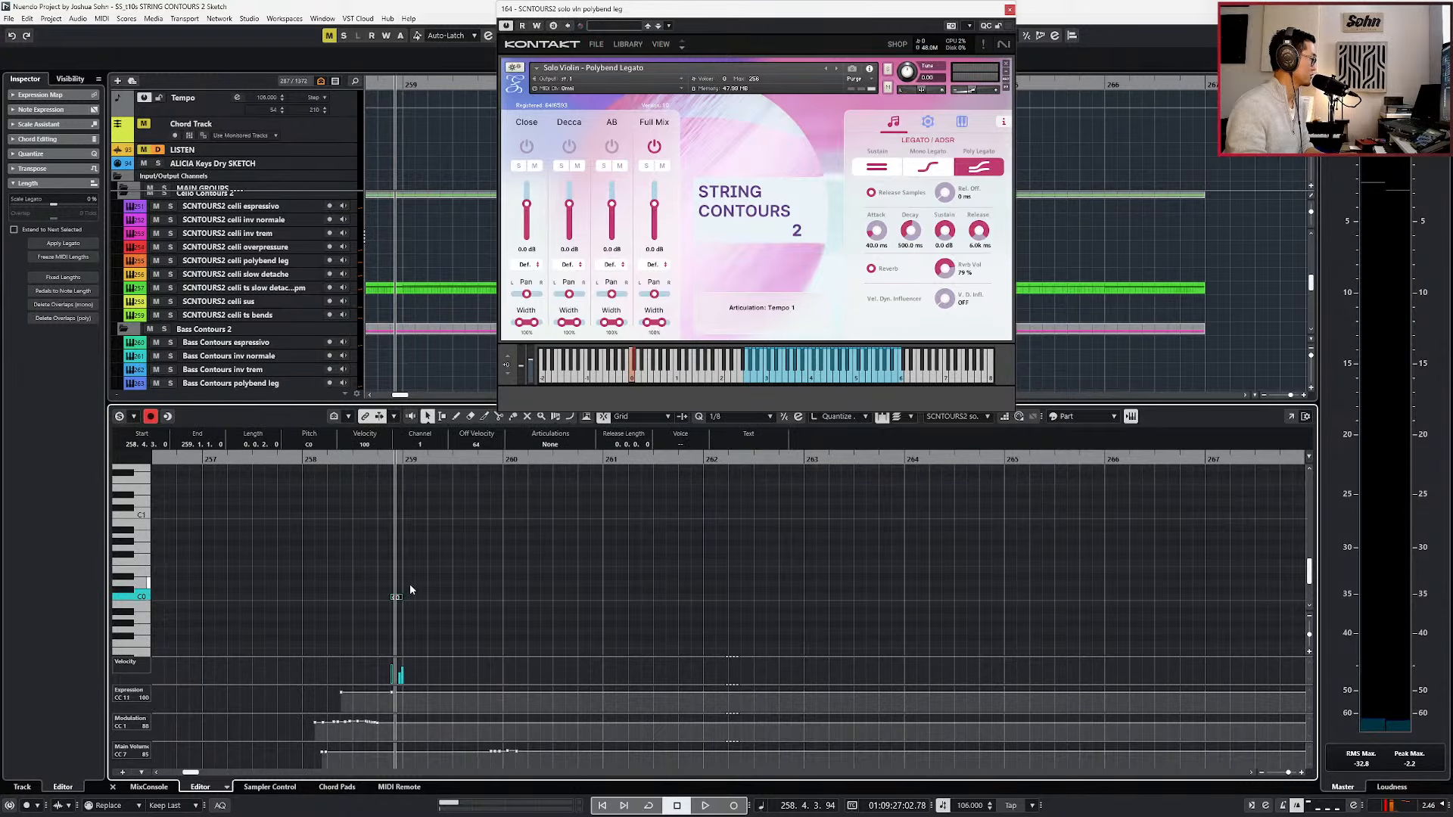
{"action": "key", "text": "alt+1"}
{"action": "key", "text": "alt+shift+Right"}
{"action": "key", "text": "alt+shift+Right"}
{"action": "key", "text": "alt+shift+Right"}
Compare the C0 and C#0 keyswitches by transposing the keyswitch note up a semitone and back down.
{"action": "key", "text": "Up"}
{"action": "key", "text": "Down"}
{"action": "key", "text": "Up"}
{"action": "key", "text": "Down"}
{"action": "scroll", "coordinate": [397, 605], "scroll_direction": "down", "scroll_amount": 1}
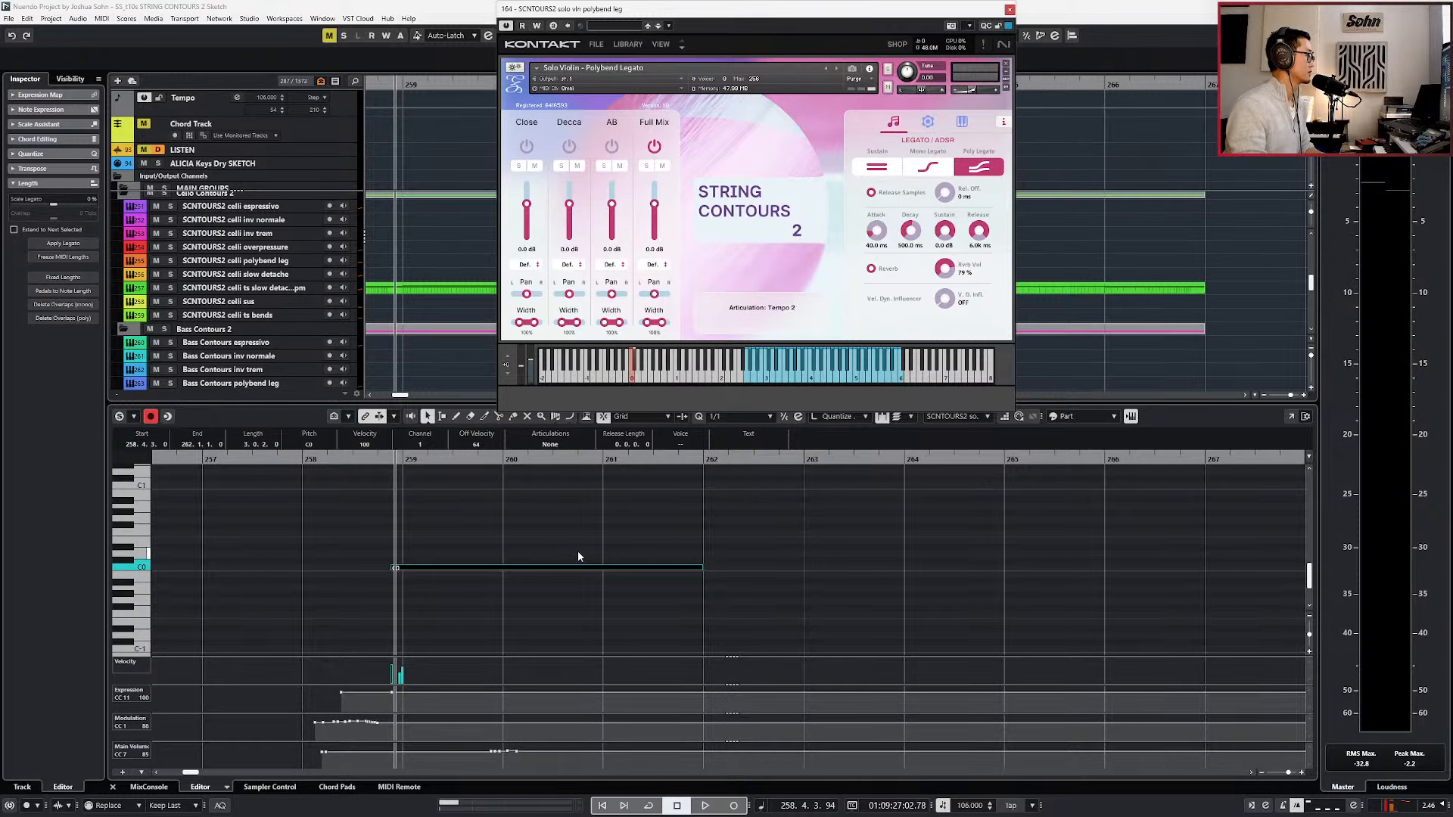
{"action": "key", "text": "Up"}
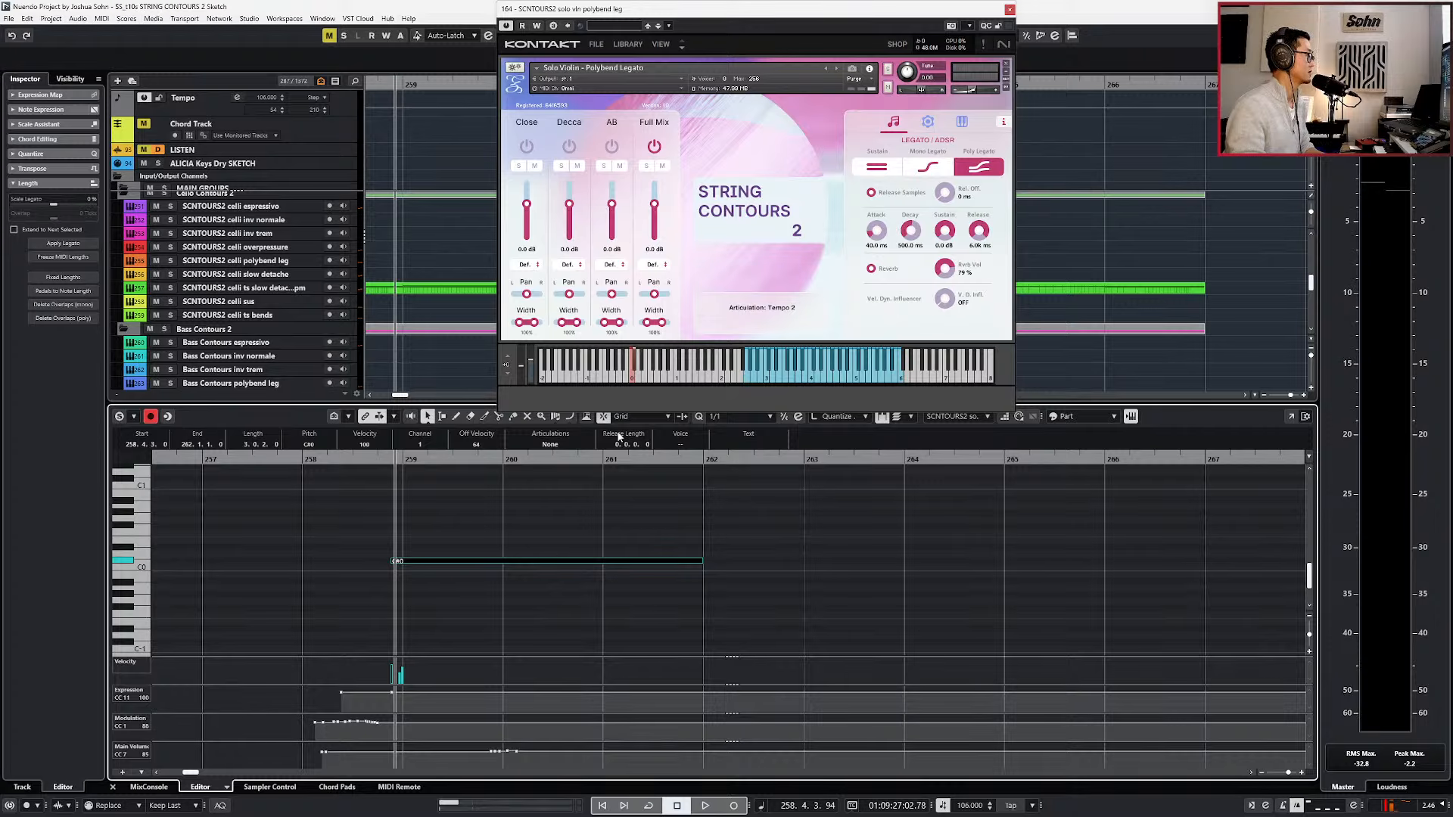
{"action": "key", "text": "Down"}
Play back the C5 and G4 pair from just before bar 259 to check it with the C0 keyswitch.
{"action": "scroll", "coordinate": [635, 515], "scroll_direction": "up", "scroll_amount": 2}
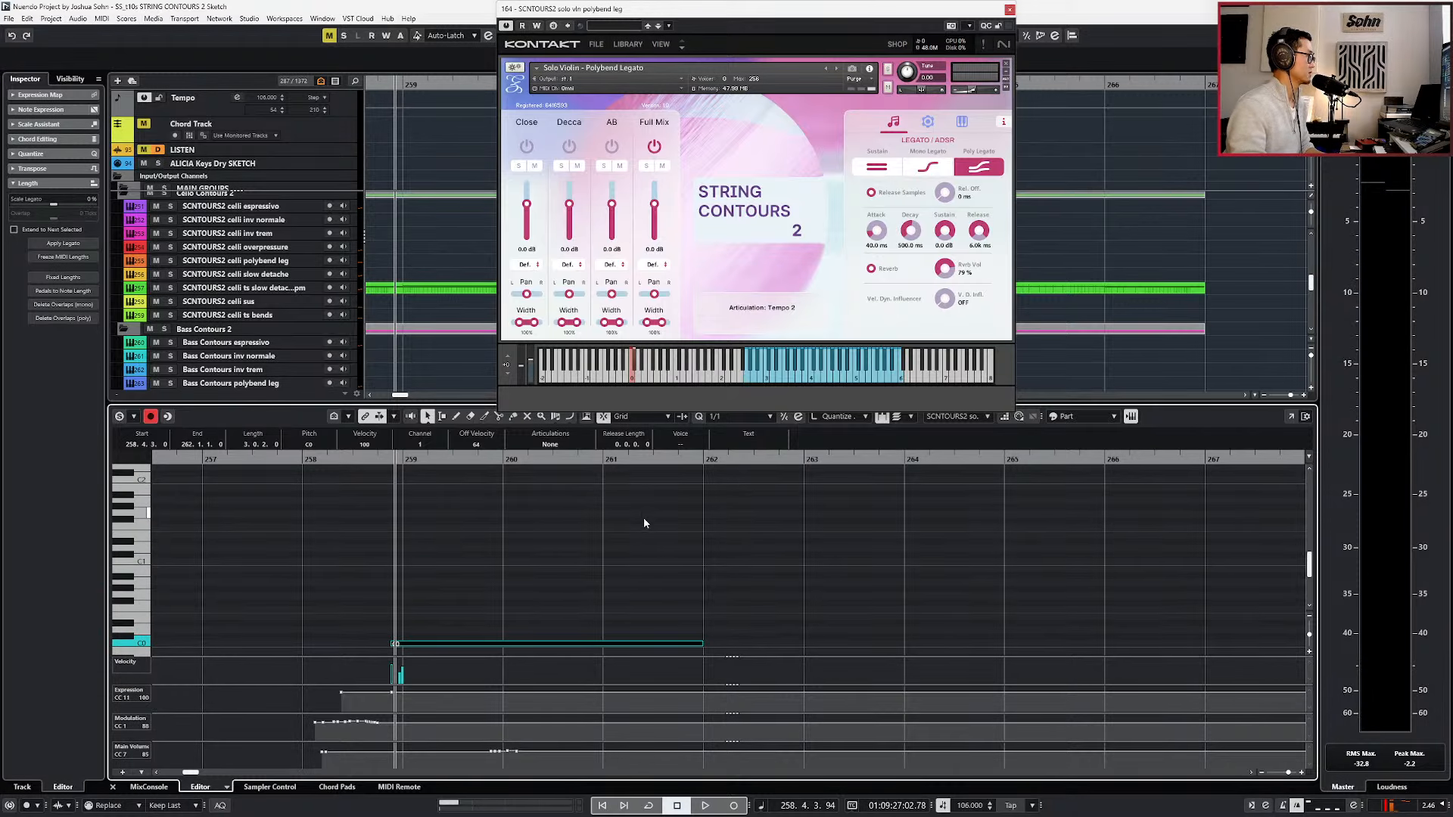
{"action": "key", "text": "space"}
{"action": "scroll", "coordinate": [644, 539], "scroll_direction": "up", "scroll_amount": 6}
{"action": "scroll", "coordinate": [646, 547], "scroll_direction": "up", "scroll_amount": 2}
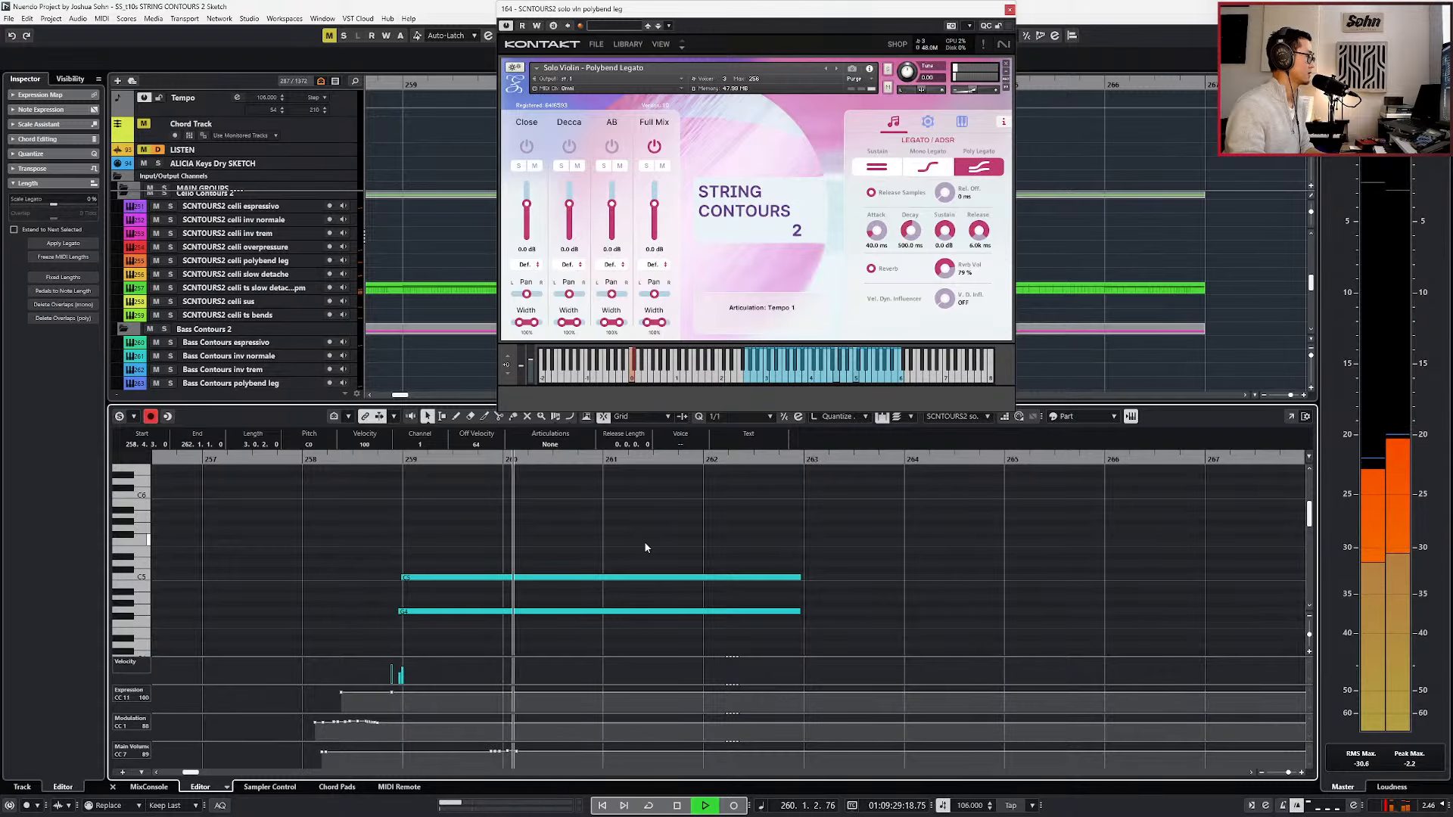
{"action": "key", "text": "space"}
Duplicate the C0 keyswitch note, shift the copy to just before bar 263 and transpose it to C#0.
{"action": "scroll", "coordinate": [645, 545], "scroll_direction": "down", "scroll_amount": 6}
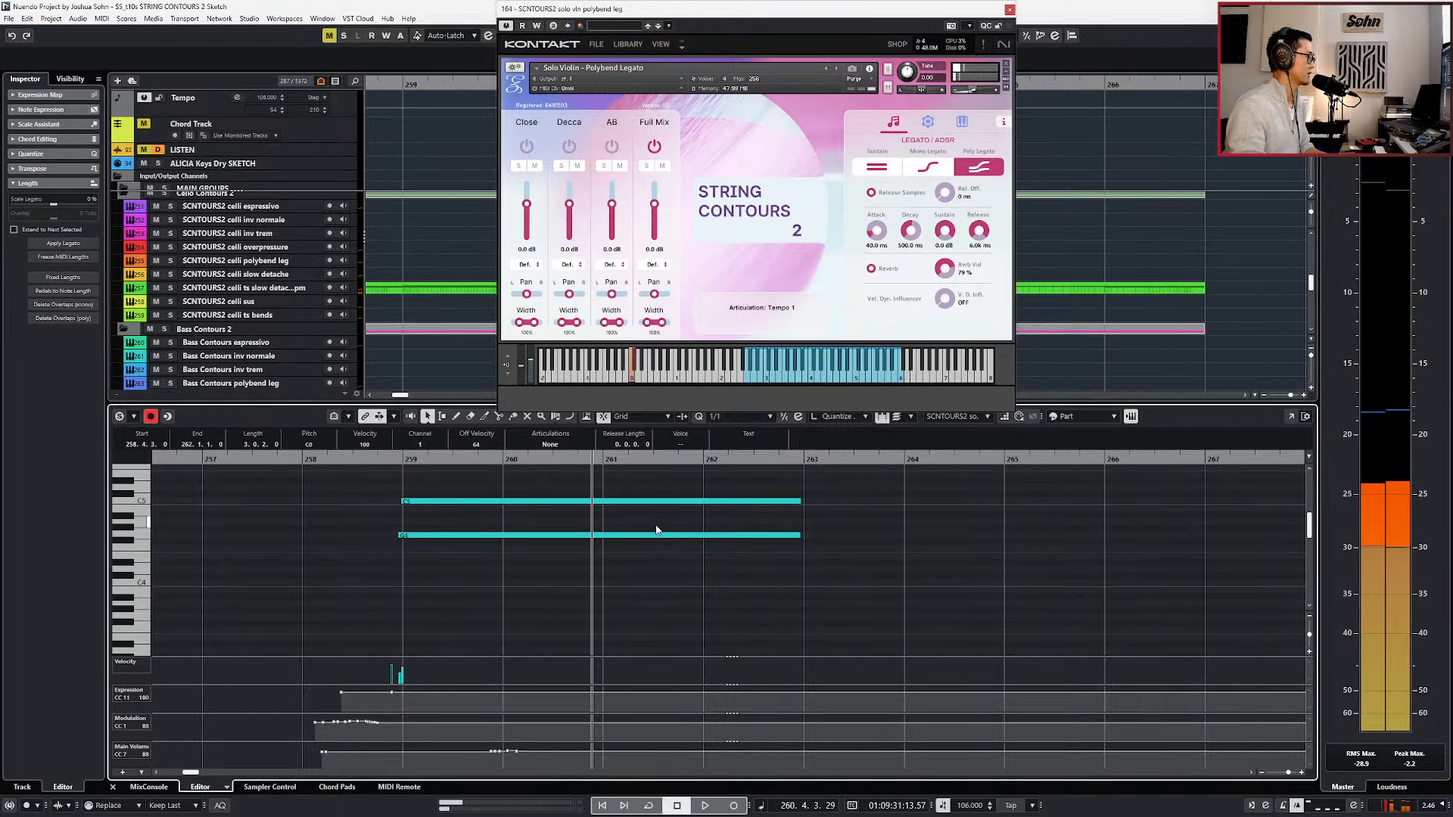
{"action": "scroll", "coordinate": [635, 533], "scroll_direction": "down", "scroll_amount": 2}
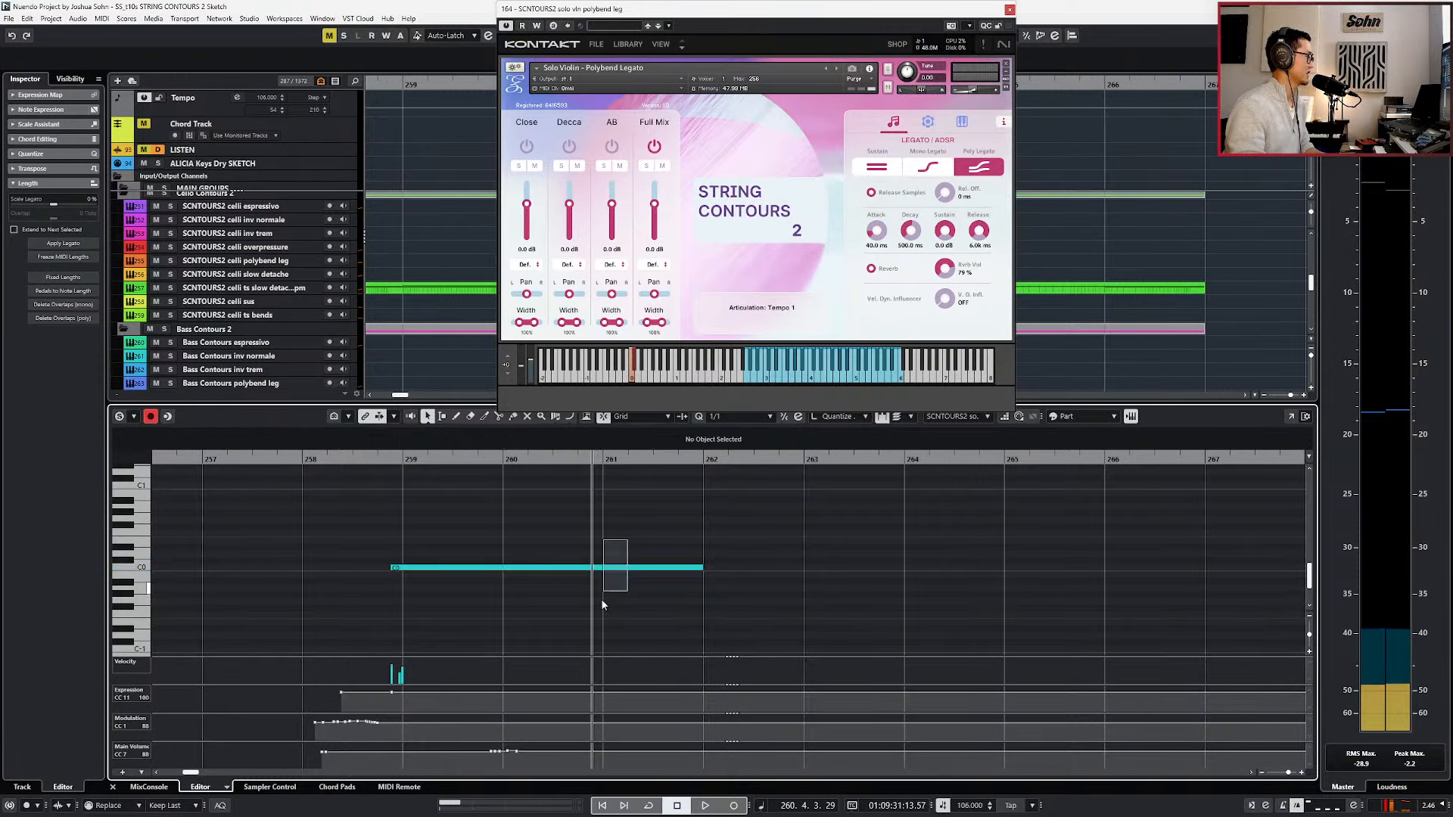
{"action": "key", "text": "alt+d"}
{"action": "scroll", "coordinate": [665, 567], "scroll_direction": "up", "scroll_amount": 3}
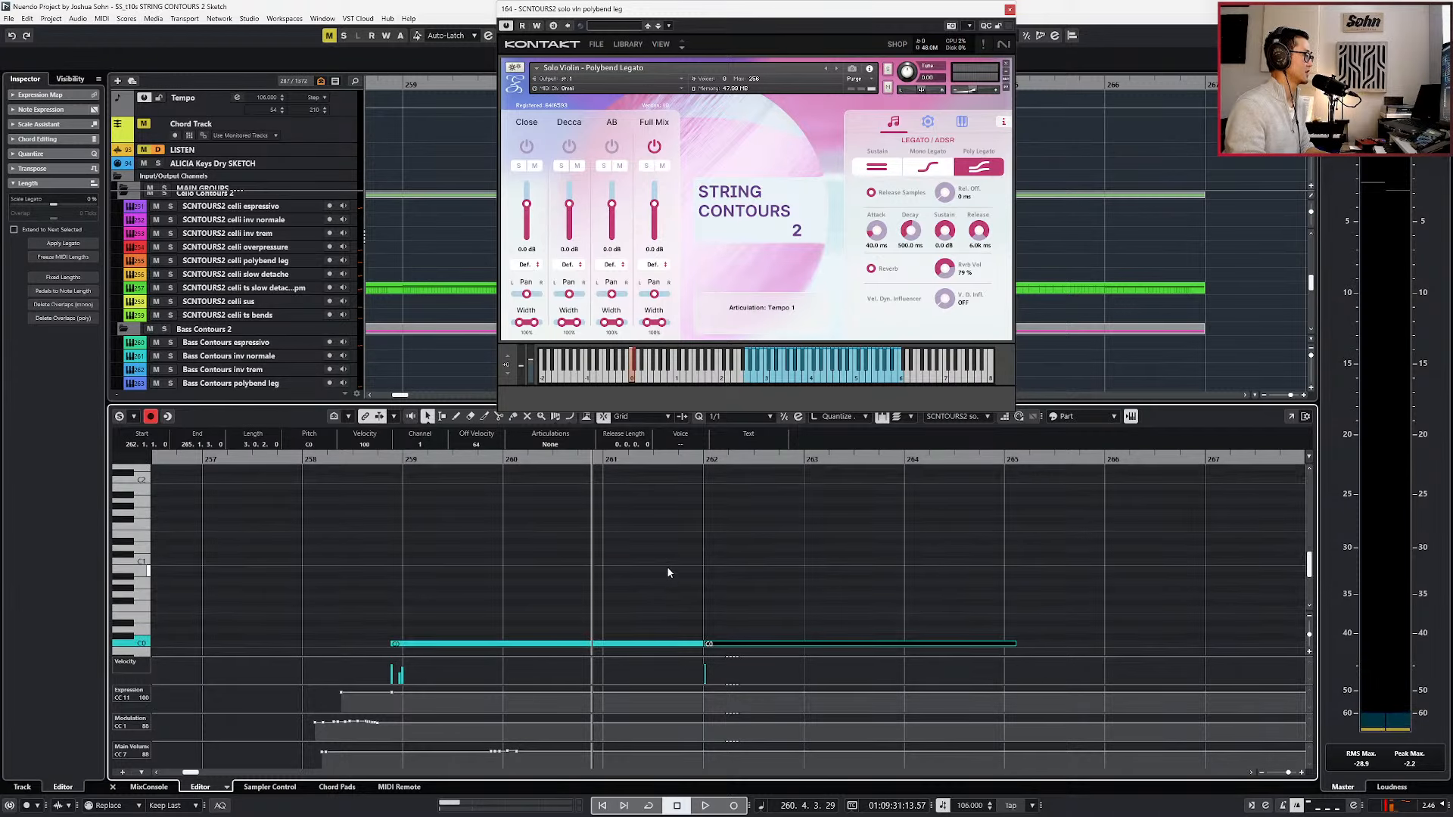
{"action": "key", "text": "ctrl+Right"}
{"action": "key", "text": "alt+Left"}
{"action": "key", "text": "alt+Left"}
{"action": "key", "text": "Up"}
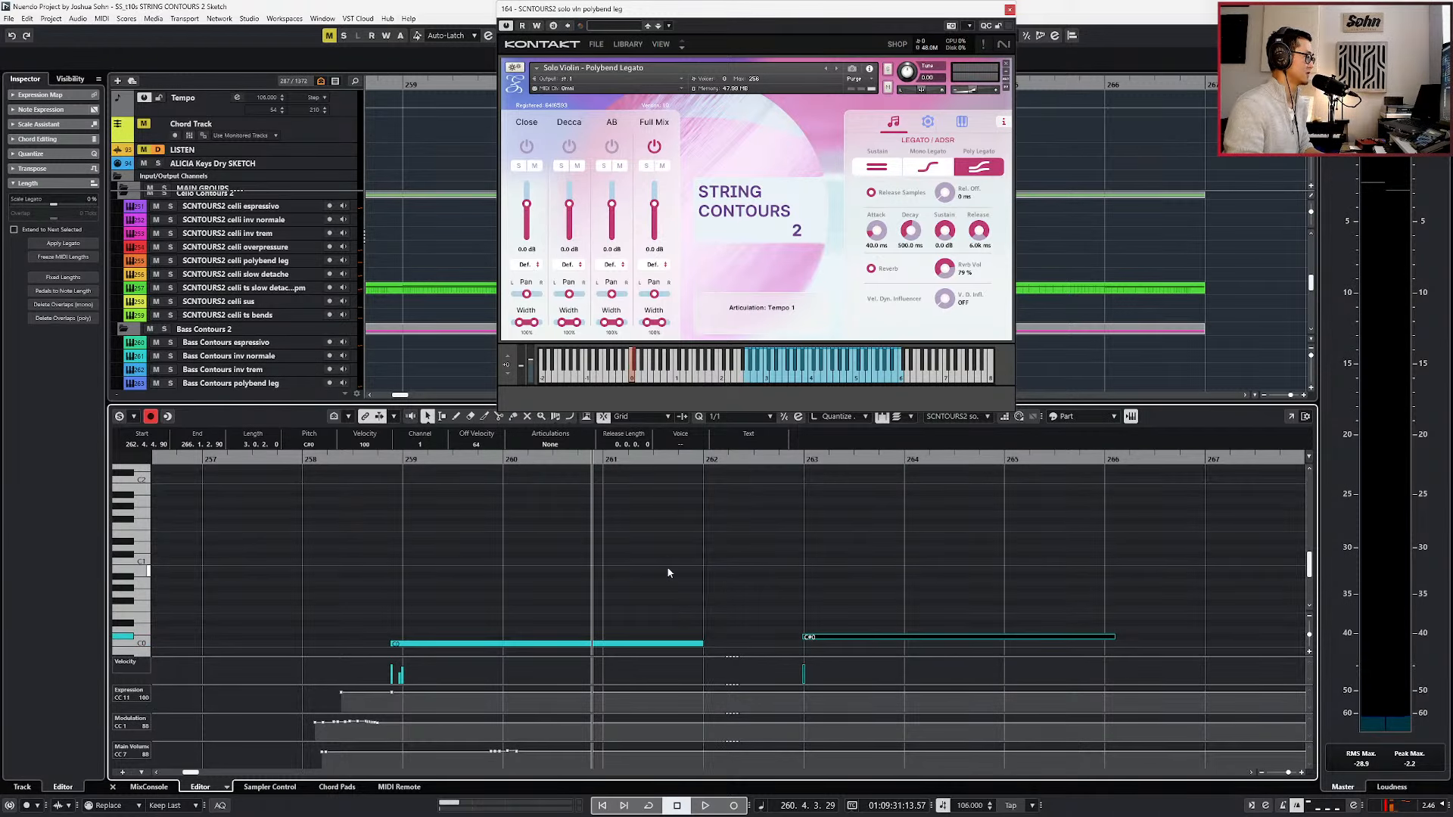
Trim the ends of the C5 and G4 notes slightly further ahead of bar 263.
{"action": "scroll", "coordinate": [679, 578], "scroll_direction": "up", "scroll_amount": 10}
{"action": "scroll", "coordinate": [680, 578], "scroll_direction": "down", "scroll_amount": 2}
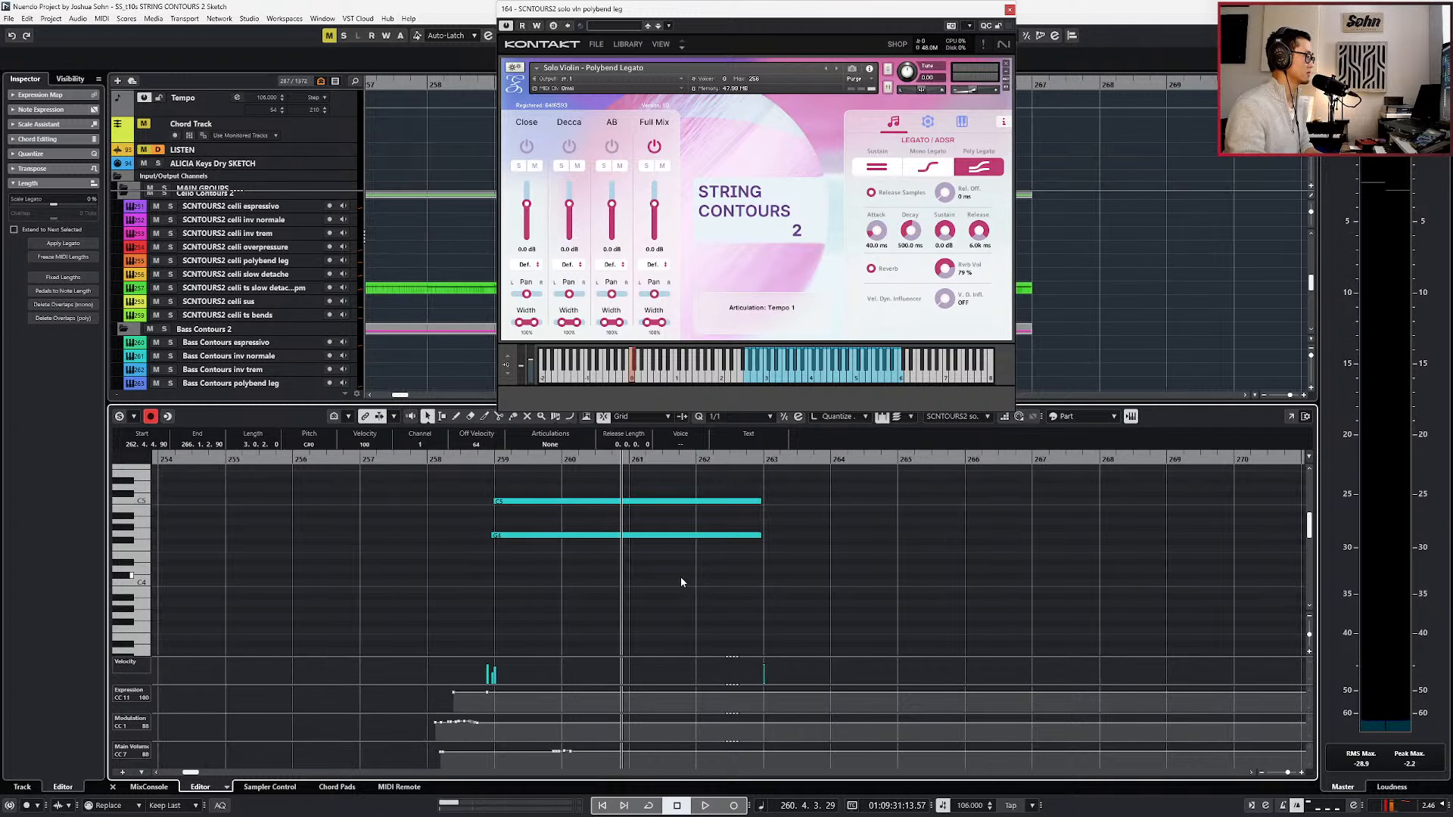
{"action": "scroll", "coordinate": [680, 578], "scroll_direction": "right", "scroll_amount": 2}
{"action": "key", "text": "ctrl+KP_Add"}
{"action": "key", "text": "ctrl+KP_Add"}
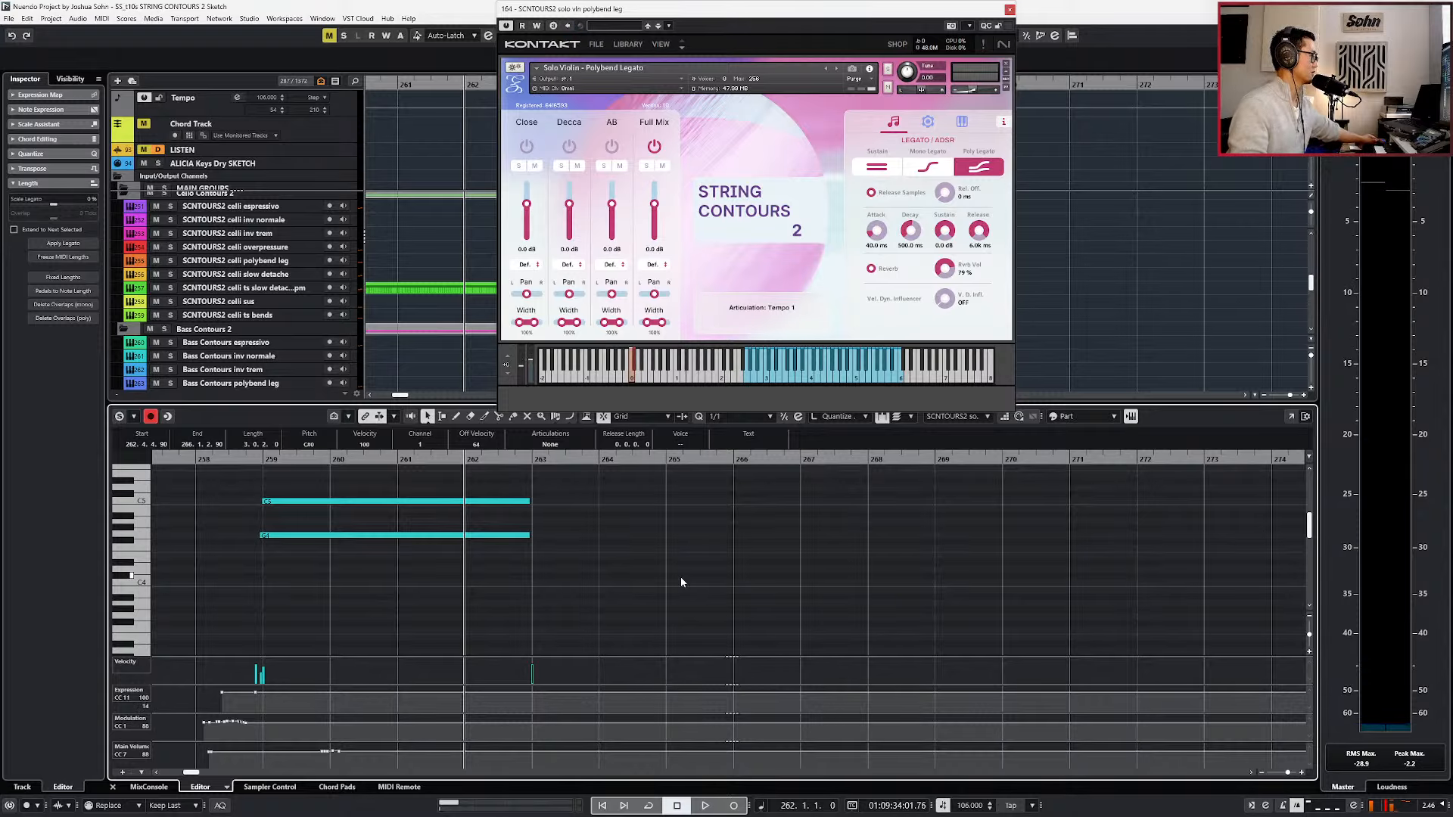
{"action": "left_click_drag", "start_coordinate": [557, 467], "coordinate": [522, 536]}
Play along from bar 262 through bar 266 and try to insert the performance from the retrospective record buffer.
{"action": "key", "text": "space"}
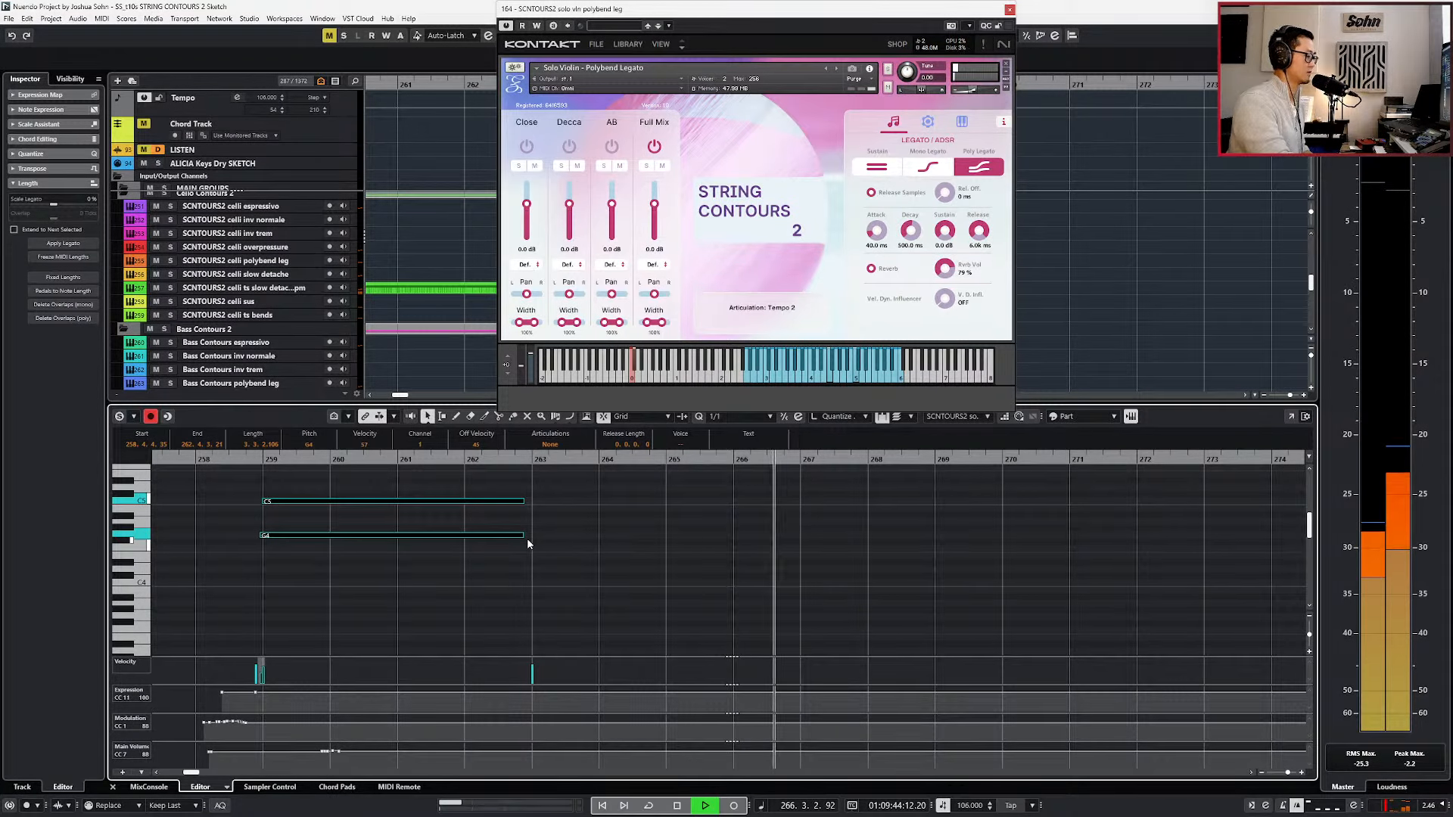
{"action": "key", "text": "space"}
{"action": "key", "text": "alt+l"}
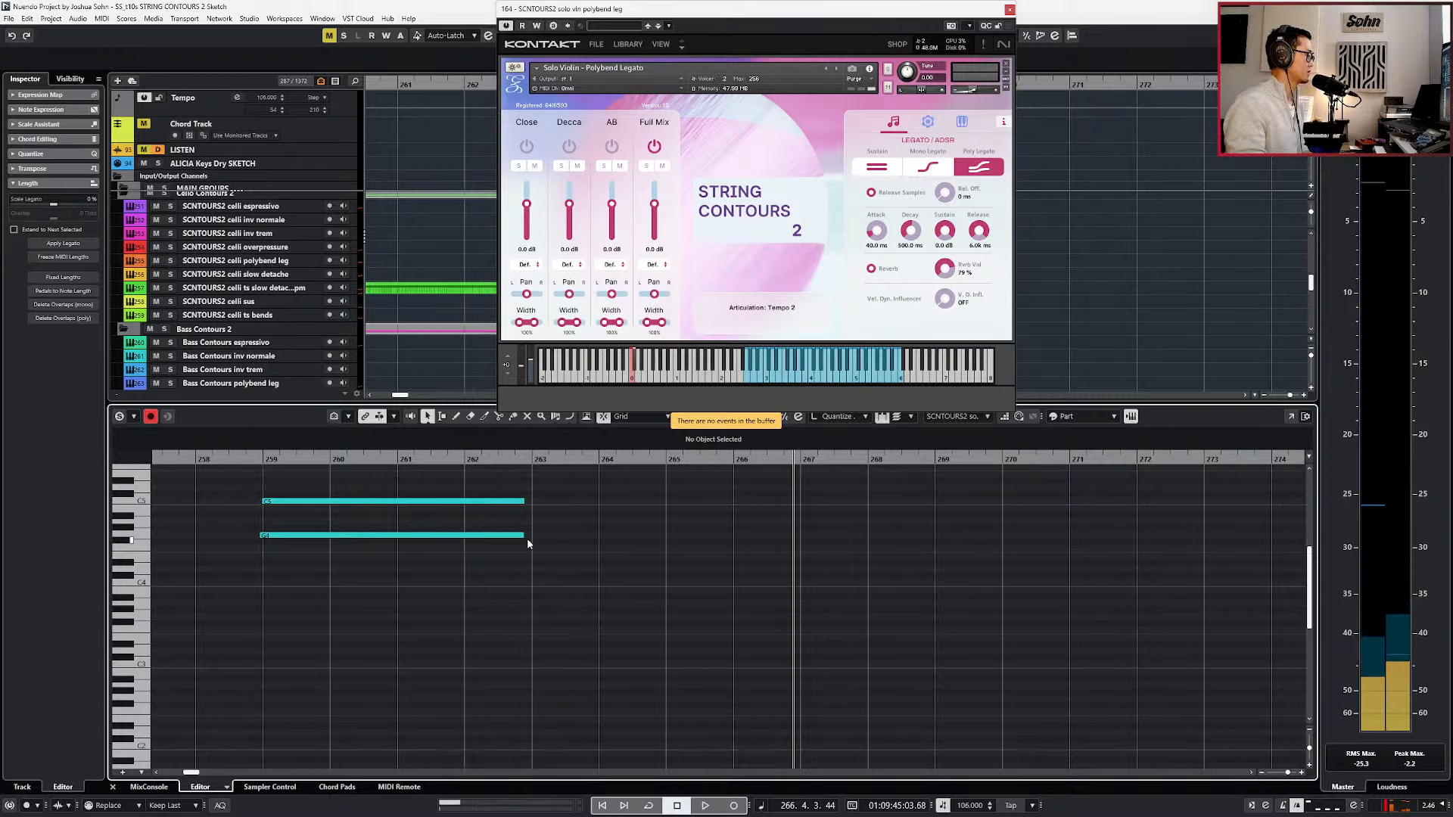
Record a held C5 and F4 pair from bar 263 to bar 266, starting the take at bar 262.
{"action": "key", "text": "KP_Subtract"}
{"action": "key", "text": "KP_Subtract"}
{"action": "key", "text": "space"}
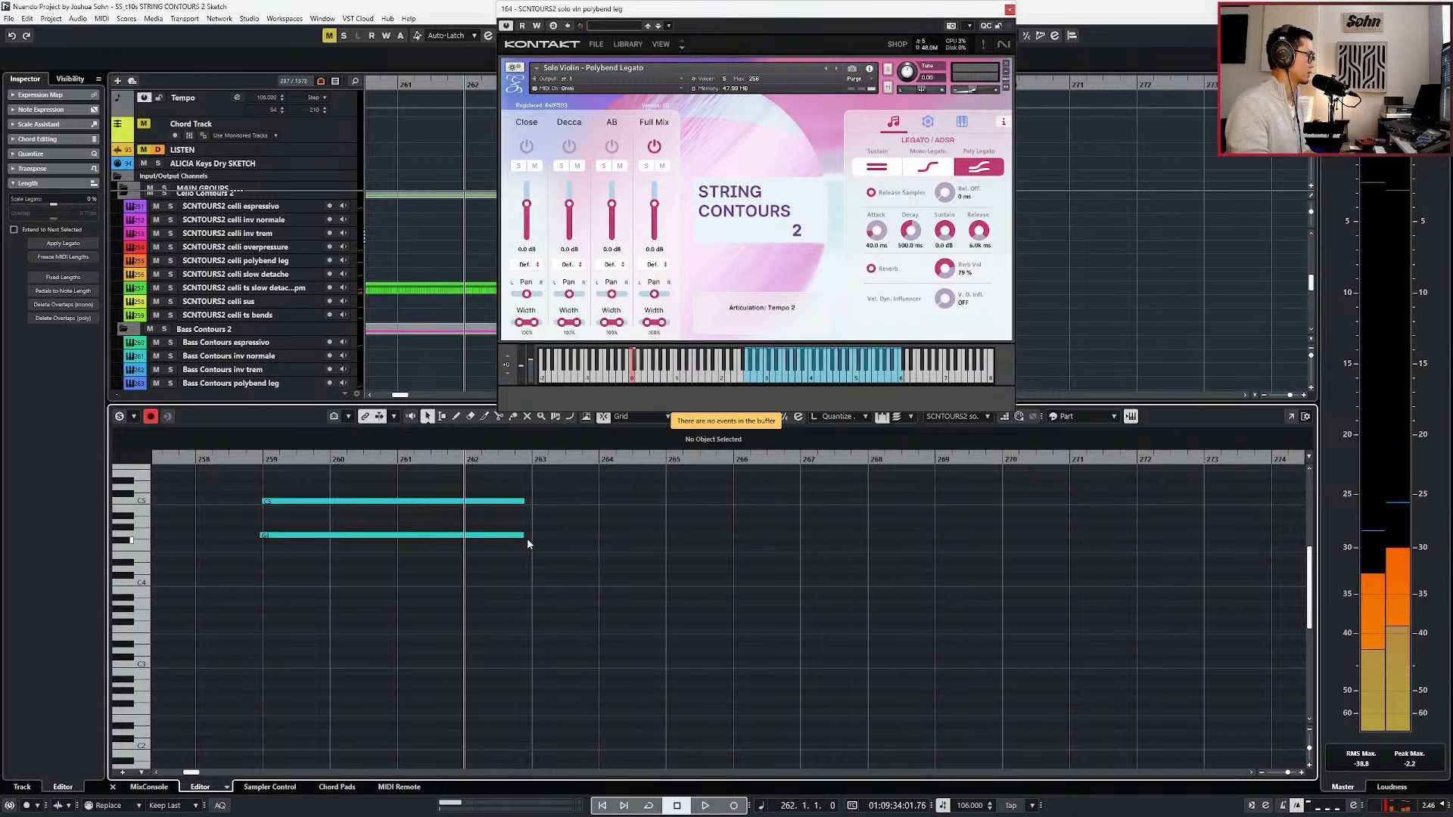
{"action": "key", "text": "KP_Multiply"}
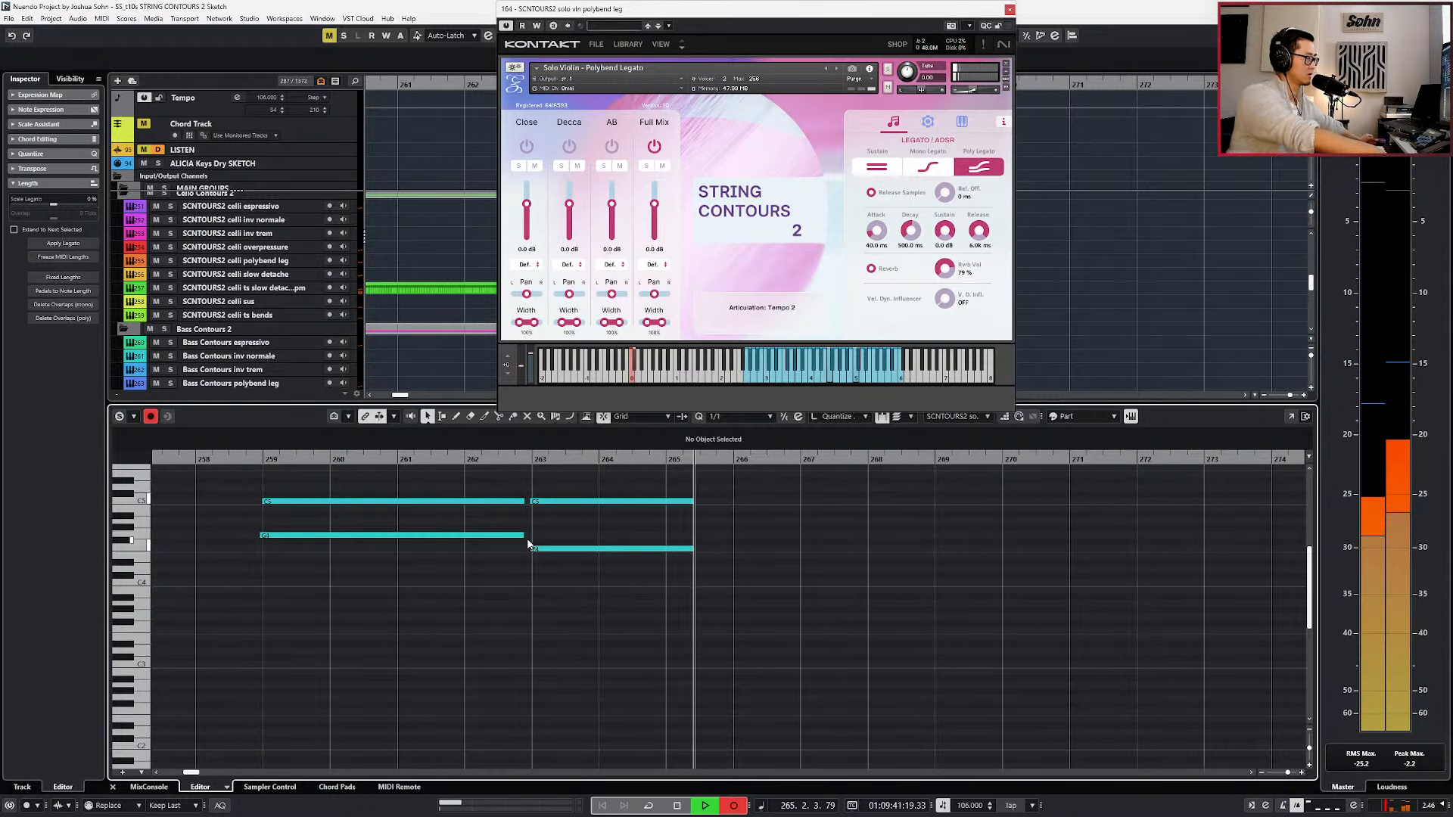
{"action": "key", "text": "space"}
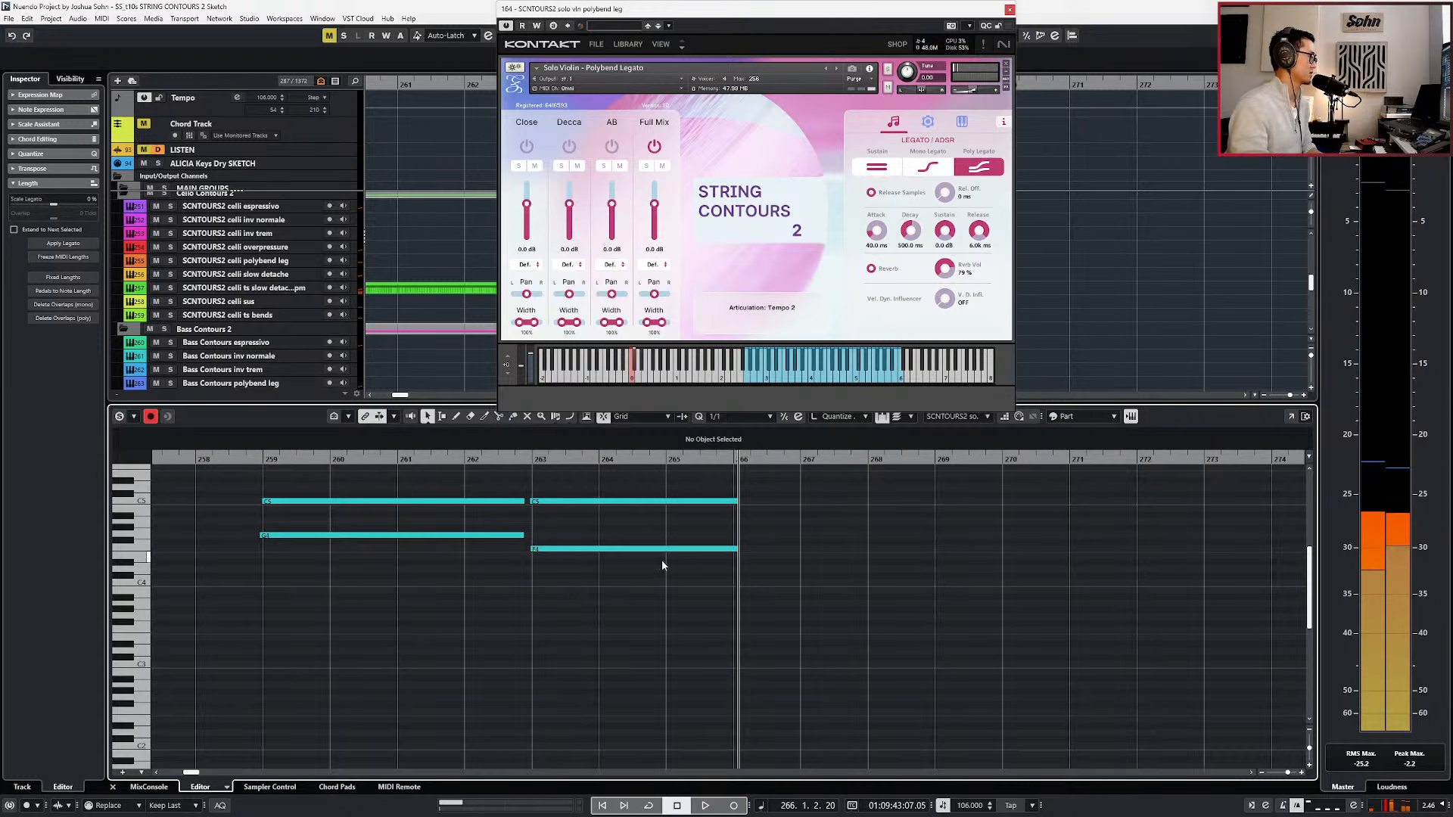
Select the newly recorded C5 and F4 notes and play them back from their start.
{"action": "key", "text": "g"}
{"action": "scroll", "coordinate": [673, 573], "scroll_direction": "right", "scroll_amount": 4}
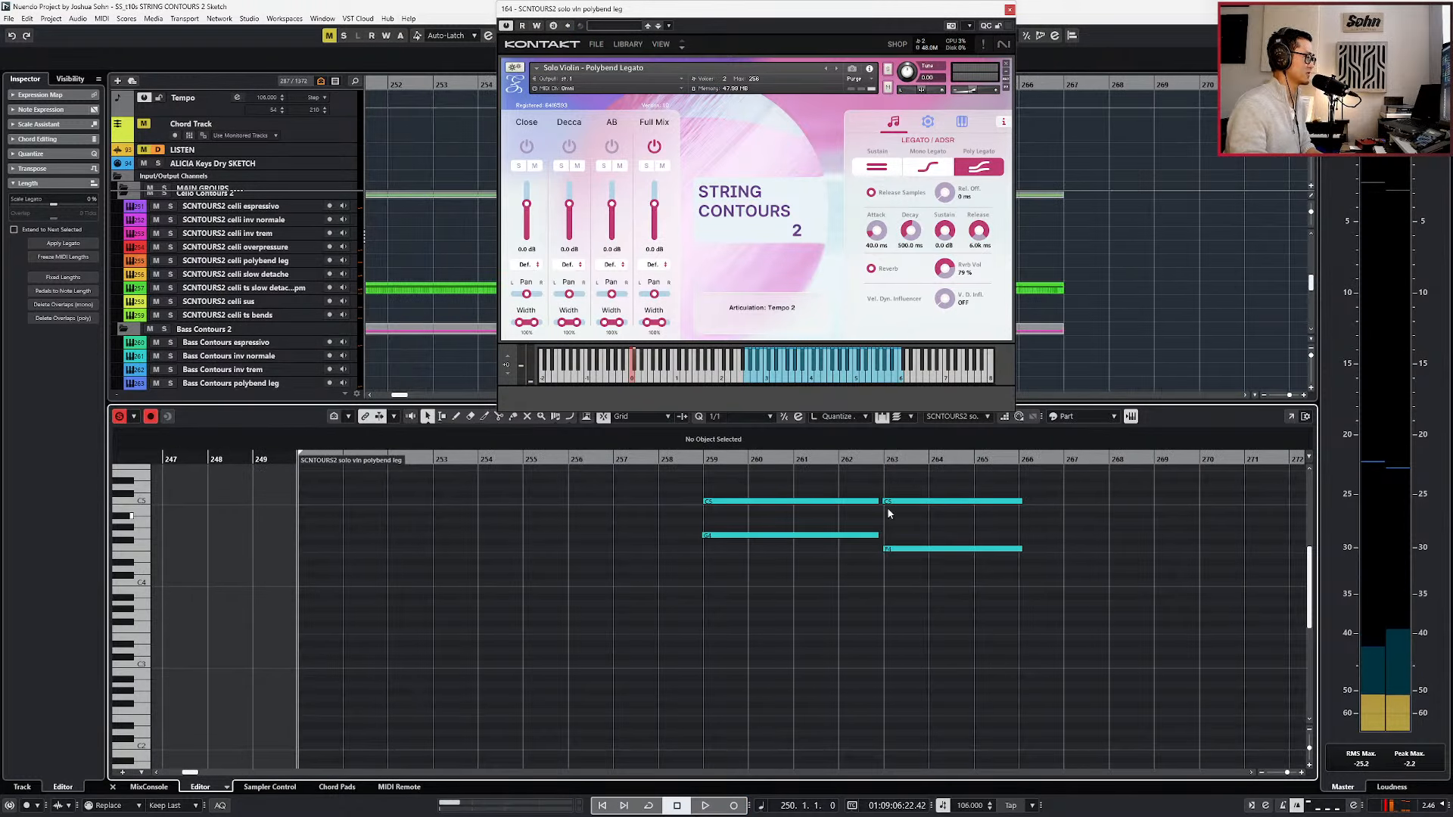
{"action": "left_click_drag", "start_coordinate": [918, 496], "coordinate": [907, 582]}
{"action": "key", "text": "h"}
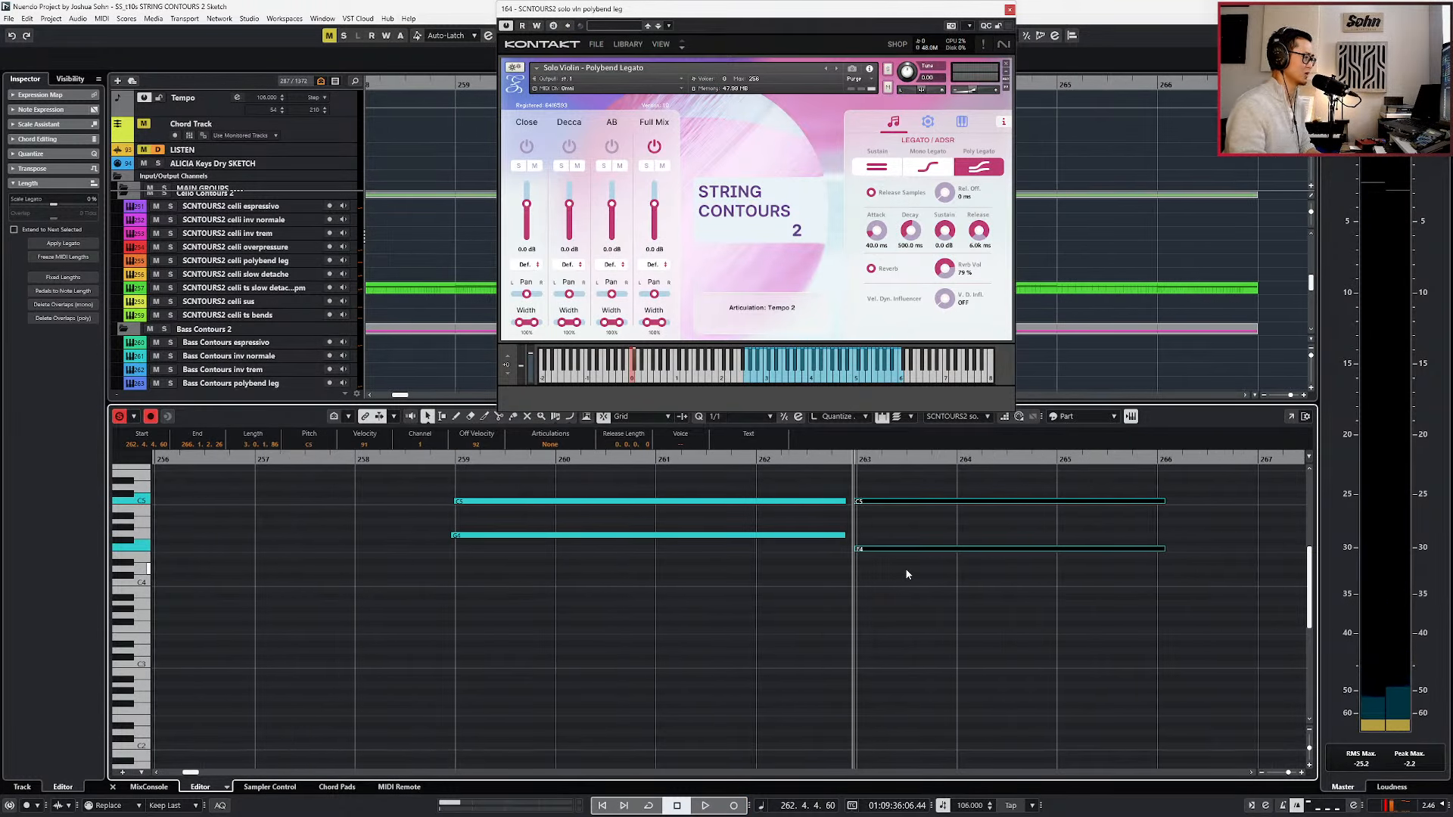
{"action": "key", "text": "space"}
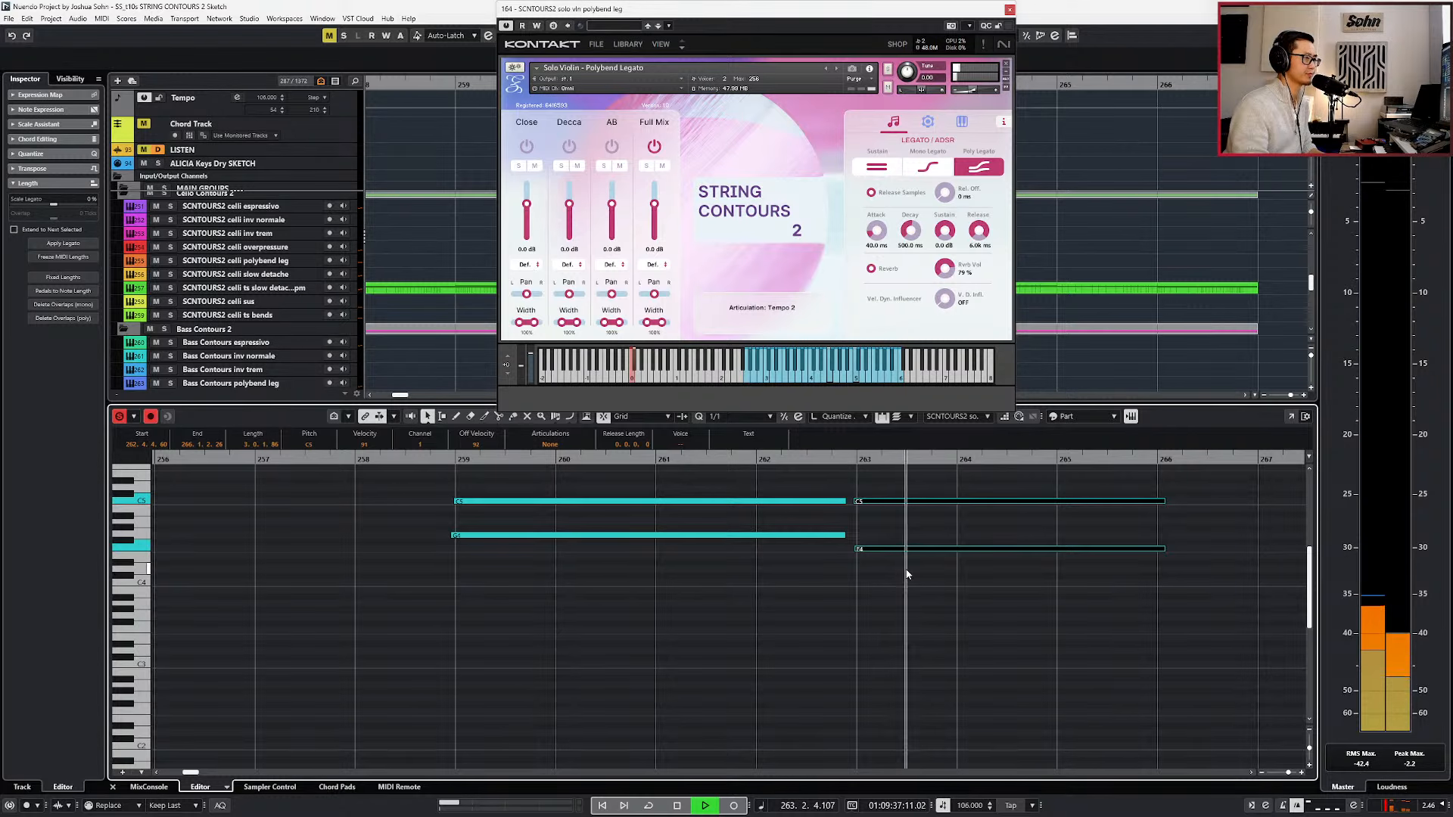
{"action": "key", "text": "h"}
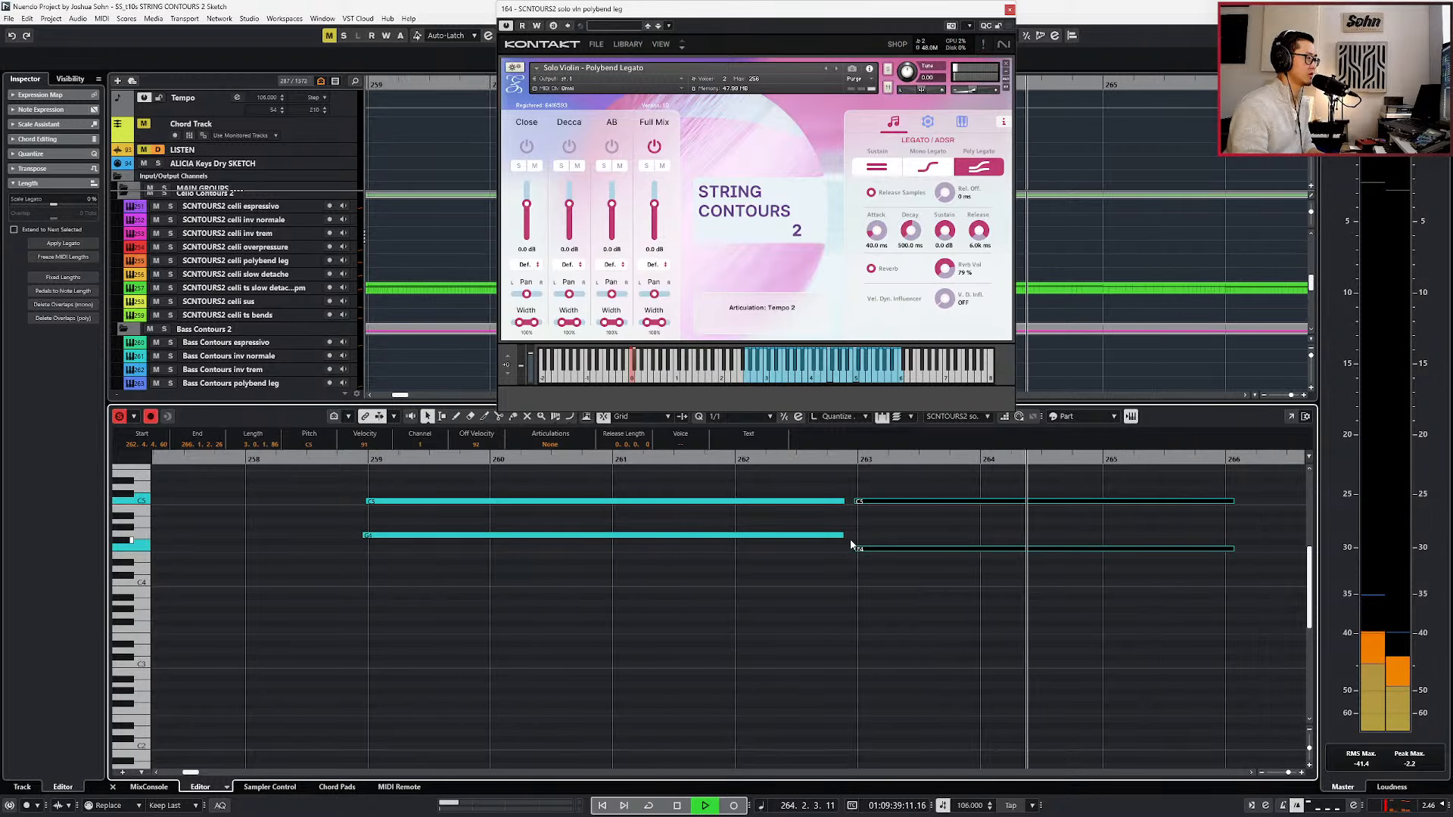
{"action": "key", "text": "space"}
Shift the recorded C5 and F4 notes slightly later toward the bar 263 downbeat and play them back.
{"action": "left_click", "coordinate": [870, 549]}
{"action": "scroll", "coordinate": [870, 555], "scroll_direction": "up", "scroll_amount": 2}
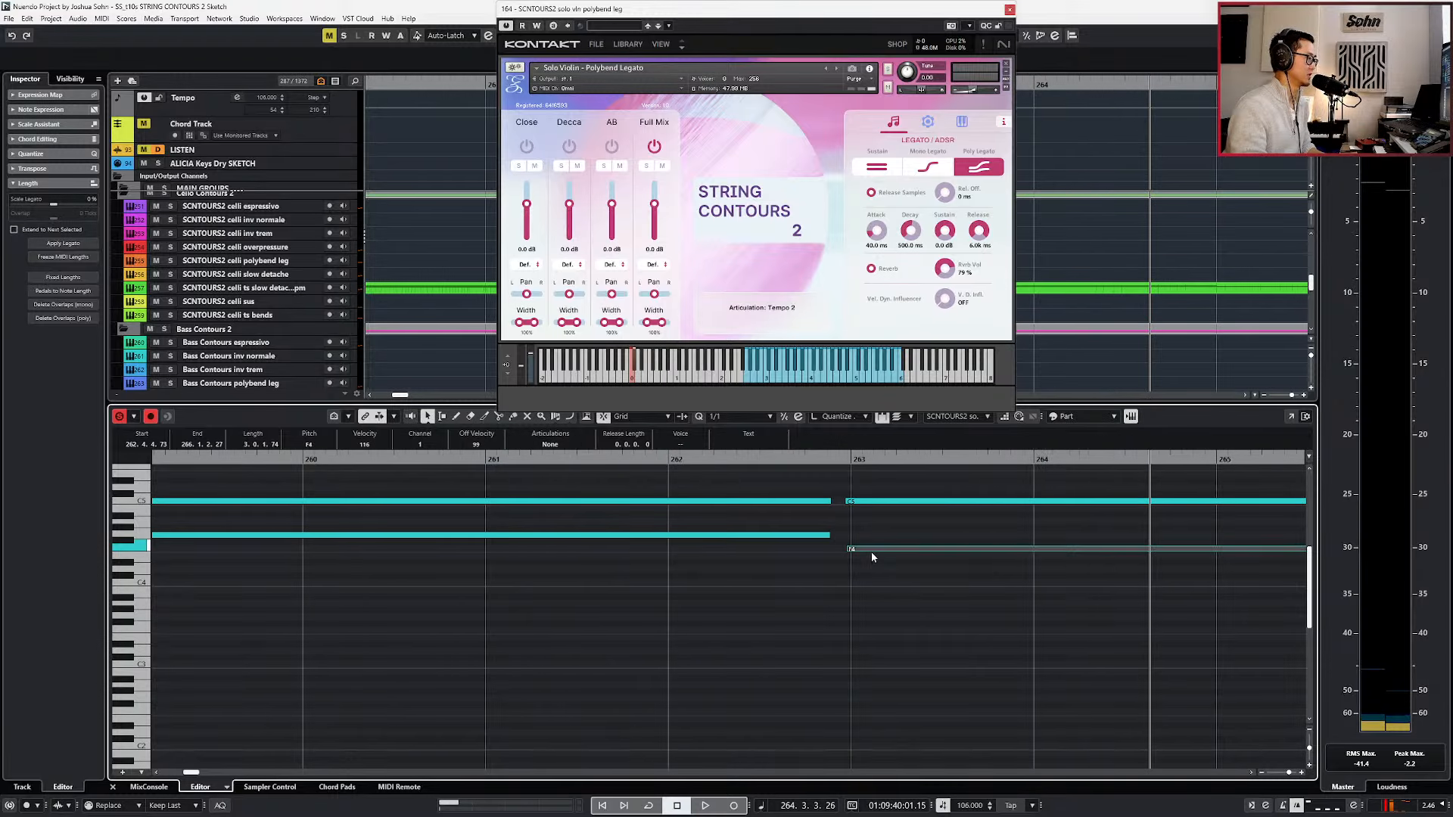
{"action": "left_click", "coordinate": [874, 501], "text": "shift"}
{"action": "key", "text": "l"}
{"action": "scroll", "coordinate": [864, 532], "scroll_direction": "up", "scroll_amount": 5}
{"action": "scroll", "coordinate": [811, 603], "scroll_direction": "down", "scroll_amount": 4}
{"action": "scroll", "coordinate": [828, 610], "scroll_direction": "down", "scroll_amount": 2}
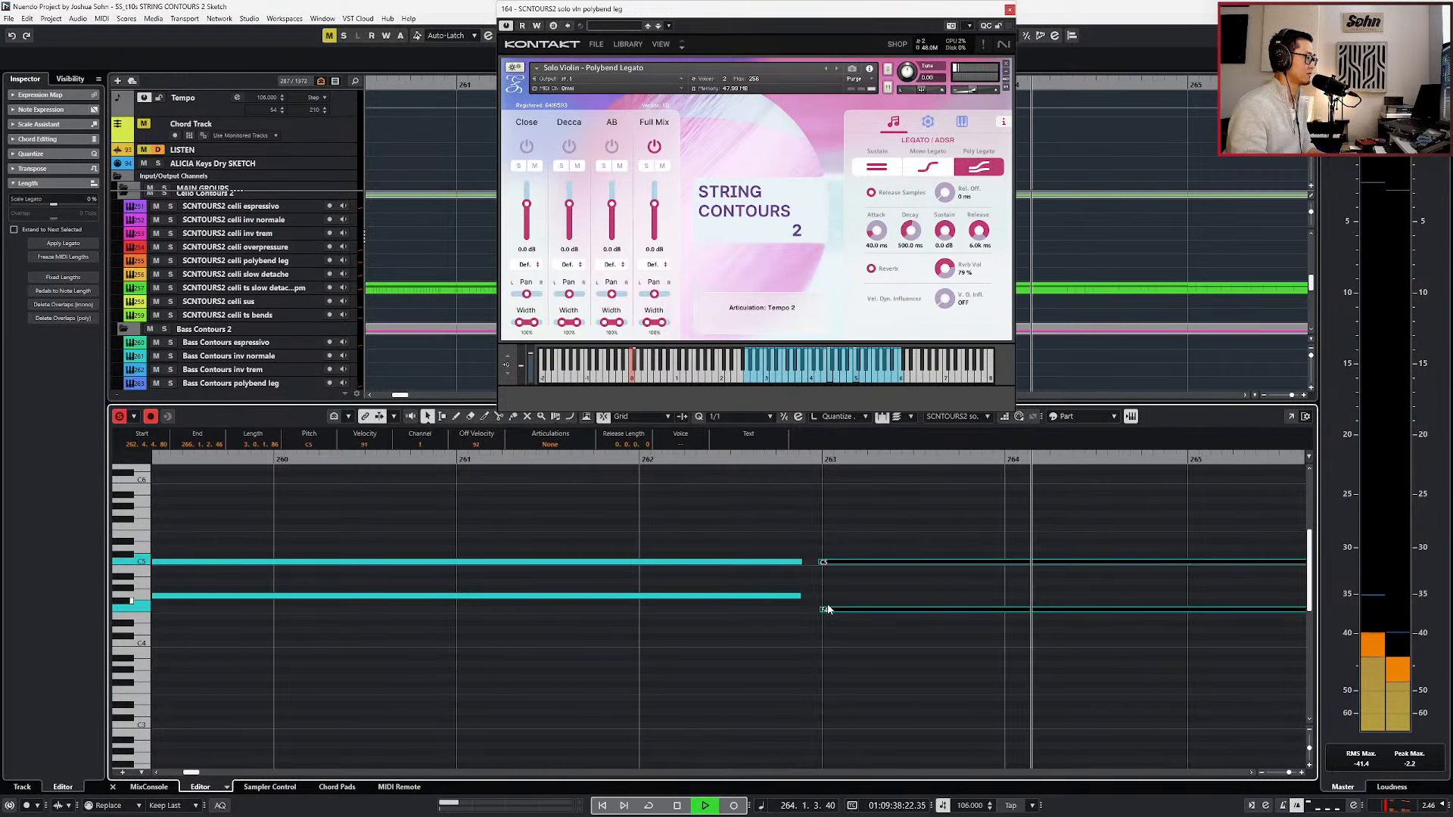
Extend the start of the C#0 keyswitch note earlier, to about 262.4.3, and play the transition.
{"action": "scroll", "coordinate": [828, 609], "scroll_direction": "down", "scroll_amount": 10}
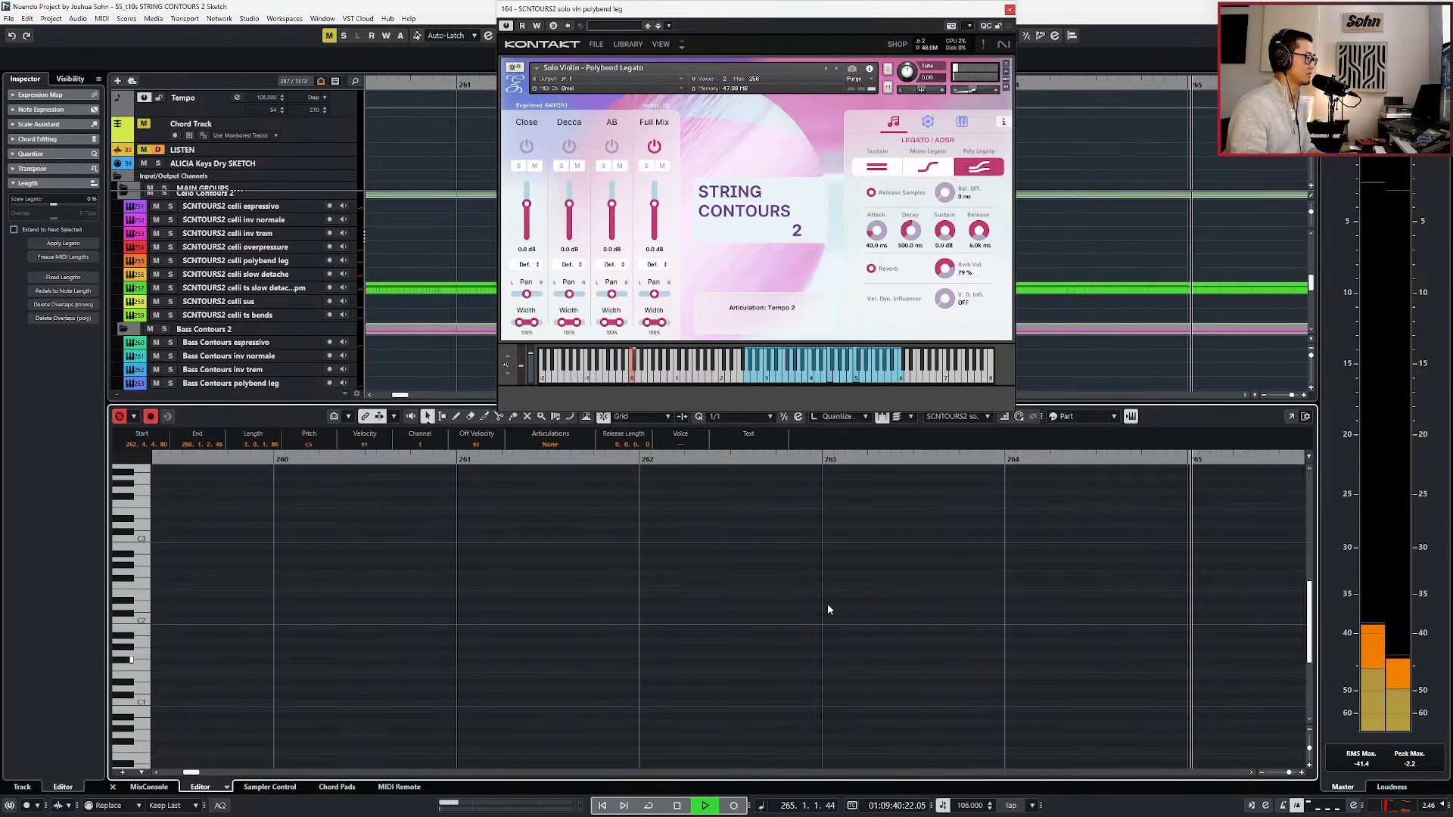
{"action": "key", "text": "space"}
{"action": "left_click_drag", "start_coordinate": [827, 602], "coordinate": [800, 598]}
{"action": "key", "text": "alt+space"}
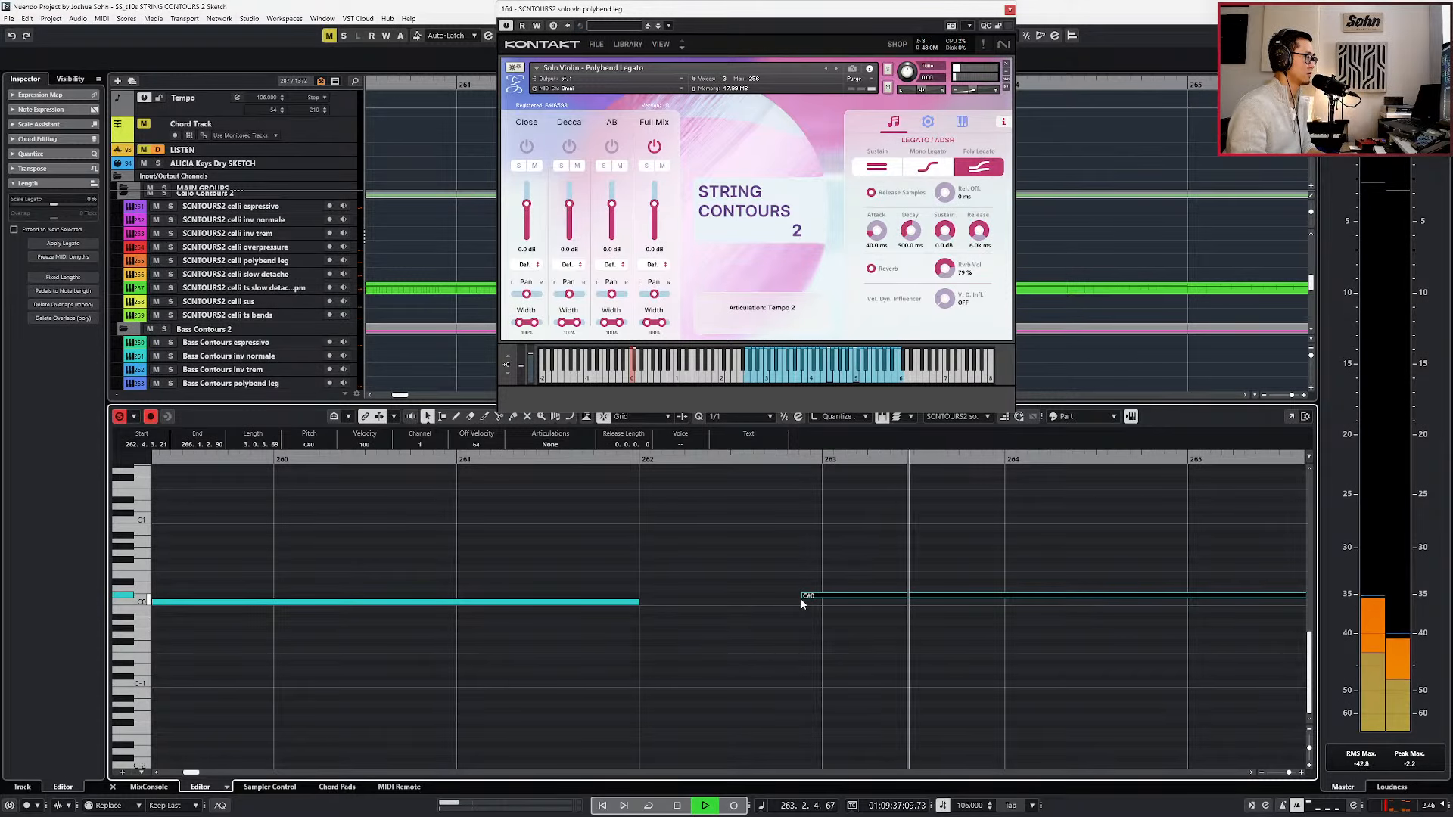
Trim the start of the F4 note to the bar 263 downbeat and play back the passage.
{"action": "scroll", "coordinate": [801, 604], "scroll_direction": "down", "scroll_amount": 3}
{"action": "scroll", "coordinate": [801, 604], "scroll_direction": "up", "scroll_amount": 5}
{"action": "scroll", "coordinate": [801, 597], "scroll_direction": "up", "scroll_amount": 2}
{"action": "scroll", "coordinate": [803, 586], "scroll_direction": "up", "scroll_amount": 5}
{"action": "scroll", "coordinate": [804, 598], "scroll_direction": "up", "scroll_amount": 2}
{"action": "key", "text": "space"}
{"action": "left_click", "coordinate": [809, 727]}
{"action": "key", "text": "space"}
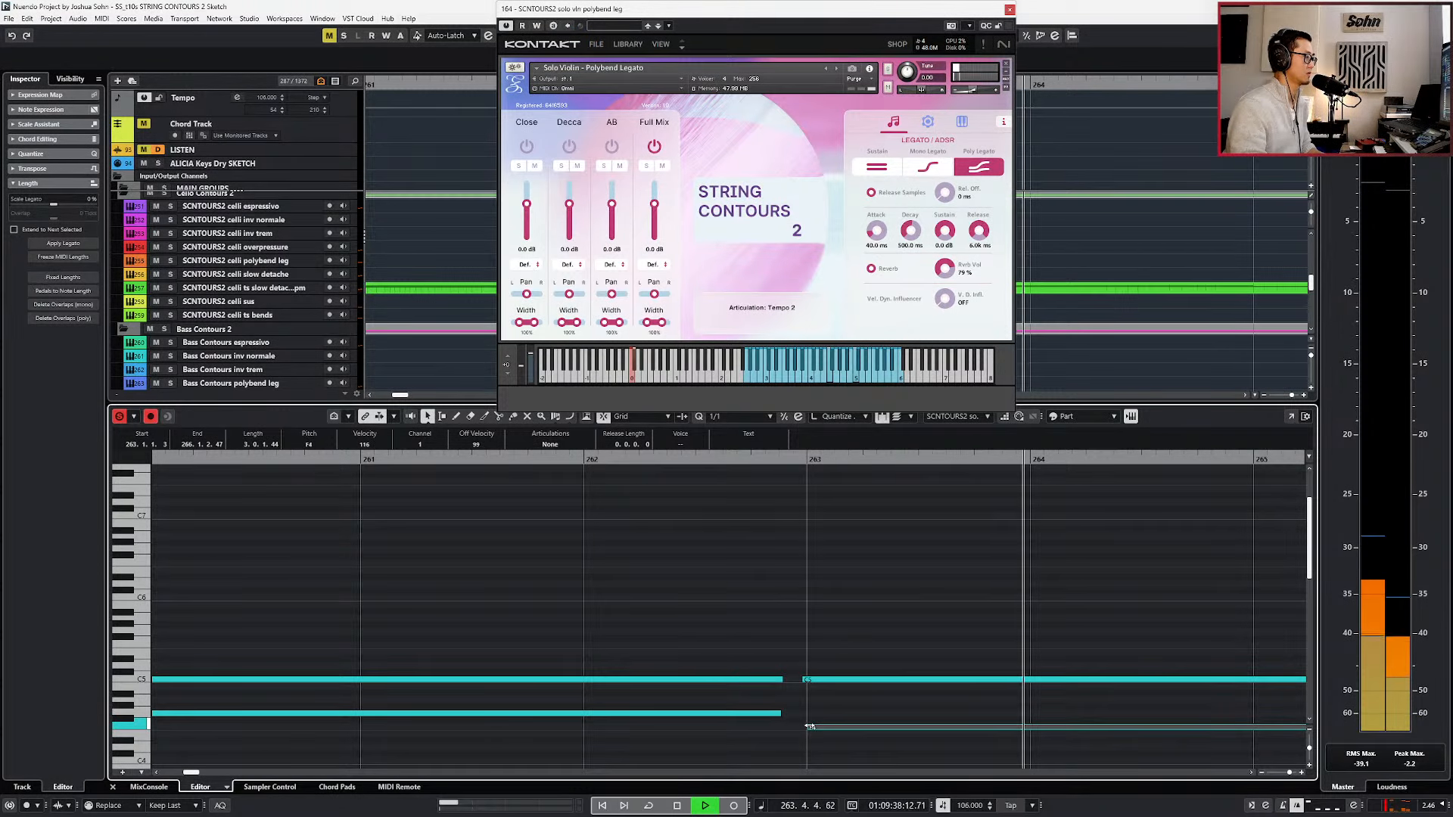
{"action": "scroll", "coordinate": [809, 726], "scroll_direction": "down", "scroll_amount": 3}
{"action": "key", "text": "space"}
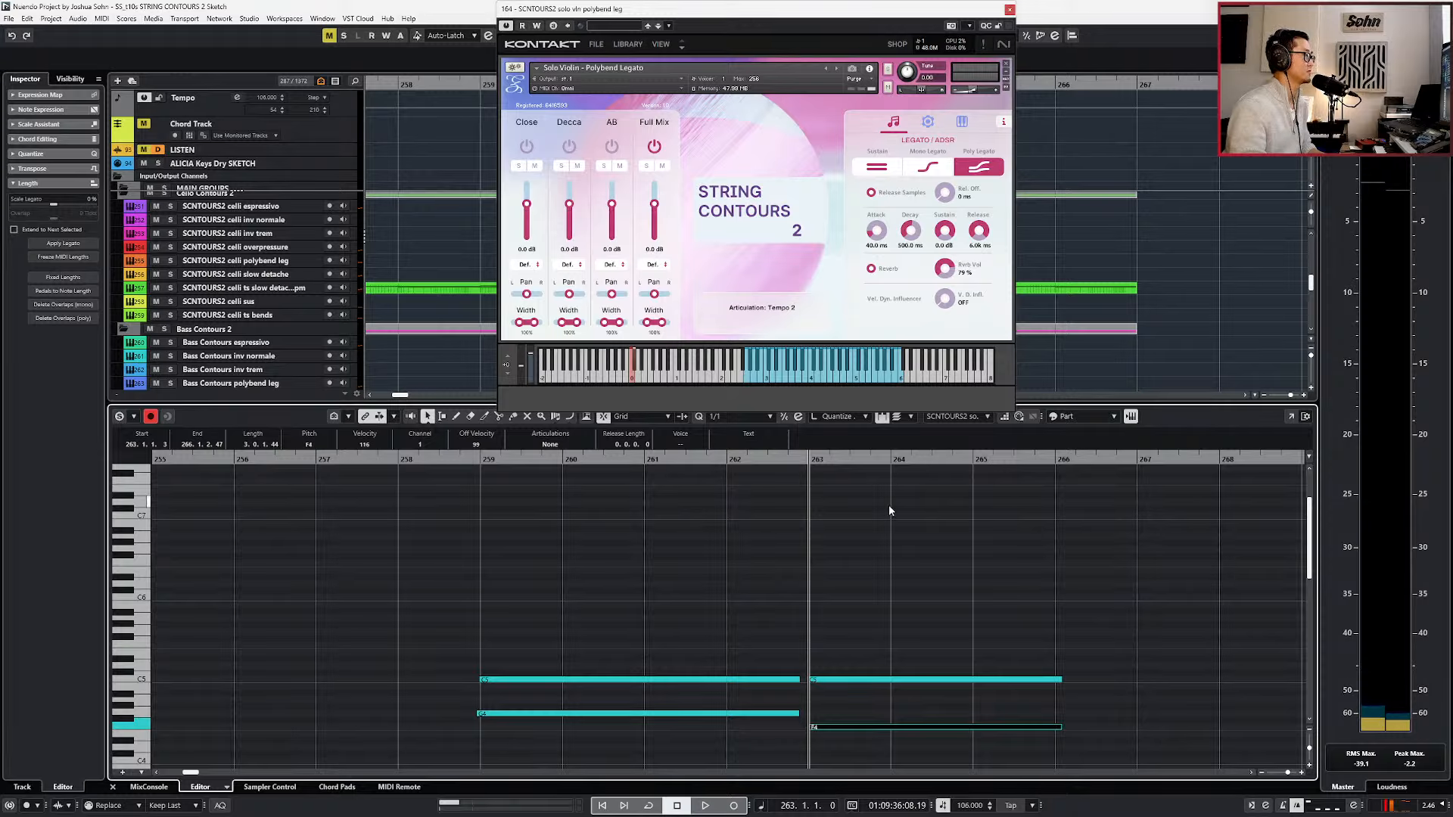
Switch the solo violin patch to Mono Legato and play the line from before bar 259, checking the keyswitch notes.
{"action": "left_click", "coordinate": [938, 167]}
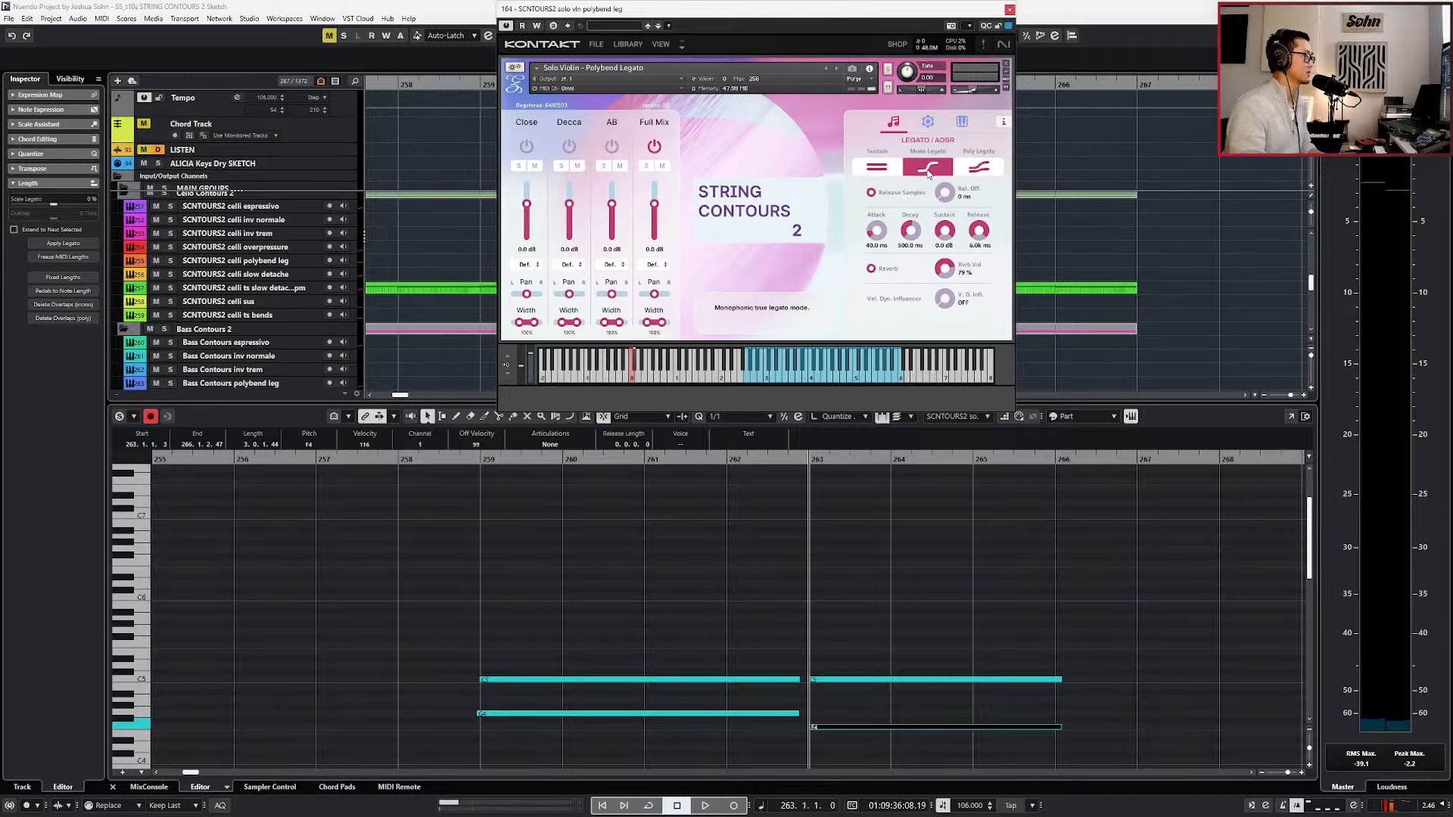
{"action": "key", "text": "KP_Subtract"}
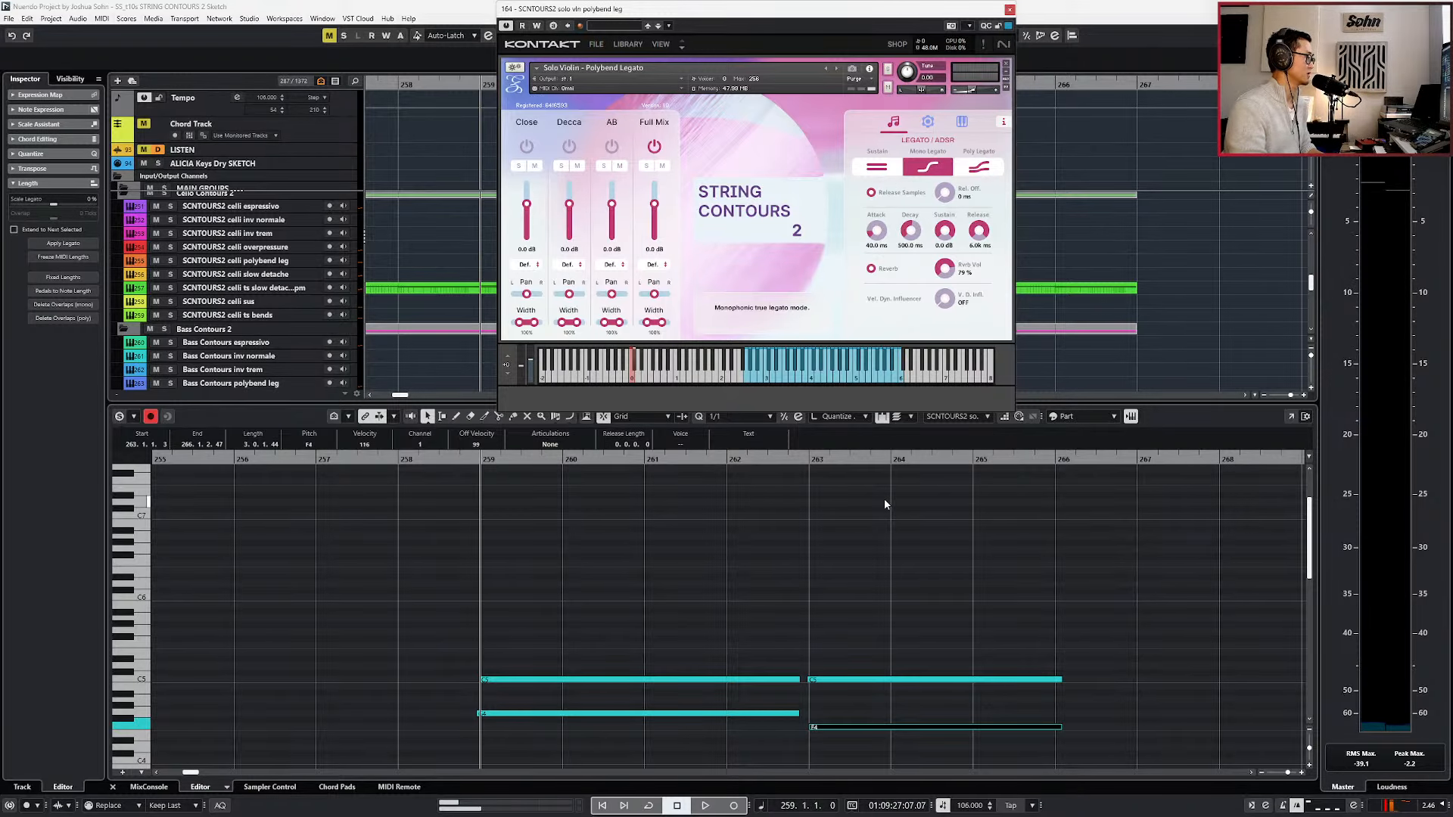
{"action": "key", "text": "KP_Subtract"}
{"action": "key", "text": "KP_Add"}
{"action": "key", "text": "l"}
{"action": "key", "text": "KP_Subtract"}
{"action": "key", "text": "s"}
{"action": "key", "text": "space"}
{"action": "scroll", "coordinate": [885, 503], "scroll_direction": "down", "scroll_amount": 10}
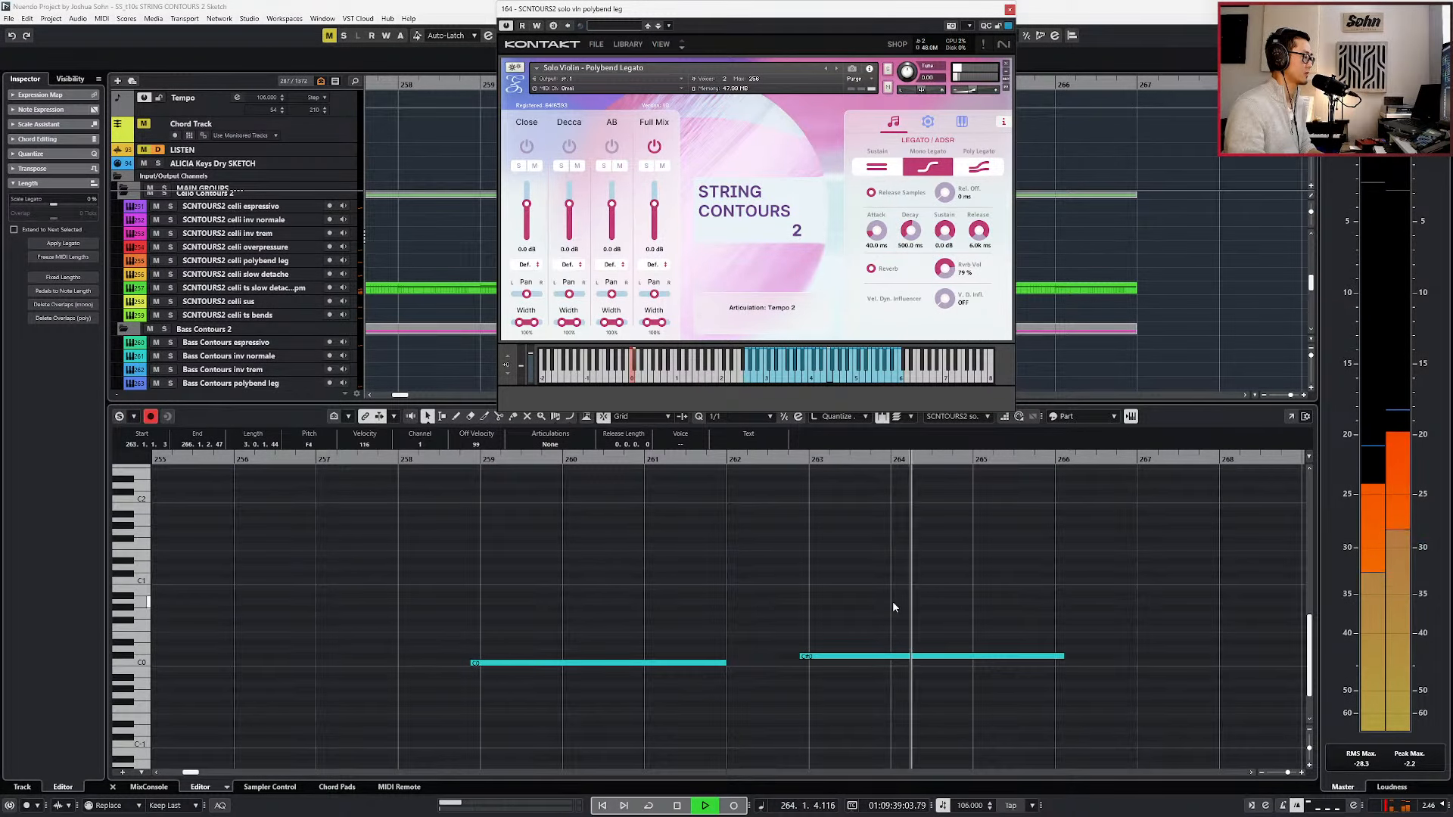
Stop playback, show the controller lanes and delete the Expression and Modulation points late in bar 262.
{"action": "key", "text": "space"}
{"action": "scroll", "coordinate": [889, 603], "scroll_direction": "up", "scroll_amount": 6}
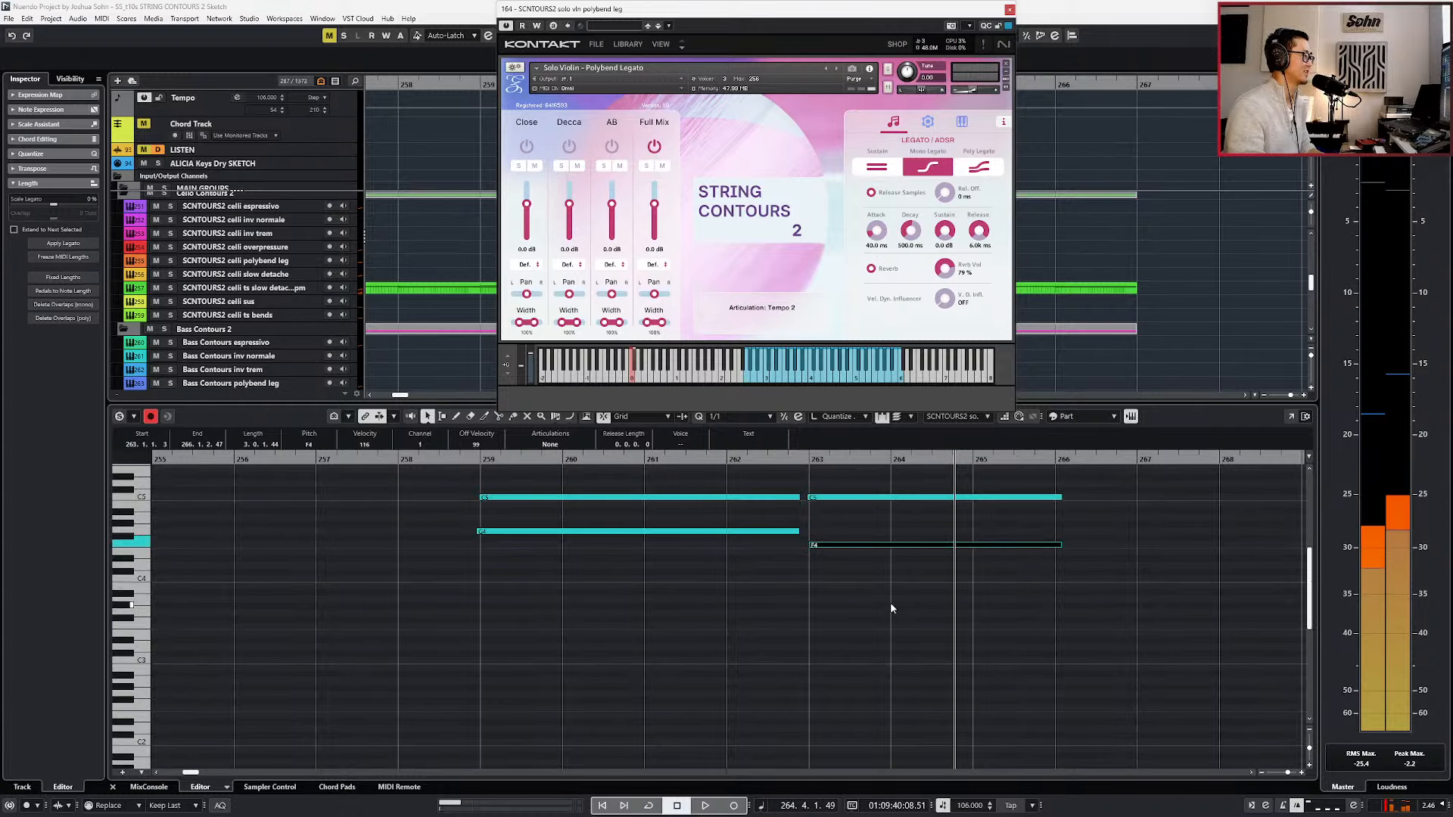
{"action": "key", "text": "alt+l"}
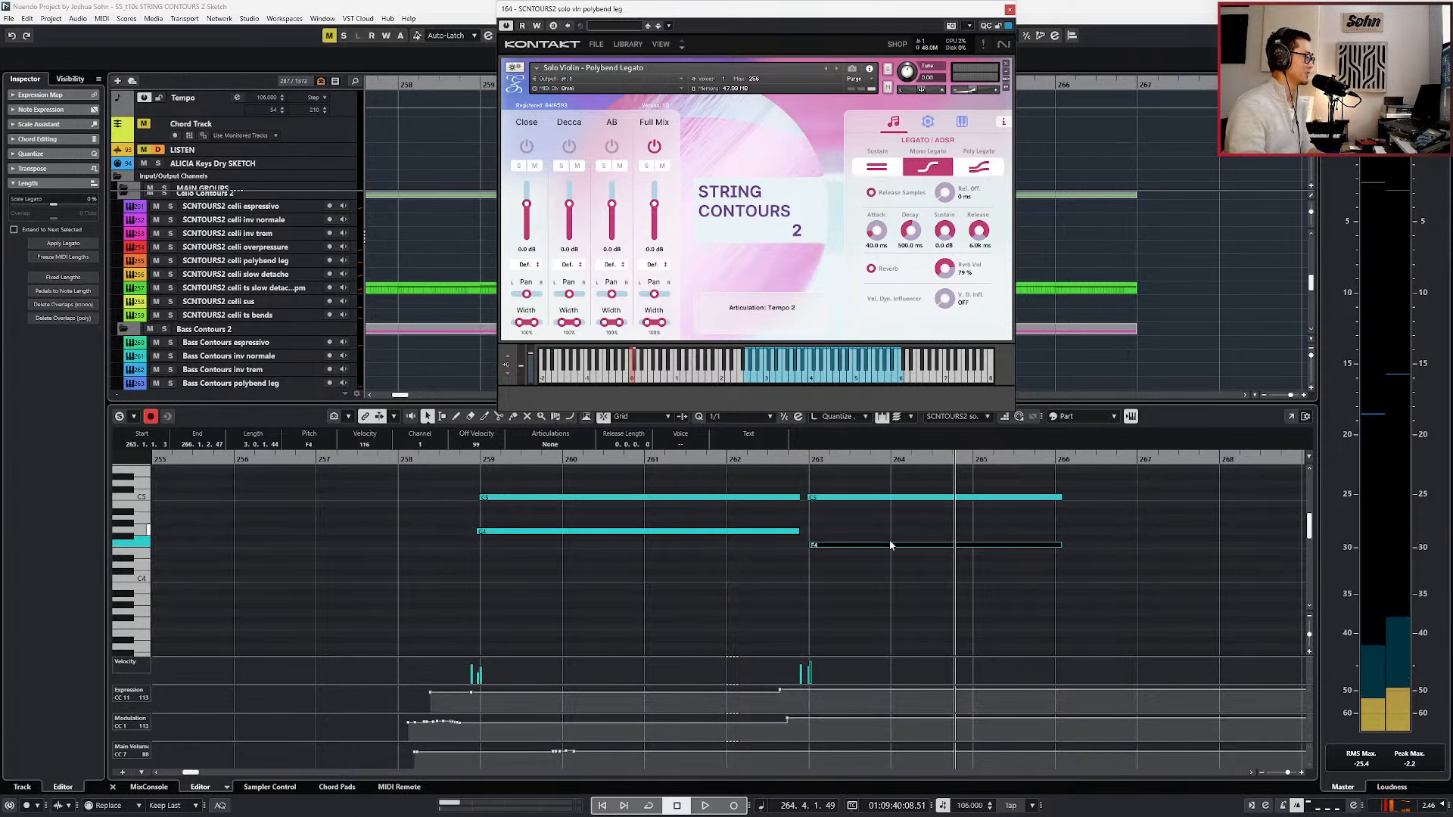
{"action": "left_click_drag", "start_coordinate": [759, 704], "coordinate": [791, 686]}
{"action": "key", "text": "Delete"}
{"action": "left_click_drag", "start_coordinate": [785, 736], "coordinate": [811, 715]}
{"action": "key", "text": "Delete"}
Shorten the C5 and F4 notes at bar 263 to a length of 1.0.1.86 and start playback just before them.
{"action": "key", "text": "ctrl+KP_Subtract"}
{"action": "key", "text": "ctrl+KP_Subtract"}
{"action": "key", "text": "ctrl+KP_Subtract"}
{"action": "key", "text": "KP_Add"}
{"action": "key", "text": "ctrl+KP_Subtract"}
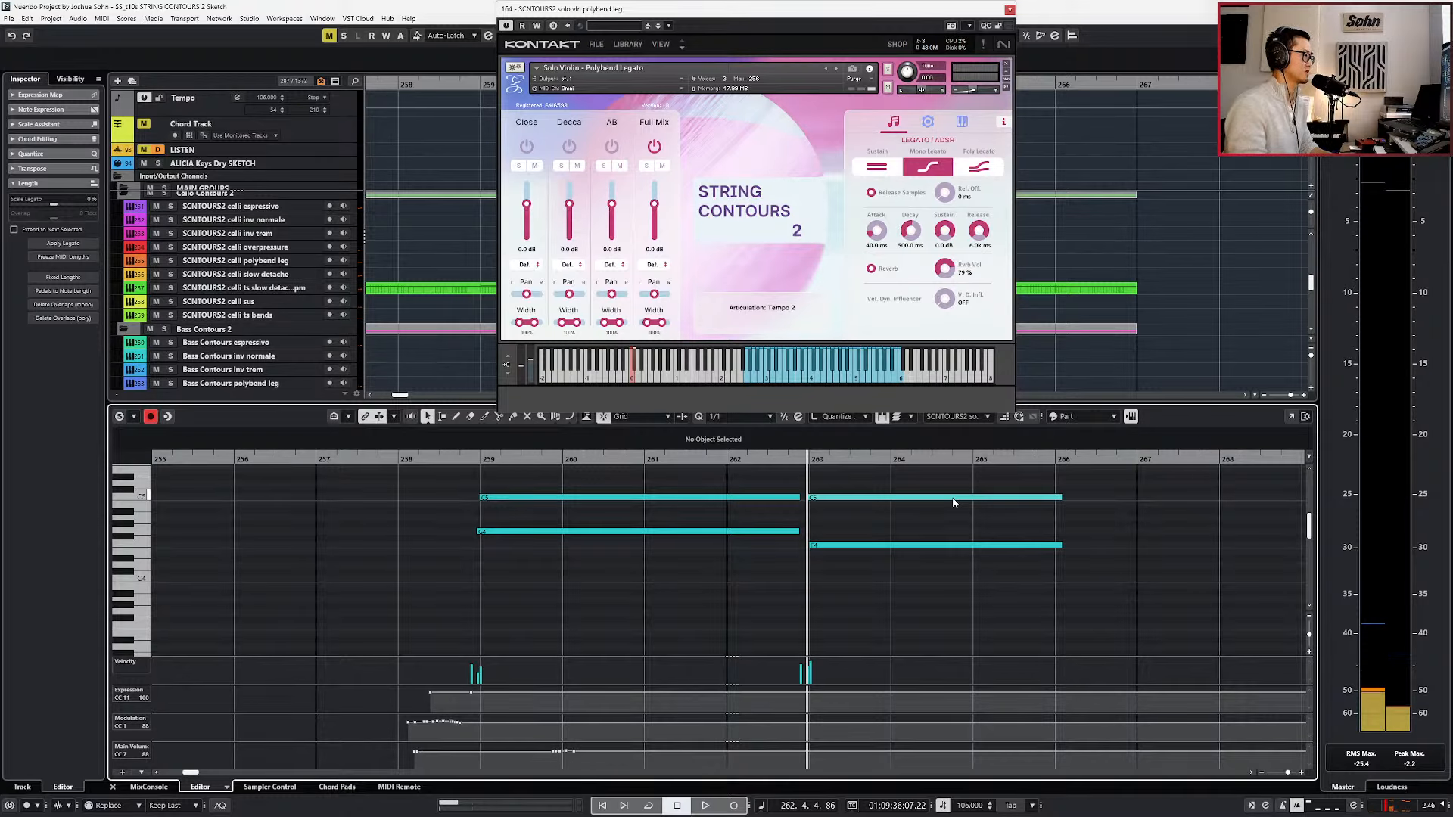
{"action": "left_click", "coordinate": [953, 498]}
{"action": "left_click", "coordinate": [952, 545], "text": "shift"}
{"action": "key", "text": "alt+shift+Left"}
{"action": "key", "text": "alt+shift+Left"}
{"action": "key", "text": "space"}
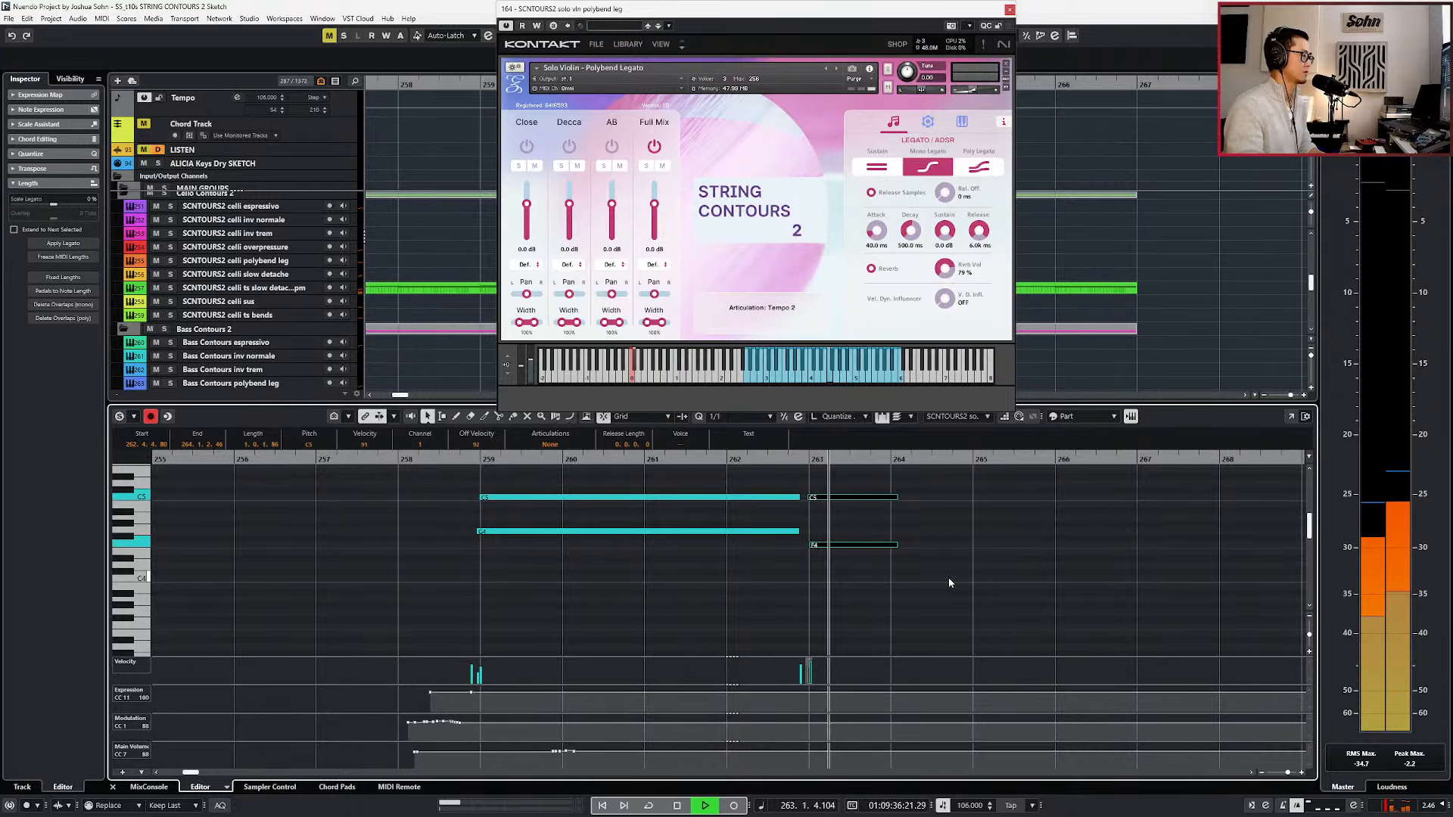
Lengthen the C5 and F4 notes at bar 263 in finer increments to 1.3.1.86, then stop playback.
{"action": "key", "text": "alt+4"}
{"action": "key", "text": "alt+shift+Right"}
{"action": "key", "text": "alt+shift+Right"}
{"action": "key", "text": "alt+shift+Right"}
{"action": "key", "text": "alt+shift+Right"}
{"action": "key", "text": "alt+shift+Right"}
{"action": "key", "text": "alt+shift+Right"}
{"action": "key", "text": "space"}
{"action": "key", "text": "alt+1"}
Duplicate the C5 and F4 notes to bar 265 and transpose the copies down to A4 and D4.
{"action": "key", "text": "ctrl+d"}
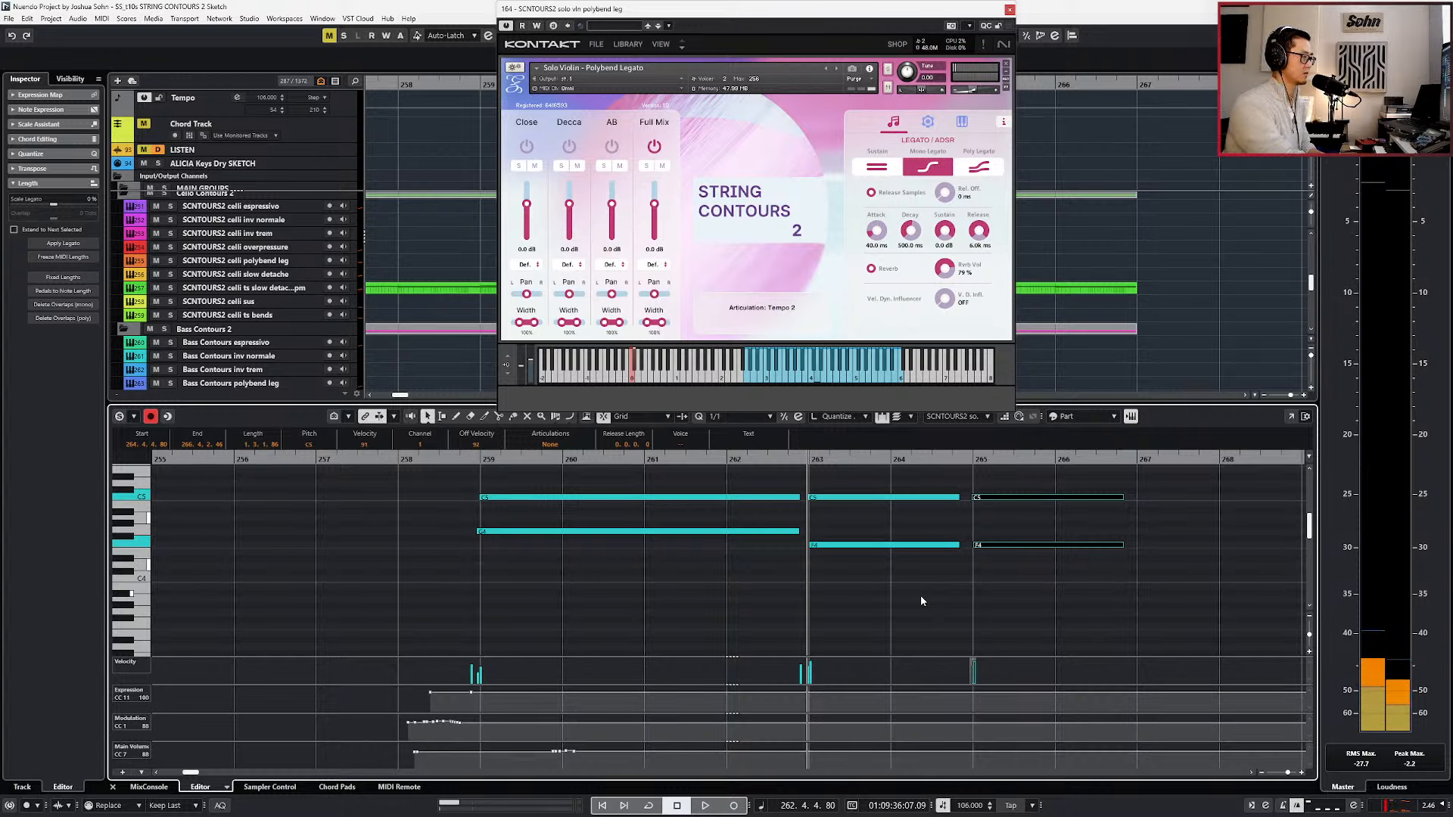
{"action": "key", "text": "Up"}
{"action": "key", "text": "Down"}
{"action": "key", "text": "Up"}
{"action": "key", "text": "Down"}
{"action": "key", "text": "Down"}
{"action": "key", "text": "Down"}
{"action": "key", "text": "Down"}
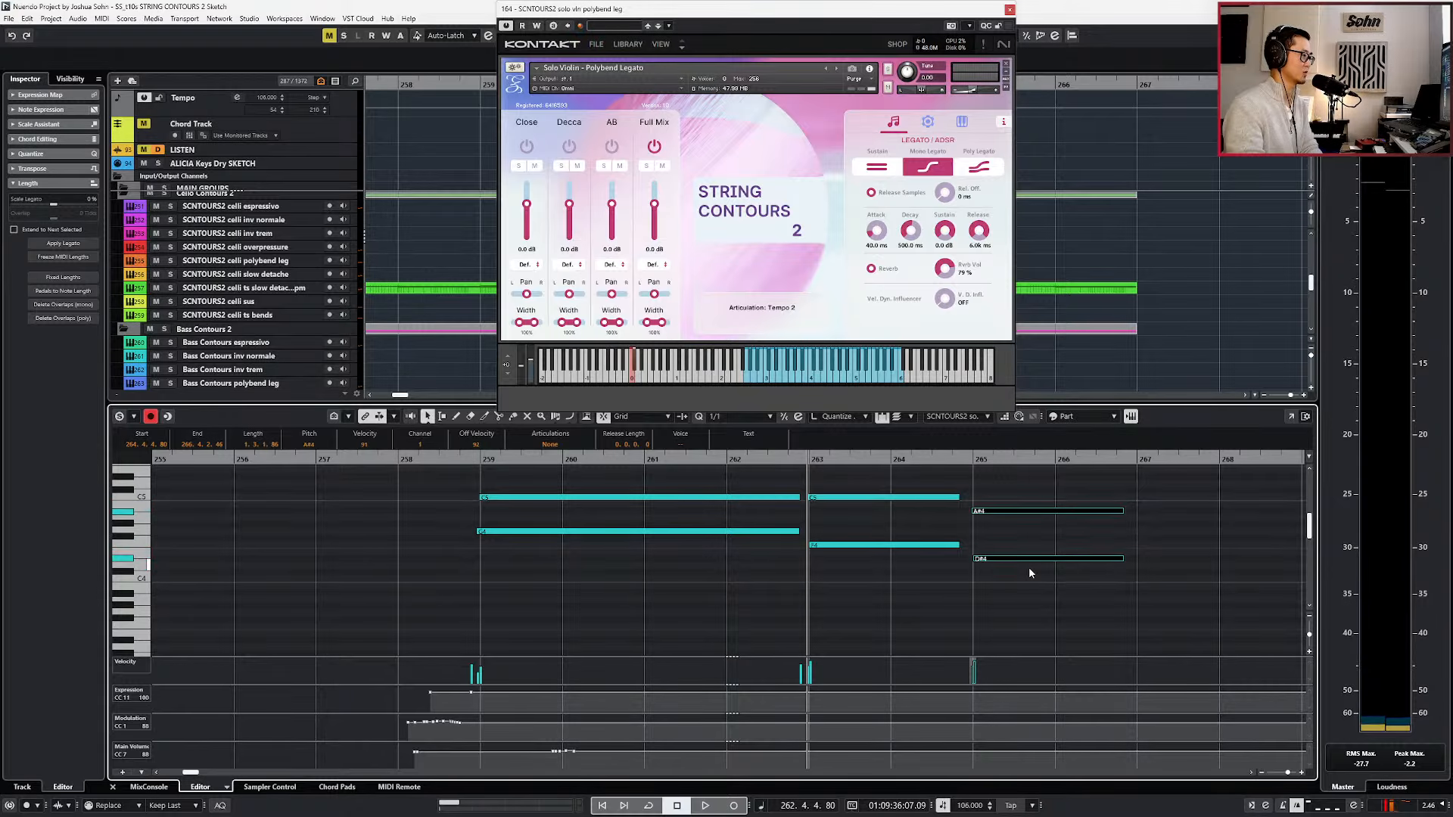
Play the extended violin line through bar 266 and close the Kontakt window.
{"action": "key", "text": "space"}
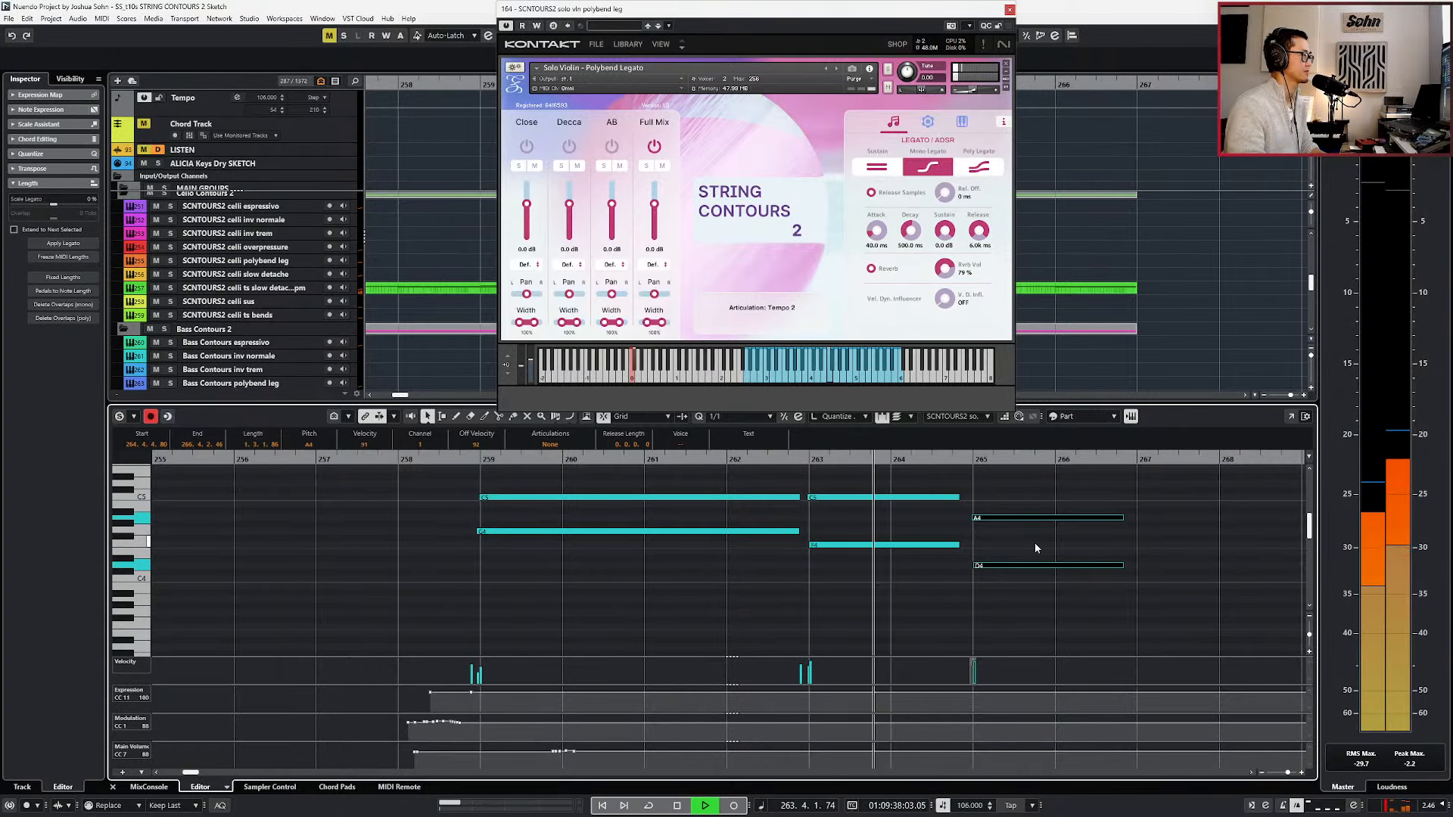
{"action": "key", "text": "Escape"}
{"action": "scroll", "coordinate": [1037, 548], "scroll_direction": "down", "scroll_amount": 3}
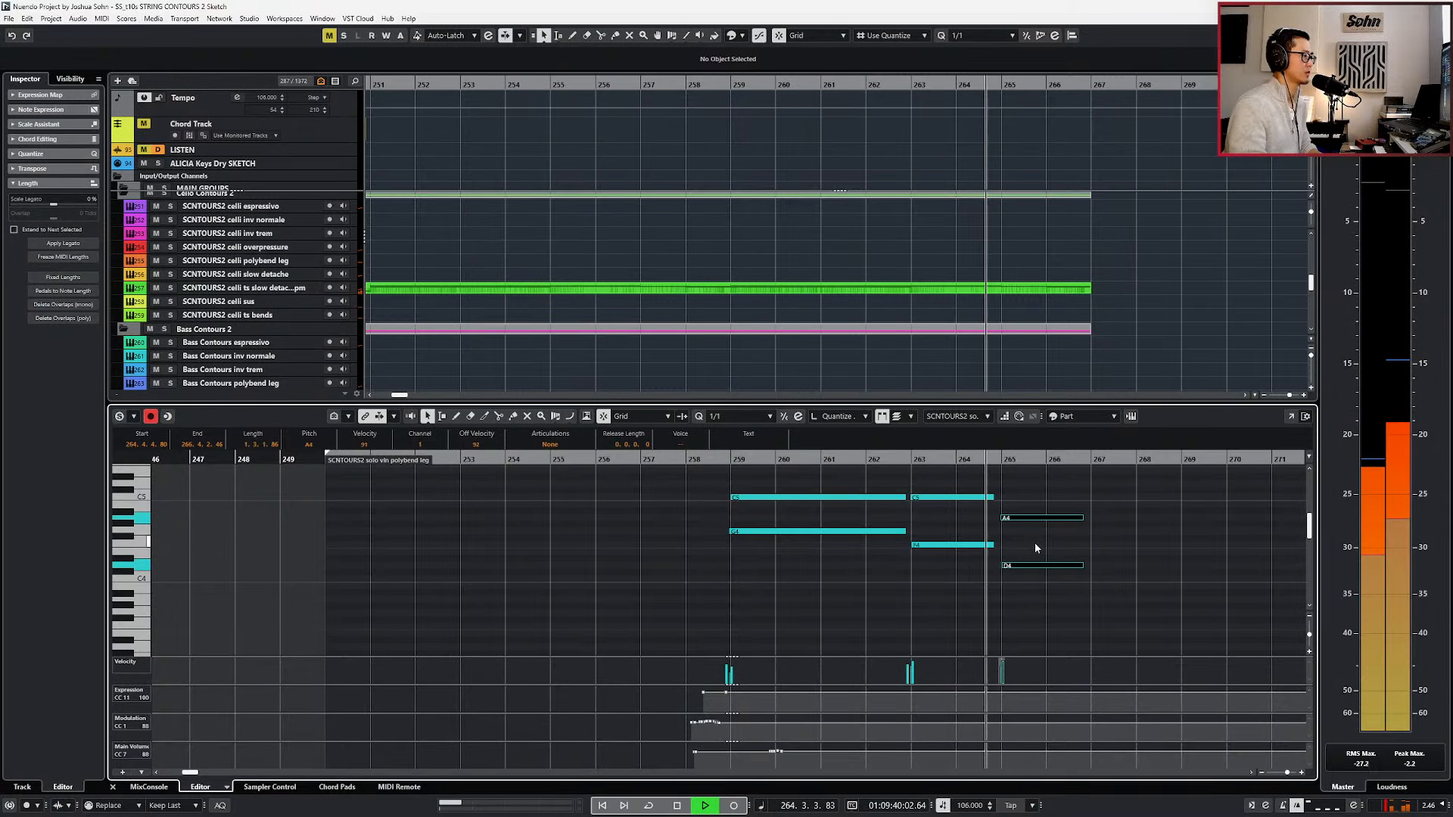
{"action": "scroll", "coordinate": [1037, 517], "scroll_direction": "up", "scroll_amount": 3}
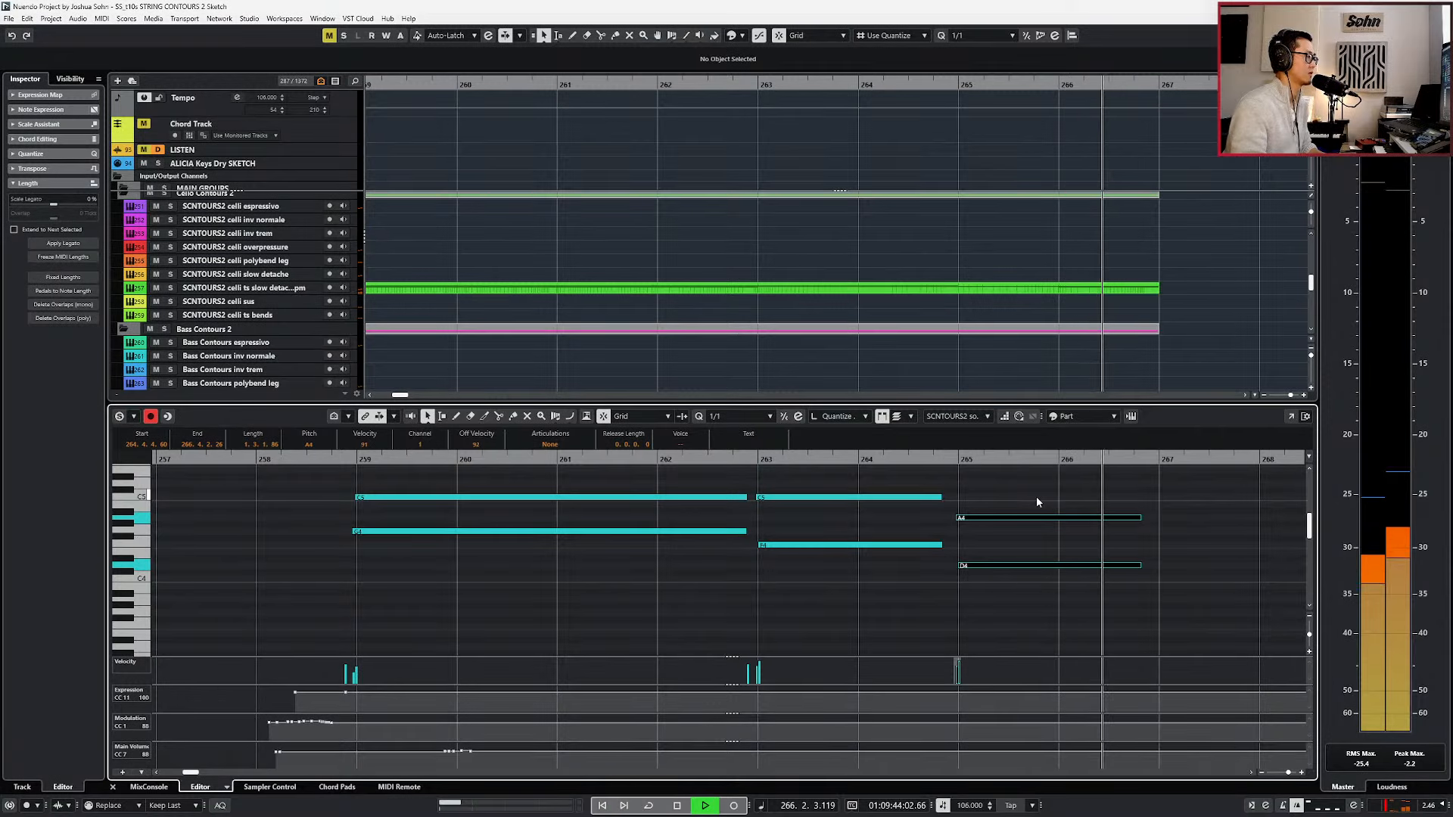
{"action": "scroll", "coordinate": [1040, 508], "scroll_direction": "down", "scroll_amount": 2}
{"action": "key", "text": "space"}
Add Expression and Modulation points at 262.4.2.60, at the C#0 keyswitch, with Modulation set to 94, and play back the line.
{"action": "scroll", "coordinate": [1038, 518], "scroll_direction": "down", "scroll_amount": 2}
{"action": "scroll", "coordinate": [1041, 521], "scroll_direction": "down", "scroll_amount": 2}
{"action": "key", "text": "KP_Subtract"}
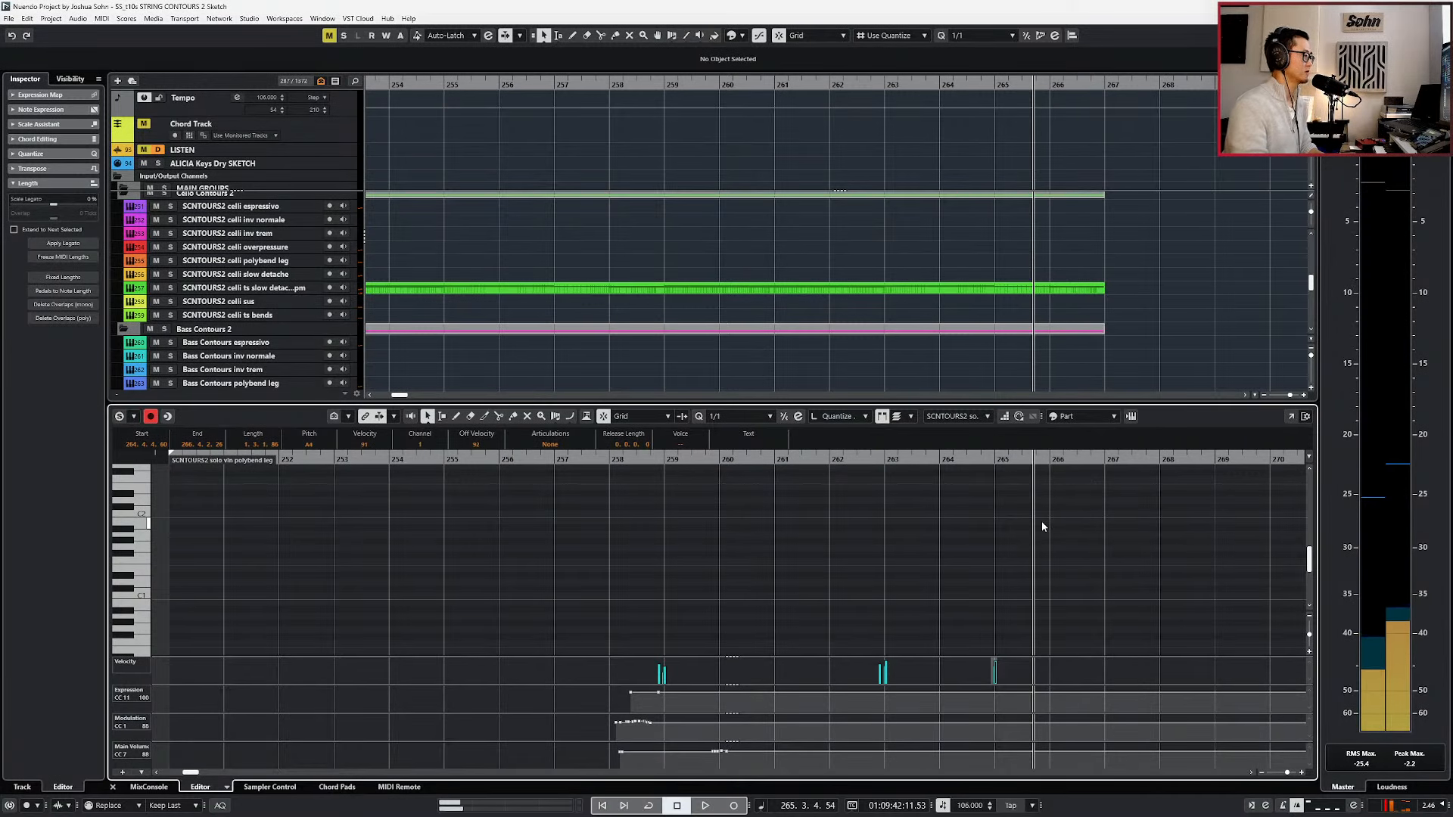
{"action": "scroll", "coordinate": [1045, 521], "scroll_direction": "down", "scroll_amount": 4}
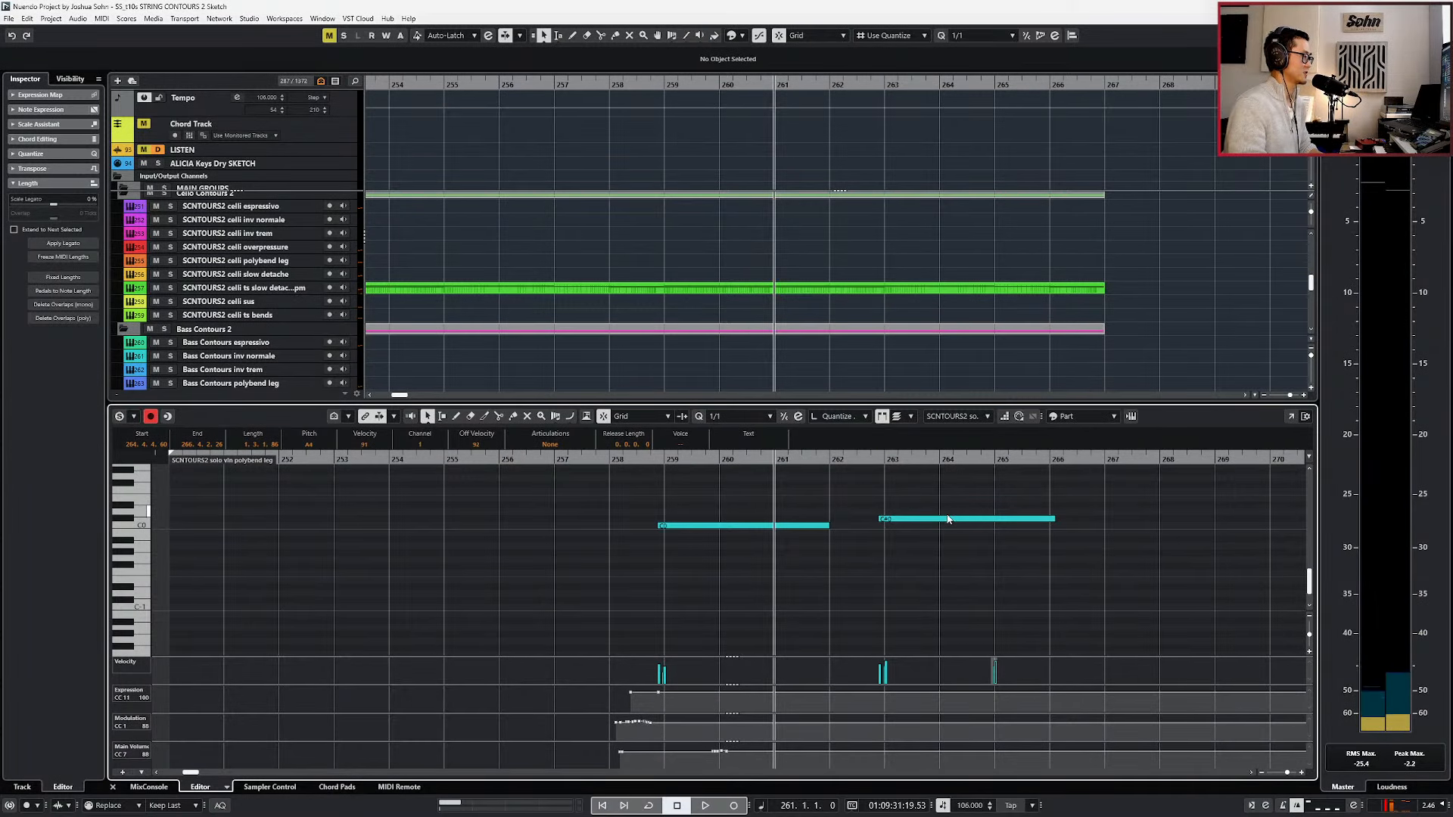
{"action": "scroll", "coordinate": [974, 522], "scroll_direction": "up", "scroll_amount": 3}
{"action": "scroll", "coordinate": [816, 526], "scroll_direction": "down", "scroll_amount": 2}
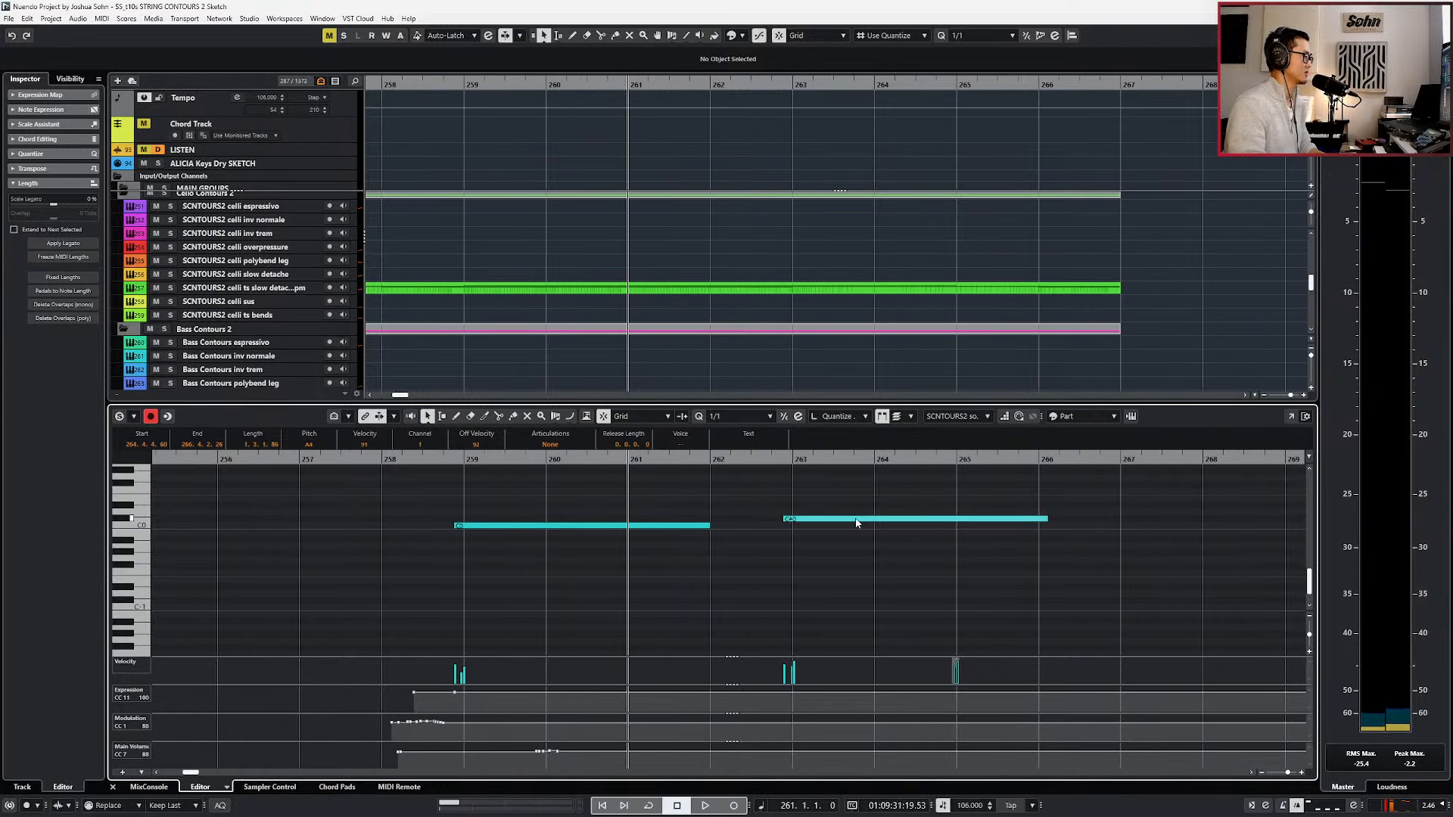
{"action": "scroll", "coordinate": [836, 674], "scroll_direction": "up", "scroll_amount": 1}
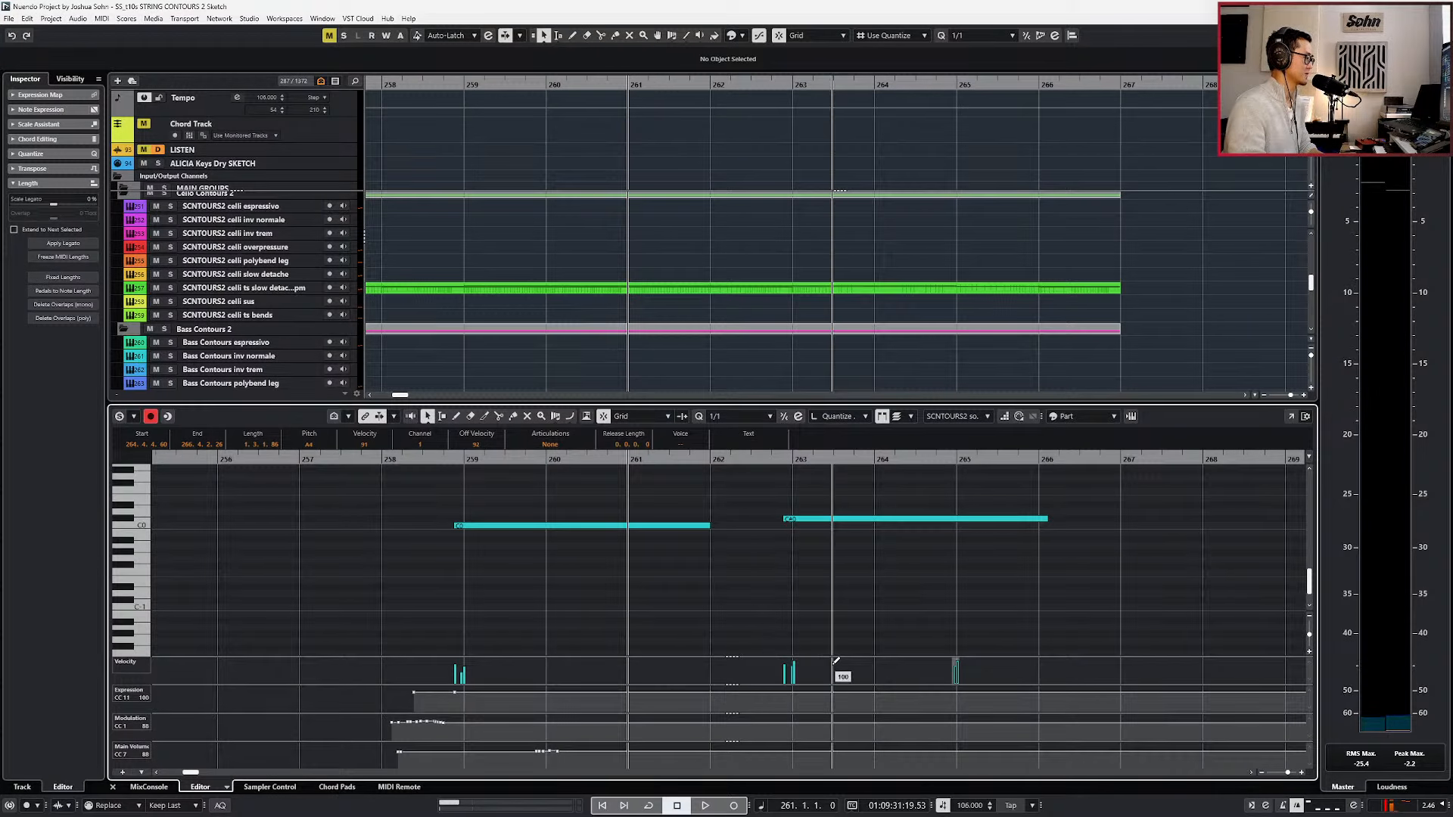
{"action": "scroll", "coordinate": [836, 674], "scroll_direction": "down", "scroll_amount": 2}
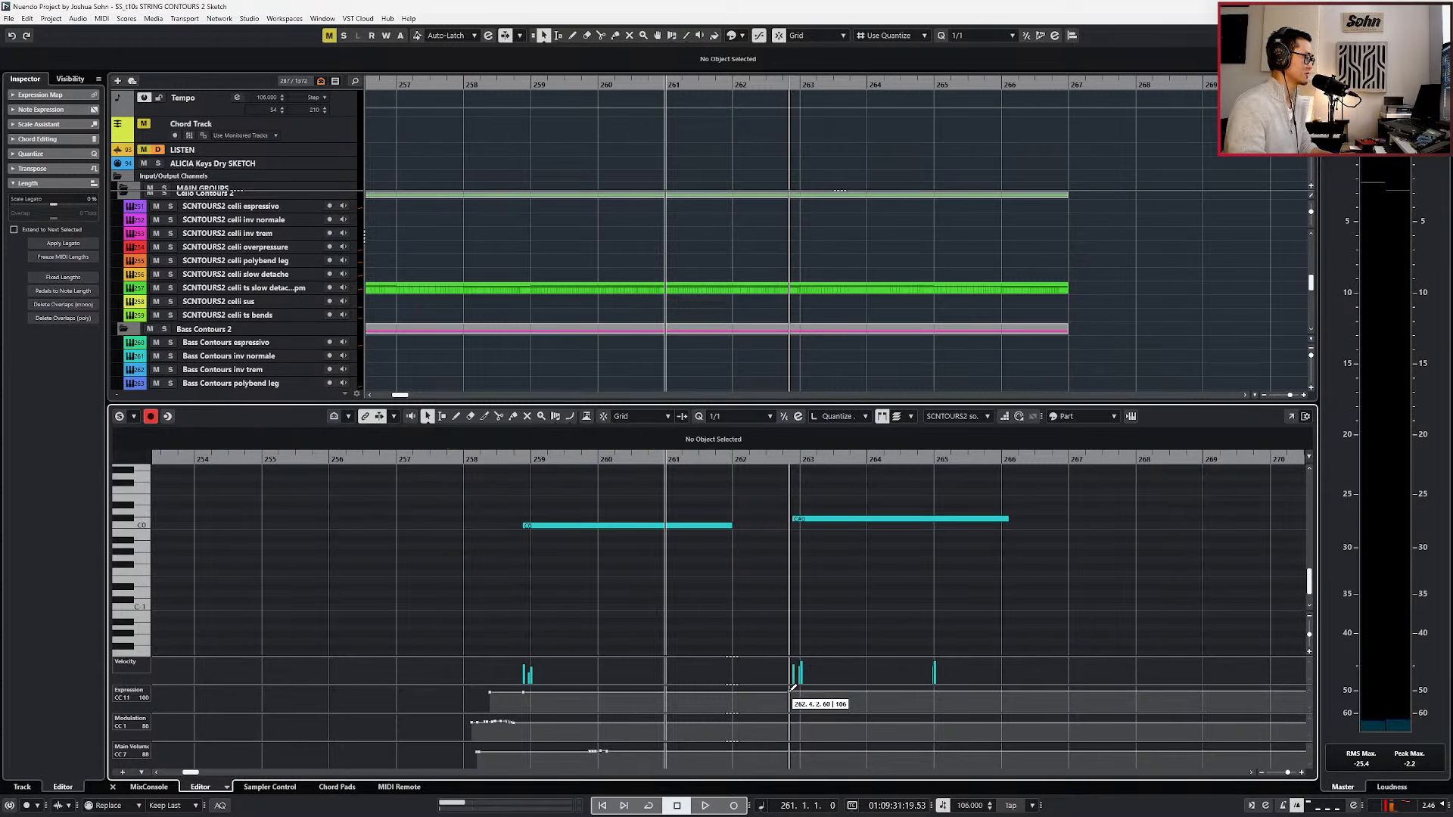
{"action": "key", "text": "space"}
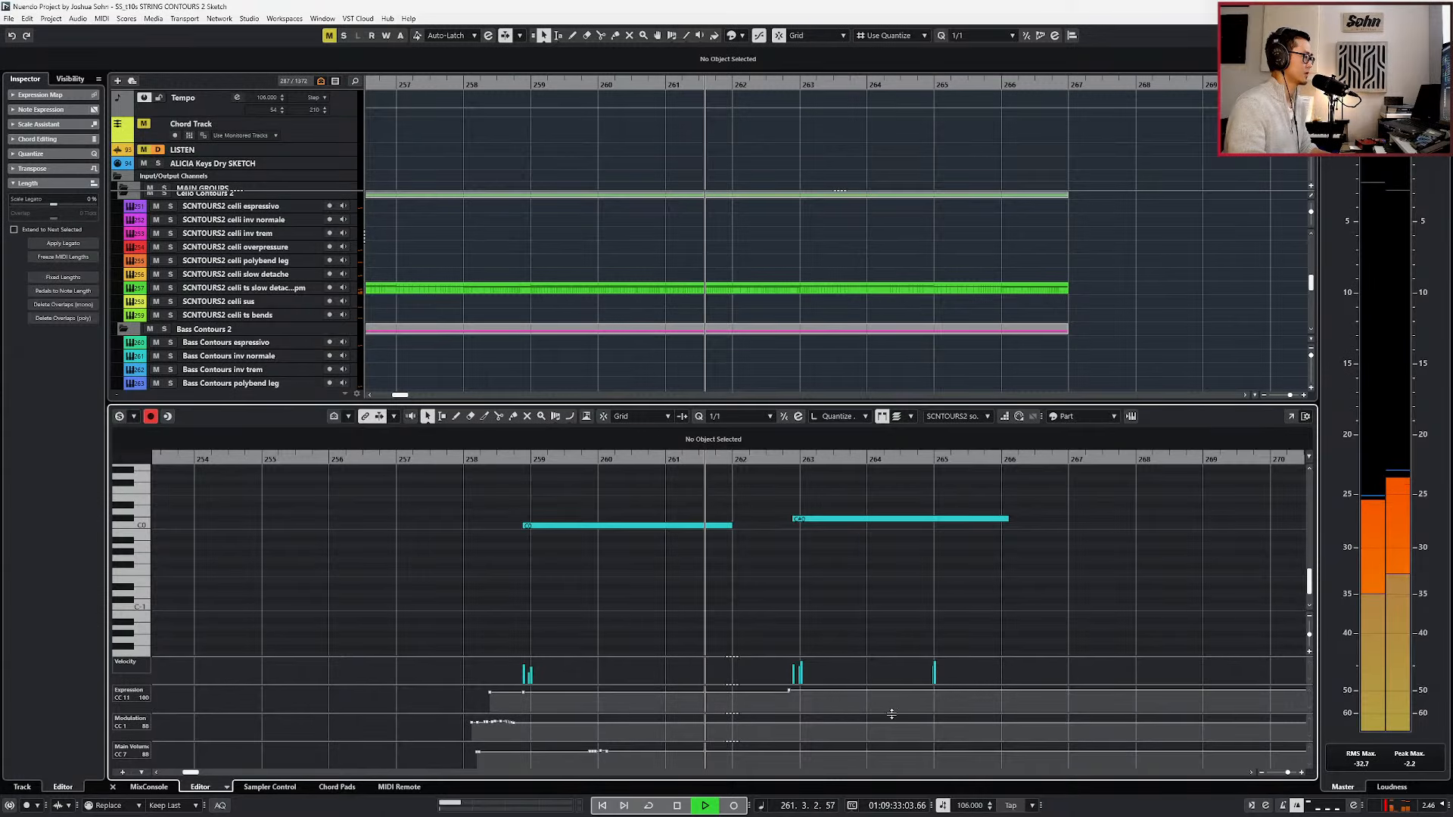
{"action": "left_click", "coordinate": [792, 716]}
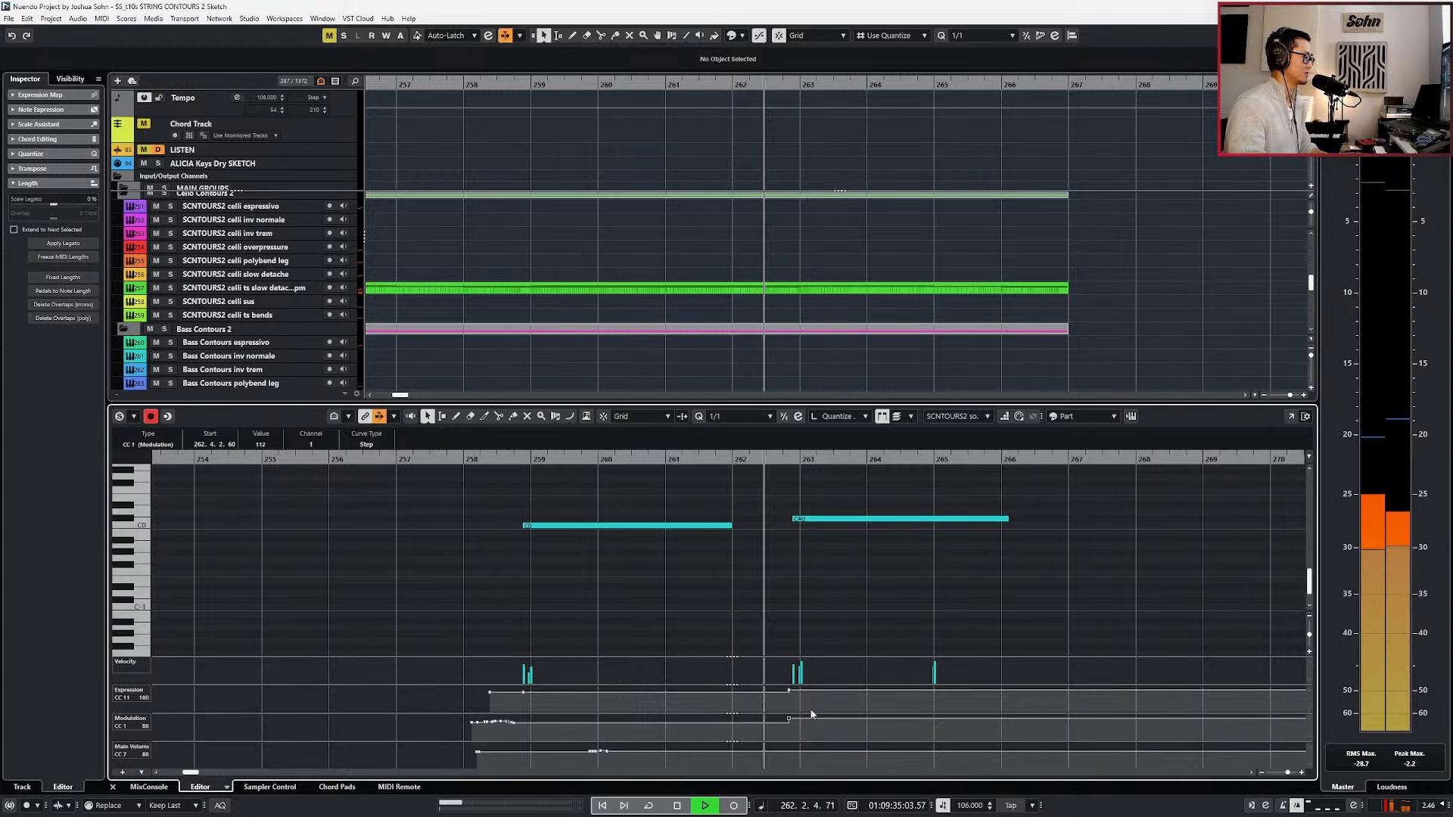
{"action": "left_click_drag", "start_coordinate": [789, 719], "coordinate": [790, 727]}
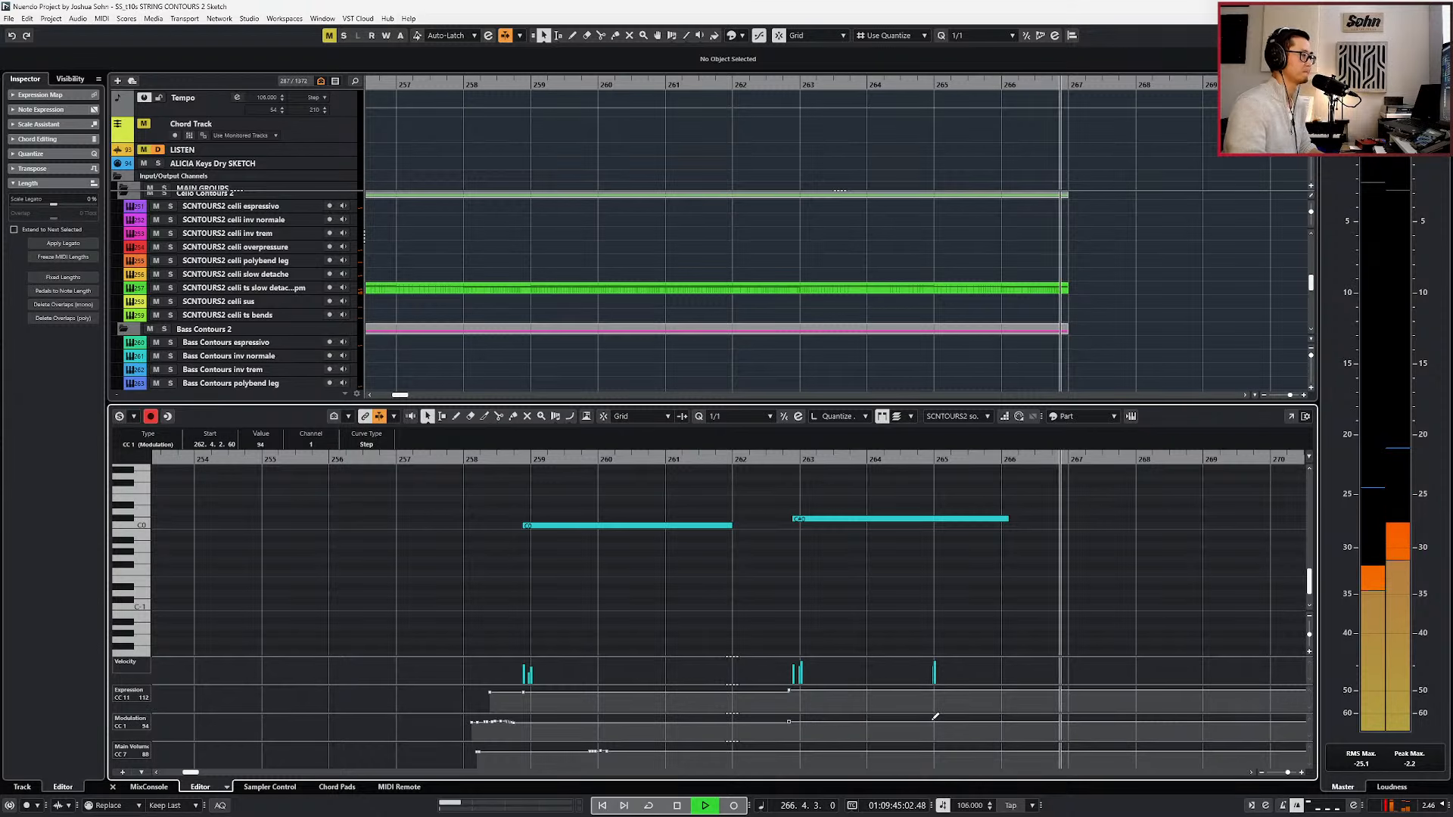
{"action": "key", "text": "space"}
Close the editor, split the solo violin polybend part at bar 267 and delete the section after it.
{"action": "key", "text": "Return"}
{"action": "scroll", "coordinate": [932, 698], "scroll_direction": "down", "scroll_amount": 4}
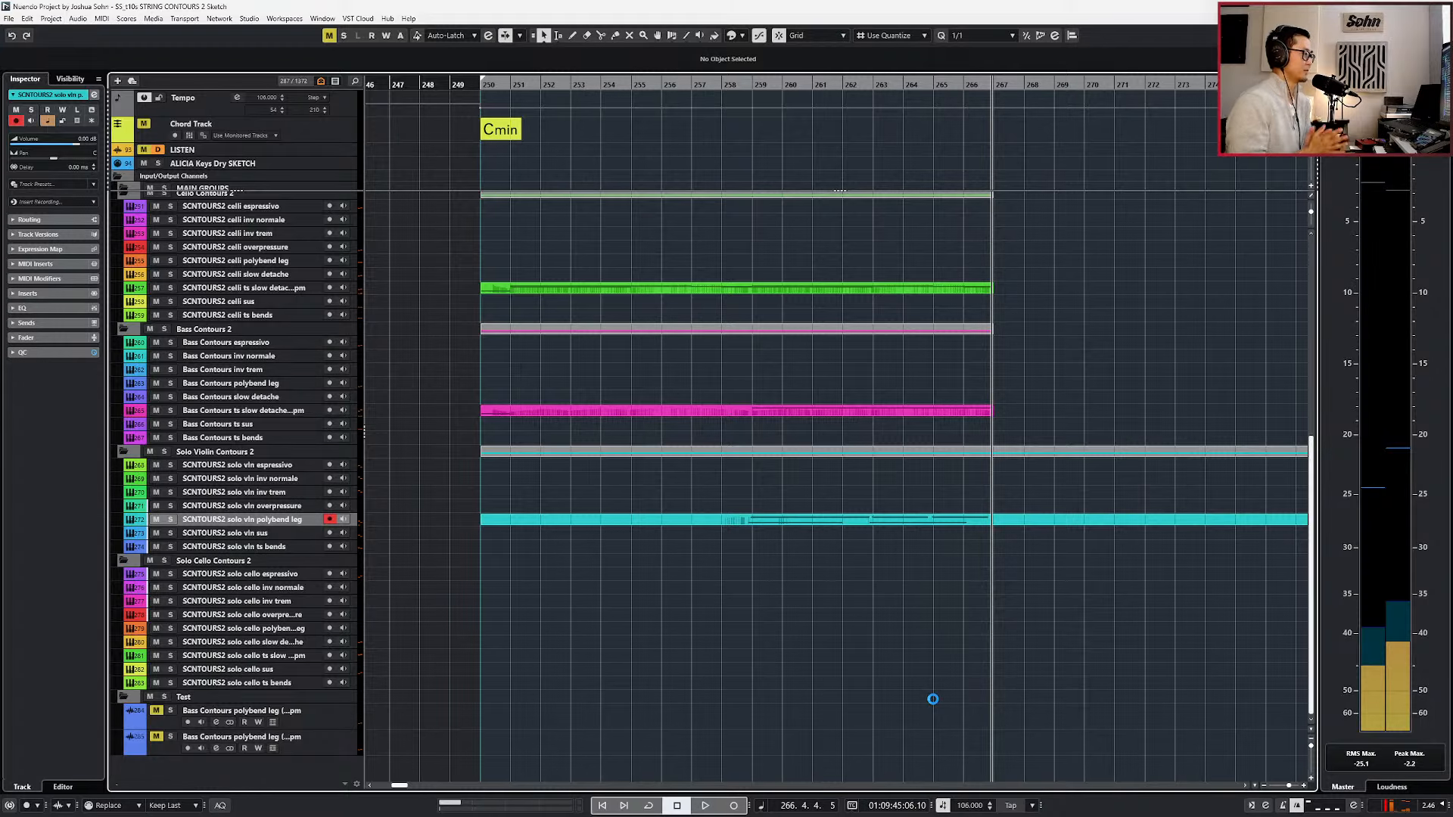
{"action": "left_click", "coordinate": [991, 518], "text": "alt"}
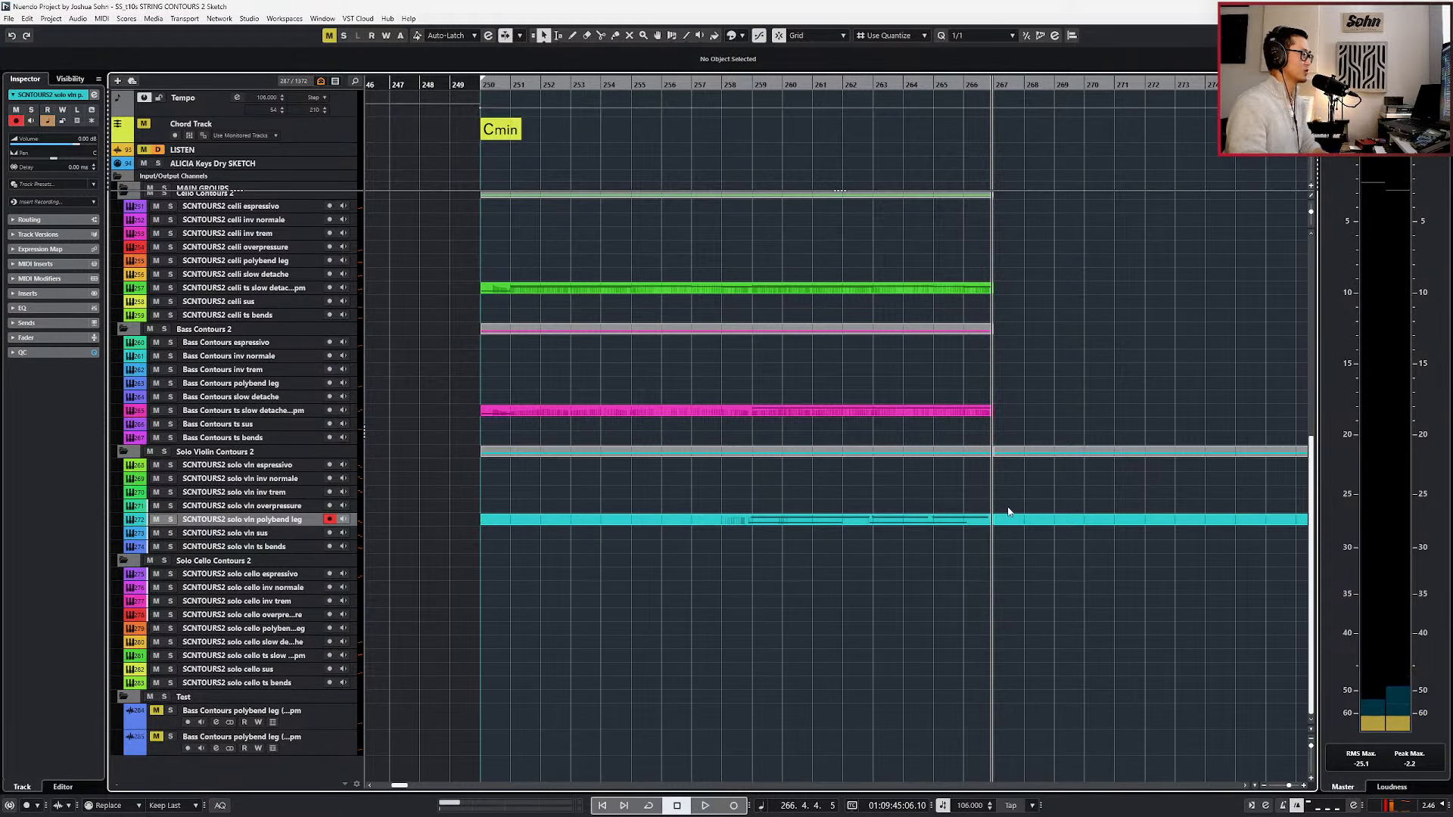
{"action": "left_click", "coordinate": [1011, 517]}
{"action": "key", "text": "Delete"}
Delete the long part starting at bar 250 on the tutti espressivo track.
{"action": "scroll", "coordinate": [1016, 533], "scroll_direction": "down", "scroll_amount": 1}
{"action": "scroll", "coordinate": [1016, 533], "scroll_direction": "right", "scroll_amount": 2}
{"action": "key", "text": "KP_Subtract"}
{"action": "key", "text": "KP_Subtract"}
{"action": "key", "text": "KP_Subtract"}
{"action": "key", "text": "KP_Subtract"}
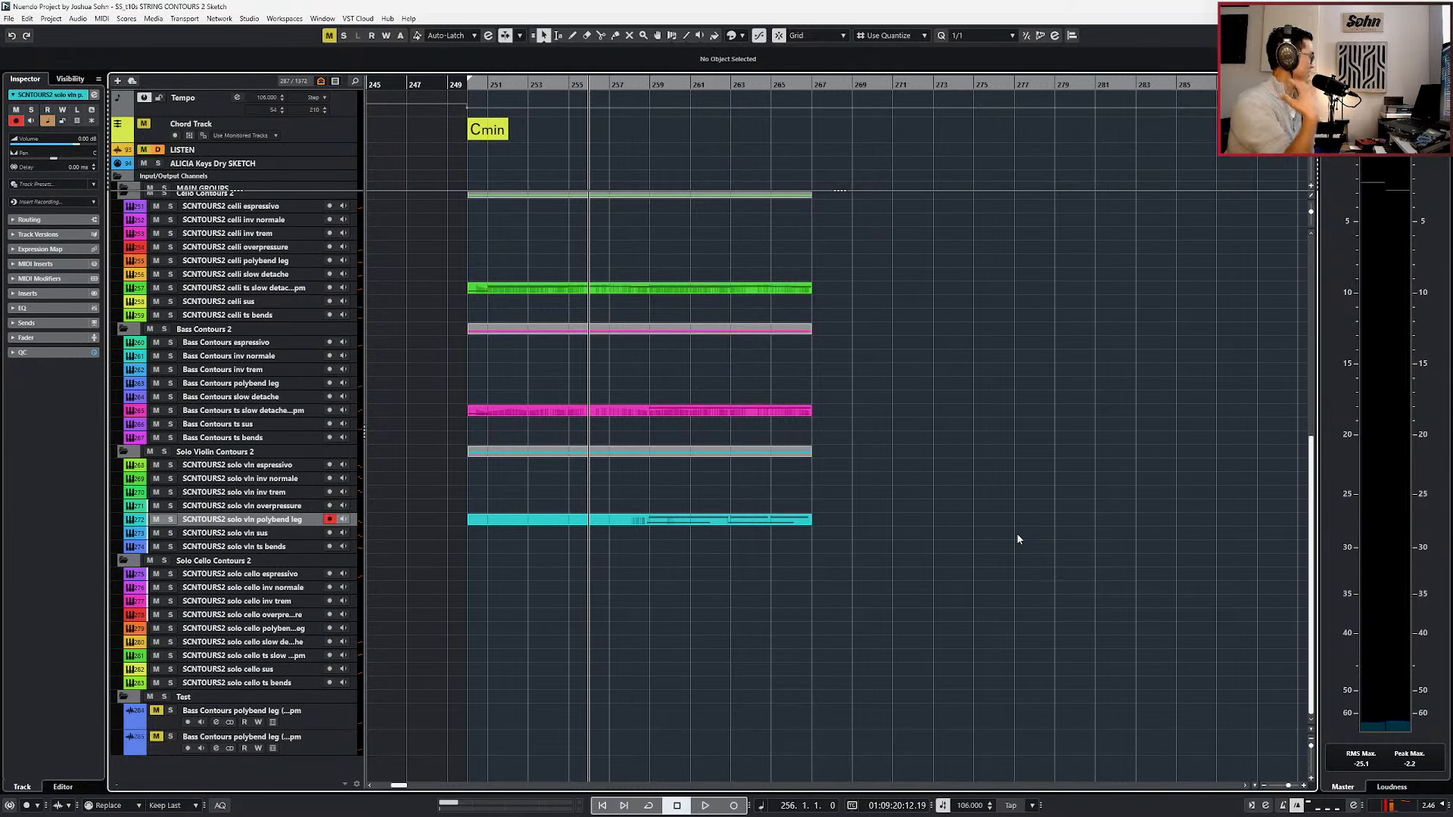
{"action": "scroll", "coordinate": [879, 683], "scroll_direction": "up", "scroll_amount": 3}
{"action": "scroll", "coordinate": [879, 682], "scroll_direction": "down", "scroll_amount": 3}
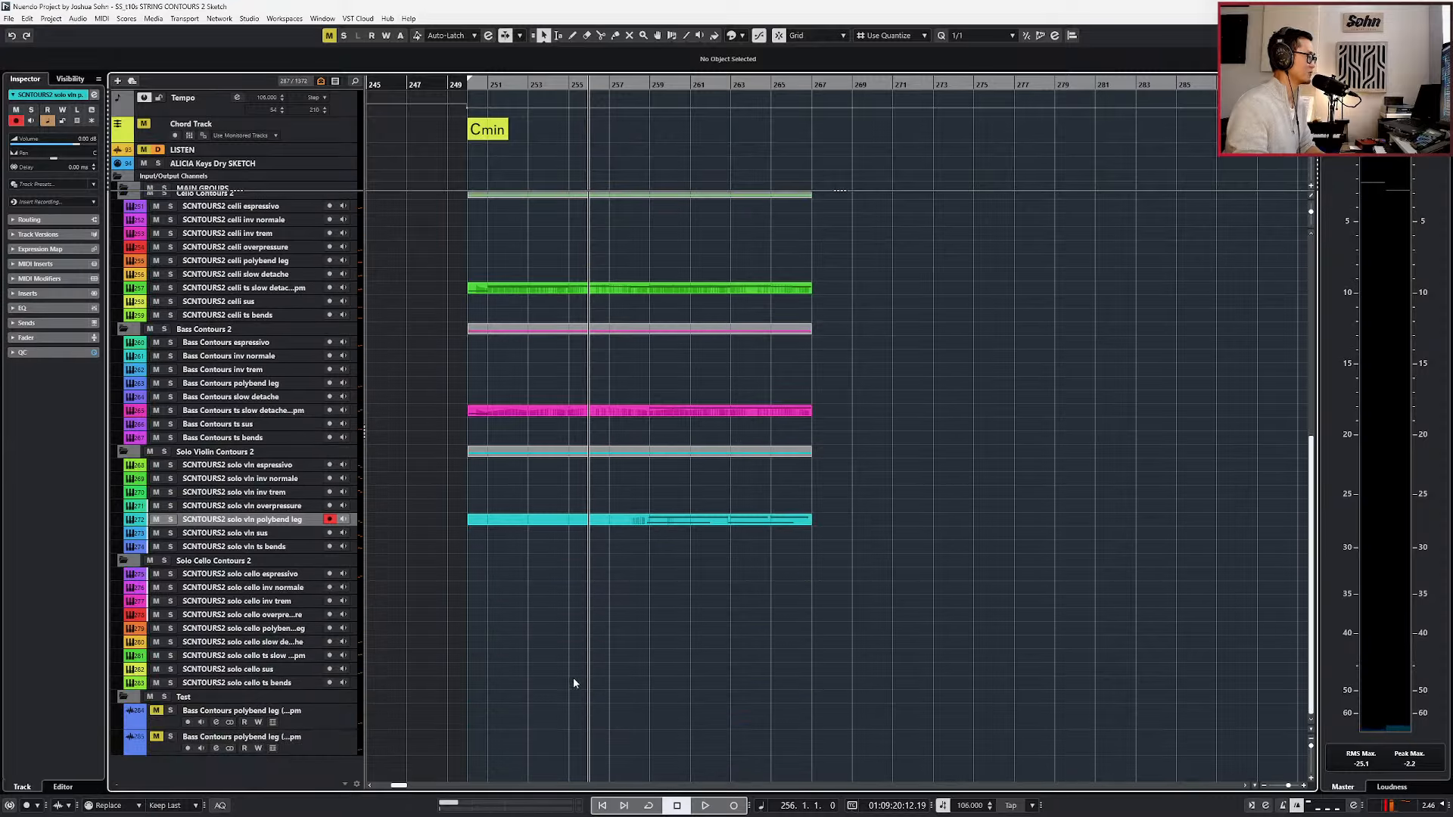
{"action": "scroll", "coordinate": [514, 671], "scroll_direction": "up", "scroll_amount": 5}
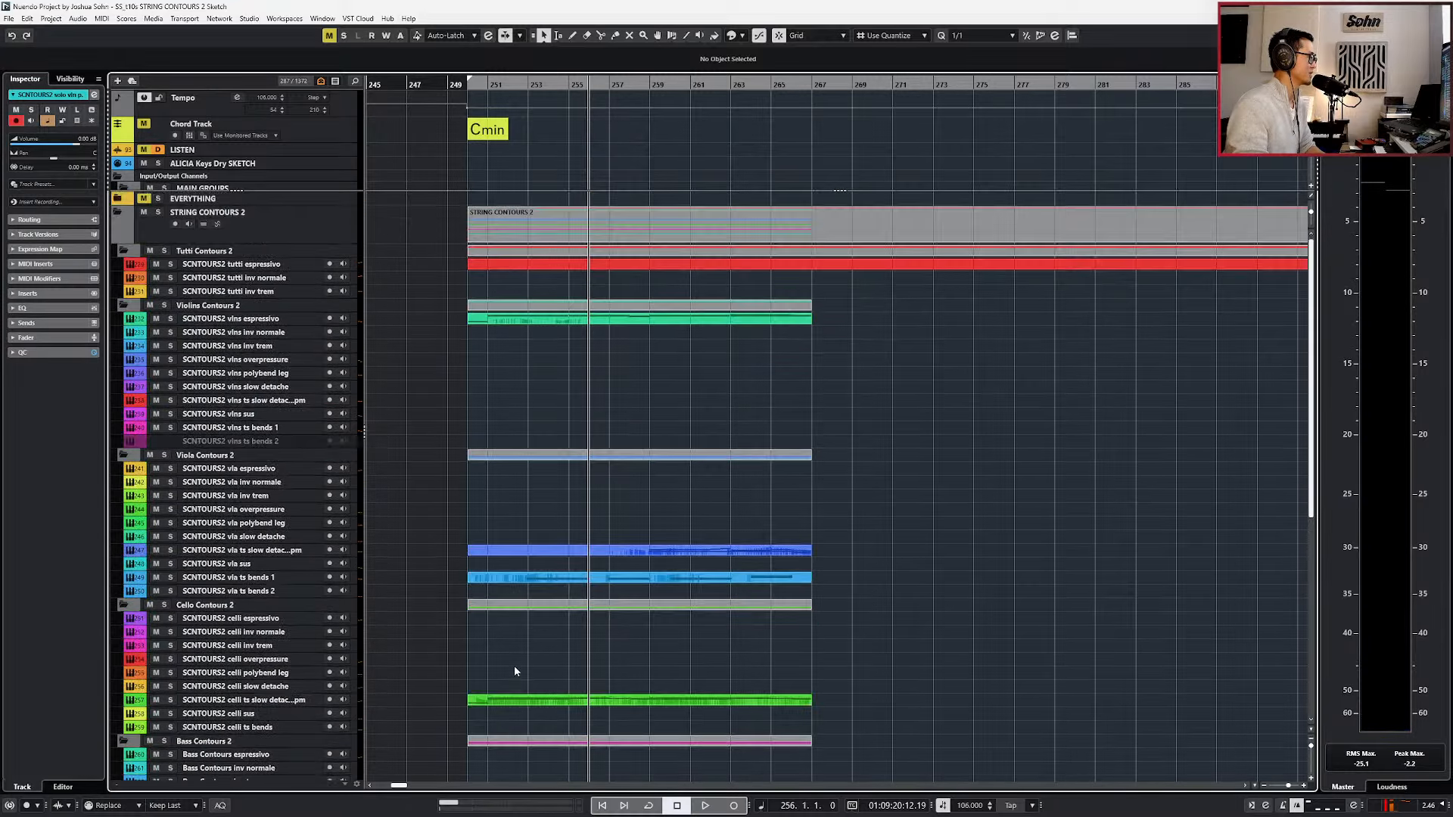
{"action": "scroll", "coordinate": [514, 672], "scroll_direction": "down", "scroll_amount": 3}
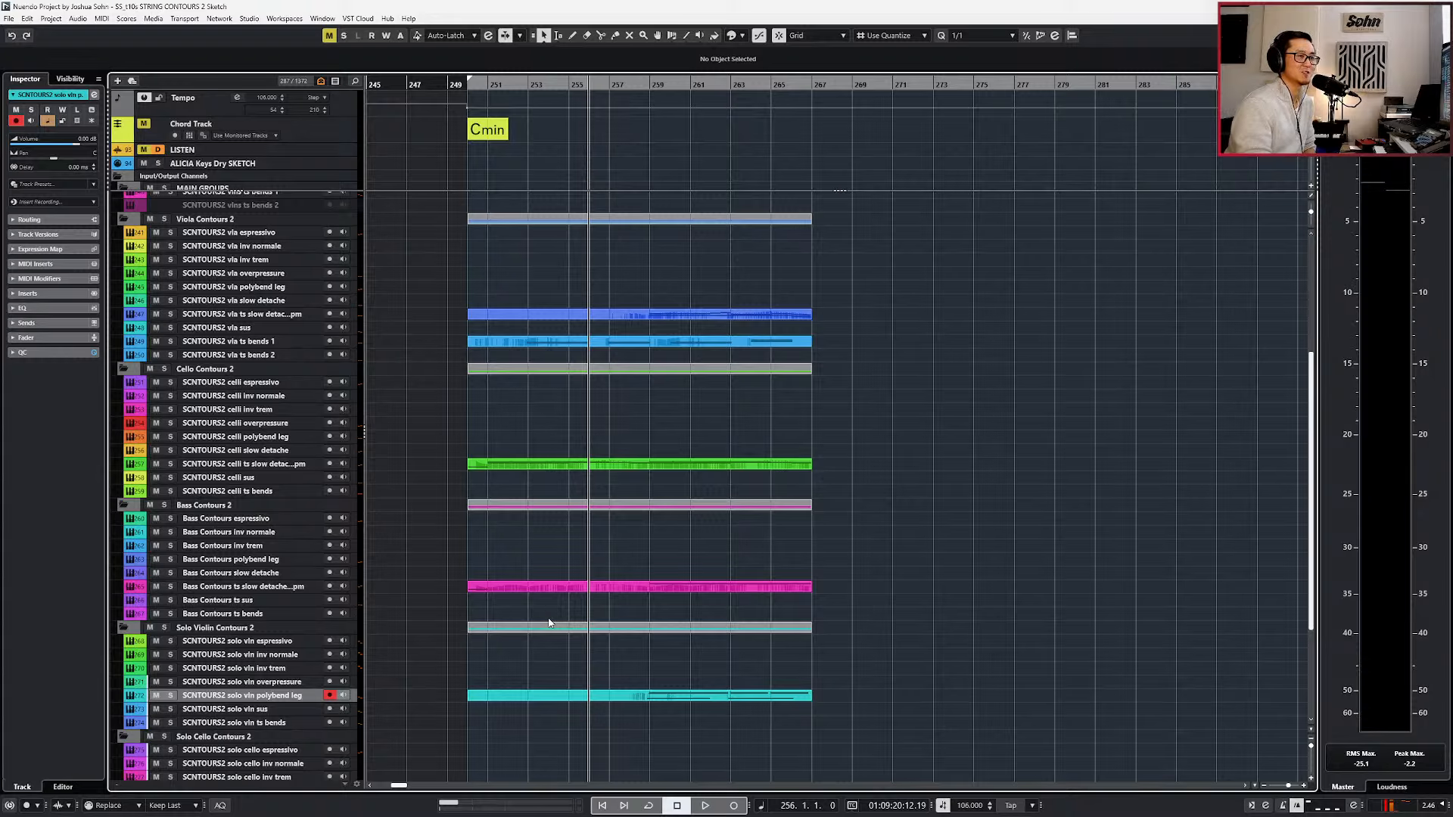
{"action": "scroll", "coordinate": [549, 614], "scroll_direction": "up", "scroll_amount": 5}
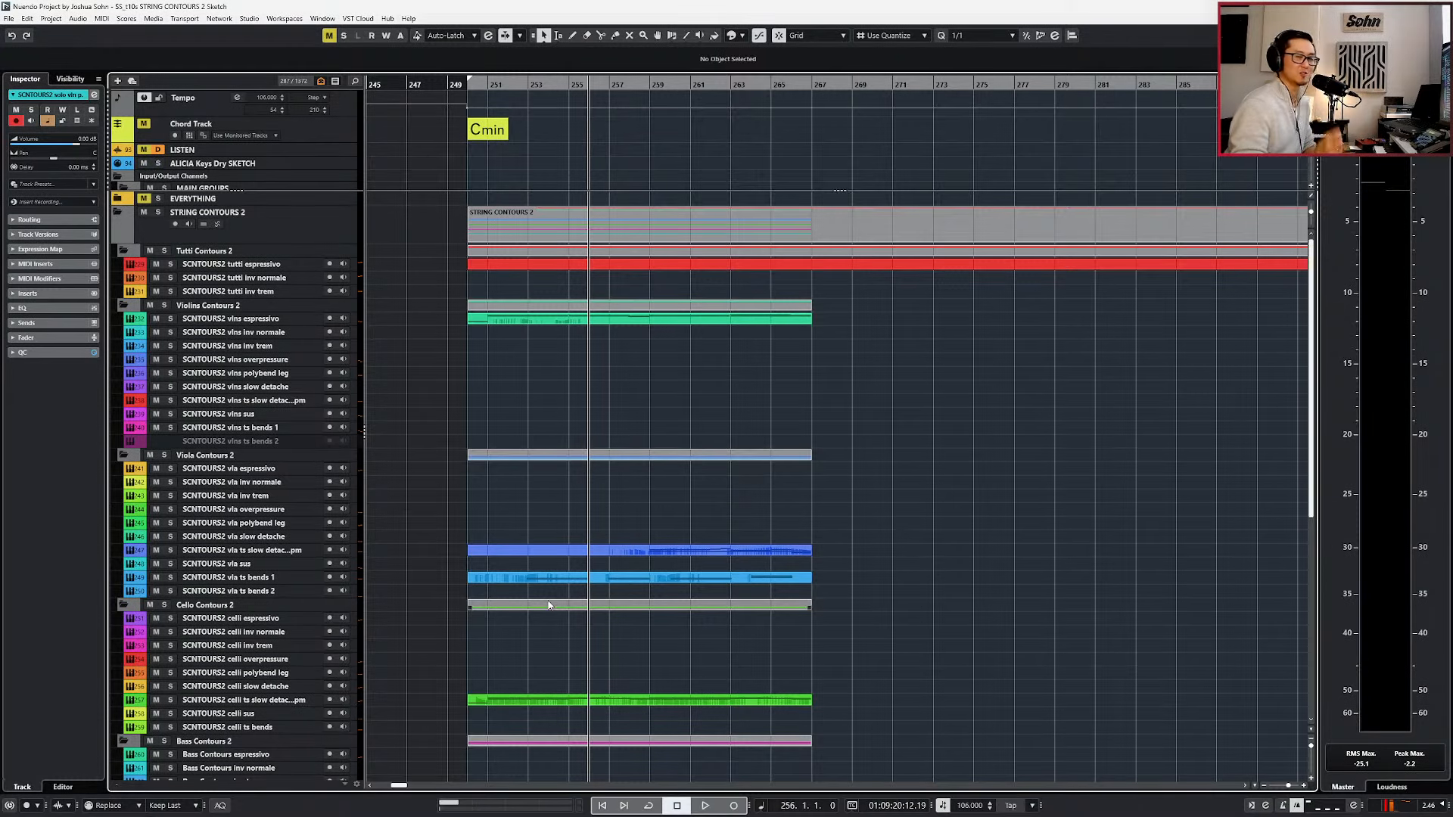
{"action": "left_click", "coordinate": [286, 266]}
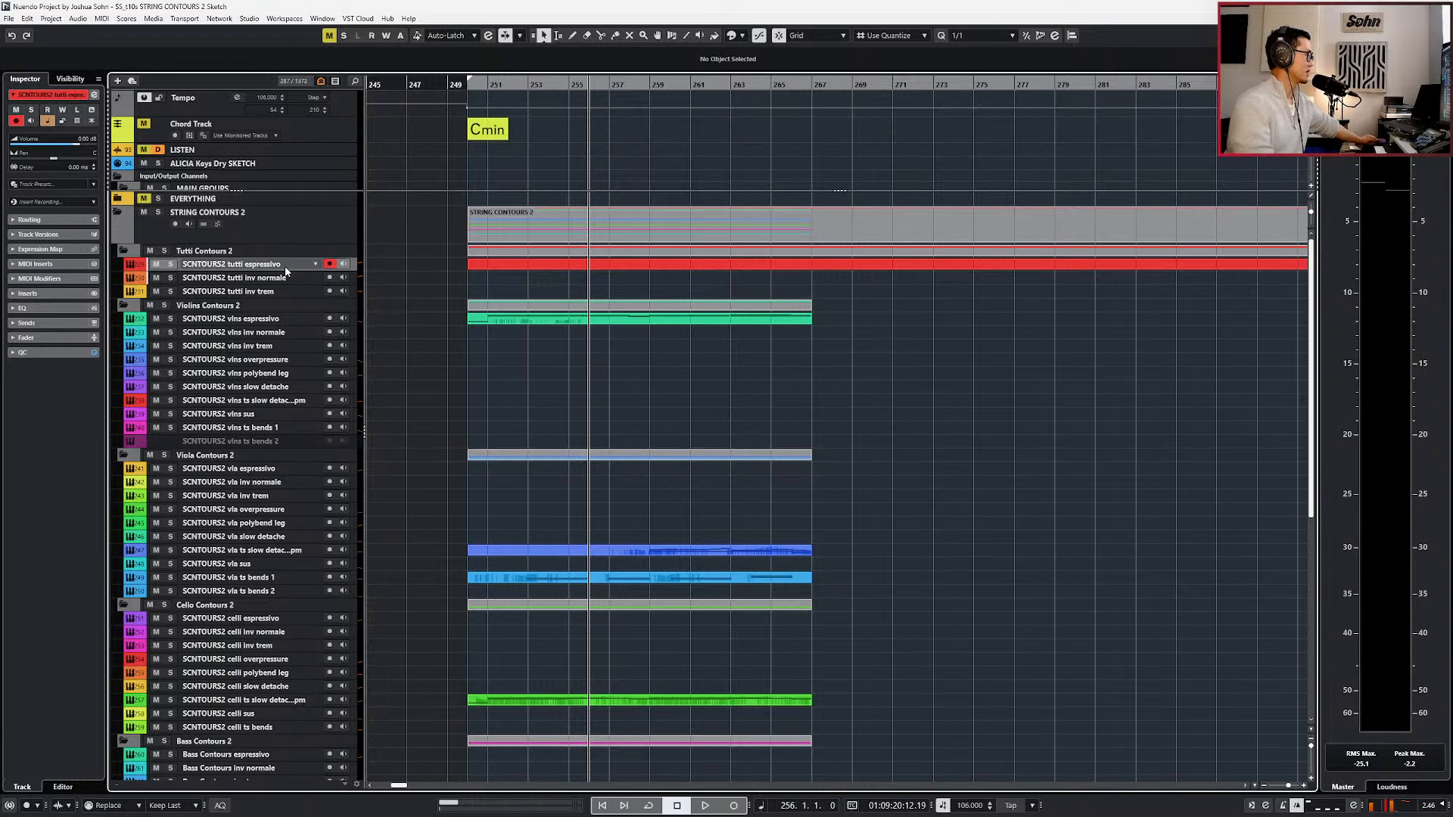
{"action": "left_click", "coordinate": [492, 263]}
{"action": "key", "text": "Delete"}
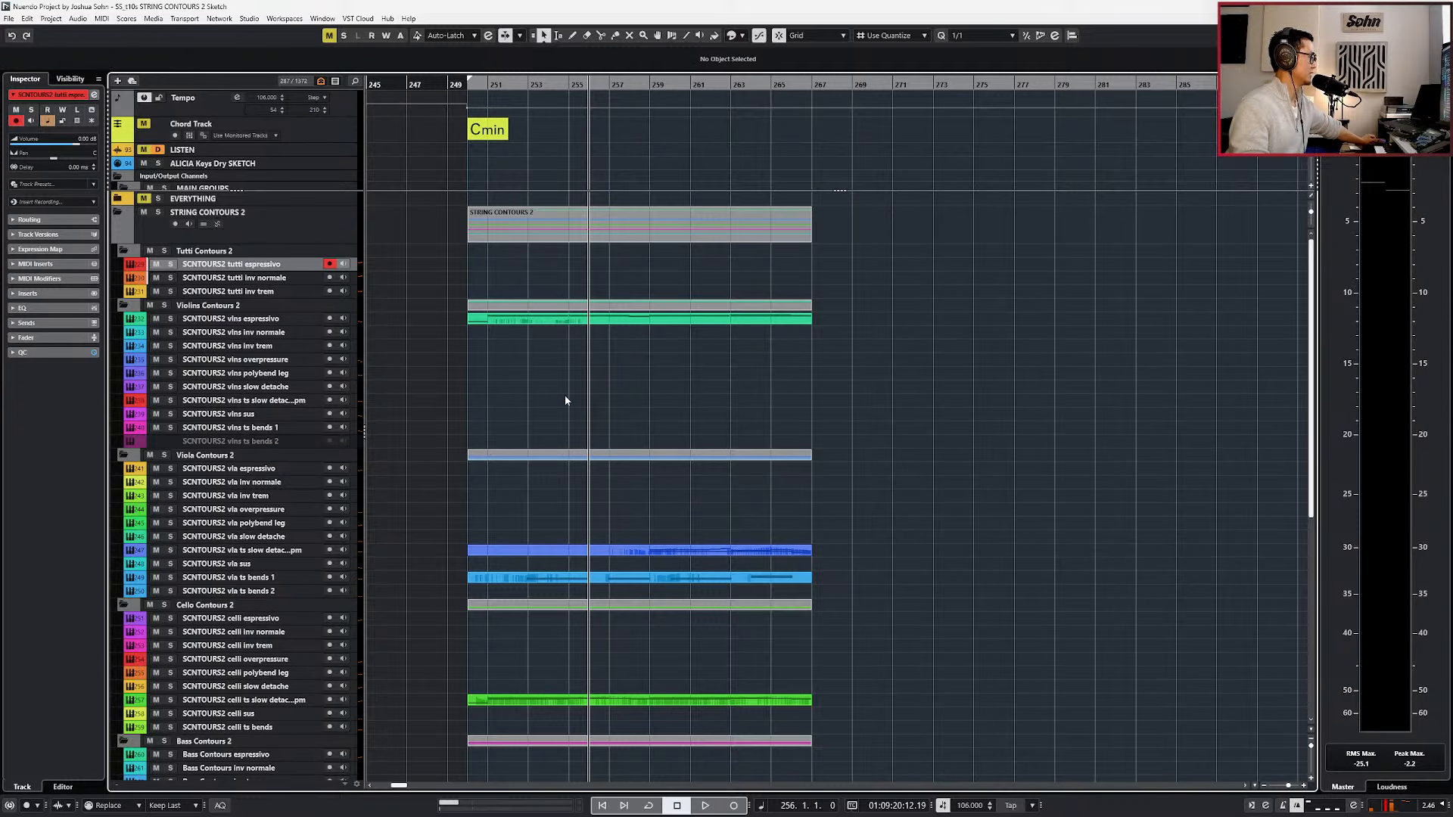
Check the bass and cello ts slow detache parts leading up to bar 267.
{"action": "scroll", "coordinate": [572, 405], "scroll_direction": "down", "scroll_amount": 5}
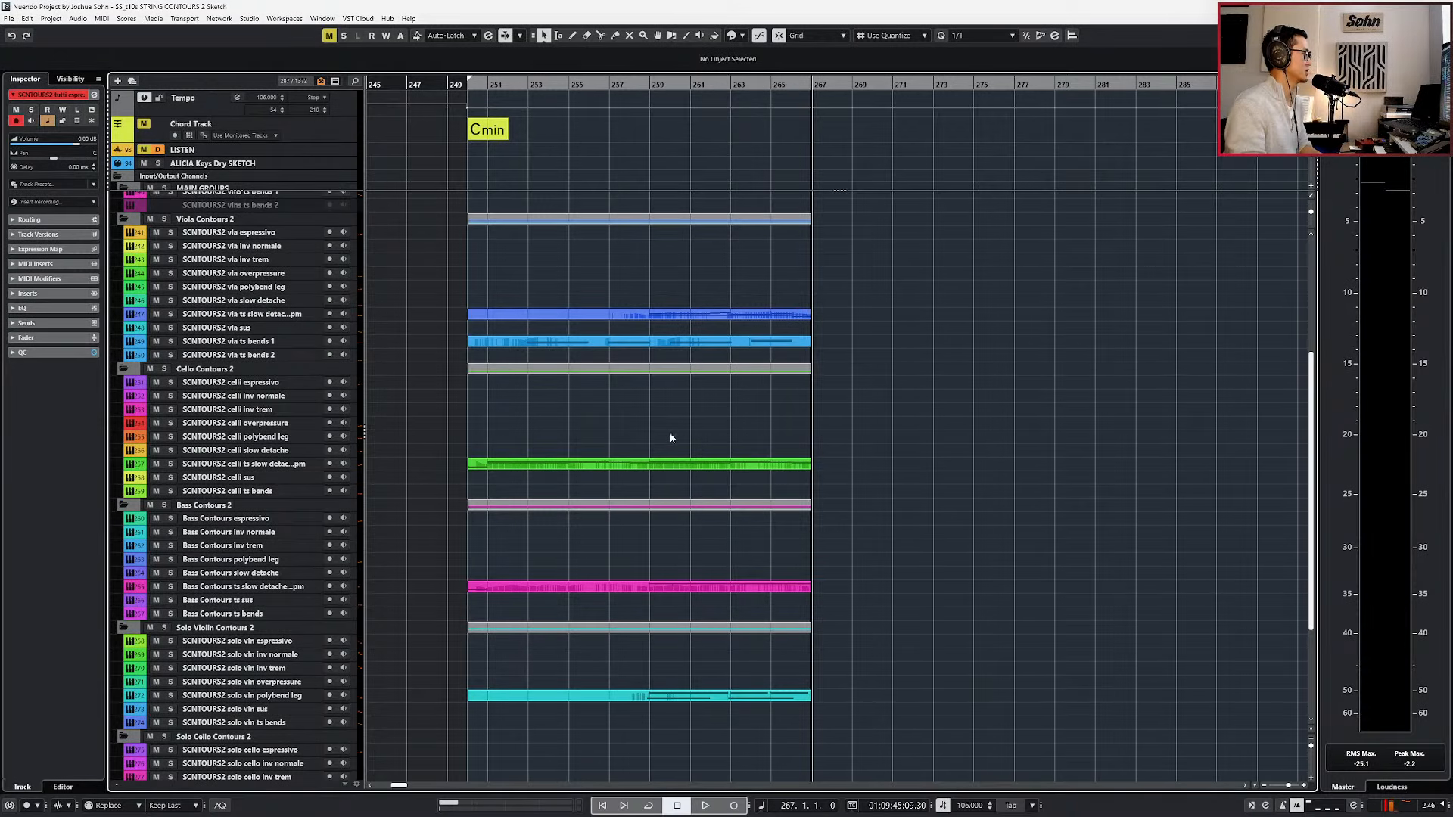
{"action": "scroll", "coordinate": [671, 431], "scroll_direction": "down", "scroll_amount": 2}
{"action": "scroll", "coordinate": [671, 438], "scroll_direction": "down", "scroll_amount": 3}
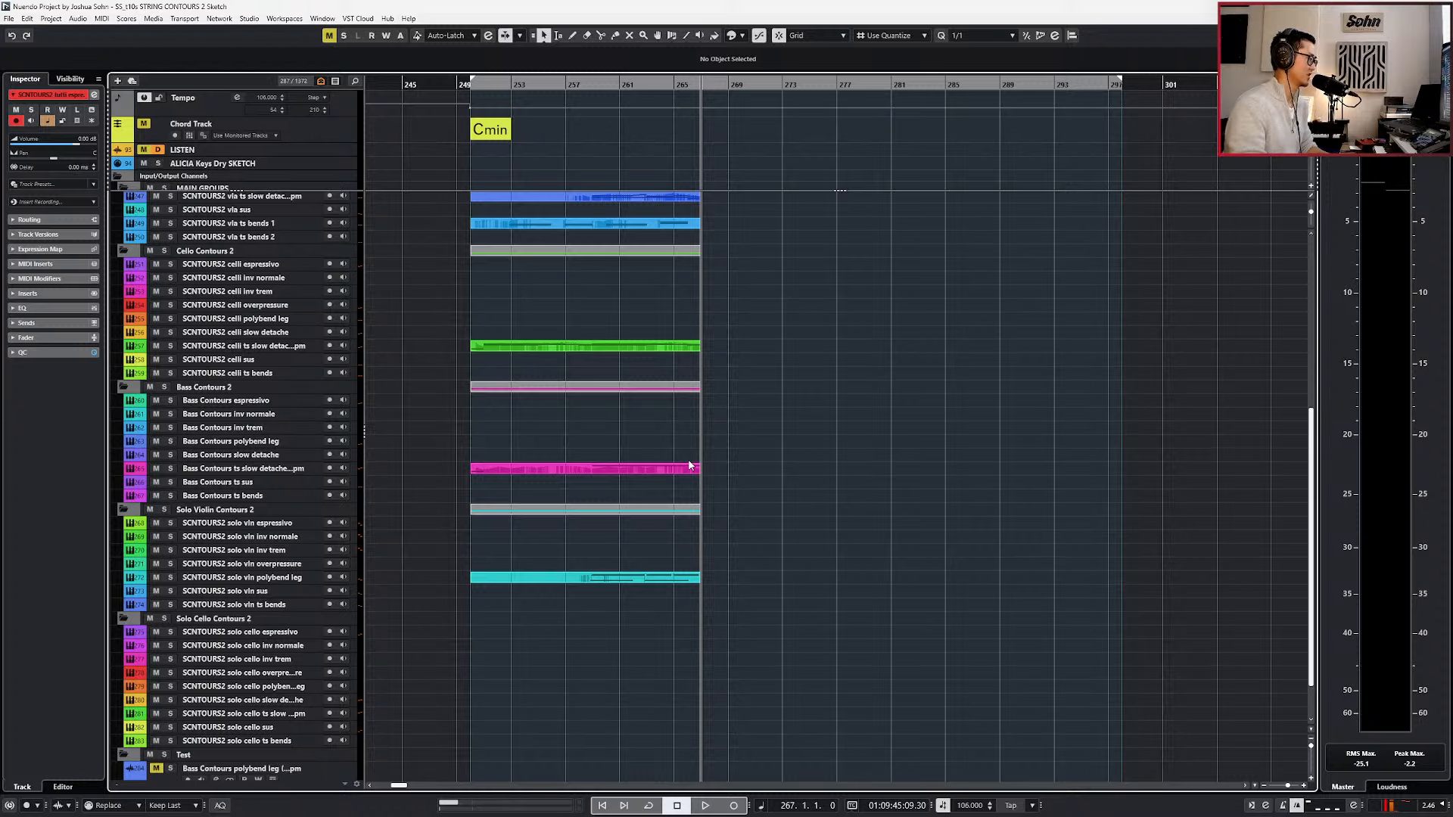
{"action": "left_click", "coordinate": [680, 469]}
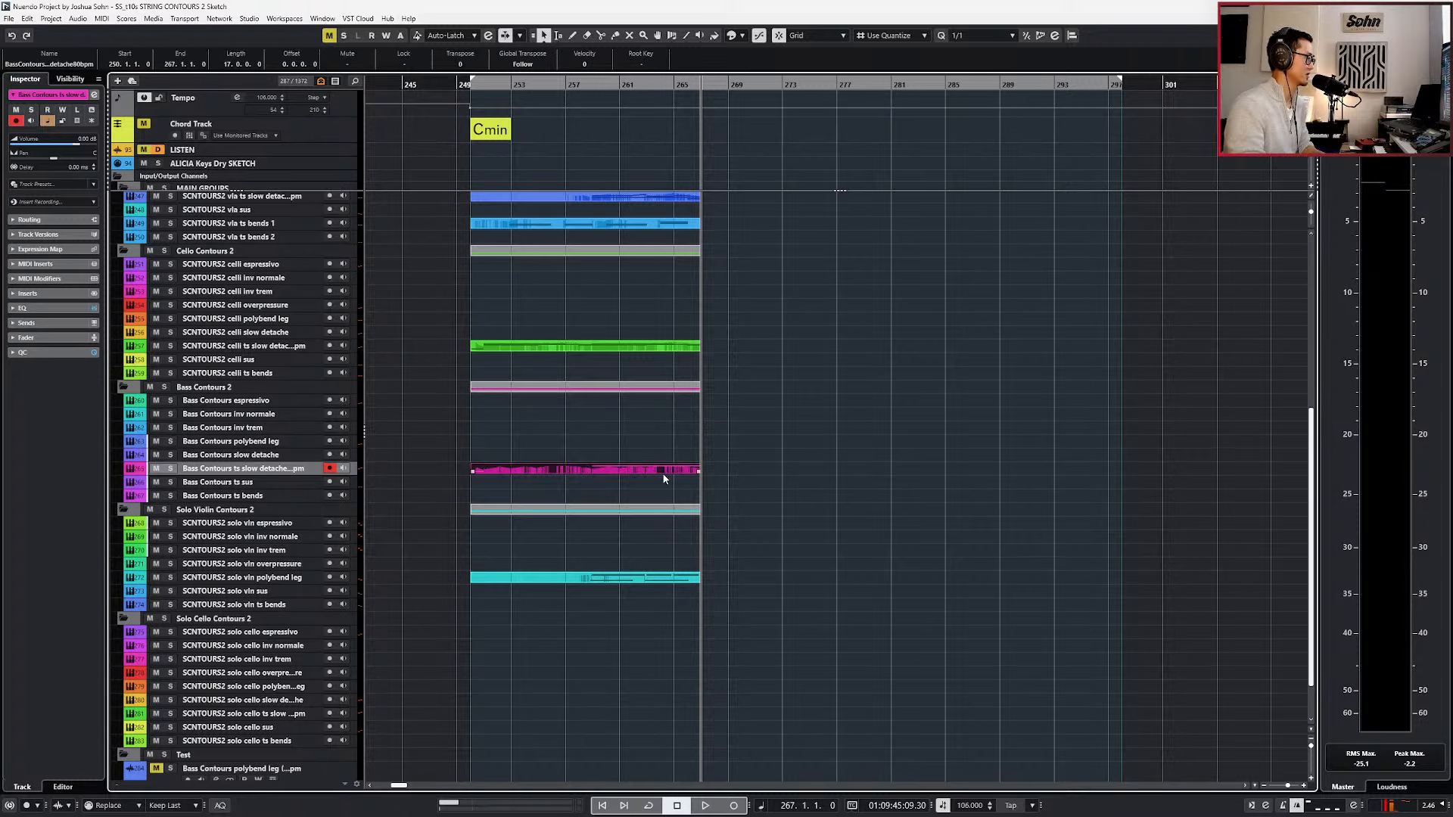
{"action": "left_click", "coordinate": [676, 347]}
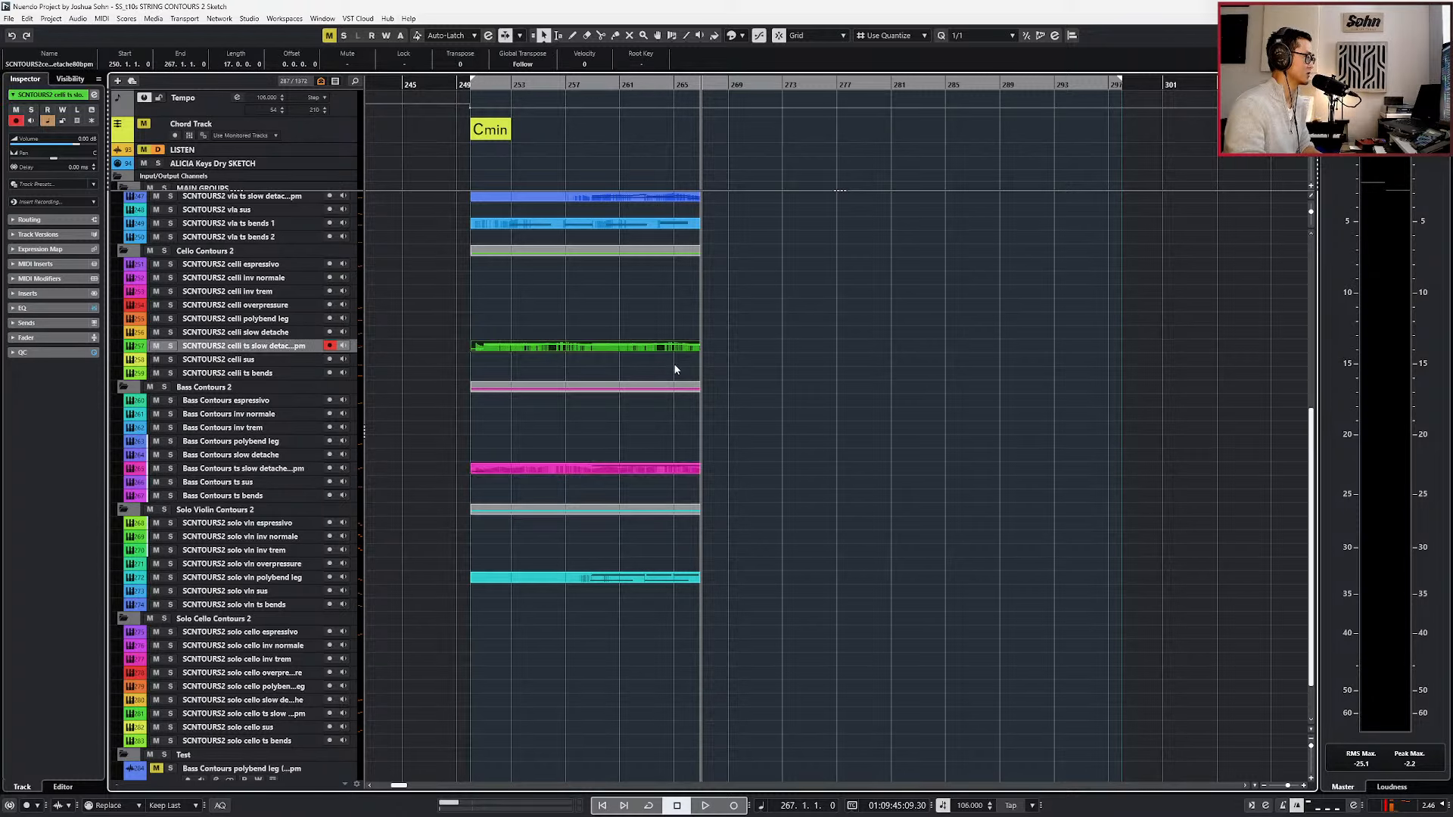
{"action": "scroll", "coordinate": [721, 359], "scroll_direction": "up", "scroll_amount": 3}
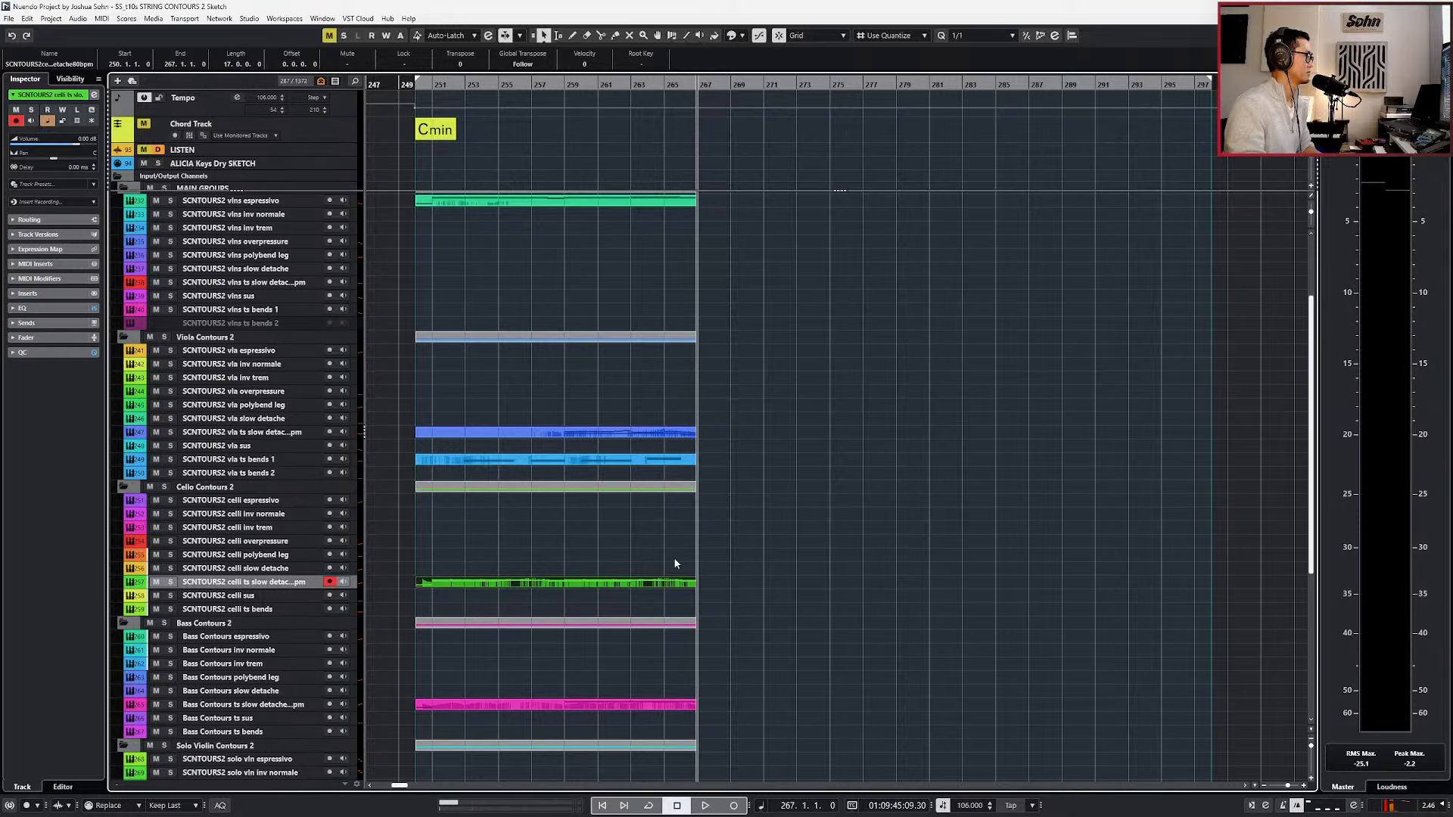
{"action": "scroll", "coordinate": [731, 560], "scroll_direction": "up", "scroll_amount": 3}
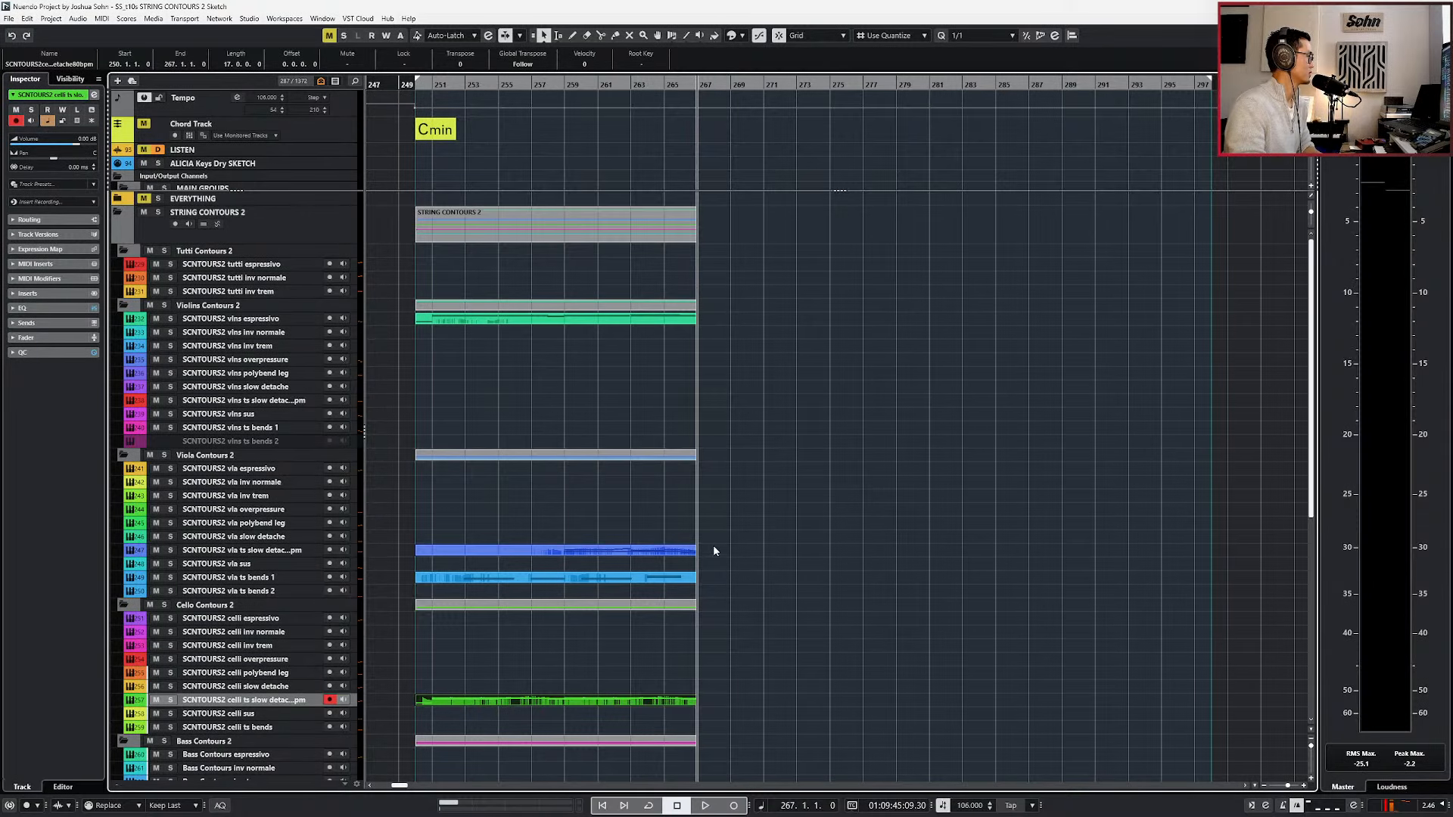
Draw a part from bar 267 to 278 on the violins ts slow detache 80bpm track and open it for note editing.
{"action": "left_click", "coordinate": [261, 335]}
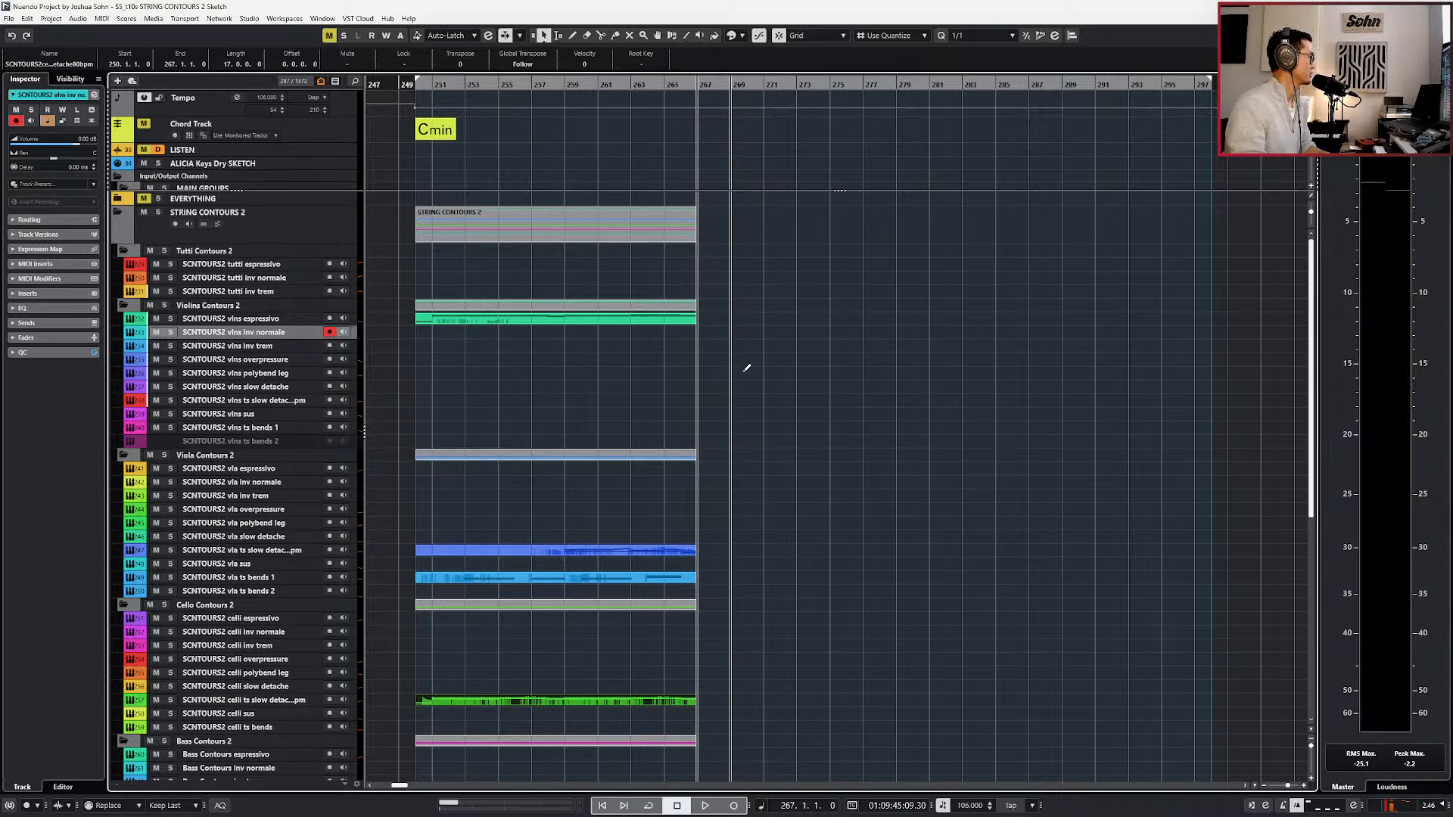
{"action": "left_click", "coordinate": [734, 404]}
{"action": "left_click_drag", "start_coordinate": [732, 402], "coordinate": [878, 403]}
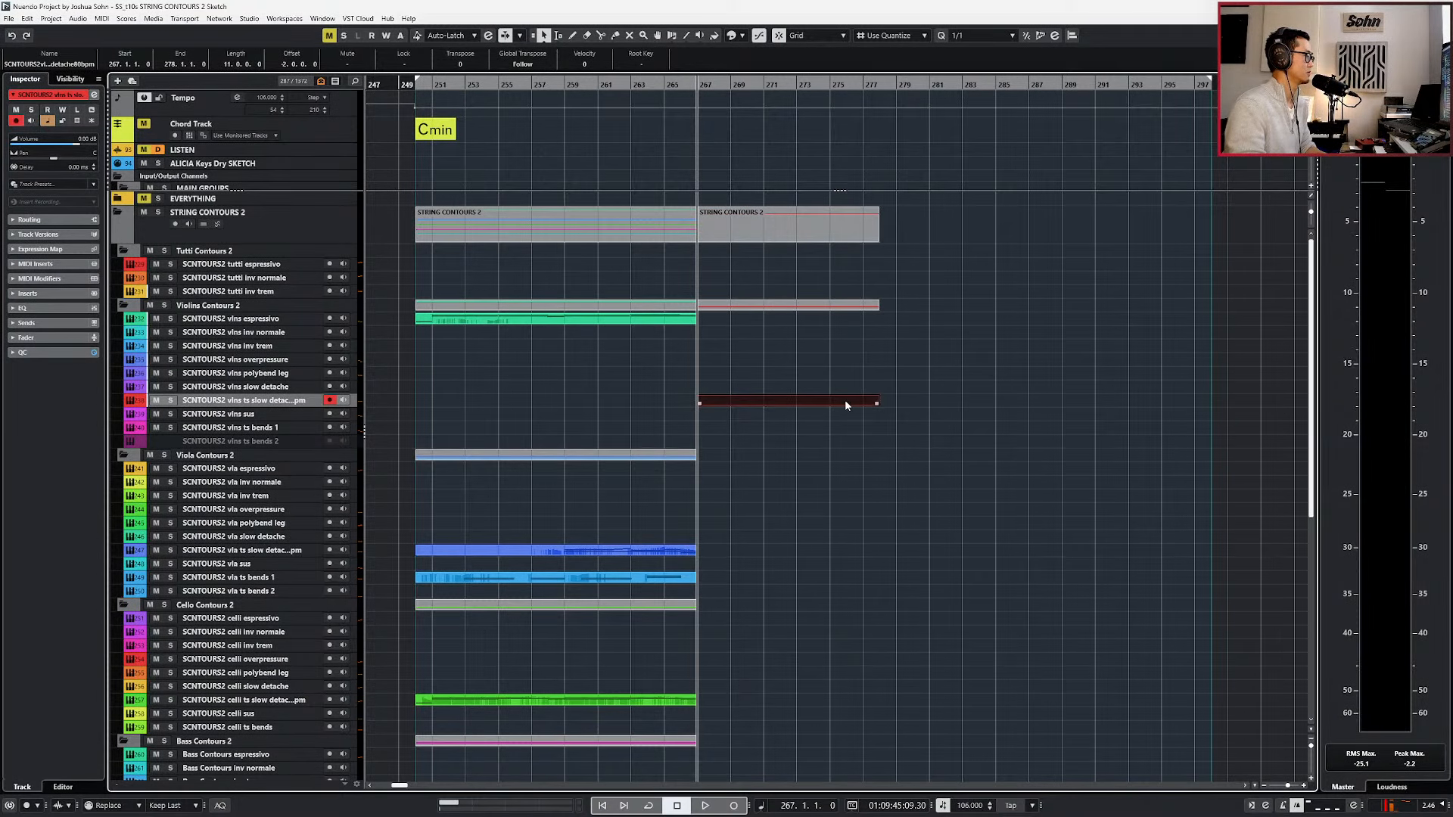
{"action": "double_click", "coordinate": [847, 405]}
{"action": "scroll", "coordinate": [727, 512], "scroll_direction": "up", "scroll_amount": 1}
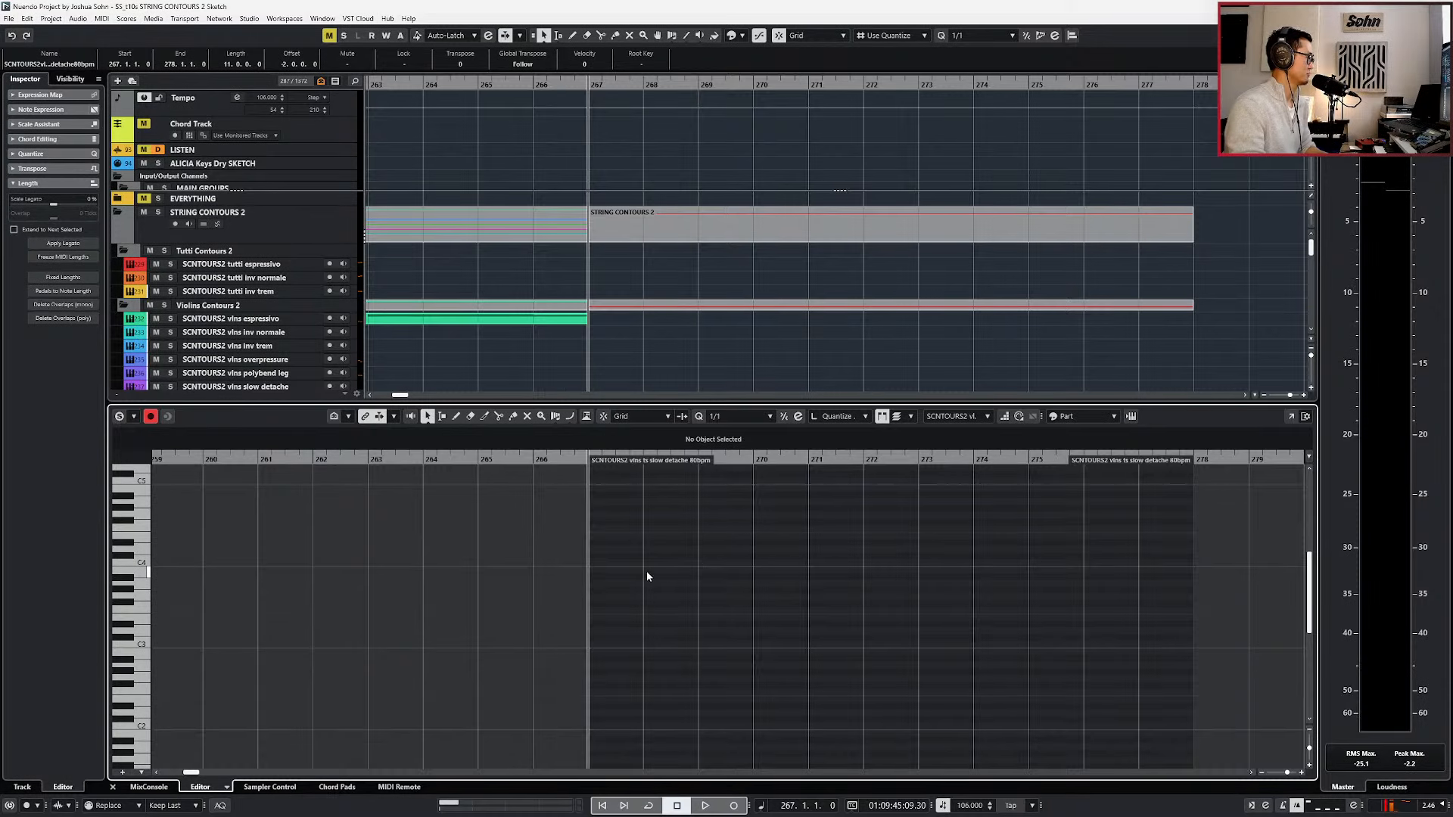
Audition the violins ts slow detache patch with a short playback starting at bar 267.
{"action": "scroll", "coordinate": [646, 576], "scroll_direction": "up", "scroll_amount": 3}
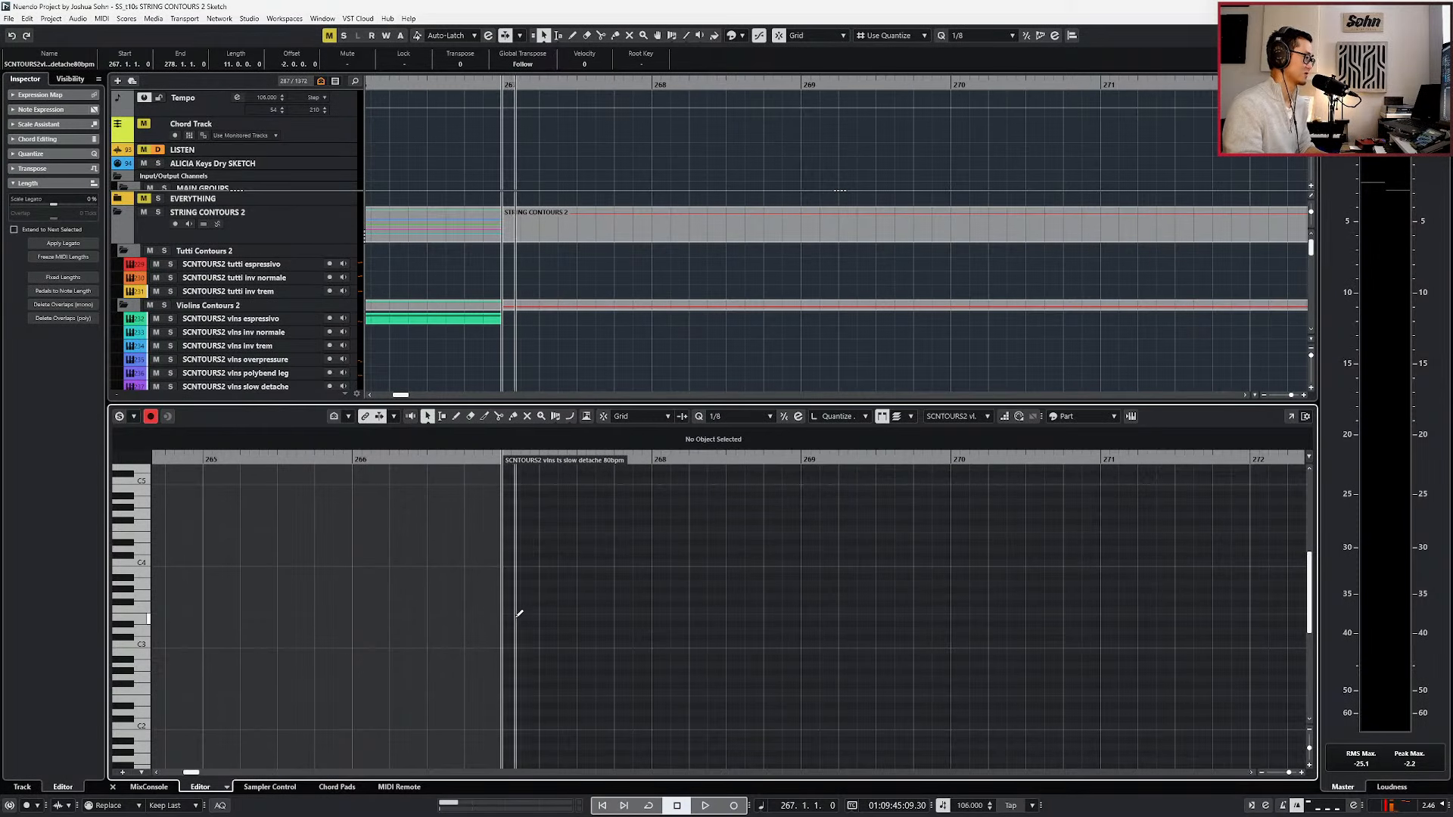
{"action": "key", "text": "alt+1"}
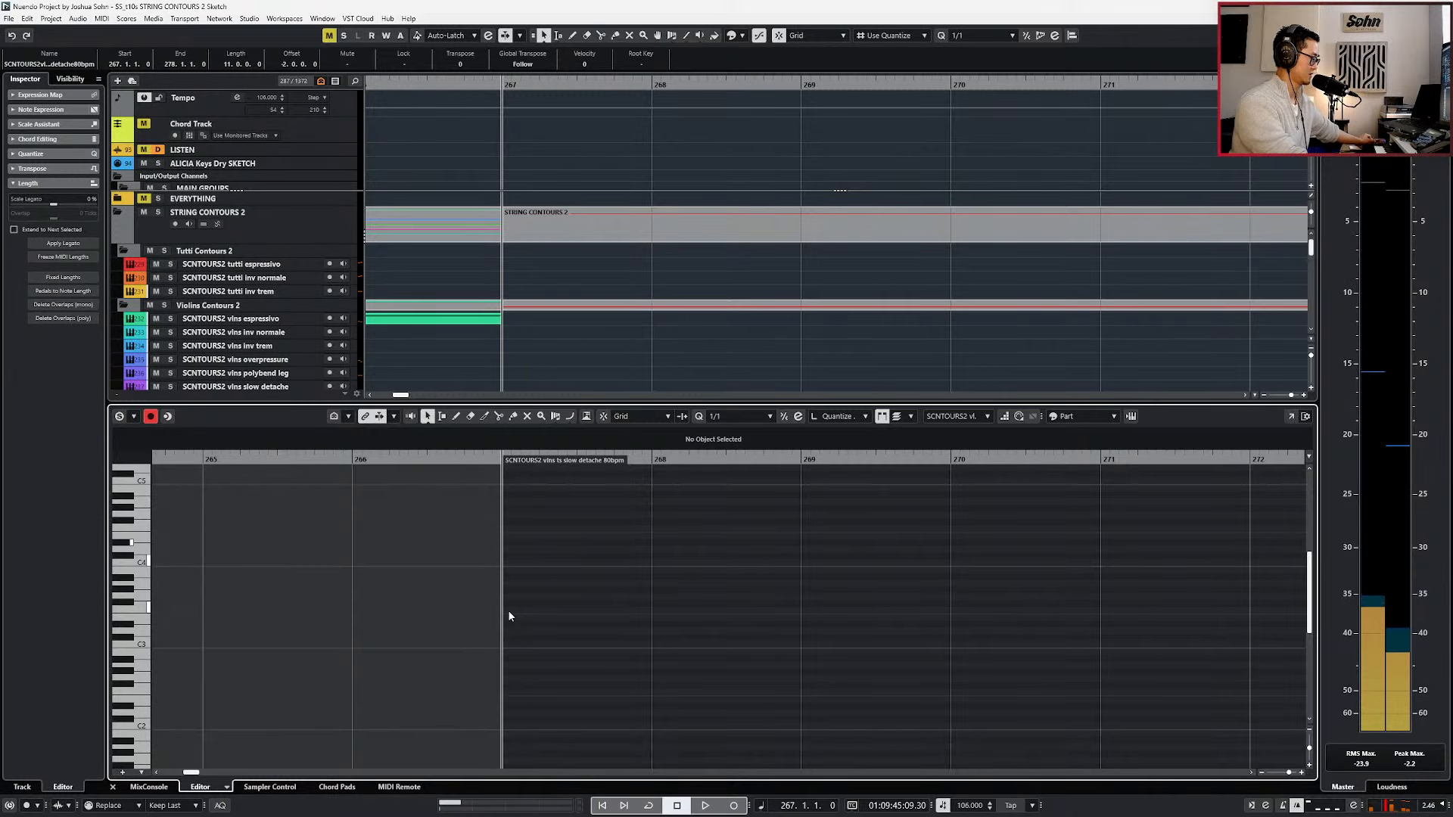
{"action": "key", "text": "KP_Subtract"}
{"action": "key", "text": "space"}
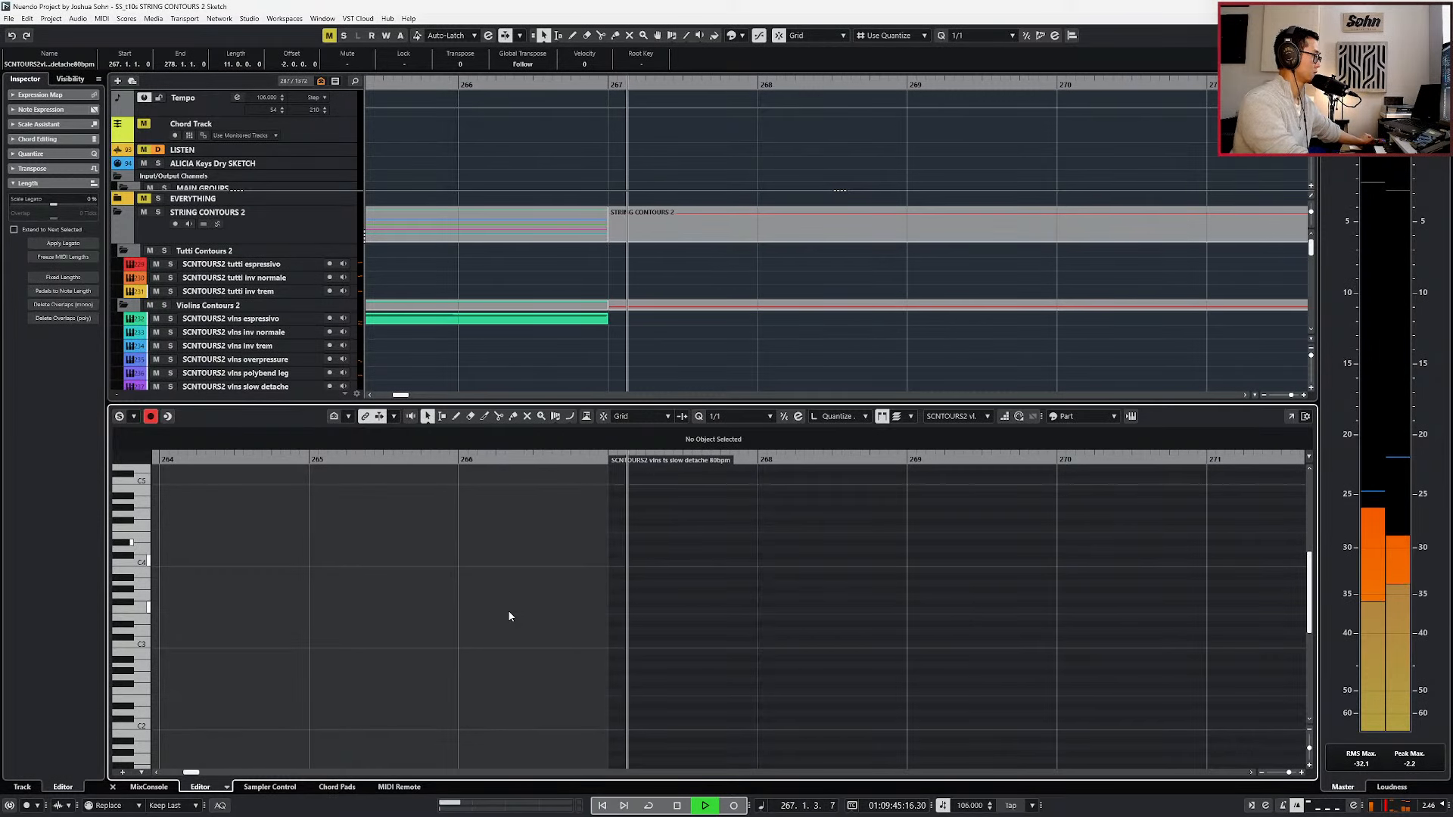
{"action": "key", "text": "space"}
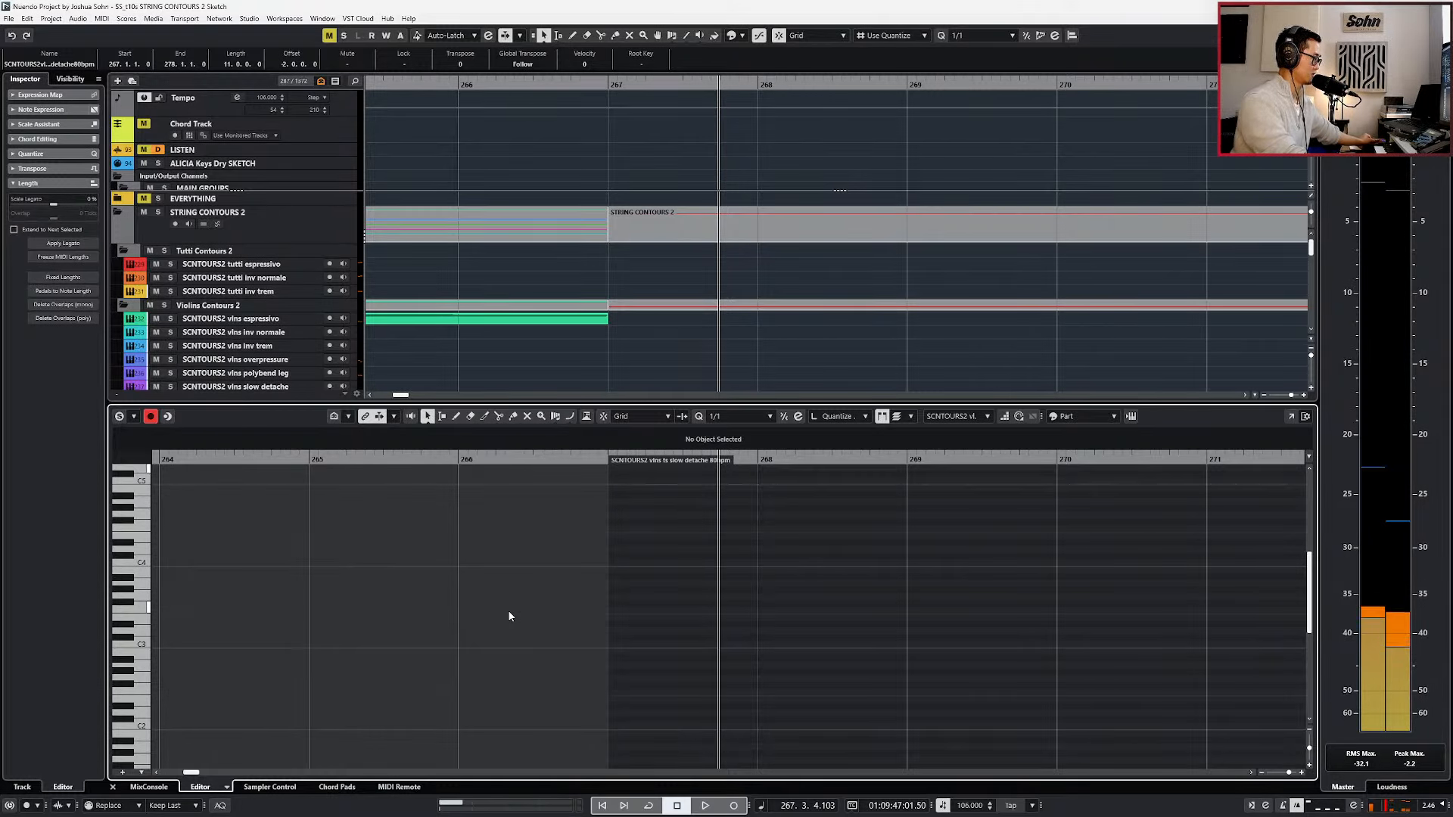
Record a C minor violin phrase from bar 267 to 269, using a two-bar lead-in from bar 265.
{"action": "key", "text": "ctrl+KP_Subtract"}
{"action": "key", "text": "ctrl+KP_Subtract"}
{"action": "key", "text": "ctrl+KP_Subtract"}
{"action": "scroll", "coordinate": [788, 578], "scroll_direction": "down", "scroll_amount": 2}
{"action": "scroll", "coordinate": [788, 578], "scroll_direction": "right", "scroll_amount": 3}
{"action": "scroll", "coordinate": [787, 578], "scroll_direction": "right", "scroll_amount": 1}
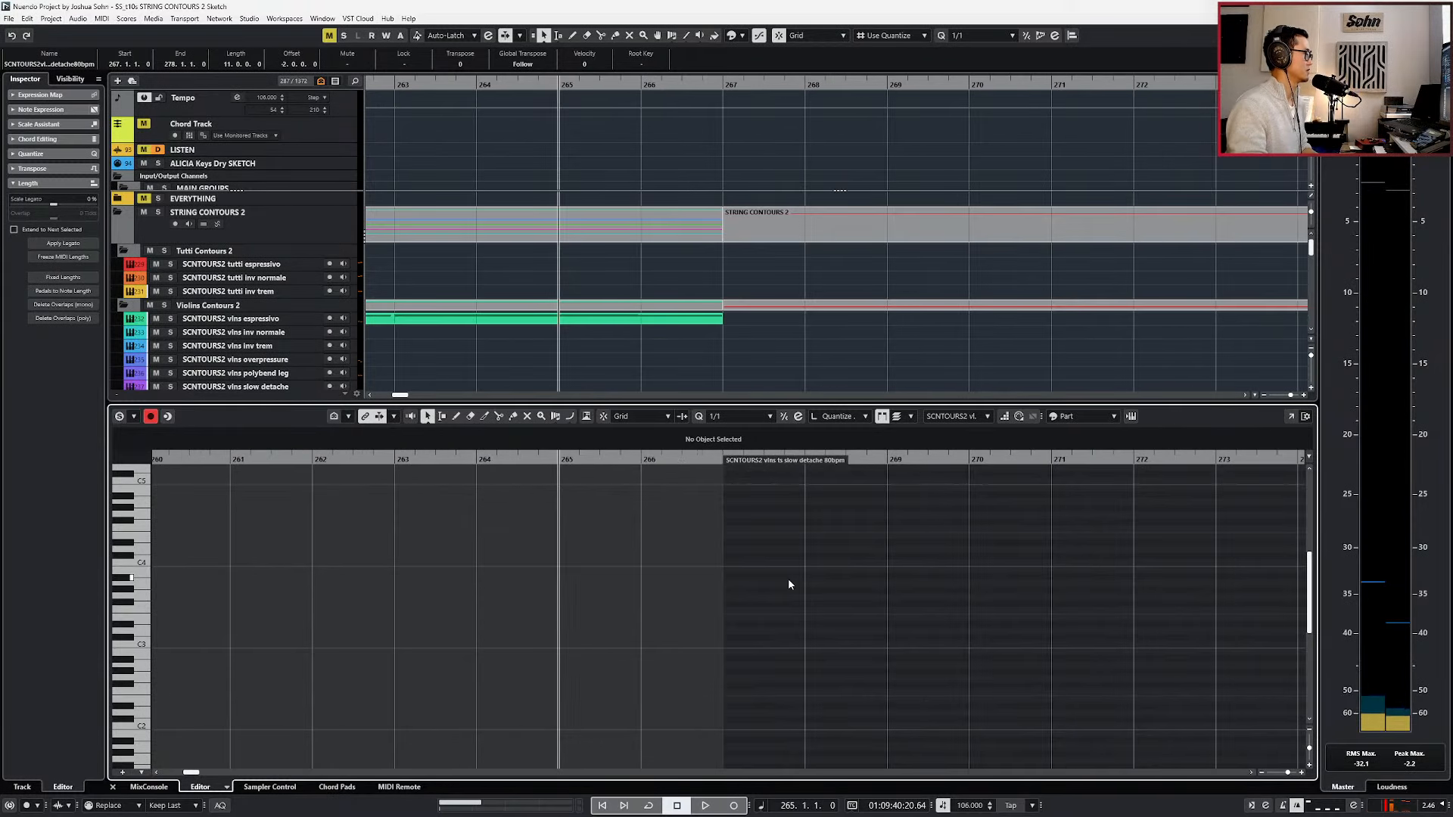
{"action": "key", "text": "space"}
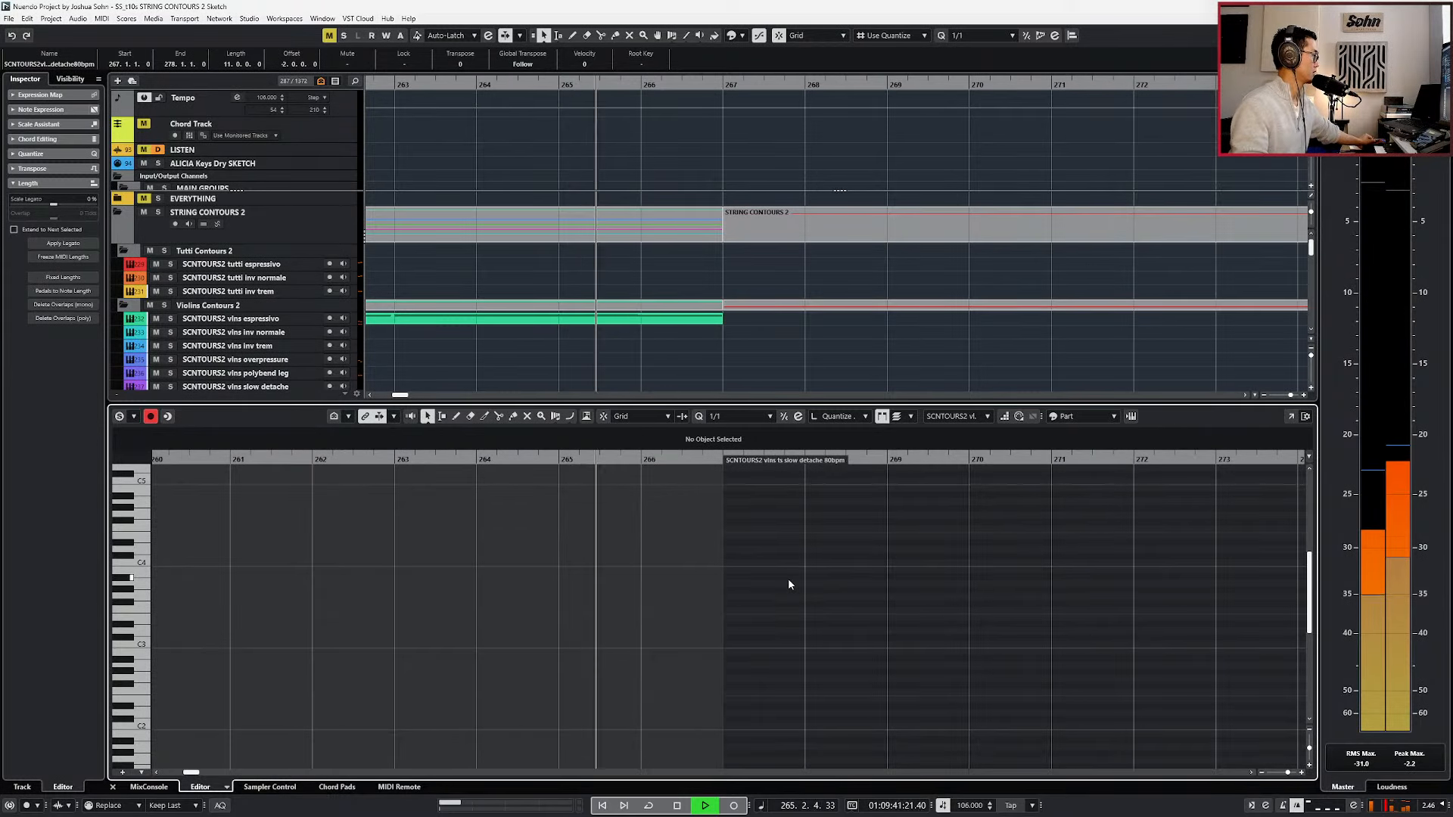
{"action": "key", "text": "KP_Multiply"}
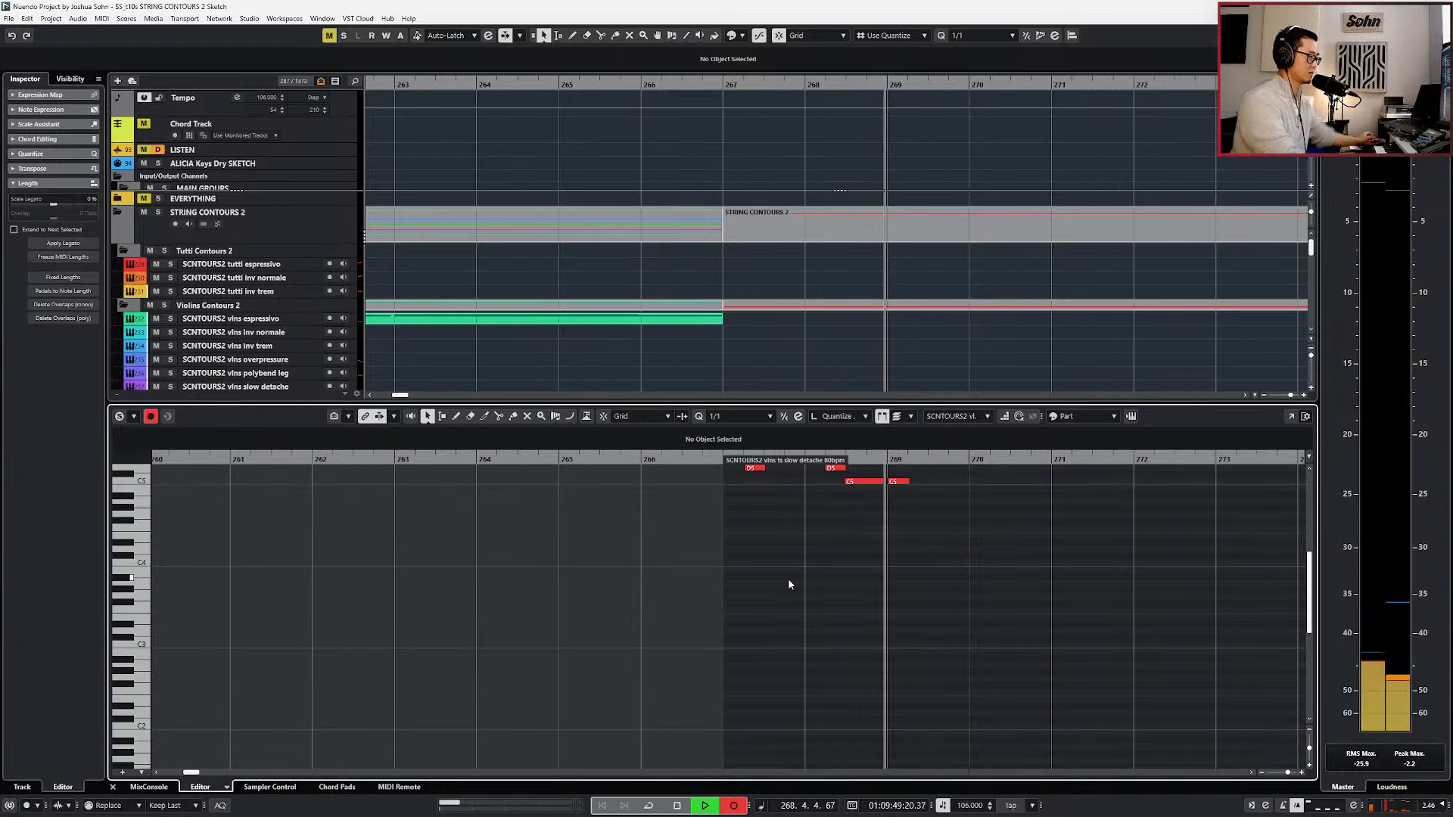
{"action": "key", "text": "space"}
Move the extra C5 at bar 269 to the start of bar 267 and select the whole recorded phrase.
{"action": "scroll", "coordinate": [908, 582], "scroll_direction": "up", "scroll_amount": 3}
{"action": "key", "text": "alt+4"}
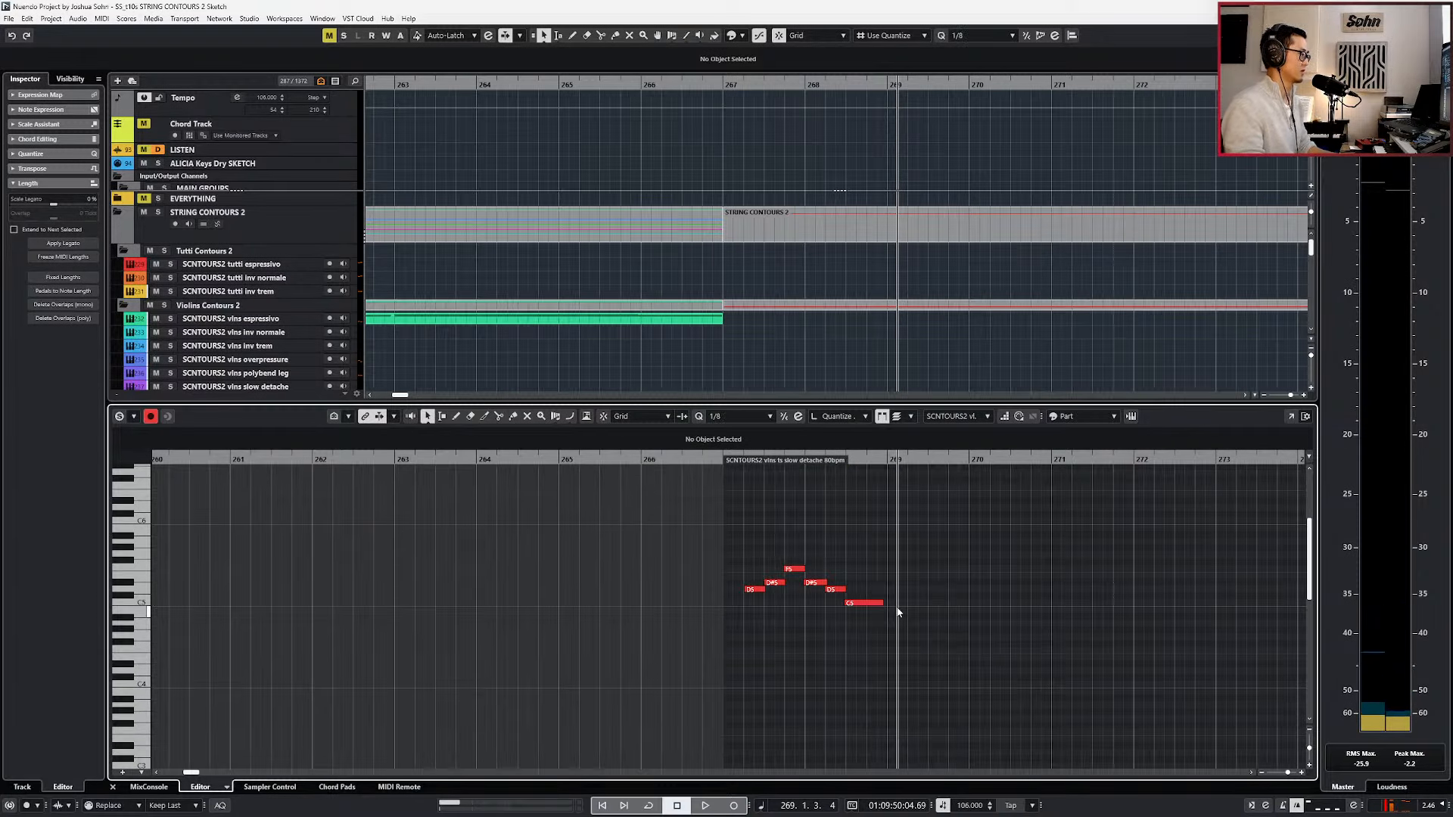
{"action": "left_click", "coordinate": [901, 601]}
{"action": "key", "text": "alt+1"}
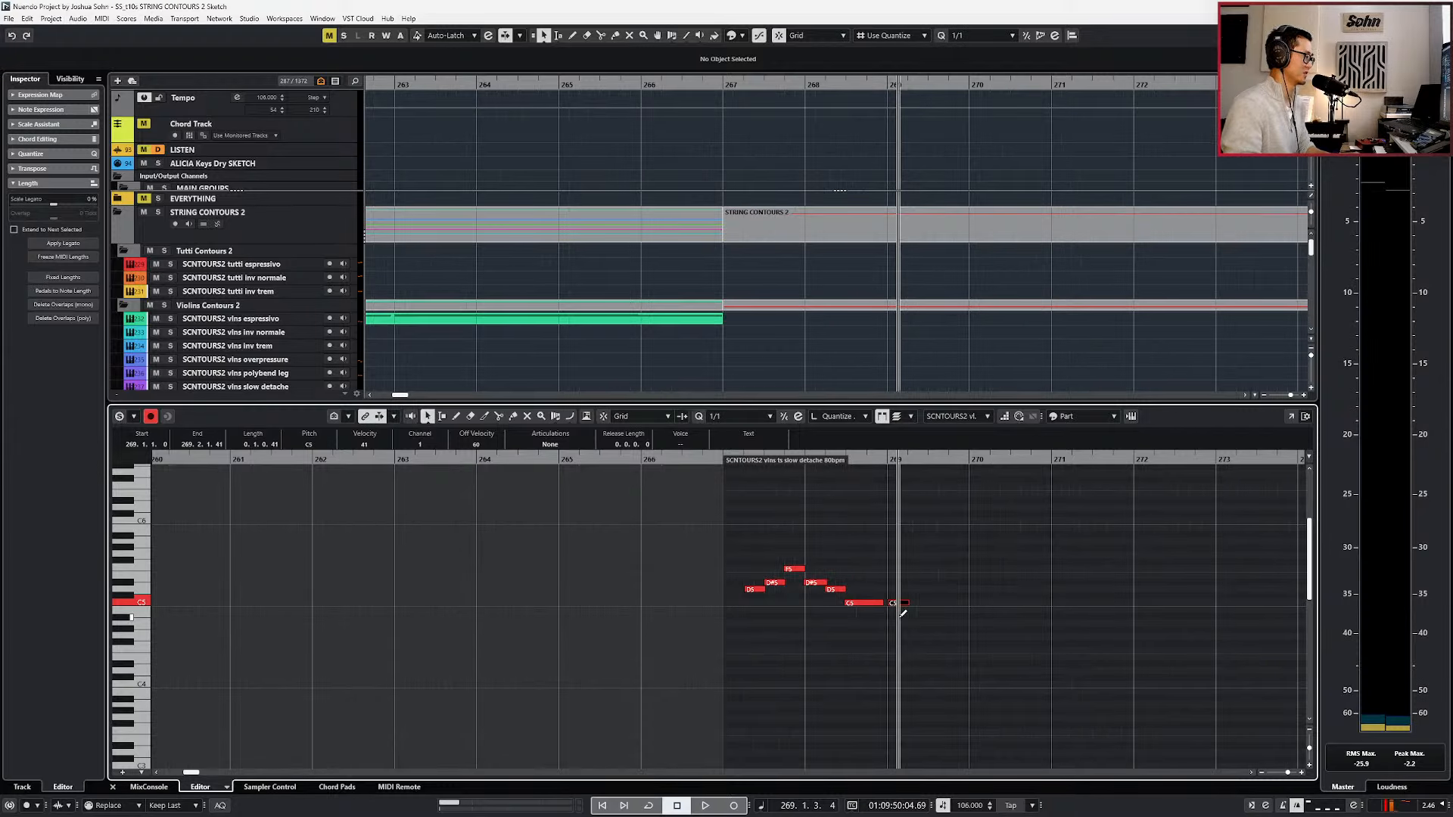
{"action": "key", "text": "alt+4"}
{"action": "left_click_drag", "start_coordinate": [912, 533], "coordinate": [738, 631]}
{"action": "key", "text": "l"}
{"action": "scroll", "coordinate": [728, 638], "scroll_direction": "up", "scroll_amount": 3}
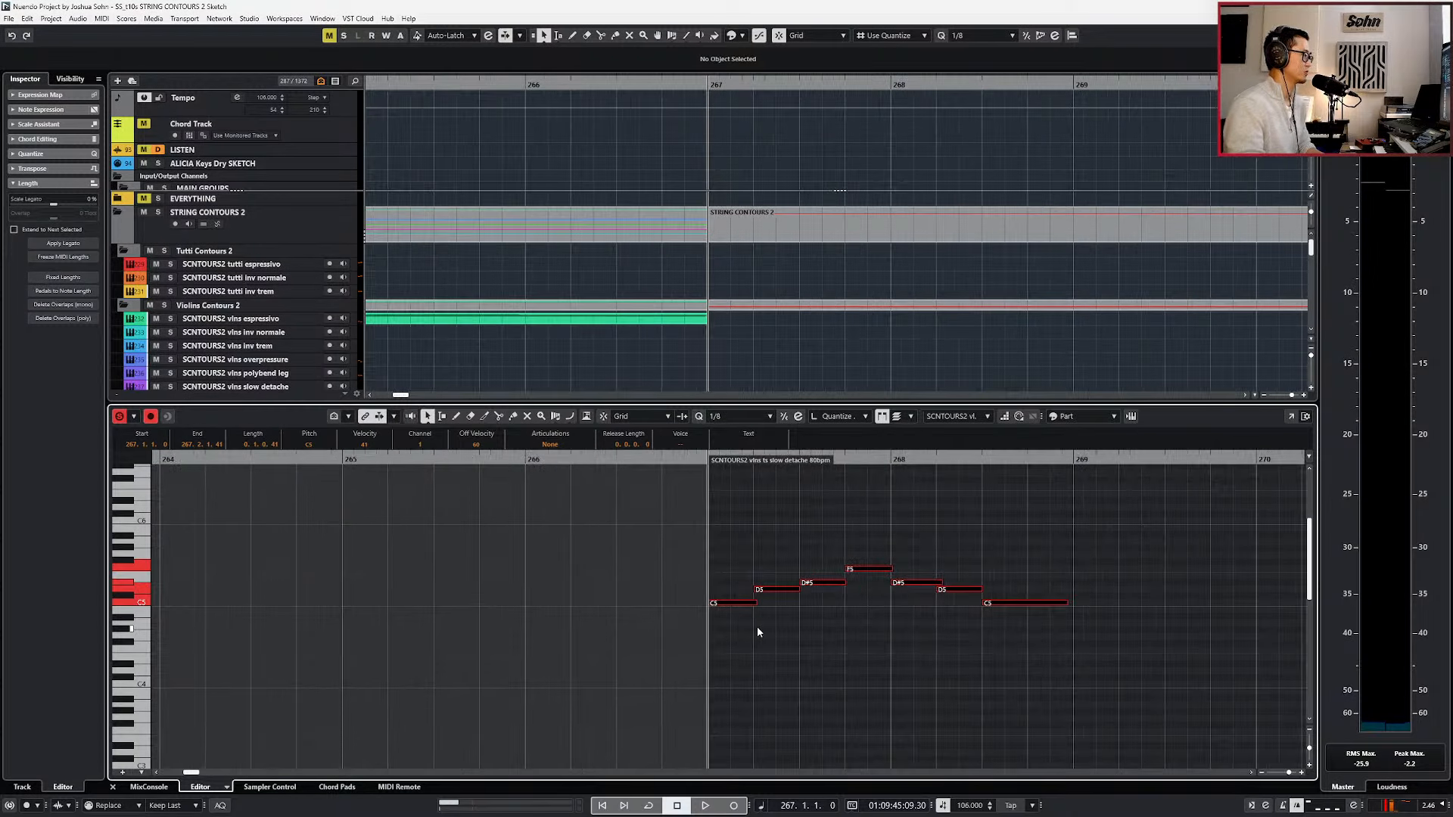
Lengthen the notes before the final C5 to 0.1.0.20 so they overlap slightly, and play the phrase.
{"action": "key", "text": "space"}
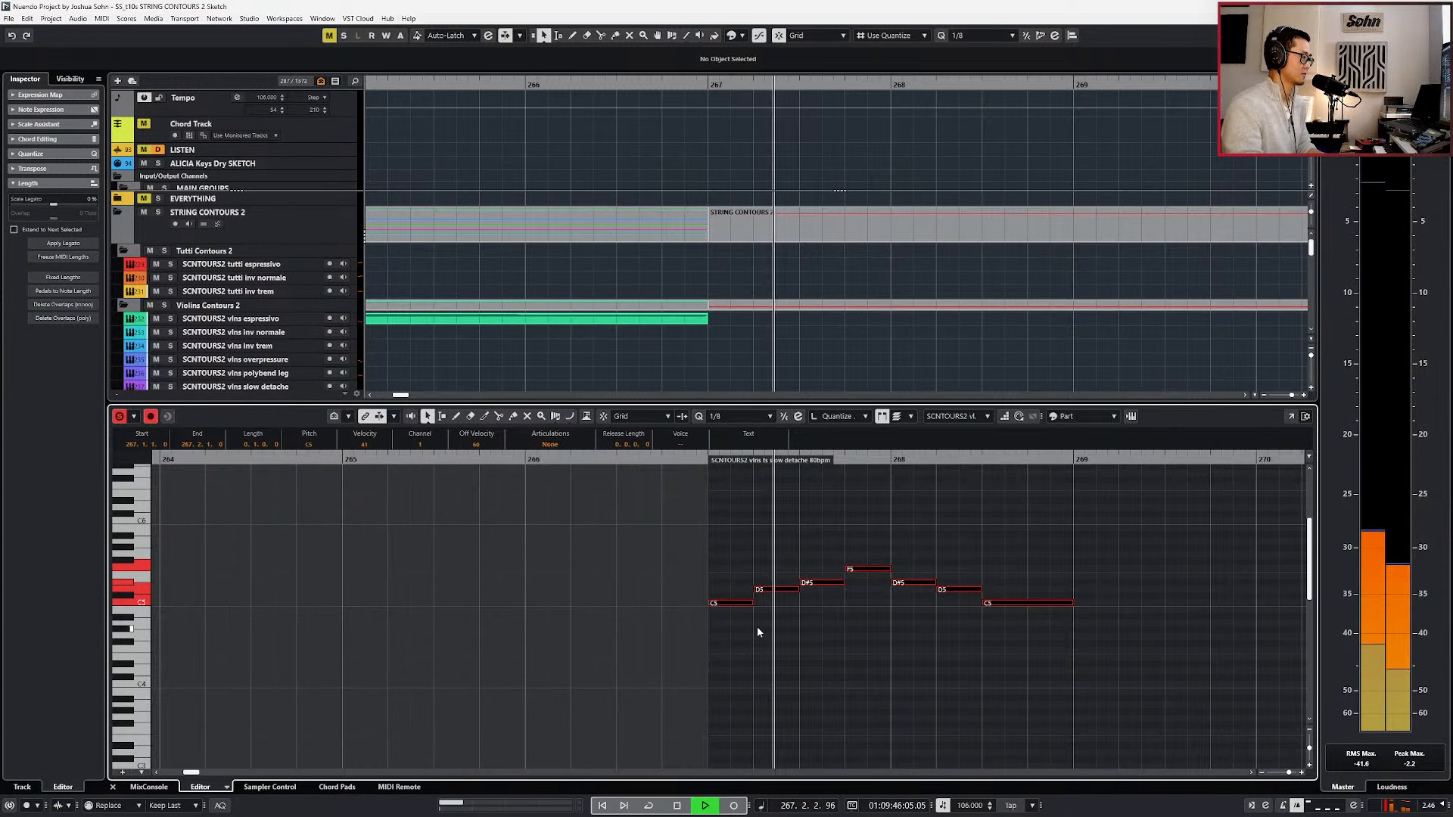
{"action": "key", "text": "space"}
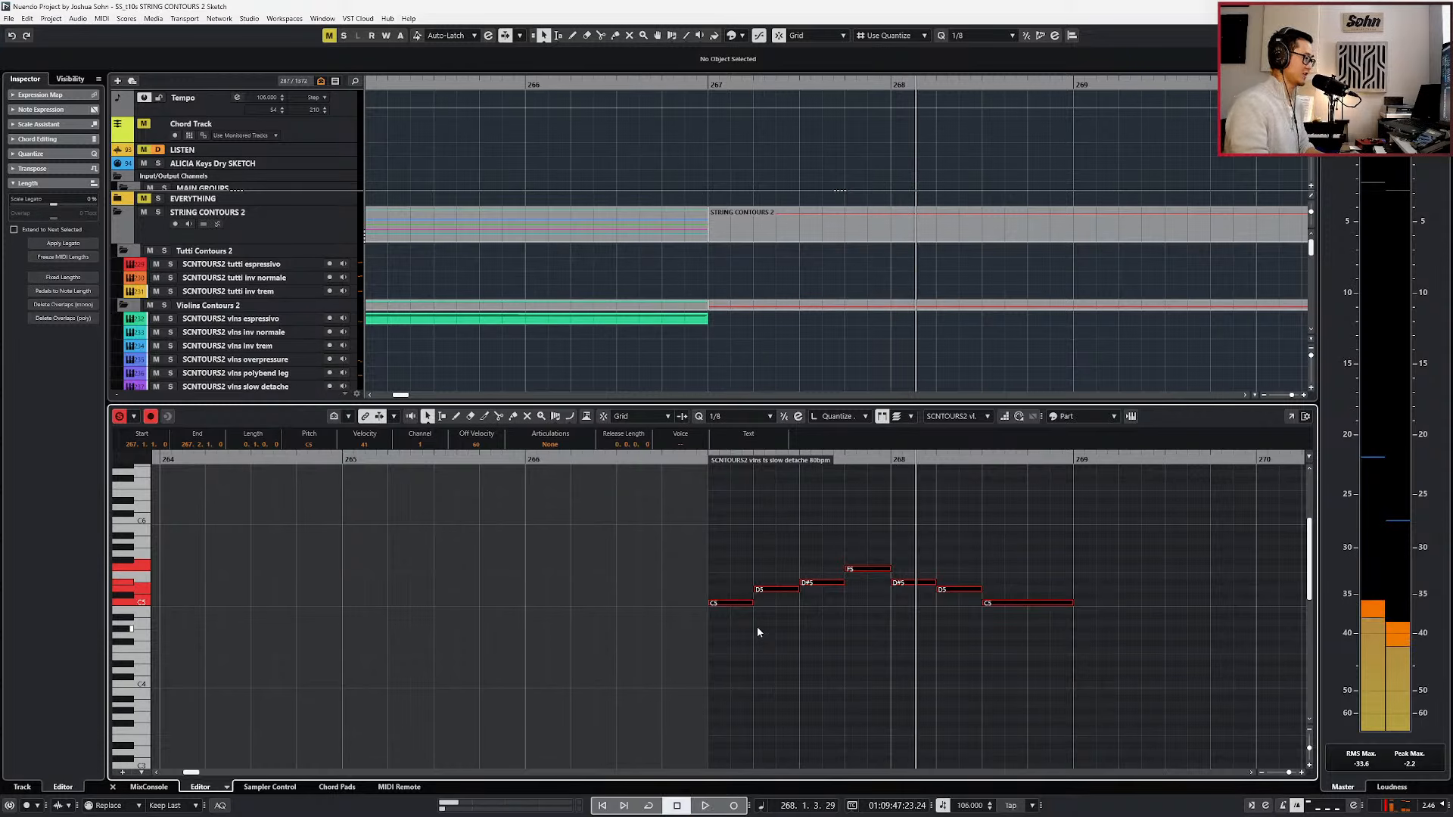
{"action": "left_click_drag", "start_coordinate": [717, 542], "coordinate": [939, 640]}
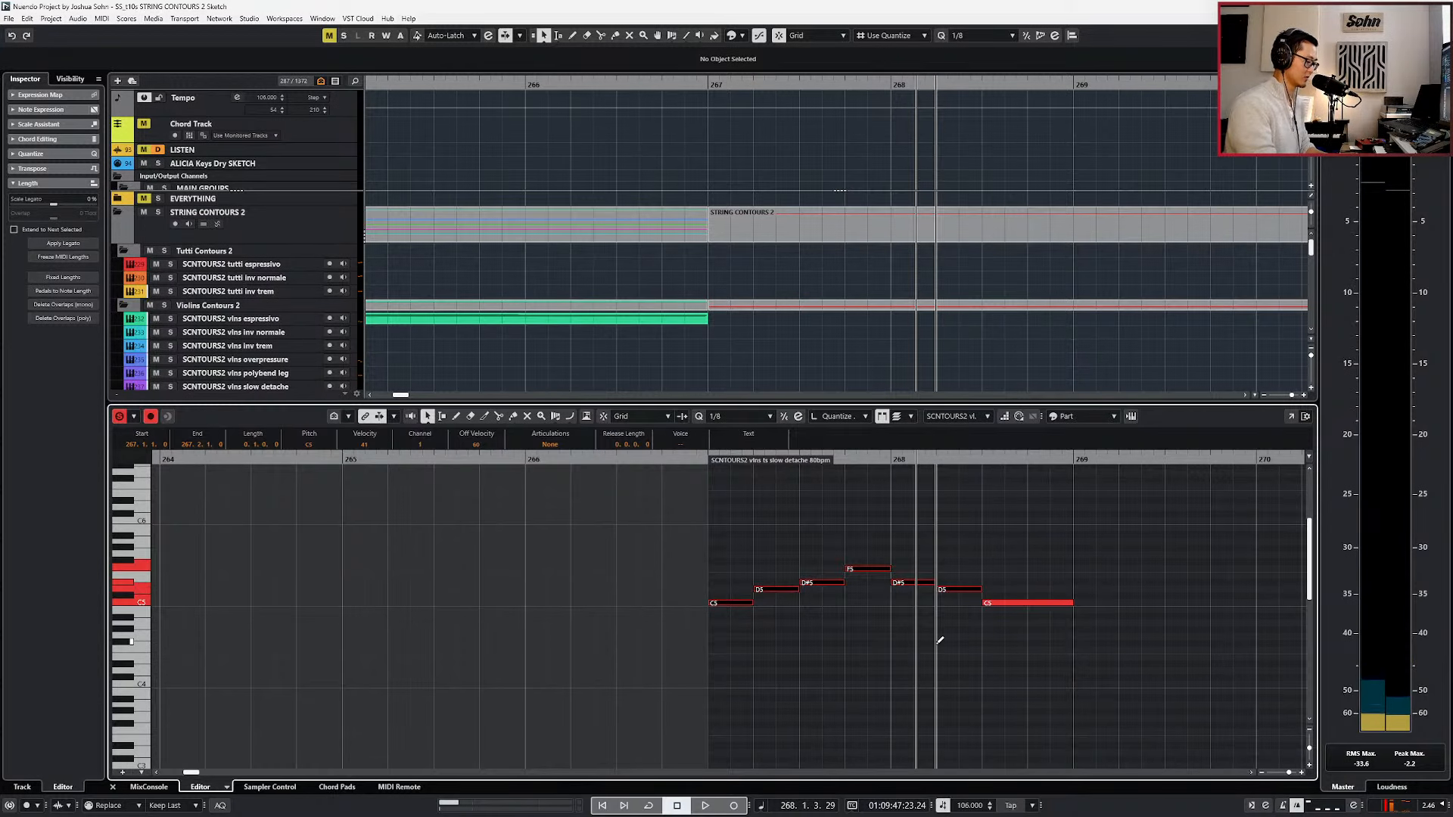
{"action": "key", "text": "space"}
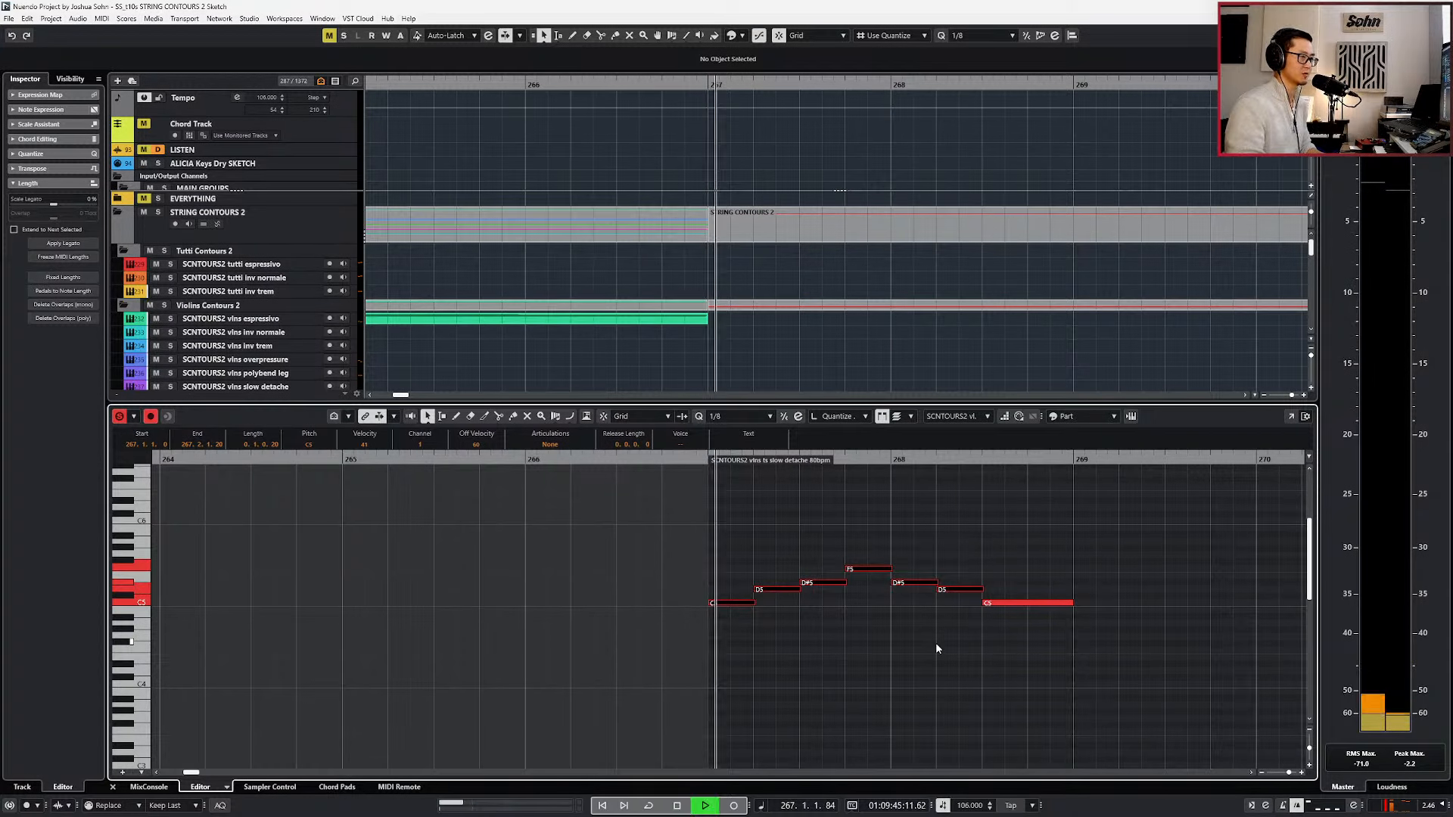
Show the controller lanes, add an expression value of 58 at the start of bar 267 and lower all note velocities.
{"action": "key", "text": "alt+l"}
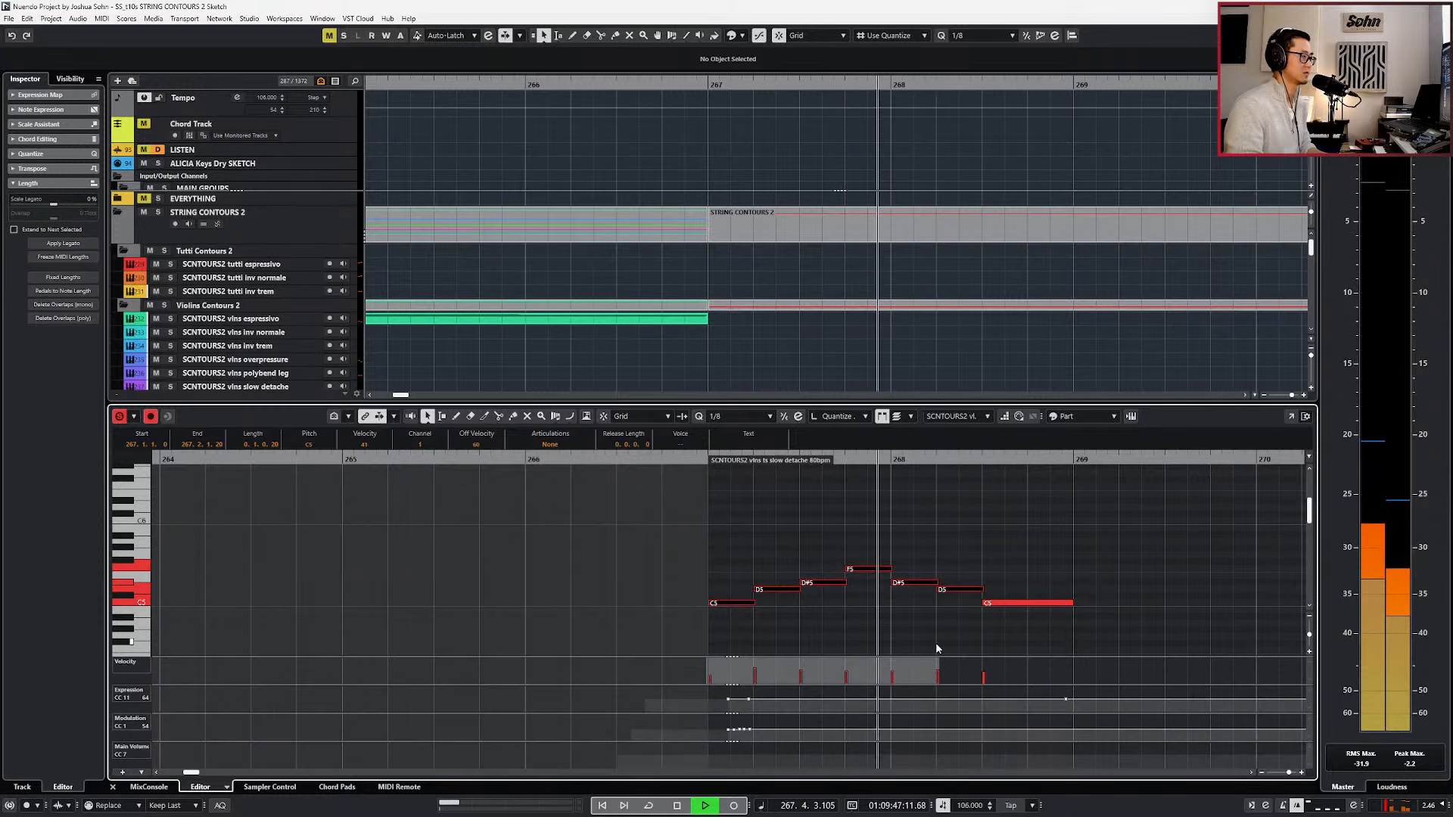
{"action": "key", "text": "space"}
{"action": "left_click", "coordinate": [709, 699]}
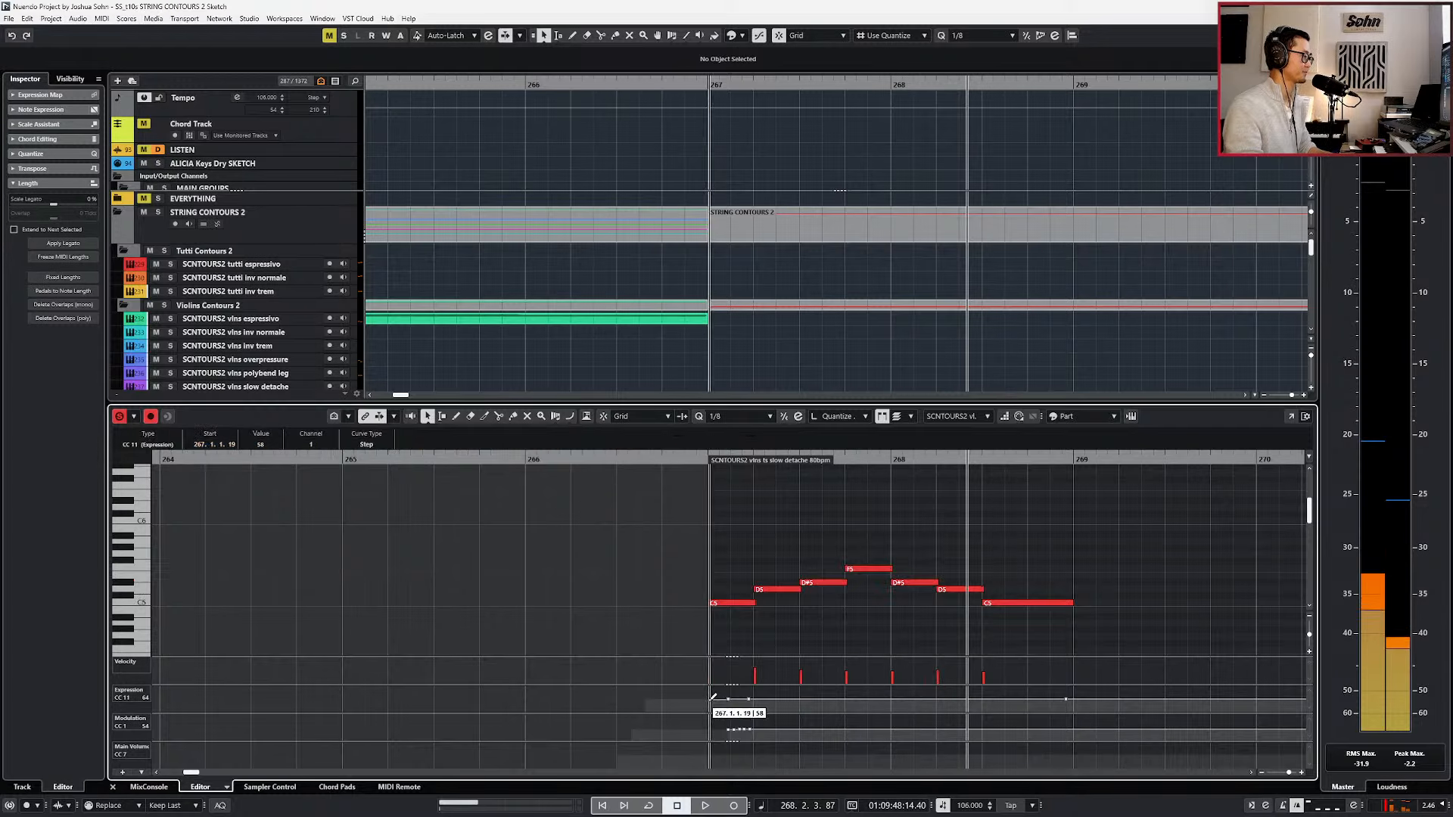
{"action": "left_click_drag", "start_coordinate": [688, 553], "coordinate": [1072, 641]}
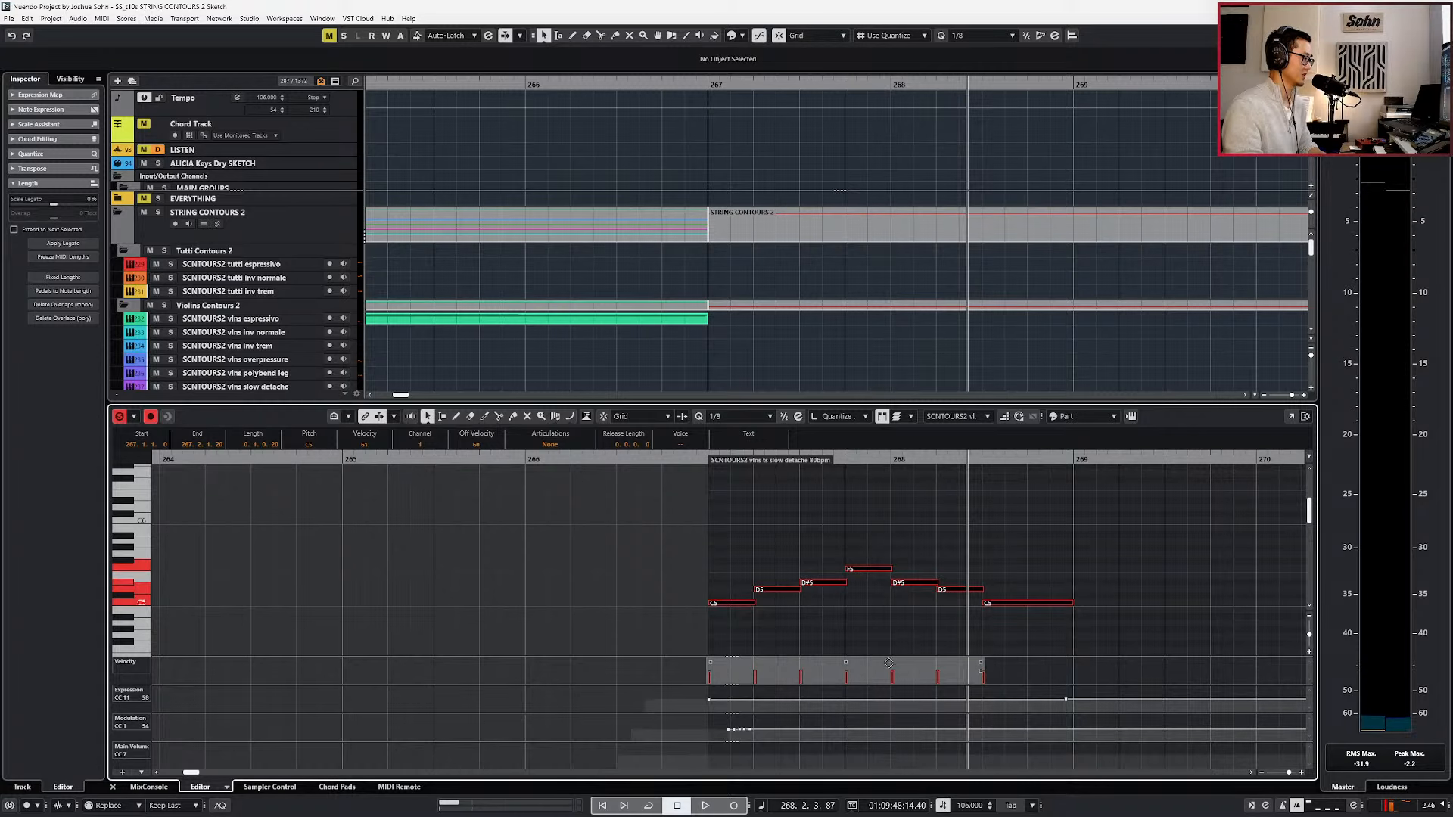
Replace the modulation points near the start of bar 267 with a single value of 49 at 267.1.1.0.
{"action": "key", "text": "space"}
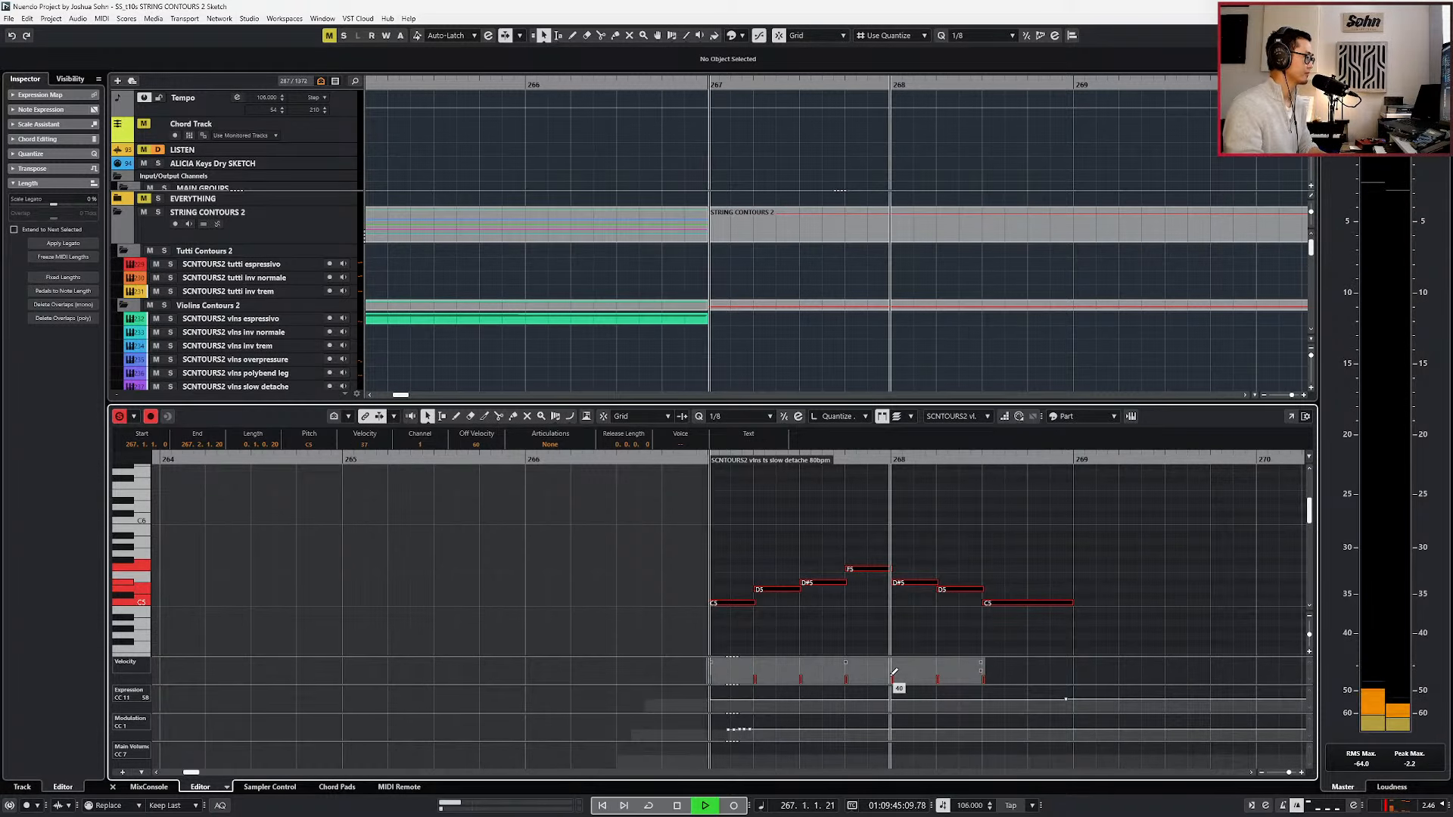
{"action": "left_click_drag", "start_coordinate": [718, 724], "coordinate": [779, 748]}
{"action": "left_click", "coordinate": [712, 731]}
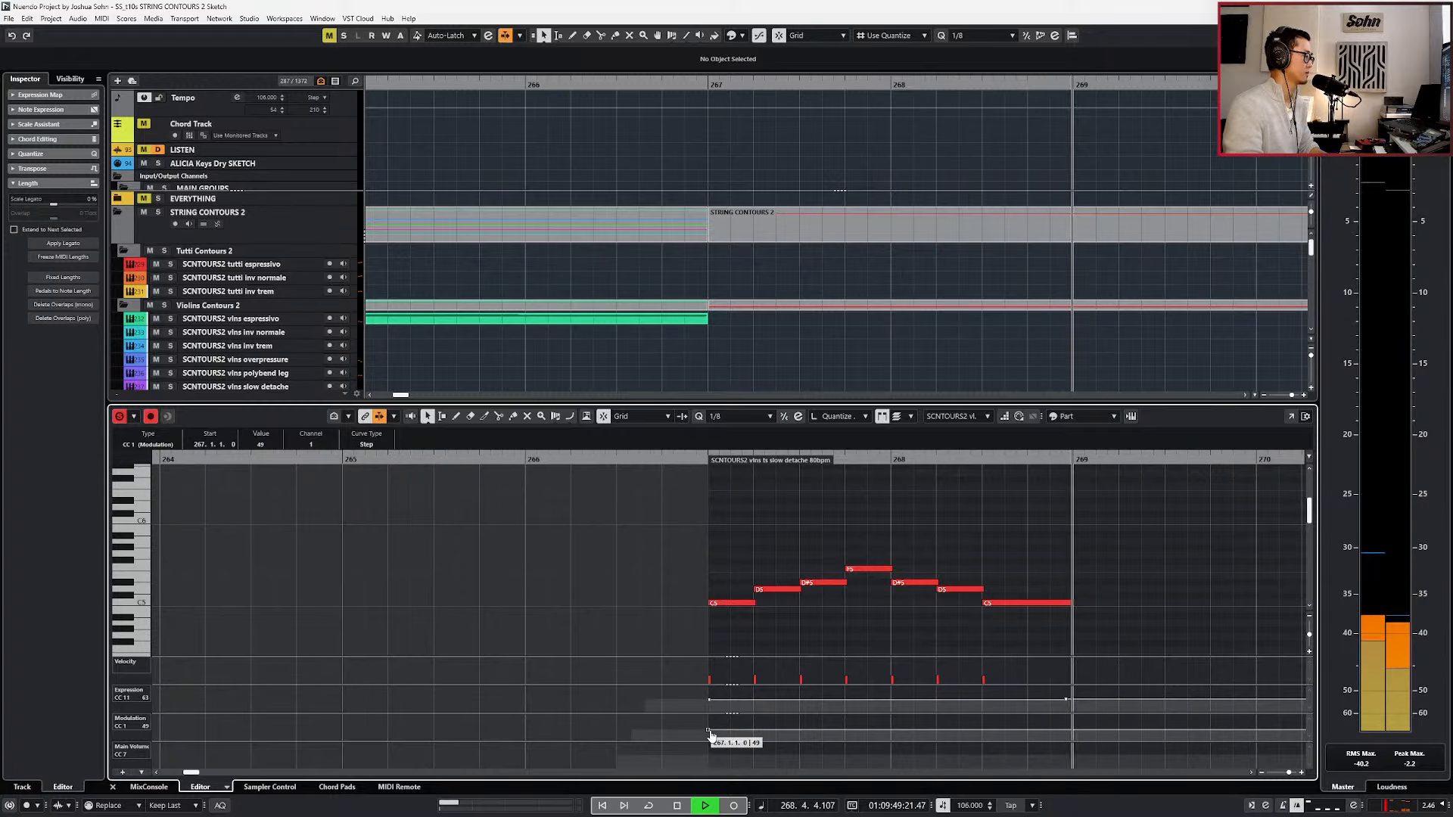
{"action": "key", "text": "space"}
Close the note editor and extend the start of the violins ts slow detache part back to bar 266.
{"action": "key", "text": "Return"}
{"action": "scroll", "coordinate": [734, 724], "scroll_direction": "down", "scroll_amount": 5}
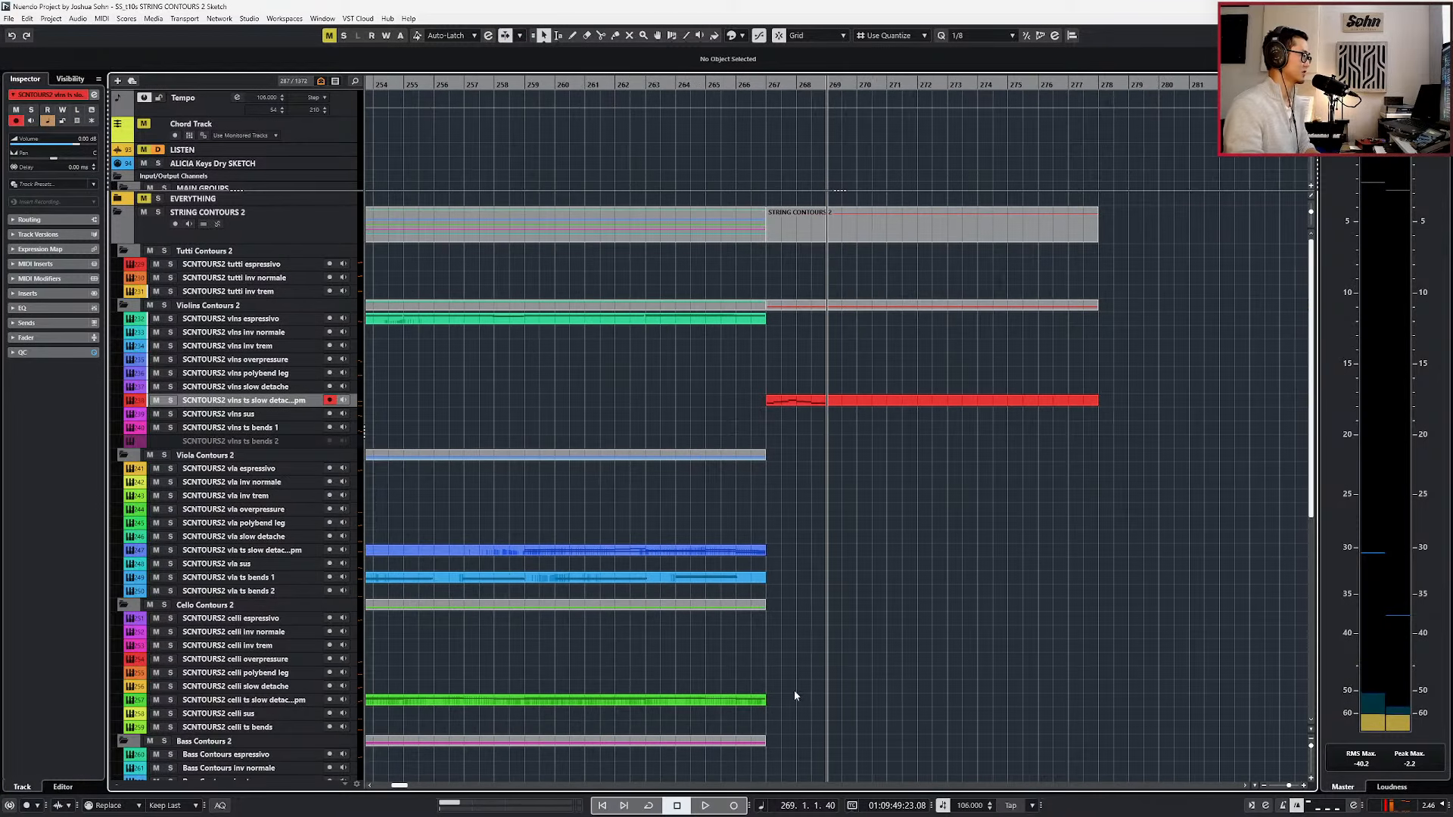
{"action": "left_click_drag", "start_coordinate": [767, 403], "coordinate": [719, 416]}
Play the transition from bar 263 into bar 267 while reviewing the string parts on all tracks.
{"action": "key", "text": "KP_Subtract"}
{"action": "key", "text": "KP_Subtract"}
{"action": "key", "text": "KP_Subtract"}
{"action": "key", "text": "KP_Subtract"}
{"action": "key", "text": "KP_Subtract"}
{"action": "key", "text": "KP_Subtract"}
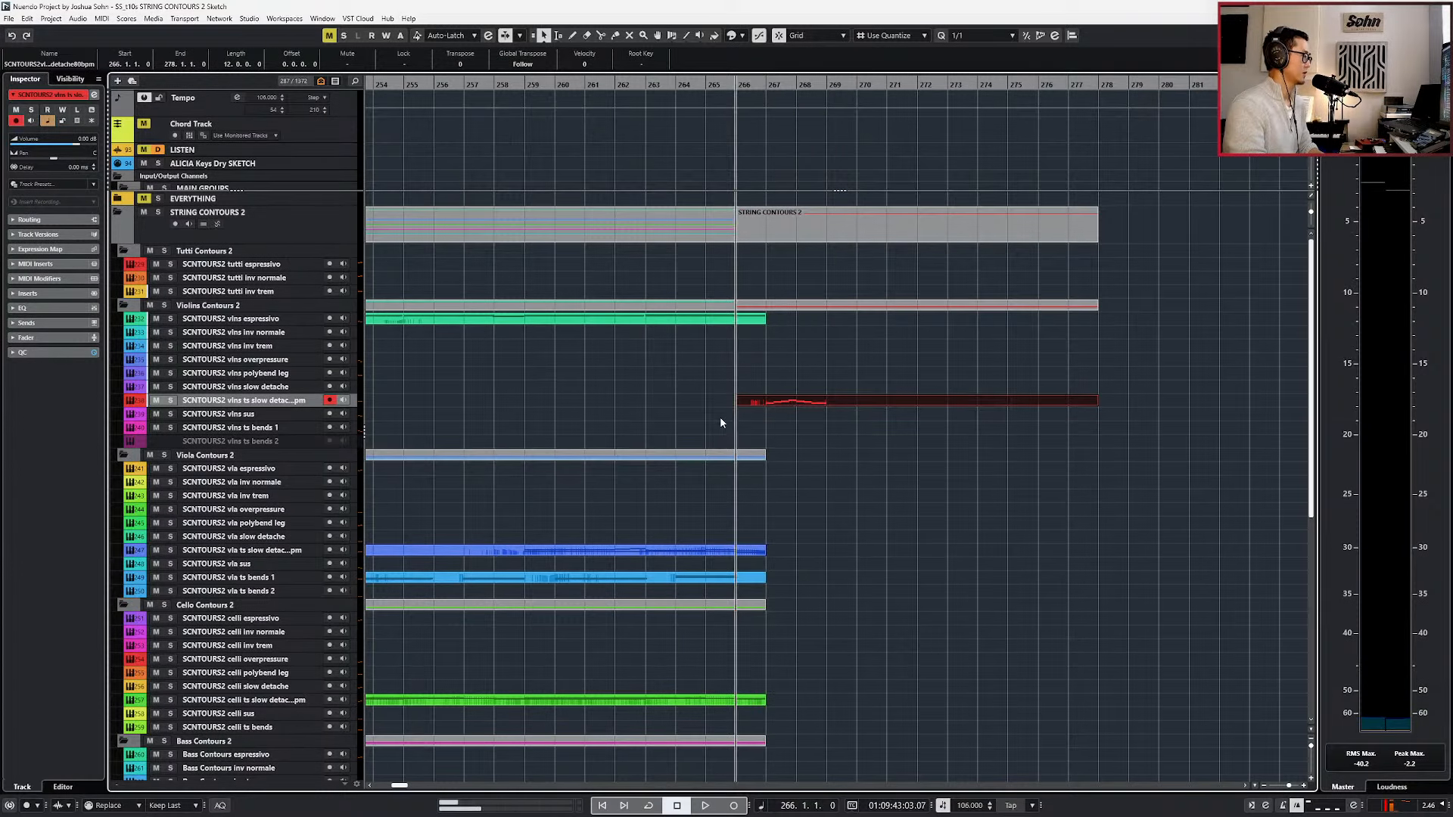
{"action": "key", "text": "space"}
{"action": "scroll", "coordinate": [757, 477], "scroll_direction": "down", "scroll_amount": 5}
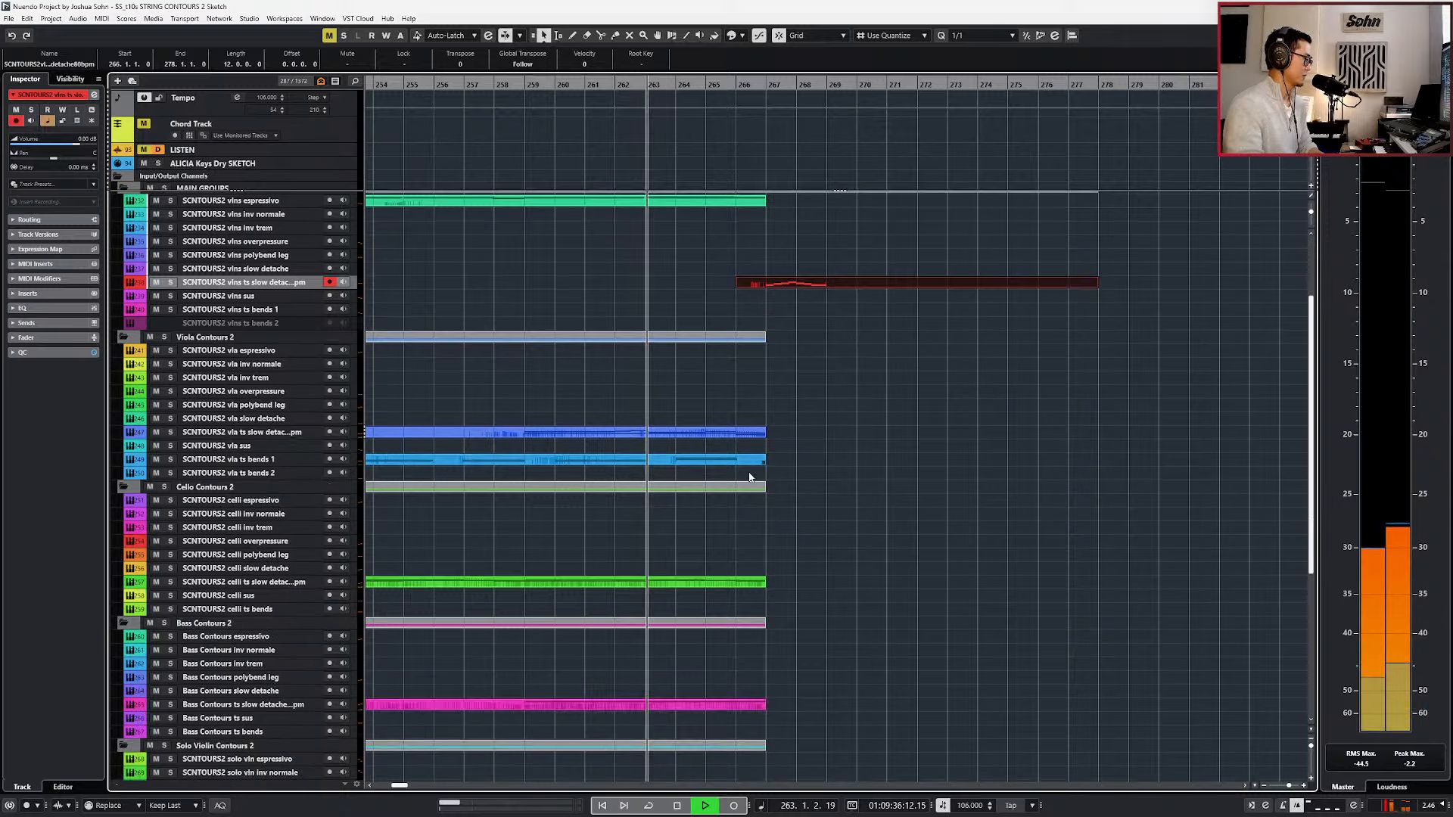
{"action": "scroll", "coordinate": [765, 503], "scroll_direction": "up", "scroll_amount": 5}
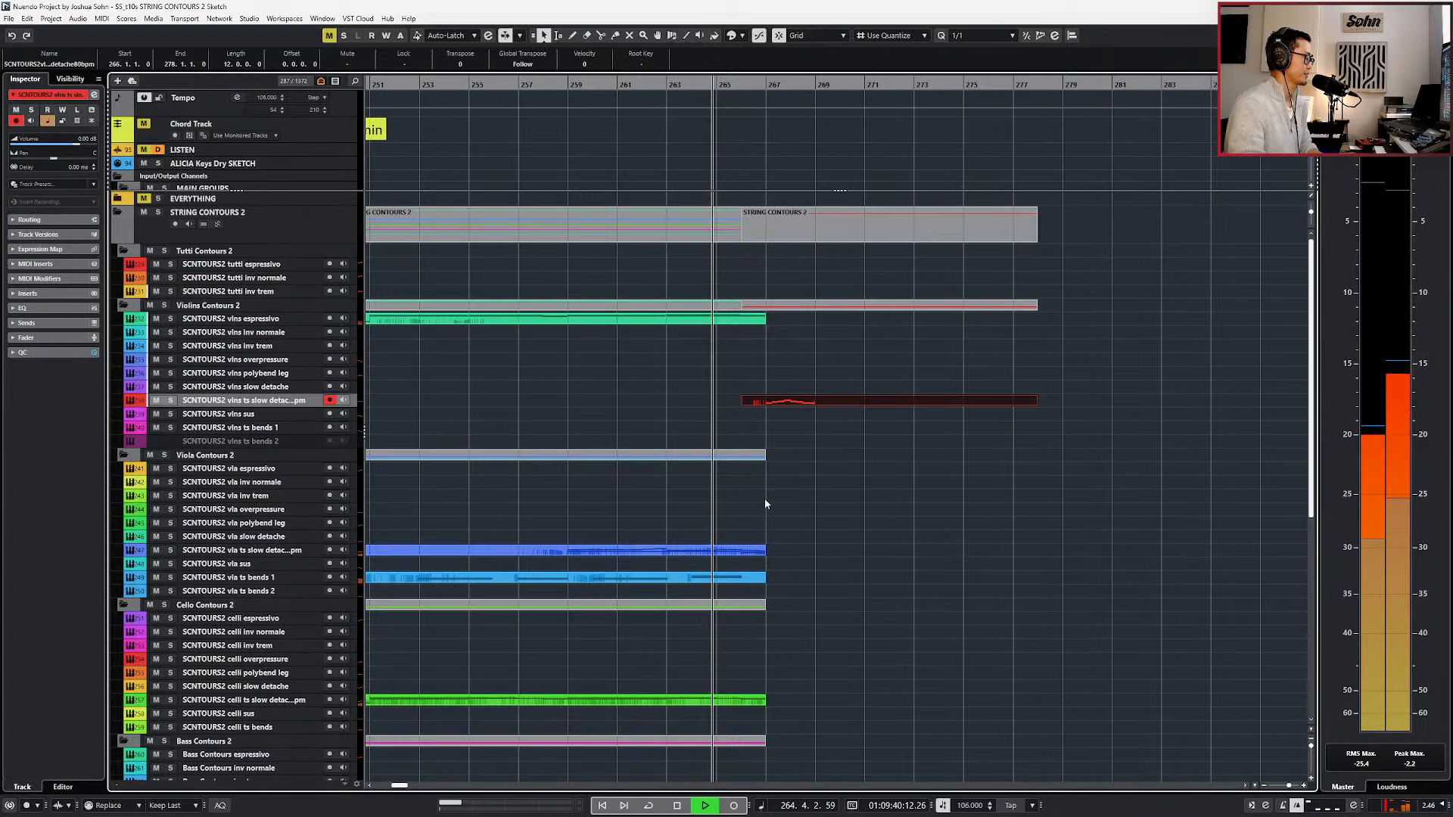
{"action": "scroll", "coordinate": [770, 534], "scroll_direction": "down", "scroll_amount": 8}
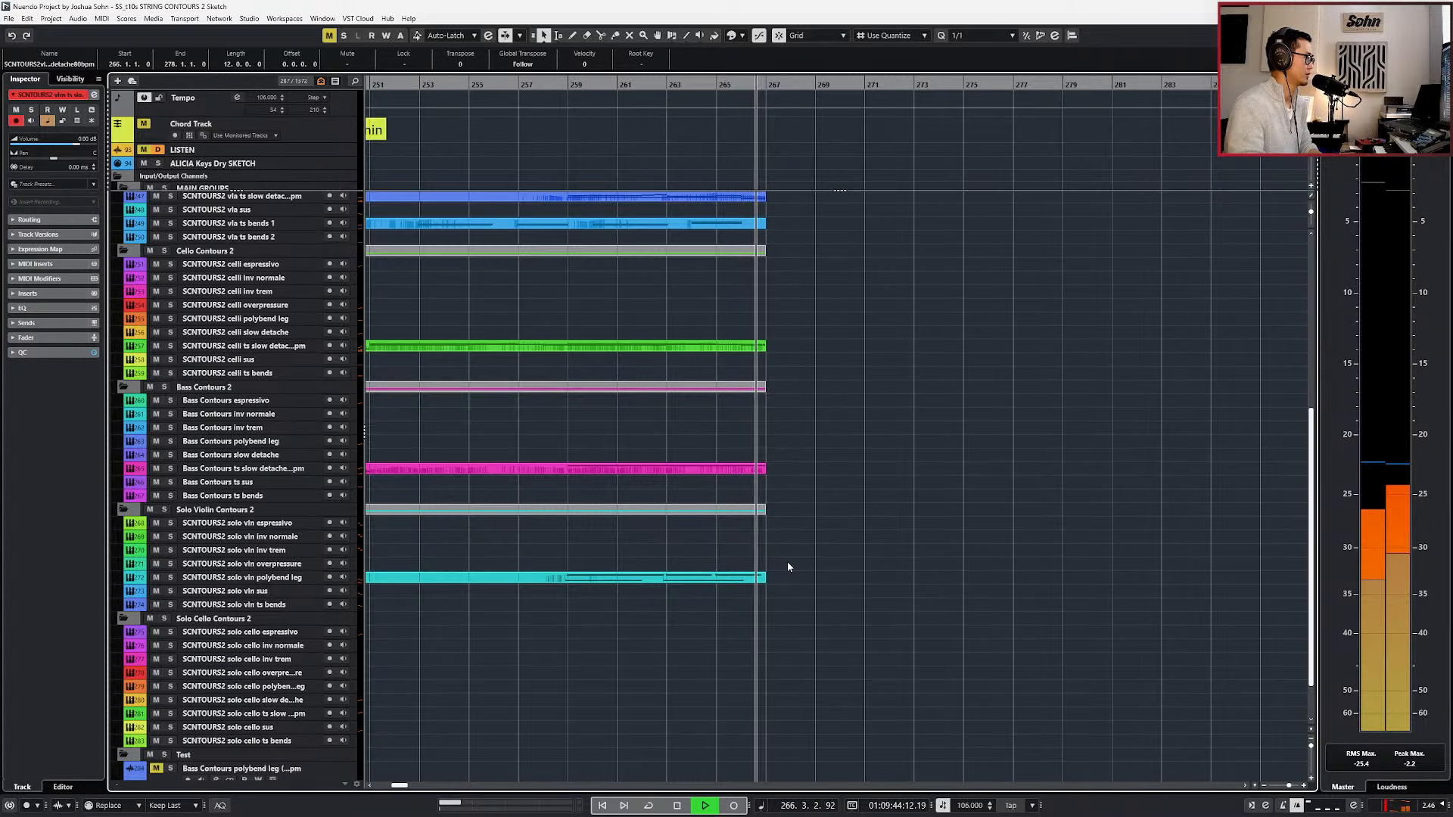
{"action": "scroll", "coordinate": [787, 561], "scroll_direction": "up", "scroll_amount": 3}
{"action": "scroll", "coordinate": [787, 566], "scroll_direction": "up", "scroll_amount": 3}
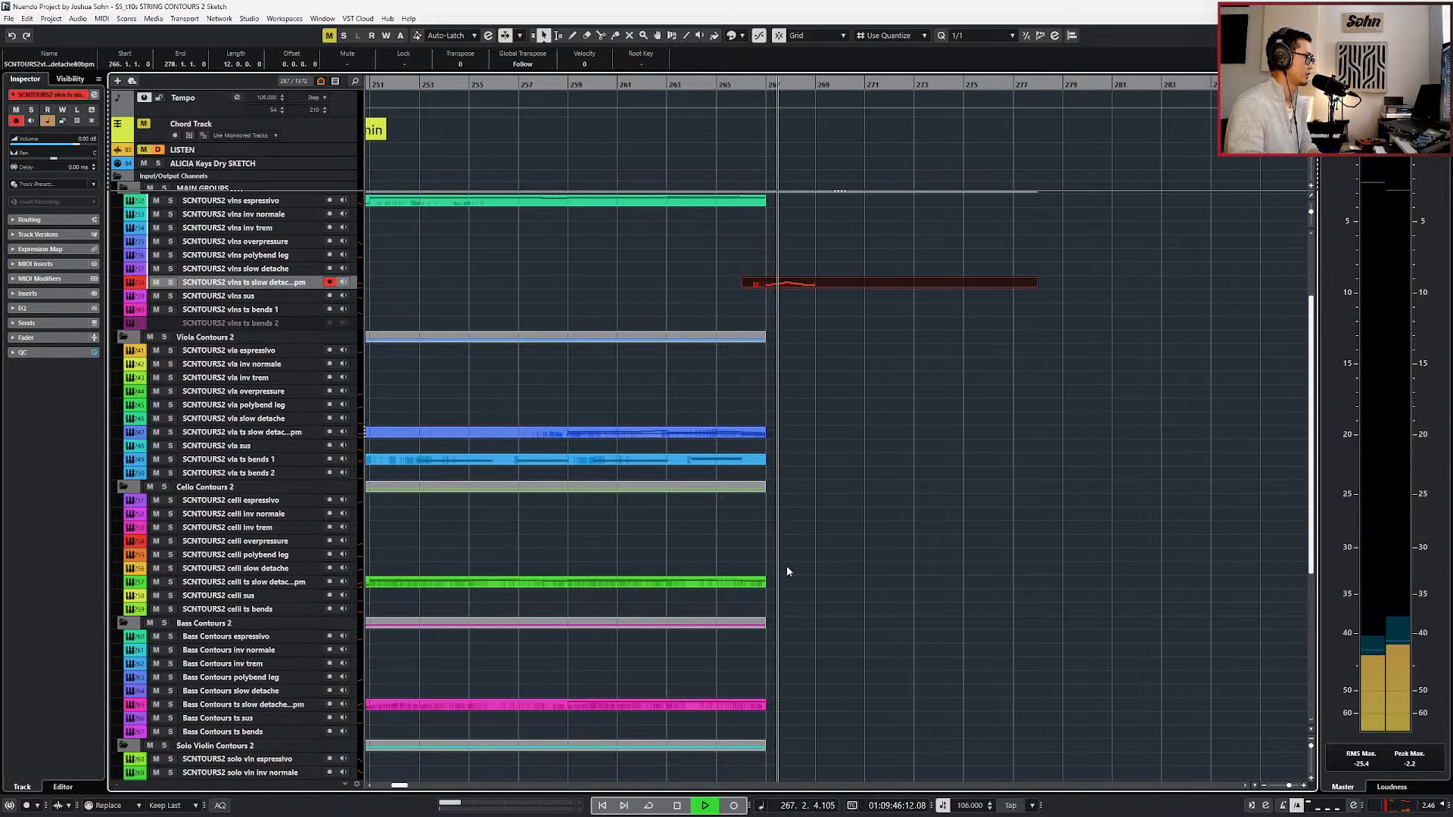
{"action": "key", "text": "space"}
Reopen the violins part and reduce bar 267 to two half notes, C5 and D5.
{"action": "double_click", "coordinate": [773, 284]}
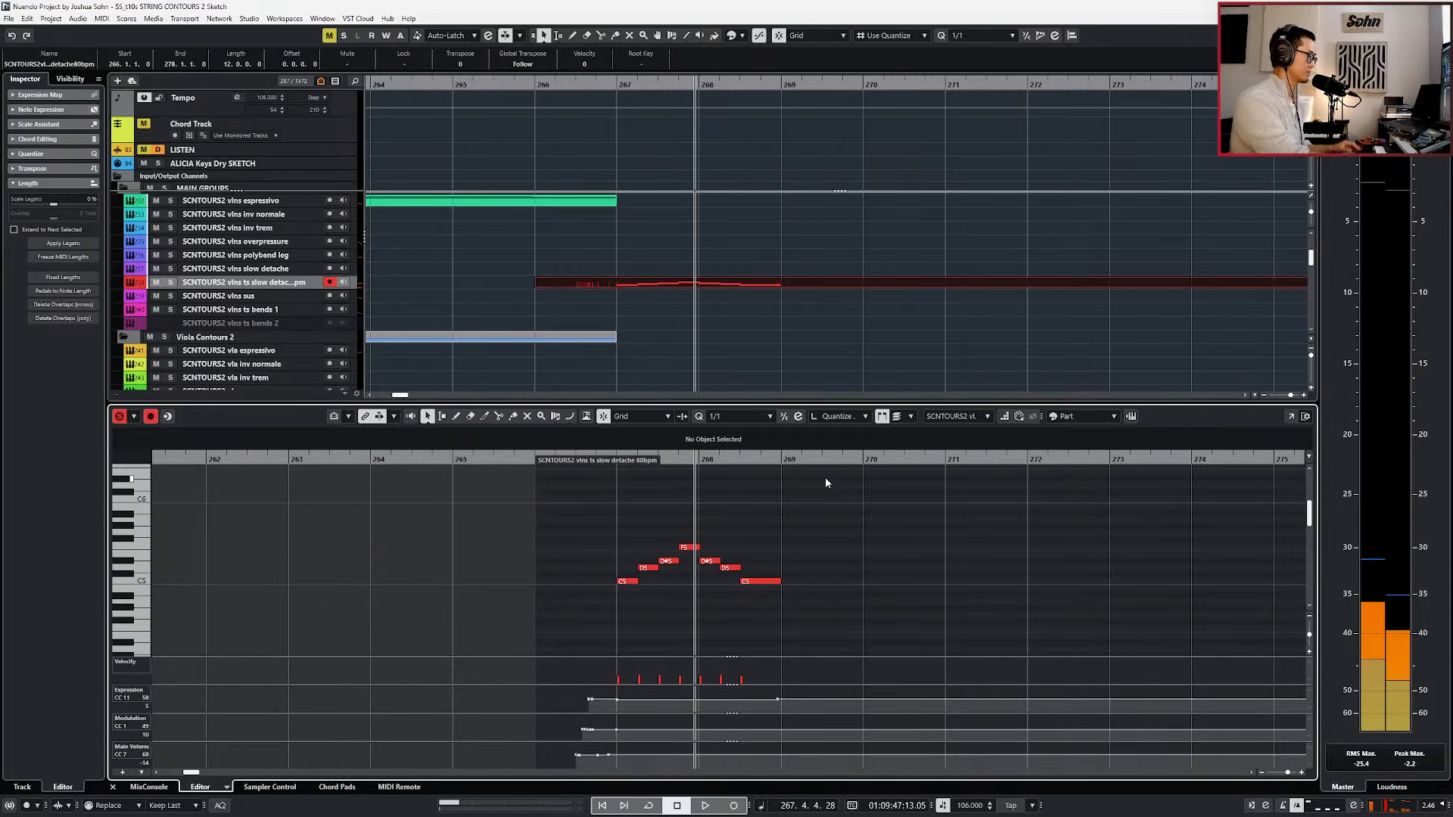
{"action": "mouse_move", "coordinate": [672, 547]}
{"action": "left_mouse_down"}
{"action": "mouse_move", "coordinate": [648, 582]}
{"action": "mouse_move", "coordinate": [670, 568]}
{"action": "mouse_move", "coordinate": [677, 522]}
{"action": "mouse_move", "coordinate": [686, 570]}
{"action": "left_mouse_up"}
{"action": "key", "text": "ctrl+g"}
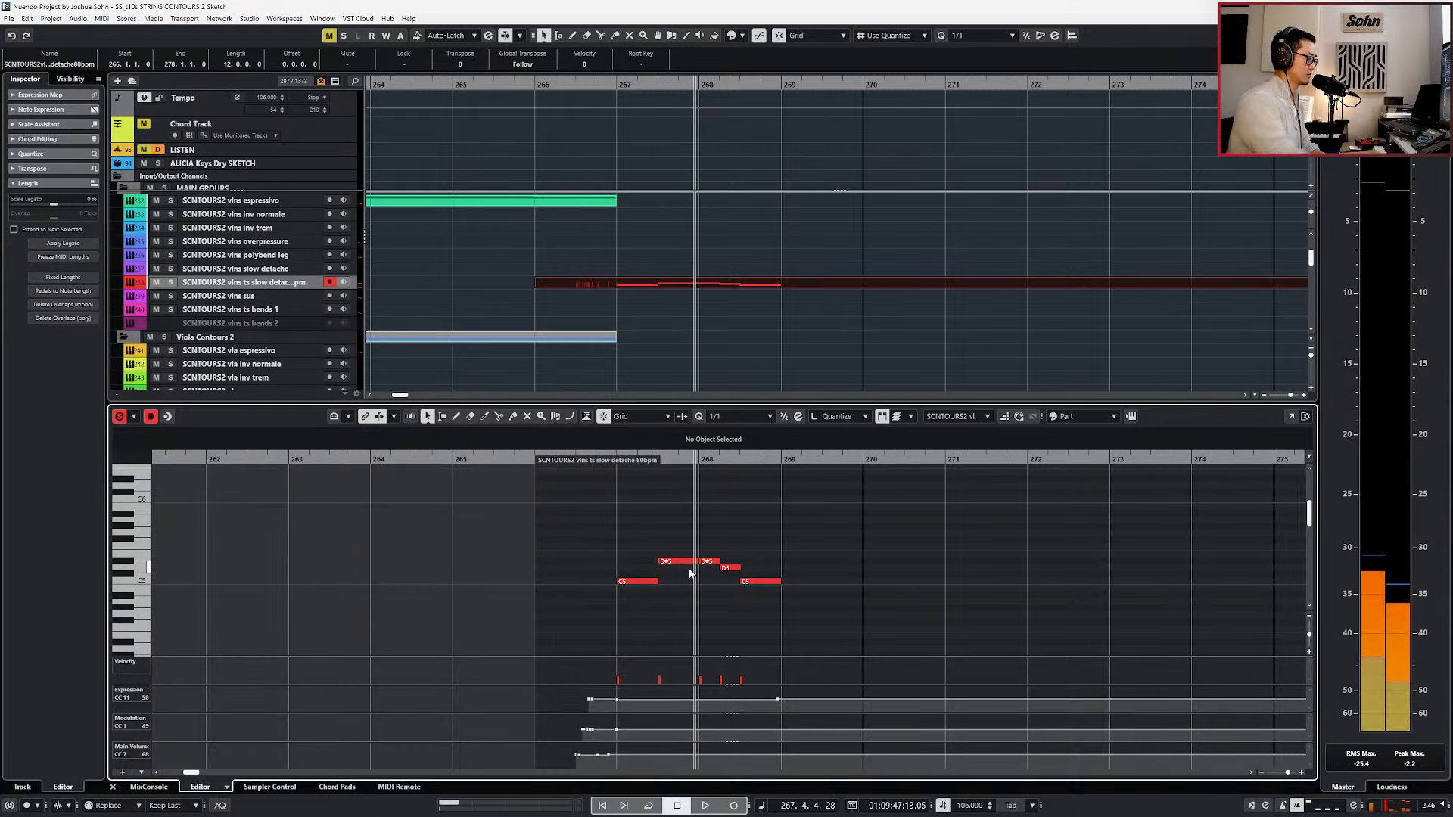
{"action": "left_click_drag", "start_coordinate": [689, 563], "coordinate": [689, 577]}
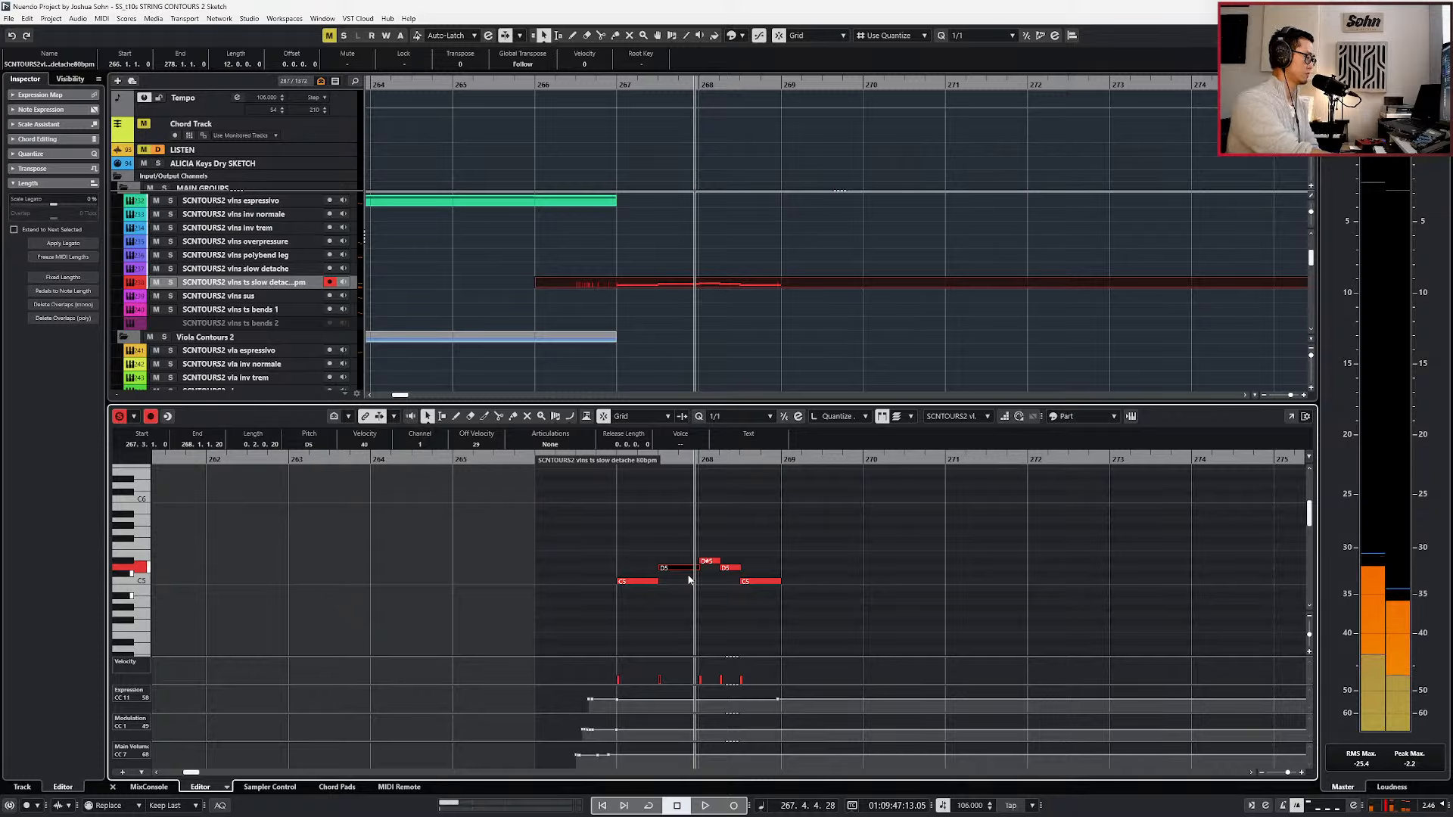
Delete the notes in bar 268 and duplicate the C5 and D5 half notes into that bar.
{"action": "left_click_drag", "start_coordinate": [717, 535], "coordinate": [761, 581]}
{"action": "key", "text": "ctrl+t"}
{"action": "left_click", "coordinate": [611, 338]}
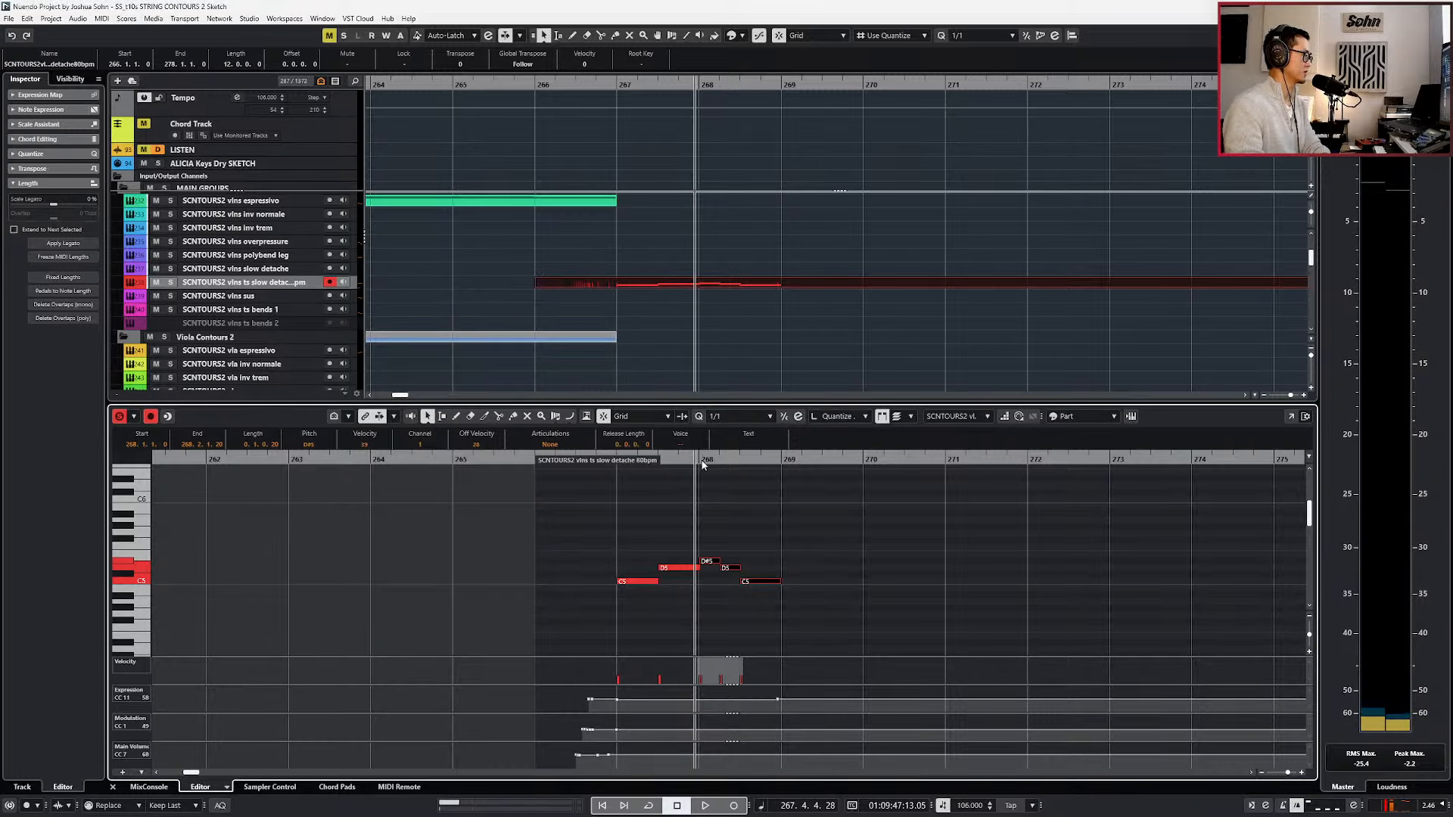
{"action": "key", "text": "Delete"}
{"action": "left_click_drag", "start_coordinate": [708, 536], "coordinate": [641, 647]}
{"action": "key", "text": "ctrl+d"}
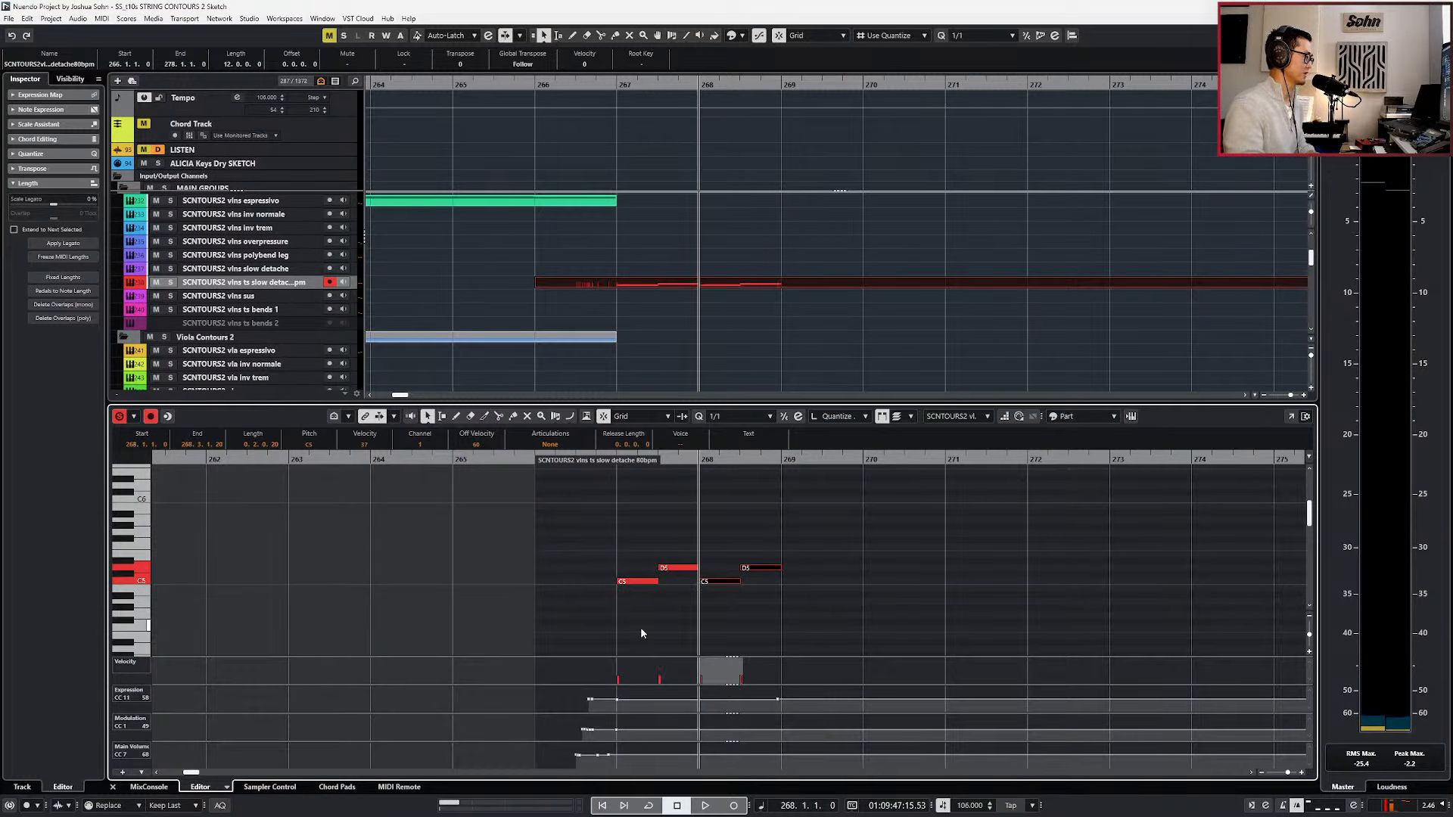
Transpose the duplicated notes in bar 268 up three semitones each, to D#5 and F5.
{"action": "left_click", "coordinate": [718, 581]}
{"action": "key", "text": "Up"}
{"action": "key", "text": "Up"}
{"action": "key", "text": "Up"}
{"action": "left_click_drag", "start_coordinate": [752, 546], "coordinate": [755, 583]}
{"action": "key", "text": "Up"}
{"action": "key", "text": "Up"}
{"action": "key", "text": "Up"}
Copy the four-note line in place at bar 267 and lower the copies to G4, A#4, A#4 and C5 as harmony.
{"action": "left_click_drag", "start_coordinate": [622, 538], "coordinate": [818, 596]}
{"action": "key", "text": "l"}
{"action": "key", "text": "ctrl+c"}
{"action": "key", "text": "ctrl+v"}
{"action": "key", "text": "Down"}
{"action": "key", "text": "Down"}
{"action": "key", "text": "Down"}
{"action": "key", "text": "Down"}
{"action": "key", "text": "Down"}
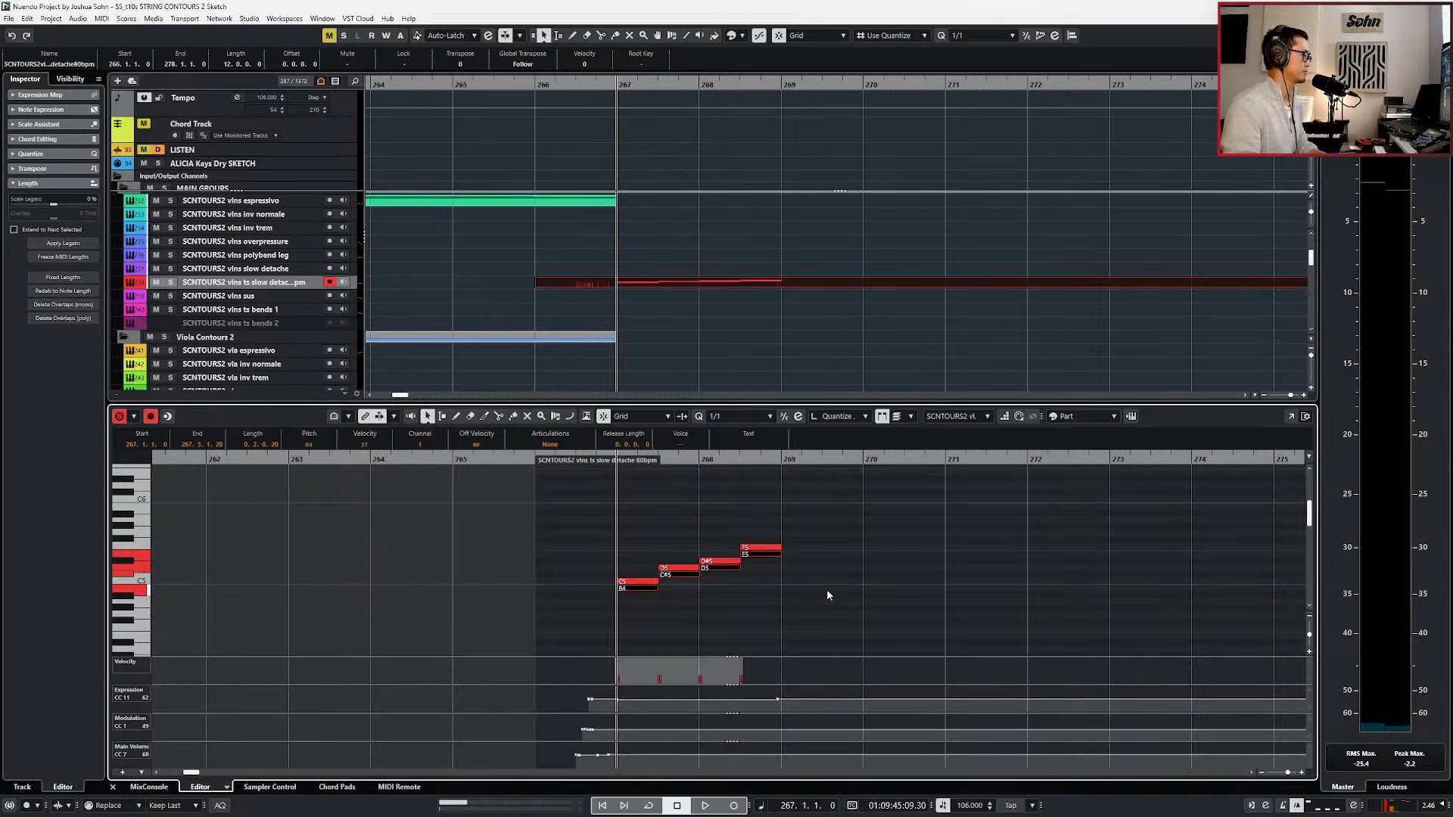
{"action": "left_click", "coordinate": [669, 601]}
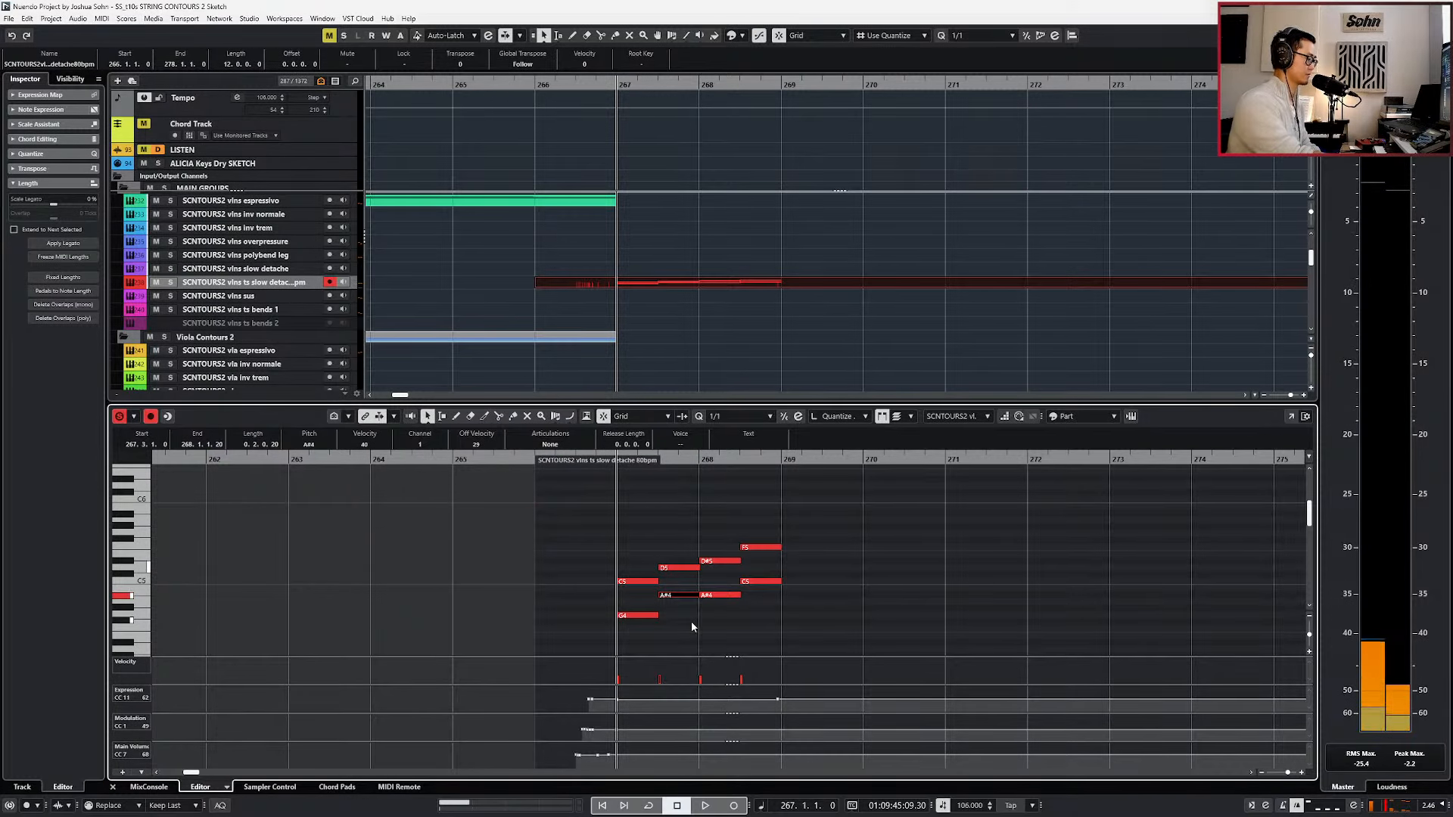
{"action": "left_click", "coordinate": [692, 621]}
Raise the third lower harmony note to C5 and keep the fourth at C5.
{"action": "left_click", "coordinate": [724, 595]}
{"action": "key", "text": "Up"}
{"action": "key", "text": "Up"}
{"action": "left_click", "coordinate": [748, 581]}
{"action": "key", "text": "Up"}
{"action": "key", "text": "Down"}
Play back the two-voice violin line, select the notes after its first chord and close the note editor.
{"action": "key", "text": "space"}
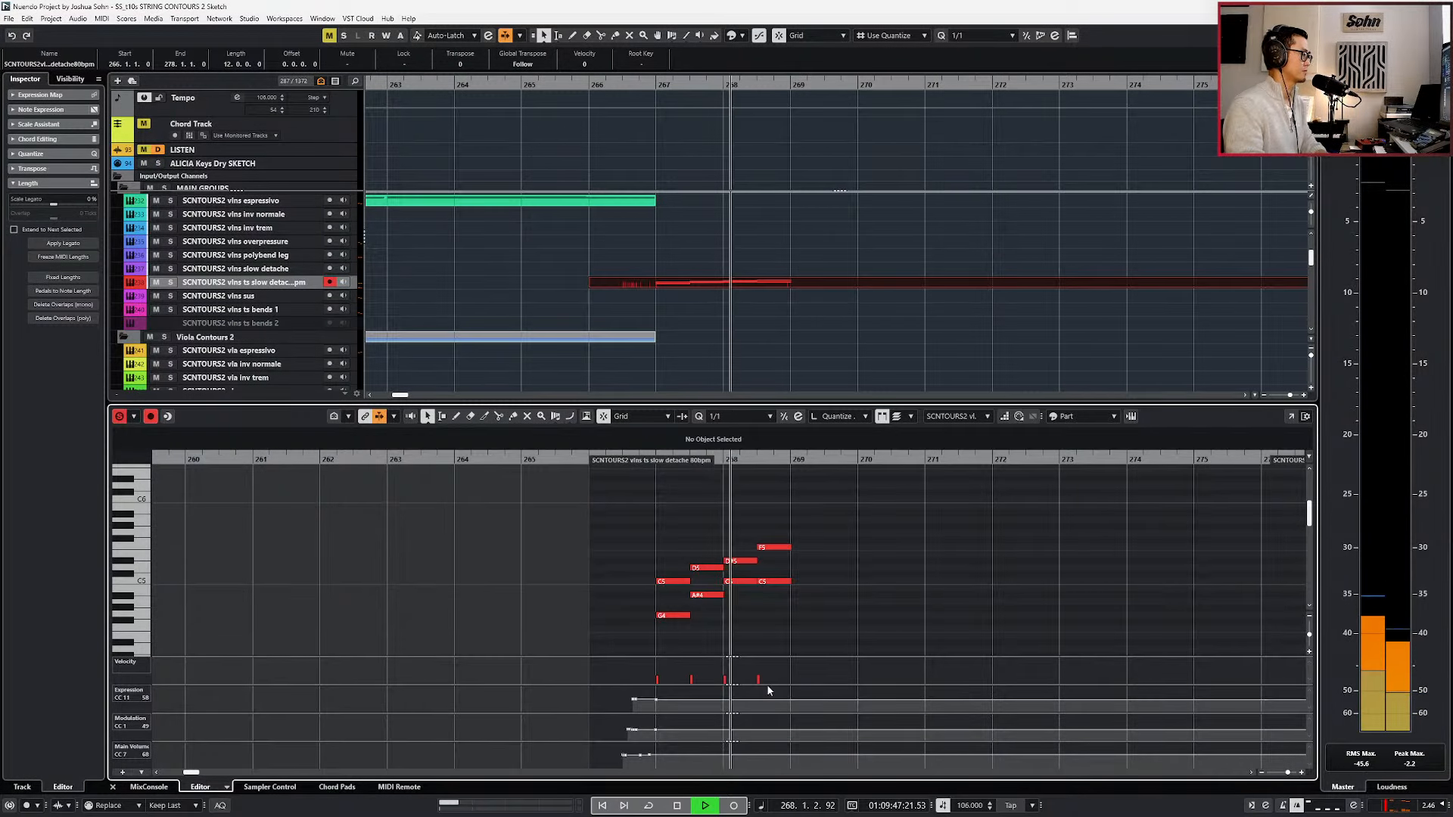
{"action": "left_click", "coordinate": [696, 535]}
{"action": "key", "text": "space"}
{"action": "left_click_drag", "start_coordinate": [696, 532], "coordinate": [815, 619]}
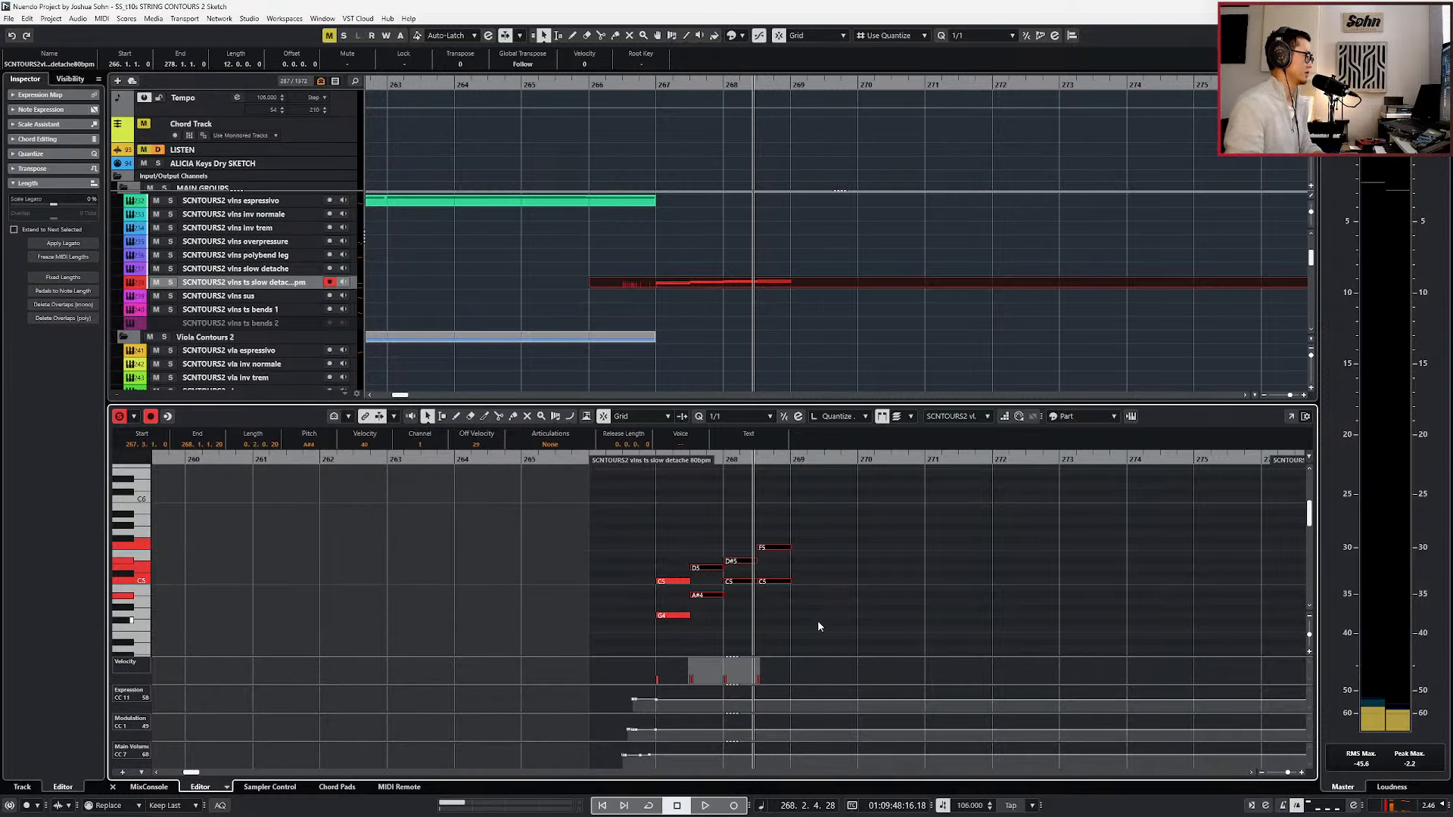
{"action": "key", "text": "Return"}
{"action": "scroll", "coordinate": [669, 519], "scroll_direction": "down", "scroll_amount": 3}
{"action": "scroll", "coordinate": [666, 332], "scroll_direction": "up", "scroll_amount": 4}
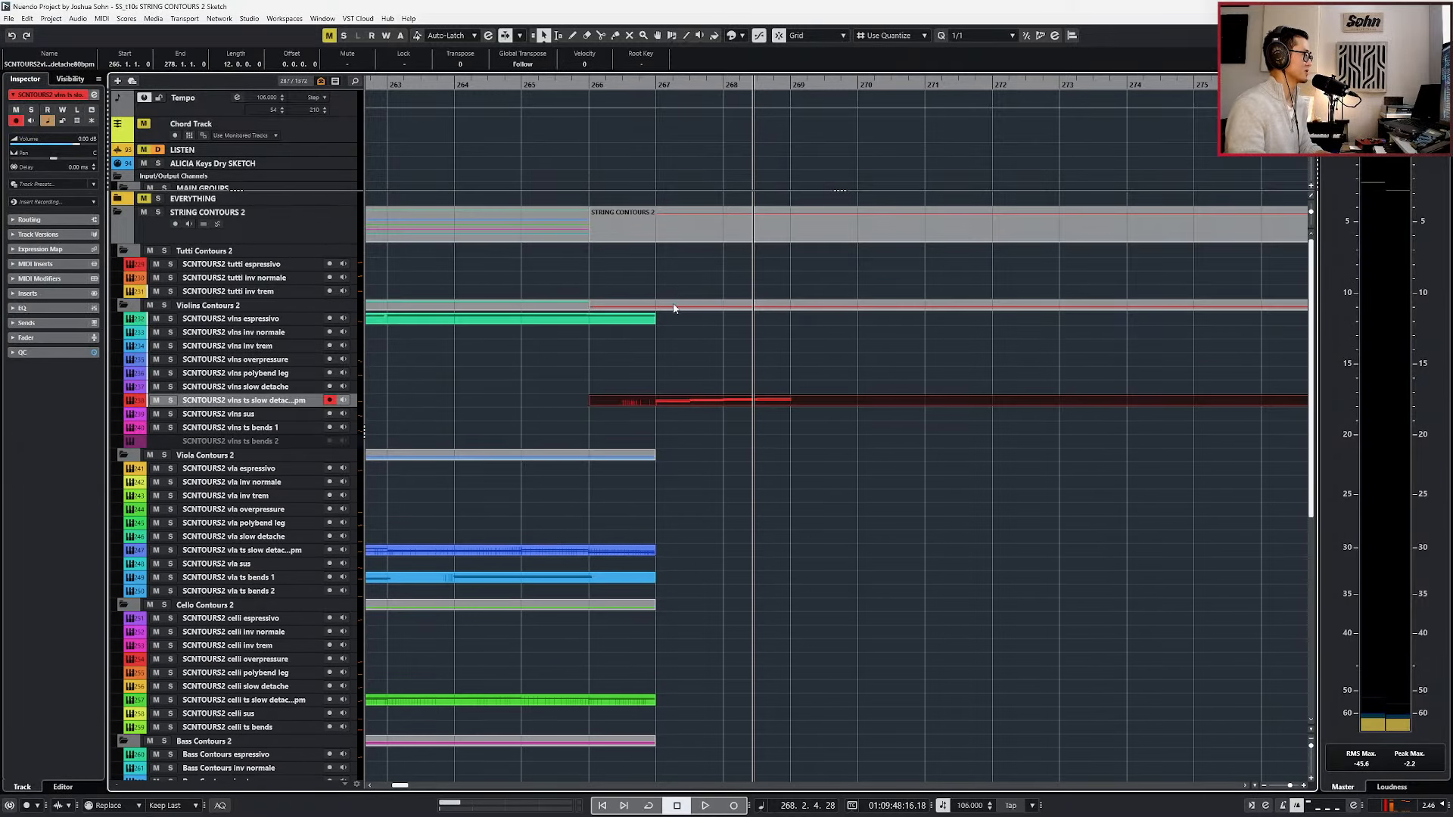
Split the violins ts slow detache part at bars 267 and 269 and delete everything after bar 269.
{"action": "left_click", "coordinate": [659, 399], "text": "alt"}
{"action": "left_click", "coordinate": [802, 400], "text": "alt"}
{"action": "key", "text": "Delete"}
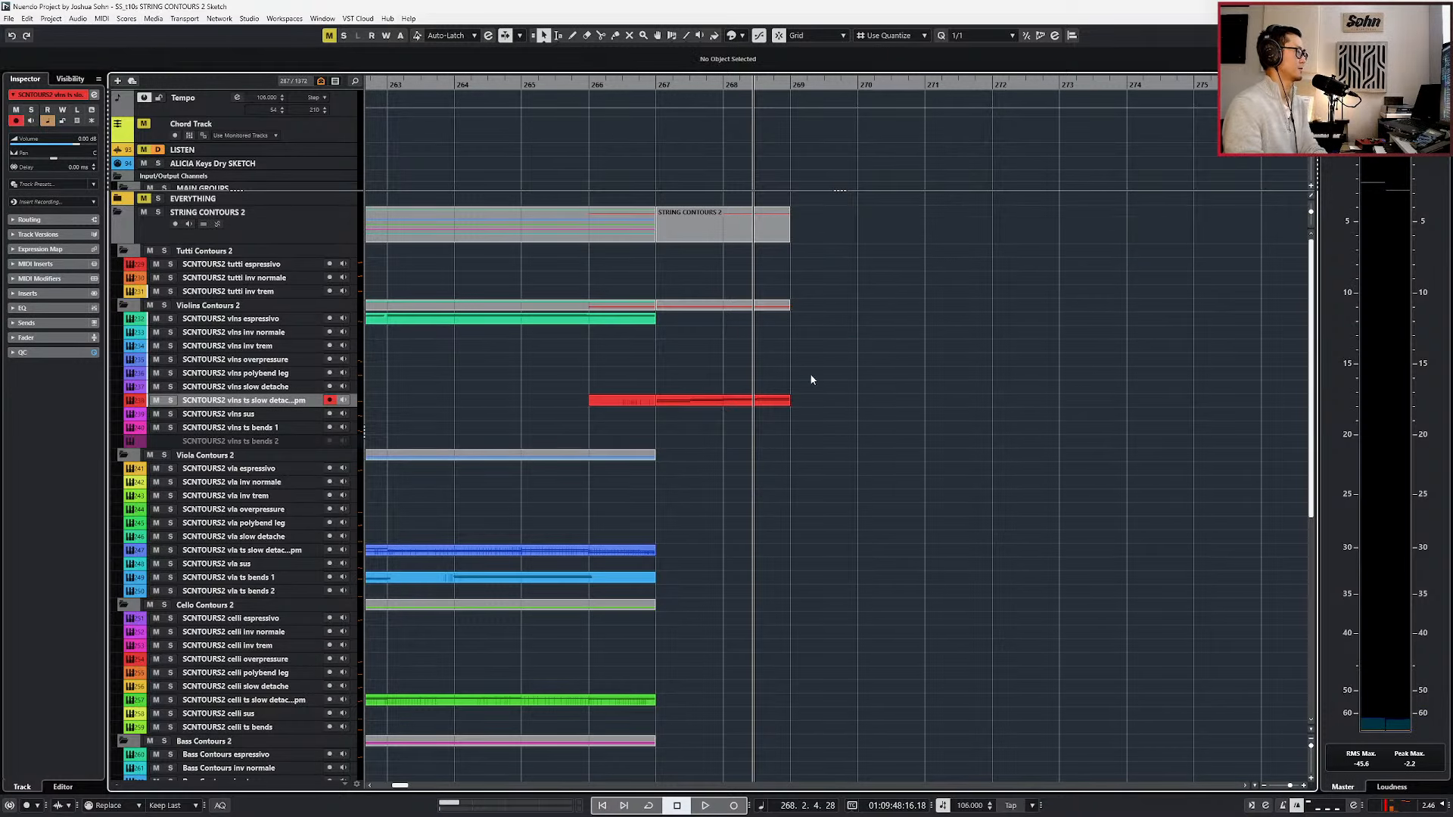
Time-stretch the violins part that starts at bar 267 so it ends at bar 271, and play it back.
{"action": "left_click", "coordinate": [779, 402]}
{"action": "key", "text": "1"}
{"action": "key", "text": "1"}
{"action": "left_click_drag", "start_coordinate": [787, 404], "coordinate": [915, 401]}
{"action": "key", "text": "space"}
{"action": "key", "text": "1"}
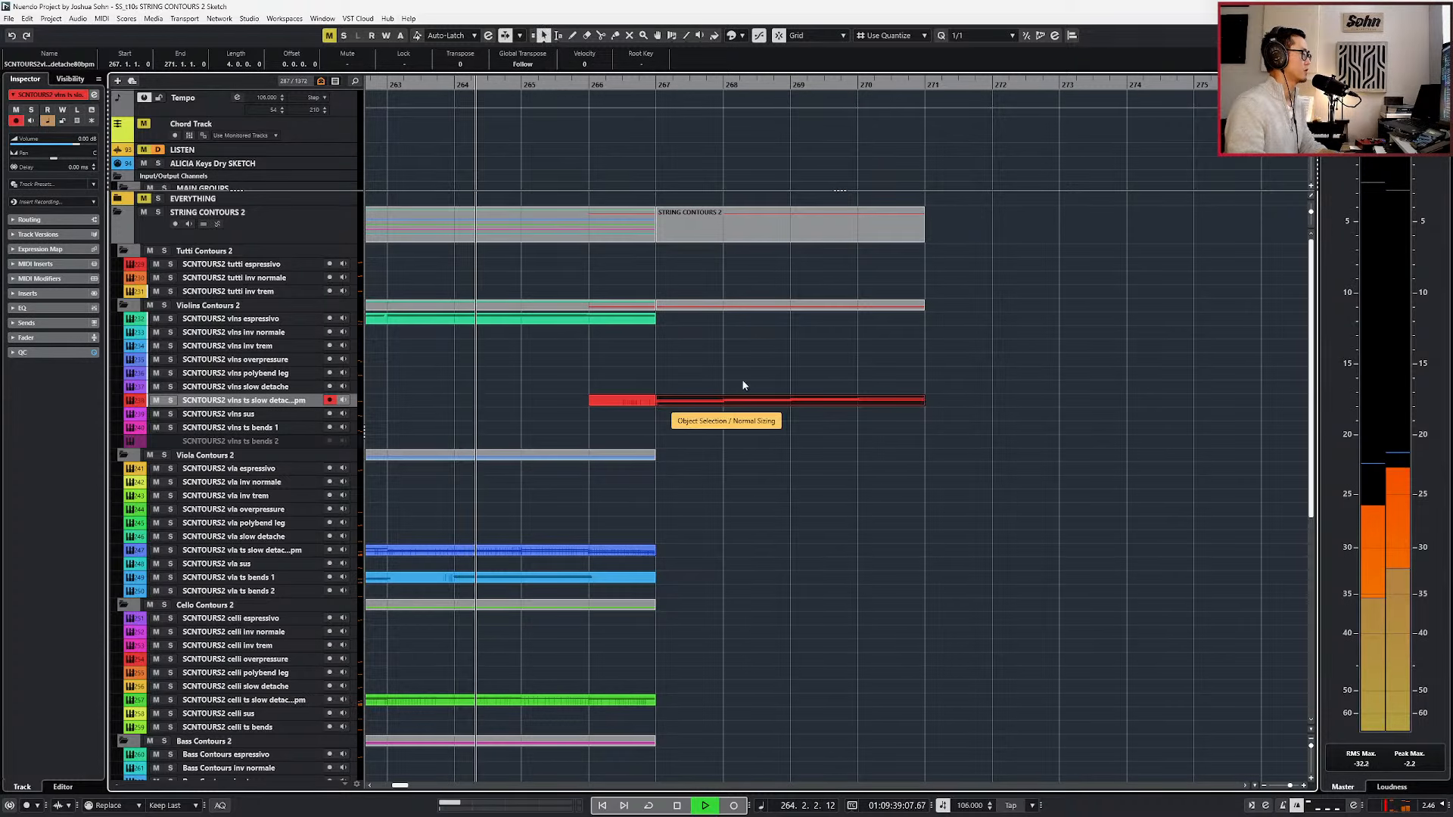
Join the violins part in bar 266 with the stretched part up to bar 271.
{"action": "left_click", "coordinate": [634, 401], "text": "alt+shift"}
{"action": "scroll", "coordinate": [644, 386], "scroll_direction": "down", "scroll_amount": 2}
{"action": "scroll", "coordinate": [660, 397], "scroll_direction": "down", "scroll_amount": 4}
{"action": "scroll", "coordinate": [667, 405], "scroll_direction": "down", "scroll_amount": 3}
{"action": "scroll", "coordinate": [669, 407], "scroll_direction": "down", "scroll_amount": 1}
{"action": "scroll", "coordinate": [676, 409], "scroll_direction": "left", "scroll_amount": 2}
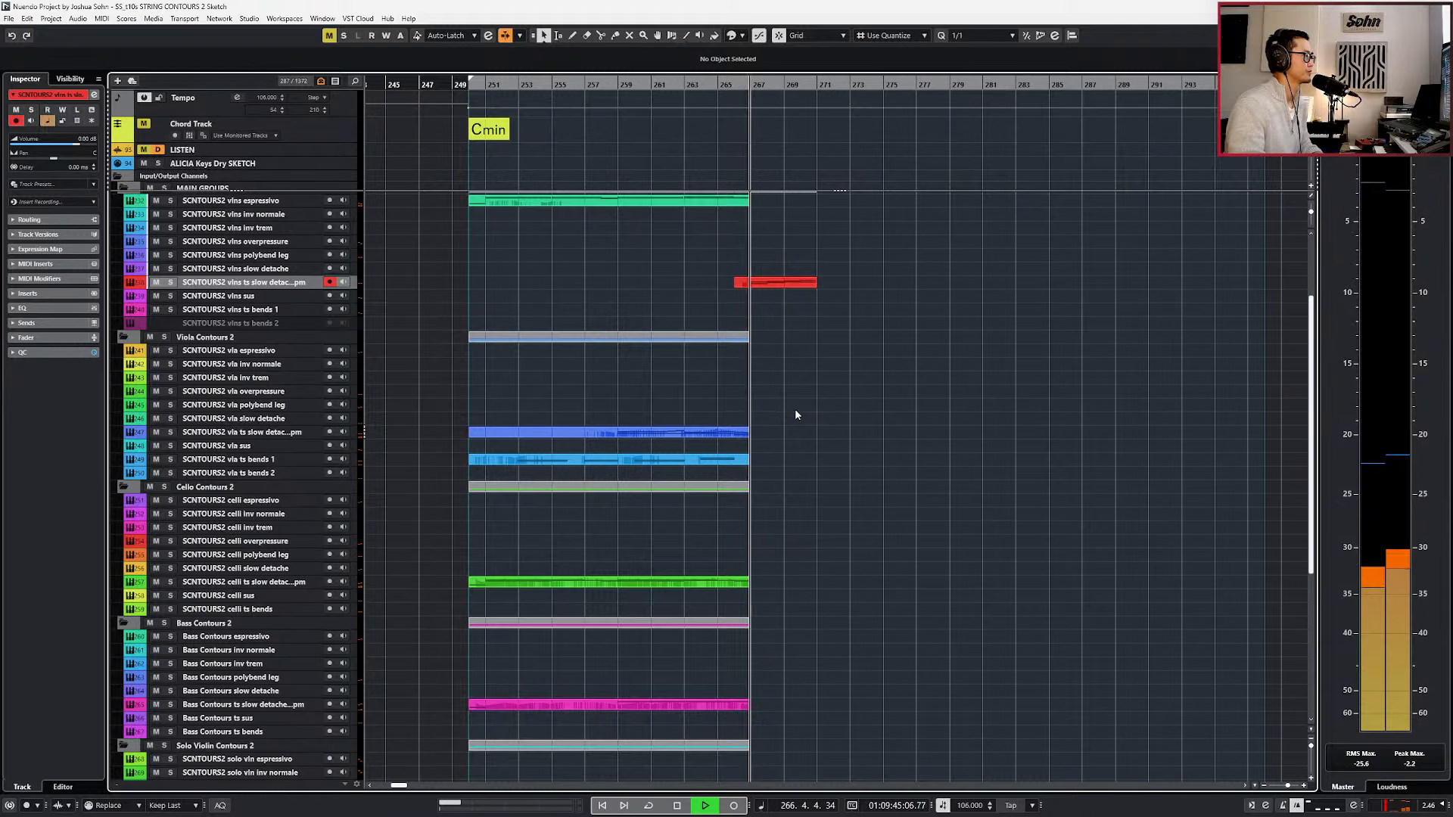
Open the joined violins part in the note editor, listen to the stretched chords from bar 267 and close the editor.
{"action": "double_click", "coordinate": [745, 282]}
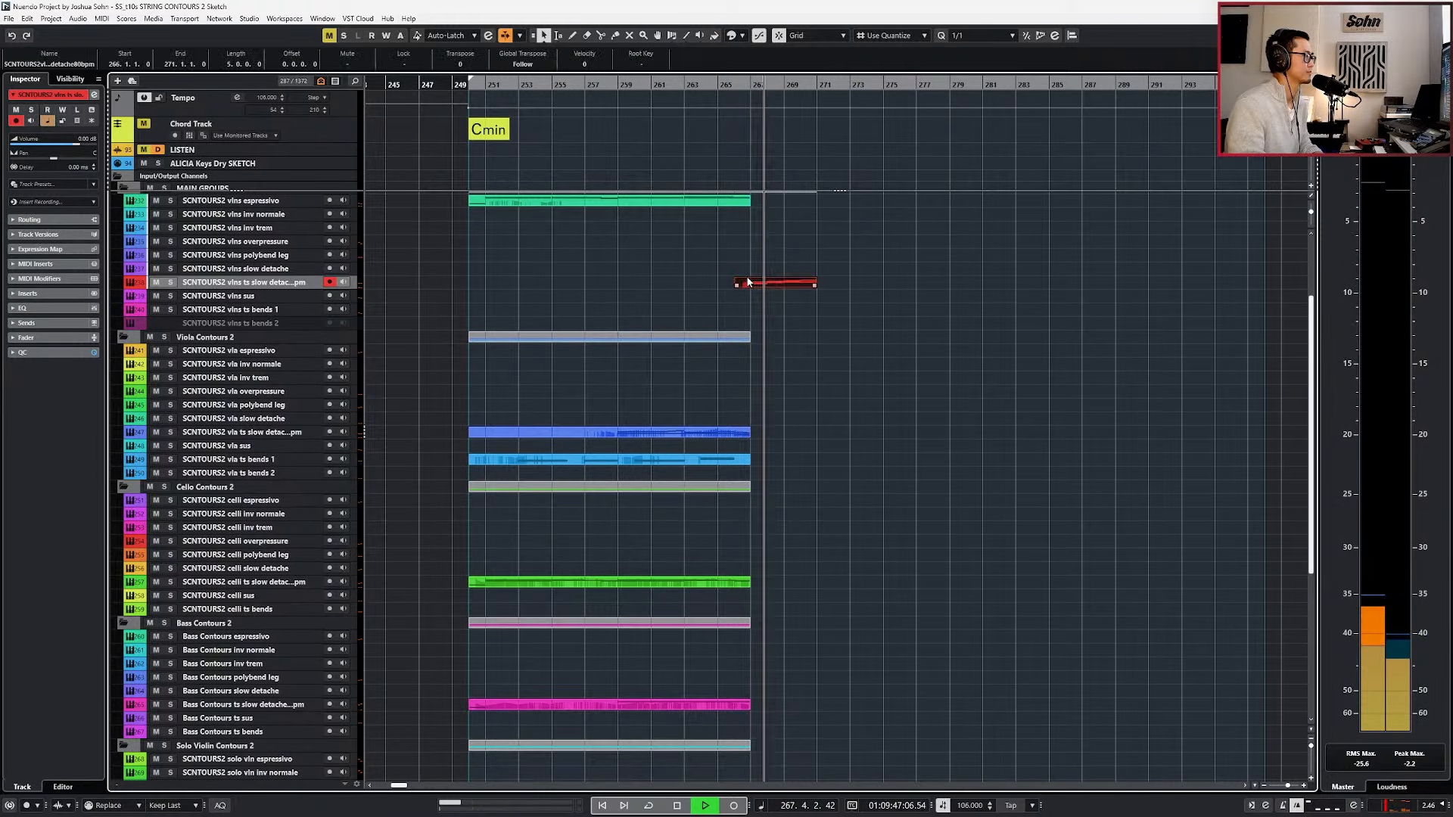
{"action": "scroll", "coordinate": [759, 546], "scroll_direction": "up", "scroll_amount": 3}
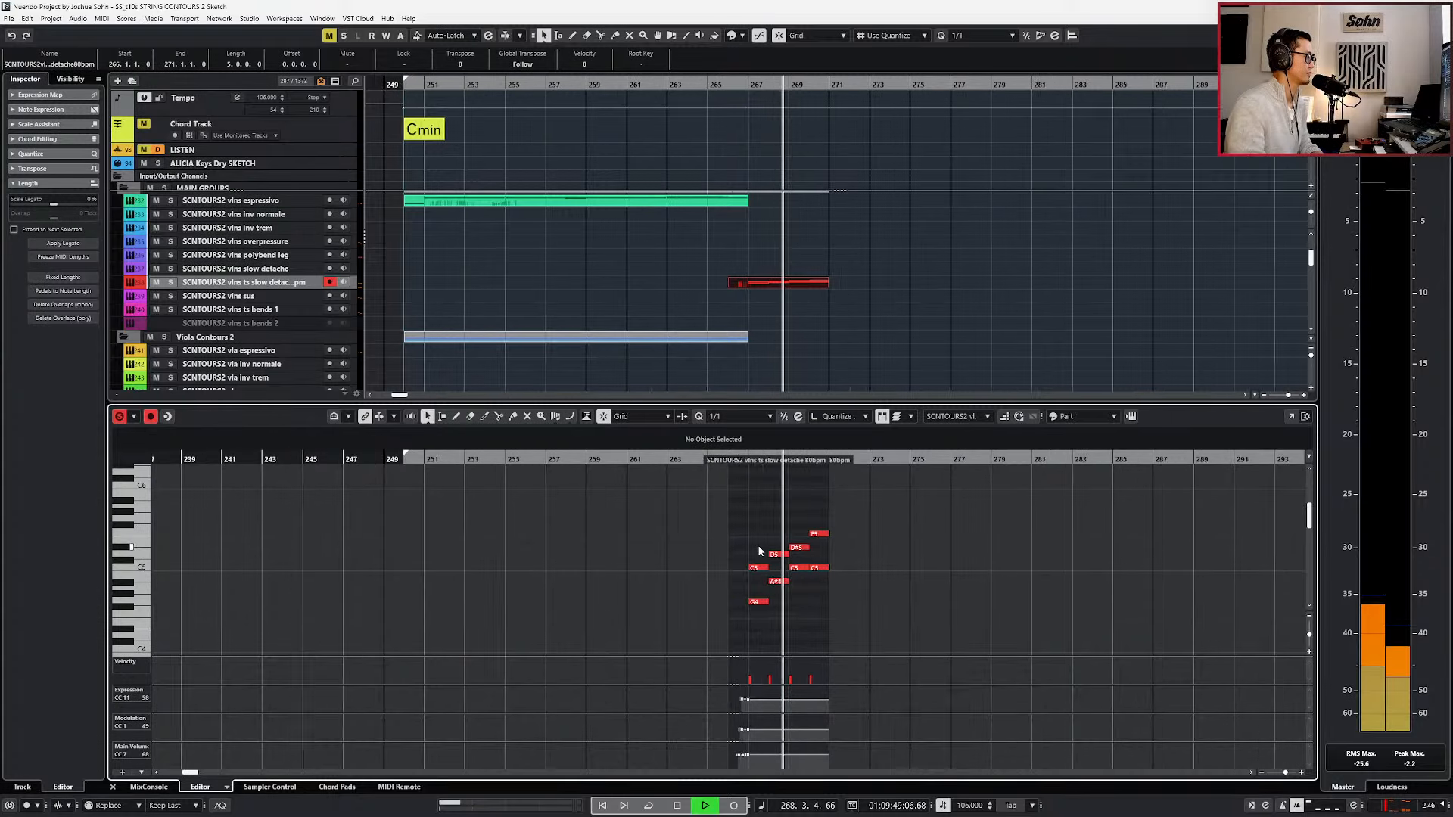
{"action": "left_click_drag", "start_coordinate": [734, 524], "coordinate": [934, 627]}
{"action": "key", "text": "space"}
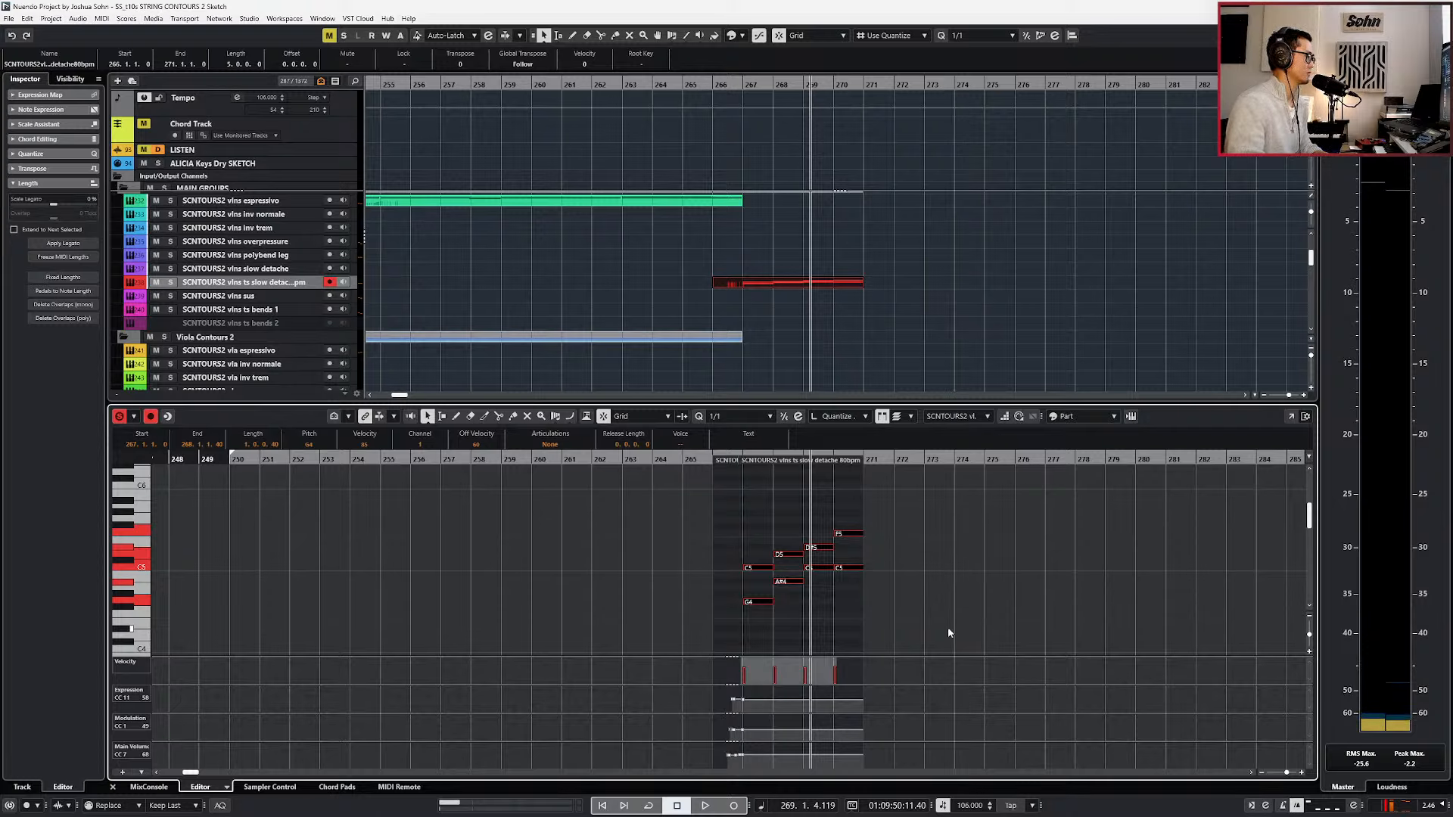
{"action": "left_click", "coordinate": [939, 593]}
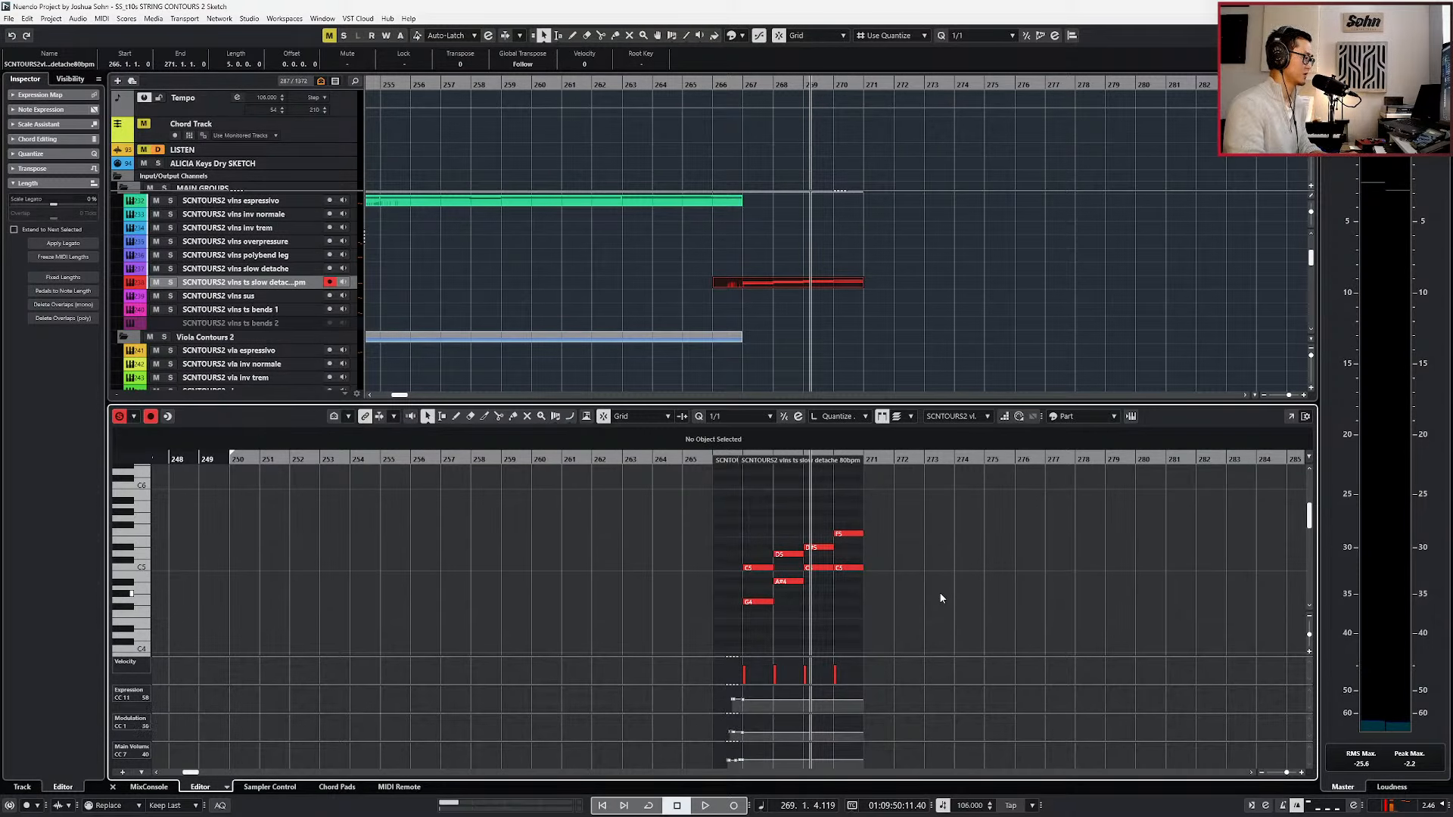
{"action": "key", "text": "space"}
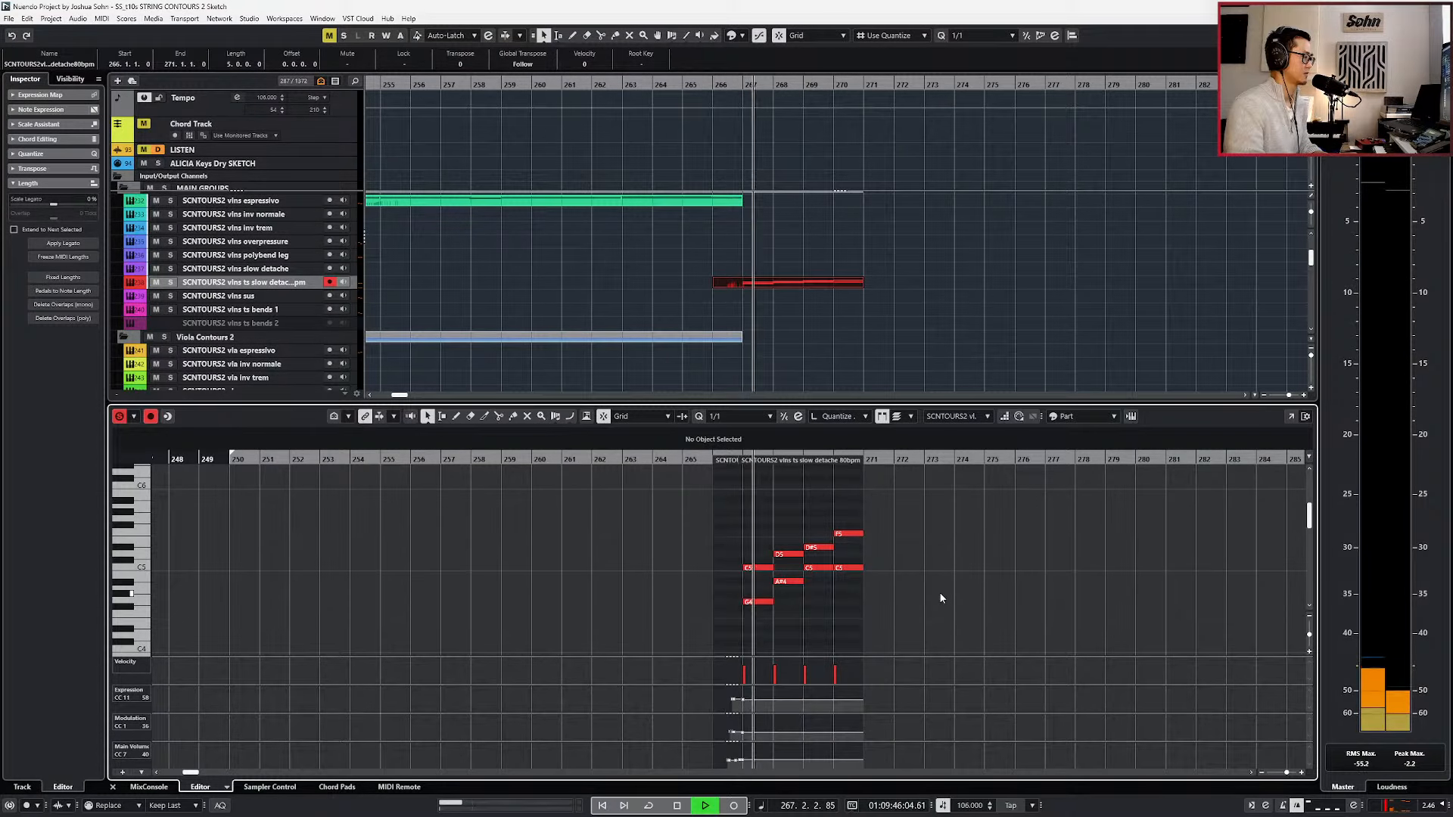
{"action": "key", "text": "space"}
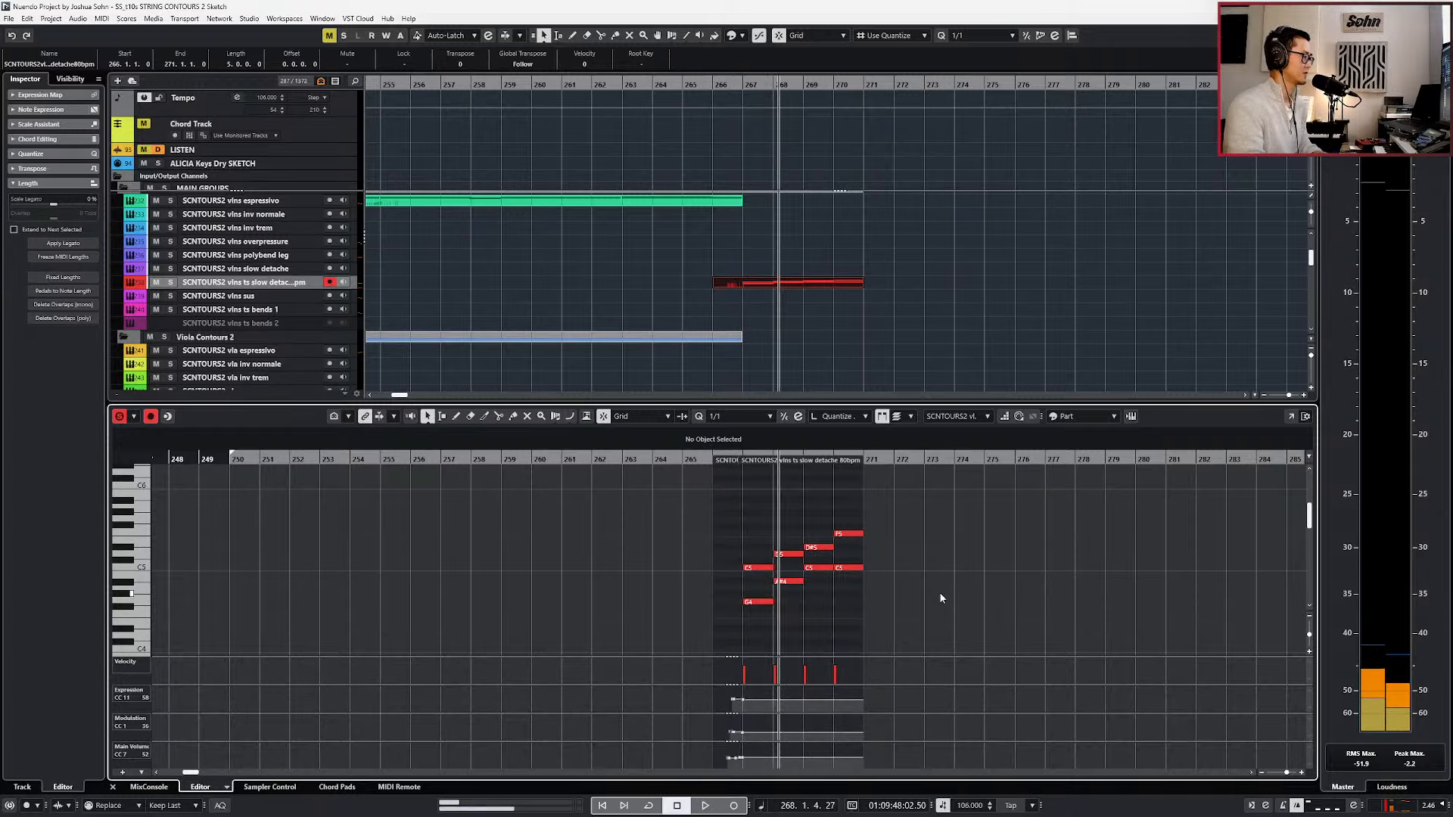
{"action": "key", "text": "space"}
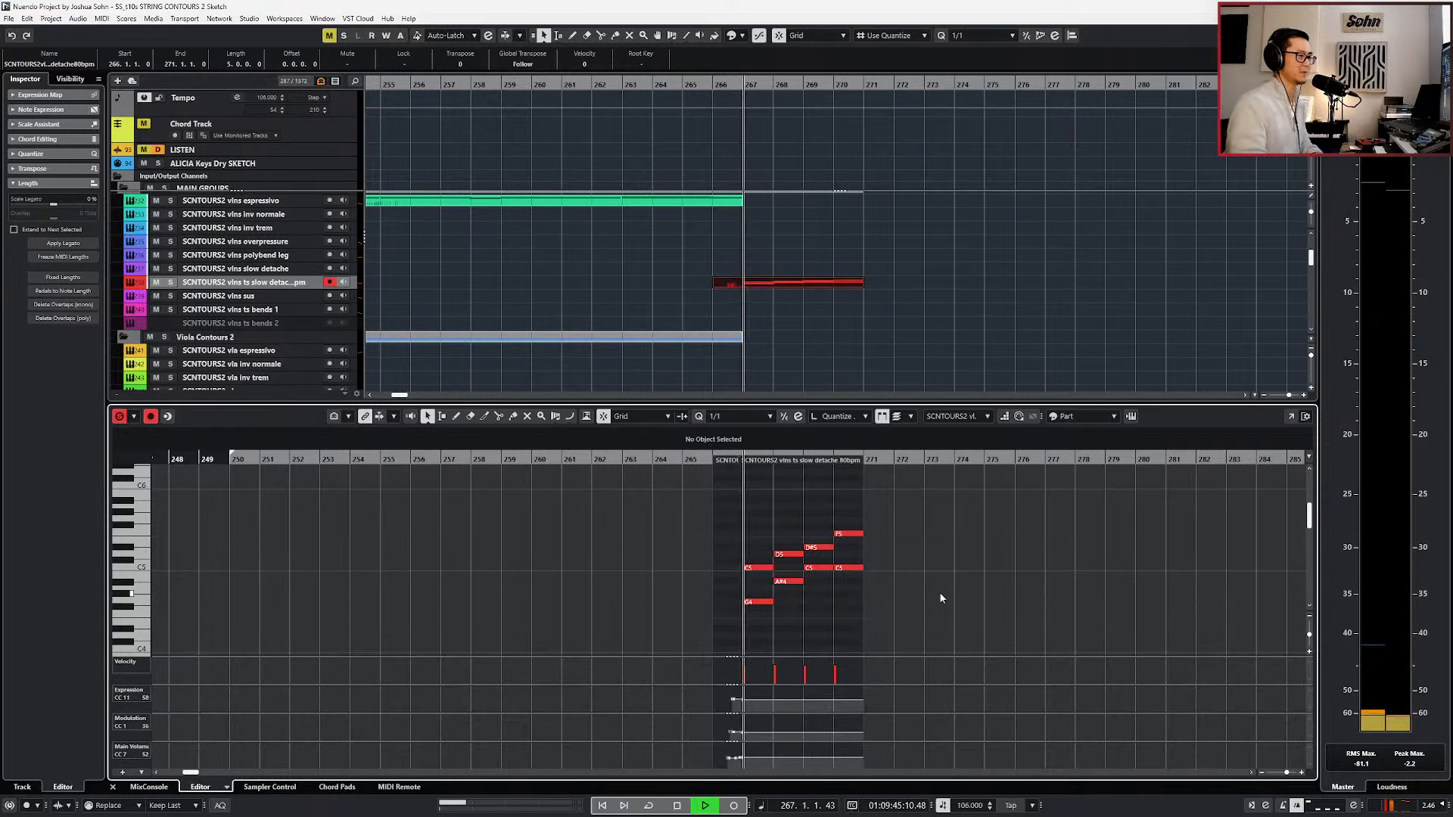
{"action": "left_click_drag", "start_coordinate": [744, 488], "coordinate": [923, 634]}
{"action": "key", "text": "Return"}
{"action": "key", "text": "space"}
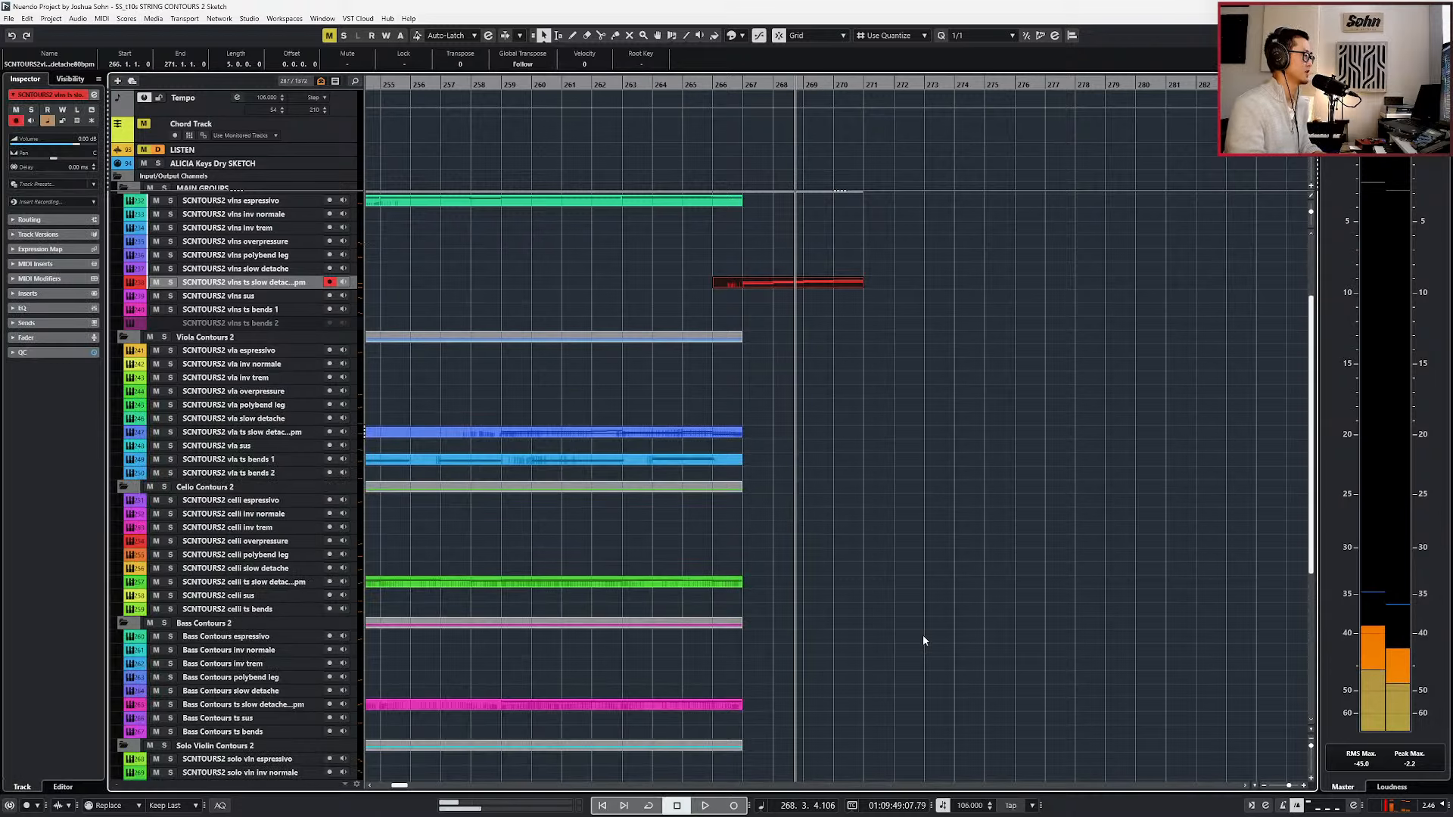
Copy the violins chords from bar 267 to the viola ts slow detache track and join them to its existing part.
{"action": "scroll", "coordinate": [923, 636], "scroll_direction": "down", "scroll_amount": 1}
{"action": "key", "text": "KP_Subtract"}
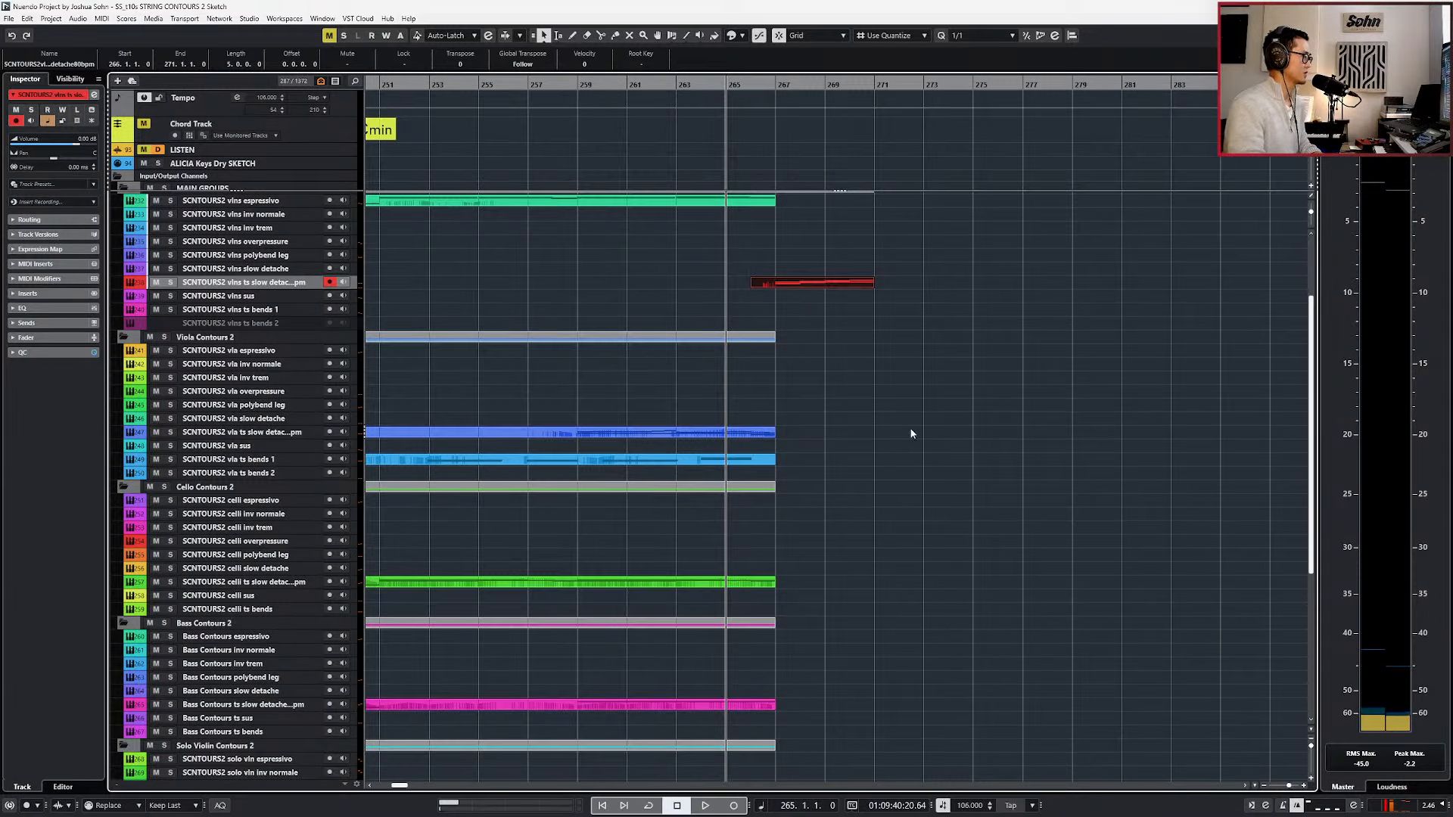
{"action": "left_click_drag", "start_coordinate": [781, 283], "coordinate": [772, 436]}
{"action": "scroll", "coordinate": [780, 439], "scroll_direction": "up", "scroll_amount": 3}
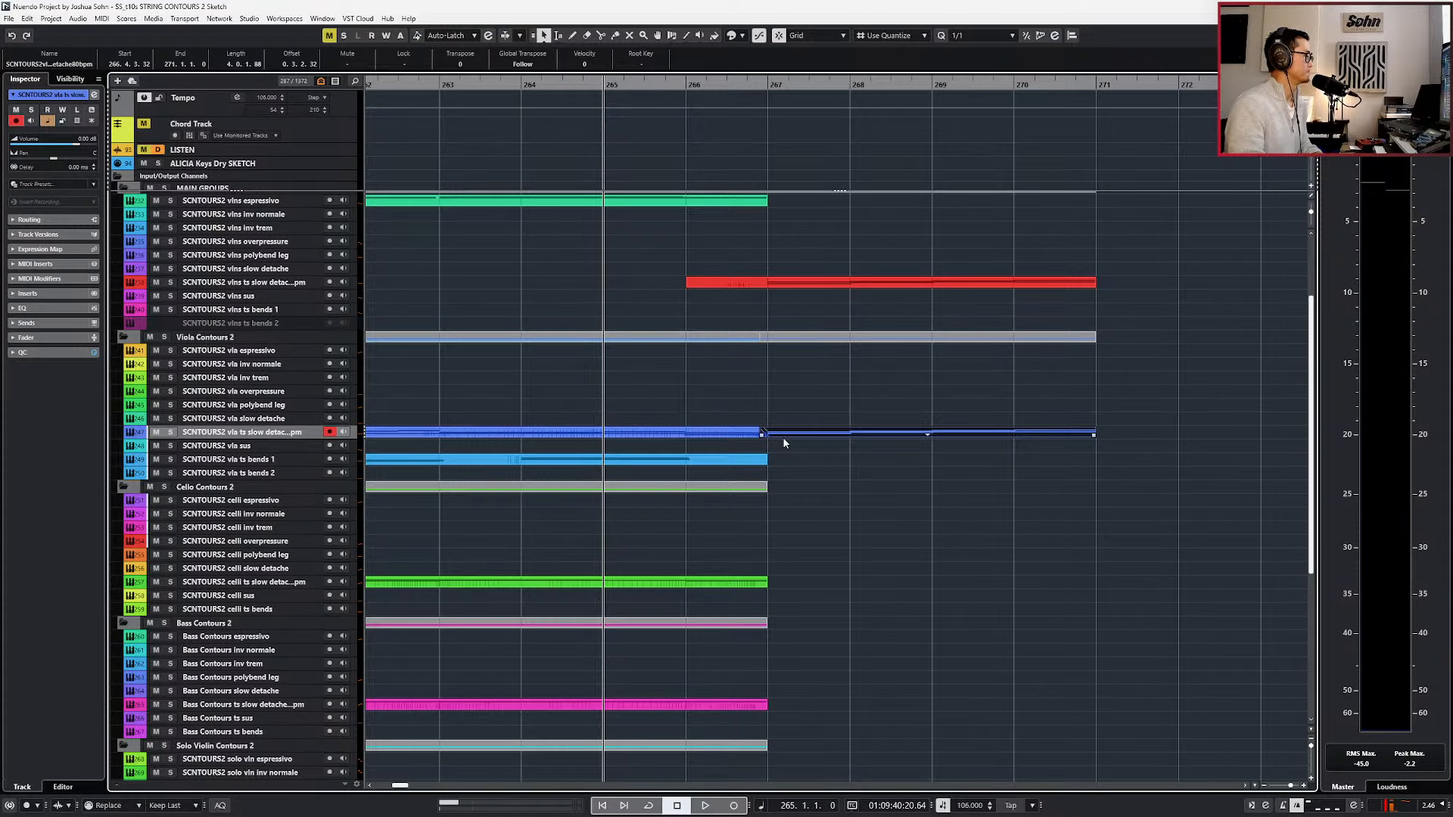
{"action": "double_click", "coordinate": [764, 432]}
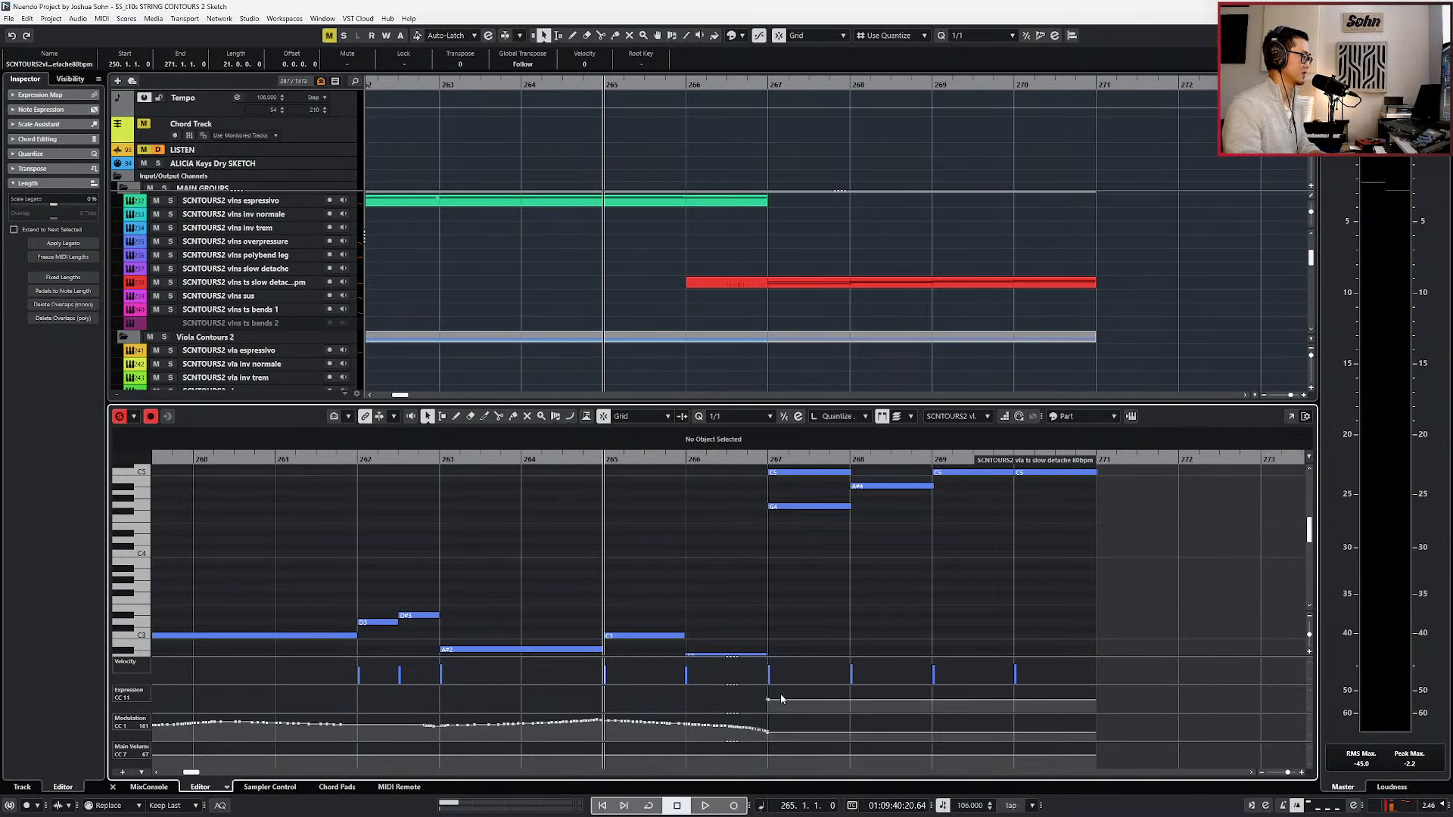
Delete the copied expression data from bar 267 in the viola part and hide the controller lanes.
{"action": "scroll", "coordinate": [780, 698], "scroll_direction": "up", "scroll_amount": 2}
{"action": "left_click", "coordinate": [783, 594]}
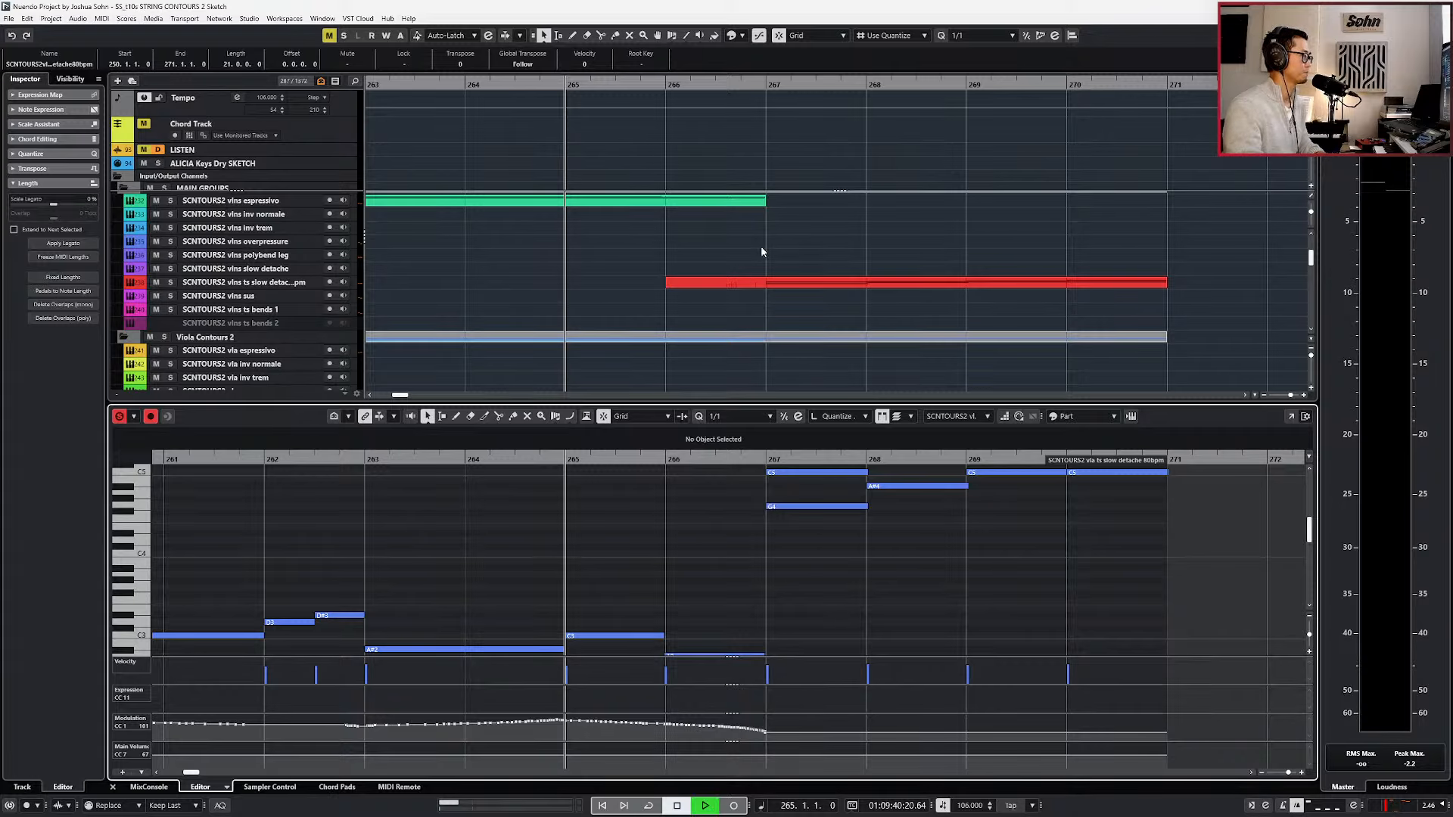
{"action": "scroll", "coordinate": [814, 551], "scroll_direction": "up", "scroll_amount": 2}
{"action": "key", "text": "alt+l"}
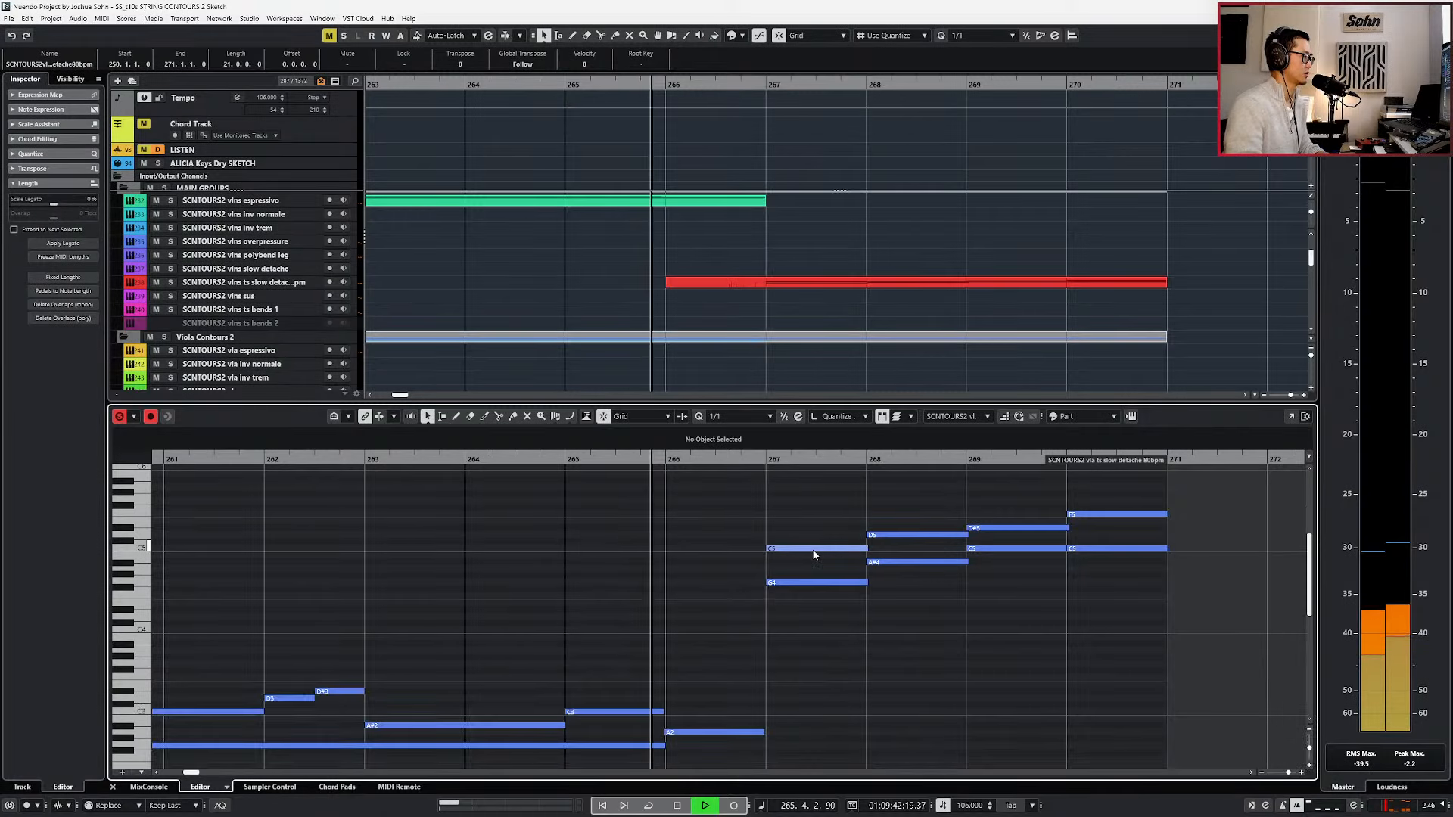
{"action": "scroll", "coordinate": [841, 552], "scroll_direction": "down", "scroll_amount": 2}
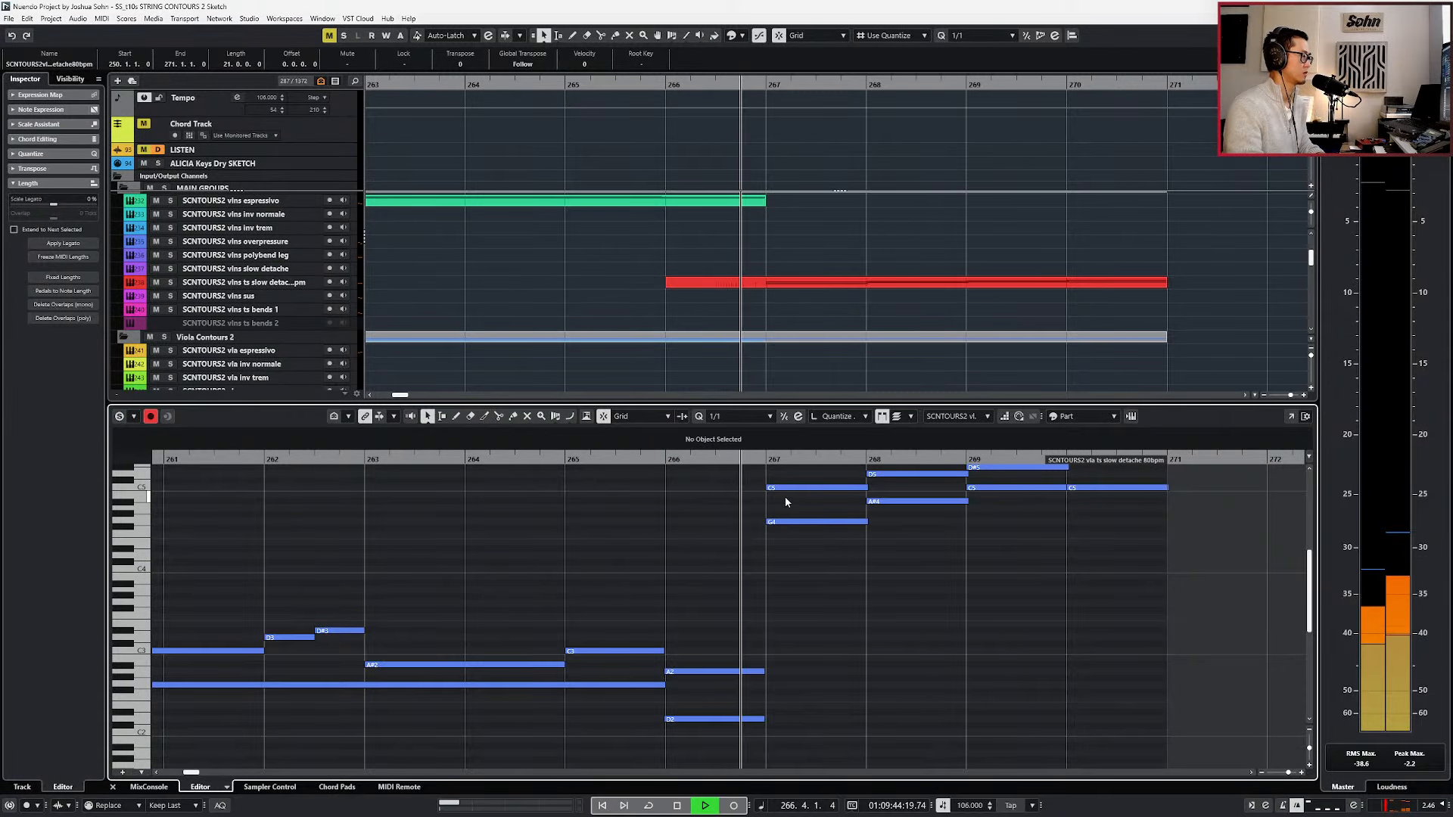
Transpose all viola notes from bar 267 to bar 271 down one octave.
{"action": "scroll", "coordinate": [787, 506], "scroll_direction": "up", "scroll_amount": 4}
{"action": "left_click_drag", "start_coordinate": [789, 546], "coordinate": [1169, 699]}
{"action": "key", "text": "shift+Down"}
{"action": "key", "text": "space"}
{"action": "key", "text": "l"}
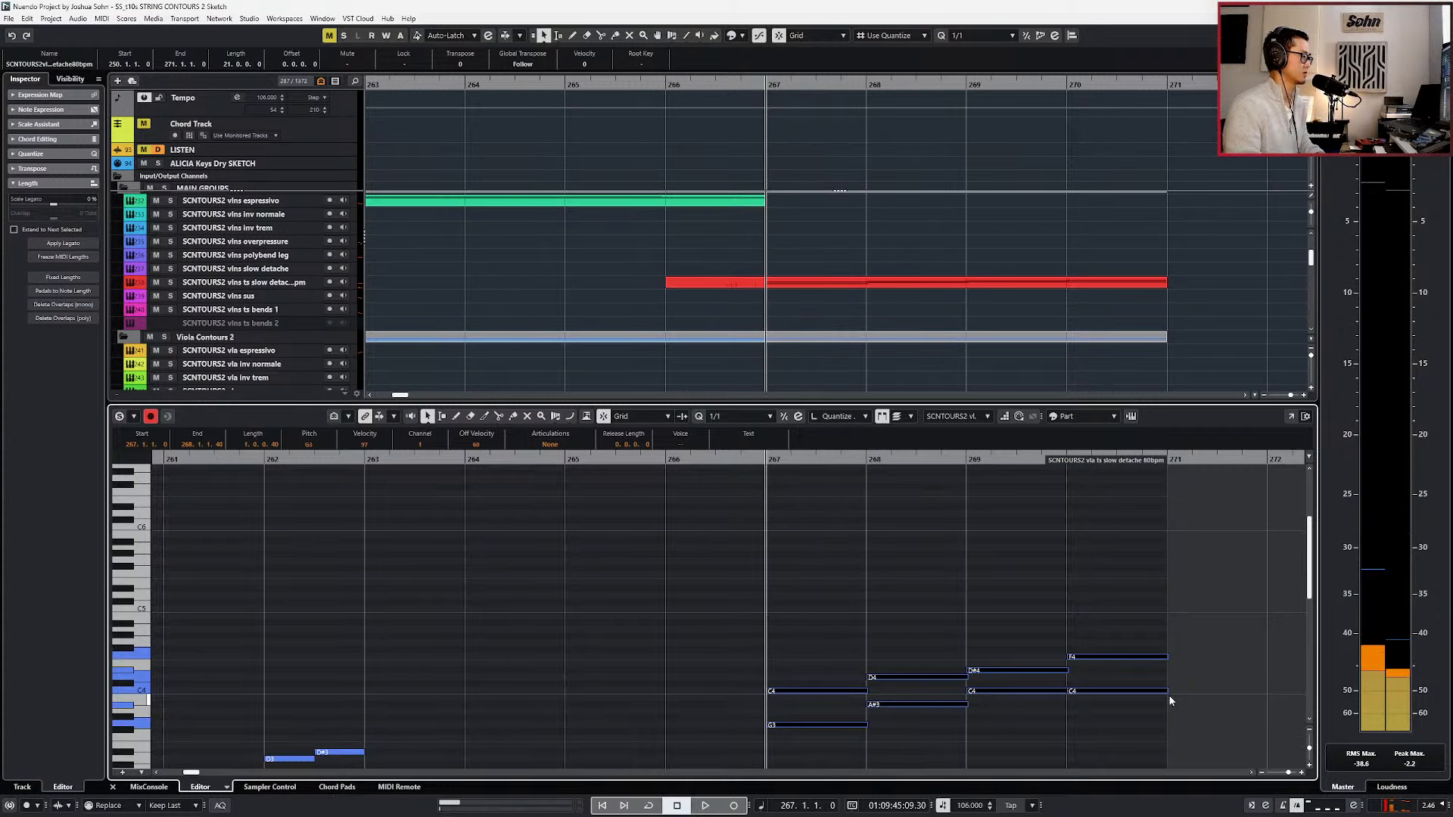
Add a one-bar C2 note at bar 267 beneath the viola chords.
{"action": "scroll", "coordinate": [1167, 681], "scroll_direction": "down", "scroll_amount": 2}
{"action": "key", "text": "space"}
{"action": "scroll", "coordinate": [1033, 641], "scroll_direction": "down", "scroll_amount": 3}
{"action": "left_click", "coordinate": [855, 570]}
{"action": "key", "text": "l"}
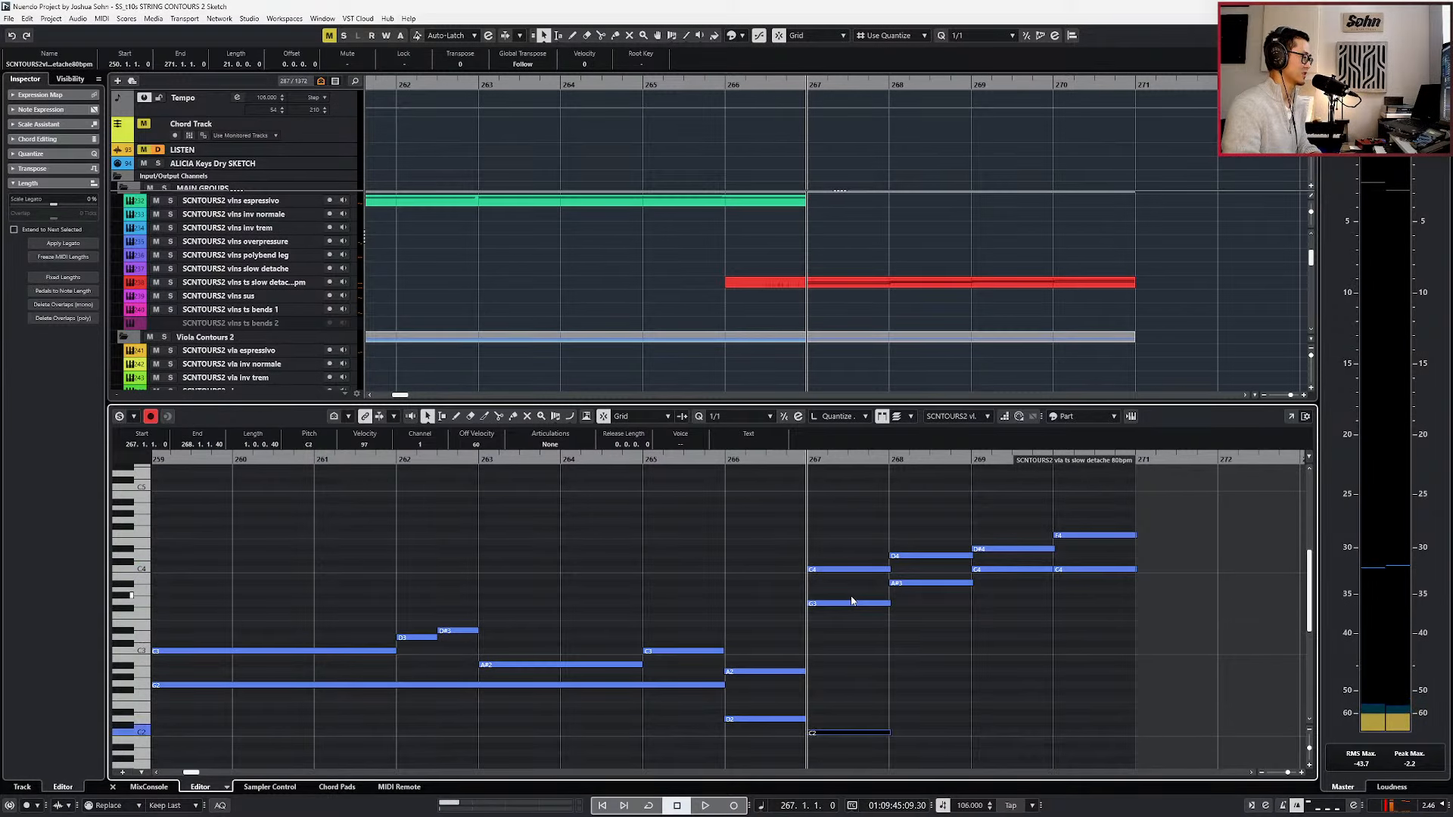
Lower the added viola note two octaves, raise it three semitones to D#0, and audition it as a keyswitch.
{"action": "key", "text": "shift+Down"}
{"action": "key", "text": "shift+Down"}
{"action": "key", "text": "Up"}
{"action": "key", "text": "Up"}
{"action": "key", "text": "Up"}
{"action": "key", "text": "space"}
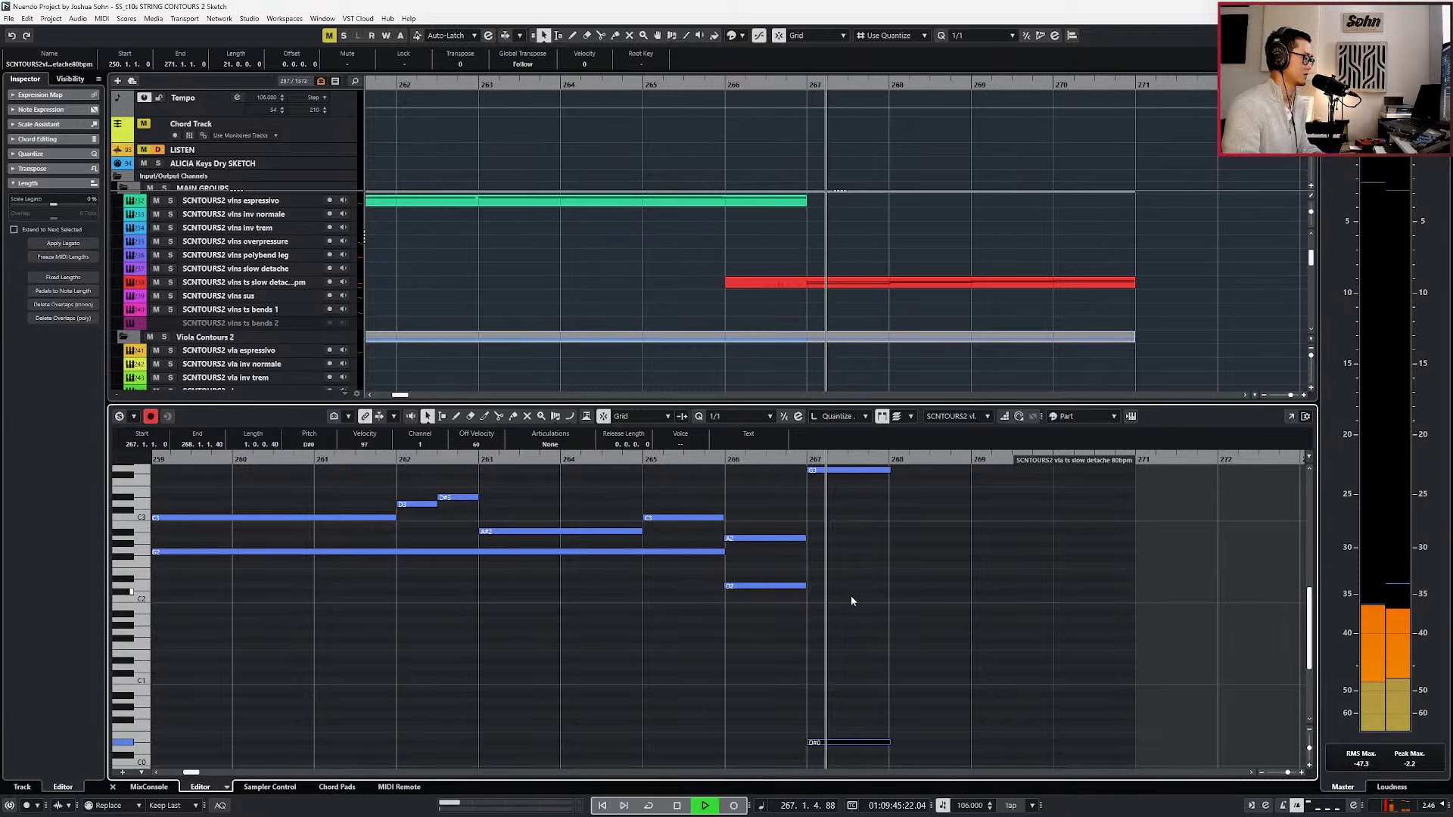
{"action": "key", "text": "shift+Down"}
{"action": "key", "text": "shift+Up"}
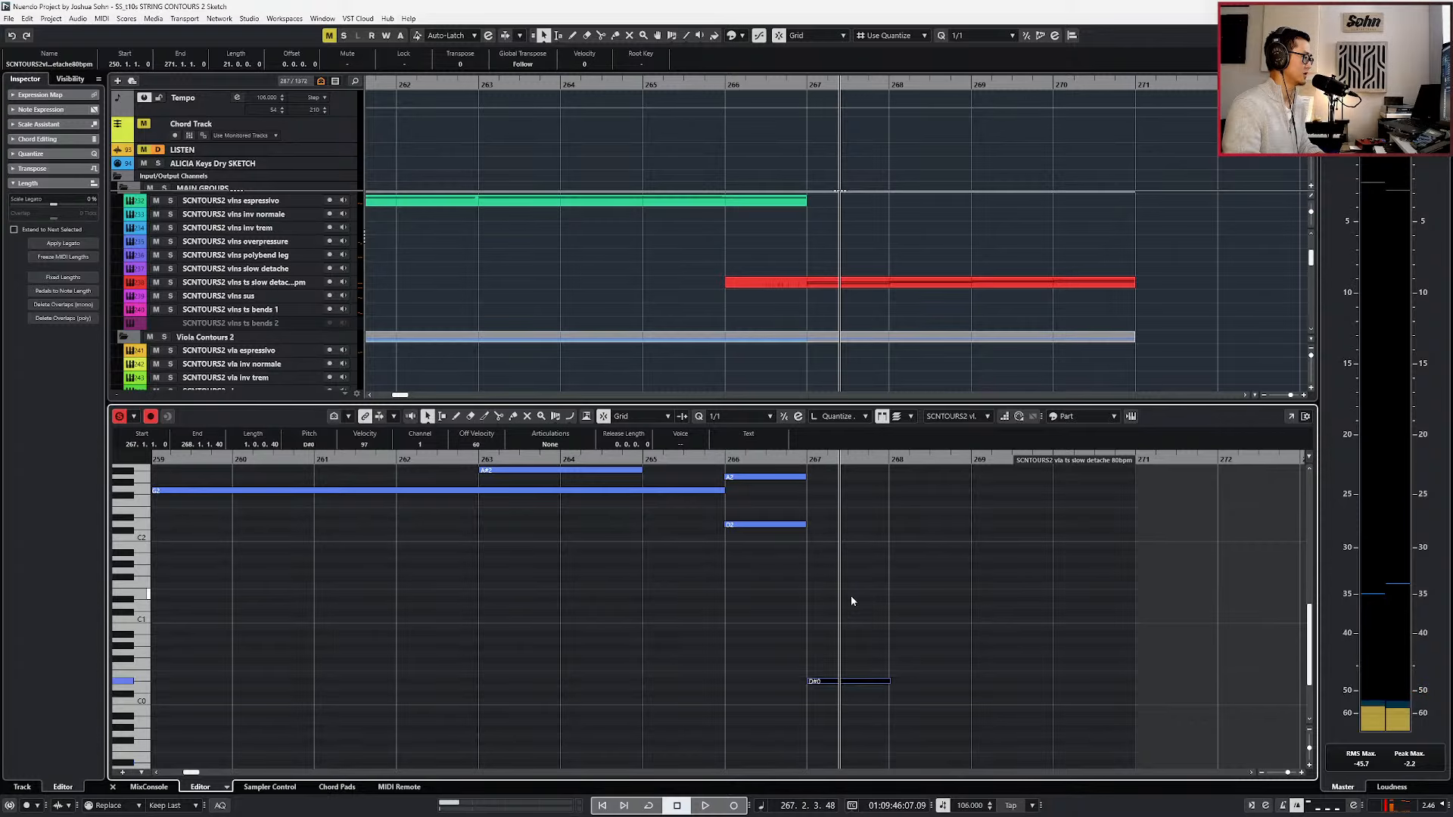
Open the viola instrument to examine its rhythm keyswitches, trying the added note at E0 and returning it to D#0.
{"action": "key", "text": "e"}
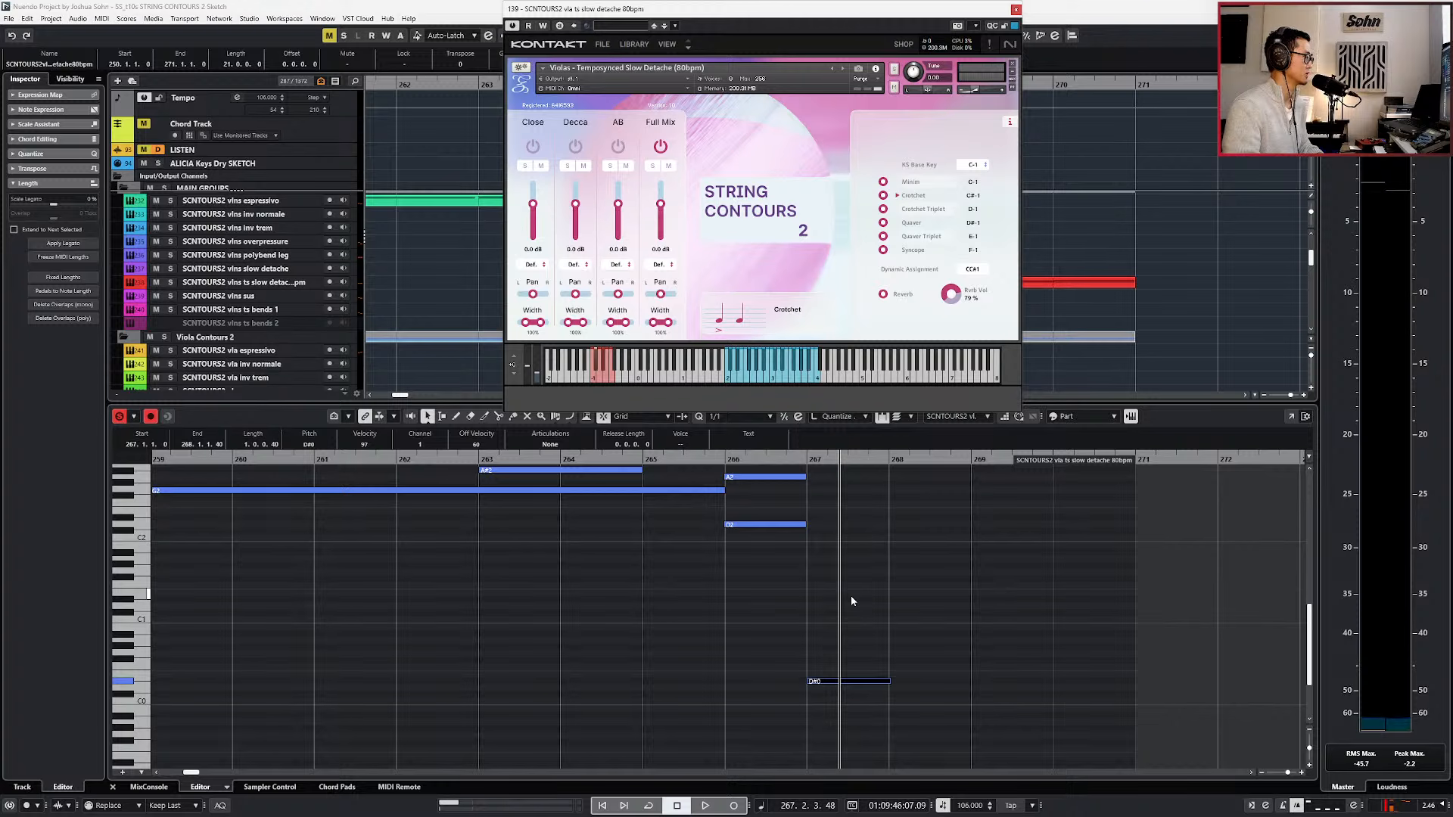
{"action": "key", "text": "Up"}
{"action": "key", "text": "Up"}
{"action": "key", "text": "Down"}
{"action": "key", "text": "Down"}
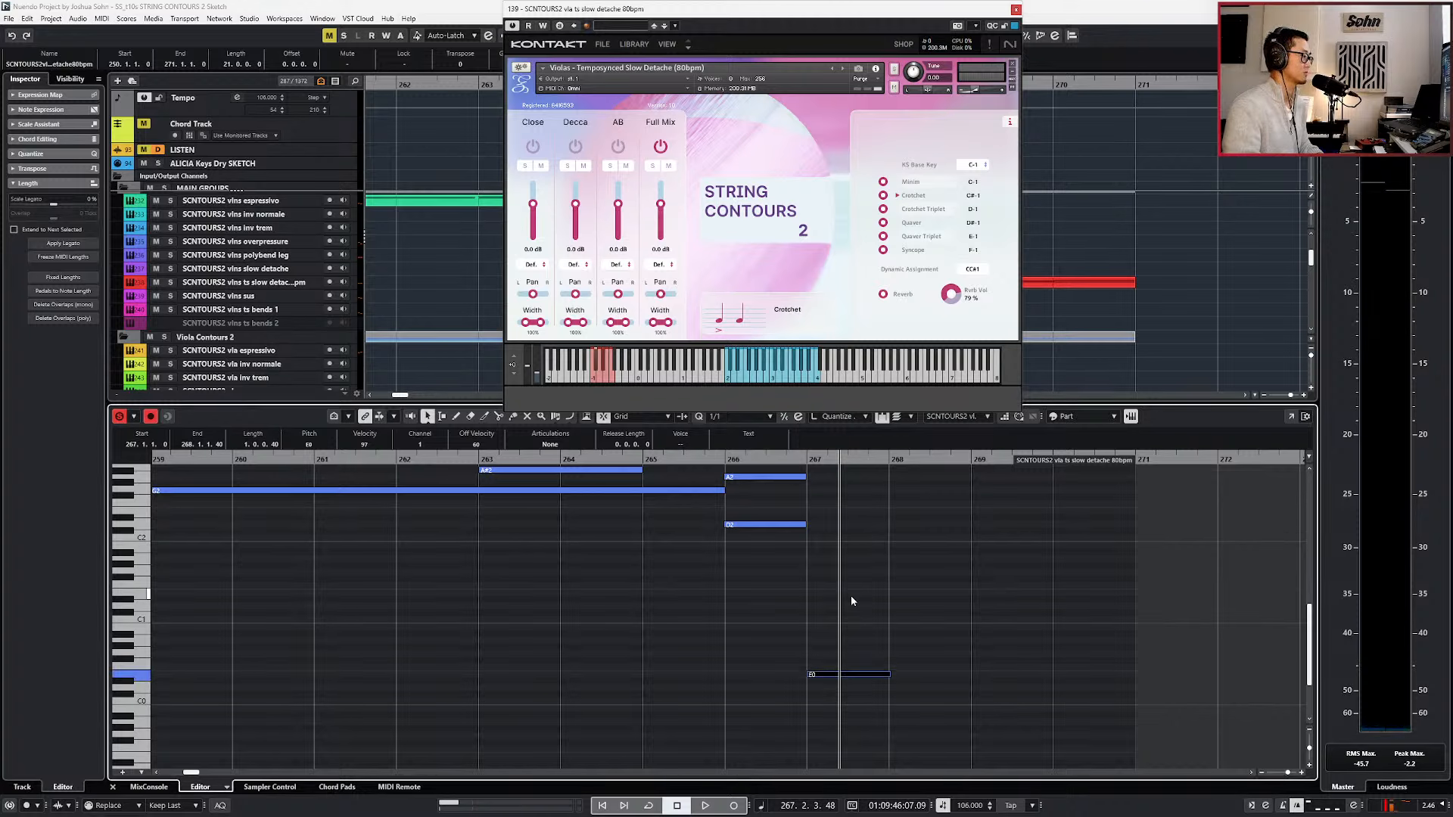
{"action": "key", "text": "space"}
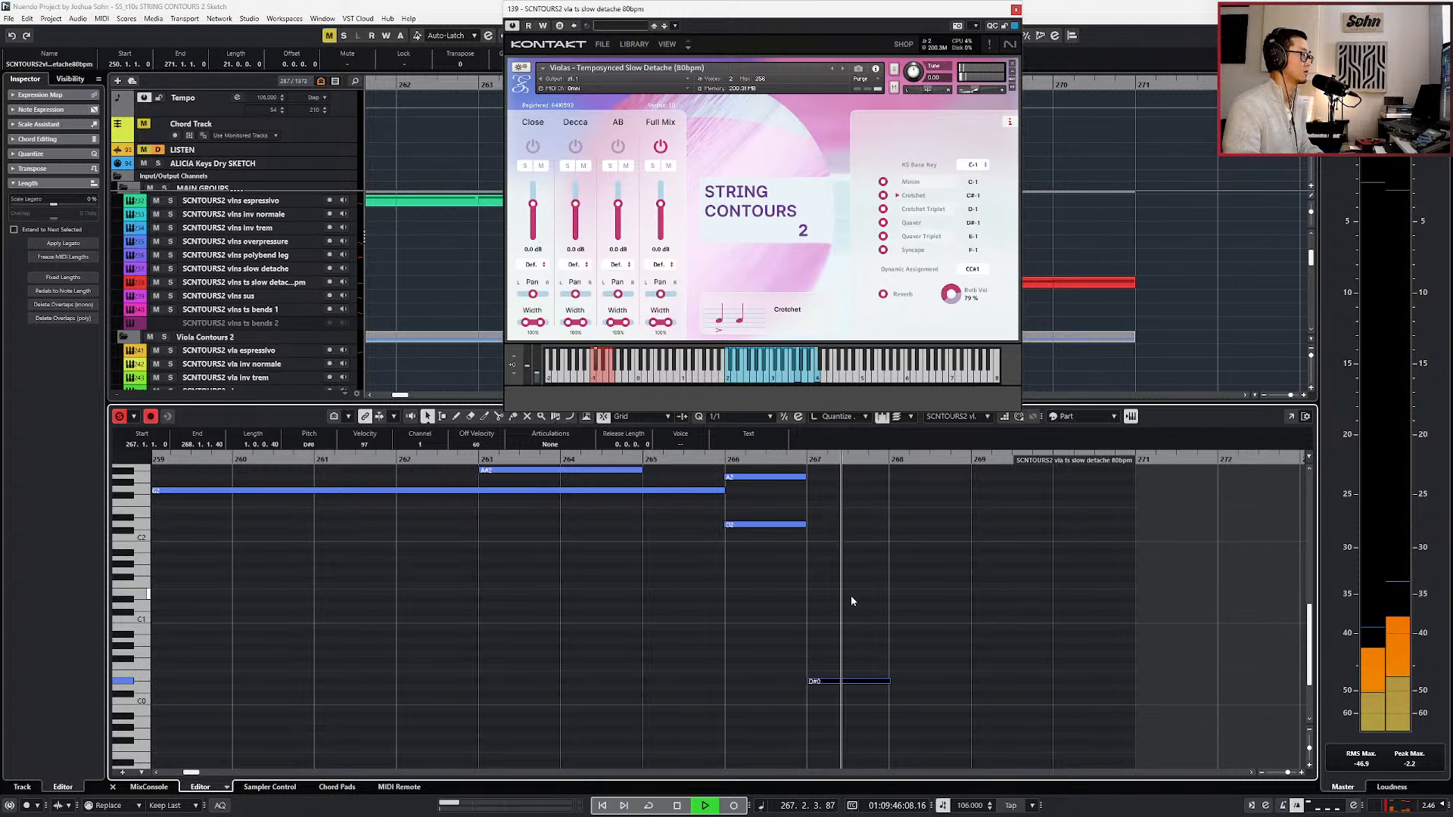
Lower the viola keyswitch note at bar 267 to D#-1 for the Quaver rhythm, audition it and close the instrument.
{"action": "key", "text": "space"}
{"action": "key", "text": "shift+Down"}
{"action": "key", "text": "l"}
{"action": "key", "text": "space"}
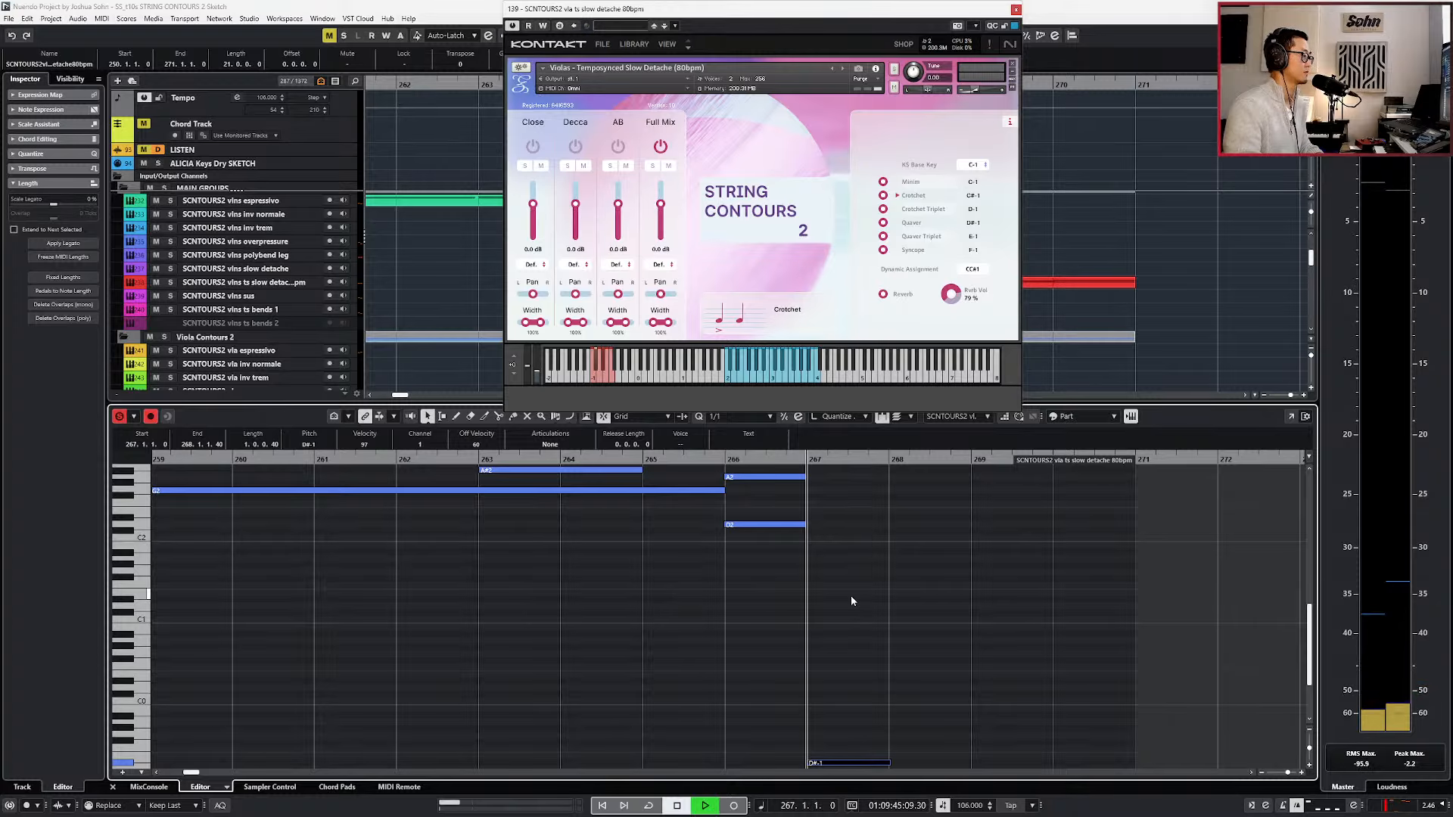
{"action": "key", "text": "ctrl+w"}
Show the viola controller lanes and record modulation (CC 1) dynamics over bars 267 to 271.
{"action": "key", "text": "b"}
{"action": "key", "text": "b"}
{"action": "key", "text": "space"}
{"action": "key", "text": "s"}
{"action": "key", "text": "alt+l"}
{"action": "key", "text": "space"}
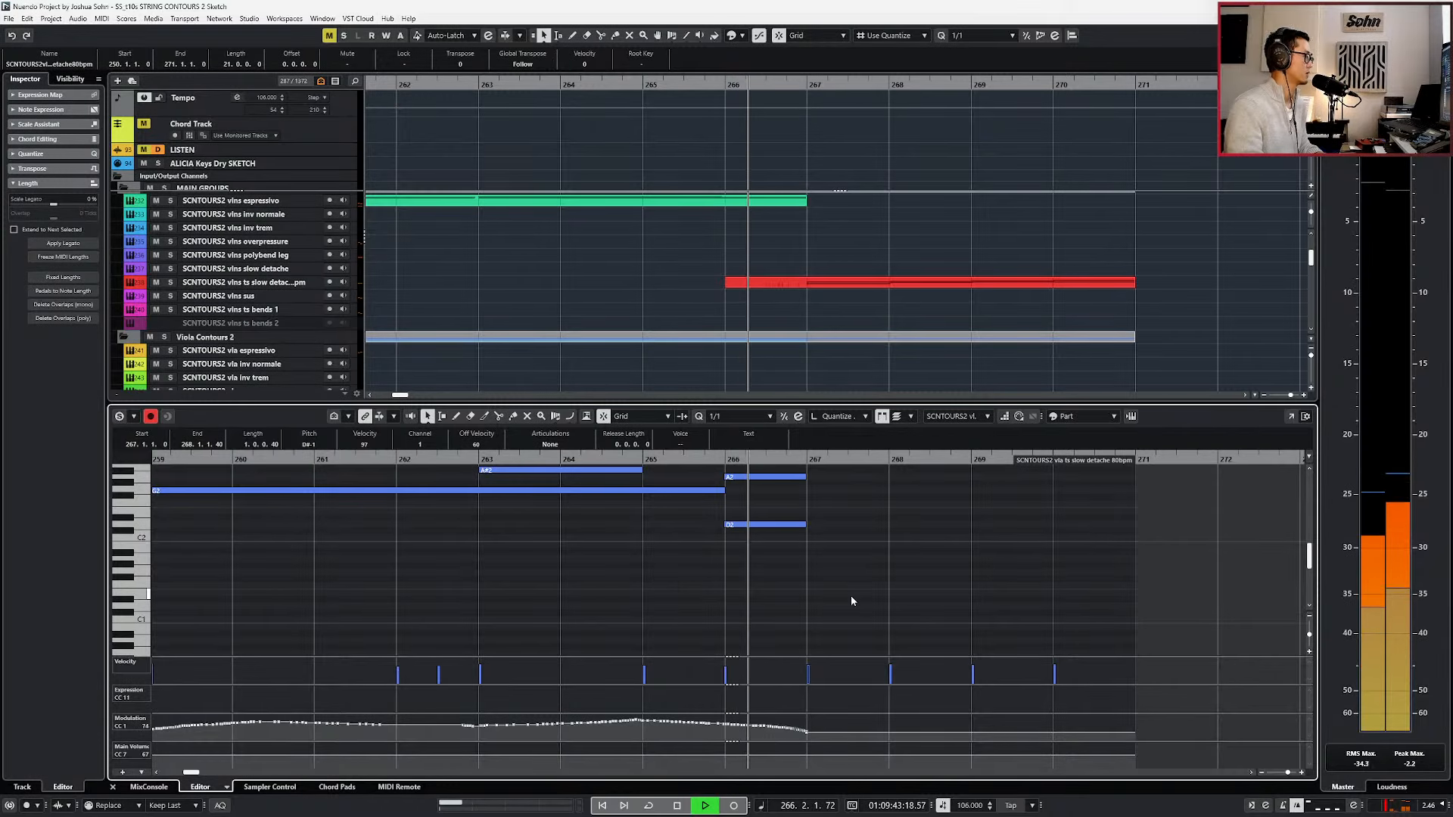
{"action": "key", "text": "KP_Multiply"}
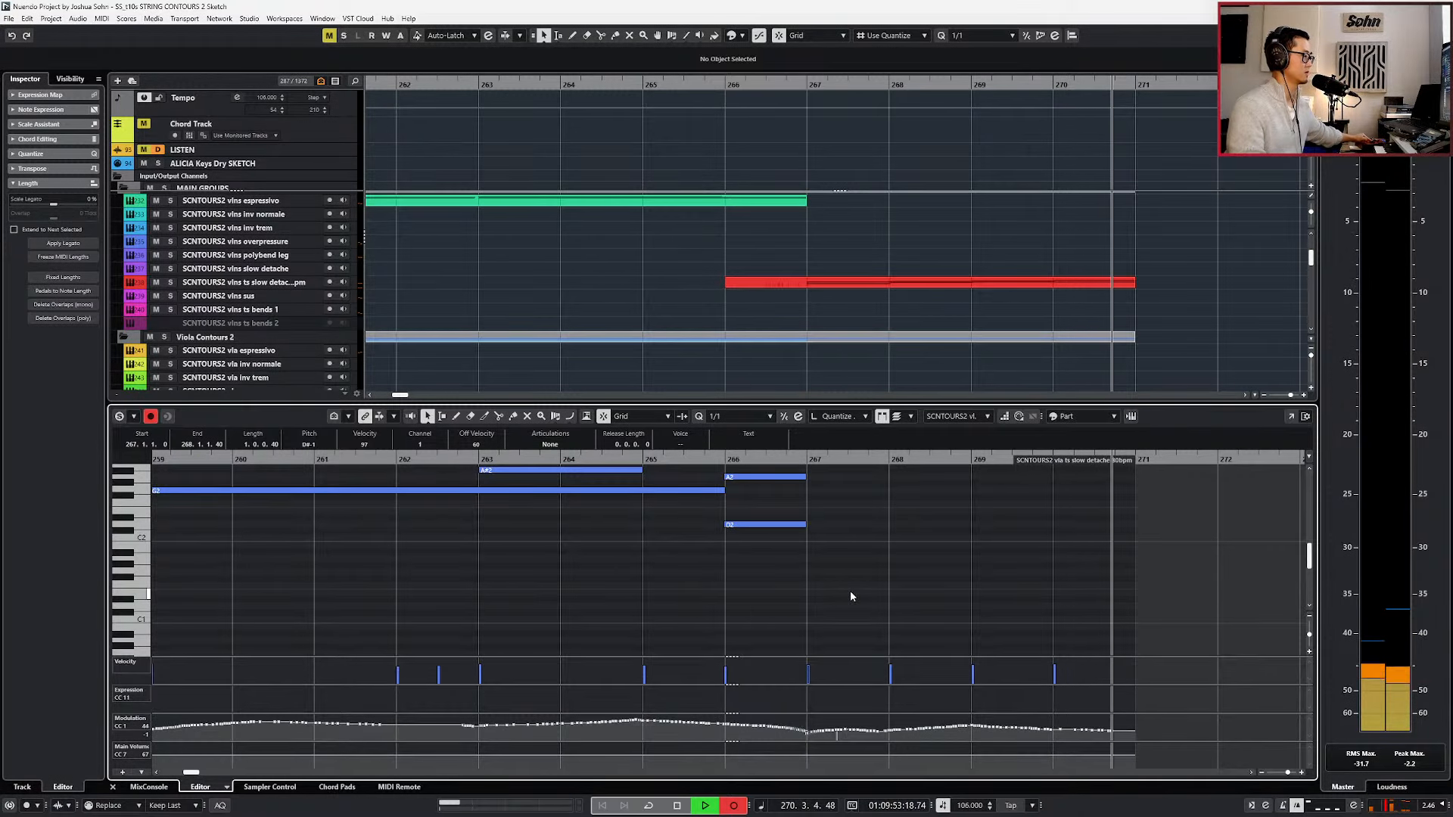
Examine the viola chords from bar 267 and the violins ts slow detache part in the note editor, and close the editor.
{"action": "left_click_drag", "start_coordinate": [1067, 535], "coordinate": [1088, 632]}
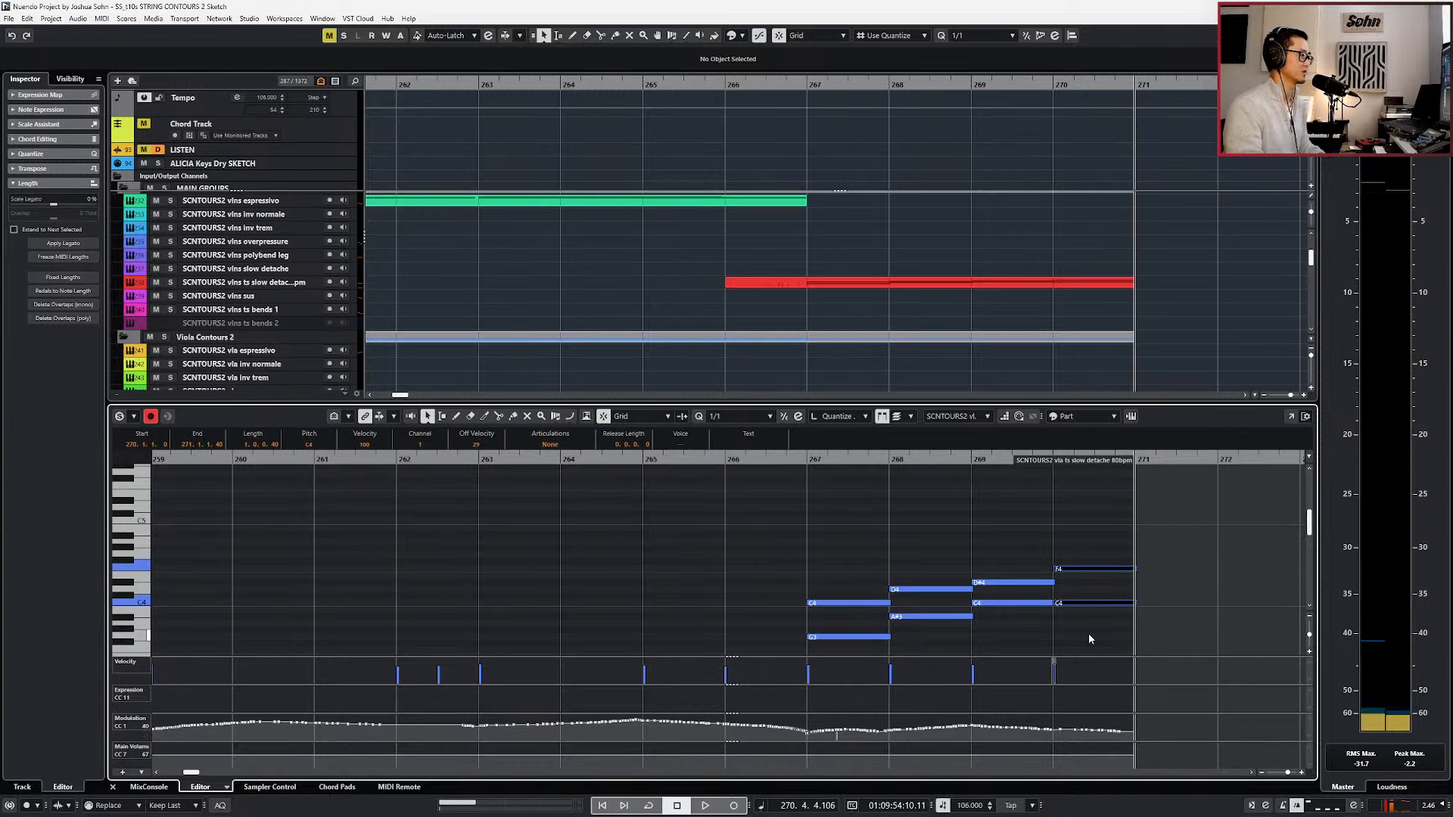
{"action": "scroll", "coordinate": [1041, 564], "scroll_direction": "up", "scroll_amount": 5}
{"action": "scroll", "coordinate": [1061, 617], "scroll_direction": "down", "scroll_amount": 4}
{"action": "scroll", "coordinate": [1060, 619], "scroll_direction": "down", "scroll_amount": 1}
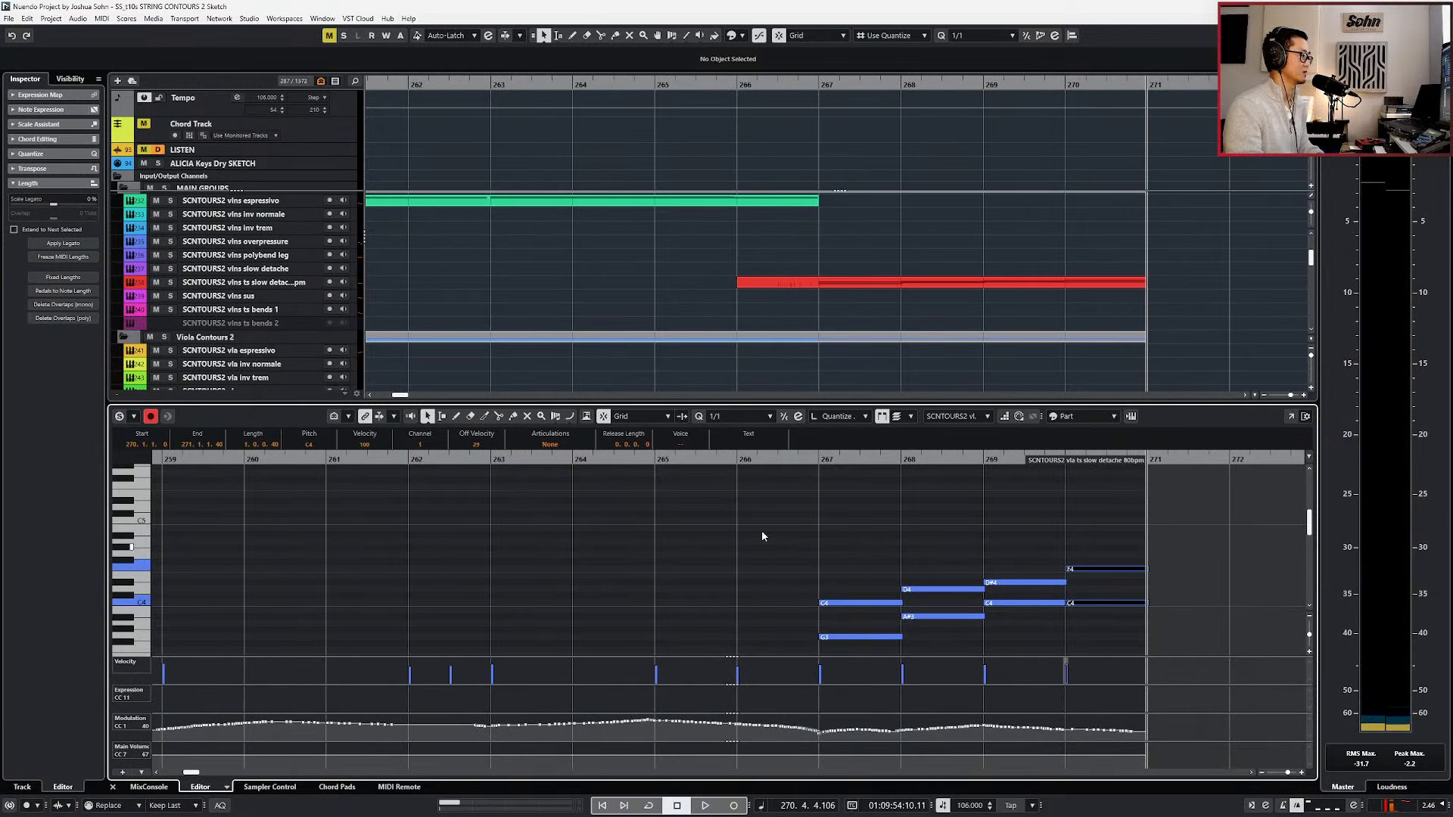
{"action": "key", "text": "ctrl+a"}
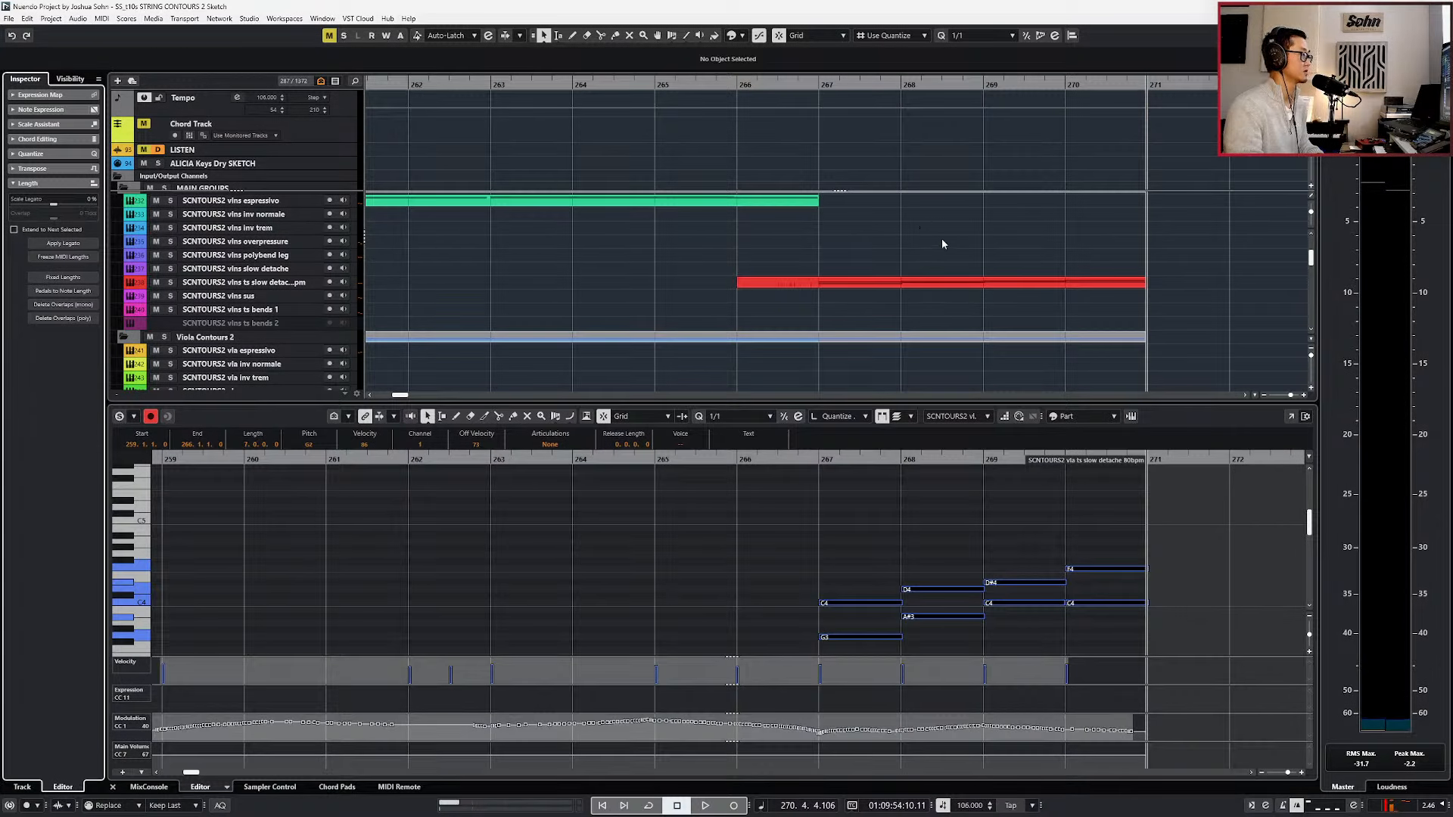
{"action": "left_click", "coordinate": [936, 282]}
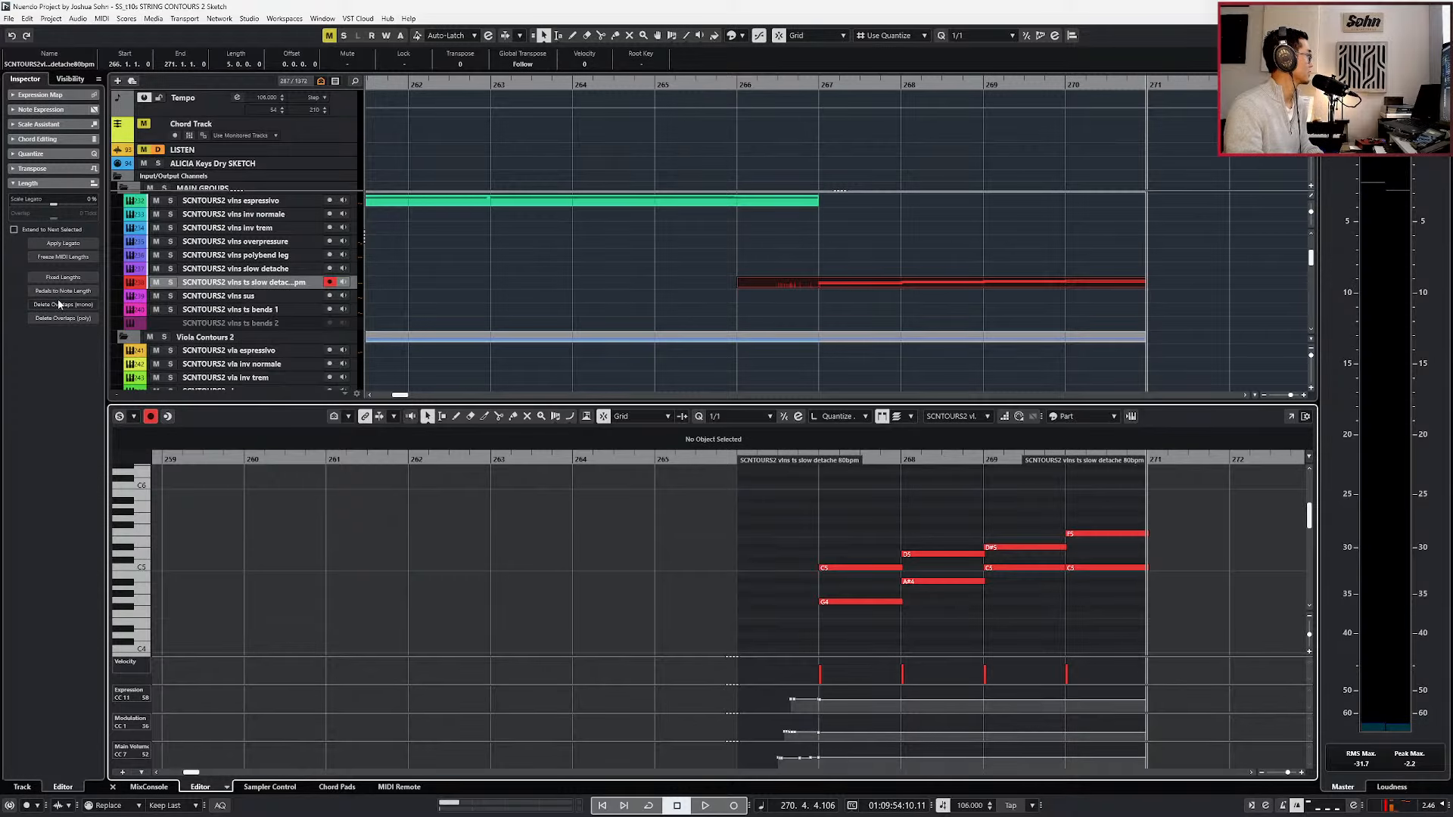
{"action": "key", "text": "KP_Subtract"}
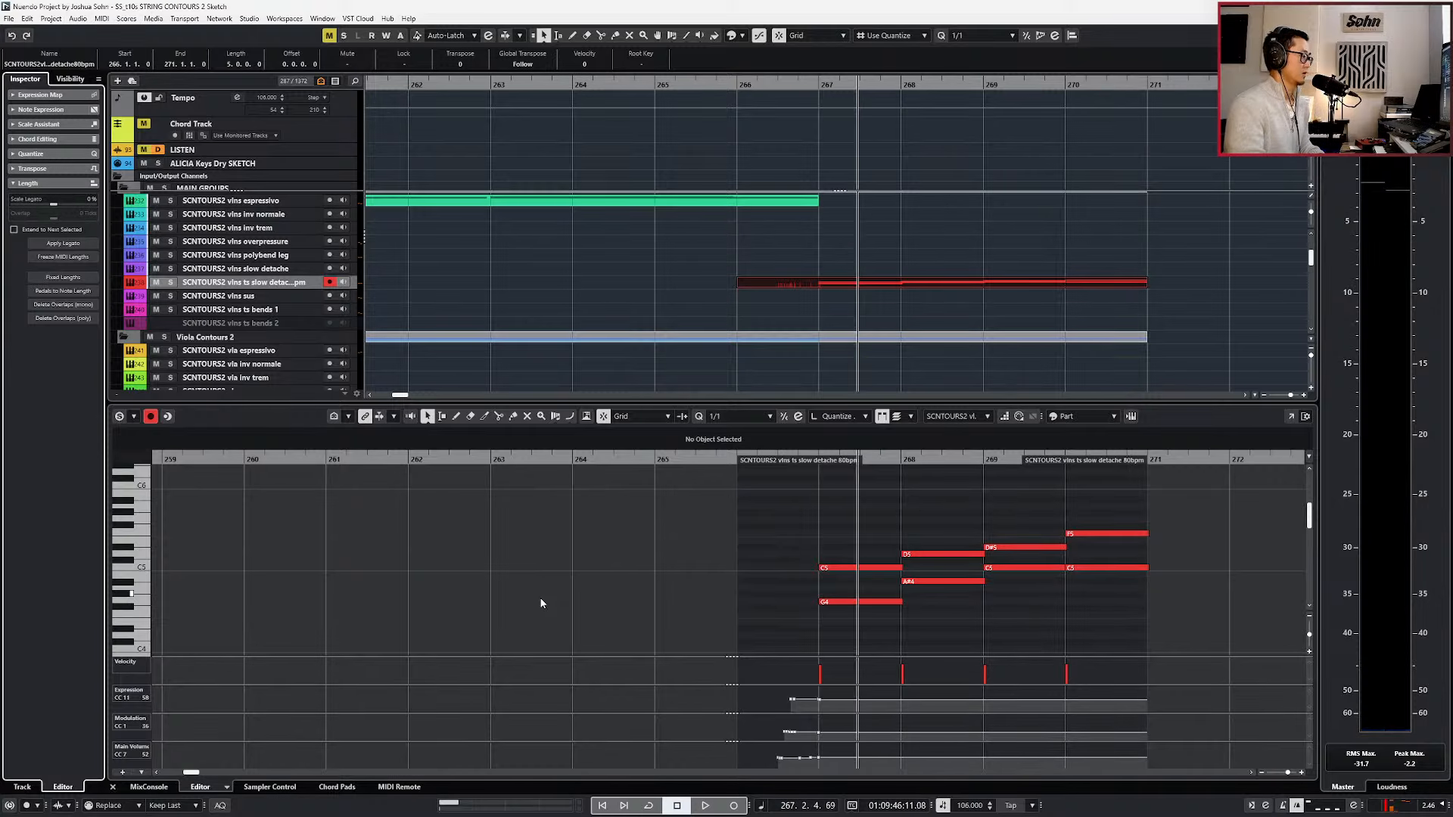
{"action": "key", "text": "Return"}
{"action": "key", "text": "KP_Subtract"}
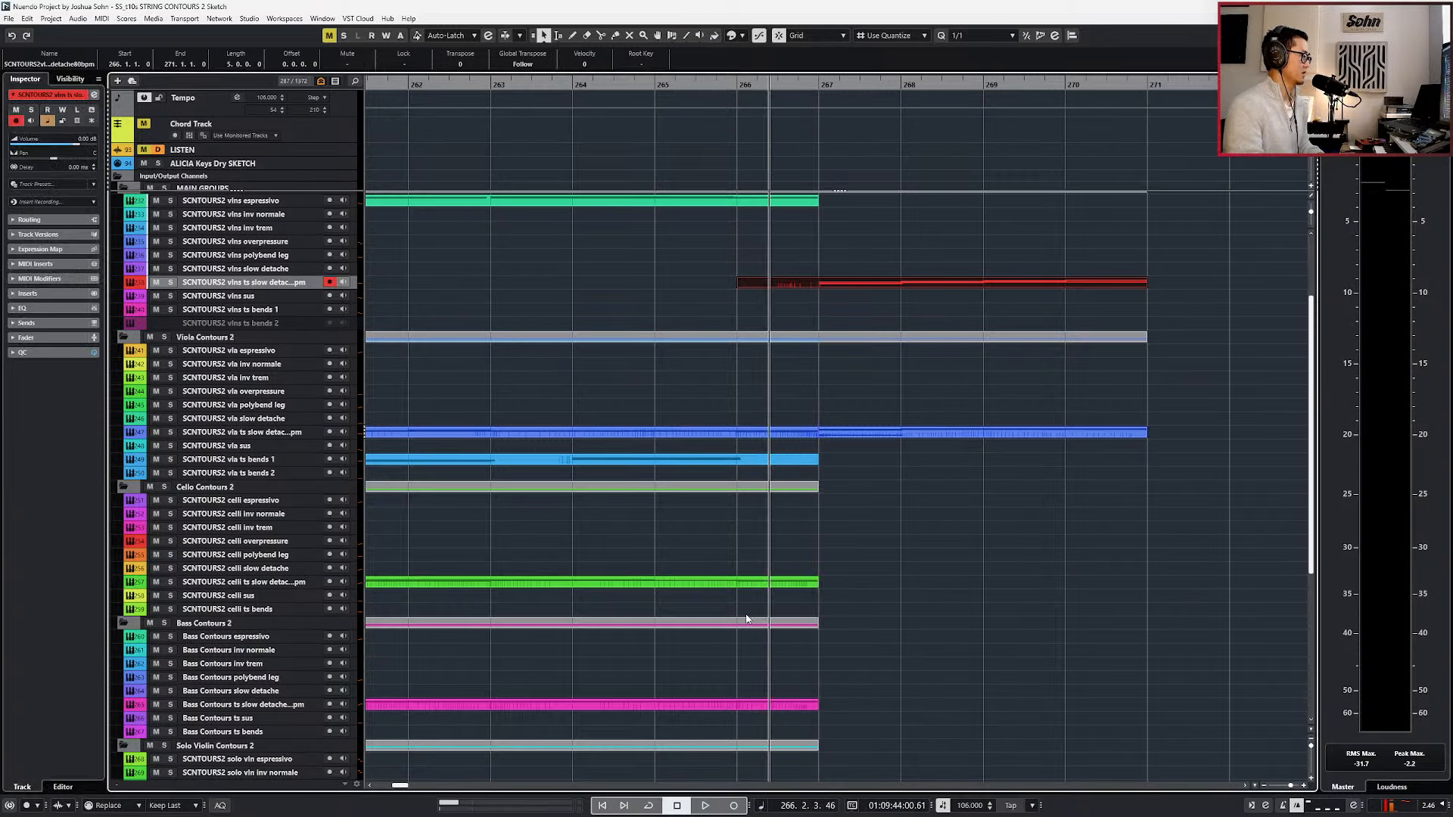
Extend the celli ts slow detache part to bar 271 and open it for note editing.
{"action": "scroll", "coordinate": [779, 588], "scroll_direction": "down", "scroll_amount": 5}
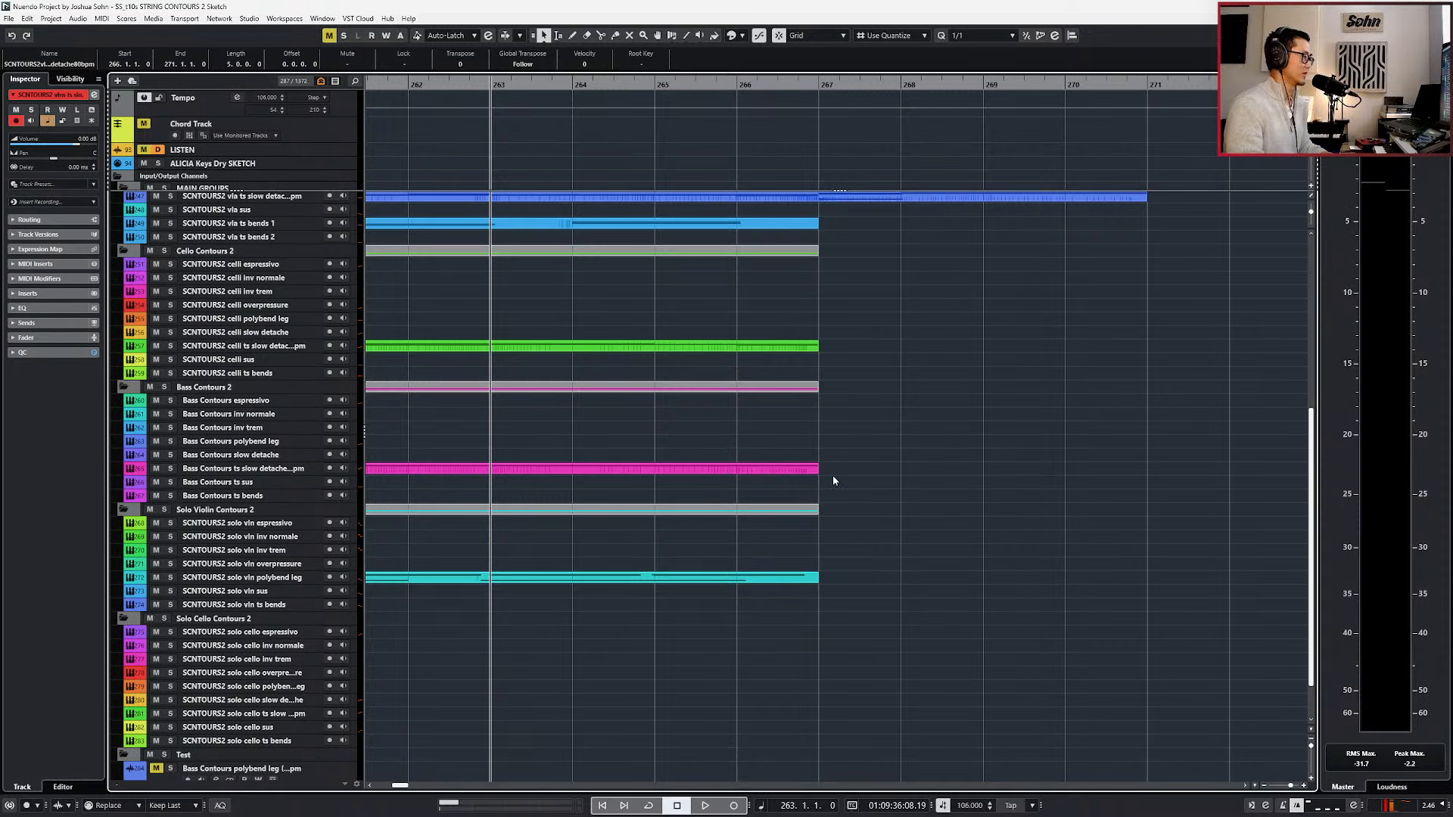
{"action": "left_click_drag", "start_coordinate": [818, 346], "coordinate": [1165, 360]}
{"action": "double_click", "coordinate": [1115, 351]}
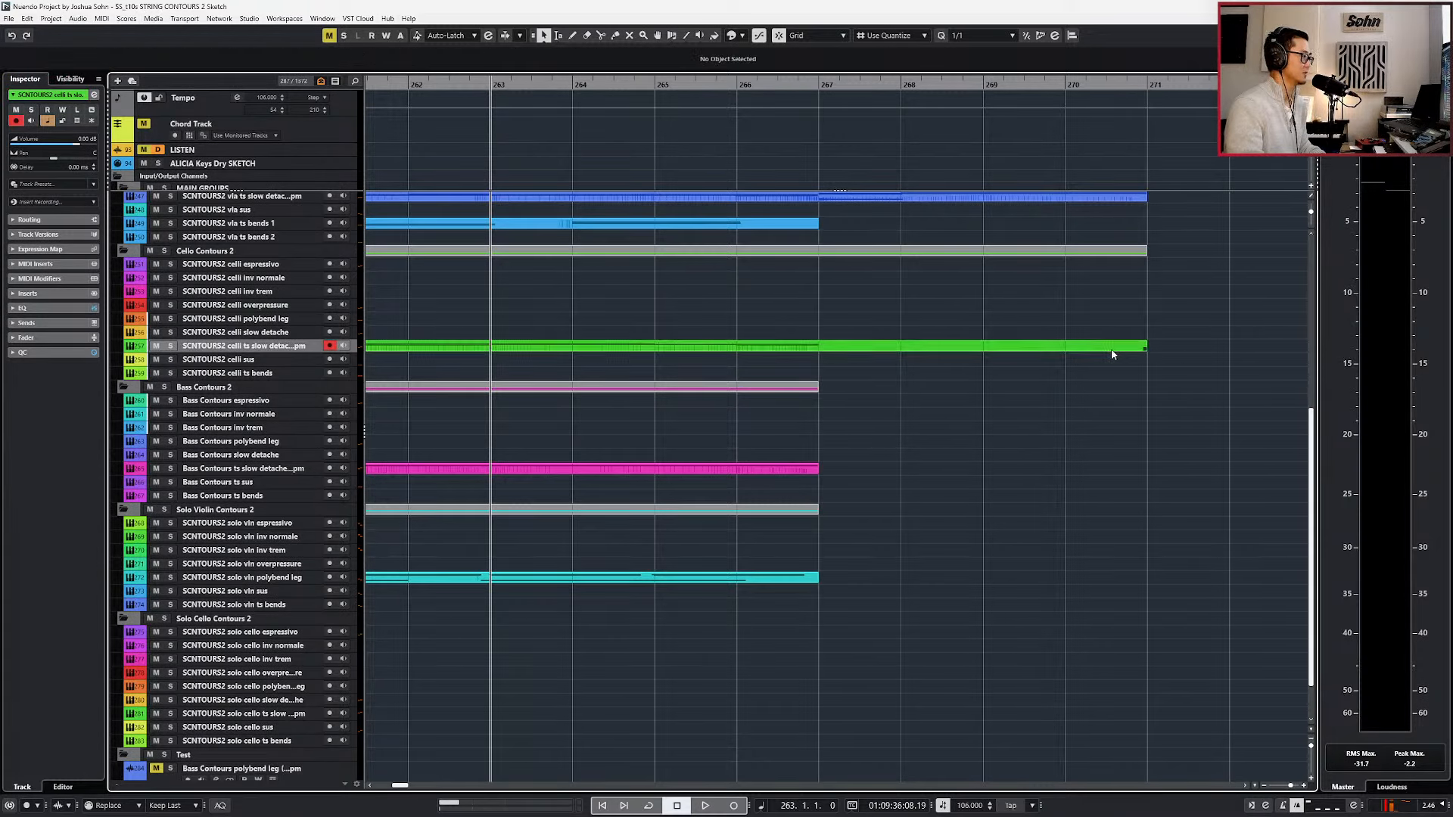
Play the celli ts slow detache part from bar 263 in the note editor, close the editor and return to bar 266.
{"action": "key", "text": "space"}
{"action": "key", "text": "alt+l"}
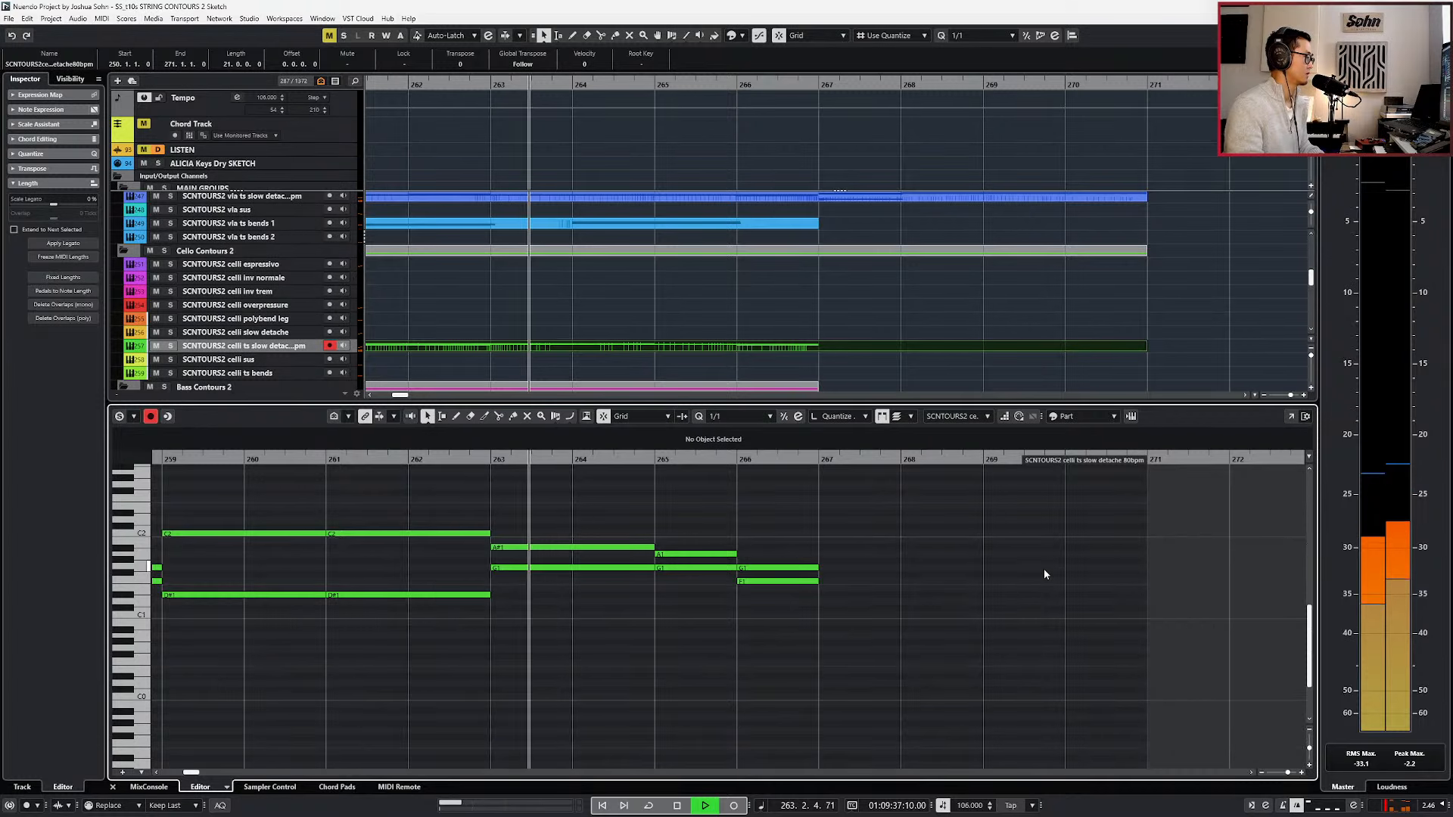
{"action": "scroll", "coordinate": [1042, 571], "scroll_direction": "down", "scroll_amount": 3}
{"action": "scroll", "coordinate": [1033, 578], "scroll_direction": "right", "scroll_amount": 2}
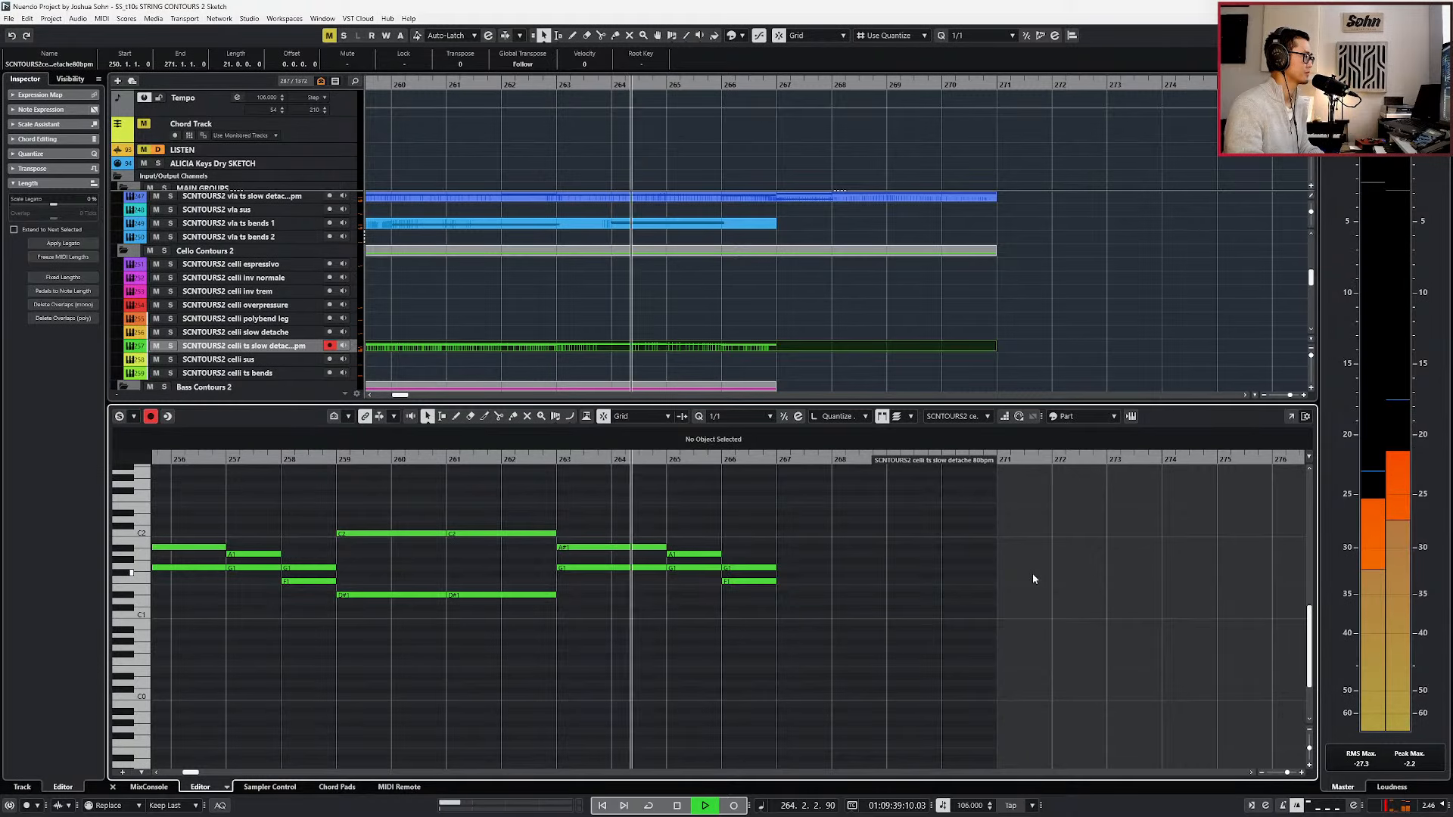
{"action": "scroll", "coordinate": [1032, 574], "scroll_direction": "up", "scroll_amount": 2}
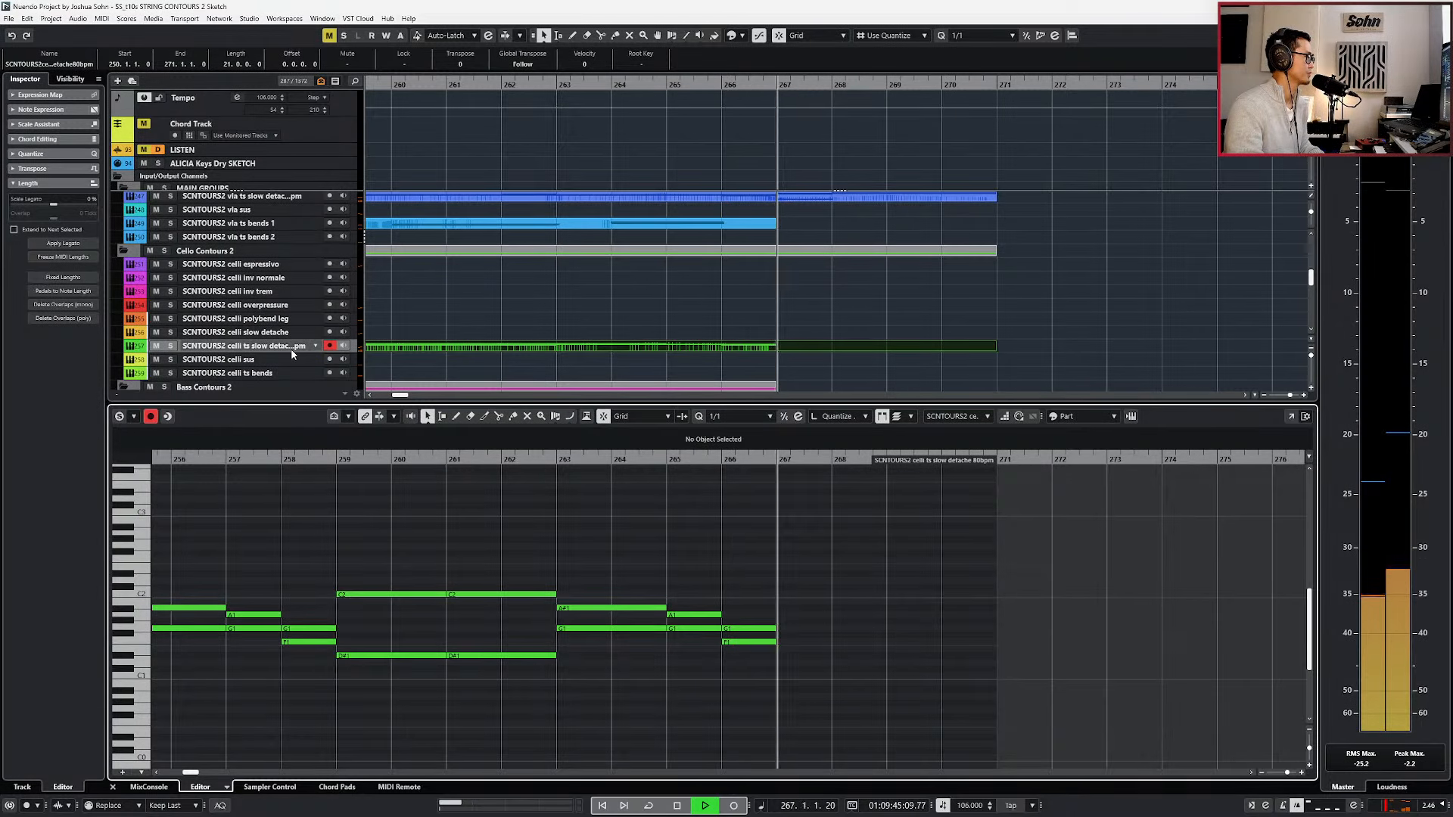
{"action": "key", "text": "space"}
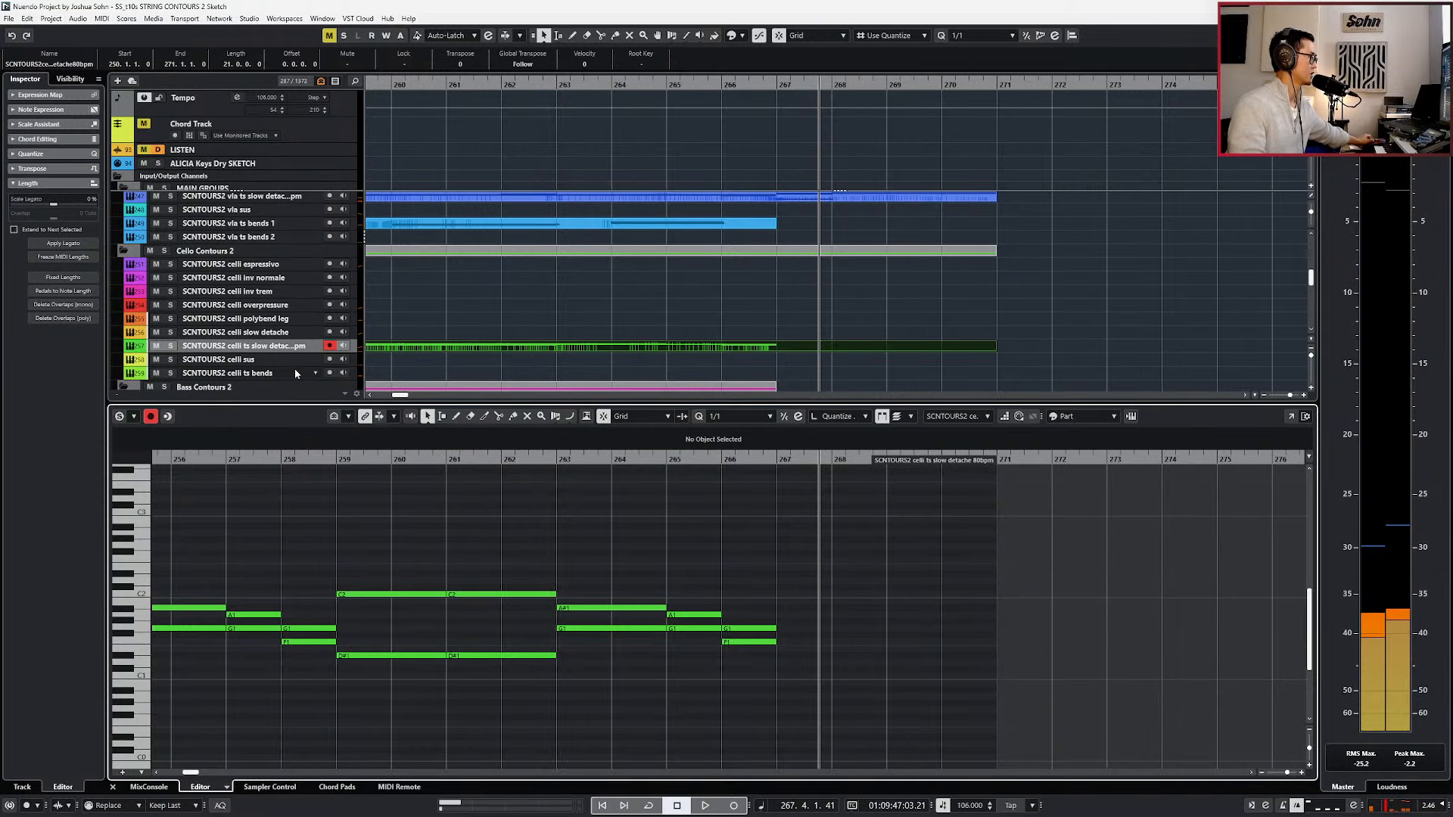
{"action": "key", "text": "Return"}
{"action": "key", "text": "KP_Subtract"}
{"action": "key", "text": "KP_Subtract"}
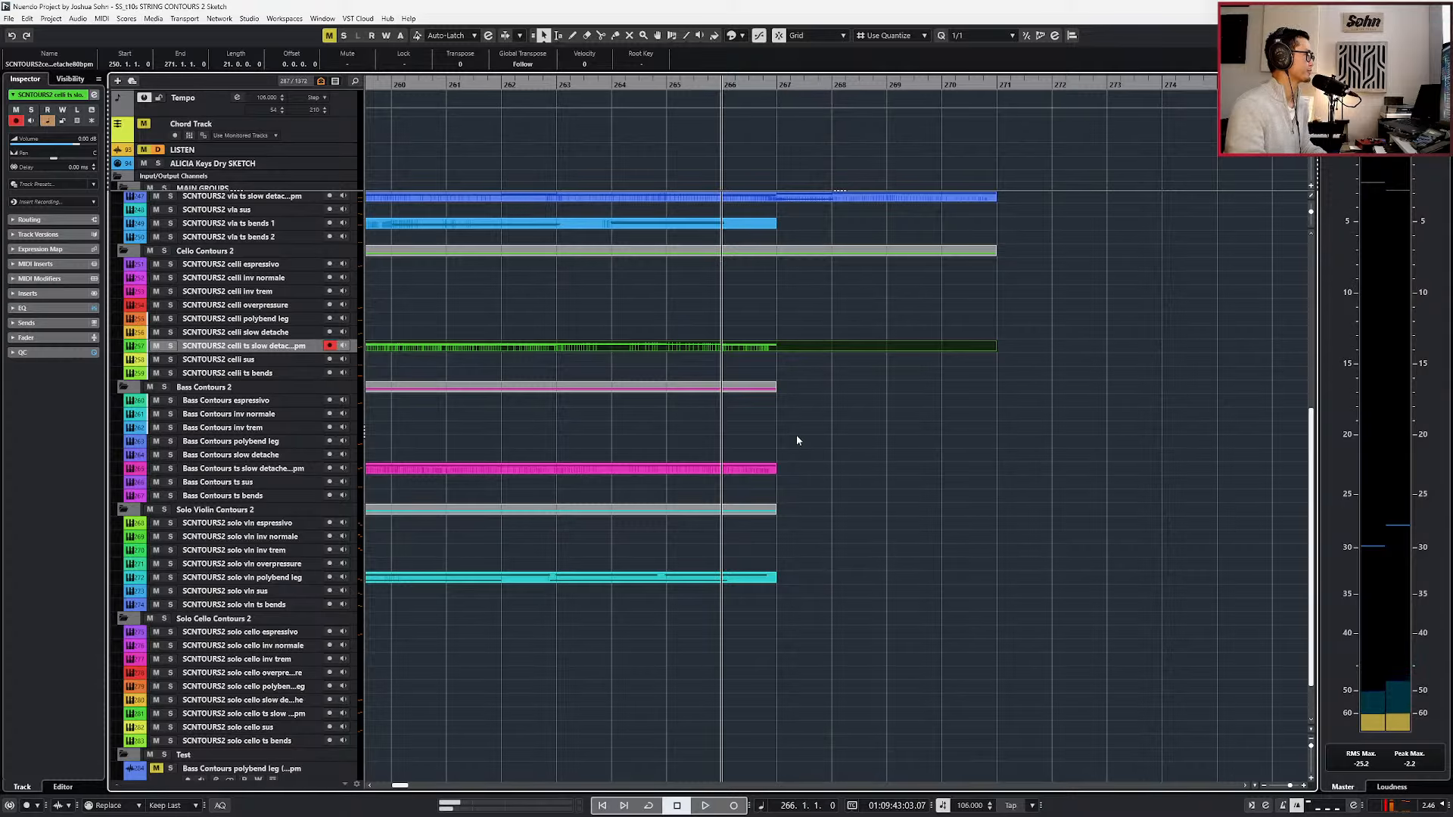
Review the string section tracks and select the celli sus track for playing.
{"action": "scroll", "coordinate": [826, 418], "scroll_direction": "up", "scroll_amount": 3}
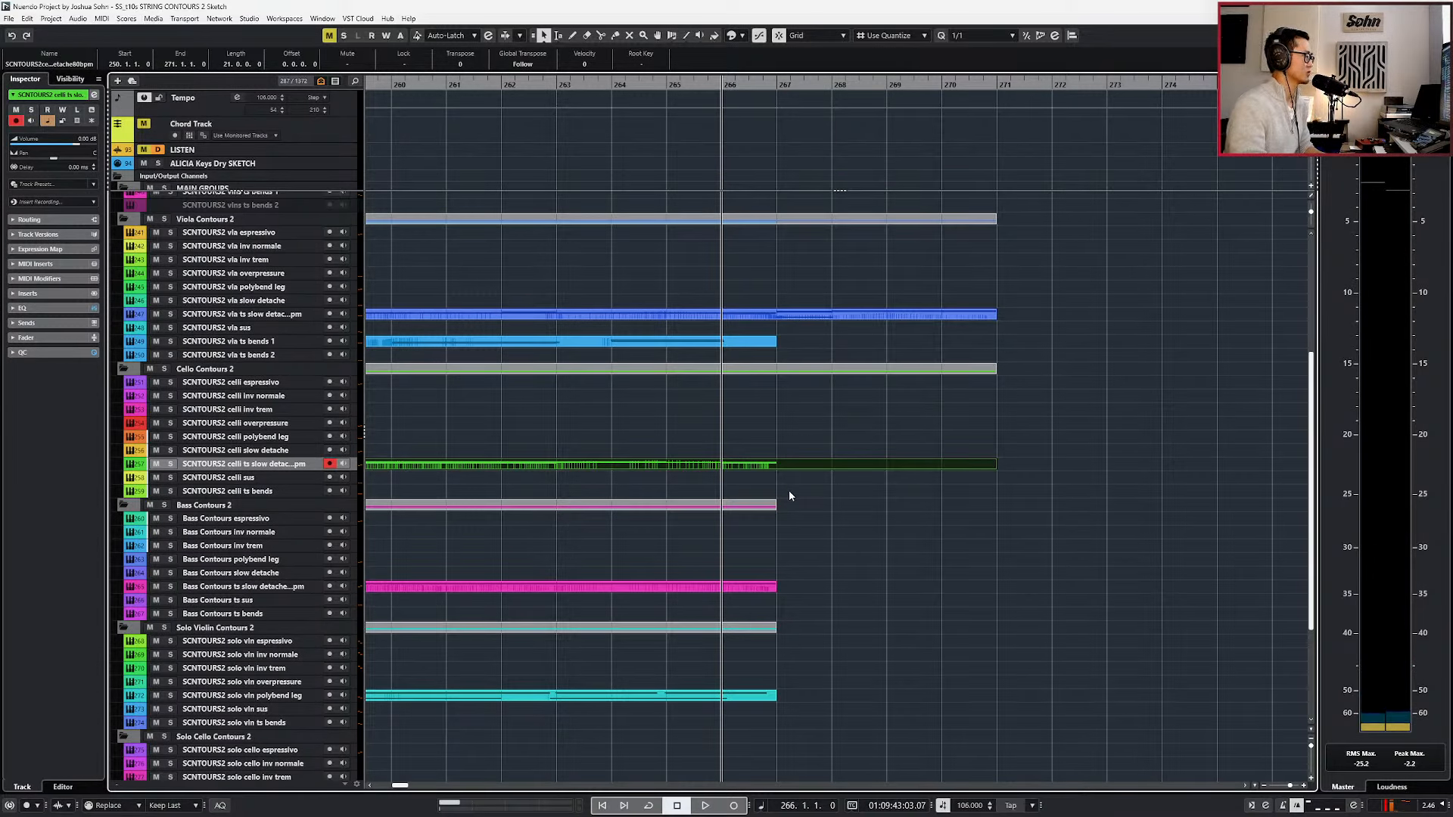
{"action": "scroll", "coordinate": [808, 302], "scroll_direction": "up", "scroll_amount": 3}
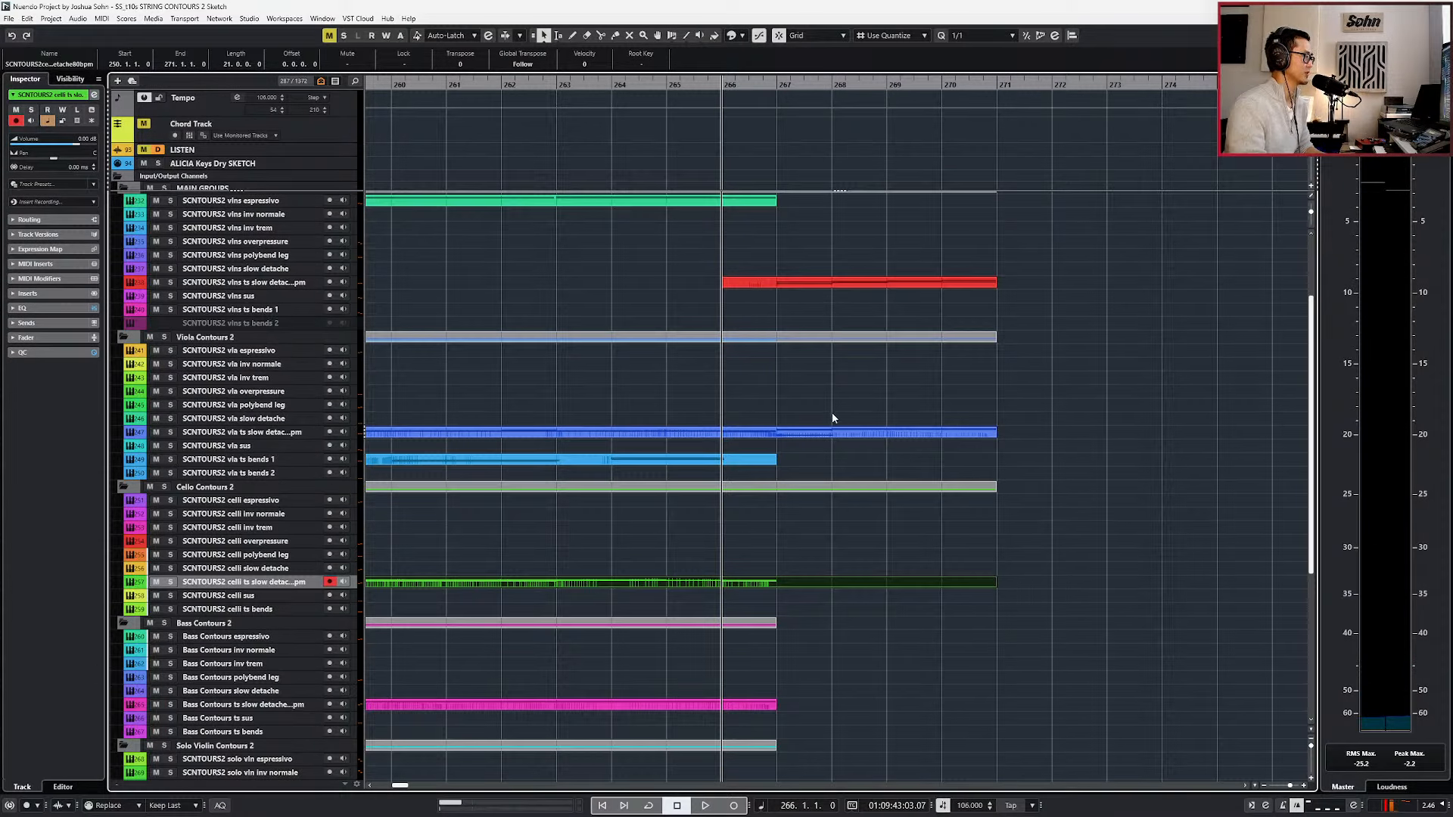
{"action": "scroll", "coordinate": [529, 535], "scroll_direction": "down", "scroll_amount": 3}
{"action": "left_click", "coordinate": [255, 586]}
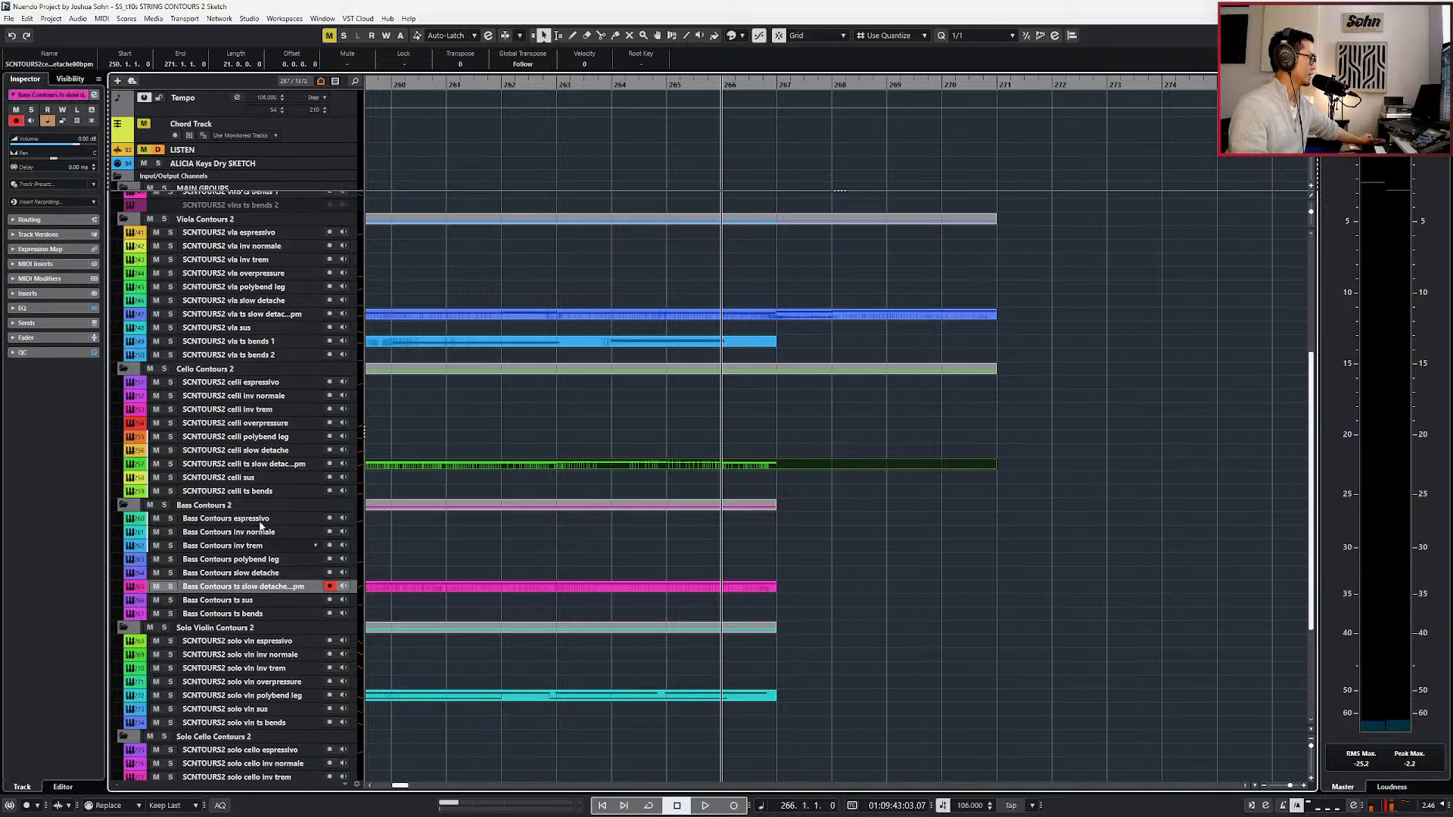
{"action": "left_click", "coordinate": [267, 464]}
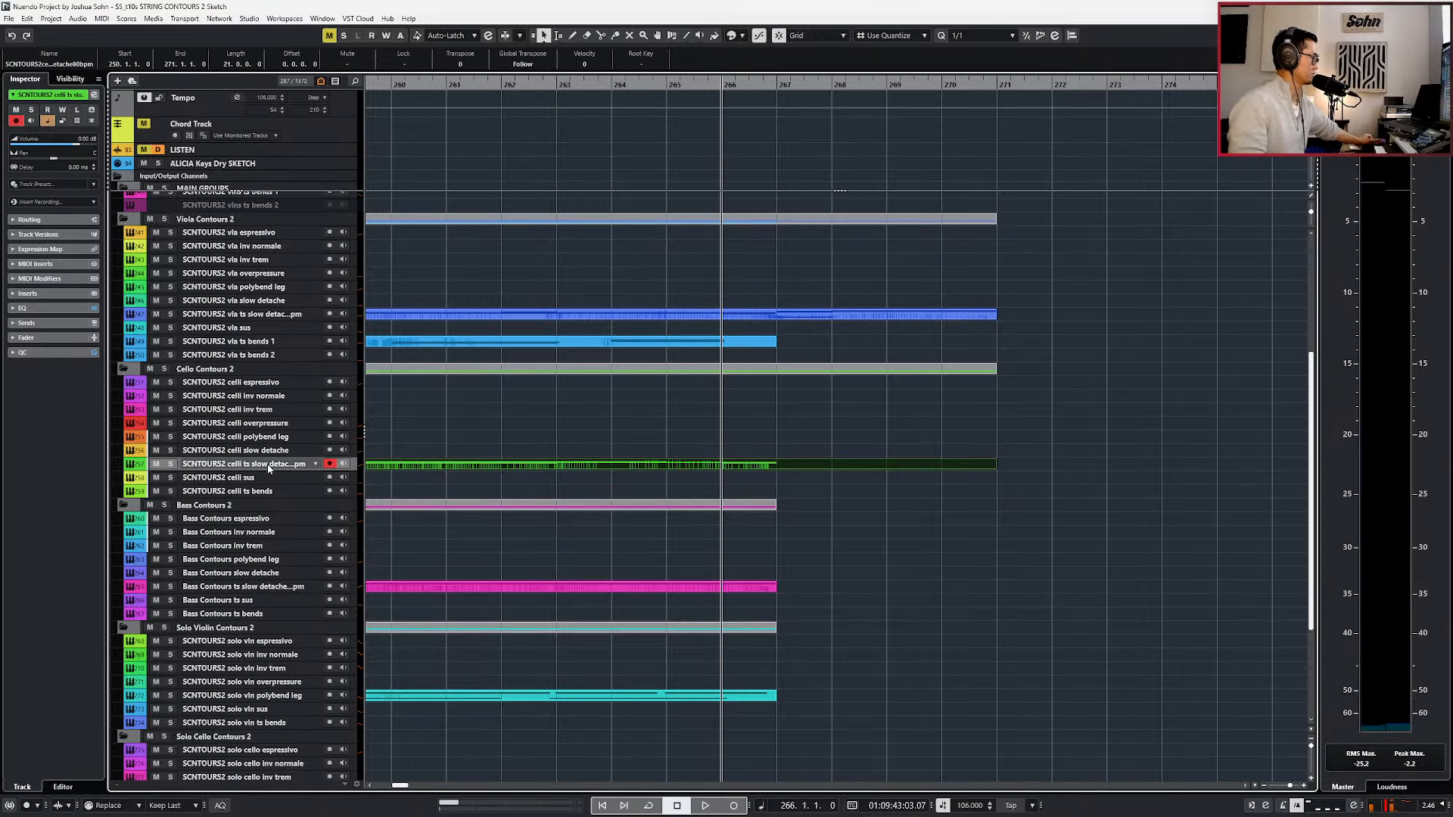
{"action": "key", "text": "Down"}
{"action": "key", "text": "Down"}
{"action": "key", "text": "Up"}
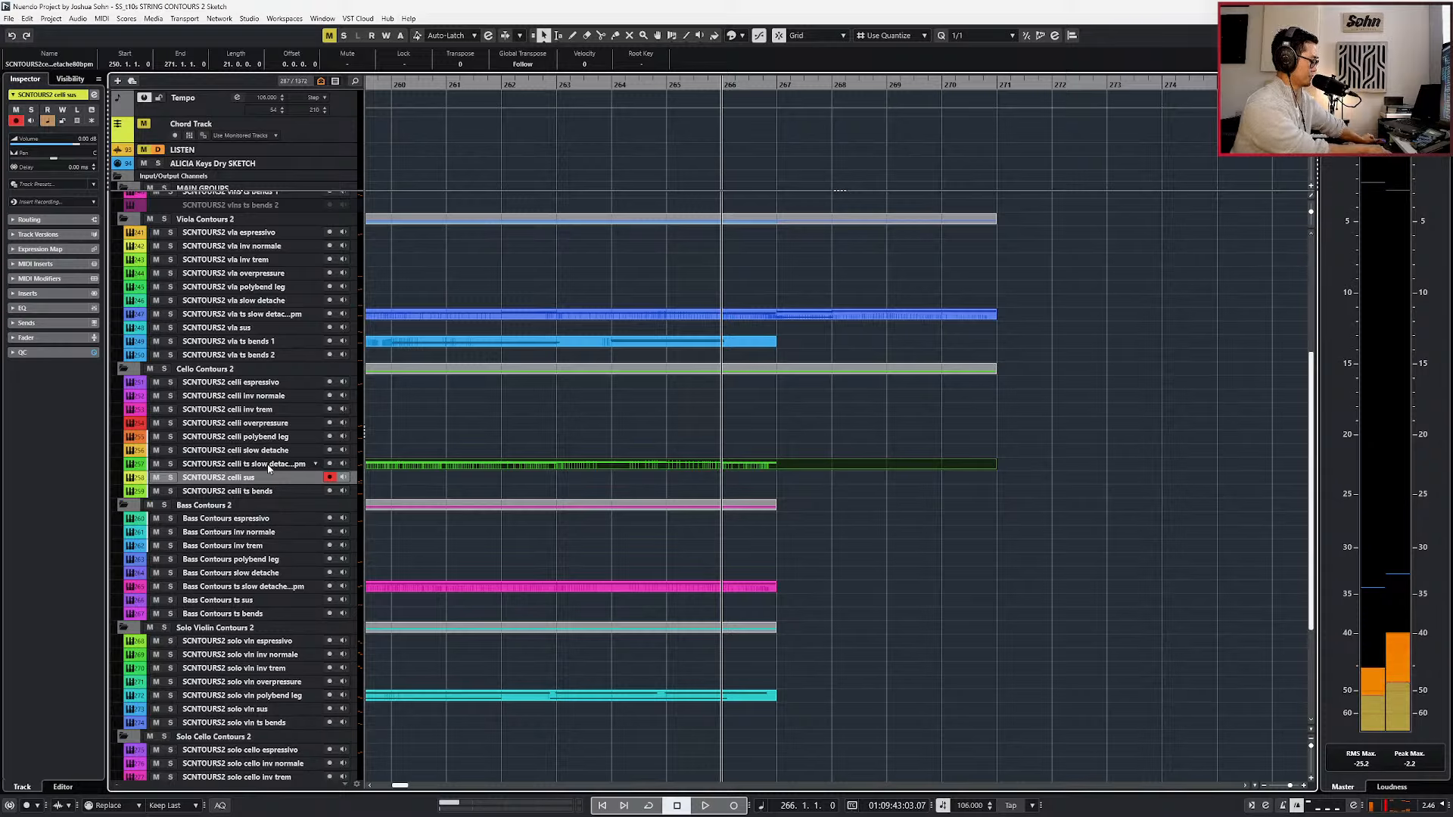
Play the section from bar 266 with the celli sus track armed to try out the cello line.
{"action": "key", "text": "space"}
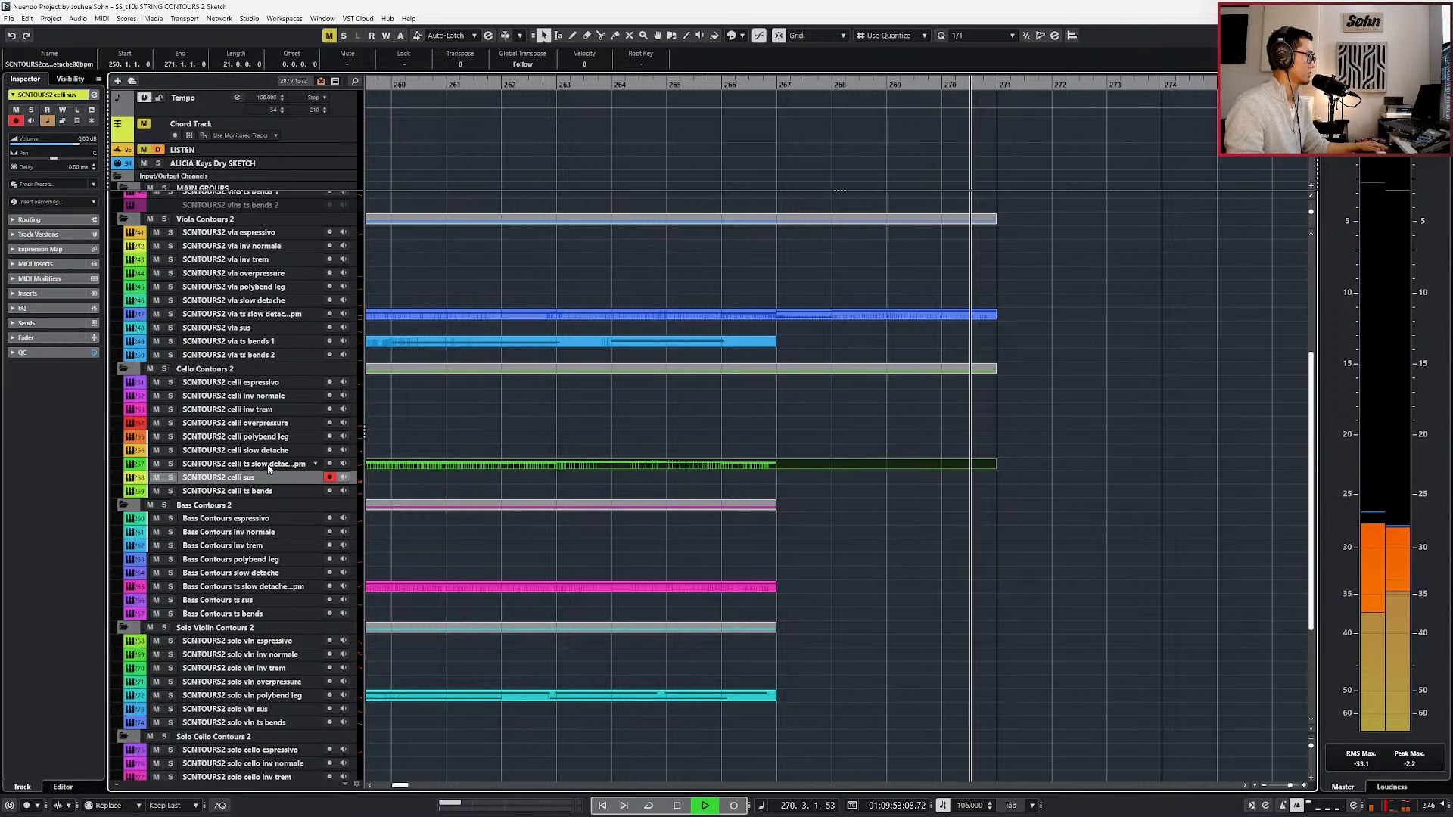
{"action": "key", "text": "space"}
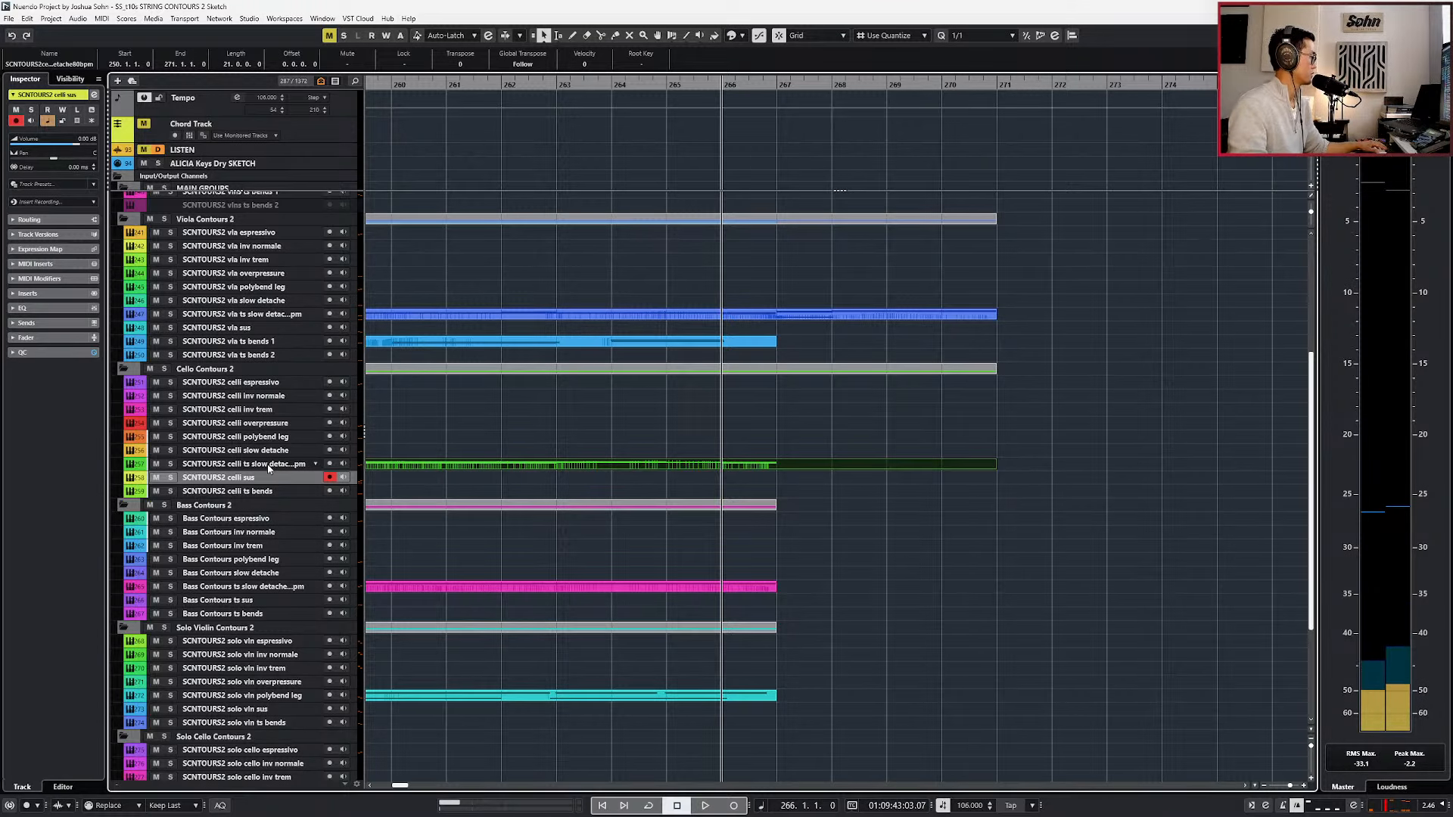
{"action": "key", "text": "space"}
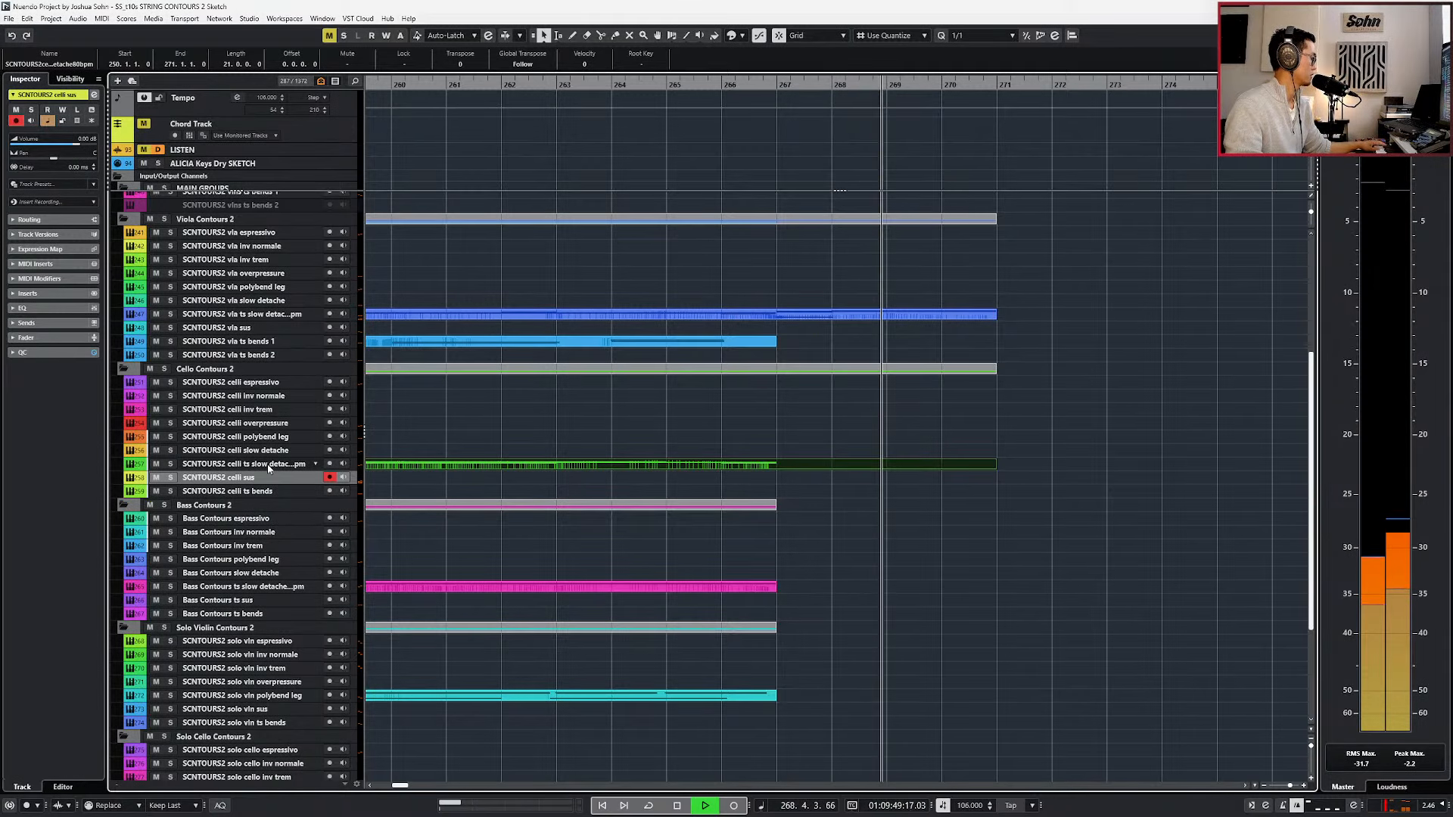
{"action": "key", "text": "space"}
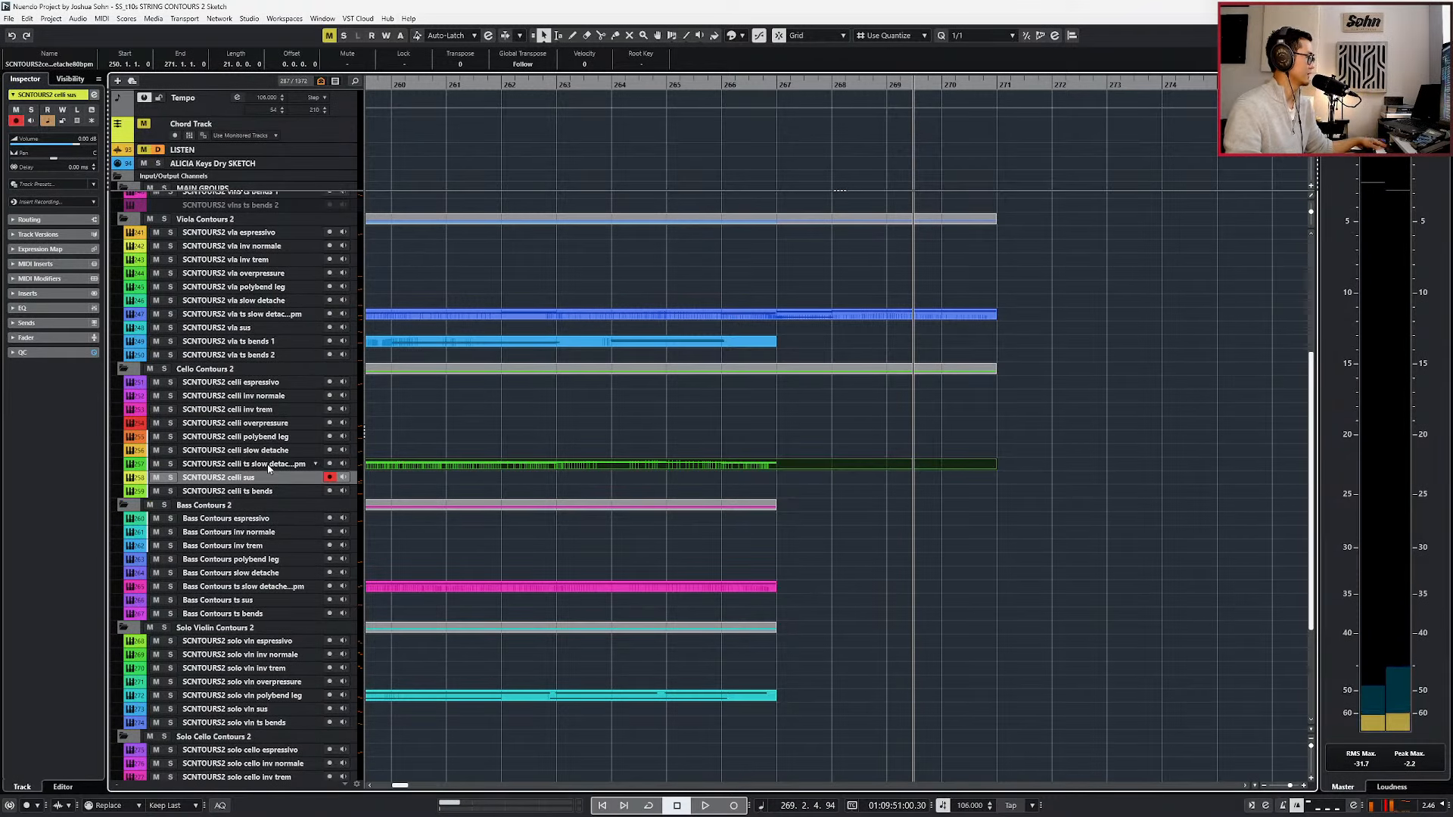
Add an E♭ major chord event at bar 267 on the Chord Track and select the celli ts slow detache track.
{"action": "left_click", "coordinate": [787, 131], "text": "alt"}
{"action": "double_click", "coordinate": [788, 133]}
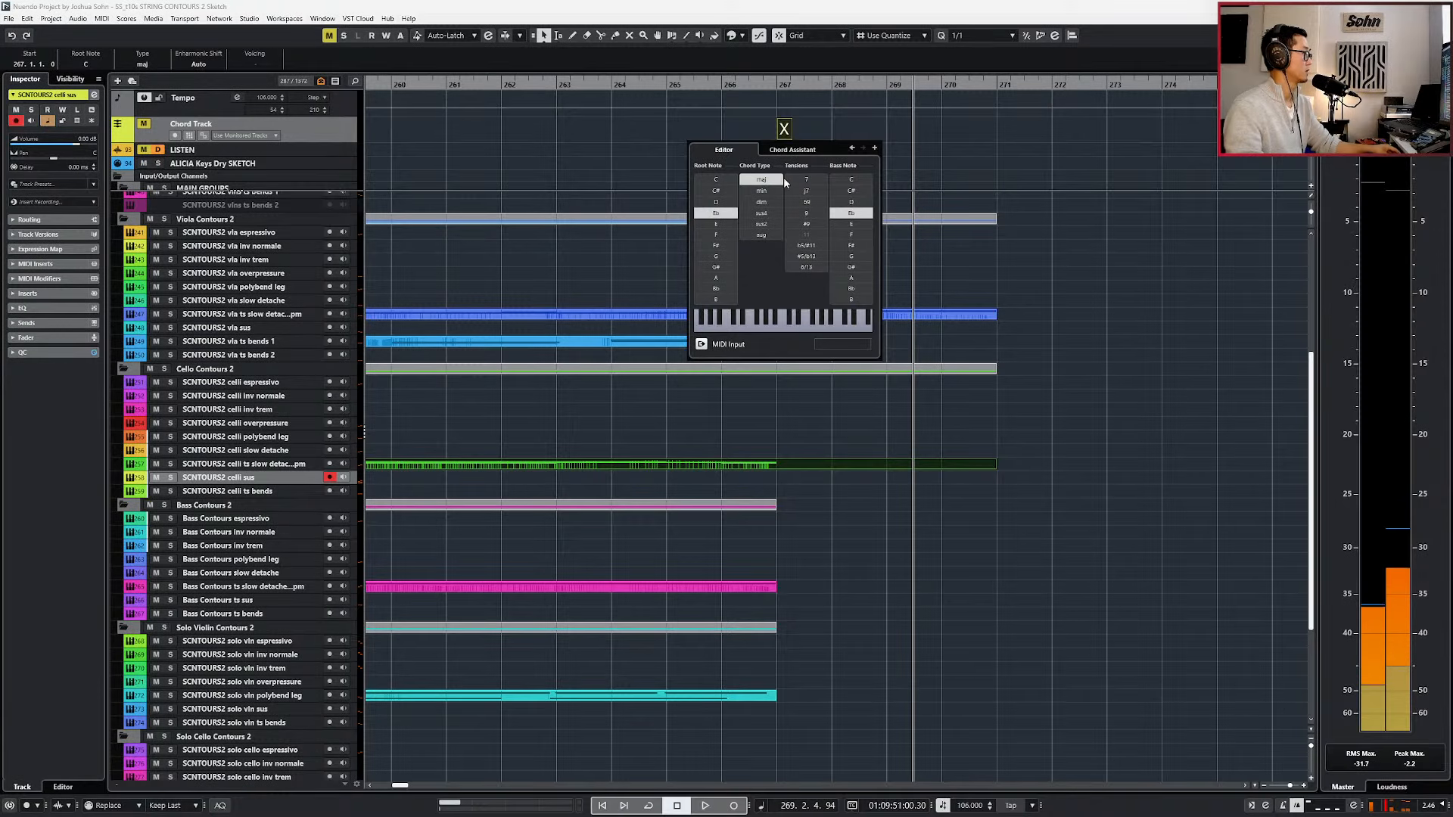
{"action": "left_click", "coordinate": [822, 476]}
{"action": "left_click", "coordinate": [825, 465]}
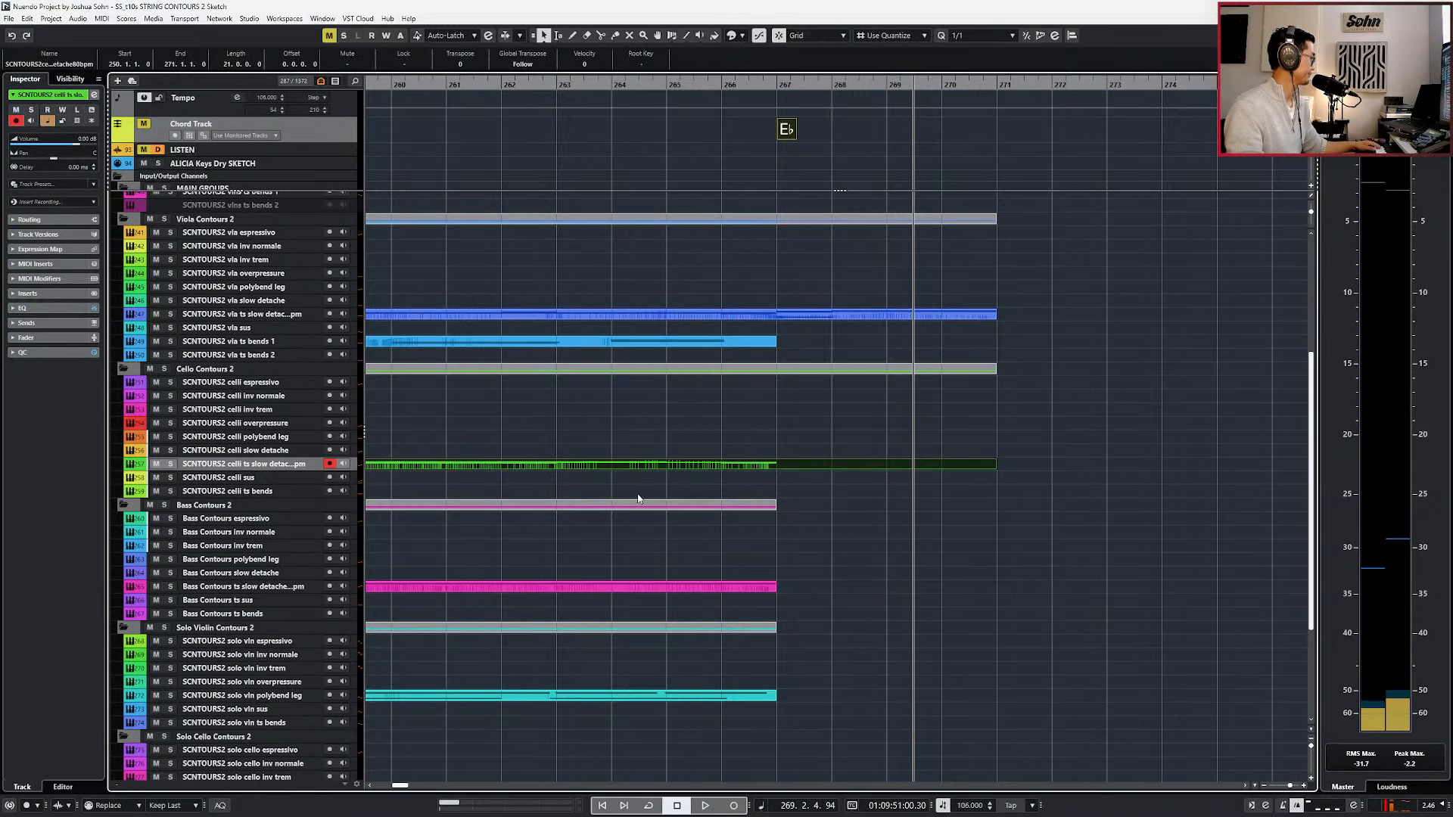
Rehearse on the celli sus track around bar 267 and record a new sustained part from bar 266.
{"action": "left_click", "coordinate": [264, 479]}
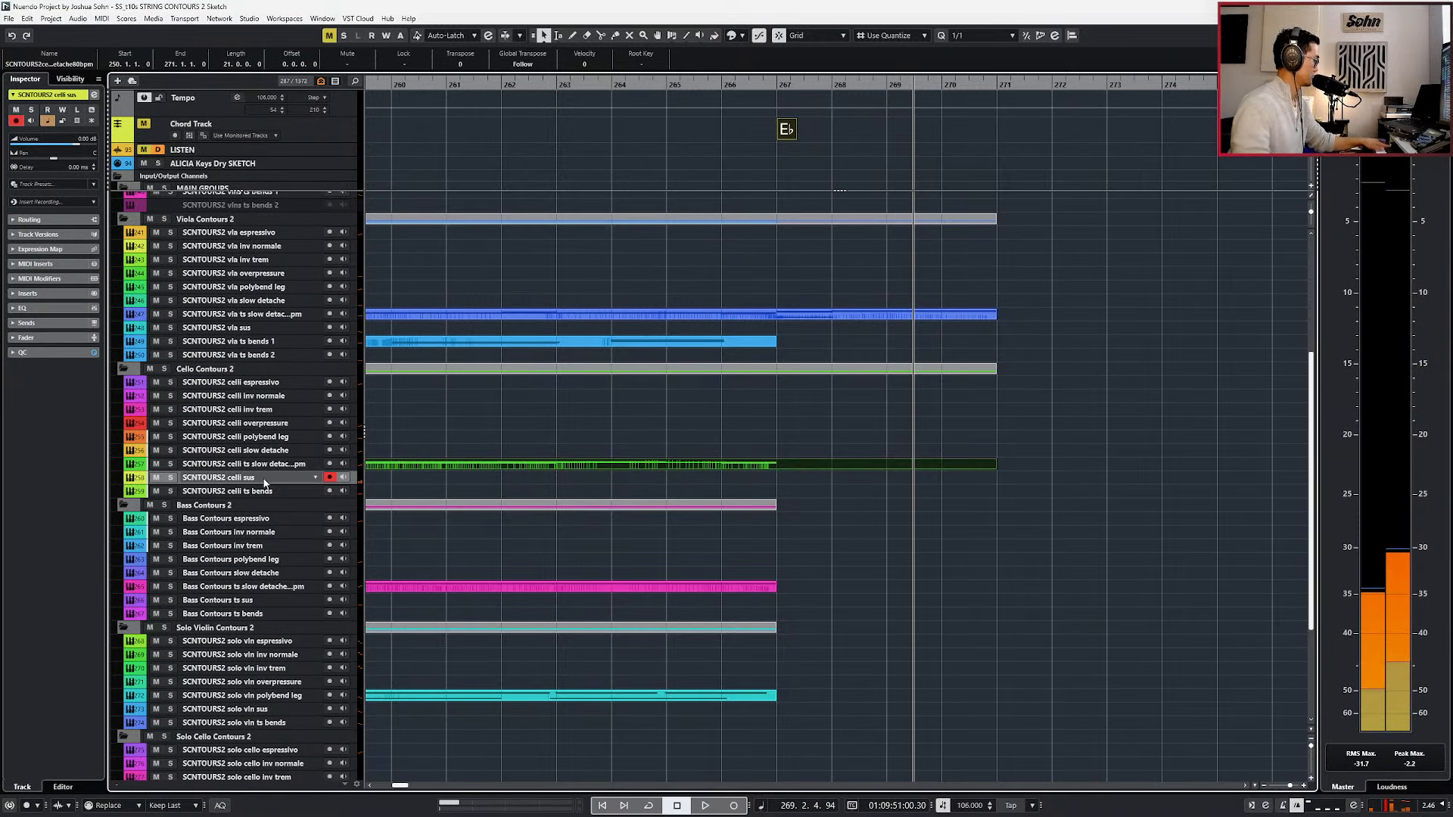
{"action": "key", "text": "KP_Subtract"}
{"action": "key", "text": "KP_Subtract"}
{"action": "key", "text": "KP_Subtract"}
{"action": "key", "text": "KP_Subtract"}
{"action": "key", "text": "space"}
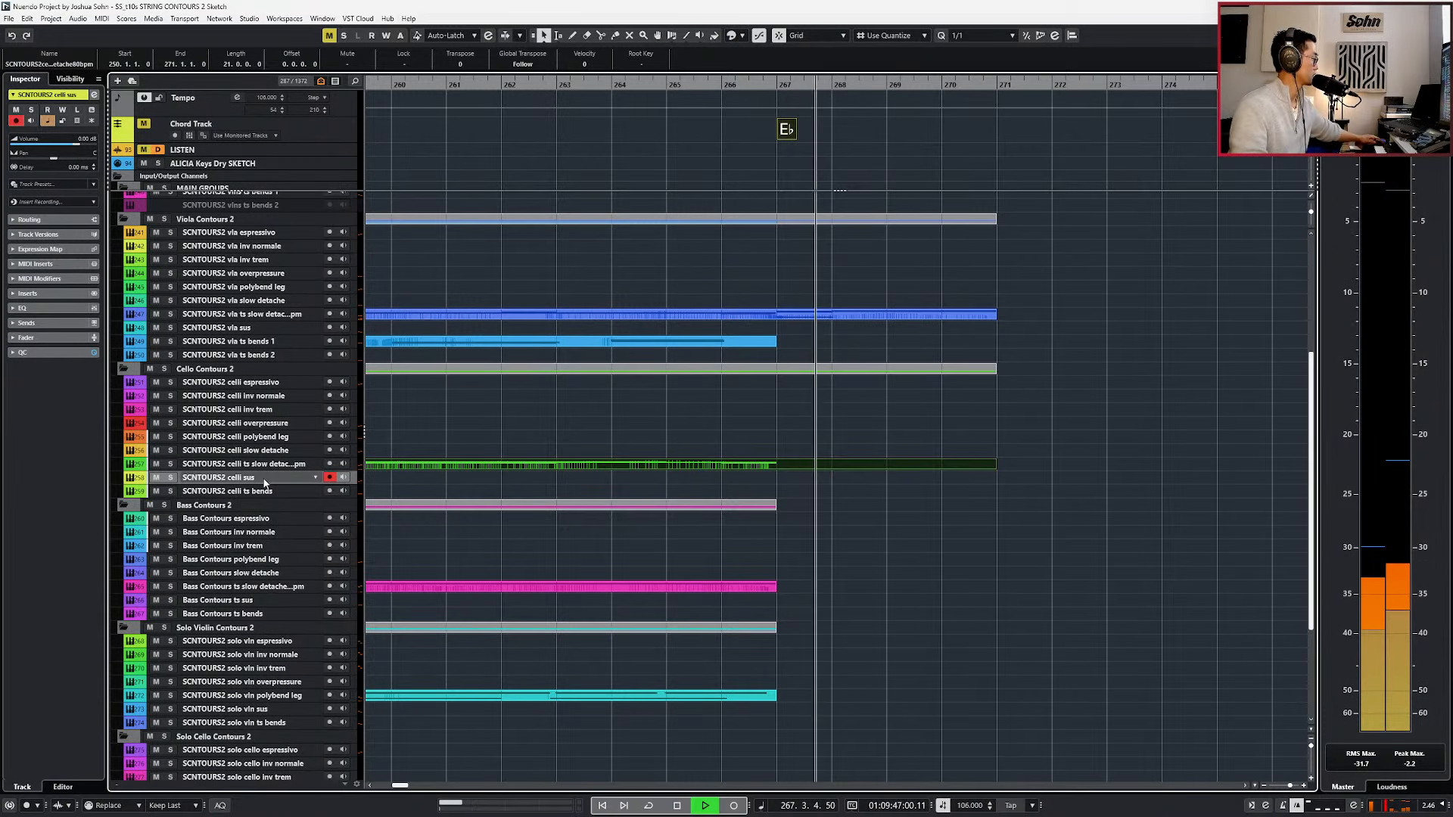
{"action": "key", "text": "KP_Subtract"}
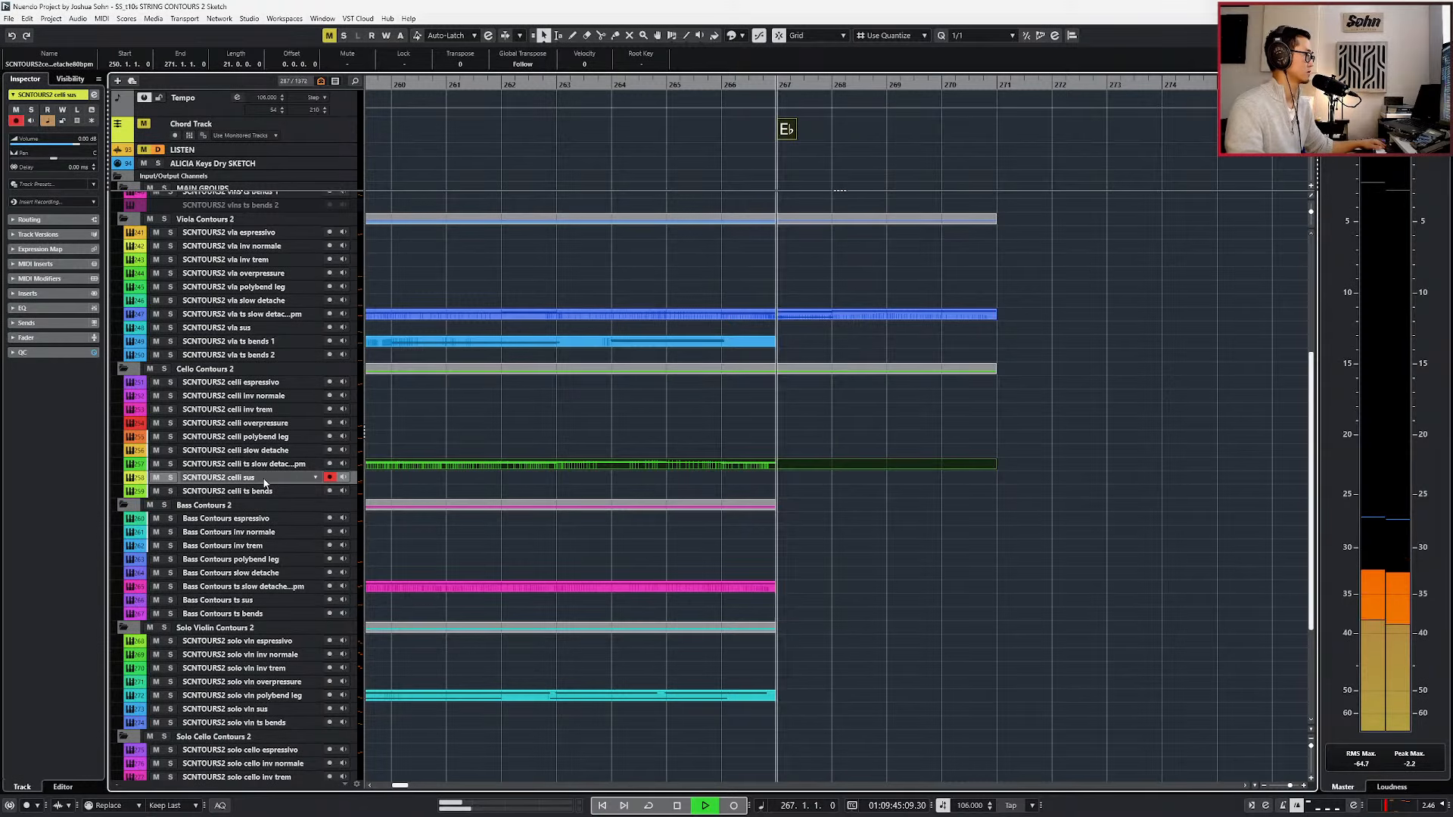
{"action": "key", "text": "KP_Subtract"}
{"action": "key", "text": "KP_Multiply"}
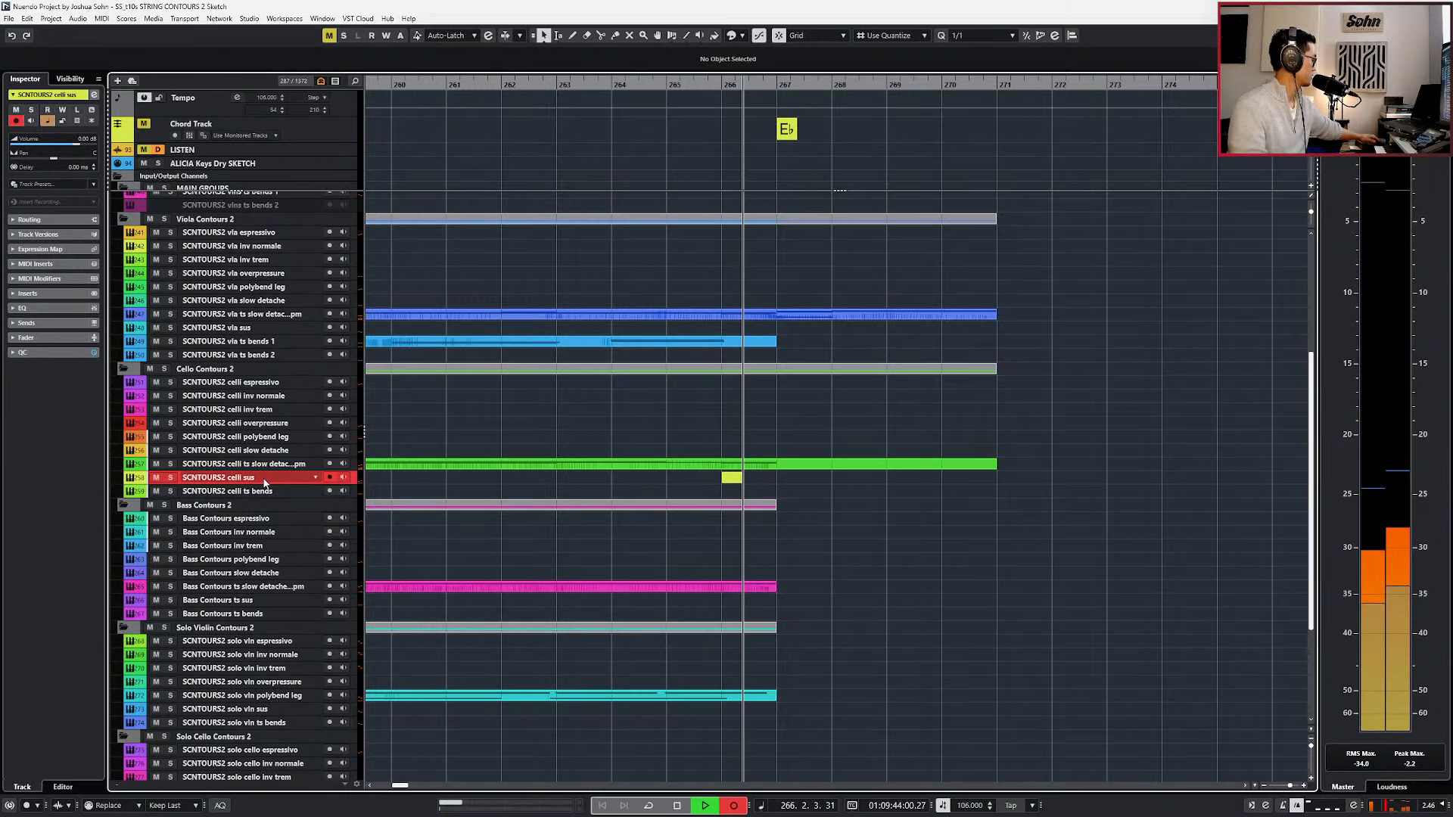
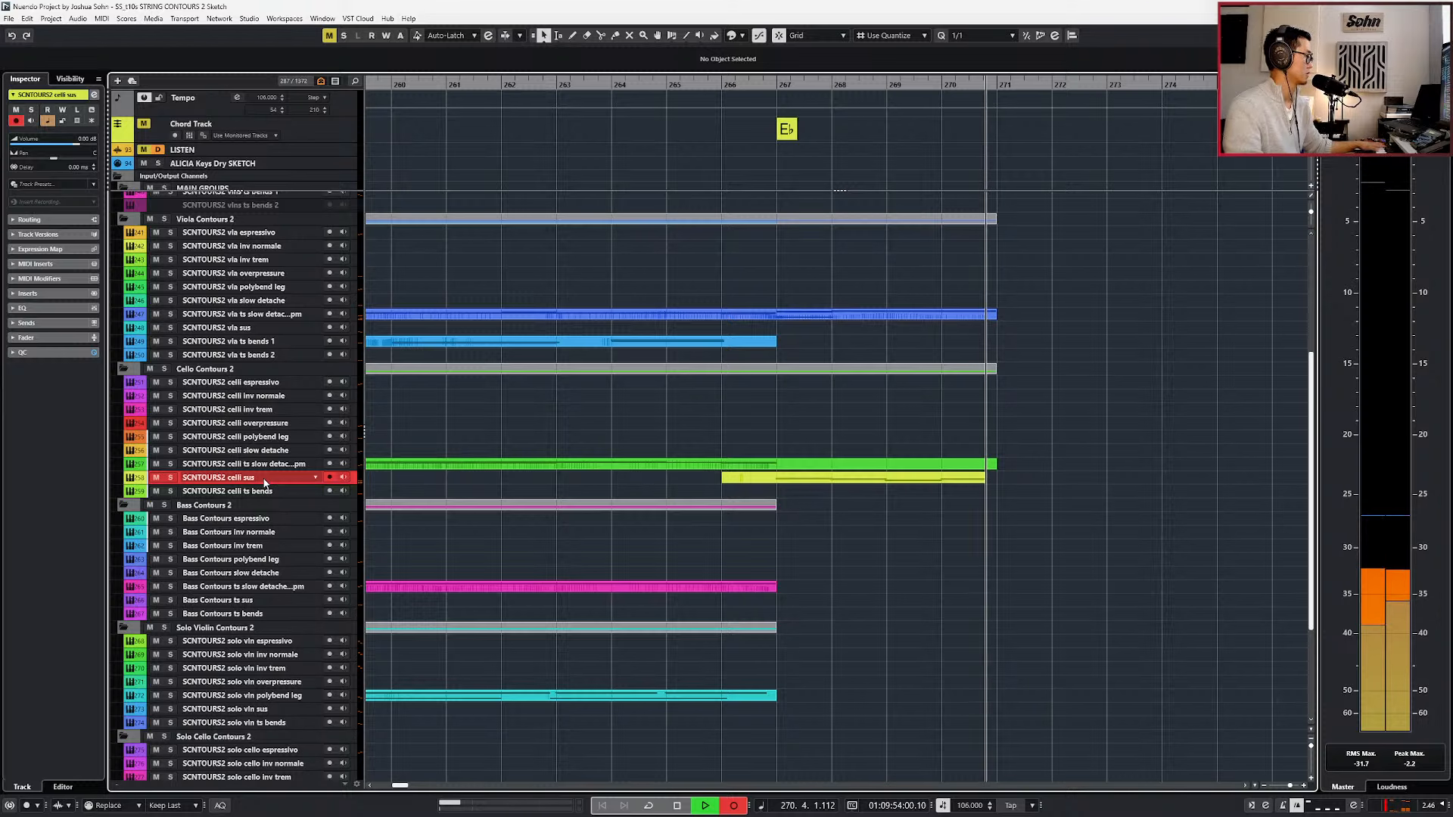
Stop recording, open the celli sus part for editing and raise the bar 269 note to F1.
{"action": "key", "text": "space"}
{"action": "double_click", "coordinate": [838, 479]}
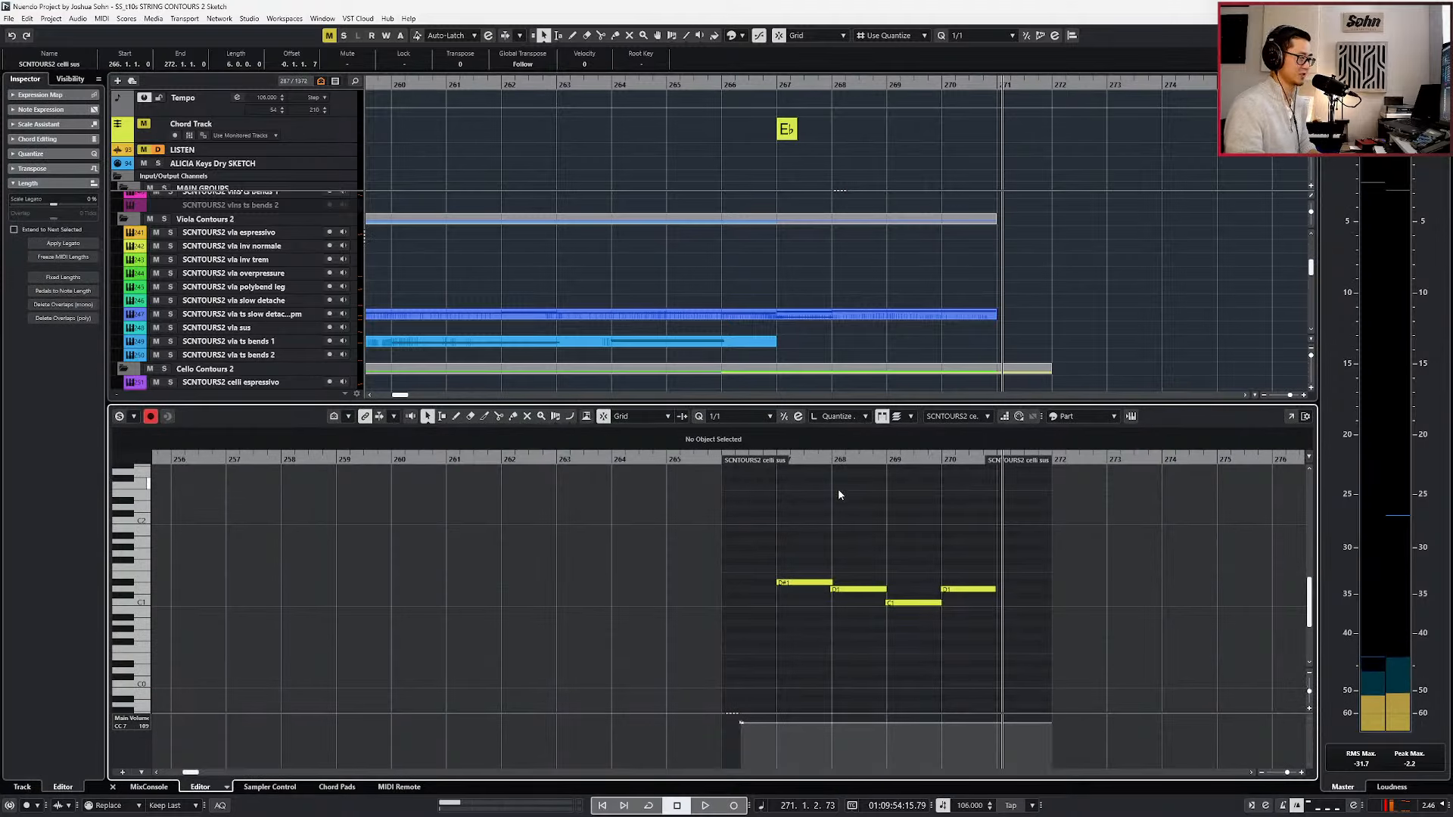
{"action": "scroll", "coordinate": [858, 534], "scroll_direction": "up", "scroll_amount": 3}
{"action": "key", "text": "alt+3"}
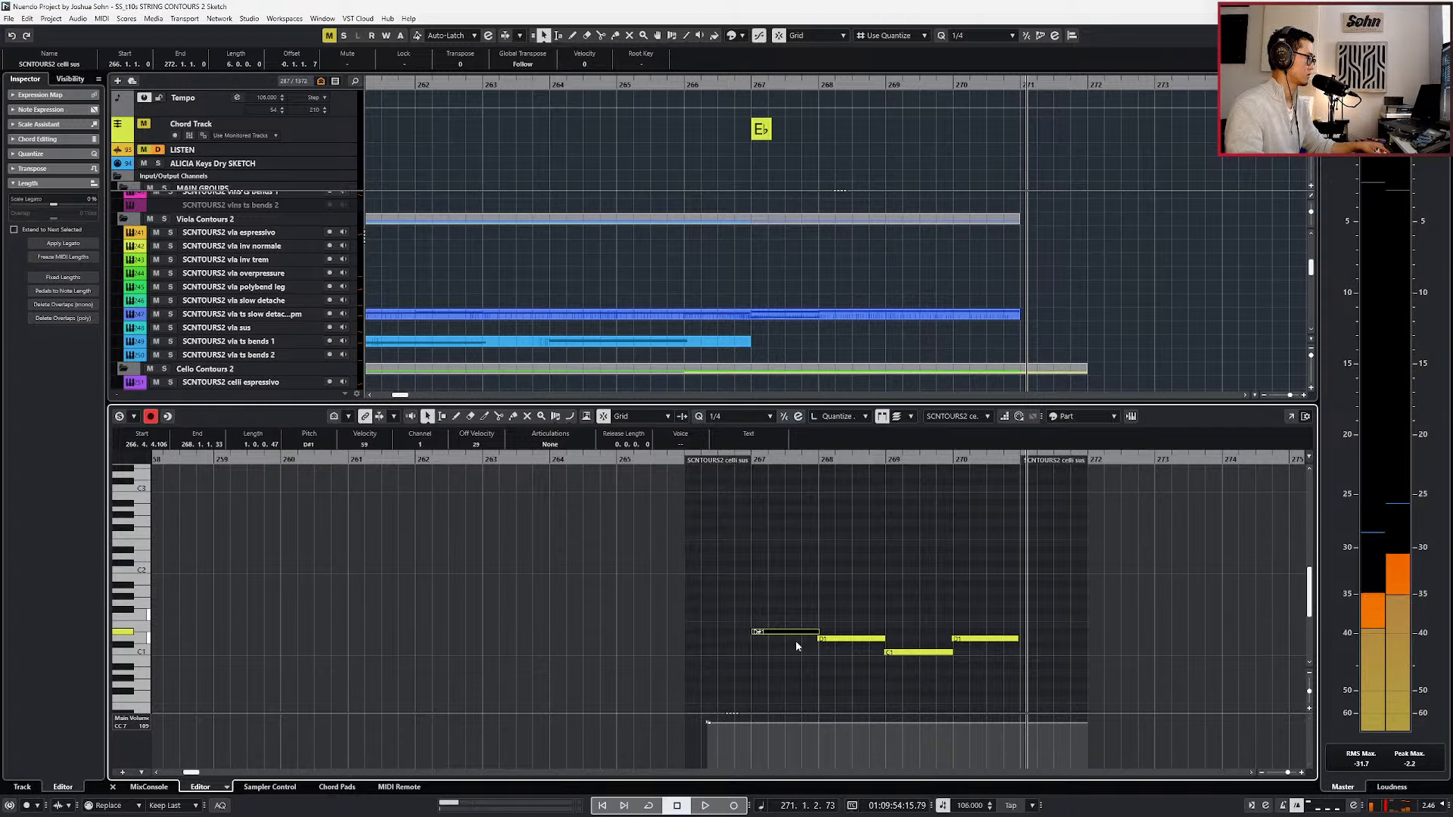
{"action": "left_click", "coordinate": [918, 653]}
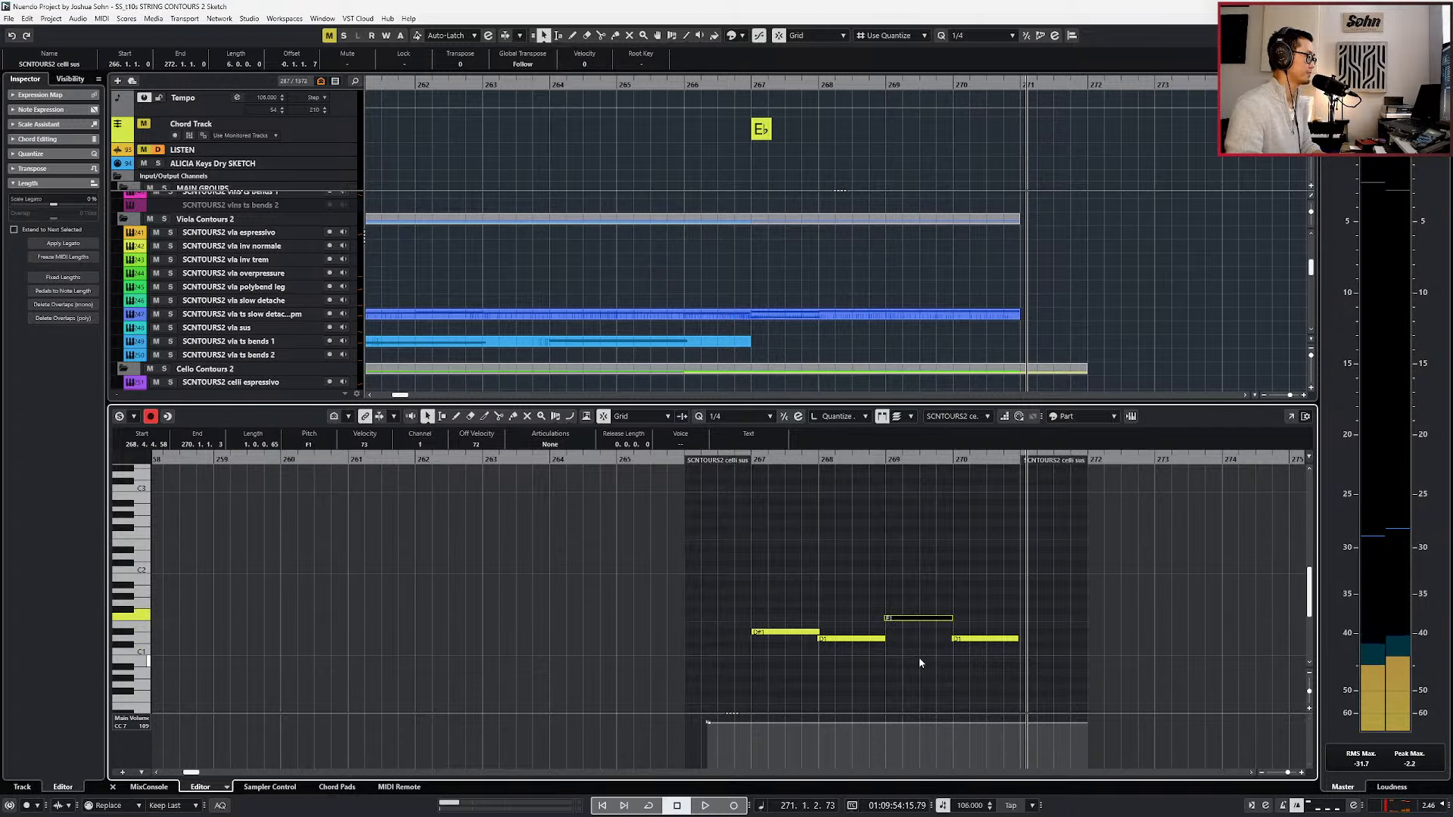
{"action": "key", "text": "l"}
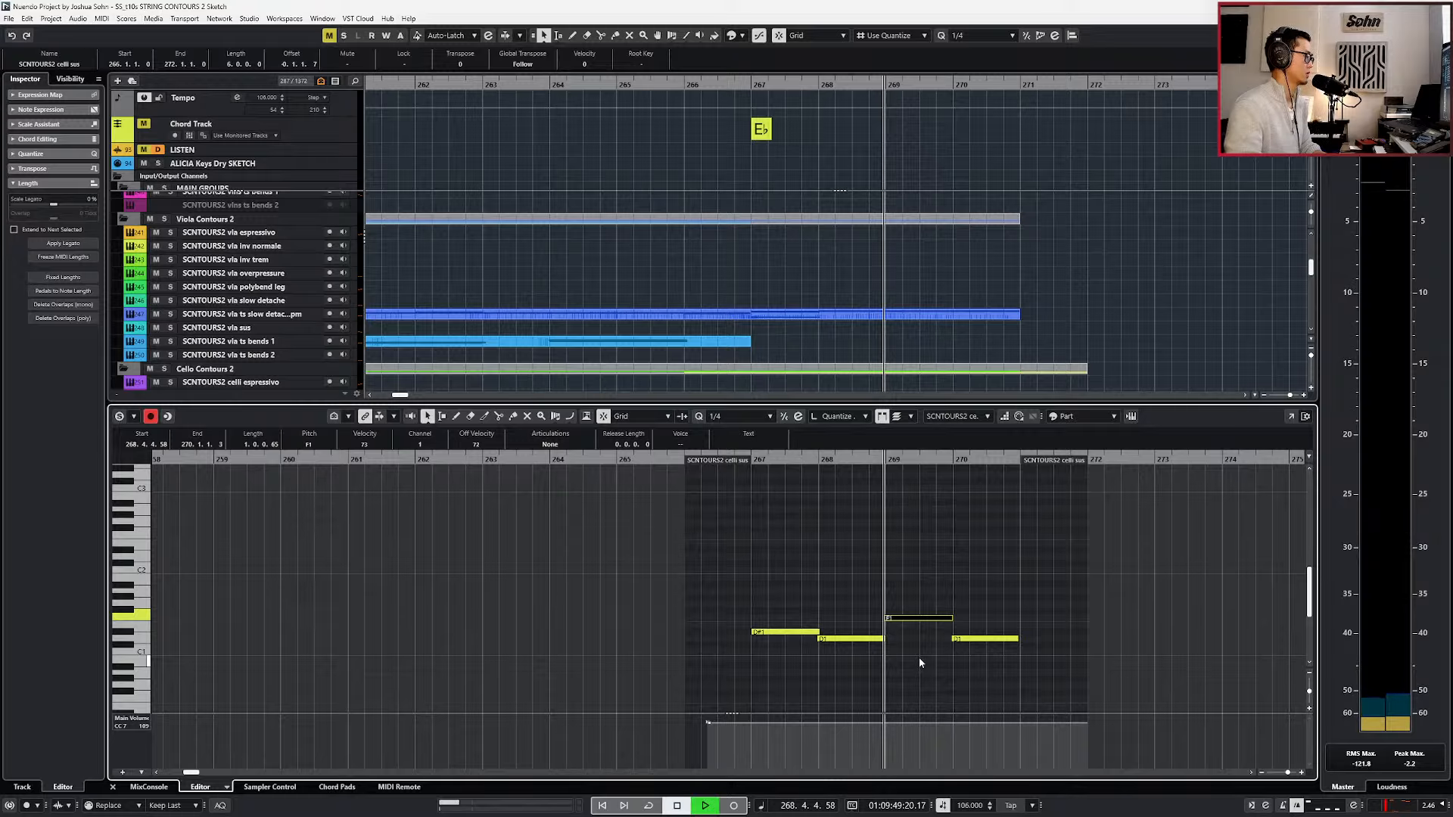
Raise the bar 270 note of the celli sus part to G1 and play the phrase from bar 267.
{"action": "key", "text": "space"}
{"action": "left_click", "coordinate": [971, 614]}
{"action": "left_click", "coordinate": [977, 638]}
{"action": "key", "text": "space"}
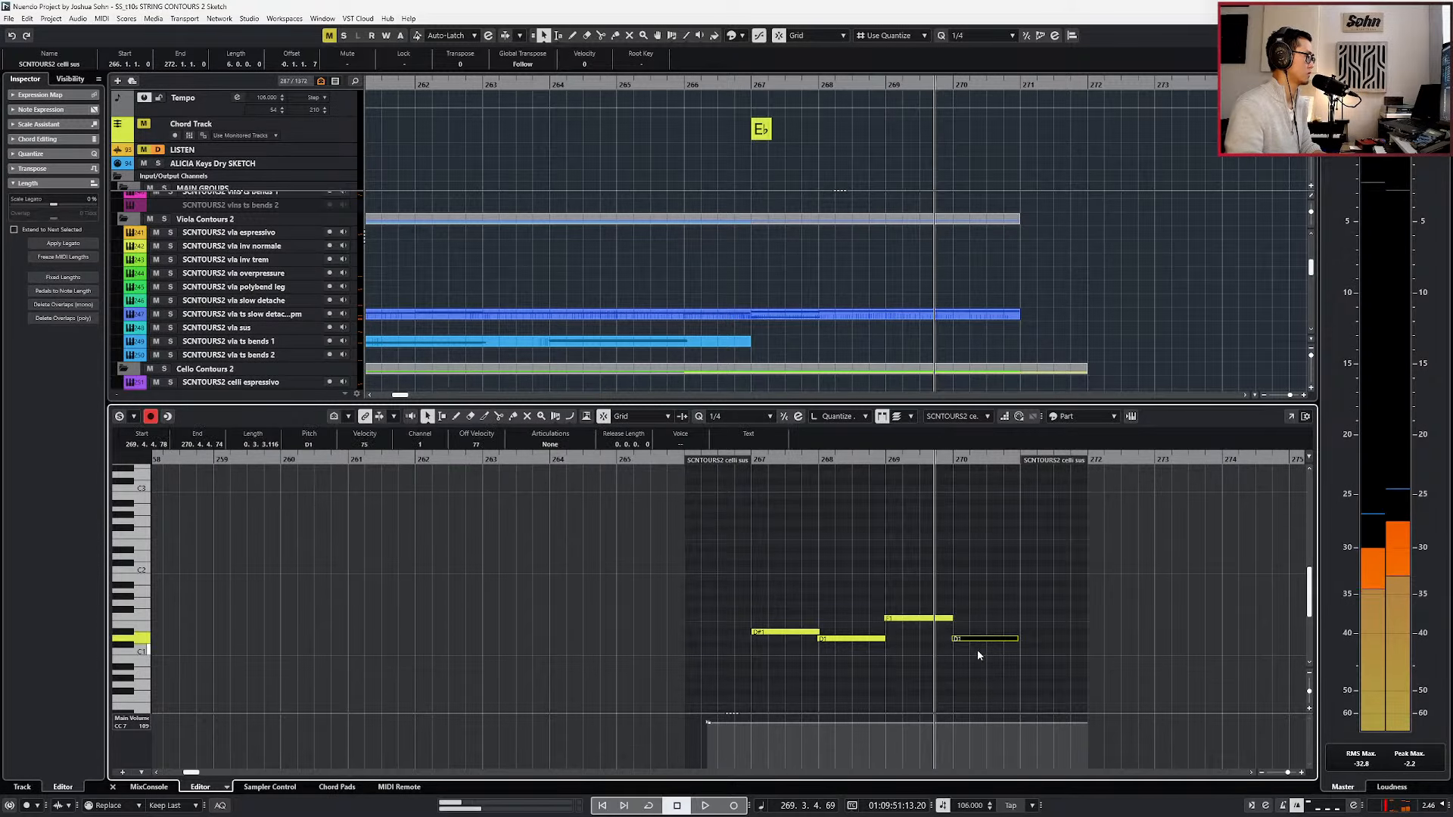
{"action": "key", "text": "Up"}
{"action": "key", "text": "Up"}
{"action": "key", "text": "space"}
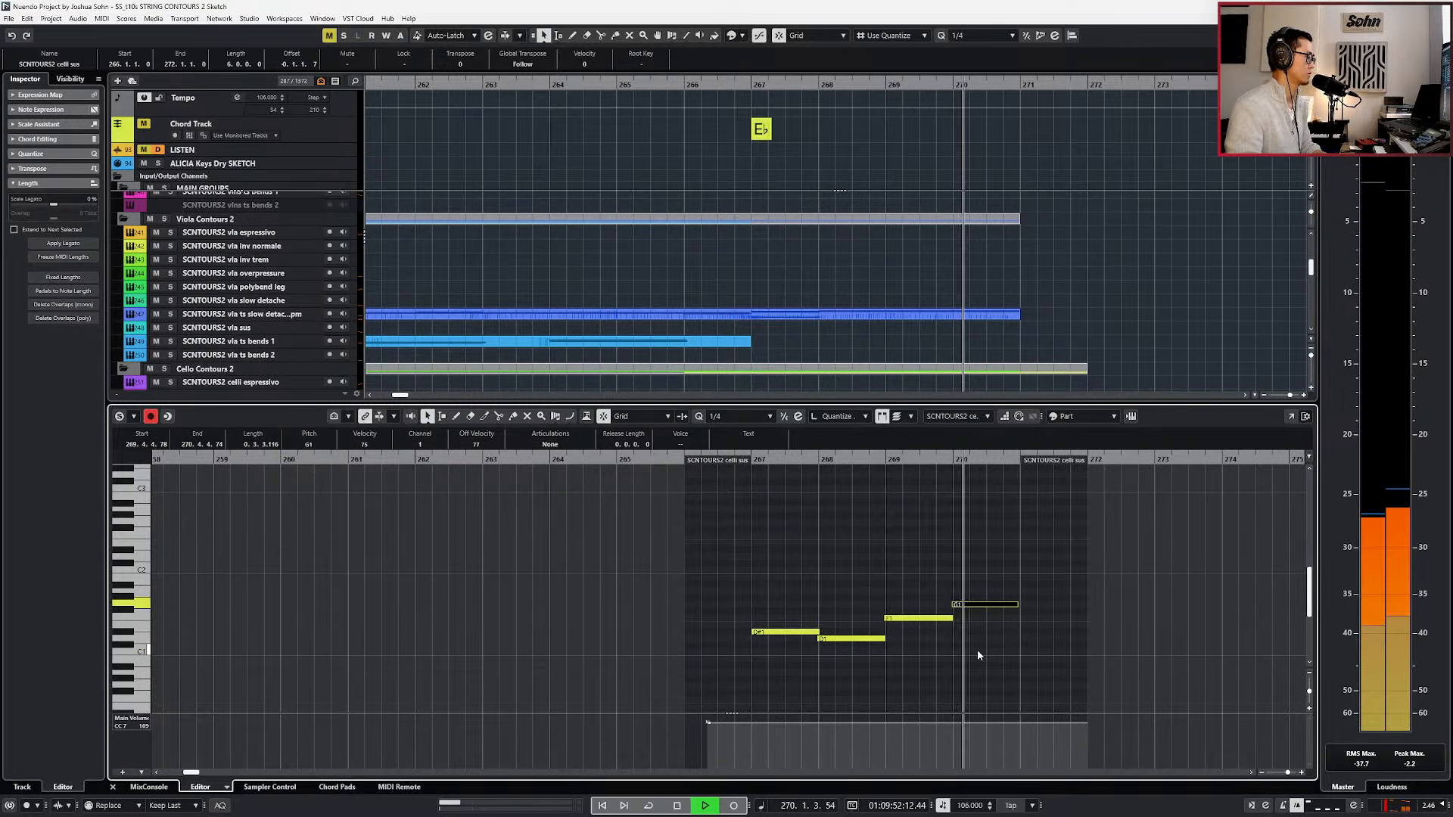
{"action": "key", "text": "KP_Subtract"}
{"action": "key", "text": "space"}
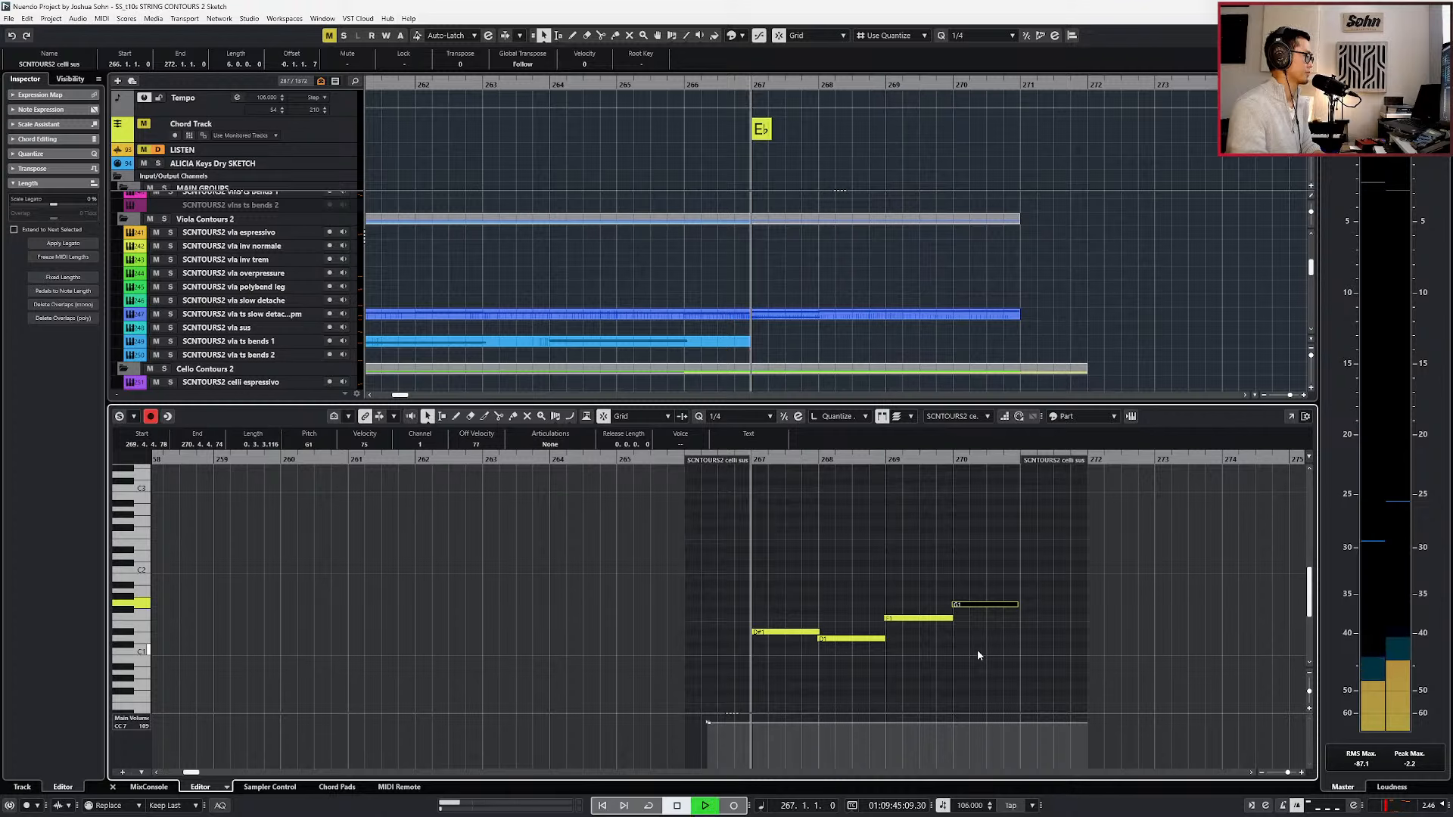
Try lower pitches for the bar 269 note, settle on C1 and play the phrase back.
{"action": "left_click", "coordinate": [967, 623]}
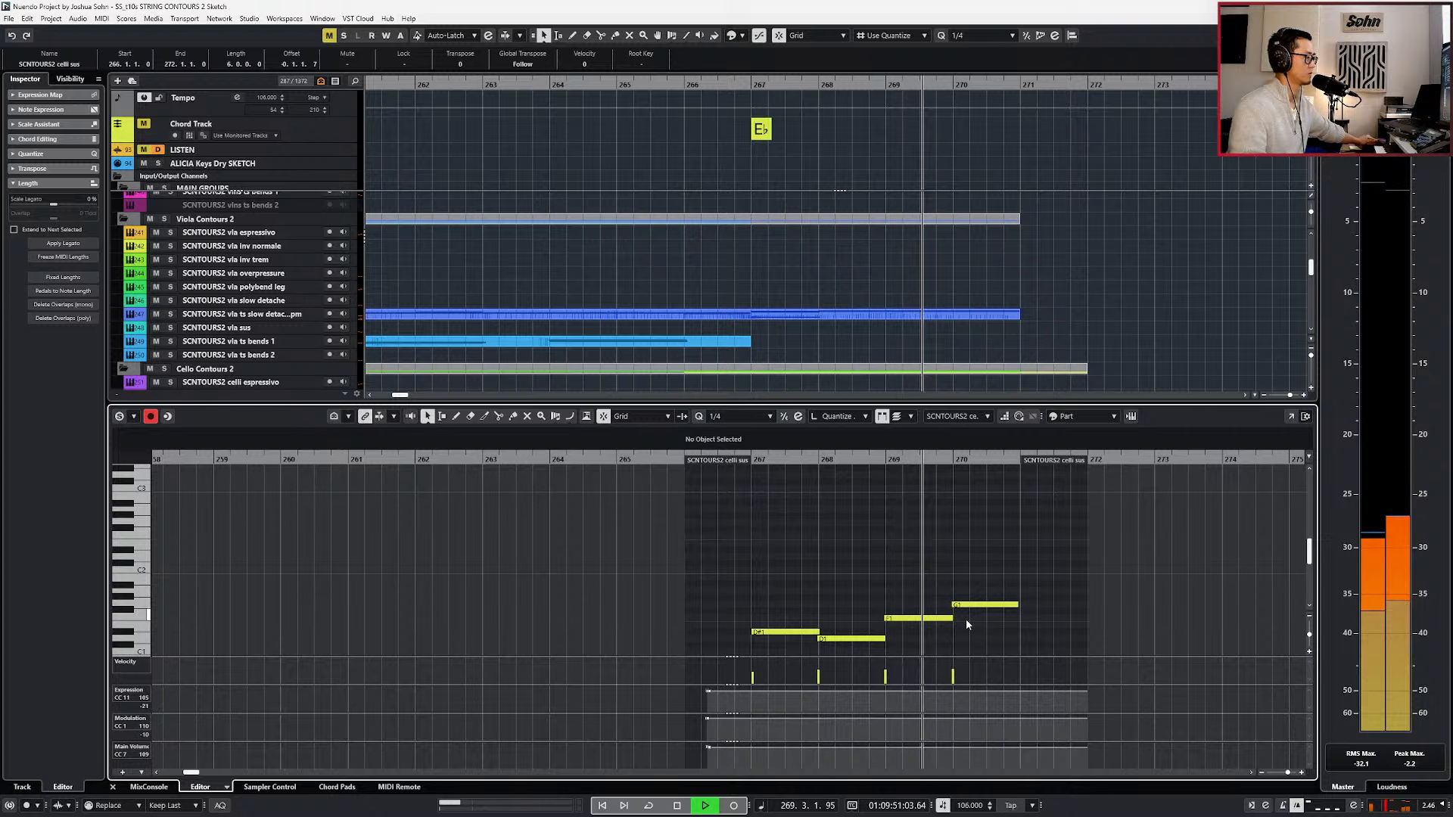
{"action": "left_click", "coordinate": [902, 621]}
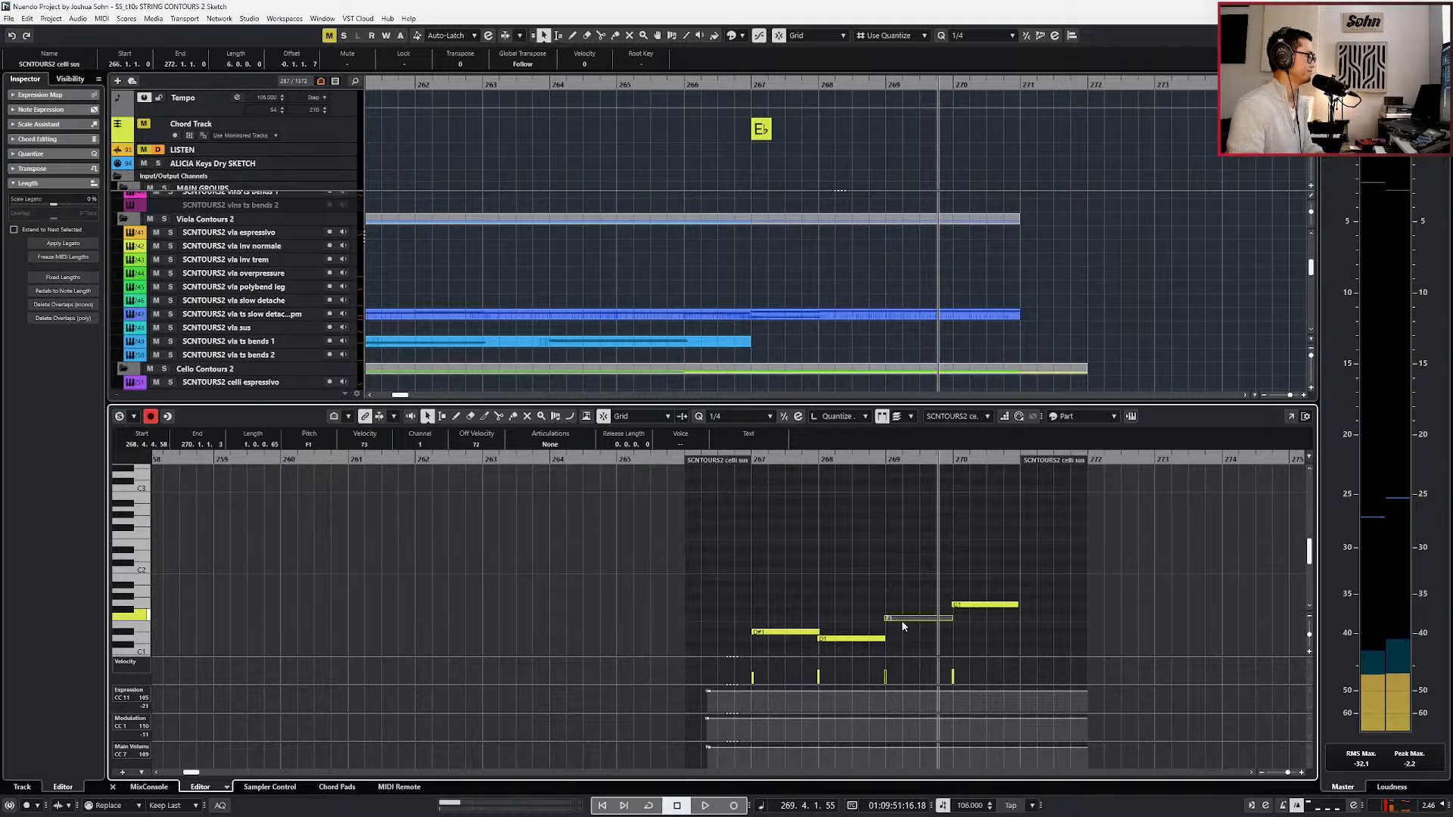
{"action": "key", "text": "Down"}
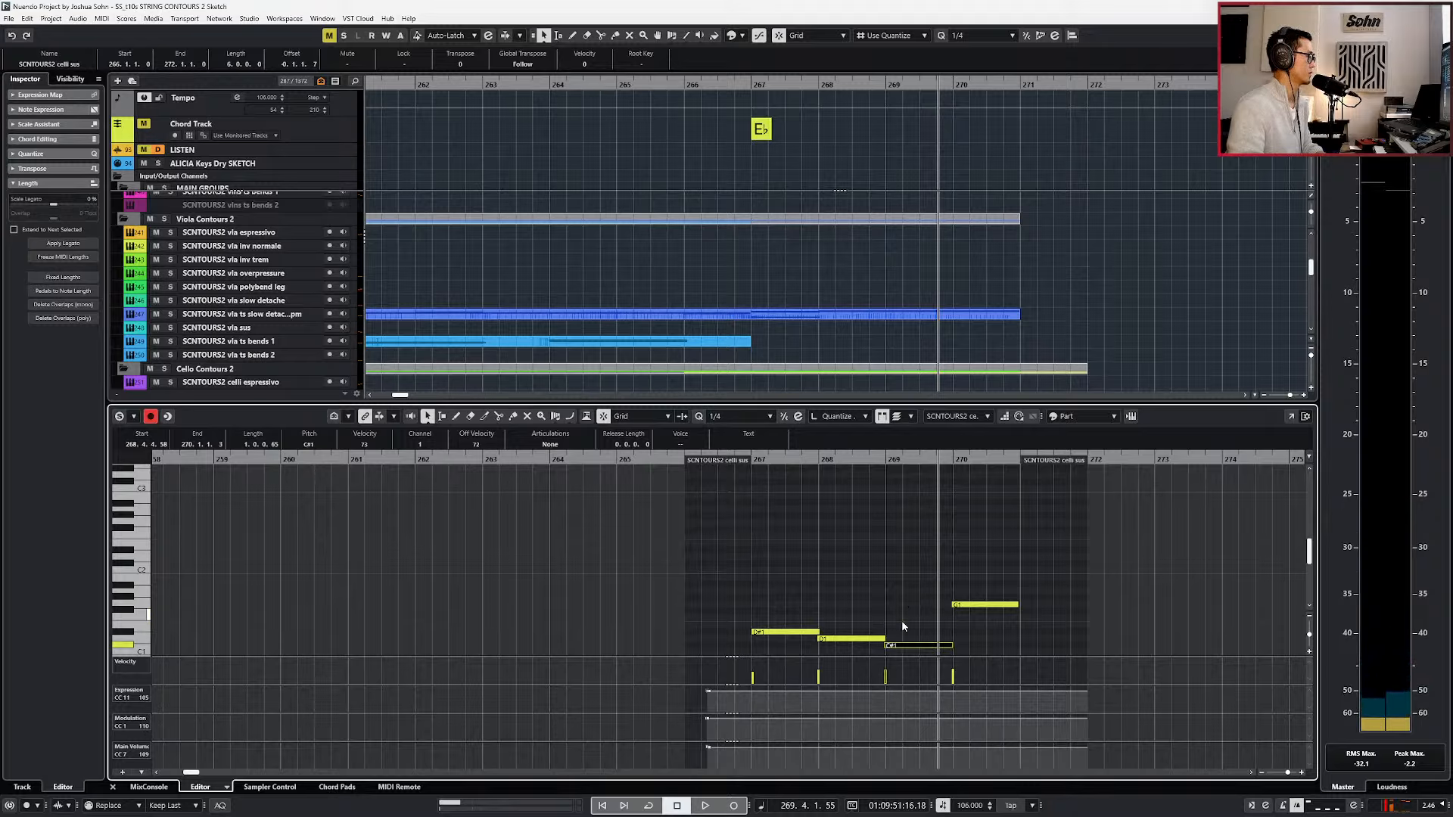
{"action": "key", "text": "Up"}
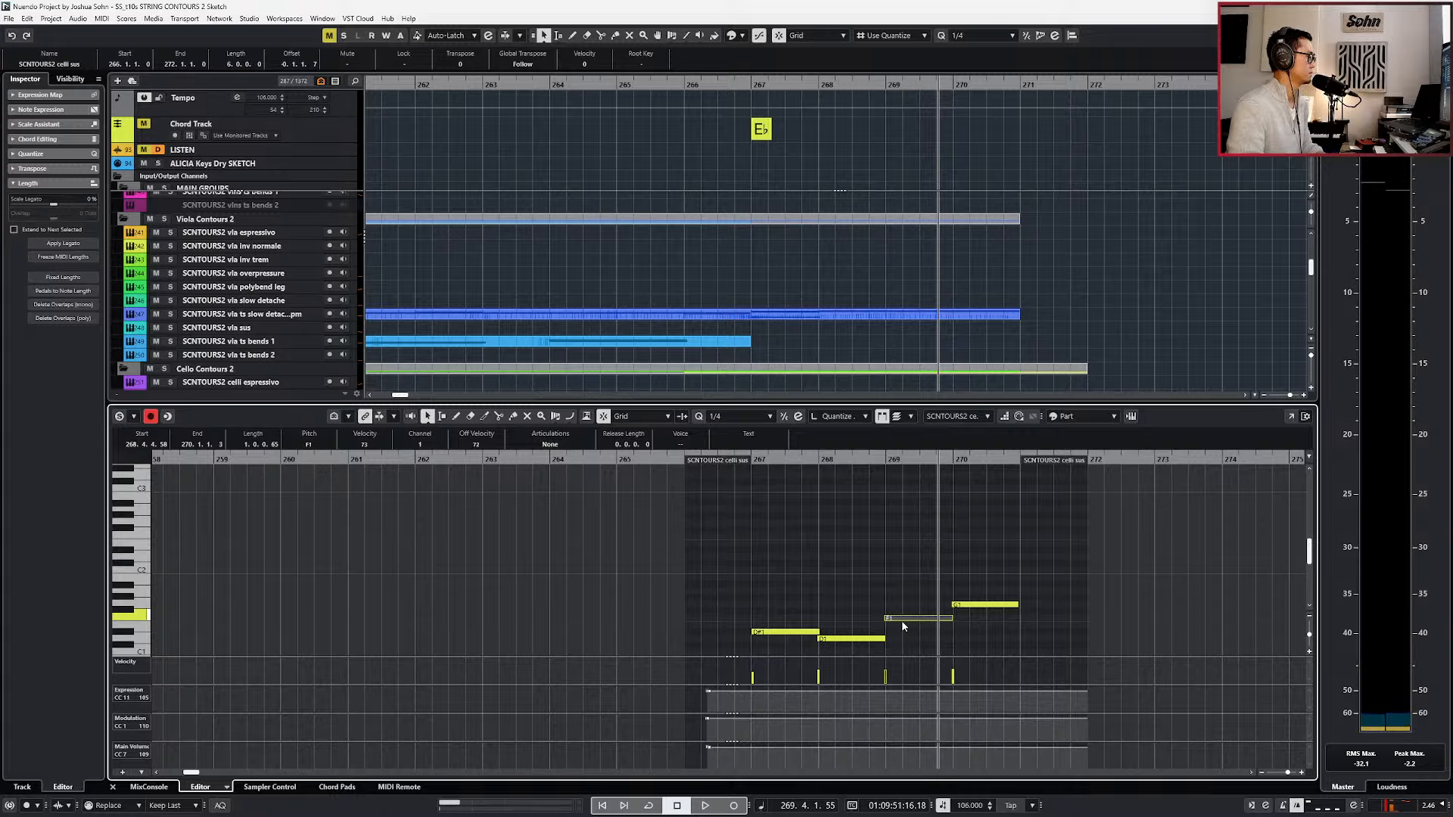
{"action": "key", "text": "Down"}
{"action": "key", "text": "Down"}
{"action": "key", "text": "Down"}
{"action": "key", "text": "Down"}
{"action": "key", "text": "Down"}
{"action": "key", "text": "Down"}
{"action": "key", "text": "Down"}
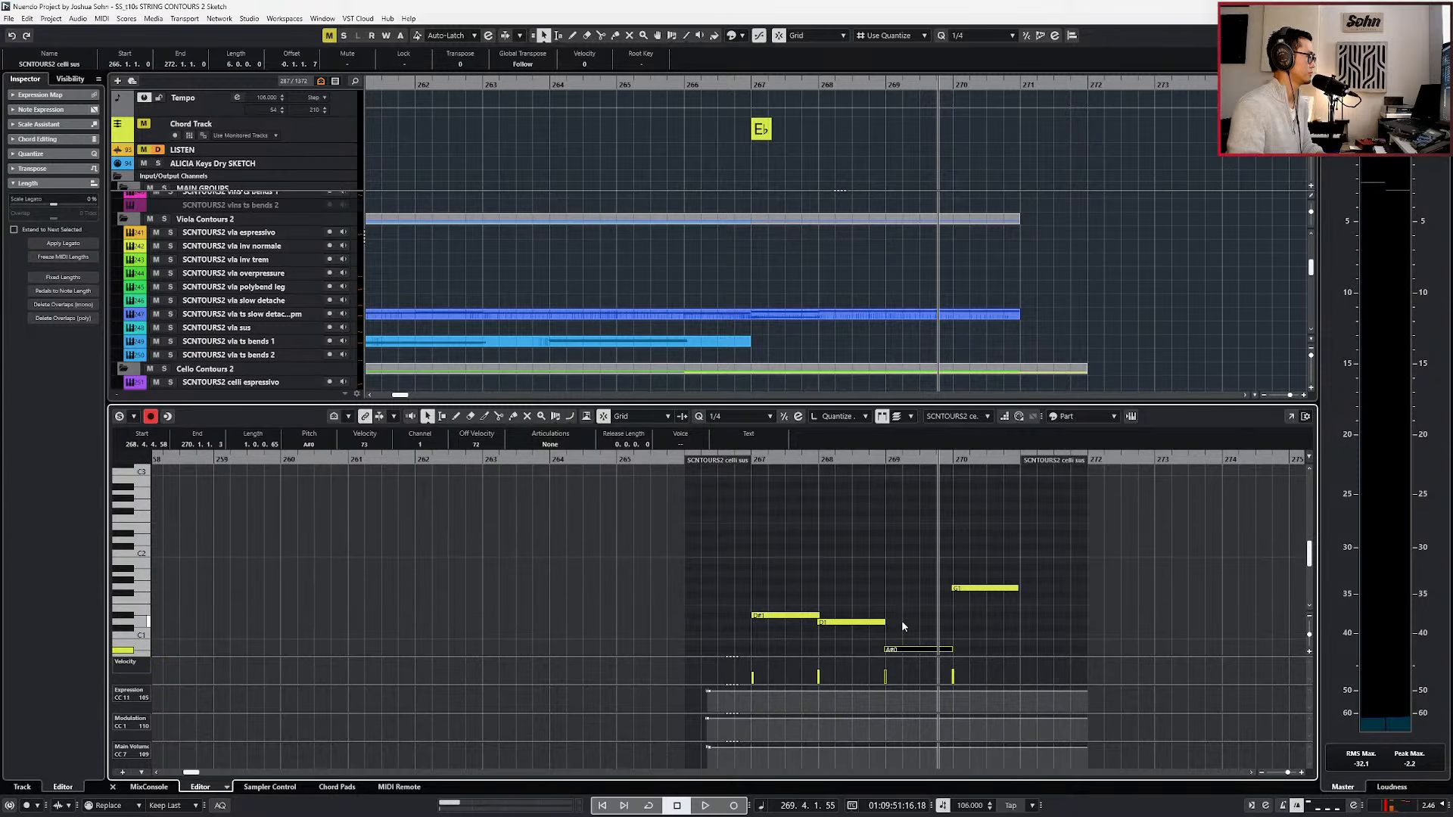
{"action": "key", "text": "space"}
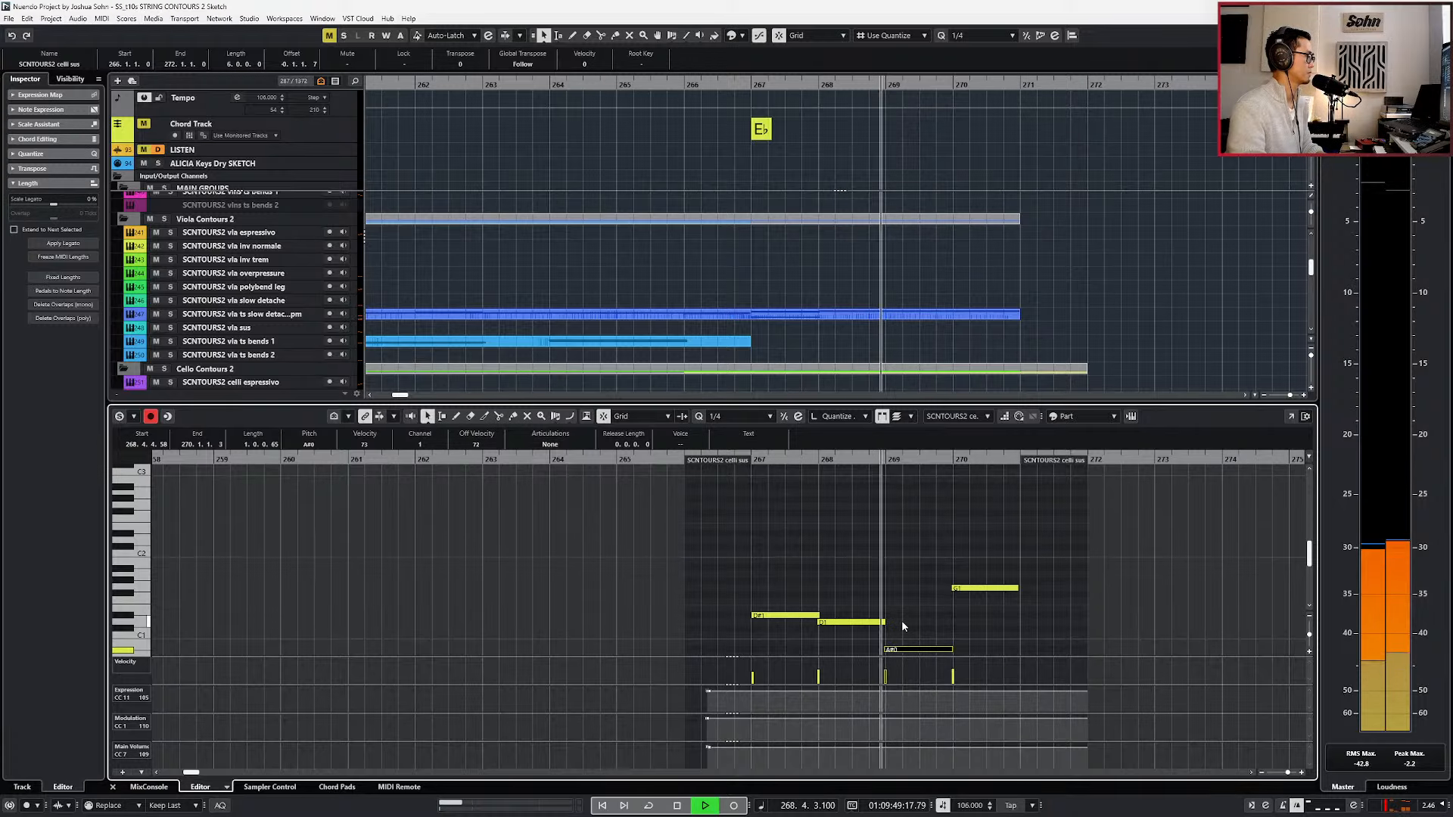
{"action": "key", "text": "space"}
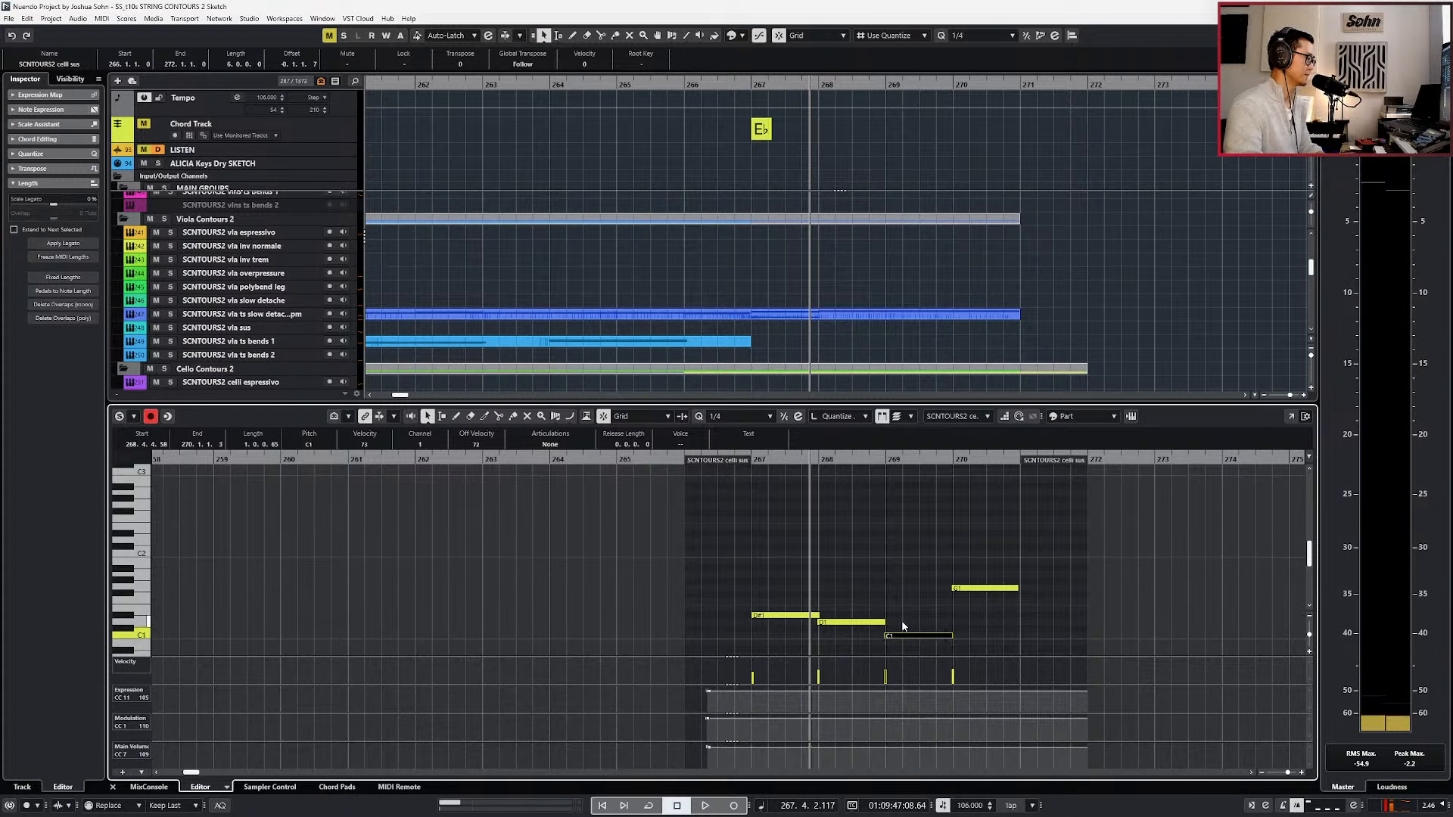
{"action": "key", "text": "space"}
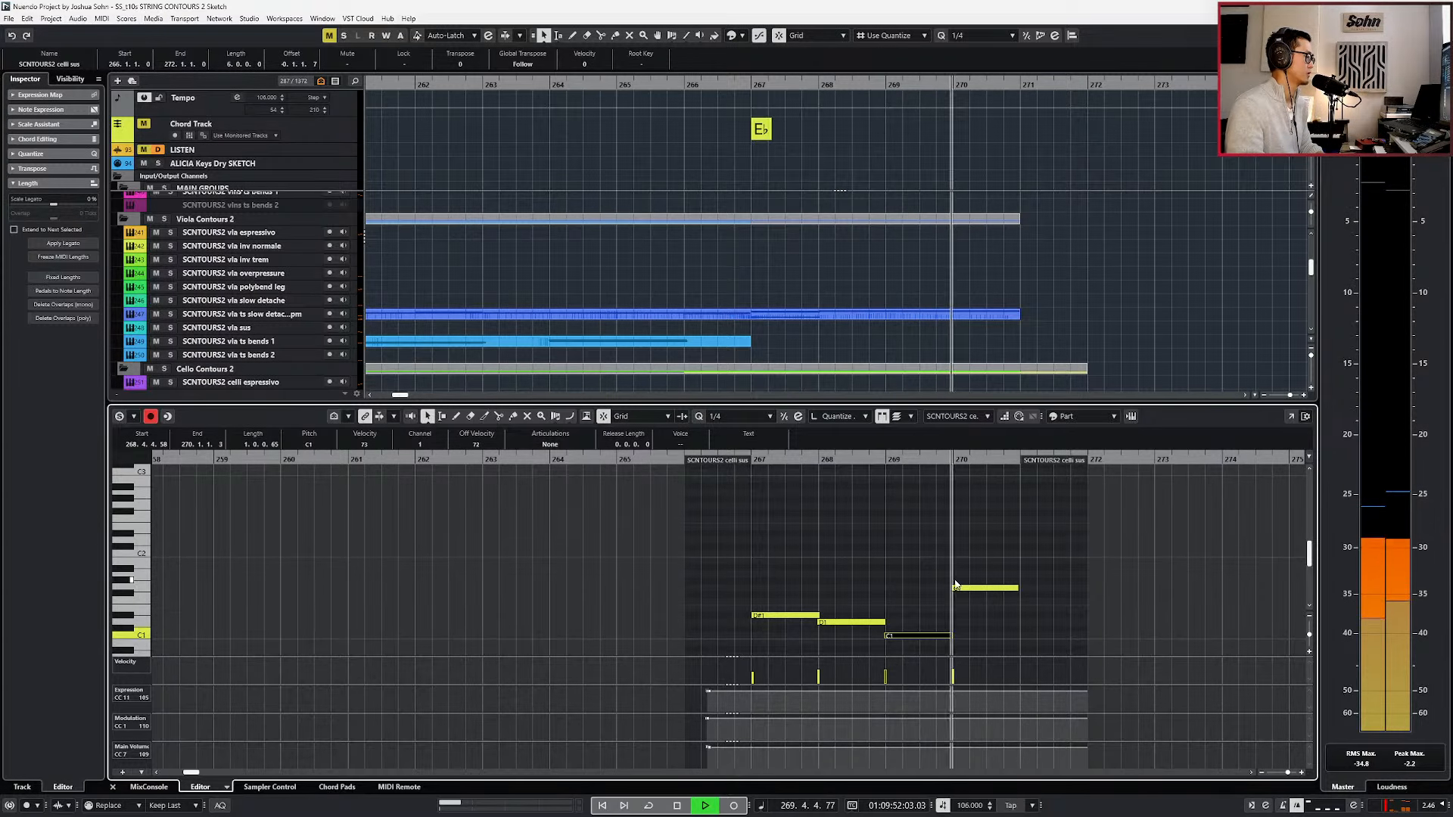
{"action": "key", "text": "space"}
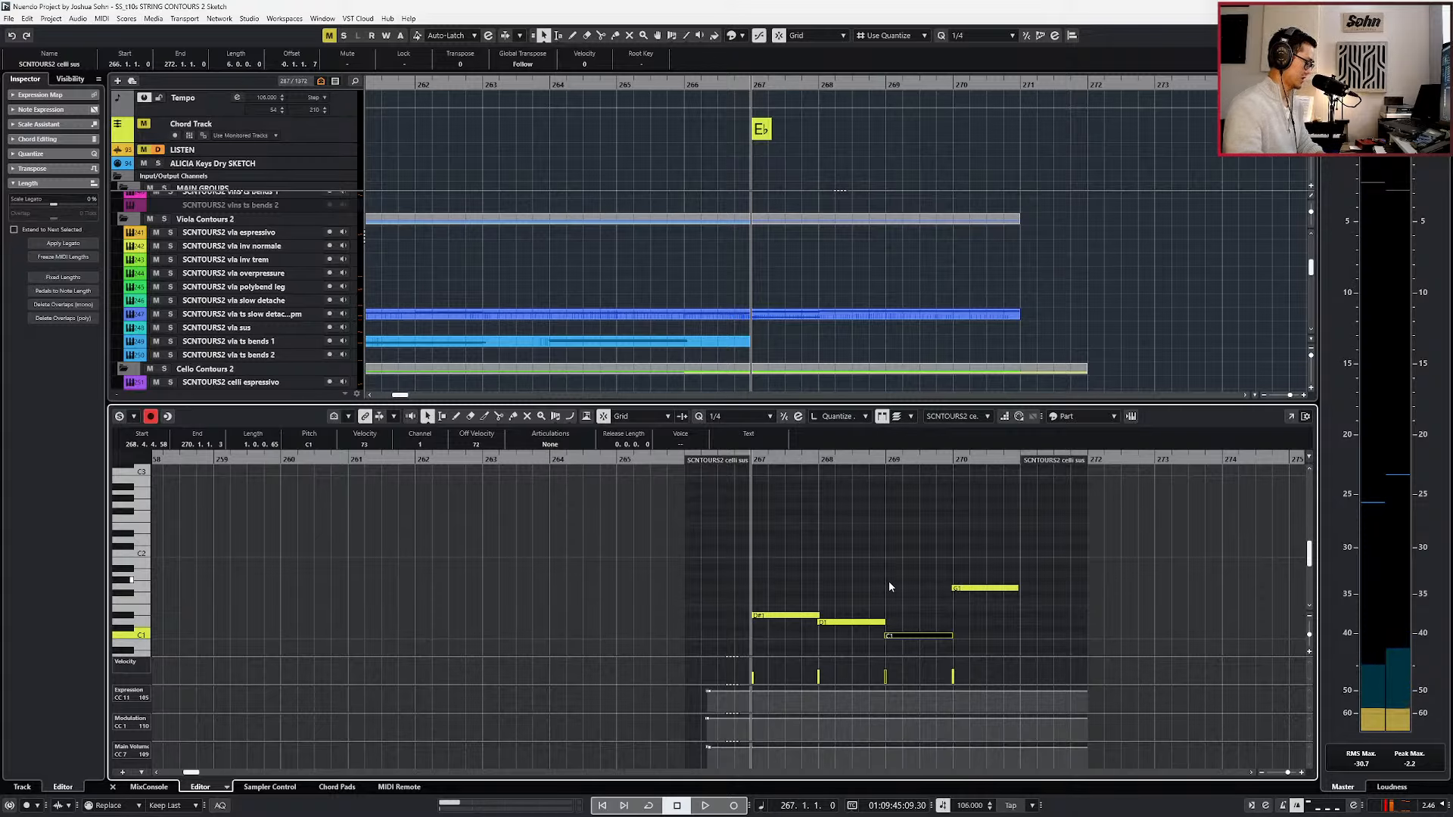
Quantize the four celli sus notes in bars 267 to 270 and close the editor.
{"action": "left_click_drag", "start_coordinate": [797, 561], "coordinate": [1071, 670]}
{"action": "key", "text": "q"}
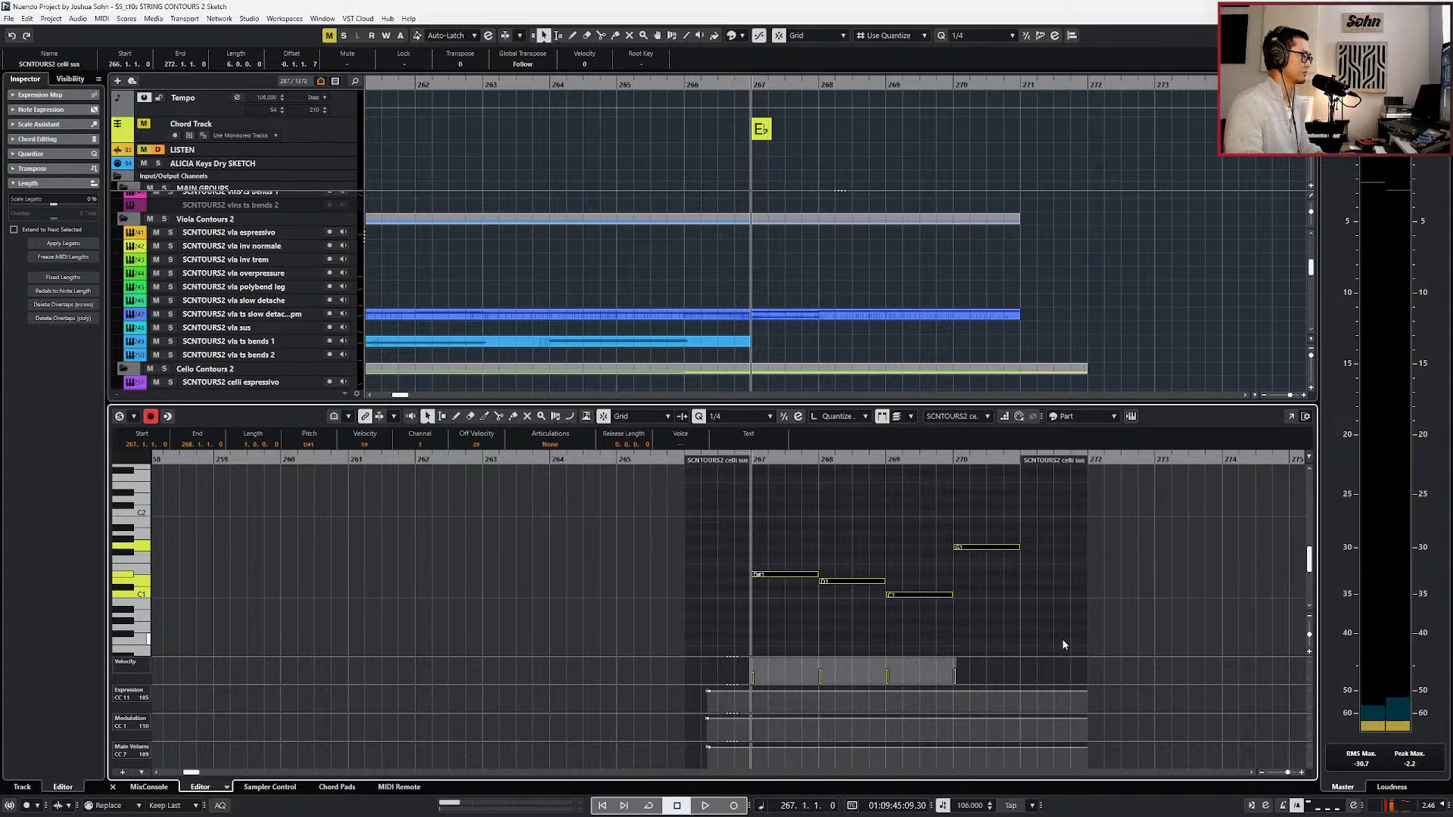
{"action": "key", "text": "ctrl+e"}
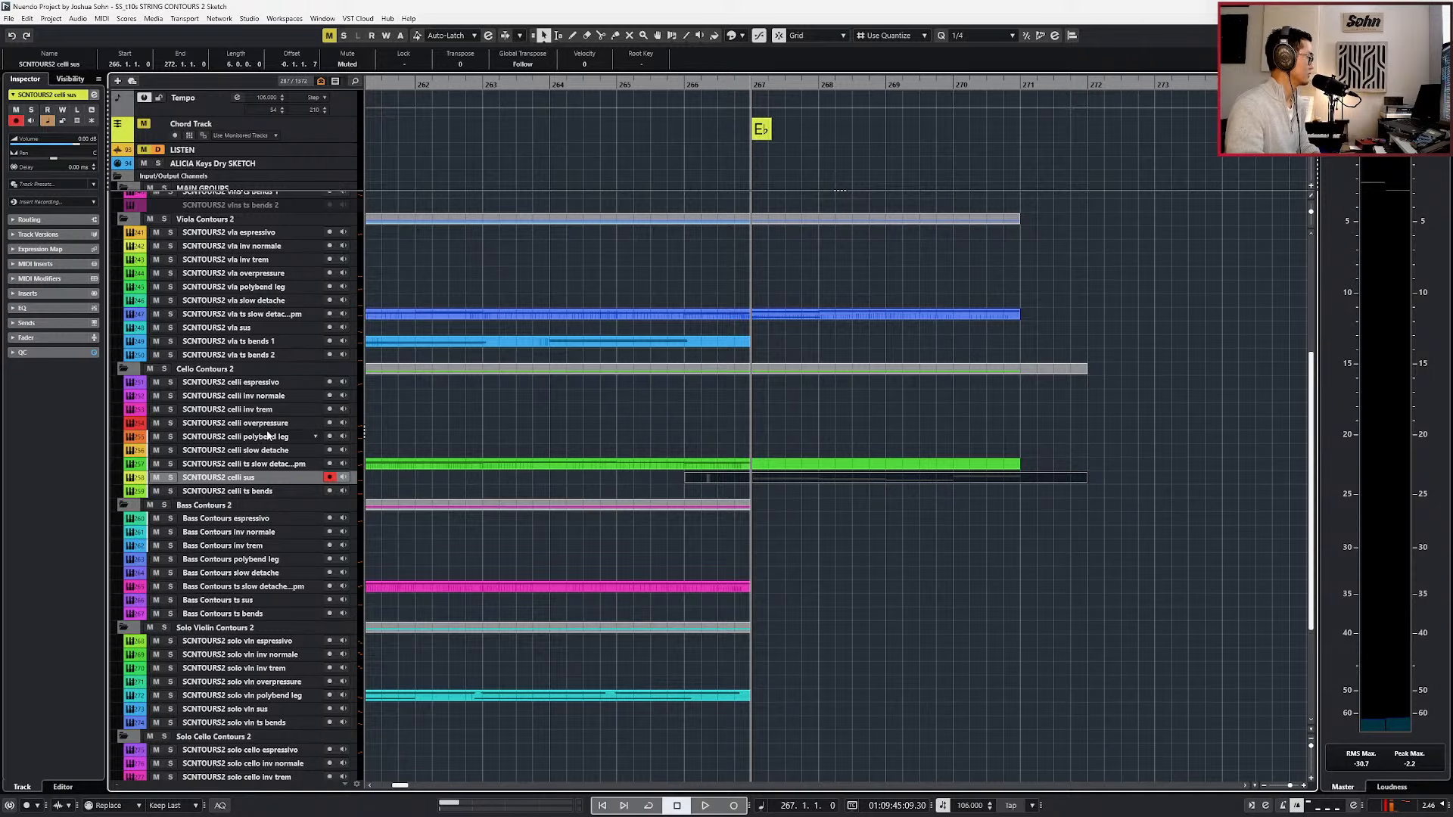
Copy the sustained part onto the celli espressivo track at bar 266 and open the copy for editing.
{"action": "left_click", "coordinate": [261, 384]}
{"action": "key", "text": "ctrl+v"}
{"action": "key", "text": "KP_Subtract"}
{"action": "key", "text": "alt+1"}
{"action": "key", "text": "ctrl+e"}
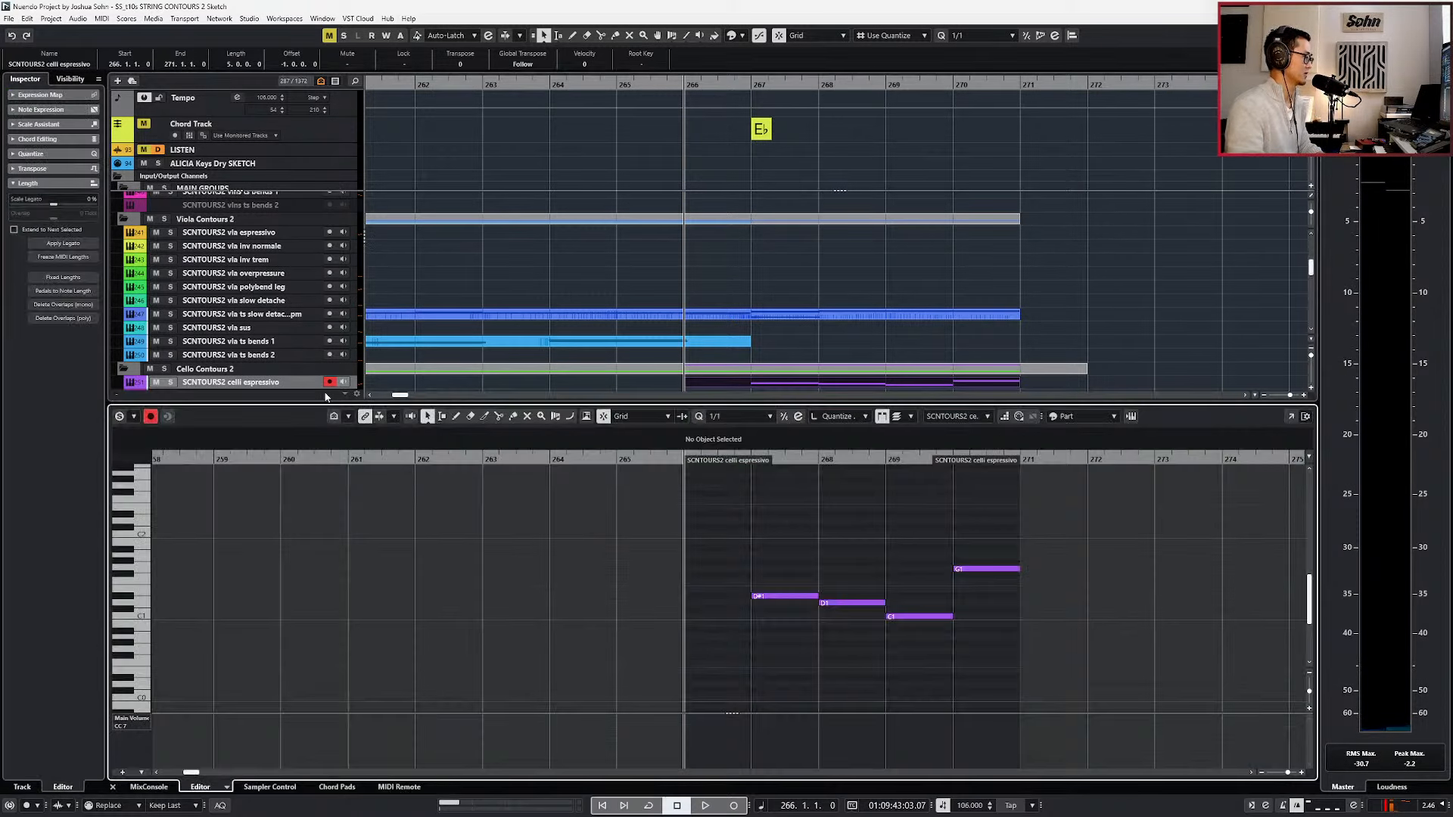
Show the controller lanes and record expression, modulation and main volume data from bar 266 into the celli espressivo part.
{"action": "key", "text": "alt+shift+l"}
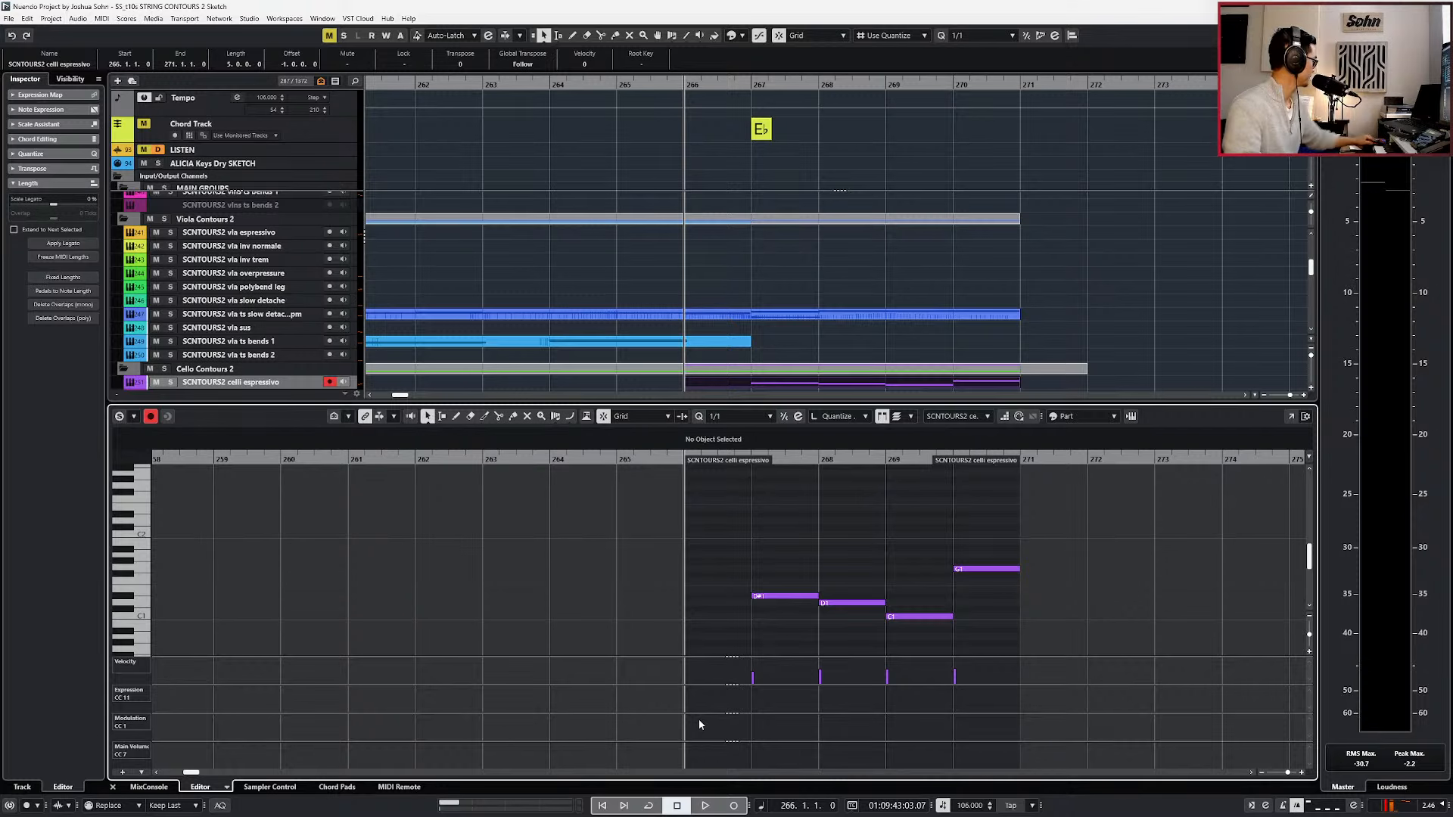
{"action": "key", "text": "KP_Multiply"}
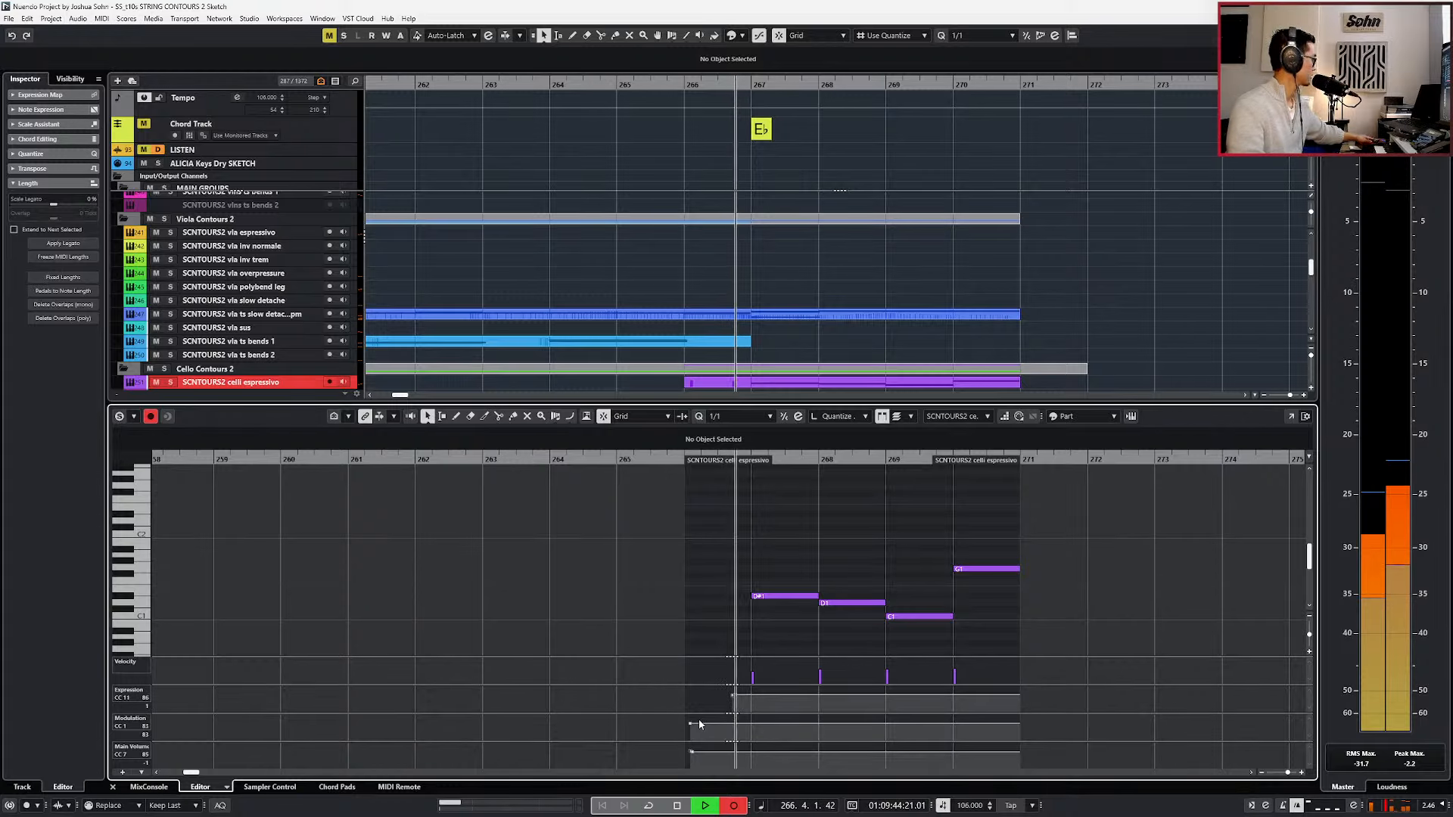
{"action": "key", "text": "KP_0"}
Check the espressivo instrument's keyswitches, copy the bar 267 note to bar 266 as a C0 keyswitch and play it back.
{"action": "scroll", "coordinate": [797, 620], "scroll_direction": "down", "scroll_amount": 3}
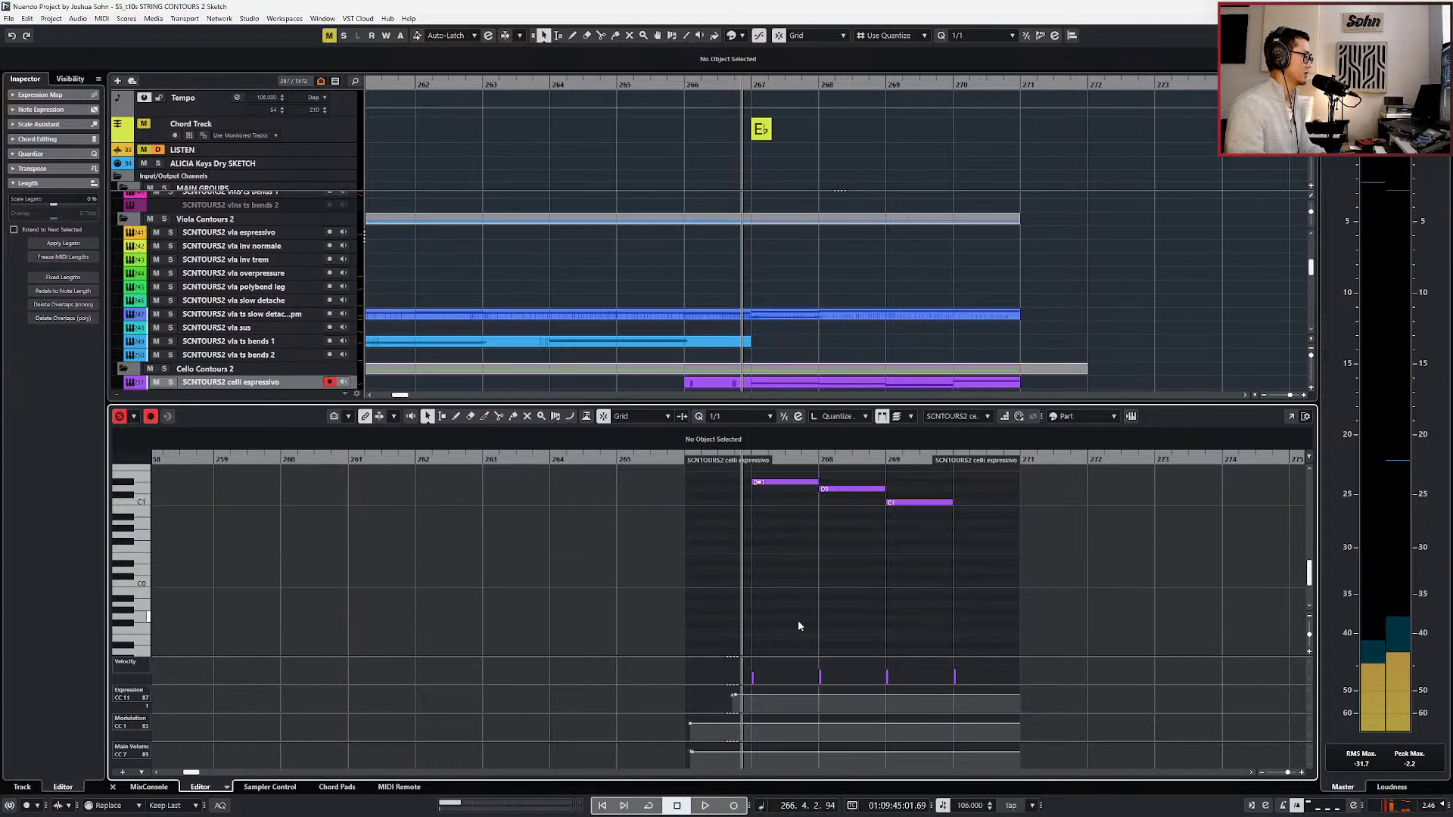
{"action": "left_click", "coordinate": [774, 481]}
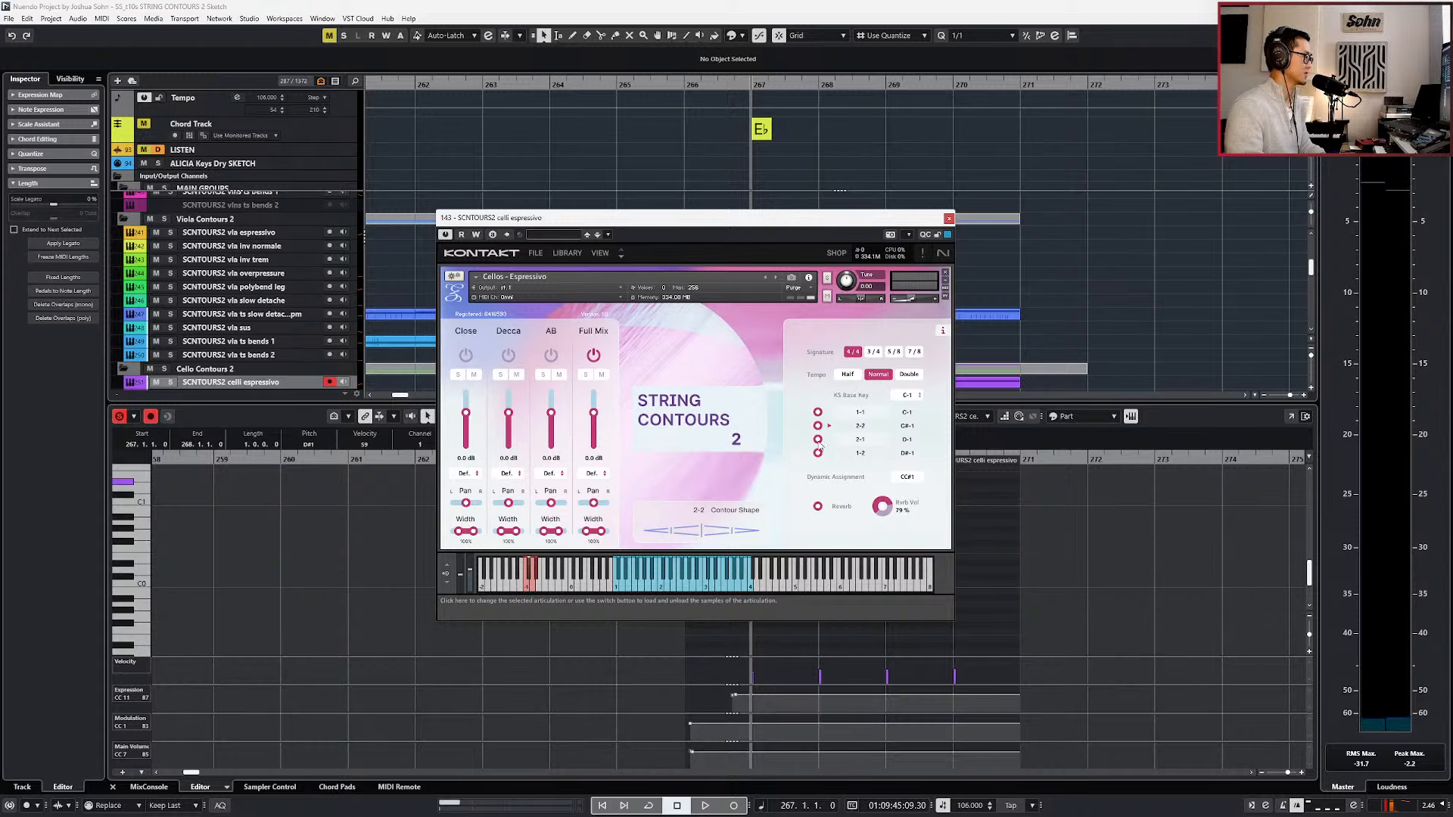
{"action": "key", "text": "Escape"}
{"action": "scroll", "coordinate": [765, 534], "scroll_direction": "up", "scroll_amount": 2}
{"action": "key", "text": "KP_Subtract"}
{"action": "key", "text": "ctrl+v"}
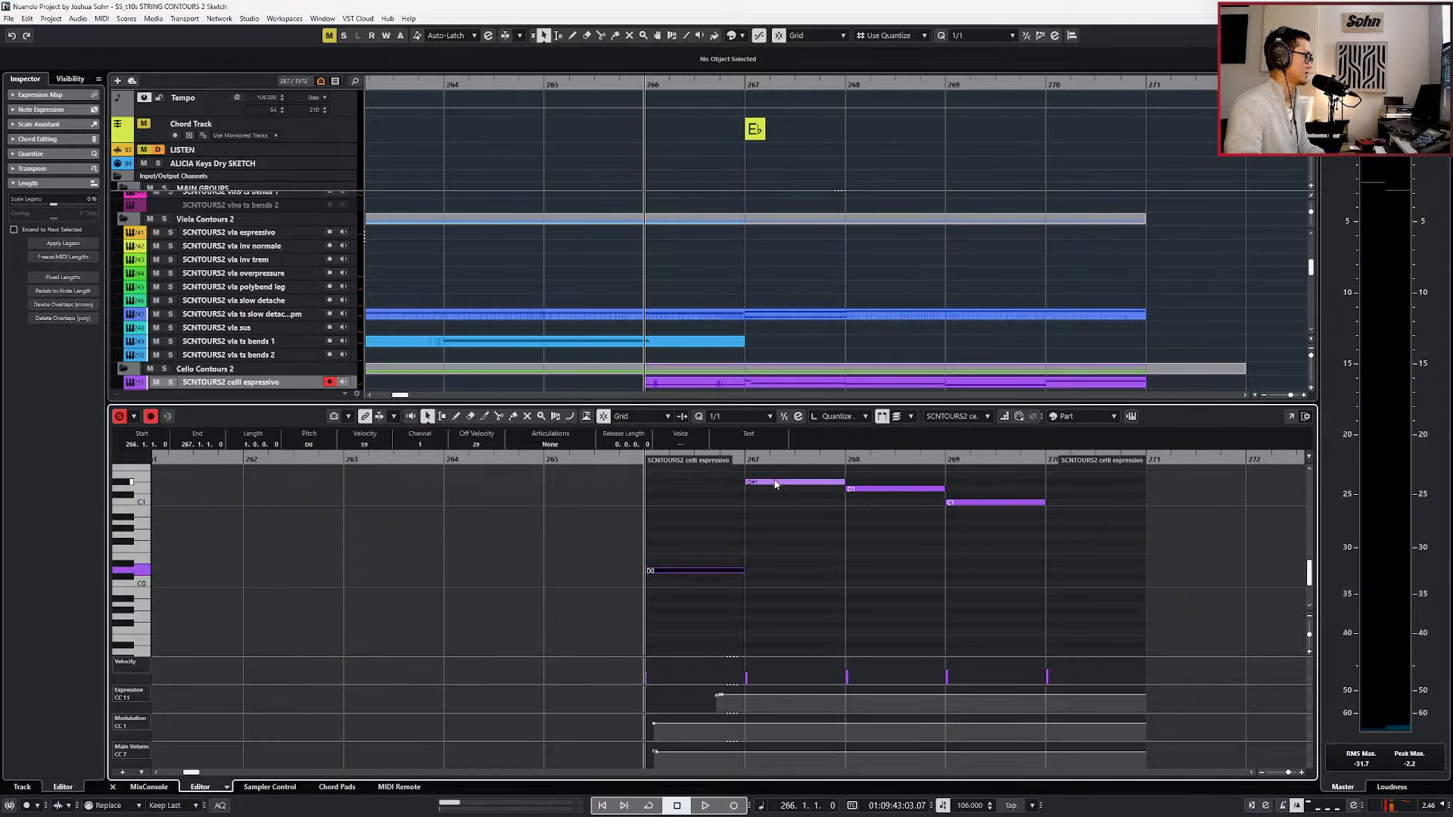
{"action": "key", "text": "KP_Add"}
{"action": "key", "text": "space"}
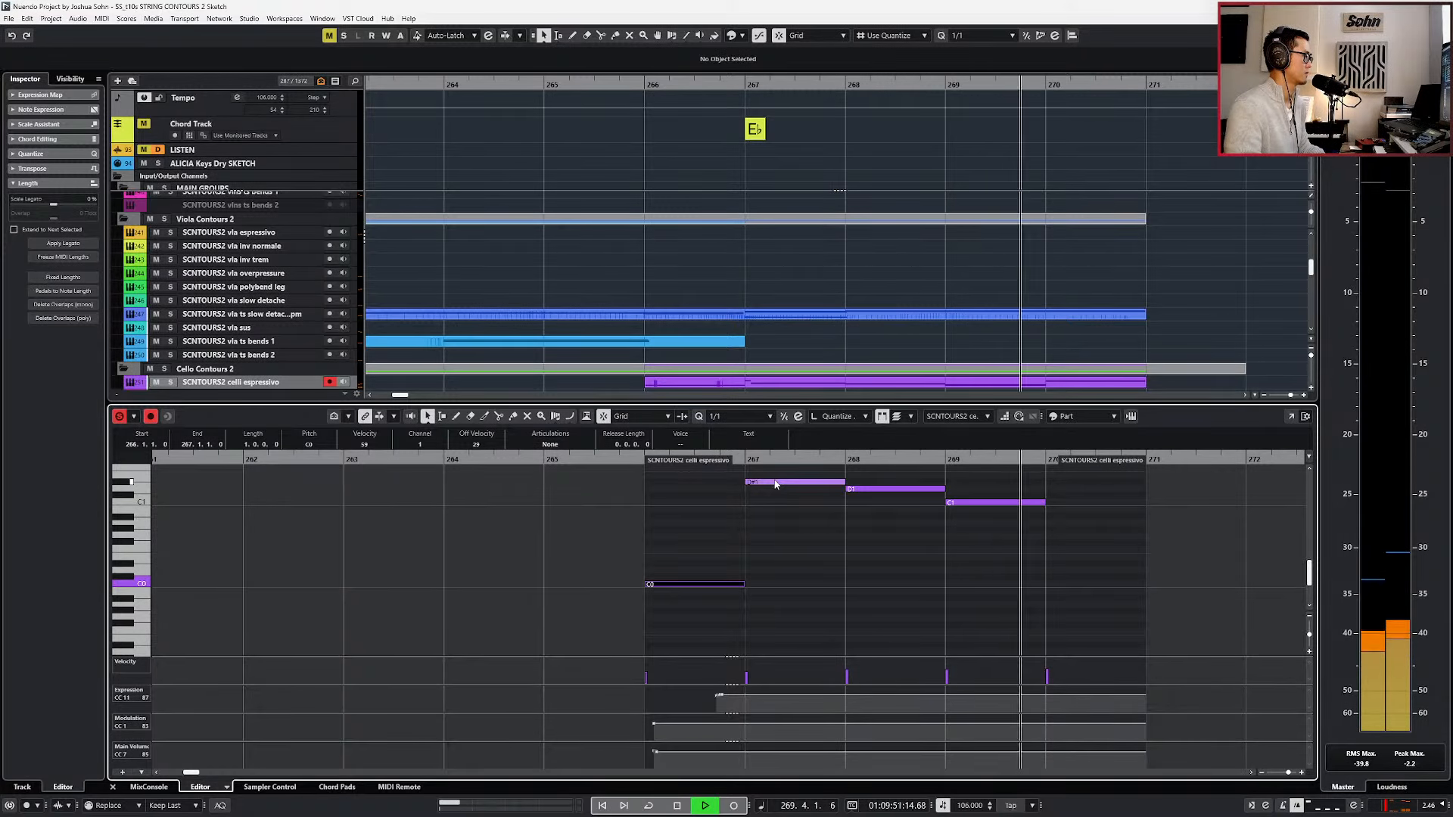
{"action": "scroll", "coordinate": [901, 529], "scroll_direction": "up", "scroll_amount": 3}
{"action": "key", "text": "space"}
Shorten the D1 note in bar 268 and the G1 note in bar 270 slightly.
{"action": "scroll", "coordinate": [893, 533], "scroll_direction": "down", "scroll_amount": 3}
{"action": "left_click", "coordinate": [896, 564]}
{"action": "left_click_drag", "start_coordinate": [1035, 485], "coordinate": [1087, 534]}
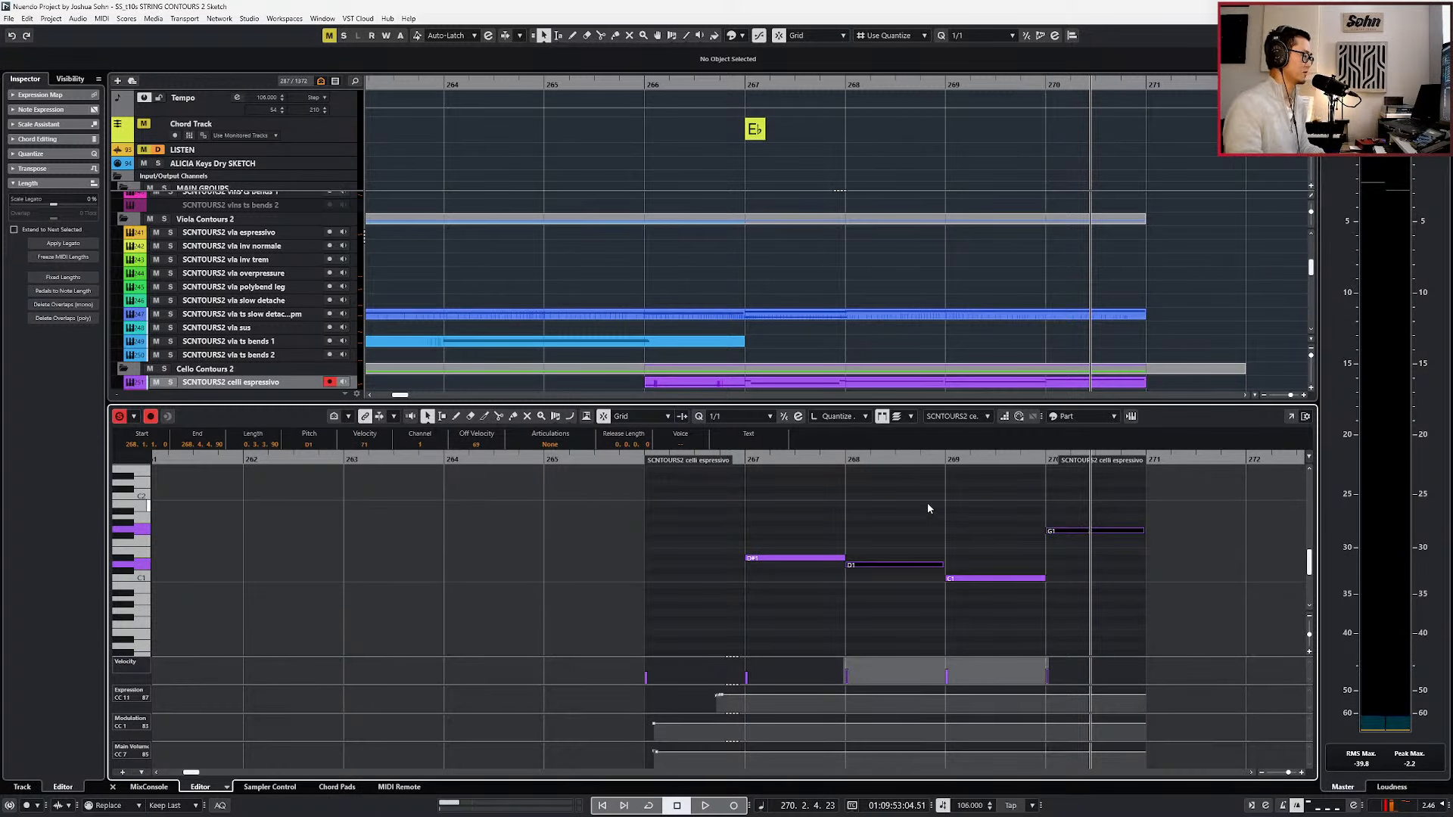
{"action": "scroll", "coordinate": [938, 538], "scroll_direction": "up", "scroll_amount": 4}
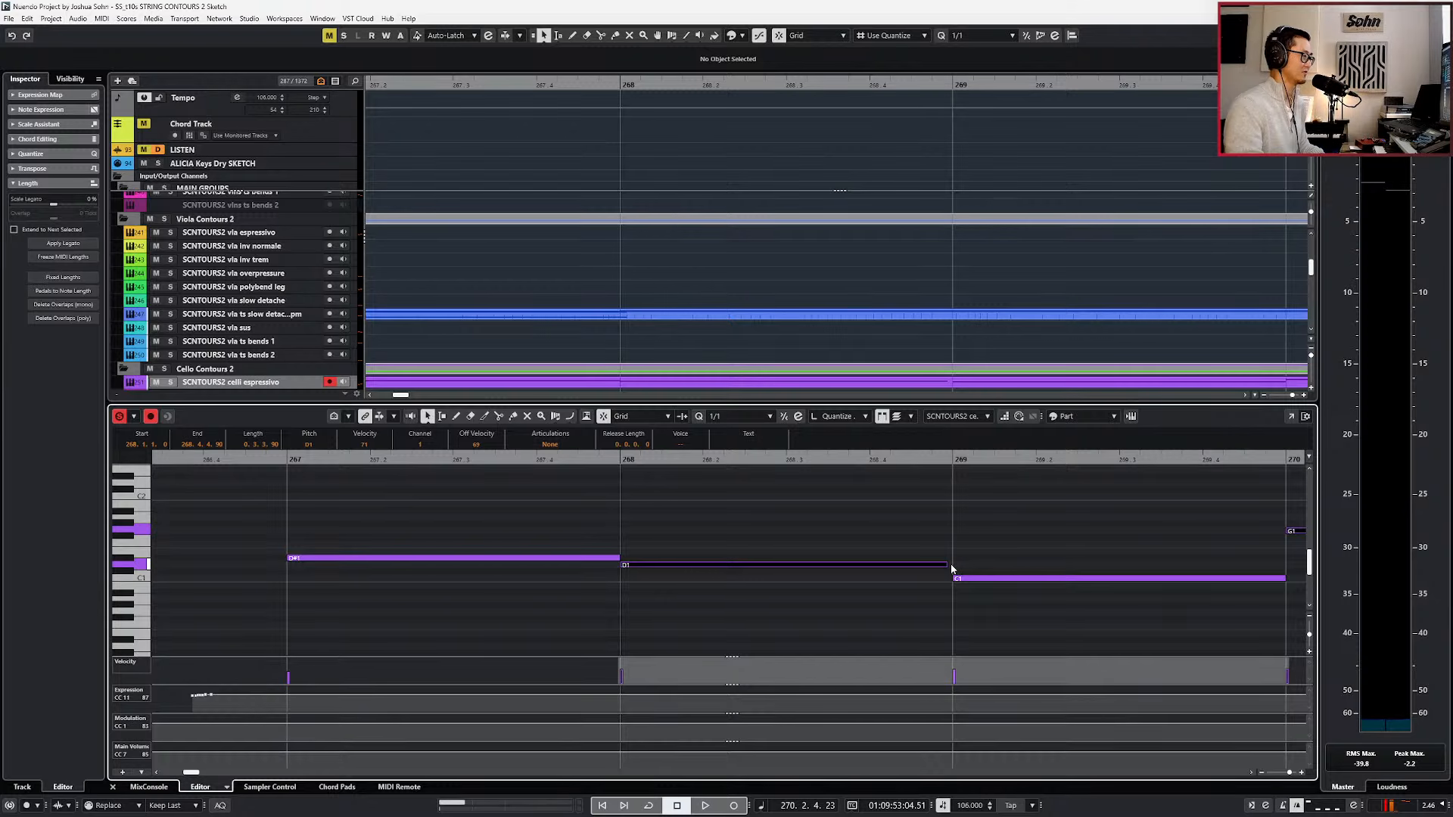
{"action": "scroll", "coordinate": [885, 556], "scroll_direction": "down", "scroll_amount": 1}
Lengthen the D♯1 note in bar 267 and the C1 note in bar 269 slightly to 1.0.0.20.
{"action": "left_click_drag", "start_coordinate": [738, 532], "coordinate": [643, 580]}
{"action": "scroll", "coordinate": [645, 556], "scroll_direction": "down", "scroll_amount": 4}
{"action": "left_click", "coordinate": [632, 559]}
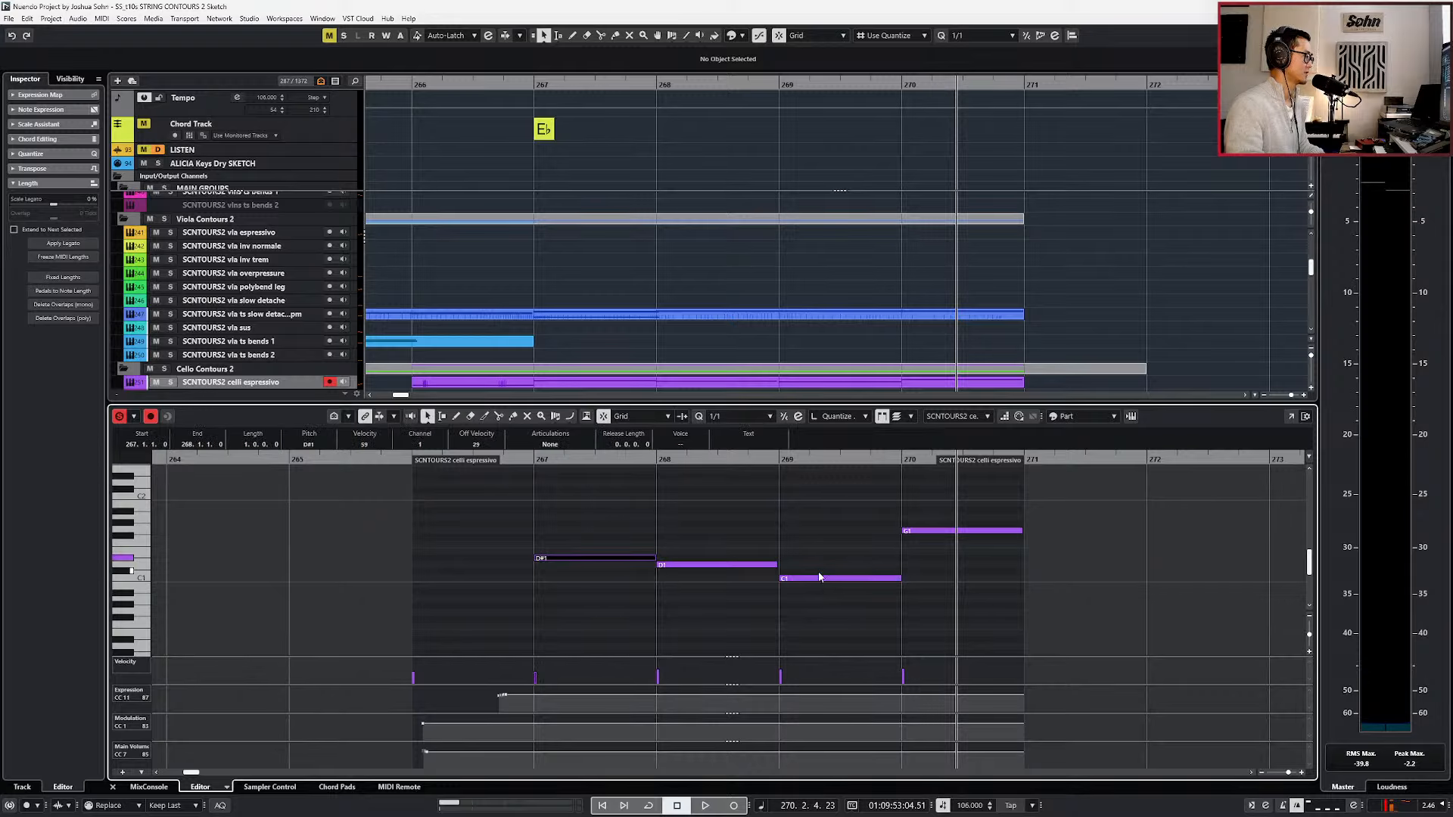
{"action": "left_click", "coordinate": [819, 577], "text": "shift"}
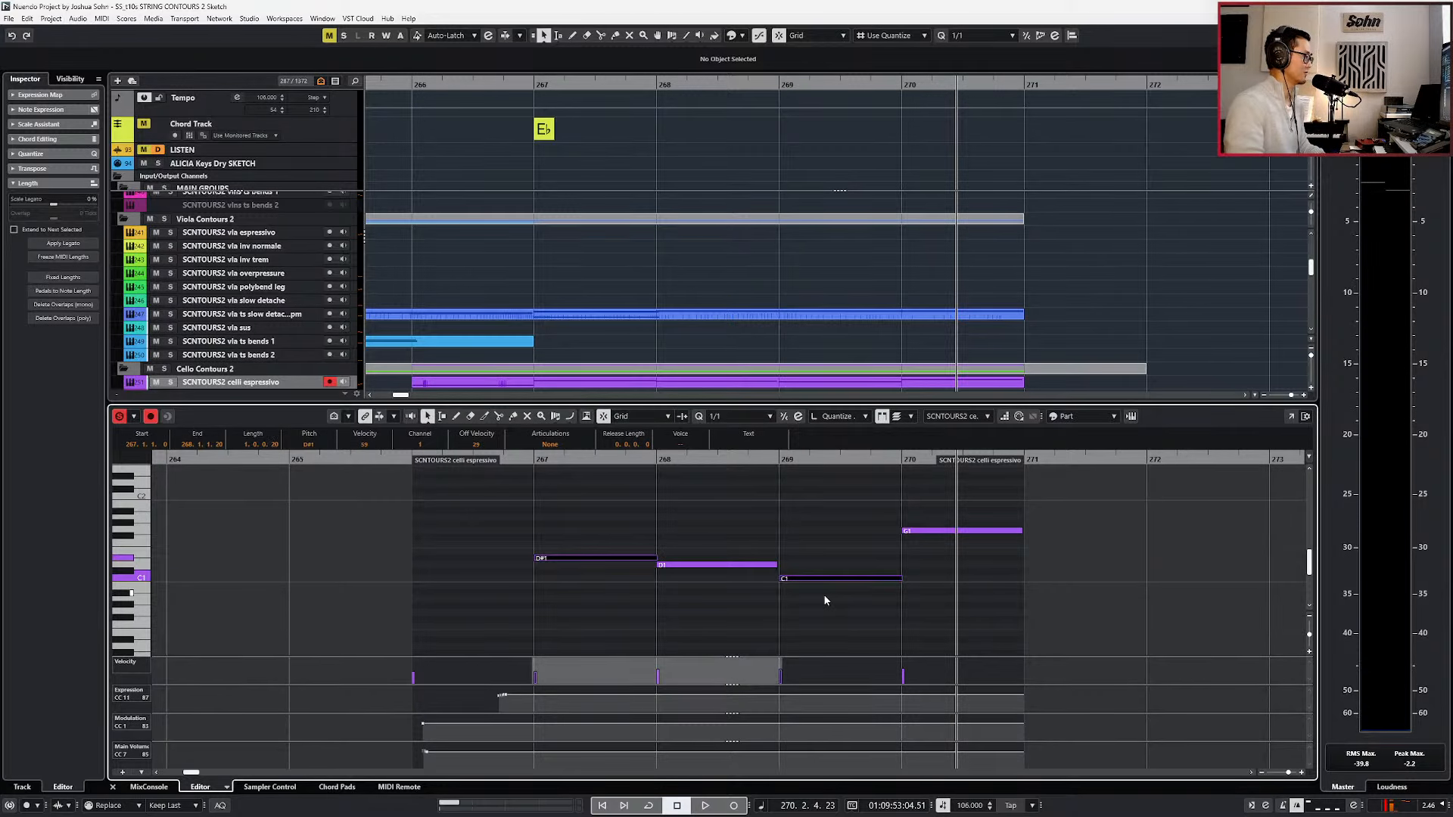
Play the celli espressivo phrase and check which contour shape the instrument is using.
{"action": "key", "text": "space"}
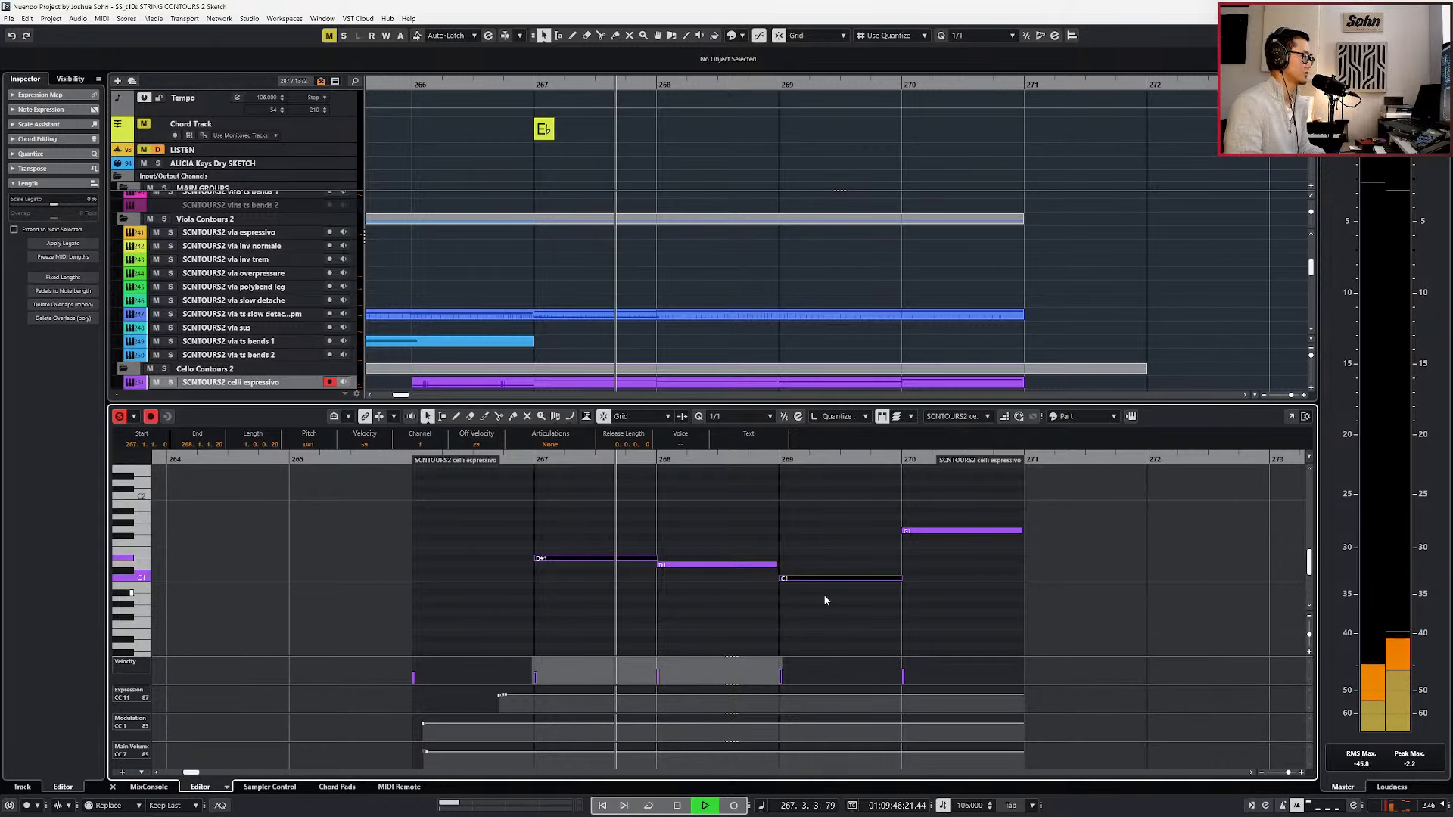
{"action": "scroll", "coordinate": [799, 621], "scroll_direction": "down", "scroll_amount": 3}
{"action": "scroll", "coordinate": [799, 621], "scroll_direction": "up", "scroll_amount": 1}
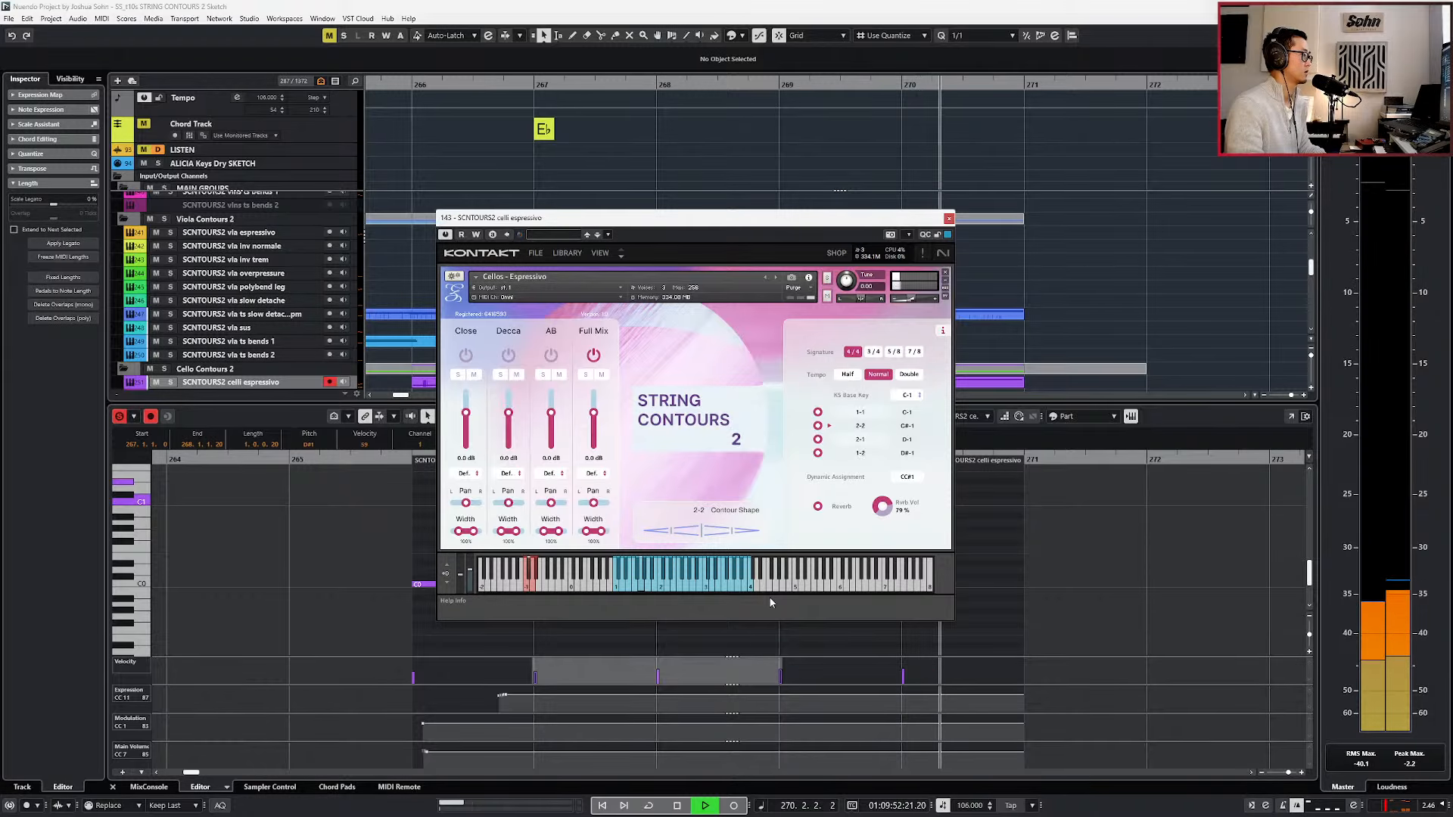
{"action": "key", "text": "Escape"}
{"action": "key", "text": "space"}
Lower the bar 266 keyswitch note to C-1 and play from bar 266 to check the instrument's contour shape.
{"action": "left_click_drag", "start_coordinate": [542, 543], "coordinate": [464, 640]}
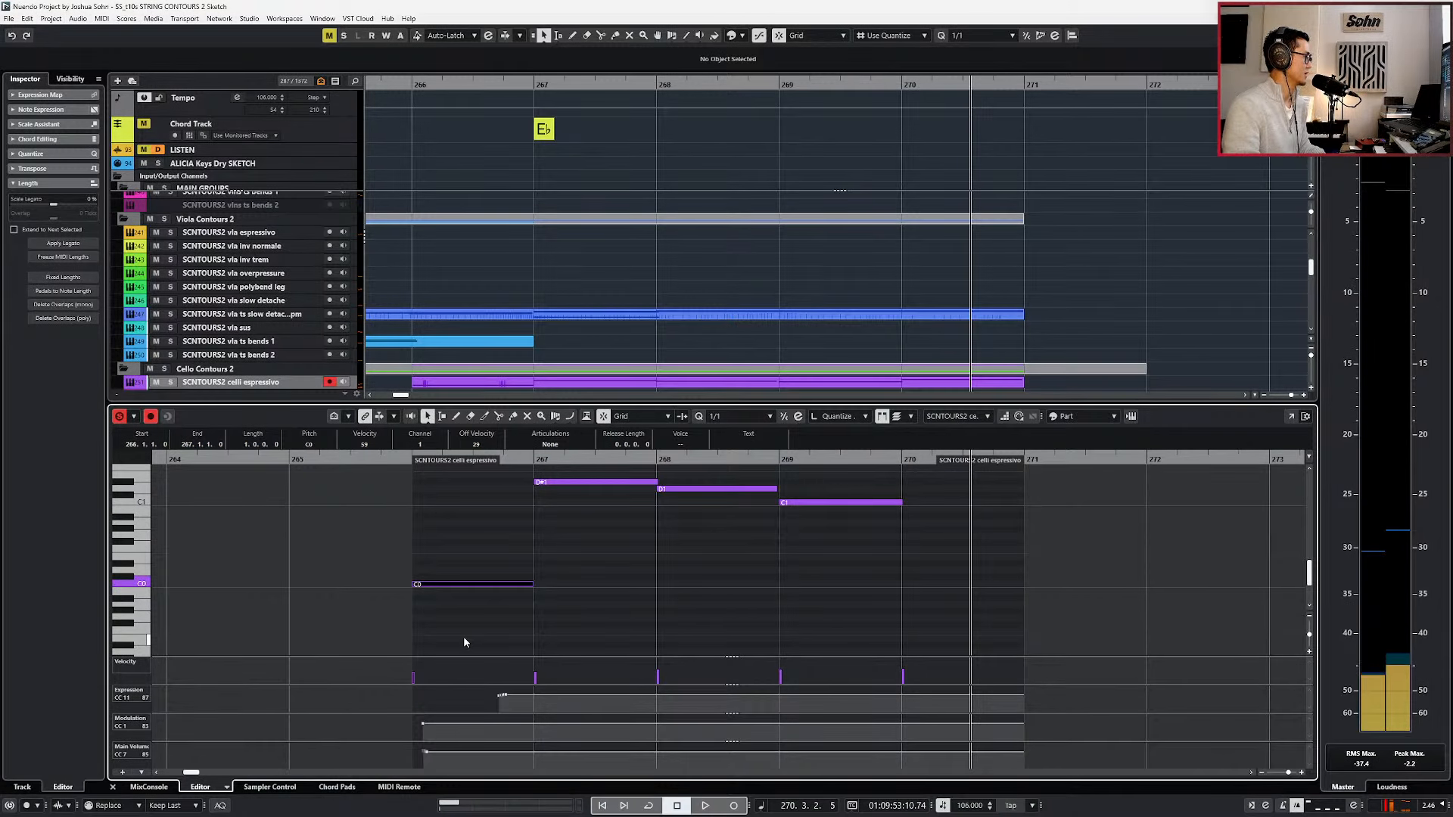
{"action": "key", "text": "shift+Down"}
{"action": "key", "text": "b"}
{"action": "key", "text": "b"}
{"action": "key", "text": "b"}
{"action": "key", "text": "b"}
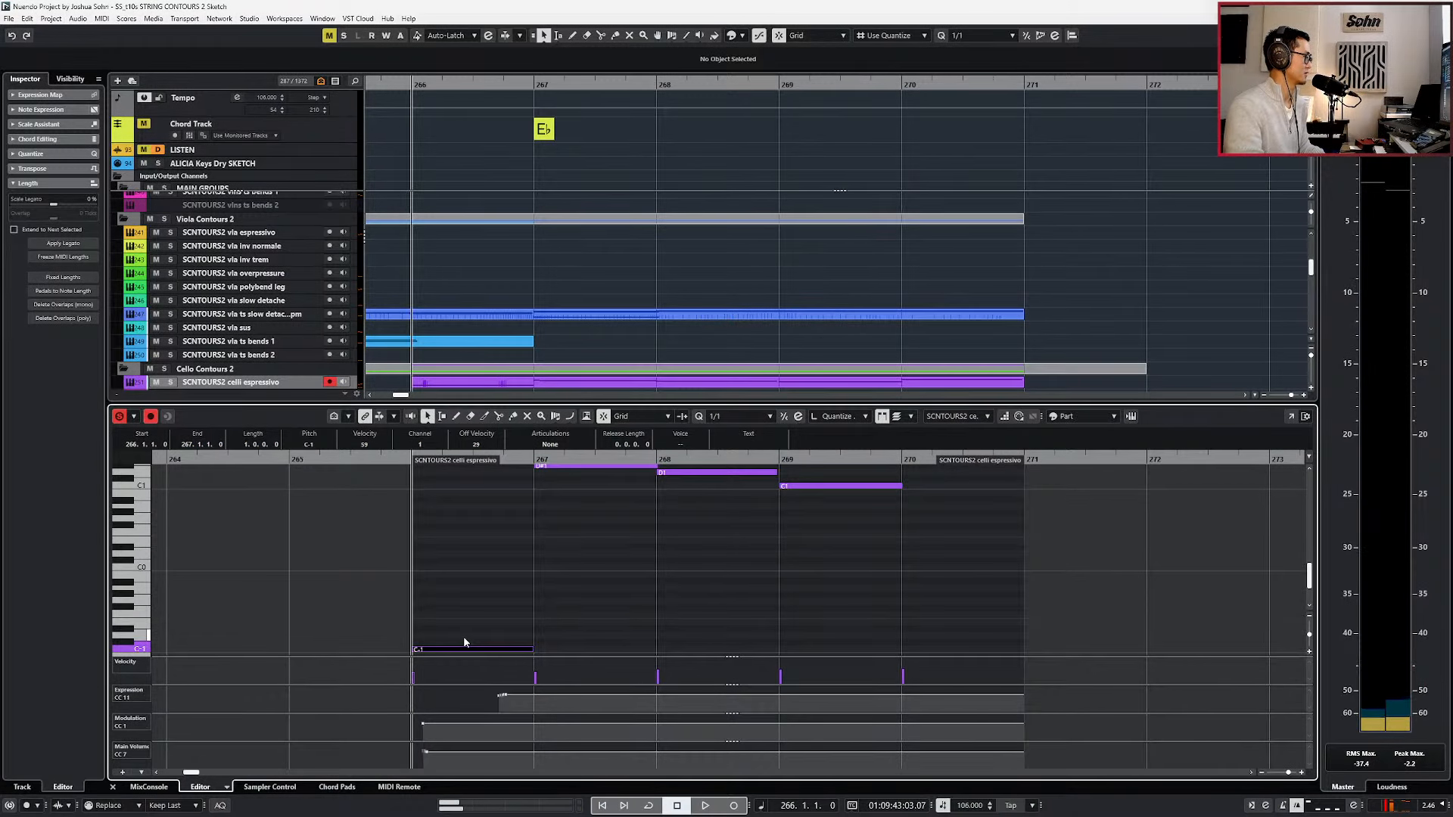
{"action": "key", "text": "space"}
{"action": "scroll", "coordinate": [529, 635], "scroll_direction": "up", "scroll_amount": 3}
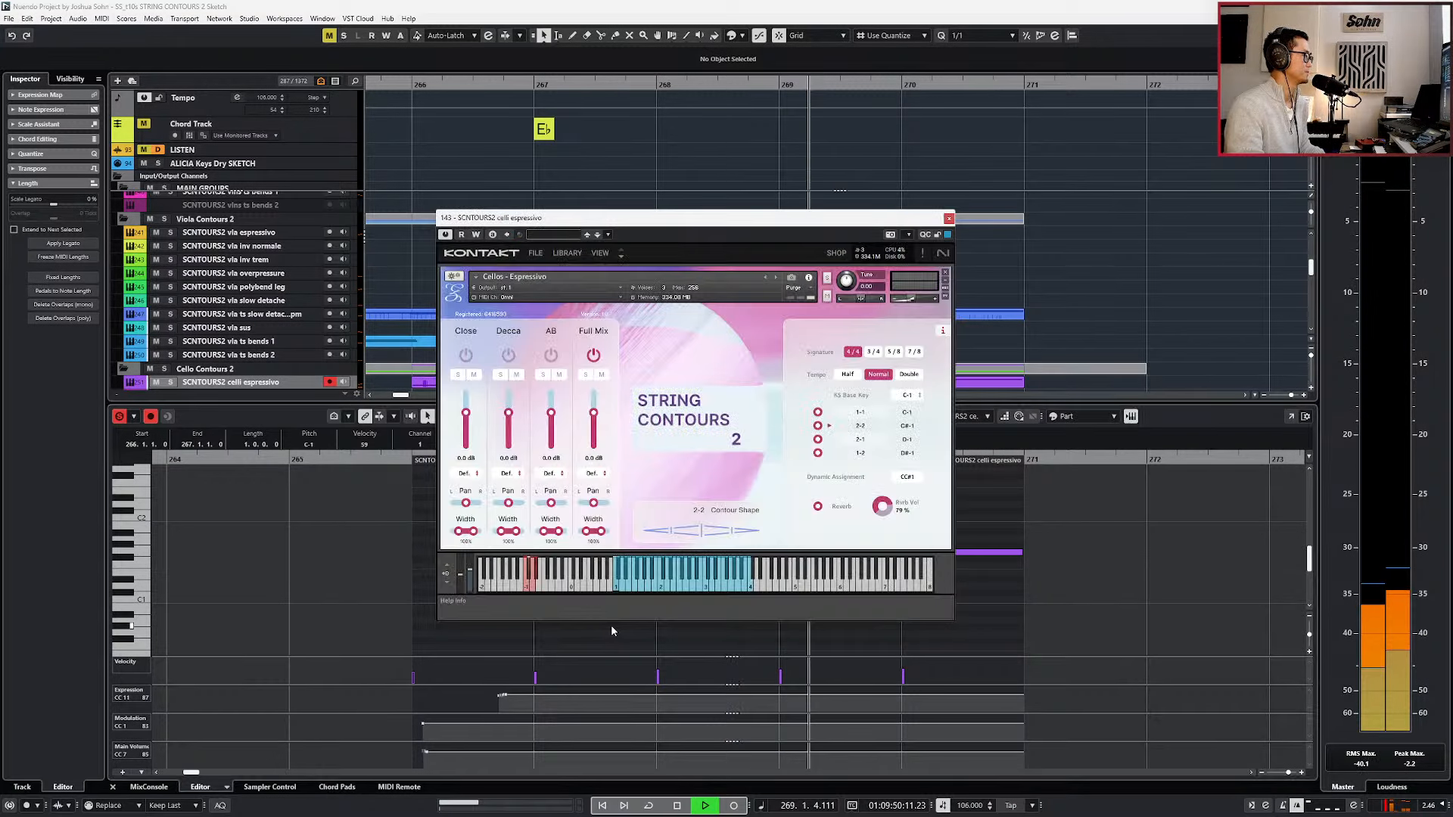
{"action": "key", "text": "space"}
{"action": "scroll", "coordinate": [462, 632], "scroll_direction": "down", "scroll_amount": 4}
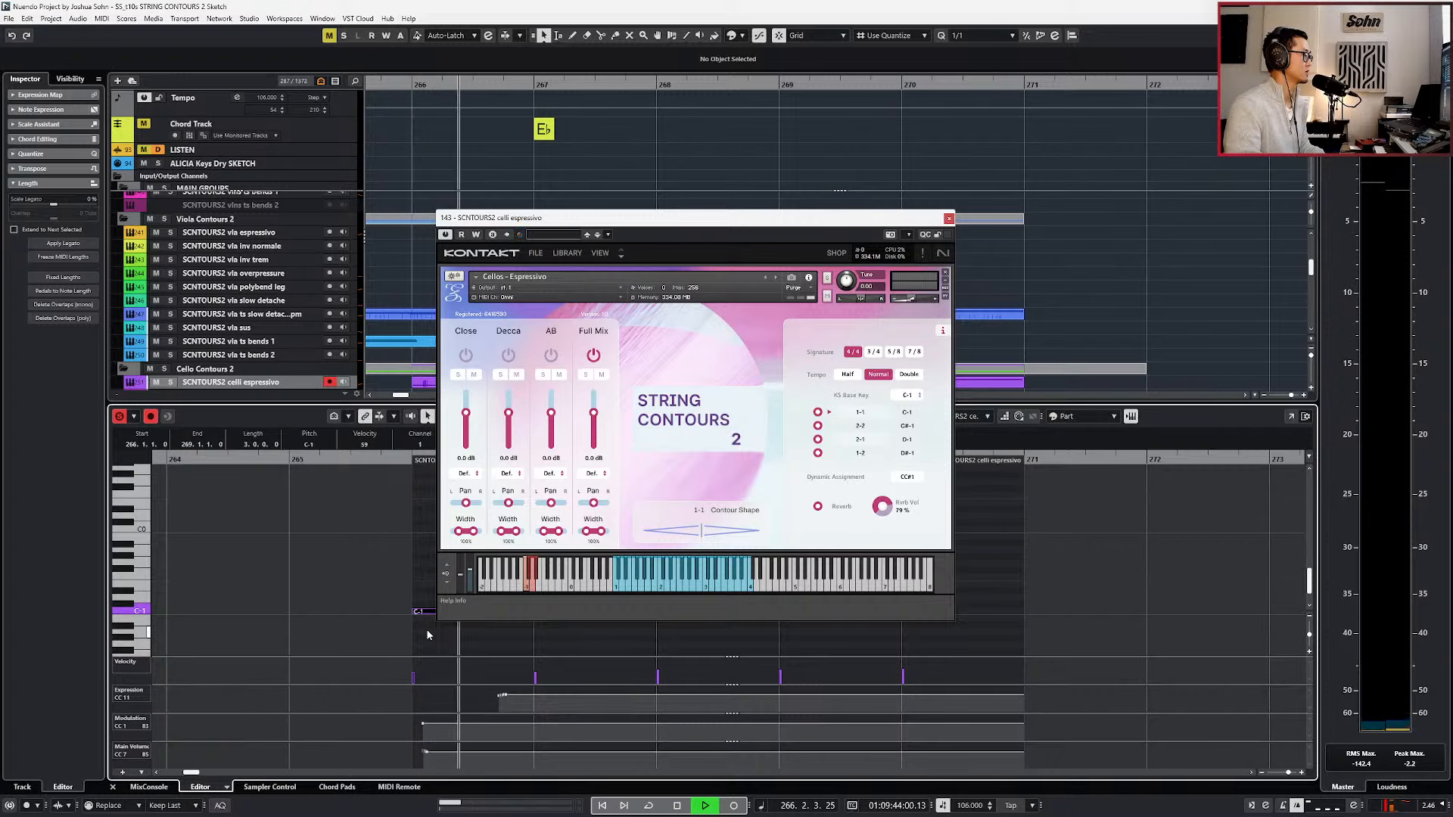
Extend the C-1 keyswitch note in the celli espressivo part to 5.0.0.0, ending at bar 271, and close the instrument window.
{"action": "key", "text": "alt+shift+Right"}
{"action": "key", "text": "alt+shift+Right"}
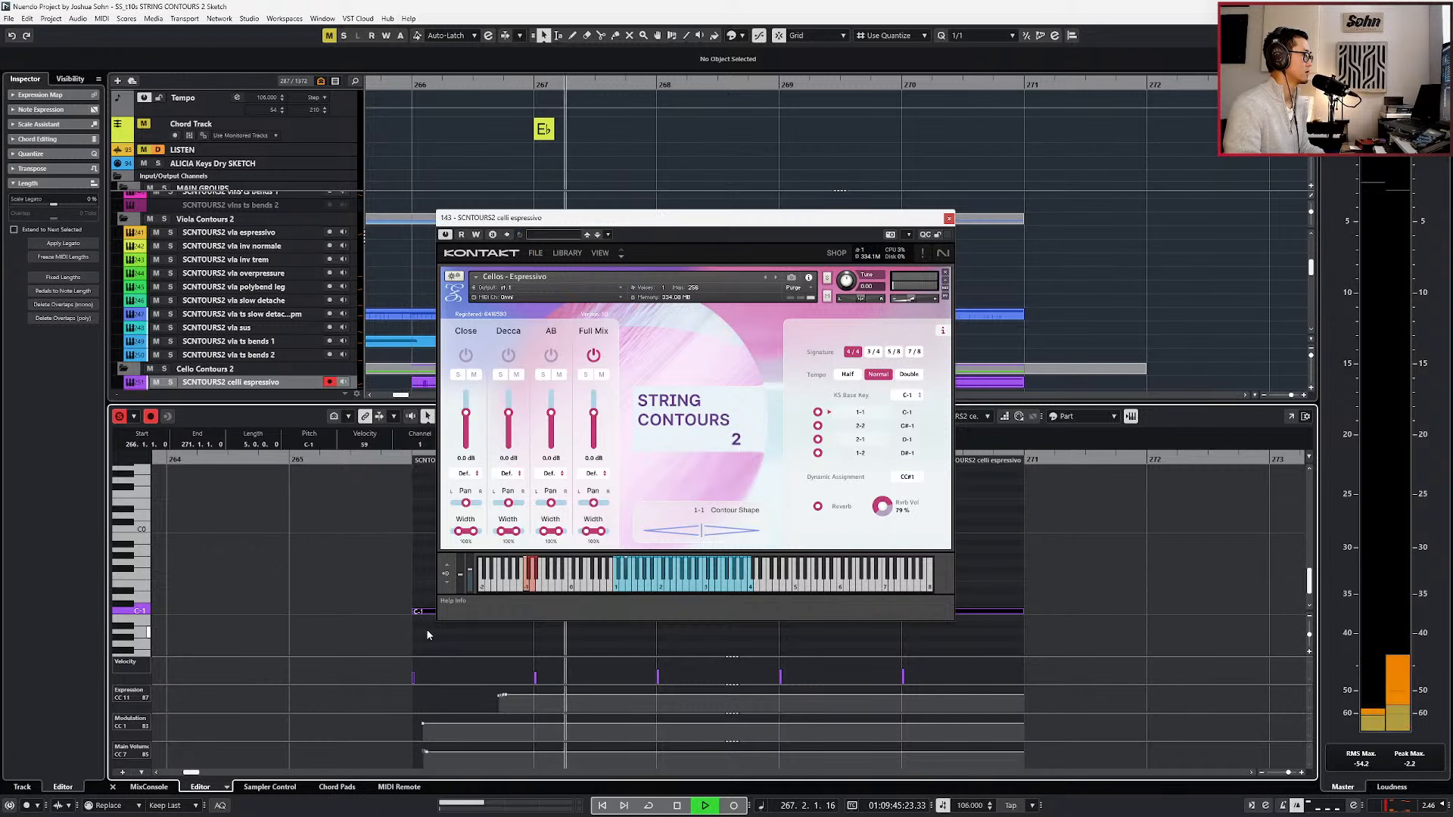
{"action": "key", "text": "ctrl+w"}
{"action": "scroll", "coordinate": [544, 629], "scroll_direction": "up", "scroll_amount": 2}
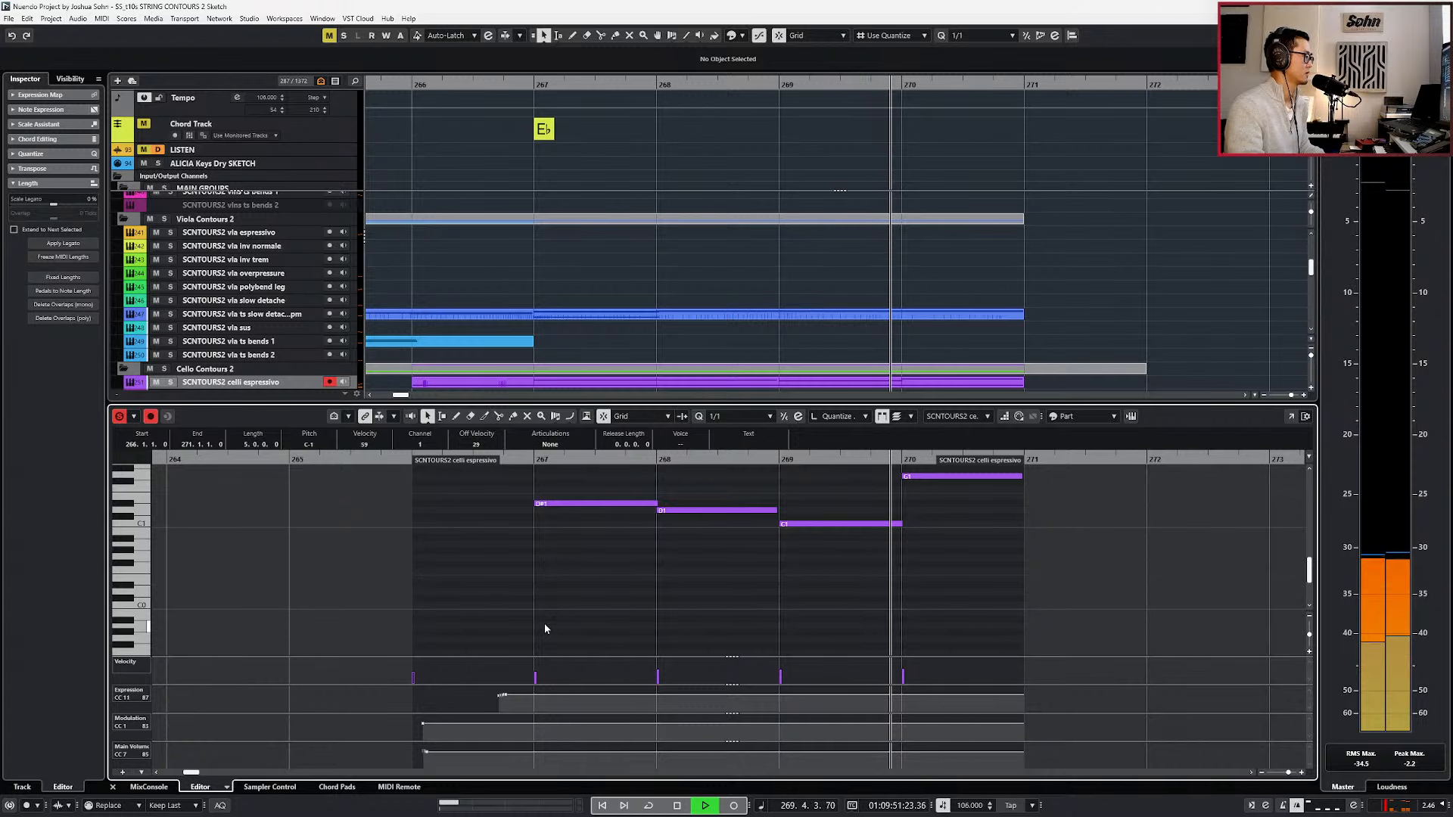
{"action": "key", "text": "space"}
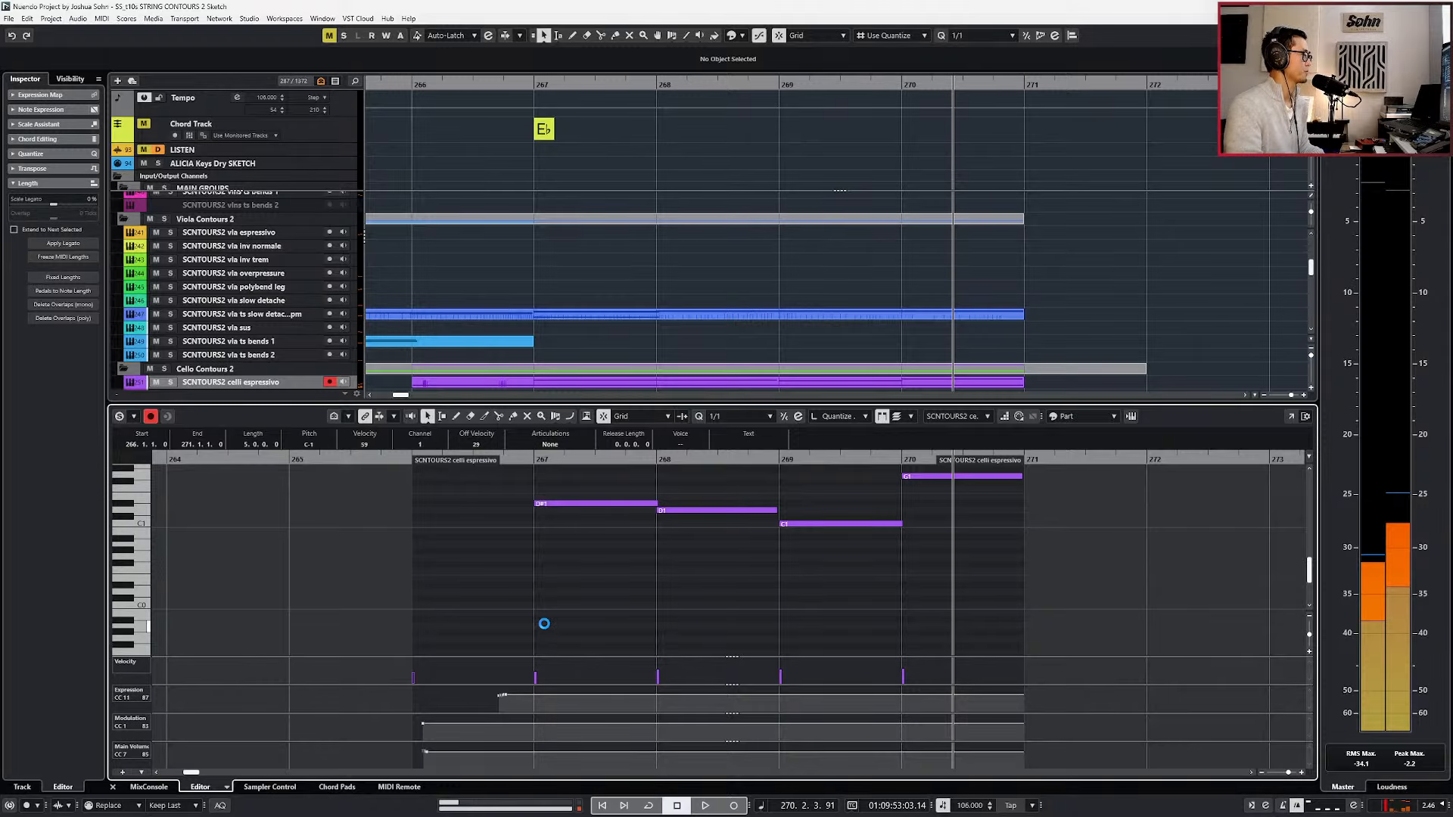
Copy the celli espressivo part spanning bars 266 to 271 onto the Bass Contours espressivo track and play it from bar 266.
{"action": "key", "text": "Return"}
{"action": "scroll", "coordinate": [765, 587], "scroll_direction": "down", "scroll_amount": 1}
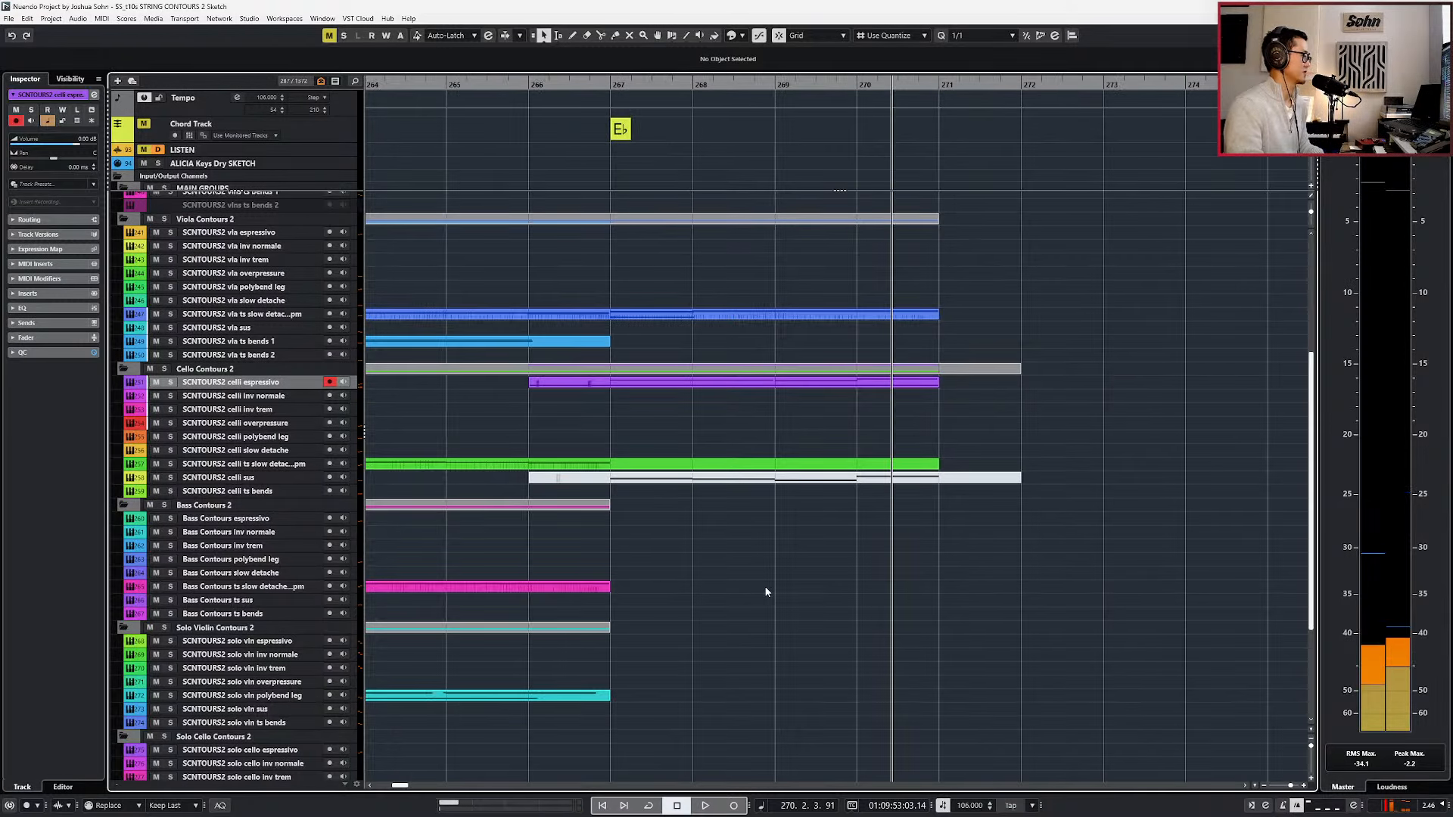
{"action": "key", "text": "KP_0"}
{"action": "key", "text": "KP_Subtract"}
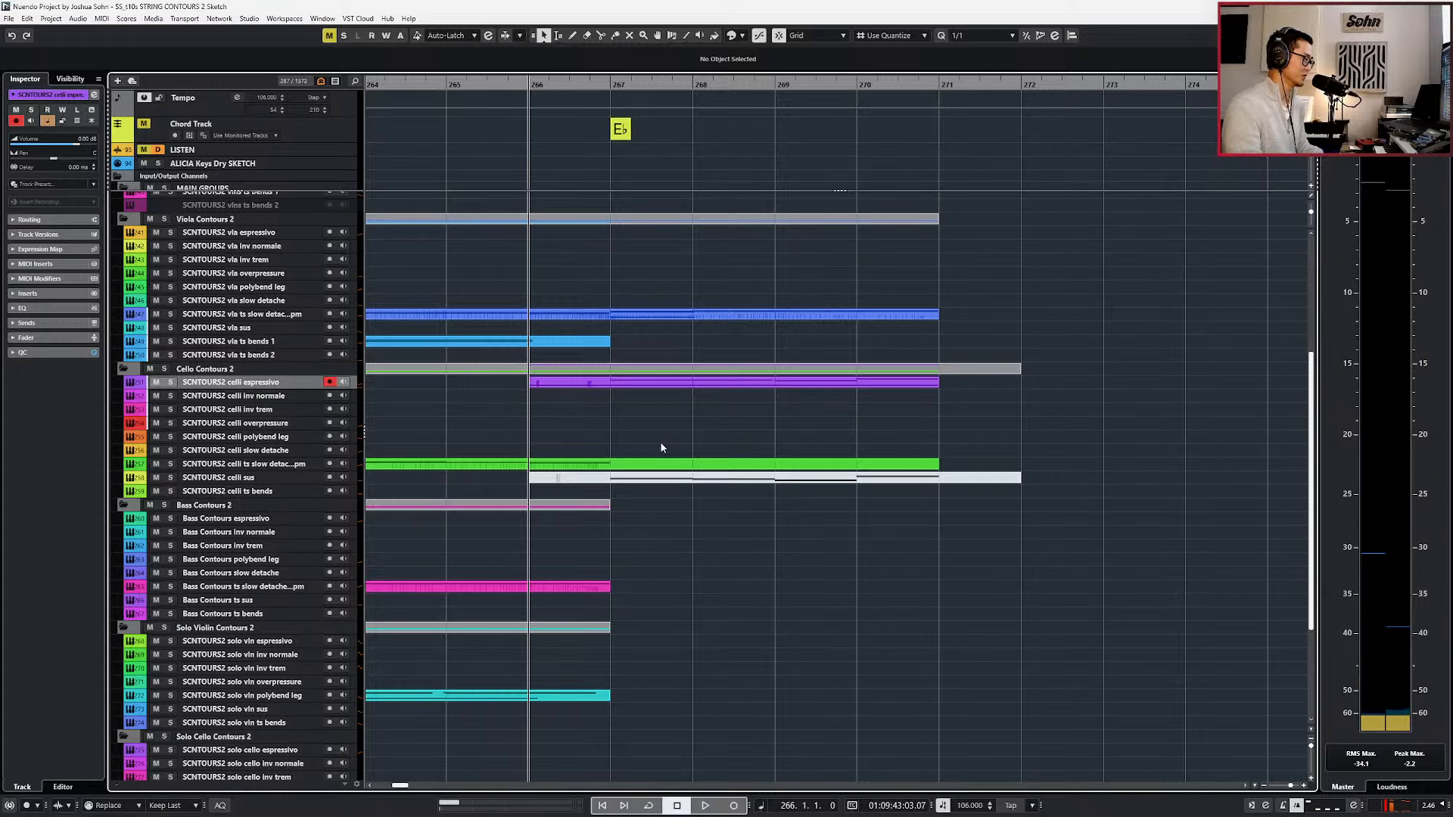
{"action": "left_click_drag", "start_coordinate": [643, 391], "coordinate": [643, 525]}
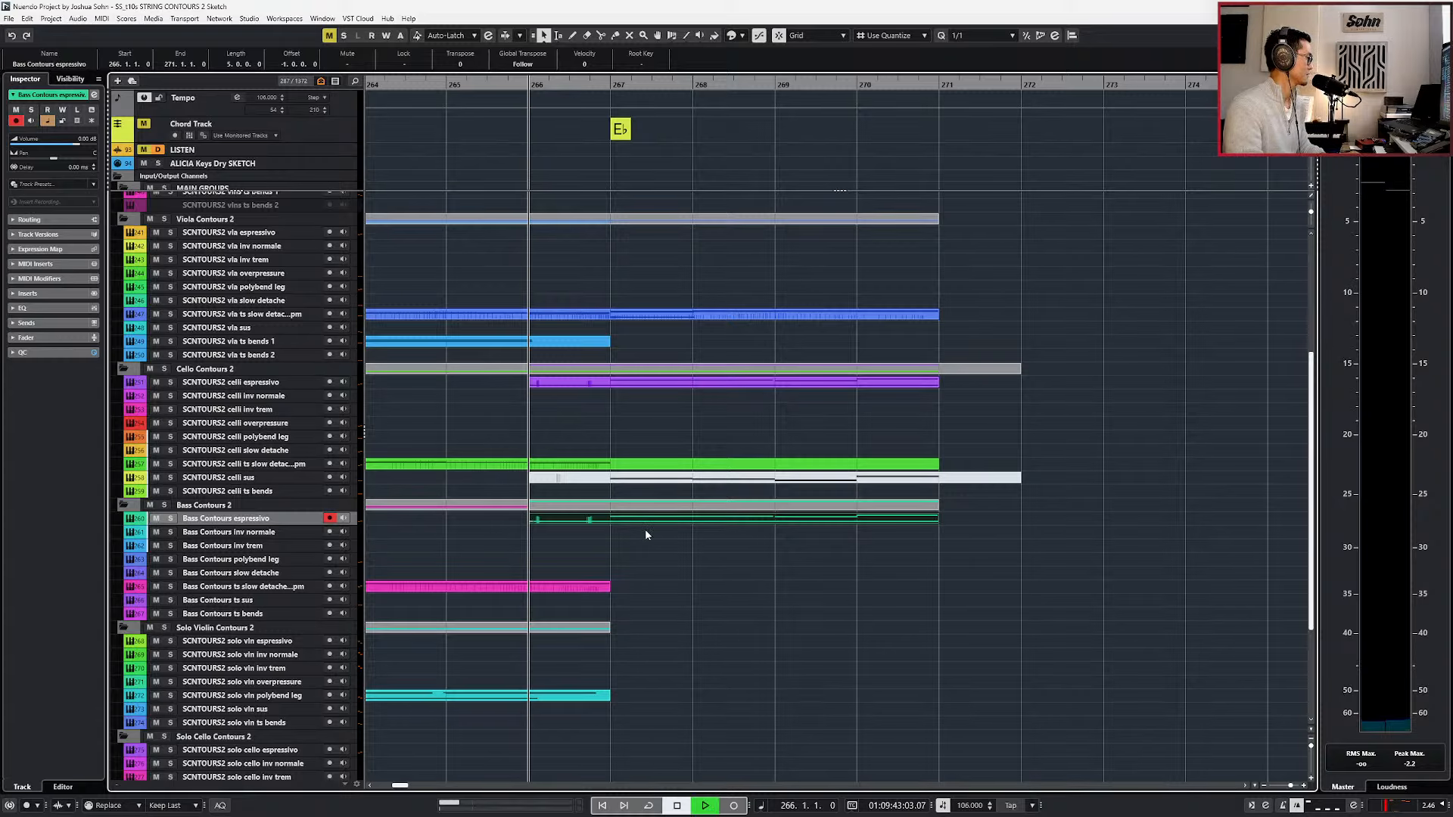
{"action": "scroll", "coordinate": [645, 531], "scroll_direction": "down", "scroll_amount": 2}
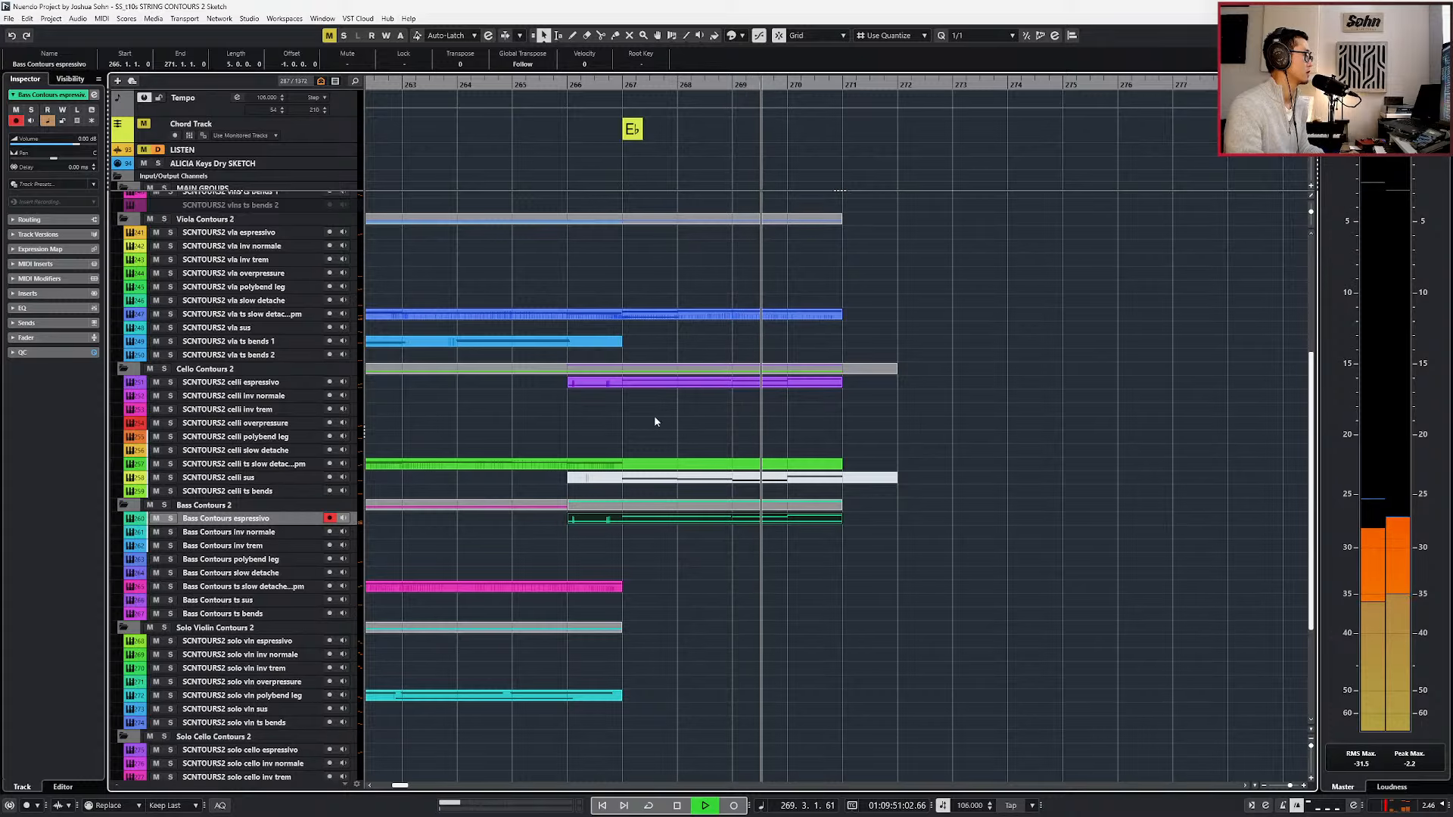
Play the combined cello and bass espressivo passage again from bar 265.
{"action": "left_click", "coordinate": [669, 382]}
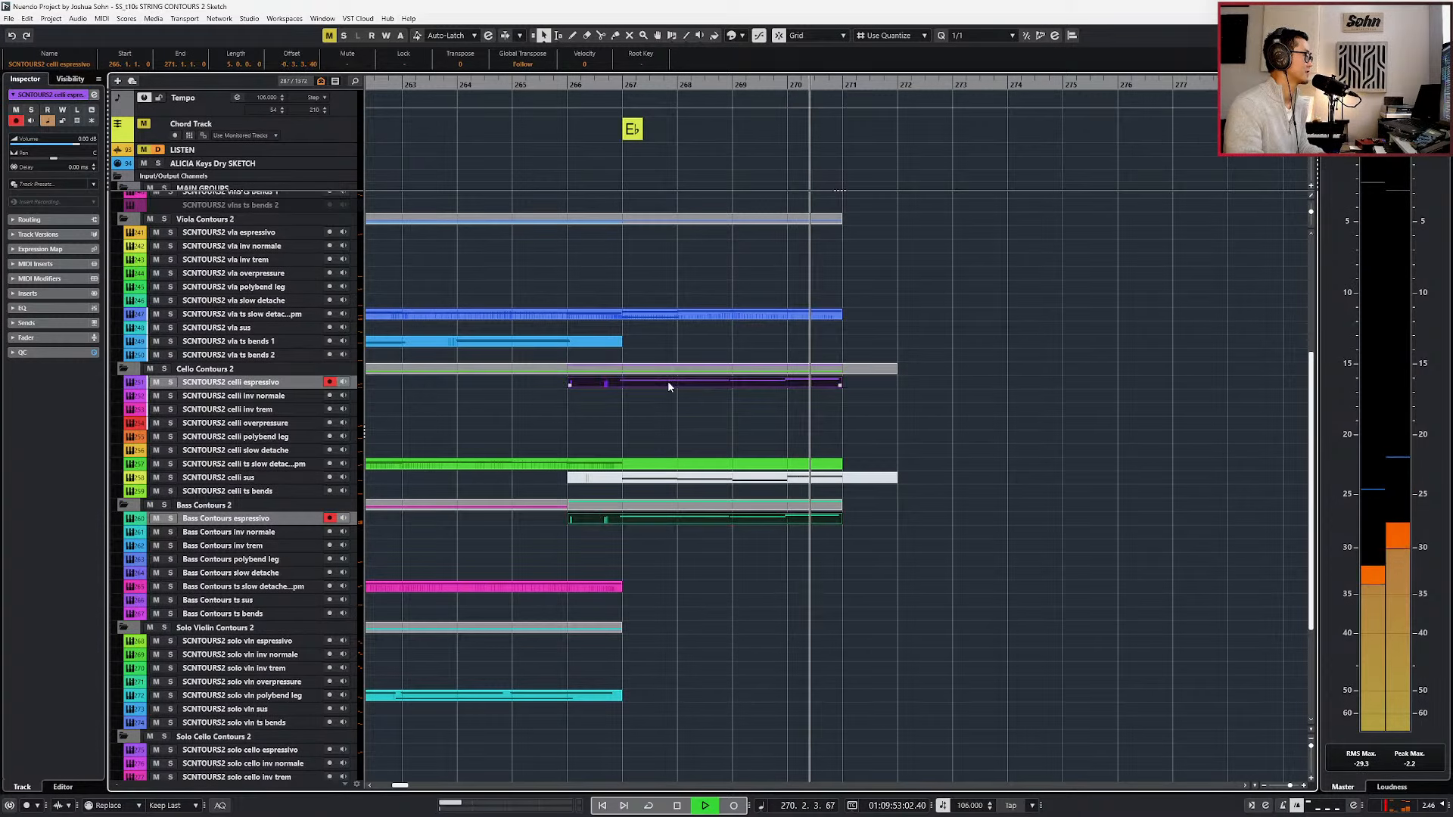
{"action": "key", "text": "space"}
{"action": "key", "text": "KP_Subtract"}
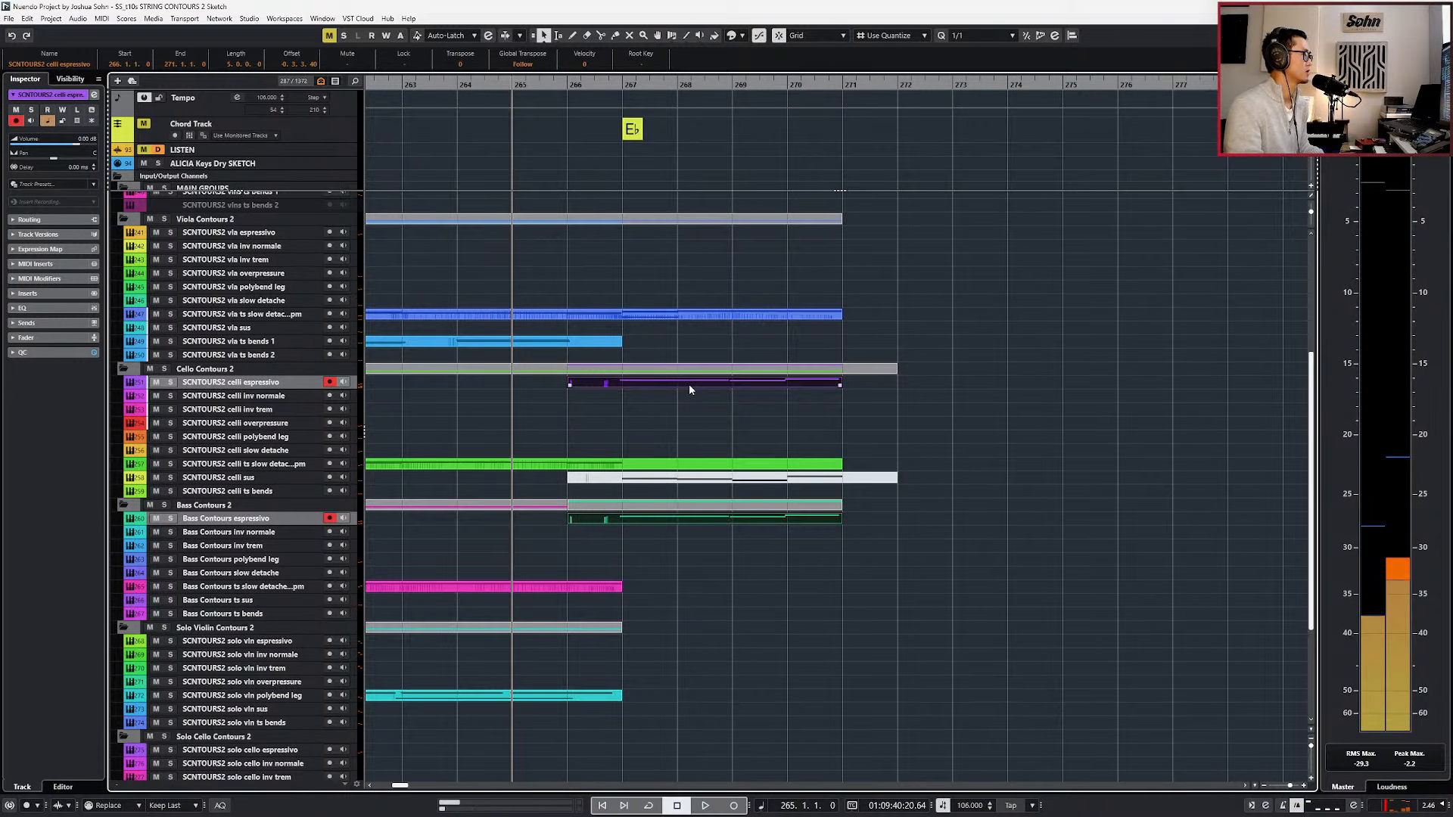
{"action": "key", "text": "space"}
{"action": "left_click_drag", "start_coordinate": [753, 382], "coordinate": [755, 381]}
{"action": "double_click", "coordinate": [755, 381]}
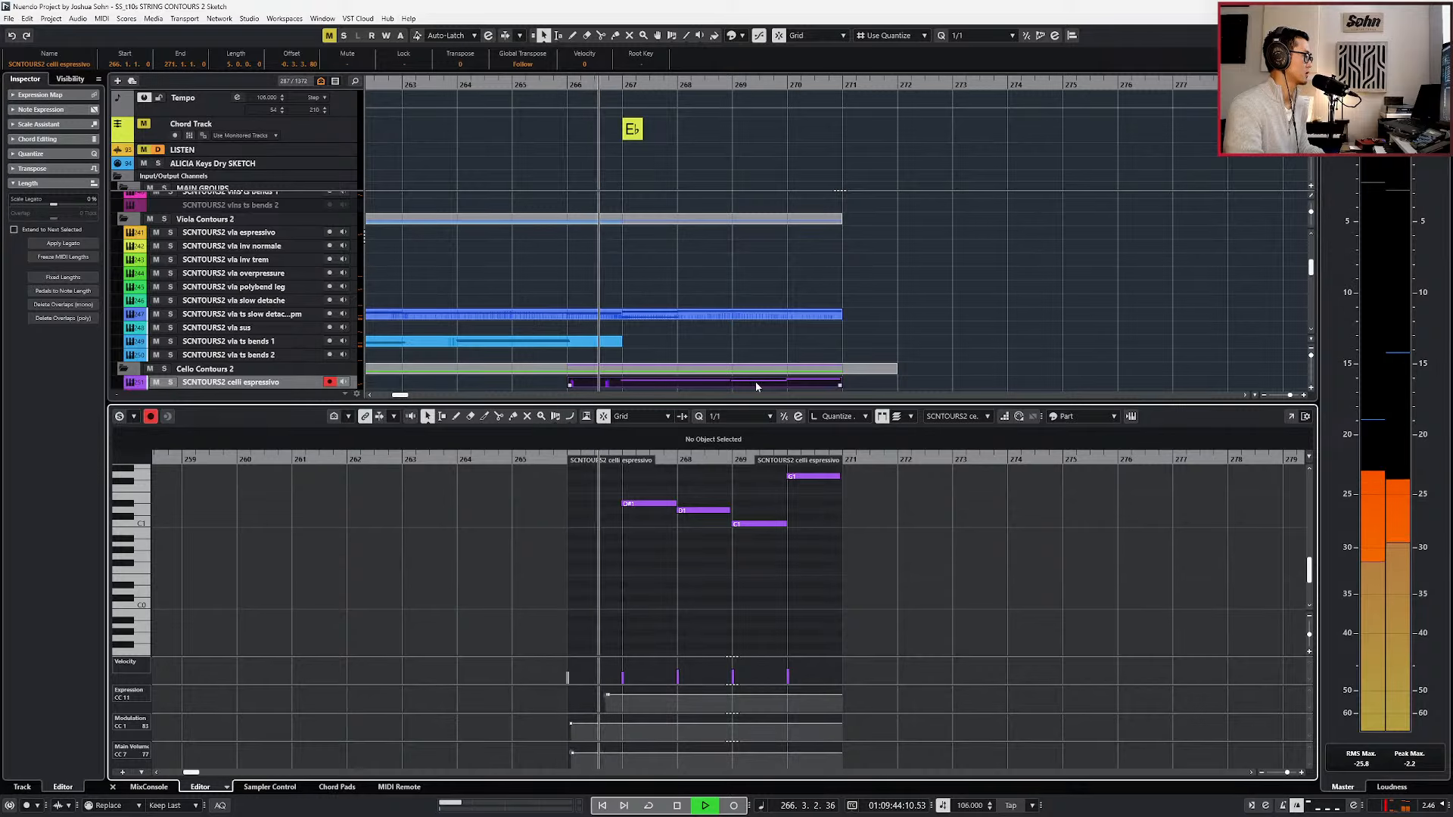
{"action": "key", "text": "Return"}
{"action": "left_click", "coordinate": [742, 612]}
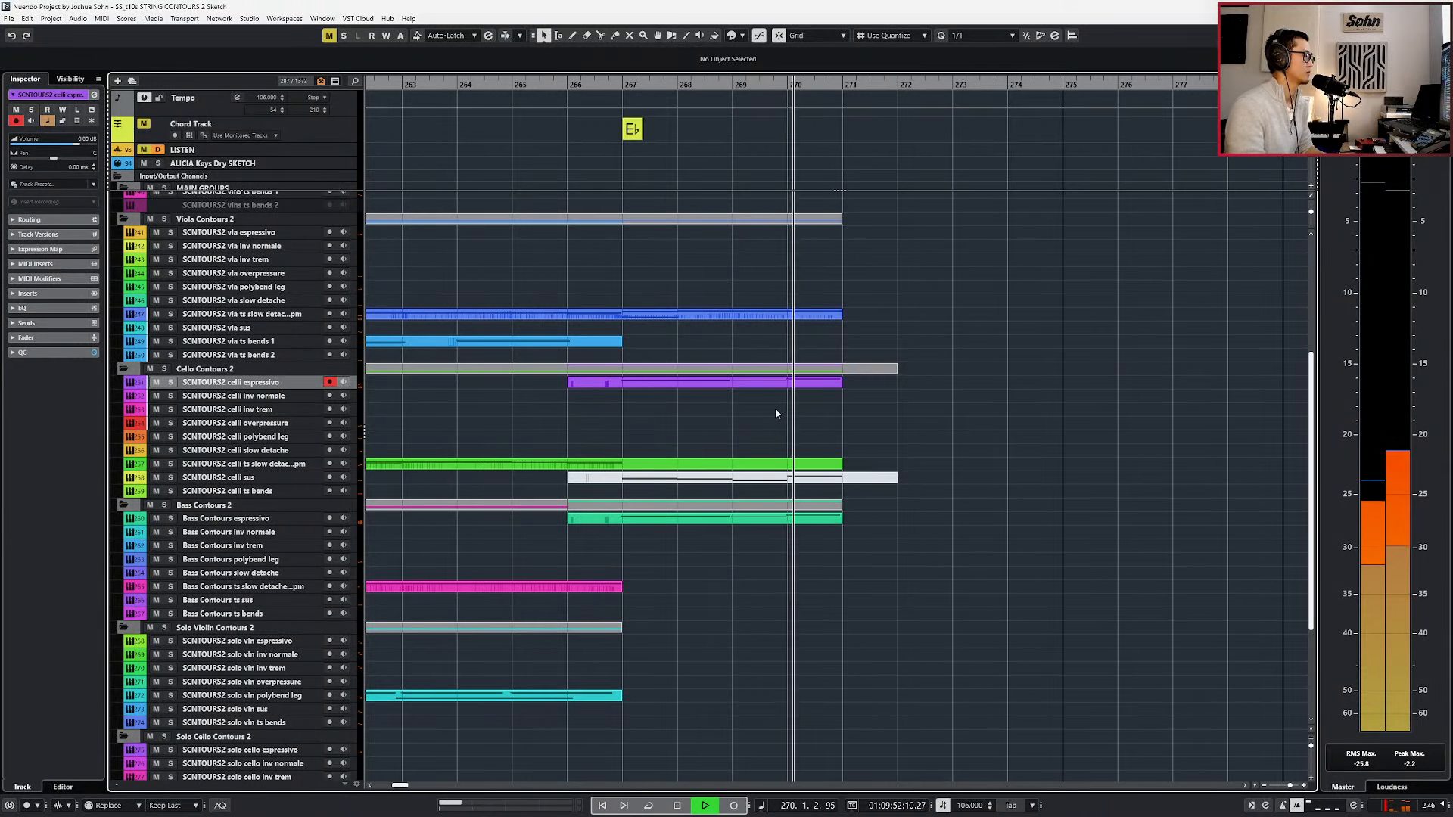
{"action": "key", "text": "space"}
Open the celli and bass espressivo parts for editing and shorten the G1 note in bar 270 to 0.1.3.90.
{"action": "left_click", "coordinate": [792, 384]}
{"action": "left_click", "coordinate": [805, 520], "text": "shift"}
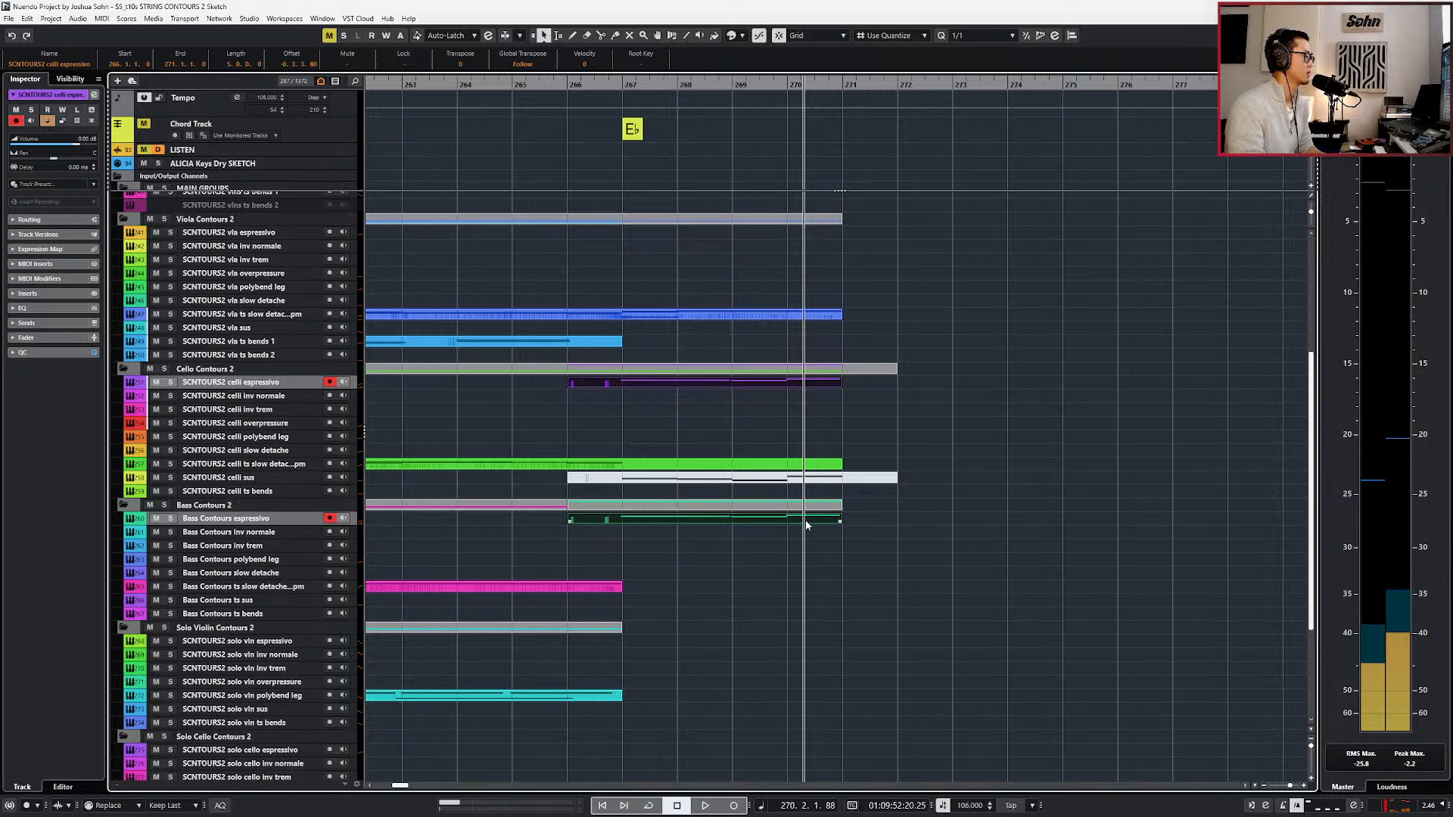
{"action": "double_click", "coordinate": [805, 520]}
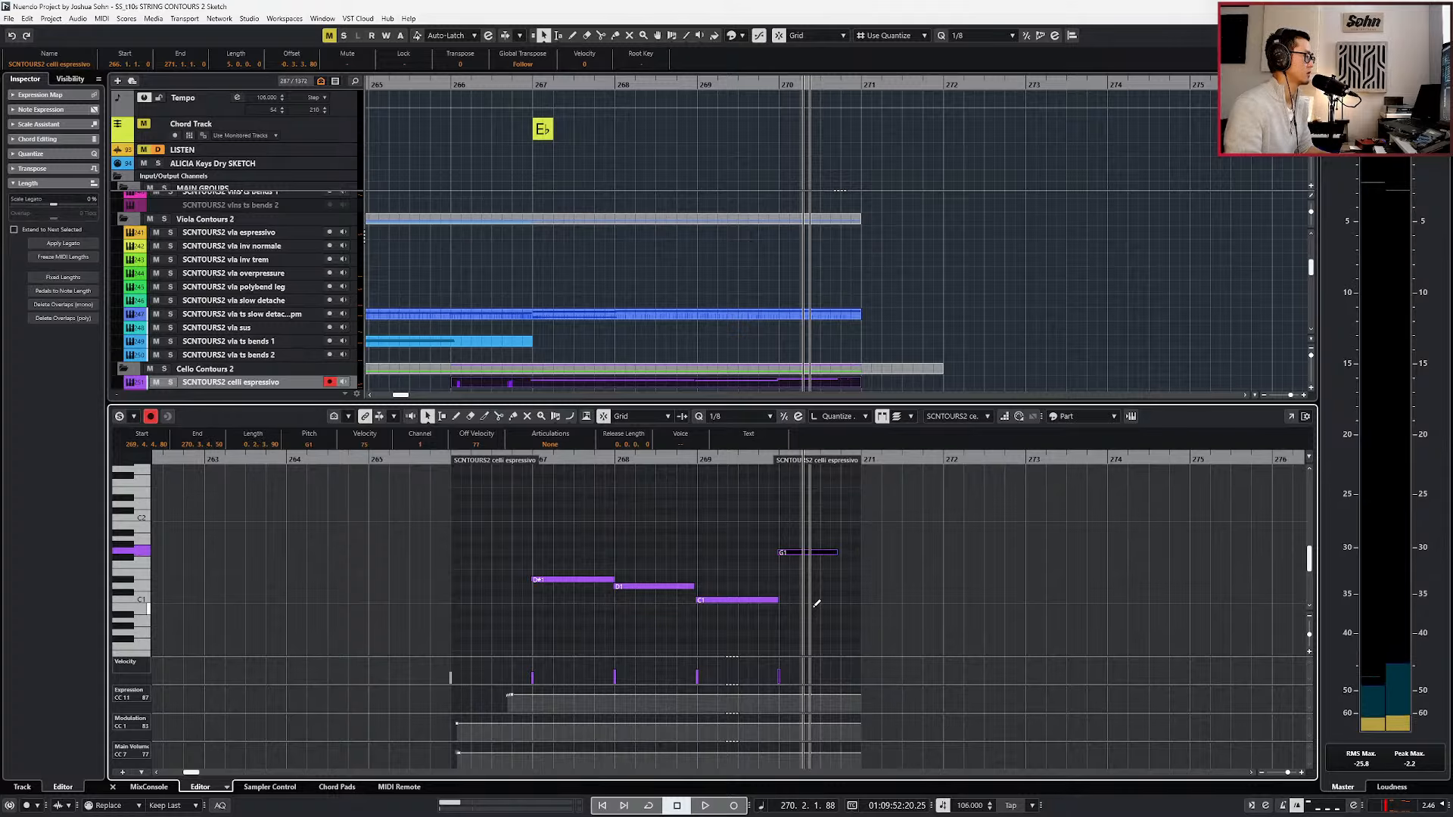
{"action": "key", "text": "l"}
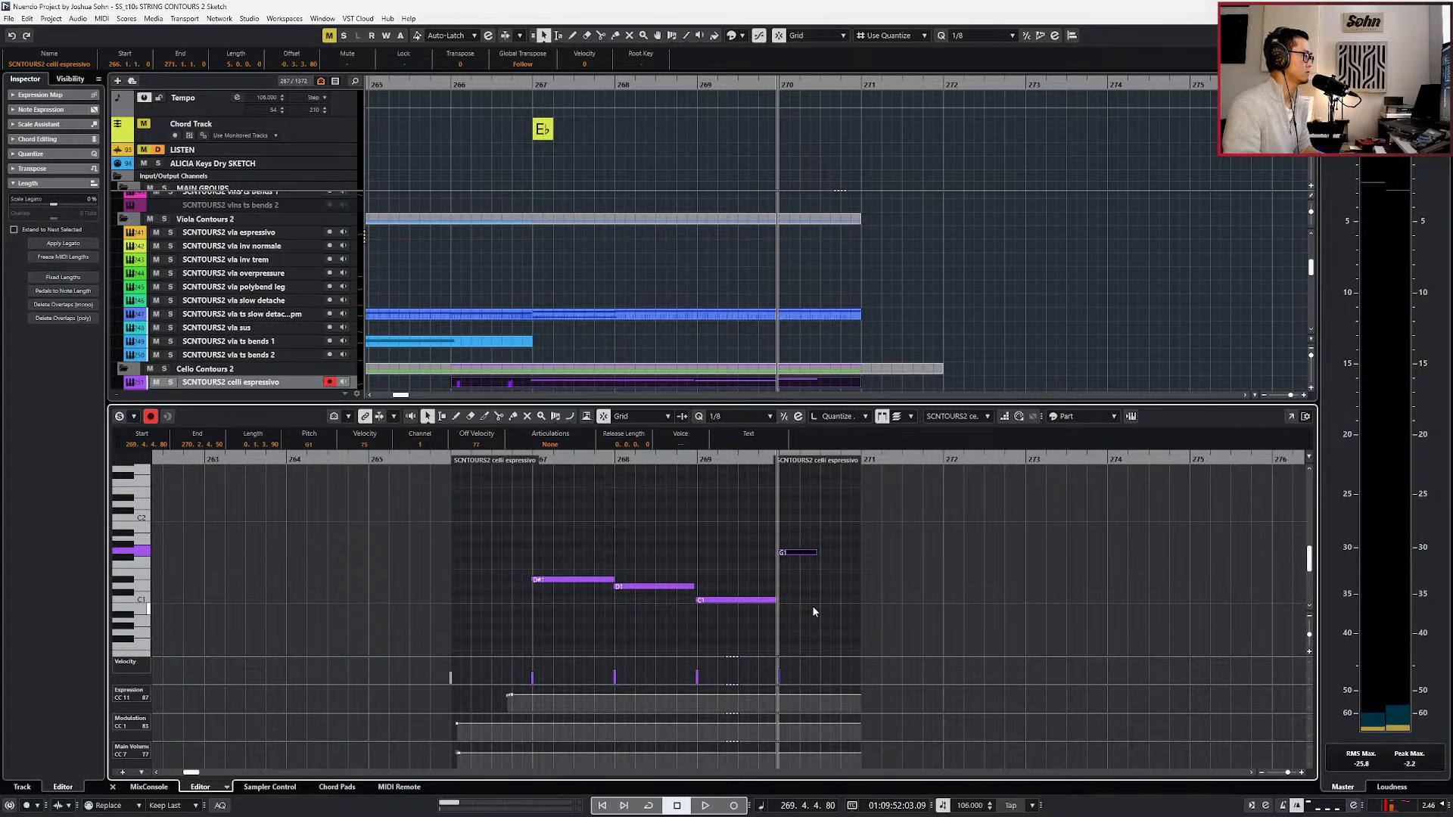
Duplicate the shortened G1 note into the second half of bar 270 and lower the copy to D1, checking it by ear.
{"action": "key", "text": "ctrl+d"}
{"action": "key", "text": "Down"}
{"action": "key", "text": "Down"}
{"action": "key", "text": "space"}
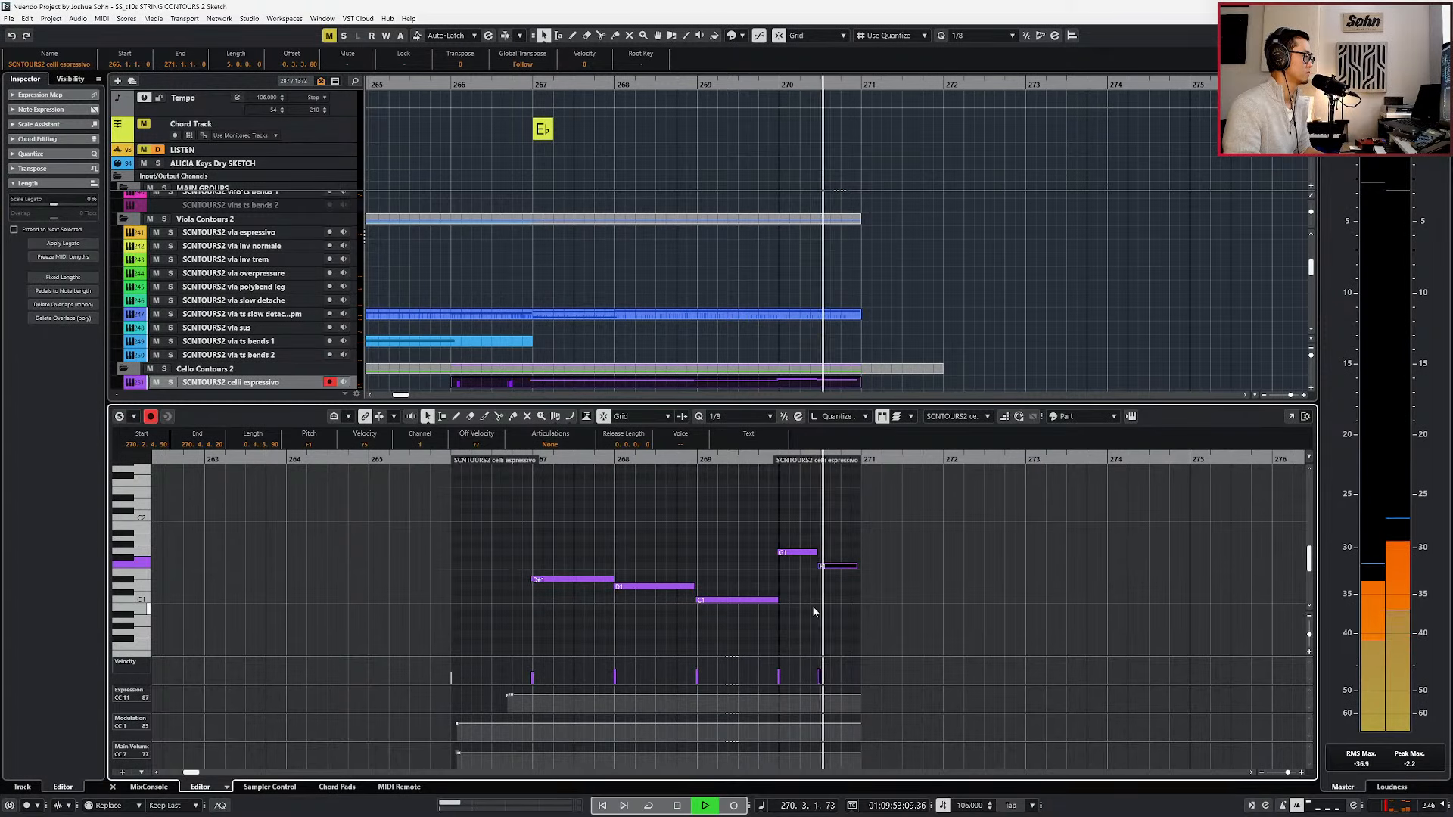
{"action": "key", "text": "Down"}
{"action": "key", "text": "Down"}
{"action": "key", "text": "Down"}
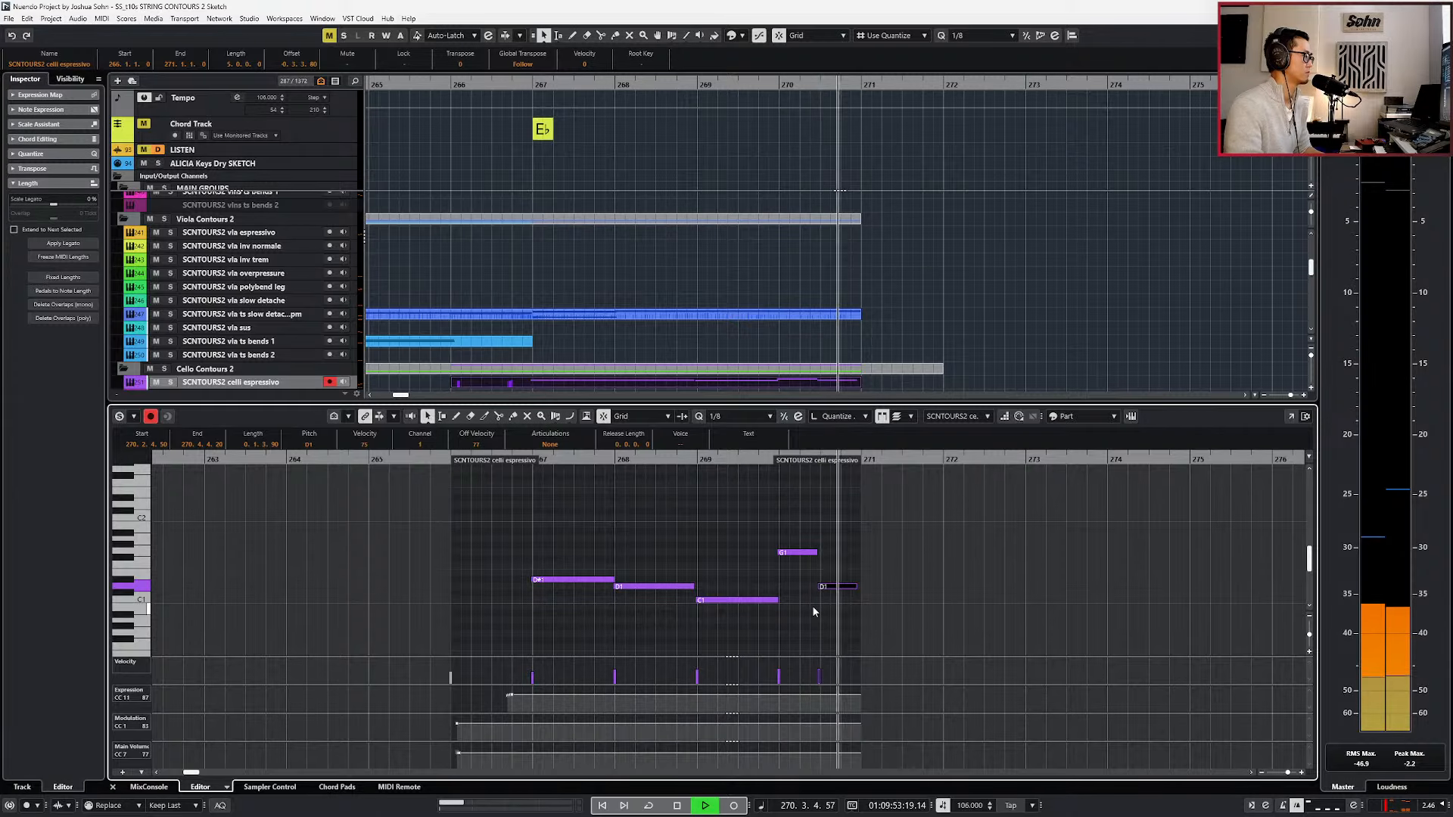
{"action": "key", "text": "space"}
Close the note editor and play the revised cello and bass line from bar 267.
{"action": "key", "text": "Return"}
{"action": "key", "text": "g"}
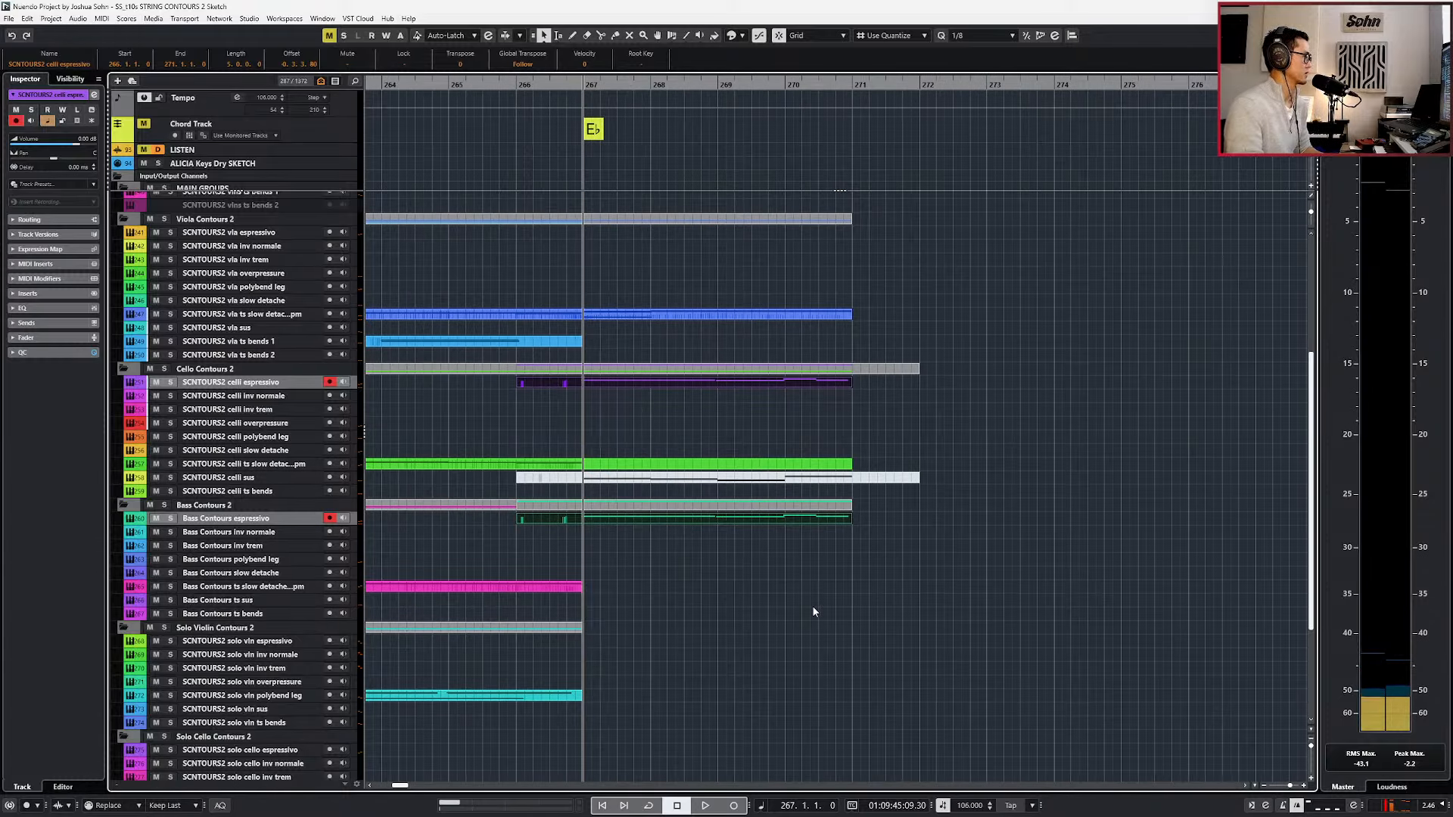
{"action": "key", "text": "space"}
{"action": "key", "text": "g"}
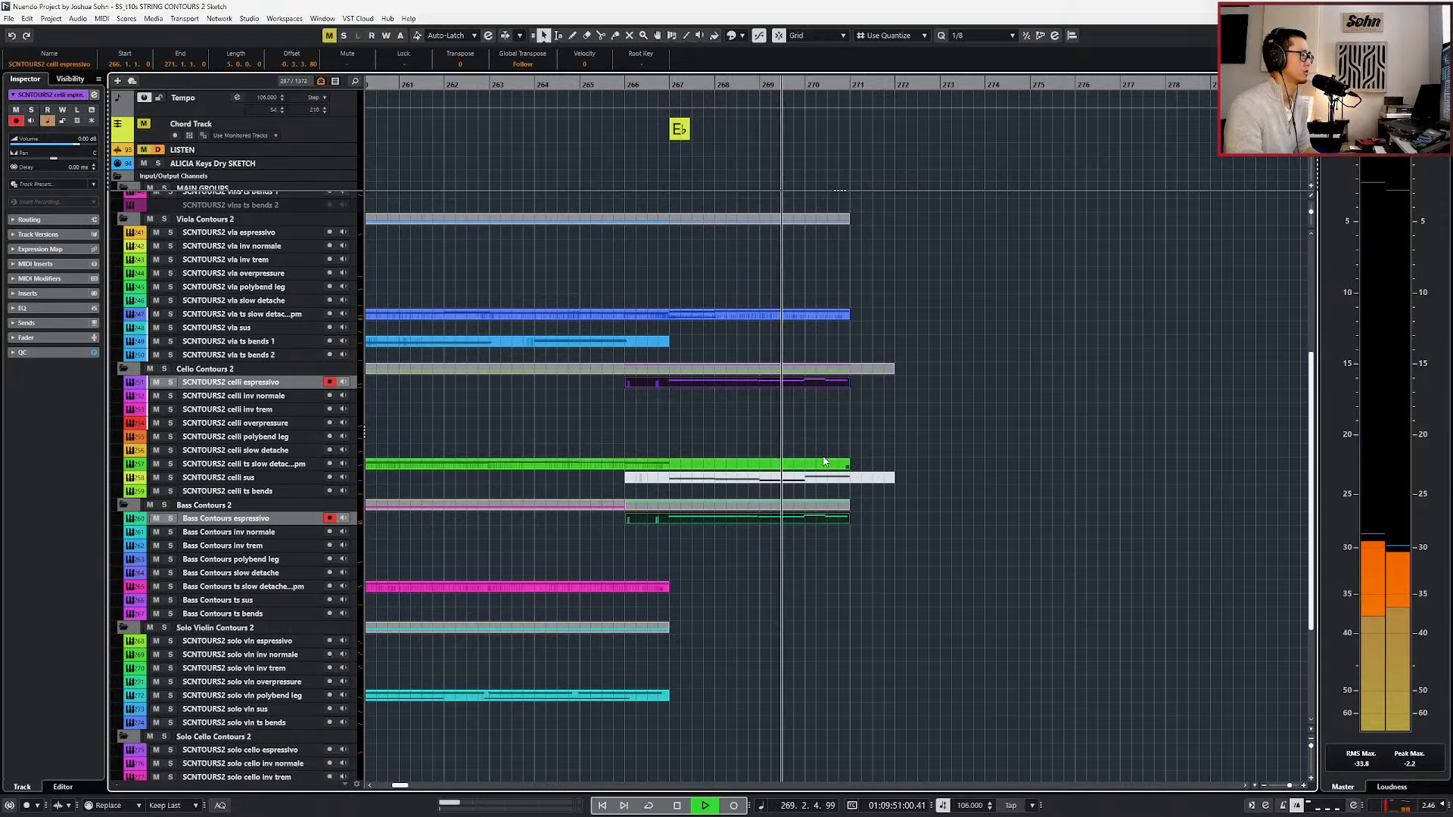
{"action": "left_click", "coordinate": [797, 384]}
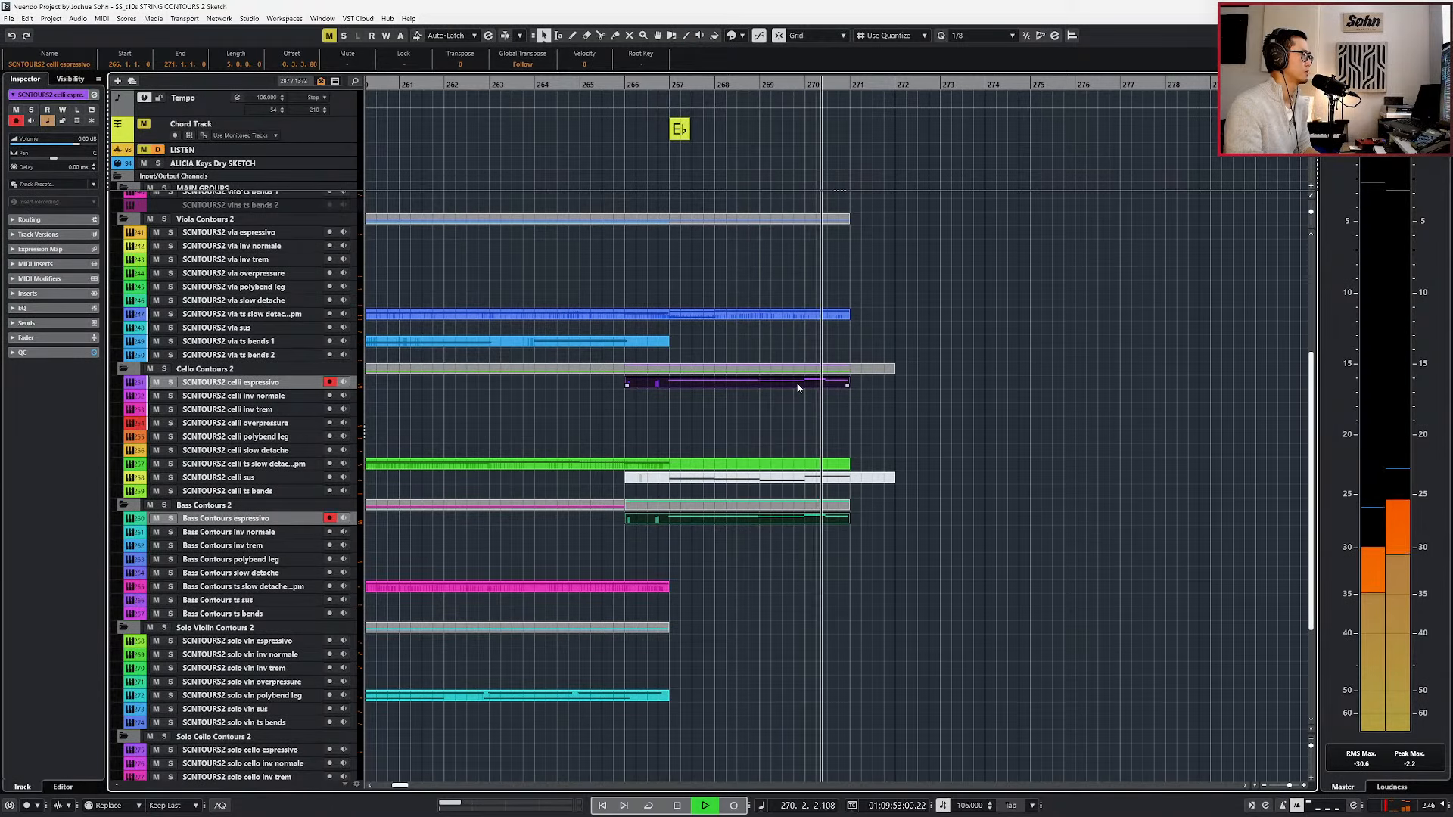
{"action": "key", "text": "space"}
Reopen the celli espressivo part and raise the C1 note in bar 269 to G1.
{"action": "double_click", "coordinate": [797, 384]}
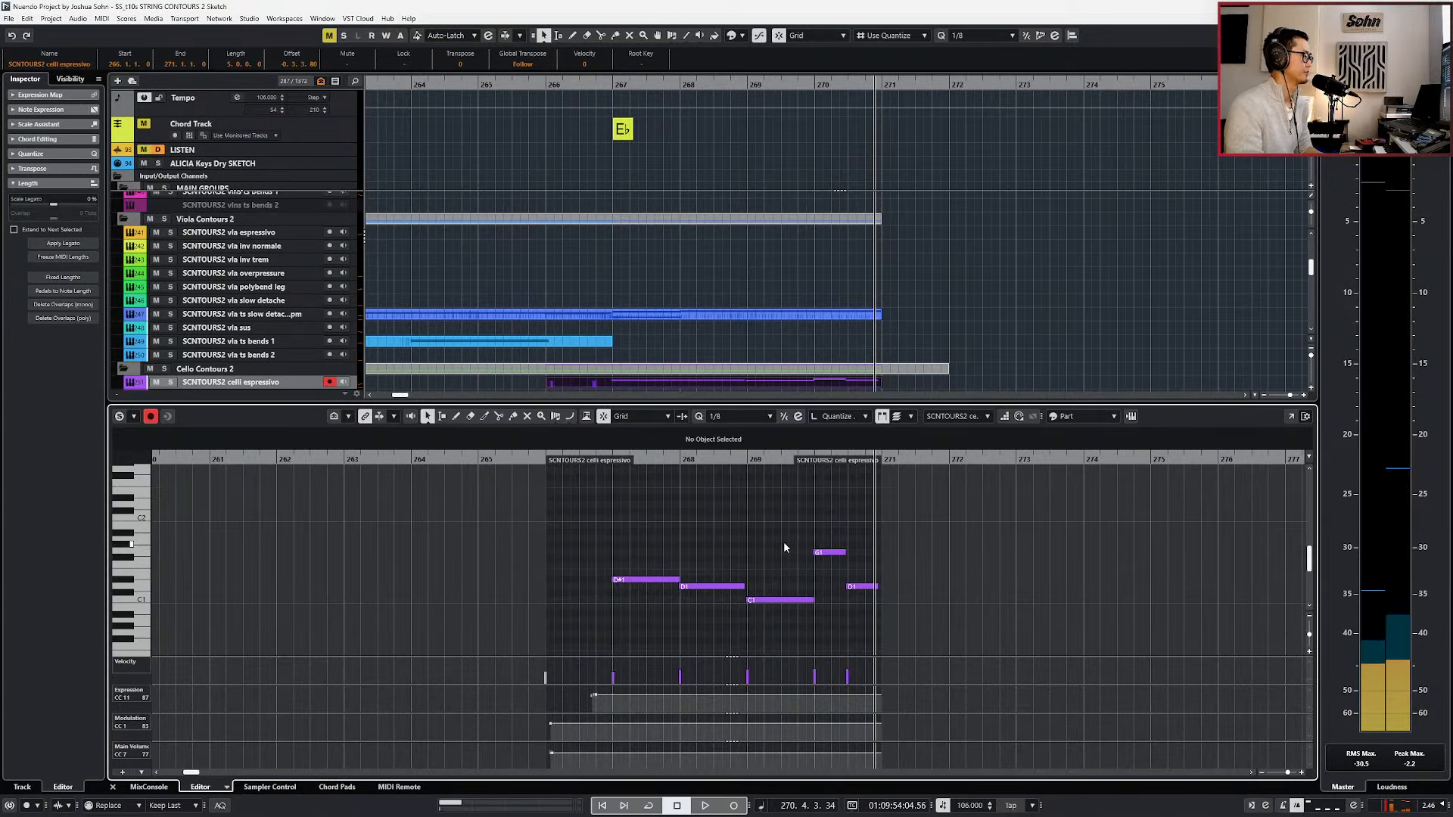
{"action": "key", "text": "KP_Subtract"}
{"action": "key", "text": "KP_Subtract"}
{"action": "key", "text": "KP_Subtract"}
{"action": "key", "text": "KP_Subtract"}
{"action": "left_click", "coordinate": [785, 600]}
{"action": "key", "text": "Up"}
{"action": "key", "text": "Up"}
{"action": "key", "text": "Up"}
{"action": "key", "text": "Up"}
{"action": "key", "text": "Up"}
{"action": "key", "text": "Up"}
{"action": "key", "text": "Up"}
Lower the G1 note at the start of bar 270 to F1 and play the phrase from bar 269.
{"action": "key", "text": "Right"}
{"action": "key", "text": "Down"}
{"action": "key", "text": "Down"}
{"action": "key", "text": "Down"}
{"action": "key", "text": "l"}
{"action": "key", "text": "KP_Subtract"}
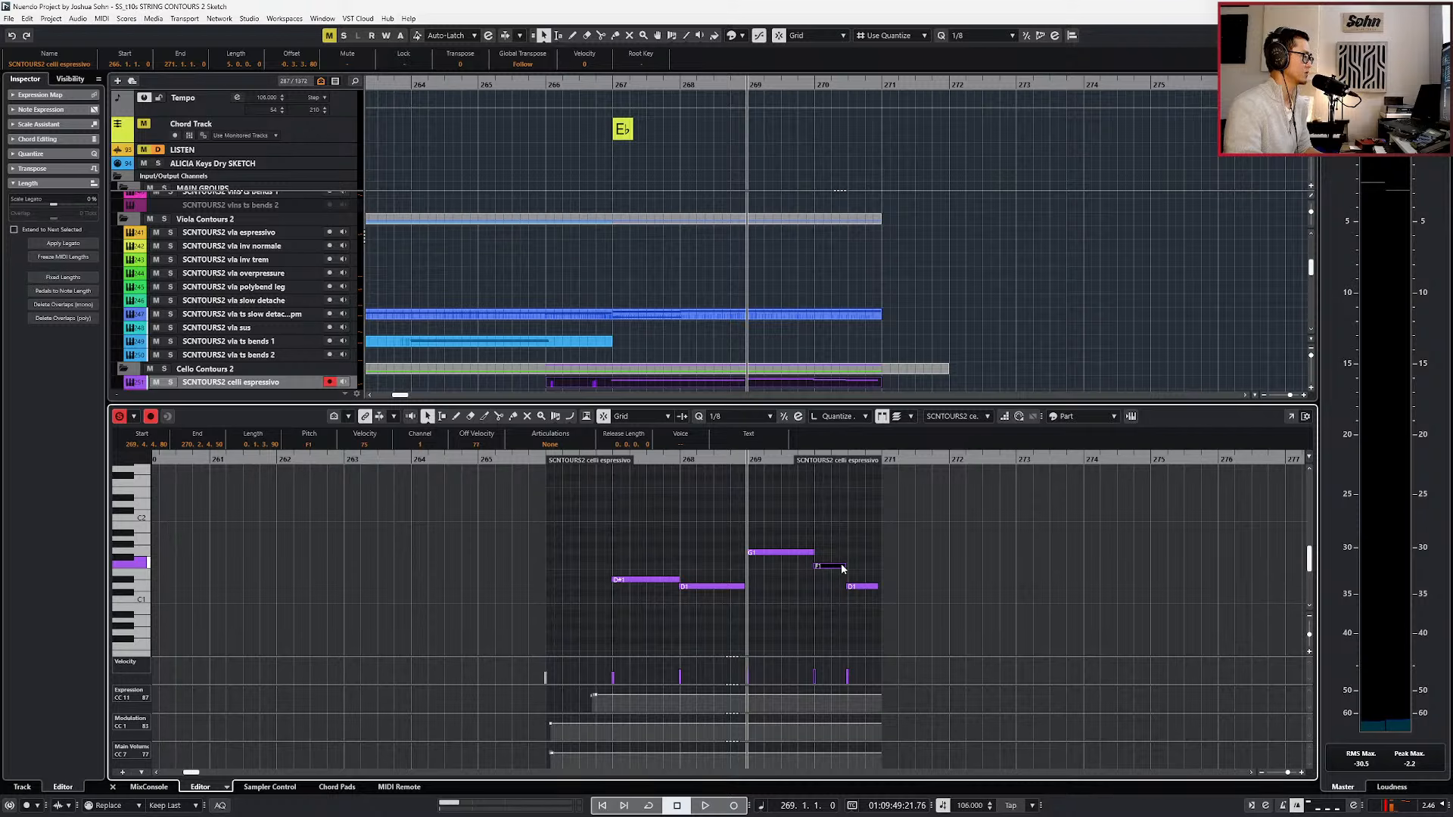
{"action": "key", "text": "space"}
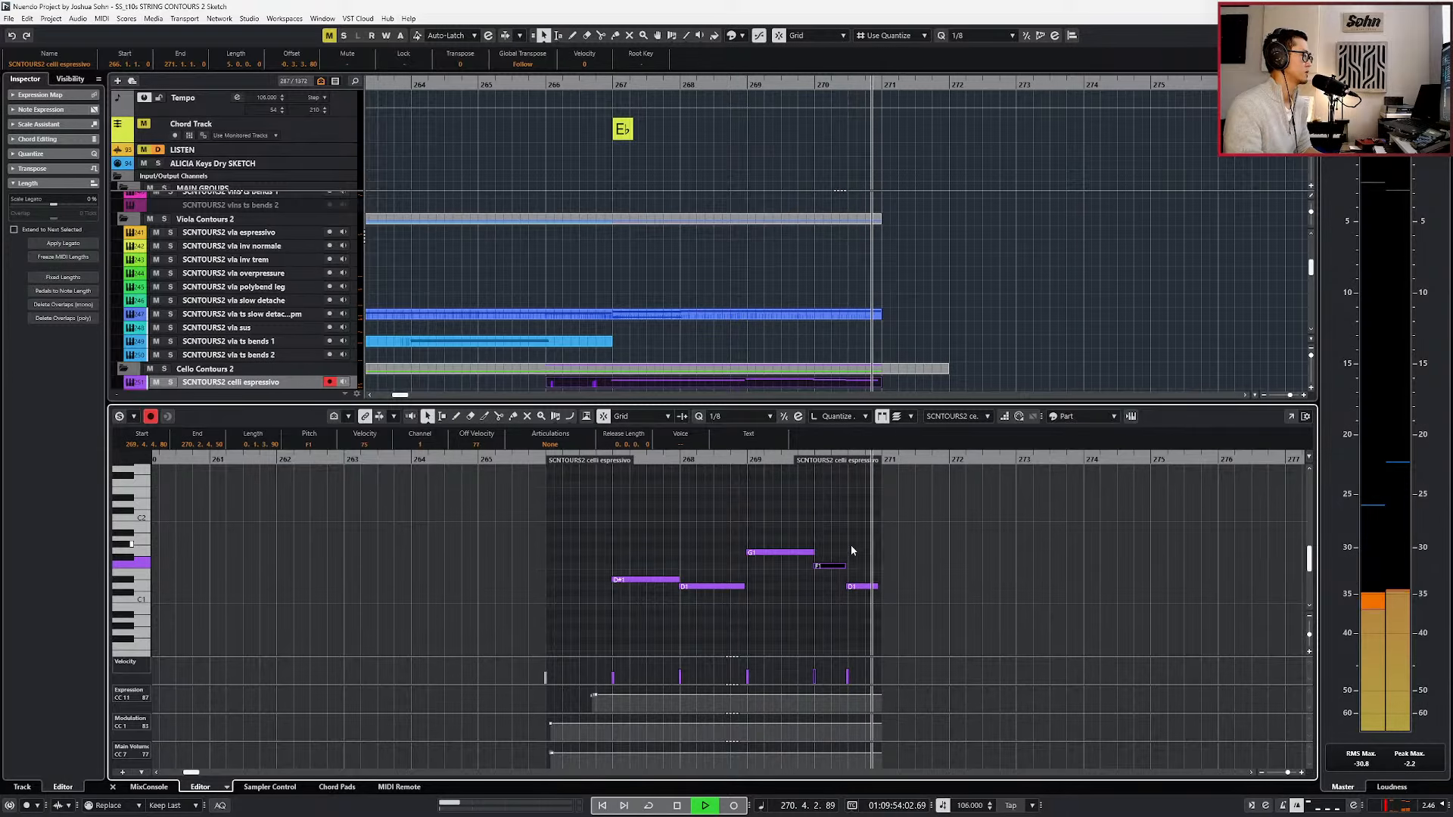
{"action": "key", "text": "space"}
Split the violins and viola ts slow detache parts at bar 267 and duplicate their four-bar section to bars 271 to 275.
{"action": "key", "text": "Return"}
{"action": "scroll", "coordinate": [852, 547], "scroll_direction": "down", "scroll_amount": 2}
{"action": "key", "text": "alt+1"}
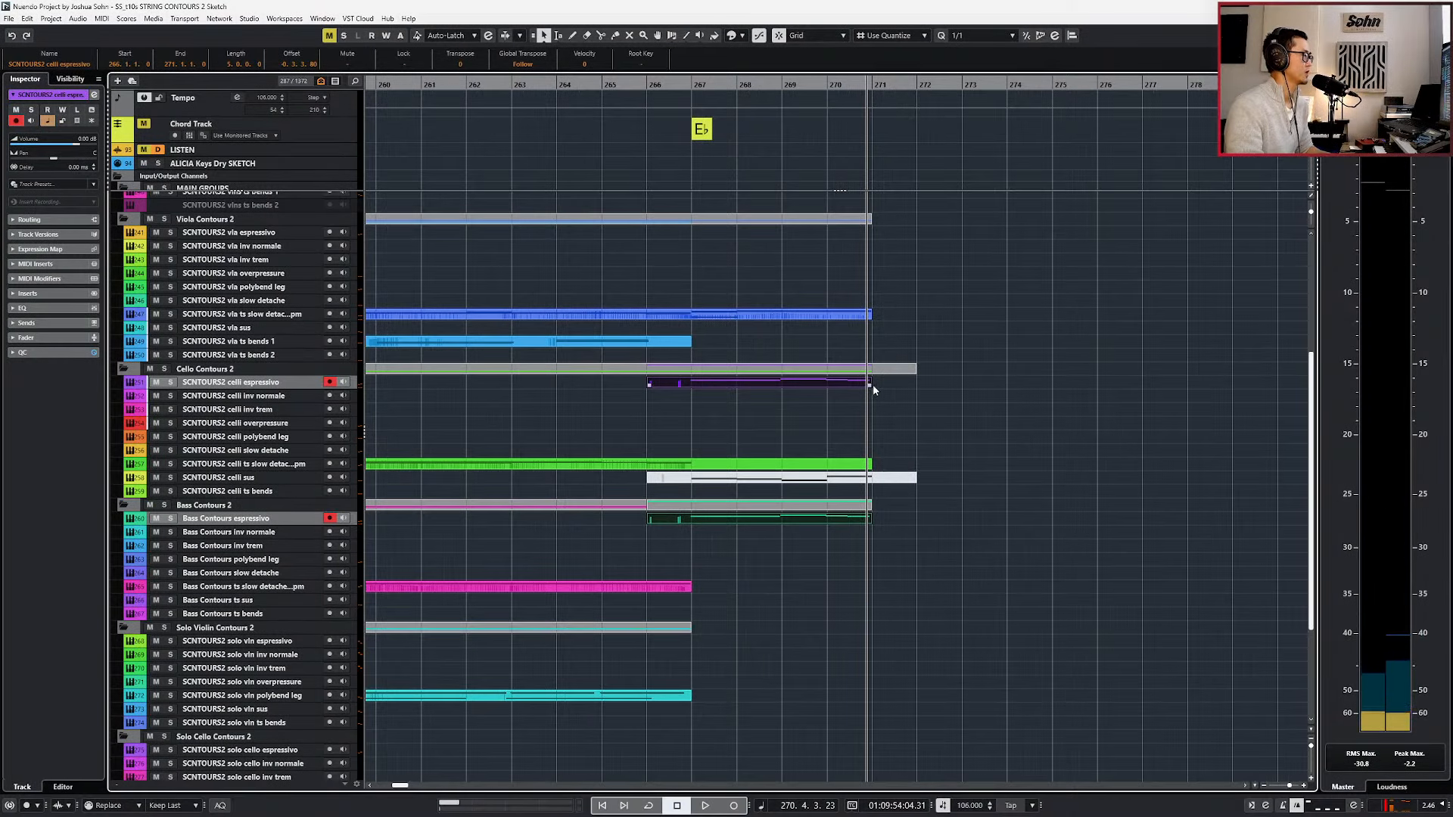
{"action": "left_click", "coordinate": [850, 421]}
{"action": "left_click", "coordinate": [865, 385]}
{"action": "scroll", "coordinate": [853, 378], "scroll_direction": "up", "scroll_amount": 5}
{"action": "left_click_drag", "start_coordinate": [843, 379], "coordinate": [828, 410]}
{"action": "left_click", "coordinate": [705, 551], "text": "shift"}
{"action": "scroll", "coordinate": [704, 553], "scroll_direction": "up", "scroll_amount": 1}
{"action": "scroll", "coordinate": [699, 552], "scroll_direction": "up", "scroll_amount": 4}
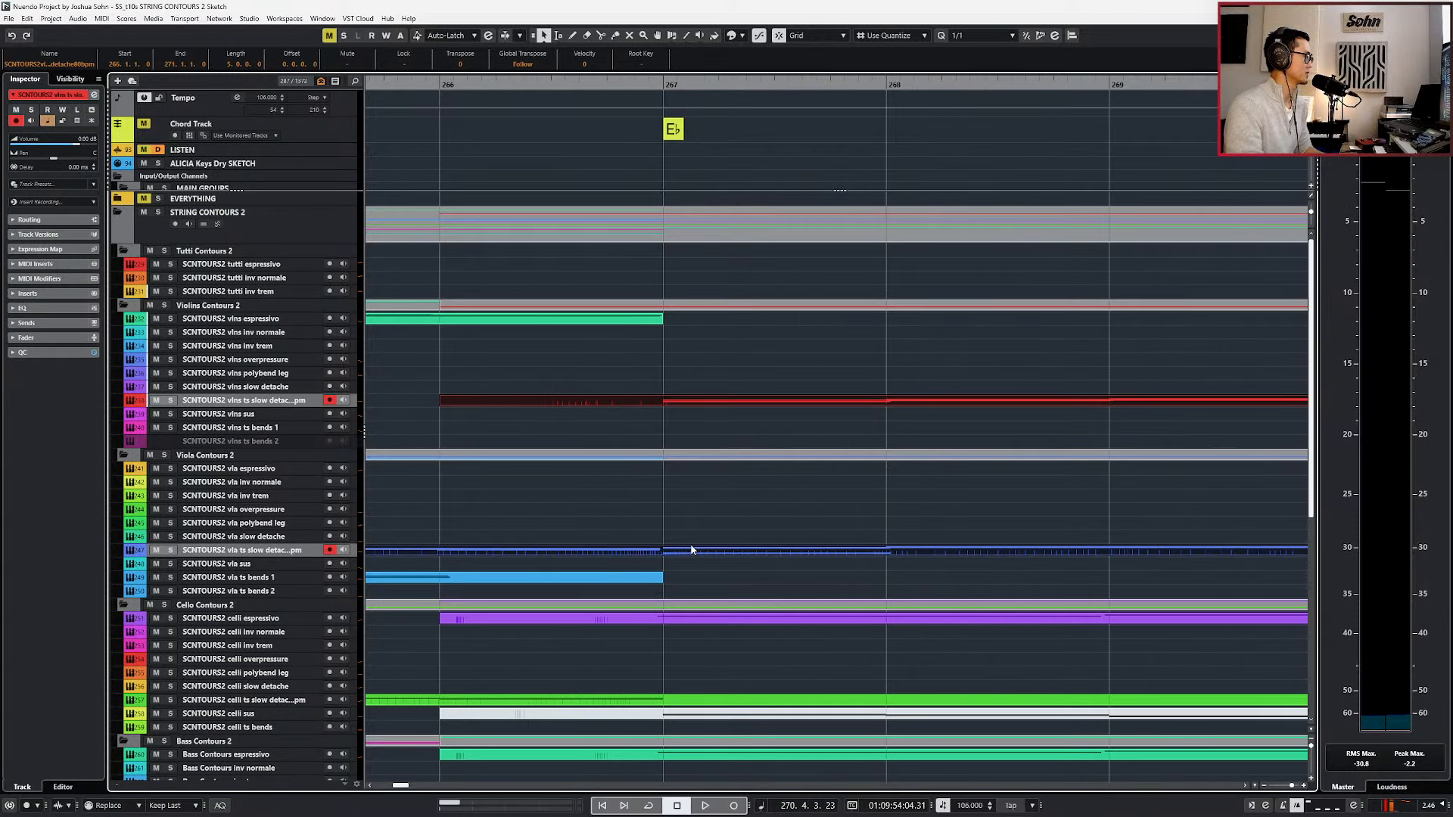
{"action": "key", "text": "alt+4"}
{"action": "scroll", "coordinate": [706, 498], "scroll_direction": "down", "scroll_amount": 4}
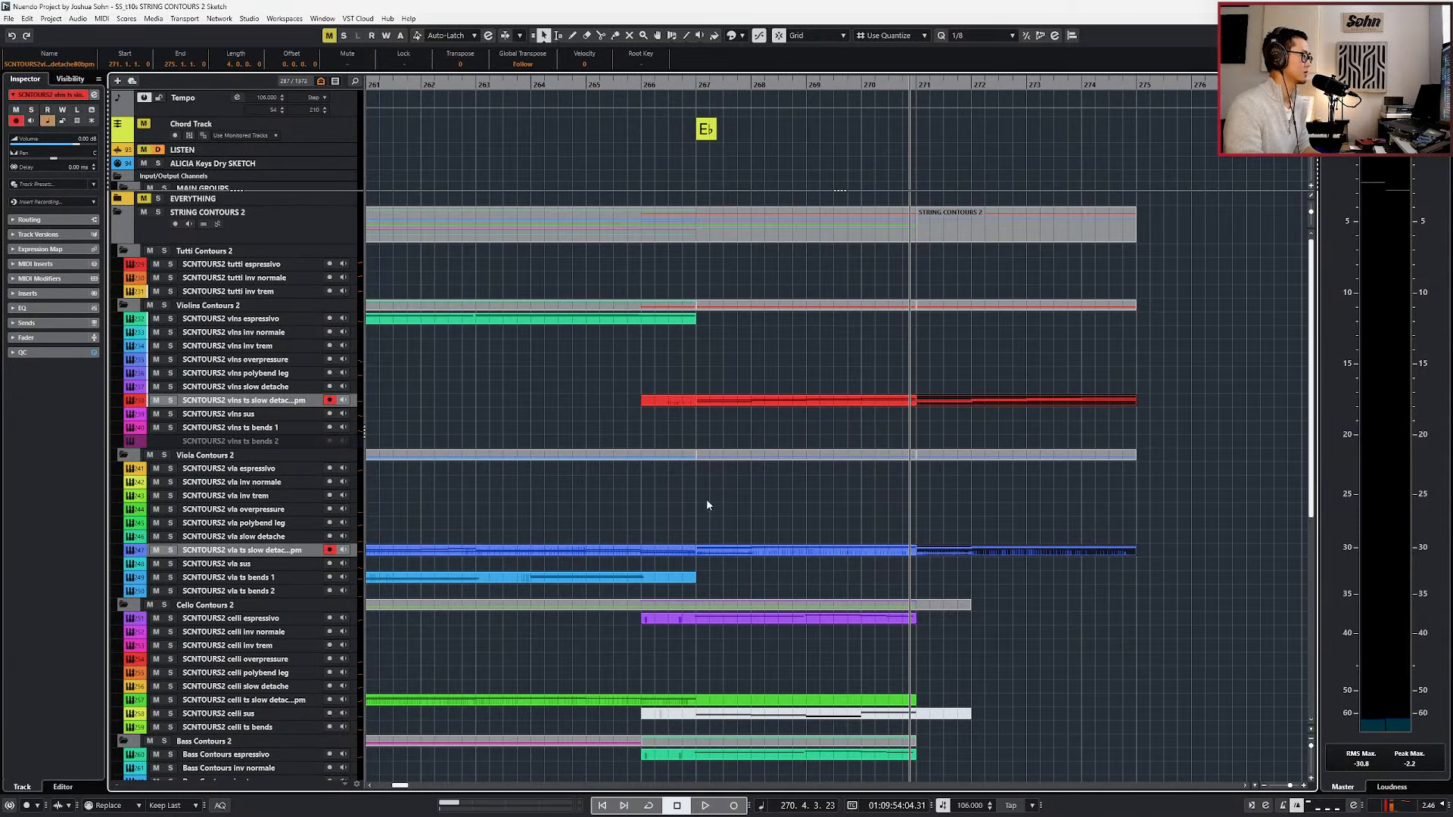
Split the celli and bass espressivo parts just before bar 267 and duplicate the four-bar section to start at 270.4.4.0.
{"action": "scroll", "coordinate": [764, 524], "scroll_direction": "down", "scroll_amount": 5}
{"action": "left_click", "coordinate": [816, 265]}
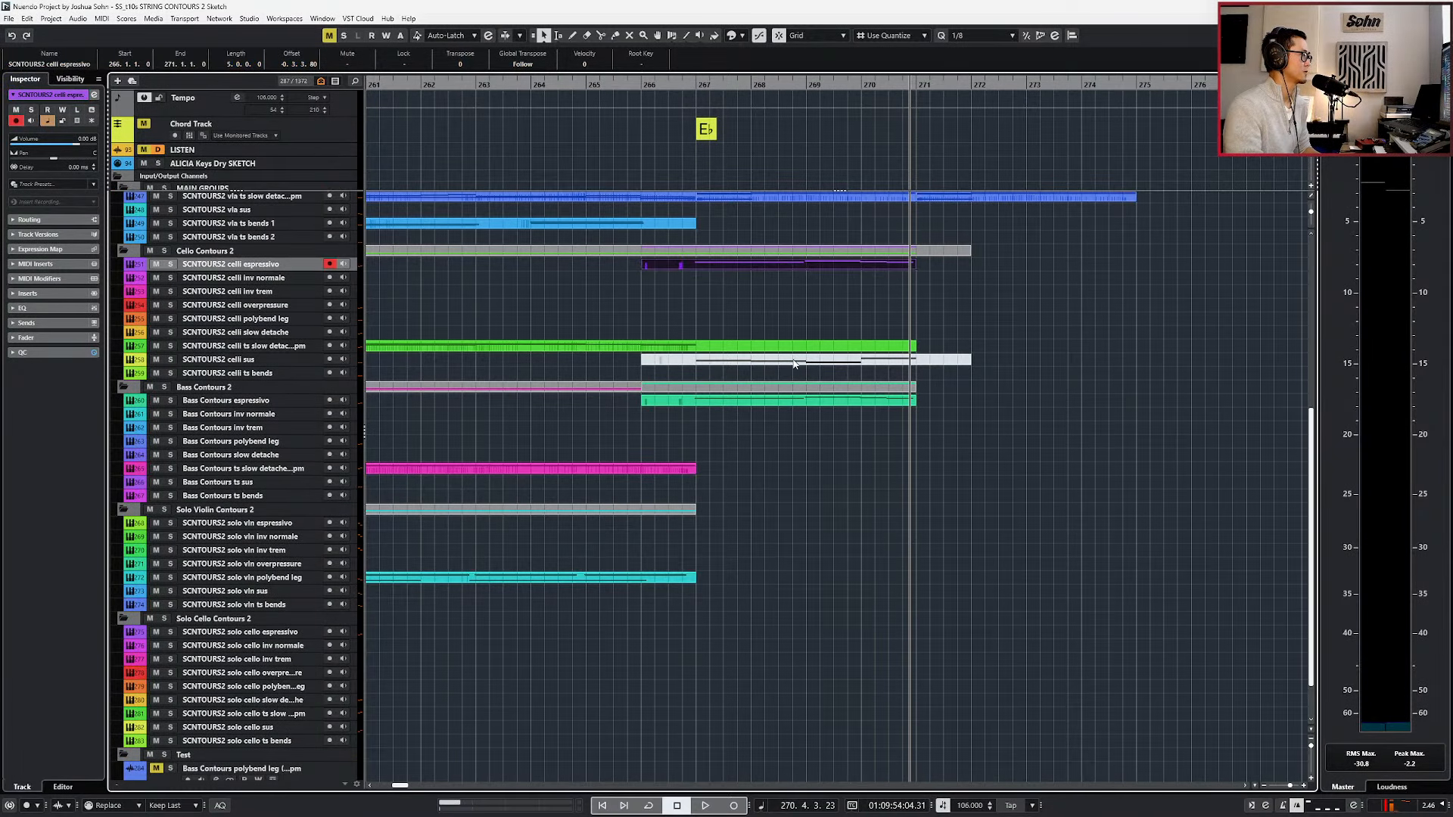
{"action": "left_click", "coordinate": [801, 403], "text": "shift"}
{"action": "scroll", "coordinate": [697, 387], "scroll_direction": "up", "scroll_amount": 4}
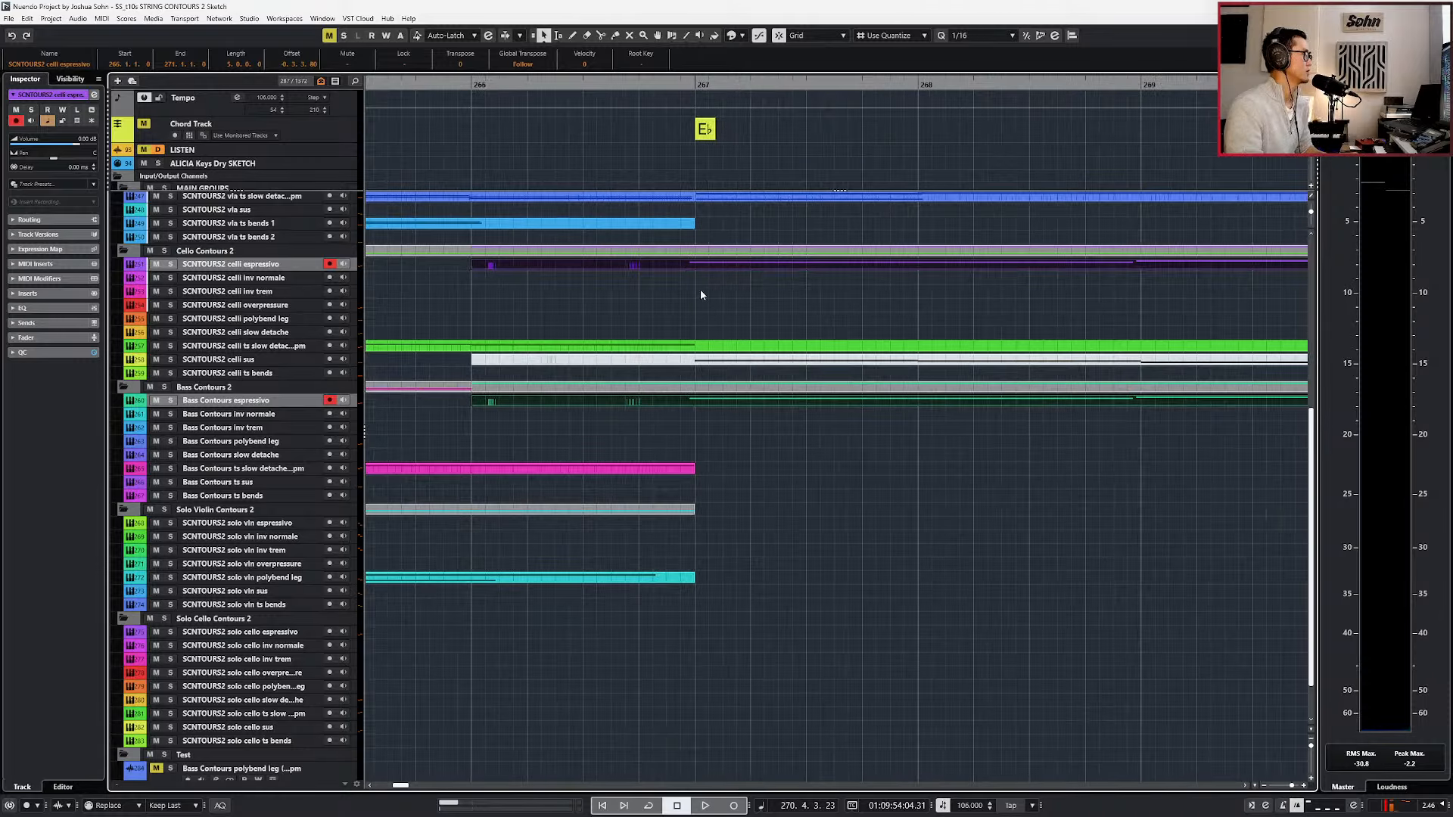
{"action": "left_click", "coordinate": [684, 267], "text": "alt"}
{"action": "scroll", "coordinate": [715, 280], "scroll_direction": "down", "scroll_amount": 2}
{"action": "key", "text": "ctrl+d"}
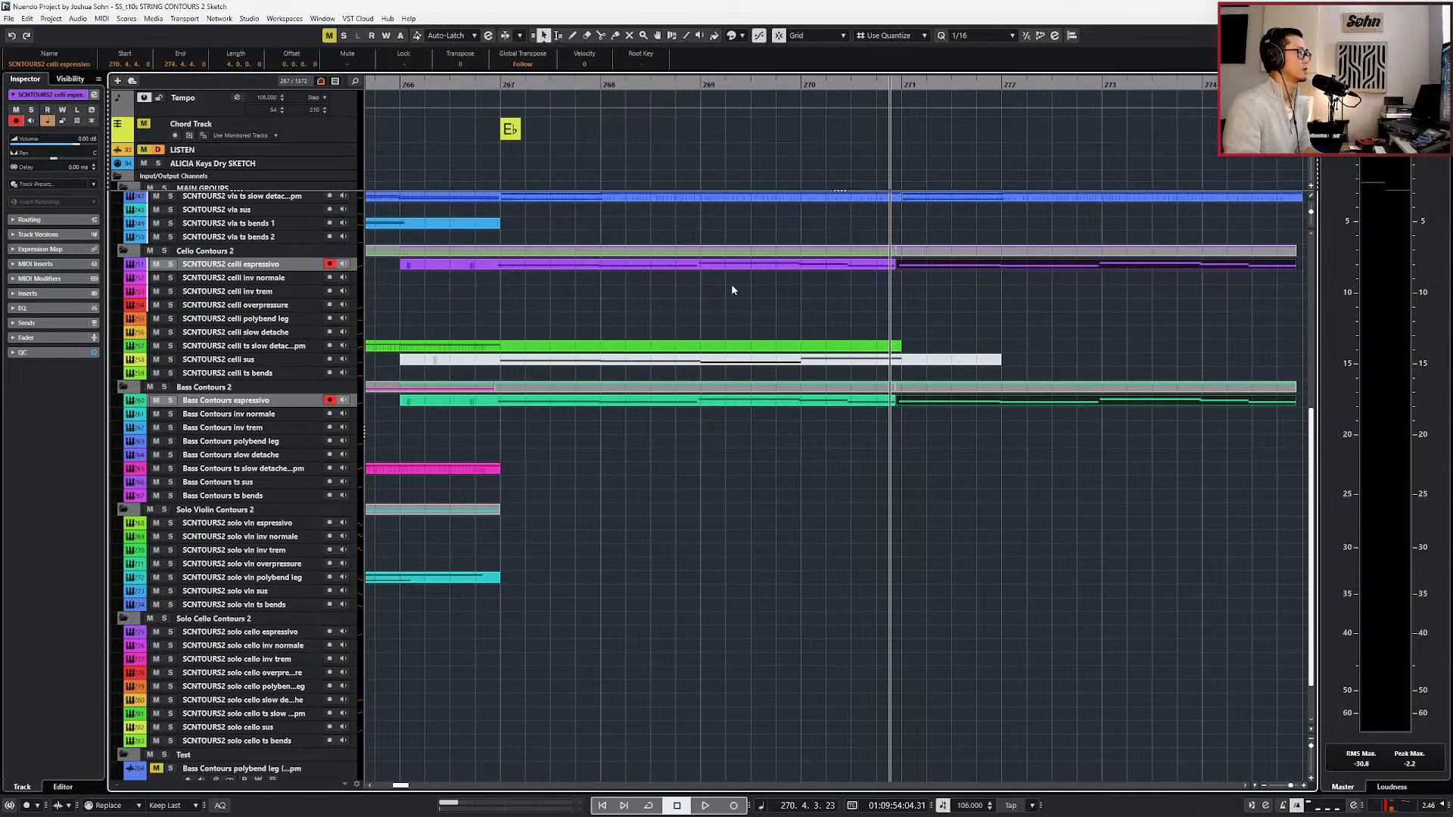
Play the original phrase leading up to the duplicated cello and bass parts.
{"action": "key", "text": "KP_Subtract"}
{"action": "key", "text": "KP_Subtract"}
{"action": "key", "text": "KP_Subtract"}
{"action": "key", "text": "space"}
{"action": "scroll", "coordinate": [742, 292], "scroll_direction": "down", "scroll_amount": 4}
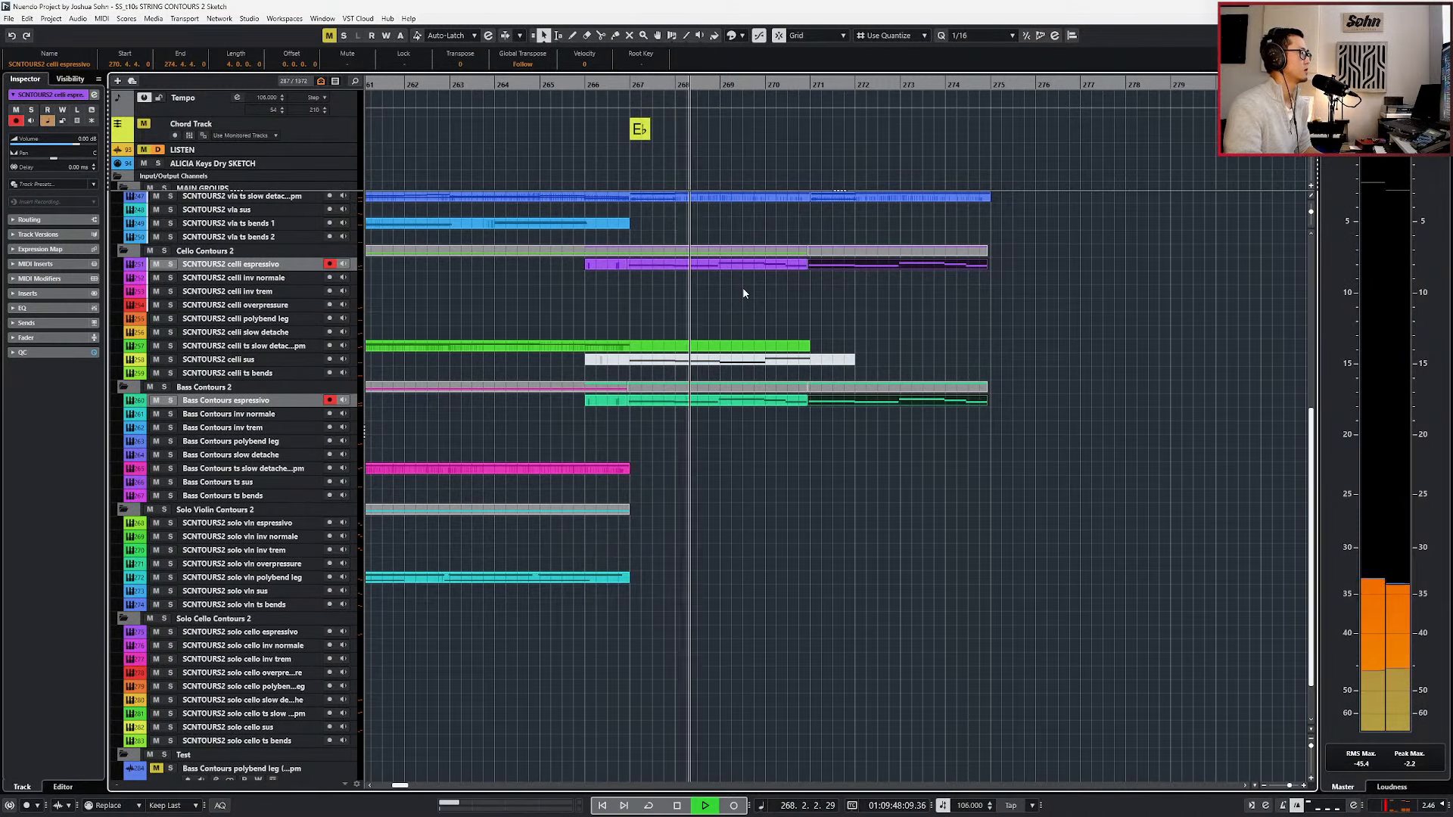
Open the duplicated celli espressivo part, turn off the editor solo and play from bar 270.
{"action": "double_click", "coordinate": [814, 266]}
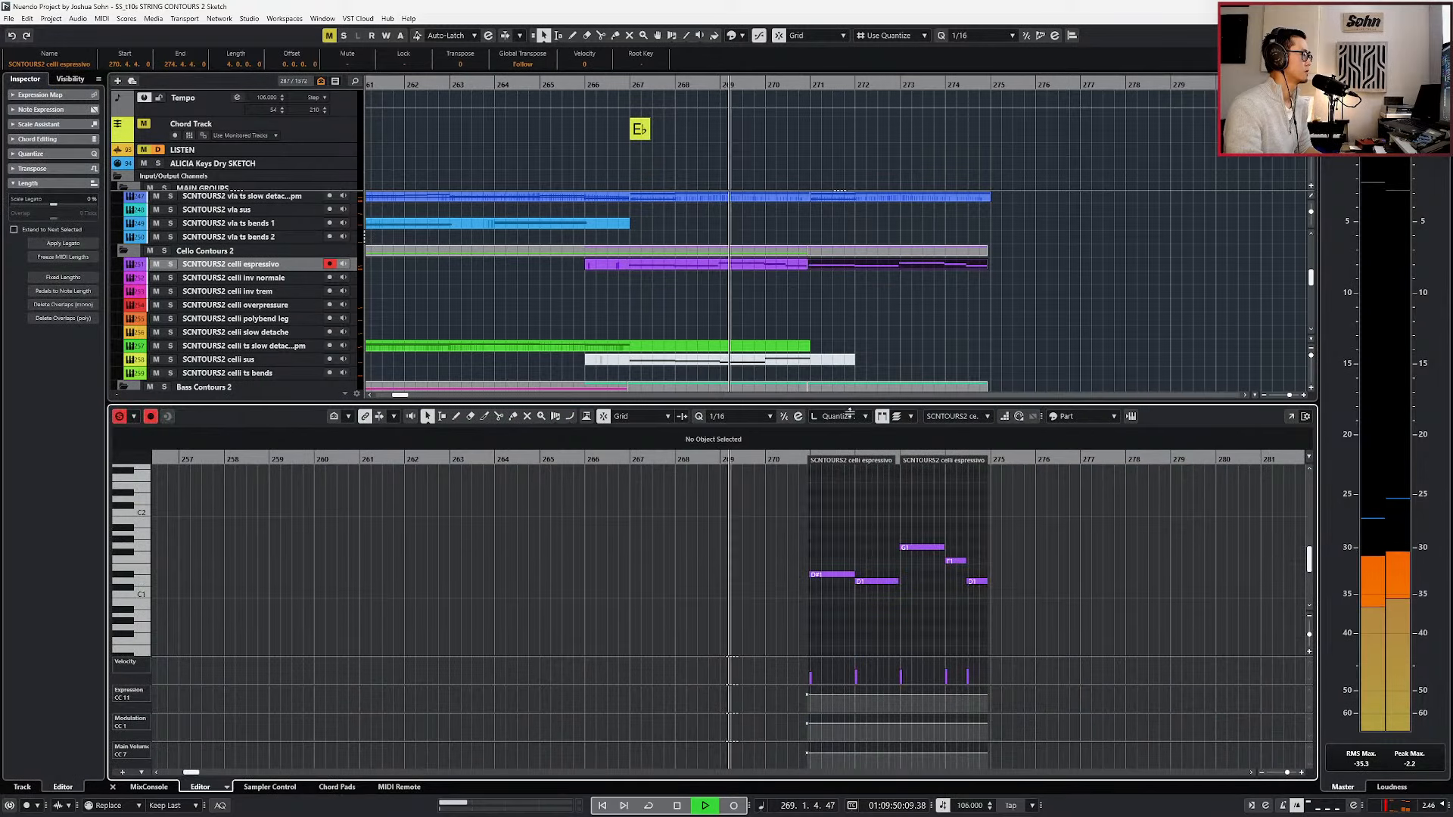
{"action": "scroll", "coordinate": [867, 487], "scroll_direction": "up", "scroll_amount": 2}
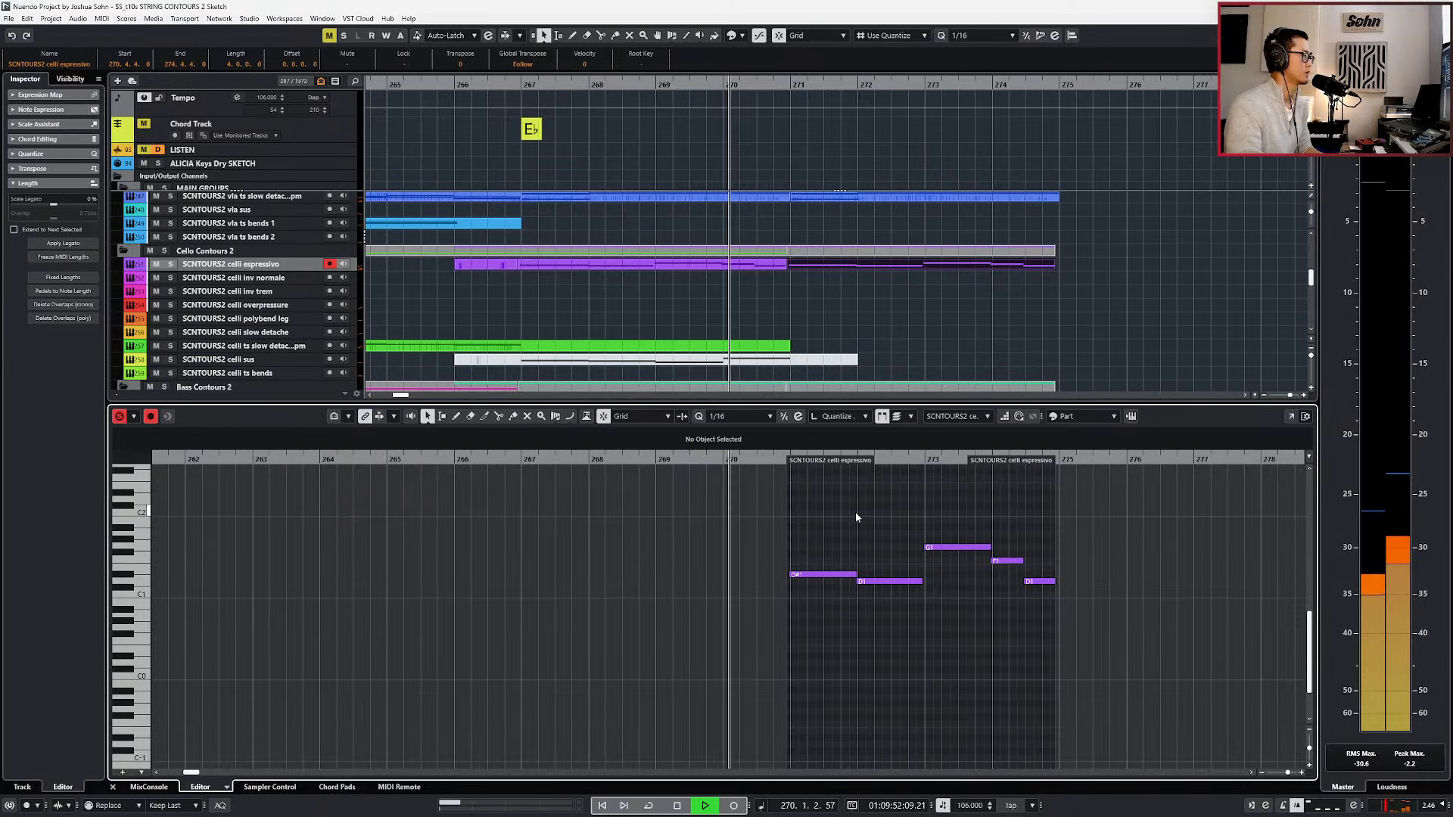
{"action": "key", "text": "s"}
{"action": "key", "text": "space"}
{"action": "key", "text": "KP_Subtract"}
{"action": "key", "text": "space"}
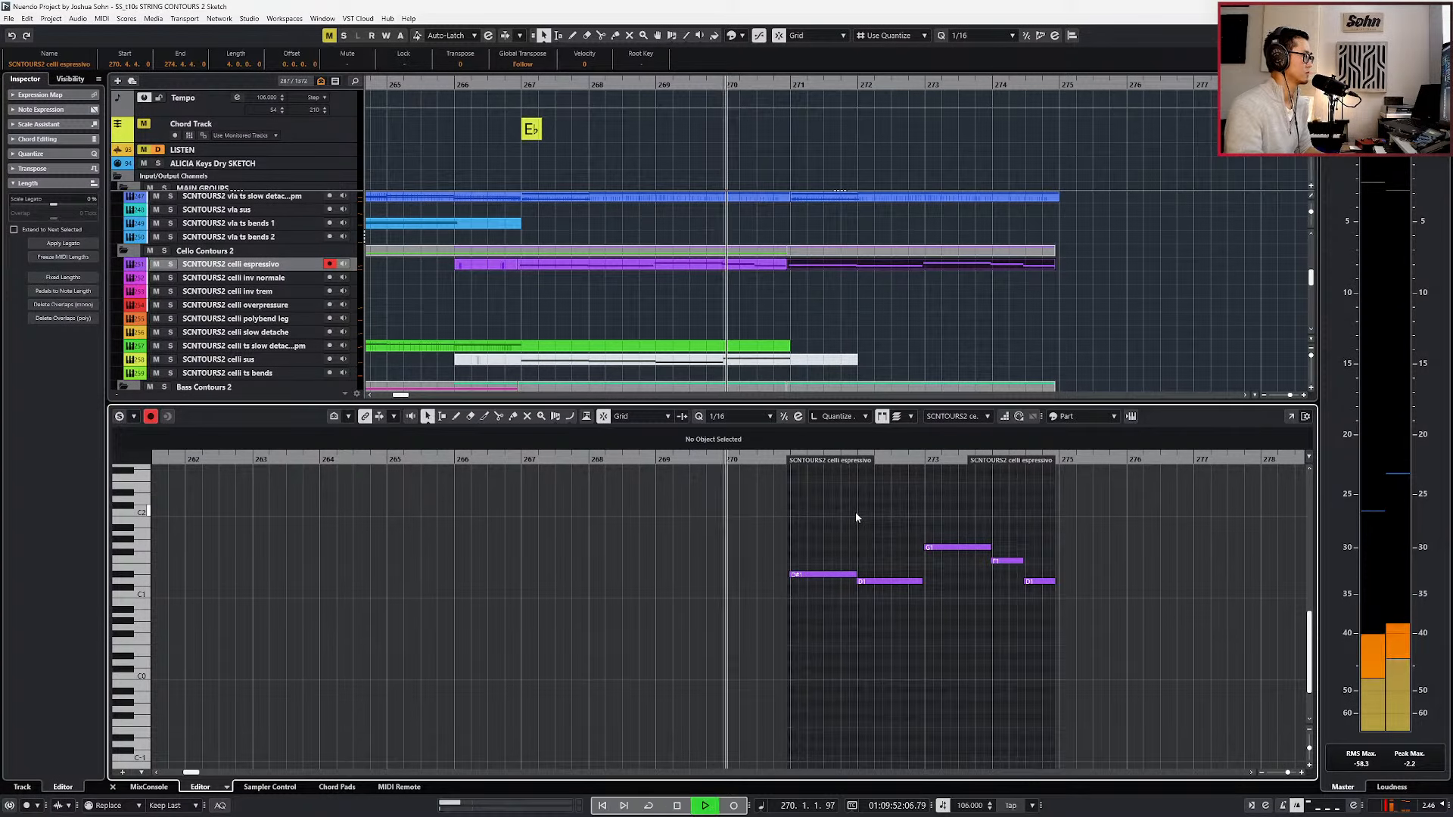
Raise the first note of the duplicated cello part, D♯1 in bar 271, to G1 and play it.
{"action": "left_click_drag", "start_coordinate": [823, 549], "coordinate": [815, 615]}
{"action": "key", "text": "space"}
{"action": "key", "text": "Up"}
{"action": "key", "text": "Up"}
{"action": "key", "text": "Up"}
{"action": "key", "text": "Up"}
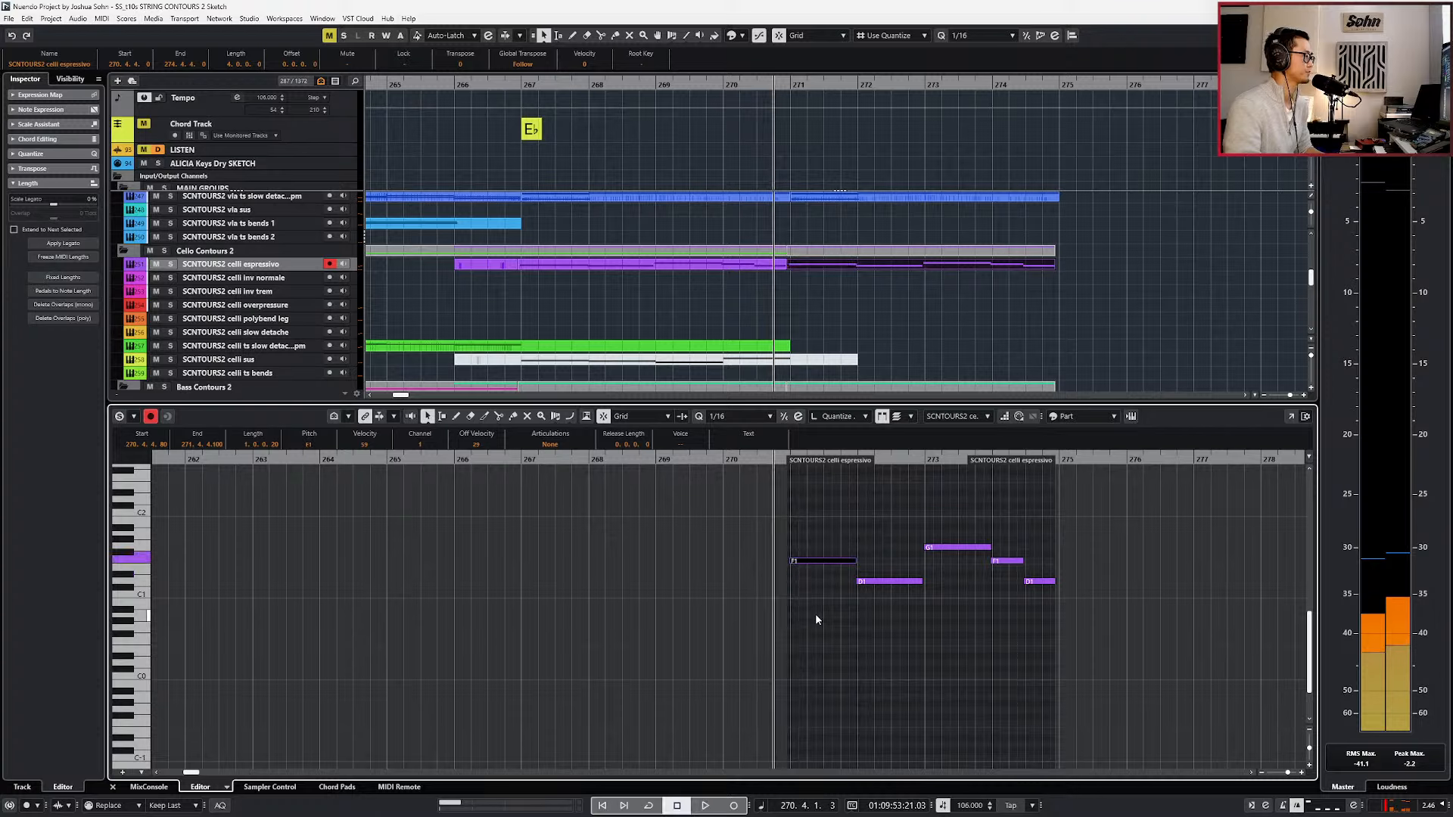
{"action": "key", "text": "space"}
Raise the D1 note in bar 272 of the duplicated cello part to F1.
{"action": "left_click", "coordinate": [878, 582]}
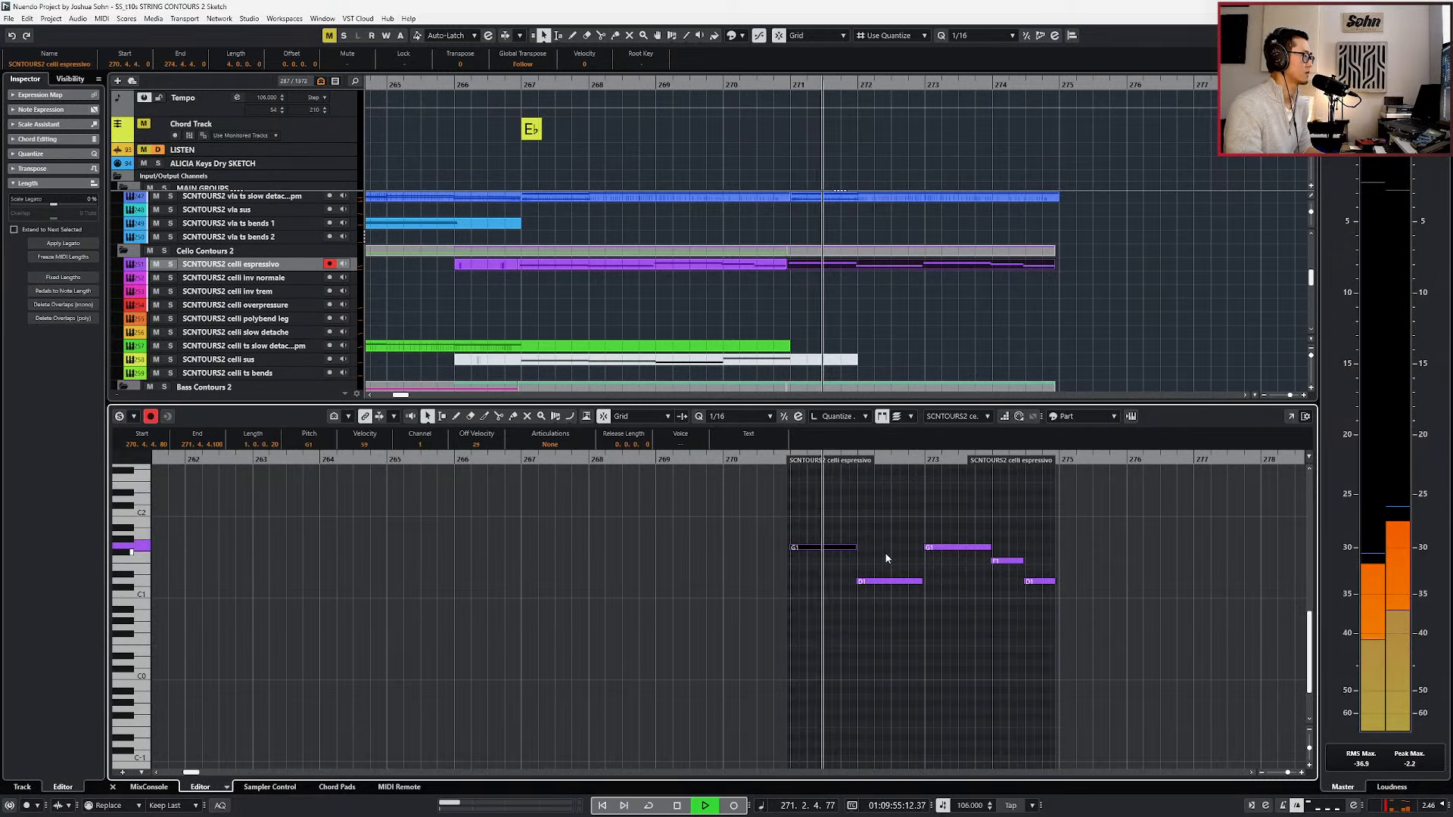
{"action": "key", "text": "space"}
{"action": "key", "text": "Up"}
{"action": "key", "text": "Up"}
{"action": "key", "text": "Up"}
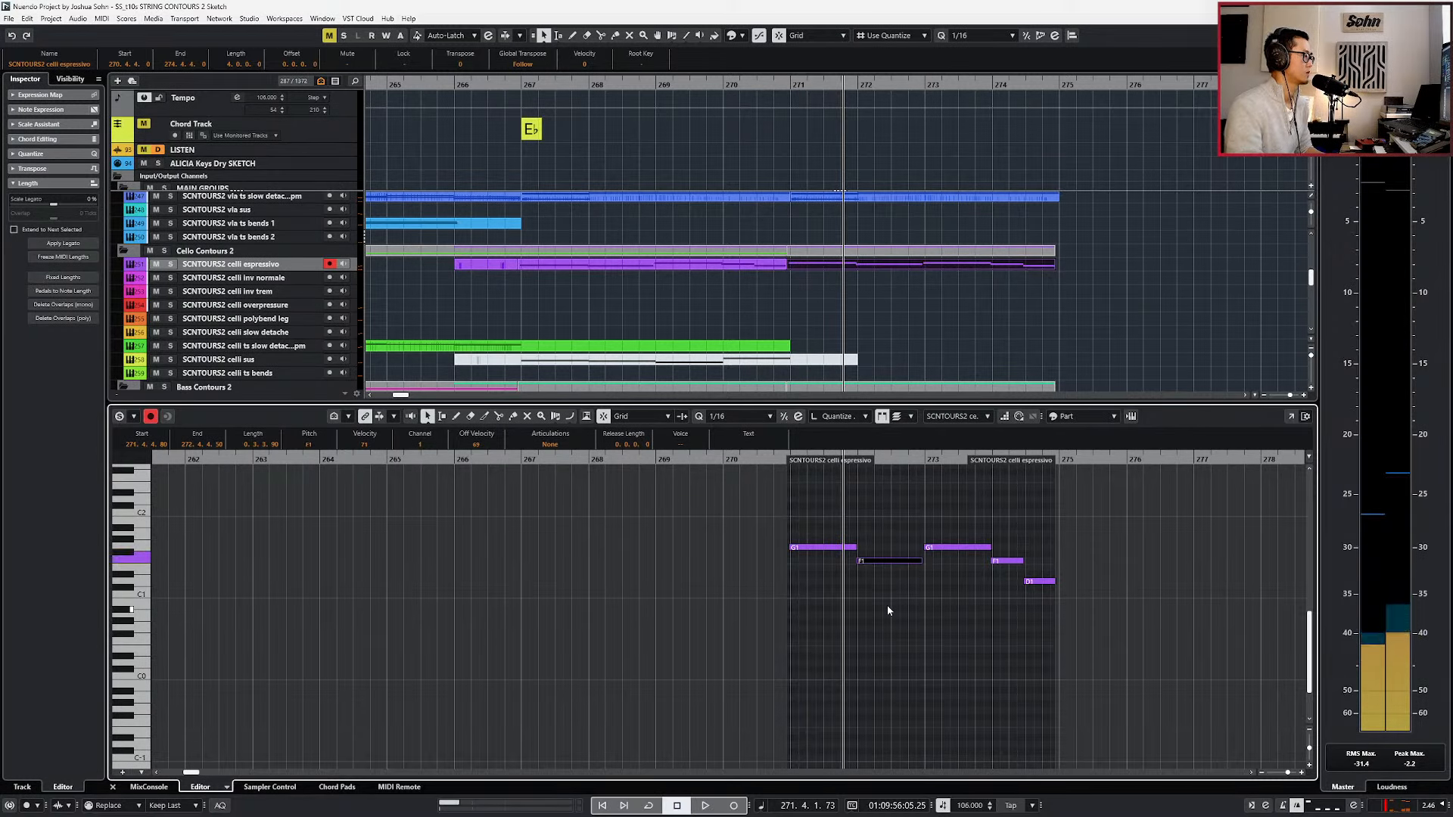
Lower the first note of the duplicated cello part, in bar 271, to F1 and play from bar 270.
{"action": "key", "text": "KP_0"}
{"action": "left_click", "coordinate": [822, 547]}
{"action": "key", "text": "Down"}
{"action": "key", "text": "Down"}
{"action": "key", "text": "space"}
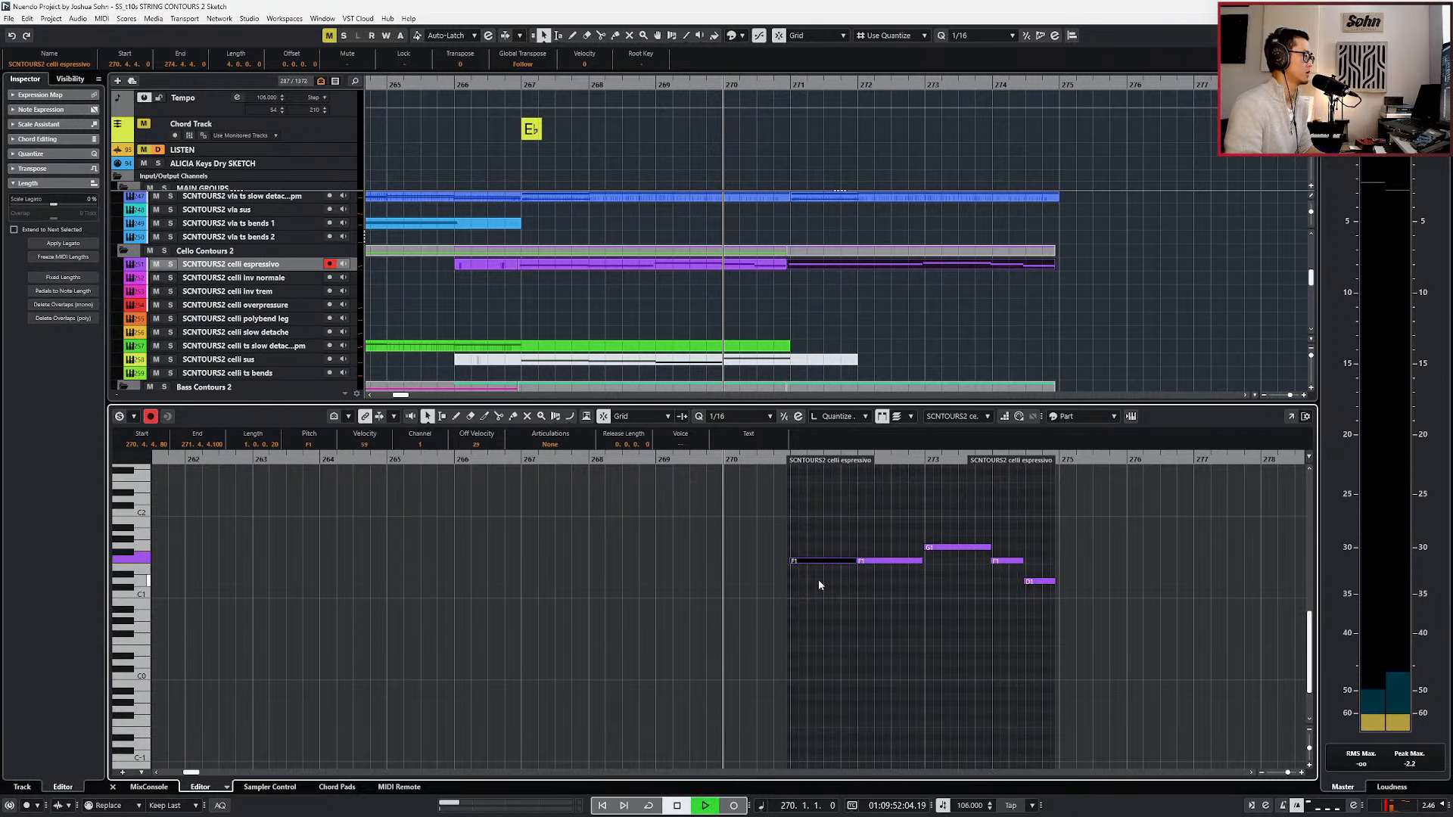
Raise the duplicated cello line's bar 272 note to G1 and its bar 273 note to G♯1.
{"action": "left_click", "coordinate": [863, 560]}
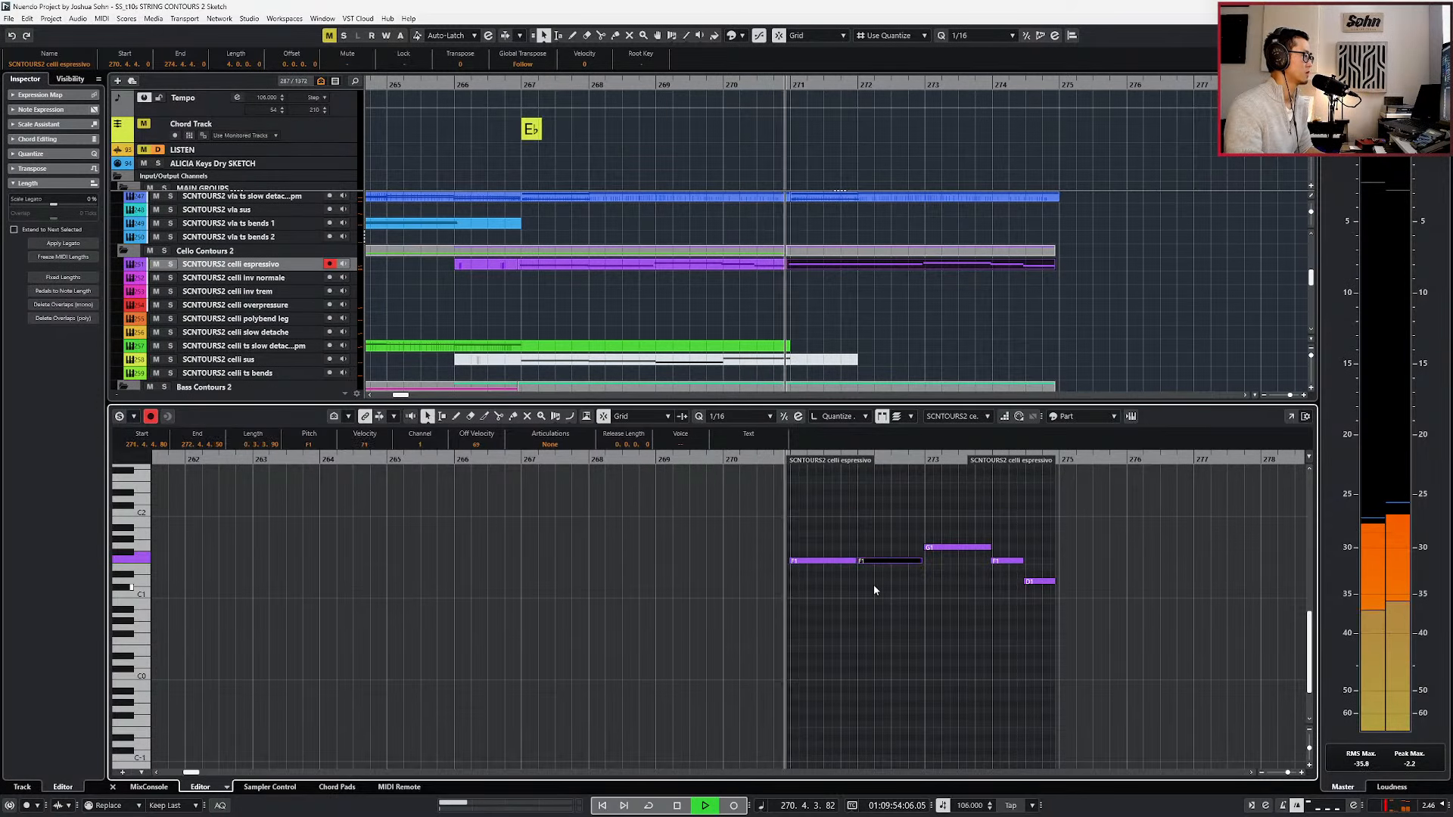
{"action": "key", "text": "Up"}
{"action": "key", "text": "Up"}
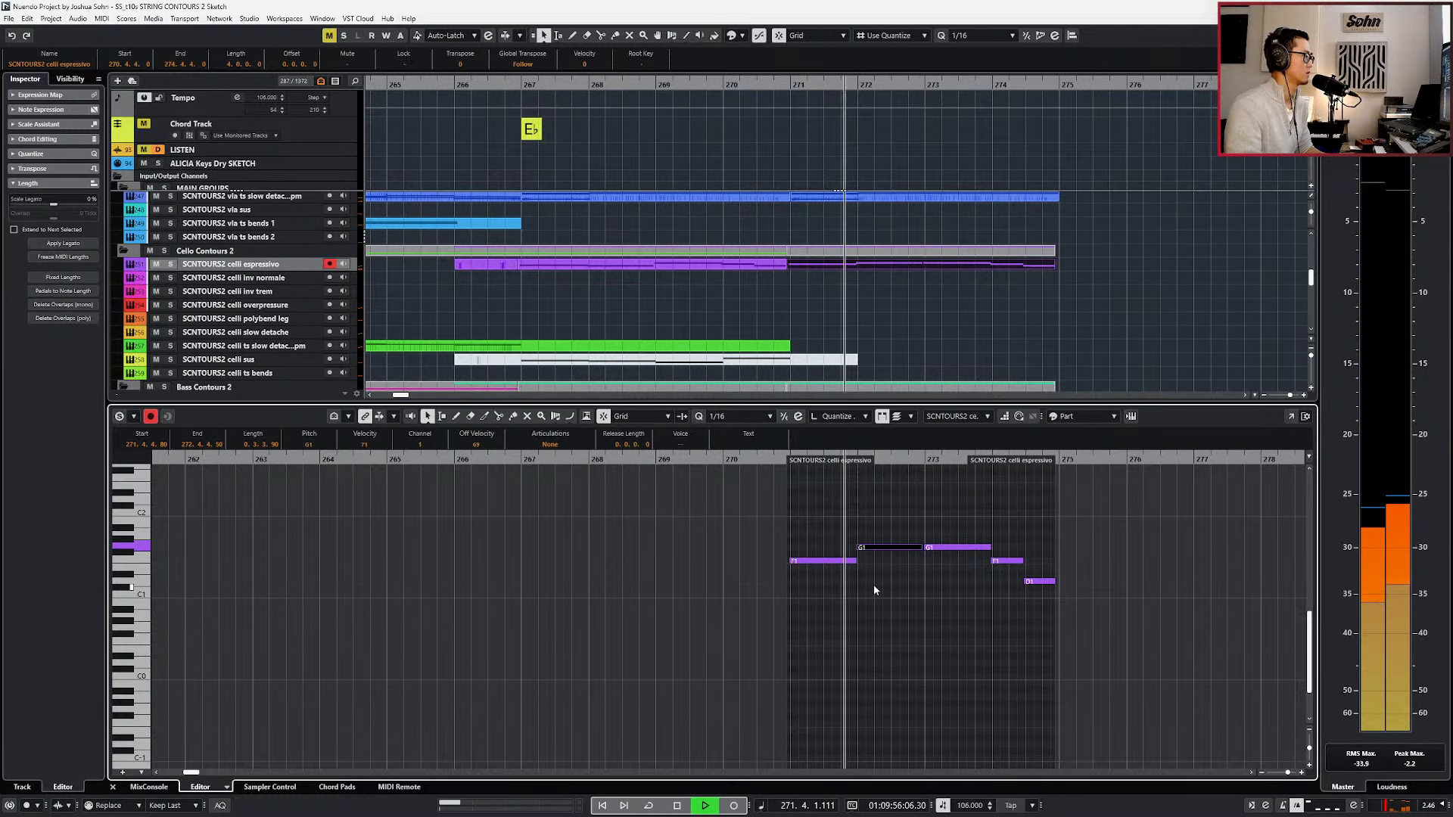
{"action": "left_click_drag", "start_coordinate": [935, 528], "coordinate": [947, 577]}
{"action": "key", "text": "Up"}
{"action": "key", "text": "Up"}
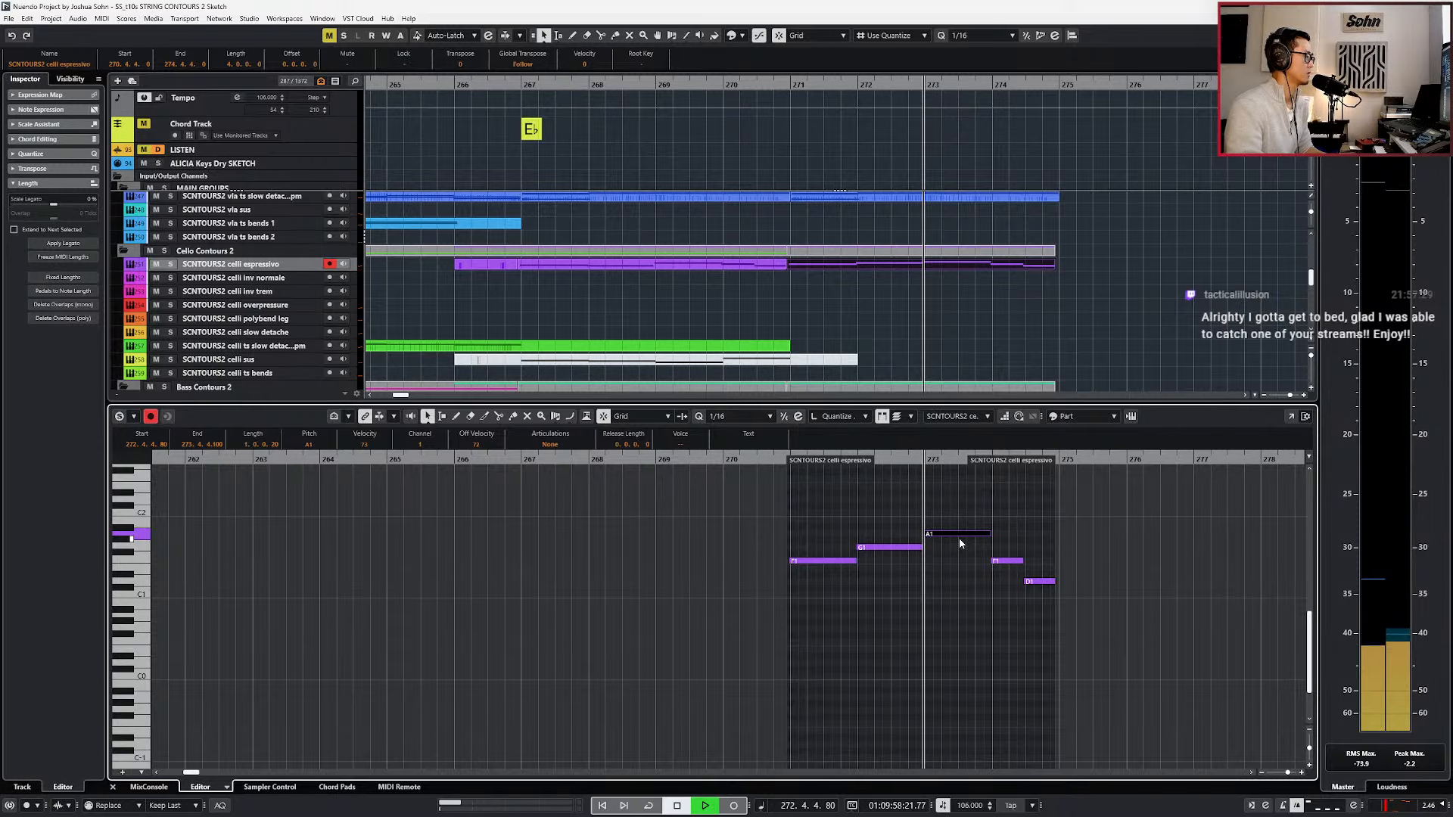
{"action": "key", "text": "Down"}
Raise the F1 in bar 274 of the cello line to A♯1, lengthen it and delete the final D1.
{"action": "left_click_drag", "start_coordinate": [1005, 524], "coordinate": [1014, 583]}
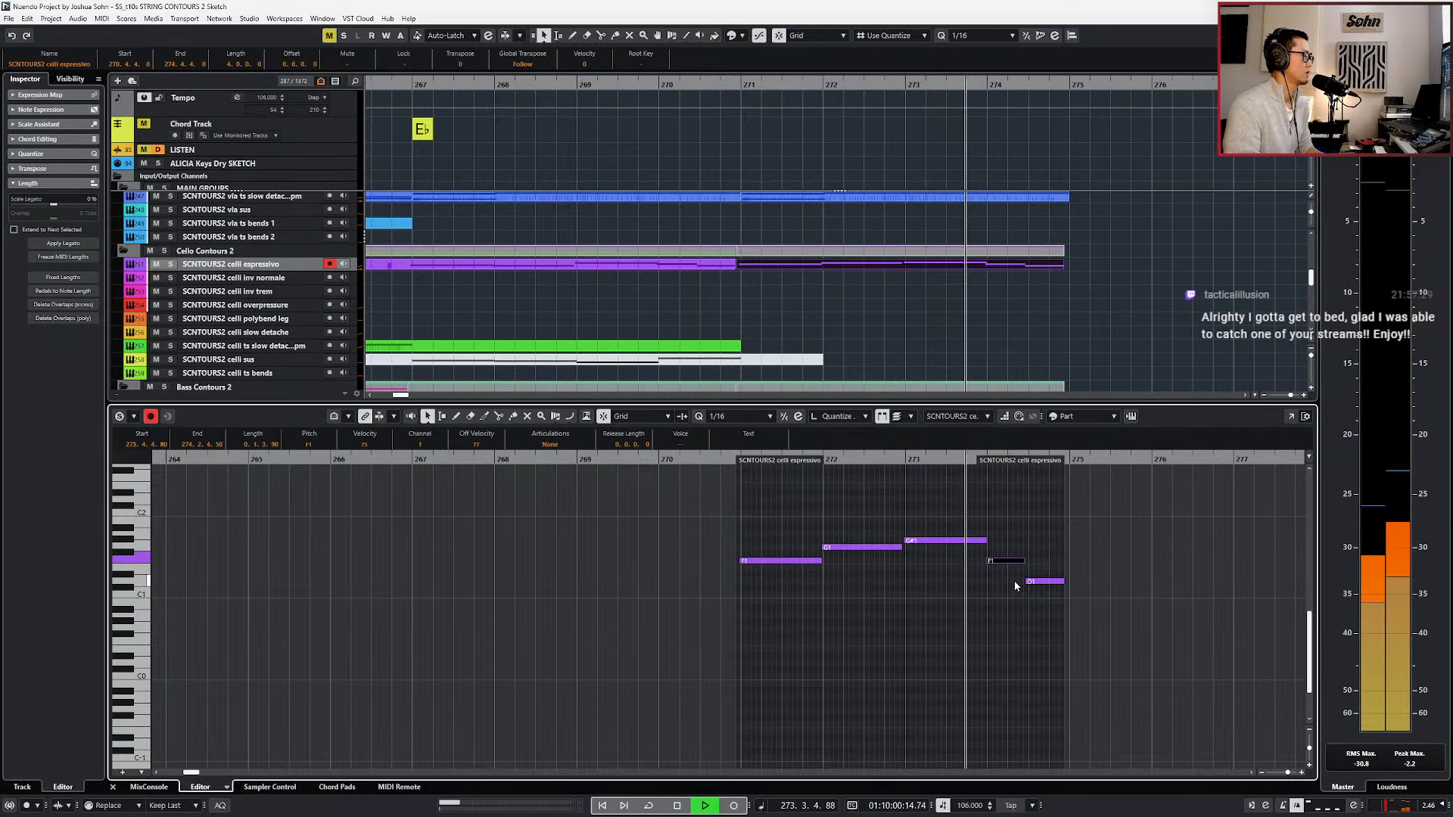
{"action": "key", "text": "space"}
{"action": "key", "text": "Up"}
{"action": "key", "text": "Up"}
{"action": "key", "text": "Up"}
{"action": "key", "text": "Up"}
{"action": "key", "text": "Up"}
{"action": "key", "text": "alt+shift+Right"}
{"action": "key", "text": "alt+shift+Right"}
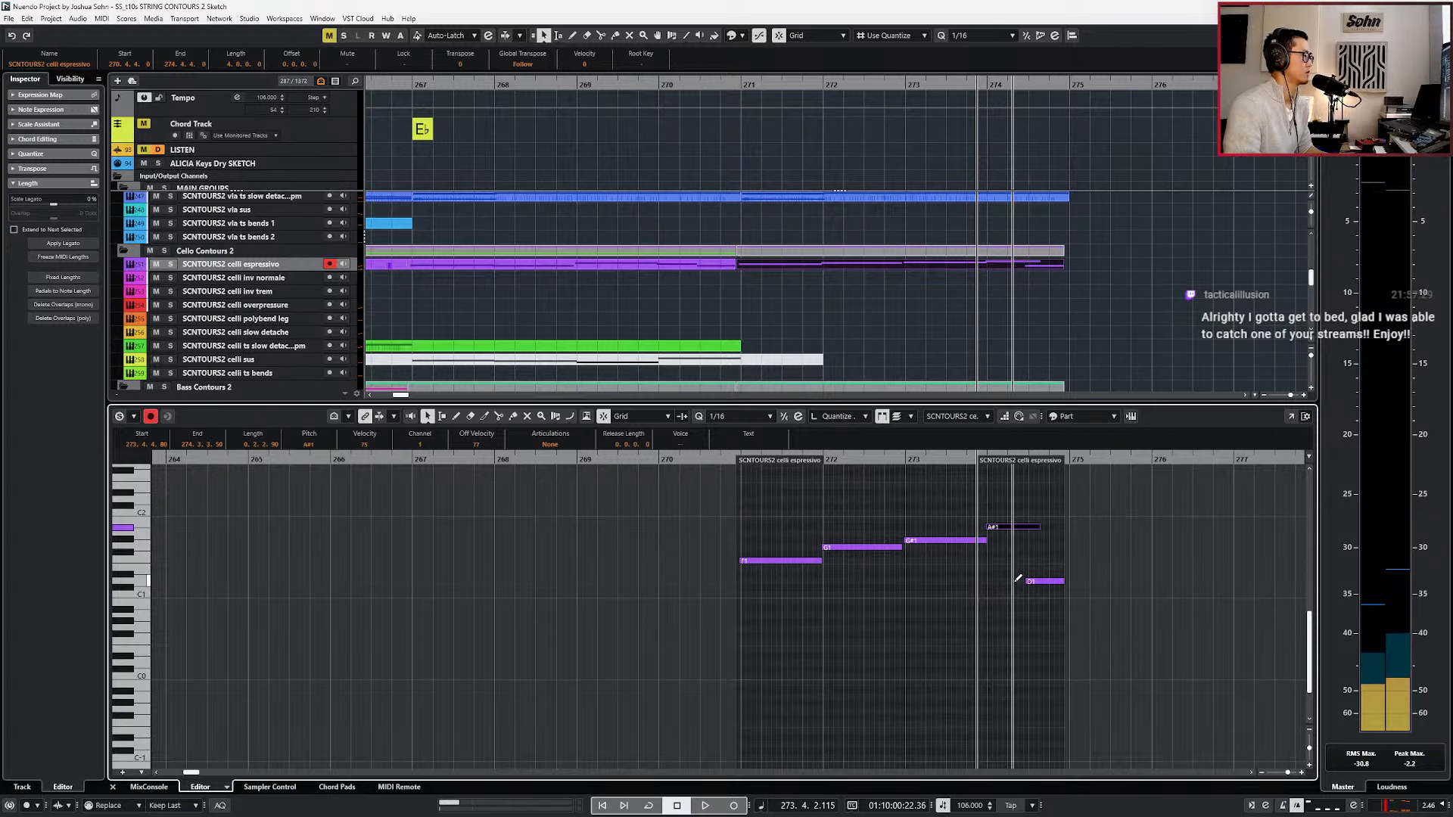
{"action": "left_click_drag", "start_coordinate": [1015, 581], "coordinate": [1063, 599]}
{"action": "key", "text": "Delete"}
Close the editor and play the varied cello and bass line through to bar 275.
{"action": "key", "text": "KP_Subtract"}
{"action": "key", "text": "KP_Subtract"}
{"action": "key", "text": "KP_Subtract"}
{"action": "key", "text": "Return"}
{"action": "key", "text": "space"}
{"action": "scroll", "coordinate": [1060, 556], "scroll_direction": "down", "scroll_amount": 1}
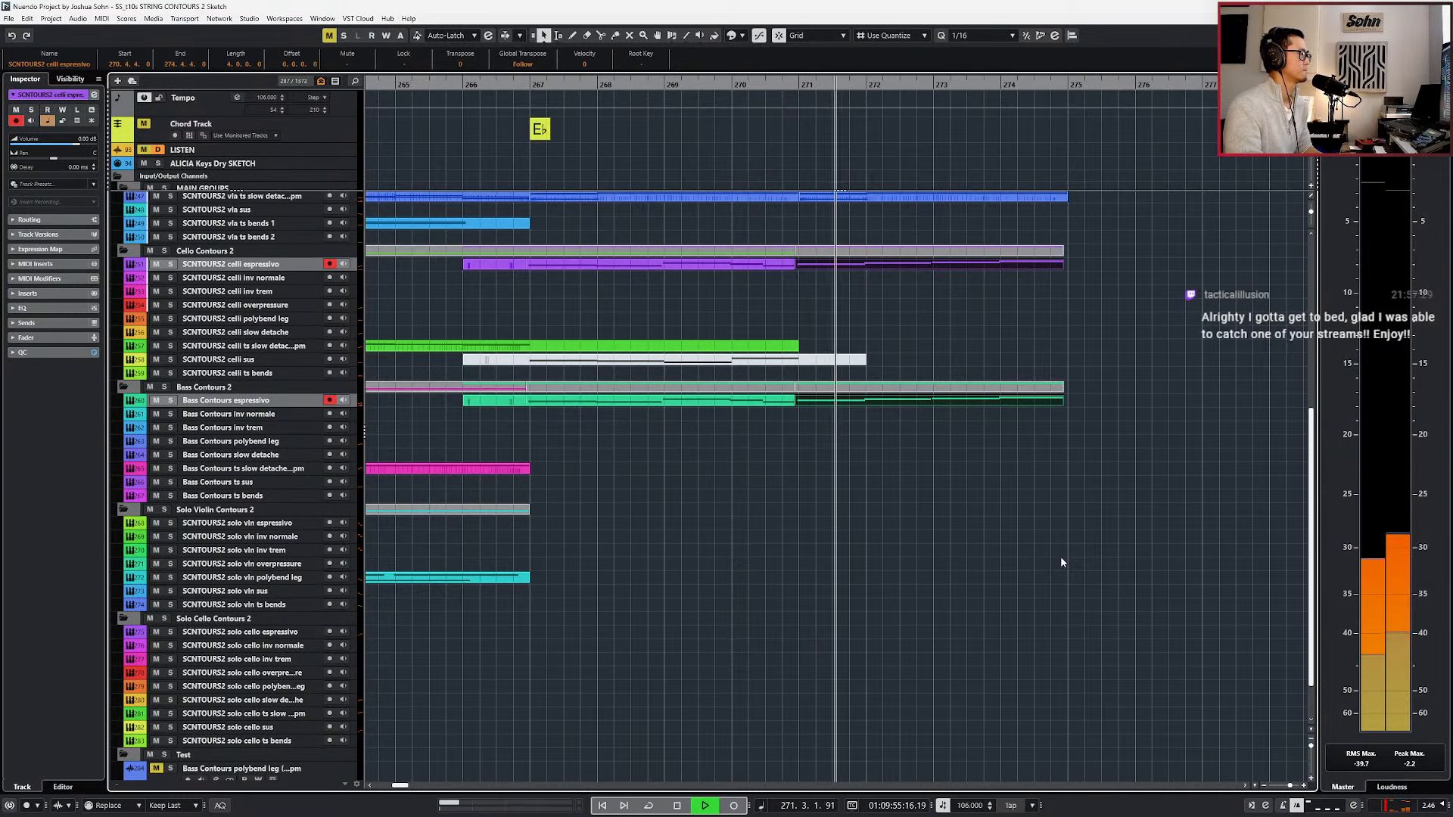
{"action": "scroll", "coordinate": [1058, 542], "scroll_direction": "down", "scroll_amount": 1}
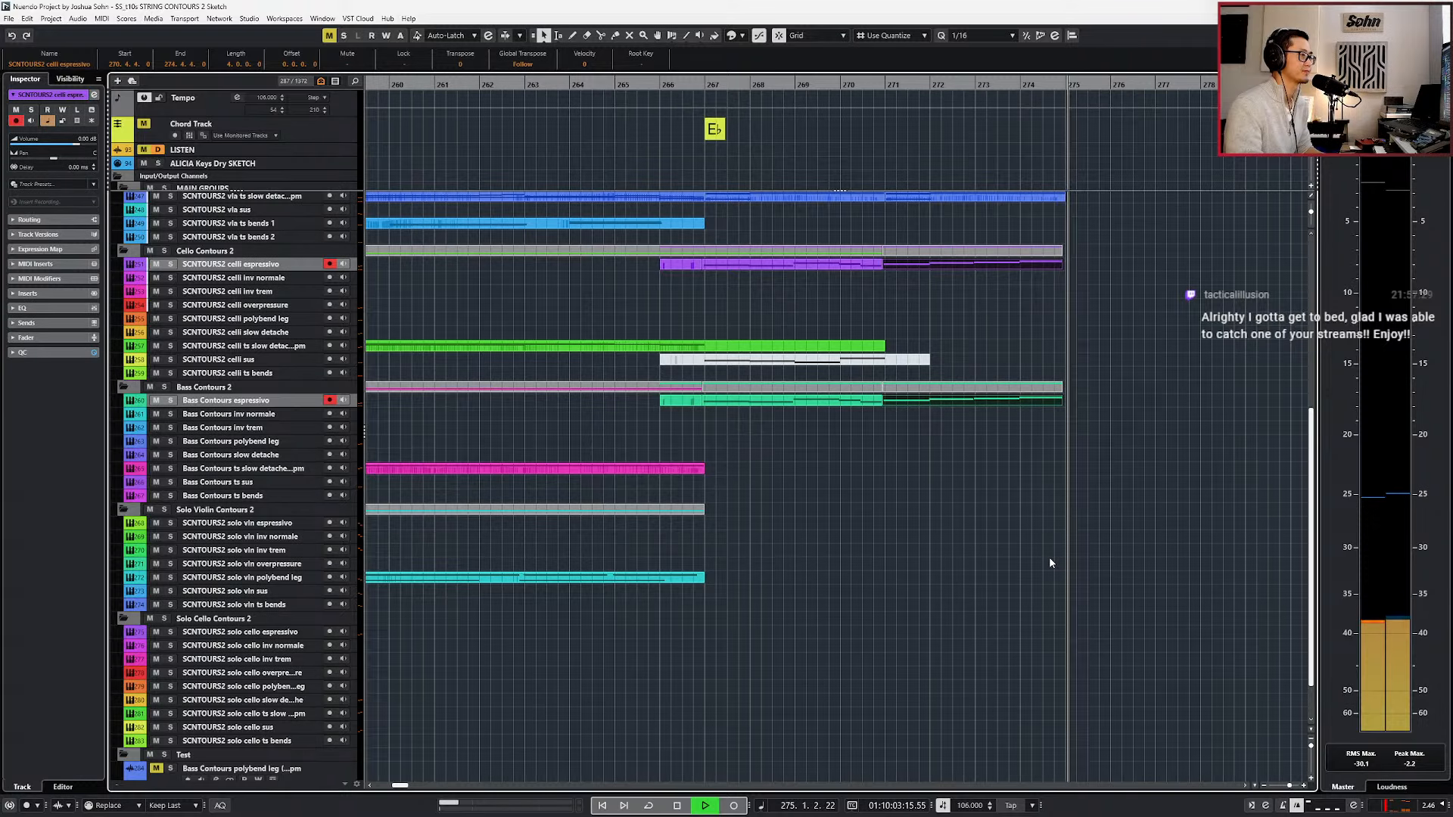
Play the whole passage from bar 266 with the varied low strings.
{"action": "key", "text": "space"}
{"action": "key", "text": "g"}
{"action": "key", "text": "KP_Subtract"}
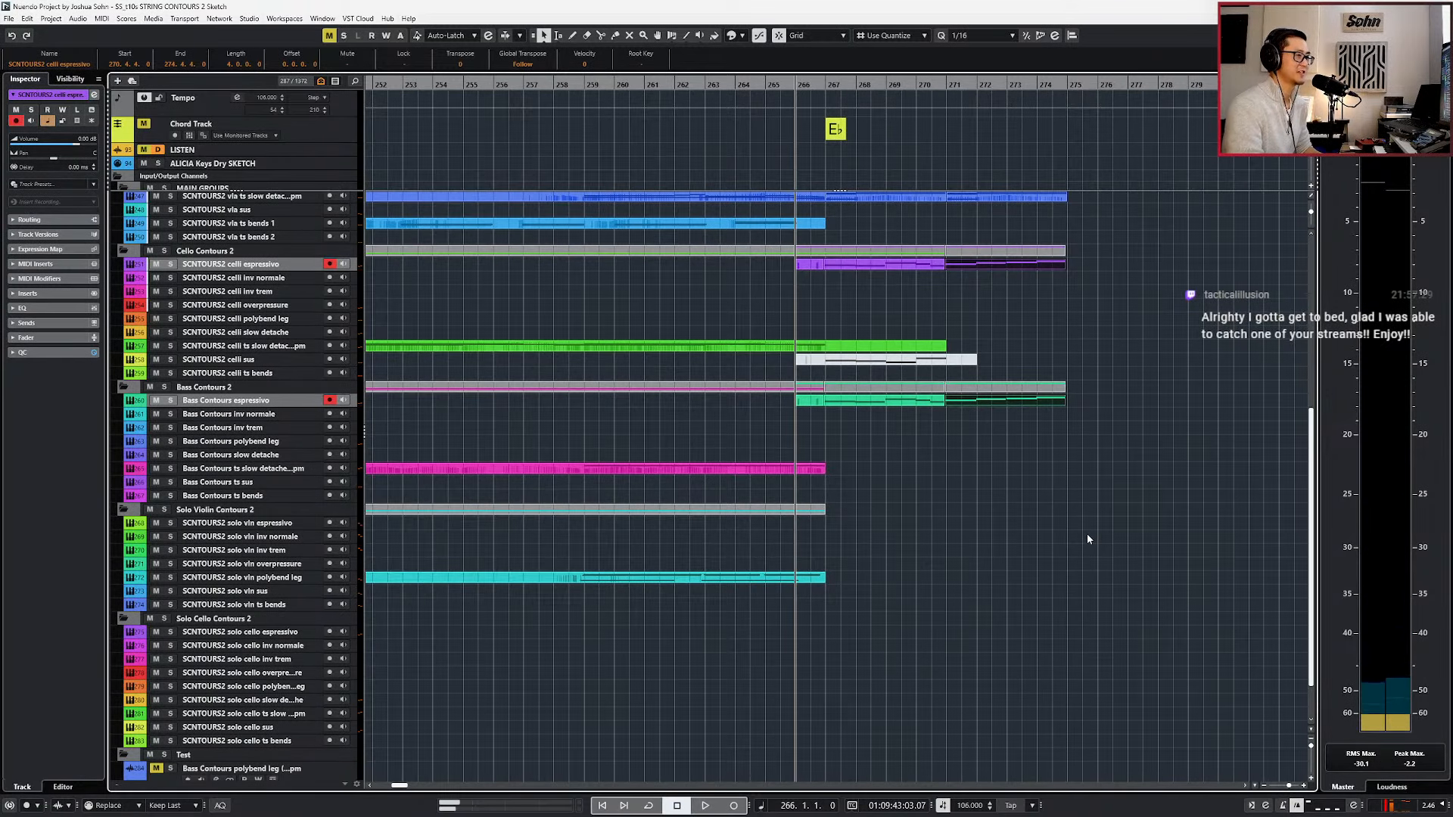
{"action": "key", "text": "space"}
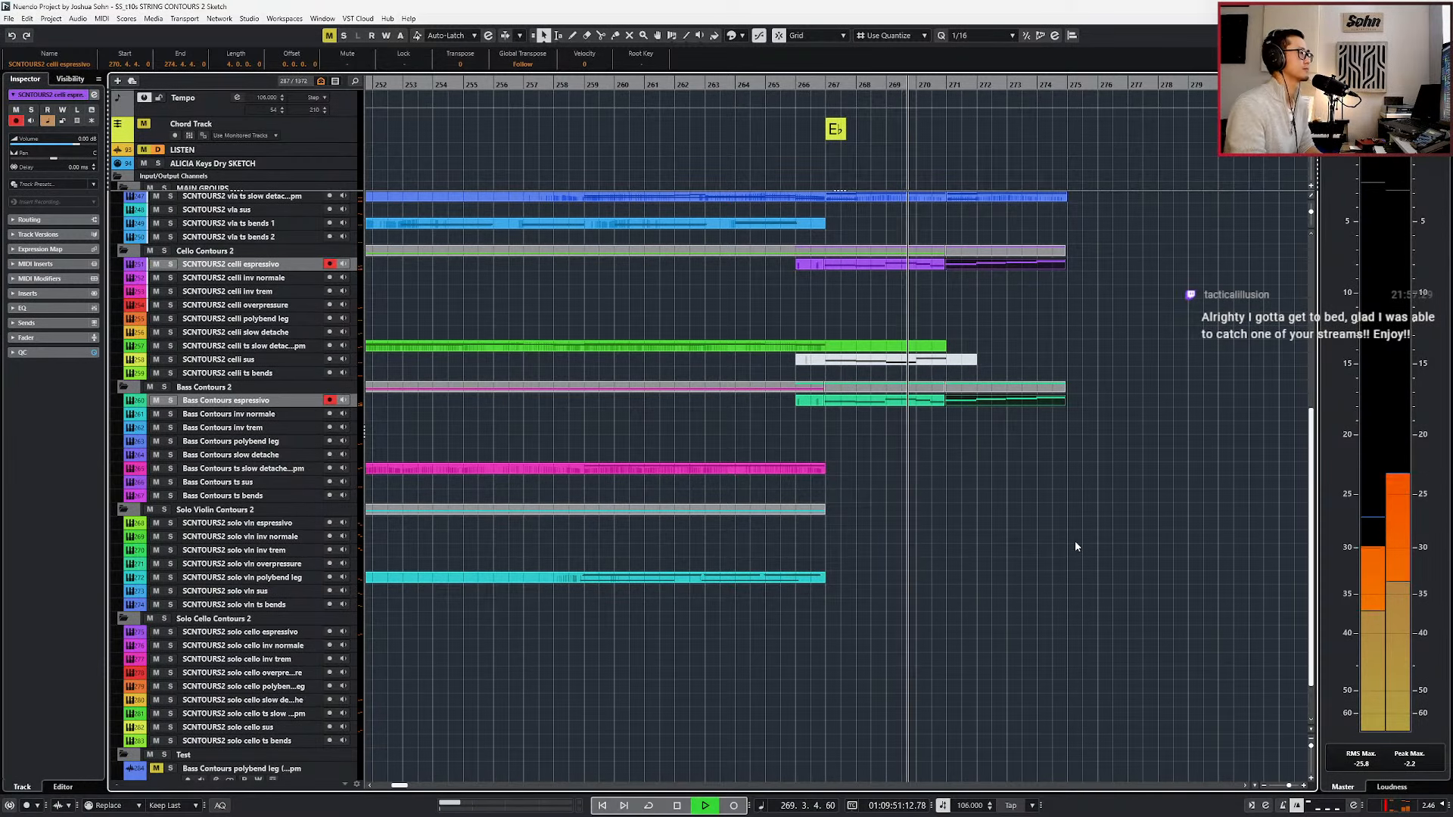
Open the slow detache violin and viola parts for bars 271 to 274 together and listen to the bar 273 chord.
{"action": "scroll", "coordinate": [1067, 514], "scroll_direction": "up", "scroll_amount": 3}
{"action": "scroll", "coordinate": [999, 288], "scroll_direction": "up", "scroll_amount": 6}
{"action": "double_click", "coordinate": [1011, 402]}
{"action": "scroll", "coordinate": [997, 551], "scroll_direction": "up", "scroll_amount": 4}
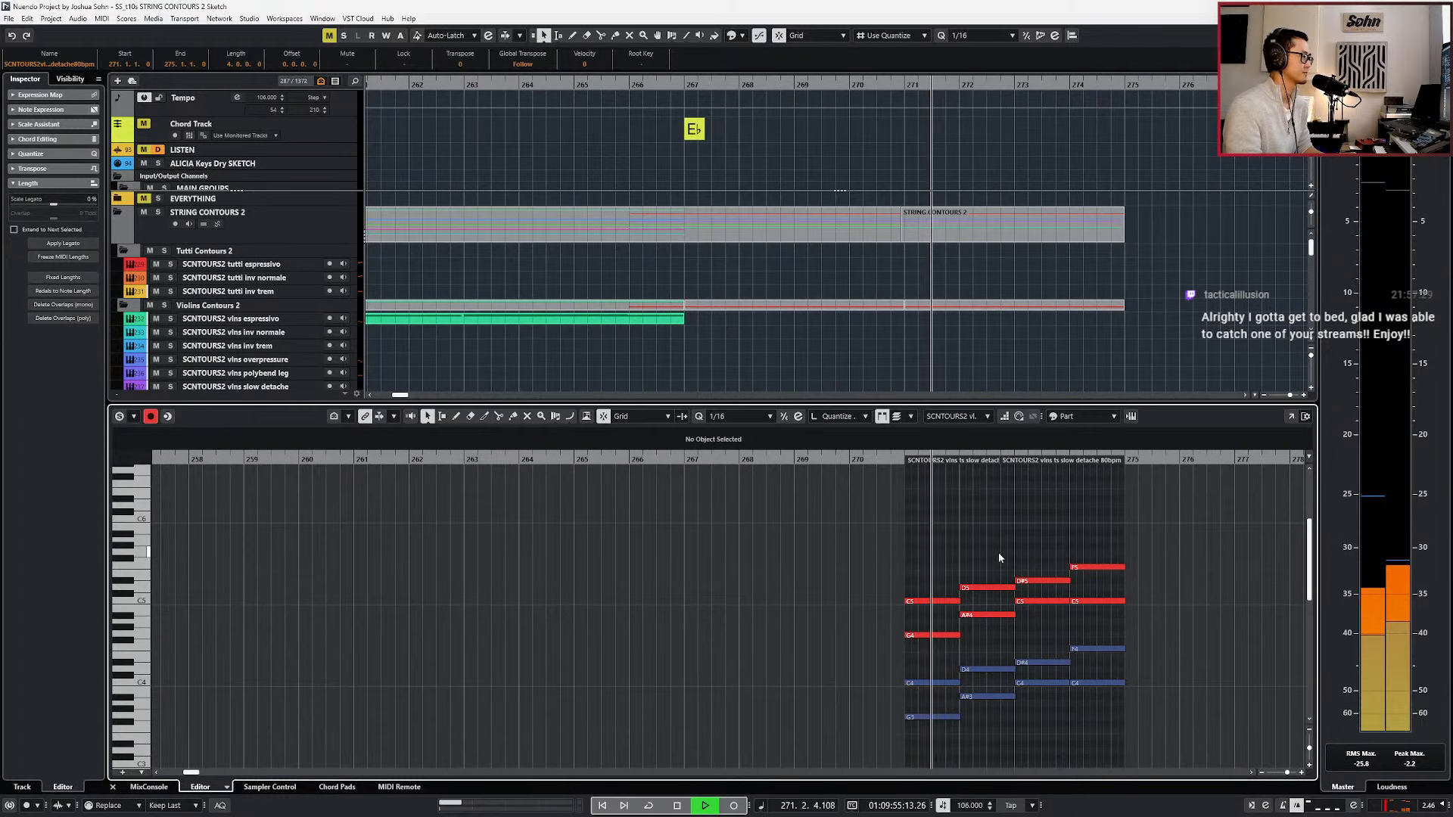
{"action": "scroll", "coordinate": [996, 543], "scroll_direction": "right", "scroll_amount": 1}
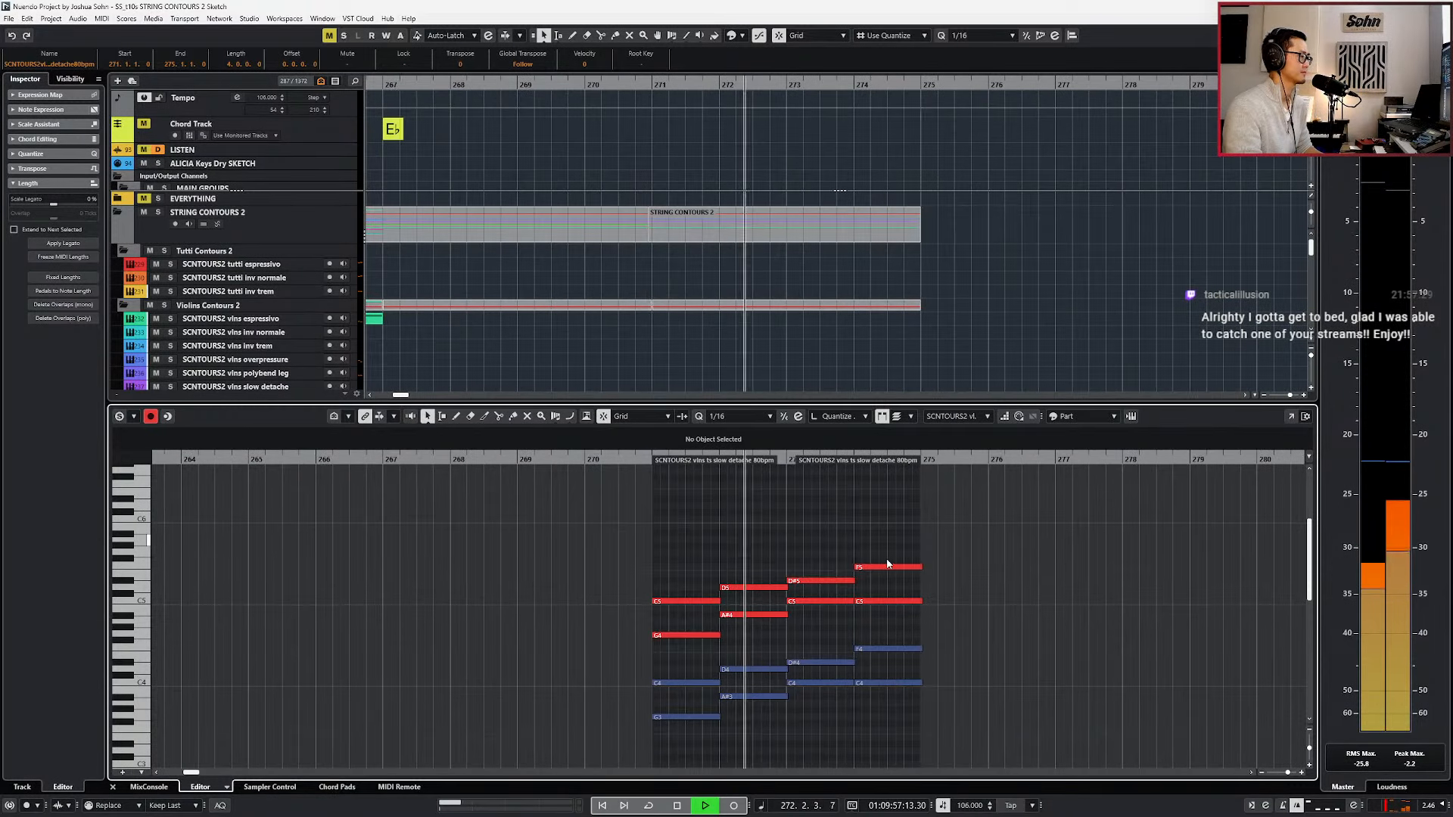
{"action": "scroll", "coordinate": [817, 578], "scroll_direction": "down", "scroll_amount": 1}
{"action": "key", "text": "space"}
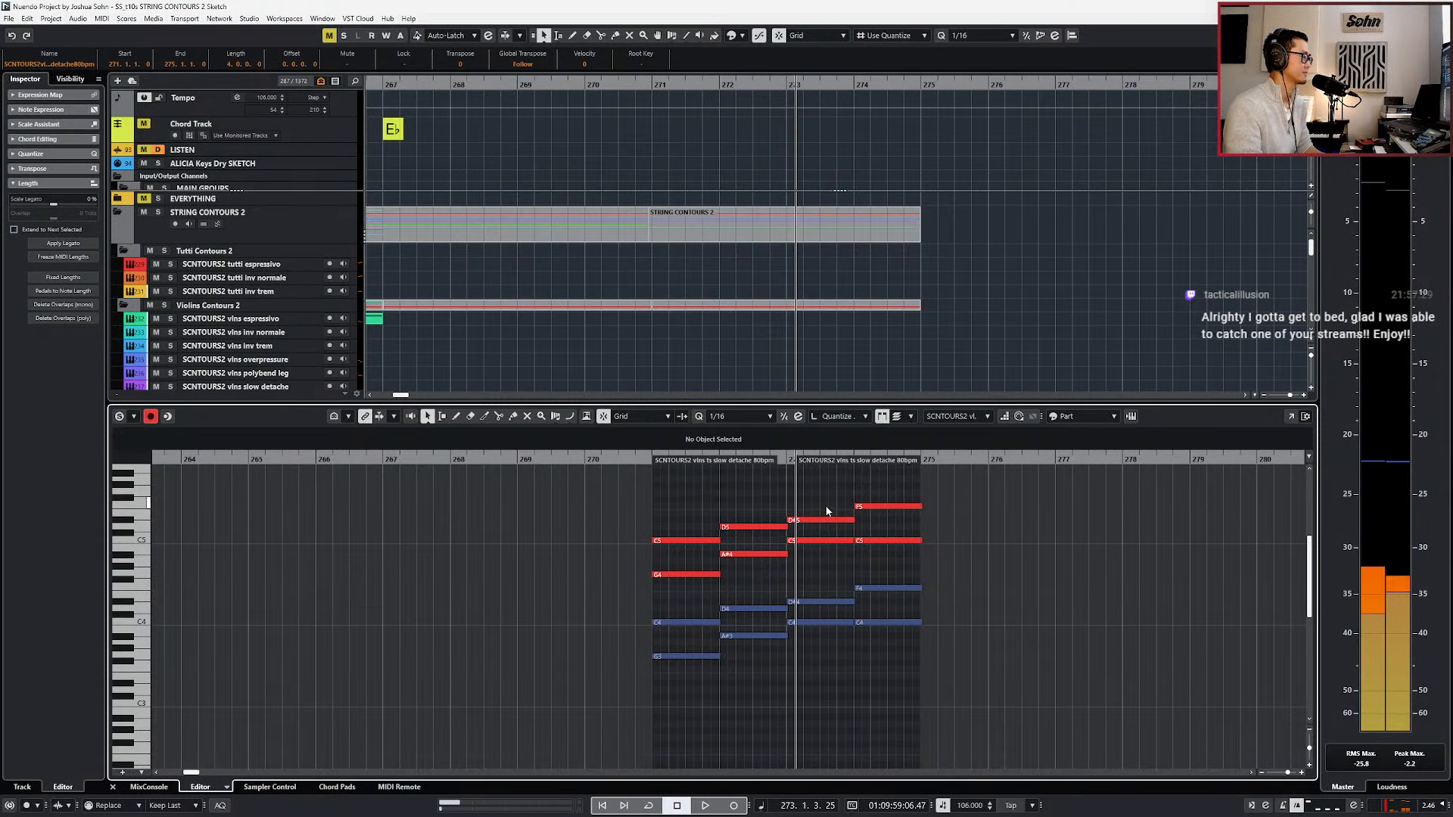
{"action": "key", "text": "space"}
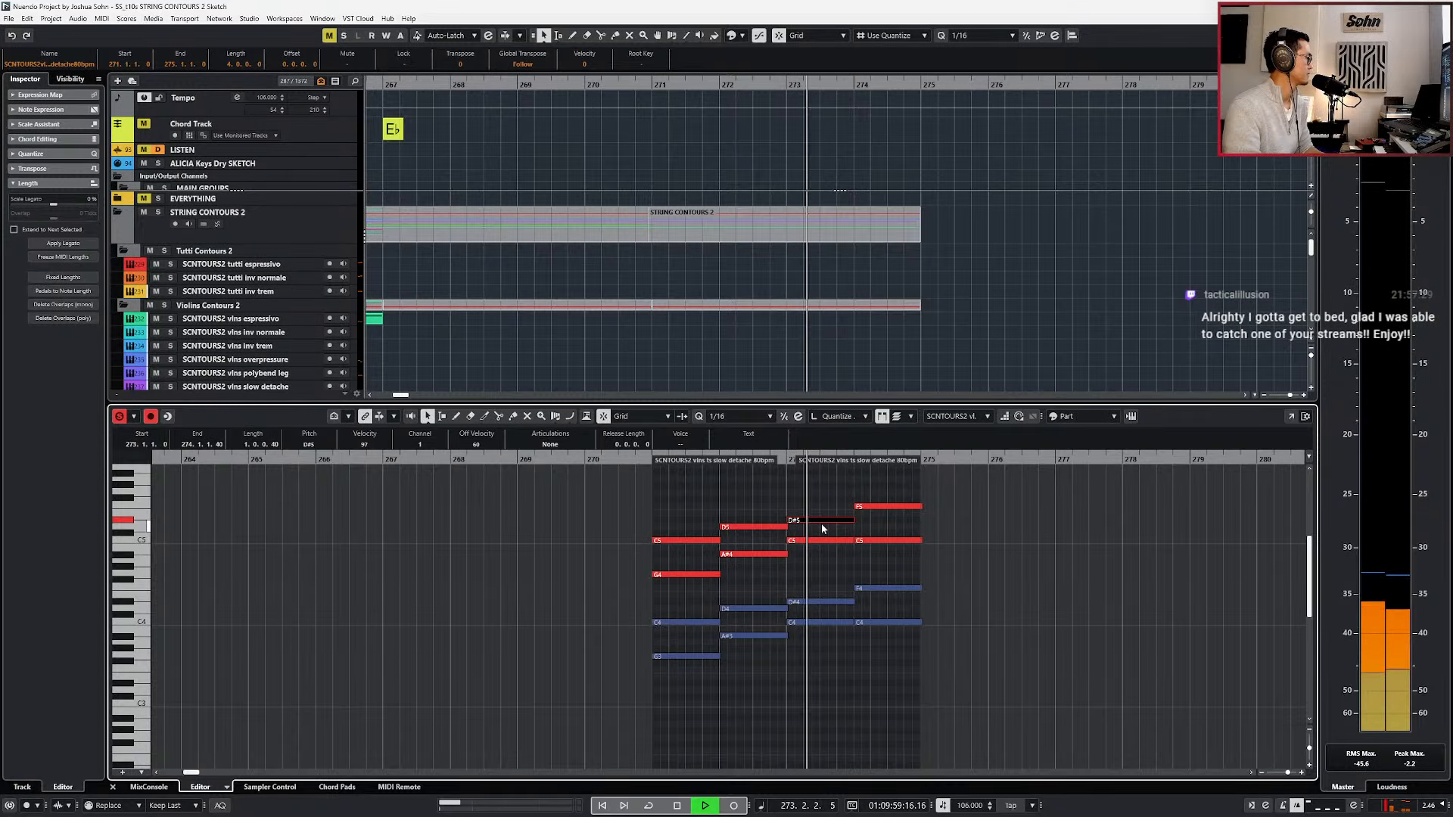
{"action": "key", "text": "space"}
Lower the viola's C4 in bar 273 to G3 and its D♯4 to C4, and play from bar 271.
{"action": "left_click", "coordinate": [805, 603]}
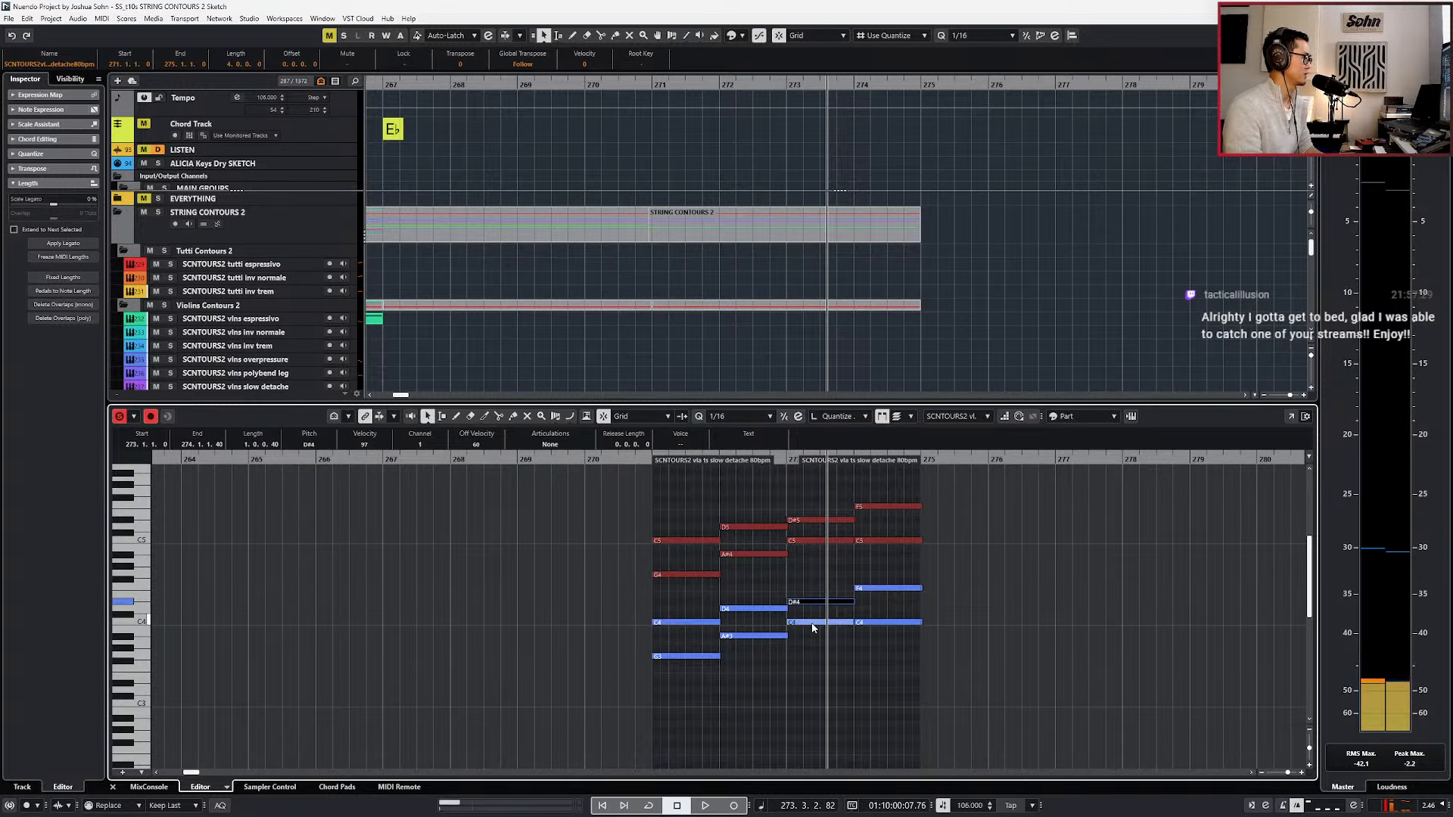
{"action": "key", "text": "Down"}
{"action": "key", "text": "b"}
{"action": "key", "text": "b"}
{"action": "key", "text": "b"}
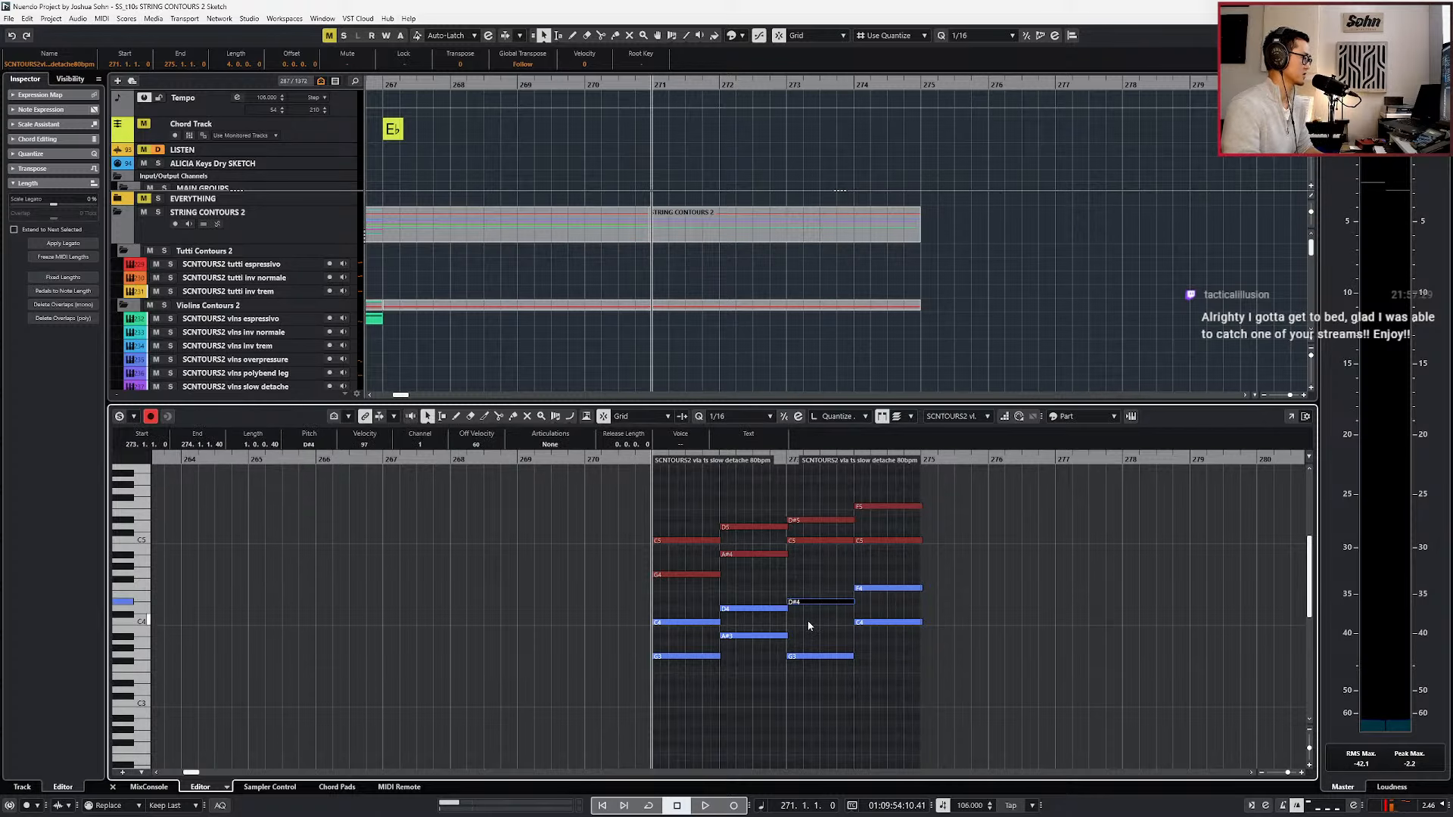
{"action": "key", "text": "space"}
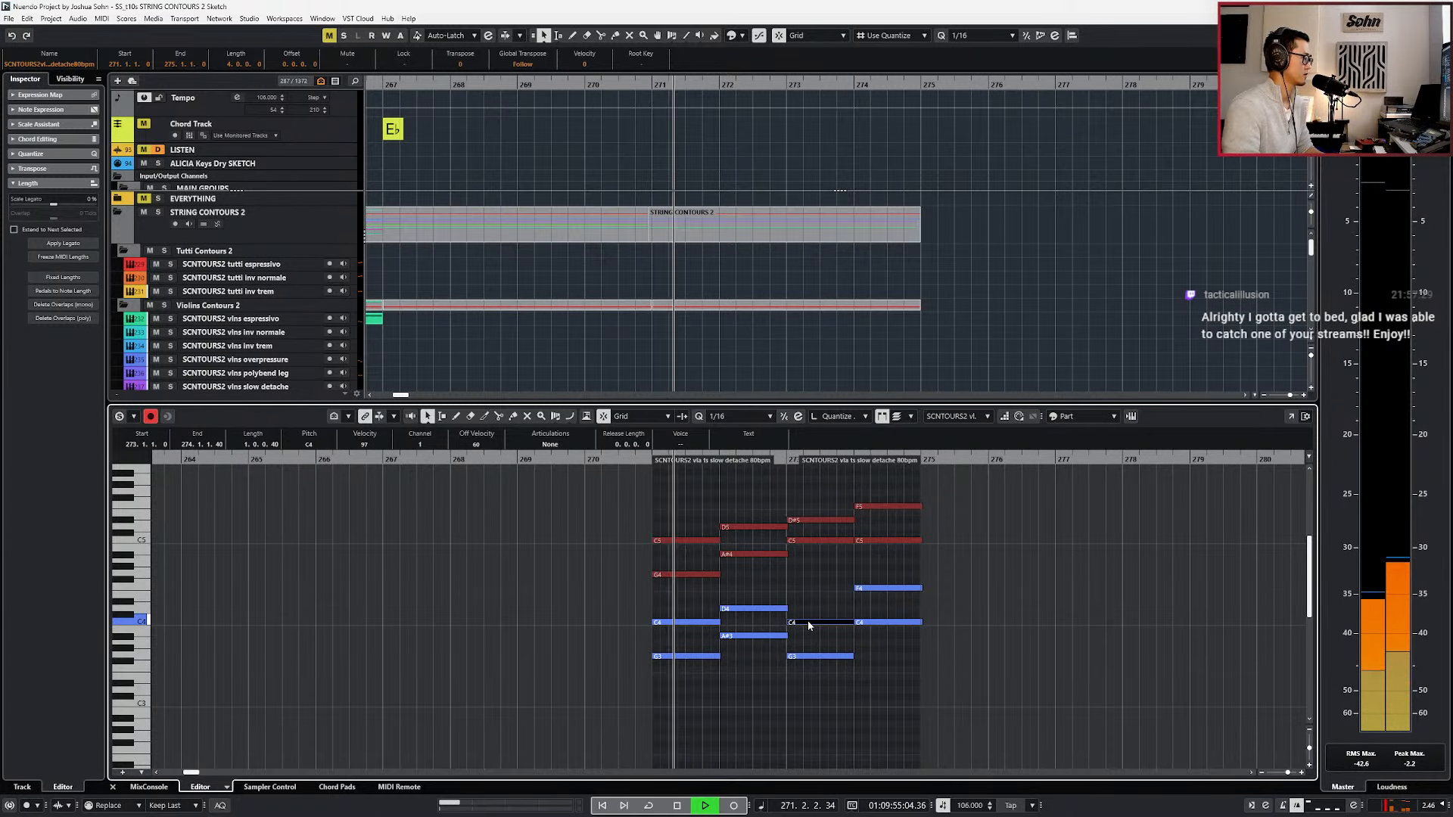
Raise the viola's G3 in bar 273 to G♯3, add a D♯4 above the C4 and play the chord.
{"action": "left_click", "coordinate": [811, 656]}
{"action": "key", "text": "Up"}
{"action": "left_click", "coordinate": [821, 623]}
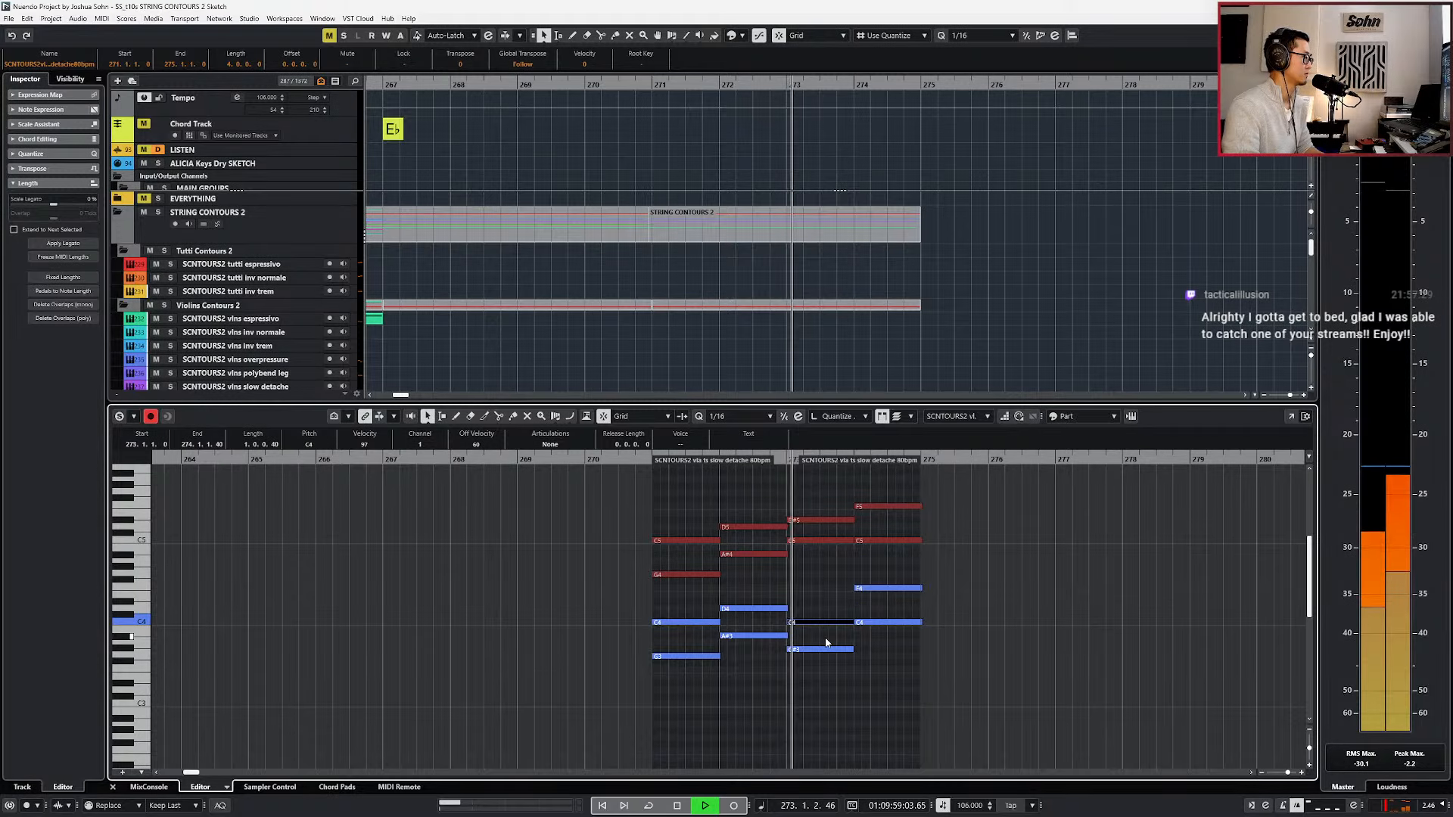
{"action": "key", "text": "space"}
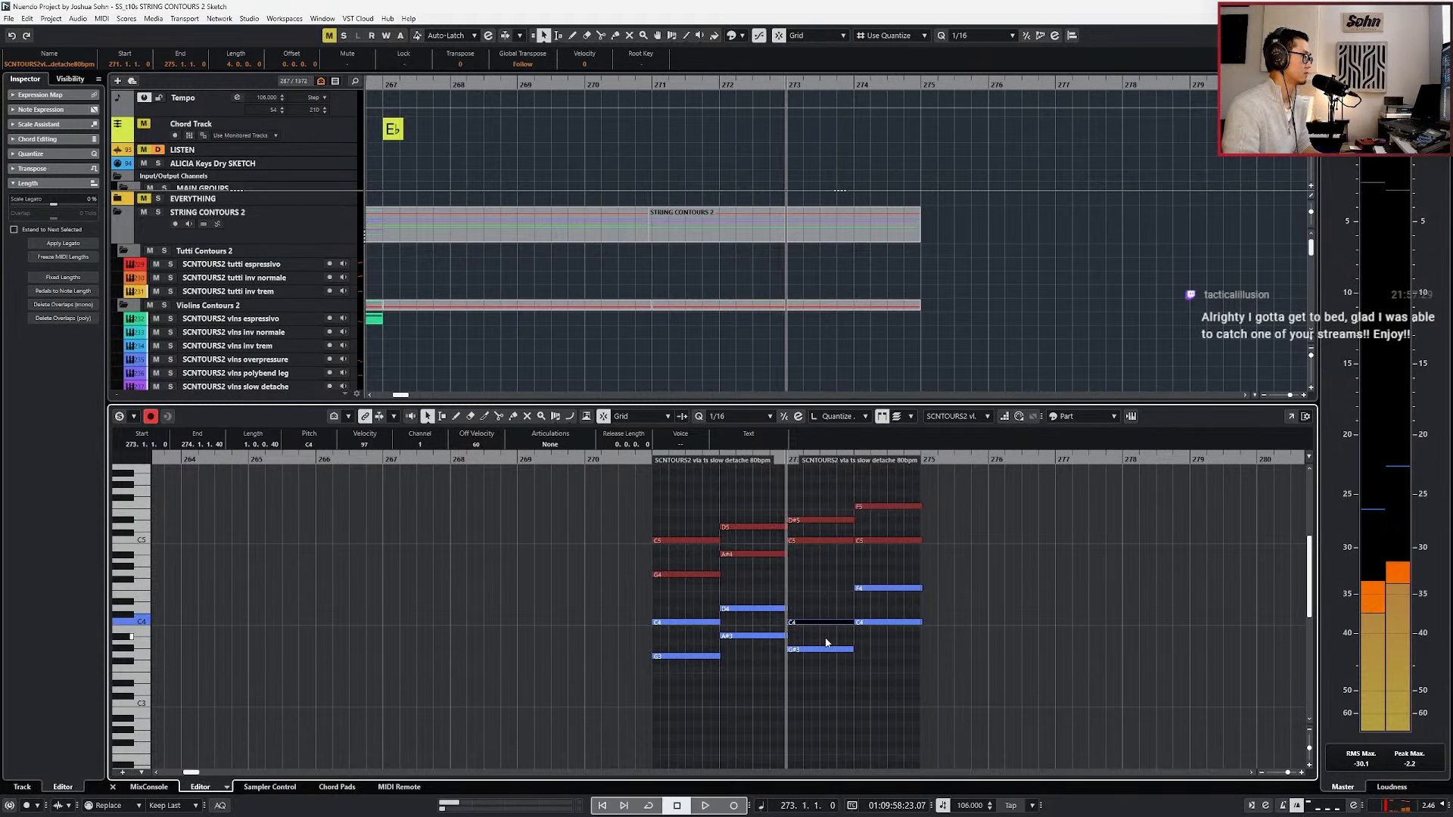
{"action": "key", "text": "Up"}
{"action": "key", "text": "Up"}
{"action": "key", "text": "Up"}
{"action": "key", "text": "space"}
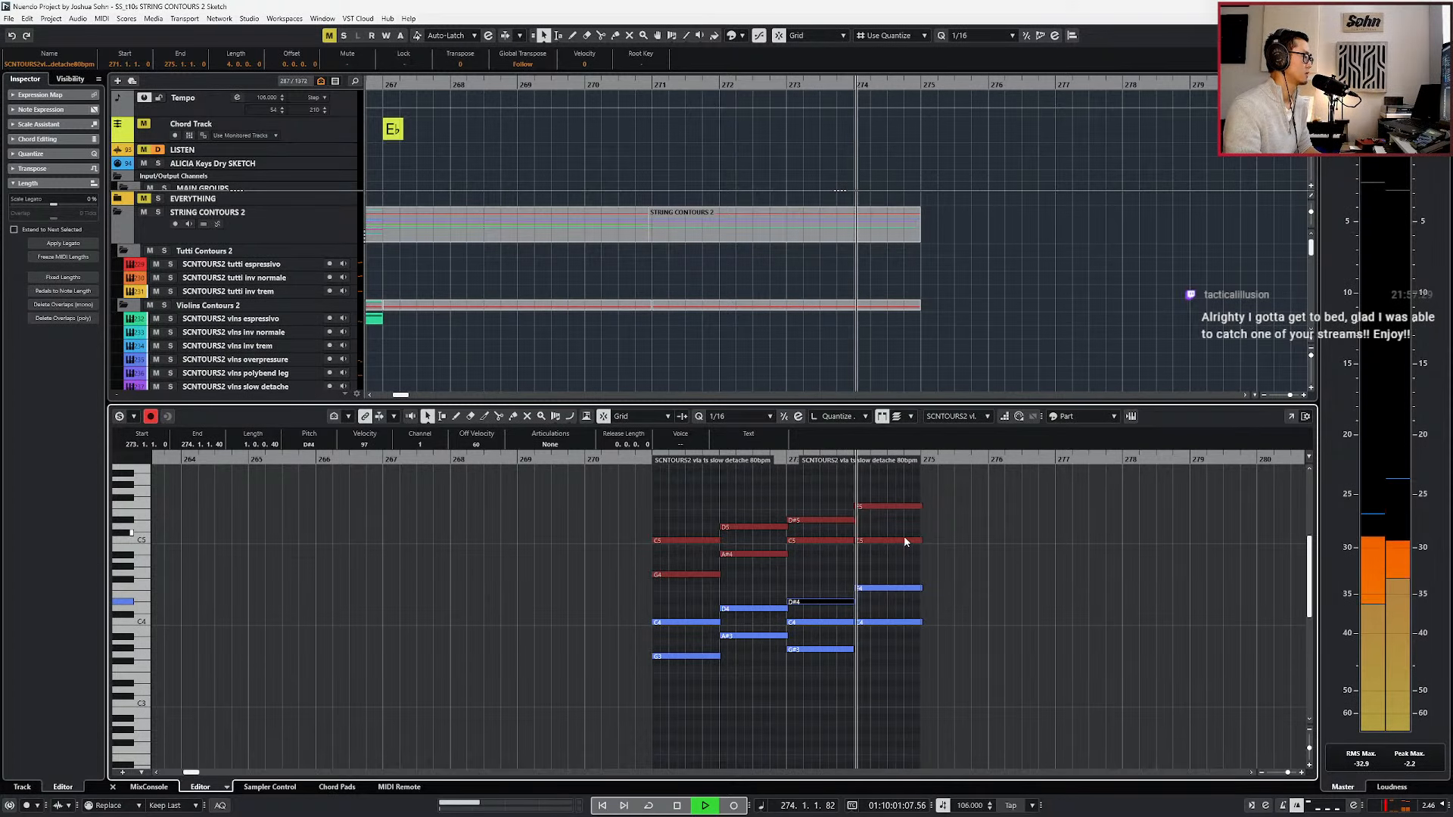
Lower the violins' C5 in bar 274 to A♯4.
{"action": "left_click", "coordinate": [896, 506]}
{"action": "key", "text": "space"}
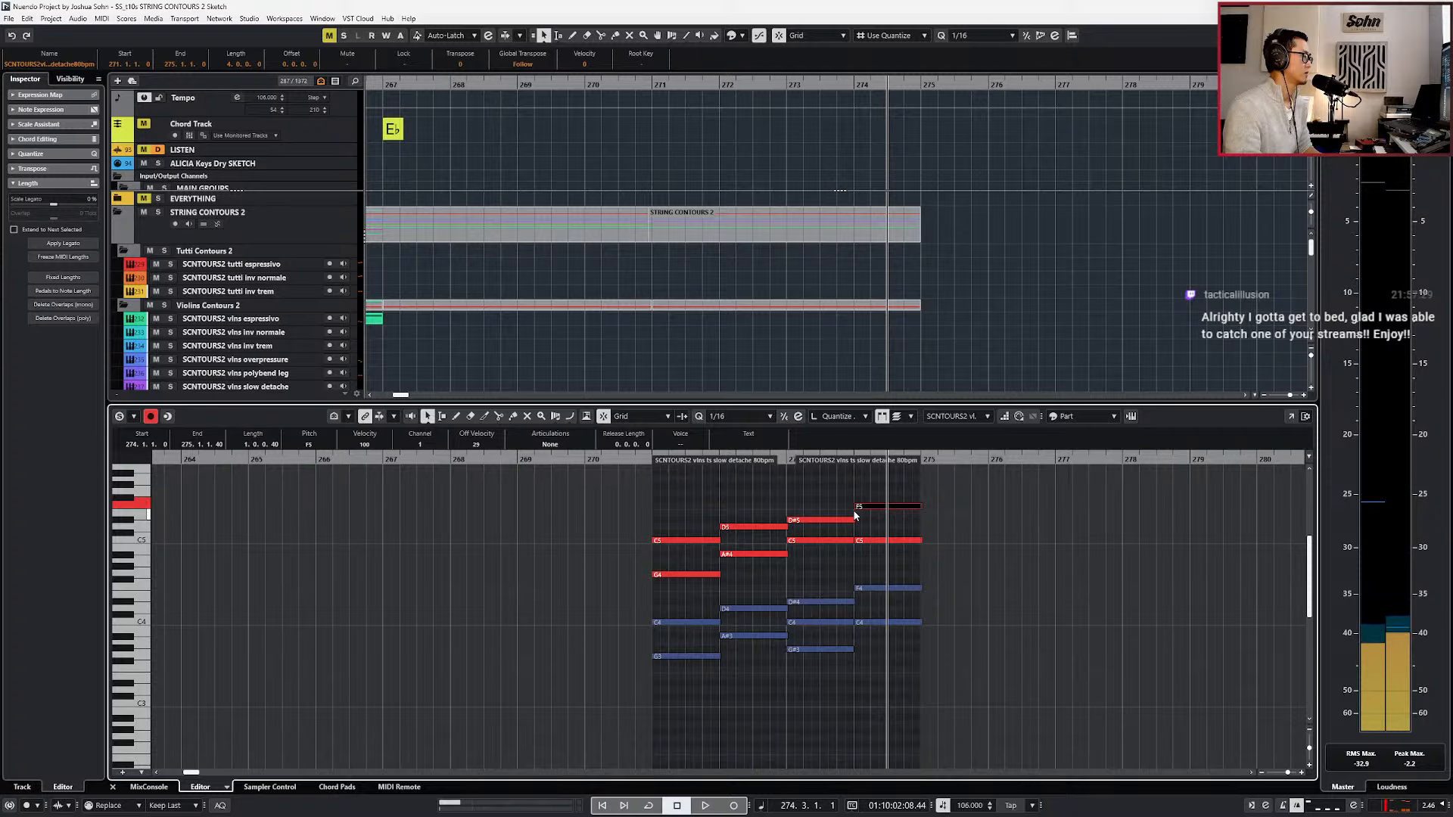
{"action": "left_click", "coordinate": [878, 541]}
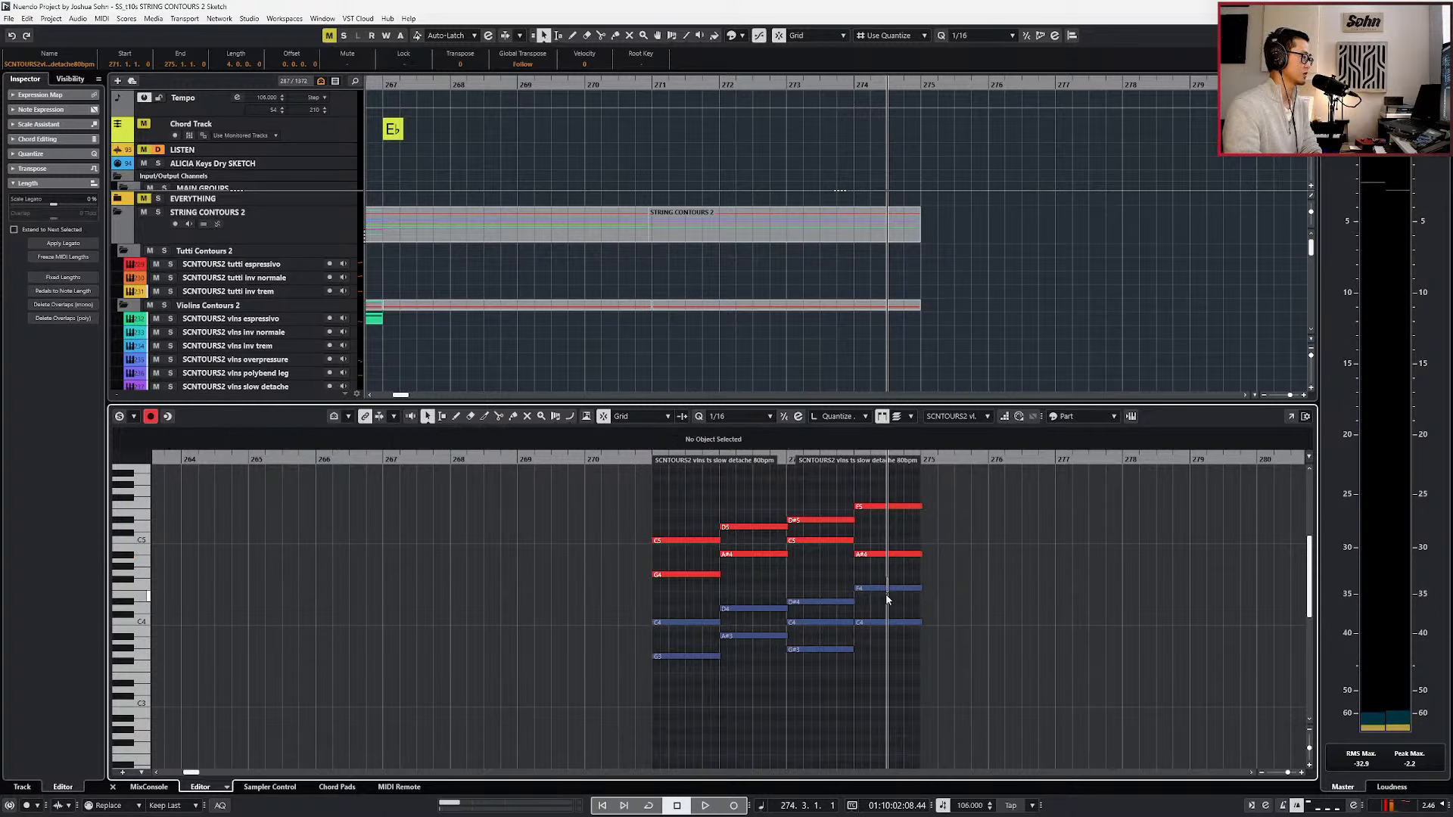
Raise the viola's C4 in bar 274 to D4, add an A♯3 below it and play the chord.
{"action": "left_click", "coordinate": [891, 623]}
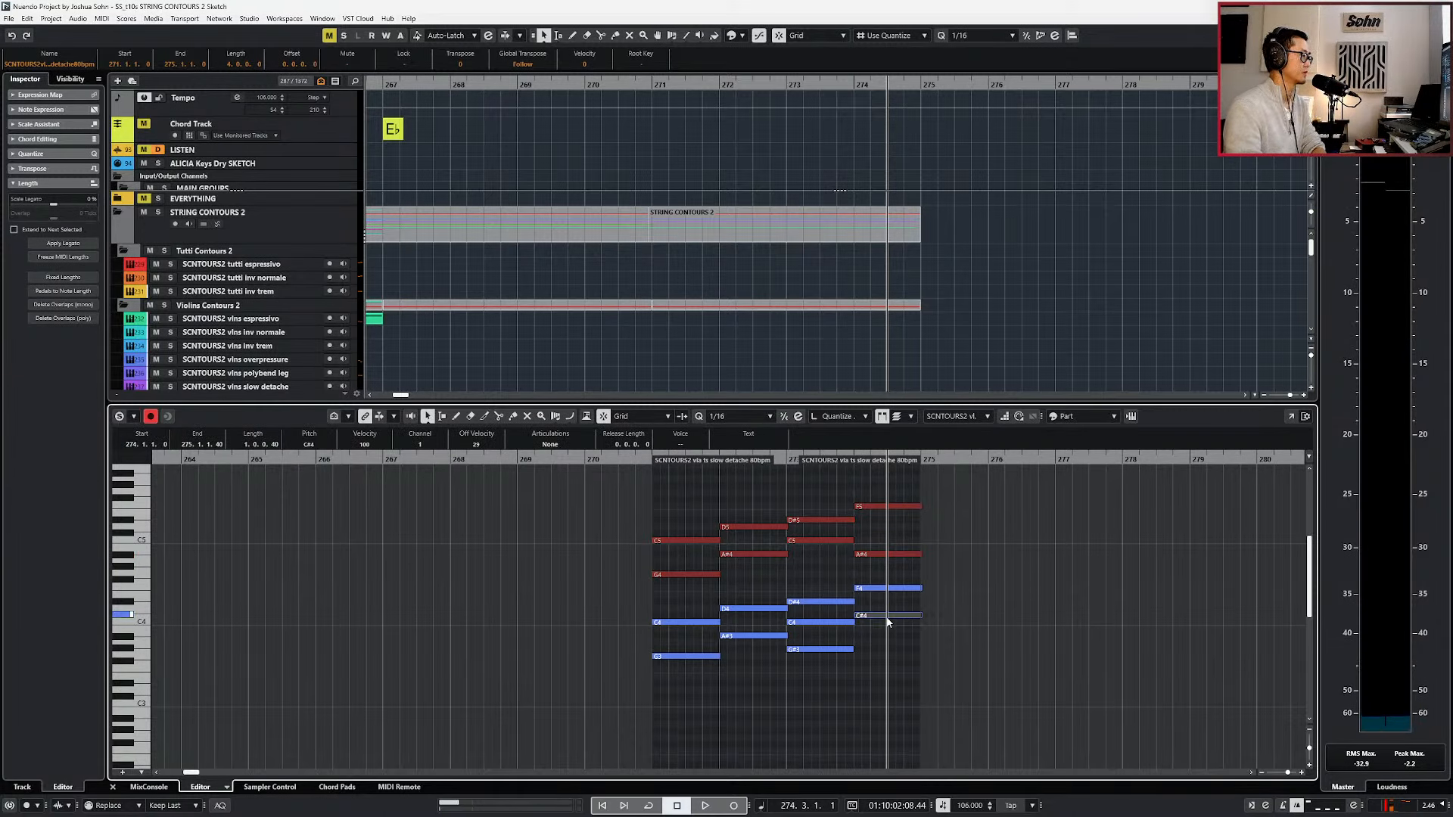
{"action": "key", "text": "space"}
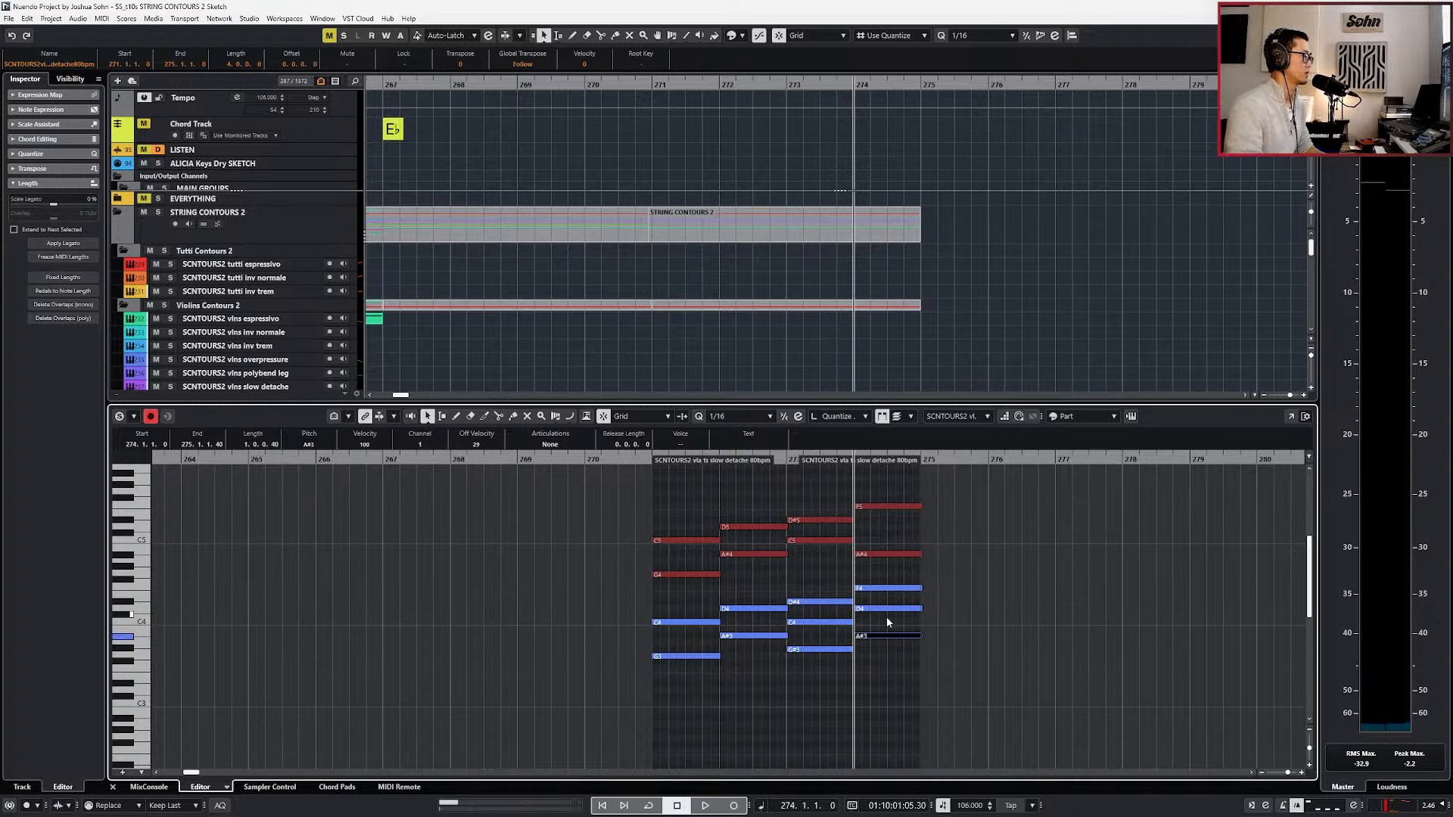
{"action": "key", "text": "Down"}
{"action": "key", "text": "space"}
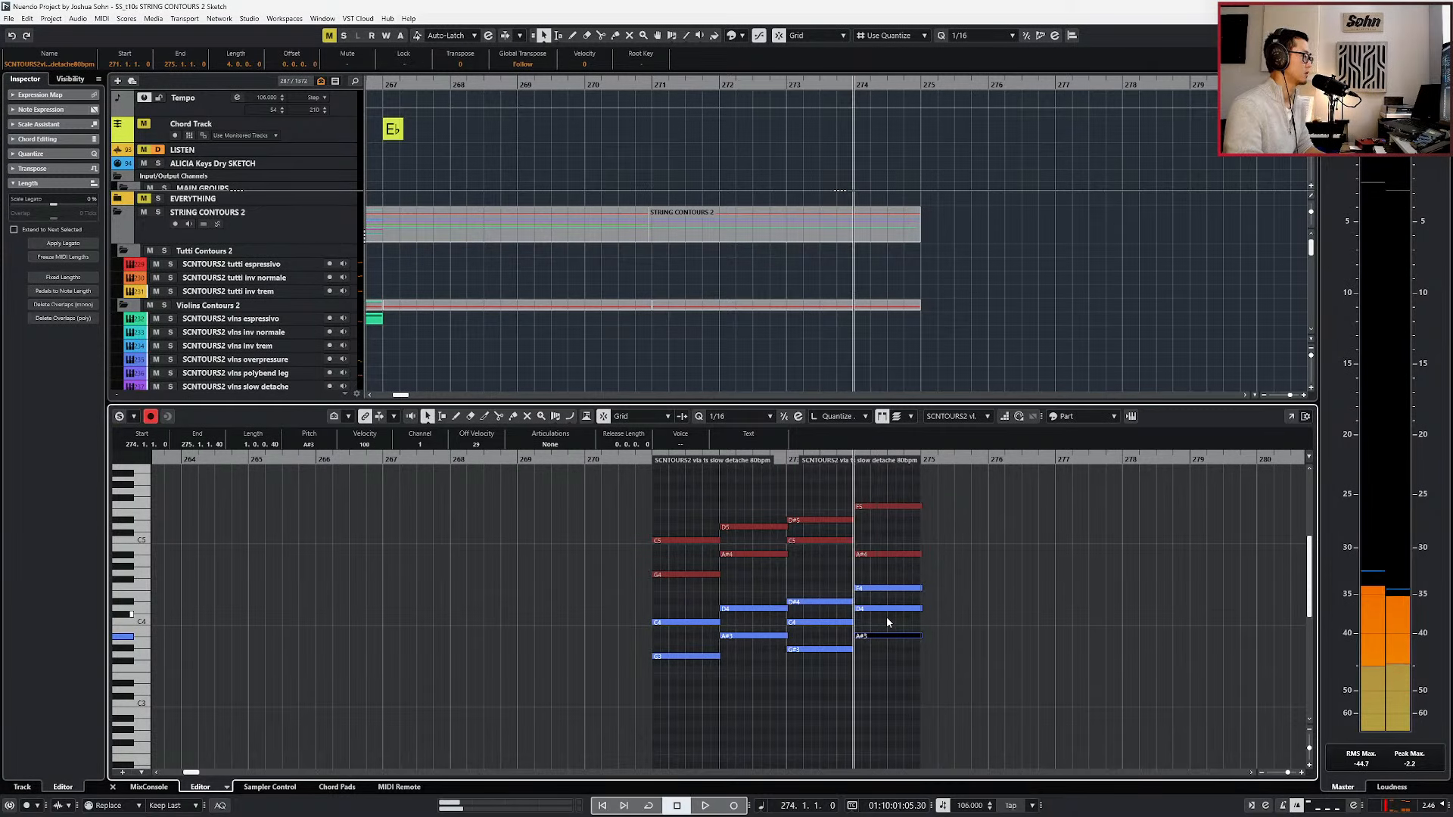
Play the revised violin and viola harmony from bar 271 into bar 274.
{"action": "key", "text": "s"}
{"action": "key", "text": "KP_Subtract"}
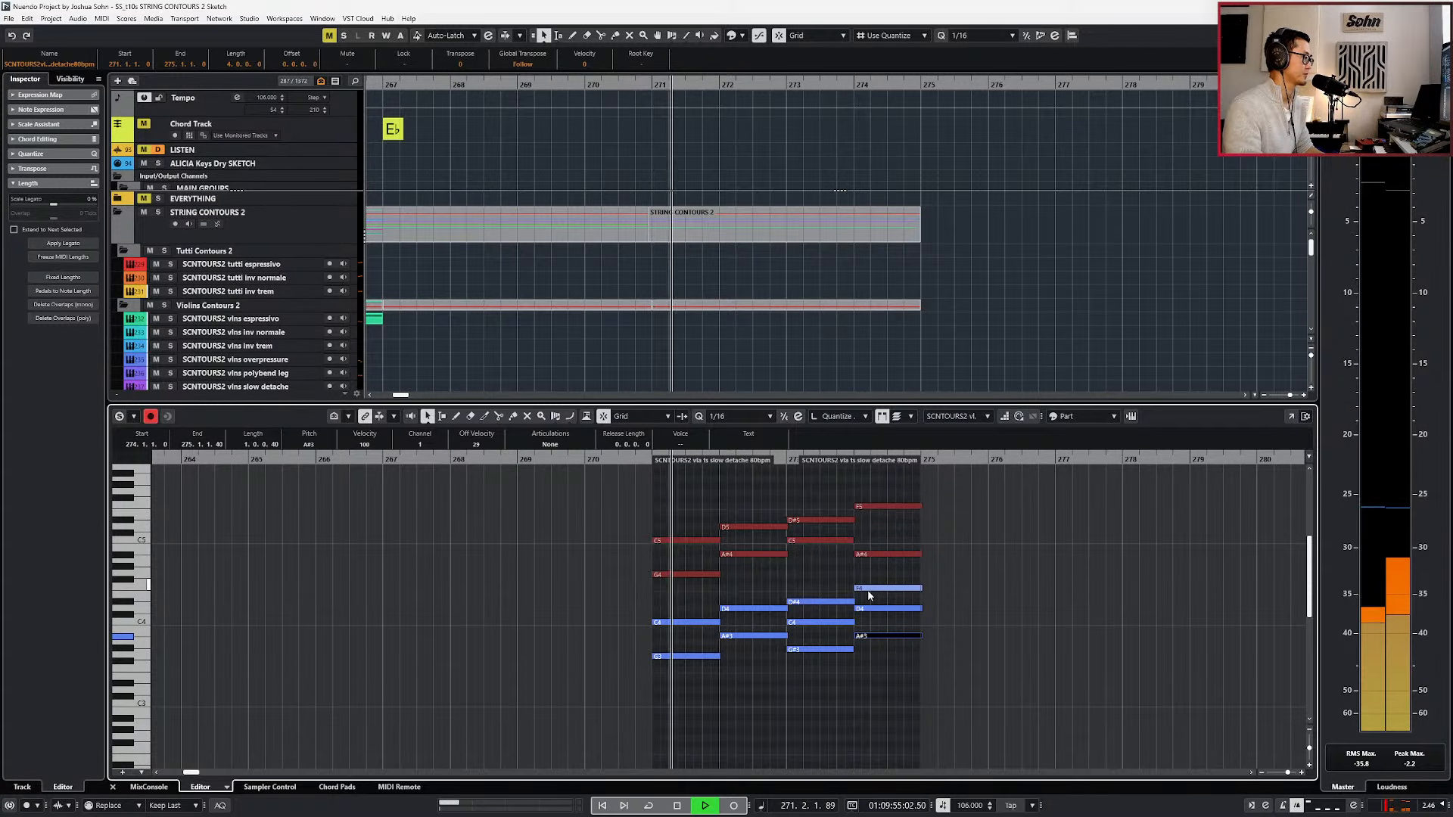
{"action": "left_click", "coordinate": [834, 615]}
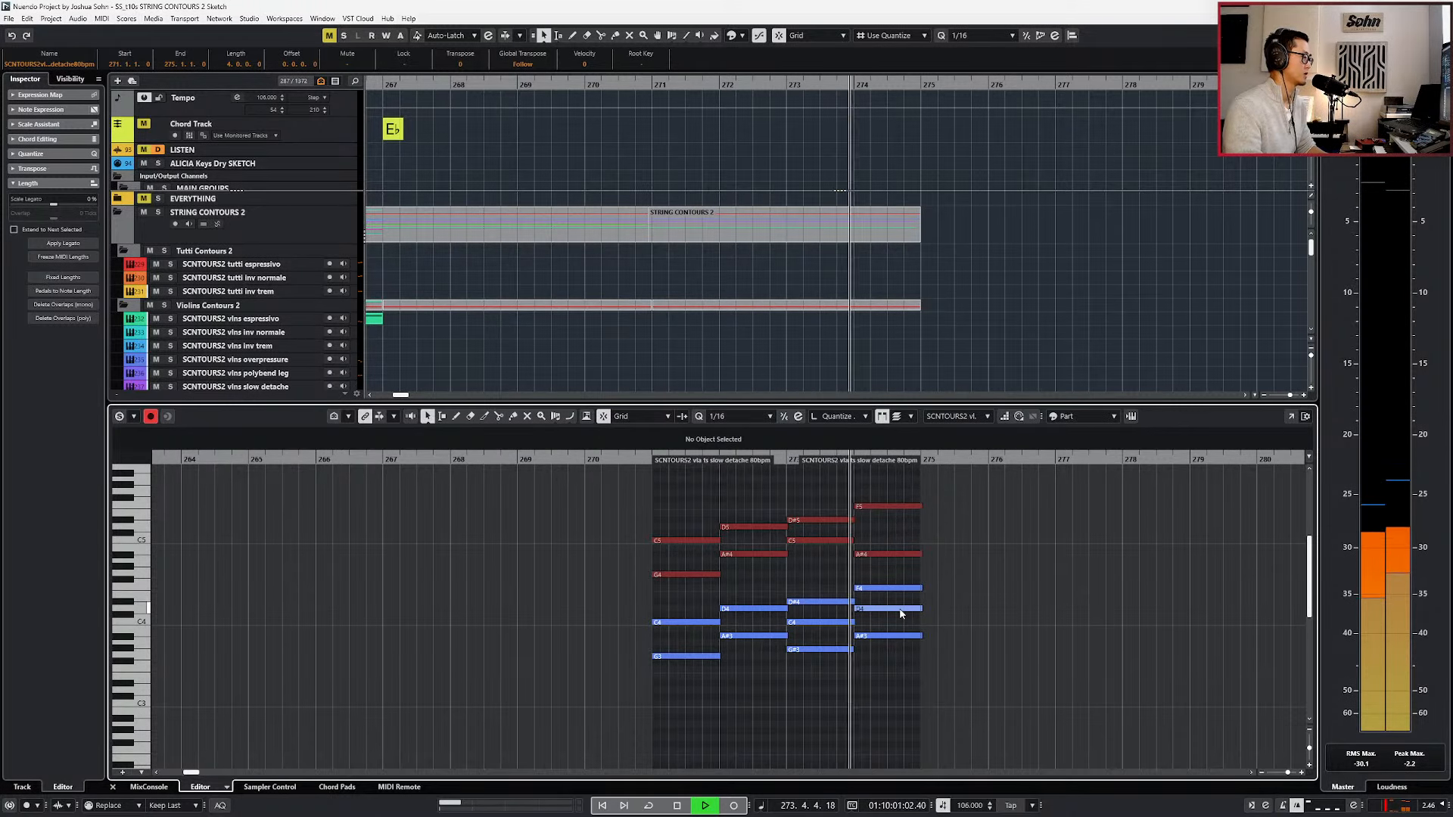
{"action": "key", "text": "space"}
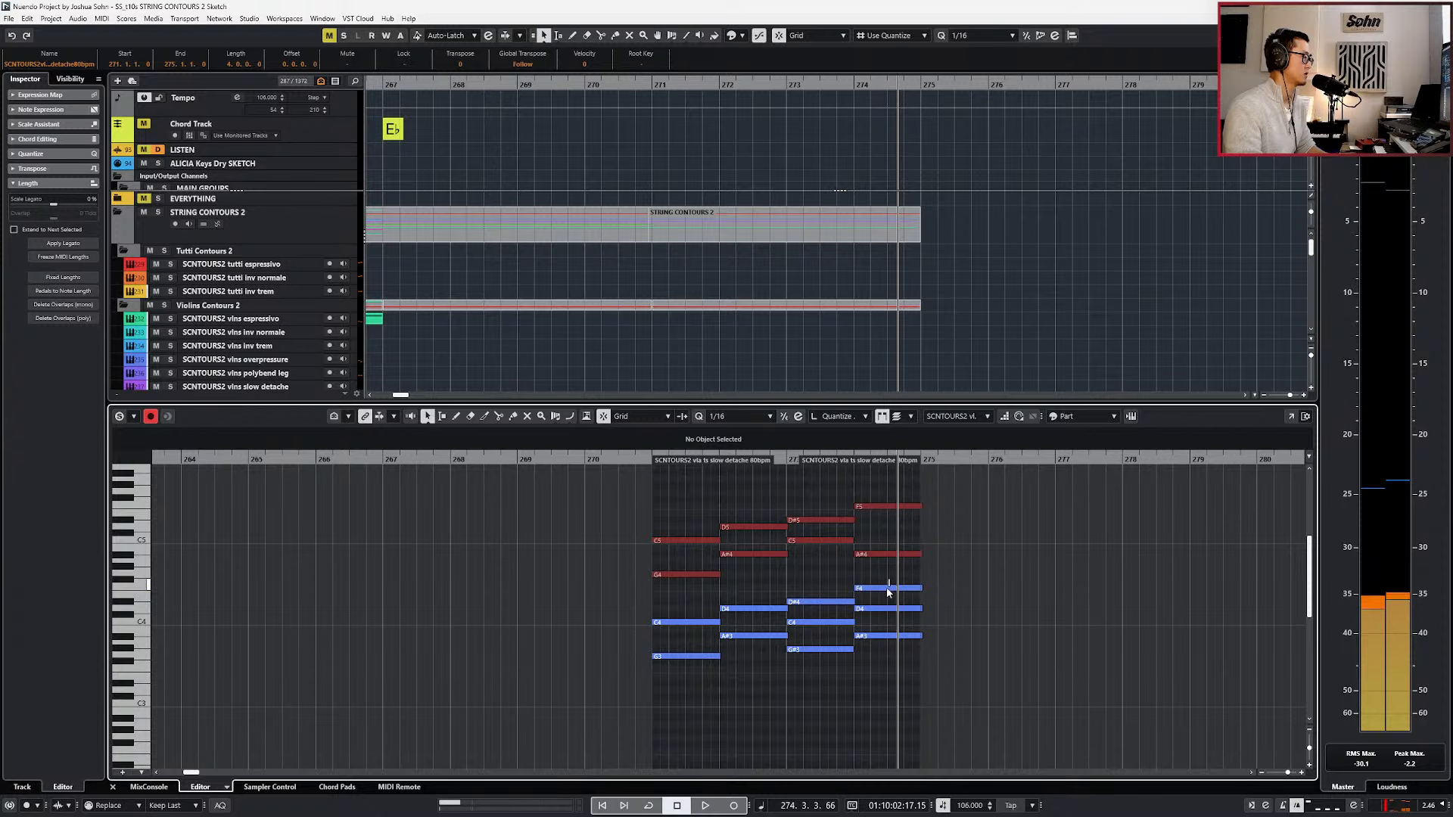
Show the controller lanes for the viola part and play it from bar 273.
{"action": "key", "text": "ctrl+KP_Subtract"}
{"action": "key", "text": "alt+l"}
{"action": "key", "text": "space"}
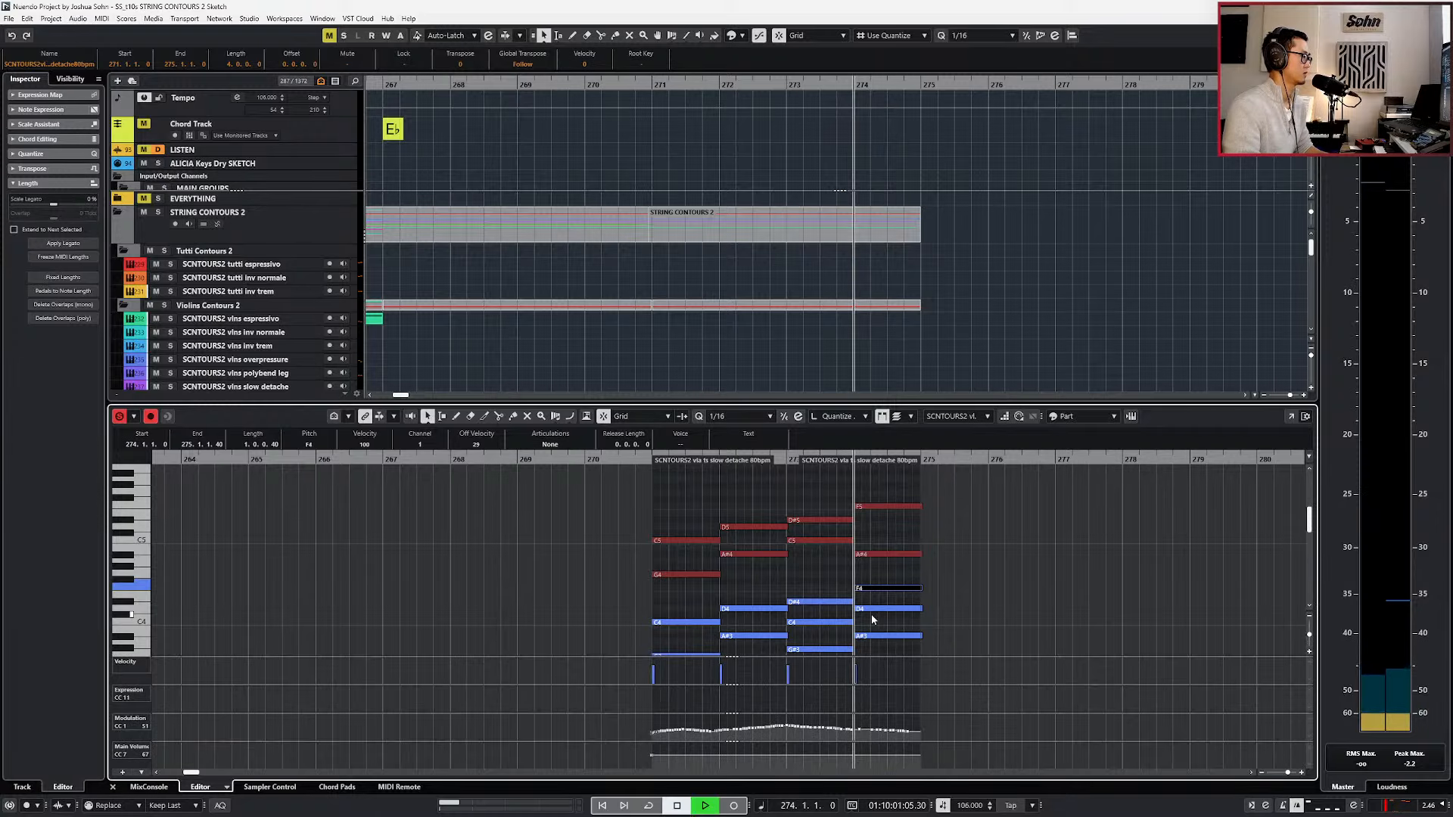
{"action": "key", "text": "space"}
{"action": "key", "text": "ctrl+KP_Subtract"}
{"action": "key", "text": "space"}
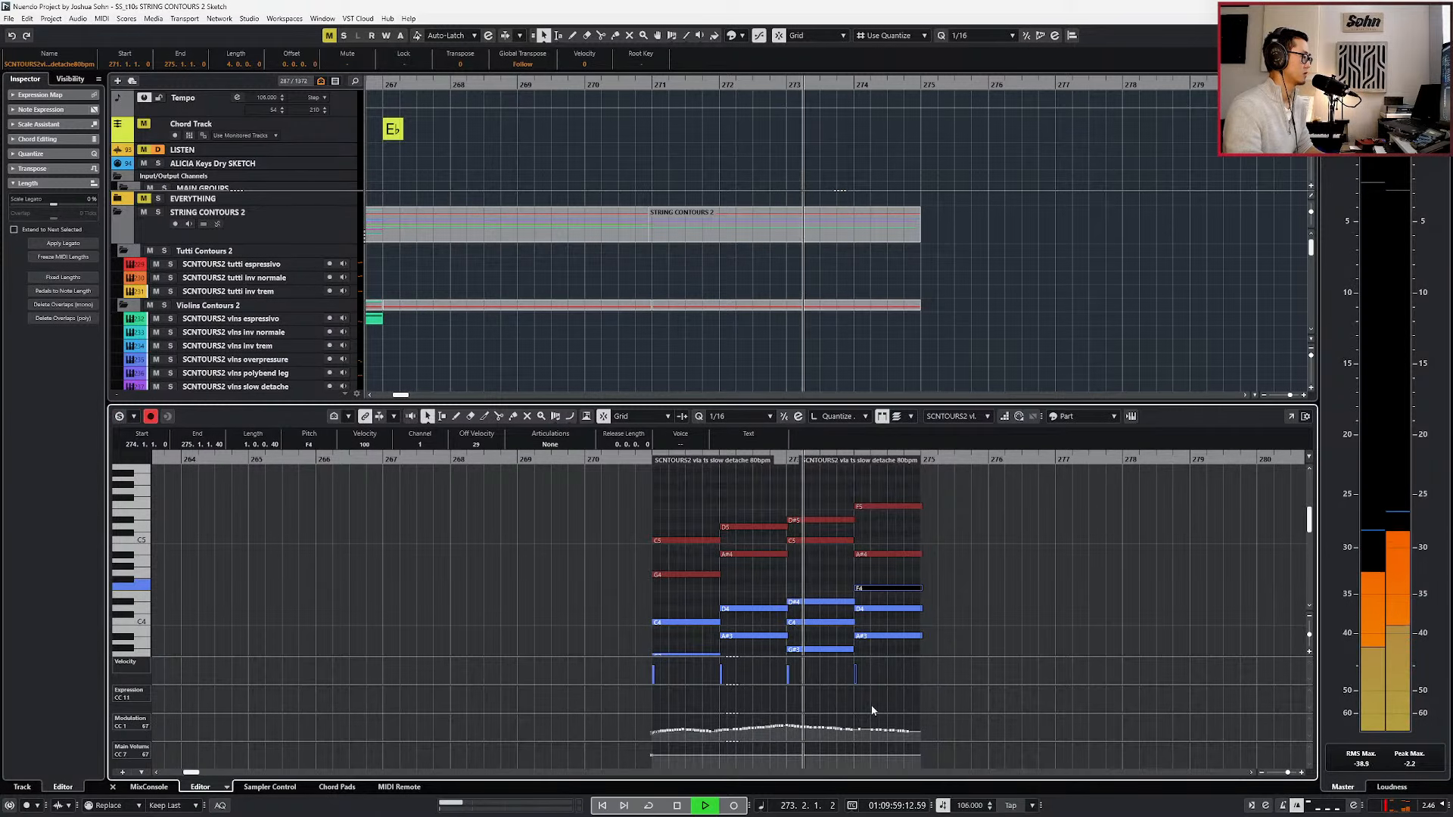
Redraw the viola's modulation (CC 1) curve so it rises through bar 274, and play the result.
{"action": "left_click_drag", "start_coordinate": [859, 736], "coordinate": [921, 722]}
{"action": "key", "text": "ctrl+KP_Subtract"}
{"action": "key", "text": "ctrl+KP_Subtract"}
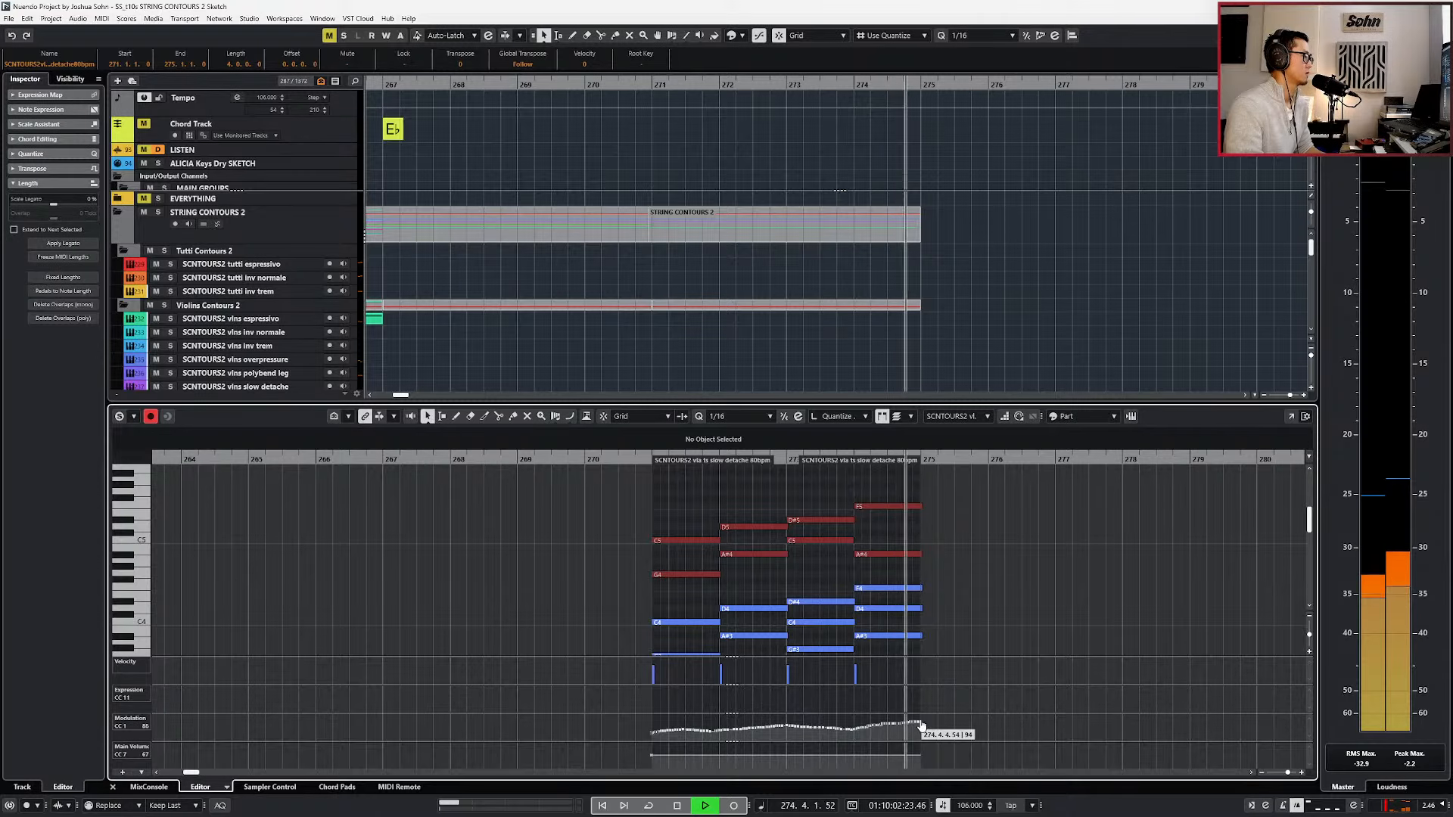
{"action": "key", "text": "space"}
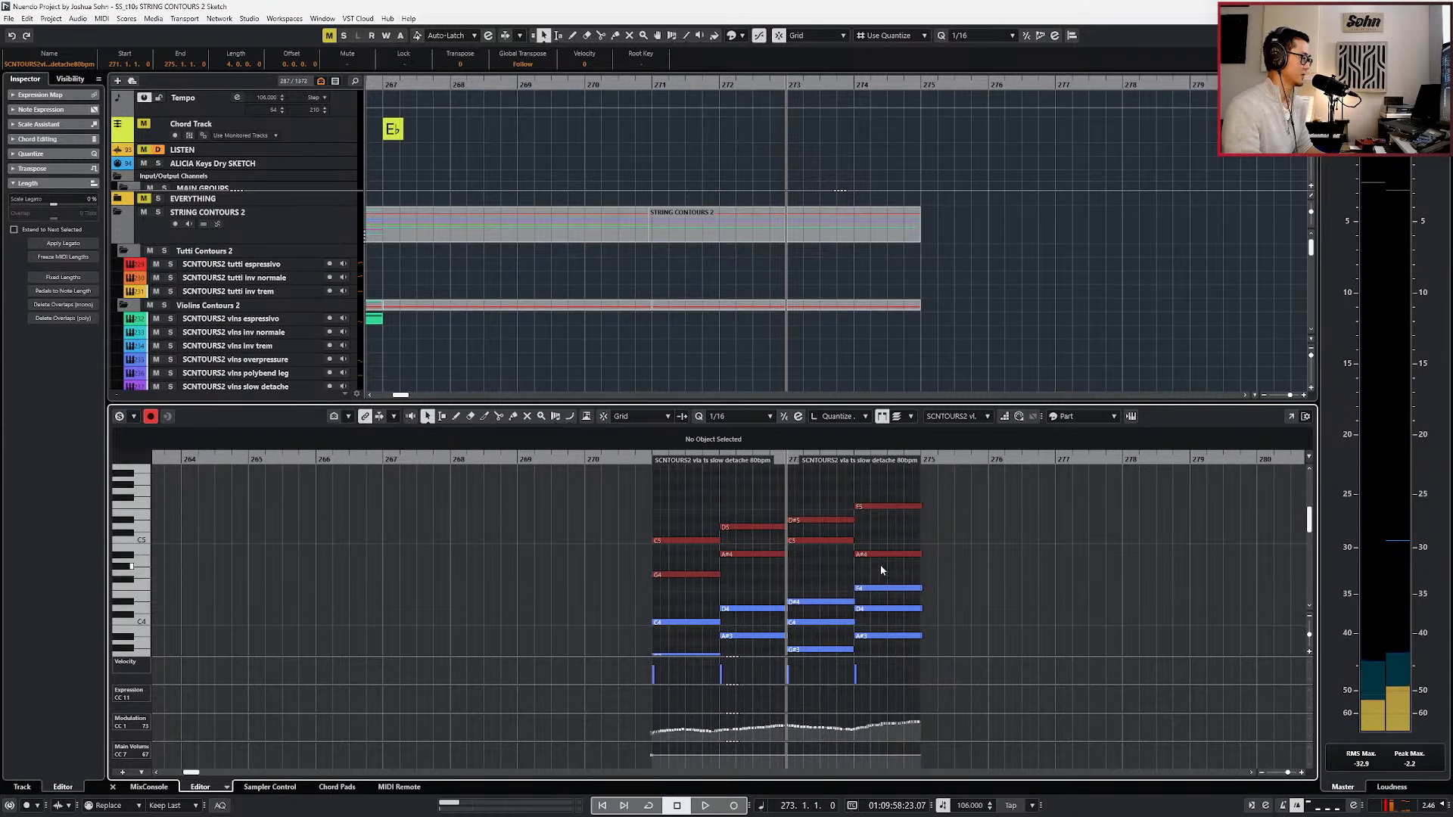
Try adding a lower copy of the violins' F5 in bar 274.
{"action": "left_click", "coordinate": [876, 506]}
{"action": "key", "text": "Down"}
{"action": "key", "text": "Down"}
{"action": "key", "text": "Down"}
{"action": "key", "text": "Down"}
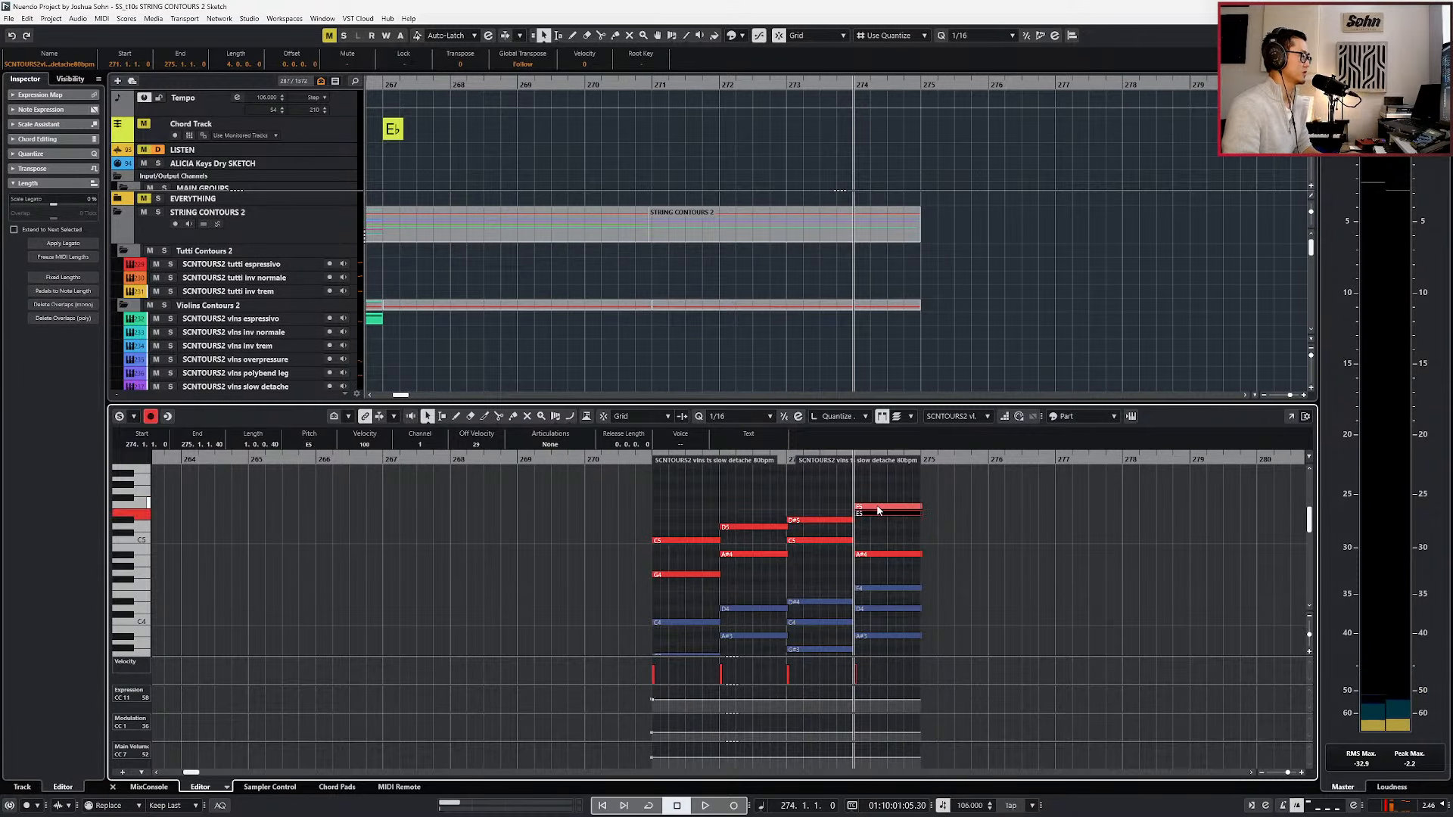
{"action": "key", "text": "KP_Subtract"}
{"action": "key", "text": "s"}
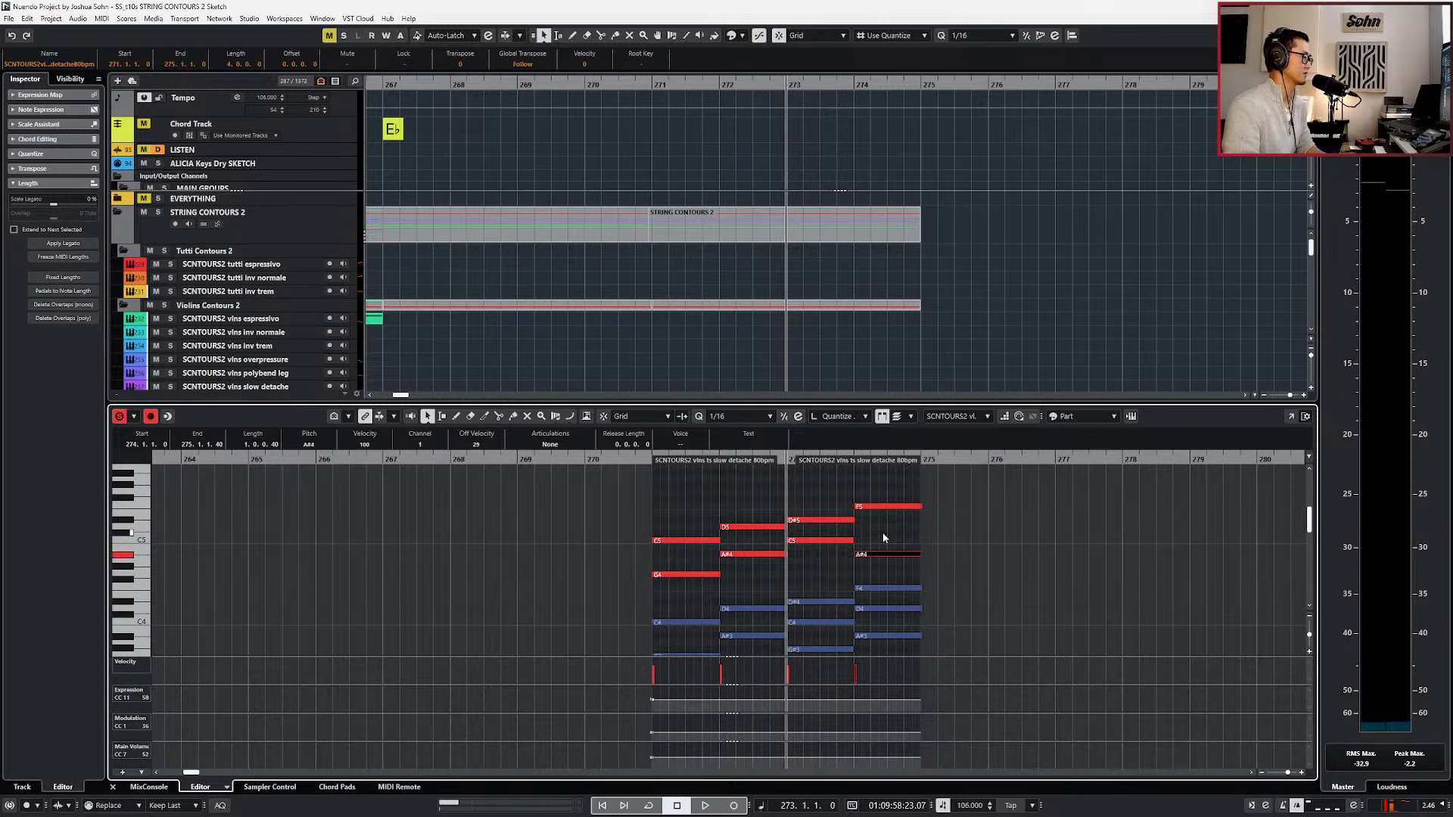
Raise the violins' A♯4 in bar 274 to D5.
{"action": "key", "text": "Up"}
{"action": "key", "text": "Up"}
{"action": "key", "text": "Up"}
{"action": "key", "text": "Up"}
{"action": "key", "text": "Up"}
{"action": "key", "text": "Down"}
Raise the viola's F4 in bar 274 to A♯4.
{"action": "left_click", "coordinate": [870, 590]}
{"action": "key", "text": "Up"}
{"action": "key", "text": "Up"}
{"action": "key", "text": "Up"}
{"action": "key", "text": "Up"}
{"action": "key", "text": "Up"}
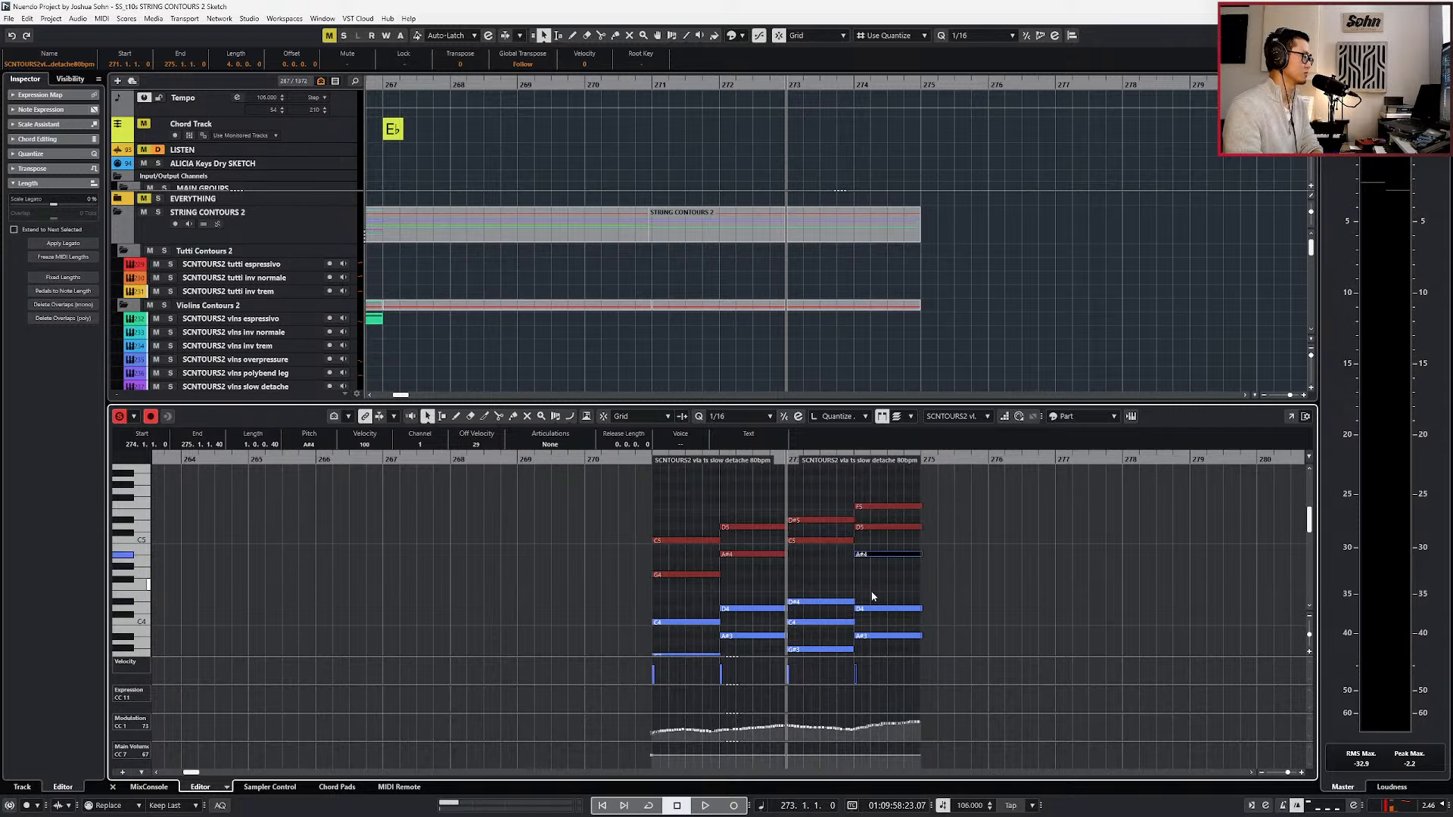
Raise the viola's D4 in bar 274 to F4 and play the passage from bar 273.
{"action": "left_click", "coordinate": [873, 596]}
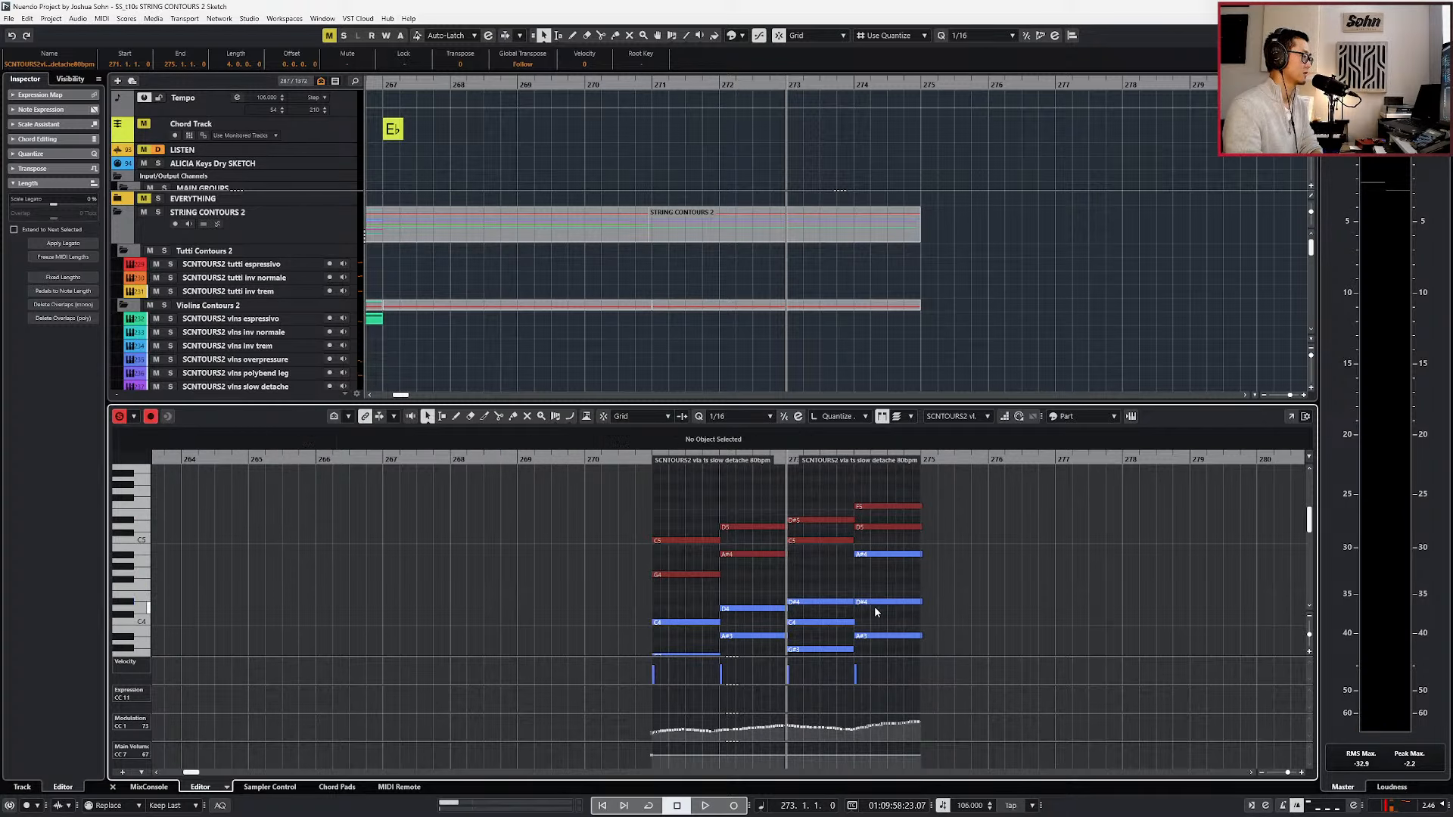
{"action": "key", "text": "Up"}
{"action": "key", "text": "Up"}
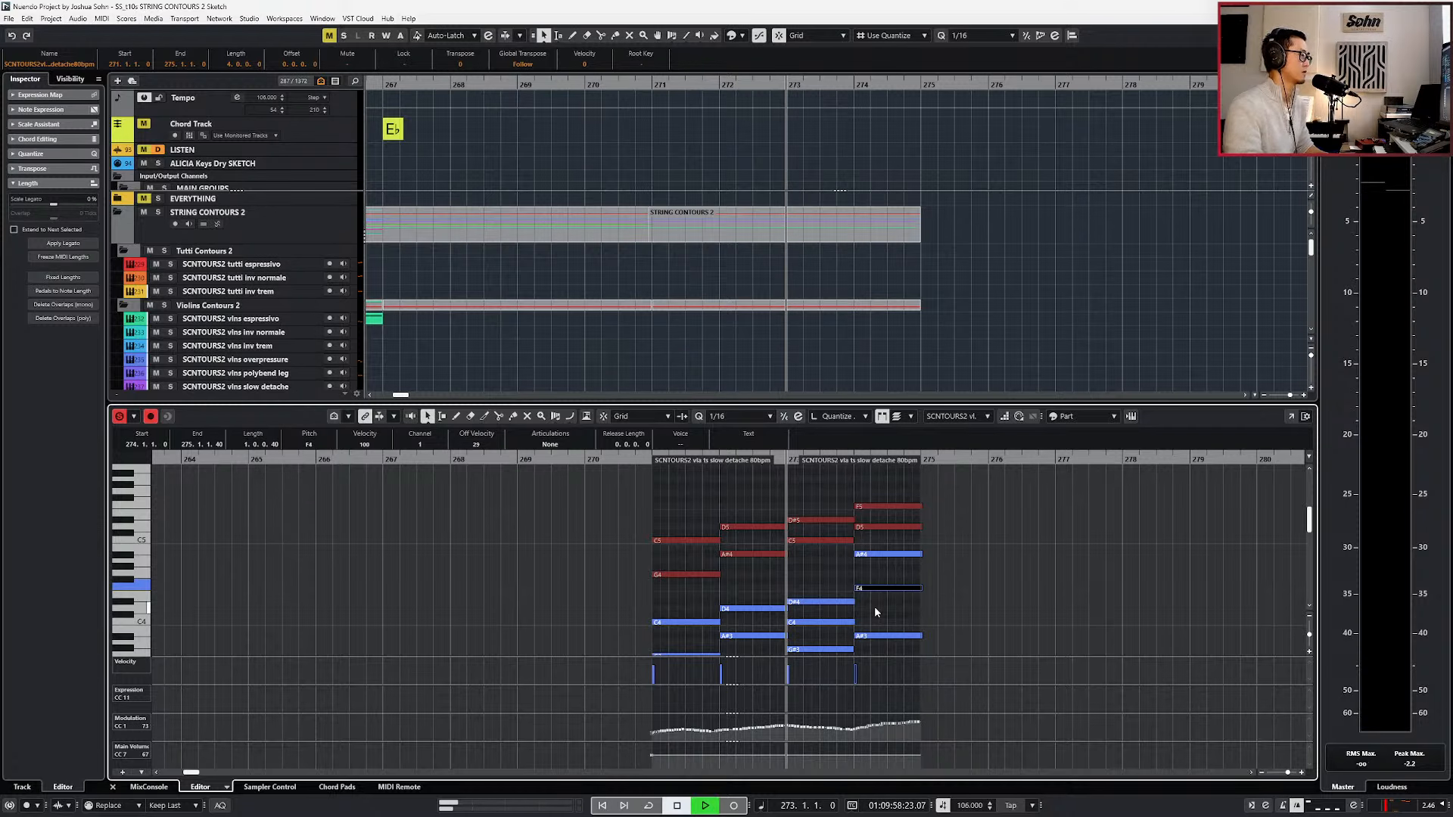
{"action": "key", "text": "space"}
{"action": "scroll", "coordinate": [874, 605], "scroll_direction": "down", "scroll_amount": 2}
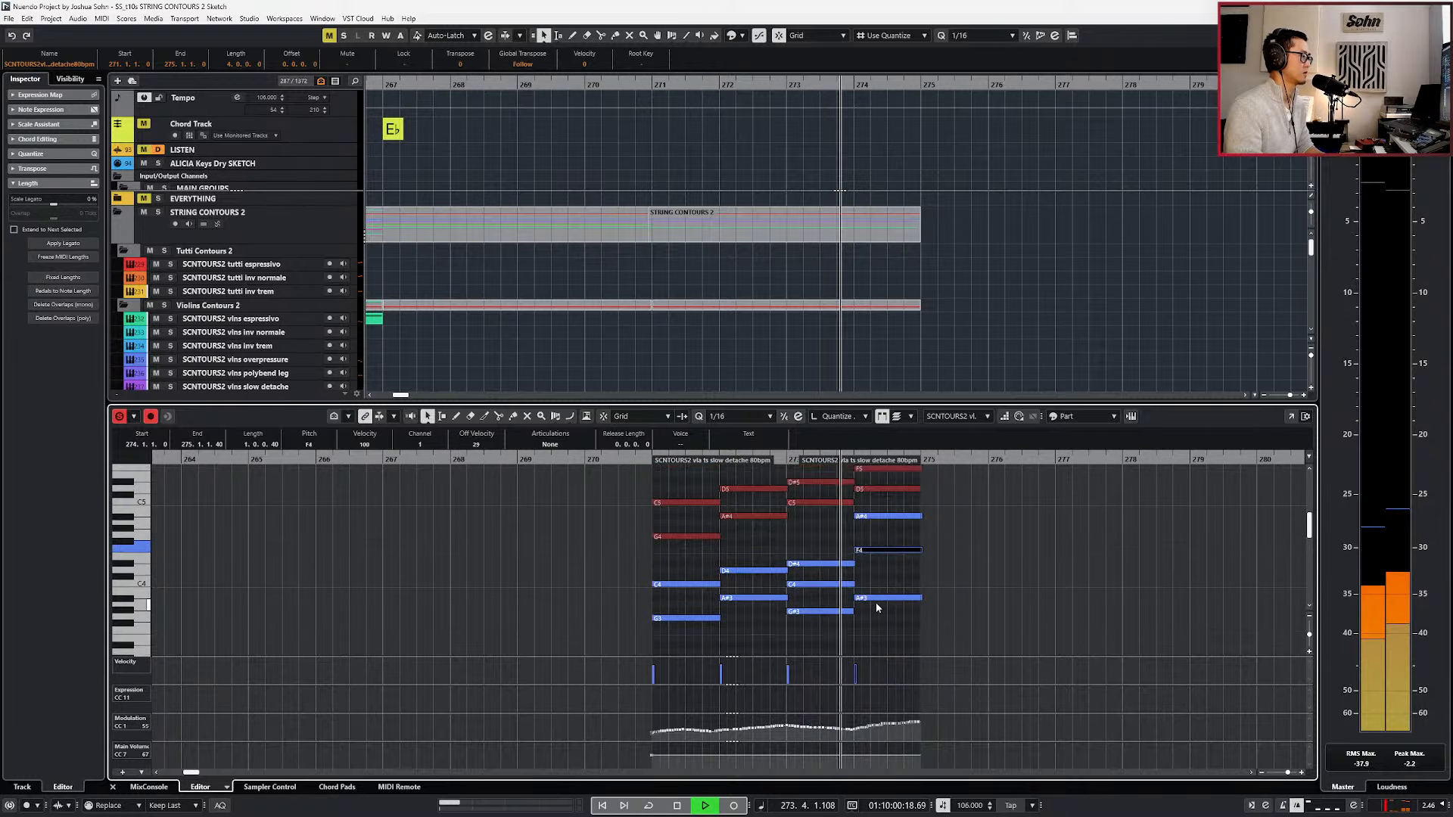
Try raising the viola's A♯3 in bar 274 to D4 and play the passage.
{"action": "left_click", "coordinate": [875, 600]}
{"action": "key", "text": "space"}
{"action": "key", "text": "Up"}
{"action": "key", "text": "Up"}
{"action": "key", "text": "Up"}
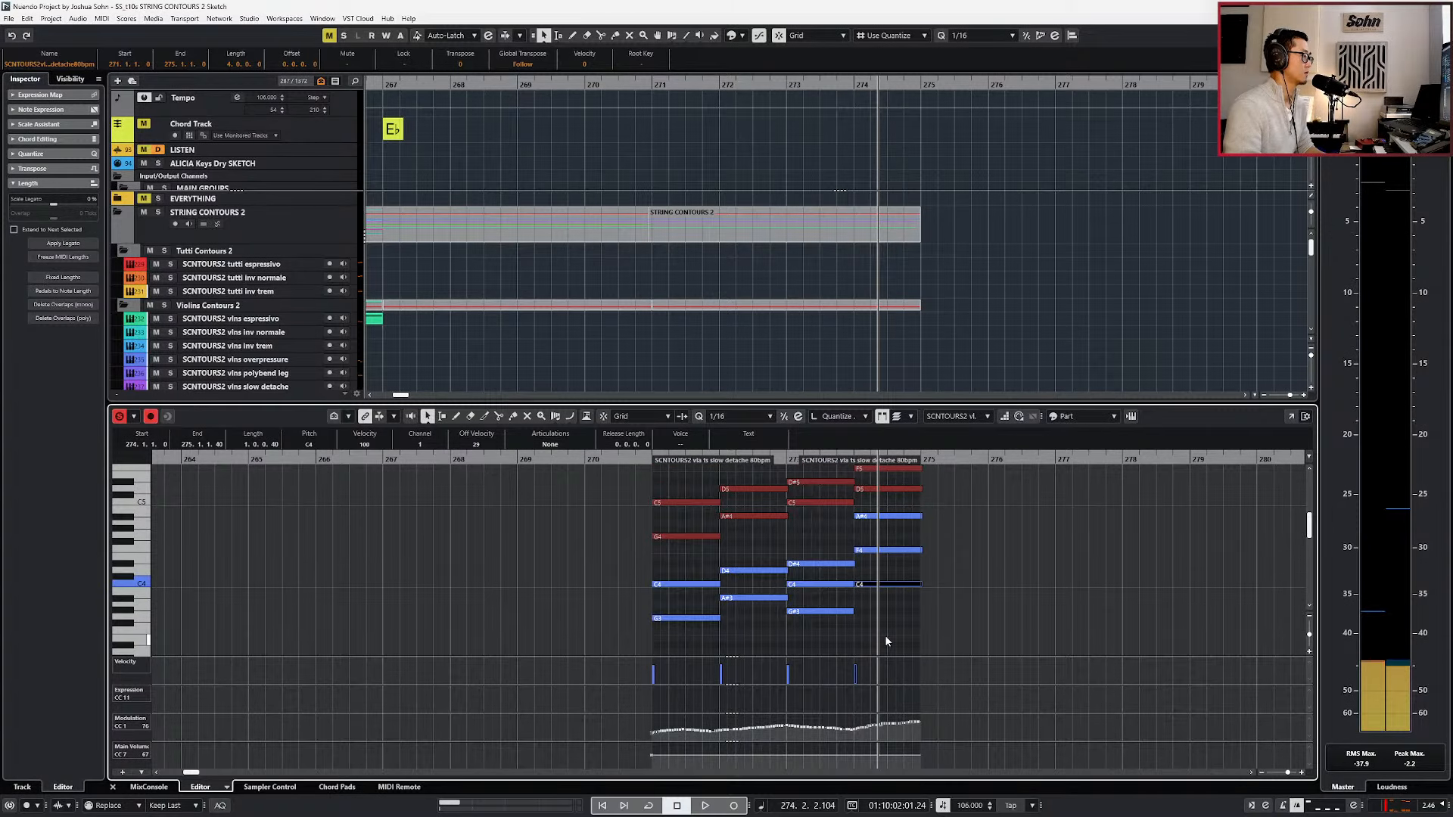
{"action": "key", "text": "Up"}
{"action": "key", "text": "space"}
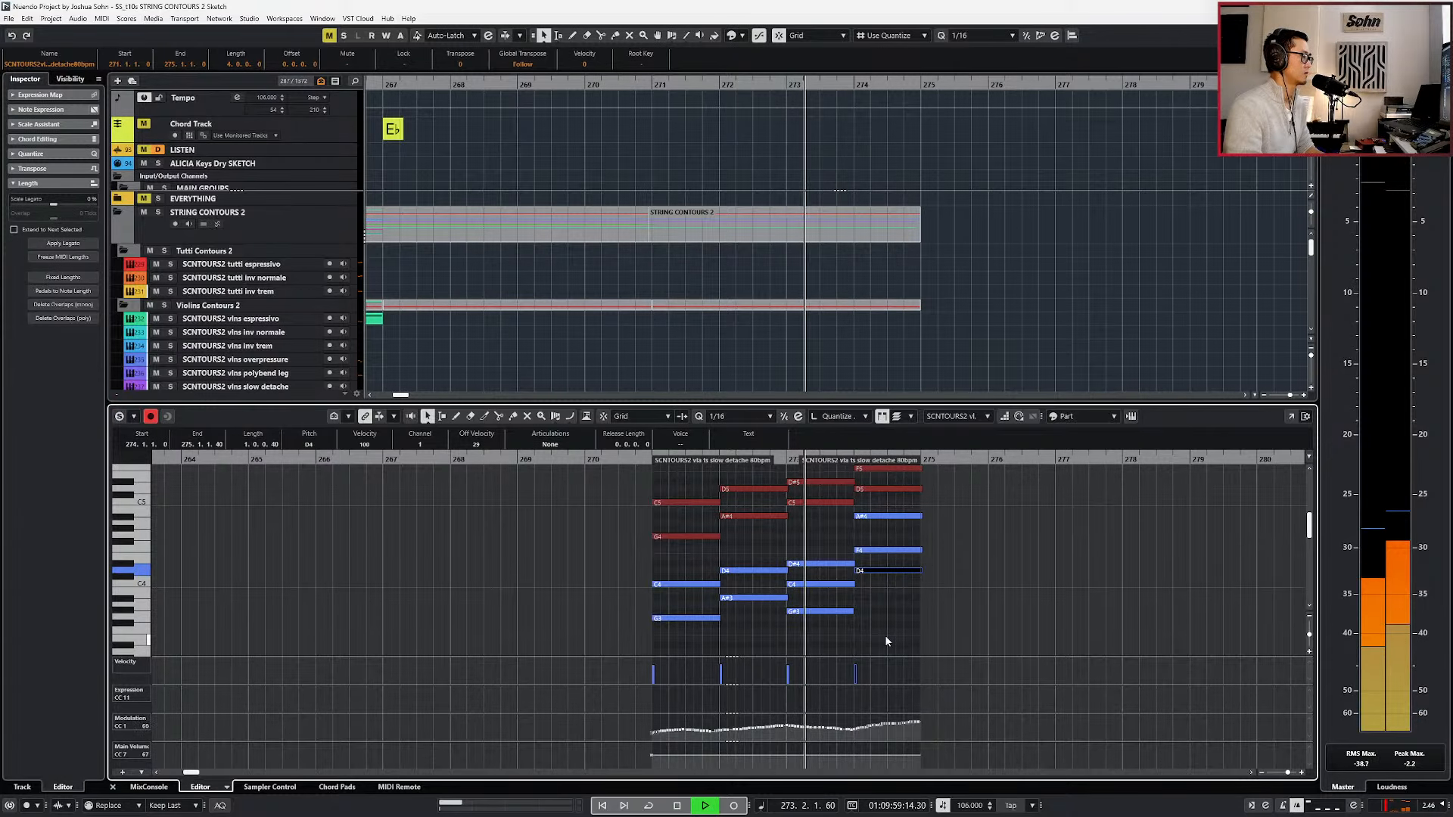
{"action": "scroll", "coordinate": [892, 629], "scroll_direction": "down", "scroll_amount": 1}
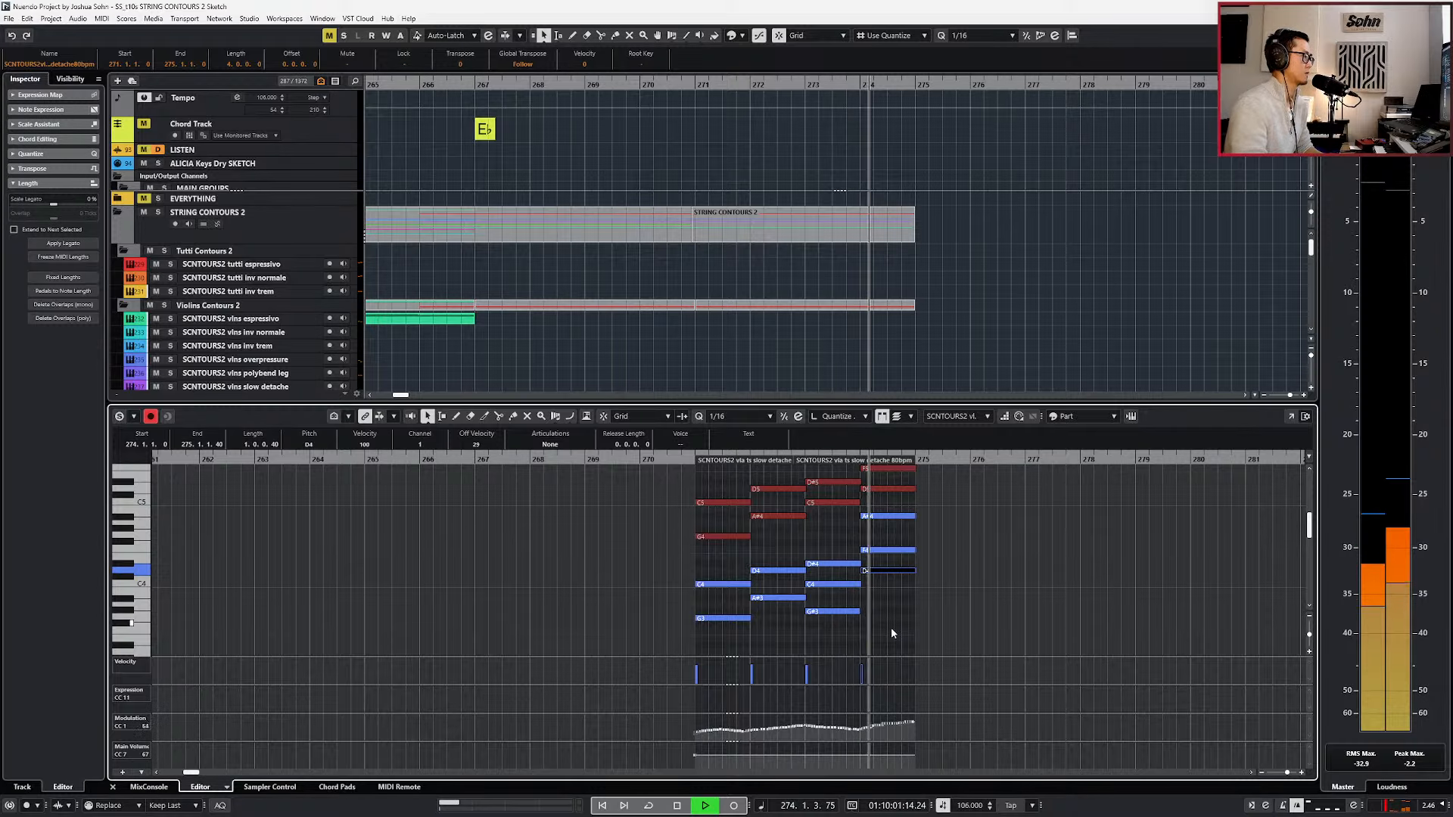
{"action": "key", "text": "space"}
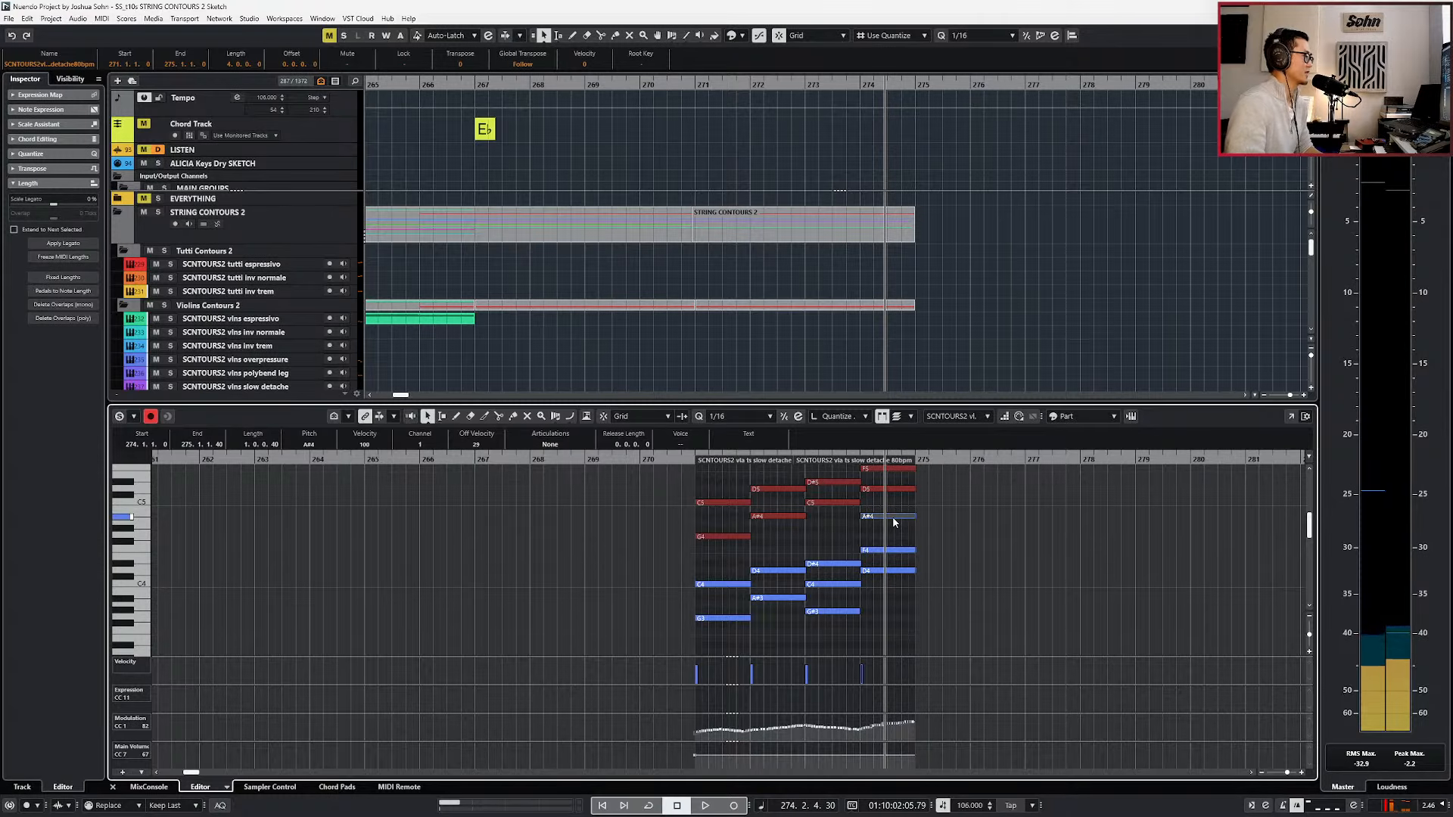
{"action": "key", "text": "ctrl+z"}
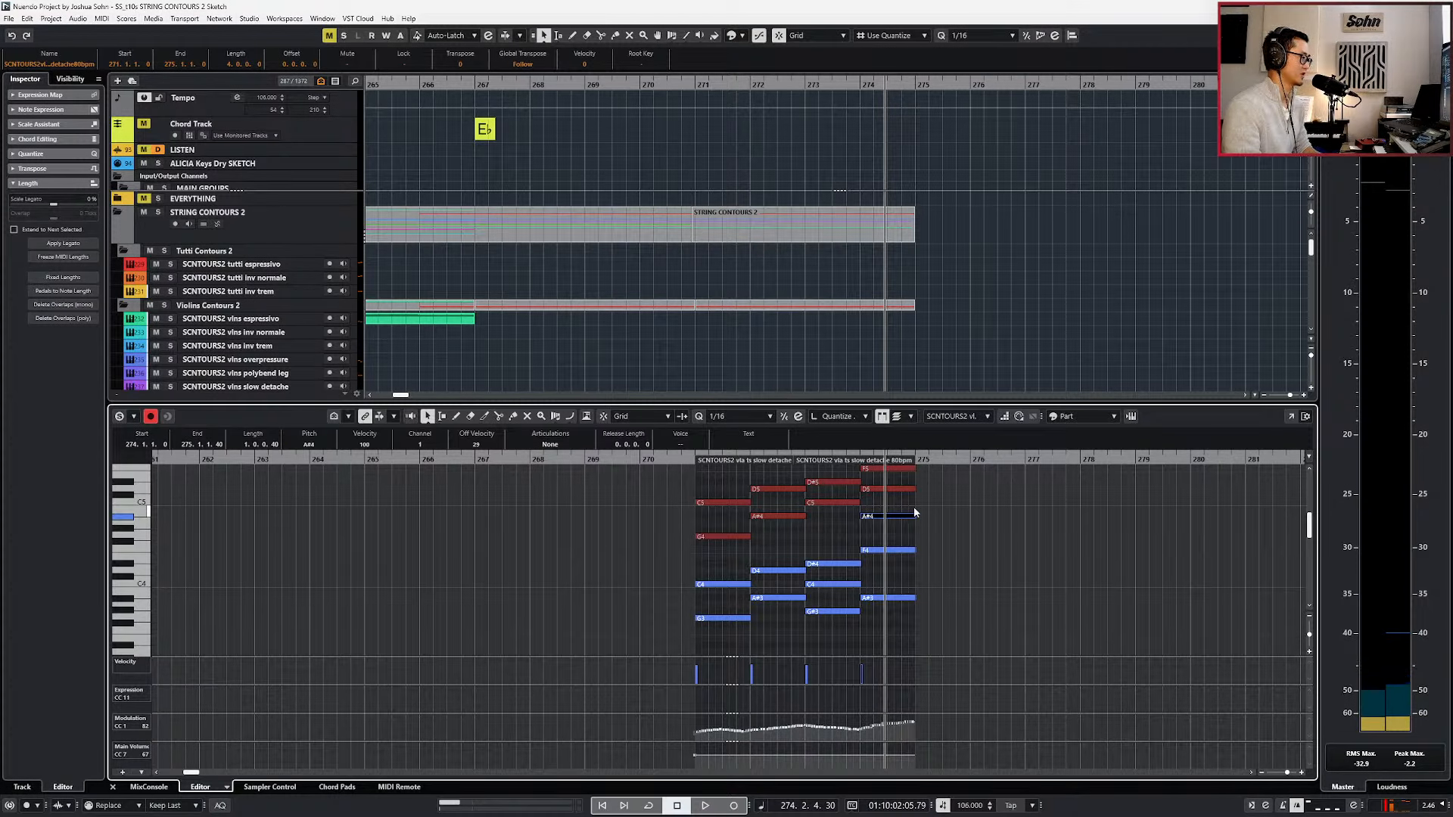
Lower the viola's A♯4 in bar 274 to D4 and play the passage.
{"action": "key", "text": "l"}
{"action": "key", "text": "space"}
{"action": "key", "text": "s"}
{"action": "key", "text": "space"}
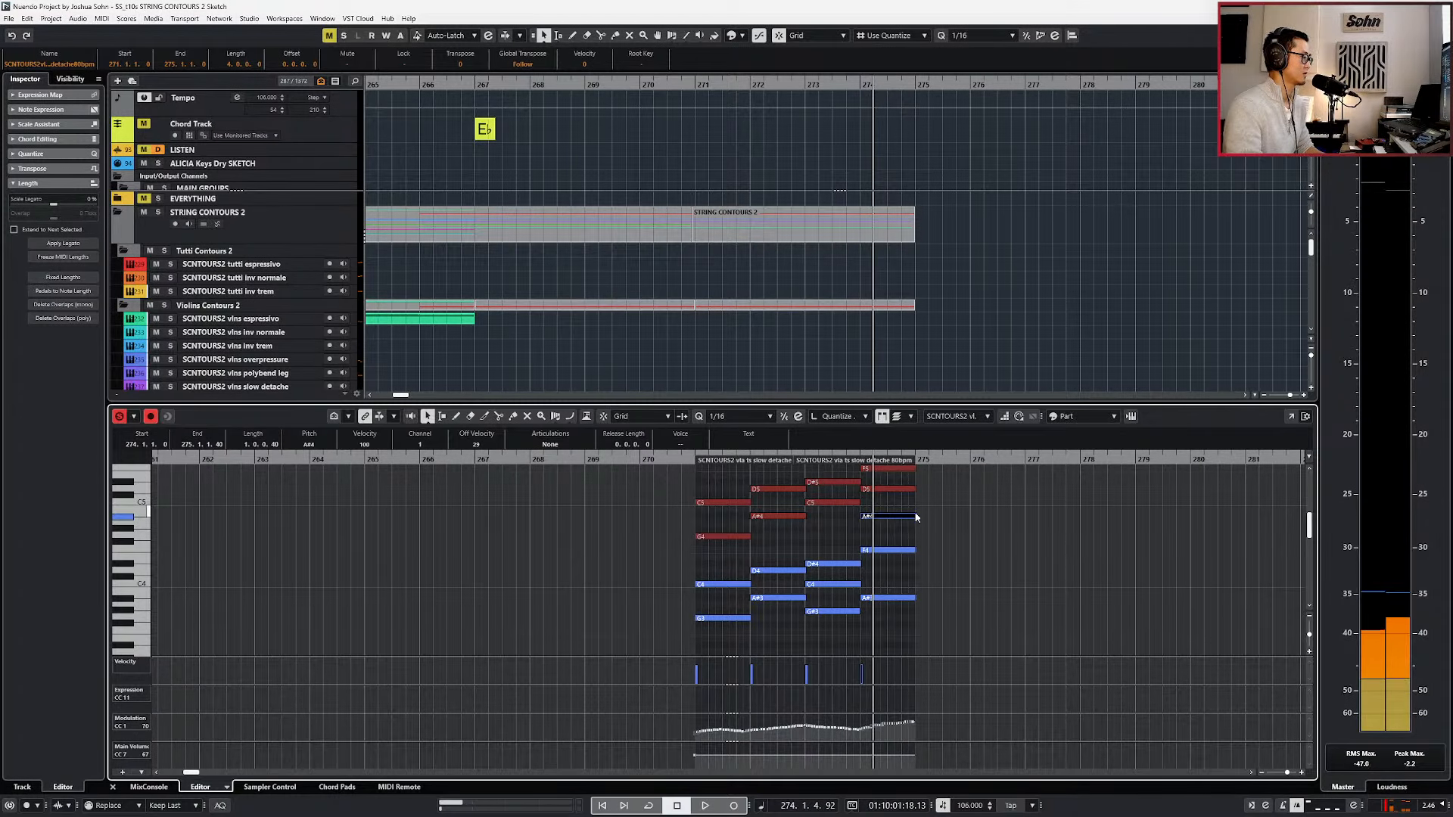
{"action": "key", "text": "Down"}
{"action": "key", "text": "Down"}
{"action": "key", "text": "Down"}
{"action": "key", "text": "Down"}
{"action": "key", "text": "Down"}
{"action": "key", "text": "Down"}
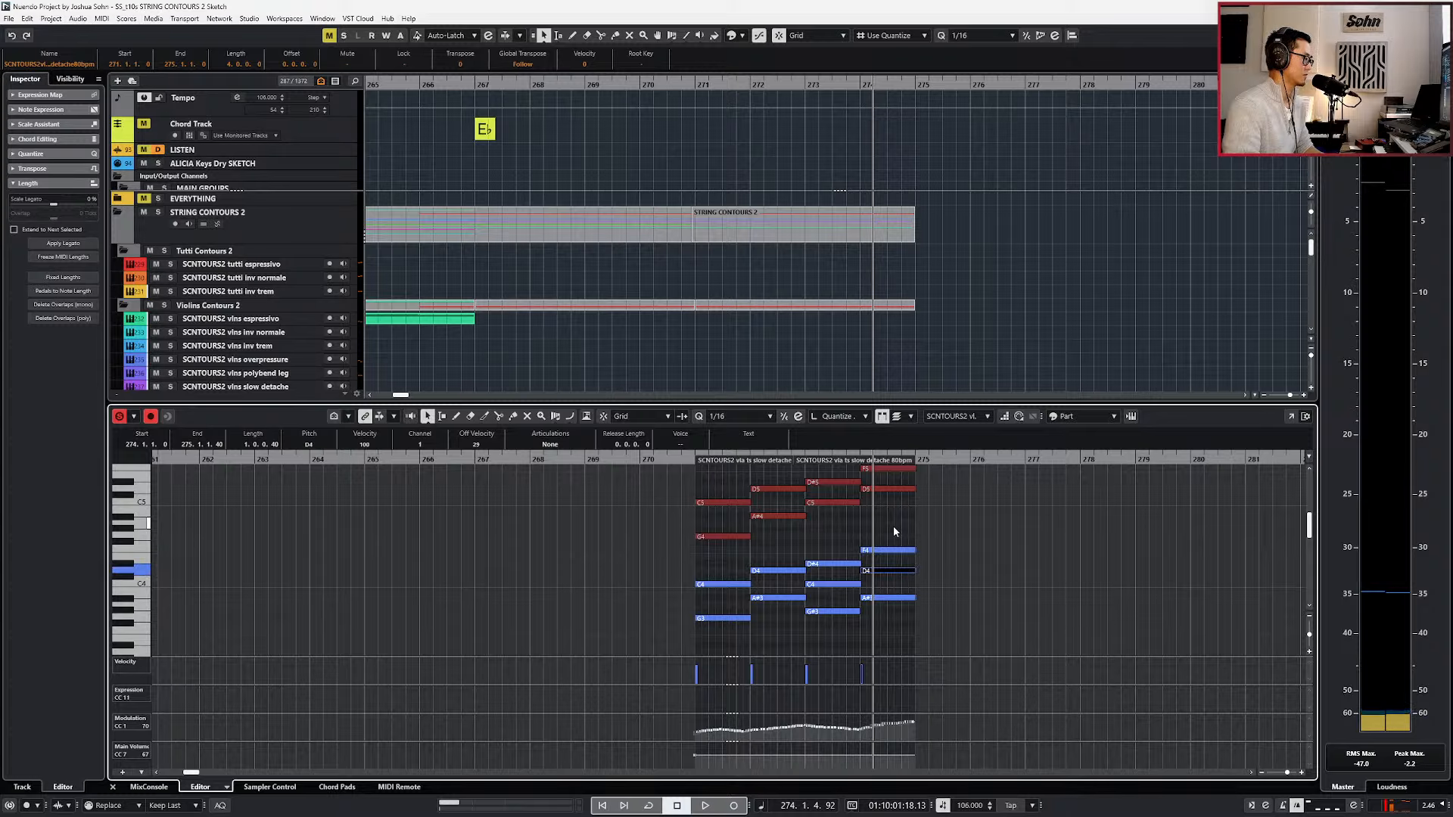
{"action": "key", "text": "space"}
{"action": "key", "text": "space"}
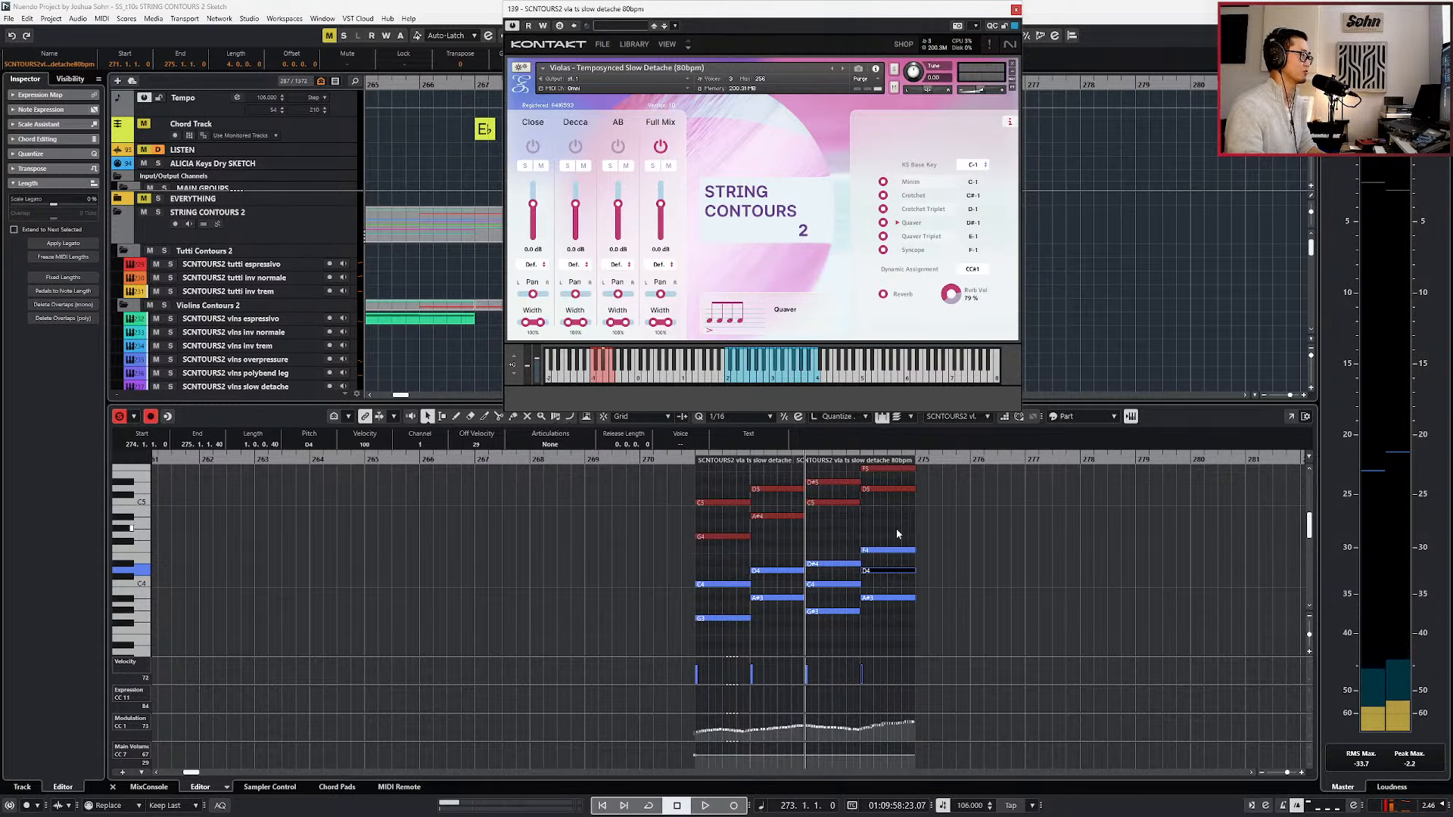
Mute the viola's F4 in bar 274, add an A♯4 to the violins' chord there, and play the result.
{"action": "key", "text": "Escape"}
{"action": "key", "text": "h"}
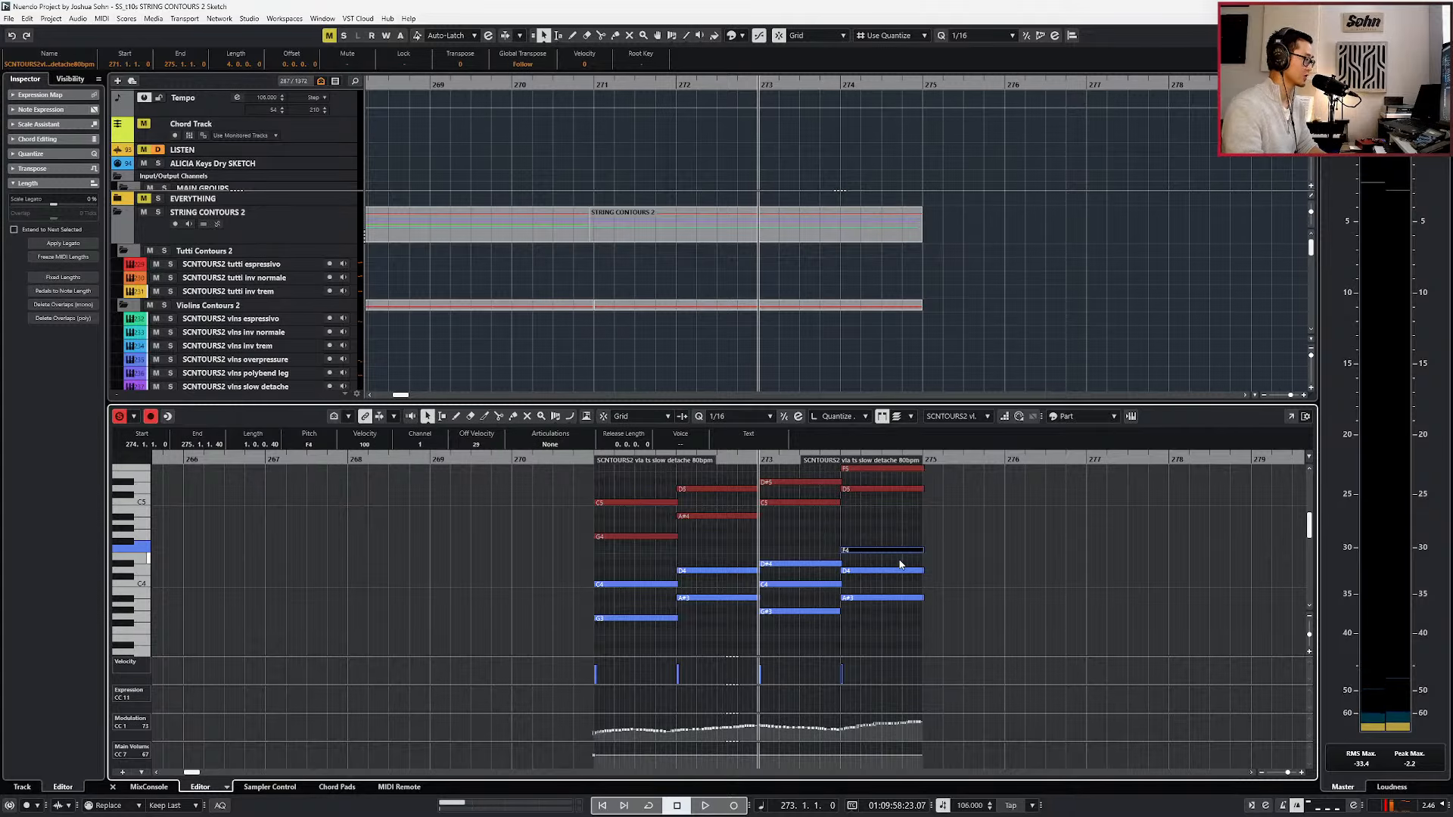
{"action": "key", "text": "n"}
{"action": "key", "text": "b"}
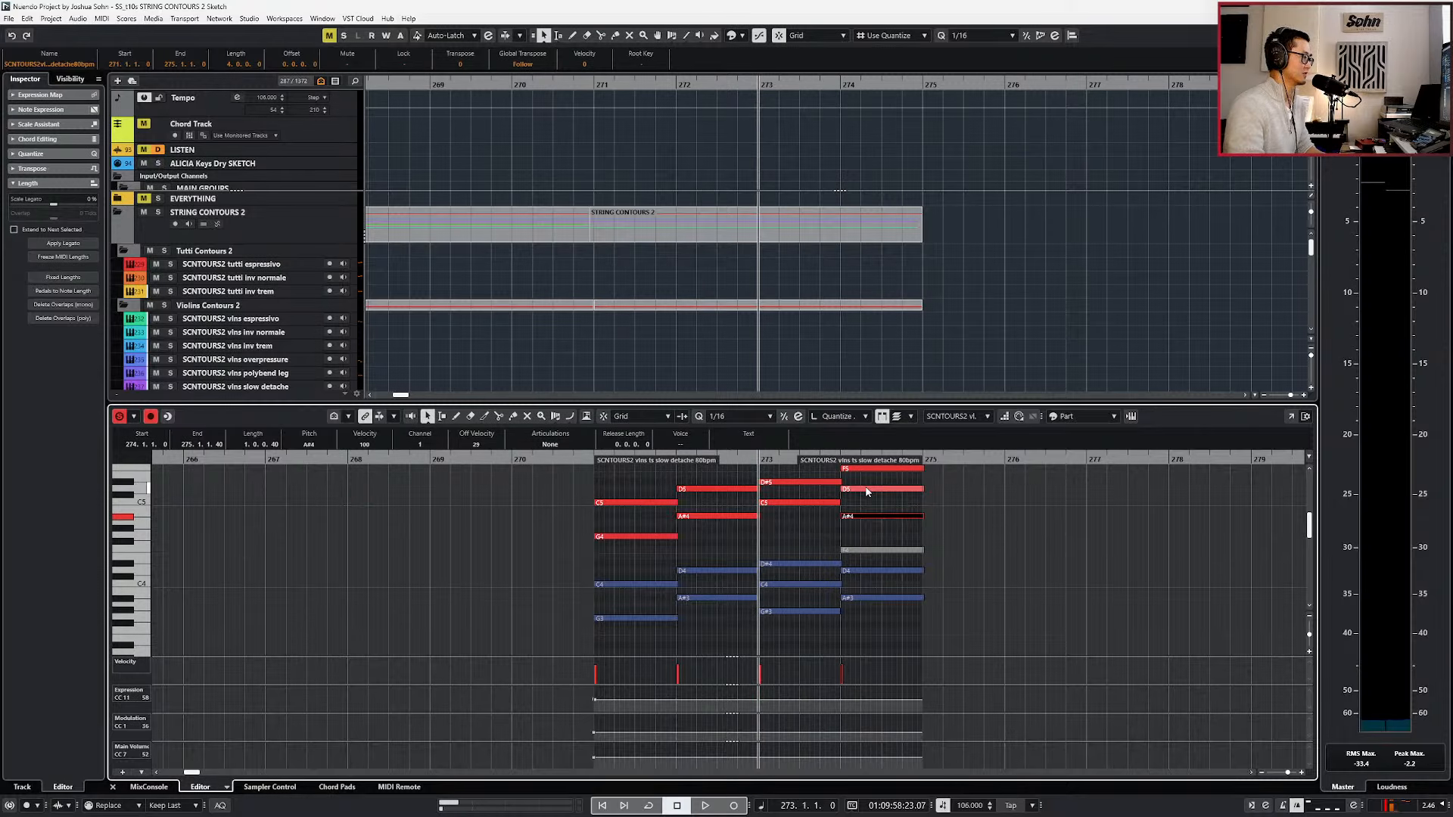
{"action": "scroll", "coordinate": [913, 571], "scroll_direction": "up", "scroll_amount": 3}
{"action": "scroll", "coordinate": [912, 566], "scroll_direction": "down", "scroll_amount": 2}
{"action": "key", "text": "Down"}
{"action": "key", "text": "space"}
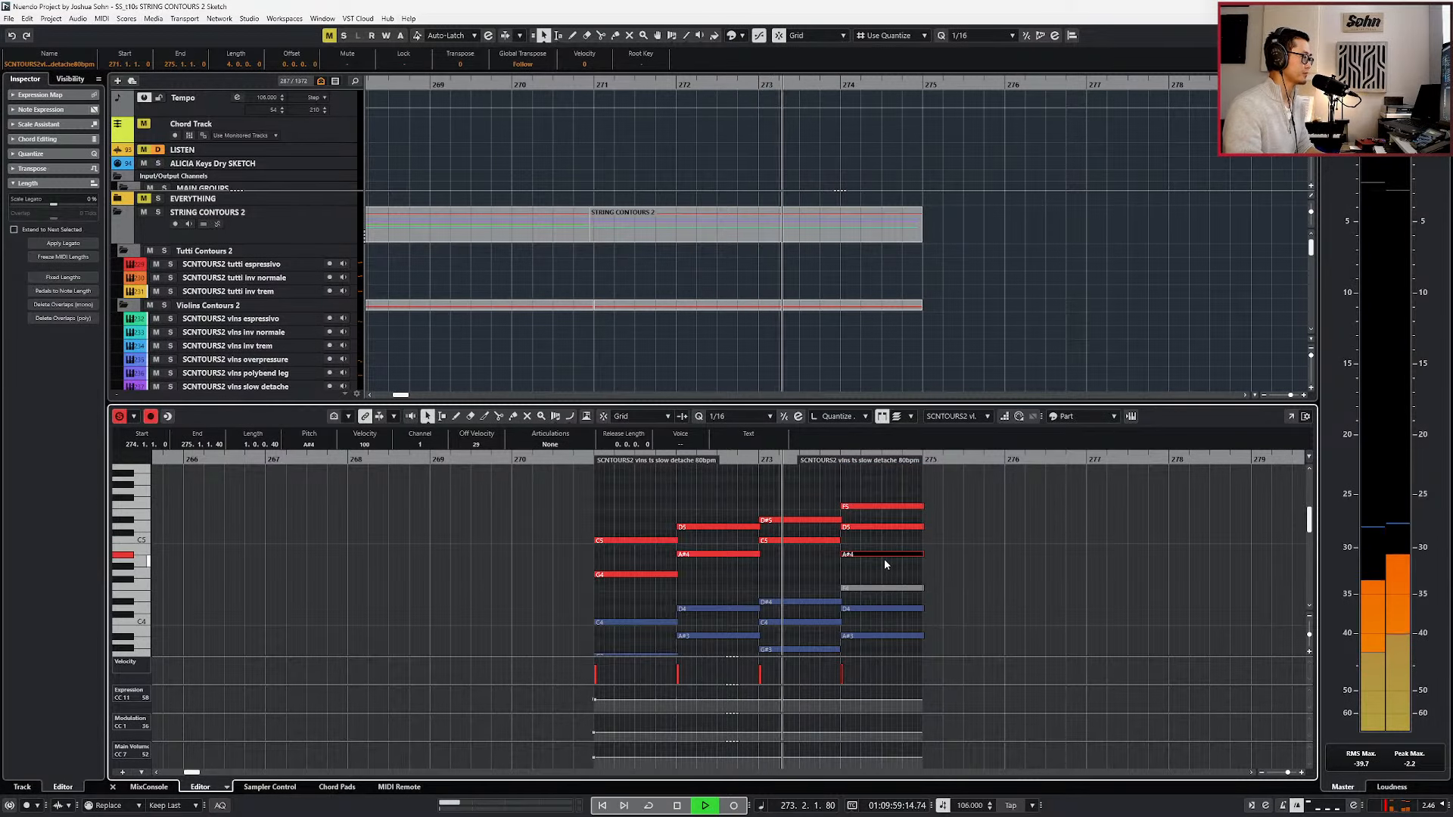
Revoice the violins' chord in bar 274 by lowering A♯4 to F4 and D5 to A♯4, and play it.
{"action": "key", "text": "Down"}
{"action": "left_click", "coordinate": [876, 528]}
{"action": "key", "text": "b"}
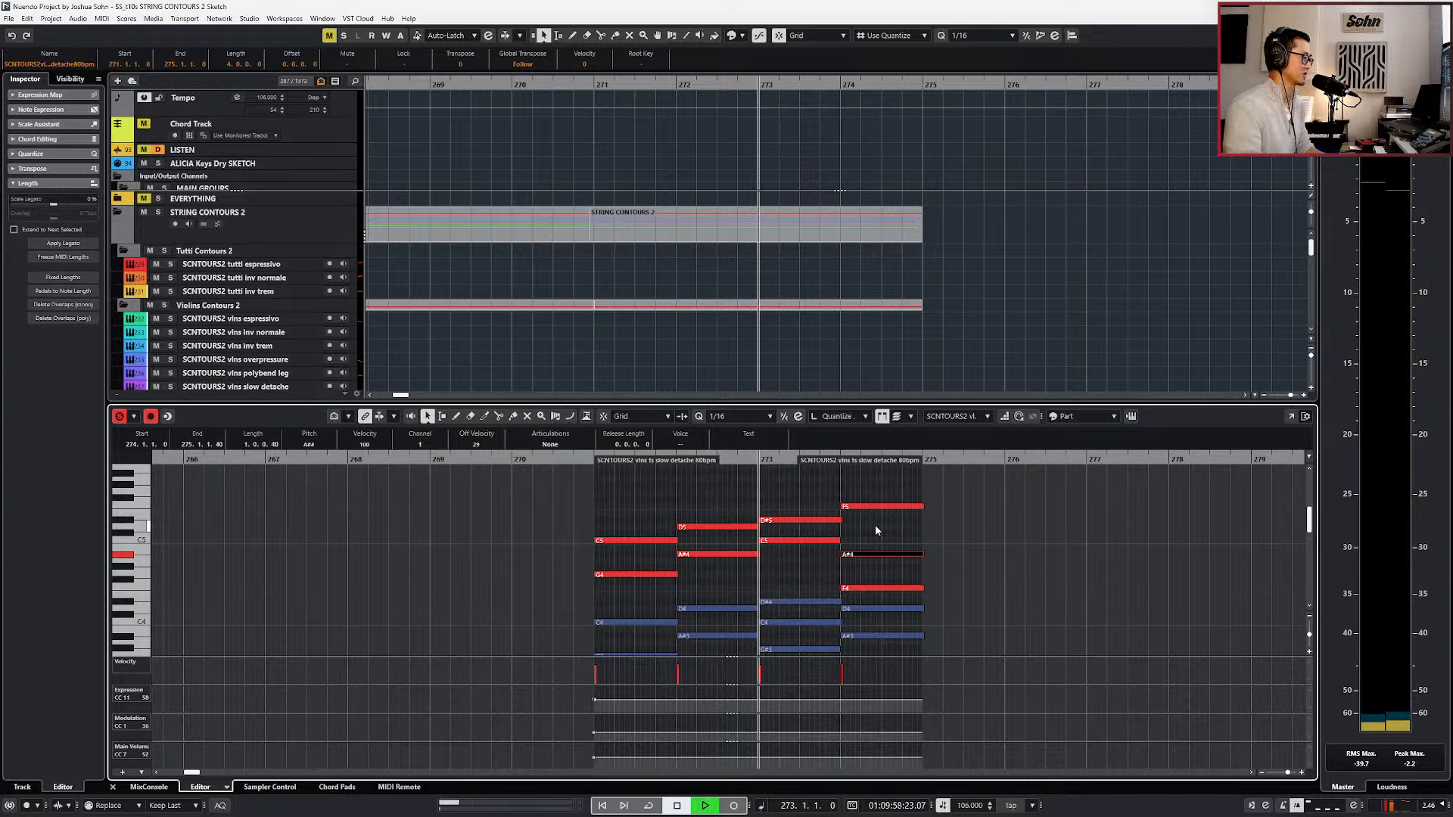
{"action": "key", "text": "space"}
{"action": "scroll", "coordinate": [880, 542], "scroll_direction": "down", "scroll_amount": 2}
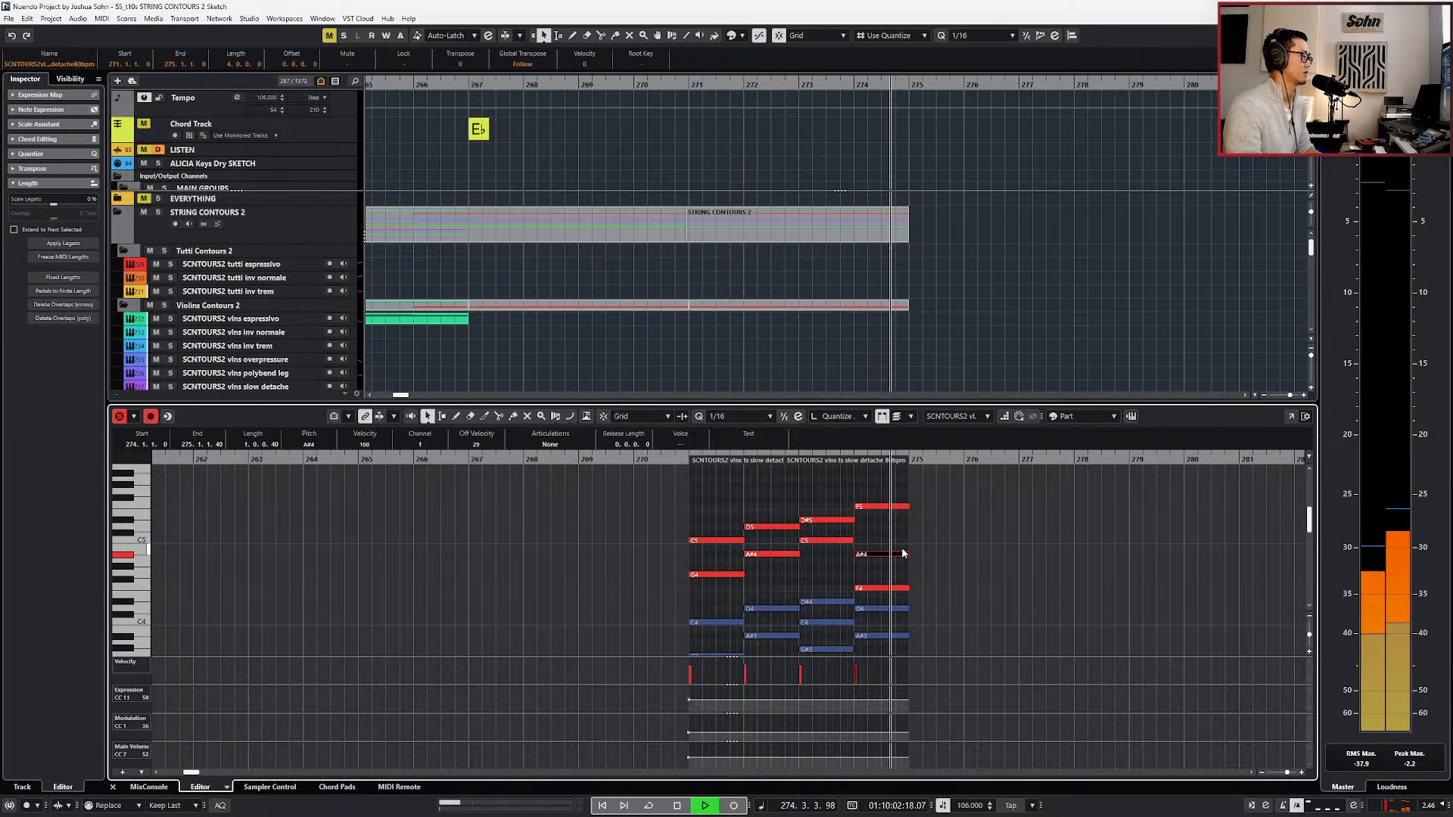
Record a rising modulation (CC 1) curve on the violins from bar 272 through bar 274.
{"action": "key", "text": "b"}
{"action": "key", "text": "b"}
{"action": "key", "text": "b"}
{"action": "key", "text": "b"}
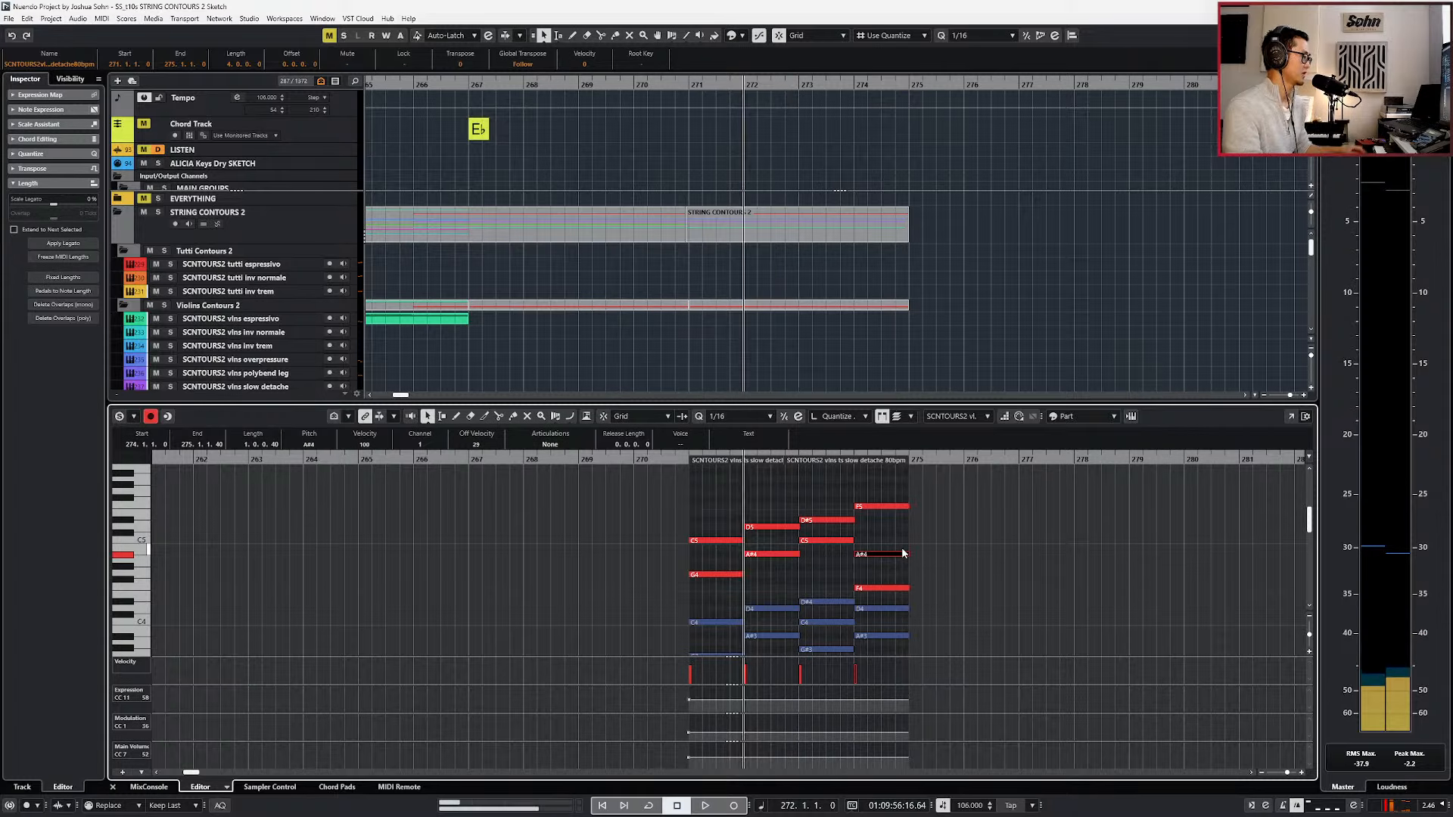
{"action": "key", "text": "space"}
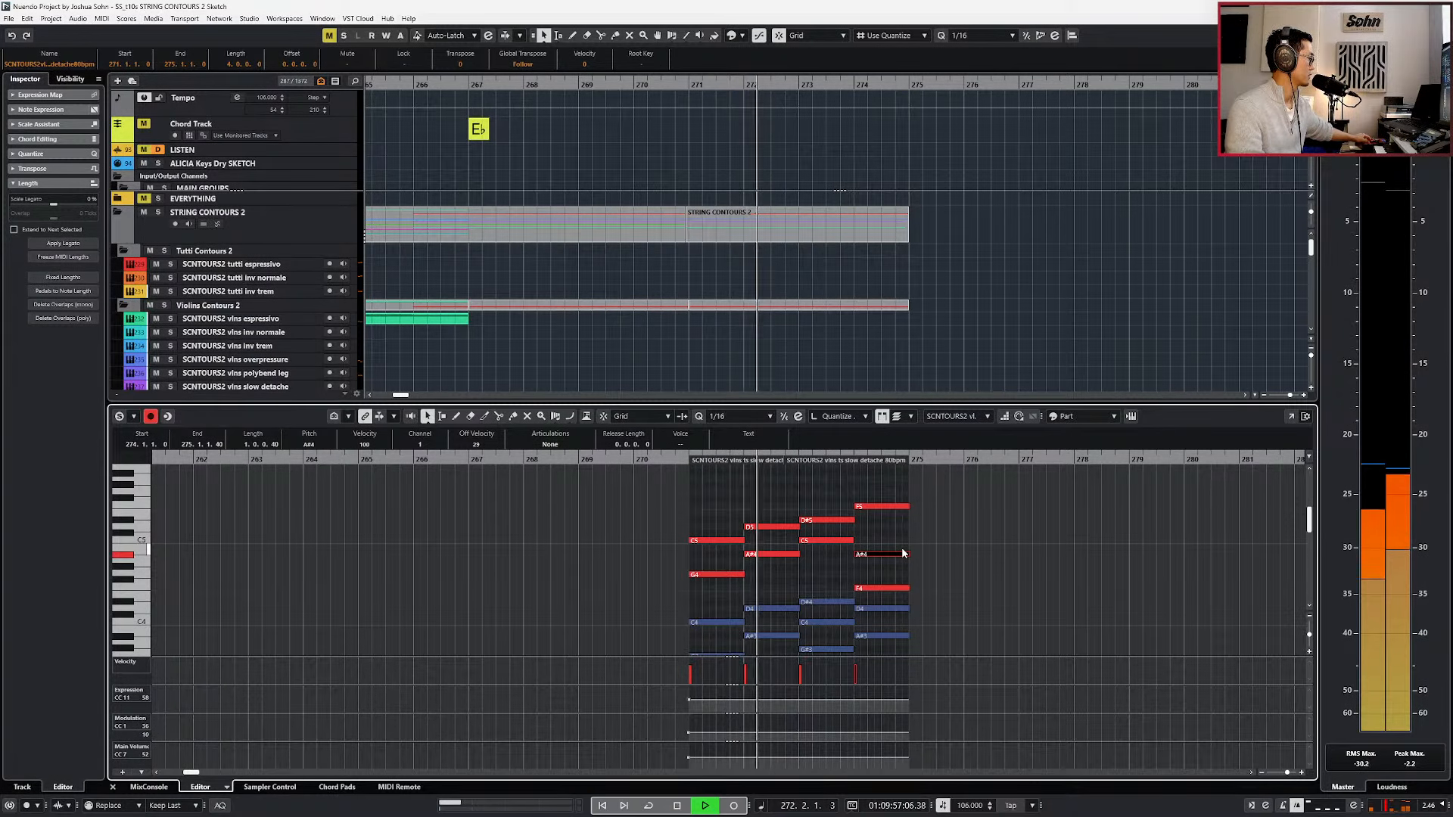
{"action": "key", "text": "KP_Multiply"}
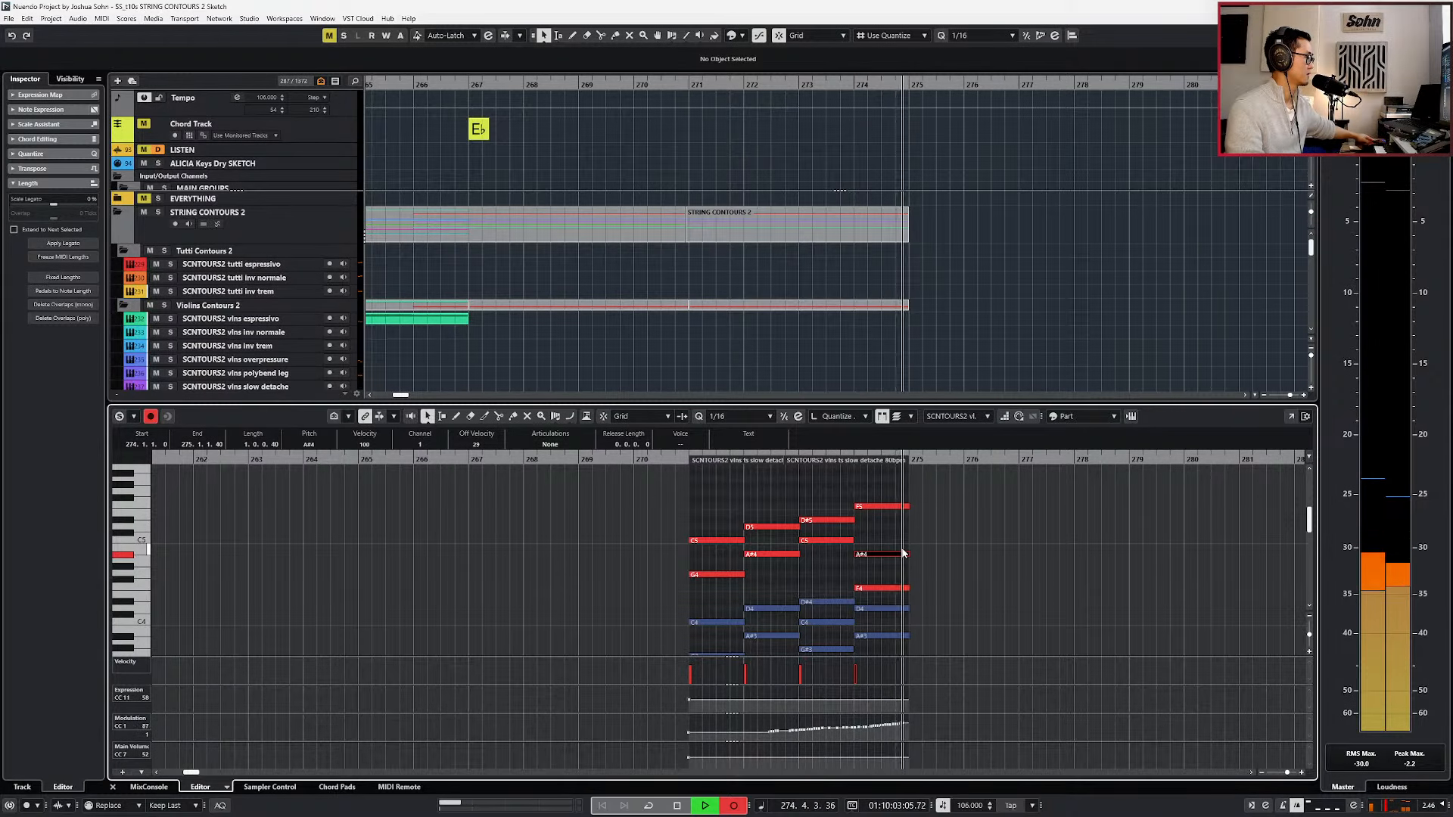
{"action": "key", "text": "space"}
Close the note editor and play the full string arrangement from around bar 262.
{"action": "key", "text": "Return"}
{"action": "key", "text": "g"}
{"action": "key", "text": "KP_Subtract"}
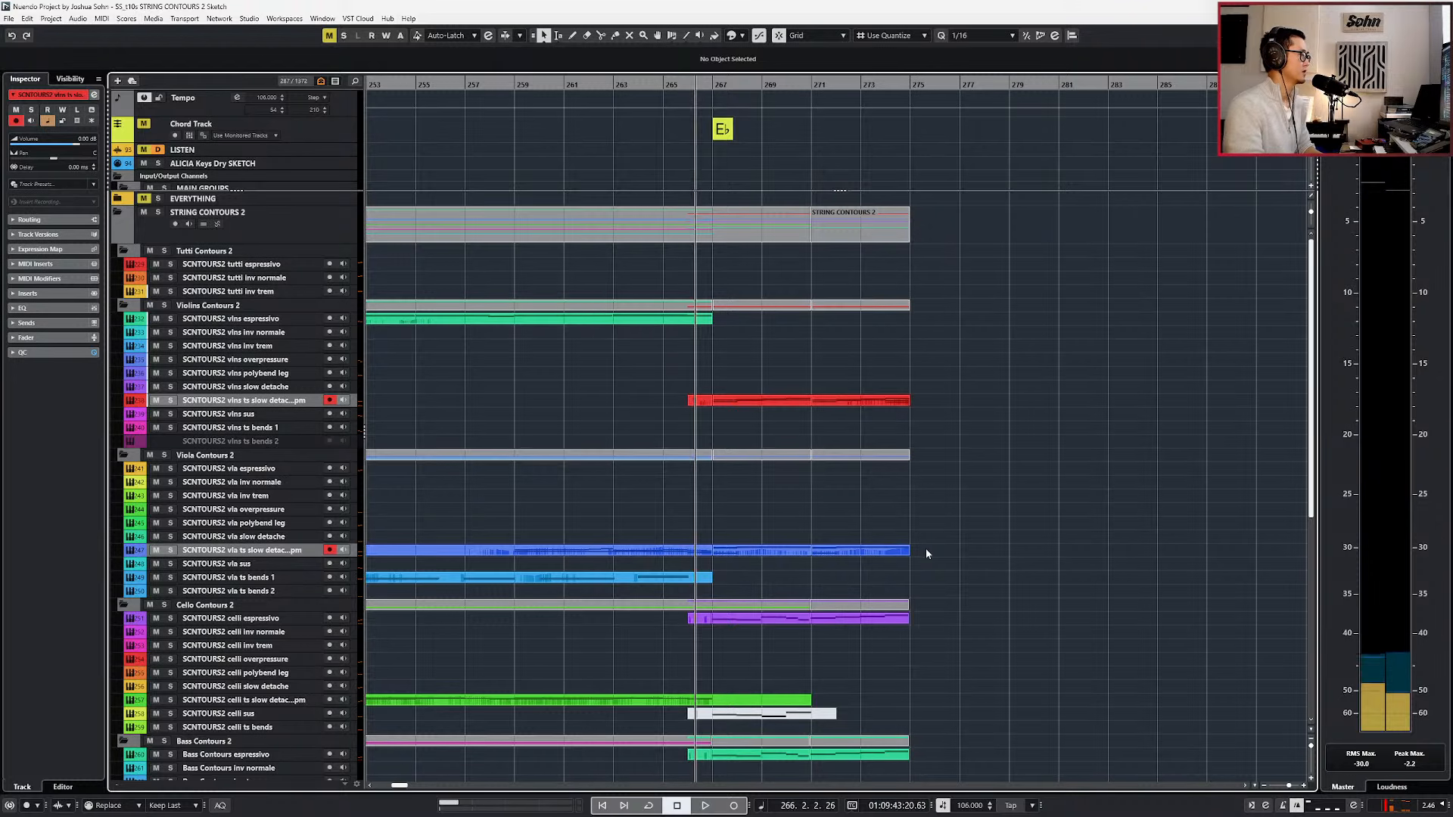
{"action": "scroll", "coordinate": [842, 511], "scroll_direction": "down", "scroll_amount": 5}
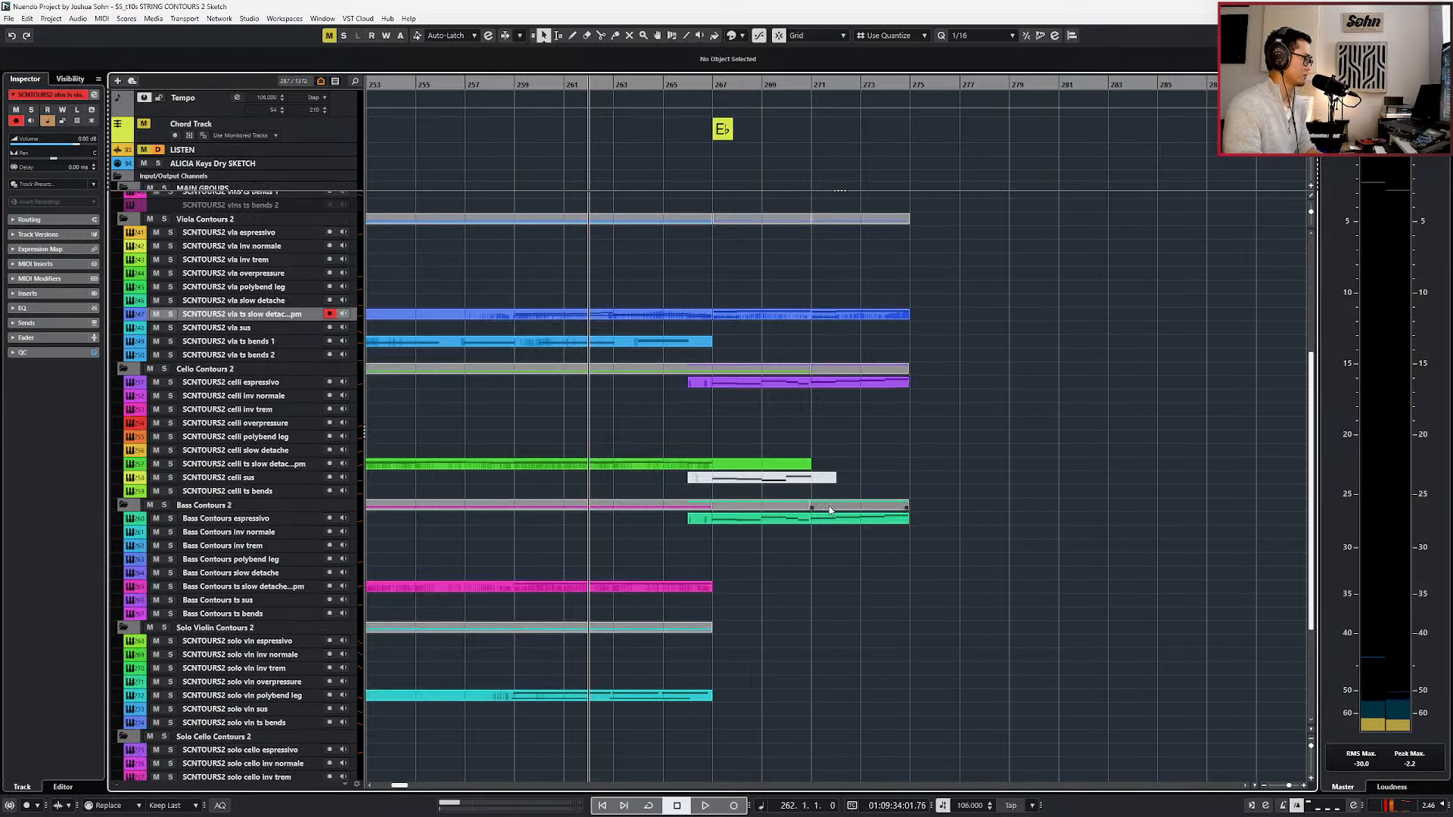
{"action": "scroll", "coordinate": [764, 534], "scroll_direction": "down", "scroll_amount": 2}
{"action": "key", "text": "KP_Add"}
{"action": "key", "text": "space"}
{"action": "scroll", "coordinate": [769, 528], "scroll_direction": "up", "scroll_amount": 5}
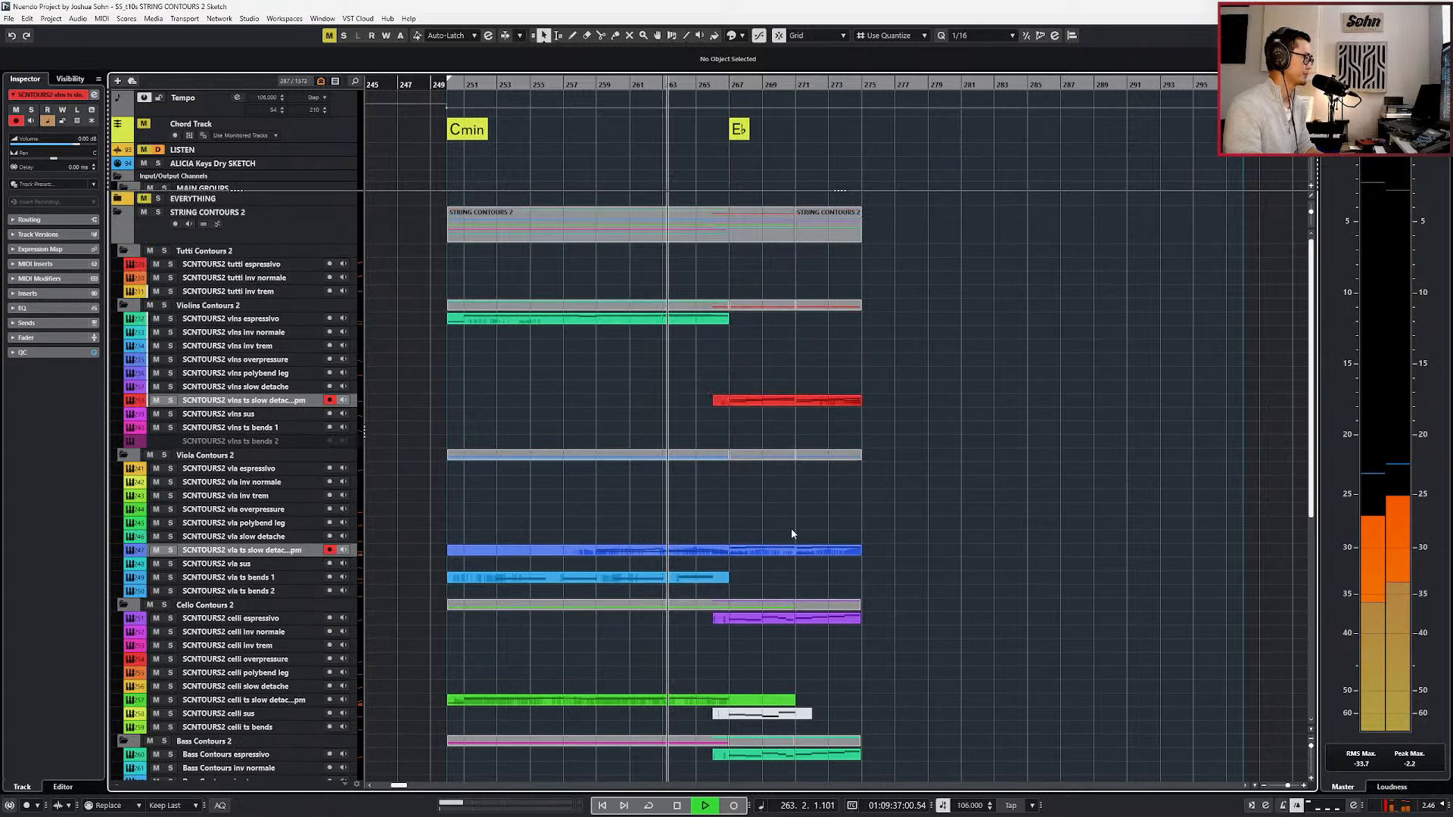
Glue the violin, viola, cello and bass parts up to bar 275 into one continuous part per track.
{"action": "left_click_drag", "start_coordinate": [685, 367], "coordinate": [897, 415]}
{"action": "key", "text": "g"}
{"action": "left_click_drag", "start_coordinate": [704, 532], "coordinate": [910, 566]}
{"action": "key", "text": "g"}
{"action": "left_click_drag", "start_coordinate": [694, 650], "coordinate": [887, 619]}
{"action": "scroll", "coordinate": [843, 678], "scroll_direction": "down", "scroll_amount": 3}
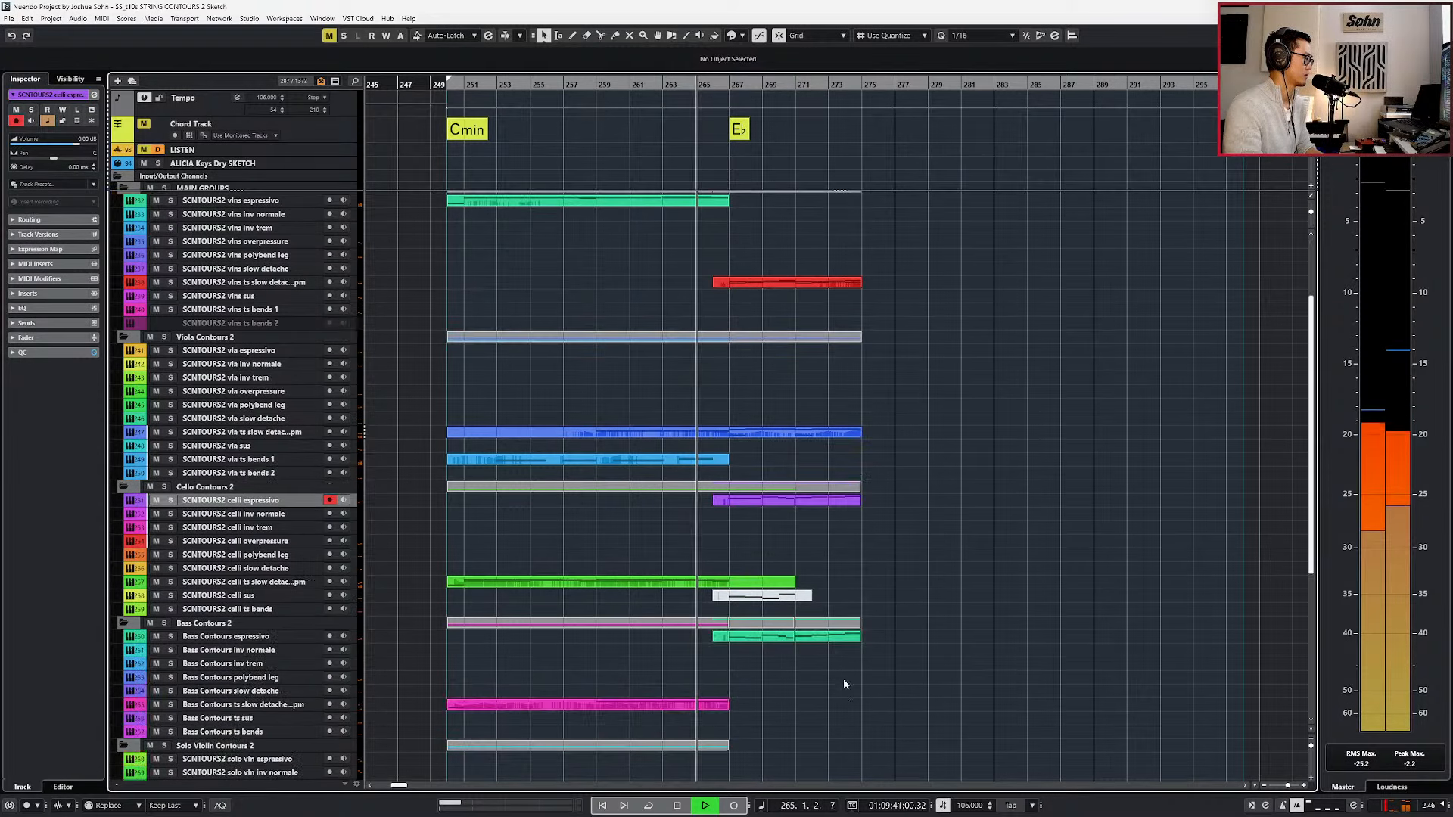
{"action": "left_click_drag", "start_coordinate": [666, 650], "coordinate": [851, 630]}
Delete the part on the celli sus track starting at bar 266.
{"action": "scroll", "coordinate": [851, 622], "scroll_direction": "down", "scroll_amount": 3}
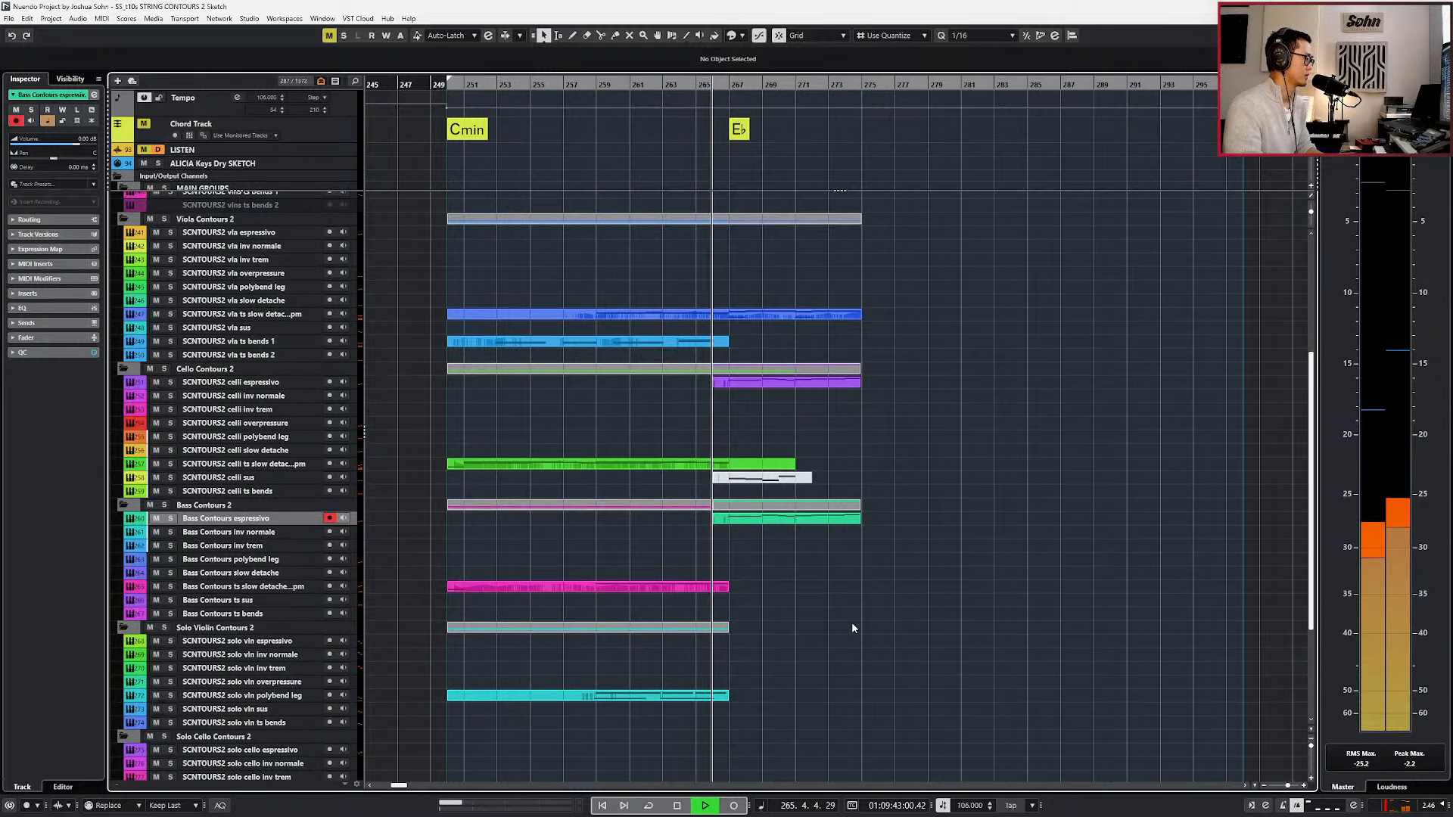
{"action": "left_click_drag", "start_coordinate": [758, 476], "coordinate": [756, 474]}
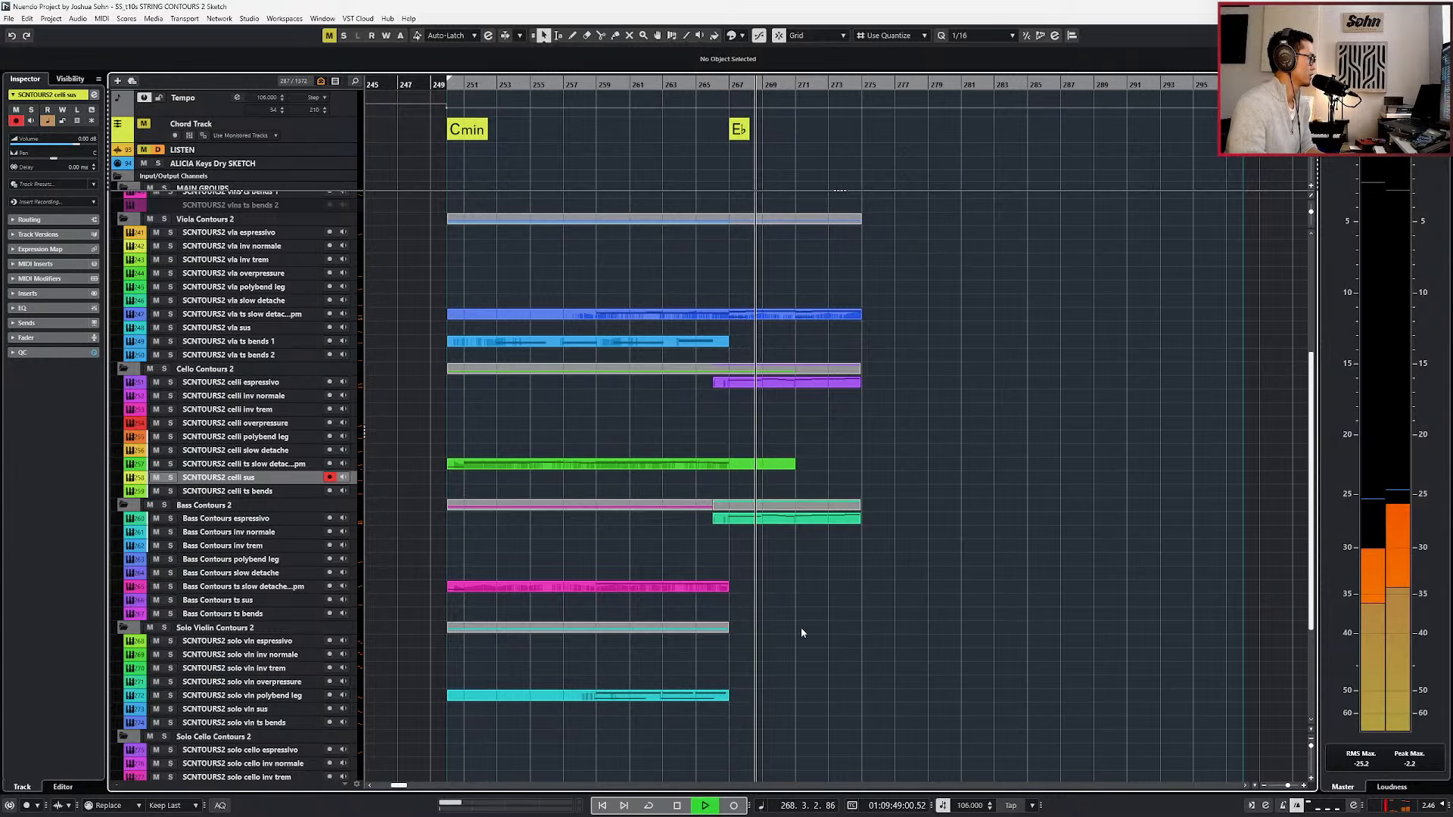
{"action": "scroll", "coordinate": [800, 628], "scroll_direction": "down", "scroll_amount": 3}
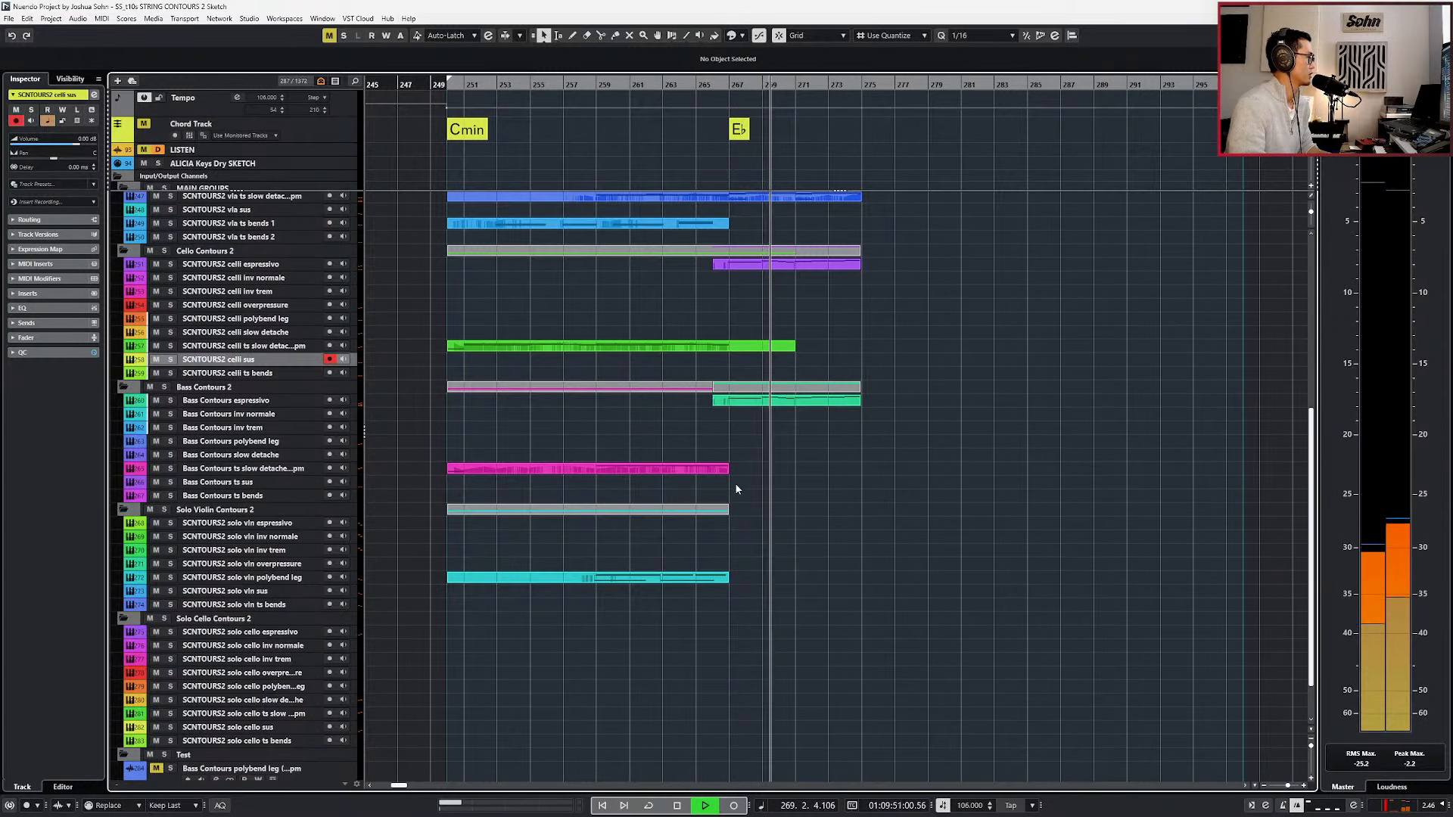
Transpose the Bass Contours espressivo notes in bars 271 to 274 down one octave and play them.
{"action": "left_click", "coordinate": [739, 402]}
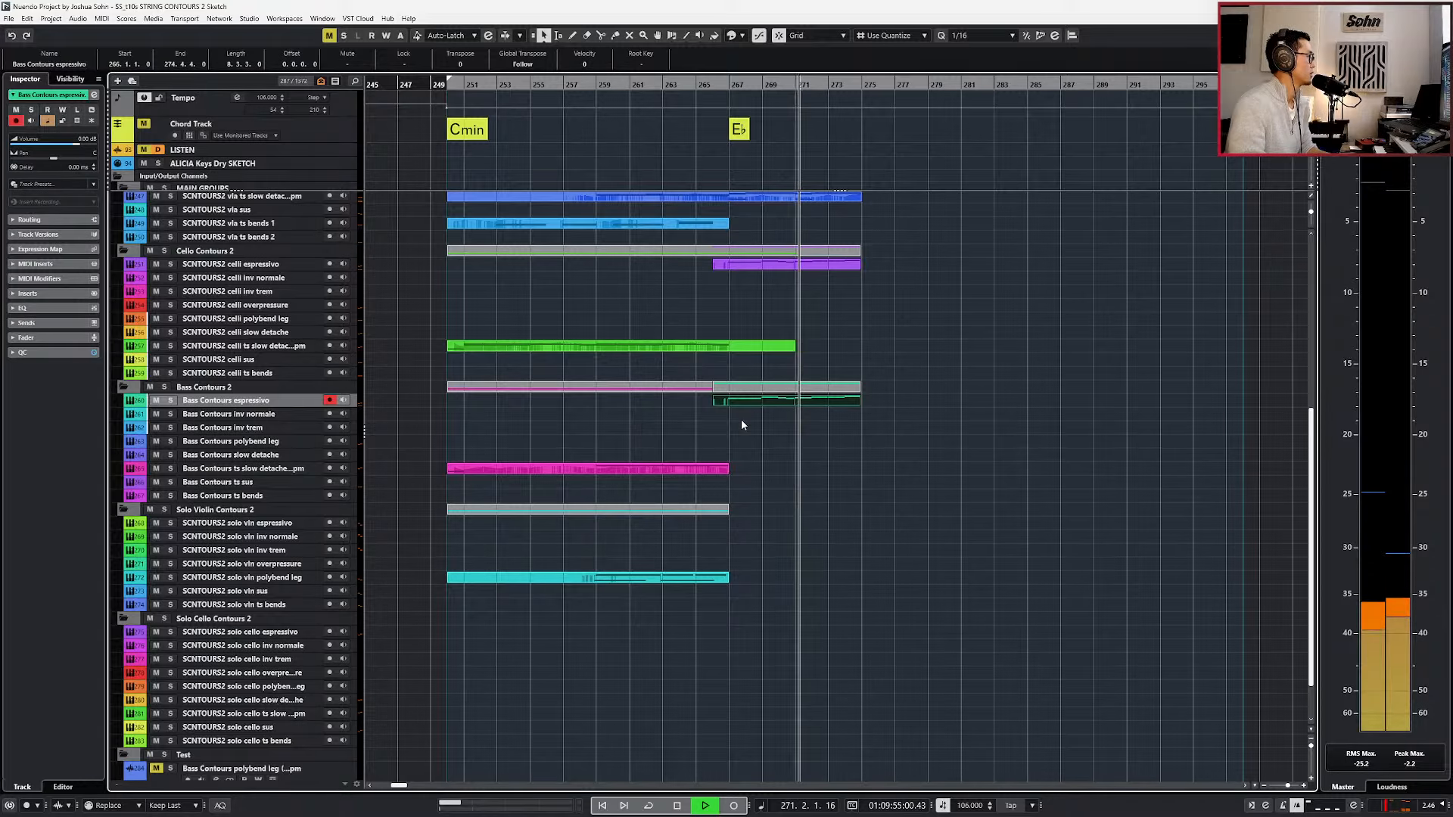
{"action": "key", "text": "Return"}
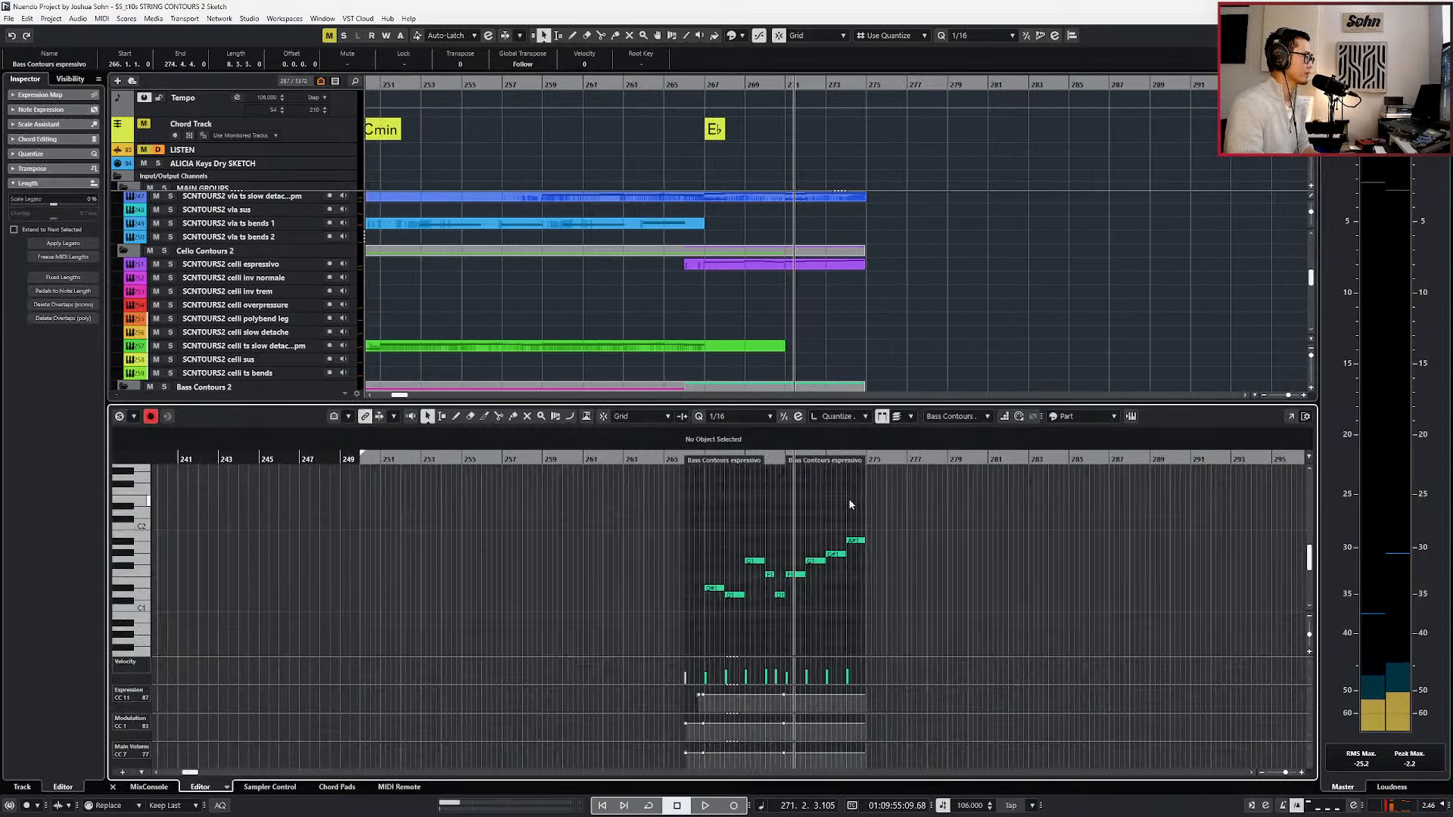
{"action": "scroll", "coordinate": [873, 582], "scroll_direction": "up", "scroll_amount": 2}
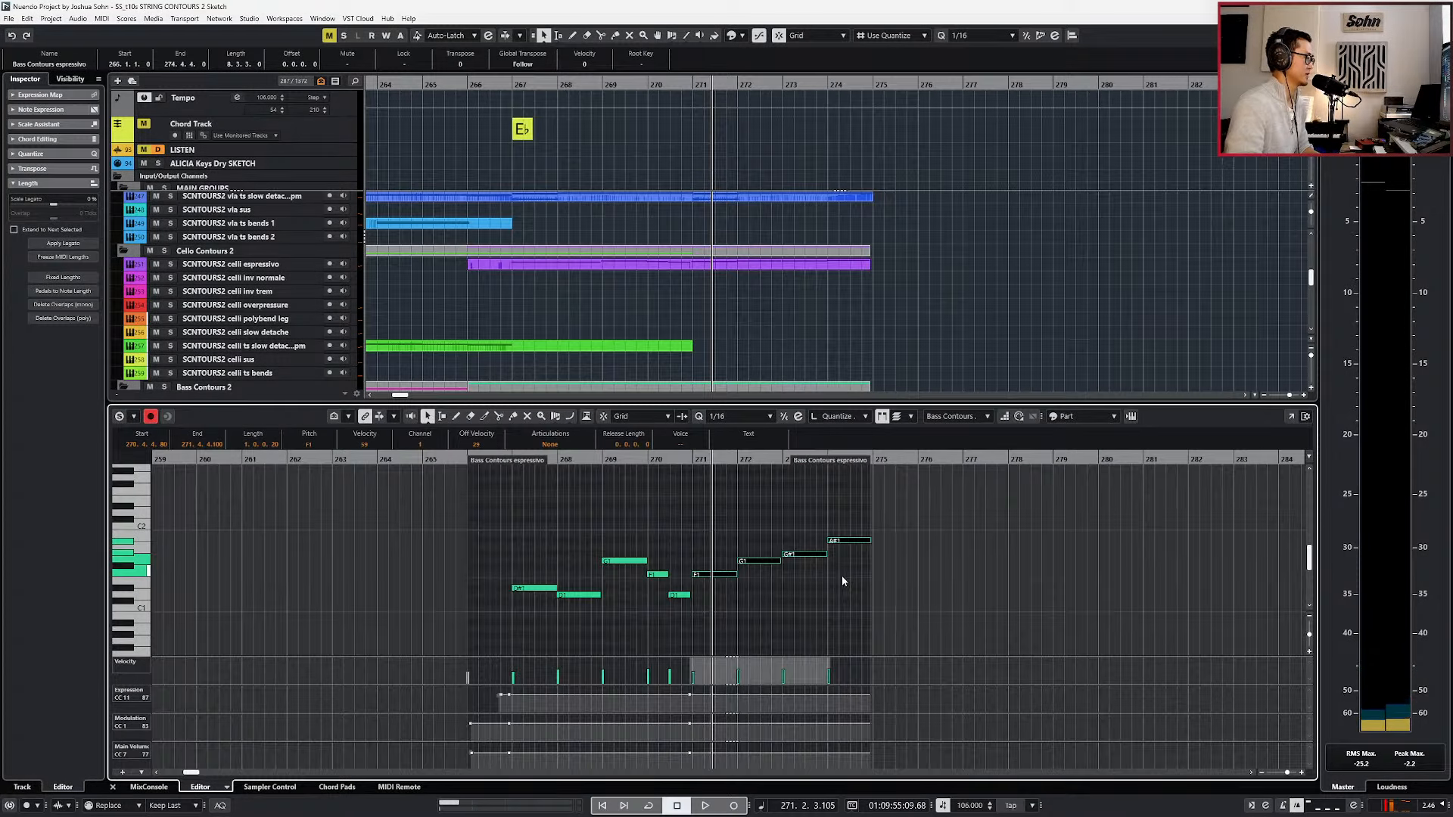
{"action": "key", "text": "shift+Down"}
{"action": "key", "text": "l"}
{"action": "key", "text": "space"}
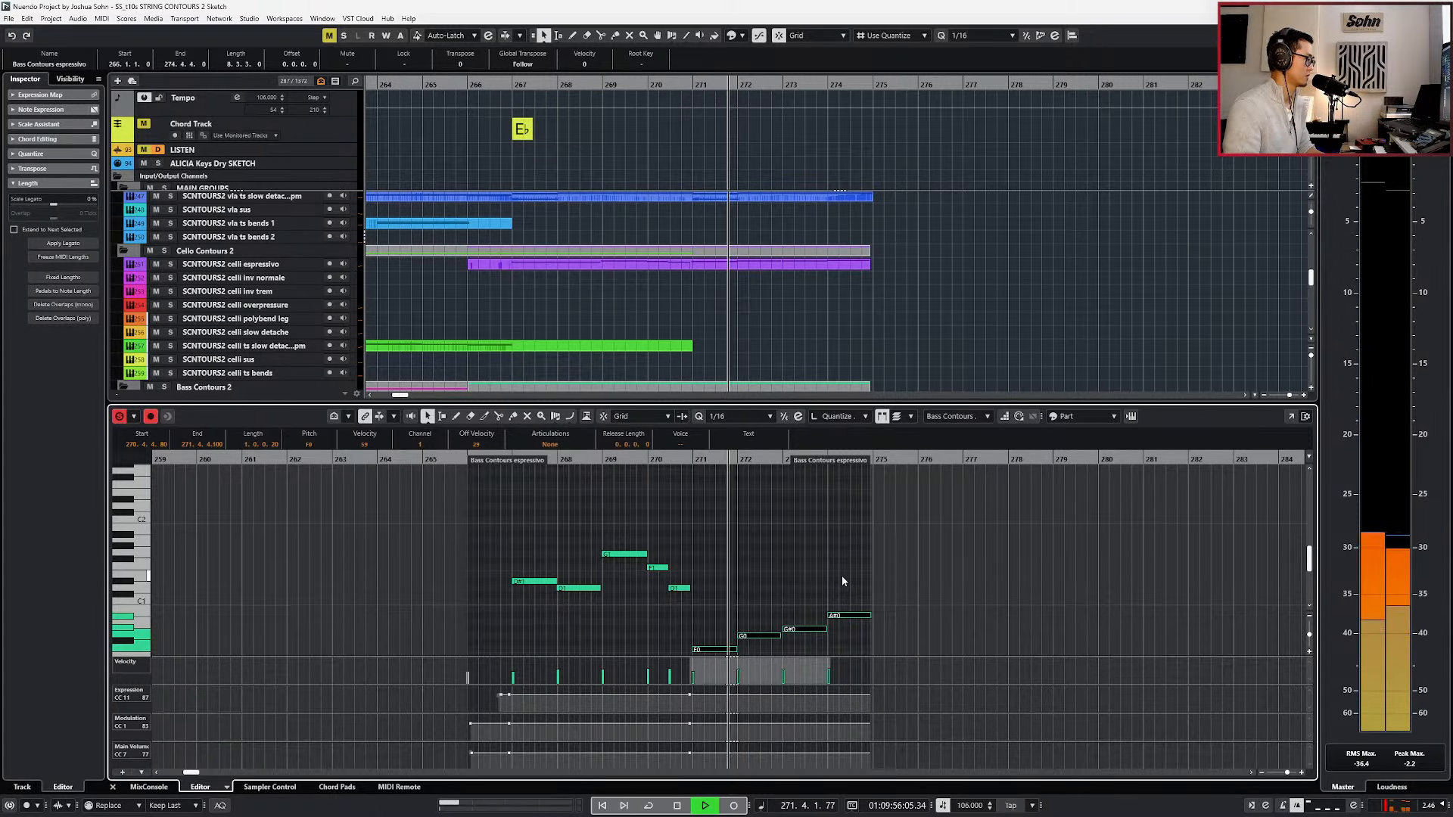
{"action": "key", "text": "space"}
Select the celli espressivo part together with the bass espressivo part and set the MIDI record mode to Merge.
{"action": "key", "text": "KP_Subtract"}
{"action": "key", "text": "KP_Subtract"}
{"action": "key", "text": "KP_Subtract"}
{"action": "key", "text": "Return"}
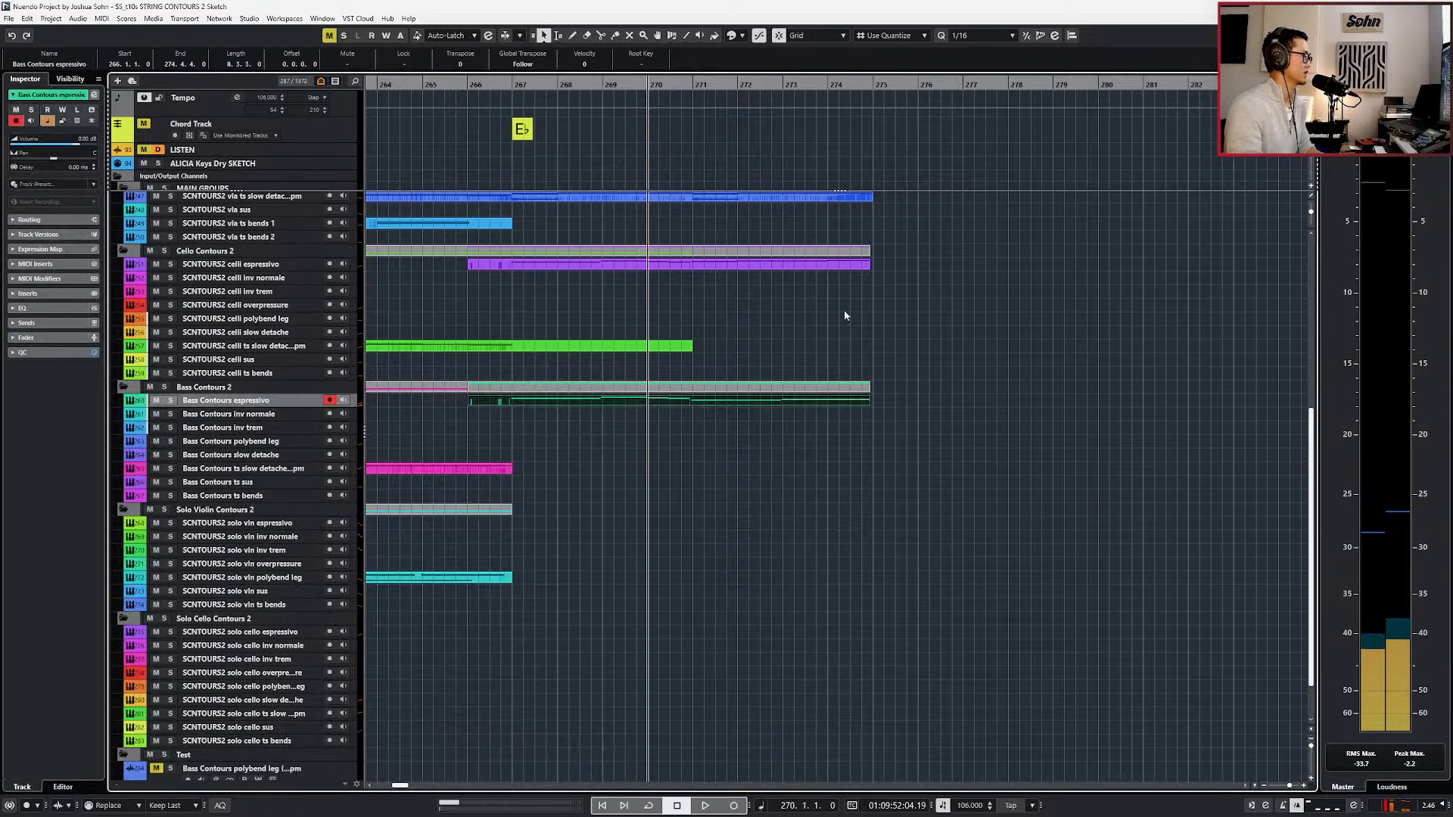
{"action": "left_click", "coordinate": [590, 264]}
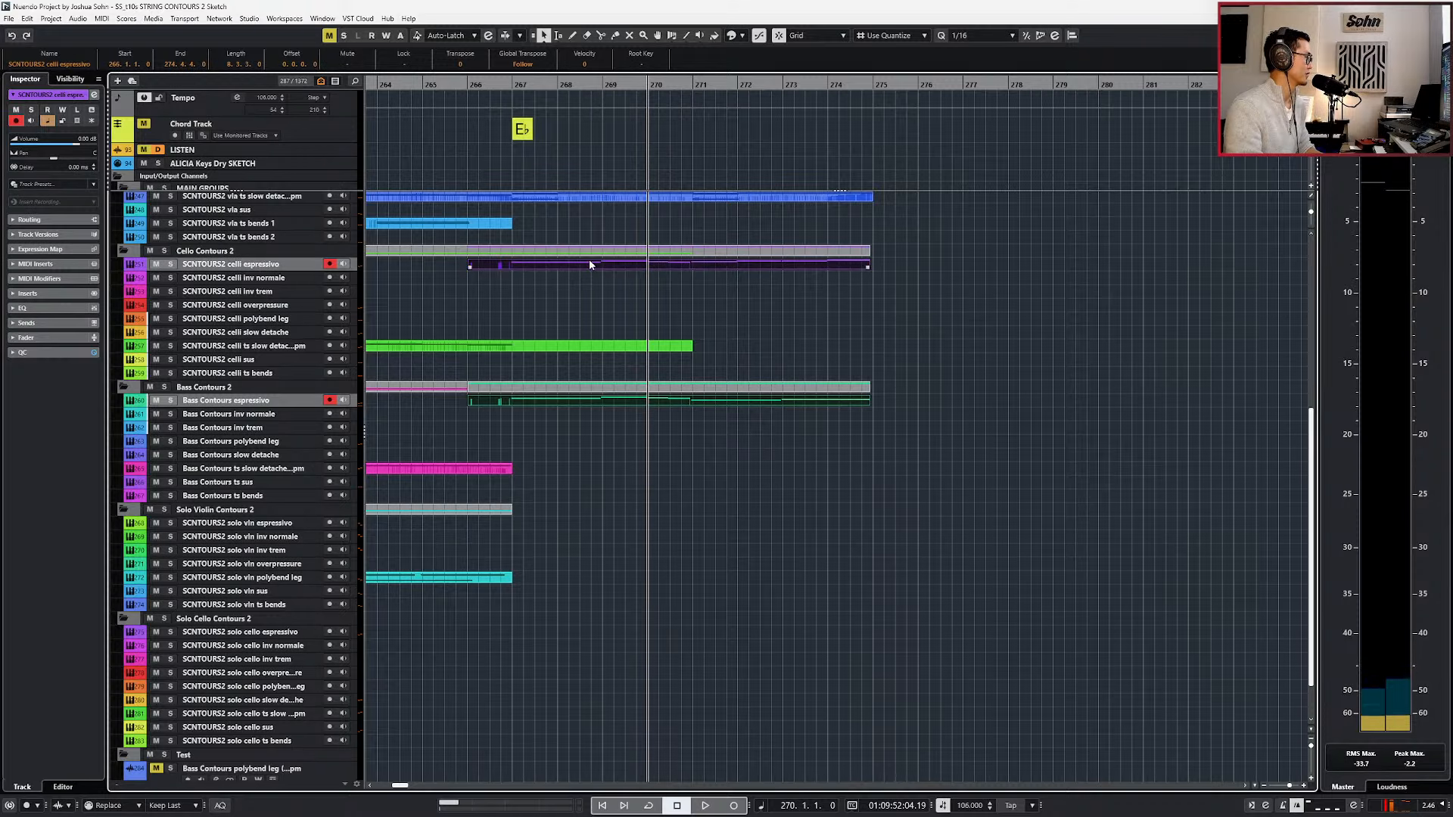
{"action": "left_click", "coordinate": [137, 805]}
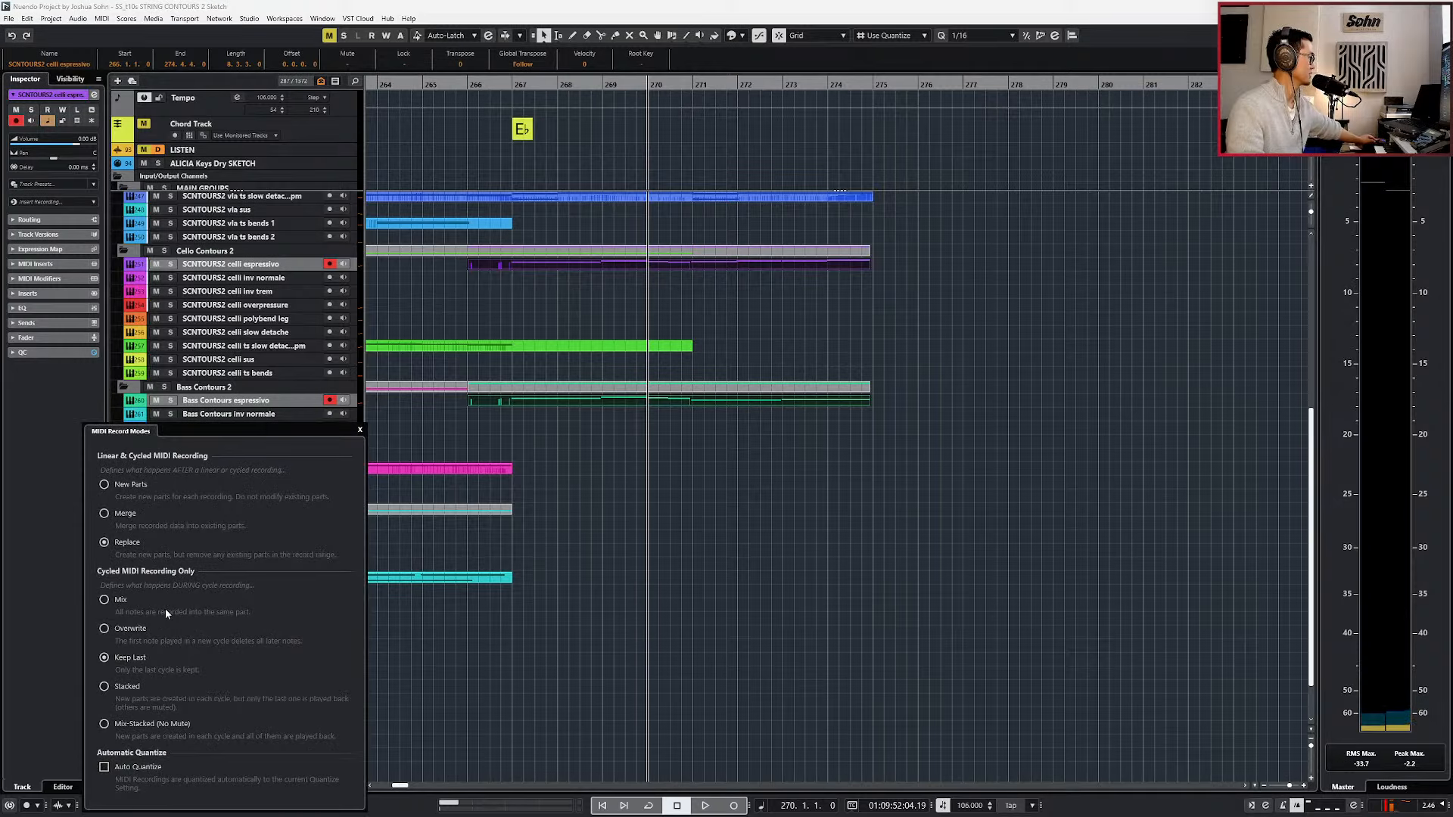
Play the arrangement from around bar 269 and open the cello and bass espressivo parts together in the note editor.
{"action": "key", "text": "KP_Subtract"}
{"action": "key", "text": "KP_Subtract"}
{"action": "key", "text": "KP_Subtract"}
{"action": "key", "text": "KP_Subtract"}
{"action": "key", "text": "space"}
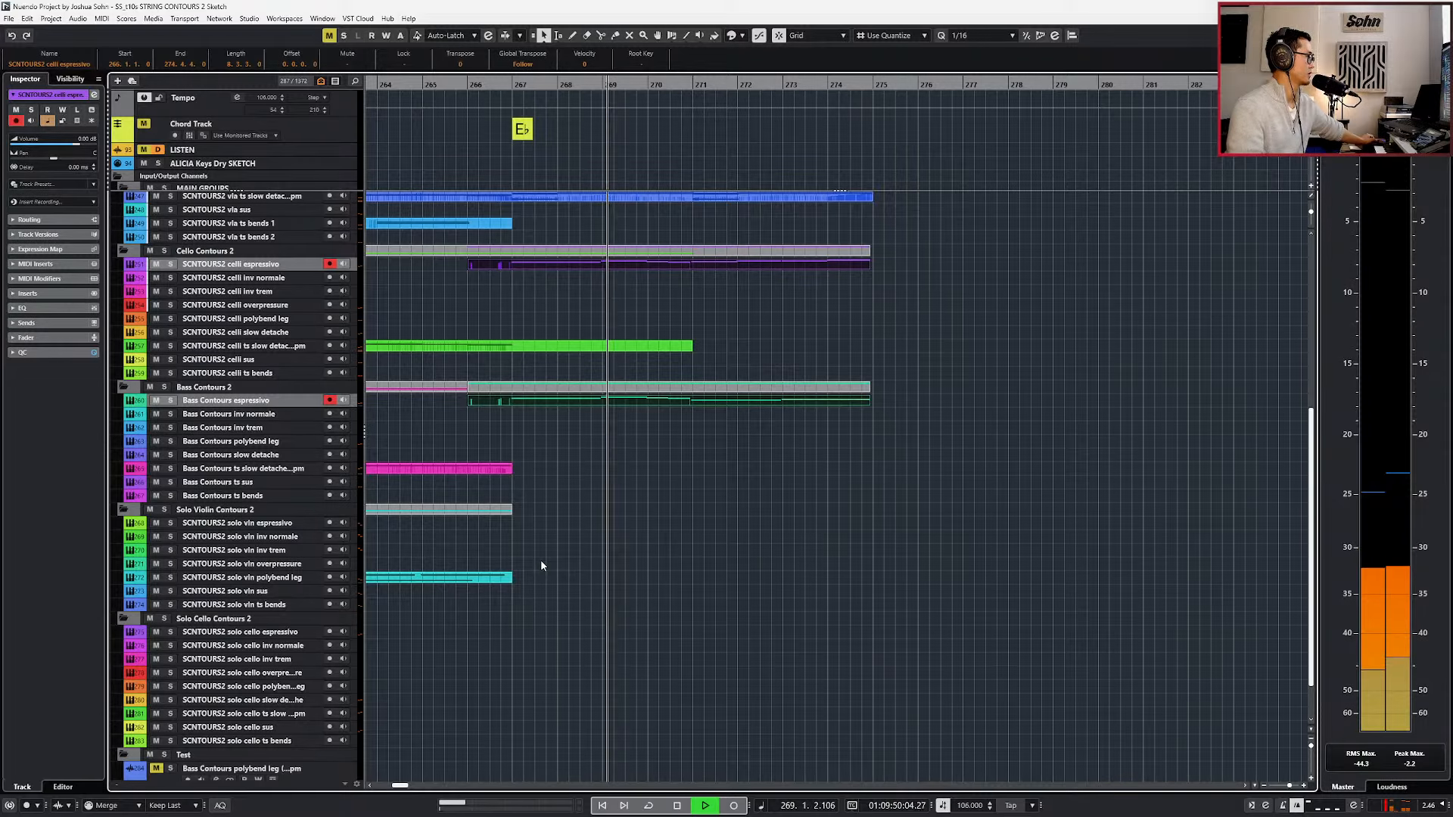
{"action": "key", "text": "ctrl+e"}
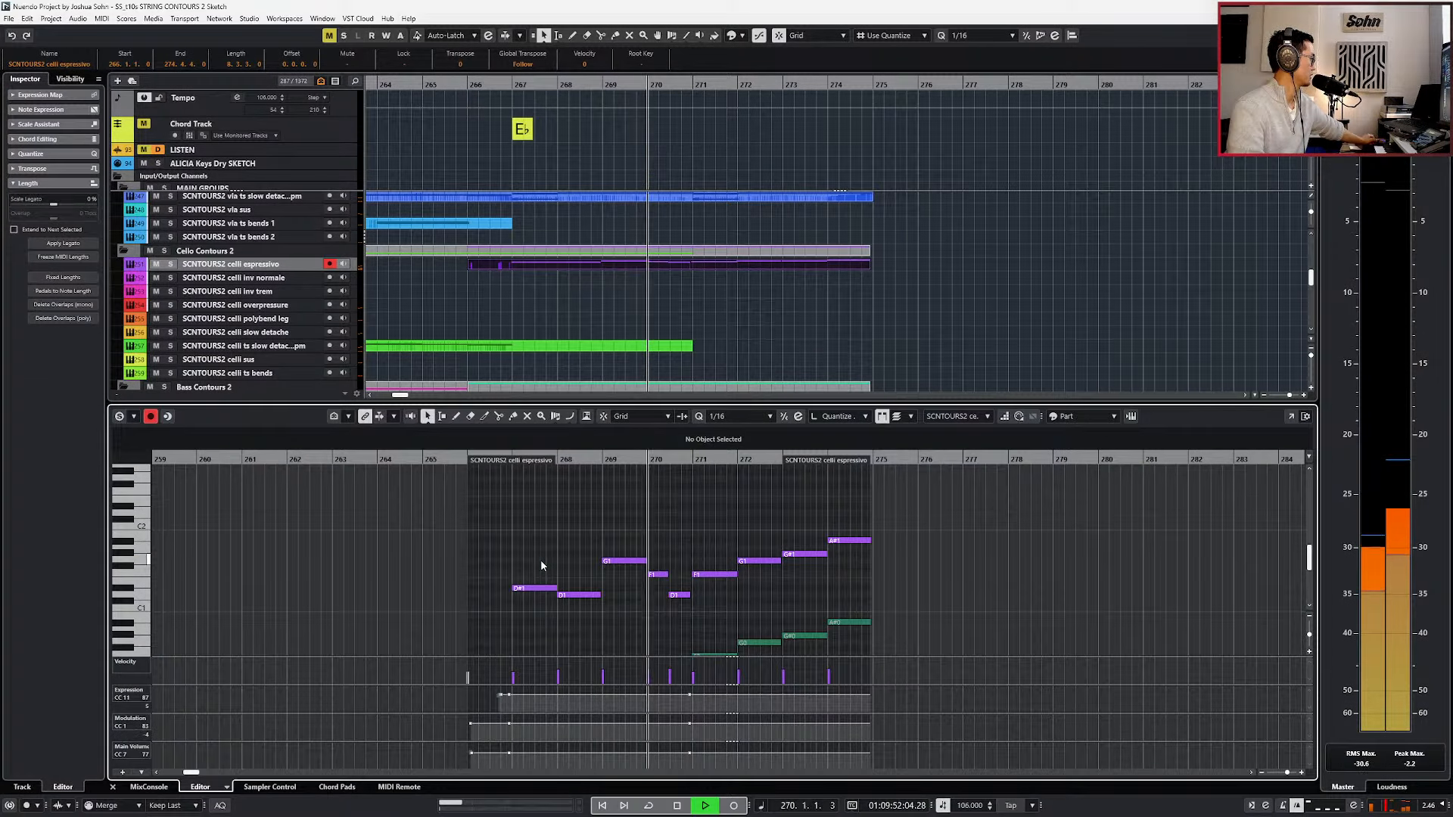
Close the note editor and record a rising expression and modulation swell onto the celli and bass espressivo parts through bar 274.
{"action": "key", "text": "ctrl+e"}
{"action": "key", "text": "KP_Multiply"}
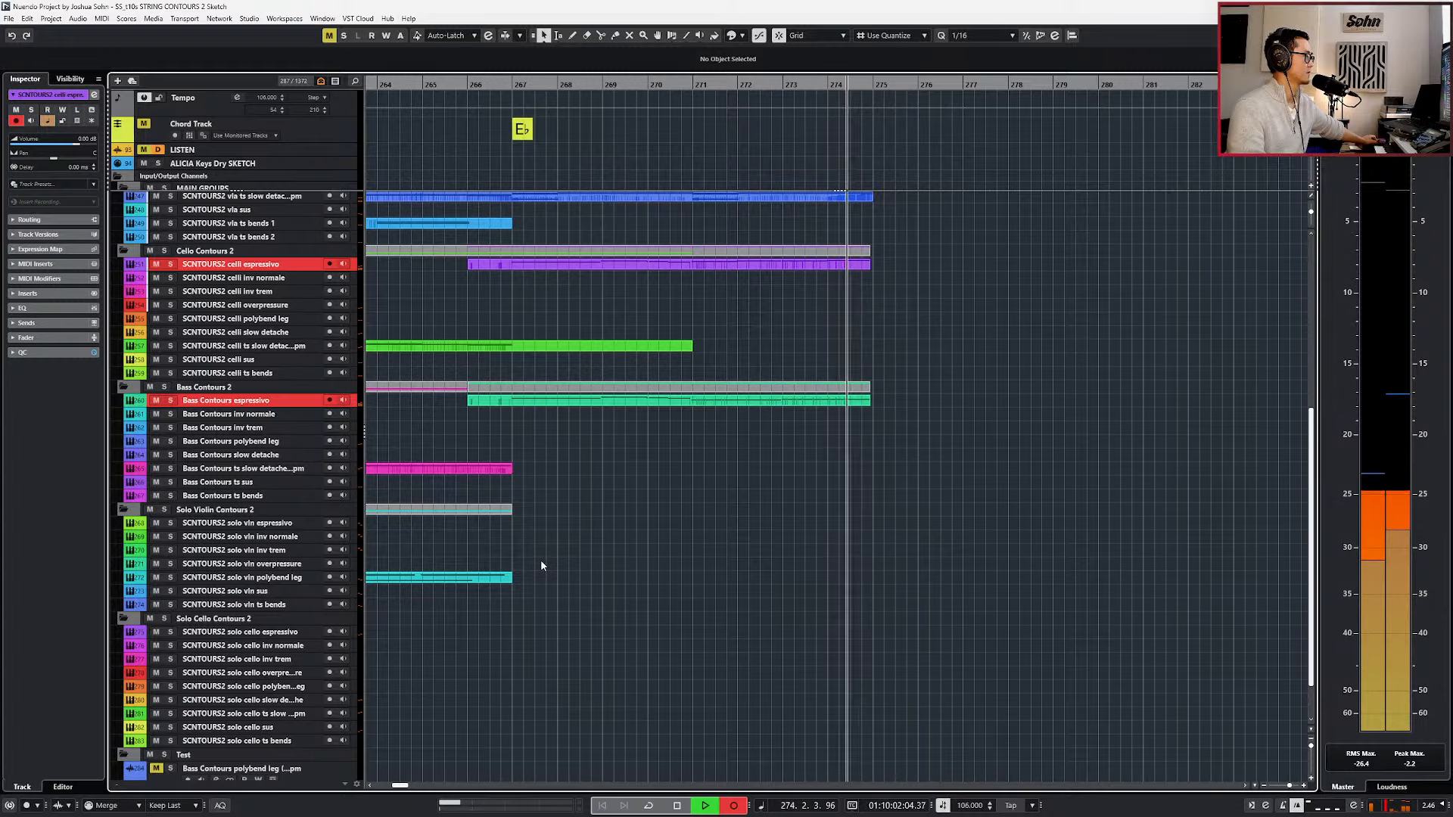
{"action": "key", "text": "KP_Multiply"}
{"action": "key", "text": "space"}
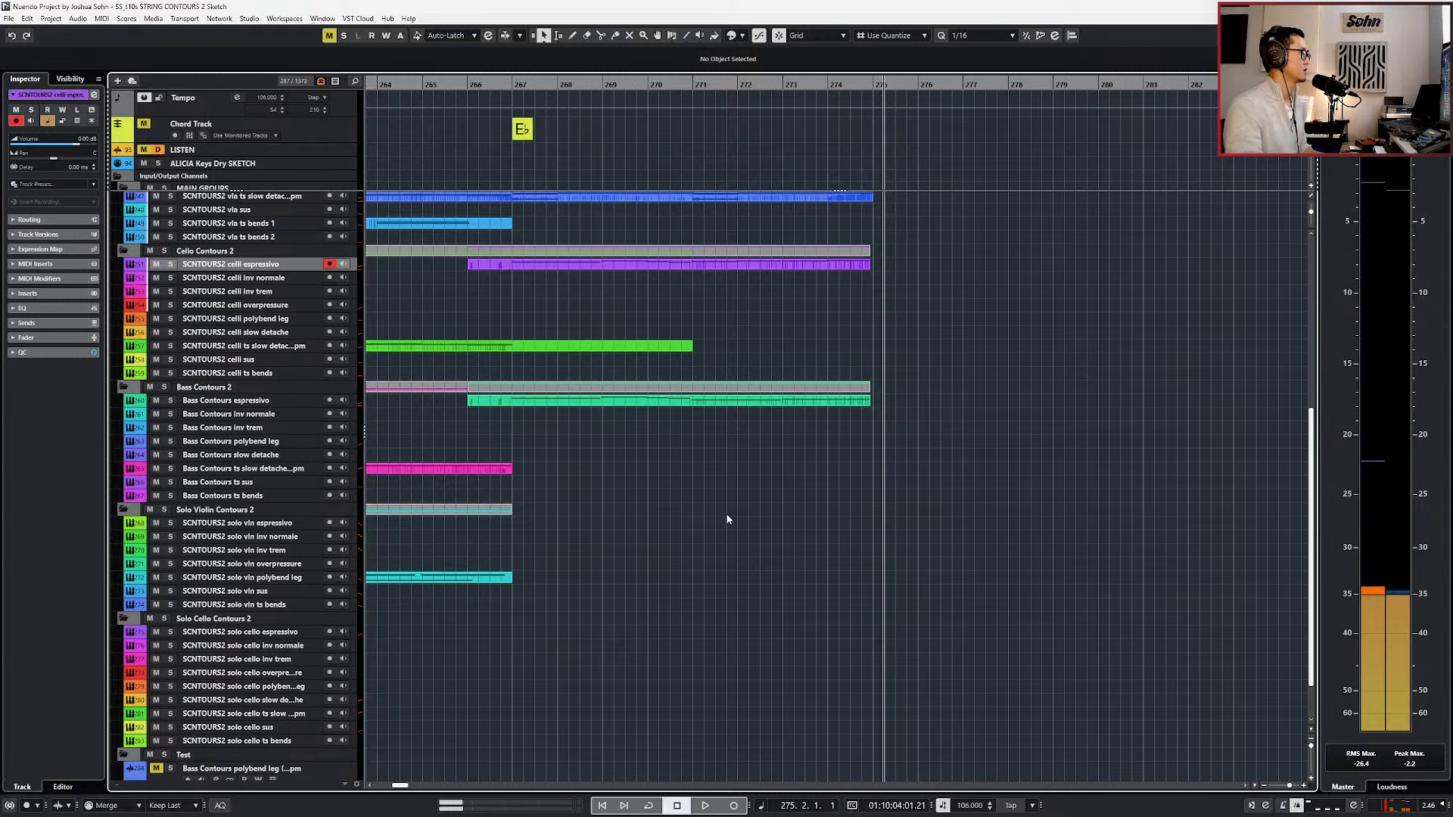
Start playback of the full string arrangement around bar 266 and set the quantize value to 1/1.
{"action": "scroll", "coordinate": [730, 507], "scroll_direction": "down", "scroll_amount": 2}
{"action": "scroll", "coordinate": [732, 506], "scroll_direction": "up", "scroll_amount": 5}
{"action": "key", "text": "KP_Subtract"}
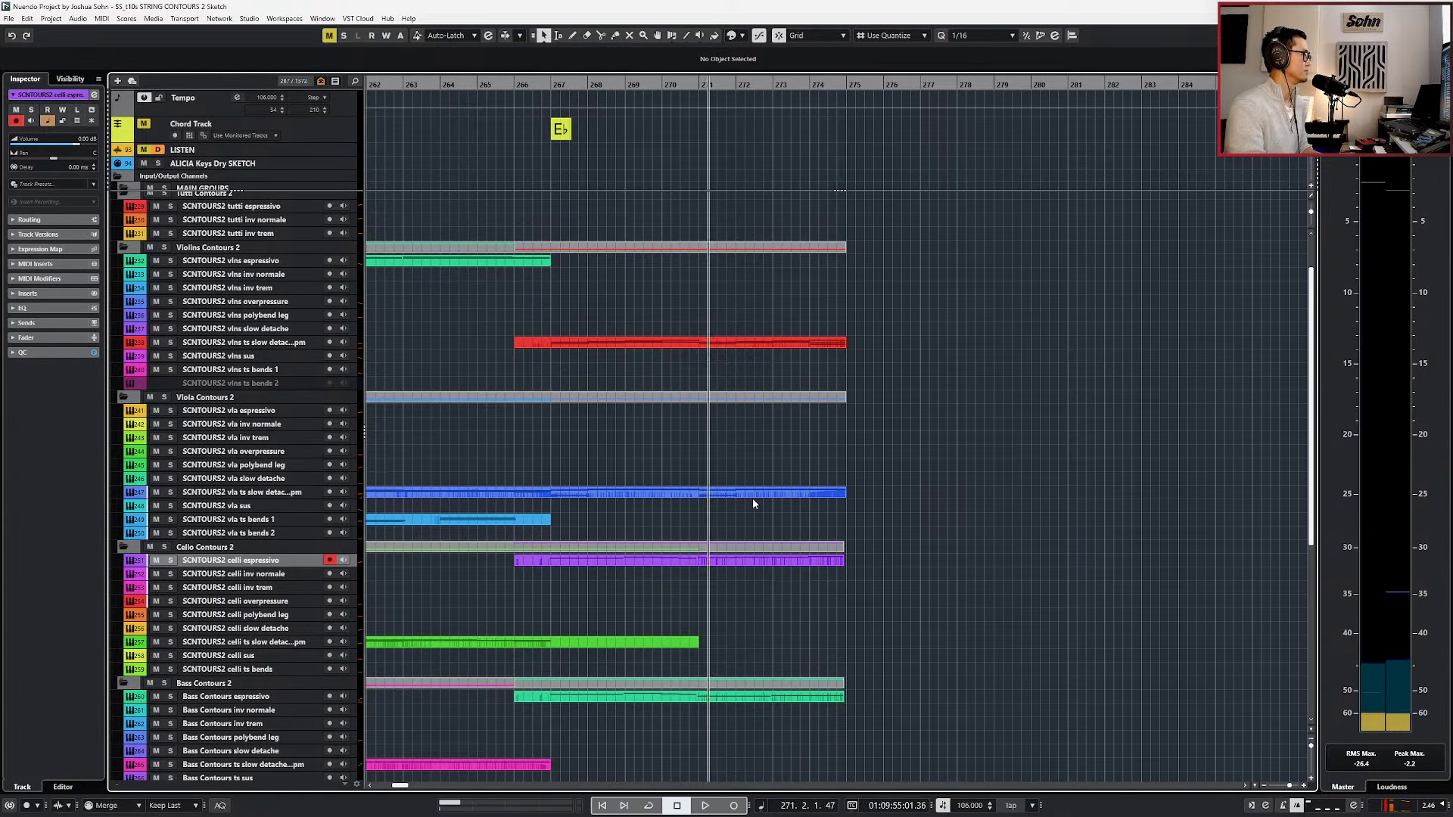
{"action": "key", "text": "space"}
{"action": "scroll", "coordinate": [757, 493], "scroll_direction": "up", "scroll_amount": 2}
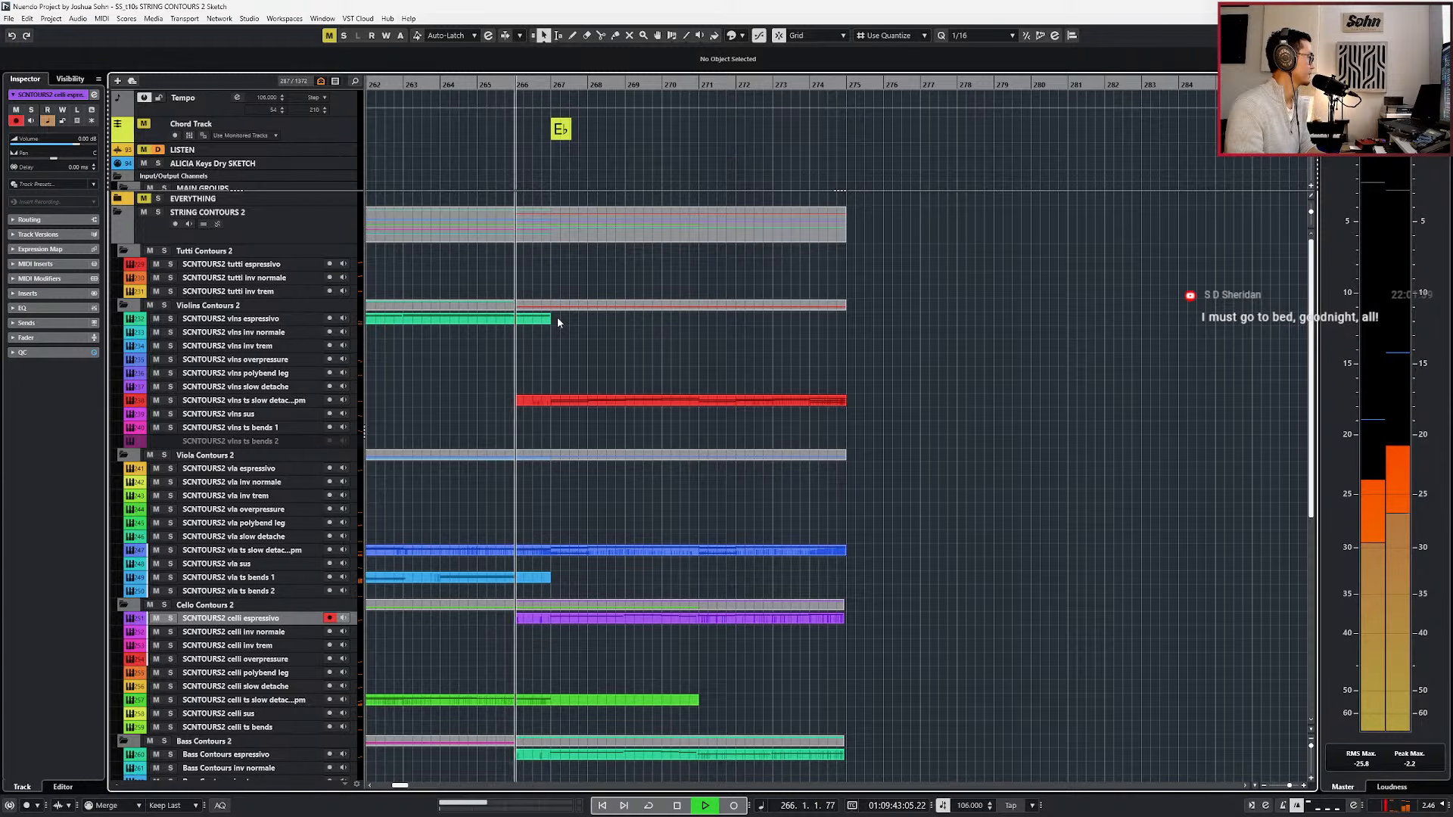
{"action": "key", "text": "alt+1"}
{"action": "scroll", "coordinate": [549, 321], "scroll_direction": "down", "scroll_amount": 1}
{"action": "scroll", "coordinate": [549, 321], "scroll_direction": "left", "scroll_amount": 3}
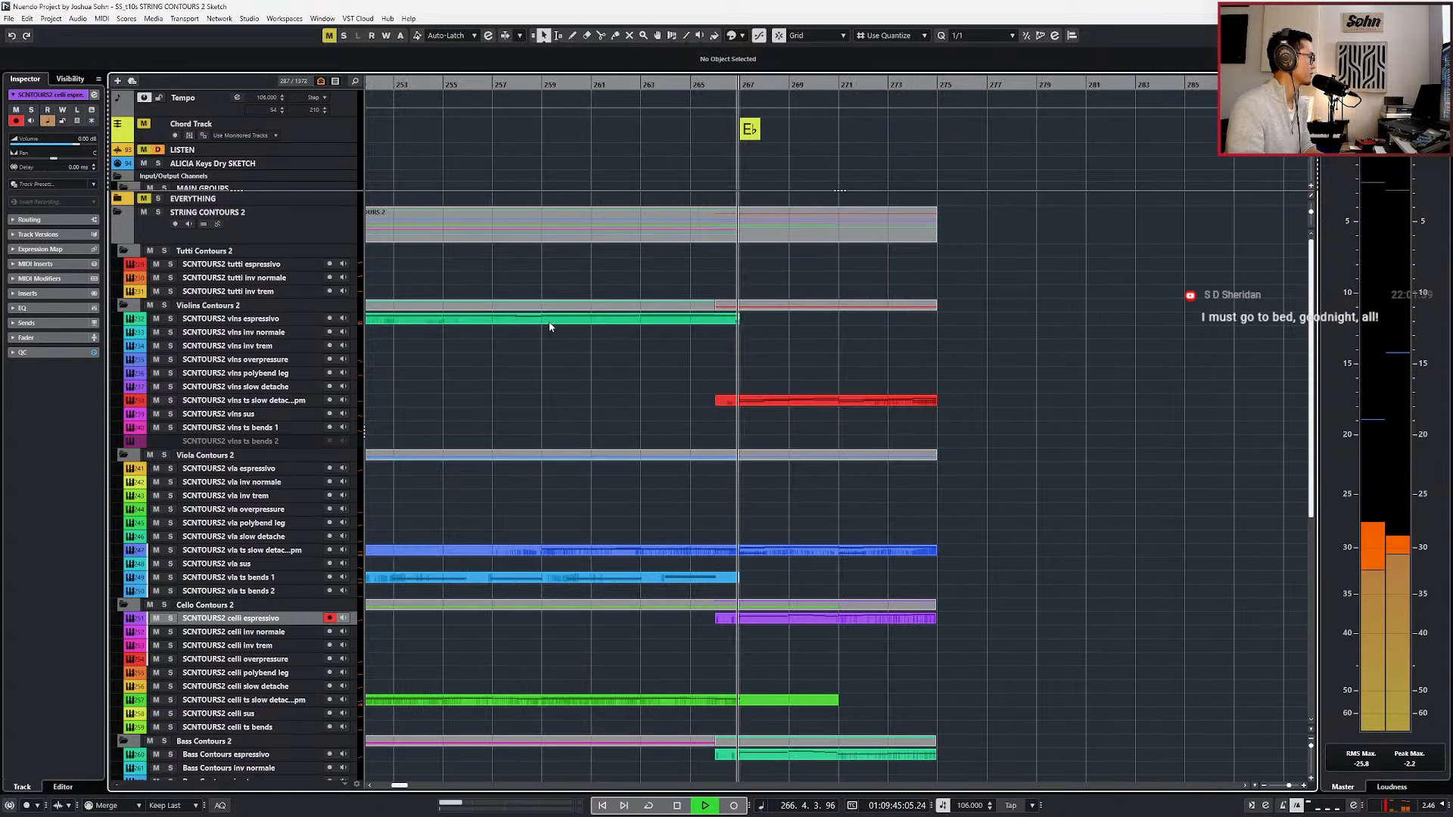
Listen to the arrangement up to about bar 271 while reviewing the violin, viola, cello and bass parts.
{"action": "scroll", "coordinate": [729, 361], "scroll_direction": "down", "scroll_amount": 2}
{"action": "scroll", "coordinate": [729, 360], "scroll_direction": "up", "scroll_amount": 2}
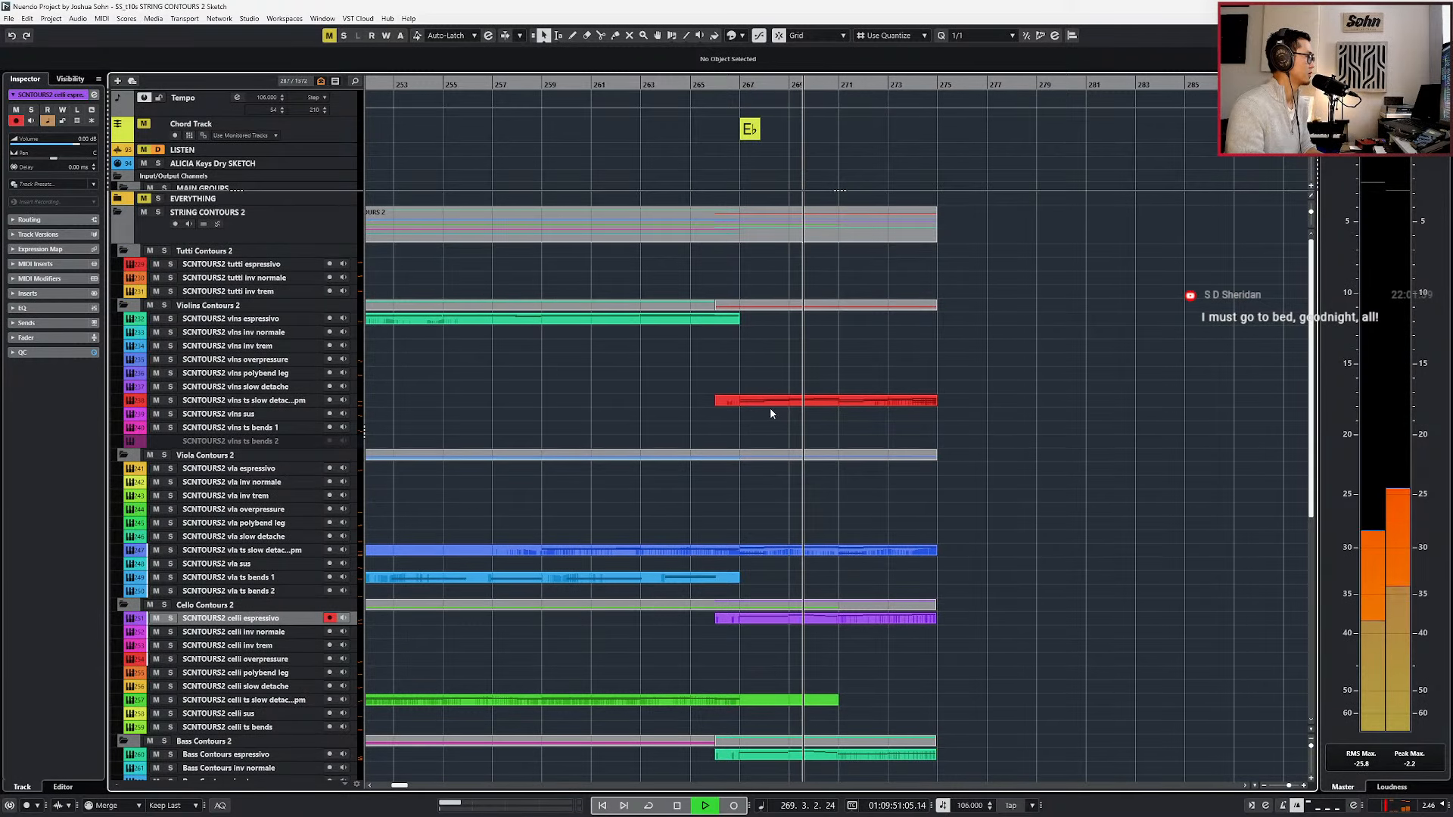
{"action": "scroll", "coordinate": [865, 462], "scroll_direction": "down", "scroll_amount": 3}
{"action": "scroll", "coordinate": [856, 530], "scroll_direction": "down", "scroll_amount": 3}
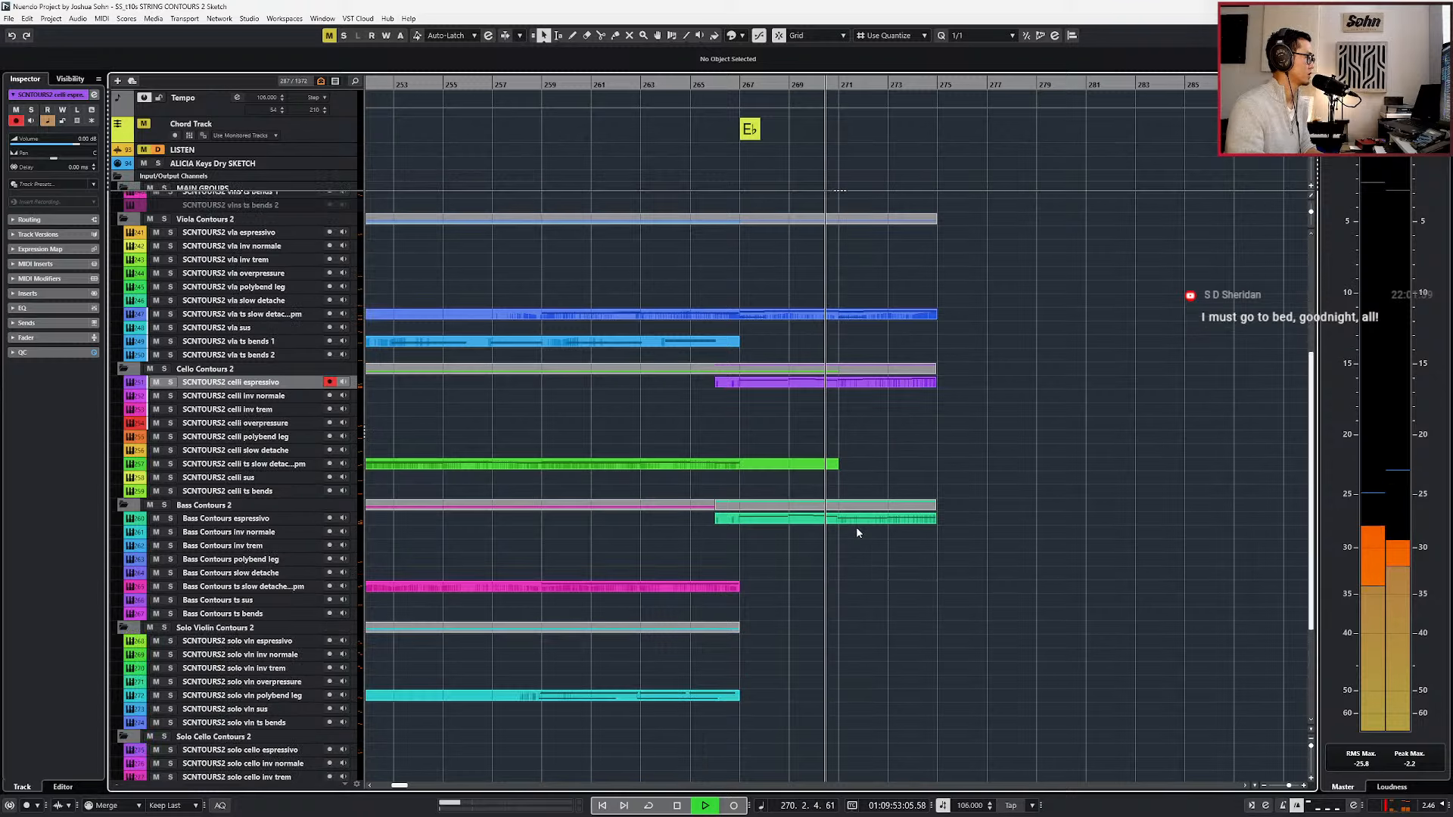
{"action": "key", "text": "space"}
{"action": "key", "text": "space"}
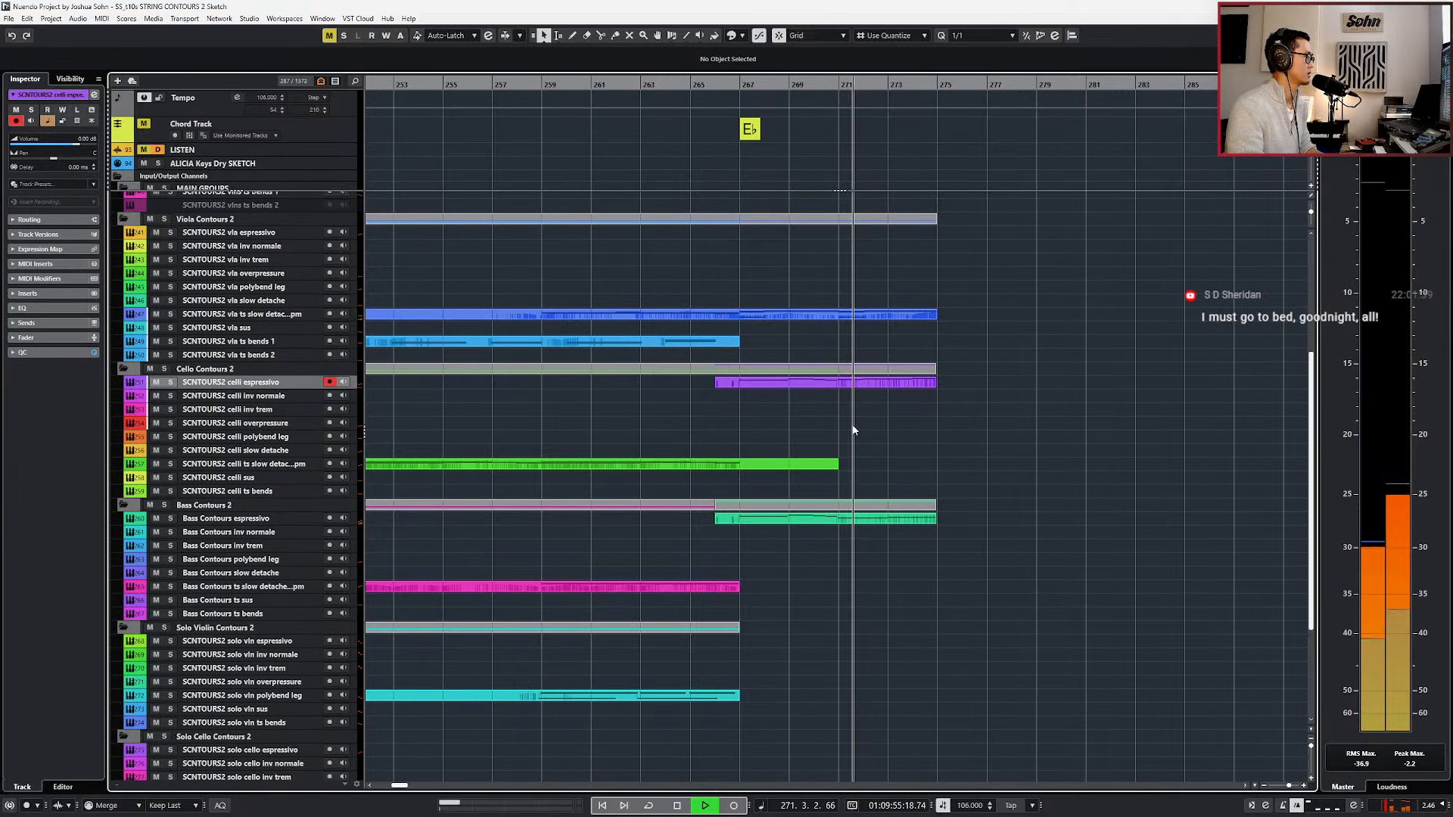
{"action": "scroll", "coordinate": [856, 446], "scroll_direction": "up", "scroll_amount": 3}
{"action": "key", "text": "space"}
Open the celli and bass espressivo parts together and duplicate the cello notes in bars 271 to 274 seven semitones higher, starting on C2.
{"action": "left_click", "coordinate": [926, 500]}
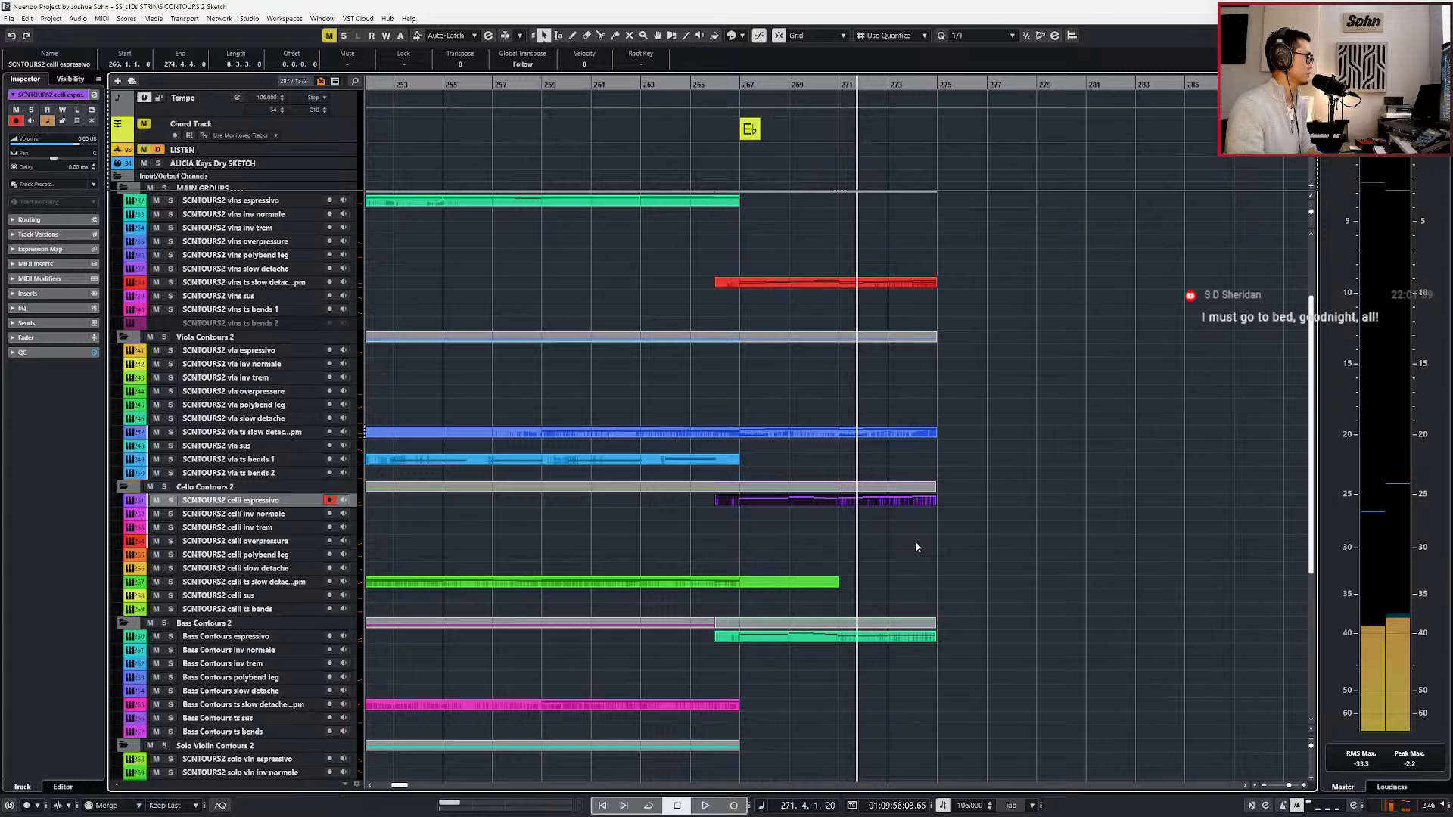
{"action": "left_click", "coordinate": [914, 637], "text": "shift"}
{"action": "key", "text": "Return"}
{"action": "key", "text": "KP_Subtract"}
{"action": "key", "text": "KP_Subtract"}
{"action": "key", "text": "s"}
{"action": "key", "text": "alt+l"}
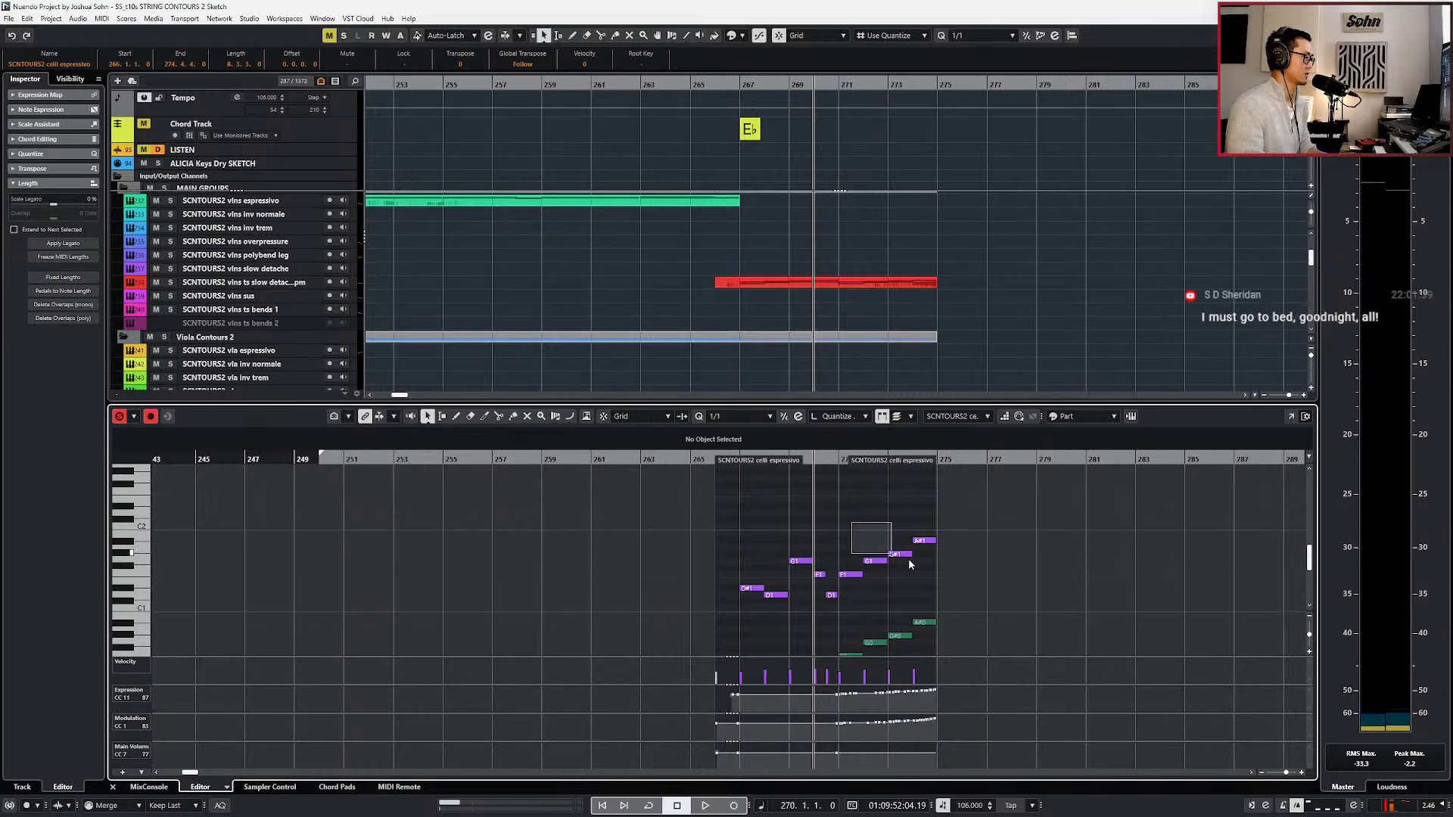
{"action": "left_click_drag", "start_coordinate": [851, 522], "coordinate": [942, 587]}
{"action": "key", "text": "ctrl+c"}
{"action": "key", "text": "l"}
{"action": "key", "text": "ctrl+v"}
{"action": "key", "text": "Up"}
{"action": "key", "text": "Up"}
{"action": "key", "text": "Up"}
{"action": "key", "text": "Up"}
{"action": "key", "text": "Up"}
{"action": "key", "text": "Up"}
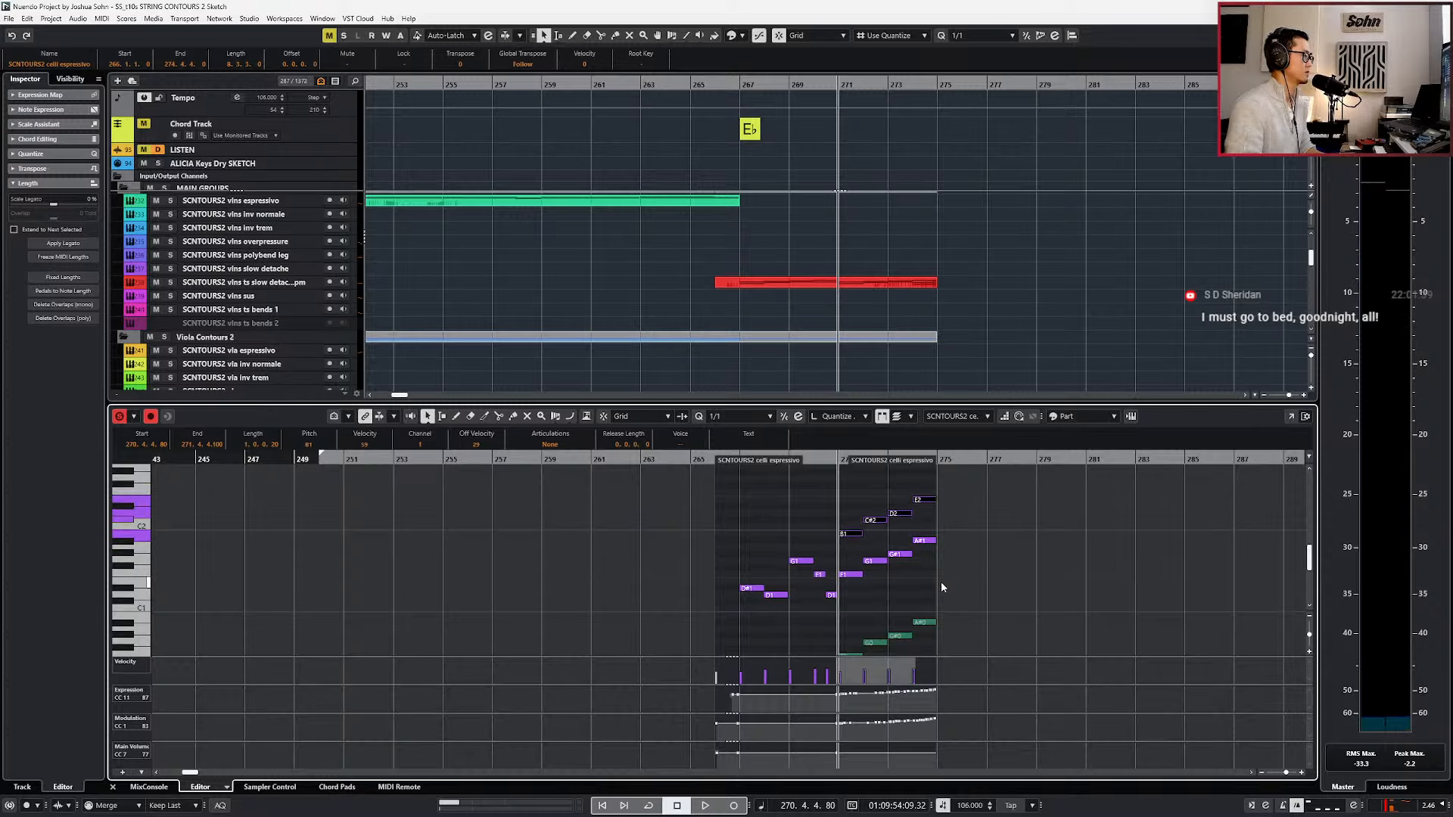
{"action": "key", "text": "Up"}
Play back the doubled cello line through bar 274, then again with the editor closed and the arrangement zoomed out.
{"action": "scroll", "coordinate": [929, 560], "scroll_direction": "up", "scroll_amount": 2}
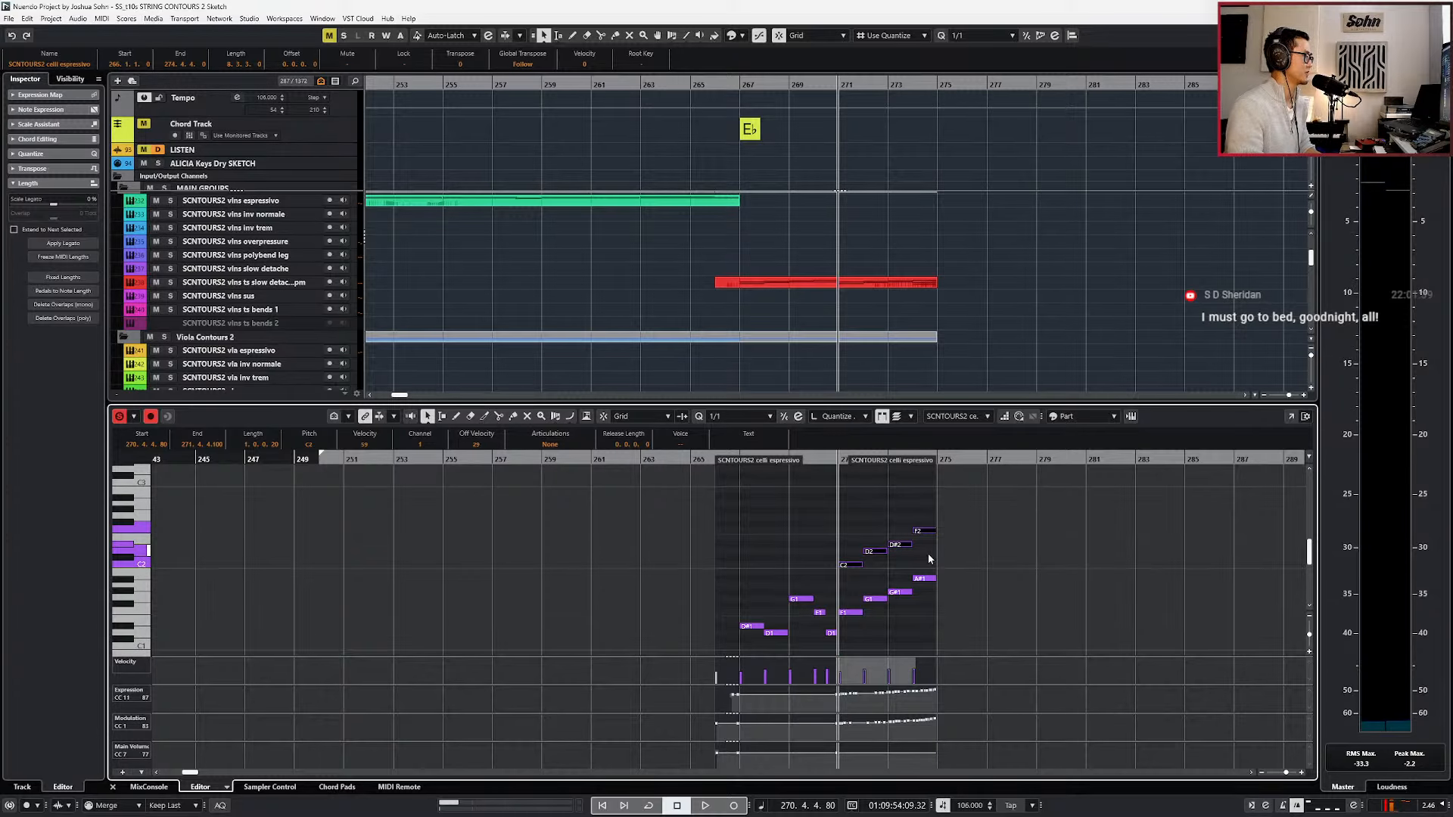
{"action": "scroll", "coordinate": [928, 559], "scroll_direction": "up", "scroll_amount": 3}
{"action": "key", "text": "space"}
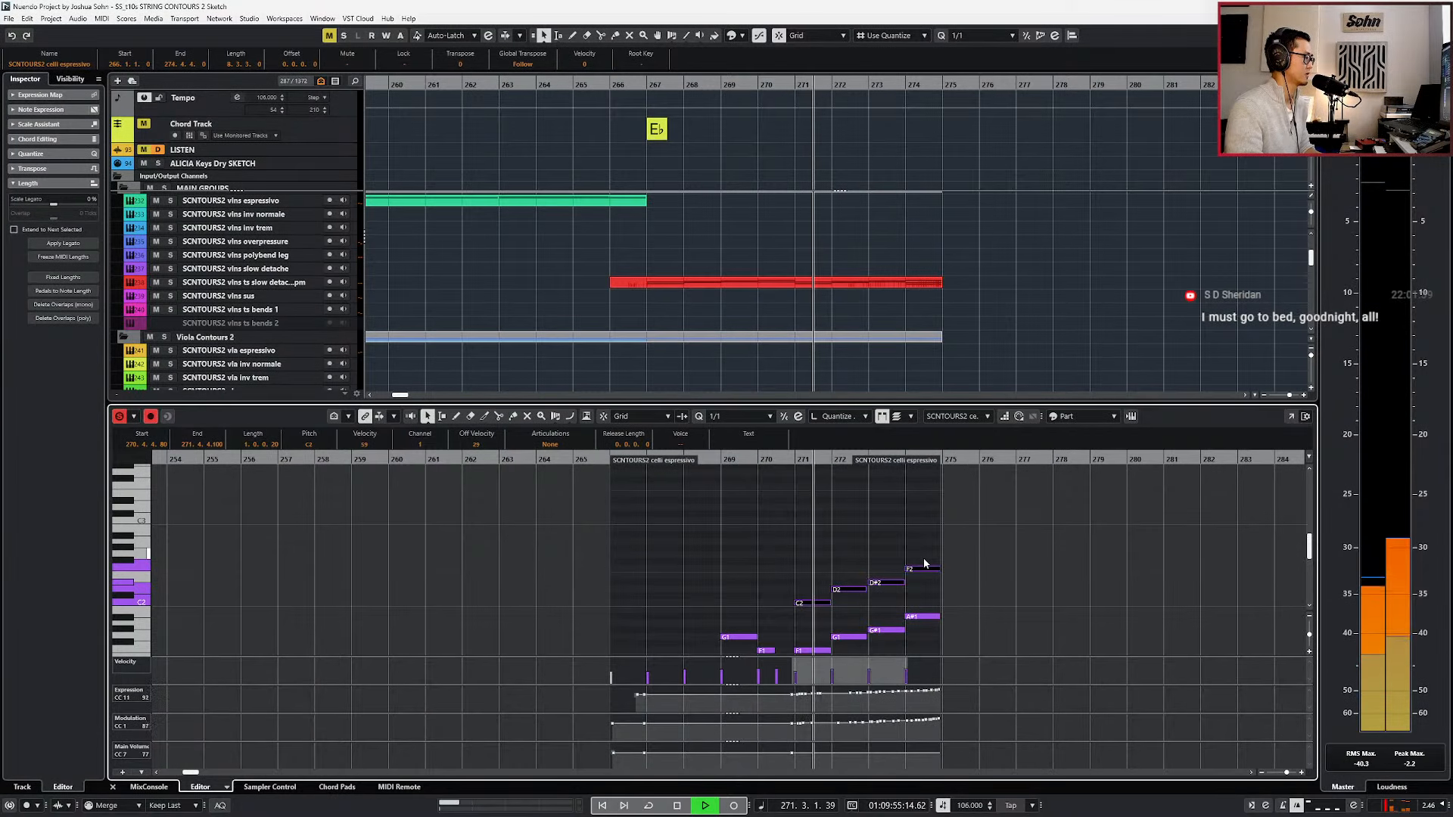
{"action": "scroll", "coordinate": [924, 563], "scroll_direction": "down", "scroll_amount": 2}
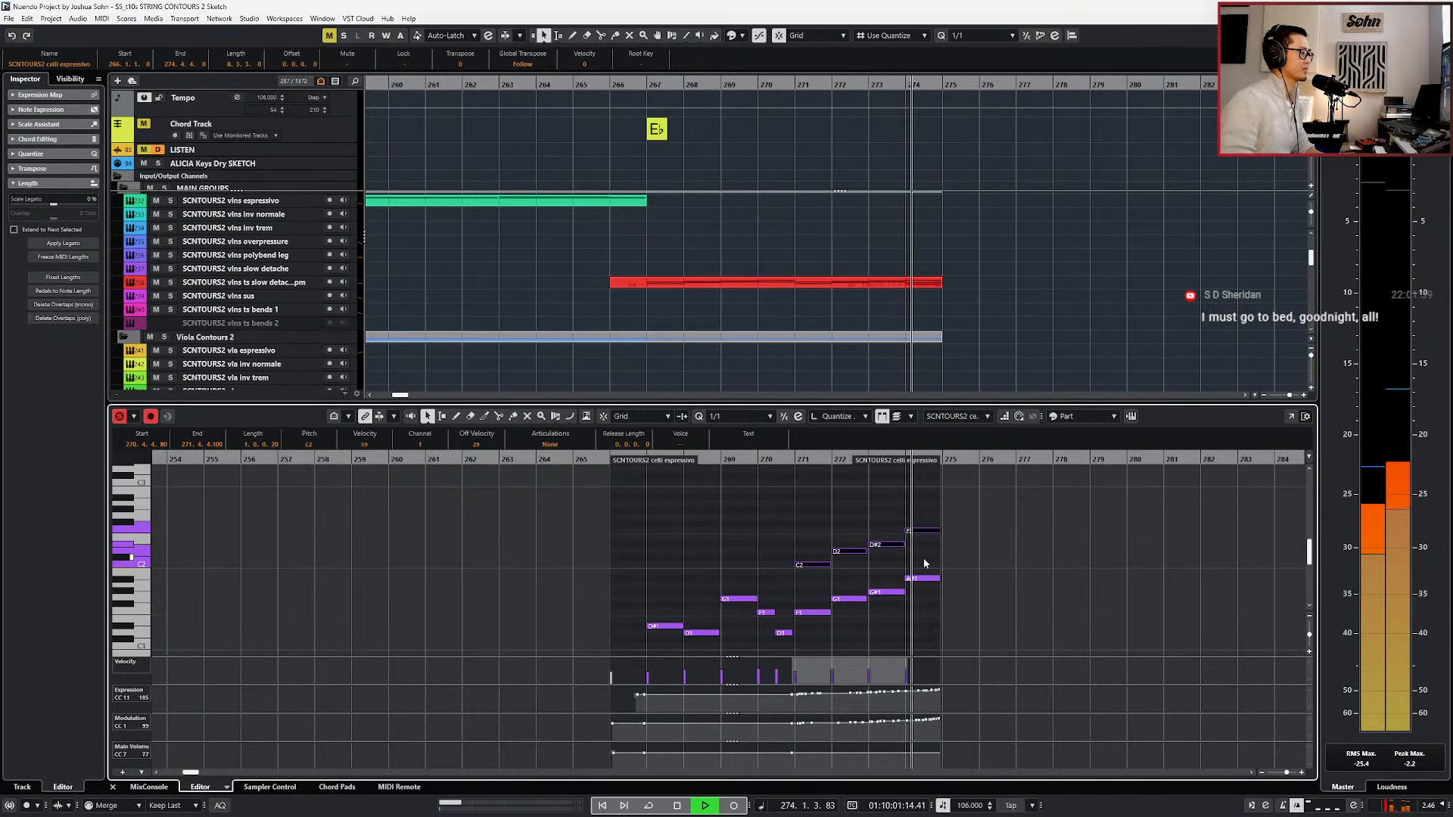
{"action": "key", "text": "ctrl+e"}
{"action": "key", "text": "space"}
{"action": "key", "text": "space"}
{"action": "key", "text": "g"}
{"action": "key", "text": "g"}
{"action": "key", "text": "g"}
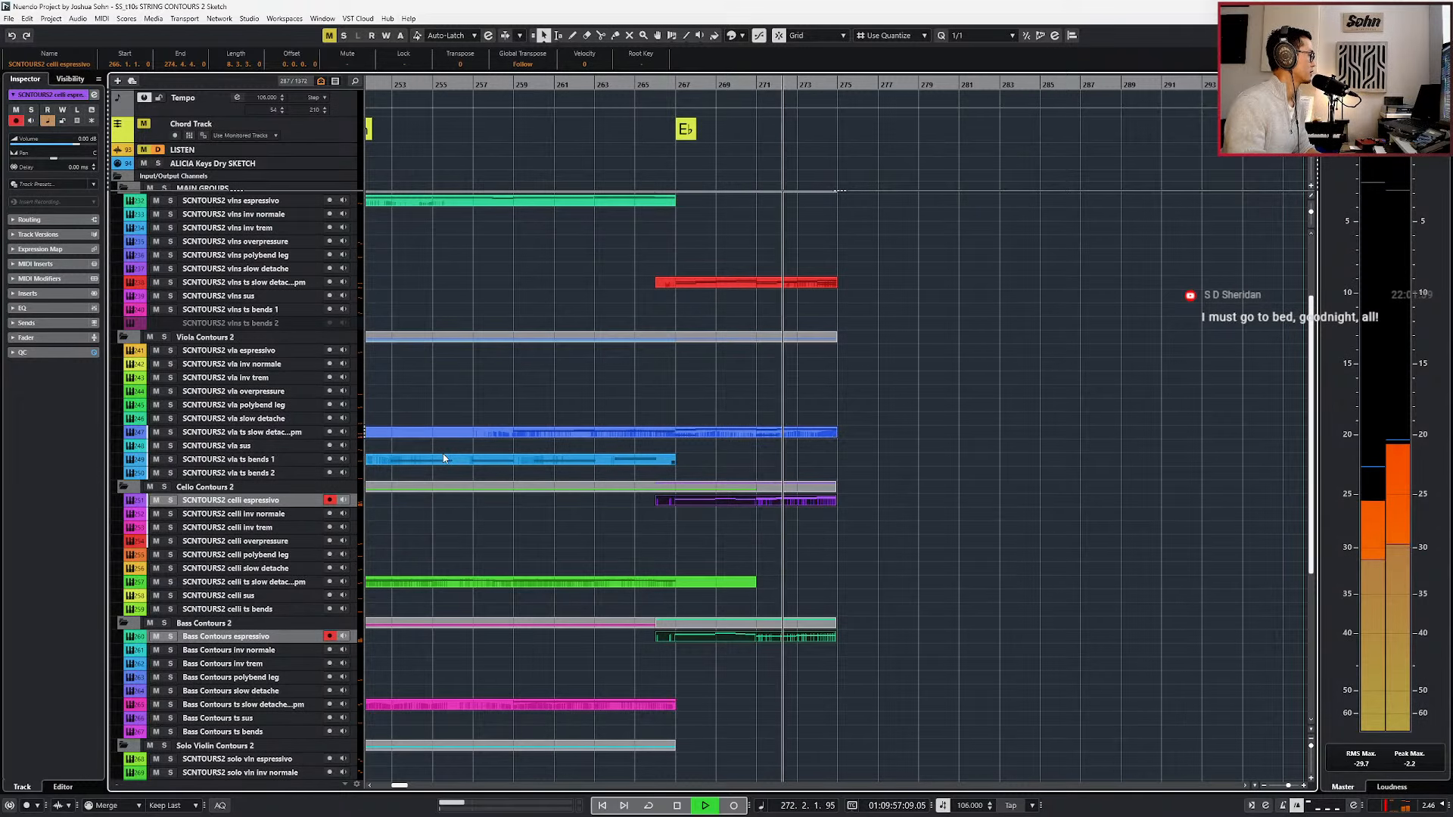
{"action": "left_click", "coordinate": [762, 503]}
{"action": "scroll", "coordinate": [760, 501], "scroll_direction": "up", "scroll_amount": 3}
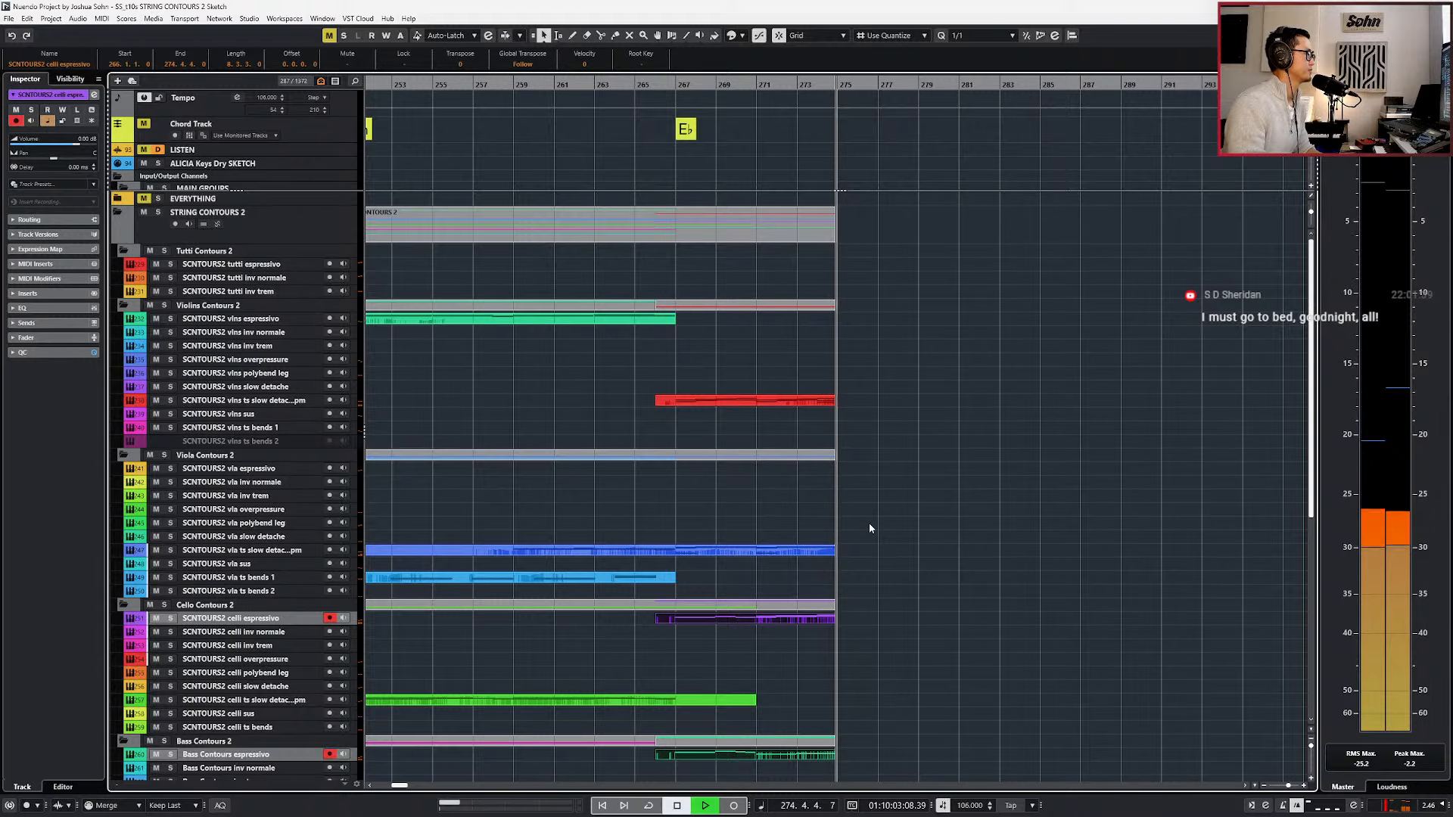
{"action": "key", "text": "space"}
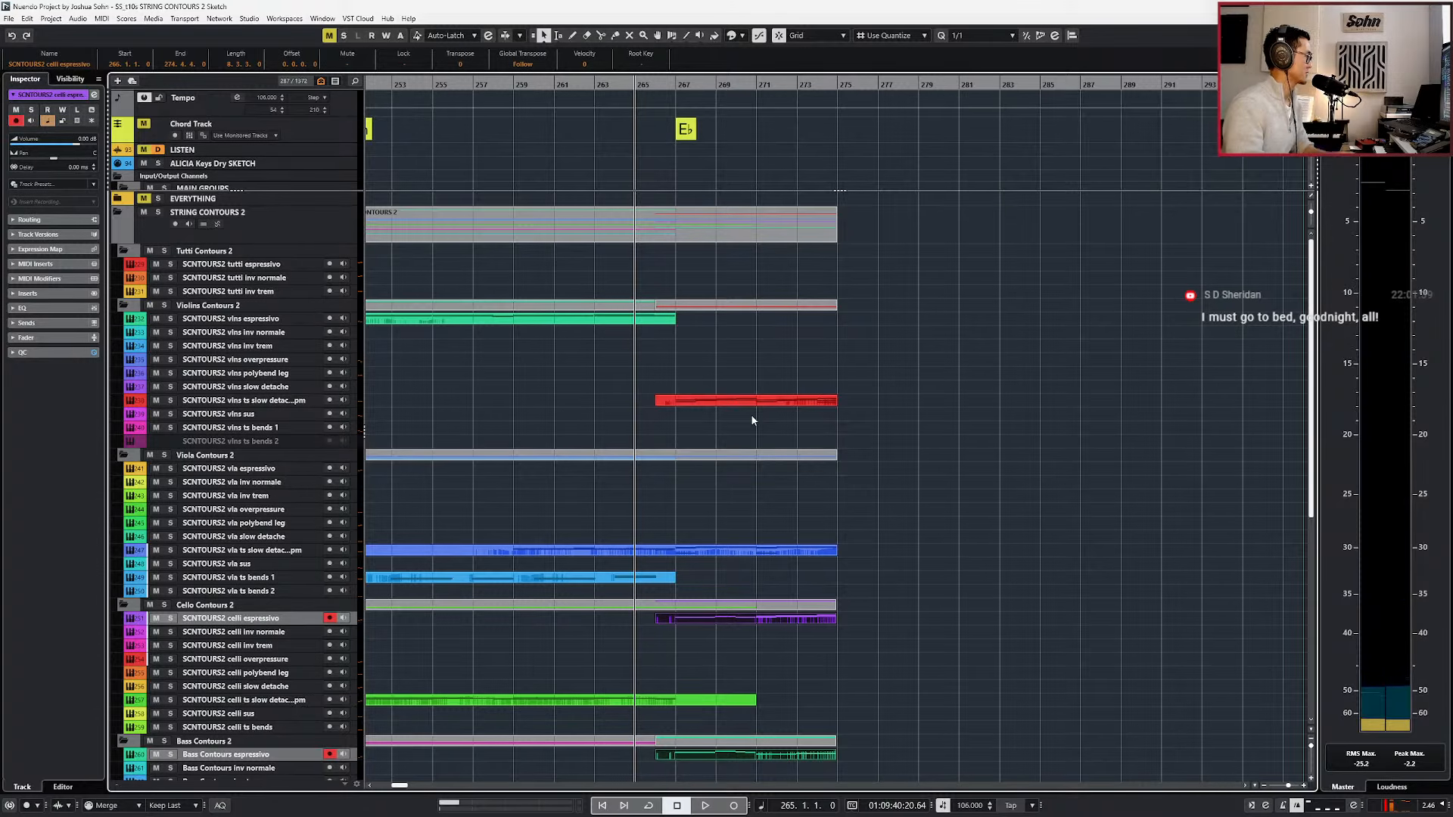
Extend the vla ts bends 1 part and the celli ts slow detache part to bar 275.
{"action": "scroll", "coordinate": [723, 446], "scroll_direction": "down", "scroll_amount": 1}
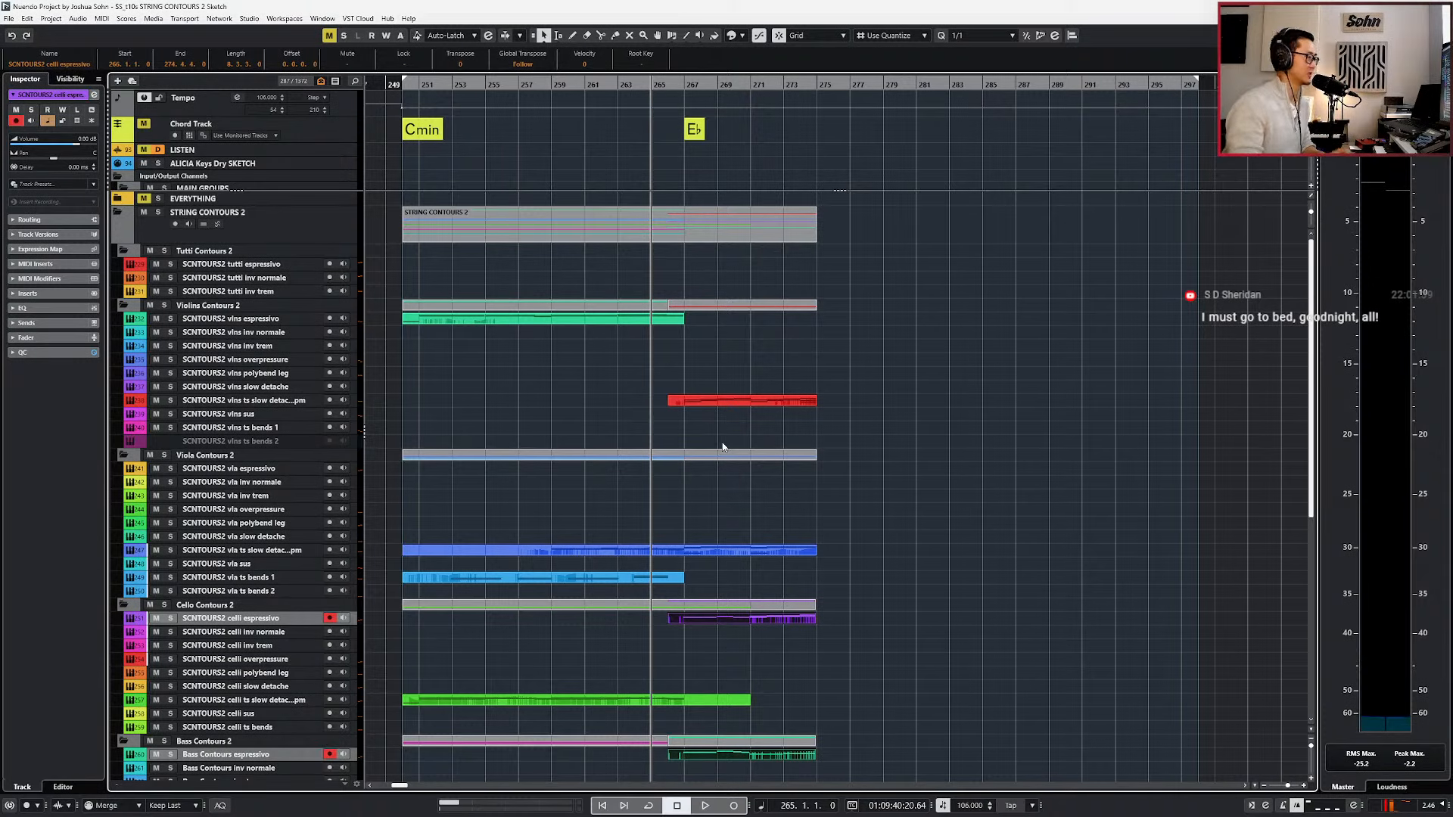
{"action": "scroll", "coordinate": [679, 454], "scroll_direction": "down", "scroll_amount": 3}
{"action": "scroll", "coordinate": [679, 484], "scroll_direction": "up", "scroll_amount": 1}
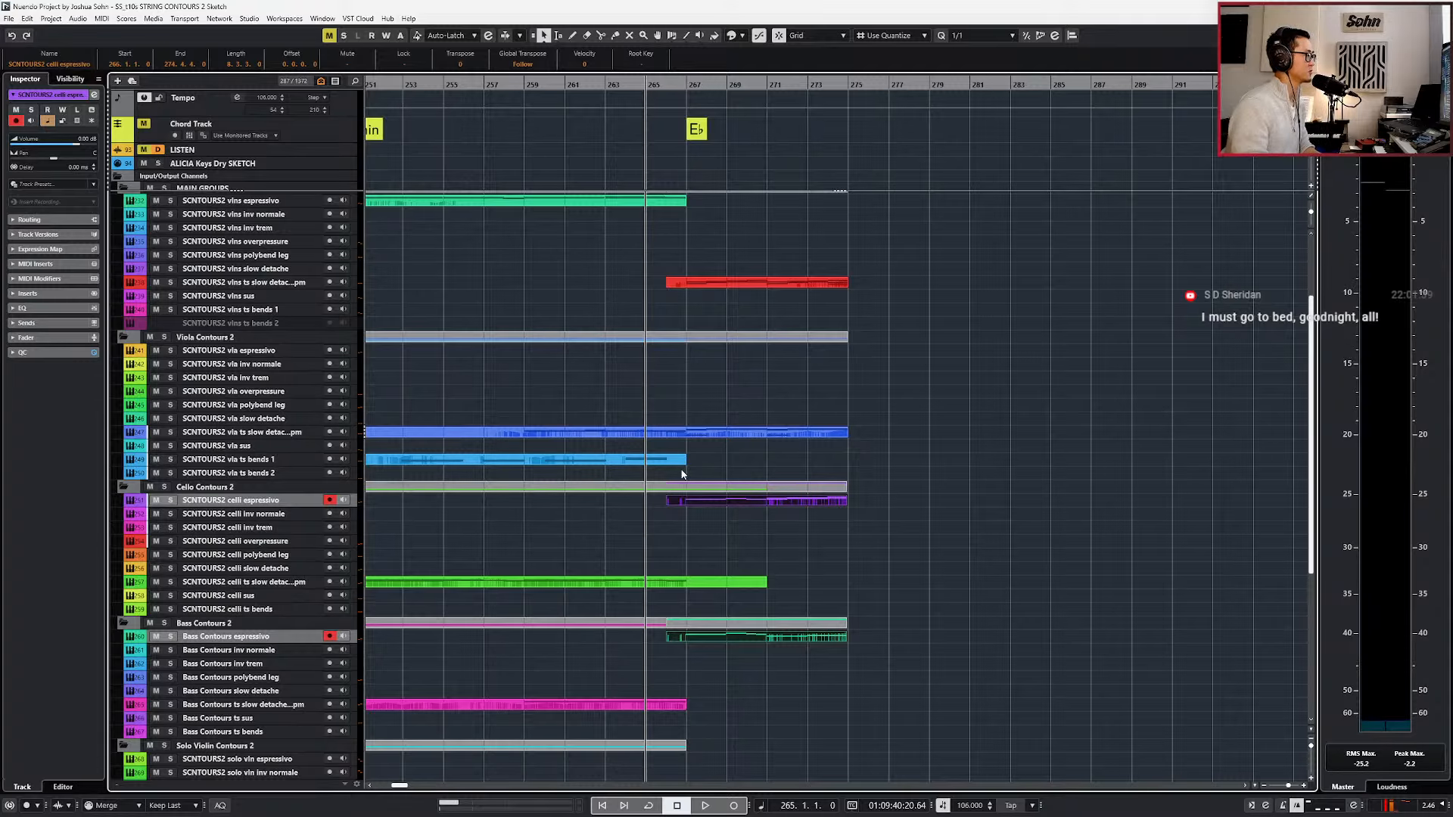
{"action": "left_click_drag", "start_coordinate": [682, 463], "coordinate": [847, 465]}
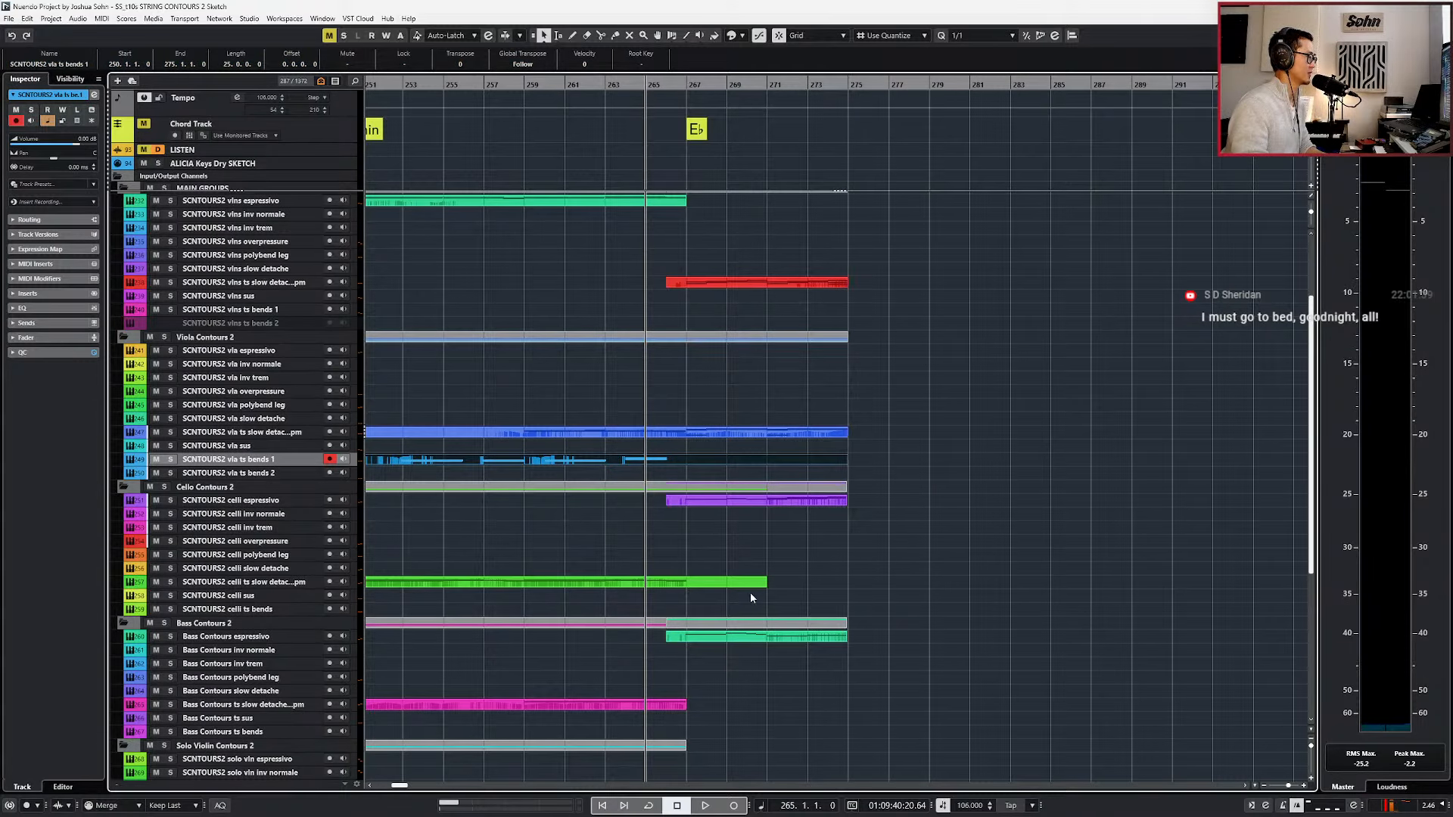
{"action": "left_click_drag", "start_coordinate": [764, 585], "coordinate": [846, 579]}
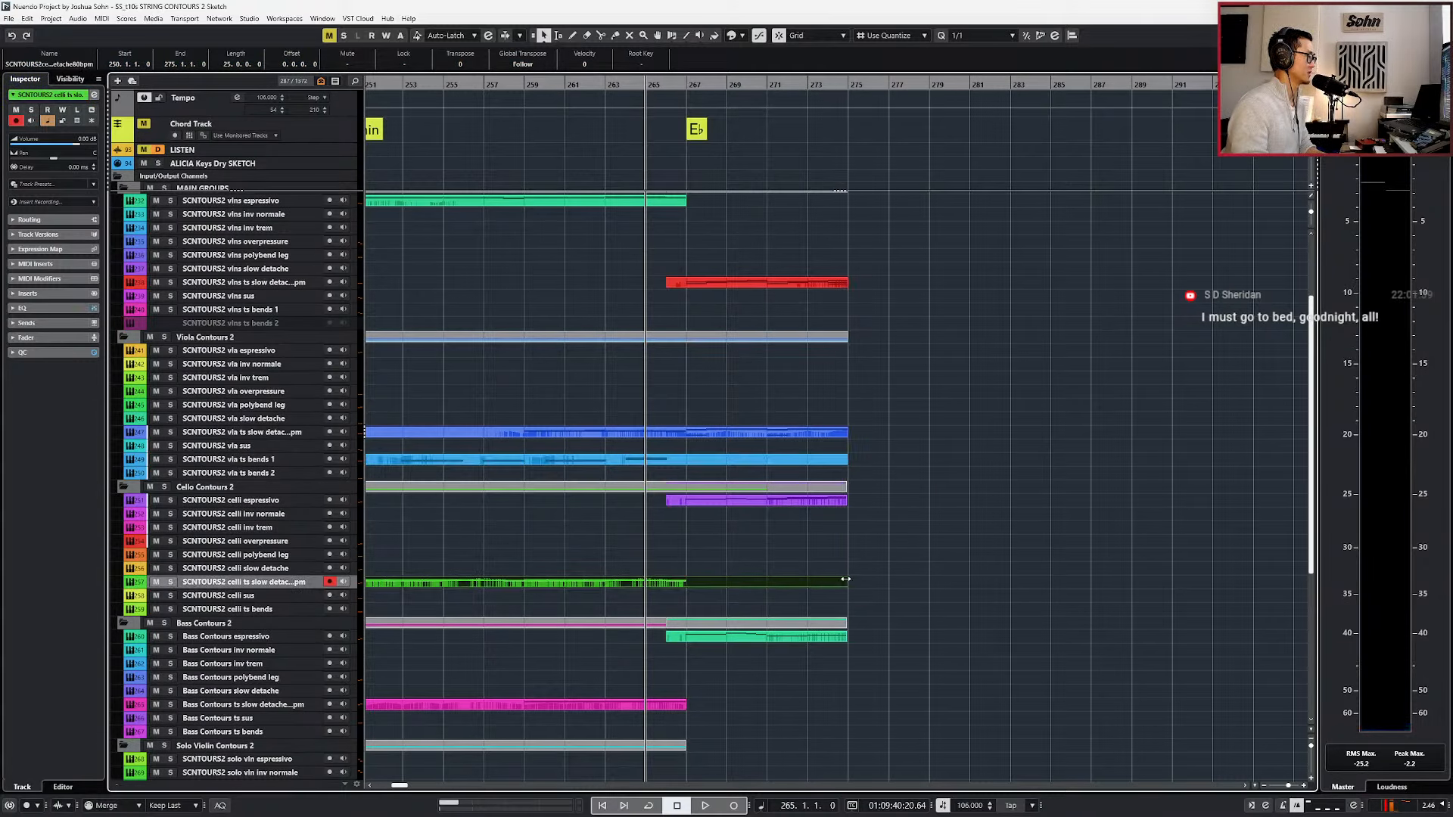
Solo the vla ts bends 1 track, play its part up to about bar 265, and unsolo it.
{"action": "left_click", "coordinate": [576, 463]}
{"action": "key", "text": "s"}
{"action": "key", "text": "space"}
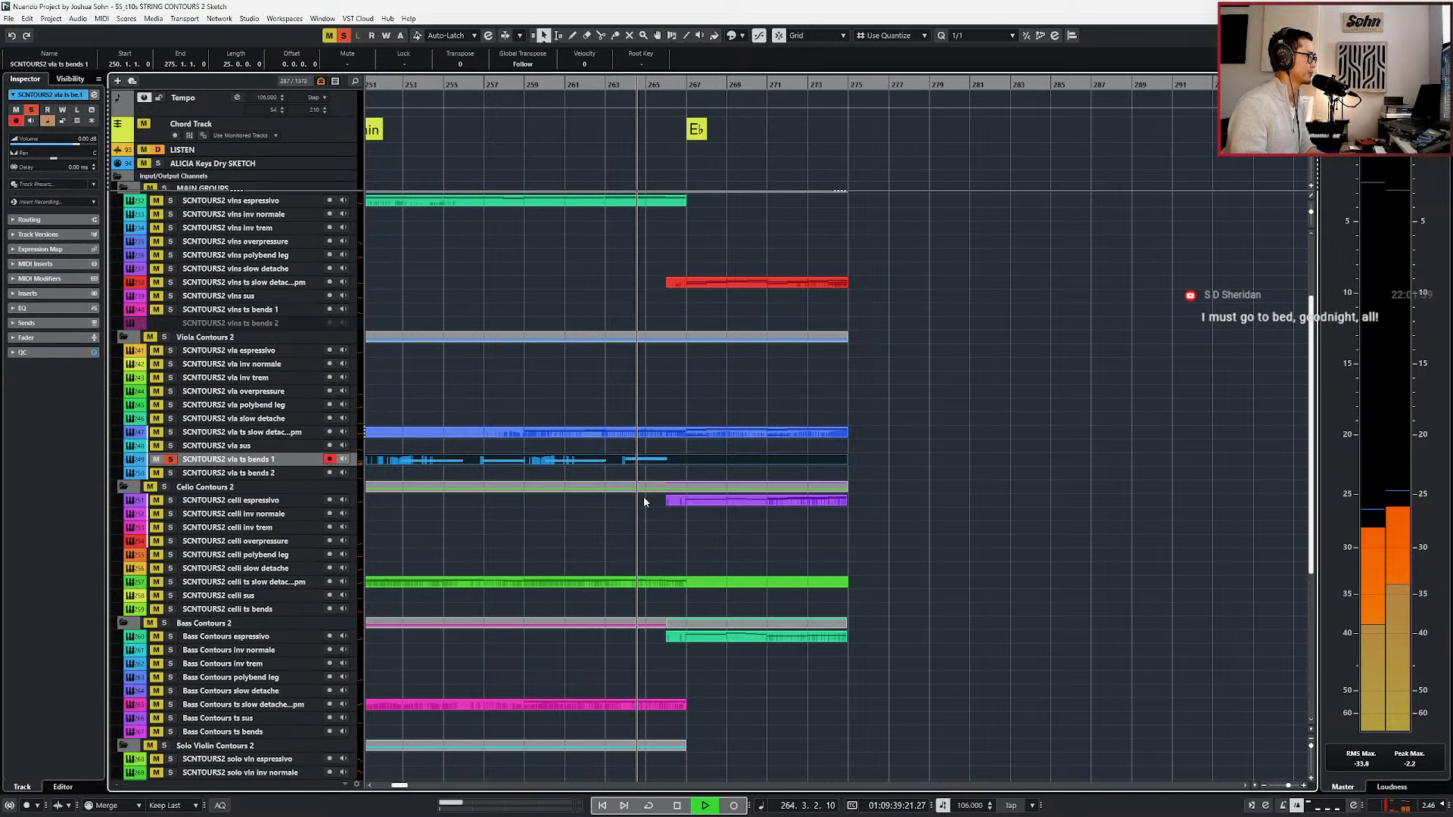
{"action": "key", "text": "space"}
{"action": "key", "text": "s"}
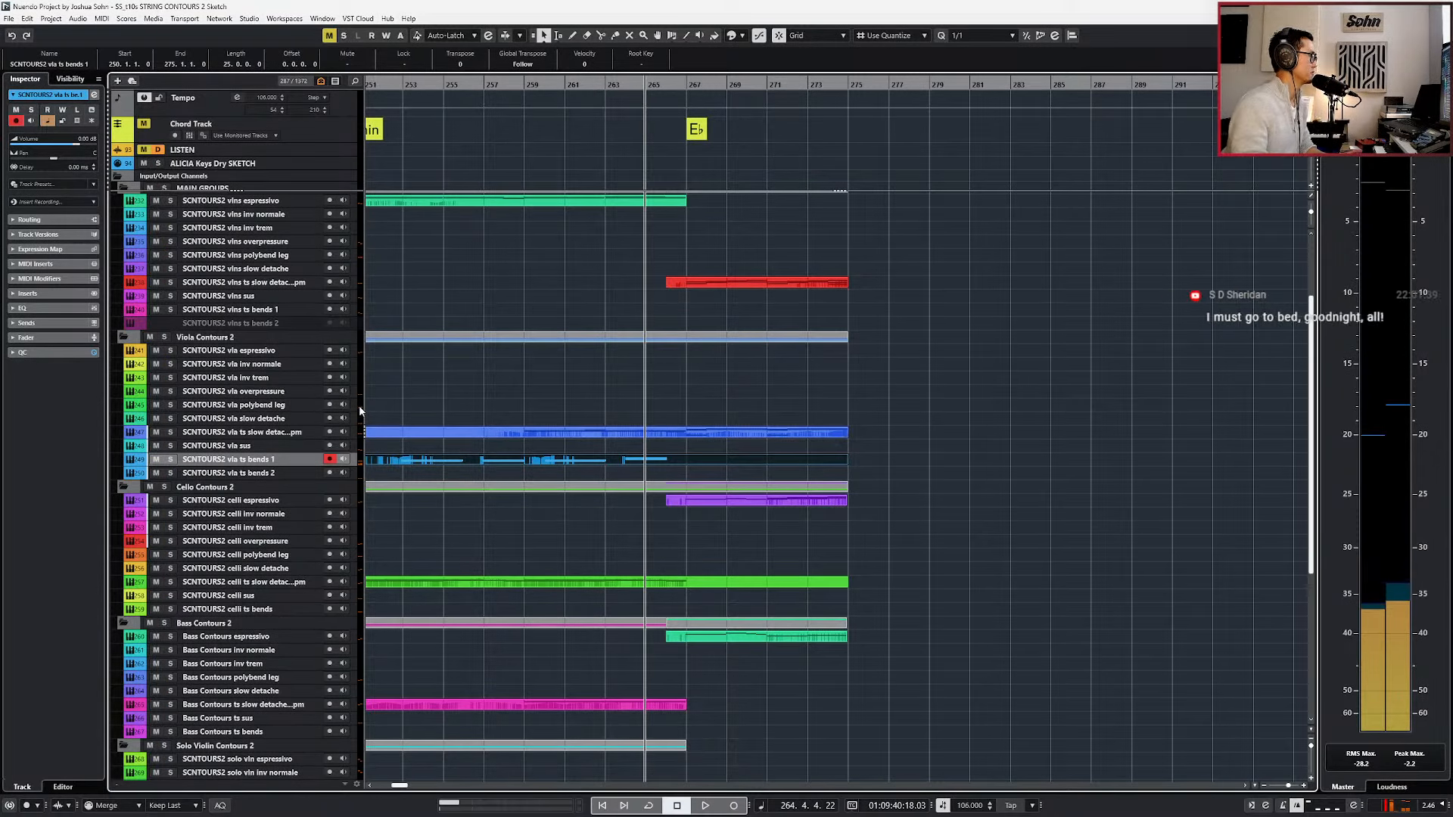
Select the vla inv trem track and try it out against the arrangement, replaying from bar 267 to bar 273.
{"action": "left_click", "coordinate": [269, 378]}
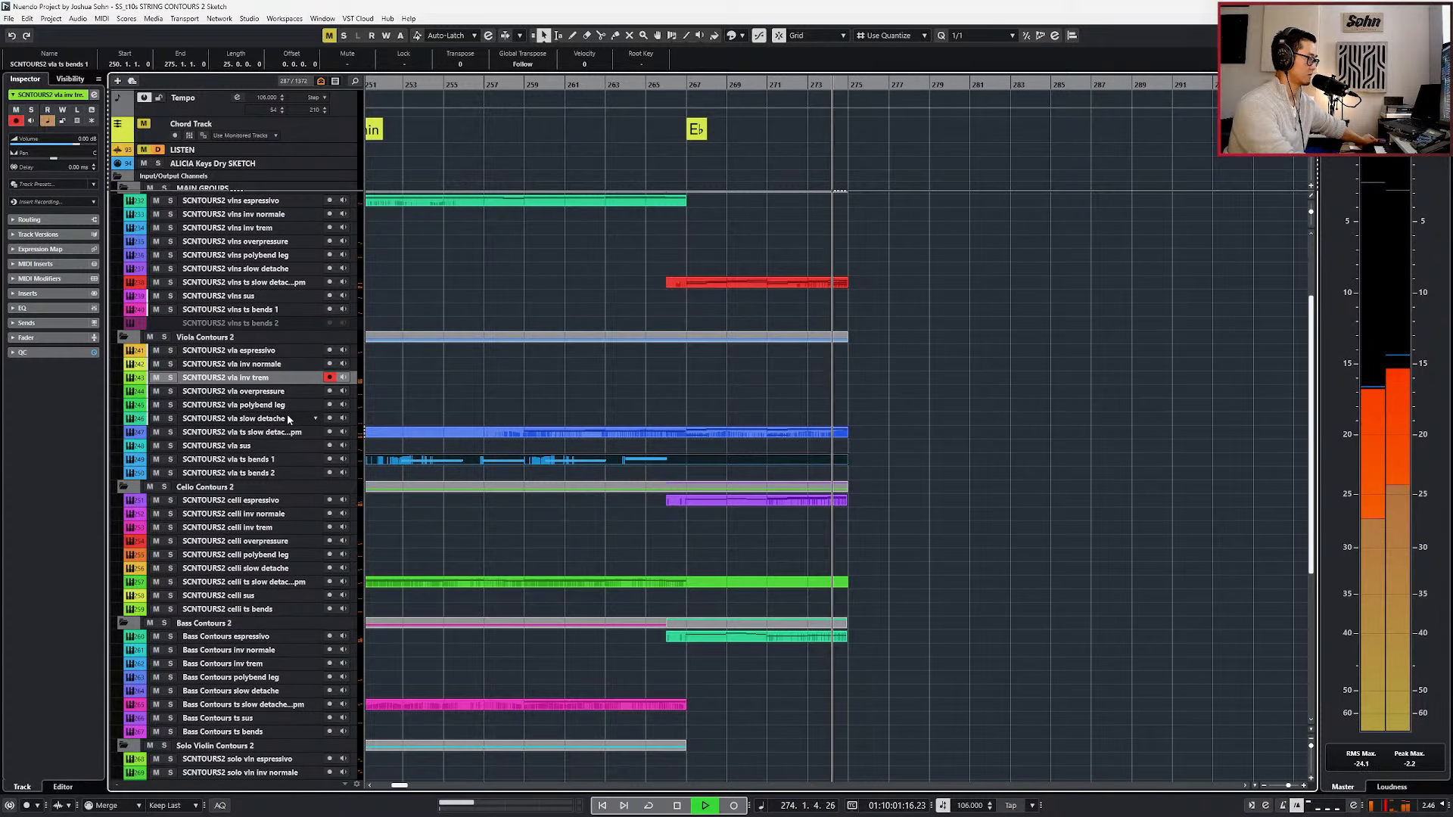
{"action": "key", "text": "space"}
{"action": "key", "text": "KP_Add"}
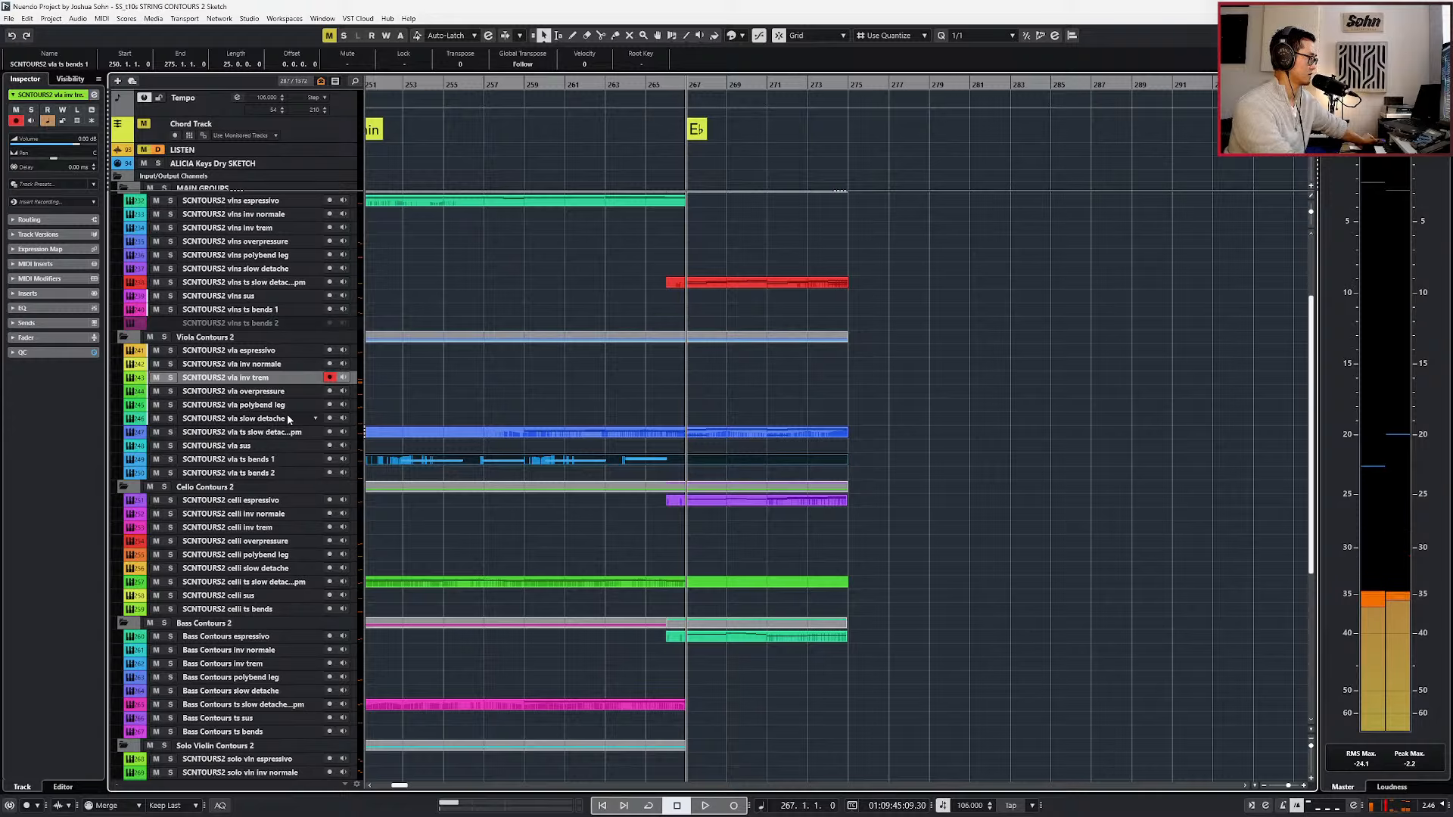
{"action": "key", "text": "space"}
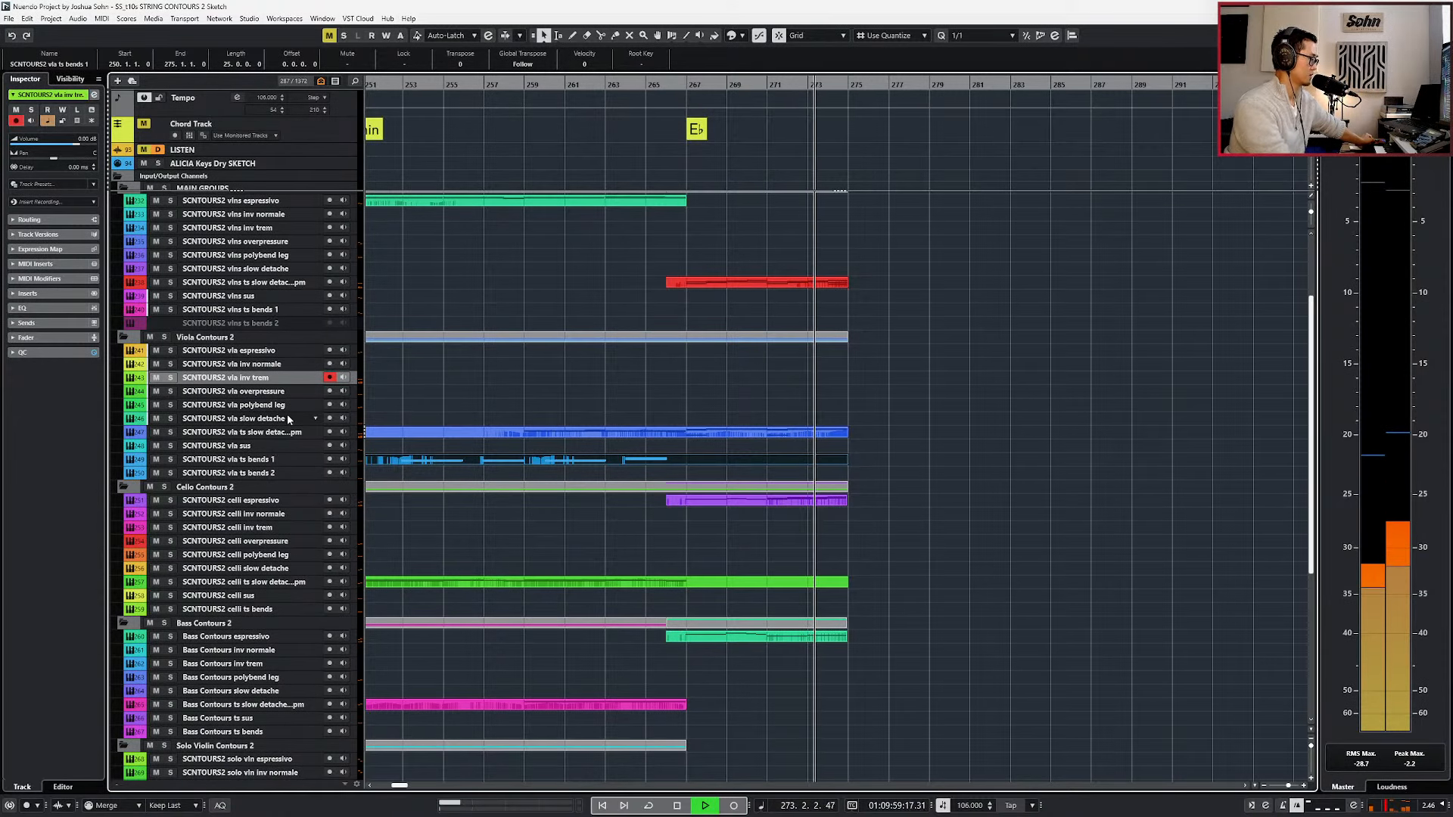
{"action": "key", "text": "space"}
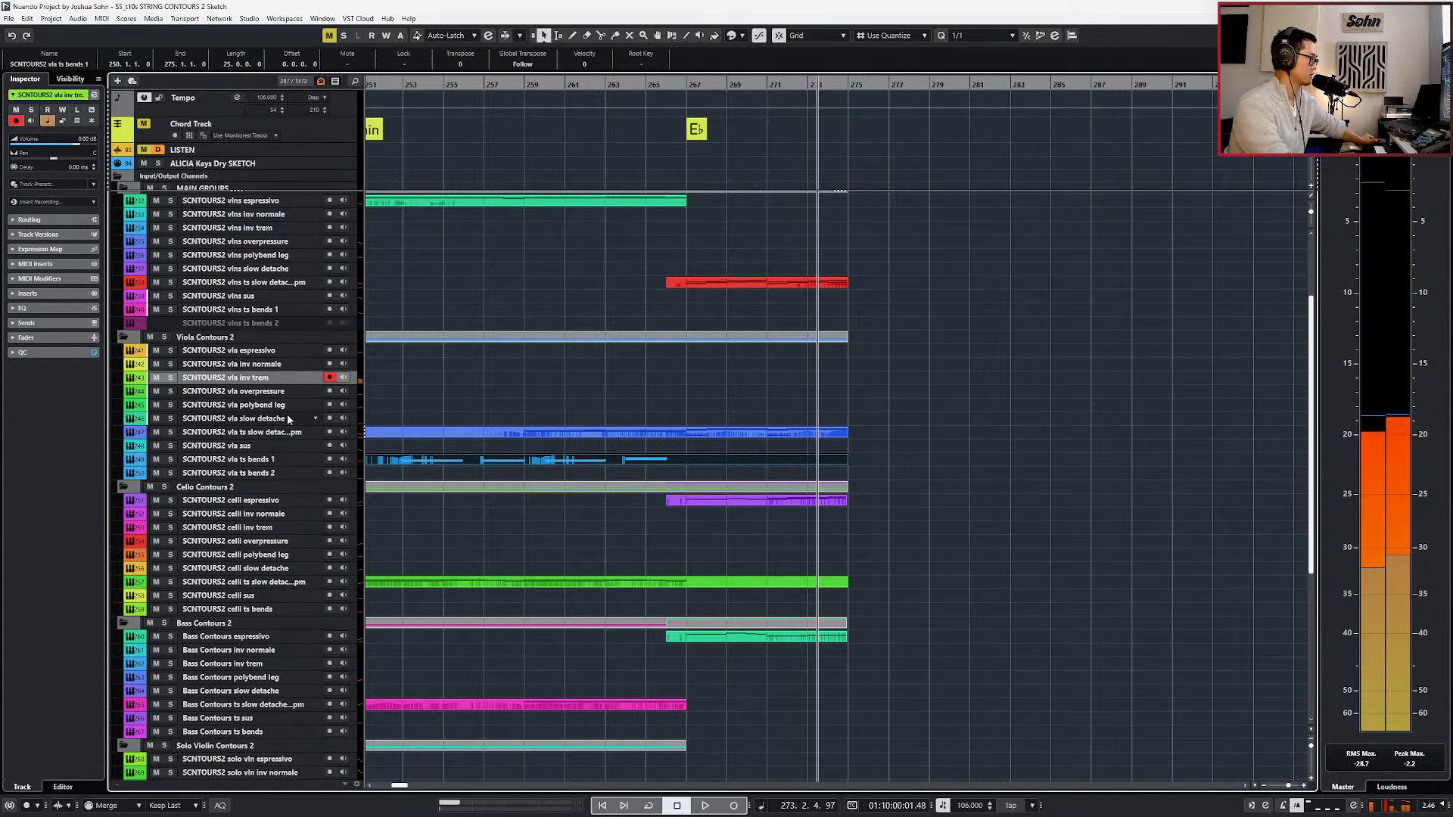
Select the vlns inv trem track for recording, place the playhead at bar 265, and deselect all parts.
{"action": "scroll", "coordinate": [488, 348], "scroll_direction": "up", "scroll_amount": 3}
{"action": "key", "text": "KP_Subtract"}
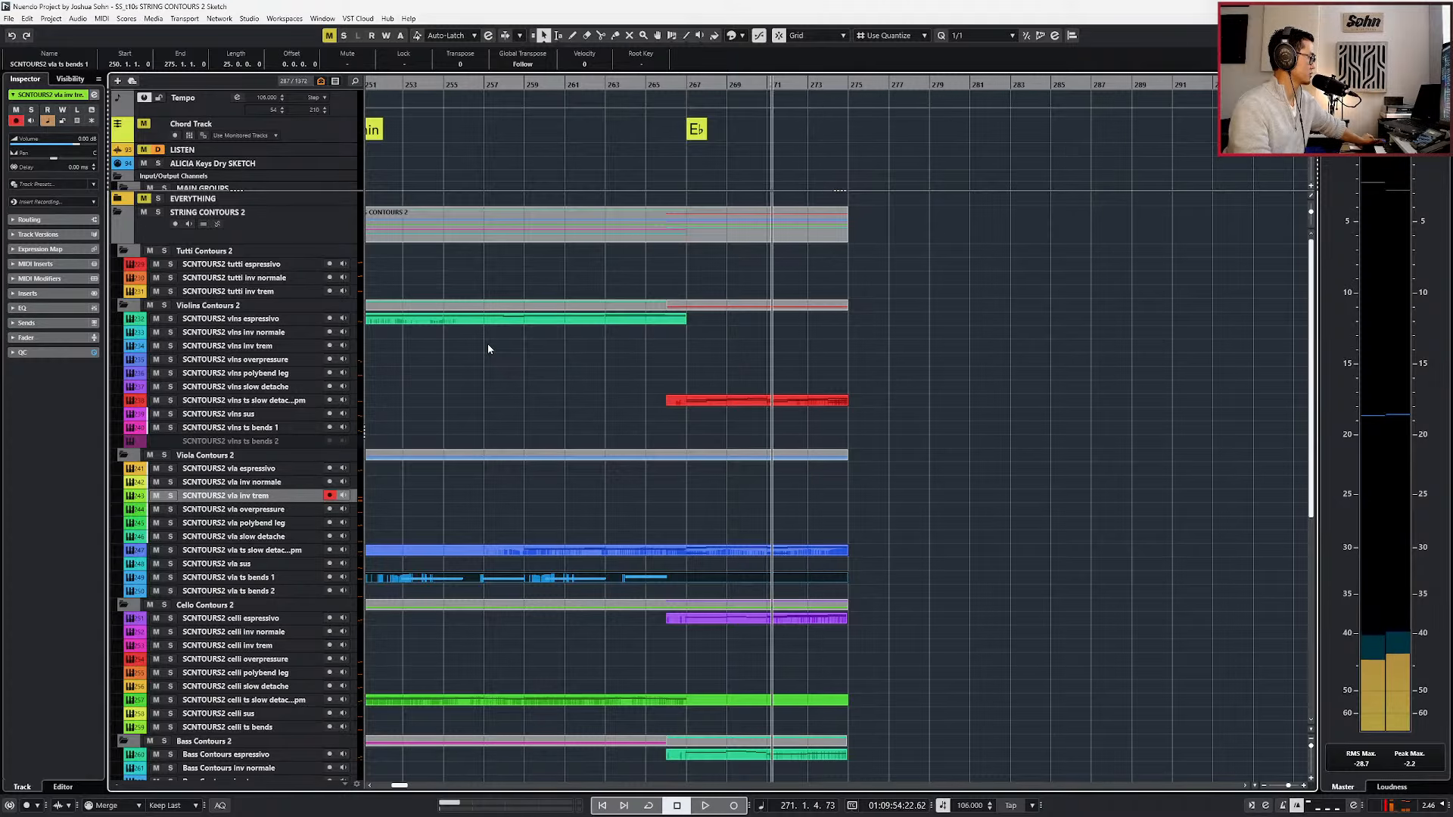
{"action": "left_click", "coordinate": [234, 333]}
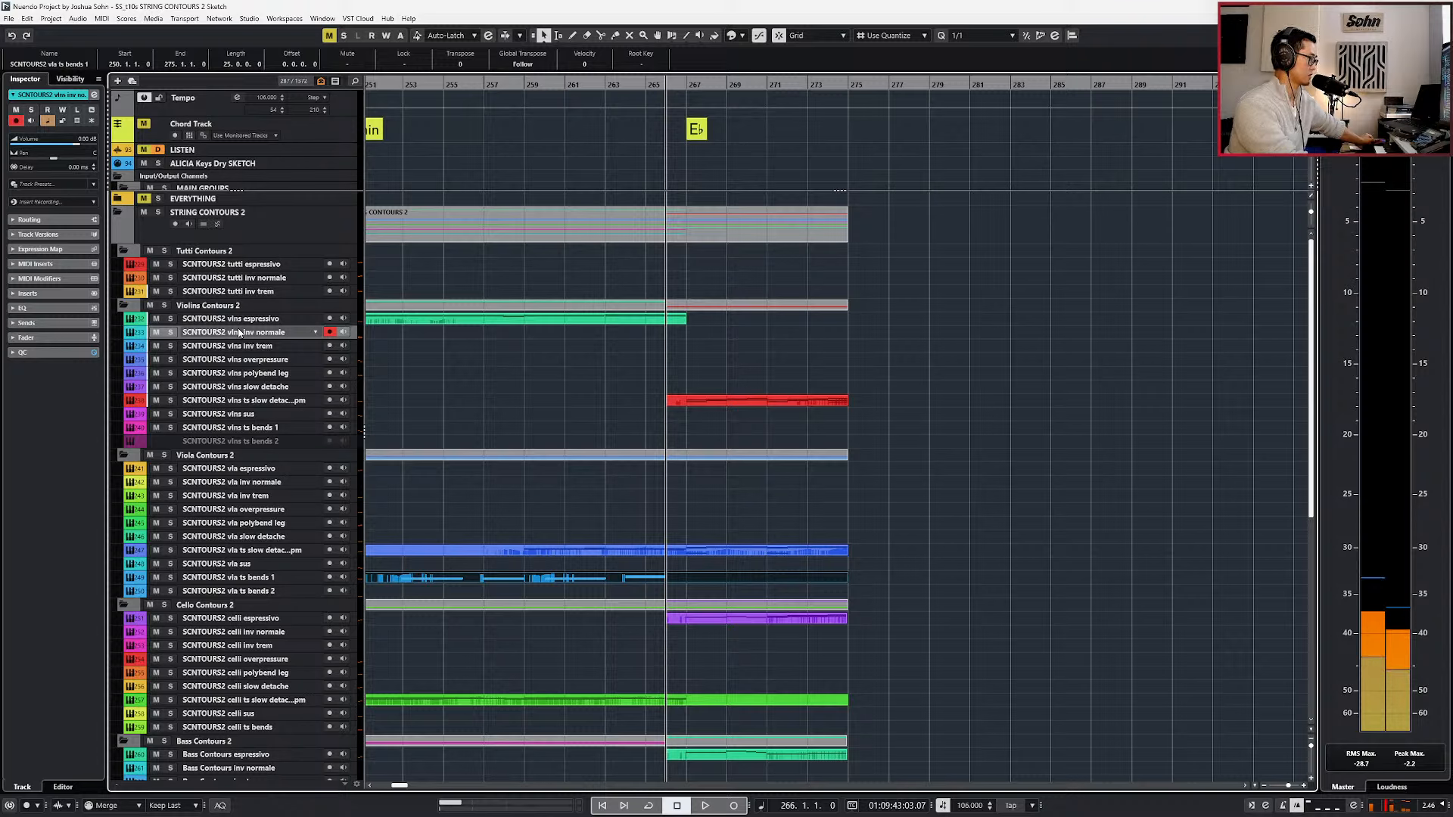
{"action": "key", "text": "Down"}
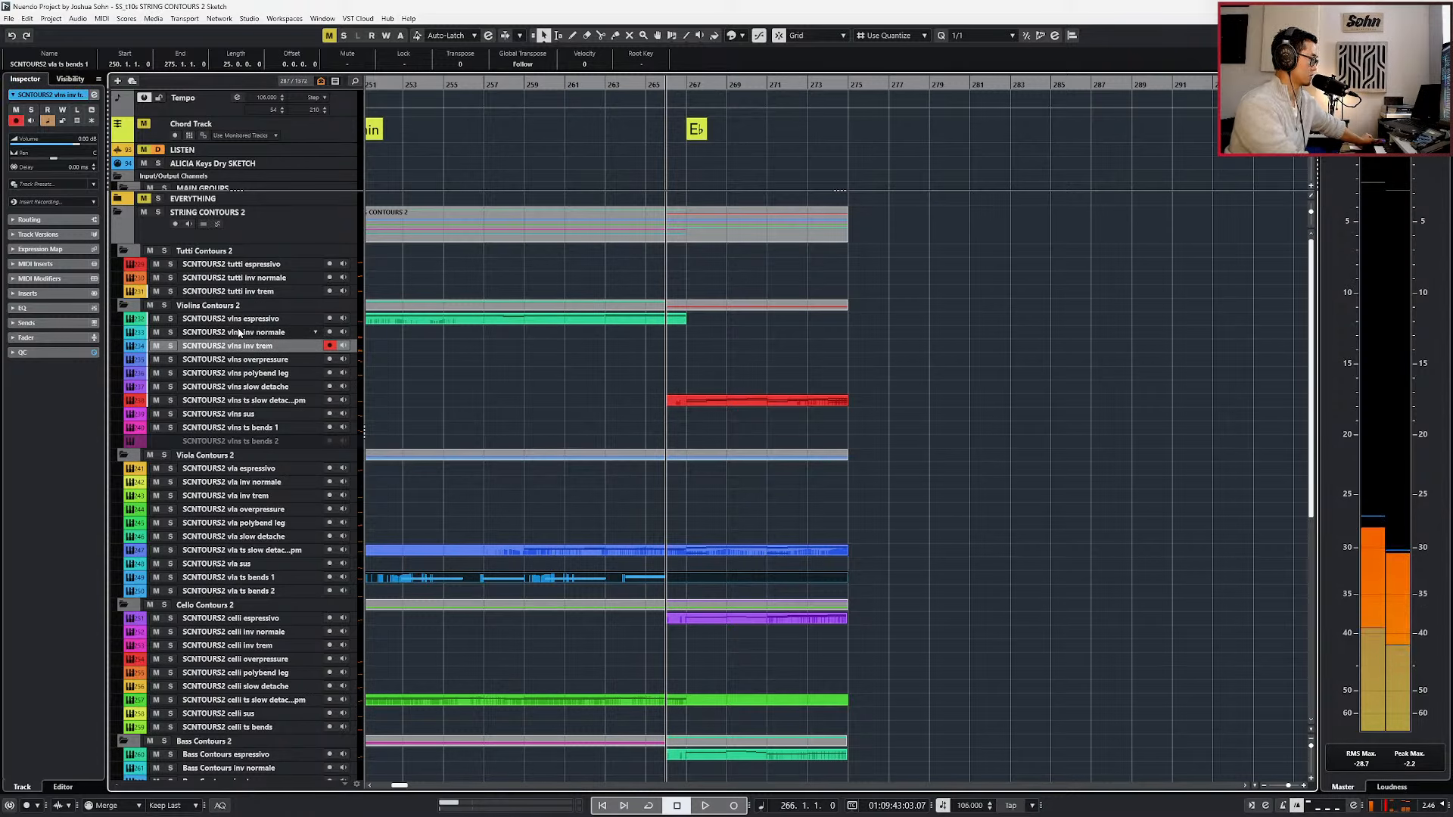
{"action": "key", "text": "ctrl+Left"}
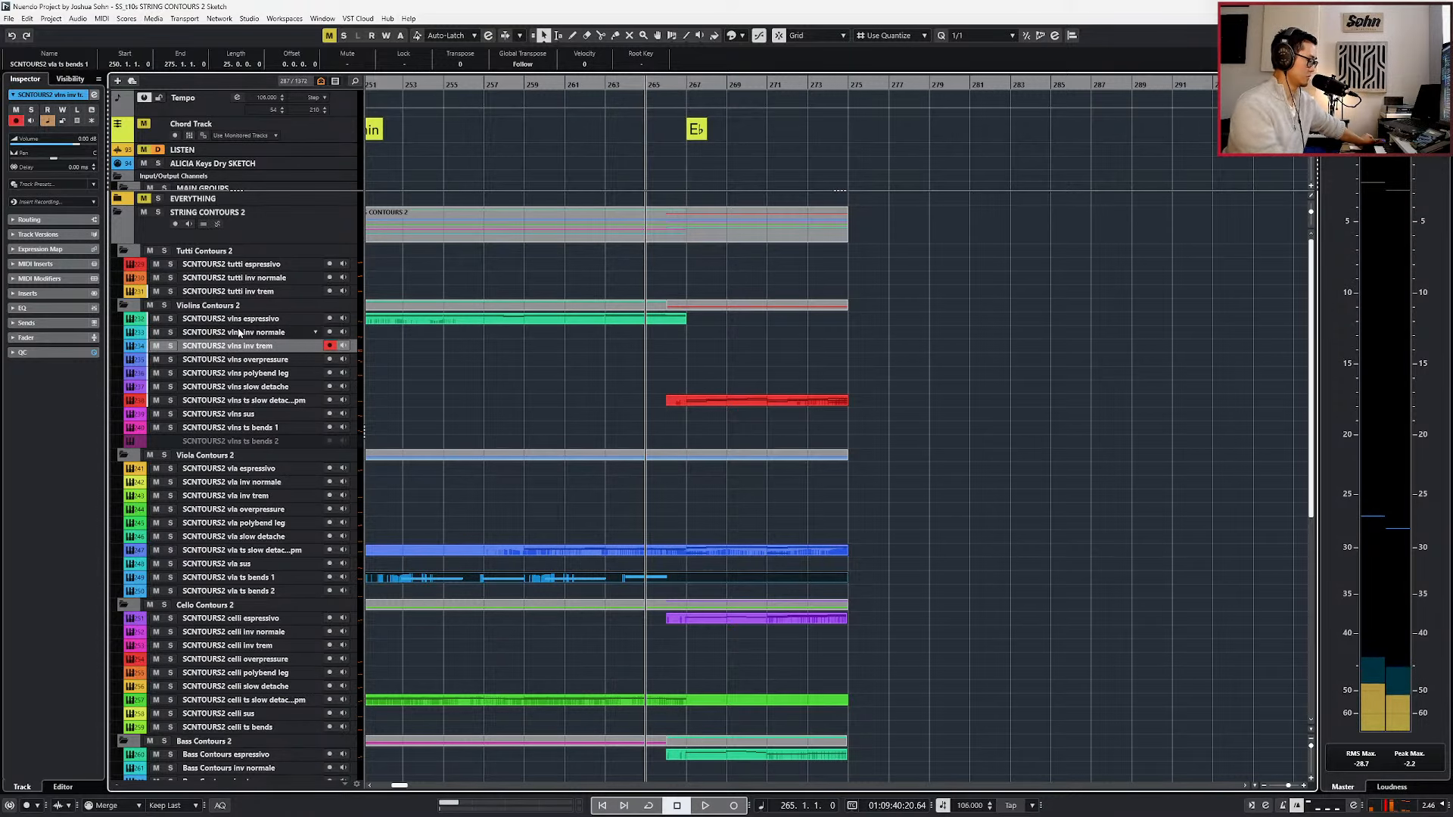
{"action": "left_click_drag", "start_coordinate": [688, 373], "coordinate": [696, 410]}
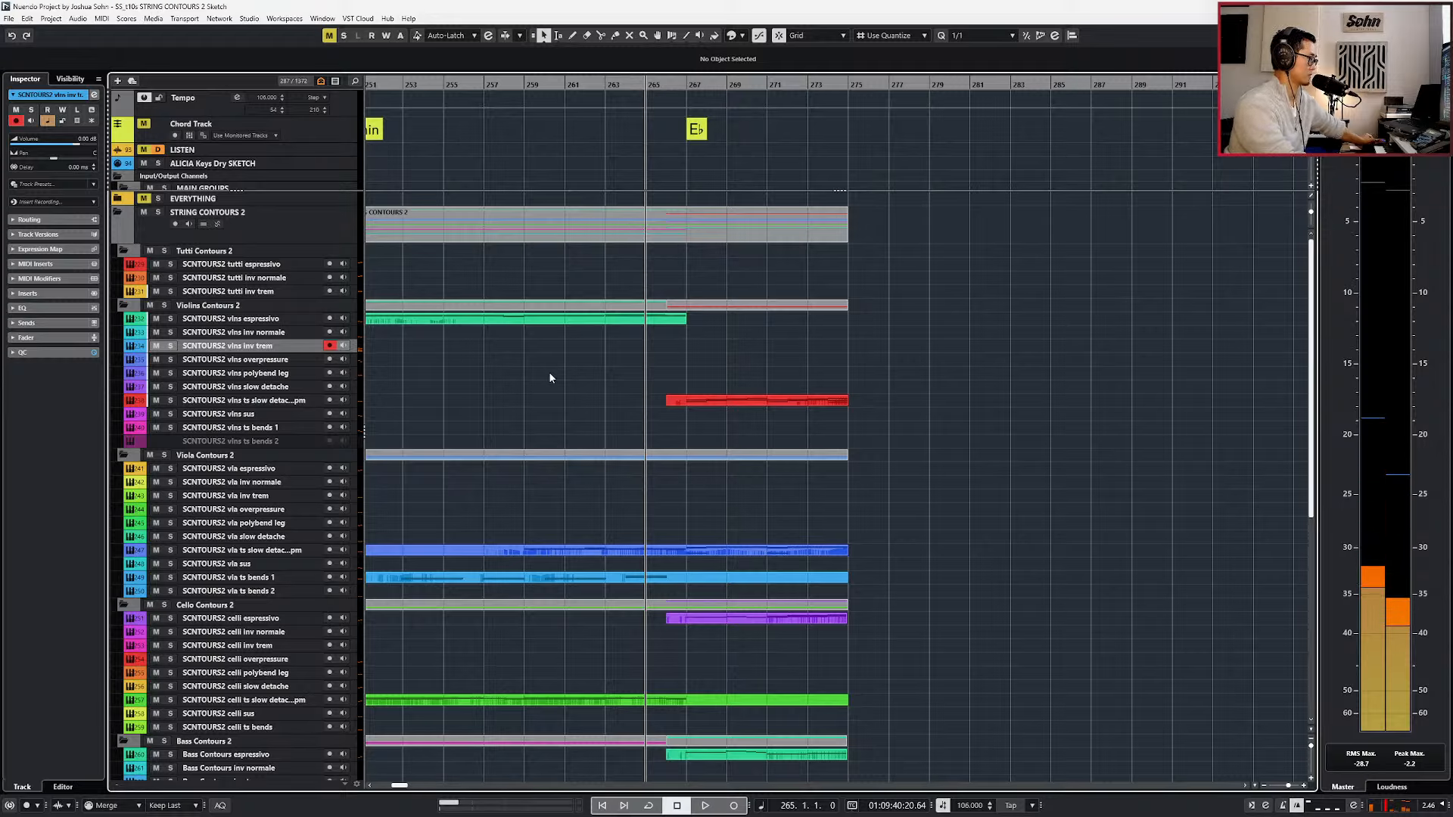
Rehearse with playback and record a tremolo violin line on the vlns inv trem track from bar 265 to about bar 270.
{"action": "key", "text": "space"}
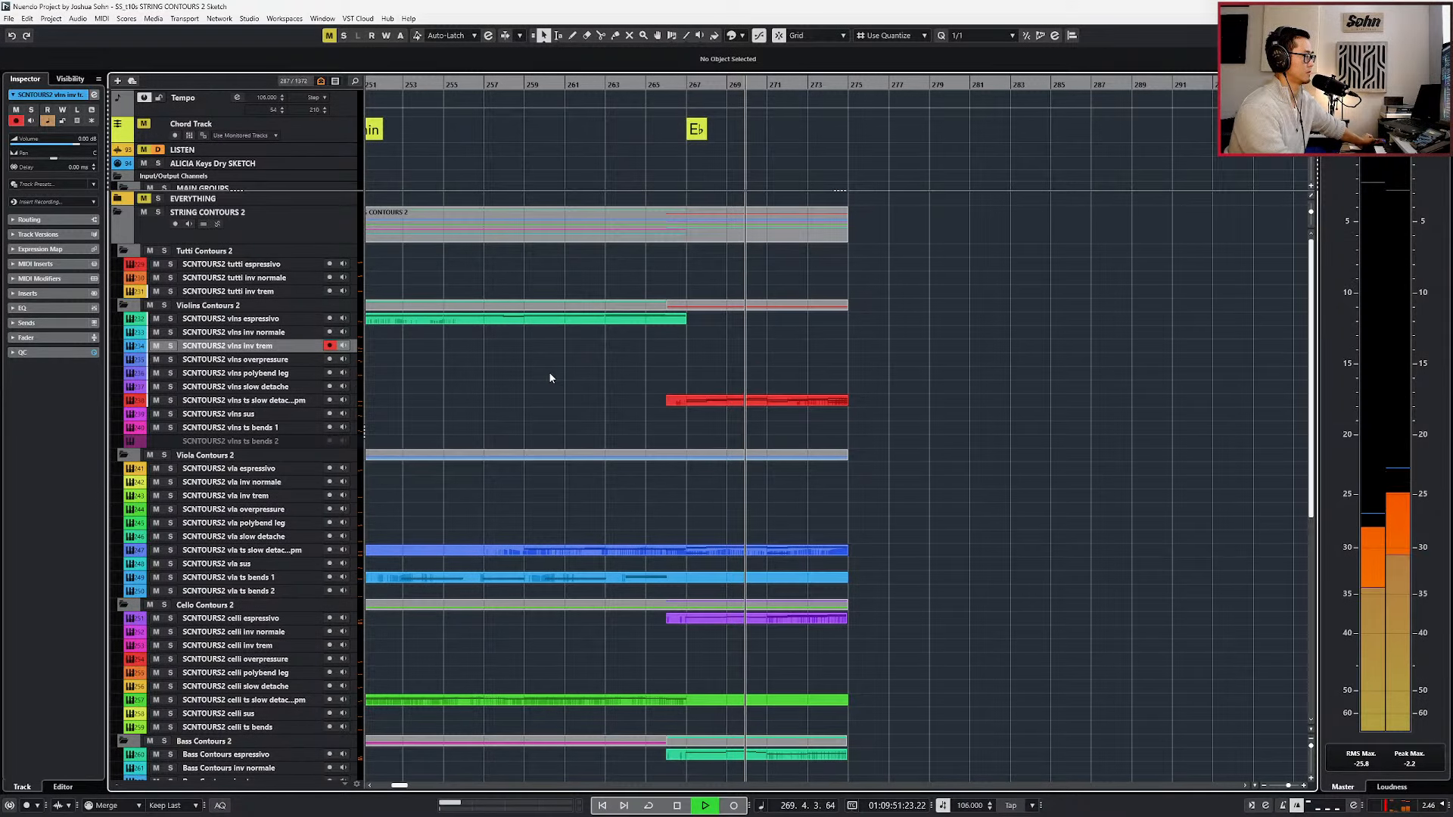
{"action": "key", "text": "space"}
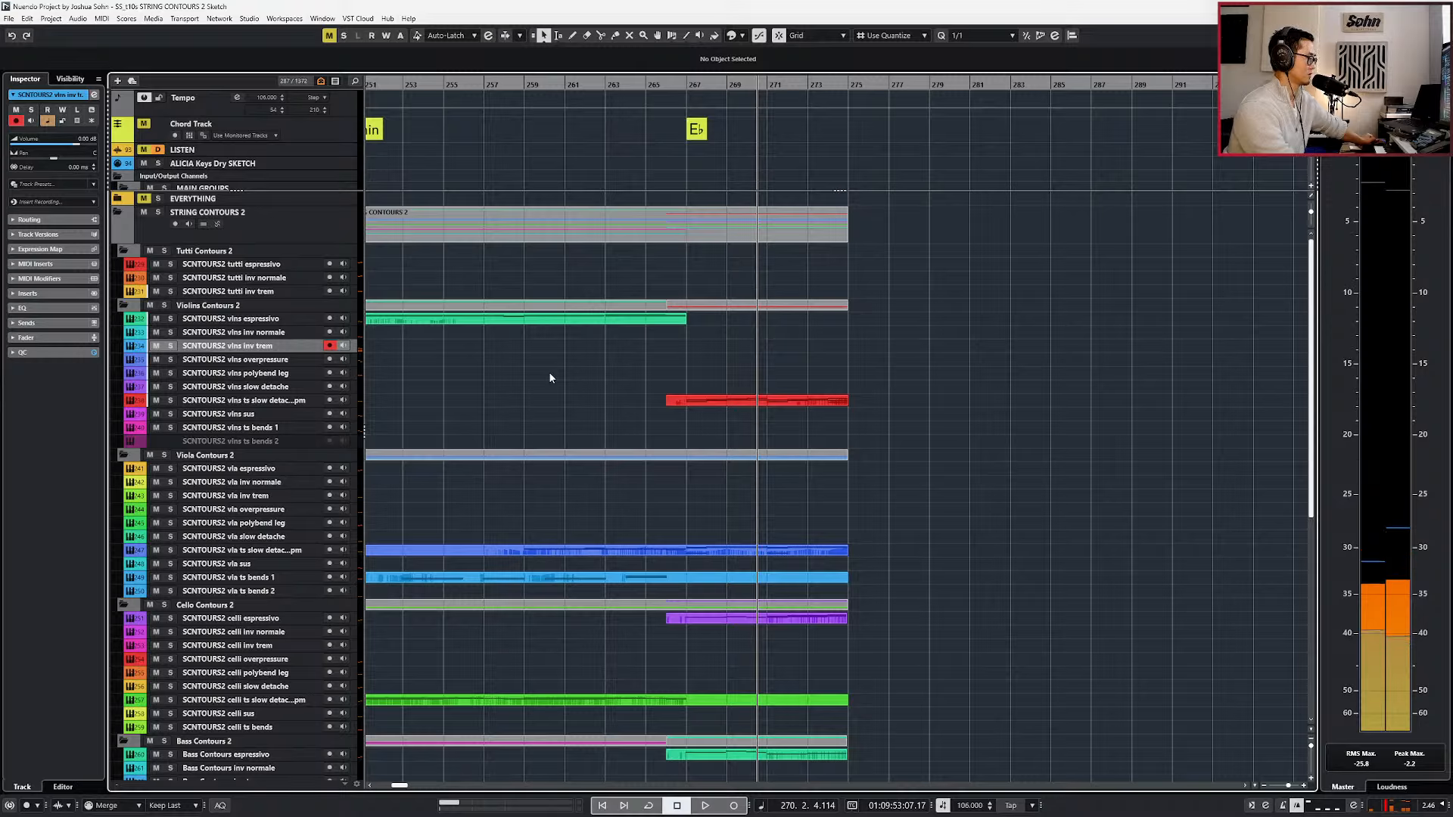
{"action": "key", "text": "KP_Multiply"}
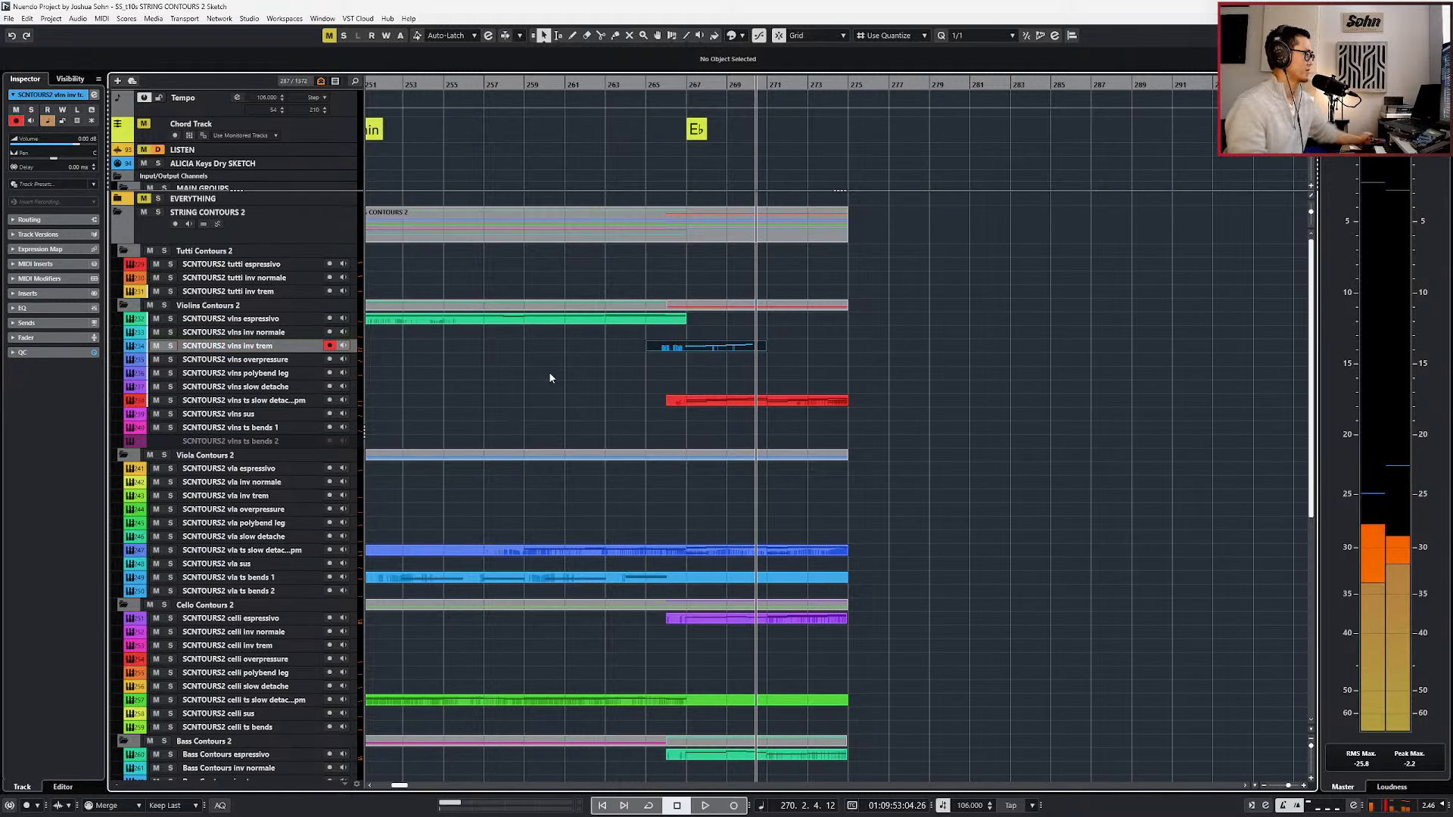
Stop playback, return the playhead to bar 266, and delete the tremolo take on the vlns inv trem track.
{"action": "key", "text": "space"}
{"action": "key", "text": "ctrl+KP_Subtract"}
{"action": "key", "text": "ctrl+KP_Subtract"}
{"action": "key", "text": "ctrl+KP_Subtract"}
{"action": "key", "text": "Delete"}
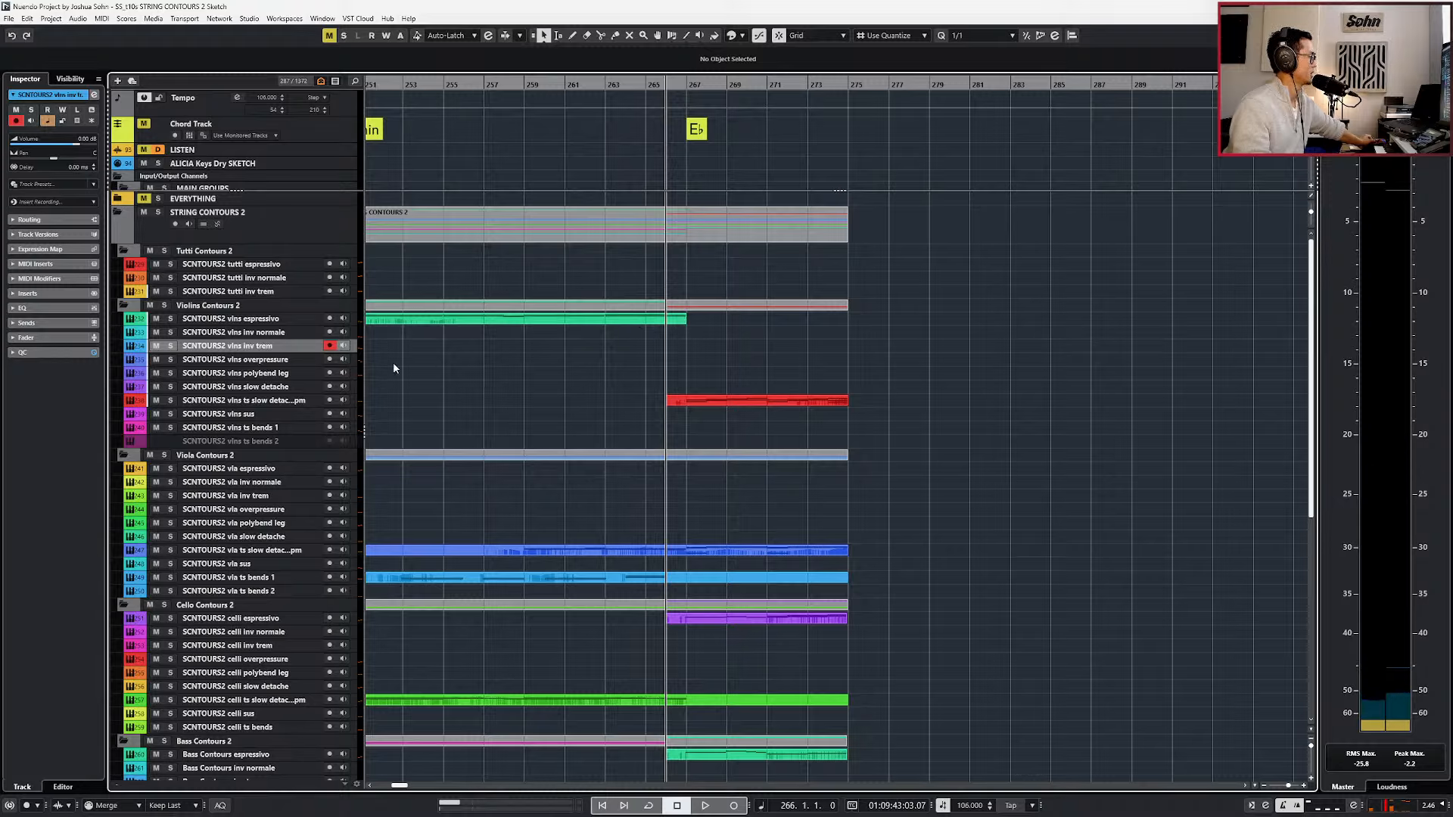
Try out the vlns overpressure, polybend leg, and sus tracks, playing the arrangement from bar 266 to about bar 271.
{"action": "left_click", "coordinate": [289, 359]}
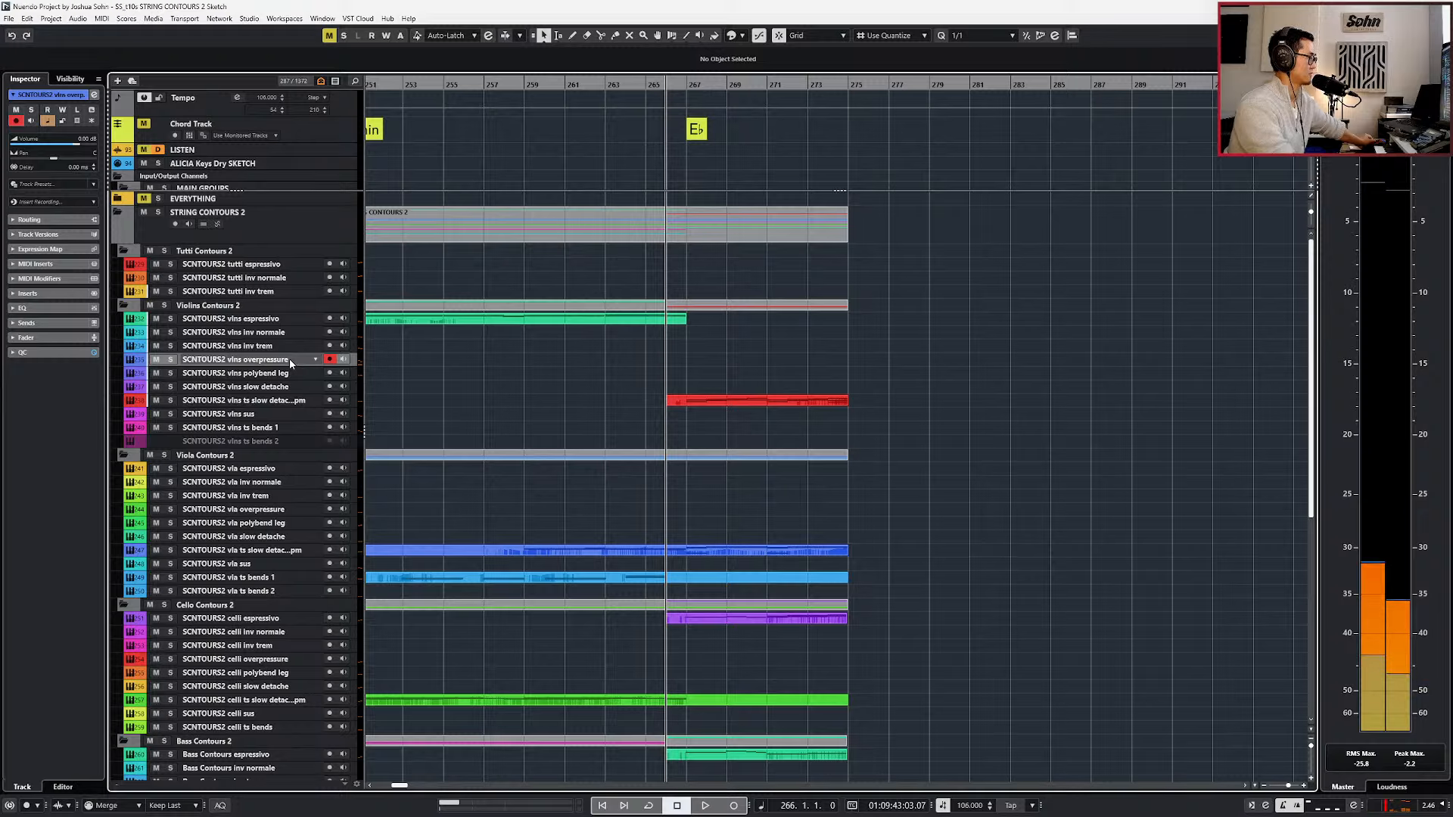
{"action": "left_click", "coordinate": [280, 373]}
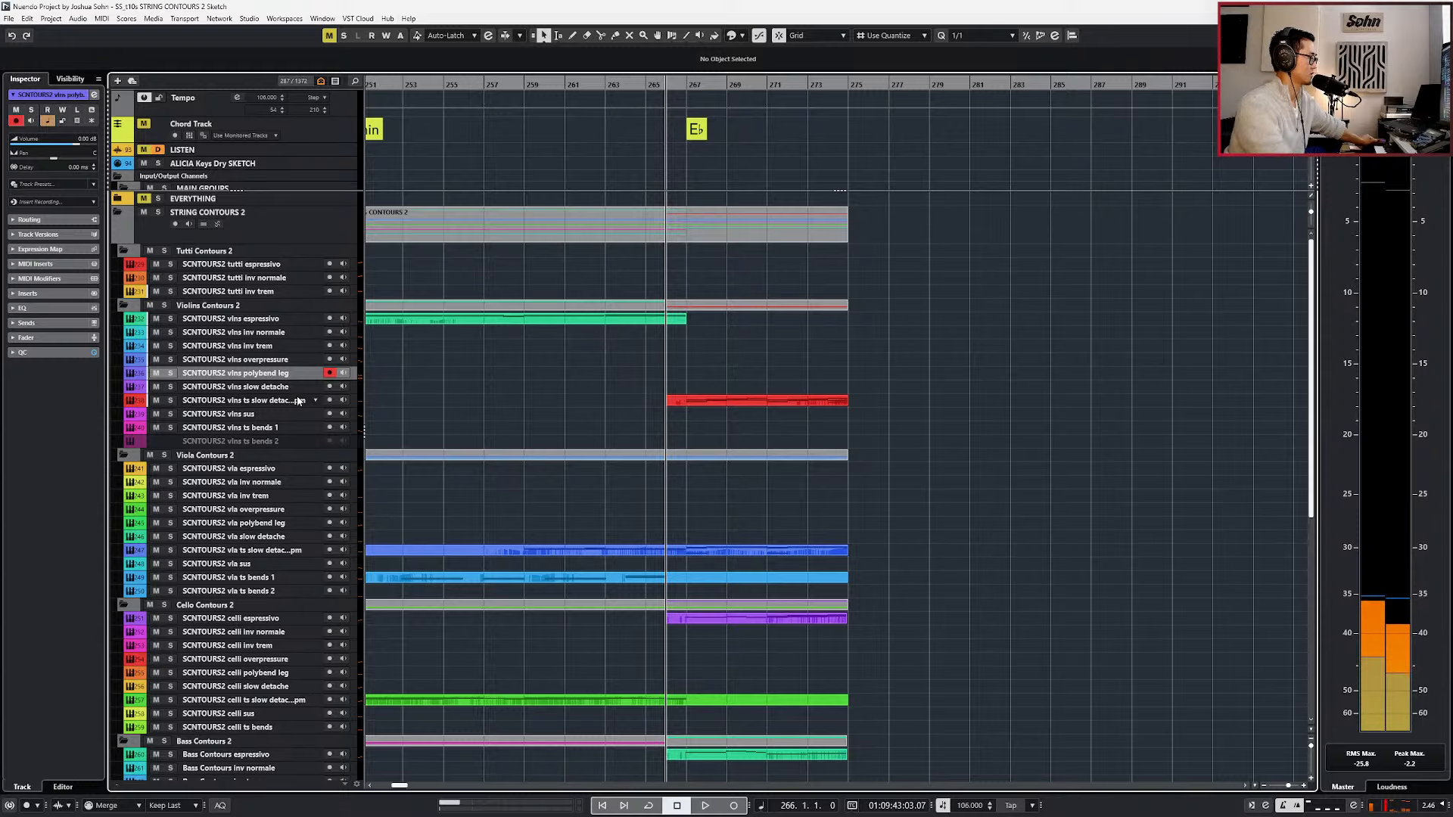
{"action": "left_click", "coordinate": [291, 415]}
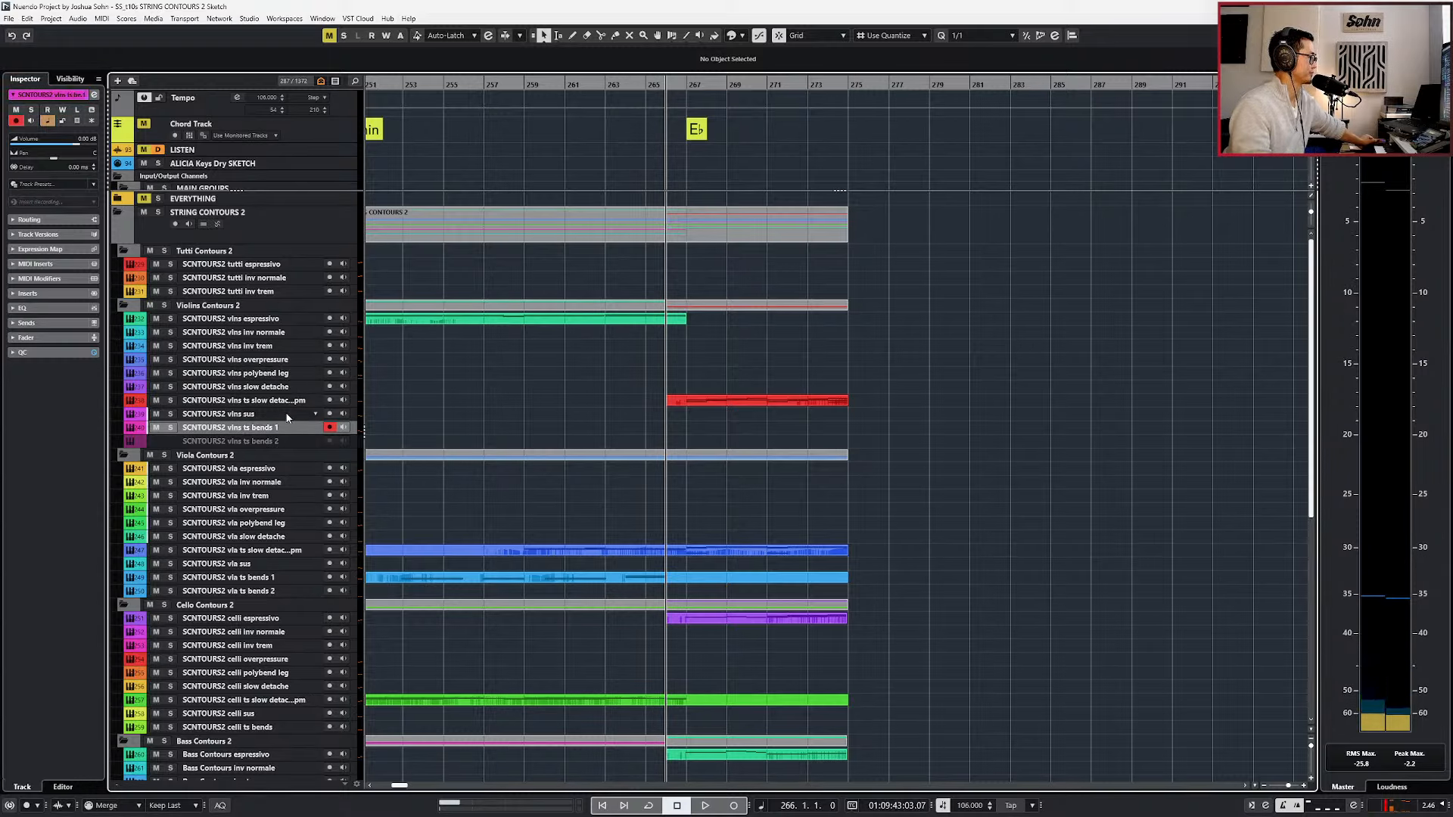
{"action": "key", "text": "space"}
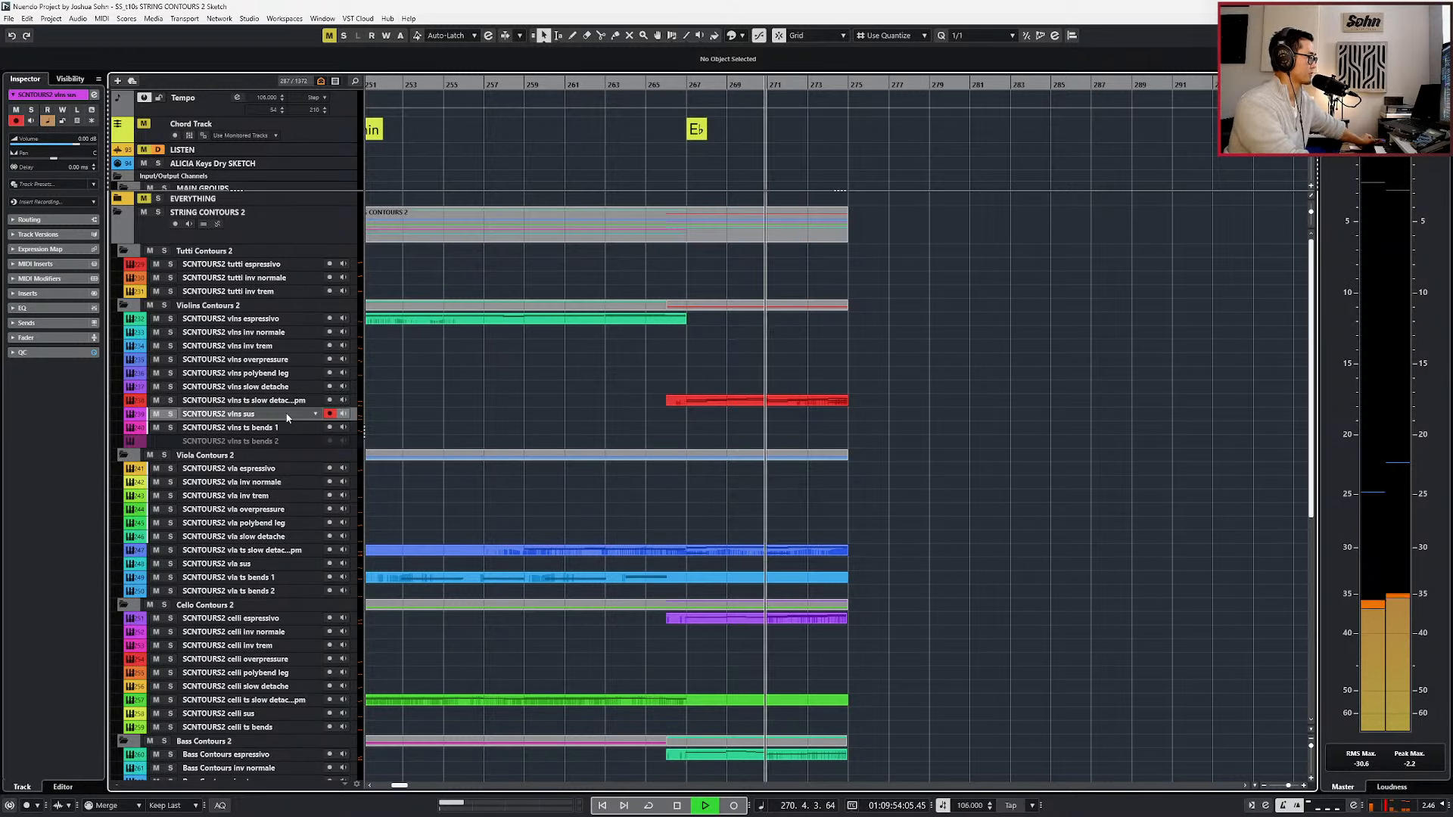
{"action": "key", "text": "space"}
Solo the violin and viola ts slow detache parts and open both together in the editor.
{"action": "scroll", "coordinate": [734, 295], "scroll_direction": "up", "scroll_amount": 4, "text": "ctrl"}
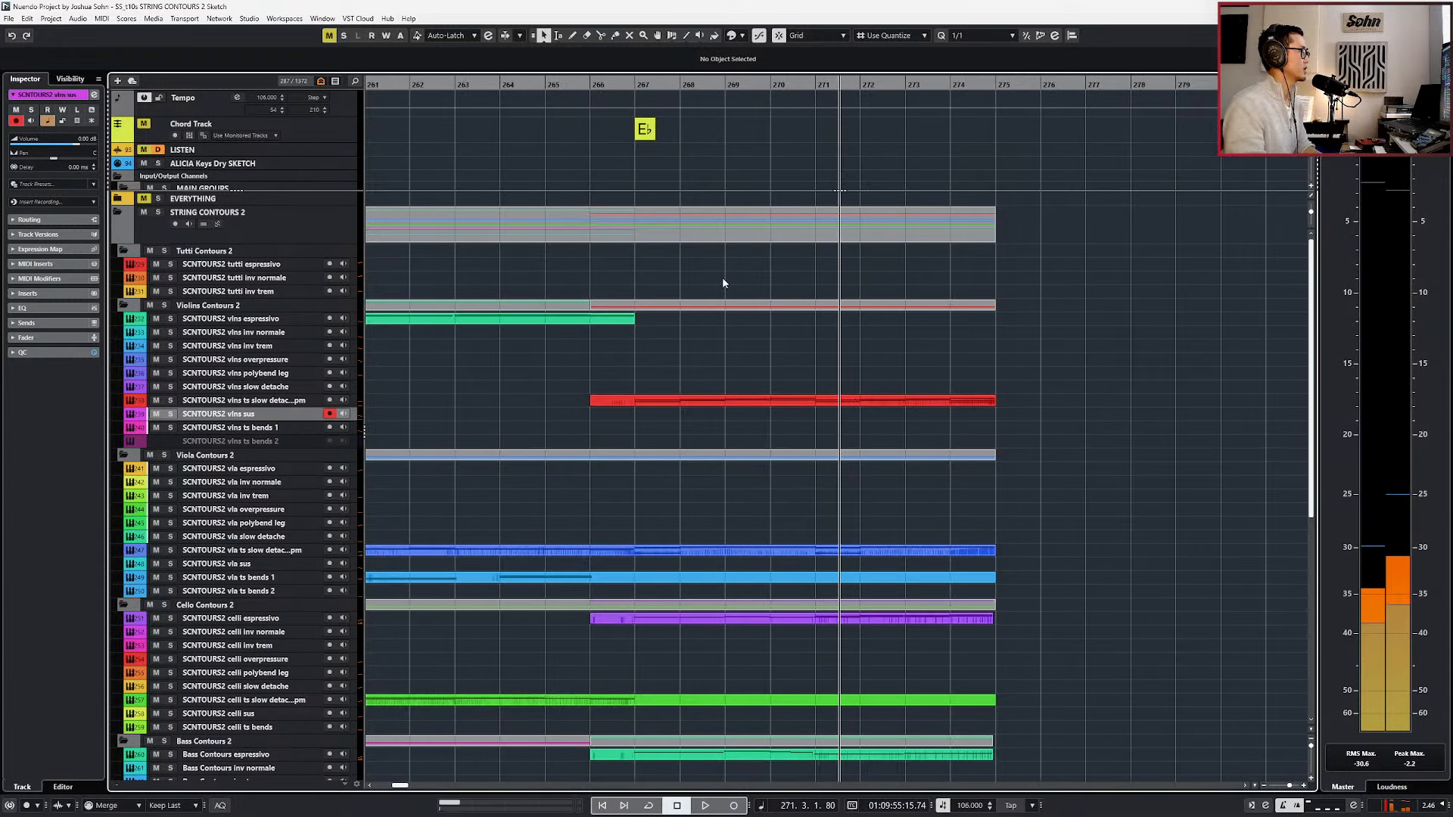
{"action": "scroll", "coordinate": [651, 158], "scroll_direction": "up", "scroll_amount": 2, "text": "ctrl"}
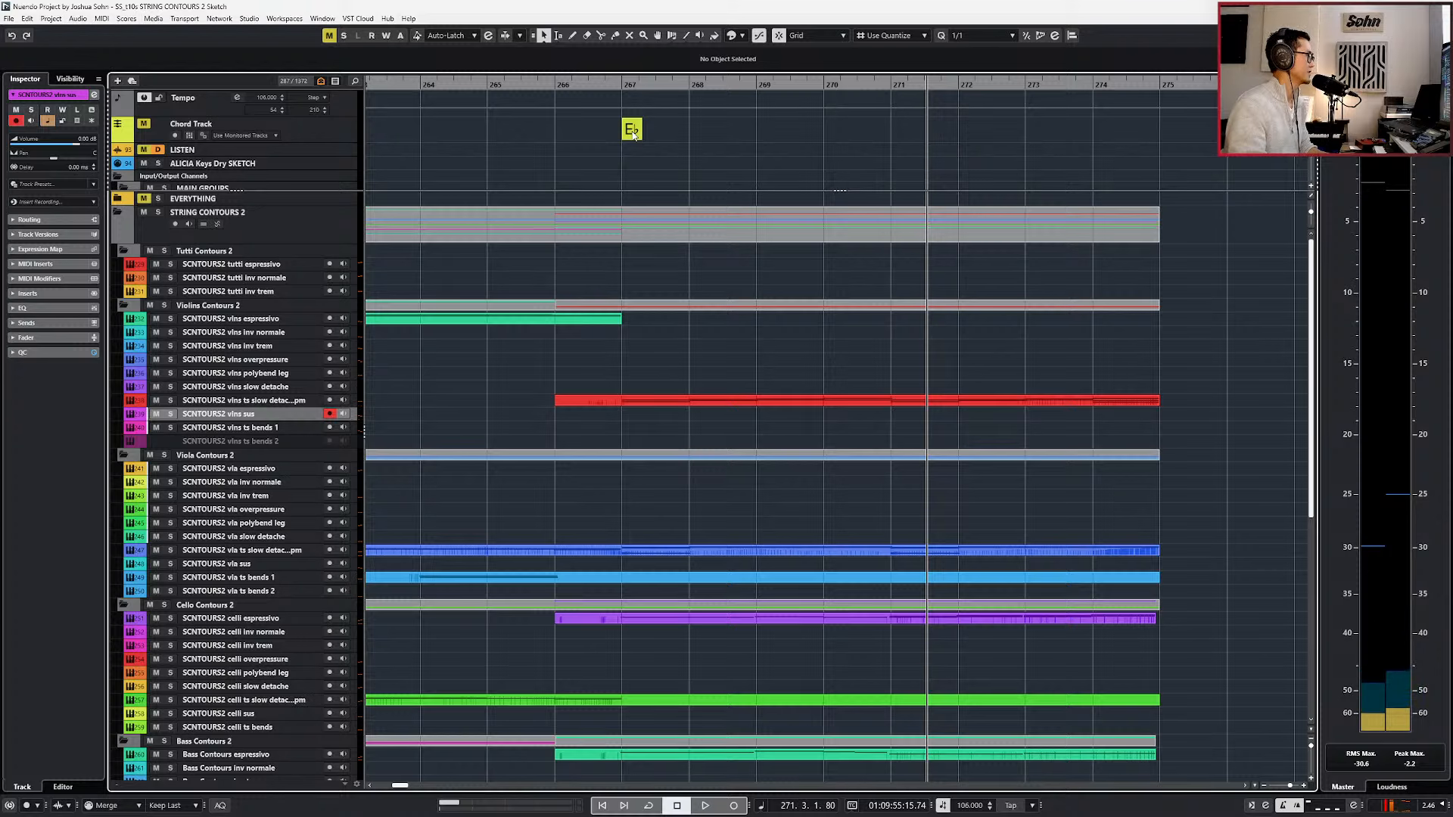
{"action": "left_click", "coordinate": [702, 401]}
{"action": "left_click", "coordinate": [693, 552], "text": "shift"}
{"action": "key", "text": "Return"}
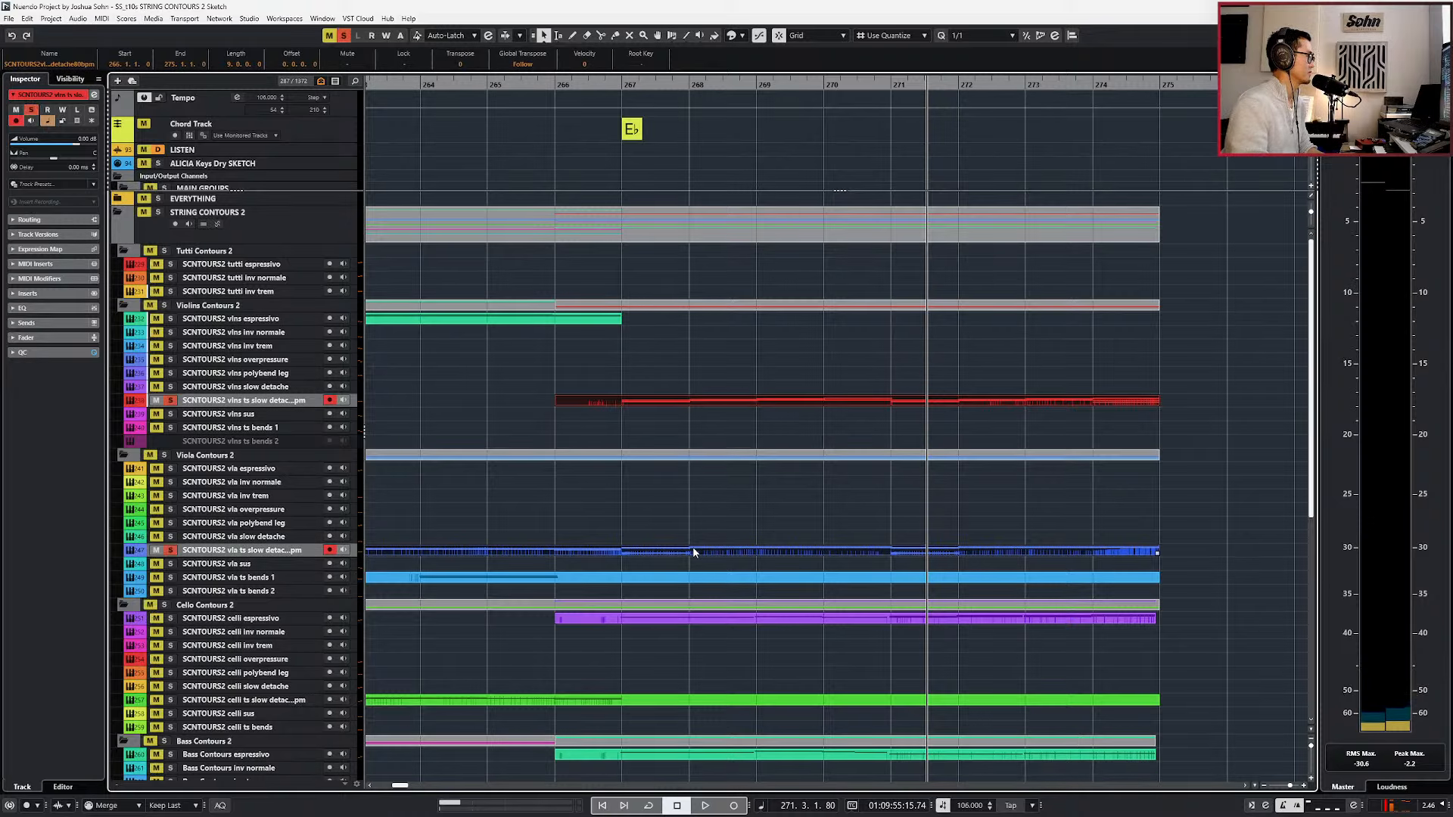
{"action": "scroll", "coordinate": [690, 552], "scroll_direction": "up", "scroll_amount": 2, "text": "ctrl"}
{"action": "scroll", "coordinate": [659, 548], "scroll_direction": "down", "scroll_amount": 1}
{"action": "scroll", "coordinate": [655, 539], "scroll_direction": "down", "scroll_amount": 1}
Try lowering the C5 and C4 notes at bar 267 to A#4 and A#3, and move them back up to C.
{"action": "left_click", "coordinate": [630, 568]}
{"action": "key", "text": "l"}
{"action": "key", "text": "Down"}
{"action": "key", "text": "Down"}
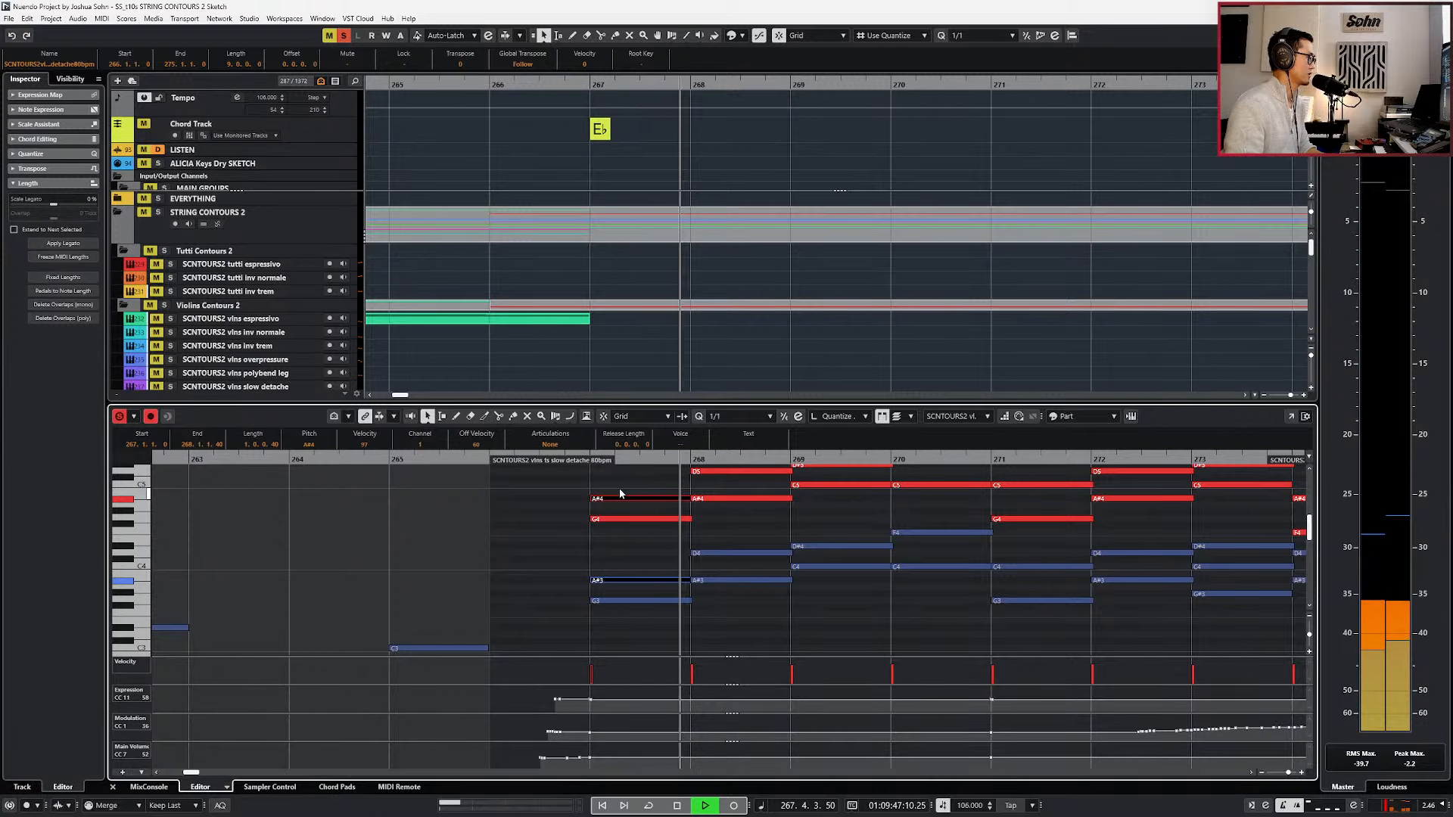
{"action": "key", "text": "Up"}
{"action": "key", "text": "Up"}
{"action": "key", "text": "space"}
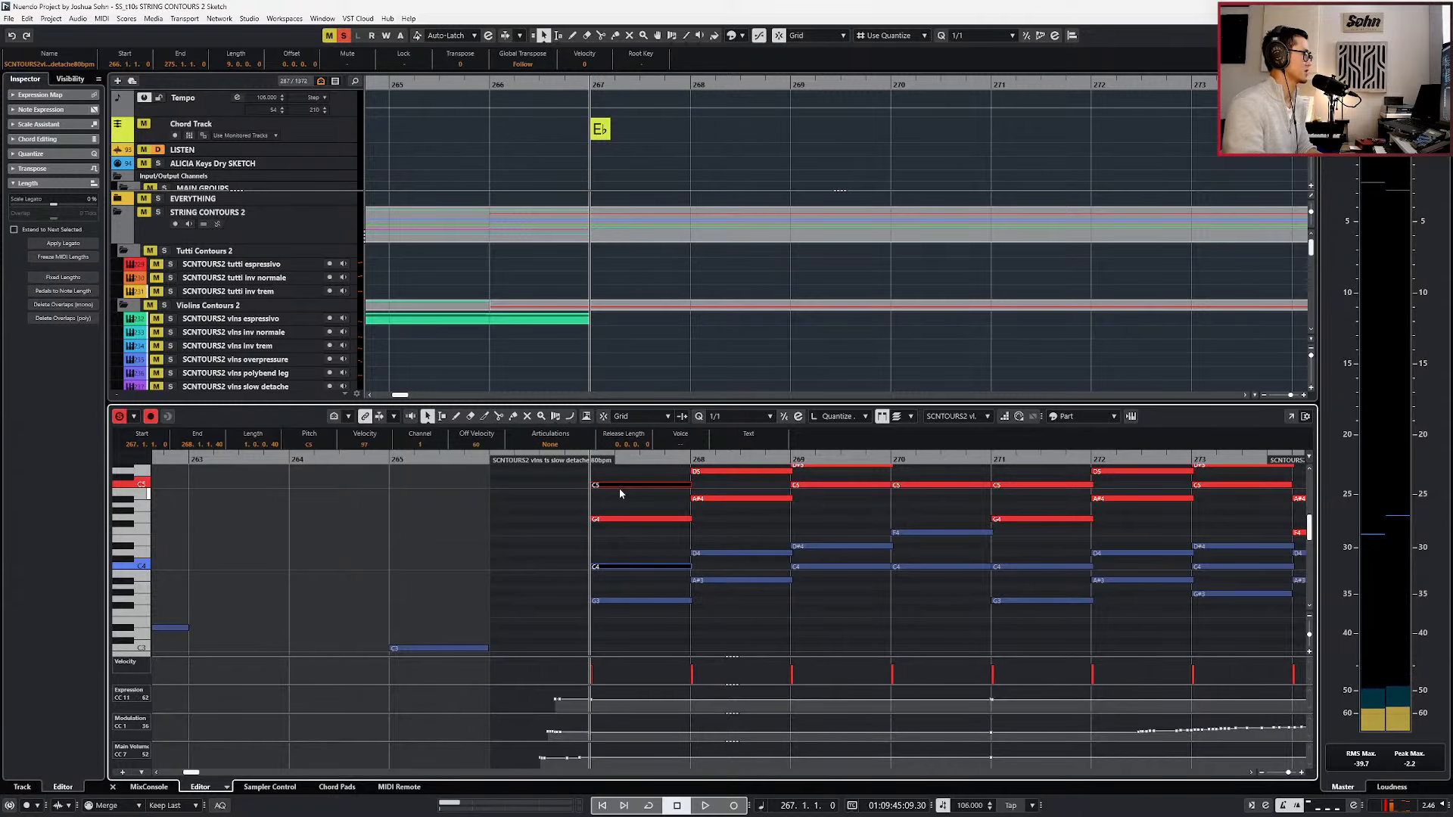
Change the chord event at bar 267 to root C and type min, keeping the E♭ bass note.
{"action": "double_click", "coordinate": [598, 131]}
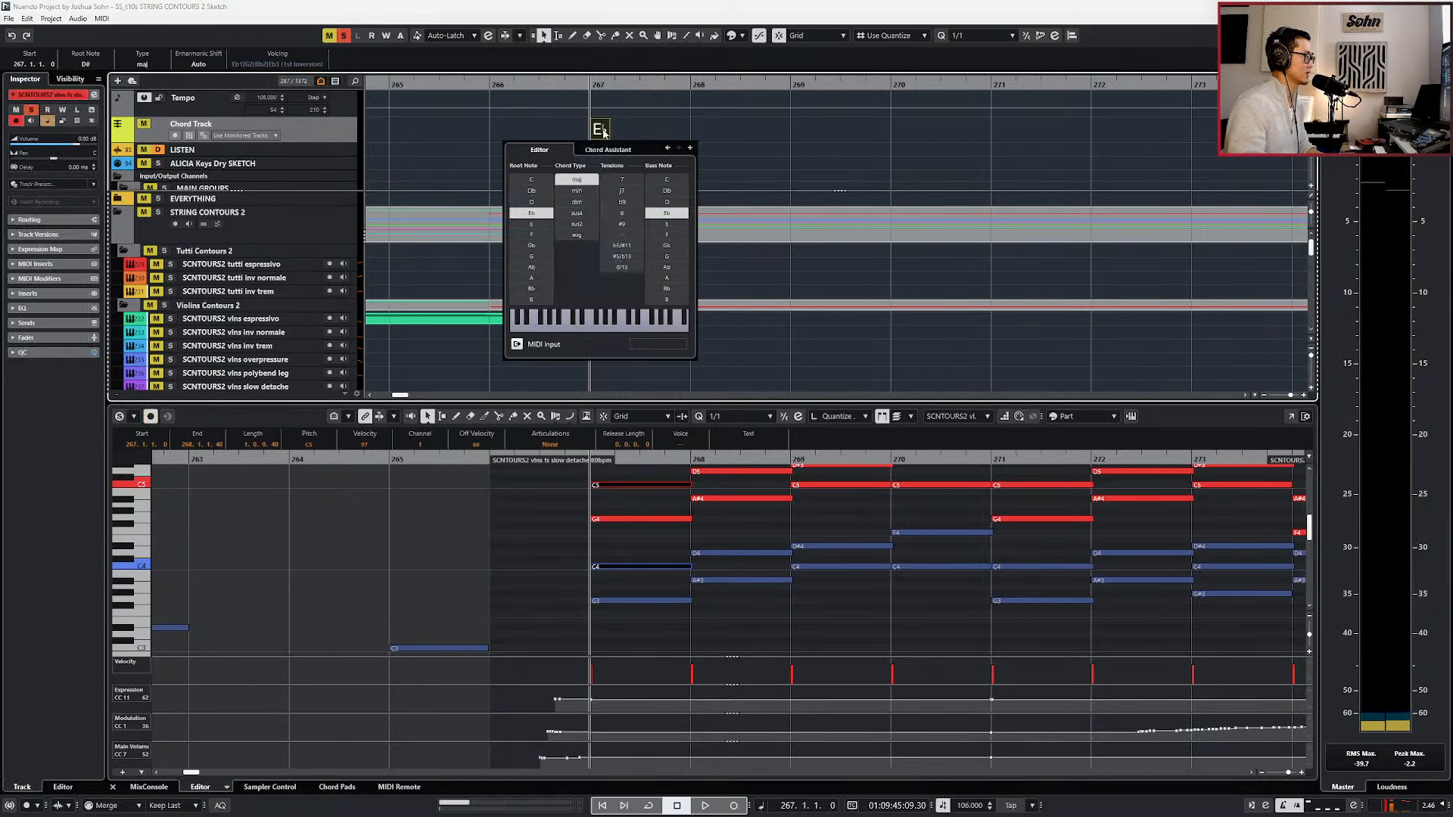
{"action": "left_click", "coordinate": [529, 180]}
{"action": "left_click", "coordinate": [563, 192]}
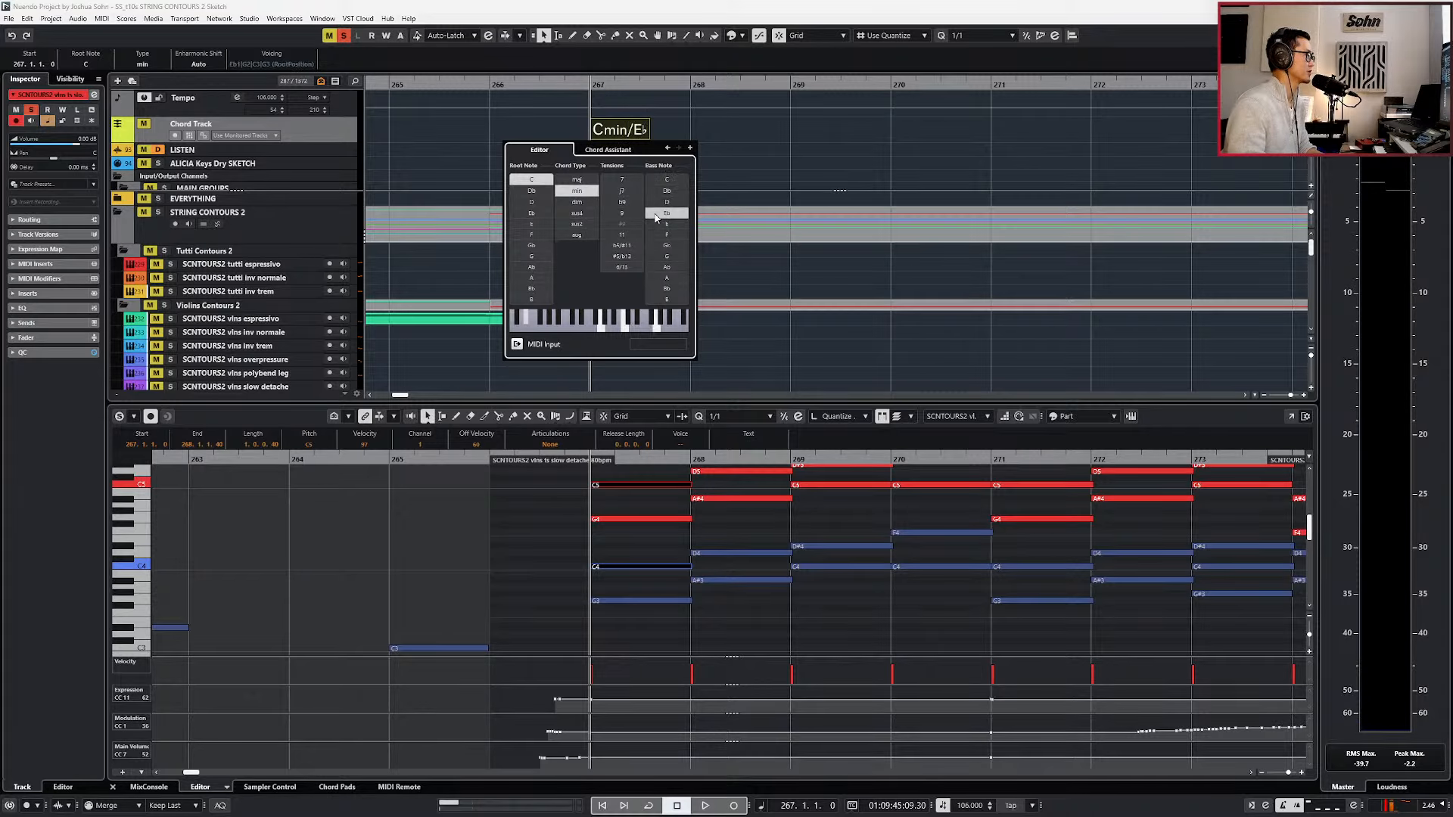
{"action": "left_click", "coordinate": [735, 302]}
Close the lower editor, unsolo the slow detache tracks, and select the vlns sus track with the playhead at bar 266.
{"action": "scroll", "coordinate": [741, 313], "scroll_direction": "down", "scroll_amount": 2}
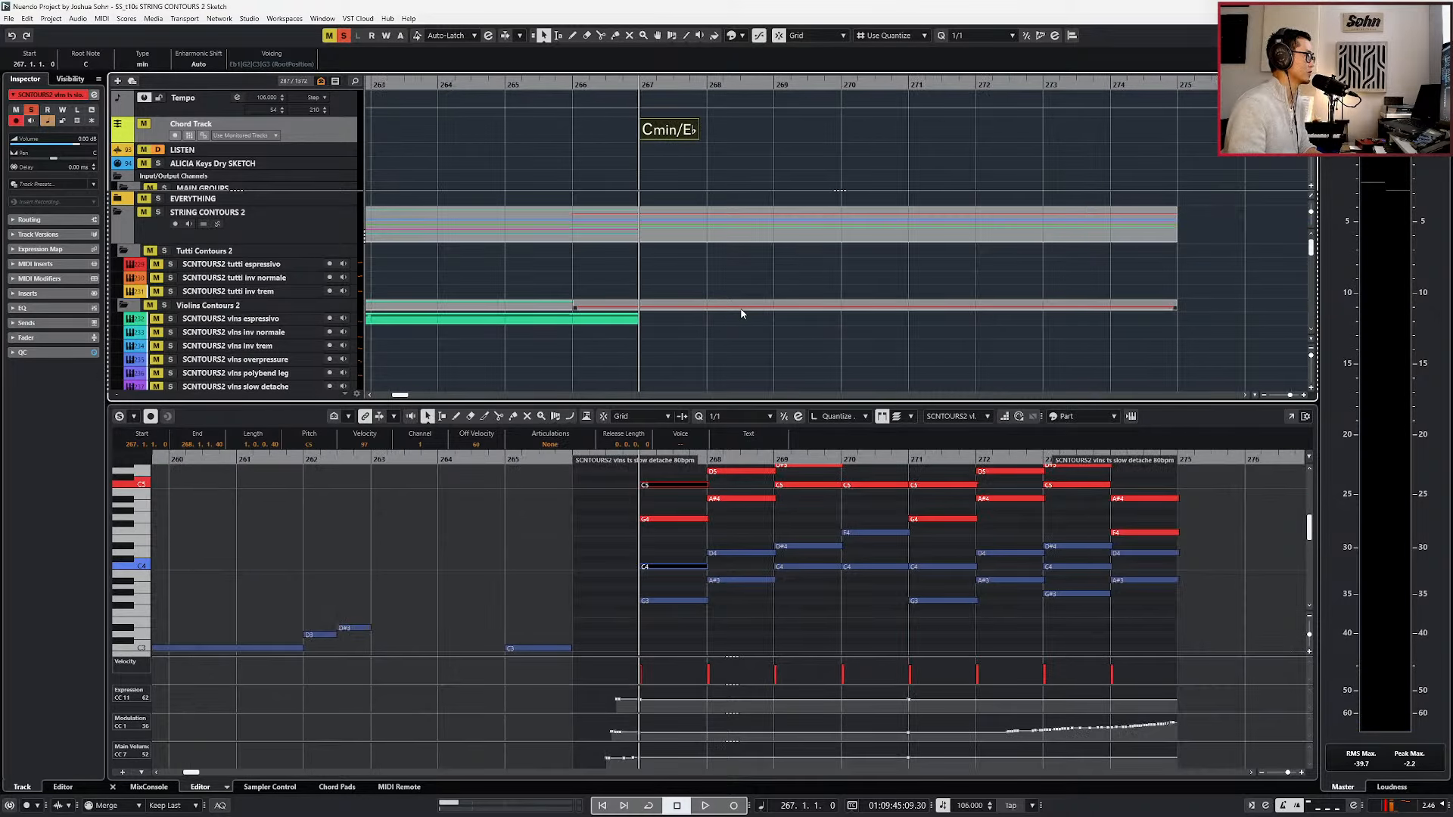
{"action": "key", "text": "Return"}
{"action": "key", "text": "Escape"}
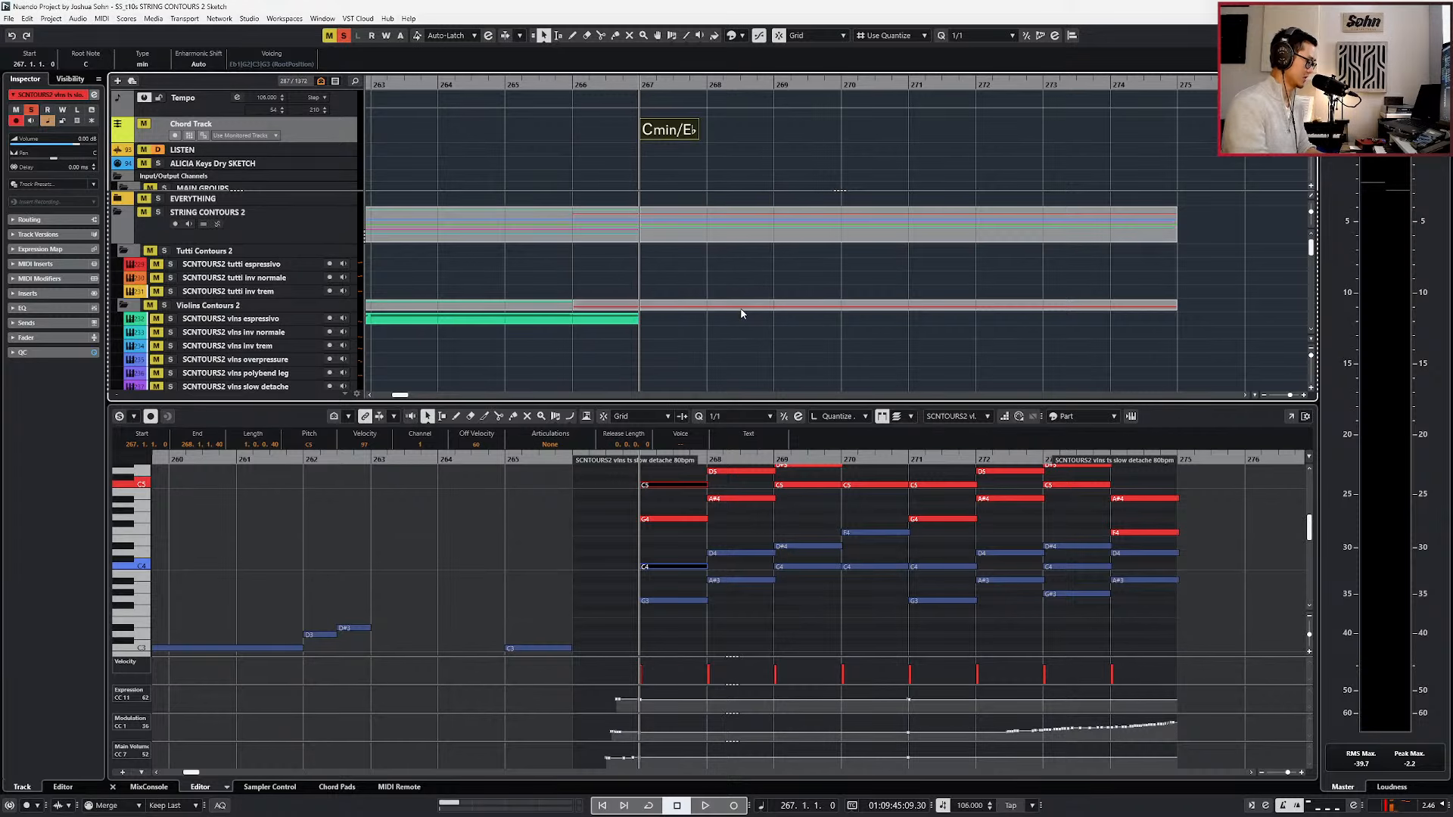
{"action": "key", "text": "ctrl+alt+b"}
{"action": "key", "text": "s"}
{"action": "key", "text": "b"}
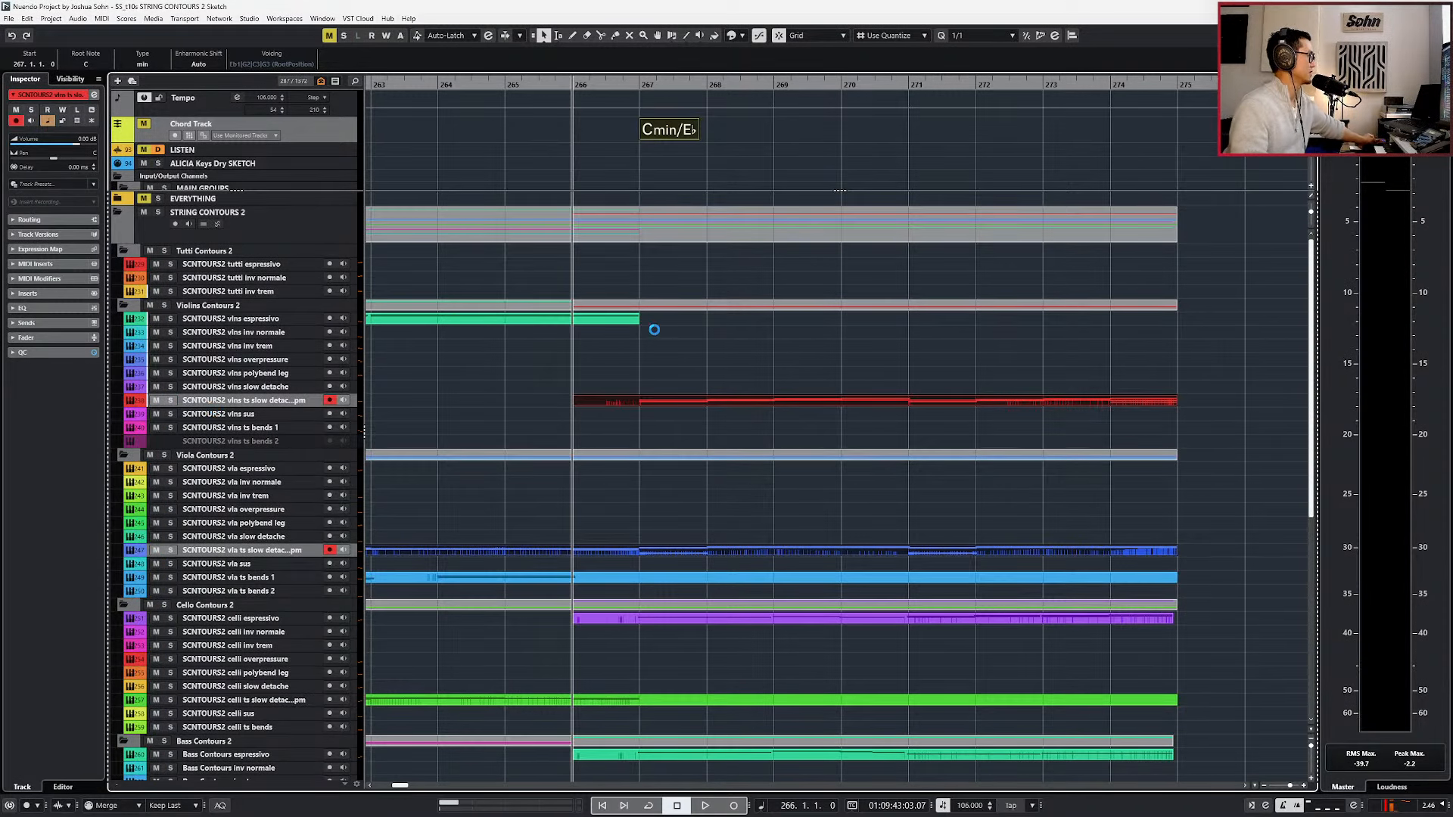
{"action": "left_click", "coordinate": [239, 320]}
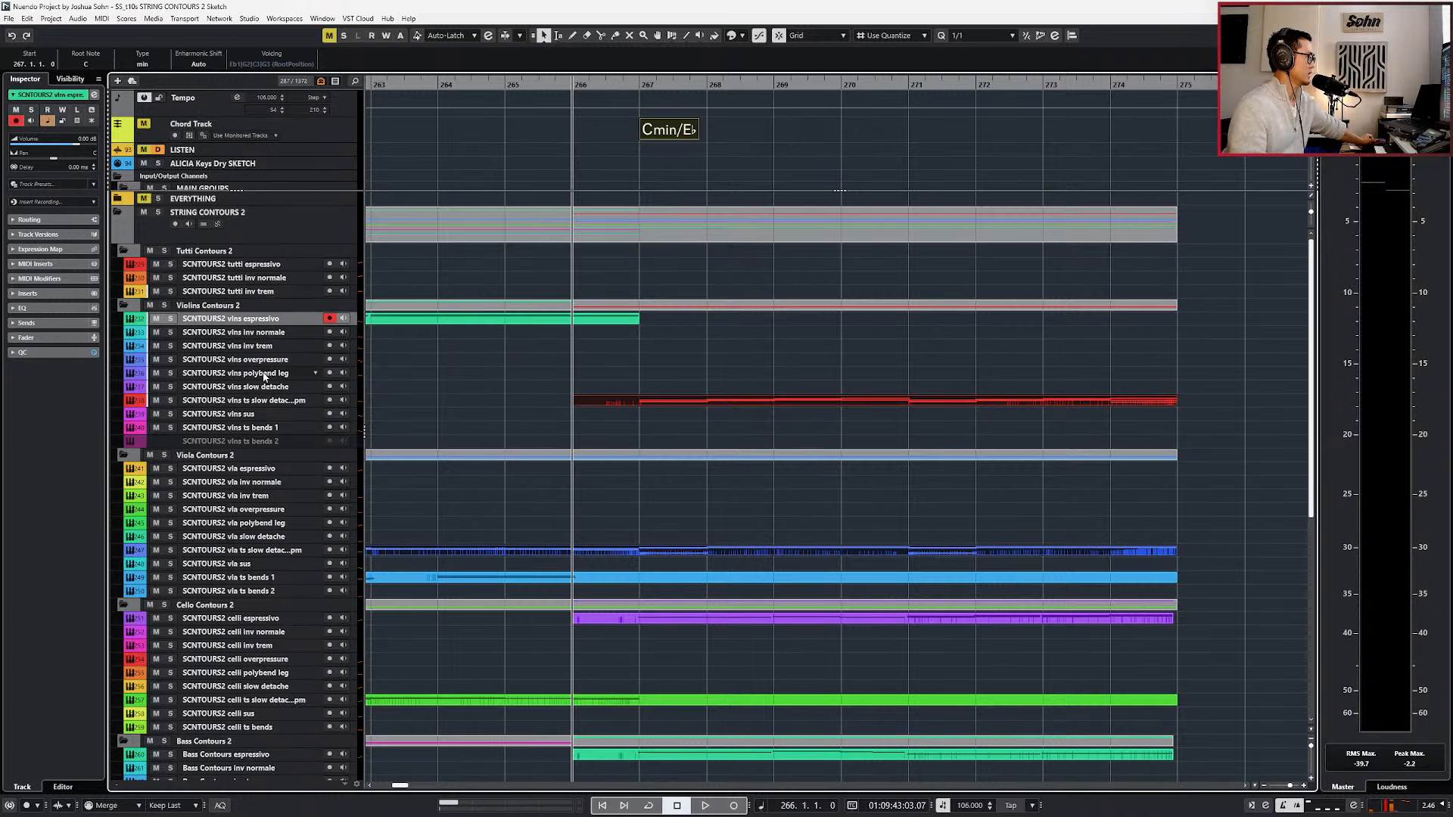
{"action": "left_click", "coordinate": [271, 414]}
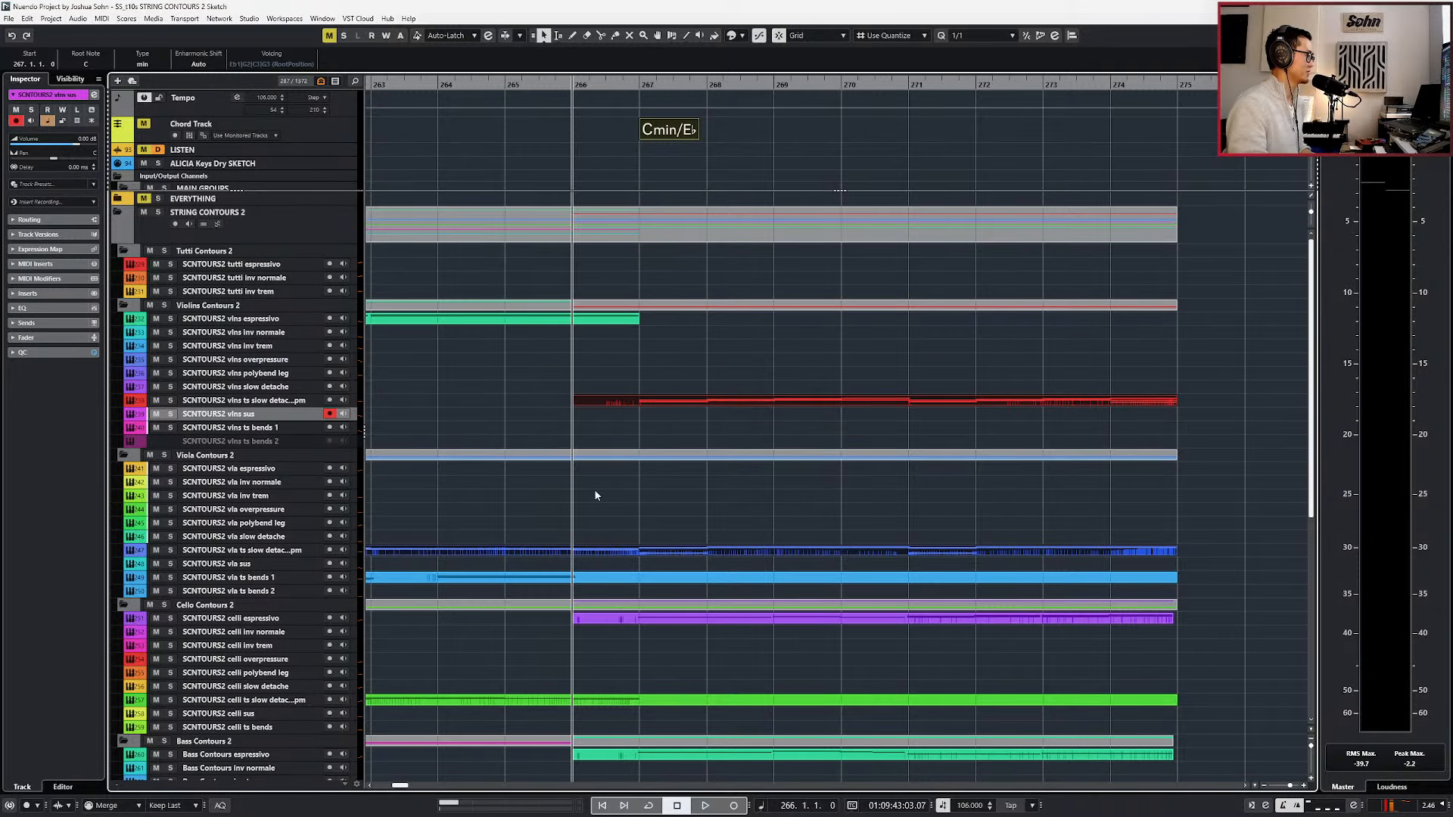
Examine the violin and viola slow detache notes together in the full Key Editor and close it.
{"action": "key", "text": "Return"}
{"action": "scroll", "coordinate": [432, 366], "scroll_direction": "up", "scroll_amount": 1}
{"action": "scroll", "coordinate": [432, 366], "scroll_direction": "left", "scroll_amount": 3}
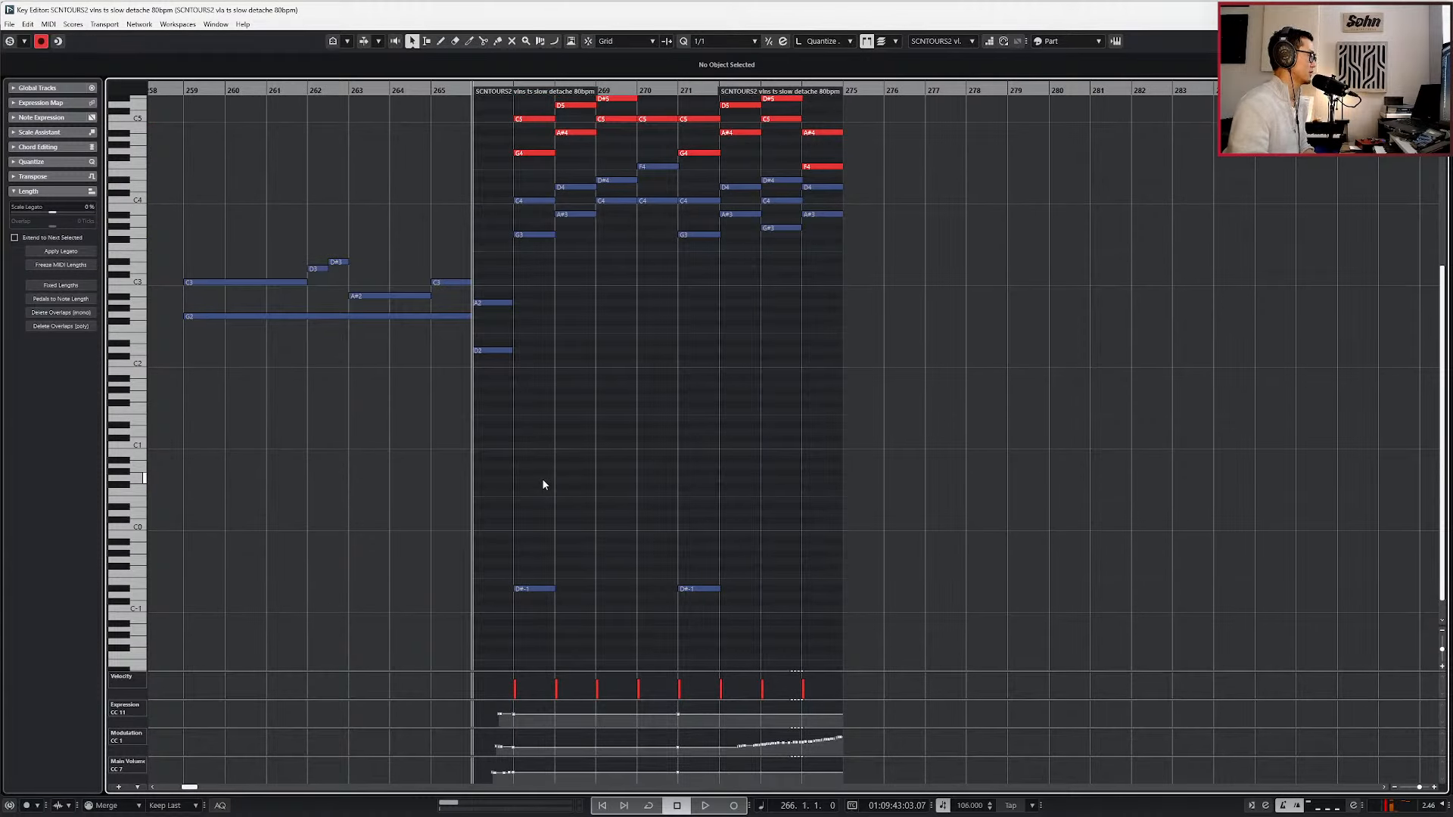
{"action": "key", "text": "Return"}
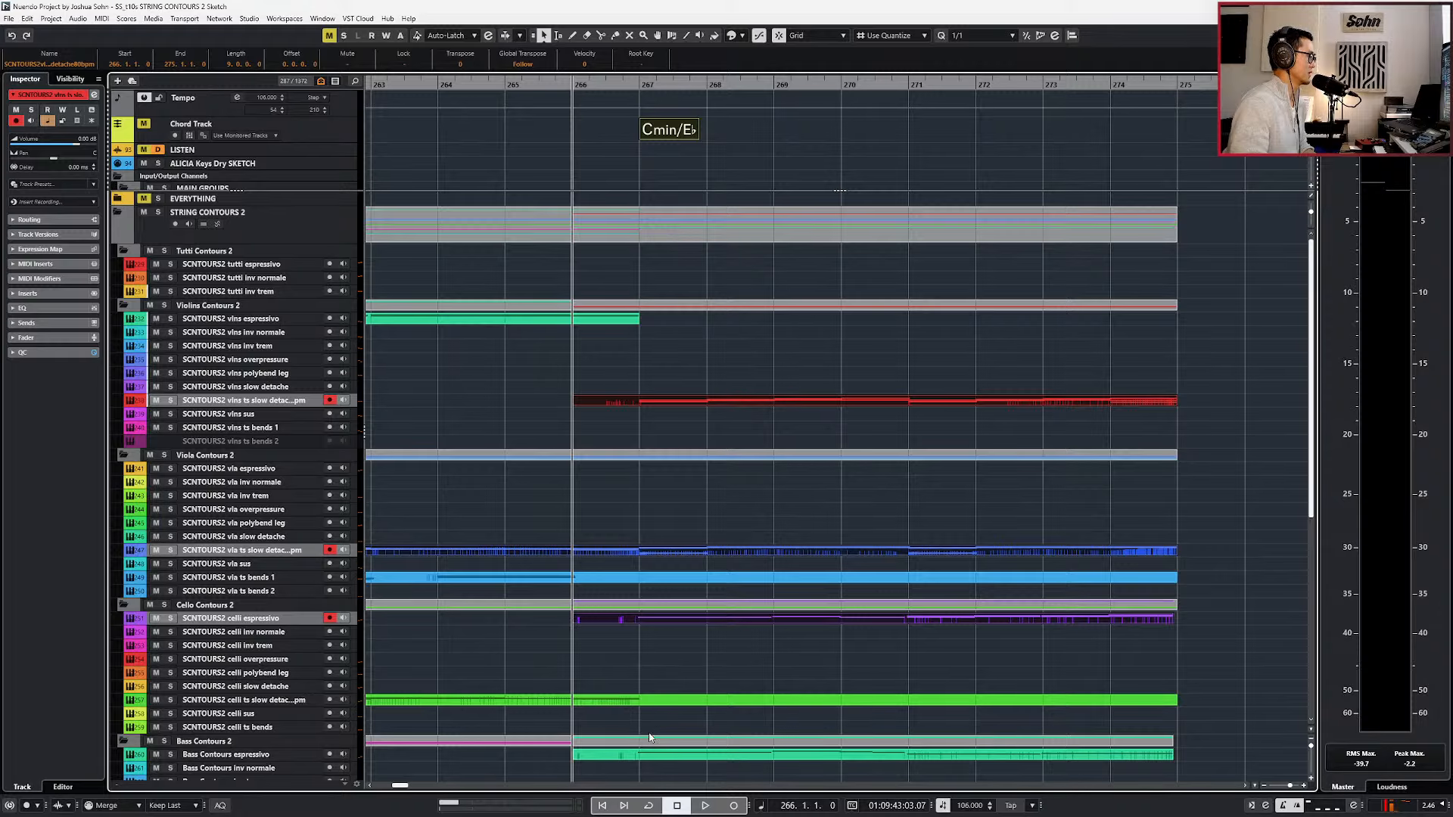
Open the violin, viola, cello espressivo, and bass espressivo parts together in the Key Editor and examine their notes from bar 267.
{"action": "left_click", "coordinate": [649, 753], "text": "shift"}
{"action": "key", "text": "Return"}
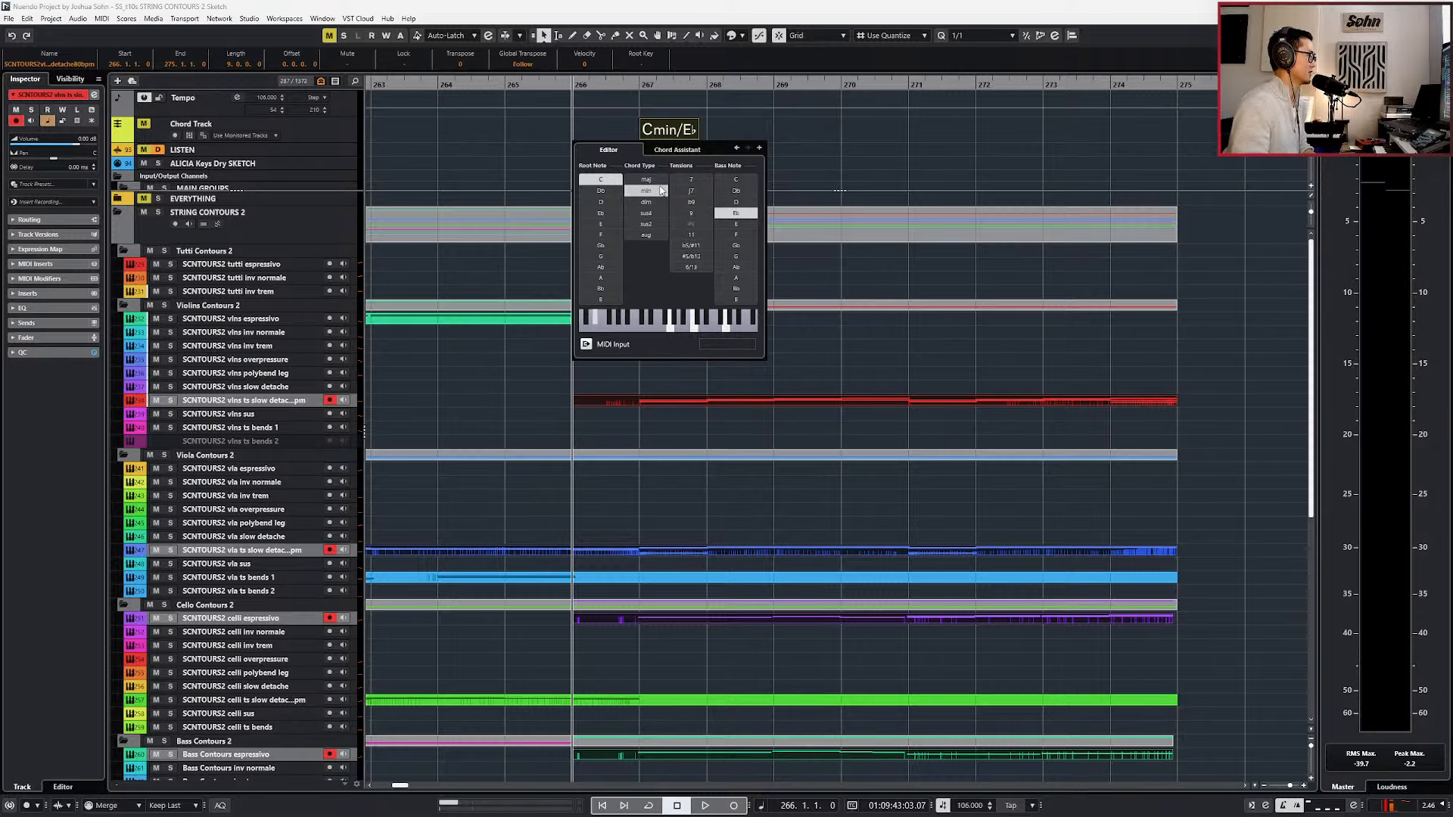
{"action": "left_click", "coordinate": [656, 133]}
{"action": "key", "text": "Return"}
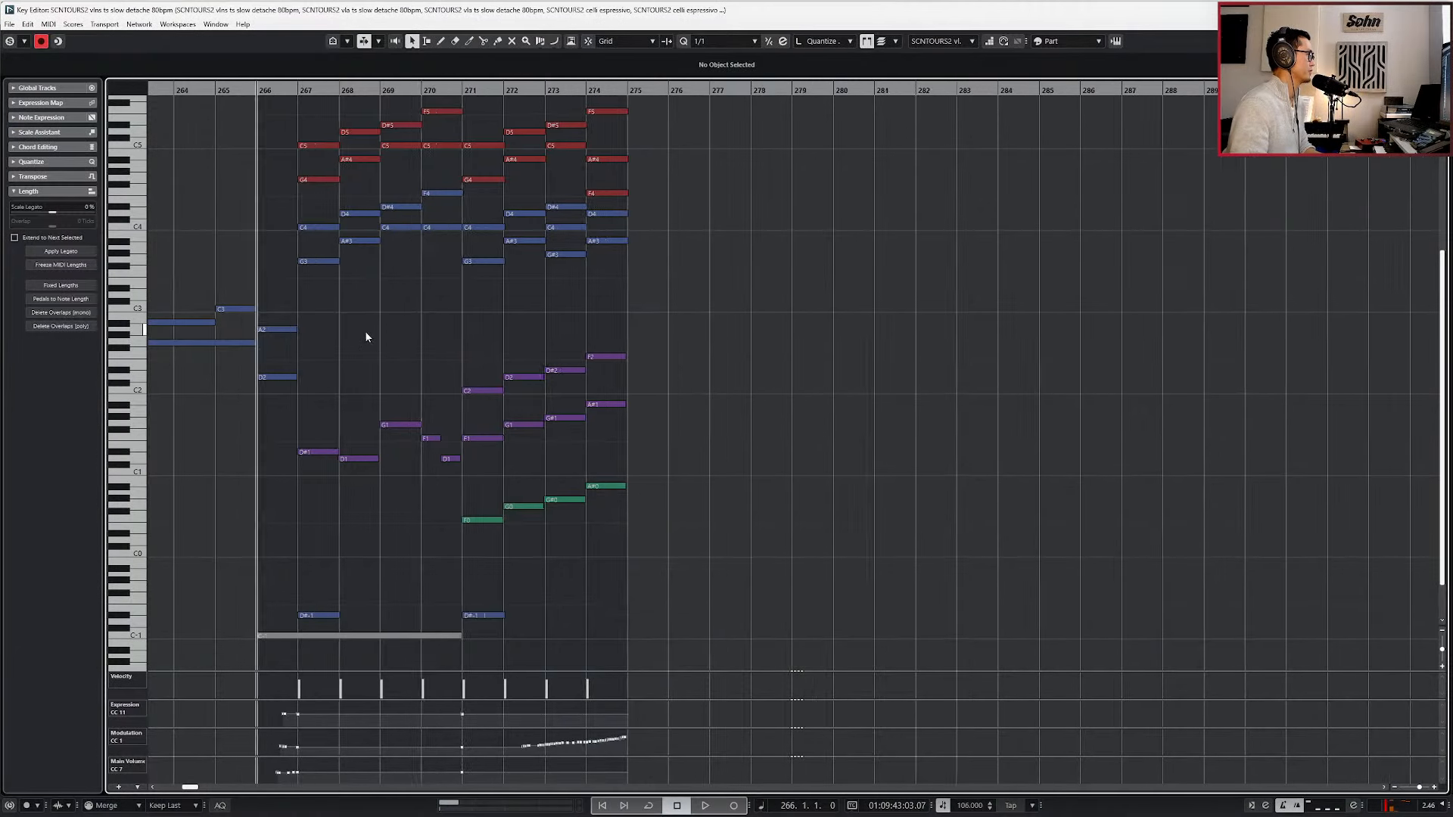
{"action": "scroll", "coordinate": [353, 341], "scroll_direction": "up", "scroll_amount": 2}
{"action": "key", "text": "KP_Add"}
{"action": "key", "text": "KP_Add"}
{"action": "key", "text": "KP_Subtract"}
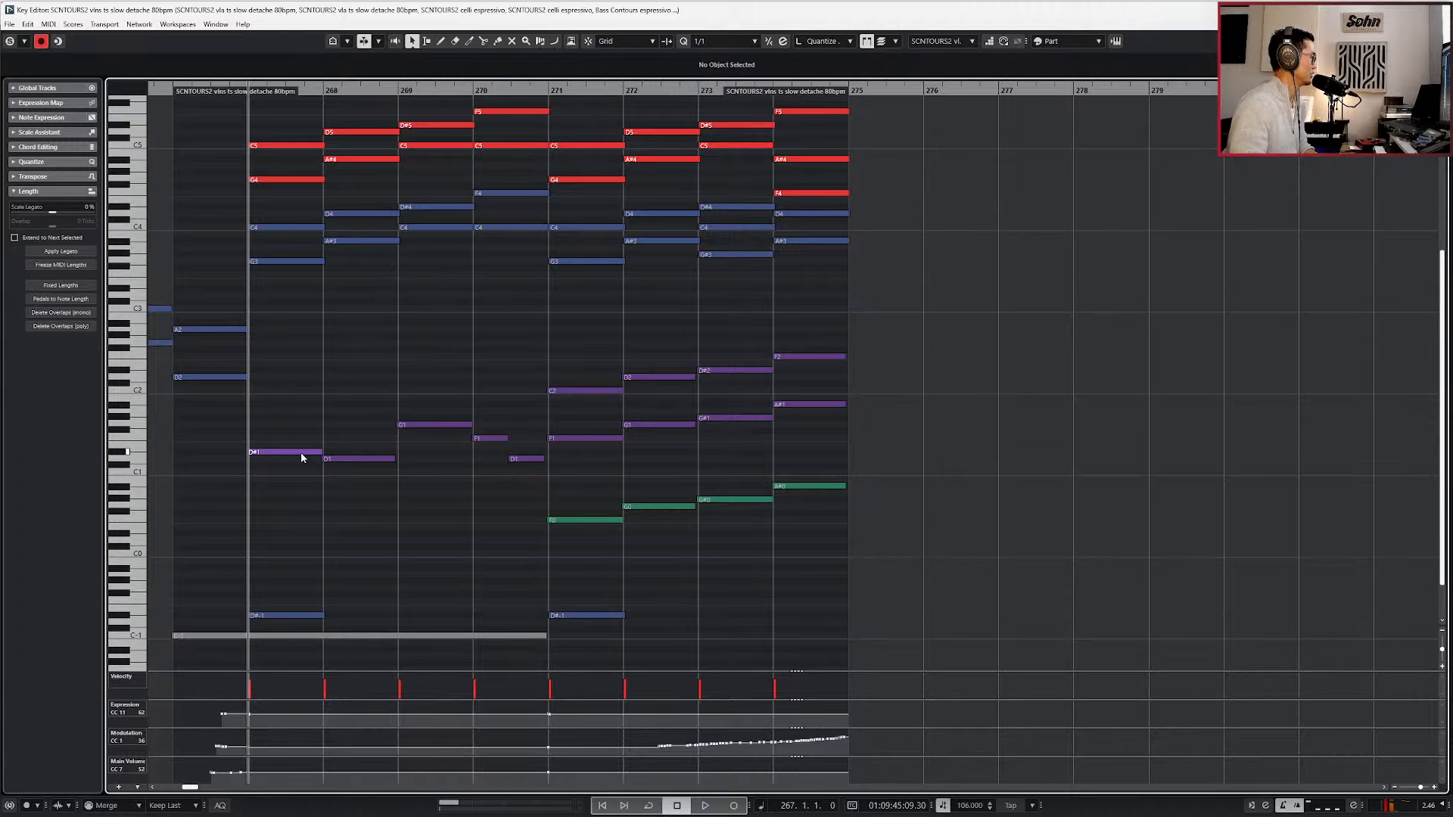
{"action": "key", "text": "Return"}
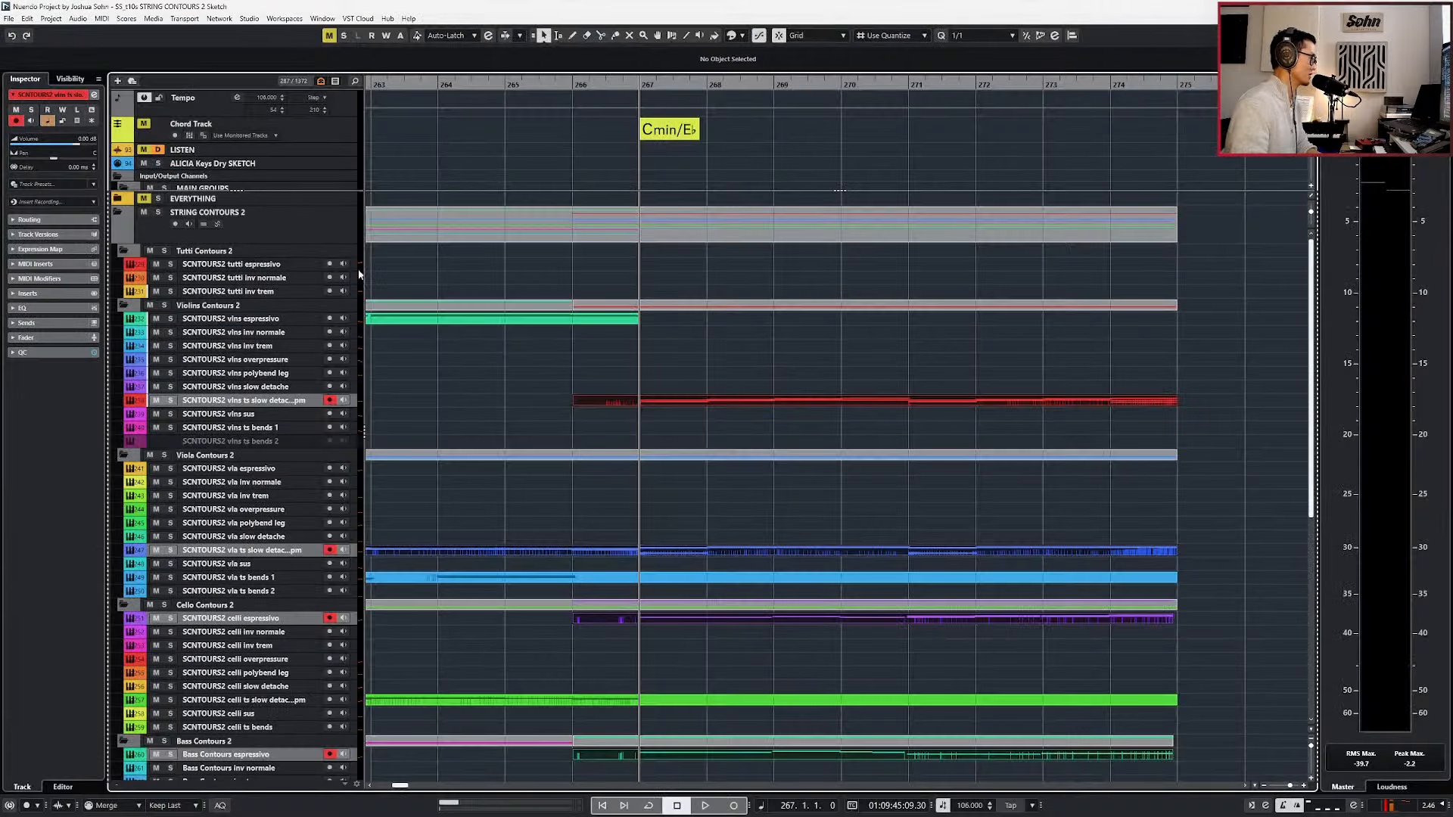
Select the vla inv trem track and try it out against the arrangement, playing from bar 267 to about bar 275.
{"action": "scroll", "coordinate": [687, 473], "scroll_direction": "down", "scroll_amount": 1}
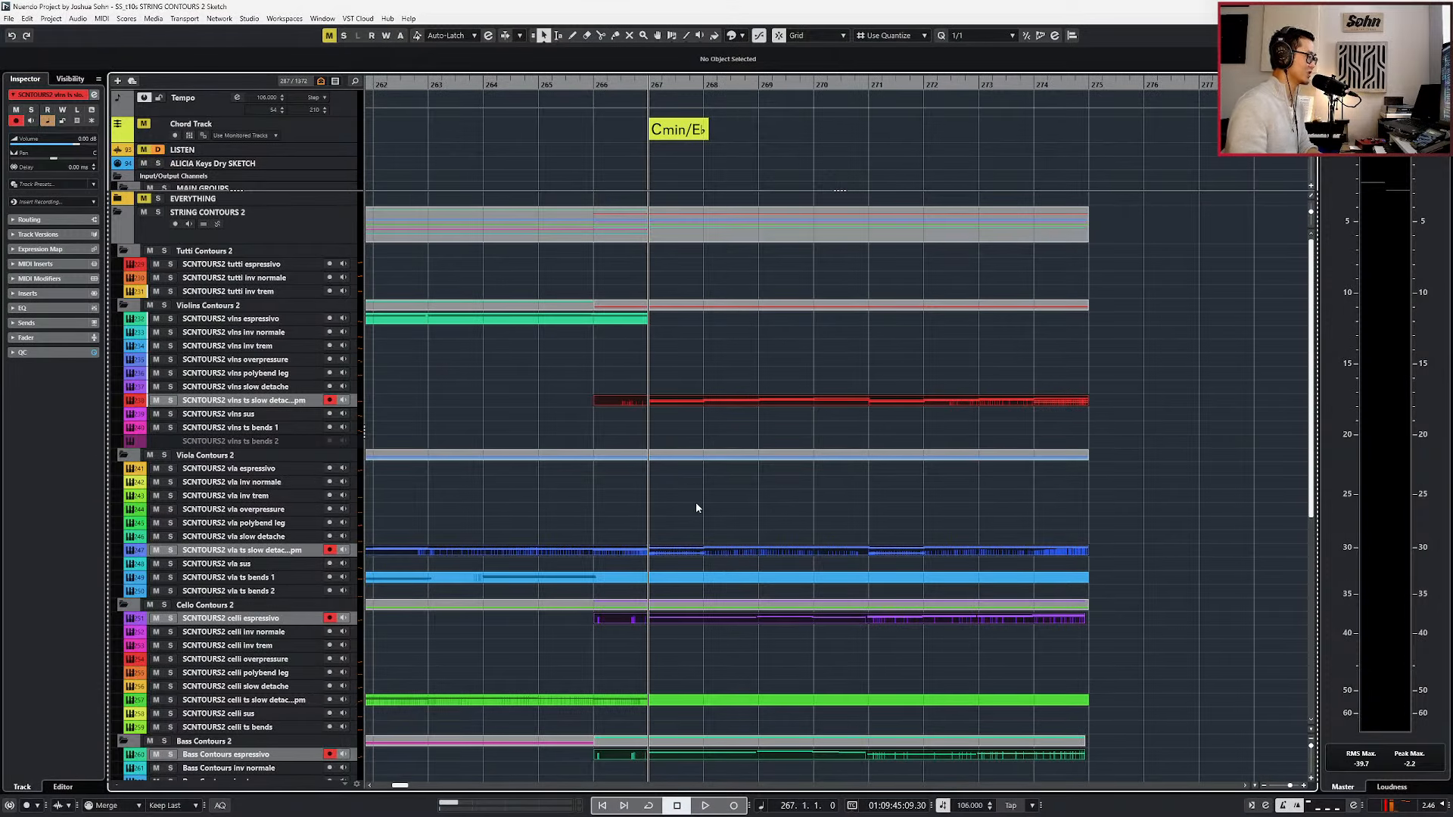
{"action": "left_click", "coordinate": [246, 485]}
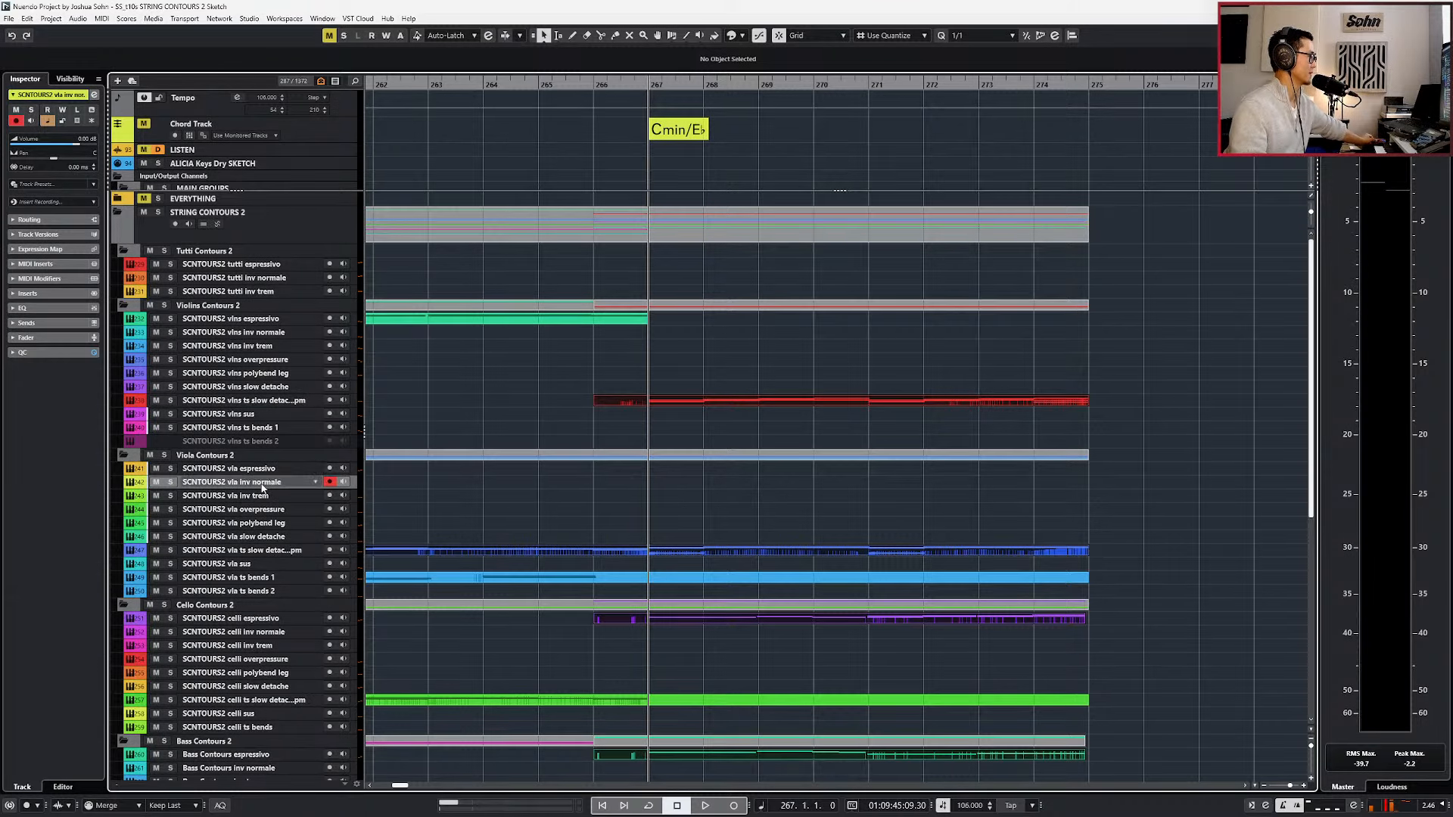
{"action": "left_click", "coordinate": [264, 496]}
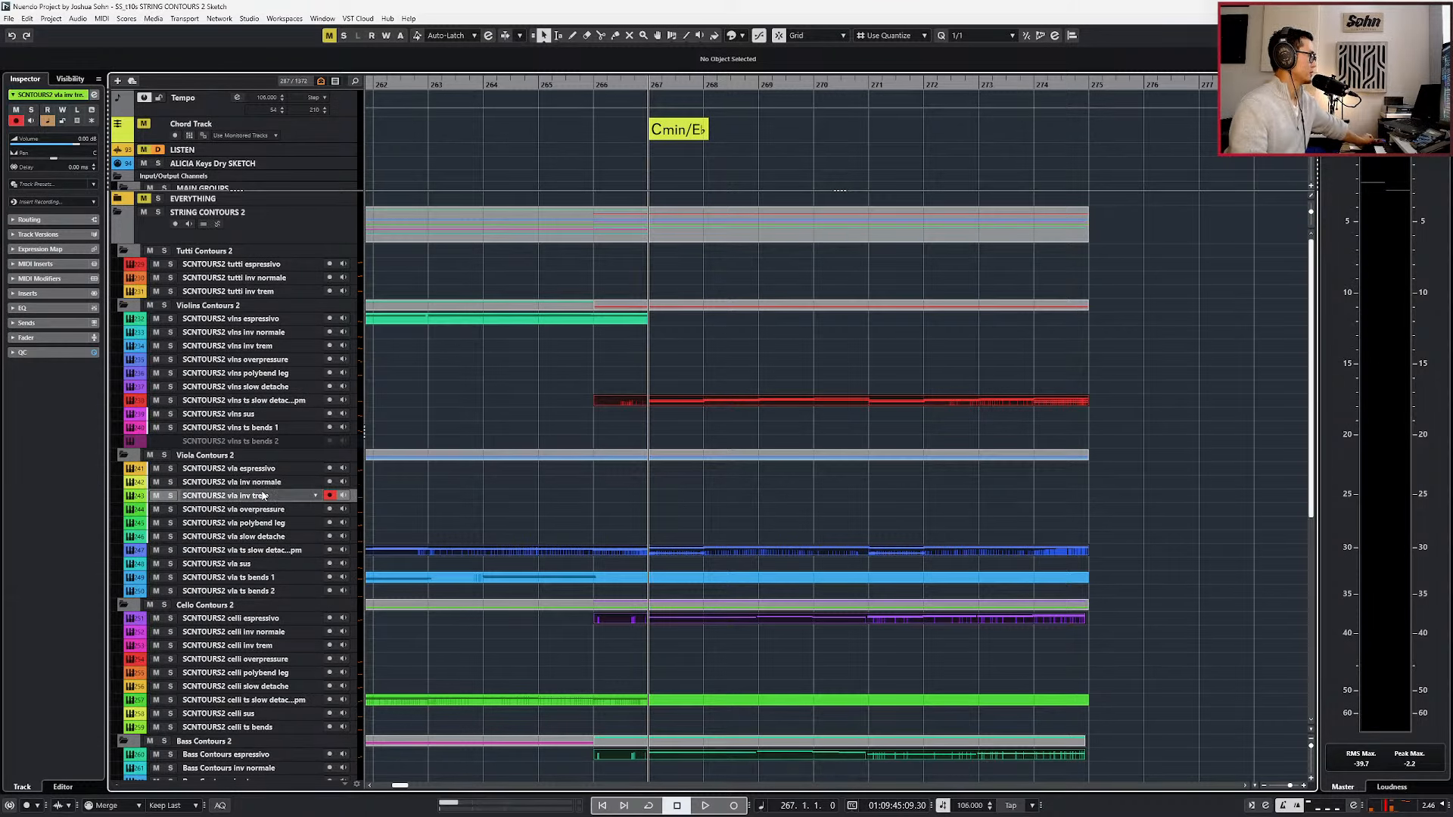
{"action": "scroll", "coordinate": [463, 487], "scroll_direction": "down", "scroll_amount": 3}
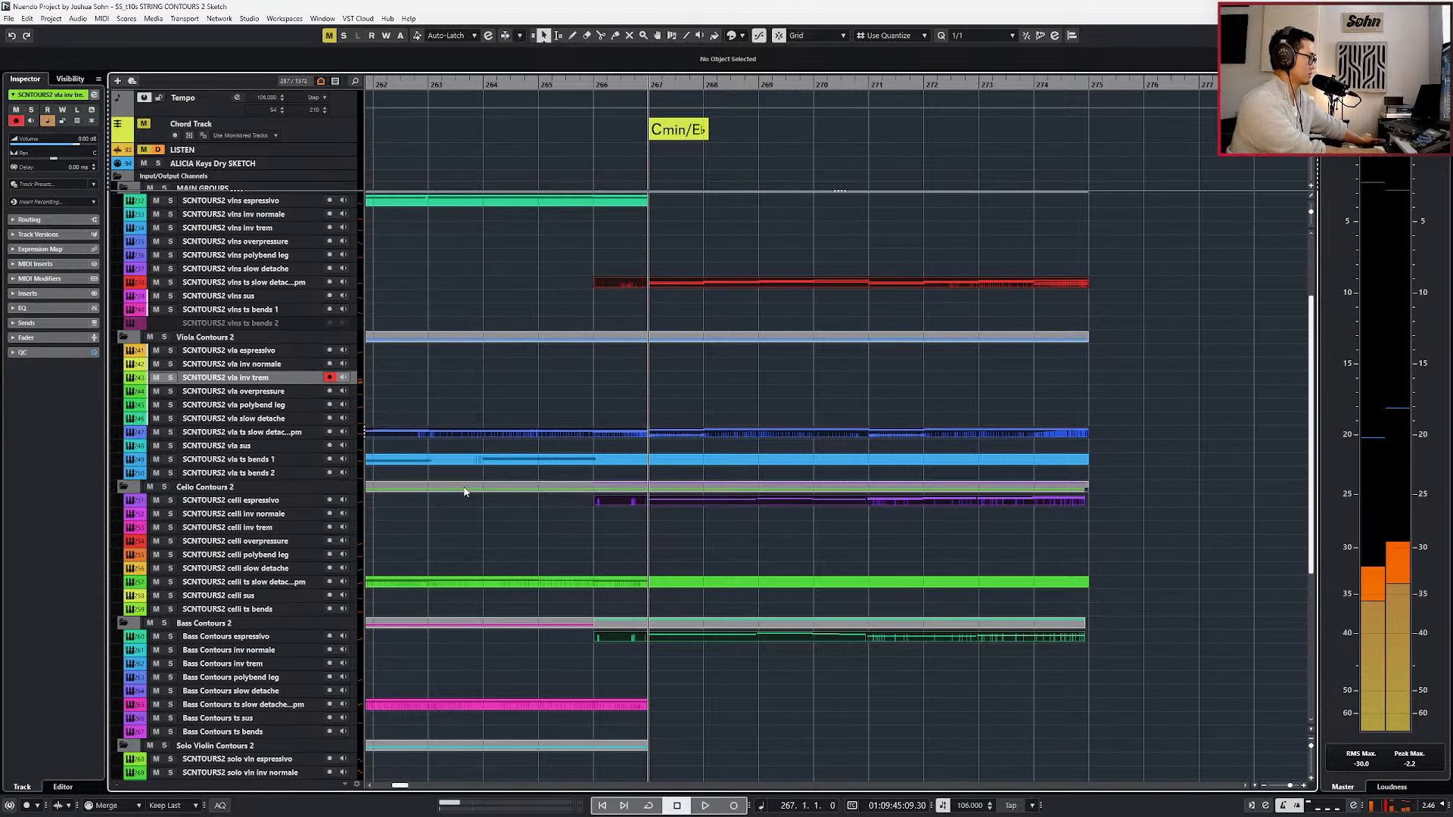
{"action": "key", "text": "space"}
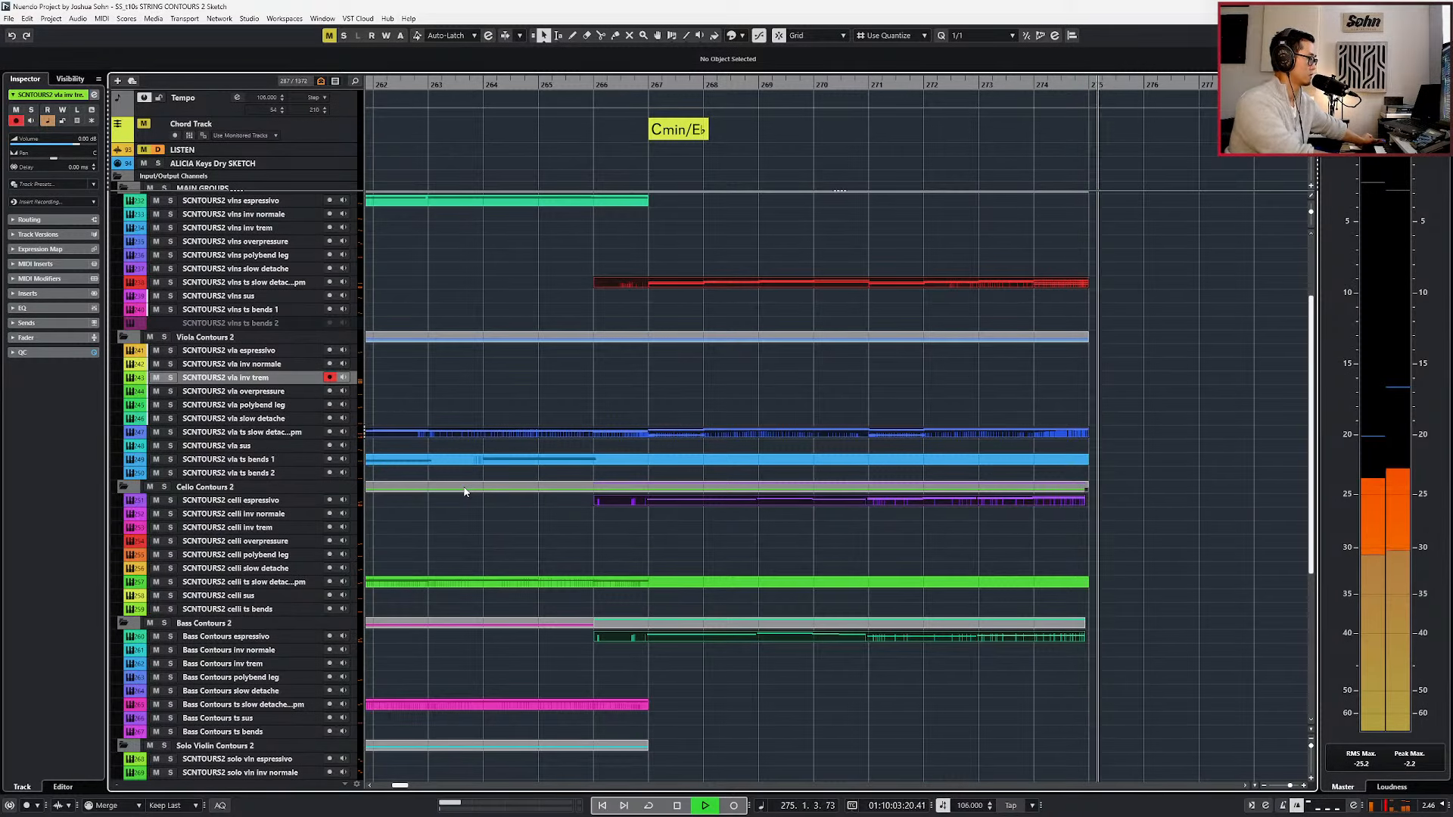
{"action": "key", "text": "space"}
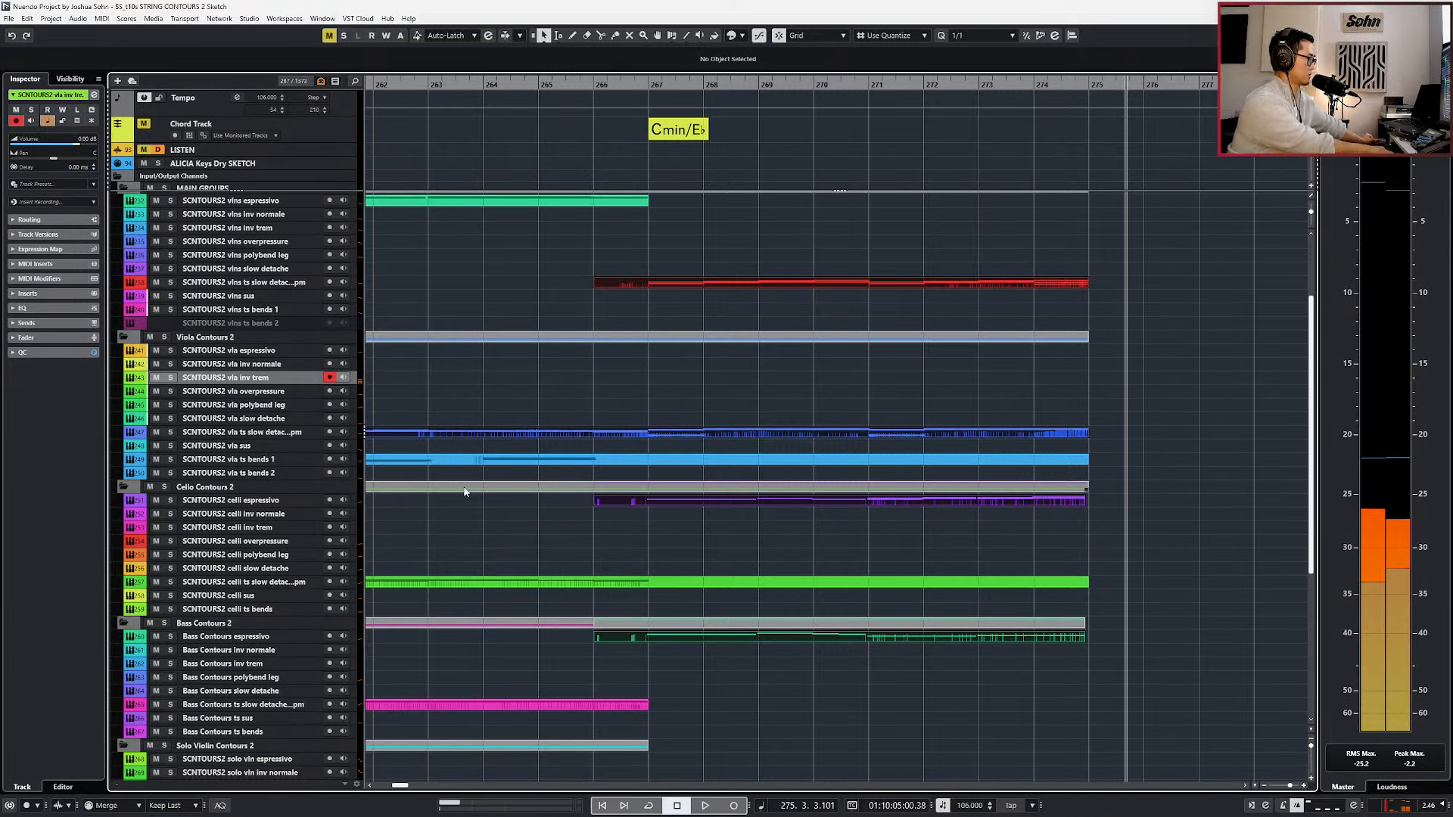
Select the vla sus track and rehearse a sustained line over playback from bar 265 to about bar 274.
{"action": "key", "text": "space"}
{"action": "left_click", "coordinate": [292, 446]}
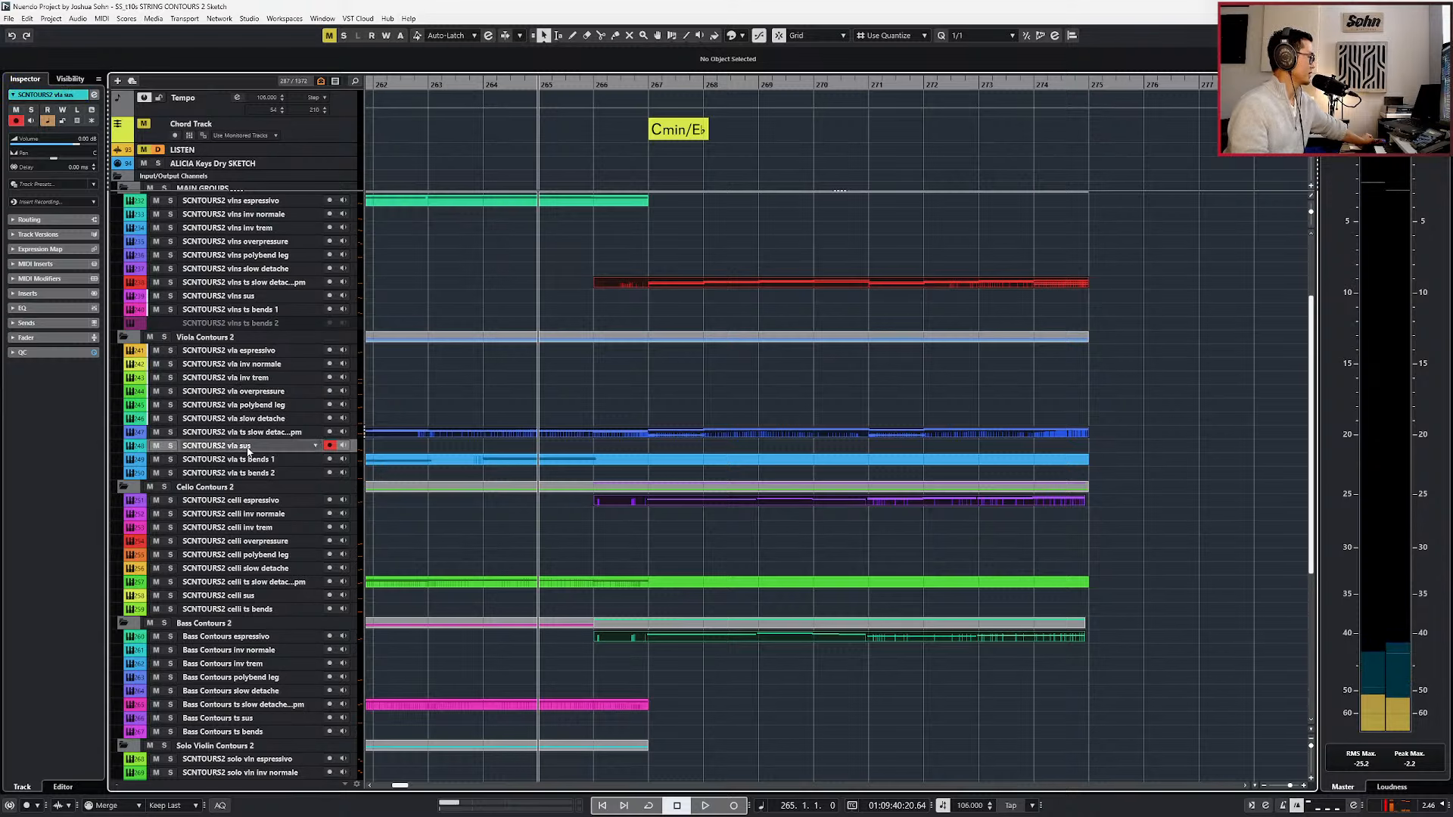
{"action": "key", "text": "space"}
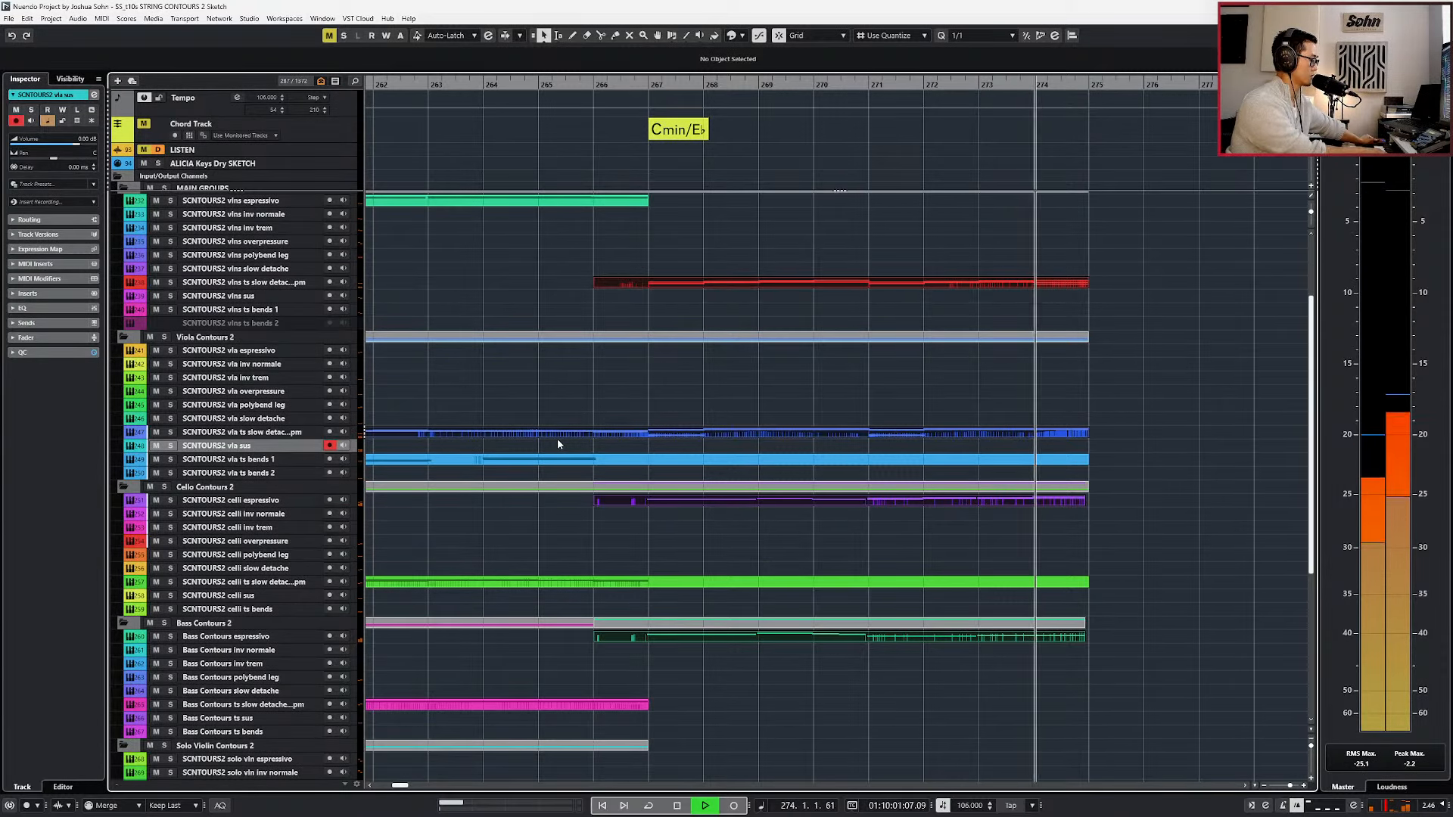
{"action": "key", "text": "space"}
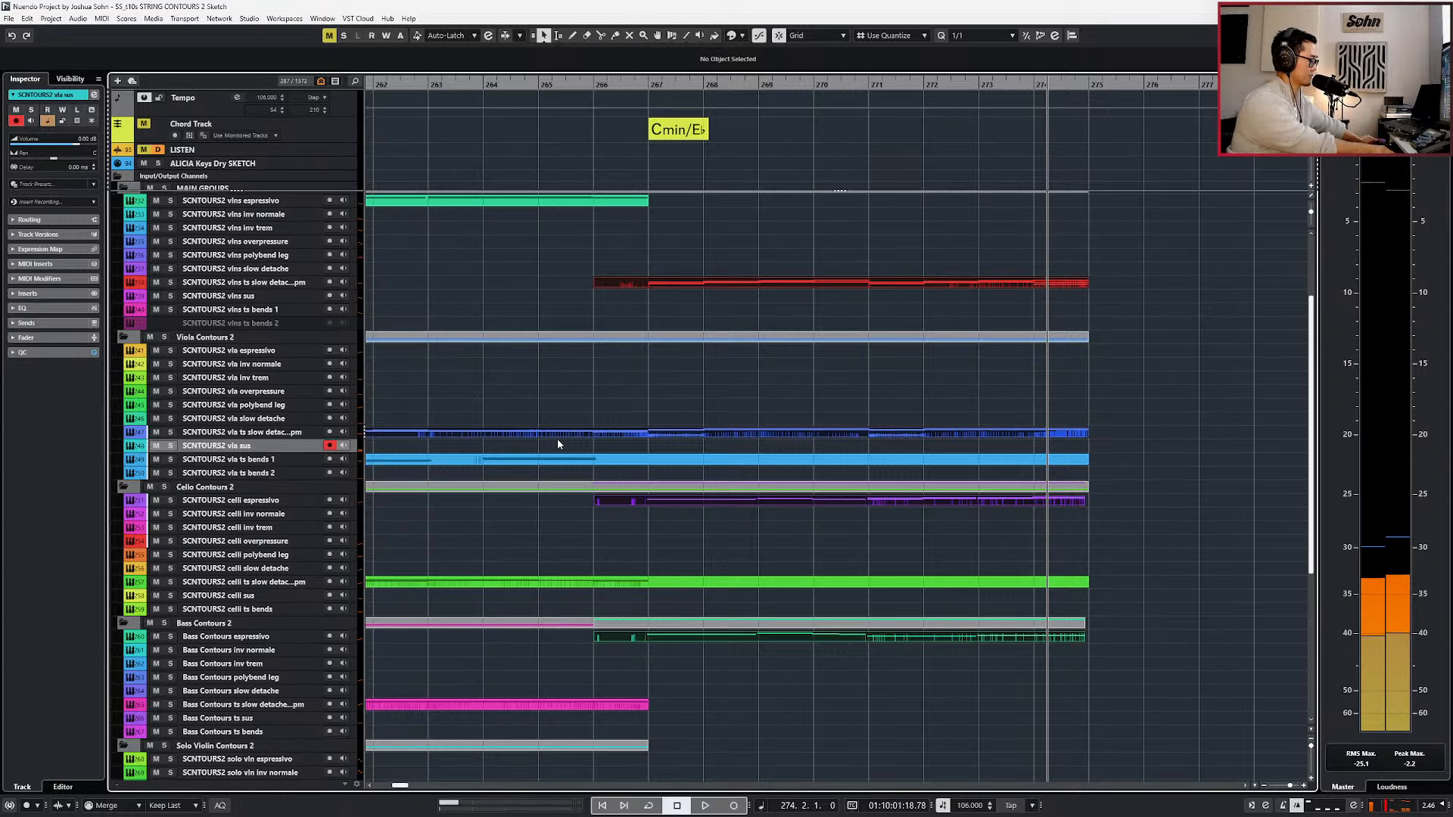
Place the playhead at bar 270 and record a sustained viola line on the vla sus track to about bar 275.
{"action": "scroll", "coordinate": [558, 445], "scroll_direction": "down", "scroll_amount": 5}
{"action": "key", "text": "KP_Subtract"}
{"action": "scroll", "coordinate": [939, 361], "scroll_direction": "up", "scroll_amount": 4}
{"action": "scroll", "coordinate": [940, 360], "scroll_direction": "up", "scroll_amount": 4}
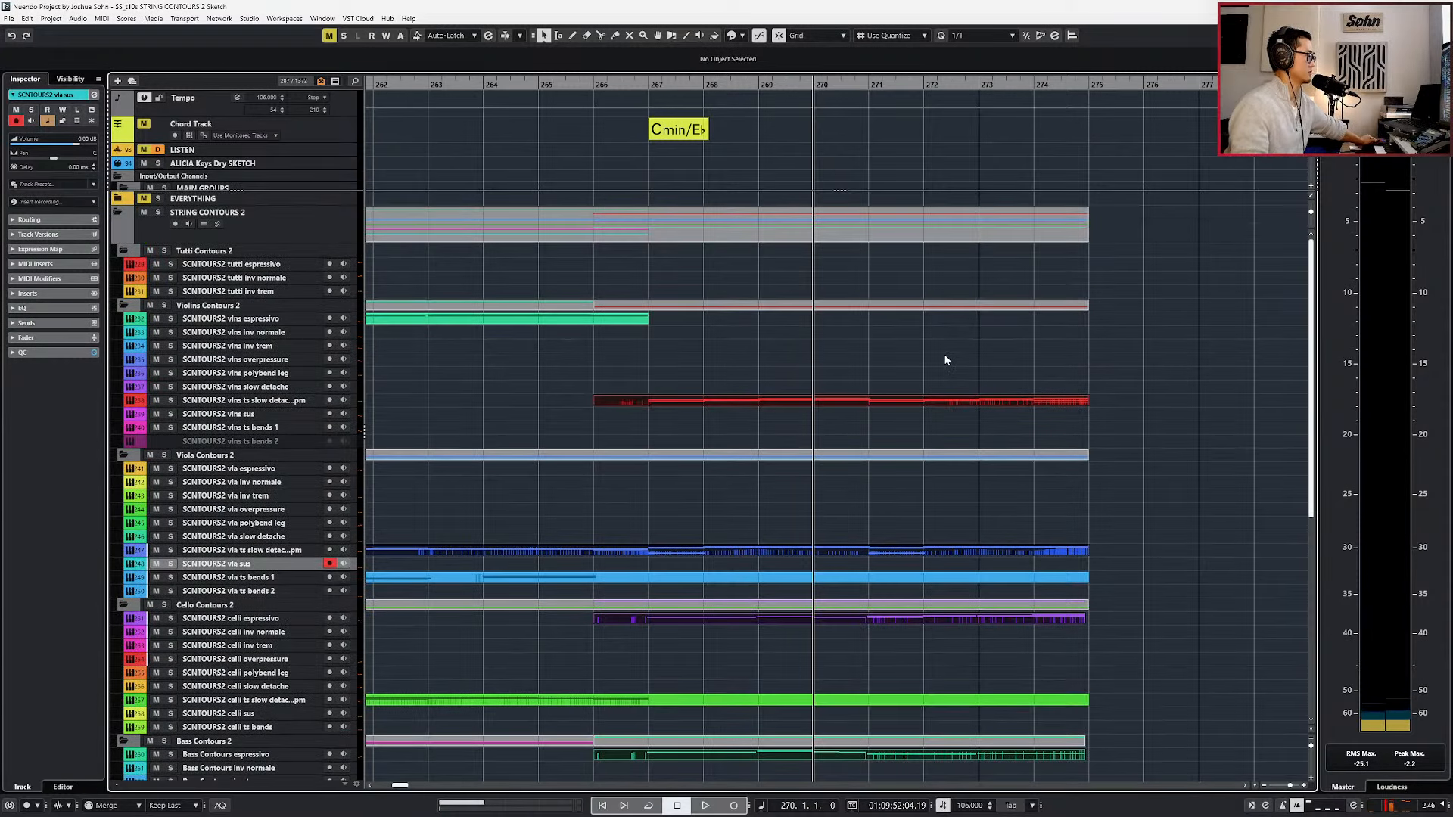
{"action": "key", "text": "KP_Multiply"}
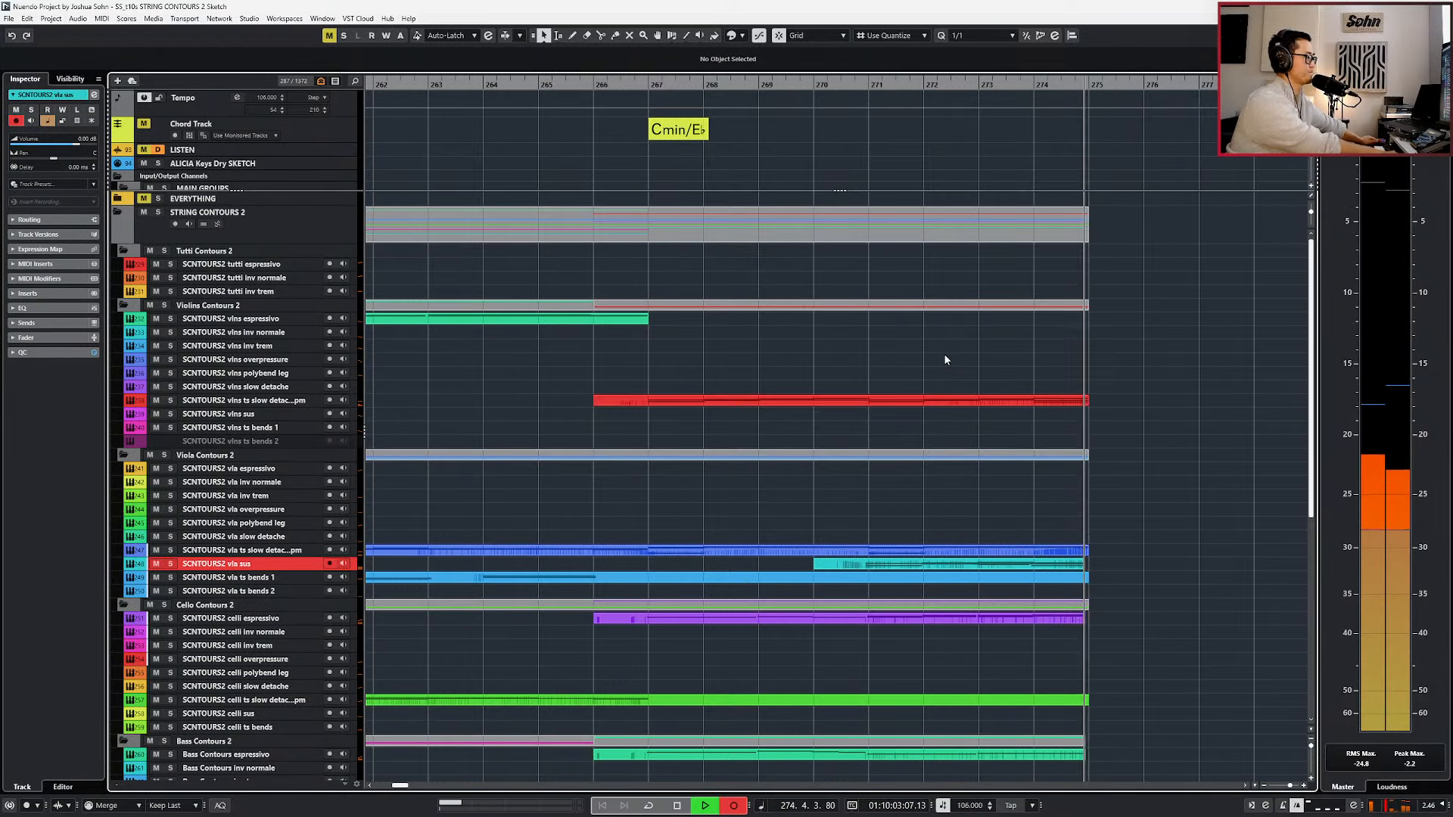
{"action": "key", "text": "space"}
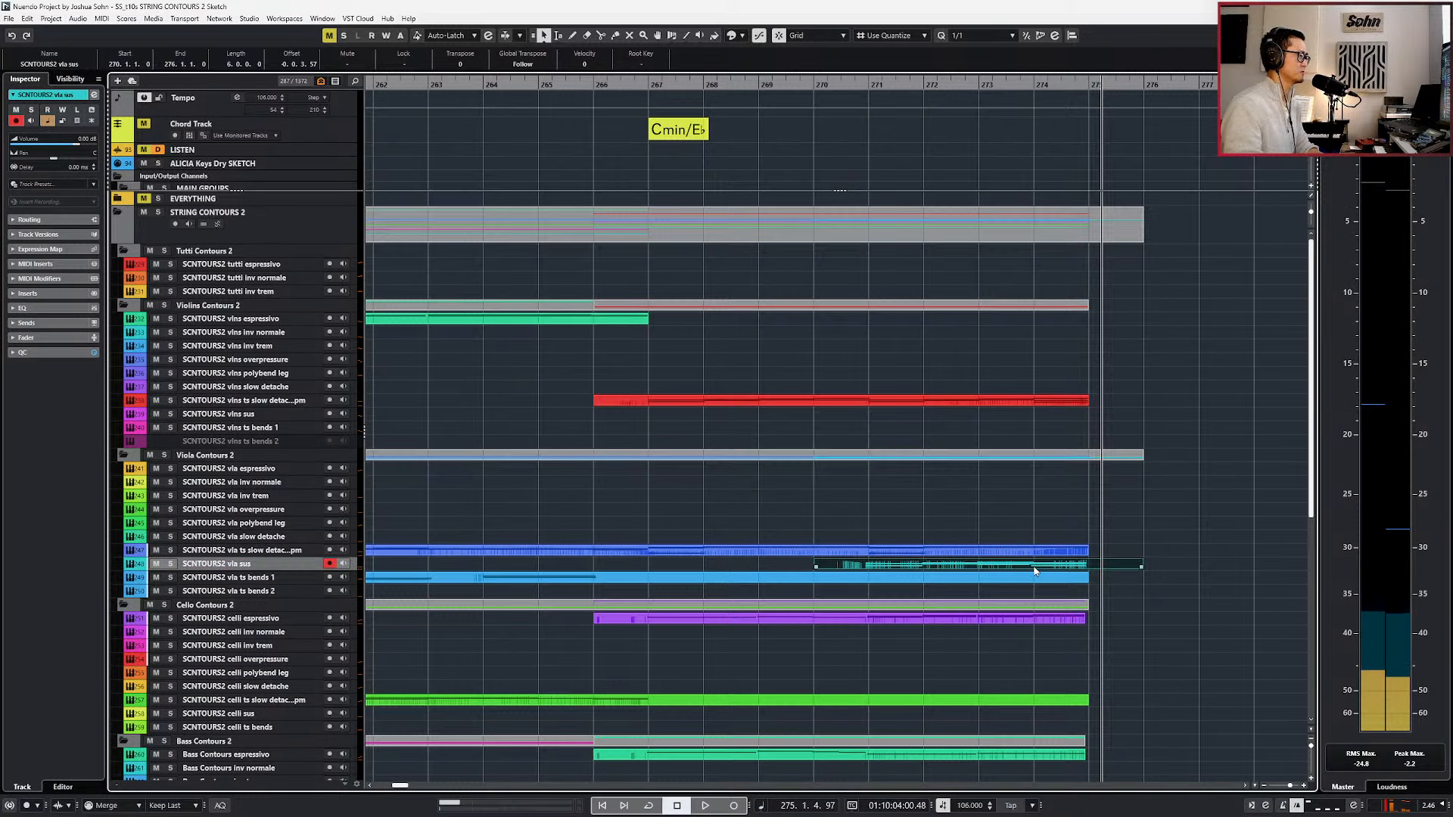
Quantize the newly recorded vla sus notes to the 1/1 grid and locate the playhead to their start at bar 271.
{"action": "double_click", "coordinate": [1034, 570]}
{"action": "key", "text": "q"}
{"action": "key", "text": "l"}
{"action": "key", "text": "Return"}
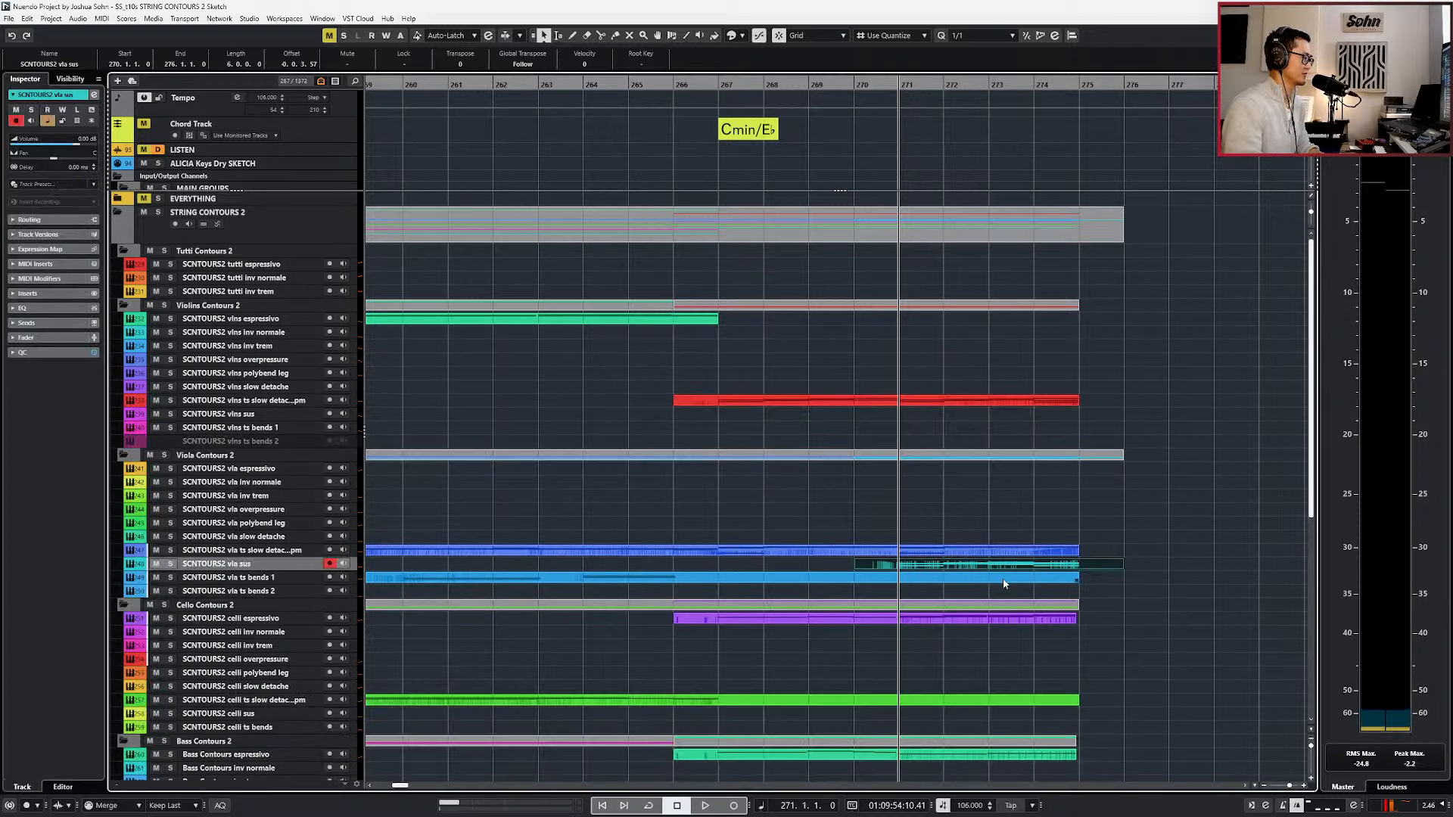
Open the vla ts slow detache, vla sus and celli espressivo parts together in the Key Editor and compare their notes from bar 267.
{"action": "left_click", "coordinate": [1006, 551], "text": "shift"}
{"action": "left_click", "coordinate": [1005, 618], "text": "shift"}
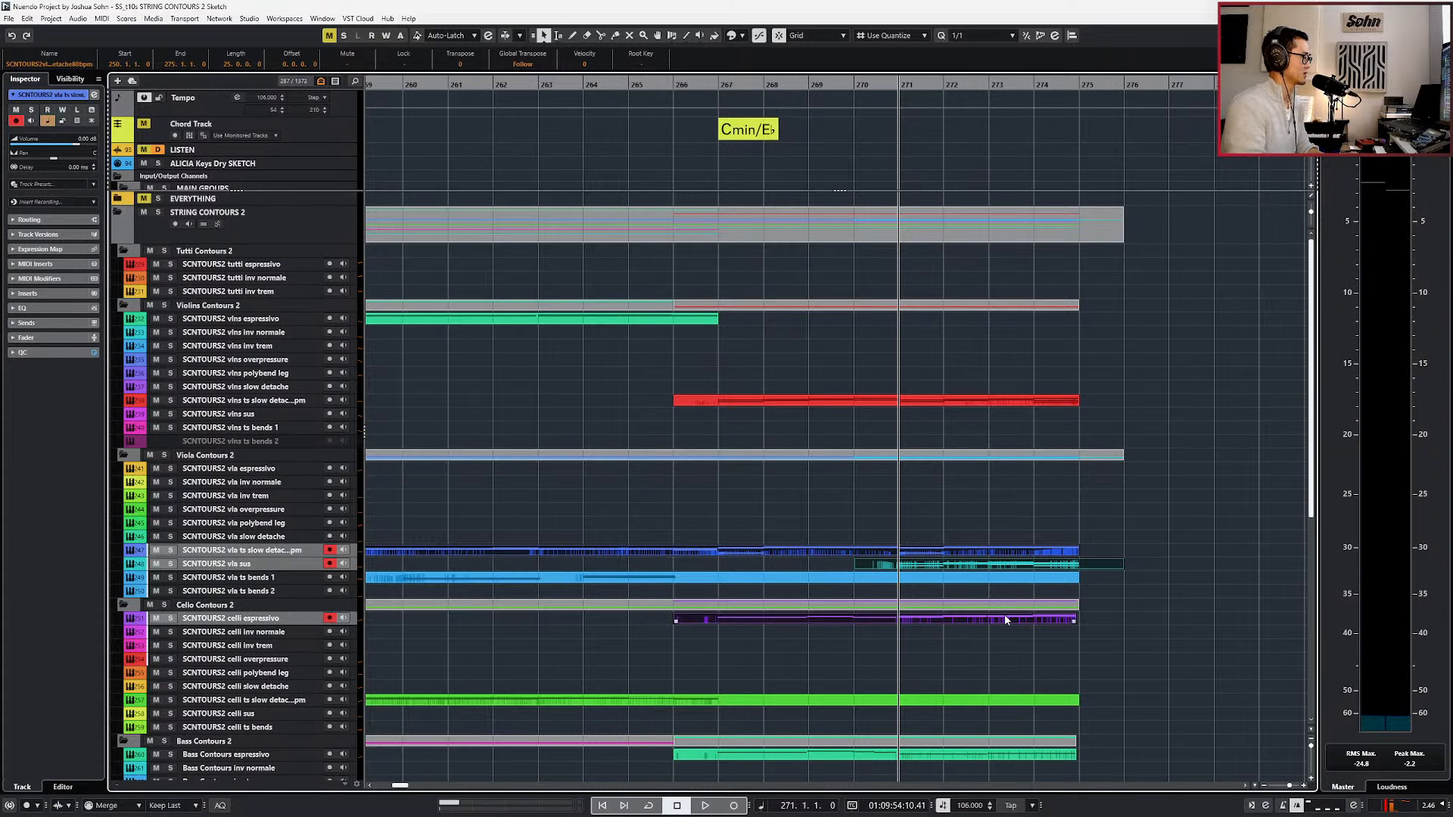
{"action": "double_click", "coordinate": [1005, 619]}
{"action": "scroll", "coordinate": [1013, 607], "scroll_direction": "up", "scroll_amount": 1}
{"action": "scroll", "coordinate": [1029, 578], "scroll_direction": "right", "scroll_amount": 5}
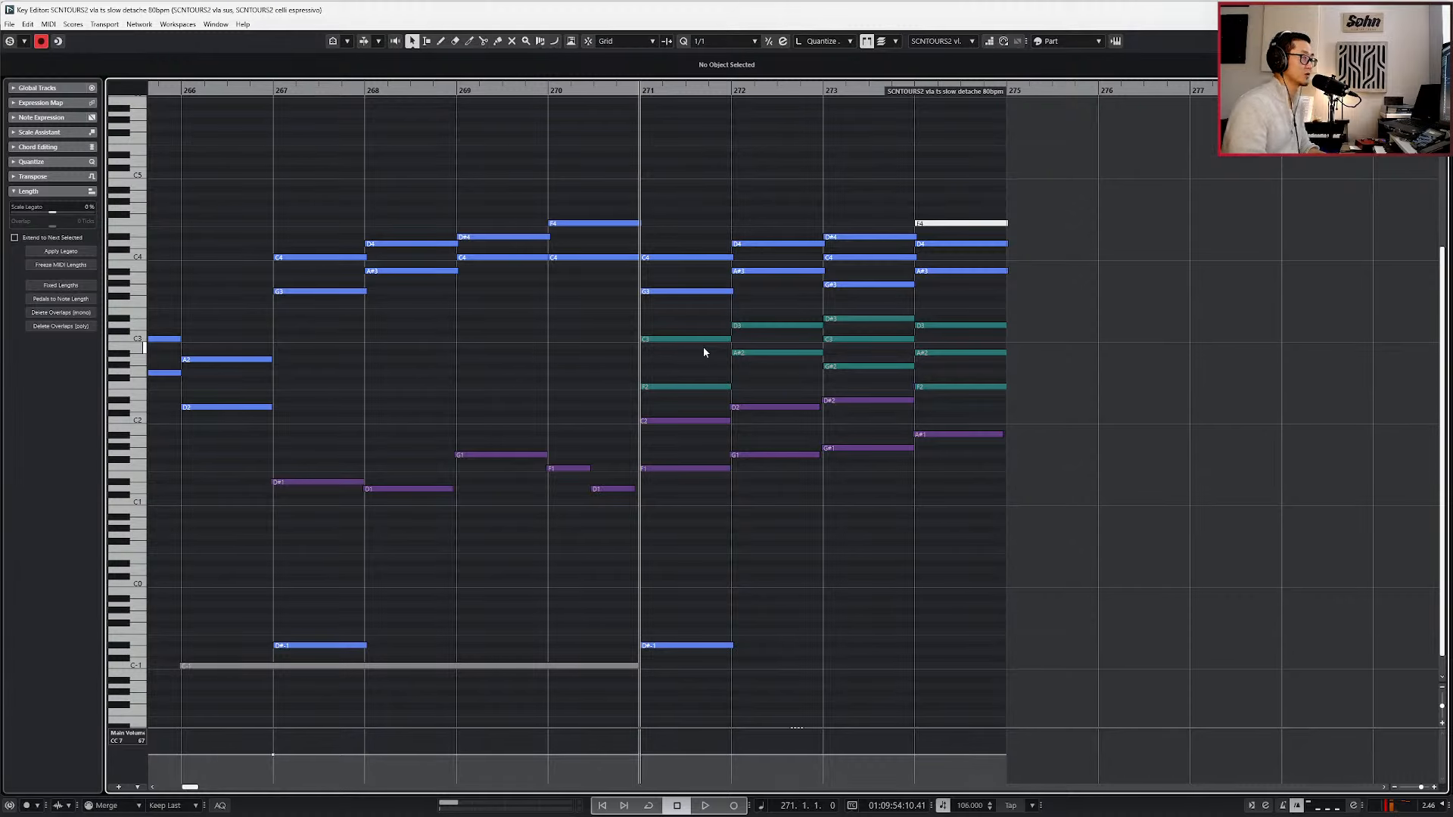
{"action": "scroll", "coordinate": [701, 371], "scroll_direction": "down", "scroll_amount": 1}
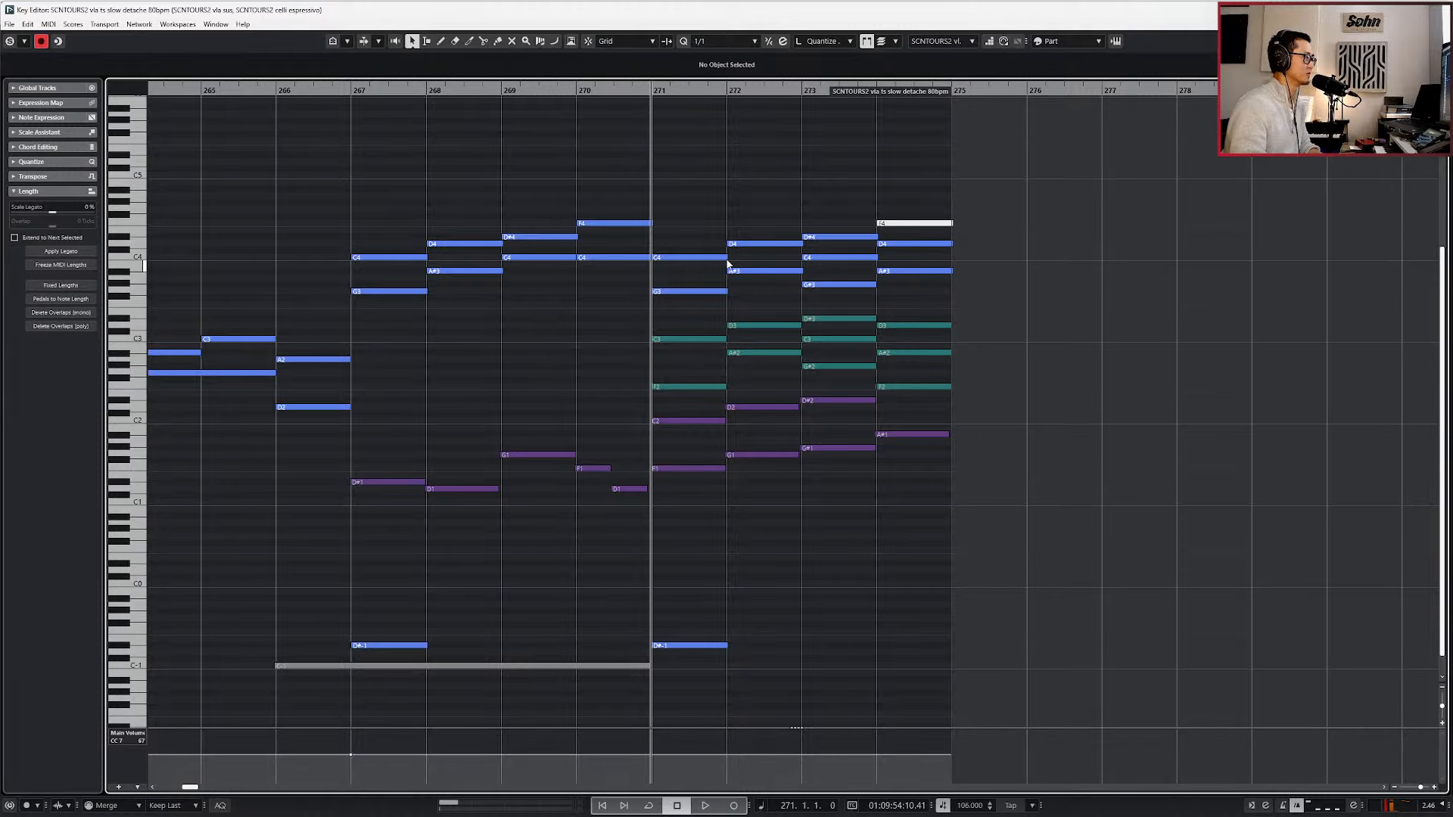
{"action": "key", "text": "Escape"}
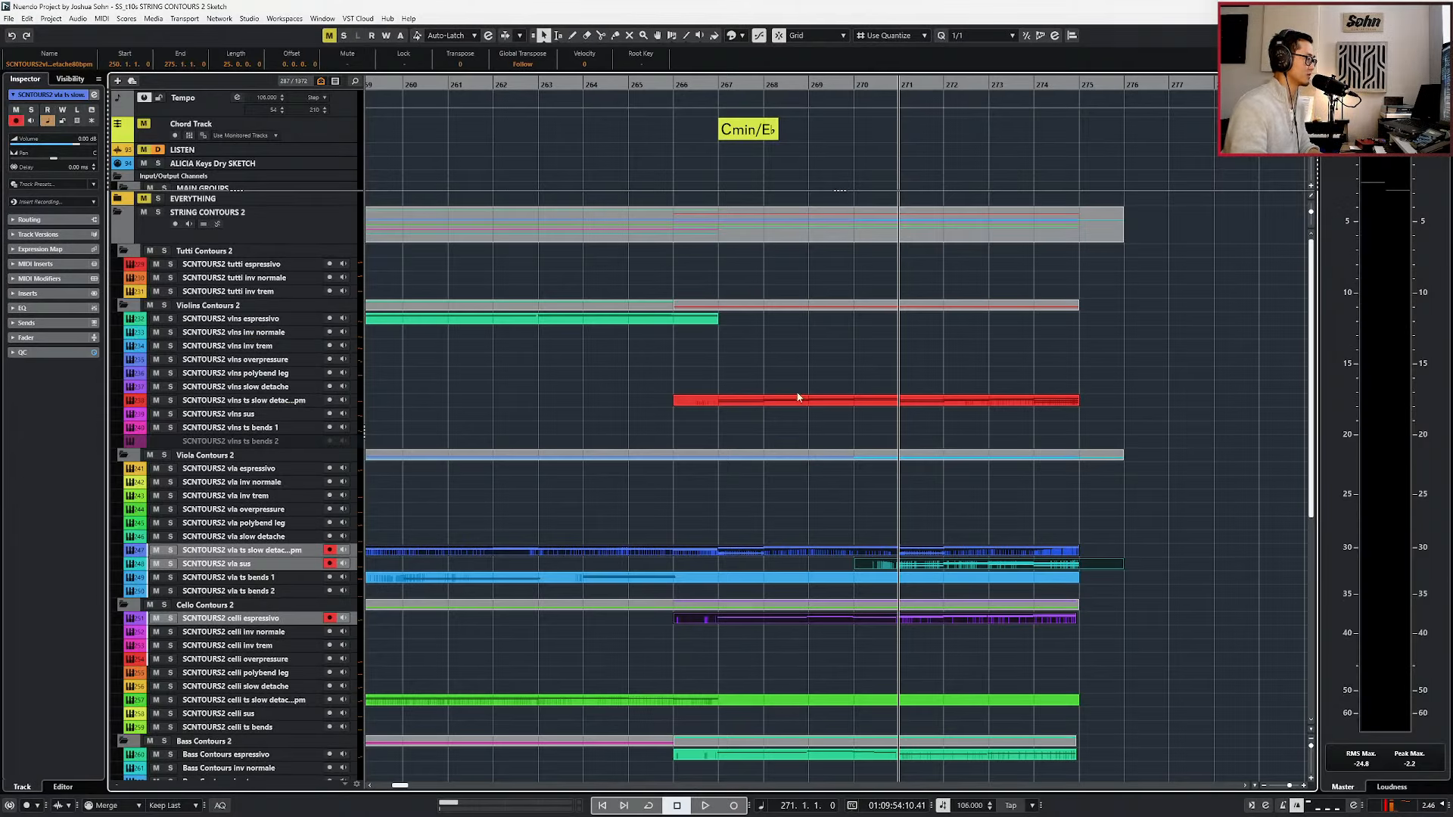
Extend the vla sus part back to start at bar 266, check its notes, and place the playhead at bar 267.
{"action": "left_click", "coordinate": [856, 553]}
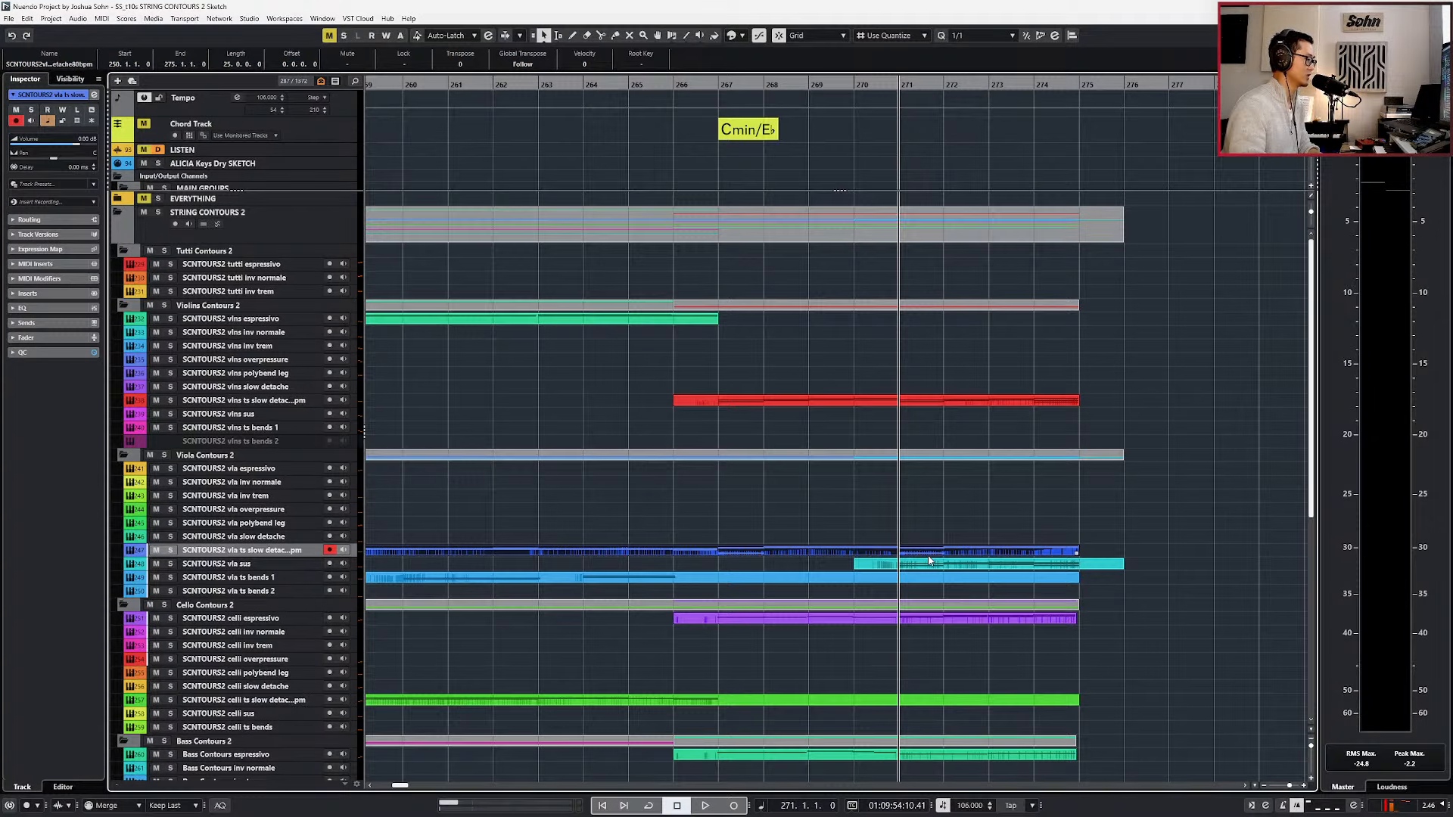
{"action": "scroll", "coordinate": [942, 554], "scroll_direction": "down", "scroll_amount": 2}
{"action": "key", "text": "KP_Subtract"}
{"action": "key", "text": "KP_Subtract"}
{"action": "key", "text": "KP_Subtract"}
{"action": "key", "text": "KP_Subtract"}
{"action": "key", "text": "KP_Subtract"}
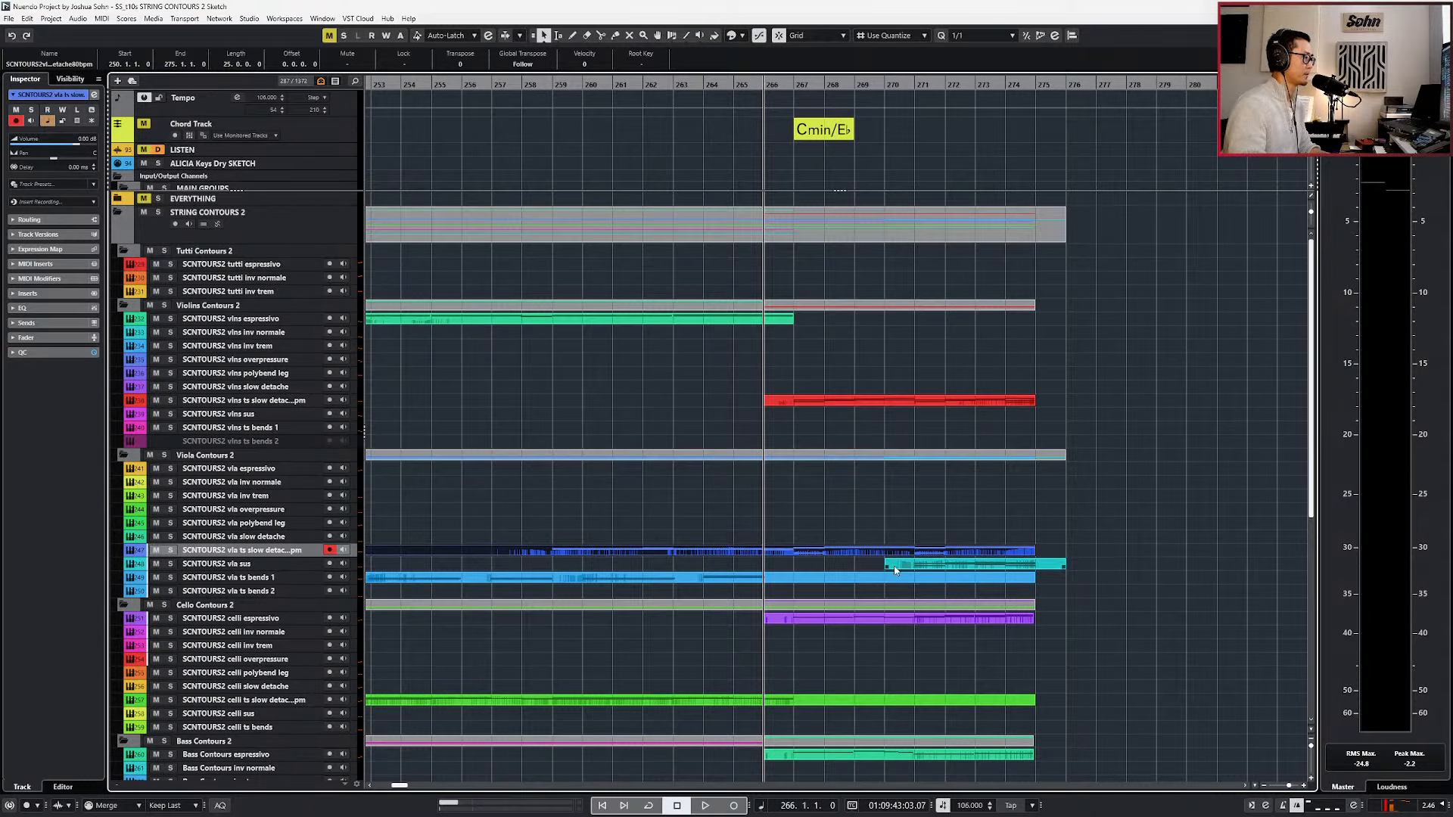
{"action": "left_click_drag", "start_coordinate": [895, 569], "coordinate": [787, 568]}
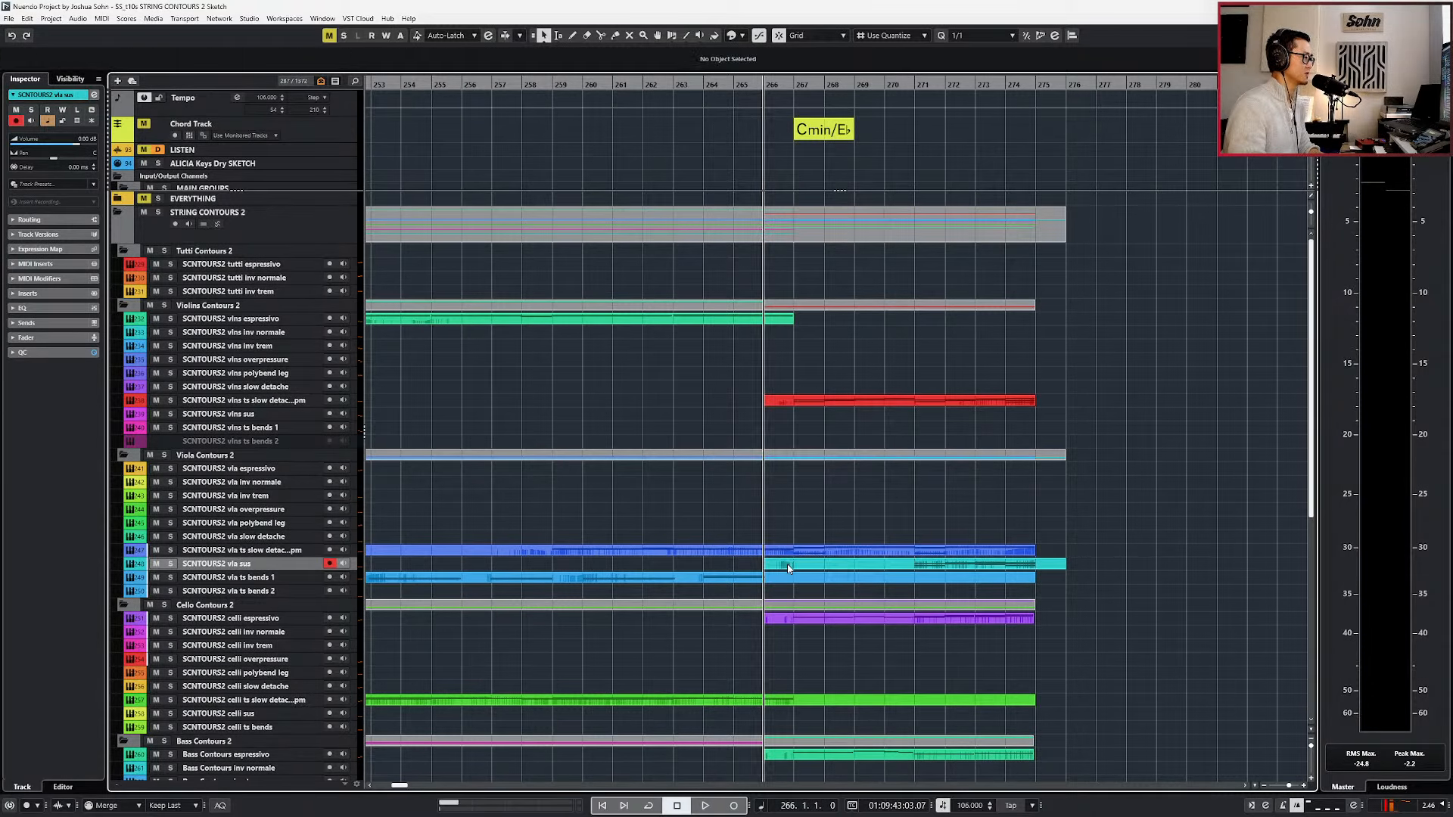
{"action": "double_click", "coordinate": [787, 564]}
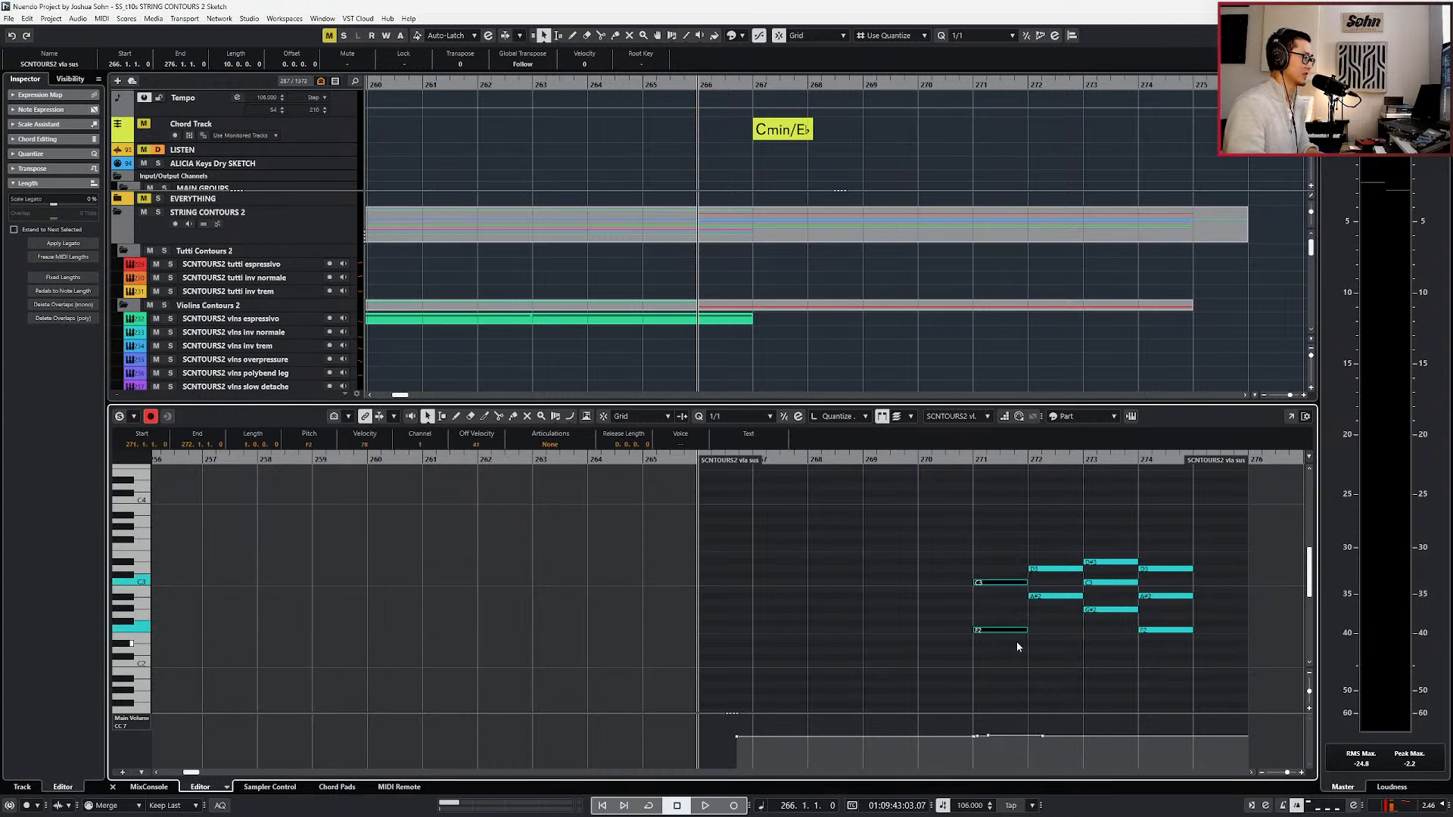
{"action": "key", "text": "KP_Add"}
{"action": "key", "text": "Return"}
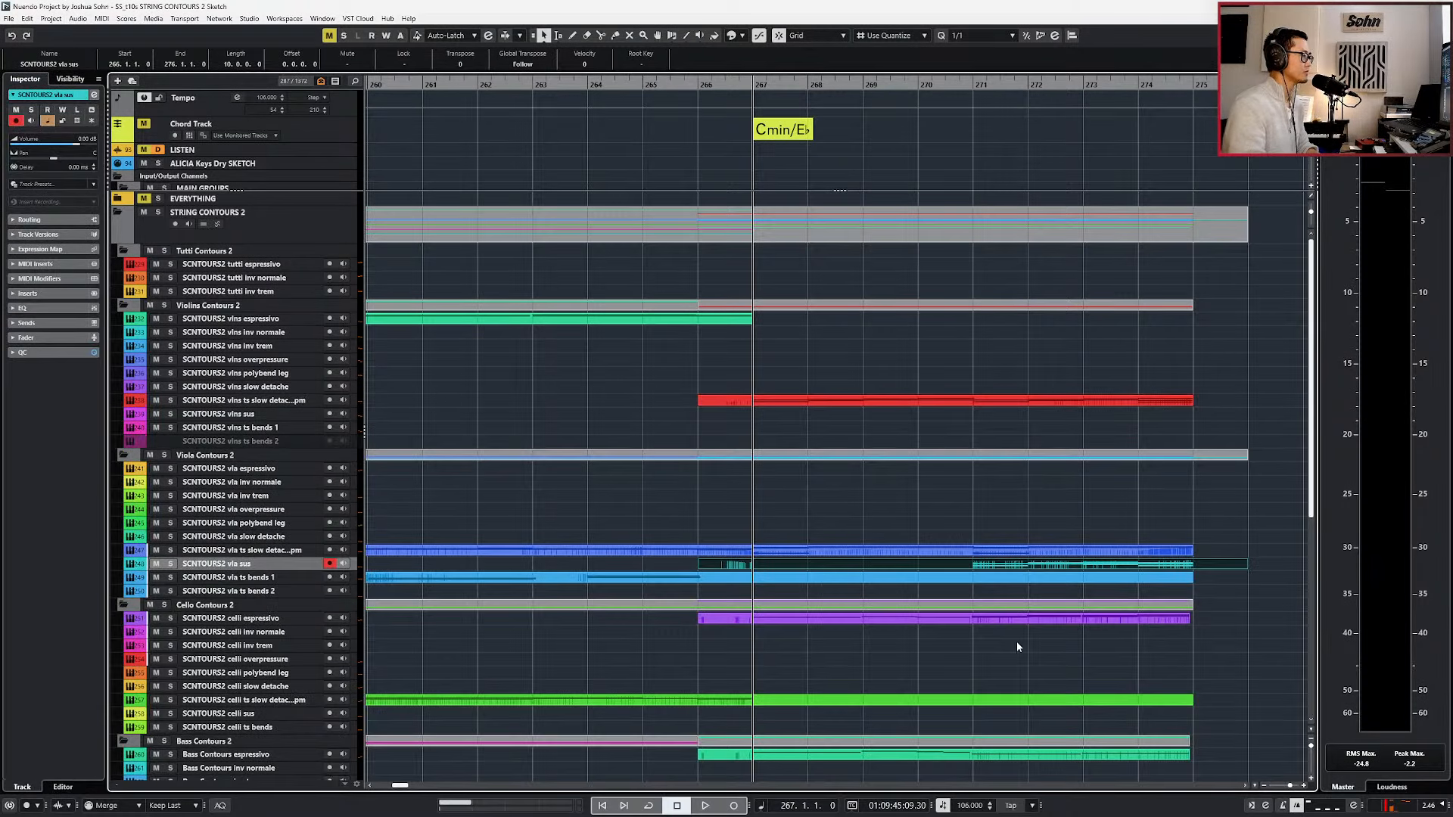
Open the violin and viola ts slow detache, celli espressivo, bass espressivo and vla sus parts together in the Key Editor.
{"action": "scroll", "coordinate": [877, 581], "scroll_direction": "right", "scroll_amount": 1}
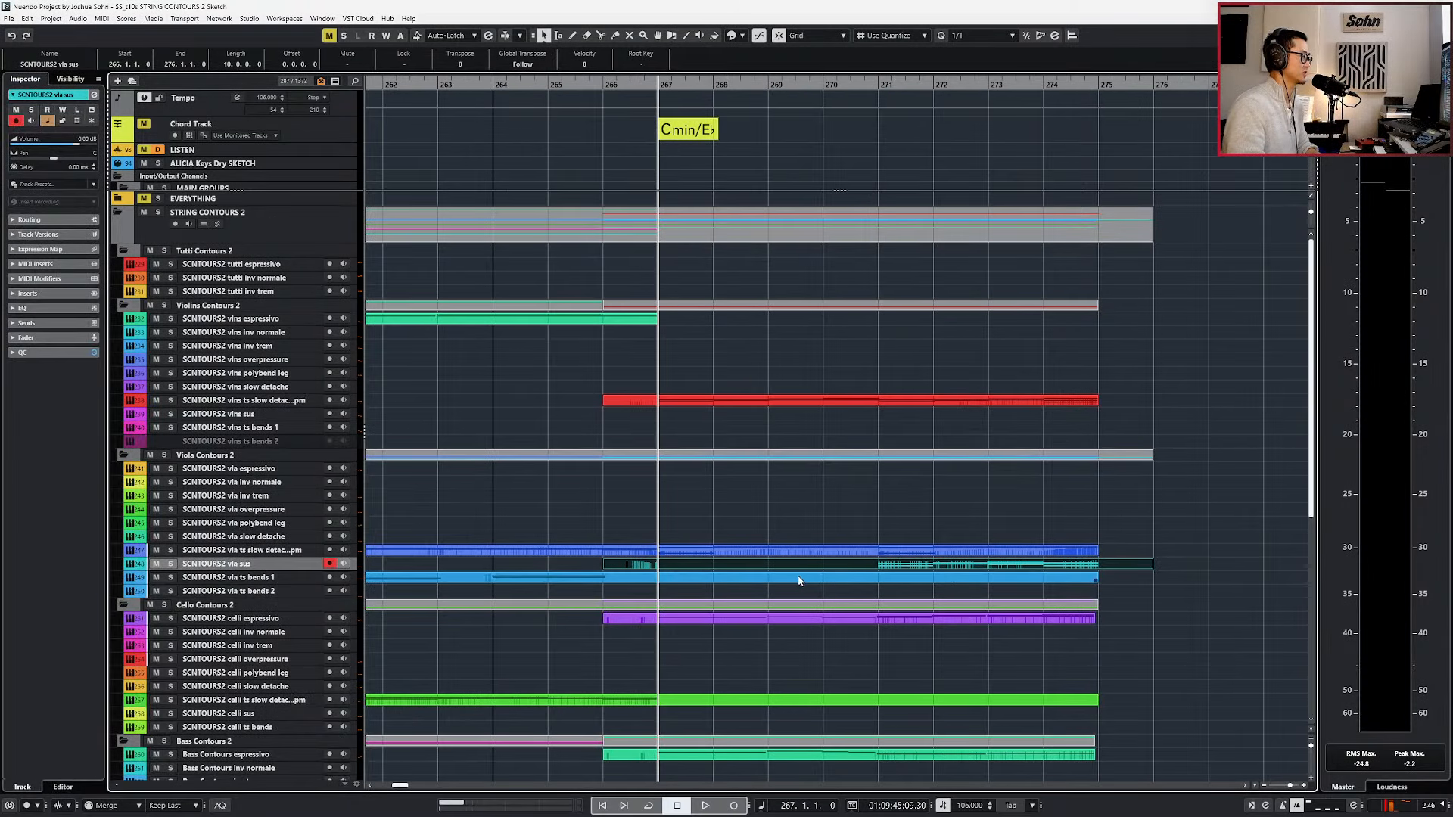
{"action": "left_click", "coordinate": [715, 552]}
{"action": "left_click", "coordinate": [716, 619], "text": "shift"}
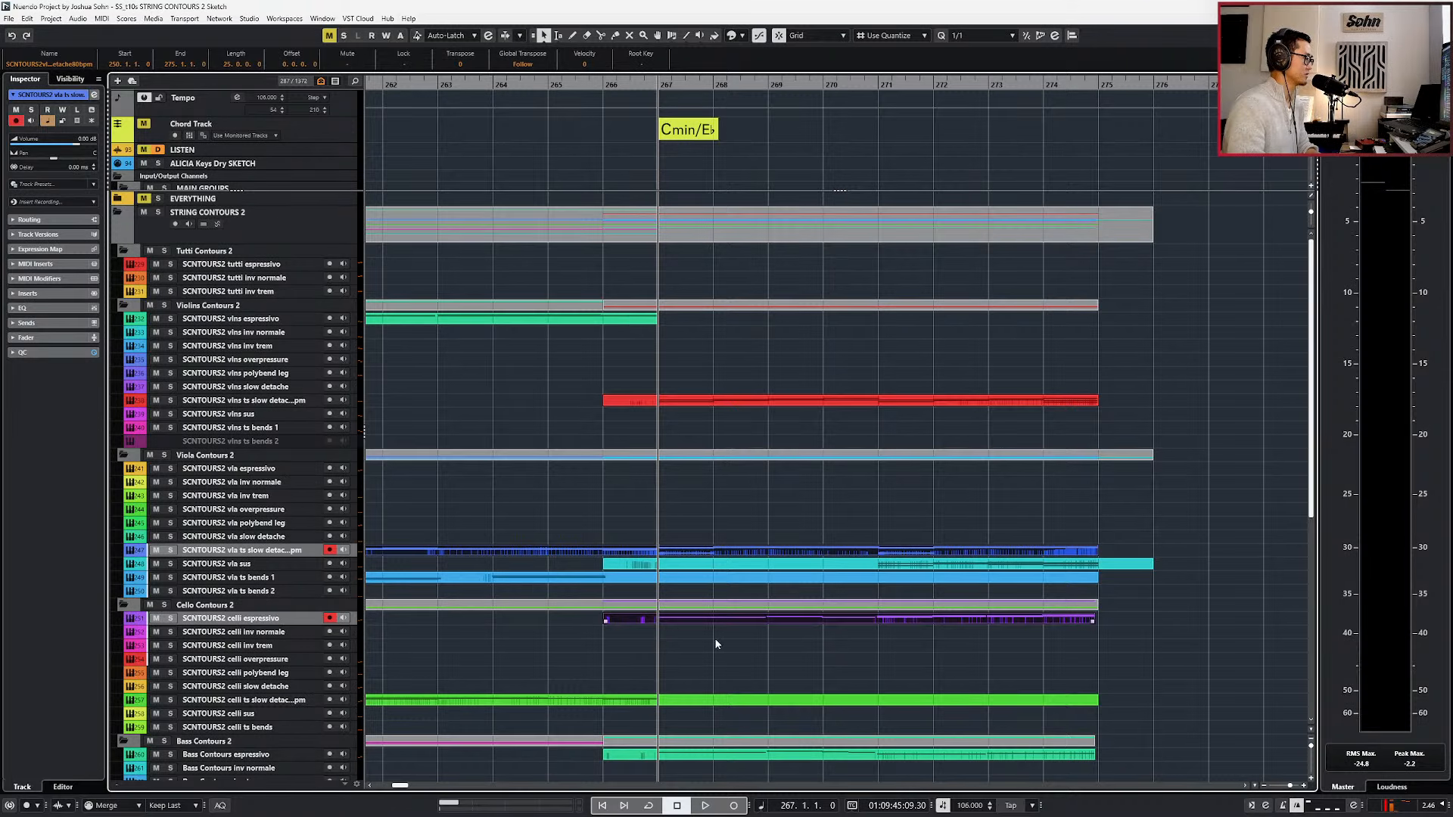
{"action": "left_click", "coordinate": [708, 759], "text": "shift"}
{"action": "left_click", "coordinate": [669, 400], "text": "shift"}
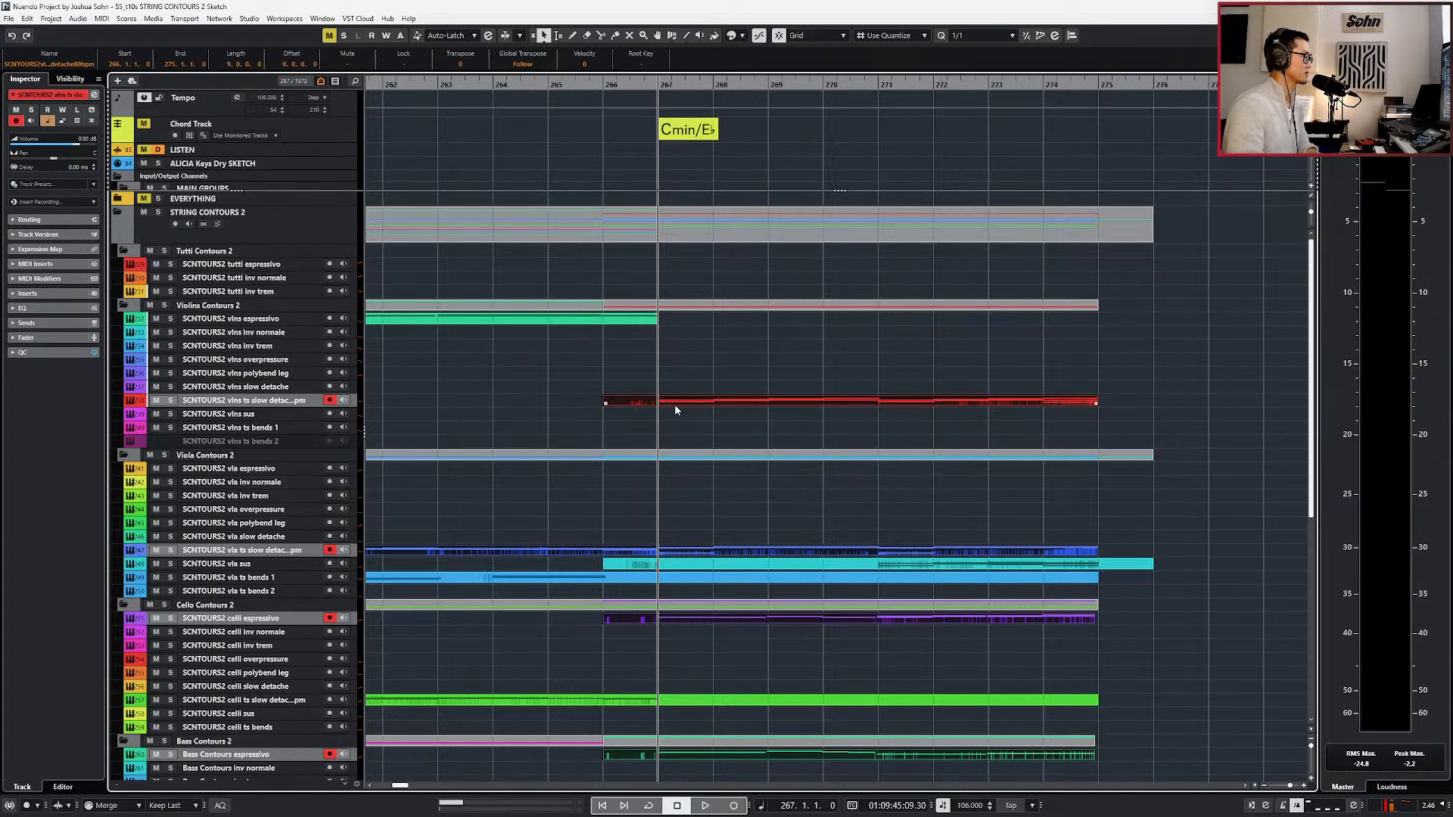
{"action": "key", "text": "Return"}
{"action": "scroll", "coordinate": [656, 418], "scroll_direction": "left", "scroll_amount": 2}
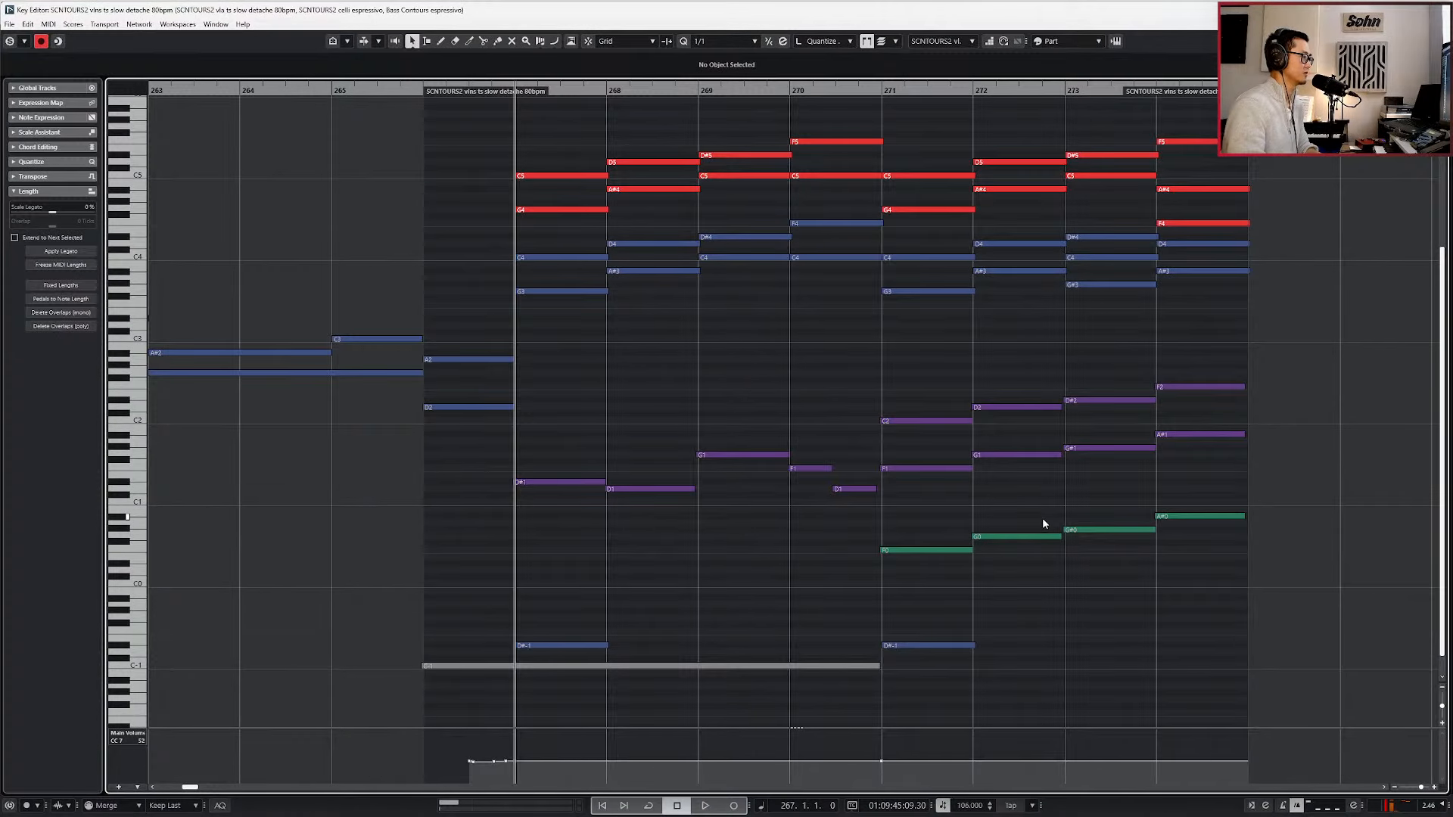
{"action": "left_click", "coordinate": [923, 551]}
{"action": "left_click", "coordinate": [900, 467]}
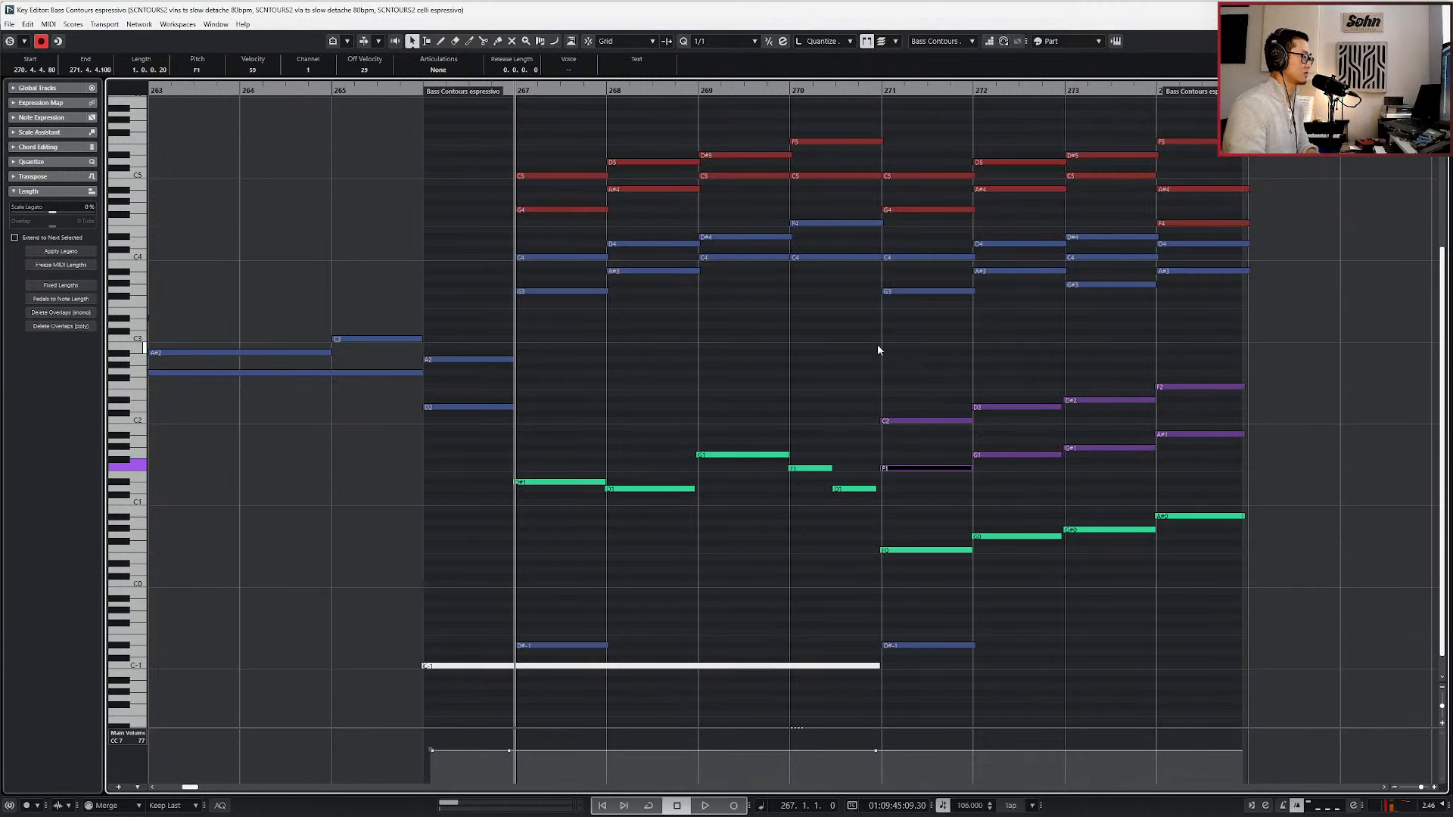
{"action": "key", "text": "Return"}
{"action": "left_click", "coordinate": [881, 566], "text": "shift"}
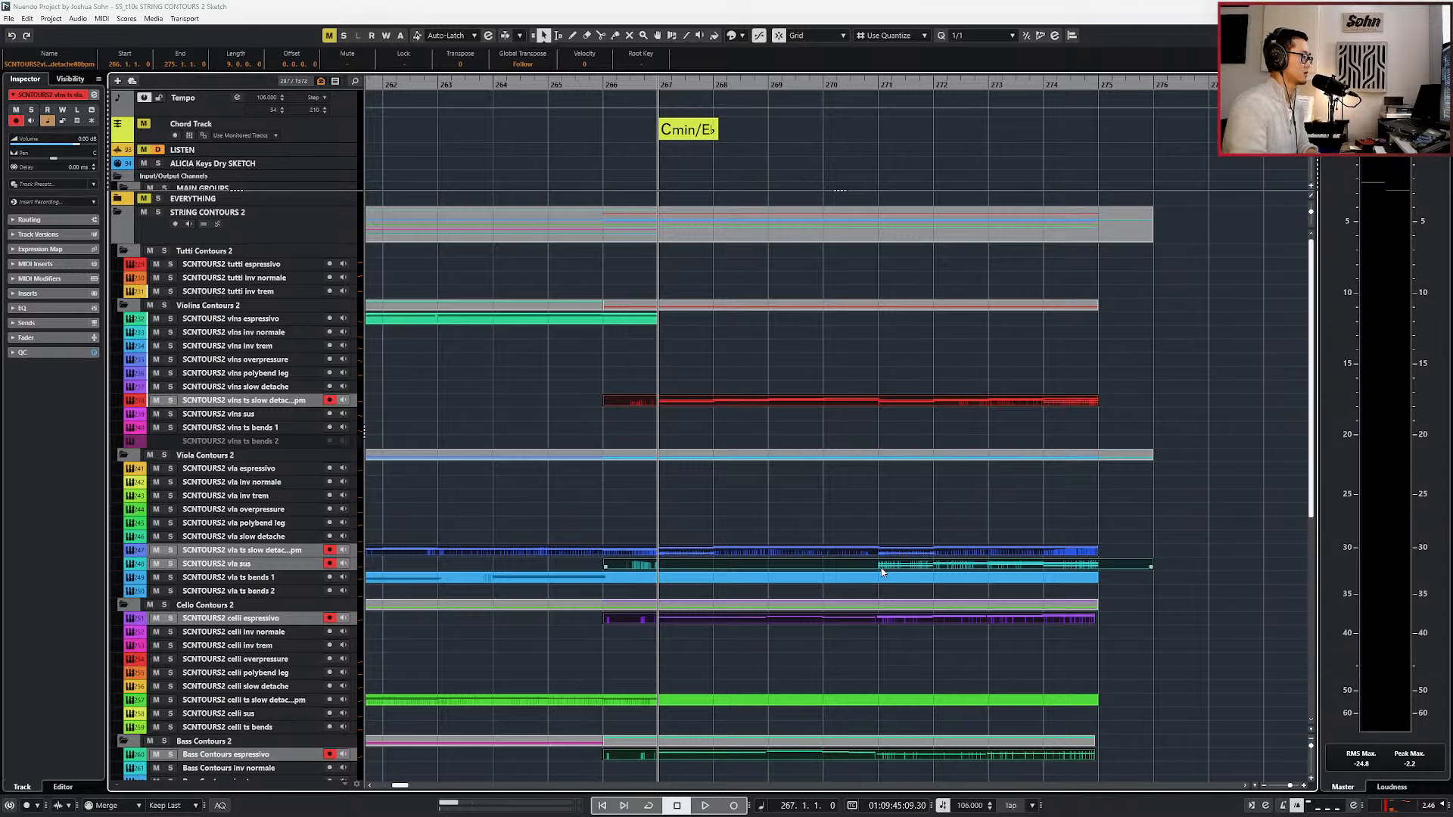
{"action": "key", "text": "Return"}
Copy the vla sus C3 note from bar 271 to bar 267 and lower it to C2, auditioning it in playback.
{"action": "left_click", "coordinate": [648, 339]}
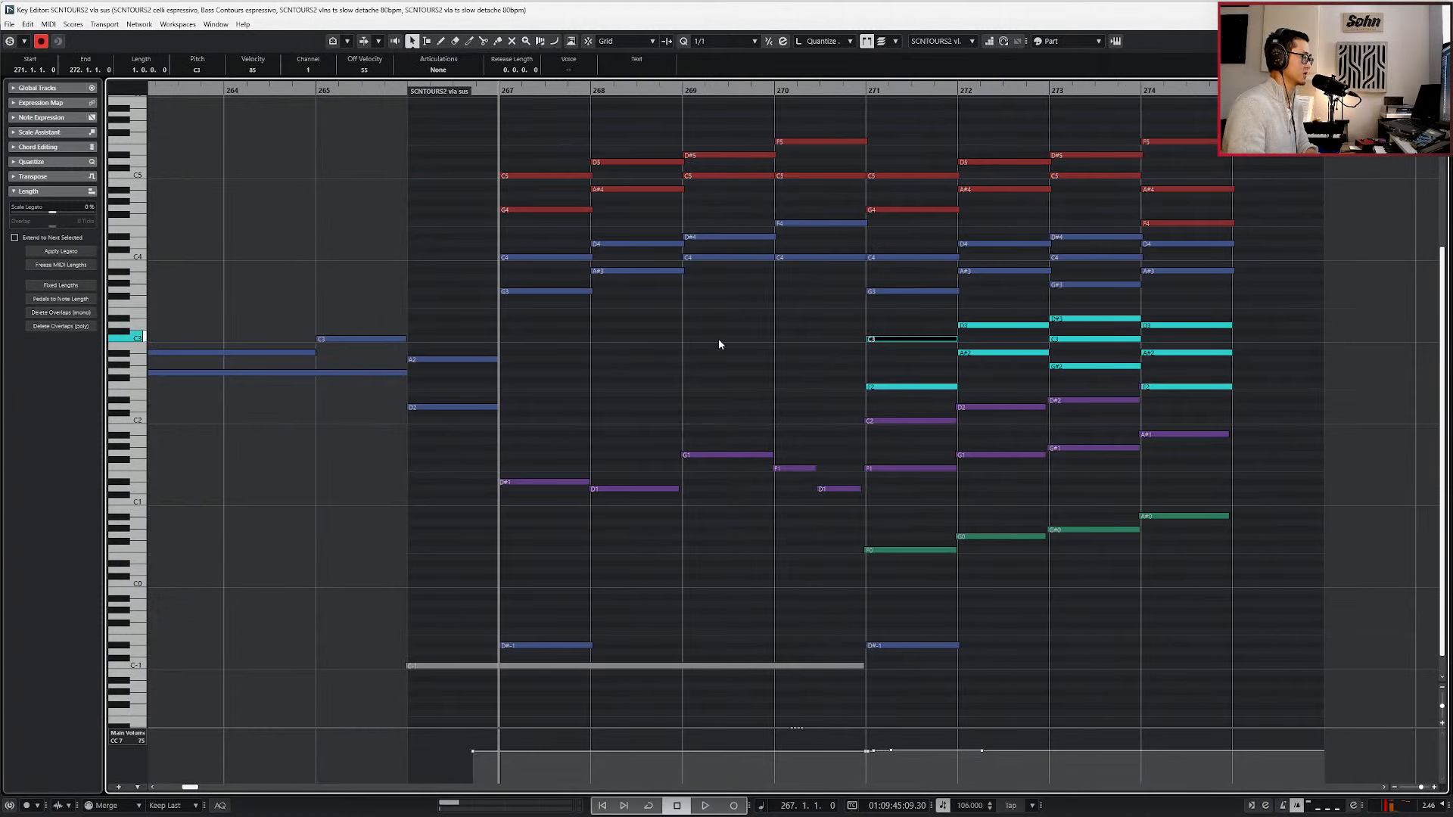
{"action": "key", "text": "Down"}
{"action": "key", "text": "Down"}
{"action": "key", "text": "Down"}
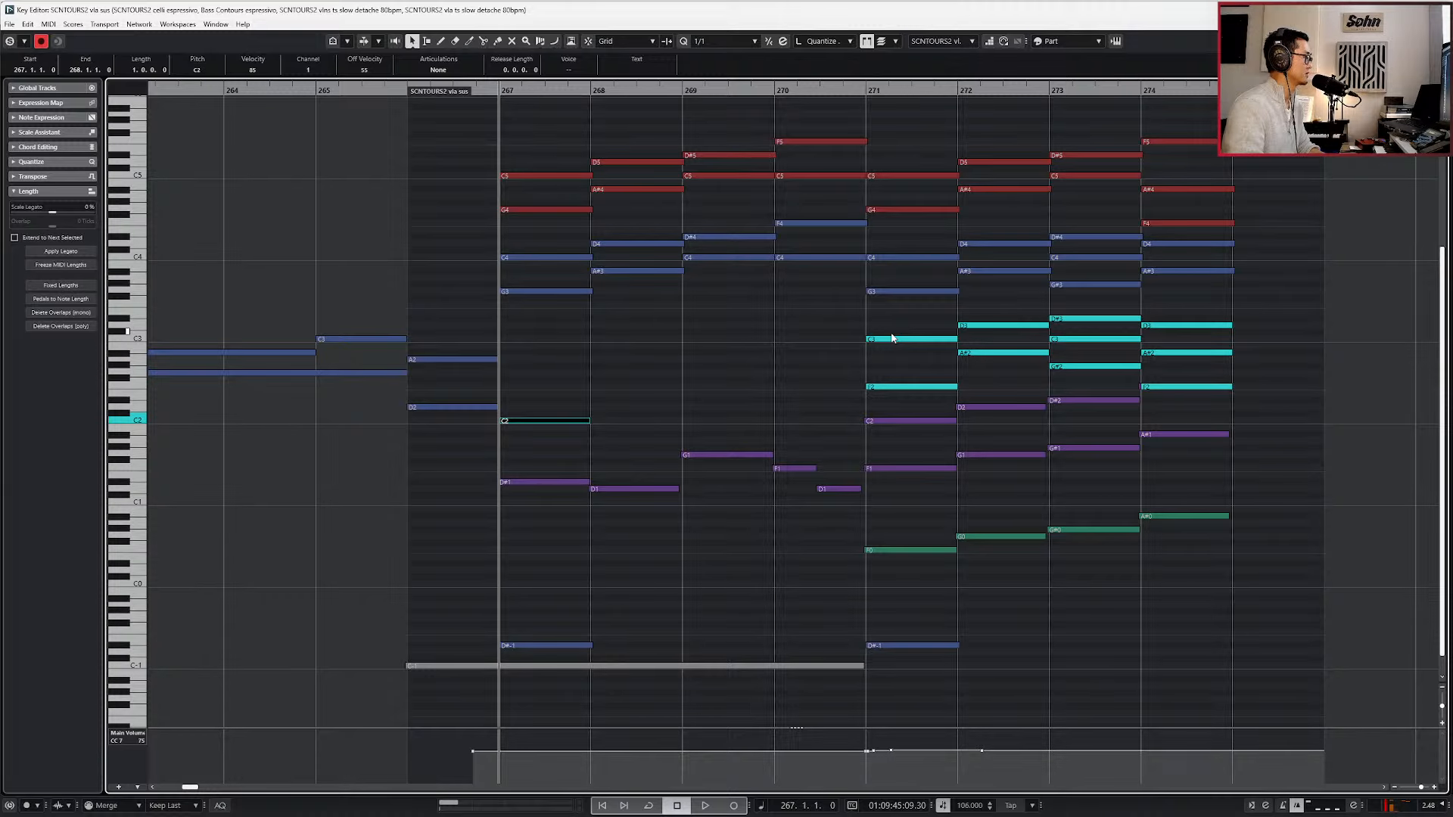
{"action": "key", "text": "space"}
{"action": "key", "text": "shift+Up"}
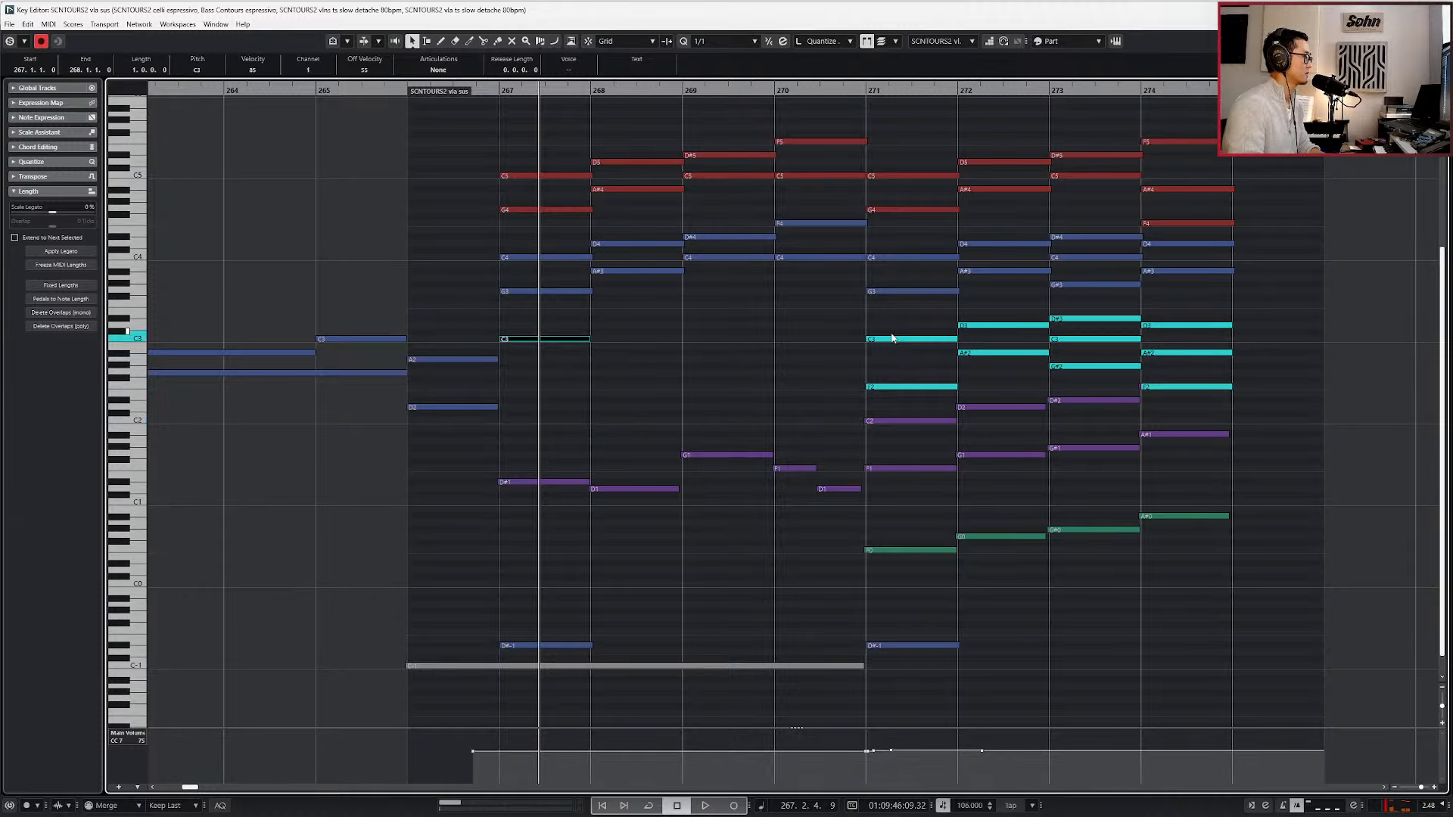
{"action": "key", "text": "Down"}
{"action": "key", "text": "Down"}
{"action": "key", "text": "Down"}
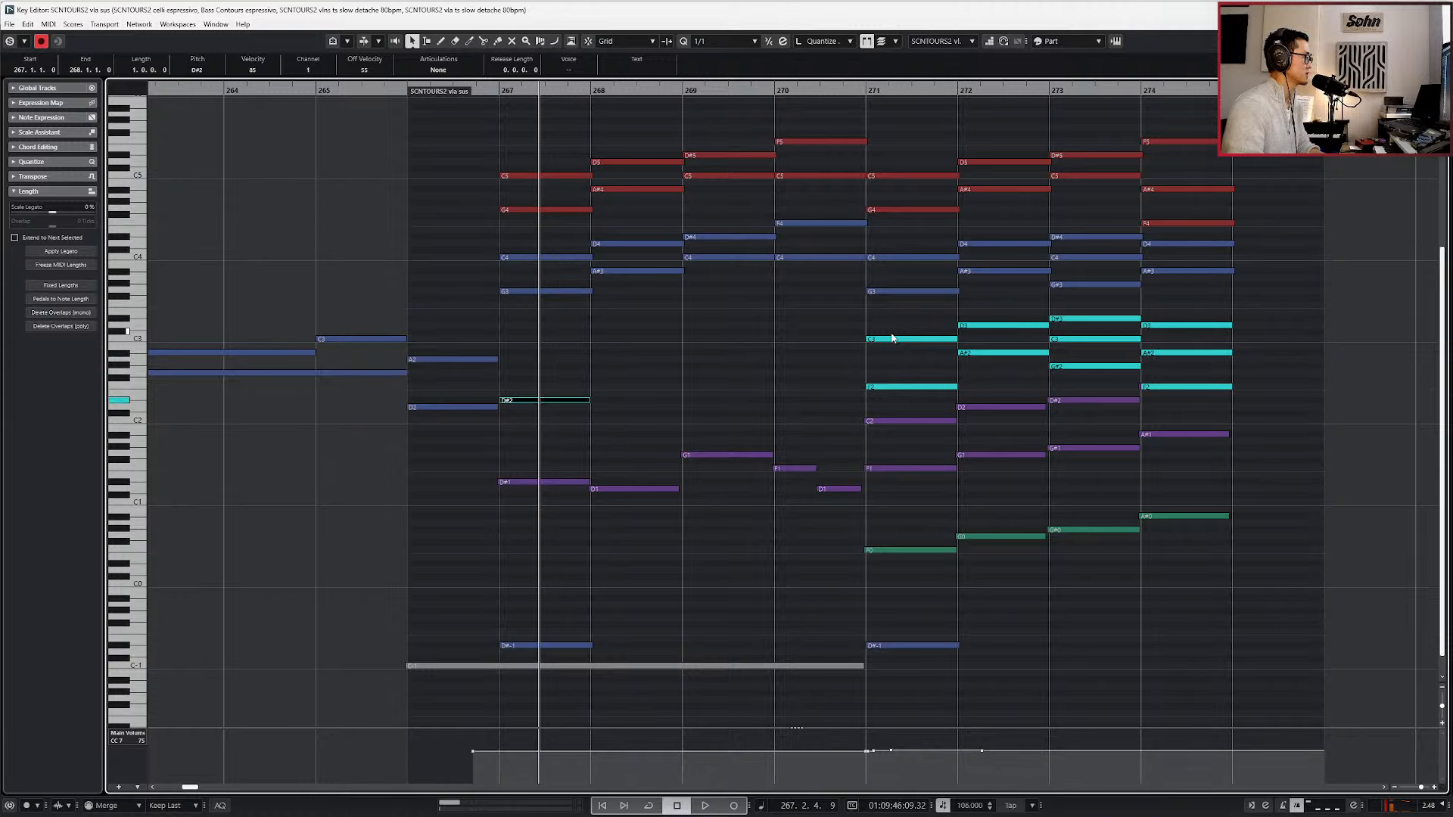
{"action": "key", "text": "Down"}
{"action": "key", "text": "space"}
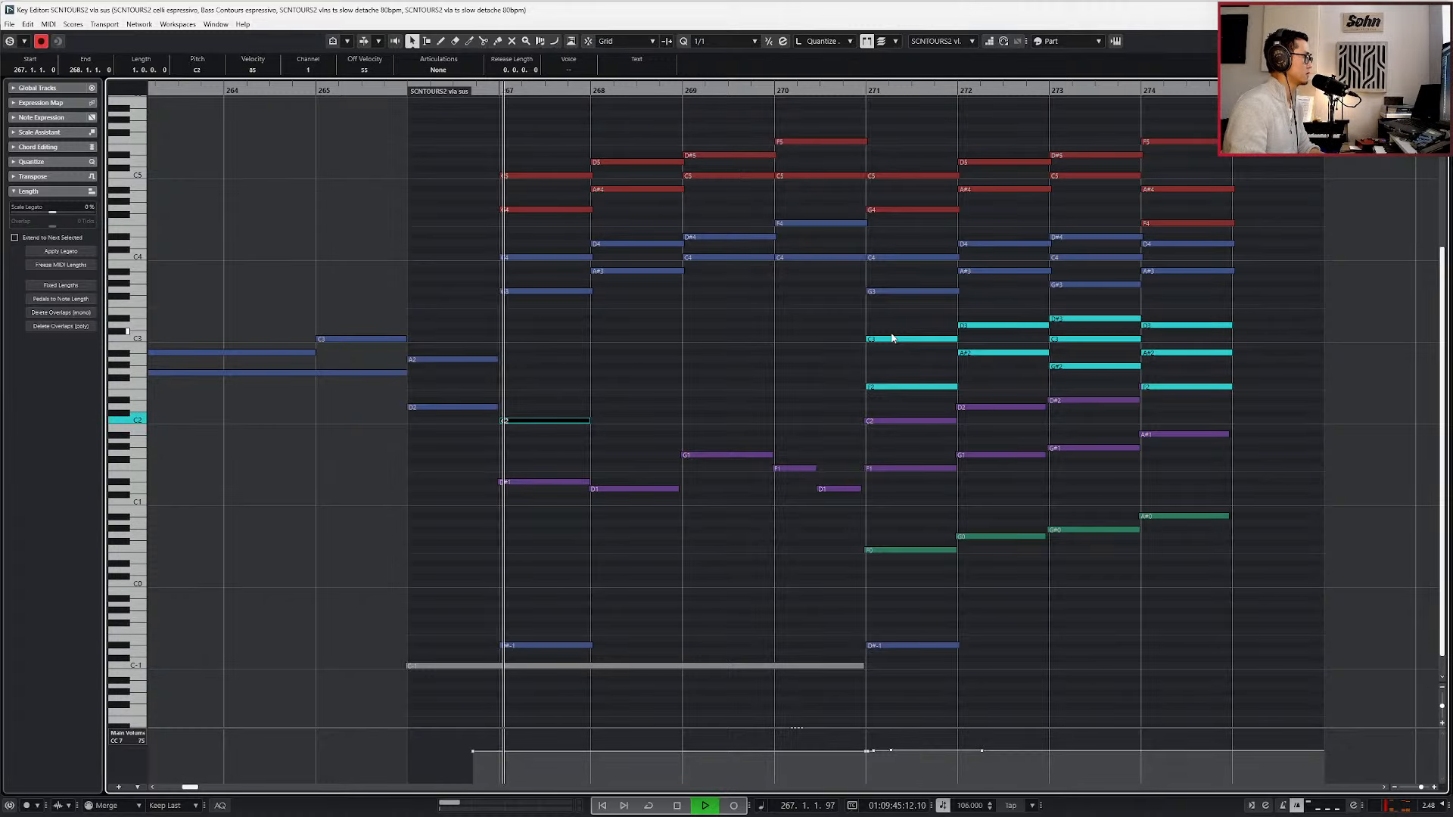
Duplicate the vla sus note into bar 268, raise it to D2, and duplicate that note into bar 269 while listening.
{"action": "key", "text": "ctrl+d"}
{"action": "key", "text": "space"}
{"action": "key", "text": "Up"}
{"action": "key", "text": "Up"}
{"action": "key", "text": "space"}
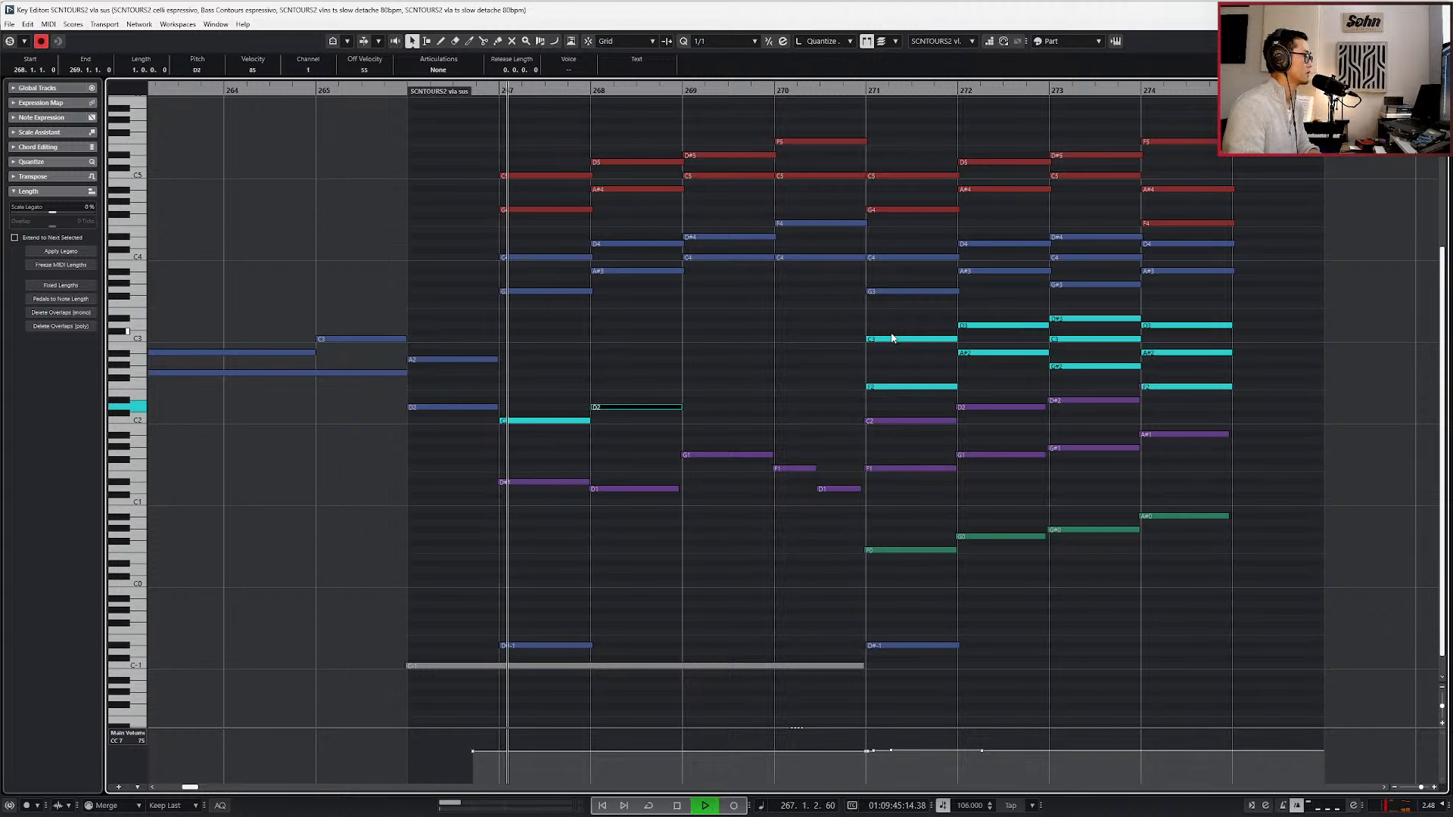
{"action": "key", "text": "ctrl+d"}
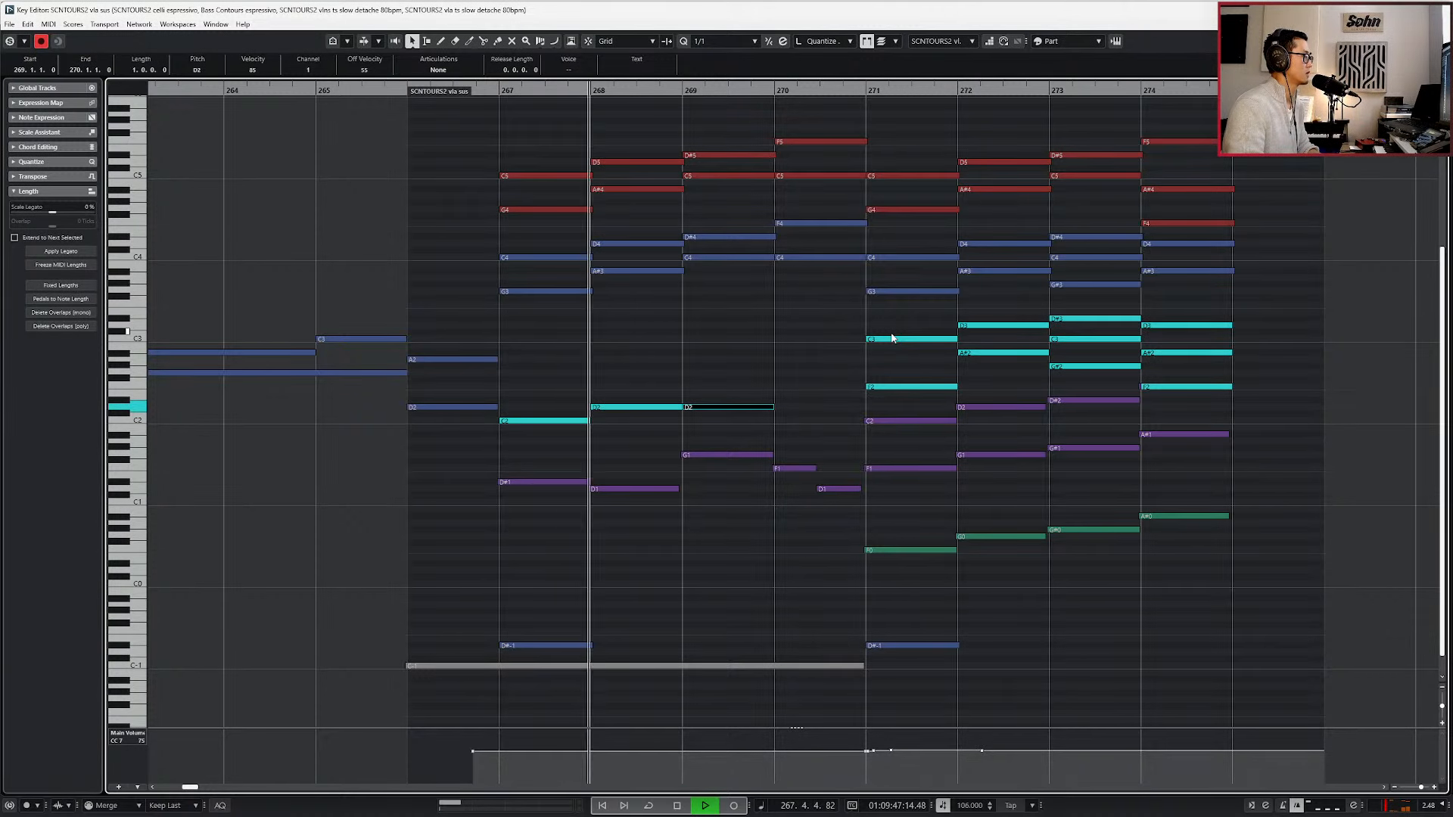
{"action": "key", "text": "space"}
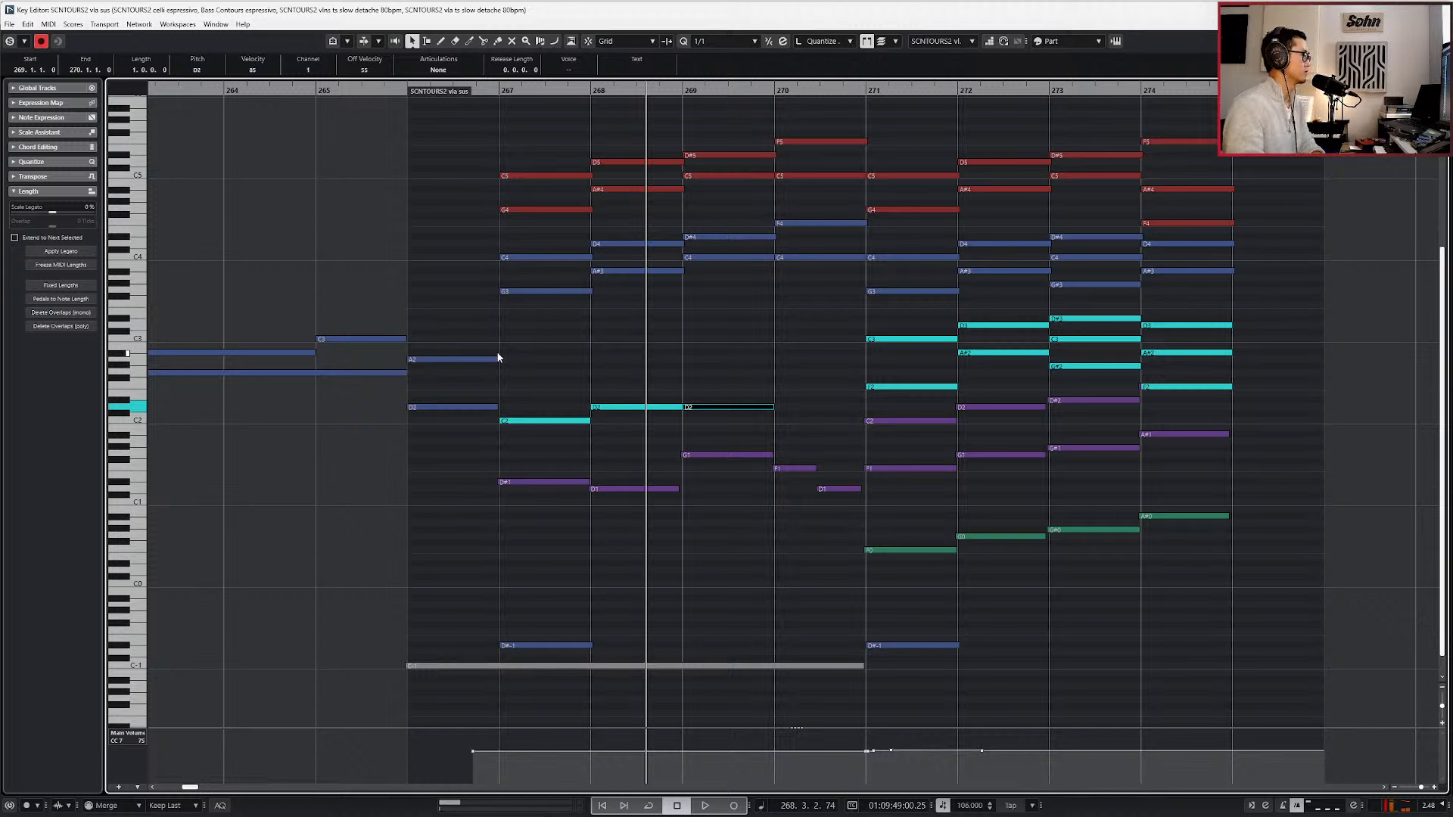
Transpose the vla sus notes in bars 267 and 268 up three semitones to D#2 and F2, and return the playhead to bar 267.
{"action": "left_click_drag", "start_coordinate": [528, 373], "coordinate": [647, 447]}
{"action": "key", "text": "Up"}
{"action": "key", "text": "Up"}
{"action": "key", "text": "Up"}
{"action": "key", "text": "l"}
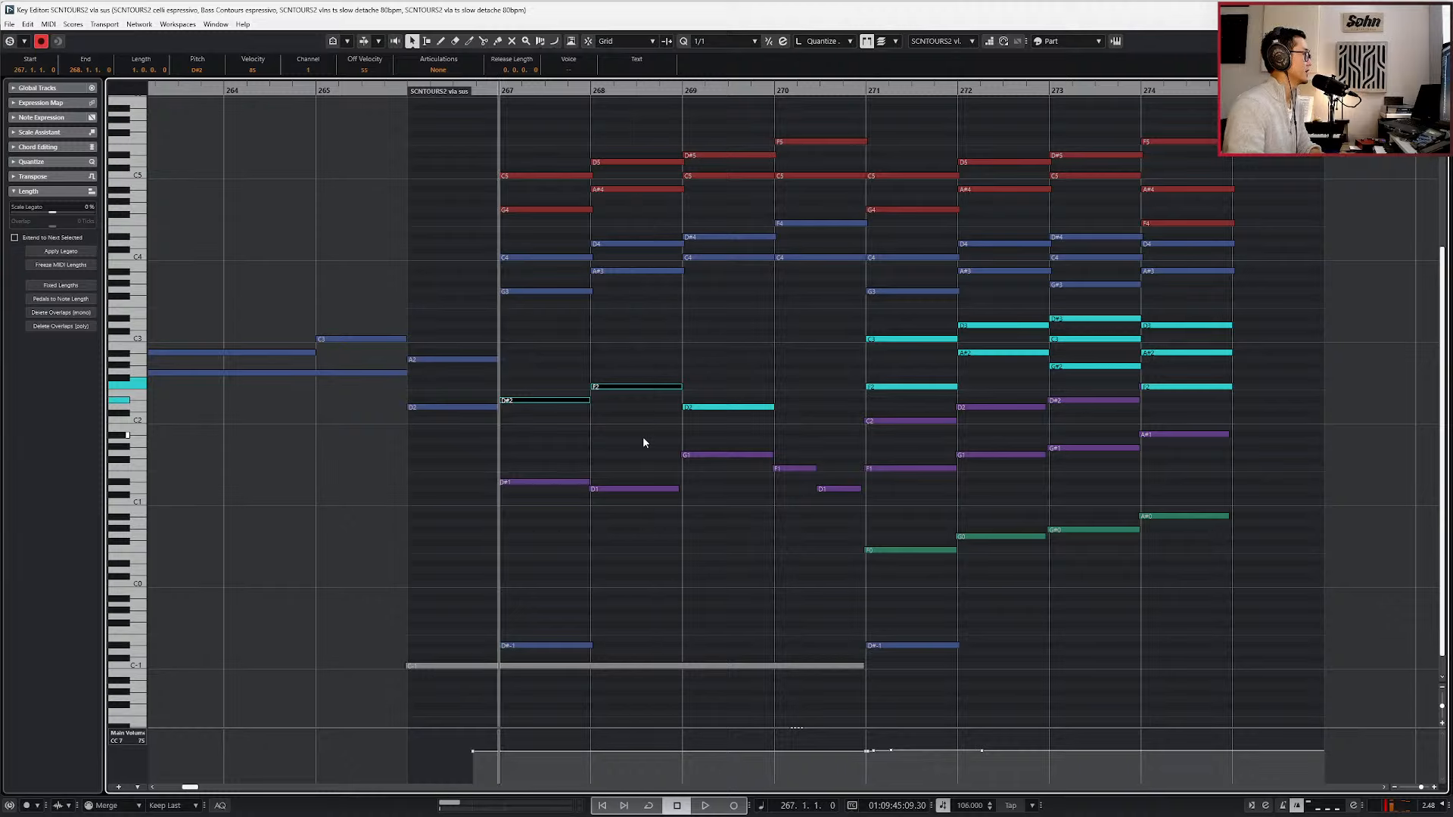
Raise the vla sus note in bar 268 to G2 while playing back from bar 267.
{"action": "left_click", "coordinate": [631, 386]}
{"action": "key", "text": "space"}
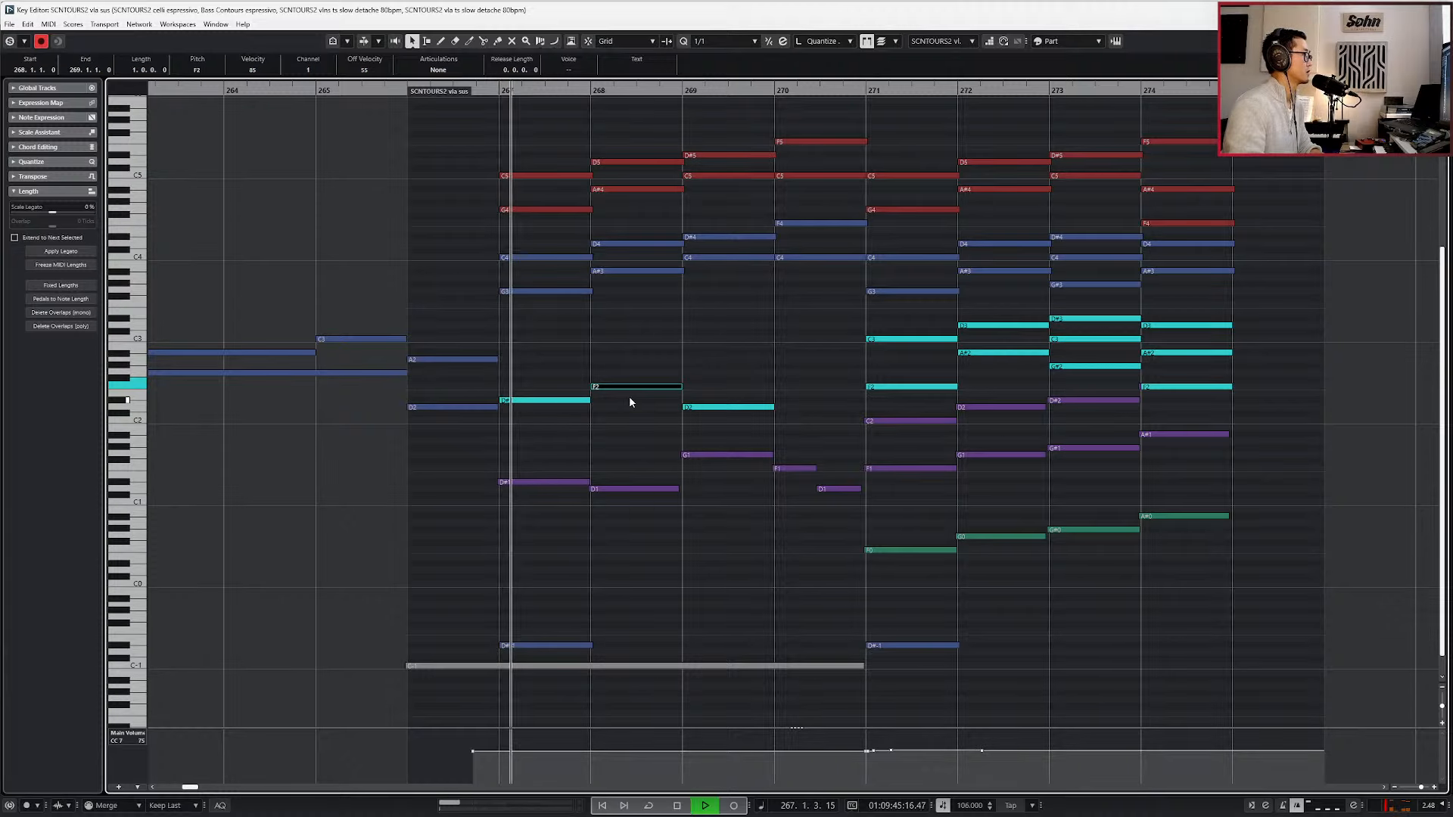
{"action": "key", "text": "Up"}
{"action": "key", "text": "Up"}
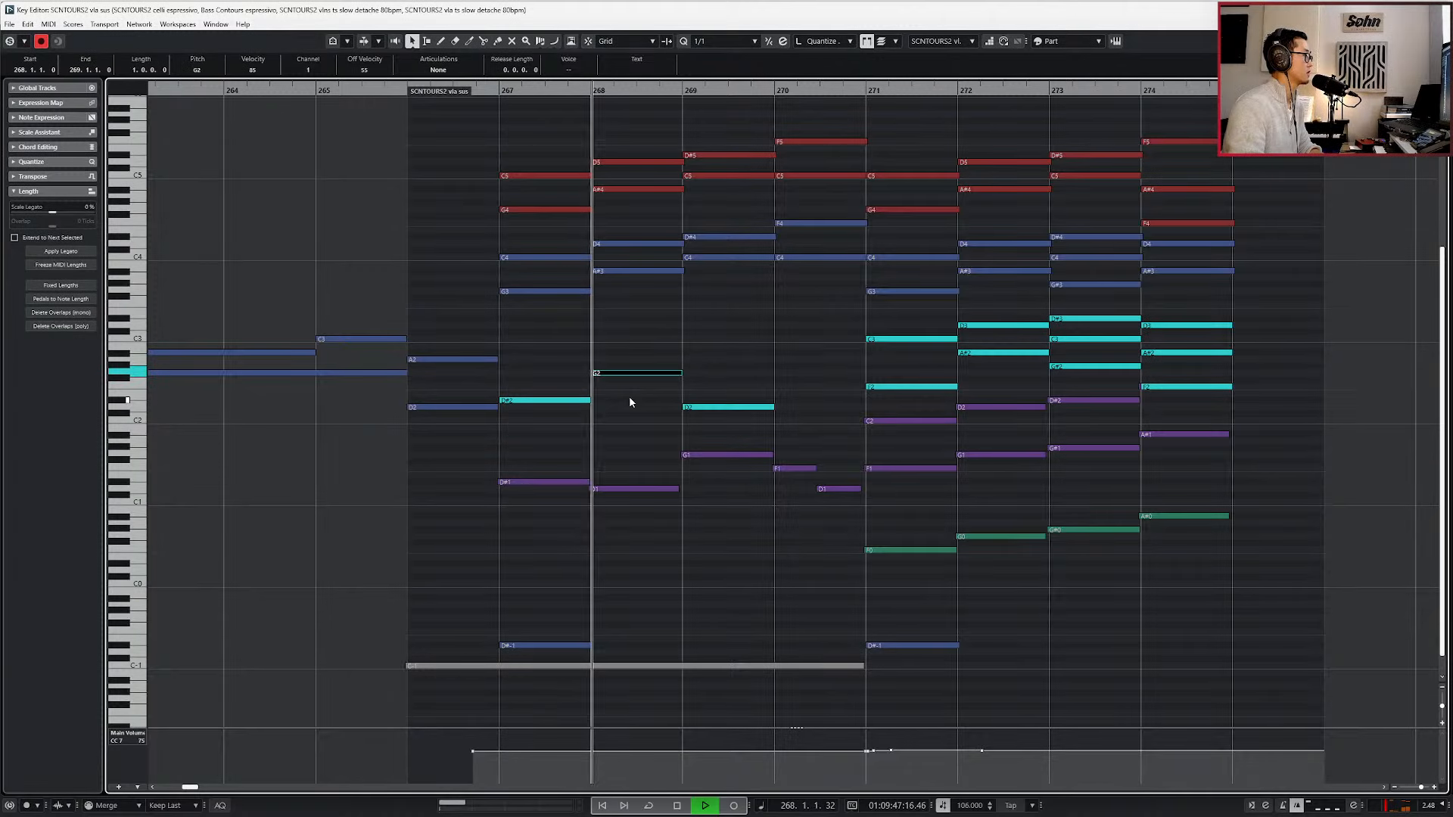
{"action": "key", "text": "space"}
Raise the vla sus note in bar 269, try pitches between F#2 and A#2 against playback, and settle it on G2.
{"action": "left_click", "coordinate": [719, 409]}
{"action": "key", "text": "Up"}
{"action": "key", "text": "Up"}
{"action": "key", "text": "Up"}
{"action": "key", "text": "Up"}
{"action": "key", "text": "Up"}
{"action": "key", "text": "Up"}
{"action": "key", "text": "Up"}
{"action": "key", "text": "space"}
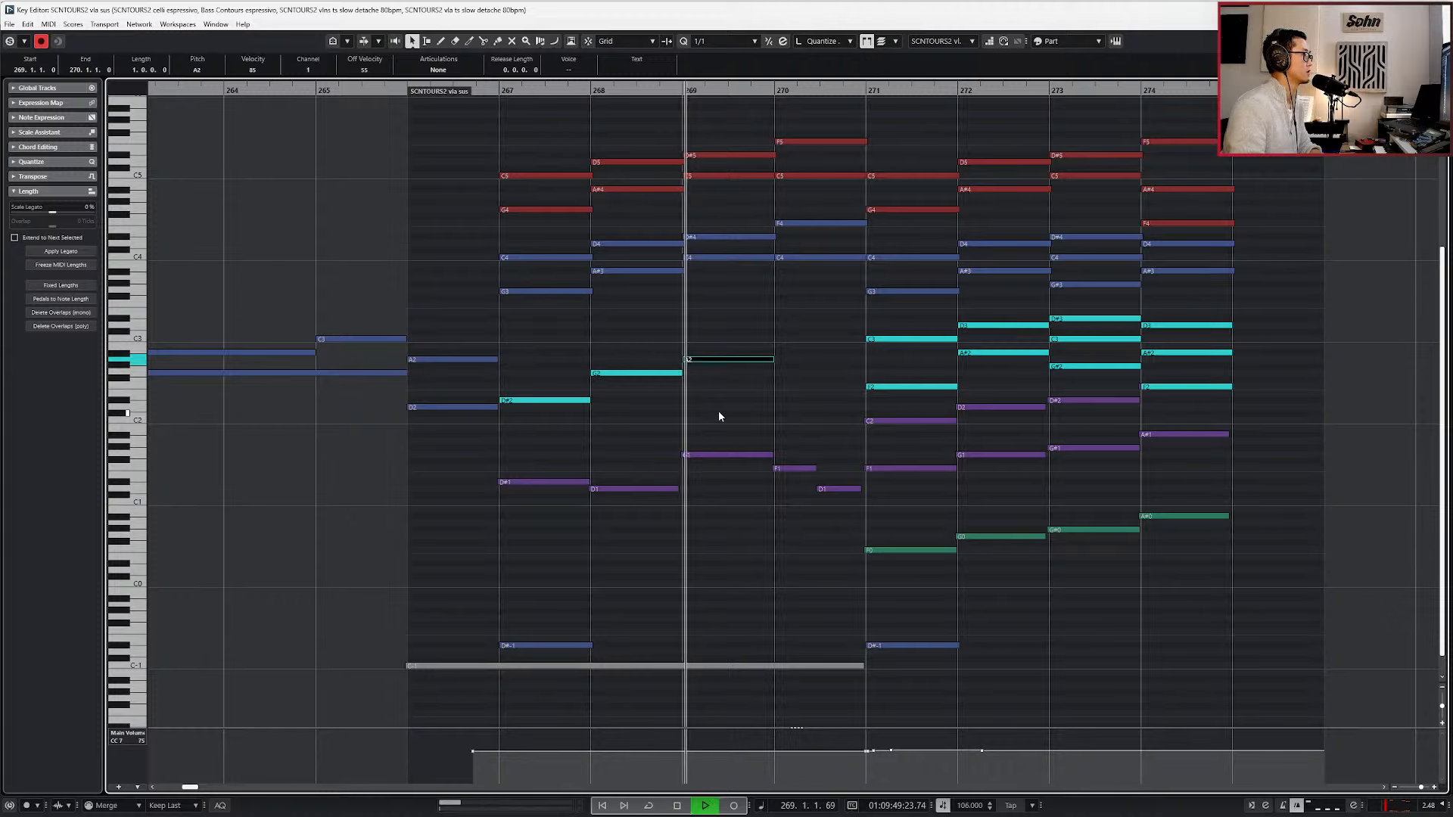
{"action": "key", "text": "space"}
{"action": "key", "text": "Down"}
{"action": "key", "text": "Down"}
{"action": "key", "text": "Down"}
{"action": "key", "text": "Down"}
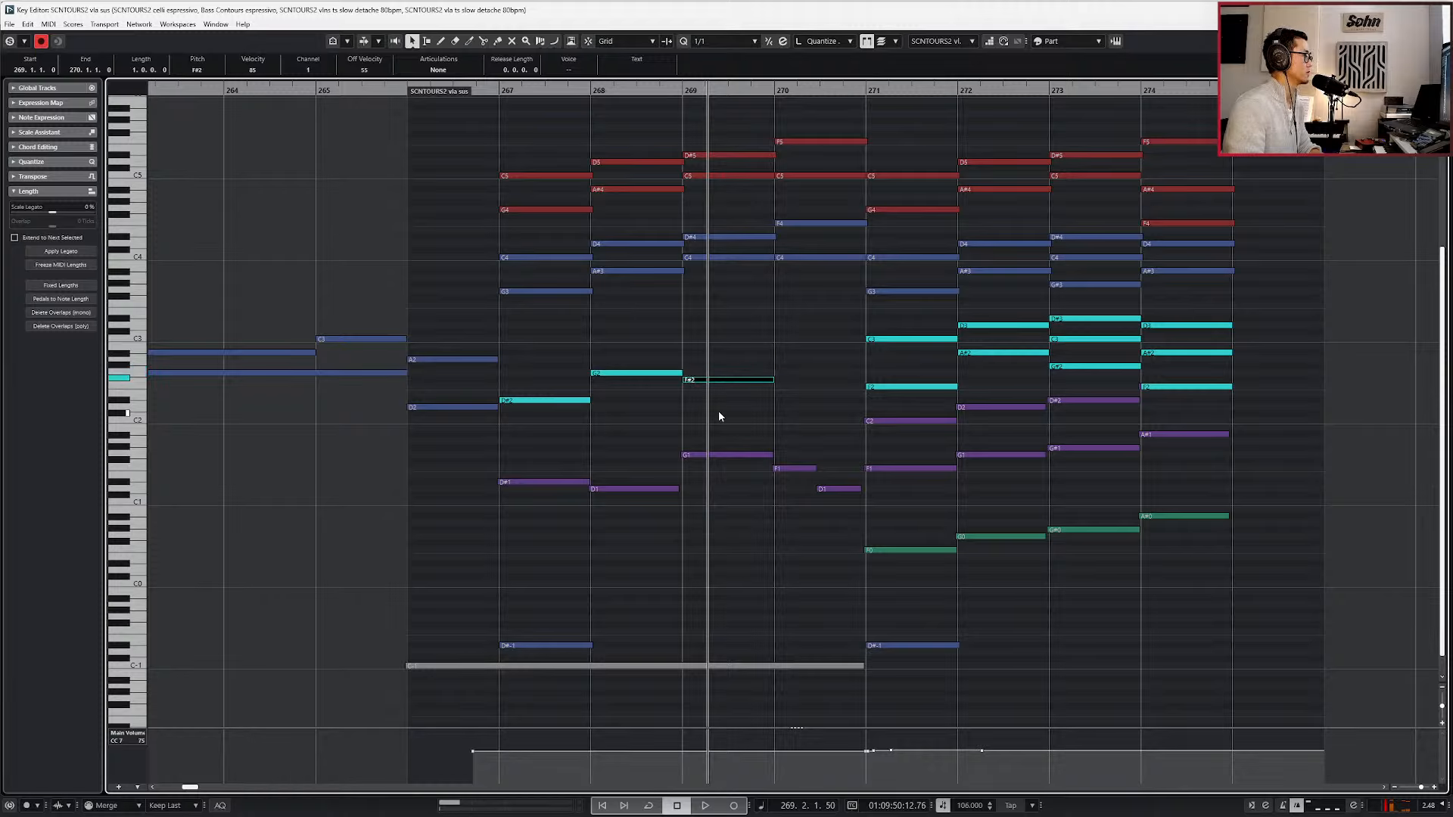
{"action": "key", "text": "Up"}
{"action": "key", "text": "Up"}
{"action": "key", "text": "Up"}
{"action": "key", "text": "Up"}
{"action": "key", "text": "Up"}
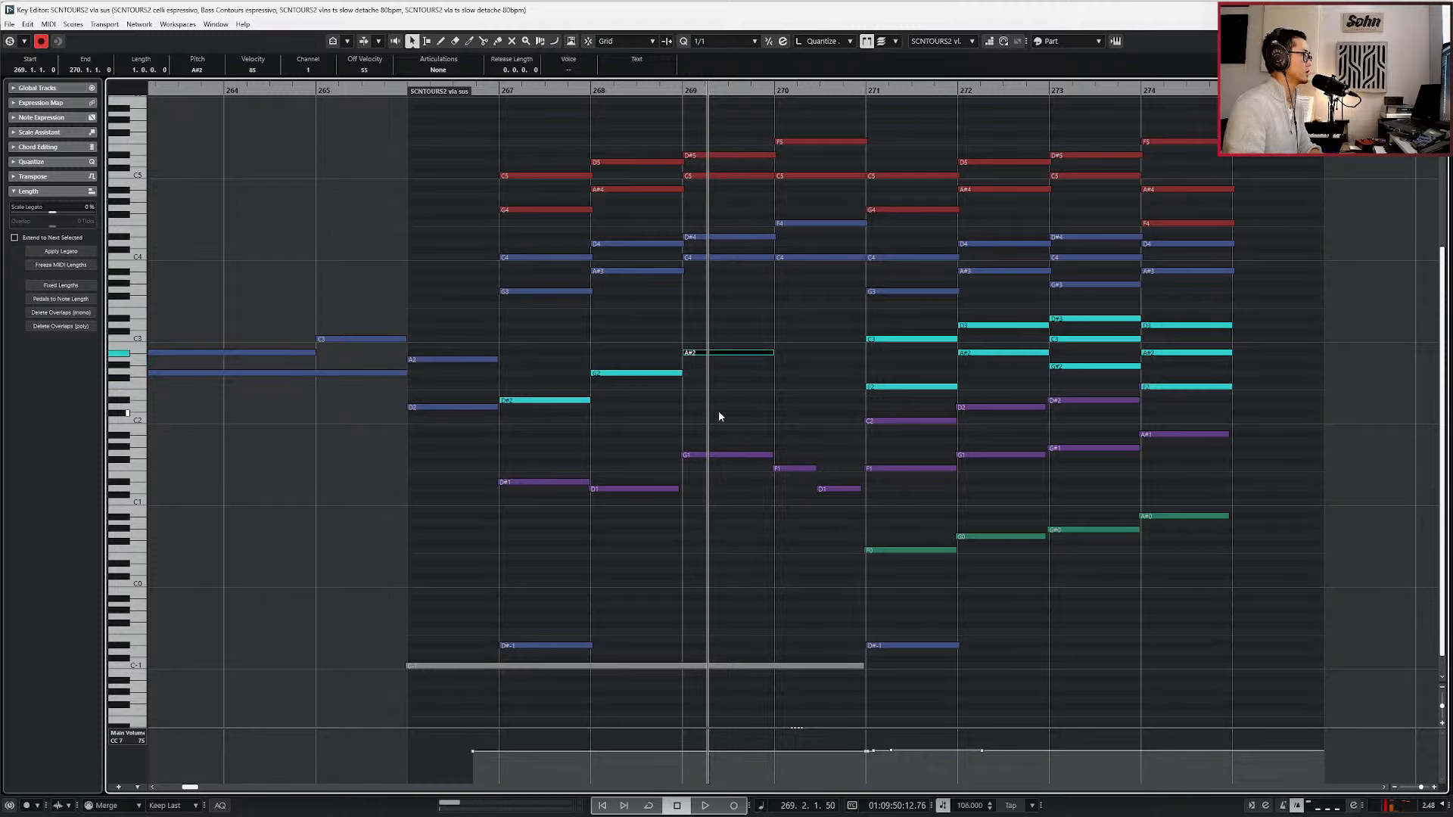
{"action": "key", "text": "Down"}
{"action": "key", "text": "Down"}
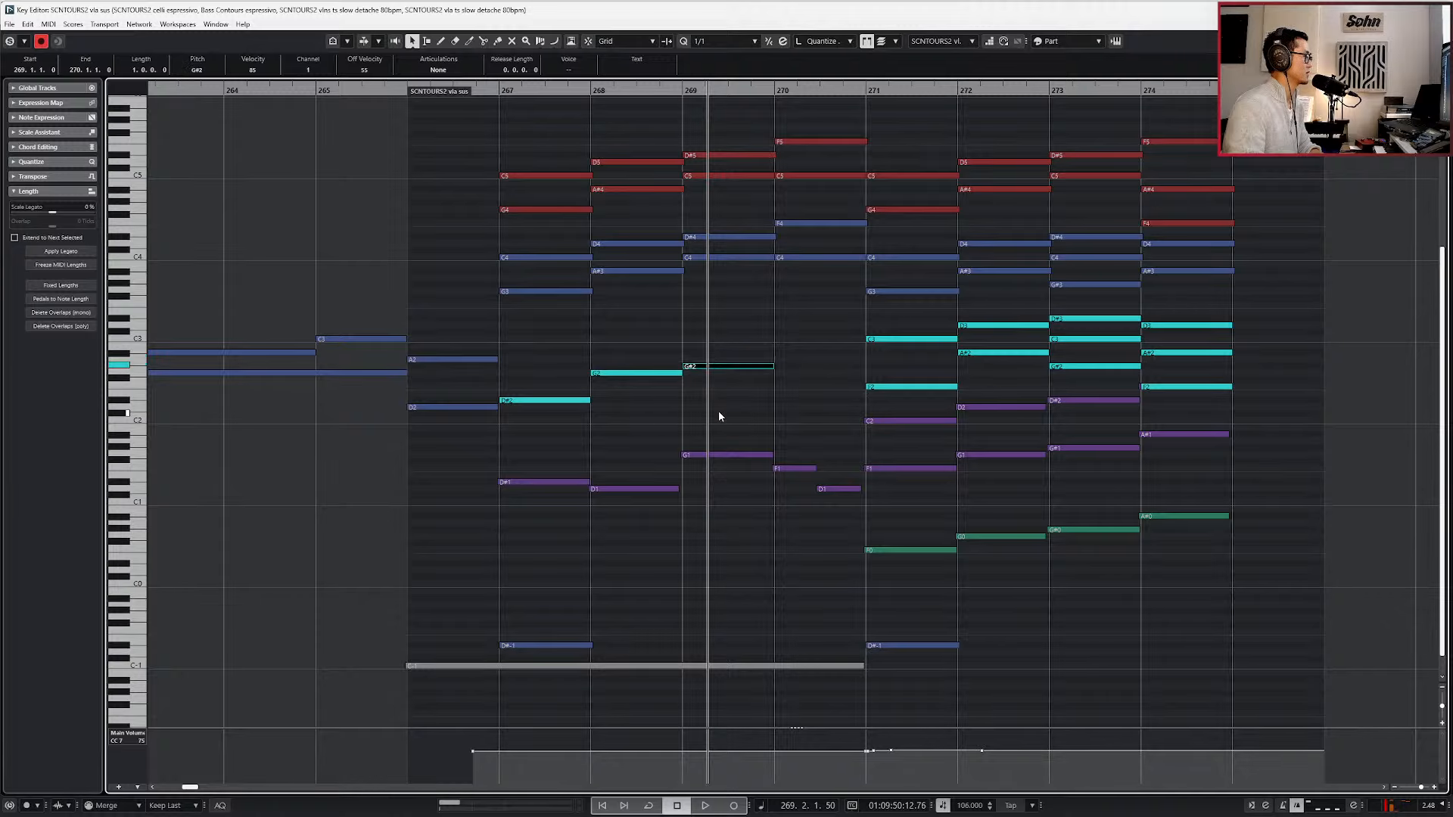
{"action": "key", "text": "Down"}
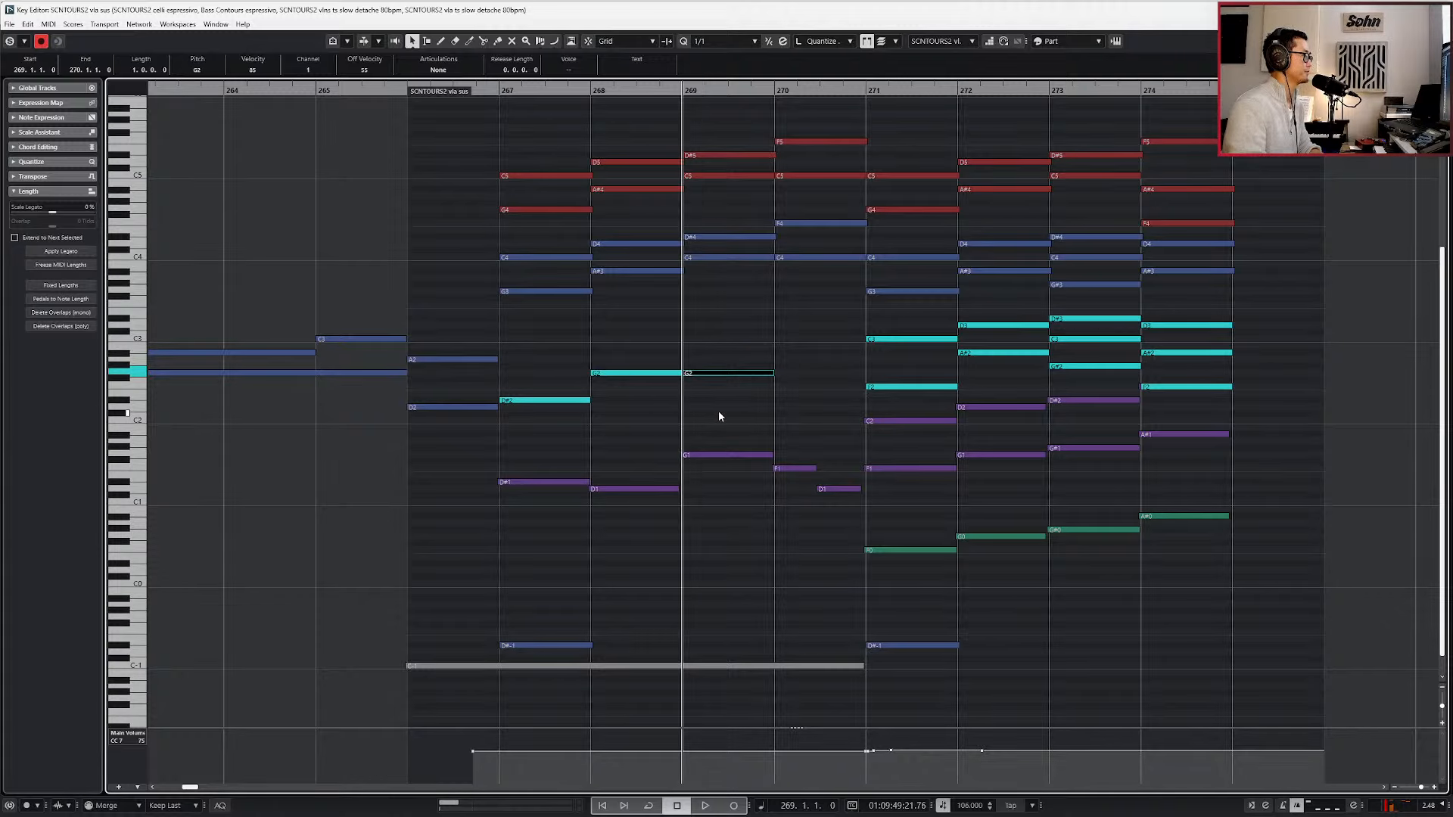
Shorten the vla sus G2 note in bar 268 to end at 268.4.4.90 and return the playhead to bar 267.
{"action": "key", "text": "space"}
{"action": "left_click", "coordinate": [677, 374]}
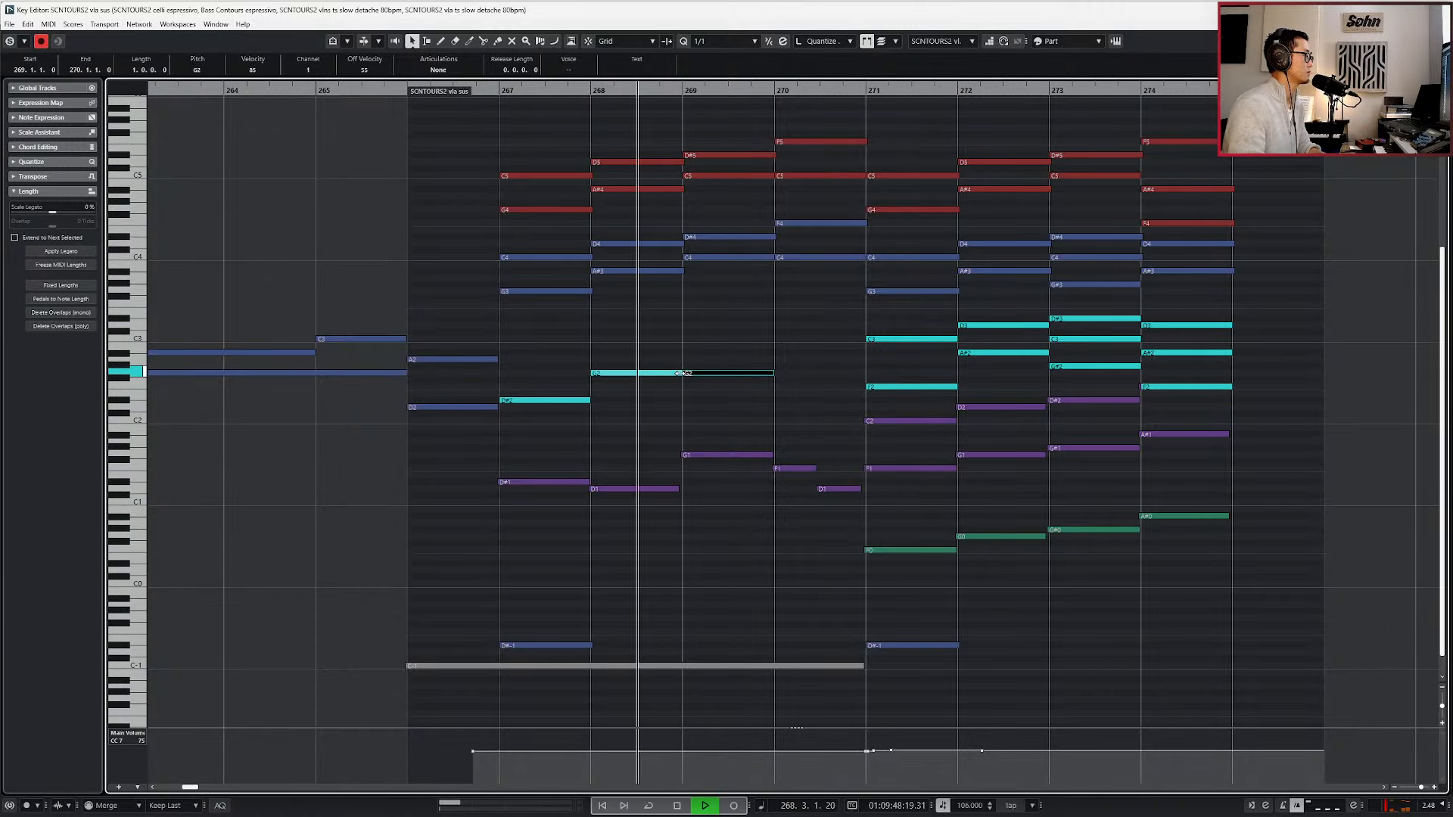
{"action": "left_click_drag", "start_coordinate": [682, 374], "coordinate": [687, 373]}
{"action": "scroll", "coordinate": [677, 374], "scroll_direction": "up", "scroll_amount": 2}
{"action": "key", "text": "space"}
{"action": "key", "text": "KP_Subtract"}
{"action": "key", "text": "KP_Subtract"}
{"action": "key", "text": "KP_Subtract"}
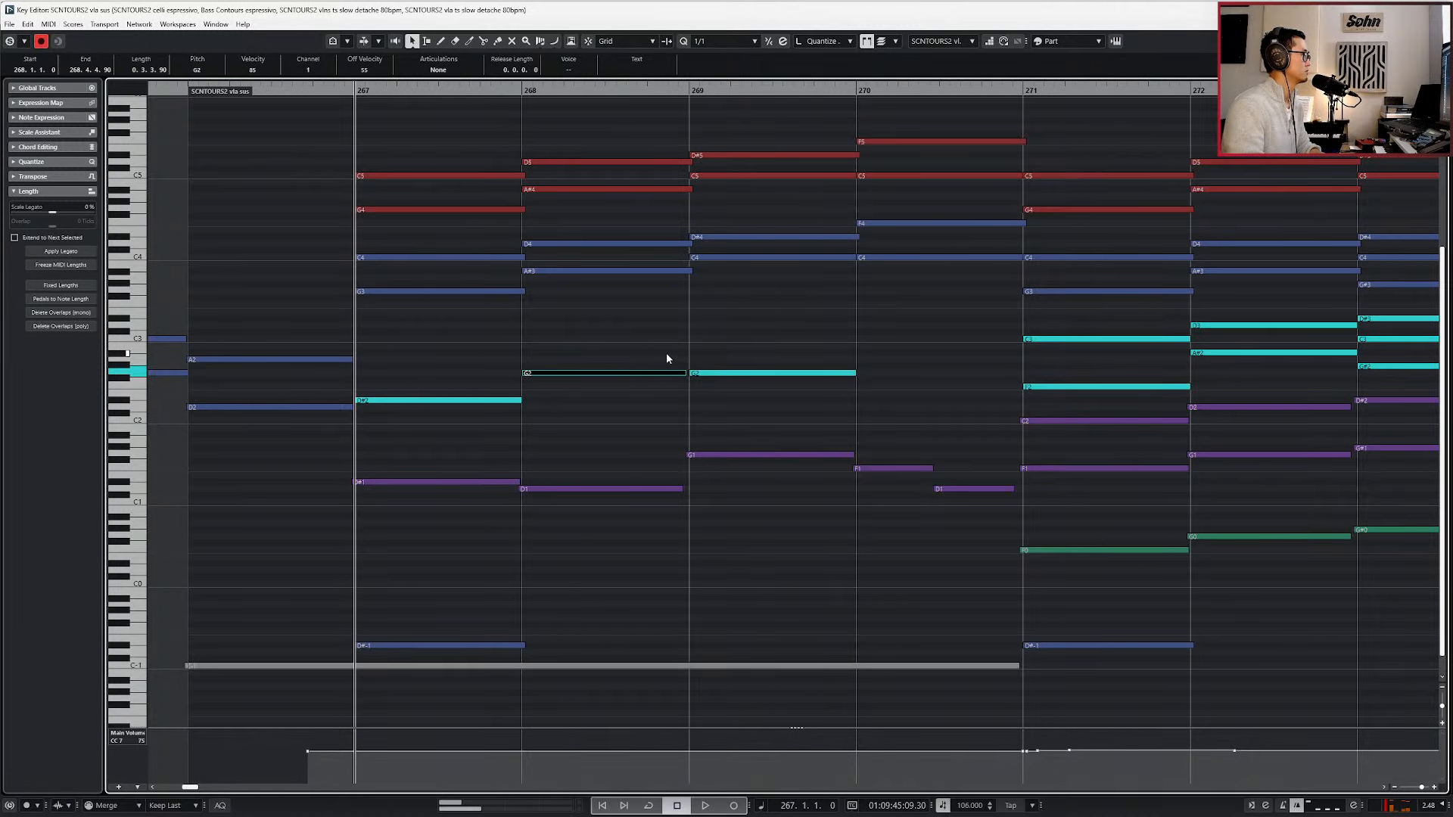
Set the quantize value to 1/8, lower the vla sus note in bar 268 to F2, and shorten it to a length of 0.2.3.90.
{"action": "key", "text": "space"}
{"action": "key", "text": "alt+4"}
{"action": "key", "text": "space"}
{"action": "left_click_drag", "start_coordinate": [638, 354], "coordinate": [634, 381]}
{"action": "key", "text": "Down"}
{"action": "key", "text": "Down"}
{"action": "key", "text": "alt+shift+Left"}
{"action": "key", "text": "alt+shift+Left"}
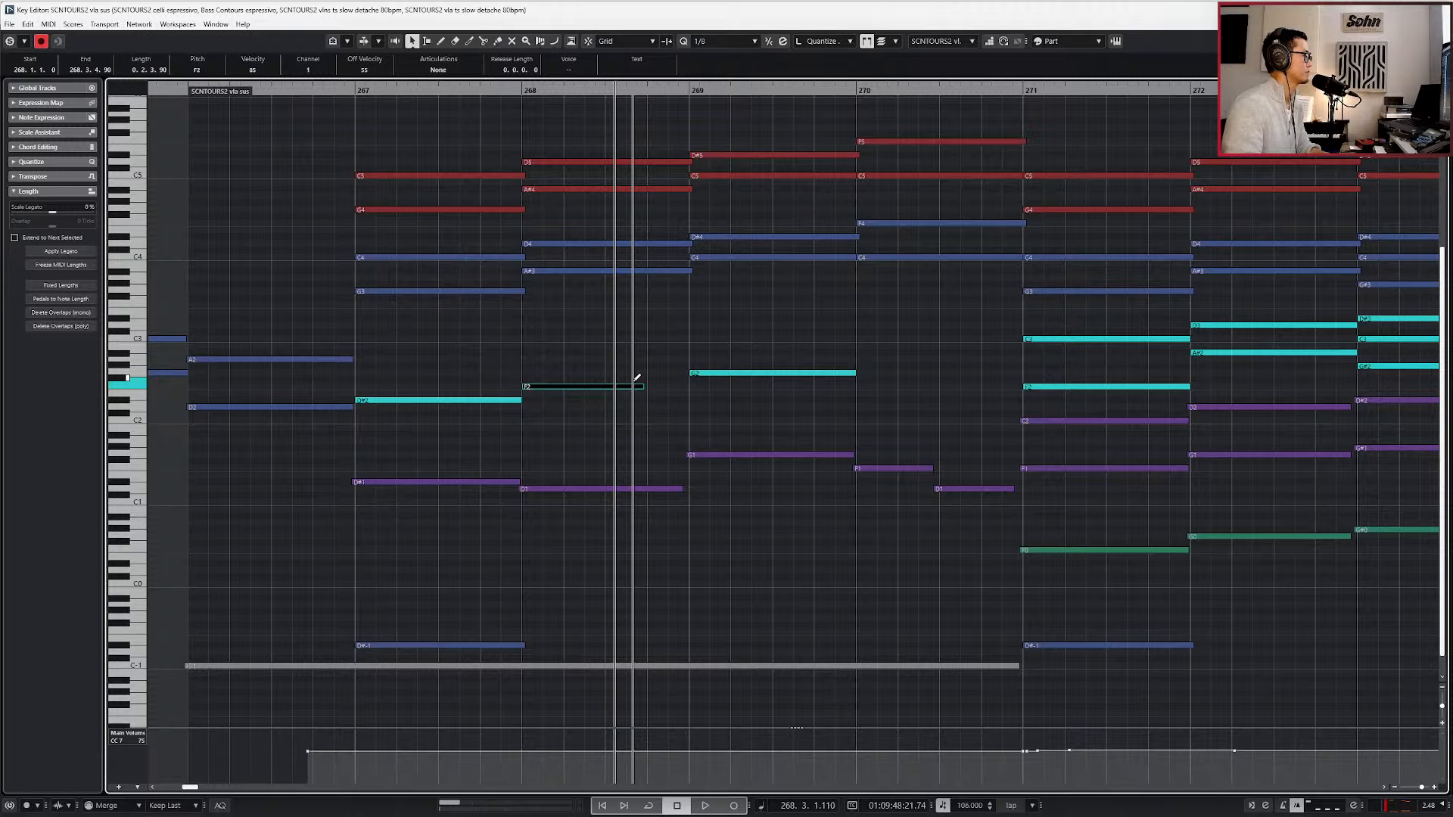
Lengthen the vla sus F2 note in bar 268 to 0.3.3.90 and play it back into bar 269.
{"action": "key", "text": "space"}
{"action": "scroll", "coordinate": [911, 418], "scroll_direction": "up", "scroll_amount": 4}
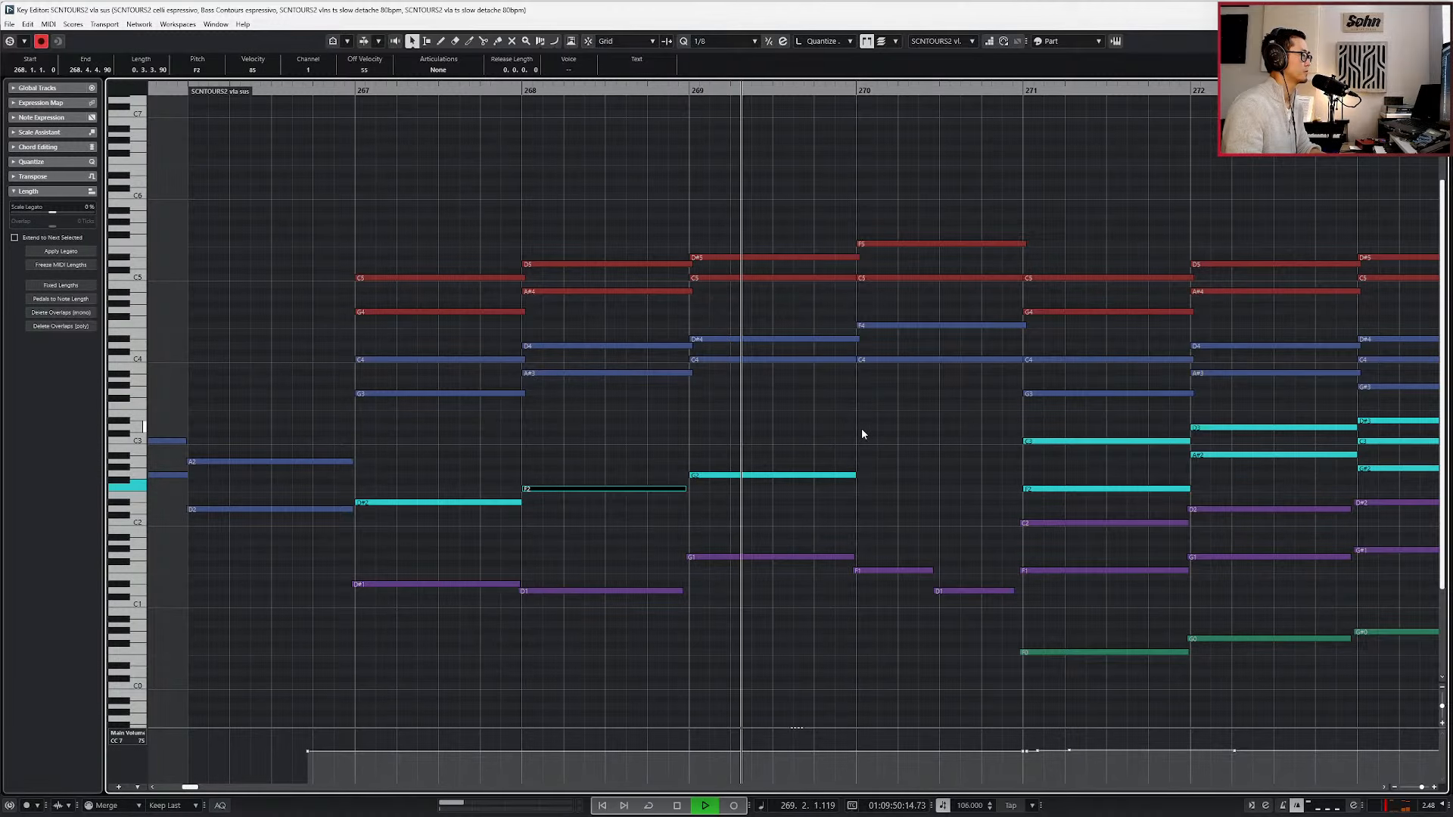
{"action": "key", "text": "space"}
Duplicate the vla sus G2 note from bar 269 into bar 270, try A2 against playback, and settle it on G#2.
{"action": "key", "text": "Right"}
{"action": "key", "text": "ctrl+d"}
{"action": "key", "text": "Up"}
{"action": "key", "text": "Up"}
{"action": "key", "text": "space"}
{"action": "key", "text": "space"}
{"action": "key", "text": "Down"}
{"action": "key", "text": "space"}
{"action": "key", "text": "g"}
{"action": "key", "text": "g"}
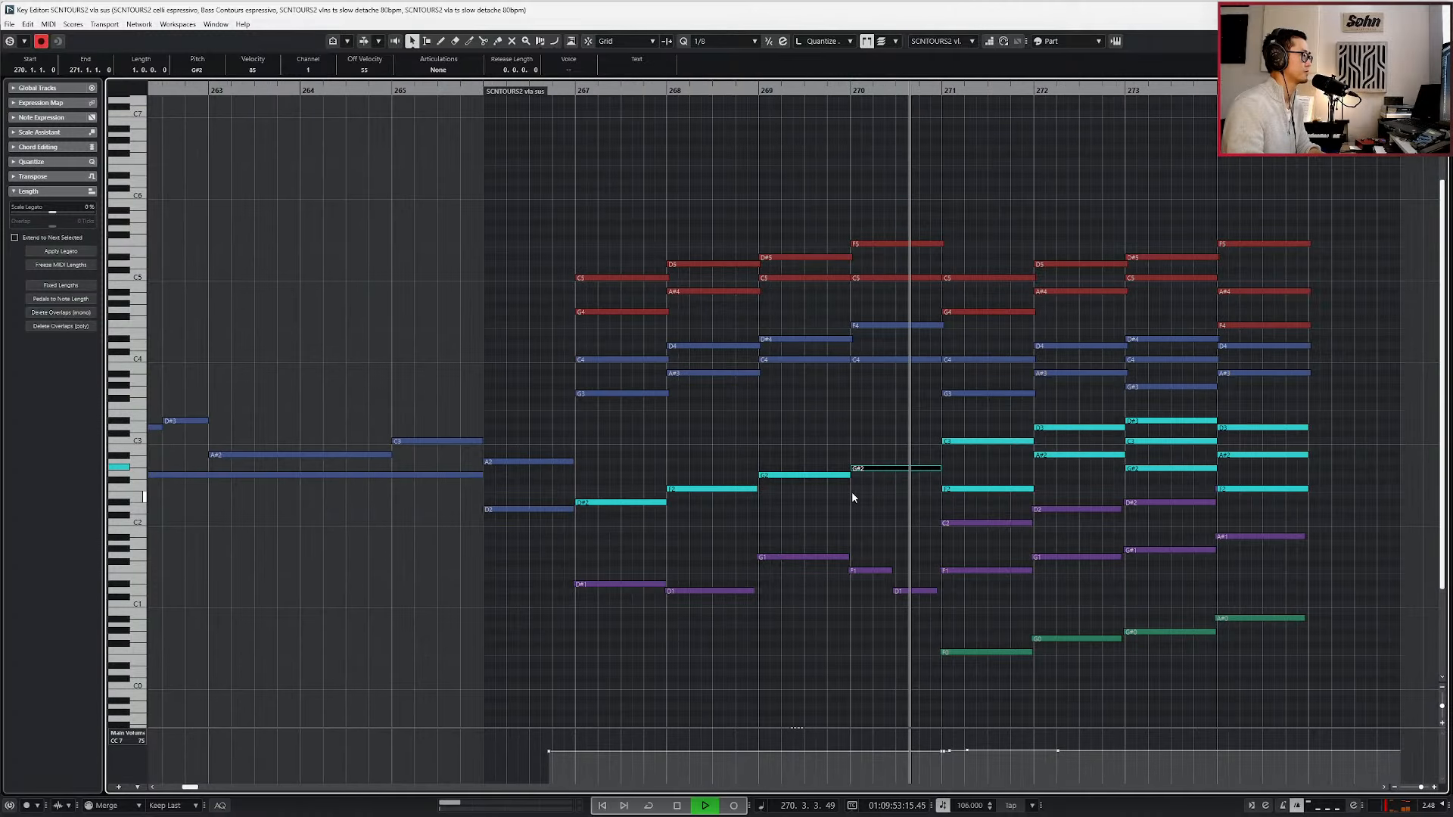
{"action": "key", "text": "space"}
Return to the project arrangement, play from bar 266, and trim the end of the vla sus part to bar 275.
{"action": "key", "text": "KP_Subtract"}
{"action": "key", "text": "Return"}
{"action": "key", "text": "space"}
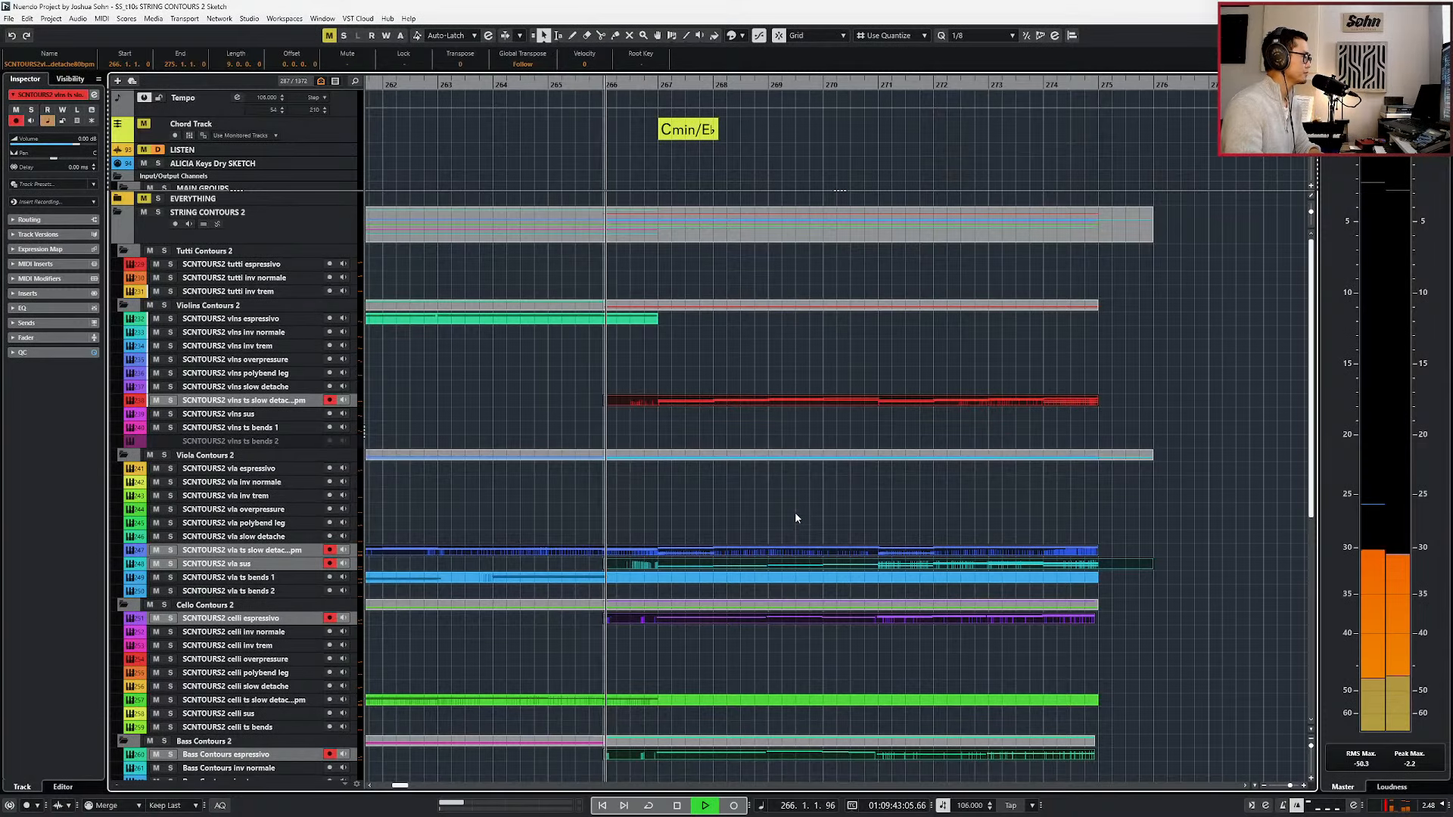
{"action": "key", "text": "g"}
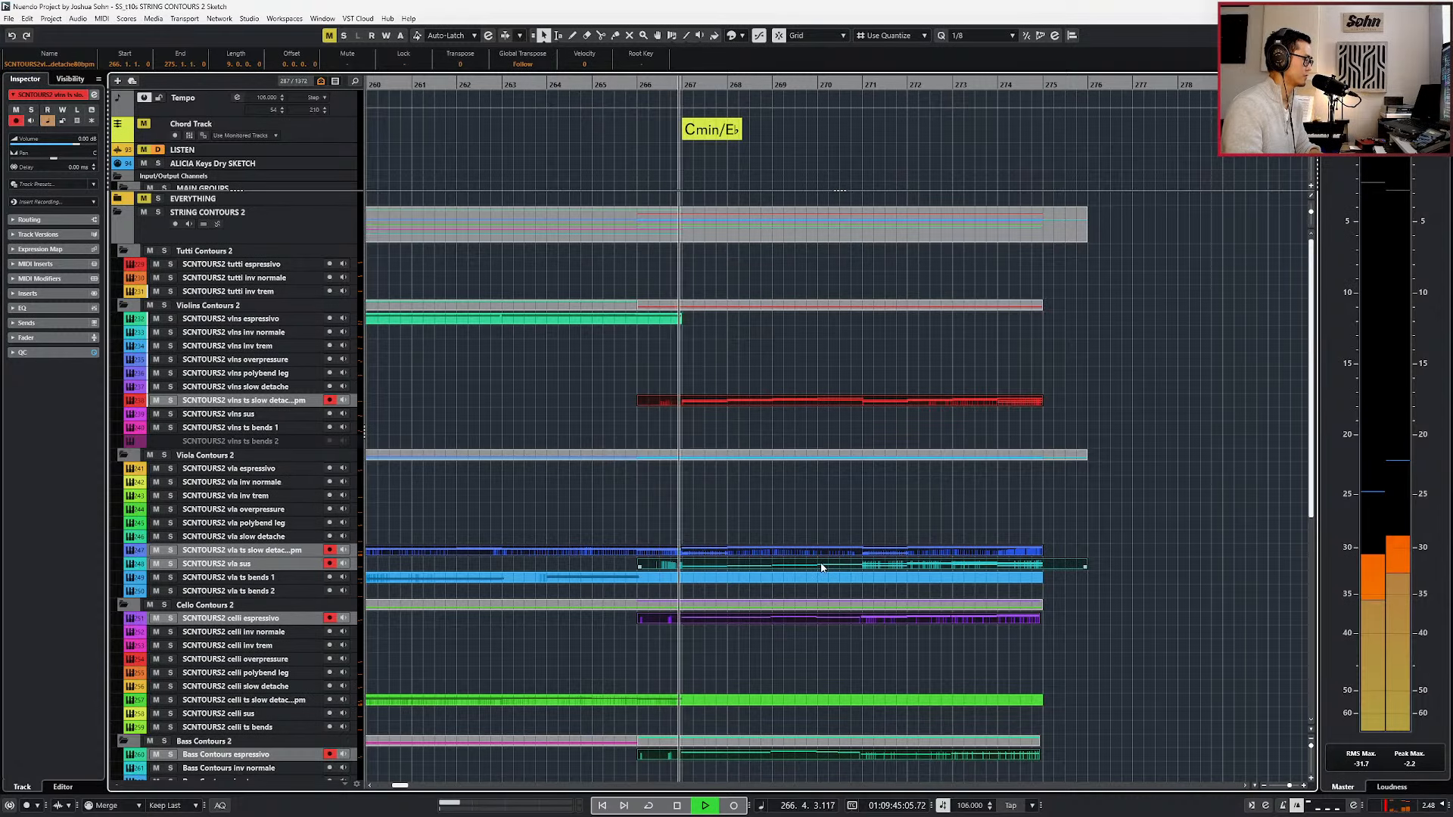
{"action": "key", "text": "alt+1"}
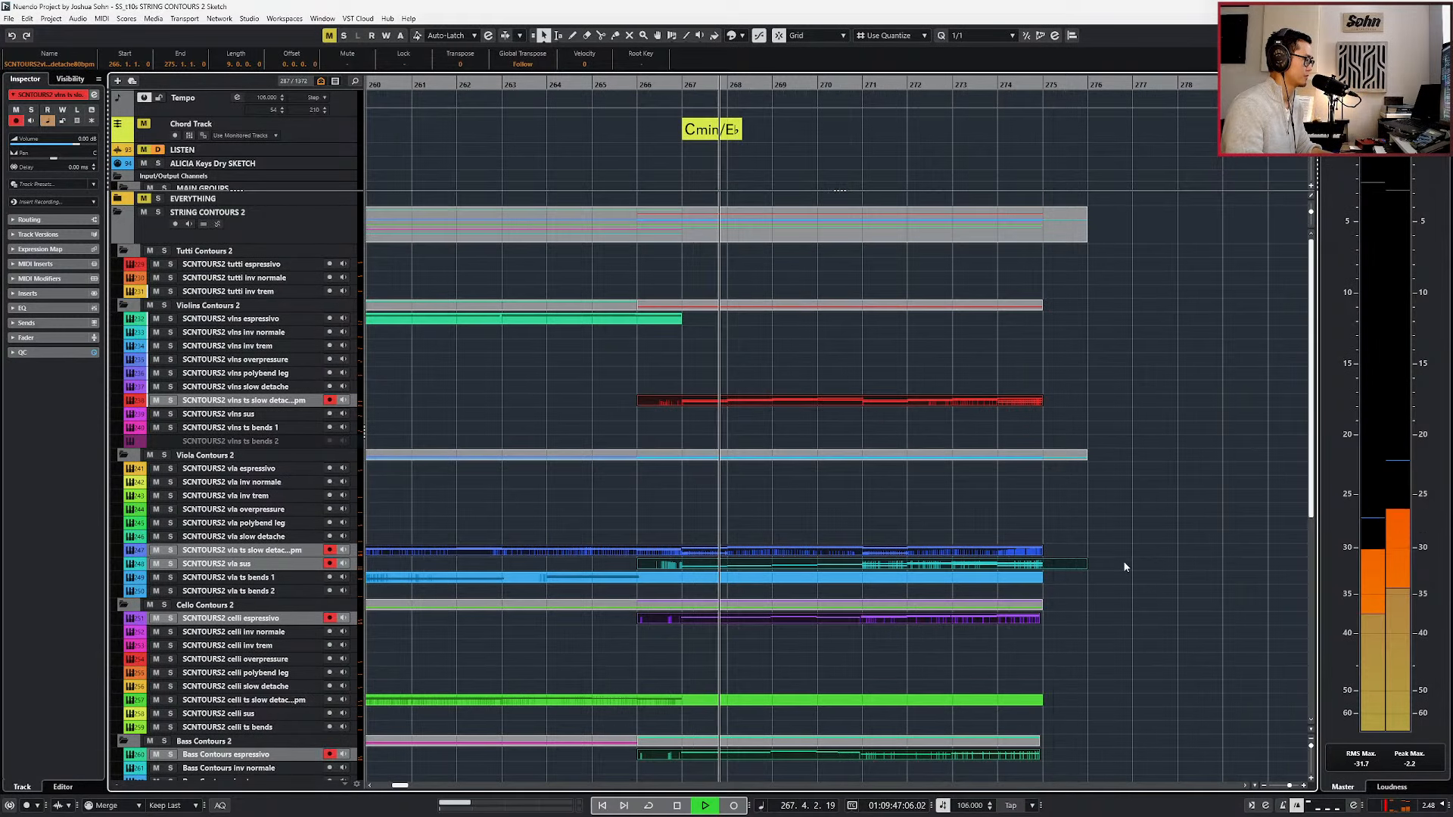
{"action": "left_click", "coordinate": [1091, 572]}
{"action": "left_click_drag", "start_coordinate": [1086, 566], "coordinate": [1039, 566]}
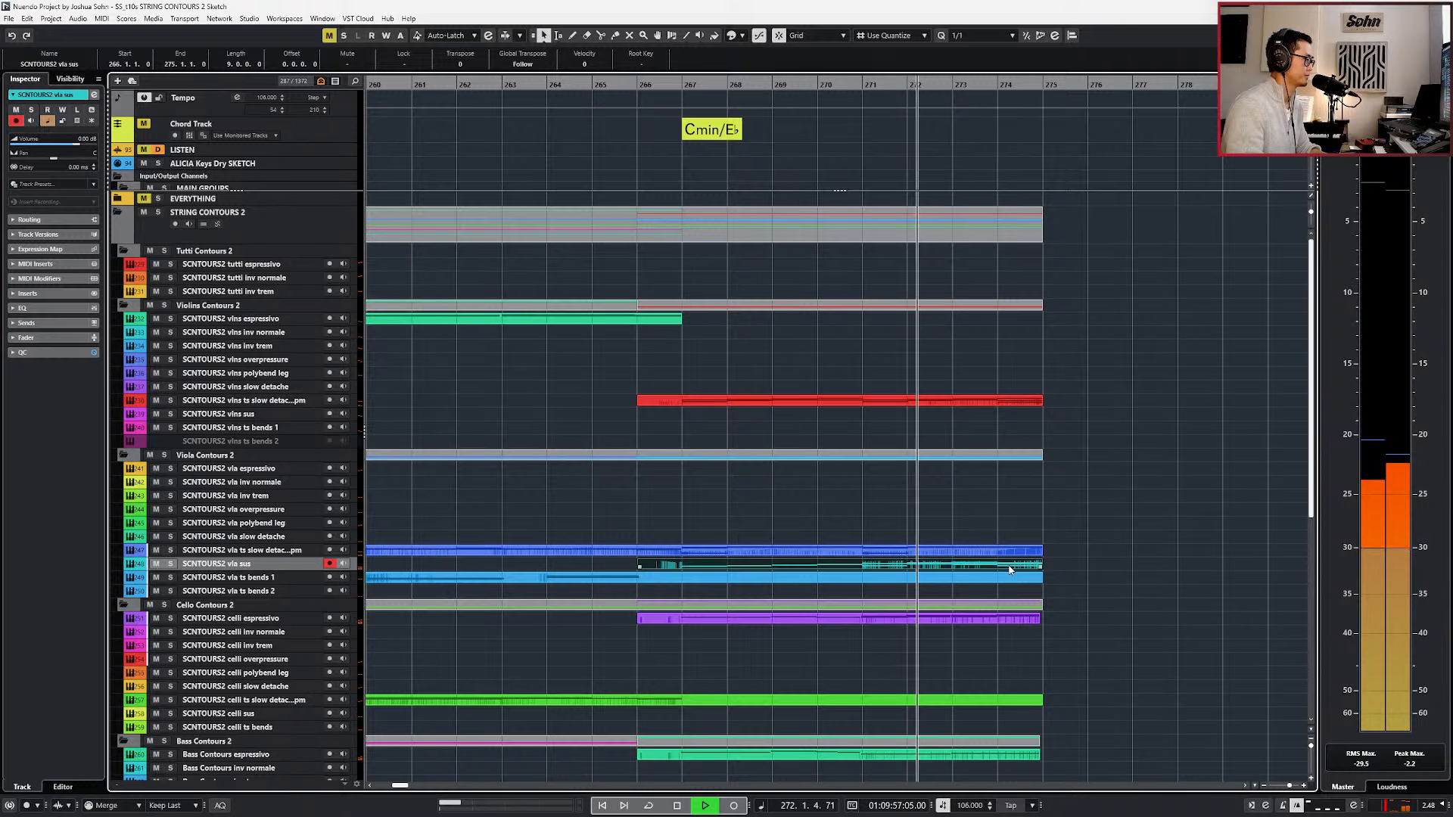
Open the vla sus part for note editing and try recording its expression and modulation from bar 266 in Merge mode.
{"action": "scroll", "coordinate": [1010, 569], "scroll_direction": "down", "scroll_amount": 2}
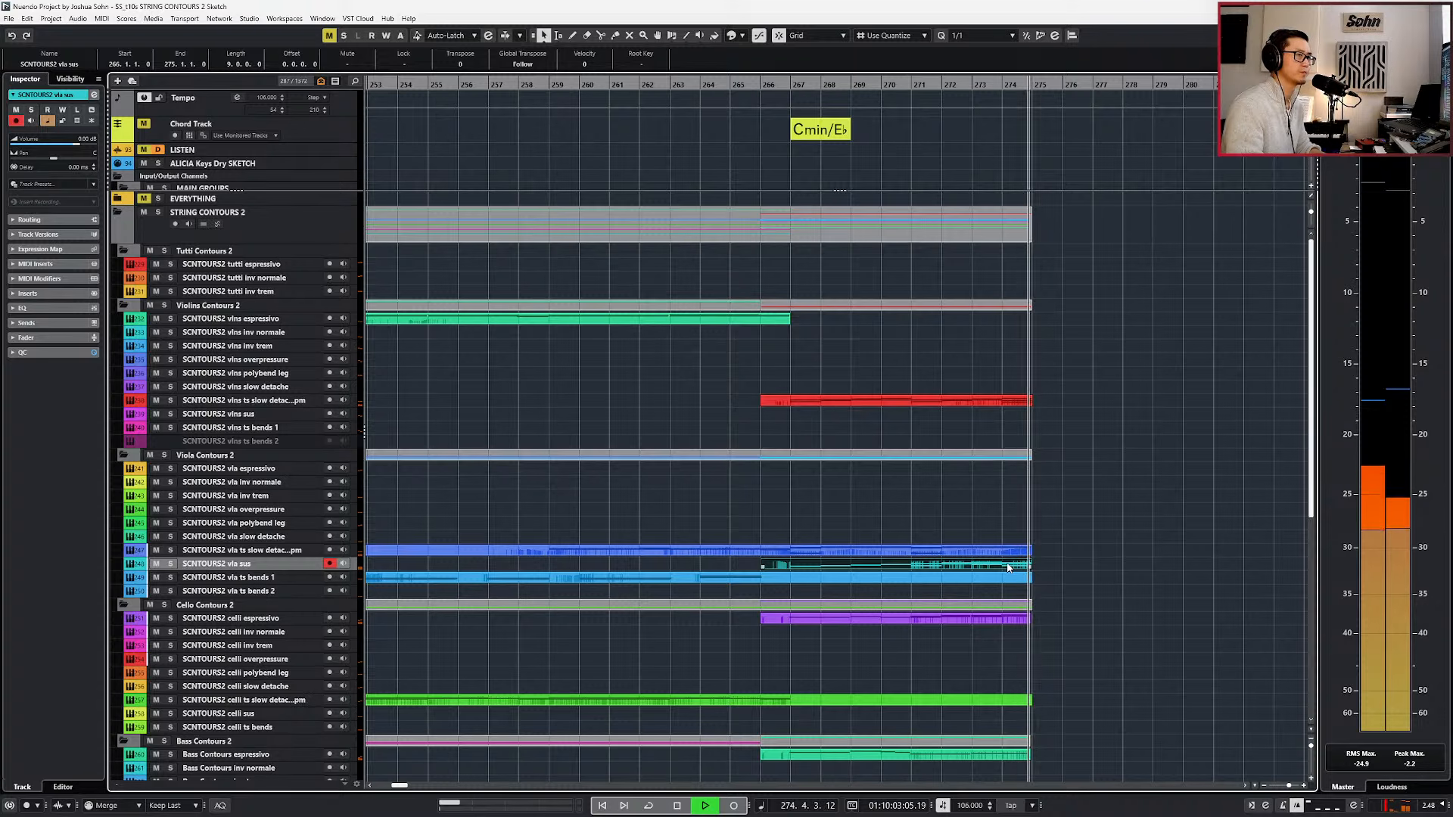
{"action": "double_click", "coordinate": [1008, 567]}
{"action": "key", "text": "KP_0"}
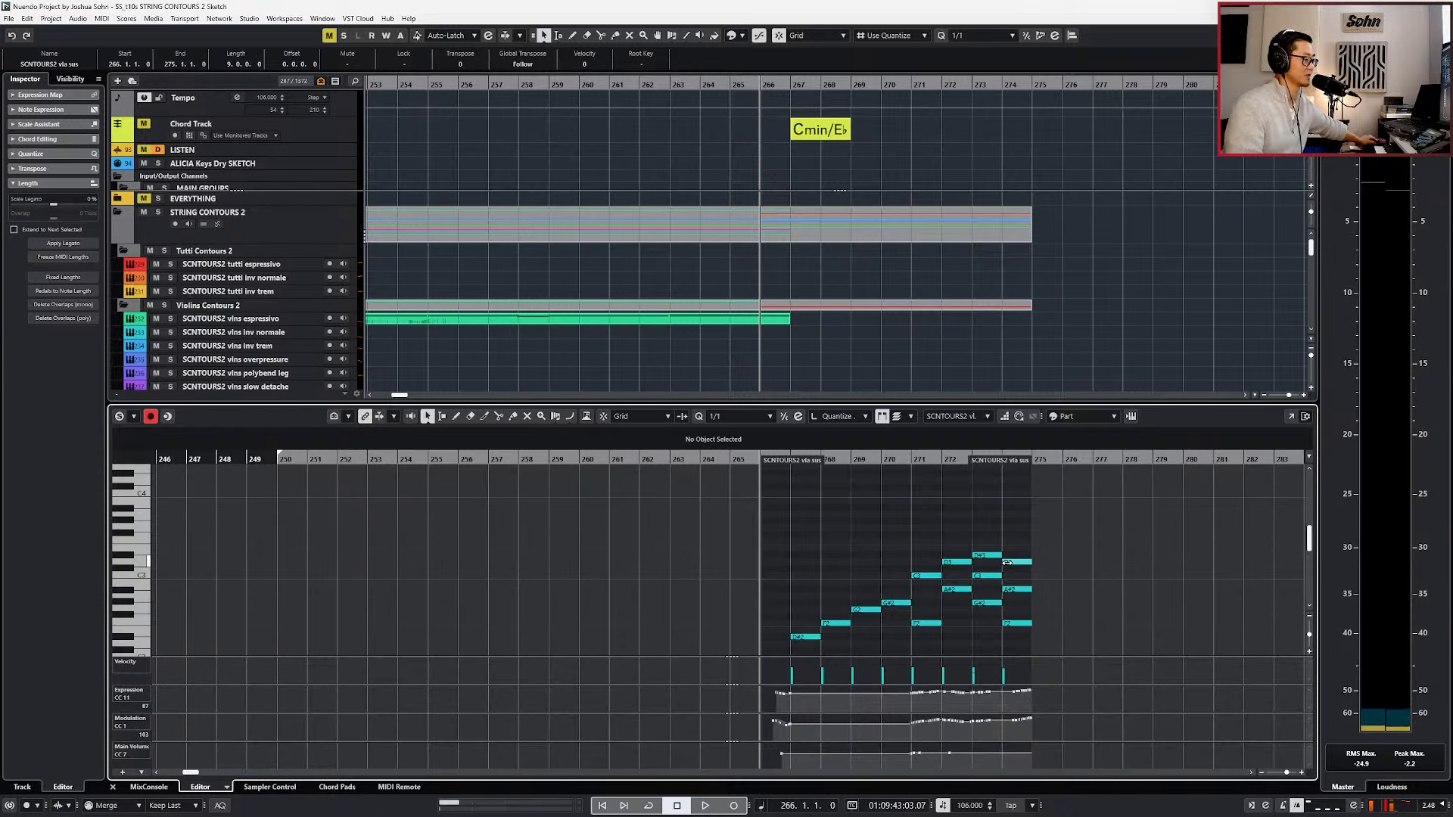
{"action": "key", "text": "KP_Multiply"}
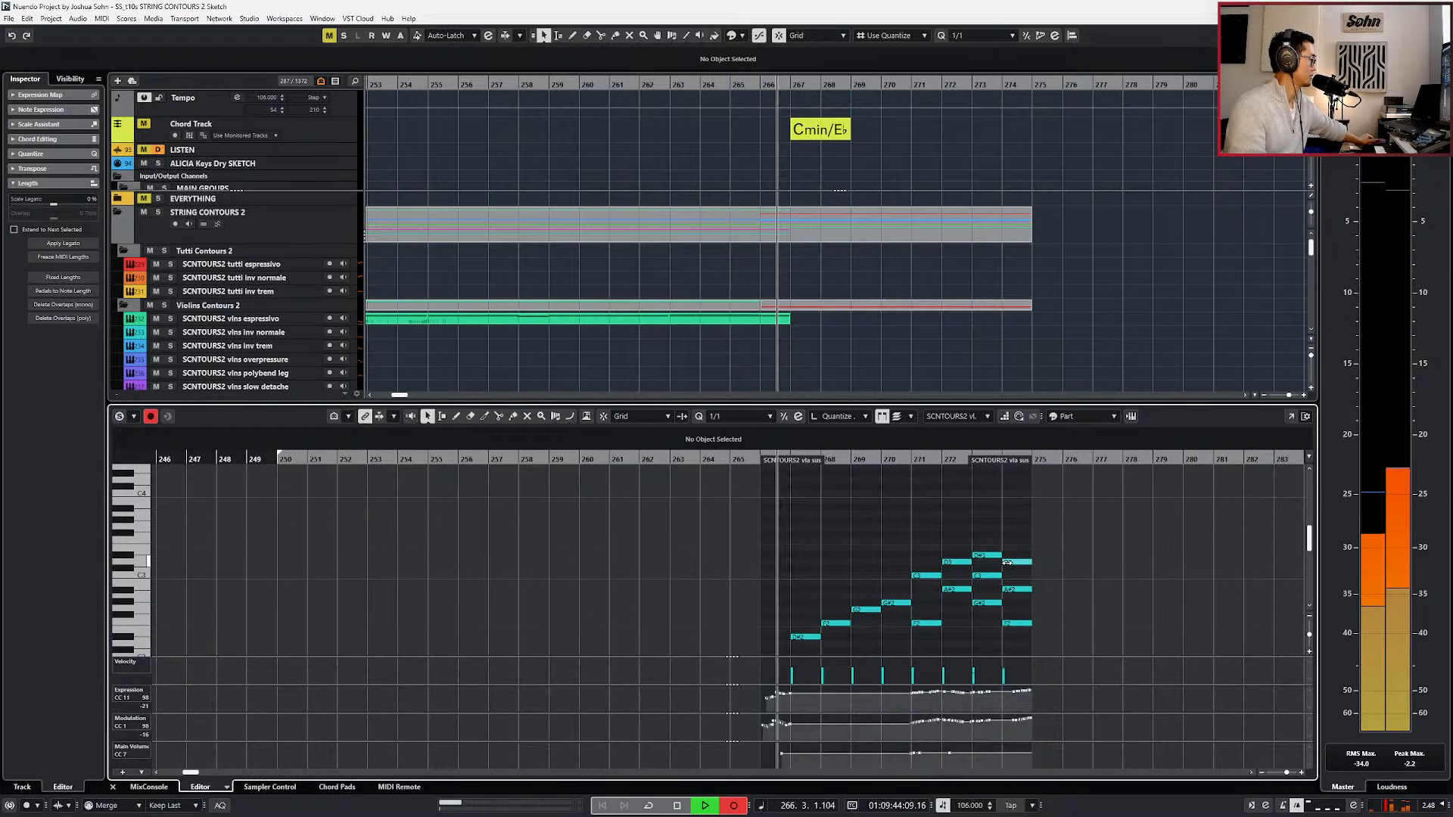
{"action": "key", "text": "space"}
Set the MIDI record mode to Replace, undo the first take, and re-record the vla sus expression and modulation from bar 266.
{"action": "left_click", "coordinate": [138, 808]}
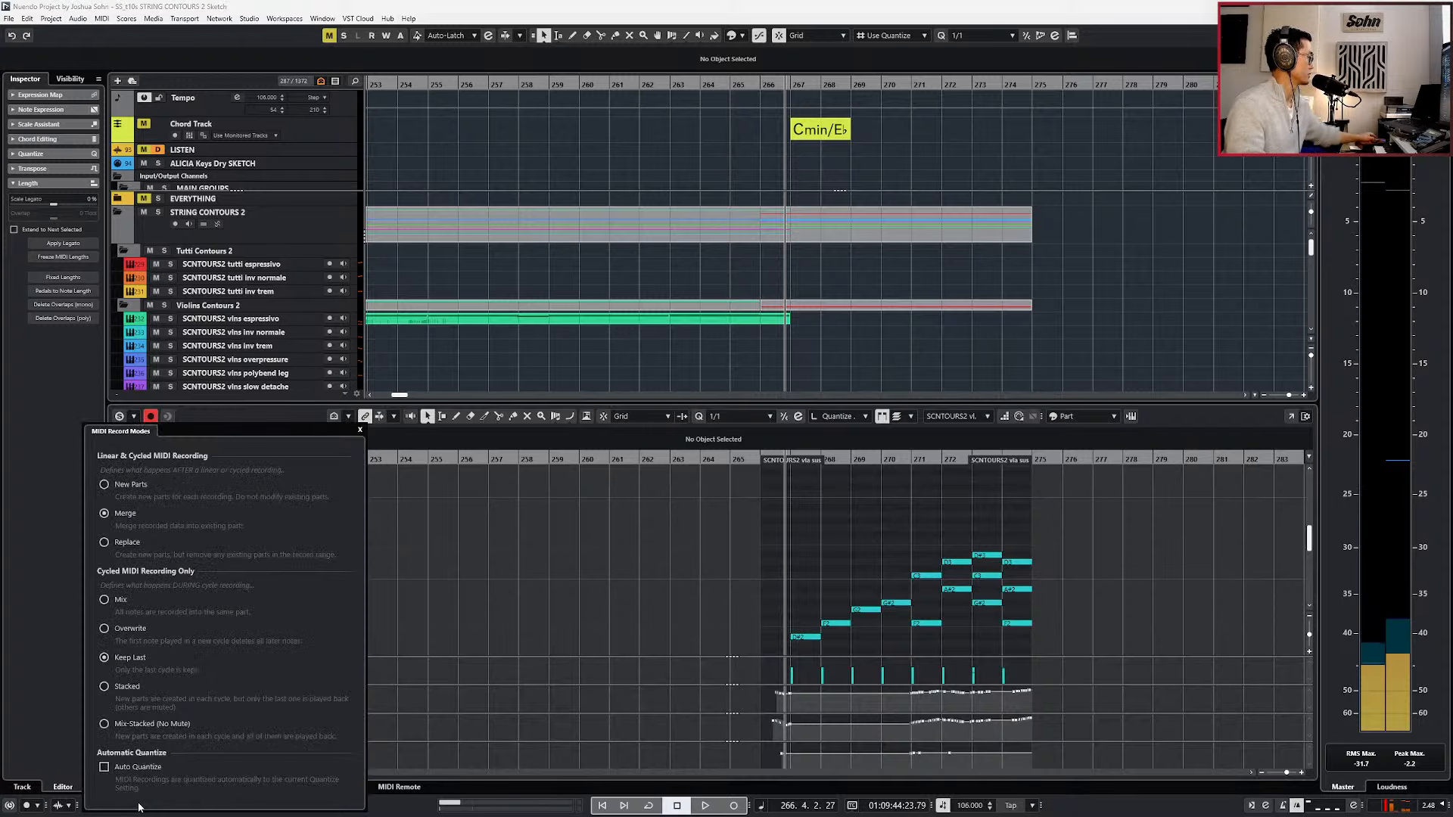
{"action": "left_click", "coordinate": [482, 558]}
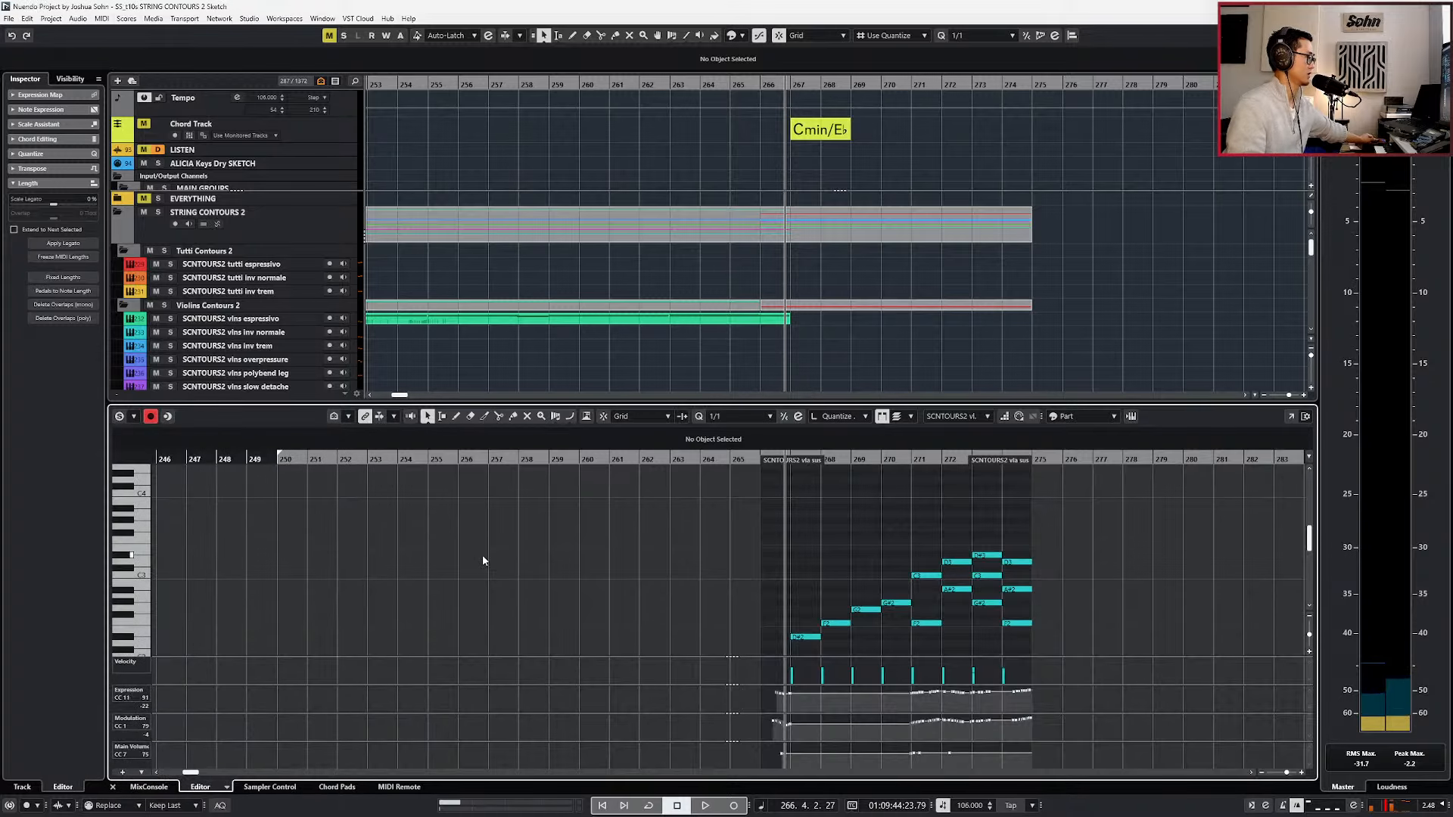
{"action": "key", "text": "KP_Multiply"}
{"action": "key", "text": "space"}
{"action": "key", "text": "KP_Subtract"}
{"action": "key", "text": "ctrl+z"}
{"action": "key", "text": "space"}
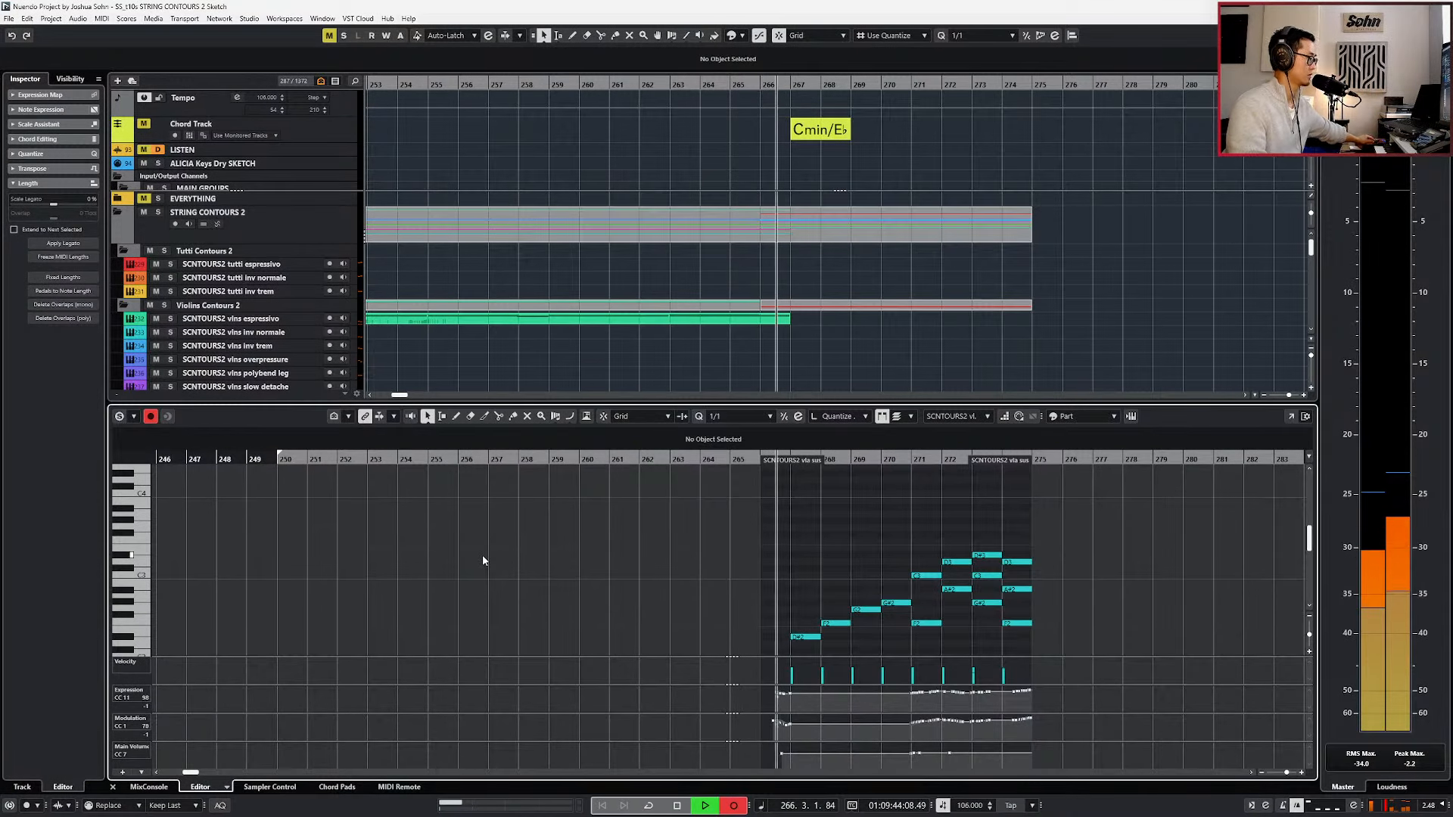
{"action": "key", "text": "KP_Multiply"}
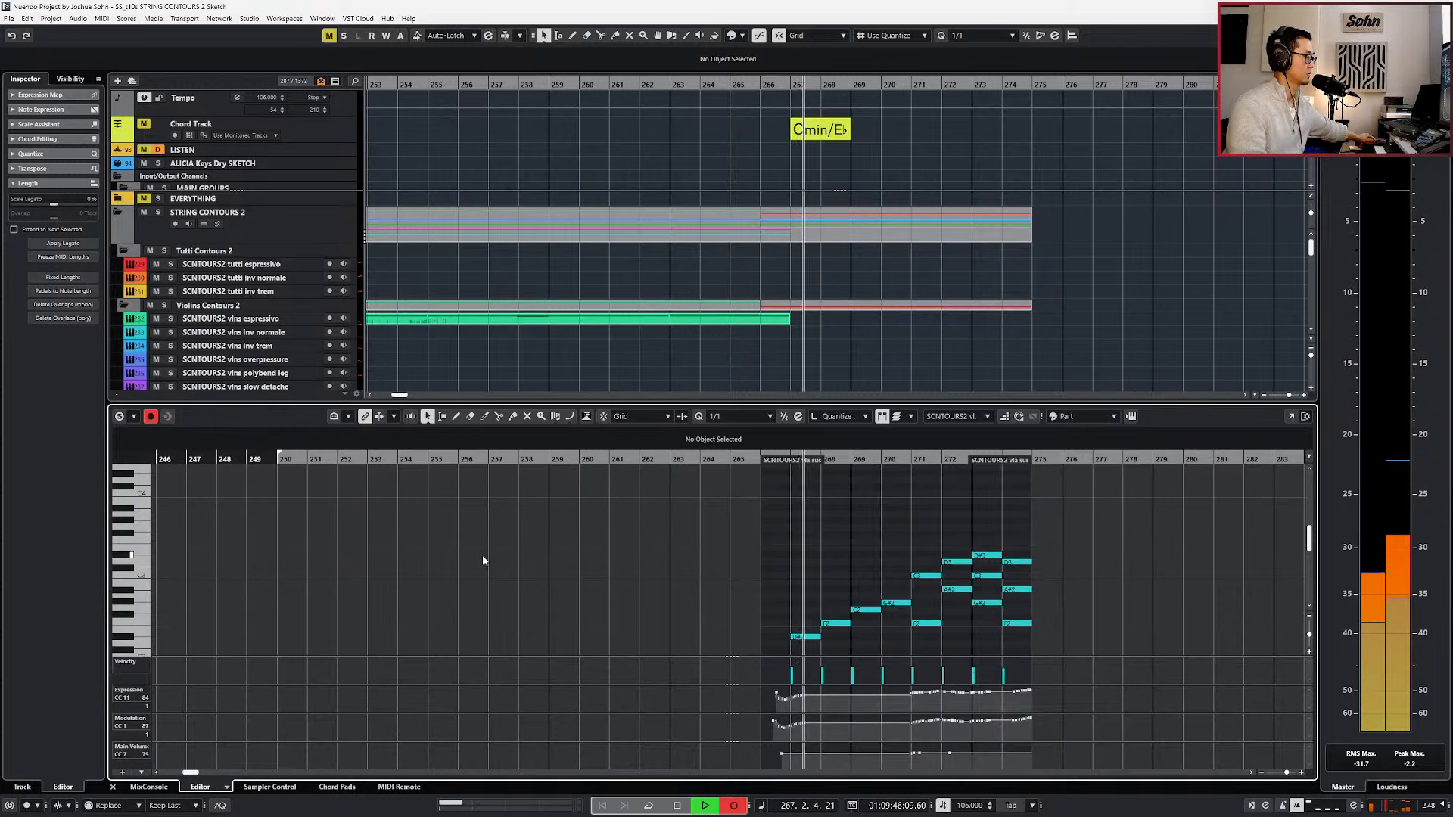
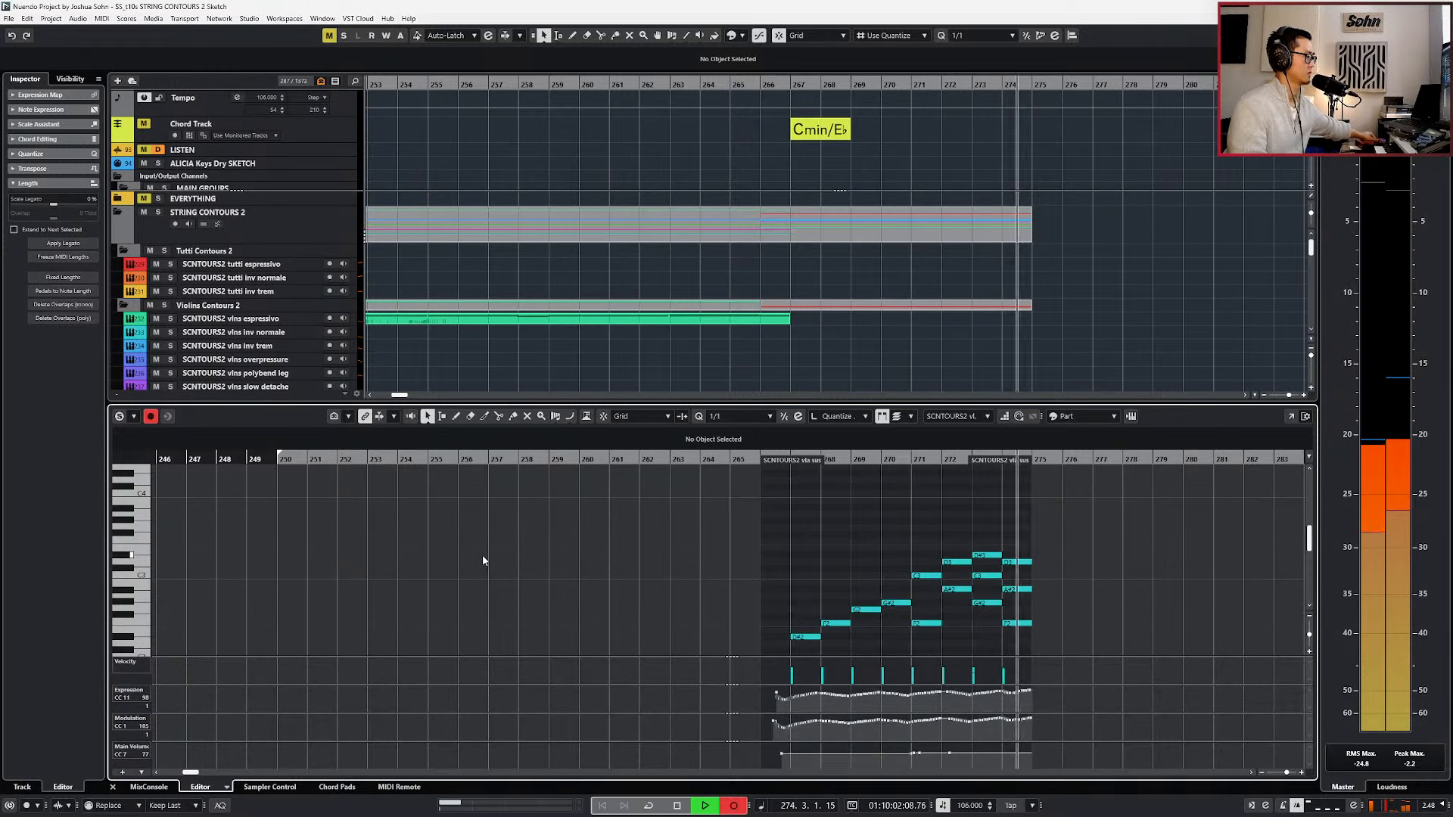
Stop the take, mute the F2, A#2 and D3 chord in bar 274 of the vla sus part, and return to the arrangement.
{"action": "key", "text": "space"}
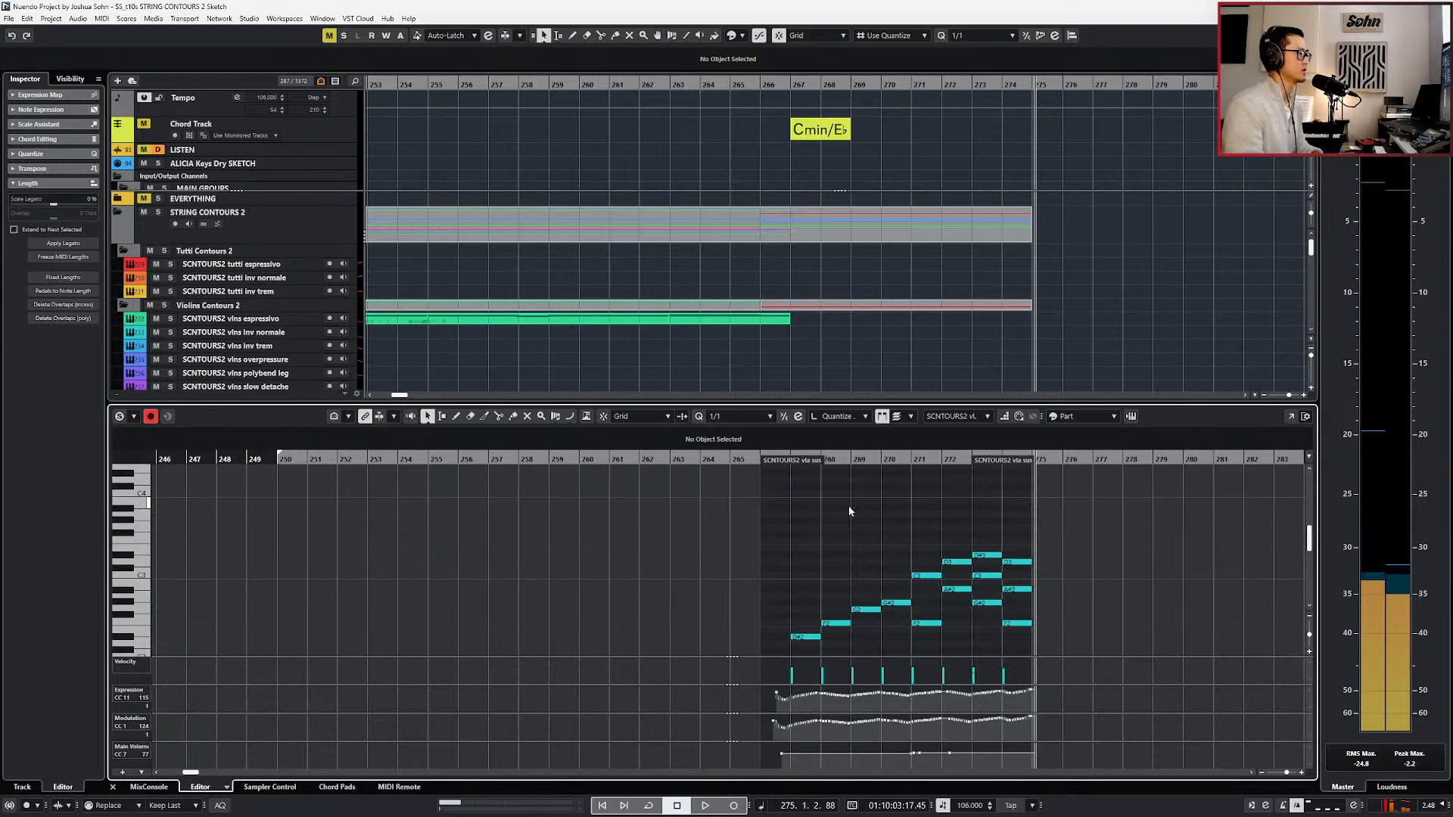
{"action": "key", "text": "h"}
{"action": "key", "text": "h"}
{"action": "mouse_move", "coordinate": [883, 527]}
{"action": "left_mouse_down"}
{"action": "mouse_move", "coordinate": [833, 636]}
{"action": "mouse_move", "coordinate": [883, 655]}
{"action": "left_mouse_up"}
{"action": "key", "text": "shift+m"}
{"action": "key", "text": "l"}
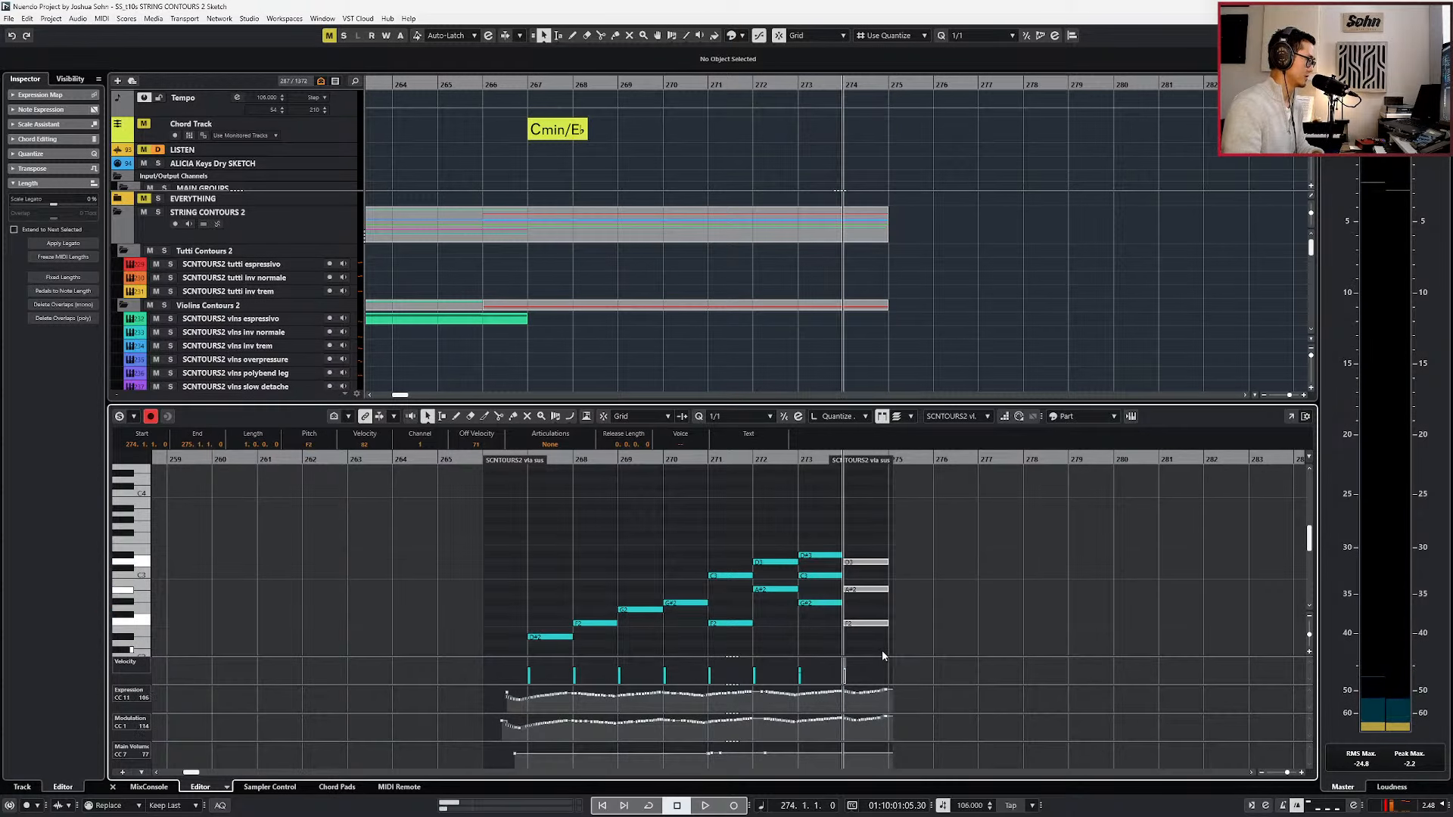
{"action": "key", "text": "Return"}
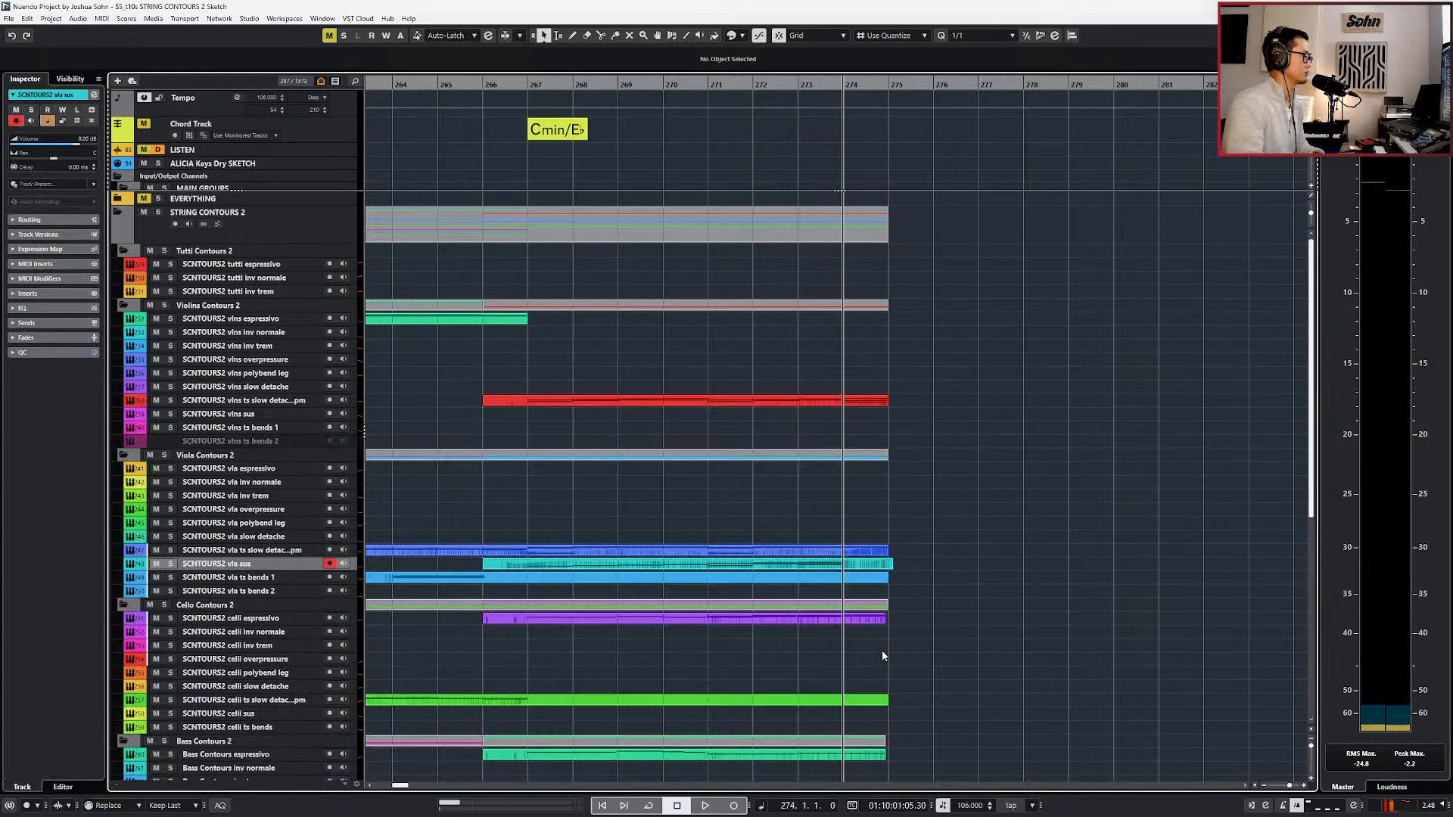
Paste the viola part onto the vla inv normale track across bars 273 and 274 and solo the track.
{"action": "left_click", "coordinate": [215, 498]}
{"action": "left_click", "coordinate": [291, 486]}
{"action": "key", "text": "ctrl+v"}
{"action": "key", "text": "s"}
{"action": "key", "text": "KP_Subtract"}
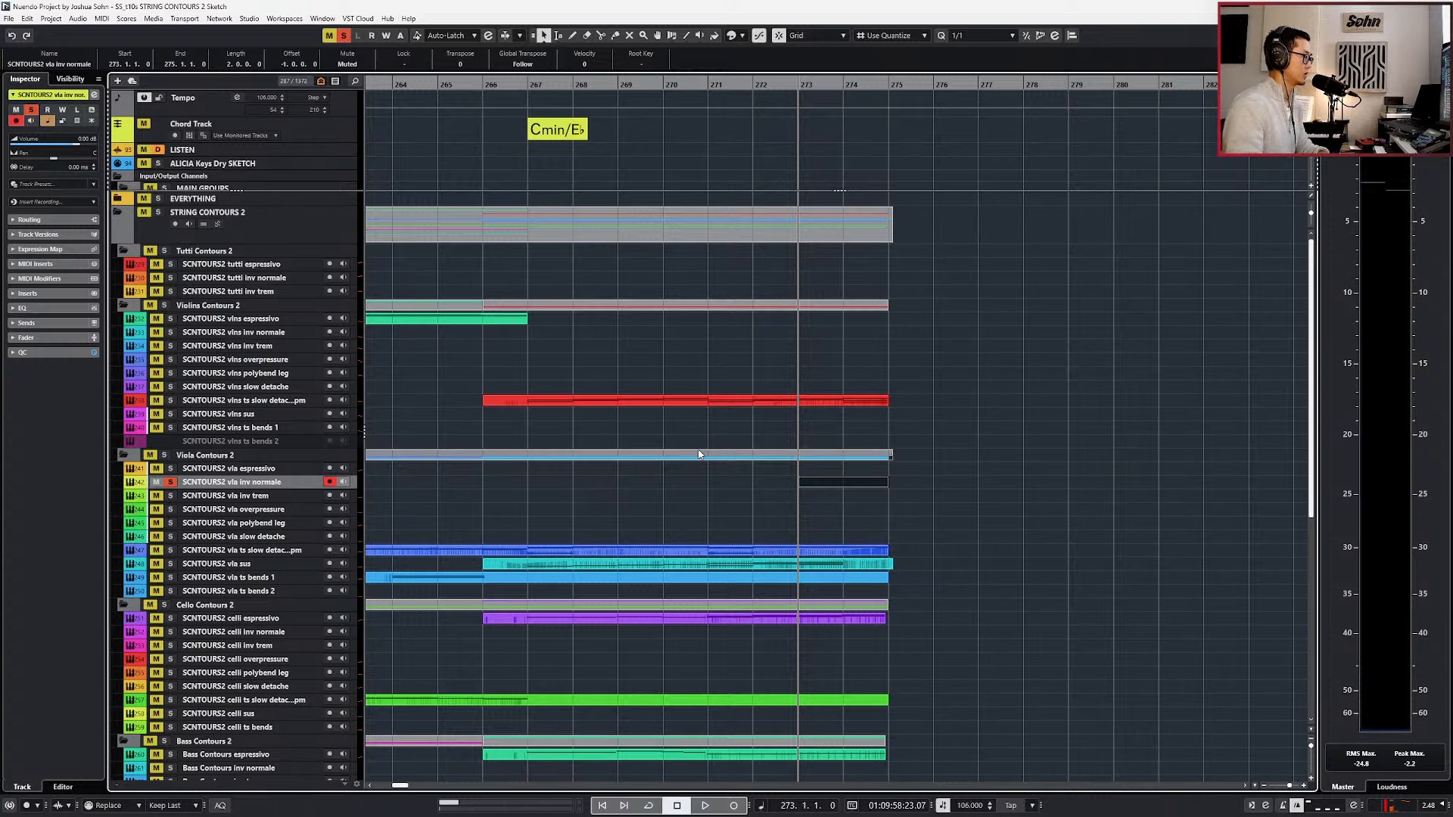
Unmute the vla inv normale part and its F2, A#2 and D3 notes, and play them soloed through bar 274.
{"action": "key", "text": "shift+u"}
{"action": "key", "text": "Return"}
{"action": "left_click_drag", "start_coordinate": [842, 520], "coordinate": [902, 654]}
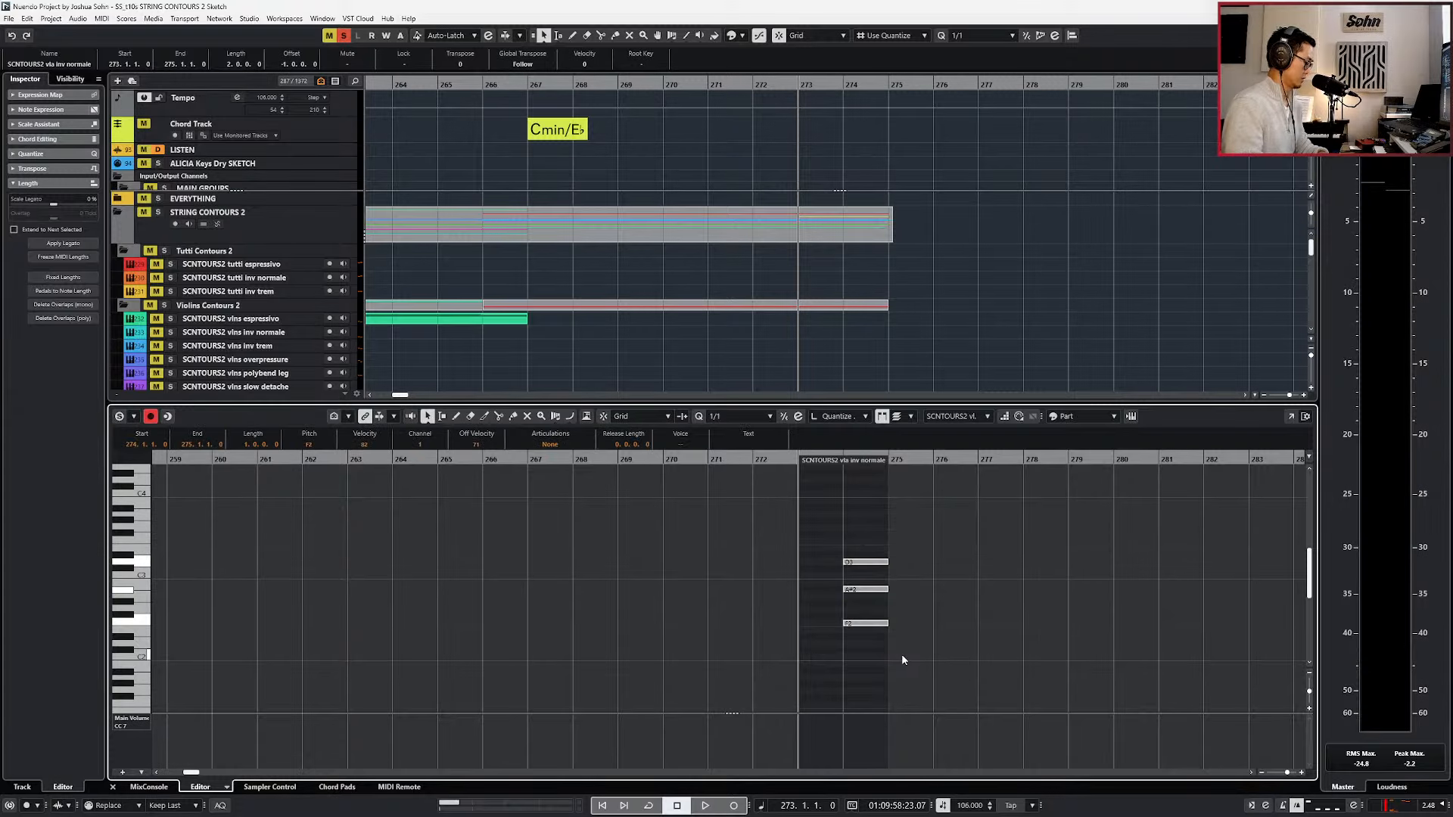
{"action": "key", "text": "shift+u"}
{"action": "left_click", "coordinate": [902, 654]}
{"action": "key", "text": "space"}
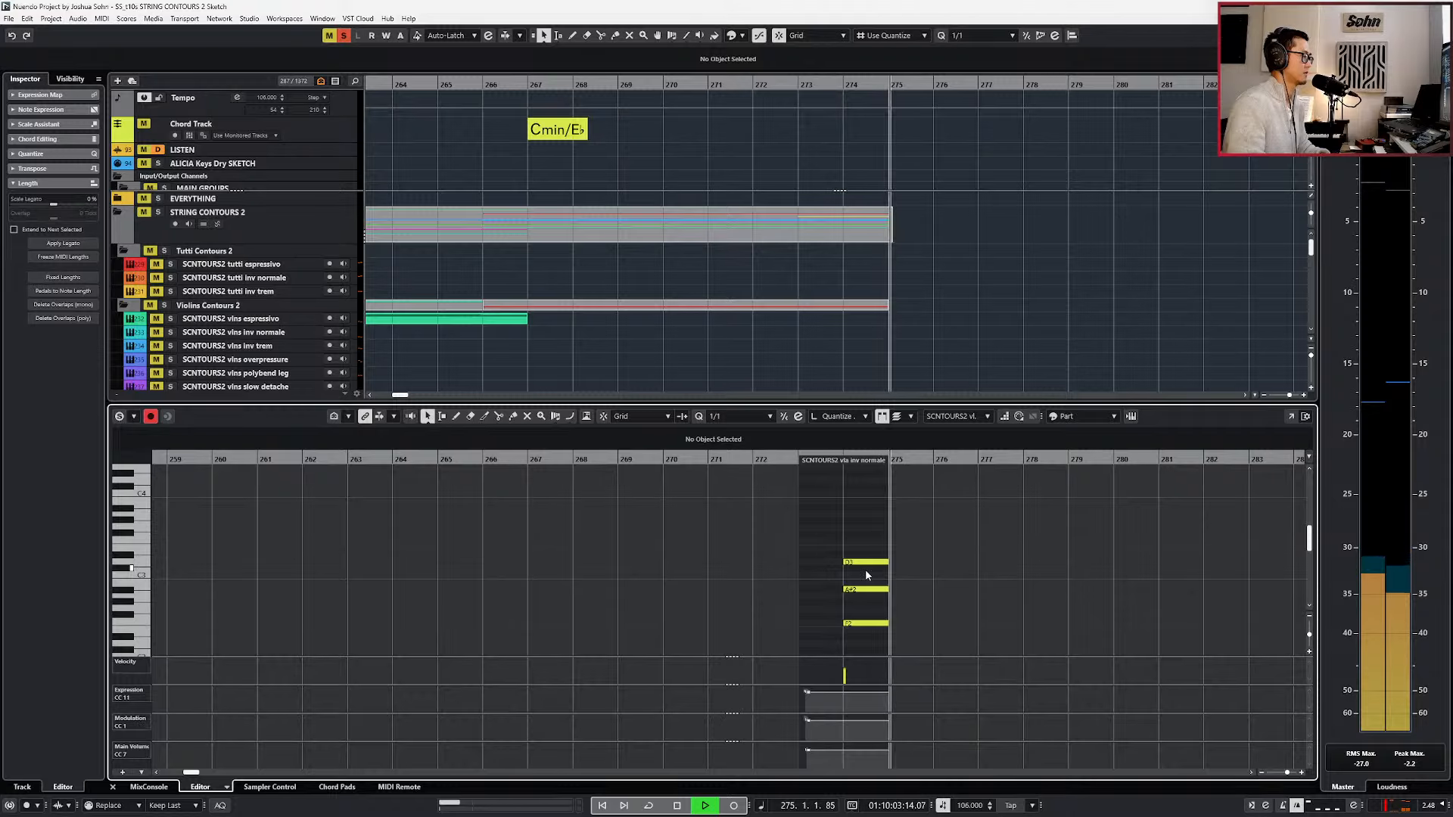
{"action": "key", "text": "space"}
Check the Violas - Inverted Normale instrument, move the playhead to bar 274, and return to the arrangement.
{"action": "key", "text": "ctrl+a"}
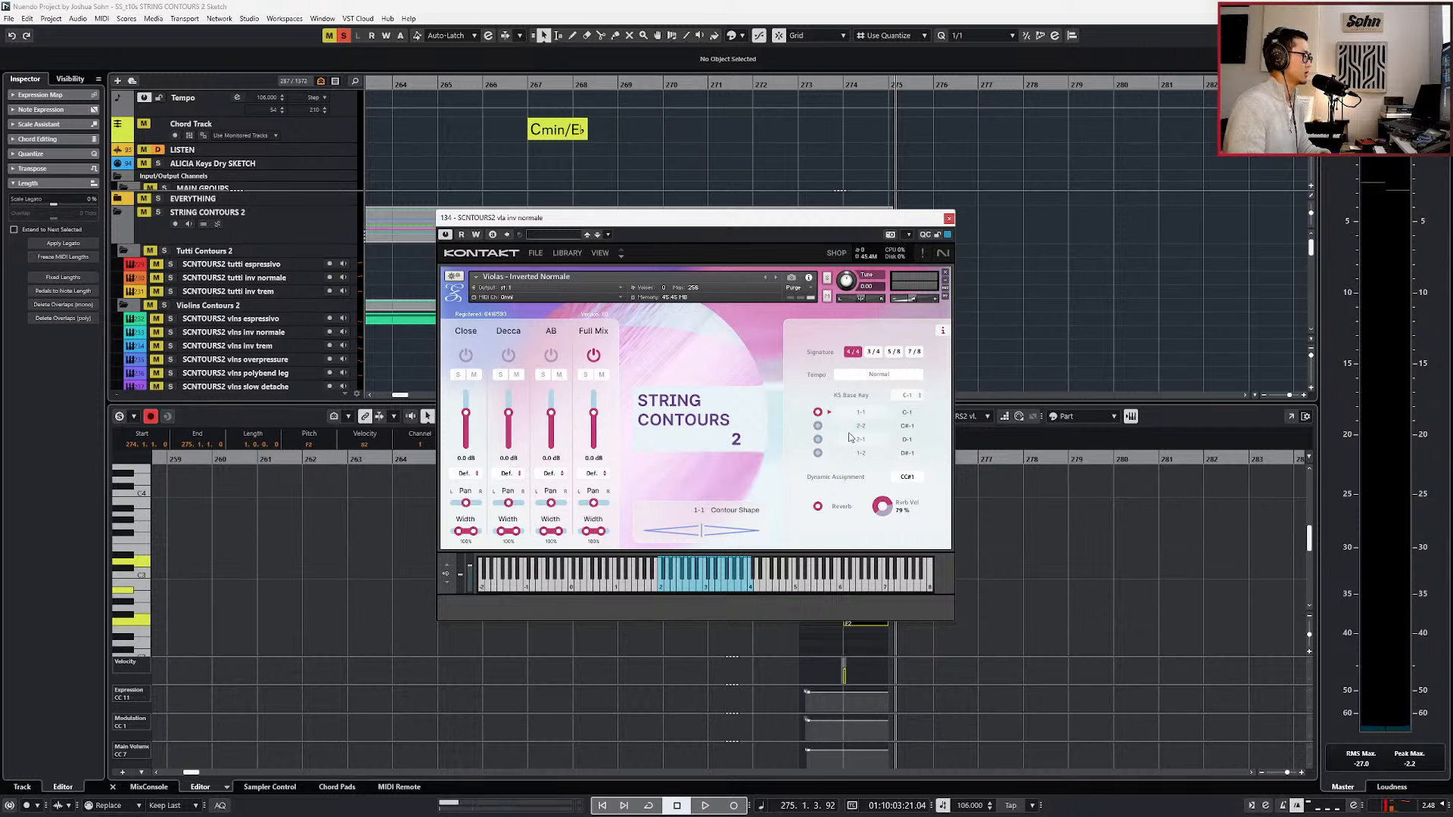
{"action": "left_click", "coordinate": [948, 220]}
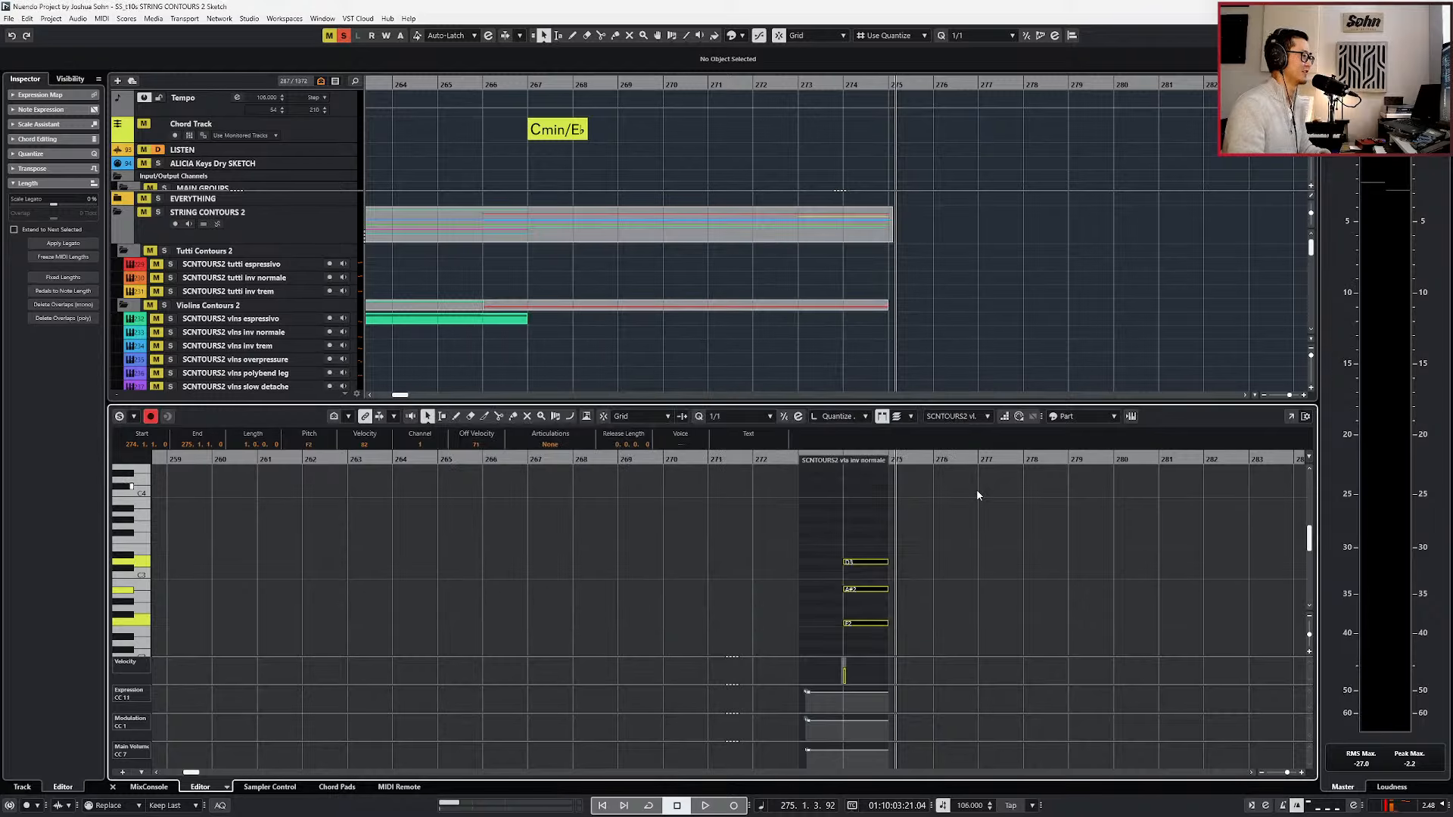
{"action": "key", "text": "l"}
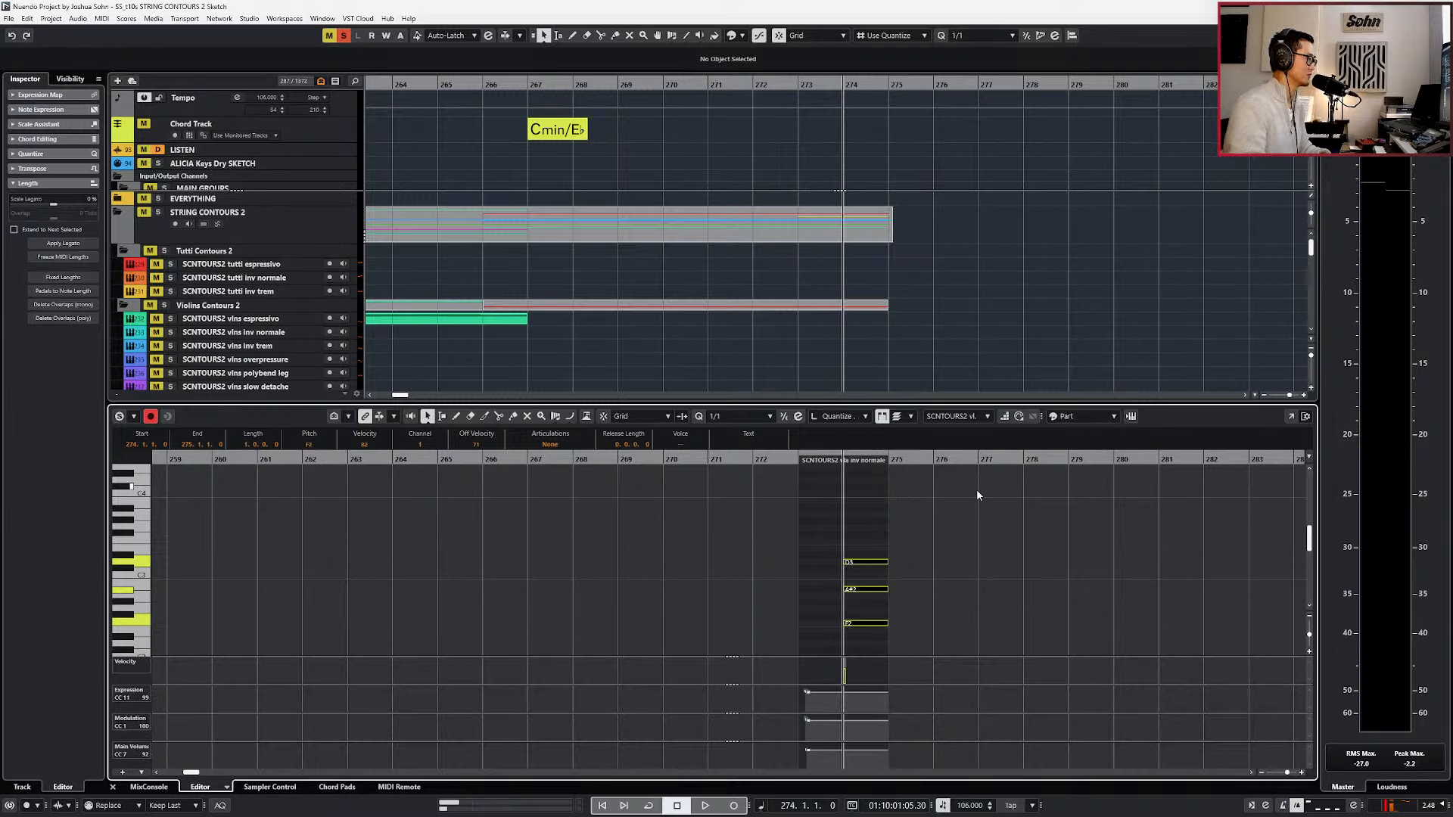
{"action": "key", "text": "Return"}
Try extending the end of the vla inv normale part past bar 275 and undo it.
{"action": "scroll", "coordinate": [881, 491], "scroll_direction": "up", "scroll_amount": 2}
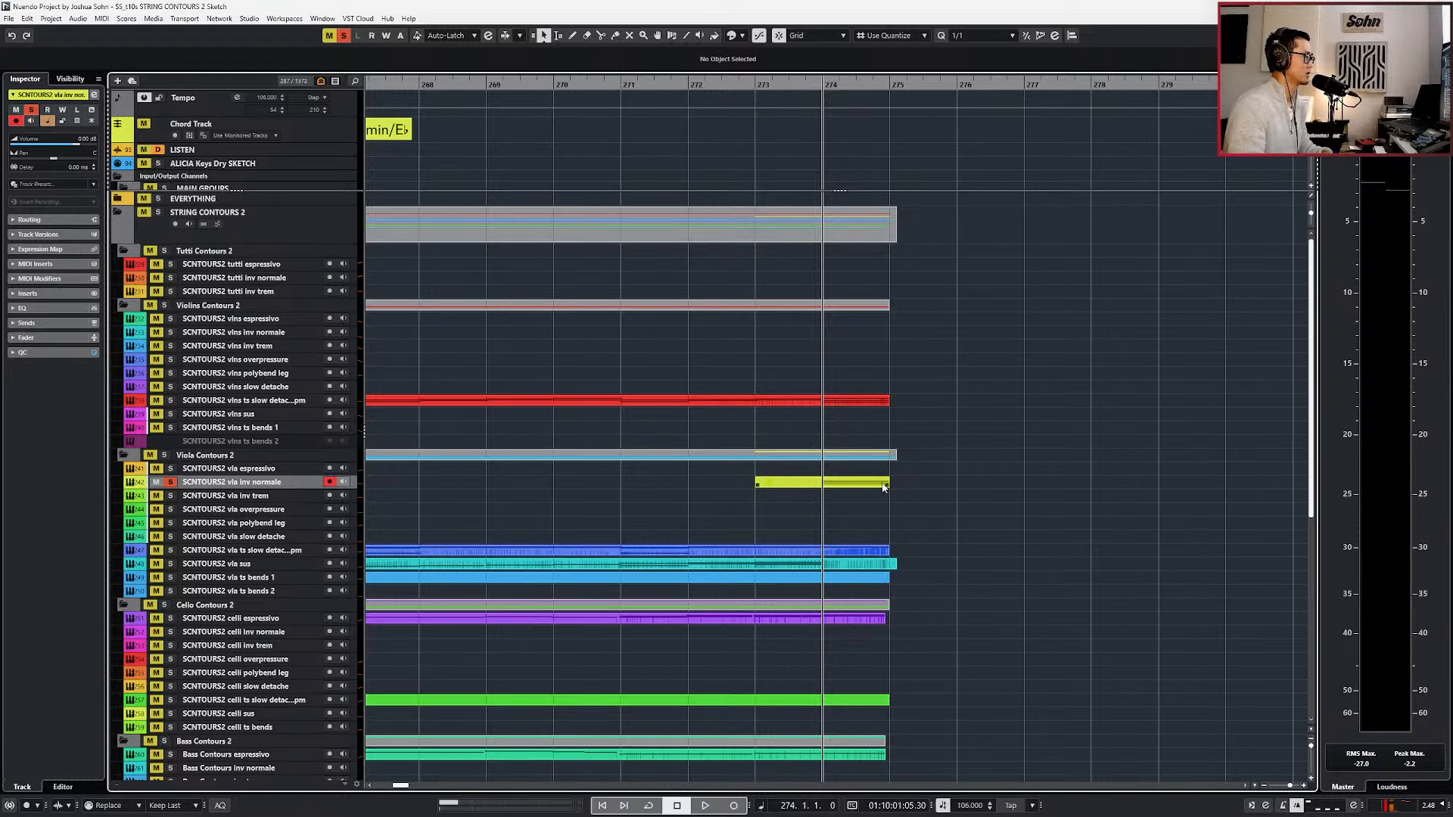
{"action": "left_click", "coordinate": [887, 484]}
{"action": "left_click_drag", "start_coordinate": [888, 484], "coordinate": [922, 480]}
{"action": "key", "text": "ctrl+z"}
Unsolo the vla inv normale track and play its part with the other strings from bars 273 and 274.
{"action": "key", "text": "s"}
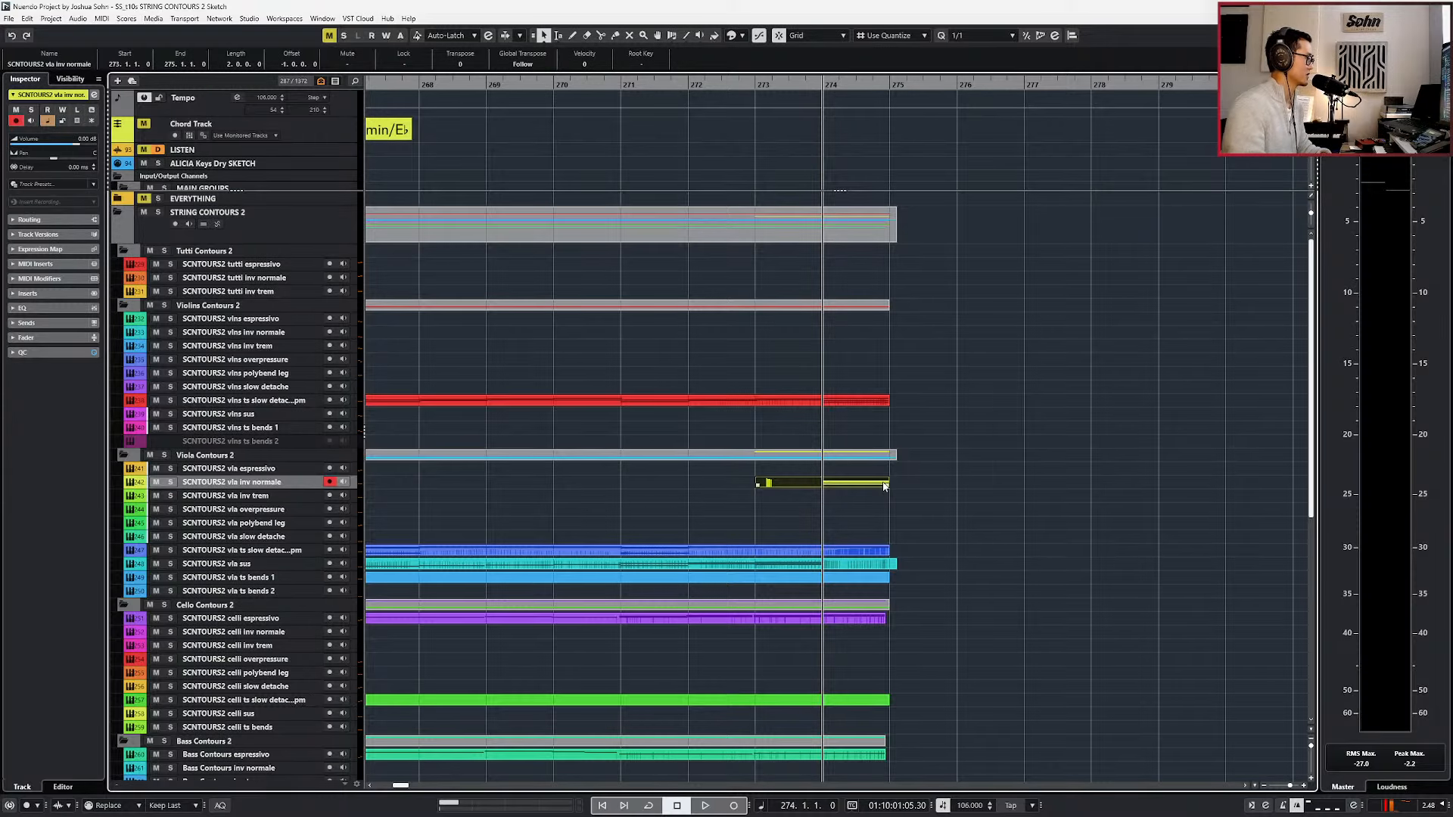
{"action": "key", "text": "space"}
{"action": "key", "text": "space"}
{"action": "key", "text": "l"}
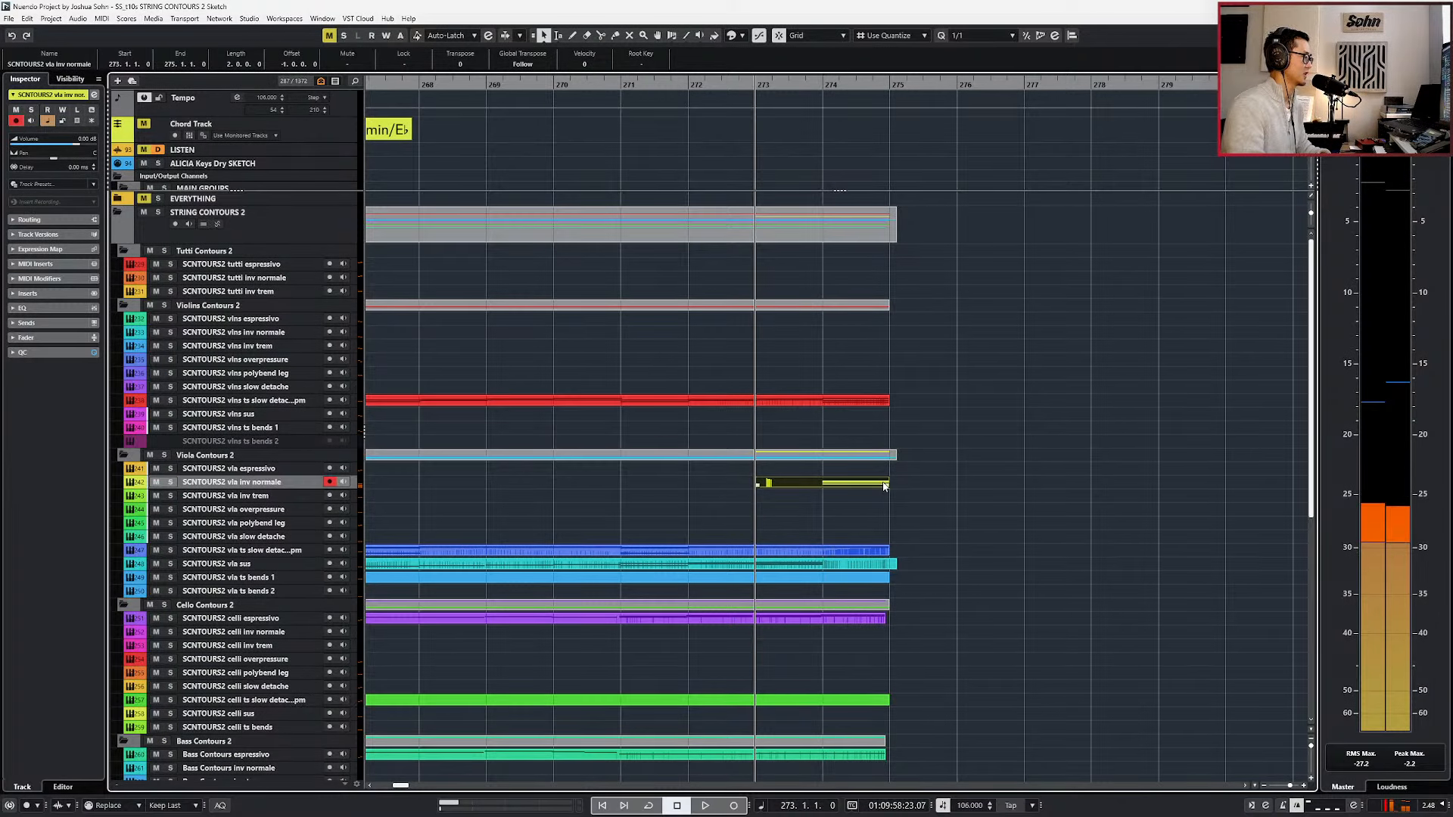
{"action": "double_click", "coordinate": [884, 485]}
{"action": "key", "text": "space"}
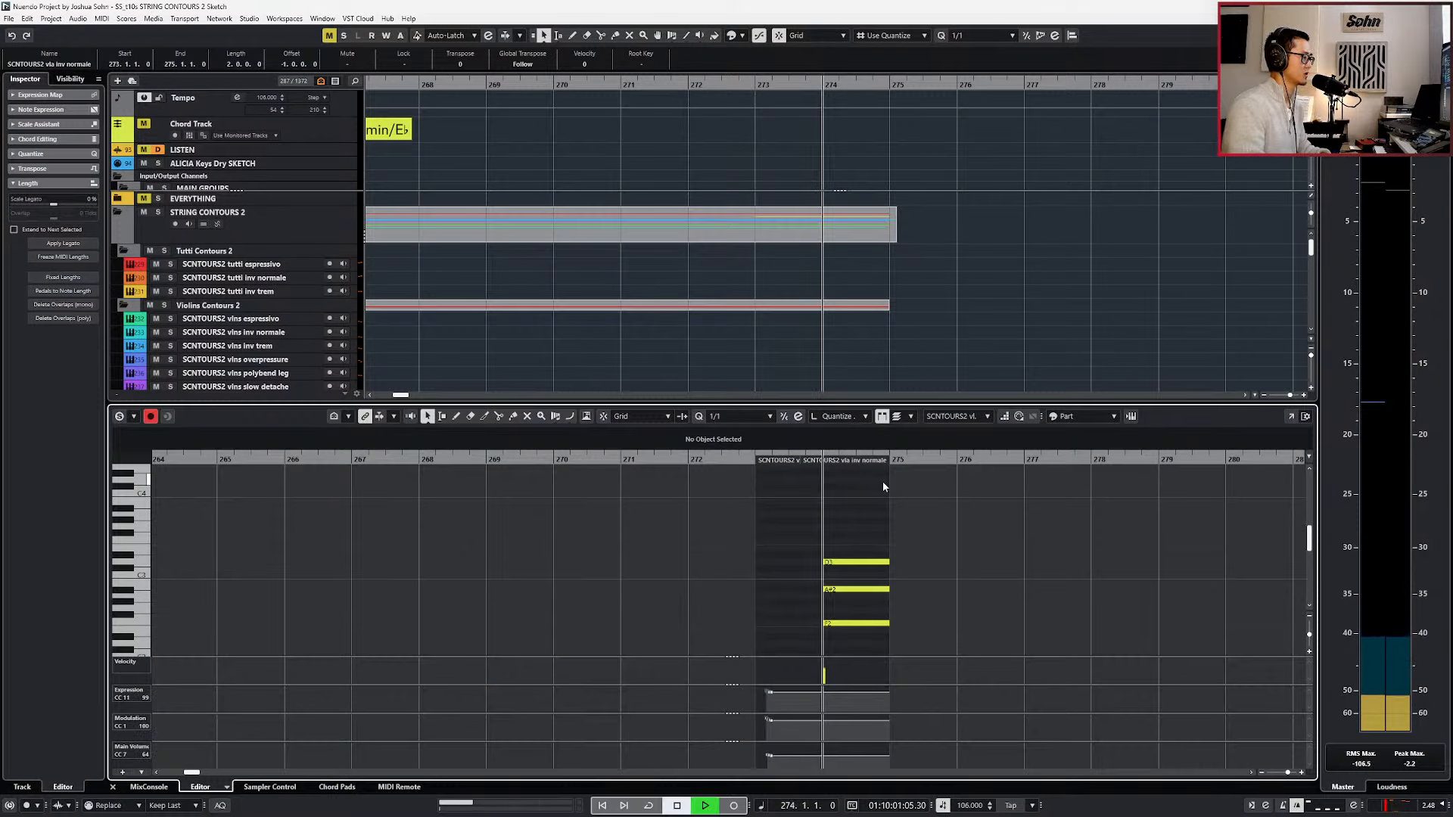
{"action": "key", "text": "space"}
Solo the vla inv normale track again and examine its instrument's contour and tempo settings.
{"action": "key", "text": "ctrl+e"}
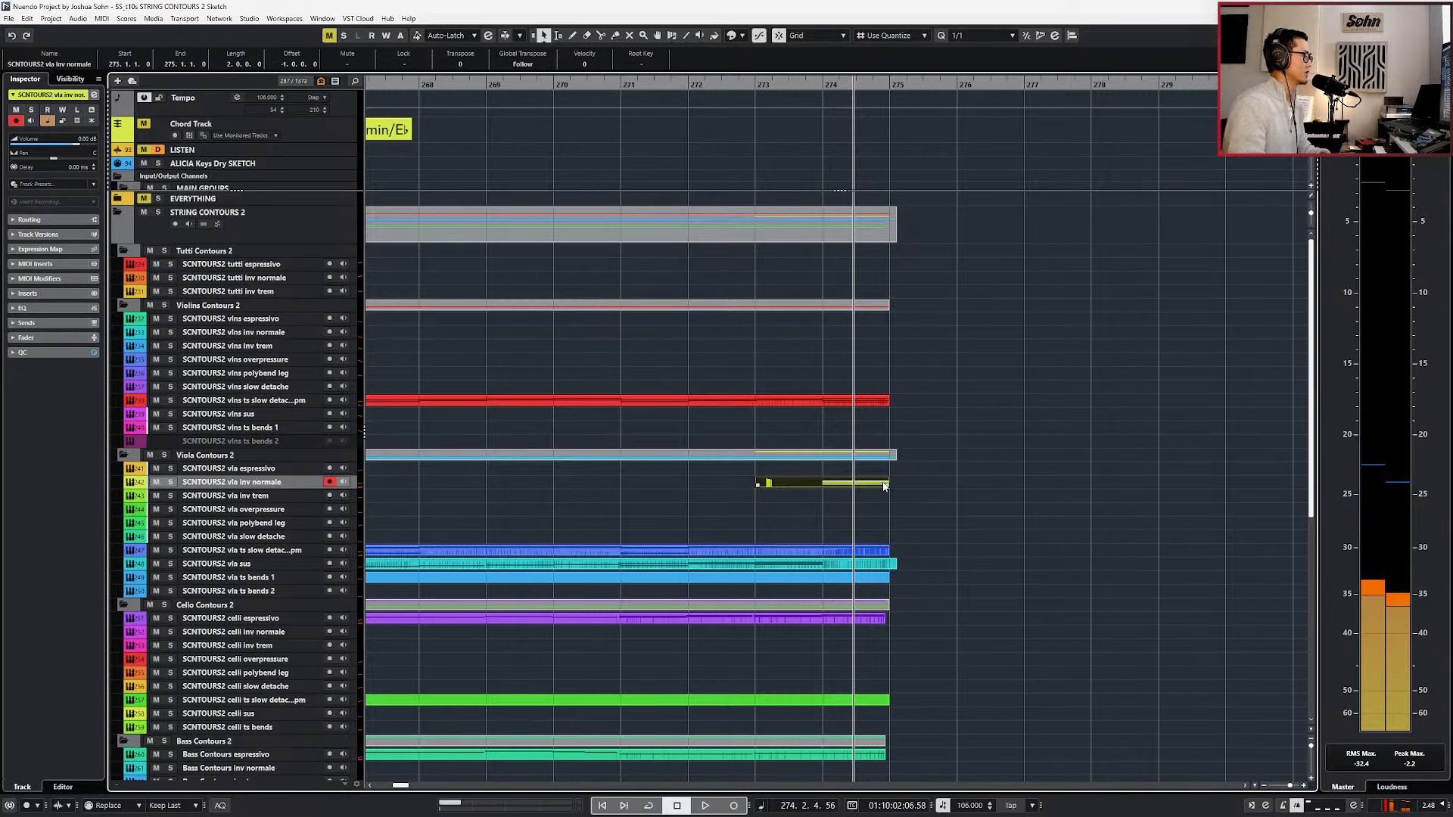
{"action": "key", "text": "s"}
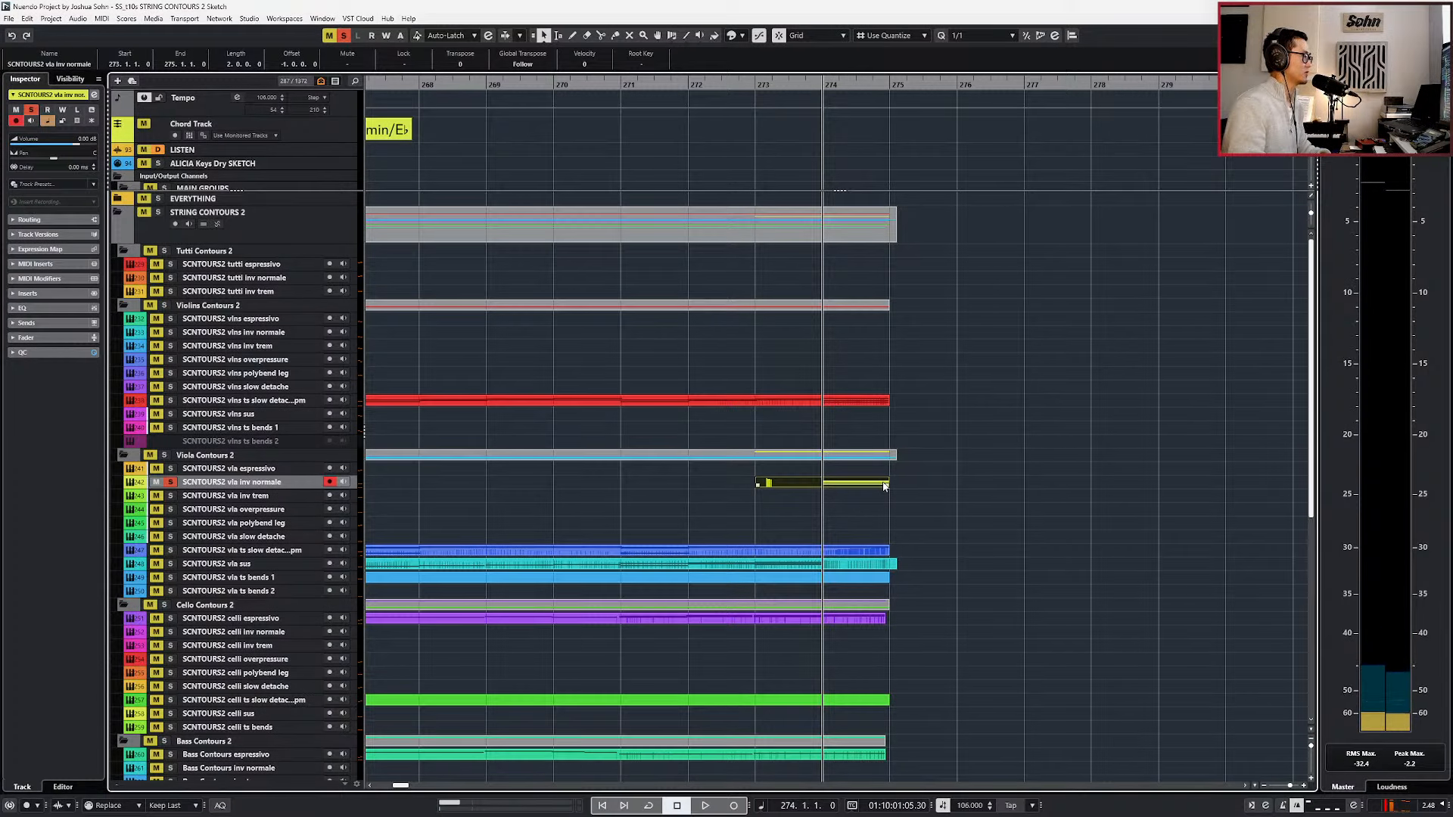
{"action": "double_click", "coordinate": [883, 485]}
{"action": "scroll", "coordinate": [868, 513], "scroll_direction": "up", "scroll_amount": 2}
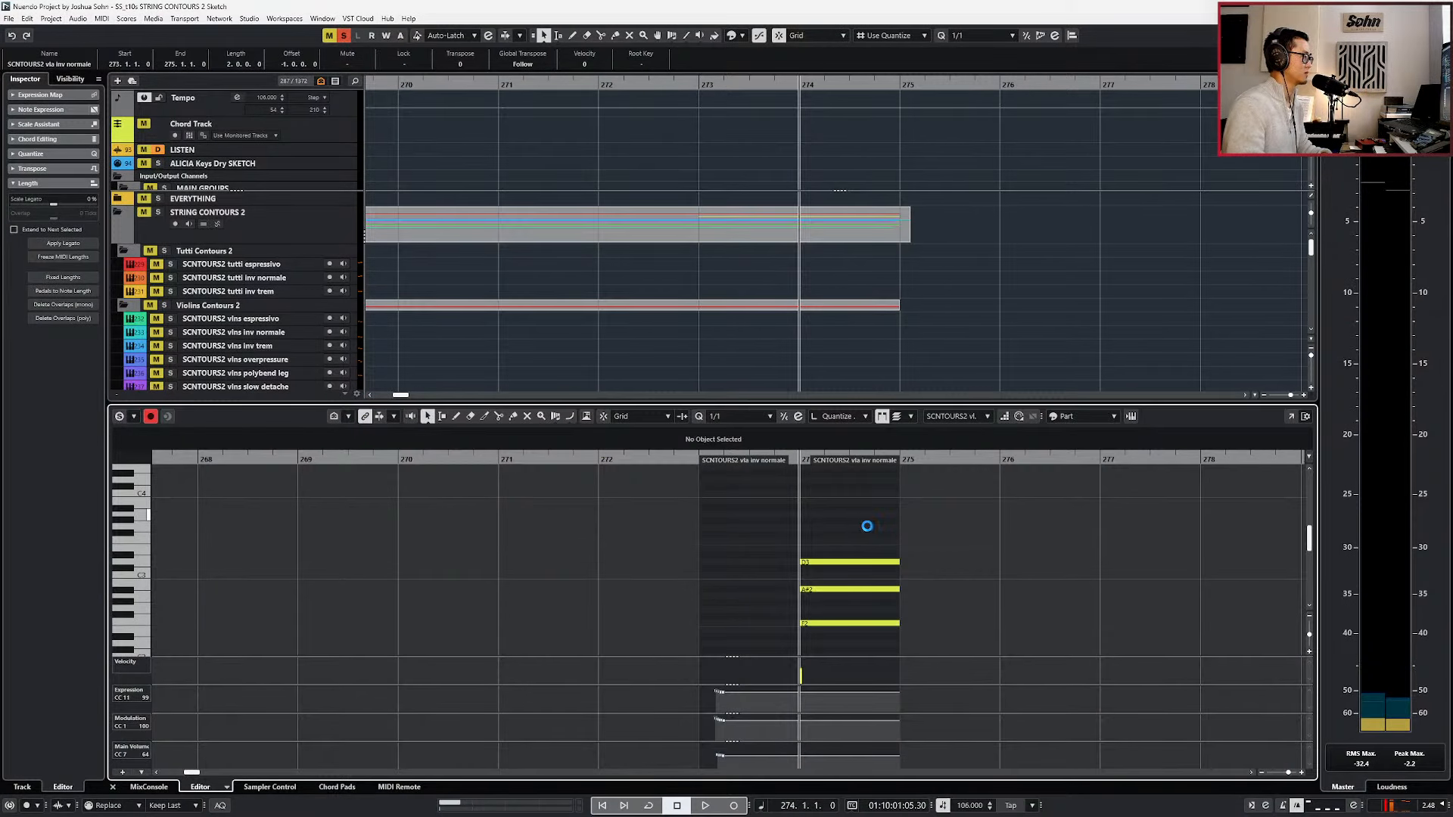
{"action": "key", "text": "e"}
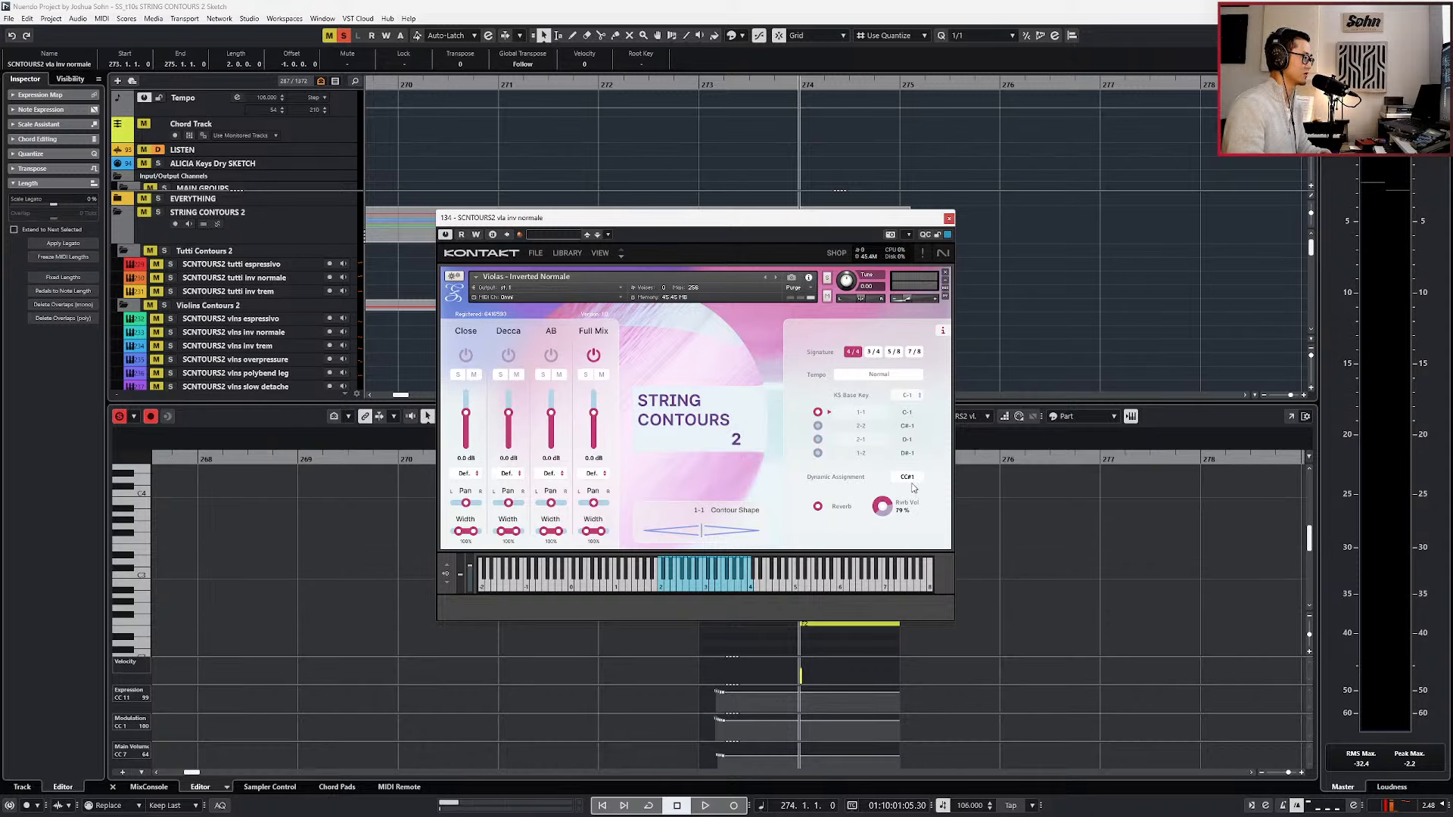
{"action": "key", "text": "e"}
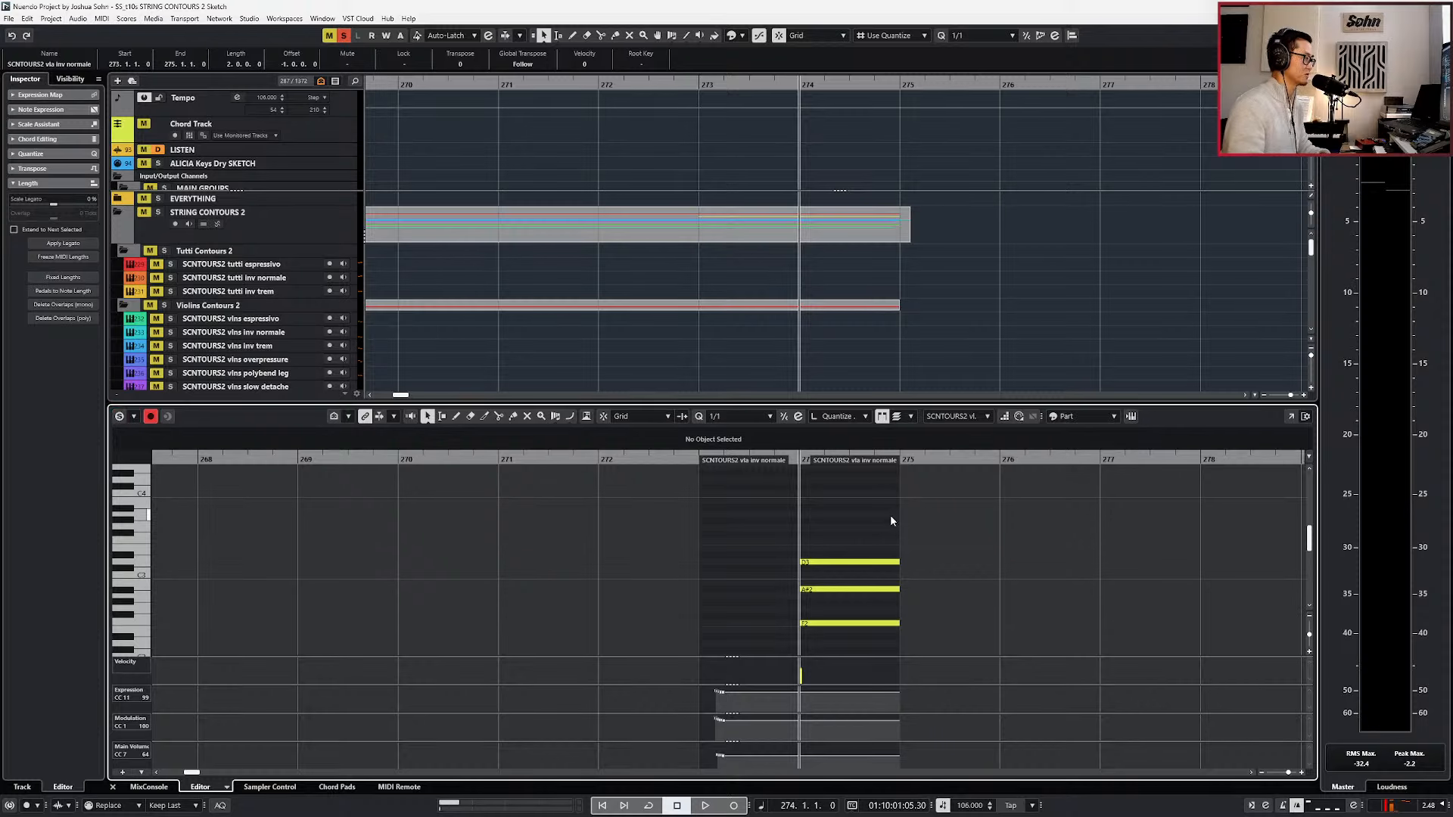
Extend the vla inv normale part to bar 276 and lengthen its three-note chord to the part's end.
{"action": "scroll", "coordinate": [890, 516], "scroll_direction": "up", "scroll_amount": 2}
{"action": "left_click_drag", "start_coordinate": [891, 550], "coordinate": [888, 644]}
{"action": "scroll", "coordinate": [817, 587], "scroll_direction": "down", "scroll_amount": 2}
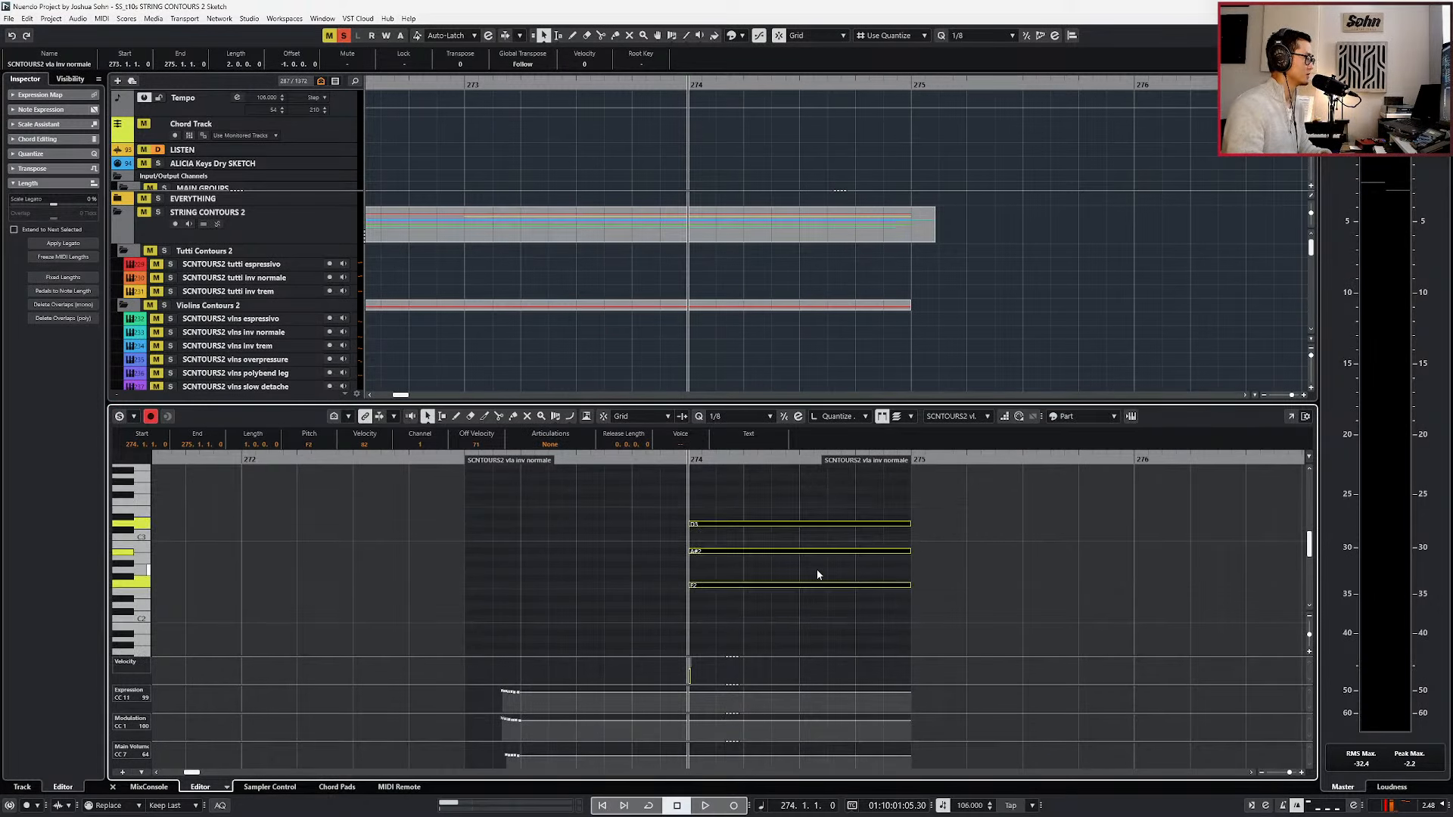
{"action": "key", "text": "ctrl+e"}
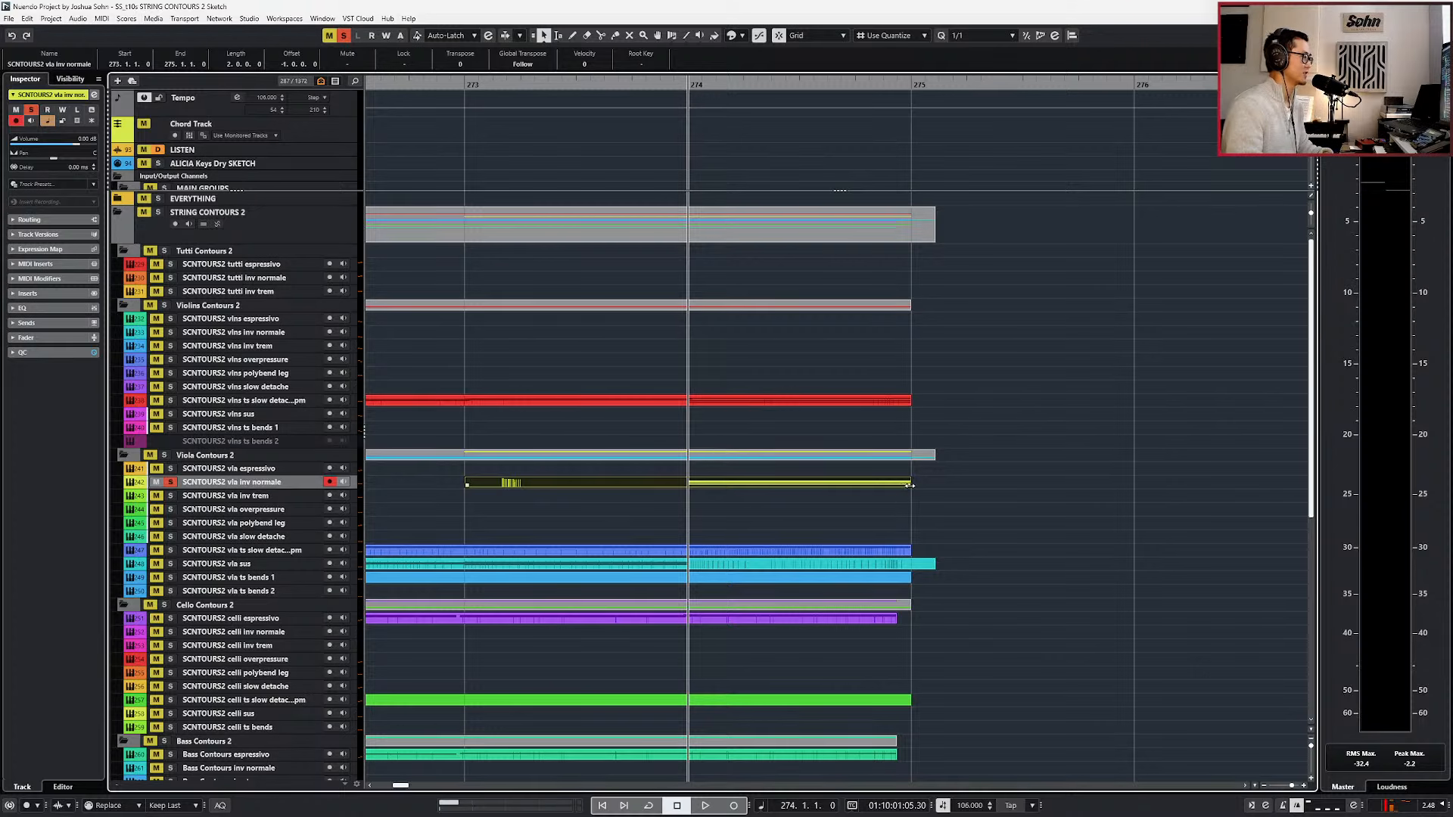
{"action": "left_click_drag", "start_coordinate": [909, 485], "coordinate": [1096, 488]}
{"action": "double_click", "coordinate": [893, 486]}
{"action": "left_click_drag", "start_coordinate": [893, 497], "coordinate": [885, 592]}
{"action": "key", "text": "alt+shift+Right"}
{"action": "key", "text": "Return"}
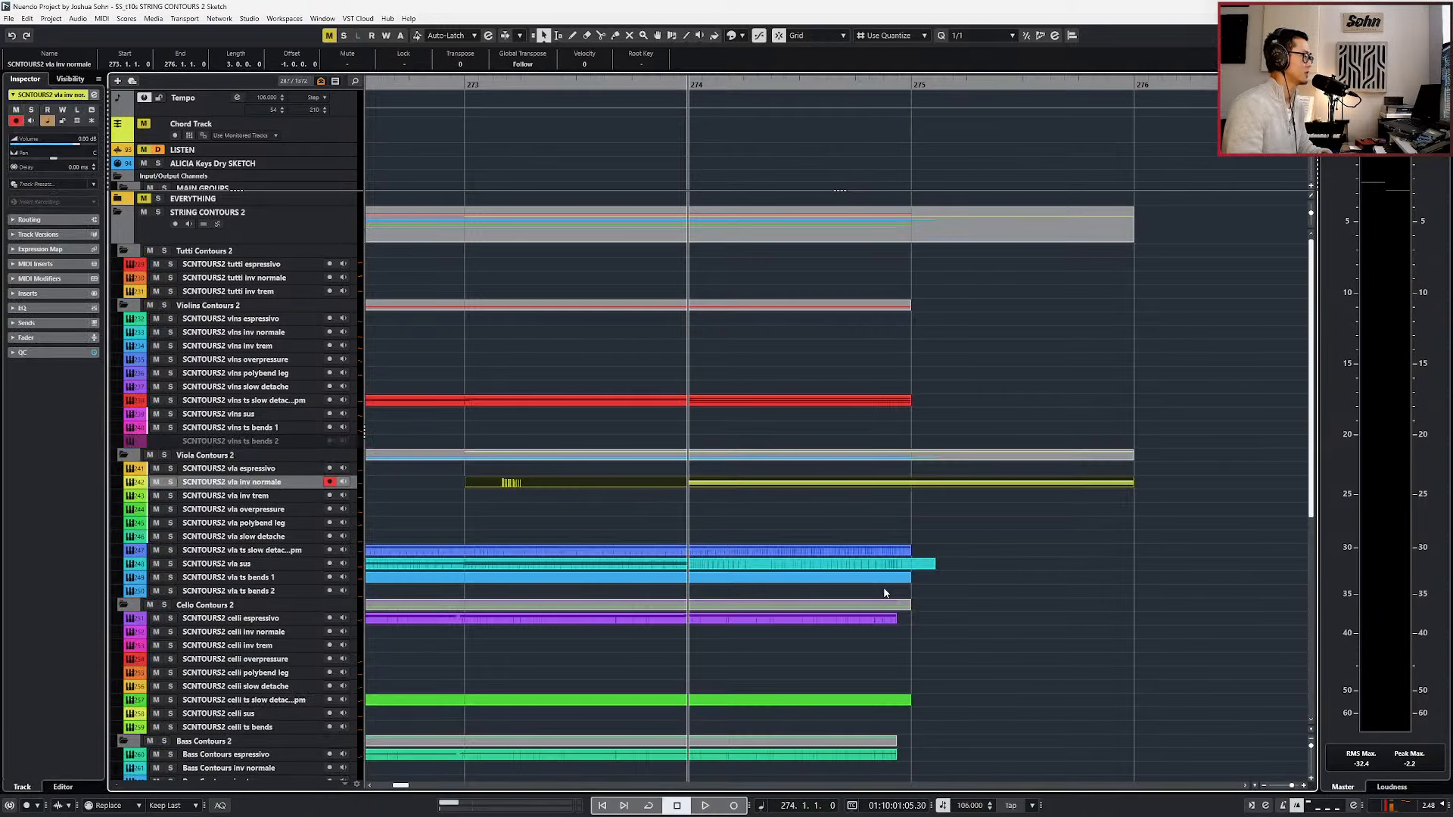
Play the lengthened vla inv normale chord from bar 274, first with all strings and then soloed.
{"action": "key", "text": "space"}
{"action": "key", "text": "space"}
{"action": "key", "text": "s"}
{"action": "key", "text": "space"}
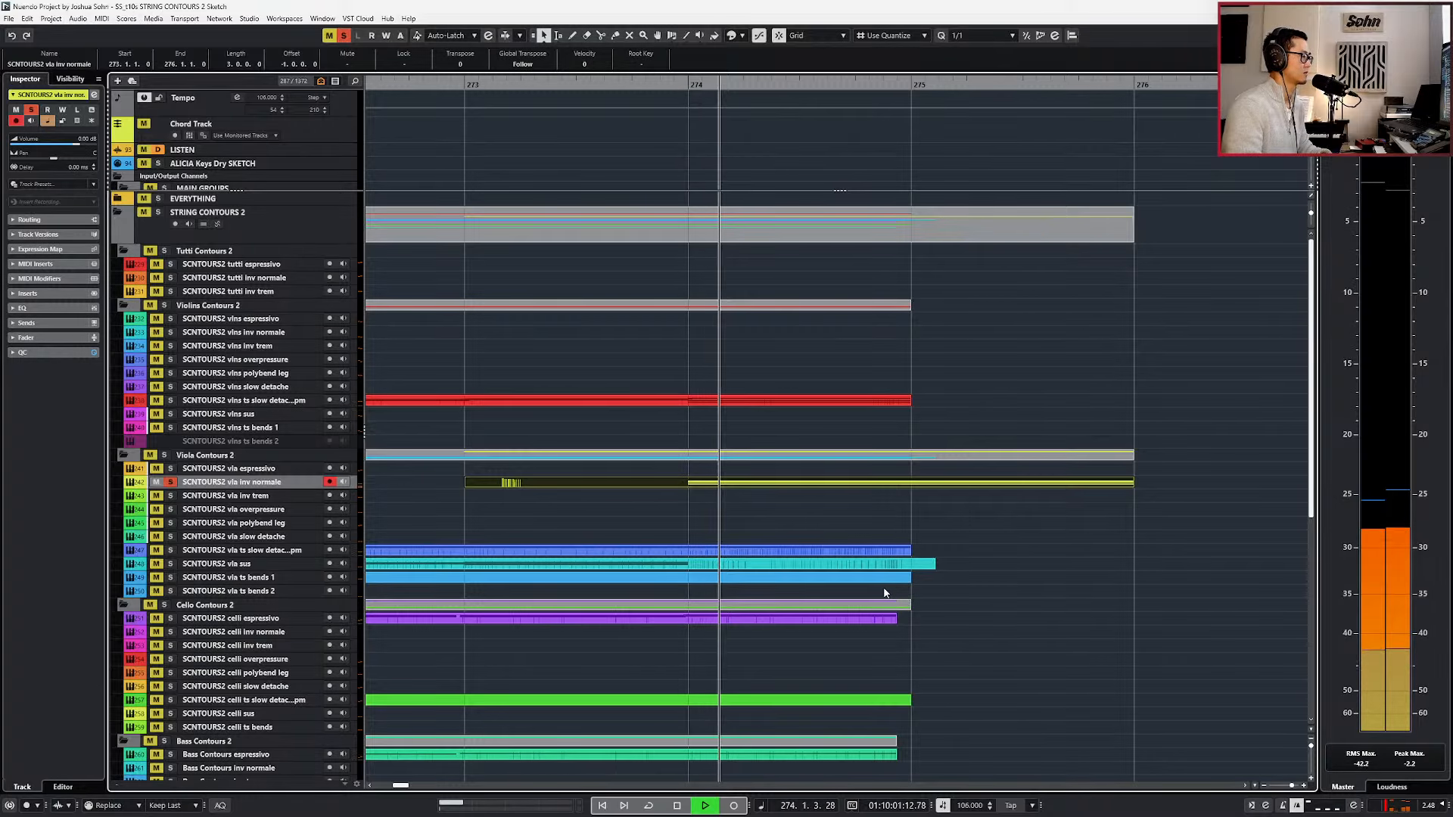
Extend the end of the vla inv normale part to bar 278 and render it in place to an audio track.
{"action": "scroll", "coordinate": [895, 580], "scroll_direction": "down", "scroll_amount": 1}
{"action": "key", "text": "alt+shift+Right"}
{"action": "scroll", "coordinate": [997, 588], "scroll_direction": "down", "scroll_amount": 2}
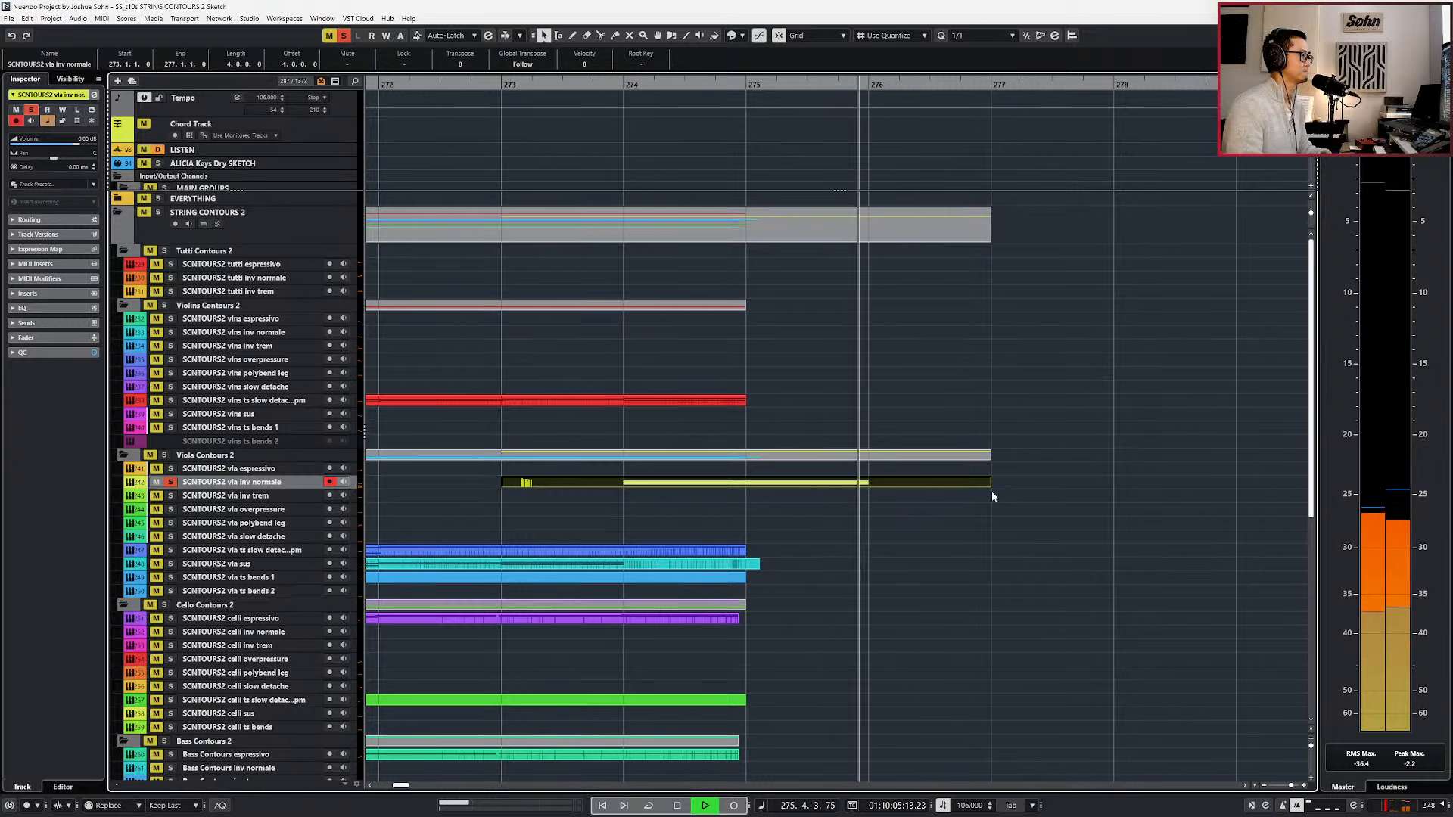
{"action": "left_click_drag", "start_coordinate": [989, 485], "coordinate": [1002, 486]}
{"action": "key", "text": "space"}
{"action": "key", "text": "alt+shift+Right"}
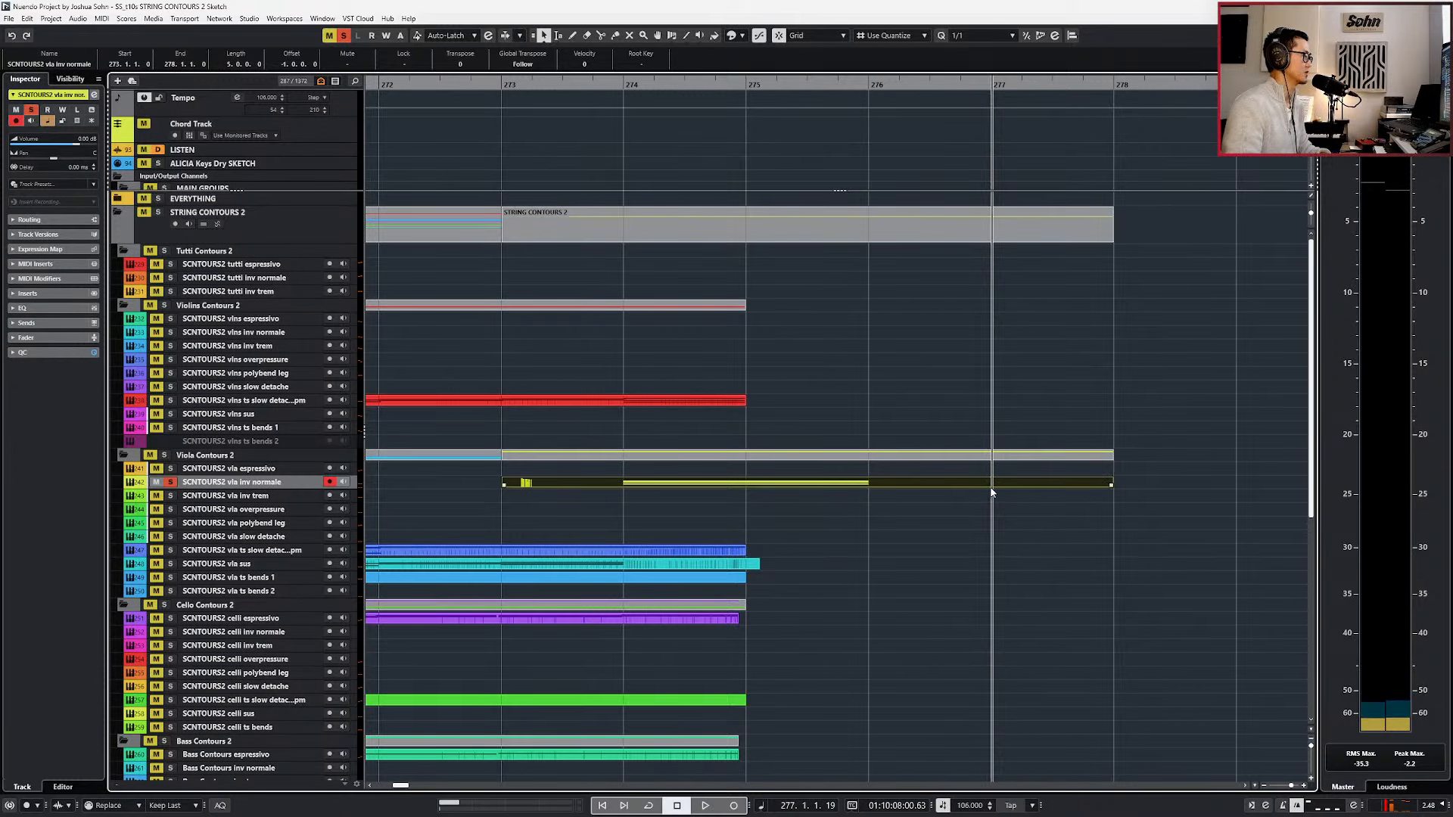
{"action": "key", "text": "alt+r"}
{"action": "key", "text": "Return"}
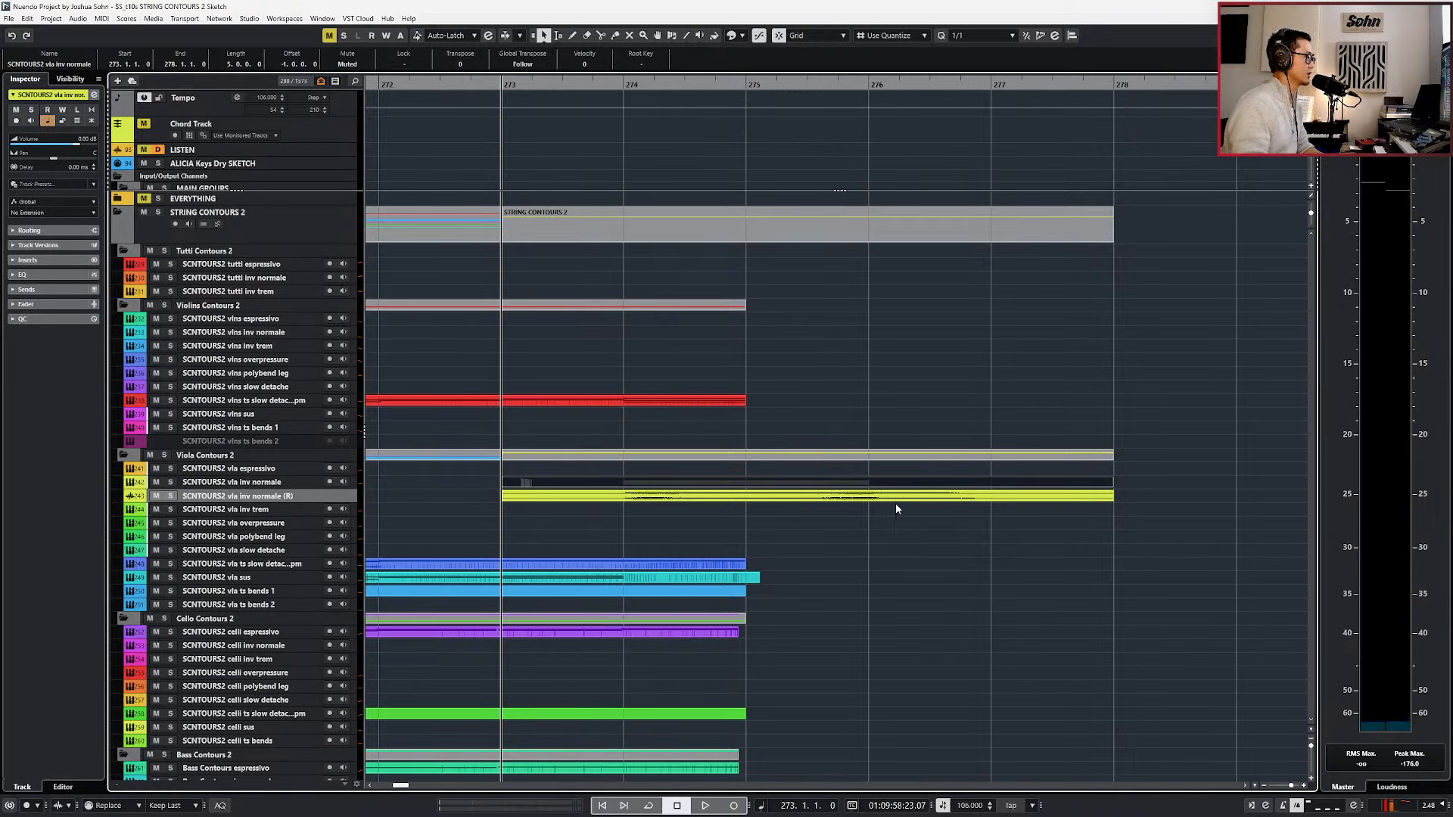
Split the rendered vla inv normale audio at bar 274 and time-stretch the second piece to end at bar 276.
{"action": "left_click", "coordinate": [898, 499]}
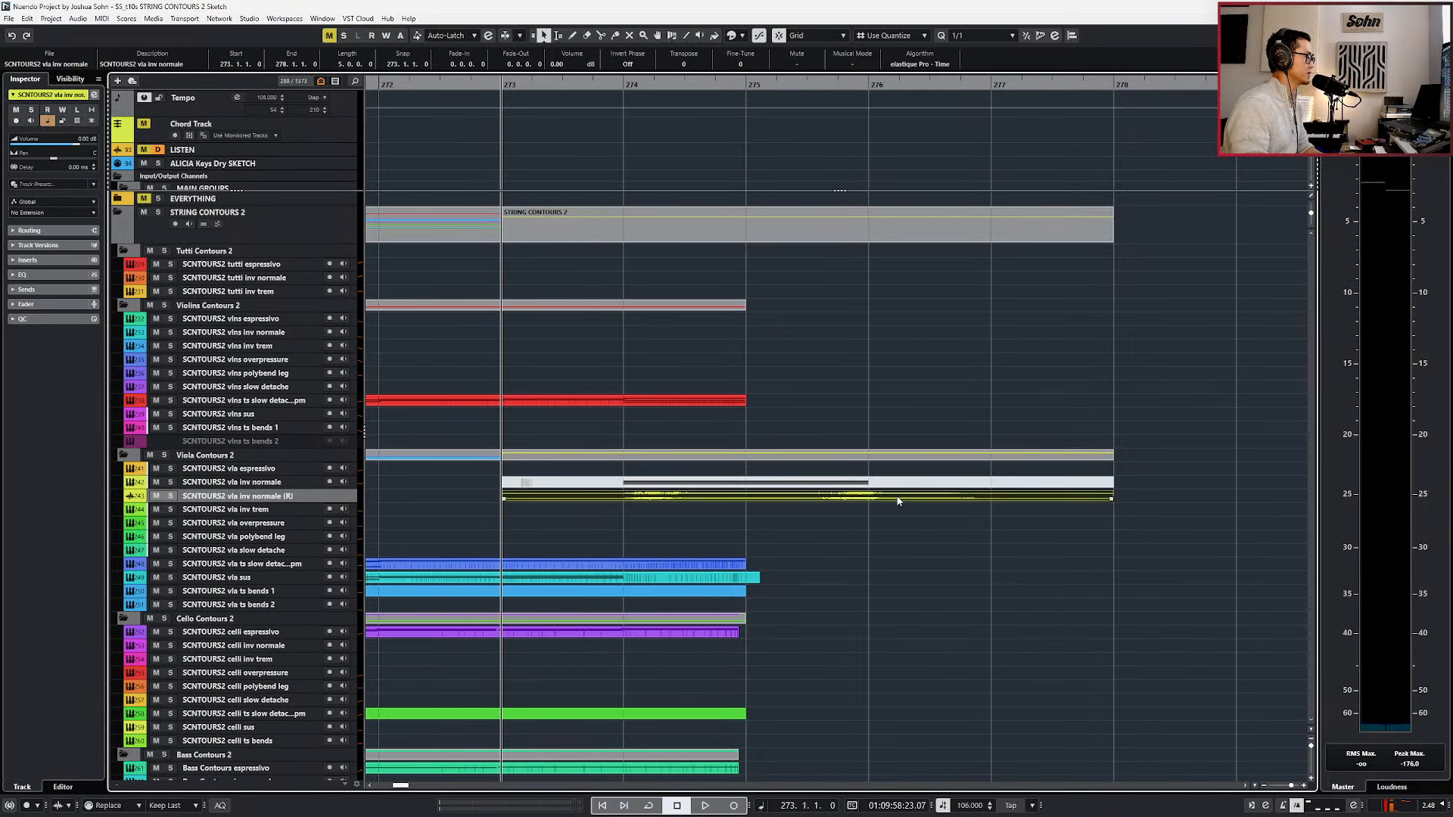
{"action": "left_click", "coordinate": [618, 502], "text": "alt"}
{"action": "key", "text": "1"}
{"action": "key", "text": "1"}
{"action": "left_click_drag", "start_coordinate": [1110, 499], "coordinate": [868, 499]}
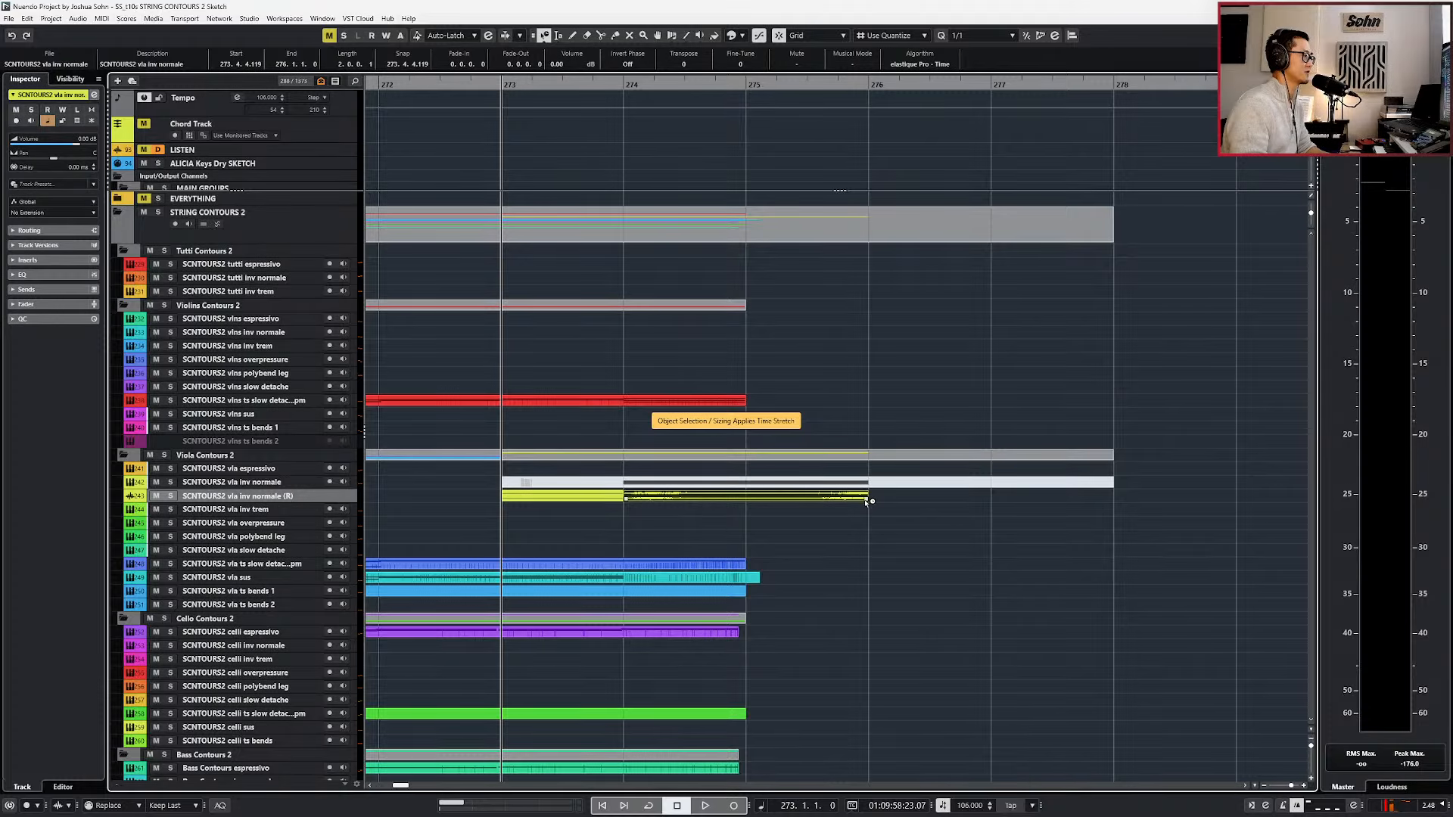
{"action": "left_click_drag", "start_coordinate": [867, 499], "coordinate": [924, 496]}
{"action": "key", "text": "1"}
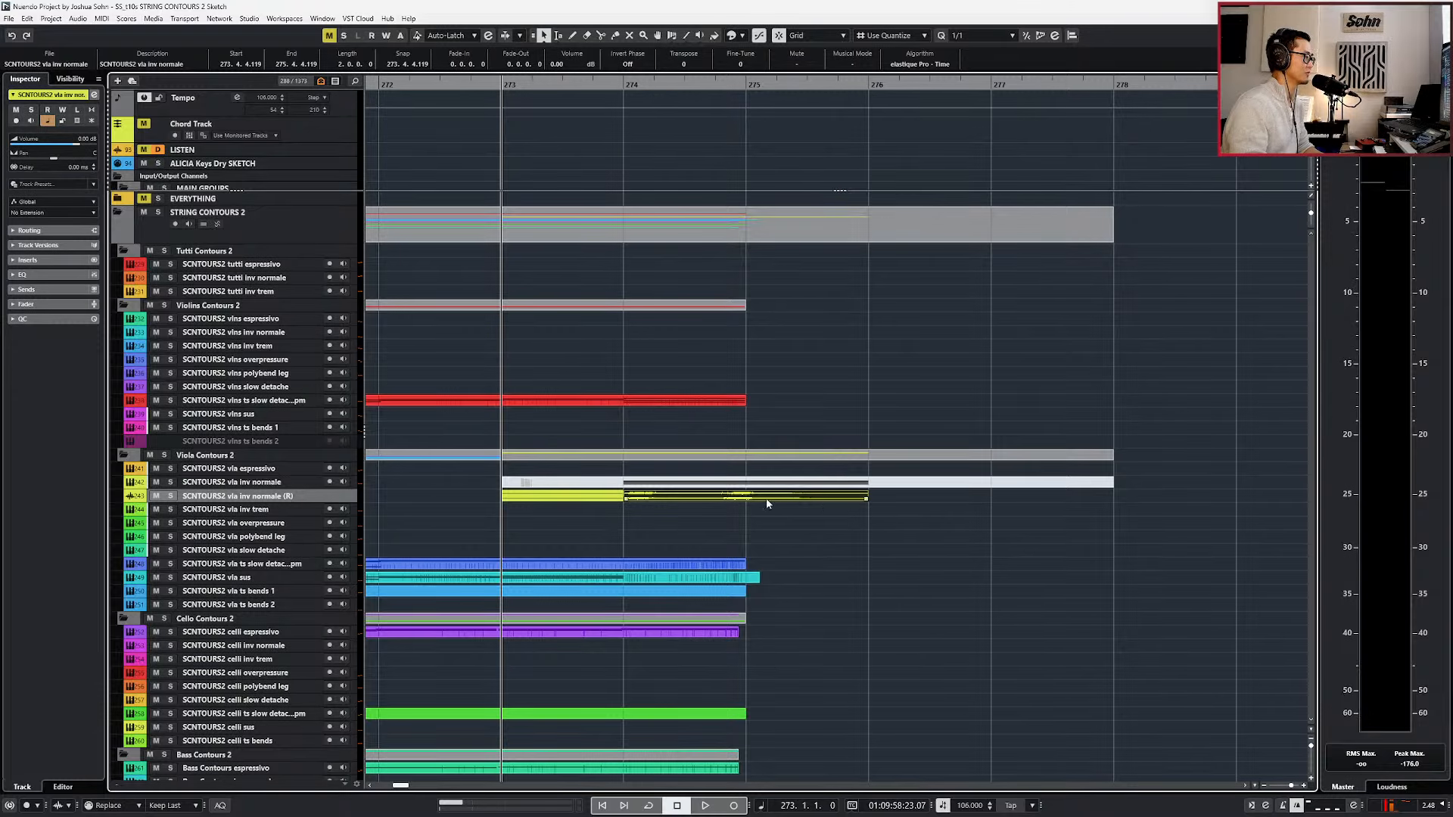
Delete the rendered audio before bar 274 and audition the time-stretched piece soloed.
{"action": "key", "text": "Delete"}
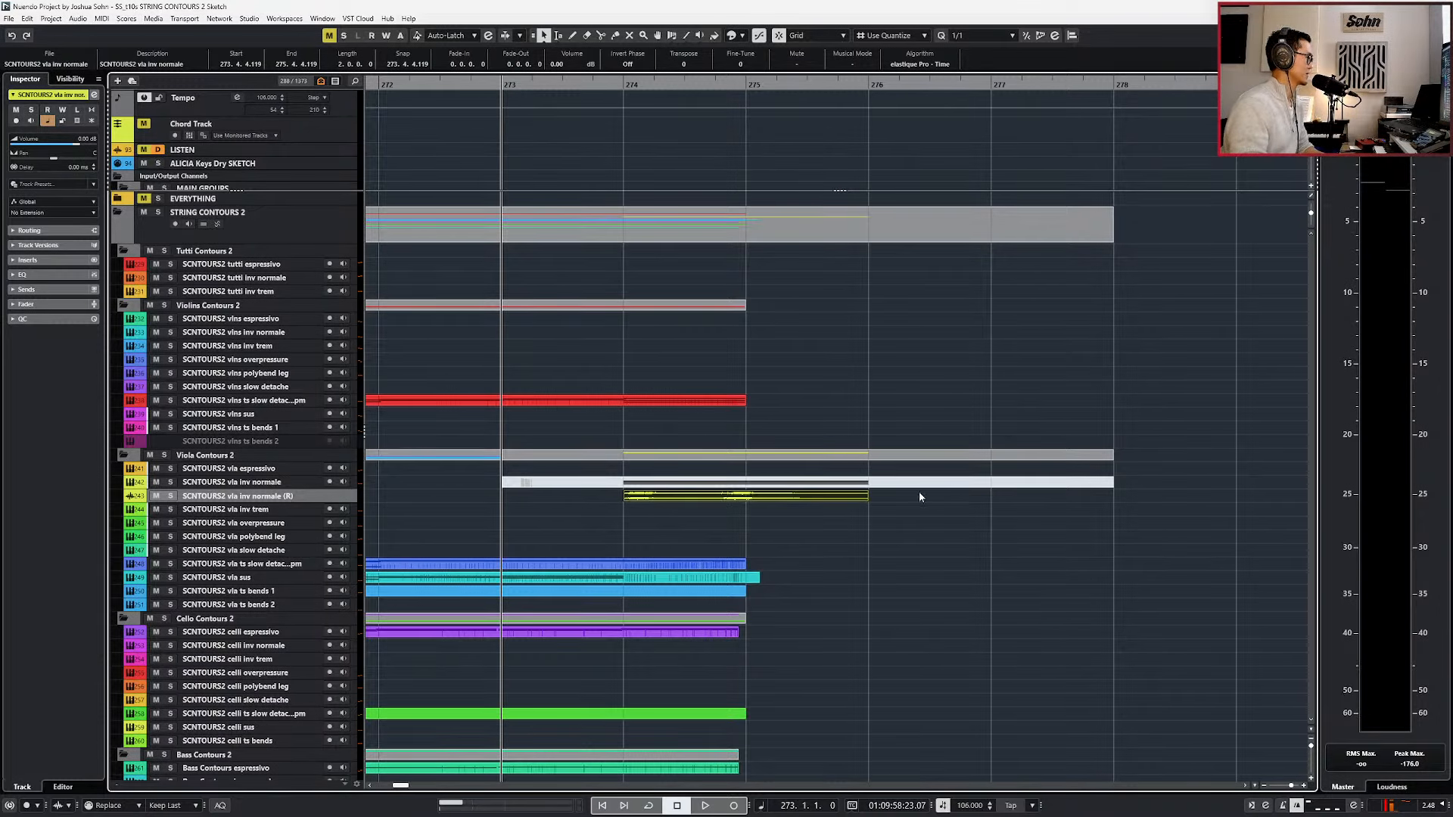
{"action": "key", "text": "s"}
{"action": "key", "text": "alt+space"}
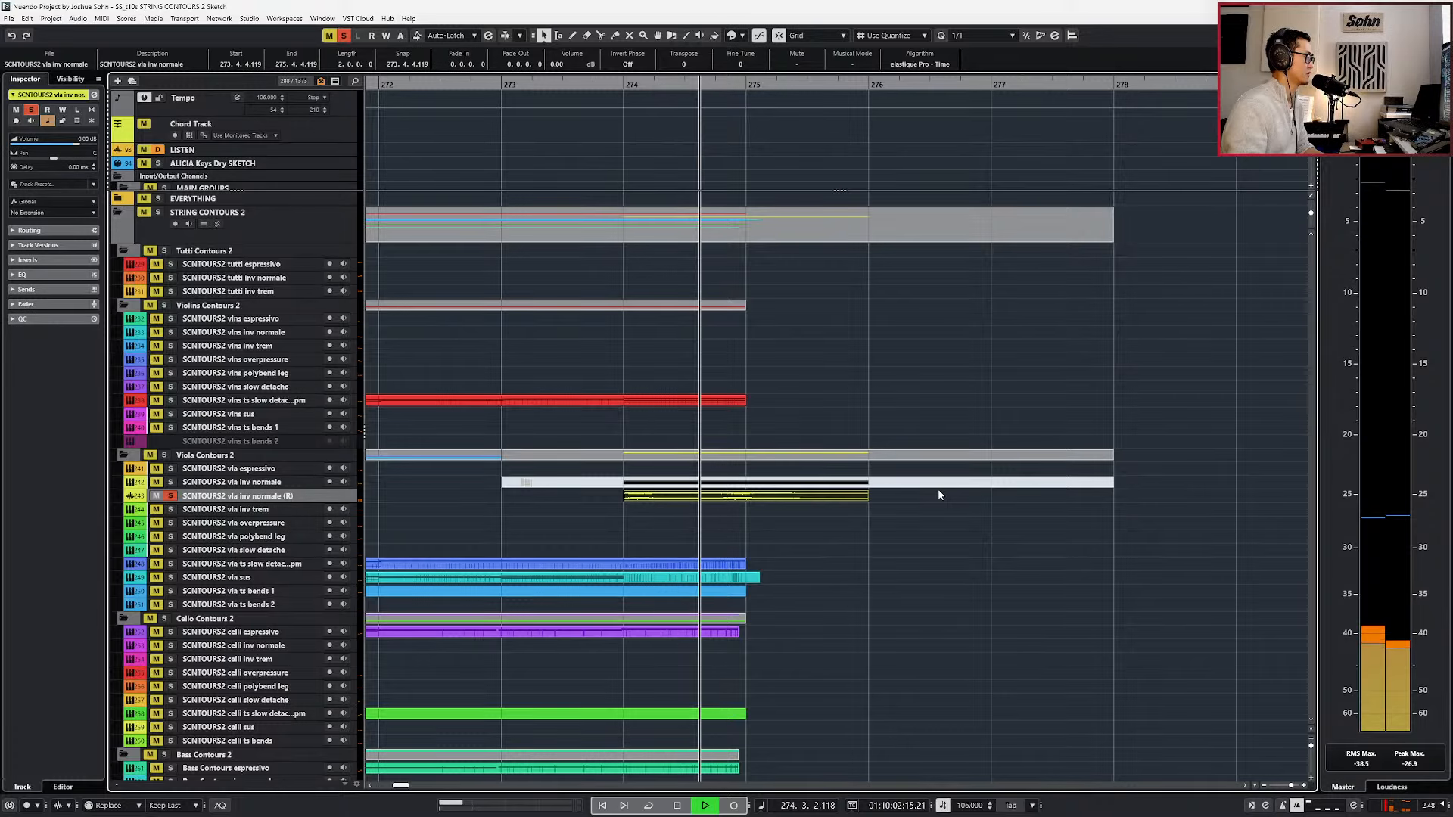
{"action": "key", "text": "space"}
{"action": "key", "text": "s"}
Play the time-stretched viola audio with all the strings from bar 273.
{"action": "key", "text": "ctrl+KP_Subtract"}
{"action": "key", "text": "ctrl+KP_Subtract"}
{"action": "key", "text": "ctrl+KP_Subtract"}
{"action": "key", "text": "ctrl+KP_Subtract"}
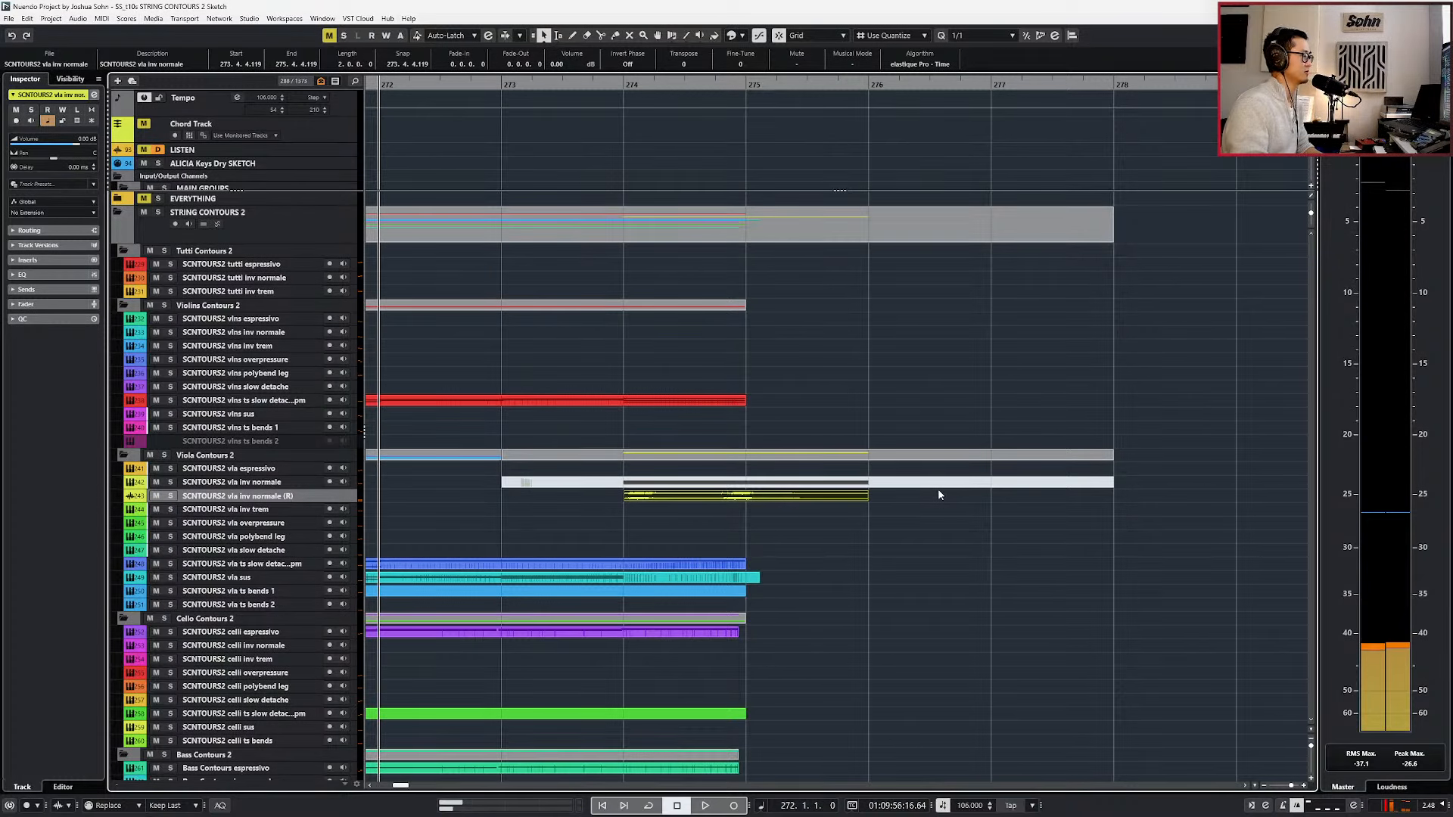
{"action": "scroll", "coordinate": [938, 490], "scroll_direction": "down", "scroll_amount": 2}
{"action": "key", "text": "ctrl+KP_Add"}
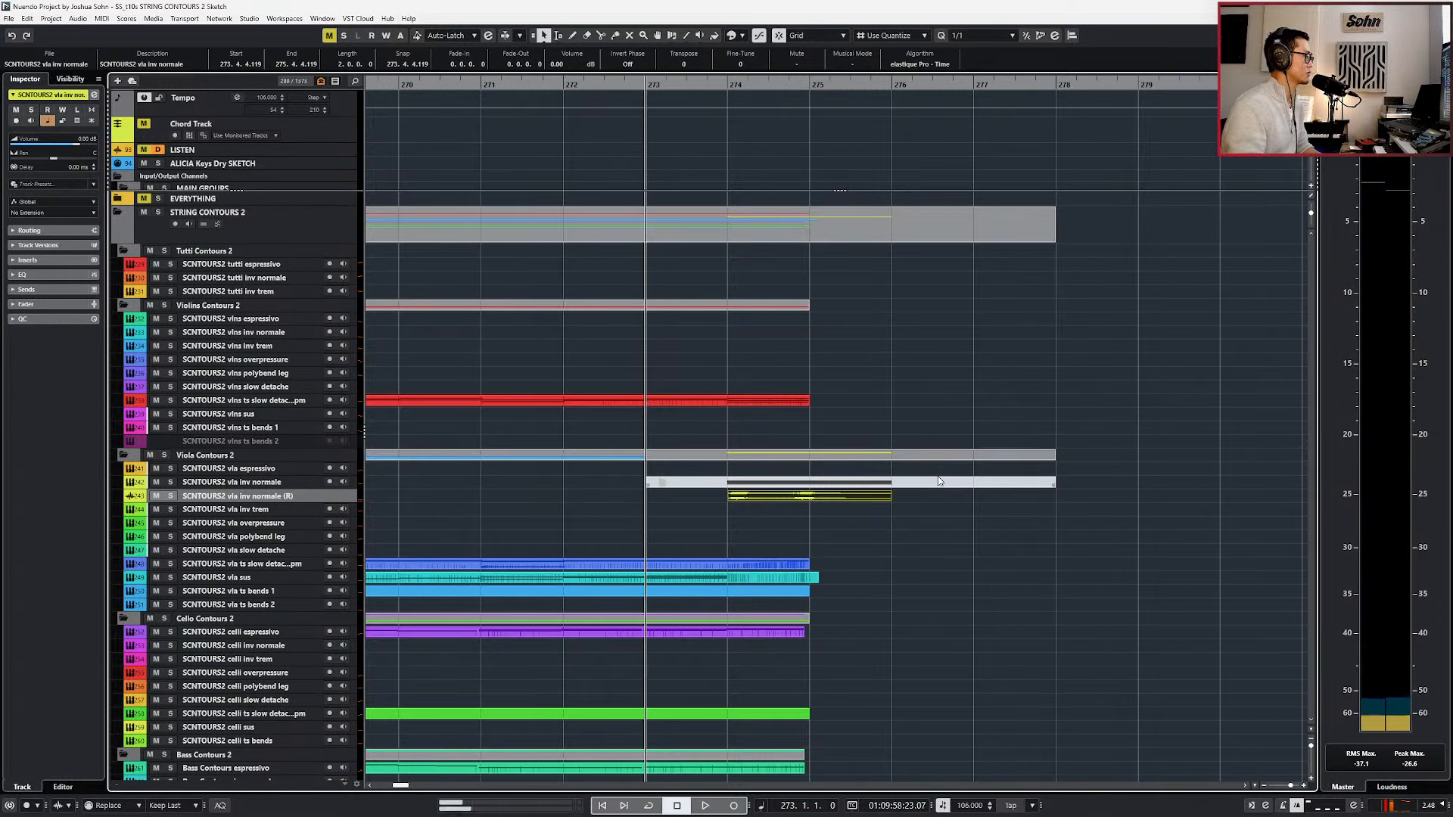
{"action": "scroll", "coordinate": [938, 481], "scroll_direction": "down", "scroll_amount": 3}
{"action": "scroll", "coordinate": [938, 481], "scroll_direction": "down", "scroll_amount": 1}
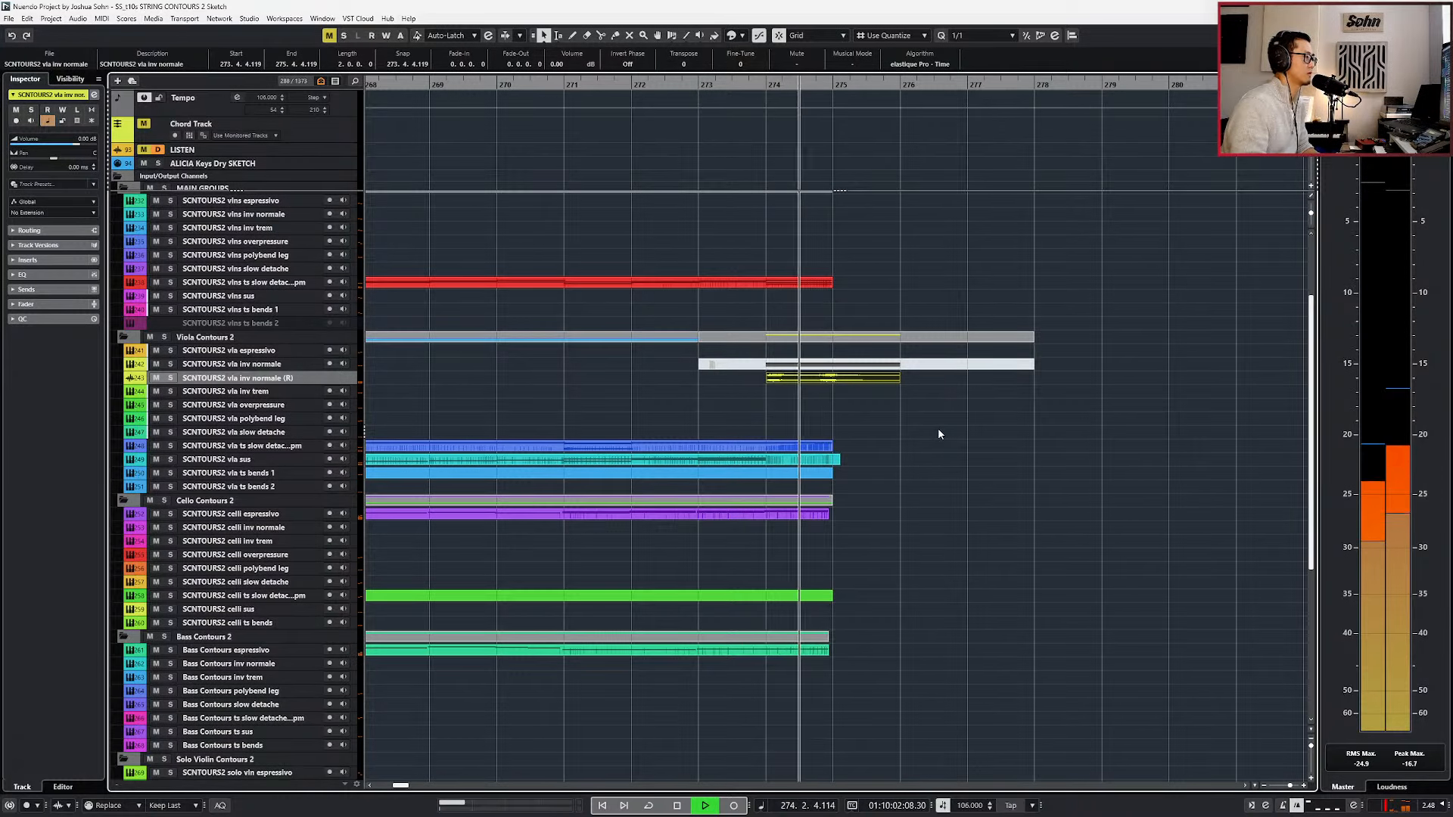
{"action": "key", "text": "space"}
Turn on Musical Mode for the rendered viola audio event at bar 274.
{"action": "left_click", "coordinate": [960, 365]}
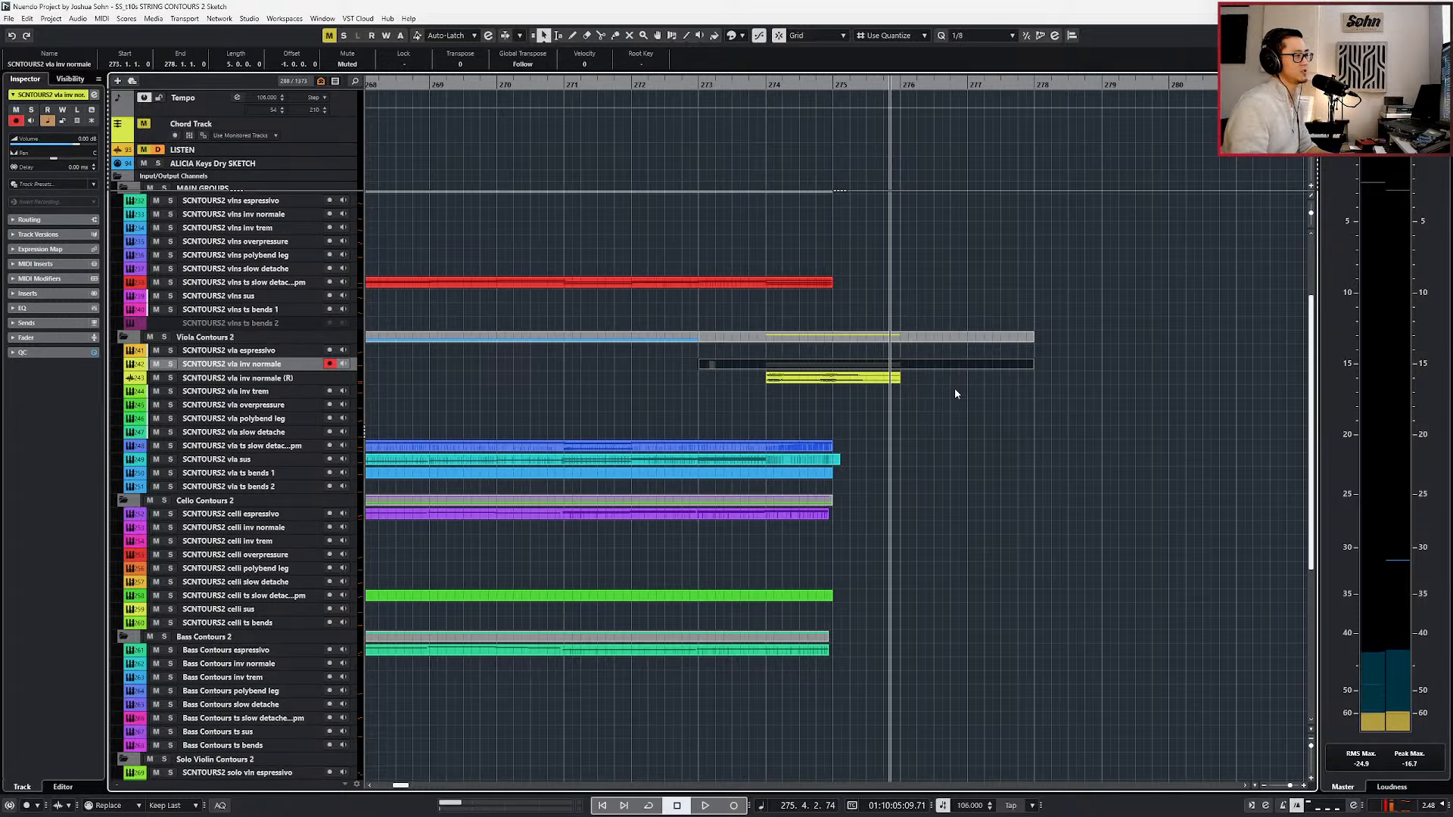
{"action": "left_click", "coordinate": [879, 380]}
{"action": "left_click", "coordinate": [917, 65]}
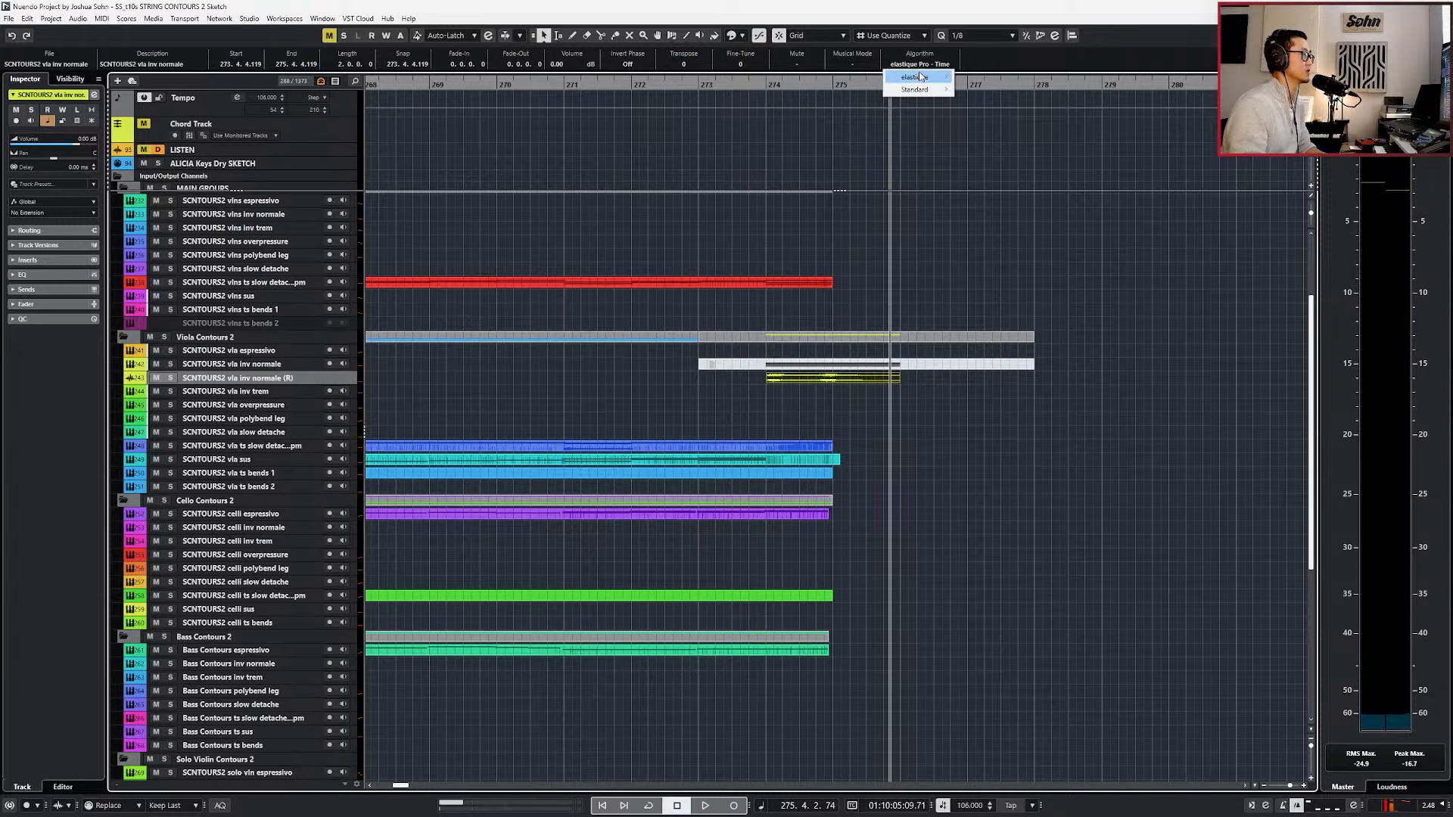
{"action": "left_click", "coordinate": [852, 64]}
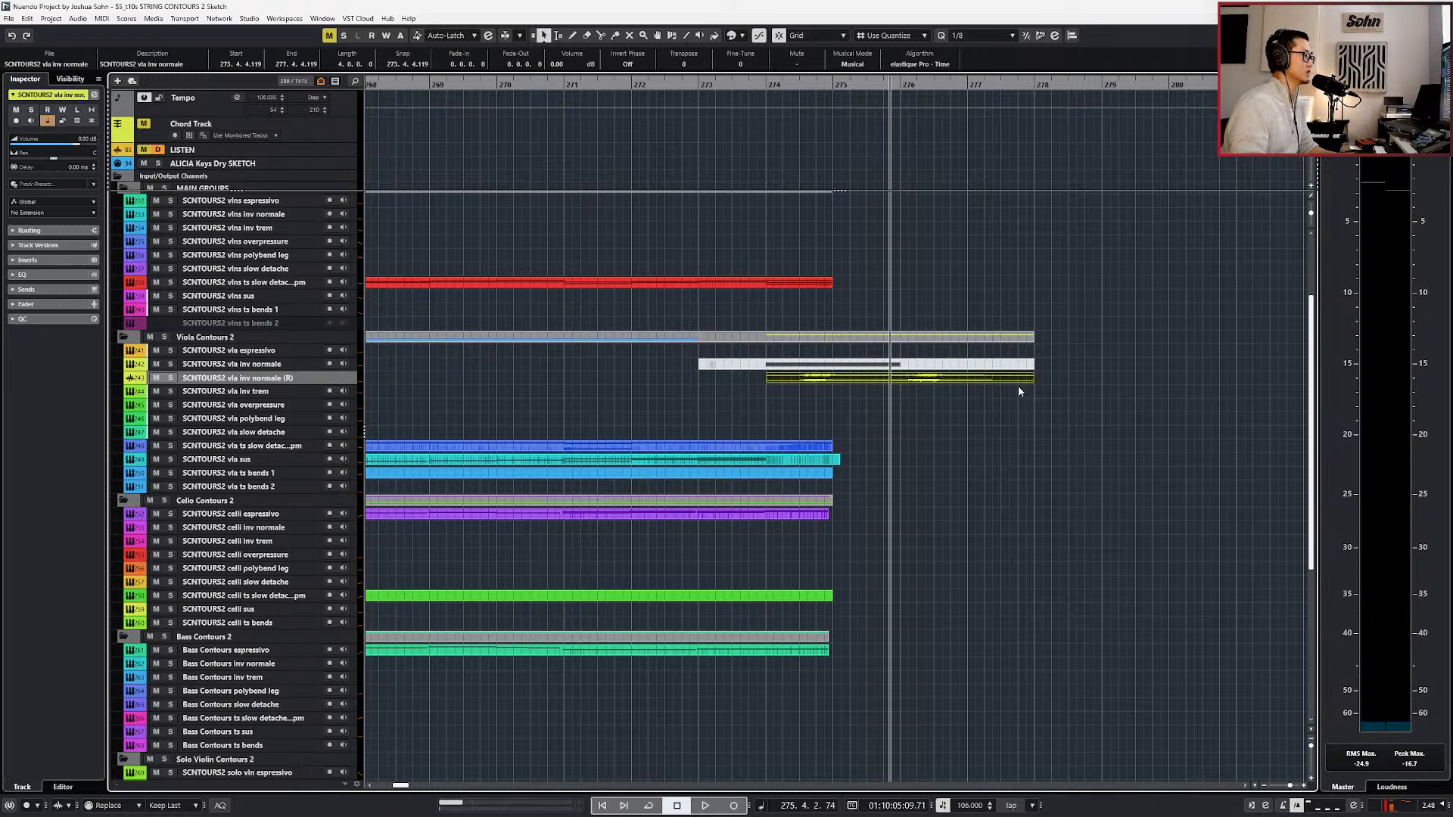
Enlarge the rendered viola track, shift its audio half a bar earlier and trim the event's start back to bar 274.
{"action": "key", "text": "1"}
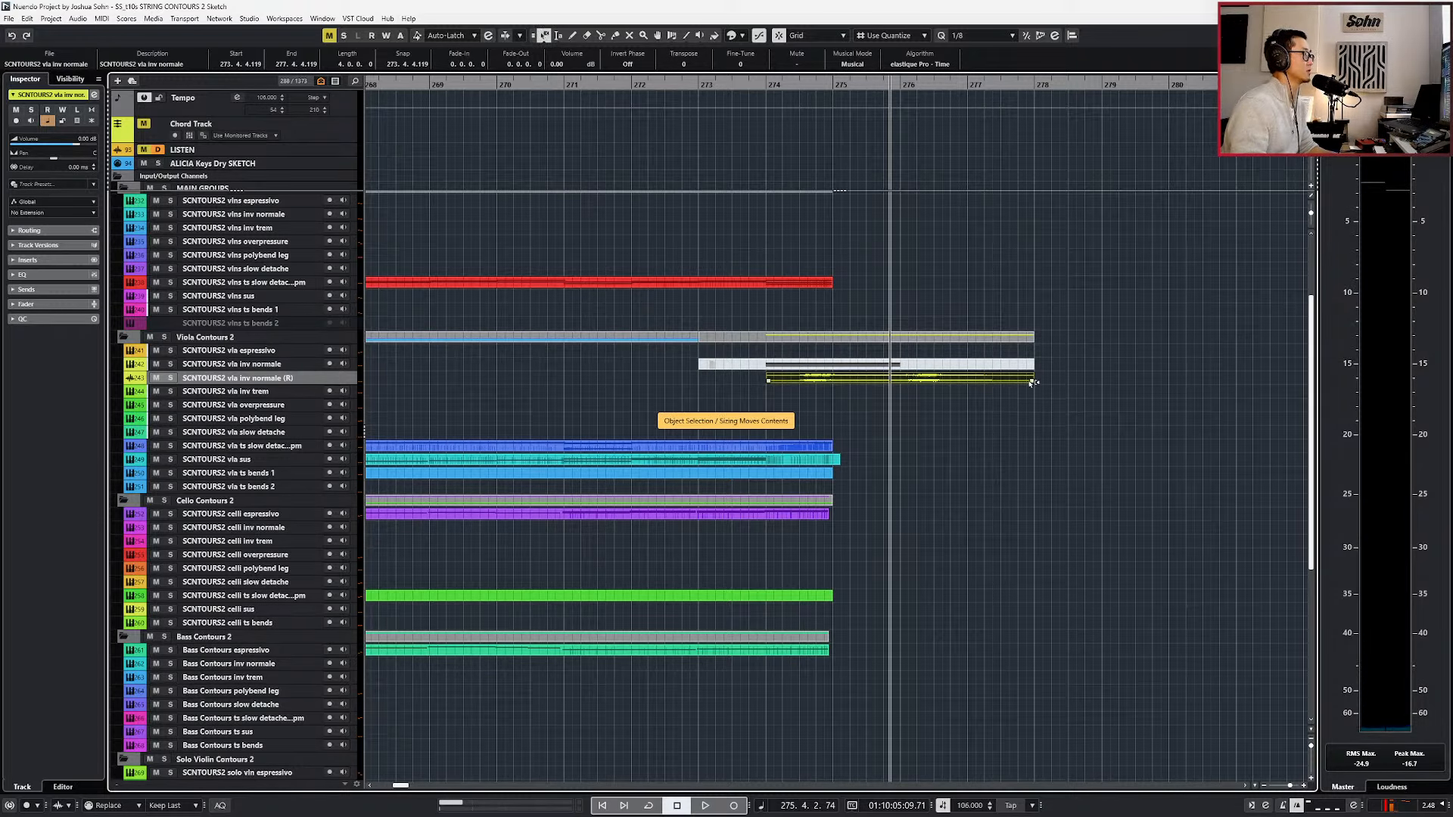
{"action": "left_click_drag", "start_coordinate": [1032, 384], "coordinate": [848, 408]}
{"action": "key", "text": "ctrl+z"}
{"action": "key", "text": "alt+Down"}
{"action": "key", "text": "alt+Down"}
{"action": "key", "text": "alt+Down"}
{"action": "key", "text": "1"}
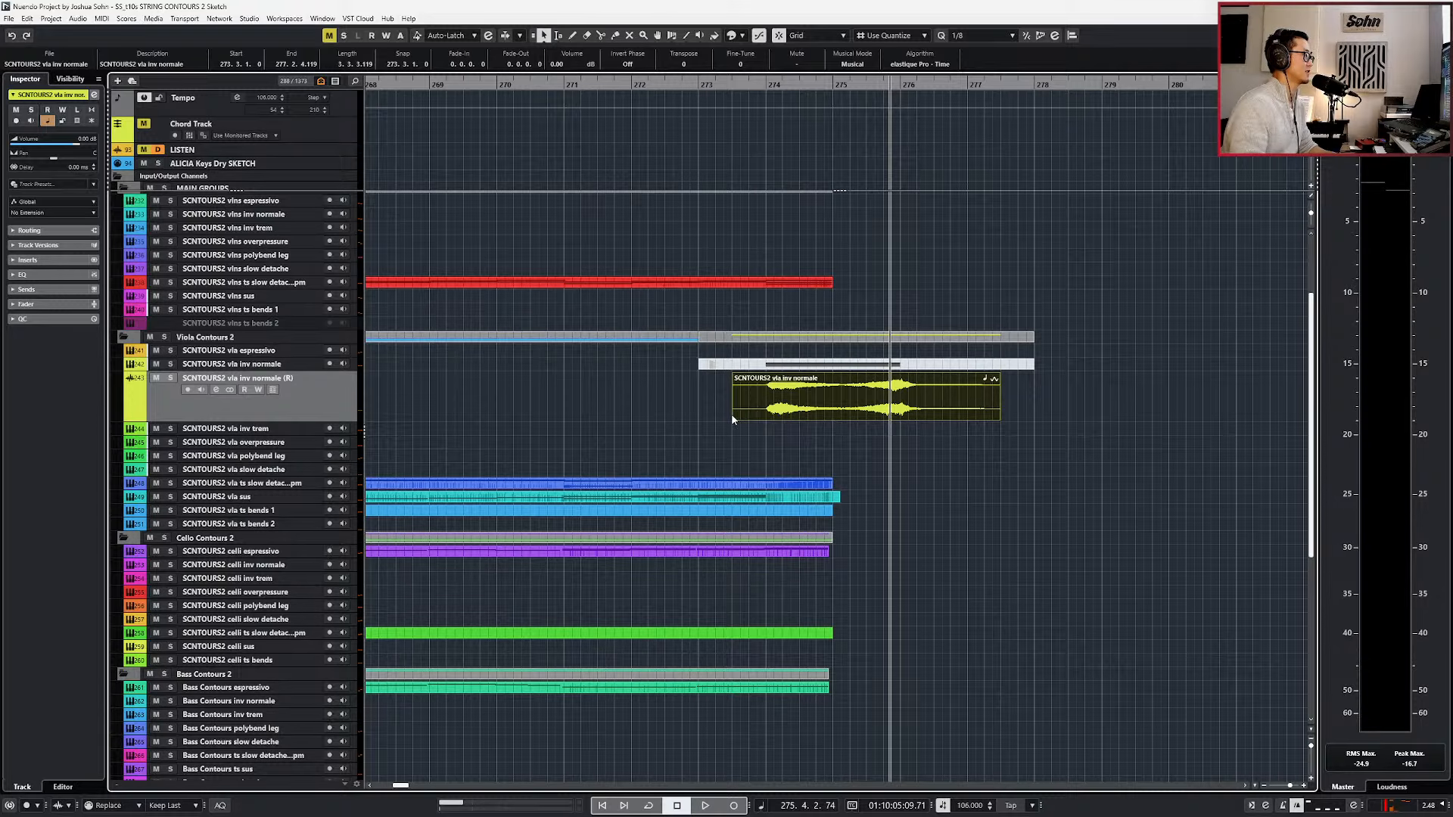
{"action": "left_click_drag", "start_coordinate": [733, 418], "coordinate": [768, 417]}
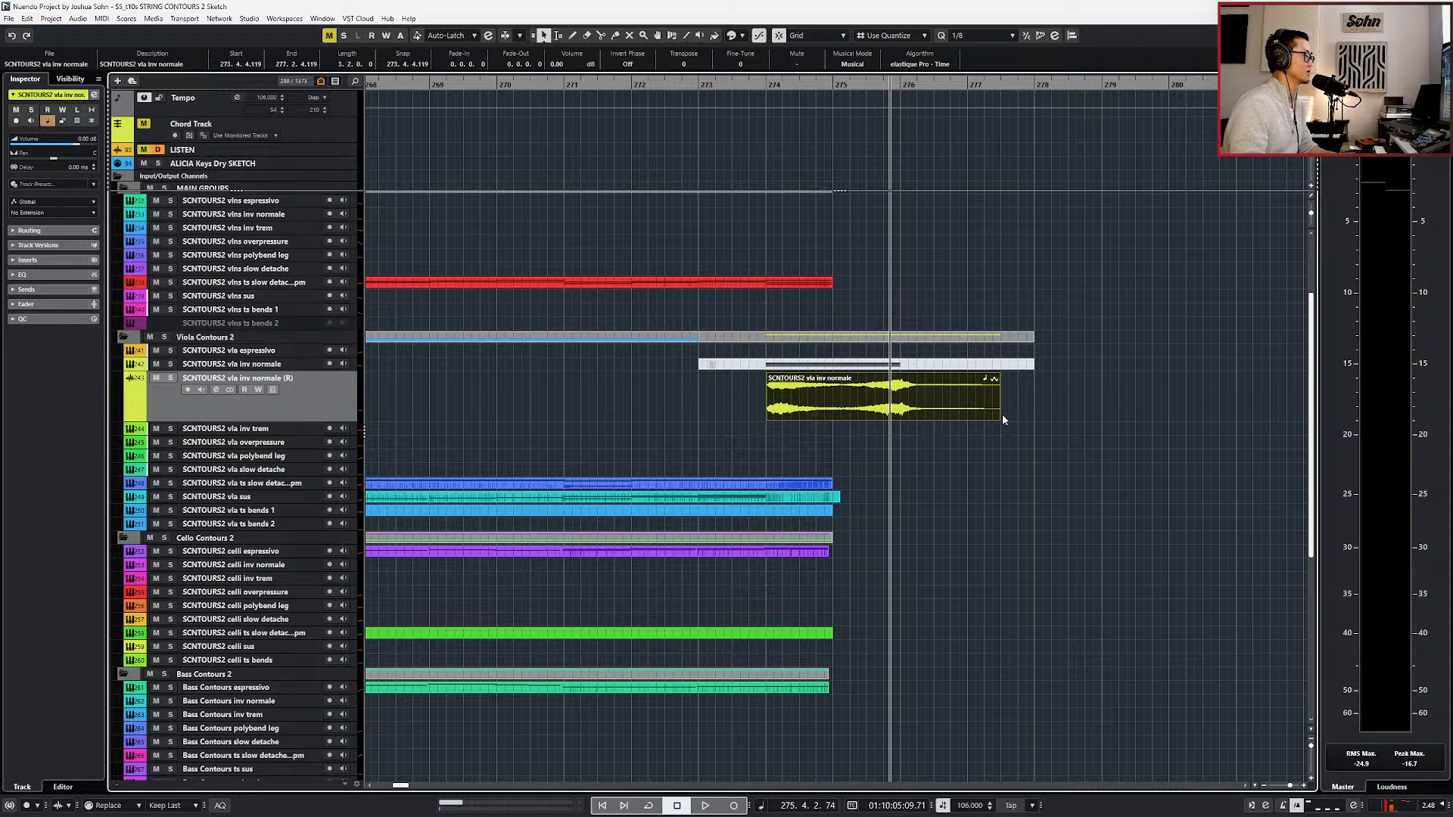
Time-stretch the rendered viola audio to end just before bar 276 and play it with the strings.
{"action": "left_click_drag", "start_coordinate": [998, 418], "coordinate": [895, 418]}
{"action": "key", "text": "1"}
{"action": "key", "text": "1"}
{"action": "key", "text": "alt+space"}
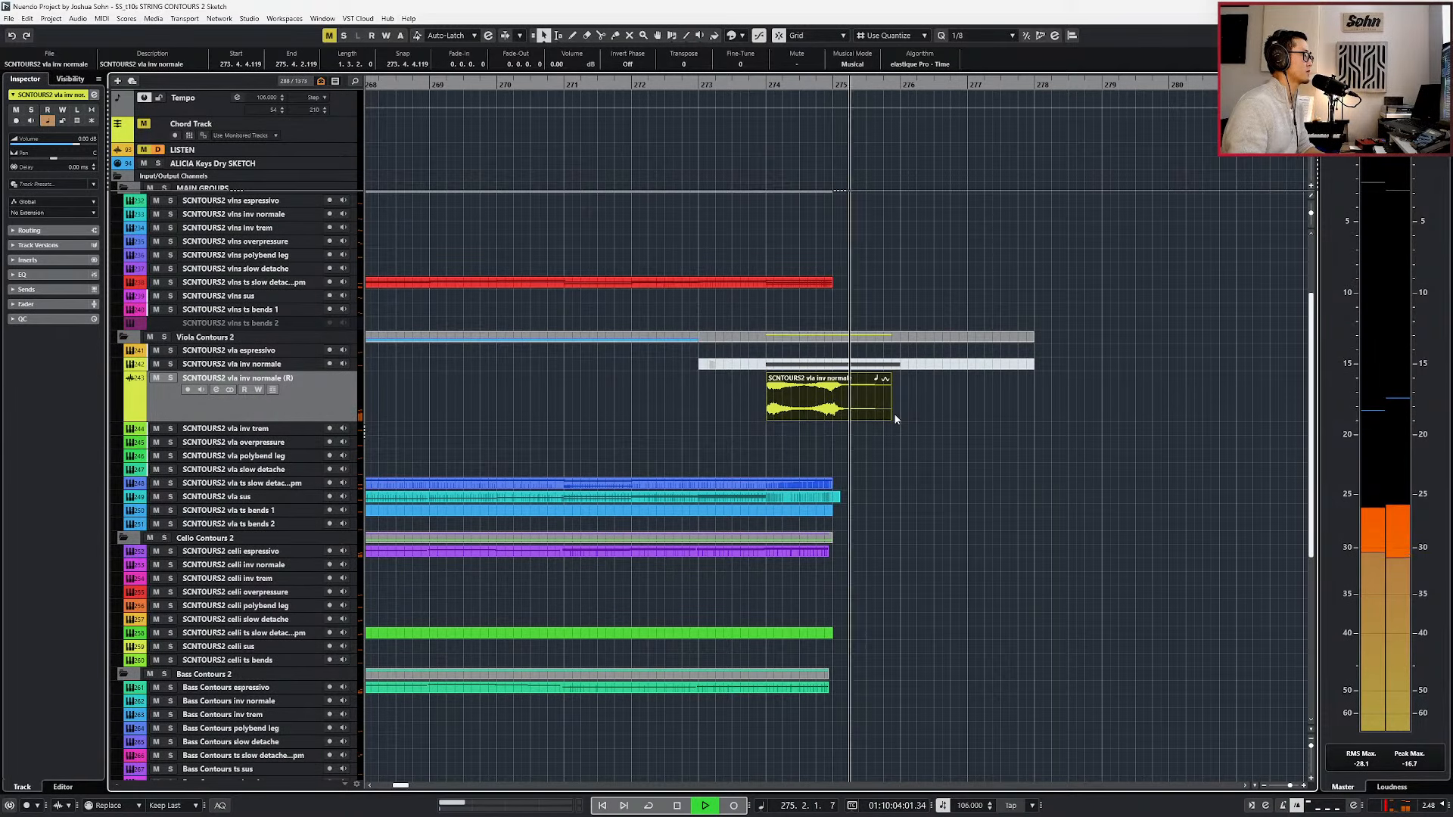
{"action": "key", "text": "space"}
Undo the recent trim and stretch edits on the rendered viola audio and redo them.
{"action": "key", "text": "ctrl+z"}
{"action": "key", "text": "ctrl+z"}
{"action": "key", "text": "ctrl+z"}
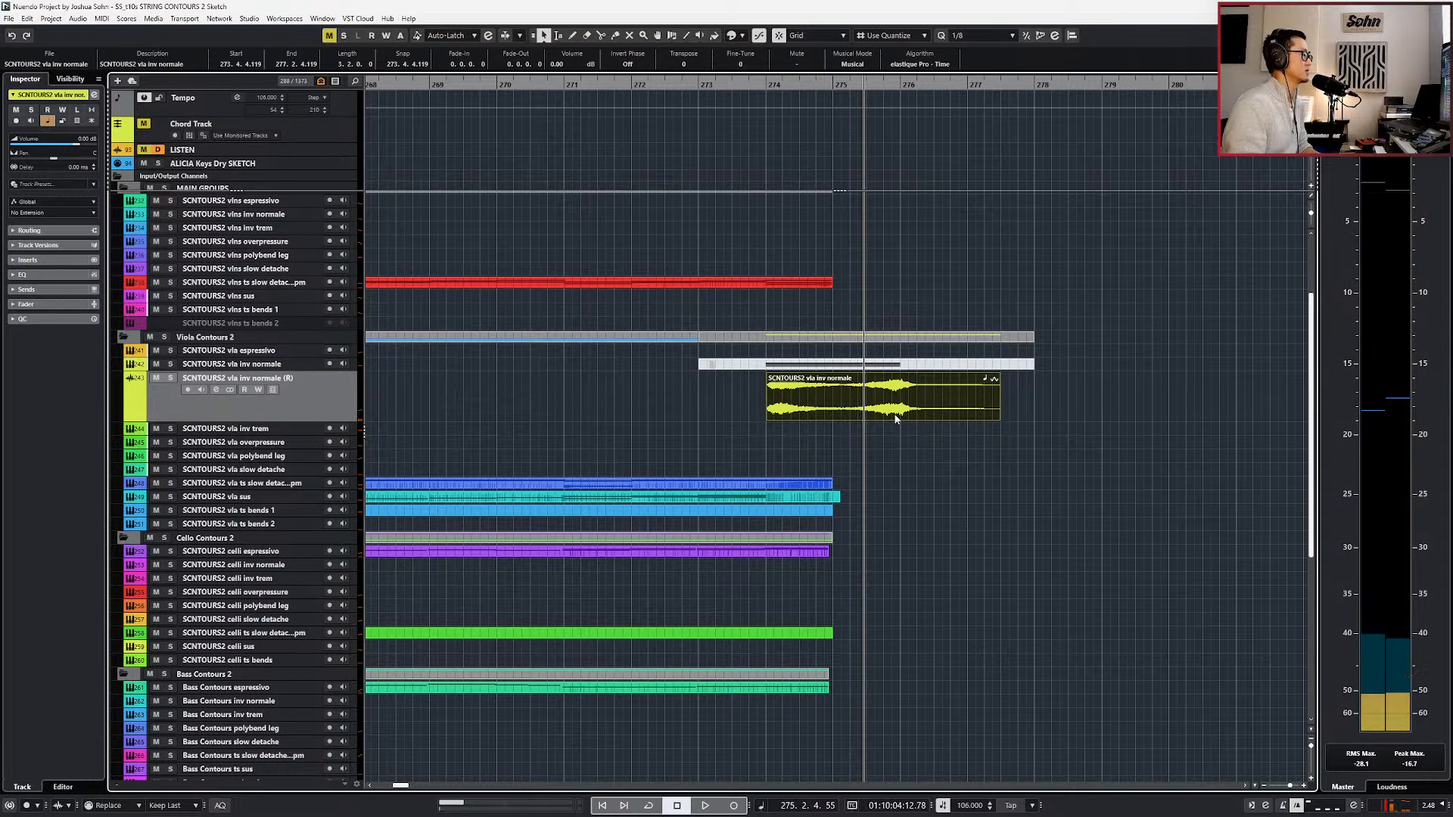
{"action": "key", "text": "ctrl+z"}
{"action": "key", "text": "ctrl+z"}
{"action": "key", "text": "ctrl+z"}
{"action": "key", "text": "ctrl+z"}
{"action": "key", "text": "ctrl+z"}
{"action": "key", "text": "ctrl+z"}
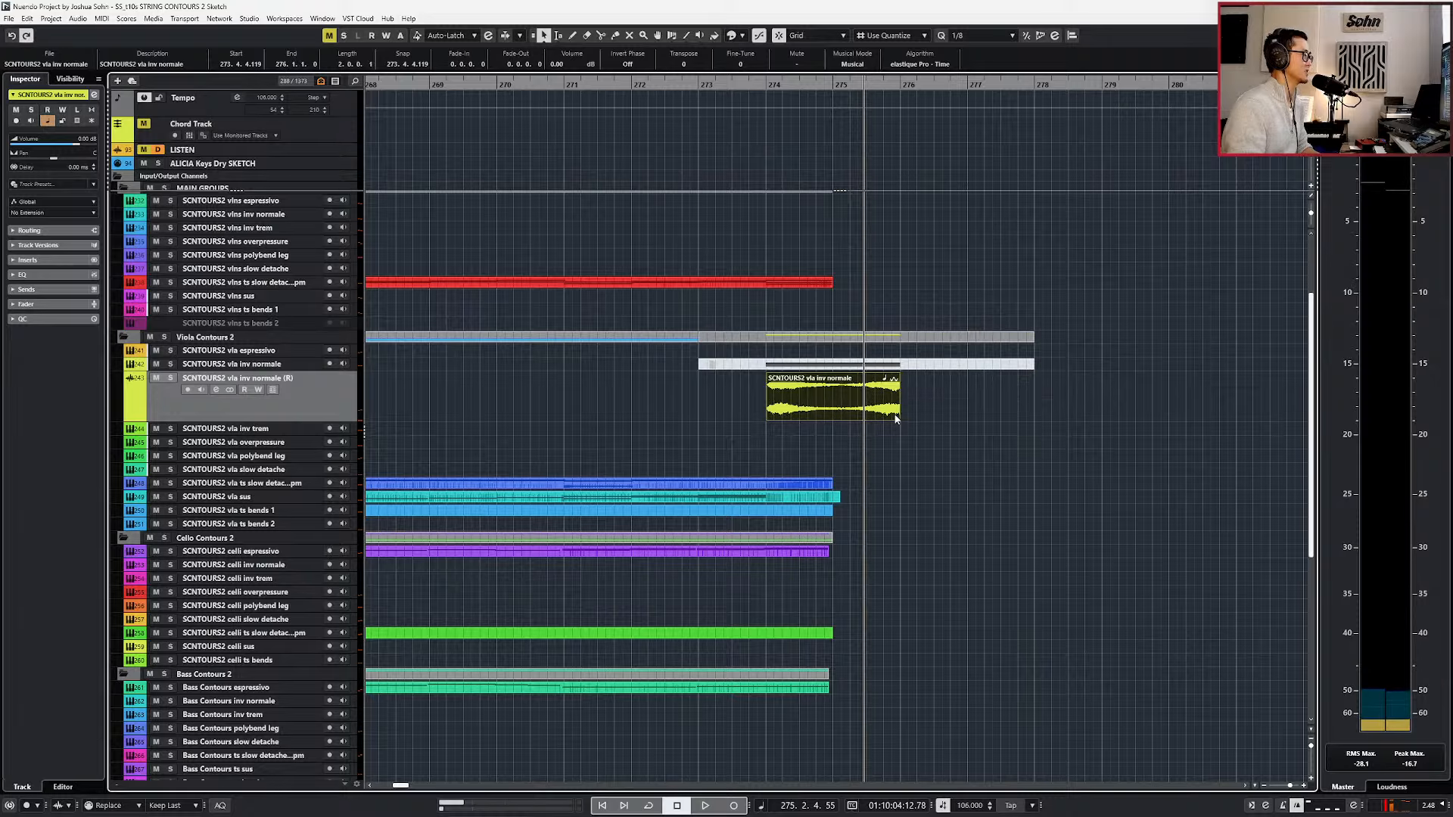
{"action": "key", "text": "KP_Subtract"}
{"action": "key", "text": "KP_Add"}
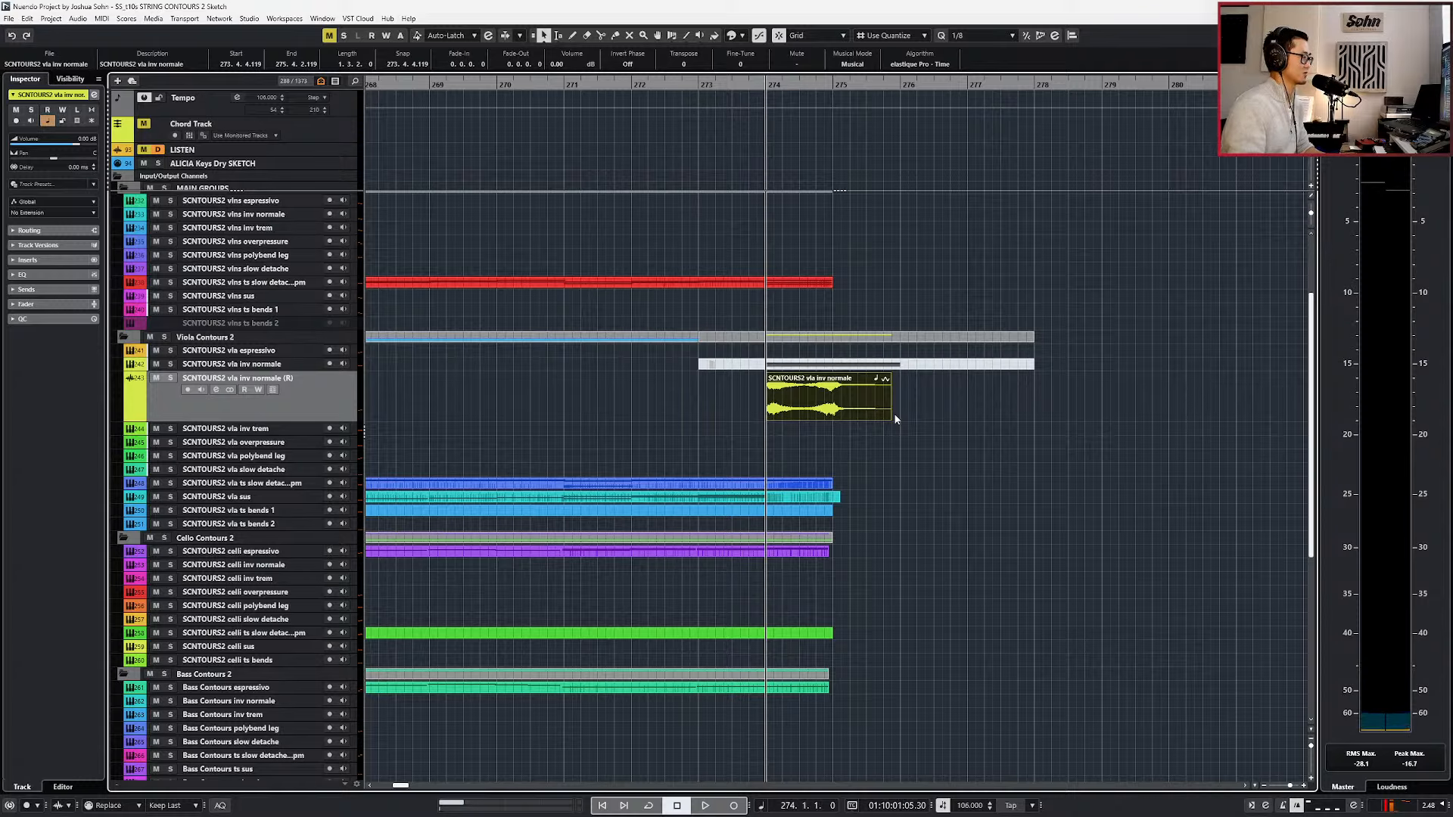
Bounce the stretched viola audio as a replacement event with Musical Mode turned on.
{"action": "scroll", "coordinate": [895, 417], "scroll_direction": "down", "scroll_amount": 1, "text": "ctrl"}
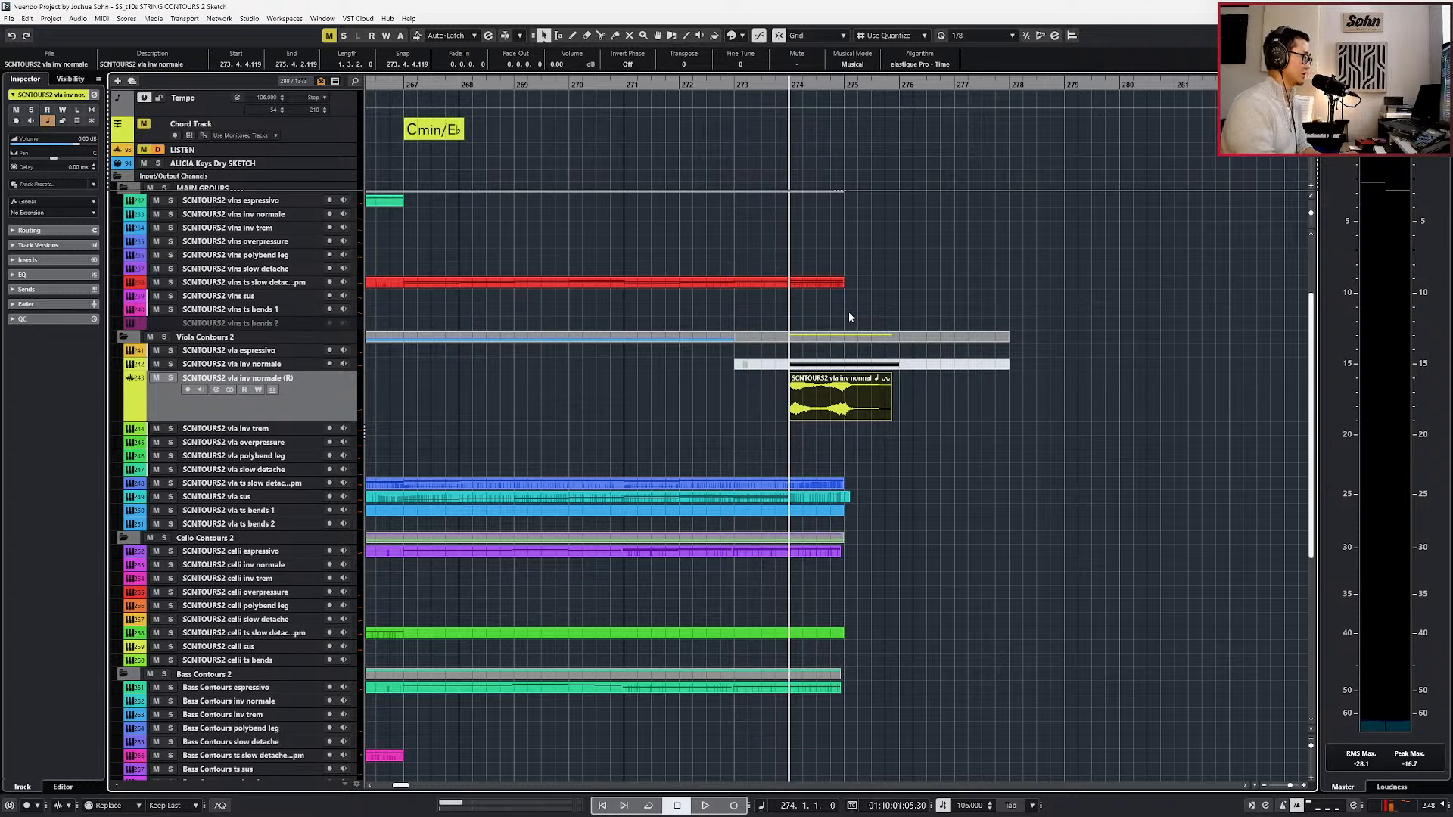
{"action": "key", "text": "alt+b"}
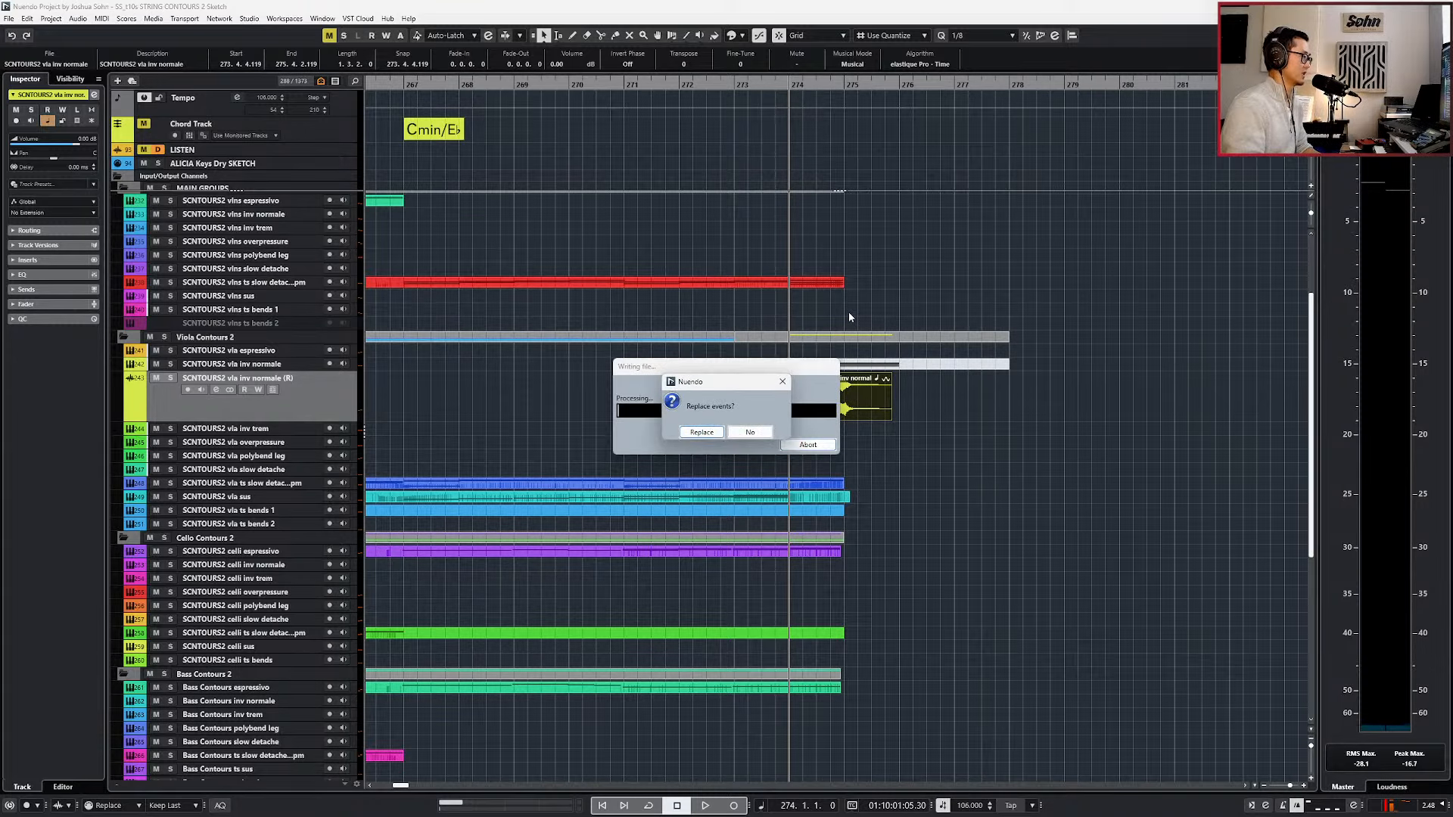
{"action": "key", "text": "Return"}
{"action": "left_click", "coordinate": [841, 65]}
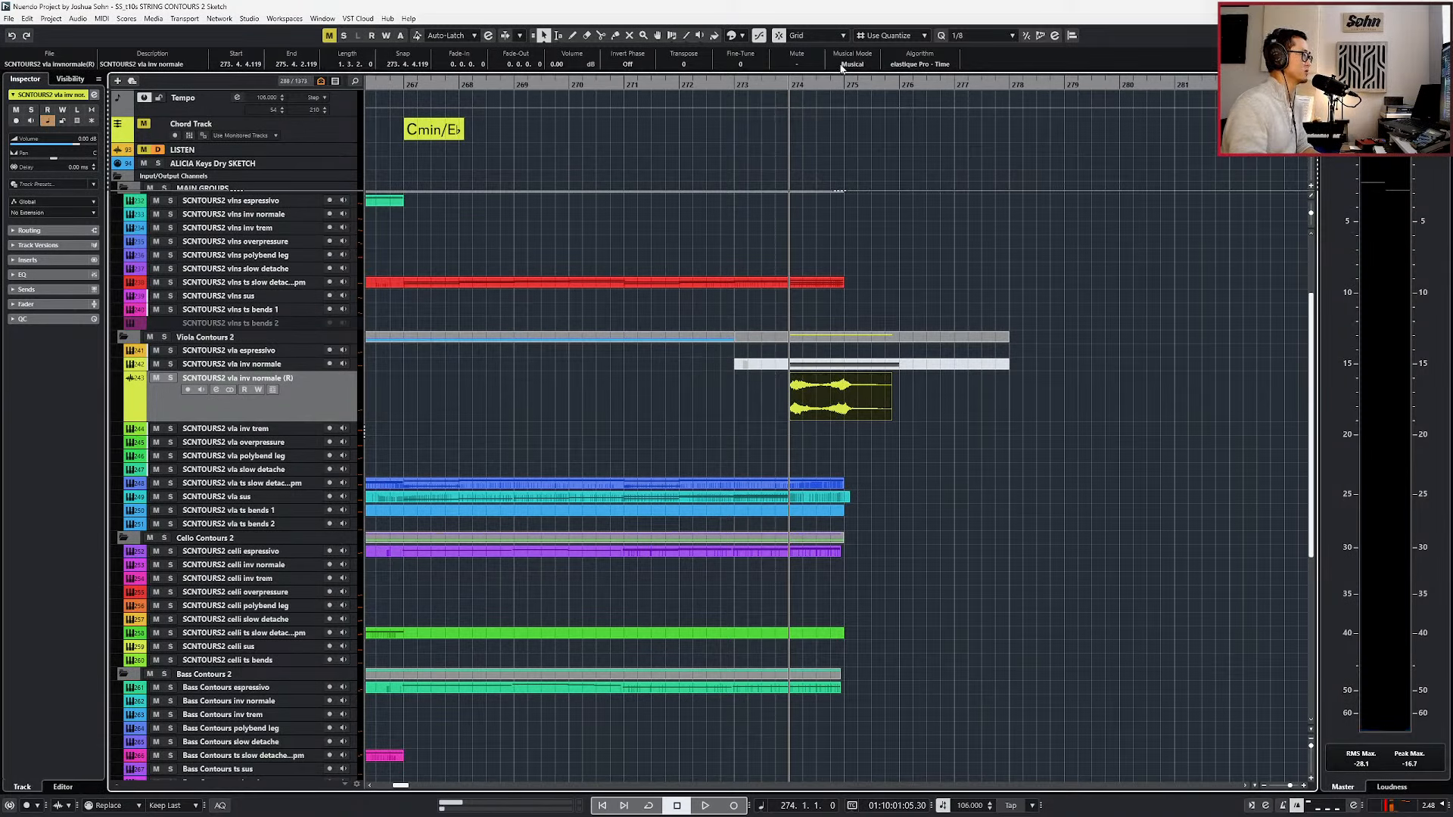
Audition the bounced viola audio soloed from bar 274.
{"action": "key", "text": "s"}
{"action": "key", "text": "space"}
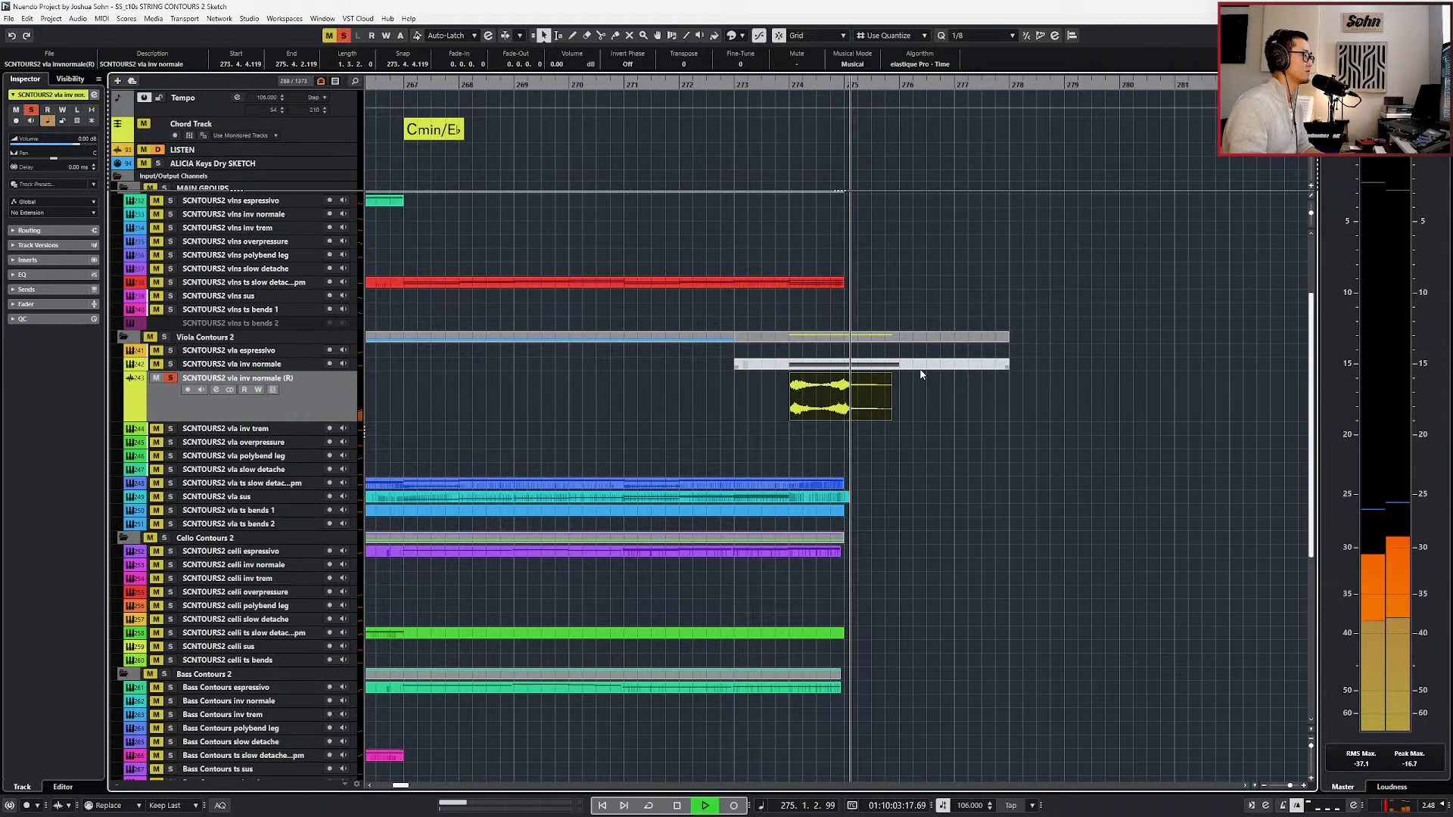
{"action": "key", "text": "space"}
{"action": "key", "text": "s"}
Slow the tempo in bar 274 with step points of 100 on beat 1 and 90 on beat 3, and play it.
{"action": "scroll", "coordinate": [854, 318], "scroll_direction": "up", "scroll_amount": 2}
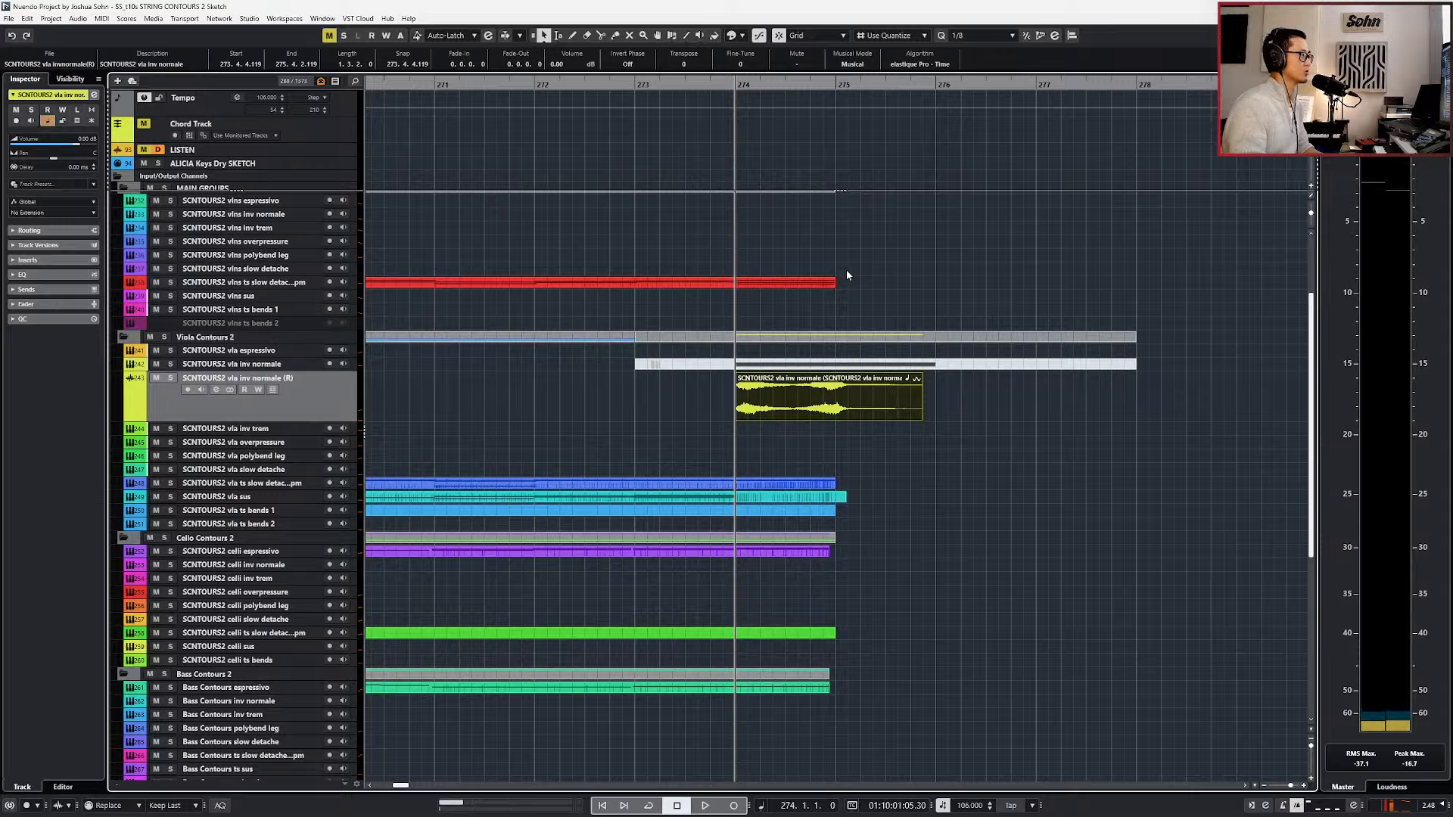
{"action": "left_click", "coordinate": [672, 36]}
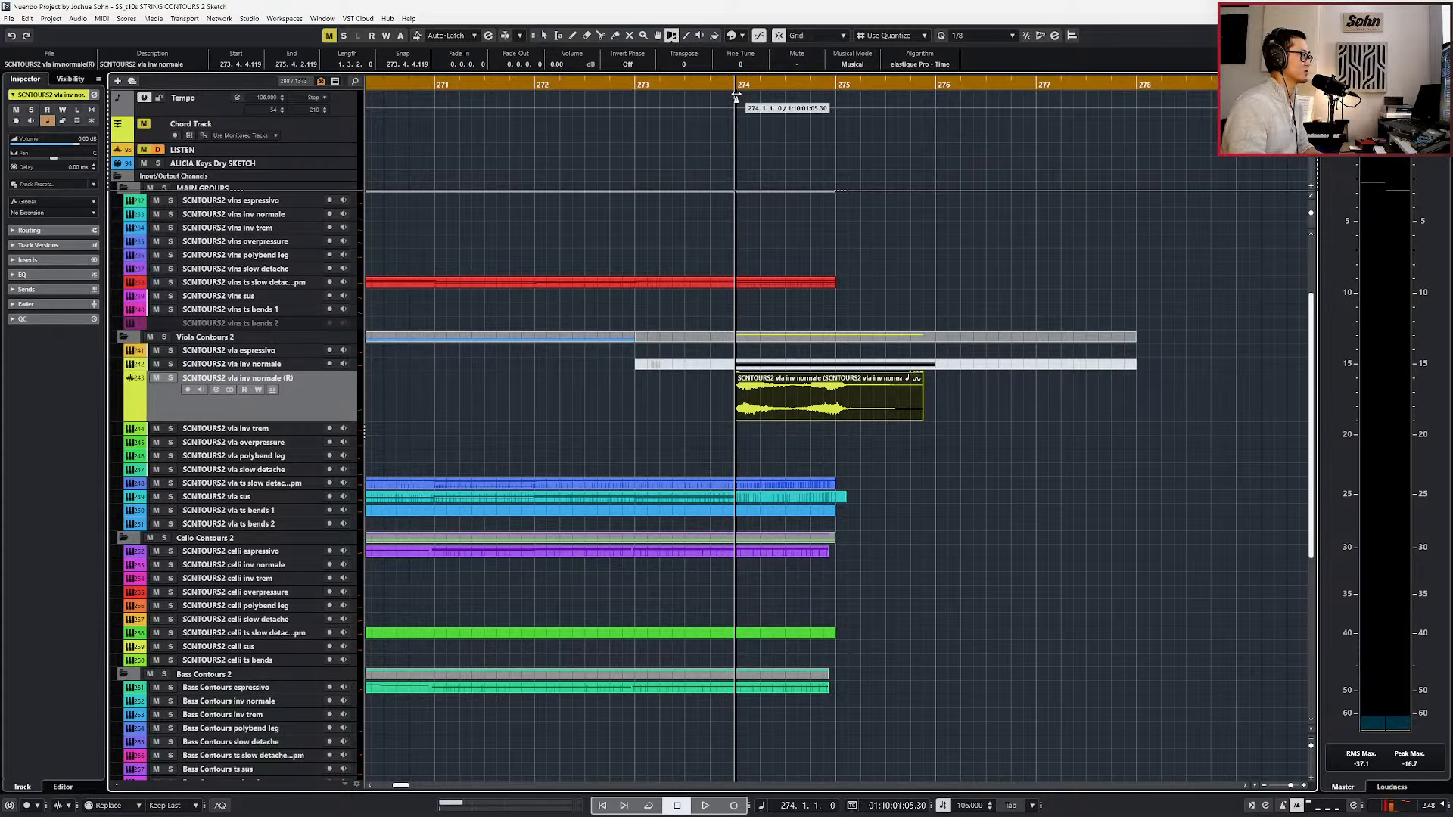
{"action": "key", "text": "1"}
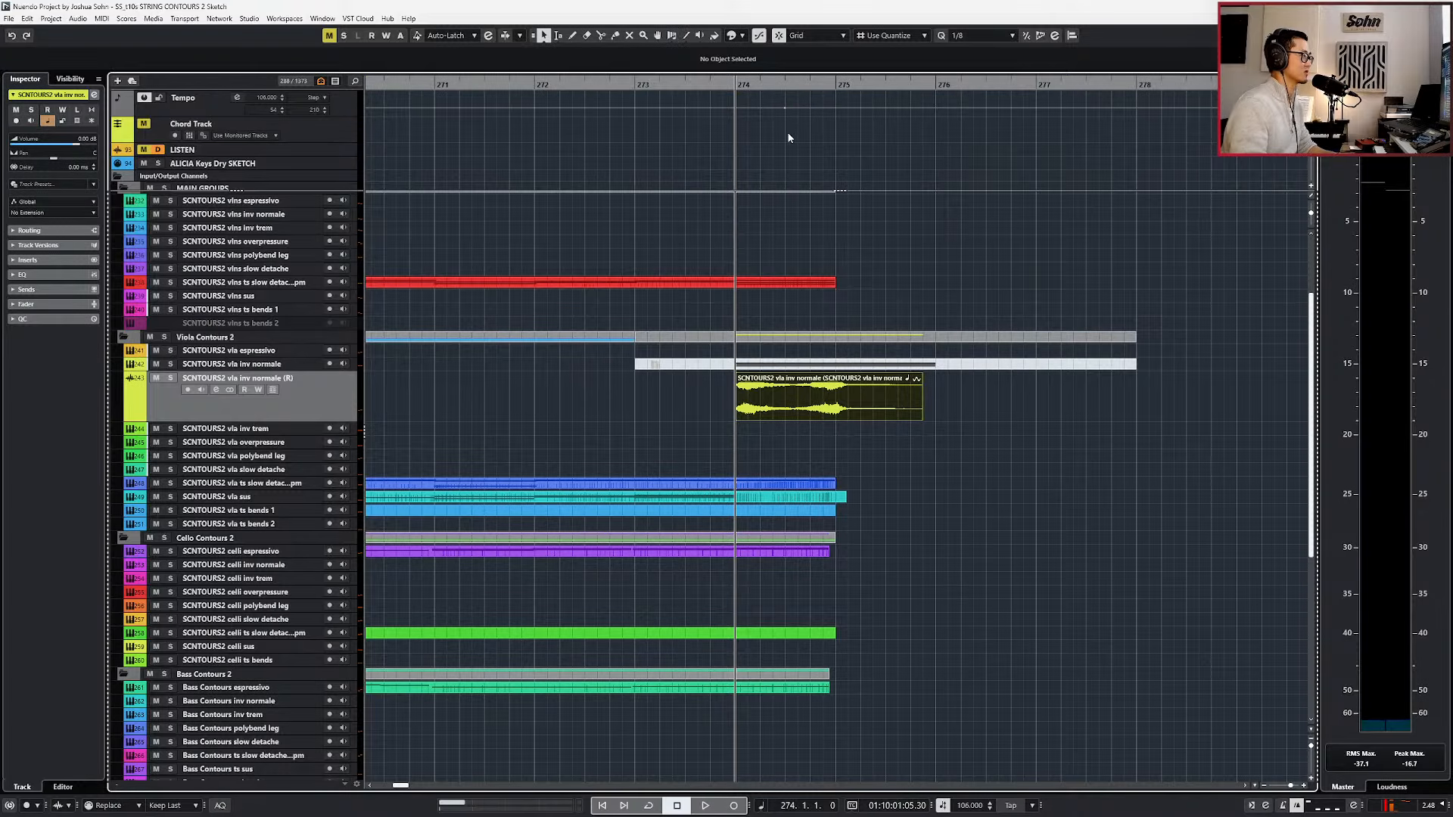
{"action": "left_click_drag", "start_coordinate": [773, 133], "coordinate": [705, 103]}
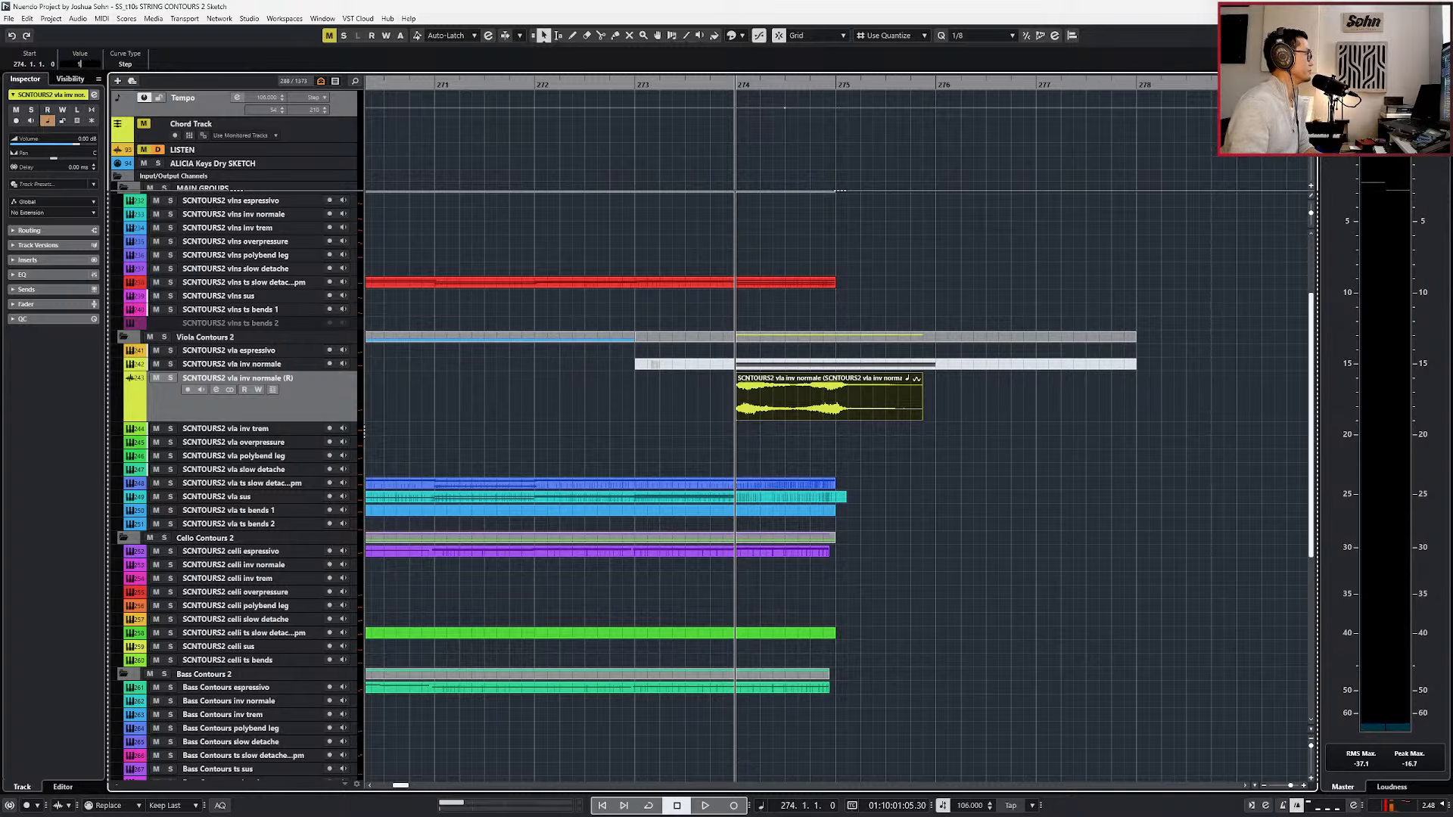
{"action": "key", "text": "space"}
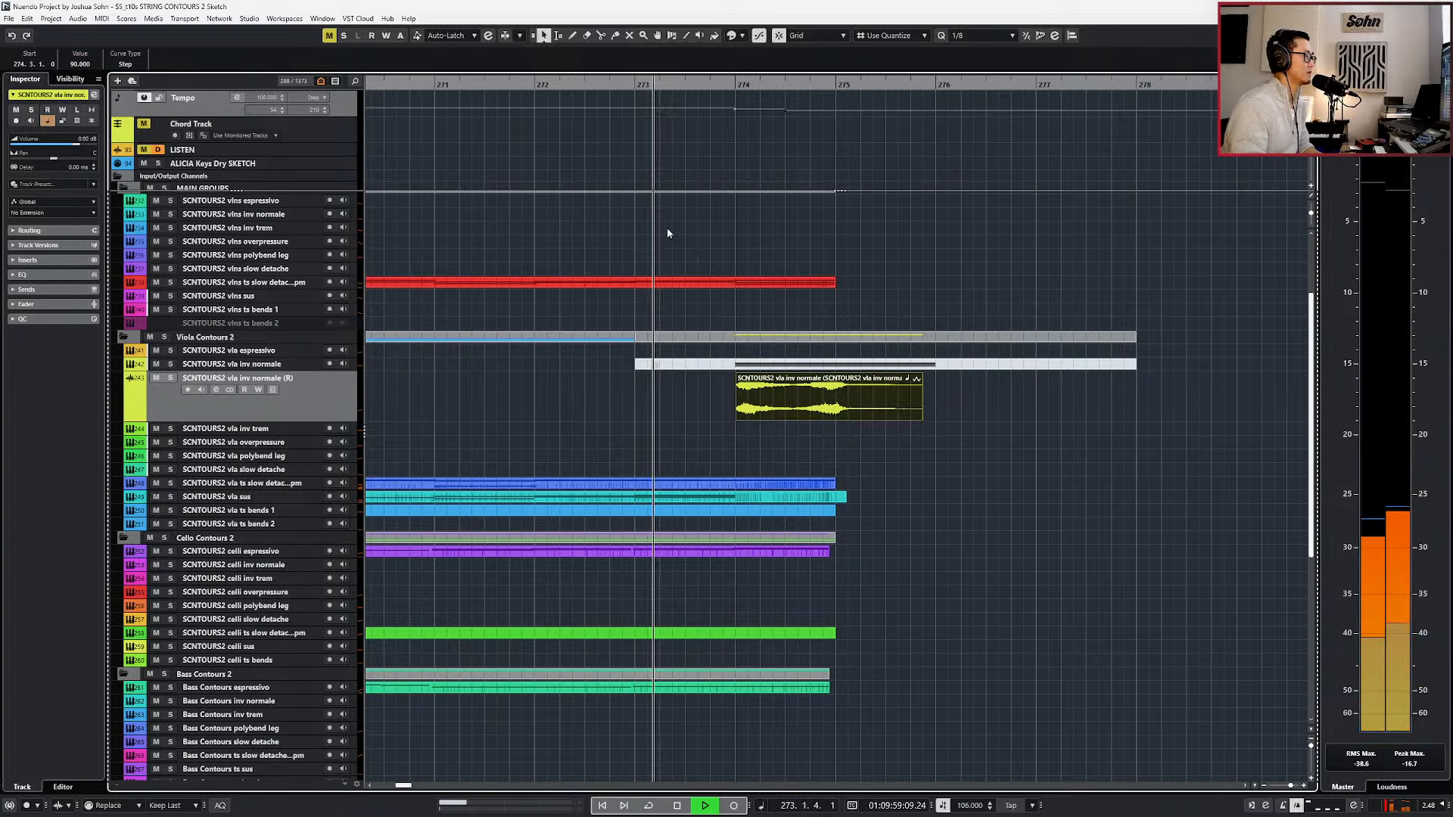
{"action": "key", "text": "g"}
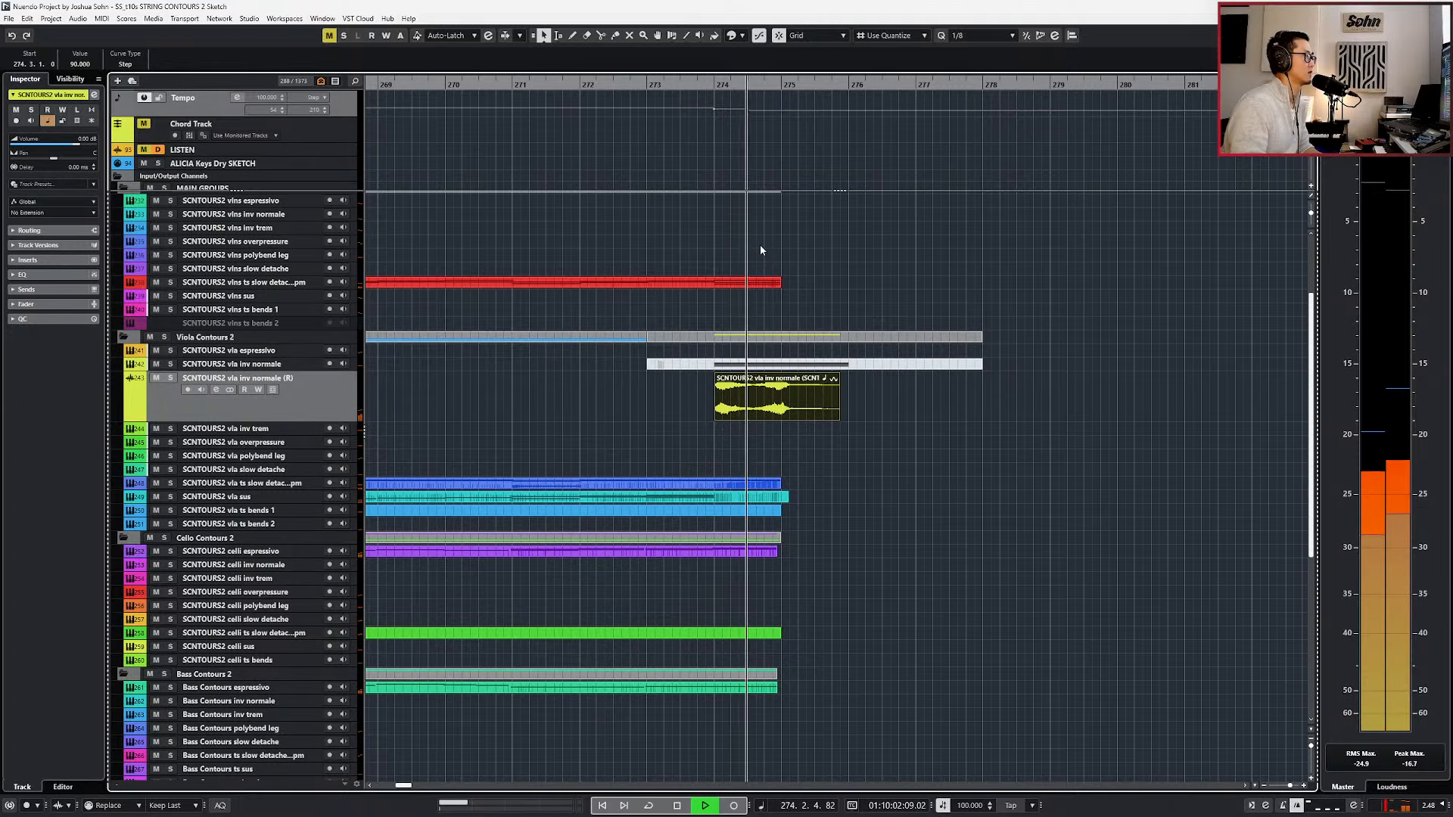
{"action": "key", "text": "space"}
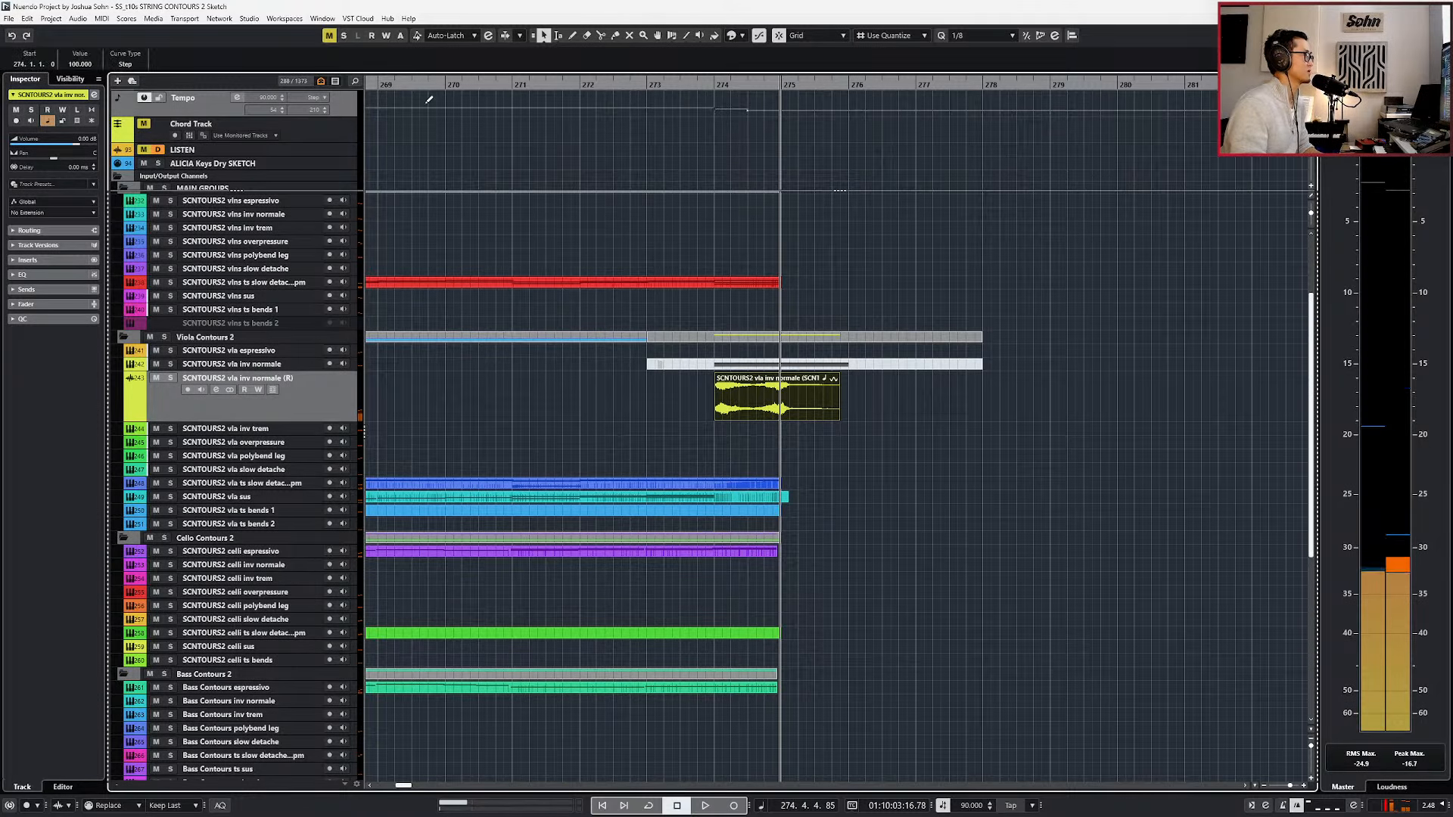
Set the bar 274 tempo points to 102 on beat 1 and 96 on beat 3, and return to bar 274.
{"action": "left_click", "coordinate": [80, 65]}
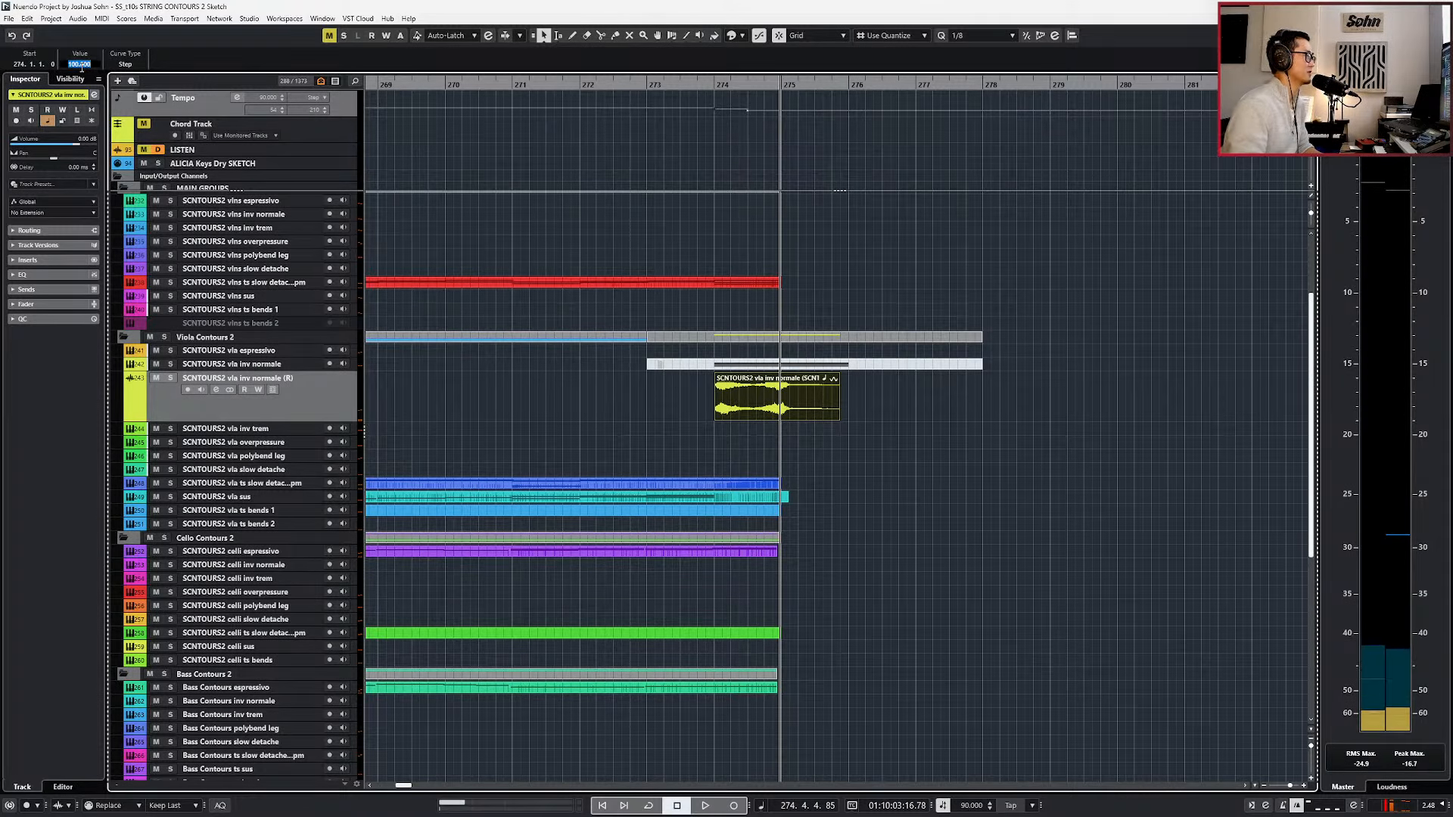
{"action": "type", "text": "102"}
{"action": "key", "text": "Return"}
{"action": "key", "text": "Right"}
{"action": "left_click", "coordinate": [82, 66]}
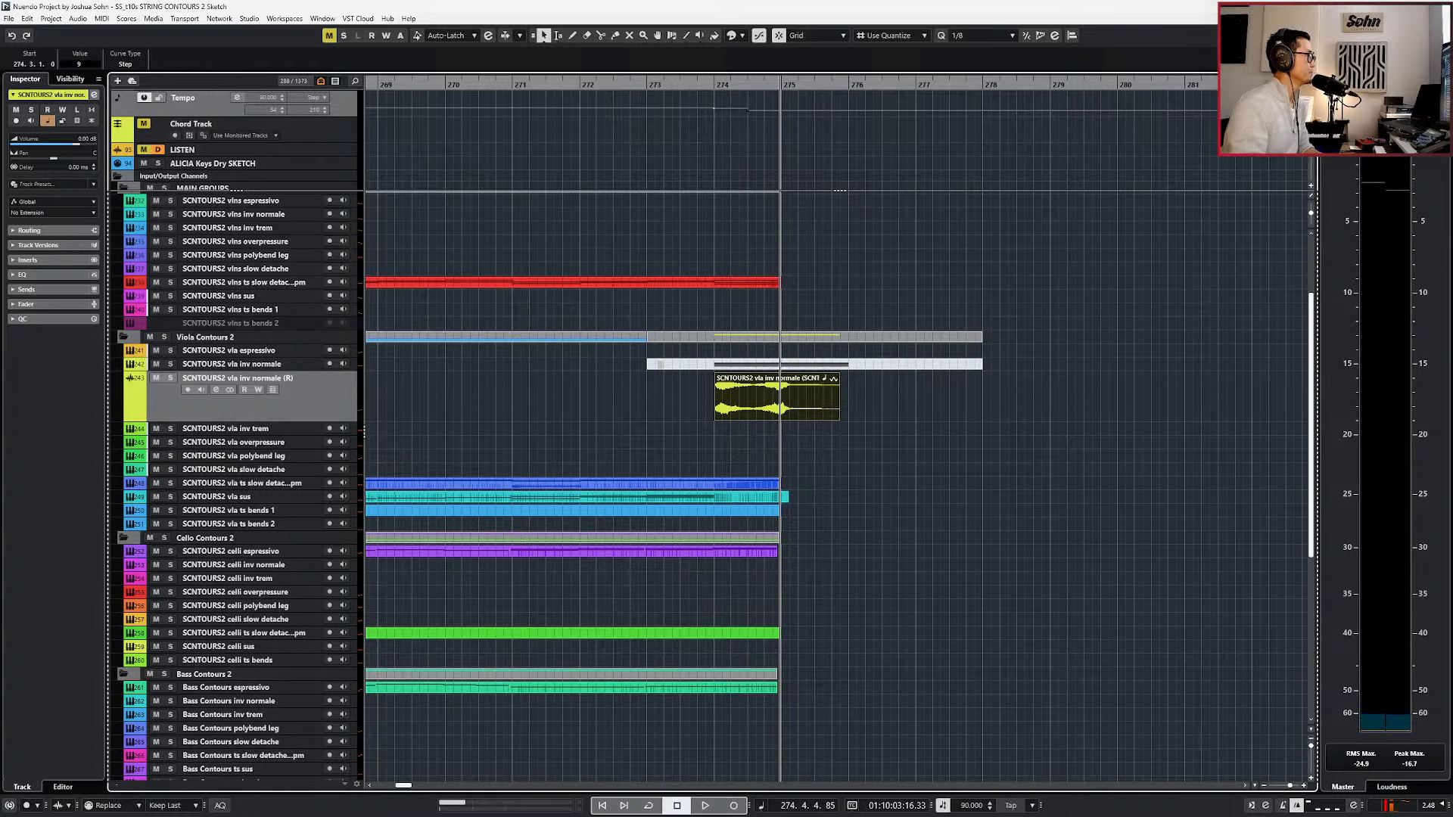
{"action": "type", "text": "96"}
{"action": "key", "text": "Return"}
{"action": "key", "text": "KP_0"}
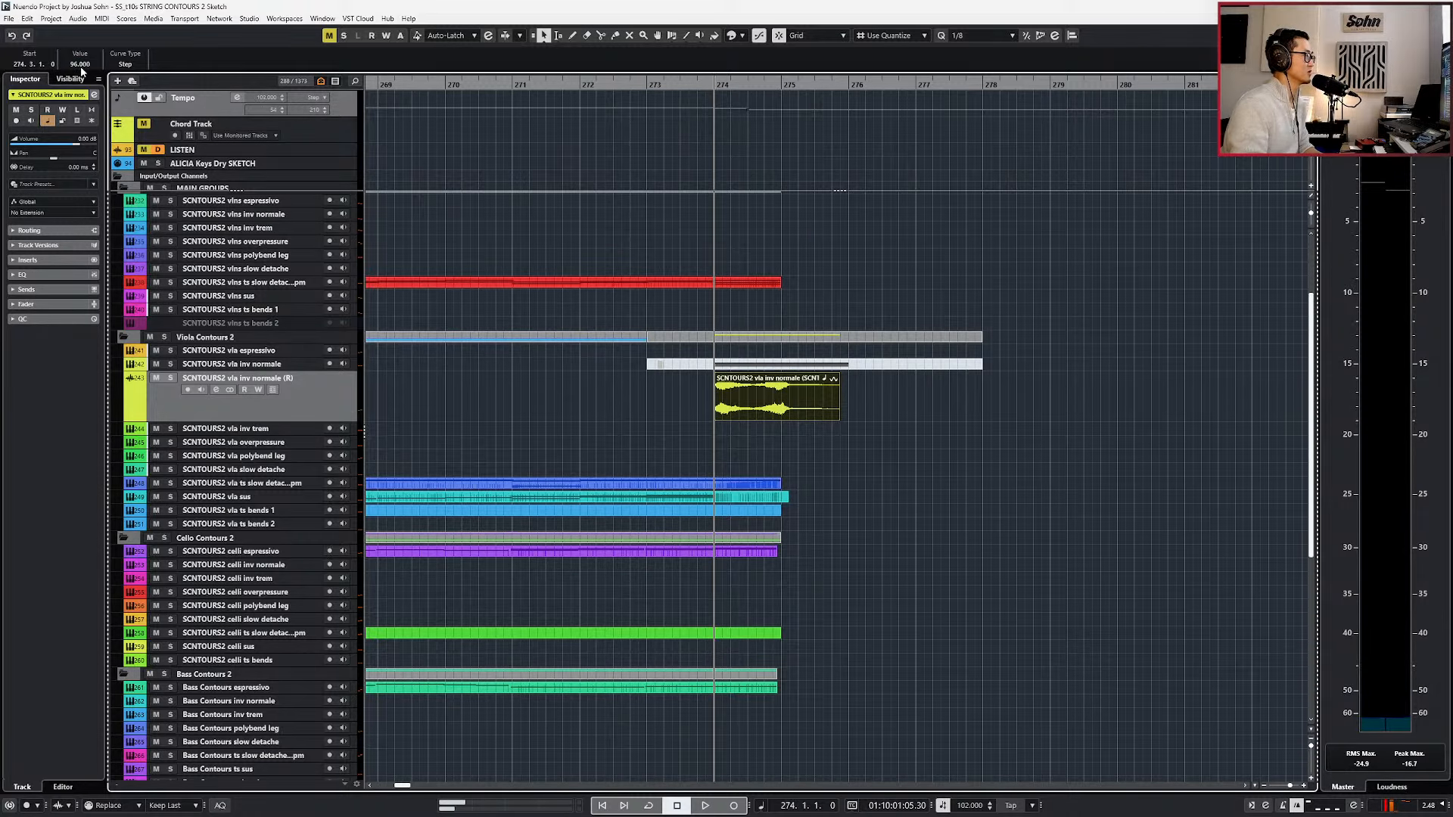
Set the selected tempo point in bar 274 to 98 and play the slowdown.
{"action": "left_click", "coordinate": [672, 35]}
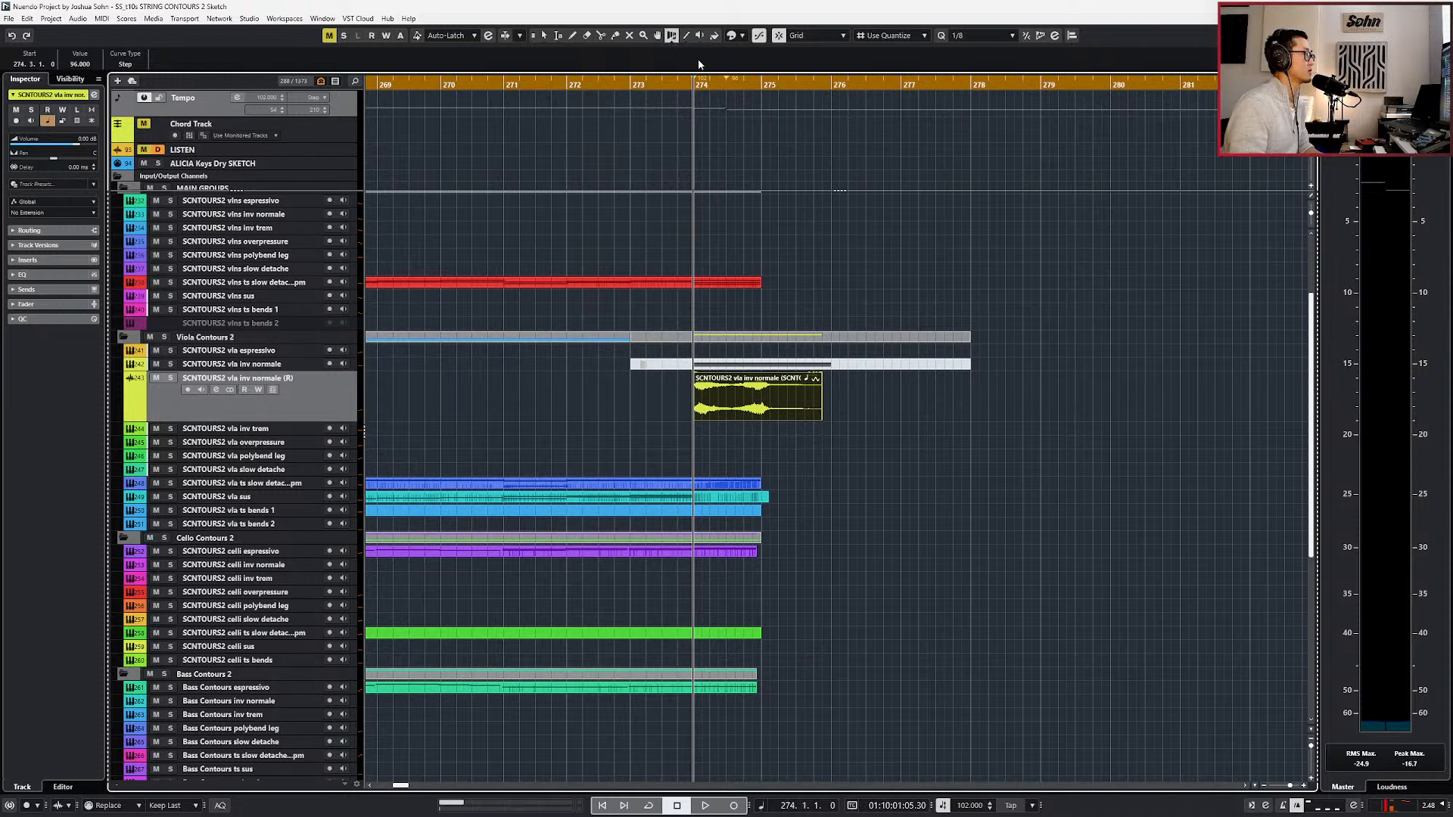
{"action": "scroll", "coordinate": [731, 118], "scroll_direction": "up", "scroll_amount": 2}
{"action": "key", "text": "1"}
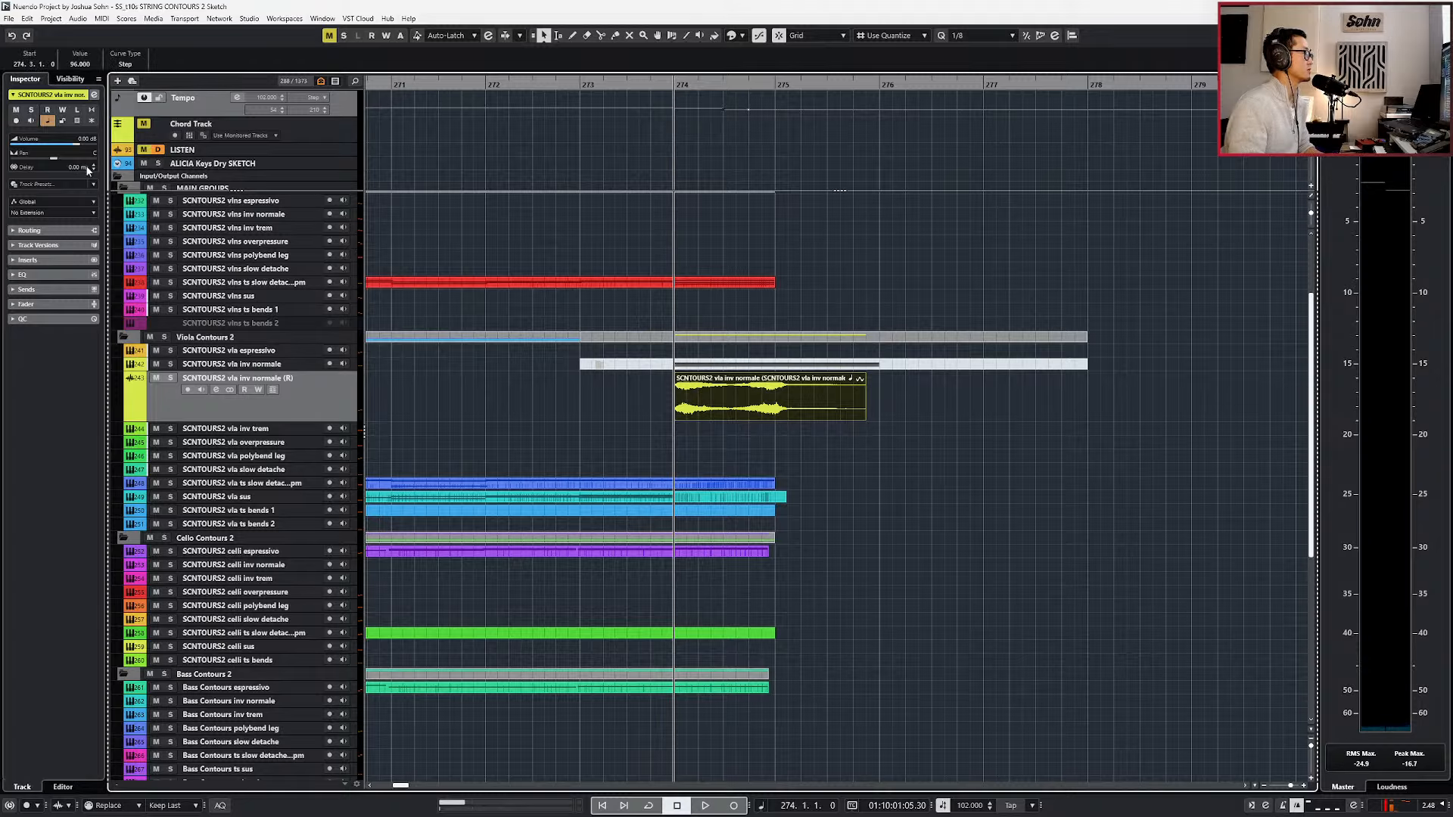
{"action": "type", "text": "98"}
{"action": "key", "text": "Return"}
{"action": "key", "text": "space"}
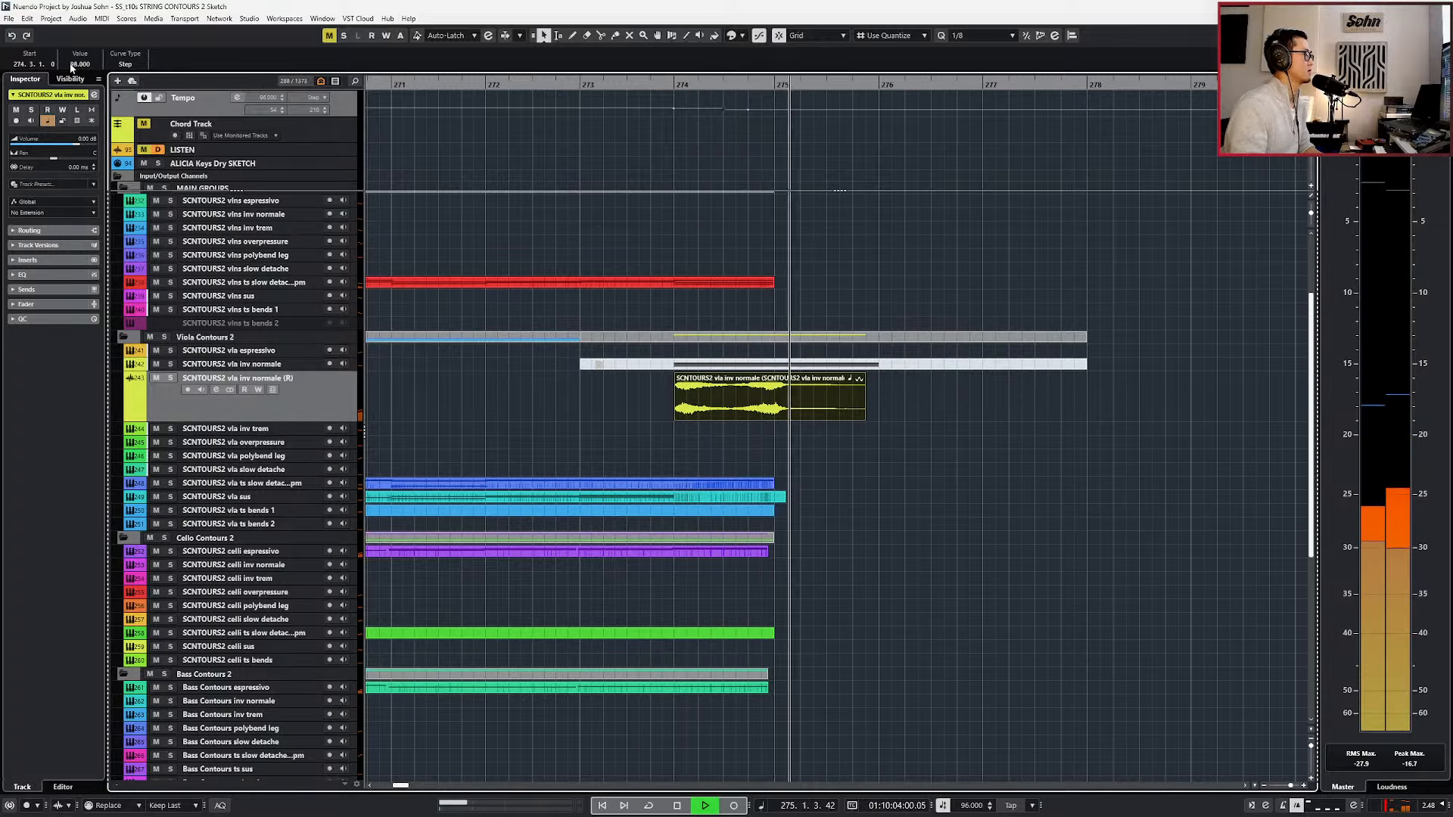
Play the string sketch from bar 267 at the Cmin/E♭ chord.
{"action": "key", "text": "g"}
{"action": "key", "text": "g"}
{"action": "key", "text": "g"}
{"action": "key", "text": "g"}
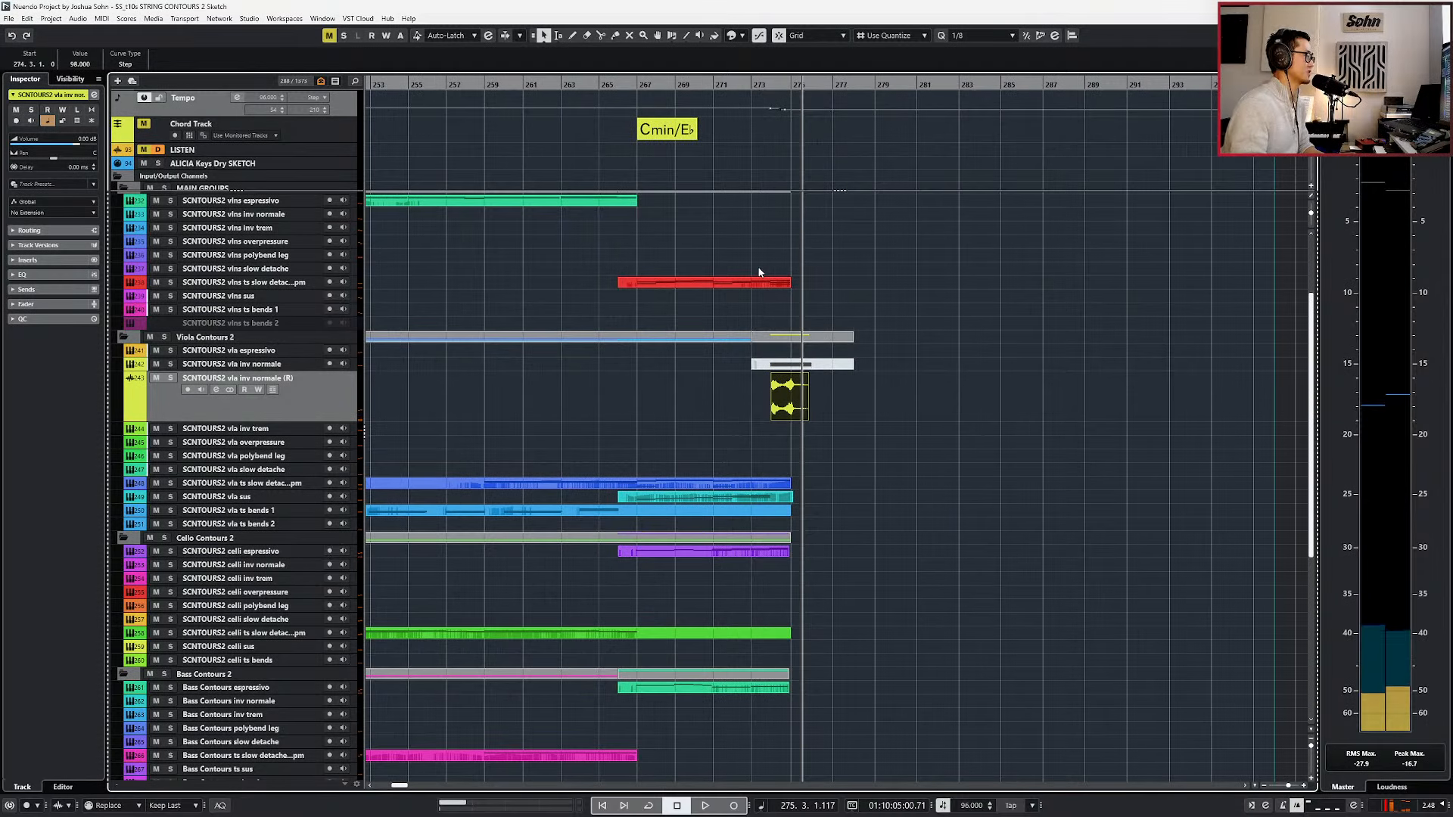
{"action": "key", "text": "space"}
{"action": "key", "text": "g"}
{"action": "key", "text": "g"}
{"action": "scroll", "coordinate": [959, 296], "scroll_direction": "up", "scroll_amount": 4}
{"action": "key", "text": "KP_Subtract"}
{"action": "key", "text": "KP_Subtract"}
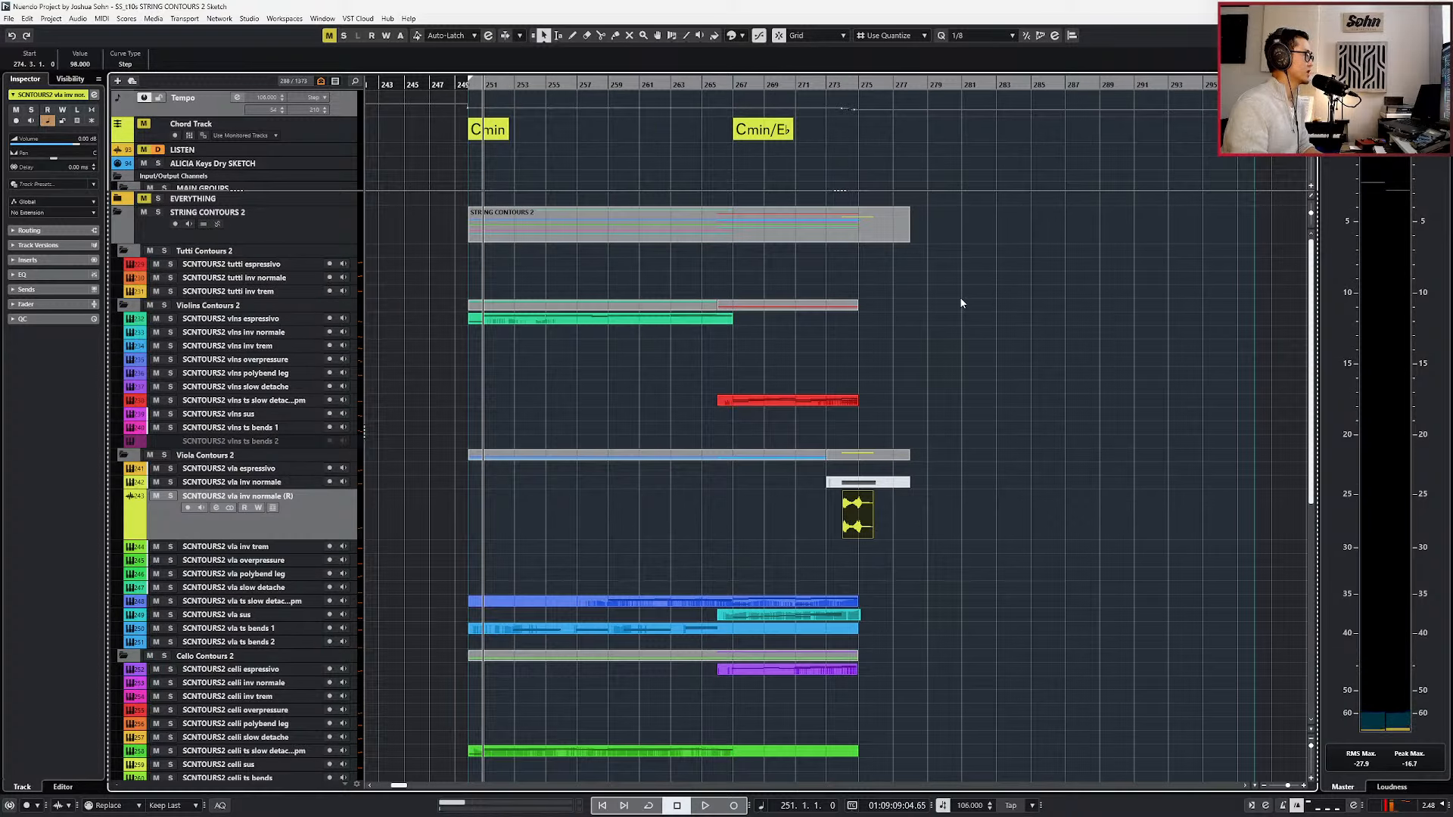
{"action": "key", "text": "KP_Add"}
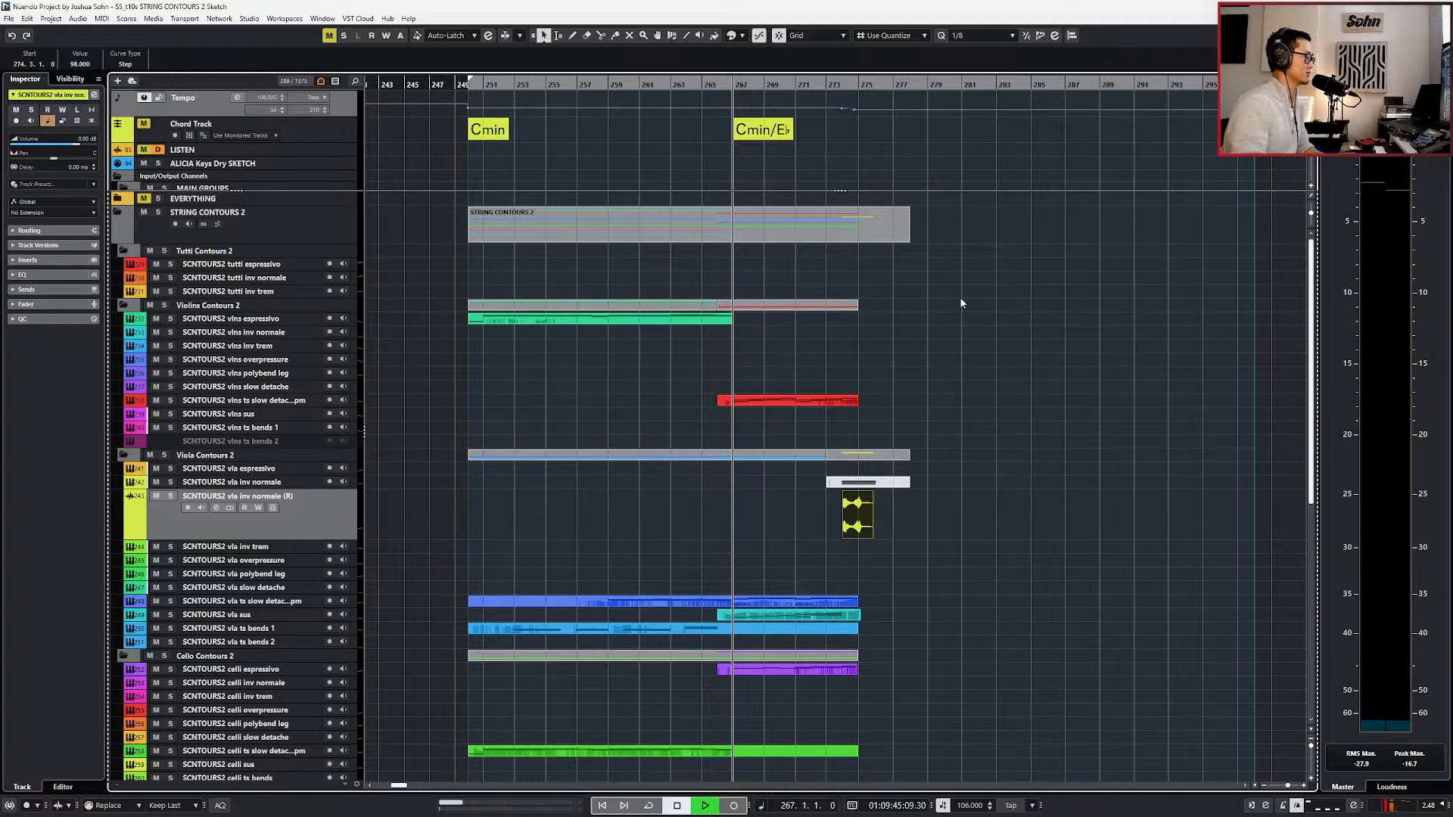
{"action": "key", "text": "space"}
Add an undefined chord event at bar 268 on the Chord Track.
{"action": "scroll", "coordinate": [860, 314], "scroll_direction": "up", "scroll_amount": 2}
{"action": "scroll", "coordinate": [652, 147], "scroll_direction": "up", "scroll_amount": 3}
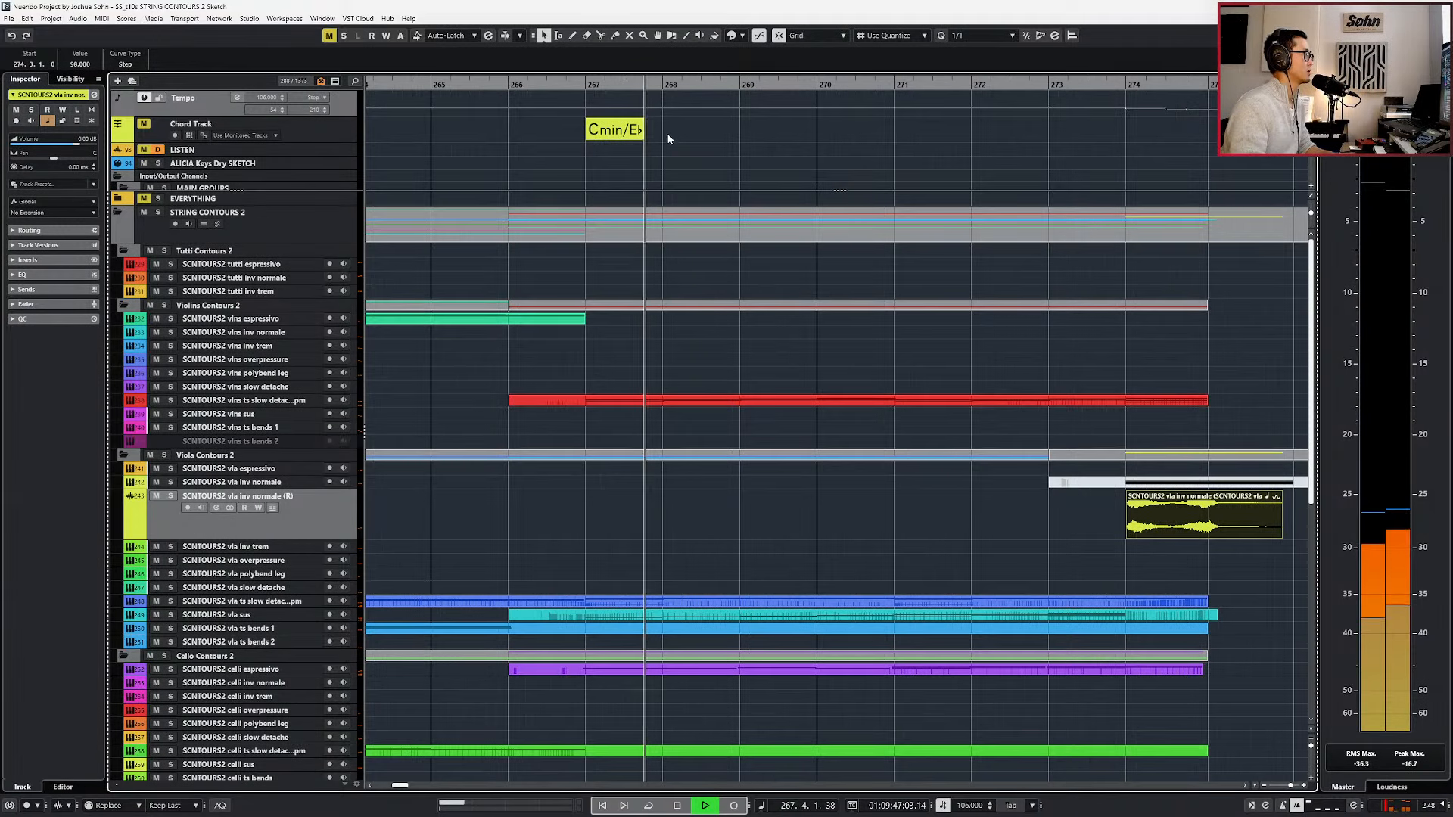
{"action": "left_click", "coordinate": [668, 133]}
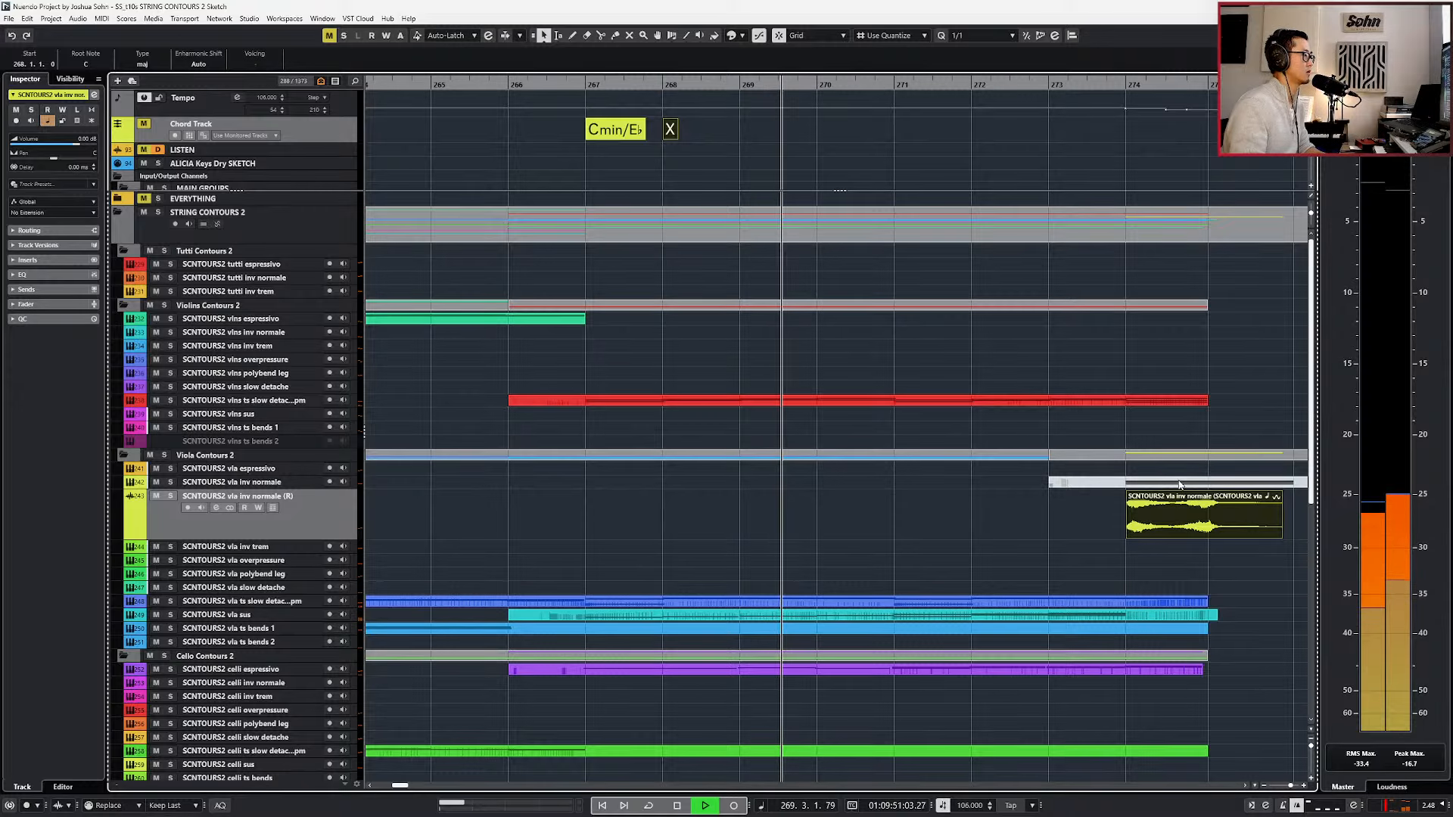
Move the rendered vla inv normale (R) audio track into the Test folder.
{"action": "scroll", "coordinate": [1179, 484], "scroll_direction": "down", "scroll_amount": 3}
{"action": "scroll", "coordinate": [378, 563], "scroll_direction": "down", "scroll_amount": 8}
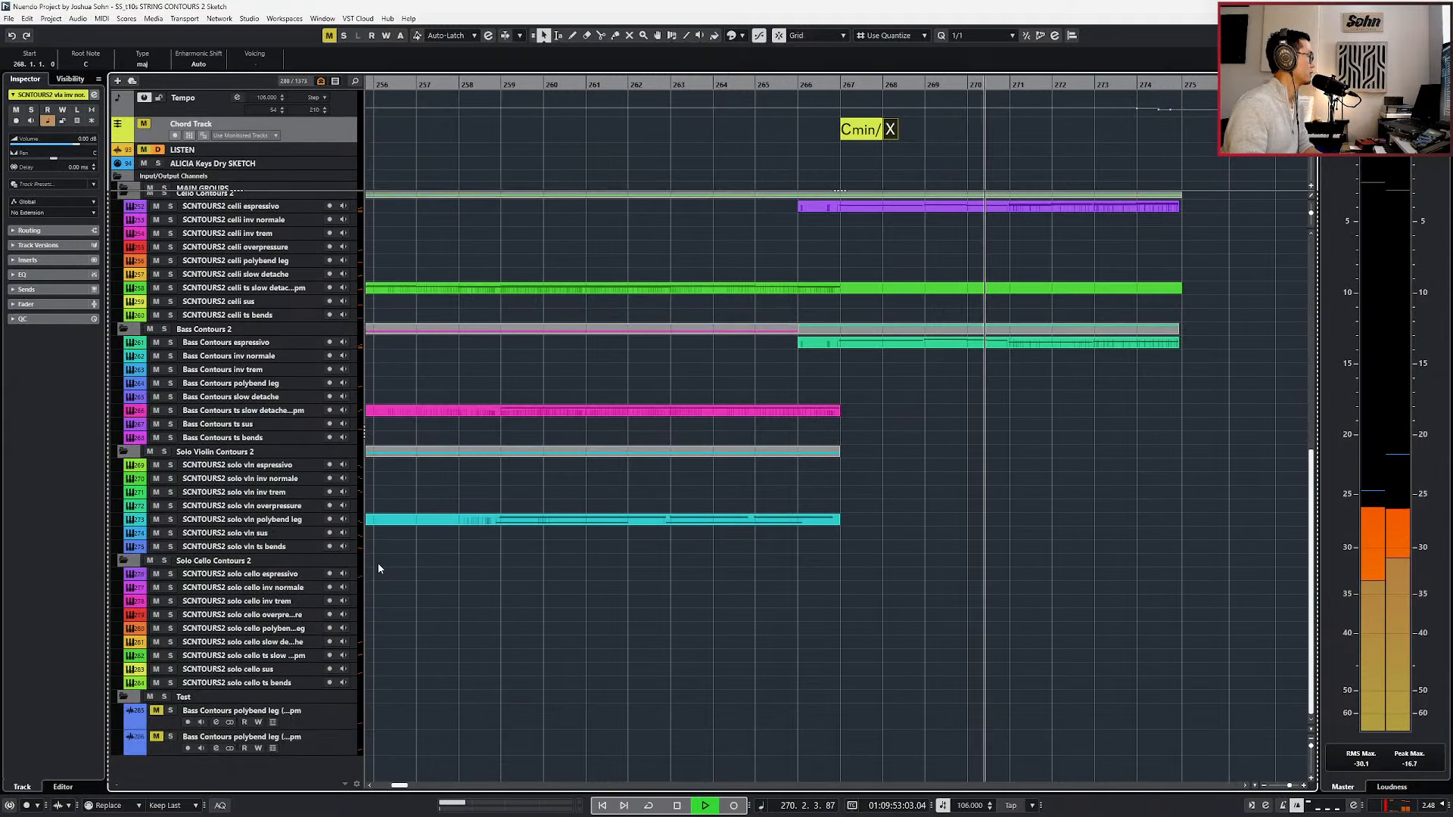
{"action": "scroll", "coordinate": [379, 569], "scroll_direction": "up", "scroll_amount": 10}
{"action": "left_click_drag", "start_coordinate": [322, 159], "coordinate": [321, 149]}
{"action": "scroll", "coordinate": [563, 455], "scroll_direction": "down", "scroll_amount": 5}
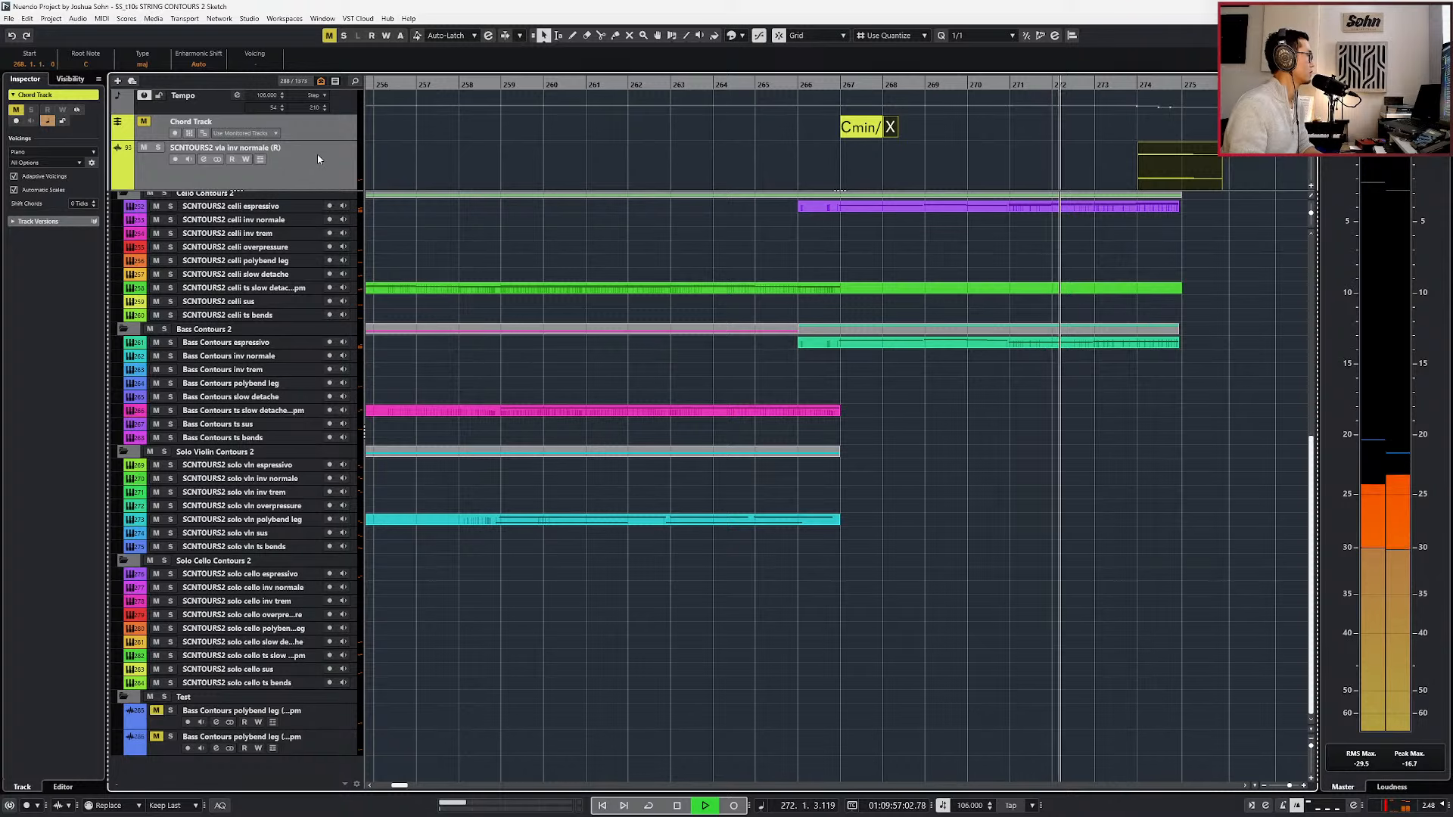
{"action": "left_click", "coordinate": [384, 150]}
{"action": "left_click_drag", "start_coordinate": [326, 162], "coordinate": [324, 717]}
{"action": "scroll", "coordinate": [910, 579], "scroll_direction": "up", "scroll_amount": 2}
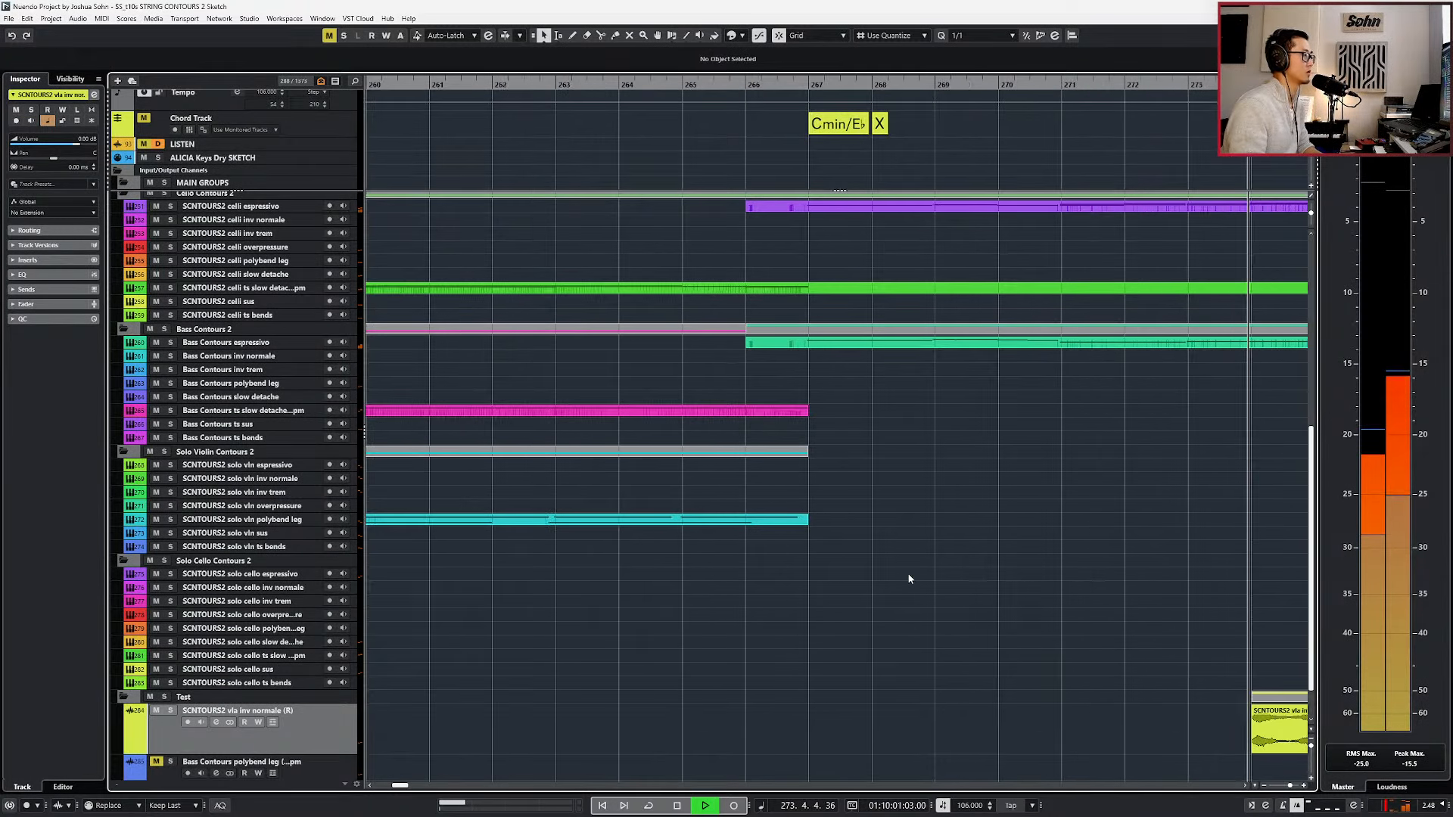
{"action": "scroll", "coordinate": [923, 539], "scroll_direction": "up", "scroll_amount": 6}
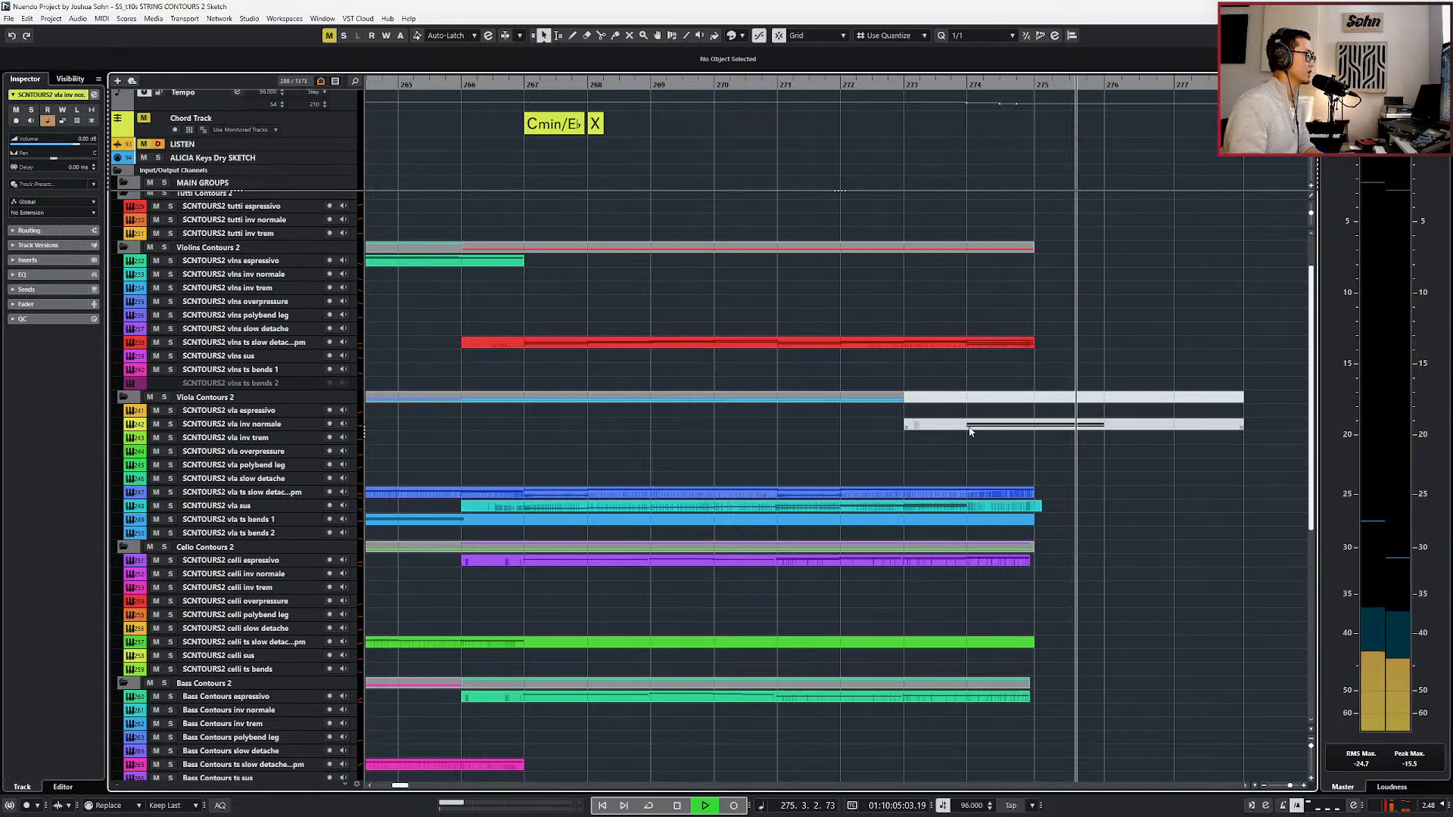
Stop playback and move the original vla inv normale instrument track out of Viola Contours 2 to just below the ARCHIVE folder.
{"action": "scroll", "coordinate": [969, 428], "scroll_direction": "down", "scroll_amount": 1}
{"action": "left_click", "coordinate": [970, 426]}
{"action": "key", "text": "space"}
{"action": "scroll", "coordinate": [898, 166], "scroll_direction": "down", "scroll_amount": 2}
{"action": "scroll", "coordinate": [895, 167], "scroll_direction": "down", "scroll_amount": 5}
{"action": "scroll", "coordinate": [951, 333], "scroll_direction": "down", "scroll_amount": 3}
{"action": "scroll", "coordinate": [955, 348], "scroll_direction": "up", "scroll_amount": 4}
{"action": "left_click_drag", "start_coordinate": [969, 486], "coordinate": [947, 184]}
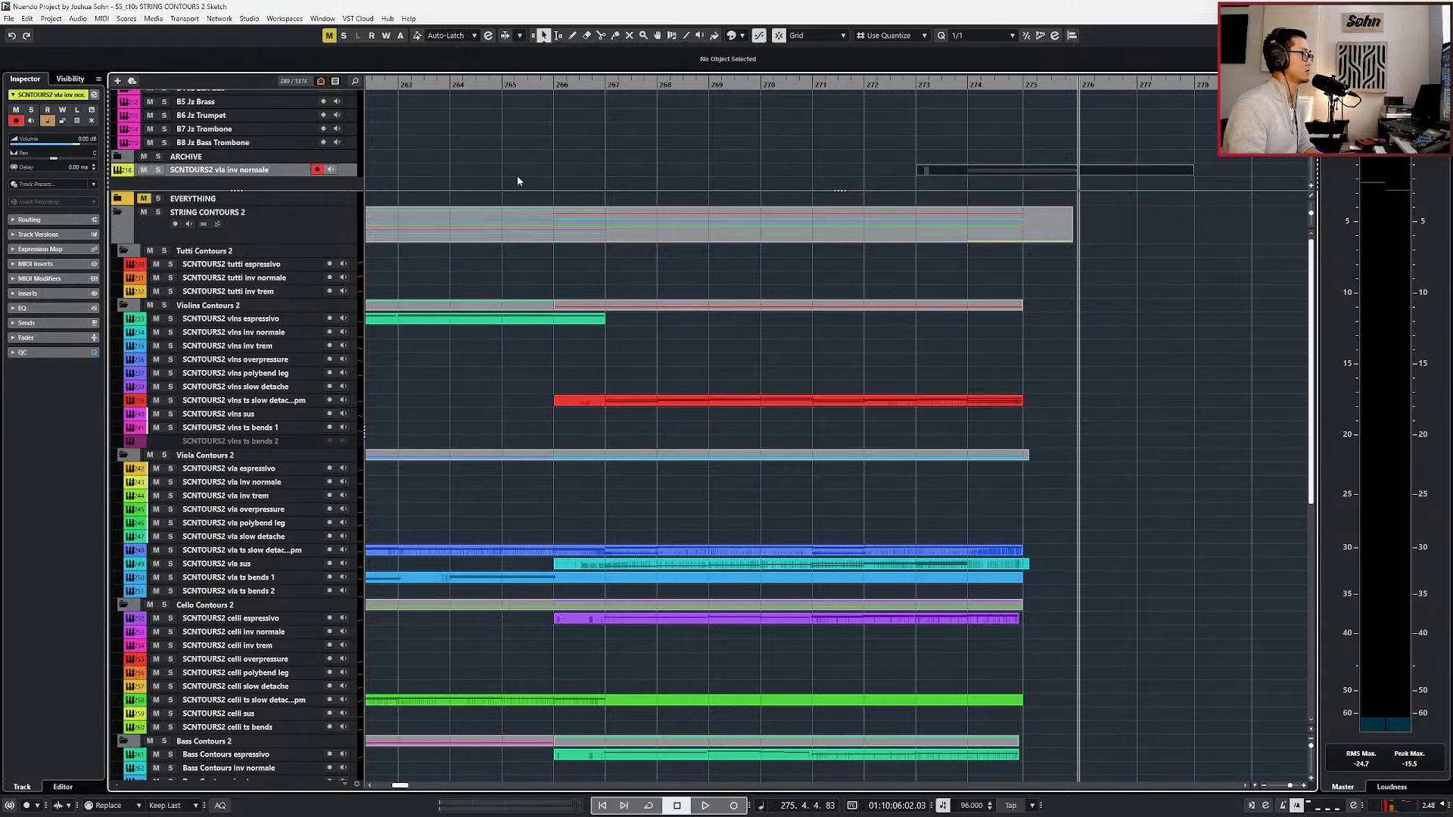
Place the vla inv normale instrument track inside the ARCHIVE folder and select that folder.
{"action": "left_click_drag", "start_coordinate": [200, 171], "coordinate": [201, 159]}
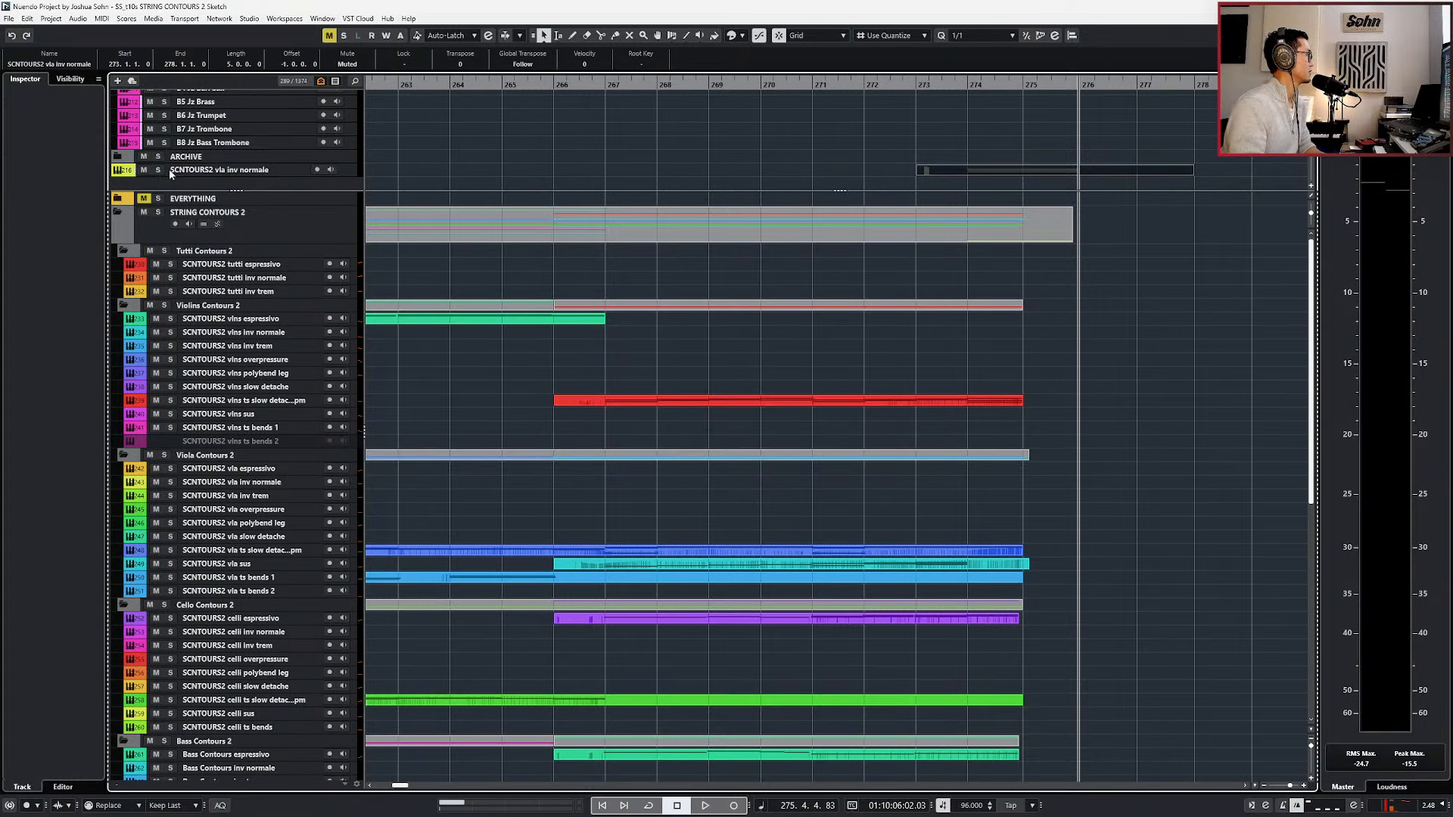
{"action": "left_click", "coordinate": [193, 169]}
{"action": "key", "text": "shift+d"}
{"action": "left_click_drag", "start_coordinate": [199, 168], "coordinate": [199, 160]}
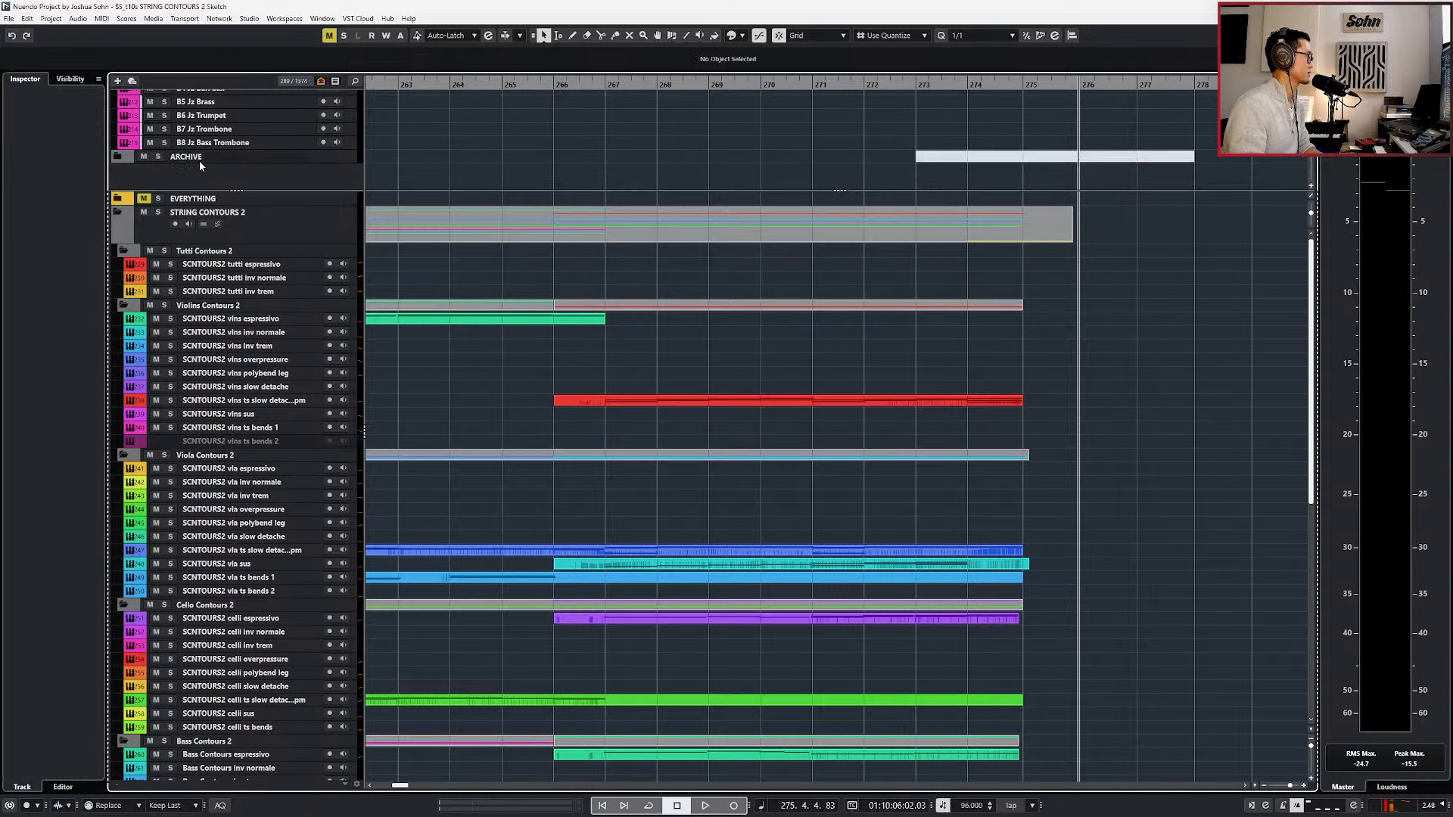
{"action": "left_click", "coordinate": [126, 162]}
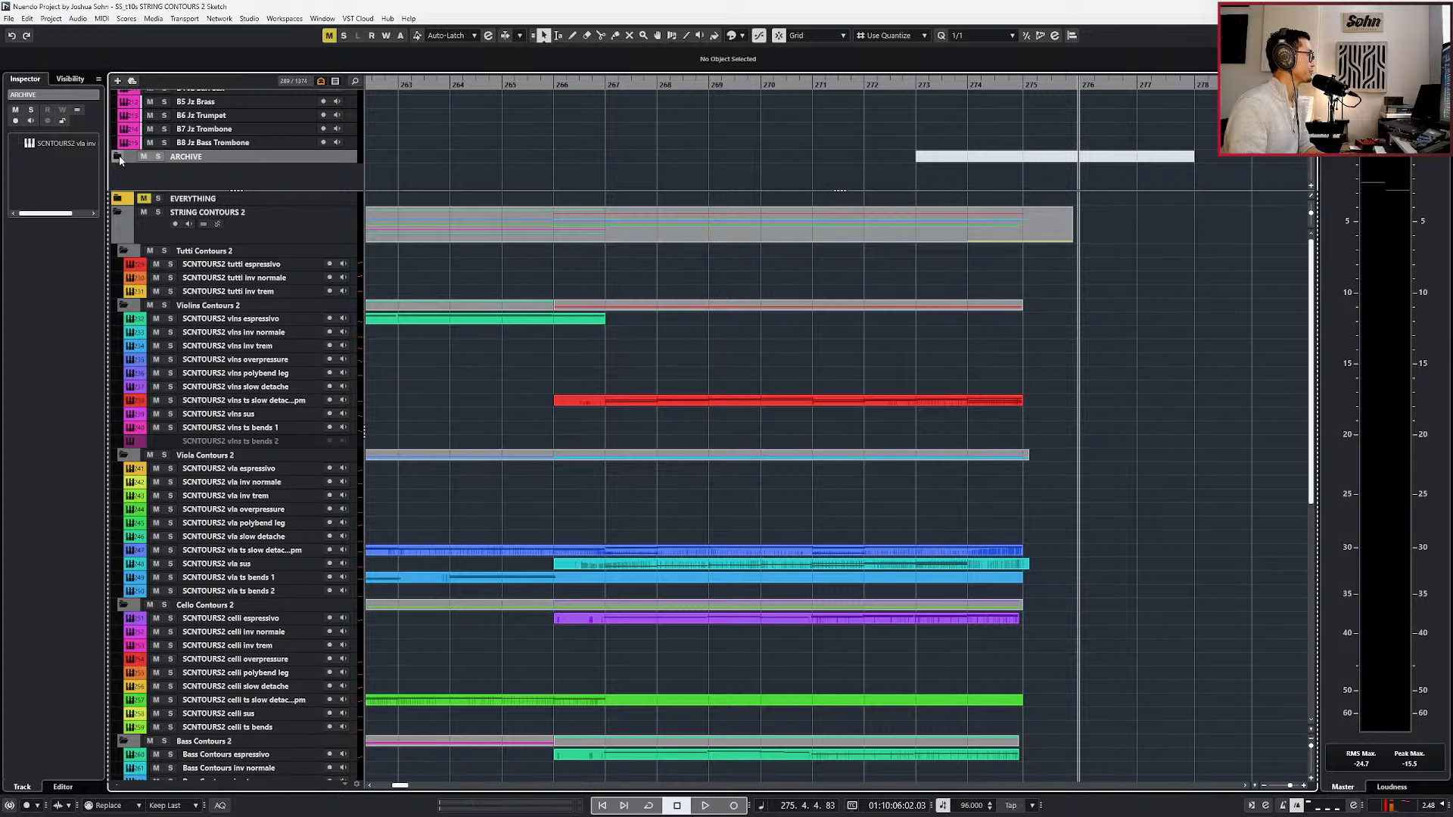
Open the STRING CONTOURS 2 parts in the Key Editor, close the Sample Editor and activate the violins slow detache part at bar 267.
{"action": "scroll", "coordinate": [535, 136], "scroll_direction": "up", "scroll_amount": 10}
{"action": "scroll", "coordinate": [540, 130], "scroll_direction": "up", "scroll_amount": 5}
{"action": "key", "text": "KP_0"}
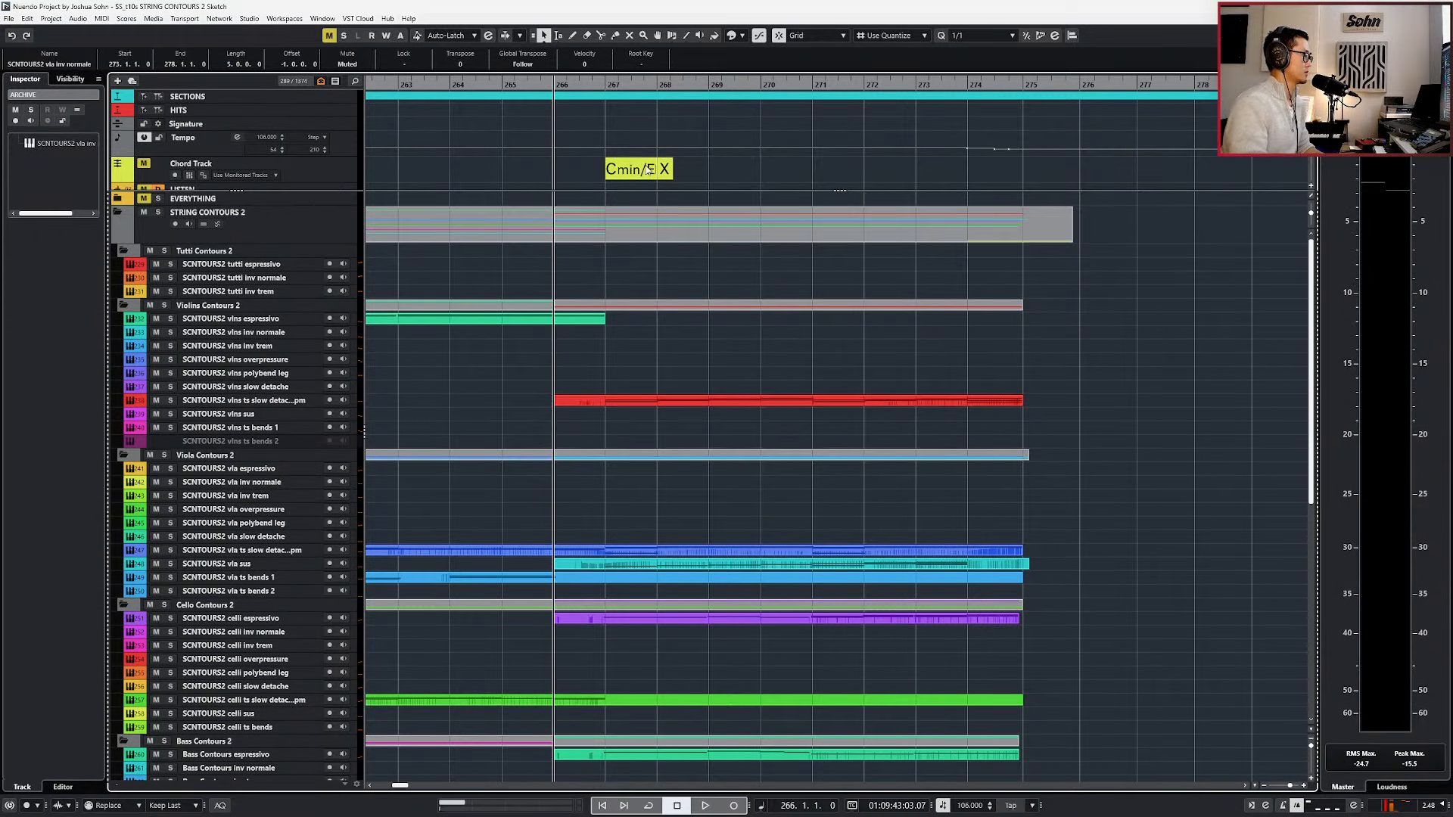
{"action": "double_click", "coordinate": [714, 237]}
{"action": "left_click", "coordinate": [814, 169]}
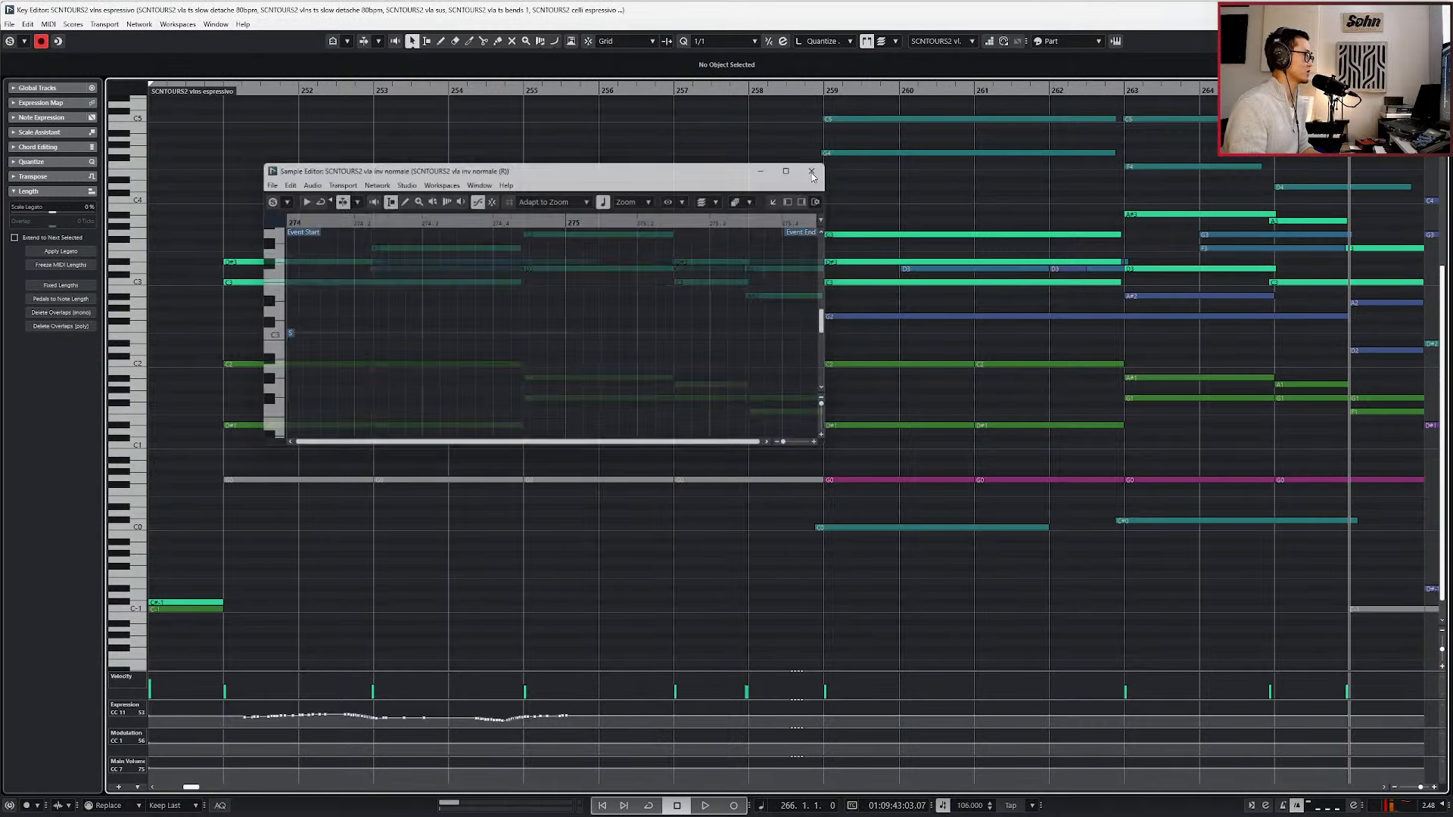
{"action": "scroll", "coordinate": [826, 256], "scroll_direction": "right", "scroll_amount": 4}
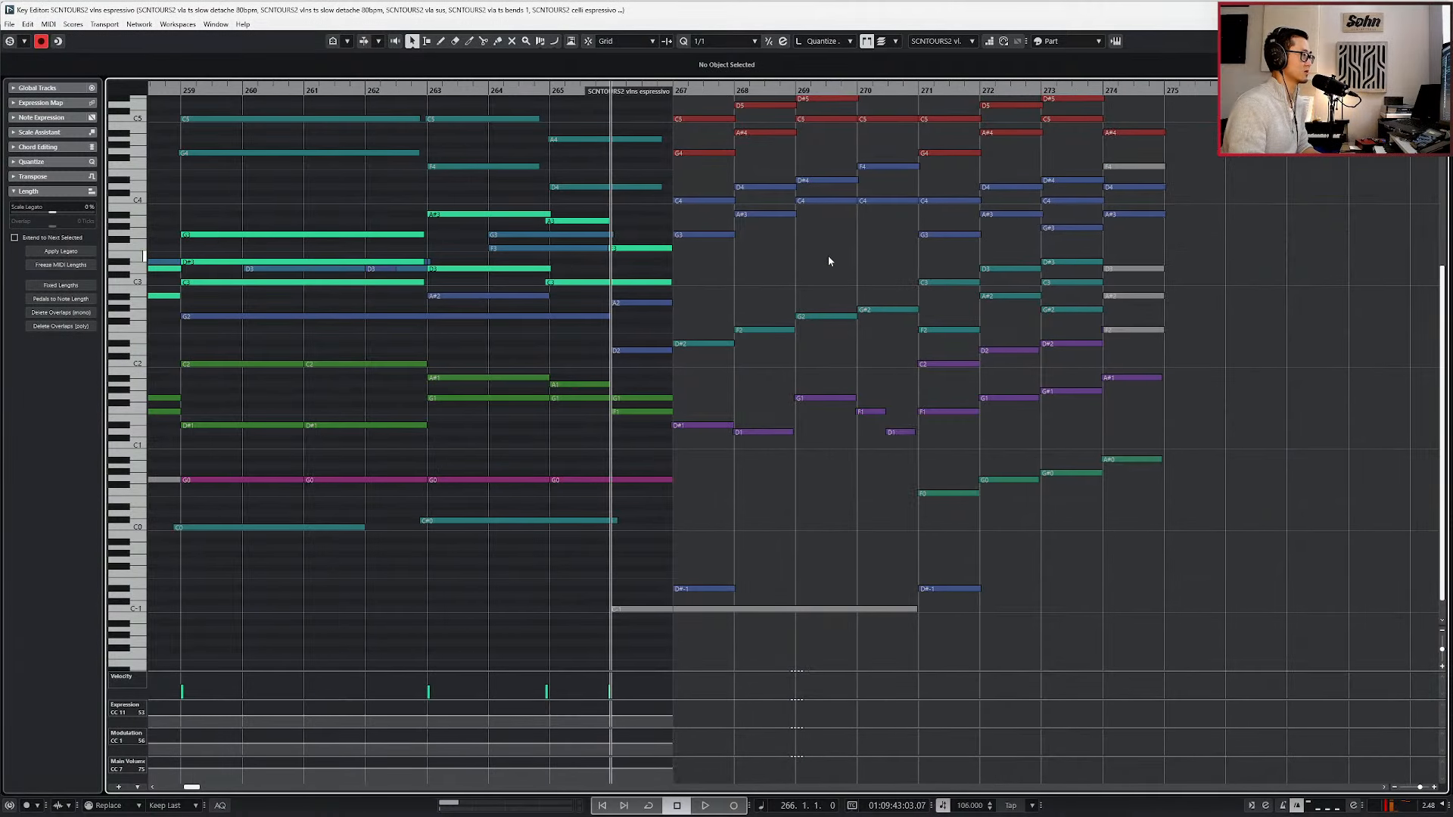
{"action": "scroll", "coordinate": [827, 256], "scroll_direction": "up", "scroll_amount": 4}
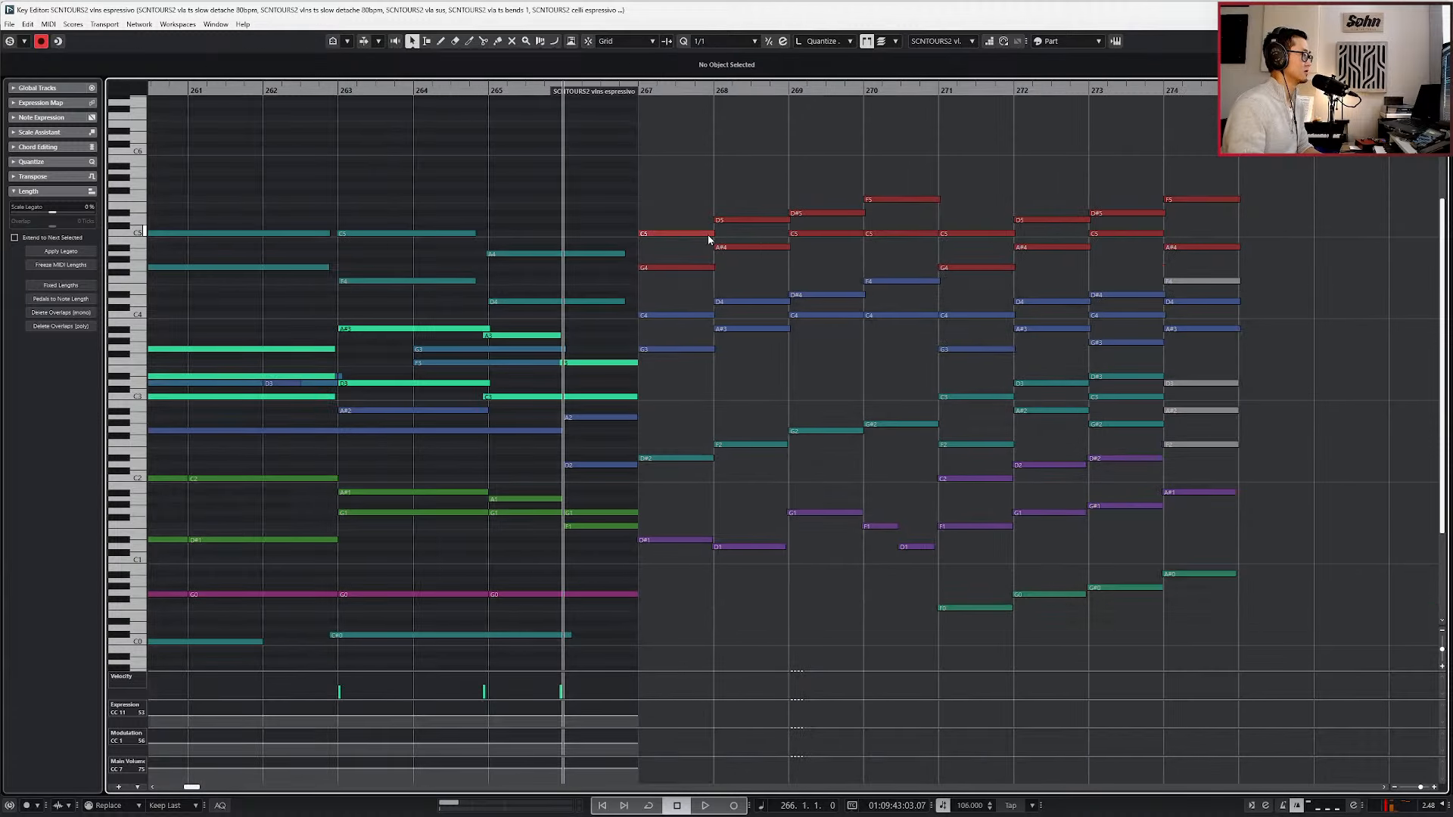
{"action": "left_click", "coordinate": [709, 234]}
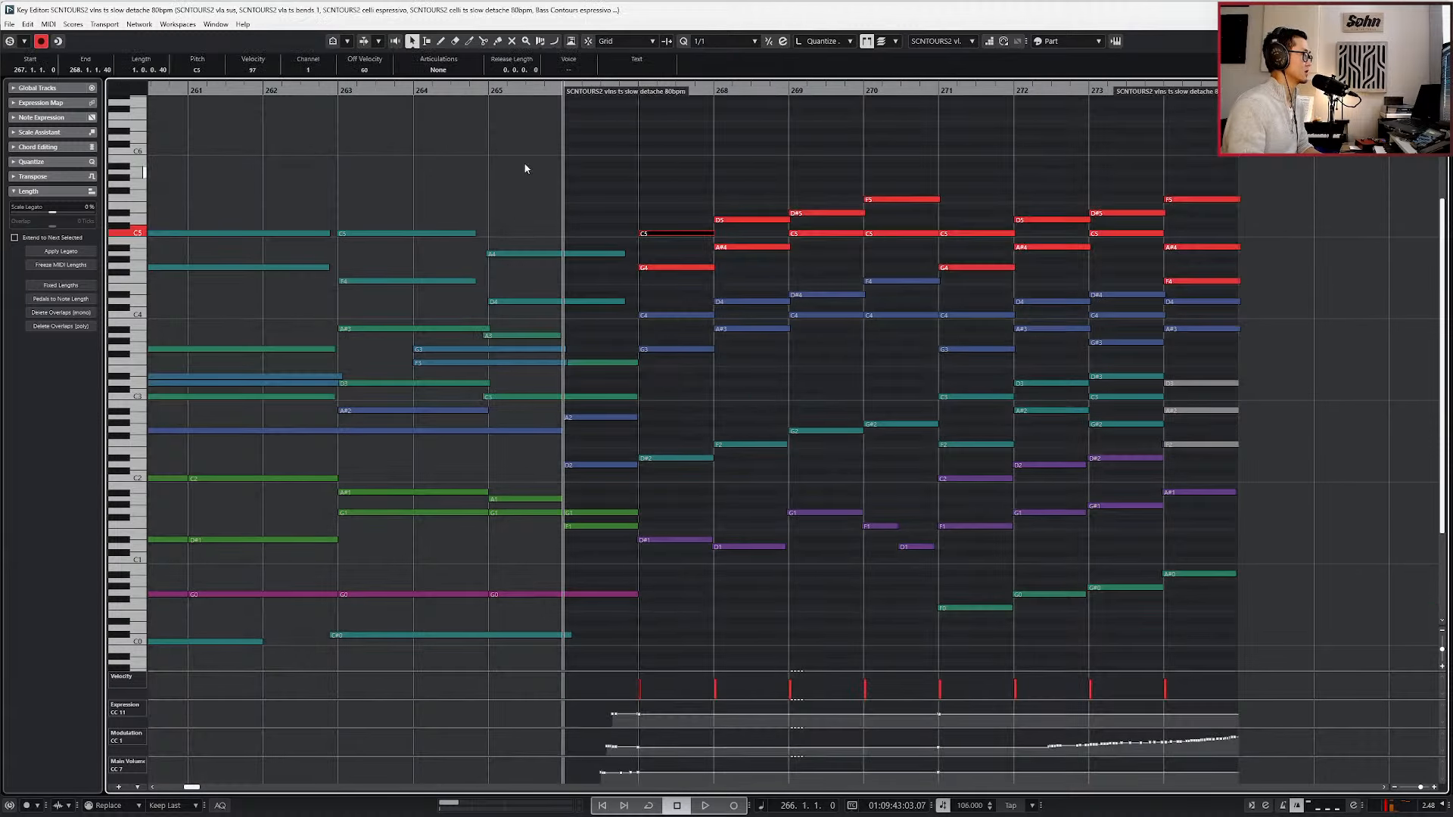
Show the Chord Track in the Key Editor and define the chord at bar 268 as B♭/D.
{"action": "left_click", "coordinate": [20, 89]}
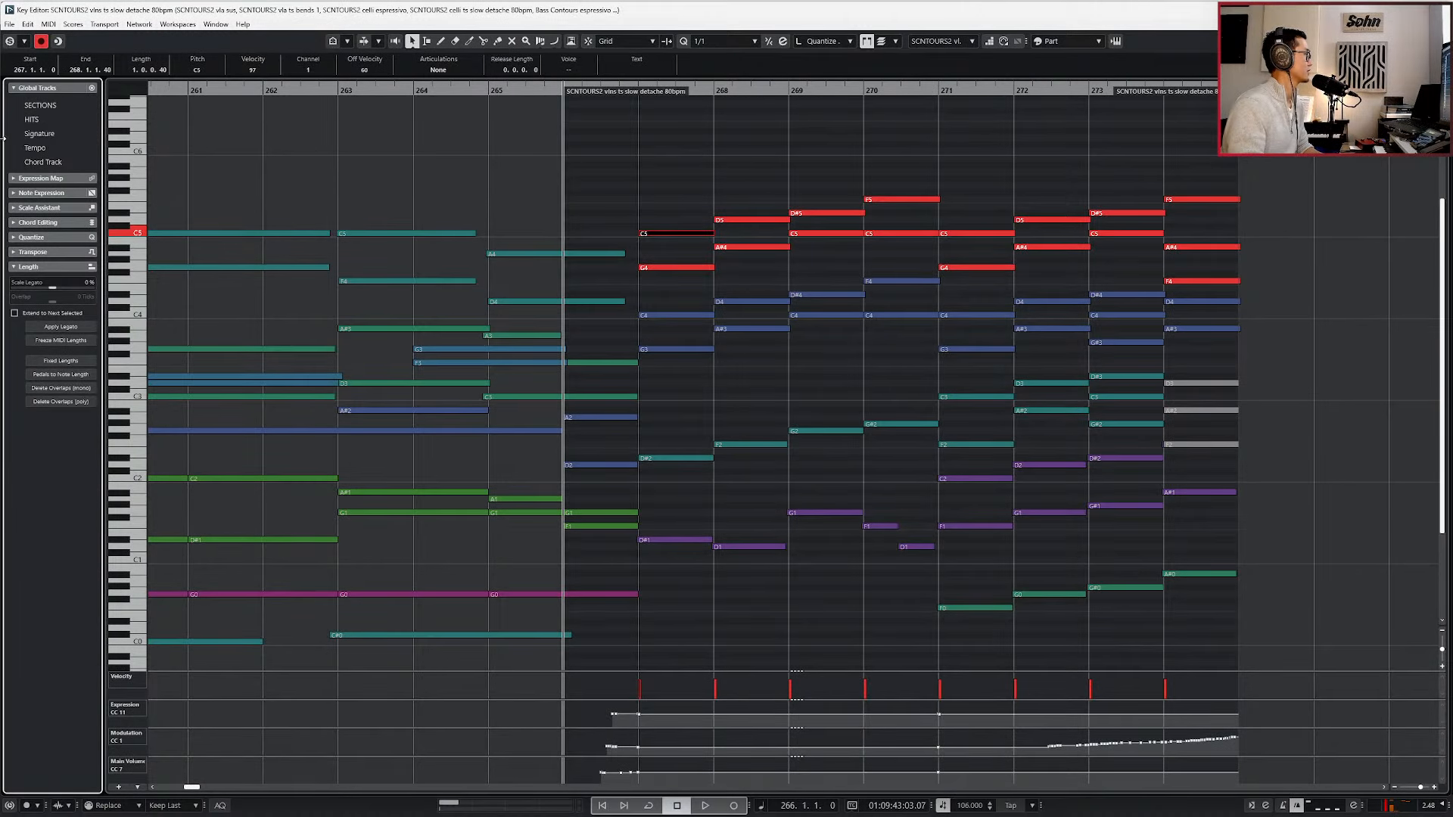
{"action": "left_click", "coordinate": [20, 163]}
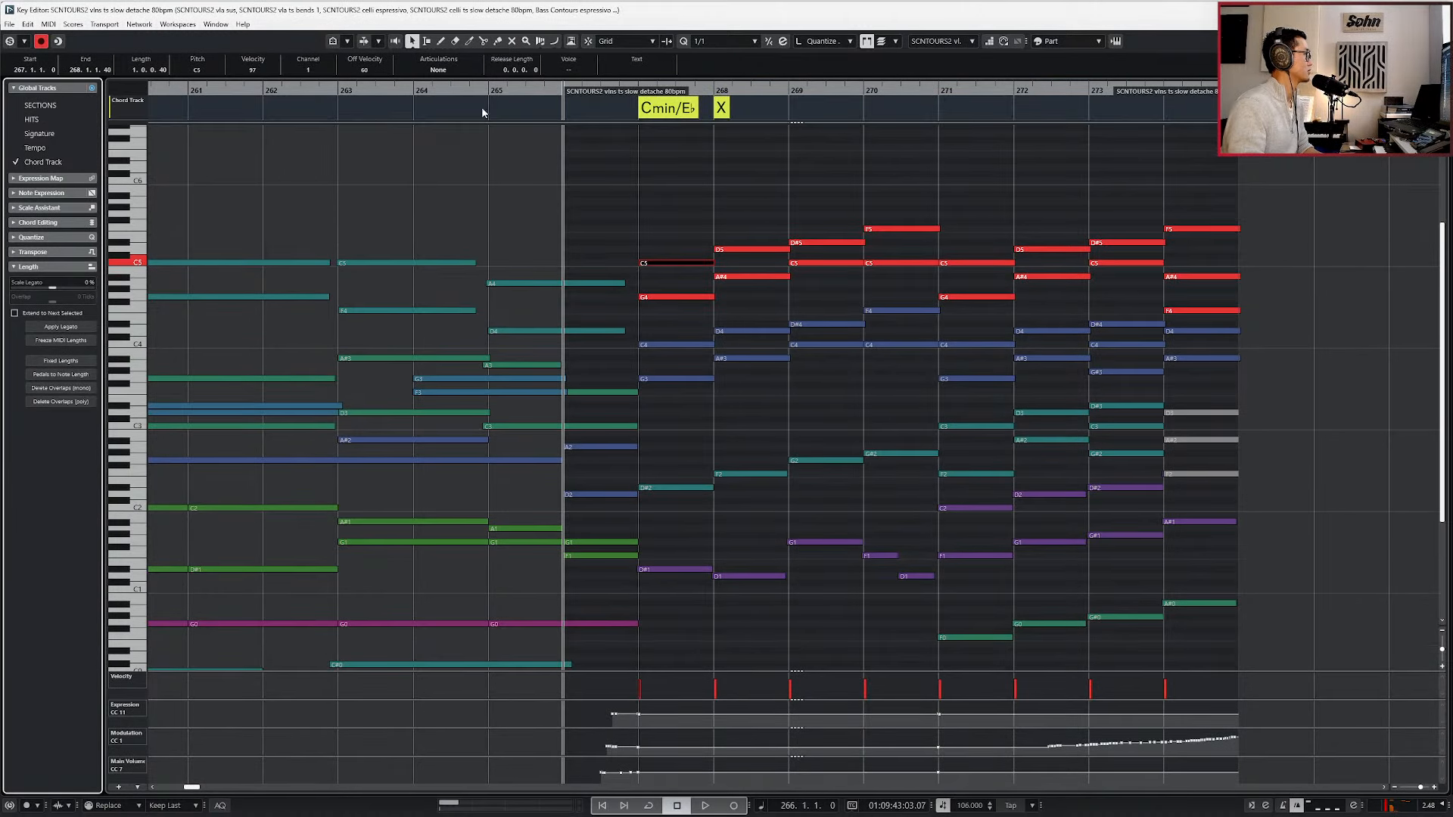
{"action": "double_click", "coordinate": [720, 107]}
{"action": "left_click", "coordinate": [814, 393]}
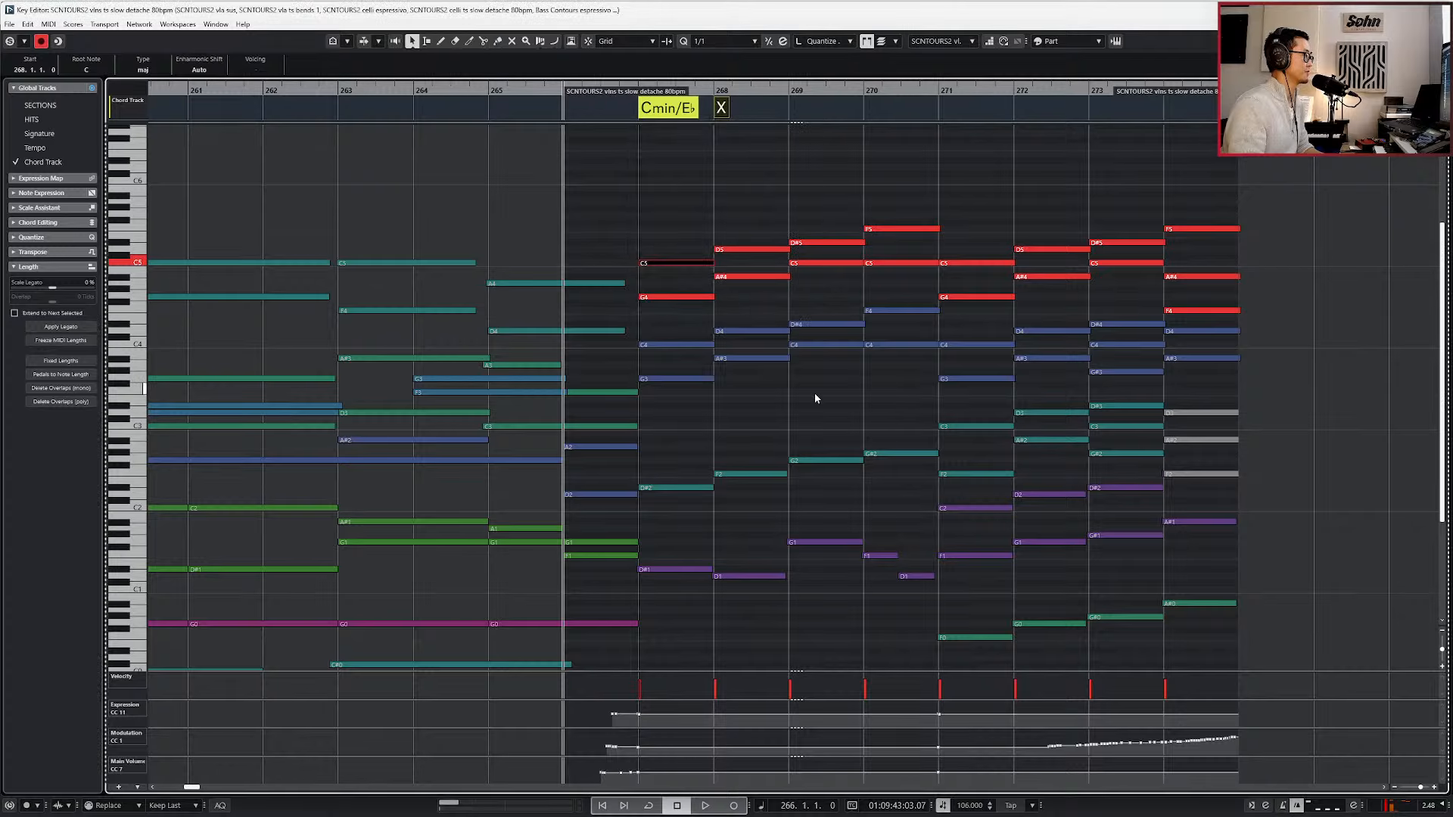
{"action": "double_click", "coordinate": [720, 108]}
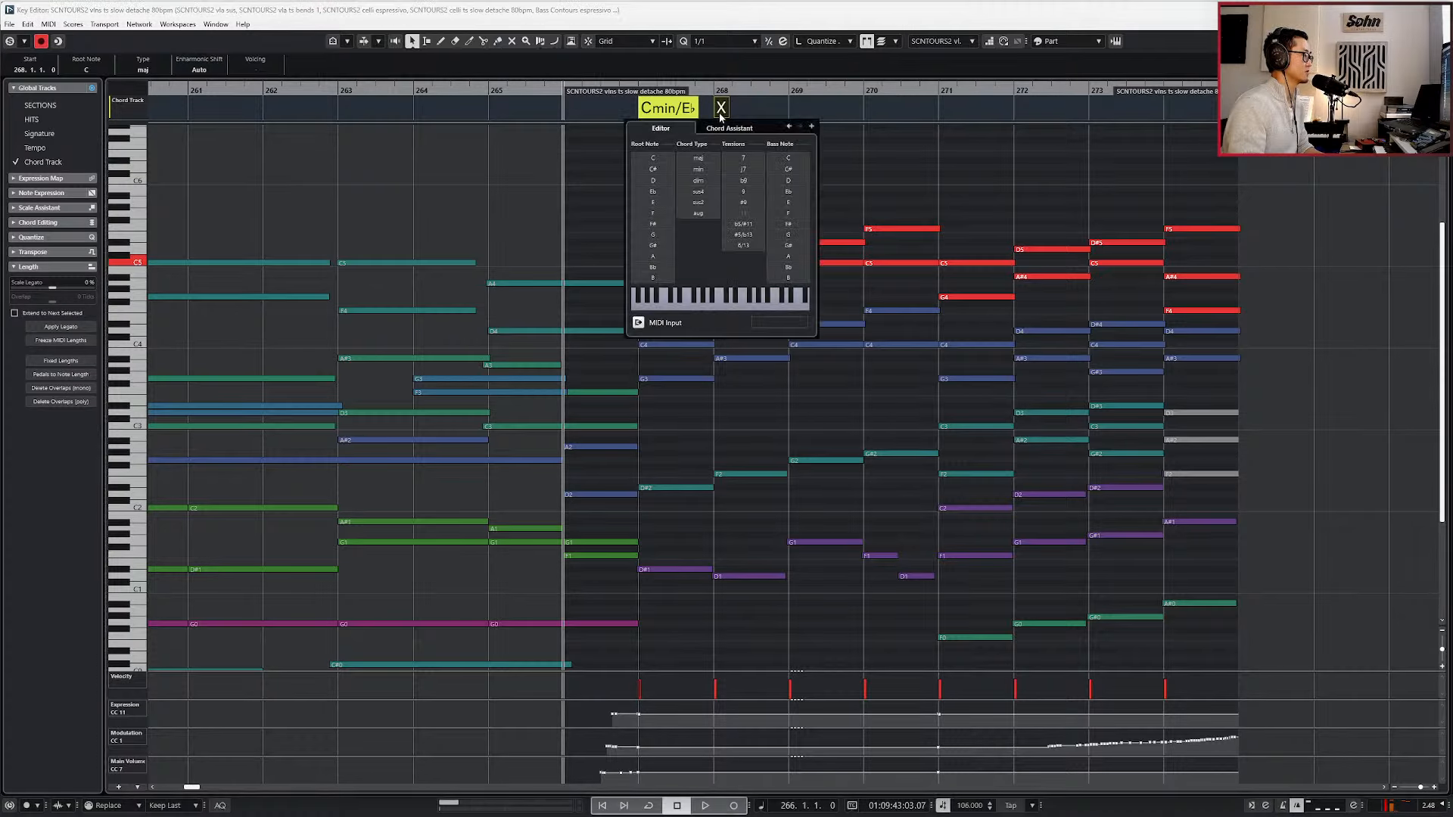
{"action": "left_click", "coordinate": [653, 267]}
{"action": "left_click", "coordinate": [787, 180]}
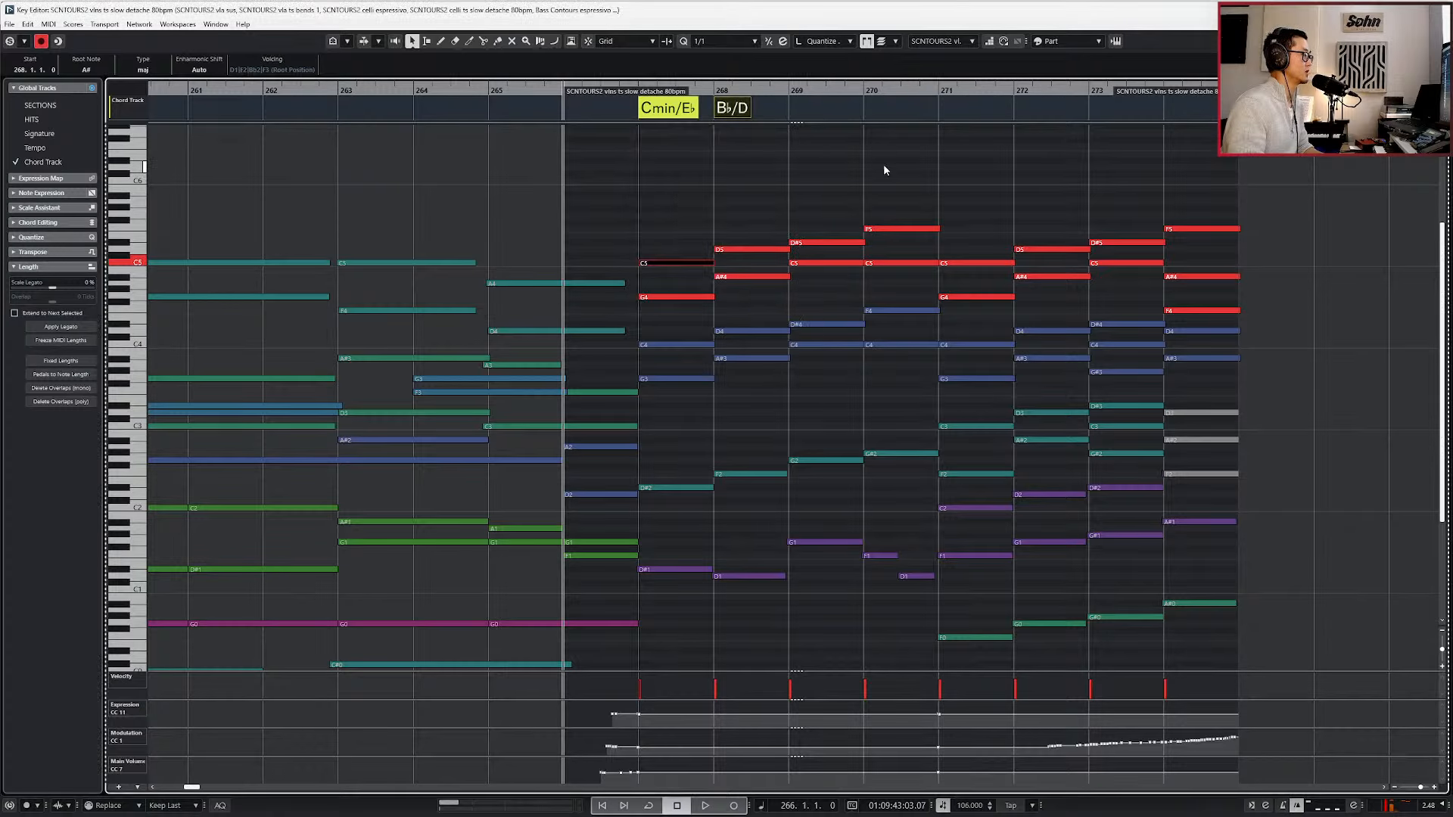
Toggle snapping and add a Cmin/G chord exactly at bar 269 on the Chord Track, removing the misplaced event.
{"action": "left_click", "coordinate": [800, 117]}
{"action": "key", "text": "Delete"}
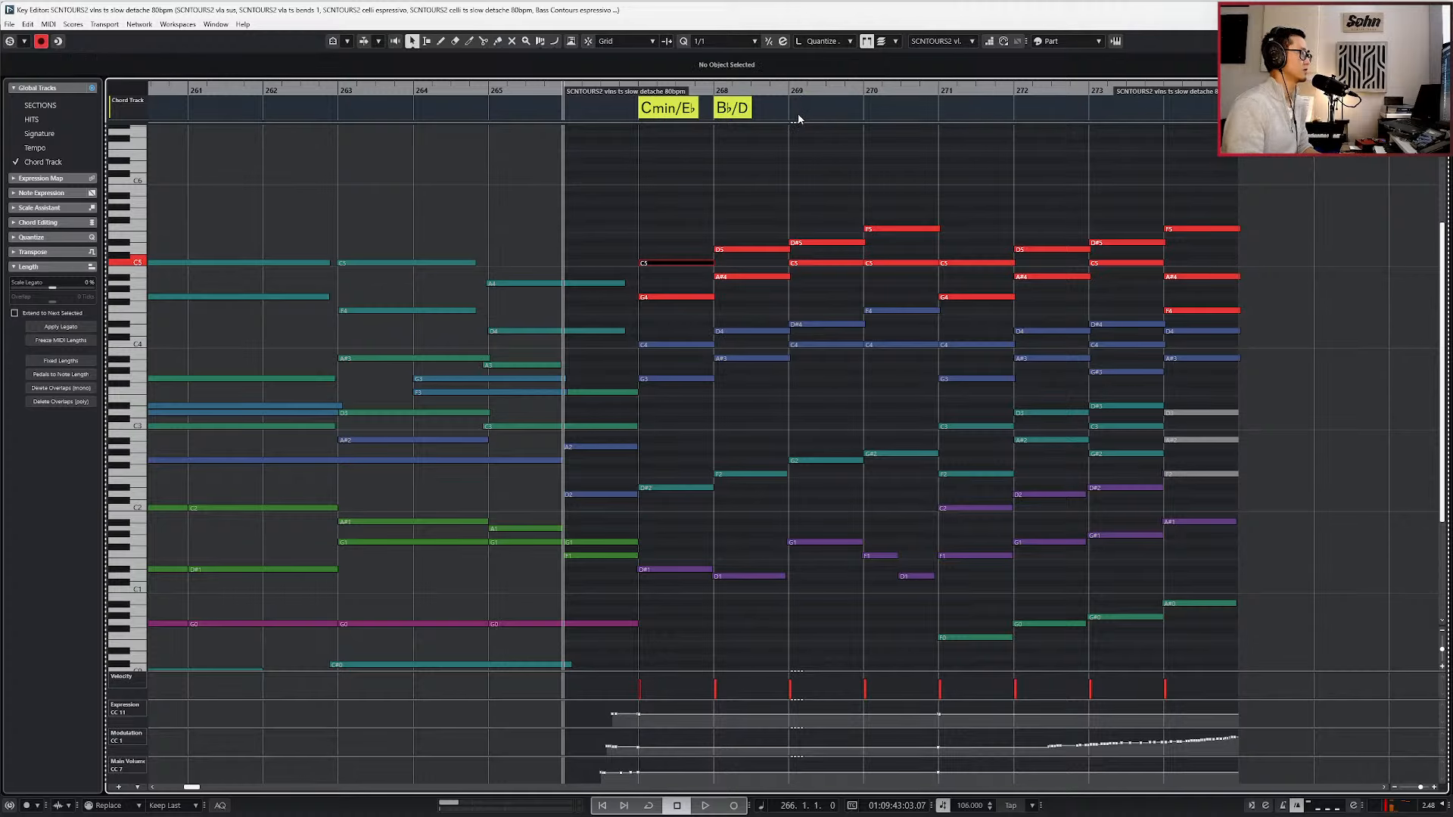
{"action": "key", "text": "j"}
{"action": "left_click", "coordinate": [796, 108]}
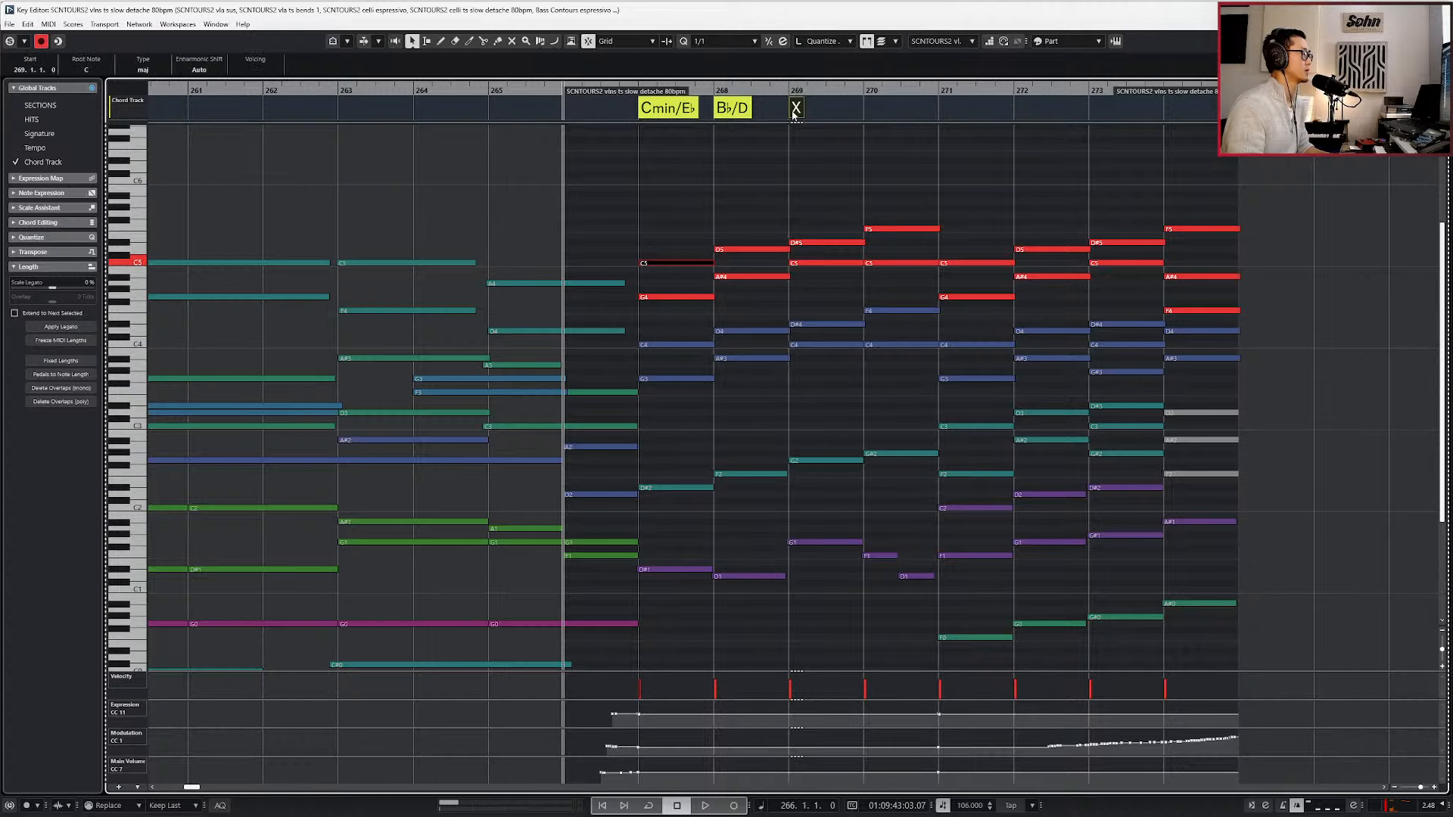
{"action": "double_click", "coordinate": [796, 108]}
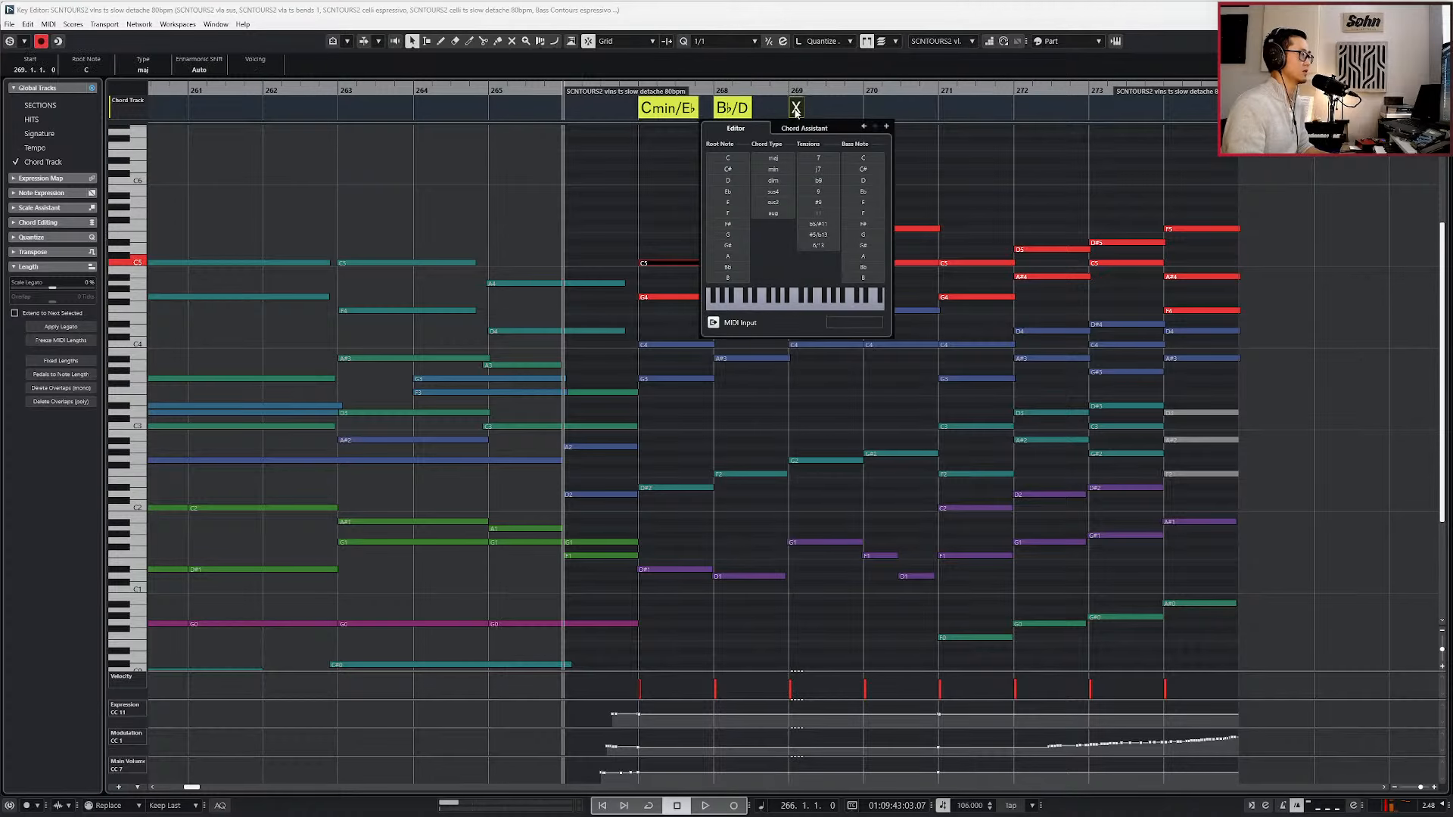
{"action": "left_click", "coordinate": [768, 158]}
{"action": "left_click", "coordinate": [780, 170]}
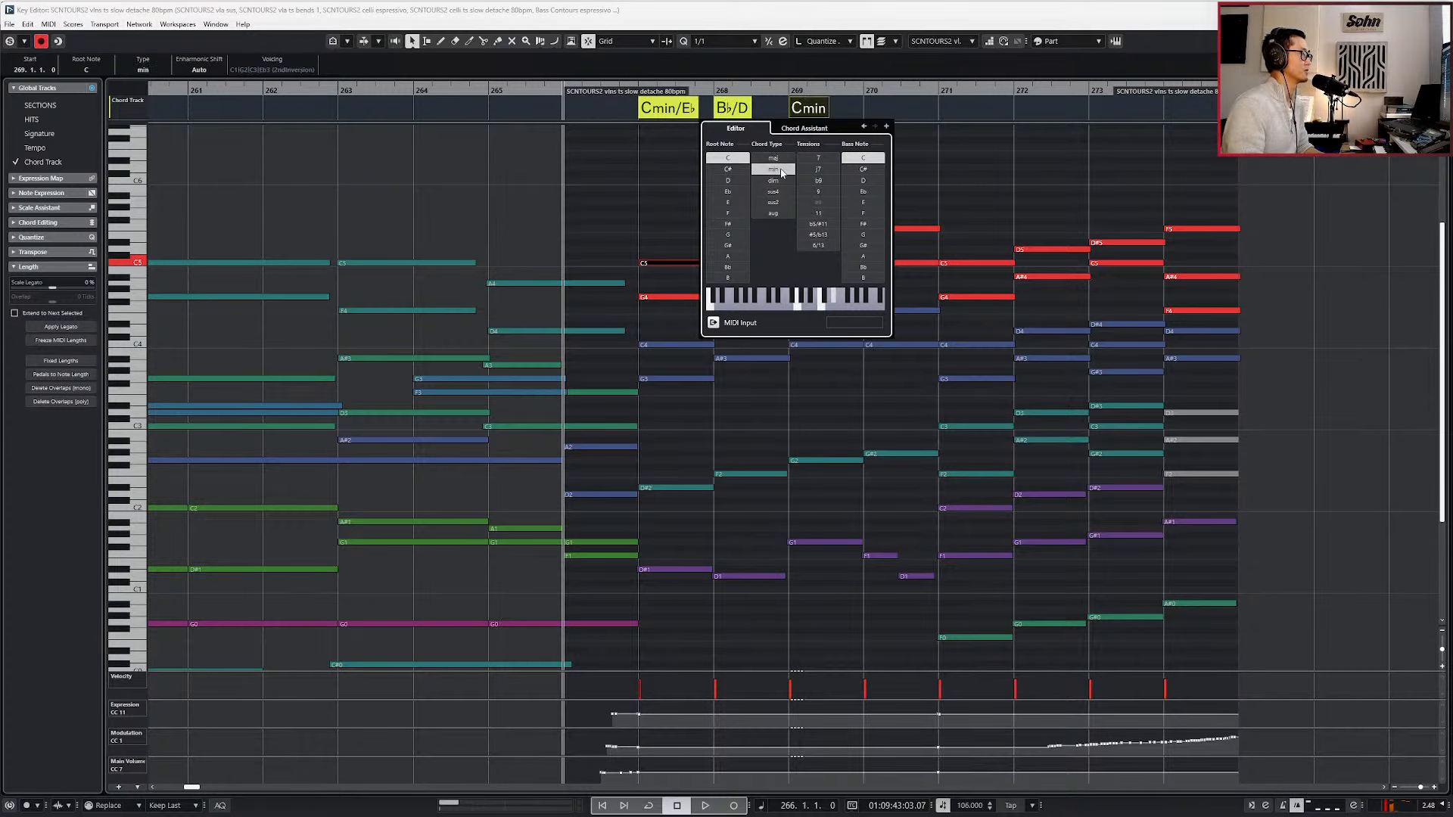
{"action": "left_click", "coordinate": [864, 235]}
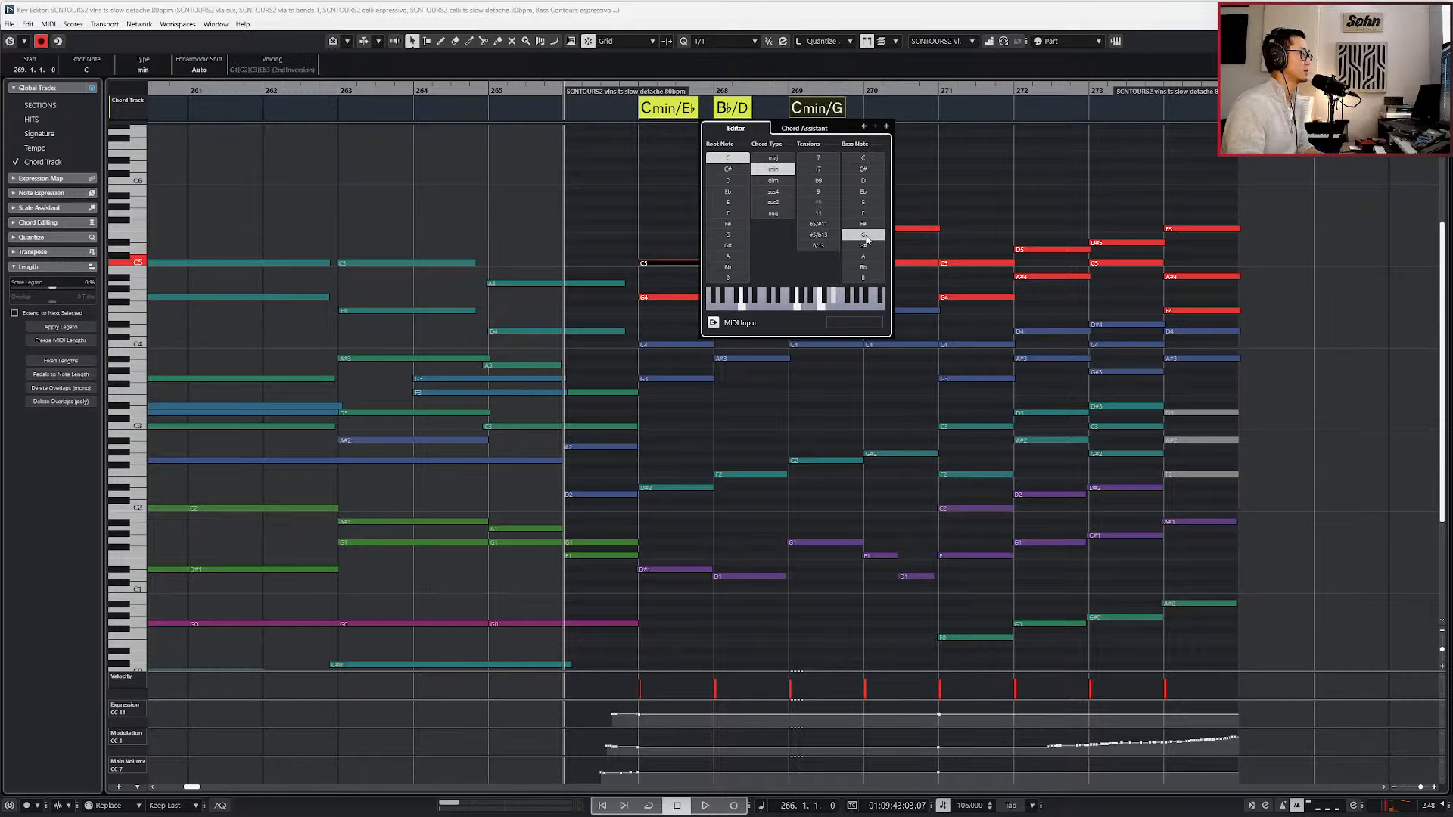
{"action": "left_click", "coordinate": [948, 189]}
Add an undefined chord event at bar 270 and play the string harmony there.
{"action": "left_click", "coordinate": [869, 108]}
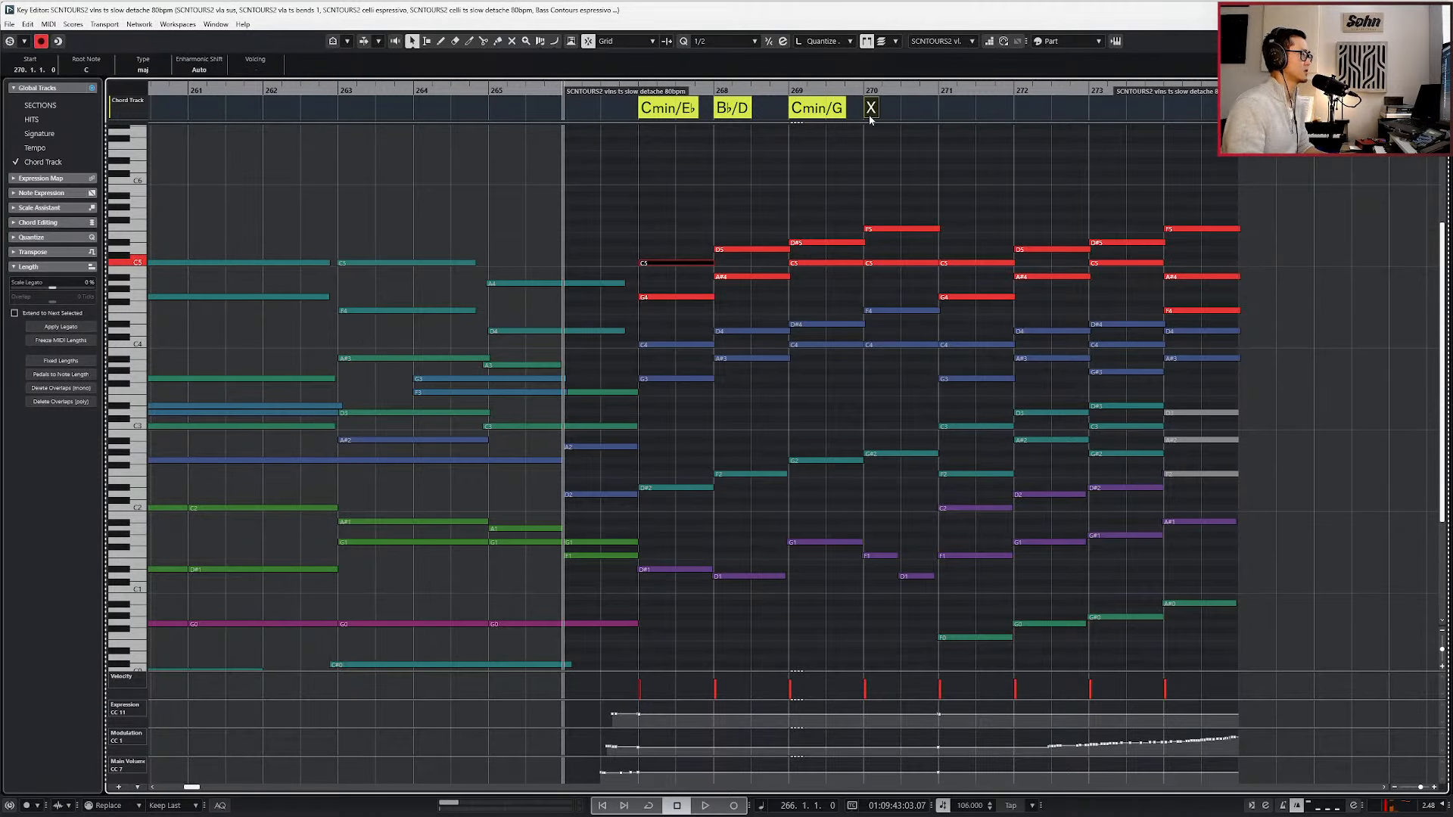
{"action": "key", "text": "KP_Add"}
{"action": "key", "text": "KP_Add"}
{"action": "key", "text": "KP_Add"}
{"action": "key", "text": "KP_Add"}
{"action": "key", "text": "space"}
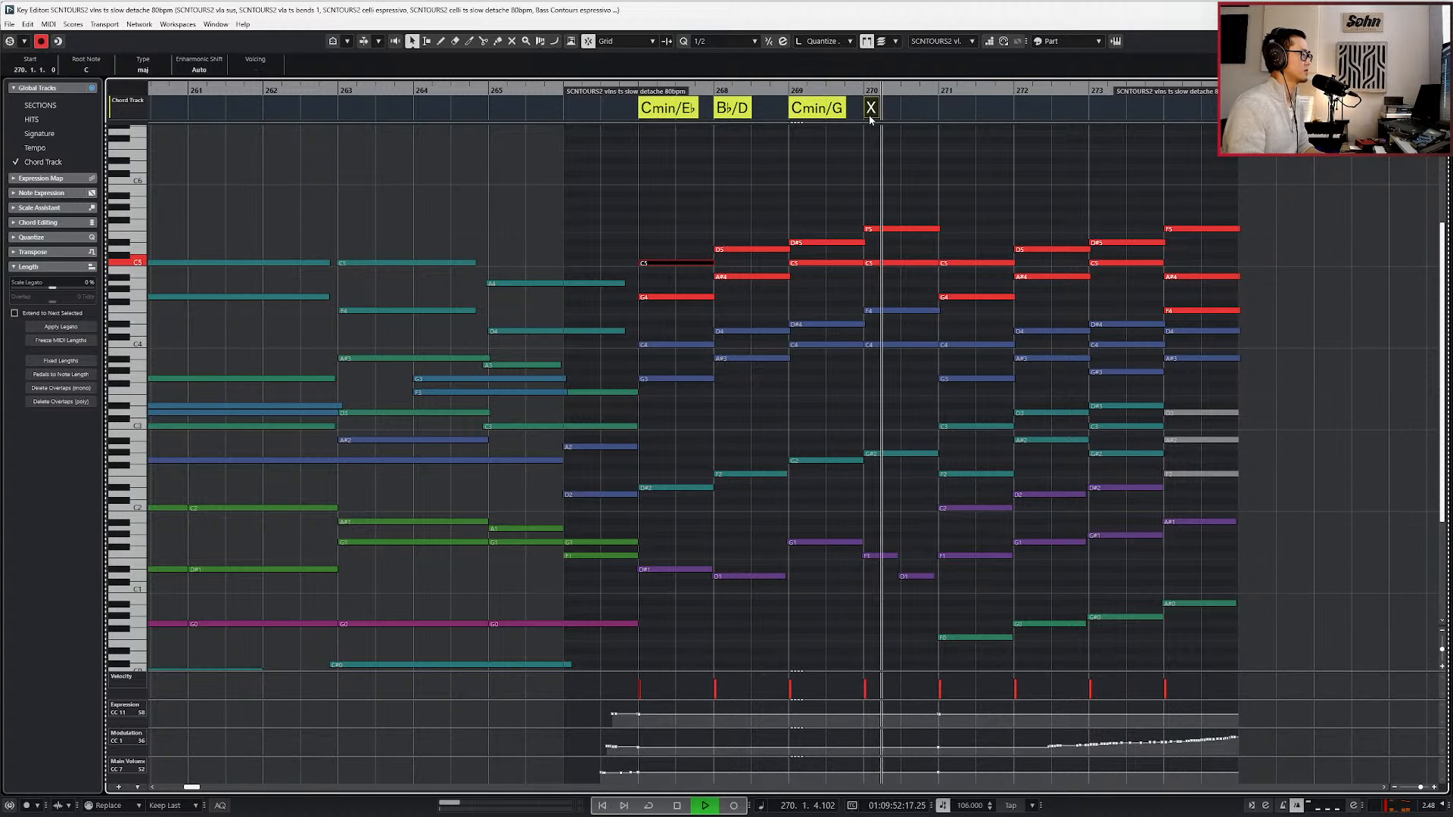
{"action": "key", "text": "space"}
Try D♭ and A♭ as the chord at bar 270.
{"action": "double_click", "coordinate": [870, 108]}
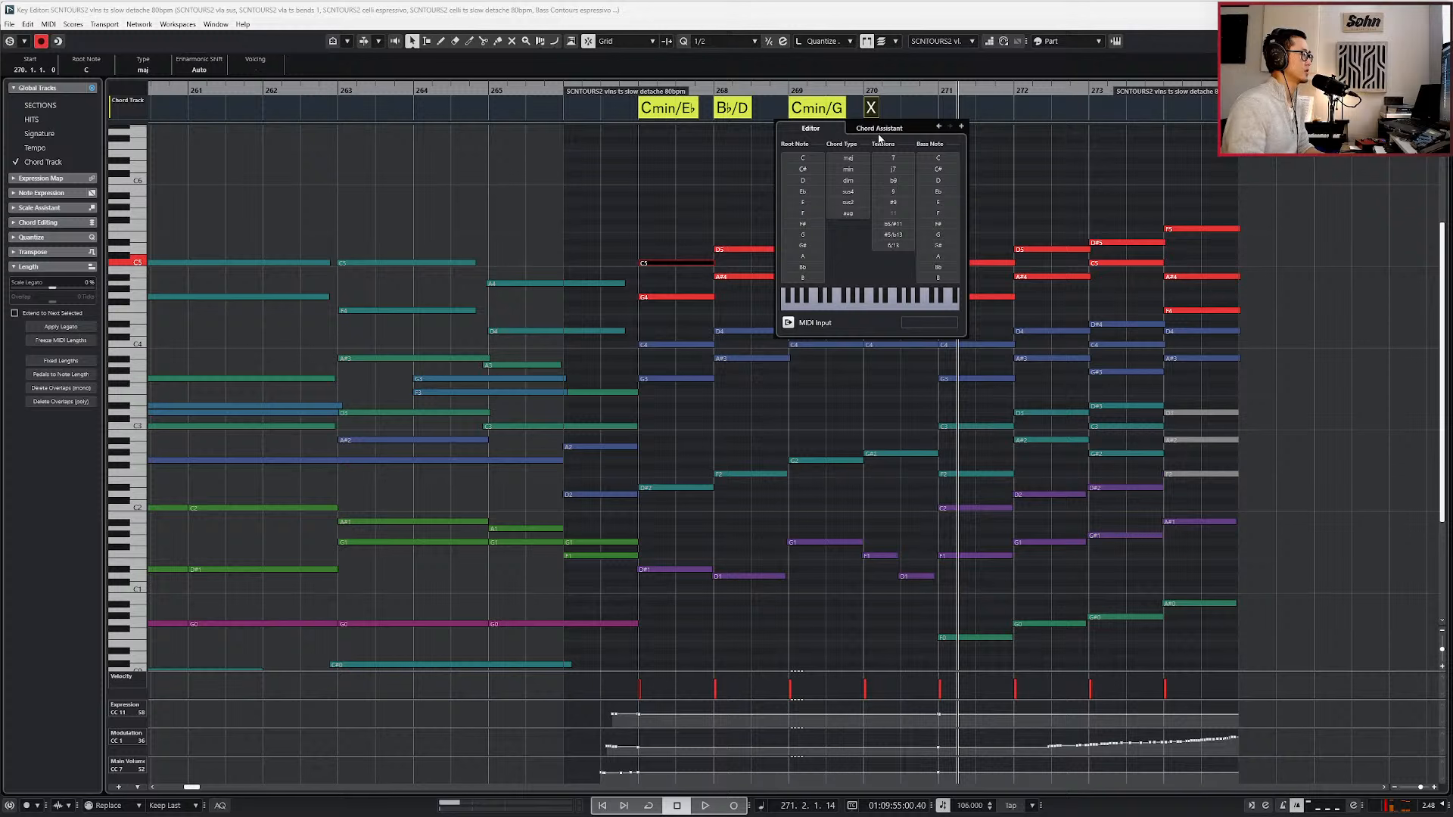
{"action": "left_click", "coordinate": [813, 171]}
{"action": "left_click", "coordinate": [1035, 221]}
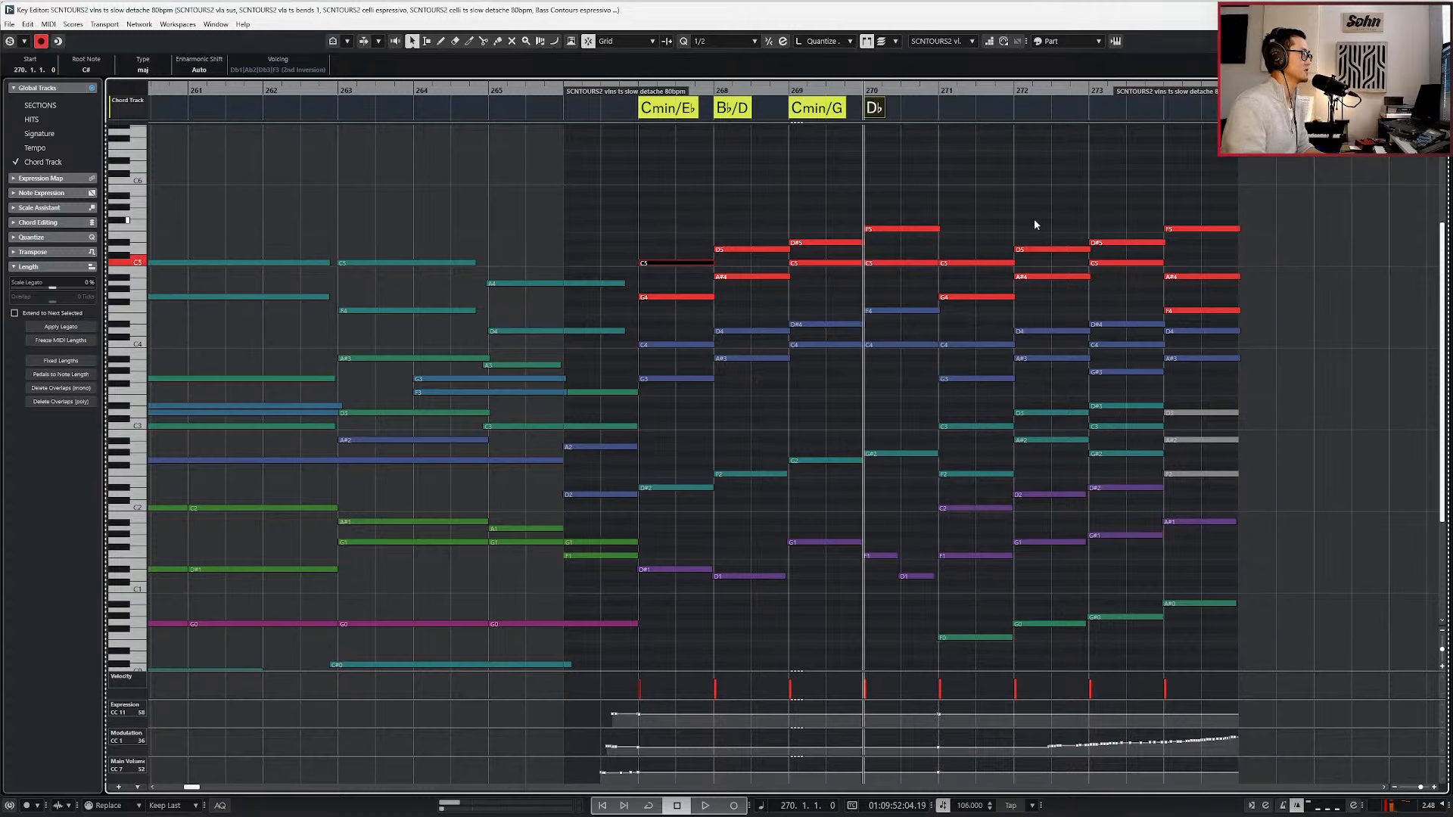
{"action": "double_click", "coordinate": [875, 110]}
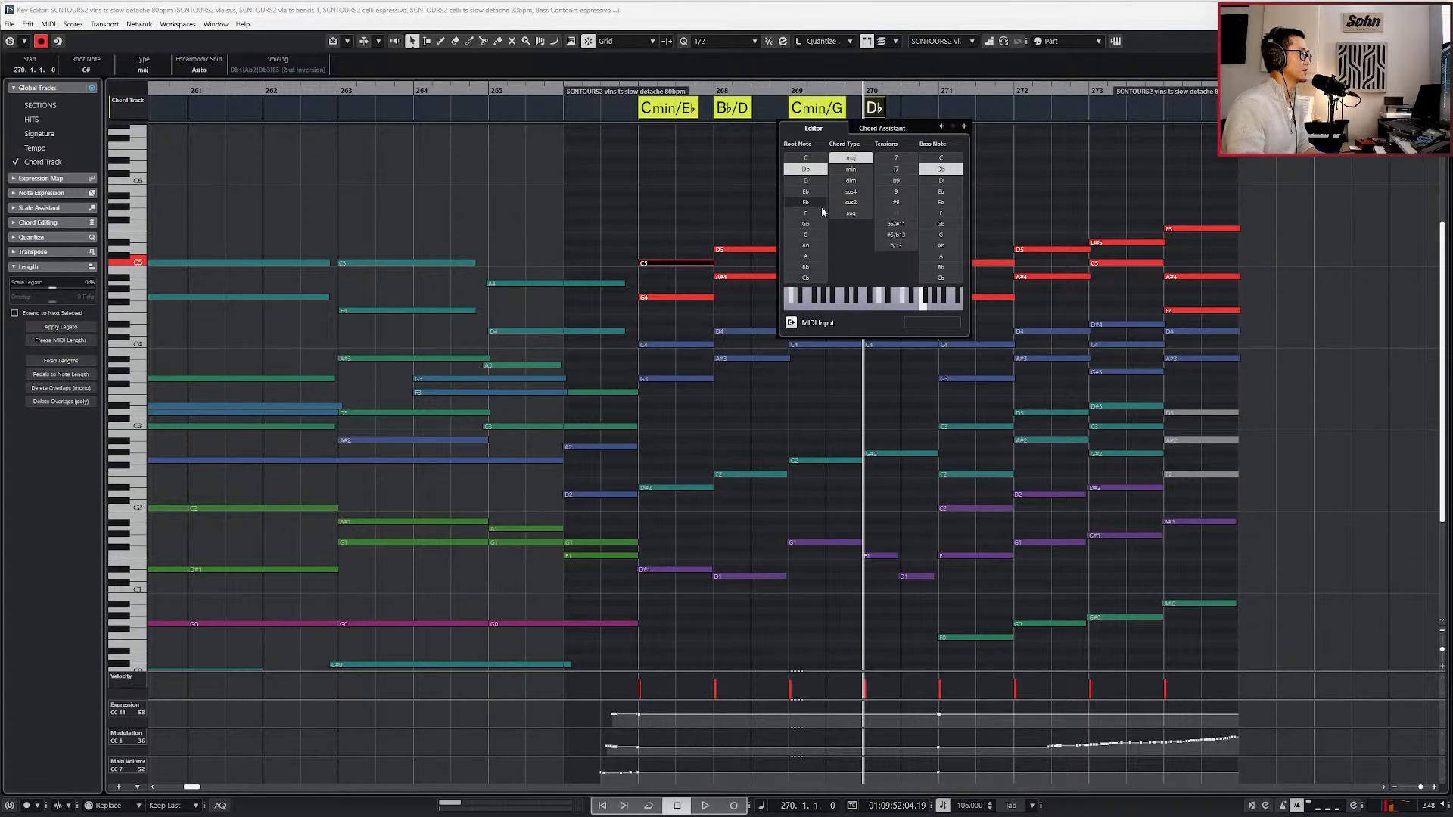
{"action": "left_click", "coordinate": [808, 245]}
{"action": "left_click", "coordinate": [1040, 184]}
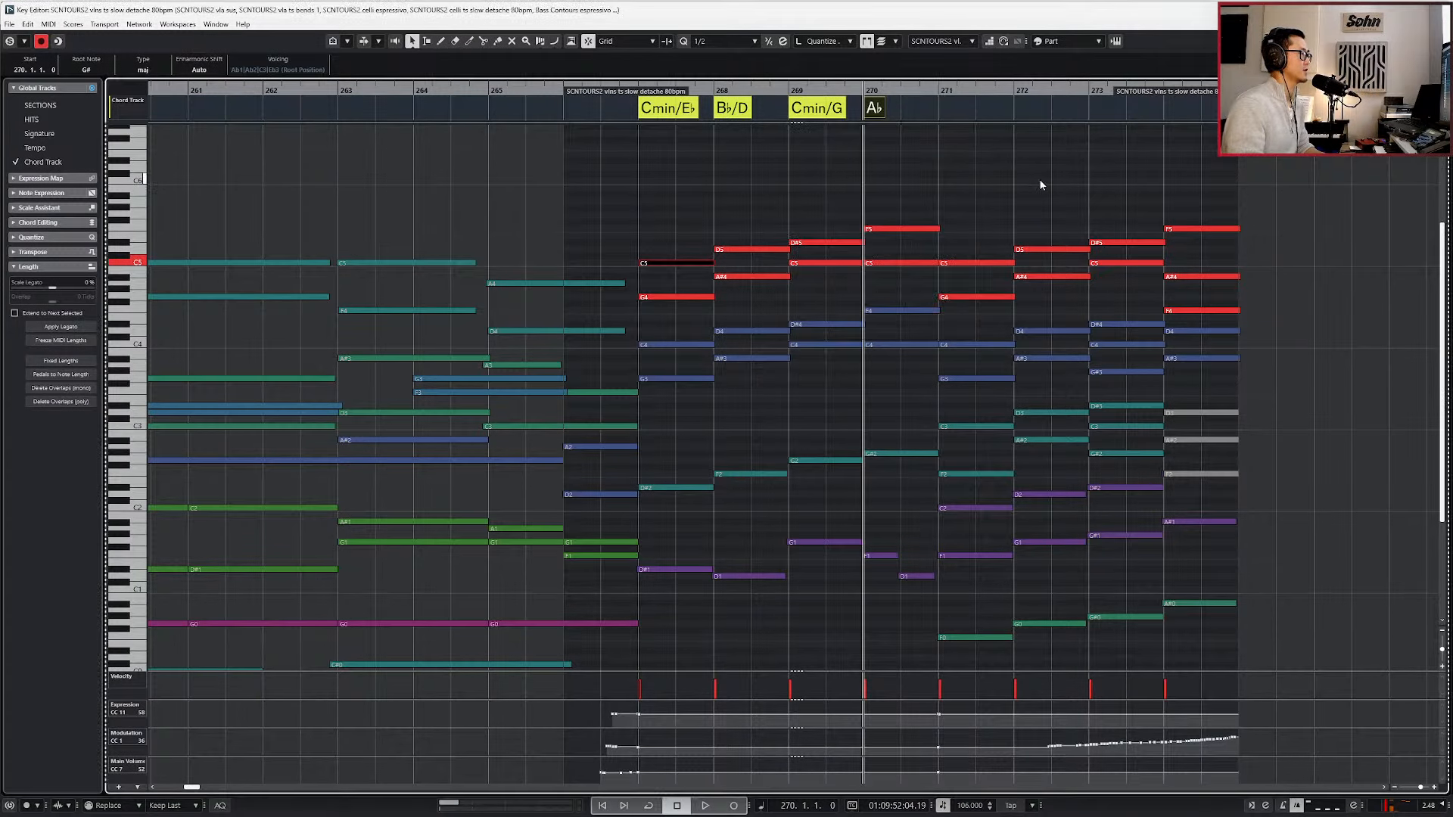
Set the chord at bar 270 to Fmin.
{"action": "scroll", "coordinate": [1029, 192], "scroll_direction": "up", "scroll_amount": 4}
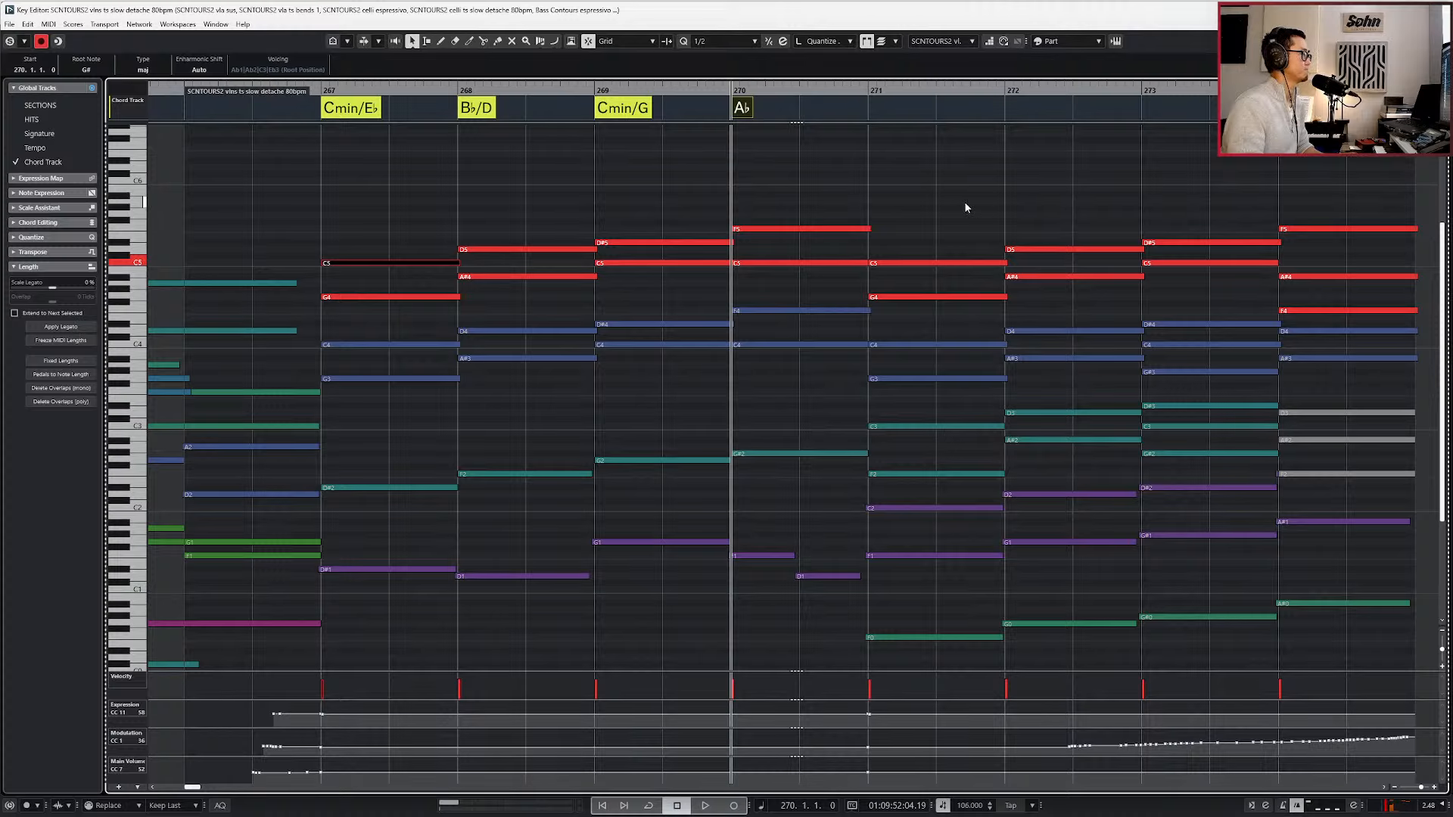
{"action": "double_click", "coordinate": [742, 108]}
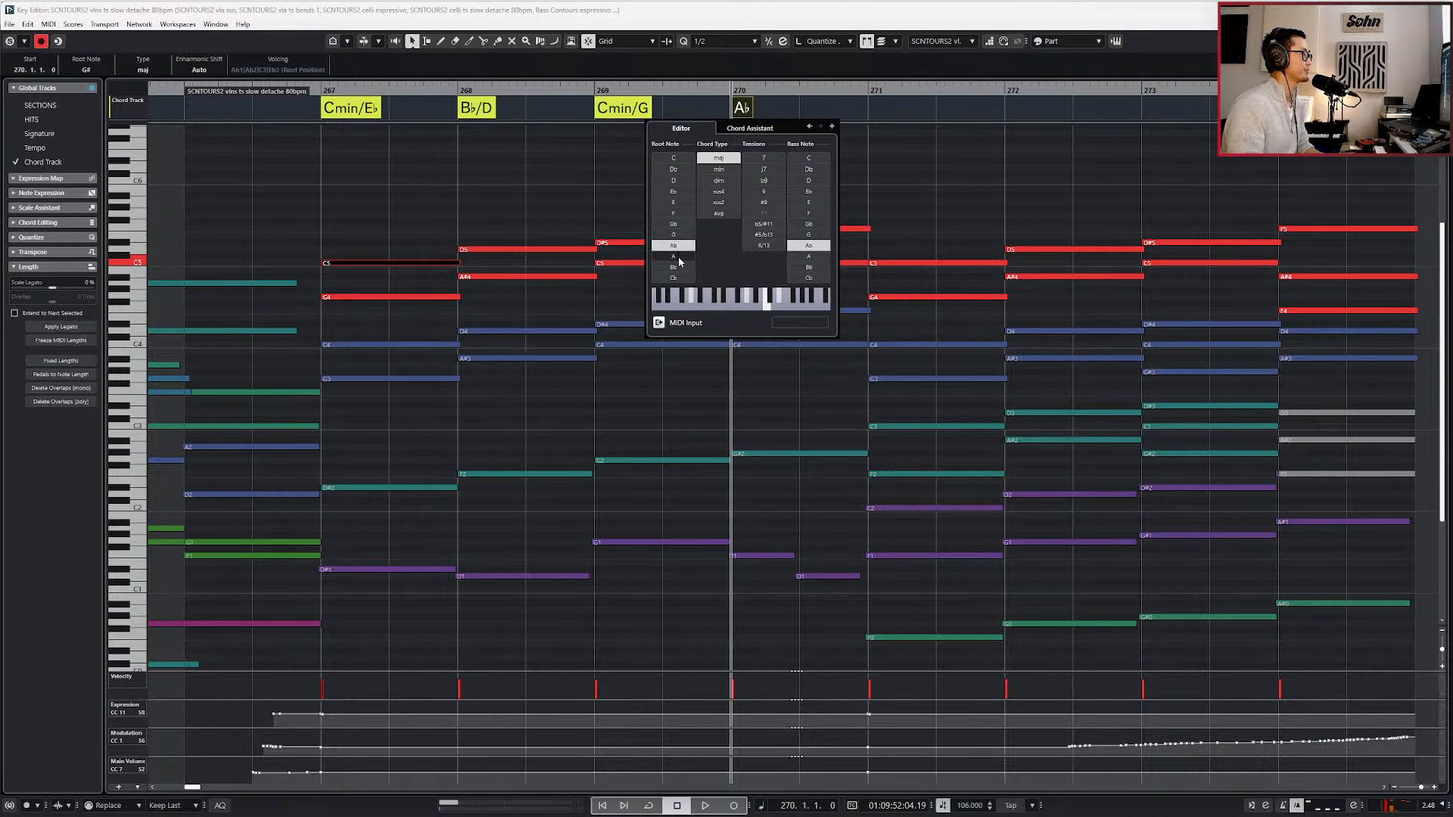
{"action": "left_click", "coordinate": [681, 213]}
{"action": "left_click", "coordinate": [716, 169]}
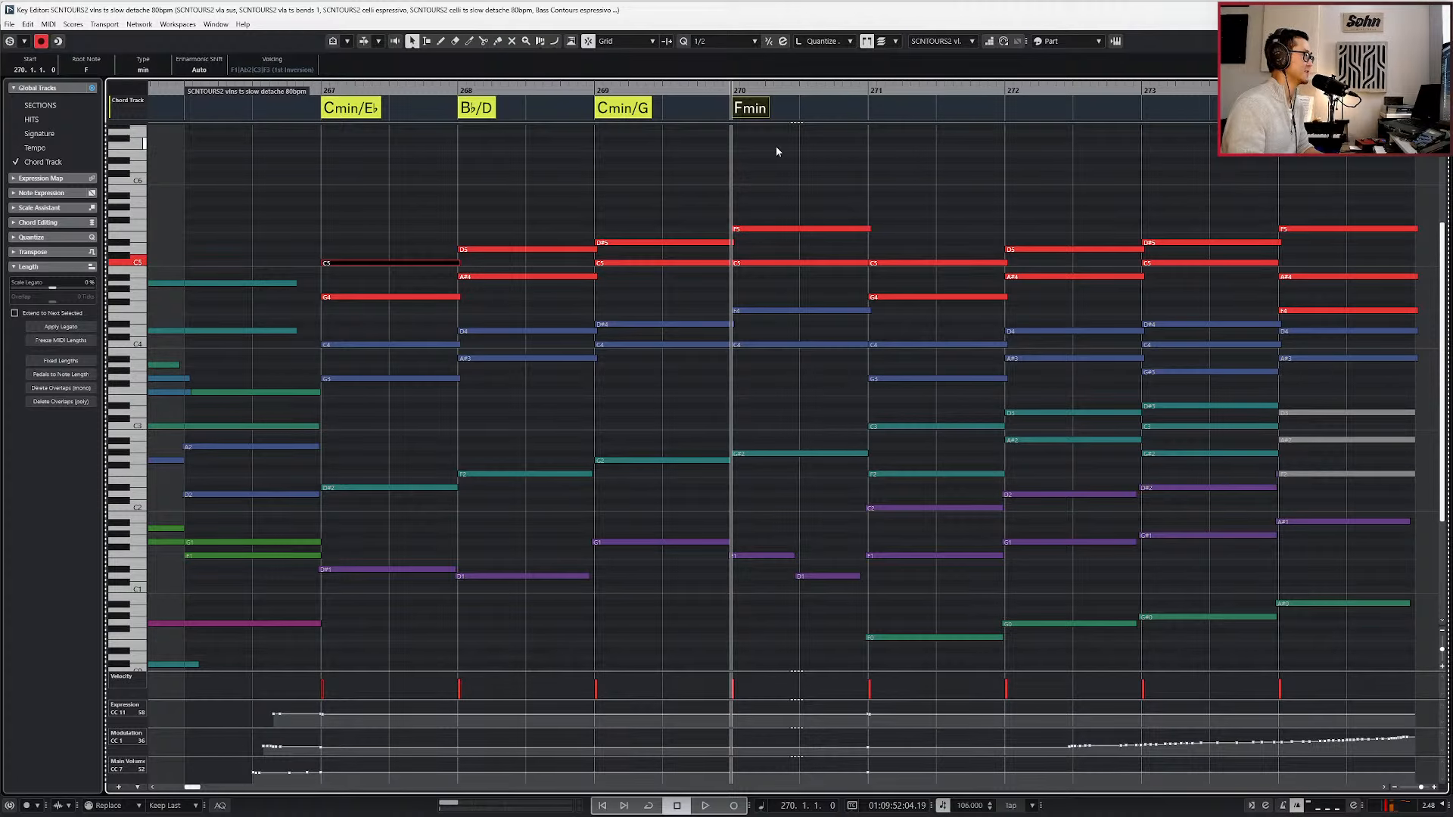
Add a Dmin7/♭5 chord on beat 3 of bar 270.
{"action": "left_click", "coordinate": [804, 107]}
{"action": "double_click", "coordinate": [806, 109]}
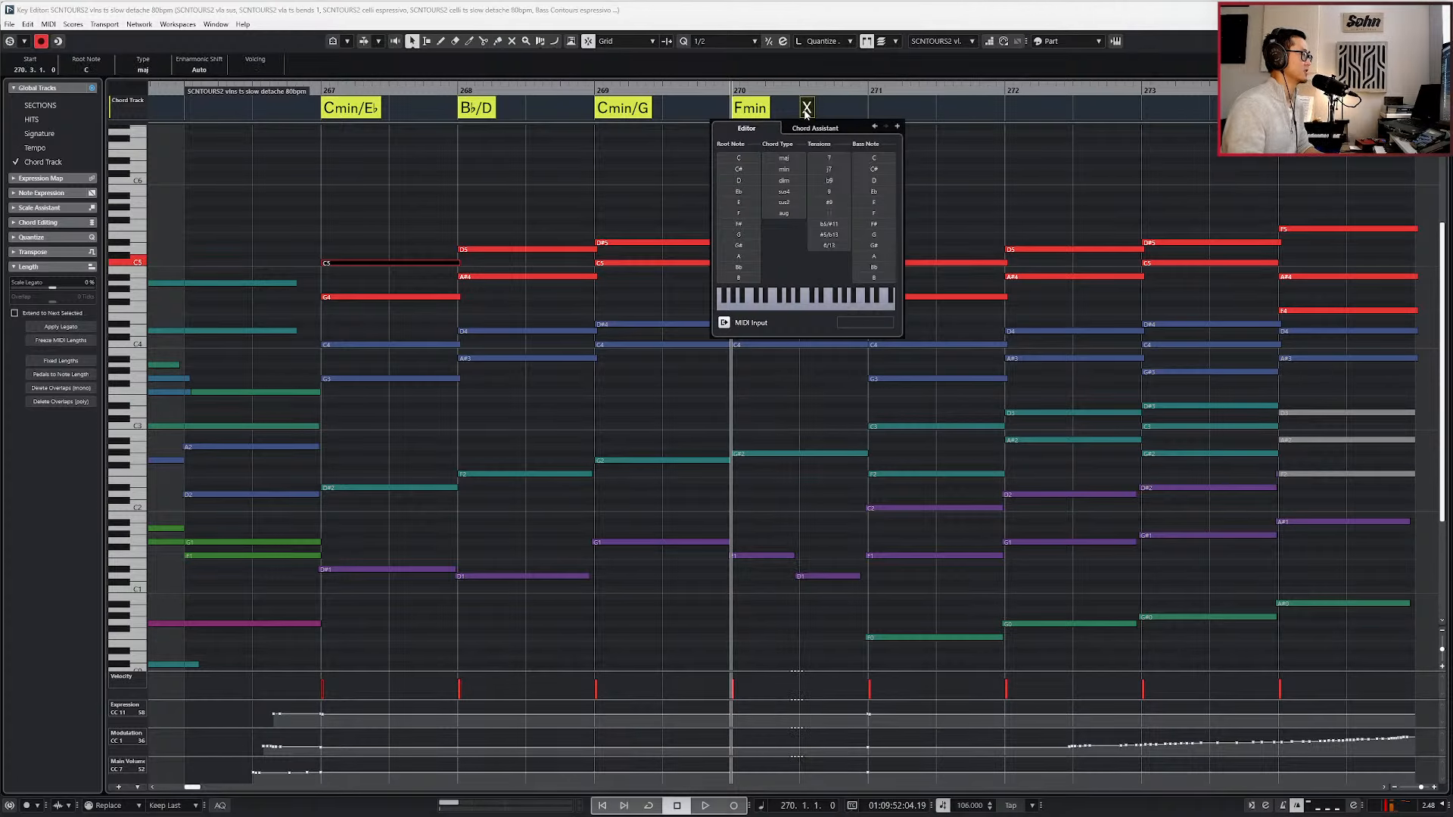
{"action": "left_click", "coordinate": [745, 183]}
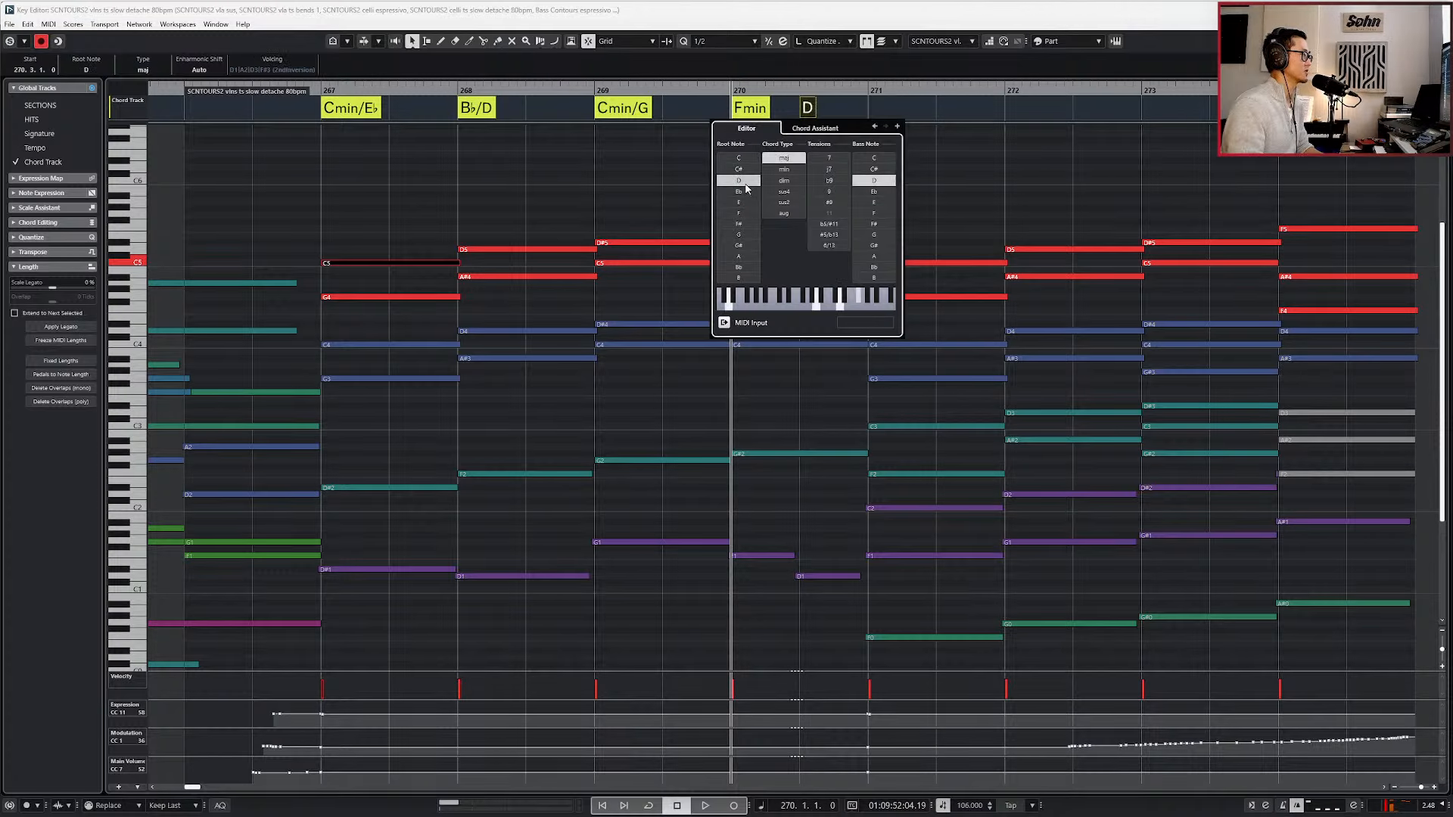
{"action": "left_click", "coordinate": [792, 180]}
{"action": "left_click", "coordinate": [829, 157]}
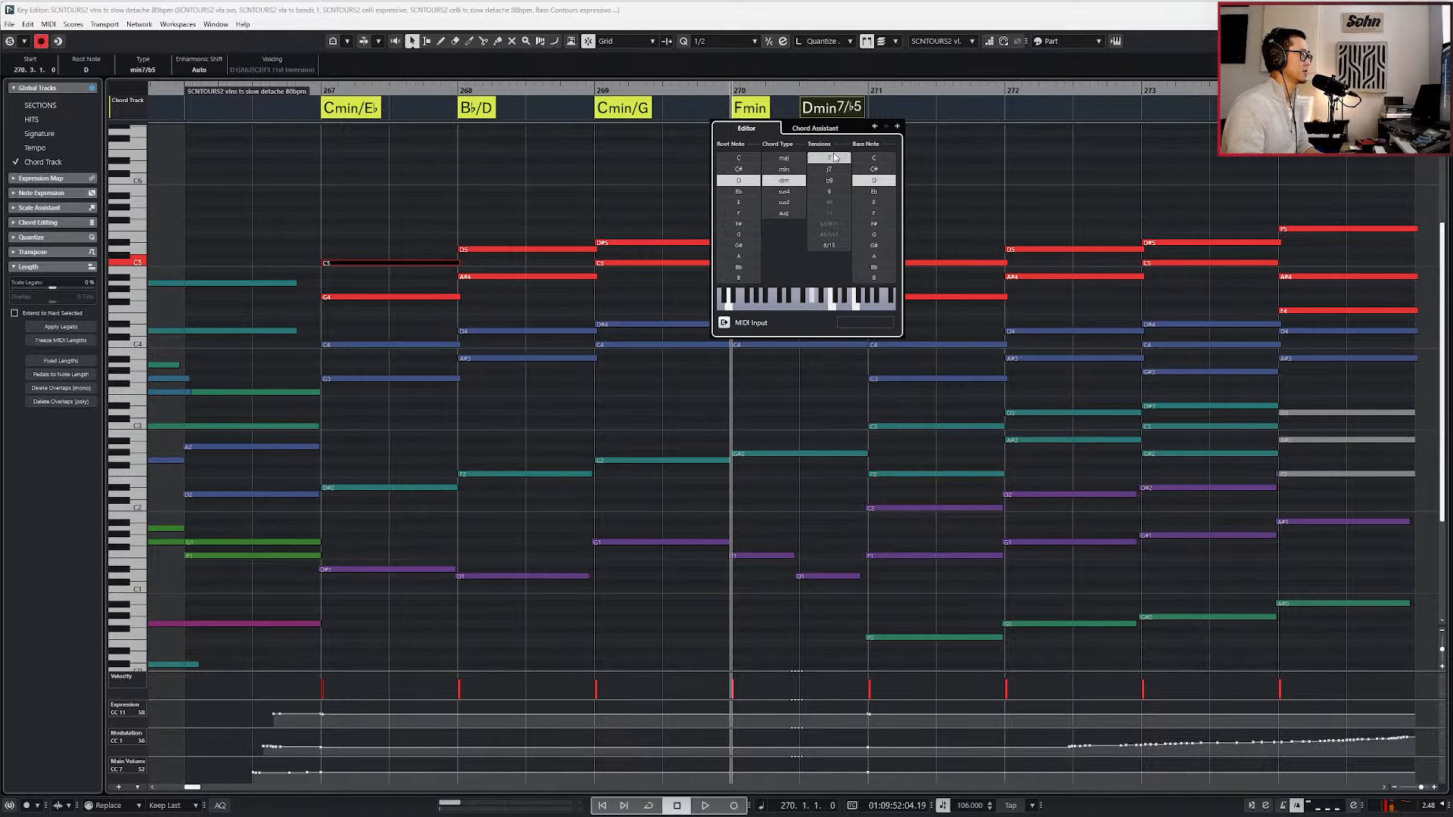
Add an Fmin chord at bar 271 on the Chord Track.
{"action": "left_click", "coordinate": [883, 110]}
{"action": "scroll", "coordinate": [883, 109], "scroll_direction": "down", "scroll_amount": 2}
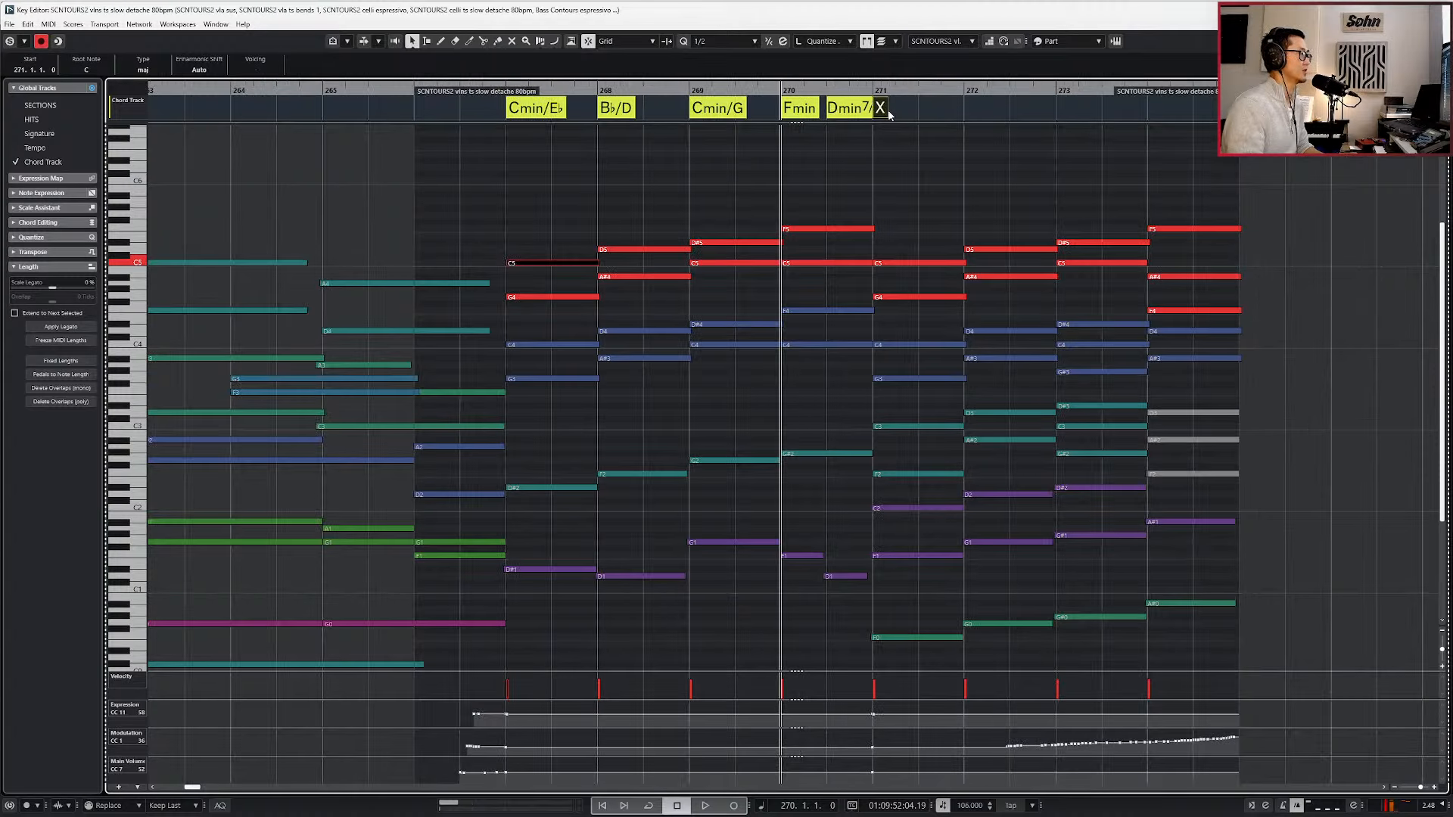
{"action": "double_click", "coordinate": [884, 110]}
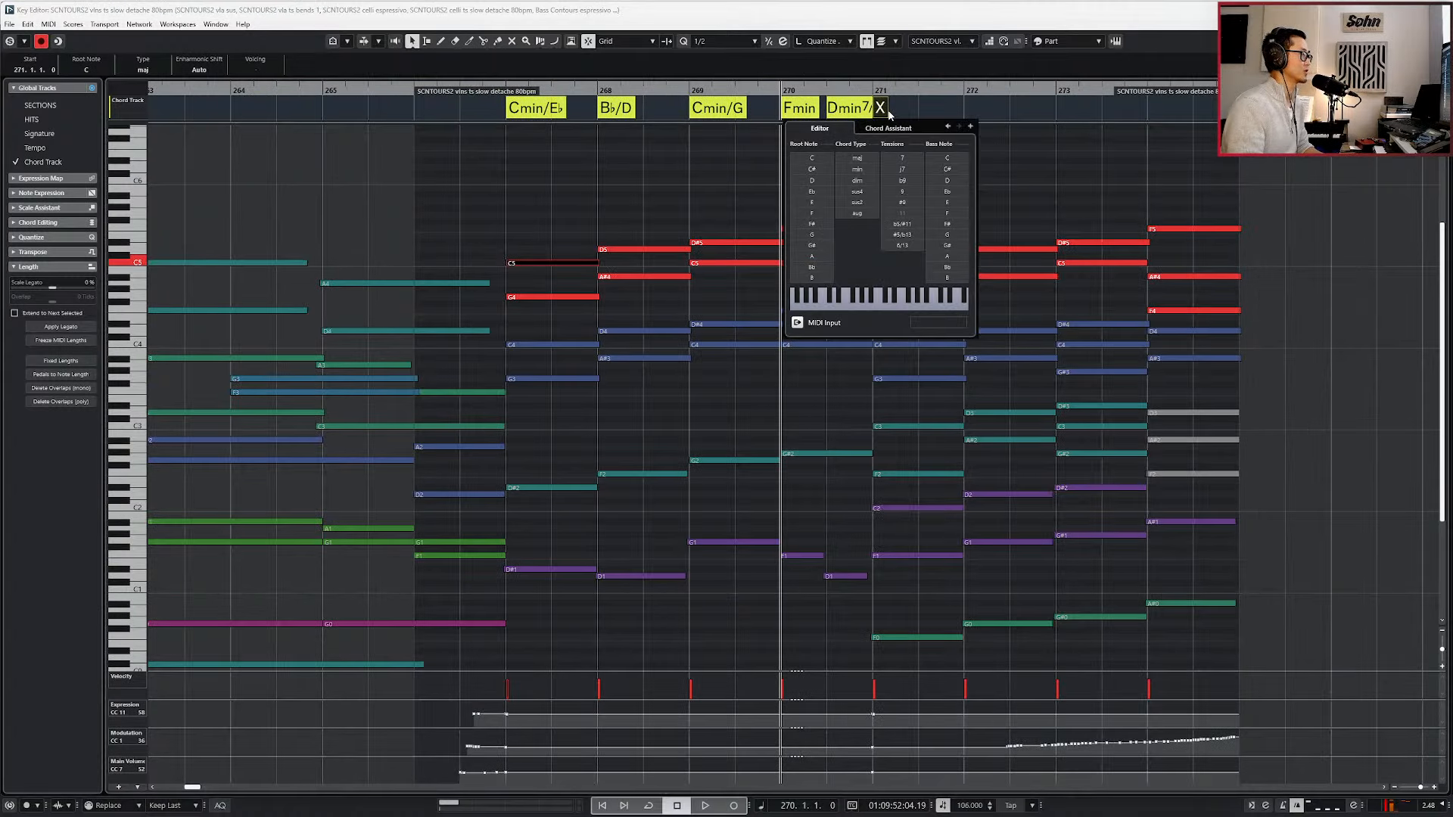
{"action": "left_click", "coordinate": [812, 213]}
{"action": "left_click", "coordinate": [857, 168]}
{"action": "left_click", "coordinate": [976, 138]}
Add a Gmin chord at bar 272 on the Chord Track.
{"action": "left_click", "coordinate": [976, 112]}
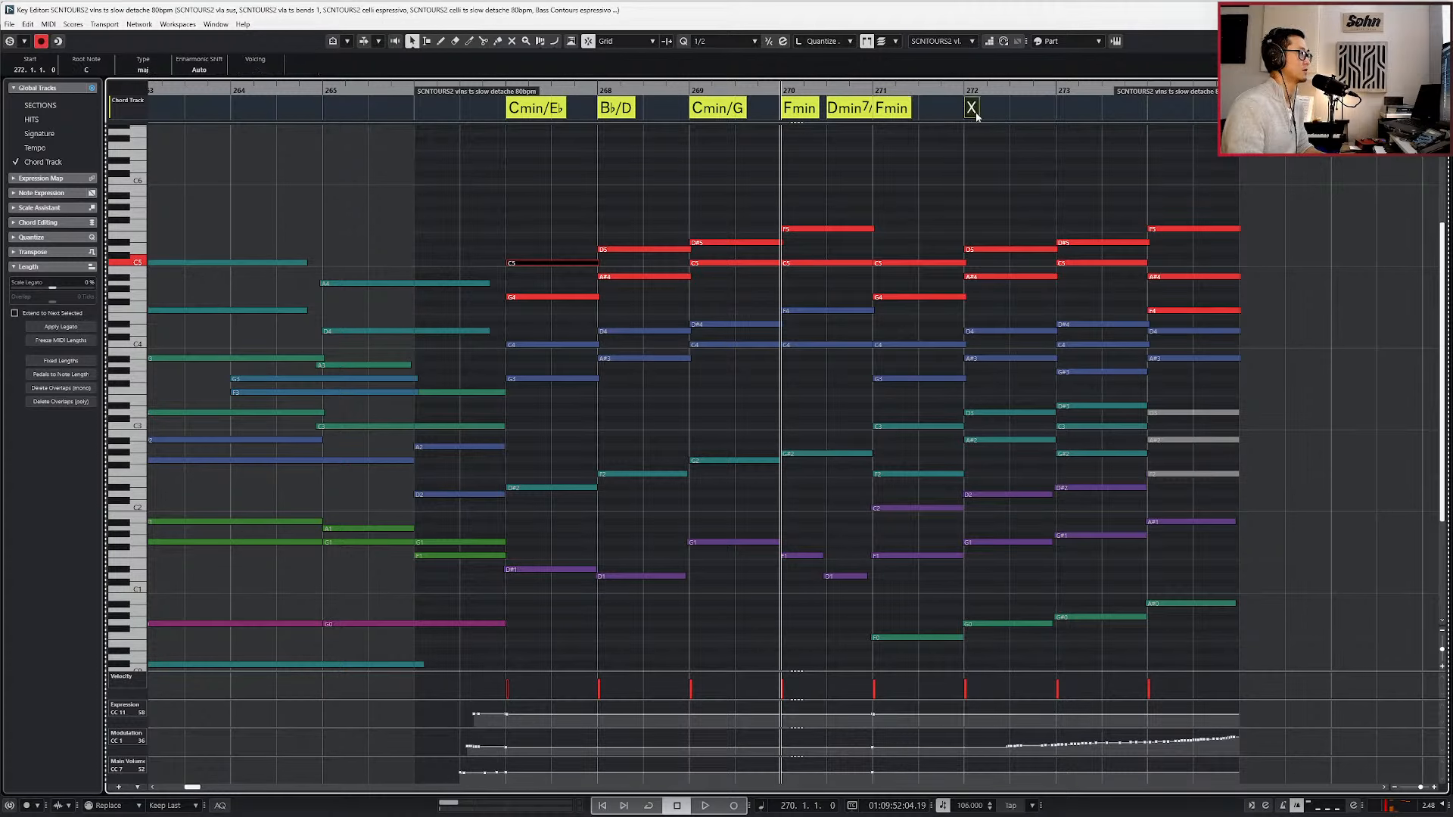
{"action": "double_click", "coordinate": [972, 109]}
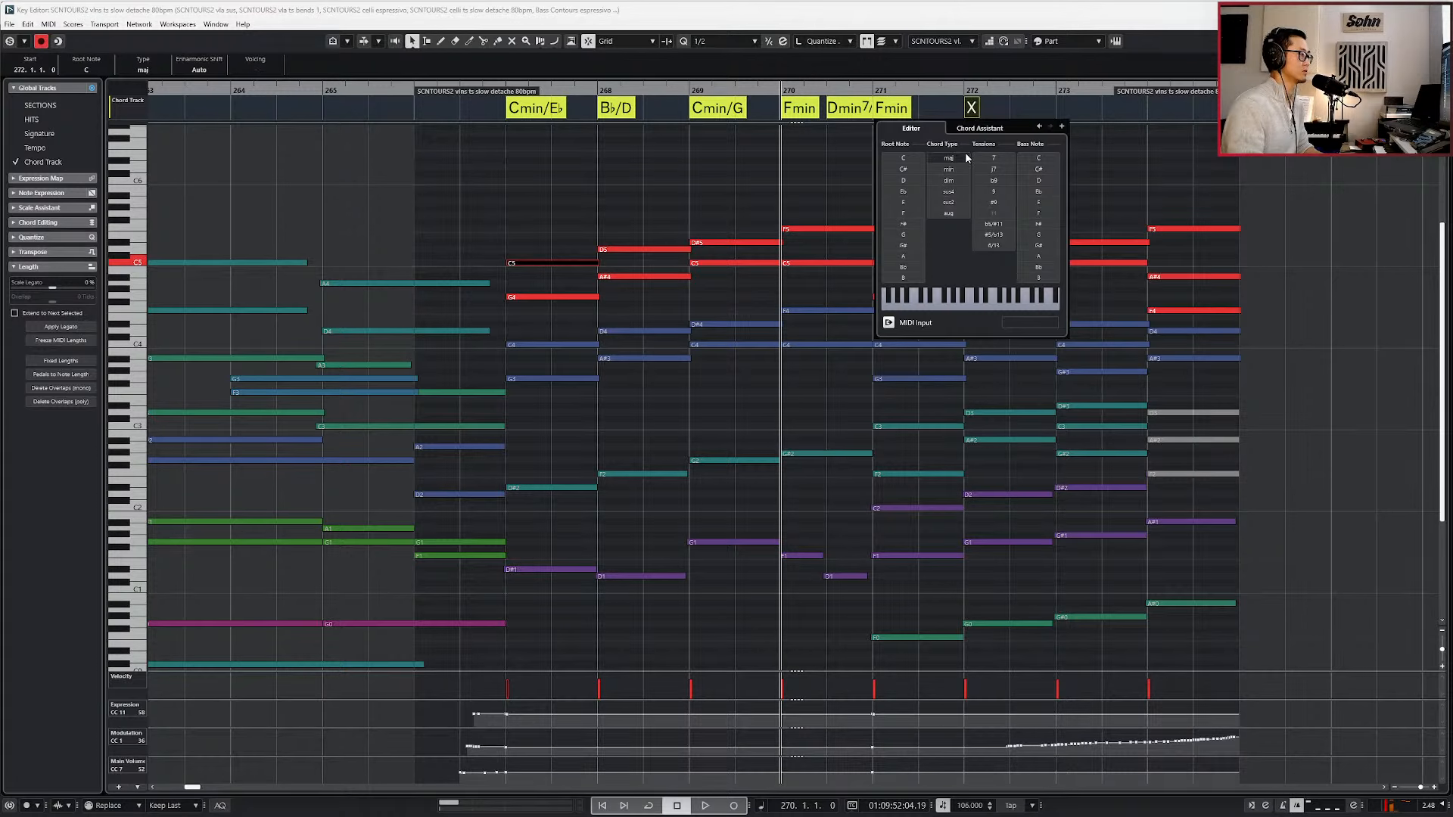
{"action": "left_click", "coordinate": [903, 234]}
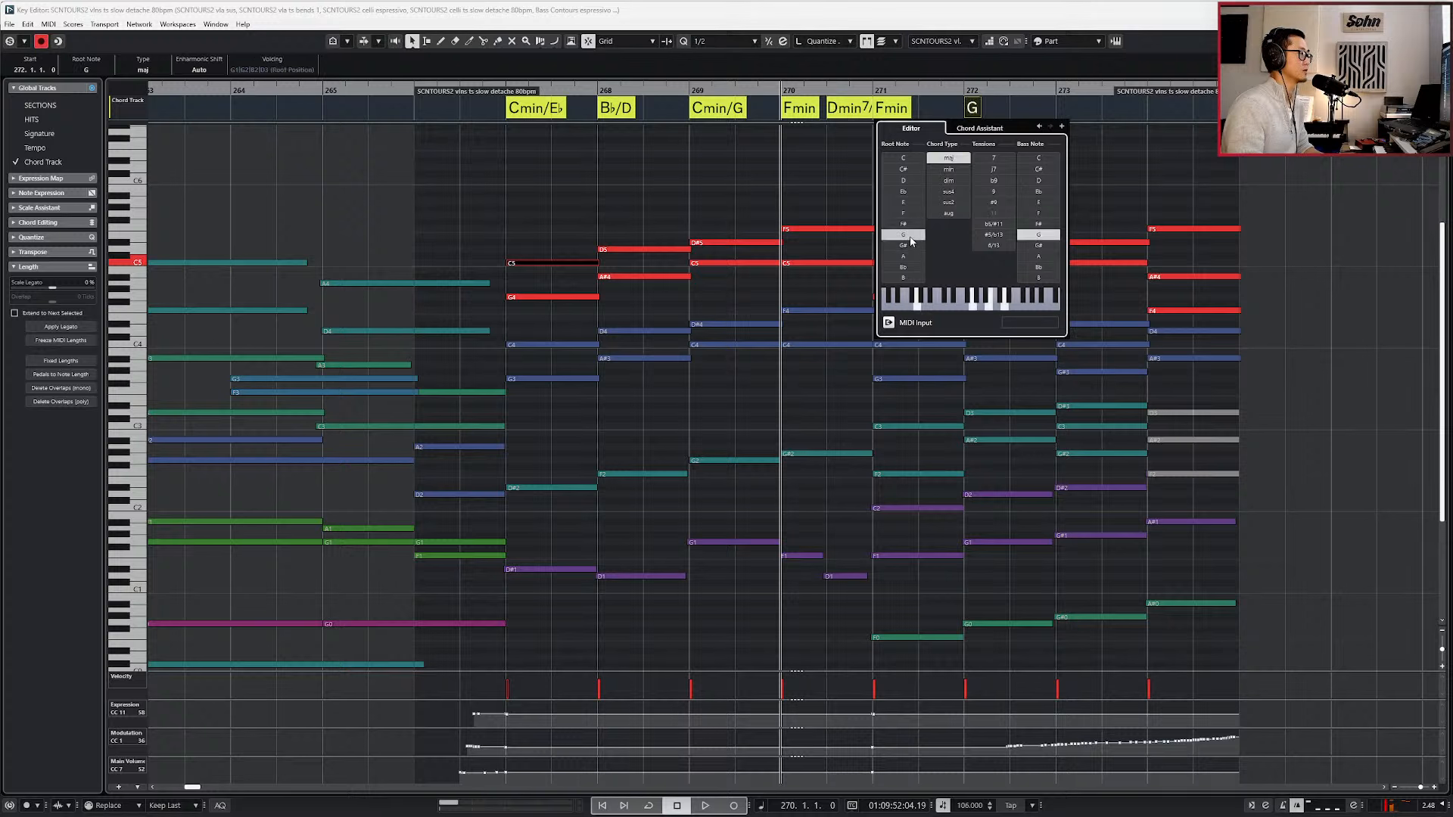
{"action": "left_click", "coordinate": [948, 169]}
{"action": "left_click", "coordinate": [1084, 130]}
Add an A♭ chord at bar 273 and a B♭ chord at bar 274 on the Chord Track.
{"action": "left_click", "coordinate": [1063, 111]}
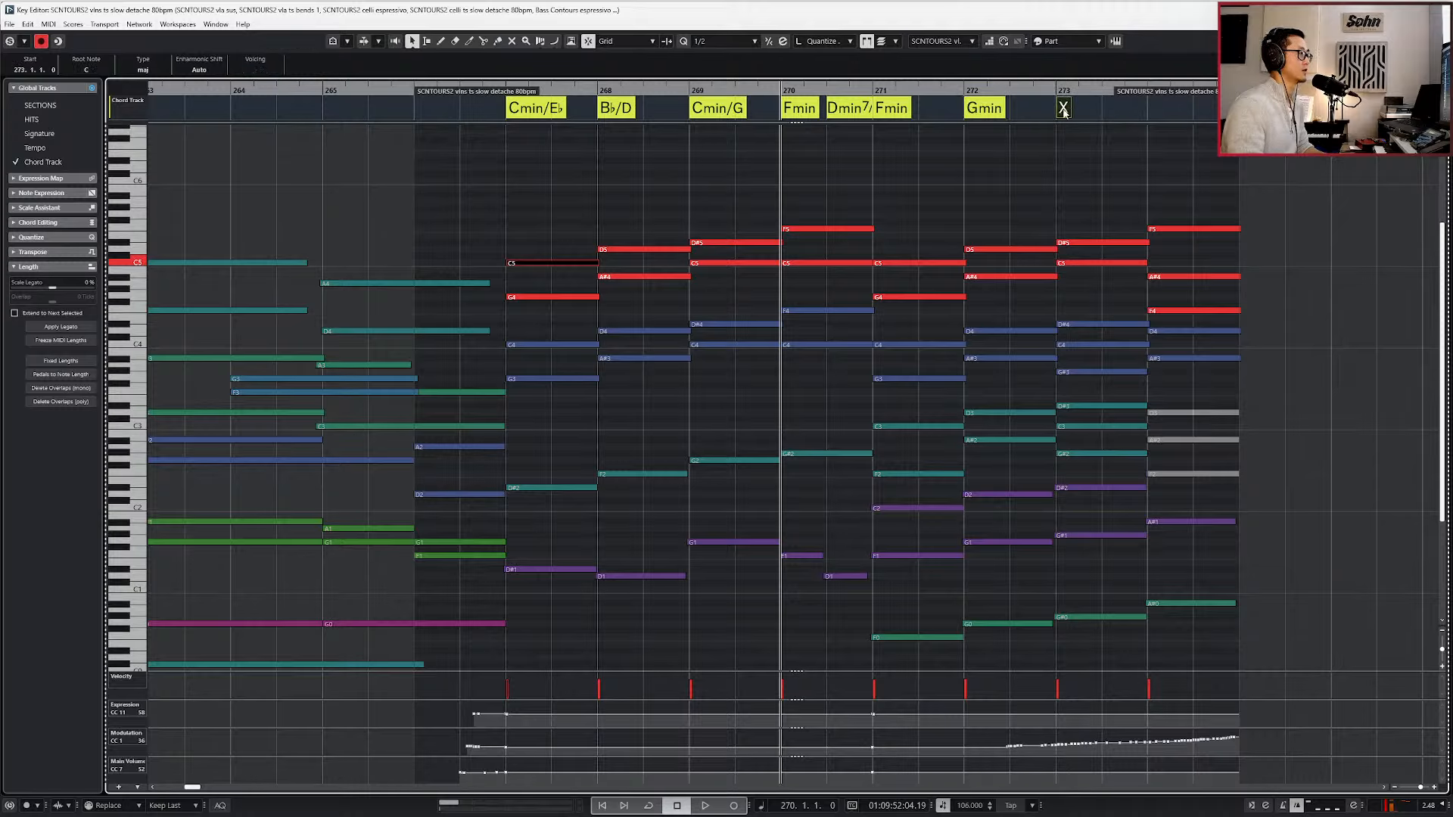
{"action": "double_click", "coordinate": [1063, 110]}
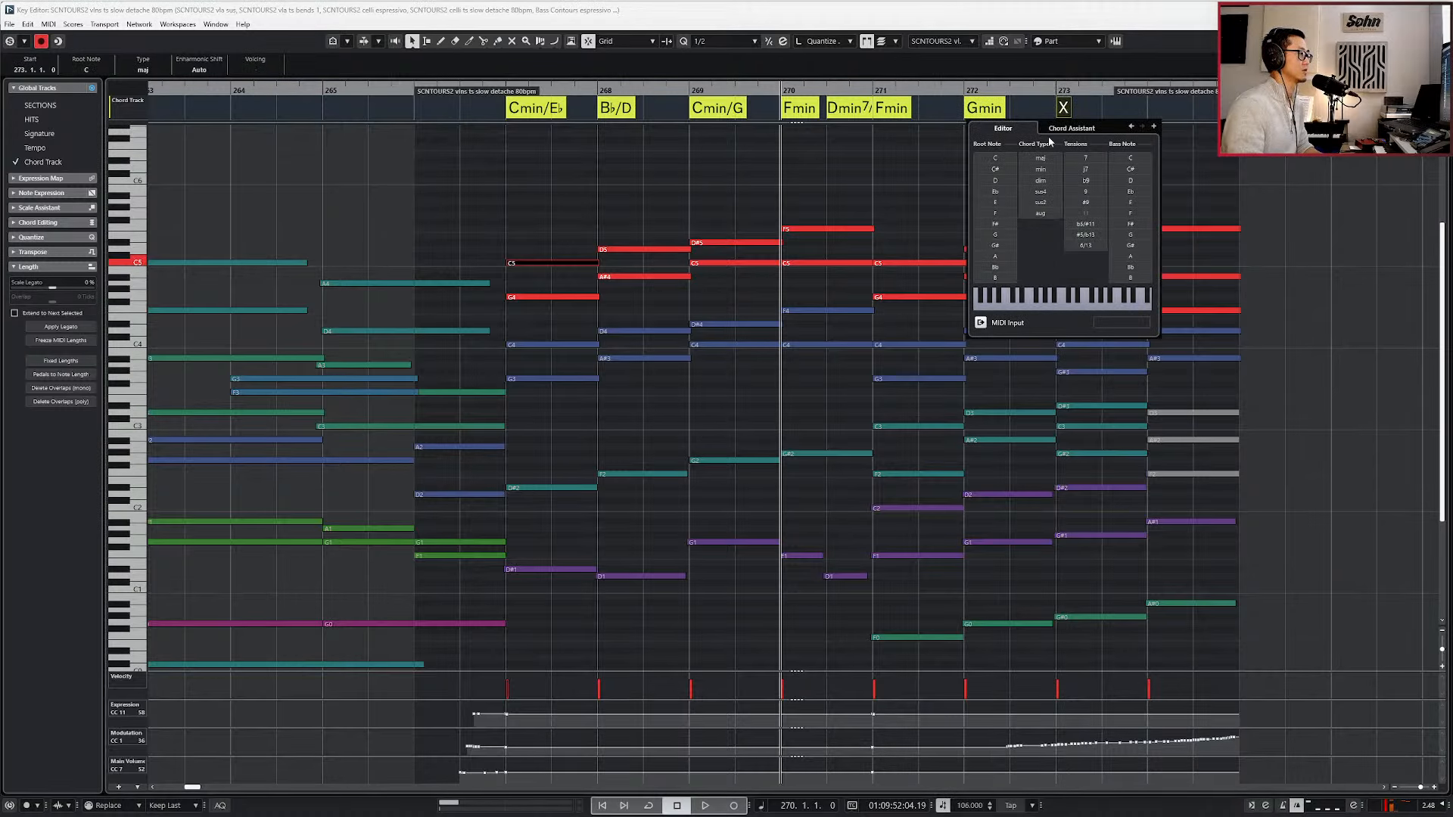
{"action": "left_click", "coordinate": [997, 247]}
{"action": "left_click", "coordinate": [1155, 110]}
{"action": "double_click", "coordinate": [1155, 111]}
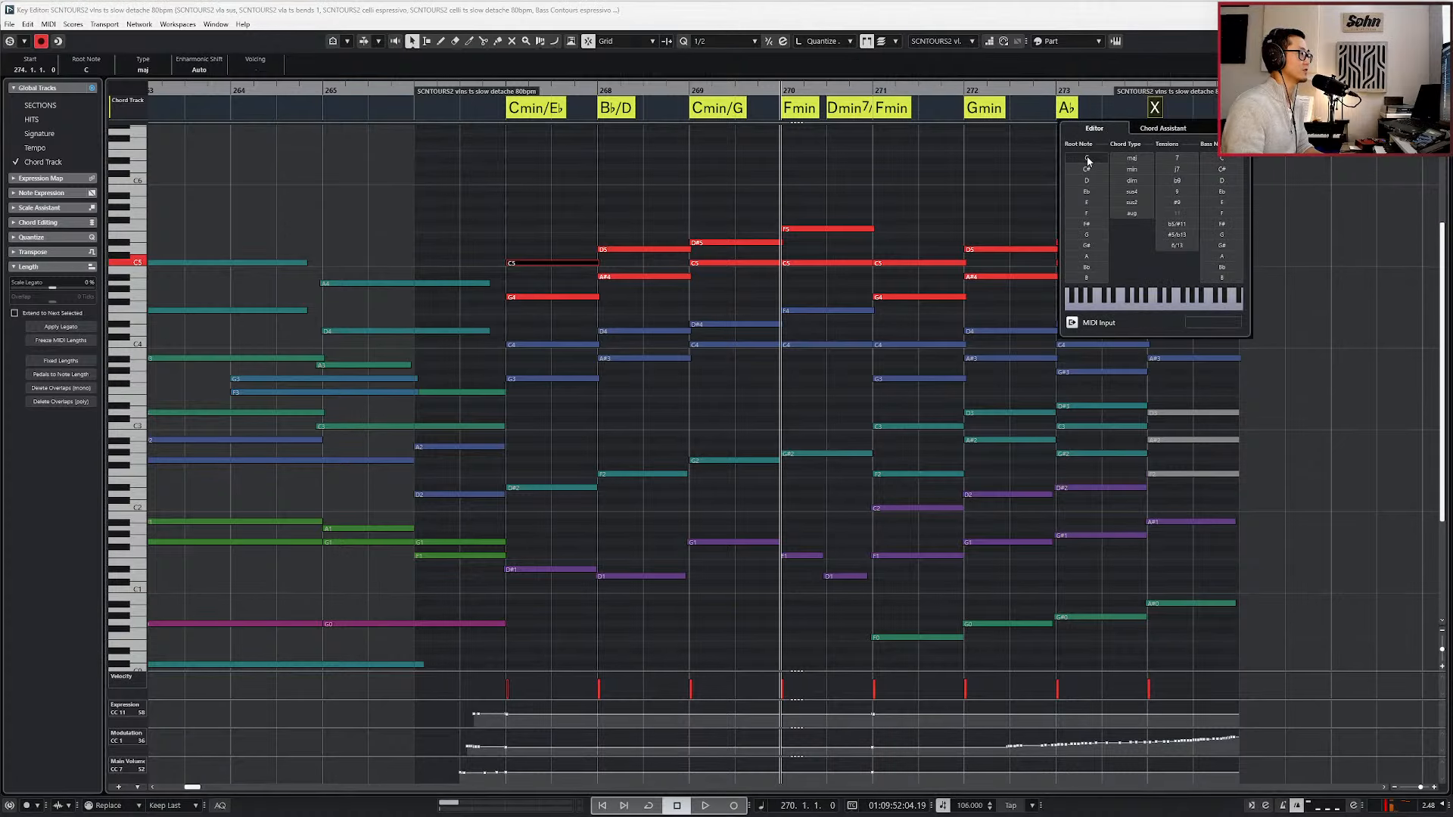
{"action": "left_click", "coordinate": [1086, 266]}
{"action": "left_click", "coordinate": [930, 221]}
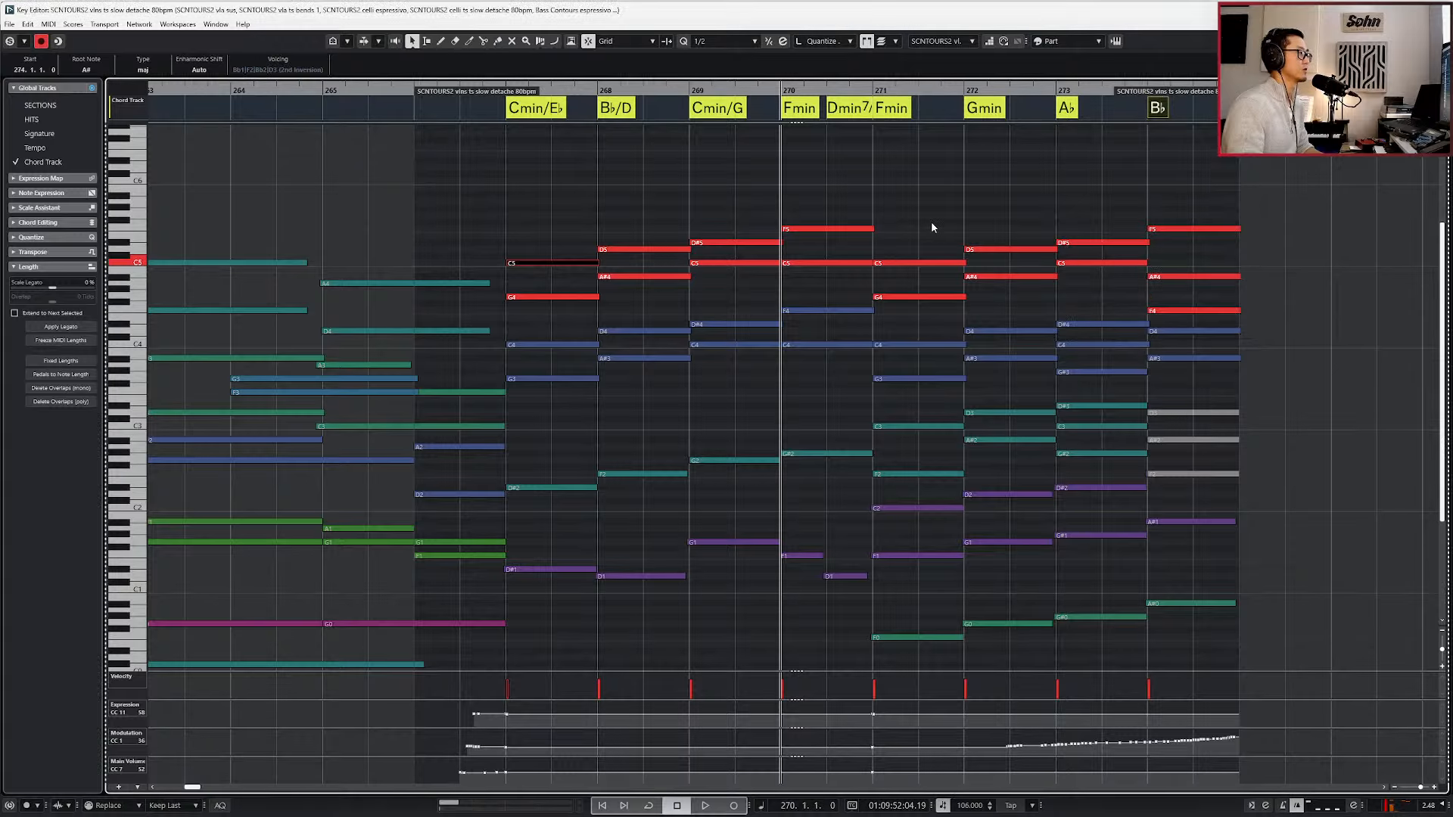
Return to the project window and play back the passage around bar 268.
{"action": "left_click_drag", "start_coordinate": [601, 208], "coordinate": [545, 326]}
{"action": "key", "text": "l"}
{"action": "key", "text": "space"}
{"action": "key", "text": "Return"}
{"action": "scroll", "coordinate": [580, 315], "scroll_direction": "down", "scroll_amount": 3}
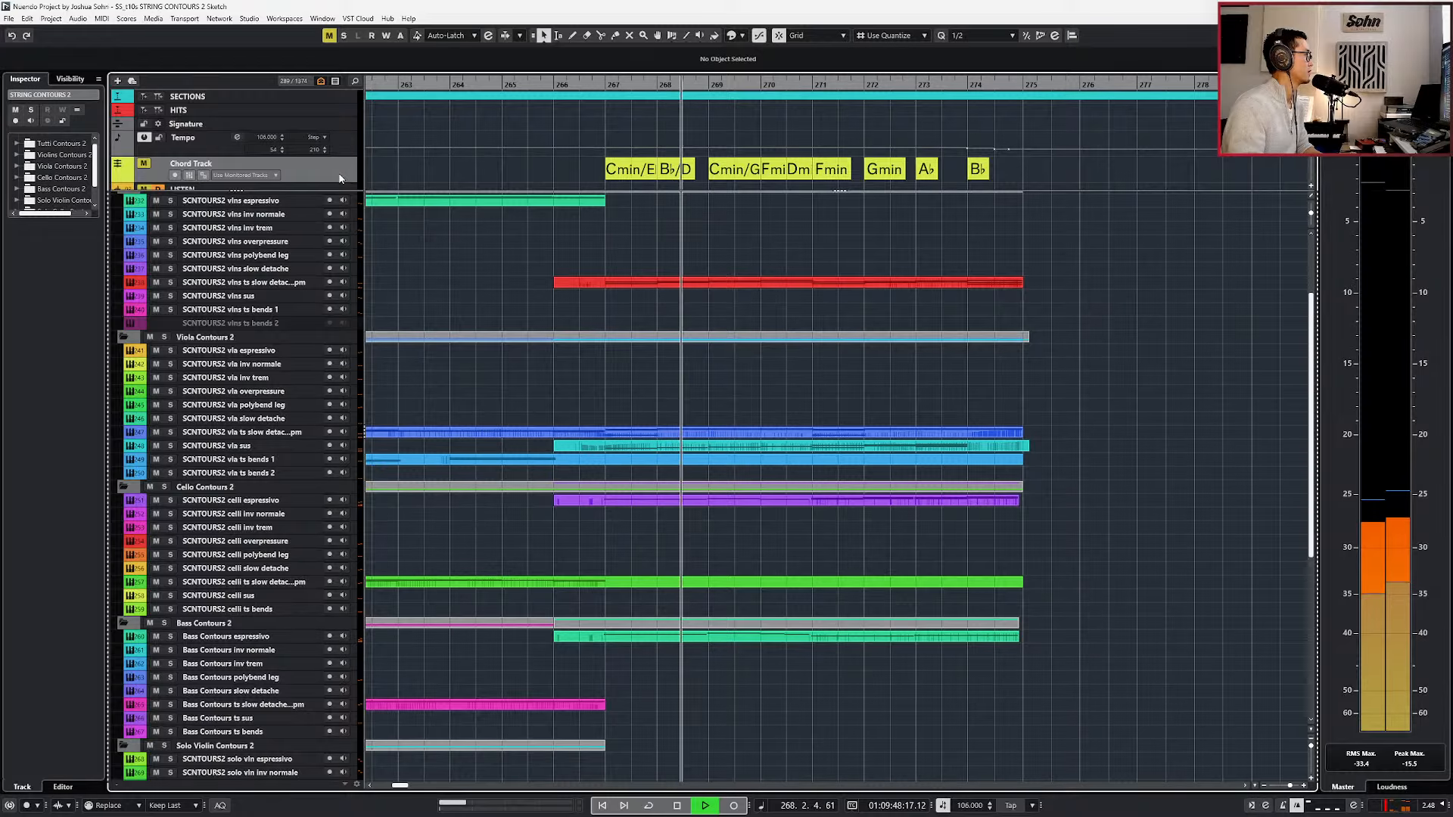
{"action": "key", "text": "g"}
{"action": "scroll", "coordinate": [658, 345], "scroll_direction": "up", "scroll_amount": 3}
{"action": "key", "text": "space"}
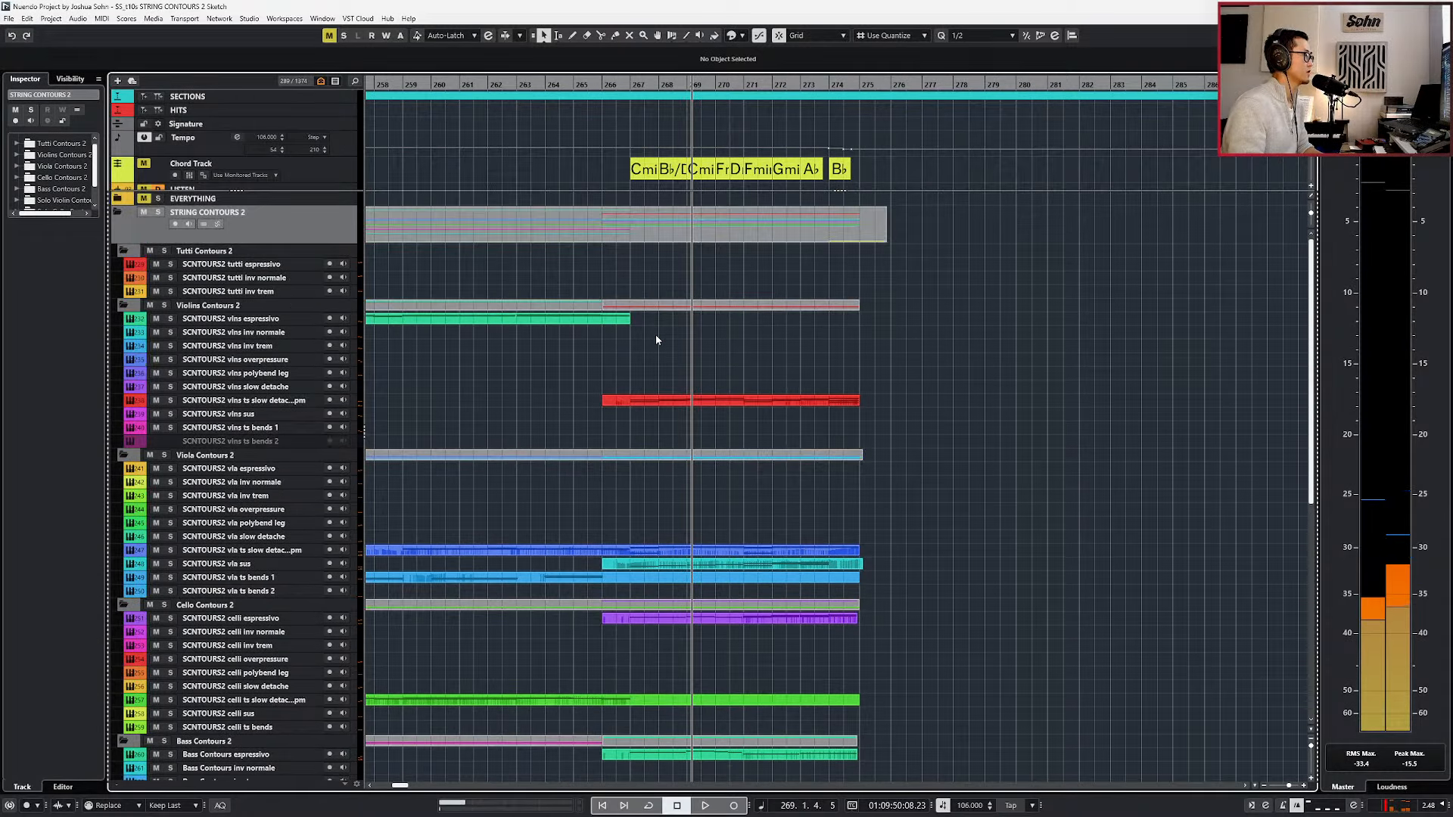
Inspect the STRING CONTOURS 2 part's notes in the Key Editor without the Sample Editor, and return to the project window with the playhead at bar 267.
{"action": "left_click", "coordinate": [634, 233]}
{"action": "double_click", "coordinate": [660, 233]}
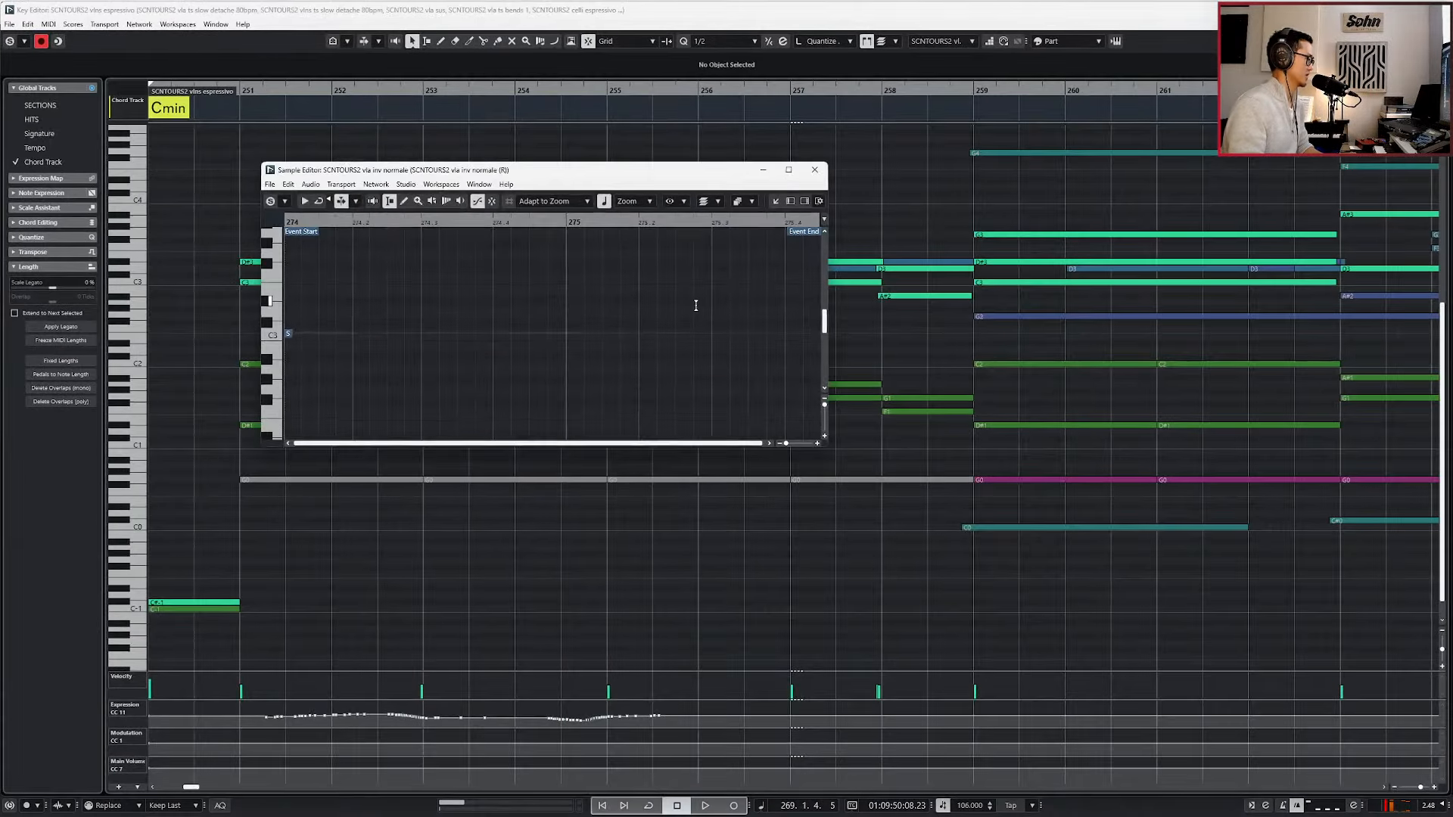
{"action": "left_click", "coordinate": [815, 171]}
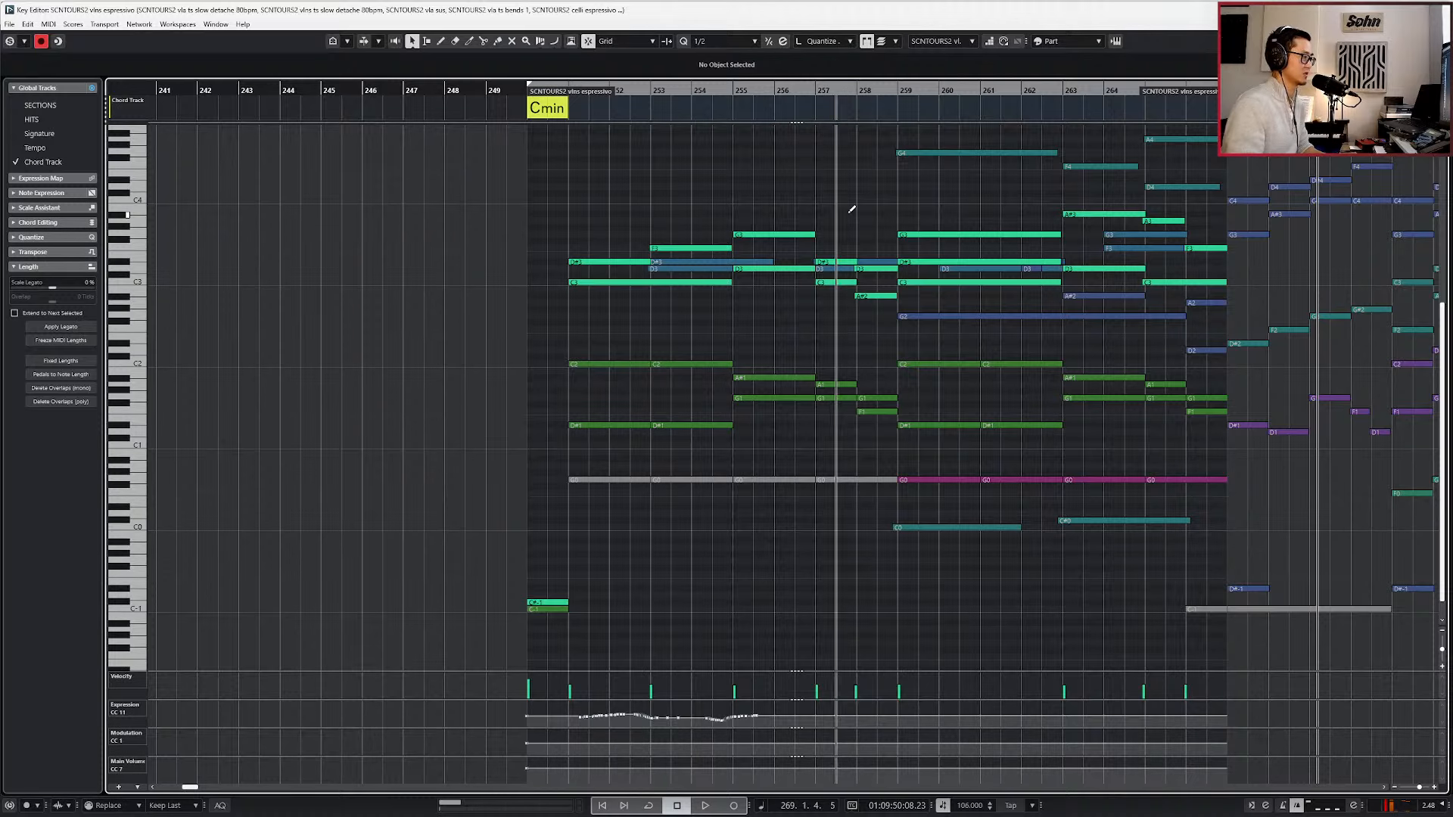
{"action": "scroll", "coordinate": [845, 251], "scroll_direction": "up", "scroll_amount": 3}
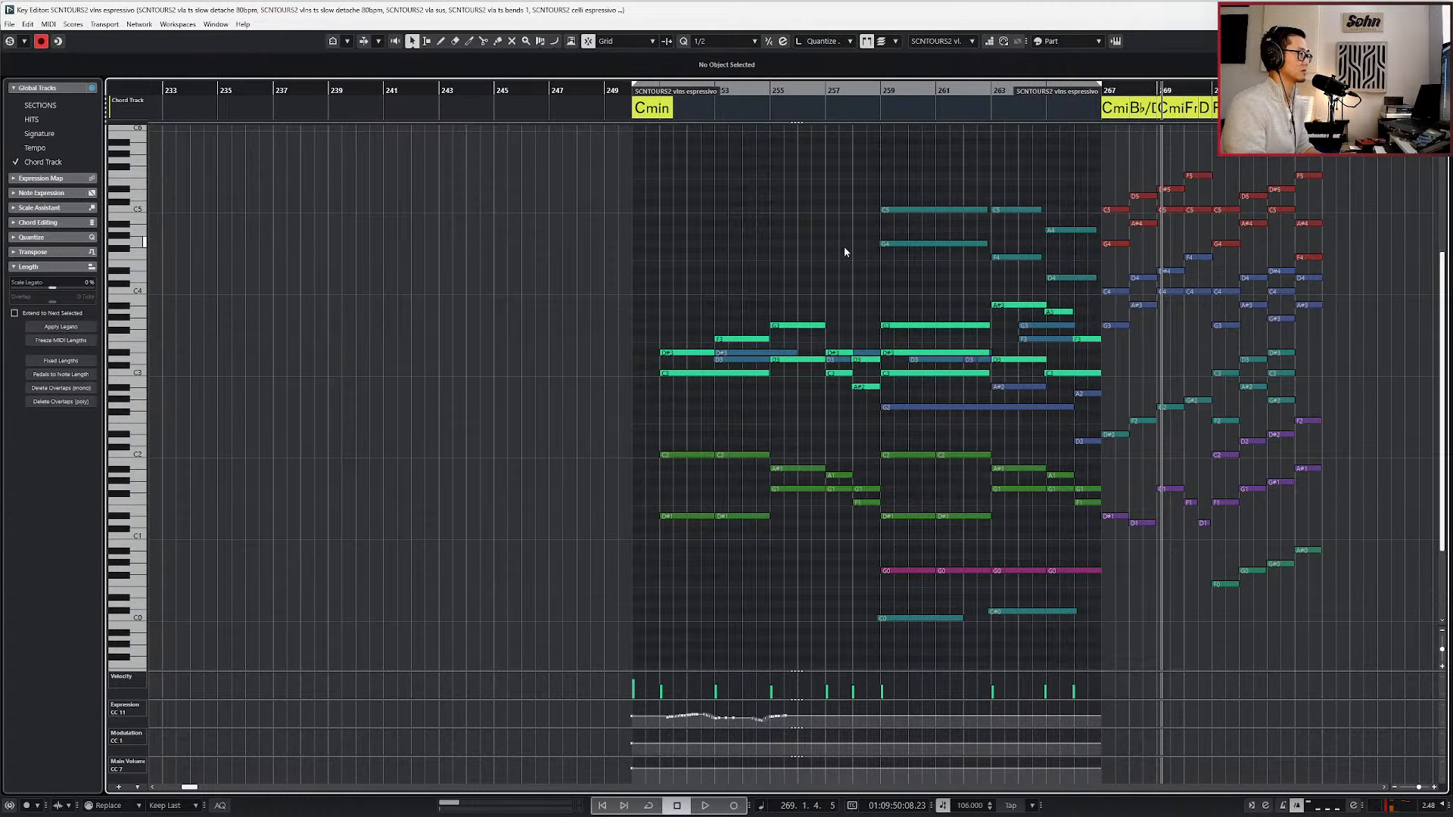
{"action": "key", "text": "space"}
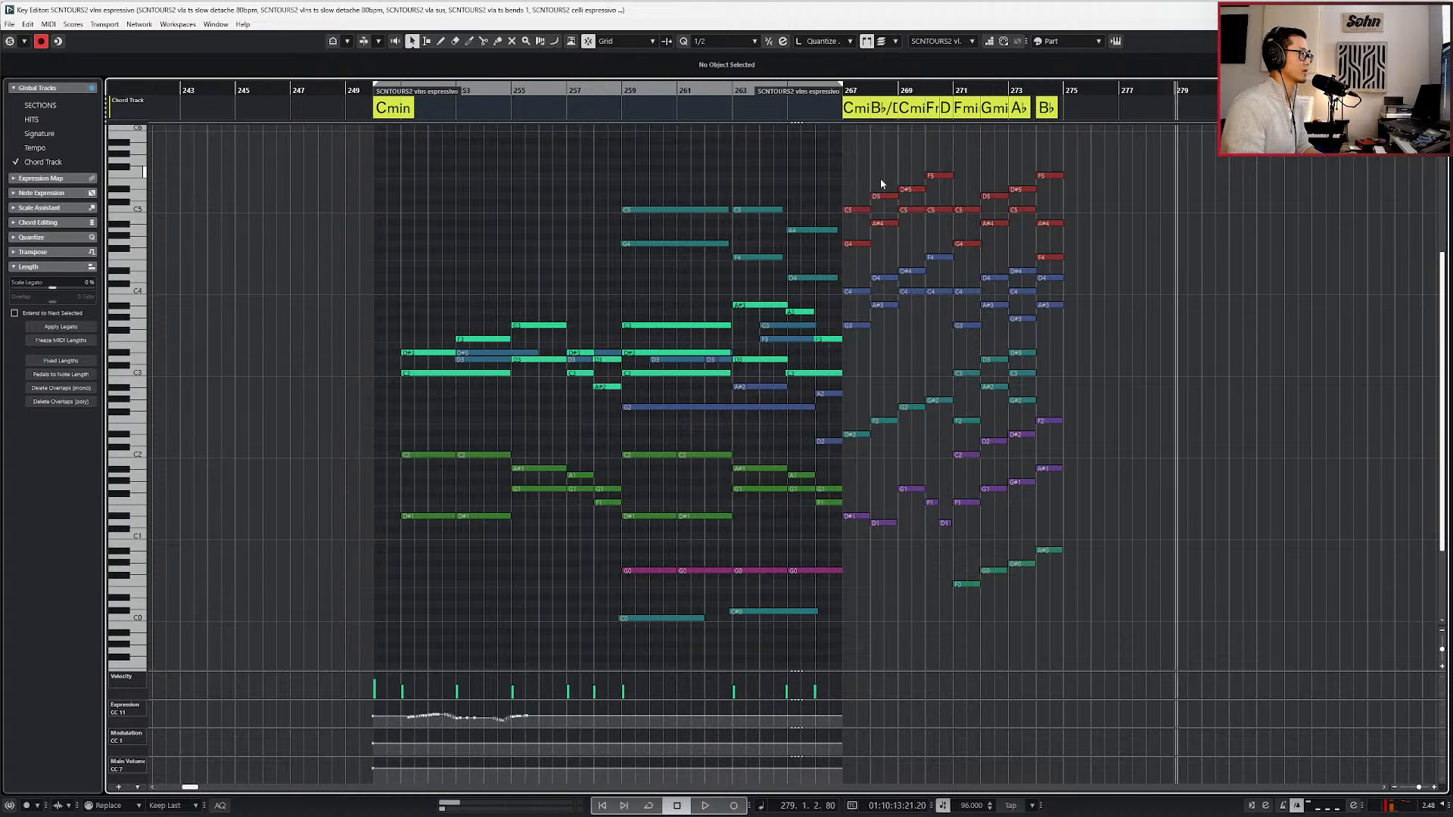
{"action": "key", "text": "ctrl+KP_2"}
{"action": "key", "text": "space"}
{"action": "key", "text": "KP_0"}
{"action": "key", "text": "Return"}
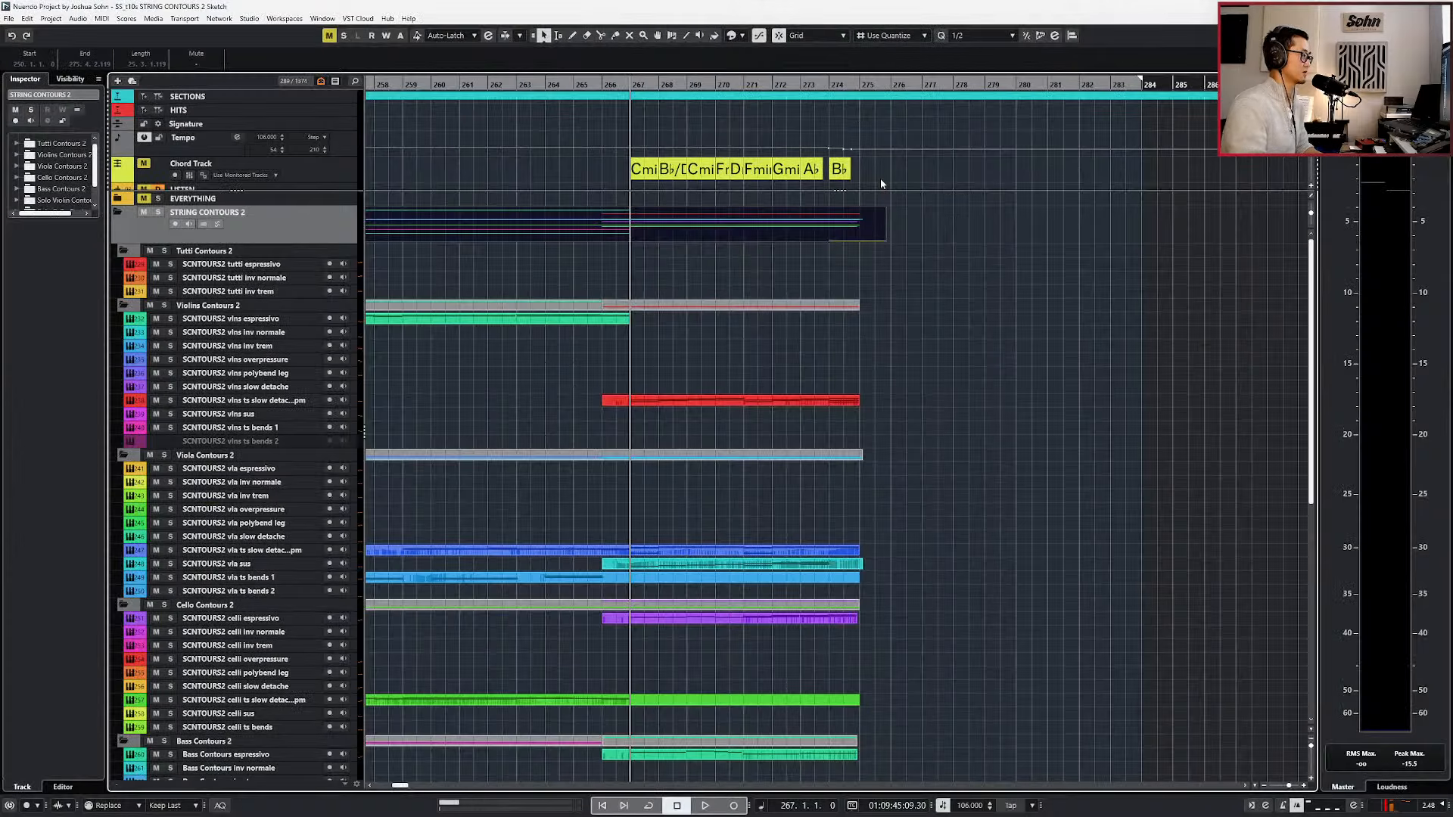
Set the locators to the STRING CONTOURS 2 part and extend the vlns espressivo and vlns ts slow detache parts across that range.
{"action": "scroll", "coordinate": [788, 338], "scroll_direction": "down", "scroll_amount": 2}
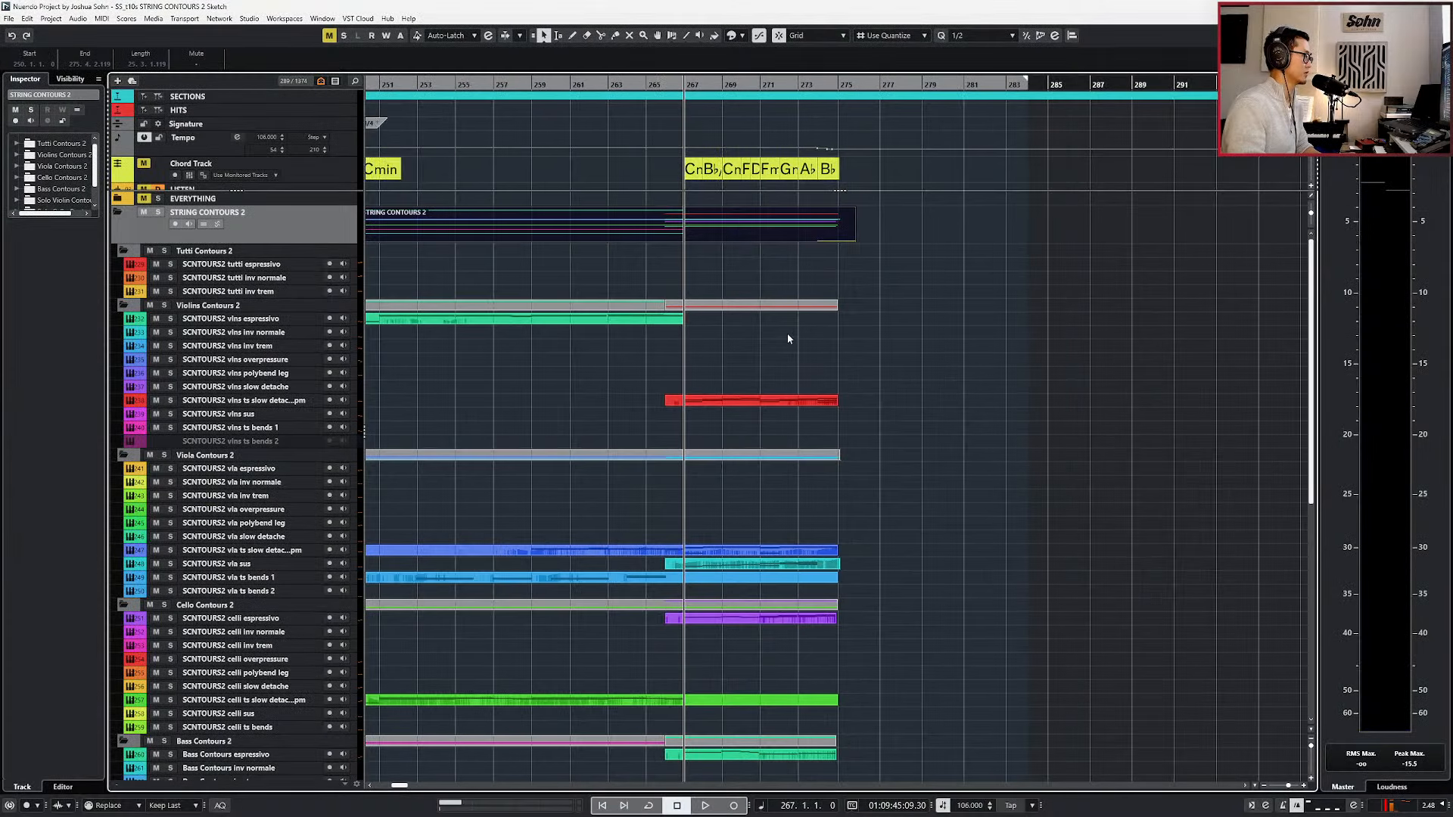
{"action": "key", "text": "p"}
{"action": "double_click", "coordinate": [731, 316]}
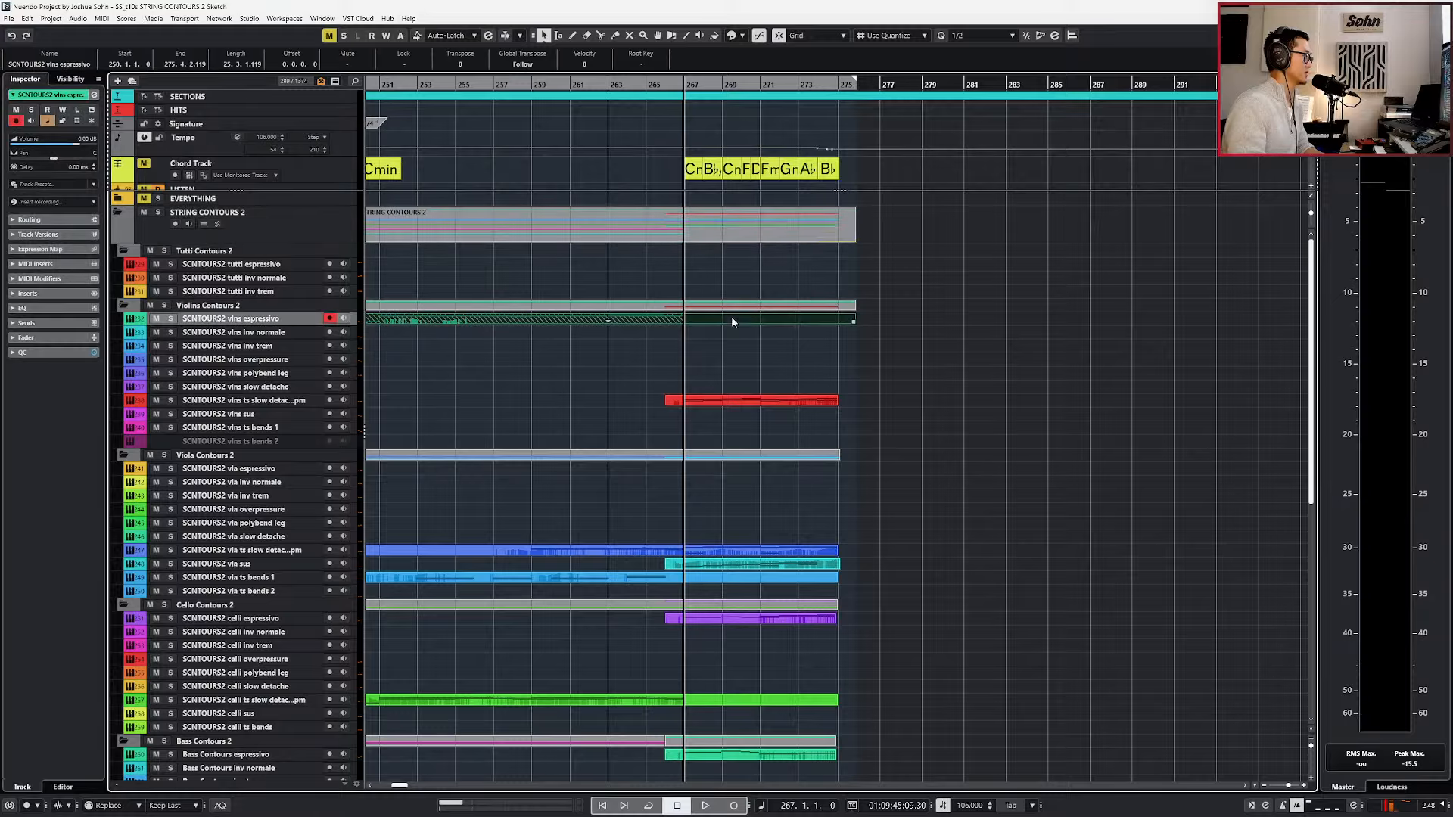
{"action": "left_click", "coordinate": [690, 370]}
{"action": "double_click", "coordinate": [645, 403]}
{"action": "left_click", "coordinate": [670, 511]}
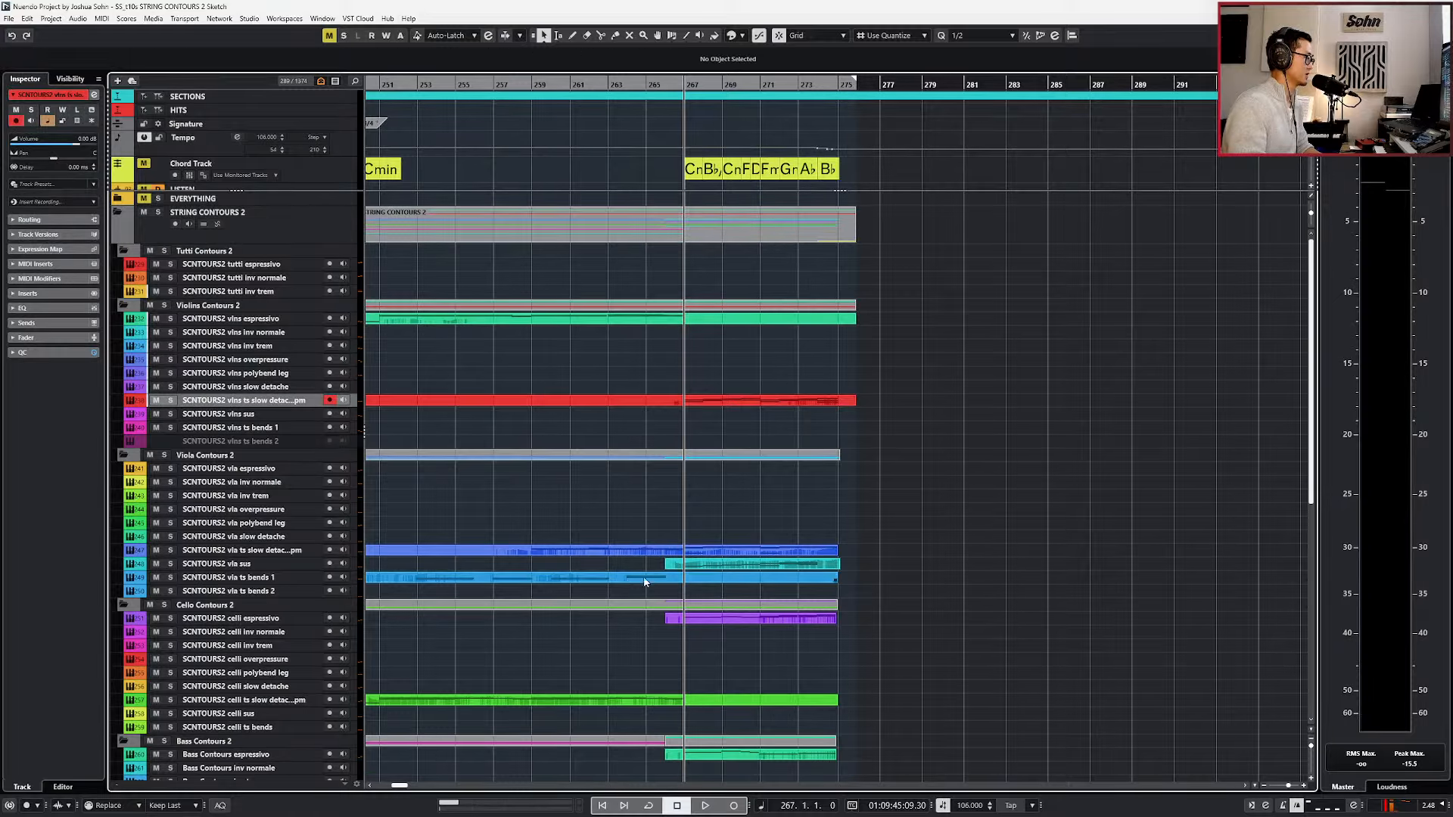
Extend the vla sus, celli espressivo and Bass Contours espressivo parts across the locator range.
{"action": "double_click", "coordinate": [646, 566]}
{"action": "key", "text": "ctrl+shift+a"}
{"action": "scroll", "coordinate": [678, 571], "scroll_direction": "down", "scroll_amount": 1}
{"action": "double_click", "coordinate": [637, 622]}
{"action": "scroll", "coordinate": [665, 625], "scroll_direction": "down", "scroll_amount": 3}
{"action": "double_click", "coordinate": [641, 635]}
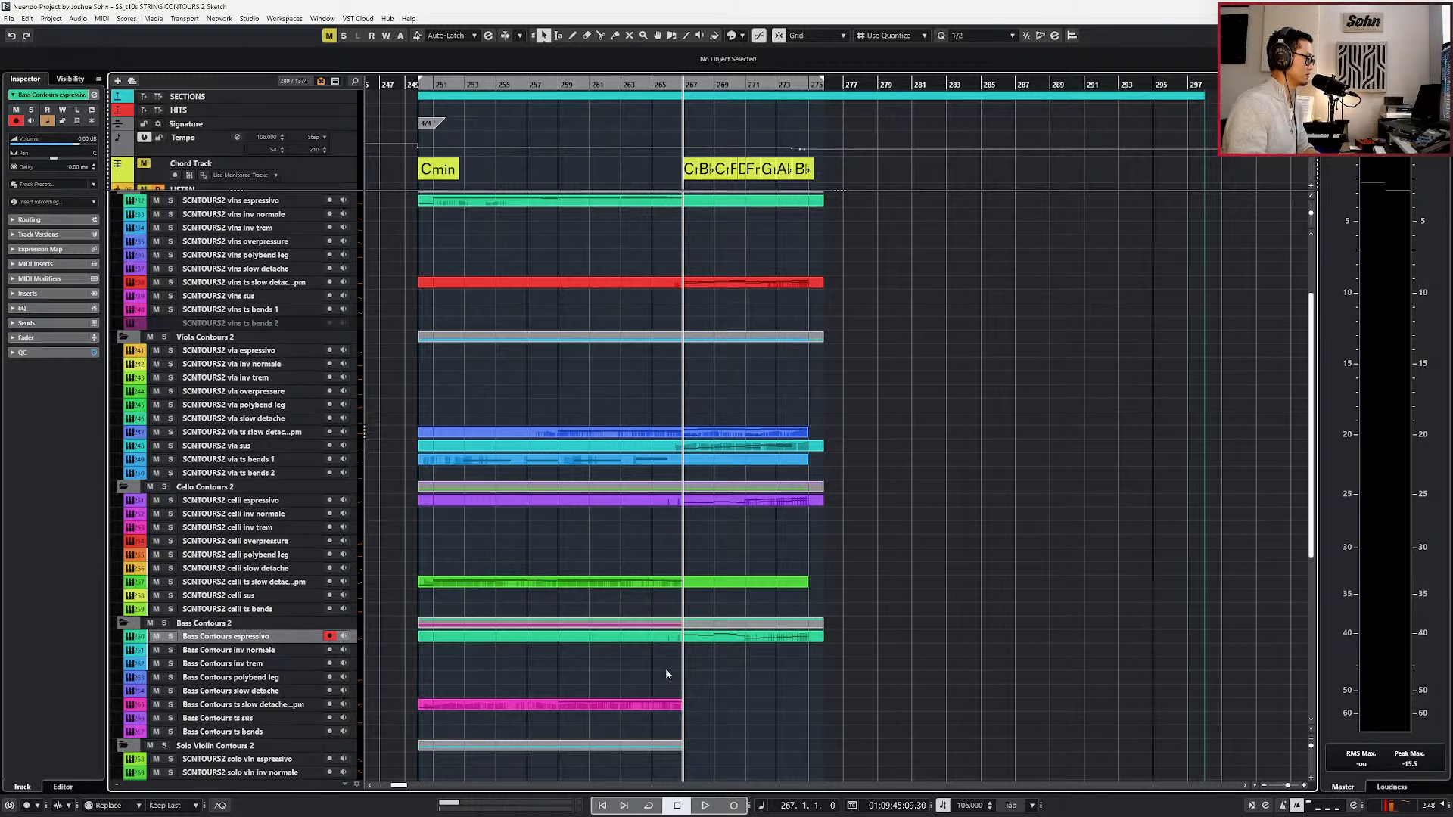
Extend the Bass Contours ts slow detache and solo vln polybend leg parts across the locator range.
{"action": "double_click", "coordinate": [689, 707]}
{"action": "scroll", "coordinate": [692, 712], "scroll_direction": "down", "scroll_amount": 6}
{"action": "double_click", "coordinate": [709, 566]}
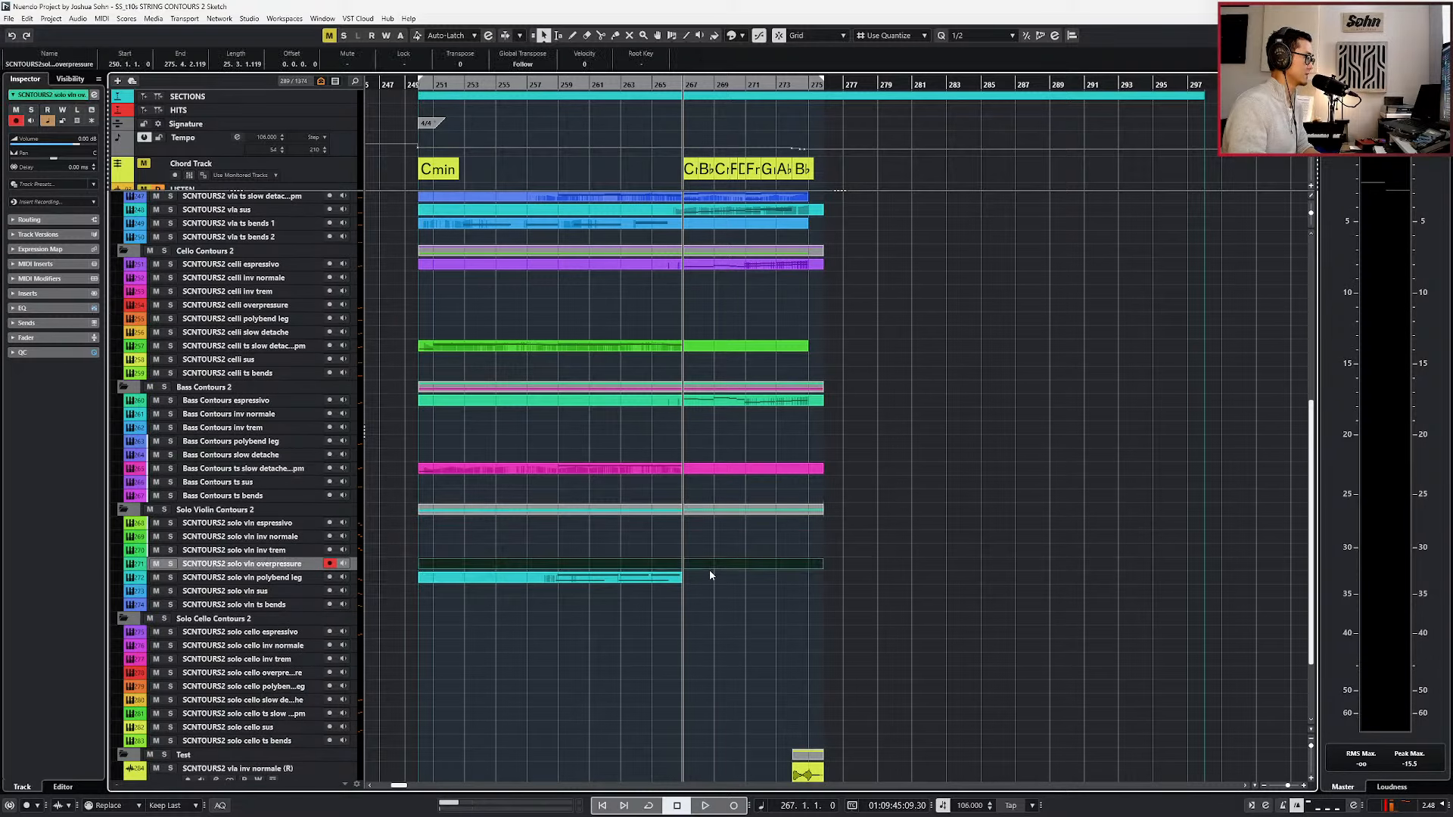
{"action": "scroll", "coordinate": [718, 575], "scroll_direction": "down", "scroll_amount": 3}
{"action": "key", "text": "ctrl+z"}
{"action": "double_click", "coordinate": [697, 469]}
{"action": "left_click", "coordinate": [727, 513]}
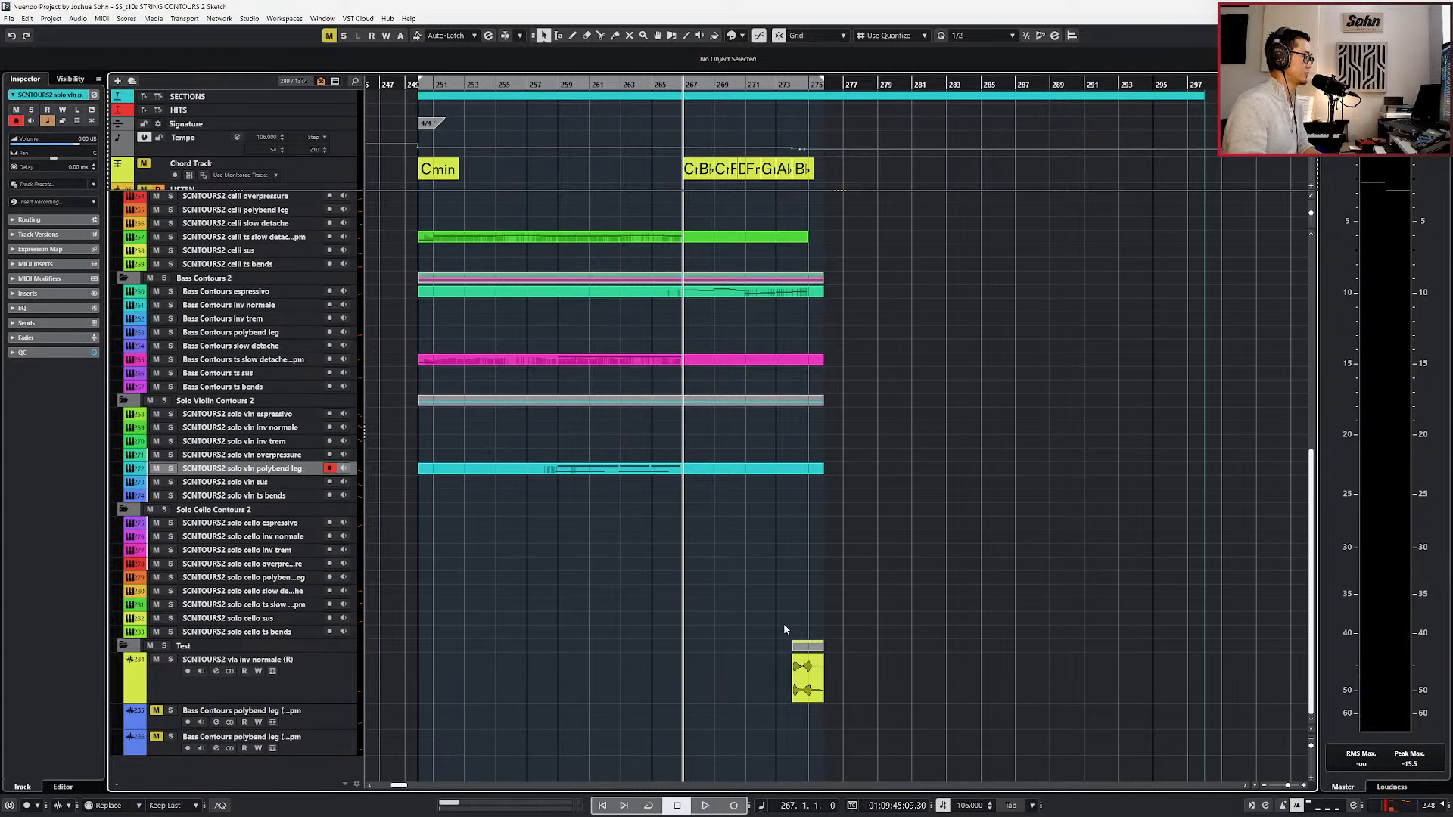
Review the STRING CONTOURS 2 notes in the Key Editor with a brief playback from bar 267.
{"action": "scroll", "coordinate": [773, 327], "scroll_direction": "up", "scroll_amount": 10}
{"action": "double_click", "coordinate": [758, 237]}
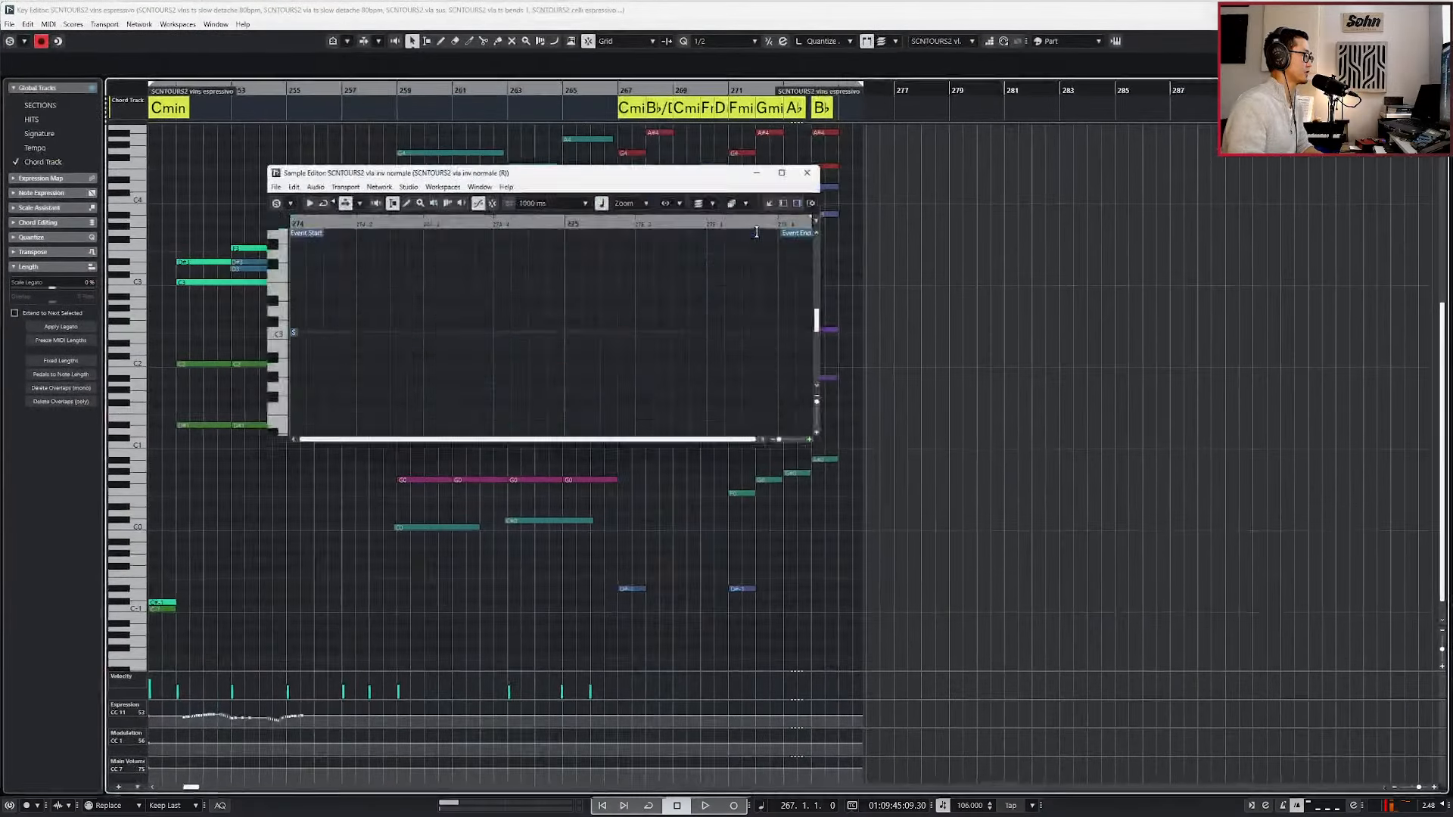
{"action": "left_click", "coordinate": [813, 173]}
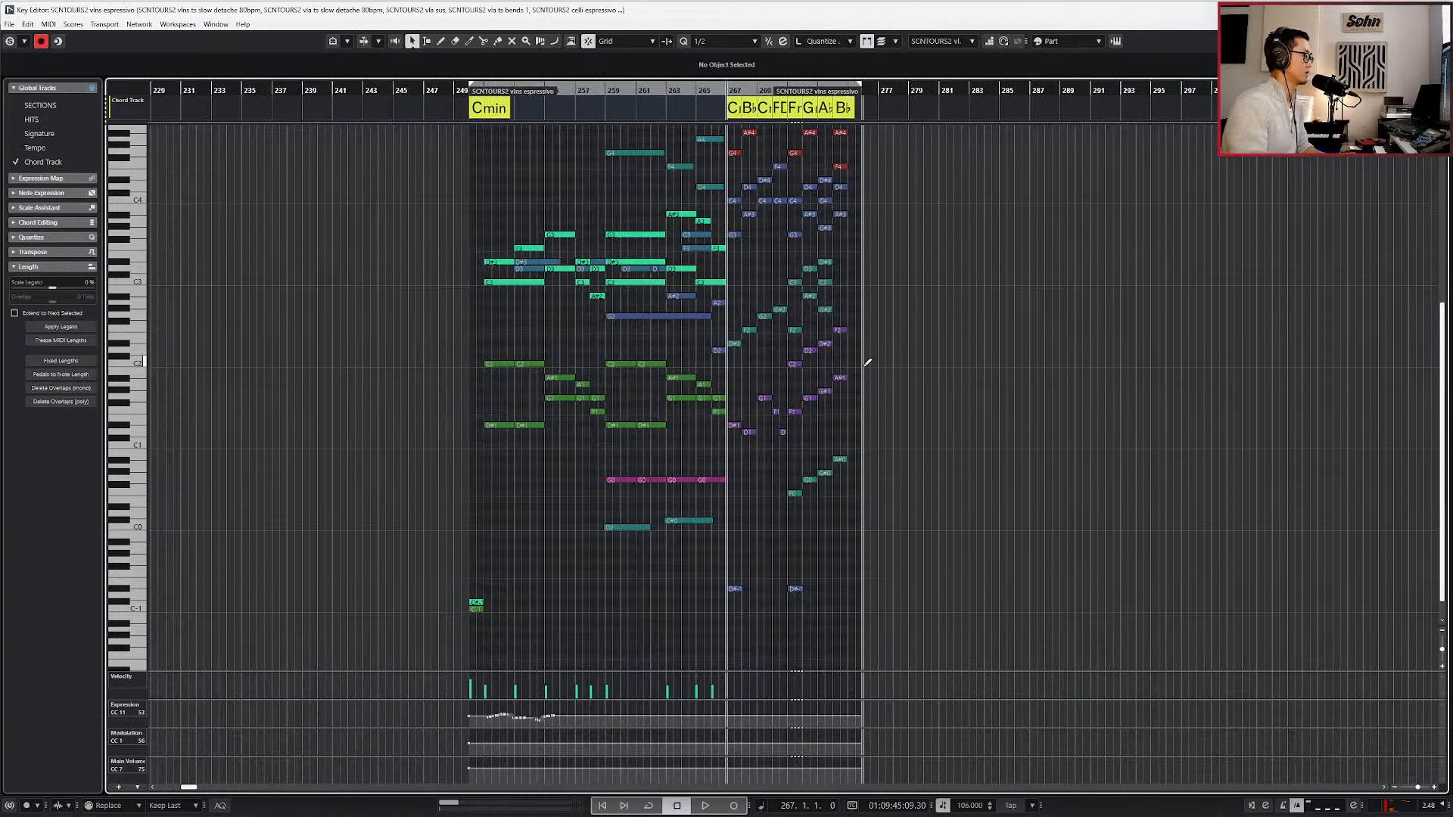
{"action": "key", "text": "space"}
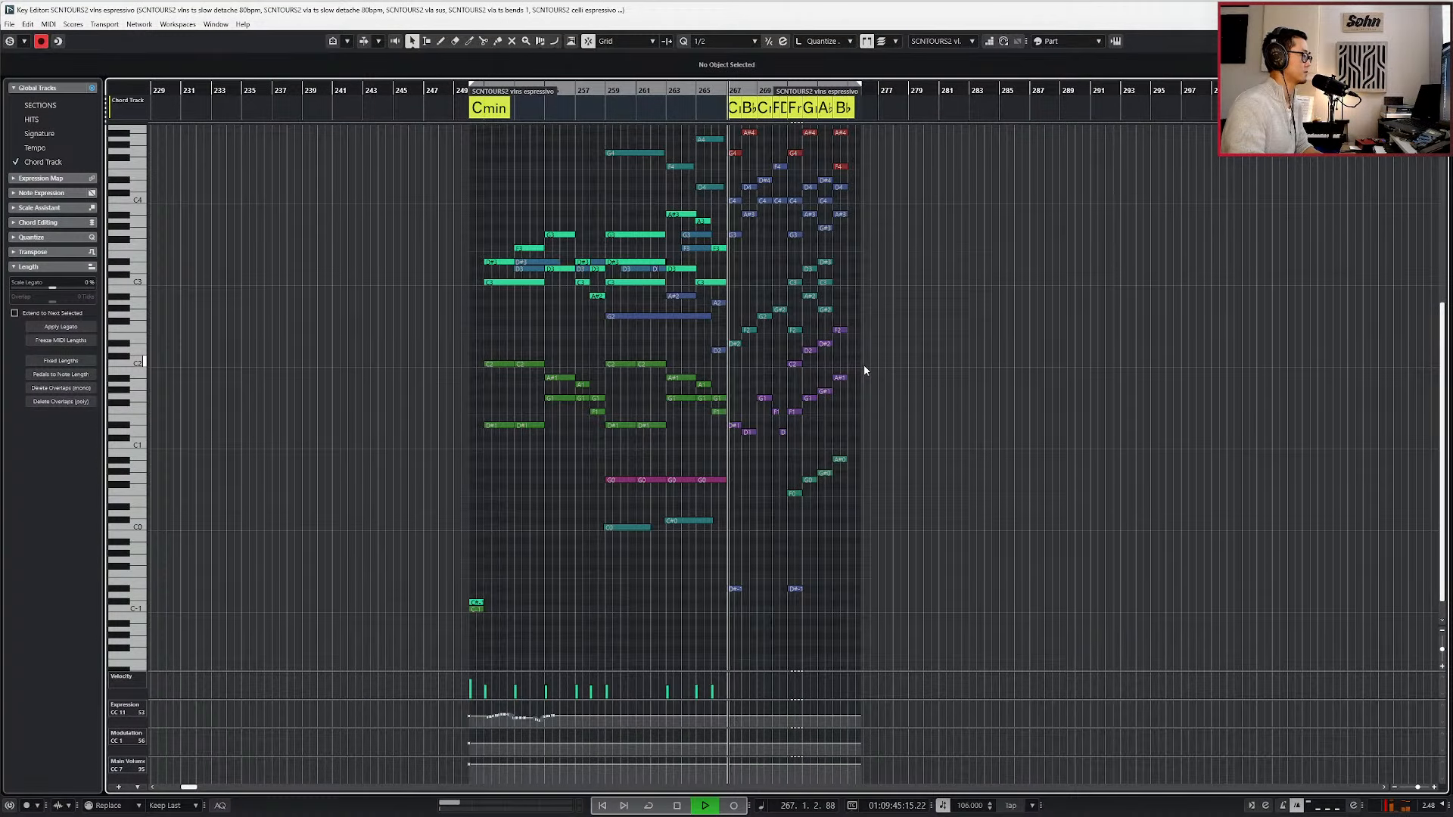
{"action": "key", "text": "space"}
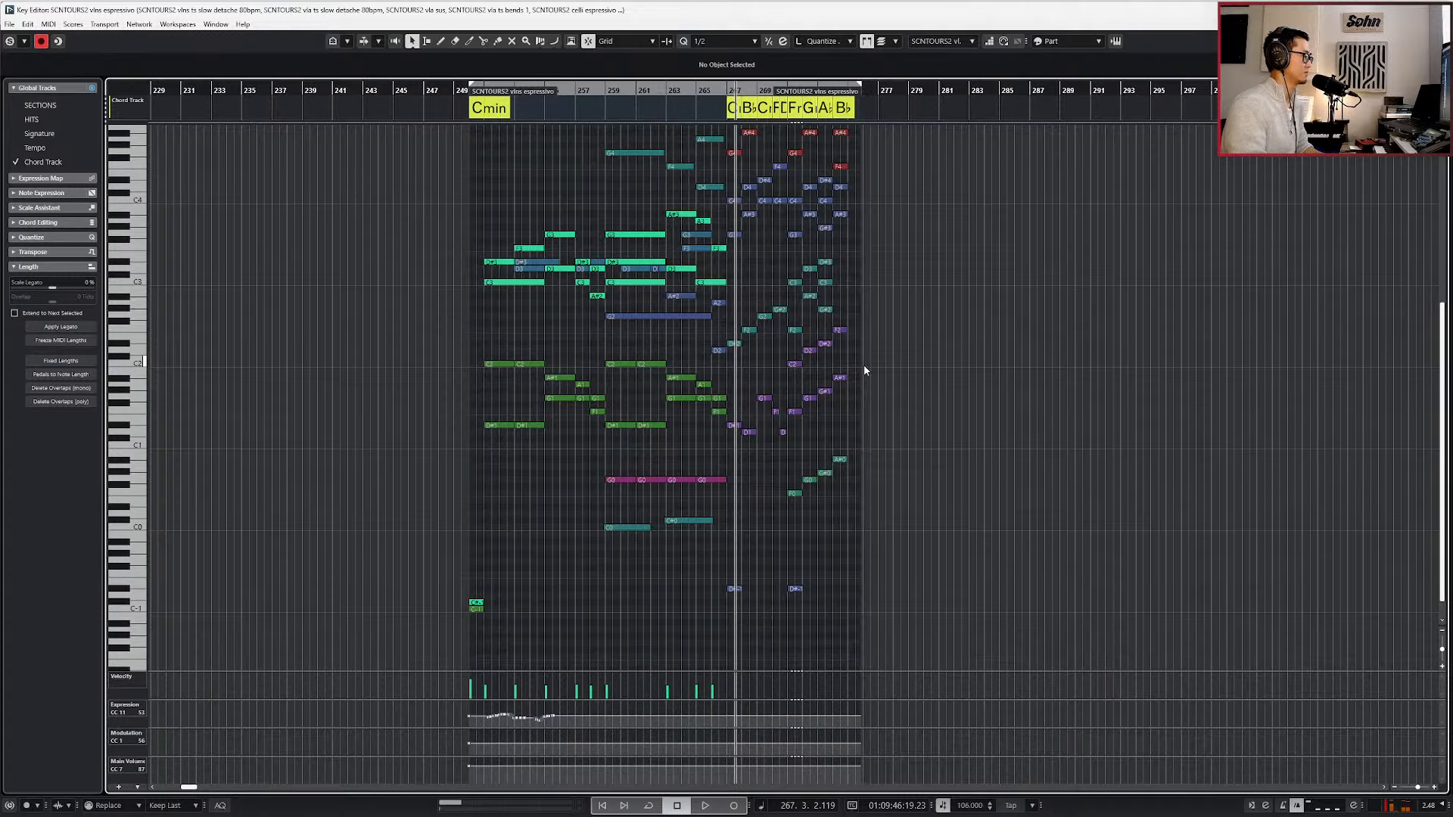
{"action": "key", "text": "Return"}
Play back the string sketch from bar 267 to its end in the project window.
{"action": "key", "text": "KP_Subtract"}
{"action": "key", "text": "KP_Subtract"}
{"action": "key", "text": "space"}
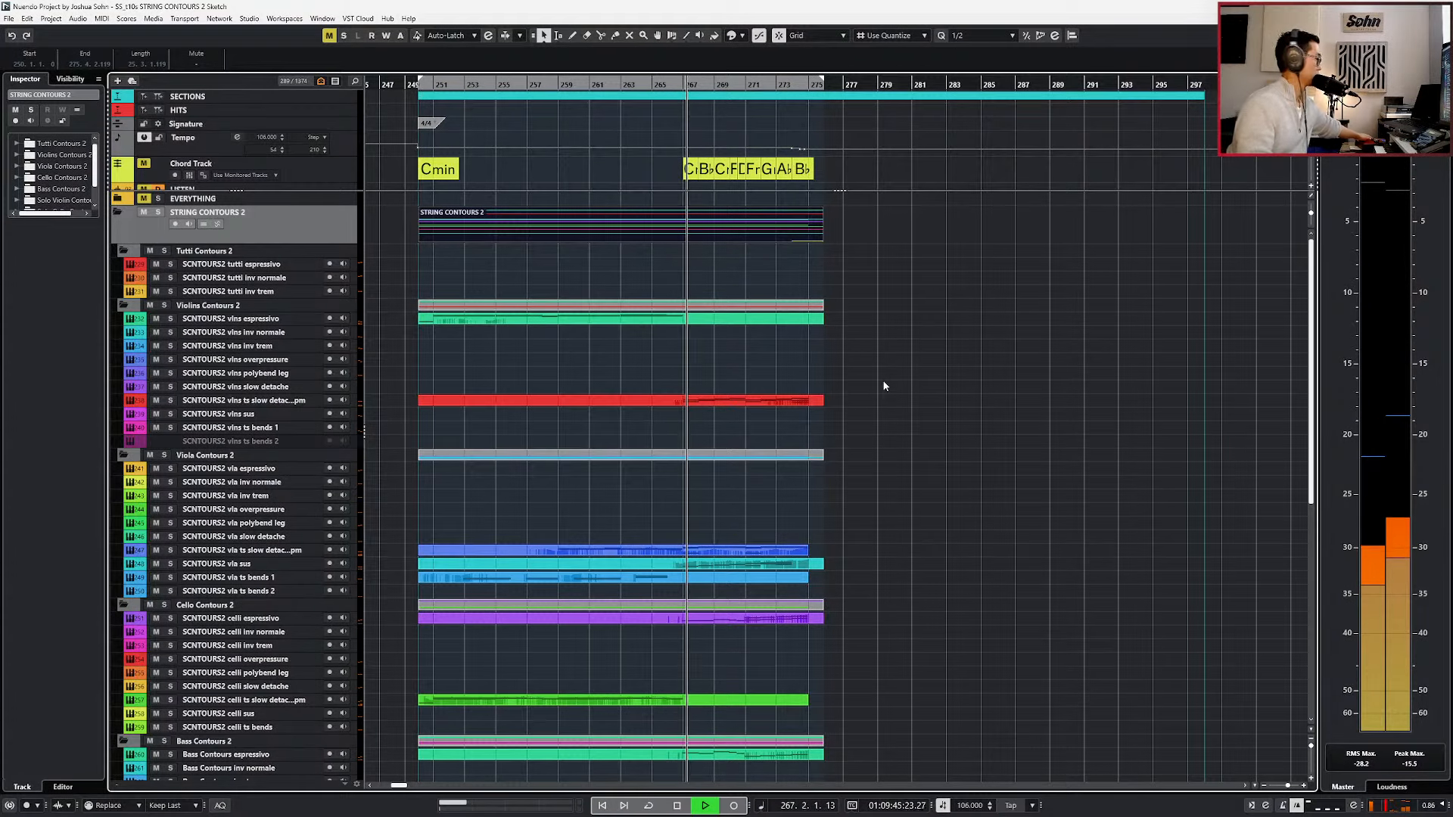
{"action": "scroll", "coordinate": [806, 420], "scroll_direction": "up", "scroll_amount": 1}
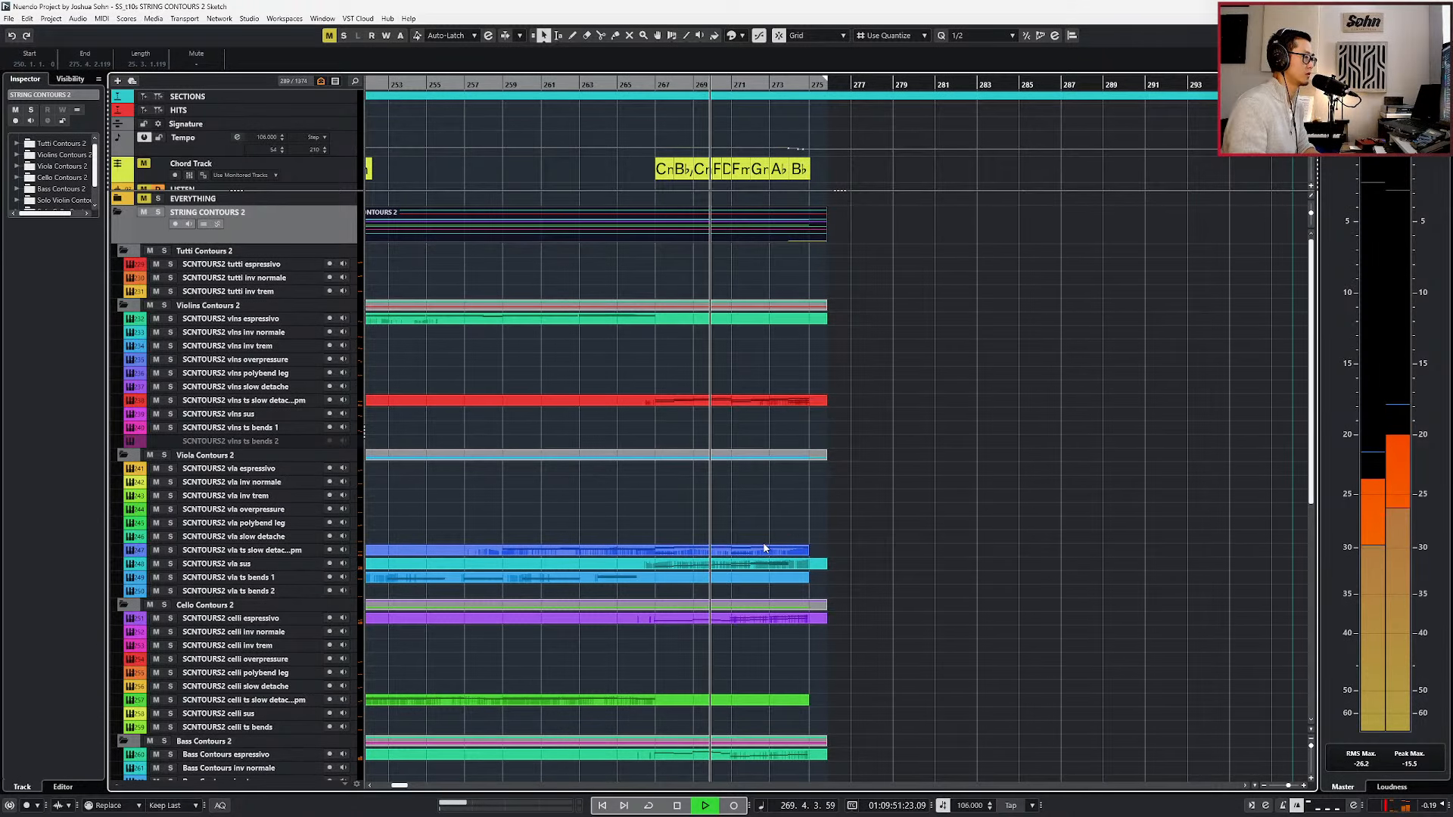
{"action": "scroll", "coordinate": [769, 527], "scroll_direction": "down", "scroll_amount": 1}
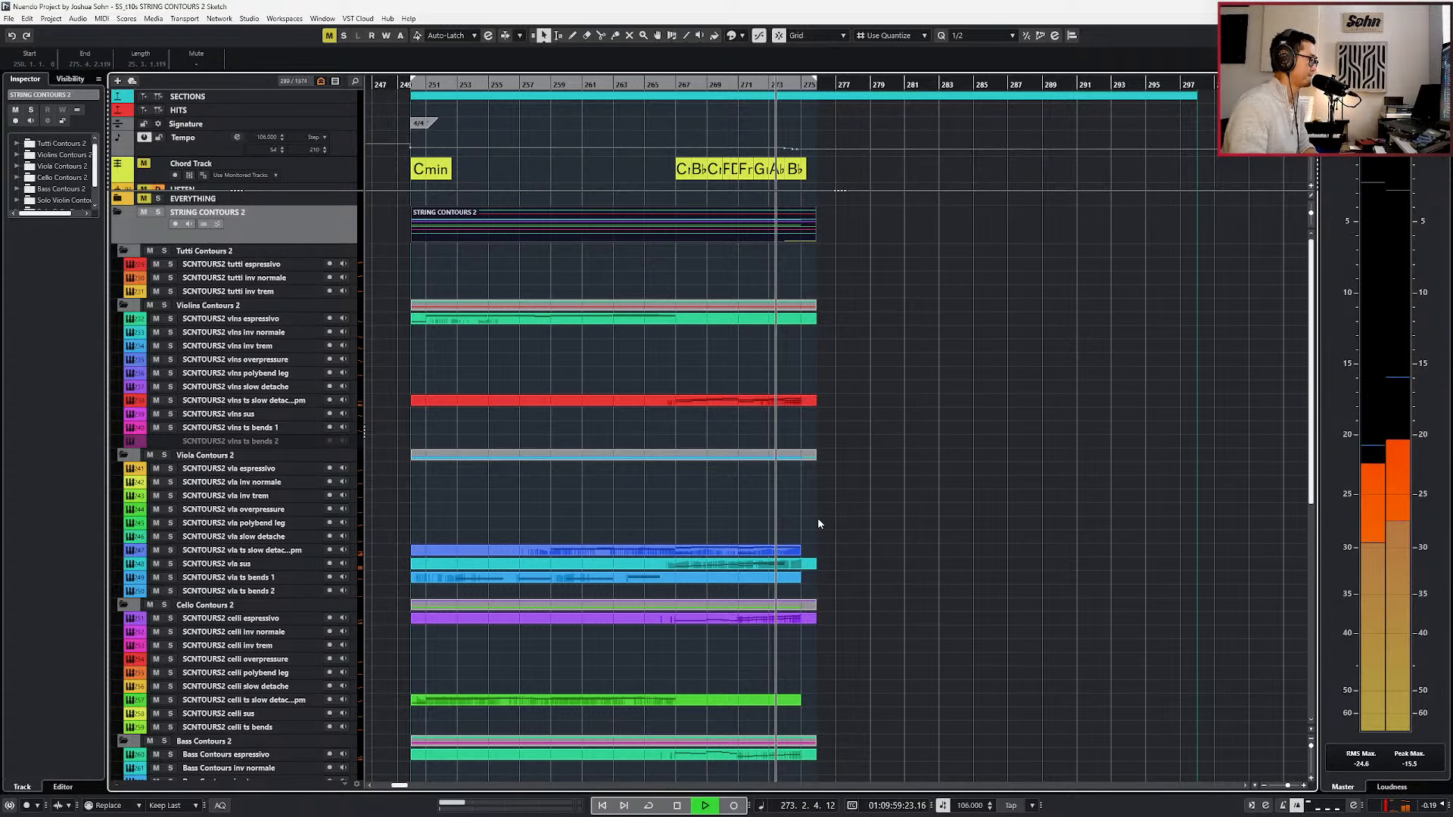
Lengthen the celli ts slow detache, vla ts slow detache and vla ts bends 1 parts to end at bar 276, and stop playback.
{"action": "left_click", "coordinate": [794, 702]}
{"action": "left_click_drag", "start_coordinate": [795, 701], "coordinate": [818, 701]}
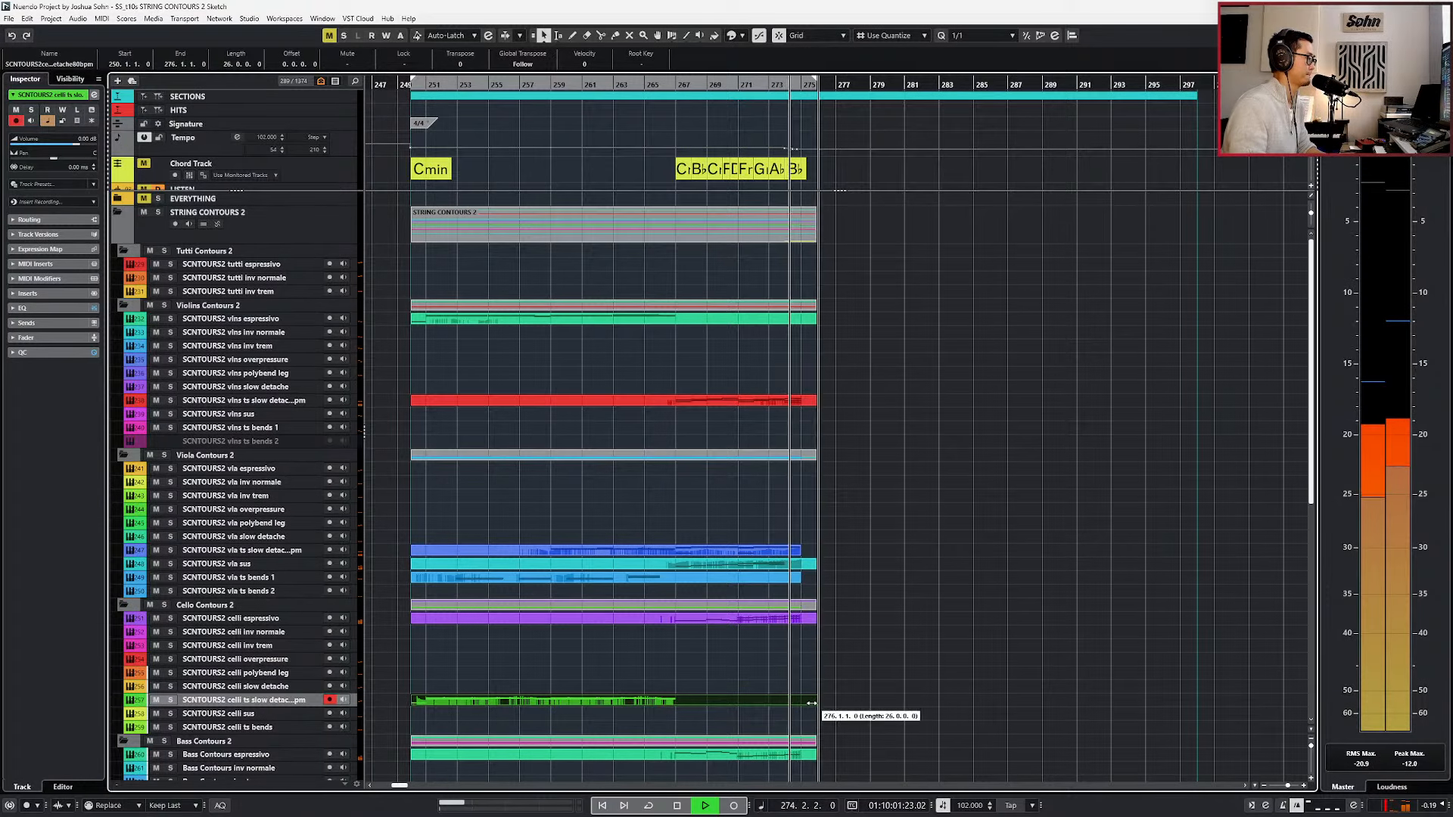
{"action": "left_click", "coordinate": [795, 552], "text": "shift"}
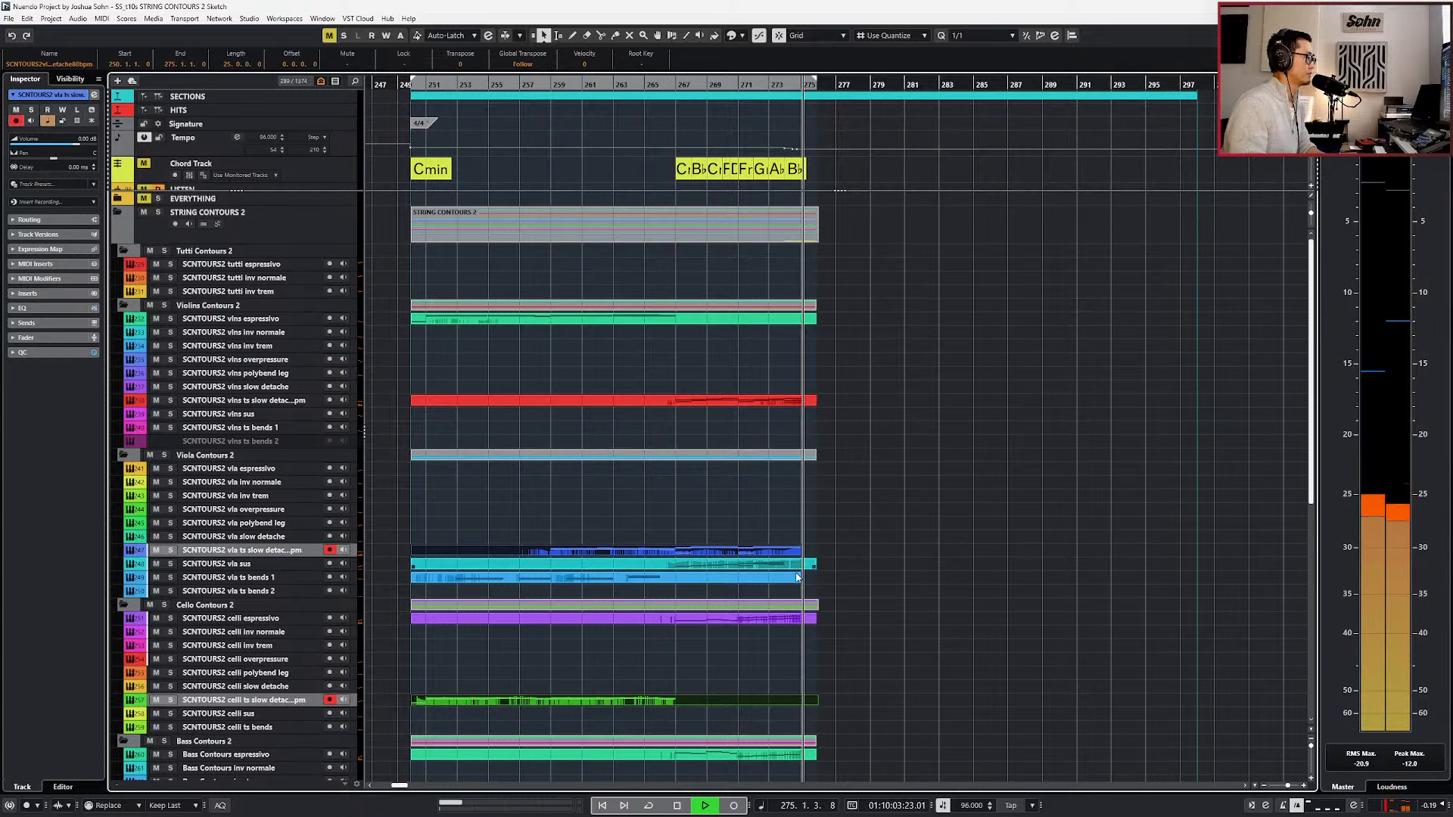
{"action": "left_click", "coordinate": [797, 578], "text": "shift"}
{"action": "left_click_drag", "start_coordinate": [797, 580], "coordinate": [818, 579]}
{"action": "key", "text": "space"}
{"action": "left_click", "coordinate": [860, 673]}
{"action": "left_click", "coordinate": [829, 698]}
{"action": "key", "text": "Delete"}
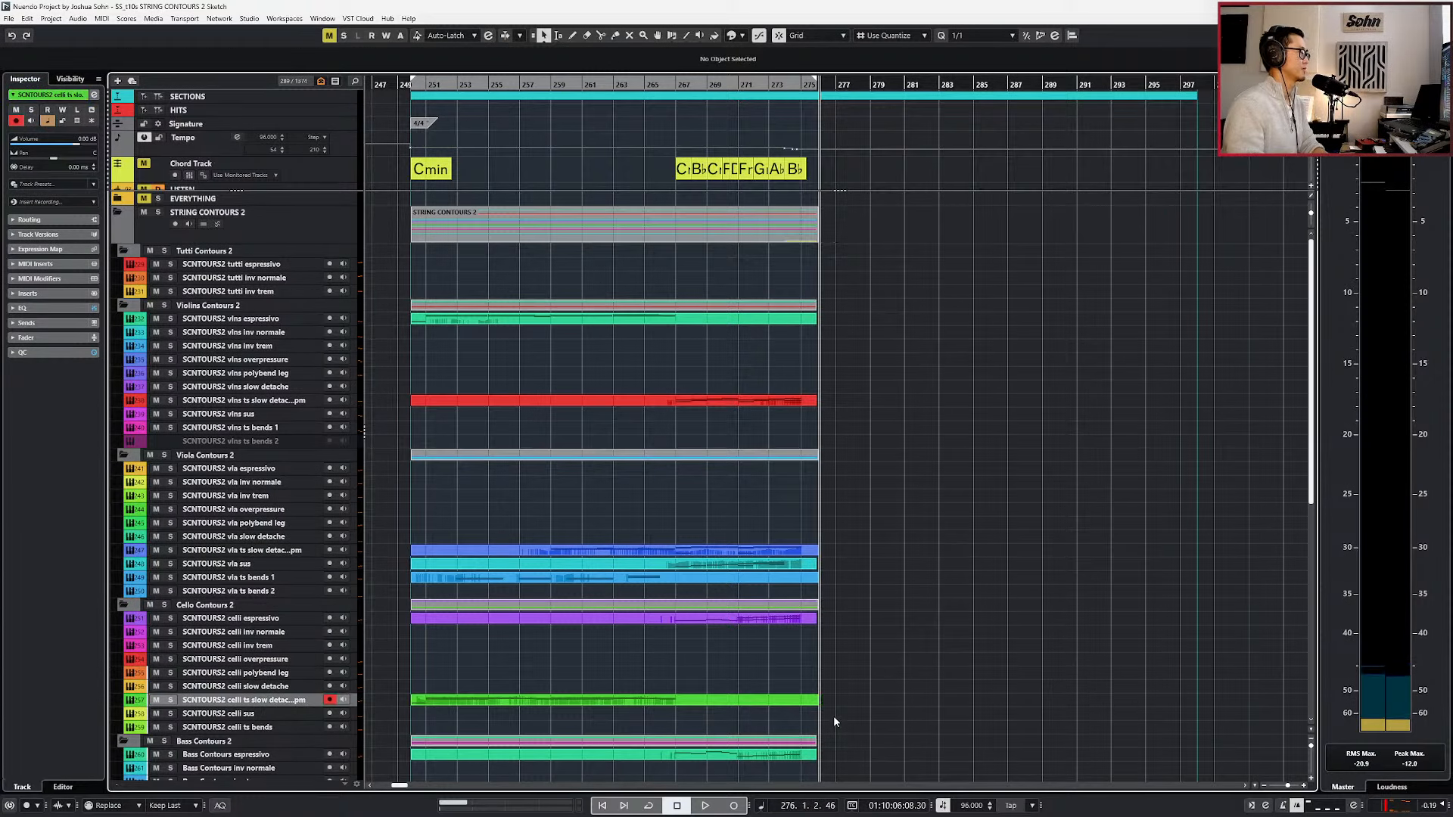
Play a short excerpt from around bar 255, locate the start at bar 250, and move the playhead to bar 273.
{"action": "key", "text": "KP_Subtract"}
{"action": "key", "text": "KP_Subtract"}
{"action": "key", "text": "KP_Subtract"}
{"action": "key", "text": "space"}
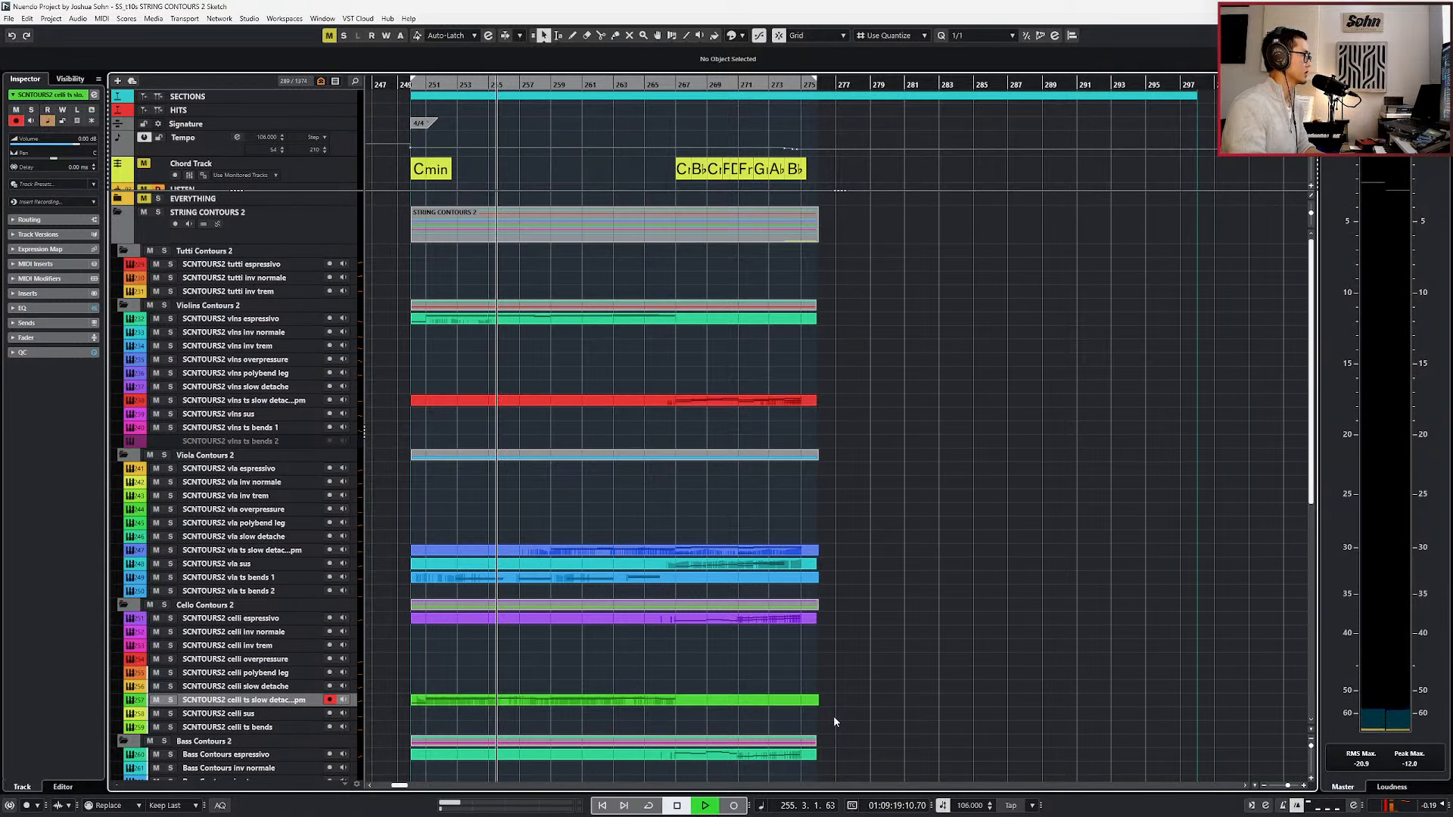
{"action": "key", "text": "space"}
{"action": "key", "text": "KP_1"}
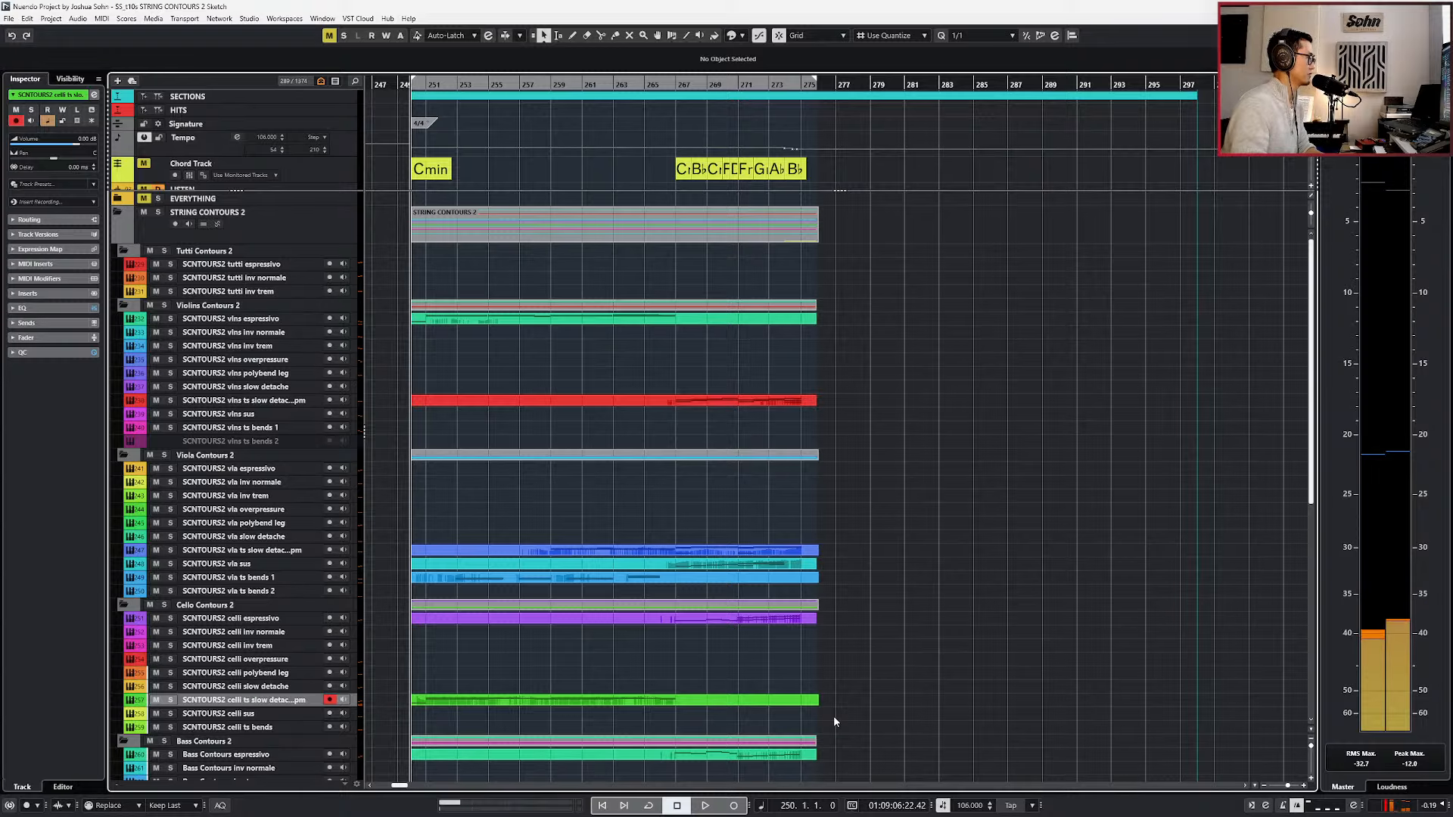
{"action": "scroll", "coordinate": [833, 715], "scroll_direction": "down", "scroll_amount": 6}
{"action": "key", "text": "KP_Add"}
{"action": "key", "text": "KP_Add"}
{"action": "key", "text": "KP_Add"}
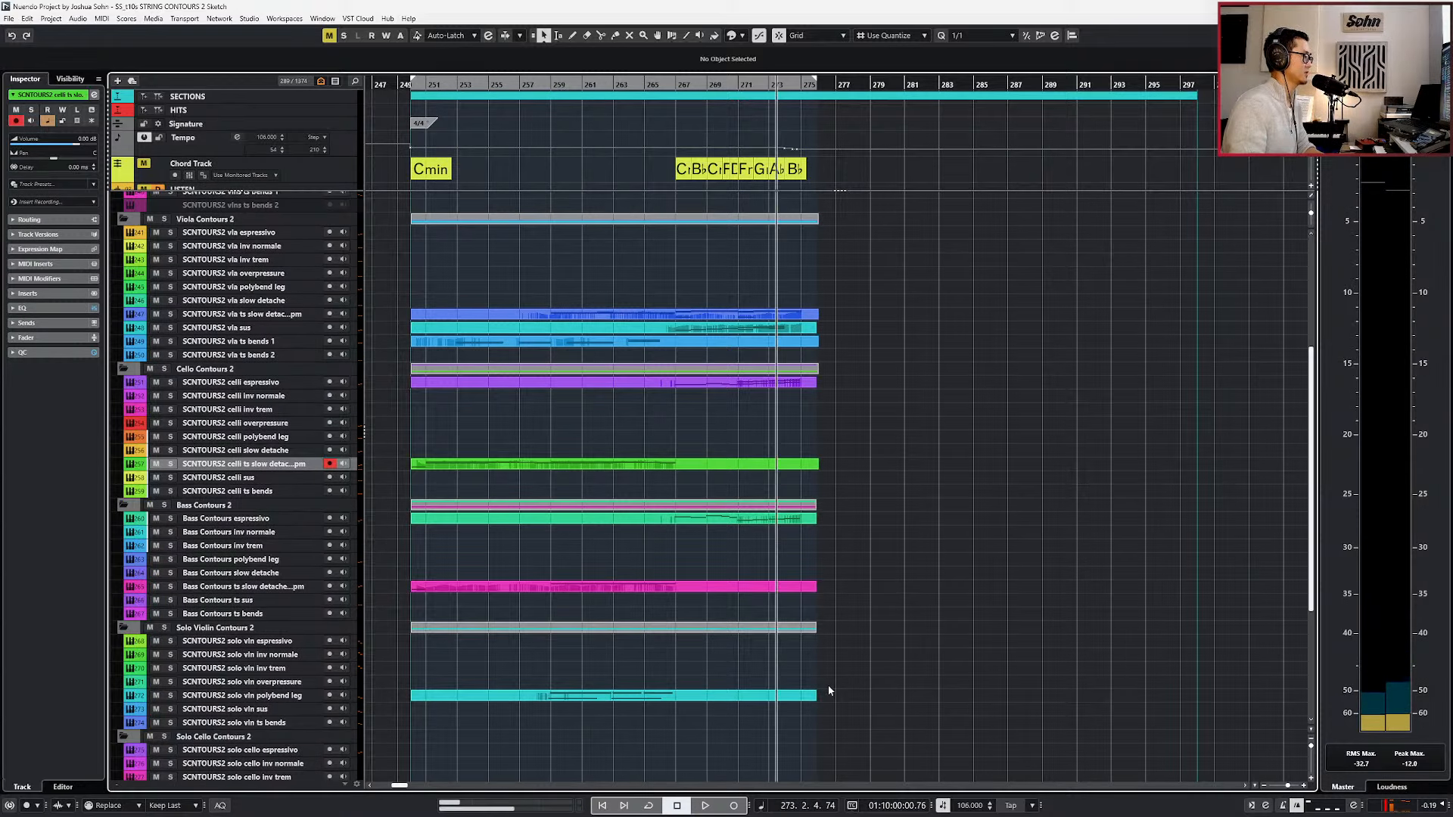
Try to lengthen the vlns ts slow detache part past bar 276.
{"action": "scroll", "coordinate": [855, 658], "scroll_direction": "up", "scroll_amount": 6}
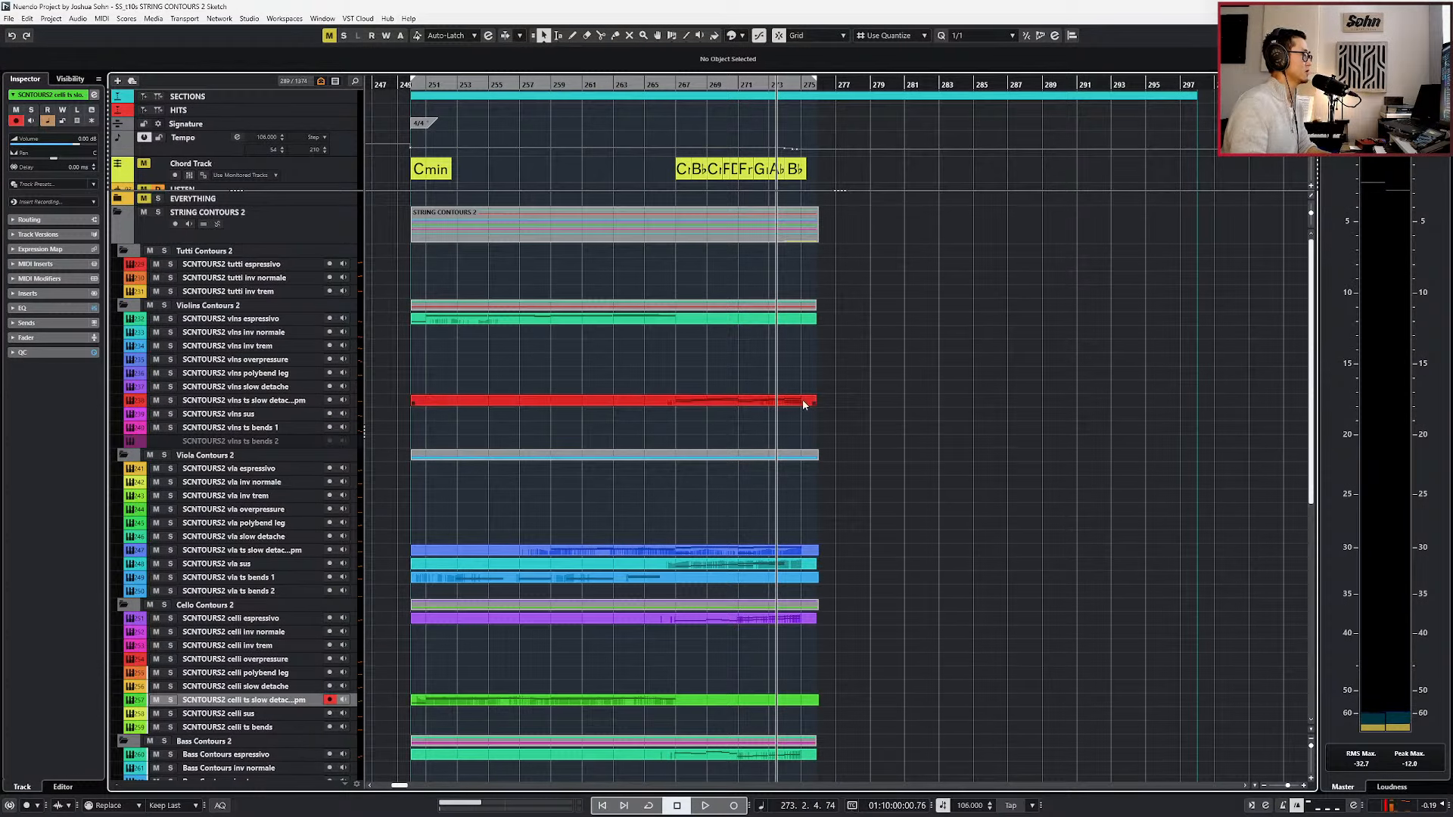
{"action": "left_click_drag", "start_coordinate": [814, 401], "coordinate": [908, 404]}
{"action": "key", "text": "ctrl+z"}
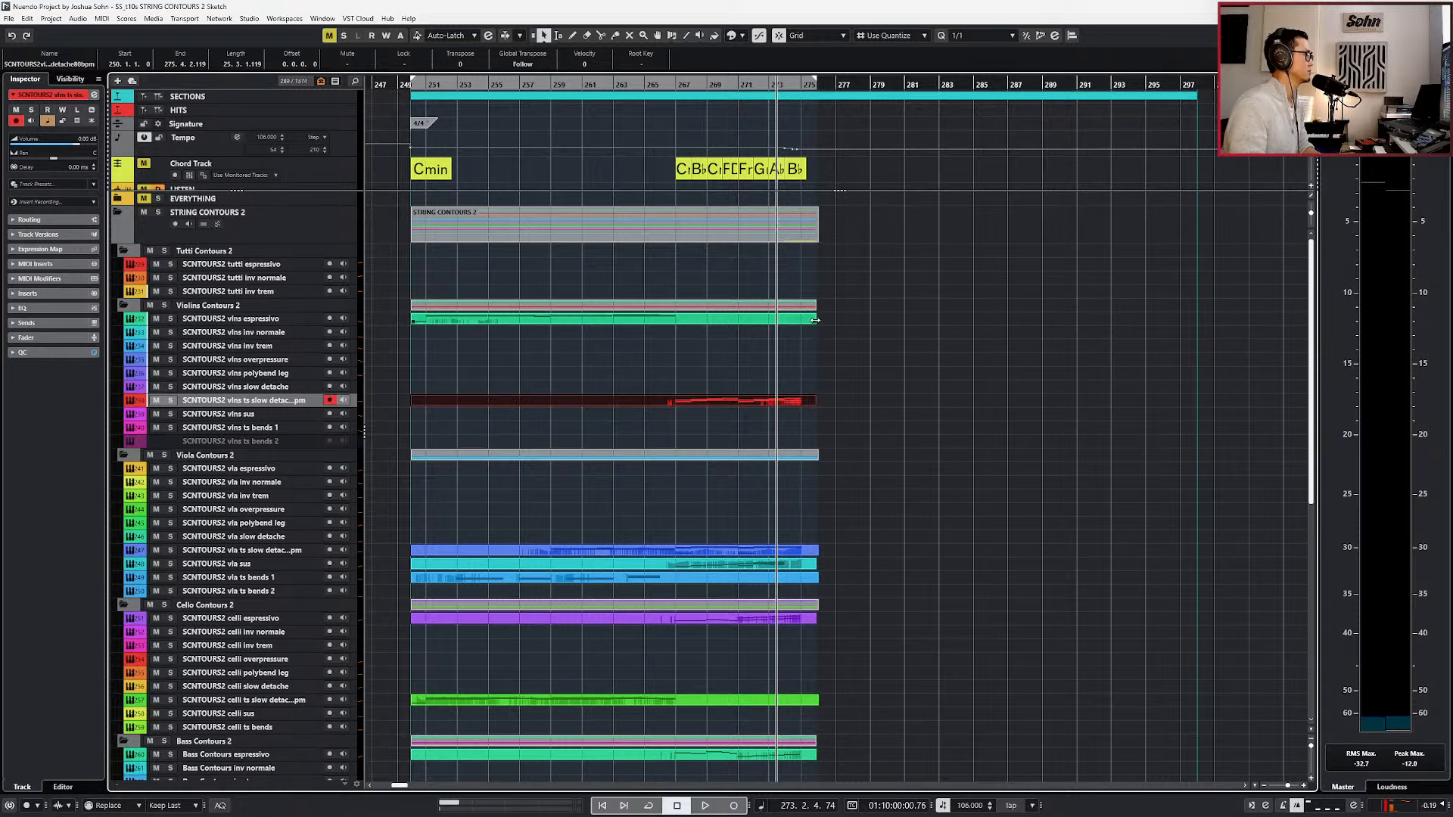
Extend the vlns espressivo part to end at bar 282 and copy its bar 259 three-note chord to around bar 275.
{"action": "left_click_drag", "start_coordinate": [814, 322], "coordinate": [901, 322]}
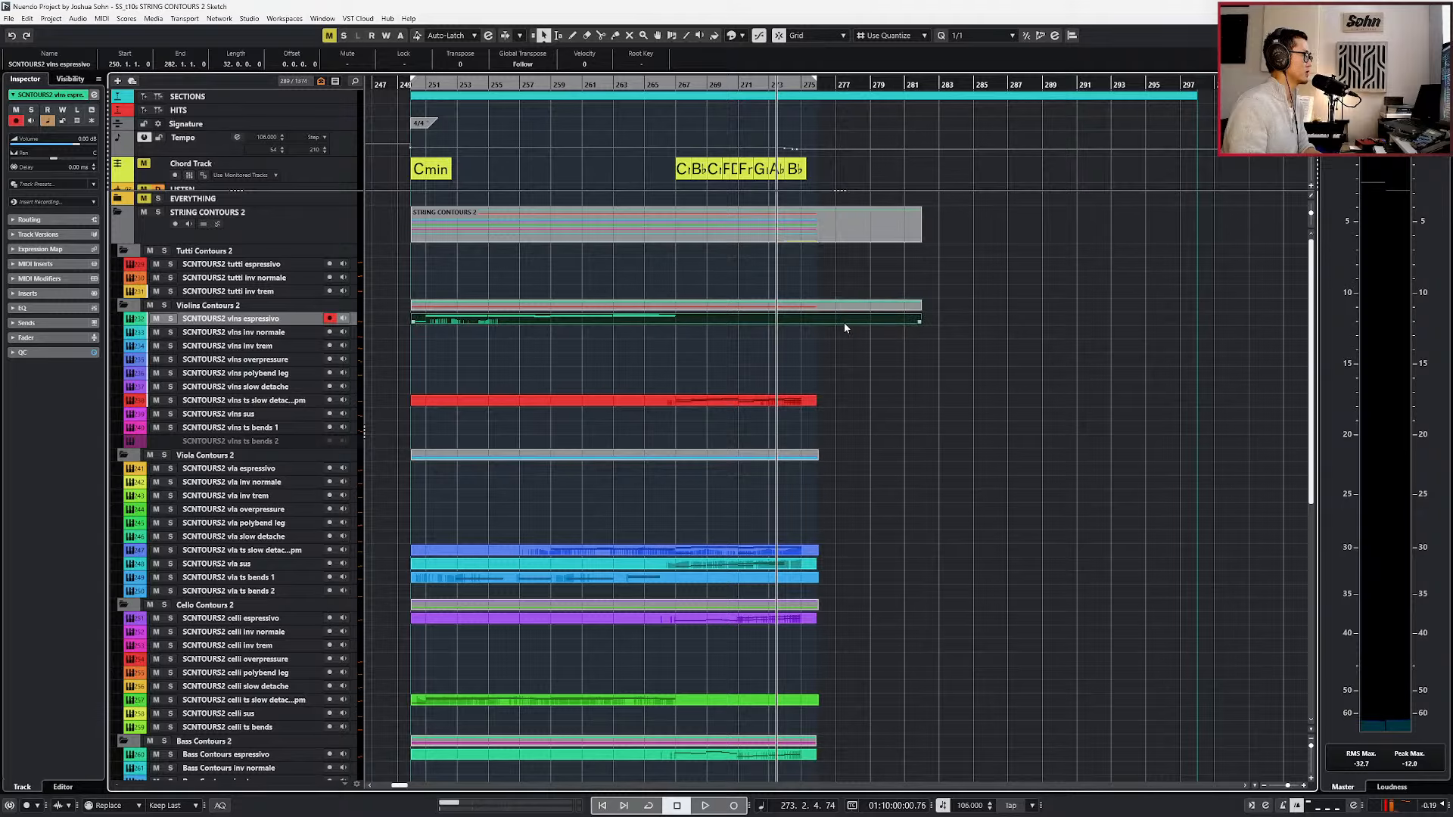
{"action": "double_click", "coordinate": [843, 322]}
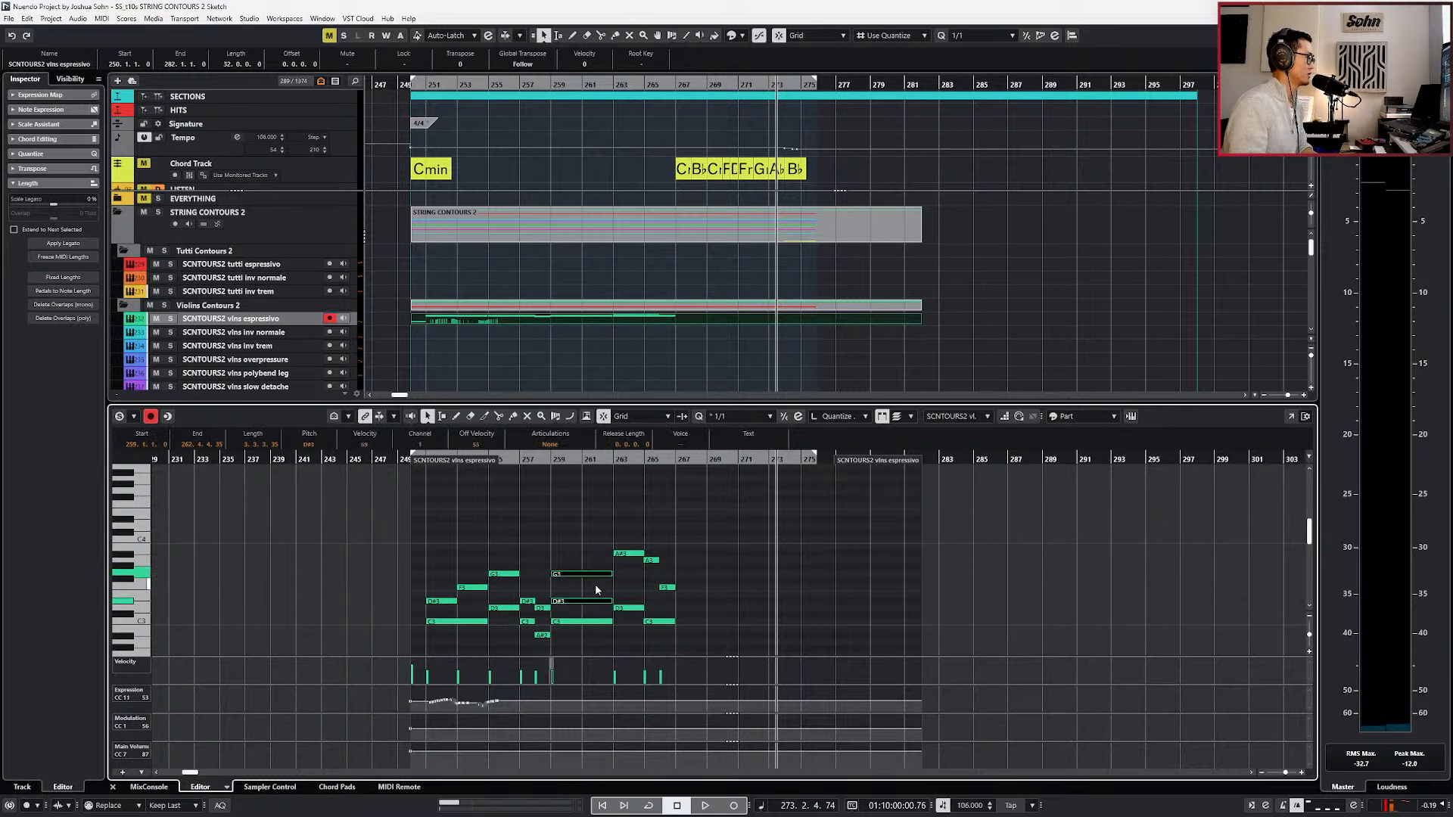
{"action": "scroll", "coordinate": [596, 590], "scroll_direction": "down", "scroll_amount": 2}
{"action": "key", "text": "KP_Add"}
{"action": "key", "text": "KP_Add"}
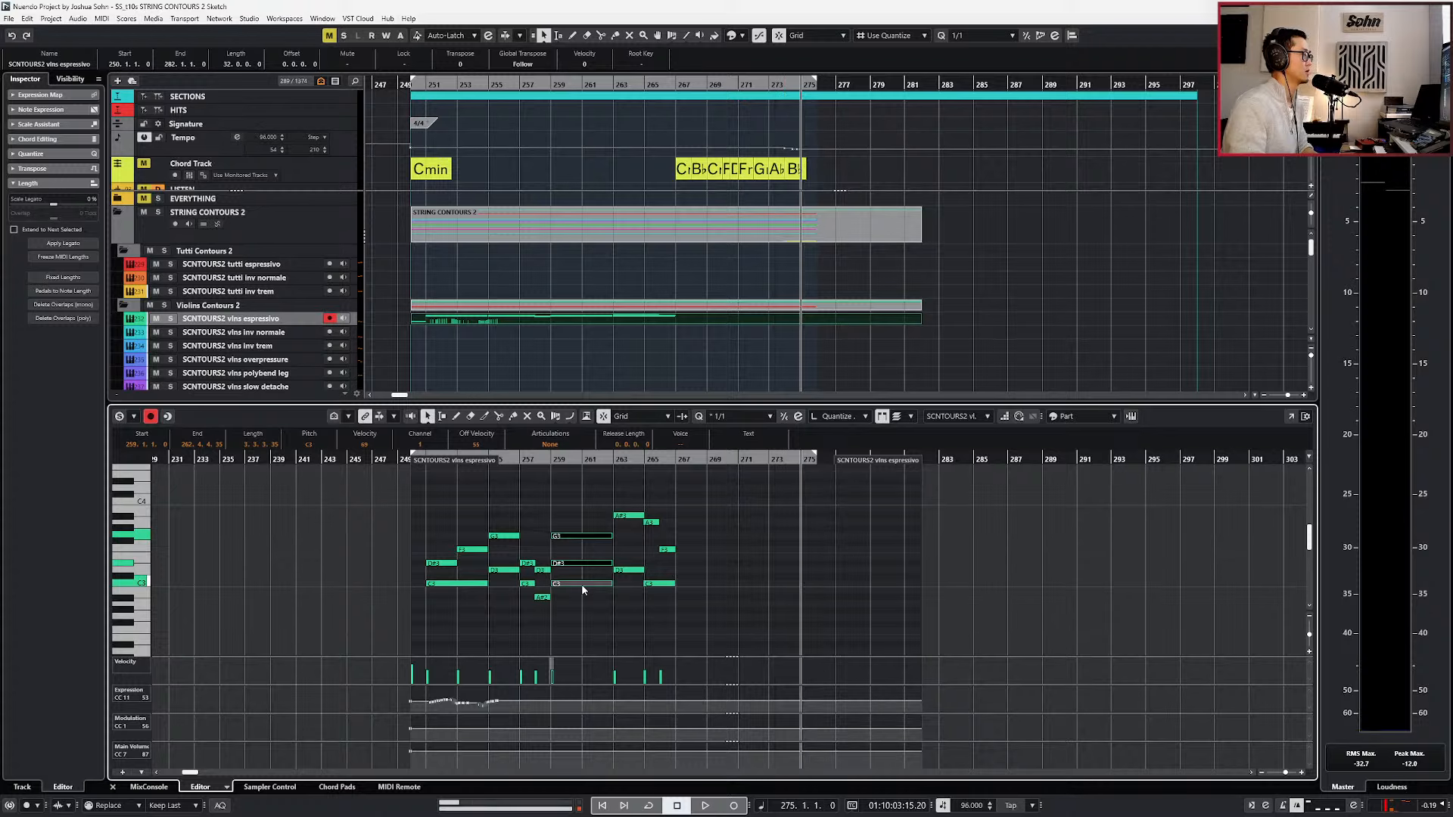
{"action": "key", "text": "ctrl+v"}
Move the pasted violin chord to start at bar 276 on a 1/2 grid while auditioning the transition.
{"action": "key", "text": "space"}
{"action": "scroll", "coordinate": [705, 577], "scroll_direction": "up", "scroll_amount": 3}
{"action": "scroll", "coordinate": [793, 567], "scroll_direction": "right", "scroll_amount": 2}
{"action": "key", "text": "space"}
{"action": "key", "text": "4"}
{"action": "key", "text": "alt+Right"}
{"action": "key", "text": "alt+Right"}
{"action": "key", "text": "space"}
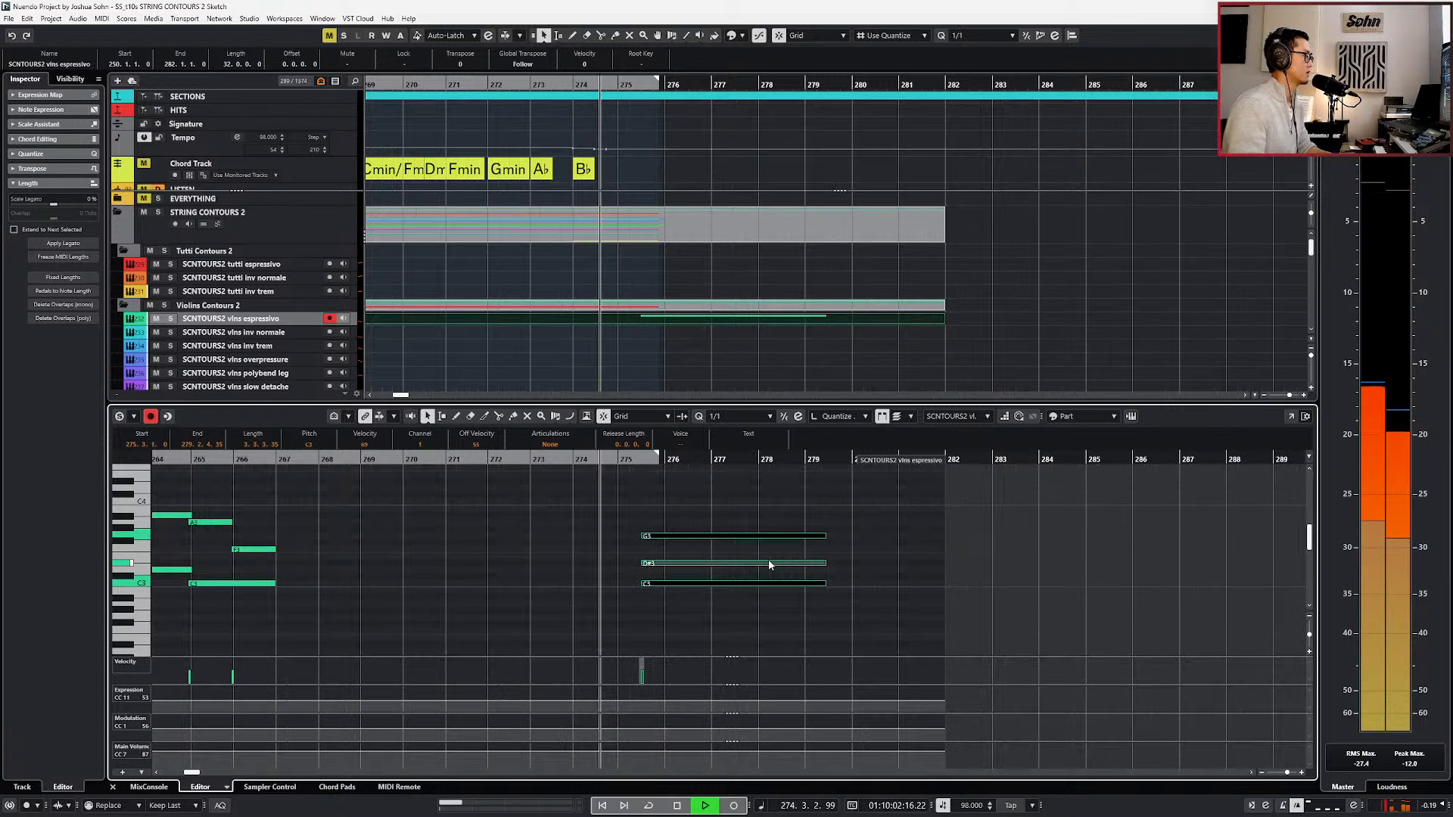
{"action": "key", "text": "alt+2"}
{"action": "key", "text": "ctrl+Right"}
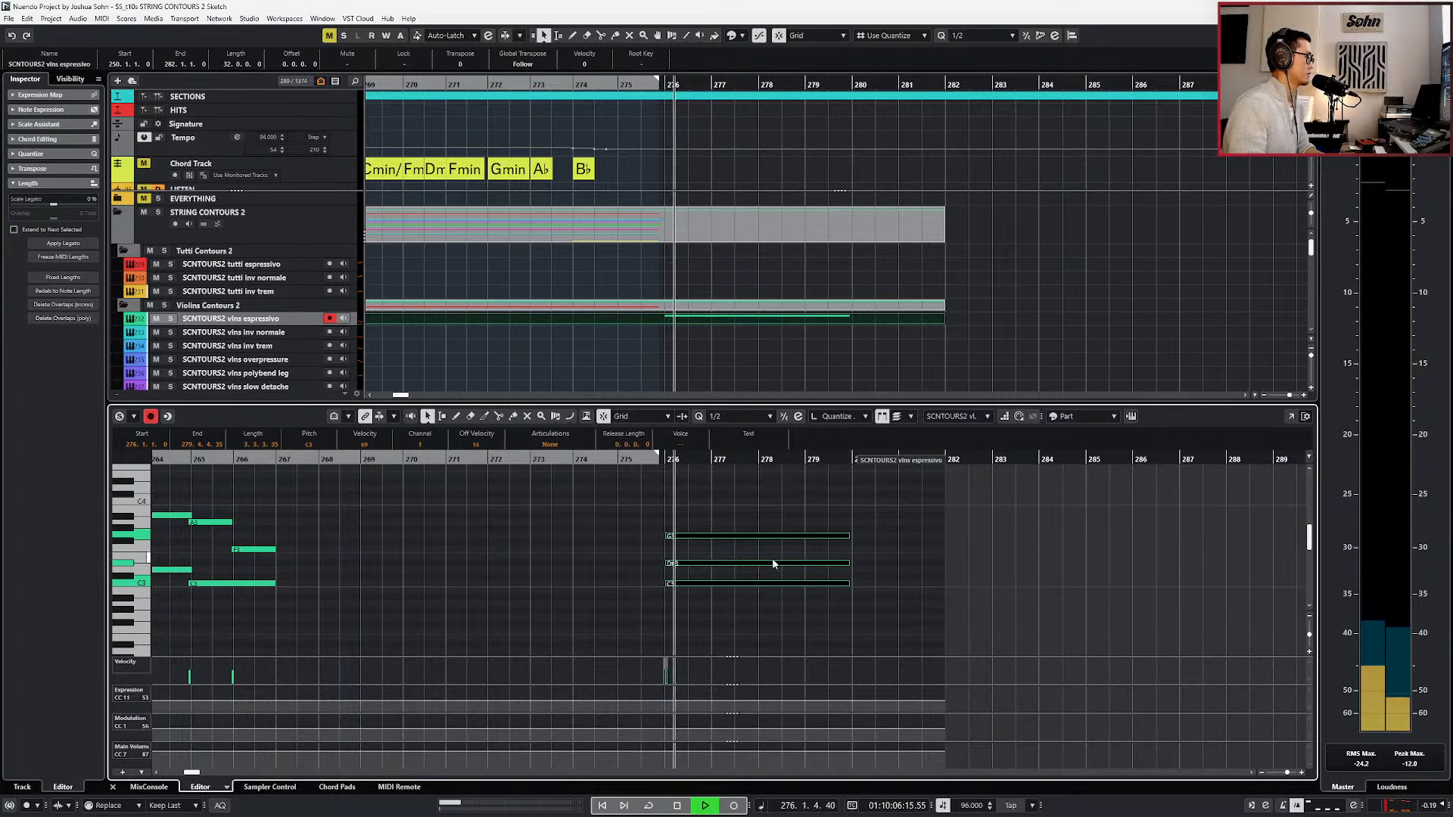
Nudge the violin chord slightly ahead of bar 276, transpose it up one octave and play it back.
{"action": "key", "text": "alt+Left"}
{"action": "key", "text": "alt+Left"}
{"action": "key", "text": "space"}
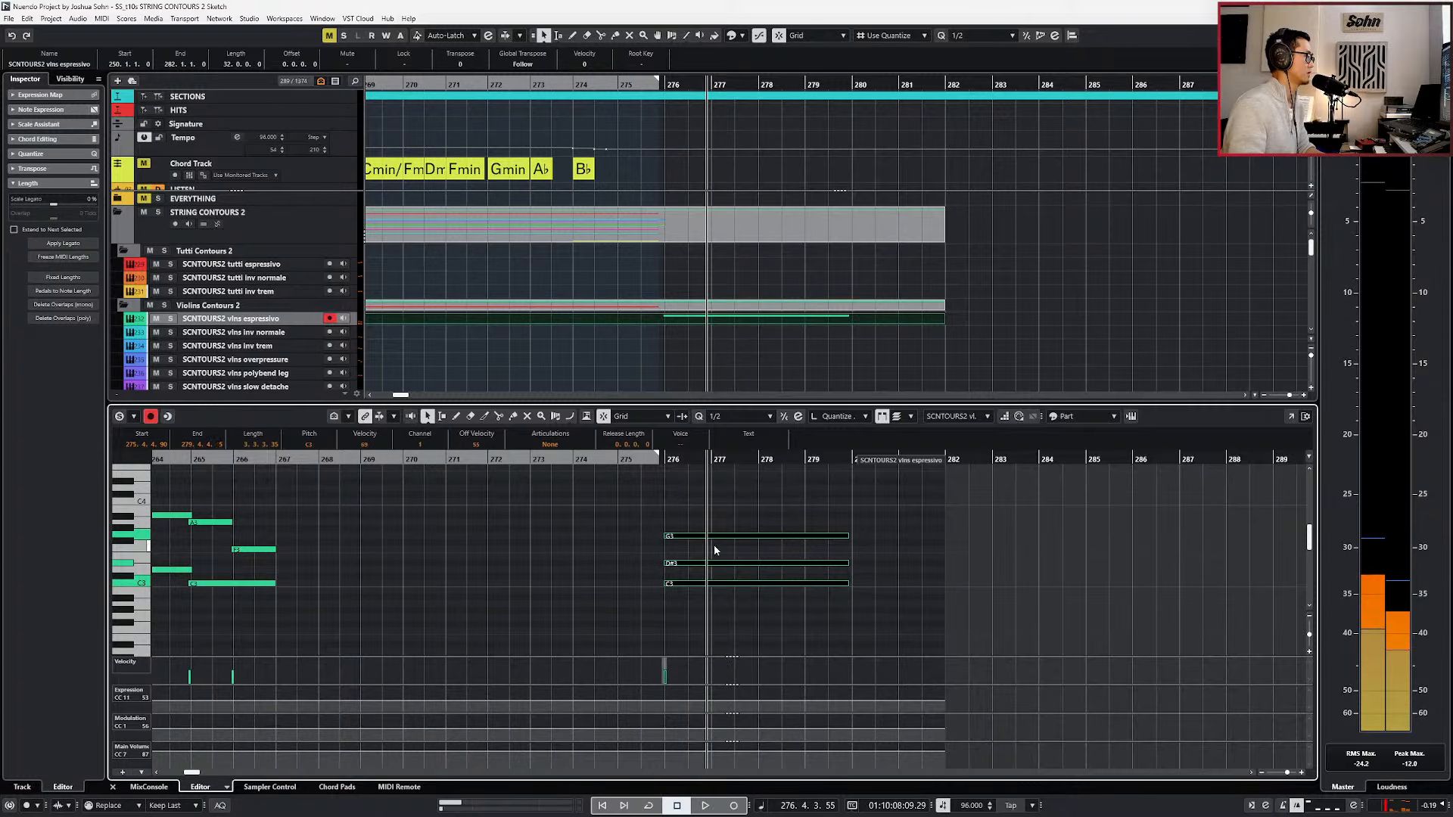
{"action": "key", "text": "shift+Up"}
{"action": "key", "text": "space"}
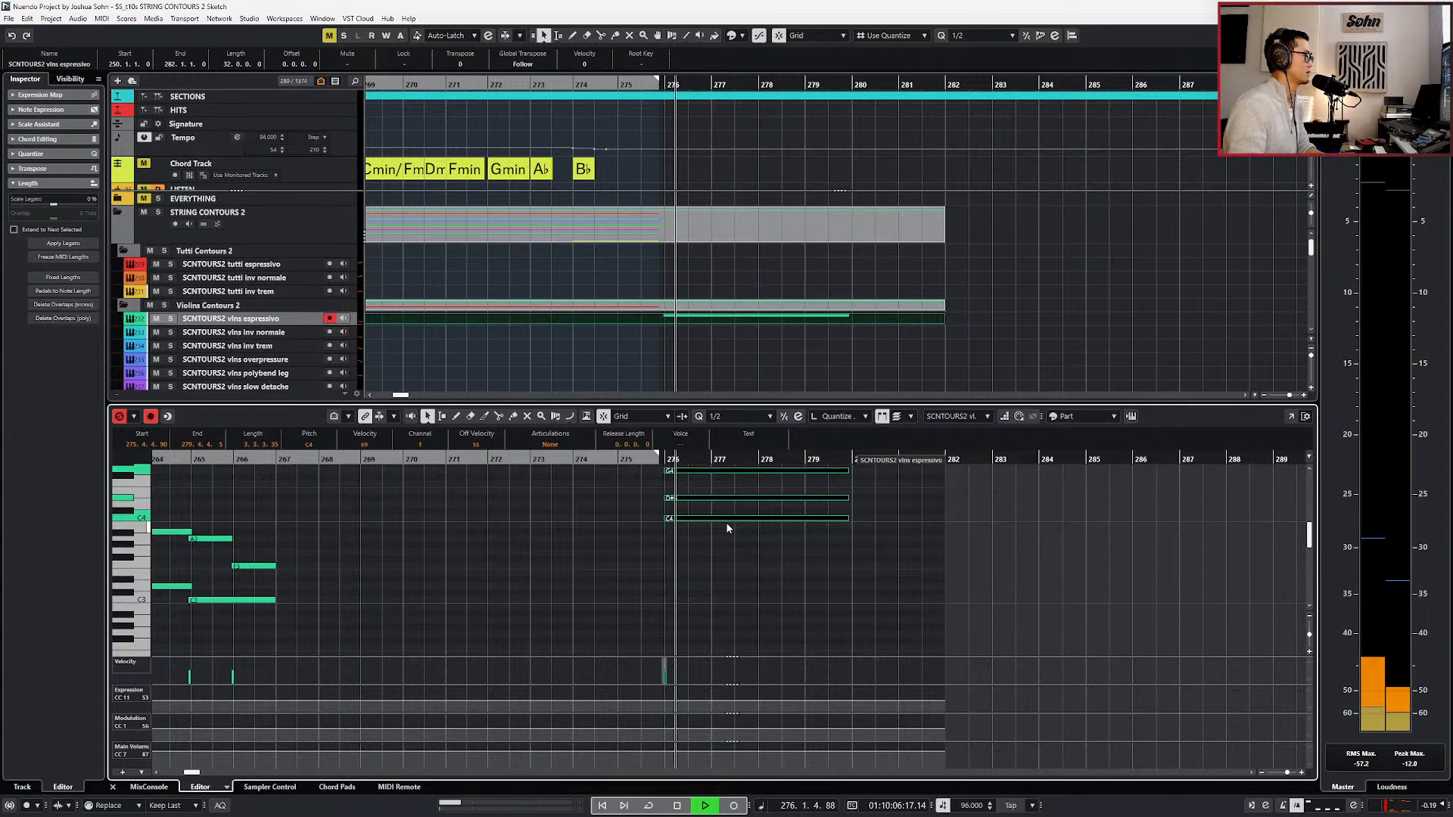
Lower the chord's G and D# notes by one octave, keeping C4 on top, and audition the voicing.
{"action": "scroll", "coordinate": [721, 488], "scroll_direction": "up", "scroll_amount": 1}
{"action": "left_click", "coordinate": [705, 508]}
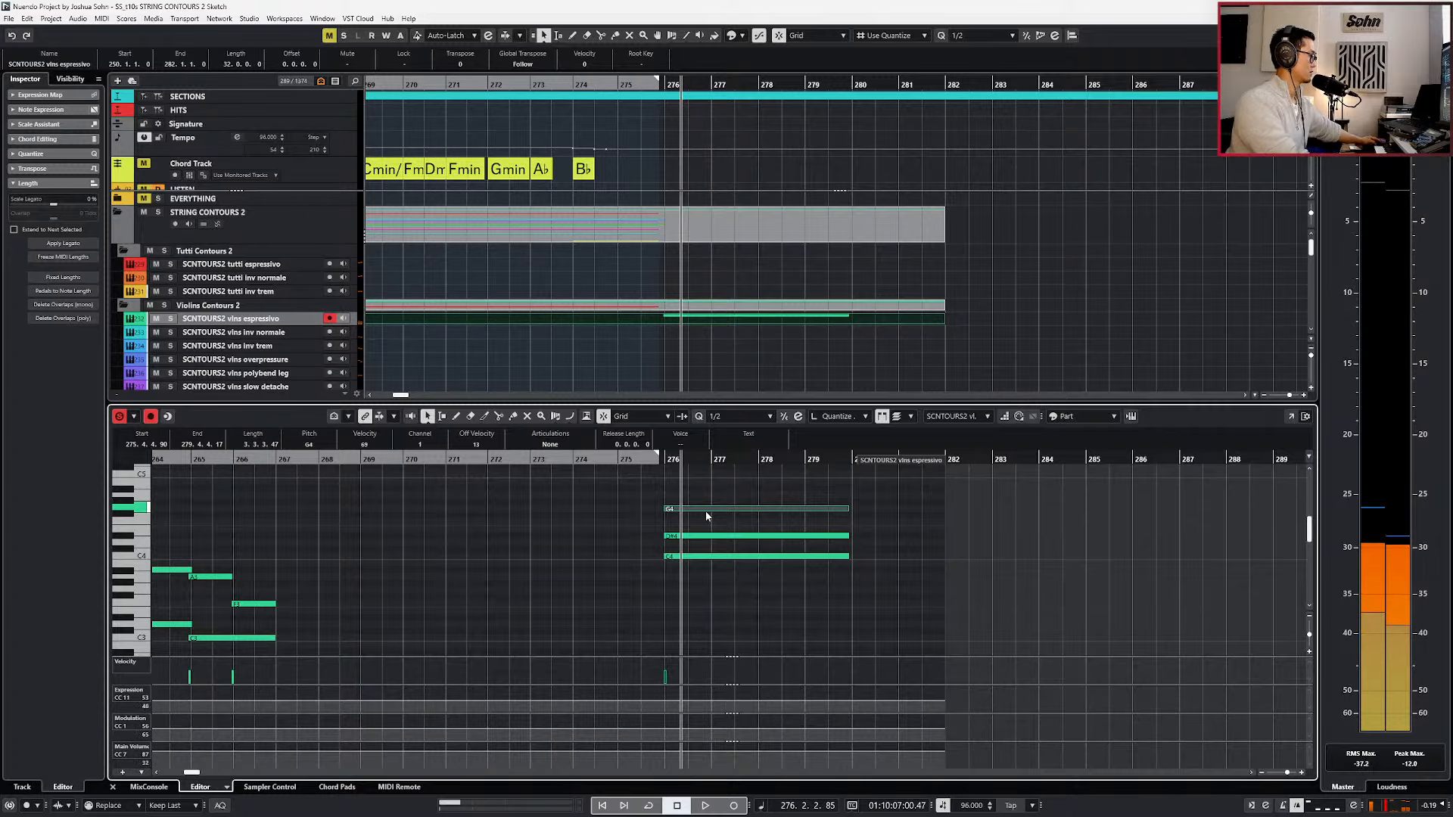
{"action": "left_click", "coordinate": [707, 537], "text": "shift"}
{"action": "key", "text": "shift+Down"}
{"action": "key", "text": "space"}
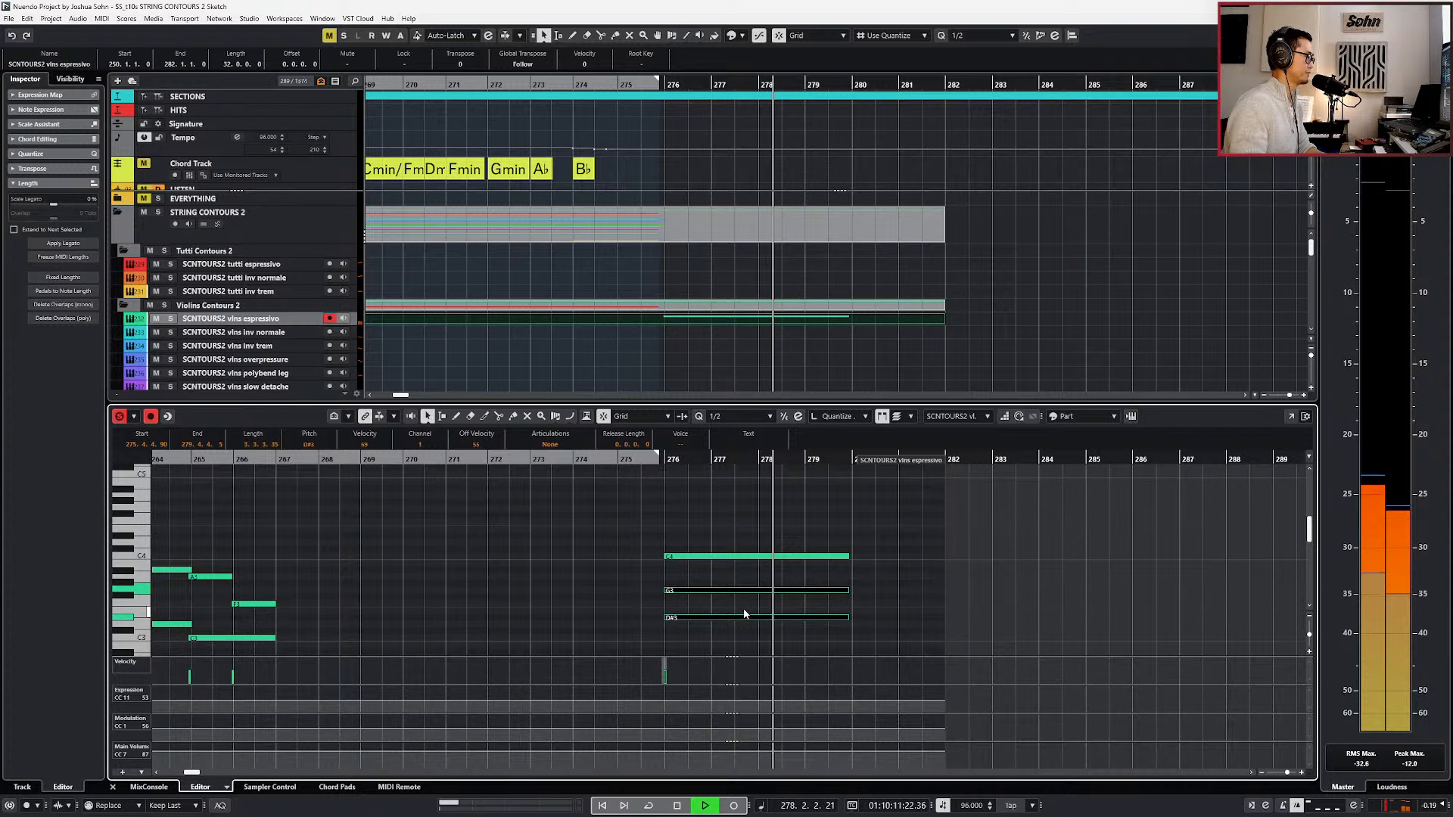
Lengthen the C#-1 keyswitch note in the vlns espressivo part to end at bar 281.
{"action": "scroll", "coordinate": [747, 594], "scroll_direction": "down", "scroll_amount": 3}
{"action": "scroll", "coordinate": [747, 594], "scroll_direction": "down", "scroll_amount": 3}
{"action": "scroll", "coordinate": [746, 591], "scroll_direction": "down", "scroll_amount": 3}
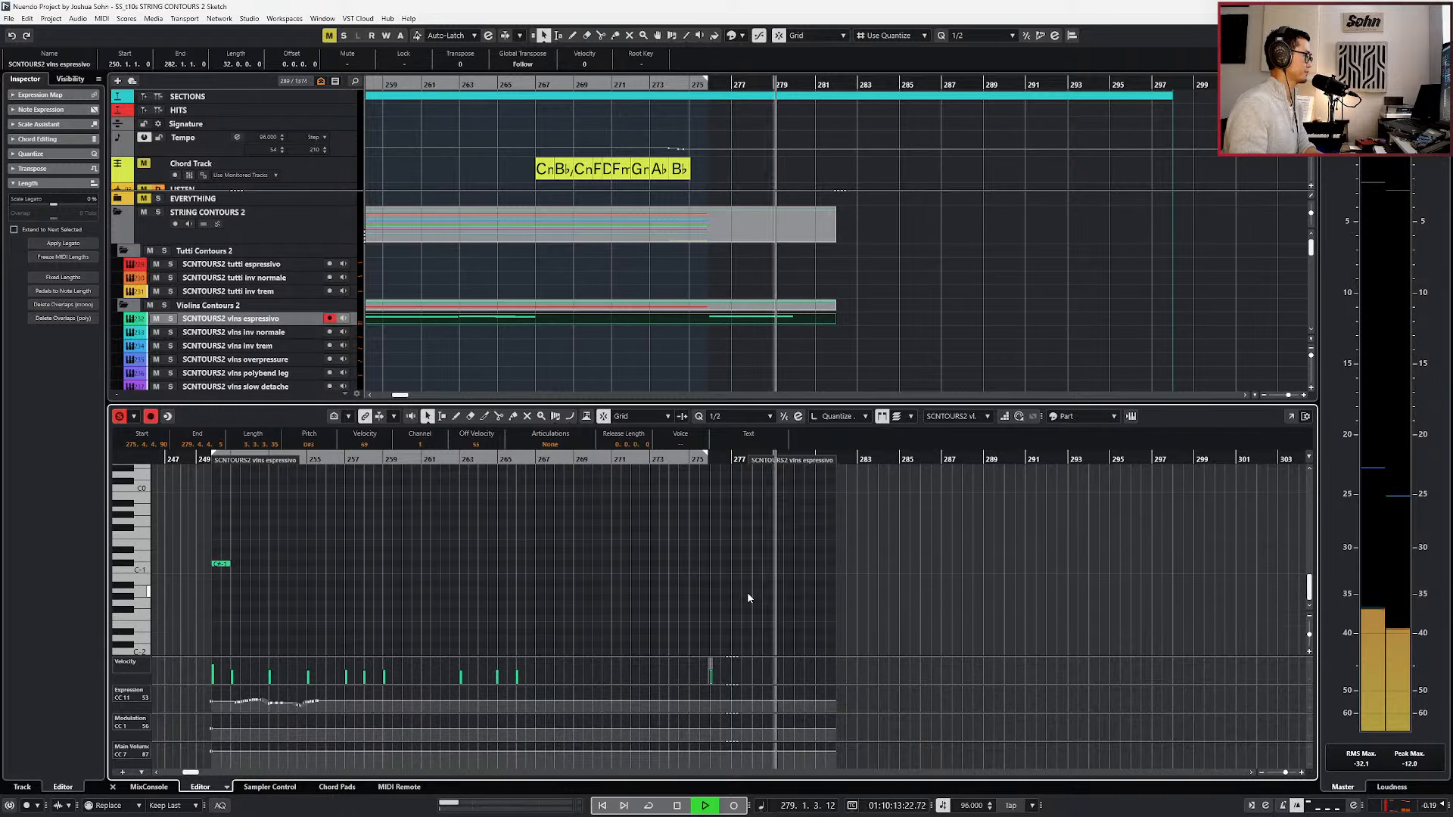
{"action": "left_click_drag", "start_coordinate": [229, 563], "coordinate": [782, 633]}
{"action": "scroll", "coordinate": [809, 513], "scroll_direction": "up", "scroll_amount": 5}
Lengthen the violin chord's notes to 4.0.3.35, stop playback and move the playhead to the part's end at bar 282.
{"action": "key", "text": "alt+4"}
{"action": "key", "text": "alt+shift+Right"}
{"action": "key", "text": "alt+shift+Right"}
{"action": "key", "text": "space"}
{"action": "key", "text": "s"}
{"action": "key", "text": "KP_Subtract"}
{"action": "key", "text": "KP_Add"}
{"action": "key", "text": "ctrl+KP_2"}
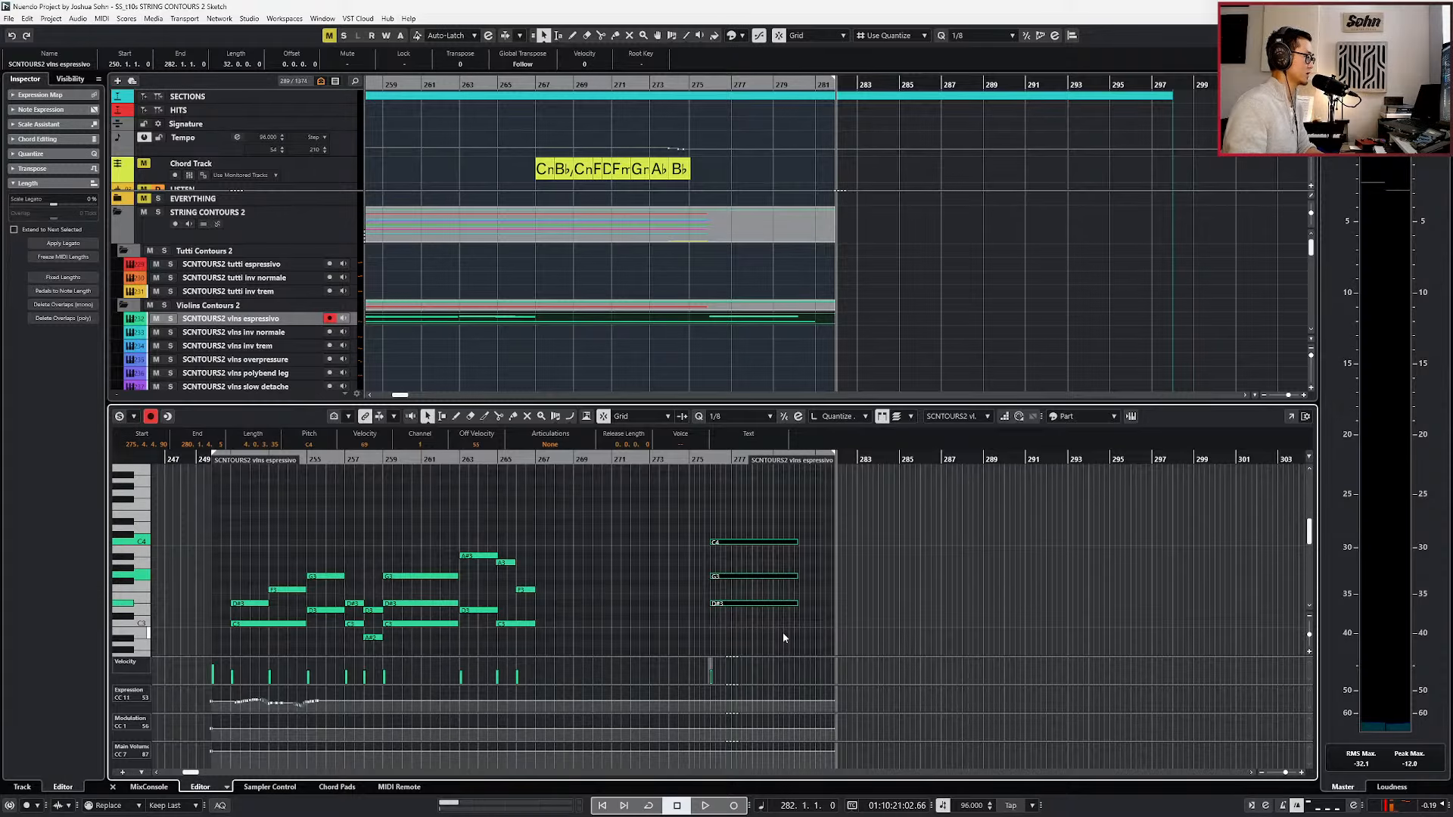
Set the timecode at bar 251 to 01:00:00:00.00 and place the playhead at the end of the final violin chord.
{"action": "scroll", "coordinate": [786, 633], "scroll_direction": "left", "scroll_amount": 3}
{"action": "key", "text": "KP_1"}
{"action": "key", "text": "KP_Add"}
{"action": "scroll", "coordinate": [539, 340], "scroll_direction": "up", "scroll_amount": 5}
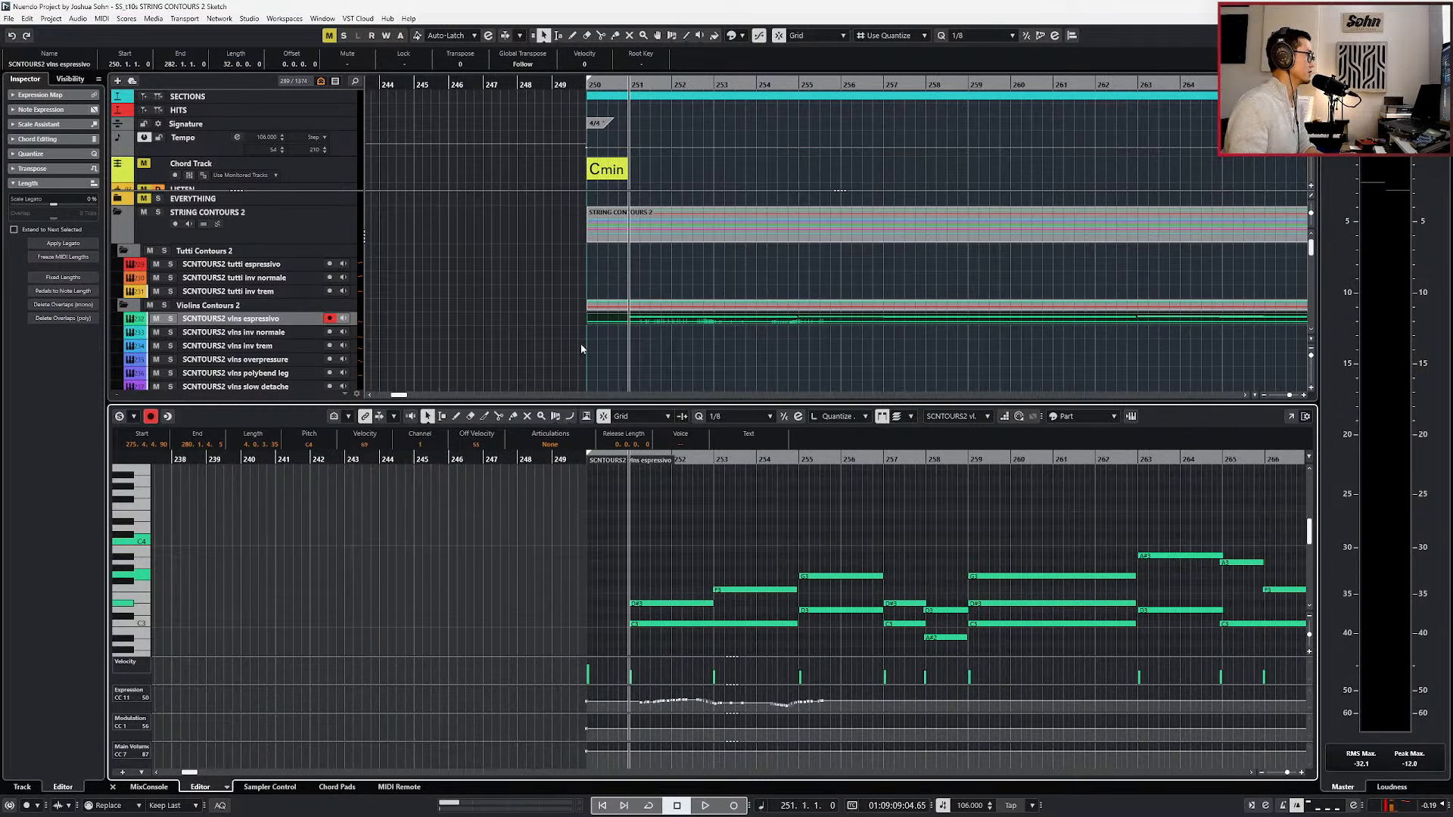
{"action": "key", "text": "ctrl+shift+t"}
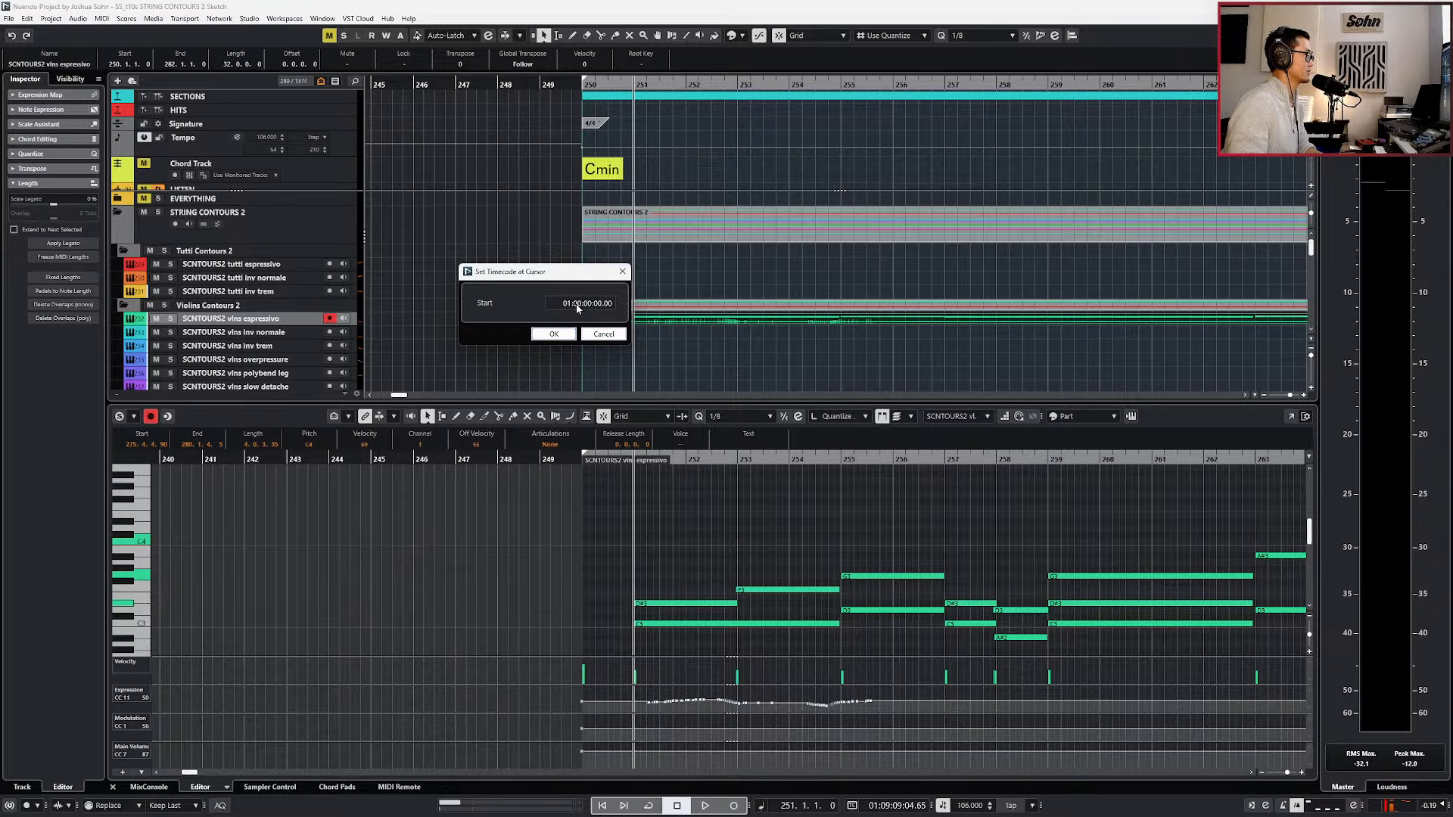
{"action": "key", "text": "Return"}
{"action": "left_click", "coordinate": [757, 435]}
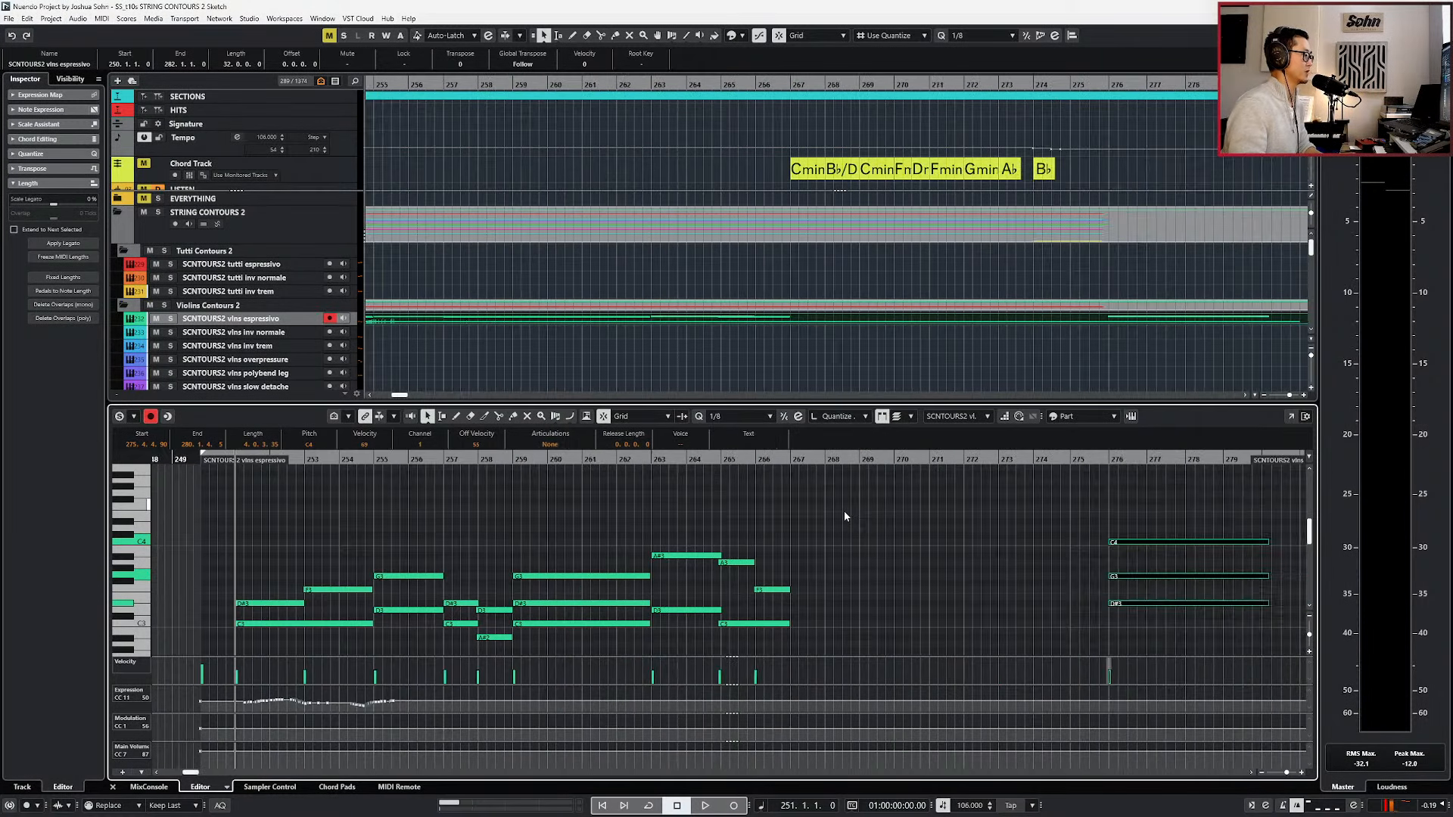
{"action": "left_click_drag", "start_coordinate": [870, 508], "coordinate": [867, 612]}
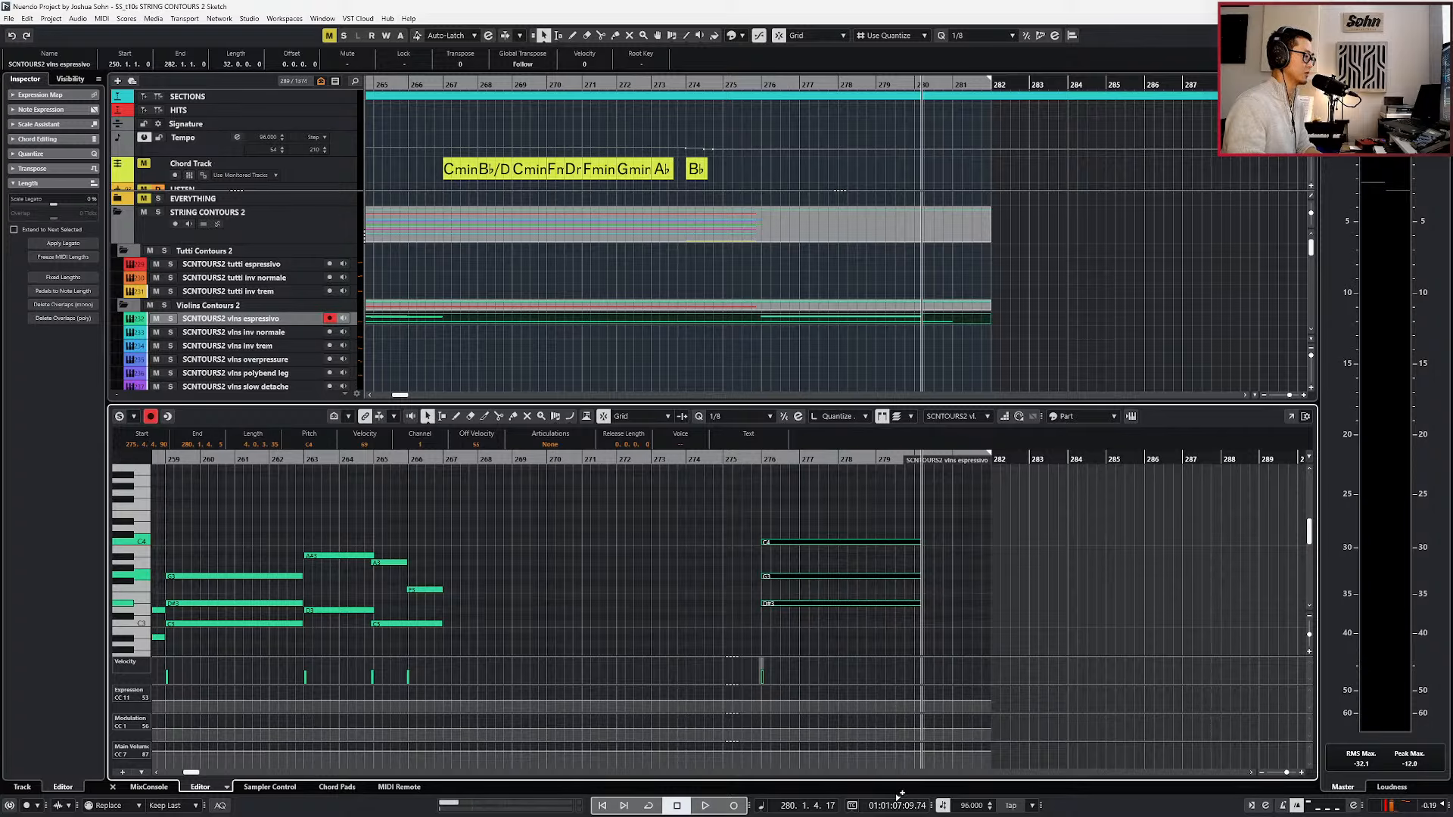
Close the note editor and lengthen the vlns ts slow detache part to end at bar 282.
{"action": "key", "text": "KP_Subtract"}
{"action": "key", "text": "KP_Subtract"}
{"action": "key", "text": "Return"}
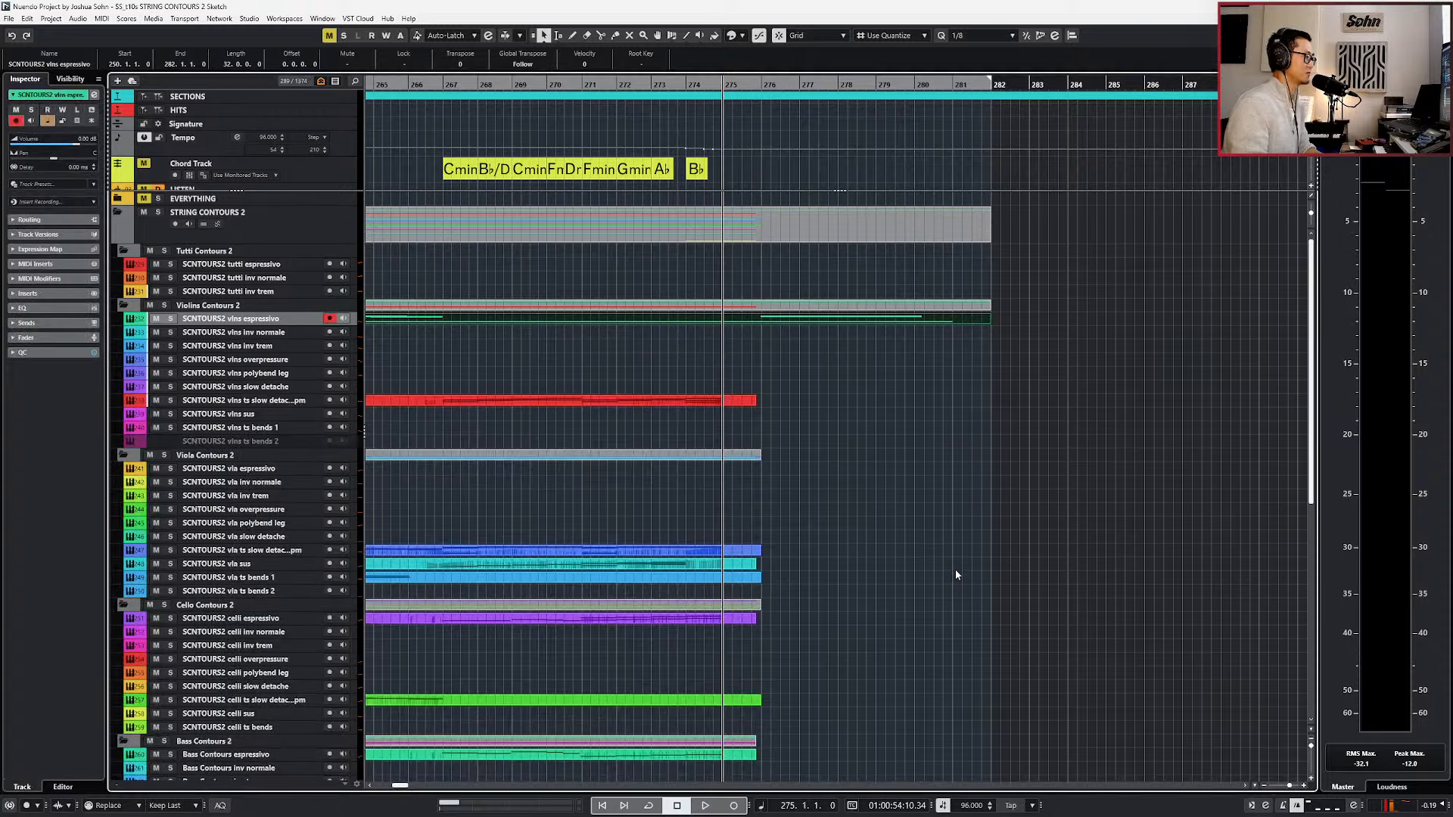
{"action": "scroll", "coordinate": [954, 570], "scroll_direction": "down", "scroll_amount": 1}
{"action": "scroll", "coordinate": [809, 472], "scroll_direction": "down", "scroll_amount": 2}
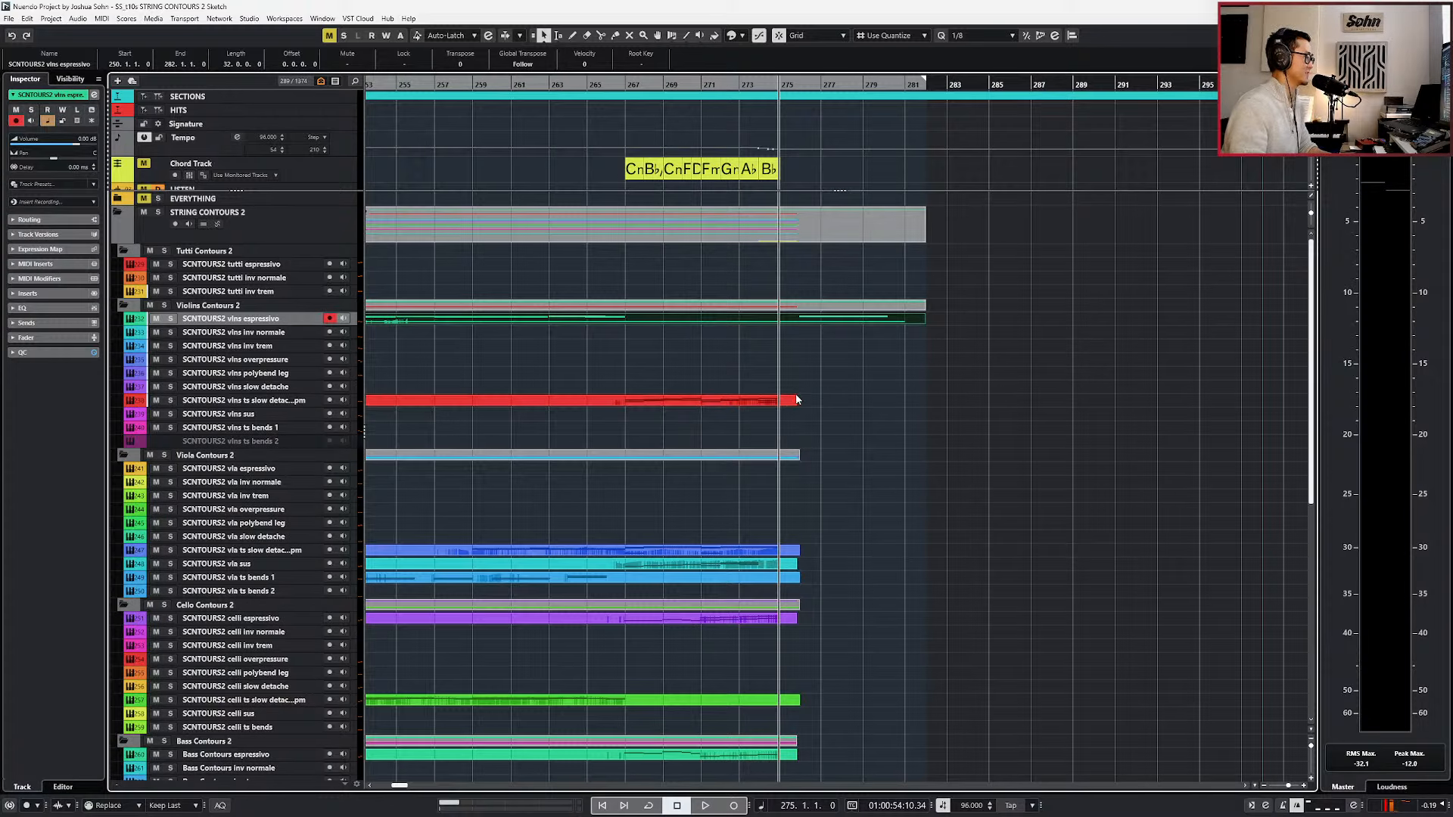
{"action": "left_click_drag", "start_coordinate": [795, 400], "coordinate": [925, 401]}
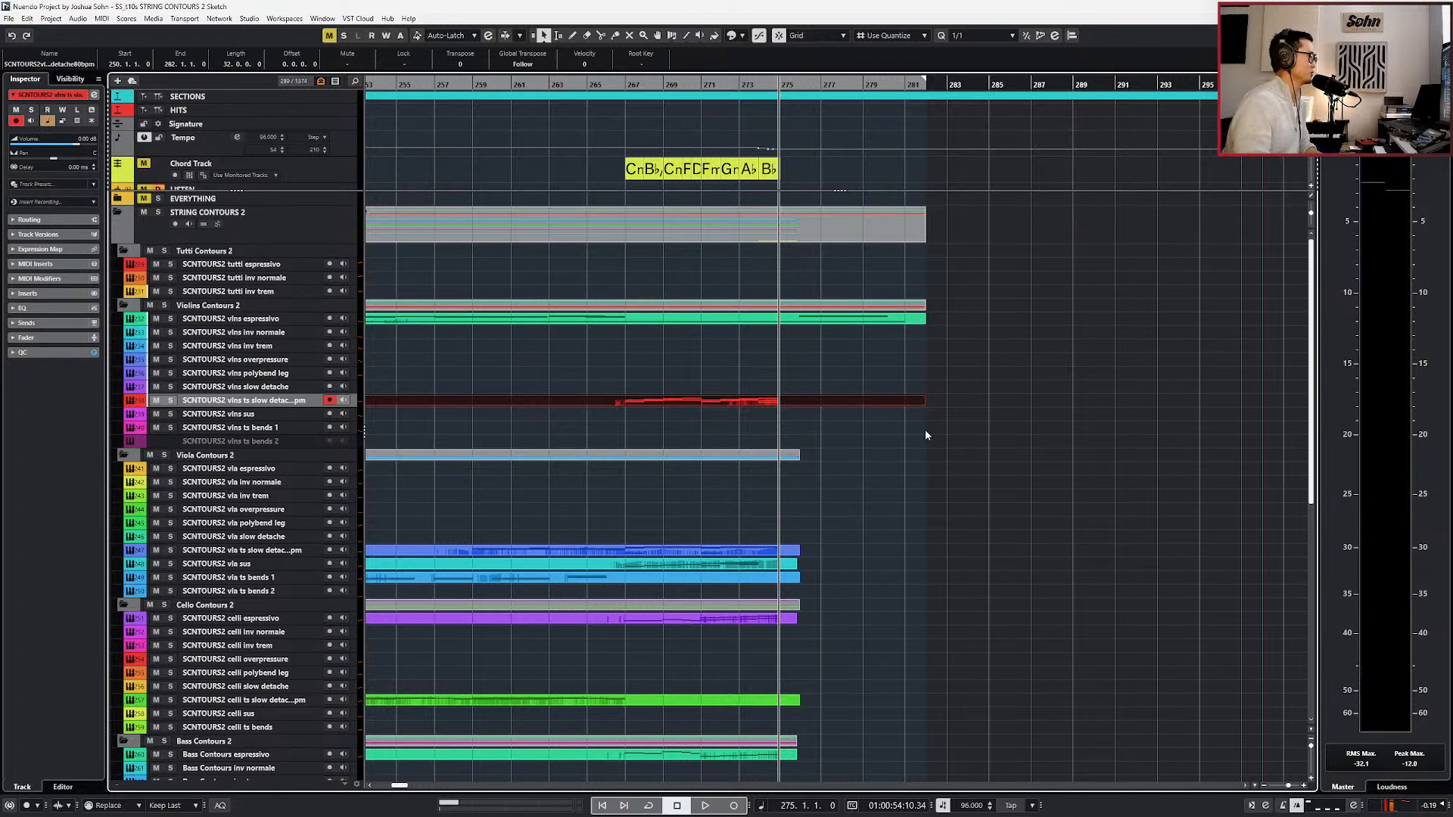
{"action": "key", "text": "KP_Subtract"}
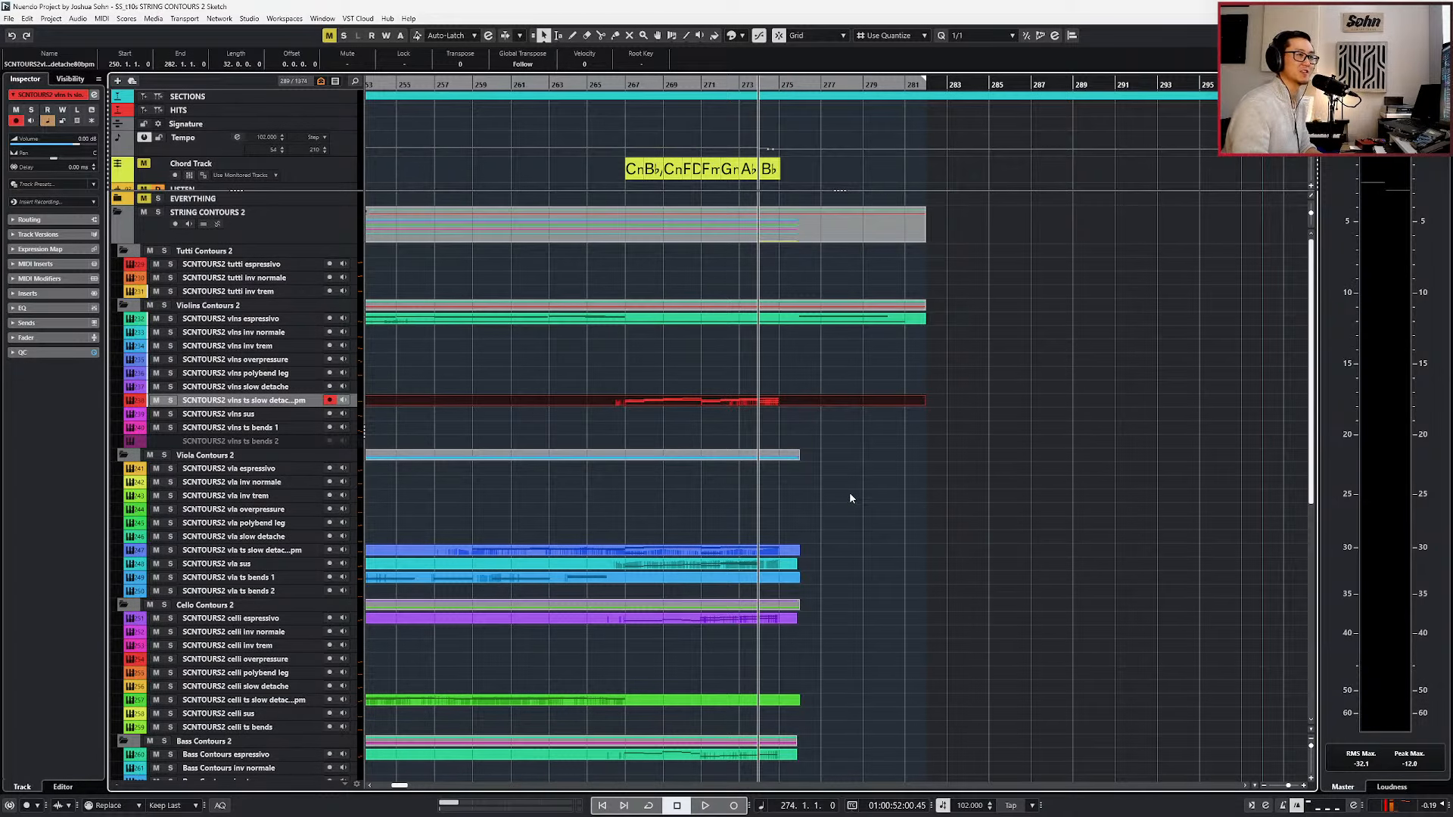
Select the viola parts and the celli espressivo part, and review where the remaining string parts end.
{"action": "scroll", "coordinate": [849, 492], "scroll_direction": "down", "scroll_amount": 3}
{"action": "key", "text": "g"}
{"action": "left_click_drag", "start_coordinate": [824, 409], "coordinate": [808, 538]}
{"action": "scroll", "coordinate": [809, 537], "scroll_direction": "down", "scroll_amount": 3}
{"action": "left_click_drag", "start_coordinate": [811, 410], "coordinate": [808, 308]}
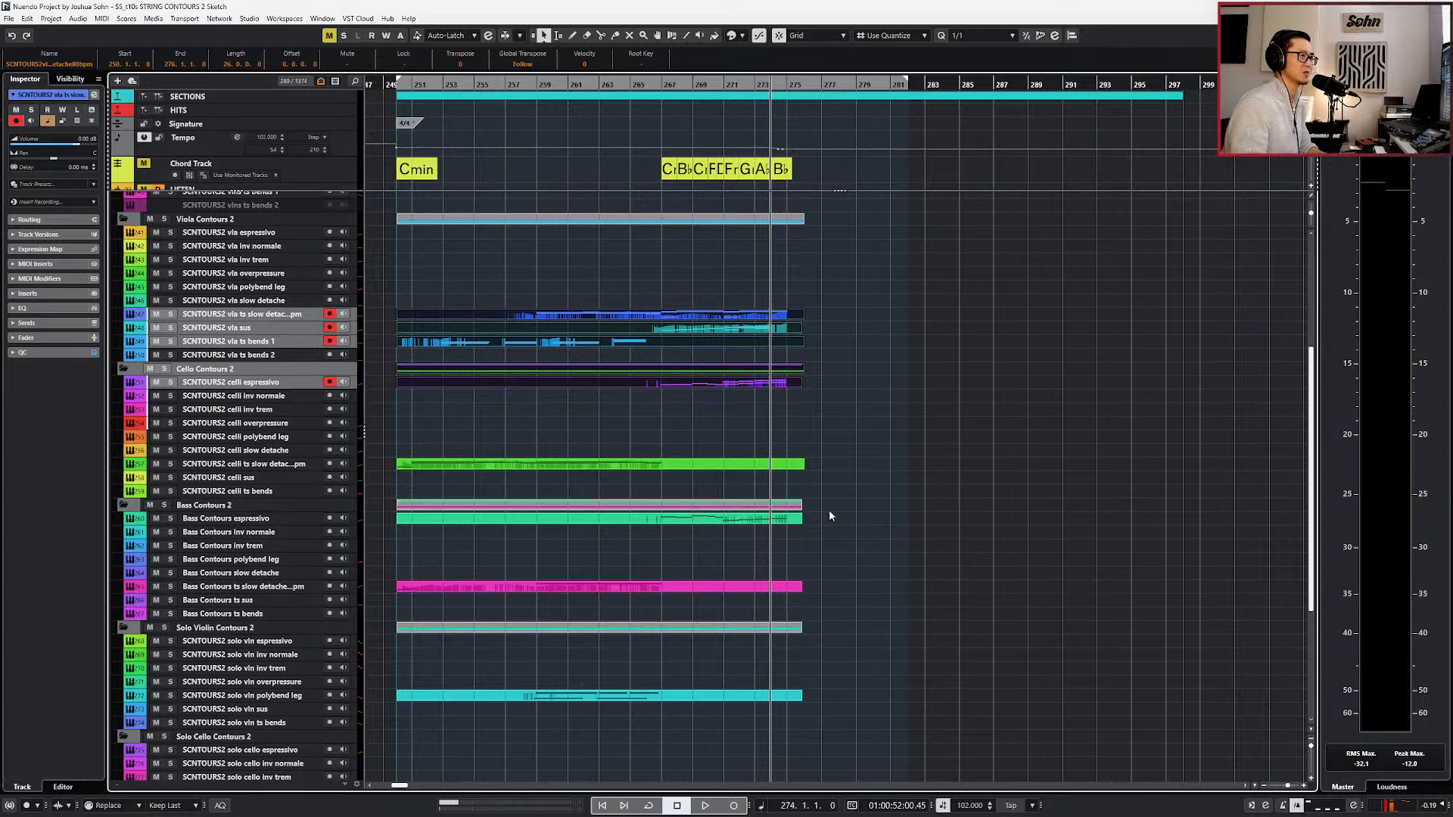
{"action": "key", "text": "KP_Subtract"}
{"action": "key", "text": "KP_Subtract"}
{"action": "key", "text": "KP_Subtract"}
{"action": "key", "text": "KP_Subtract"}
{"action": "key", "text": "KP_Subtract"}
{"action": "scroll", "coordinate": [837, 520], "scroll_direction": "down", "scroll_amount": 6}
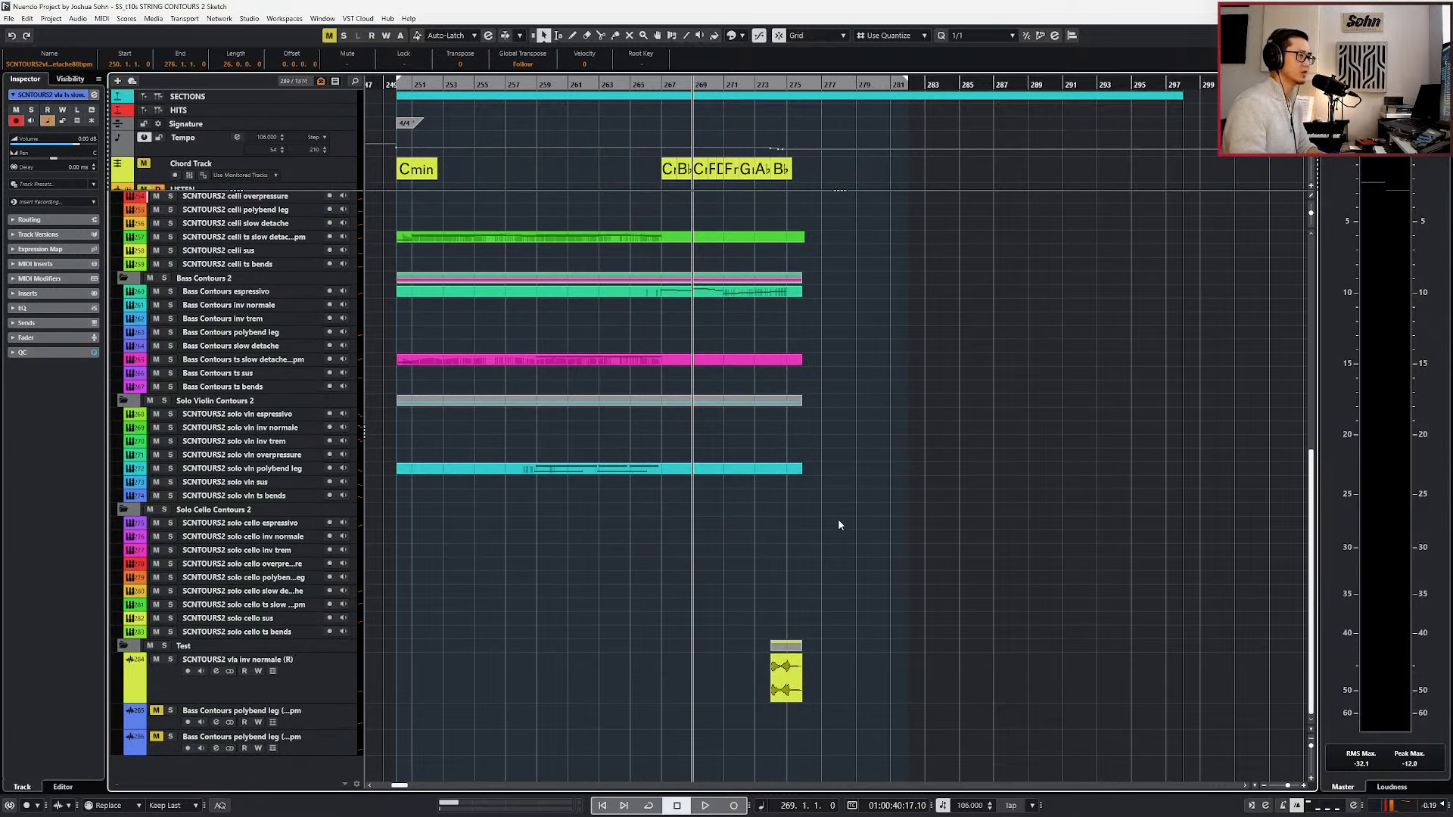
{"action": "scroll", "coordinate": [832, 521], "scroll_direction": "up", "scroll_amount": 3}
{"action": "scroll", "coordinate": [832, 521], "scroll_direction": "up", "scroll_amount": 3}
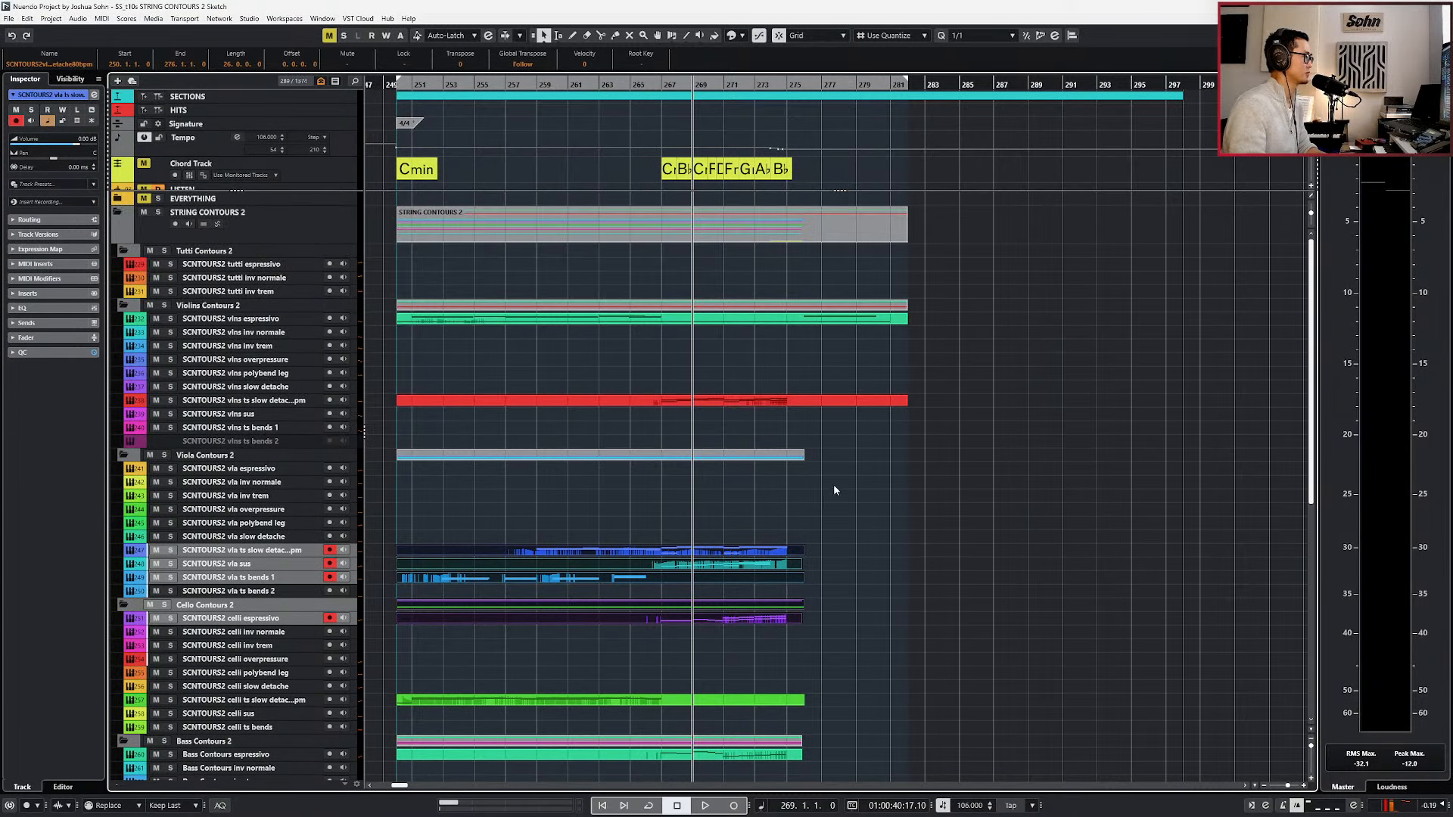
{"action": "scroll", "coordinate": [821, 321], "scroll_direction": "up", "scroll_amount": 3}
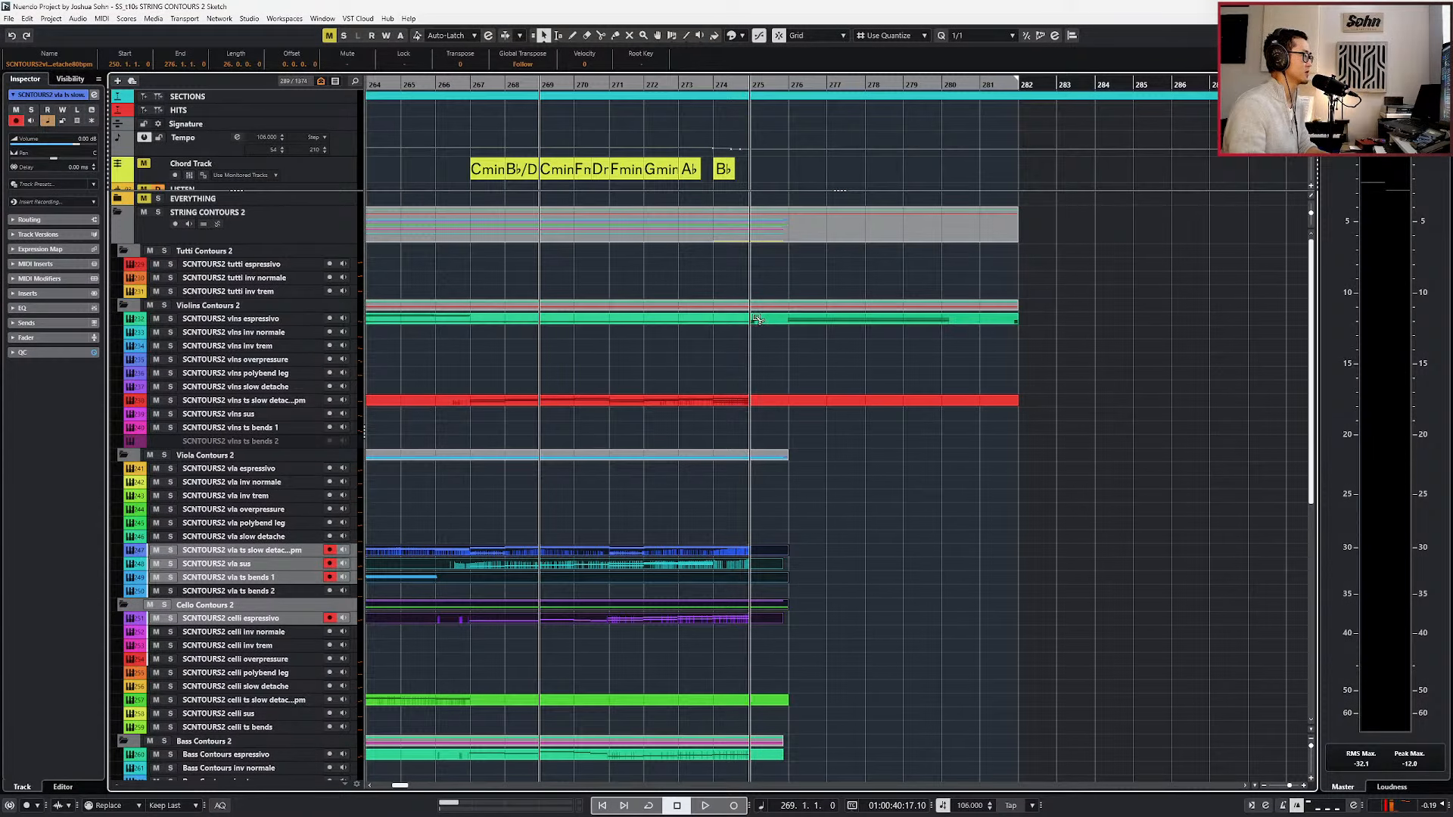
Copy the vlns espressivo material from bar 275 beat 3 to bar 282 onto the vla espressivo track.
{"action": "key", "text": "alt+2"}
{"action": "scroll", "coordinate": [775, 322], "scroll_direction": "up", "scroll_amount": 2}
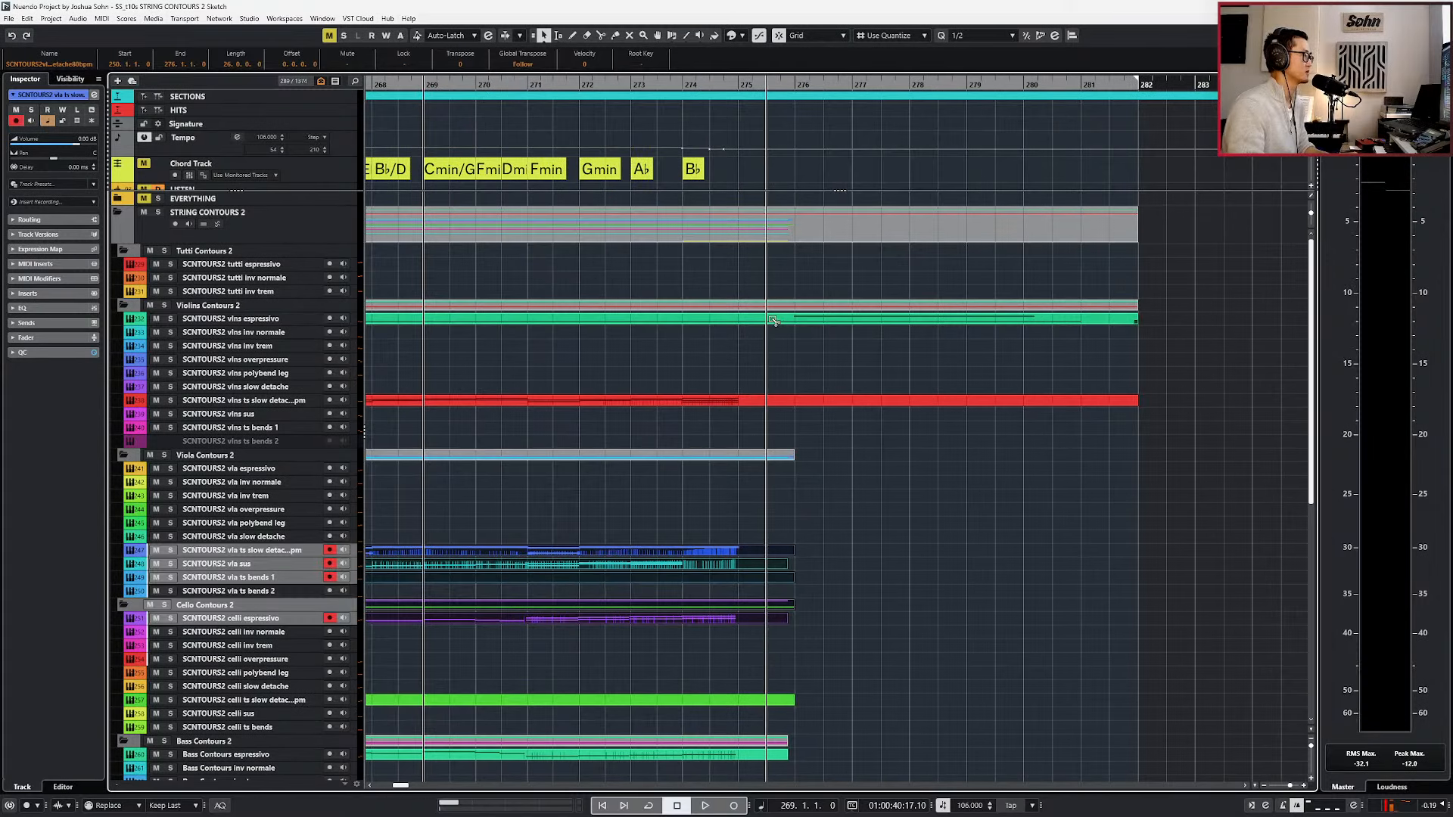
{"action": "left_click", "coordinate": [775, 321], "text": "alt"}
{"action": "left_click", "coordinate": [782, 319]}
{"action": "key", "text": "l"}
{"action": "left_click", "coordinate": [759, 356]}
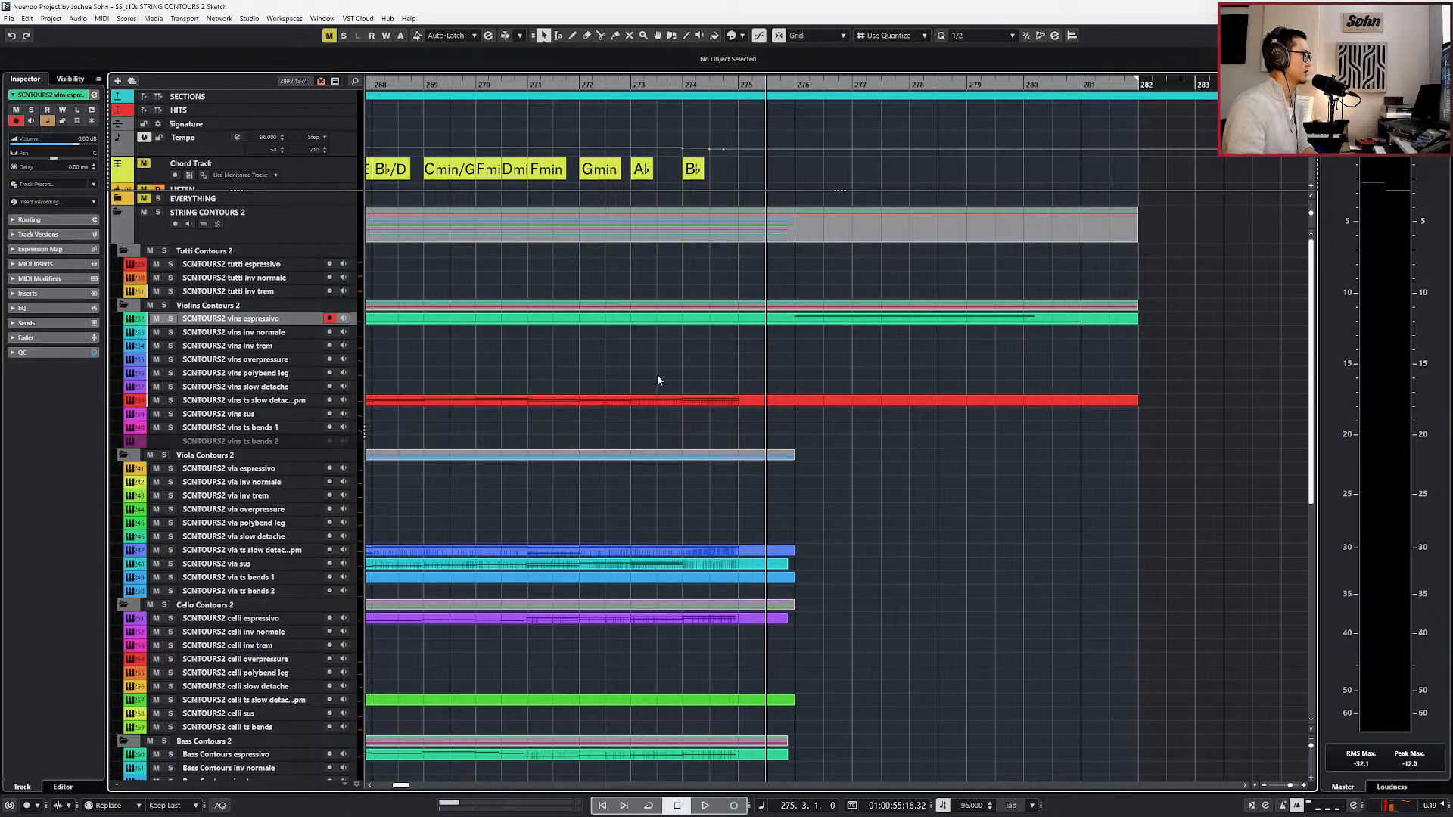
{"action": "scroll", "coordinate": [426, 500], "scroll_direction": "down", "scroll_amount": 3}
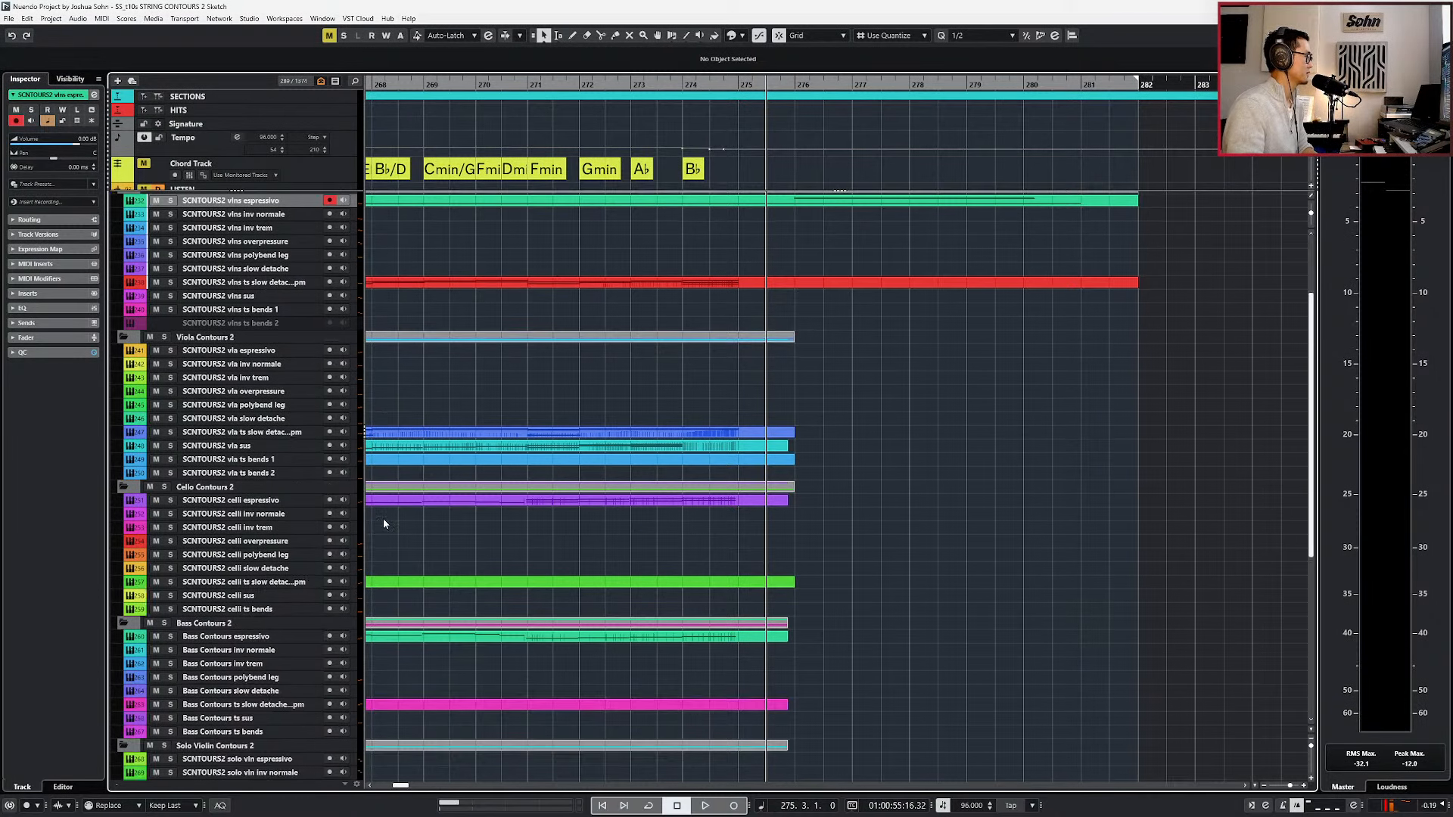
{"action": "left_click", "coordinate": [242, 452]}
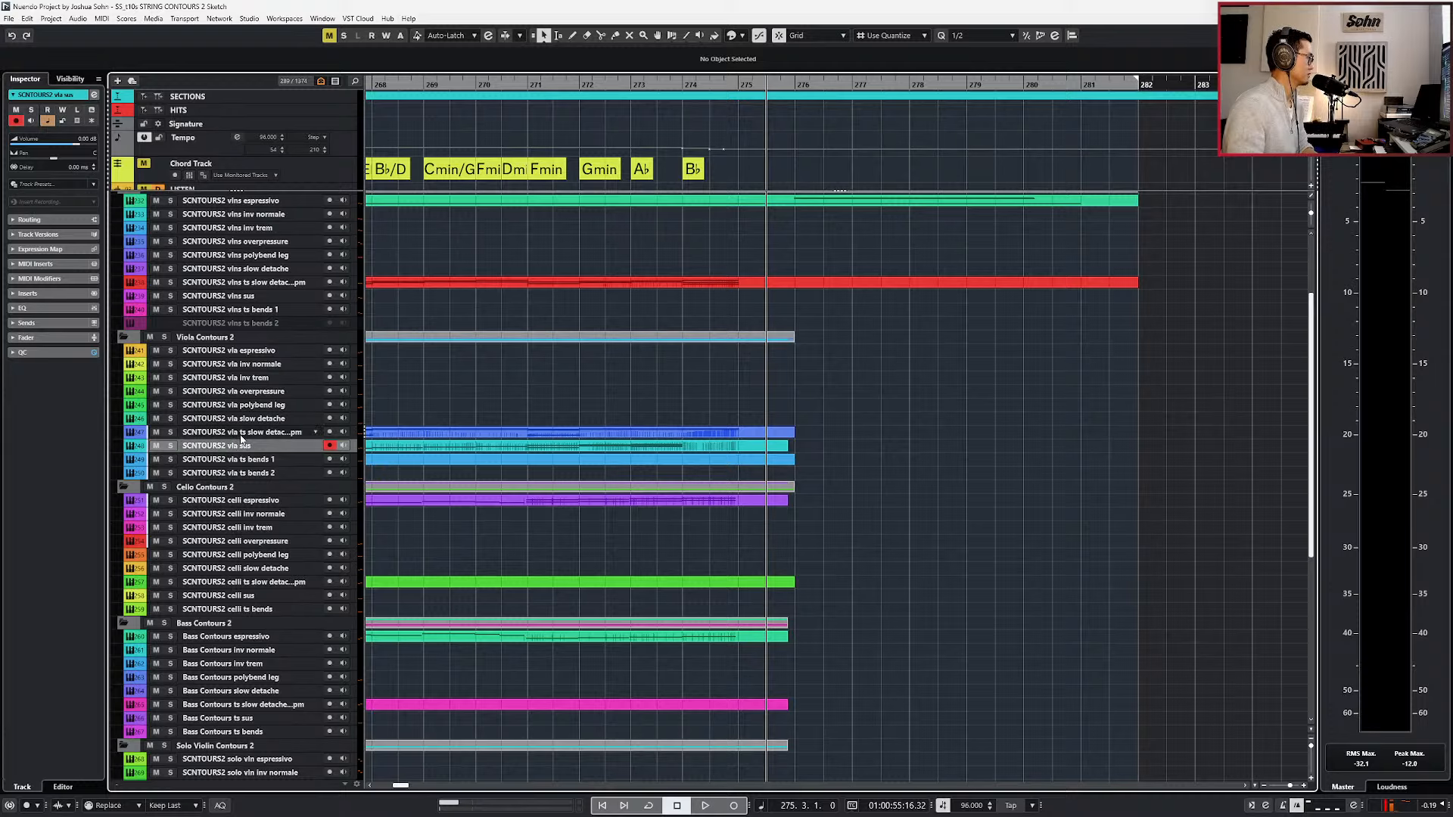
{"action": "left_click", "coordinate": [243, 351]}
{"action": "key", "text": "ctrl+v"}
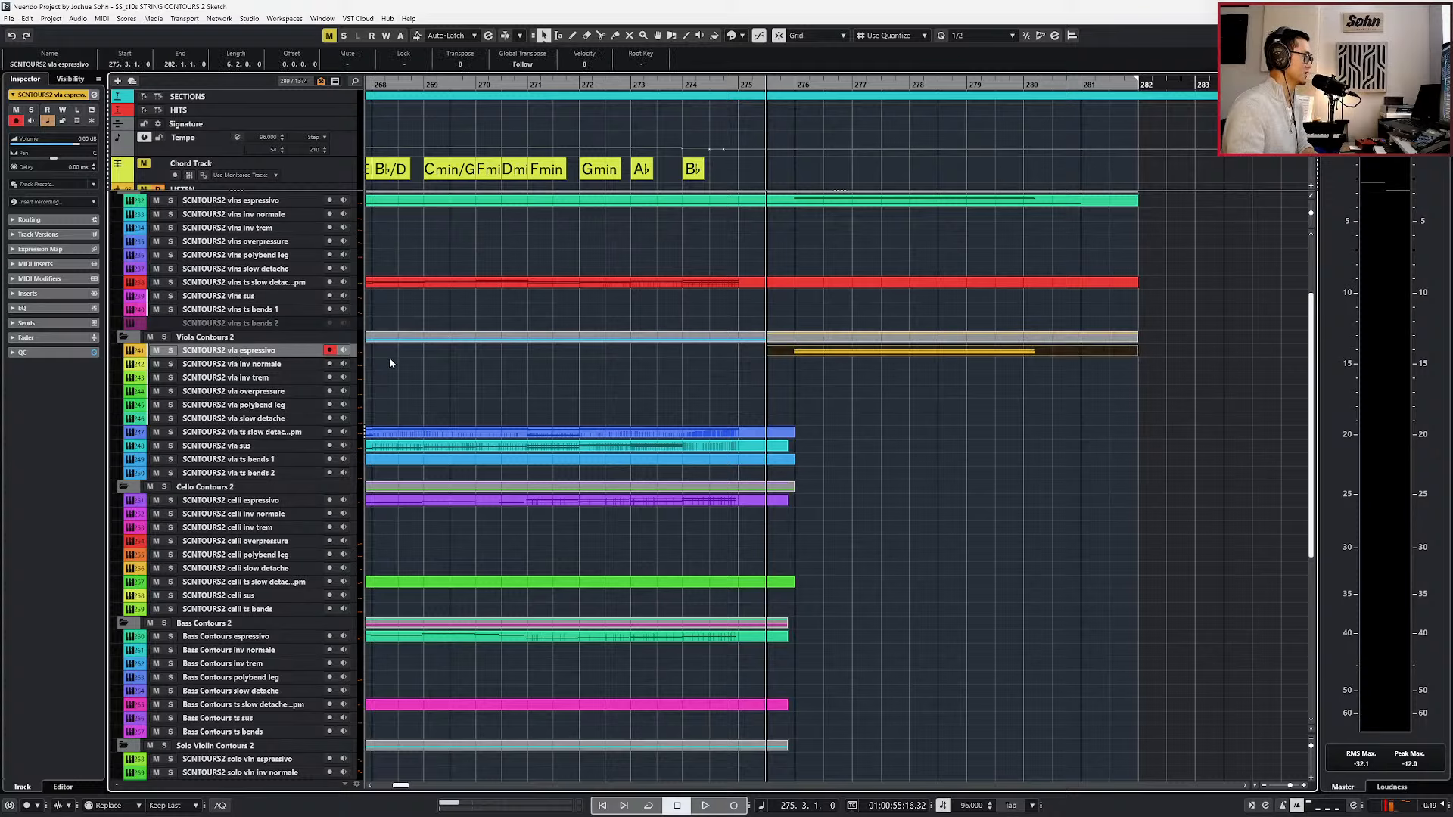
Split the C#-1 keyswitch note in the vlns espressivo part at bar 275 and copy its ending segment.
{"action": "double_click", "coordinate": [814, 354]}
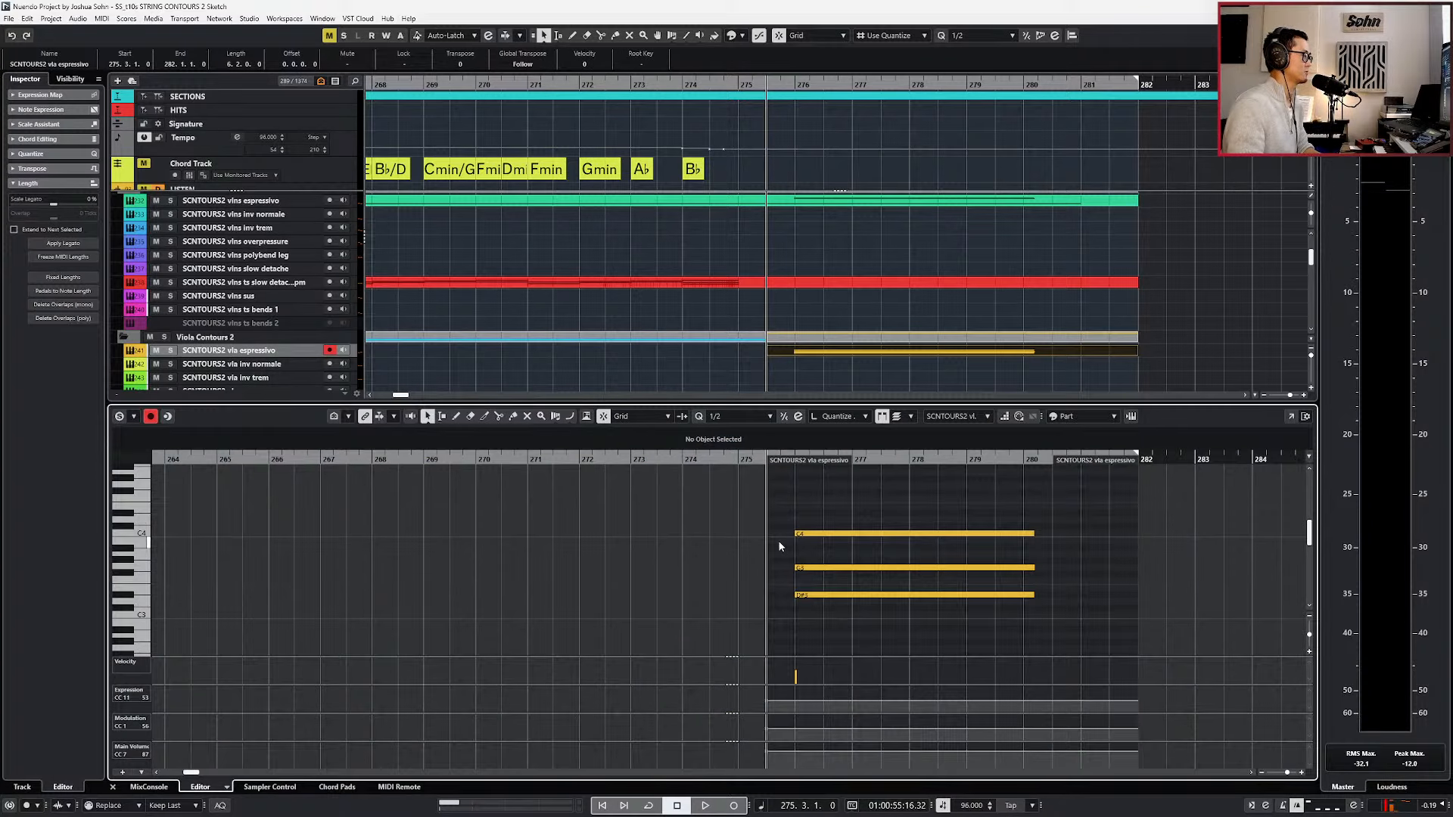
{"action": "scroll", "coordinate": [775, 325], "scroll_direction": "up", "scroll_amount": 1}
{"action": "left_click", "coordinate": [801, 241]}
{"action": "scroll", "coordinate": [643, 567], "scroll_direction": "down", "scroll_amount": 10}
{"action": "scroll", "coordinate": [528, 542], "scroll_direction": "left", "scroll_amount": 8}
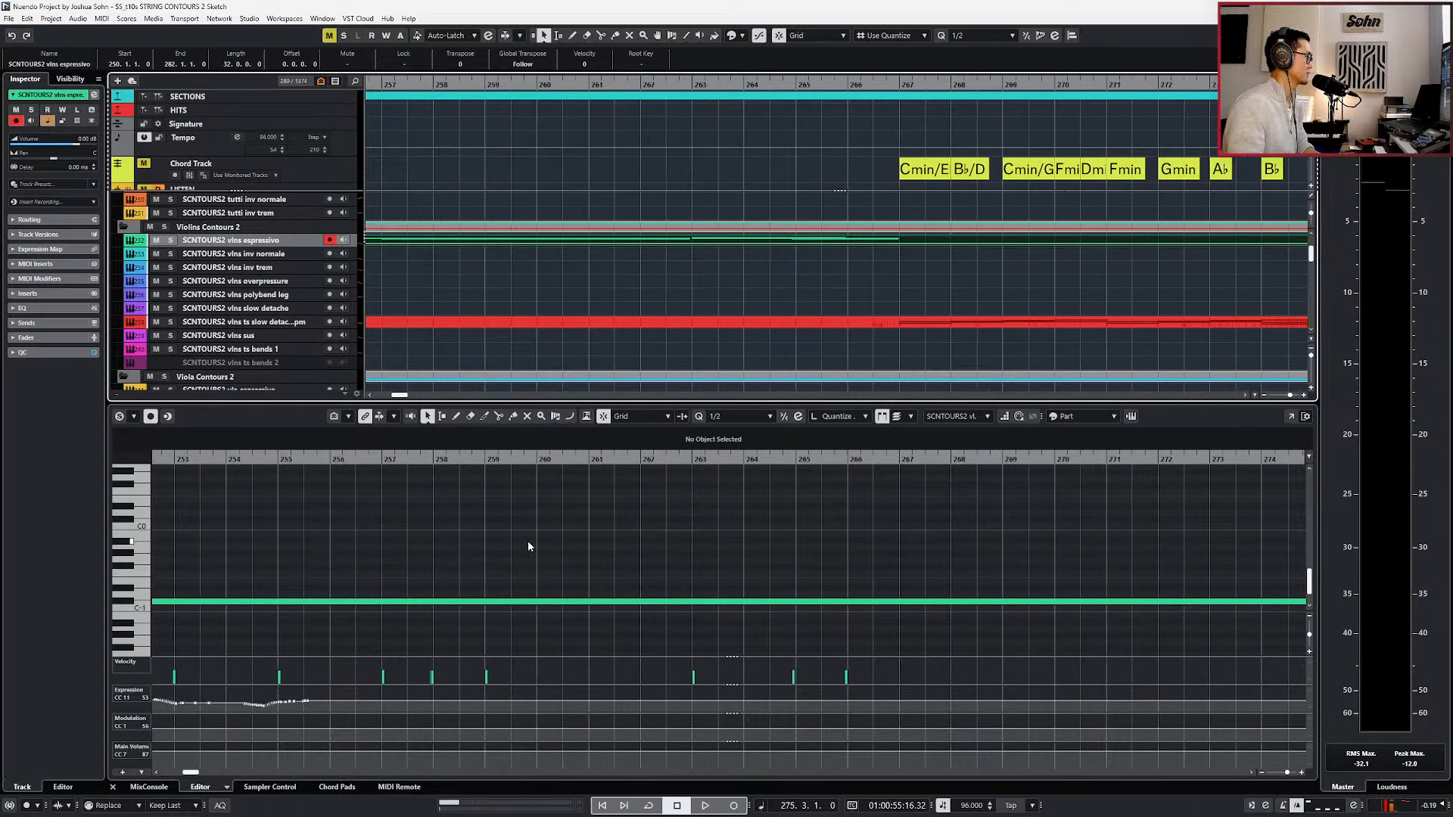
{"action": "scroll", "coordinate": [528, 542], "scroll_direction": "left", "scroll_amount": 1}
{"action": "left_click_drag", "start_coordinate": [508, 631], "coordinate": [562, 578]}
{"action": "scroll", "coordinate": [566, 572], "scroll_direction": "right", "scroll_amount": 3}
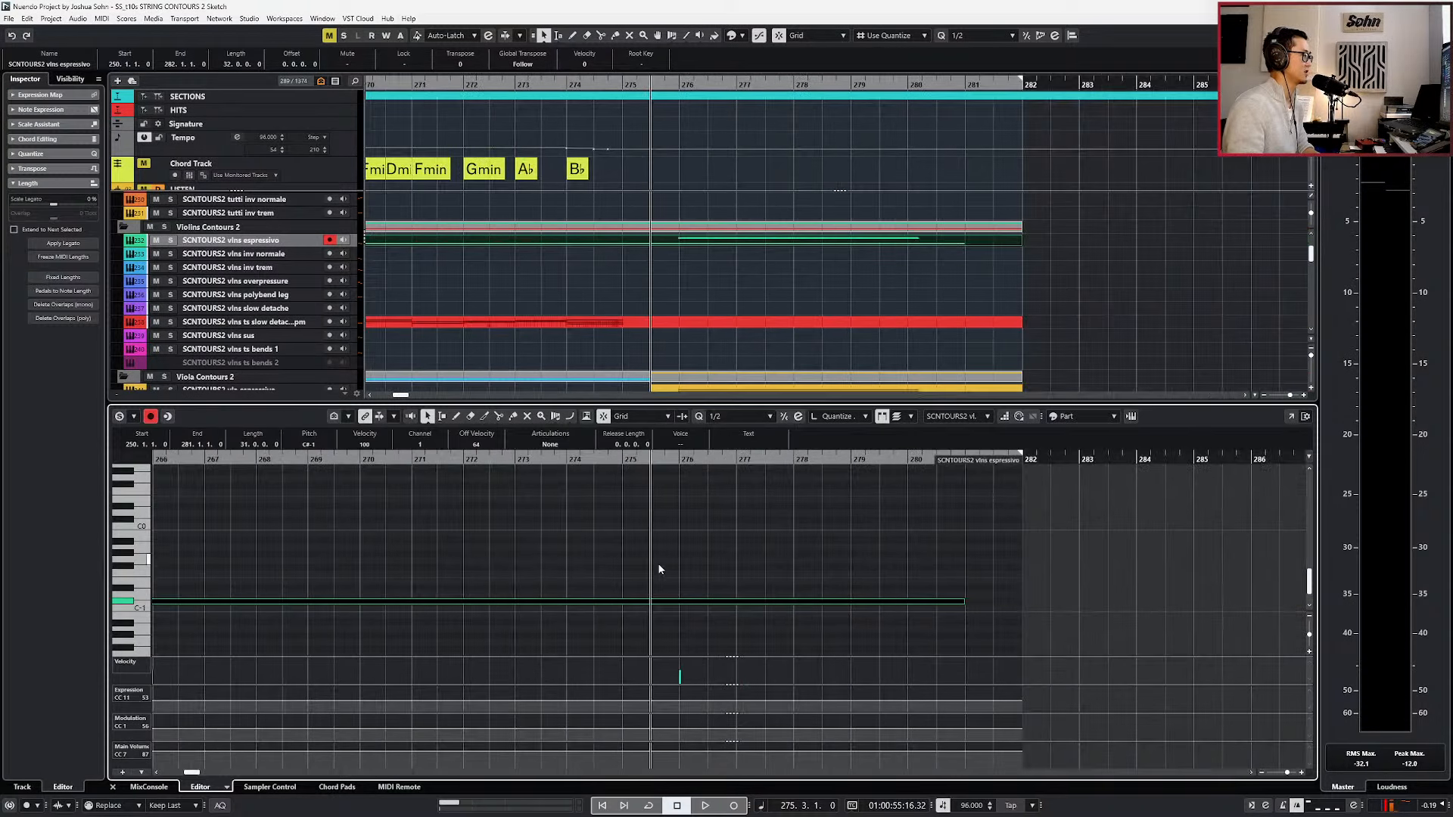
{"action": "key", "text": "alt+1"}
{"action": "left_click", "coordinate": [649, 603], "text": "alt"}
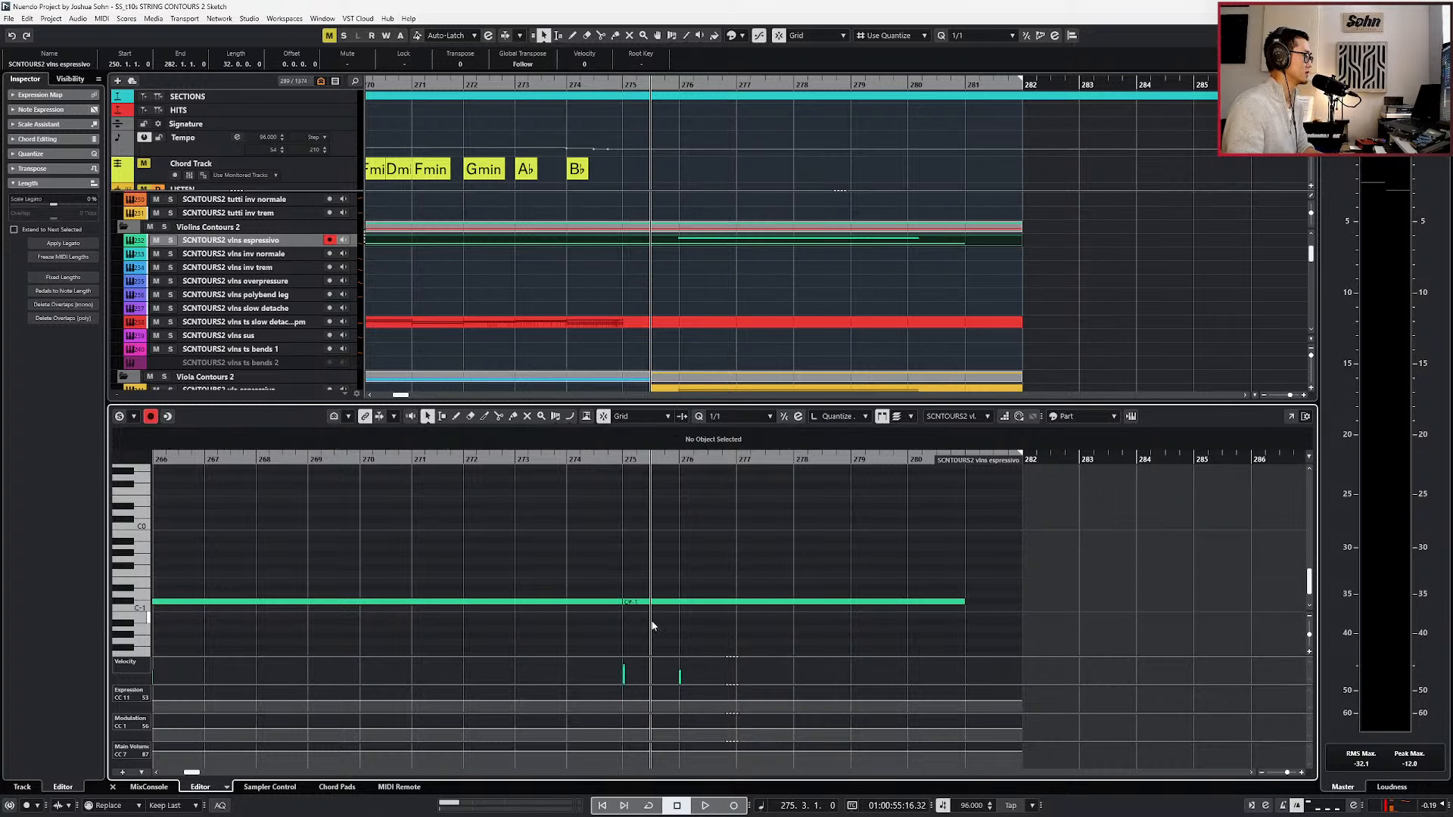
{"action": "key", "text": "ctrl+e"}
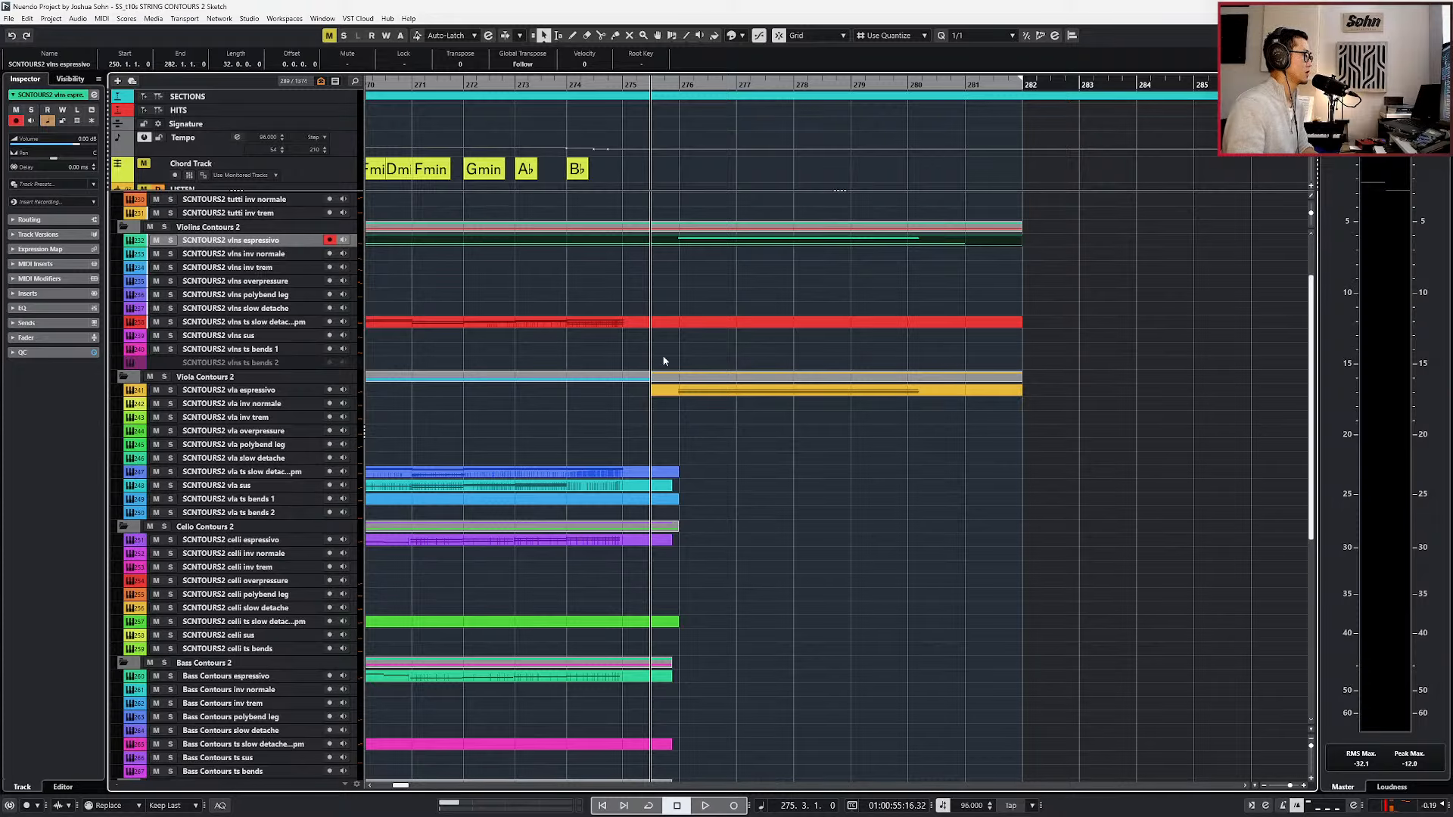
Open the vla espressivo part in the note editor and audition its chord at bar 276.
{"action": "double_click", "coordinate": [675, 392]}
{"action": "scroll", "coordinate": [739, 547], "scroll_direction": "down", "scroll_amount": 5}
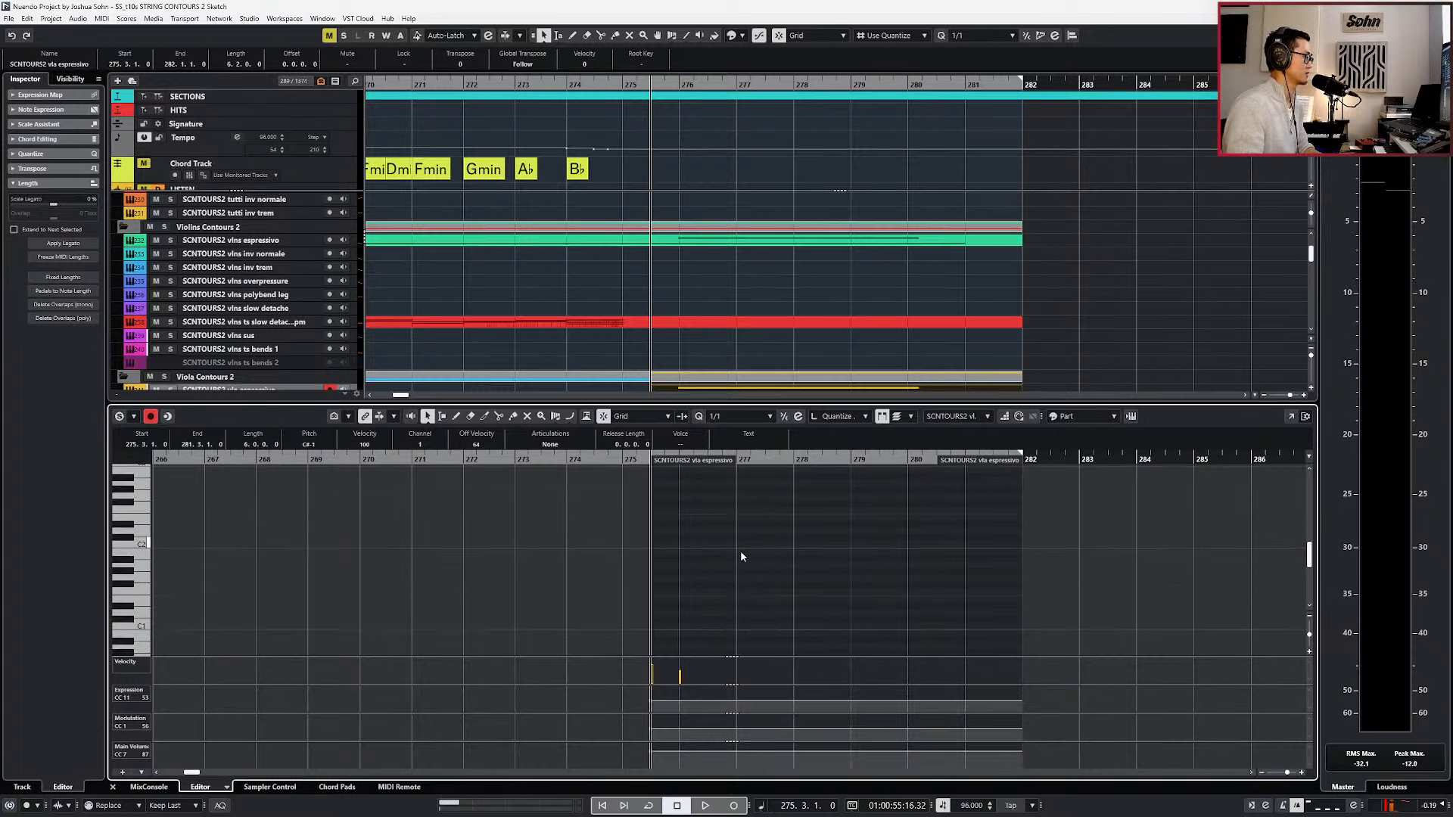
{"action": "key", "text": "space"}
{"action": "scroll", "coordinate": [741, 556], "scroll_direction": "up", "scroll_amount": 5}
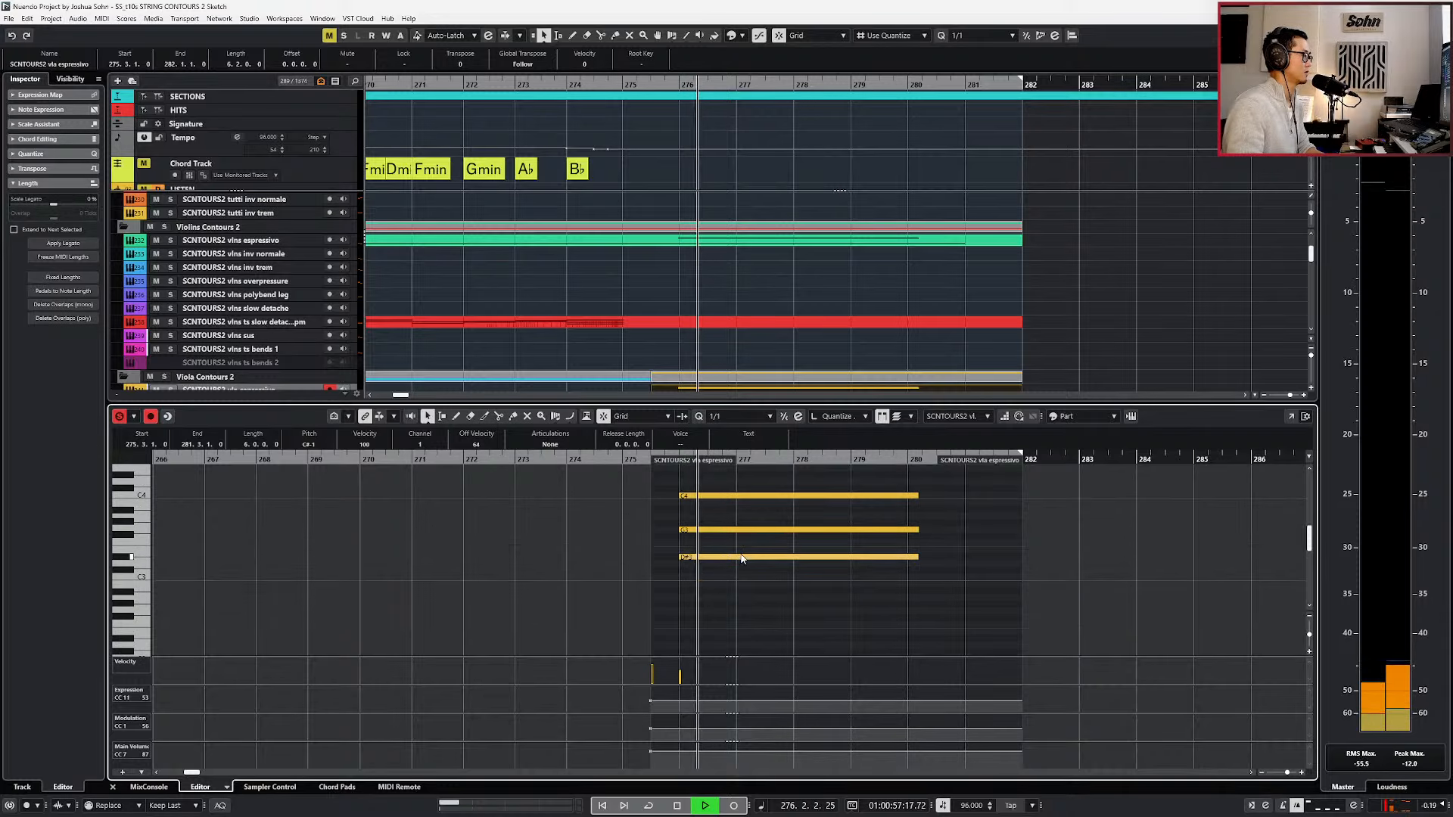
{"action": "key", "text": "alt+l"}
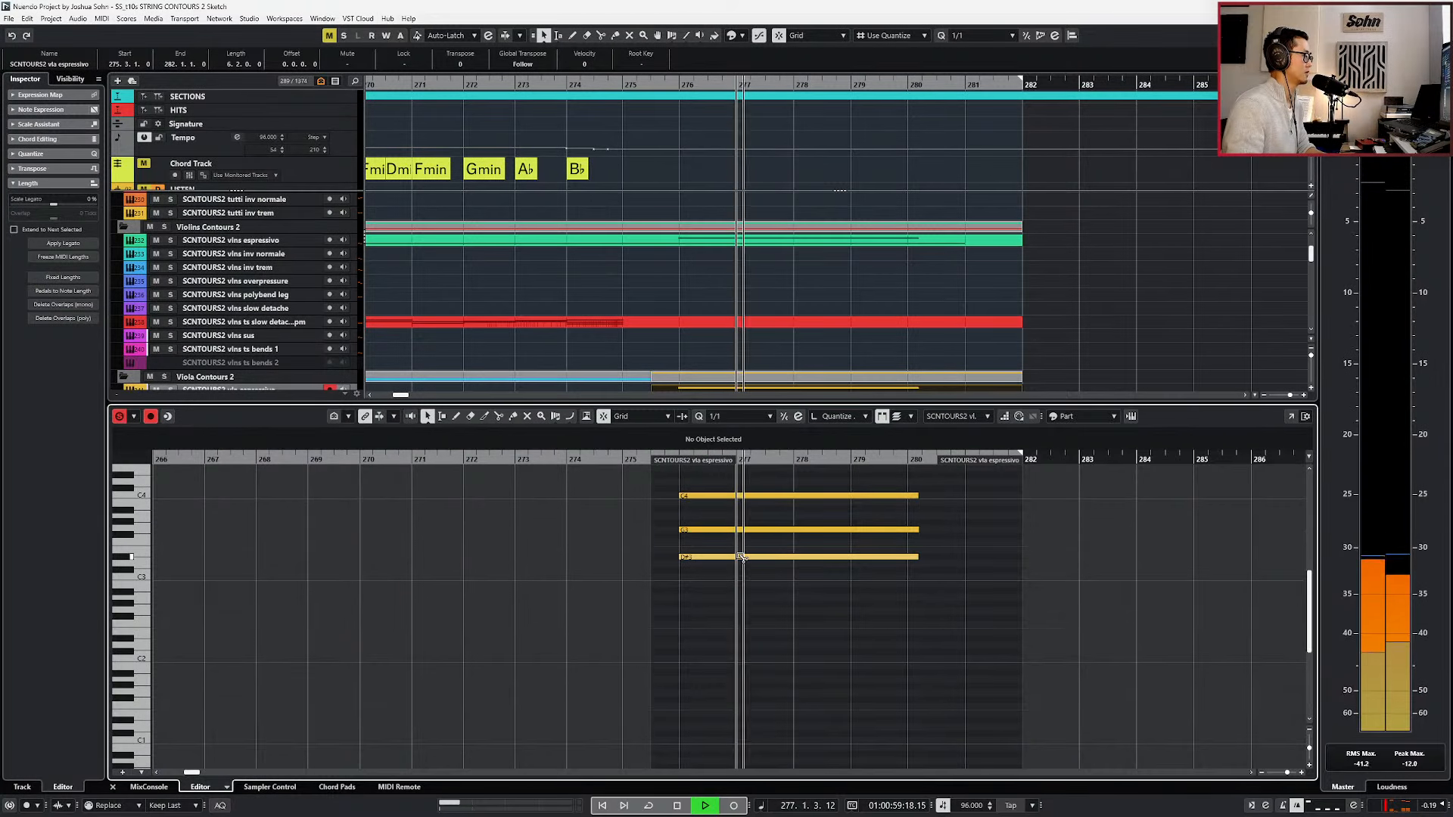
{"action": "key", "text": "space"}
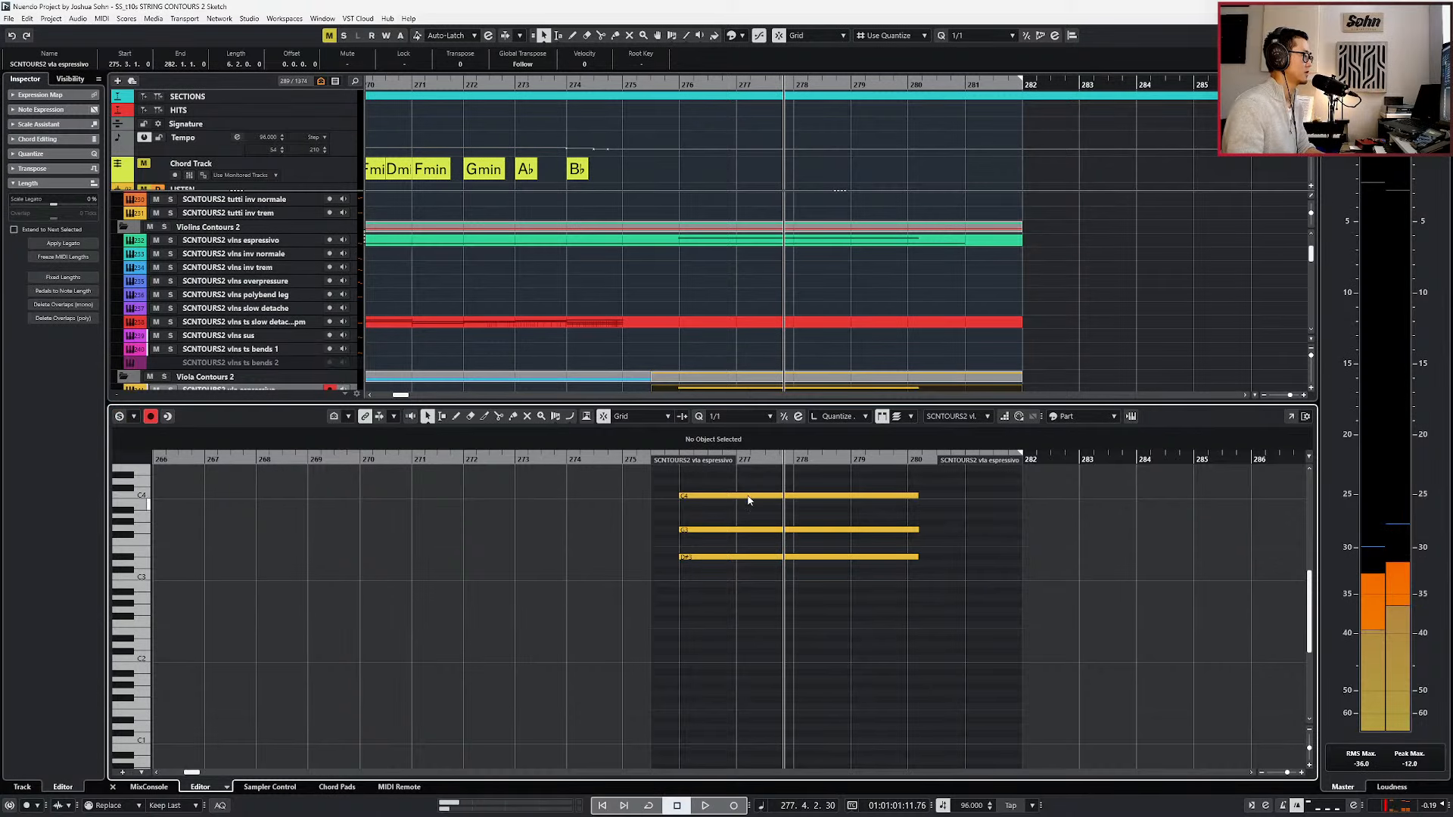
Transpose the C4 and G3 notes of the viola chord down an octave.
{"action": "left_click", "coordinate": [755, 495]}
{"action": "left_click", "coordinate": [747, 530], "text": "shift"}
{"action": "key", "text": "shift+Down"}
Examine the vlns espressivo chord, locate the playhead to the start of its D#3 note, and close the editor.
{"action": "left_click", "coordinate": [763, 241]}
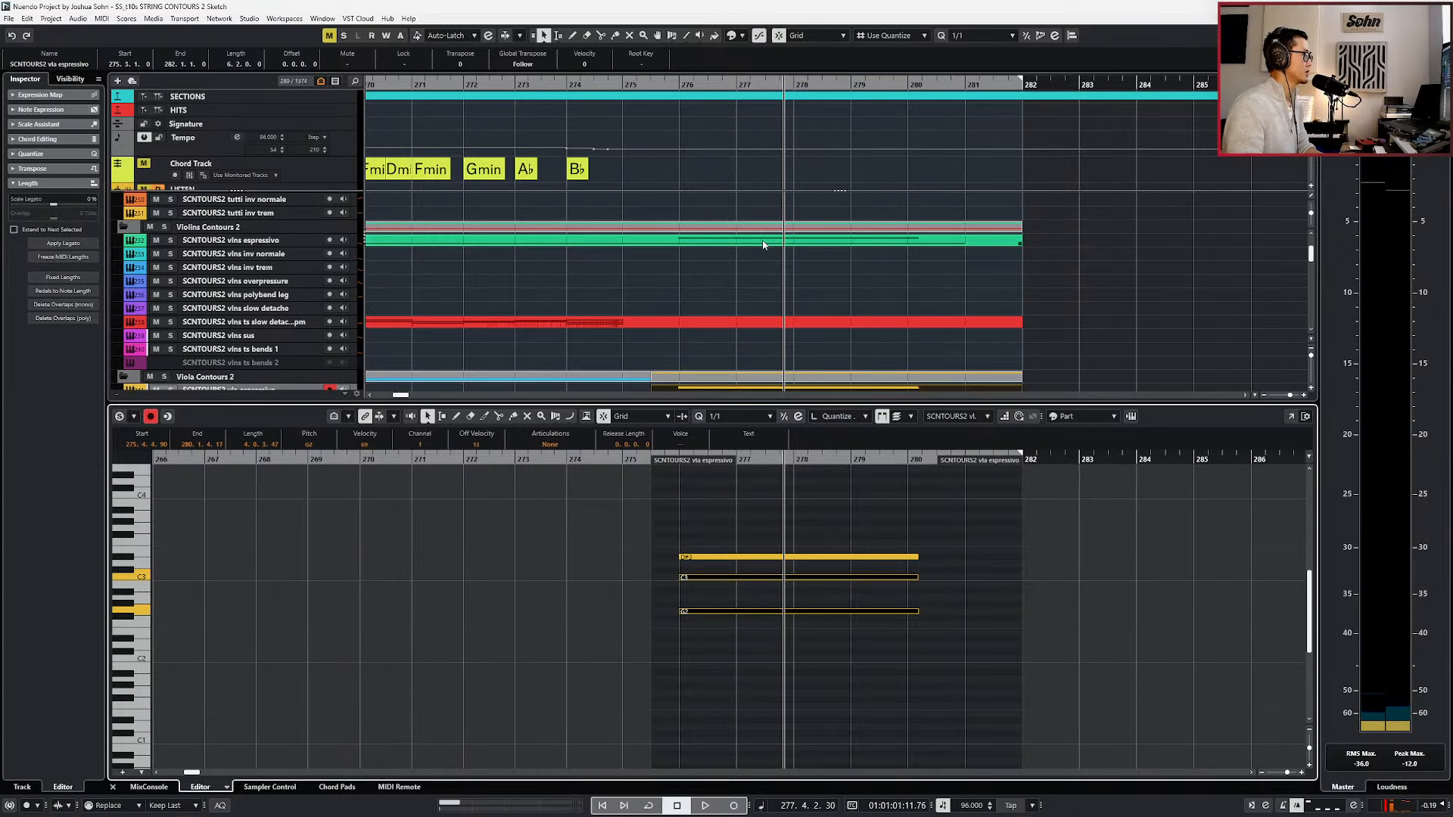
{"action": "scroll", "coordinate": [789, 552], "scroll_direction": "up", "scroll_amount": 10}
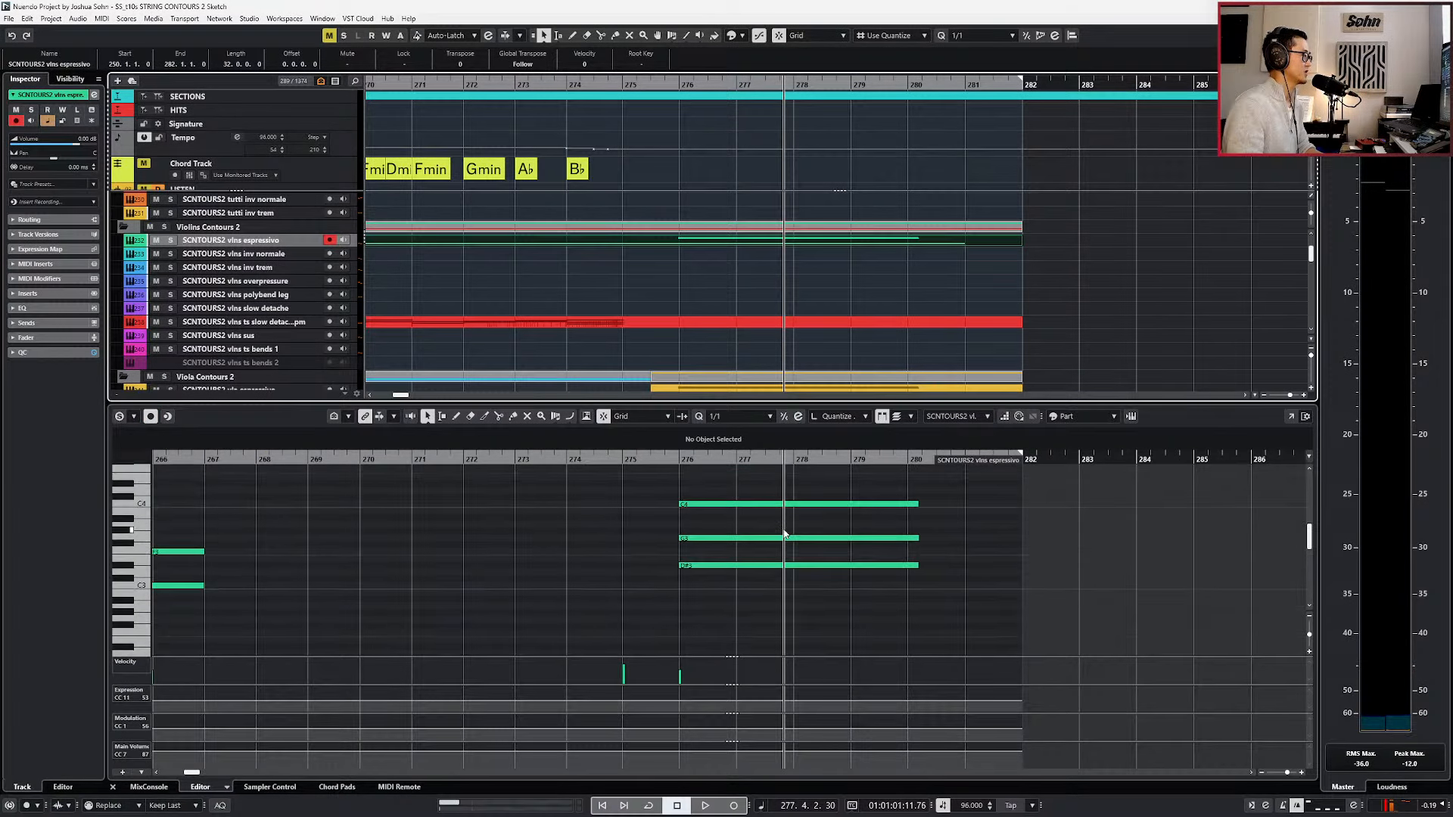
{"action": "left_click", "coordinate": [745, 605]}
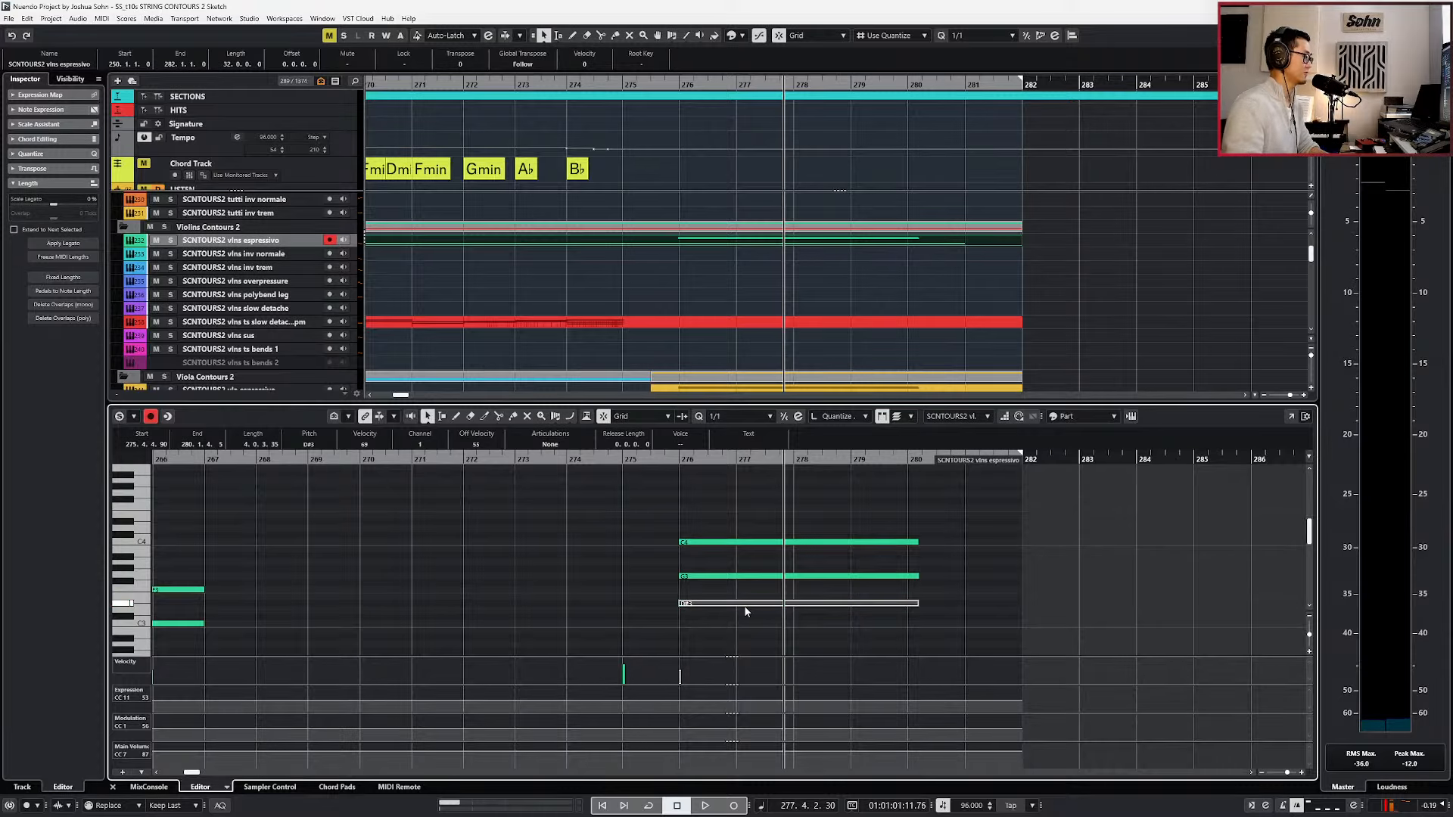
{"action": "key", "text": "l"}
{"action": "key", "text": "Return"}
Raise the D#2 note of the vla espressivo chord by an octave to D#3 and play the chord back.
{"action": "double_click", "coordinate": [762, 395]}
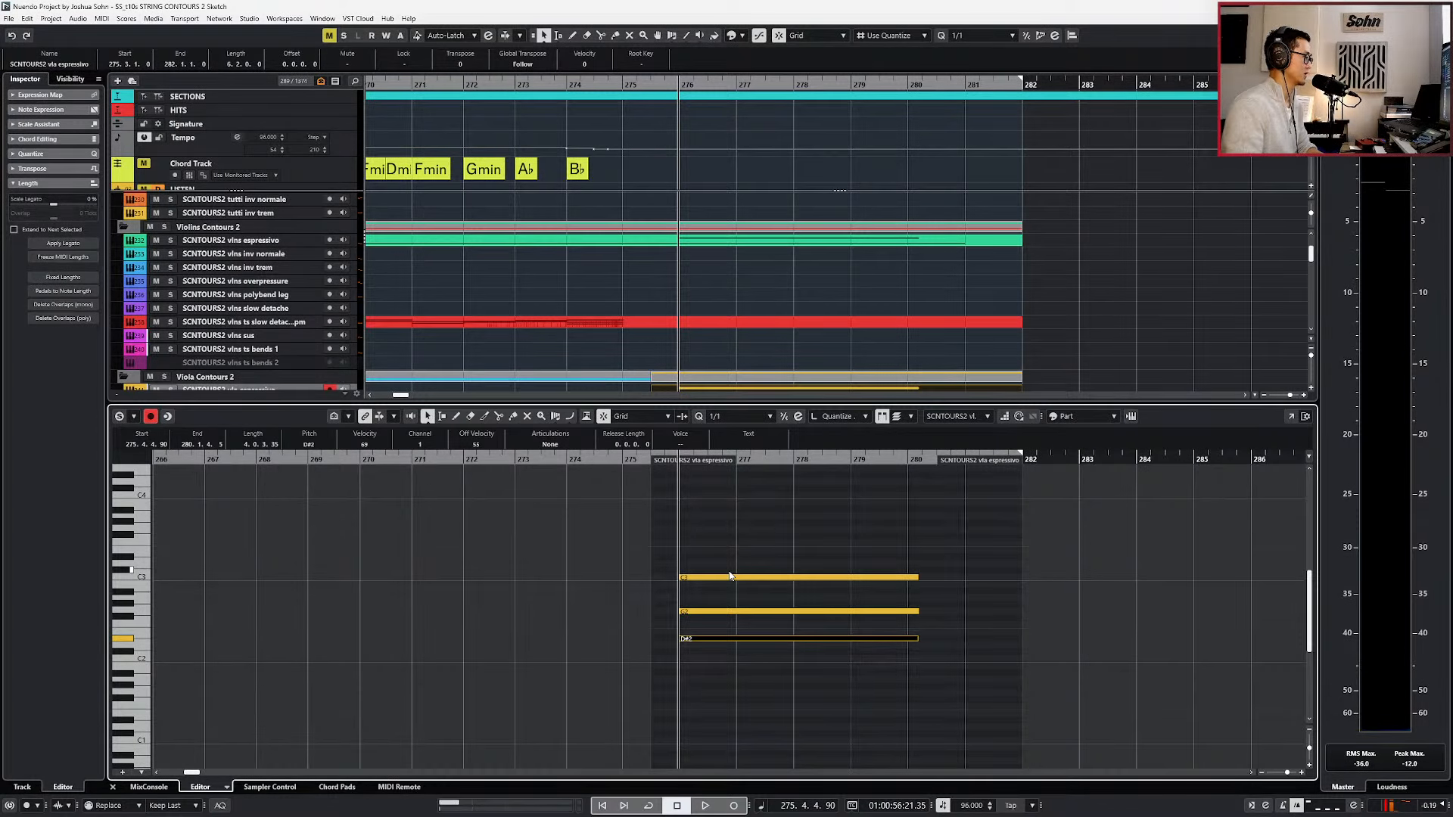
{"action": "key", "text": "shift+Up"}
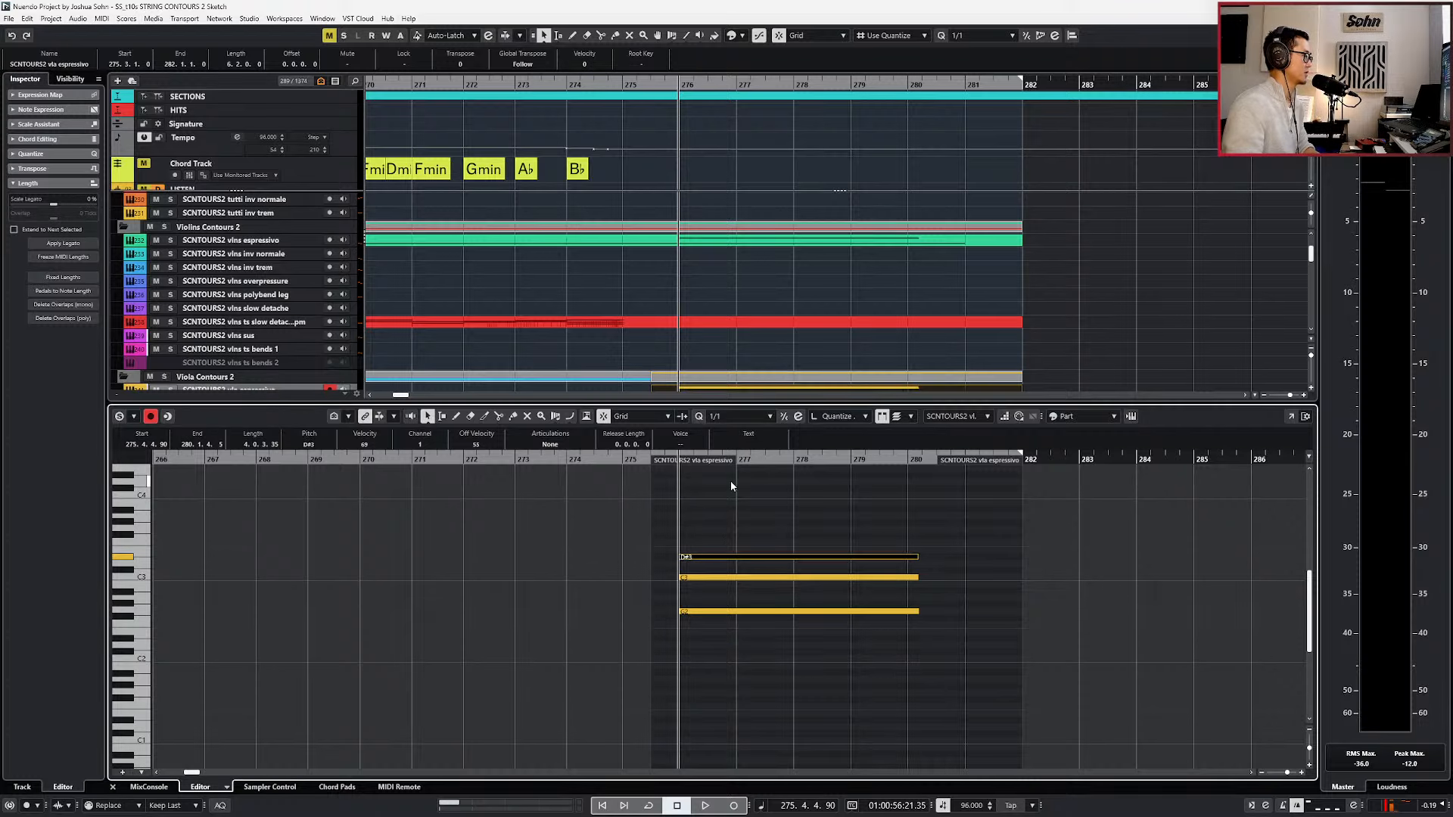
{"action": "left_click", "coordinate": [703, 577]}
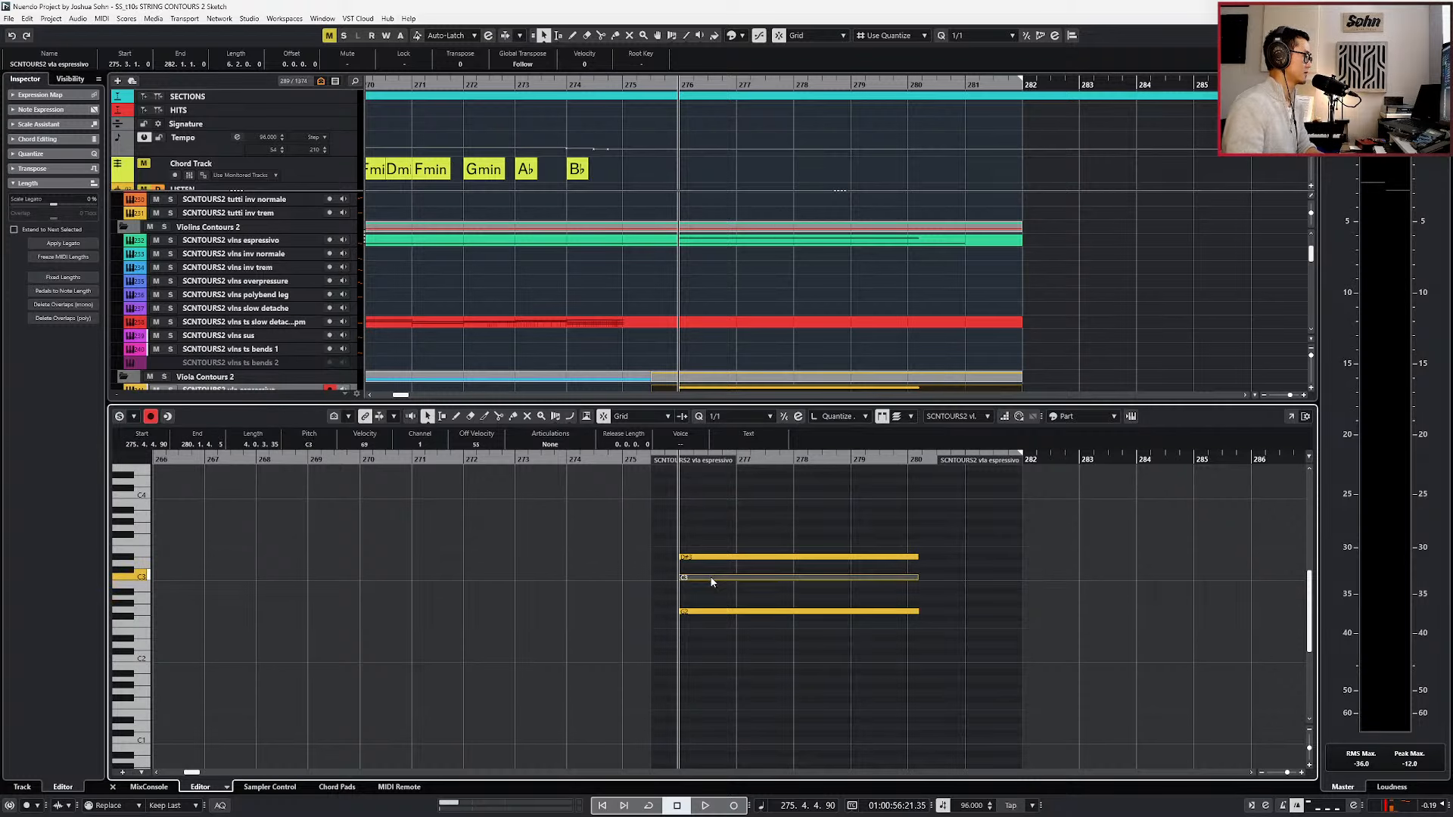
{"action": "left_click", "coordinate": [697, 612]}
{"action": "left_click", "coordinate": [702, 578]}
{"action": "key", "text": "Return"}
{"action": "key", "text": "space"}
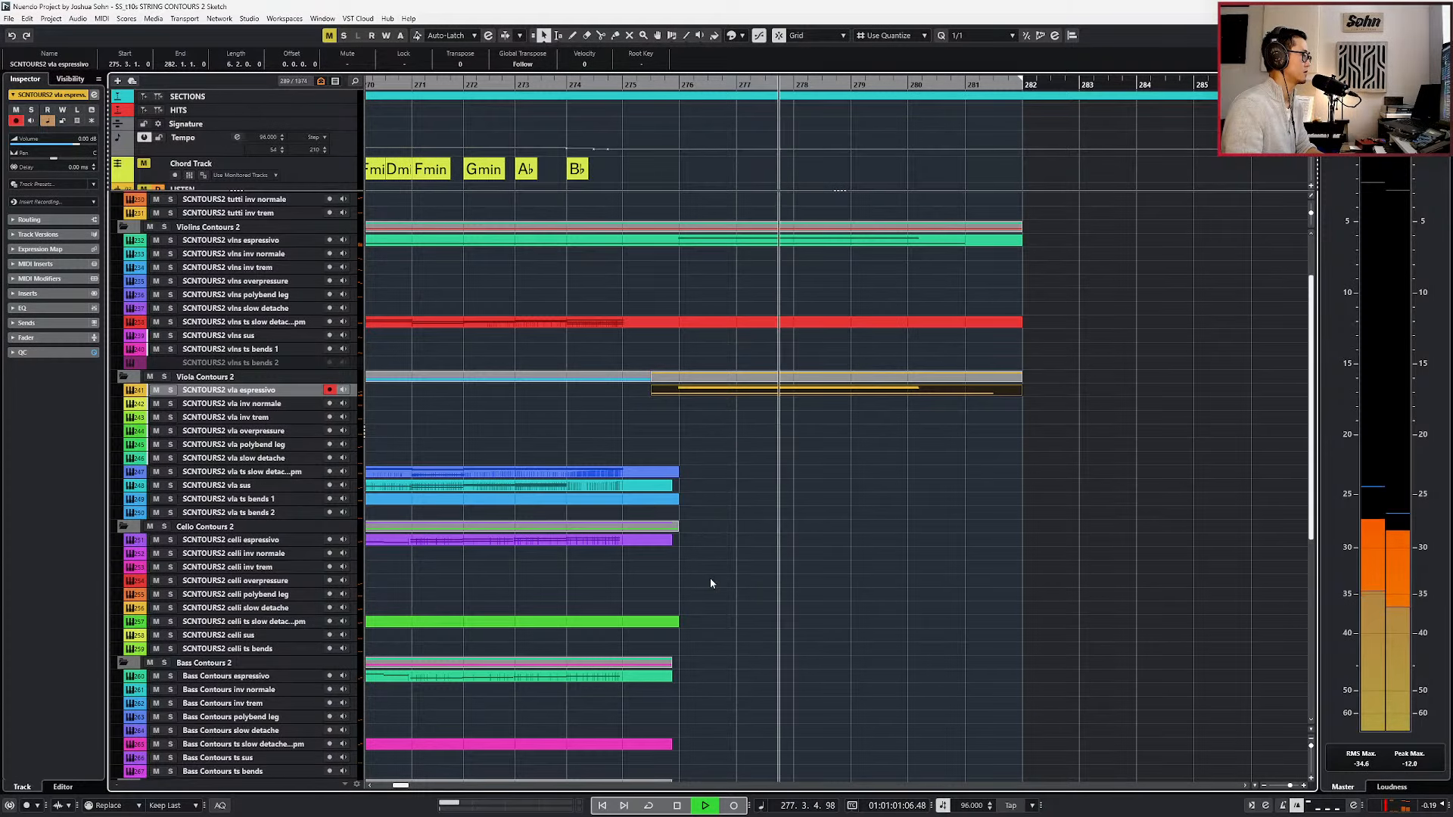
{"action": "key", "text": "space"}
Join the vla espressivo parts, split the result at bar 275, and copy the segment from bar 275 to 282.
{"action": "left_click", "coordinate": [680, 401]}
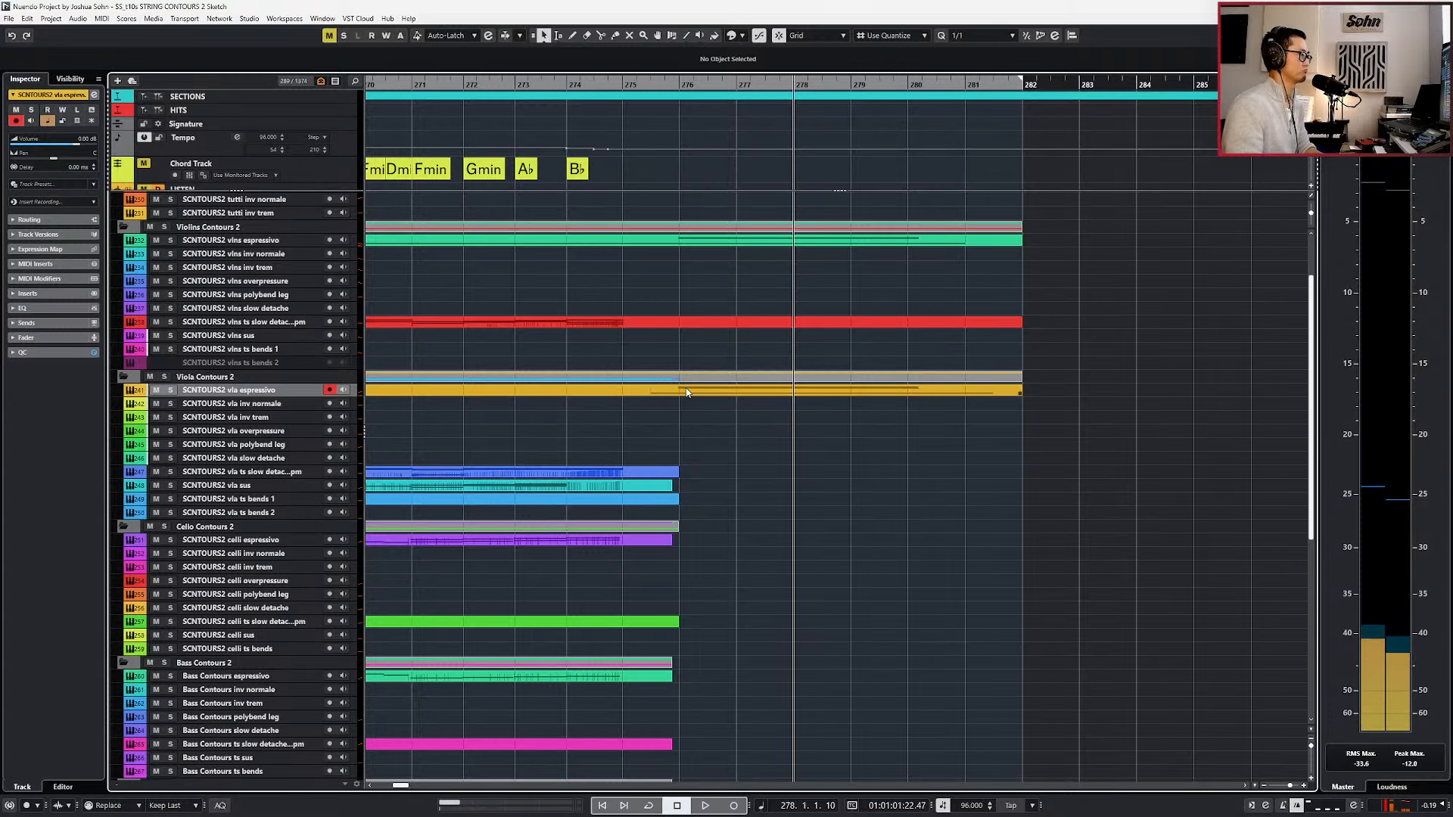
{"action": "left_click", "coordinate": [640, 392], "text": "alt"}
{"action": "left_click", "coordinate": [666, 393]}
{"action": "left_click", "coordinate": [623, 450]}
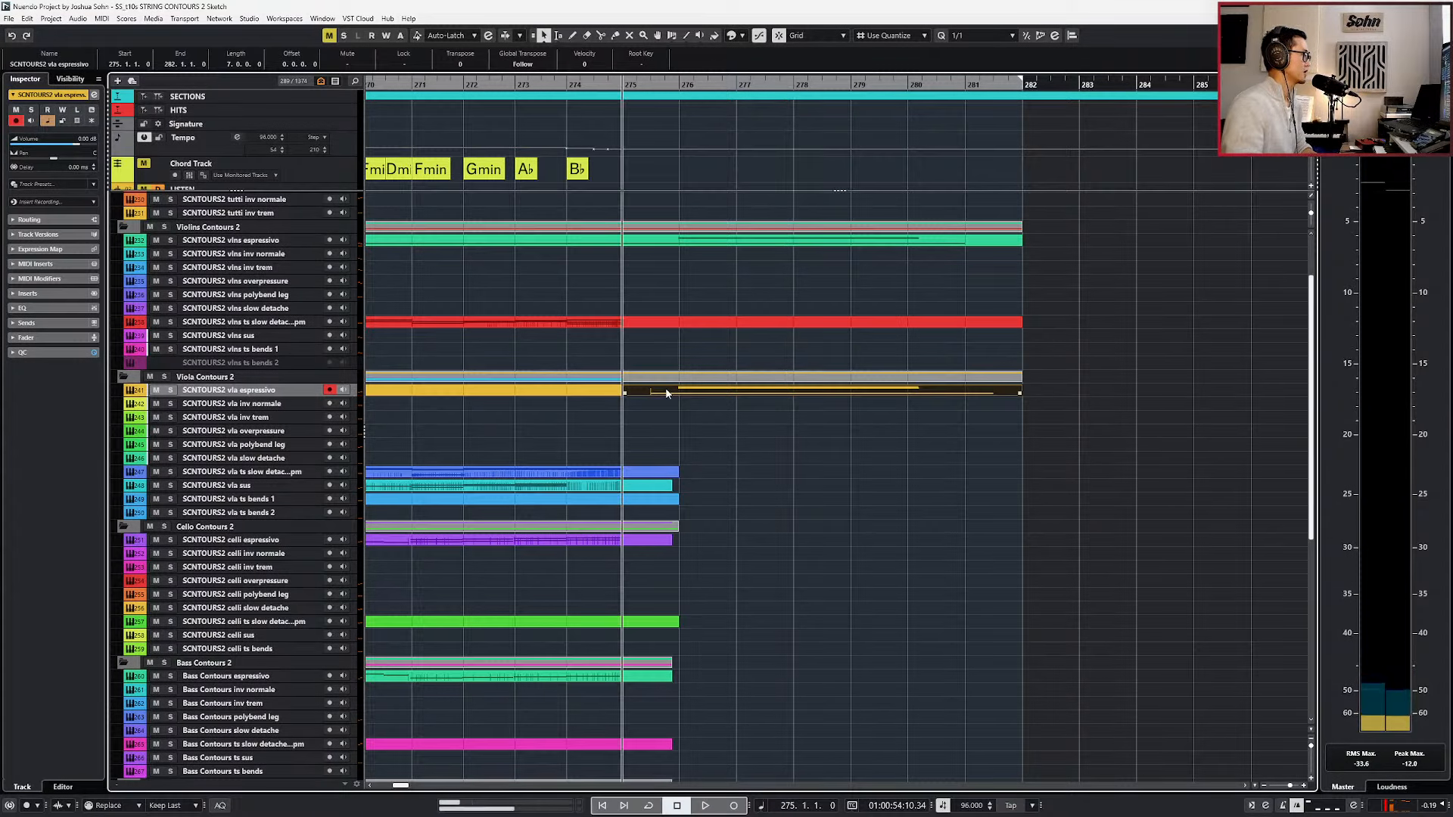
Paste the copied segment at bar 275 on the celli espressivo track and join it to the existing part.
{"action": "left_click", "coordinate": [207, 558]}
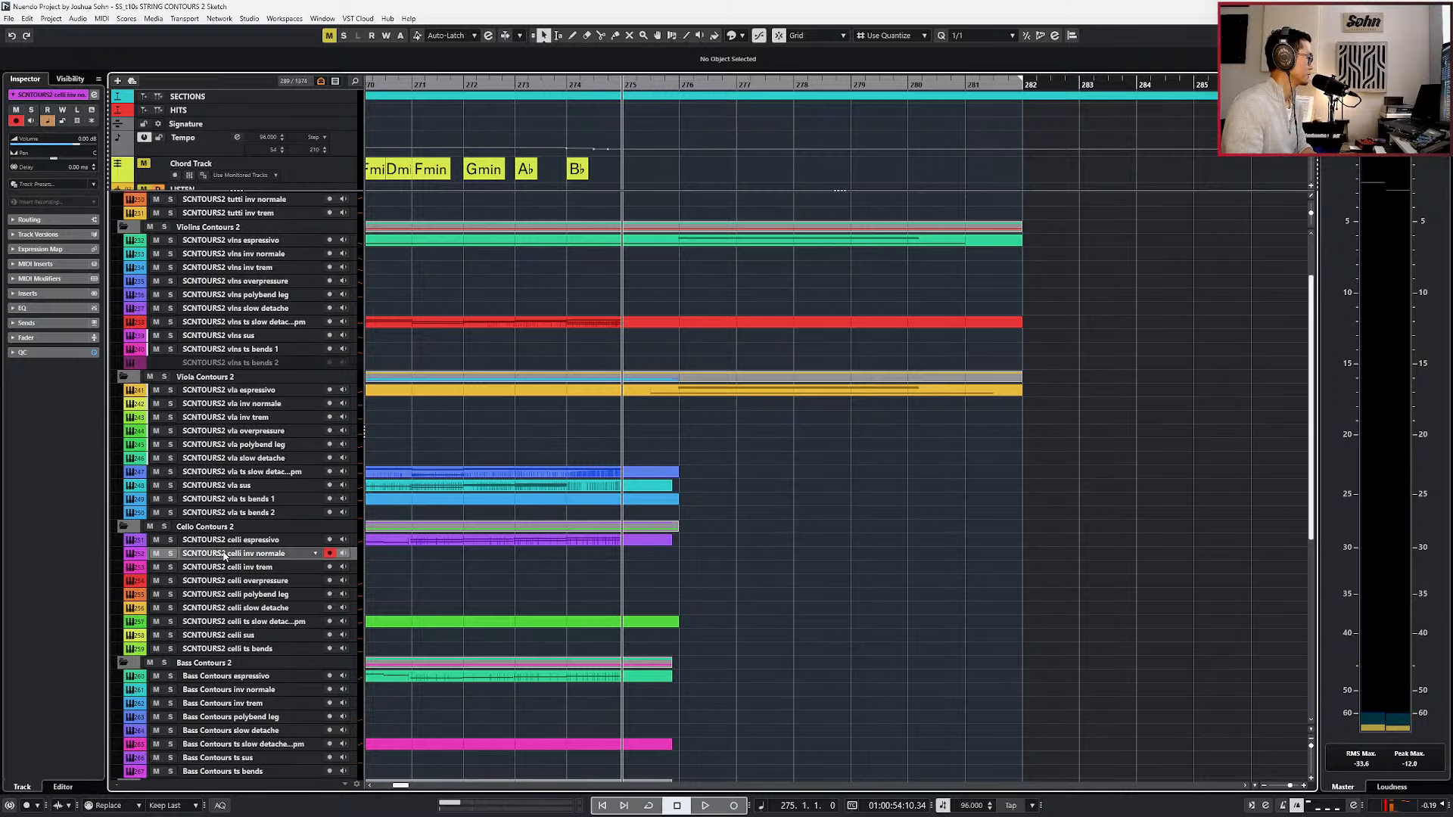
{"action": "left_click", "coordinate": [229, 548]}
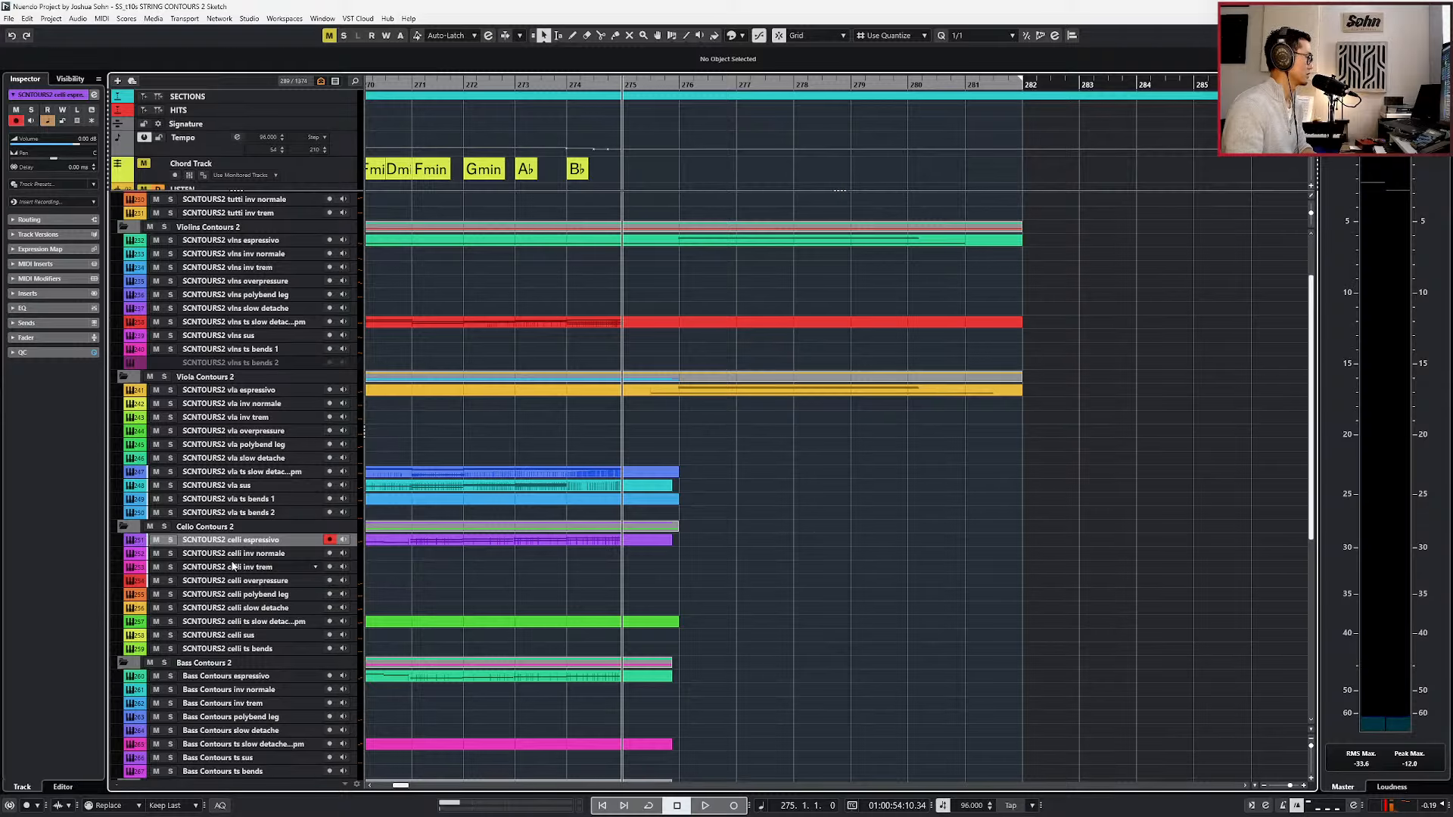
{"action": "key", "text": "ctrl+v"}
{"action": "key", "text": "ctrl+j"}
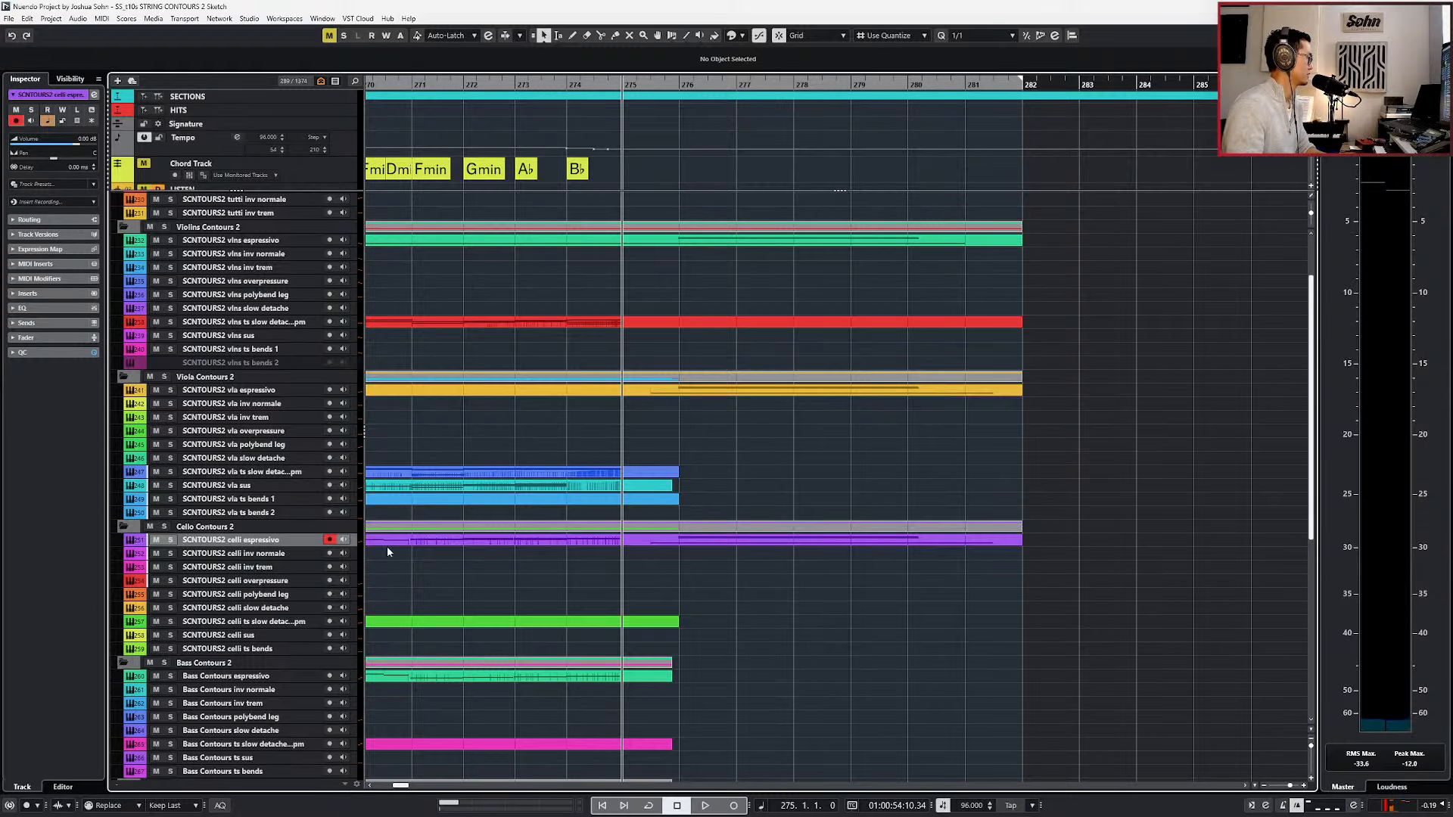
Set Expression to 106 and Modulation to 91 just before the pasted chord in the celli espressivo part.
{"action": "double_click", "coordinate": [575, 543]}
{"action": "scroll", "coordinate": [646, 590], "scroll_direction": "down", "scroll_amount": 4}
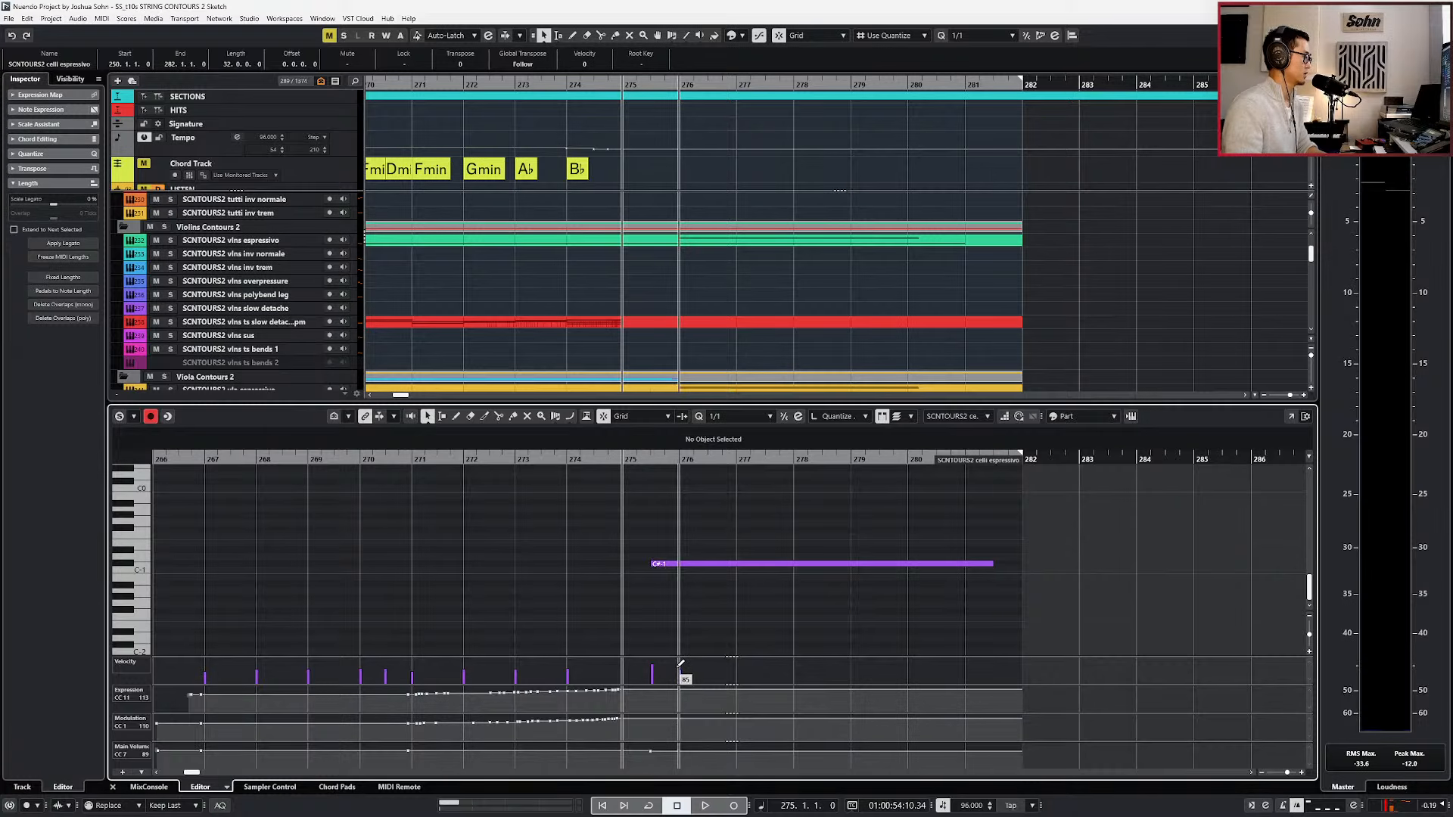
{"action": "left_click_drag", "start_coordinate": [650, 730], "coordinate": [646, 723]}
{"action": "left_click", "coordinate": [646, 698]}
{"action": "left_click", "coordinate": [648, 688]}
{"action": "left_click_drag", "start_coordinate": [648, 690], "coordinate": [646, 692]}
Transpose the celli espressivo chord down an octave and lower its D#2 note one further octave to D#1.
{"action": "key", "text": "space"}
{"action": "scroll", "coordinate": [675, 605], "scroll_direction": "up", "scroll_amount": 4}
{"action": "scroll", "coordinate": [675, 603], "scroll_direction": "up", "scroll_amount": 1}
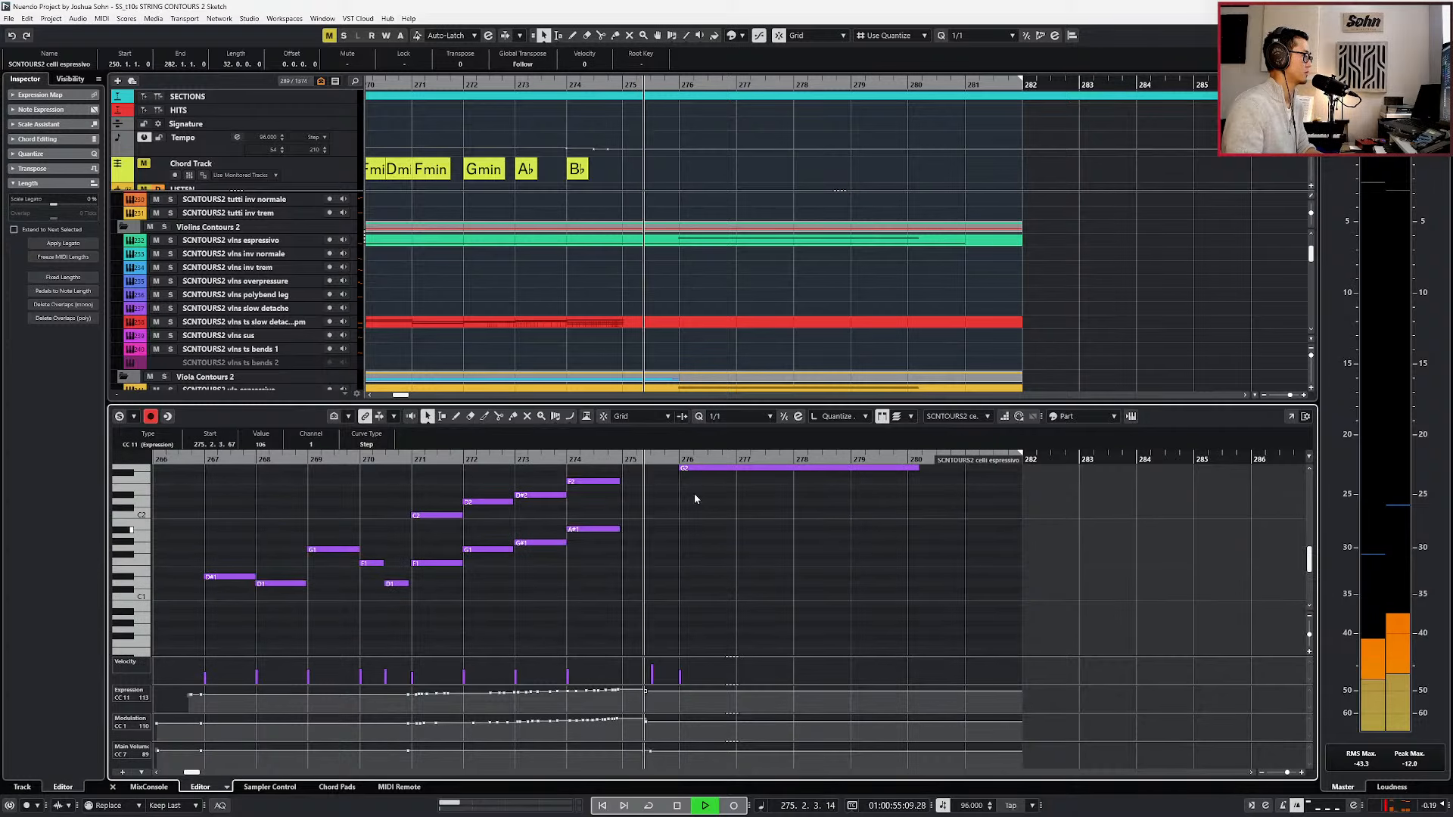
{"action": "scroll", "coordinate": [690, 502], "scroll_direction": "up", "scroll_amount": 1}
{"action": "key", "text": "space"}
{"action": "left_click_drag", "start_coordinate": [680, 482], "coordinate": [712, 583]}
{"action": "key", "text": "shift+Down"}
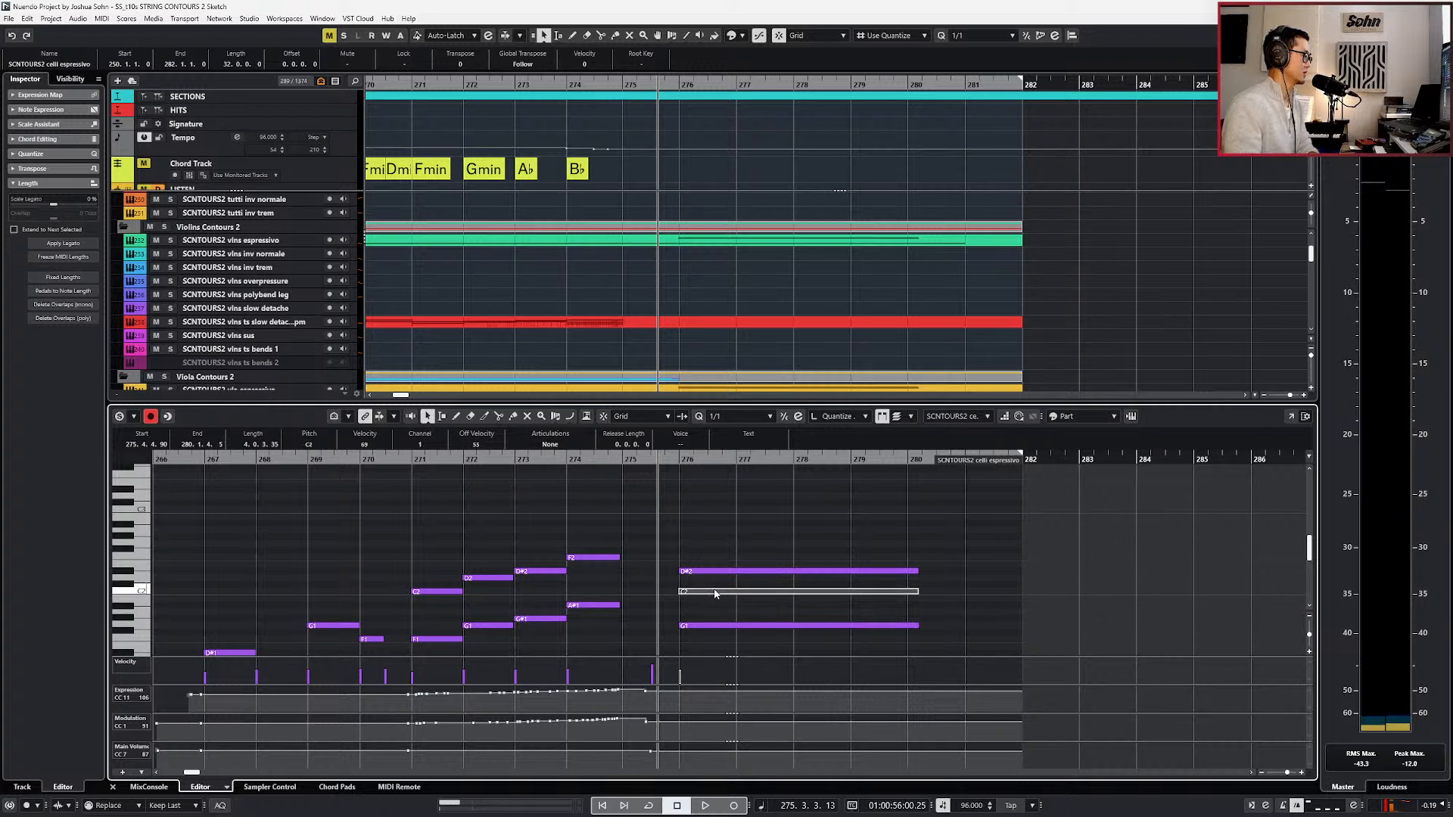
{"action": "left_click", "coordinate": [728, 572]}
{"action": "key", "text": "shift+Down"}
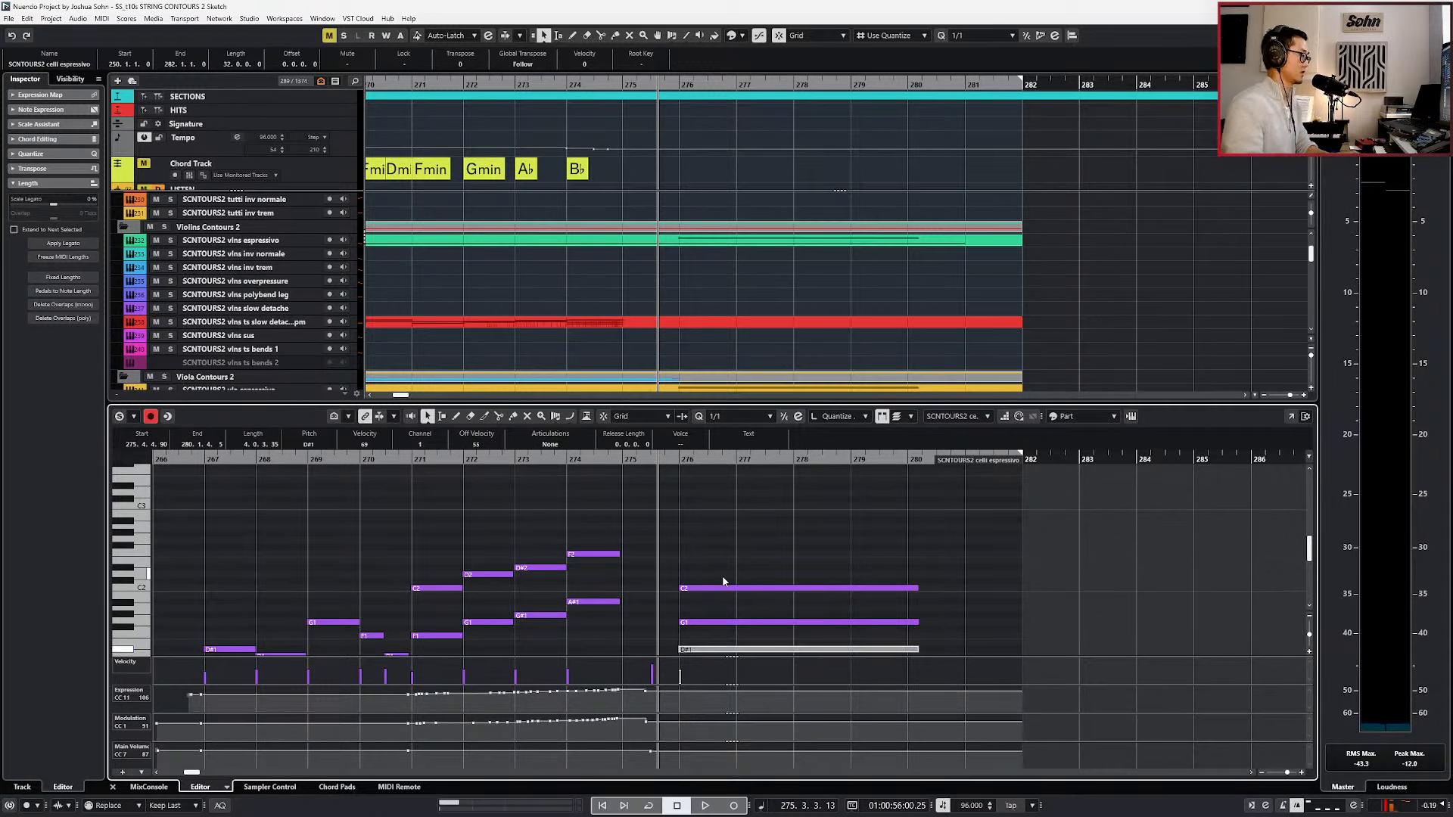
Copy the celli espressivo ending up to bar 282 onto the Bass Contours espressivo track and join it to the existing part.
{"action": "key", "text": "ctrl+e"}
{"action": "left_click", "coordinate": [666, 541], "text": "alt"}
{"action": "key", "text": "ctrl+z"}
{"action": "key", "text": "2"}
{"action": "left_click", "coordinate": [652, 541], "text": "alt"}
{"action": "left_click_drag", "start_coordinate": [672, 670], "coordinate": [674, 678]}
{"action": "left_click", "coordinate": [635, 677]}
{"action": "left_click", "coordinate": [619, 563]}
{"action": "left_click", "coordinate": [623, 541]}
{"action": "left_click", "coordinate": [640, 637]}
Reduce the Bass Contours espressivo chord to one C1 note by lowering C2 an octave and deleting G1 and D#1.
{"action": "double_click", "coordinate": [662, 679]}
{"action": "scroll", "coordinate": [715, 560], "scroll_direction": "down", "scroll_amount": 1}
{"action": "scroll", "coordinate": [715, 556], "scroll_direction": "up", "scroll_amount": 2}
{"action": "scroll", "coordinate": [705, 531], "scroll_direction": "up", "scroll_amount": 1}
{"action": "left_click", "coordinate": [695, 507]}
{"action": "key", "text": "shift+Down"}
{"action": "left_click", "coordinate": [700, 542]}
{"action": "key", "text": "Delete"}
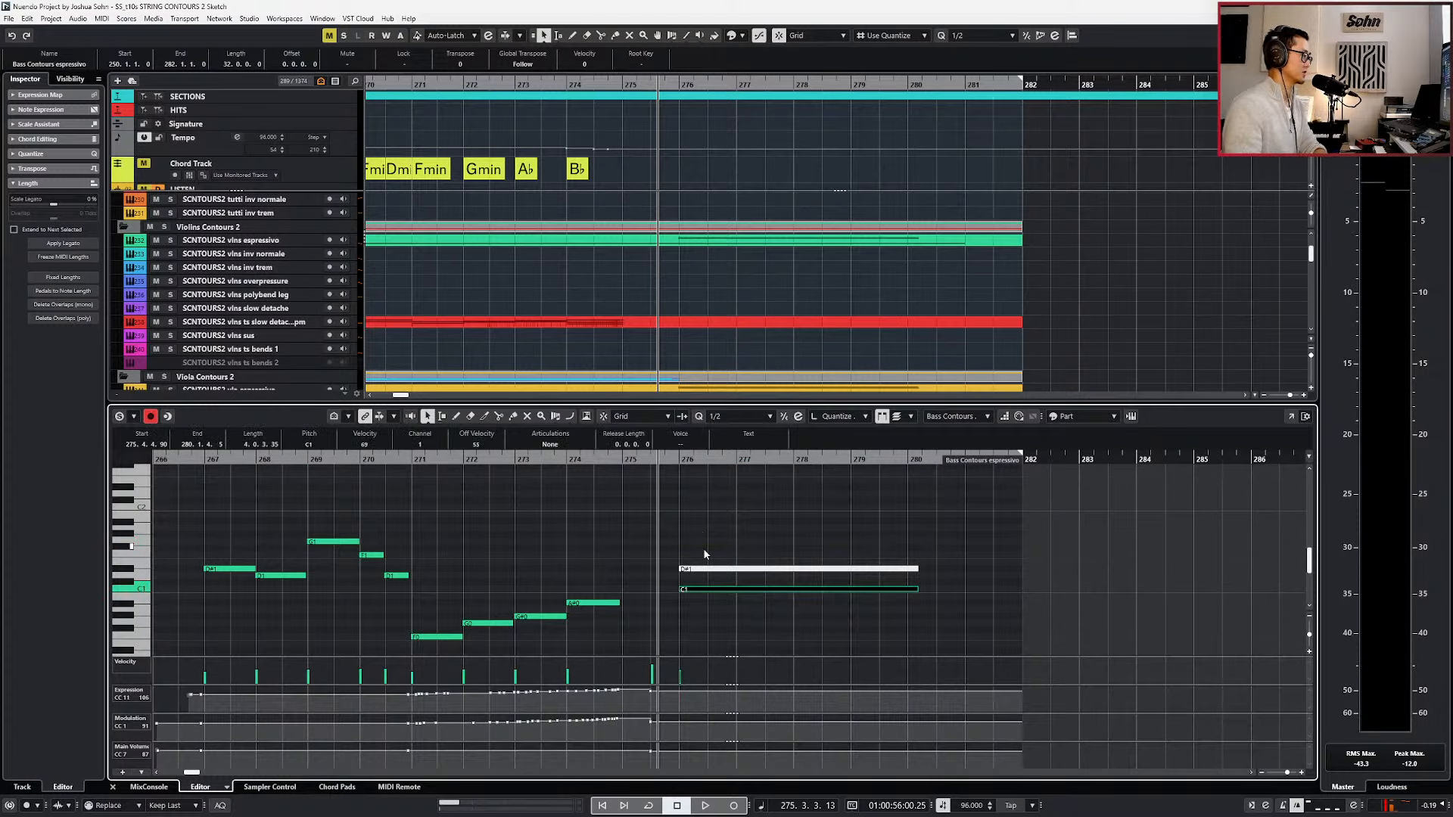
{"action": "left_click", "coordinate": [762, 553]}
{"action": "left_click", "coordinate": [753, 570]}
{"action": "key", "text": "Delete"}
{"action": "key", "text": "Return"}
Play from bar 275 and open the violin, viola, celli and bass espressivo parts together in the note editor.
{"action": "key", "text": "KP_Subtract"}
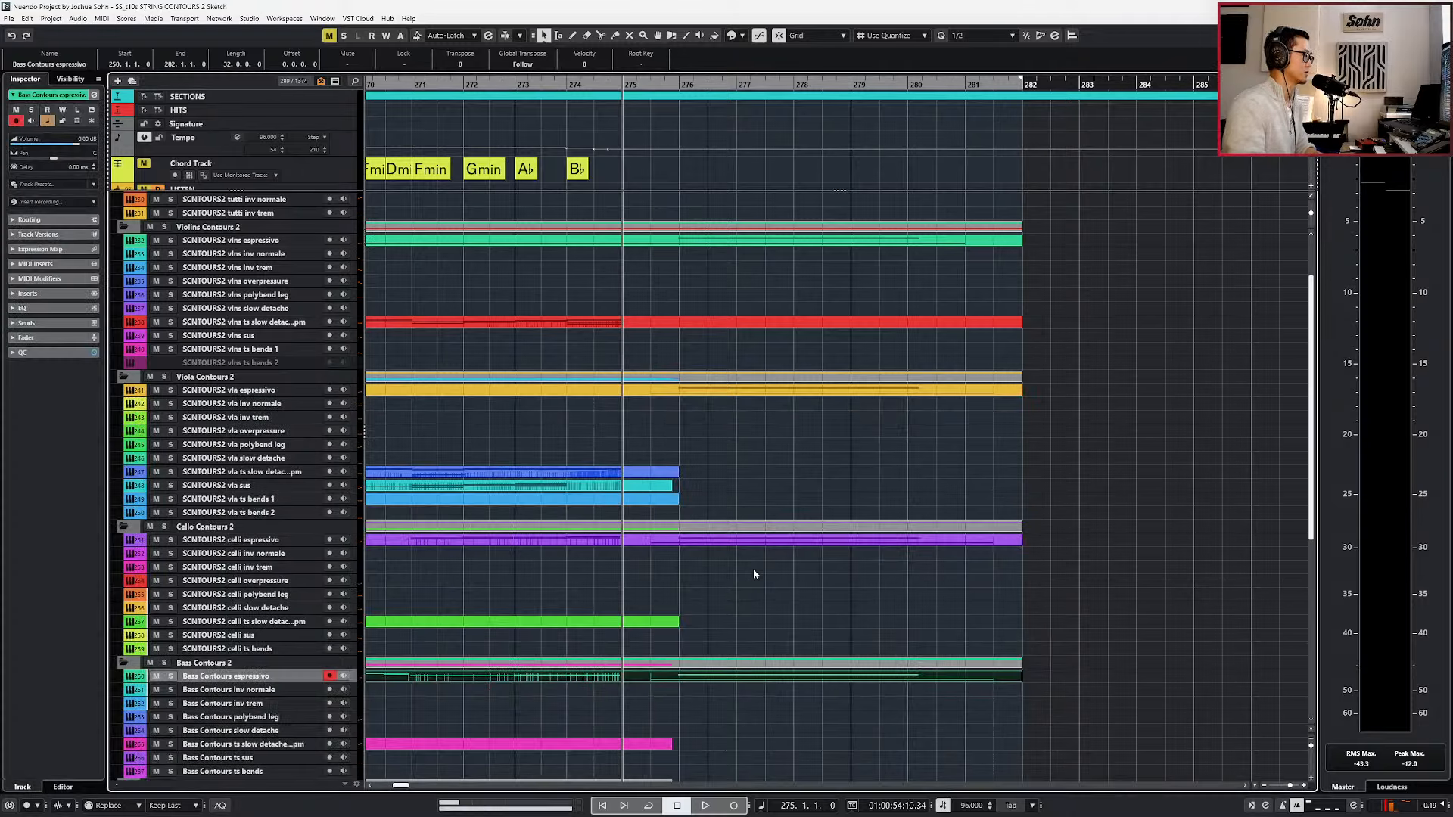
{"action": "key", "text": "space"}
{"action": "scroll", "coordinate": [753, 574], "scroll_direction": "down", "scroll_amount": 2}
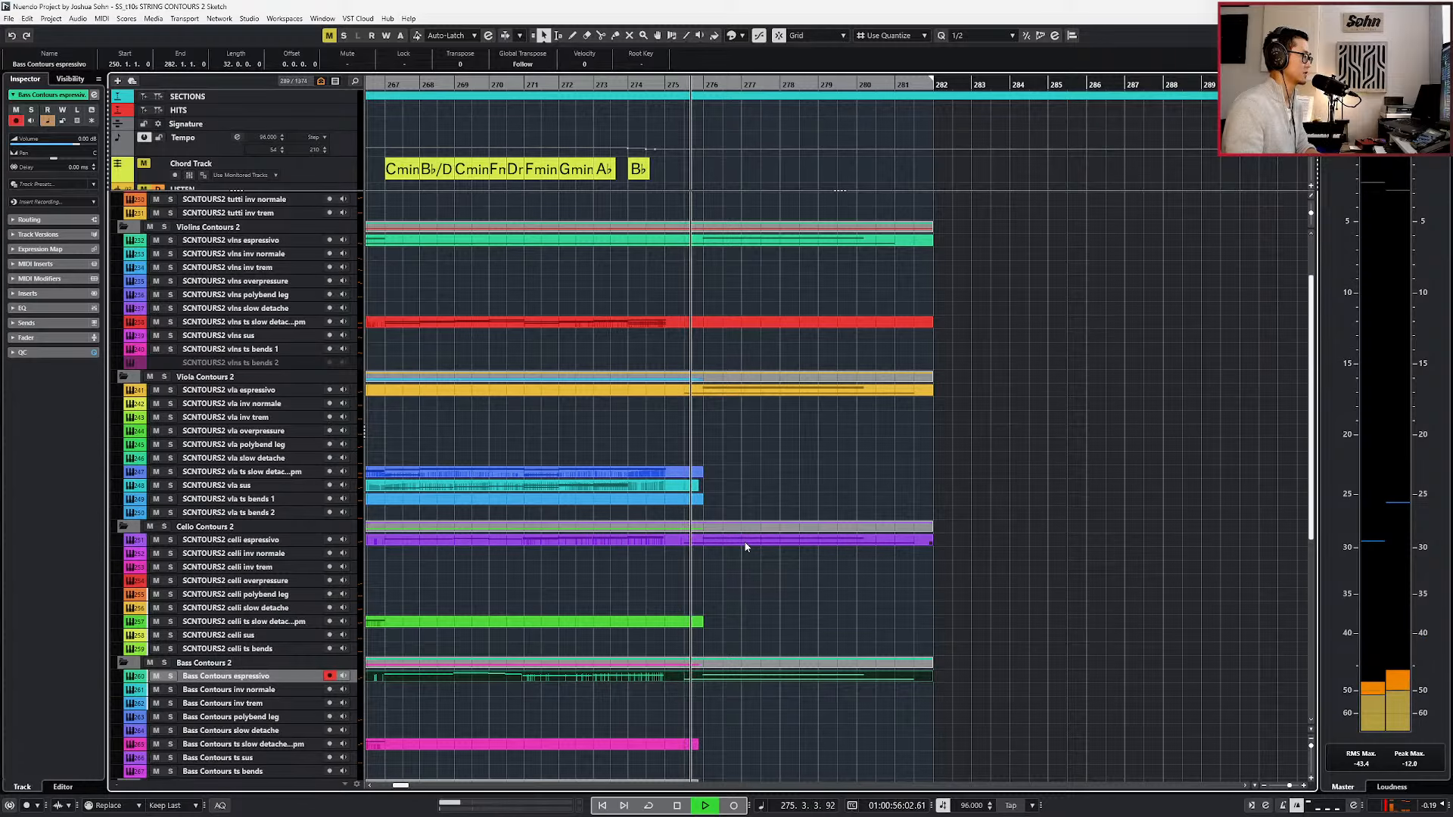
{"action": "left_click", "coordinate": [746, 542], "text": "shift"}
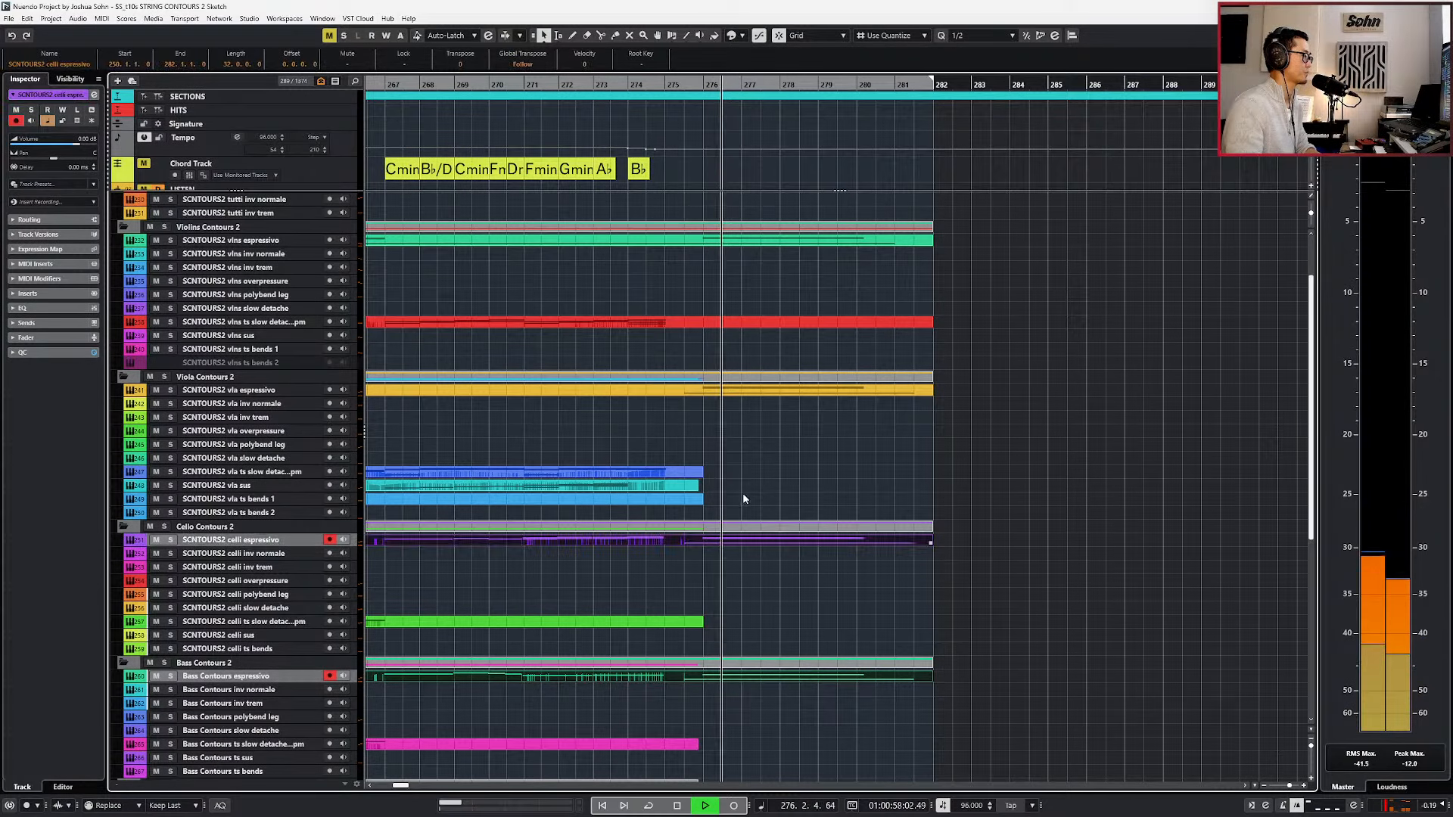
{"action": "left_click", "coordinate": [773, 239], "text": "shift"}
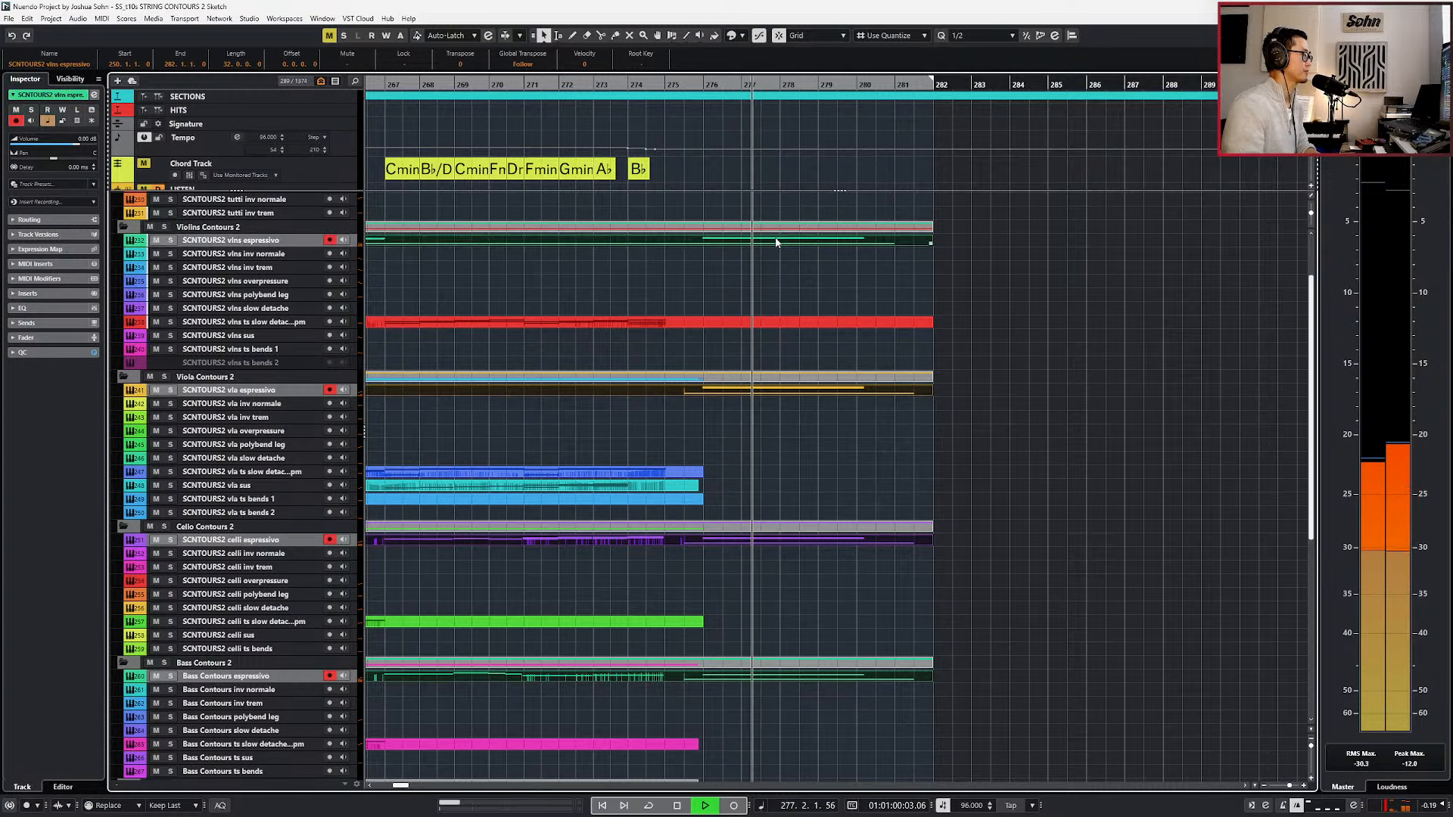
{"action": "key", "text": "Return"}
Delete the violin D#3, viola C3 and celli D#1 notes from the combined chord and show the controller lanes.
{"action": "scroll", "coordinate": [775, 237], "scroll_direction": "up", "scroll_amount": 2}
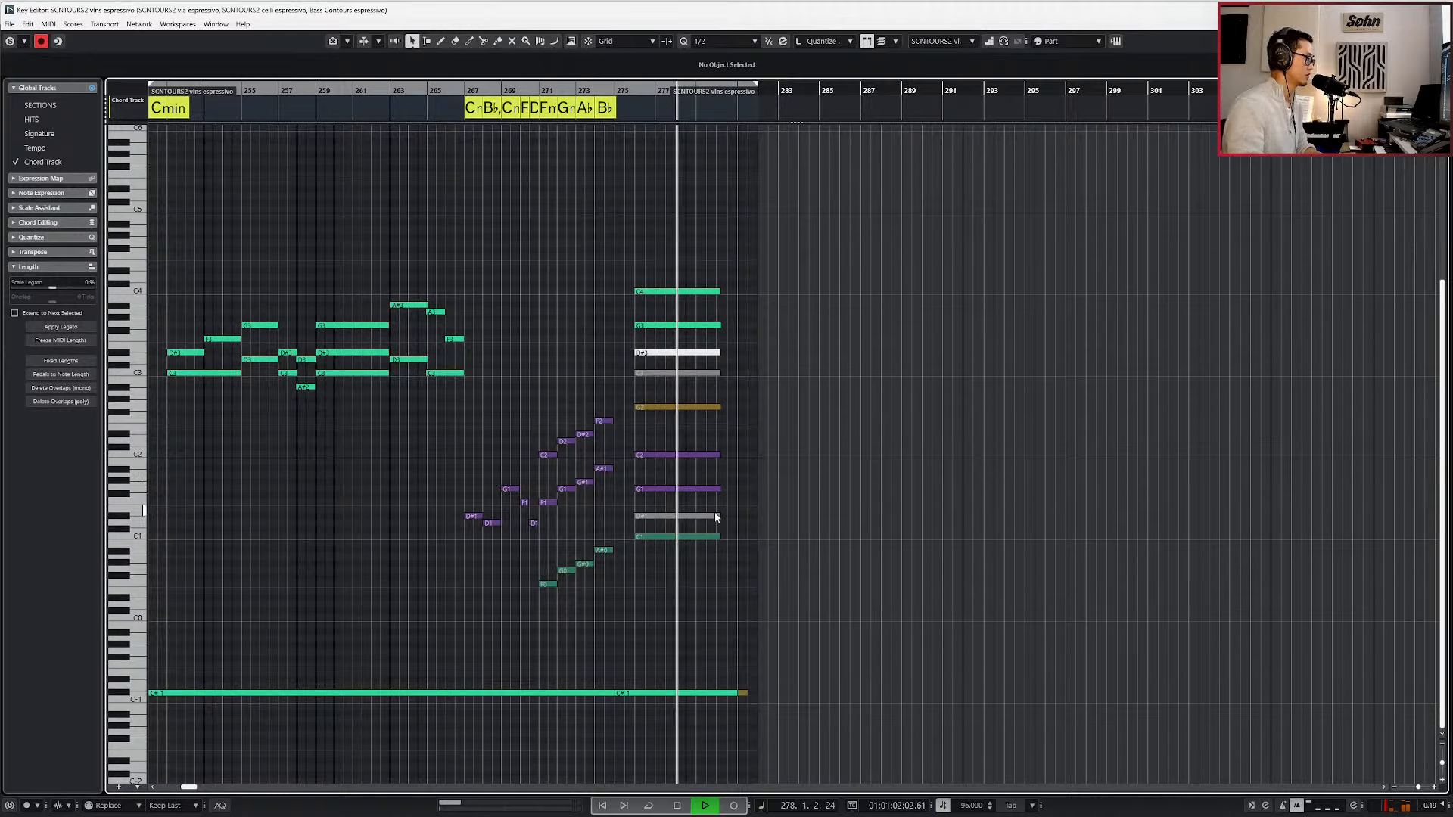
{"action": "key", "text": "alt+BackSpace"}
{"action": "key", "text": "alt+l"}
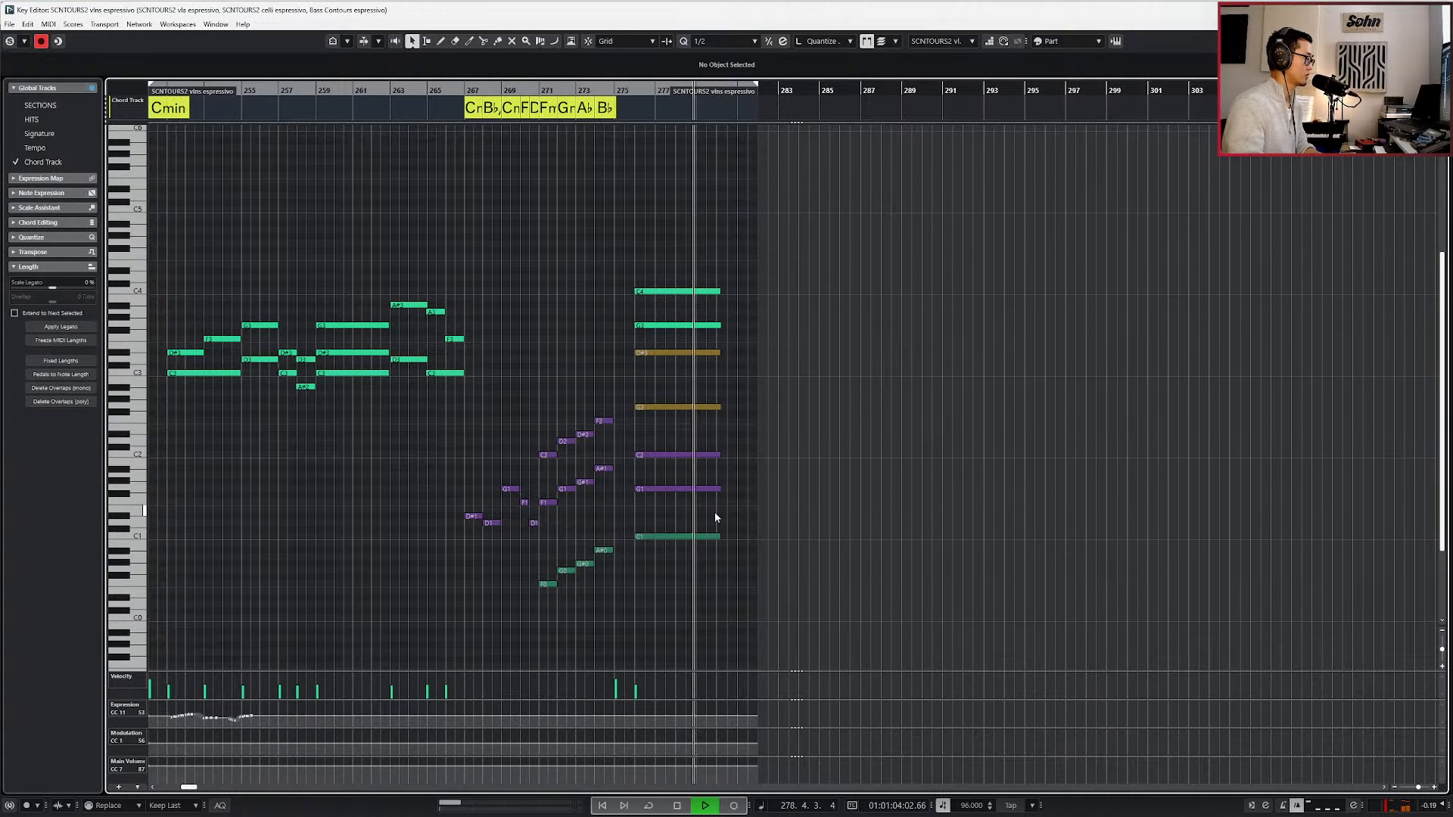
Cycle through the four espressivo parts to examine each section's chord notes and controller curves, then close the editor.
{"action": "key", "text": "Tab"}
{"action": "key", "text": "Tab"}
{"action": "key", "text": "Tab"}
{"action": "key", "text": "Tab"}
{"action": "key", "text": "shift+Tab"}
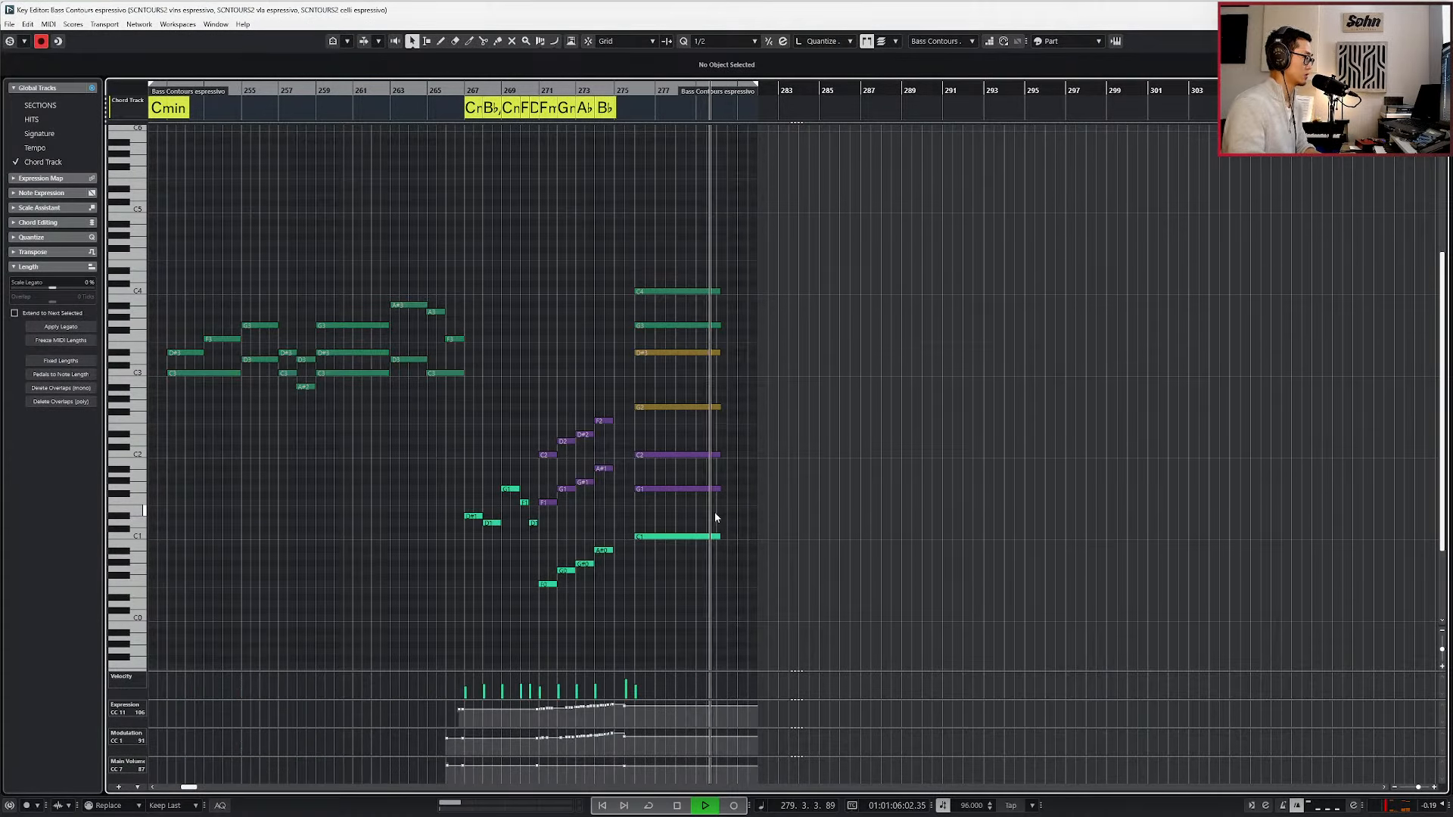
{"action": "key", "text": "space"}
{"action": "key", "text": "shift+Tab"}
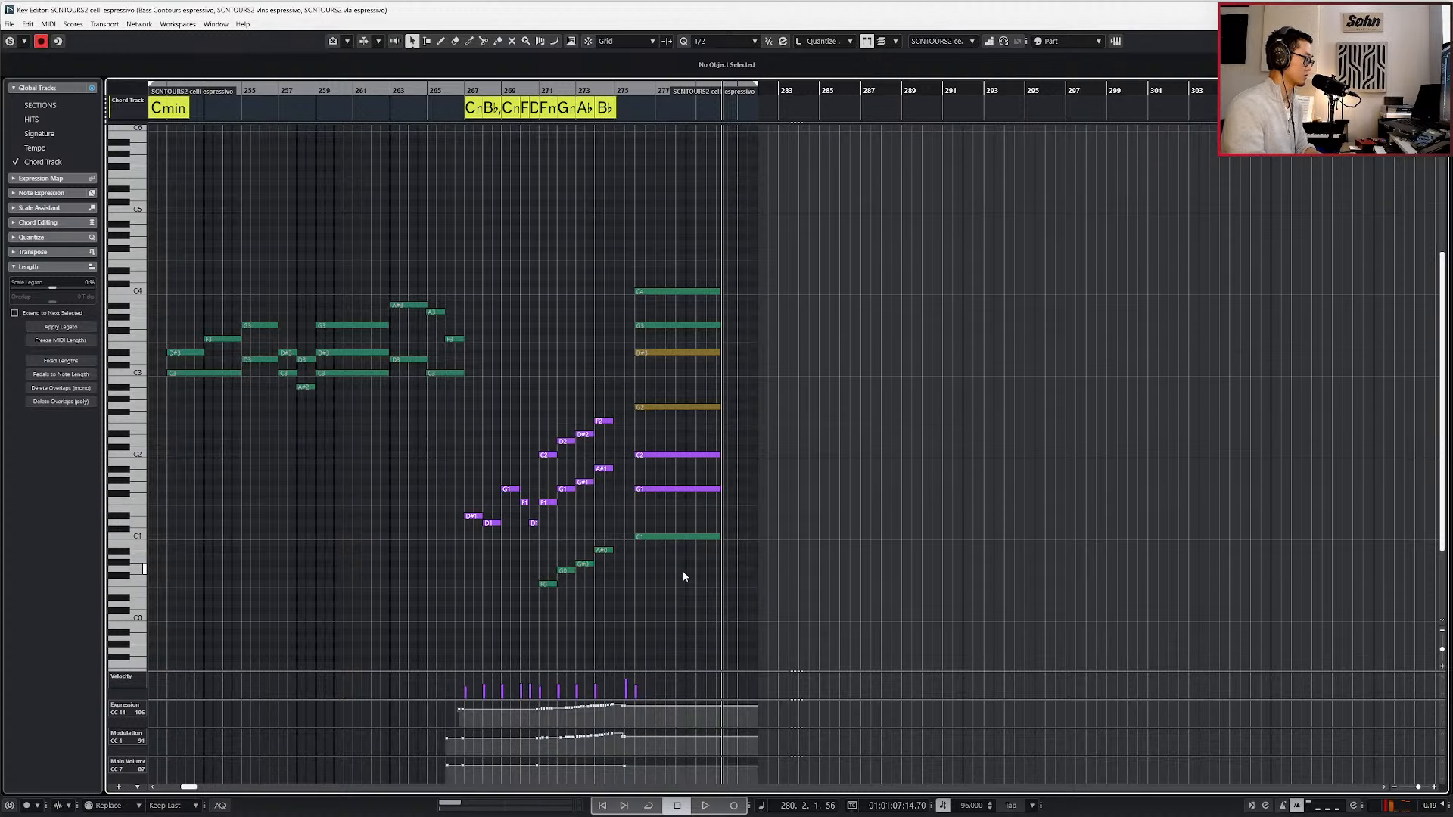
{"action": "key", "text": "Tab"}
{"action": "key", "text": "Tab"}
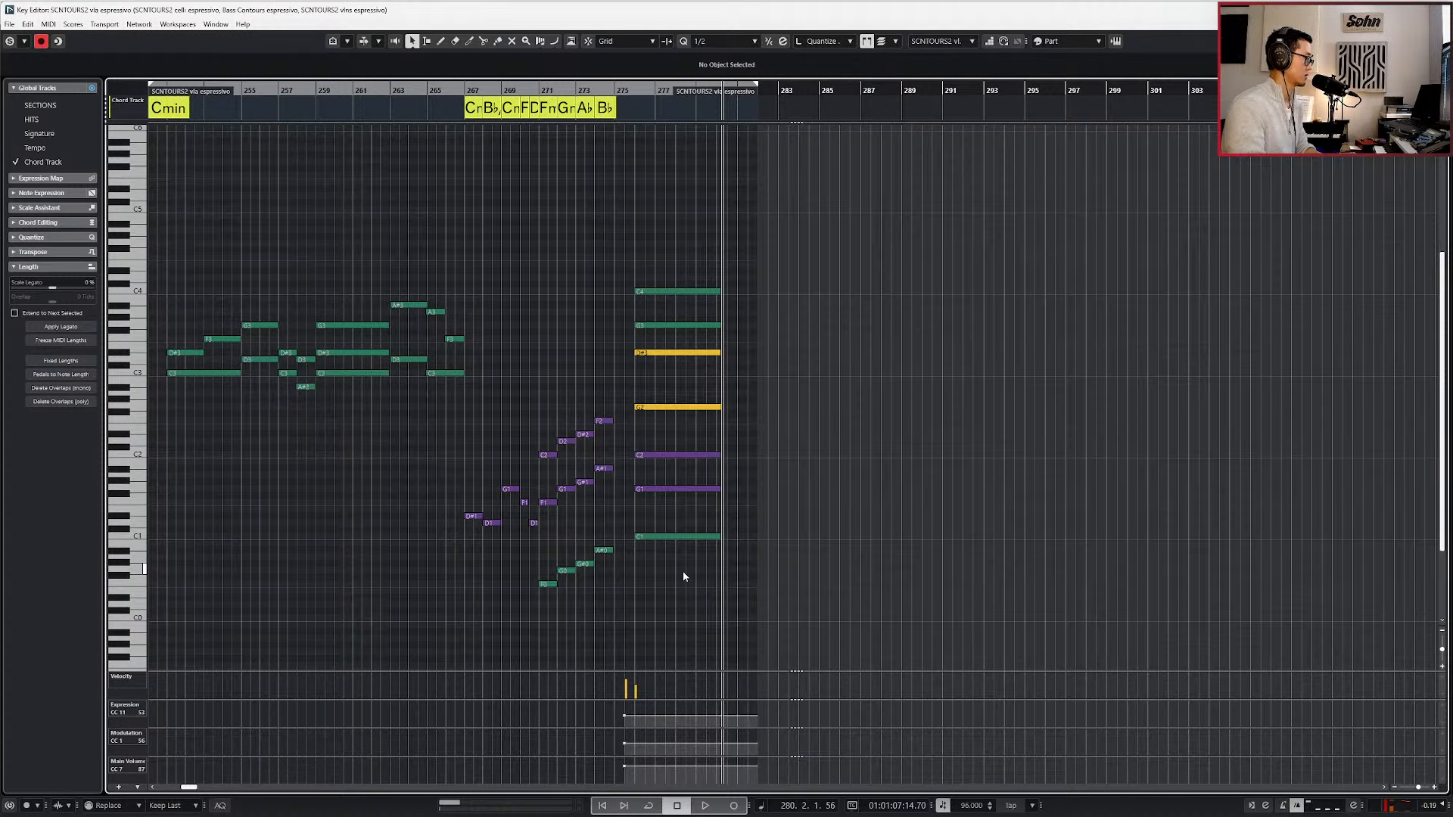
{"action": "key", "text": "ctrl+e"}
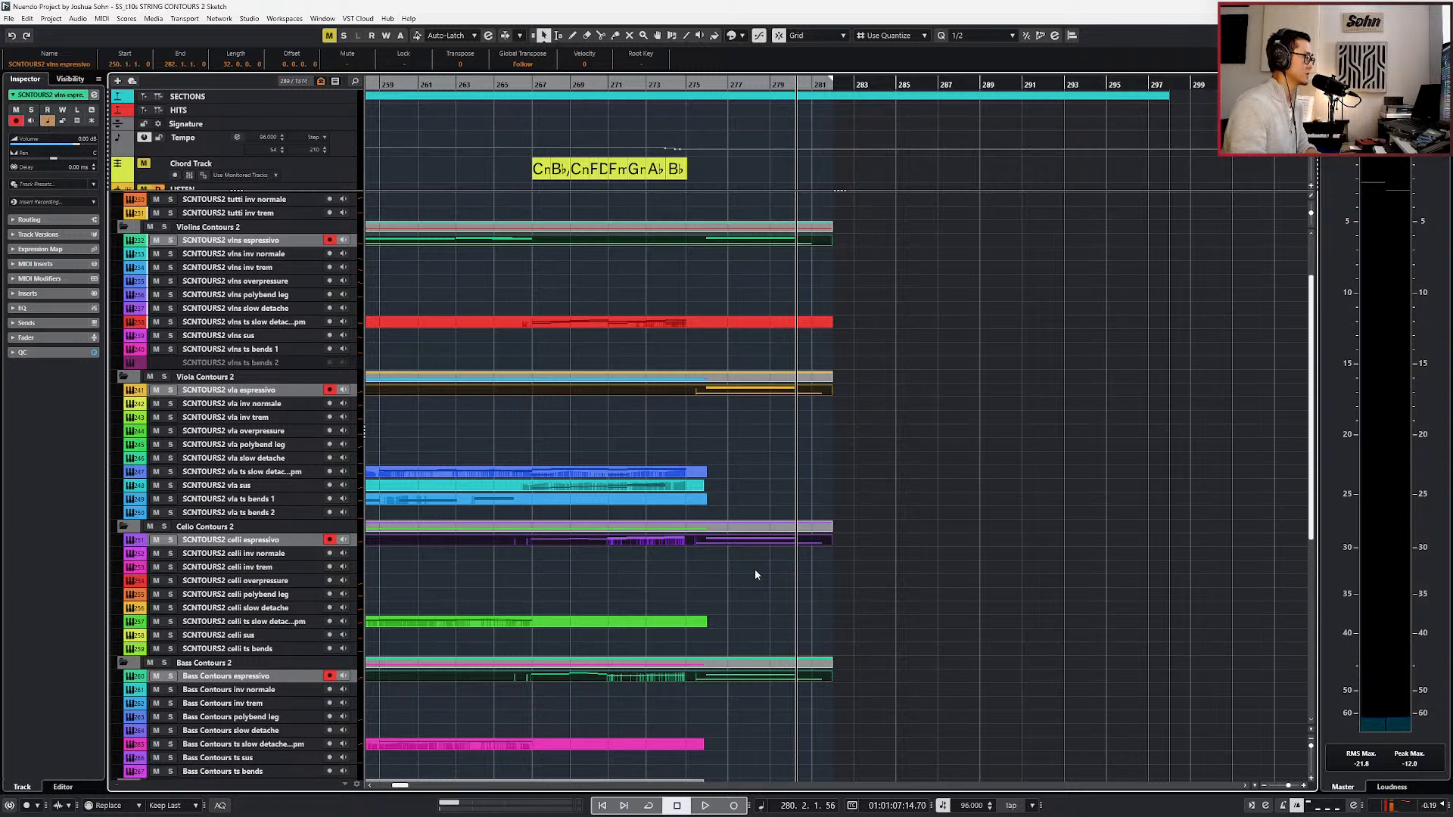
Lengthen the Bass Contours ts slow detache and solo vln polybend leg parts to end at bar 282.
{"action": "scroll", "coordinate": [755, 569], "scroll_direction": "down", "scroll_amount": 5}
{"action": "scroll", "coordinate": [742, 558], "scroll_direction": "down", "scroll_amount": 2, "text": "ctrl"}
{"action": "left_click", "coordinate": [739, 516]}
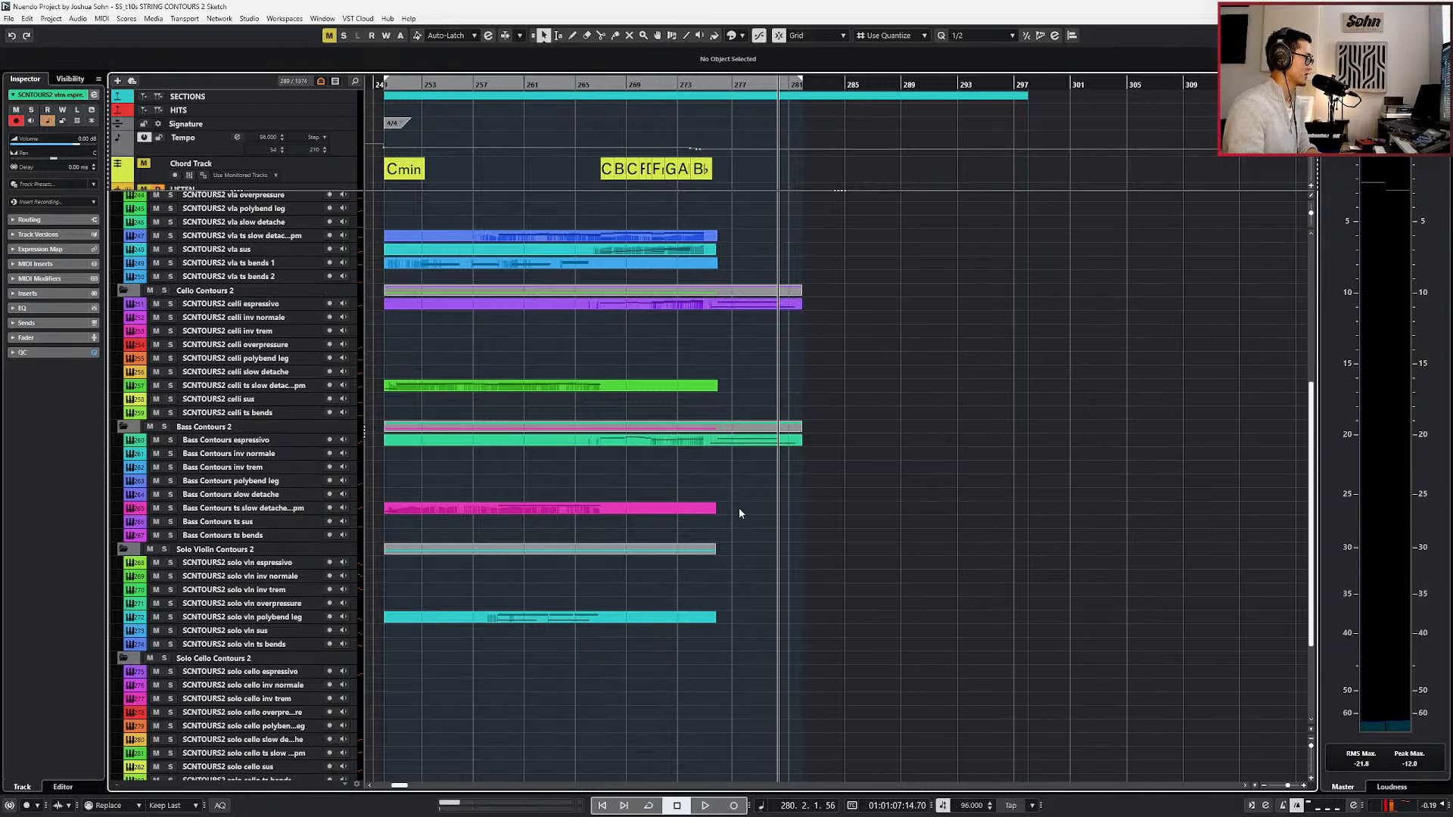
{"action": "double_click", "coordinate": [739, 510]}
{"action": "left_click", "coordinate": [743, 561]}
{"action": "double_click", "coordinate": [739, 619]}
{"action": "left_click", "coordinate": [746, 634]}
{"action": "scroll", "coordinate": [757, 628], "scroll_direction": "down", "scroll_amount": 3}
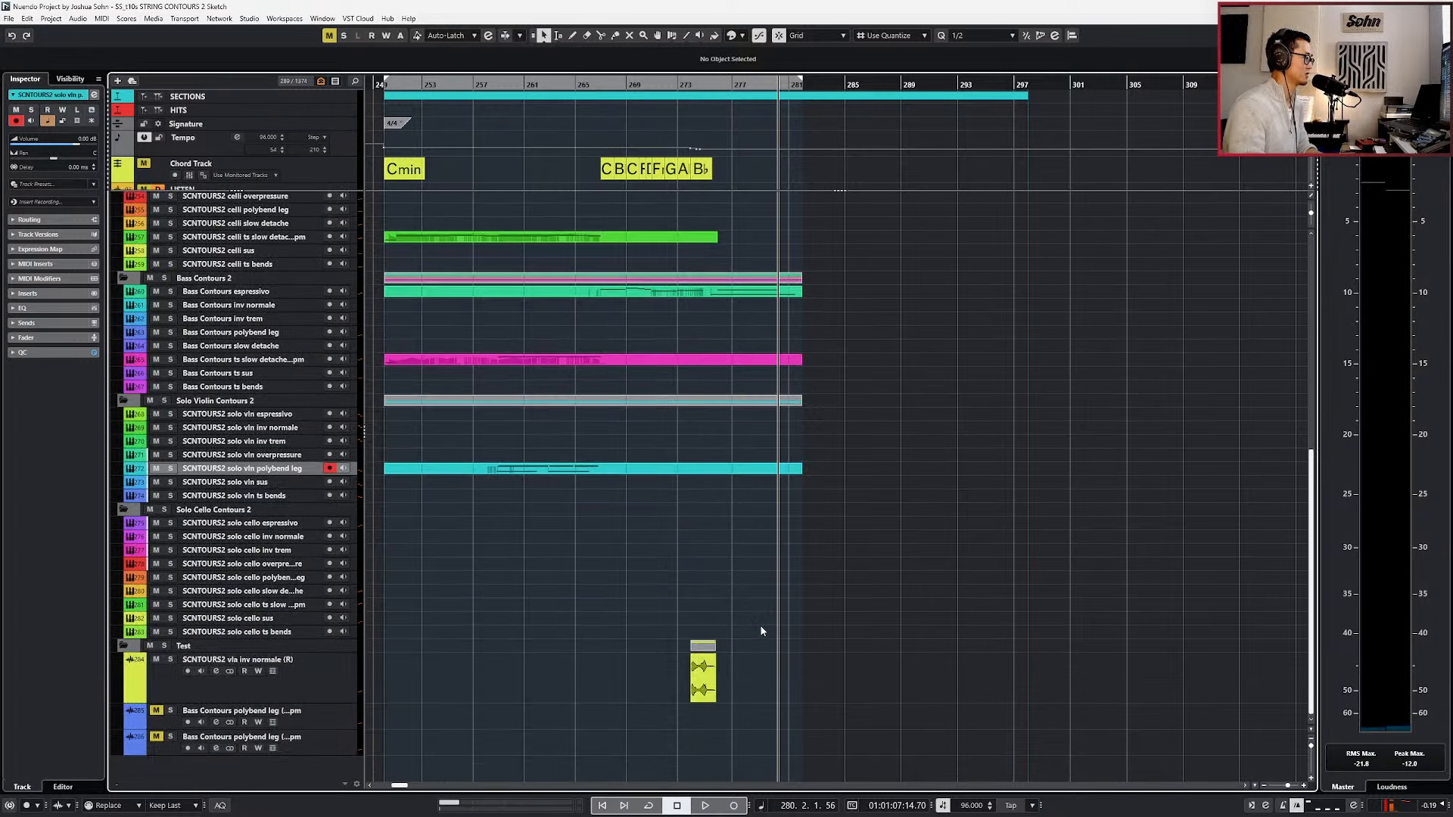
Lengthen the celli ts slow detache, vla ts bends 1, vla sus and vla ts slow detache parts to bar 282.
{"action": "scroll", "coordinate": [745, 606], "scroll_direction": "up", "scroll_amount": 8}
{"action": "left_click", "coordinate": [729, 592]}
{"action": "double_click", "coordinate": [729, 591]}
{"action": "double_click", "coordinate": [728, 471]}
{"action": "double_click", "coordinate": [734, 454]}
{"action": "double_click", "coordinate": [734, 441]}
{"action": "scroll", "coordinate": [738, 448], "scroll_direction": "up", "scroll_amount": 3}
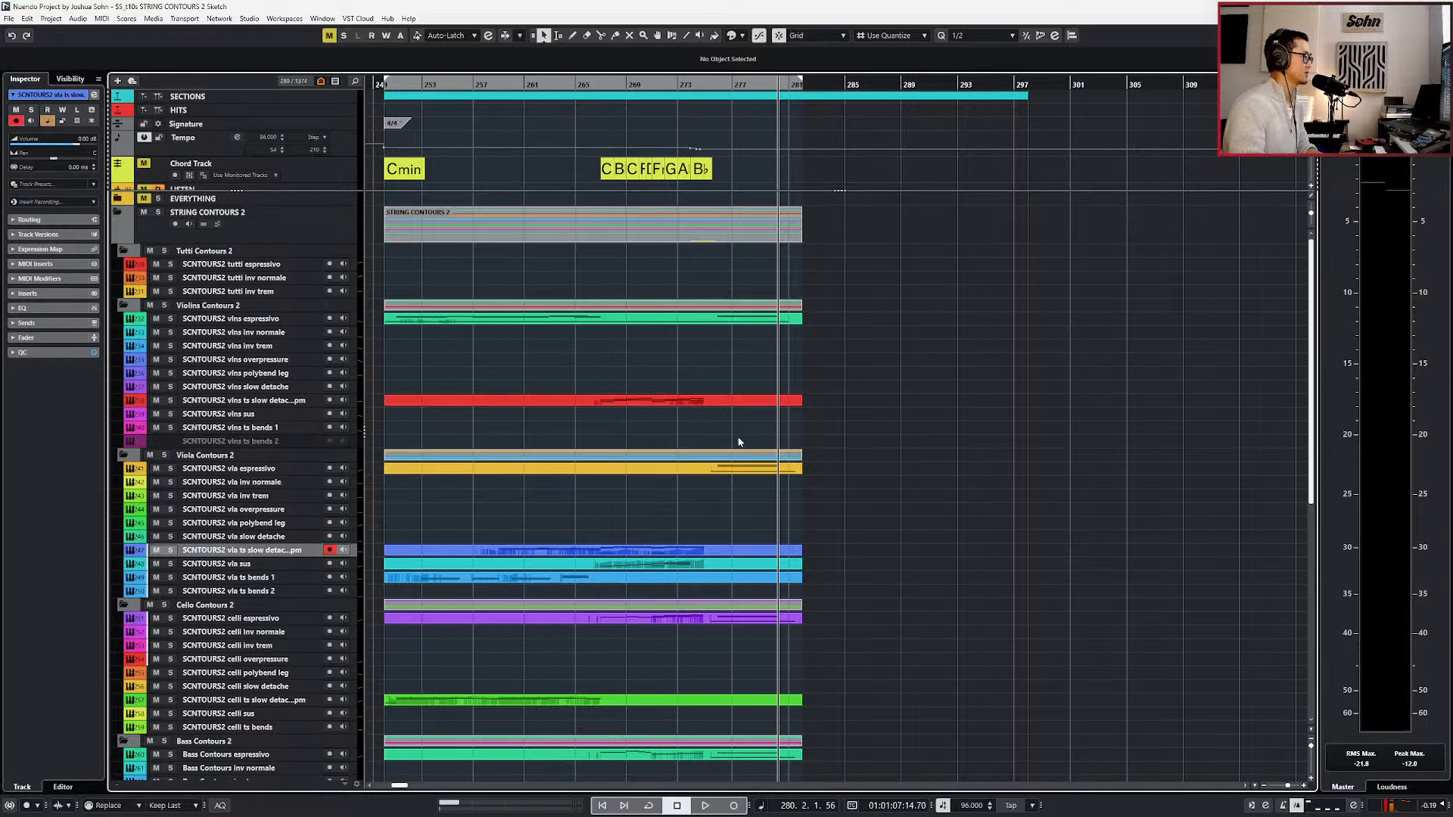
{"action": "scroll", "coordinate": [753, 439], "scroll_direction": "down", "scroll_amount": 5}
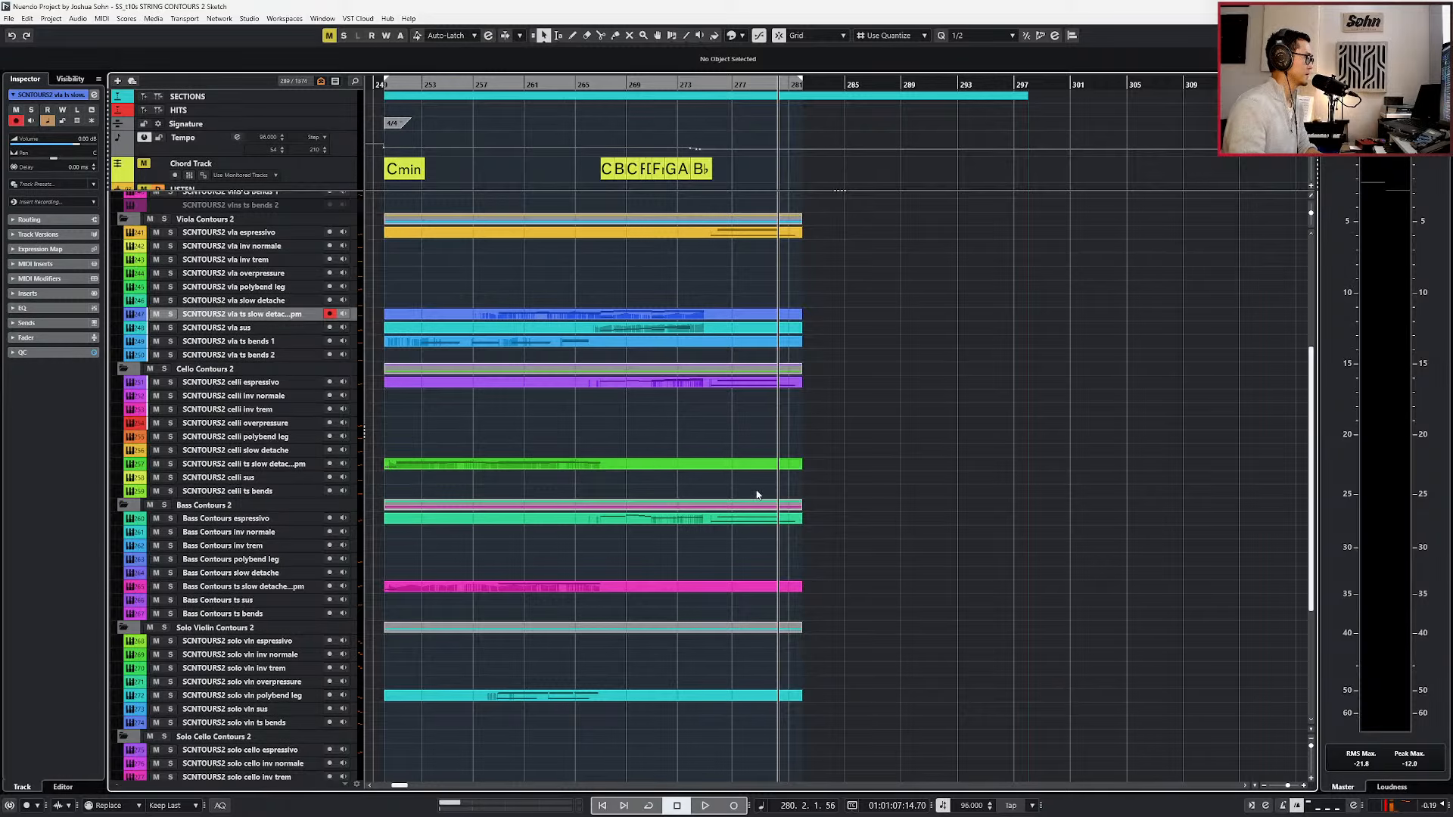
Return the playhead to bar 250 and shorten the SECTIONS track marker to end with the string parts at bar 282.
{"action": "scroll", "coordinate": [757, 494], "scroll_direction": "left", "scroll_amount": 3}
{"action": "scroll", "coordinate": [760, 485], "scroll_direction": "down", "scroll_amount": 5}
{"action": "scroll", "coordinate": [760, 486], "scroll_direction": "up", "scroll_amount": 10}
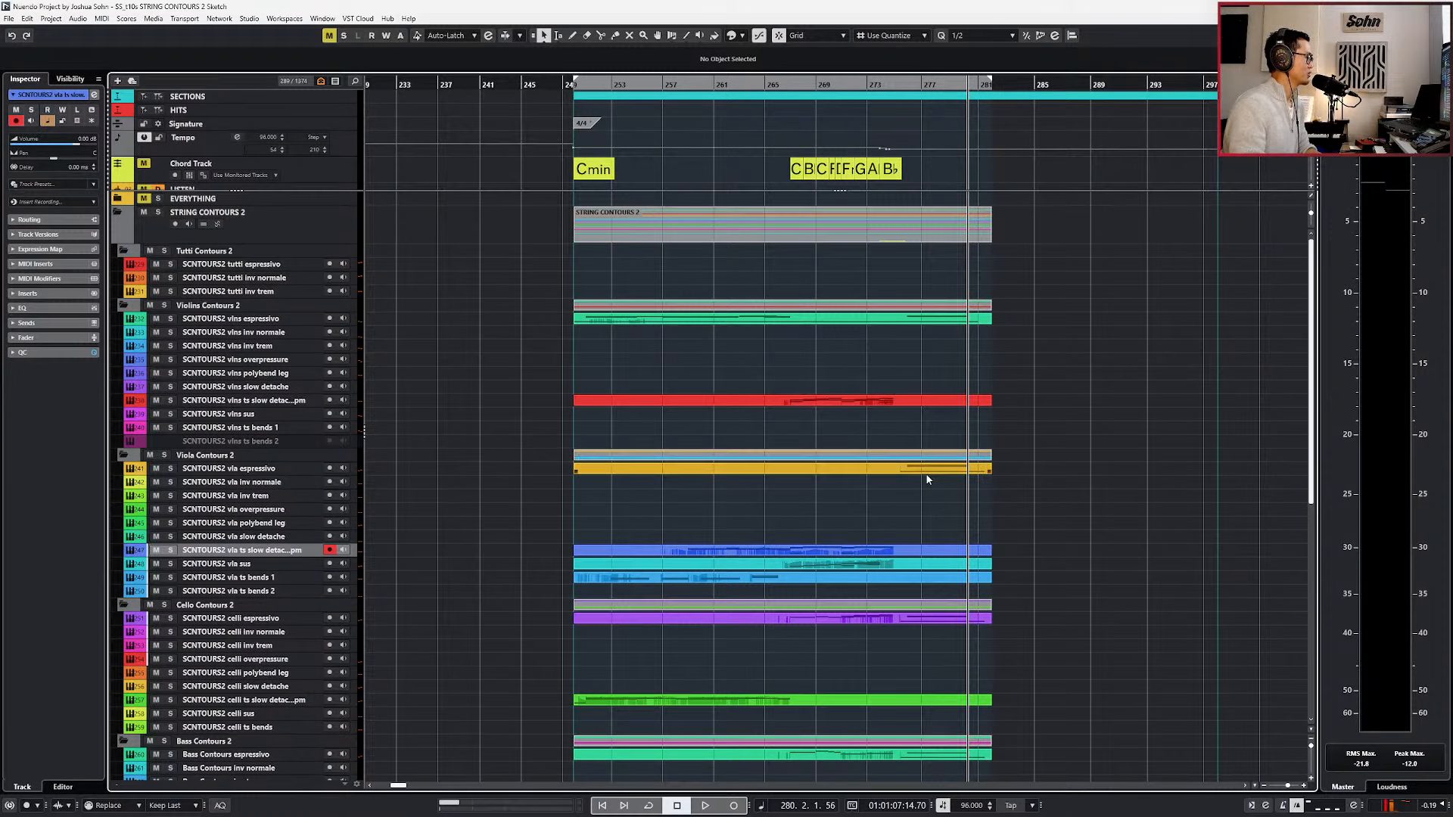
{"action": "scroll", "coordinate": [923, 481], "scroll_direction": "right", "scroll_amount": 2}
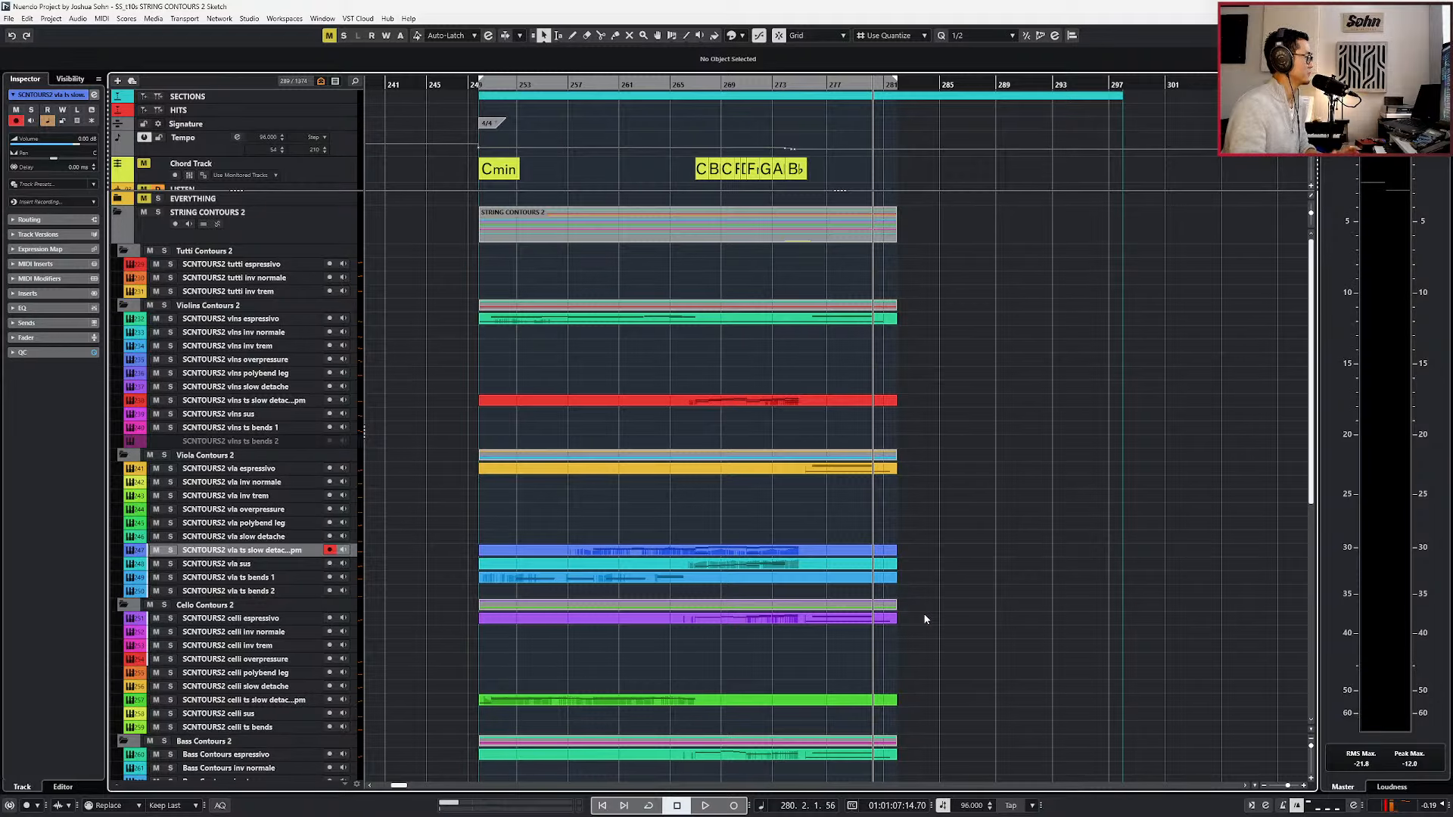
{"action": "key", "text": "KP_1"}
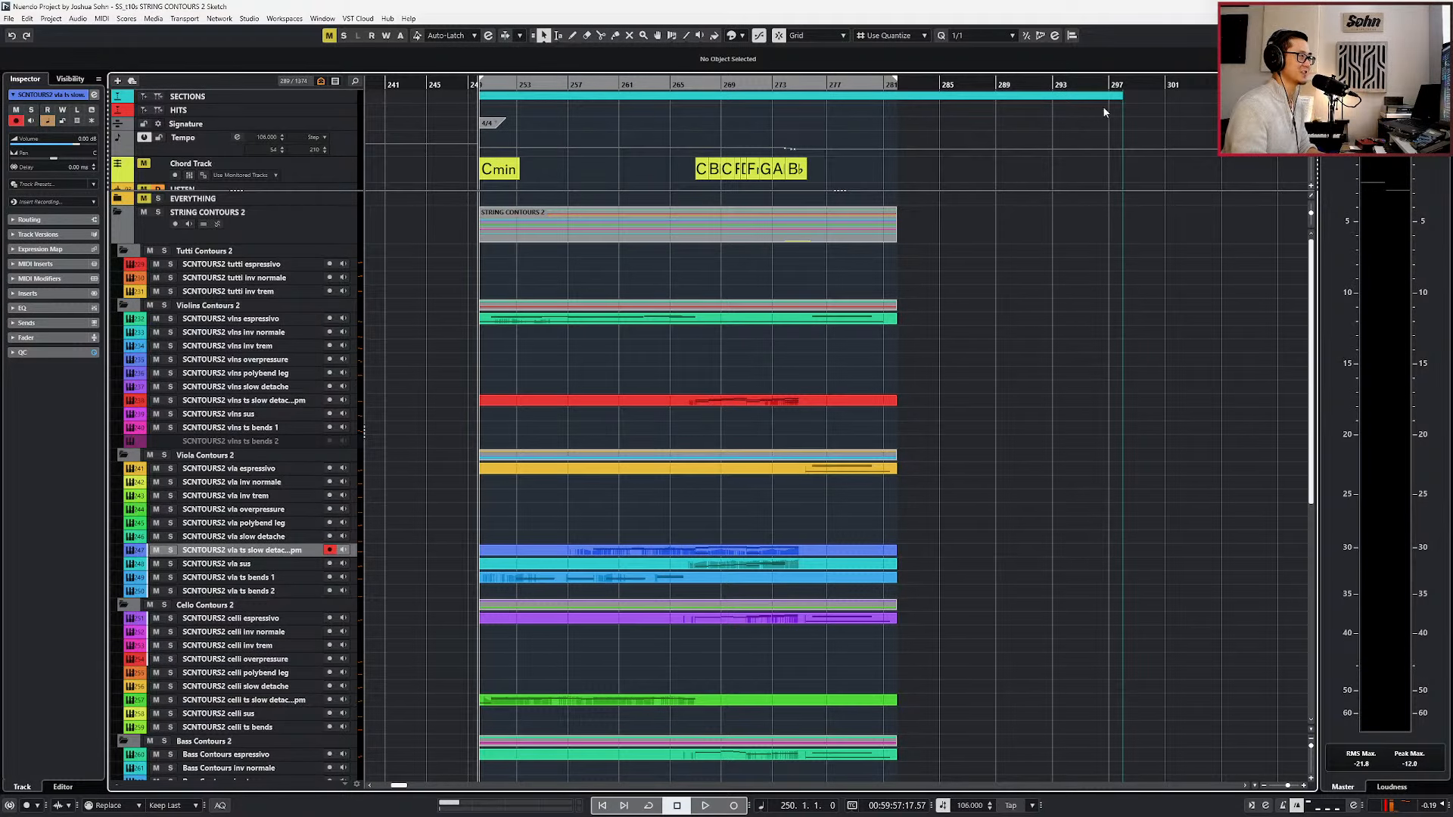
{"action": "left_click_drag", "start_coordinate": [1123, 107], "coordinate": [895, 107]}
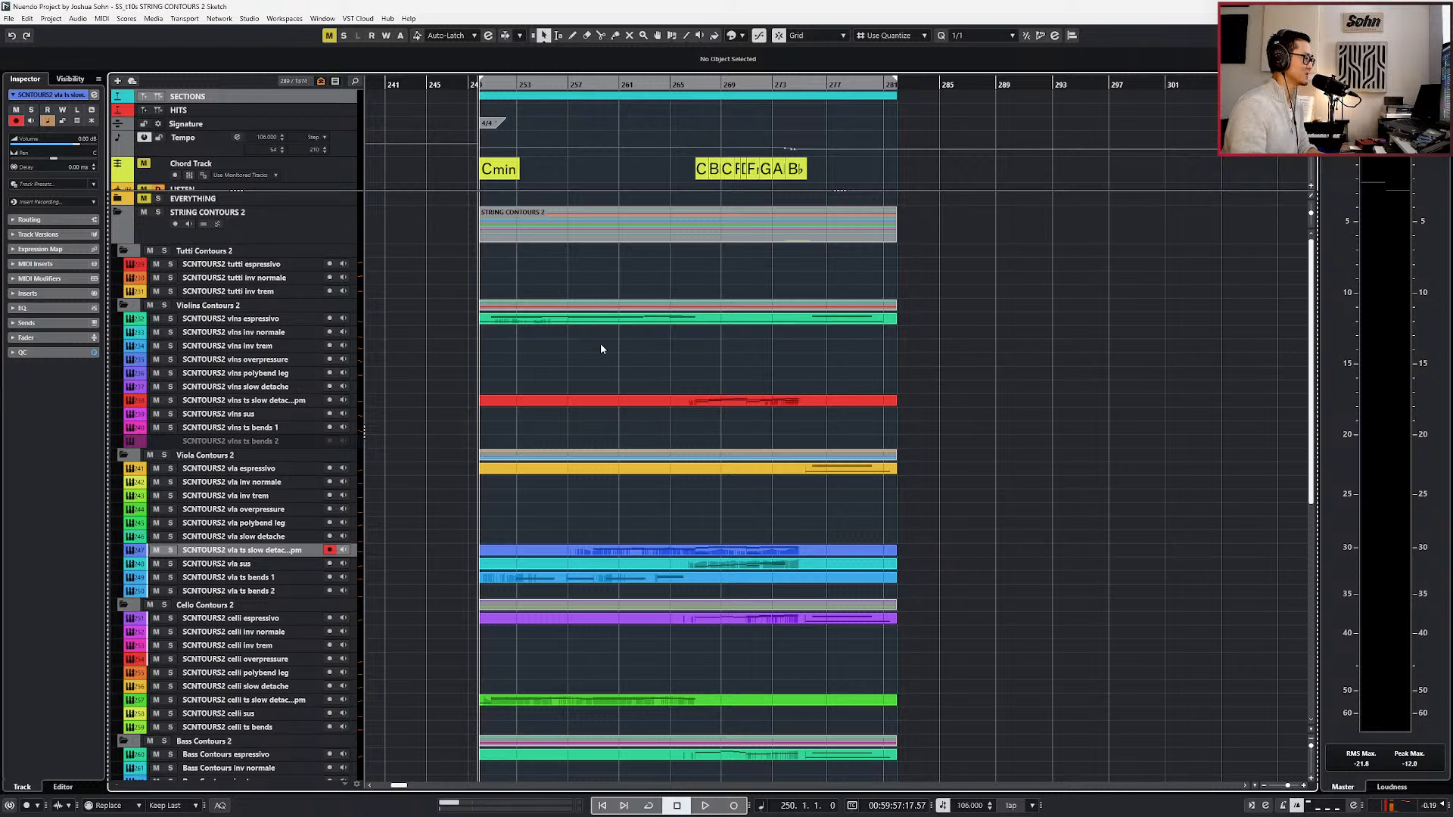
Open all the STRING CONTOURS 2 parts together in the Key Editor, closing the extra Sample Editor window.
{"action": "scroll", "coordinate": [602, 348], "scroll_direction": "down", "scroll_amount": 3}
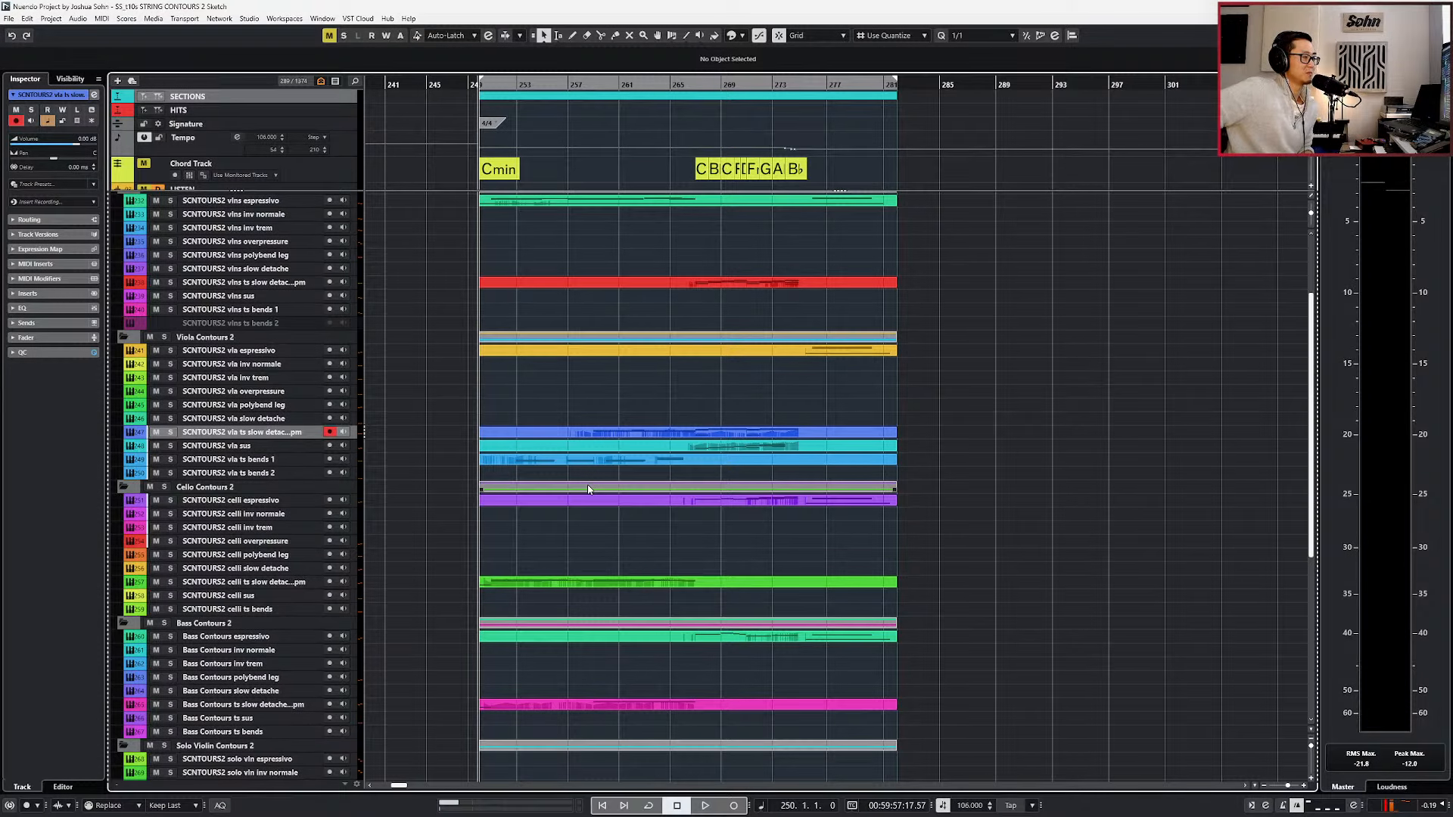
{"action": "scroll", "coordinate": [666, 473], "scroll_direction": "down", "scroll_amount": 8}
{"action": "scroll", "coordinate": [673, 517], "scroll_direction": "up", "scroll_amount": 10}
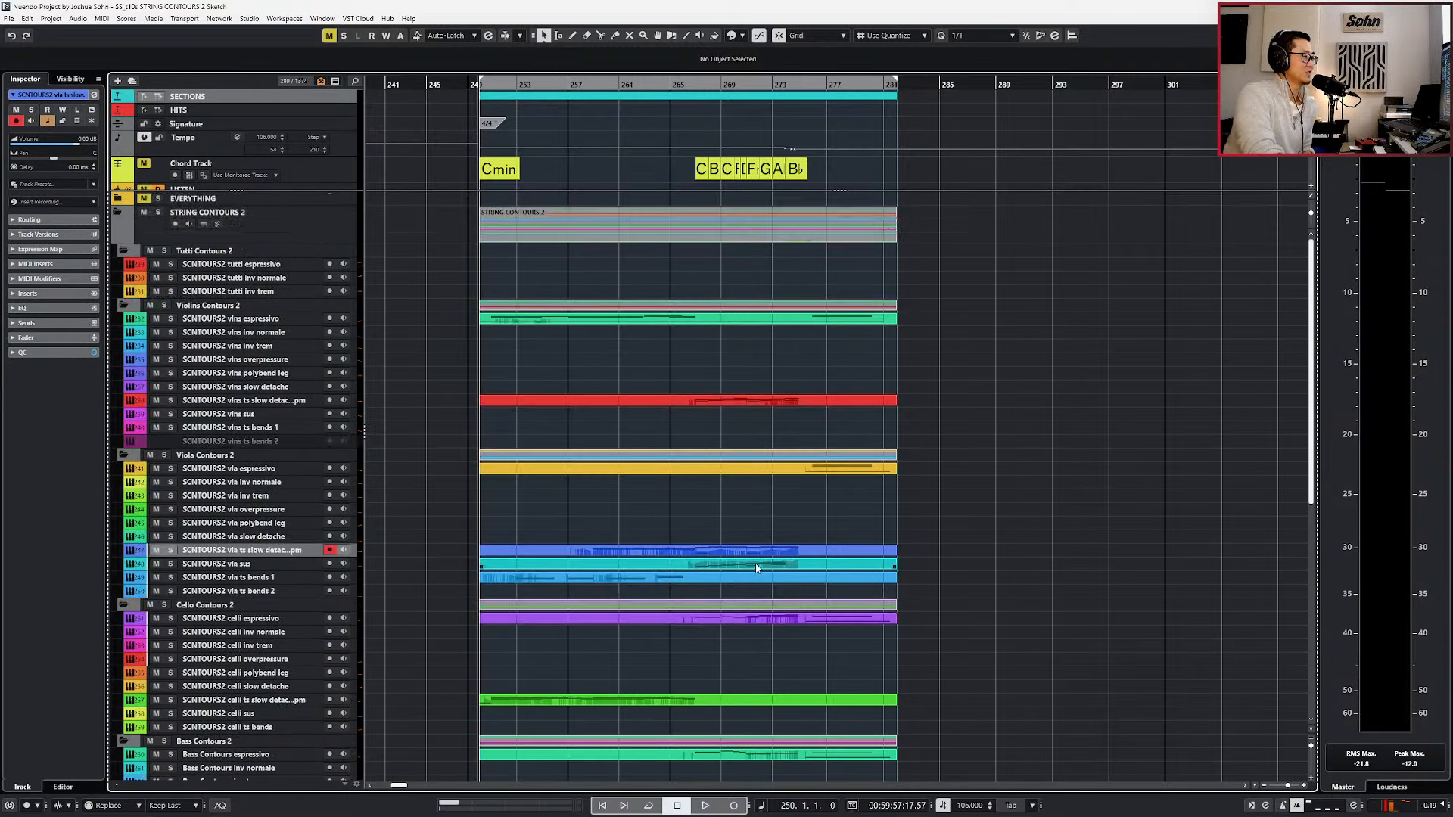
{"action": "double_click", "coordinate": [837, 231]}
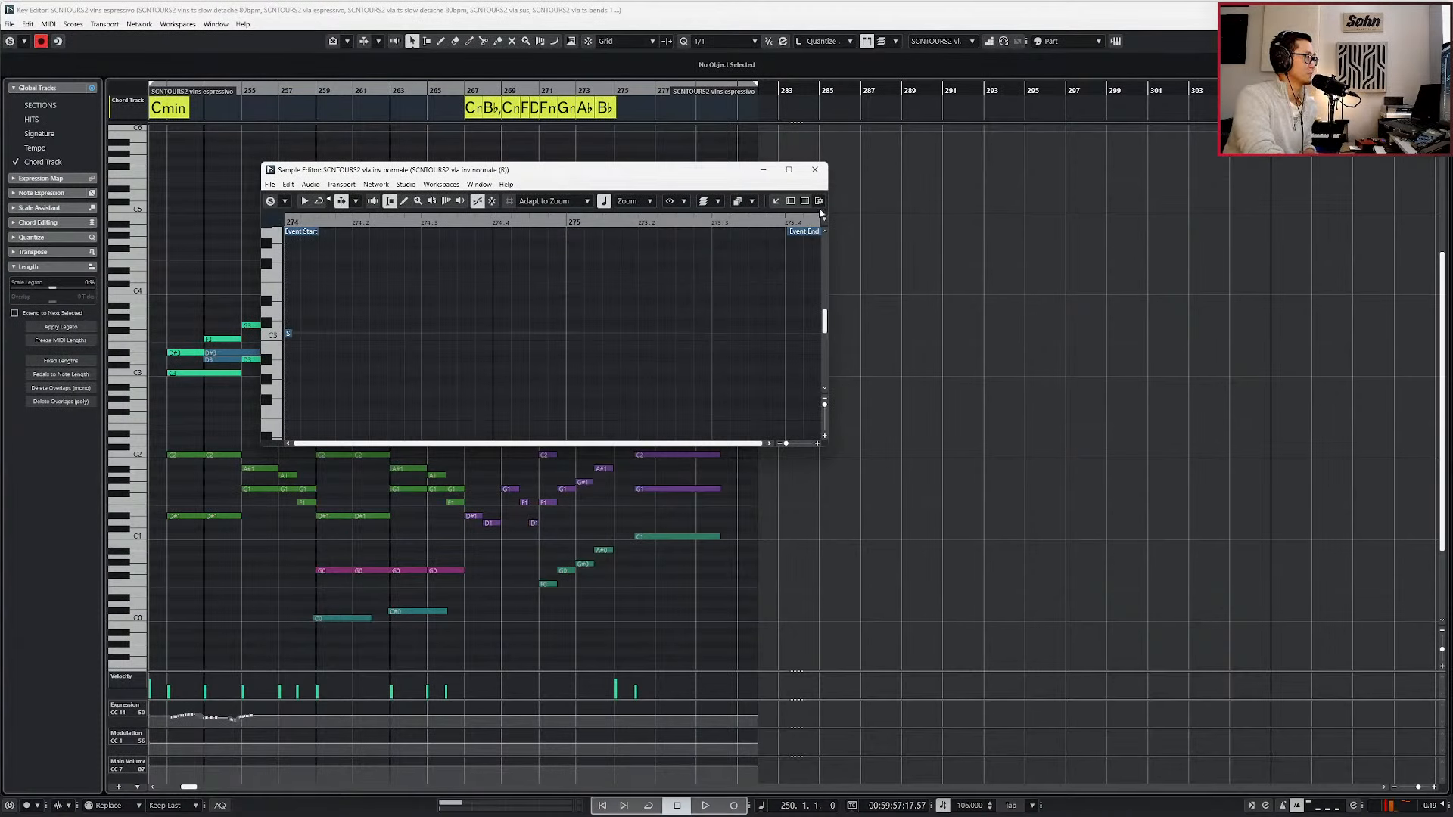
{"action": "left_click", "coordinate": [823, 174]}
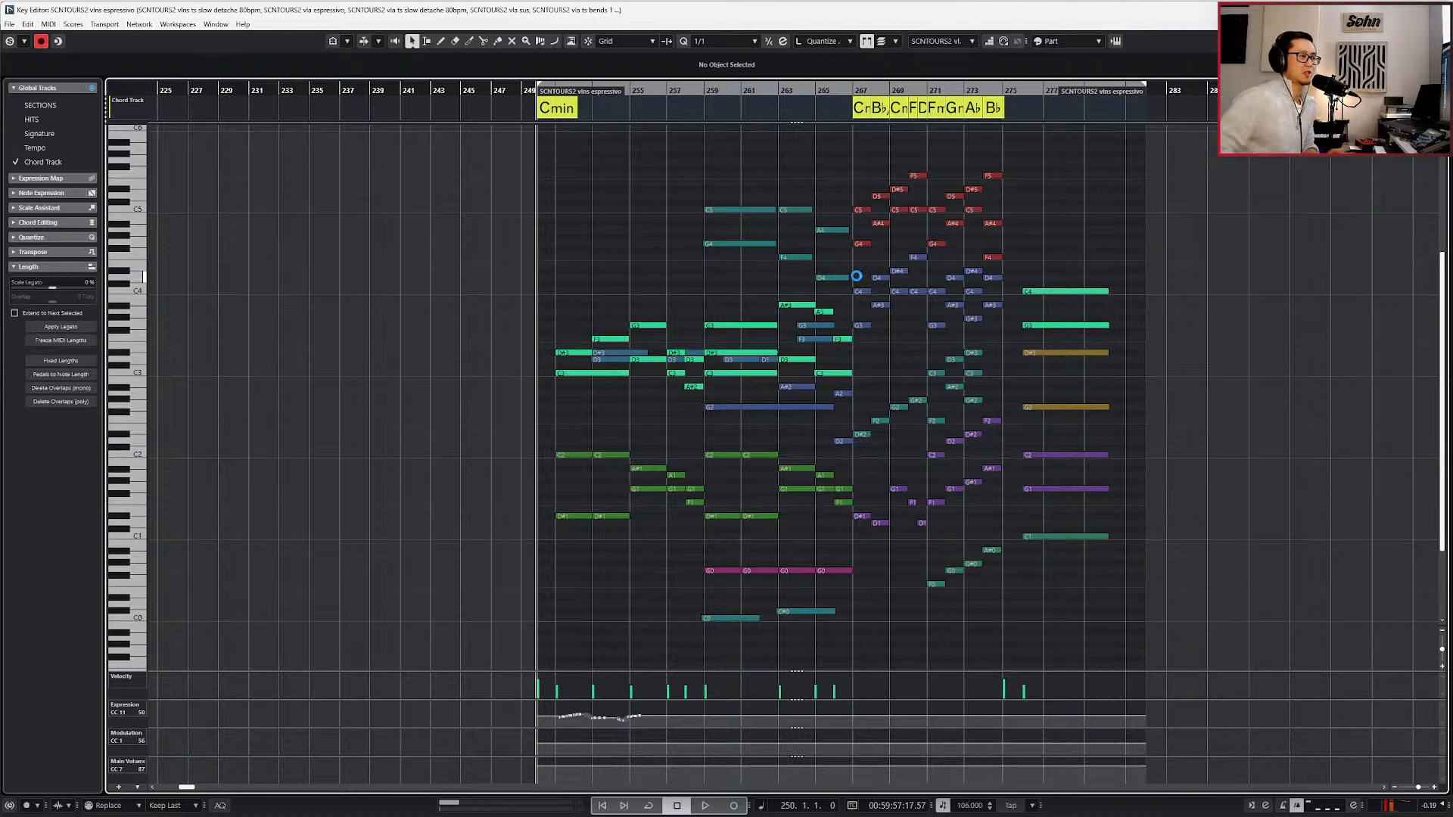
{"action": "scroll", "coordinate": [836, 292], "scroll_direction": "up", "scroll_amount": 2}
{"action": "scroll", "coordinate": [836, 297], "scroll_direction": "up", "scroll_amount": 1}
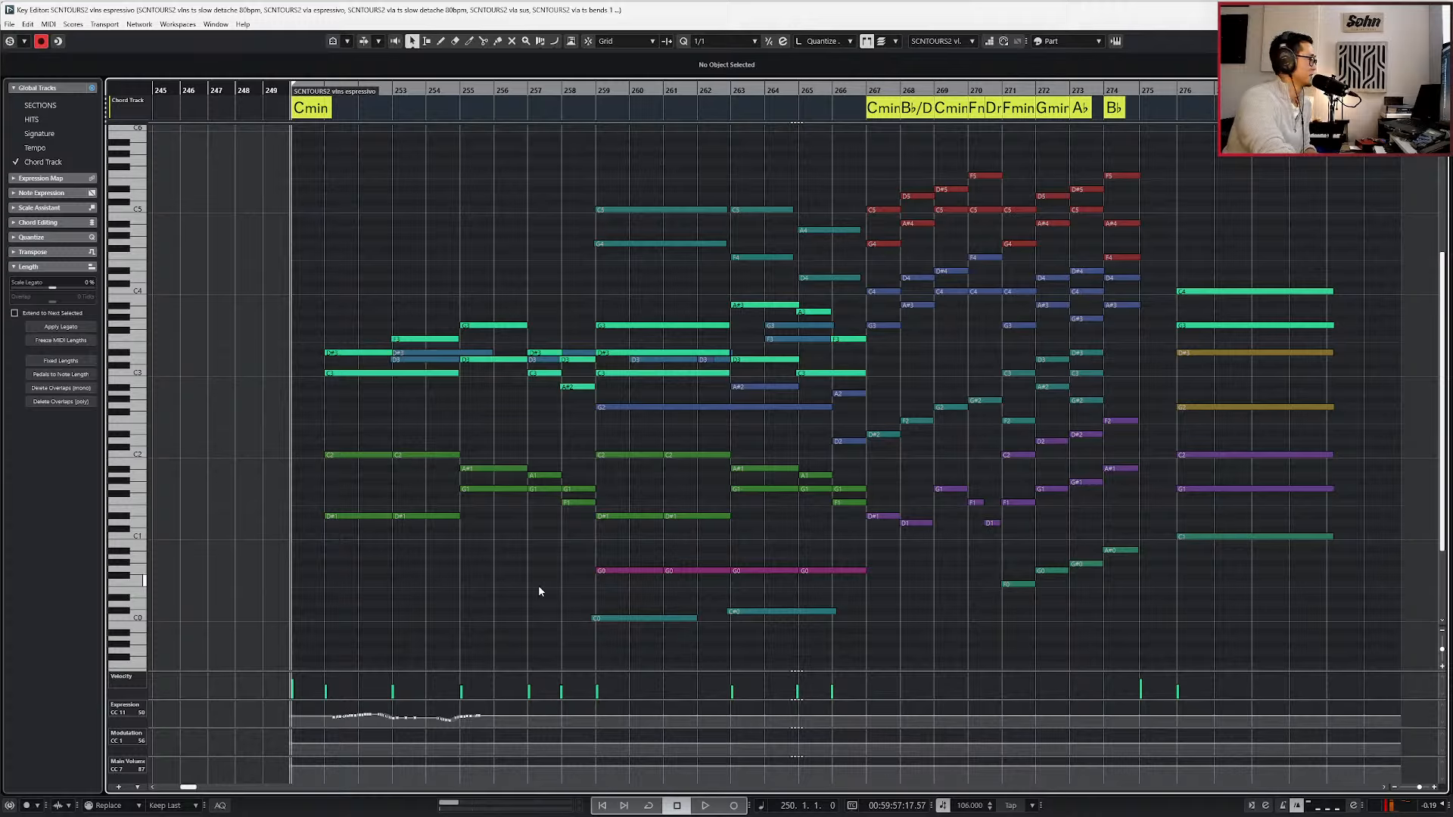
Play the combined sketch from bar 250 through the final sustained chord, stepping through the parts, and stop at bar 281.
{"action": "key", "text": "space"}
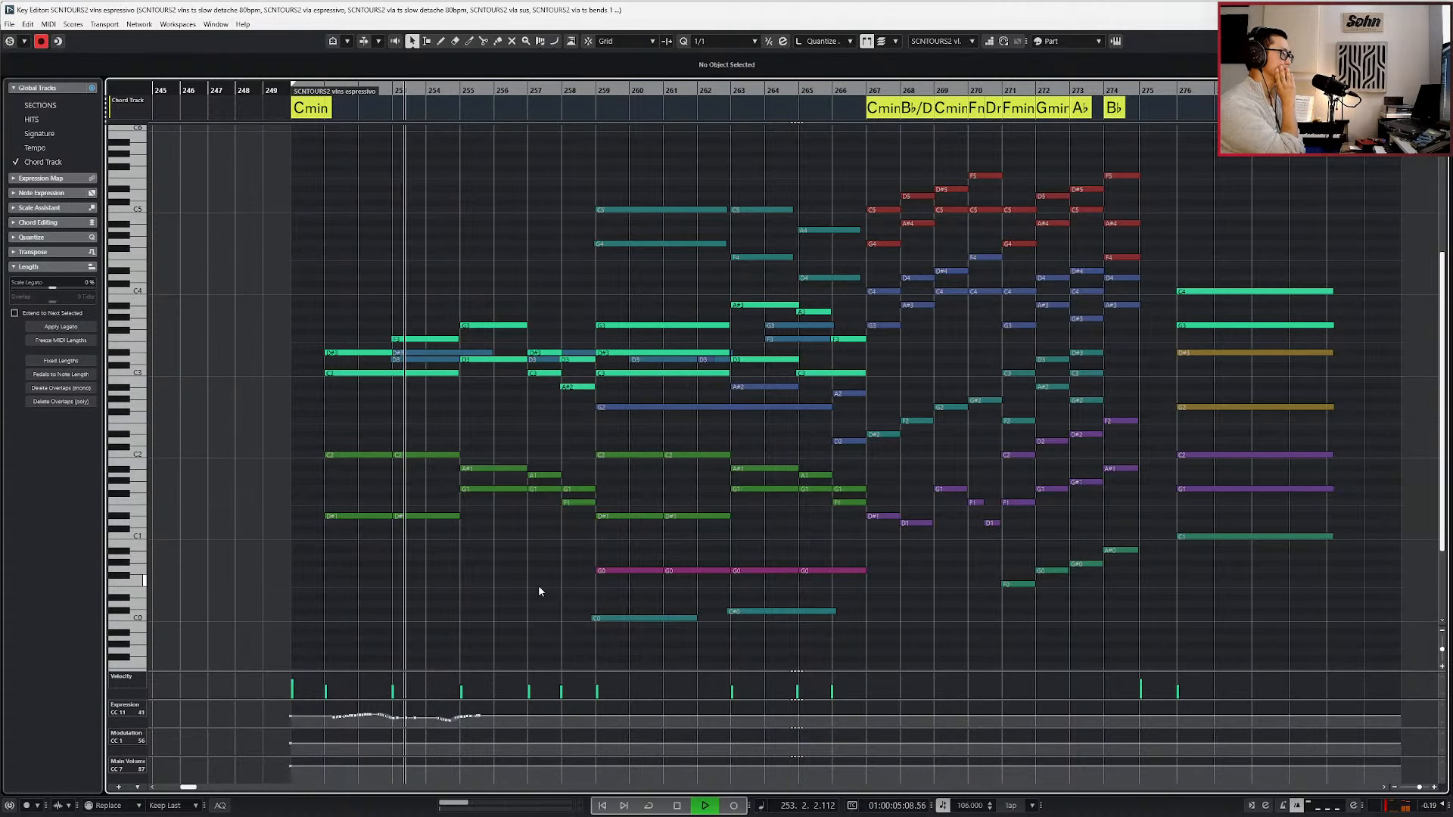
{"action": "key", "text": "h"}
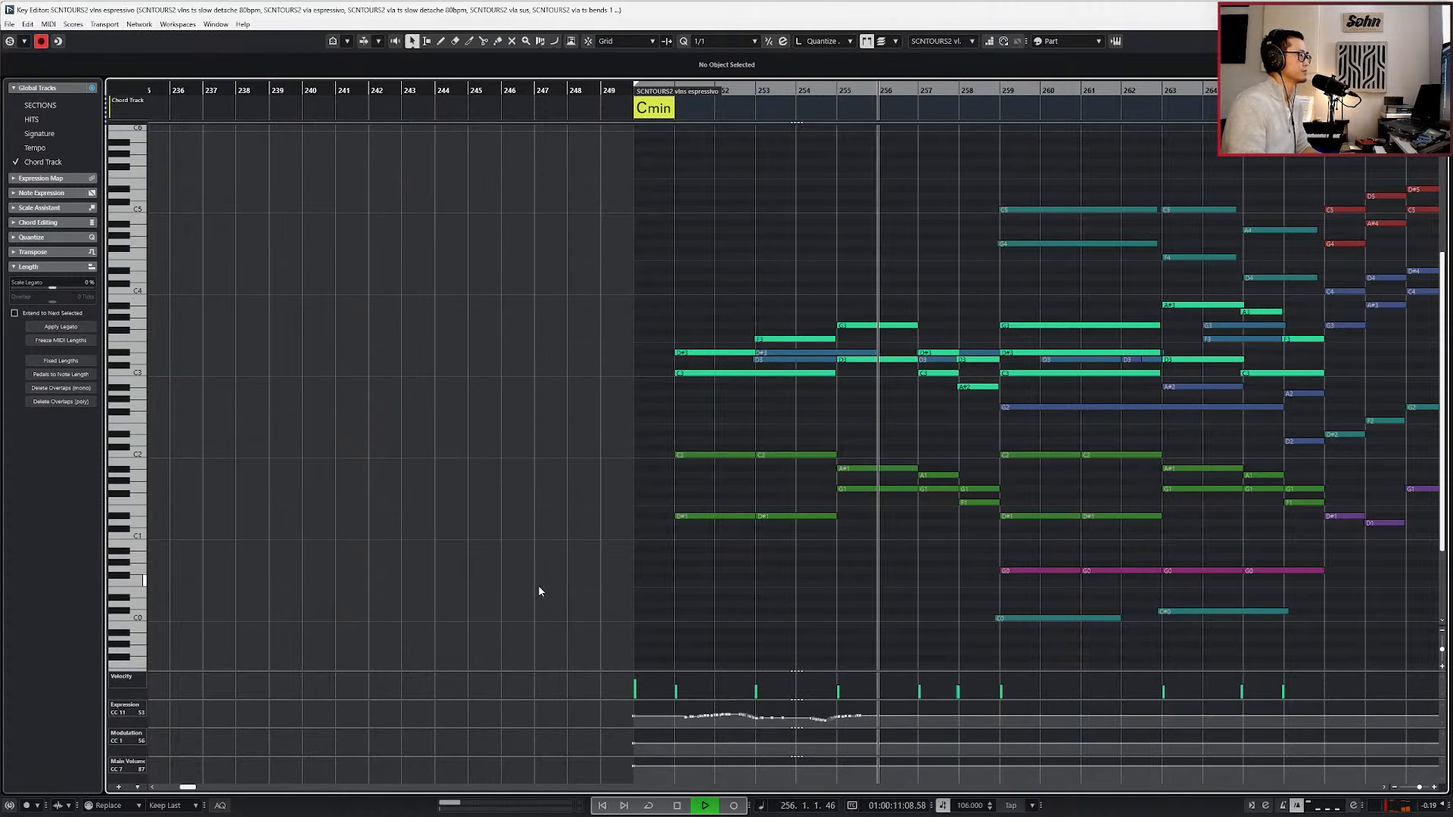
{"action": "key", "text": "Down"}
{"action": "key", "text": "Down"}
{"action": "key", "text": "Down"}
{"action": "key", "text": "Down"}
{"action": "key", "text": "Down"}
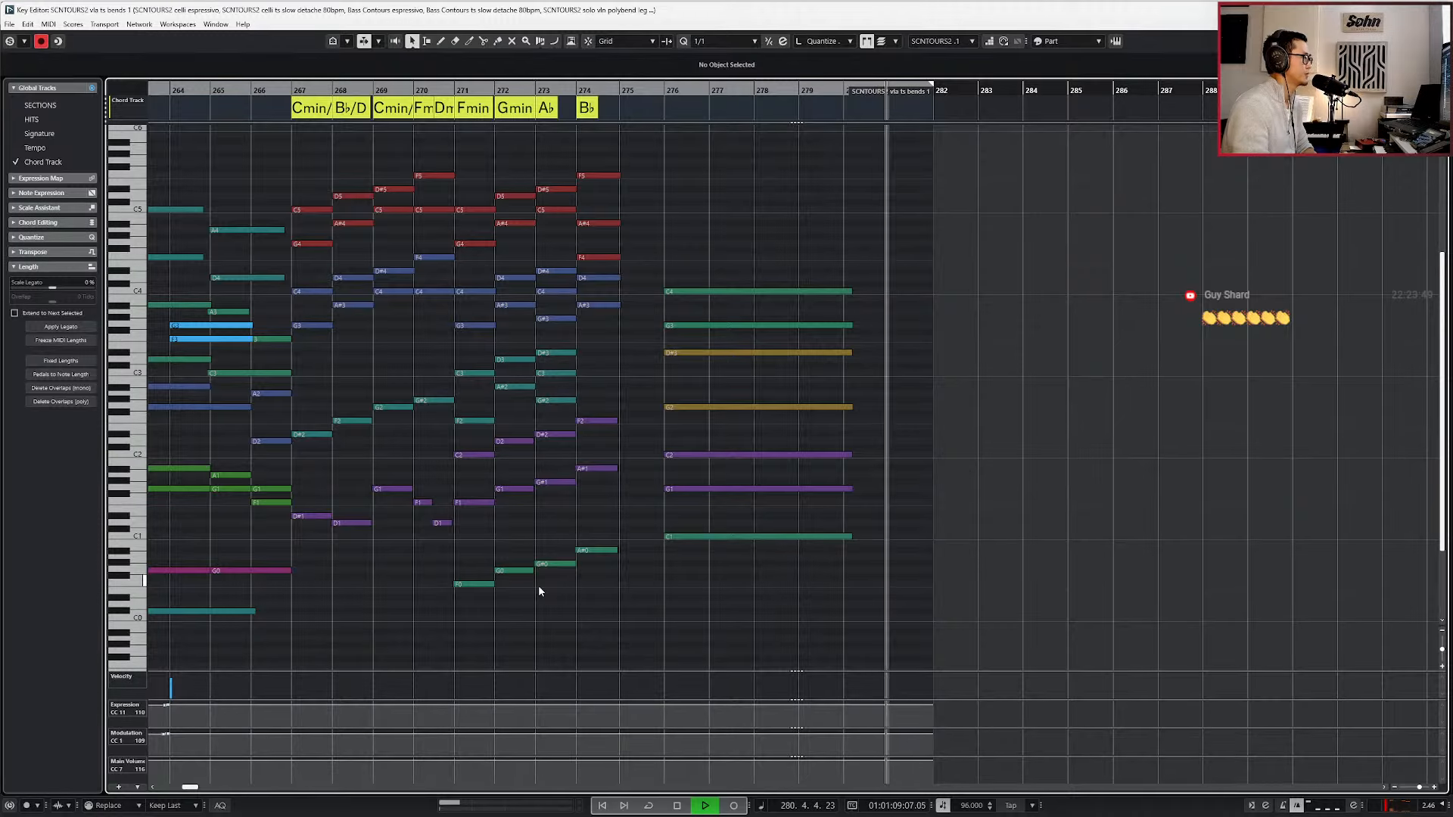
{"action": "key", "text": "space"}
{"action": "scroll", "coordinate": [532, 649], "scroll_direction": "down", "scroll_amount": 4}
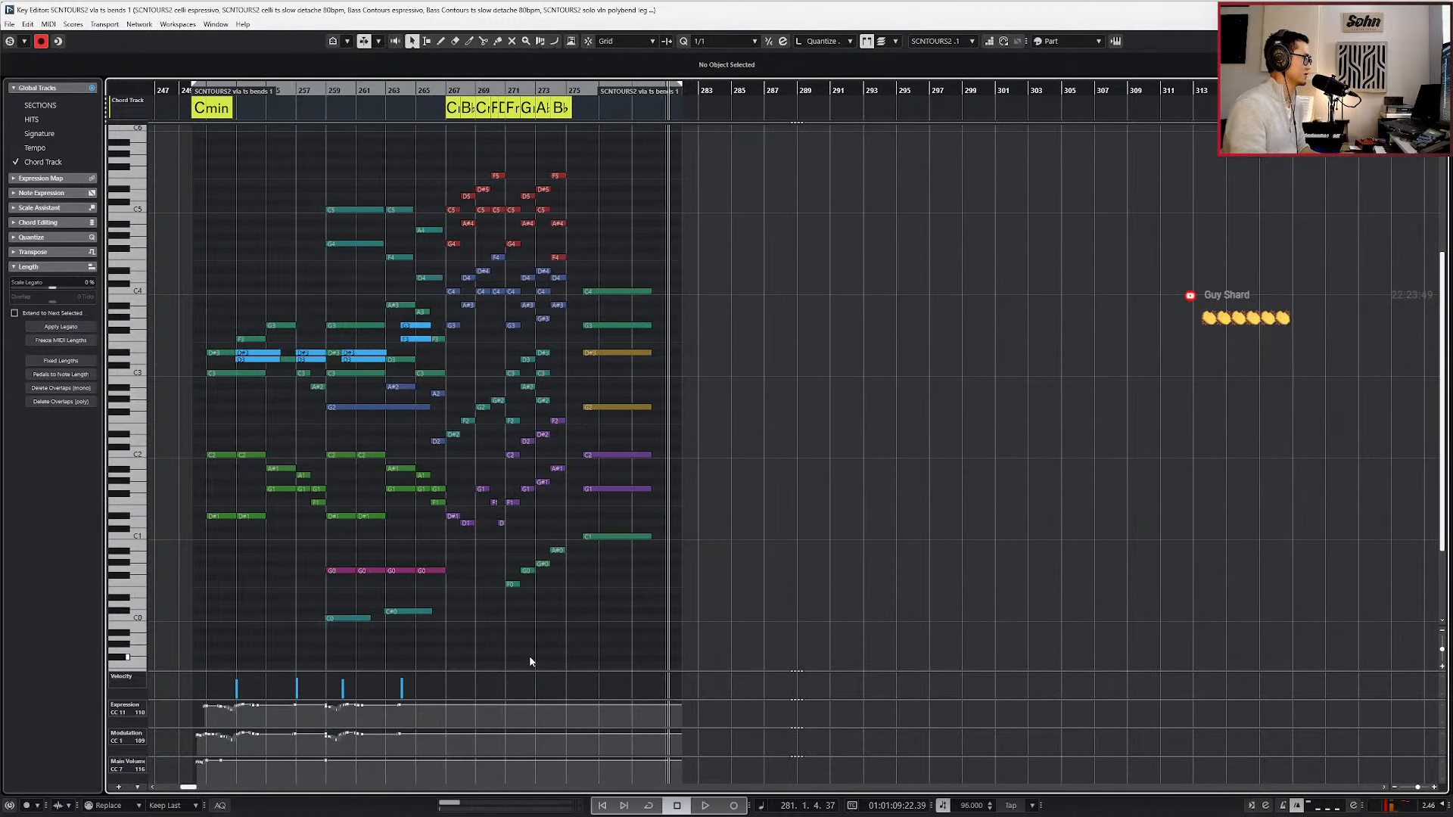
{"action": "scroll", "coordinate": [548, 656], "scroll_direction": "left", "scroll_amount": 3}
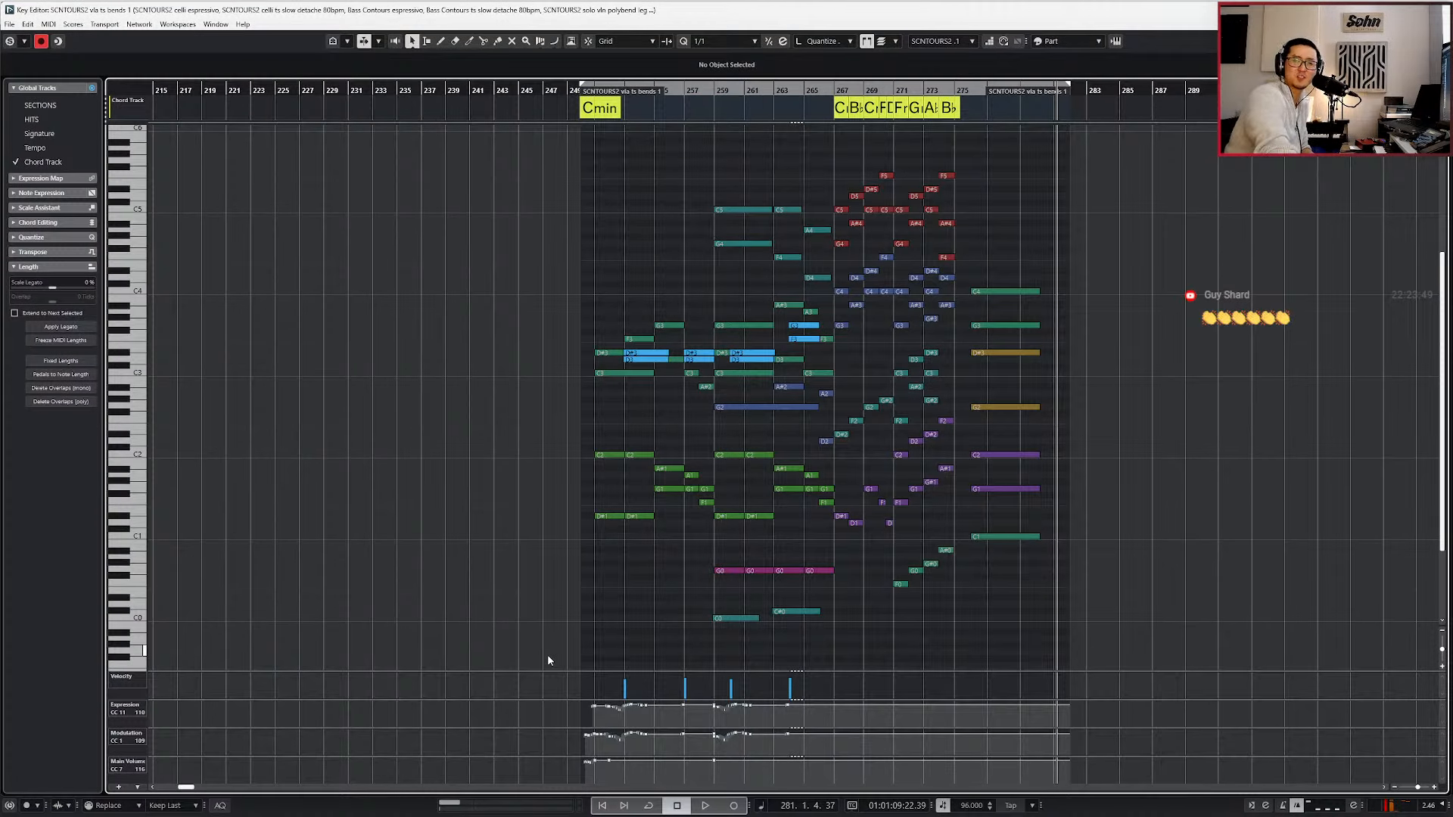